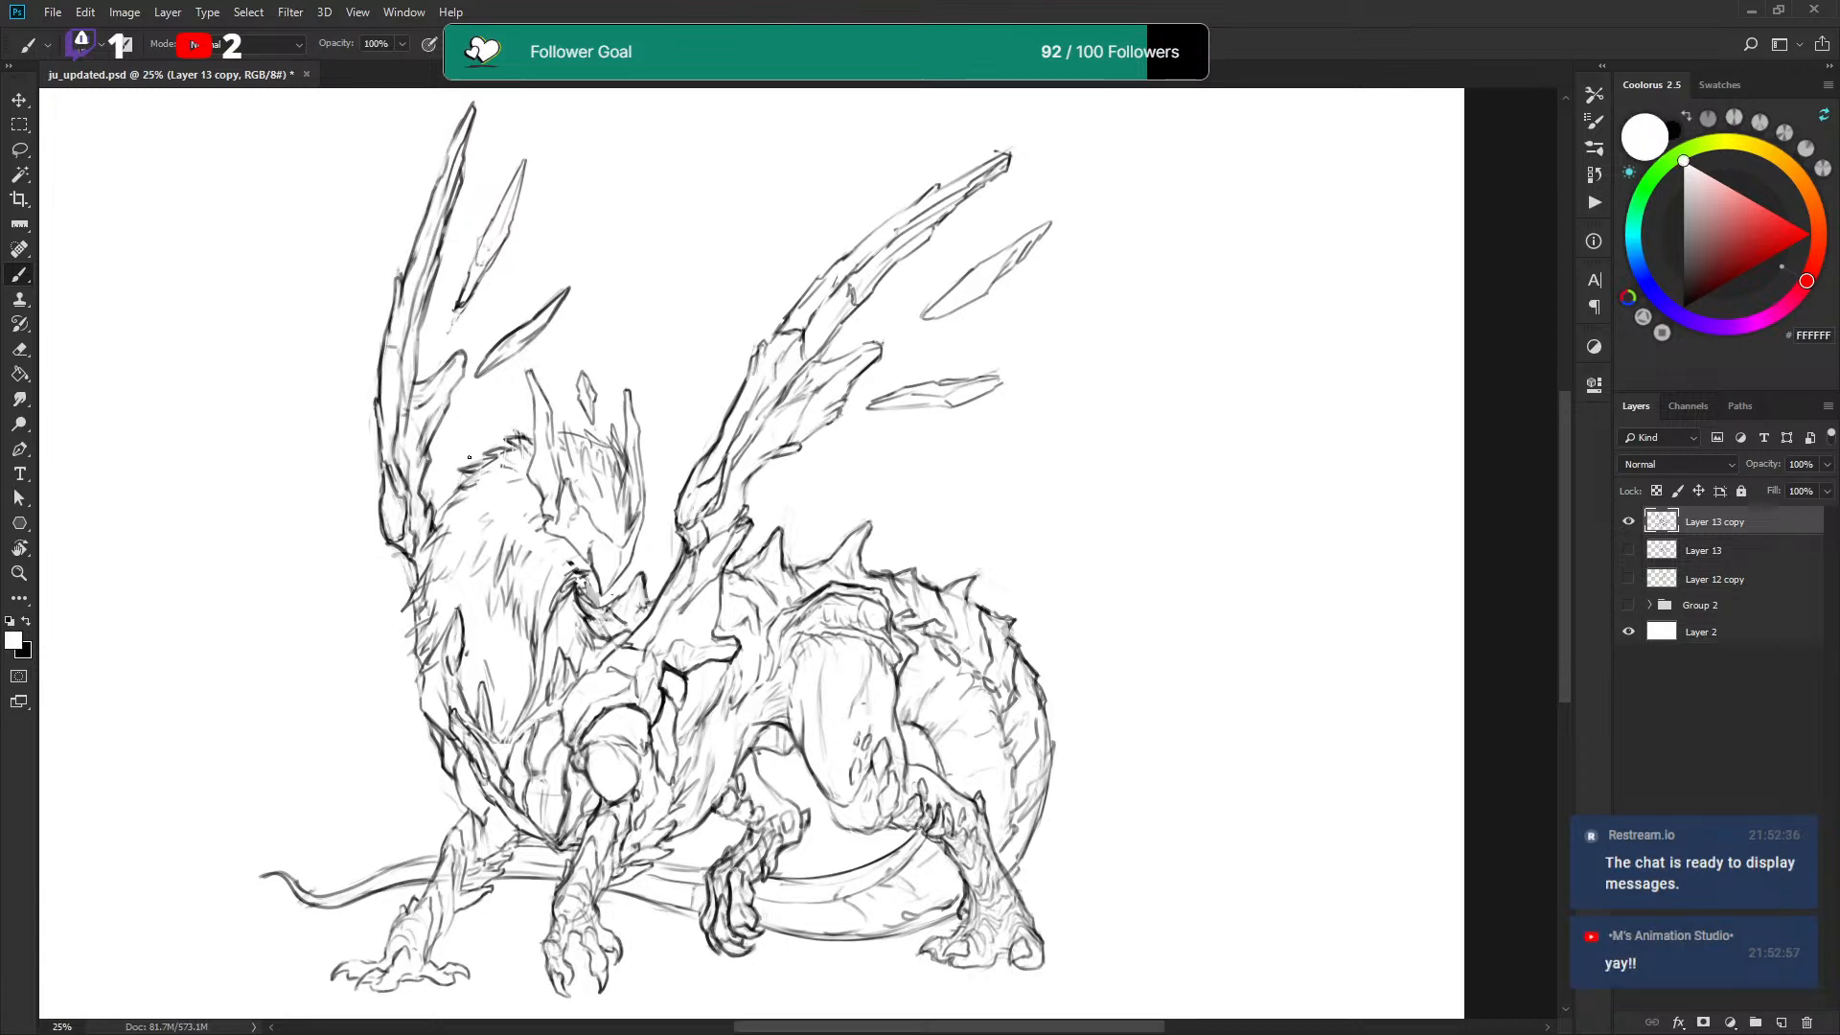
# Touch up the fur edge at the back of the creature's head with a short black brush stroke.
pyautogui.press('x')
pyautogui.press('x')
pyautogui.press('x')
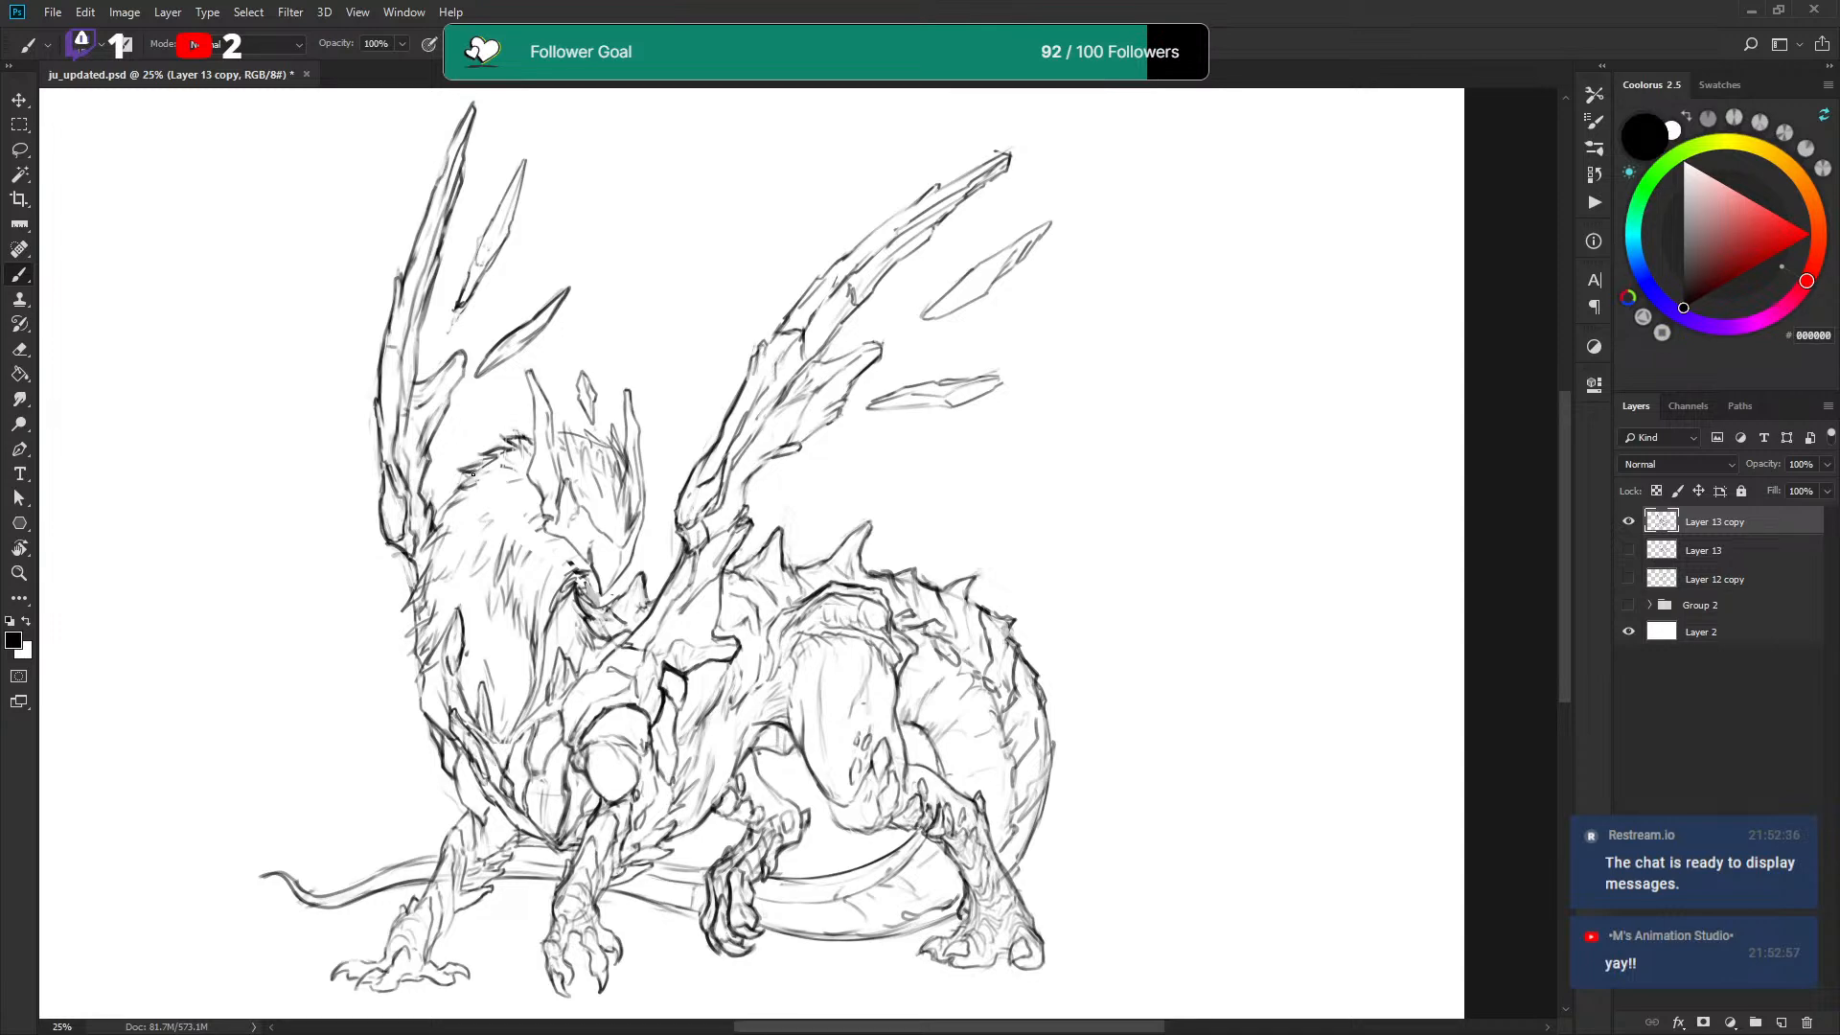
pyautogui.moveTo(454, 495); pyautogui.dragTo(436, 512)
pyautogui.press('x')
pyautogui.press('x')
pyautogui.press('x')
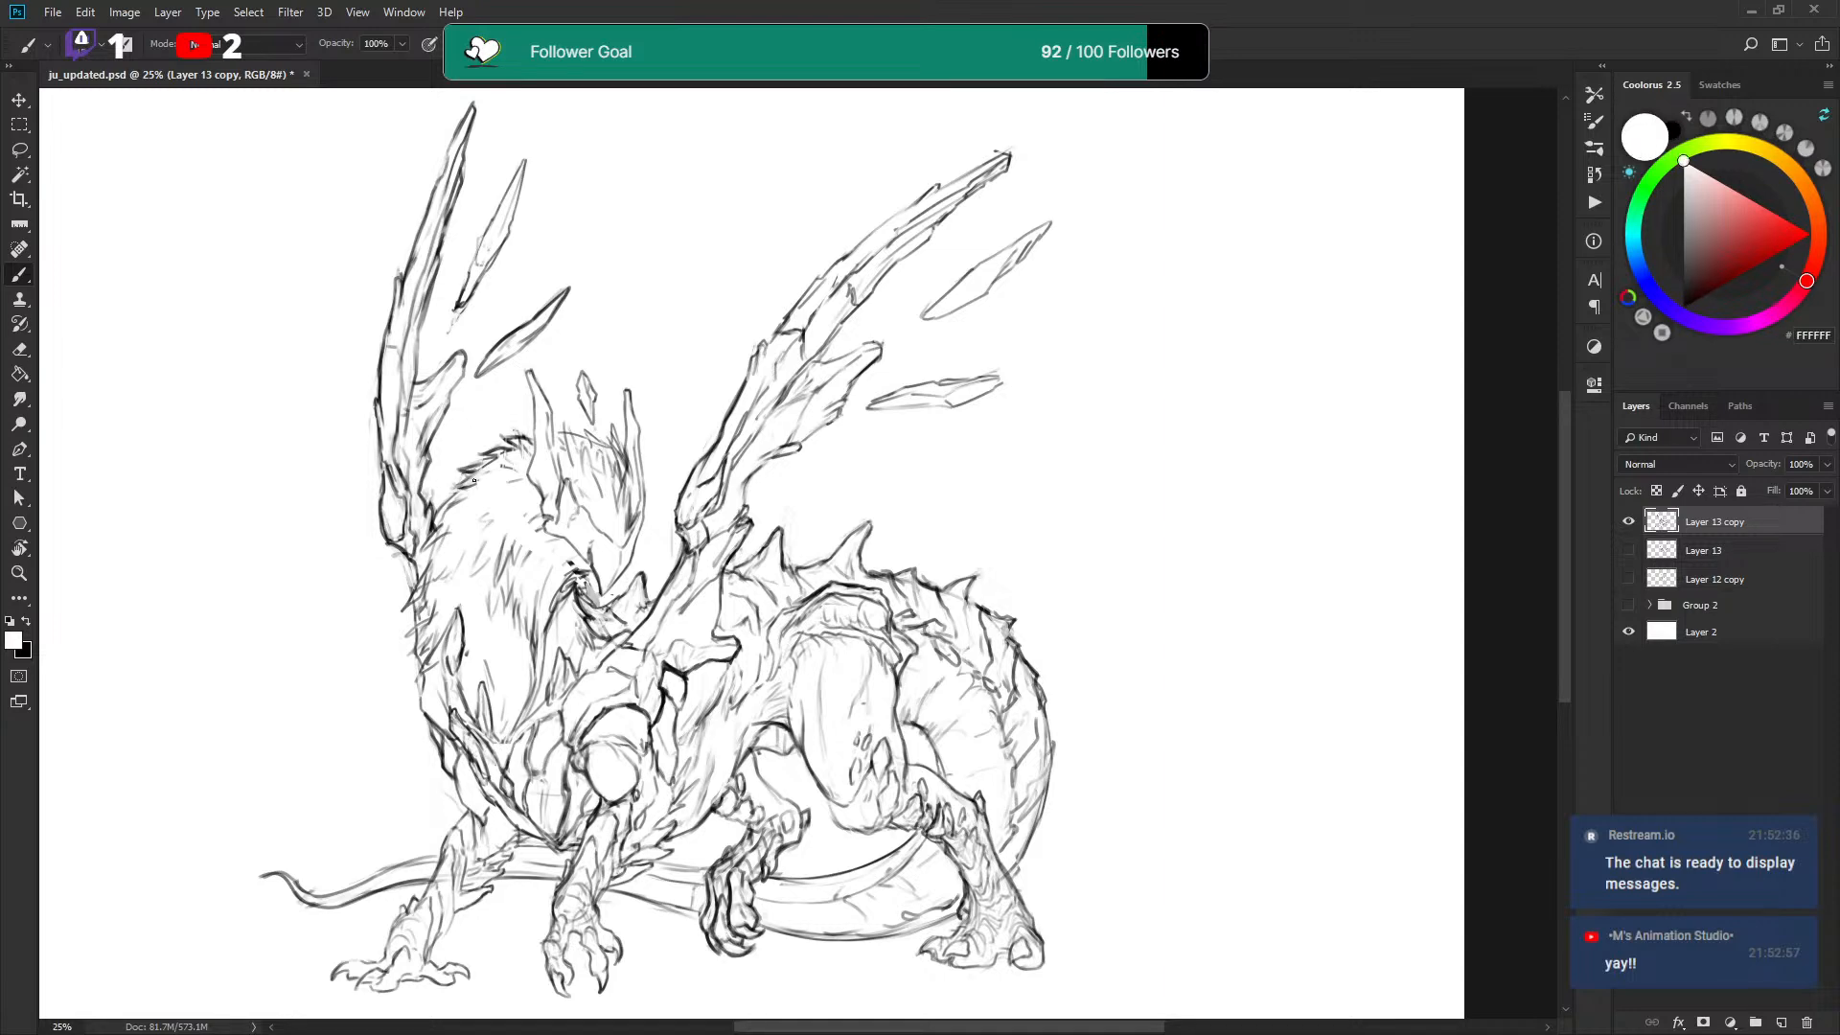
pyautogui.press('x')
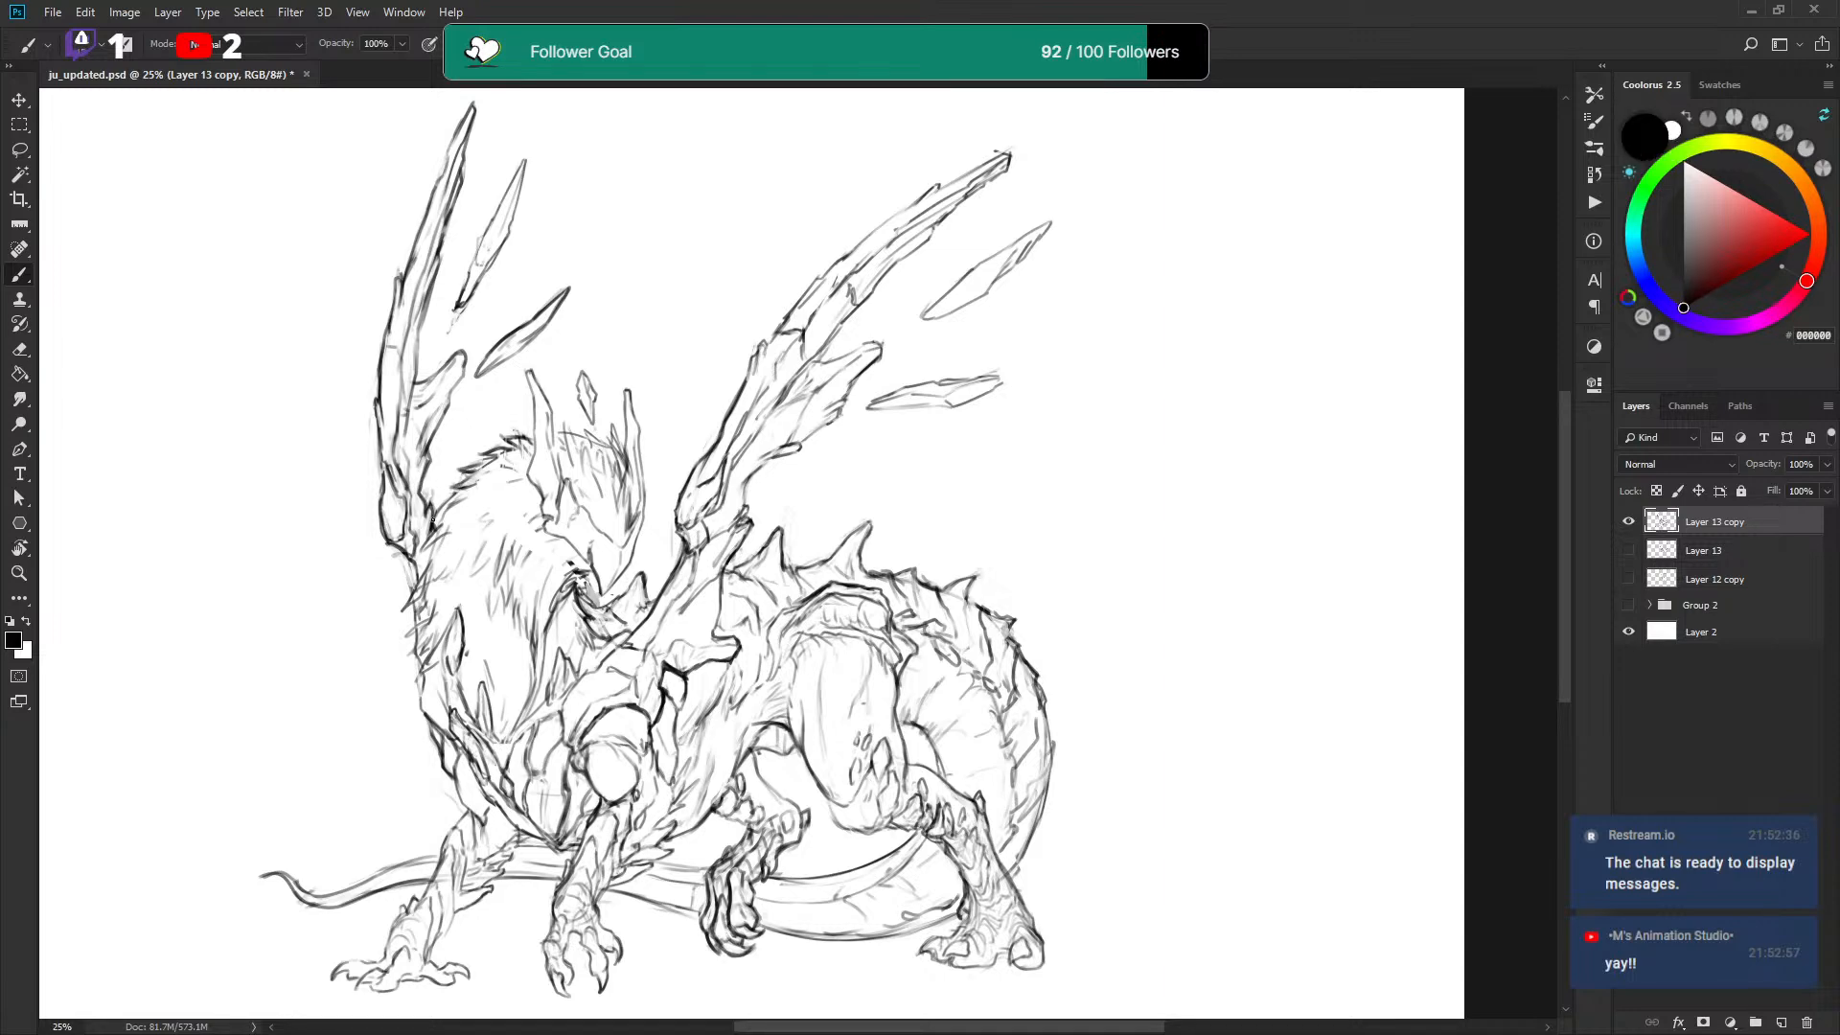
# Compare the two wings' tip and joint heights with temporary horizontal brush lines, undoing each one.
pyautogui.moveTo(983, 380); pyautogui.dragTo(986, 302)
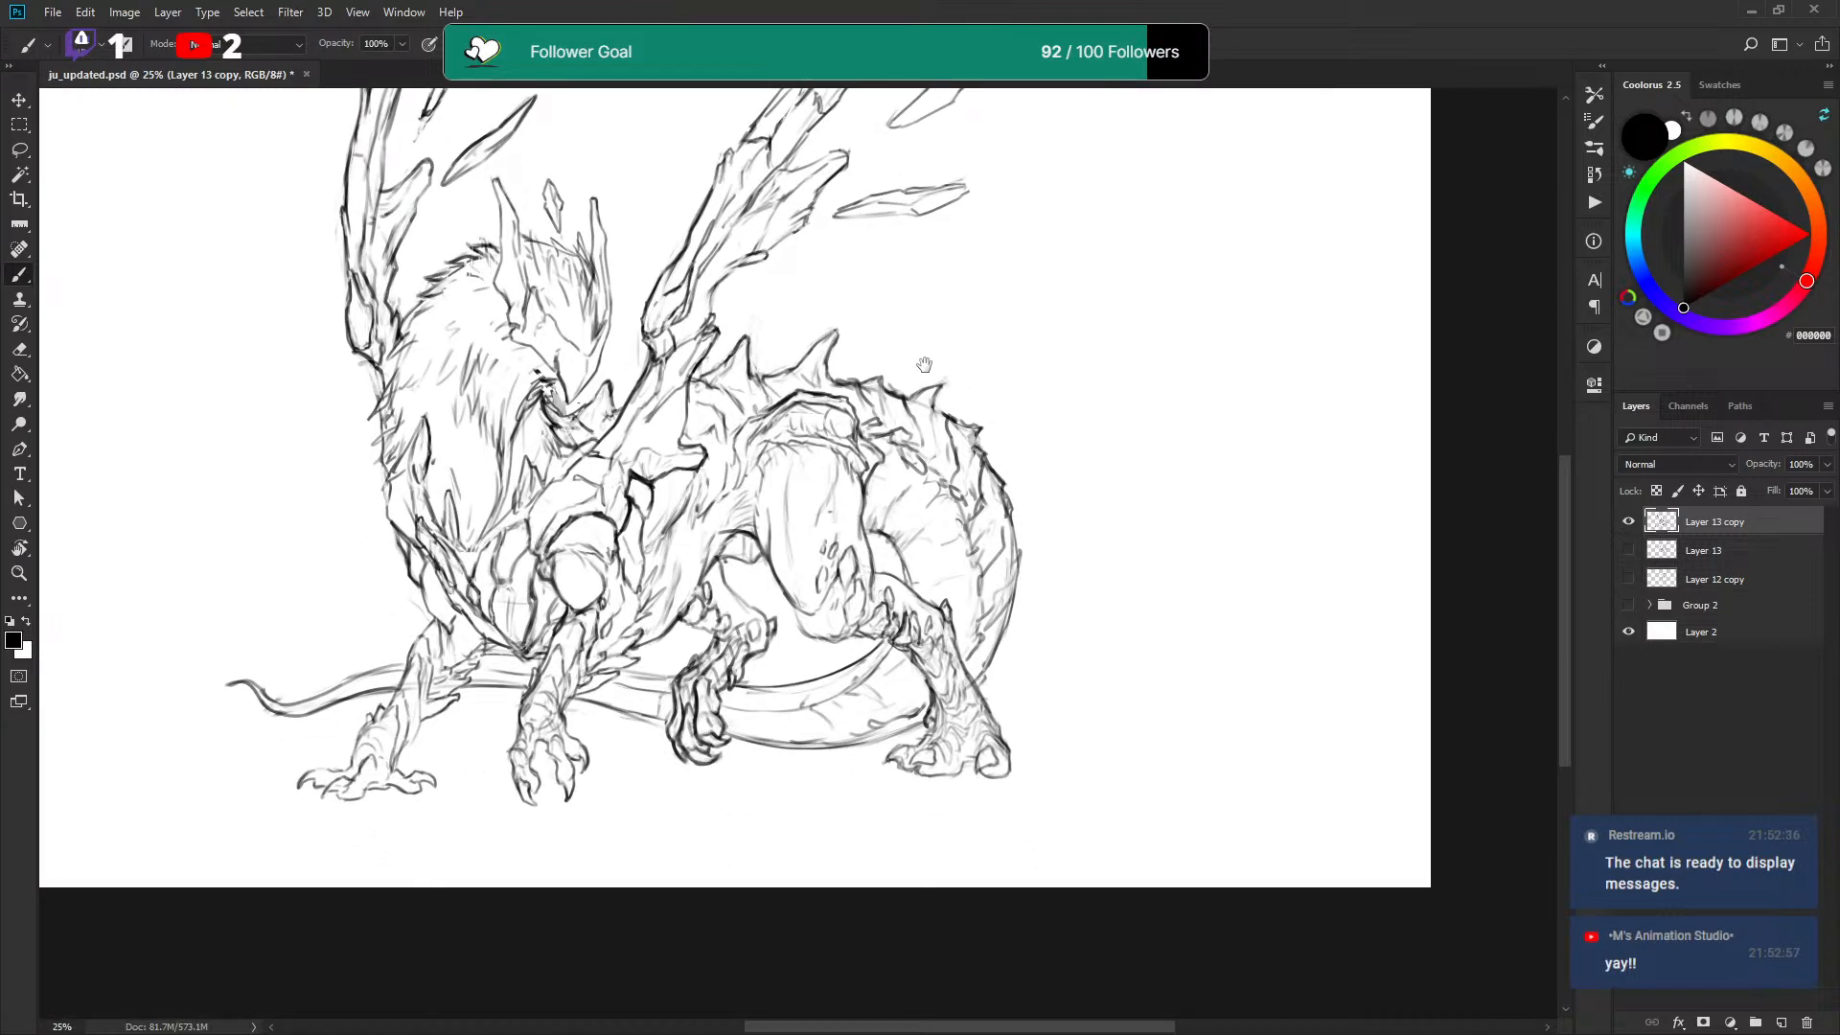
pyautogui.scroll(5, 973, 629)
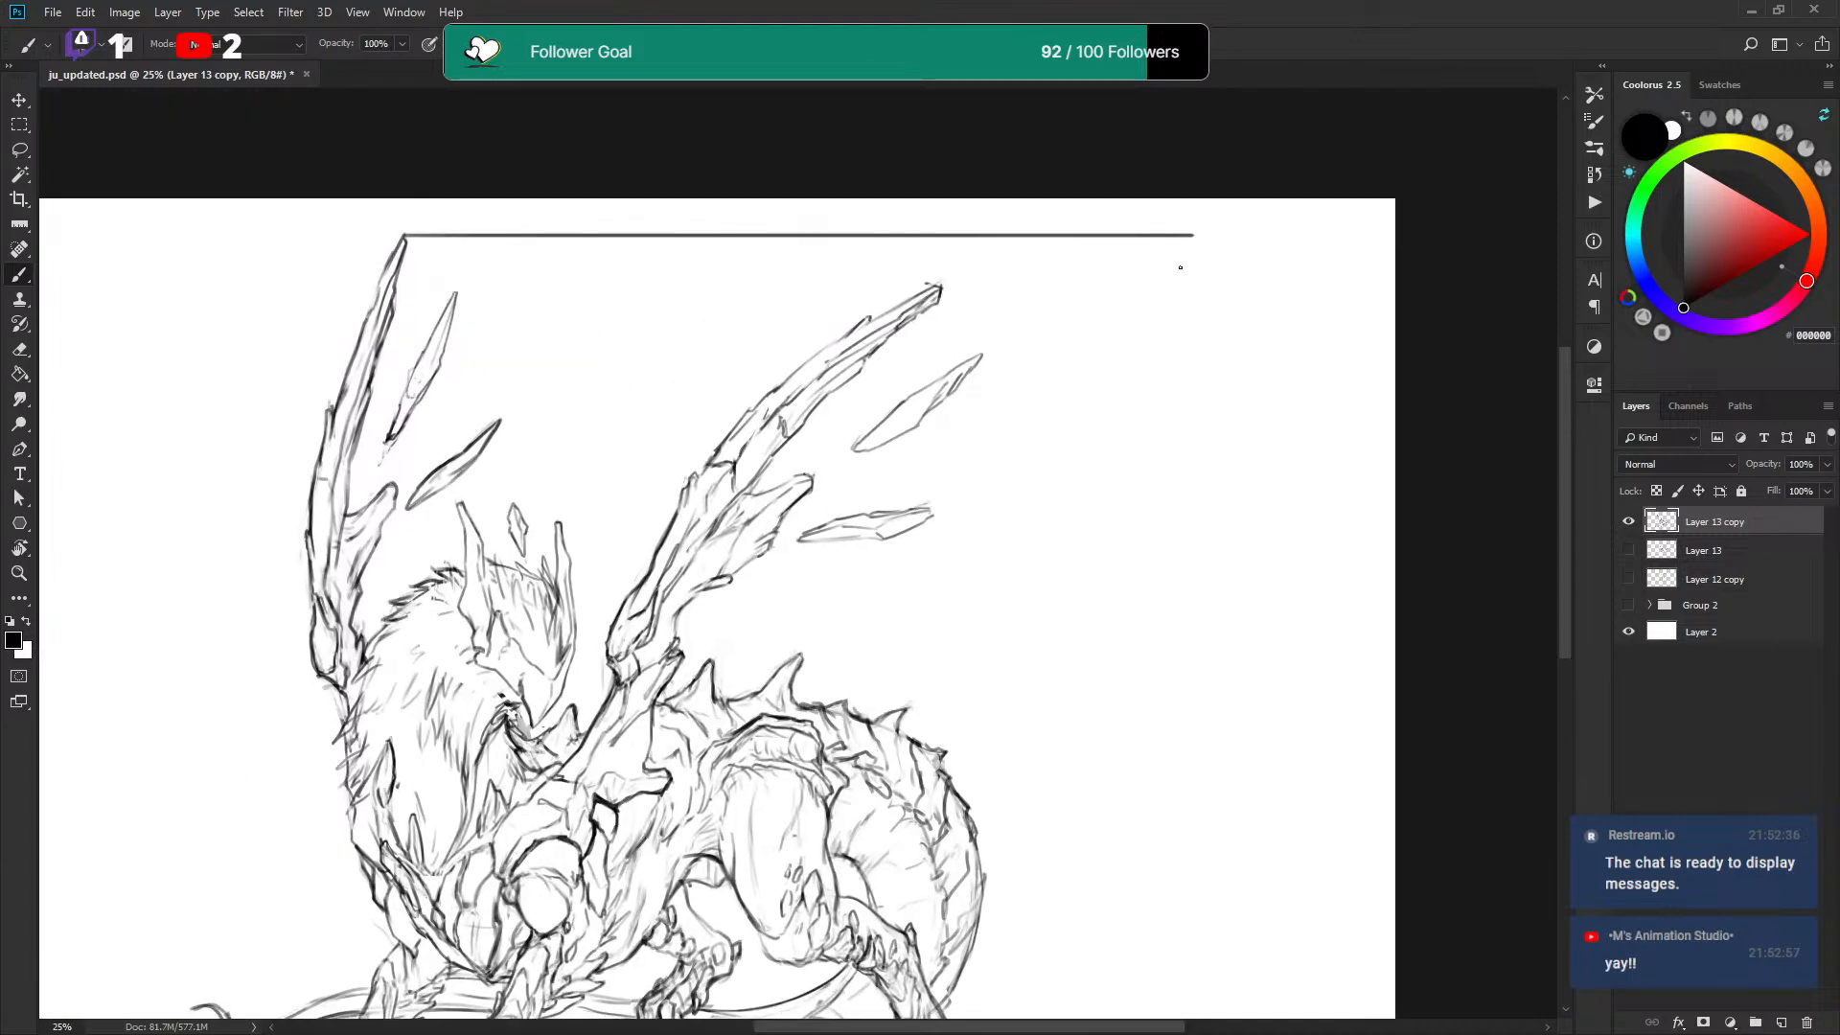
pyautogui.scroll(-2, 971, 349)
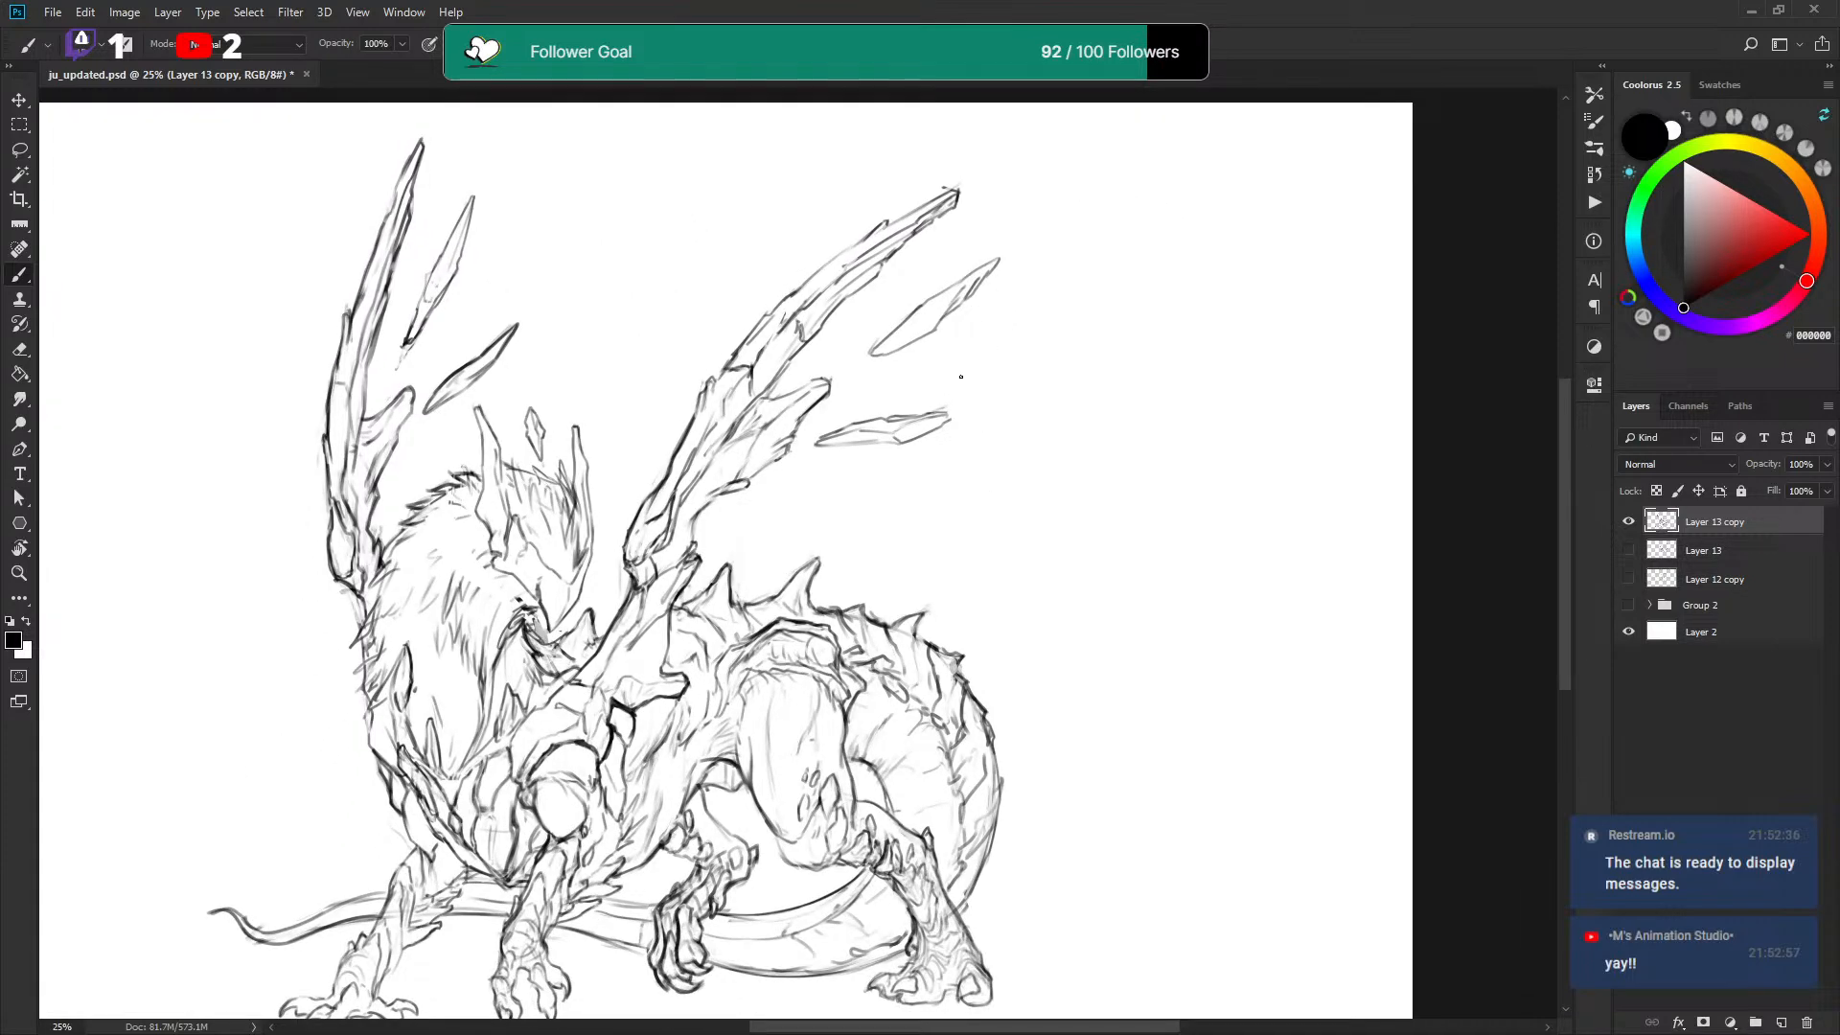
pyautogui.scroll(-2, 958, 381)
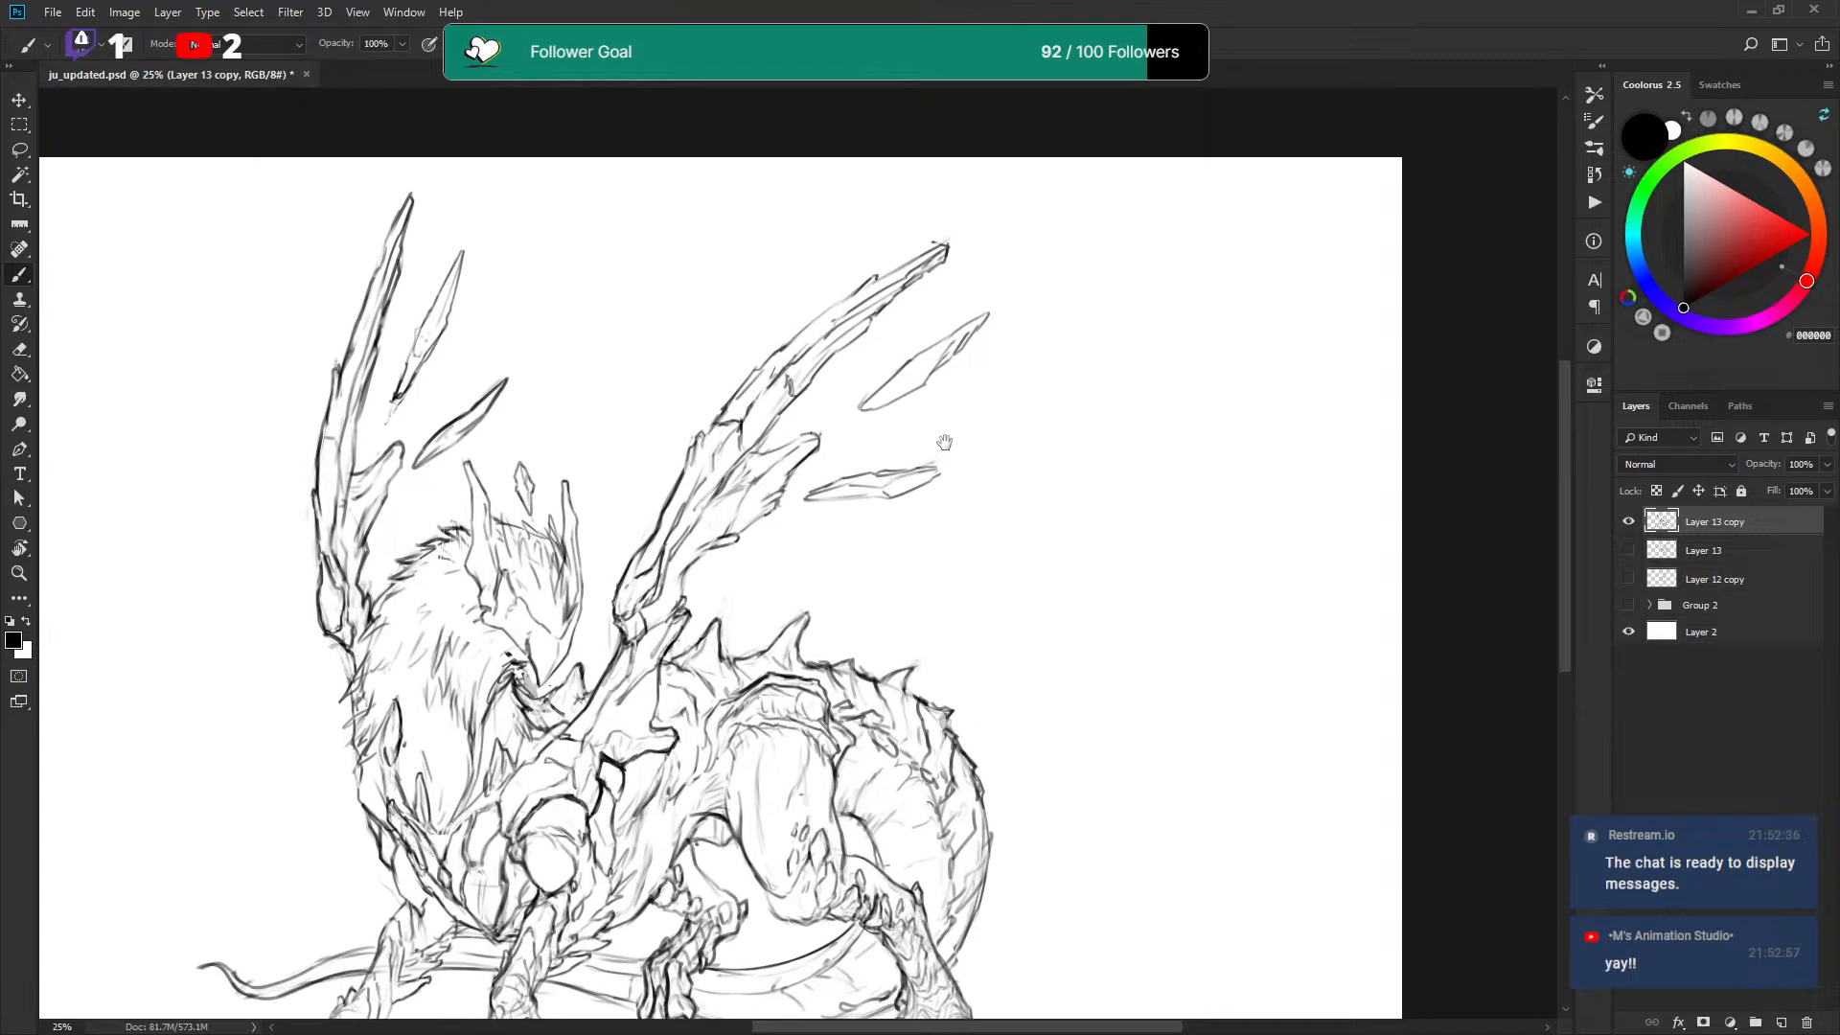
pyautogui.moveTo(833, 344); pyautogui.dragTo(382, 344)
pyautogui.hotkey('ctrl', 'z')
pyautogui.scroll(2, 894, 419)
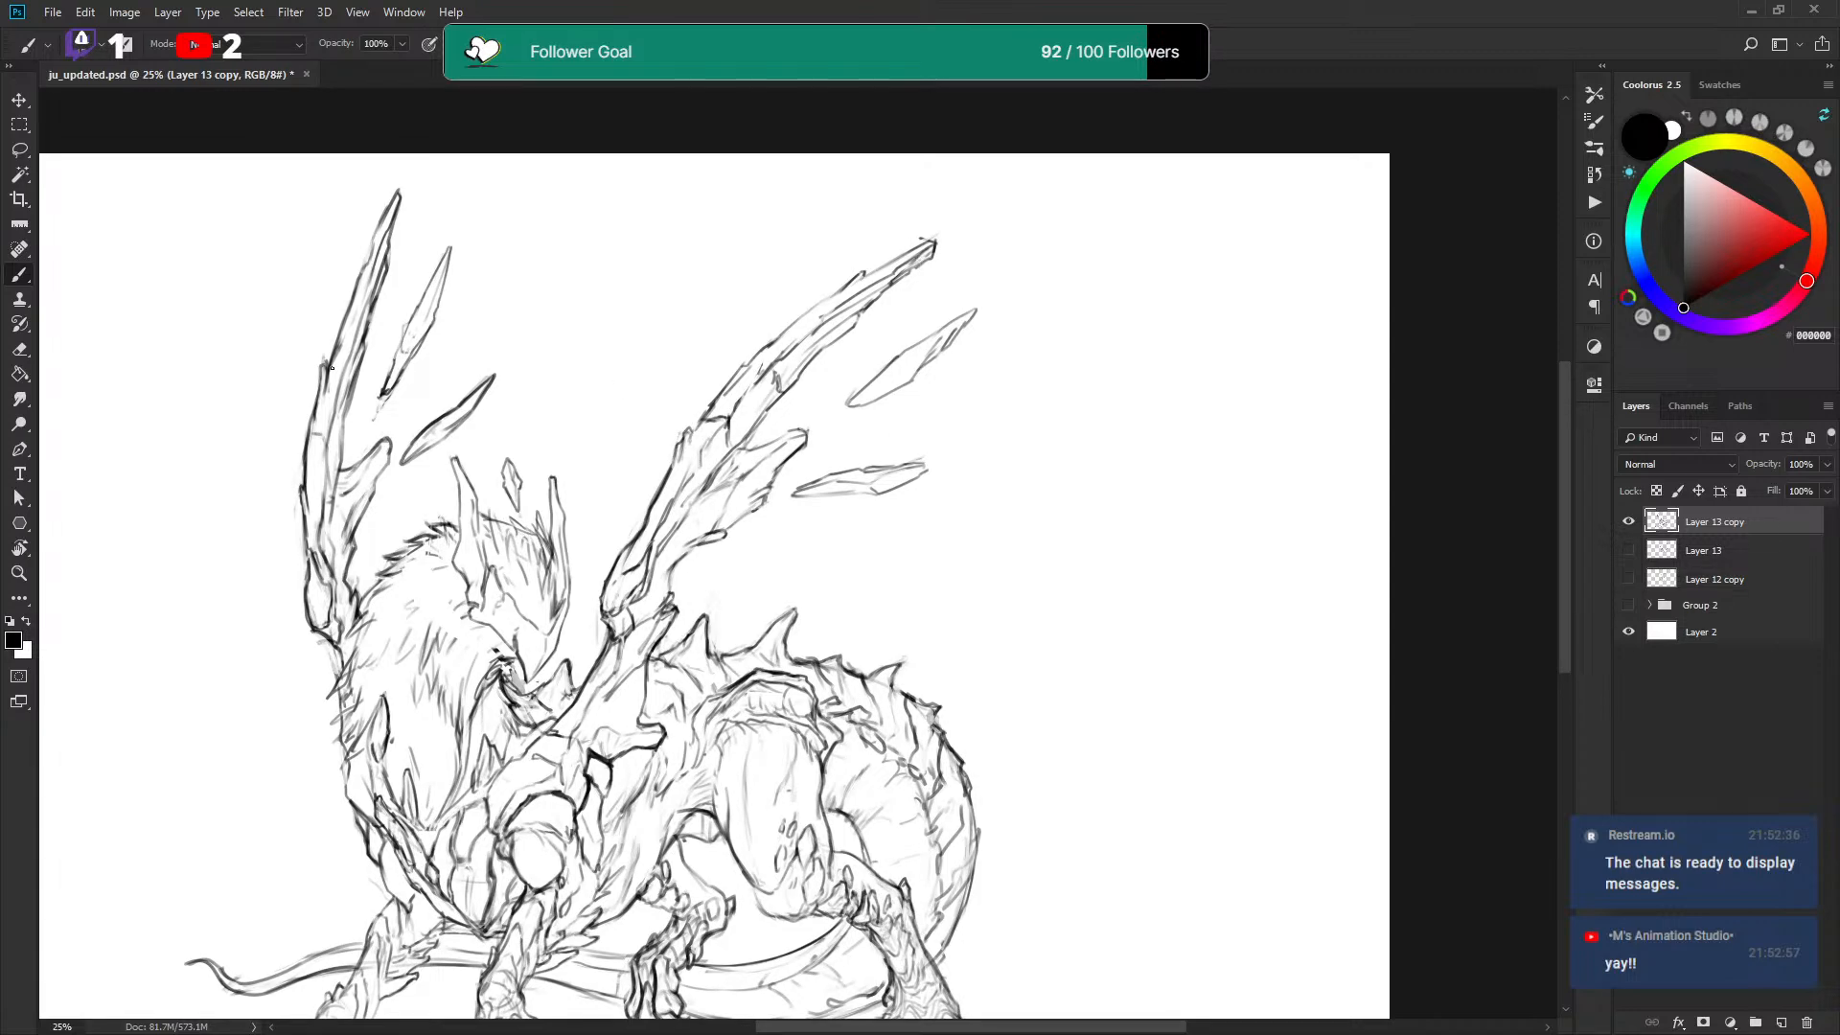
# Lasso the upper section of the left wing and move it slightly down to lower its tip.
pyautogui.press('l')
pyautogui.moveTo(396, 296); pyautogui.dragTo(330, 311)
pyautogui.press('v')
pyautogui.moveTo(390, 248)
pyautogui.mouseDown()
pyautogui.moveTo(381, 281)
pyautogui.moveTo(978, 221)
pyautogui.mouseUp()
pyautogui.hotkey('ctrl', 'd')
pyautogui.press('b')
pyautogui.hotkey('ctrl', 'z')
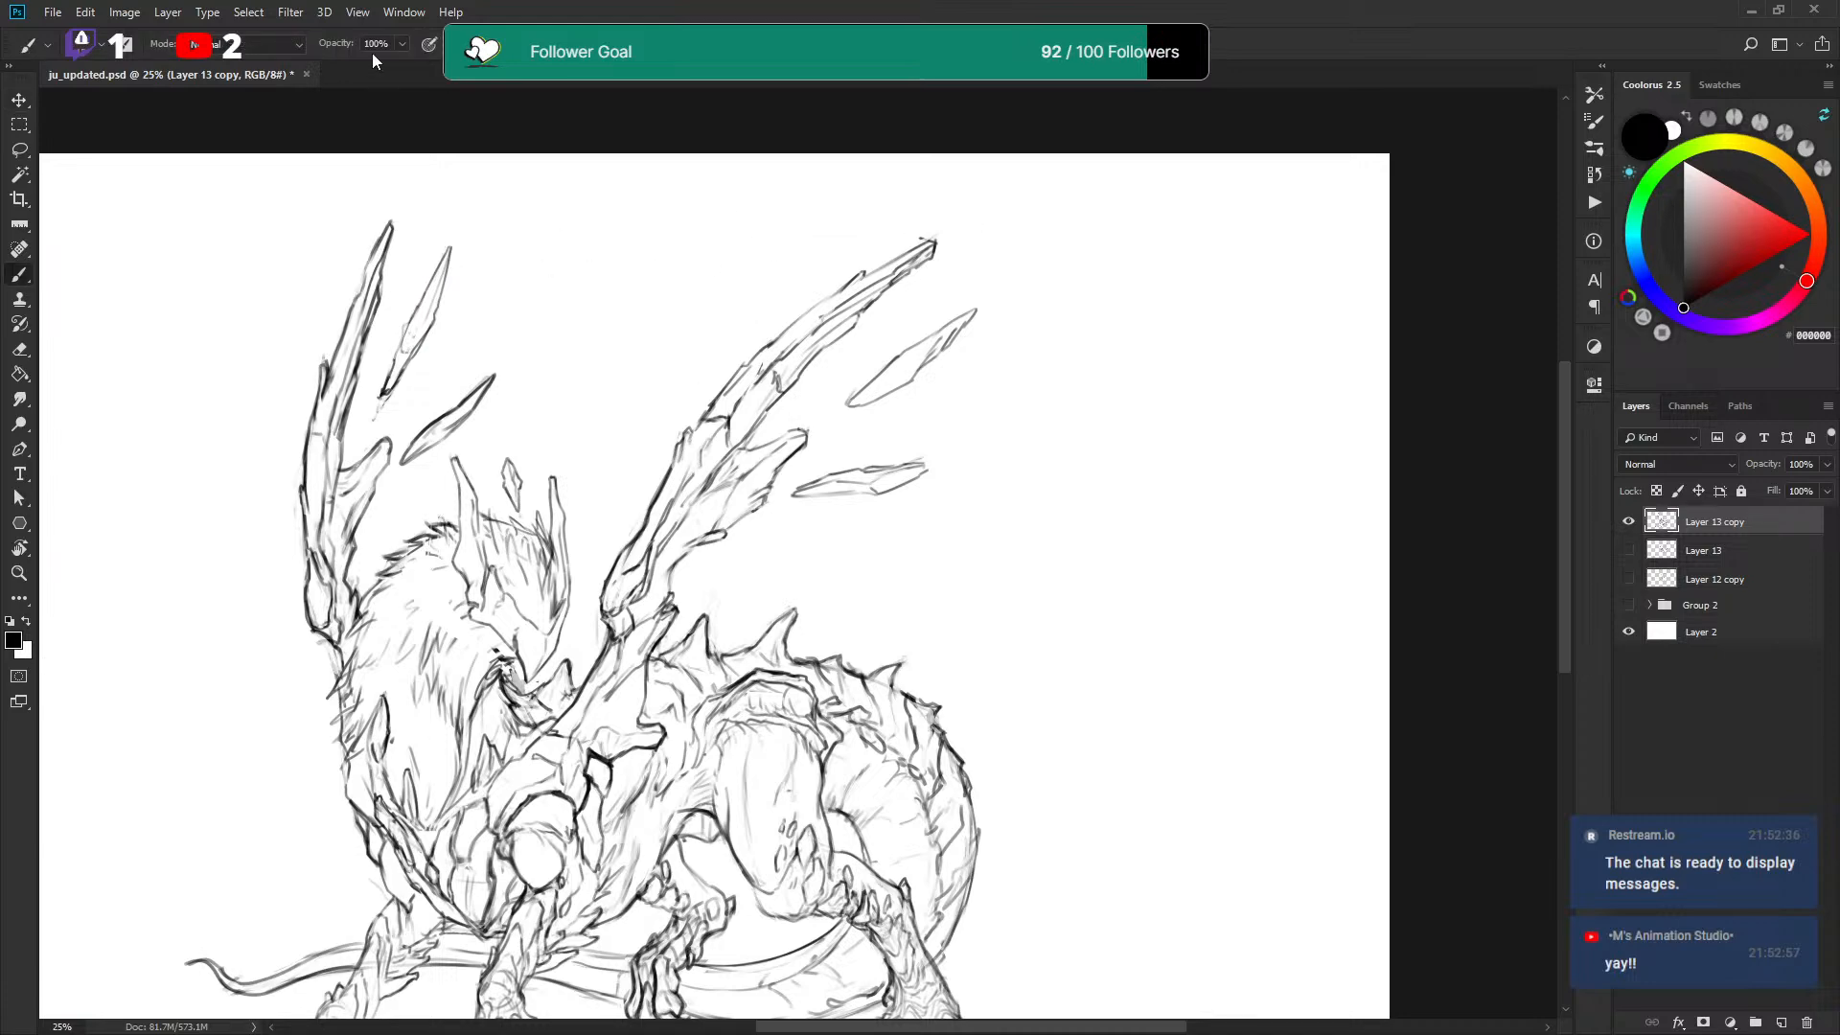
# Open a second window for ju_updated.psd and close it again.
pyautogui.click(381, 9)
pyautogui.moveTo(421, 30)
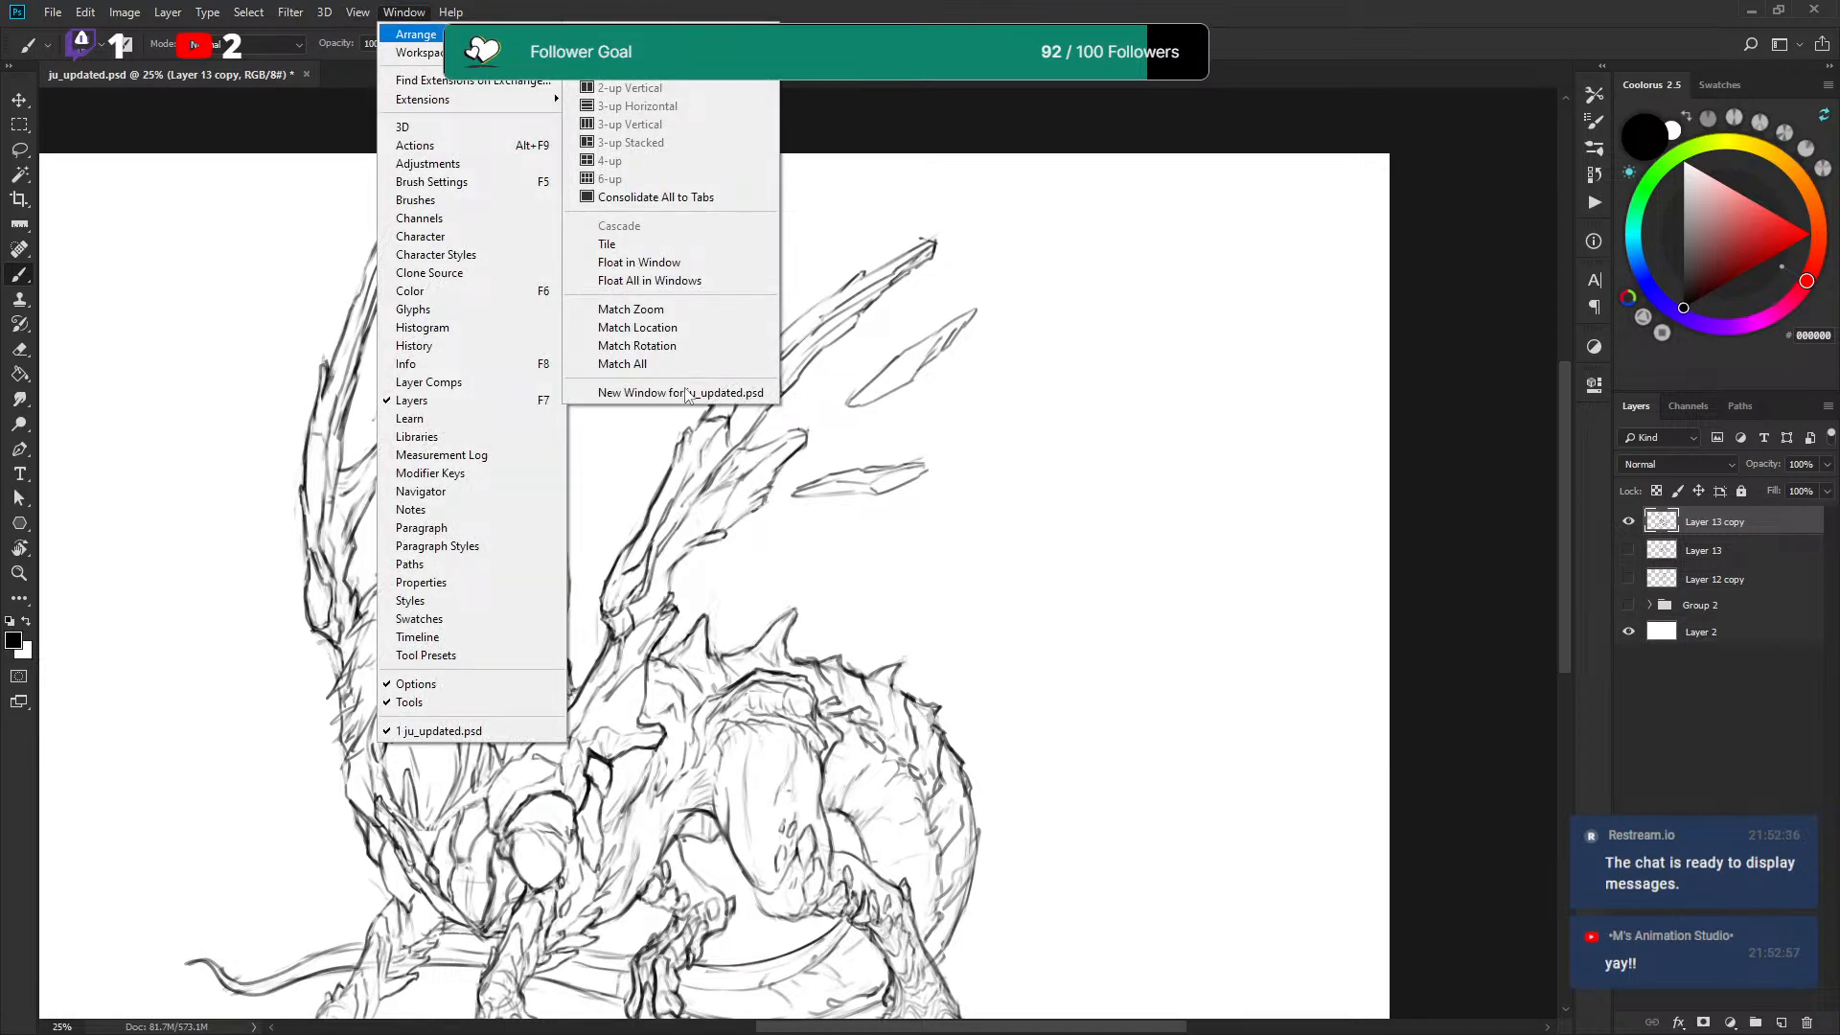
pyautogui.click(687, 391)
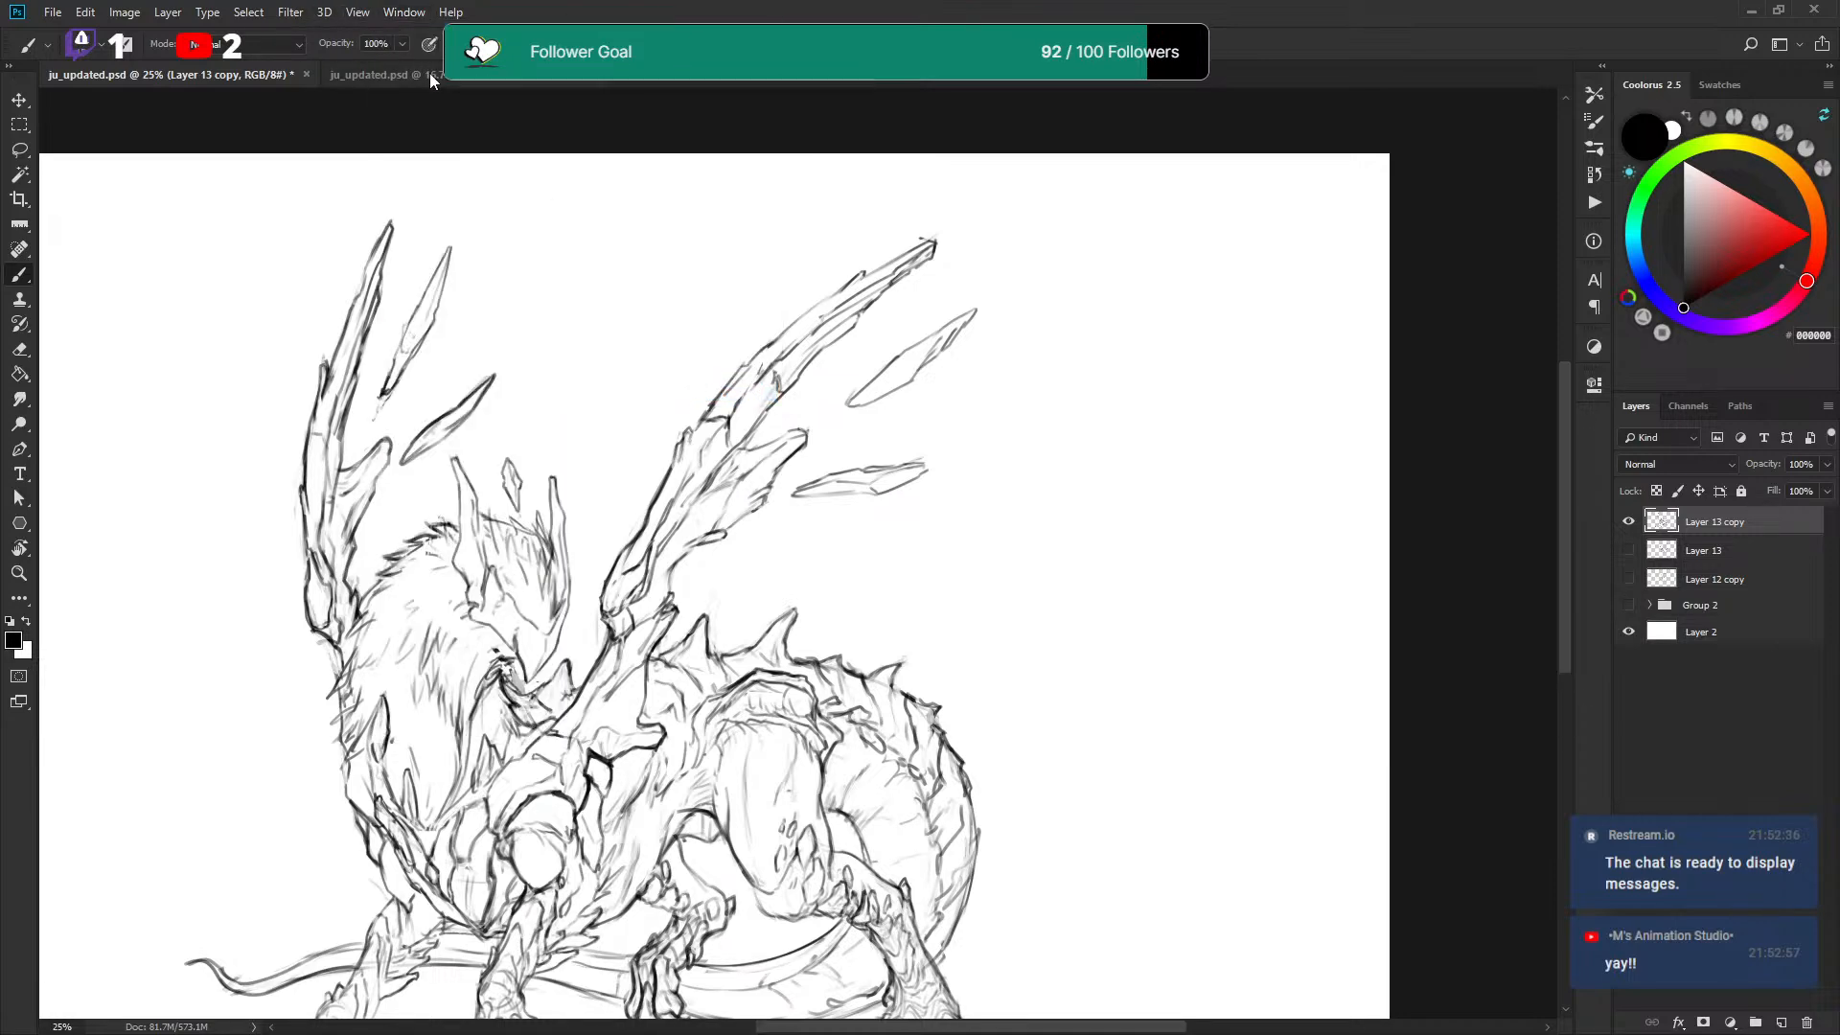
pyautogui.hotkey('ctrl', 'w')
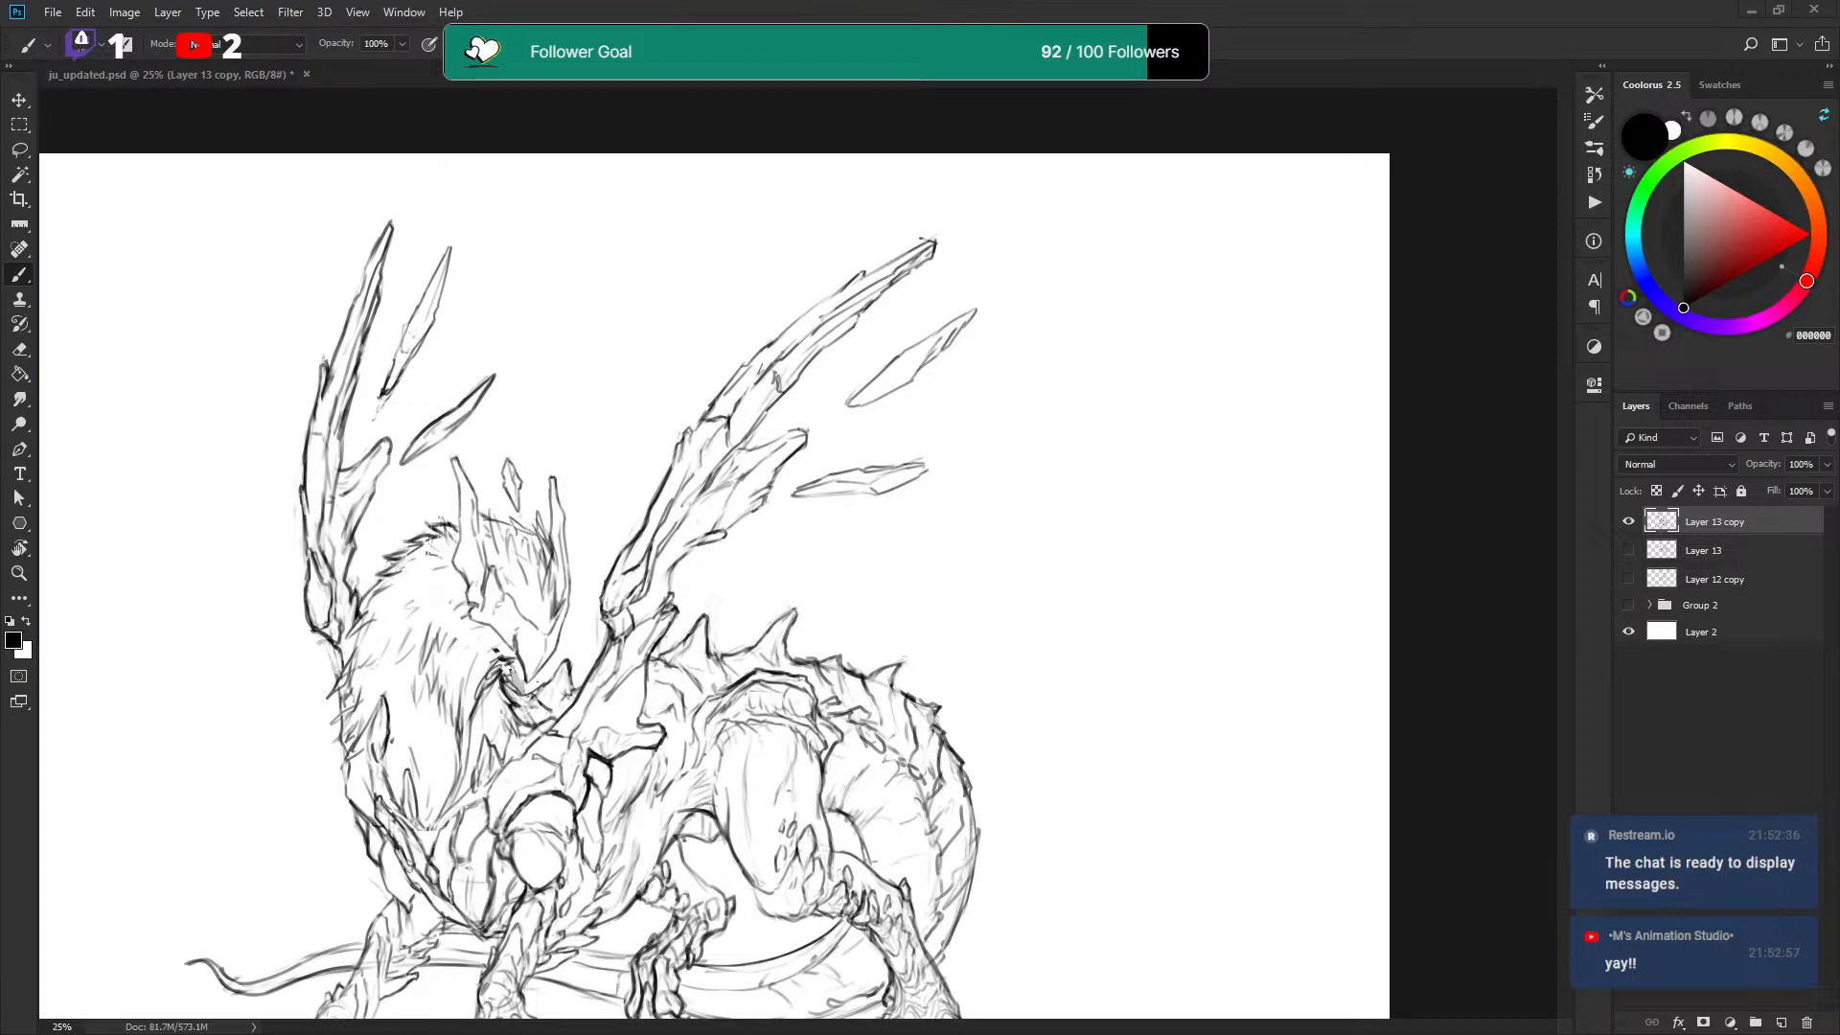
# Check the left wing's tip, joint and base against the right wing with horizontal brush lines, undoing each one.
pyautogui.moveTo(952, 328)
pyautogui.mouseDown()
pyautogui.moveTo(1091, 187)
pyautogui.moveTo(1053, 309)
pyautogui.mouseUp()
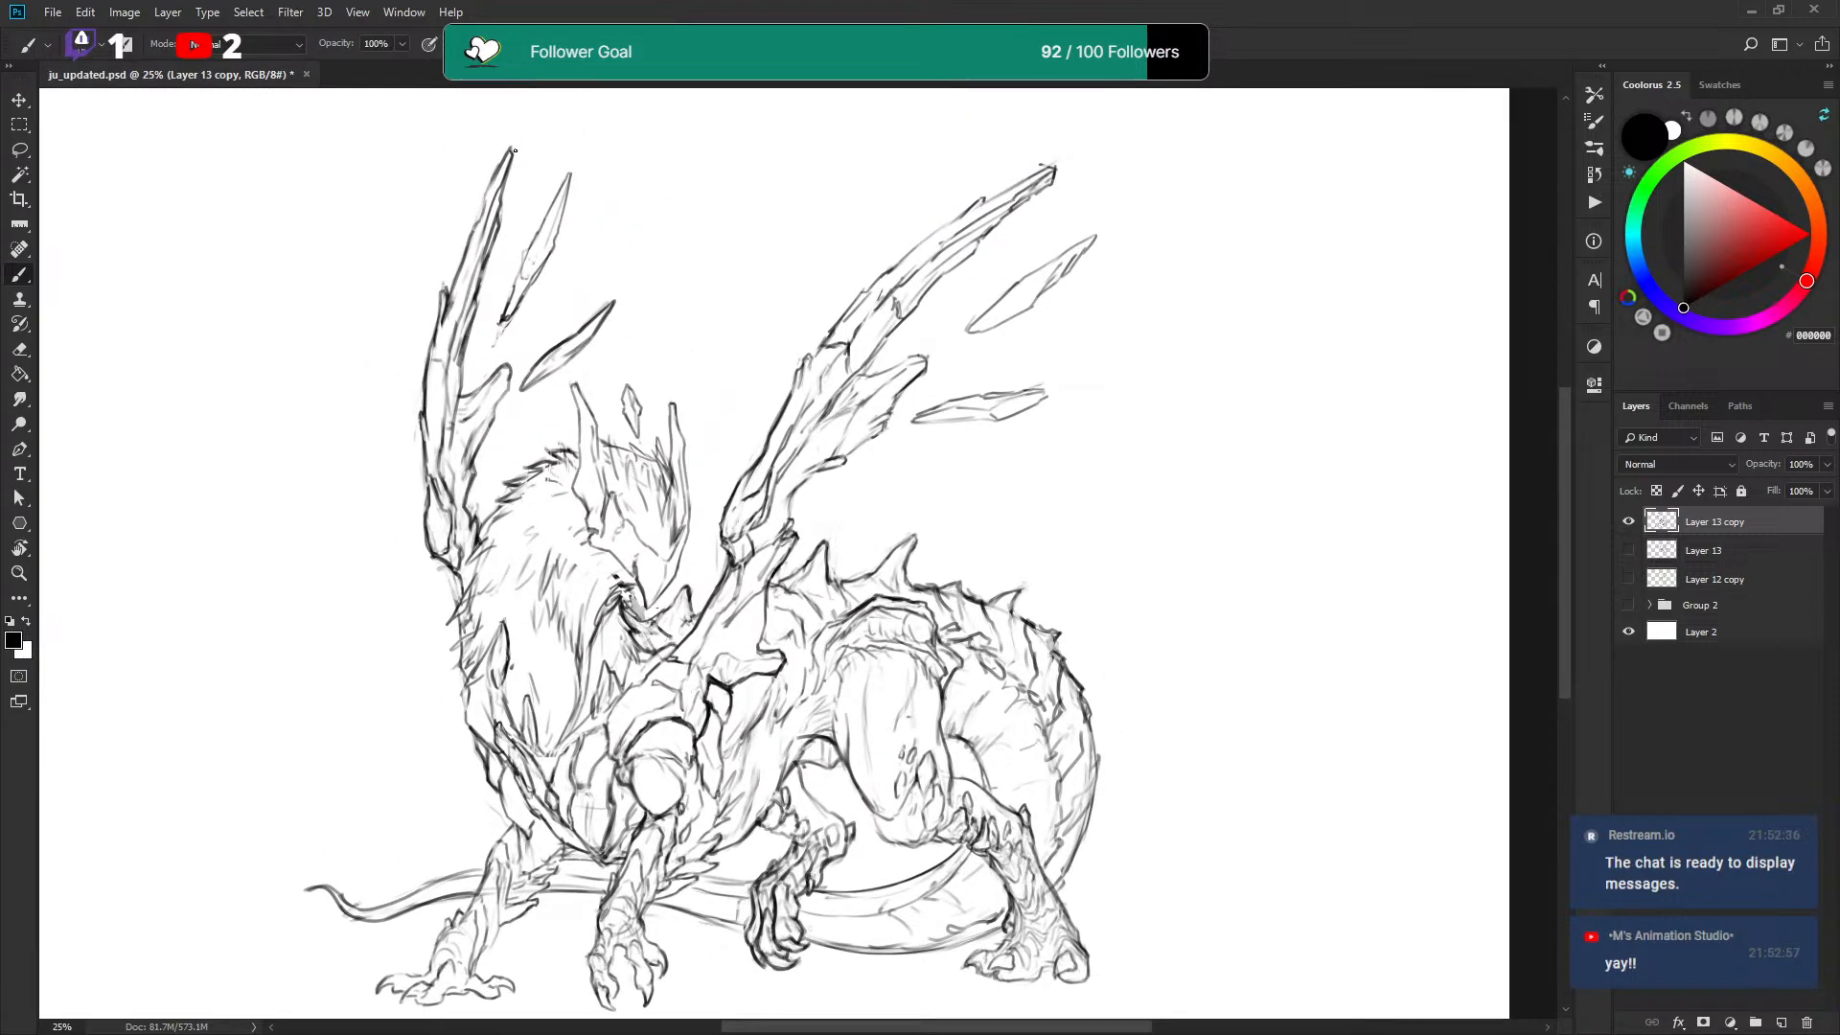
pyautogui.moveTo(511, 152); pyautogui.dragTo(1223, 153)
pyautogui.hotkey('ctrl', 'z')
pyautogui.moveTo(839, 346); pyautogui.dragTo(464, 343)
pyautogui.hotkey('ctrl', 'z')
pyautogui.moveTo(917, 353); pyautogui.dragTo(448, 354)
pyautogui.hotkey('ctrl', 'z')
pyautogui.moveTo(726, 540); pyautogui.dragTo(385, 540)
pyautogui.hotkey('ctrl', 'z')
# Lasso the left wing's upper part together with its floating shards and shift the selection slightly down.
pyautogui.press('l')
pyautogui.moveTo(415, 325)
pyautogui.mouseDown()
pyautogui.moveTo(552, 397)
pyautogui.moveTo(624, 331)
pyautogui.moveTo(488, 134)
pyautogui.mouseUp()
pyautogui.press('v')
pyautogui.moveTo(564, 254); pyautogui.dragTo(563, 264)
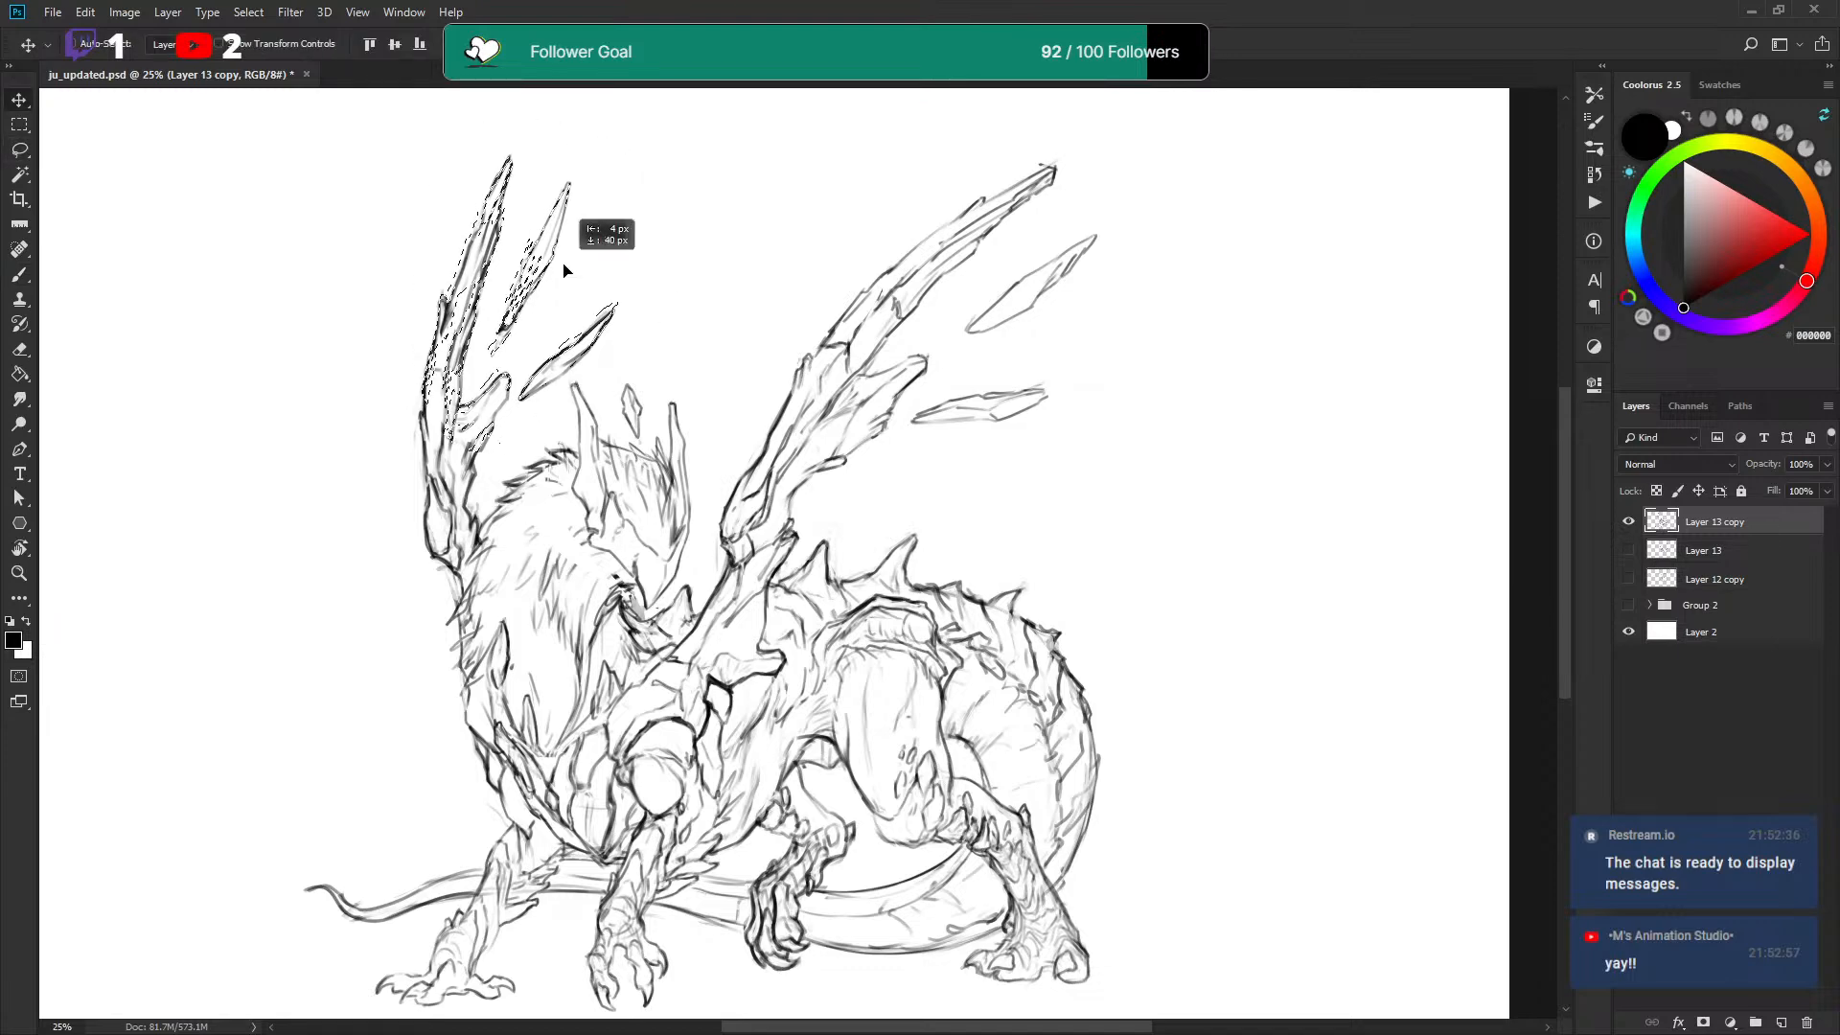
pyautogui.hotkey('ctrl', 'd')
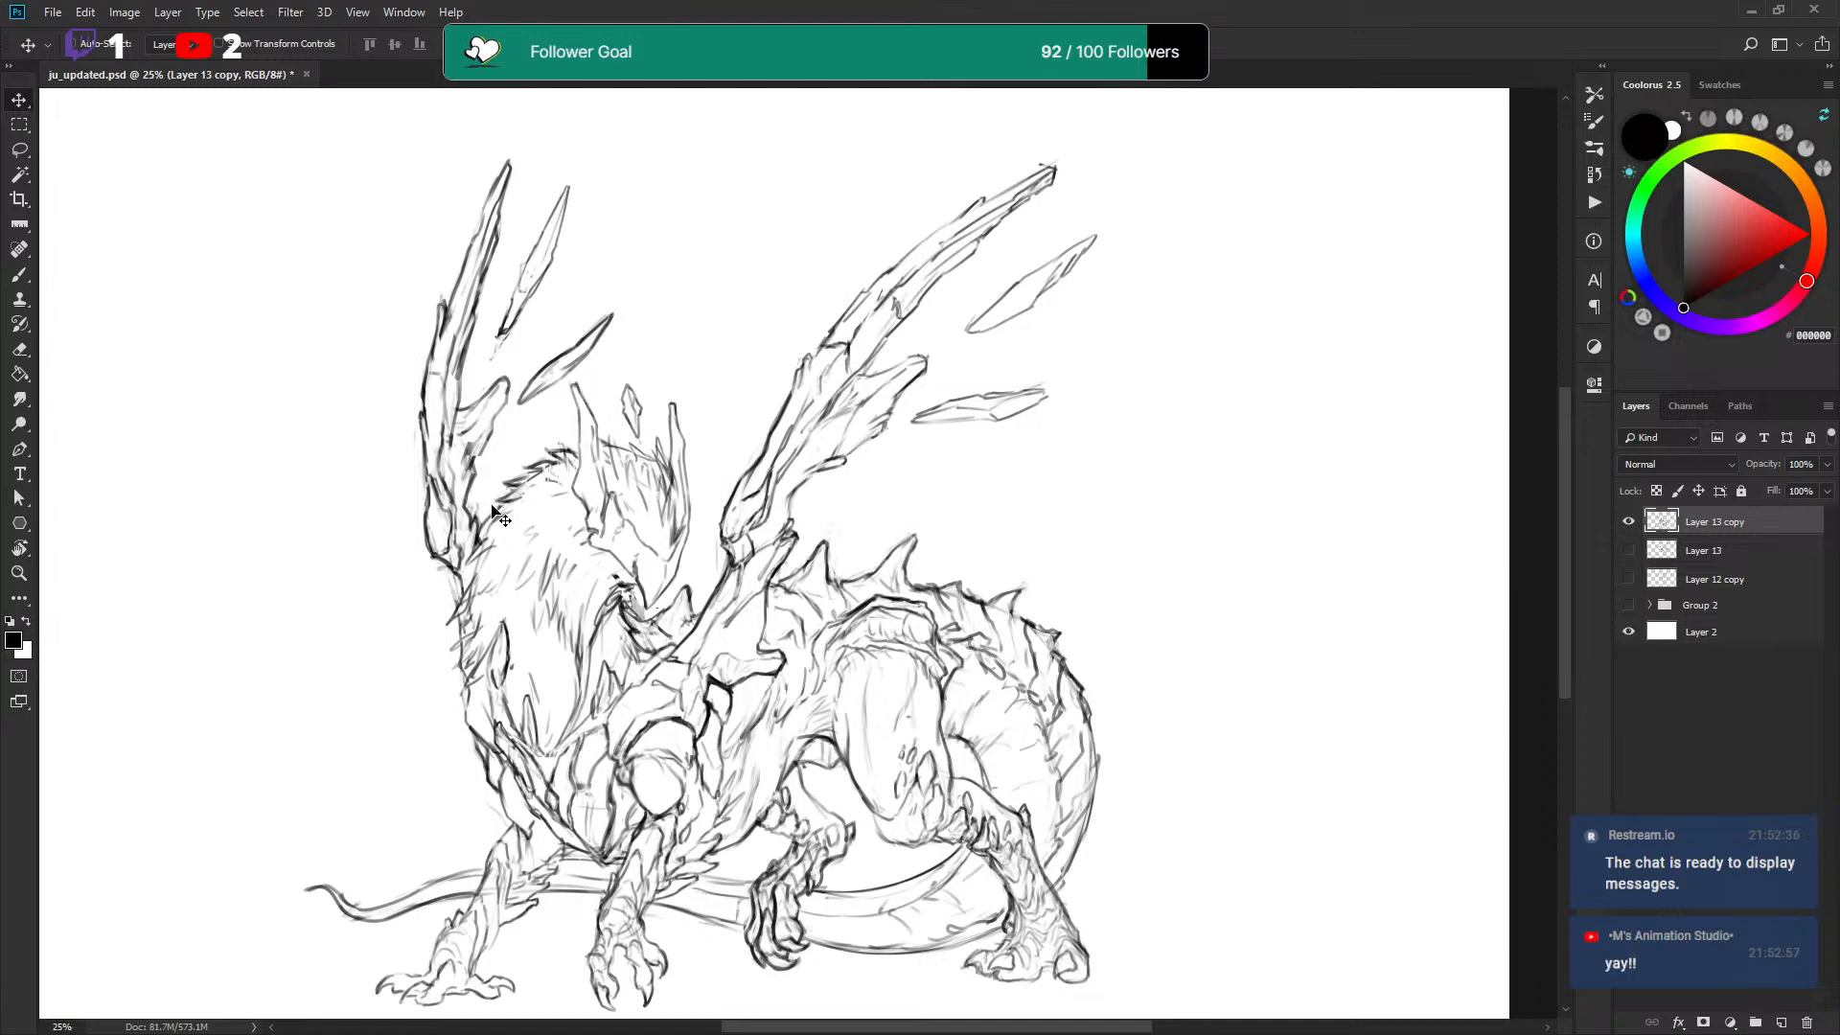
# Lasso the two floating shards beside the left wing and move them down and closer to the wing.
pyautogui.press('x')
pyautogui.press('b')
pyautogui.press('x')
pyautogui.press('x')
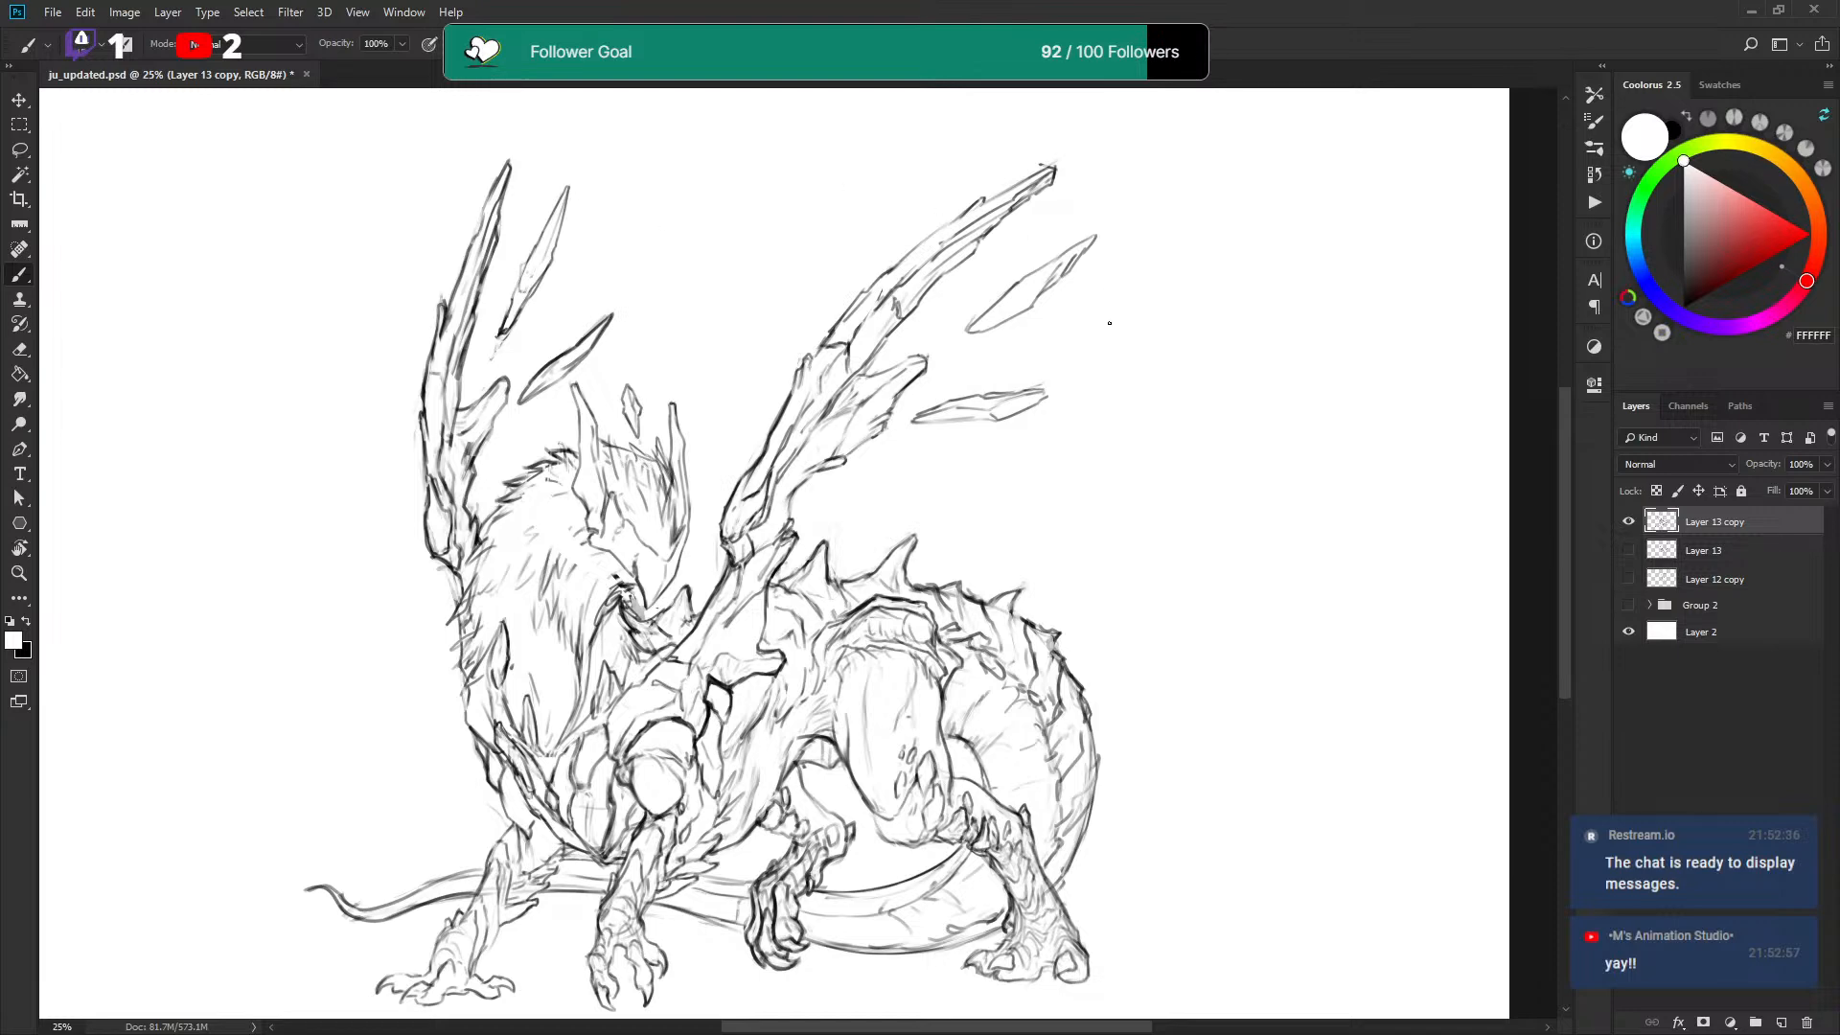
pyautogui.press('l')
pyautogui.moveTo(495, 314)
pyautogui.mouseDown()
pyautogui.moveTo(510, 424)
pyautogui.moveTo(613, 349)
pyautogui.moveTo(594, 176)
pyautogui.mouseUp()
pyautogui.press('v')
pyautogui.moveTo(591, 284); pyautogui.dragTo(578, 301)
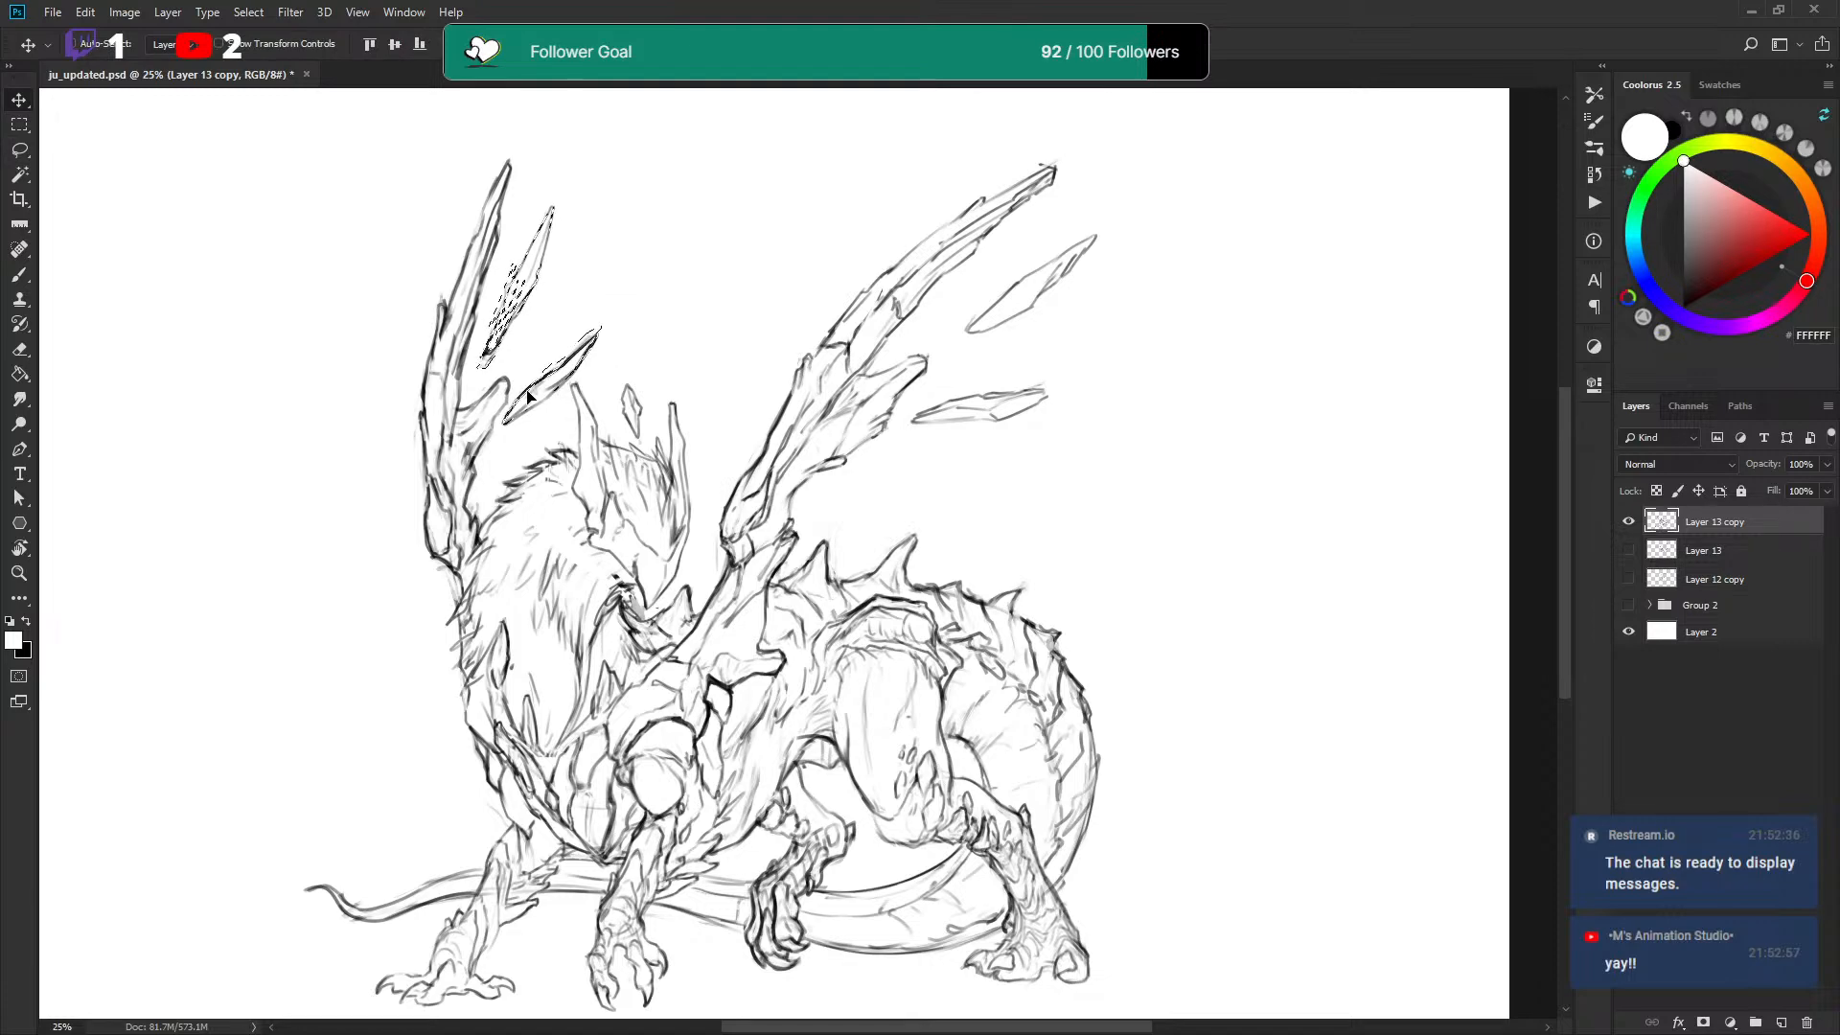
pyautogui.hotkey('ctrl', 'd')
# Lasso the left wing's lower floating shard, rotate it slightly counterclockwise and nudge it toward the wing.
pyautogui.press('l')
pyautogui.moveTo(522, 379)
pyautogui.mouseDown()
pyautogui.moveTo(520, 436)
pyautogui.moveTo(558, 411)
pyautogui.moveTo(510, 401)
pyautogui.moveTo(500, 420)
pyautogui.moveTo(550, 419)
pyautogui.moveTo(588, 307)
pyautogui.moveTo(706, 289)
pyautogui.mouseUp()
pyautogui.hotkey('ctrl', 'd')
pyautogui.hotkey('ctrl', 't')
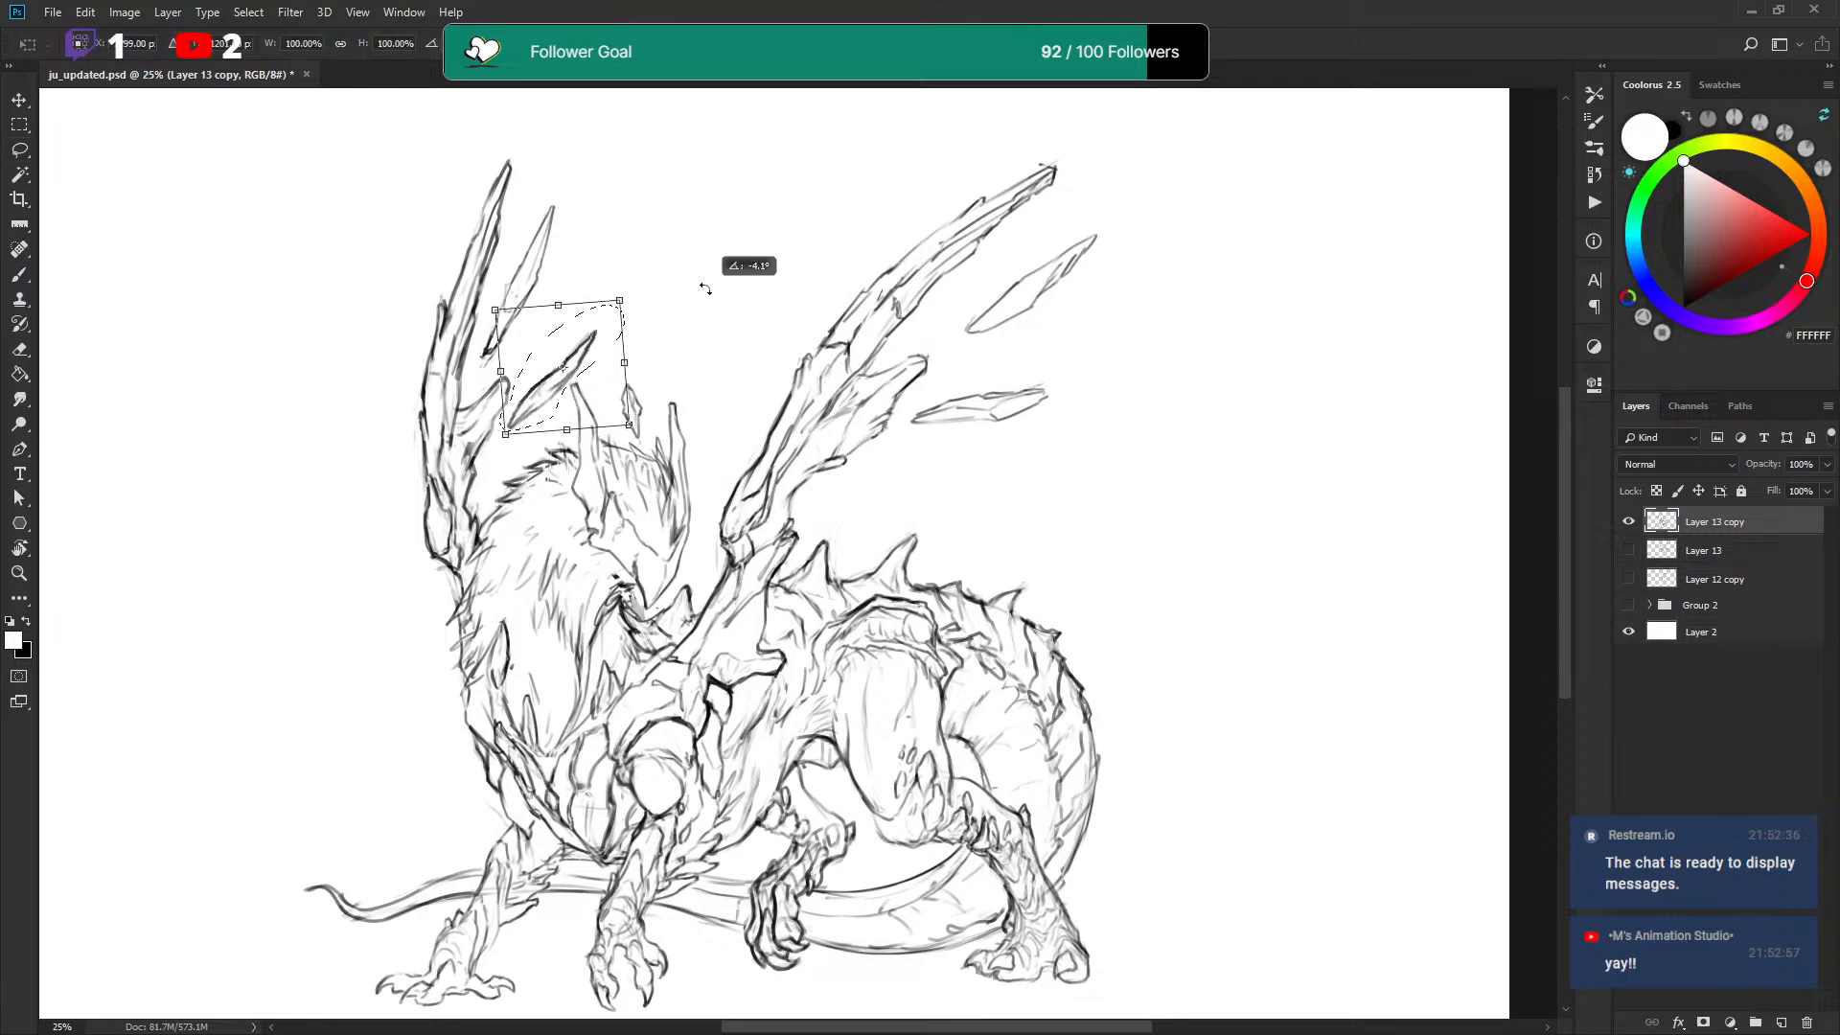
pyautogui.moveTo(593, 338); pyautogui.dragTo(588, 332)
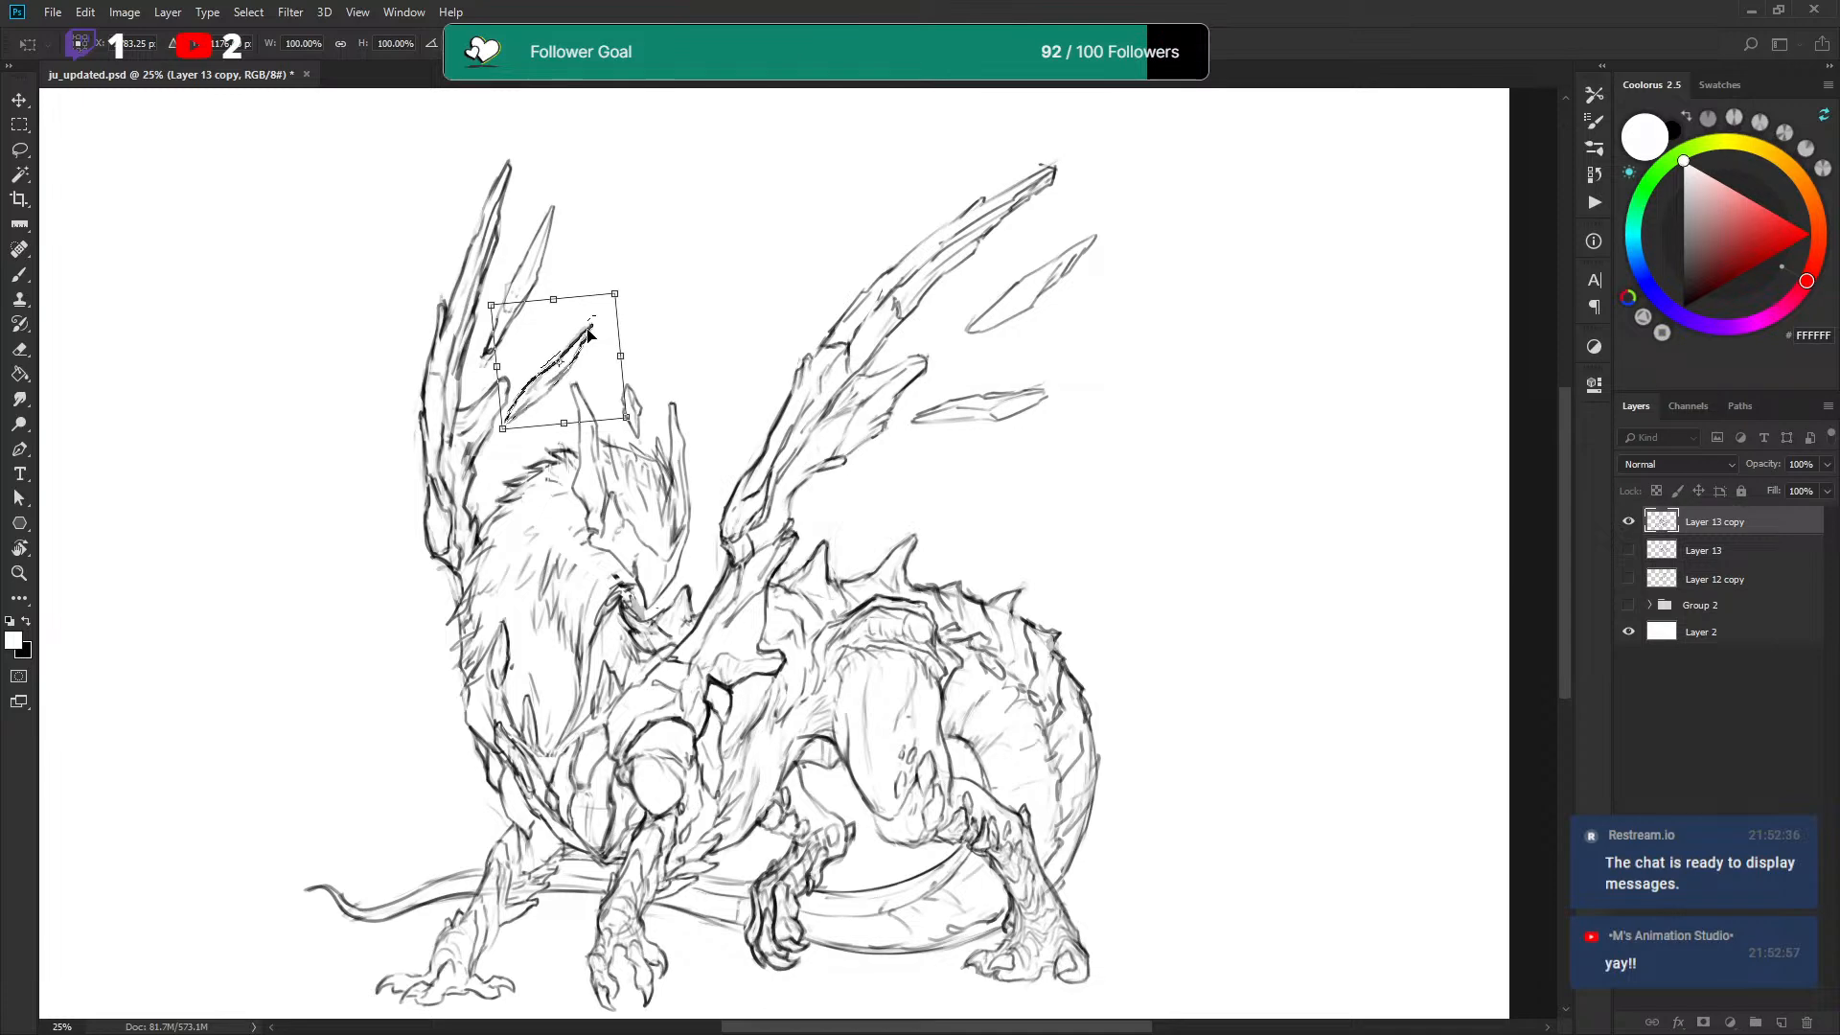
pyautogui.press('Return')
pyautogui.hotkey('ctrl', 'd')
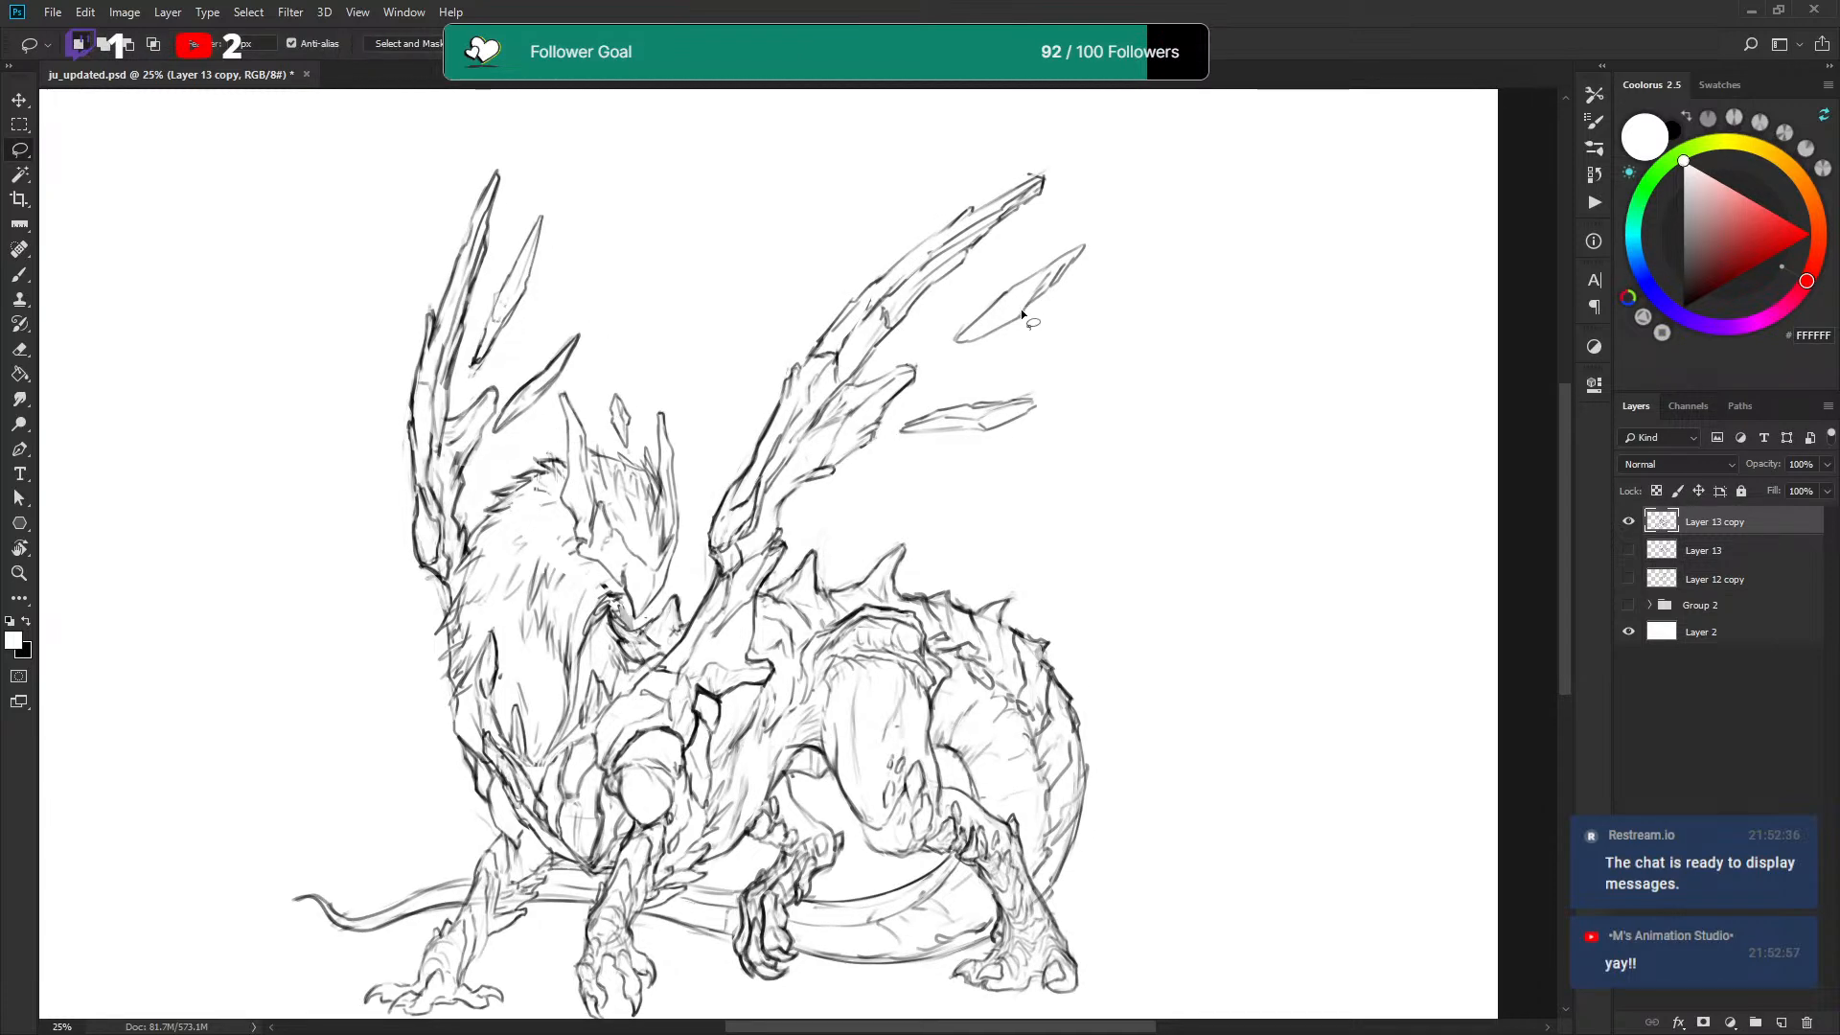
# Shorten the left wing's lower shard by redrawing its edge in black and painting out the old tip in white.
pyautogui.press('b')
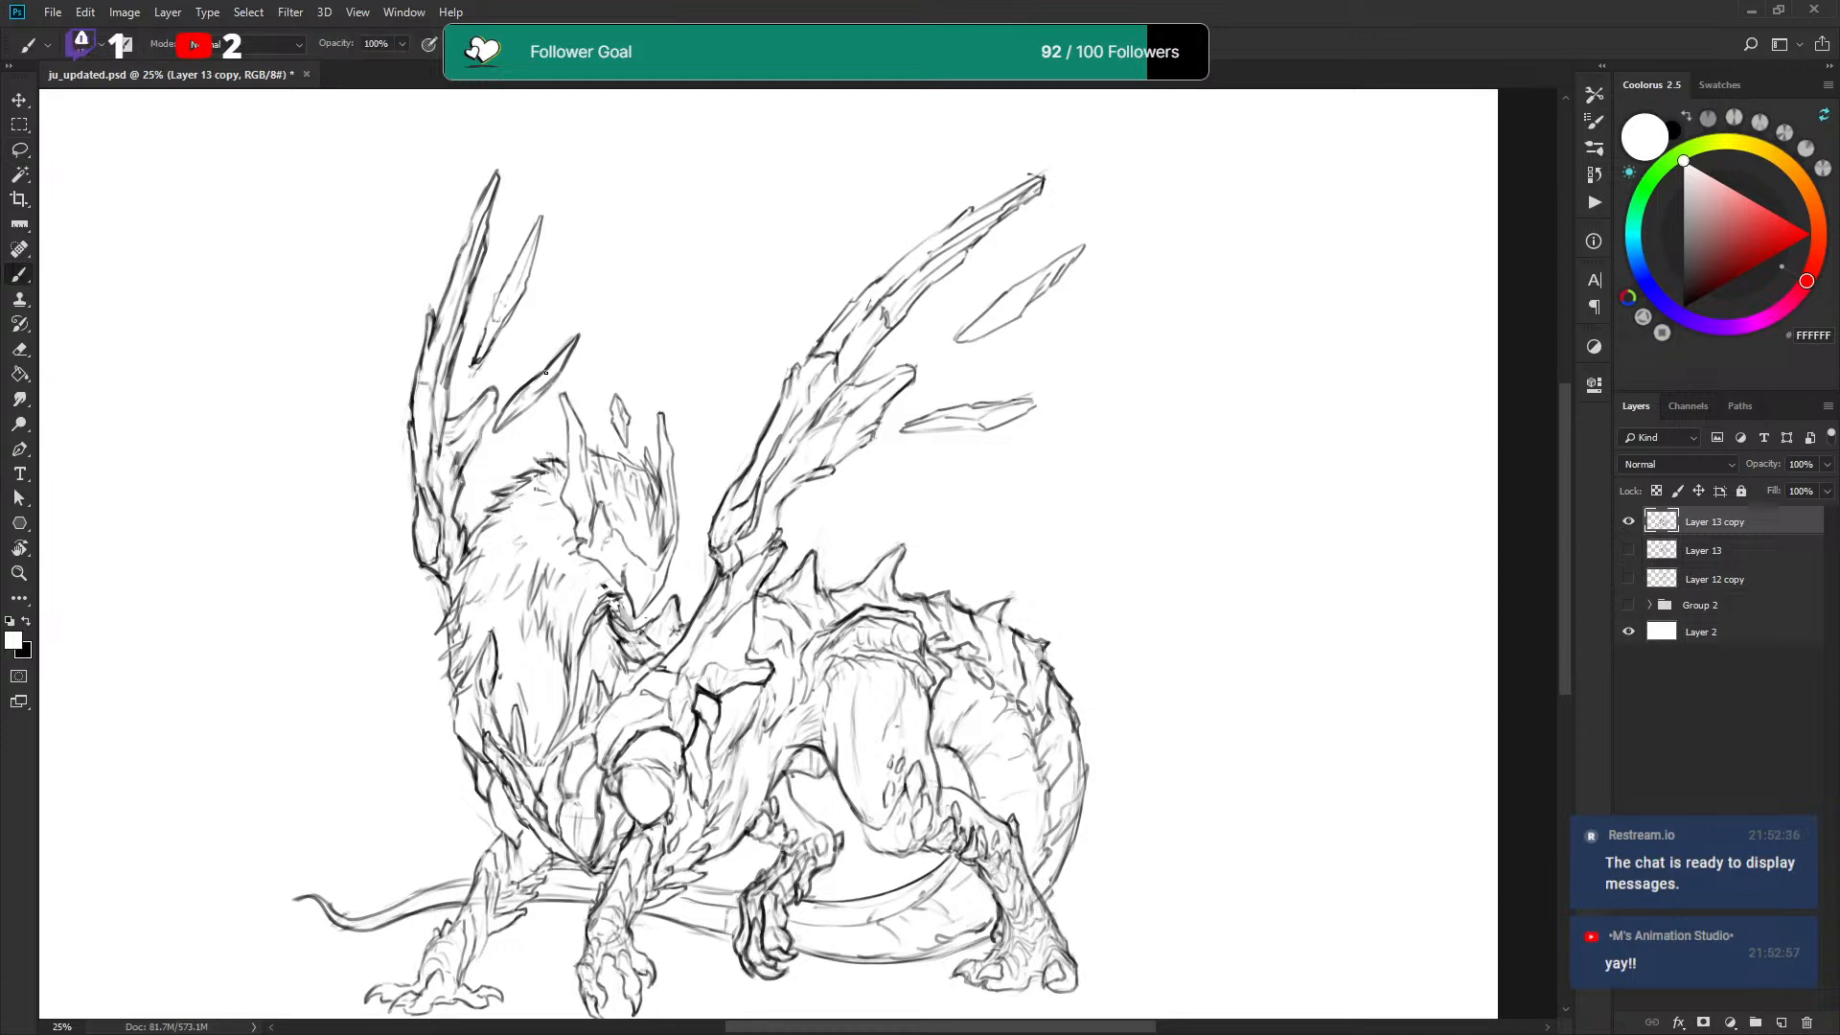
pyautogui.press('x')
pyautogui.moveTo(557, 365); pyautogui.dragTo(537, 376)
pyautogui.press('l')
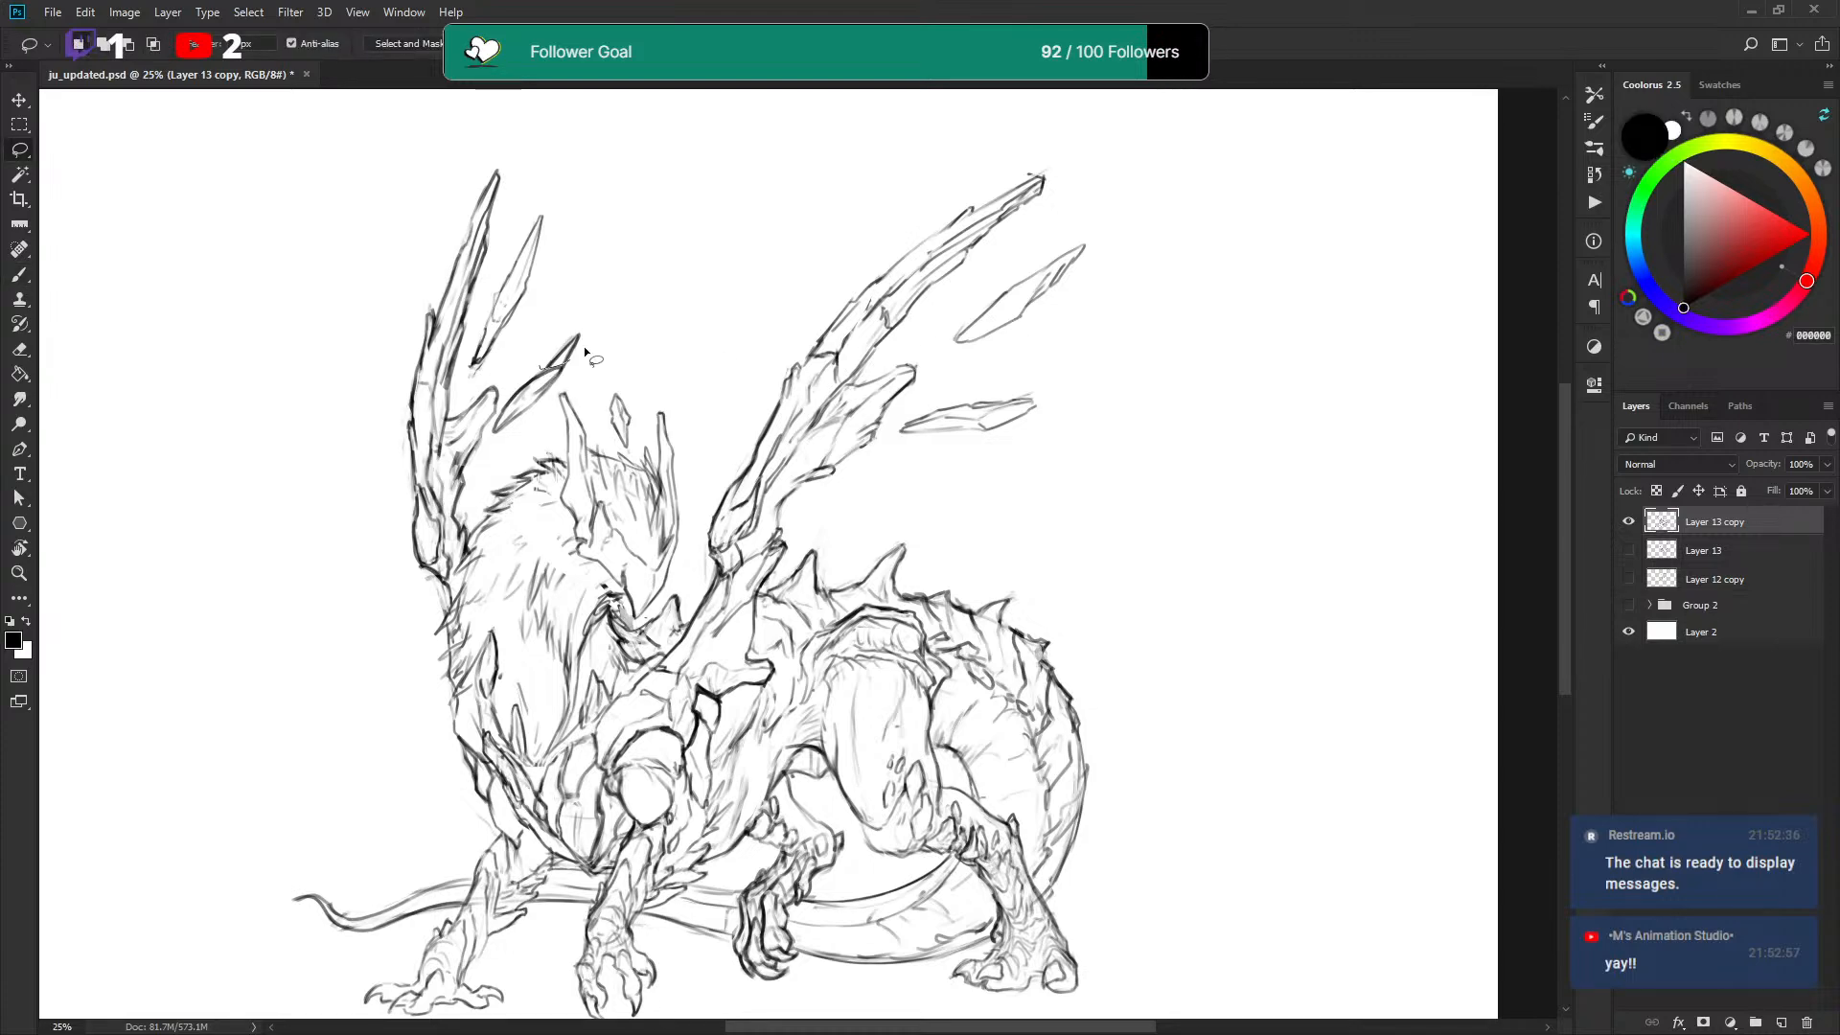
pyautogui.hotkey('ctrl', 'd')
pyautogui.press('b')
pyautogui.press('x')
pyautogui.moveTo(537, 375); pyautogui.dragTo(560, 367)
pyautogui.press('x')
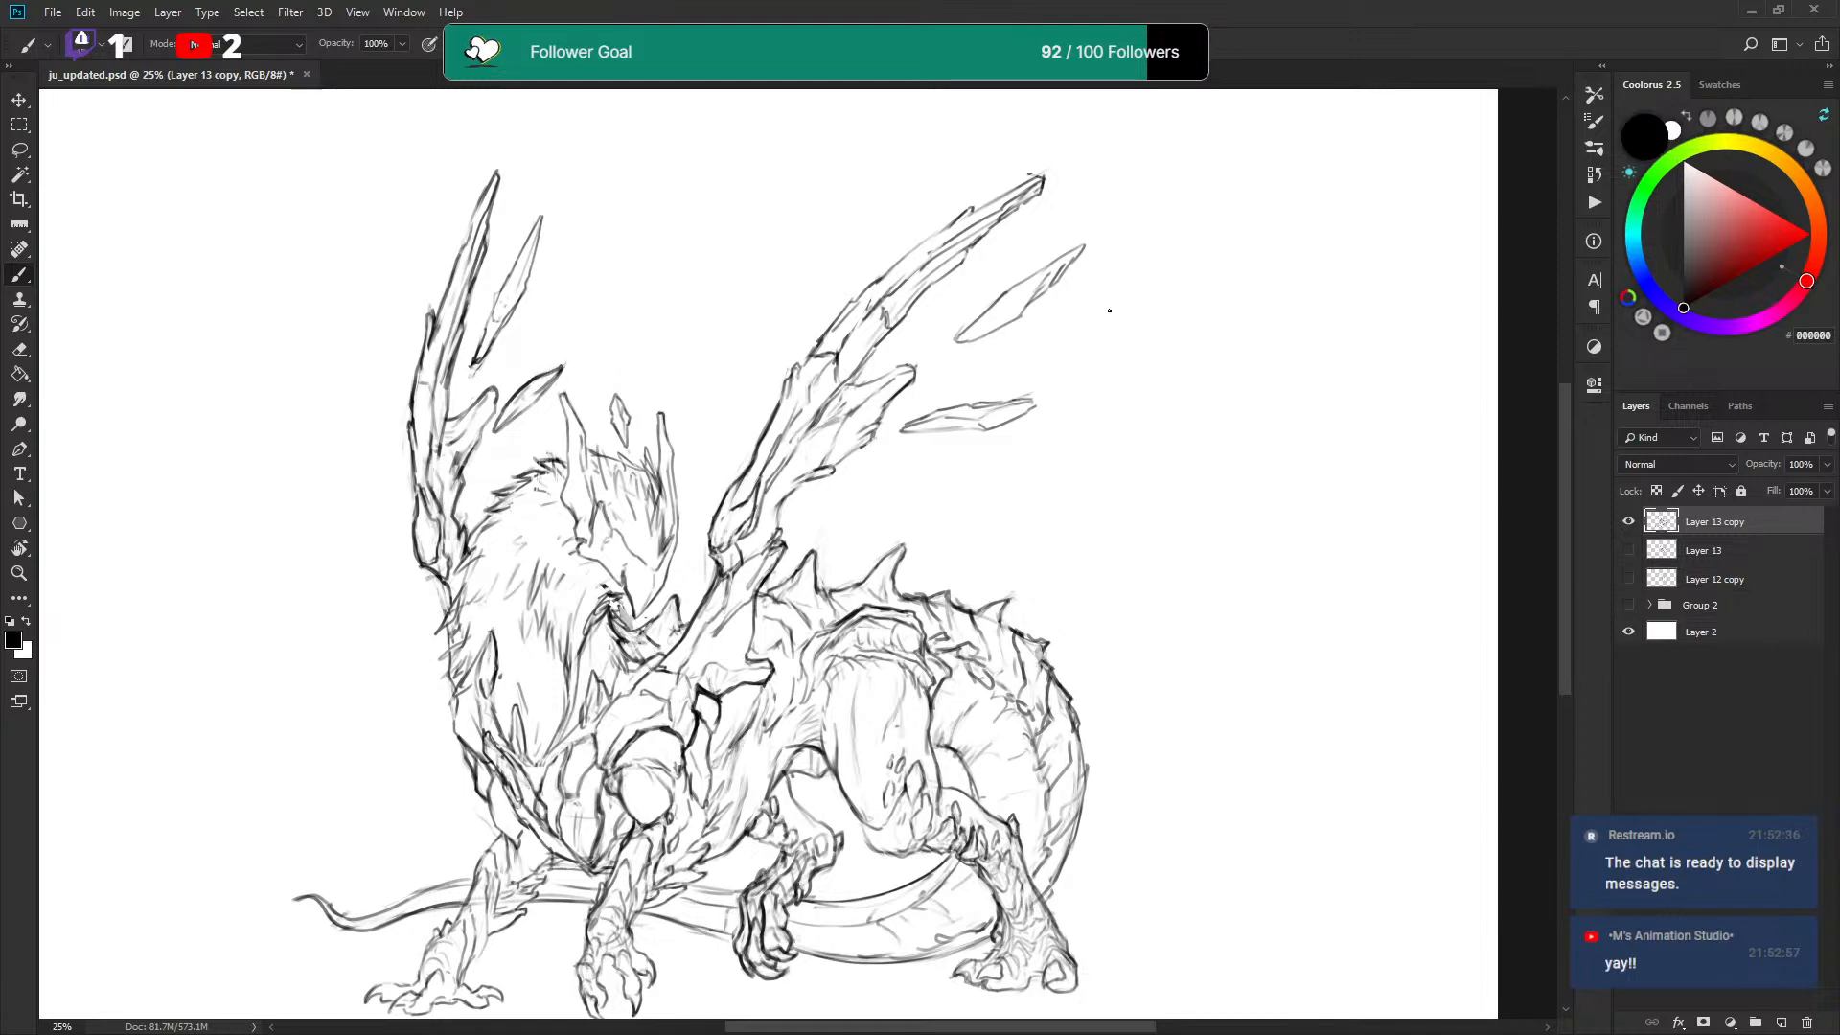
# Compare the lower shards' heights on both wings with horizontal brush lines across the canvas, undoing each one.
pyautogui.moveTo(1121, 391); pyautogui.dragTo(397, 407)
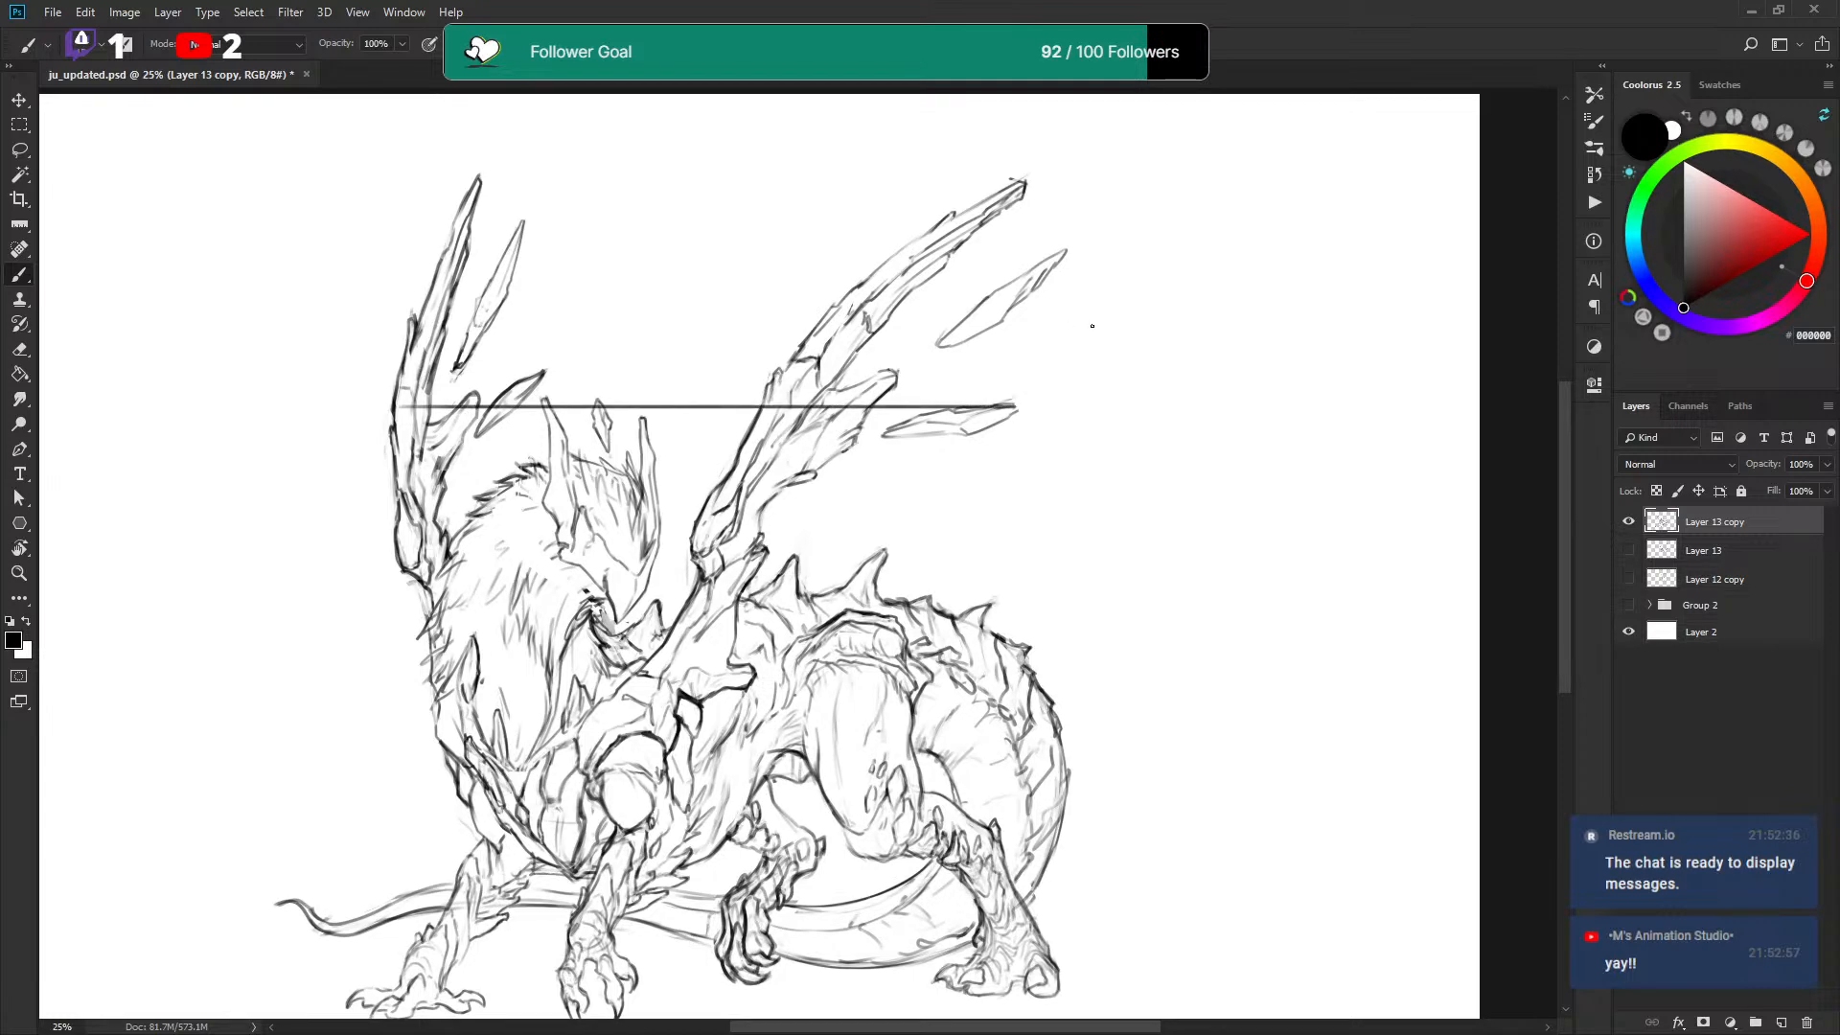
pyautogui.hotkey('ctrl', 'z')
pyautogui.moveTo(891, 438); pyautogui.dragTo(429, 437)
pyautogui.hotkey('ctrl', 'z')
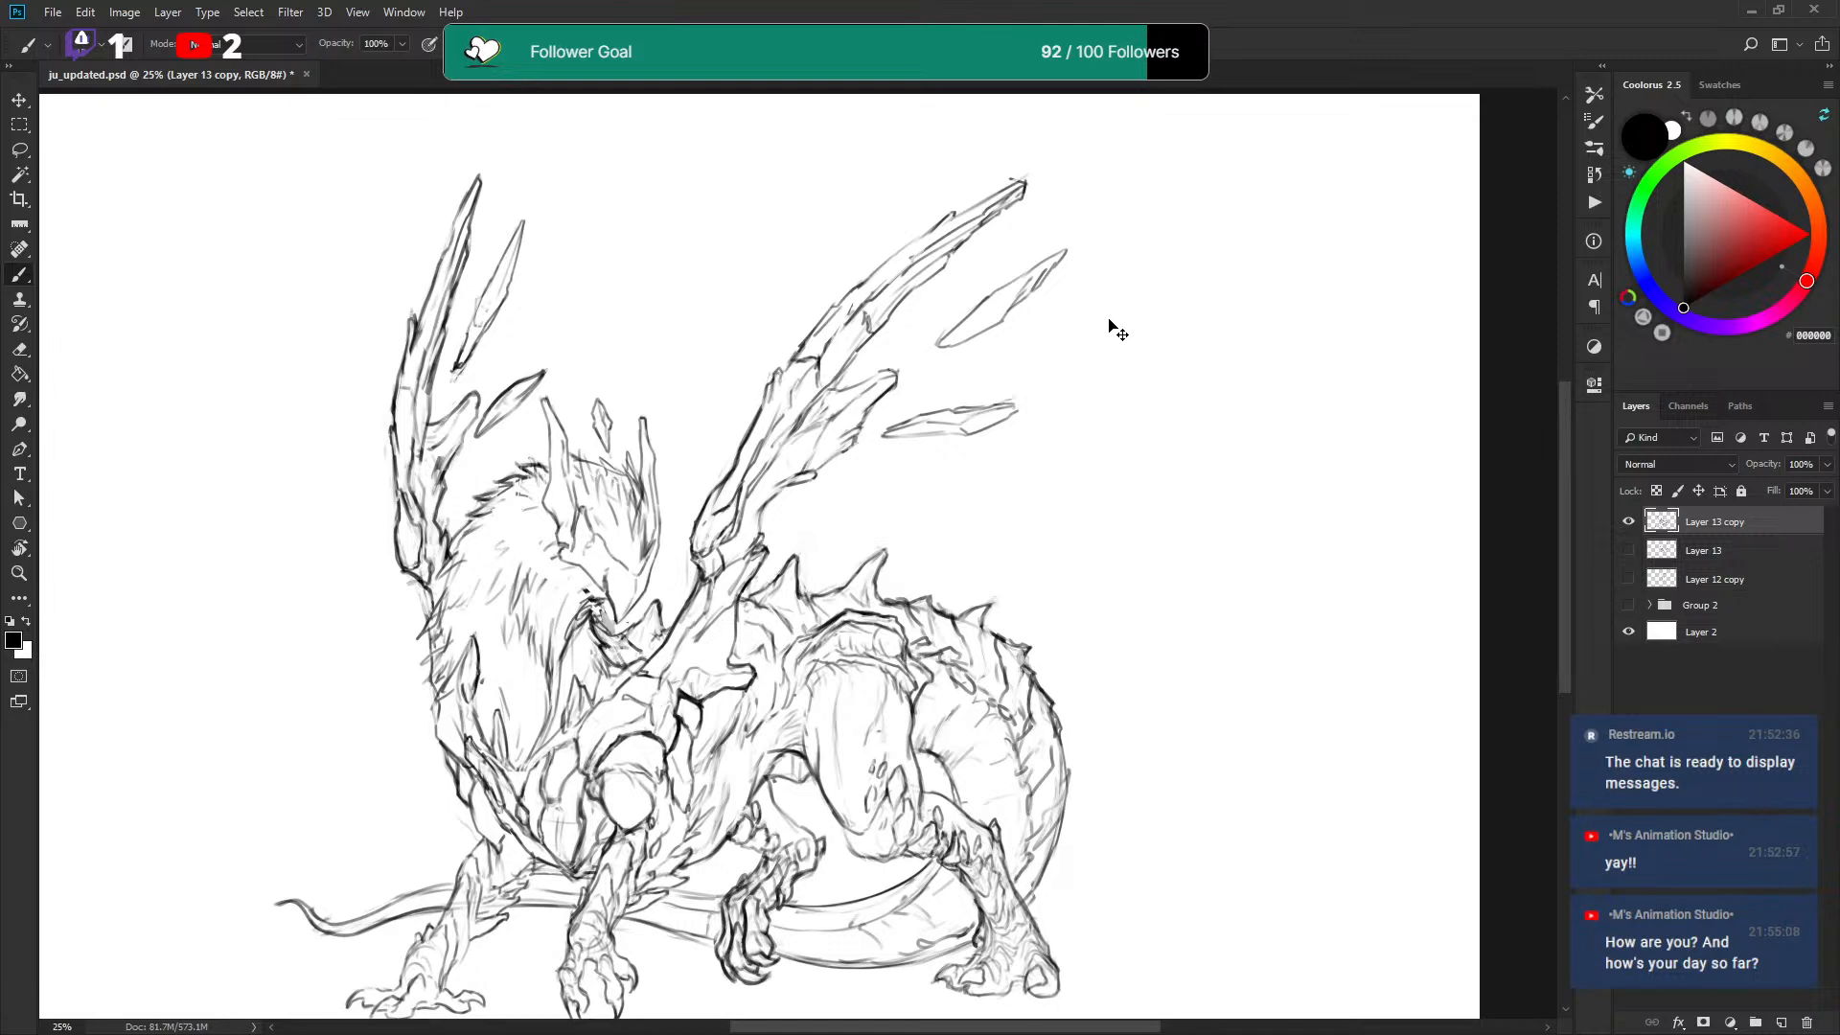
# Lasso the left wing's upper floating shard, then rotate it slightly clockwise and reposition it with Free Transform.
pyautogui.moveTo(1022, 431); pyautogui.dragTo(989, 389)
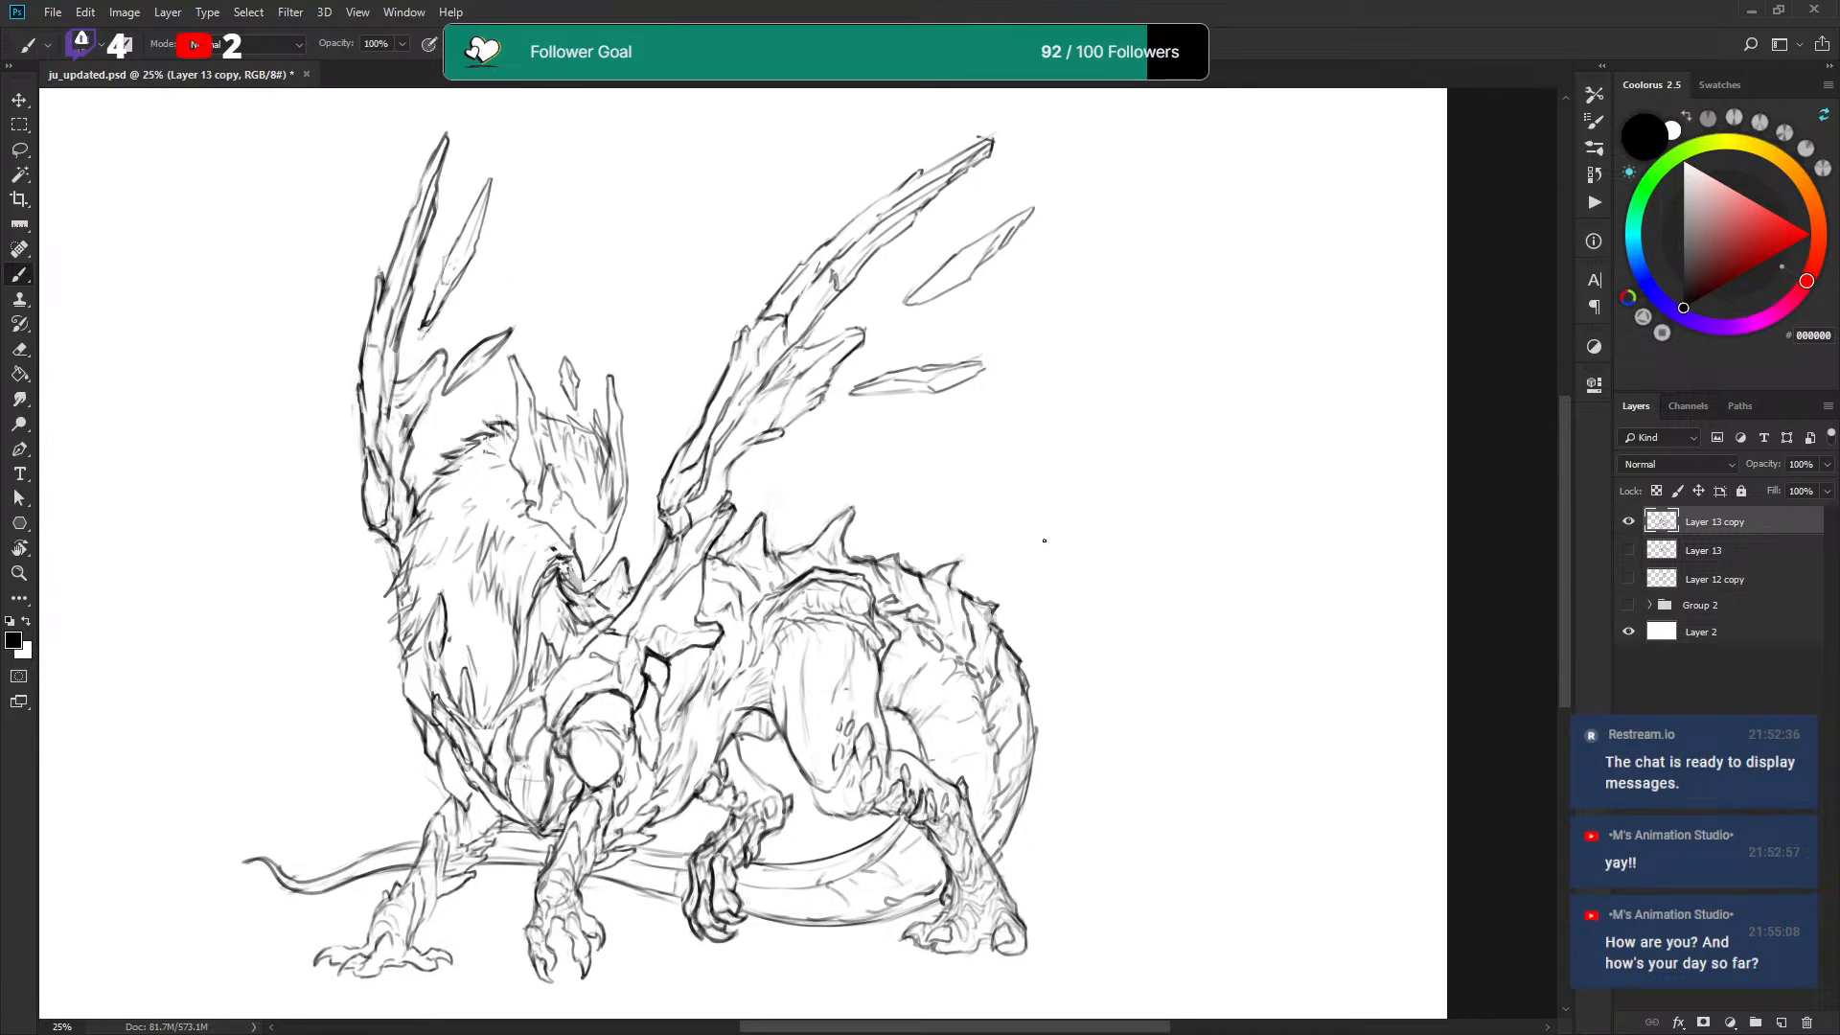
pyautogui.moveTo(974, 329); pyautogui.dragTo(956, 425)
pyautogui.press('l')
pyautogui.moveTo(457, 387); pyautogui.dragTo(452, 285)
pyautogui.hotkey('ctrl', 't')
pyautogui.moveTo(573, 290); pyautogui.dragTo(579, 305)
pyautogui.moveTo(468, 347); pyautogui.dragTo(485, 344)
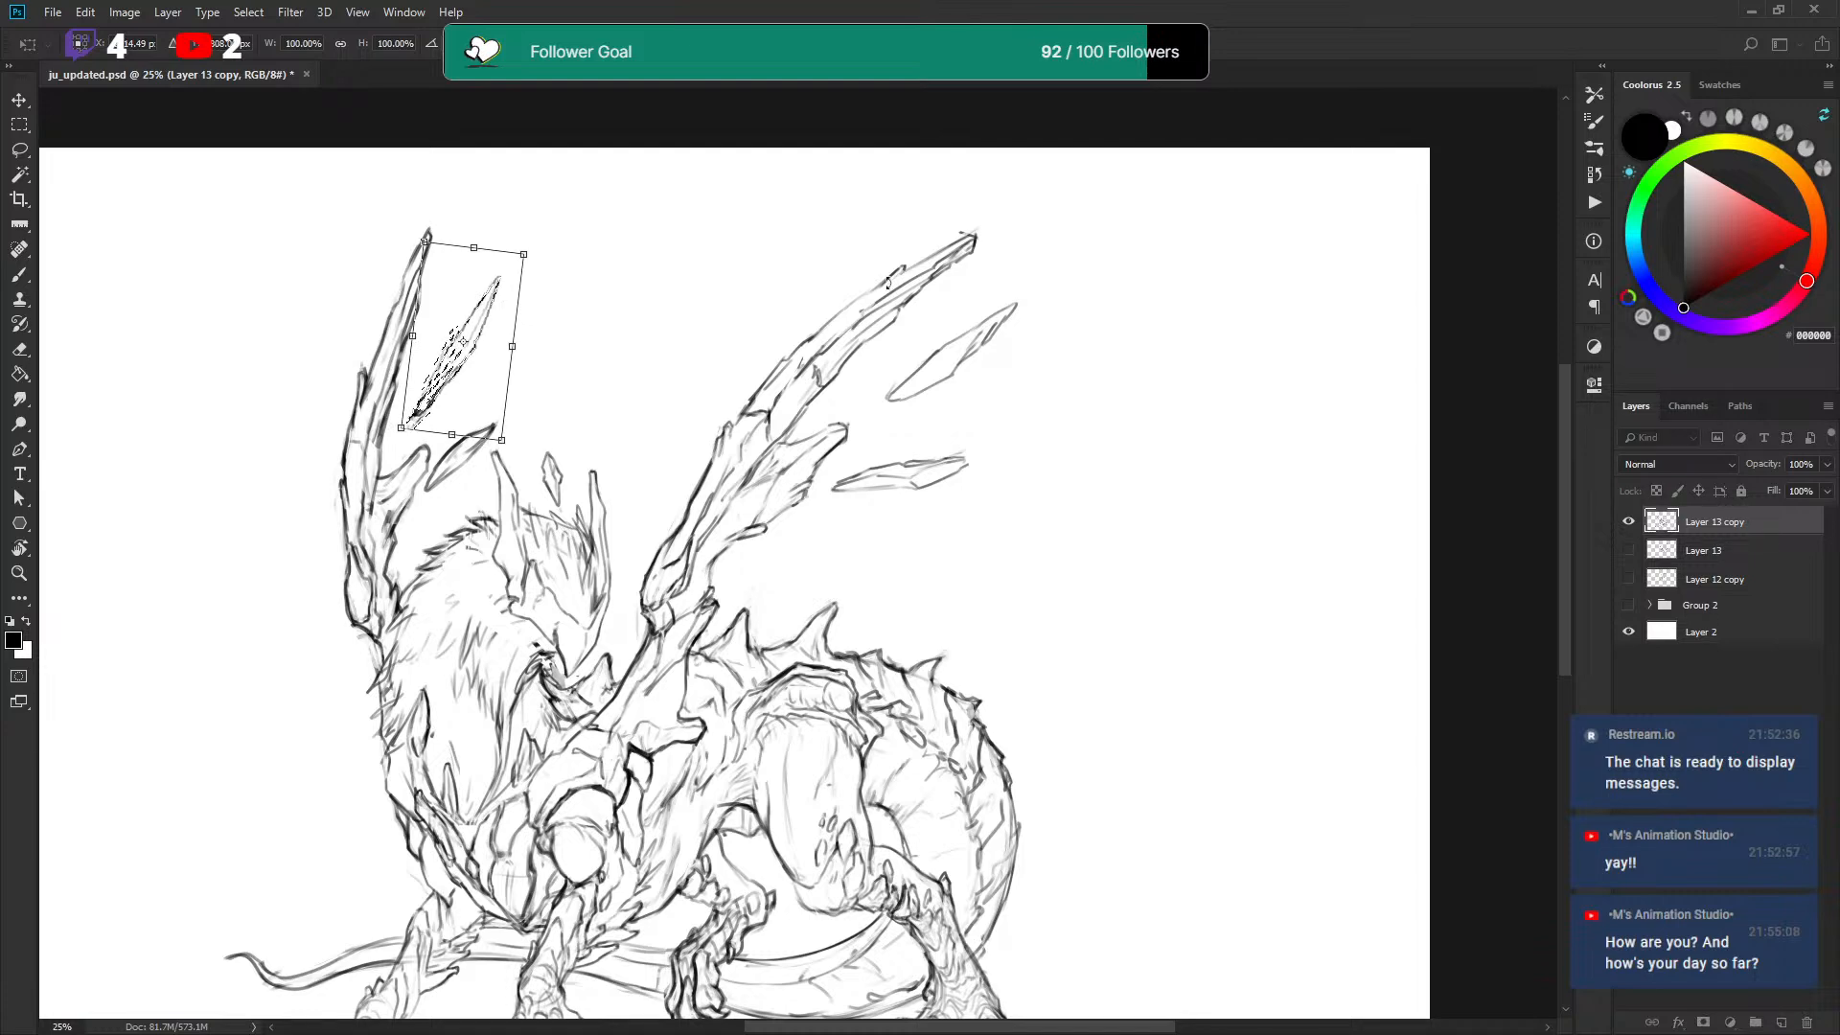
pyautogui.moveTo(644, 302); pyautogui.dragTo(643, 308)
pyautogui.press('Return')
pyautogui.hotkey('ctrl', 'd')
pyautogui.press('b')
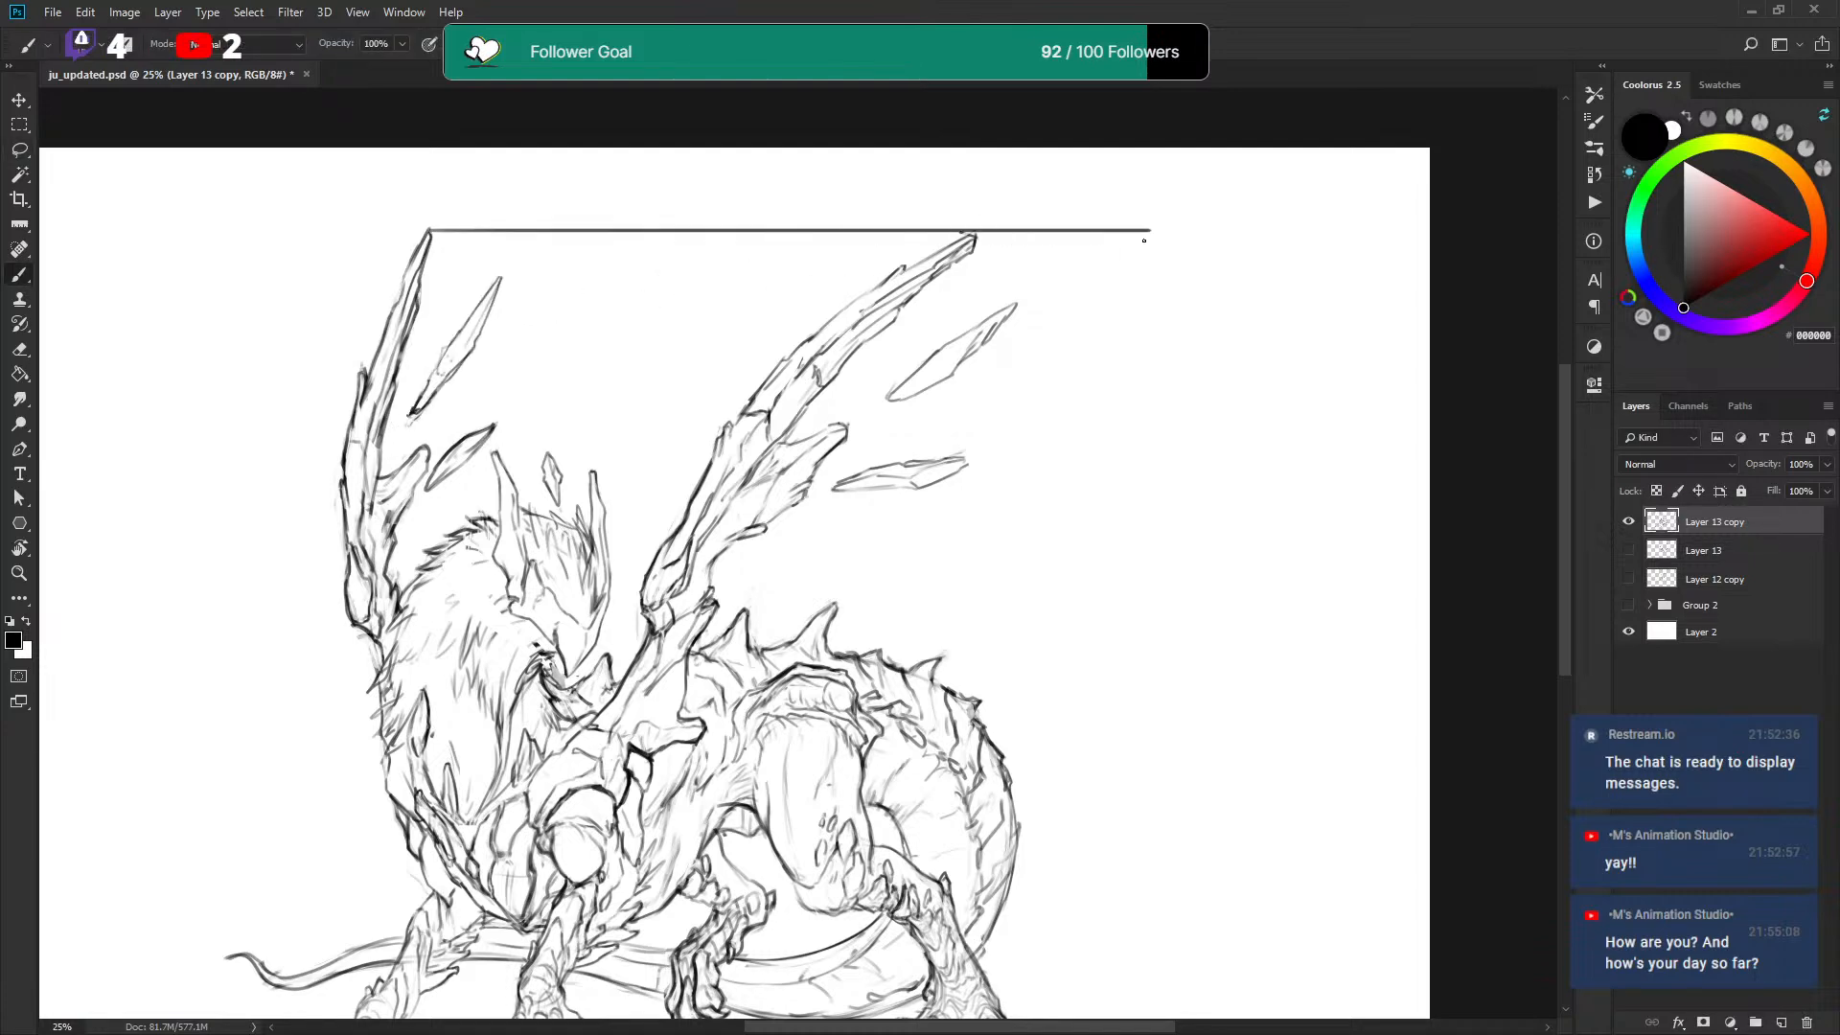
# Rotate the whole creature sketch on Layer 13 copy slightly counterclockwise with Free Transform and save the document.
pyautogui.moveTo(1022, 353); pyautogui.dragTo(1014, 247)
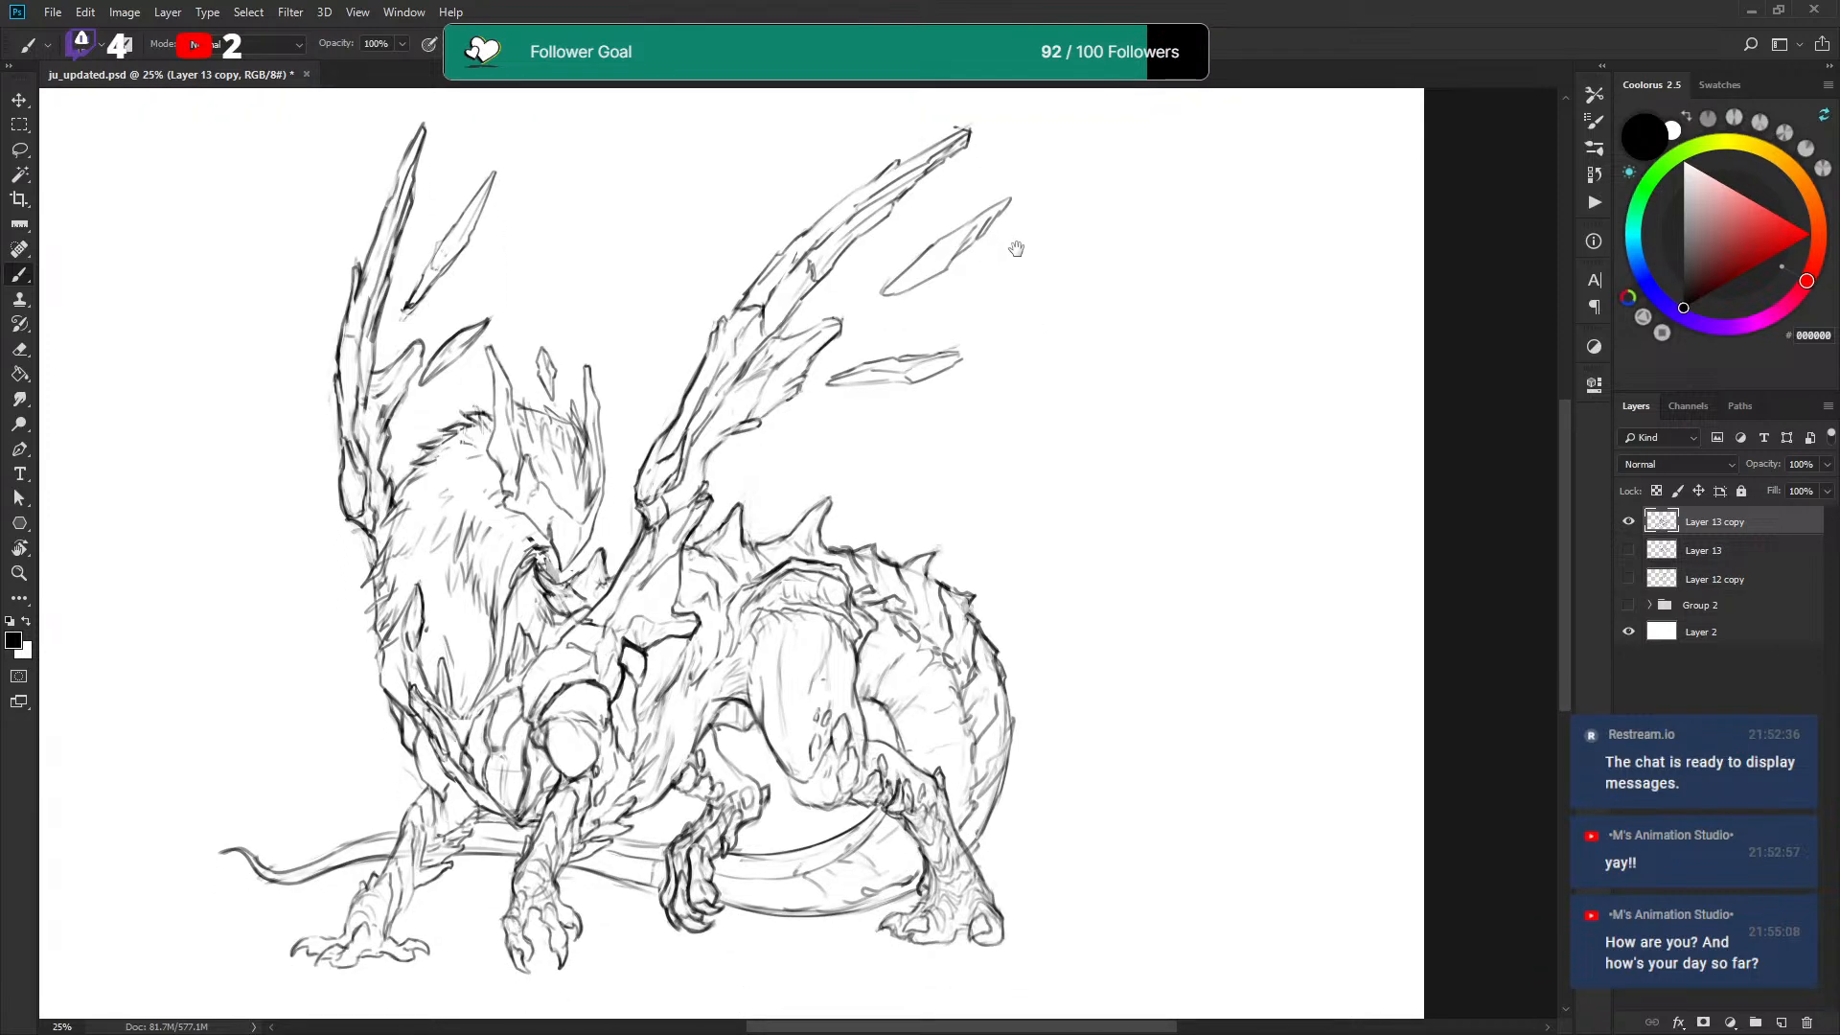
pyautogui.hotkey('ctrl', 't')
pyautogui.moveTo(1172, 363); pyautogui.dragTo(1175, 347)
pyautogui.press('Return')
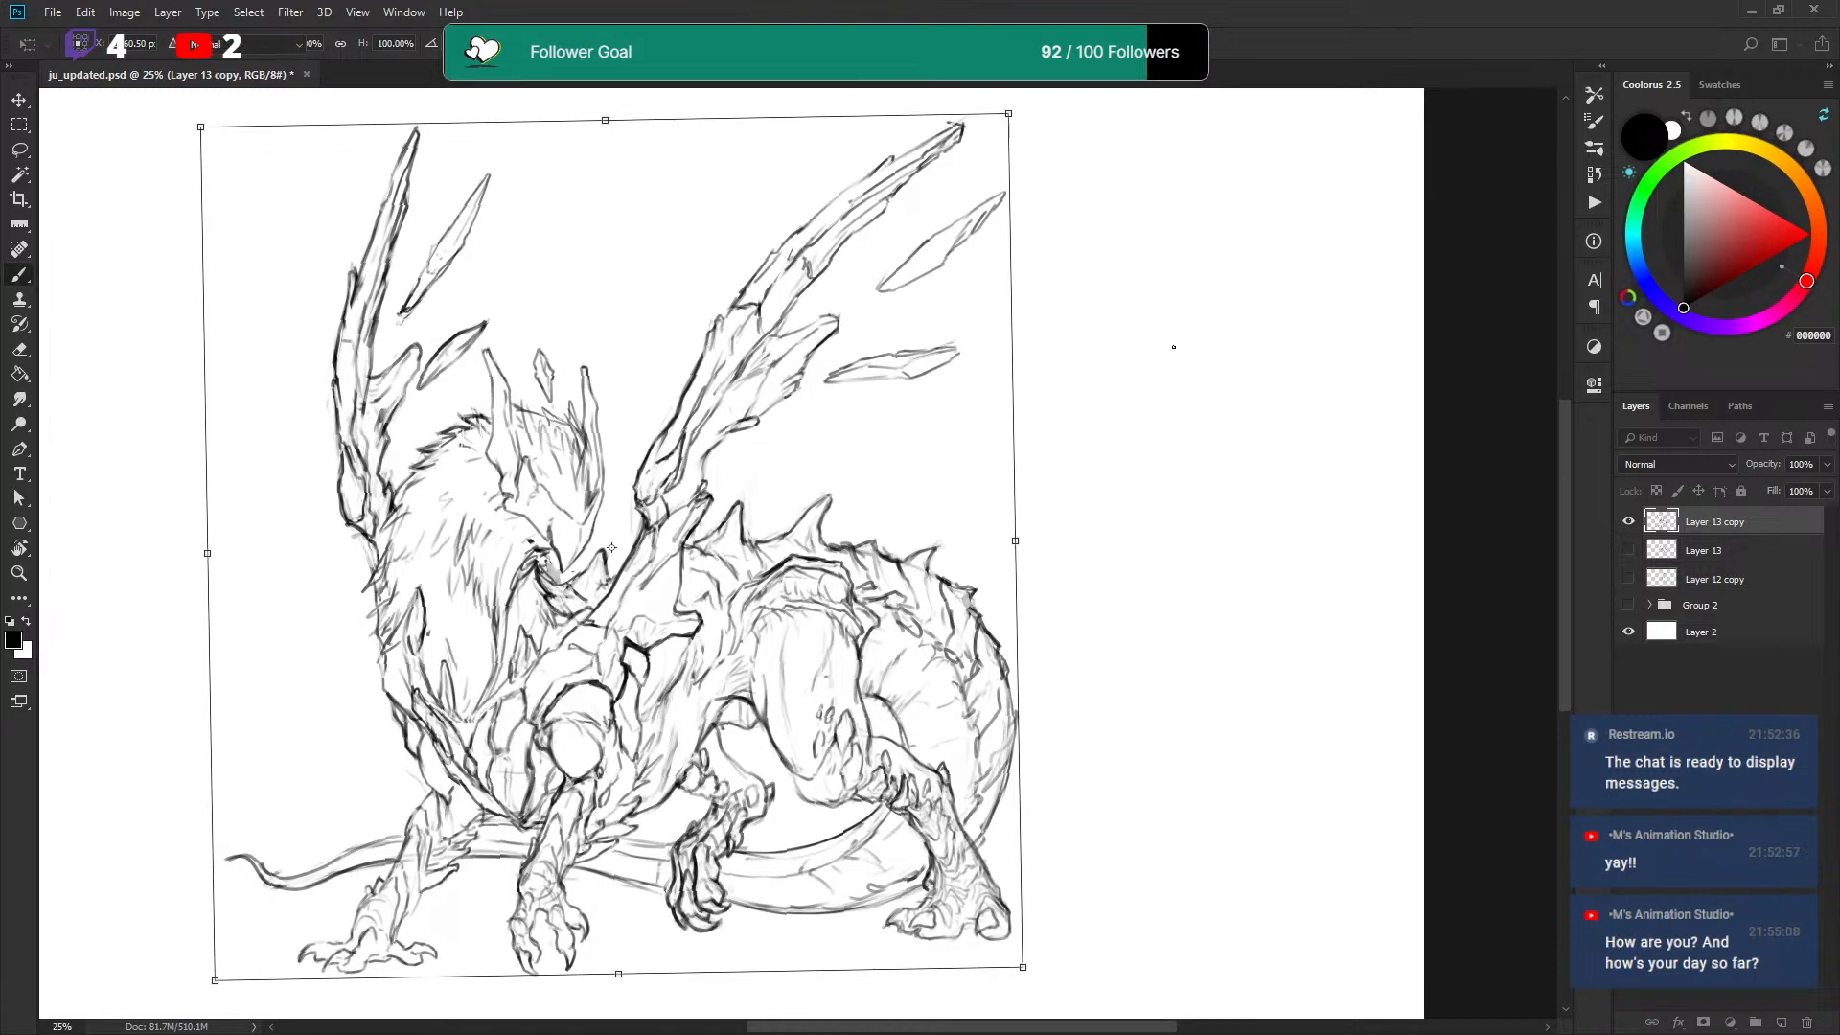
pyautogui.hotkey('ctrl', 's')
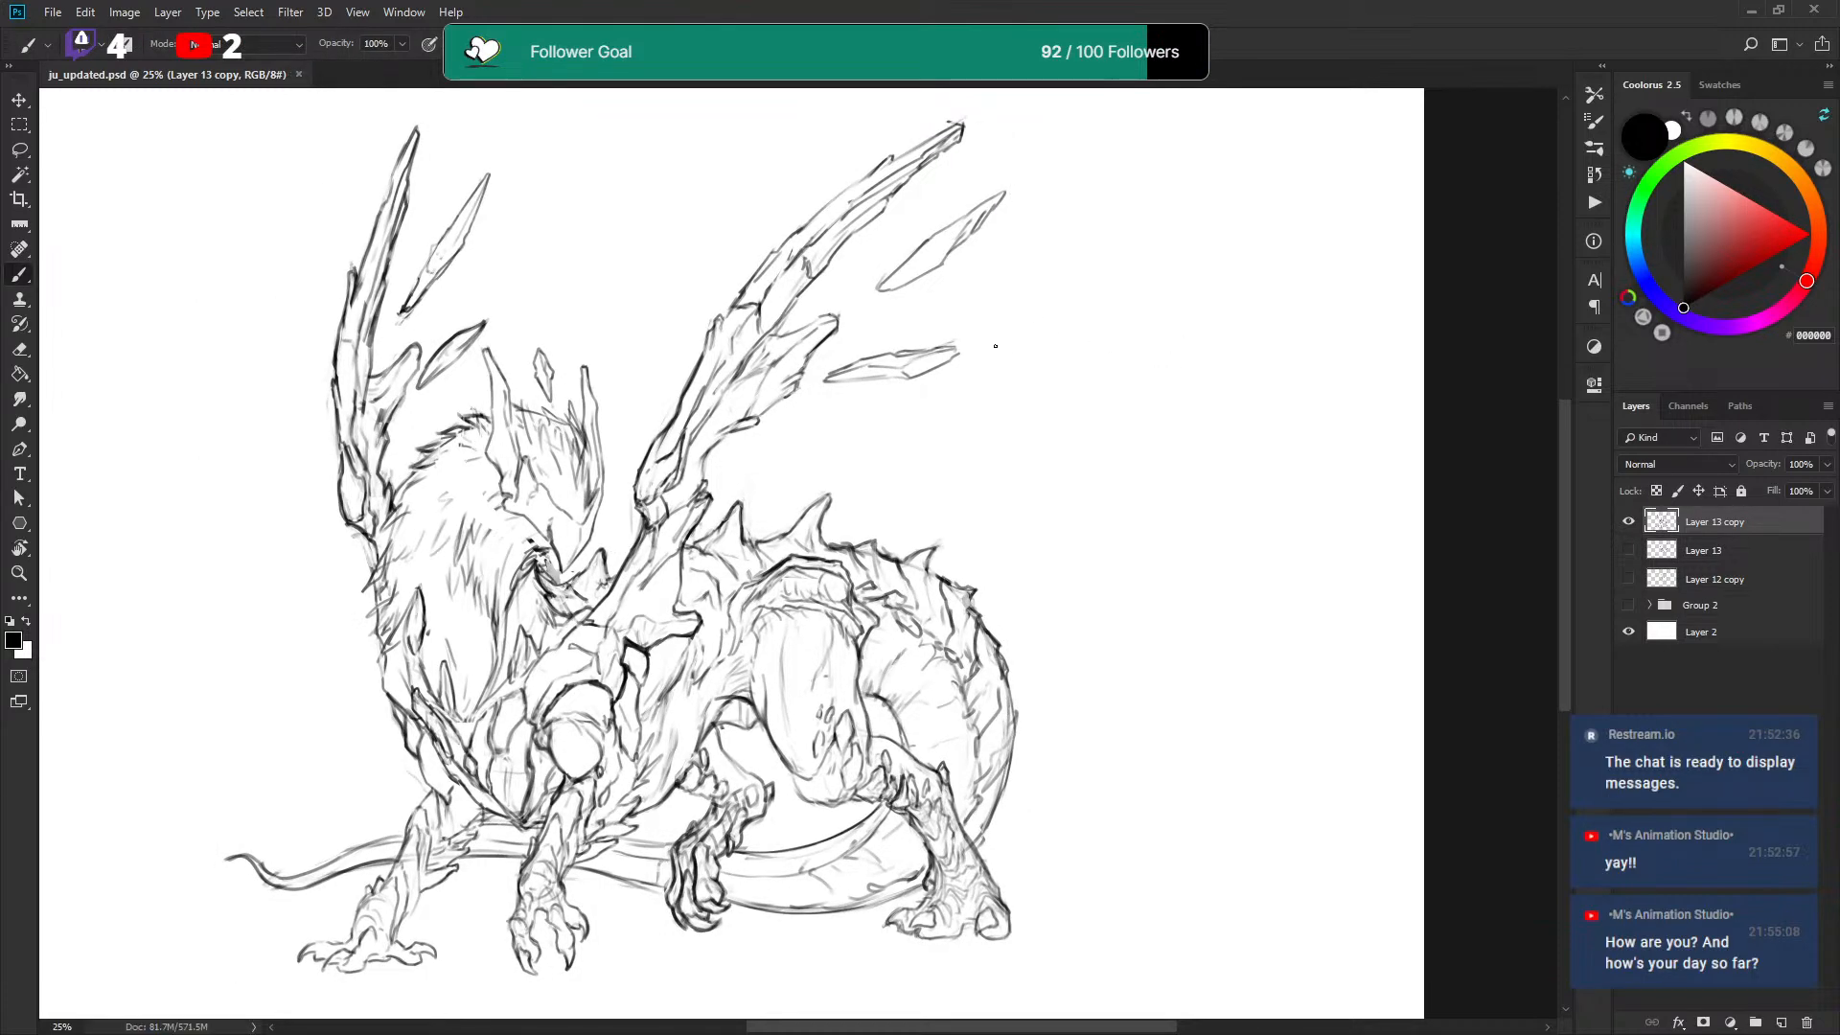
# Check the upper shards' alignment between the wings with straight brush lines from the right shard's ends, undoing each one.
pyautogui.moveTo(1002, 355); pyautogui.dragTo(1001, 358)
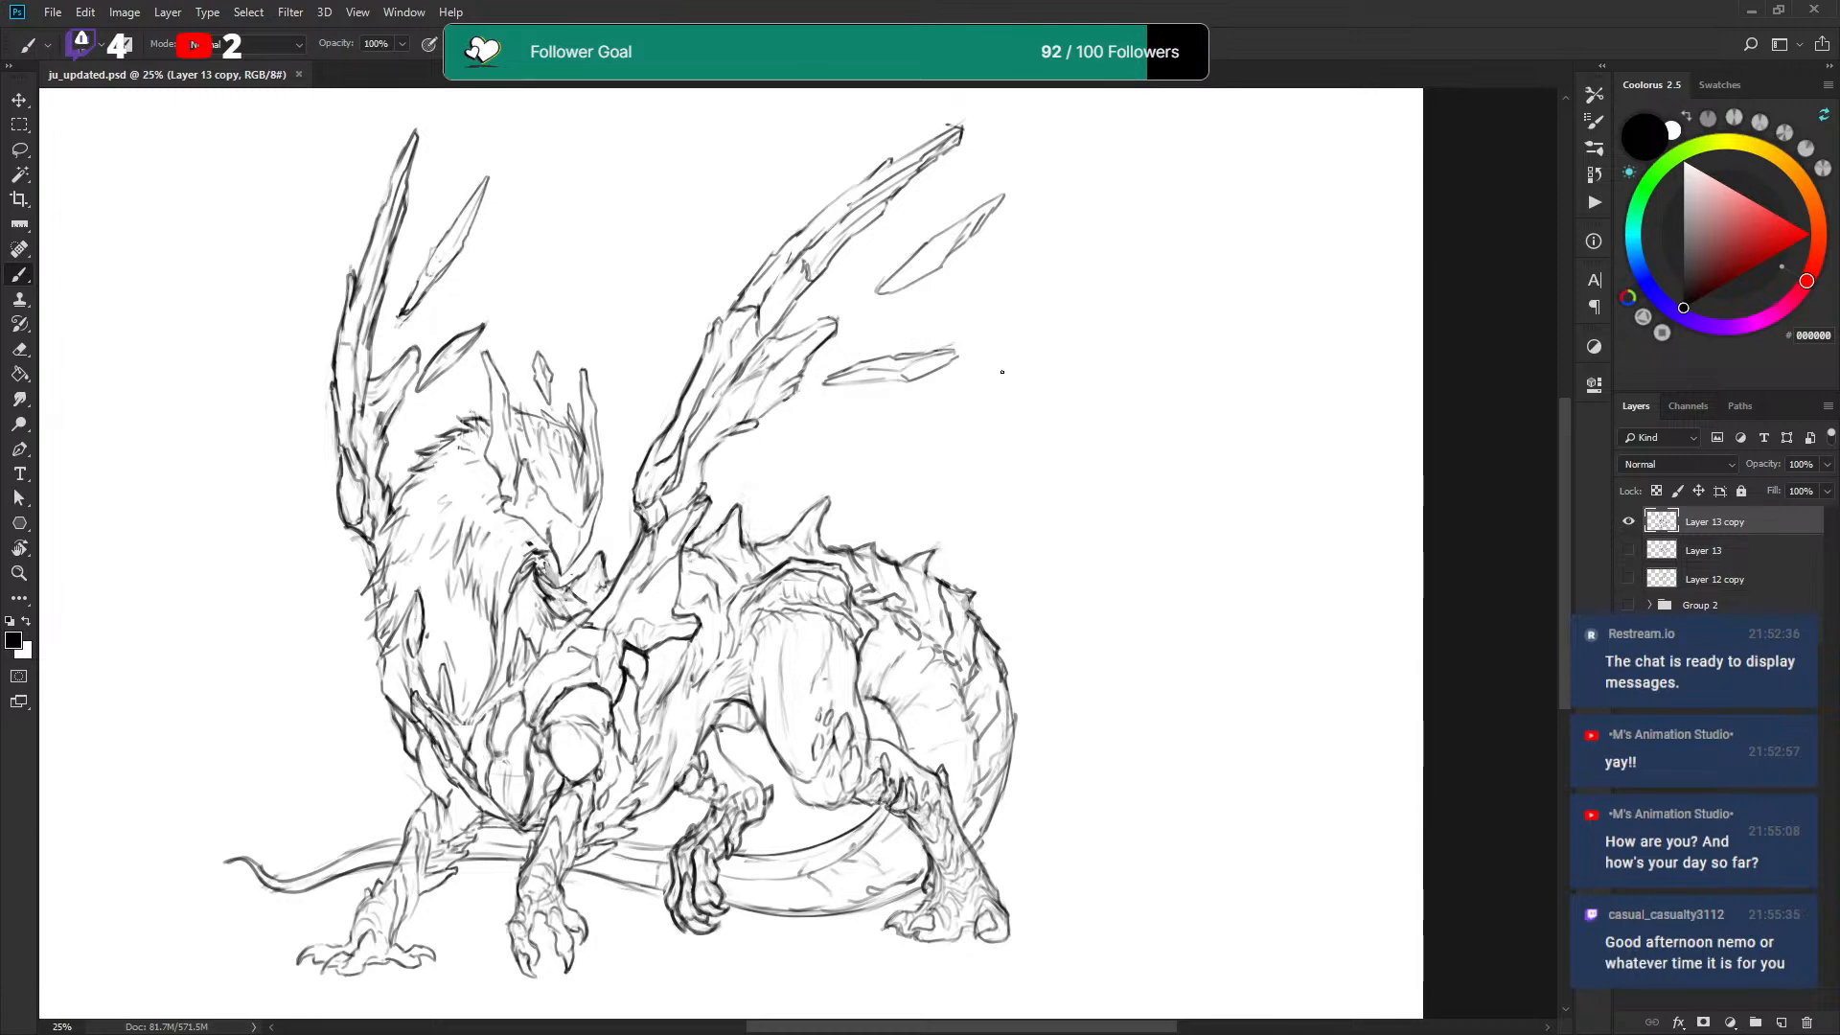
pyautogui.moveTo(1009, 365); pyautogui.dragTo(998, 391)
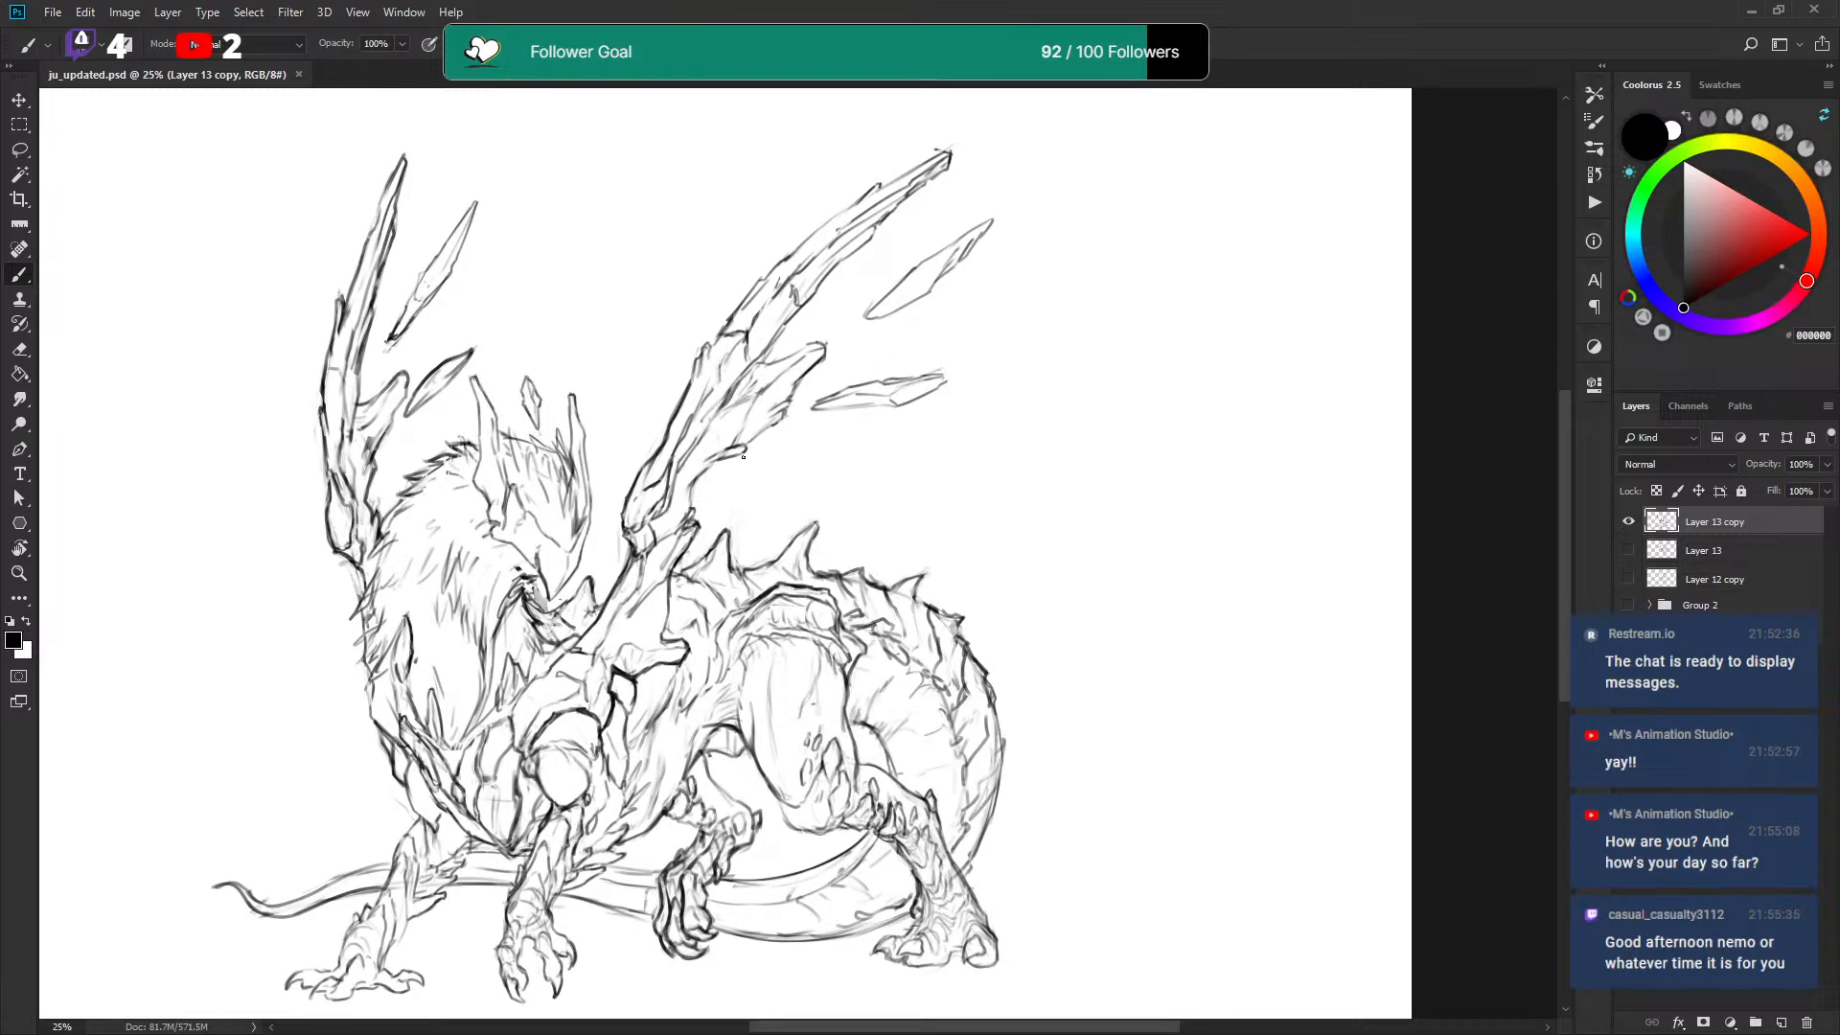
pyautogui.moveTo(868, 316); pyautogui.dragTo(353, 316)
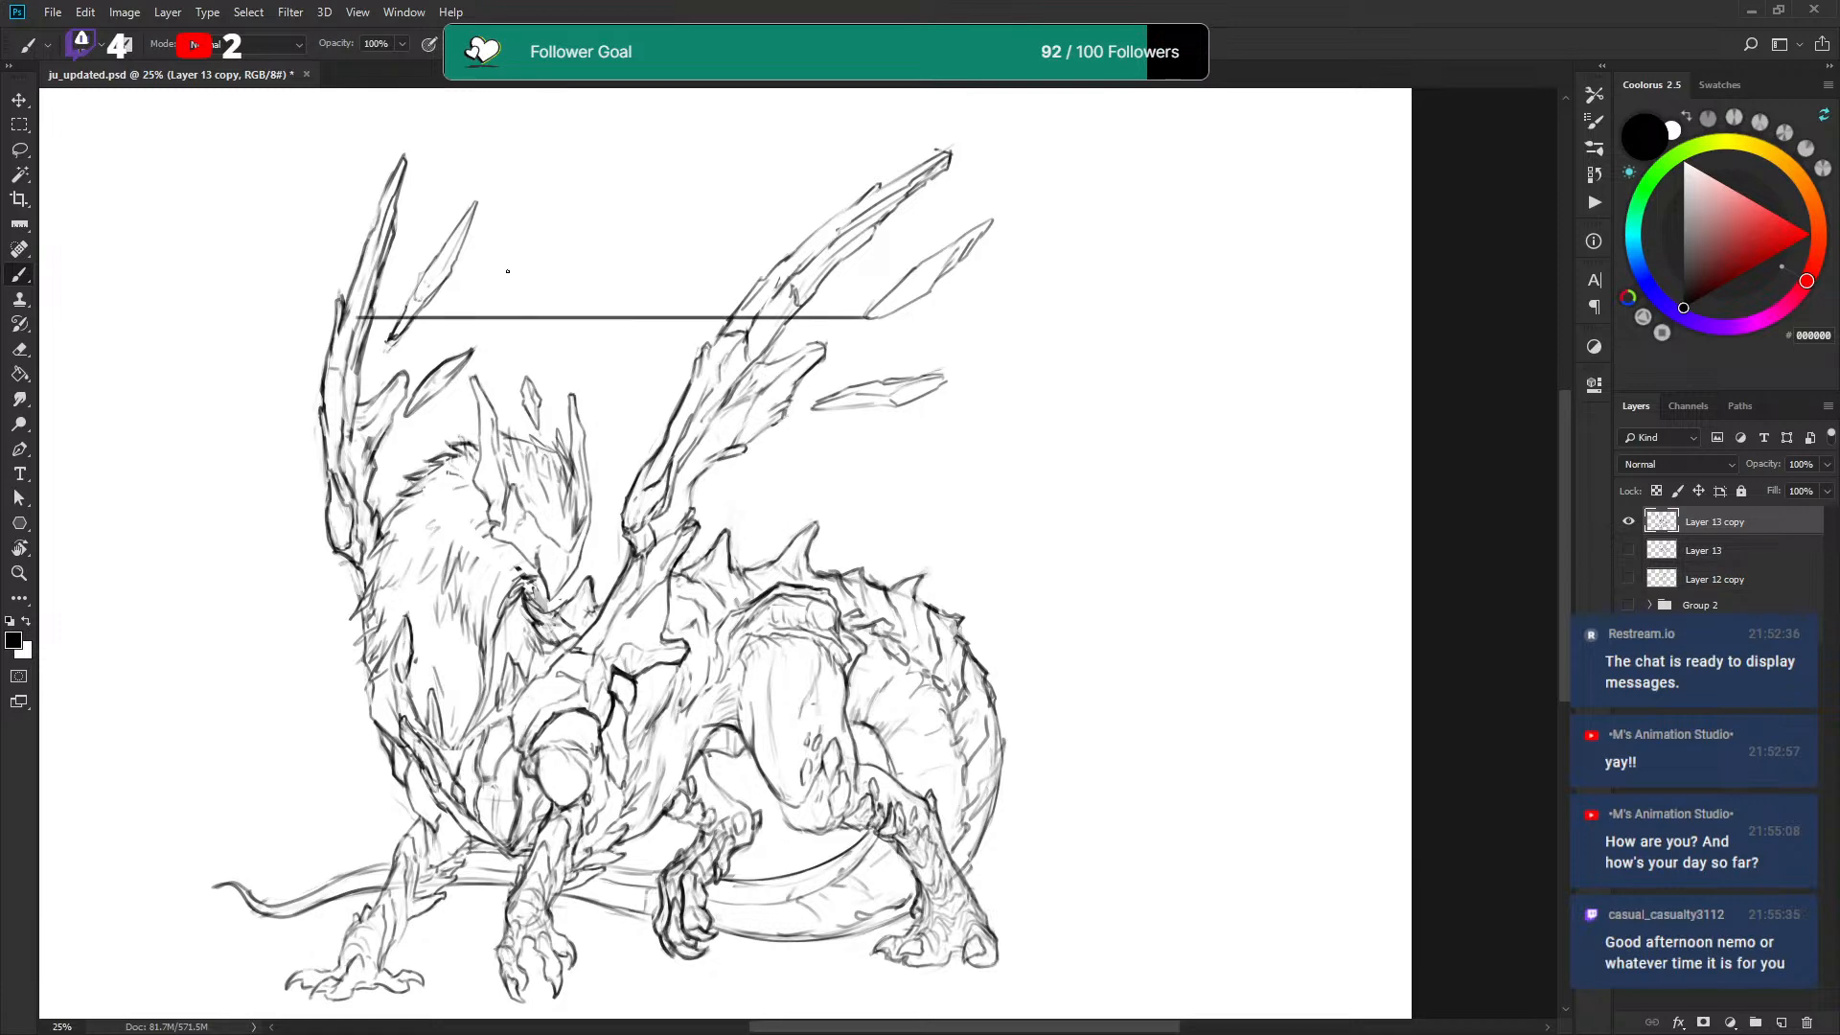
pyautogui.hotkey('ctrl', 'z')
pyautogui.keyDown('shift'); pyautogui.click(992, 221); pyautogui.keyUp('shift')
pyautogui.hotkey('ctrl', 'z')
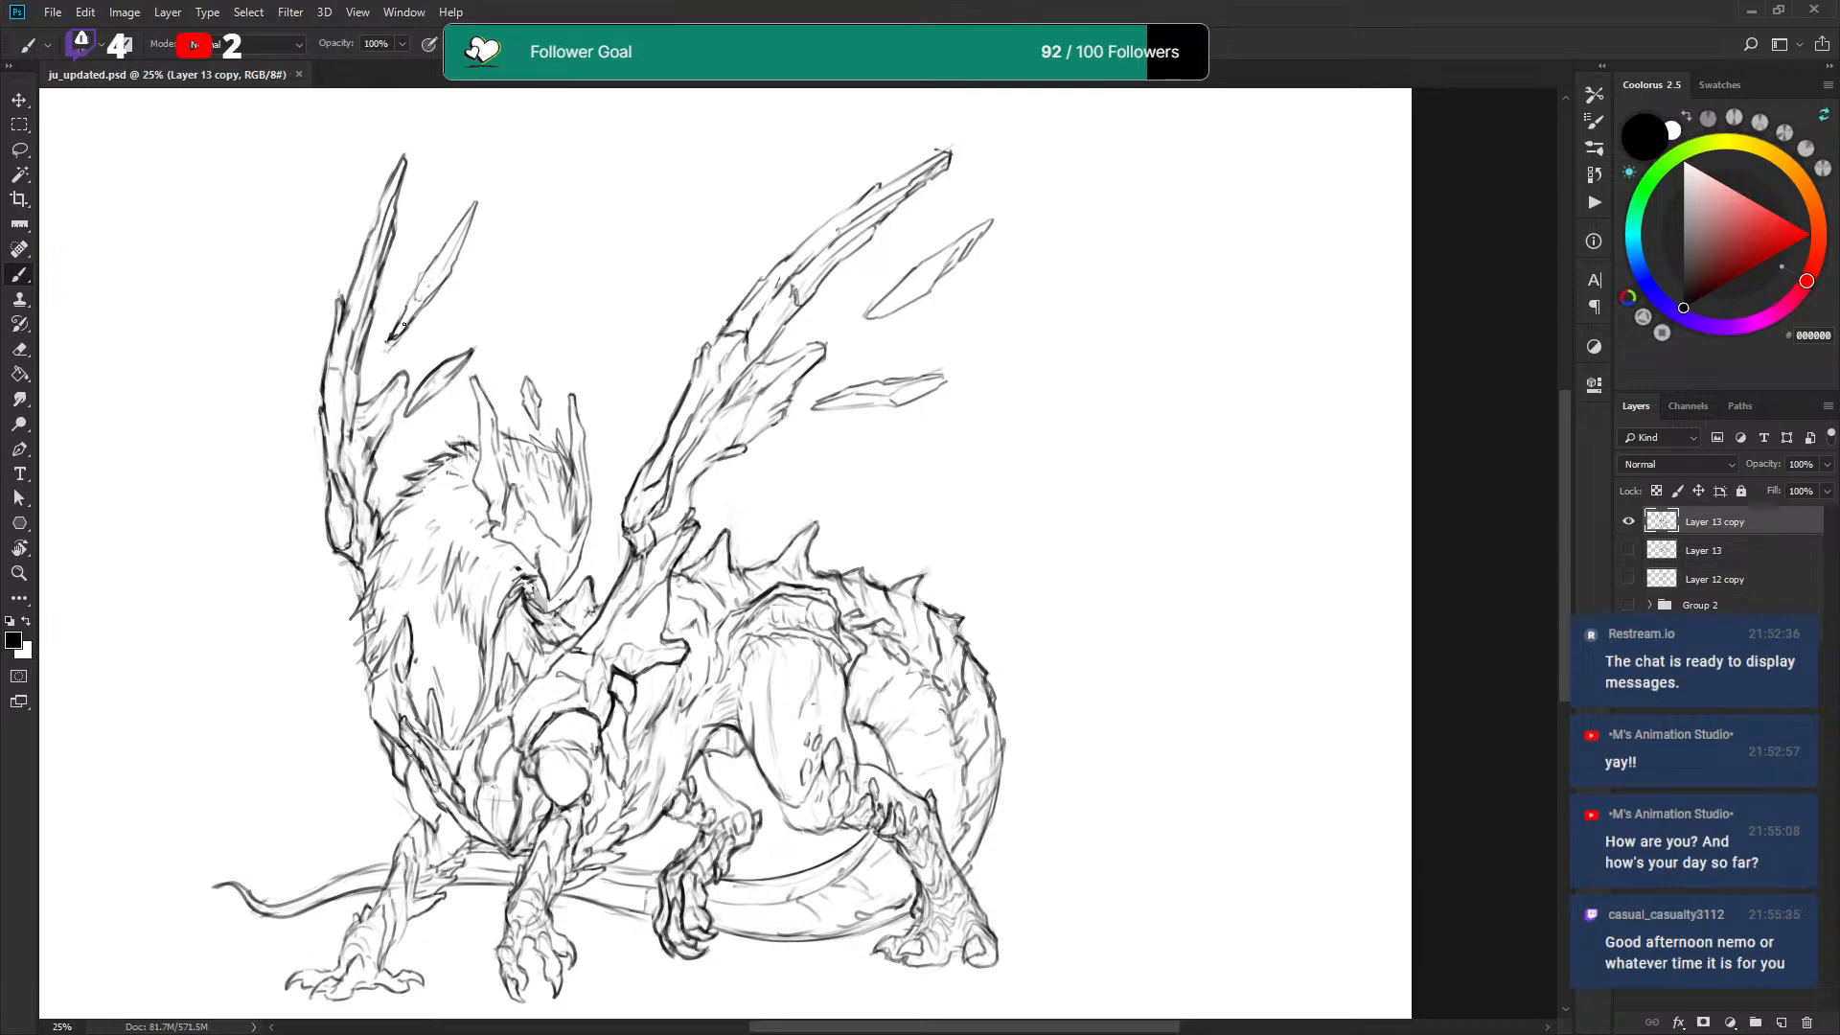
# Clear away the lower tip of the left wing's upper floating shard to shorten it.
pyautogui.moveTo(406, 309); pyautogui.dragTo(399, 326)
pyautogui.press('x')
pyautogui.hotkey('ctrl', 'z')
pyautogui.press('l')
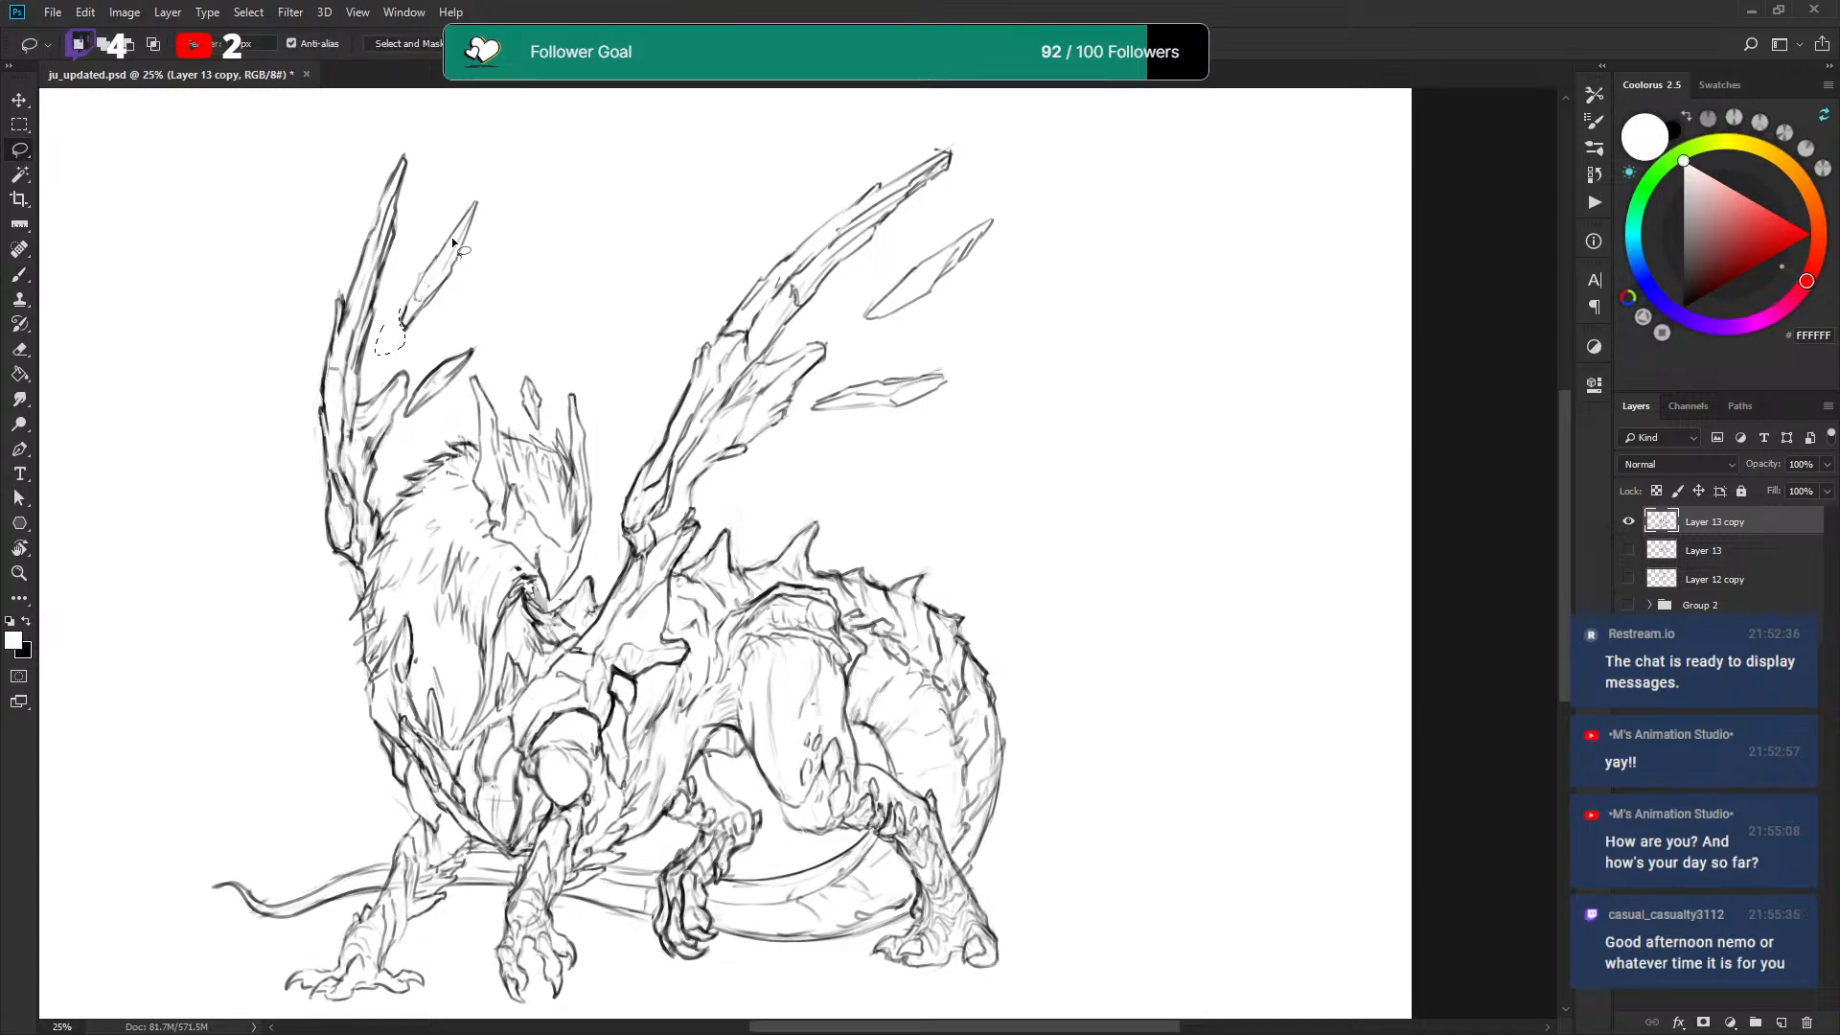
pyautogui.press('b')
pyautogui.press('x')
pyautogui.press('x')
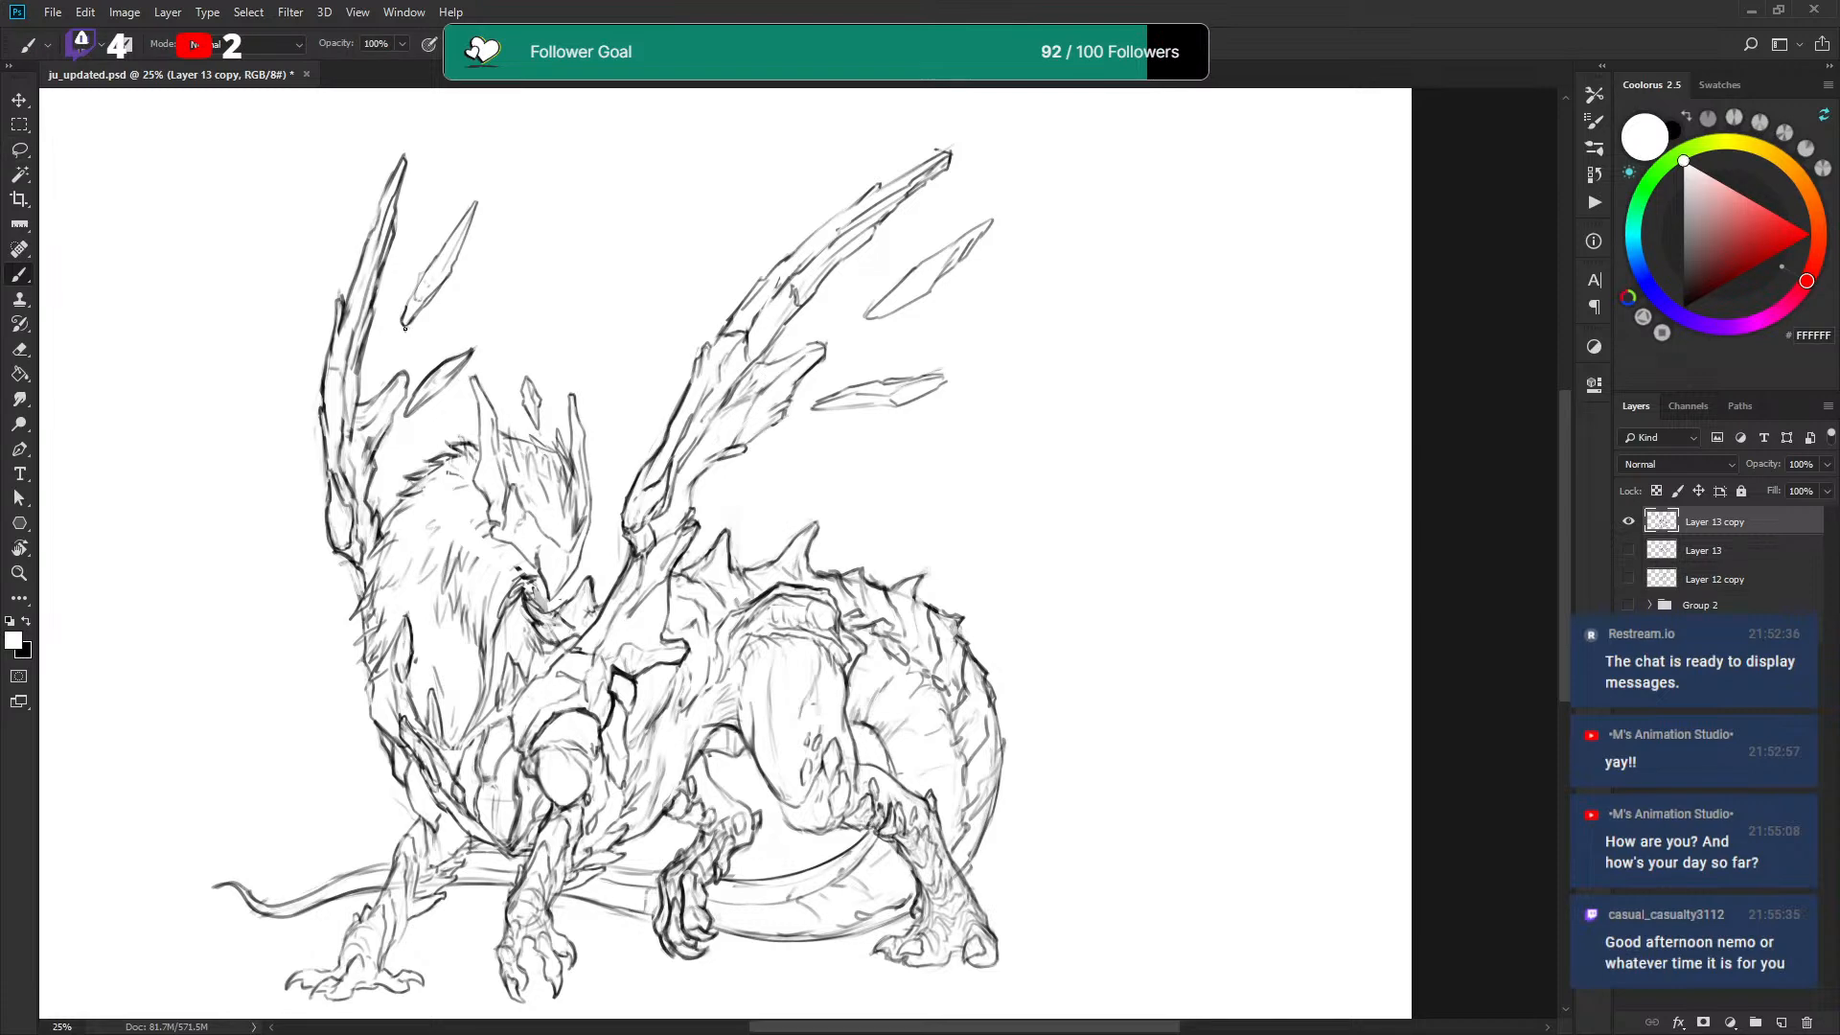
# Redraw the shortened lower tip of the left wing's upper shard with alternating black and white brush strokes.
pyautogui.press('x')
pyautogui.moveTo(405, 330); pyautogui.dragTo(412, 295)
pyautogui.press('x')
pyautogui.press('x')
pyautogui.press('x')
pyautogui.press('x')
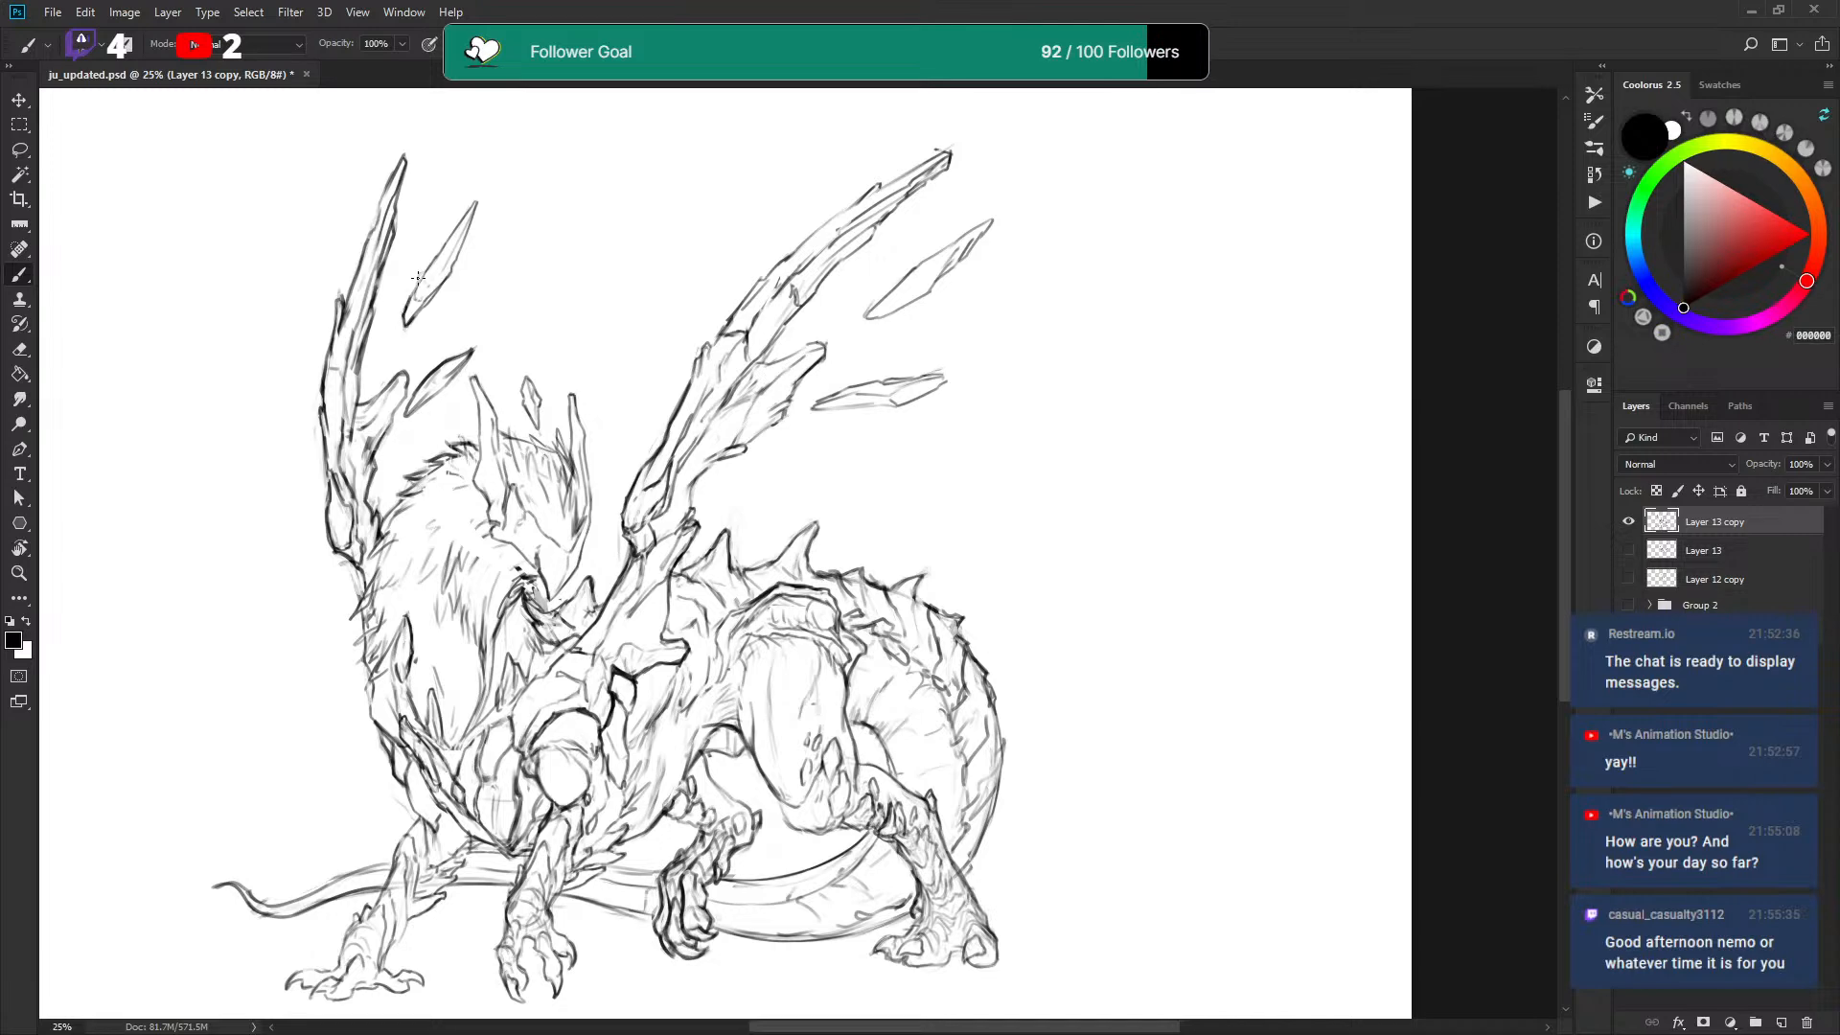
pyautogui.press('x')
pyautogui.press('x')
pyautogui.press('x')
pyautogui.press('x')
# Flip the whole creature sketch horizontally with Free Transform, adjusting its rotation slightly before committing.
pyautogui.moveTo(957, 253)
pyautogui.mouseDown()
pyautogui.moveTo(941, 265)
pyautogui.moveTo(934, 235)
pyautogui.mouseUp()
pyautogui.hotkey('ctrl', 't')
pyautogui.rightClick(647, 603)
pyautogui.click(792, 727)
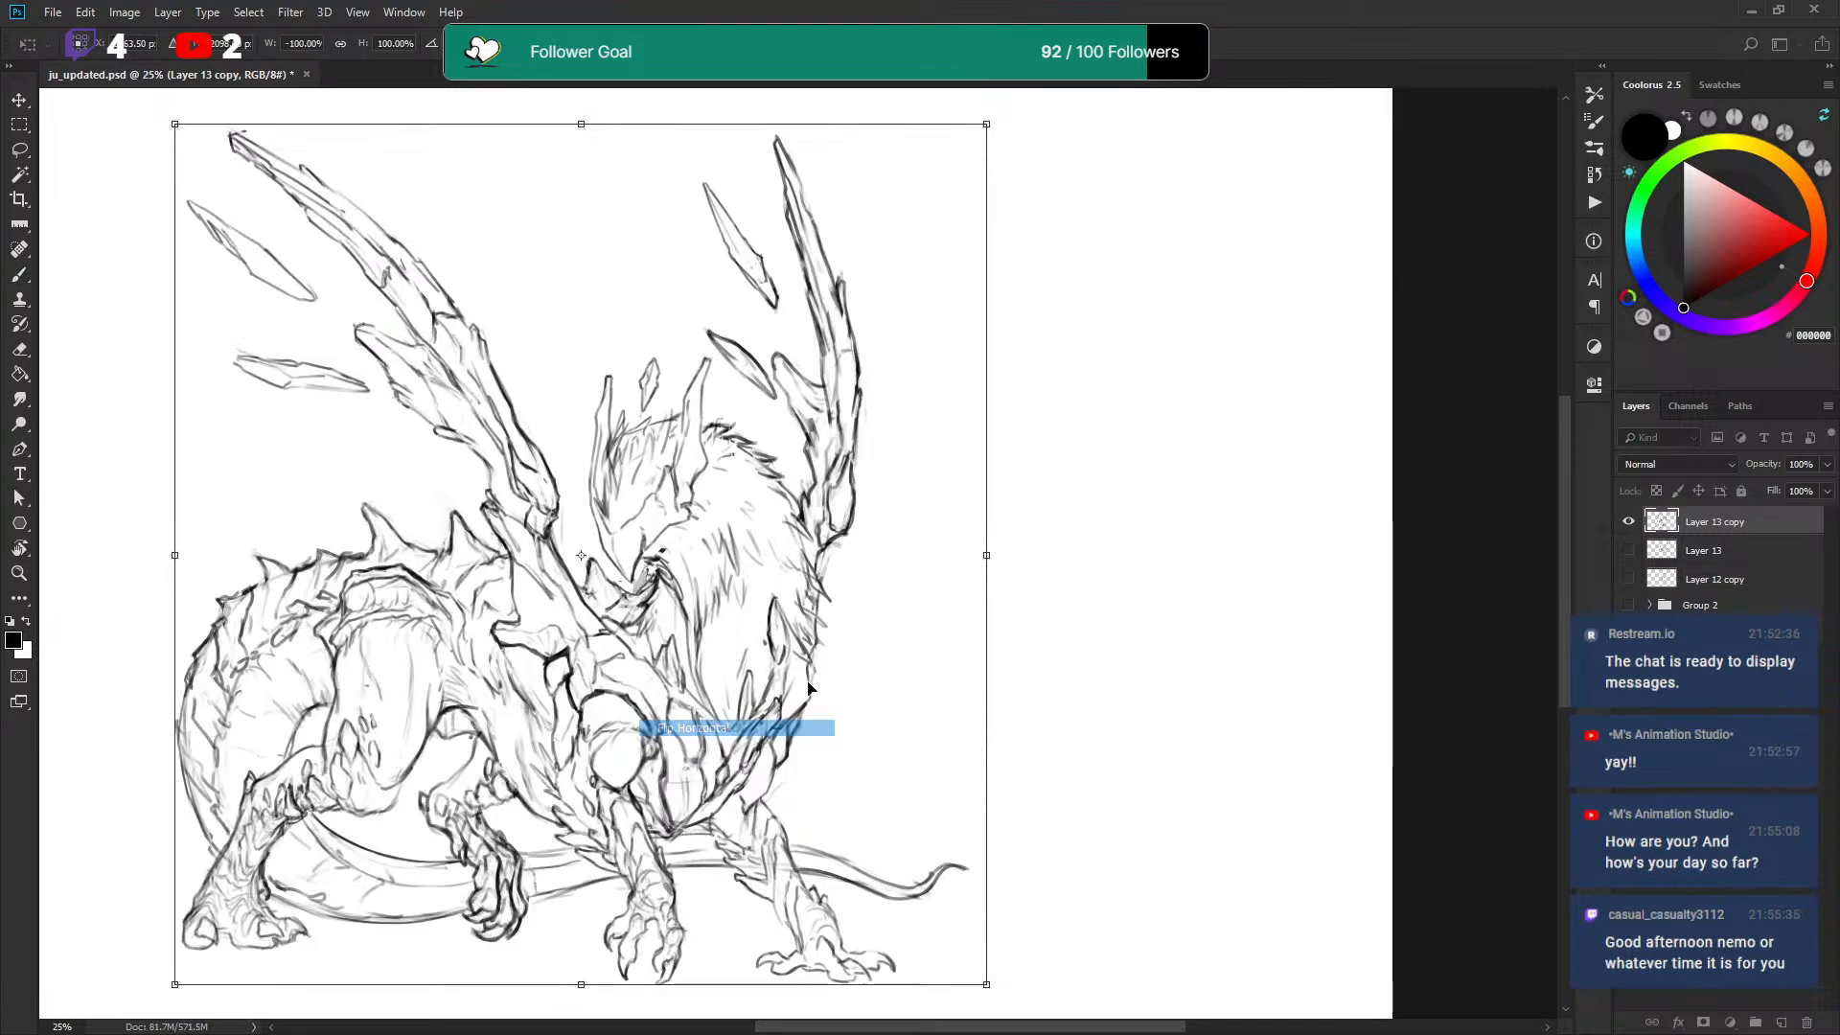
pyautogui.moveTo(1012, 547); pyautogui.dragTo(1059, 440)
pyautogui.moveTo(1075, 373); pyautogui.dragTo(1067, 442)
pyautogui.press('Return')
pyautogui.moveTo(1046, 468)
pyautogui.mouseDown()
pyautogui.moveTo(1006, 587)
pyautogui.moveTo(1018, 513)
pyautogui.mouseUp()
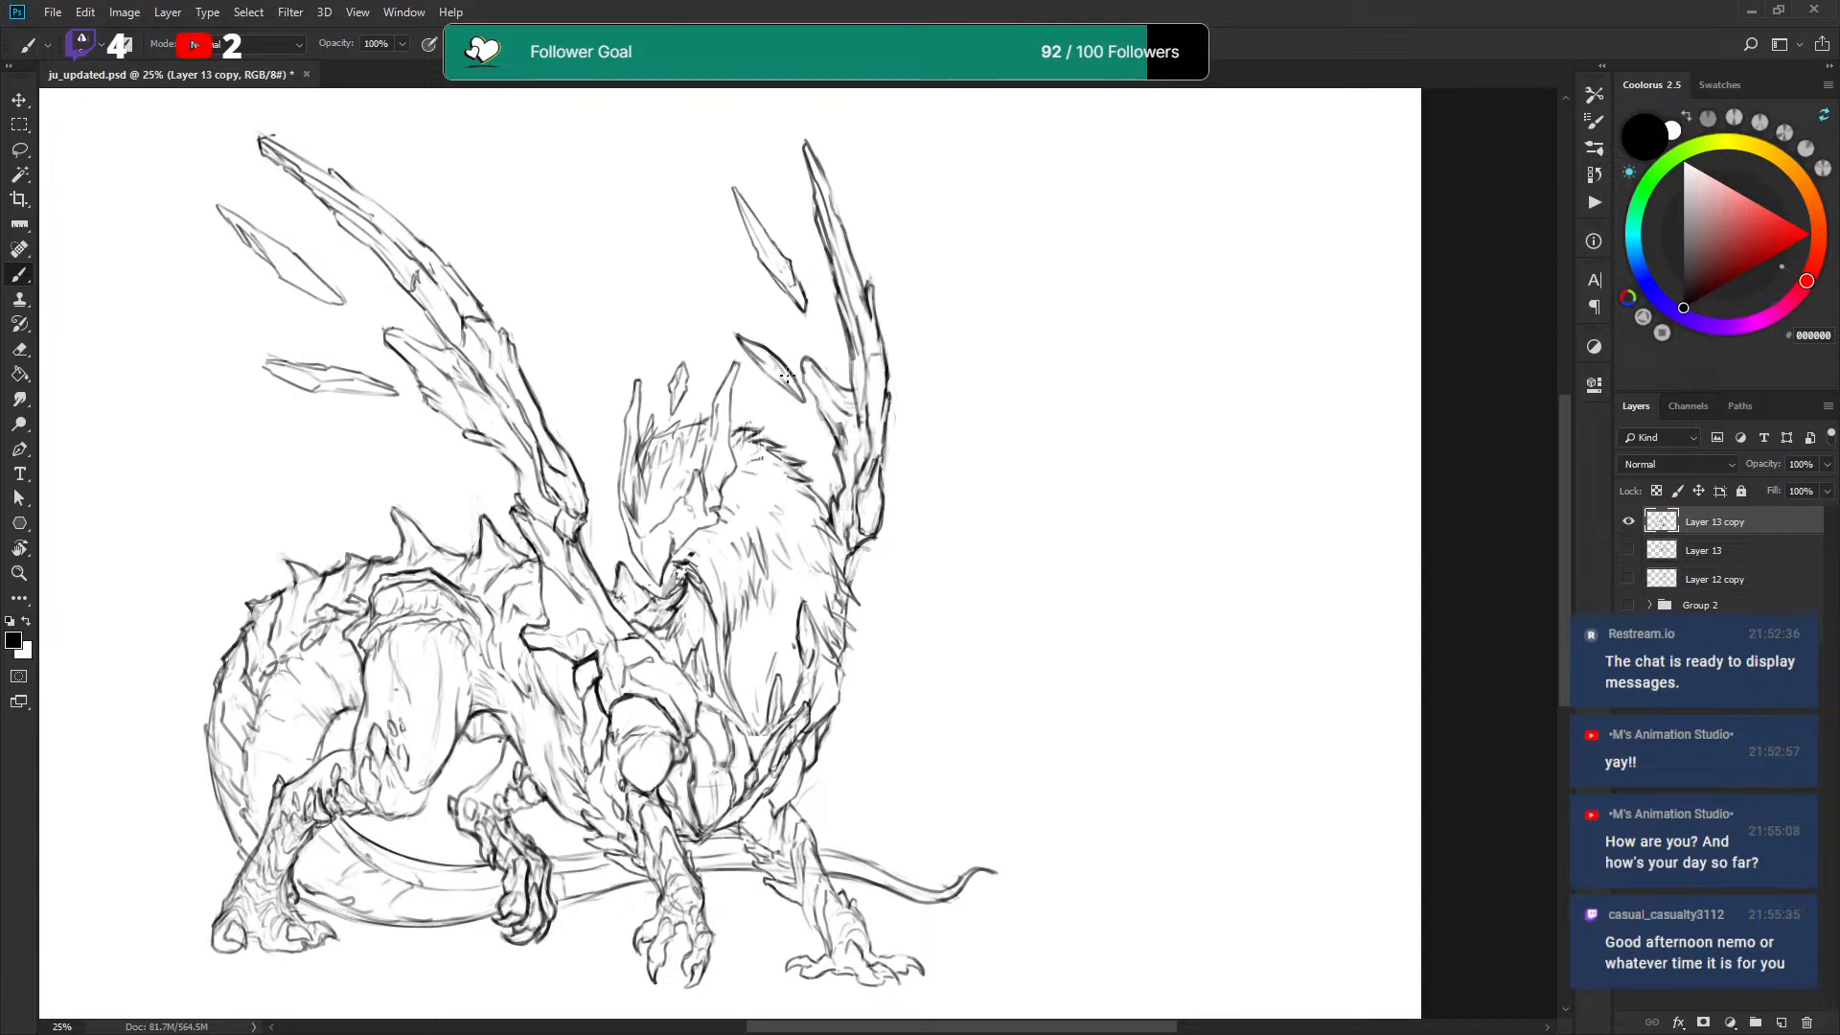
# Lasso the lower floating shard of the wing behind the head and flip it vertically with Free Transform.
pyautogui.press('l')
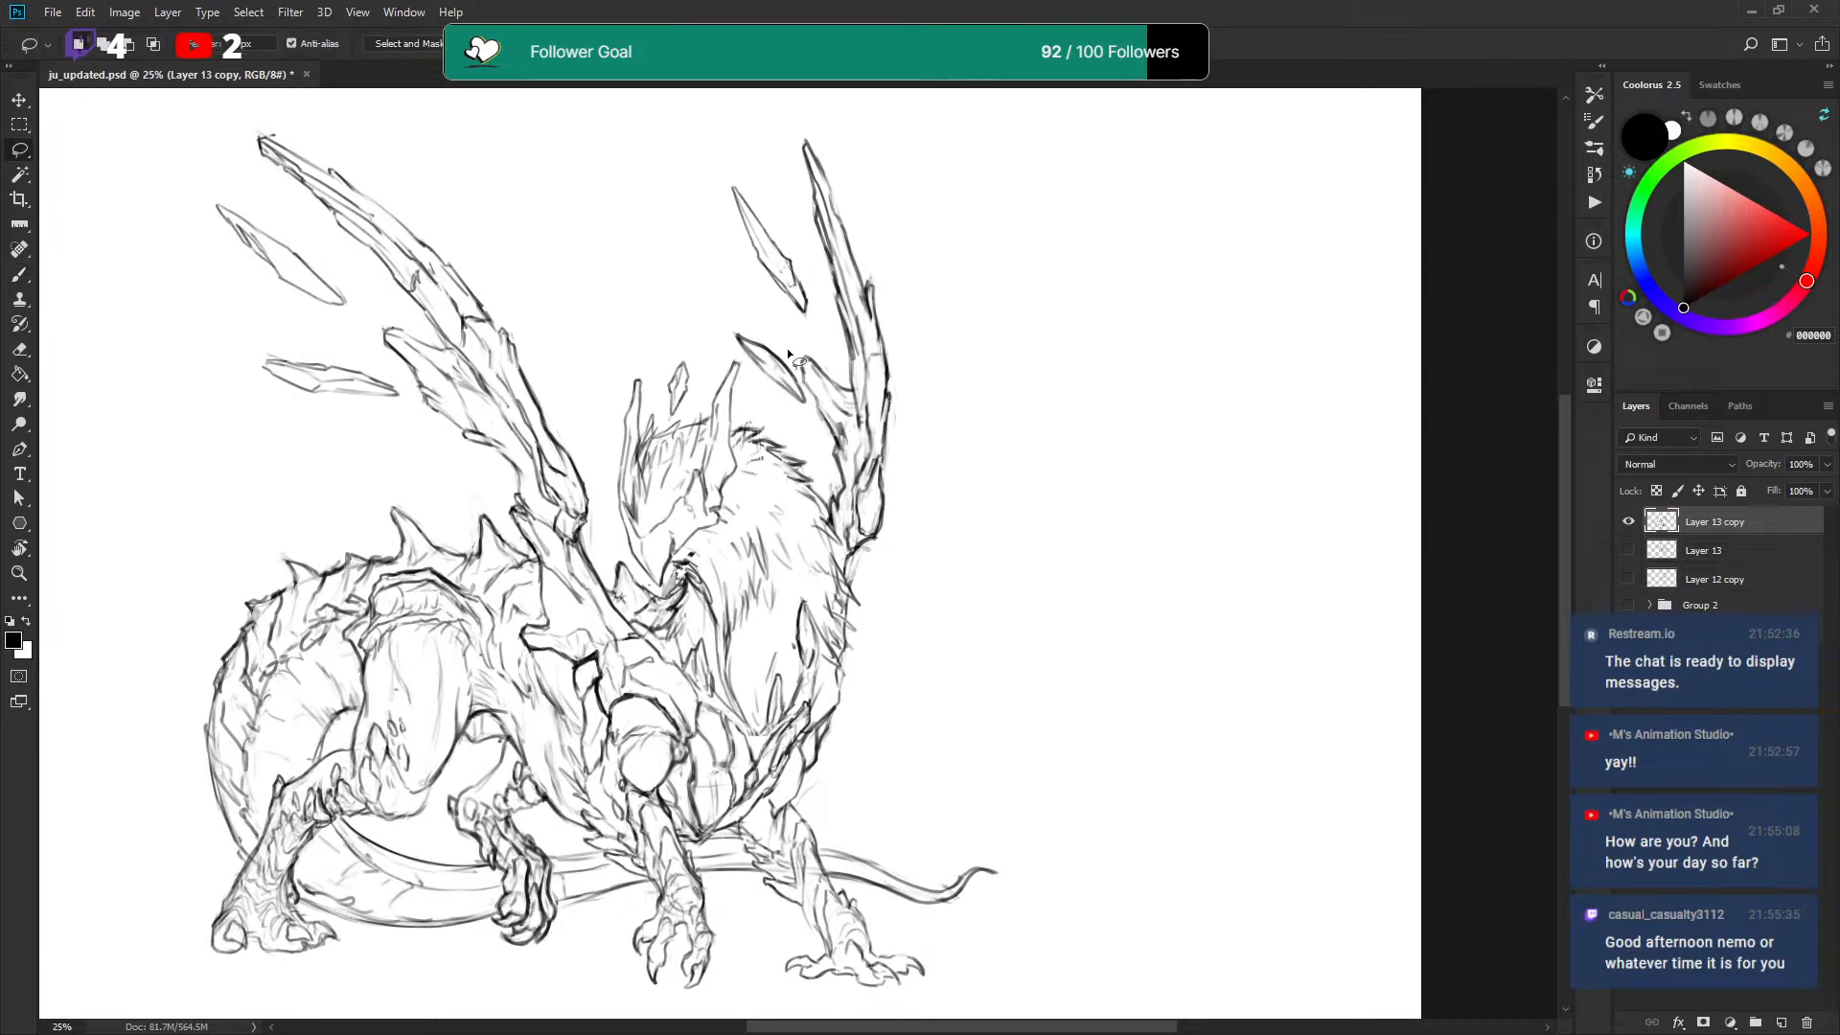
pyautogui.moveTo(741, 348); pyautogui.dragTo(744, 356)
pyautogui.hotkey('ctrl', 't')
pyautogui.rightClick(778, 351)
pyautogui.click(863, 587)
pyautogui.rightClick(779, 362)
pyautogui.click(834, 596)
pyautogui.rightClick(767, 350)
pyautogui.click(861, 609)
# Rotate the flipped lower shard and place it higher, between the upper shard and the creature's horn.
pyautogui.moveTo(850, 306); pyautogui.dragTo(835, 485)
pyautogui.moveTo(797, 370)
pyautogui.mouseDown()
pyautogui.moveTo(789, 354)
pyautogui.moveTo(809, 389)
pyautogui.mouseUp()
pyautogui.moveTo(931, 293); pyautogui.dragTo(910, 253)
pyautogui.moveTo(813, 381); pyautogui.dragTo(825, 382)
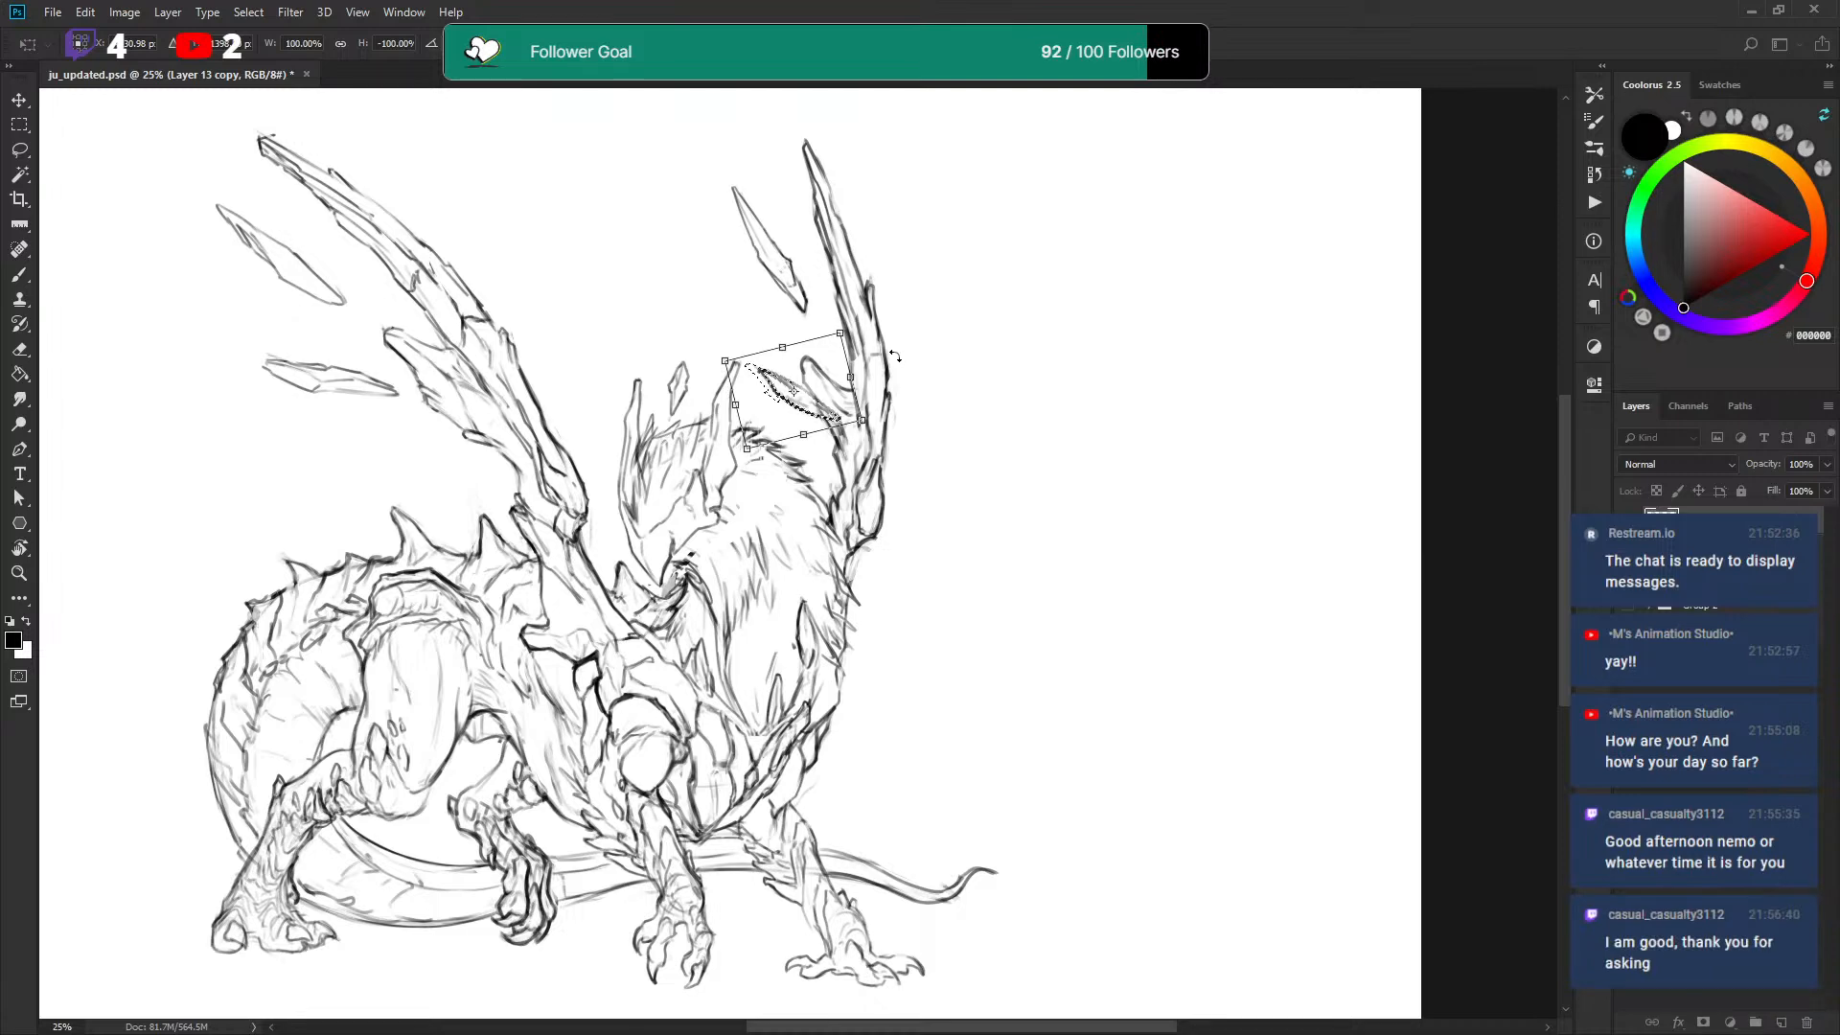
pyautogui.moveTo(819, 402); pyautogui.dragTo(779, 348)
pyautogui.moveTo(893, 320); pyautogui.dragTo(874, 363)
pyautogui.moveTo(768, 341); pyautogui.dragTo(776, 347)
pyautogui.press('Return')
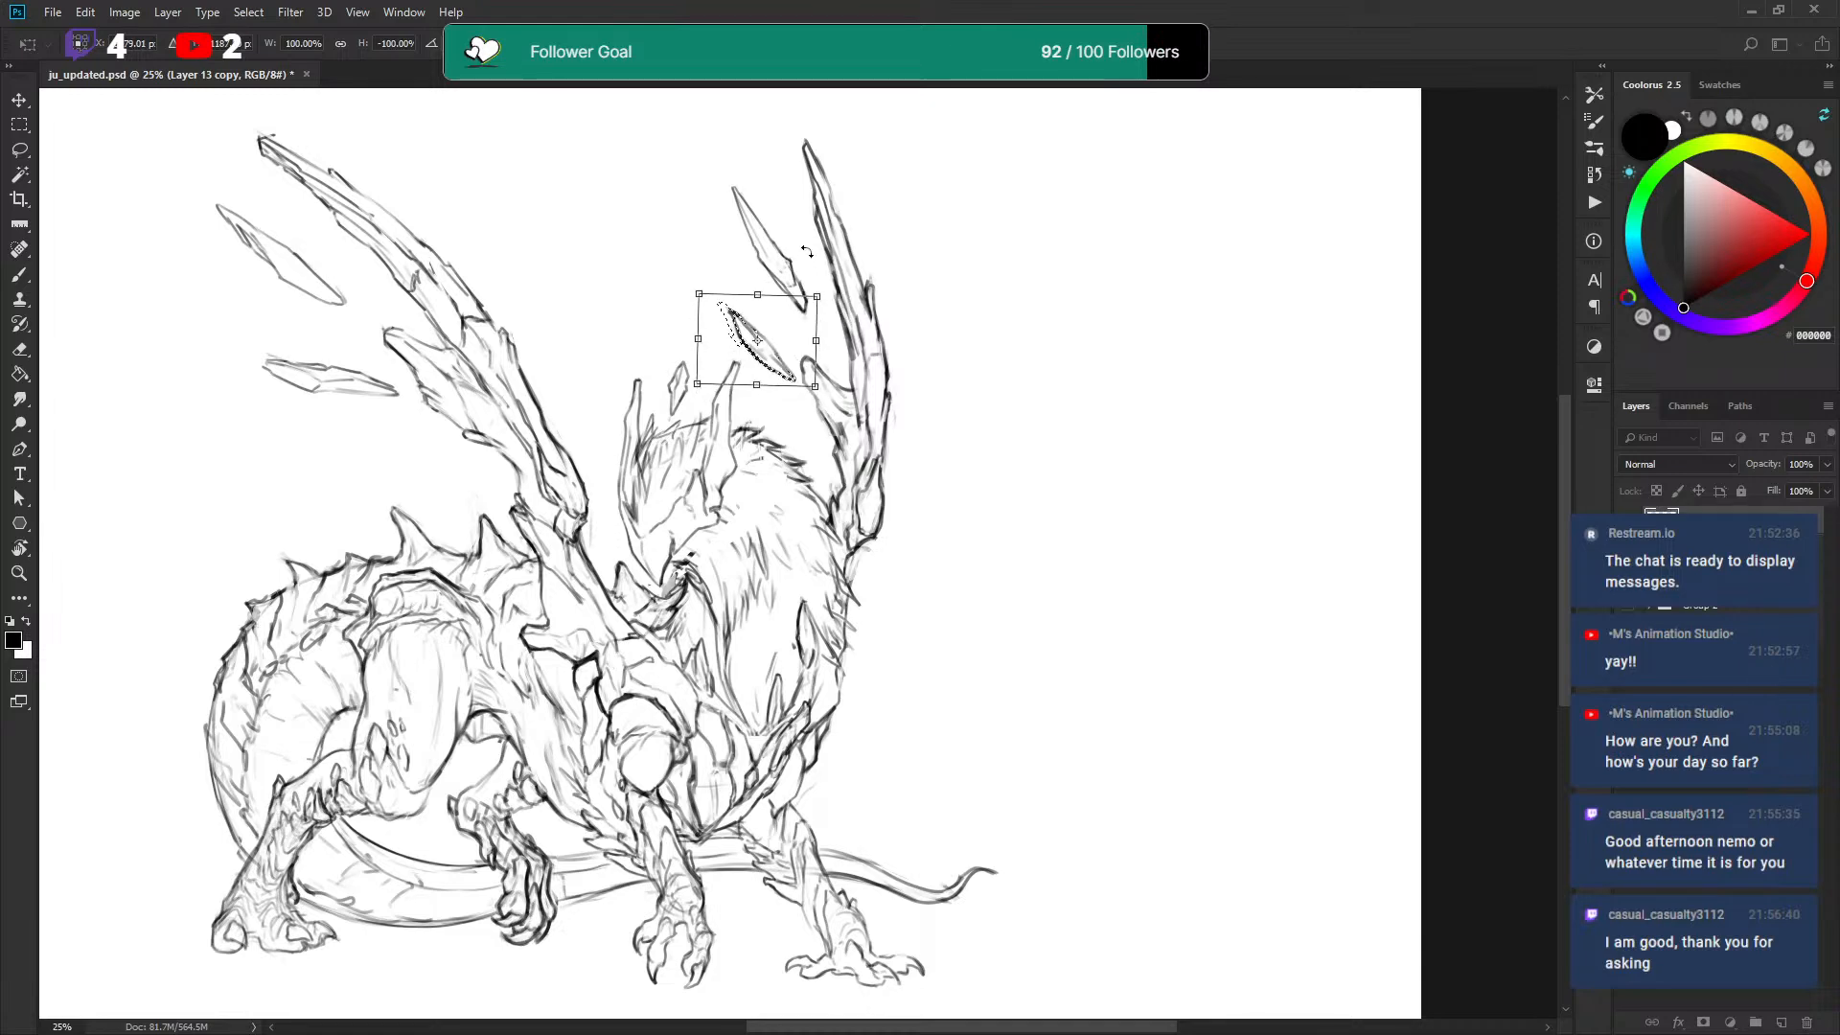
# Lasso the upper shard of the wing behind the head and move it slightly upward.
pyautogui.press('l')
pyautogui.hotkey('ctrl', 'd')
pyautogui.moveTo(815, 319)
pyautogui.mouseDown()
pyautogui.moveTo(765, 173)
pyautogui.moveTo(812, 289)
pyautogui.moveTo(781, 246)
pyautogui.mouseUp()
pyautogui.press('v')
pyautogui.hotkey('ctrl', 'd')
# Lasso both floating shards of the large front wing, move them up and slightly outward, and save the document.
pyautogui.press('l')
pyautogui.moveTo(263, 319)
pyautogui.mouseDown()
pyautogui.moveTo(417, 402)
pyautogui.moveTo(251, 288)
pyautogui.moveTo(282, 224)
pyautogui.mouseUp()
pyautogui.press('v')
pyautogui.hotkey('ctrl', 'd')
pyautogui.hotkey('ctrl', 's')
pyautogui.moveTo(915, 295); pyautogui.dragTo(904, 296)
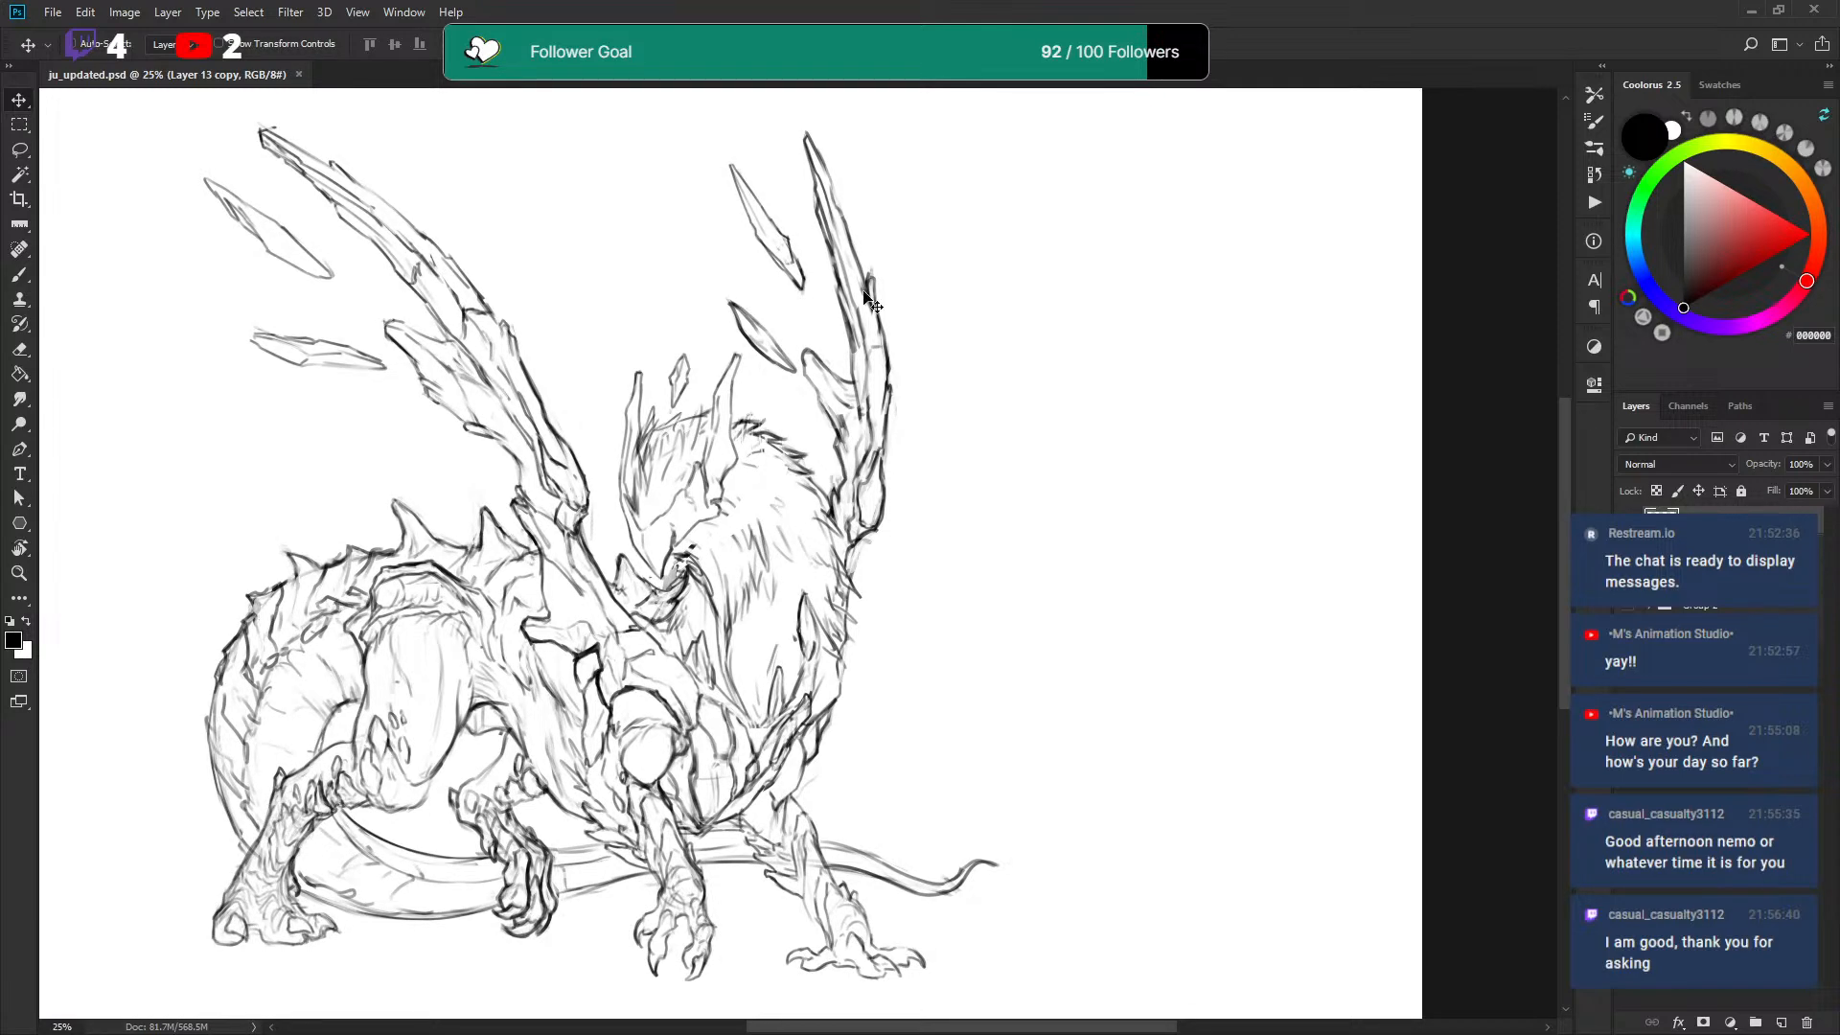
# Clean up the lower shard's outline beside the head with white and black brush strokes.
pyautogui.press('x')
pyautogui.press('b')
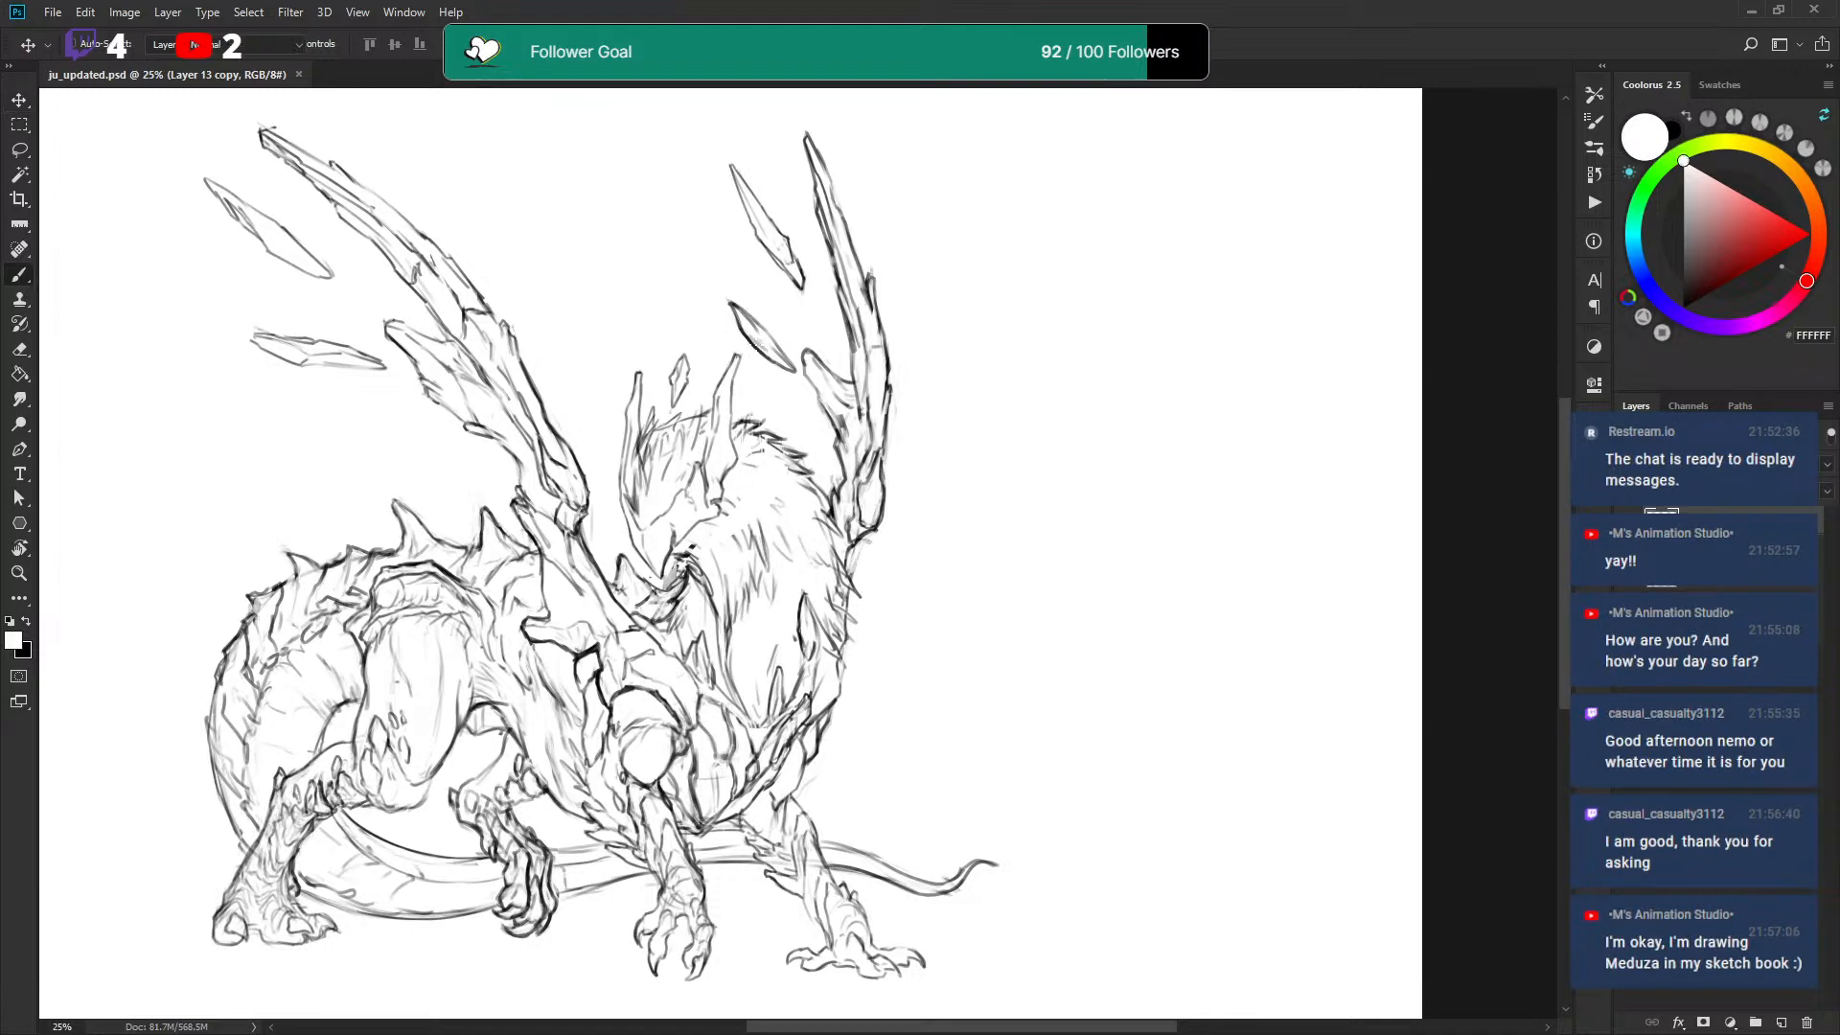
pyautogui.moveTo(746, 347); pyautogui.dragTo(757, 358)
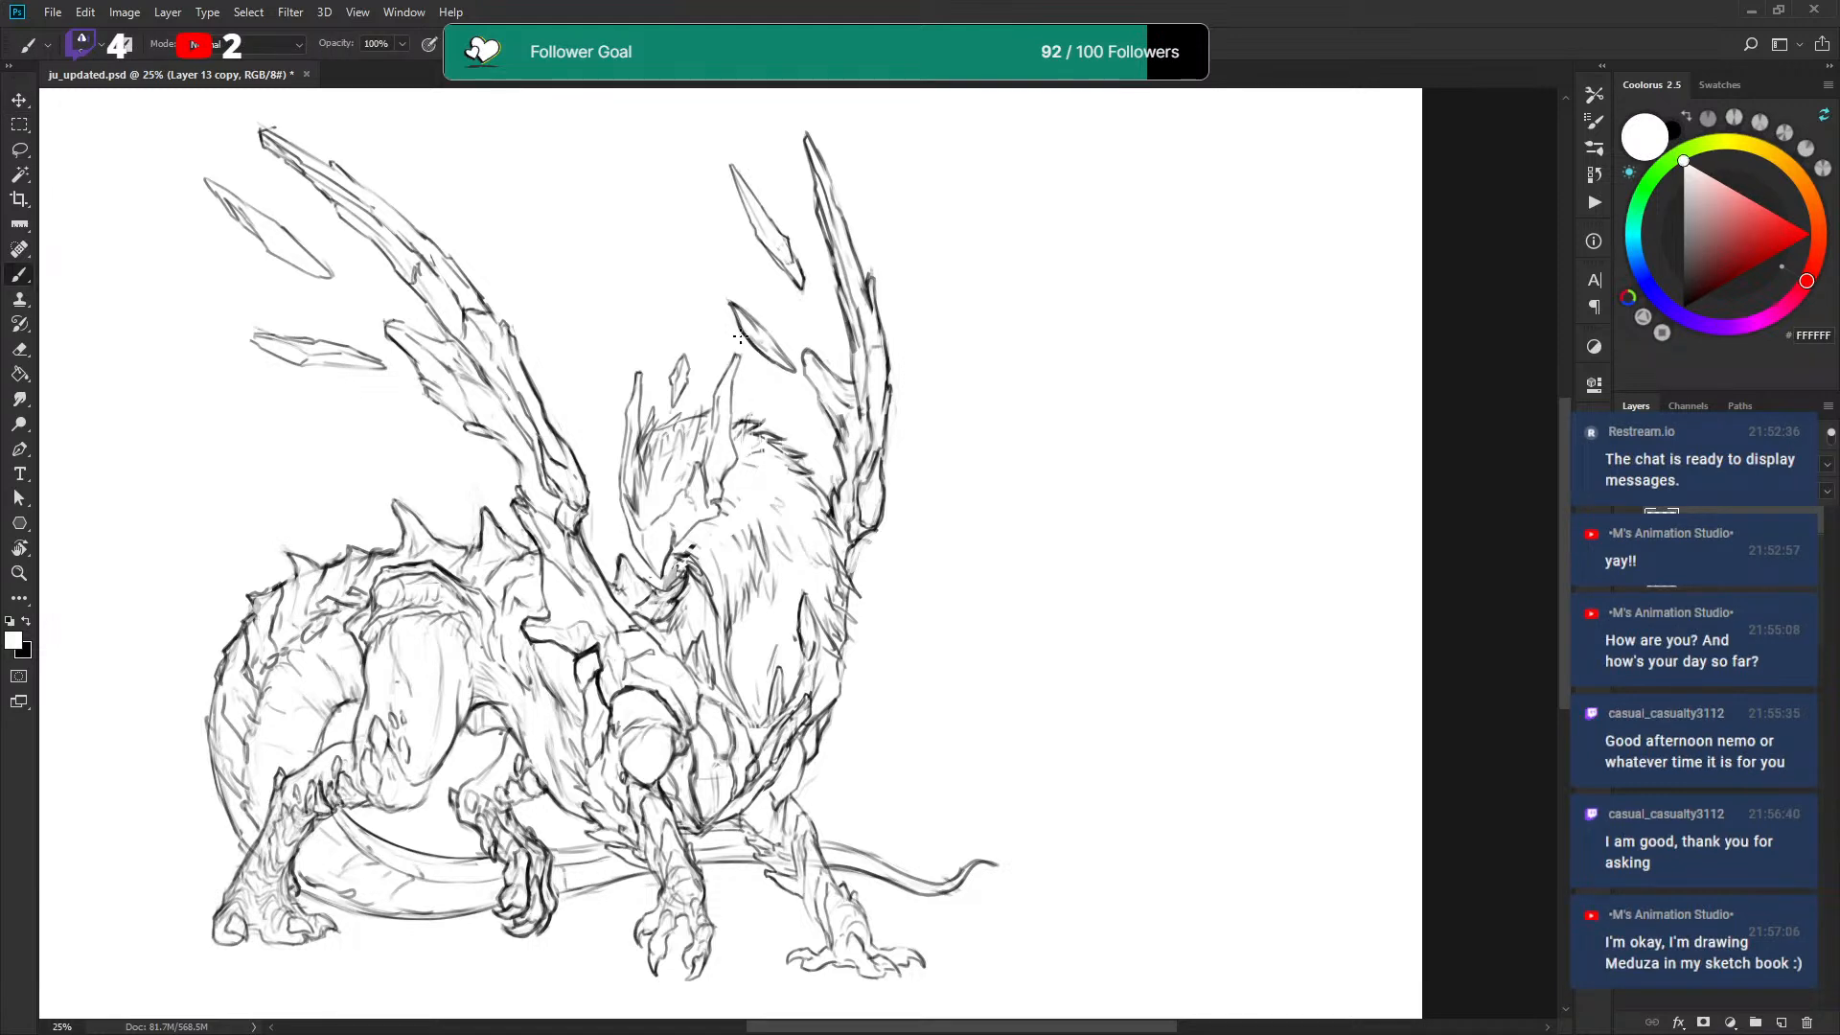
pyautogui.press('x')
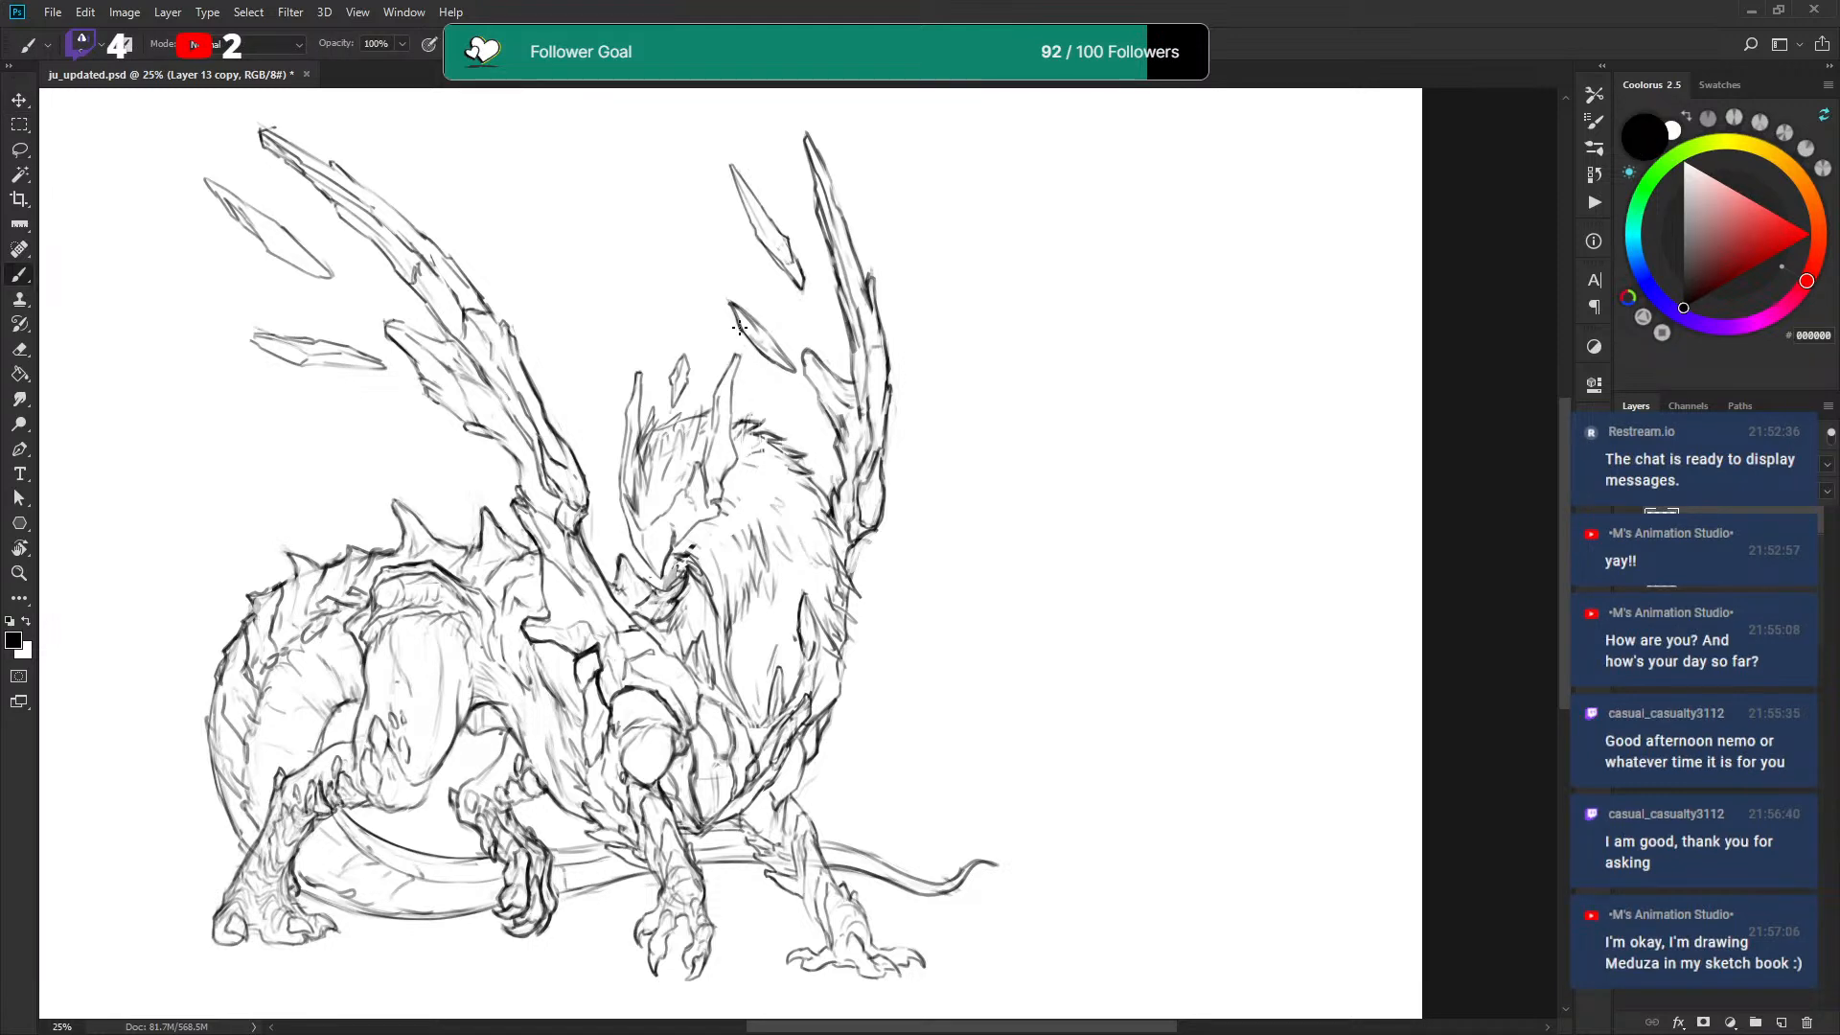
pyautogui.press('x')
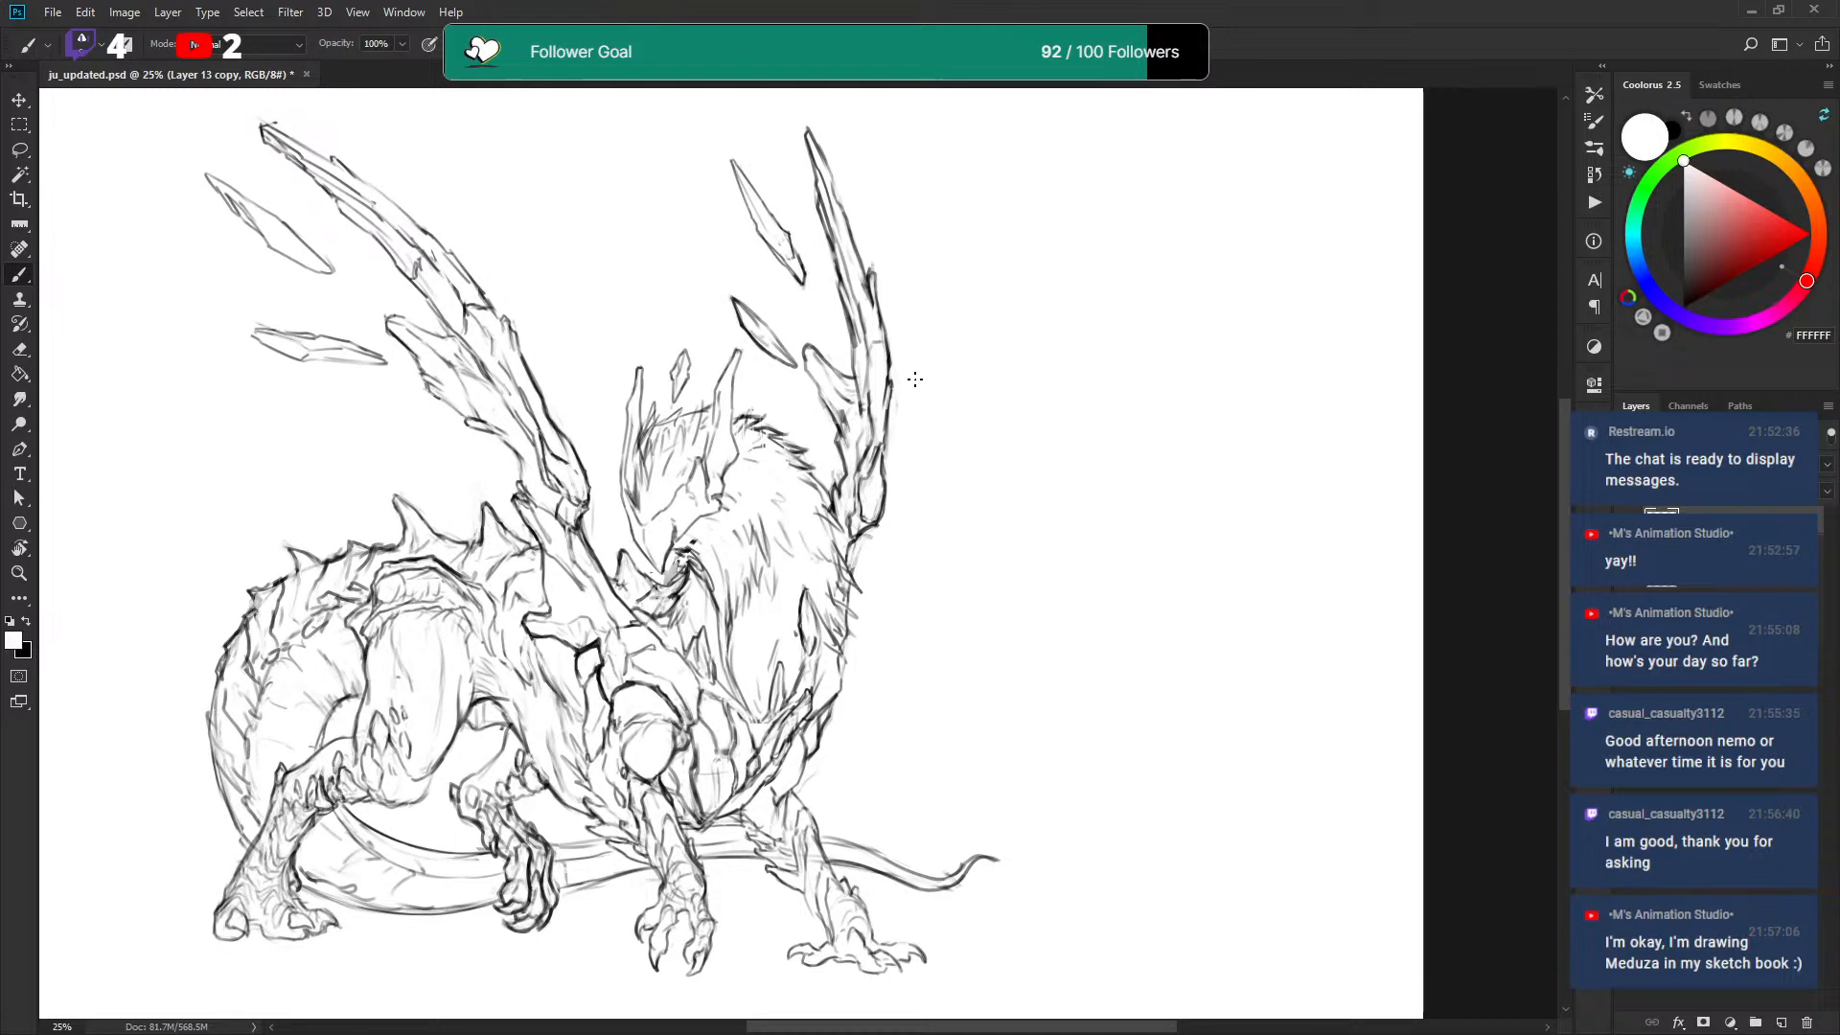
# Try to enlarge the lassoed head to about 113% with Free Transform.
pyautogui.moveTo(920, 497)
pyautogui.mouseDown()
pyautogui.moveTo(944, 460)
pyautogui.moveTo(938, 487)
pyautogui.mouseUp()
pyautogui.press('l')
pyautogui.moveTo(648, 533)
pyautogui.mouseDown()
pyautogui.moveTo(681, 568)
pyautogui.moveTo(689, 547)
pyautogui.moveTo(738, 551)
pyautogui.moveTo(787, 515)
pyautogui.moveTo(769, 341)
pyautogui.moveTo(620, 328)
pyautogui.moveTo(644, 493)
pyautogui.mouseUp()
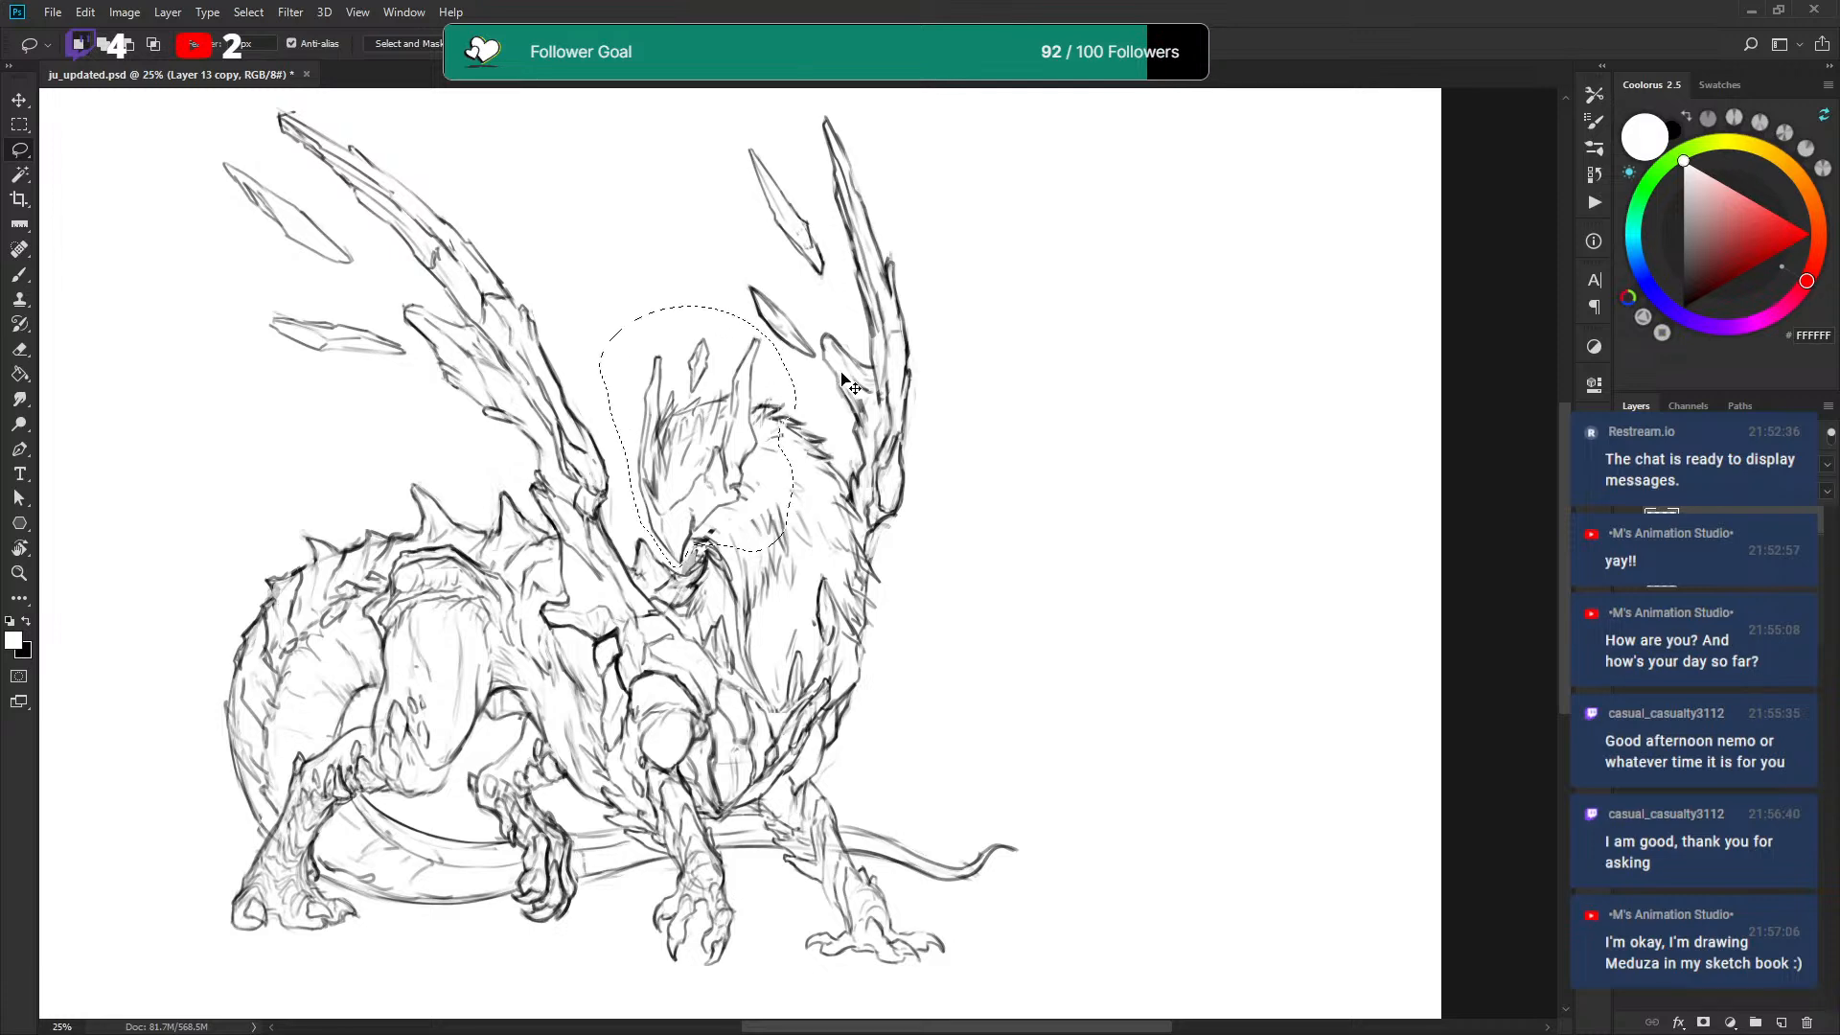
pyautogui.hotkey('ctrl', 't')
pyautogui.moveTo(802, 309)
pyautogui.mouseDown()
pyautogui.moveTo(826, 276)
pyautogui.moveTo(768, 335)
pyautogui.mouseUp()
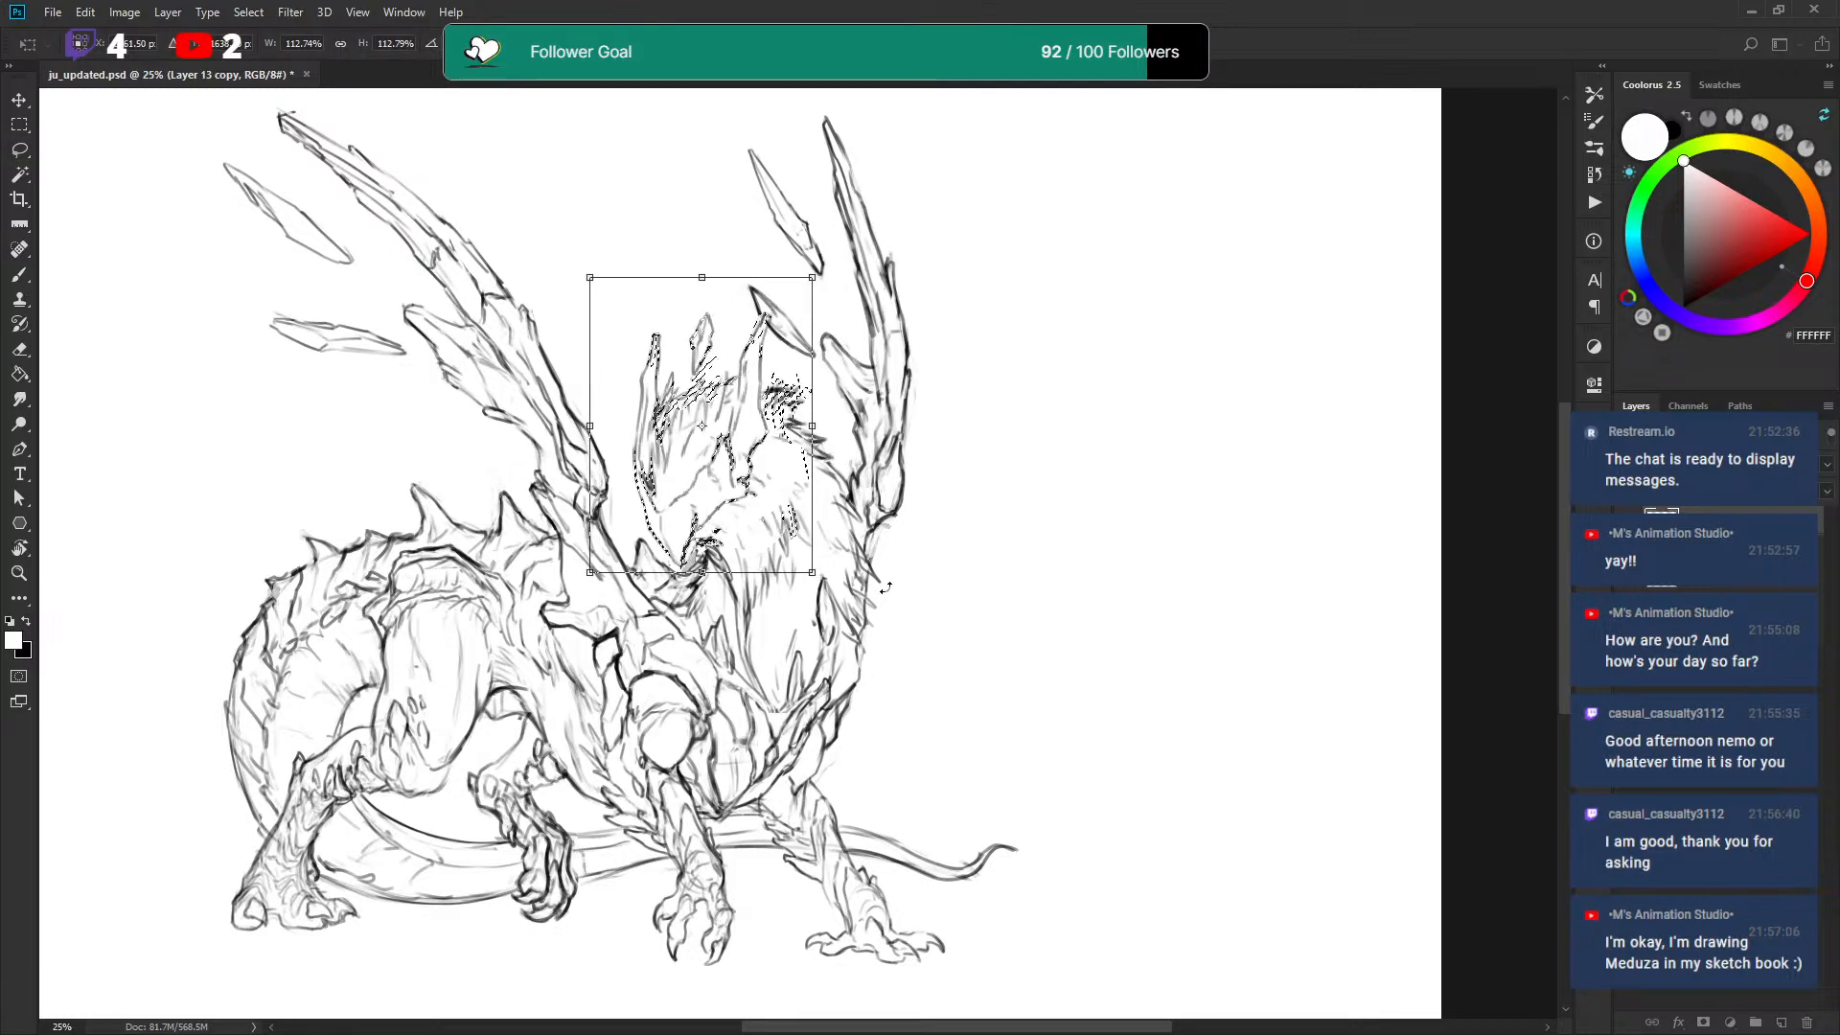
pyautogui.press('Return')
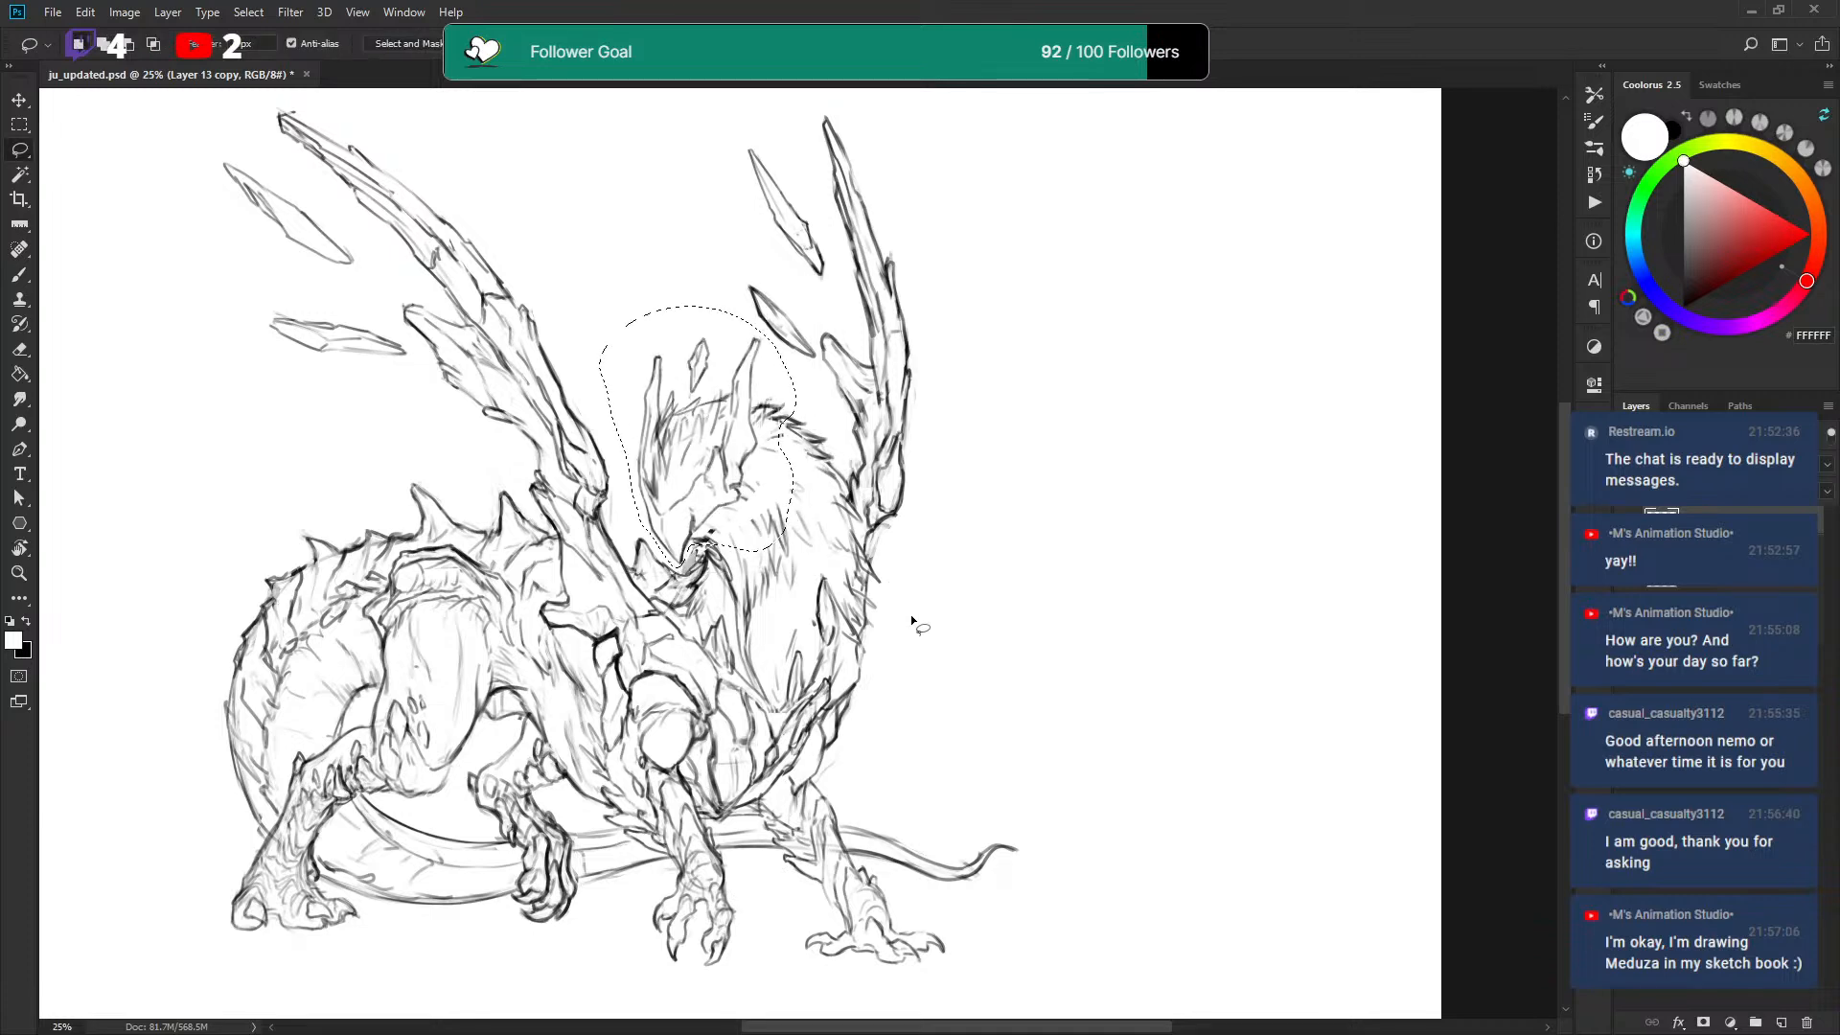
# Duplicate the sketch layer and retouch the lines around the creature's beak with black and white brush strokes.
pyautogui.hotkey('ctrl', 'j')
pyautogui.moveTo(634, 498)
pyautogui.mouseDown()
pyautogui.moveTo(666, 567)
pyautogui.moveTo(682, 560)
pyautogui.mouseUp()
pyautogui.hotkey('ctrl', 'd')
pyautogui.press('x')
pyautogui.press('b')
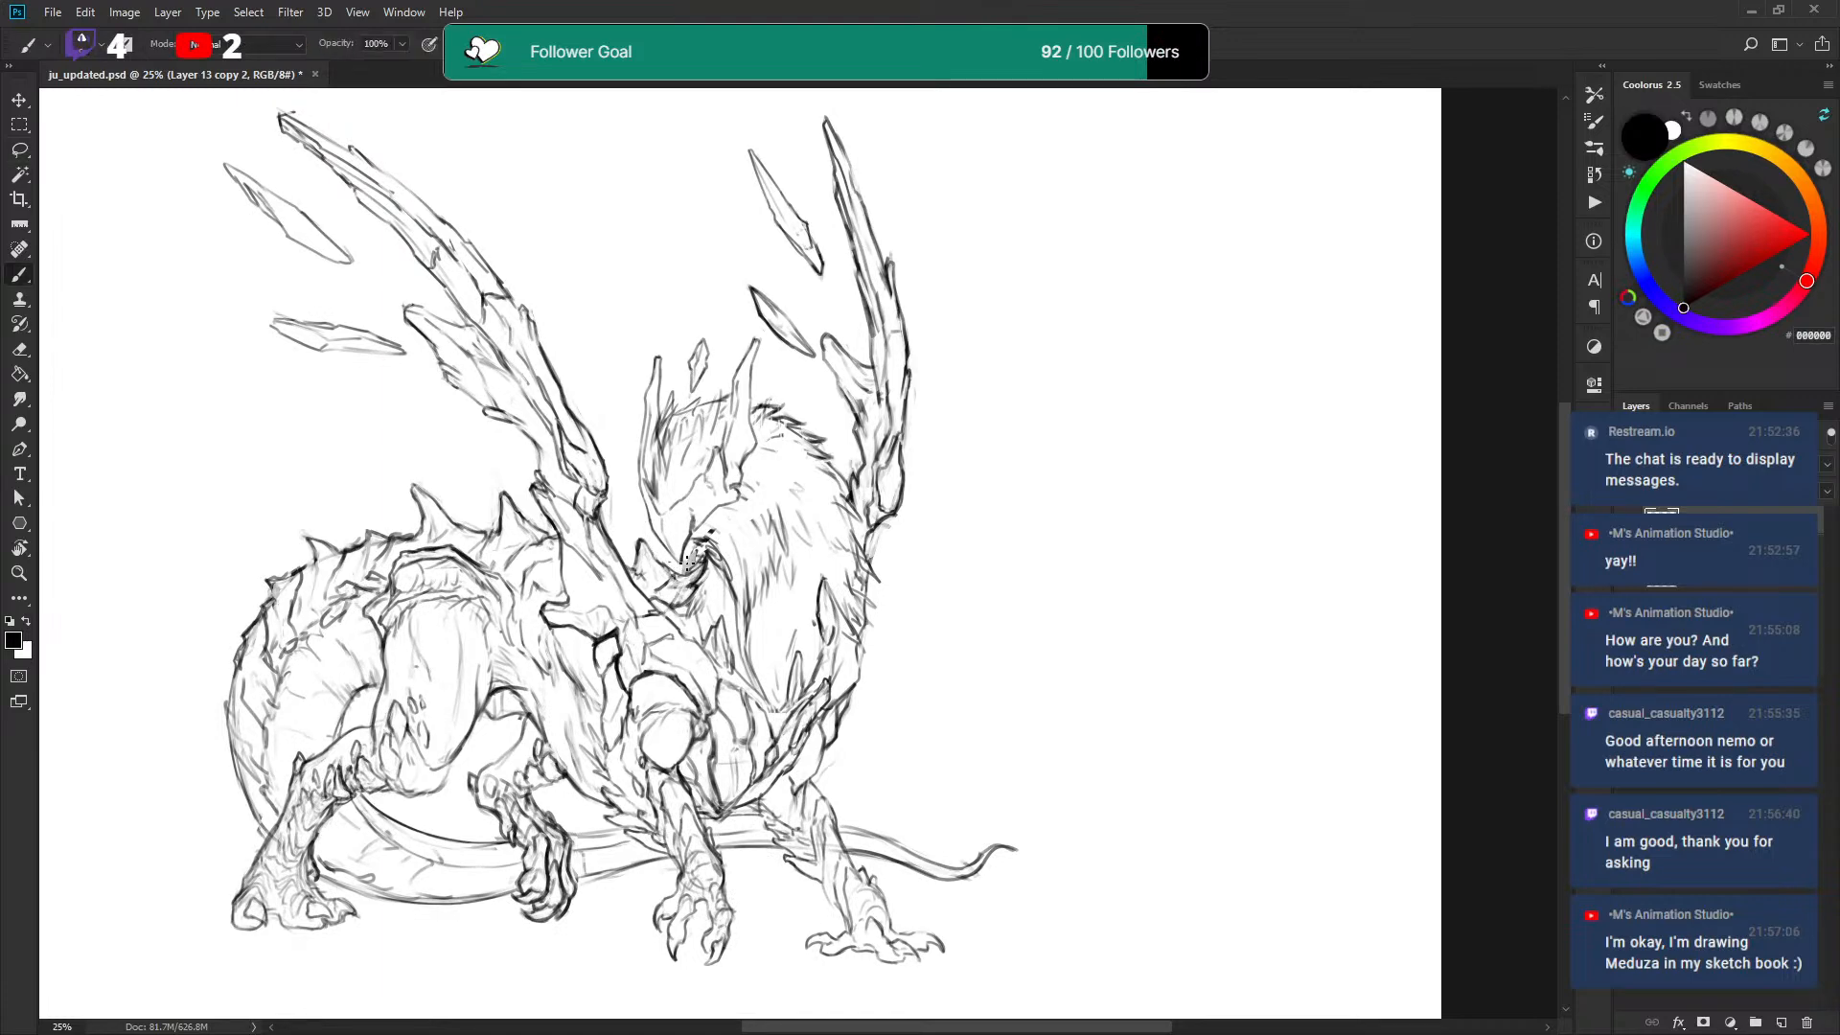
pyautogui.press('x')
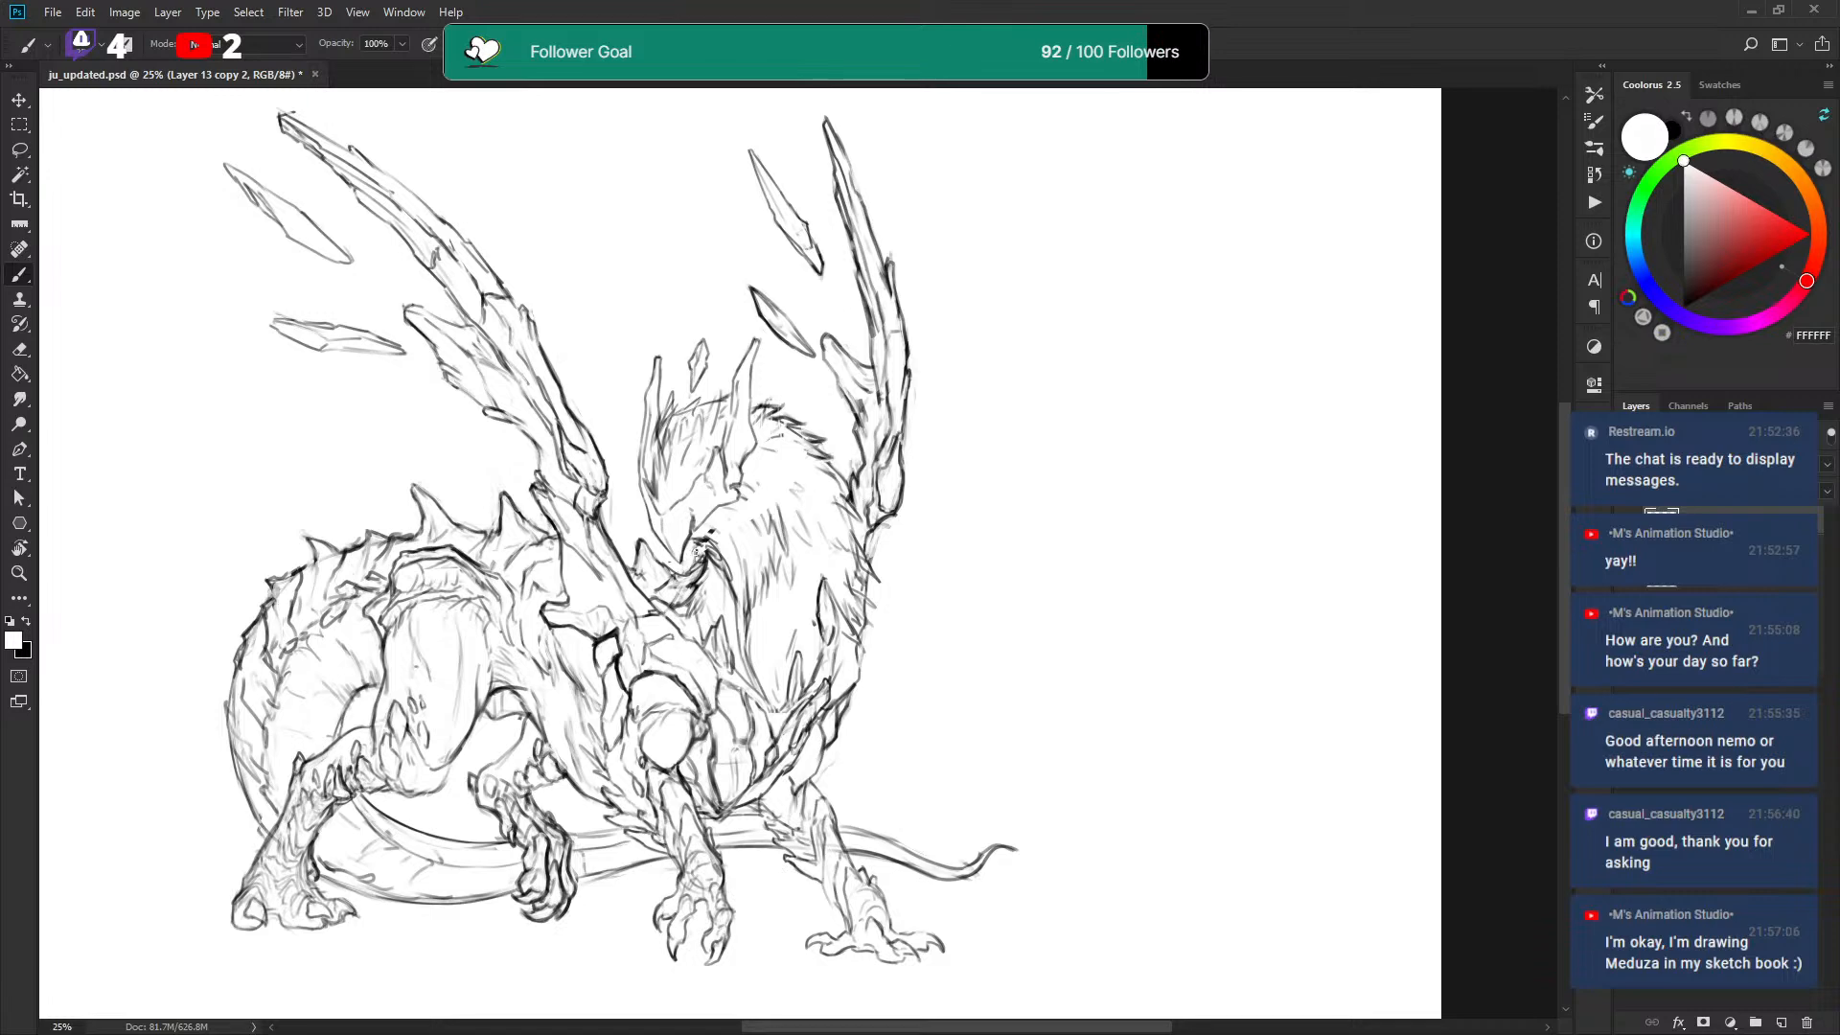
pyautogui.press('x')
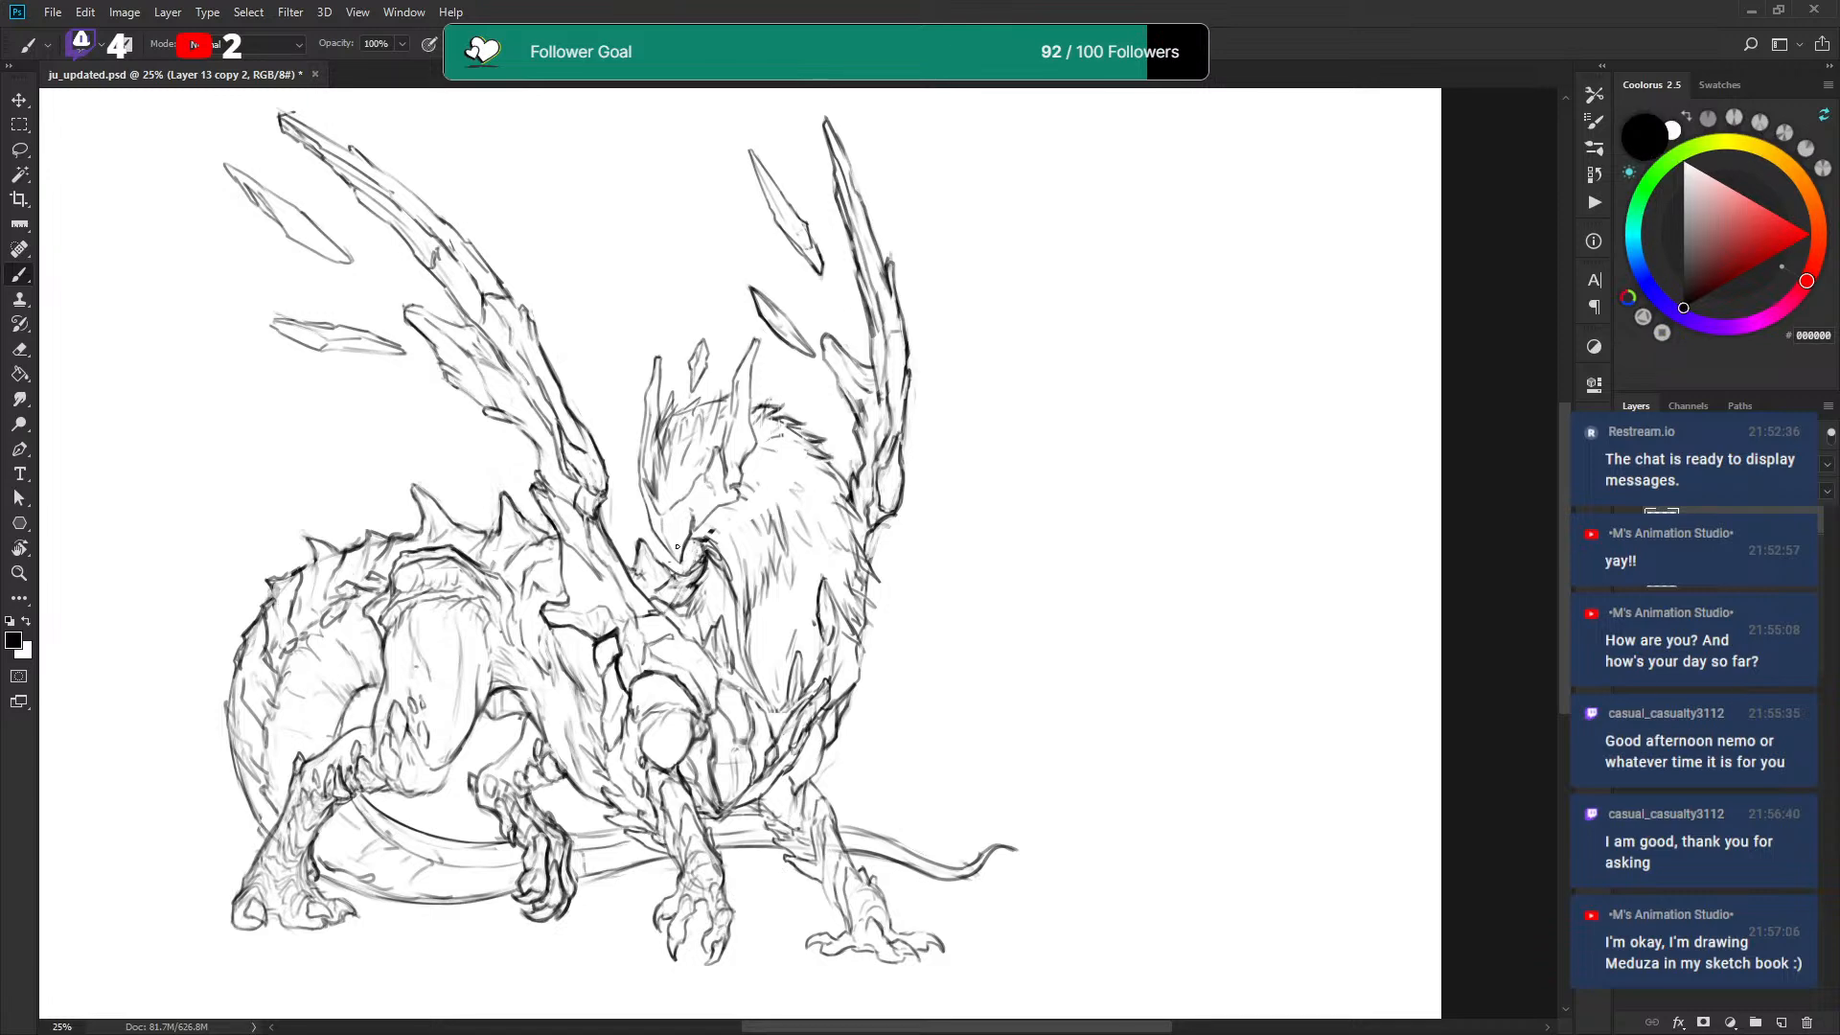
# Lasso the head and enlarge it to about 109% with Free Transform, rotating it slightly counterclockwise and repositioning it.
pyautogui.press('l')
pyautogui.moveTo(641, 518)
pyautogui.mouseDown()
pyautogui.moveTo(682, 568)
pyautogui.moveTo(787, 459)
pyautogui.moveTo(754, 408)
pyautogui.moveTo(766, 333)
pyautogui.moveTo(657, 323)
pyautogui.moveTo(633, 479)
pyautogui.mouseUp()
pyautogui.hotkey('ctrl', 't')
pyautogui.moveTo(941, 343); pyautogui.dragTo(918, 319)
pyautogui.moveTo(789, 280); pyautogui.dragTo(803, 273)
pyautogui.moveTo(755, 377); pyautogui.dragTo(740, 374)
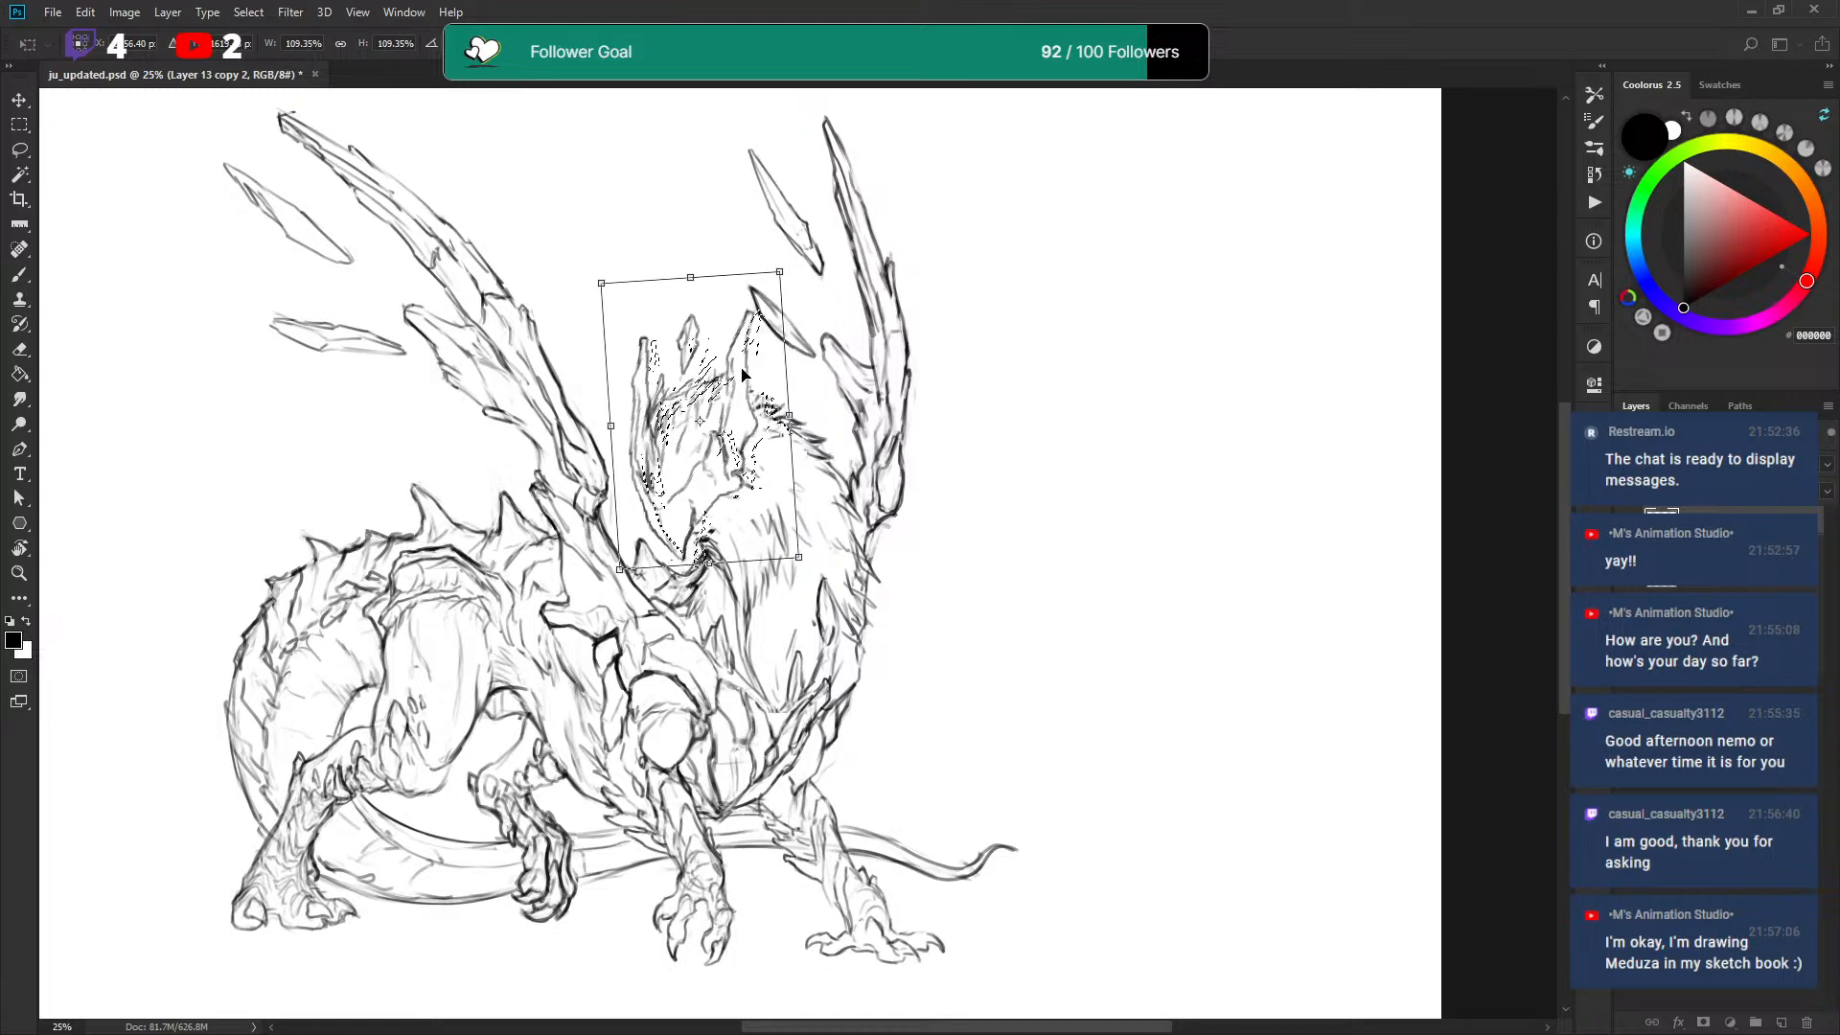
pyautogui.moveTo(779, 272); pyautogui.dragTo(782, 270)
pyautogui.moveTo(757, 335); pyautogui.dragTo(754, 340)
pyautogui.press('Return')
pyautogui.hotkey('ctrl', 'd')
# Retouch the crest lines around the horns of the enlarged head with black and white brush strokes.
pyautogui.press('b')
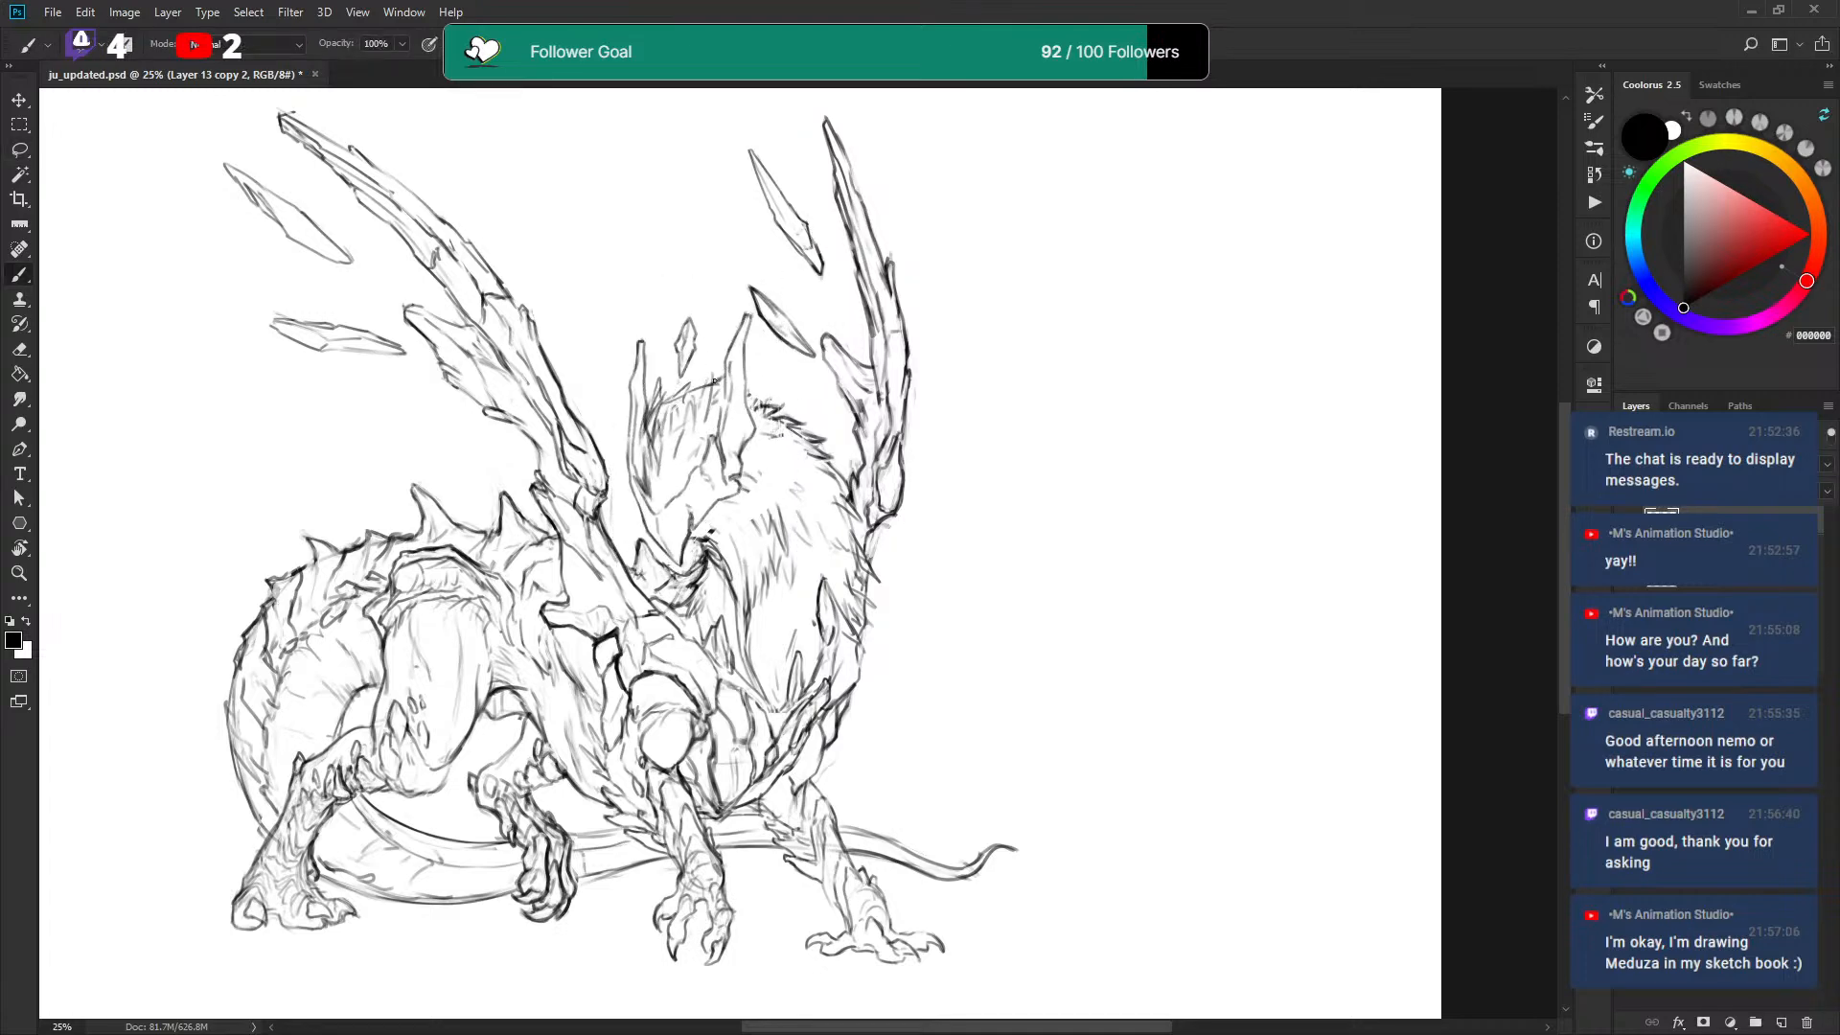
pyautogui.press('x')
pyautogui.press('x')
pyautogui.press('x')
pyautogui.press('x')
pyautogui.press('l')
pyautogui.moveTo(762, 312)
pyautogui.mouseDown()
pyautogui.moveTo(813, 384)
pyautogui.moveTo(790, 297)
pyautogui.moveTo(752, 297)
pyautogui.mouseUp()
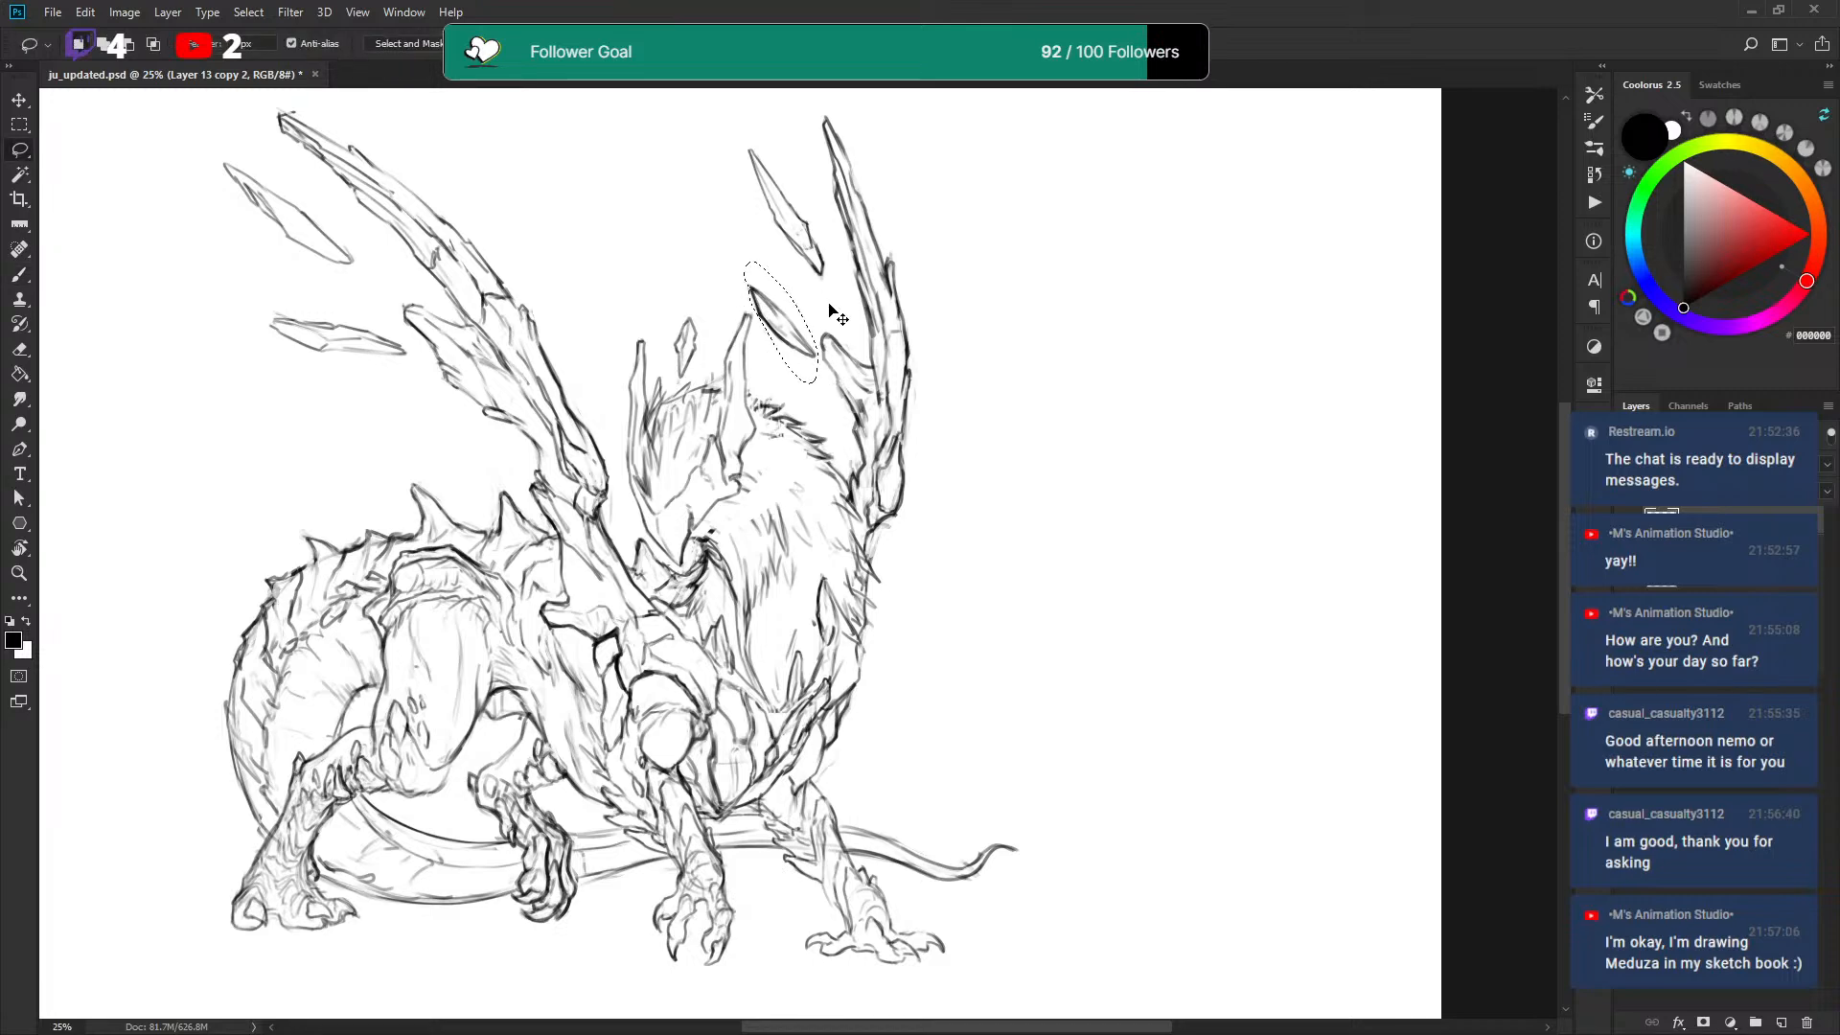
pyautogui.hotkey('ctrl', 'd')
# Redraw the horn nearest the rear wing with a darker outline and its tip shifted toward the face.
pyautogui.press('b')
pyautogui.press('x')
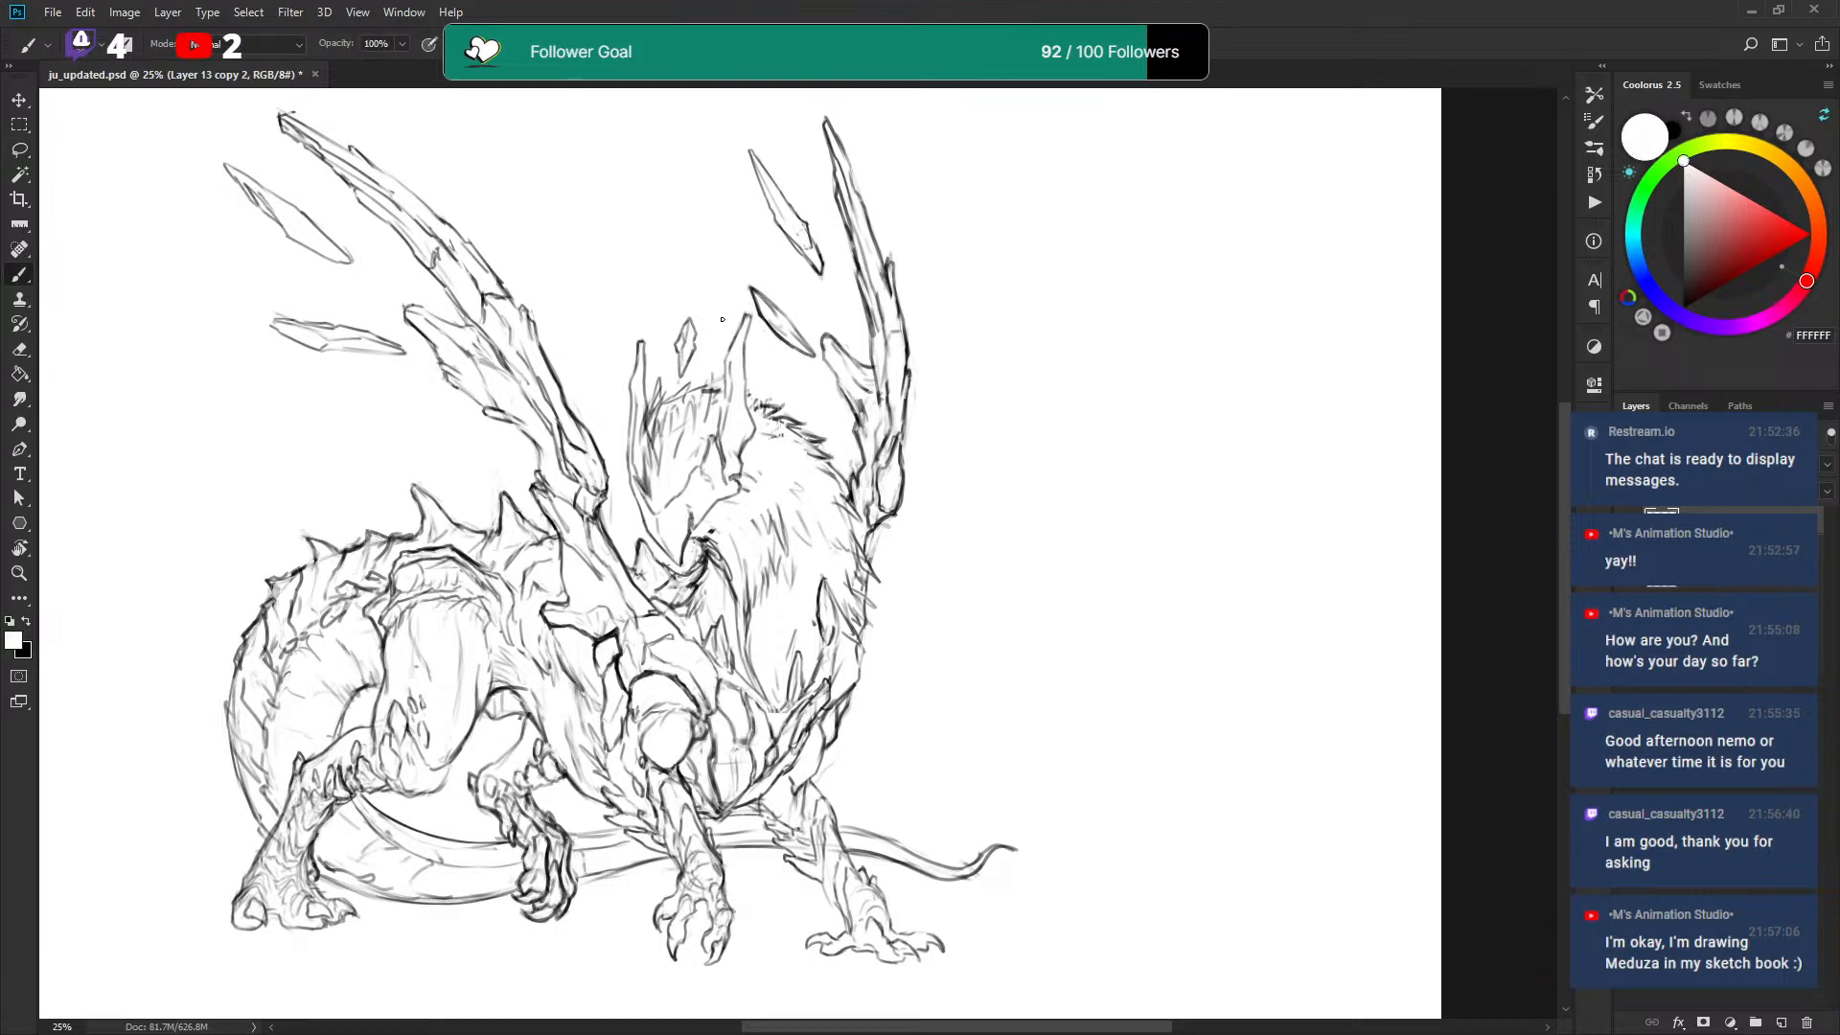
pyautogui.press('x')
pyautogui.moveTo(721, 317)
pyautogui.mouseDown()
pyautogui.moveTo(757, 357)
pyautogui.moveTo(738, 386)
pyautogui.moveTo(733, 327)
pyautogui.mouseUp()
pyautogui.press('l')
pyautogui.hotkey('ctrl', 'd')
pyautogui.press('b')
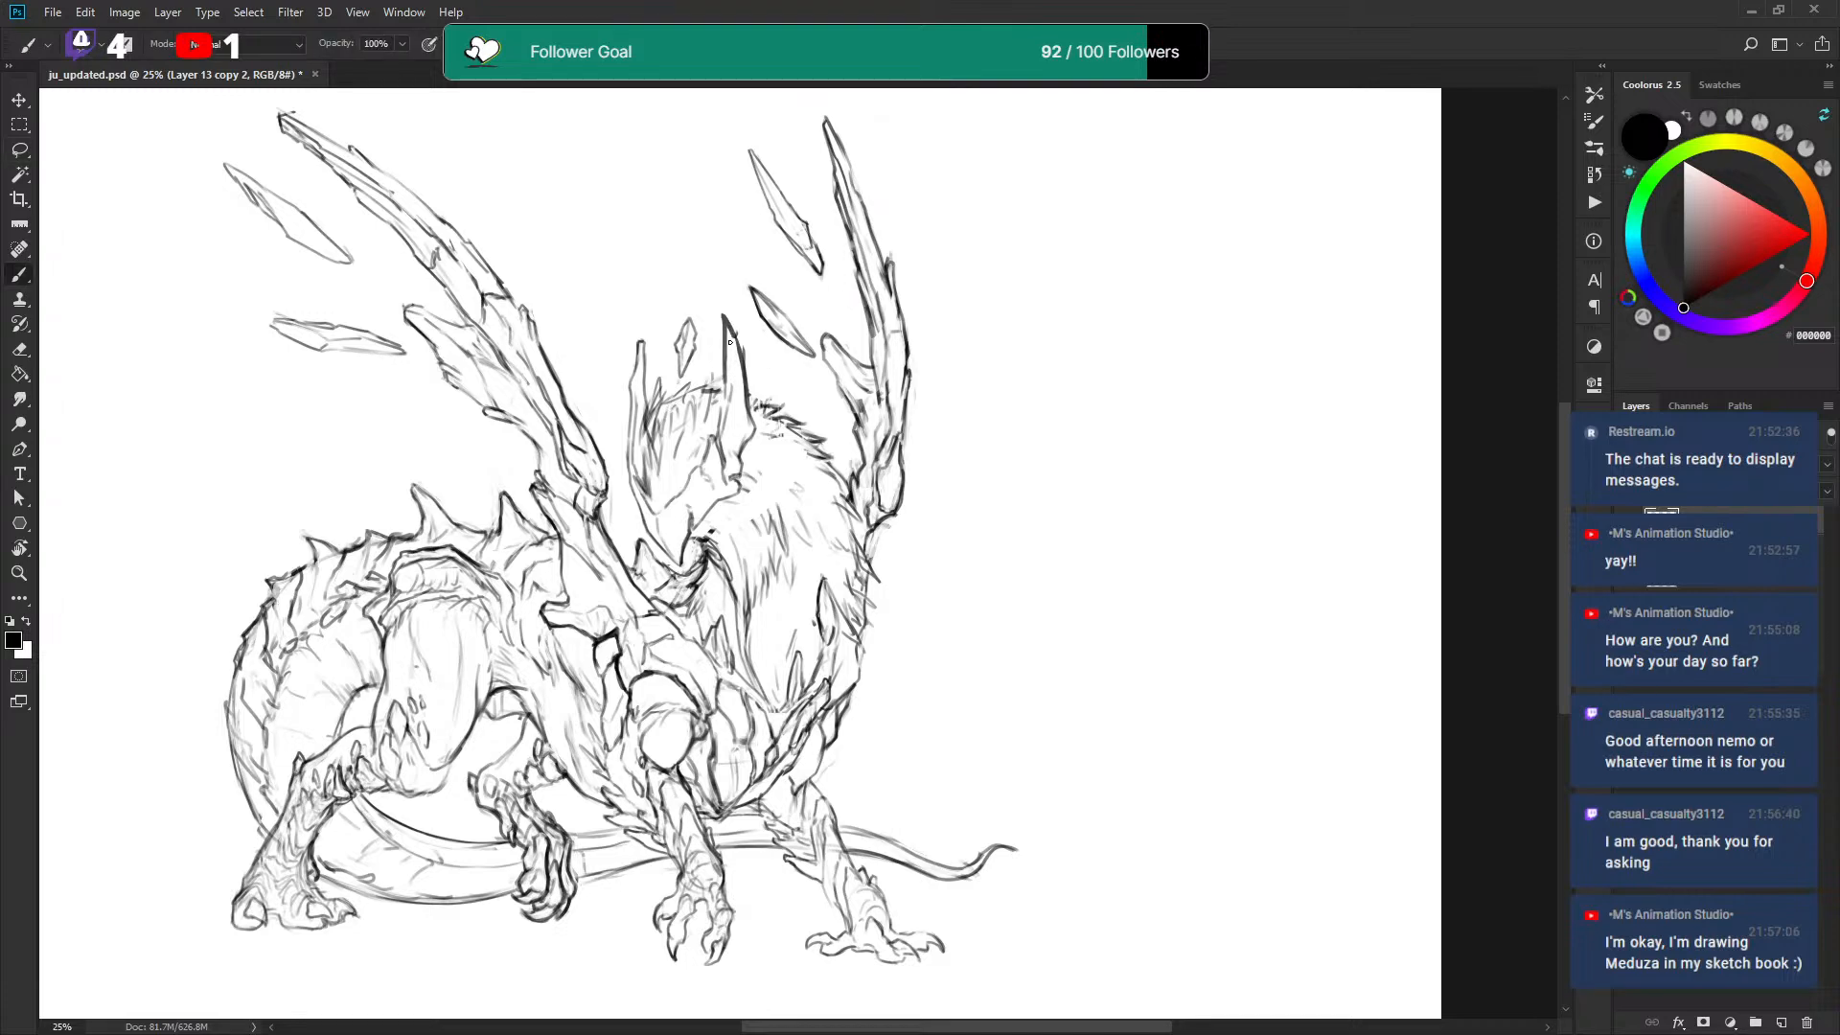
# Refine the redrawn horn's outline and base by alternating white erasing strokes and black line strokes.
pyautogui.press('x')
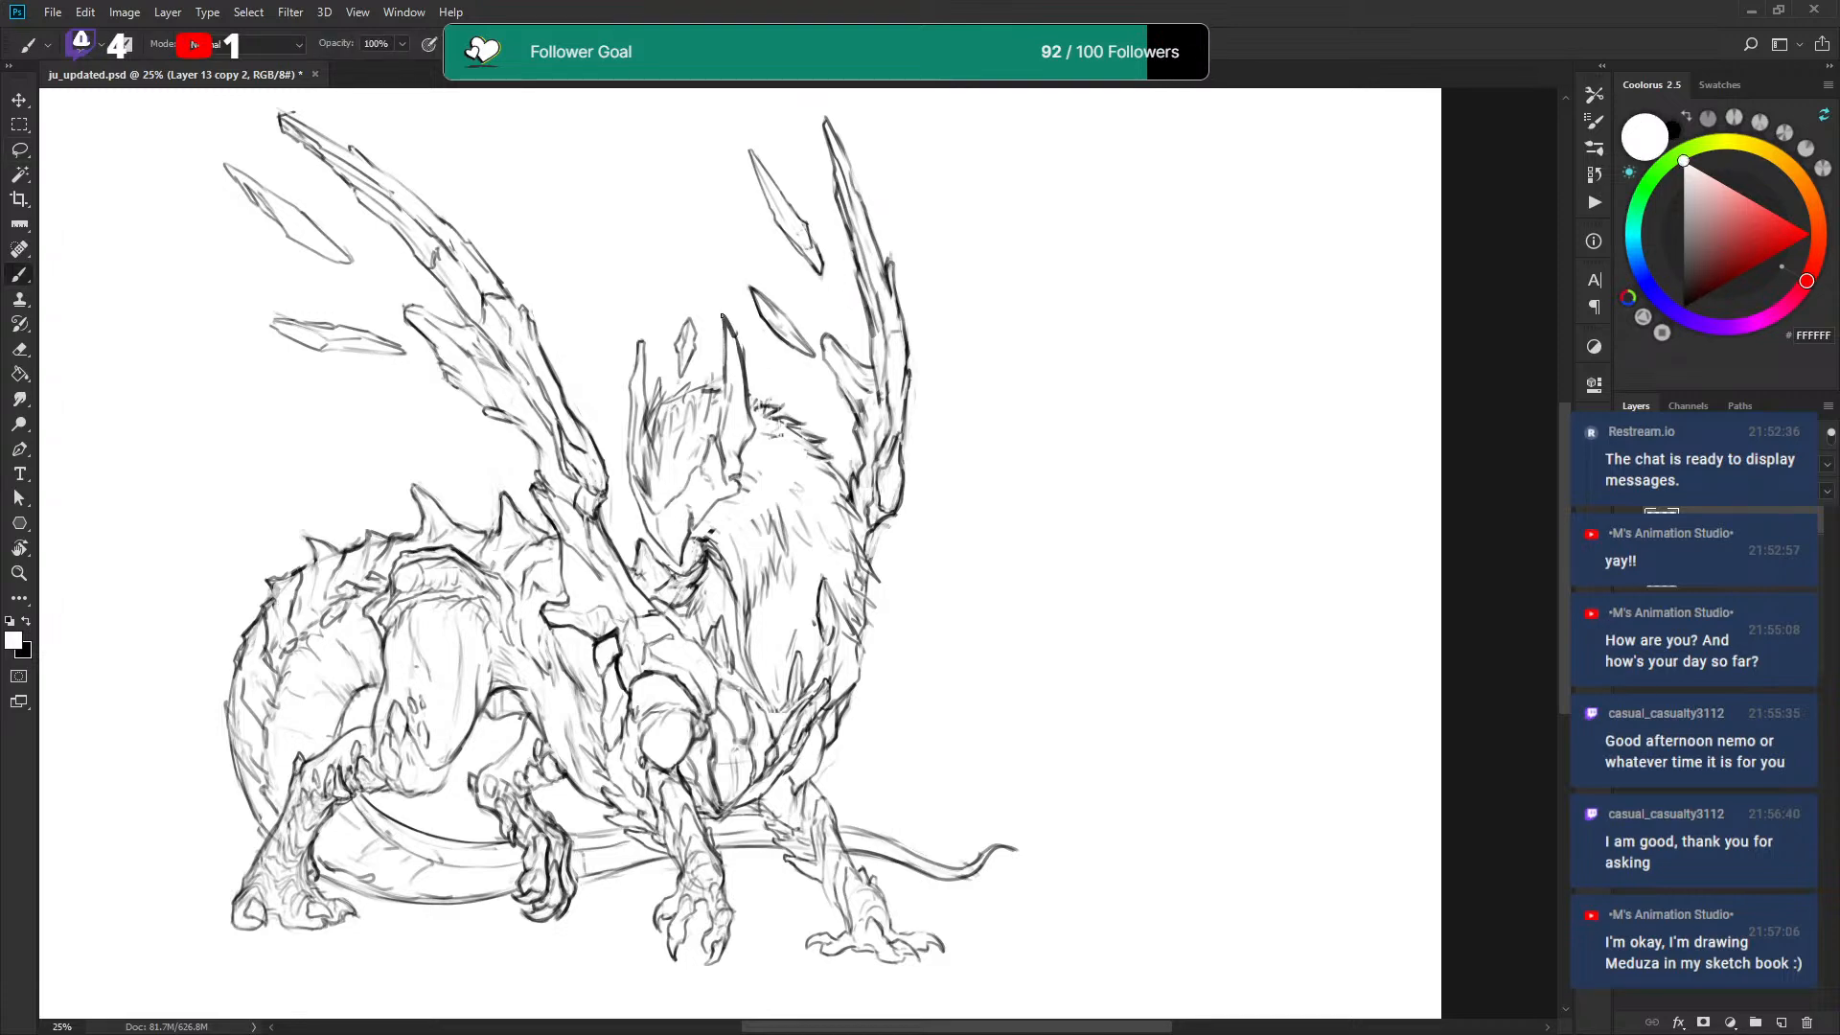
pyautogui.press('x')
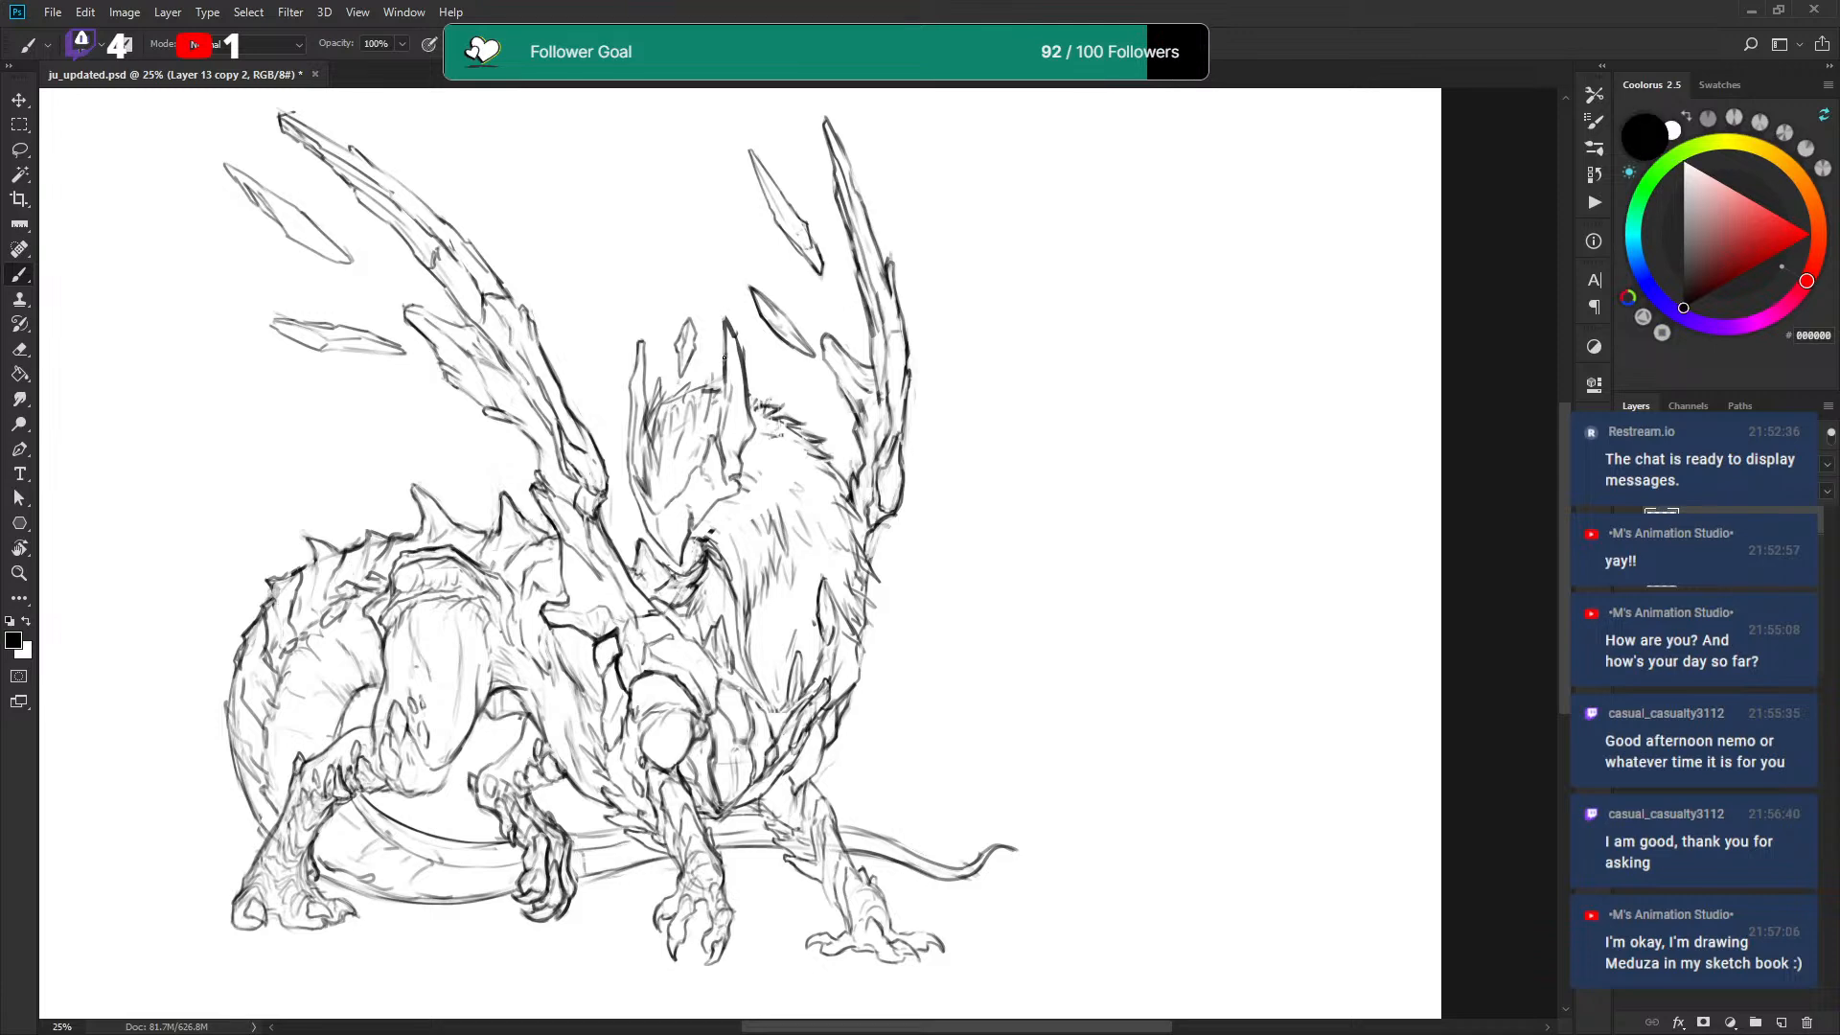
pyautogui.press('x')
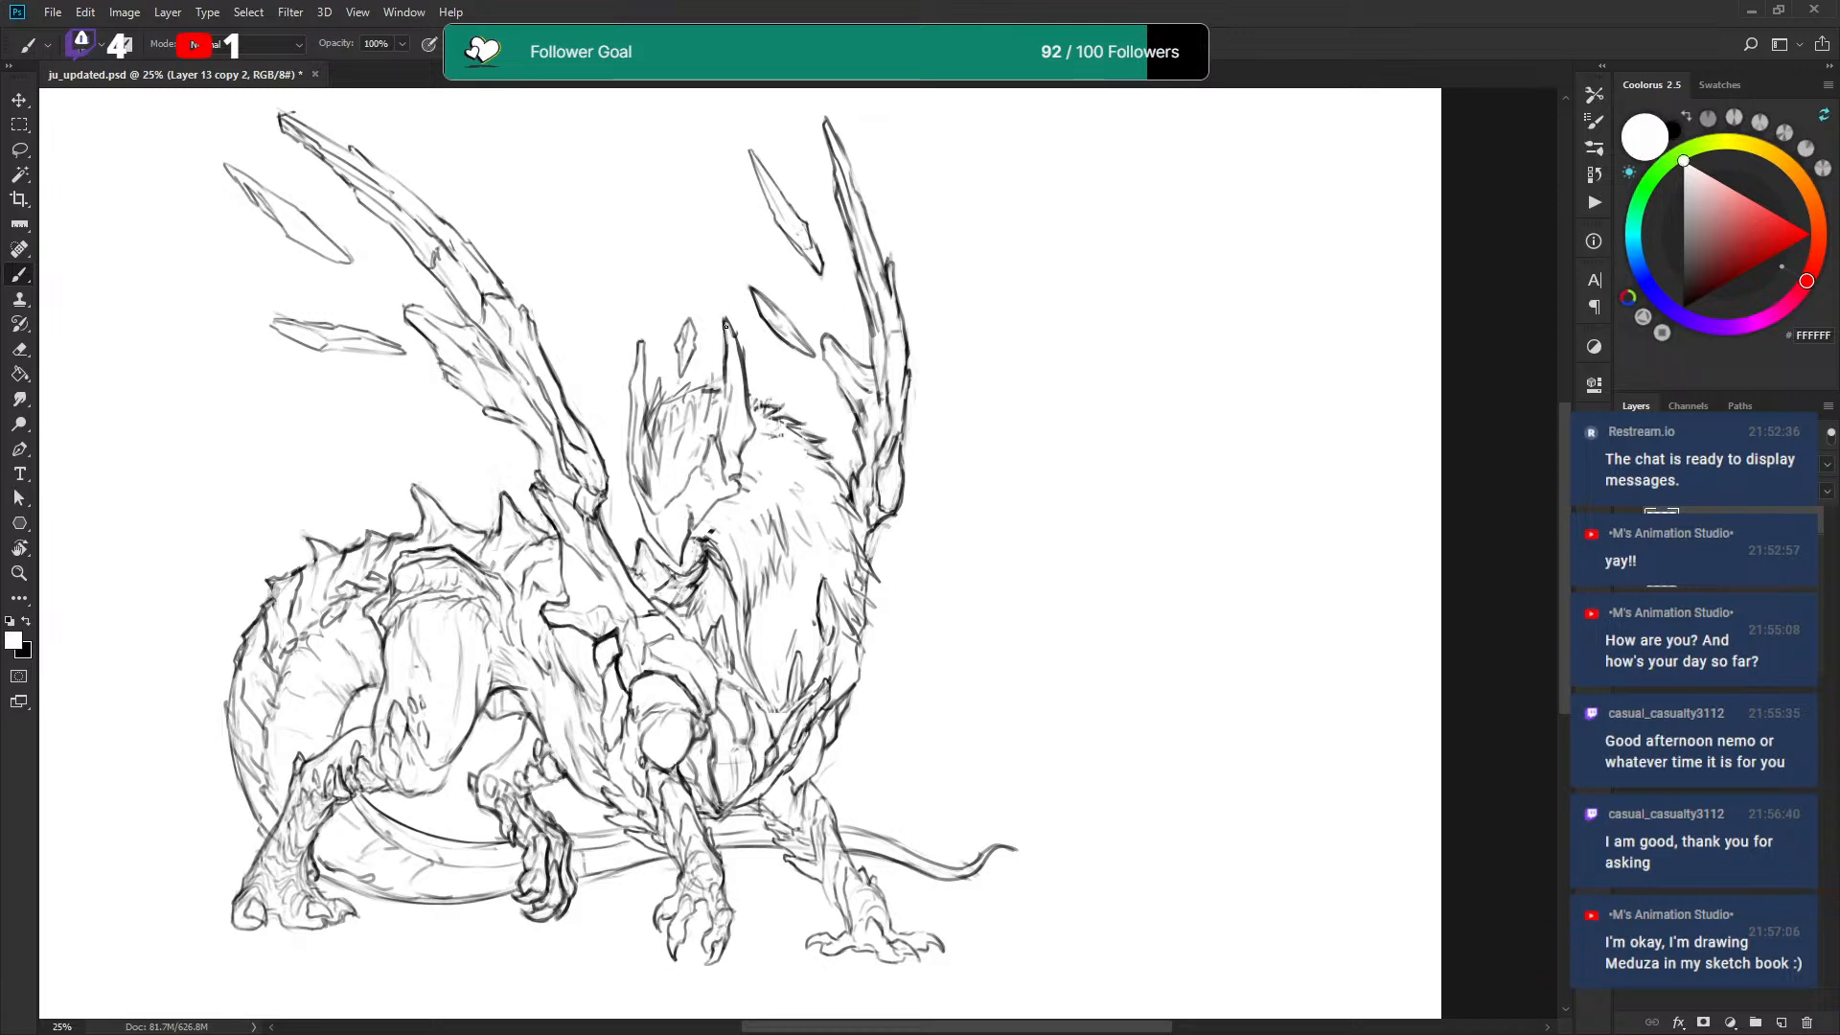
pyautogui.press('x')
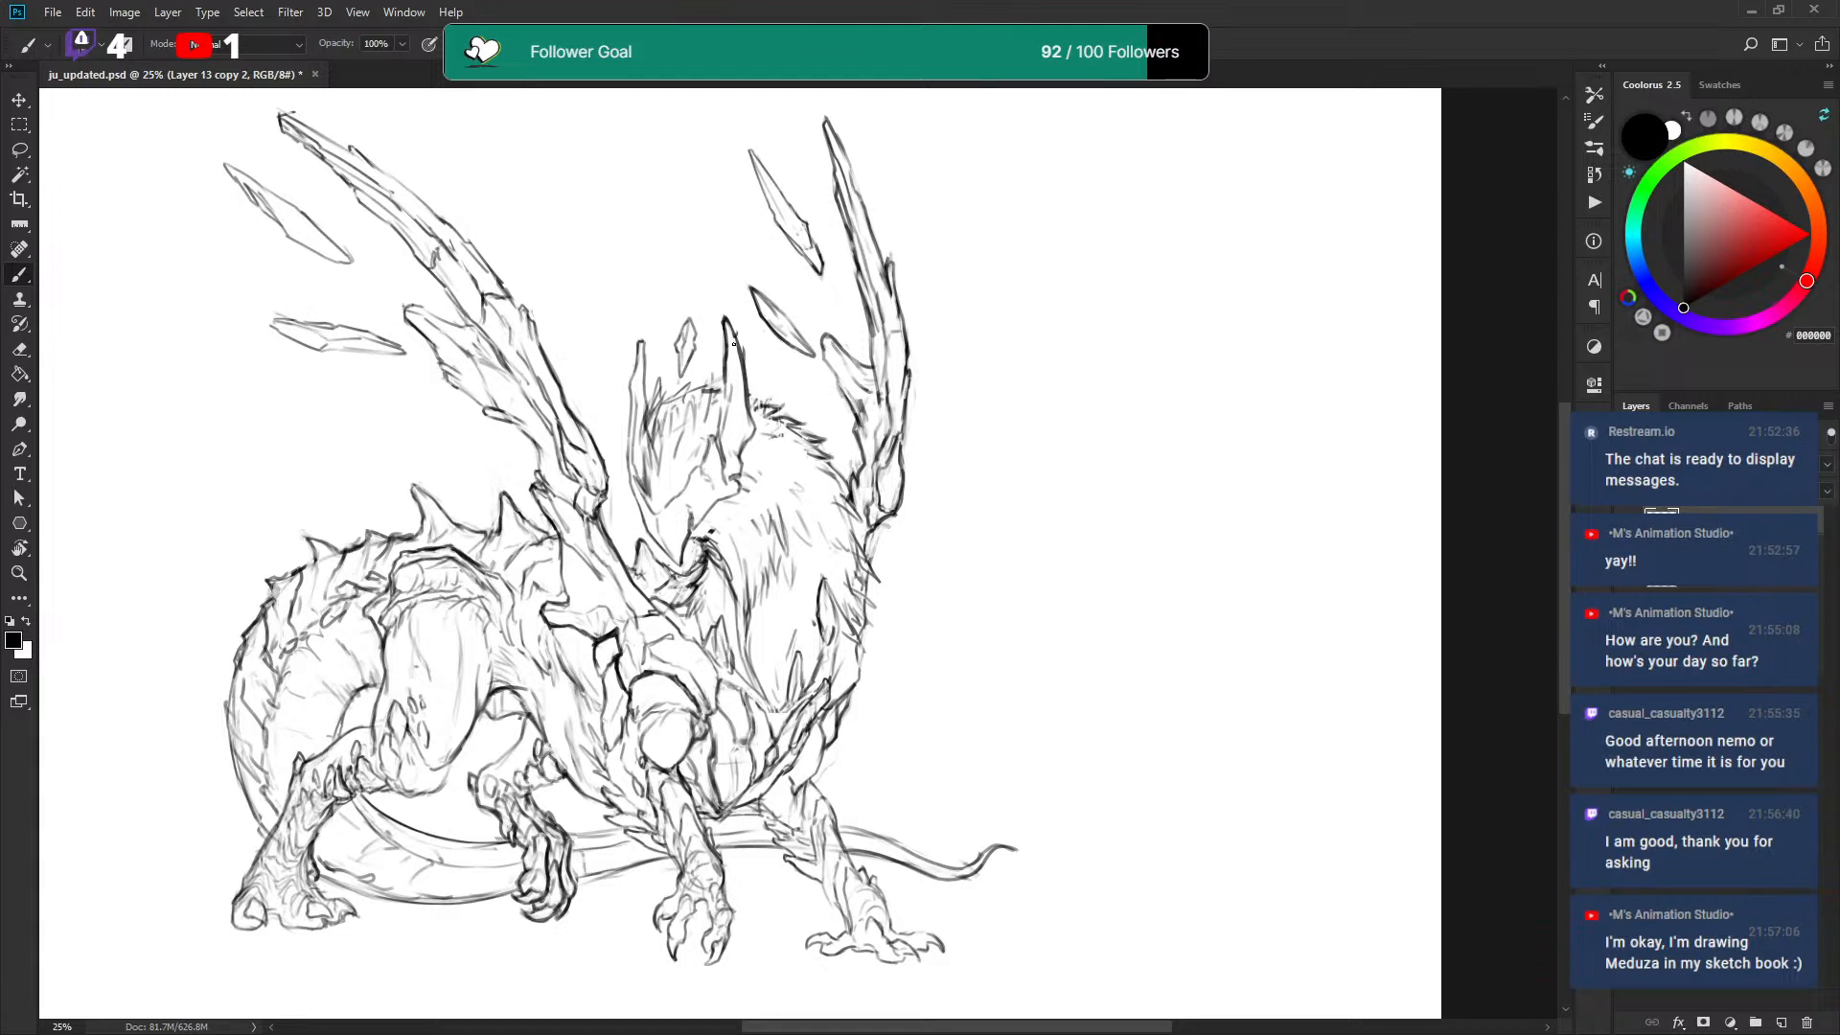
pyautogui.press('x')
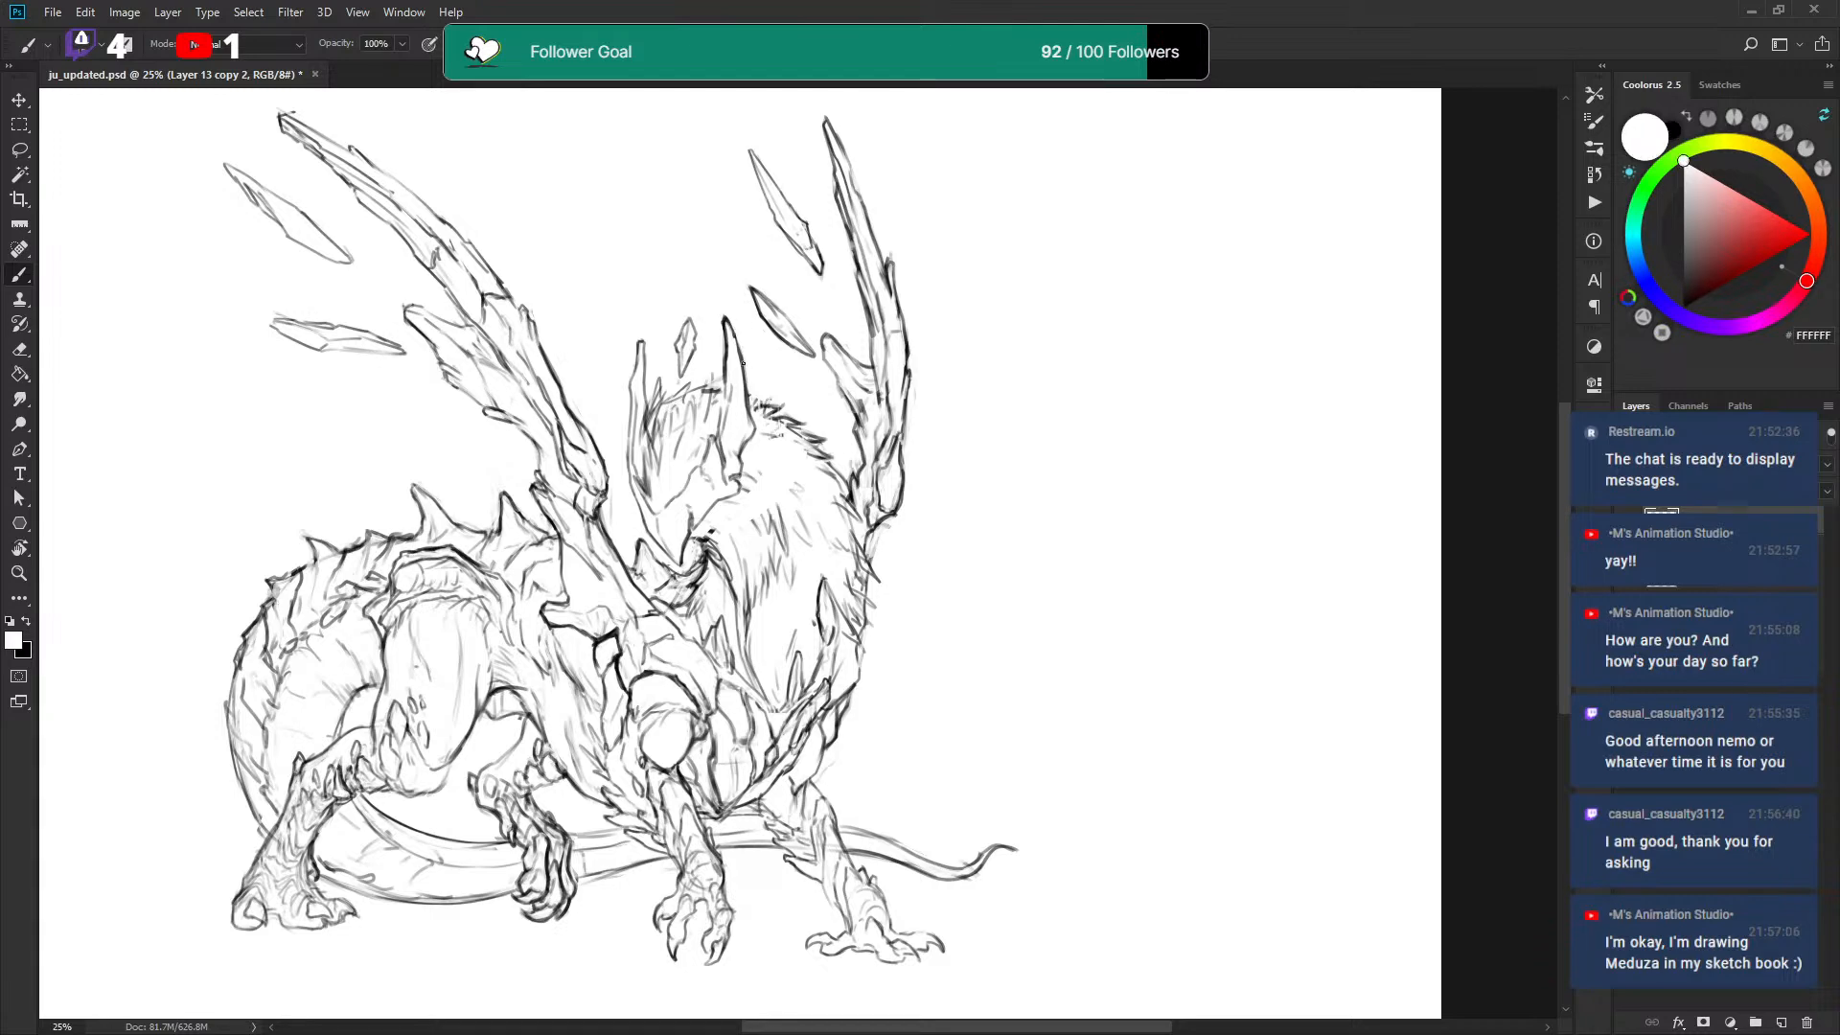
pyautogui.press('x')
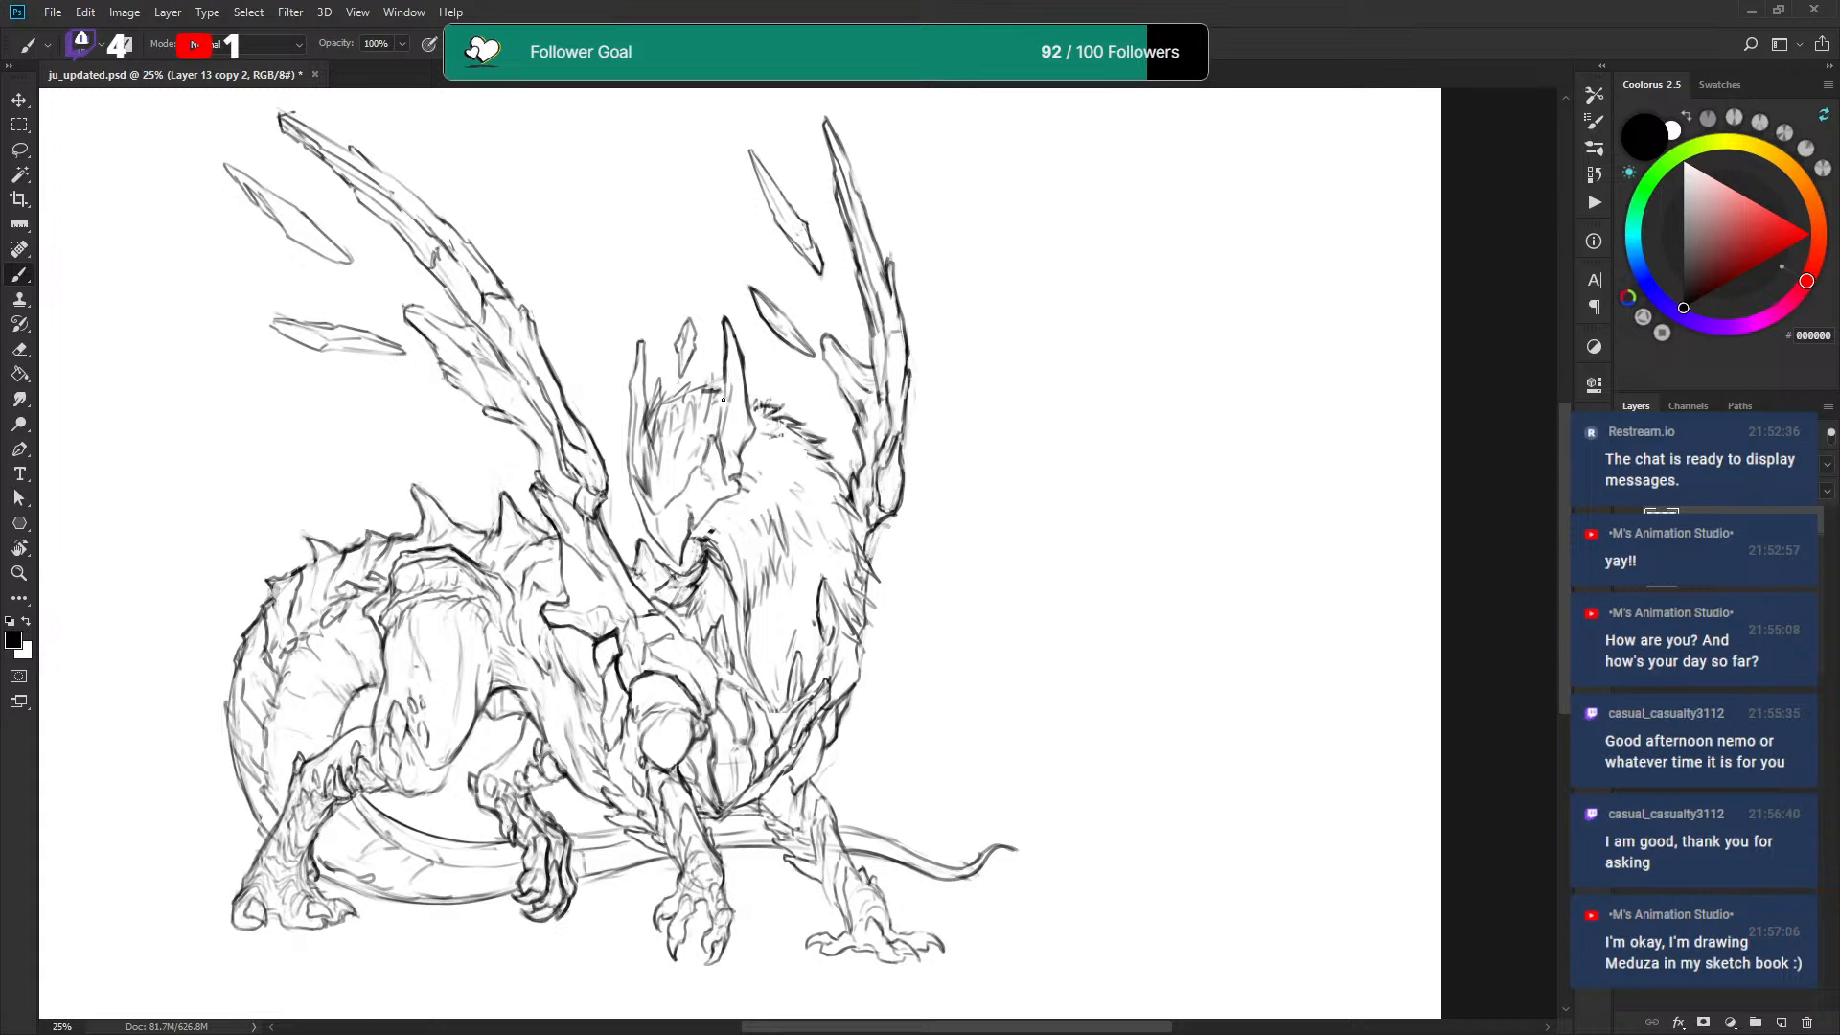
pyautogui.press('x')
pyautogui.press('x')
# Lasso the small floating shard above the head and rotate it upright between the horns with Free Transform.
pyautogui.press('l')
pyautogui.moveTo(682, 383); pyautogui.dragTo(686, 381)
pyautogui.hotkey('ctrl', 't')
pyautogui.moveTo(733, 289); pyautogui.dragTo(689, 306)
pyautogui.press('Return')
pyautogui.hotkey('ctrl', 'd')
# Clean up the floating shard and crest edge between the horns with alternating black line and white erasing strokes.
pyautogui.press('b')
pyautogui.press('x')
pyautogui.press('x')
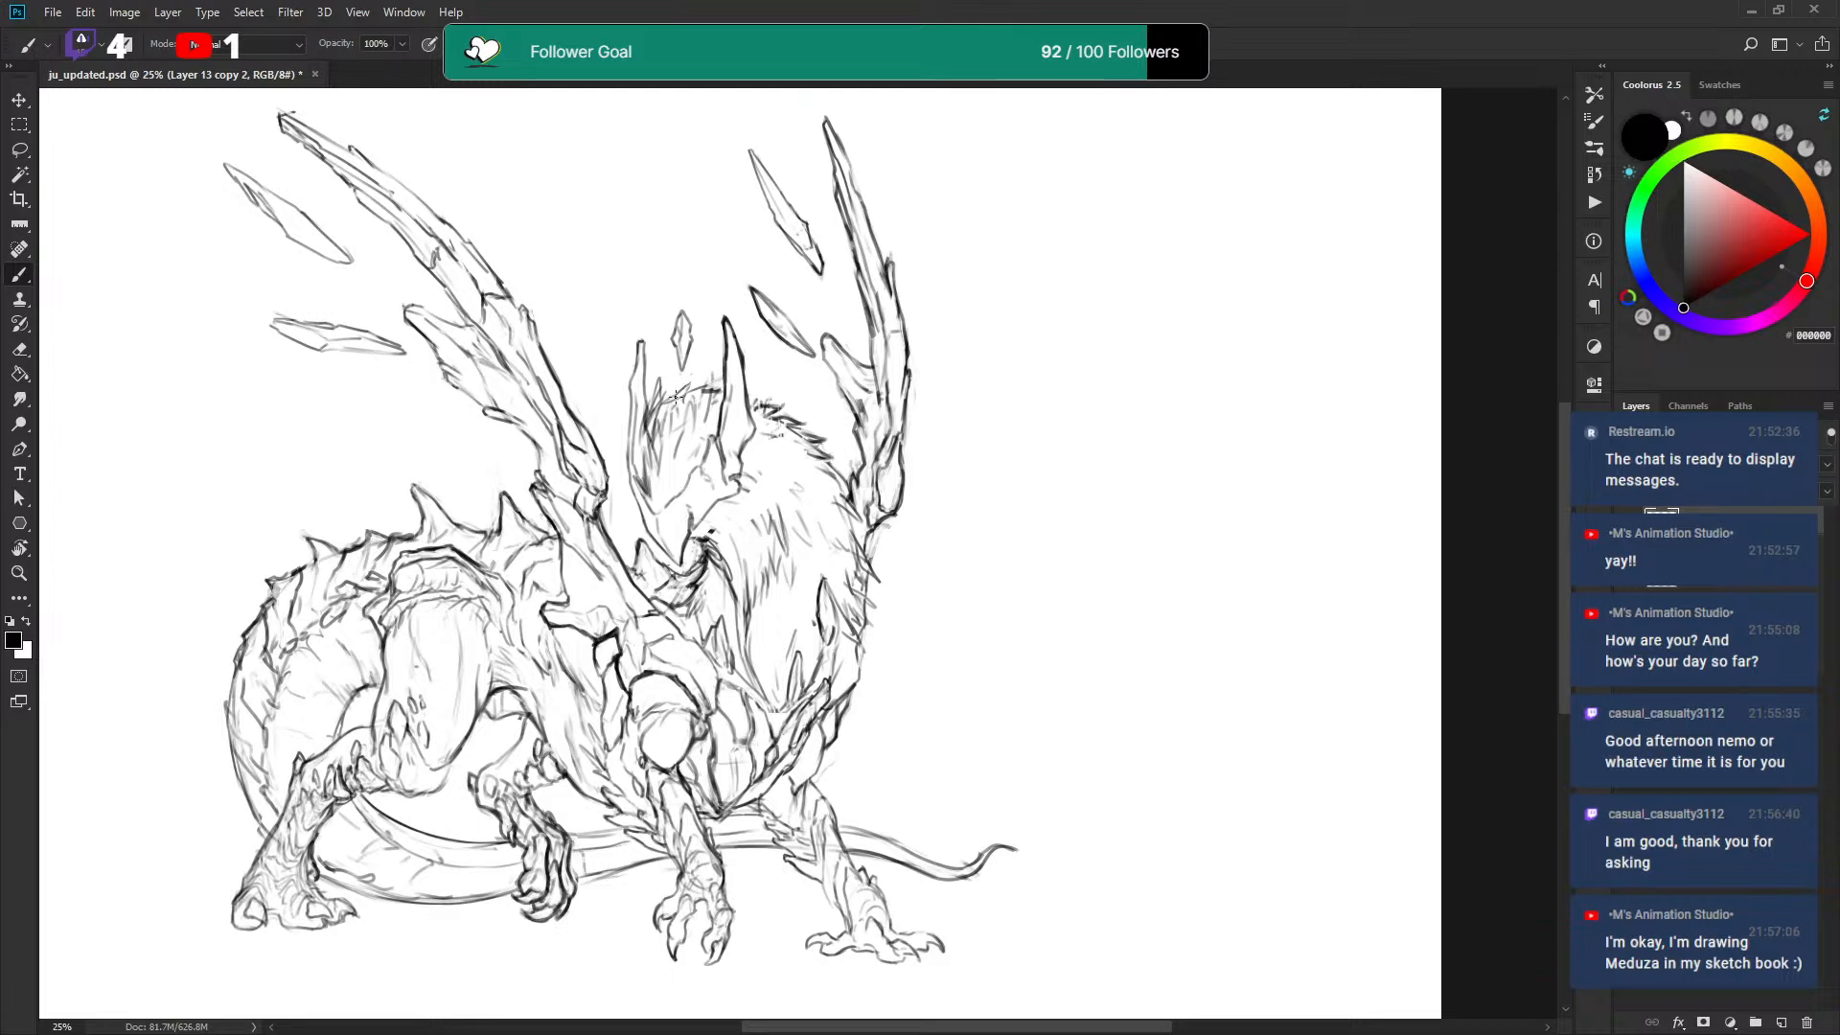
pyautogui.press('x')
pyautogui.press('x')
pyautogui.press('x')
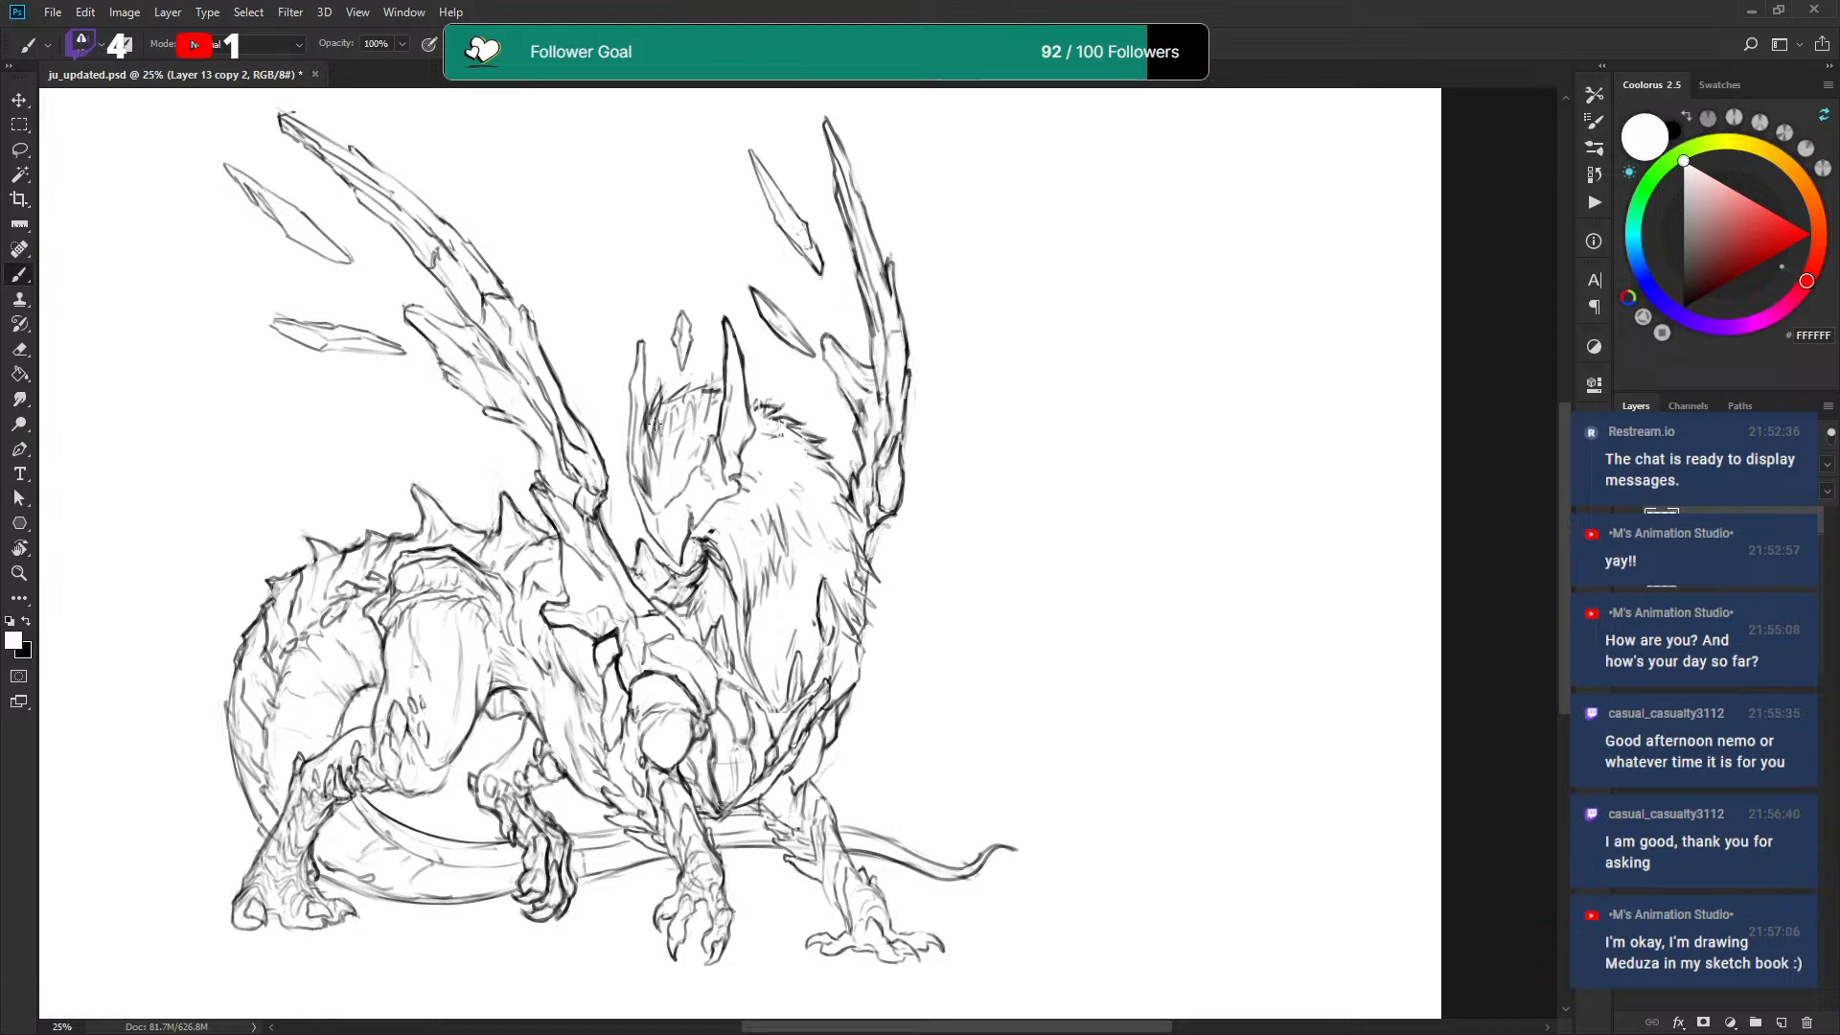
pyautogui.press('x')
pyautogui.press('x')
pyautogui.press('x')
pyautogui.press('x')
pyautogui.press('x')
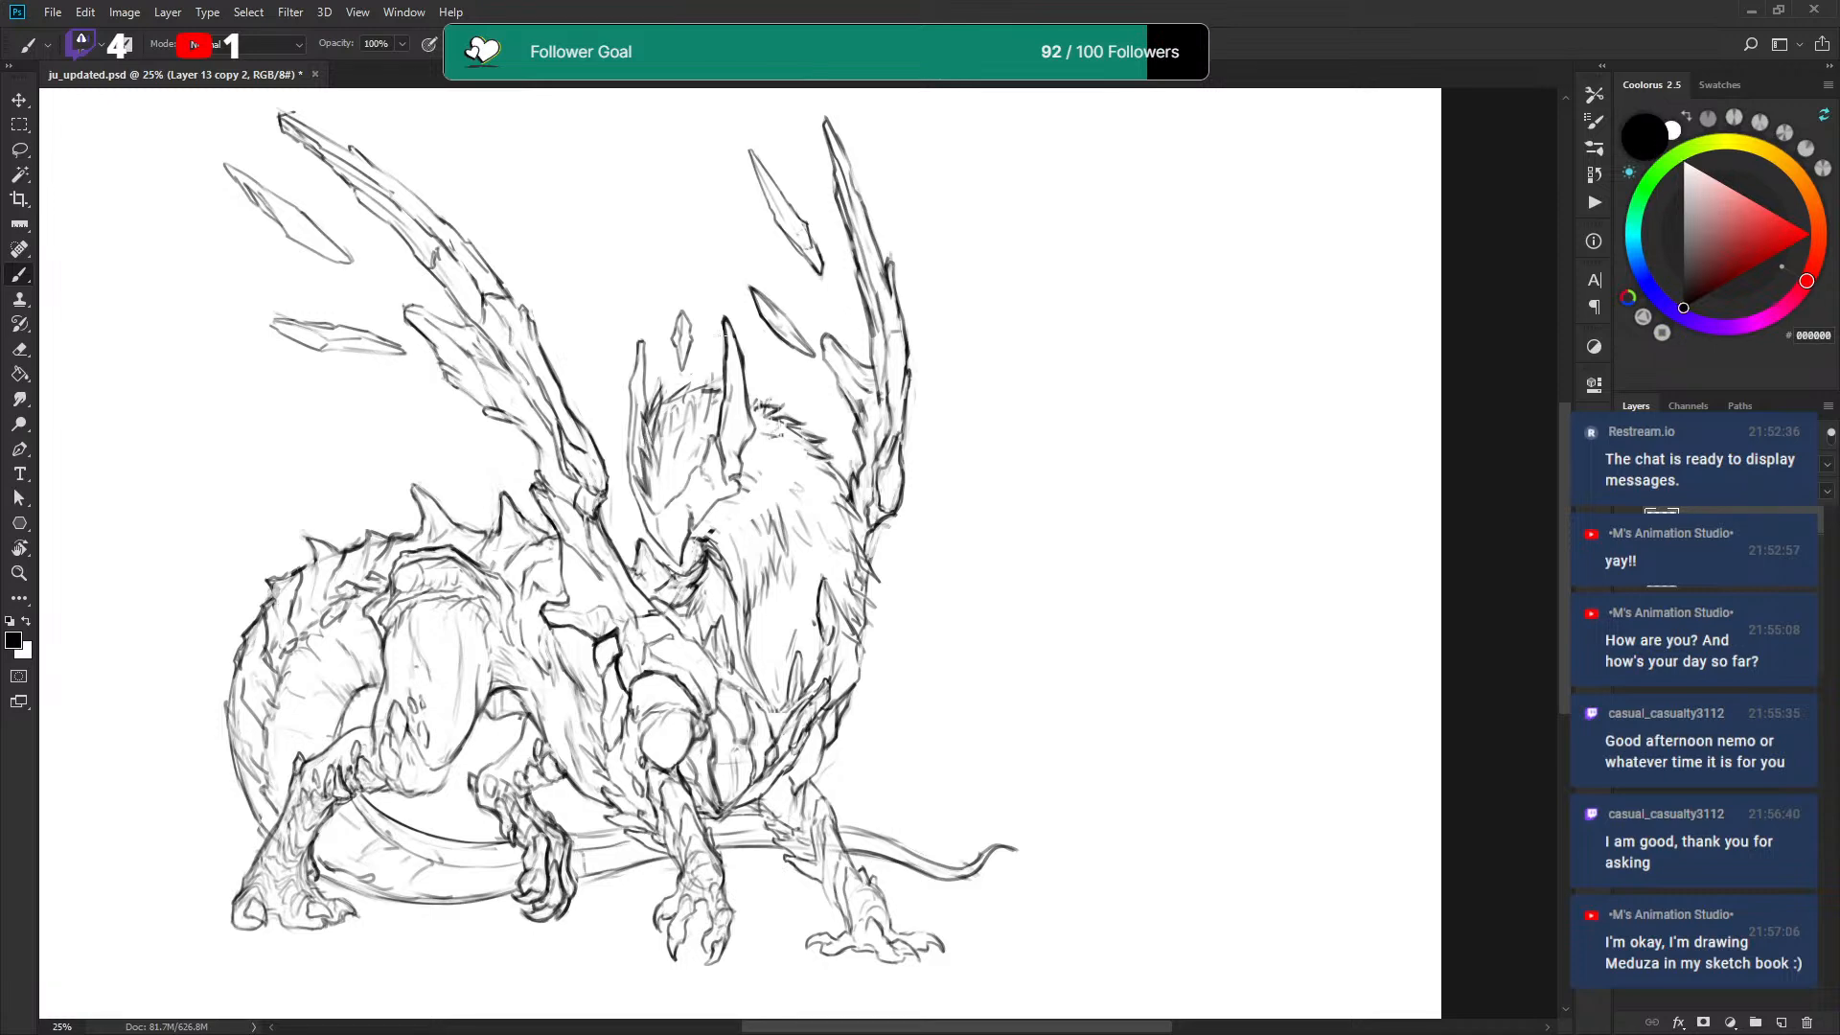
# Rework the short hair strokes along the crest's upper edge between the two horns in black and white.
pyautogui.press('x')
pyautogui.press('x')
pyautogui.press('x')
pyautogui.press('x')
pyautogui.press('x')
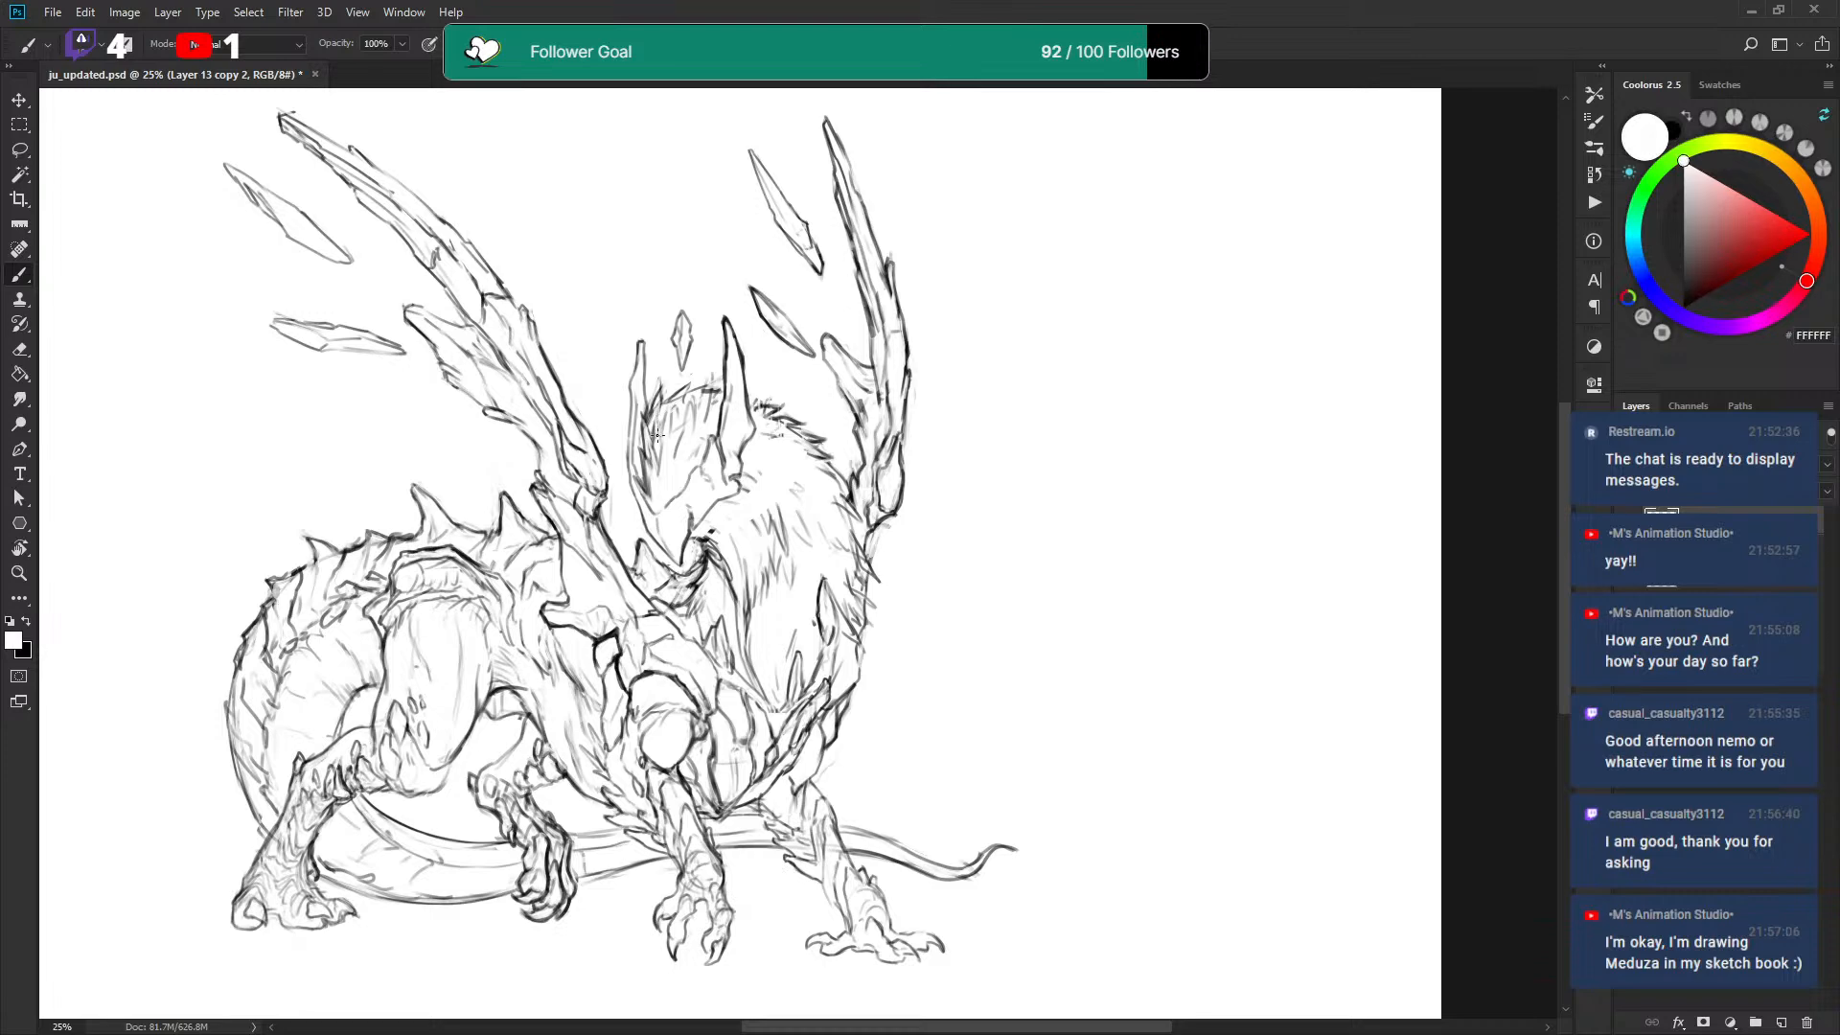
pyautogui.press('x')
pyautogui.moveTo(665, 403); pyautogui.dragTo(701, 383)
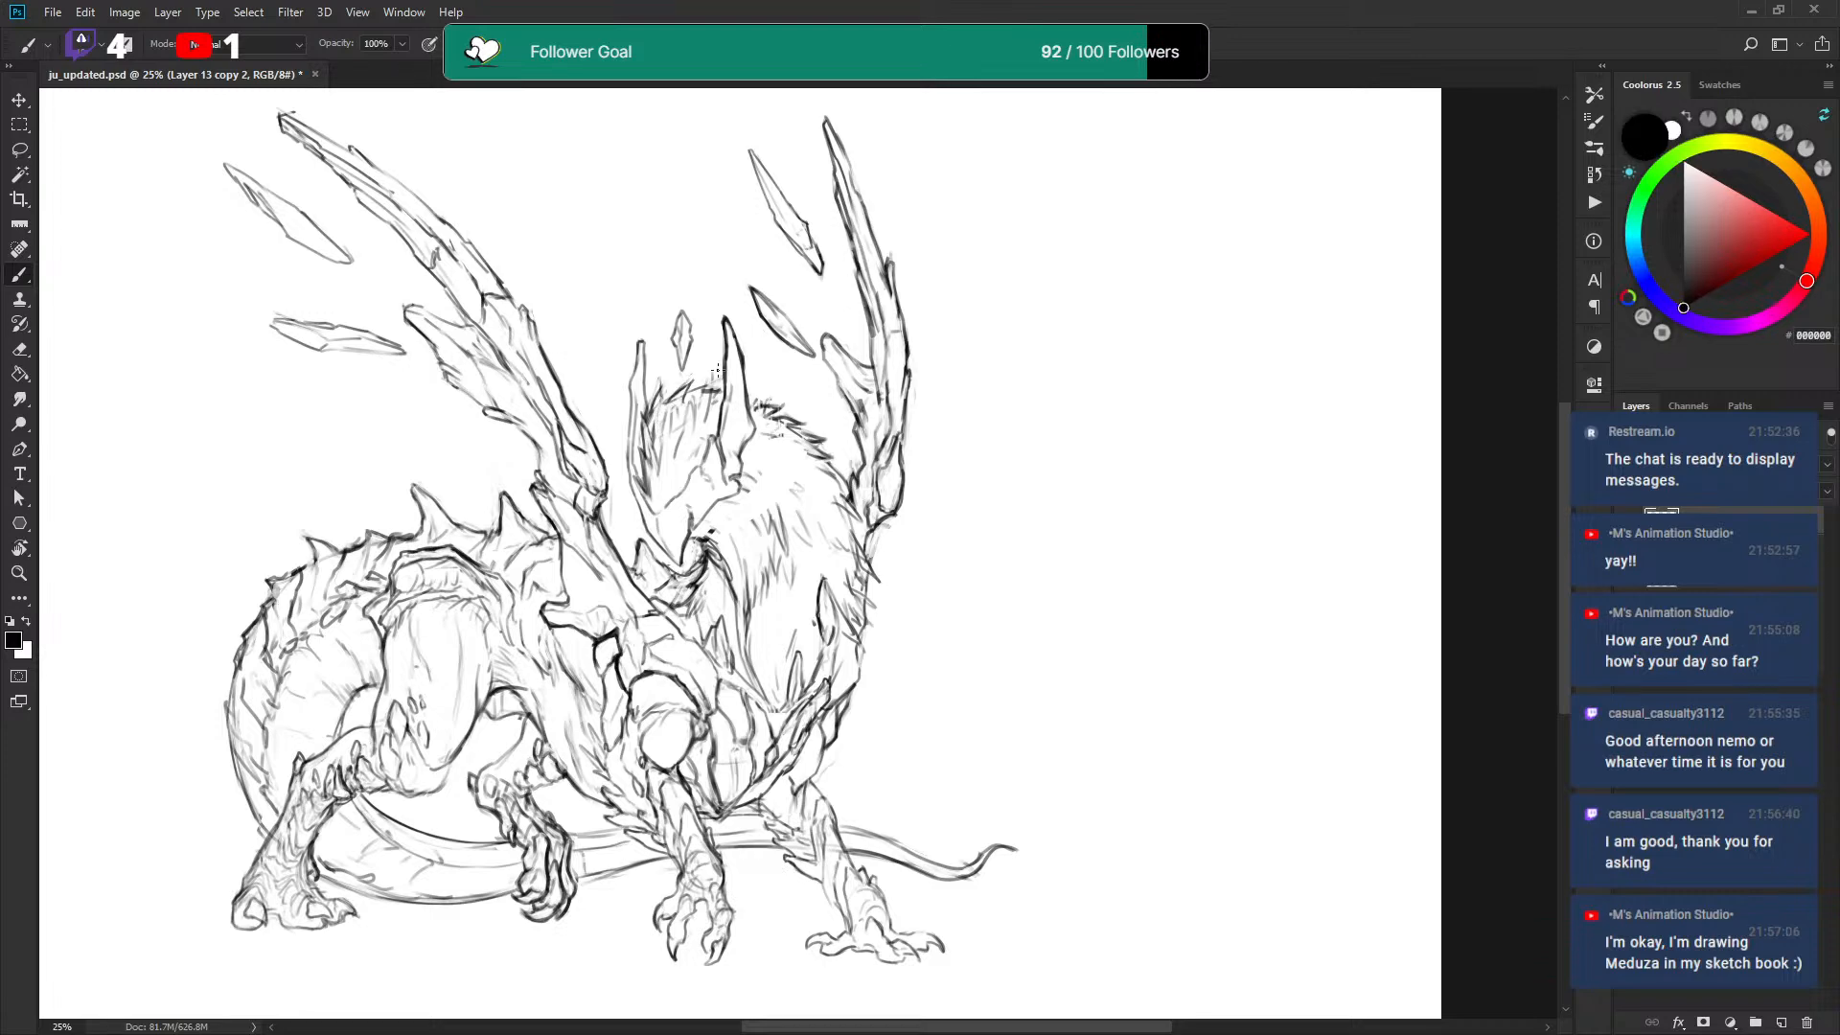
pyautogui.moveTo(817, 350)
pyautogui.mouseDown()
pyautogui.moveTo(814, 333)
pyautogui.moveTo(863, 316)
pyautogui.mouseUp()
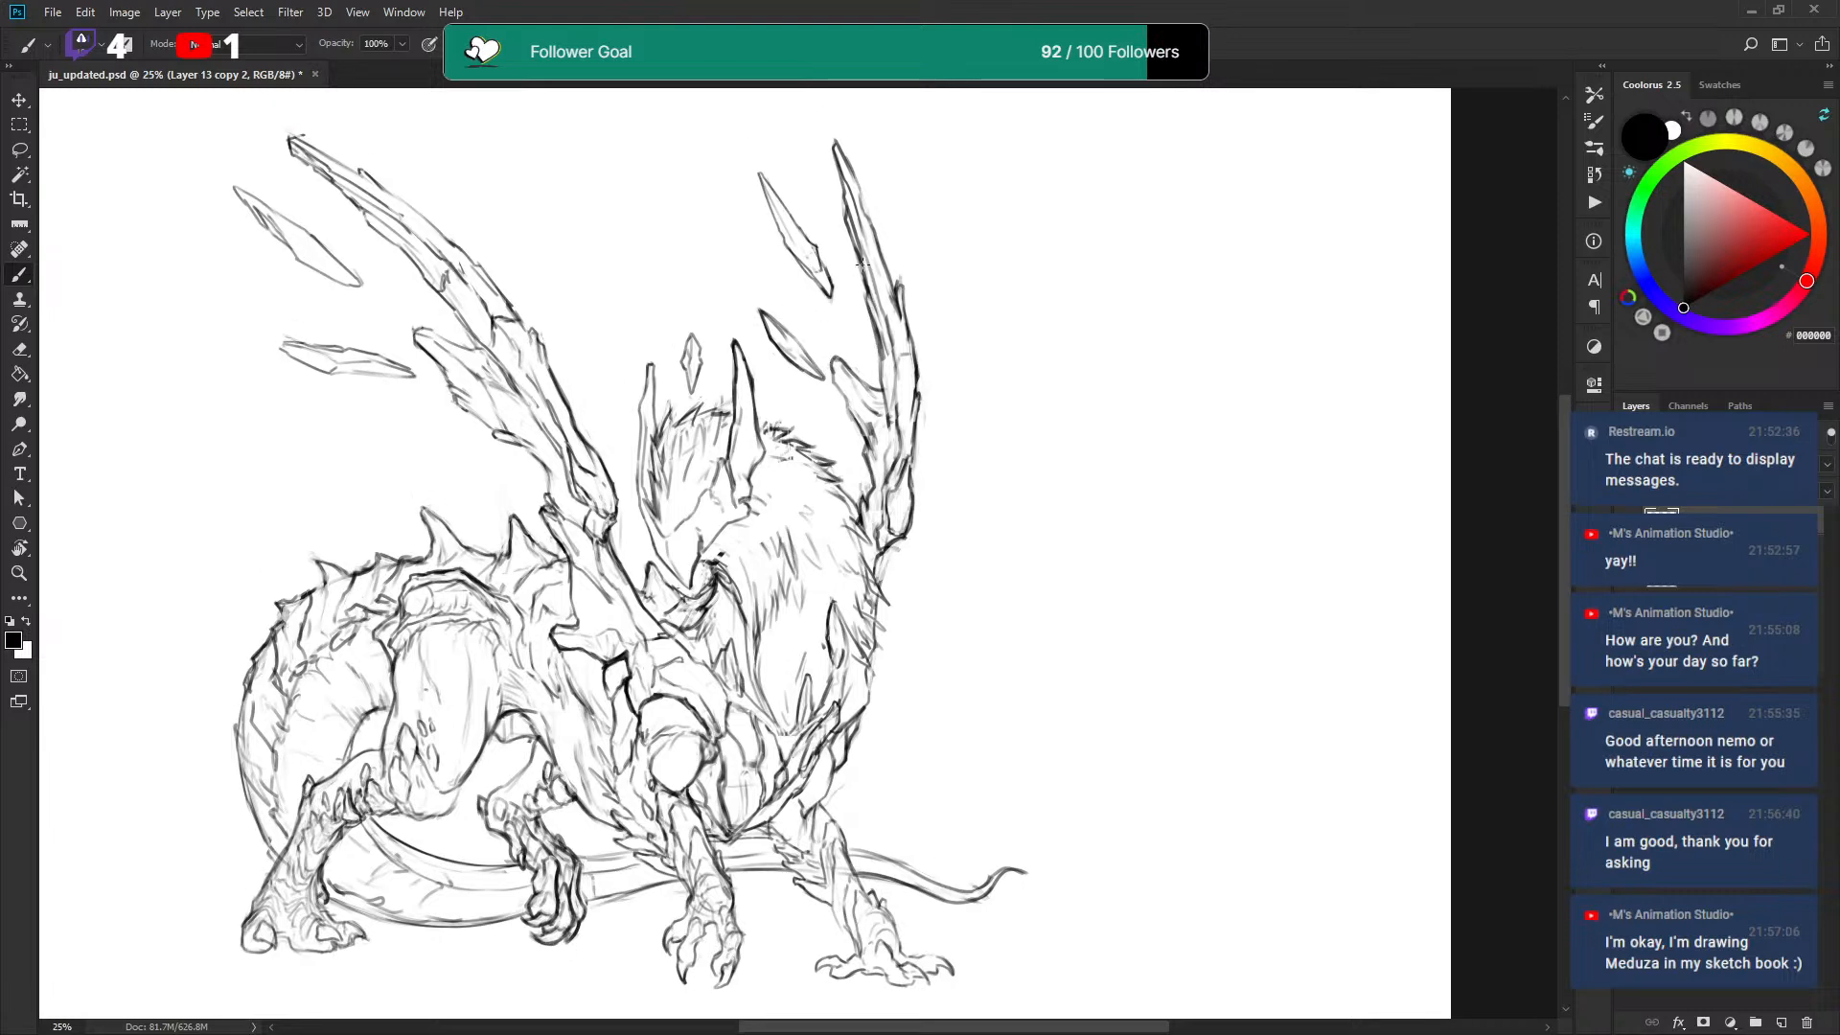
pyautogui.scroll(-1, 854, 150)
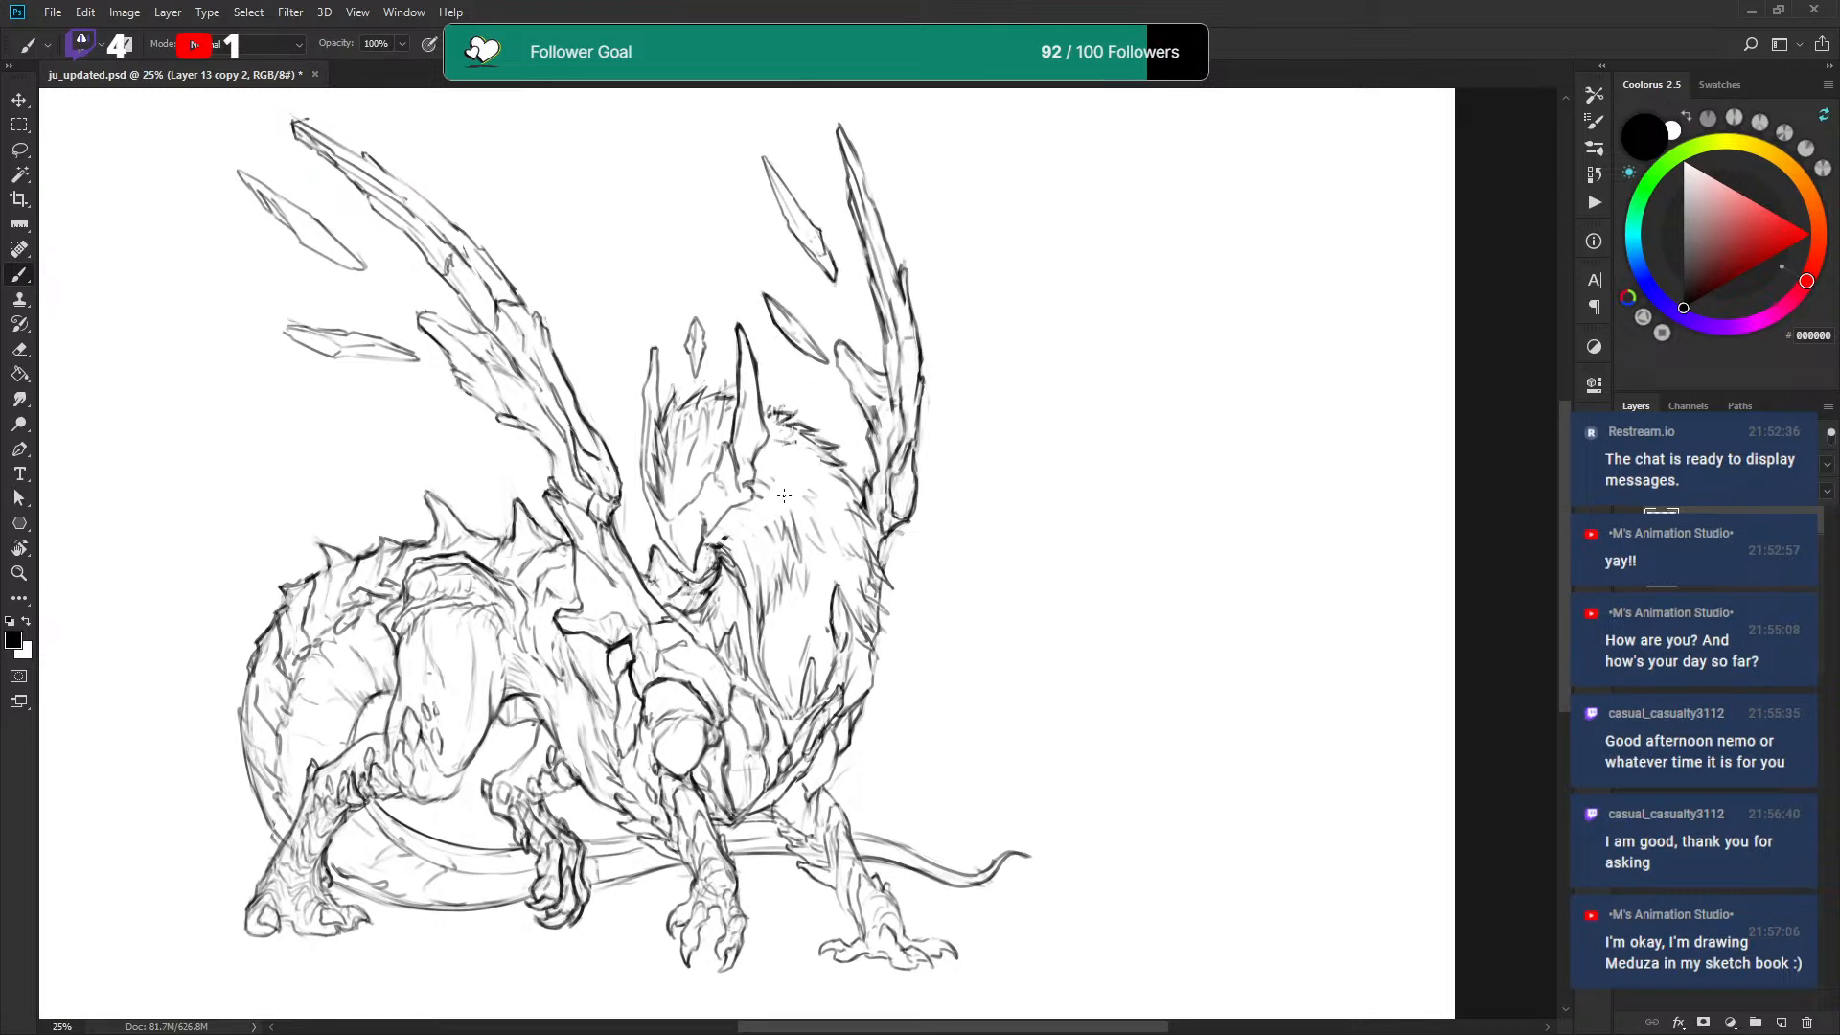
# Lasso the back spike nearest the wing base, move it slightly upward and retouch its base with the brush.
pyautogui.press('l')
pyautogui.moveTo(508, 531)
pyautogui.mouseDown()
pyautogui.moveTo(567, 570)
pyautogui.moveTo(518, 479)
pyautogui.mouseUp()
pyautogui.press('v')
pyautogui.moveTo(532, 508); pyautogui.dragTo(527, 498)
pyautogui.hotkey('ctrl', 'd')
pyautogui.press('b')
pyautogui.press('x')
pyautogui.press('x')
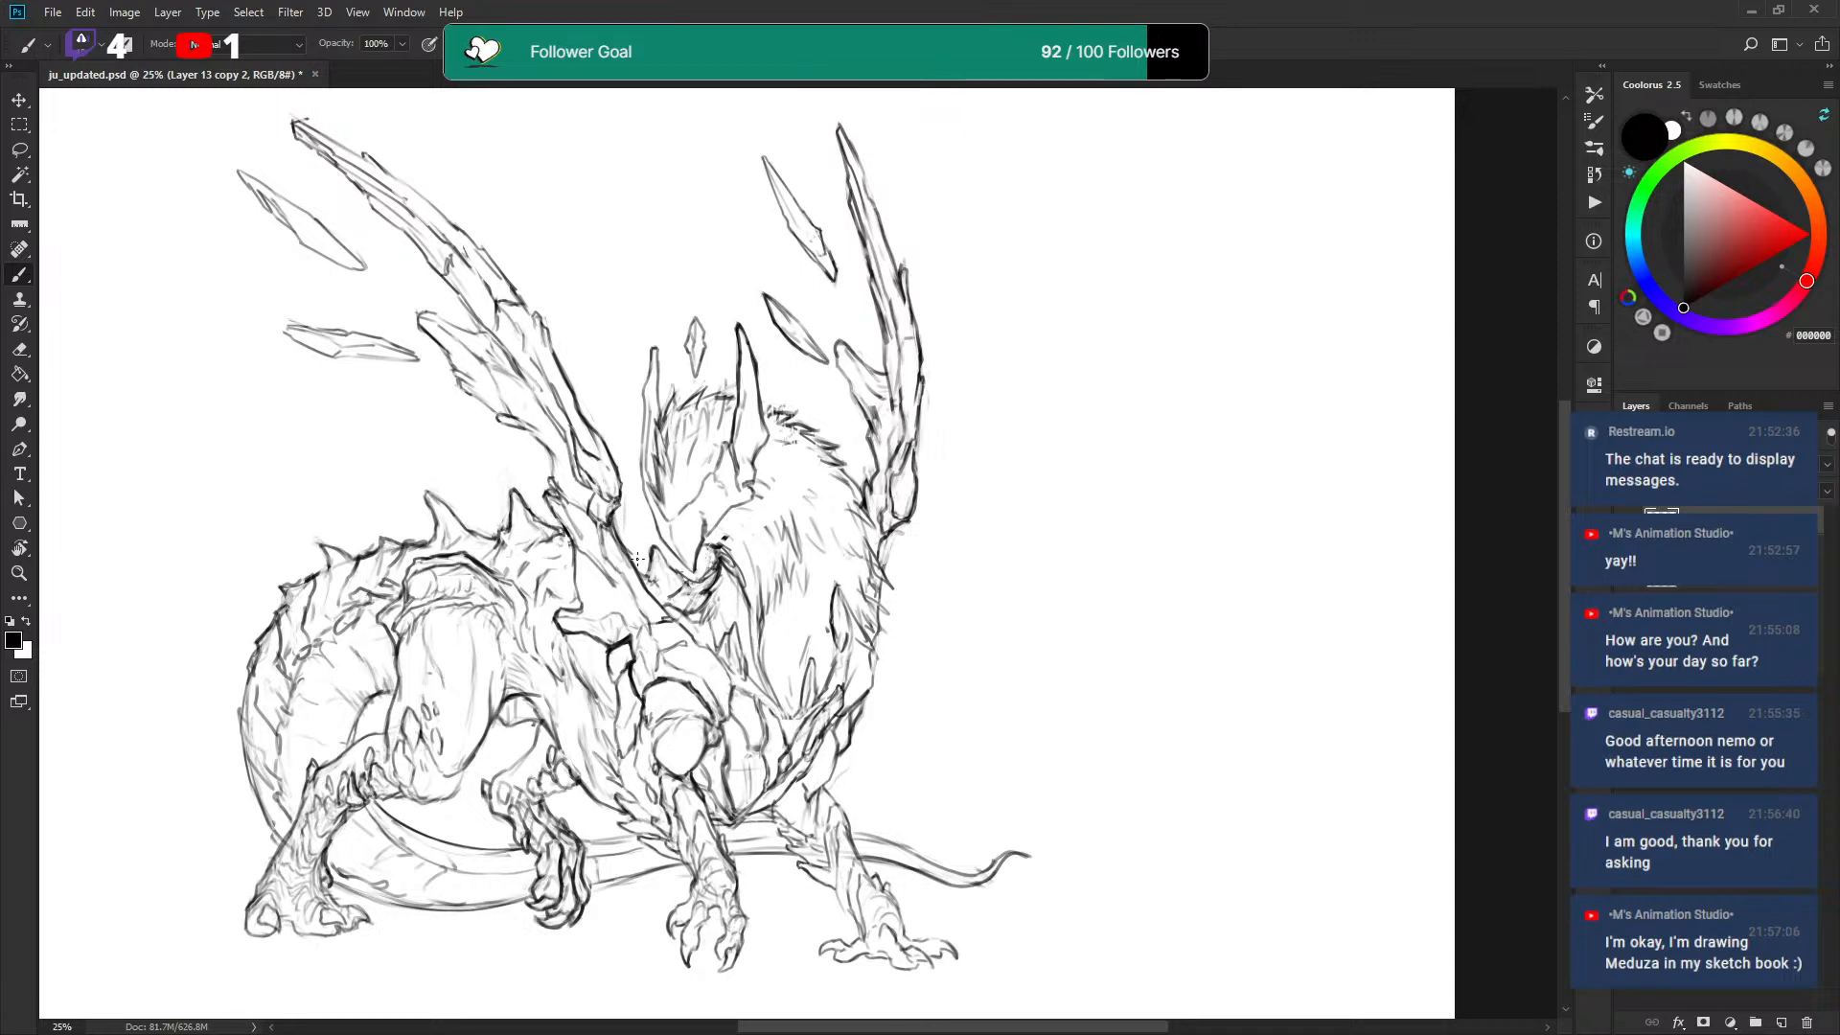
# Retouch the small spikes below the jaw beside the wing base with alternating white and black strokes.
pyautogui.press('x')
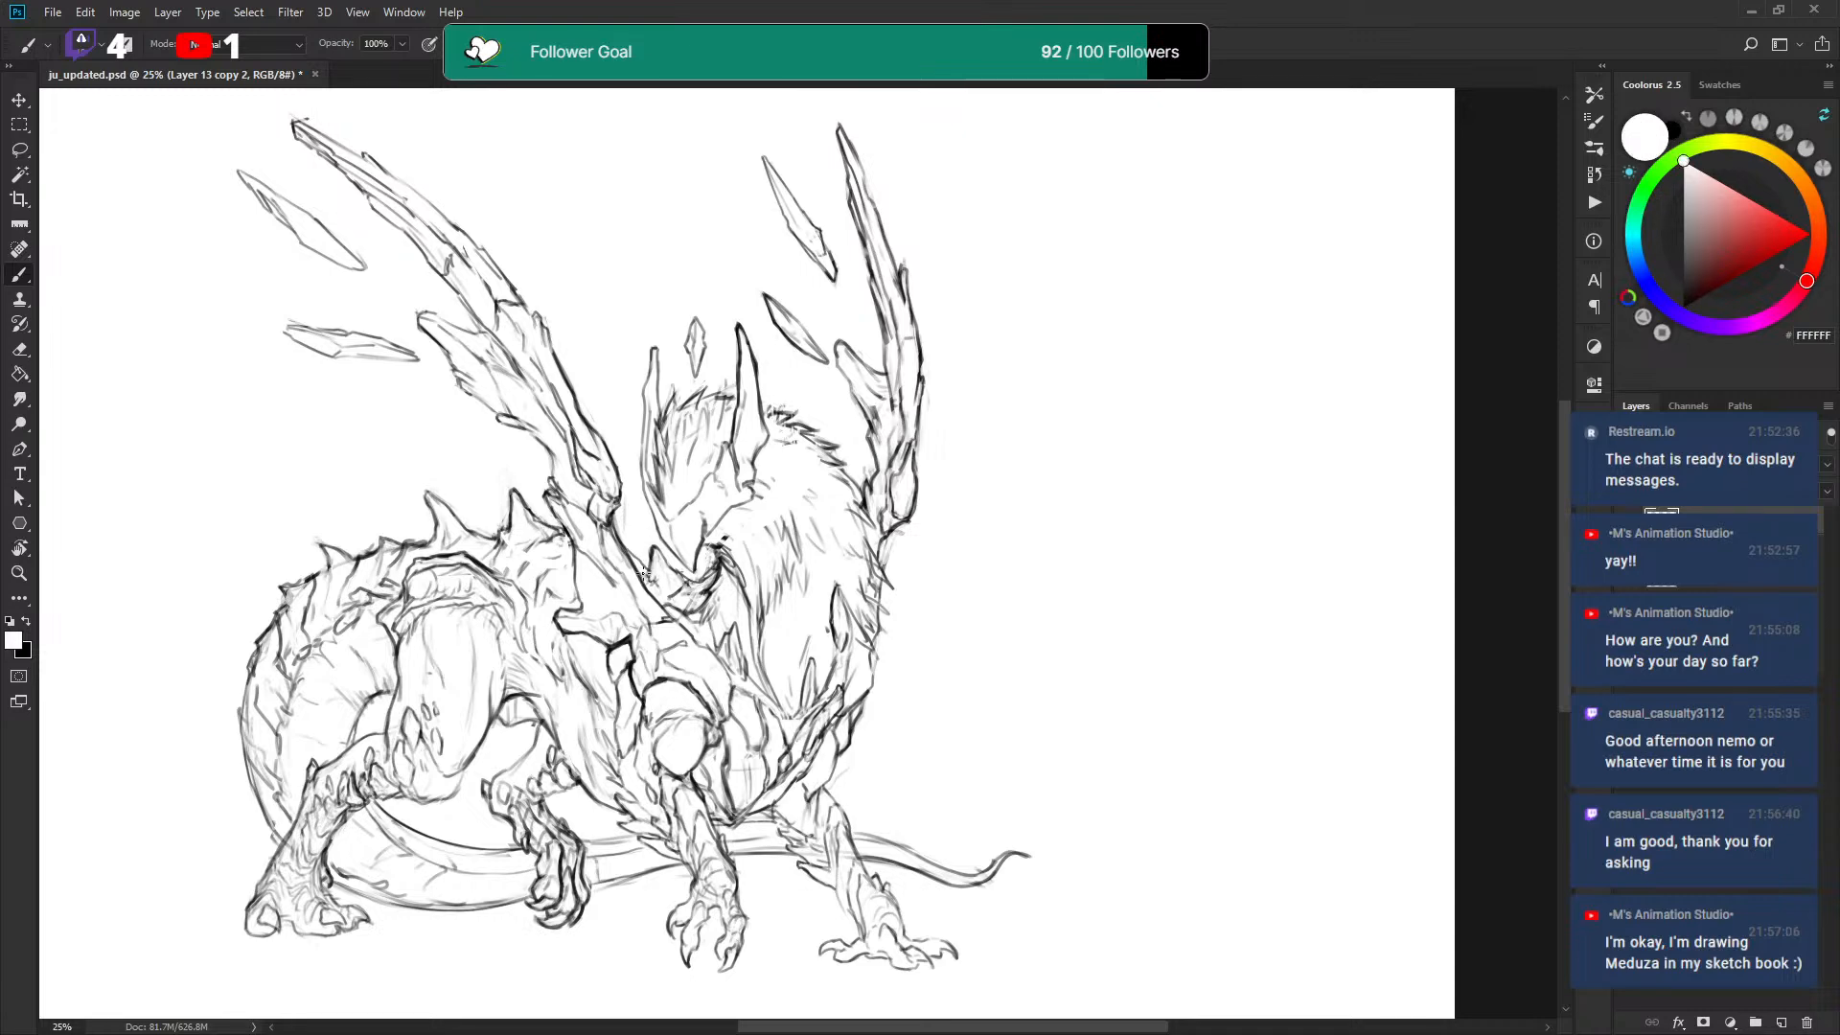
pyautogui.press('x')
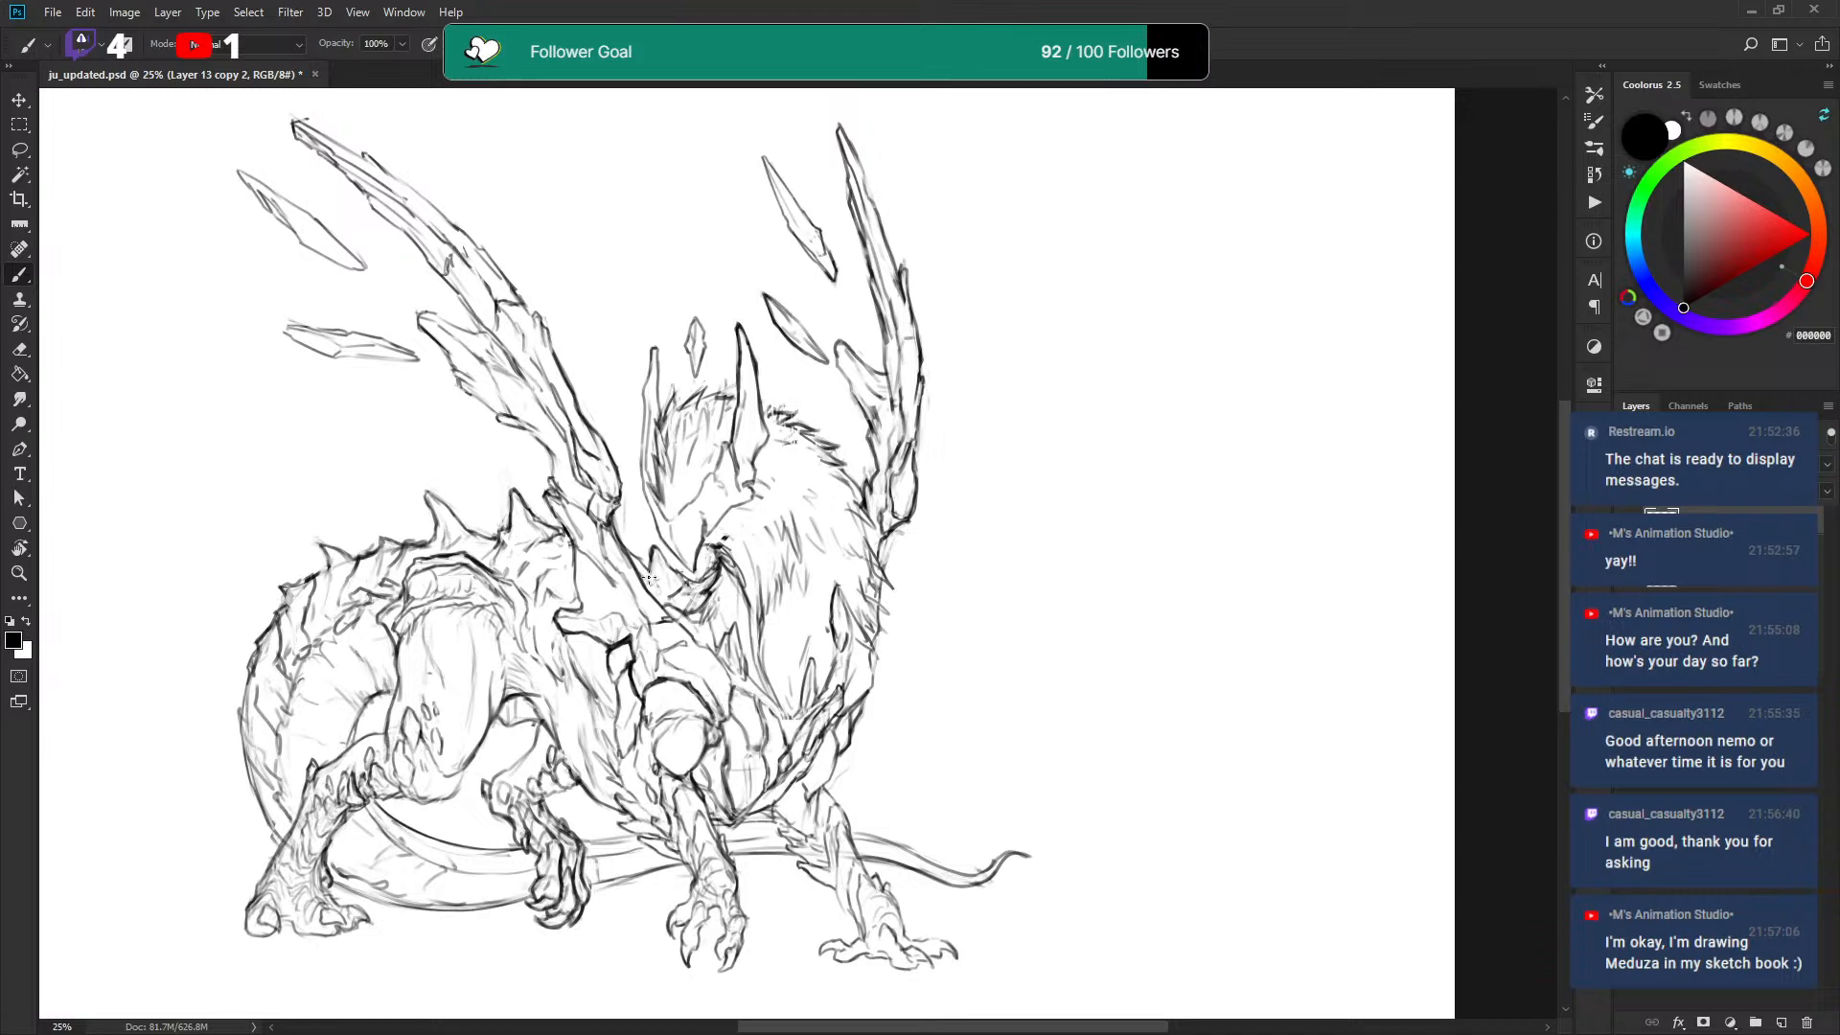
pyautogui.press('x')
pyautogui.press('x')
pyautogui.press('x')
pyautogui.press('x')
pyautogui.moveTo(738, 500); pyautogui.dragTo(715, 439)
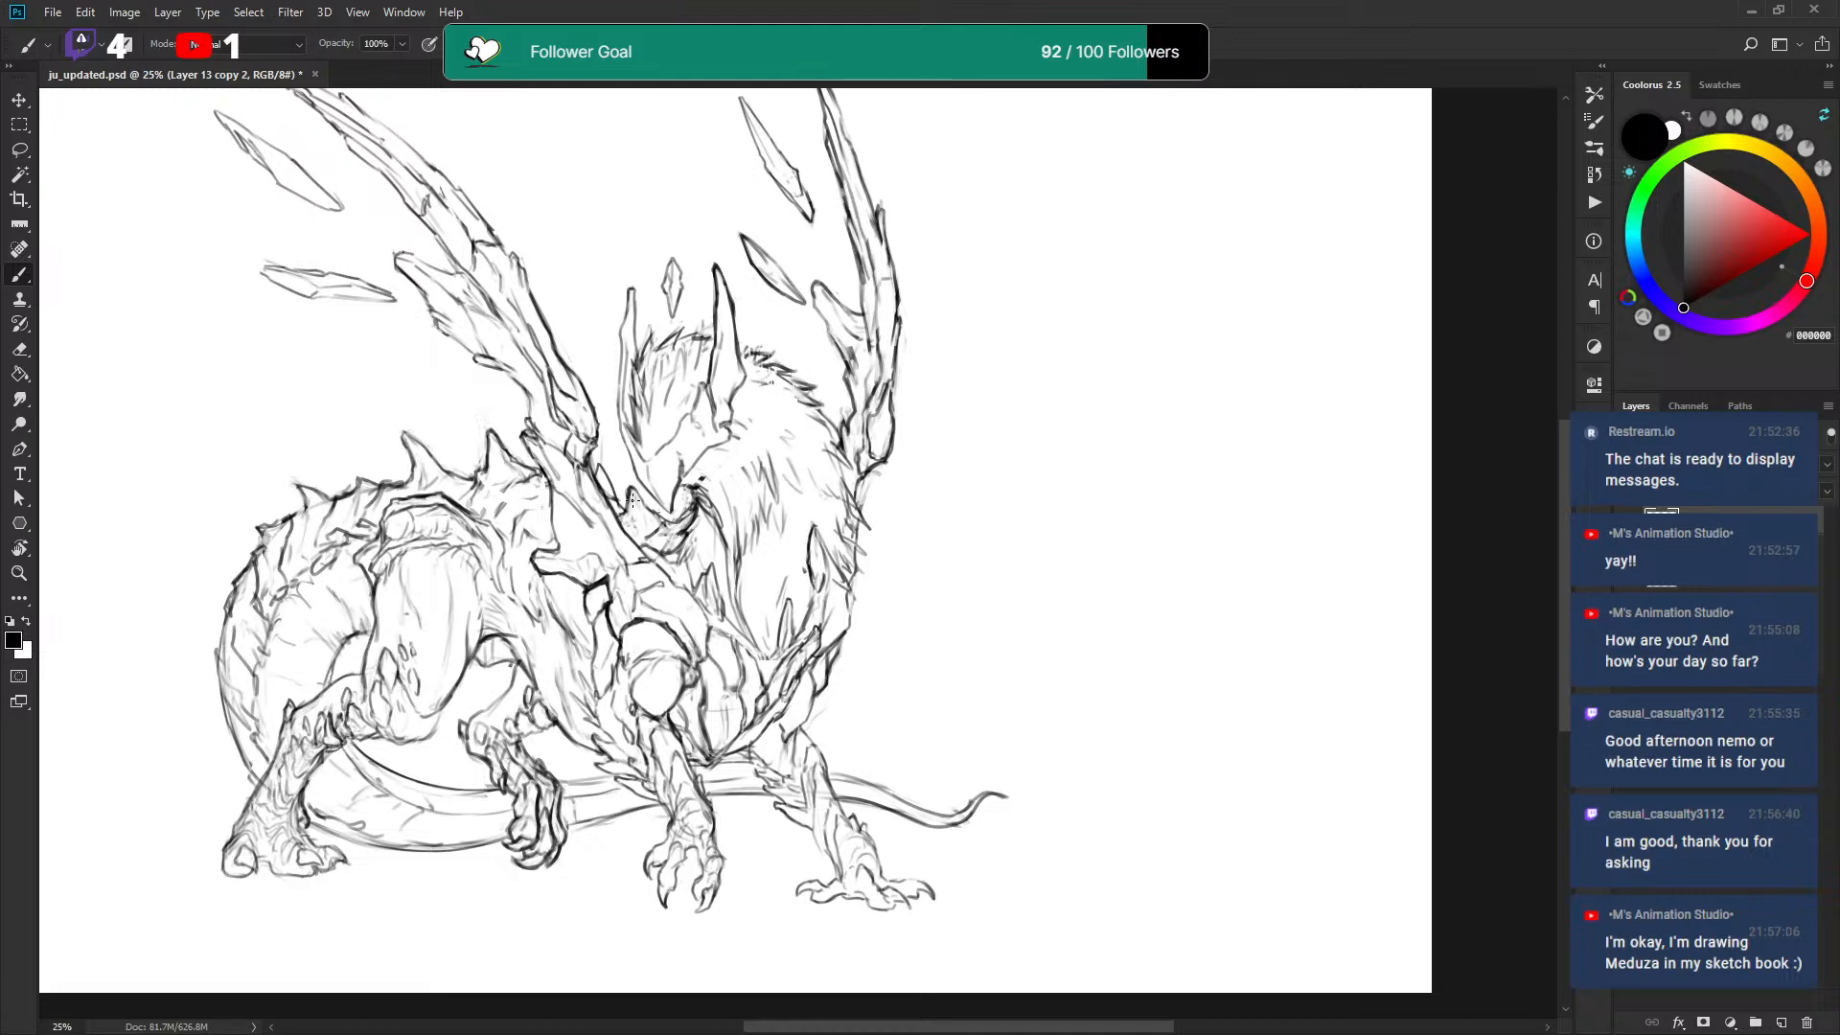
# Draw a dark spiky outline between the wing base and the jaw, refining its edges with white strokes.
pyautogui.press('x')
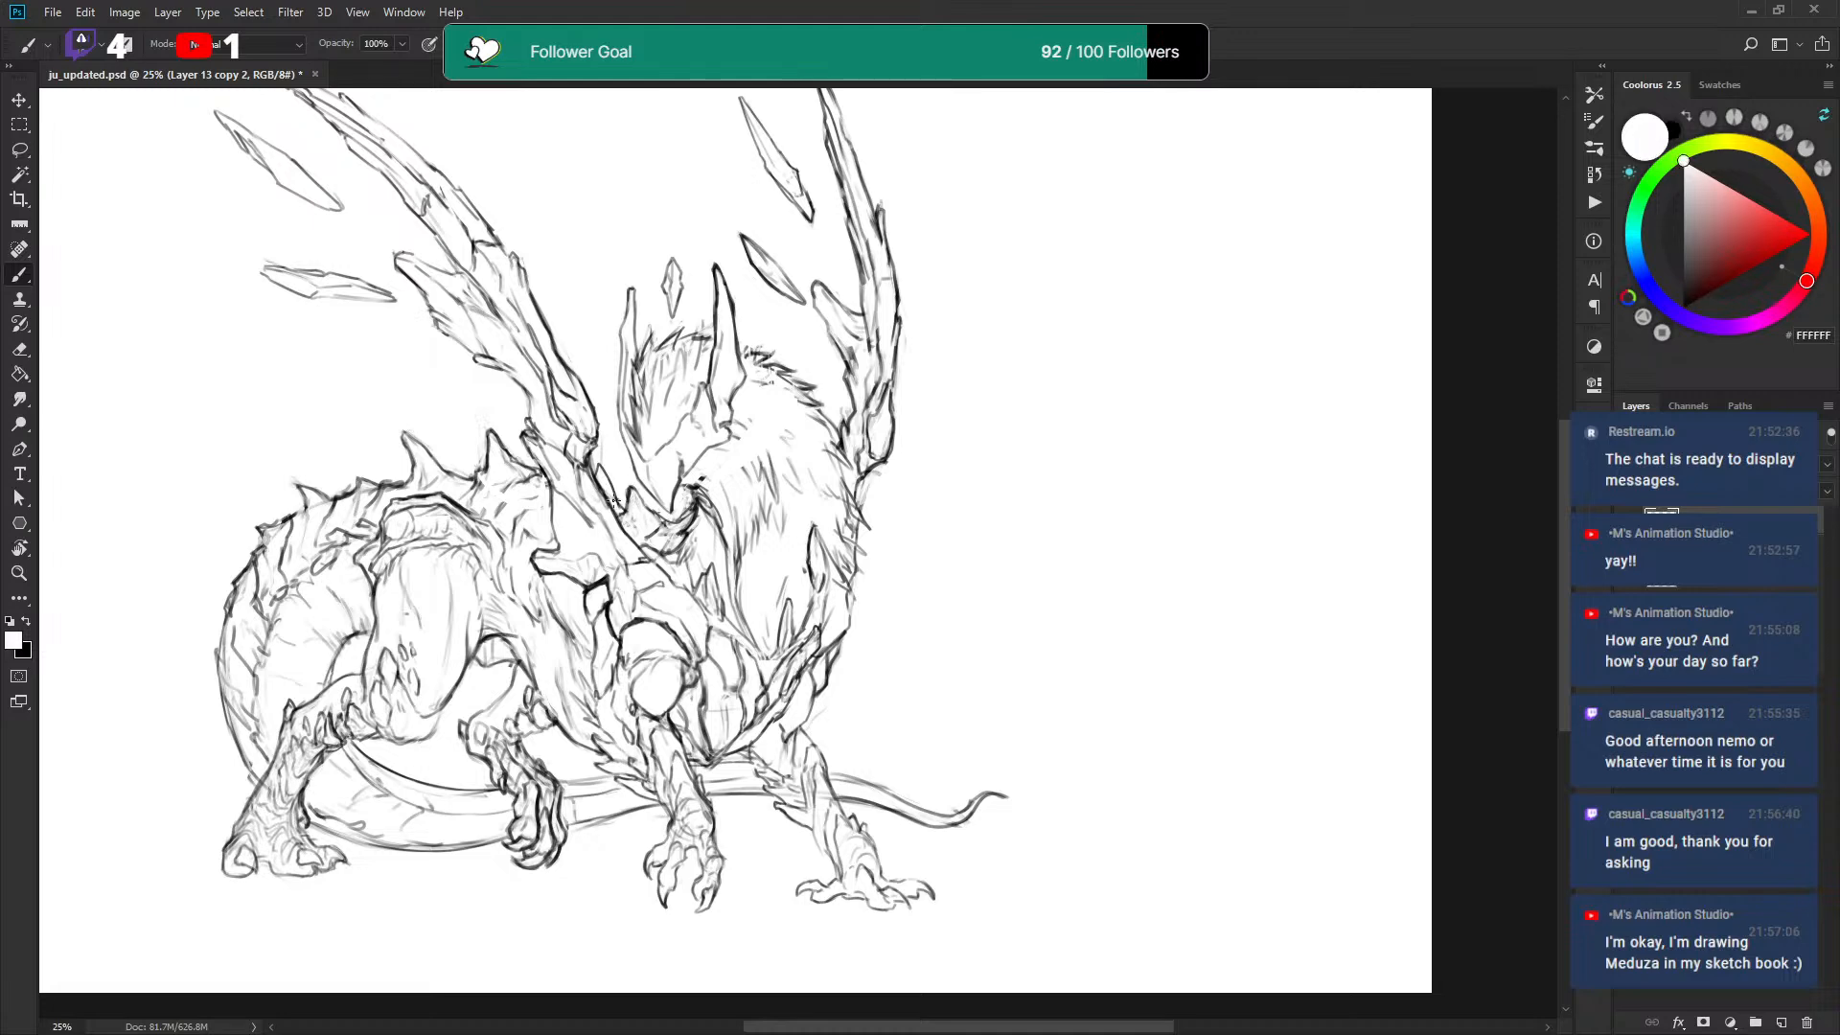
pyautogui.press('x')
pyautogui.moveTo(599, 465)
pyautogui.mouseDown()
pyautogui.moveTo(616, 501)
pyautogui.moveTo(646, 503)
pyautogui.mouseUp()
pyautogui.press('x')
pyautogui.press('x')
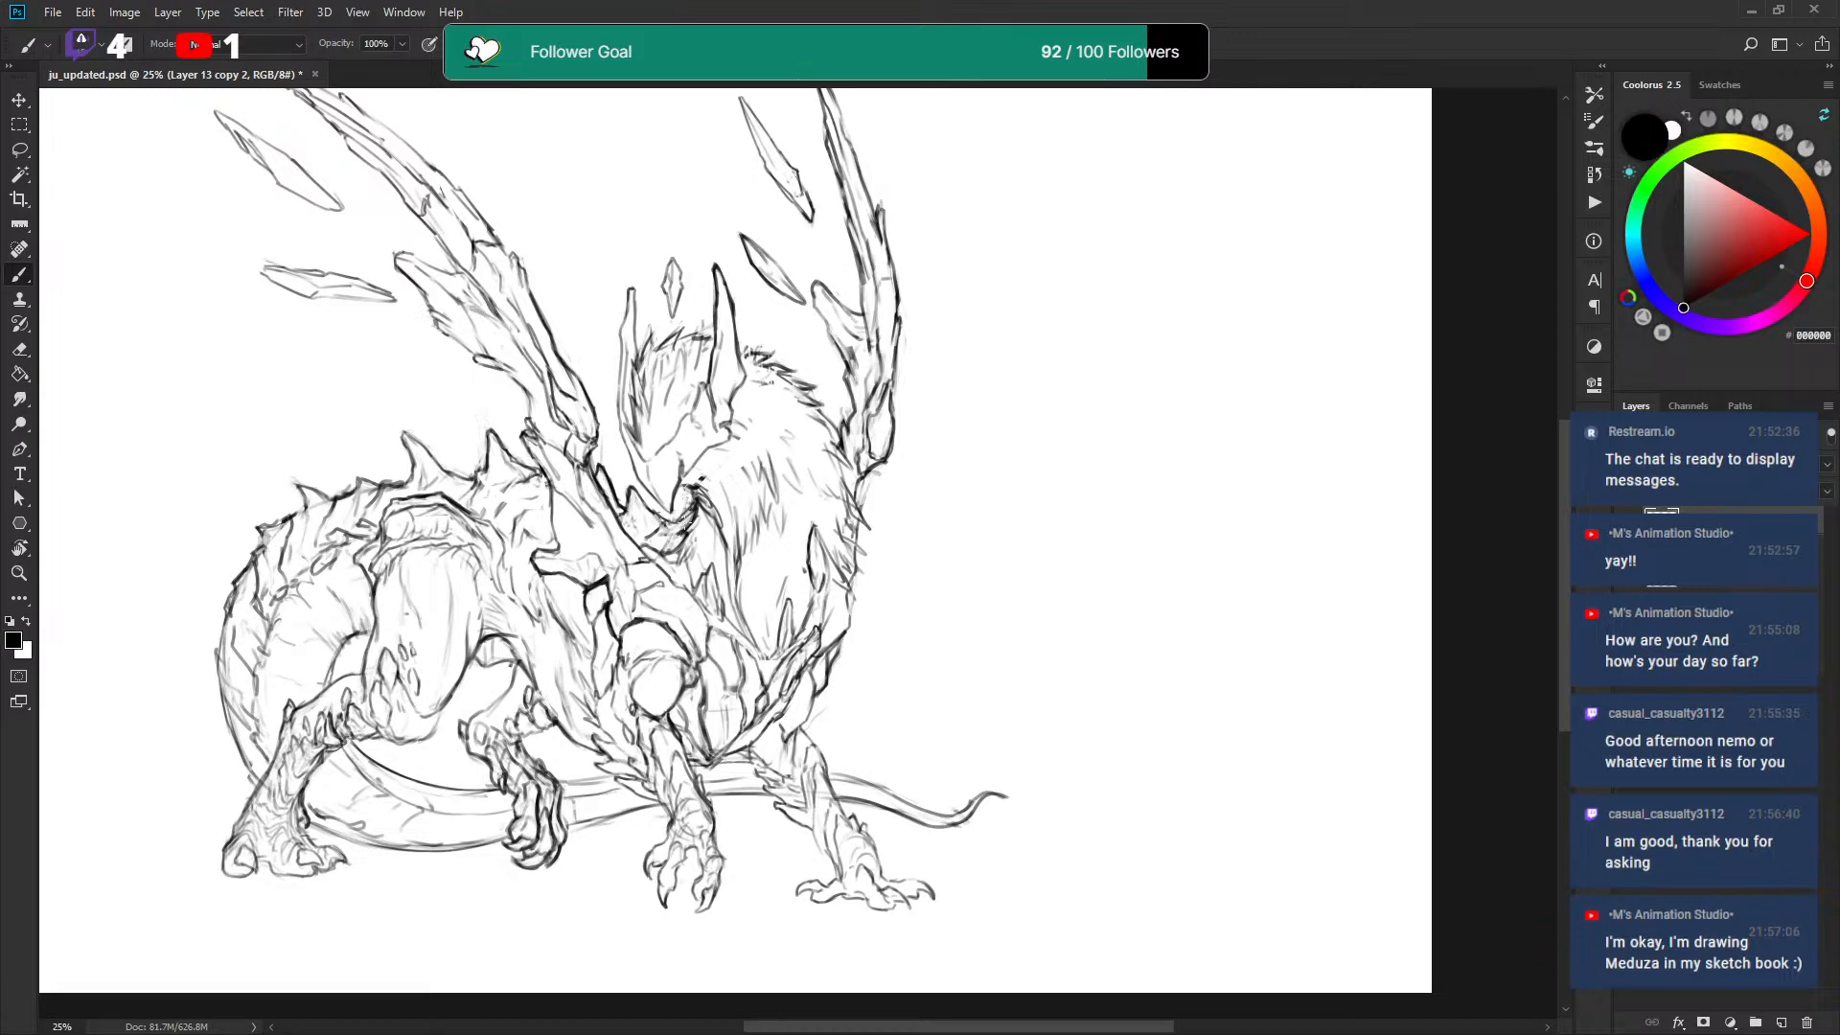
pyautogui.press('x')
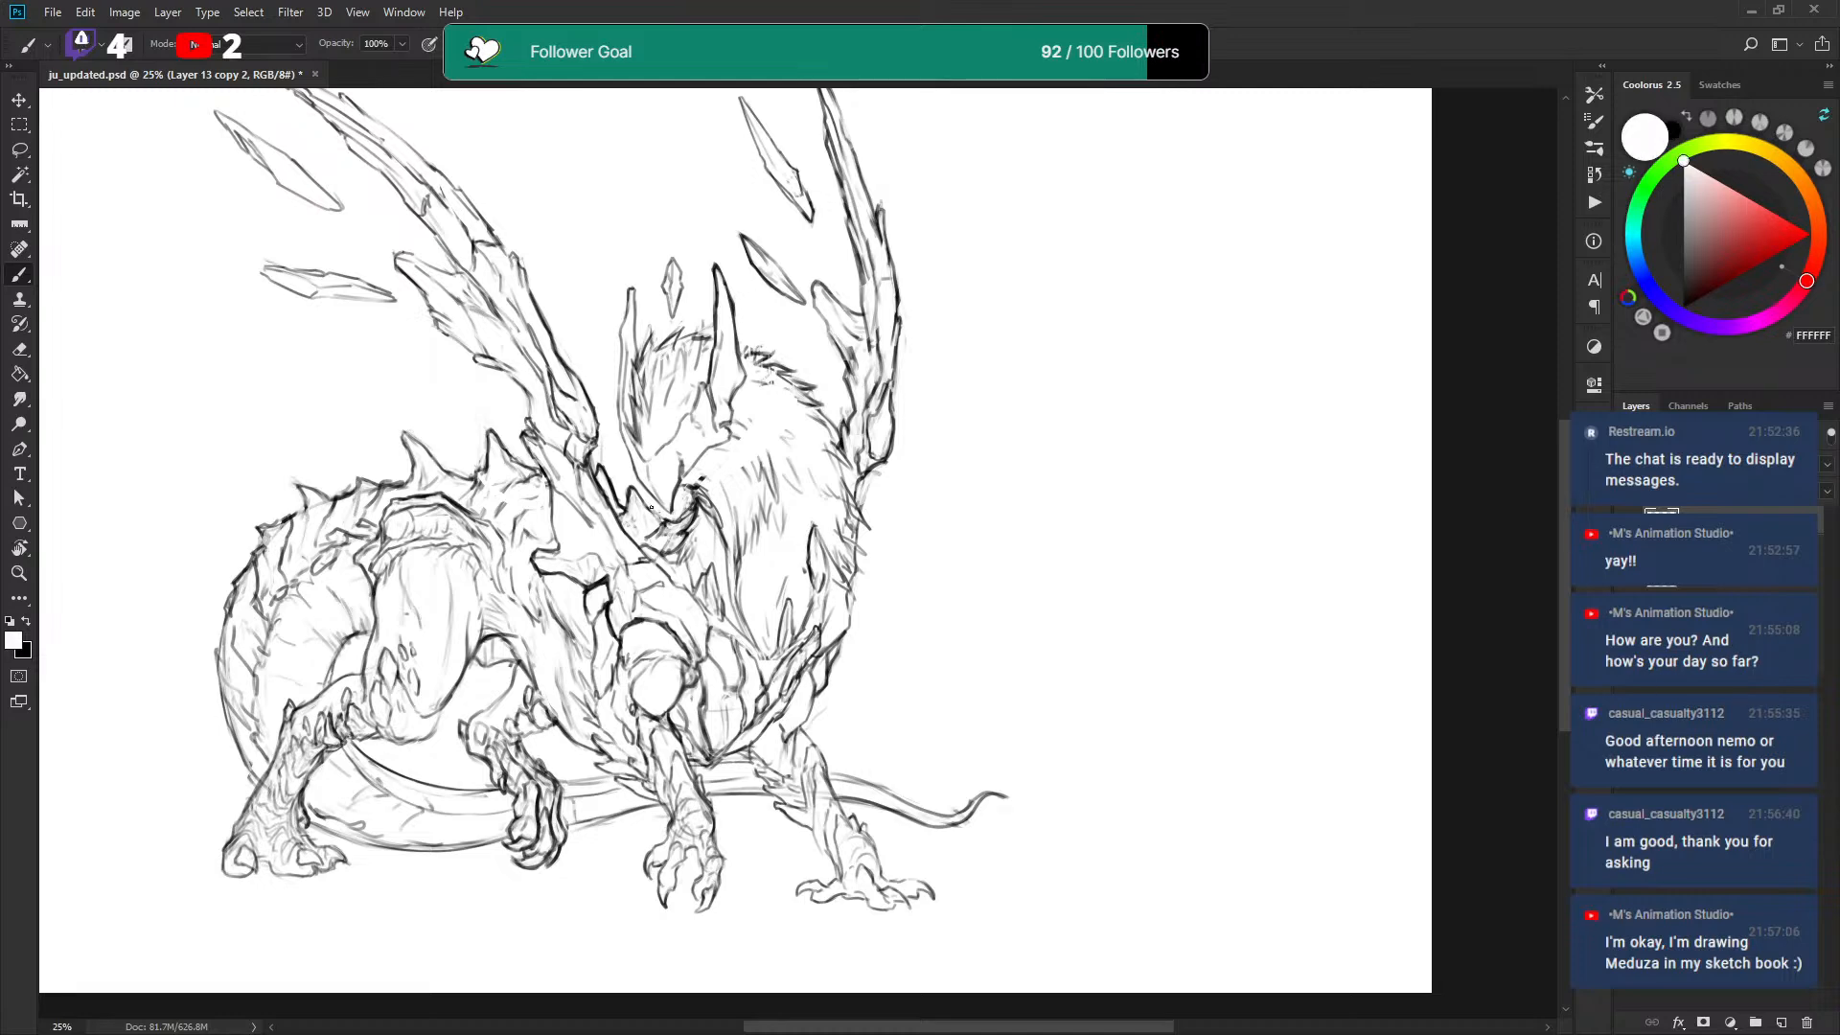
pyautogui.press('x')
pyautogui.press('x')
pyautogui.press('x')
pyautogui.moveTo(747, 432); pyautogui.dragTo(797, 479)
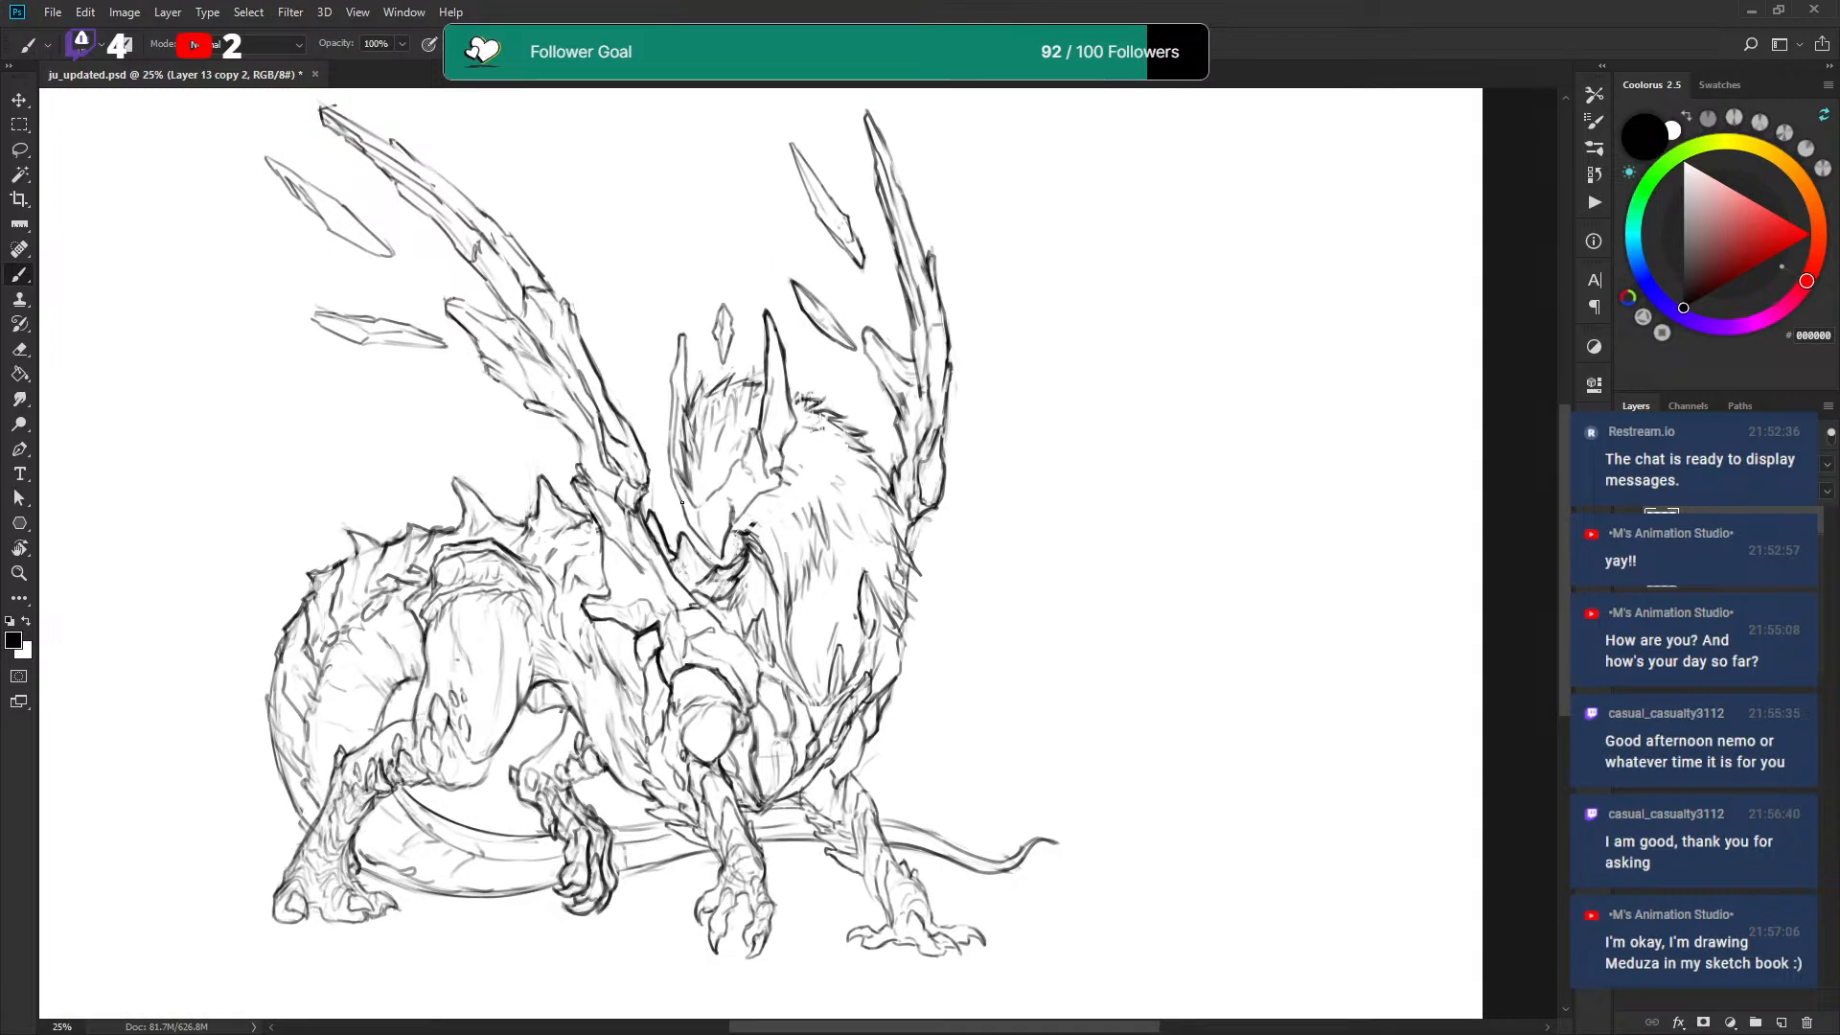
# Inspect the creature's chest, neck and head linework up close and at a distance.
pyautogui.moveTo(656, 542); pyautogui.dragTo(659, 362)
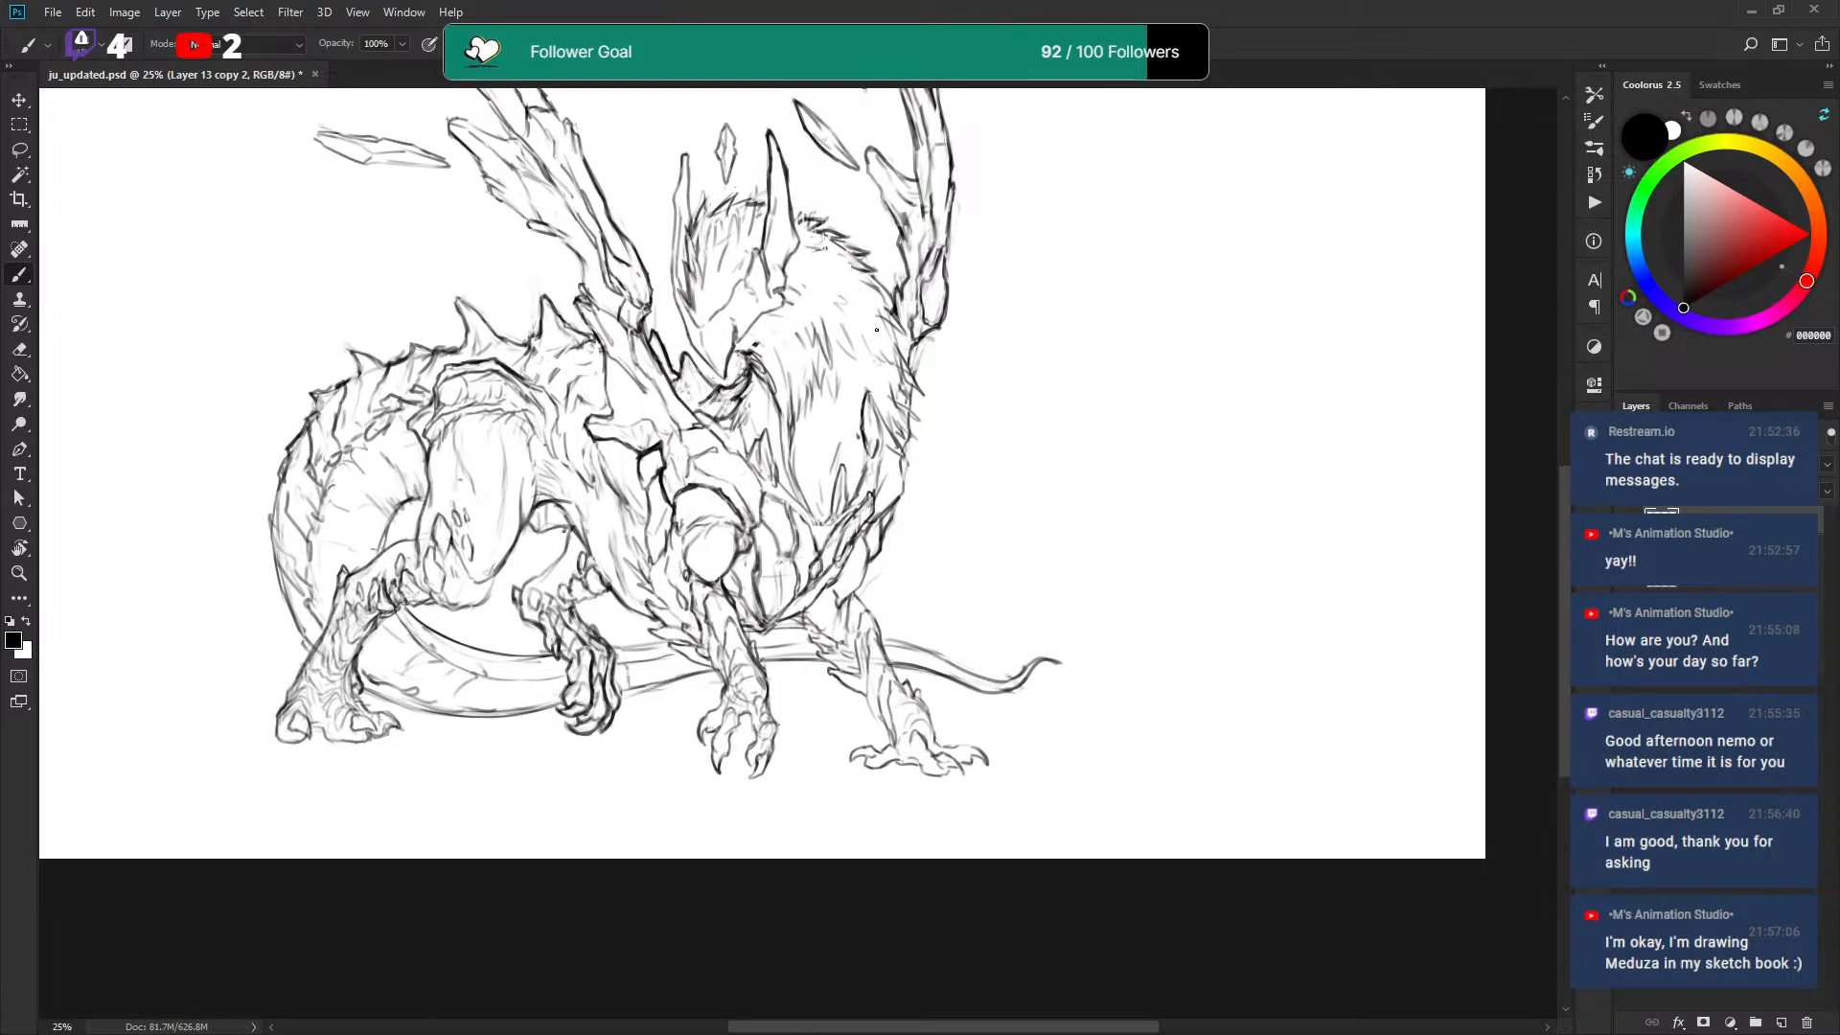
pyautogui.hotkey('ctrl', '+')
pyautogui.hotkey('ctrl', '+')
pyautogui.hotkey('ctrl', '+')
pyautogui.hotkey('ctrl', '+')
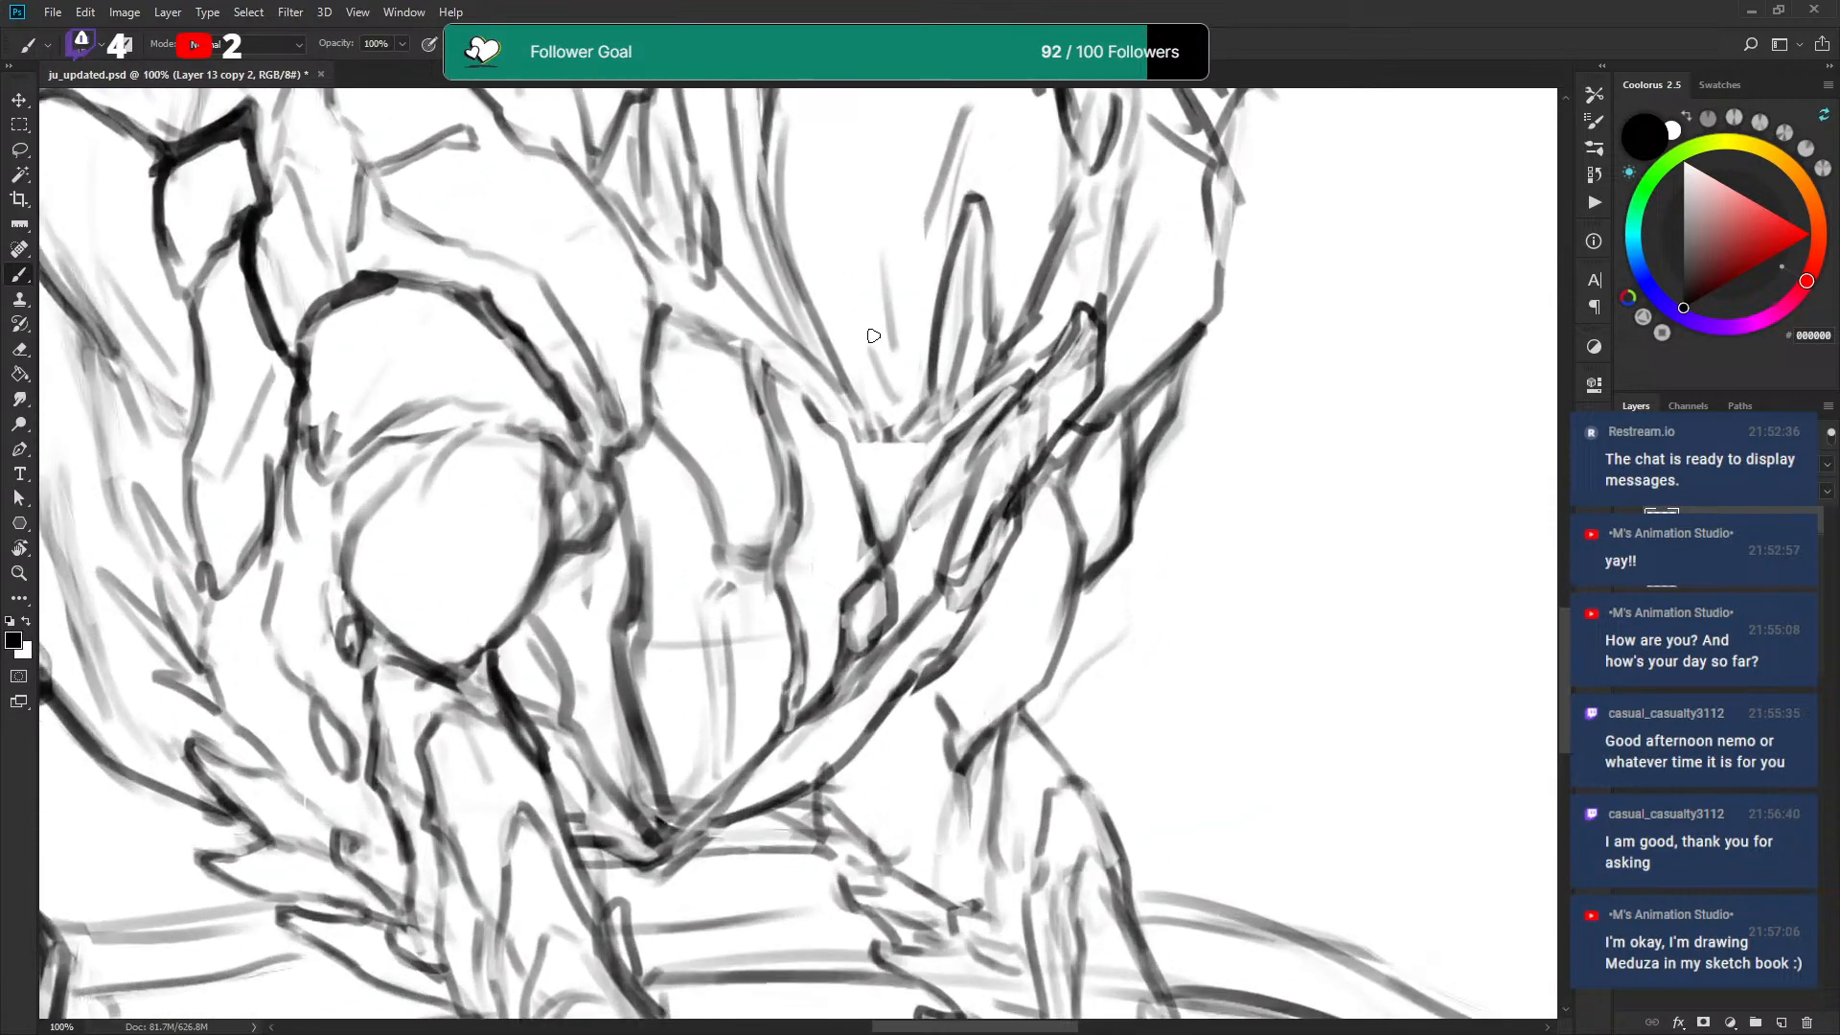
pyautogui.moveTo(871, 337)
pyautogui.mouseDown()
pyautogui.moveTo(854, 397)
pyautogui.moveTo(919, 670)
pyautogui.mouseUp()
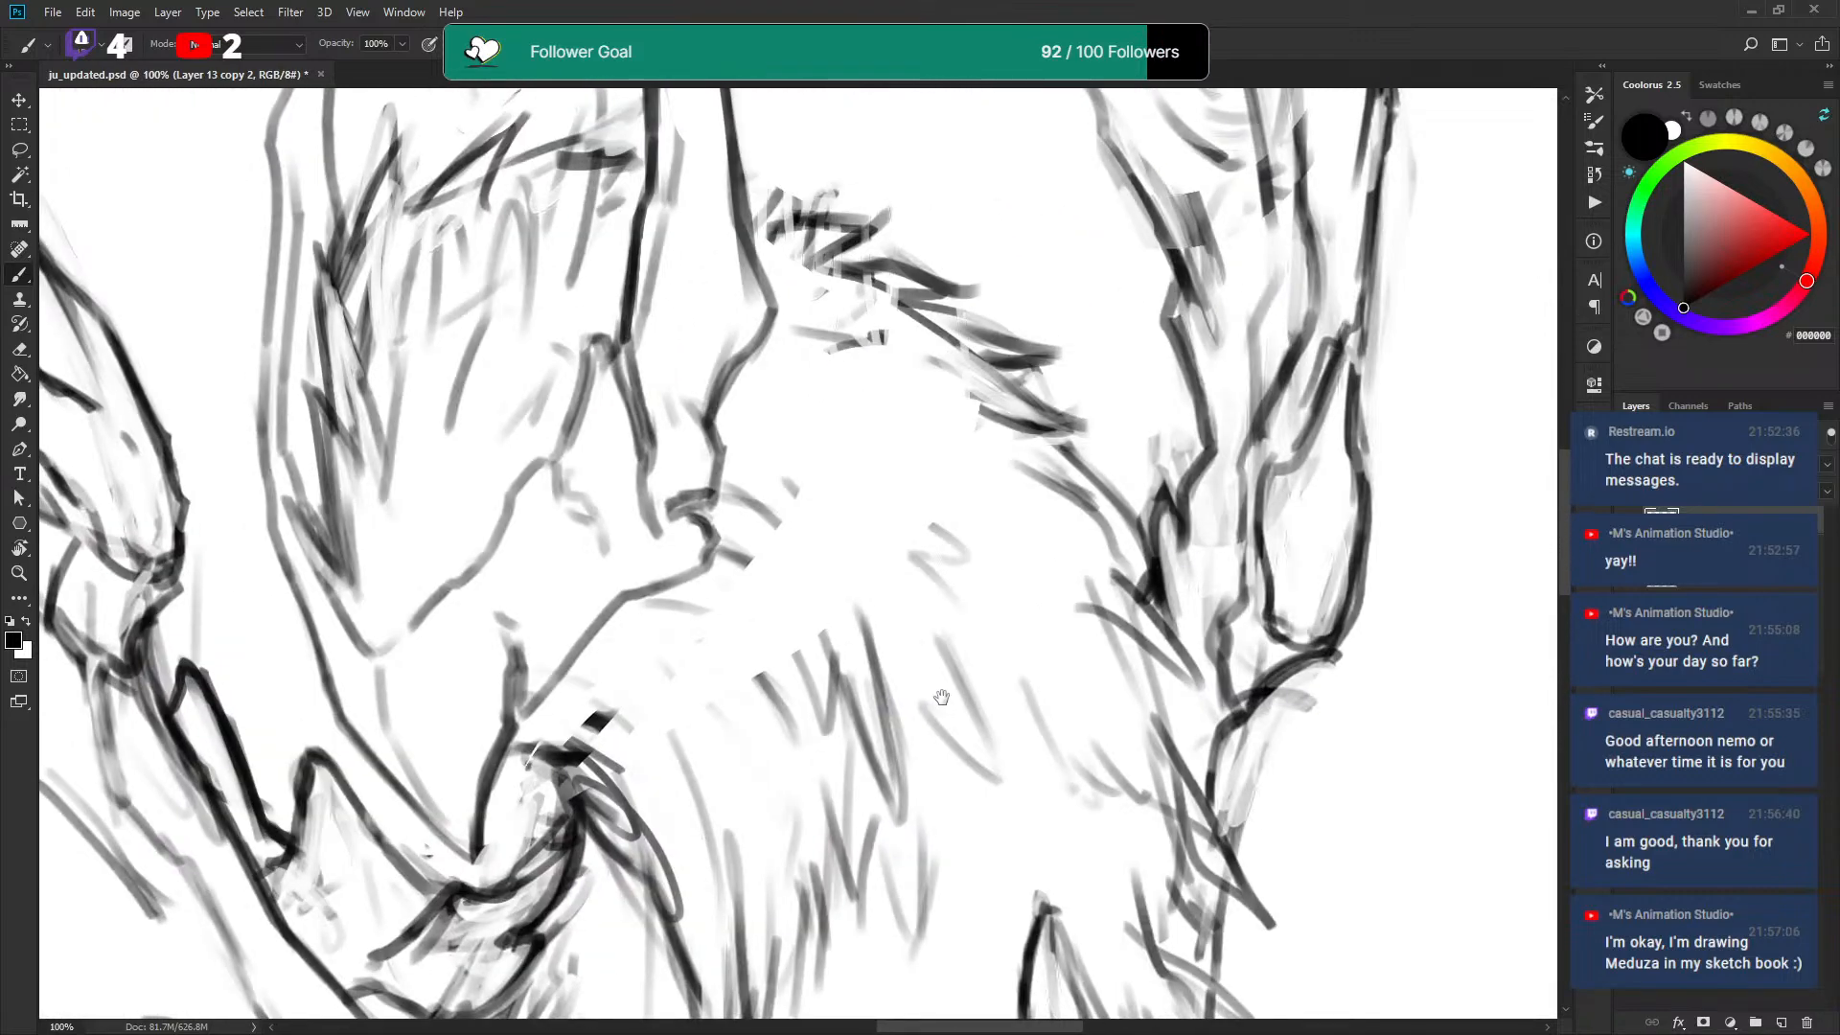
pyautogui.hotkey('ctrl', '-')
pyautogui.hotkey('ctrl', '-')
pyautogui.hotkey('ctrl', '-')
pyautogui.hotkey('ctrl', '-')
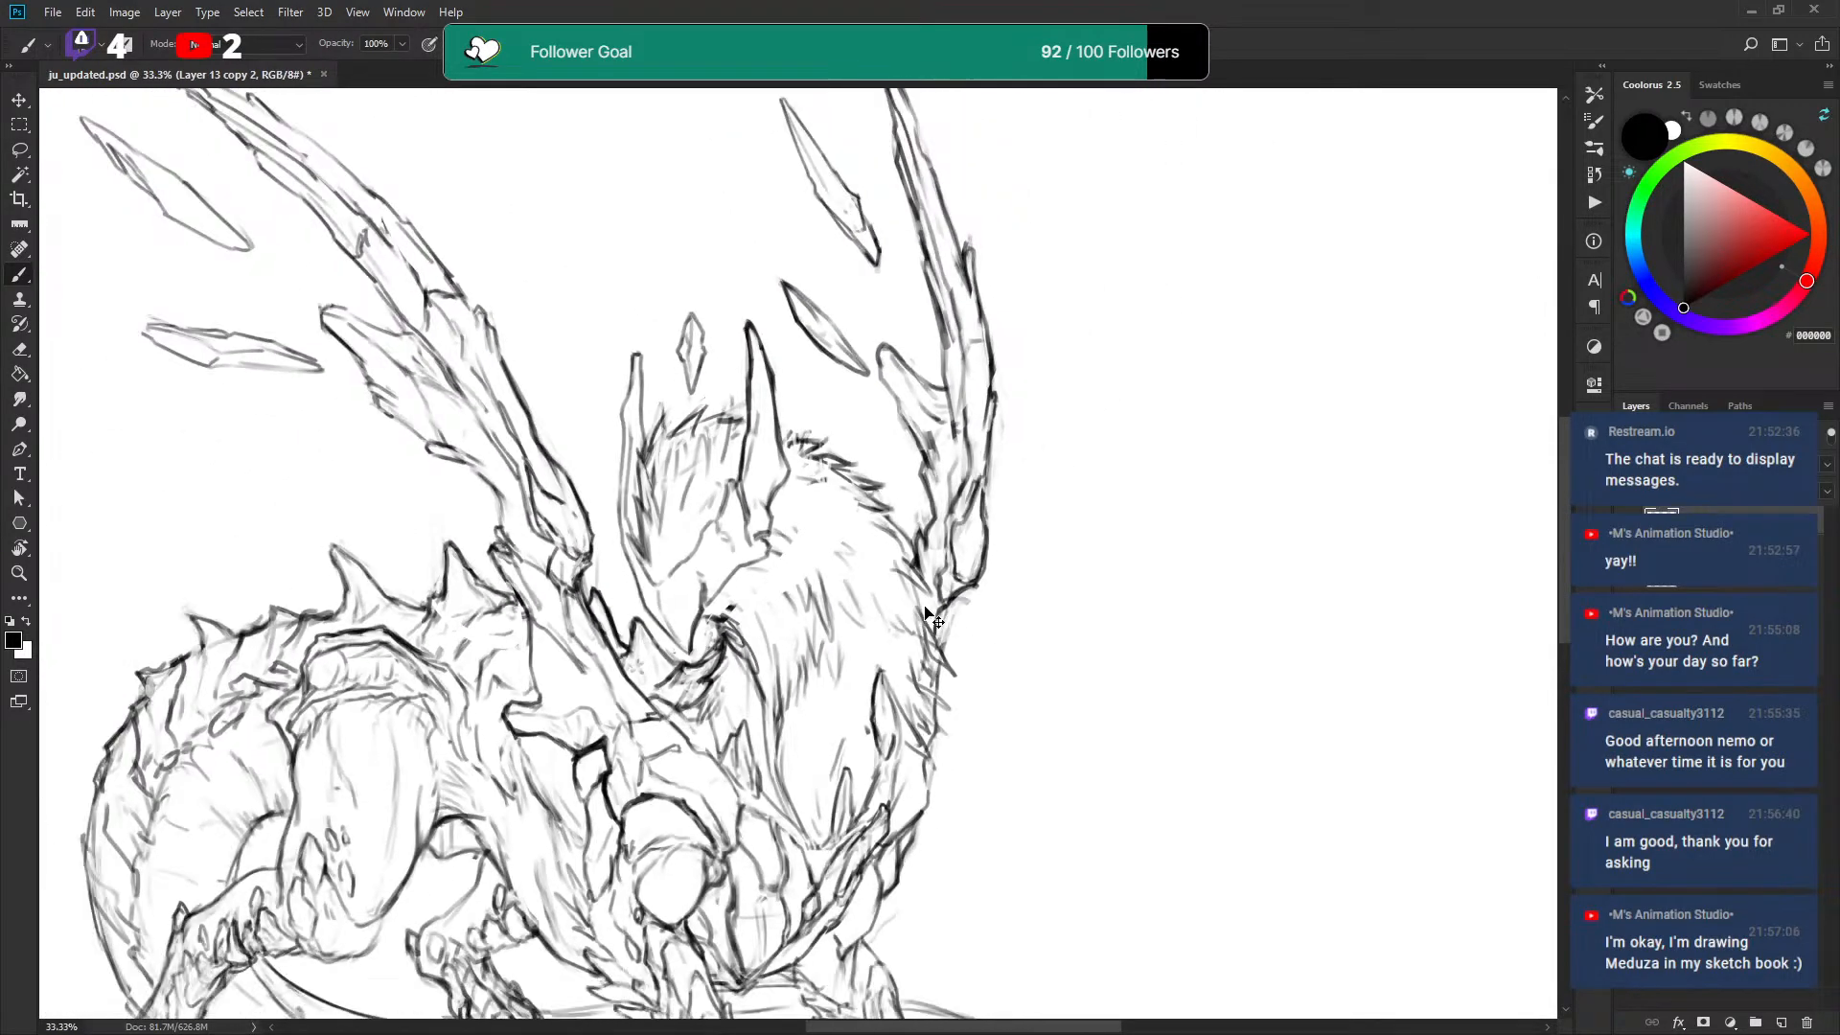
pyautogui.moveTo(929, 616)
pyautogui.mouseDown()
pyautogui.moveTo(939, 529)
pyautogui.moveTo(942, 551)
pyautogui.mouseUp()
# Flip the whole drawing horizontally with Free Transform and save the document.
pyautogui.hotkey('ctrl', '-')
pyautogui.hotkey('ctrl', 't')
pyautogui.rightClick(761, 560)
pyautogui.click(867, 802)
pyautogui.press('Return')
pyautogui.press('b')
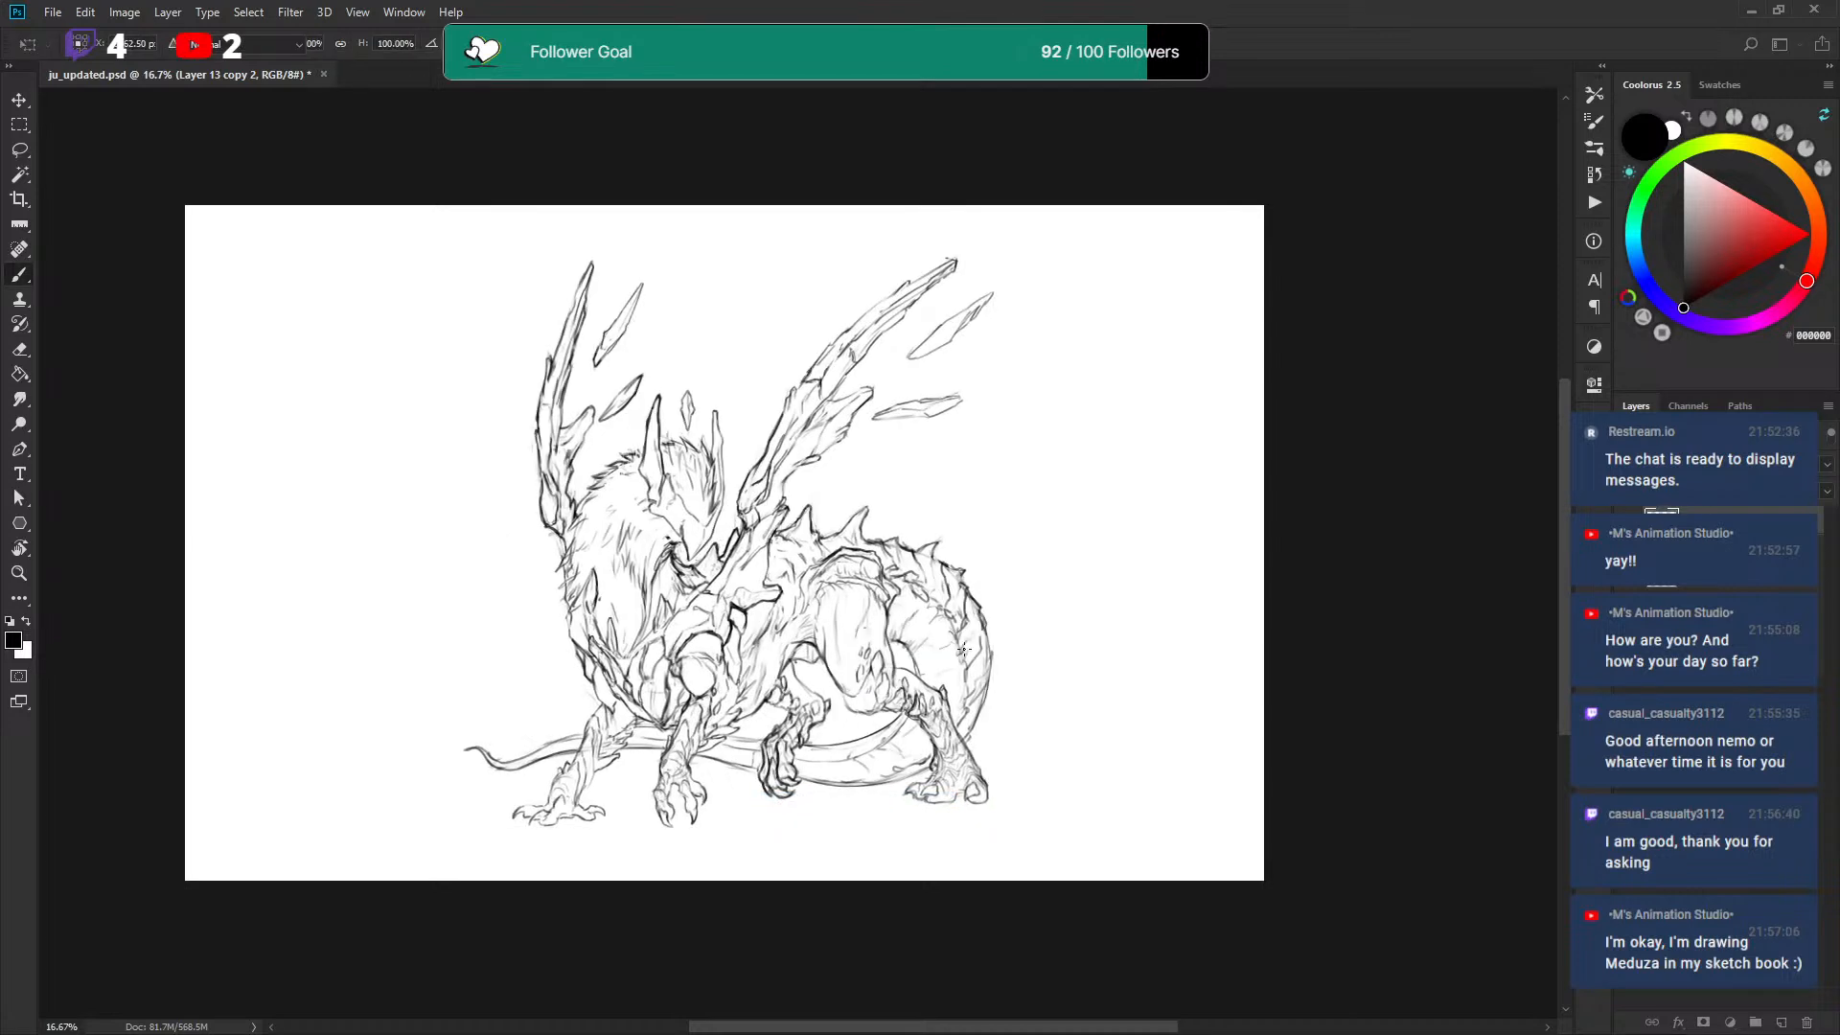
pyautogui.hotkey('ctrl', 's')
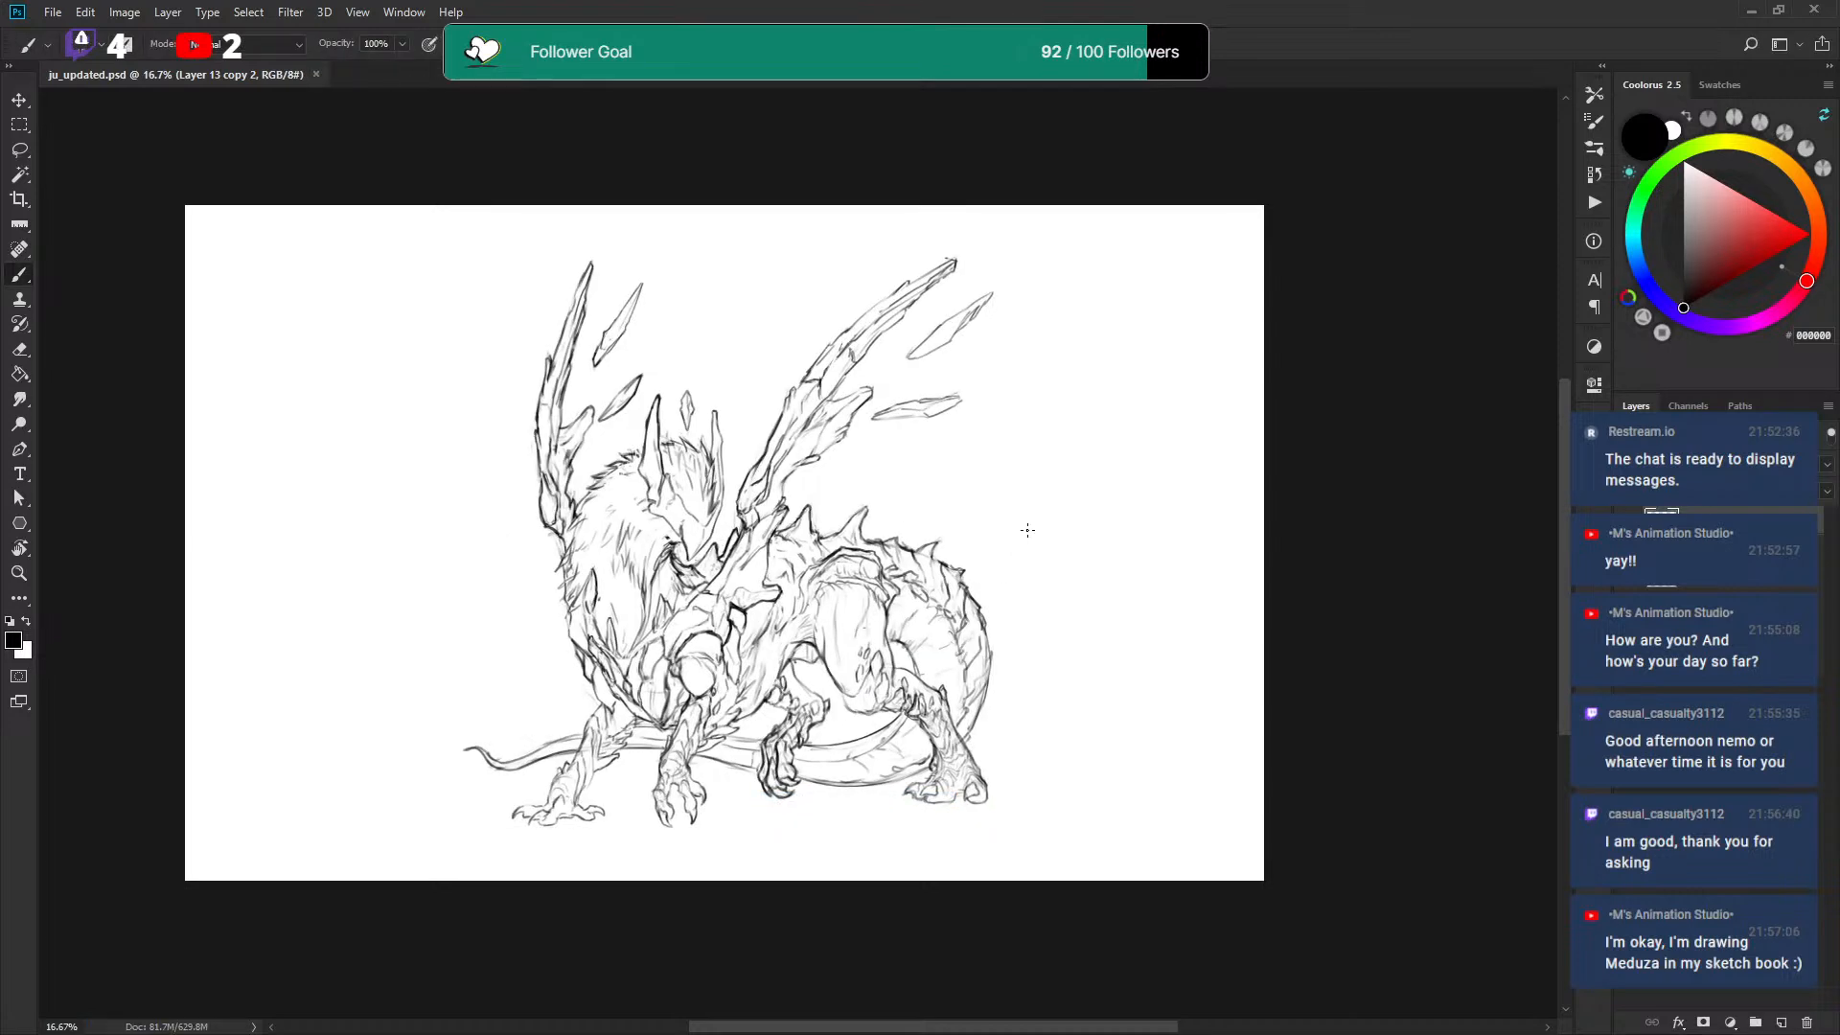
# Rotate the whole creature slightly clockwise with Free Transform, and undo the trial stroke along the tail.
pyautogui.moveTo(1011, 550); pyautogui.dragTo(1002, 502)
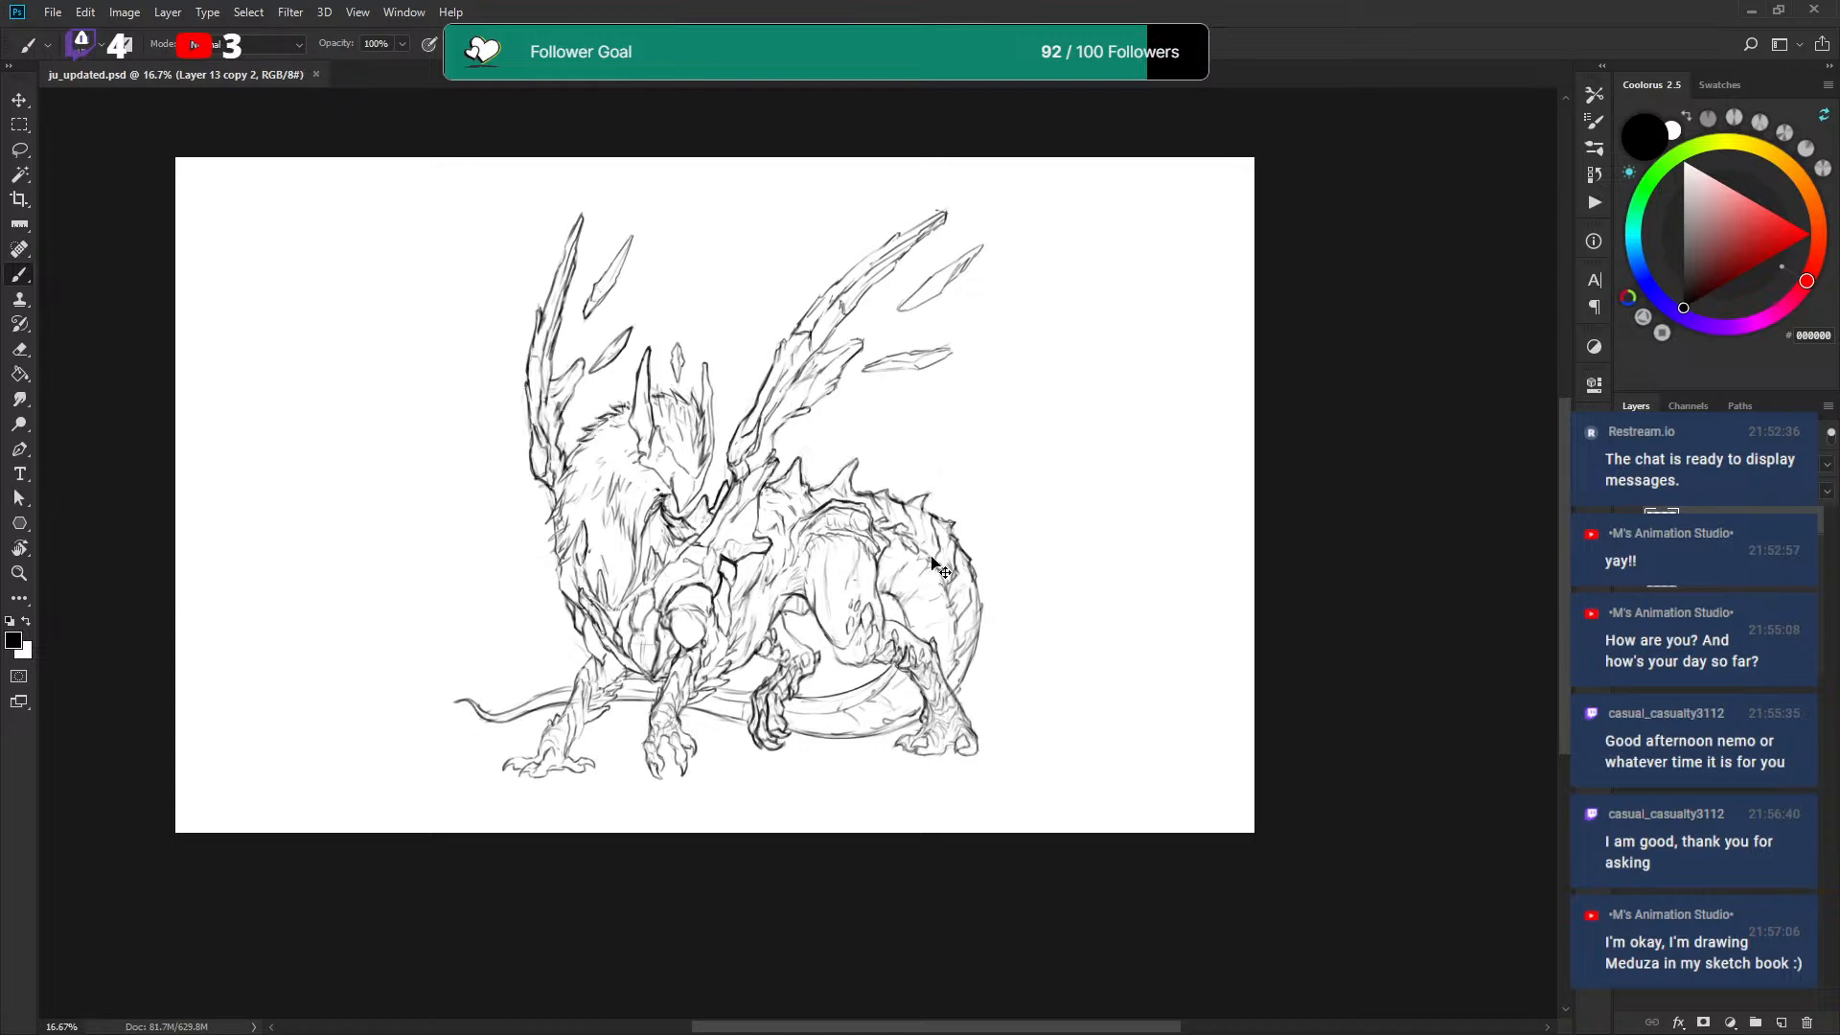
pyautogui.hotkey('ctrl', 't')
pyautogui.moveTo(1104, 399); pyautogui.dragTo(1111, 407)
pyautogui.press('Return')
pyautogui.moveTo(910, 757); pyautogui.dragTo(717, 748)
pyautogui.hotkey('ctrl', 'z')
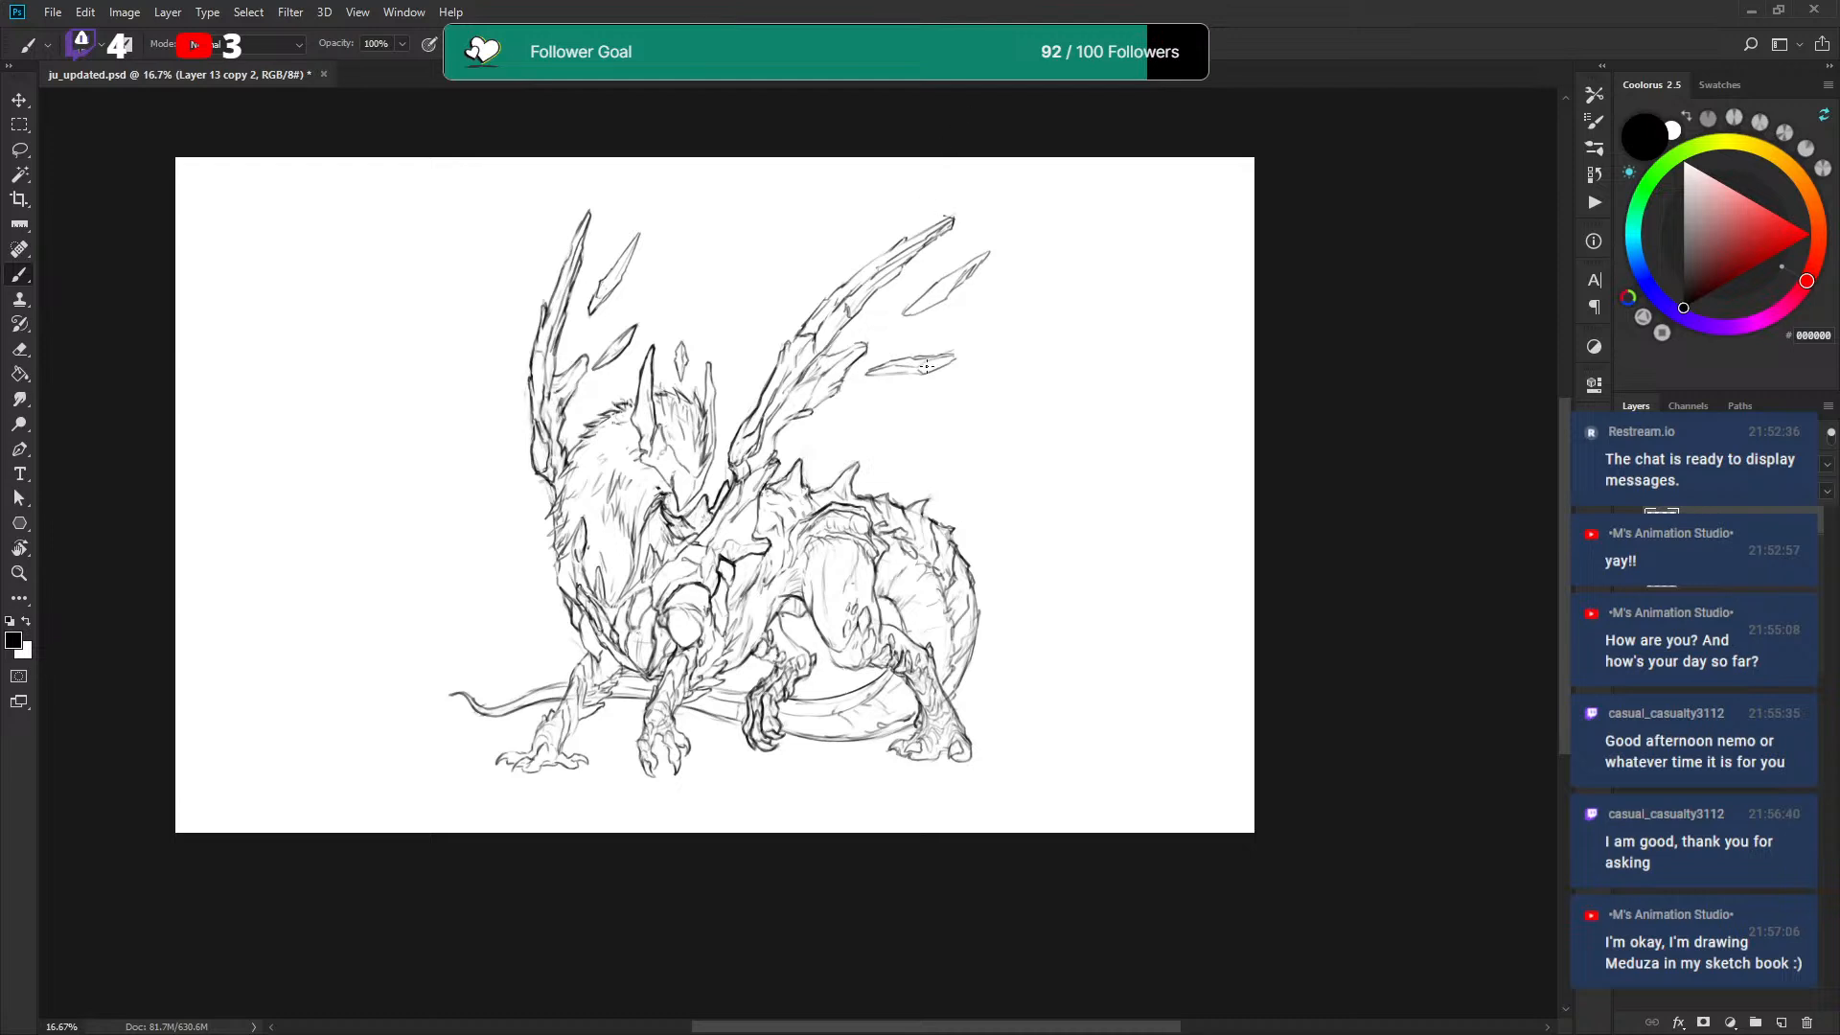
pyautogui.moveTo(921, 437); pyautogui.dragTo(925, 438)
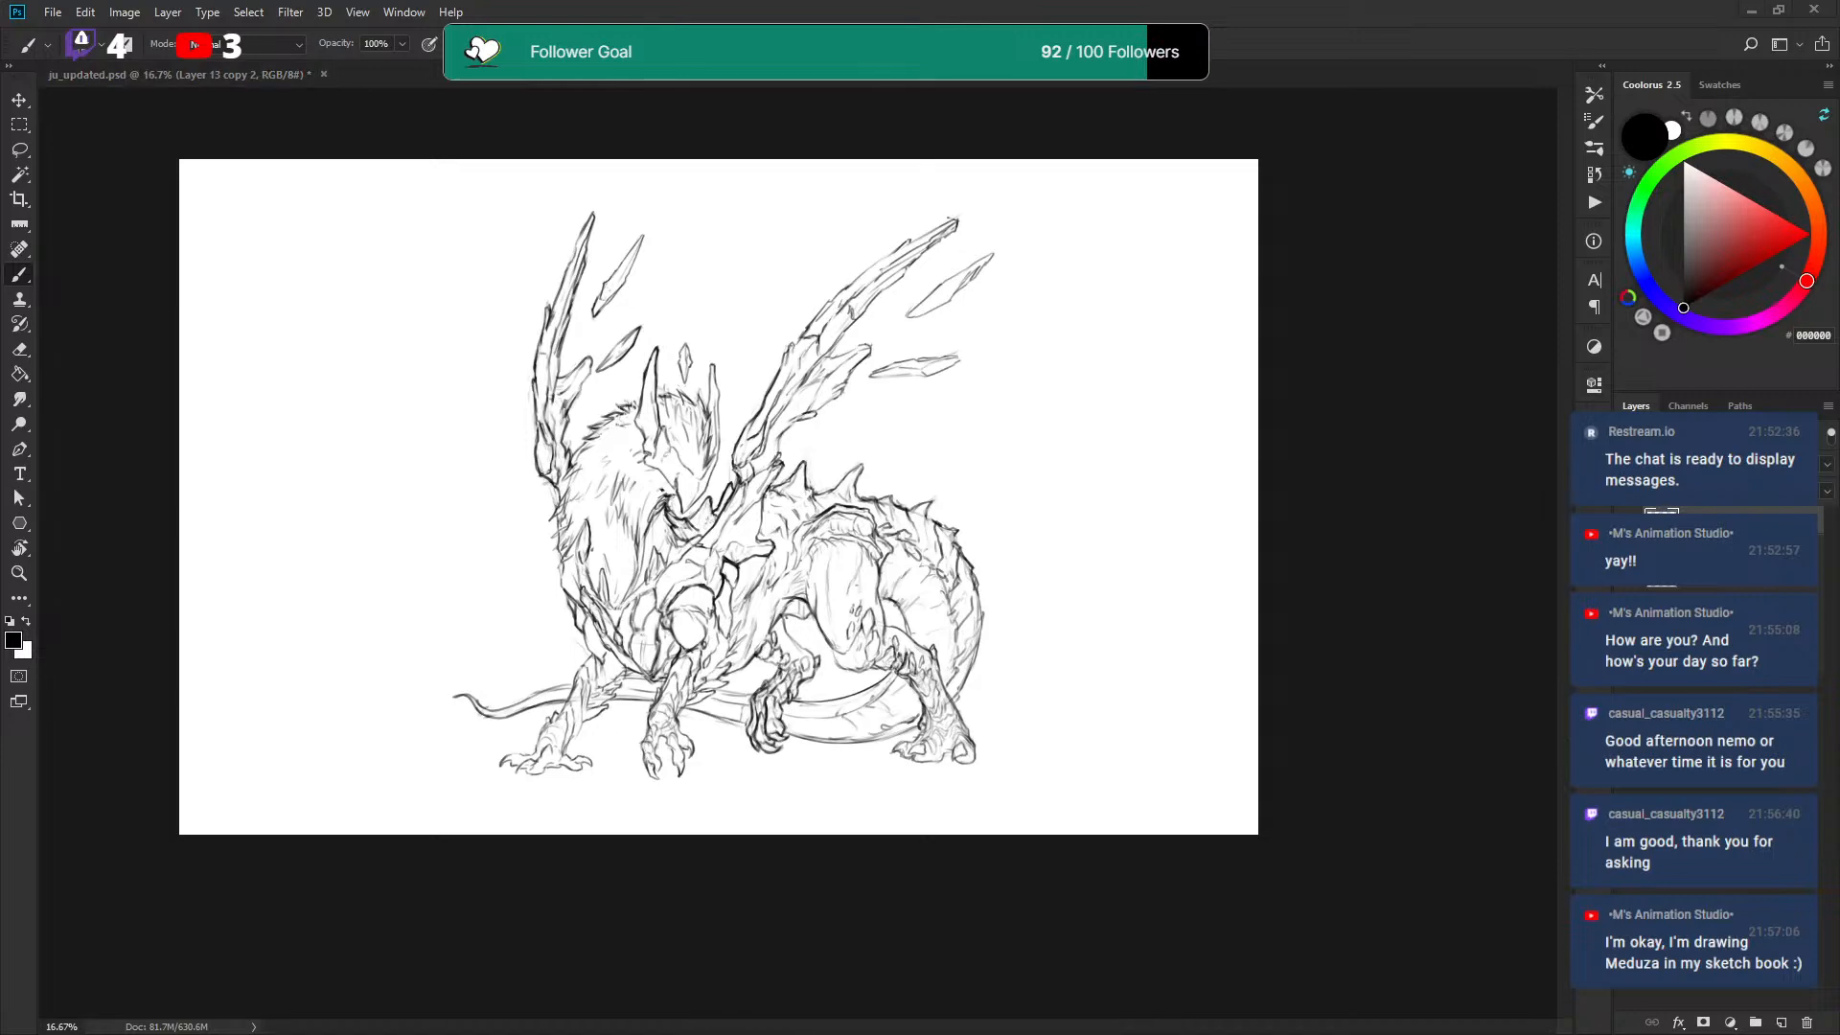
# Redraw the front outline of the raised hind thigh darker where it meets the belly, cleaning up with white.
pyautogui.hotkey('ctrl', '+')
pyautogui.hotkey('ctrl', '+')
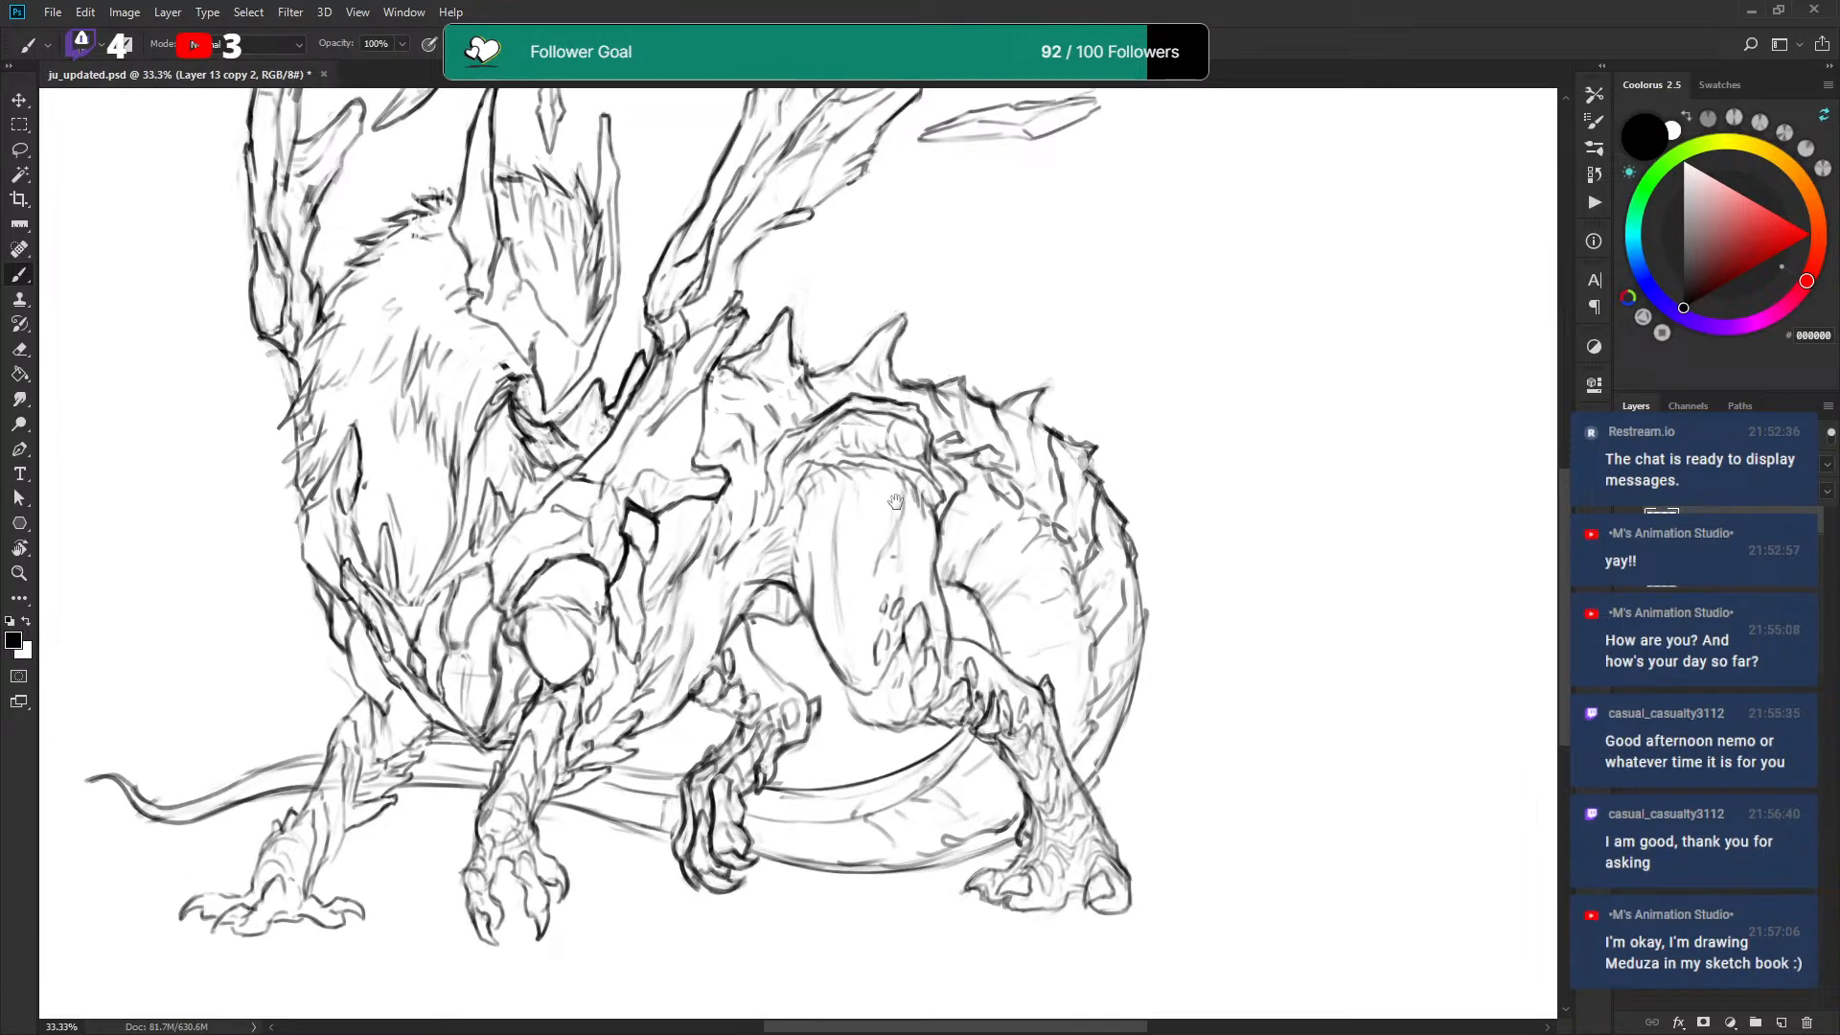
pyautogui.press('x')
pyautogui.press('x')
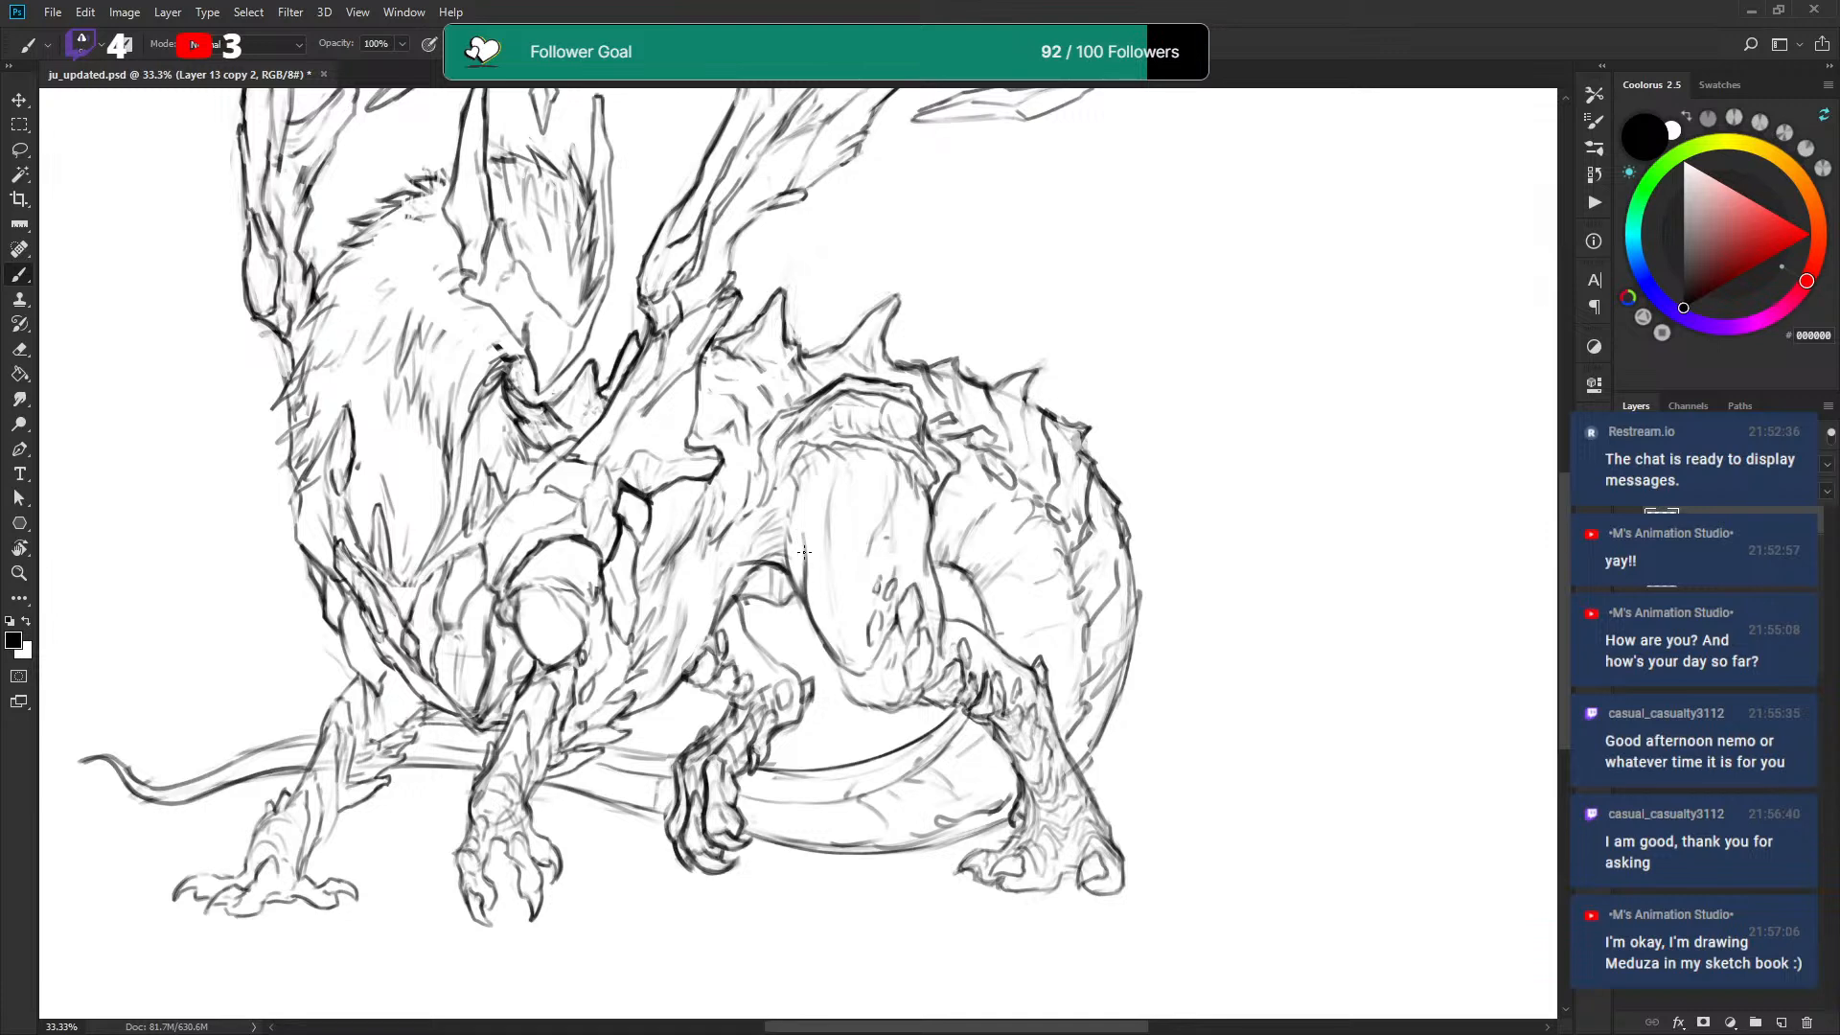
pyautogui.press('x')
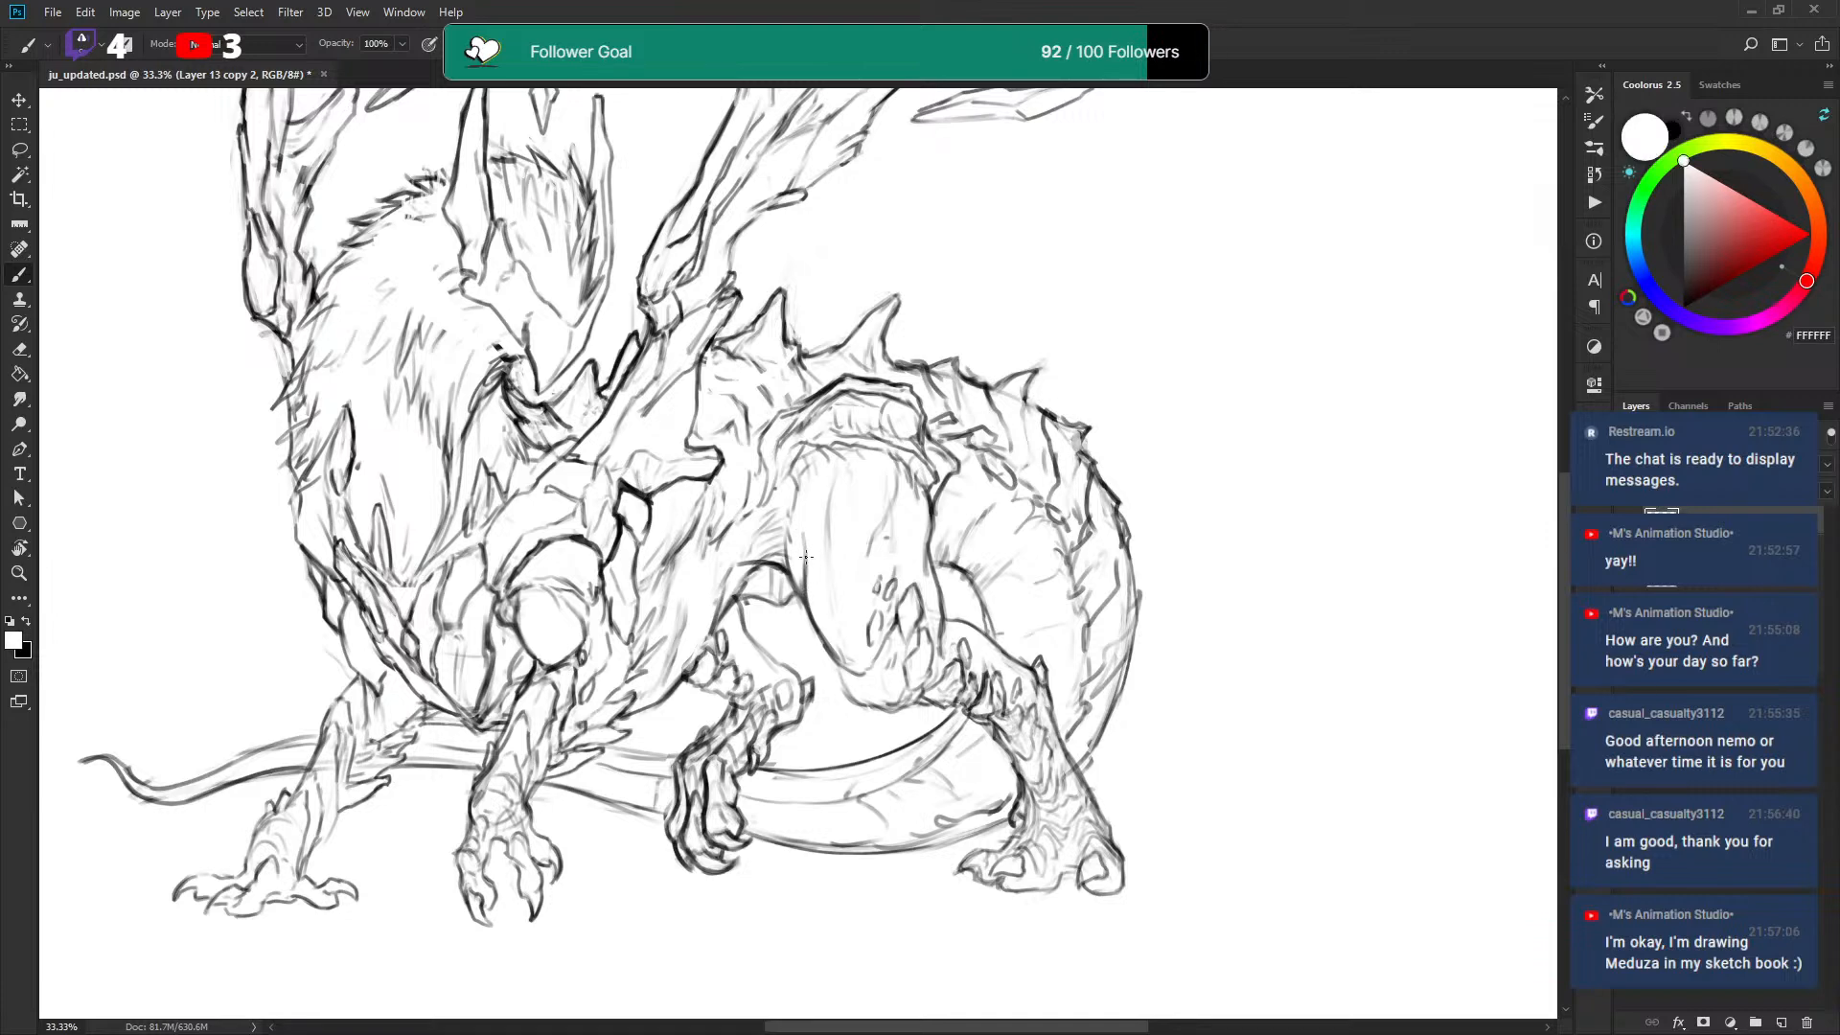
pyautogui.press('x')
pyautogui.press('x')
pyautogui.press('x')
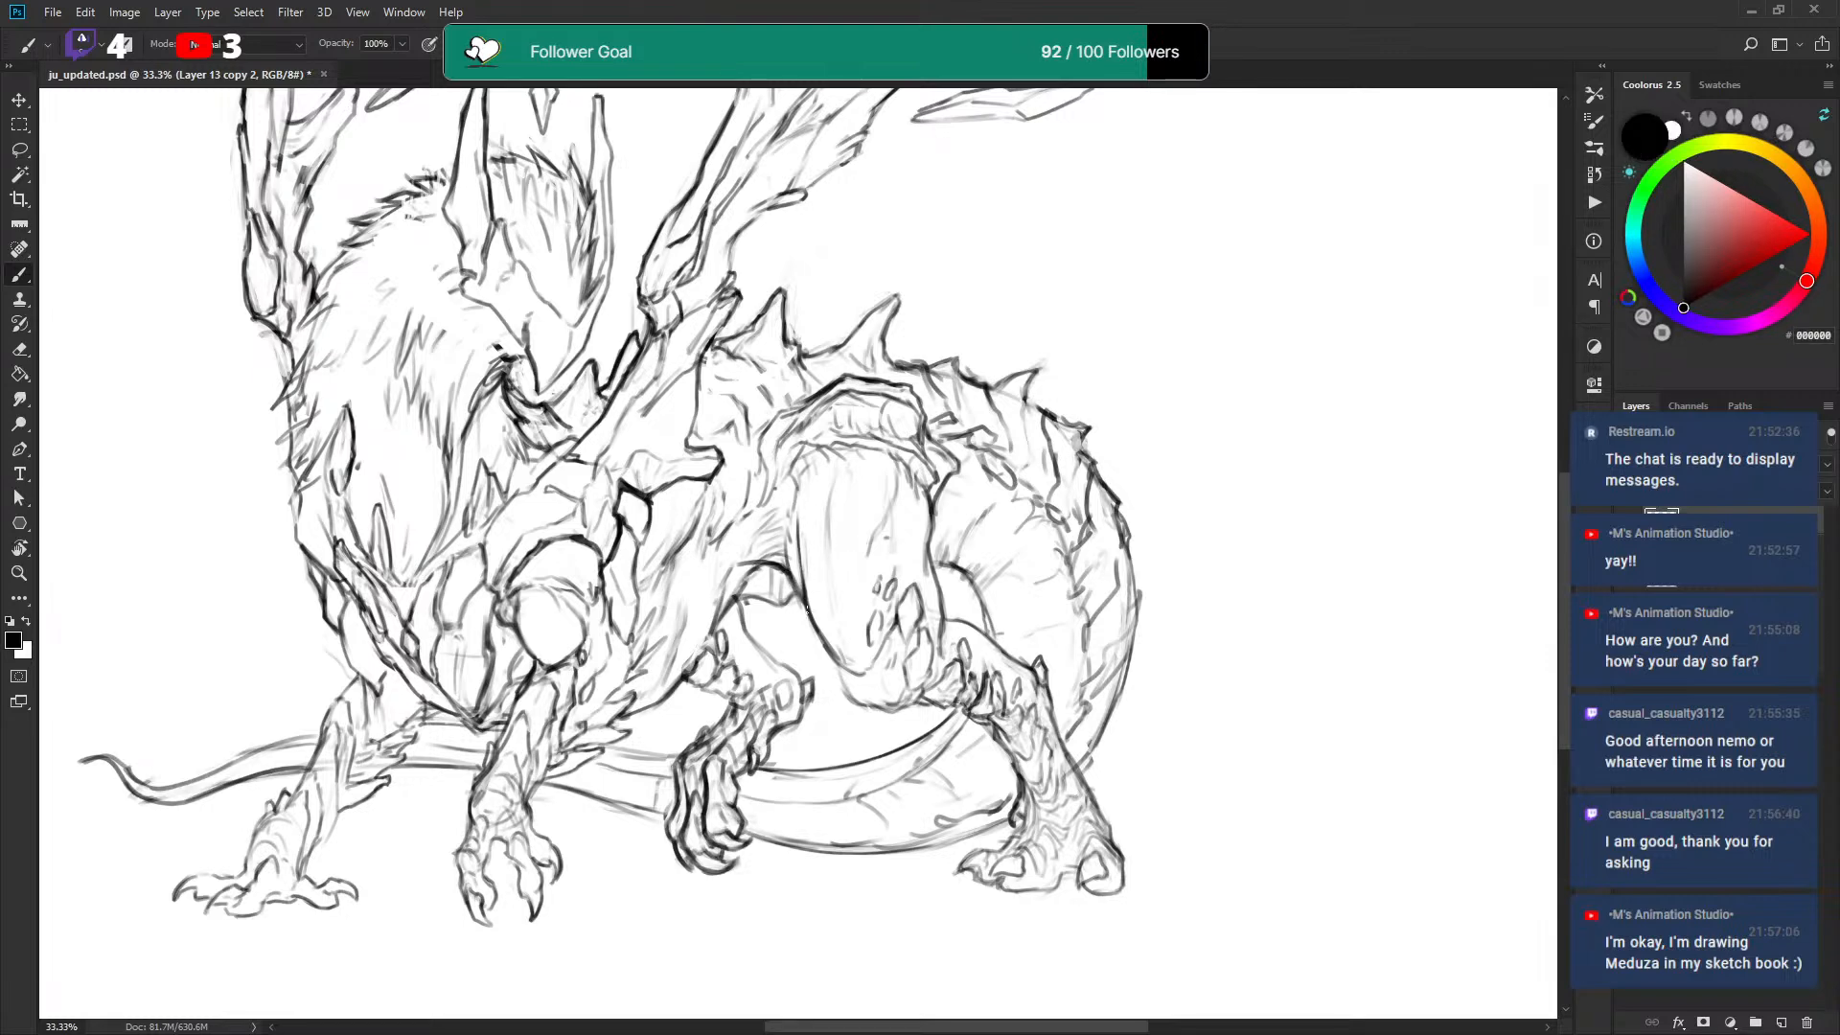
pyautogui.press('x')
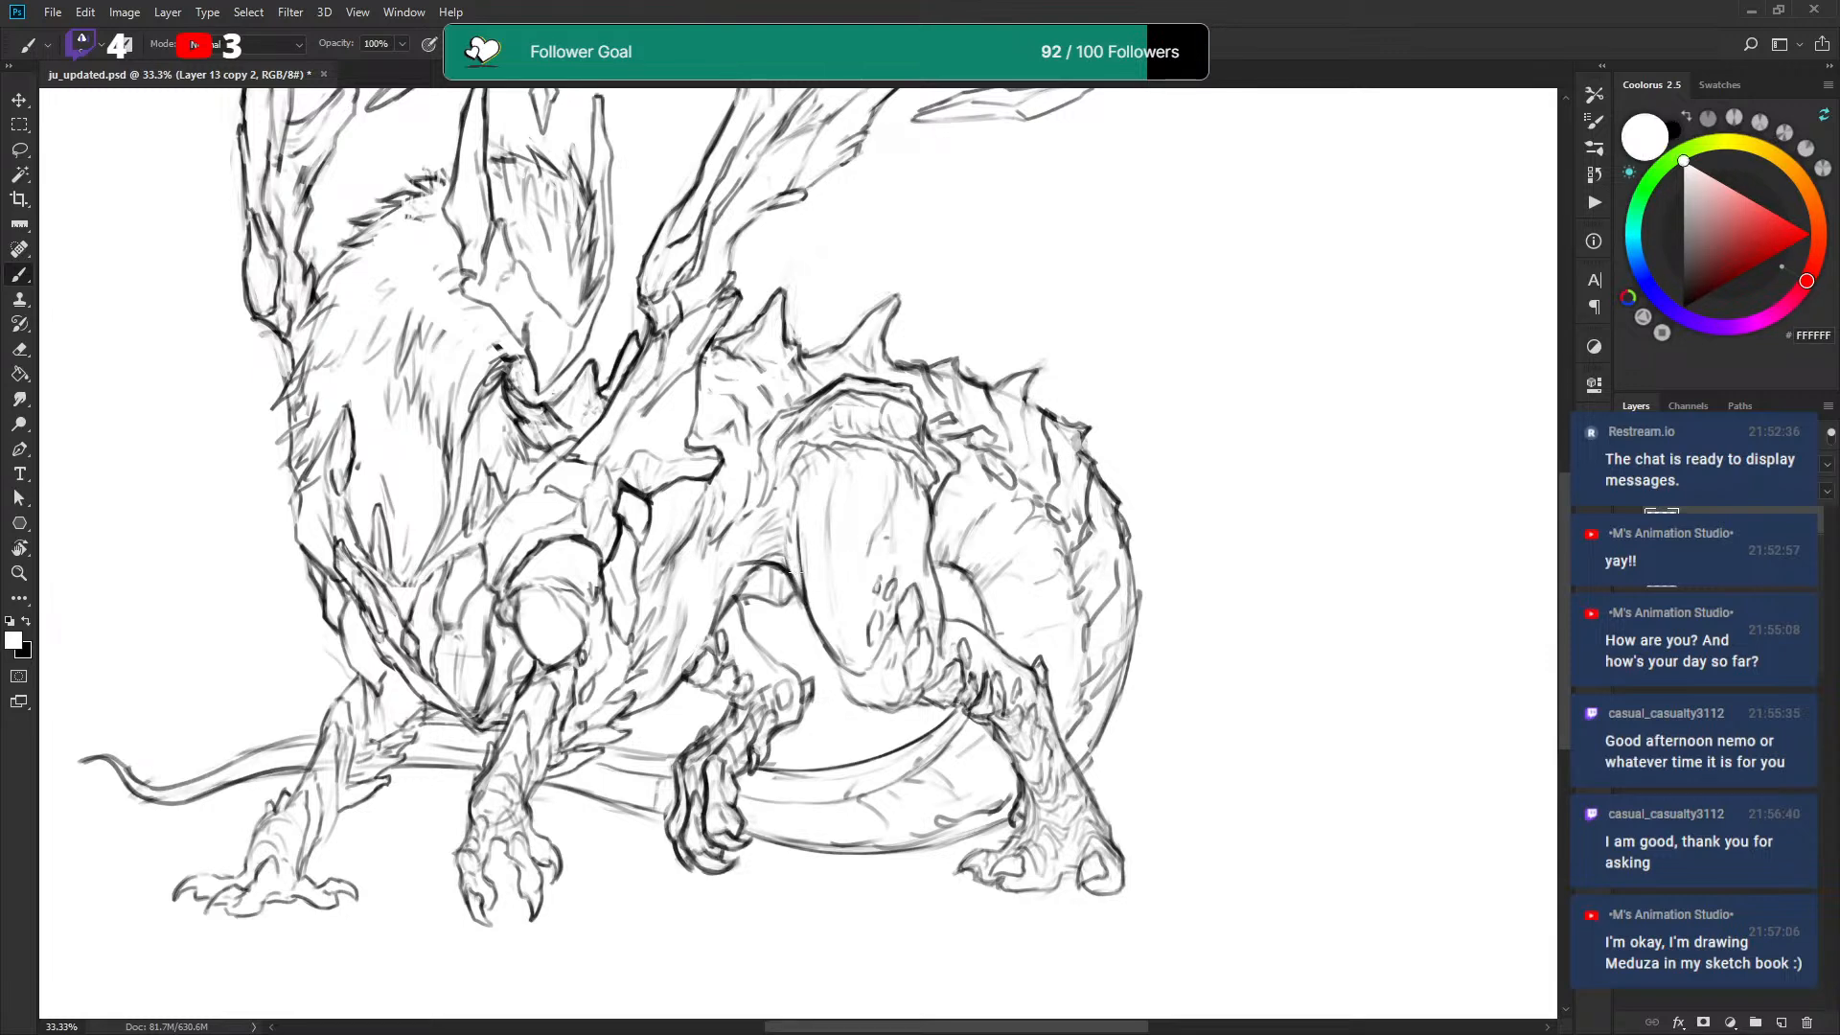
pyautogui.press('x')
# Rework the markings on the upper hind thigh, replacing a small oval with a long muscle contour line.
pyautogui.moveTo(874, 464); pyautogui.dragTo(881, 490)
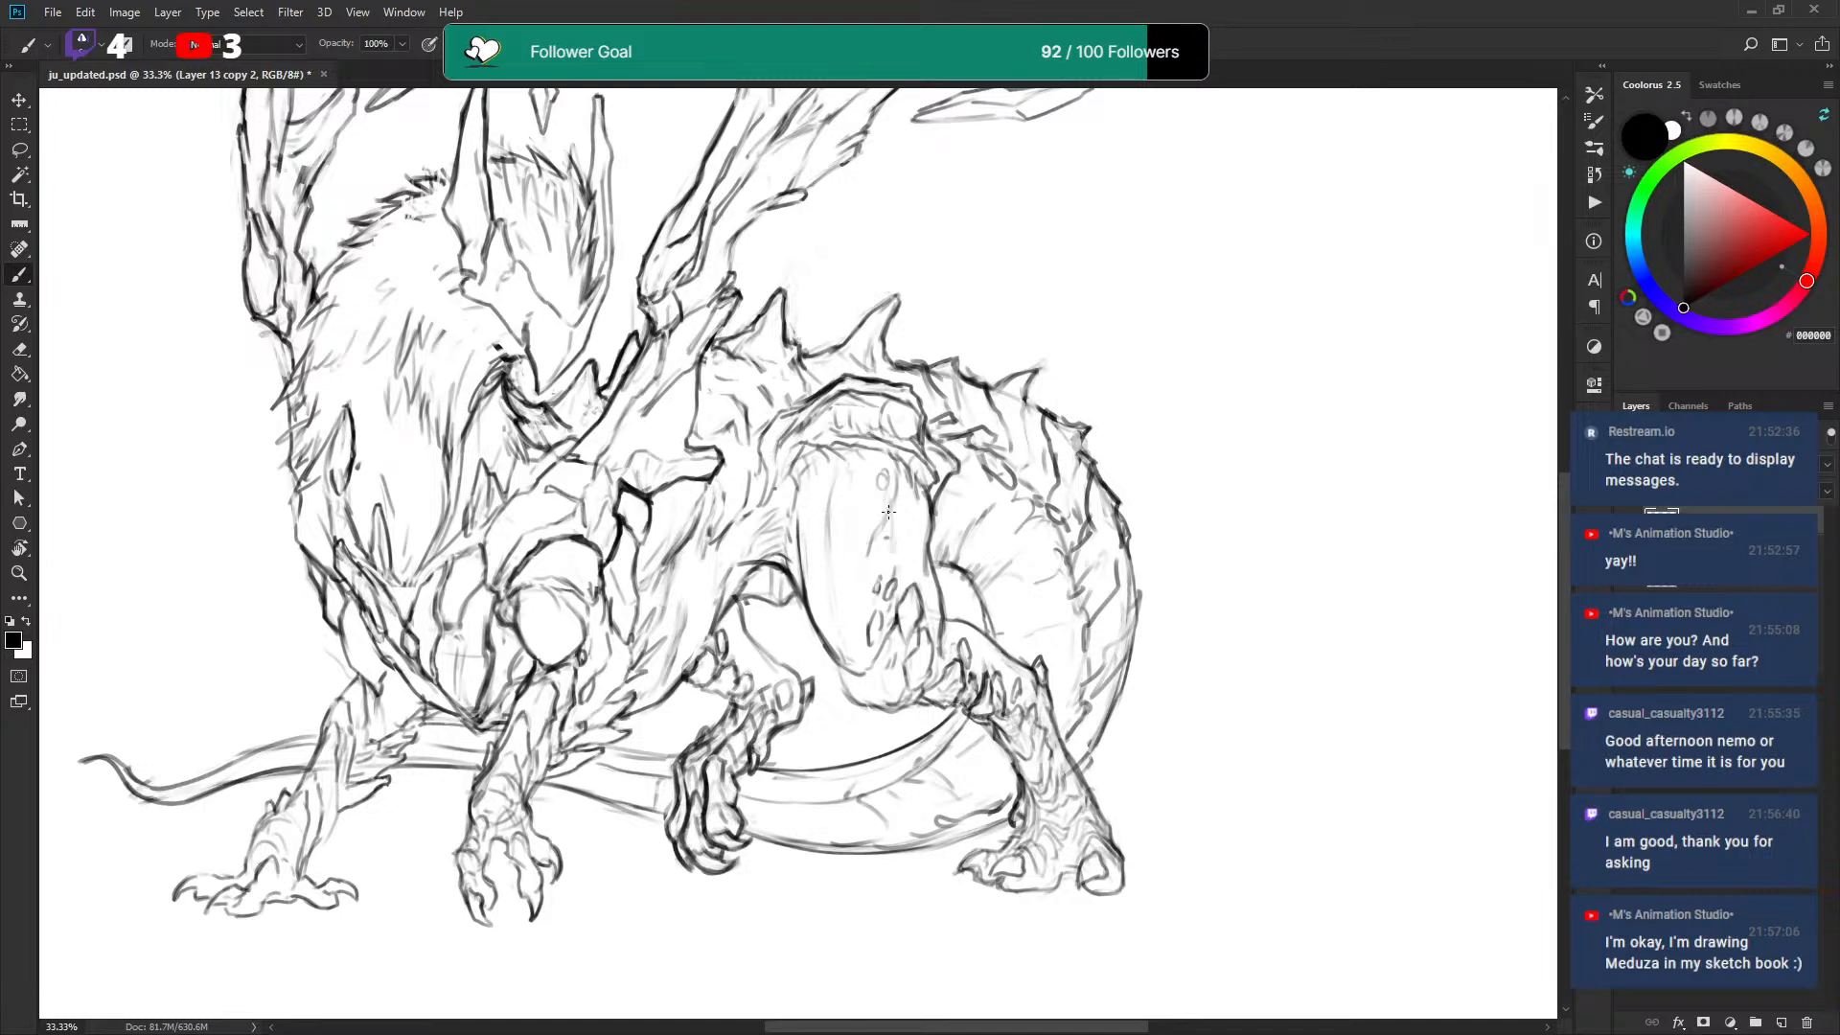
pyautogui.press('x')
pyautogui.moveTo(888, 507)
pyautogui.mouseDown()
pyautogui.moveTo(892, 553)
pyautogui.moveTo(886, 510)
pyautogui.moveTo(886, 553)
pyautogui.moveTo(863, 504)
pyautogui.moveTo(819, 518)
pyautogui.moveTo(818, 546)
pyautogui.moveTo(827, 512)
pyautogui.moveTo(808, 554)
pyautogui.mouseUp()
pyautogui.press('x')
pyautogui.press('x')
pyautogui.press('x')
pyautogui.hotkey('ctrl', 'z')
pyautogui.press('x')
pyautogui.press('x')
pyautogui.press('x')
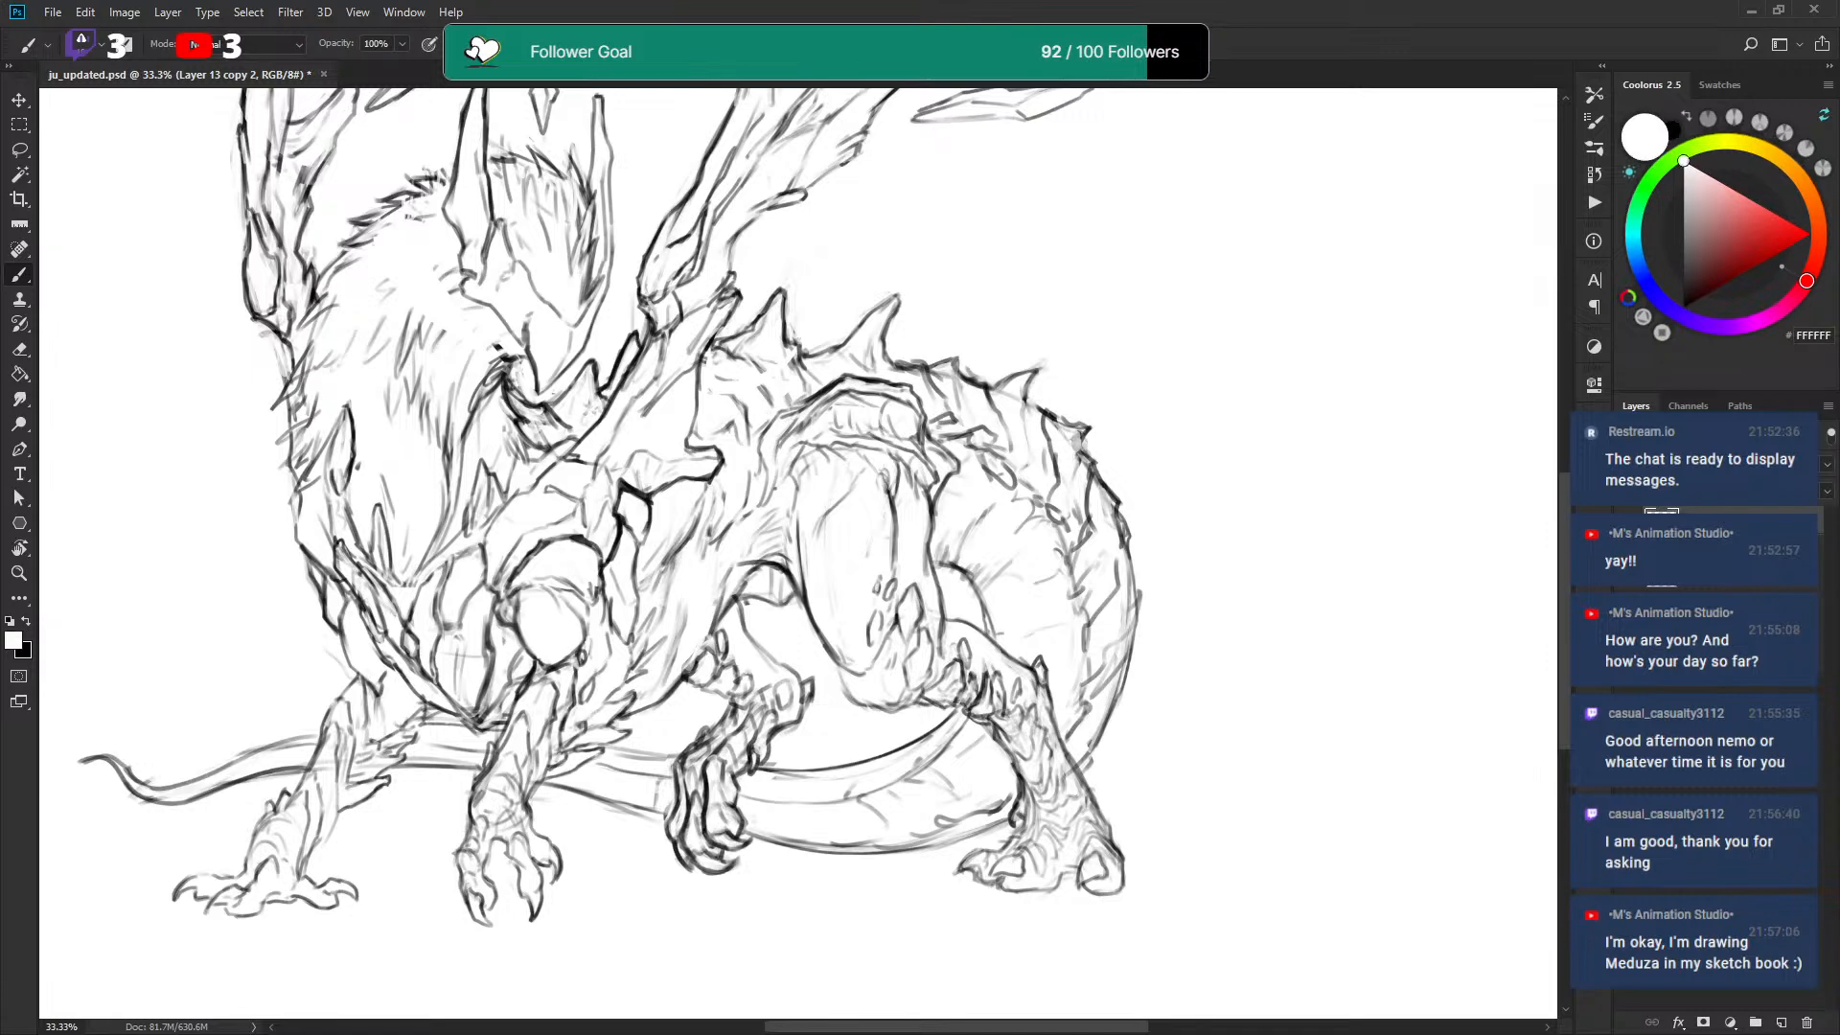
pyautogui.press('x')
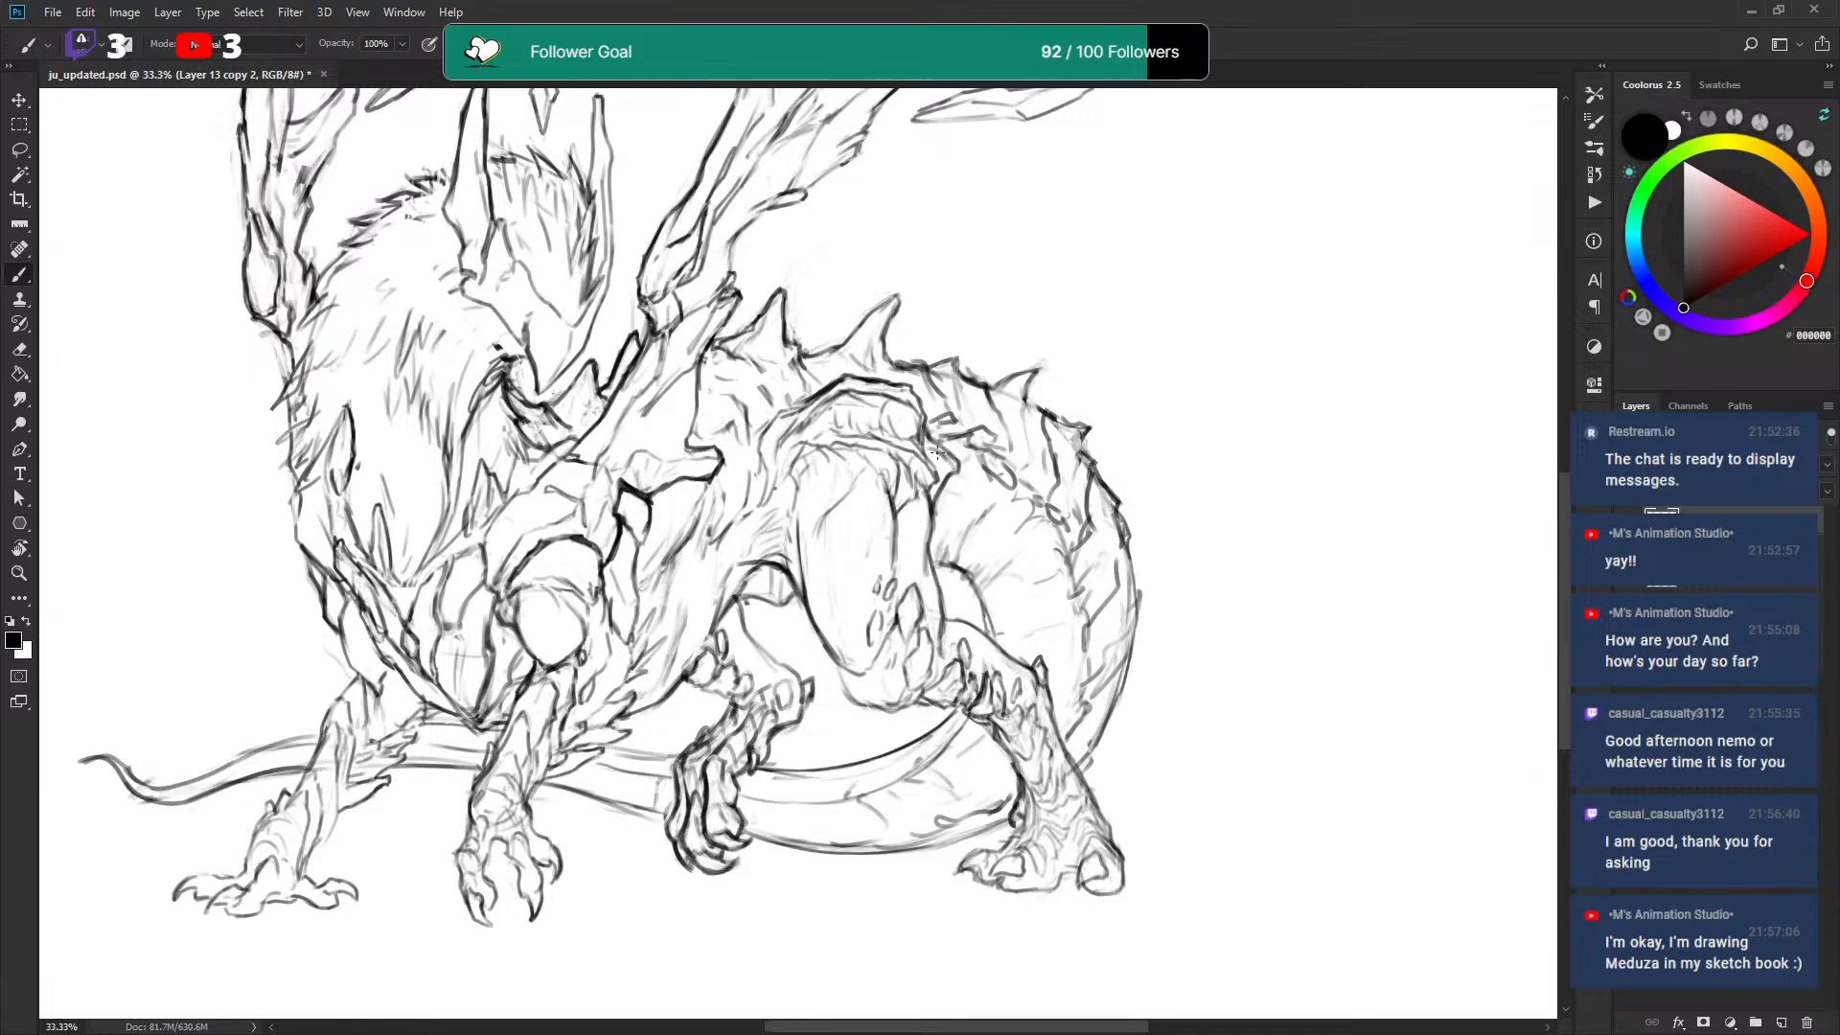
# Redraw the rear contour of the hind thigh down to the knee, undoing a stray stroke and switching to white.
pyautogui.scroll(-4, 948, 511)
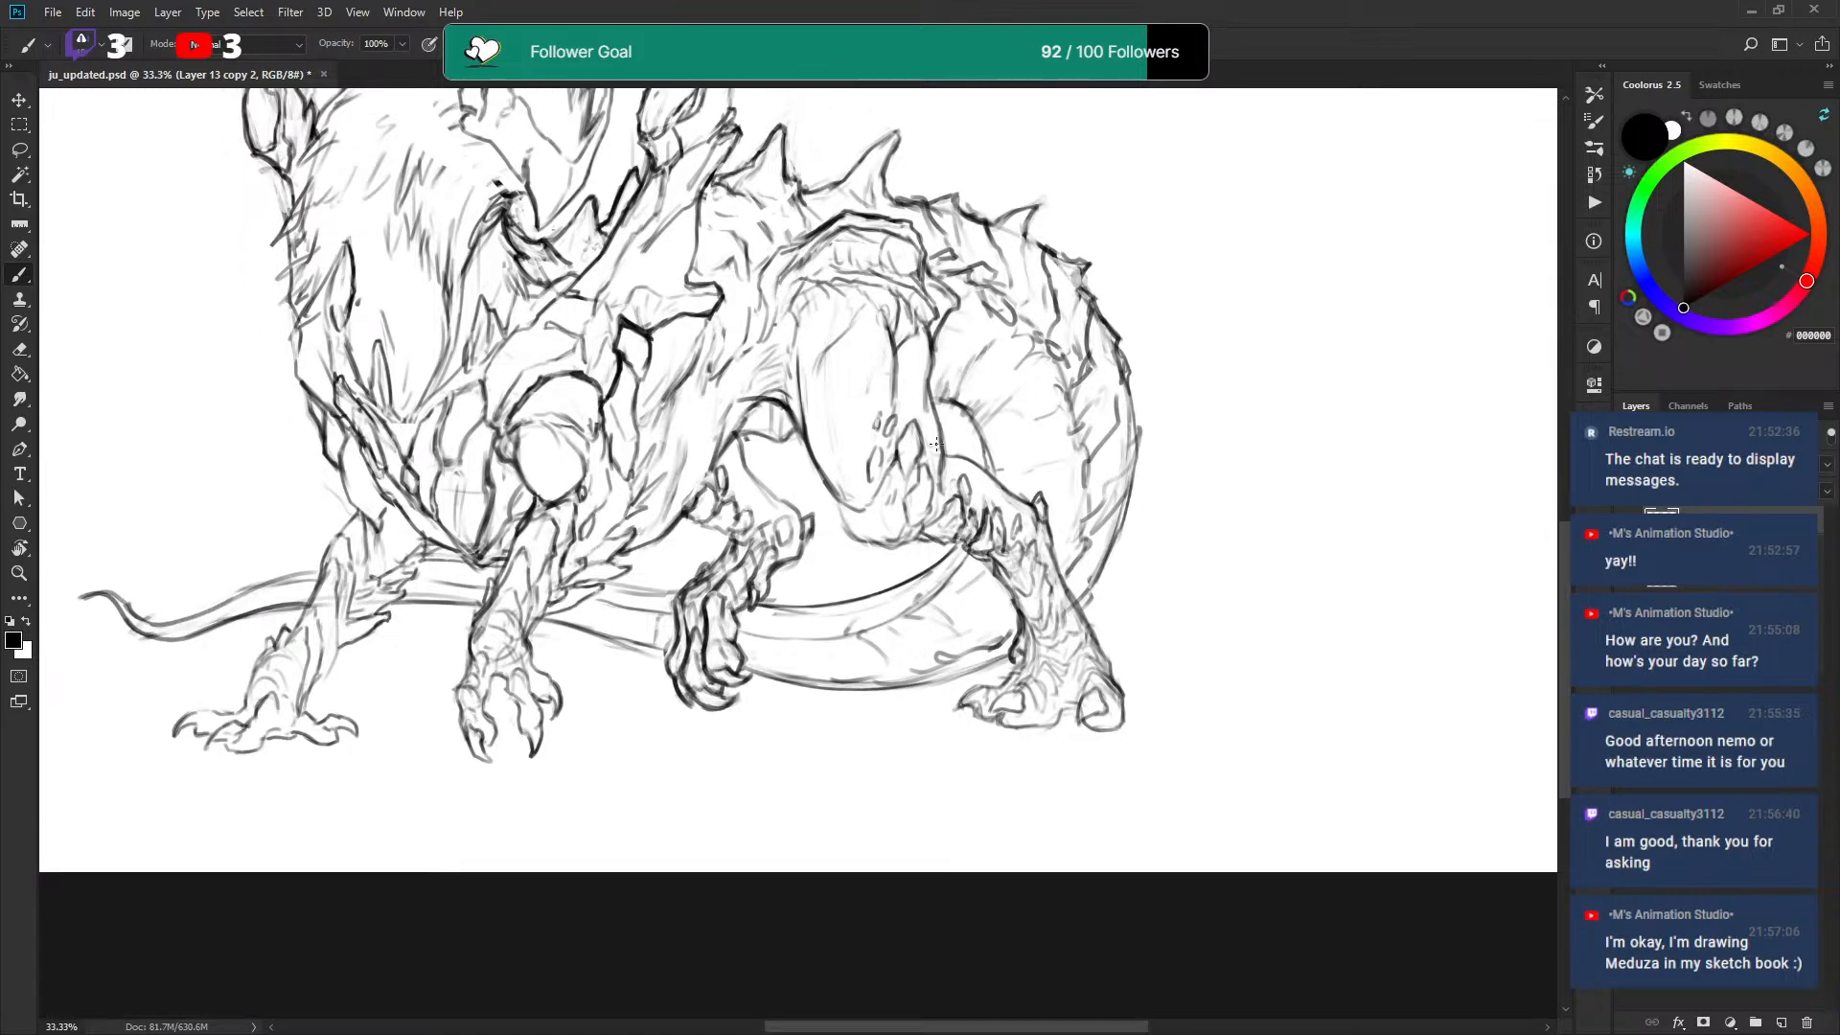
pyautogui.moveTo(925, 381); pyautogui.dragTo(938, 463)
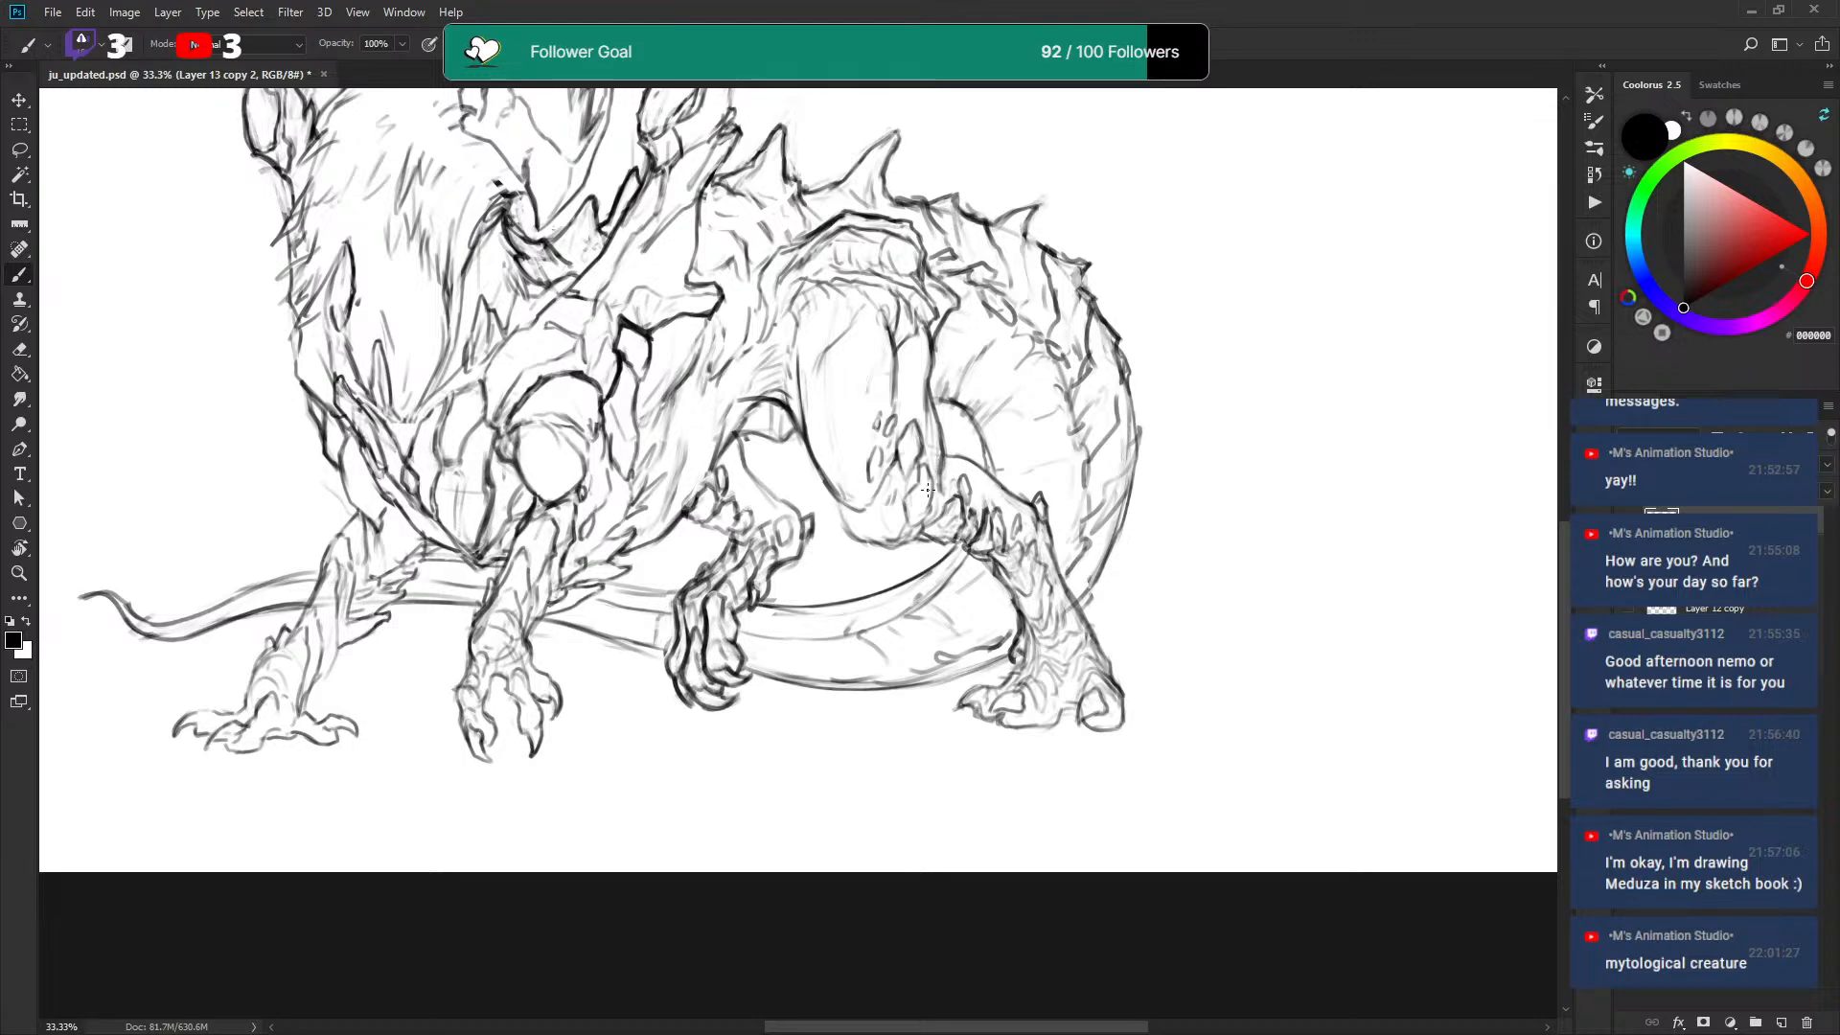
pyautogui.moveTo(931, 400); pyautogui.dragTo(952, 473)
pyautogui.moveTo(929, 383)
pyautogui.mouseDown()
pyautogui.moveTo(958, 461)
pyautogui.moveTo(940, 430)
pyautogui.moveTo(945, 478)
pyautogui.mouseUp()
pyautogui.press('x')
pyautogui.hotkey('ctrl', 'z')
pyautogui.press('x')
pyautogui.press('x')
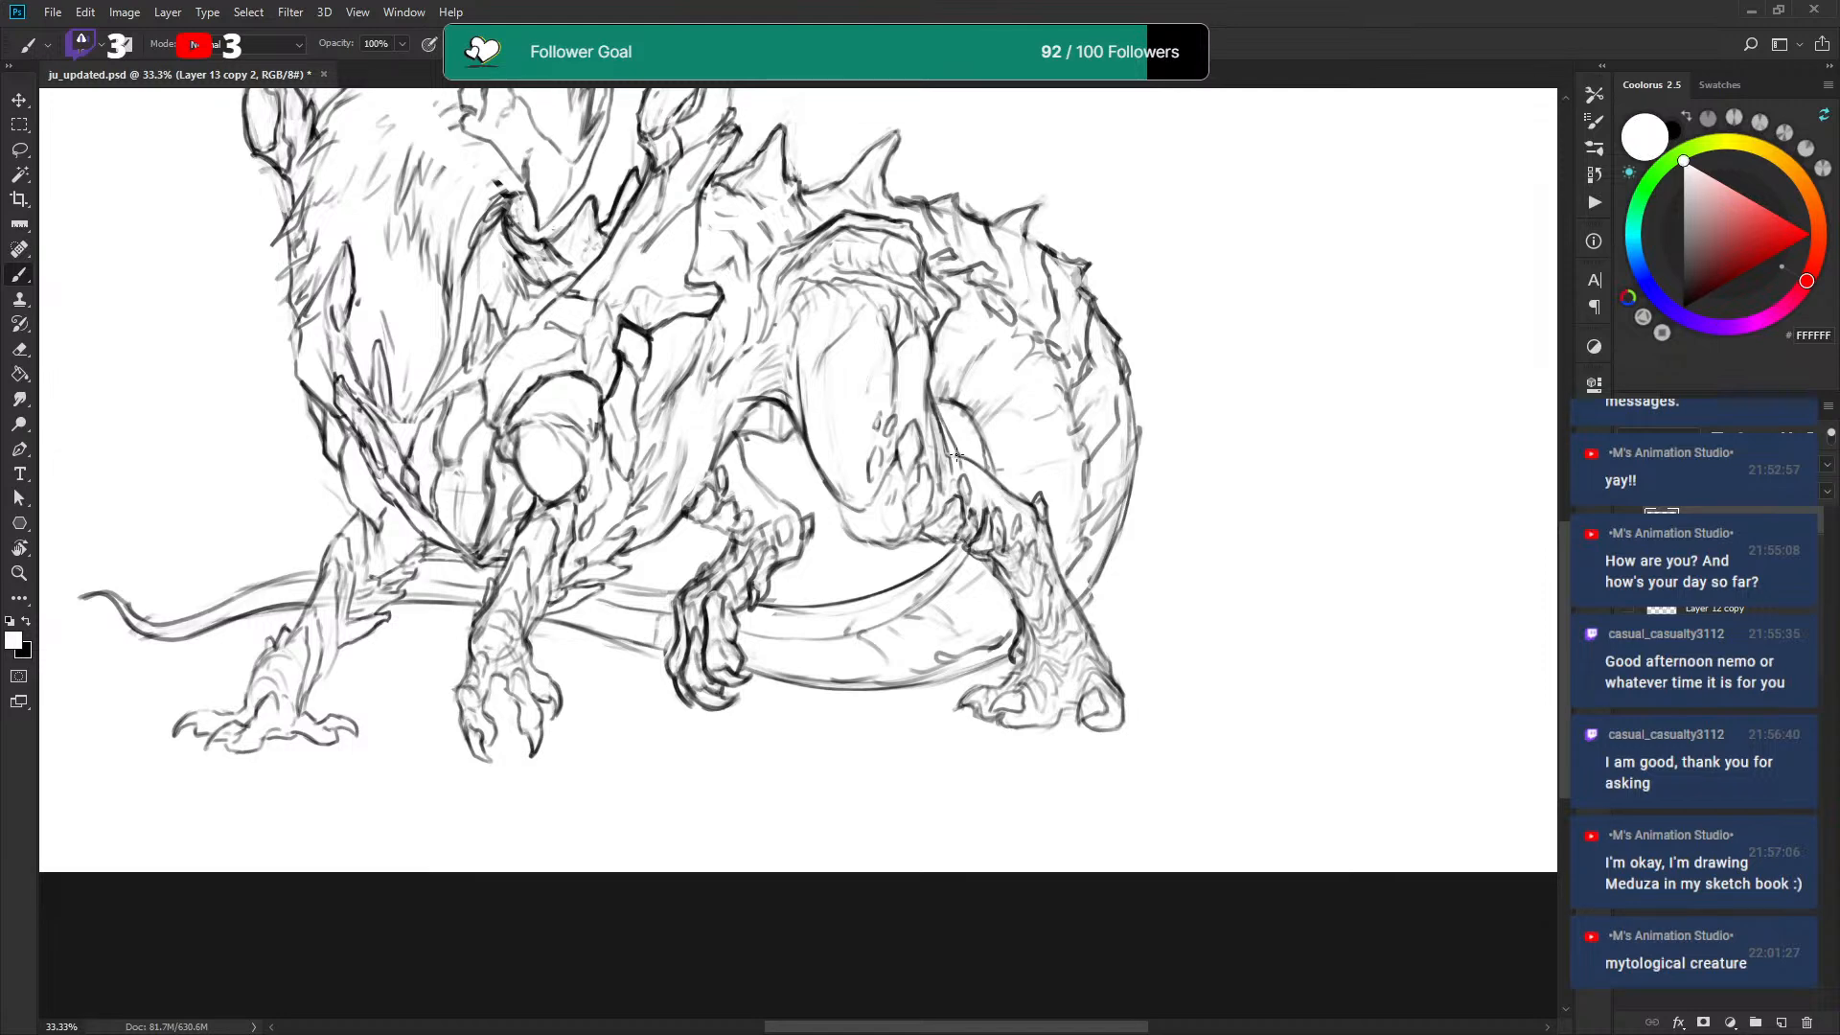
# Touch up the hind thigh and knee line work with alternating black and white strokes, and save the drawing.
pyautogui.press('x')
pyautogui.press('x')
pyautogui.press('x')
pyautogui.press('x')
pyautogui.press('x')
pyautogui.press('x')
pyautogui.press('x')
pyautogui.hotkey('ctrl', 's')
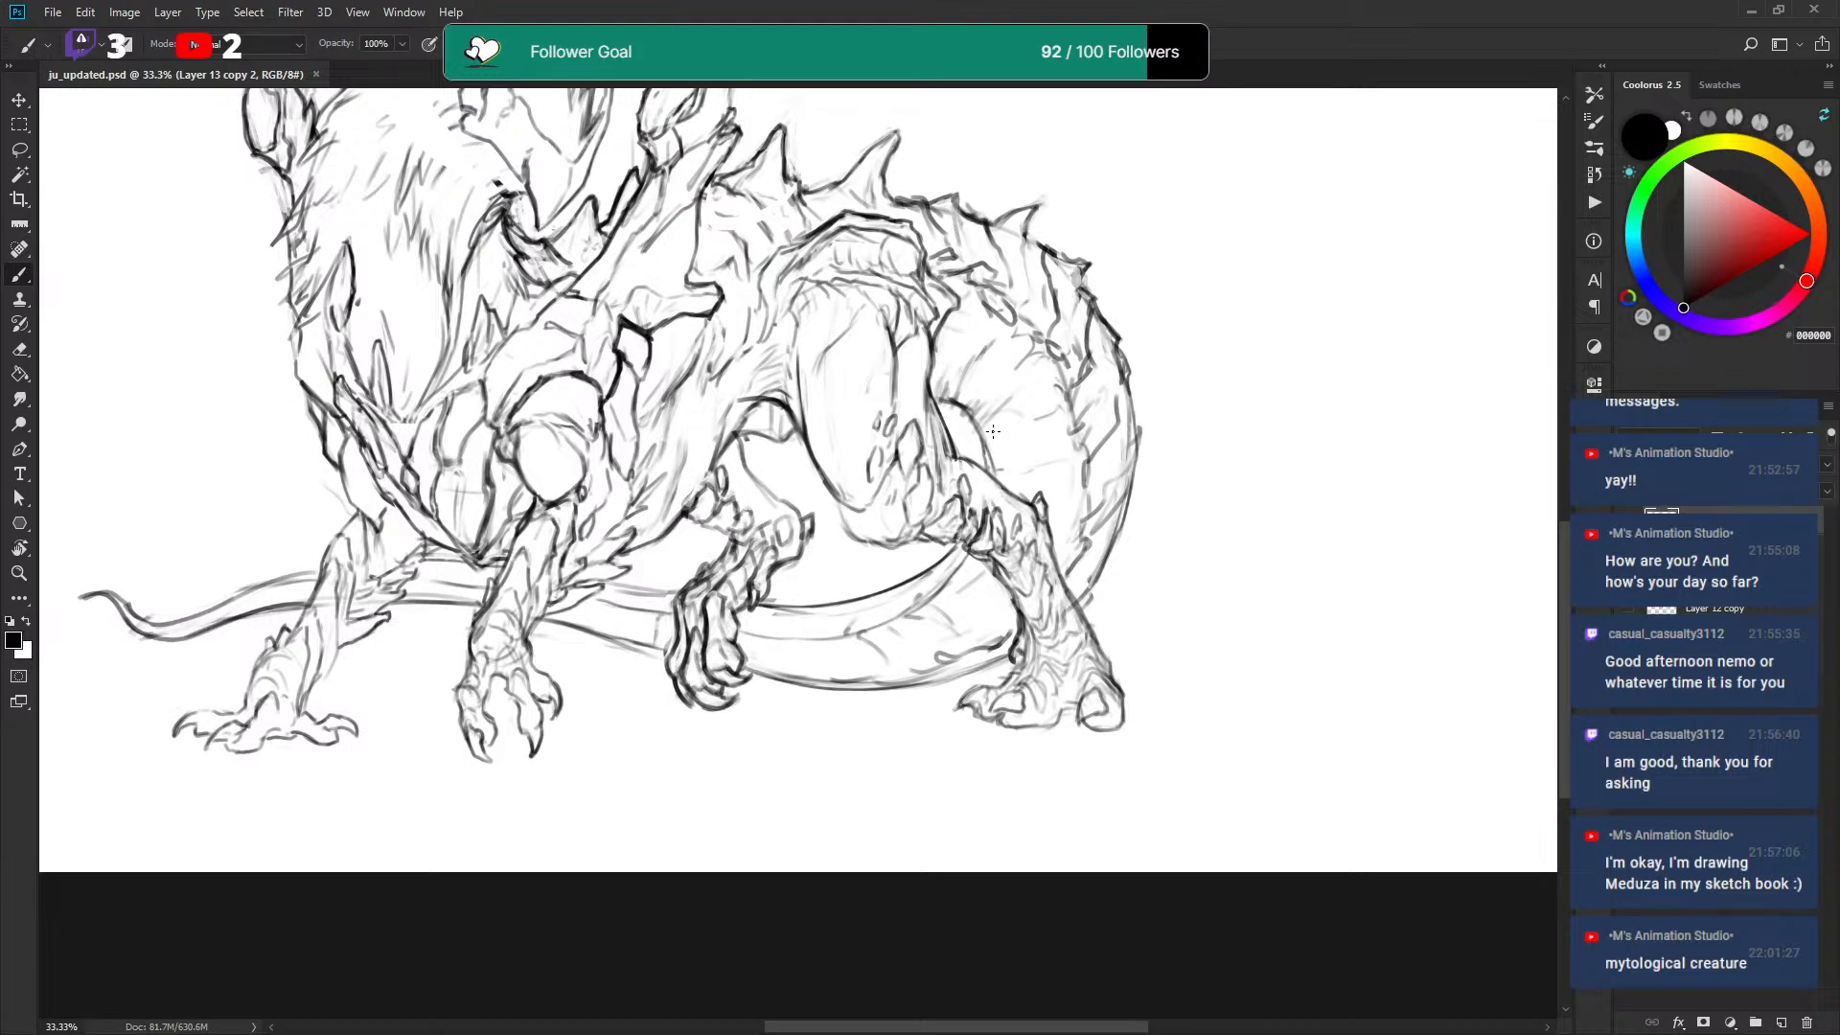
# Refine the upper front contour of the hind thigh and the hip edge behind it, cleaning up with white.
pyautogui.moveTo(925, 328); pyautogui.dragTo(958, 366)
pyautogui.moveTo(802, 305); pyautogui.dragTo(799, 362)
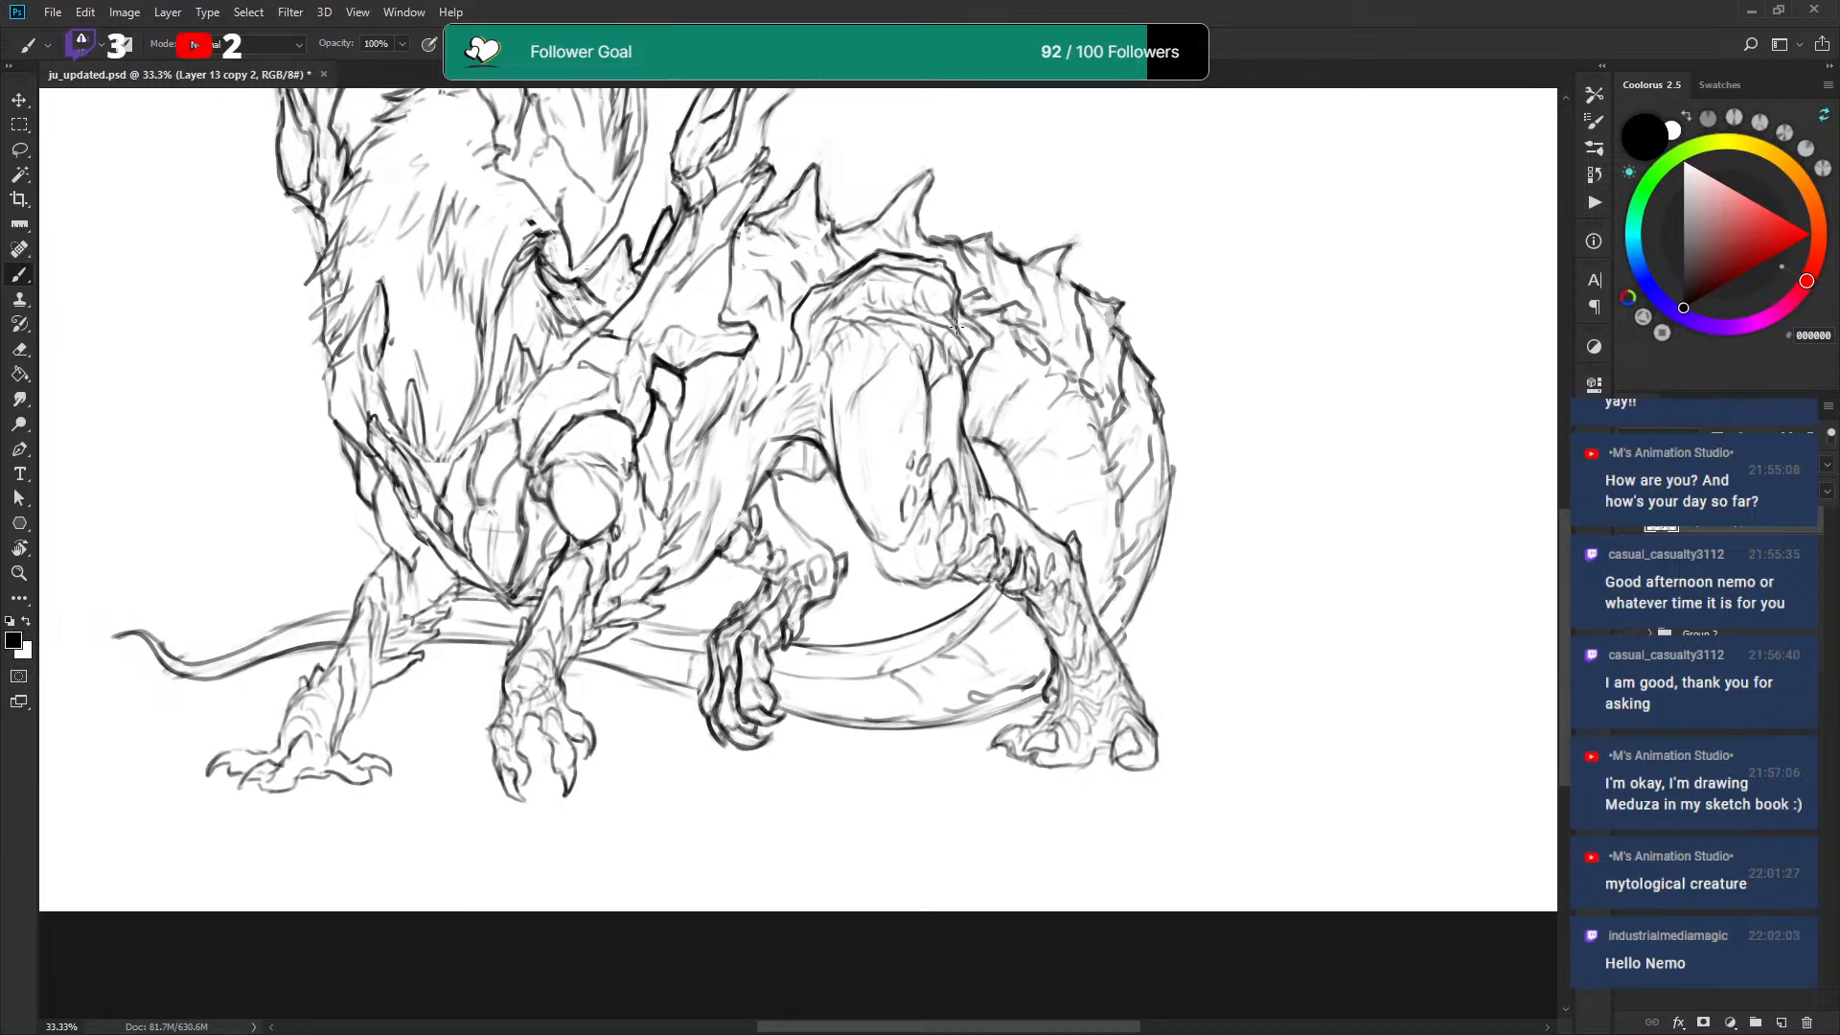
pyautogui.moveTo(958, 302); pyautogui.dragTo(967, 325)
pyautogui.press('x')
pyautogui.press('x')
pyautogui.press('x')
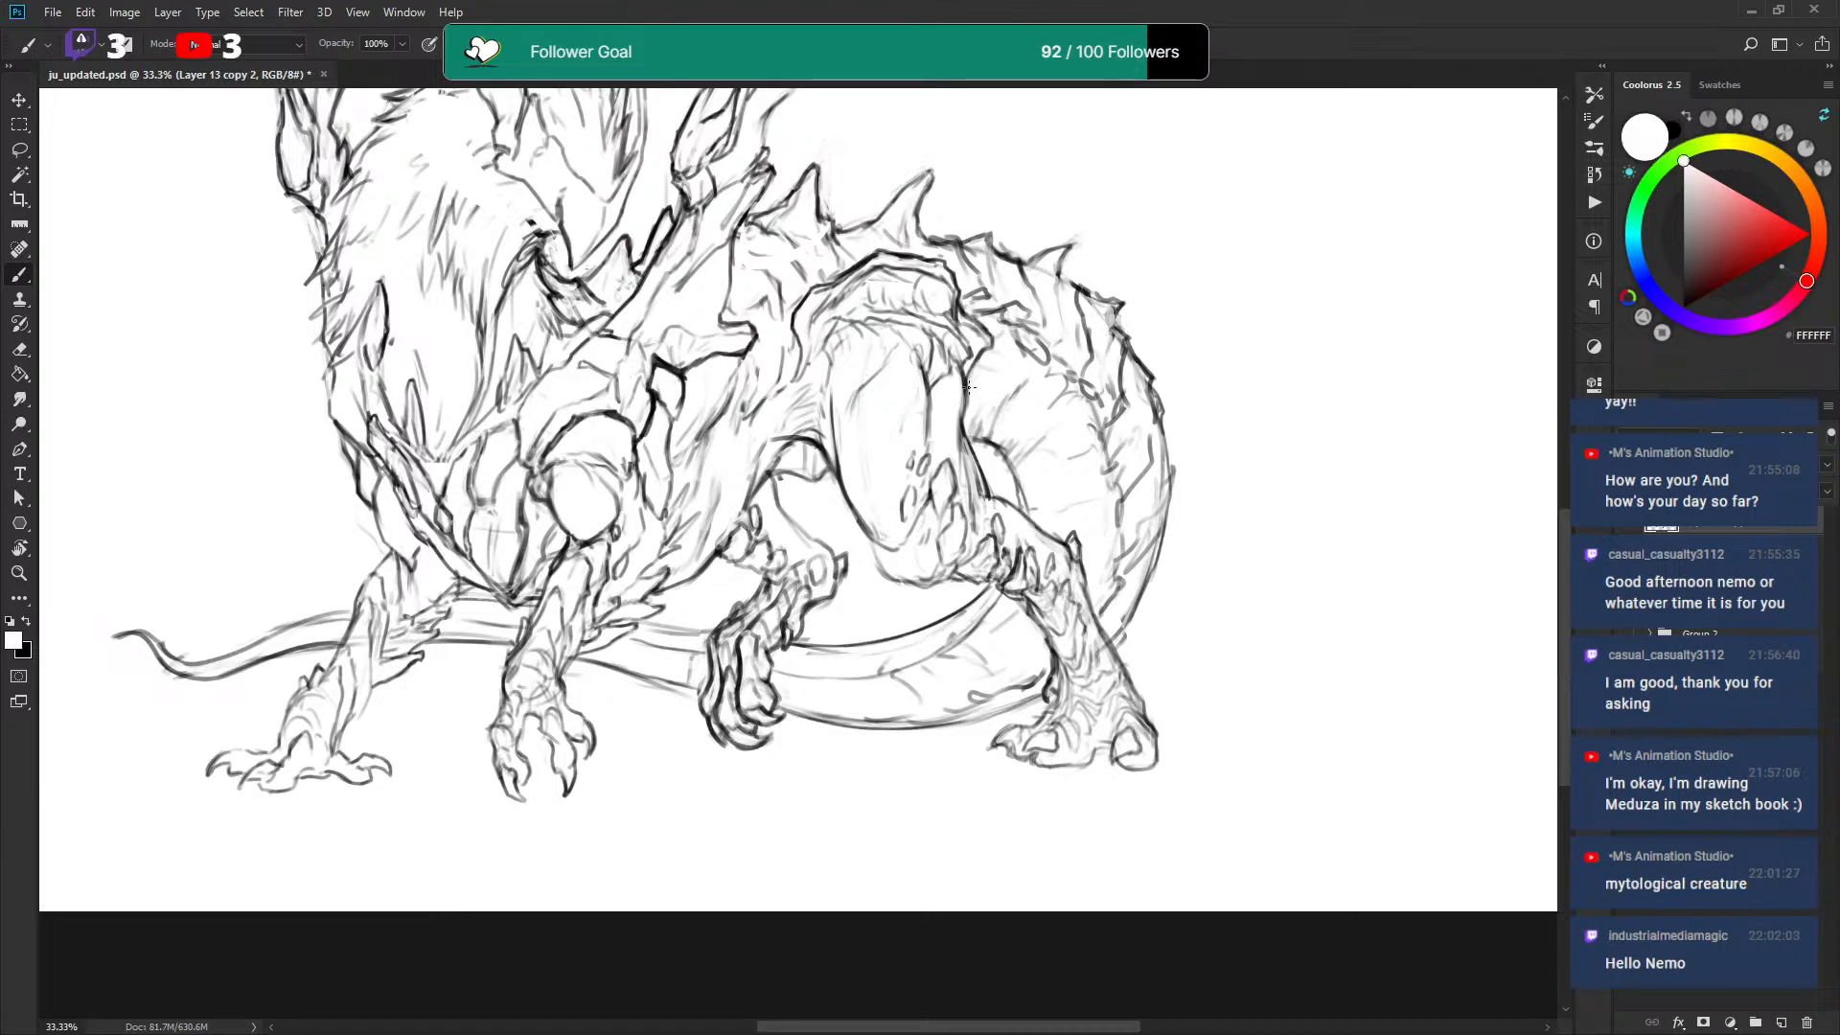
# Darken the rear contour of the hind thigh, alternating black and white, and save the drawing.
pyautogui.press('x')
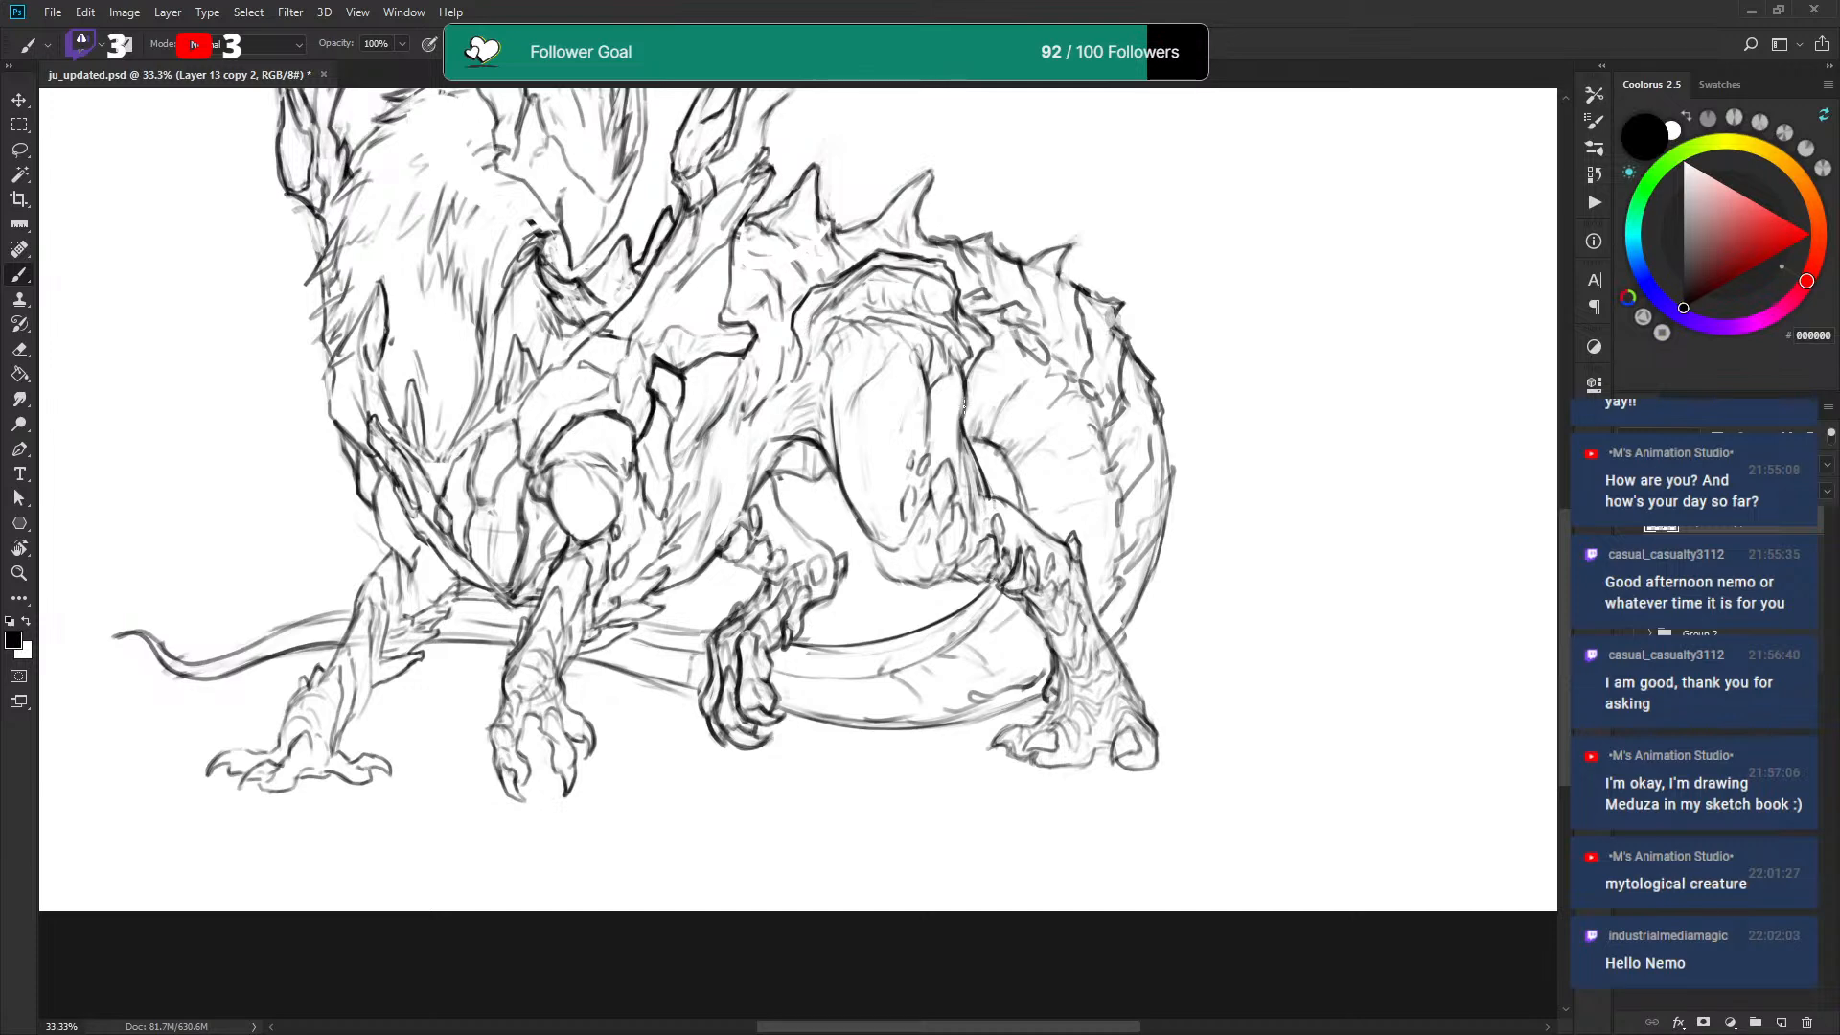
pyautogui.press('x')
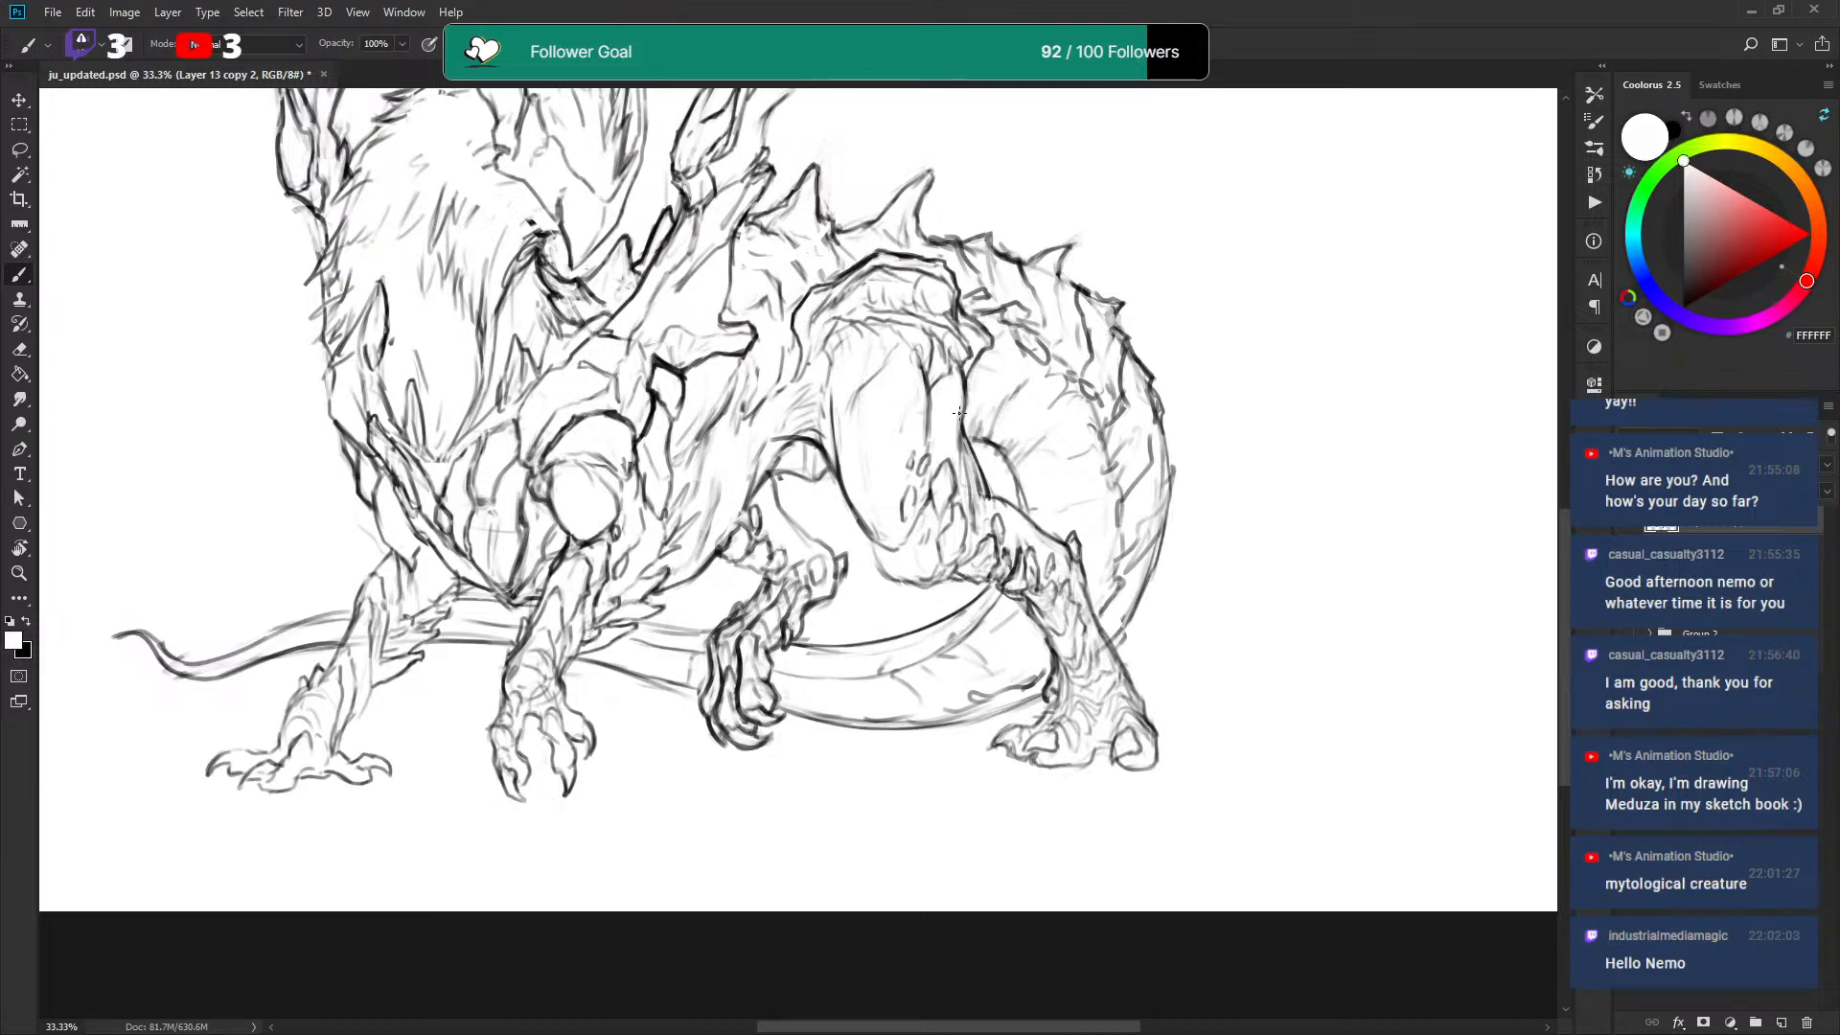
pyautogui.press('x')
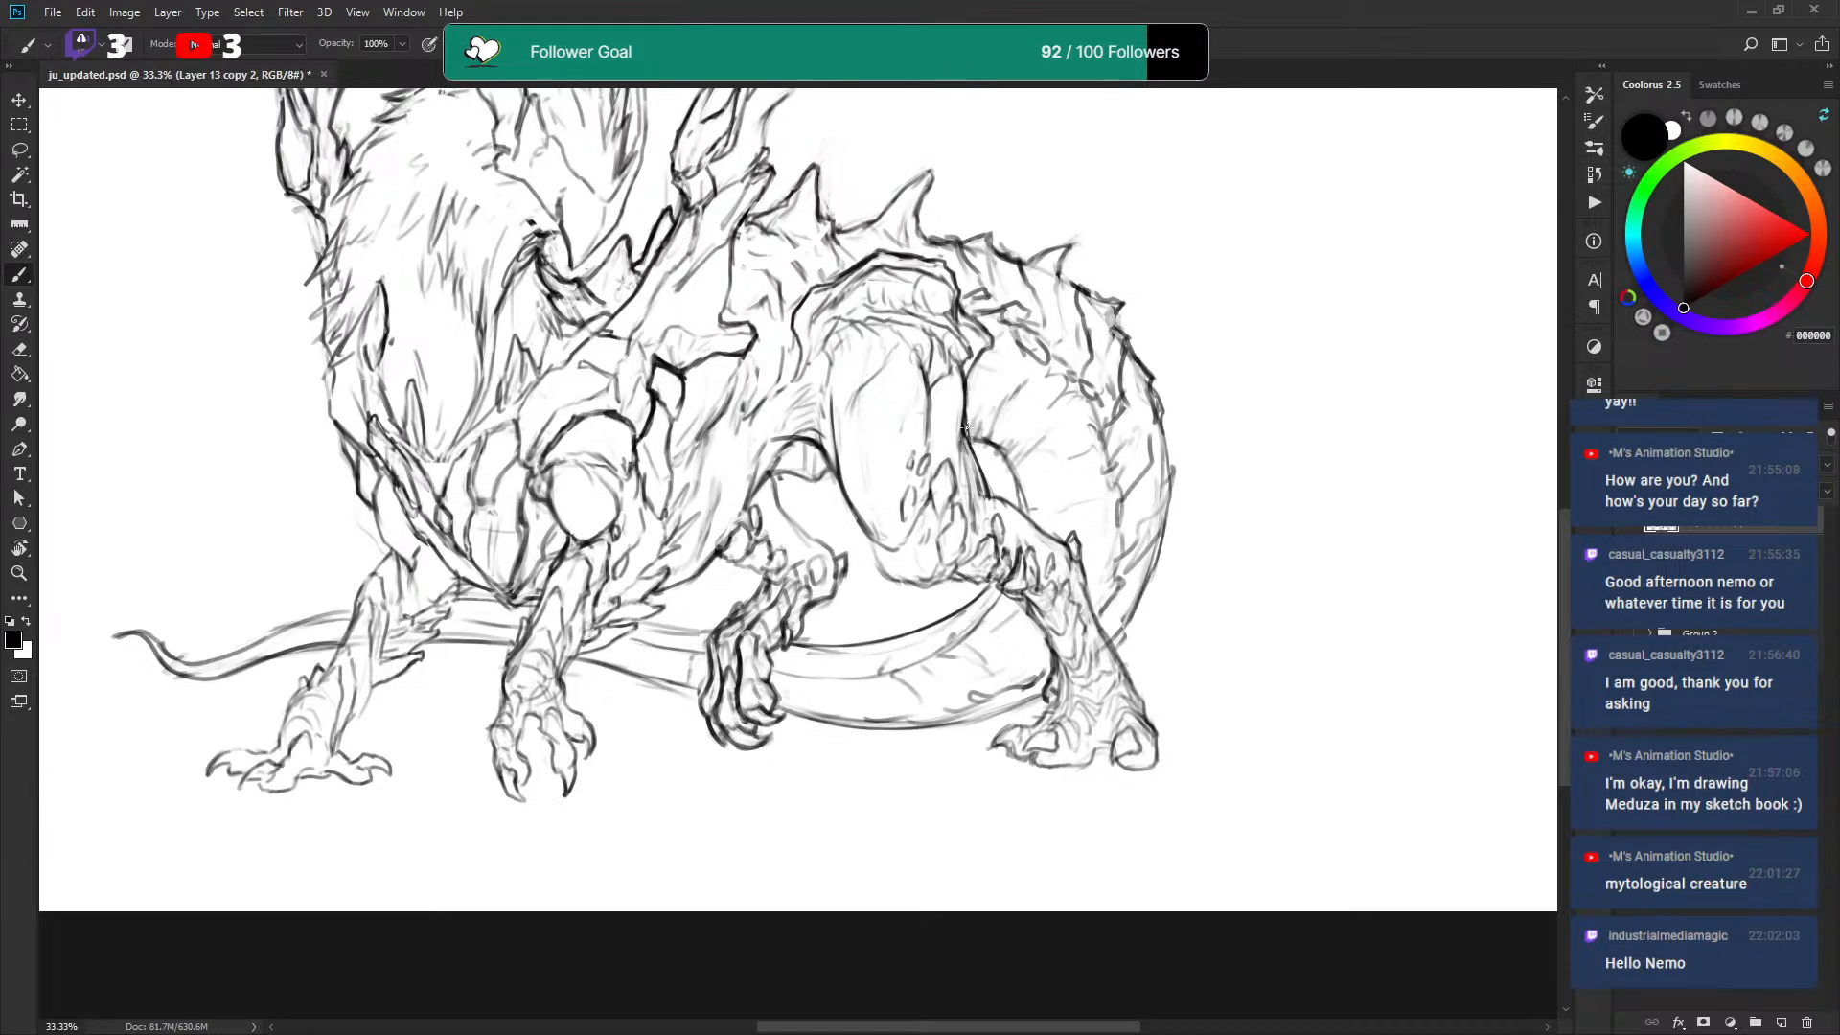
pyautogui.press('x')
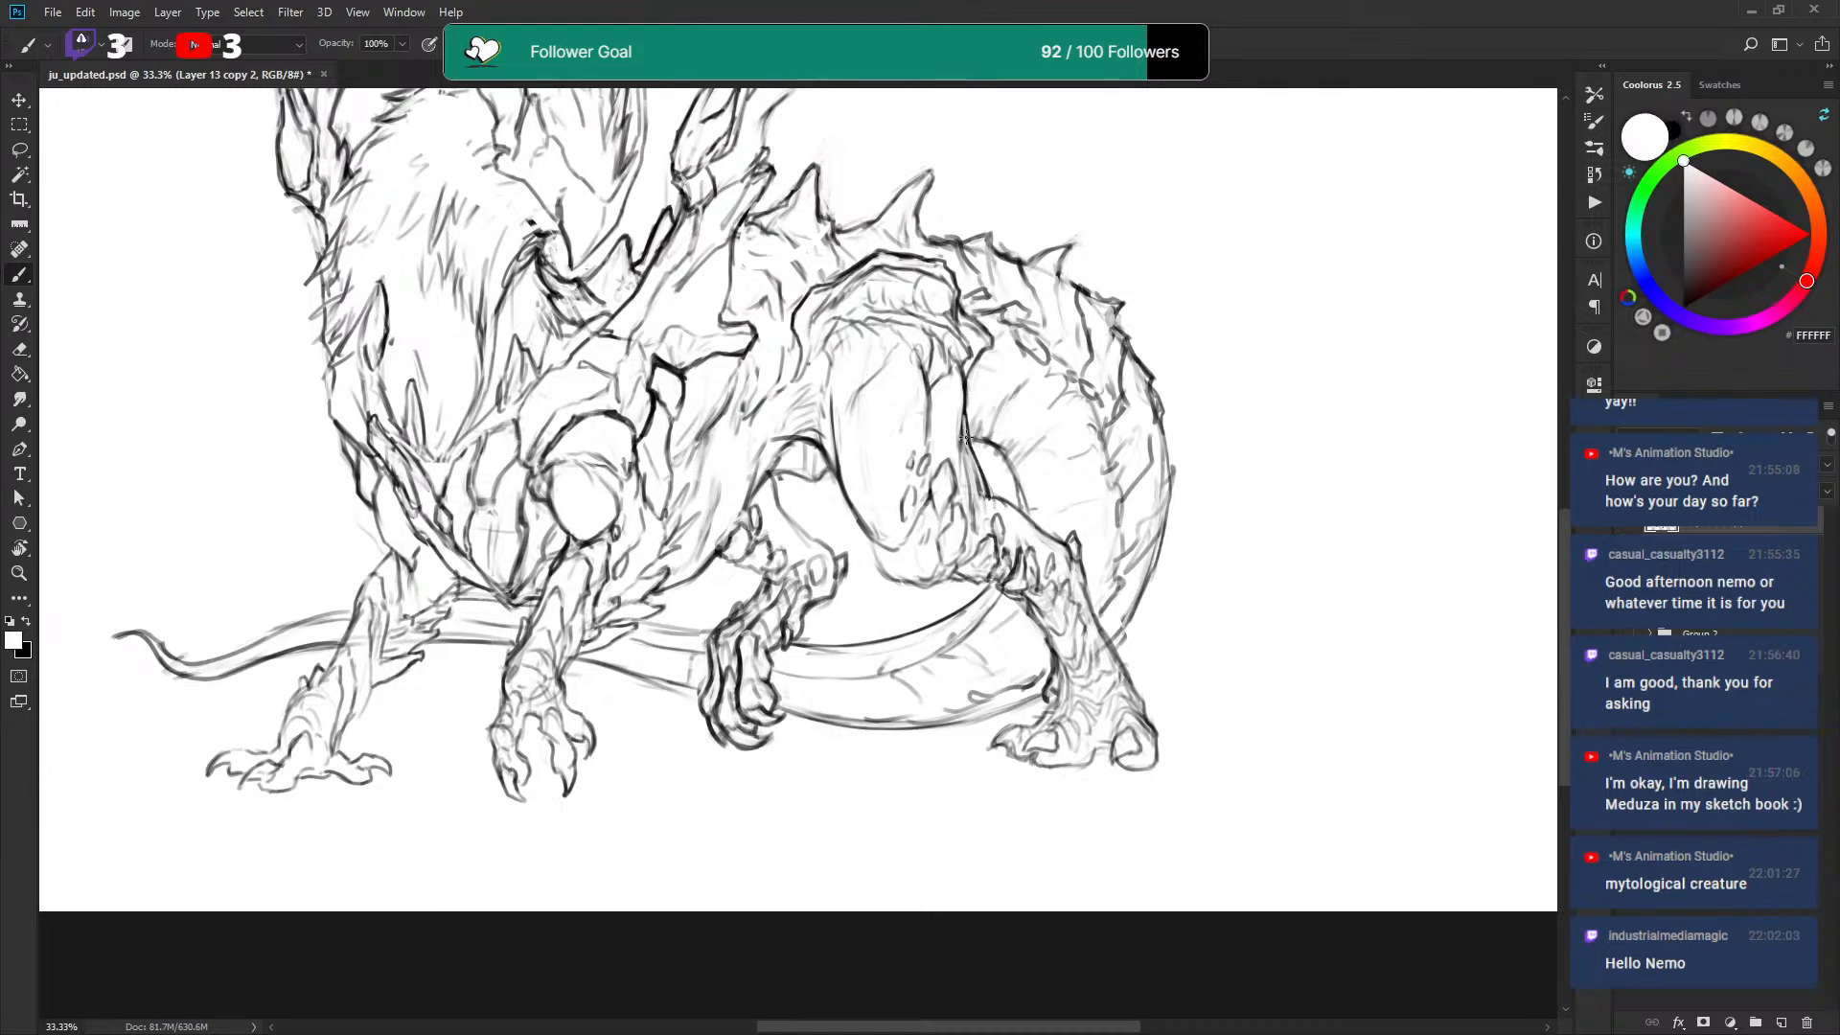
pyautogui.press('x')
pyautogui.moveTo(1164, 257); pyautogui.dragTo(1171, 349)
pyautogui.moveTo(1146, 446)
pyautogui.mouseDown()
pyautogui.moveTo(1147, 406)
pyautogui.moveTo(1142, 431)
pyautogui.mouseUp()
pyautogui.hotkey('ctrl', 's')
# Create a new layer above the sketch and set the drawing color to dark grey 2F2F2F.
pyautogui.moveTo(1064, 336); pyautogui.dragTo(1051, 471)
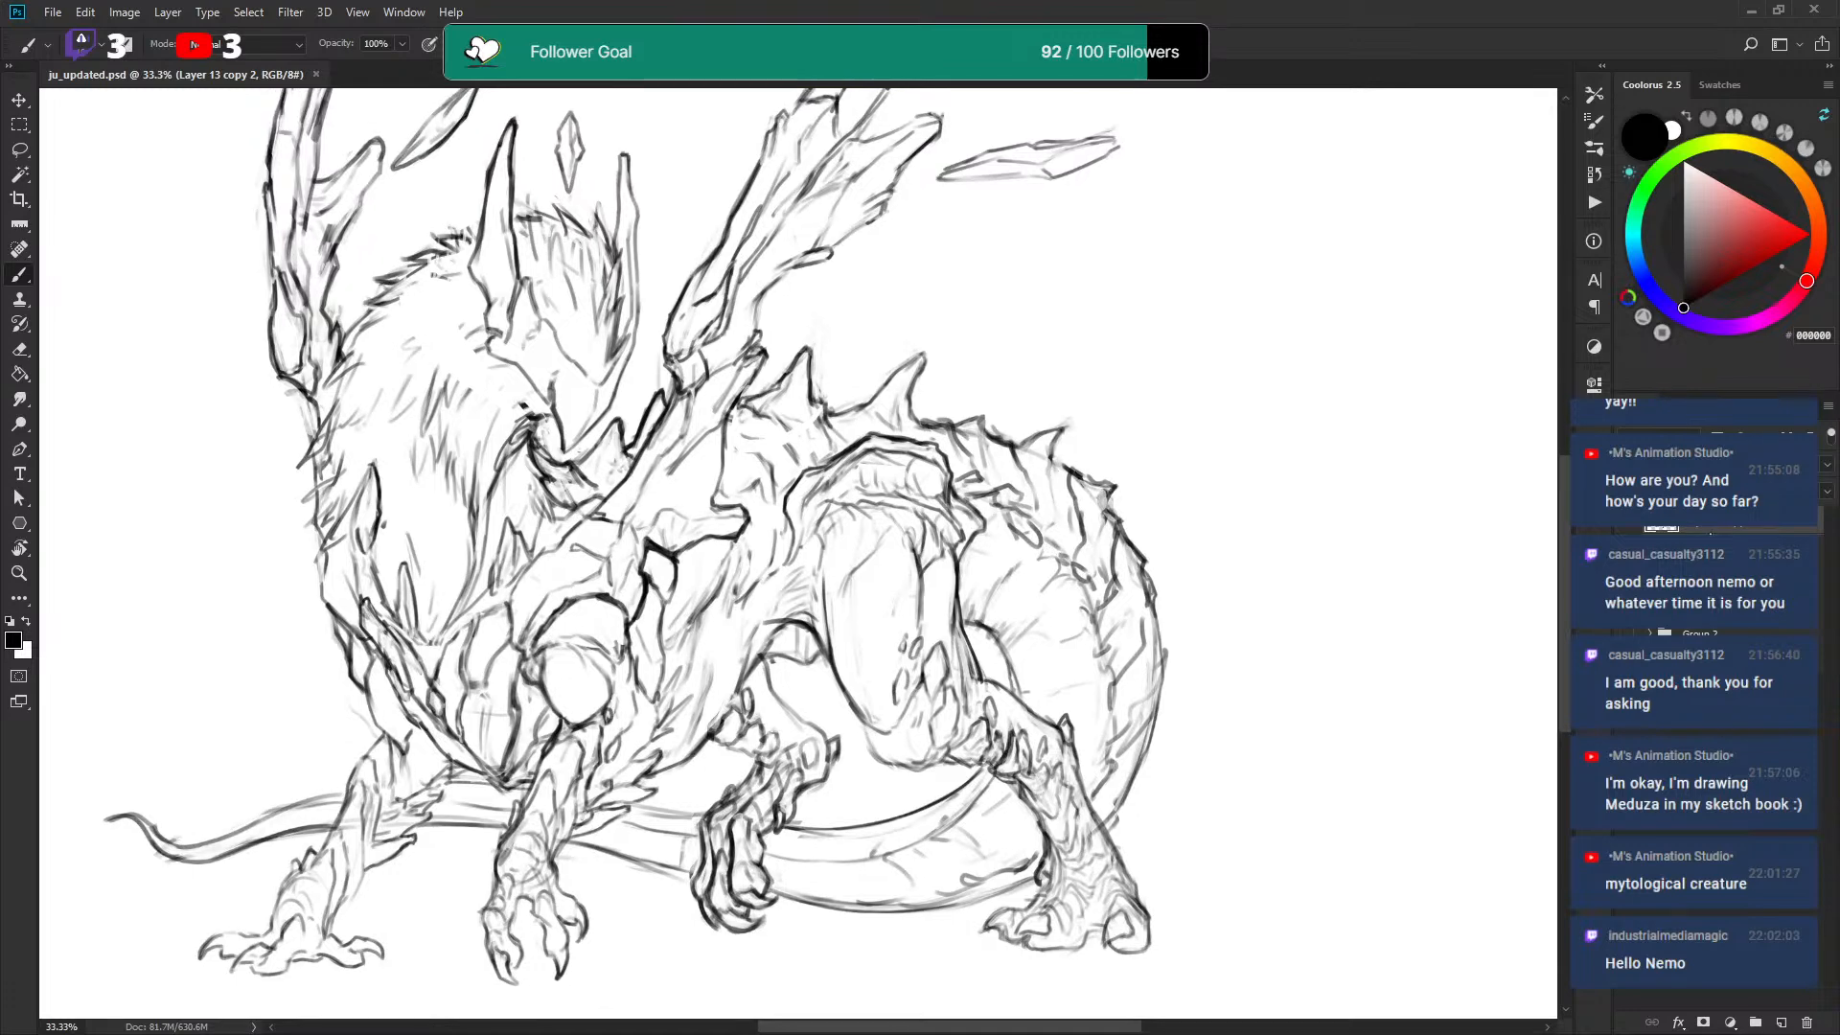
pyautogui.click(1780, 1022)
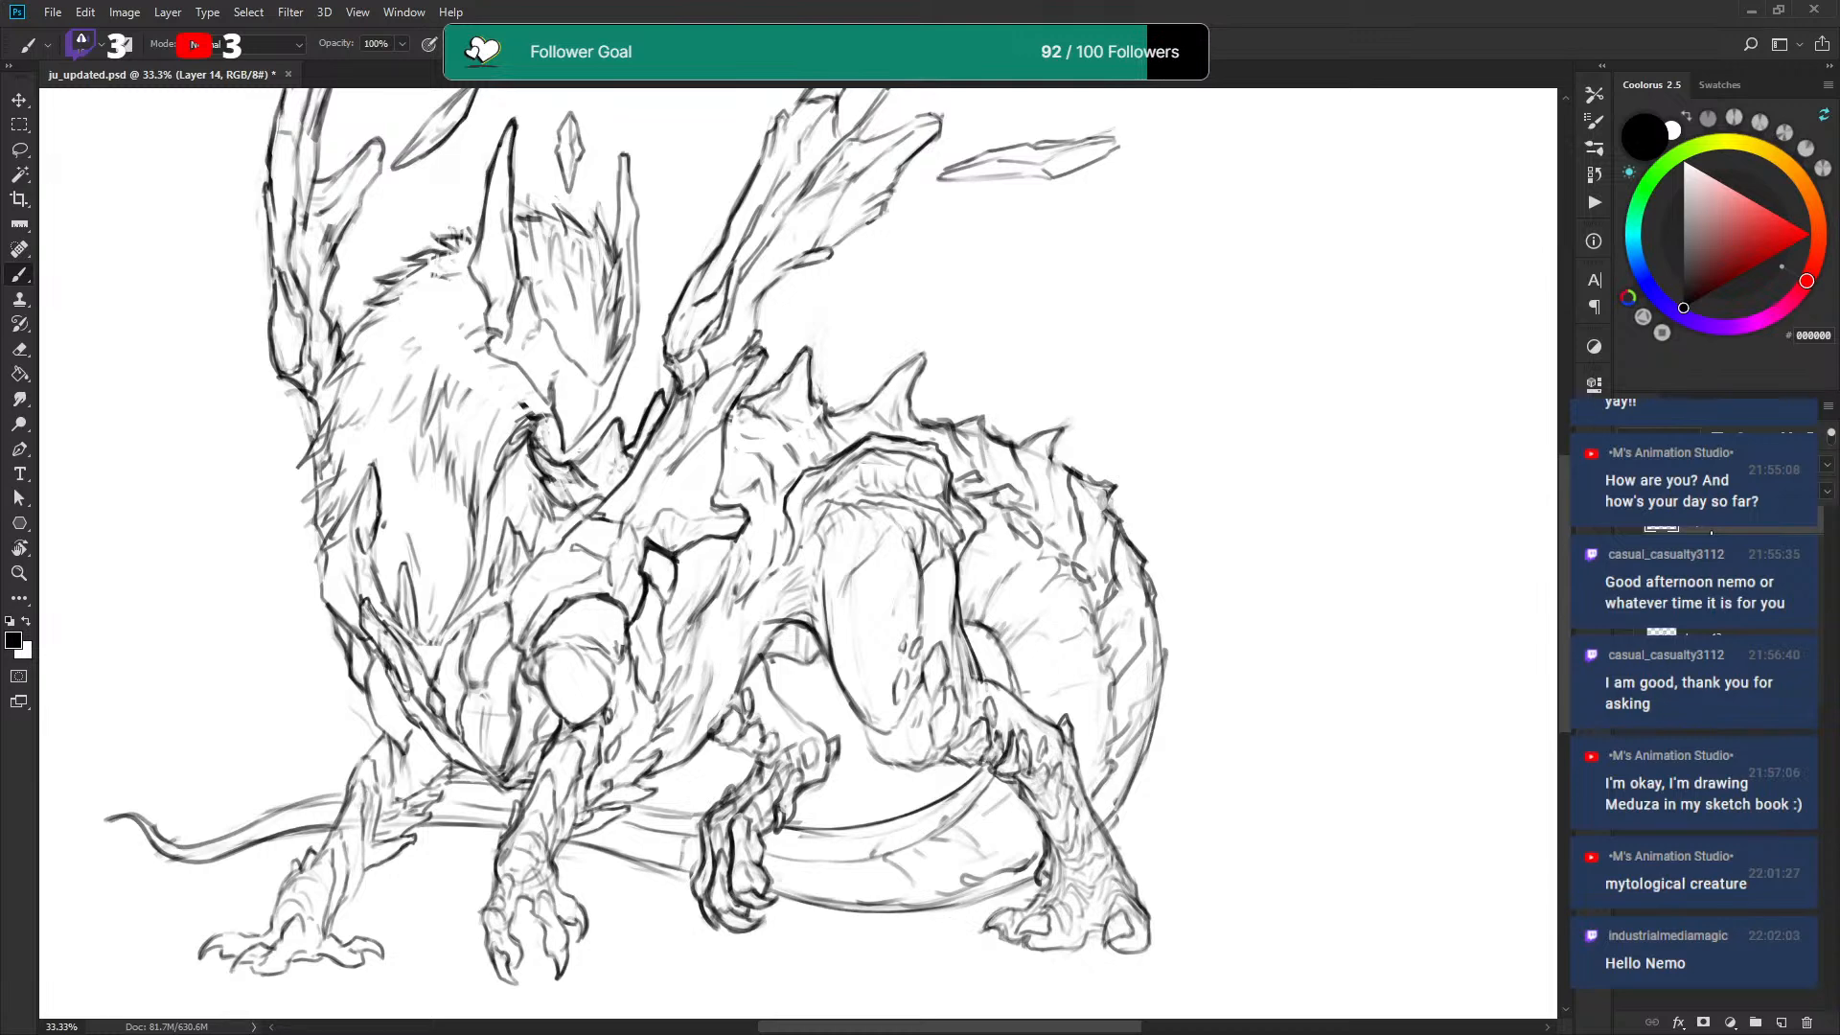
pyautogui.moveTo(879, 530); pyautogui.dragTo(877, 518)
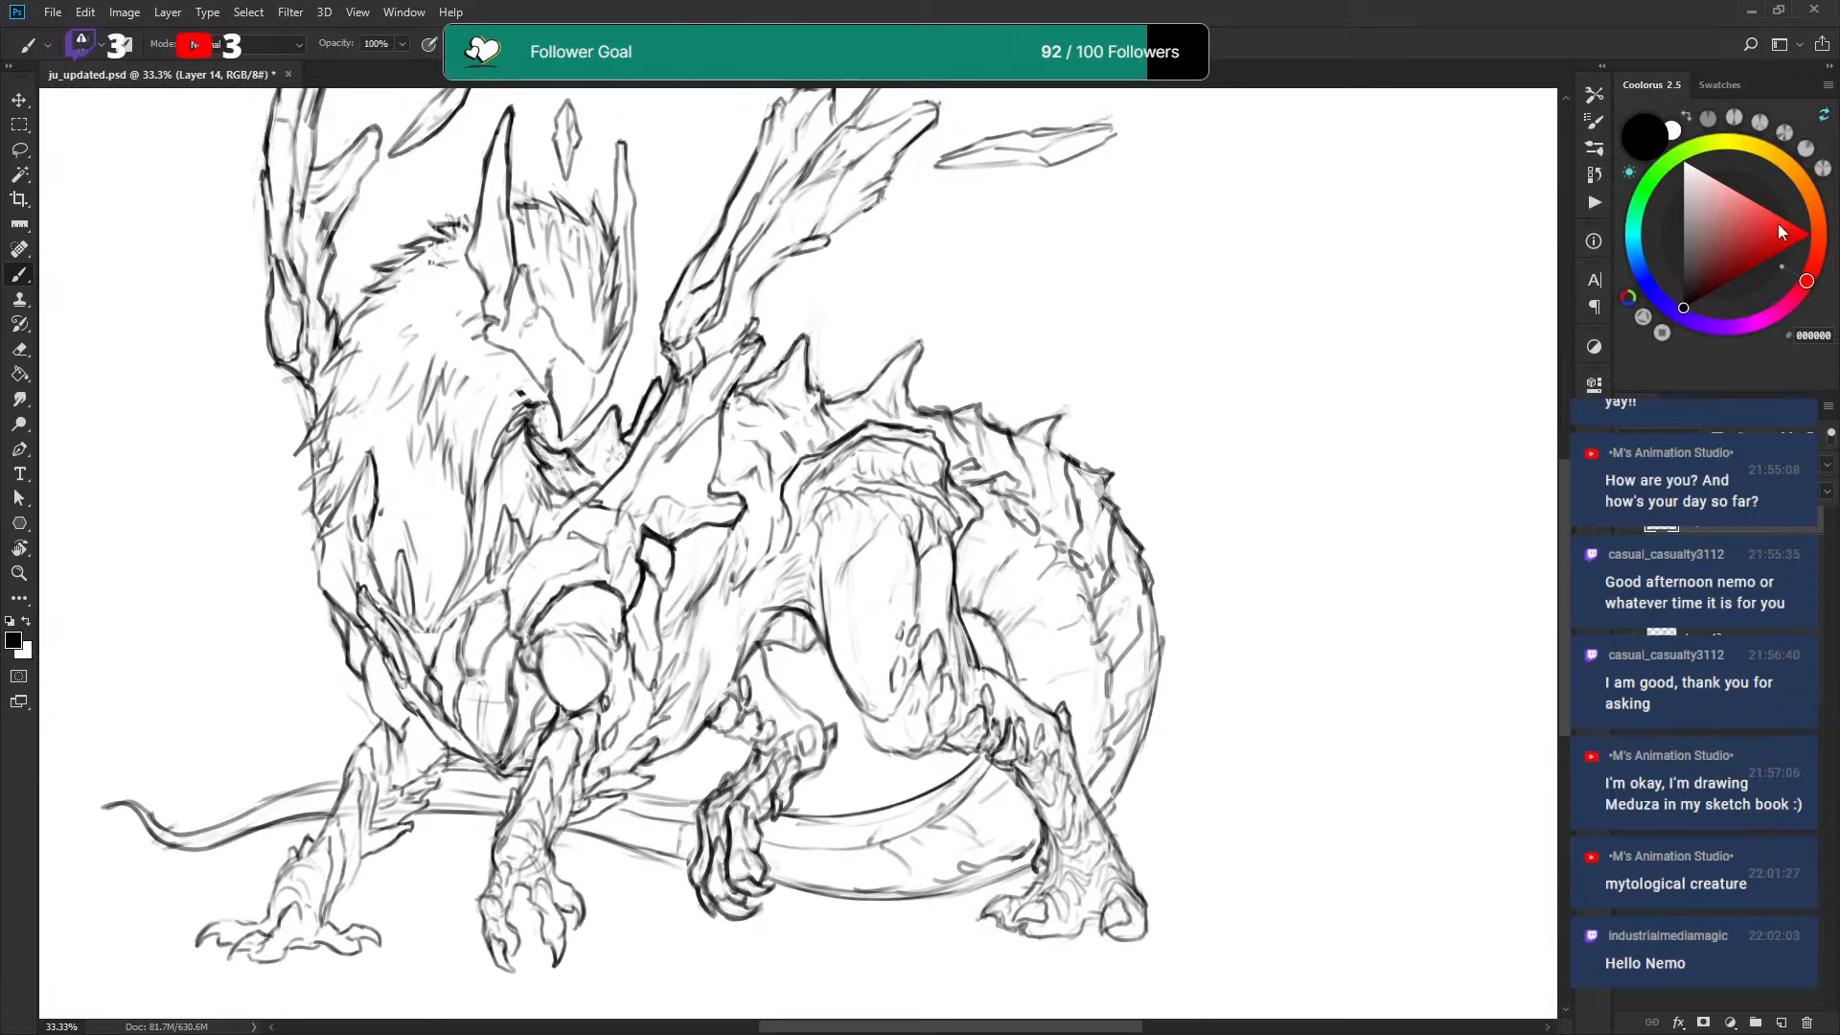
pyautogui.click(1683, 282)
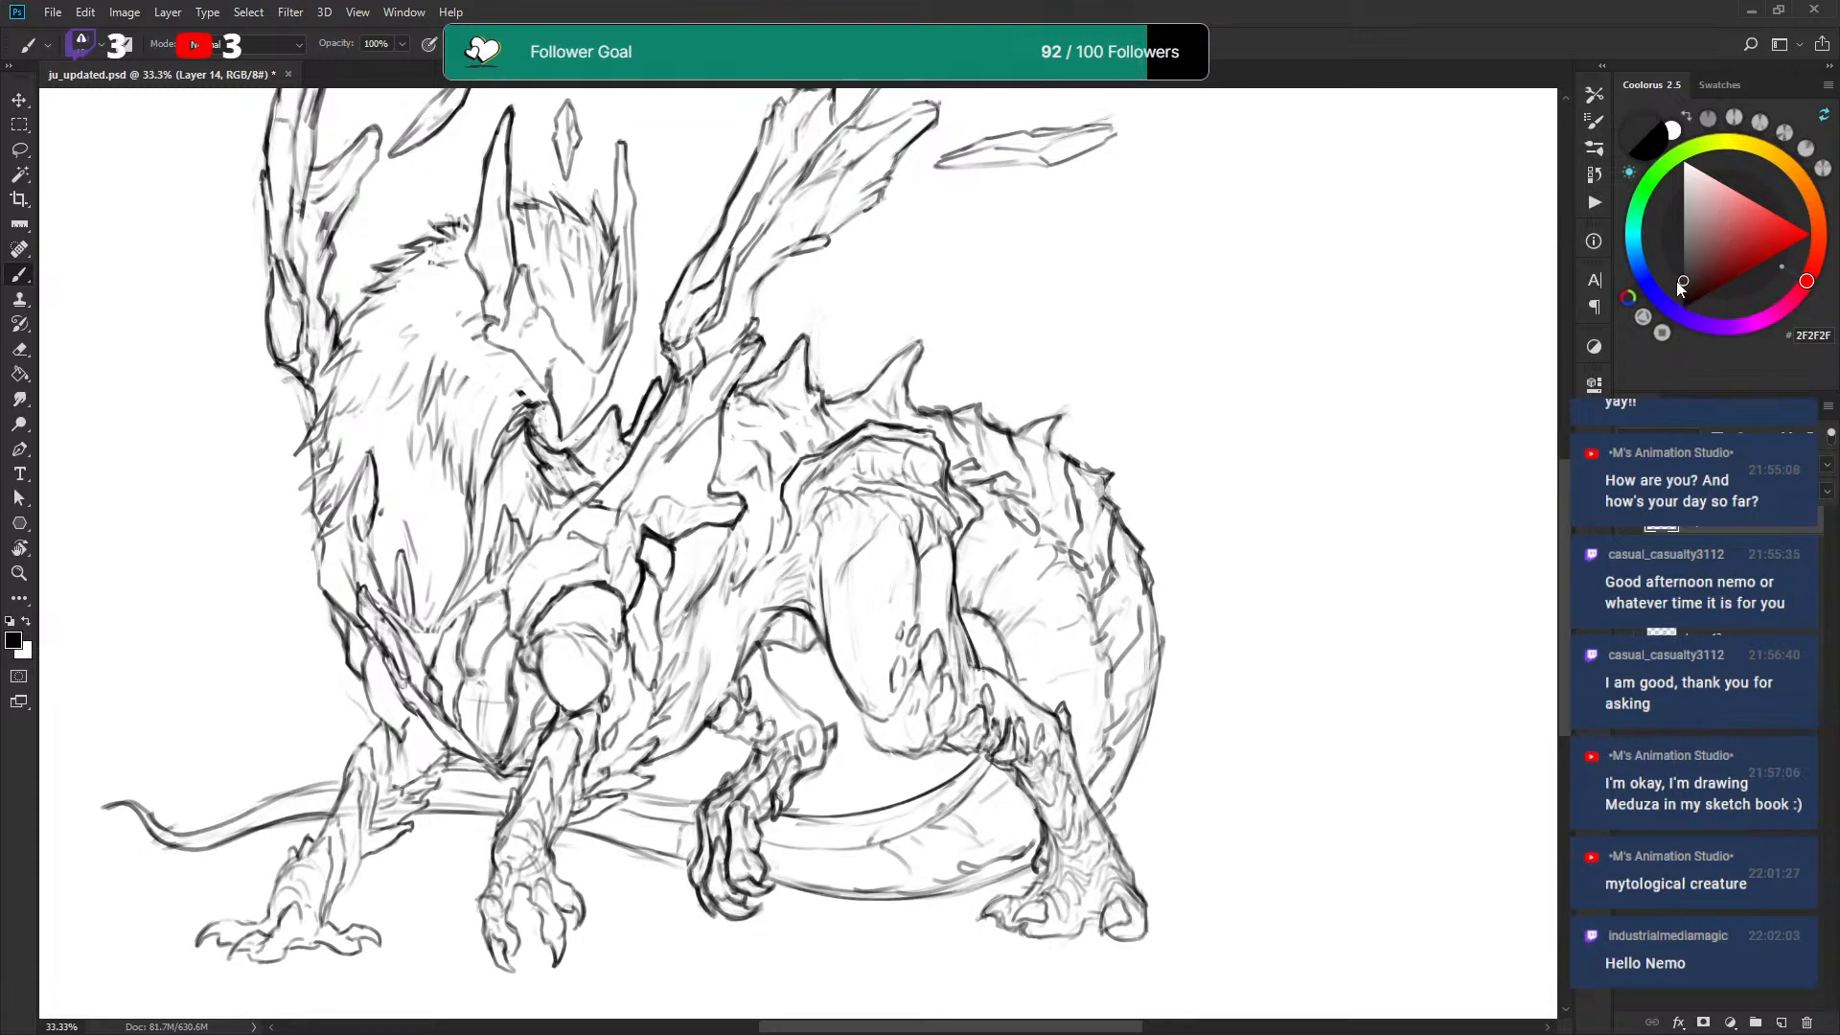
# Try to save the current dark grey as a new color swatch in the current library.
pyautogui.click(1719, 84)
pyautogui.click(1779, 379)
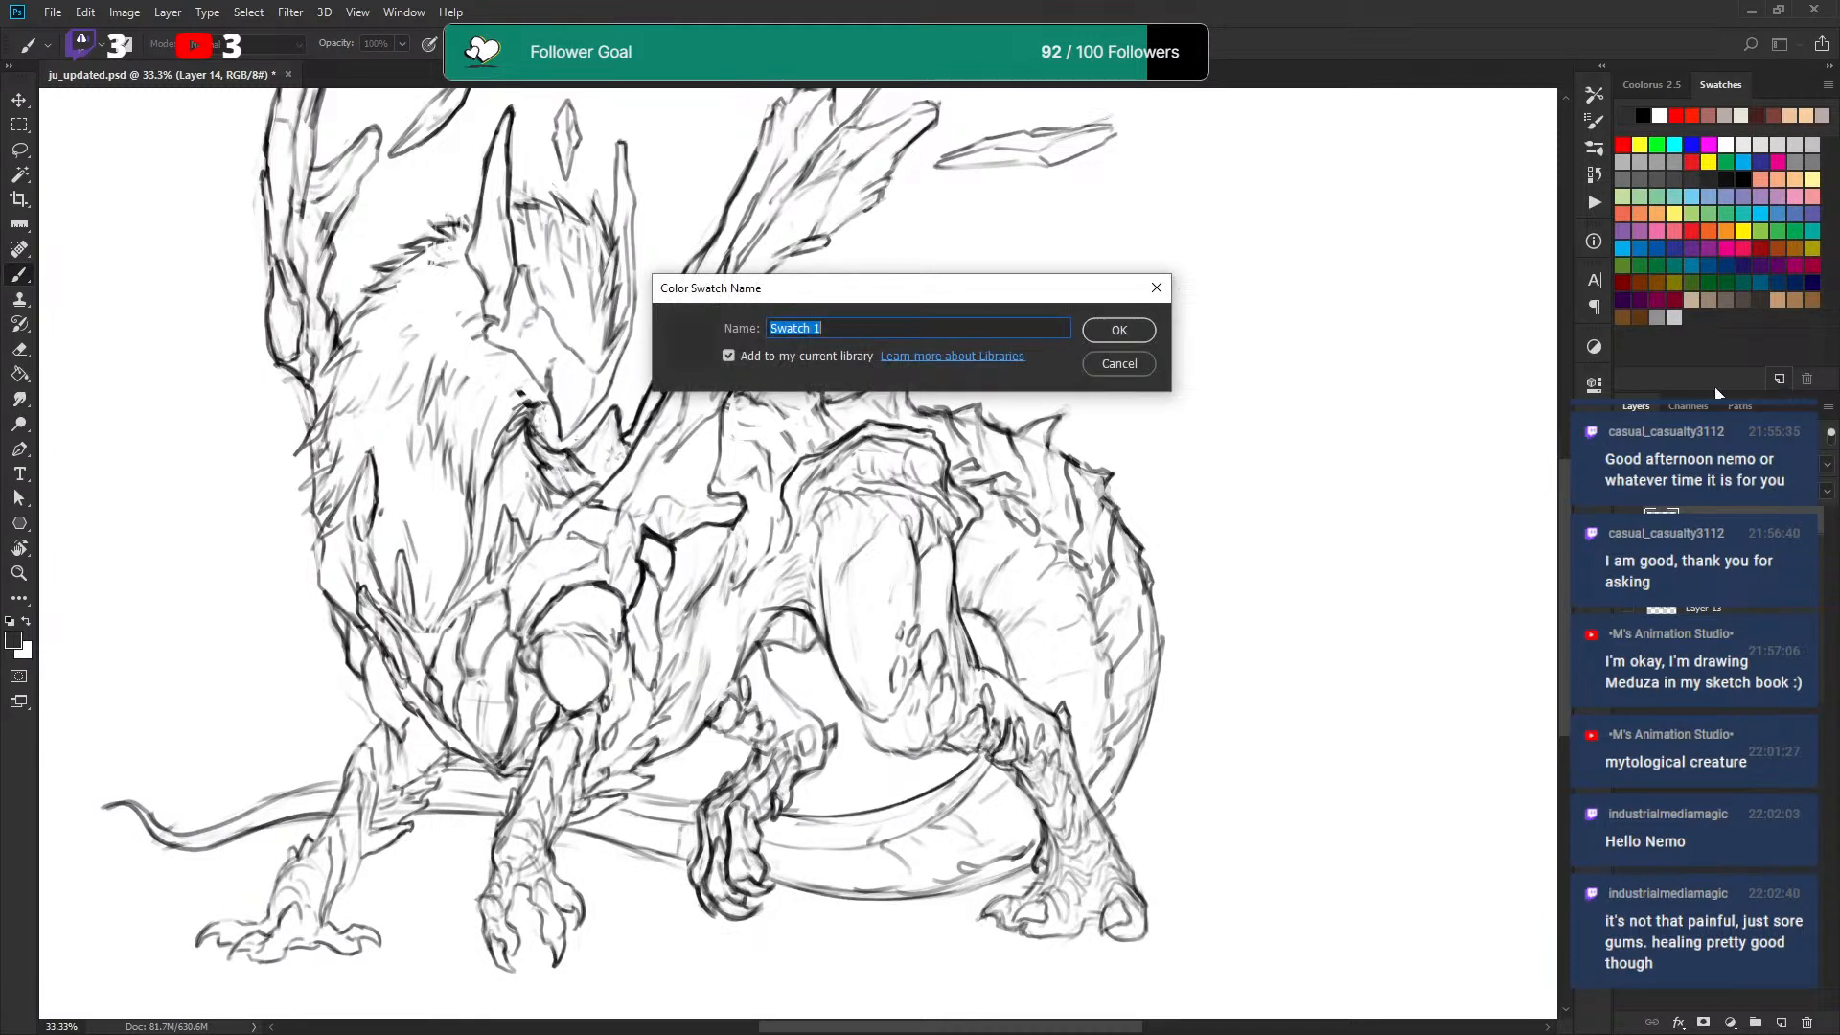
pyautogui.click(1117, 330)
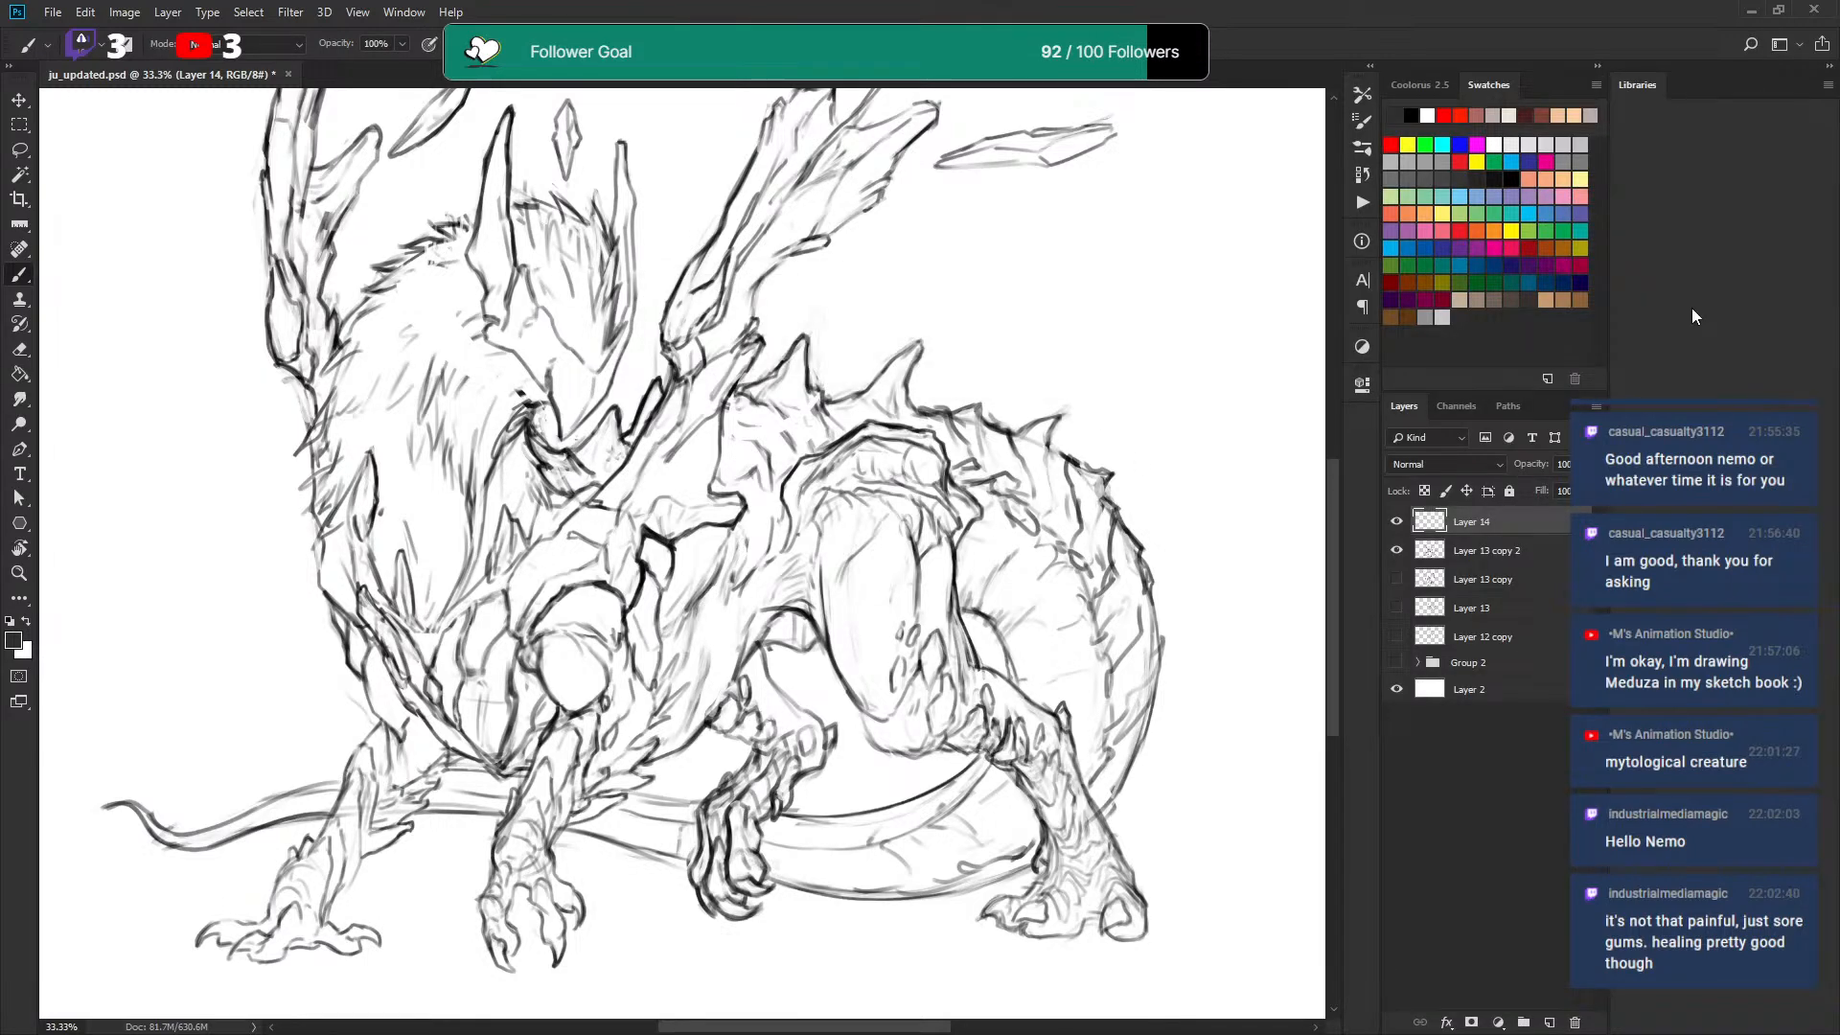
pyautogui.click(1828, 66)
pyautogui.click(1688, 380)
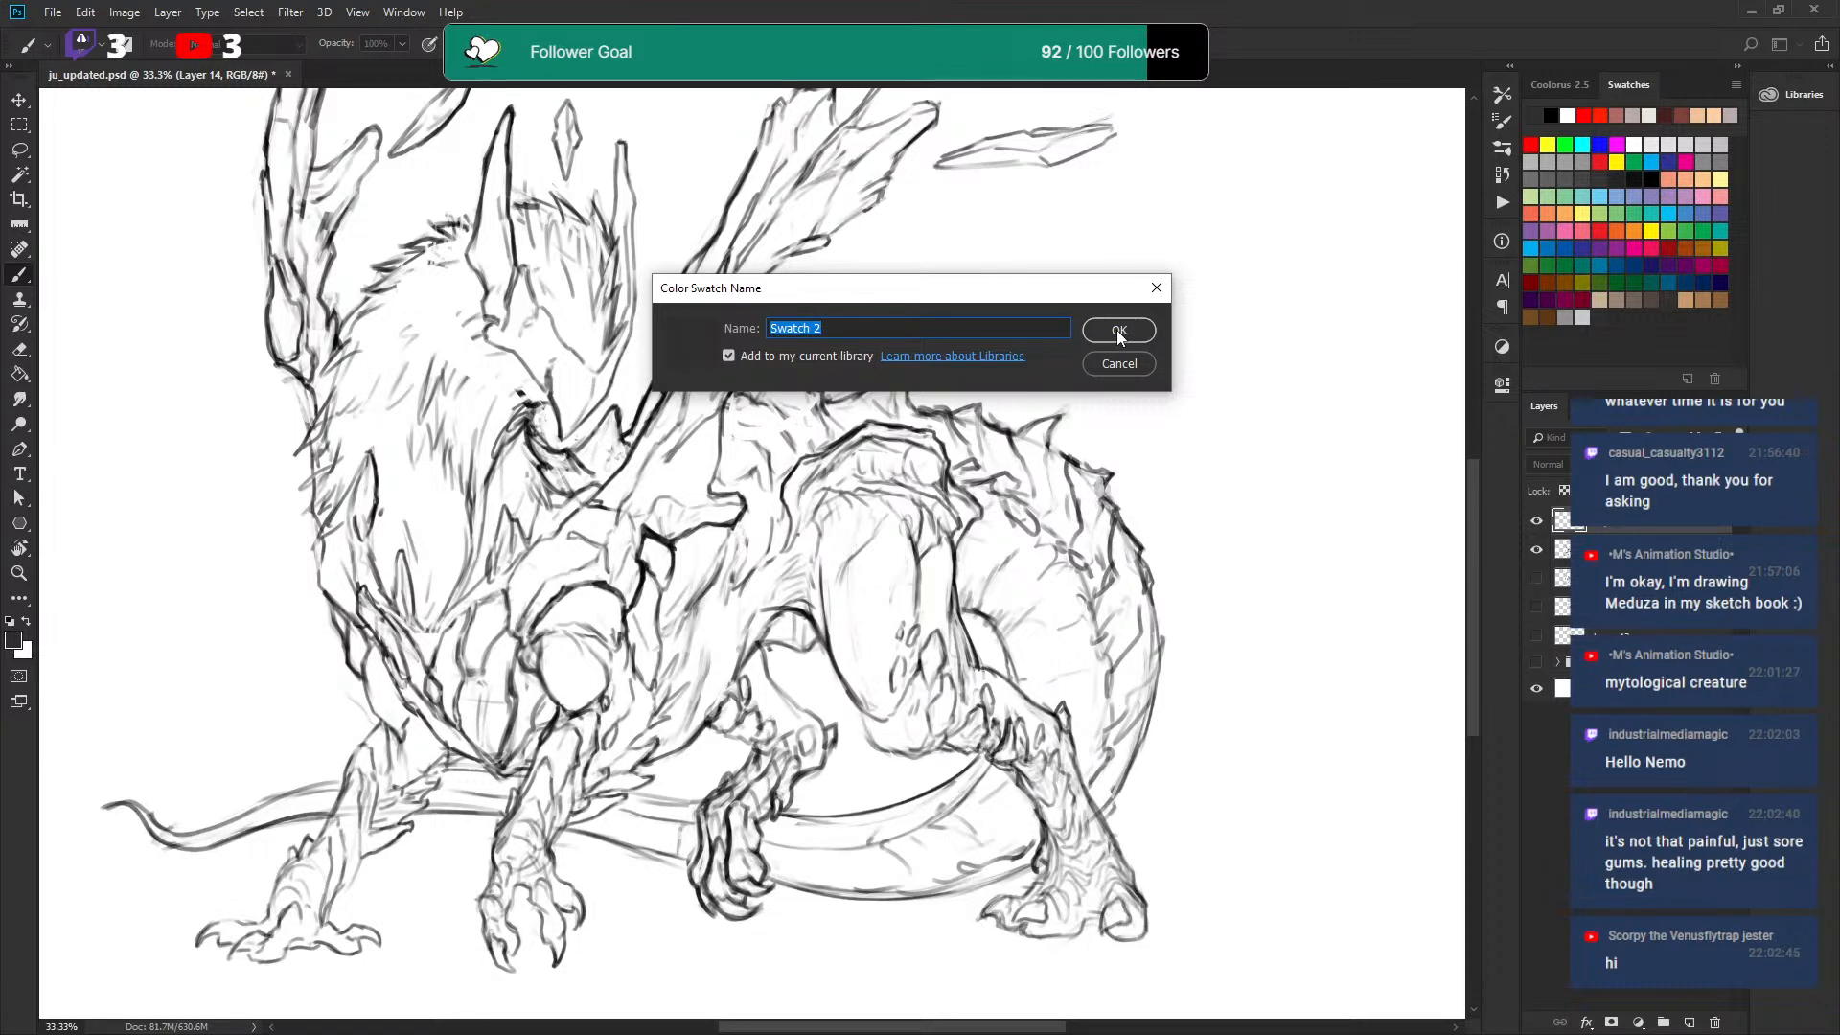
pyautogui.click(742, 357)
pyautogui.click(1102, 336)
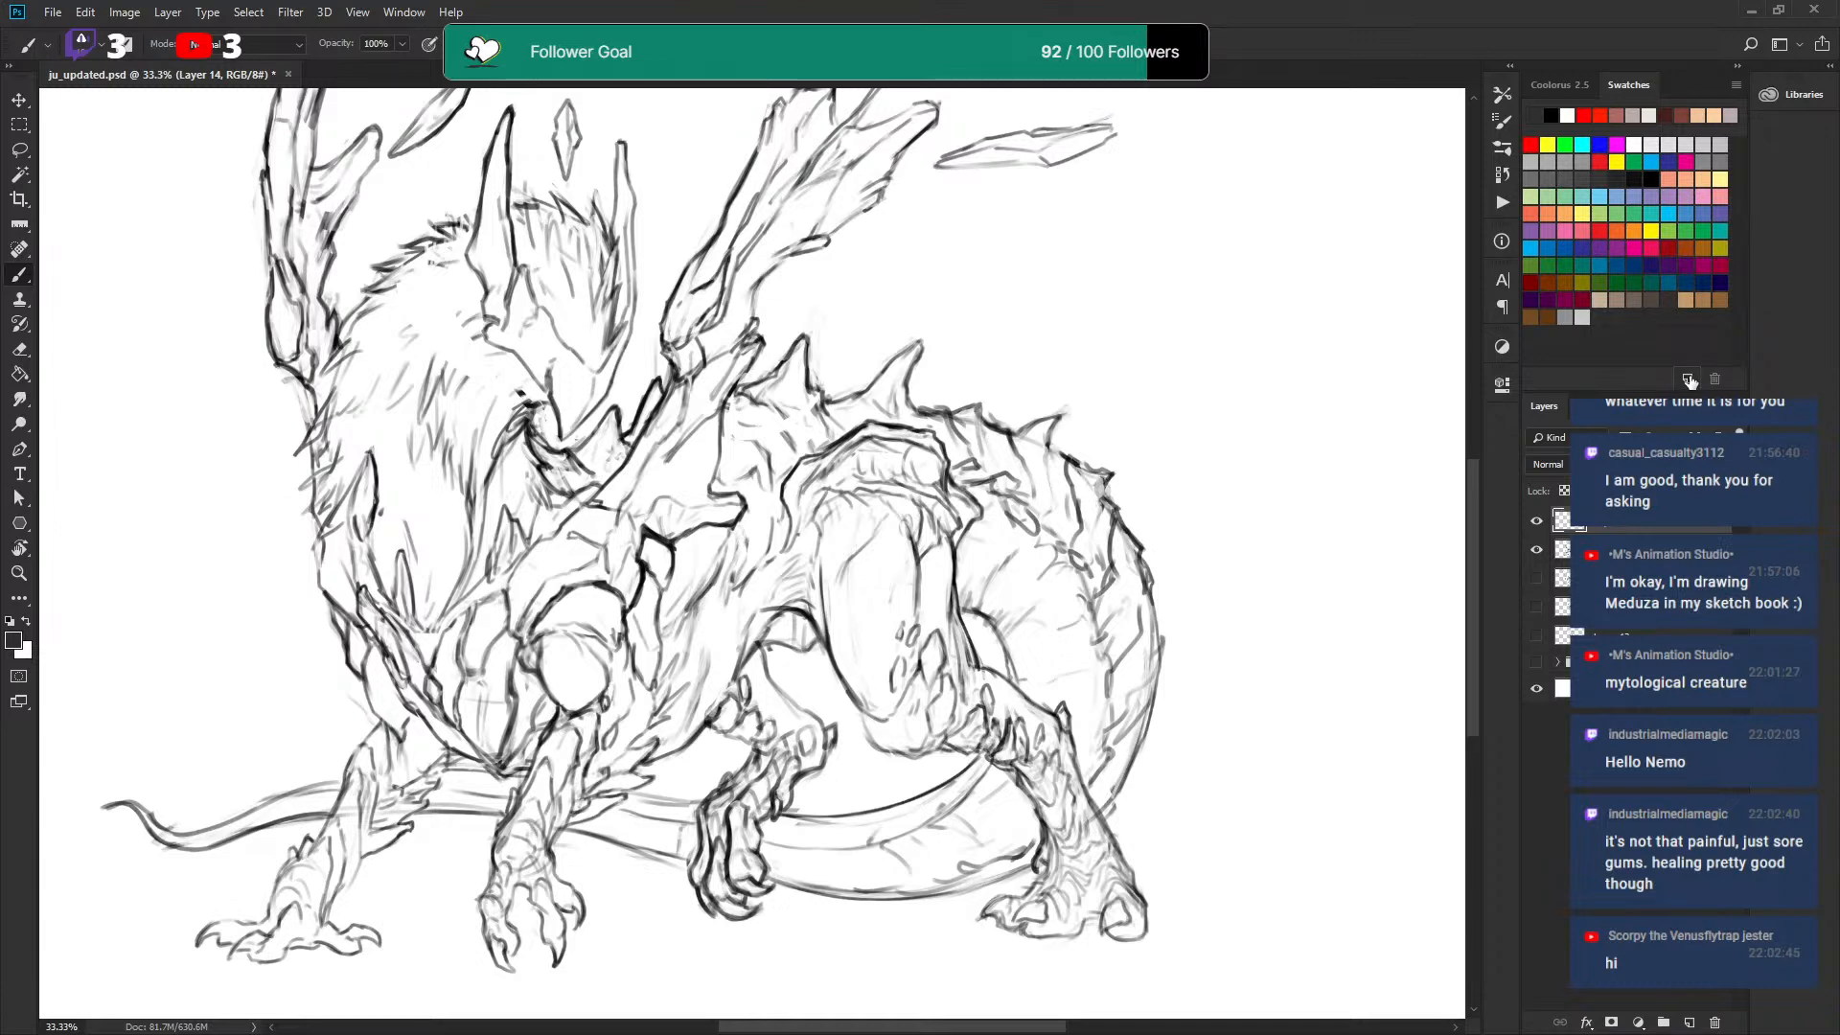
# Save the drawing and try once more to add the dark grey as a color swatch.
pyautogui.hotkey('ctrl', 's')
pyautogui.click(1687, 380)
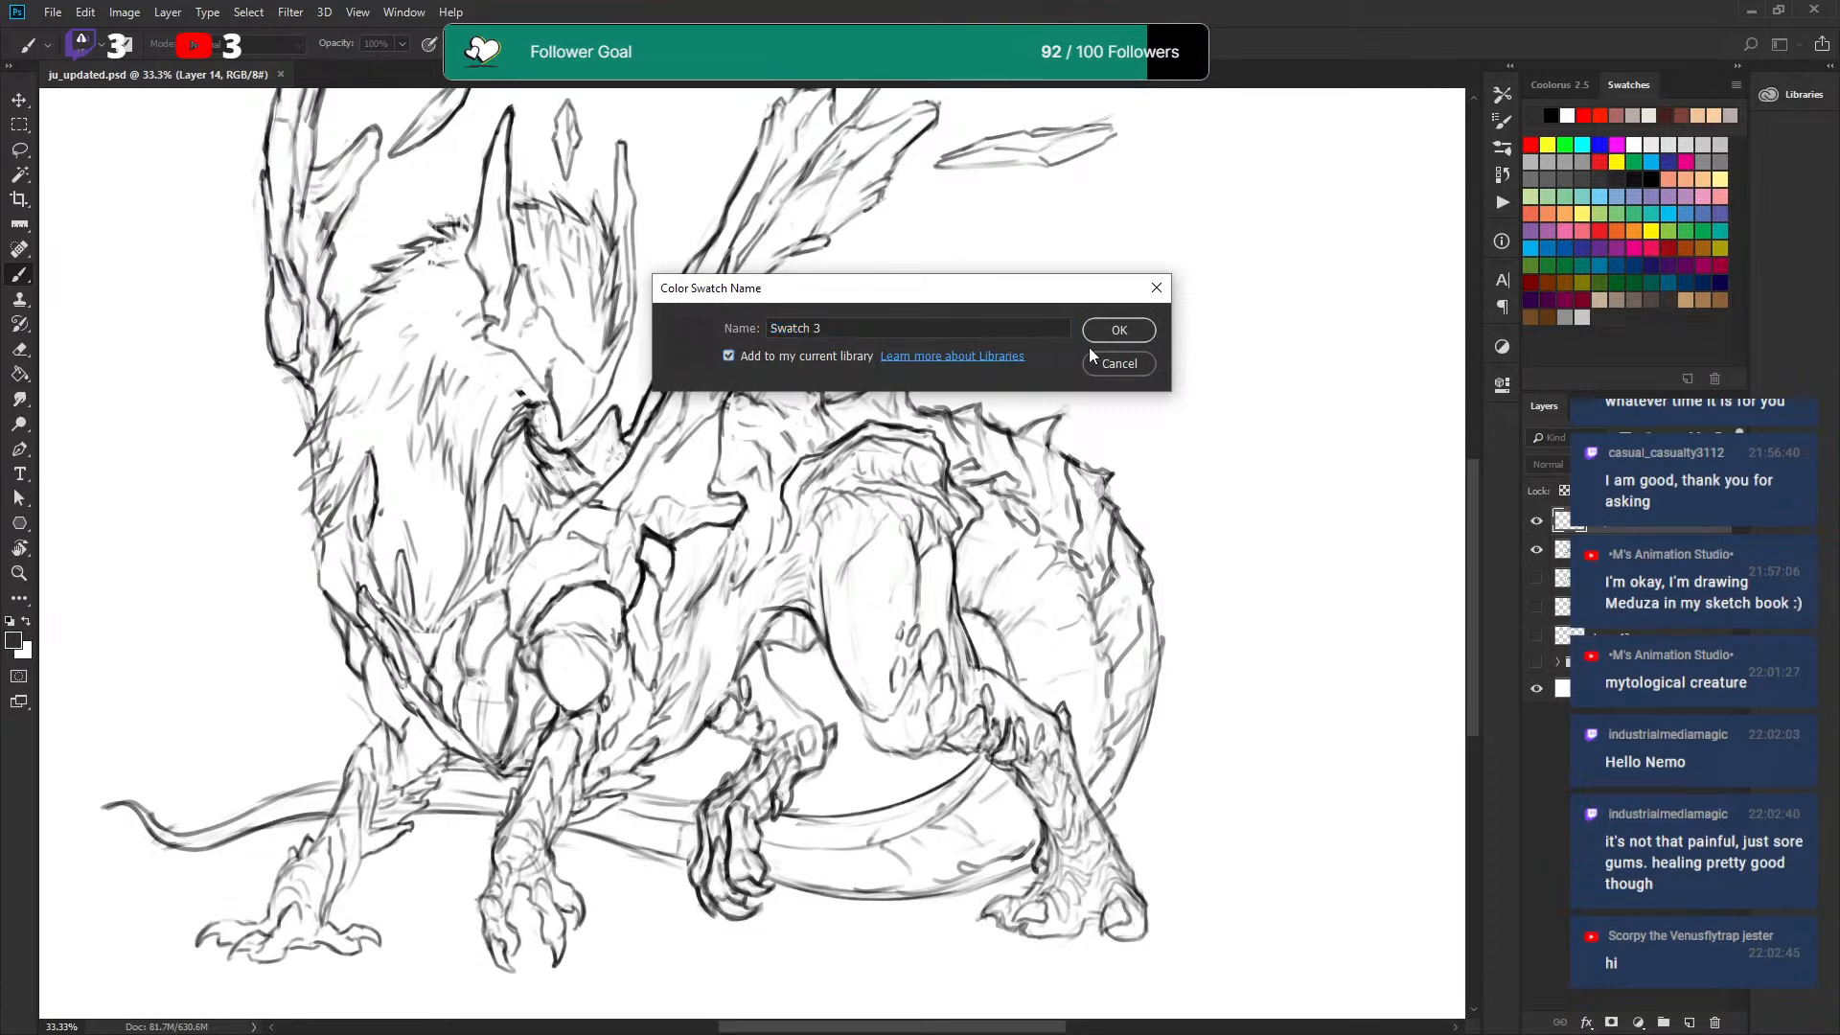
pyautogui.click(1119, 329)
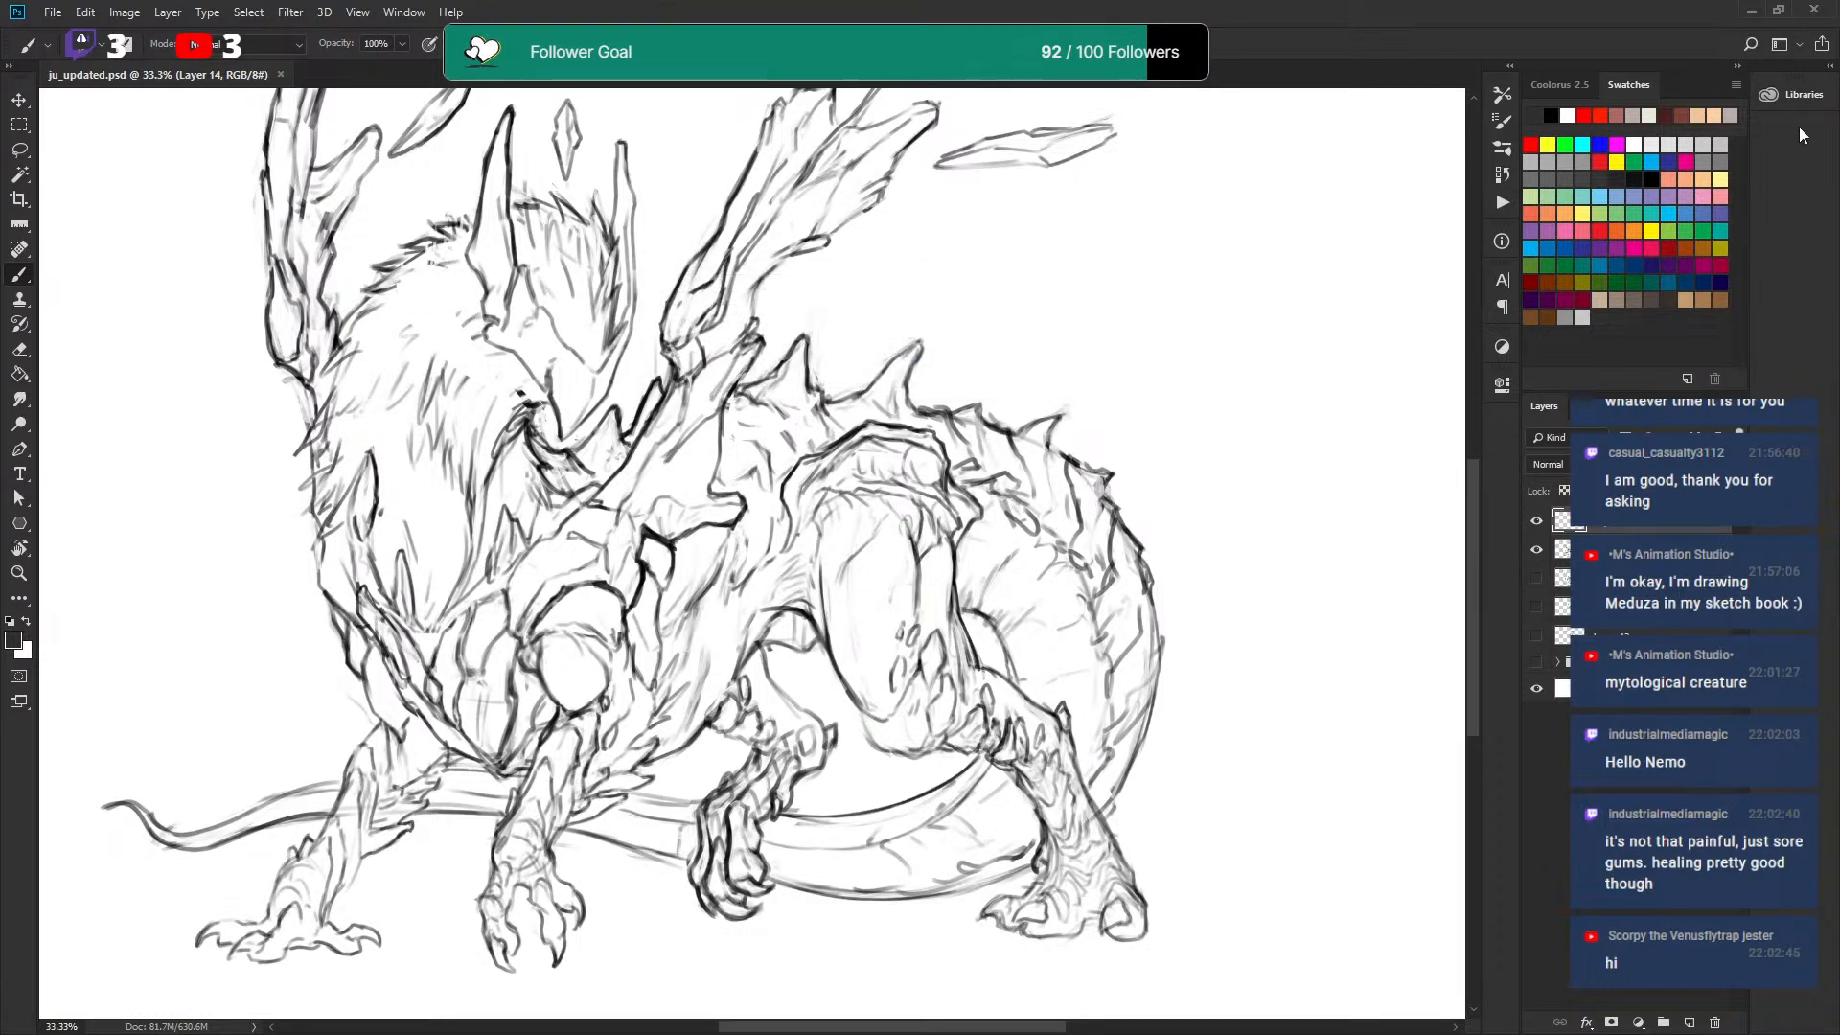
# Turn off Auto-Show Hidden Panels and close the Libraries panel.
pyautogui.click(1800, 96)
pyautogui.click(1774, 91)
pyautogui.click(1828, 68)
pyautogui.click(1827, 68)
pyautogui.click(1827, 68)
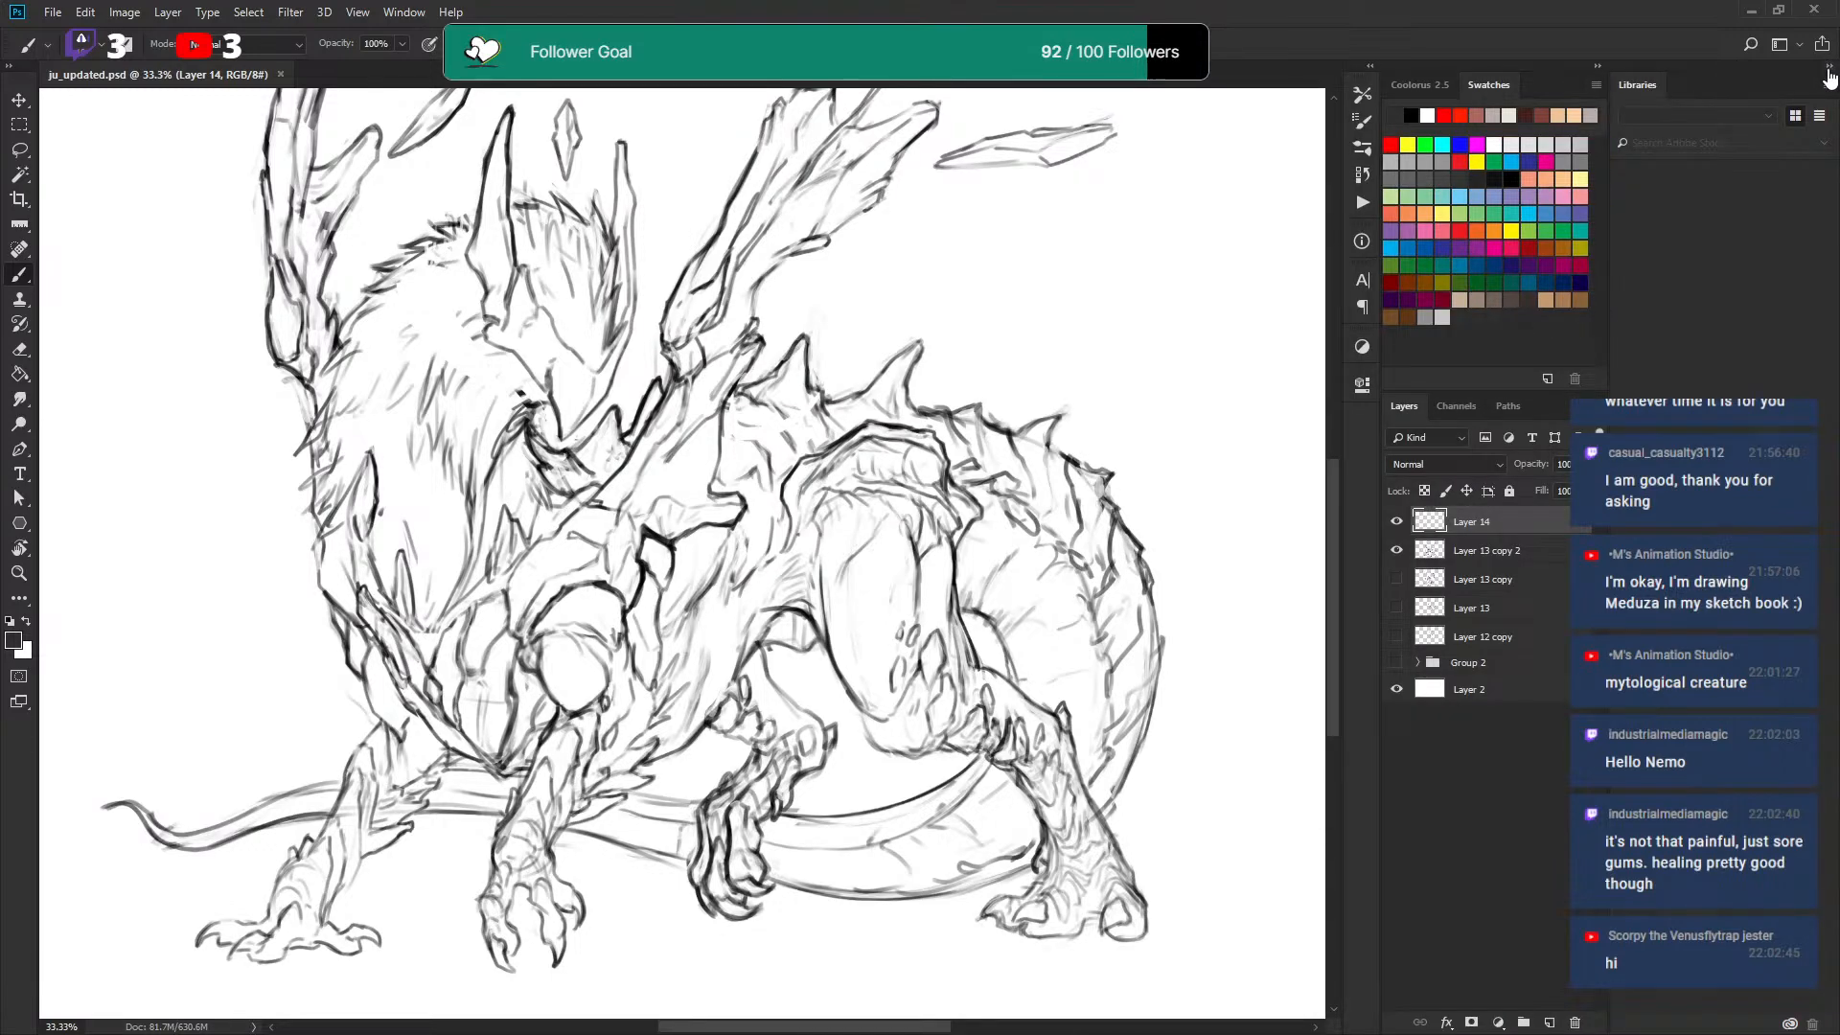
pyautogui.click(1827, 70)
pyautogui.rightClick(1782, 87)
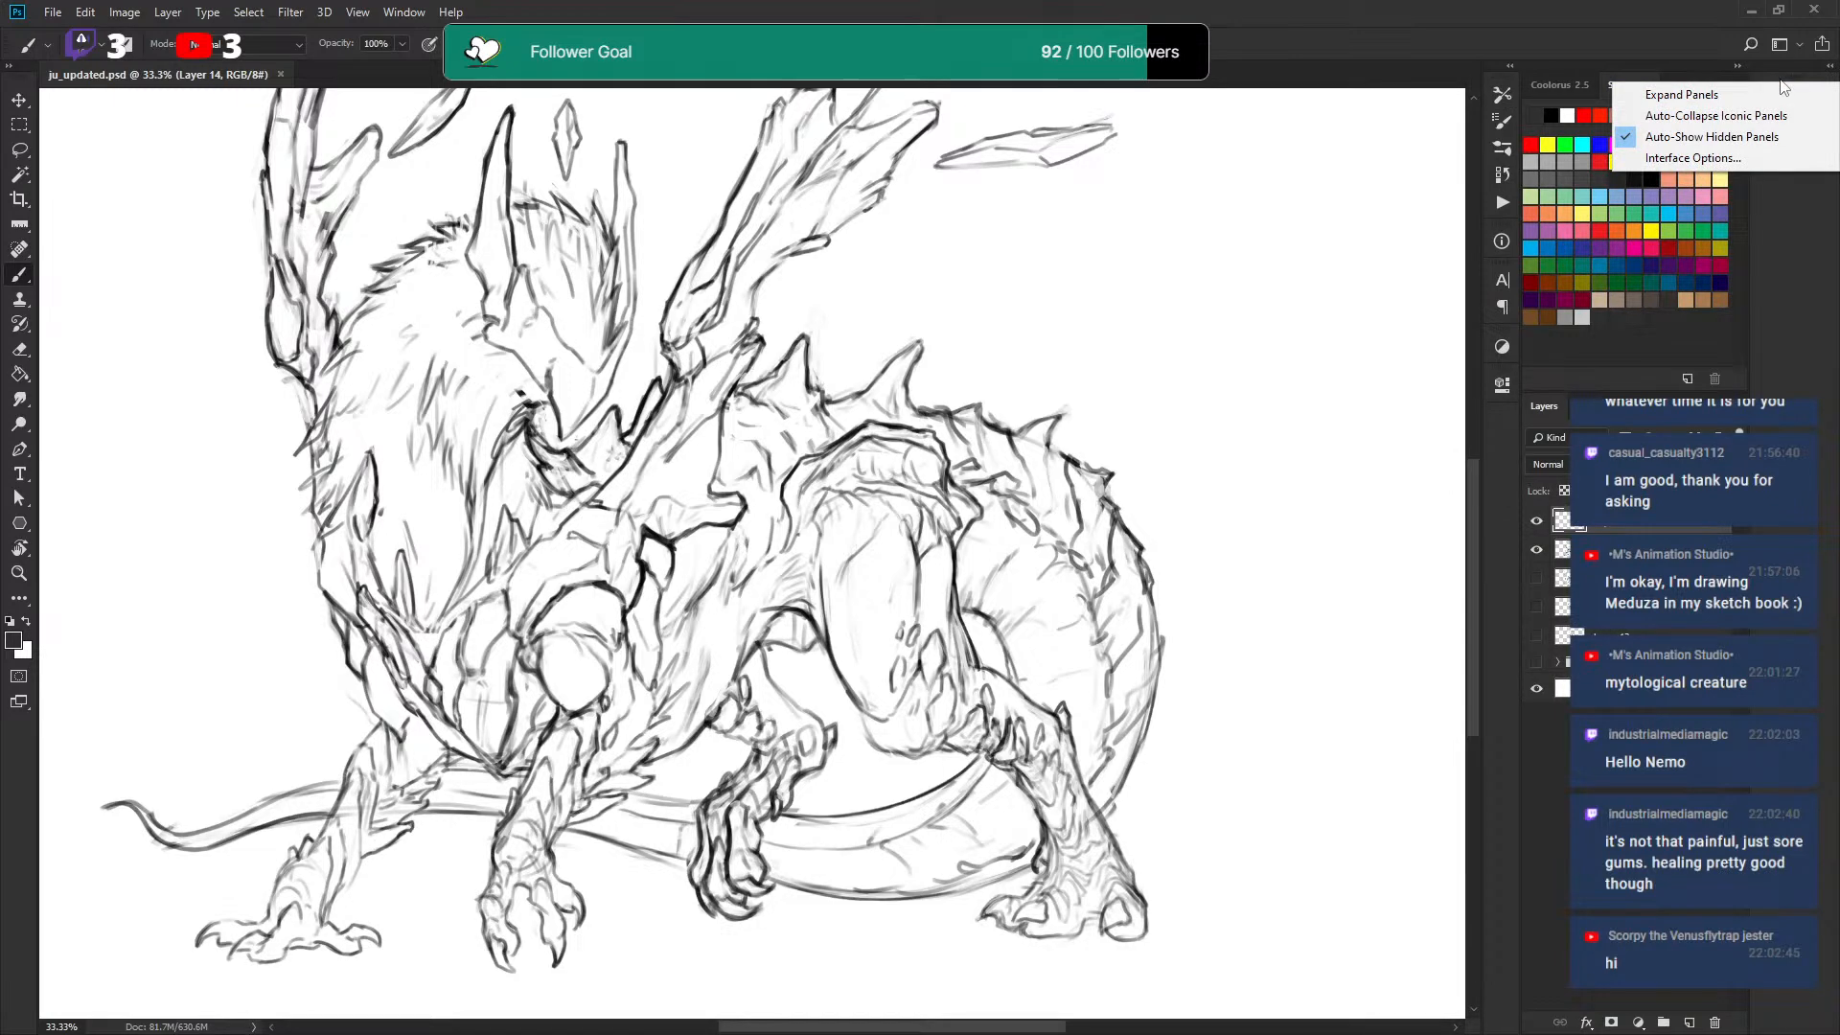
pyautogui.click(1723, 140)
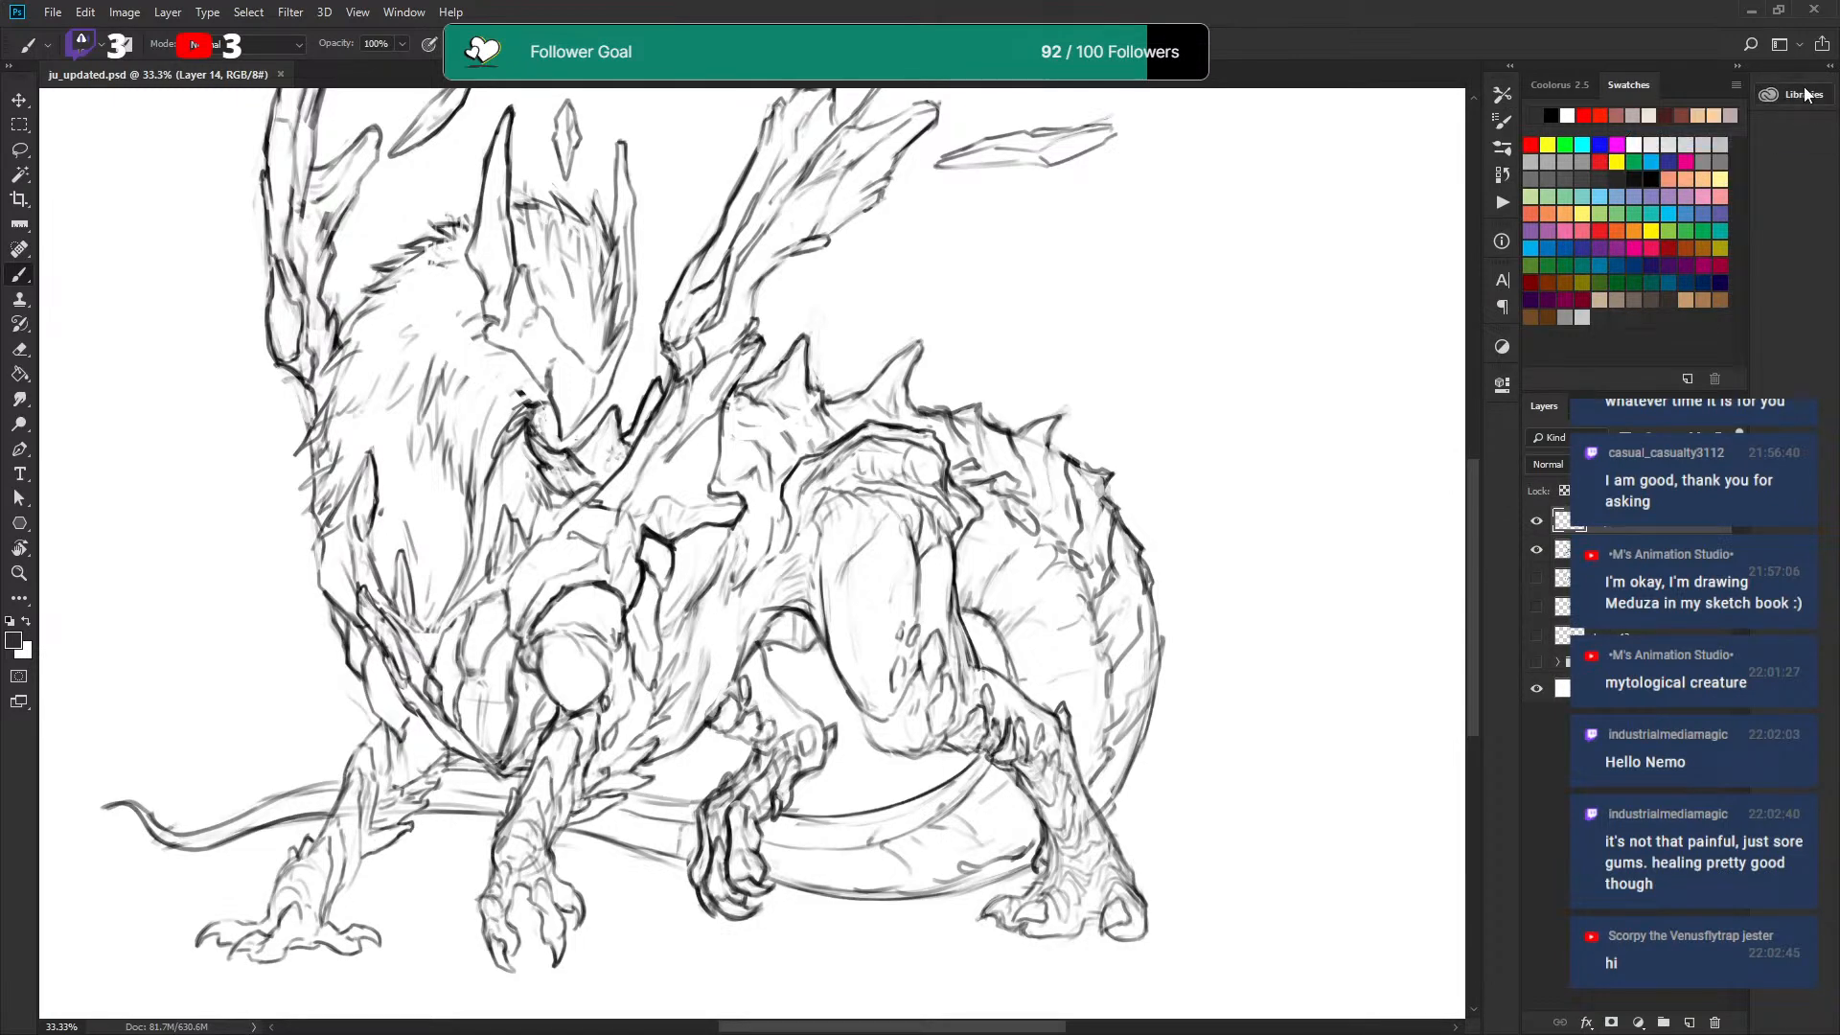
pyautogui.rightClick(1808, 95)
pyautogui.click(1769, 101)
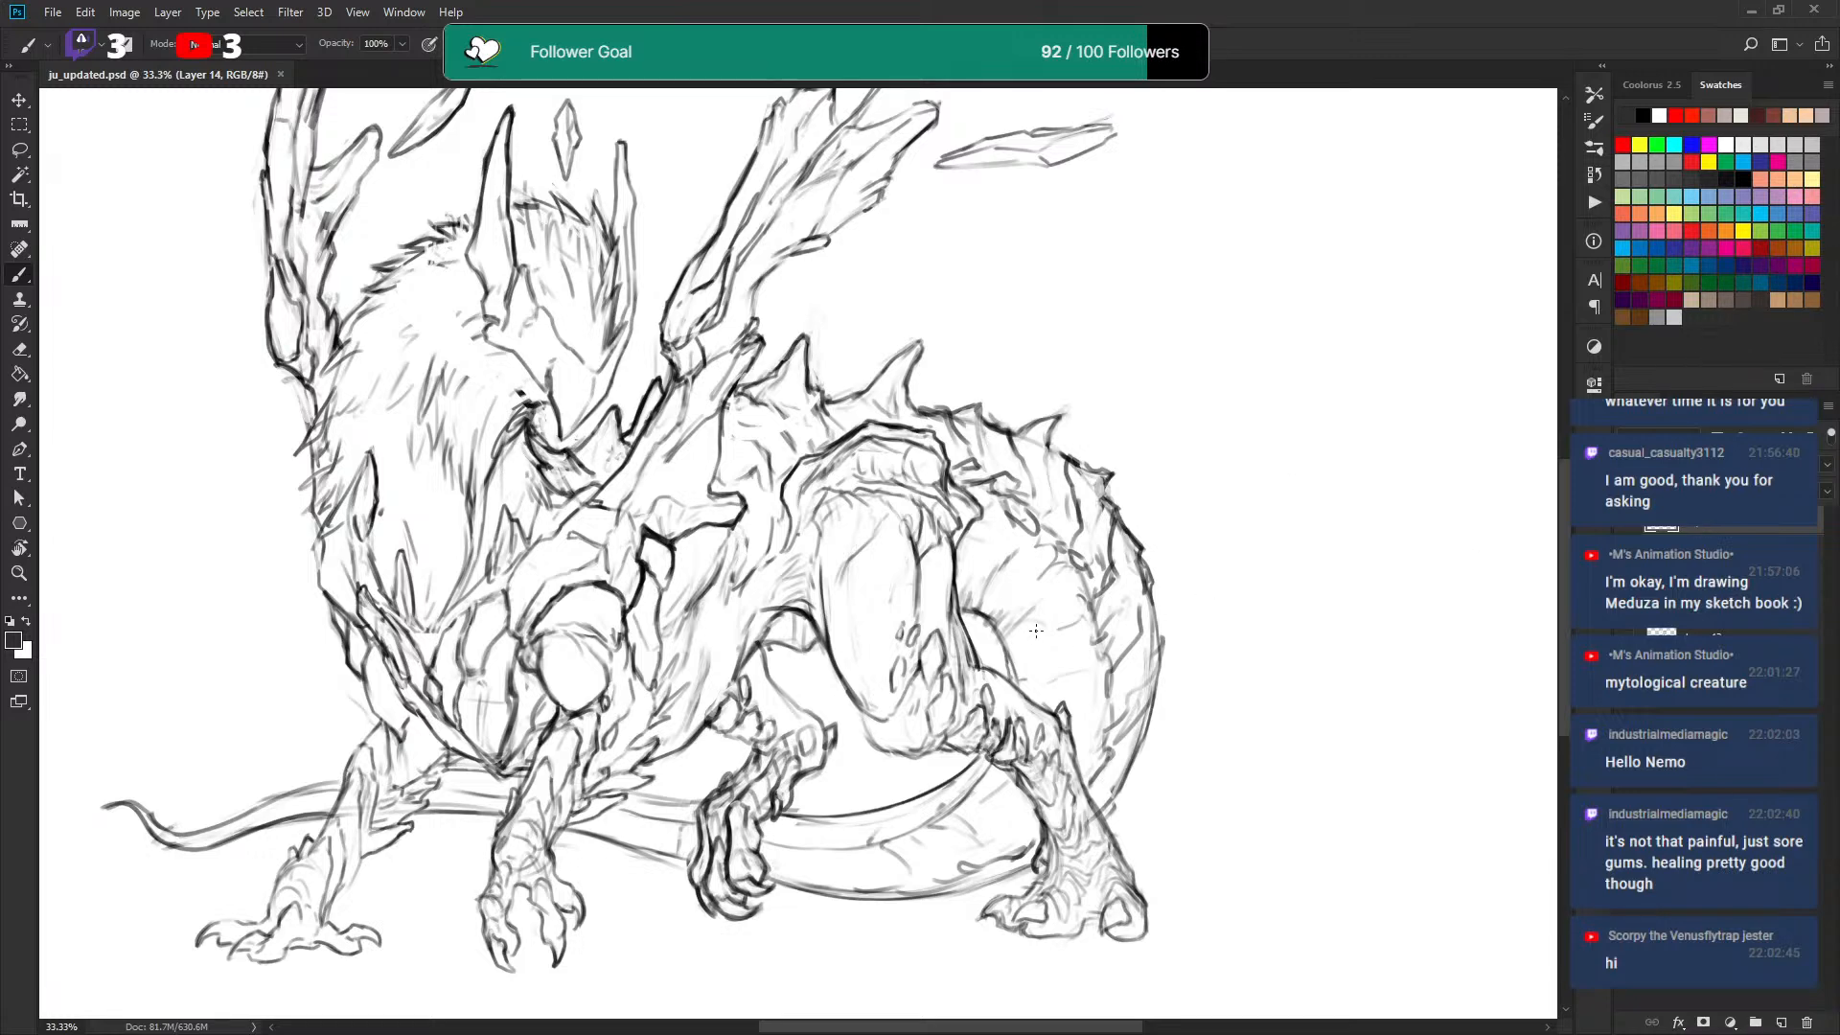
# Undo the test stroke on the hind thigh and set the drawing color to dark grey 434343.
pyautogui.moveTo(826, 575); pyautogui.dragTo(878, 724)
pyautogui.hotkey('ctrl', 'z')
pyautogui.click(1658, 84)
pyautogui.click(1687, 274)
pyautogui.moveTo(1703, 272); pyautogui.dragTo(1683, 277)
pyautogui.click(1683, 270)
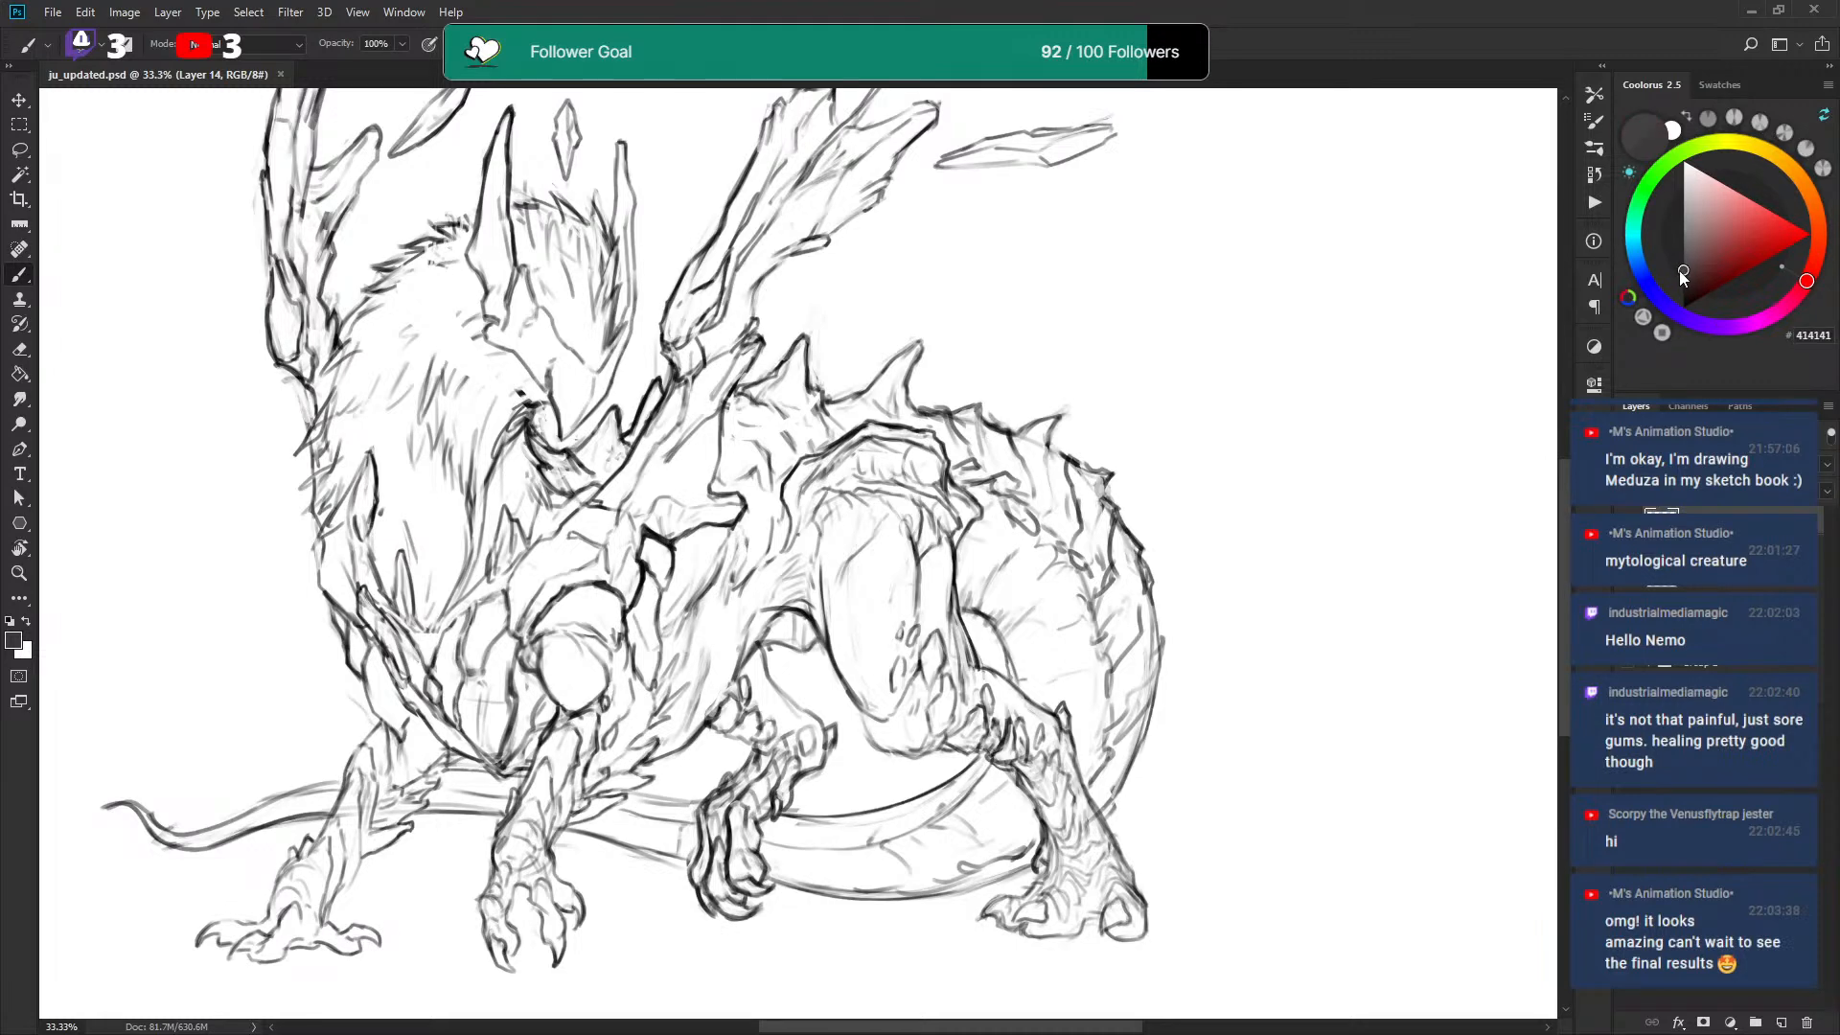
# Examine the overall pose and line work of the whole winged creature.
pyautogui.scroll(-1, 1100, 499)
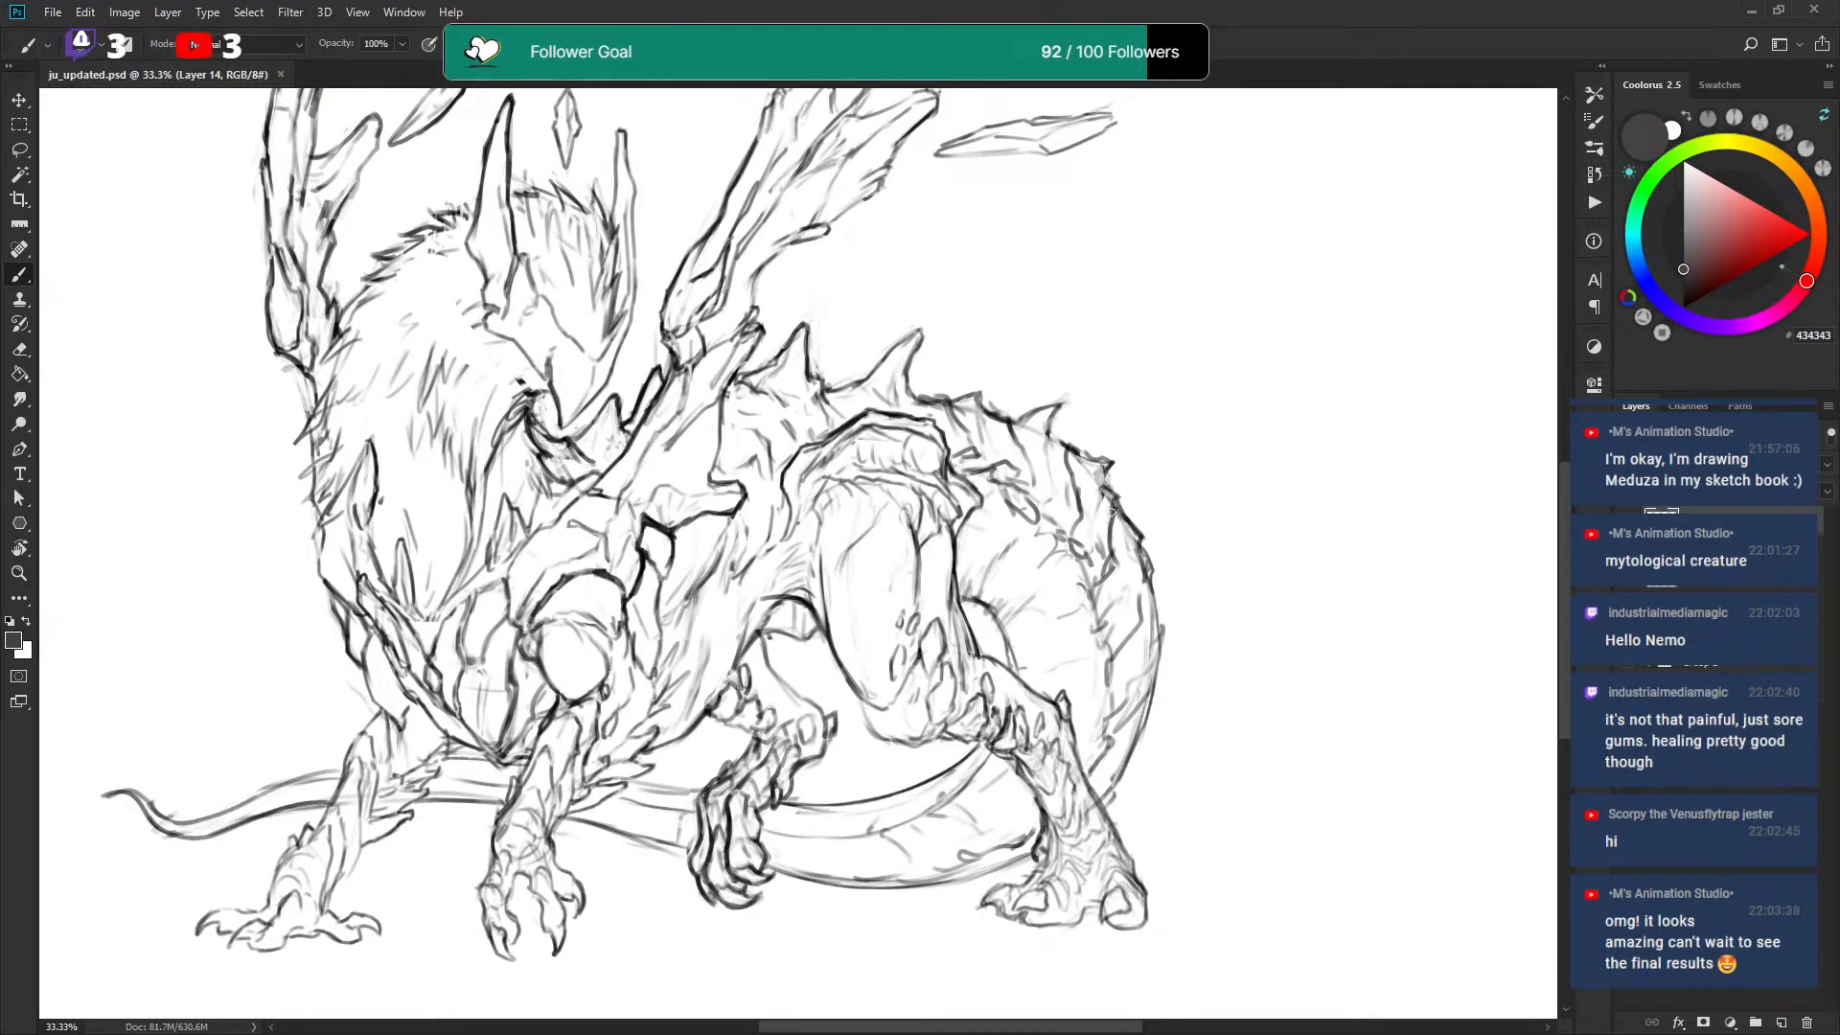
pyautogui.scroll(-1, 1107, 508)
pyautogui.scroll(-2, 1077, 475)
pyautogui.moveTo(1075, 469); pyautogui.dragTo(1109, 621)
pyautogui.hotkey('ctrl', '-')
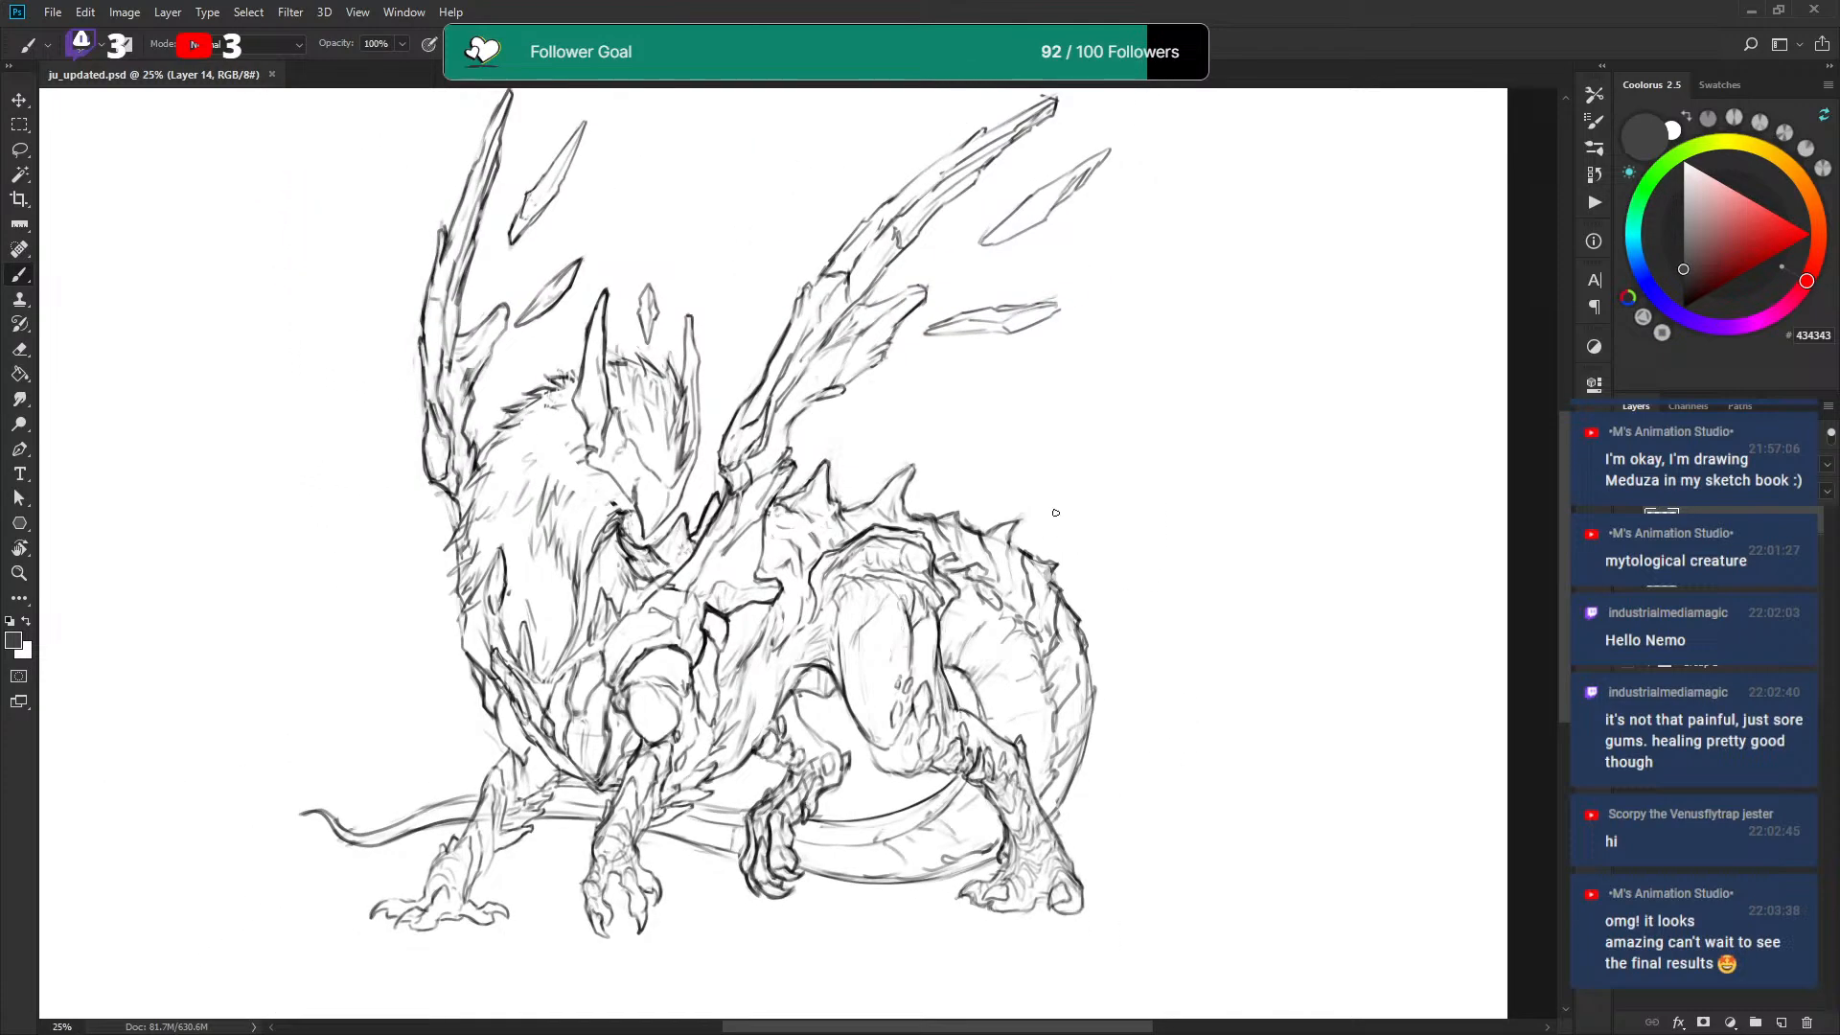
pyautogui.scroll(-1, 1059, 525)
pyautogui.scroll(2, 1045, 518)
pyautogui.scroll(-2, 1037, 513)
pyautogui.scroll(2, 1072, 452)
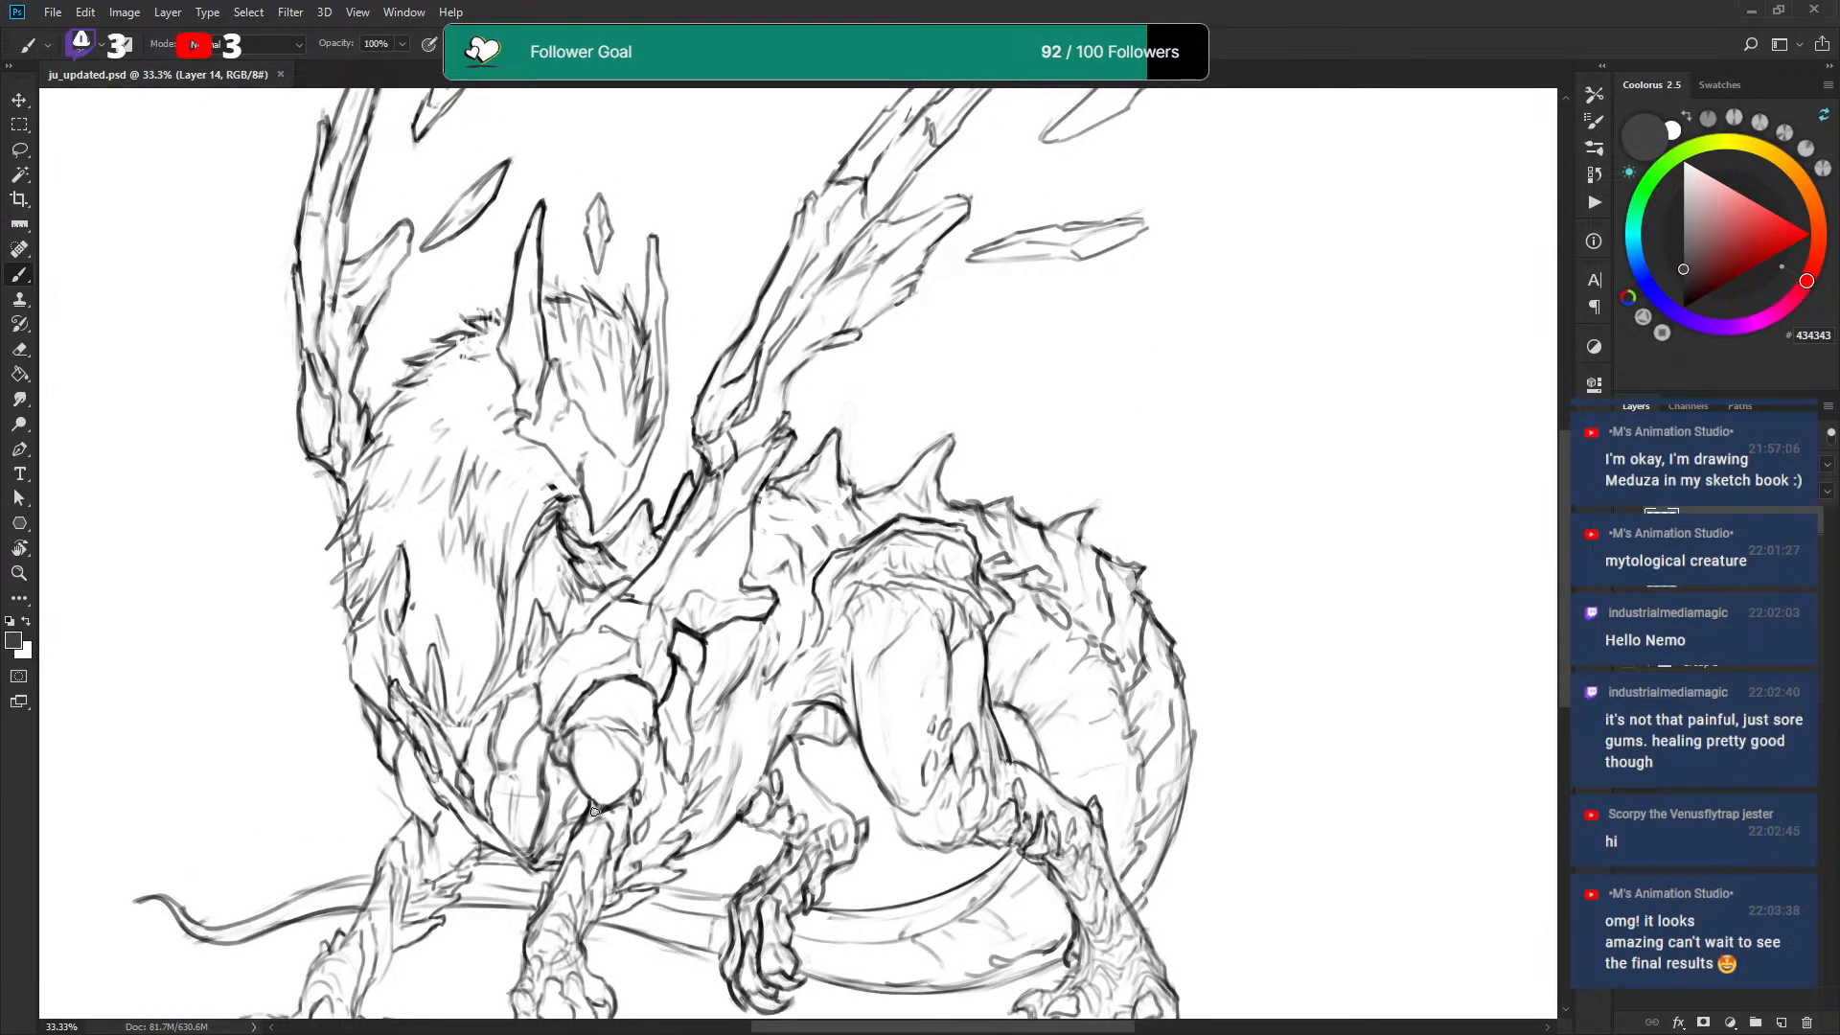
# Open the recent file pyroclastic_behemoth.psd and examine its three thumbnail compositions up close.
pyautogui.click(53, 12)
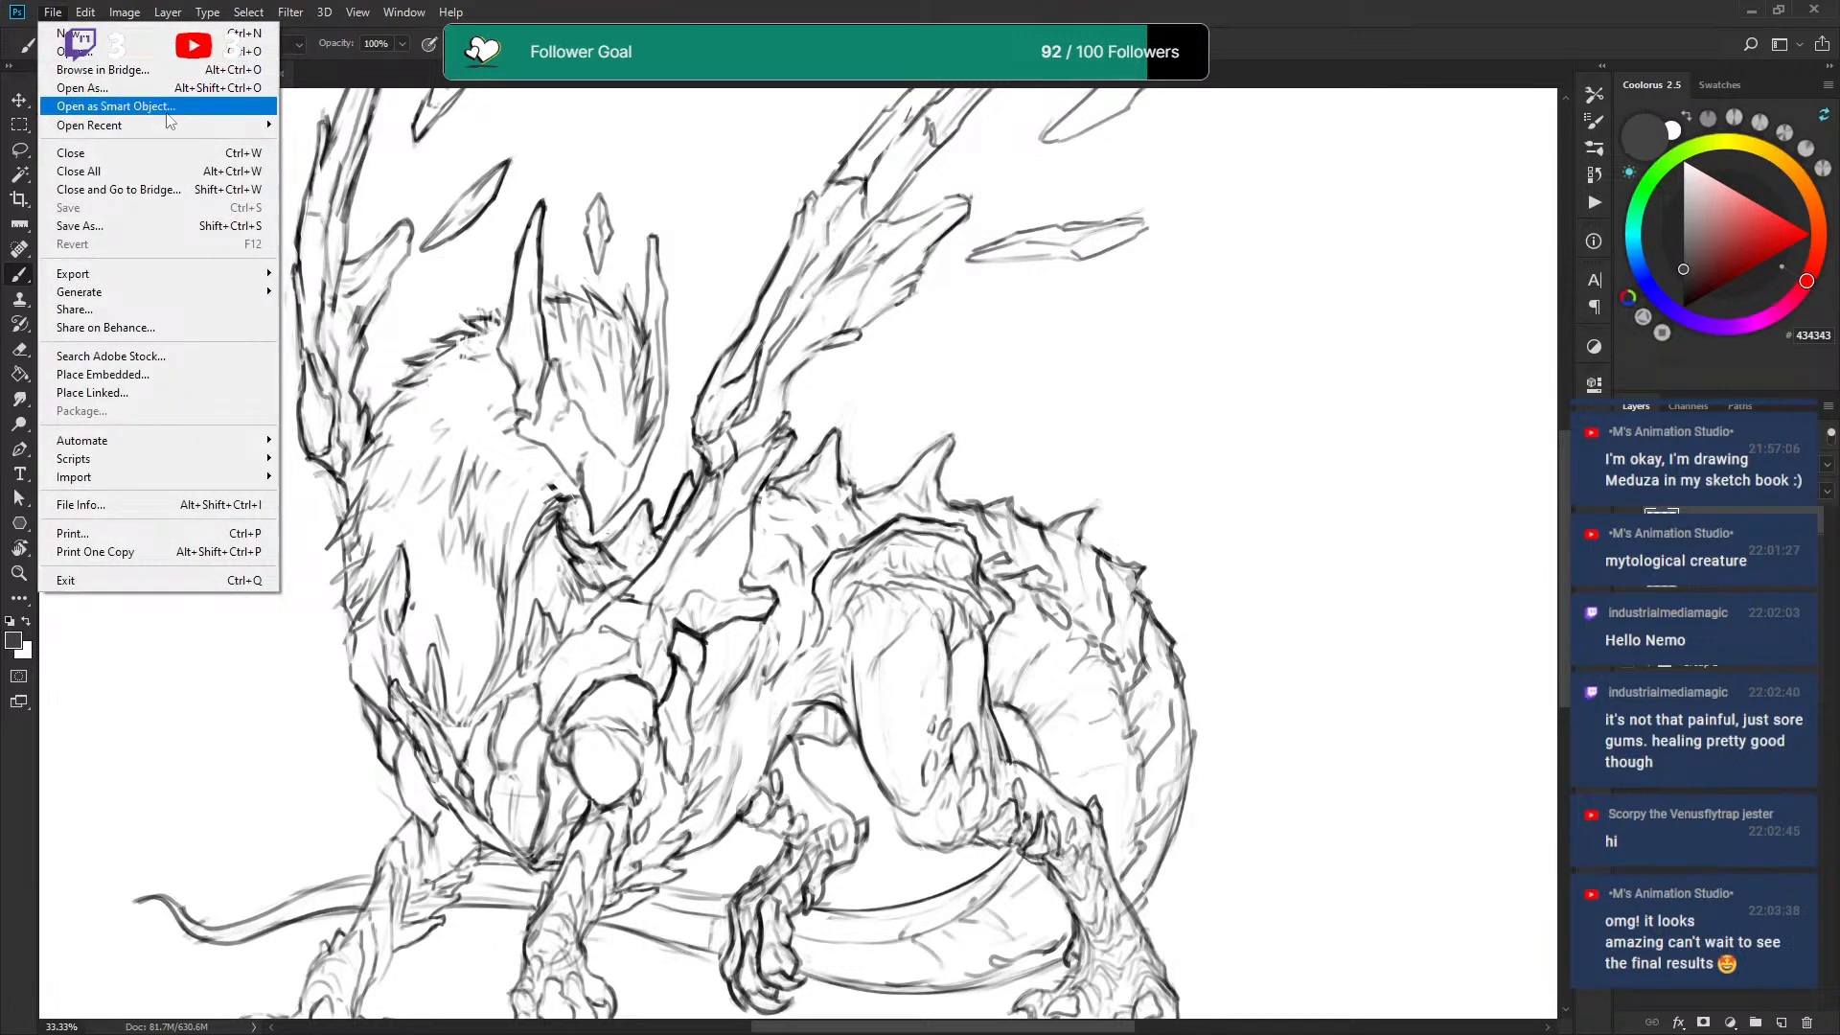
pyautogui.moveTo(216, 127)
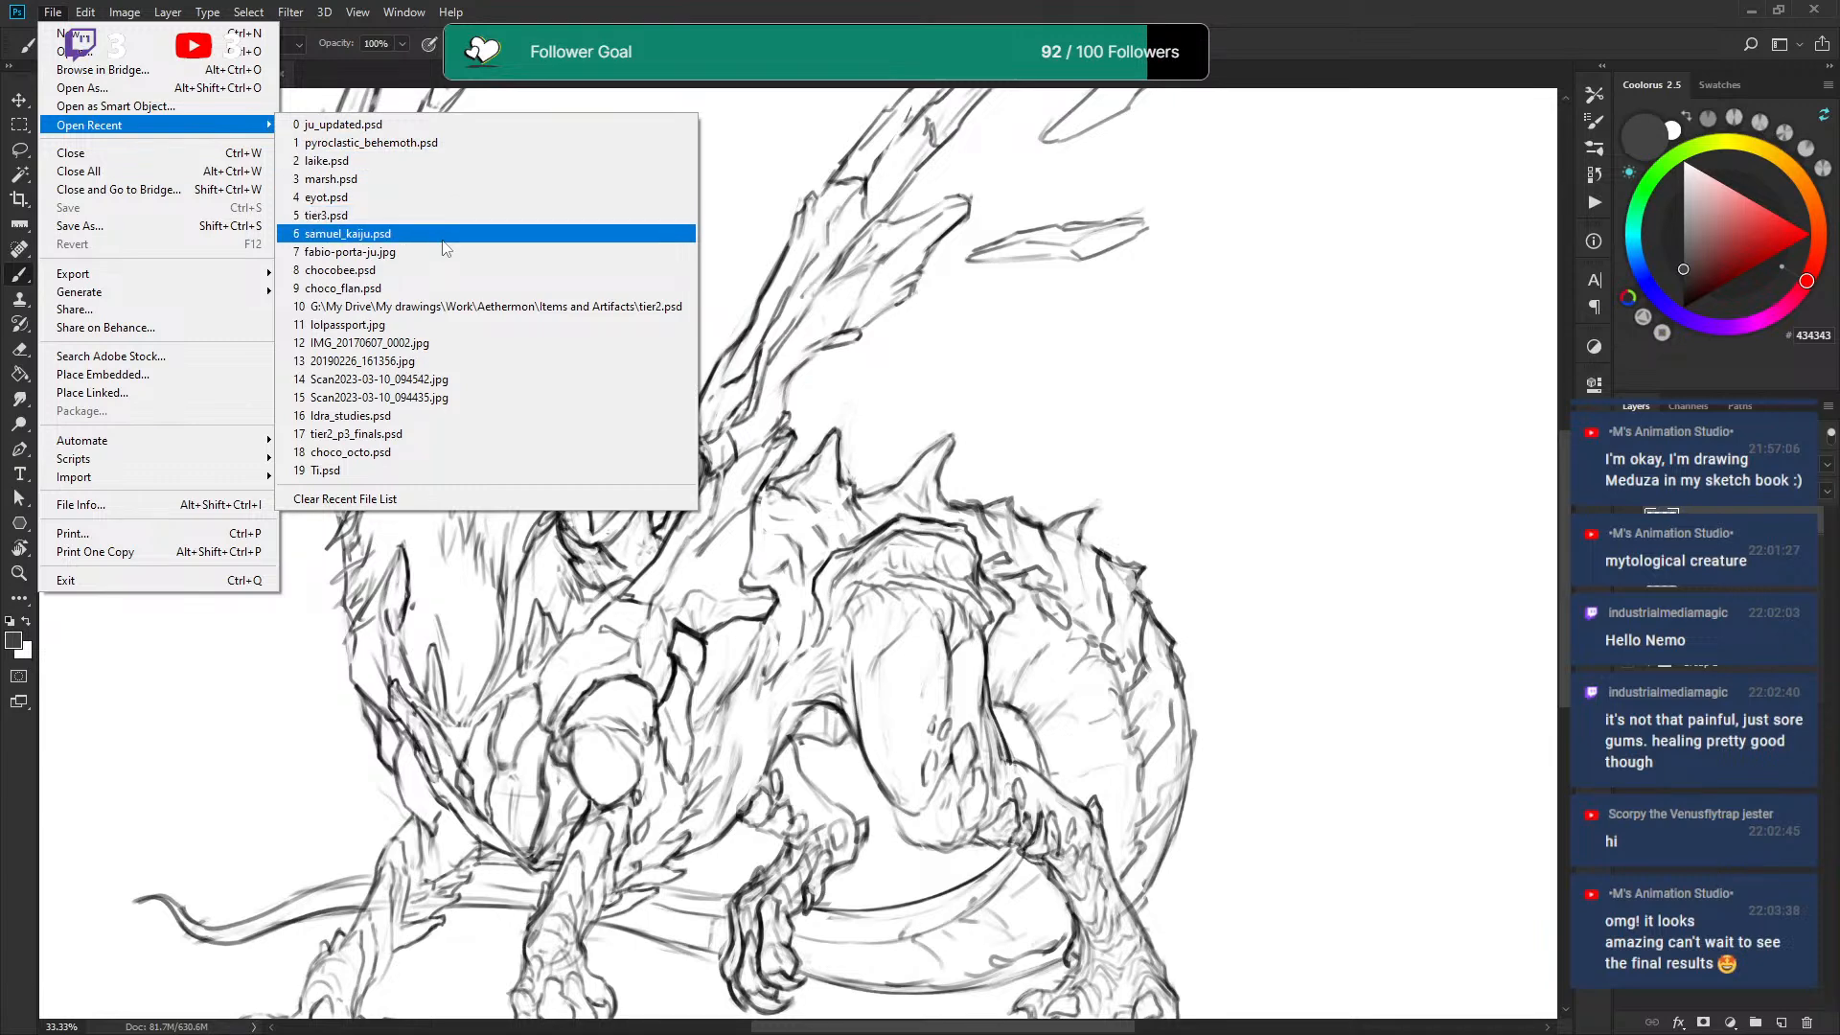
pyautogui.click(447, 143)
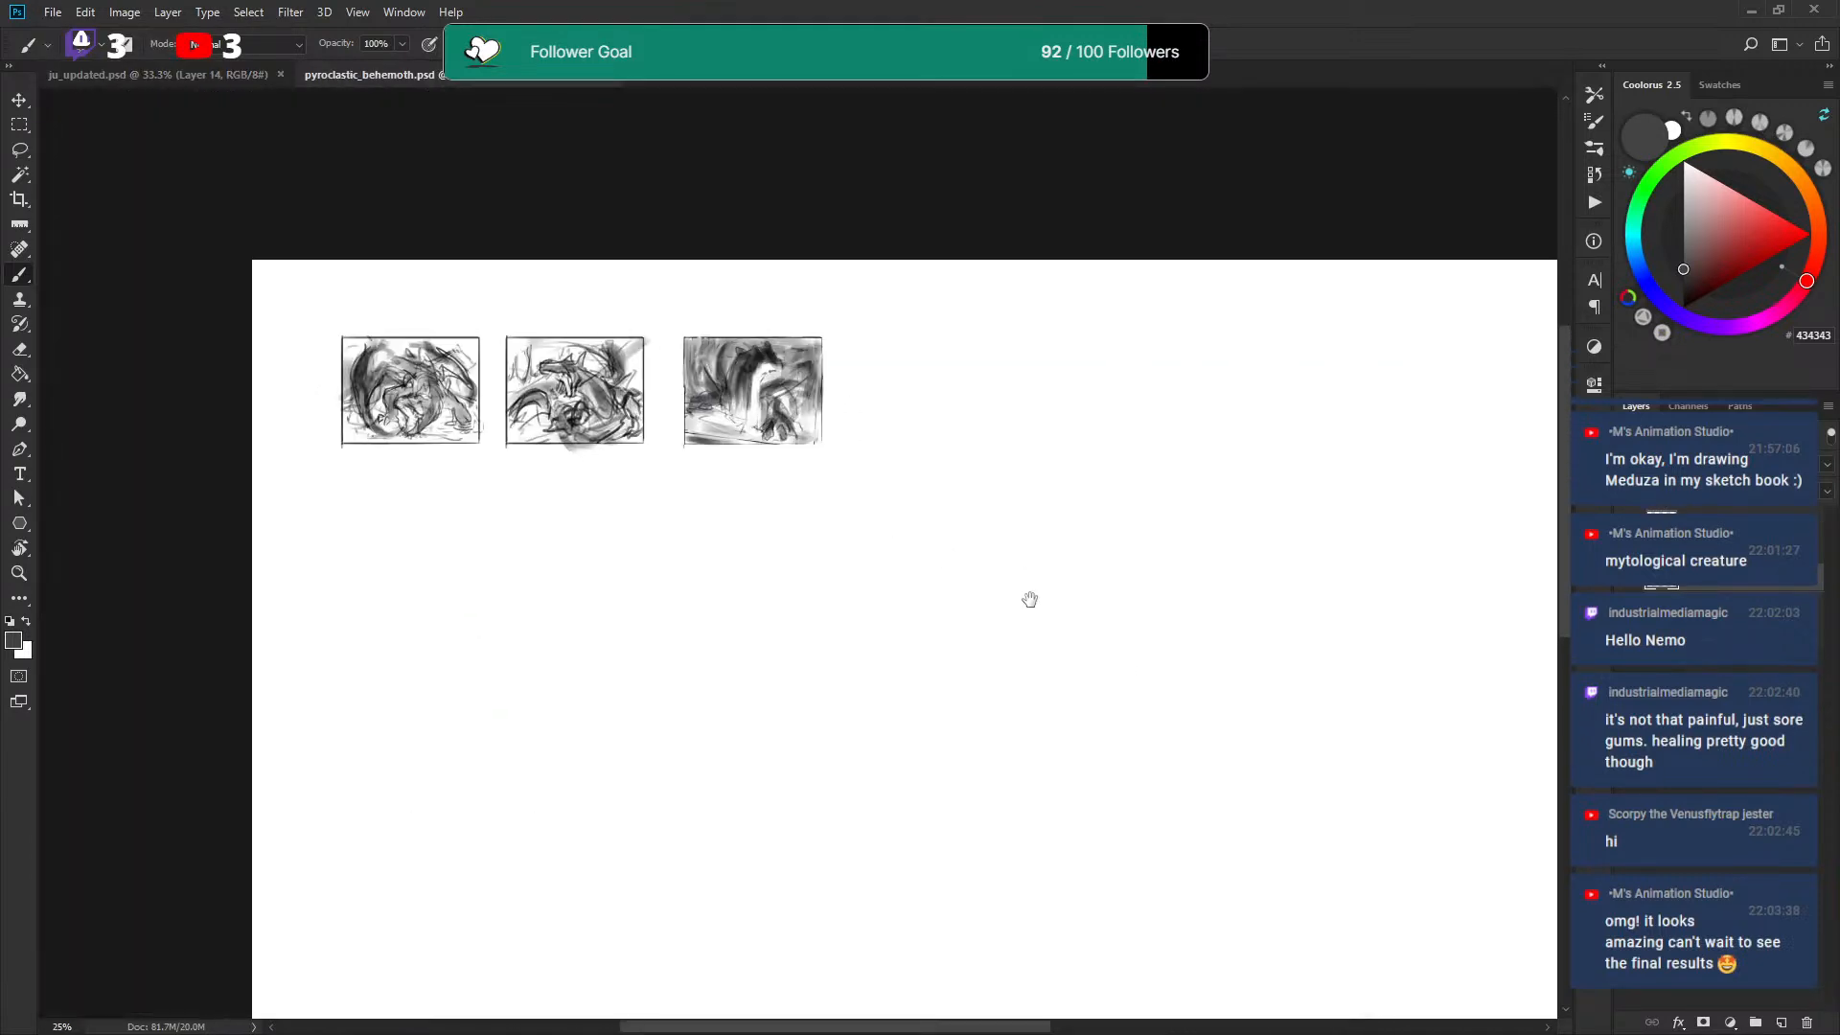
pyautogui.moveTo(1029, 599); pyautogui.dragTo(1061, 623)
pyautogui.hotkey('ctrl', '+')
pyautogui.hotkey('ctrl', '+')
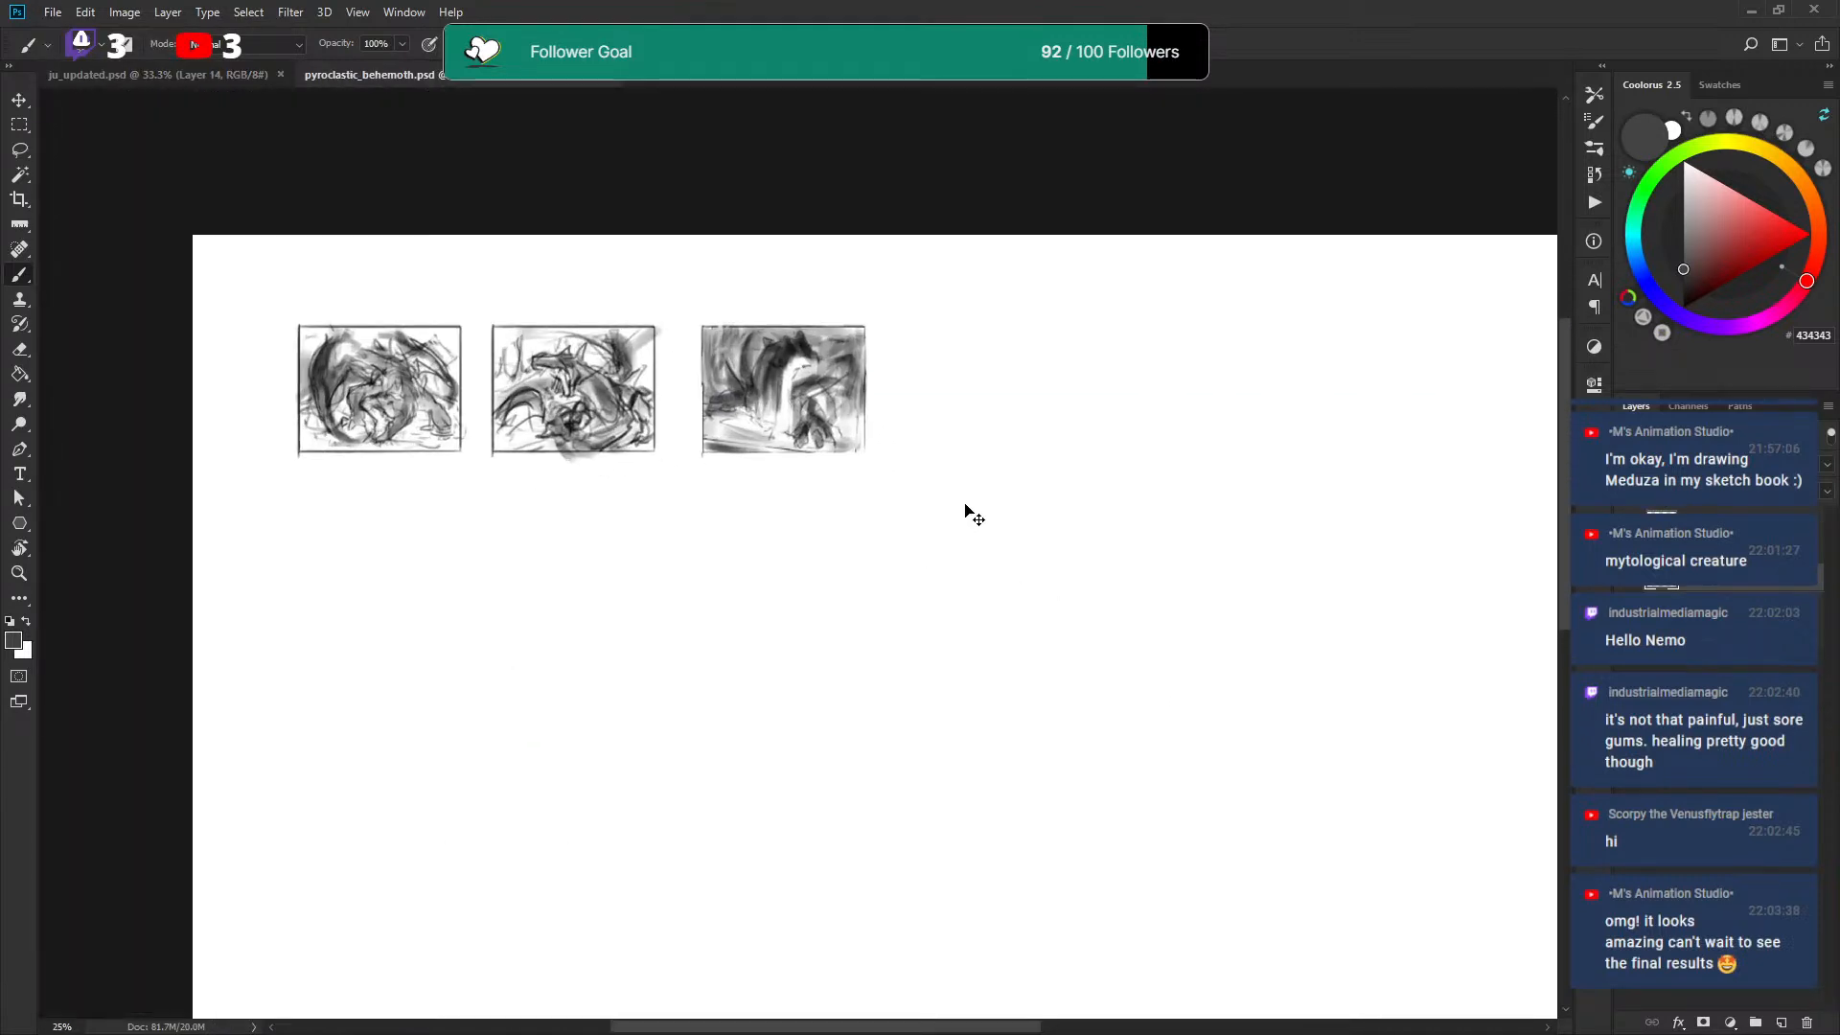
pyautogui.moveTo(903, 518); pyautogui.dragTo(1033, 715)
pyautogui.moveTo(1044, 412); pyautogui.dragTo(1146, 358)
pyautogui.hotkey('ctrl', '+')
pyautogui.hotkey('ctrl', '+')
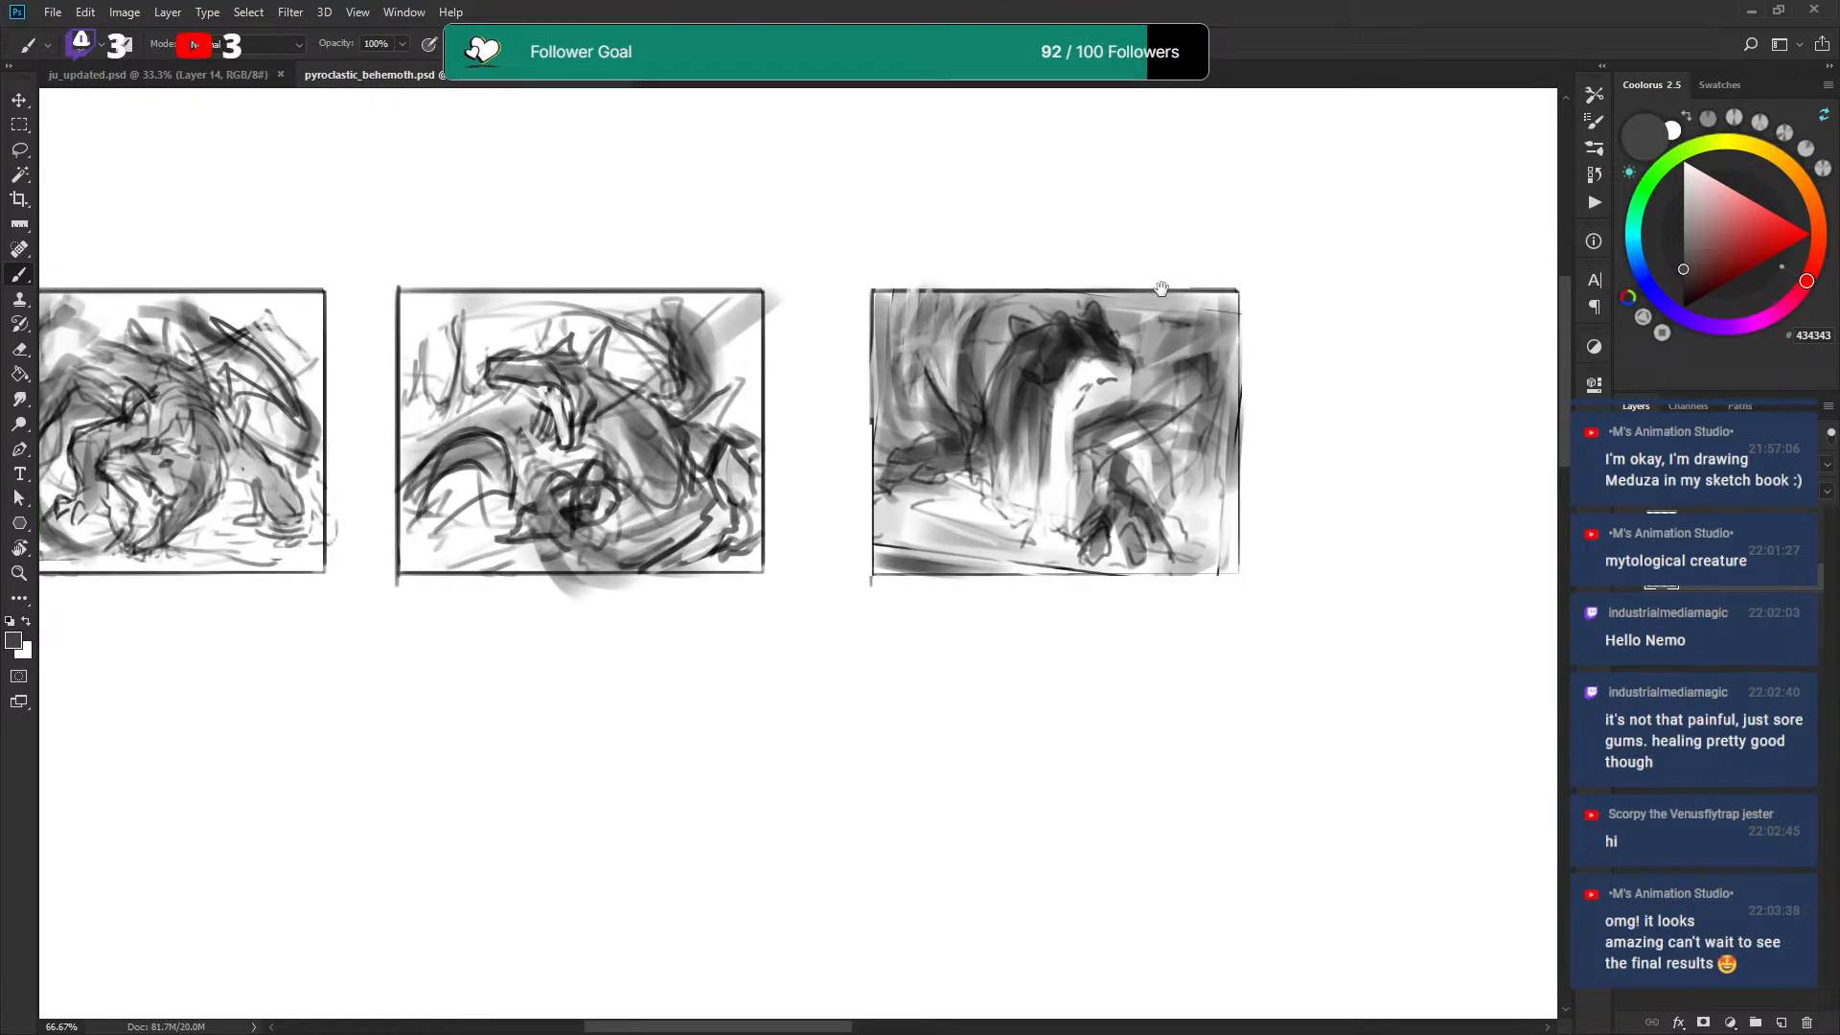
# Circle the second and third thumbnail compositions as trial marks, undoing each mark.
pyautogui.moveTo(524, 177)
pyautogui.mouseDown()
pyautogui.moveTo(571, 743)
pyautogui.moveTo(383, 364)
pyautogui.mouseUp()
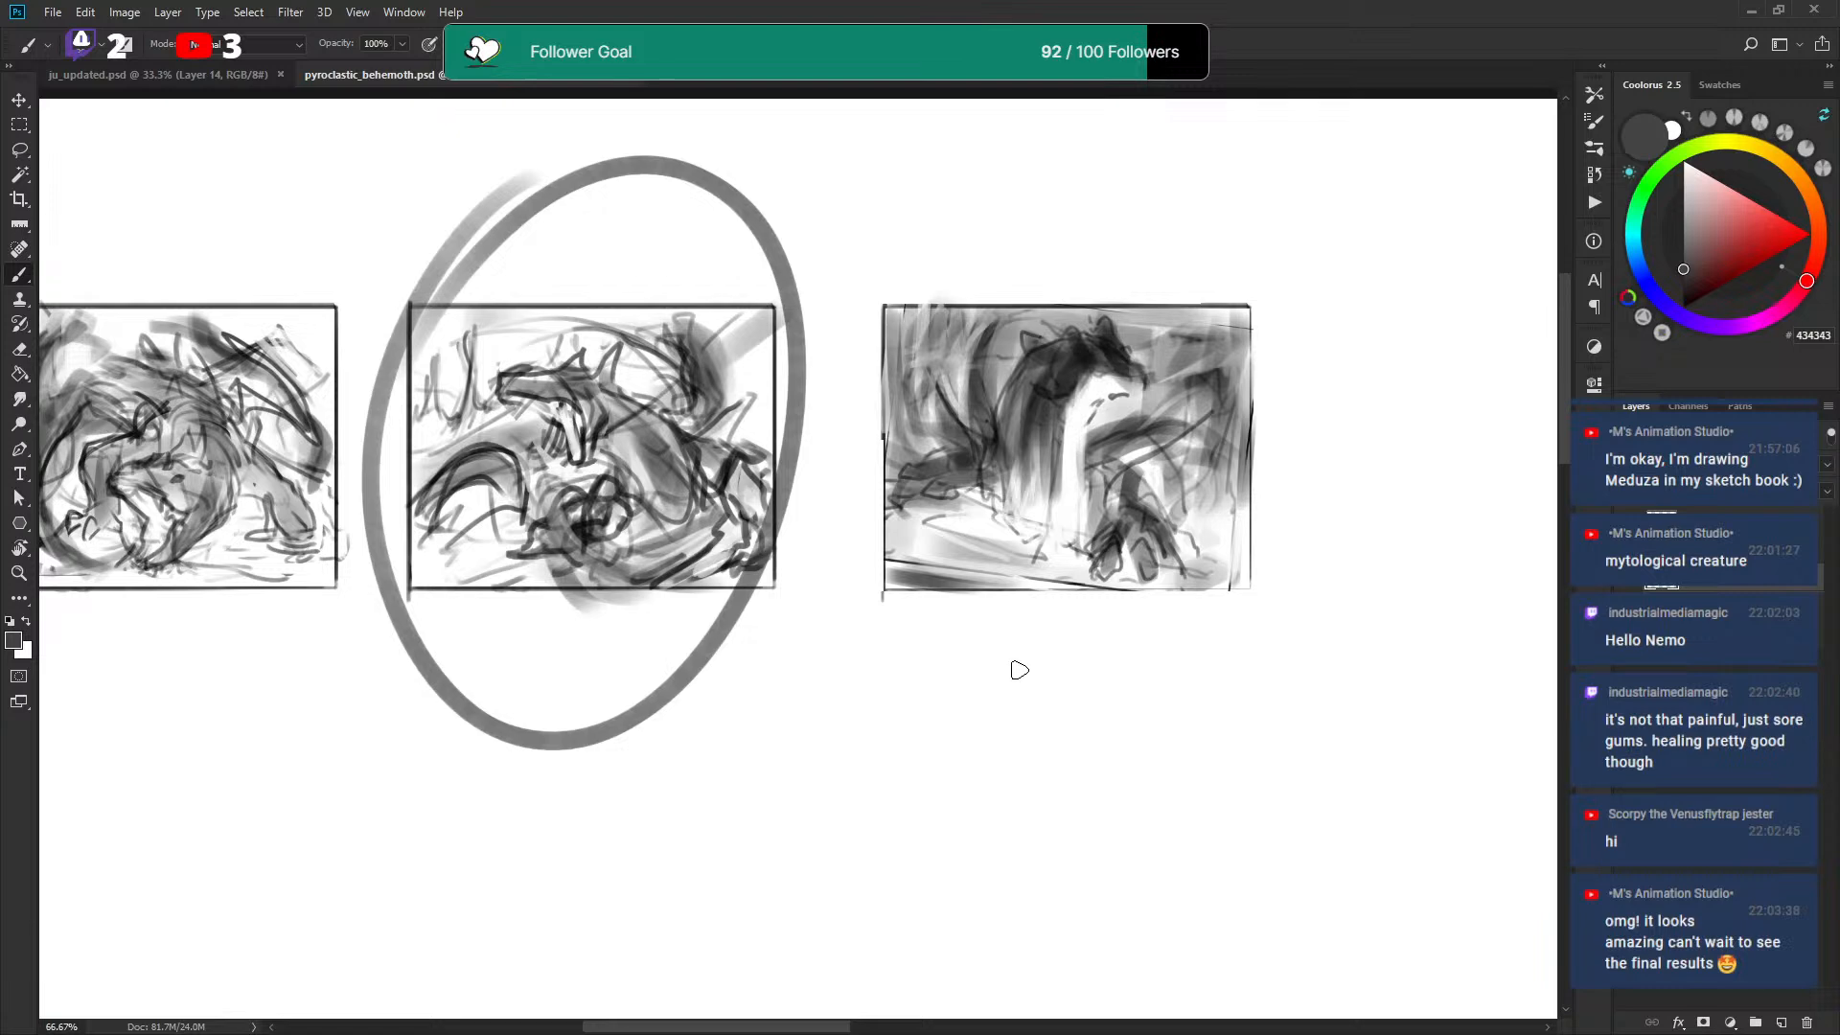
pyautogui.moveTo(1214, 440); pyautogui.dragTo(1359, 380)
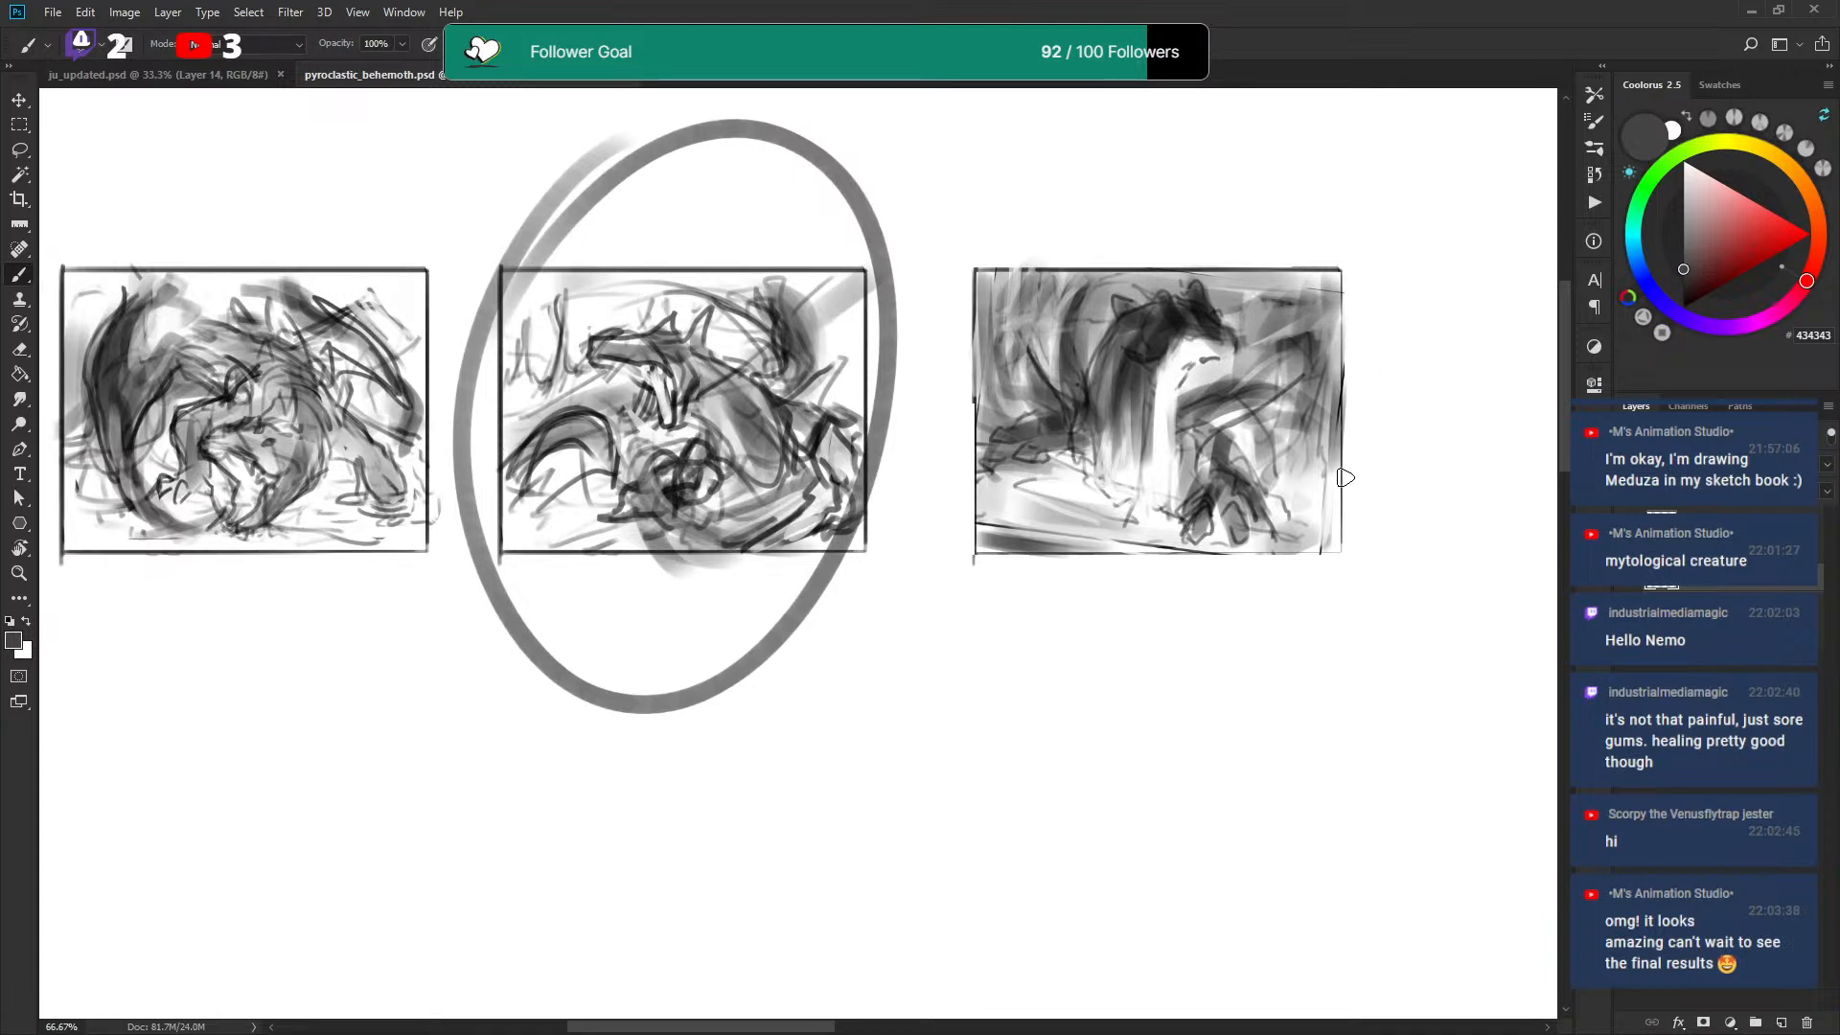
pyautogui.hotkey('ctrl', 'z')
pyautogui.moveTo(1102, 187); pyautogui.dragTo(1052, 696)
pyautogui.moveTo(1283, 685); pyautogui.dragTo(1092, 192)
pyautogui.hotkey('ctrl', 'z')
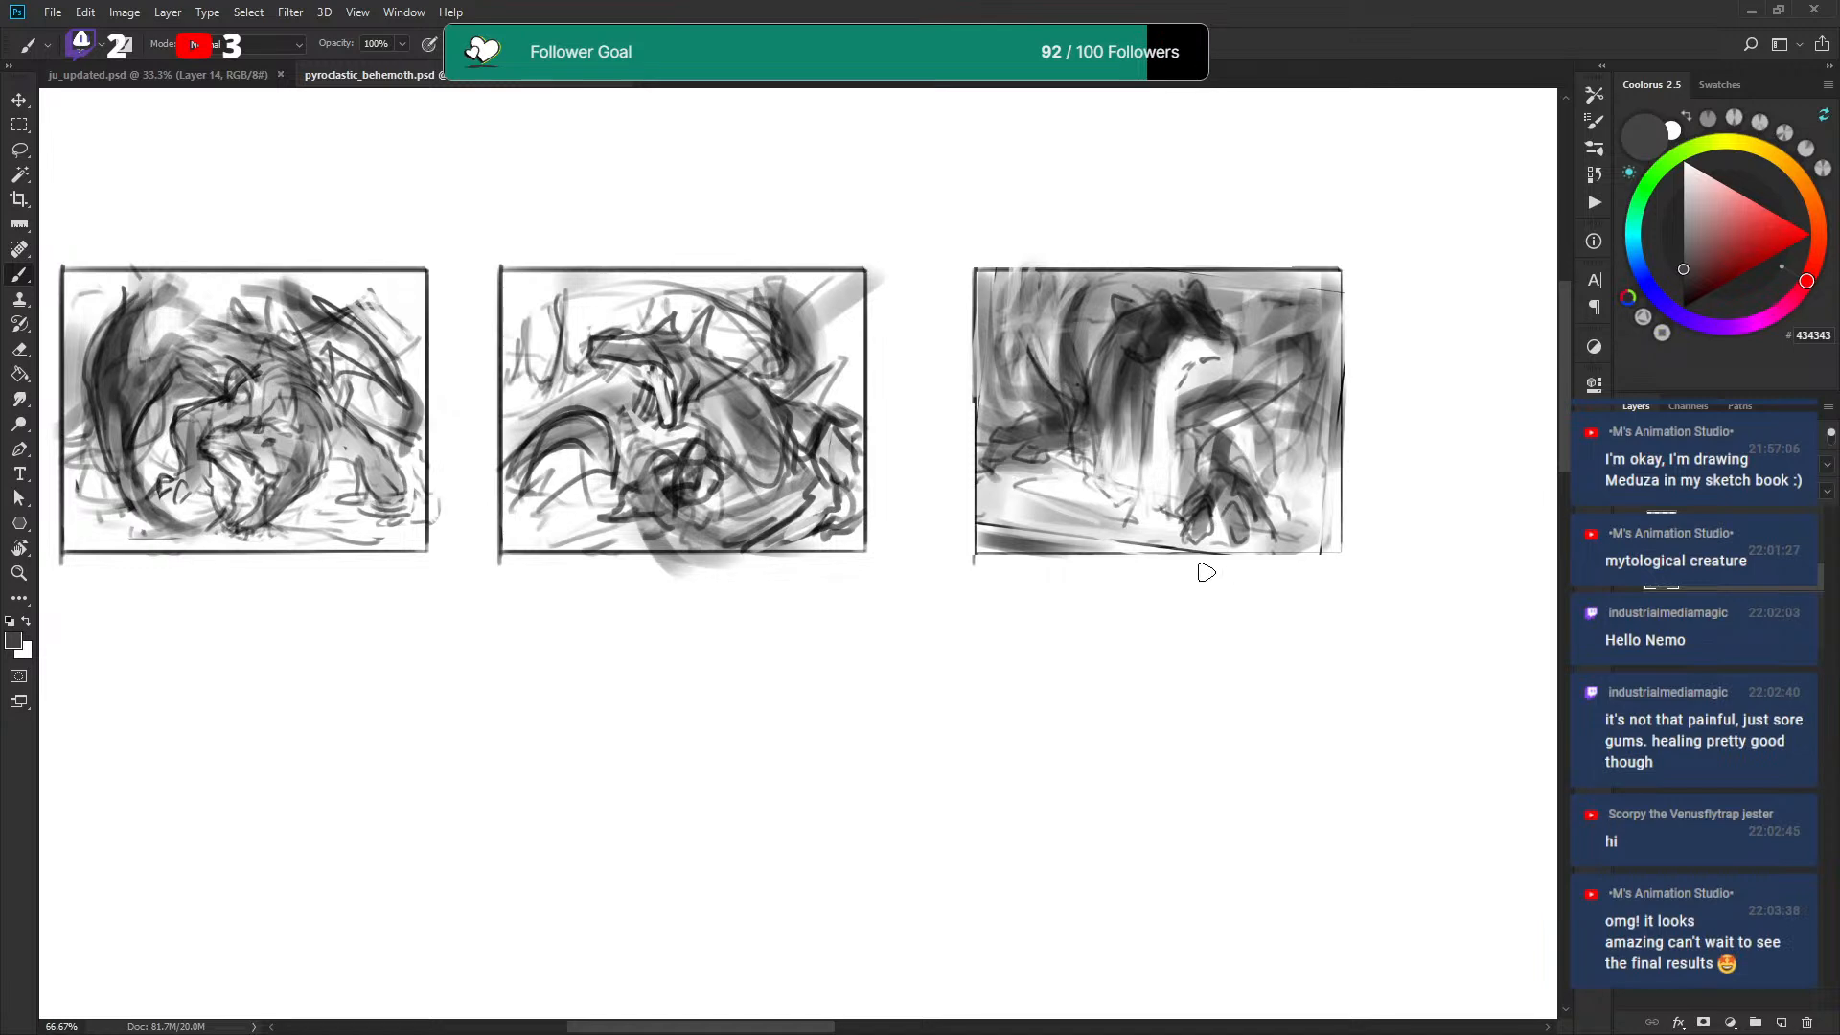
pyautogui.moveTo(688, 595); pyautogui.dragTo(815, 575)
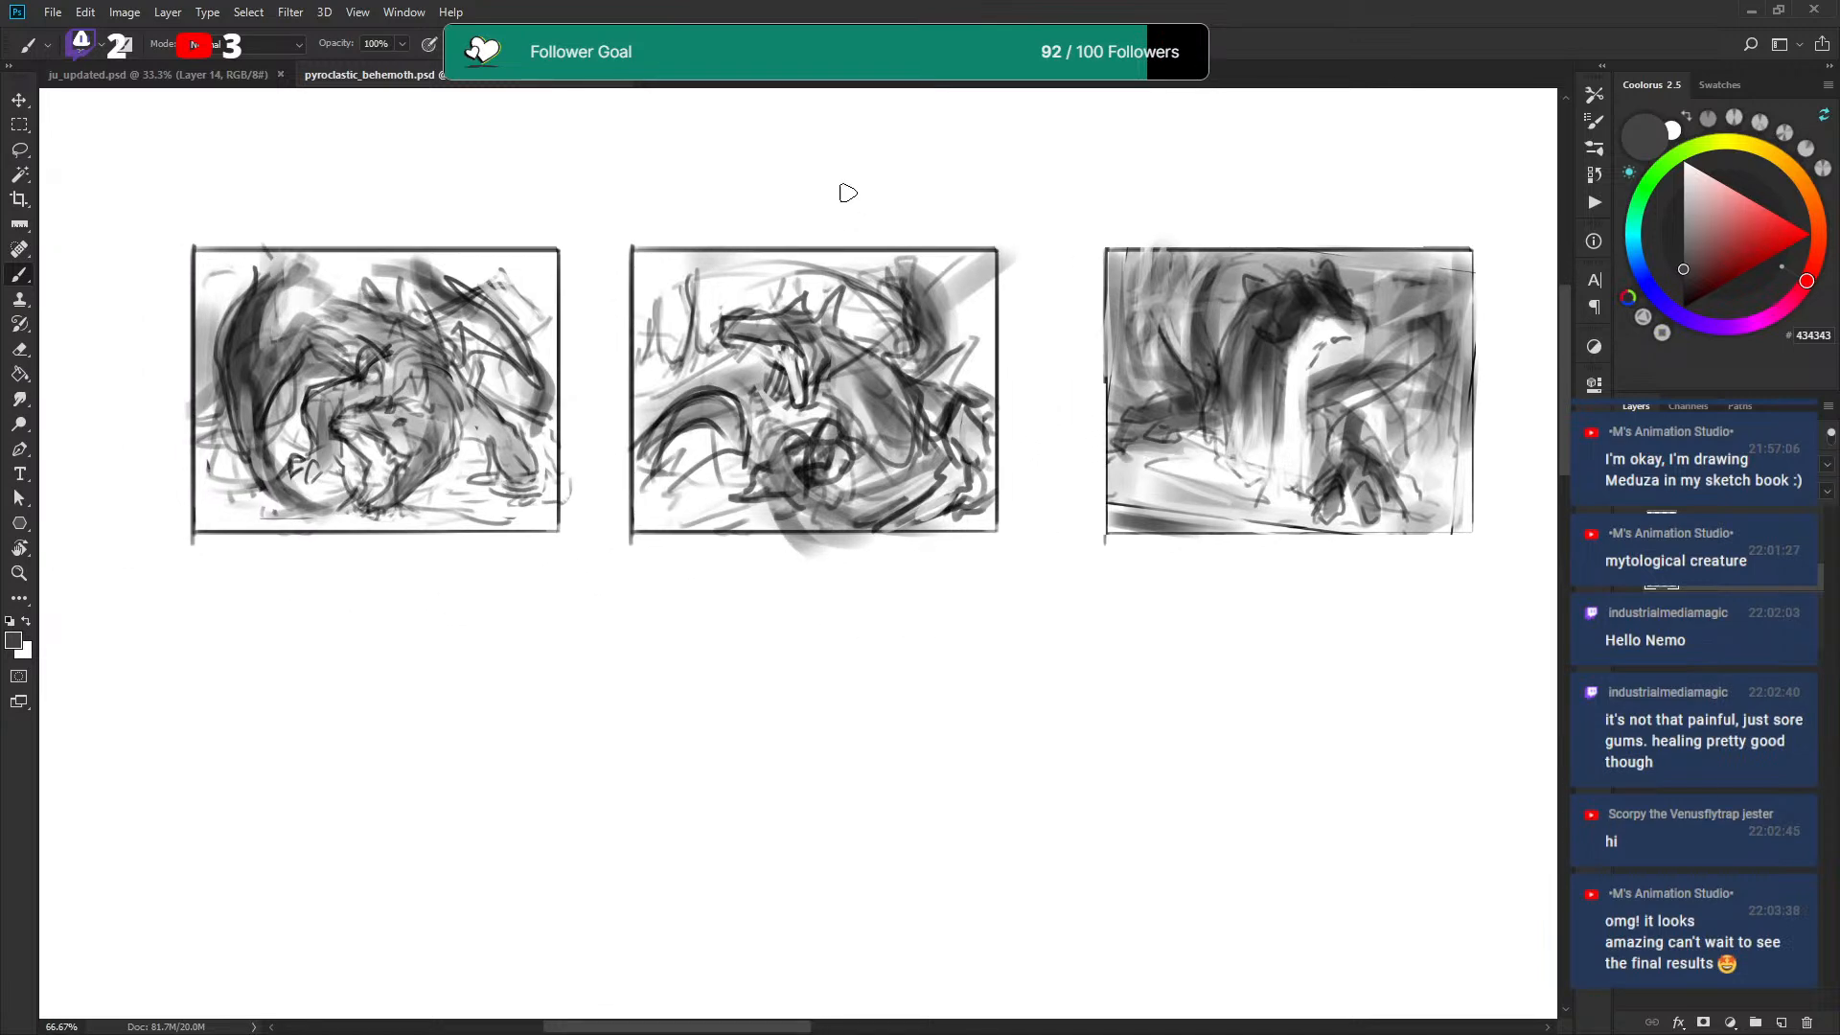
pyautogui.moveTo(793, 197); pyautogui.dragTo(671, 254)
pyautogui.hotkey('ctrl', 'z')
# Close pyroclastic_behemoth.psd and return to the winged creature drawing in ju_updated.psd.
pyautogui.click(622, 75)
pyautogui.moveTo(894, 353); pyautogui.dragTo(880, 332)
pyautogui.hotkey('ctrl', '-')
pyautogui.moveTo(926, 425); pyautogui.dragTo(911, 335)
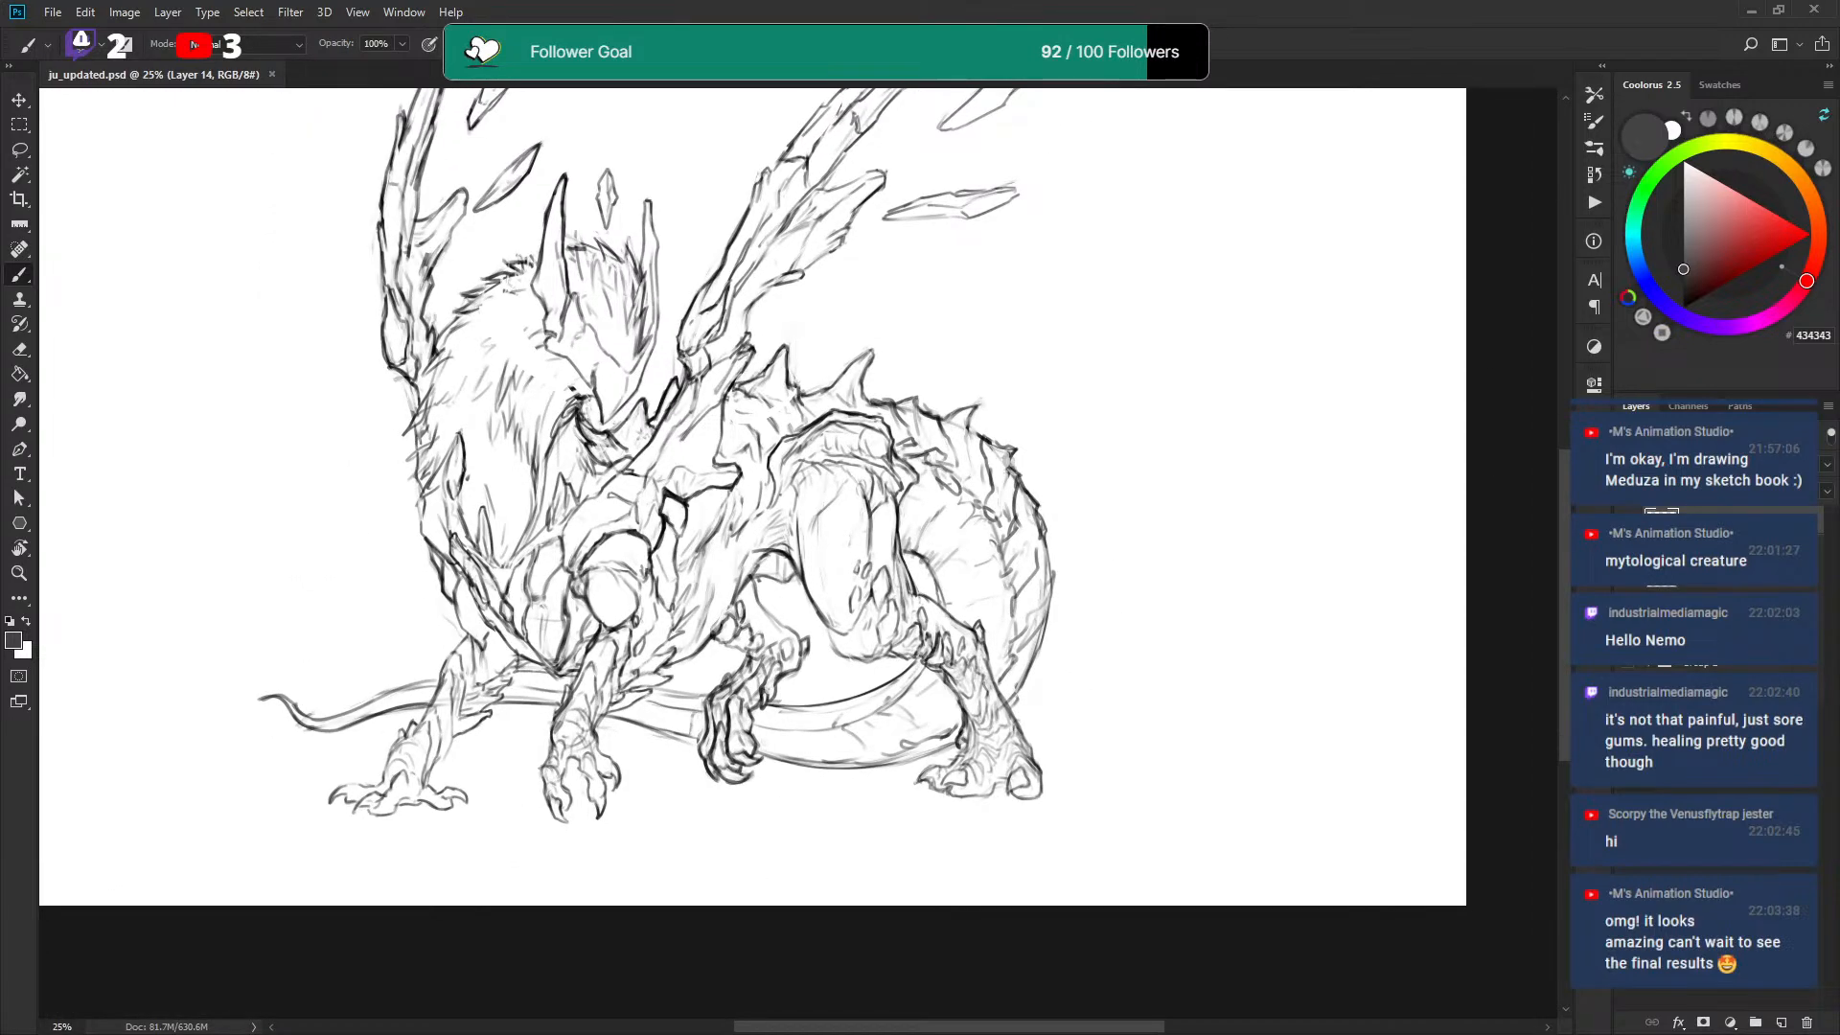
pyautogui.moveTo(1016, 429); pyautogui.dragTo(1021, 457)
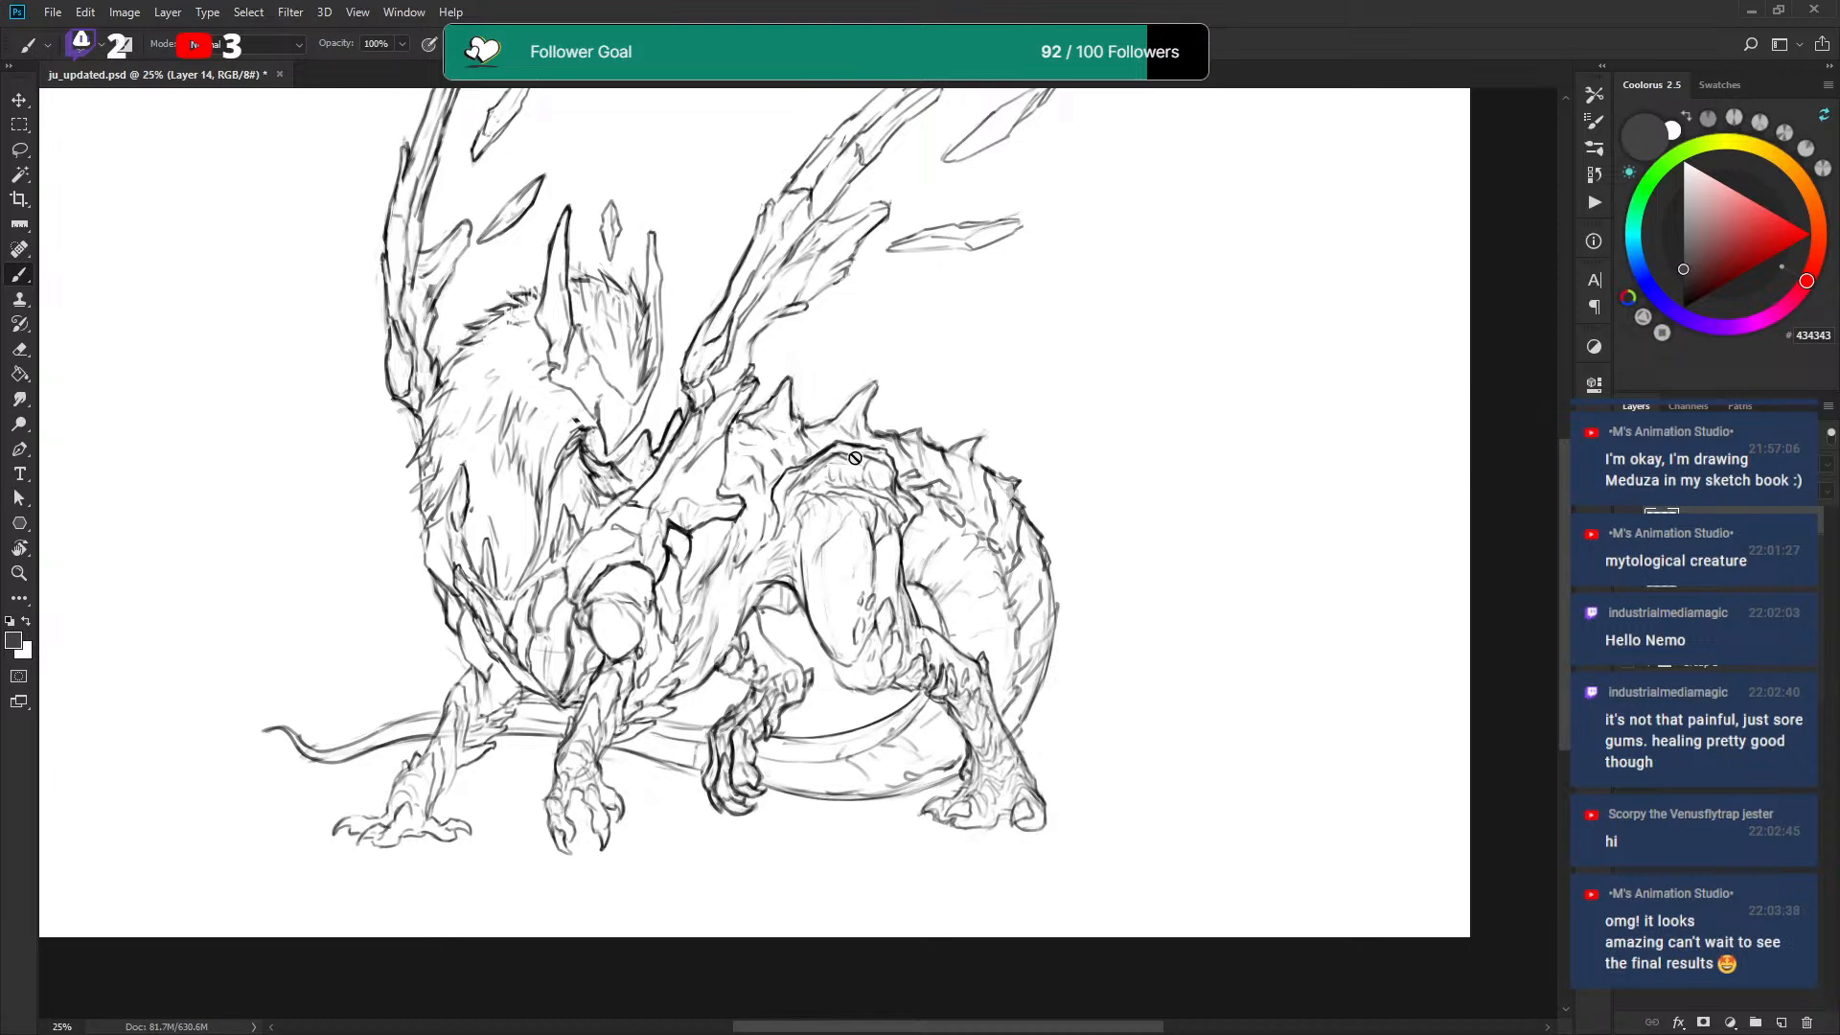
pyautogui.moveTo(876, 636); pyautogui.dragTo(901, 505)
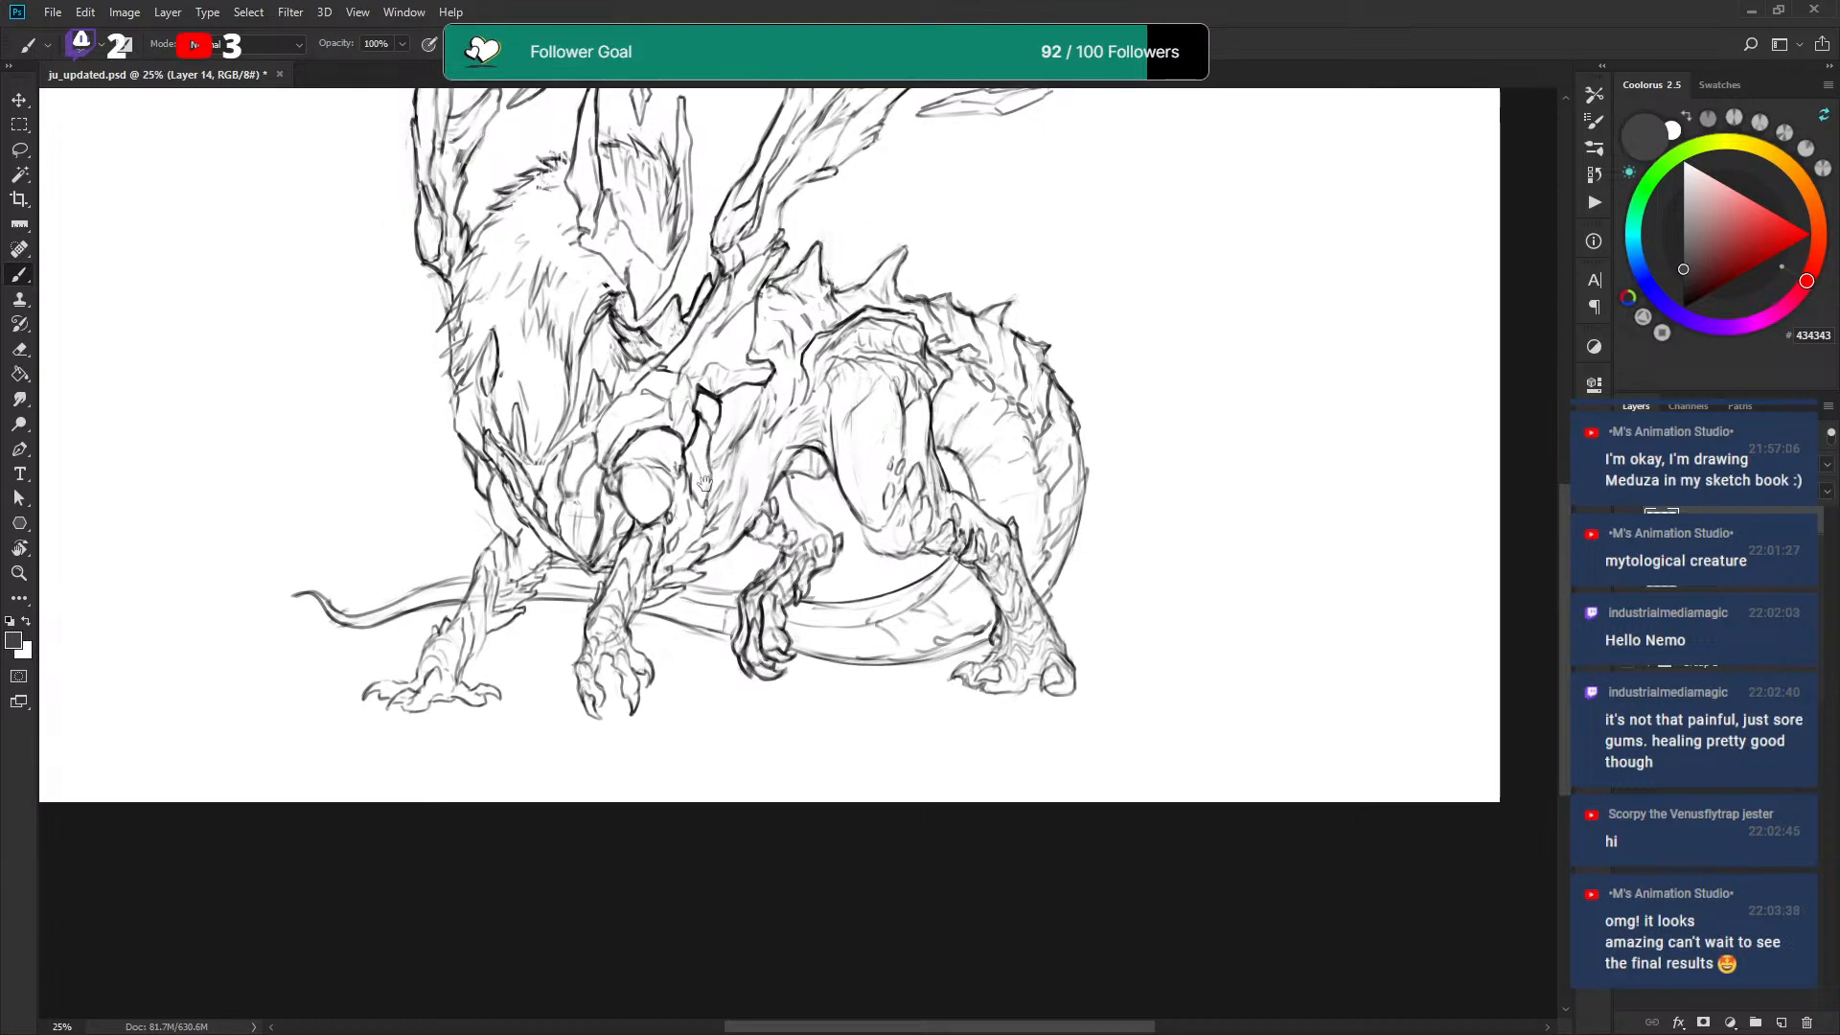
pyautogui.scroll(-3, 467, 671)
pyautogui.hscroll(-2, 467, 670)
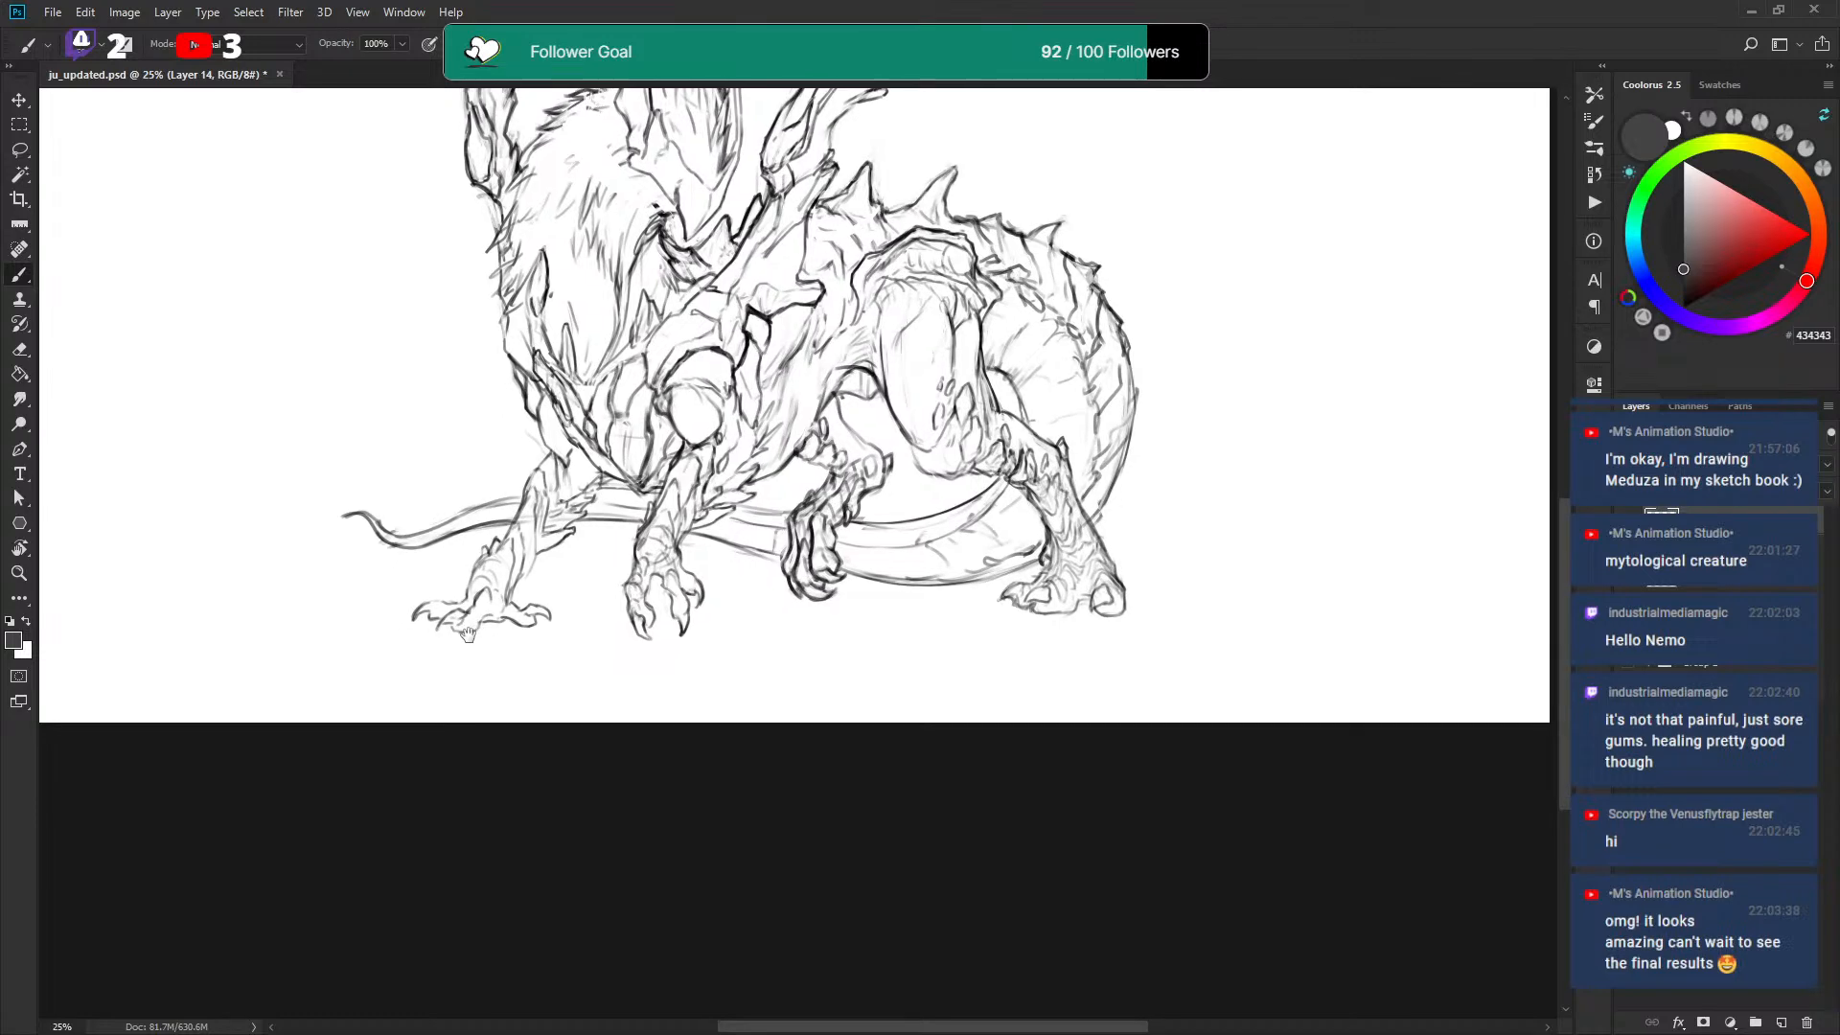
pyautogui.hotkey('ctrl', '+')
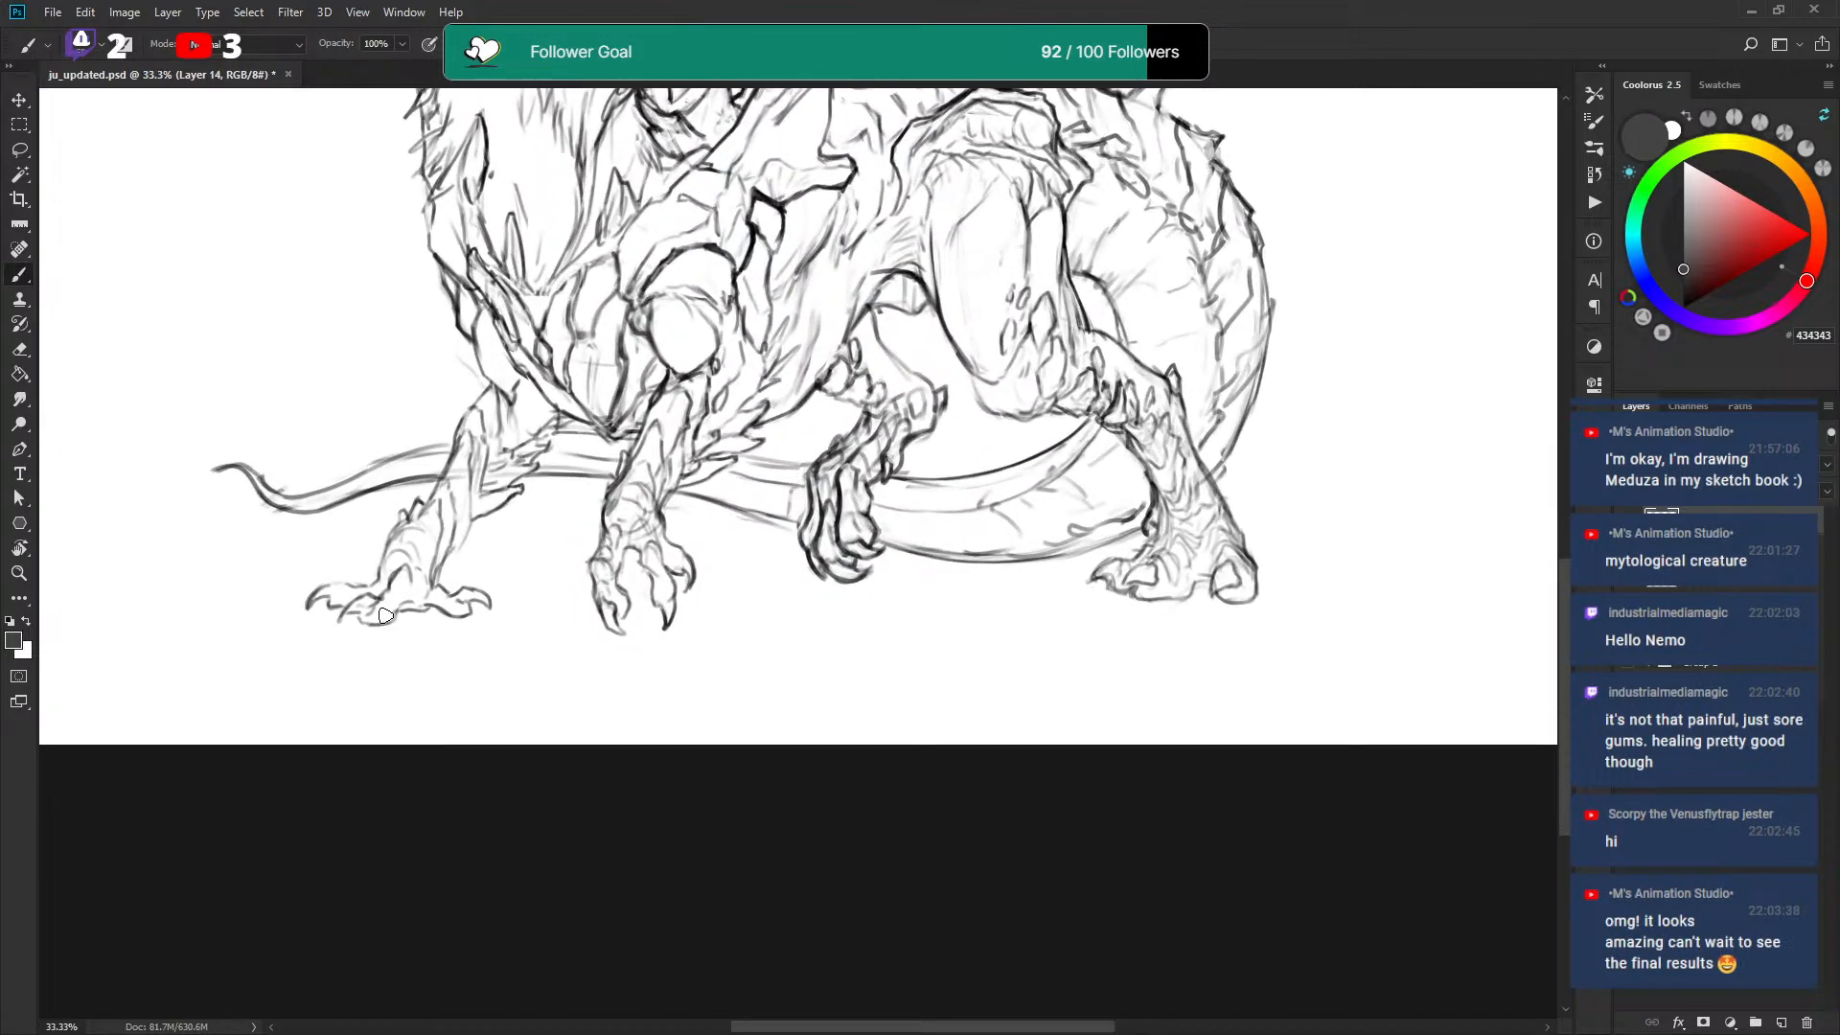
pyautogui.moveTo(441, 601); pyautogui.dragTo(498, 573)
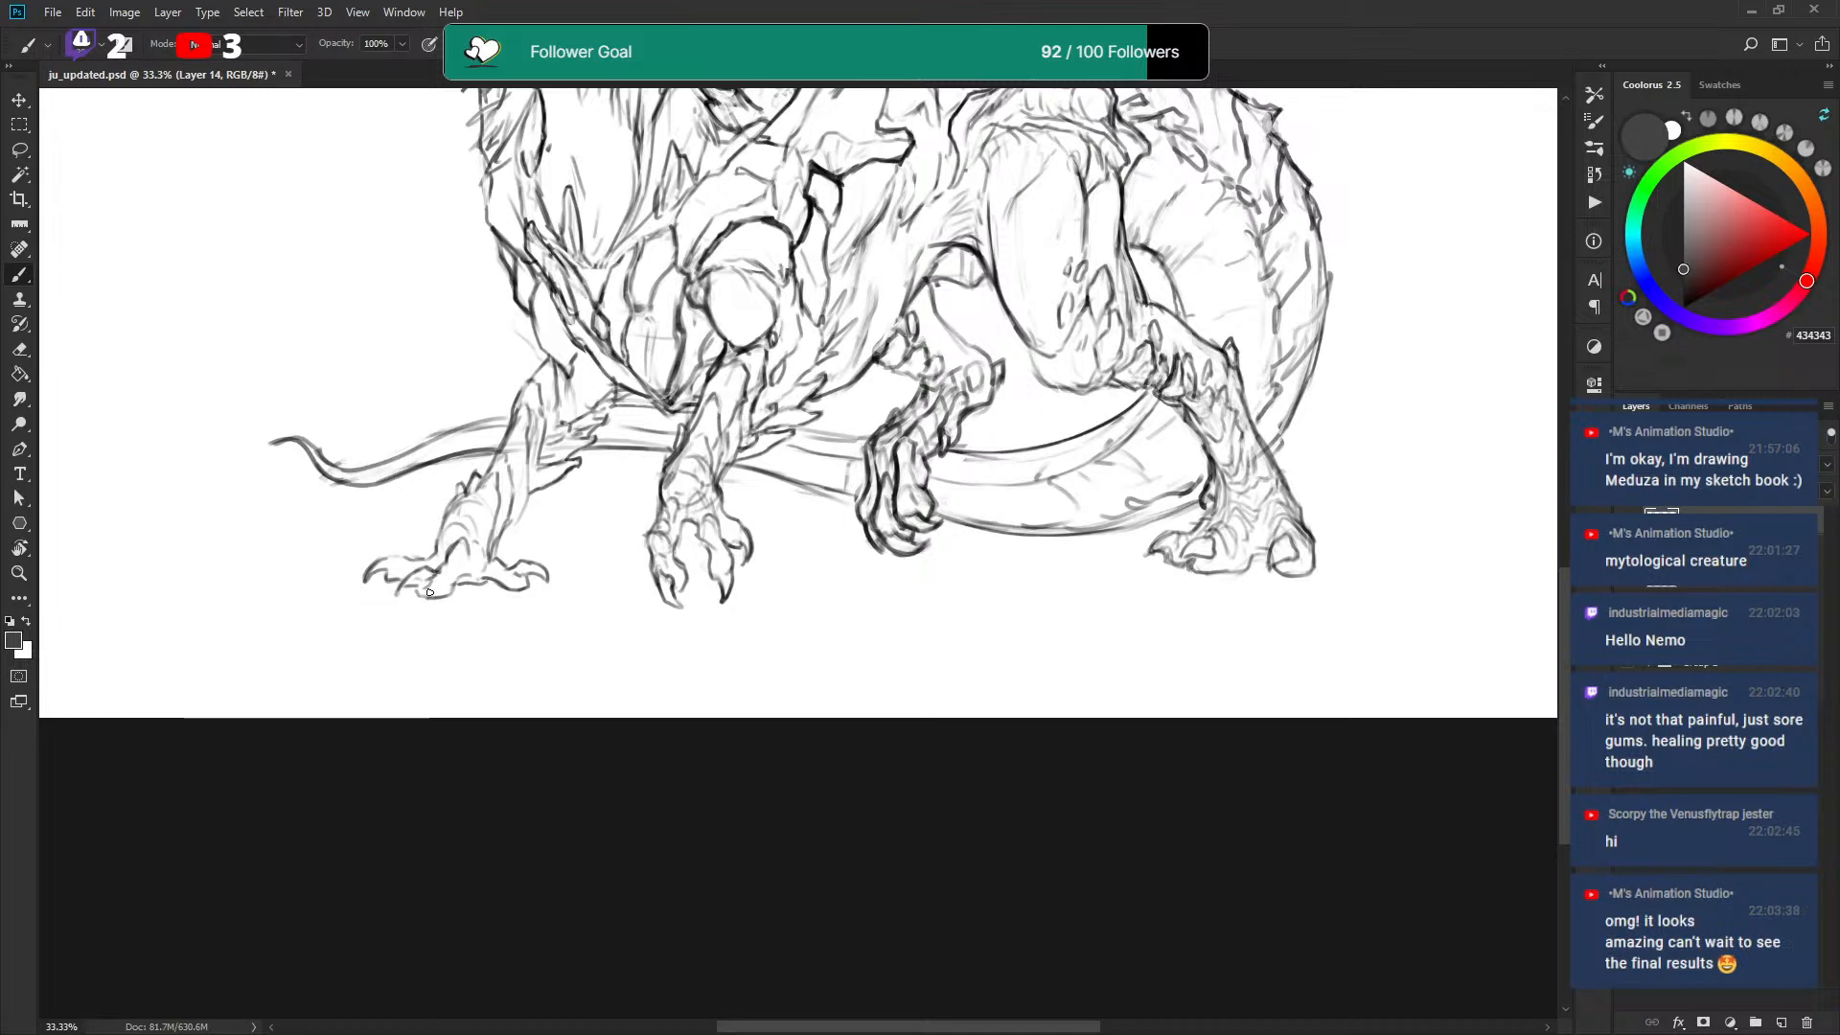
# Merge Layer 14 into the line art layer beneath it and duplicate the merged layer.
pyautogui.hotkey('ctrl', 'e')
pyautogui.hotkey('ctrl', 'j')
pyautogui.hotkey('alt', '[')
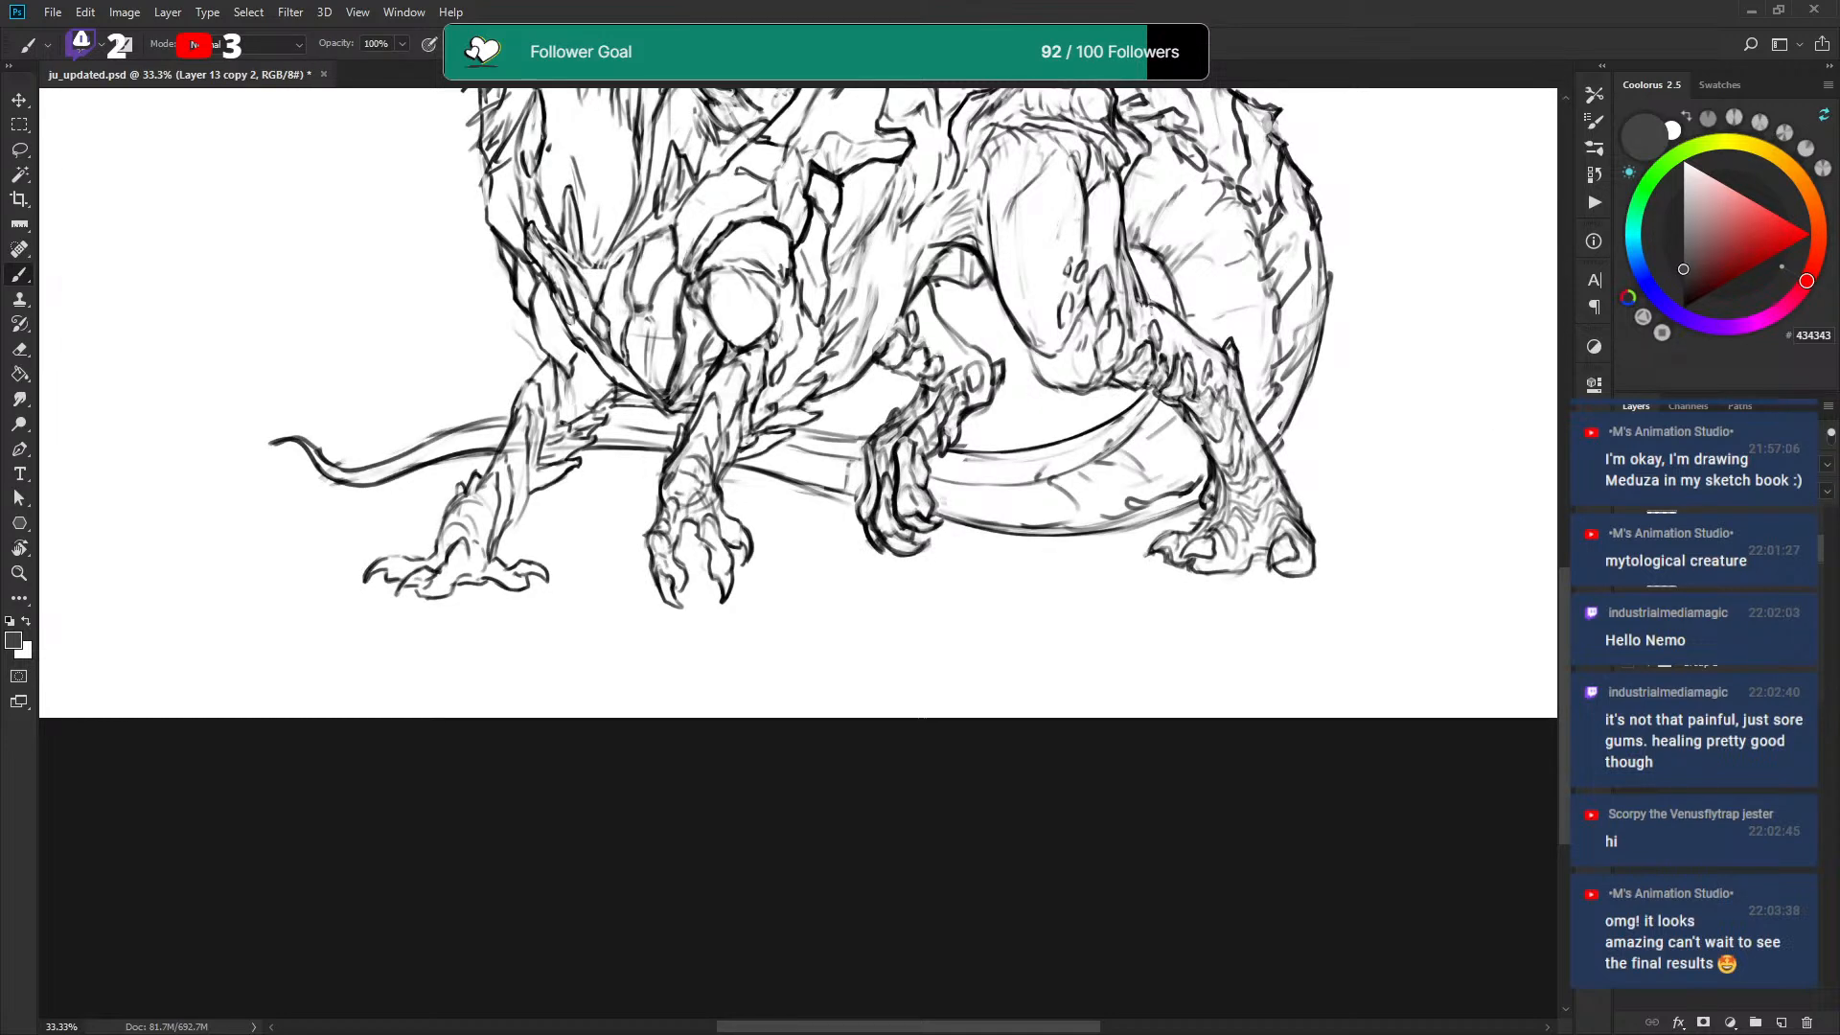
pyautogui.hotkey('alt', '[')
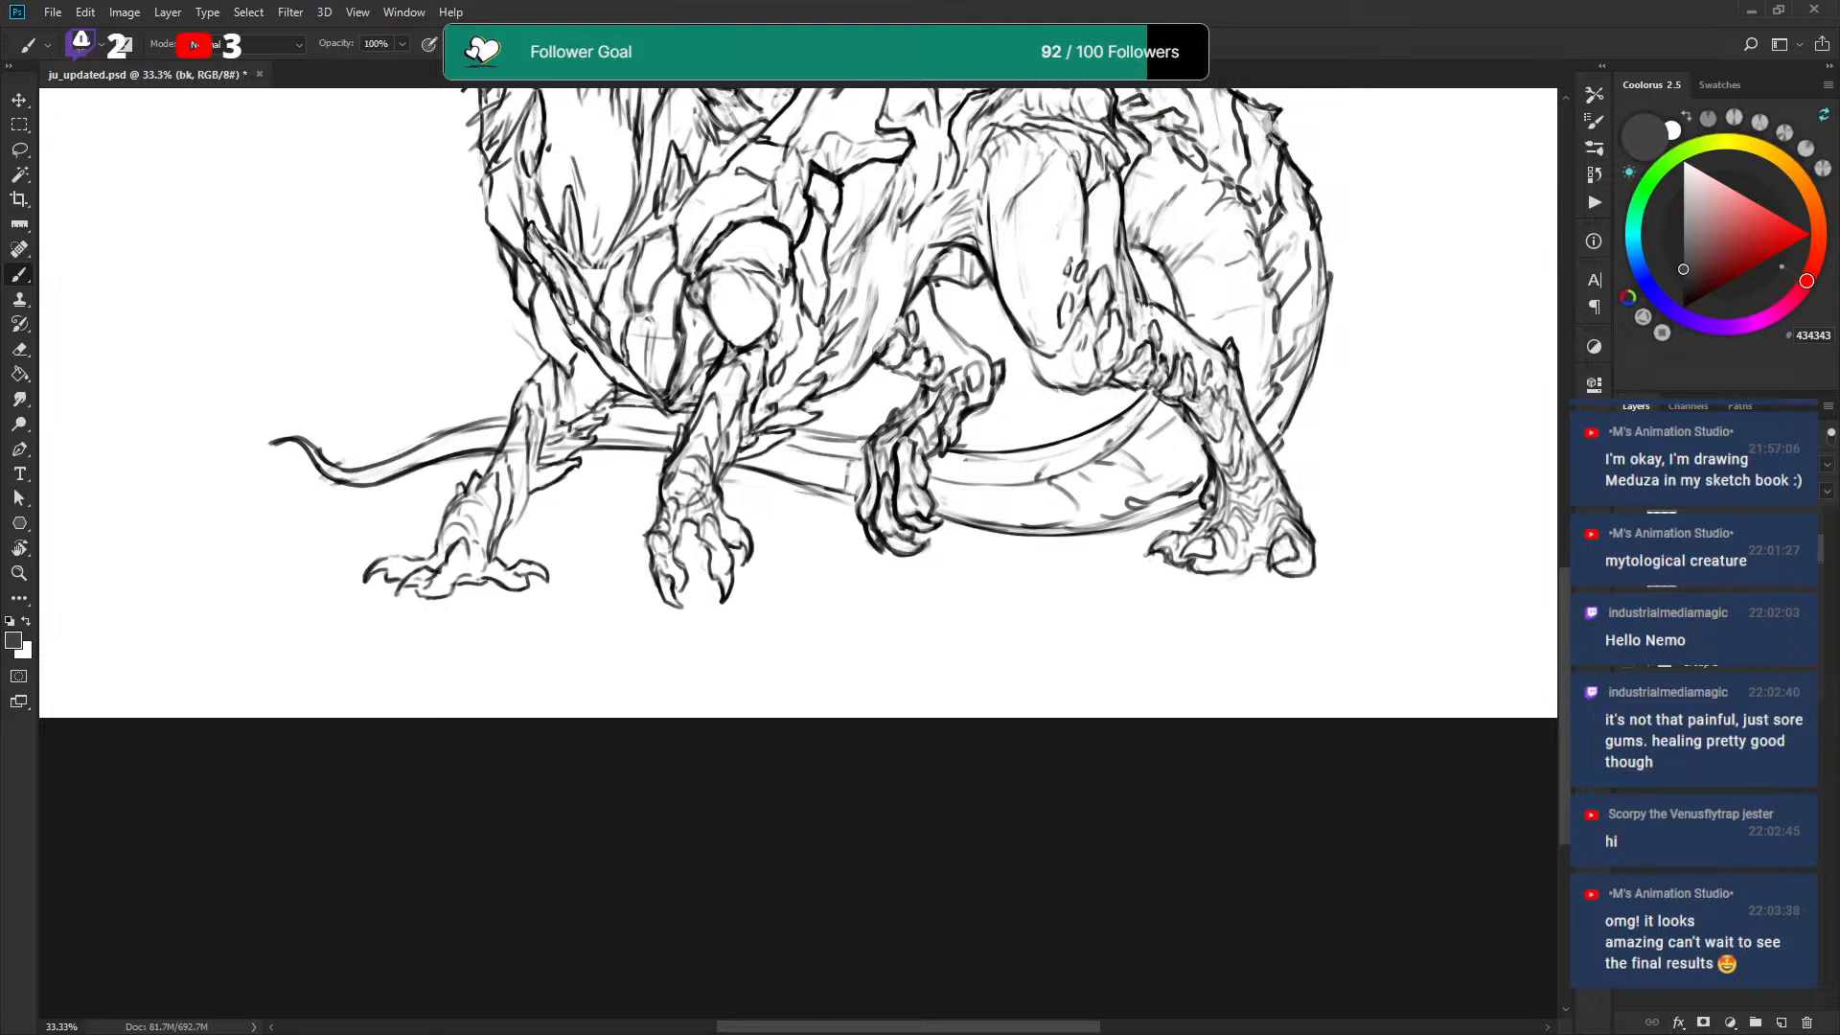
# Hide the original line art layer and make its duplicate the active layer.
pyautogui.click(1627, 548)
pyautogui.click(1725, 520)
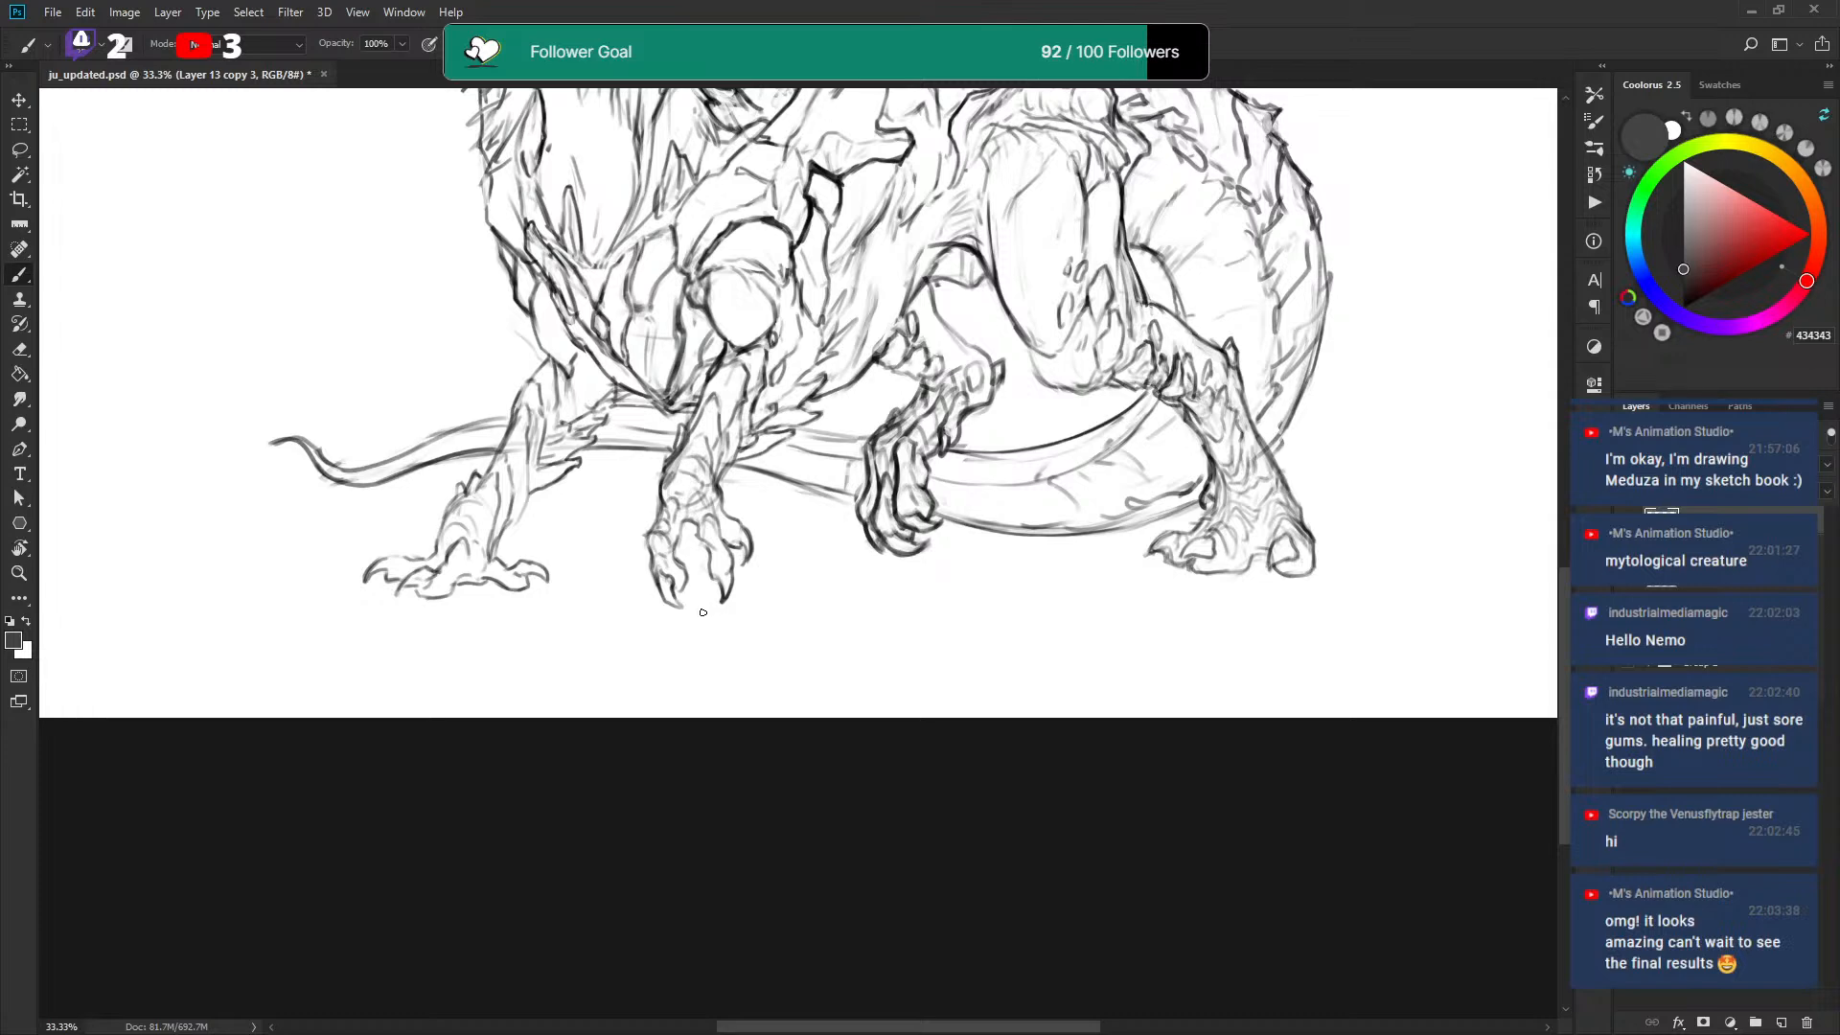
pyautogui.hotkey('ctrl', 'z')
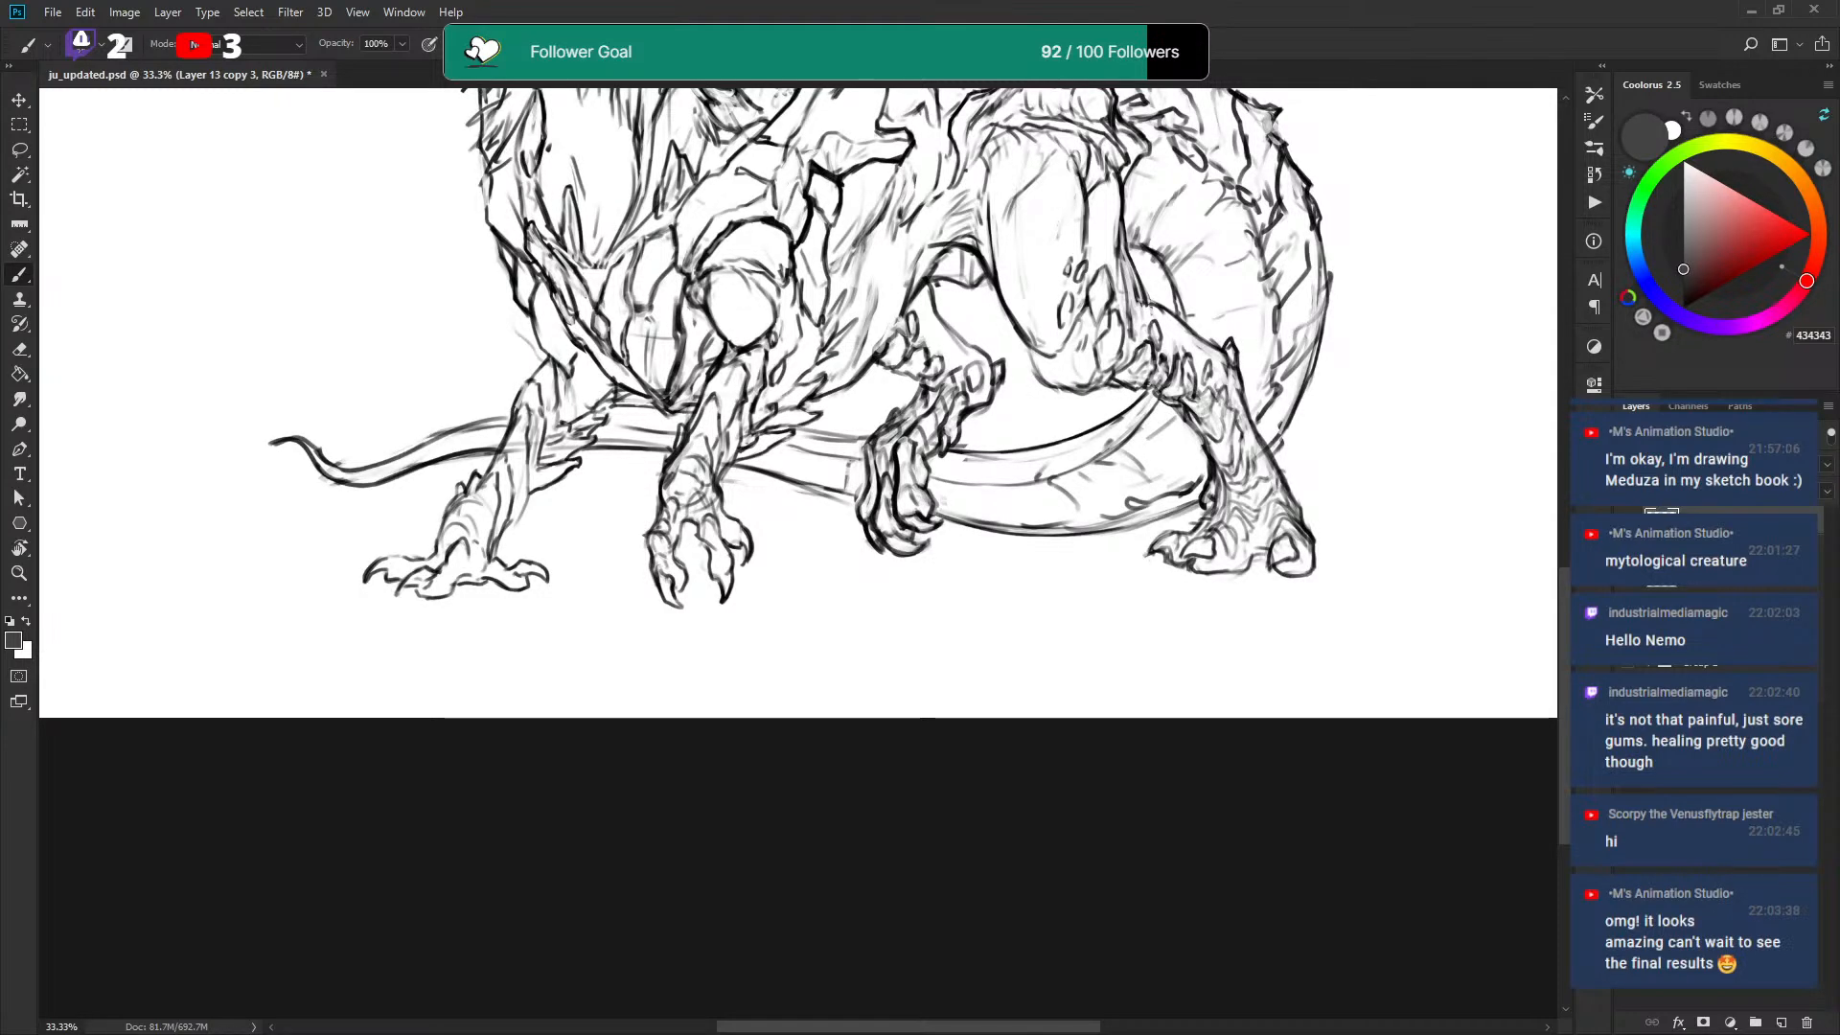
pyautogui.hotkey('ctrl', 'z')
# Shade the underside of the leftmost front foot and its toes in dark grey.
pyautogui.moveTo(796, 503); pyautogui.dragTo(923, 492)
pyautogui.hotkey('ctrl', '+')
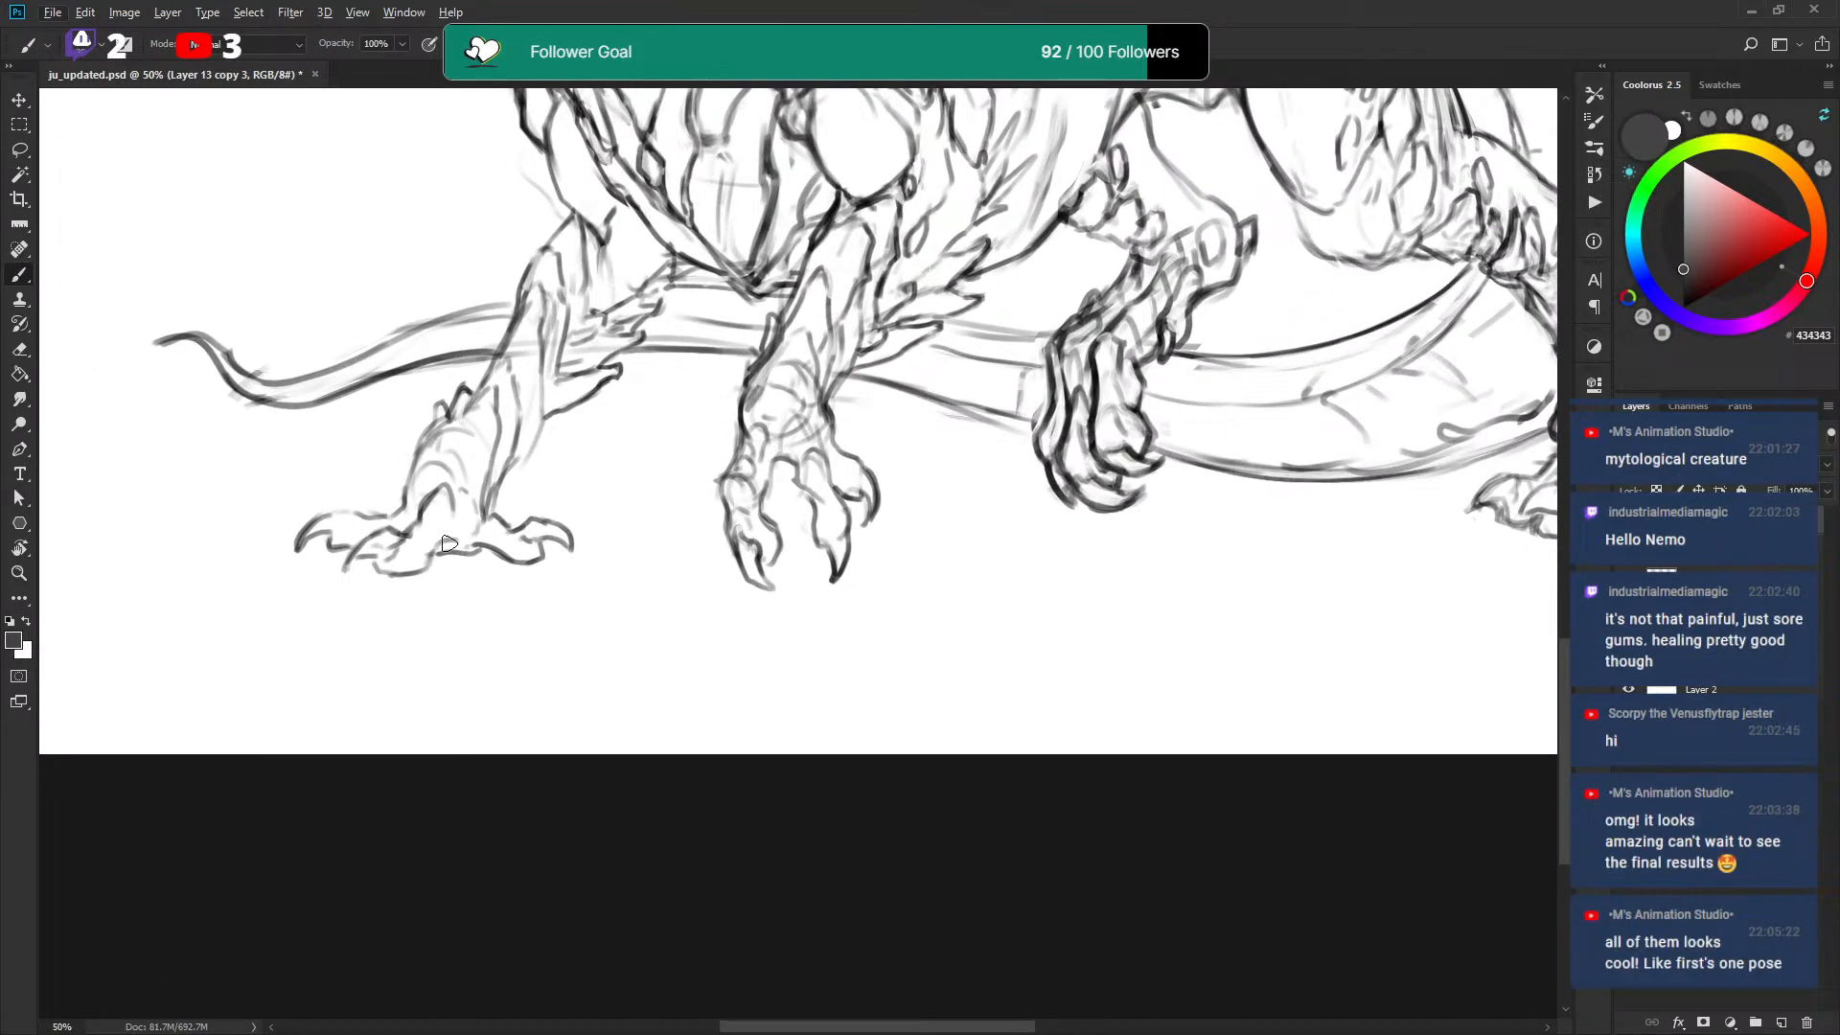
pyautogui.moveTo(388, 572); pyautogui.dragTo(456, 534)
pyautogui.moveTo(393, 562)
pyautogui.mouseDown()
pyautogui.moveTo(446, 527)
pyautogui.moveTo(427, 559)
pyautogui.moveTo(506, 526)
pyautogui.moveTo(464, 550)
pyautogui.moveTo(560, 538)
pyautogui.moveTo(490, 540)
pyautogui.mouseUp()
pyautogui.press('x')
pyautogui.press('x')
pyautogui.press('x')
pyautogui.press('x')
# Fill the shadow side of the leftmost foreleg from the ankle up to the elbow spikes with dark grey.
pyautogui.moveTo(331, 541)
pyautogui.mouseDown()
pyautogui.moveTo(412, 526)
pyautogui.moveTo(510, 440)
pyautogui.moveTo(435, 539)
pyautogui.moveTo(491, 484)
pyautogui.moveTo(467, 520)
pyautogui.moveTo(448, 466)
pyautogui.moveTo(475, 520)
pyautogui.moveTo(524, 357)
pyautogui.moveTo(487, 477)
pyautogui.moveTo(533, 426)
pyautogui.moveTo(509, 453)
pyautogui.moveTo(540, 359)
pyautogui.moveTo(505, 423)
pyautogui.moveTo(531, 354)
pyautogui.mouseUp()
pyautogui.press('x')
pyautogui.press('x')
pyautogui.moveTo(532, 417)
pyautogui.mouseDown()
pyautogui.moveTo(537, 340)
pyautogui.moveTo(522, 347)
pyautogui.mouseUp()
pyautogui.press('x')
pyautogui.press('x')
pyautogui.moveTo(529, 427)
pyautogui.mouseDown()
pyautogui.moveTo(555, 458)
pyautogui.moveTo(555, 496)
pyautogui.moveTo(505, 519)
pyautogui.moveTo(566, 460)
pyautogui.moveTo(523, 477)
pyautogui.moveTo(584, 459)
pyautogui.mouseUp()
pyautogui.press('x')
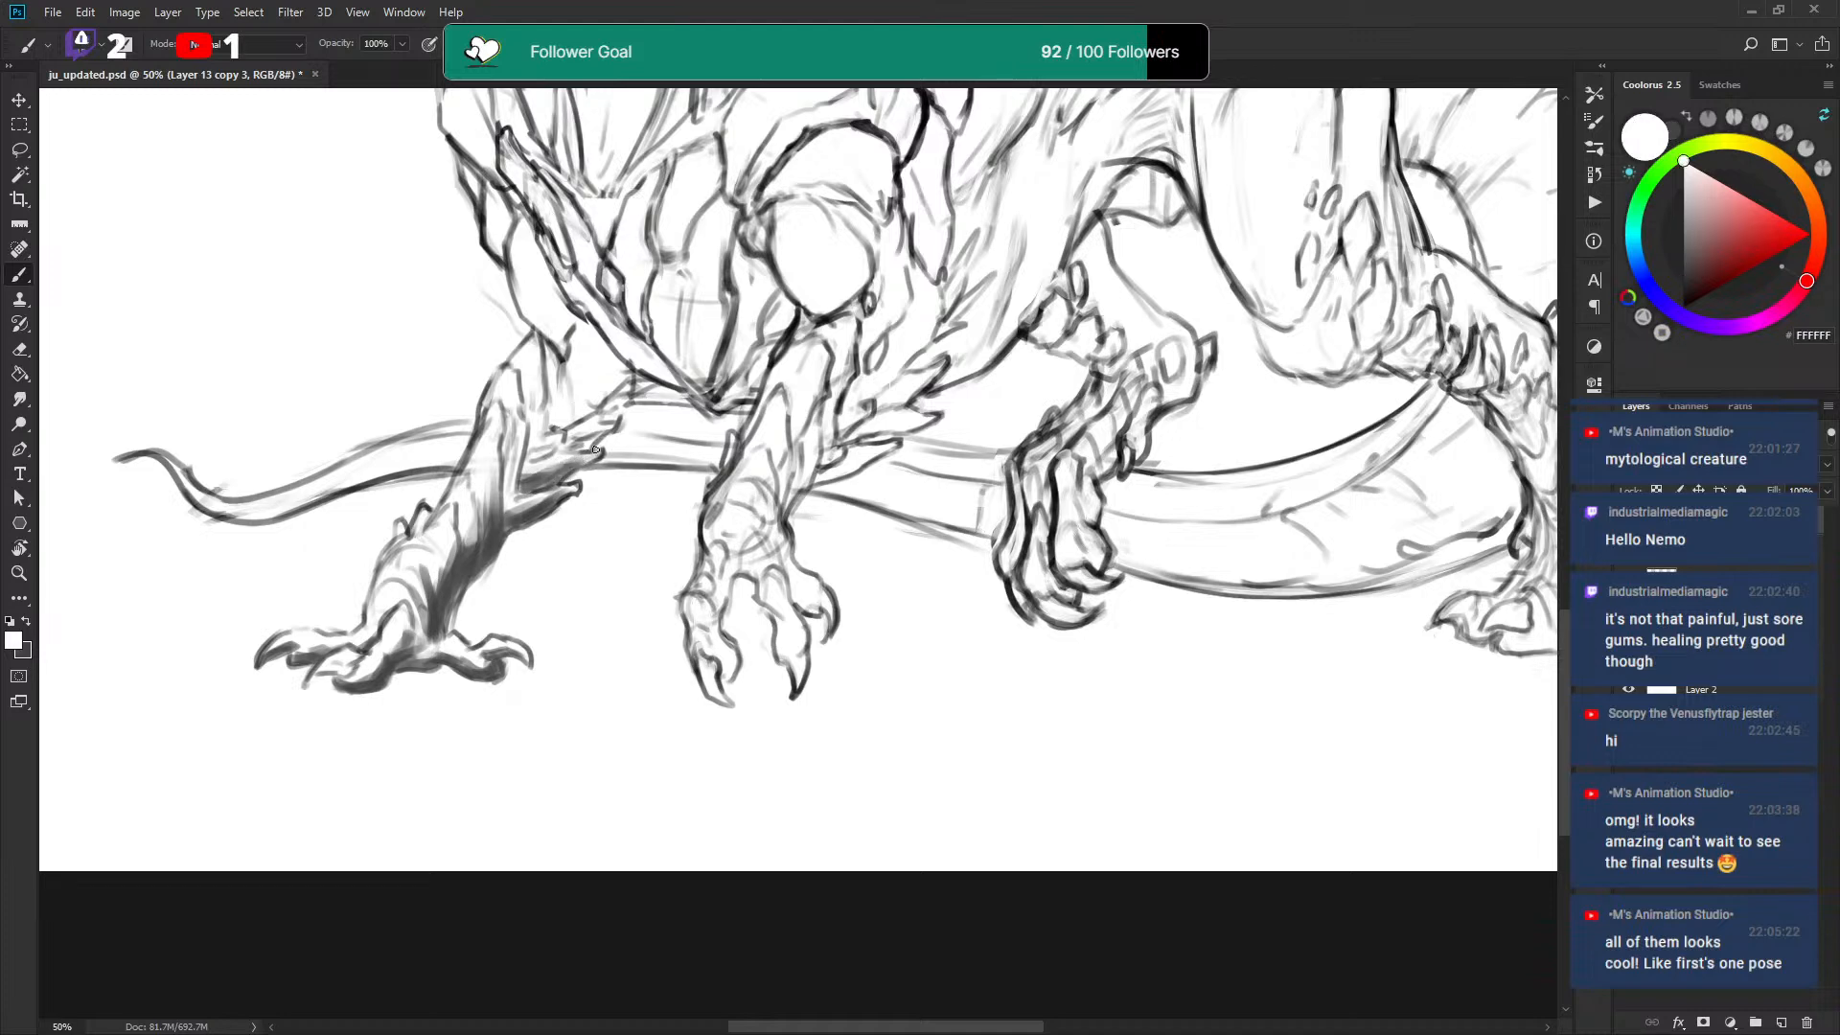
# Shade the leftmost foreleg's upper section where it passes behind the chest in dark grey.
pyautogui.press('x')
pyautogui.moveTo(599, 425)
pyautogui.mouseDown()
pyautogui.moveTo(460, 513)
pyautogui.moveTo(532, 445)
pyautogui.moveTo(491, 504)
pyautogui.moveTo(509, 472)
pyautogui.mouseUp()
pyautogui.moveTo(420, 537); pyautogui.dragTo(410, 510)
pyautogui.press('x')
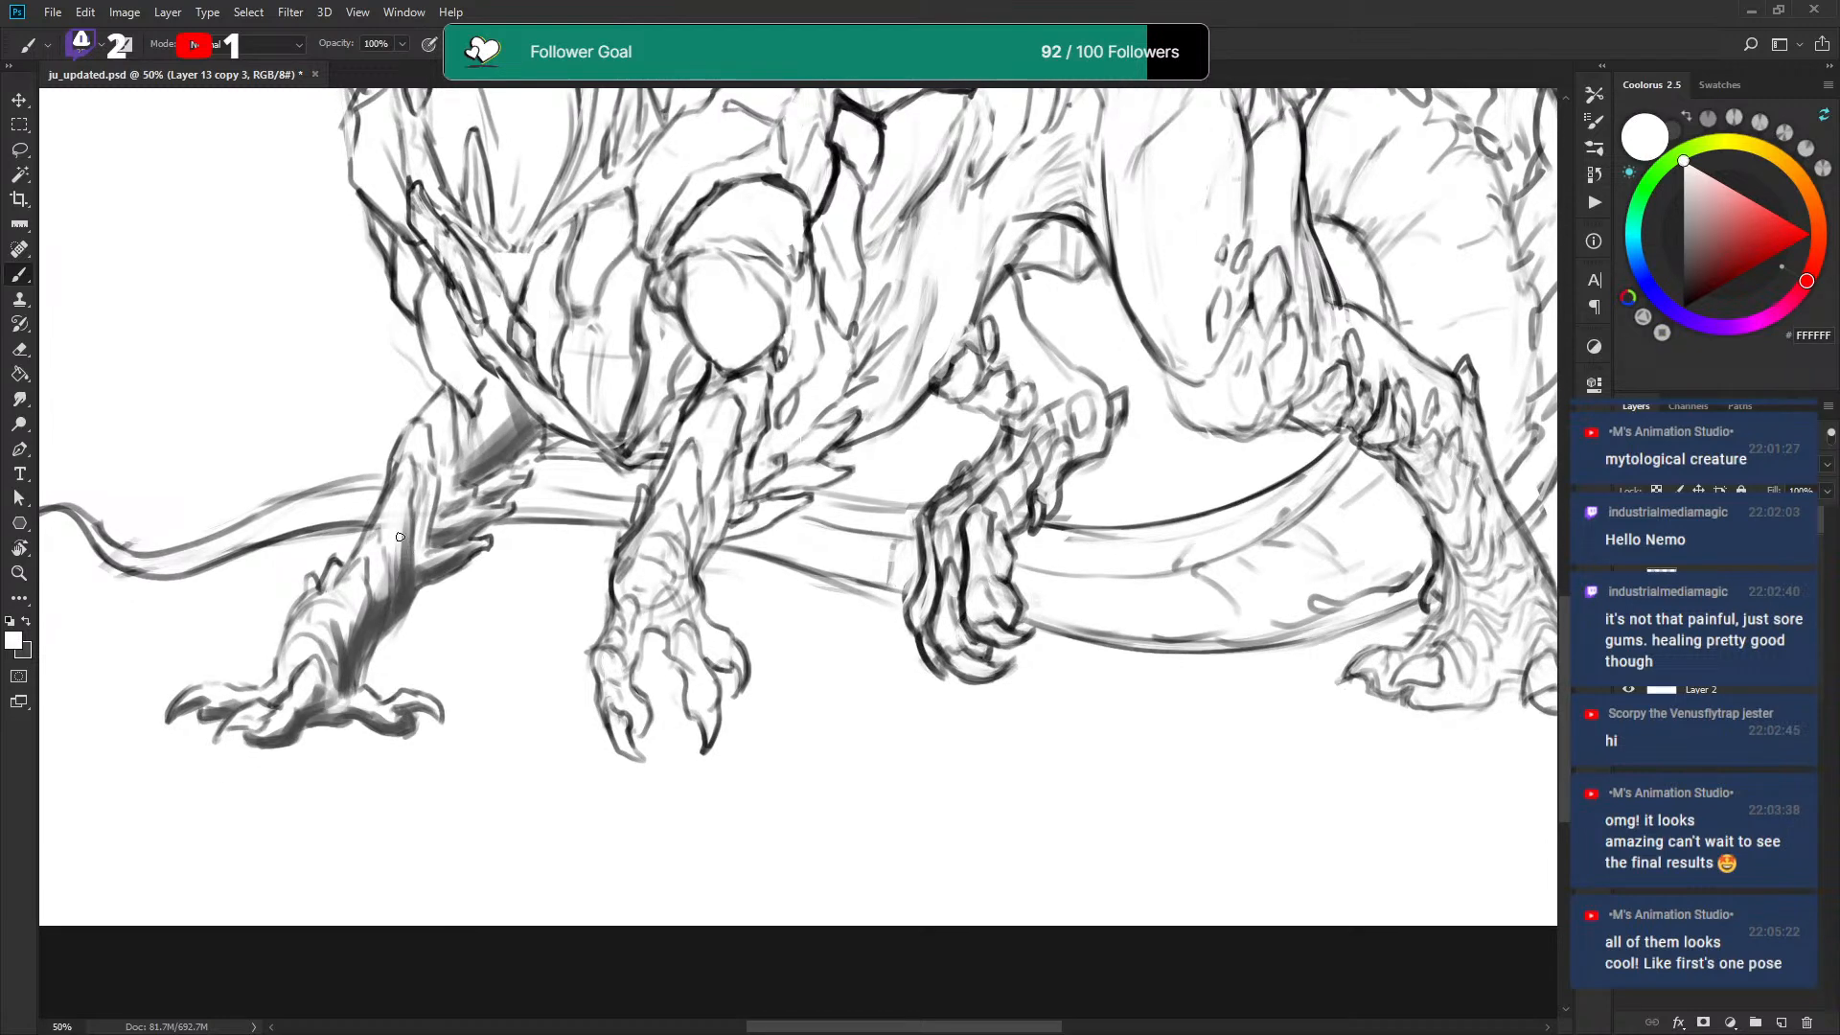
pyautogui.press('x')
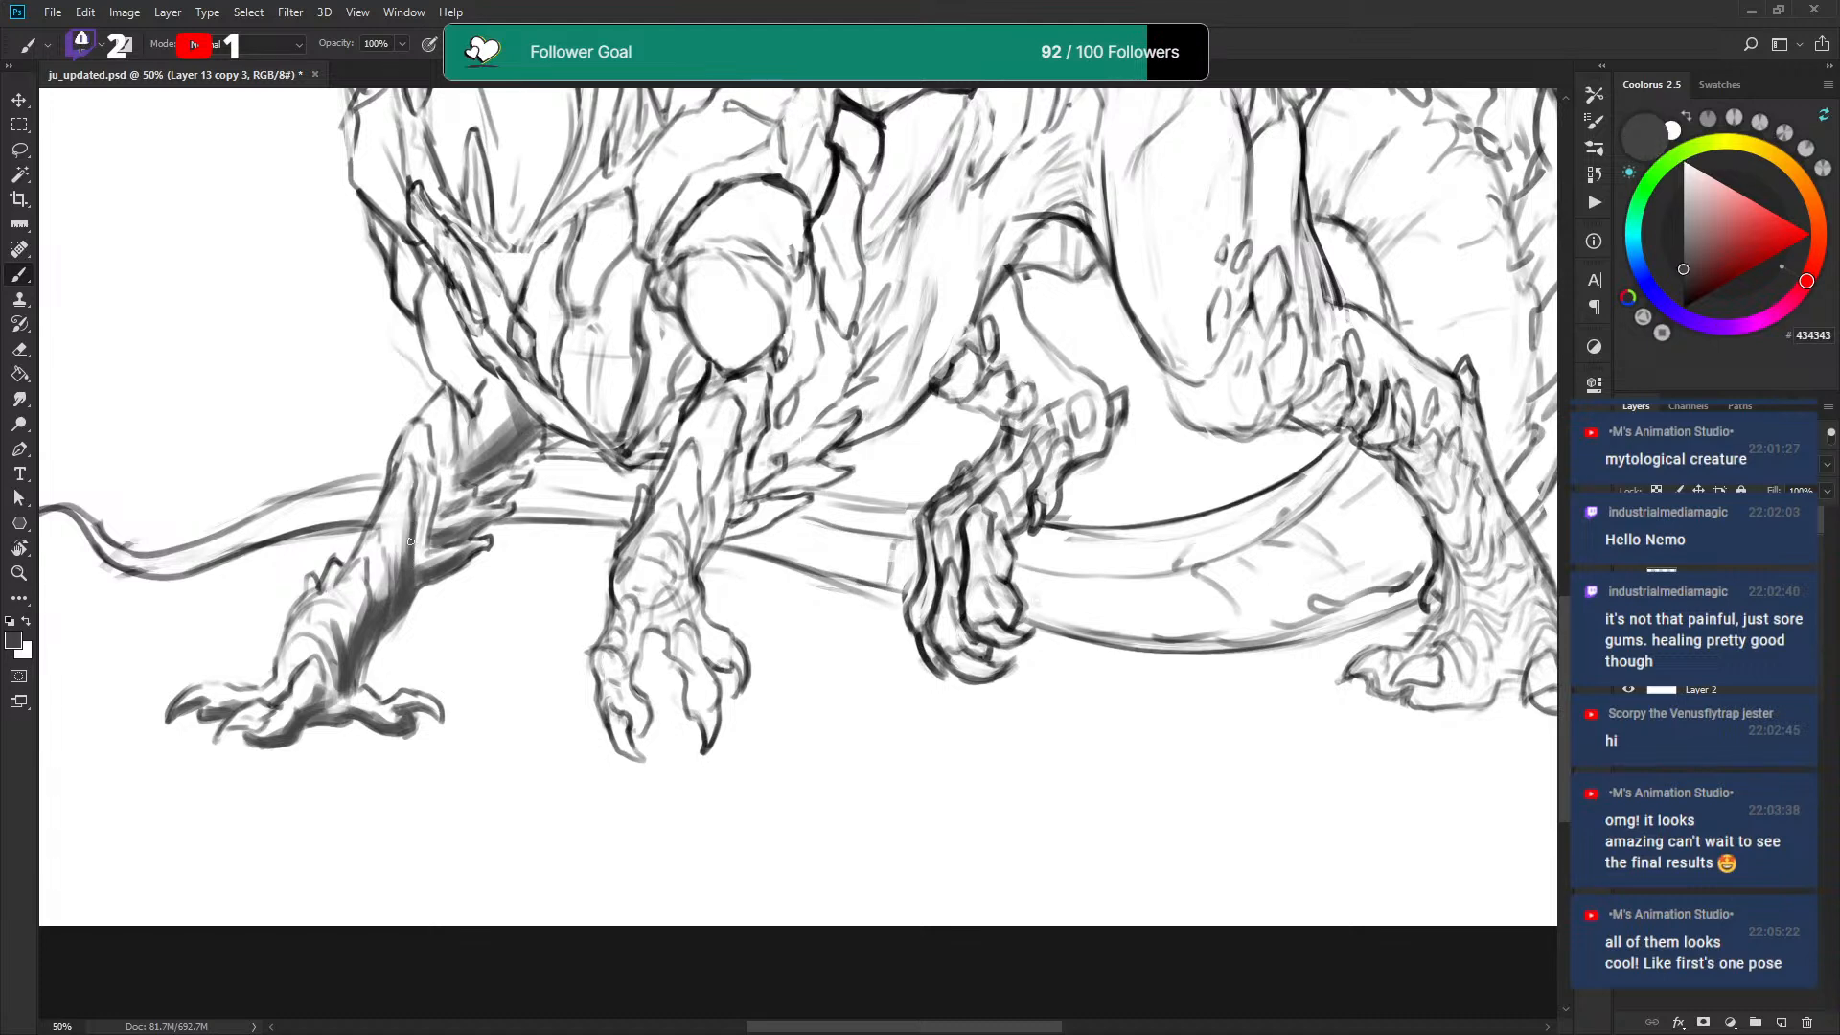
pyautogui.press('x')
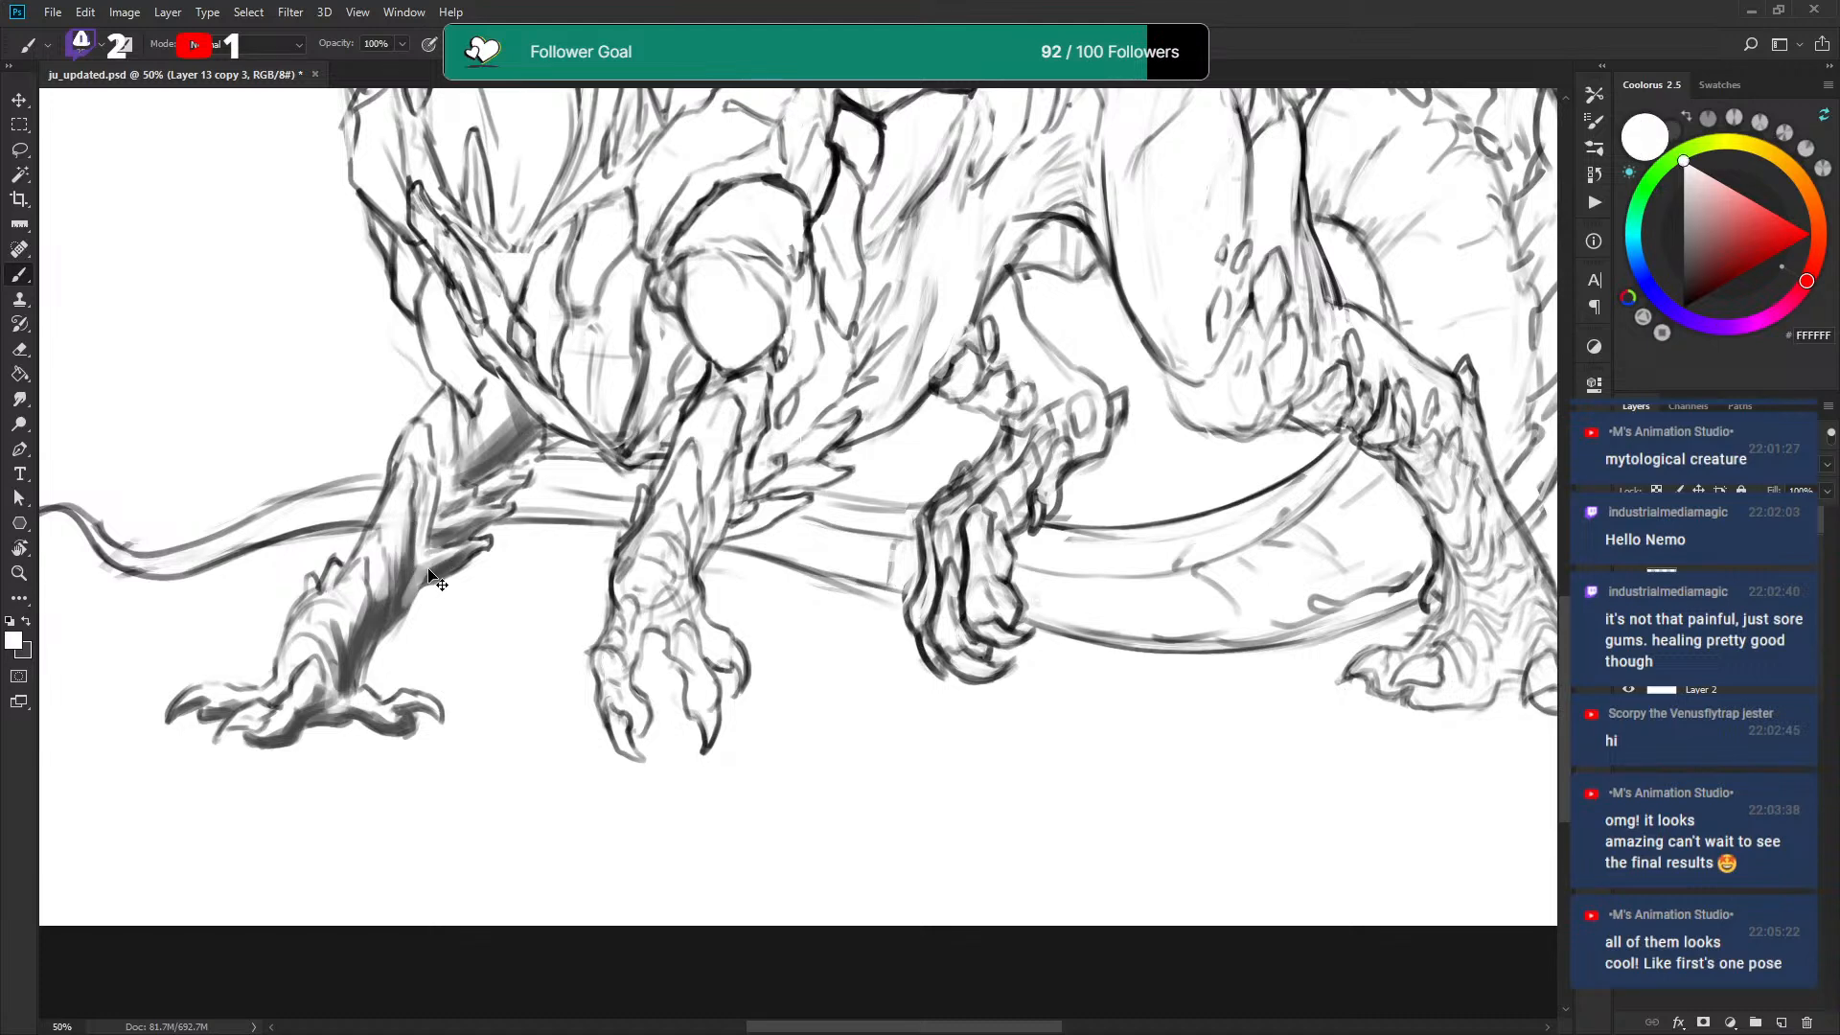
# Refine the leftmost foreleg's shading with dark grey and white strokes along its scales, spikes and ankle.
pyautogui.press('x')
pyautogui.moveTo(426, 556)
pyautogui.mouseDown()
pyautogui.moveTo(470, 548)
pyautogui.moveTo(559, 429)
pyautogui.mouseUp()
pyautogui.moveTo(376, 518)
pyautogui.mouseDown()
pyautogui.moveTo(373, 560)
pyautogui.moveTo(366, 515)
pyautogui.moveTo(326, 571)
pyautogui.moveTo(363, 529)
pyautogui.mouseUp()
pyautogui.press('x')
pyautogui.press('x')
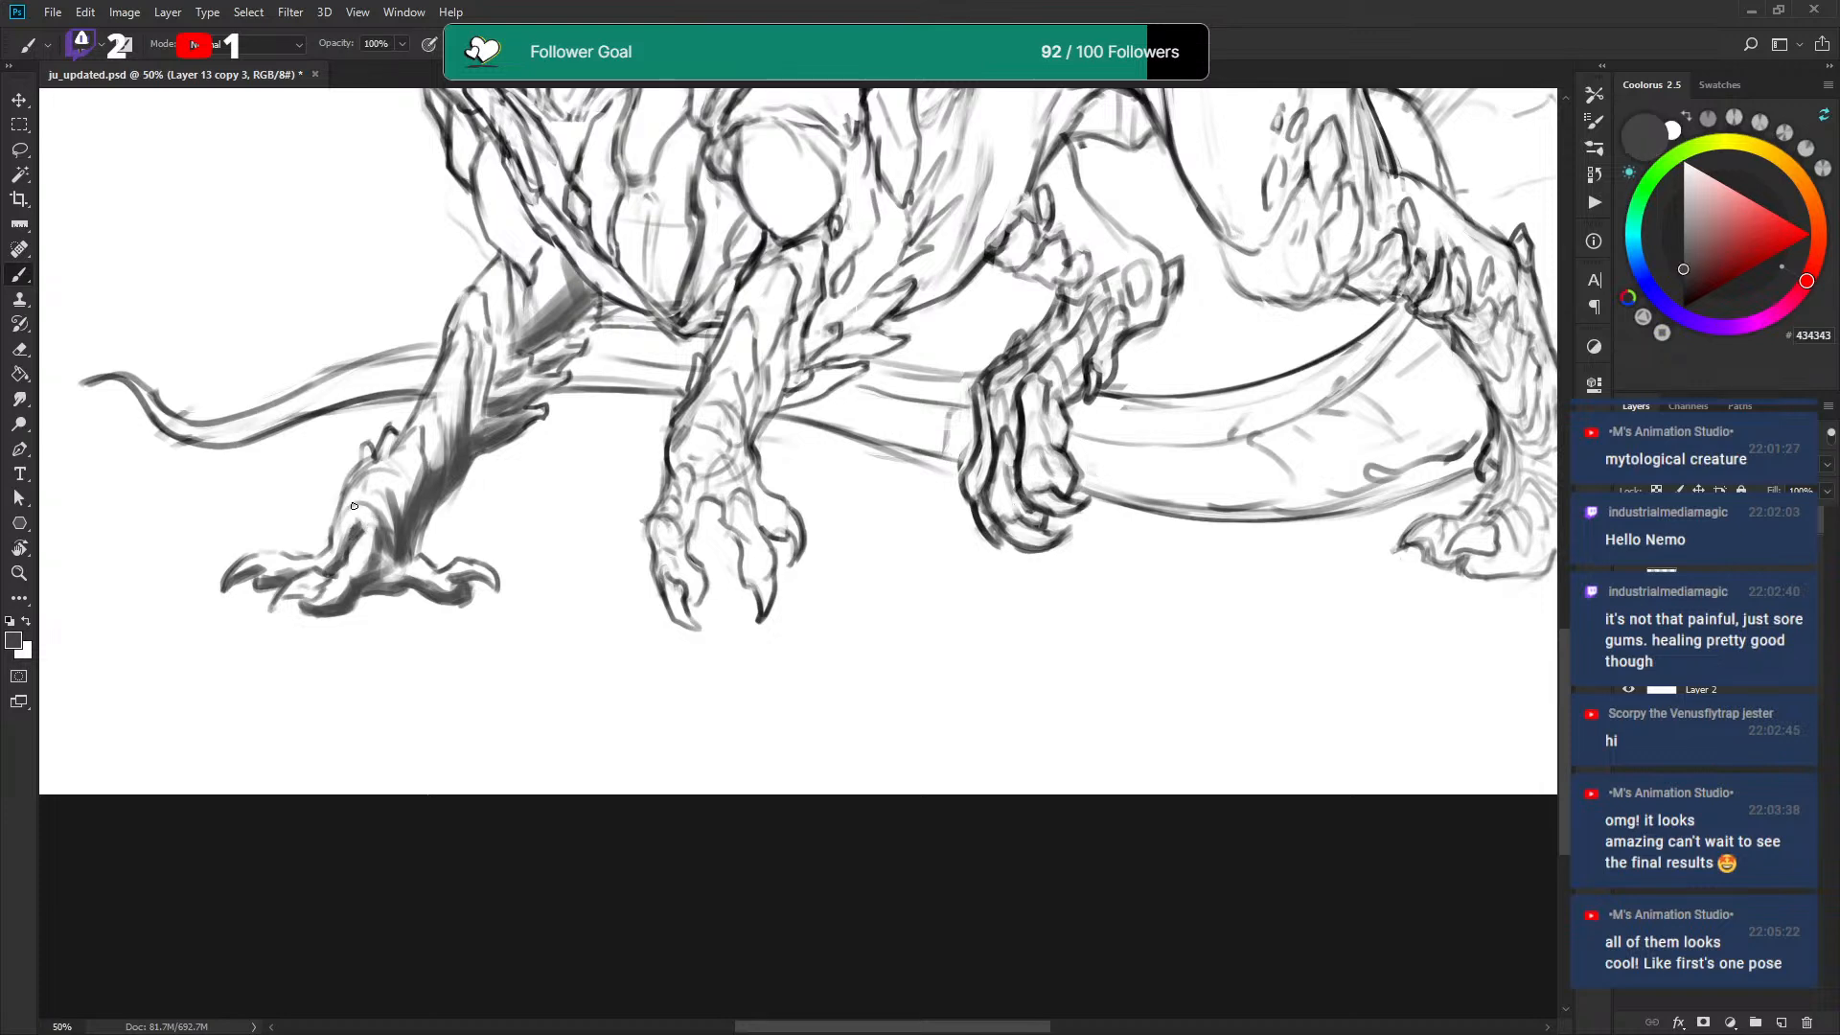
pyautogui.press('x')
pyautogui.press('x')
pyautogui.moveTo(471, 517)
pyautogui.mouseDown()
pyautogui.moveTo(505, 484)
pyautogui.moveTo(501, 607)
pyautogui.moveTo(467, 530)
pyautogui.mouseUp()
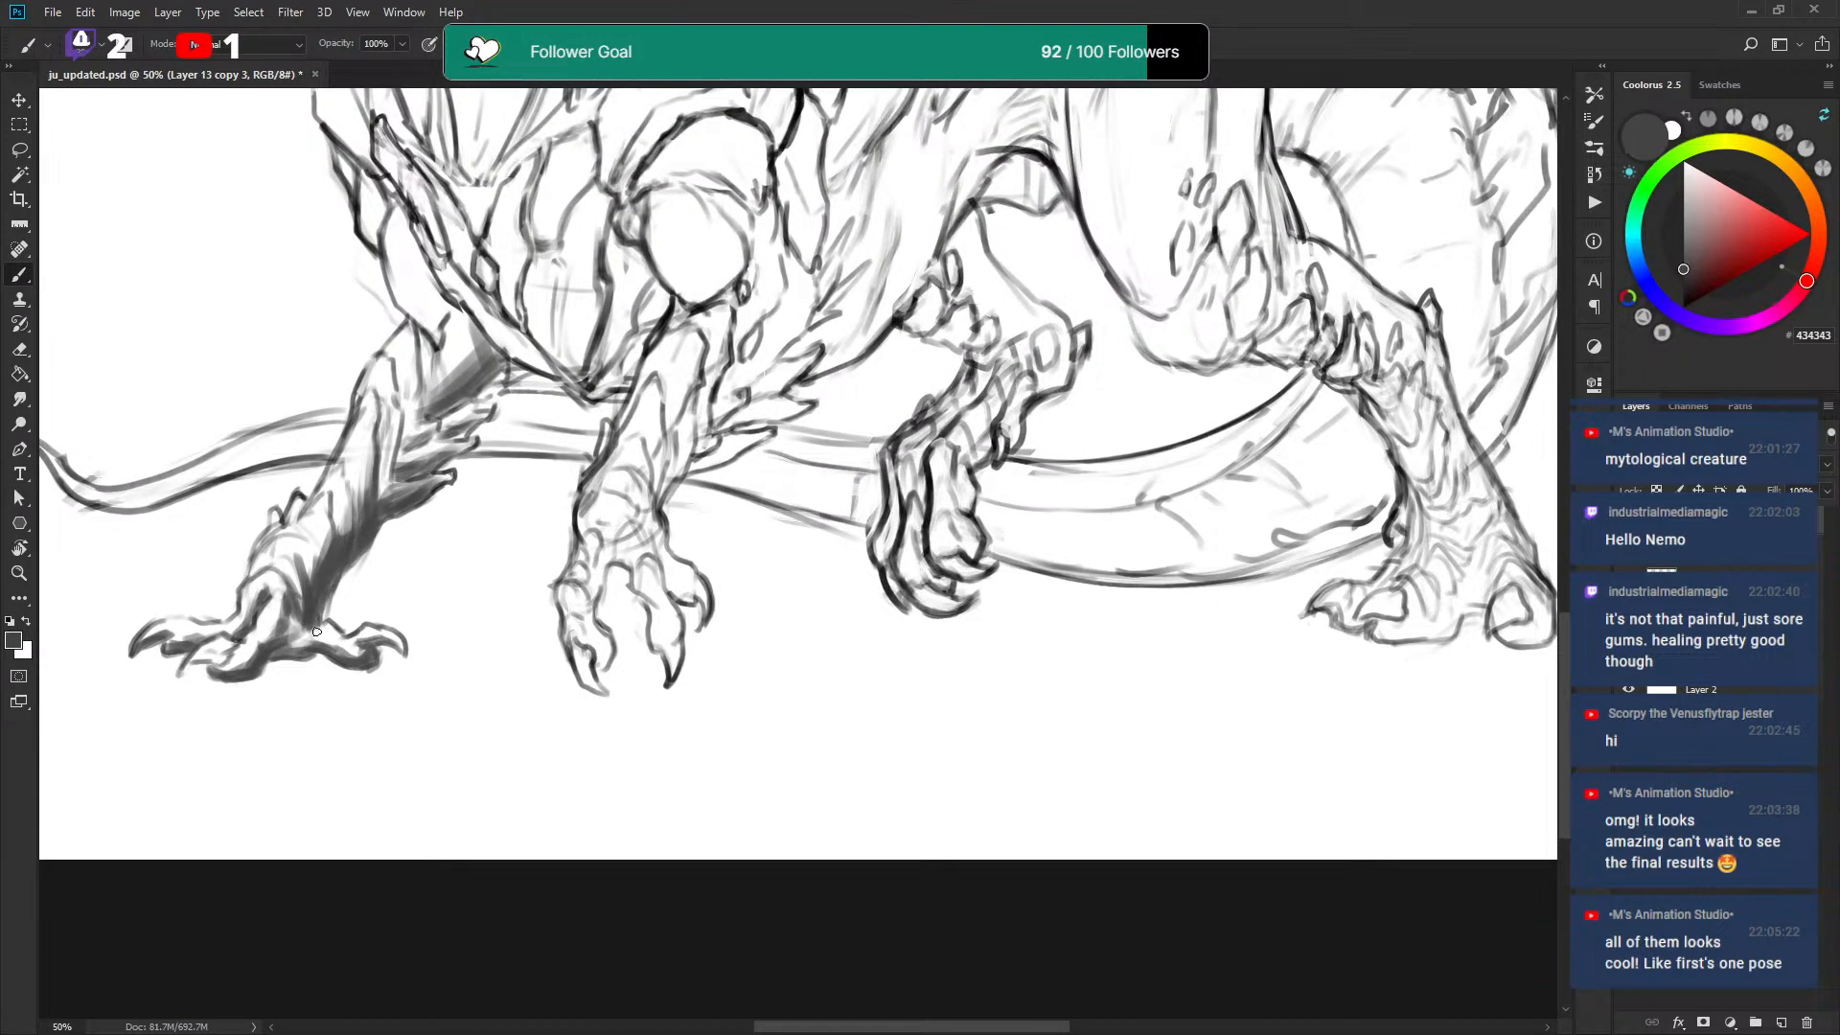
pyautogui.press('x')
pyautogui.moveTo(286, 453); pyautogui.dragTo(293, 485)
pyautogui.press('x')
# Shade the lower half of the thin tail section from the tip, behind both forelegs, to the raised foot.
pyautogui.moveTo(144, 539); pyautogui.dragTo(284, 489)
pyautogui.moveTo(127, 533); pyautogui.dragTo(349, 478)
pyautogui.moveTo(498, 476); pyautogui.dragTo(595, 481)
pyautogui.moveTo(715, 514); pyautogui.dragTo(880, 539)
pyautogui.moveTo(774, 515); pyautogui.dragTo(900, 540)
pyautogui.moveTo(1084, 543); pyautogui.dragTo(600, 488)
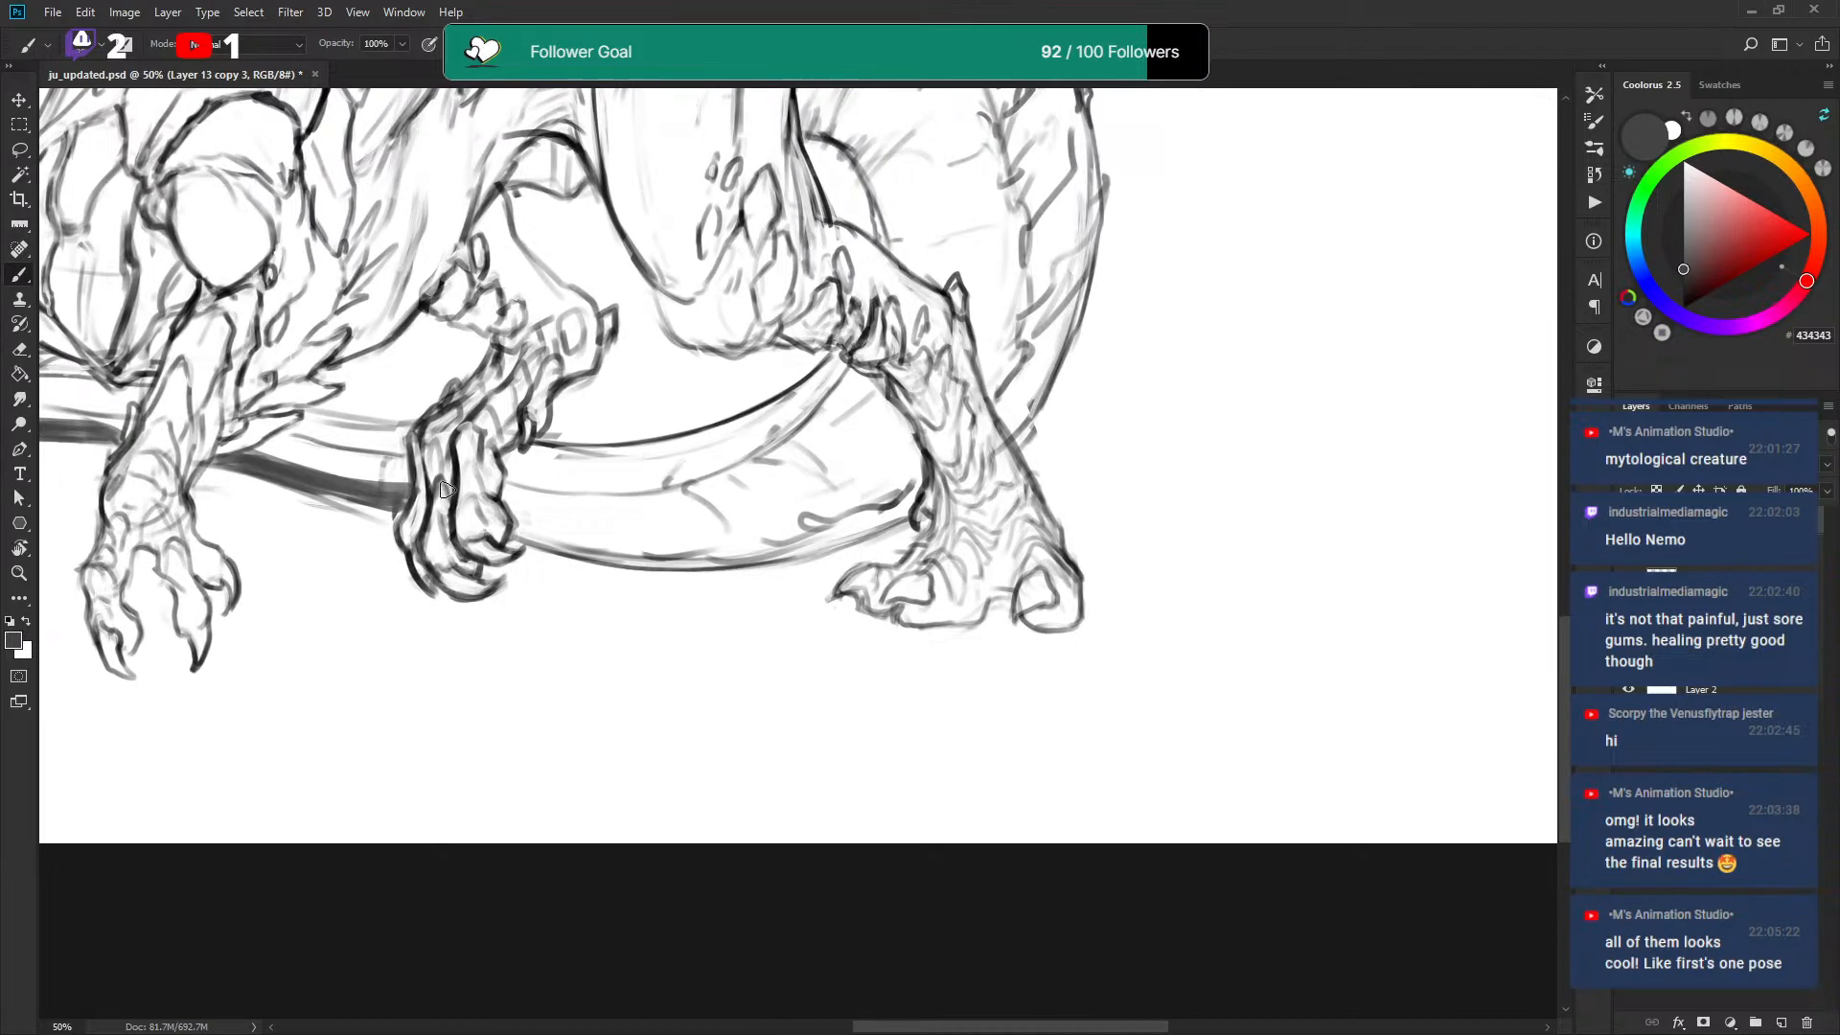
pyautogui.moveTo(623, 385); pyautogui.dragTo(862, 451)
pyautogui.moveTo(233, 468); pyautogui.dragTo(351, 478)
pyautogui.moveTo(493, 506)
pyautogui.mouseDown()
pyautogui.moveTo(536, 511)
pyautogui.moveTo(473, 503)
pyautogui.moveTo(607, 520)
pyautogui.moveTo(503, 492)
pyautogui.moveTo(534, 519)
pyautogui.moveTo(610, 528)
pyautogui.mouseUp()
pyautogui.moveTo(498, 493)
pyautogui.mouseDown()
pyautogui.moveTo(632, 539)
pyautogui.moveTo(637, 522)
pyautogui.mouseUp()
# Fill the underside of the thick tail curve between the raised foot and the hind leg with dark grey.
pyautogui.moveTo(738, 571)
pyautogui.mouseDown()
pyautogui.moveTo(848, 604)
pyautogui.moveTo(727, 561)
pyautogui.moveTo(886, 592)
pyautogui.mouseUp()
pyautogui.moveTo(736, 554); pyautogui.dragTo(911, 565)
pyautogui.moveTo(753, 570)
pyautogui.mouseDown()
pyautogui.moveTo(922, 587)
pyautogui.moveTo(1100, 573)
pyautogui.moveTo(860, 602)
pyautogui.moveTo(1078, 508)
pyautogui.mouseUp()
pyautogui.moveTo(880, 575)
pyautogui.mouseDown()
pyautogui.moveTo(1076, 508)
pyautogui.moveTo(901, 565)
pyautogui.moveTo(1114, 471)
pyautogui.moveTo(911, 577)
pyautogui.moveTo(1102, 461)
pyautogui.mouseUp()
pyautogui.moveTo(968, 551)
pyautogui.mouseDown()
pyautogui.moveTo(1111, 460)
pyautogui.moveTo(1092, 464)
pyautogui.mouseUp()
pyautogui.moveTo(896, 580)
pyautogui.mouseDown()
pyautogui.moveTo(1046, 490)
pyautogui.moveTo(1057, 524)
pyautogui.moveTo(937, 585)
pyautogui.moveTo(1121, 522)
pyautogui.mouseUp()
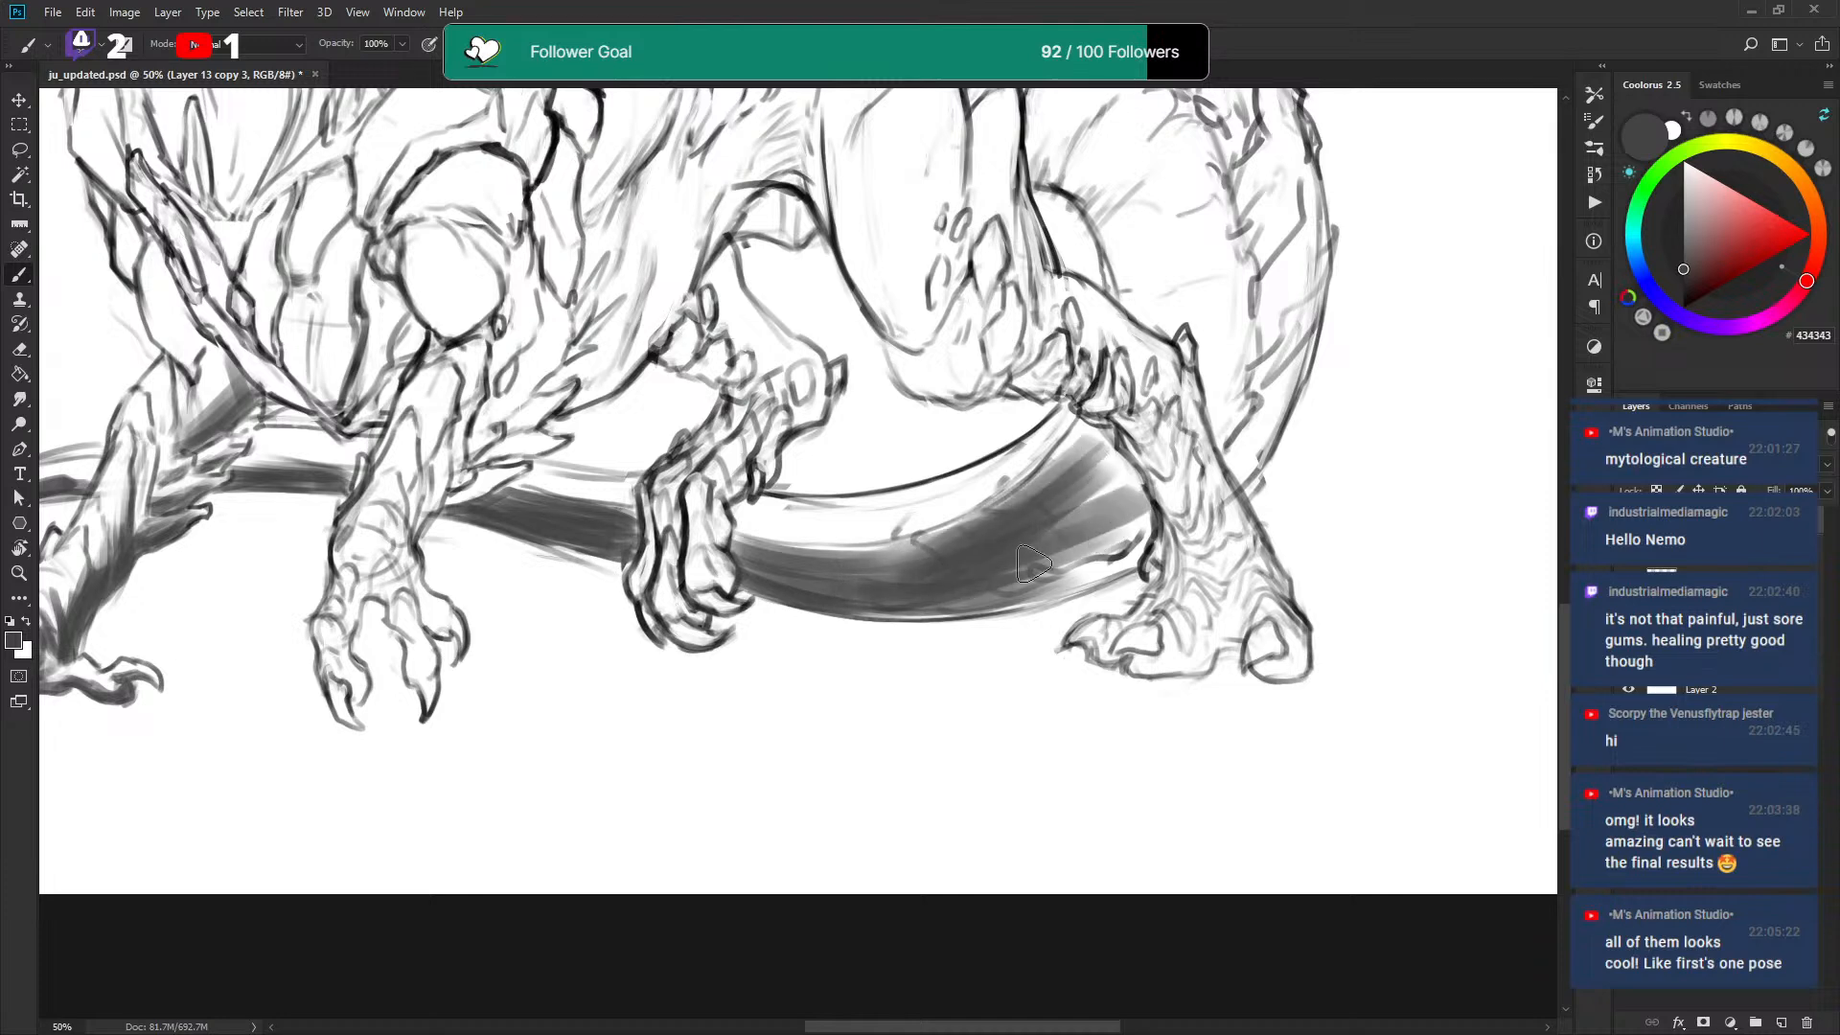
pyautogui.moveTo(896, 586)
pyautogui.mouseDown()
pyautogui.moveTo(1131, 513)
pyautogui.moveTo(1135, 532)
pyautogui.mouseUp()
pyautogui.moveTo(987, 584); pyautogui.dragTo(1074, 520)
pyautogui.moveTo(934, 558)
pyautogui.mouseDown()
pyautogui.moveTo(1077, 506)
pyautogui.moveTo(1002, 526)
pyautogui.mouseUp()
pyautogui.moveTo(776, 569)
pyautogui.mouseDown()
pyautogui.moveTo(1066, 498)
pyautogui.moveTo(1047, 475)
pyautogui.moveTo(1073, 445)
pyautogui.moveTo(1093, 518)
pyautogui.moveTo(1087, 451)
pyautogui.moveTo(1127, 489)
pyautogui.moveTo(1111, 544)
pyautogui.moveTo(1034, 578)
pyautogui.moveTo(1129, 545)
pyautogui.moveTo(1078, 522)
pyautogui.mouseUp()
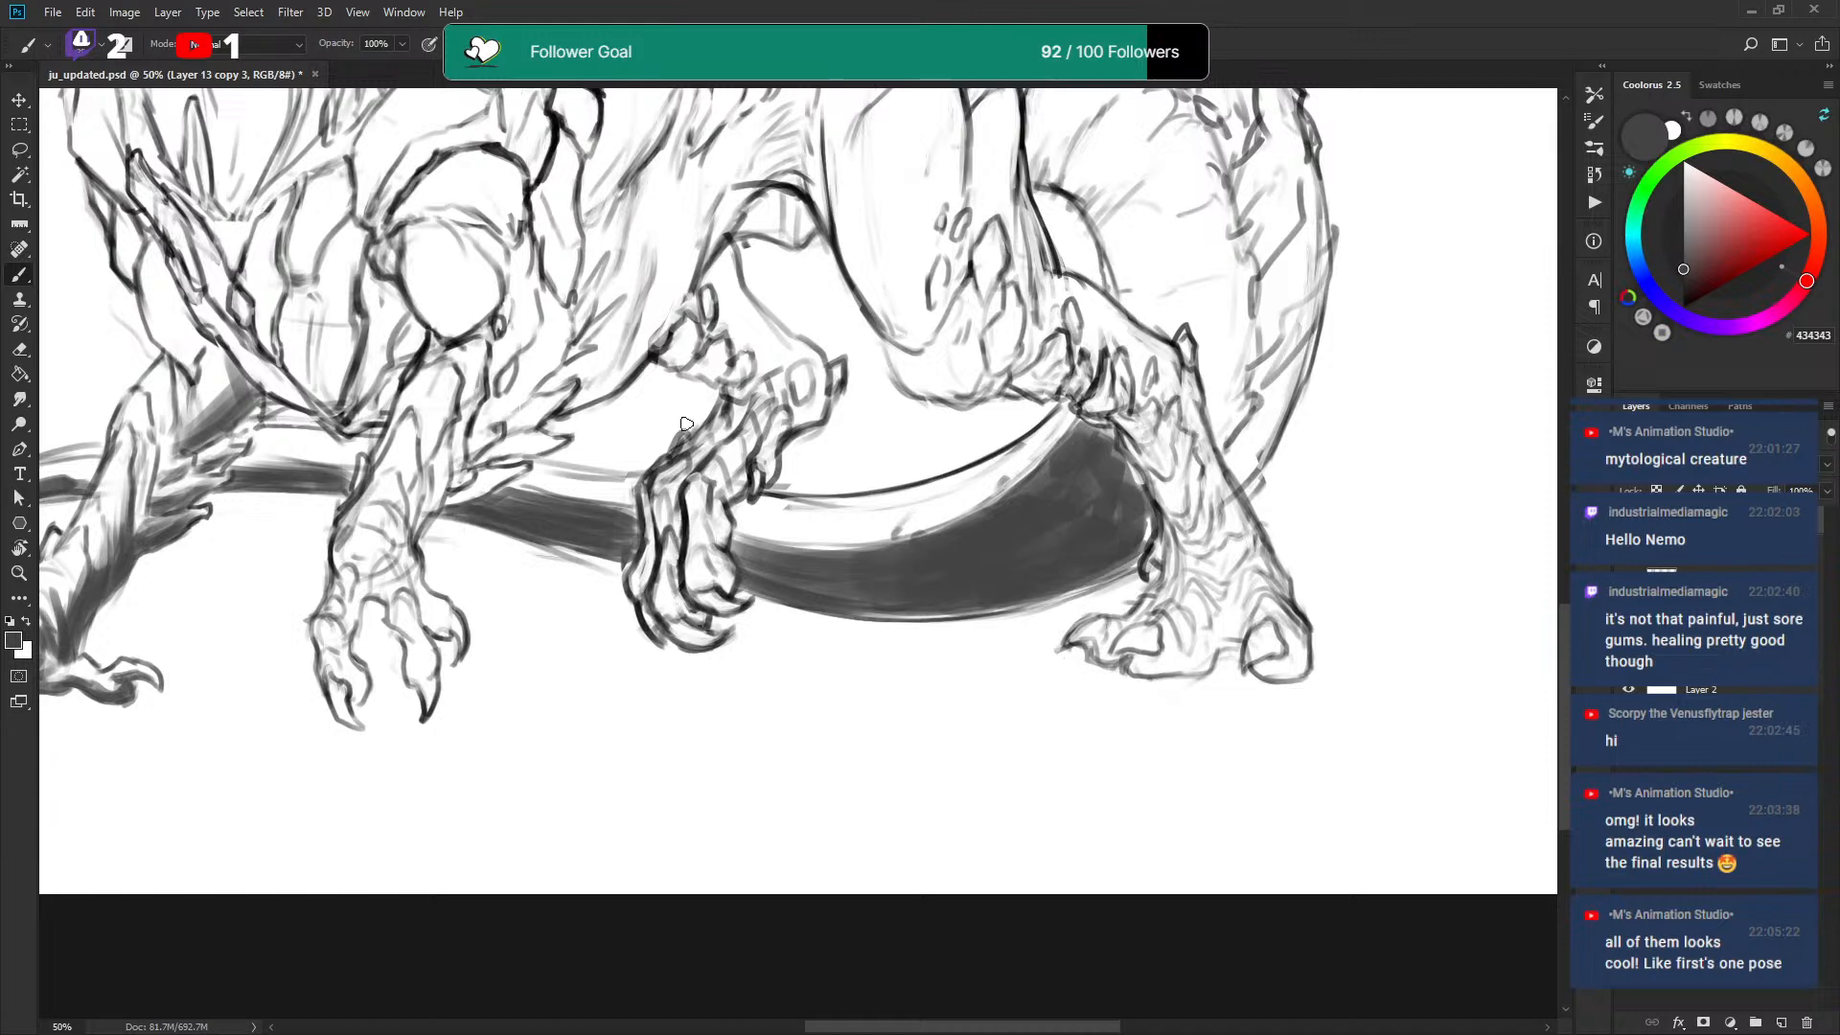
# Shade the nearer front foot's palm and the shadow sides of its claws in dark grey.
pyautogui.moveTo(336, 628)
pyautogui.mouseDown()
pyautogui.moveTo(362, 701)
pyautogui.moveTo(336, 684)
pyautogui.moveTo(362, 547)
pyautogui.moveTo(396, 628)
pyautogui.mouseUp()
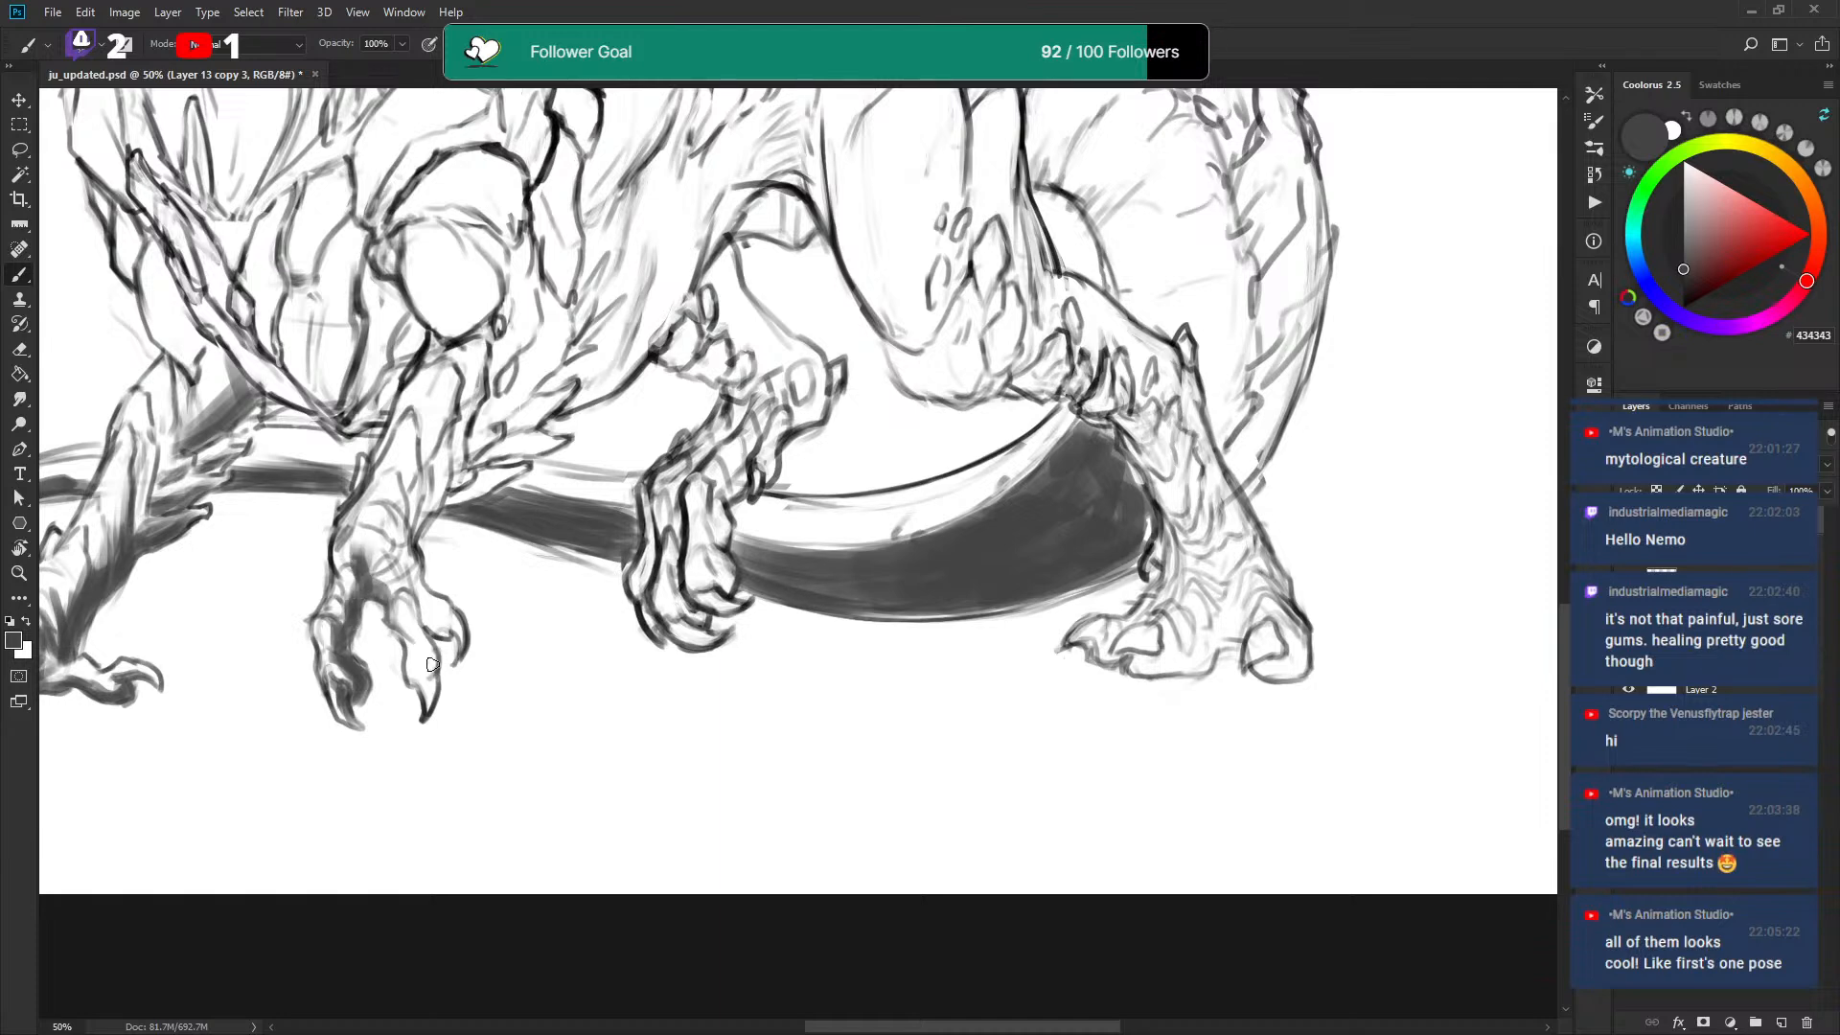
pyautogui.press('x')
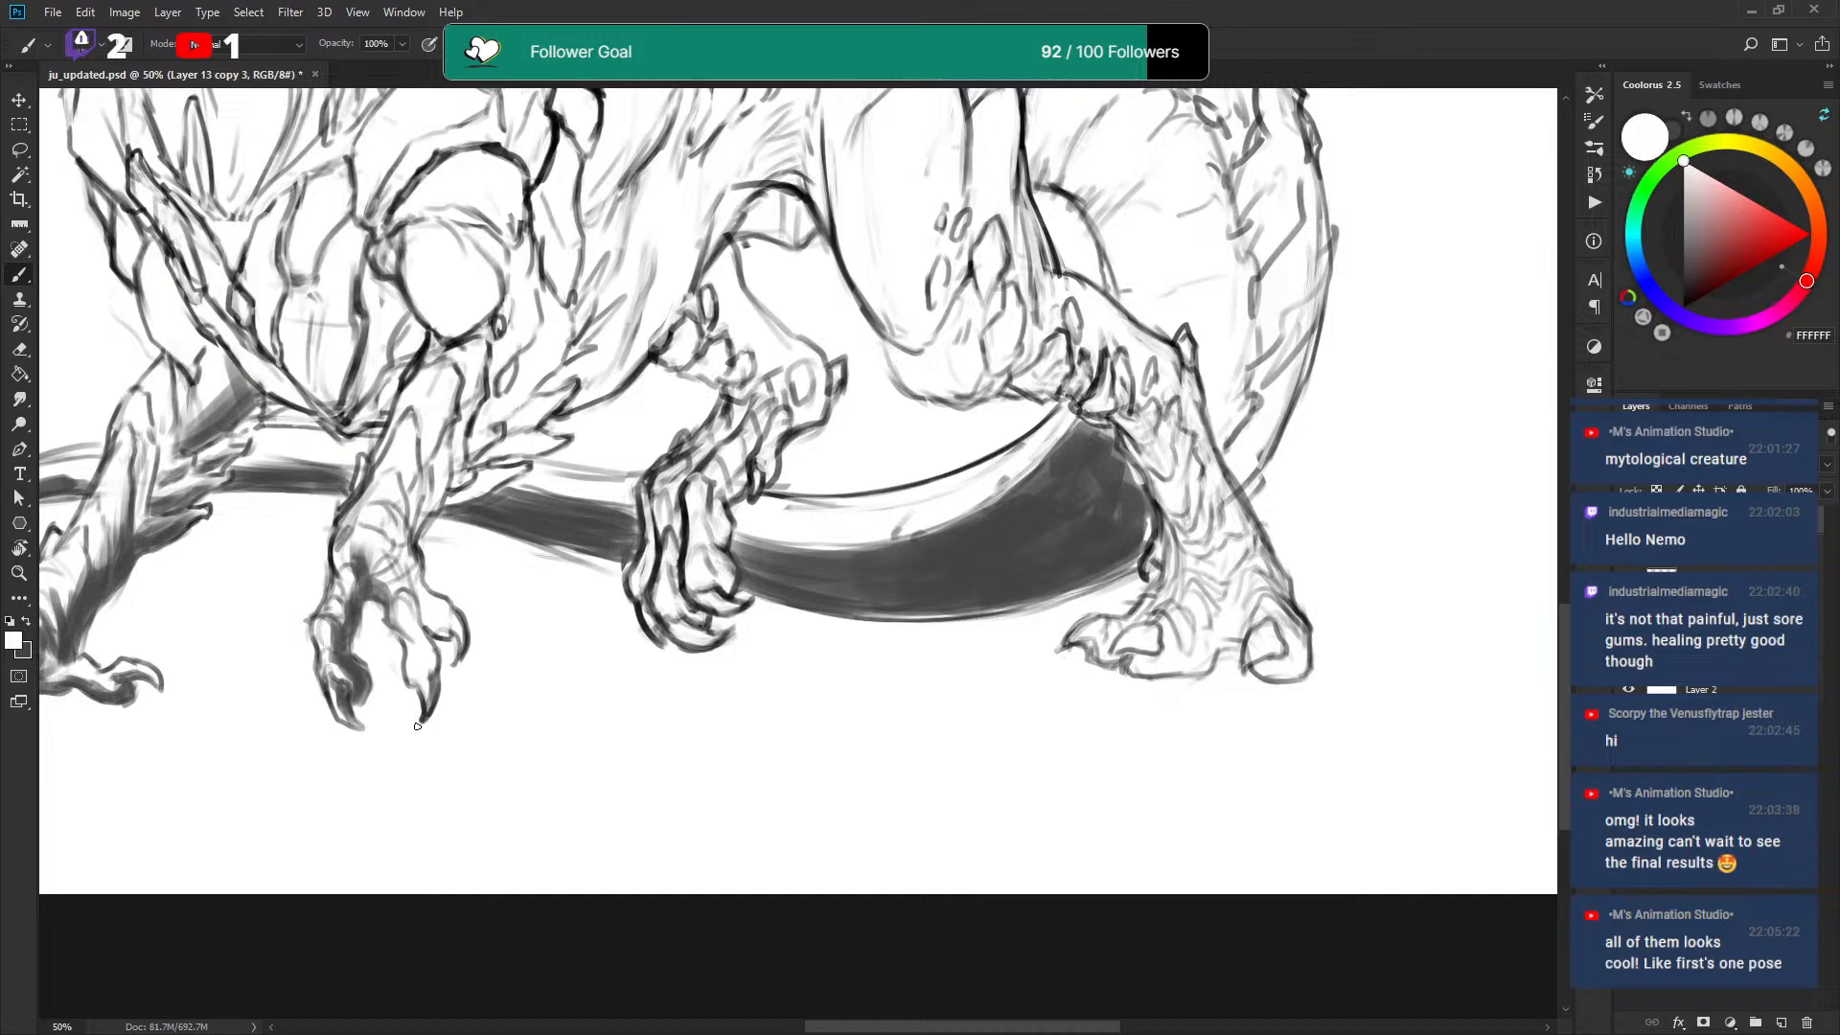
pyautogui.press('x')
pyautogui.moveTo(427, 677)
pyautogui.mouseDown()
pyautogui.moveTo(431, 703)
pyautogui.moveTo(410, 598)
pyautogui.moveTo(445, 633)
pyautogui.moveTo(392, 543)
pyautogui.mouseUp()
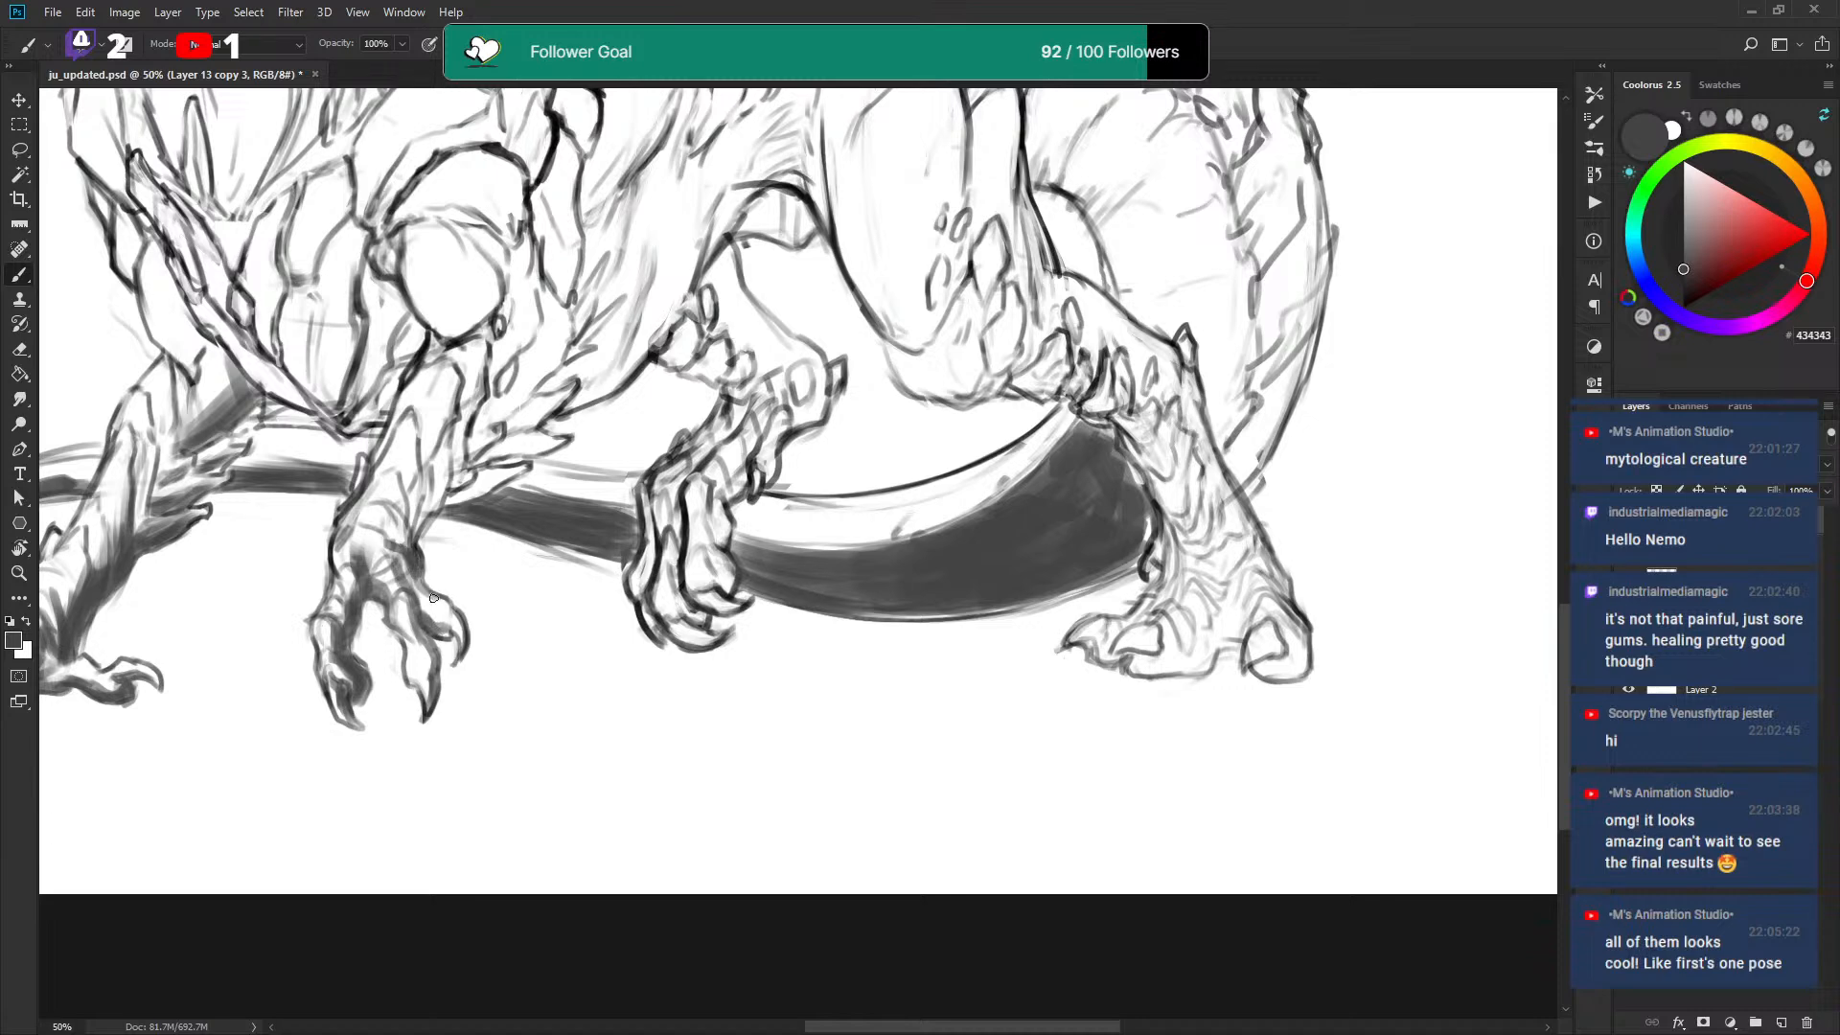
pyautogui.press('x')
pyautogui.press('x')
# Shade the nearer forearm from the wrist up to the round joint in dark grey.
pyautogui.moveTo(389, 496); pyautogui.dragTo(381, 556)
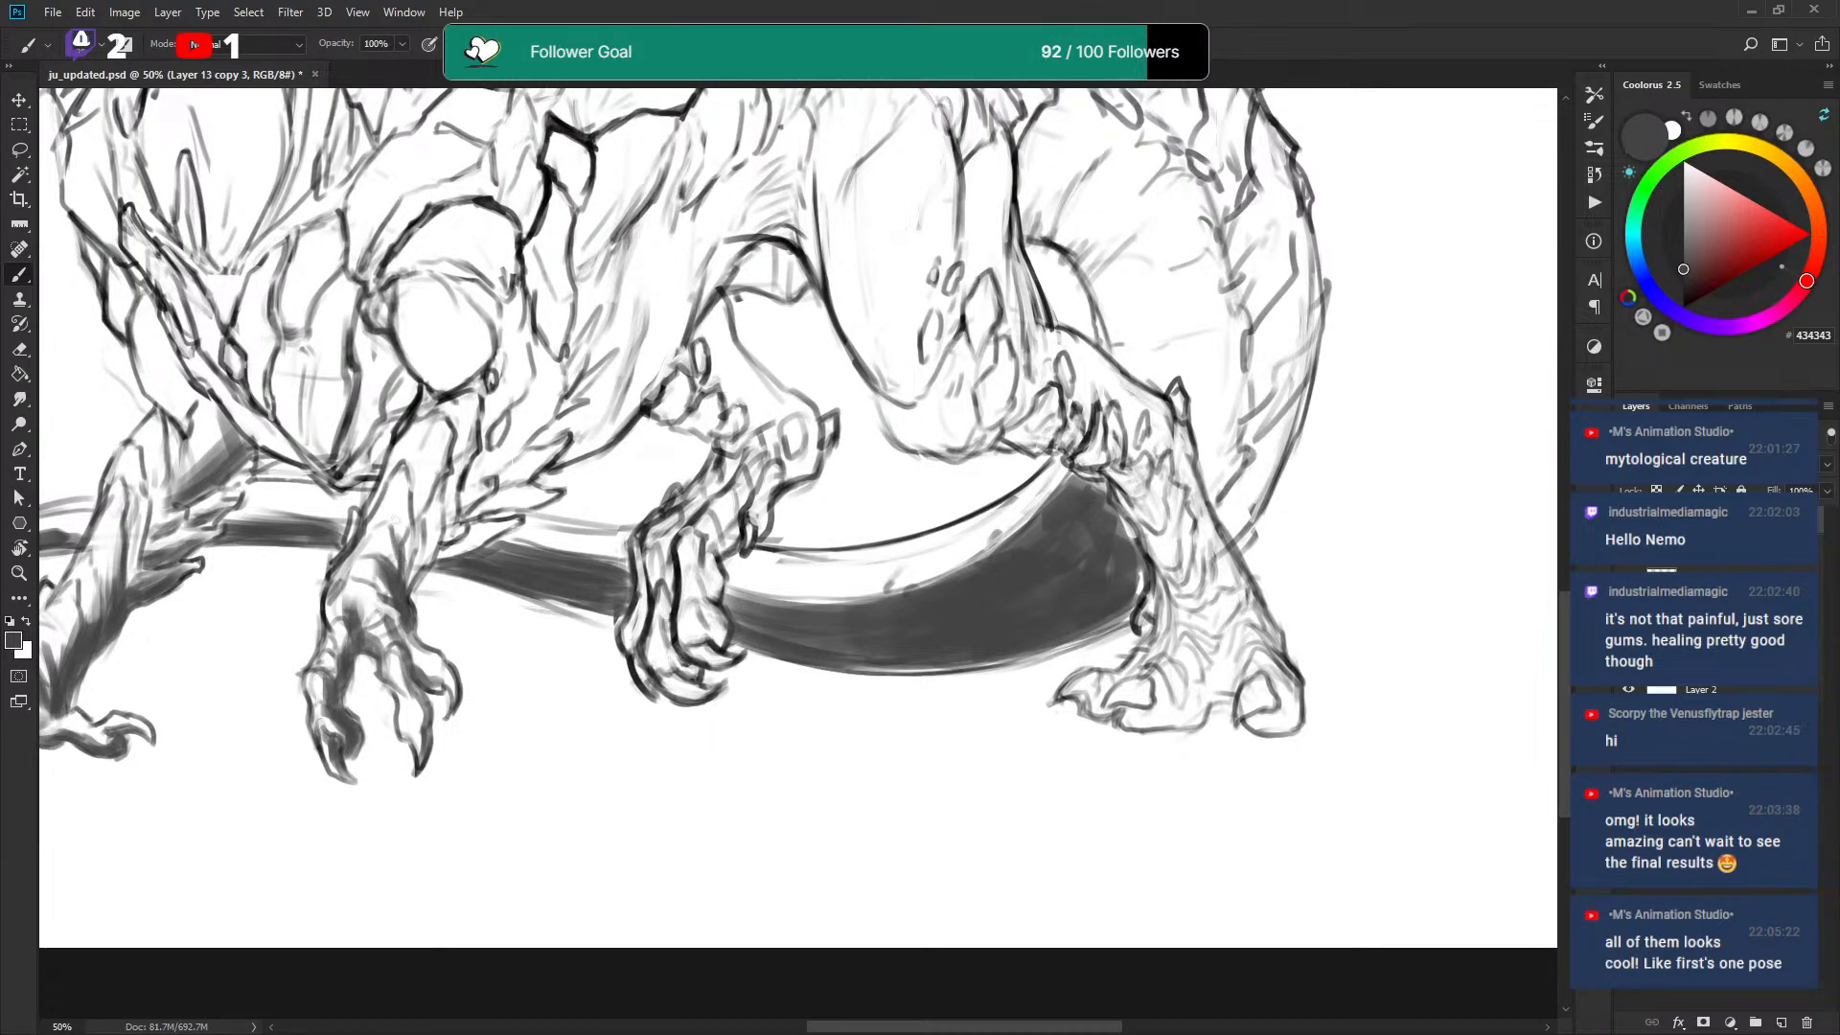
pyautogui.moveTo(401, 559); pyautogui.dragTo(411, 476)
pyautogui.moveTo(402, 582)
pyautogui.mouseDown()
pyautogui.moveTo(429, 504)
pyautogui.moveTo(410, 571)
pyautogui.moveTo(476, 456)
pyautogui.moveTo(415, 504)
pyautogui.moveTo(462, 427)
pyautogui.moveTo(430, 544)
pyautogui.moveTo(404, 510)
pyautogui.moveTo(406, 492)
pyautogui.moveTo(410, 530)
pyautogui.moveTo(441, 512)
pyautogui.moveTo(438, 535)
pyautogui.moveTo(458, 526)
pyautogui.moveTo(449, 480)
pyautogui.moveTo(440, 510)
pyautogui.moveTo(464, 426)
pyautogui.moveTo(433, 478)
pyautogui.moveTo(467, 406)
pyautogui.moveTo(466, 483)
pyautogui.mouseUp()
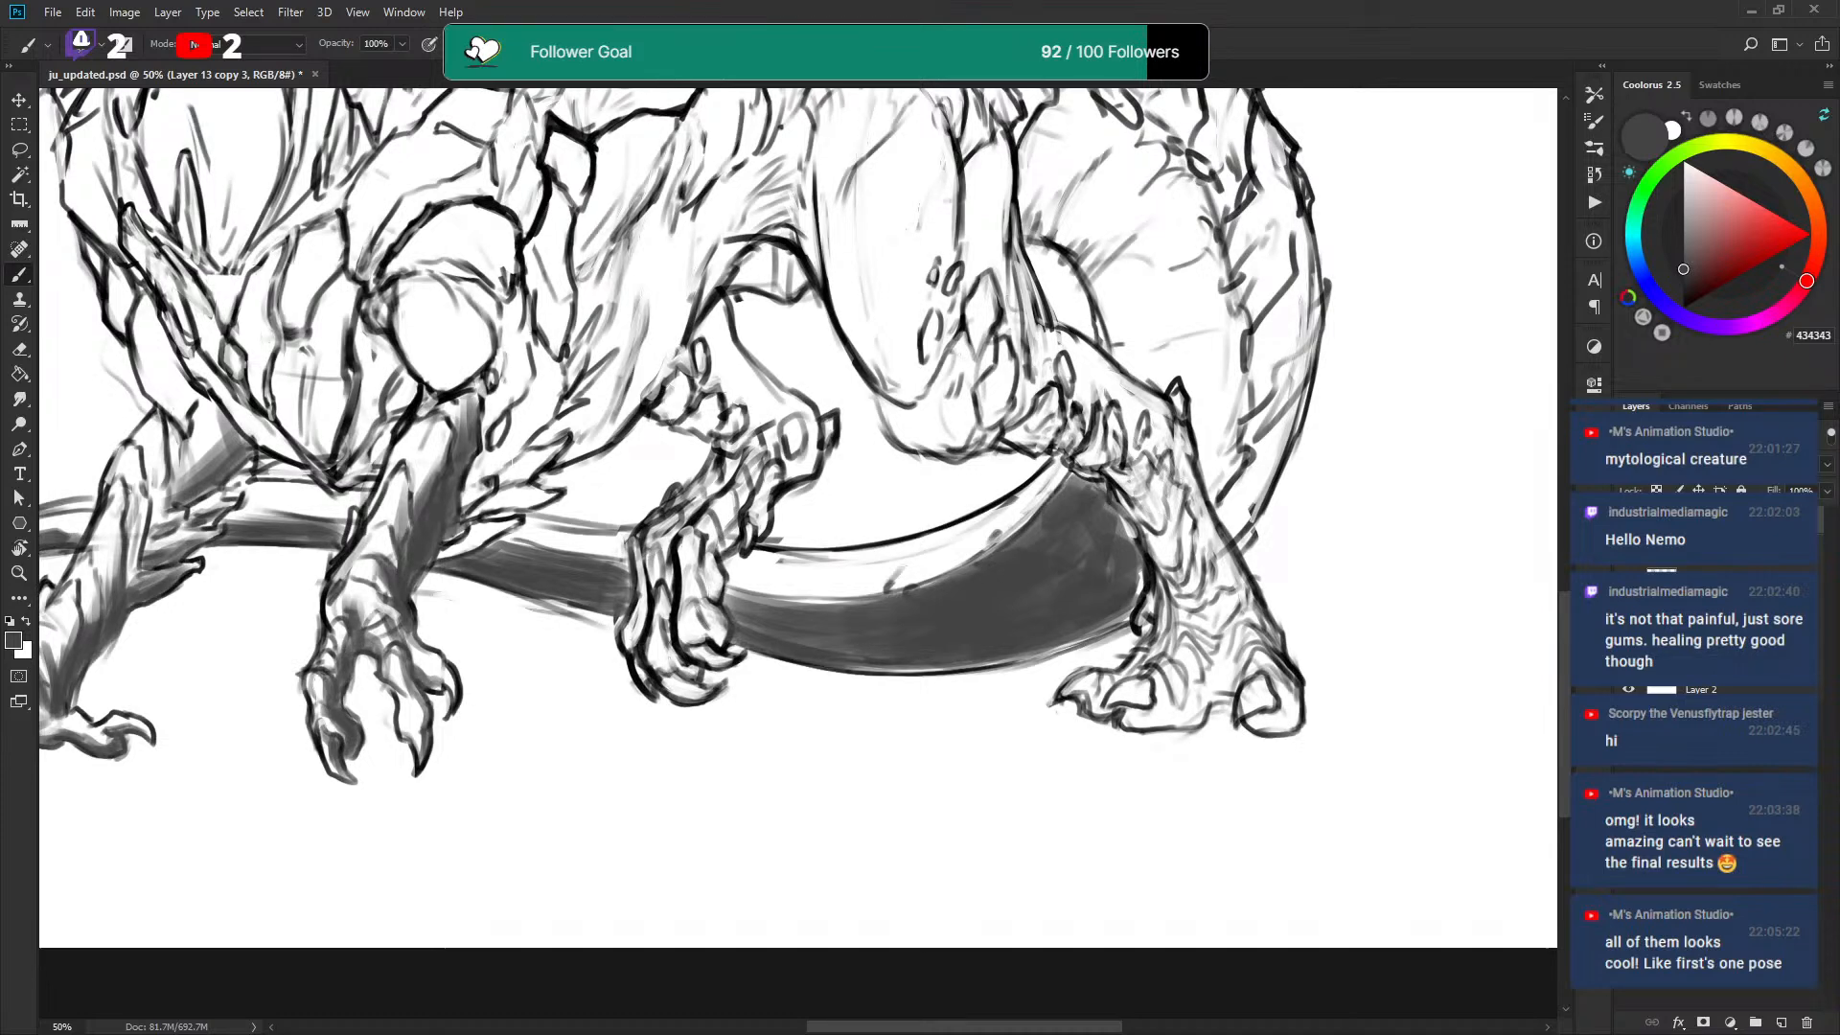
pyautogui.click(1686, 465)
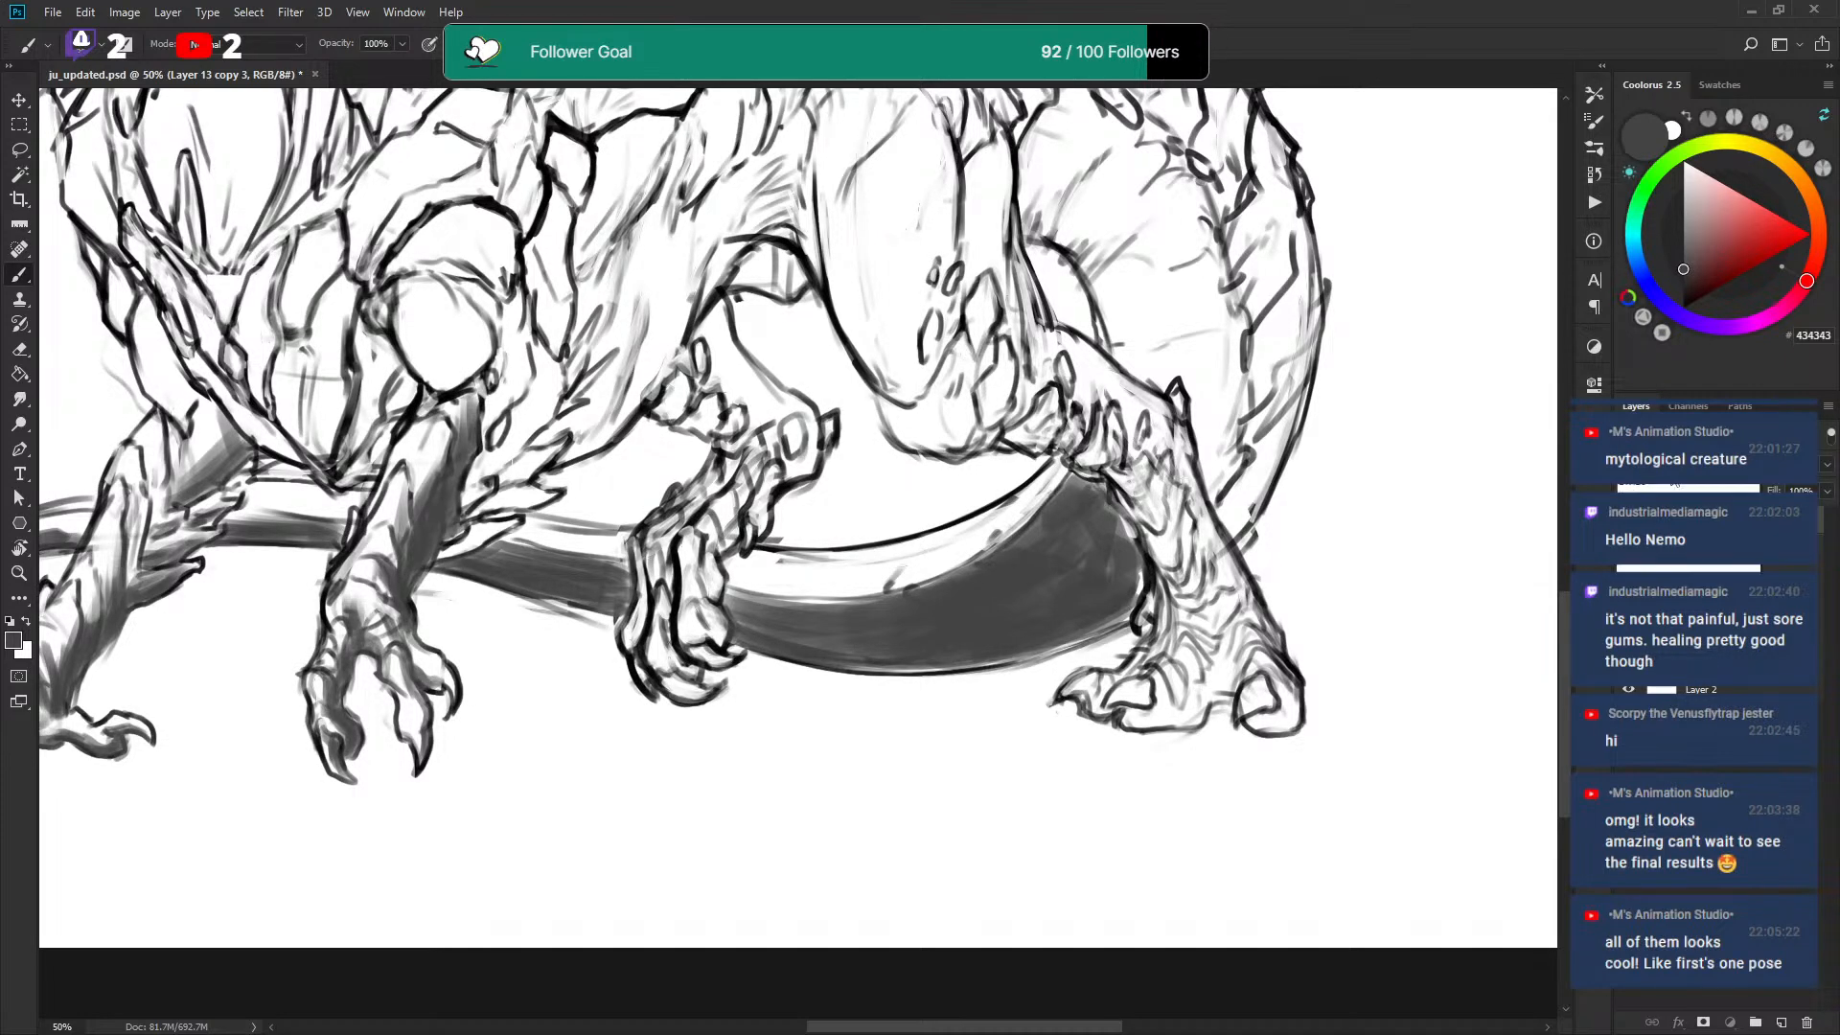
pyautogui.click(1667, 540)
pyautogui.scroll(2, 1329, 490)
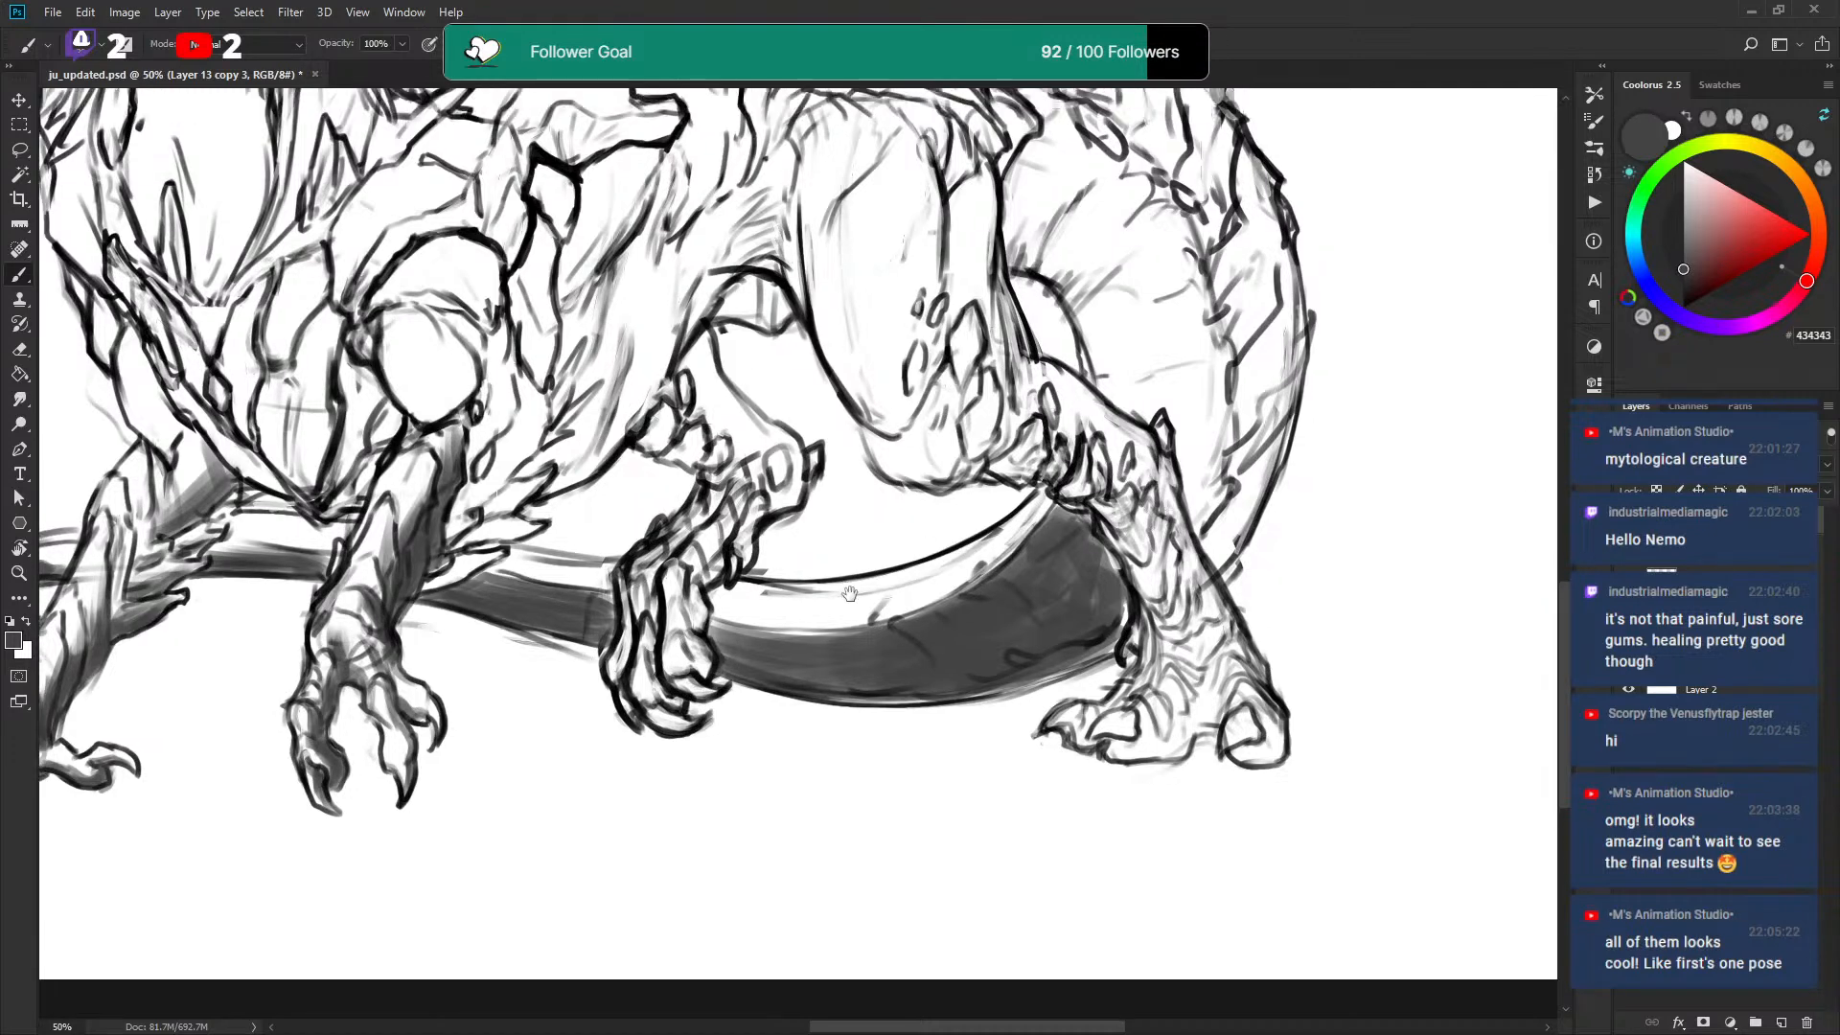
pyautogui.hotkey('ctrl', 'z')
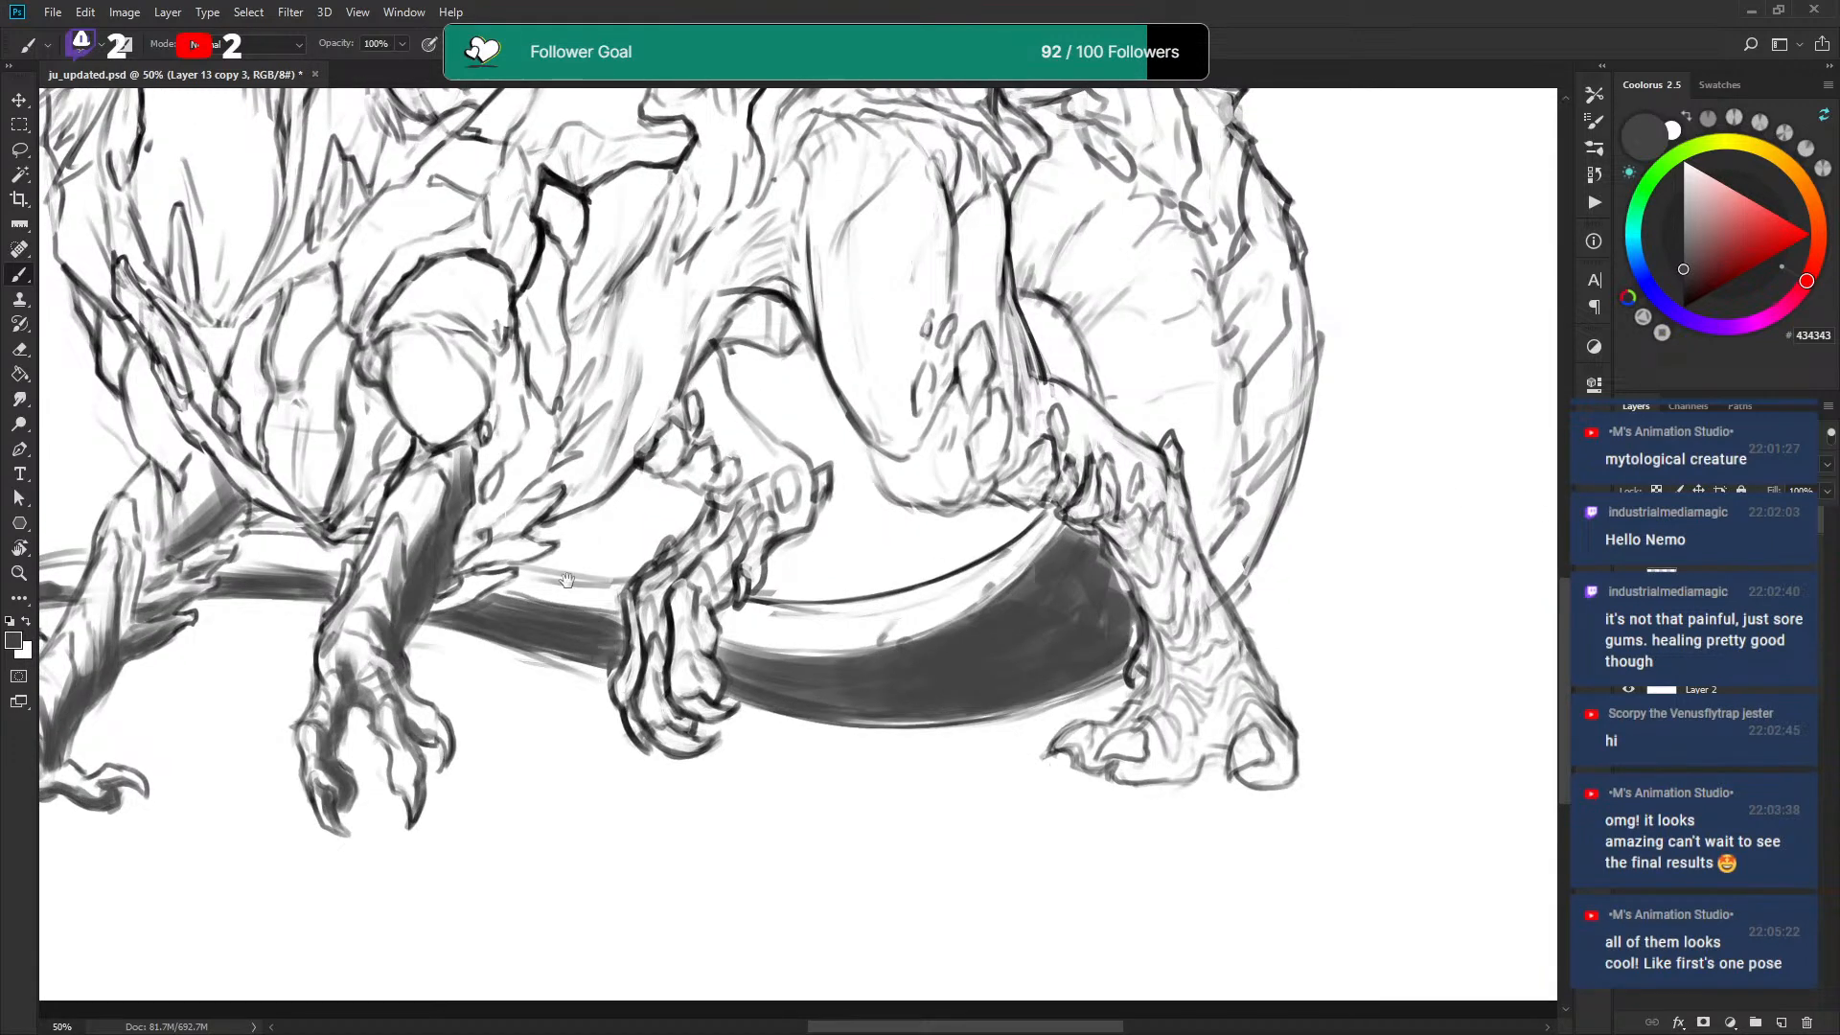
# Shade the spiky back edge of the nearer foreleg behind the forearm in dark grey.
pyautogui.scroll(-1, 565, 555)
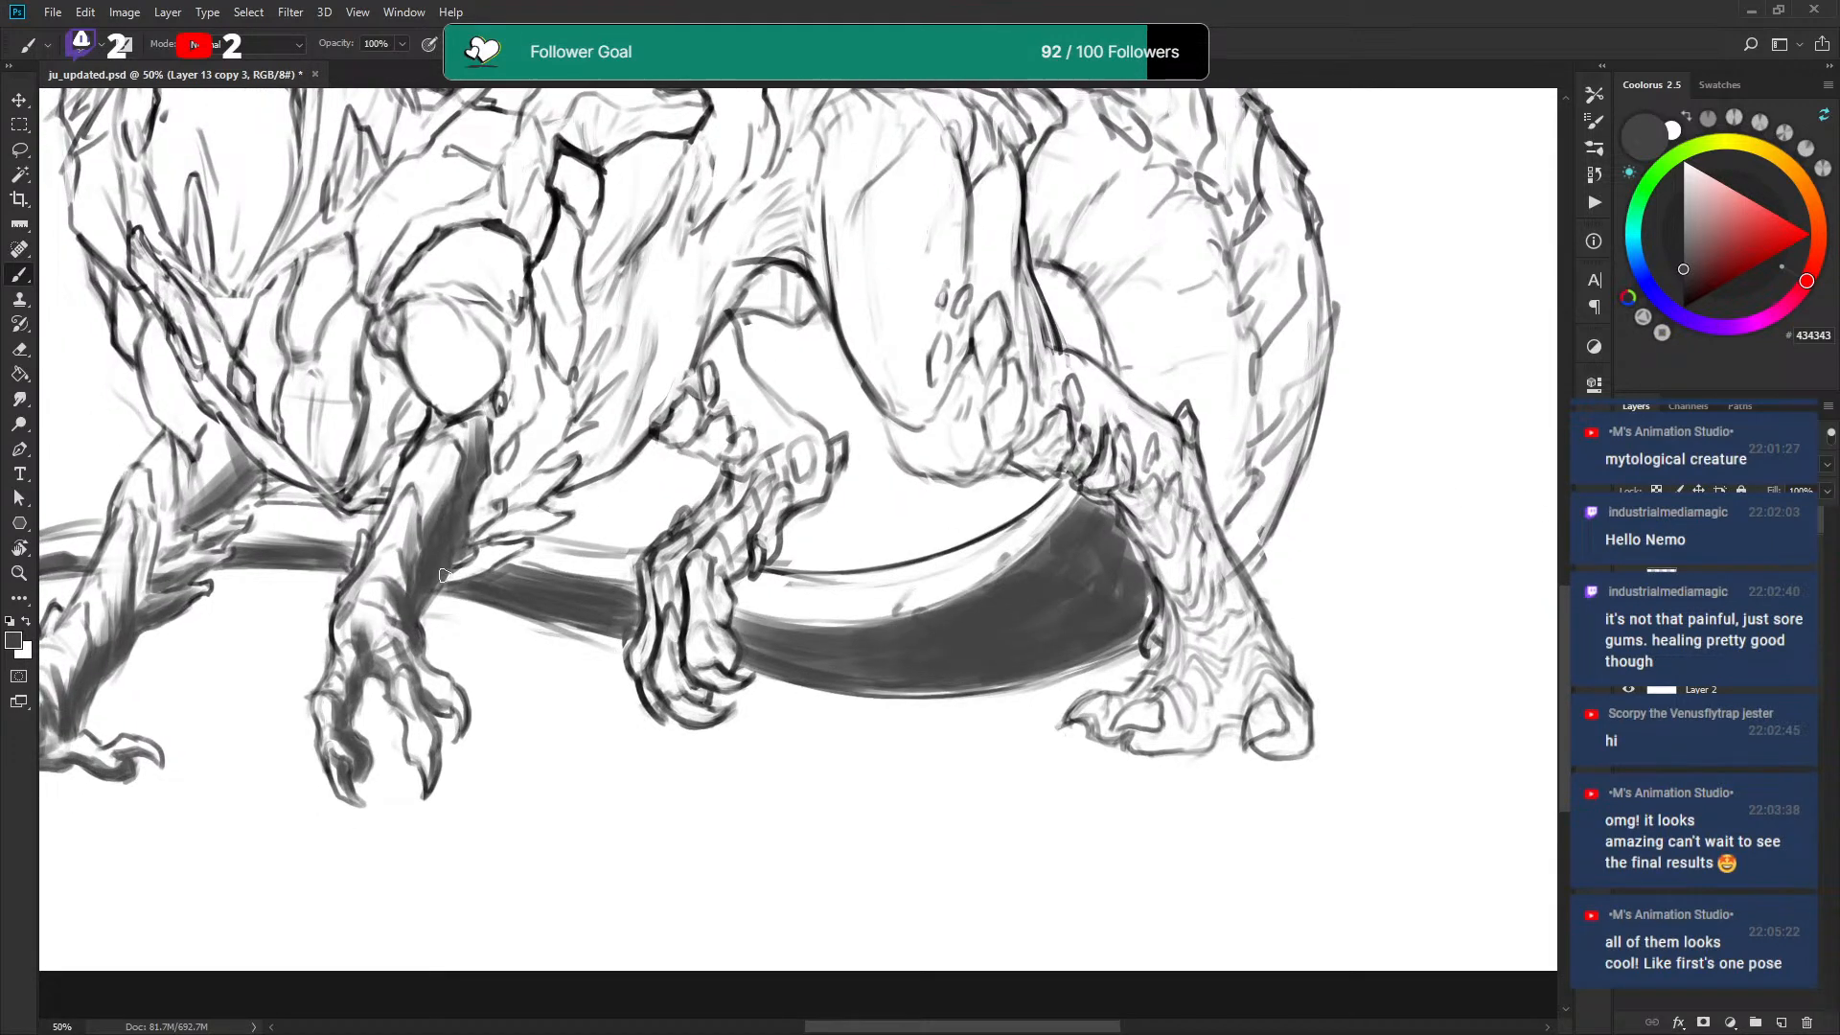
pyautogui.moveTo(494, 562)
pyautogui.mouseDown()
pyautogui.moveTo(553, 503)
pyautogui.moveTo(533, 487)
pyautogui.moveTo(565, 477)
pyautogui.moveTo(491, 507)
pyautogui.moveTo(529, 410)
pyautogui.mouseUp()
pyautogui.moveTo(496, 474); pyautogui.dragTo(514, 442)
pyautogui.moveTo(459, 525); pyautogui.dragTo(546, 439)
pyautogui.moveTo(498, 496); pyautogui.dragTo(570, 398)
pyautogui.moveTo(470, 538); pyautogui.dragTo(573, 401)
pyautogui.moveTo(528, 458)
pyautogui.mouseDown()
pyautogui.moveTo(570, 393)
pyautogui.moveTo(552, 398)
pyautogui.moveTo(565, 363)
pyautogui.moveTo(527, 402)
pyautogui.moveTo(533, 373)
pyautogui.mouseUp()
# Shade the lower right rim of the round joint on the nearer foreleg in dark grey.
pyautogui.press('x')
pyautogui.press('x')
pyautogui.moveTo(440, 409)
pyautogui.mouseDown()
pyautogui.moveTo(493, 366)
pyautogui.moveTo(492, 337)
pyautogui.mouseUp()
pyautogui.scroll(2, 450, 289)
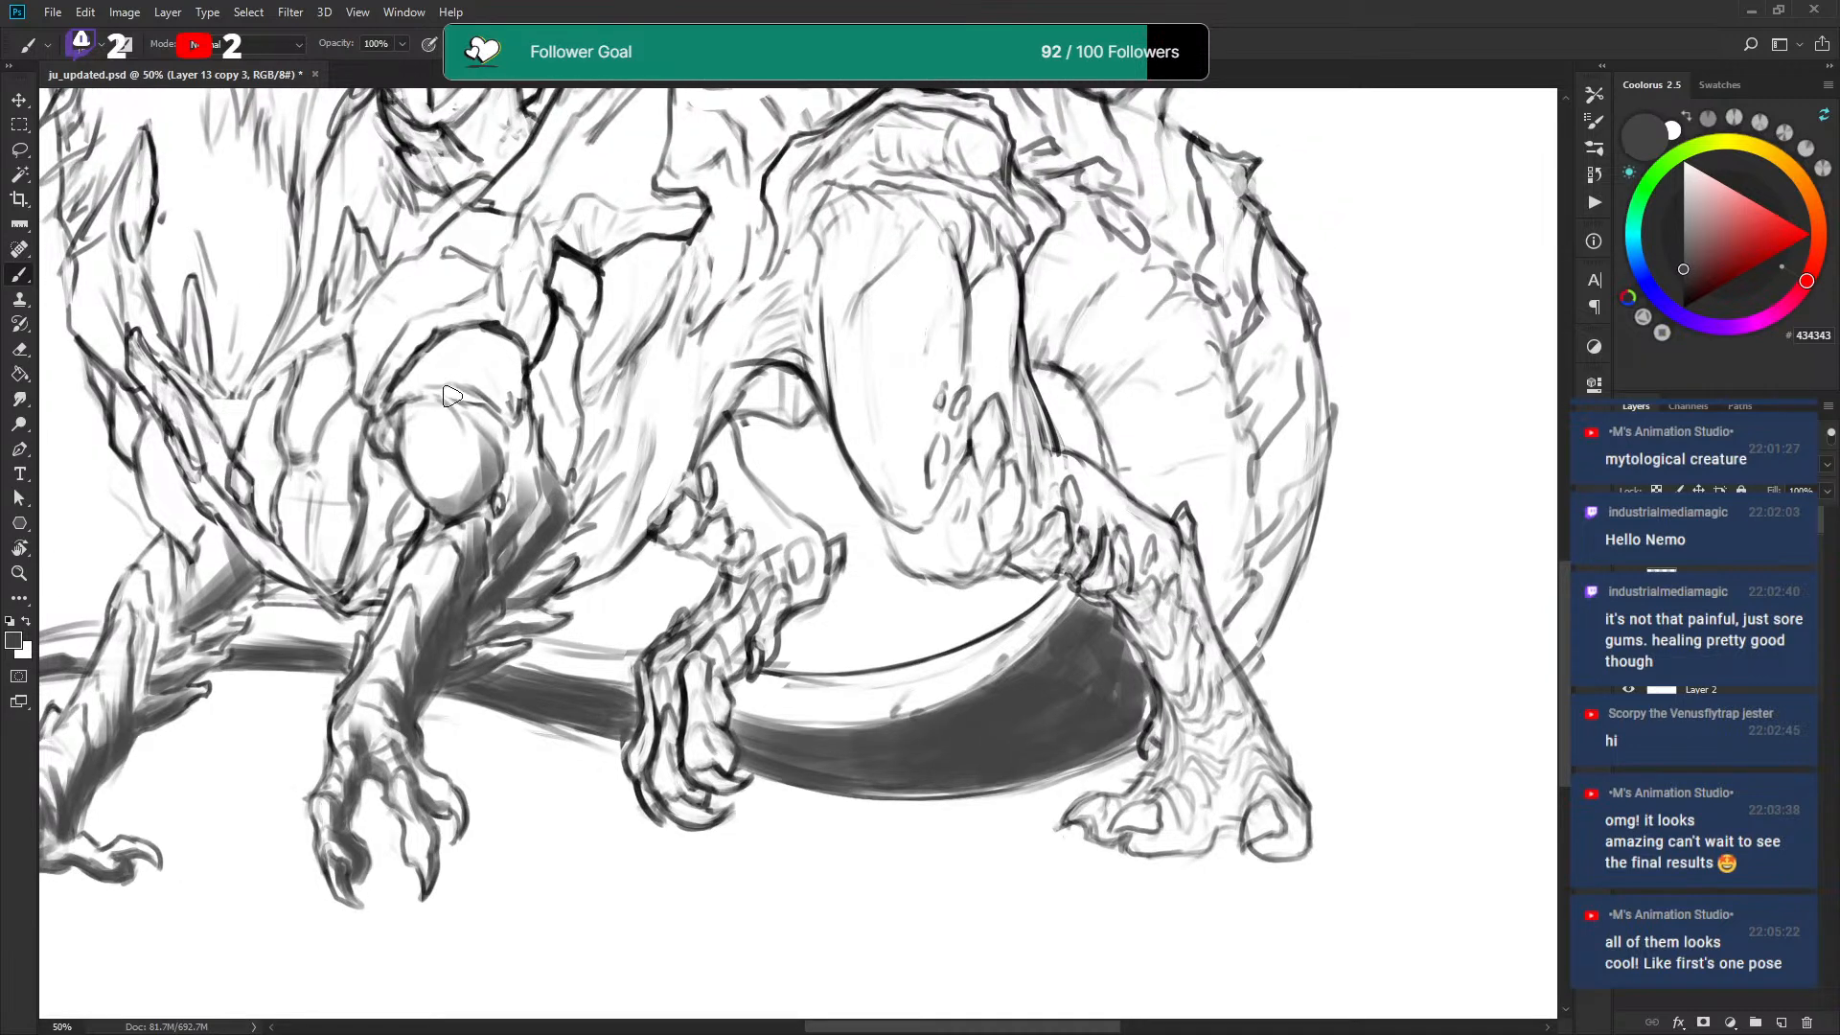
pyautogui.press('x')
pyautogui.press('x')
pyautogui.moveTo(450, 520); pyautogui.dragTo(503, 446)
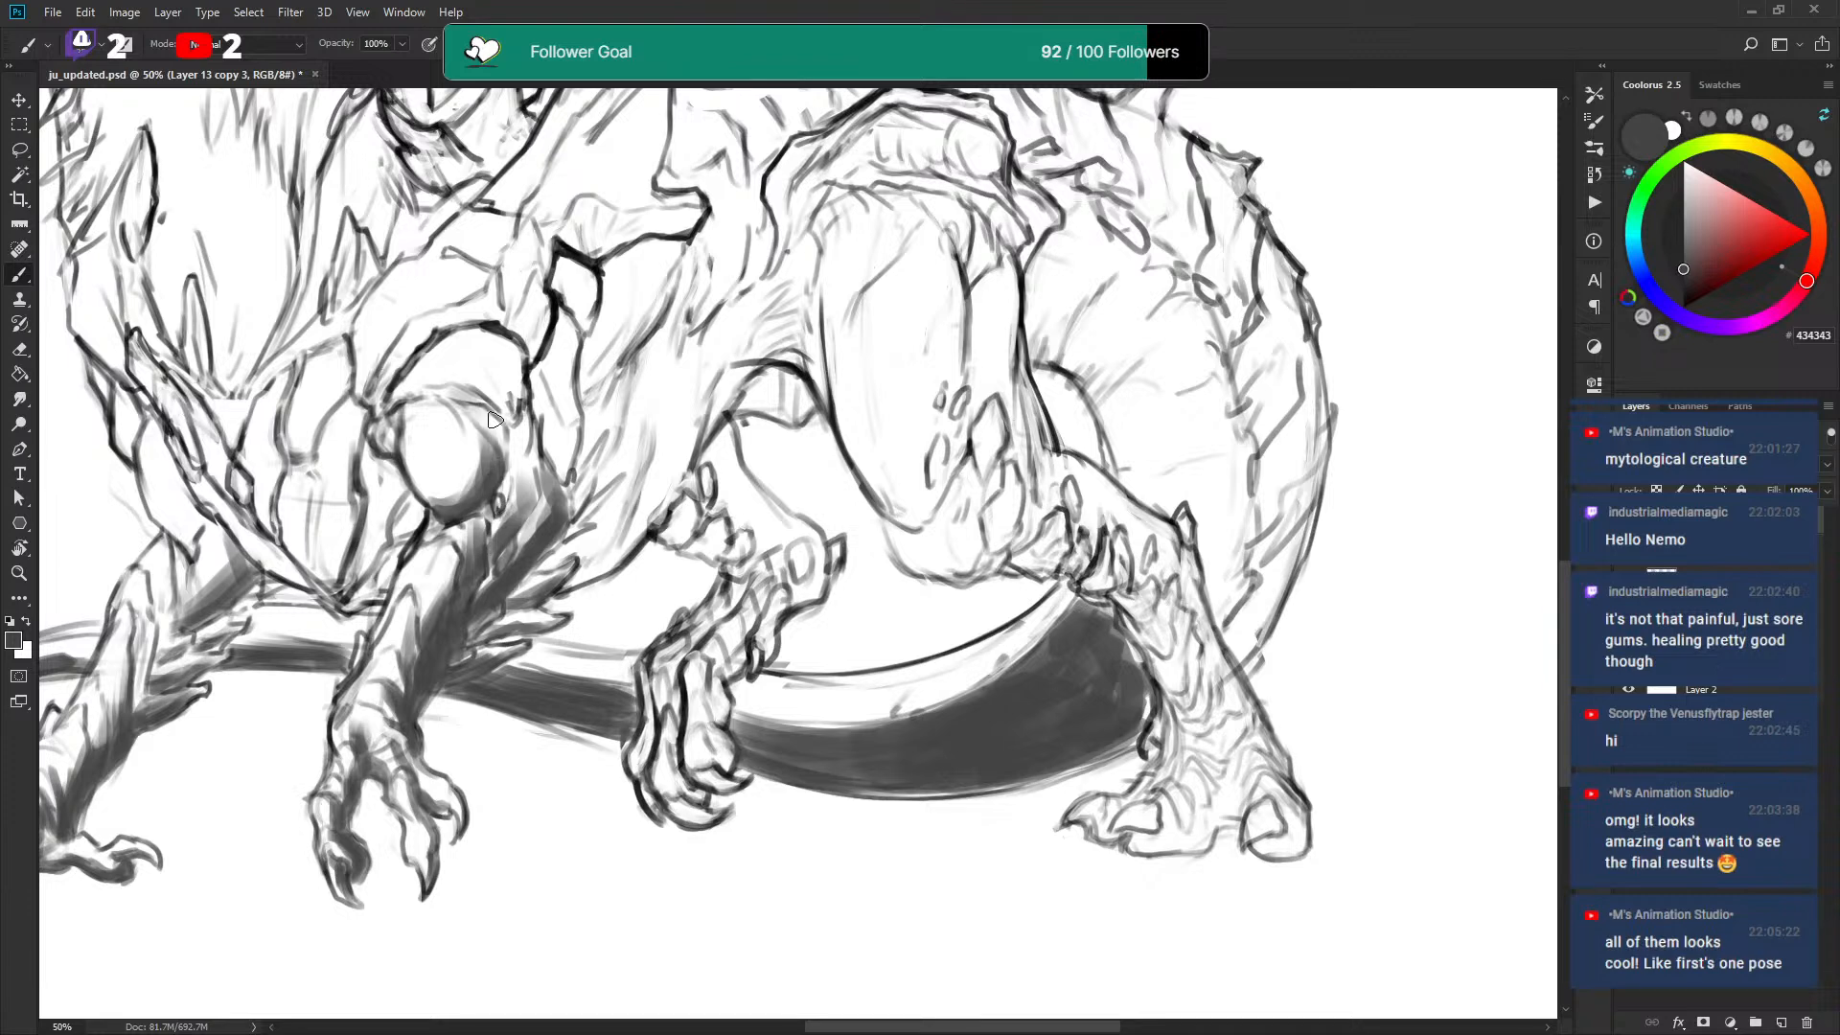
# Darken the upper arm beside the round joint, blending the shadow down into the elbow spikes.
pyautogui.moveTo(494, 407)
pyautogui.mouseDown()
pyautogui.moveTo(525, 508)
pyautogui.moveTo(546, 493)
pyautogui.moveTo(522, 498)
pyautogui.moveTo(561, 527)
pyautogui.mouseUp()
pyautogui.moveTo(493, 402); pyautogui.dragTo(500, 422)
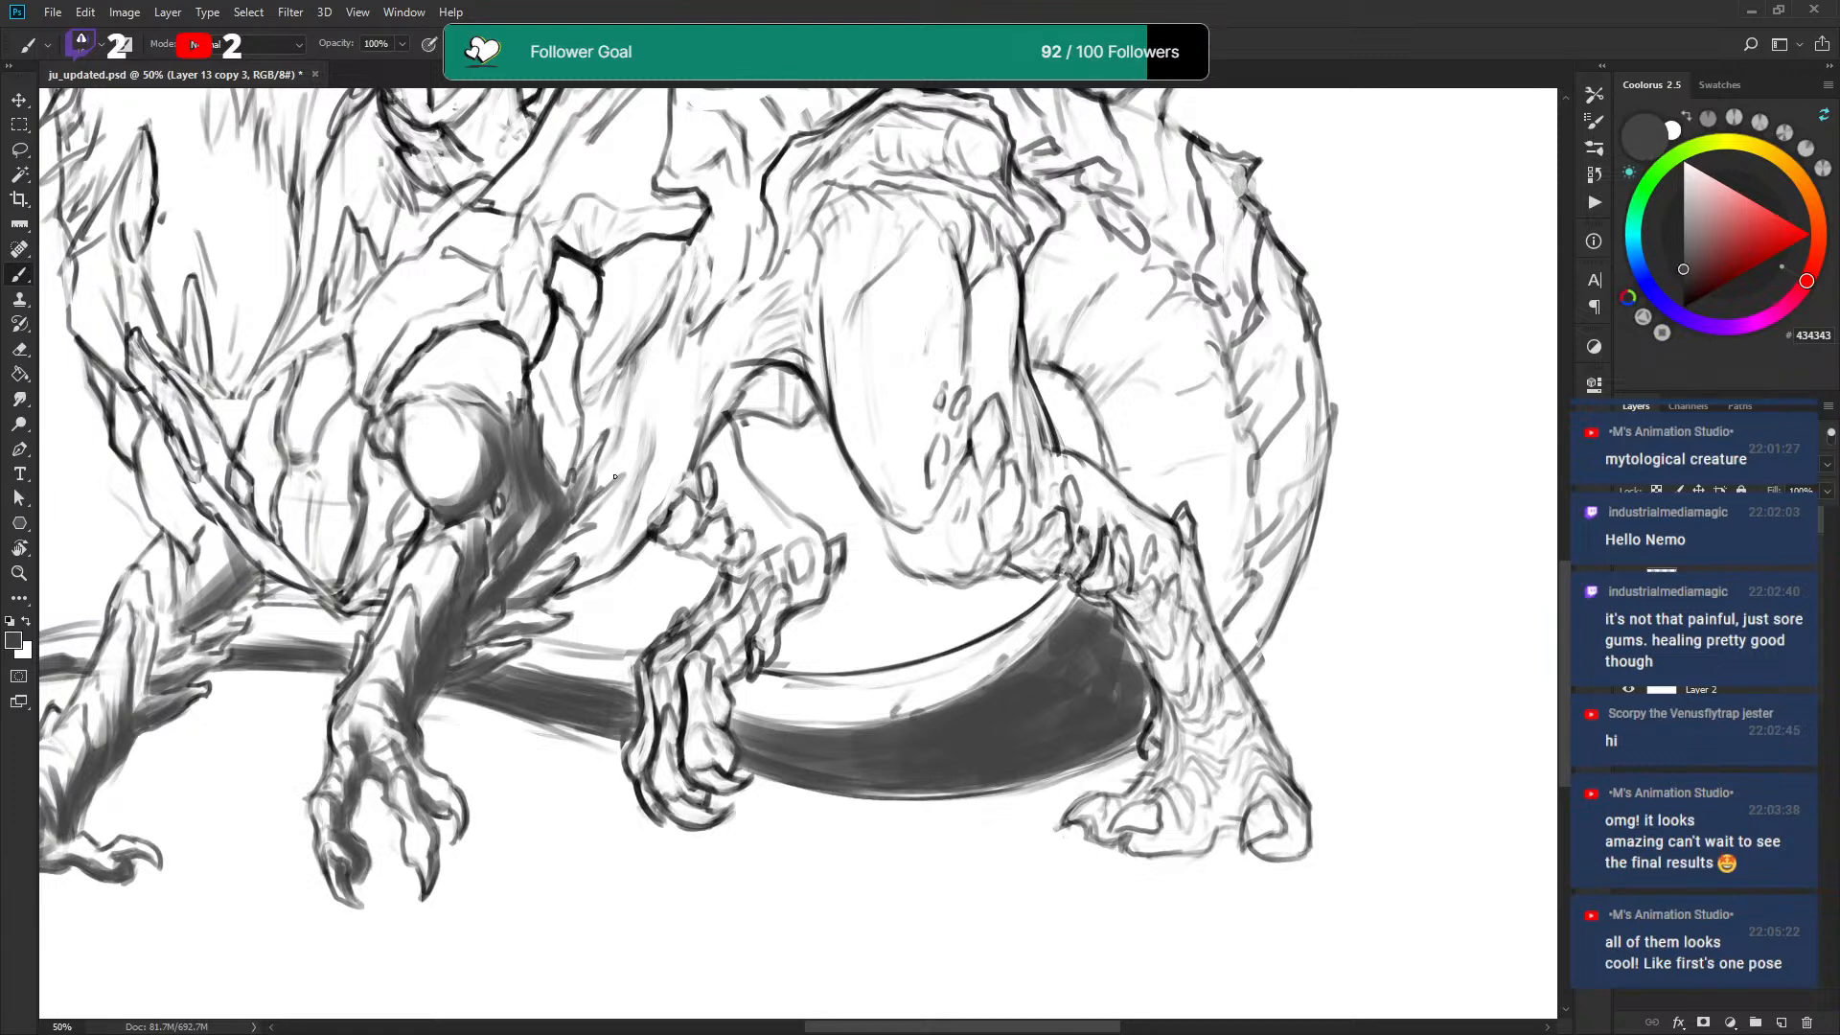
pyautogui.press('x')
pyautogui.press('x')
pyautogui.moveTo(611, 482); pyautogui.dragTo(570, 512)
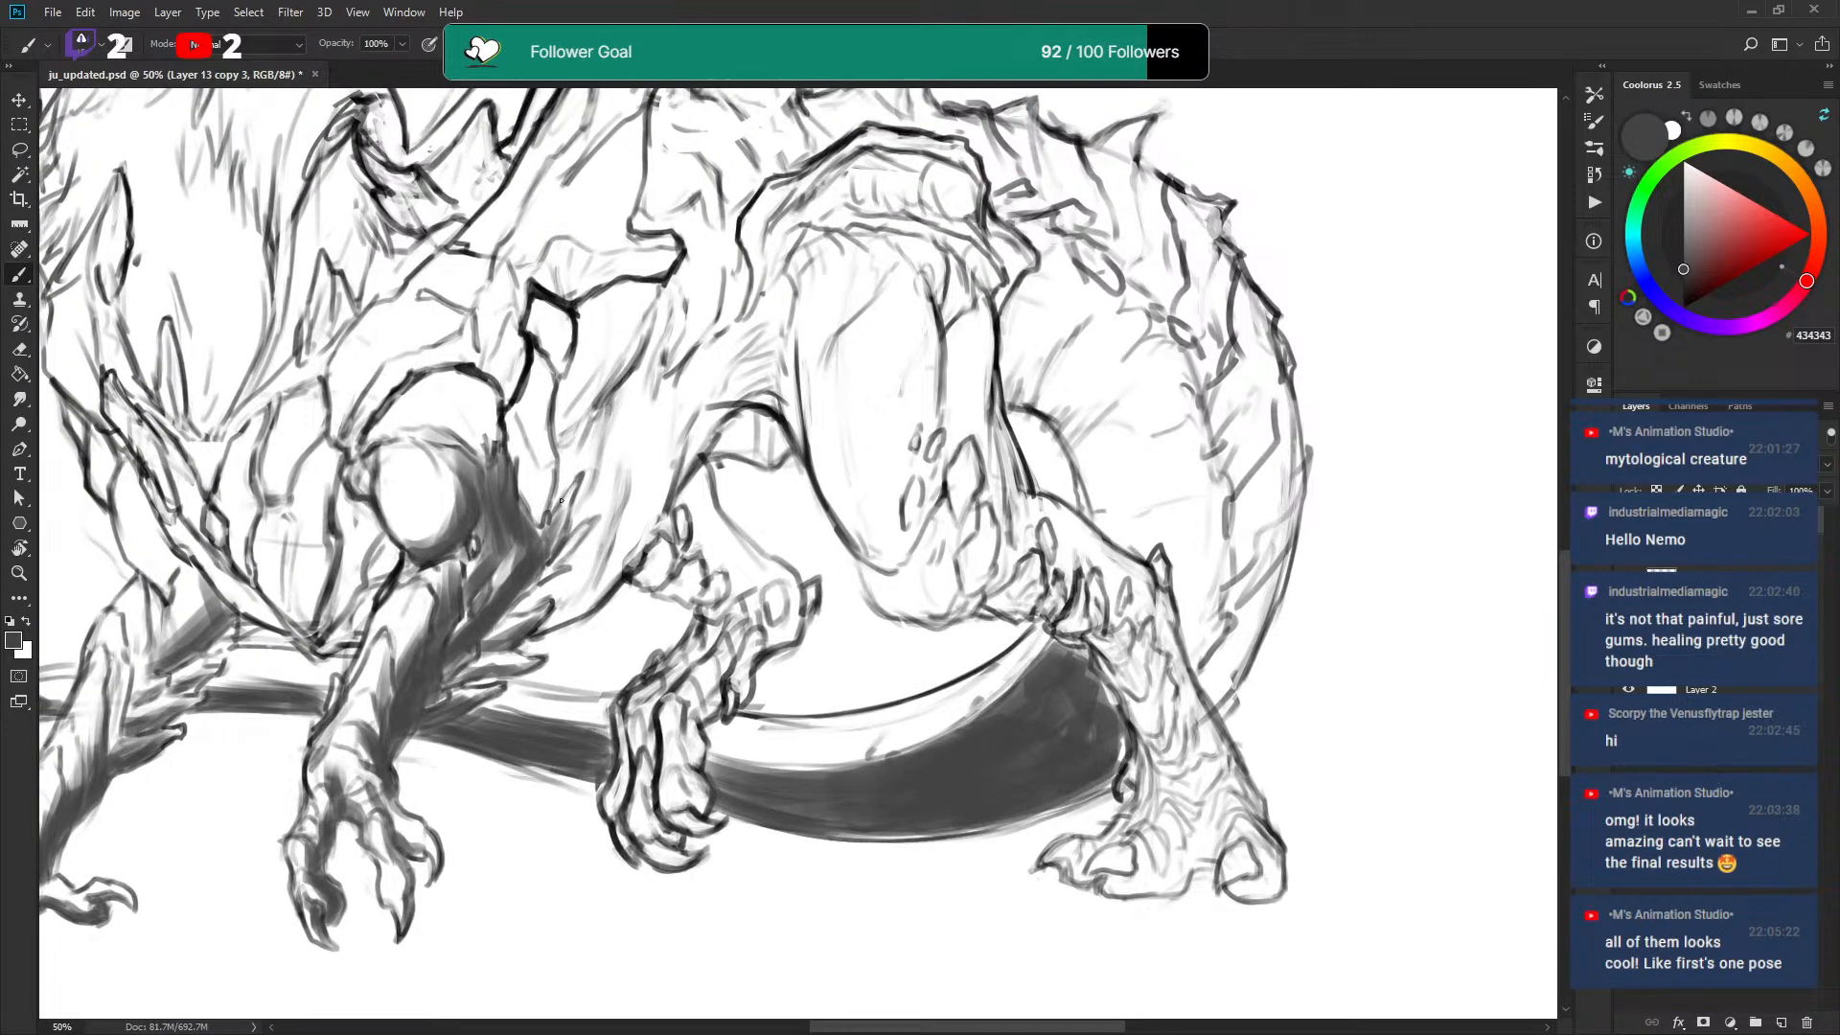
# Paint a dark grey shadow over the arch above the round joint and up along the shoulder.
pyautogui.moveTo(613, 377); pyautogui.dragTo(561, 462)
pyautogui.hotkey('ctrl', '-')
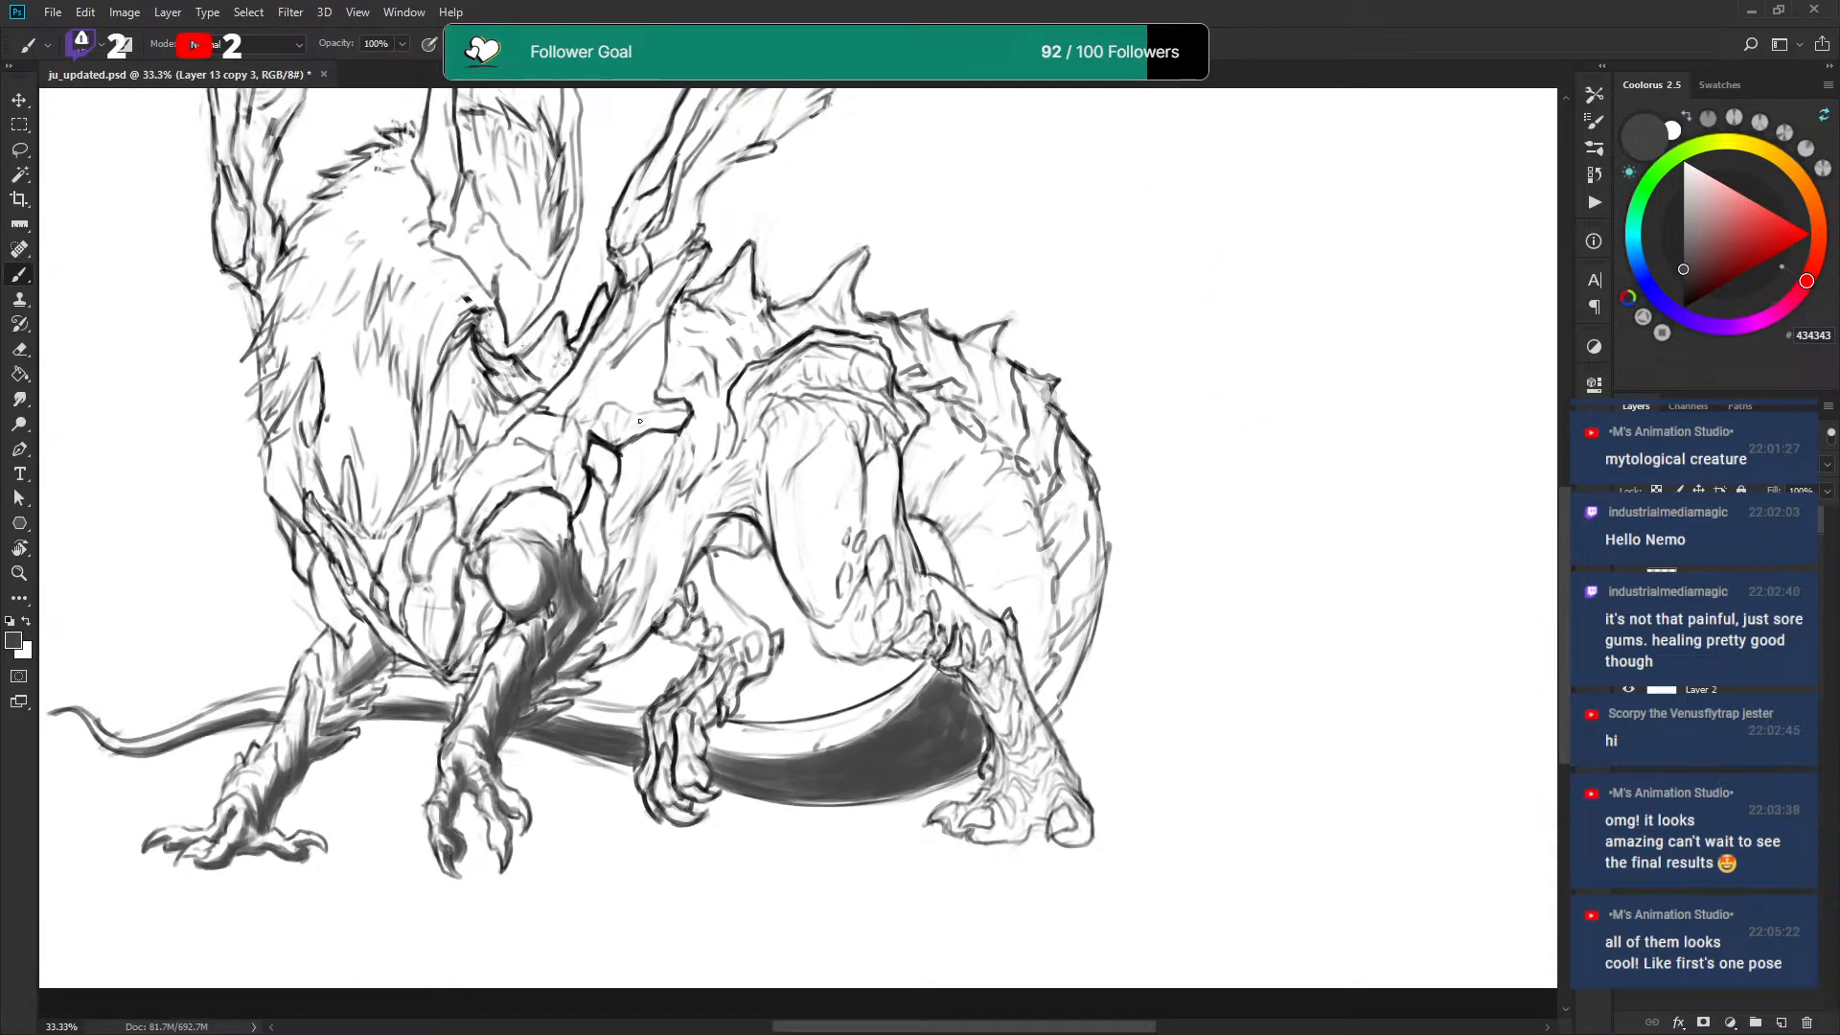
pyautogui.moveTo(681, 510); pyautogui.dragTo(689, 491)
pyautogui.moveTo(509, 485)
pyautogui.mouseDown()
pyautogui.moveTo(571, 478)
pyautogui.moveTo(554, 512)
pyautogui.moveTo(566, 537)
pyautogui.mouseUp()
pyautogui.moveTo(506, 482)
pyautogui.mouseDown()
pyautogui.moveTo(483, 513)
pyautogui.moveTo(582, 433)
pyautogui.mouseUp()
pyautogui.moveTo(886, 426)
pyautogui.mouseDown()
pyautogui.moveTo(761, 498)
pyautogui.moveTo(839, 393)
pyautogui.moveTo(755, 525)
pyautogui.mouseUp()
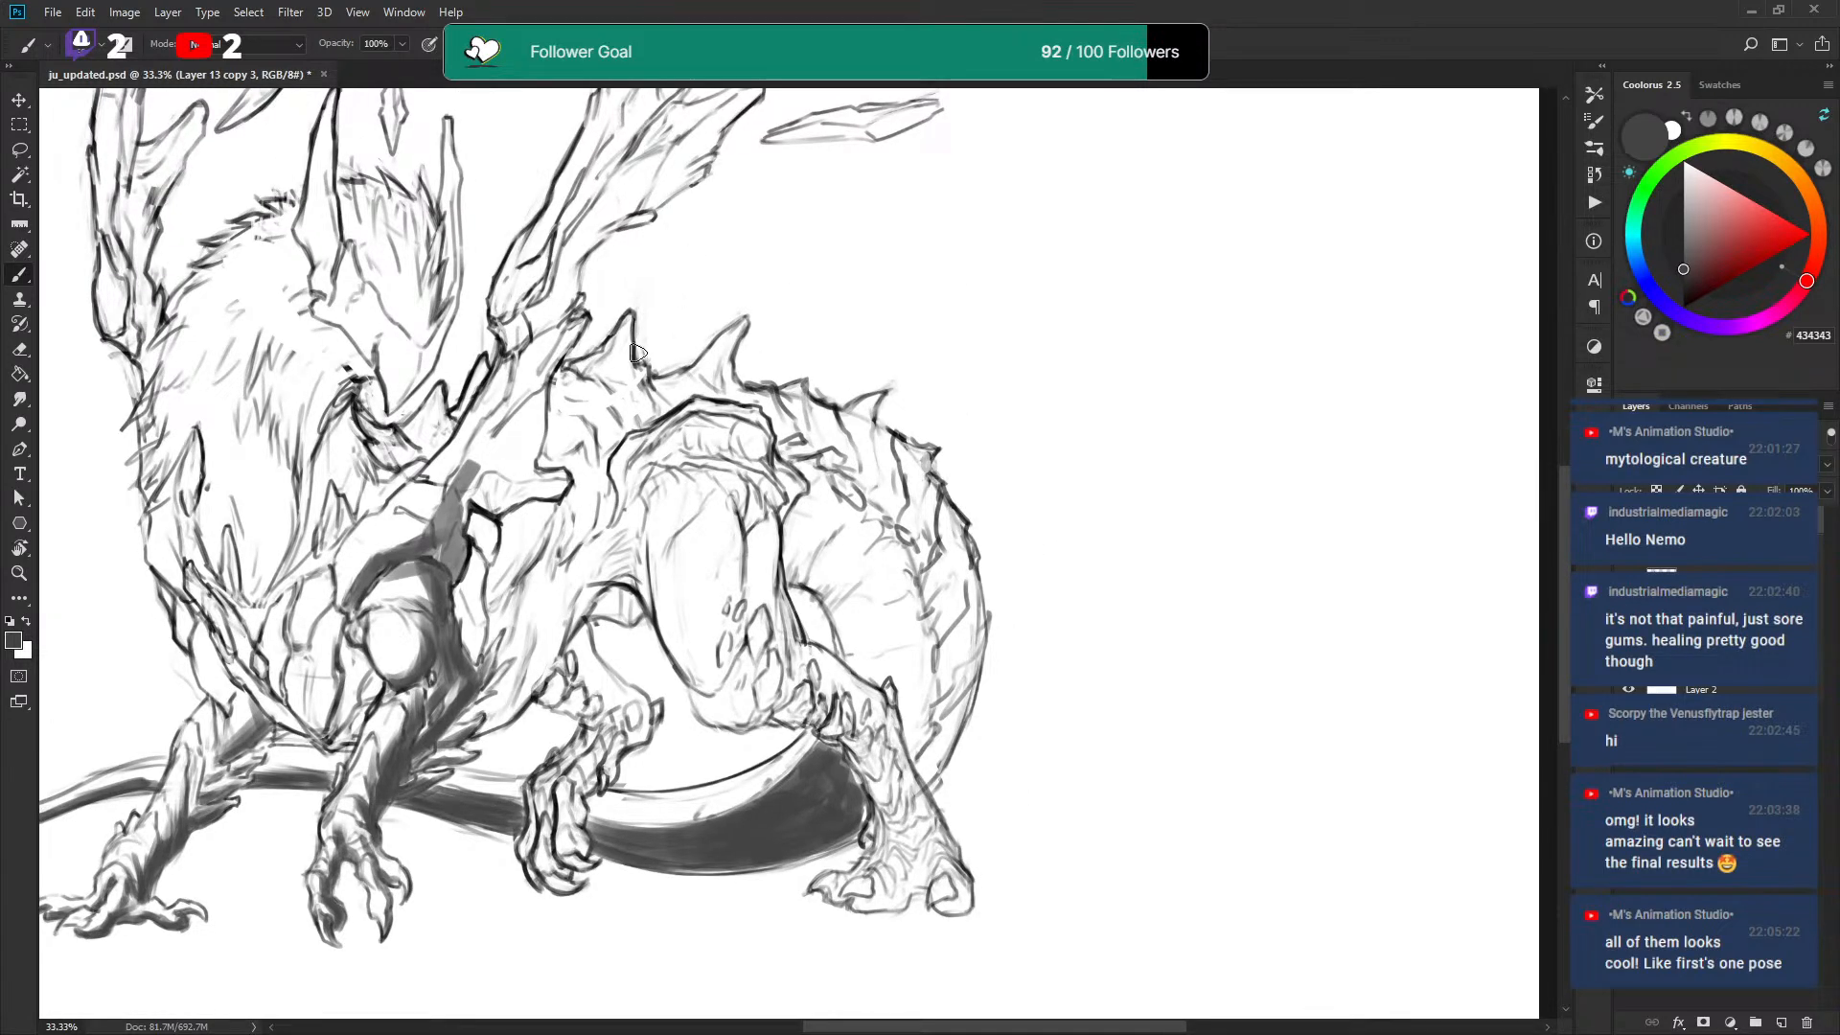
pyautogui.moveTo(820, 492); pyautogui.dragTo(894, 301)
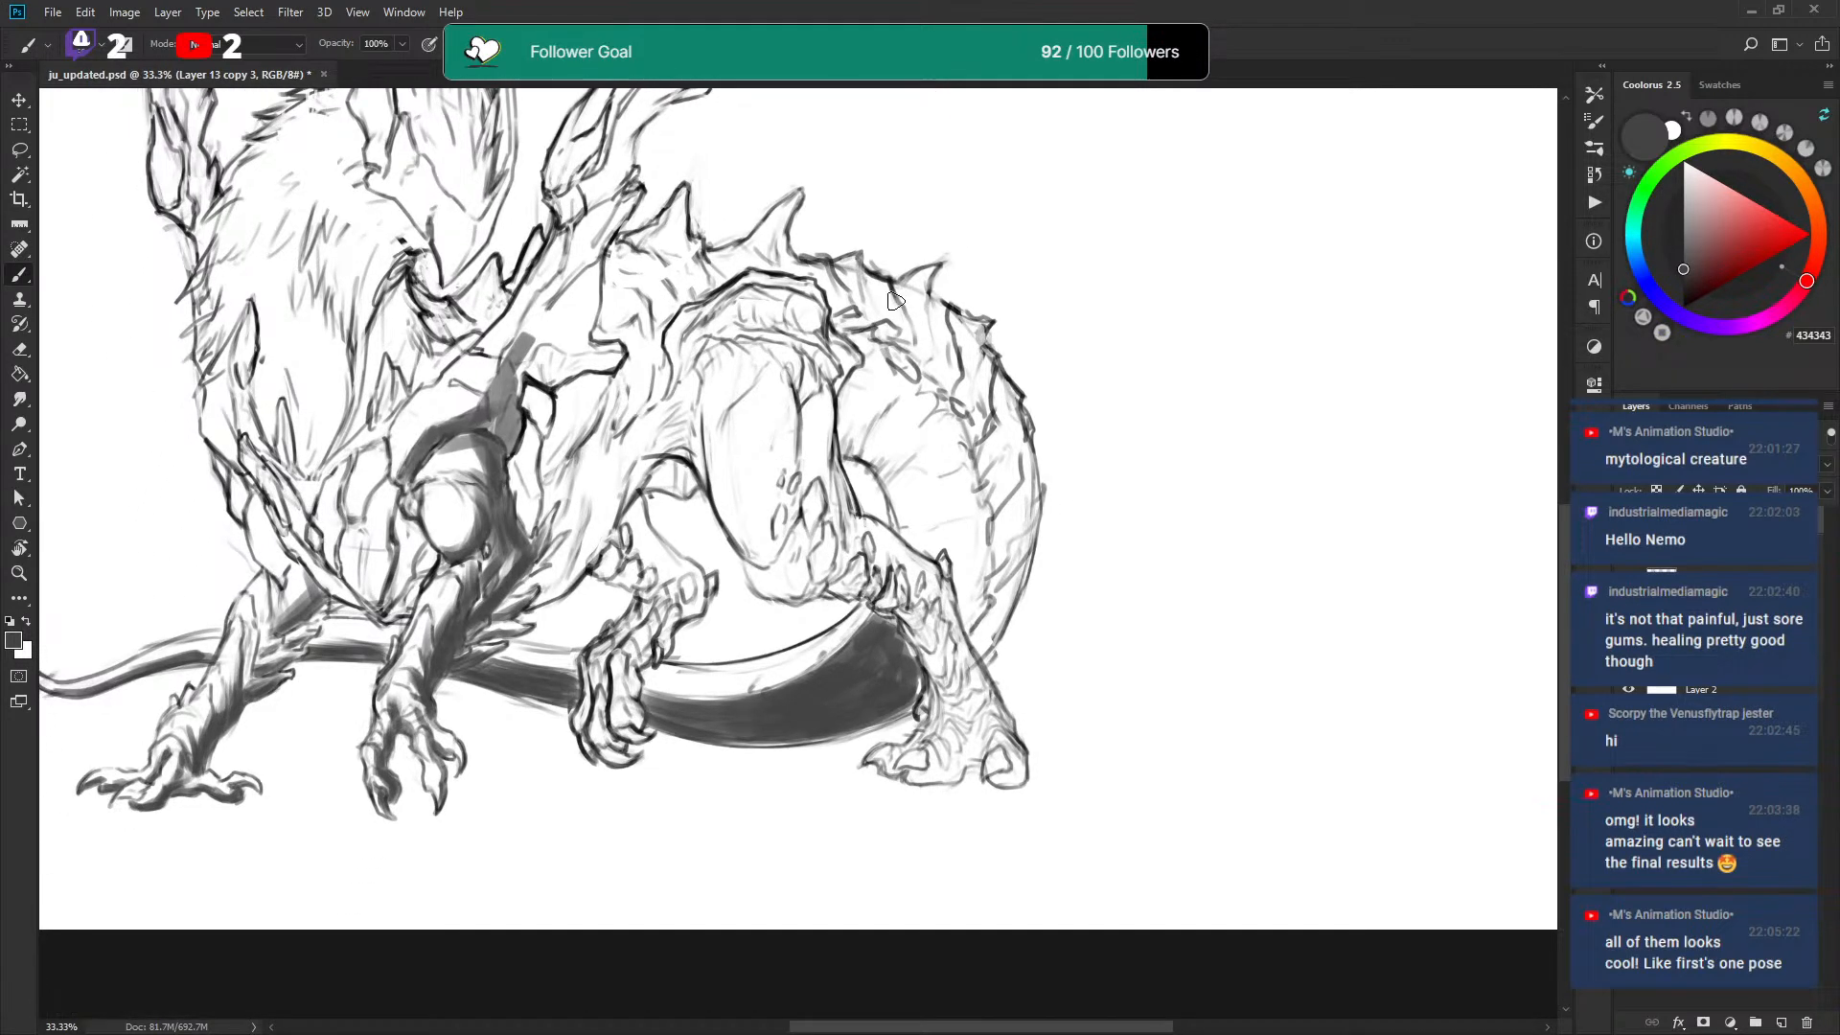
# Discard the dark grey shading layer and return to the unshaded bk copy line-art layer.
pyautogui.press('Delete')
pyautogui.hotkey('ctrl', 'j')
pyautogui.hotkey('ctrl', ',')
pyautogui.moveTo(862, 580); pyautogui.dragTo(1129, 573)
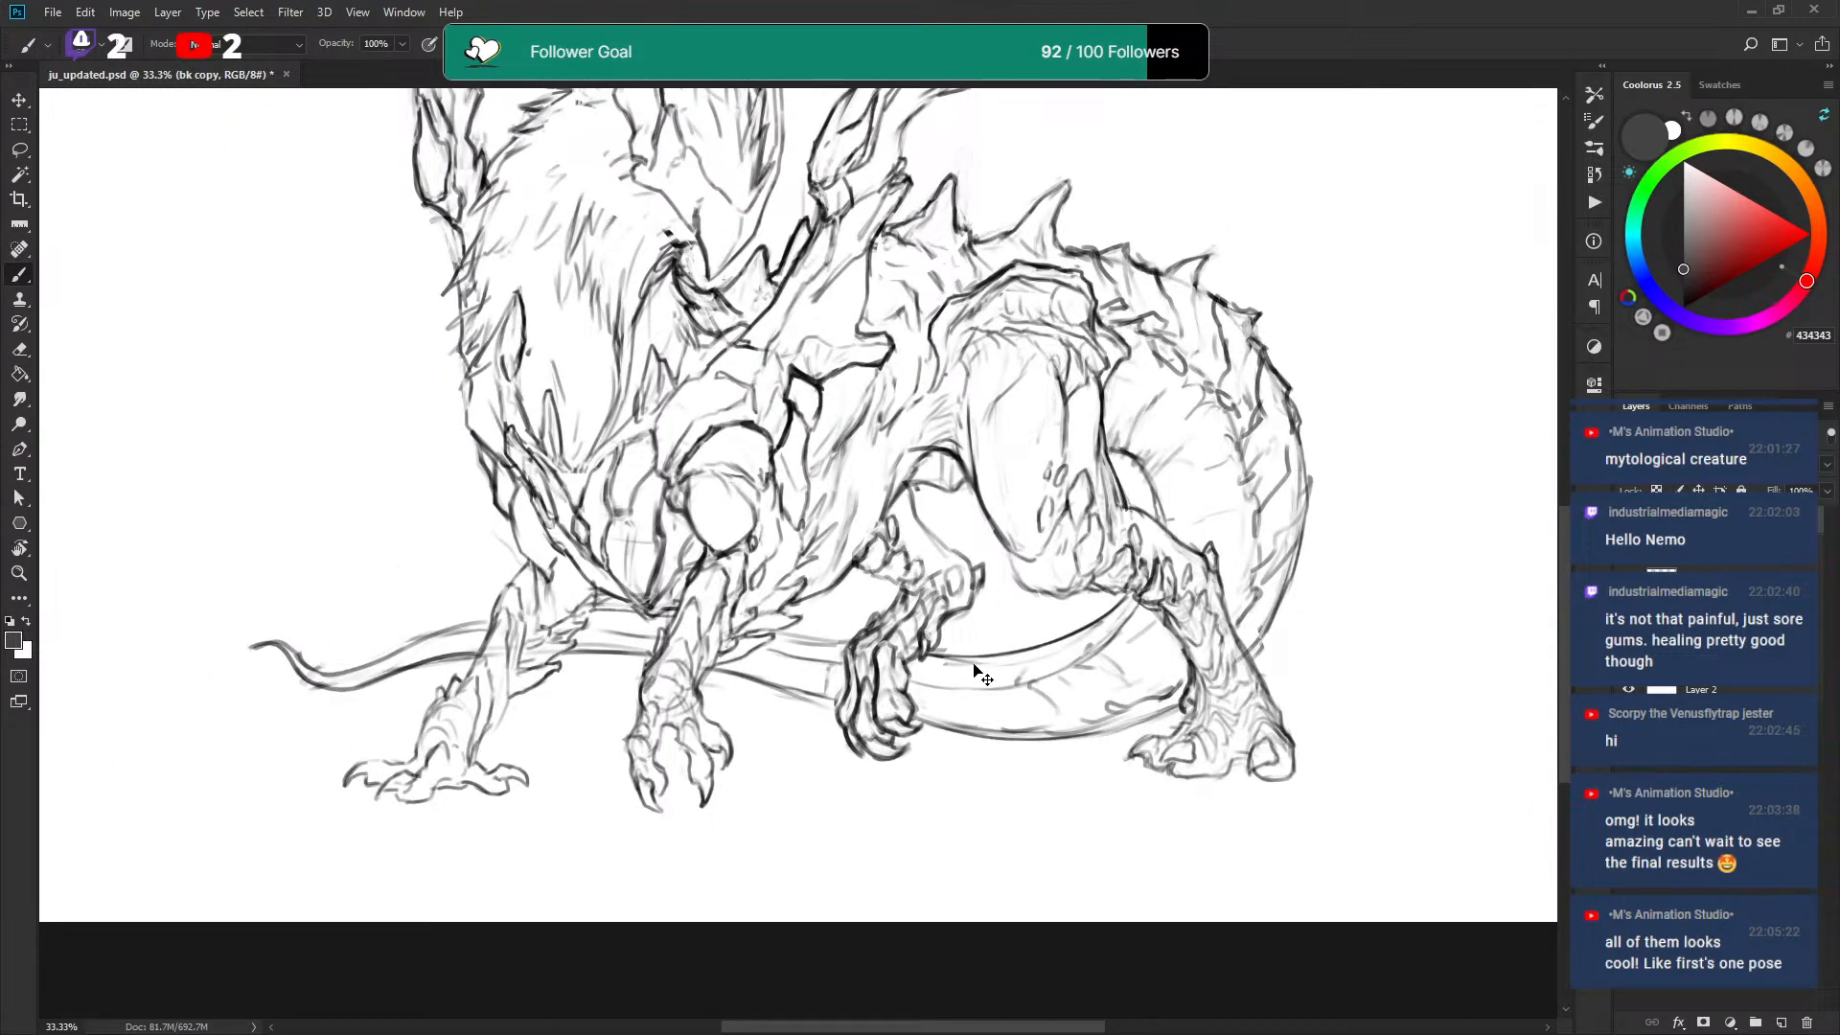
pyautogui.hotkey('ctrl', '+')
pyautogui.hotkey('ctrl', '+')
pyautogui.hotkey('ctrl', '-')
pyautogui.moveTo(1270, 355); pyautogui.dragTo(908, 532)
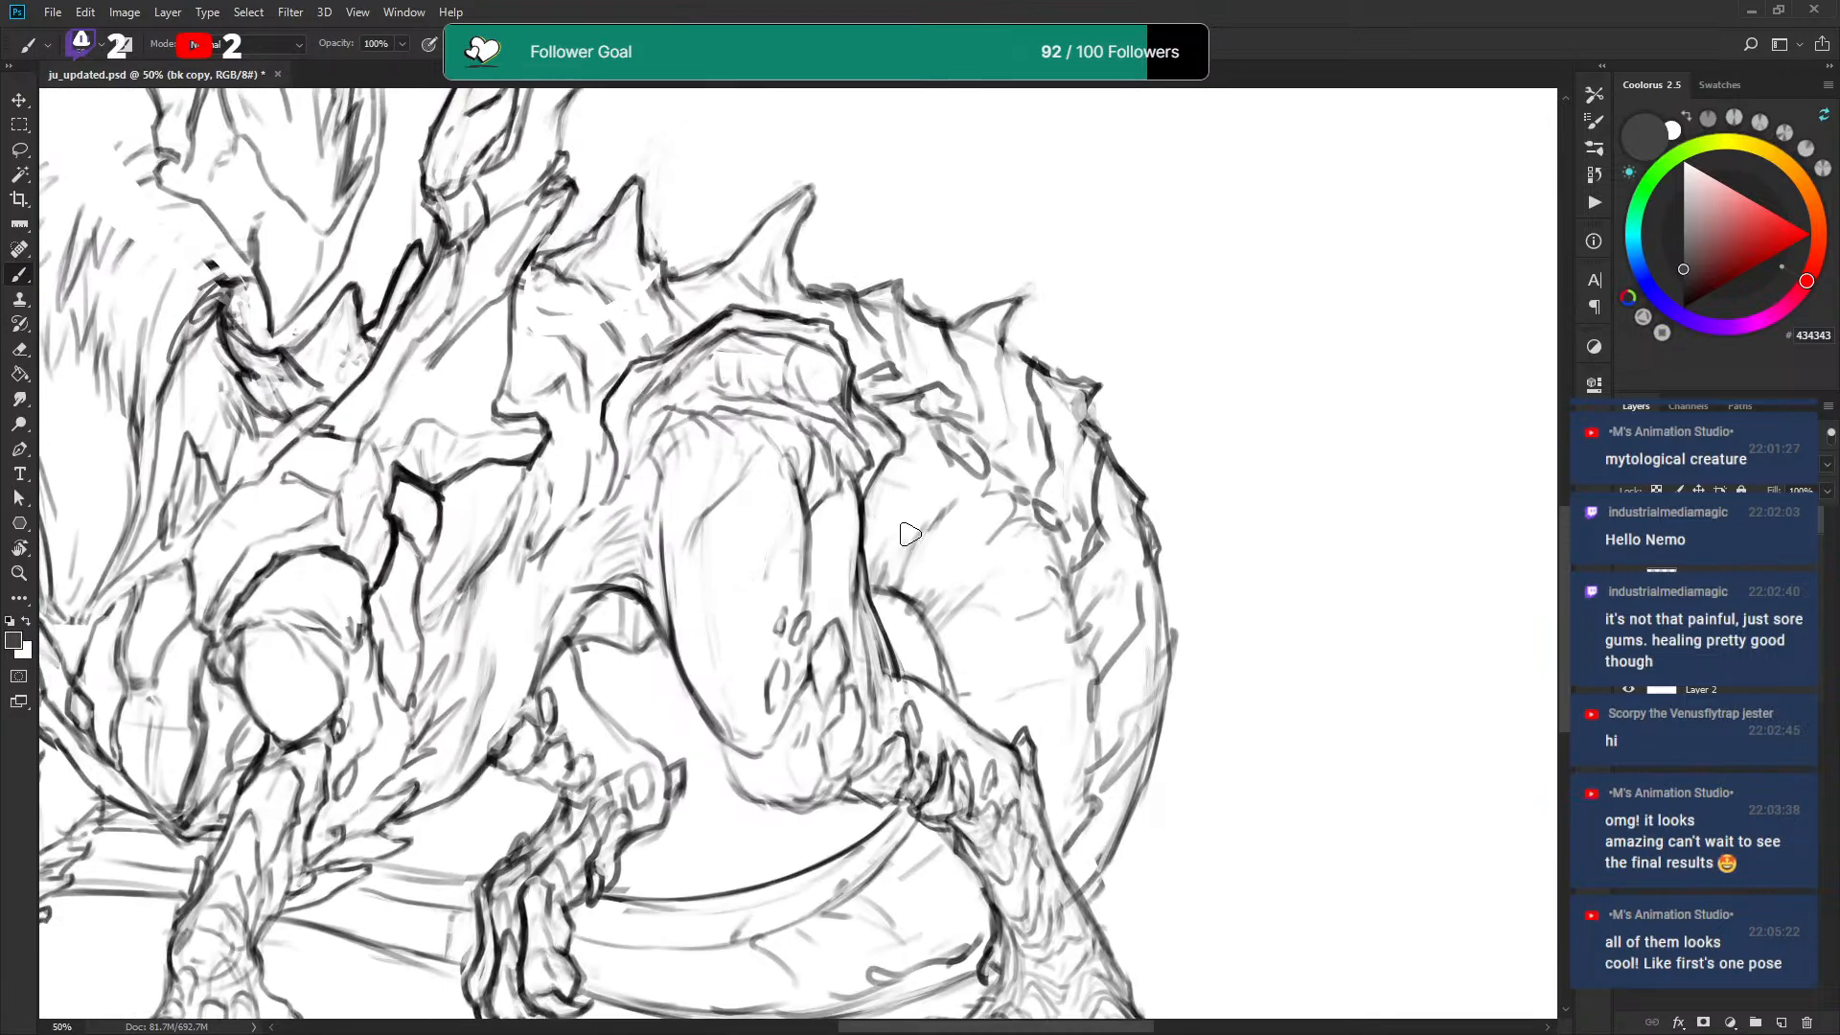
pyautogui.hotkey('ctrl', '-')
pyautogui.moveTo(763, 556); pyautogui.dragTo(731, 567)
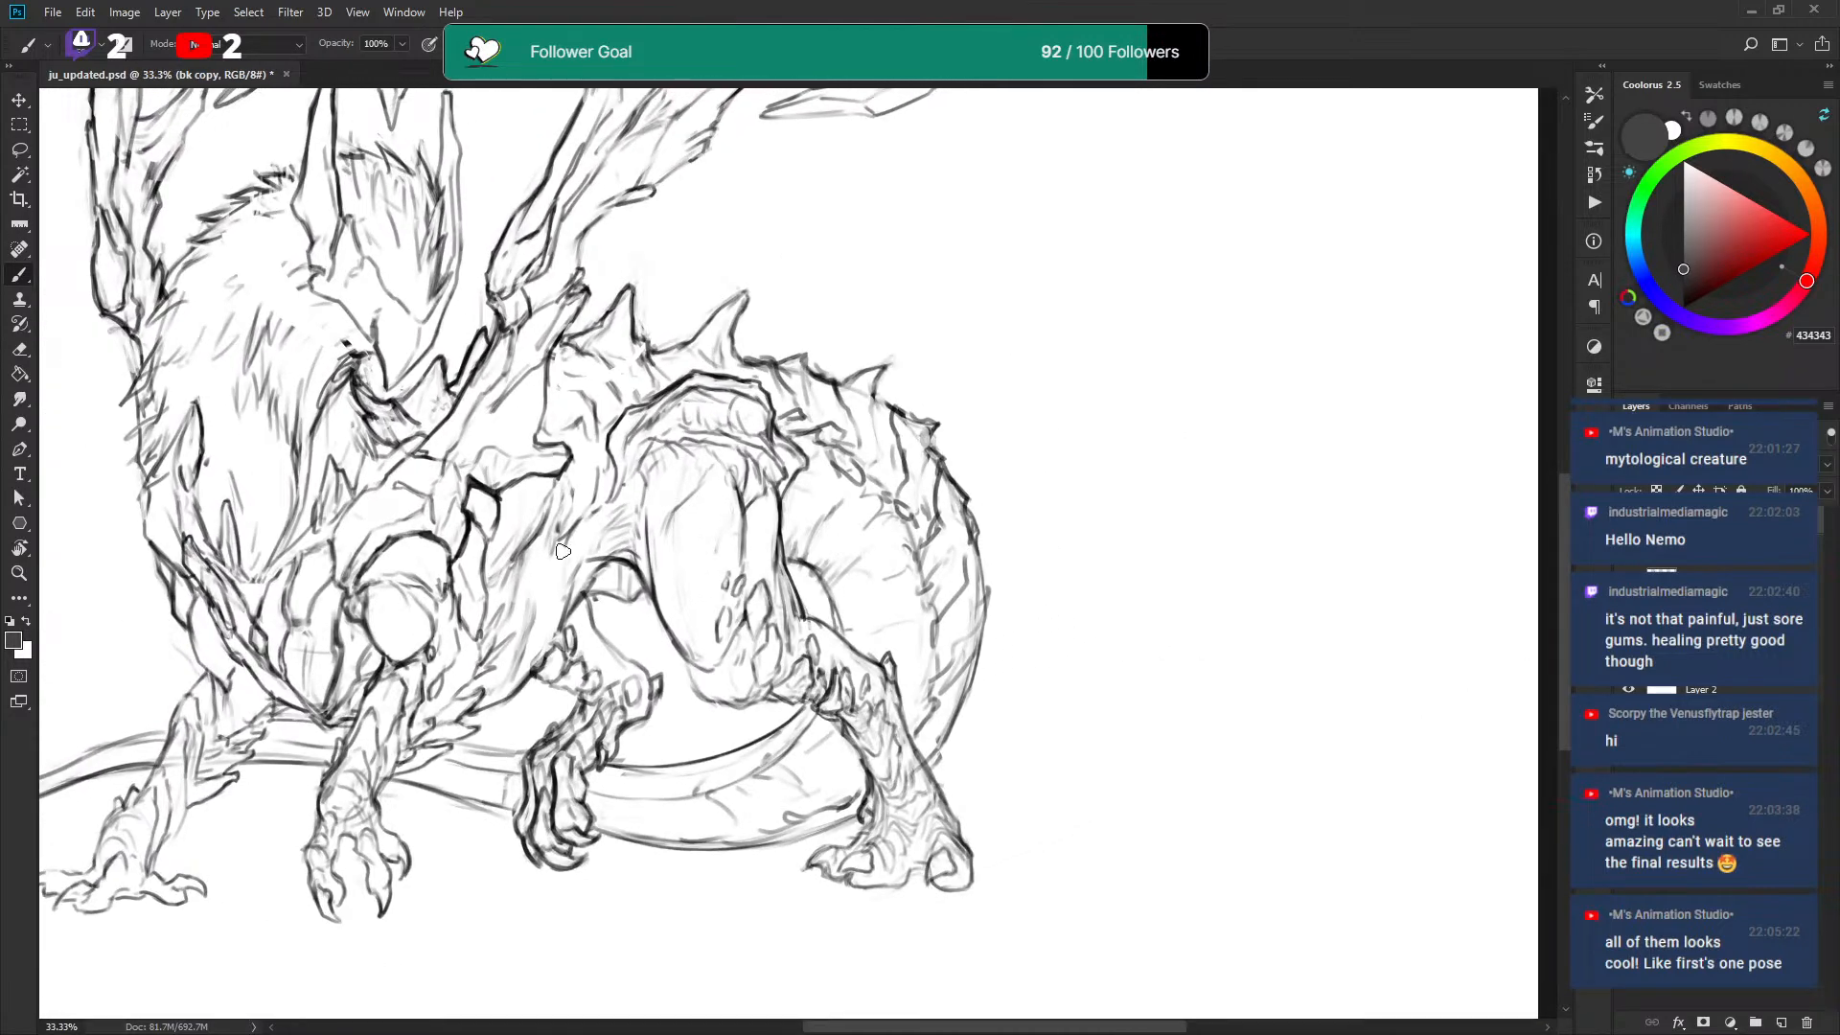
pyautogui.moveTo(822, 180); pyautogui.dragTo(606, 462)
pyautogui.moveTo(606, 367); pyautogui.dragTo(748, 385)
pyautogui.moveTo(875, 328); pyautogui.dragTo(915, 407)
pyautogui.hotkey('ctrl', 'z')
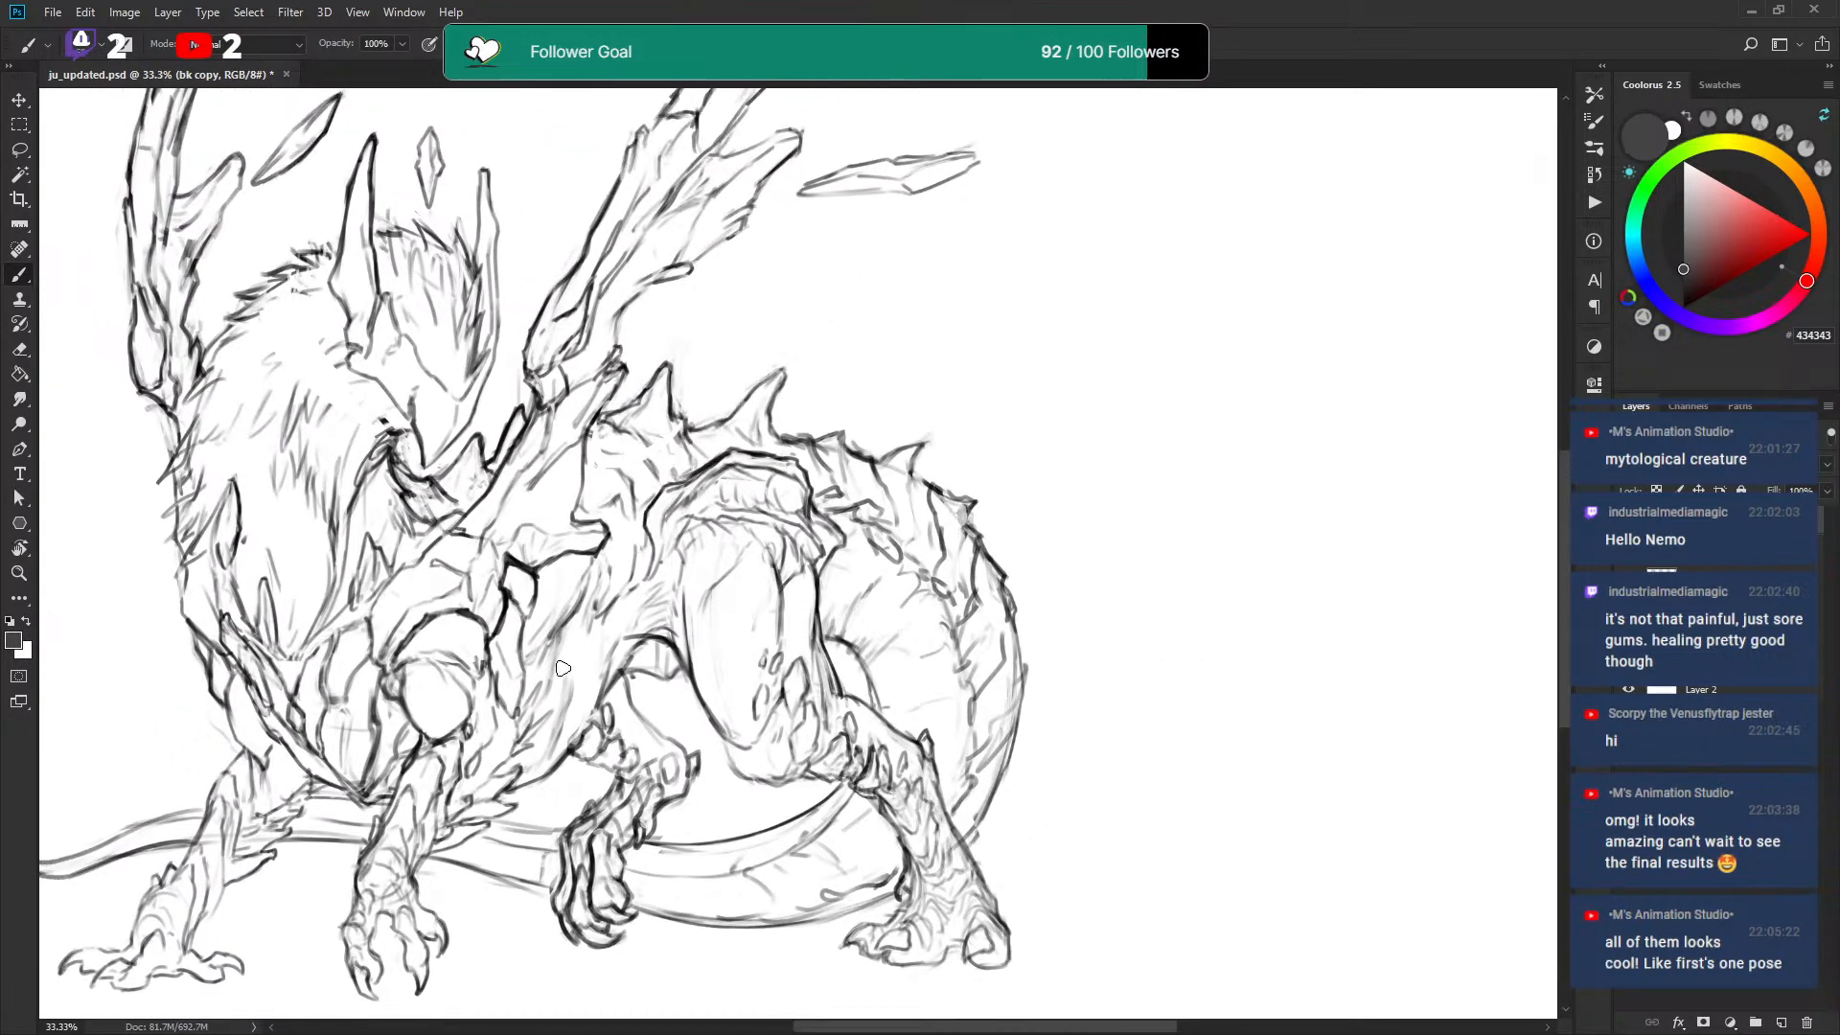
pyautogui.moveTo(170, 872); pyautogui.dragTo(388, 721)
pyautogui.moveTo(818, 572); pyautogui.dragTo(695, 586)
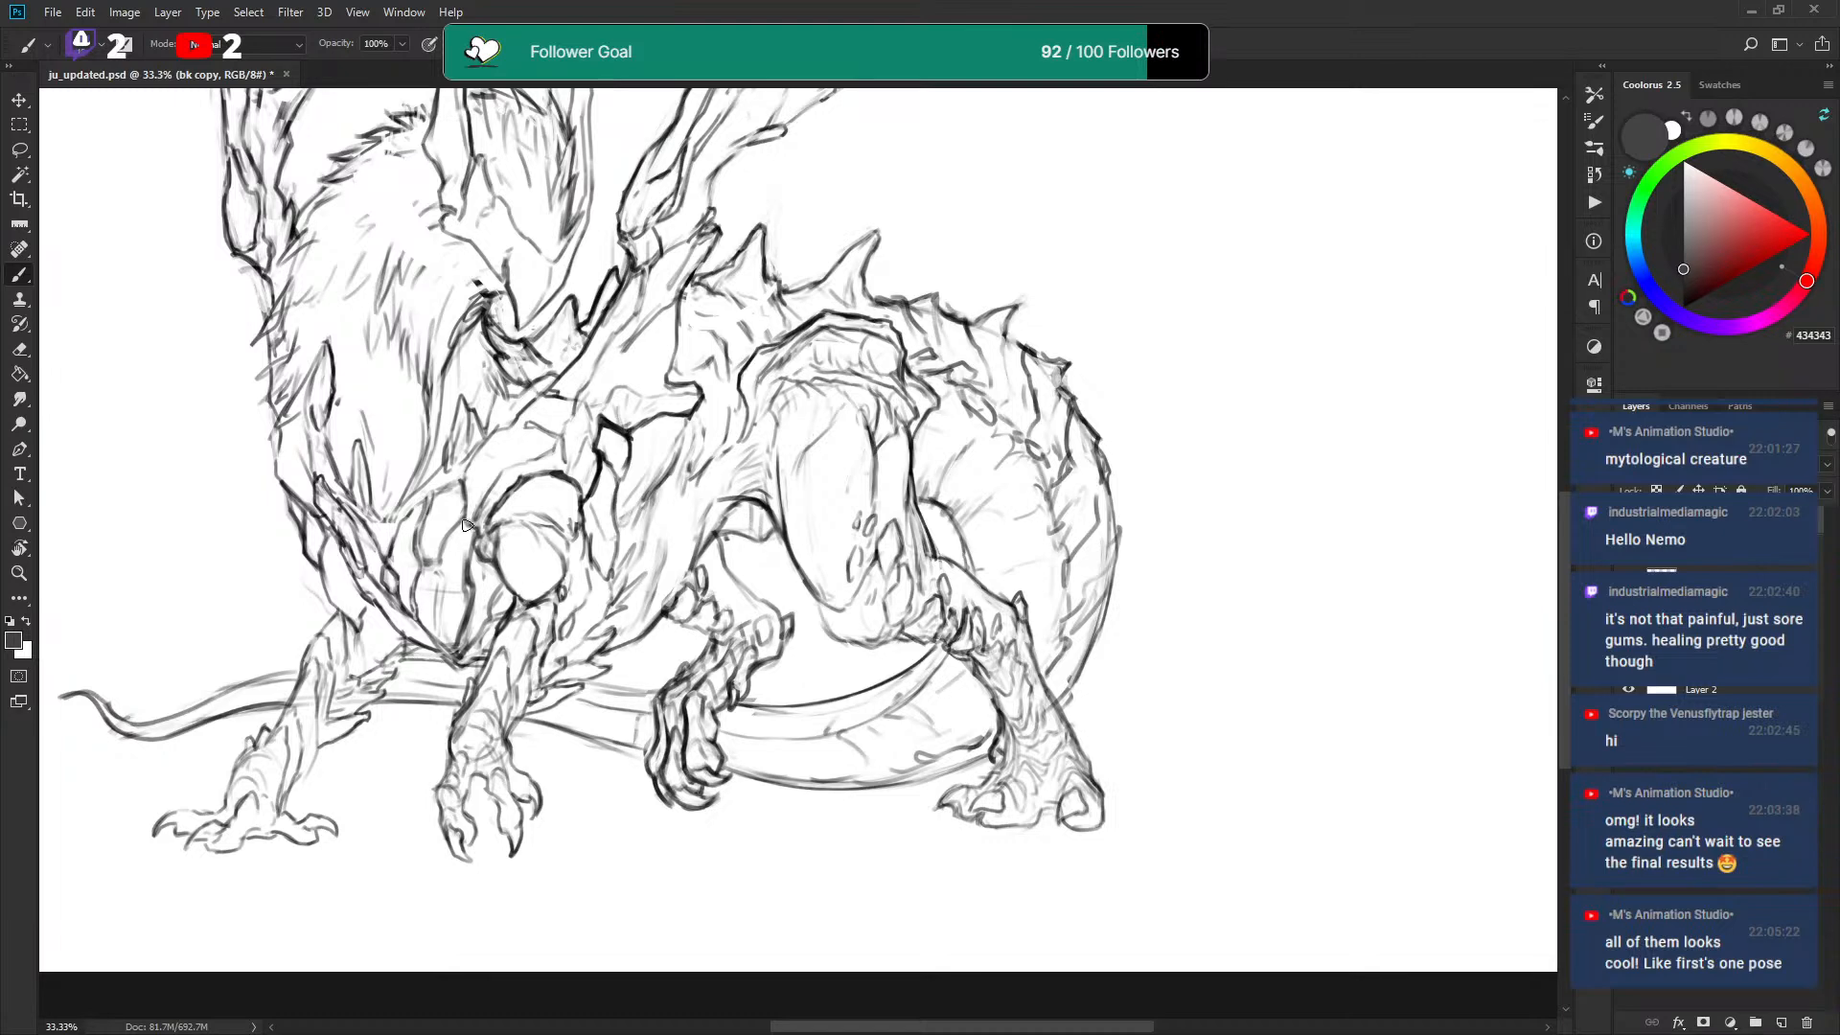
# Try to shade the chest beside the nearer foreleg's round joint in dark grey on the line-art layer.
pyautogui.moveTo(479, 539)
pyautogui.mouseDown()
pyautogui.moveTo(481, 627)
pyautogui.moveTo(469, 645)
pyautogui.moveTo(482, 594)
pyautogui.moveTo(457, 650)
pyautogui.moveTo(480, 596)
pyautogui.moveTo(470, 647)
pyautogui.moveTo(500, 613)
pyautogui.mouseUp()
pyautogui.hotkey('ctrl', 'z')
pyautogui.hotkey('ctrl', 'z')
pyautogui.hotkey('ctrl', 'z')
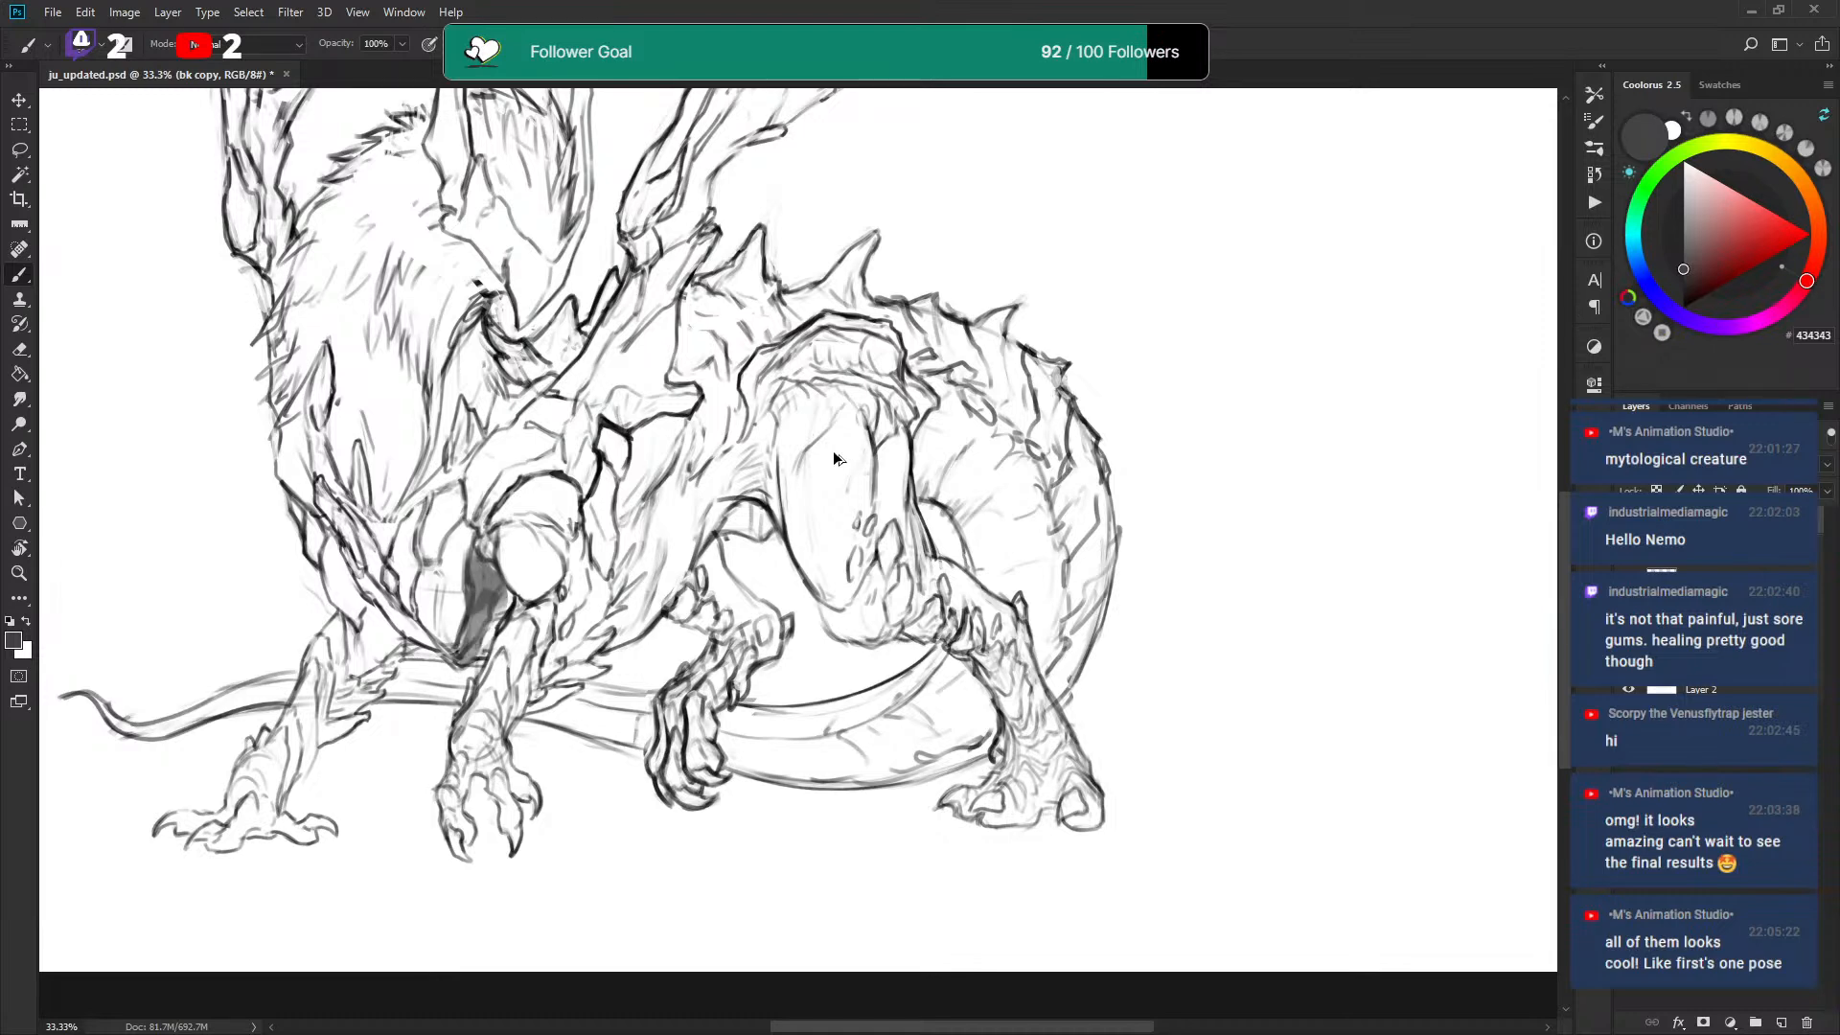
# Add a new layer and shade the chest beside the round joint in light grey, then set the brush colour to 8F8F8F.
pyautogui.click(1780, 1021)
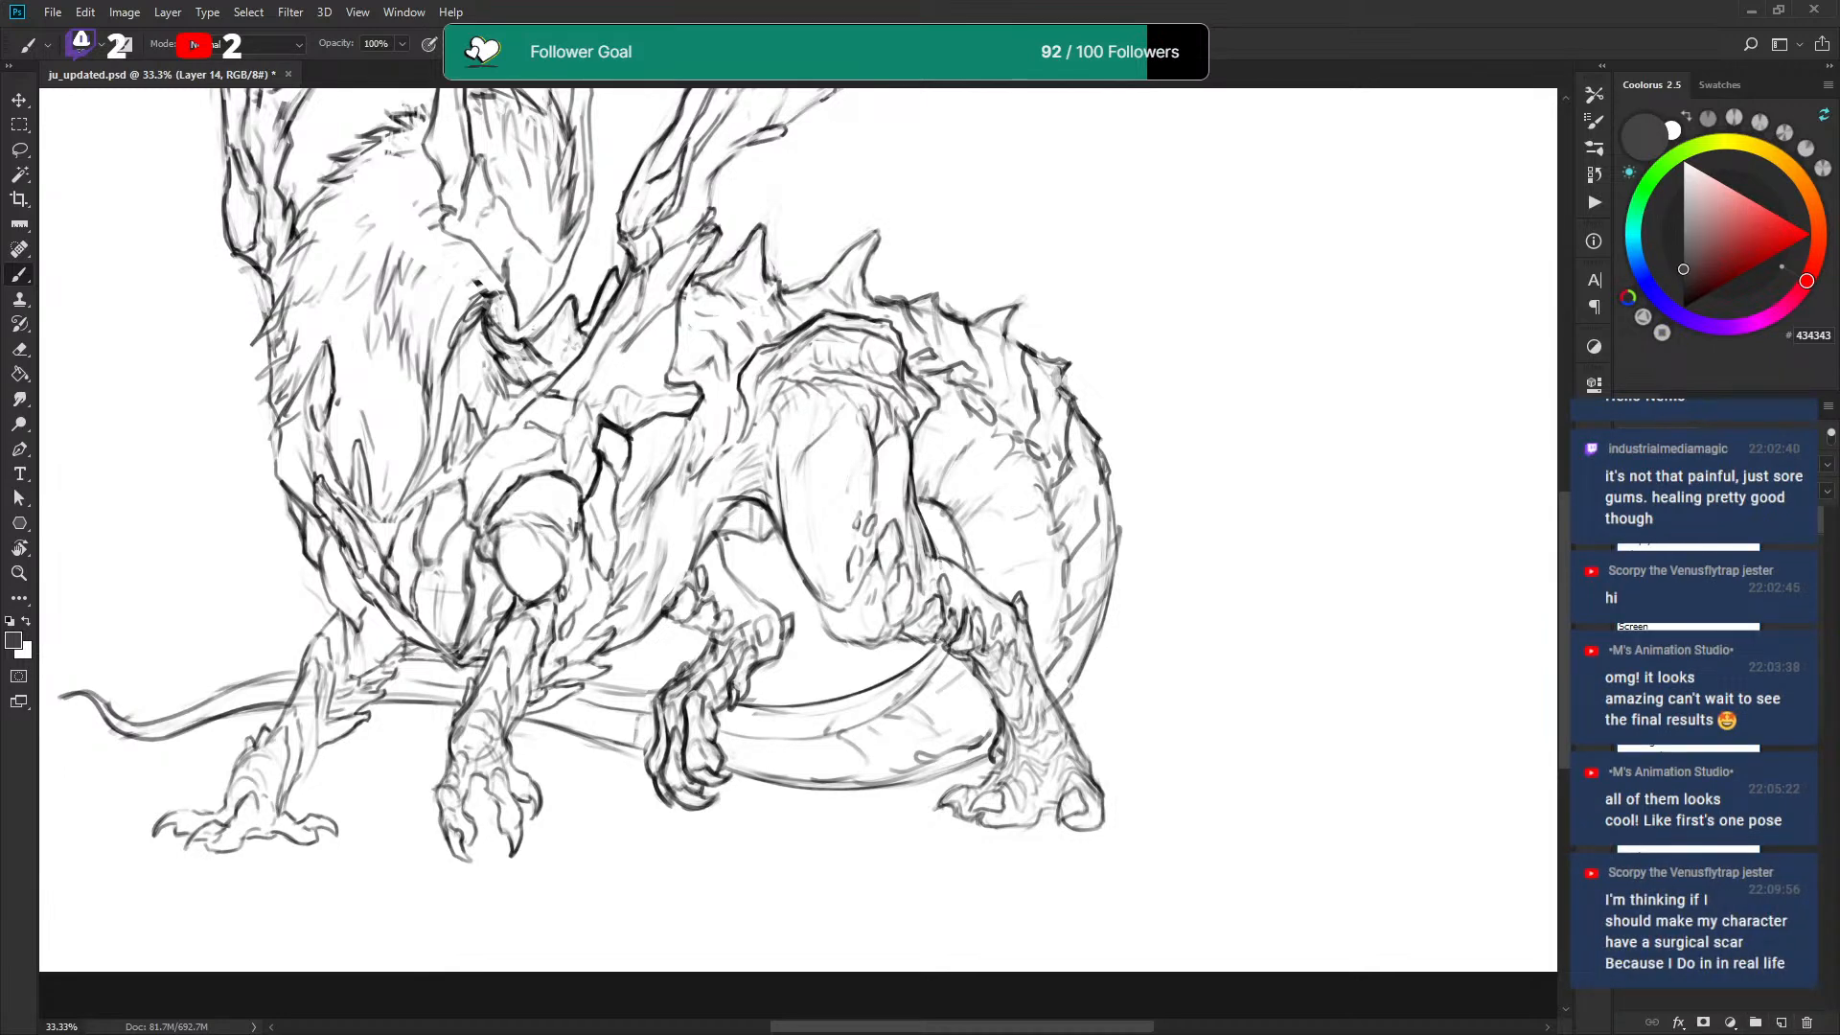
pyautogui.click(1683, 202)
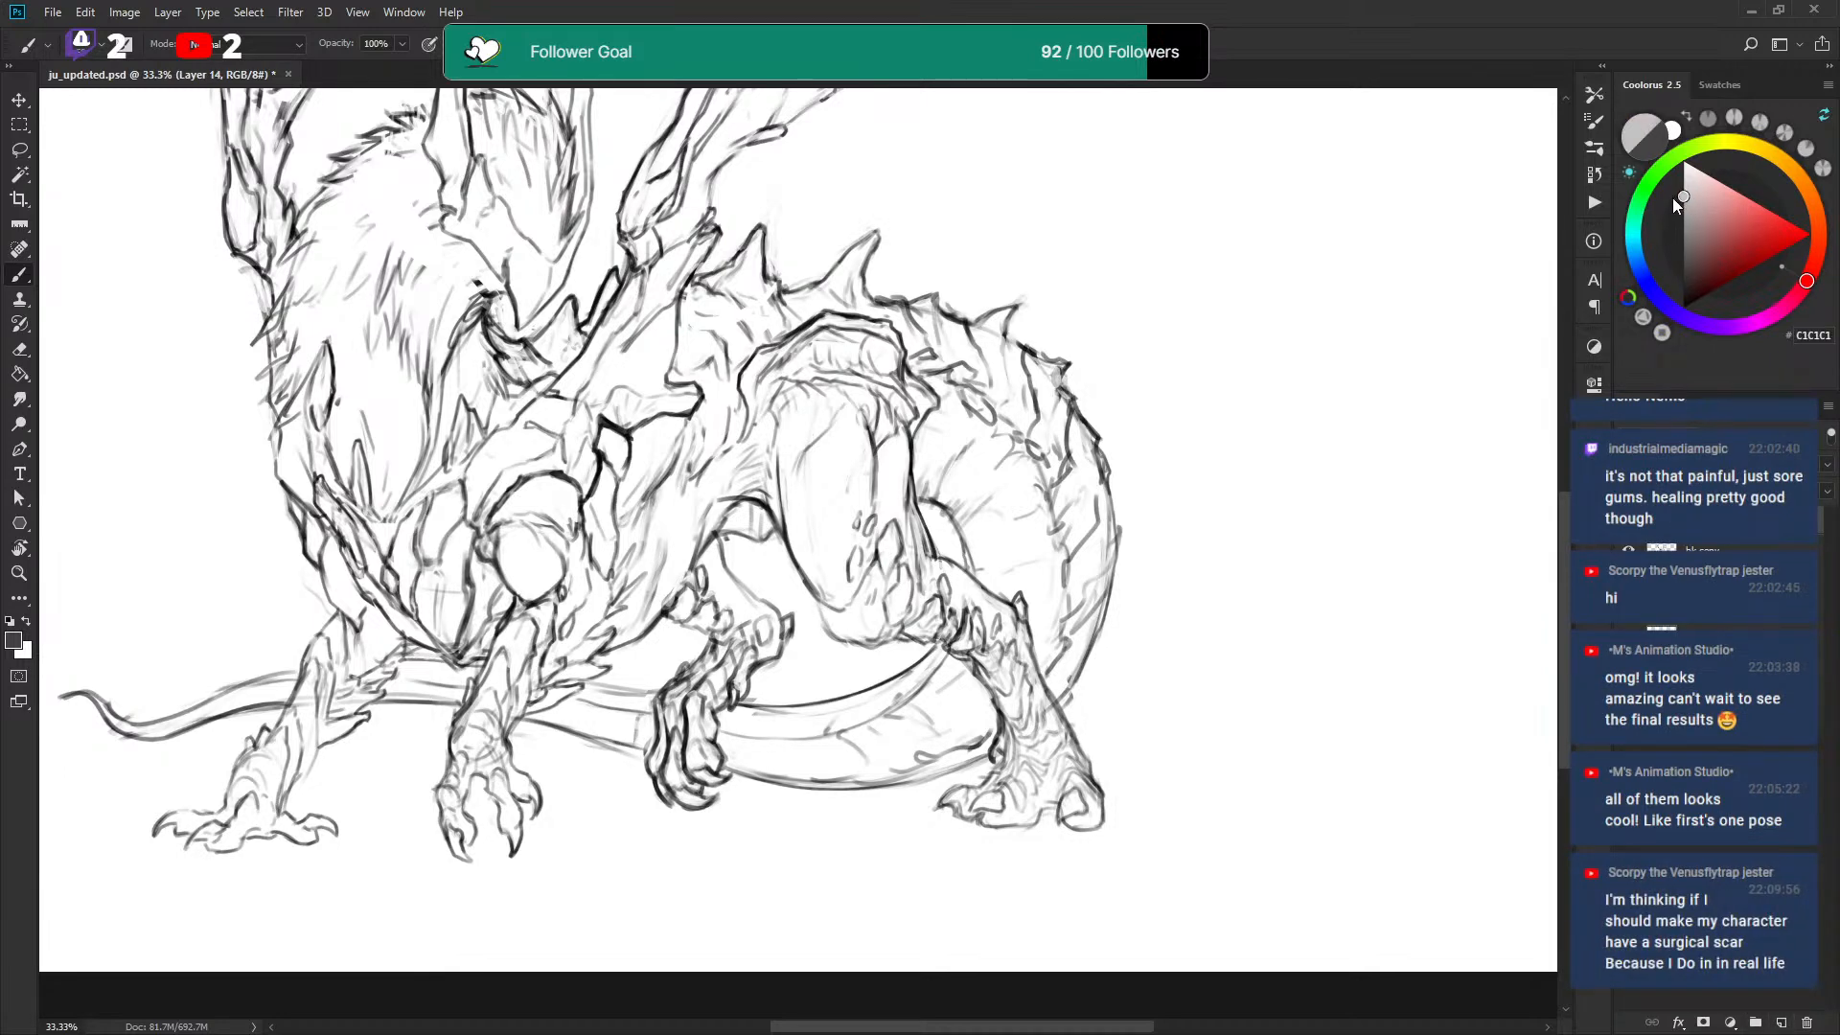
pyautogui.moveTo(461, 618)
pyautogui.mouseDown()
pyautogui.moveTo(446, 647)
pyautogui.moveTo(454, 623)
pyautogui.moveTo(483, 630)
pyautogui.moveTo(452, 587)
pyautogui.mouseUp()
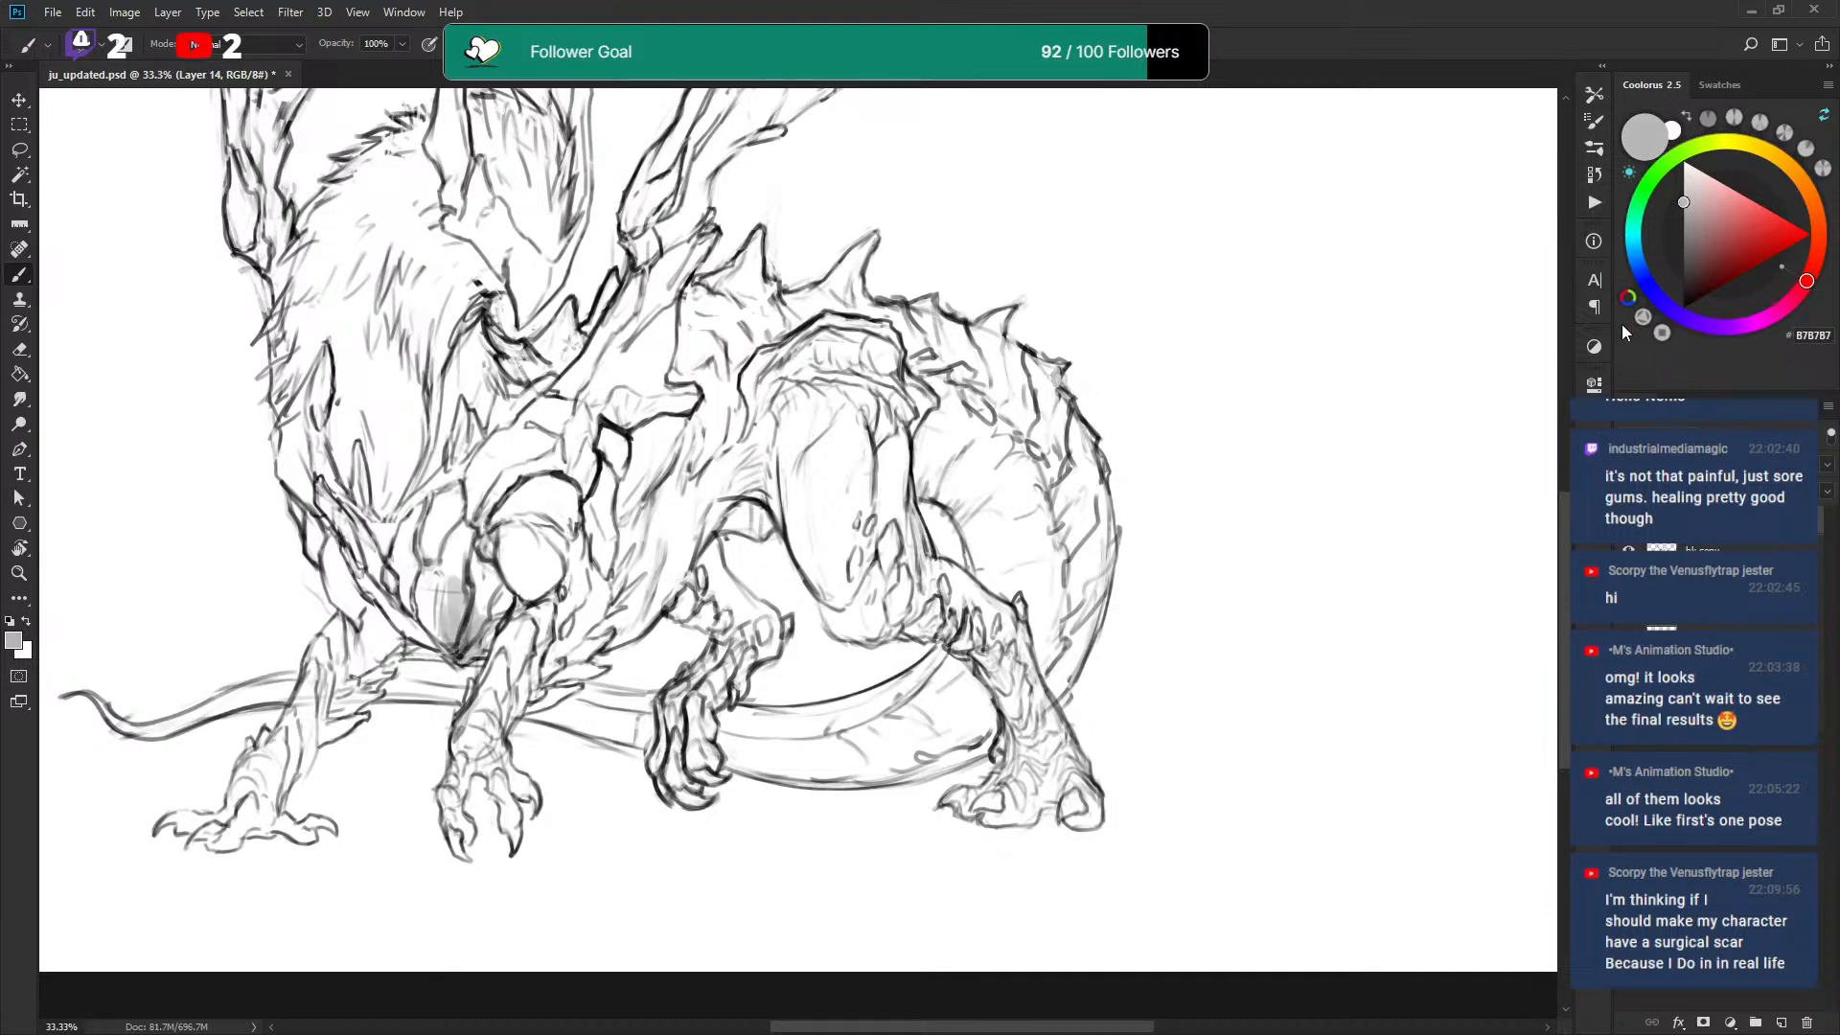
pyautogui.moveTo(464, 614)
pyautogui.mouseDown()
pyautogui.moveTo(478, 583)
pyautogui.moveTo(452, 613)
pyautogui.moveTo(476, 628)
pyautogui.moveTo(503, 609)
pyautogui.mouseUp()
pyautogui.click(1683, 210)
pyautogui.click(1683, 225)
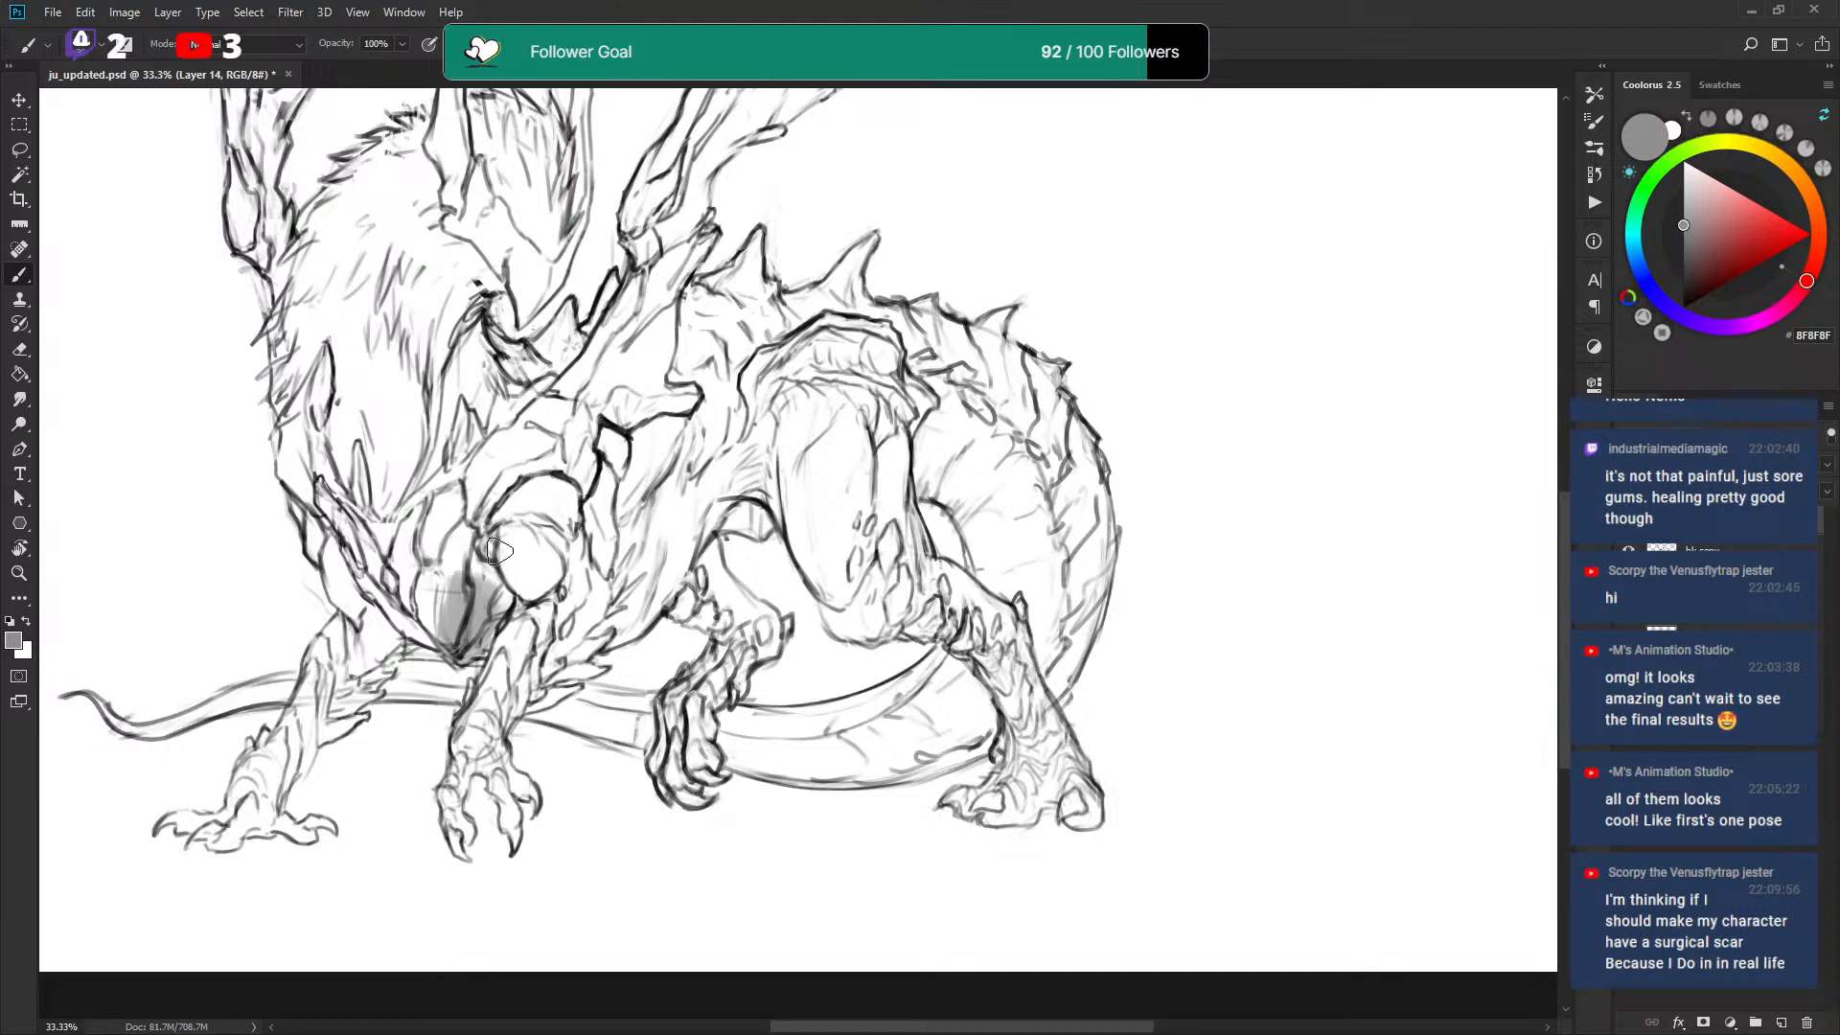
# Shade the pointed chest plates below the mane in mid grey, cleaning their edges with white.
pyautogui.moveTo(467, 640)
pyautogui.mouseDown()
pyautogui.moveTo(466, 598)
pyautogui.moveTo(479, 640)
pyautogui.moveTo(469, 599)
pyautogui.moveTo(484, 633)
pyautogui.moveTo(490, 582)
pyautogui.moveTo(446, 589)
pyautogui.moveTo(453, 559)
pyautogui.moveTo(465, 613)
pyautogui.moveTo(484, 518)
pyautogui.moveTo(418, 634)
pyautogui.moveTo(446, 670)
pyautogui.moveTo(358, 561)
pyautogui.moveTo(408, 630)
pyautogui.moveTo(337, 495)
pyautogui.mouseUp()
pyautogui.press('x')
pyautogui.press('x')
pyautogui.press('x')
pyautogui.press('x')
pyautogui.press('x')
pyautogui.press('x')
pyautogui.moveTo(375, 589); pyautogui.dragTo(322, 487)
pyautogui.moveTo(383, 591)
pyautogui.mouseDown()
pyautogui.moveTo(335, 529)
pyautogui.moveTo(347, 585)
pyautogui.moveTo(289, 487)
pyautogui.moveTo(352, 605)
pyautogui.moveTo(358, 579)
pyautogui.moveTo(379, 618)
pyautogui.mouseUp()
# Shade the farther foreleg's spiky back edge and the underside of its foot in mid grey.
pyautogui.moveTo(339, 771); pyautogui.dragTo(419, 537)
pyautogui.moveTo(440, 393); pyautogui.dragTo(437, 441)
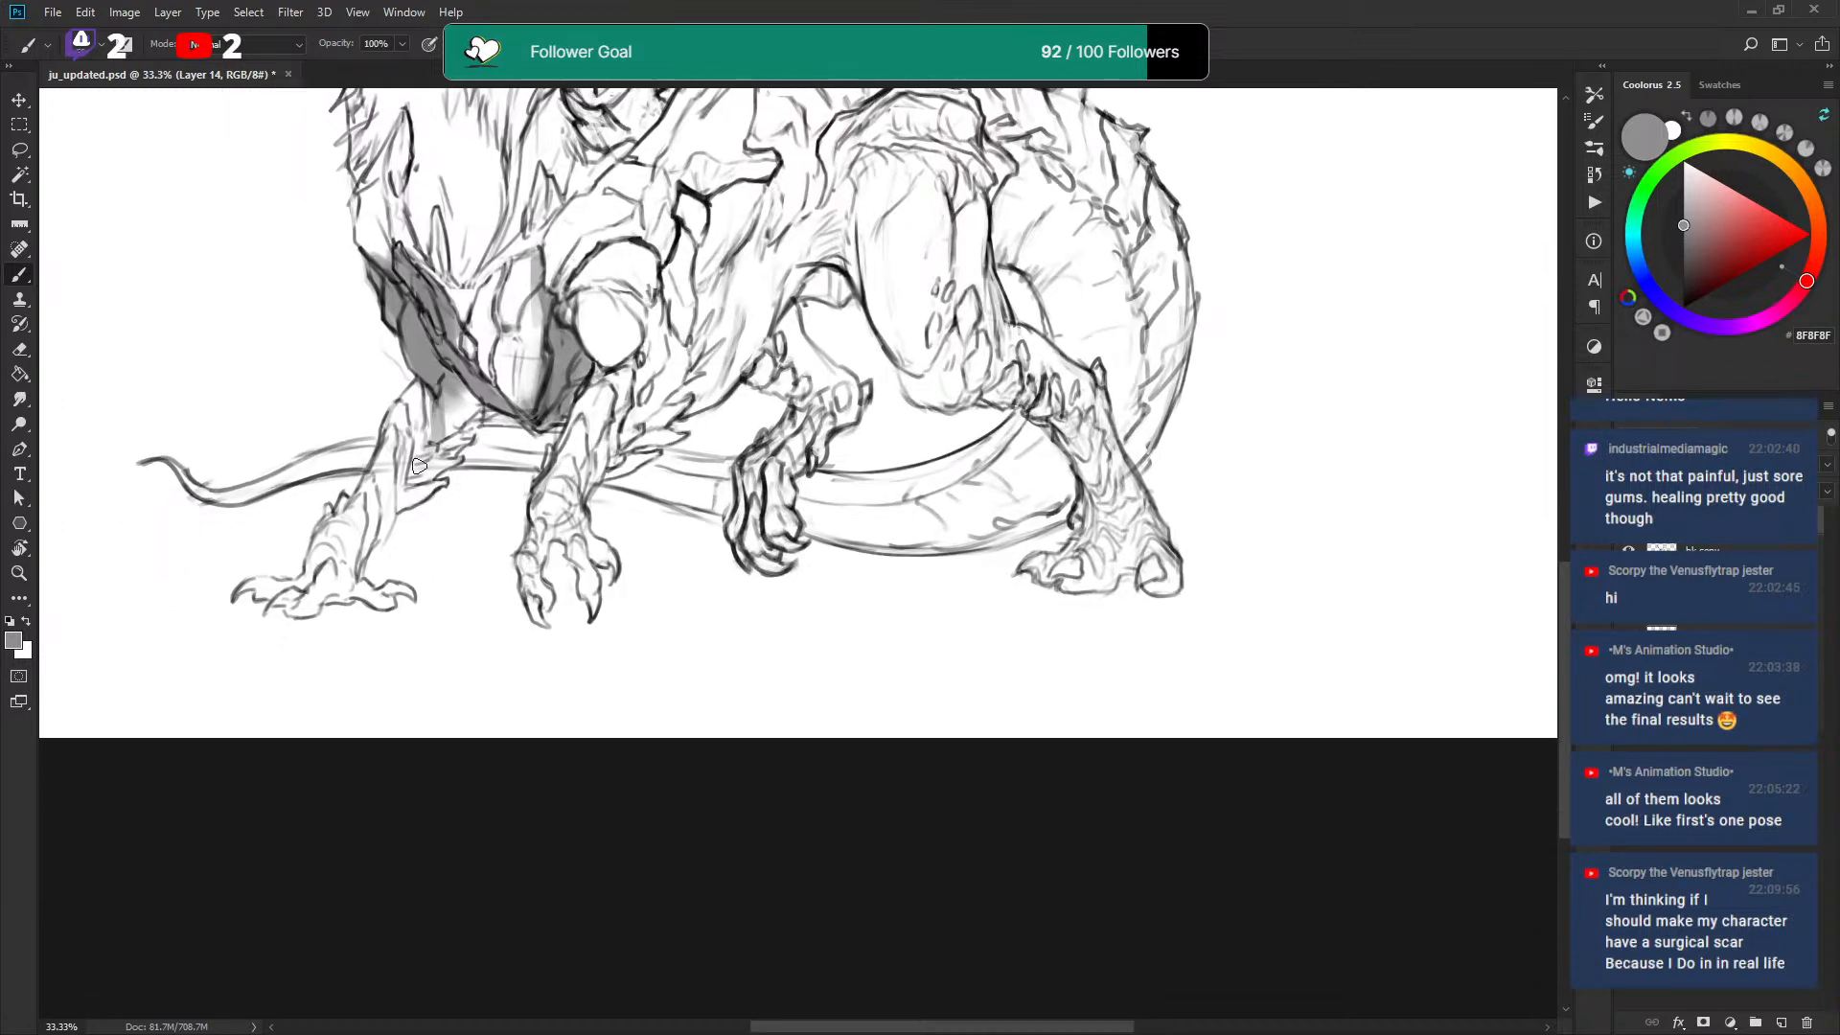
pyautogui.moveTo(360, 566)
pyautogui.mouseDown()
pyautogui.moveTo(377, 504)
pyautogui.moveTo(372, 540)
pyautogui.moveTo(397, 487)
pyautogui.moveTo(377, 542)
pyautogui.moveTo(390, 493)
pyautogui.moveTo(415, 498)
pyautogui.moveTo(417, 452)
pyautogui.moveTo(404, 483)
pyautogui.moveTo(455, 437)
pyautogui.moveTo(442, 352)
pyautogui.moveTo(447, 419)
pyautogui.moveTo(464, 408)
pyautogui.moveTo(446, 394)
pyautogui.moveTo(402, 436)
pyautogui.moveTo(404, 488)
pyautogui.moveTo(429, 392)
pyautogui.moveTo(354, 577)
pyautogui.moveTo(279, 605)
pyautogui.moveTo(370, 606)
pyautogui.mouseUp()
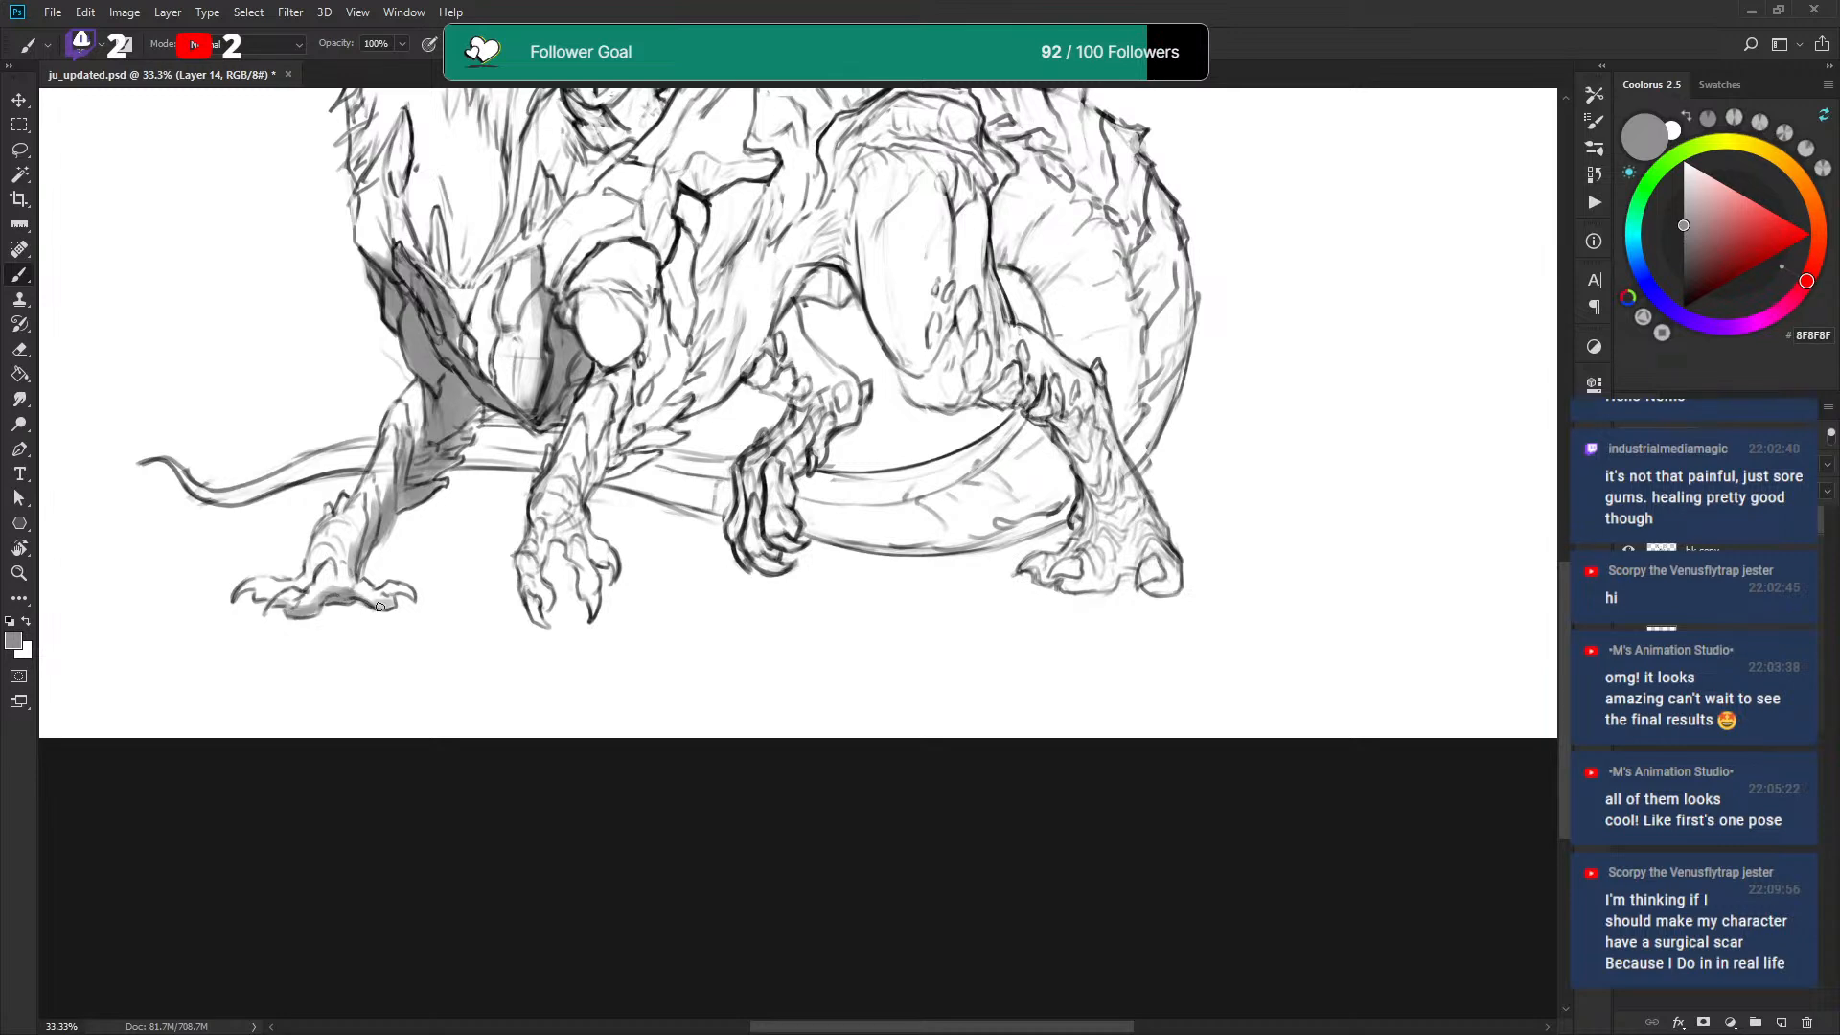
# Refine the shading around the farther forefoot's knuckles and claws, alternating white and mid grey.
pyautogui.press('x')
pyautogui.press('x')
pyautogui.press('x')
pyautogui.press('x')
pyautogui.press('x')
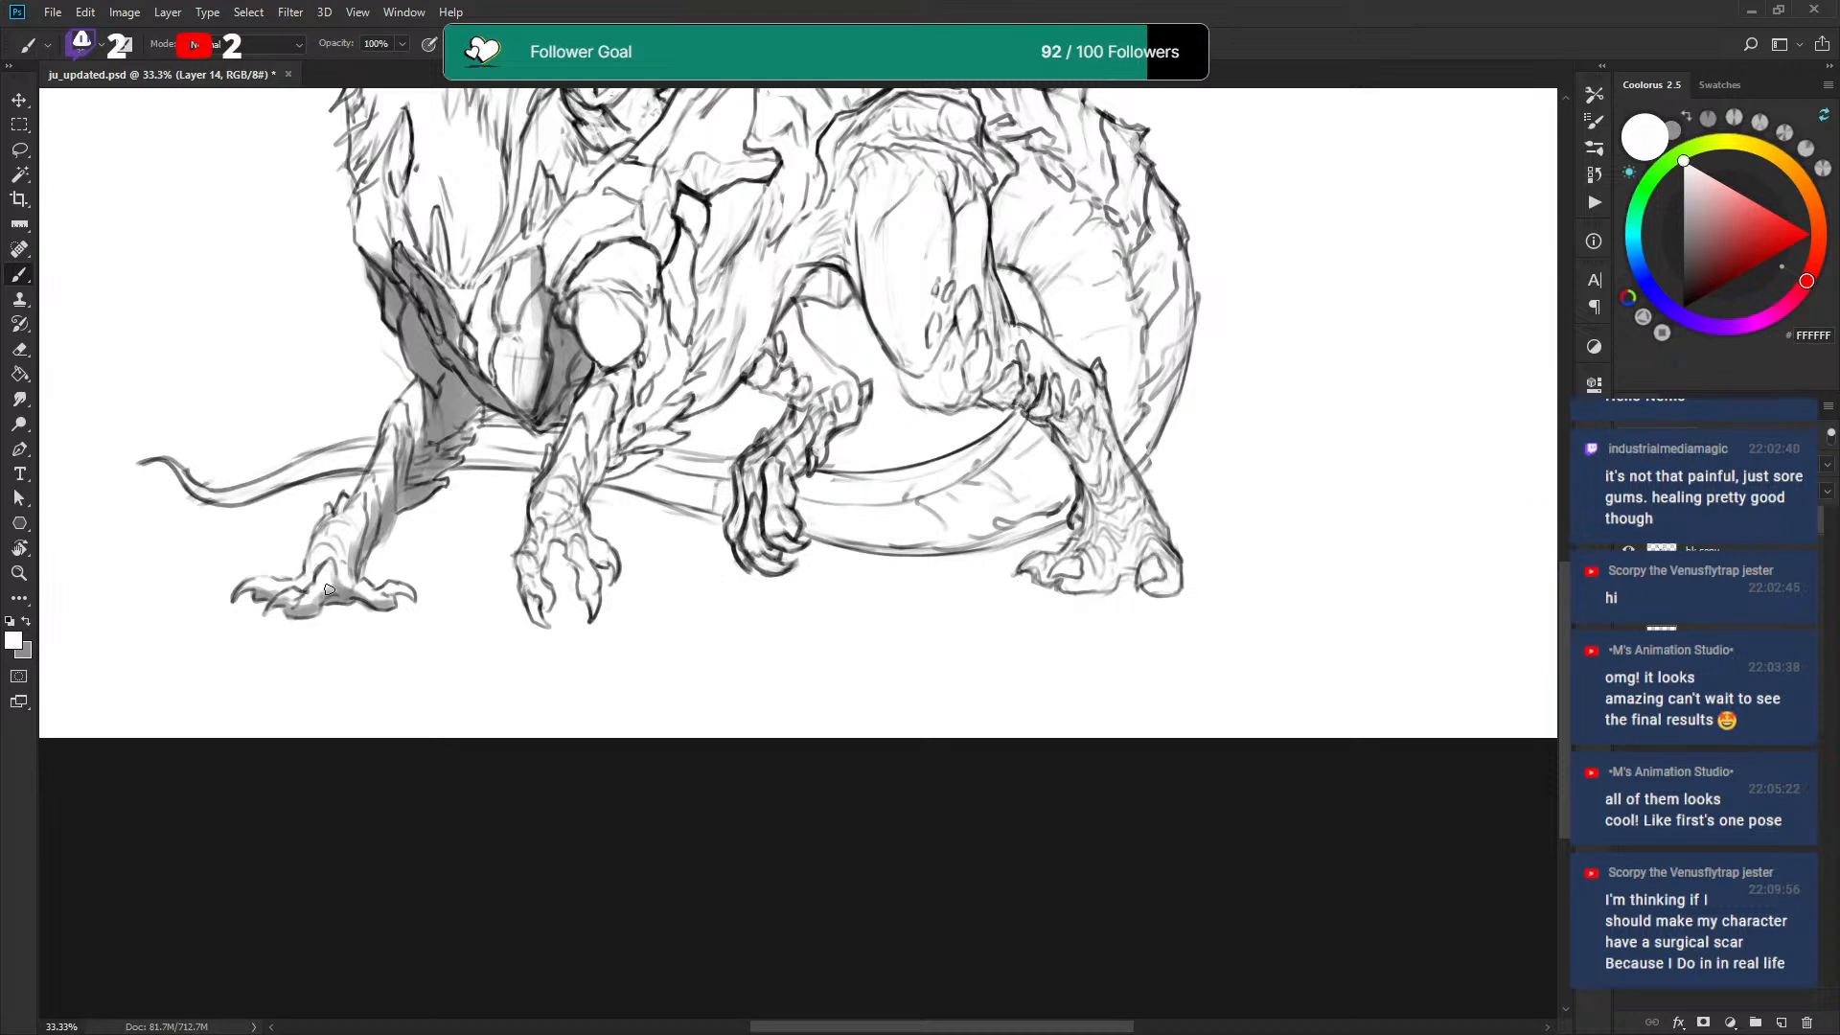
pyautogui.press('x')
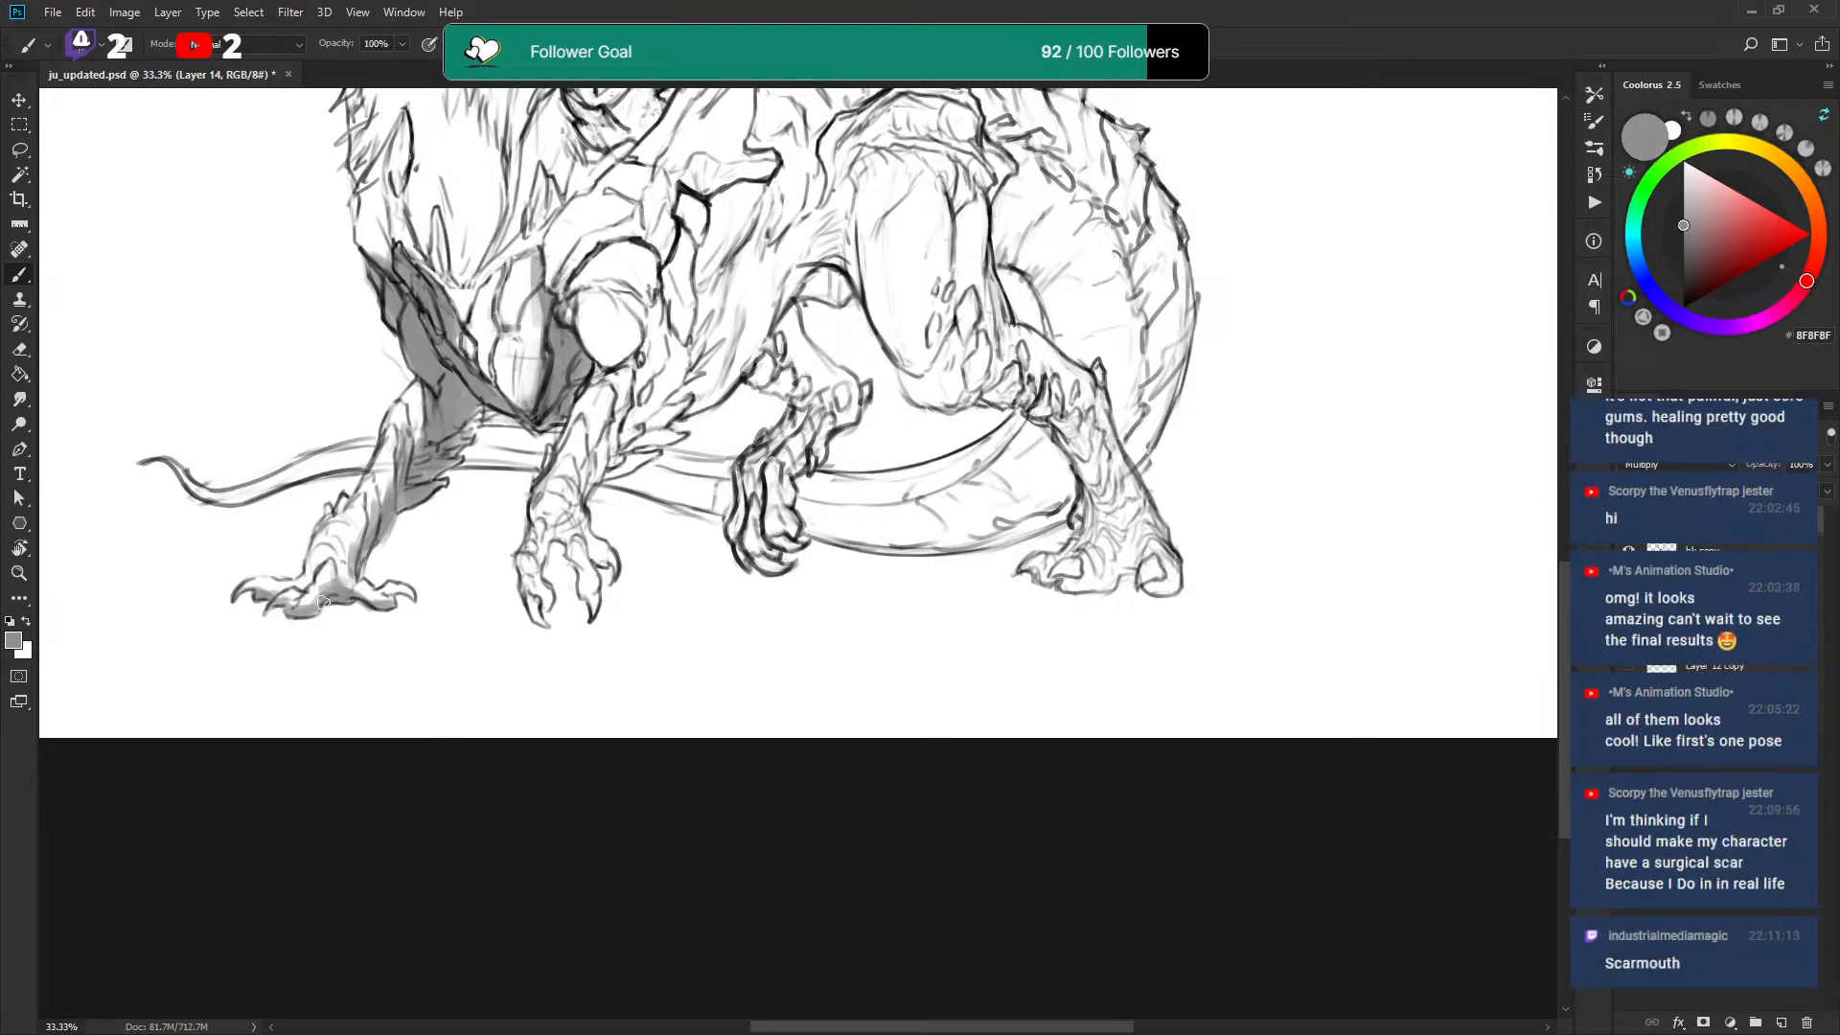
pyautogui.press('x')
pyautogui.press('x')
pyautogui.press('x')
pyautogui.press('x')
pyautogui.press('x')
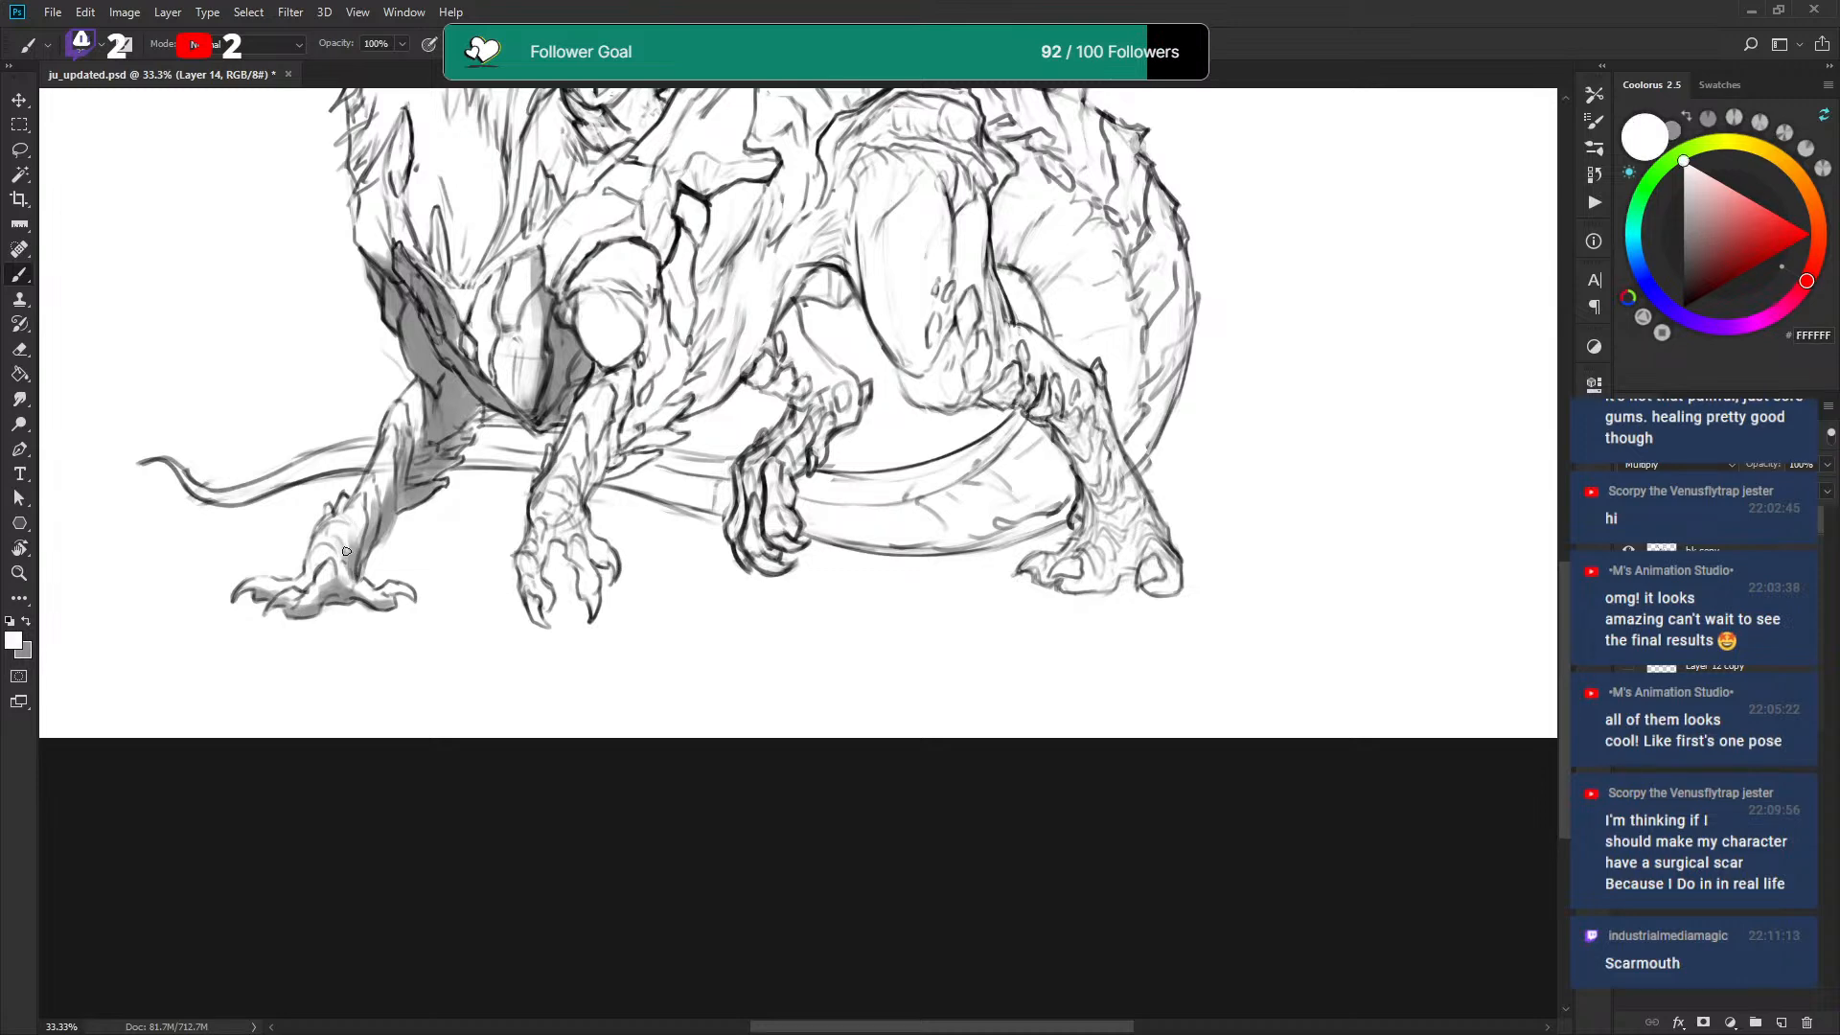
# Clean up the shadow edge along the farther foreleg's wrist and forearm, alternating mid grey and white.
pyautogui.press('x')
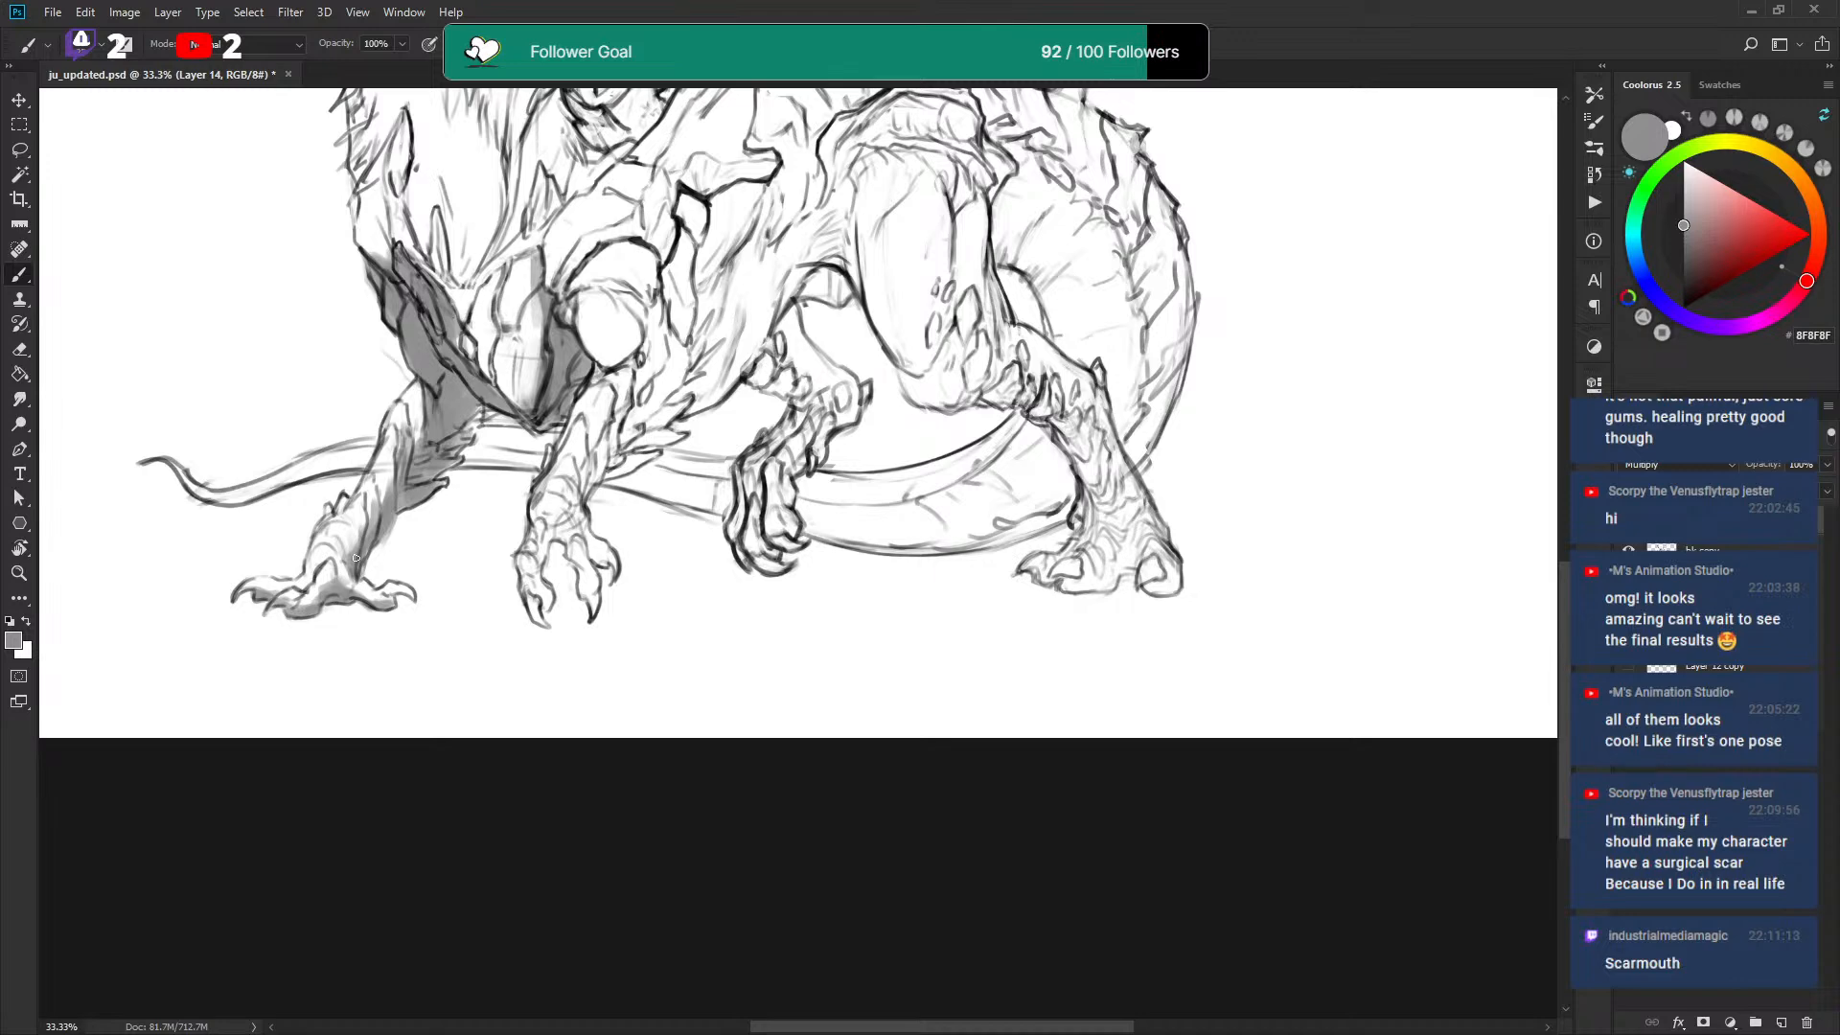
pyautogui.press('x')
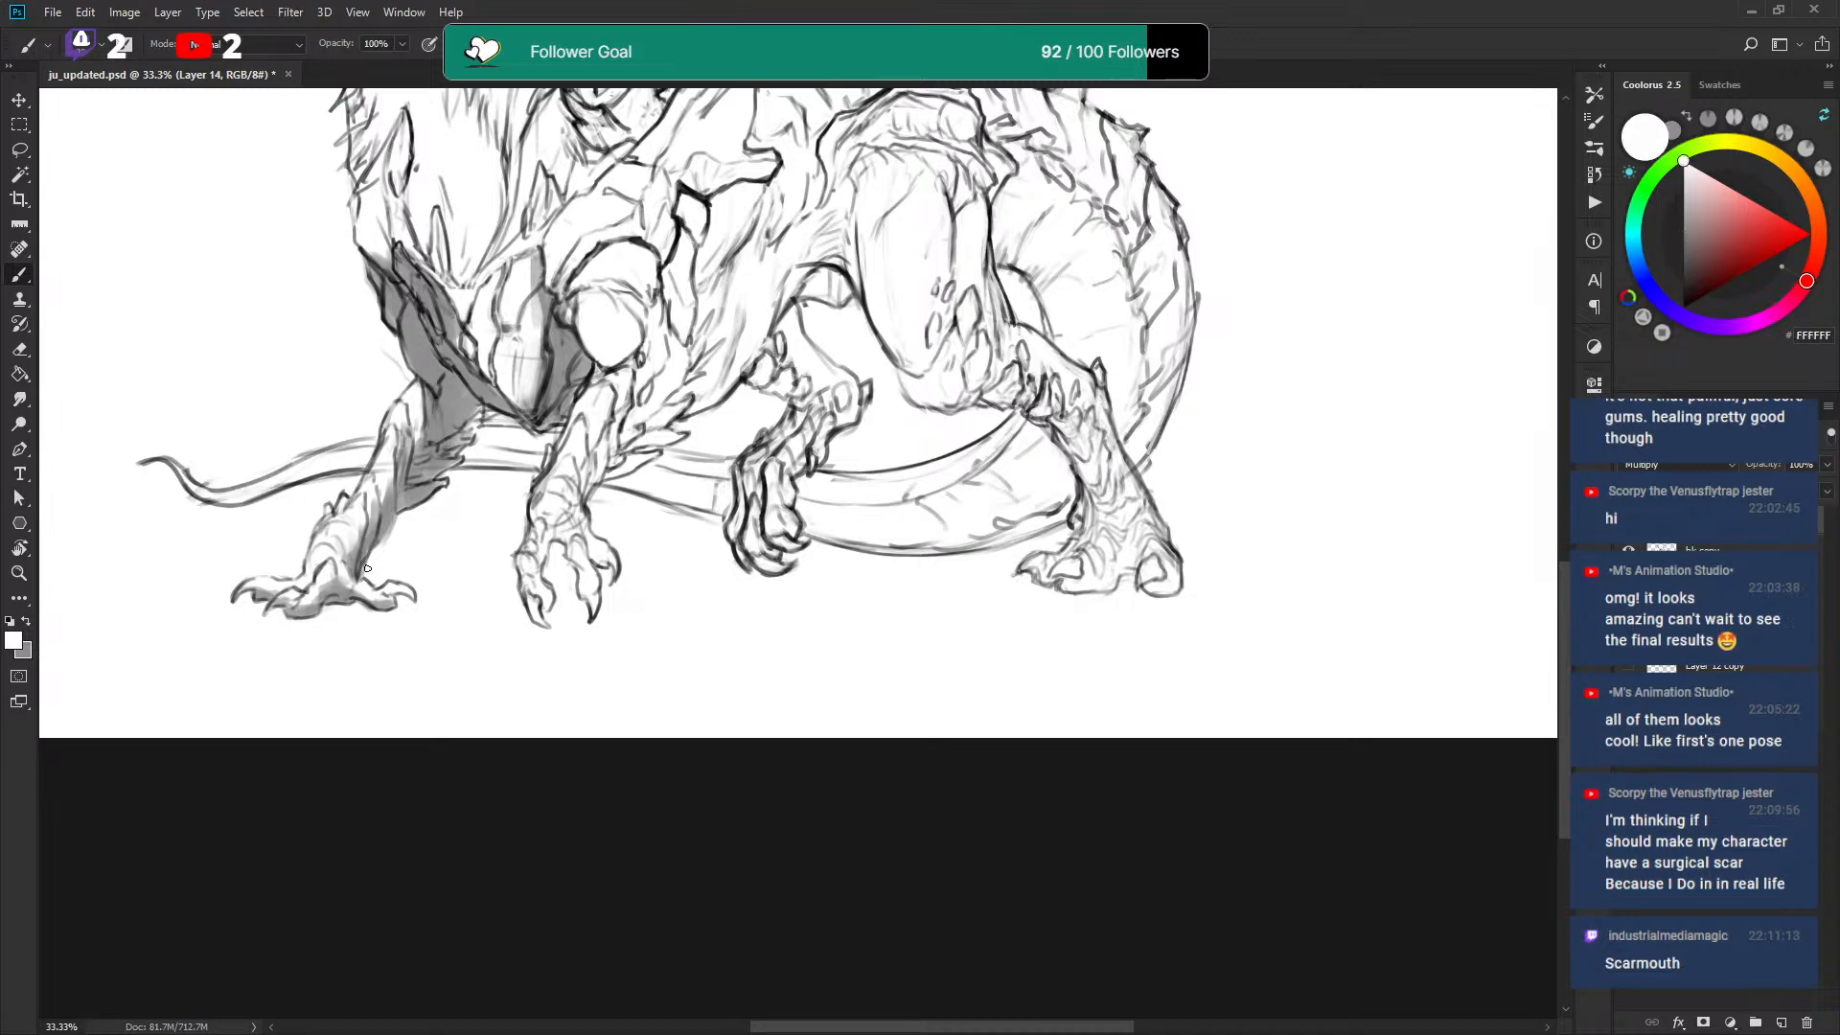
pyautogui.press('x')
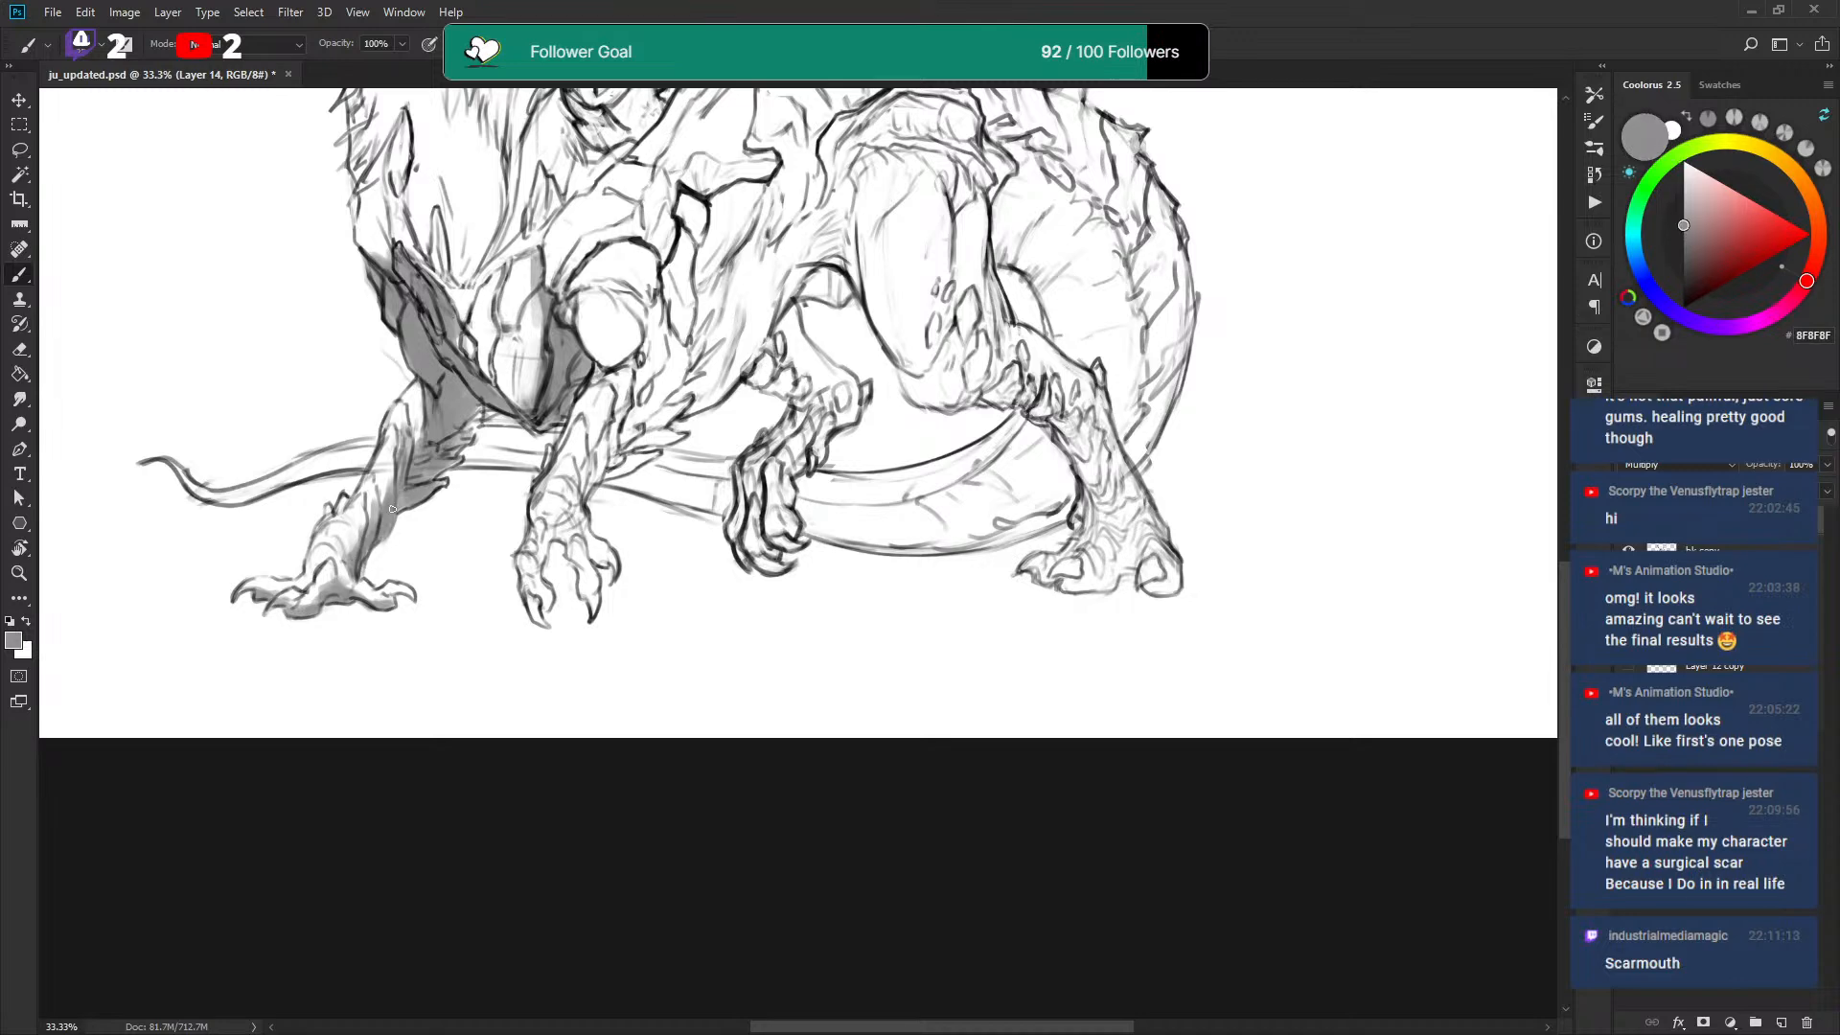
pyautogui.press('x')
pyautogui.press('x')
pyautogui.press('x')
pyautogui.press('x')
# Shade the underside of the tail in mid grey from its thin tip to the thick curve near the hind foot.
pyautogui.moveTo(205, 499); pyautogui.dragTo(357, 461)
pyautogui.hotkey('ctrl', 'z')
pyautogui.moveTo(470, 459)
pyautogui.mouseDown()
pyautogui.moveTo(540, 467)
pyautogui.moveTo(464, 460)
pyautogui.mouseUp()
pyautogui.moveTo(990, 344)
pyautogui.mouseDown()
pyautogui.moveTo(902, 516)
pyautogui.moveTo(946, 413)
pyautogui.mouseUp()
pyautogui.moveTo(1212, 265); pyautogui.dragTo(1186, 294)
pyautogui.moveTo(443, 551)
pyautogui.mouseDown()
pyautogui.moveTo(394, 550)
pyautogui.moveTo(481, 546)
pyautogui.moveTo(237, 565)
pyautogui.moveTo(444, 533)
pyautogui.moveTo(576, 593)
pyautogui.moveTo(870, 646)
pyautogui.moveTo(911, 635)
pyautogui.moveTo(754, 627)
pyautogui.moveTo(973, 546)
pyautogui.moveTo(957, 473)
pyautogui.moveTo(904, 621)
pyautogui.moveTo(809, 632)
pyautogui.moveTo(954, 593)
pyautogui.moveTo(882, 634)
pyautogui.moveTo(948, 621)
pyautogui.moveTo(992, 598)
pyautogui.moveTo(975, 584)
pyautogui.moveTo(874, 625)
pyautogui.moveTo(976, 592)
pyautogui.mouseUp()
# Shade the rear curve of the tail behind the hind leg in mid grey and tidy the underside shadow.
pyautogui.press('x')
pyautogui.press('x')
pyautogui.moveTo(1066, 537)
pyautogui.mouseDown()
pyautogui.moveTo(1074, 451)
pyautogui.moveTo(1033, 533)
pyautogui.moveTo(1067, 391)
pyautogui.mouseUp()
pyautogui.press('x')
pyautogui.press('x')
pyautogui.moveTo(757, 618)
pyautogui.mouseDown()
pyautogui.moveTo(726, 599)
pyautogui.moveTo(853, 586)
pyautogui.moveTo(750, 613)
pyautogui.moveTo(956, 571)
pyautogui.moveTo(928, 582)
pyautogui.moveTo(961, 599)
pyautogui.moveTo(763, 627)
pyautogui.moveTo(828, 574)
pyautogui.moveTo(673, 596)
pyautogui.mouseUp()
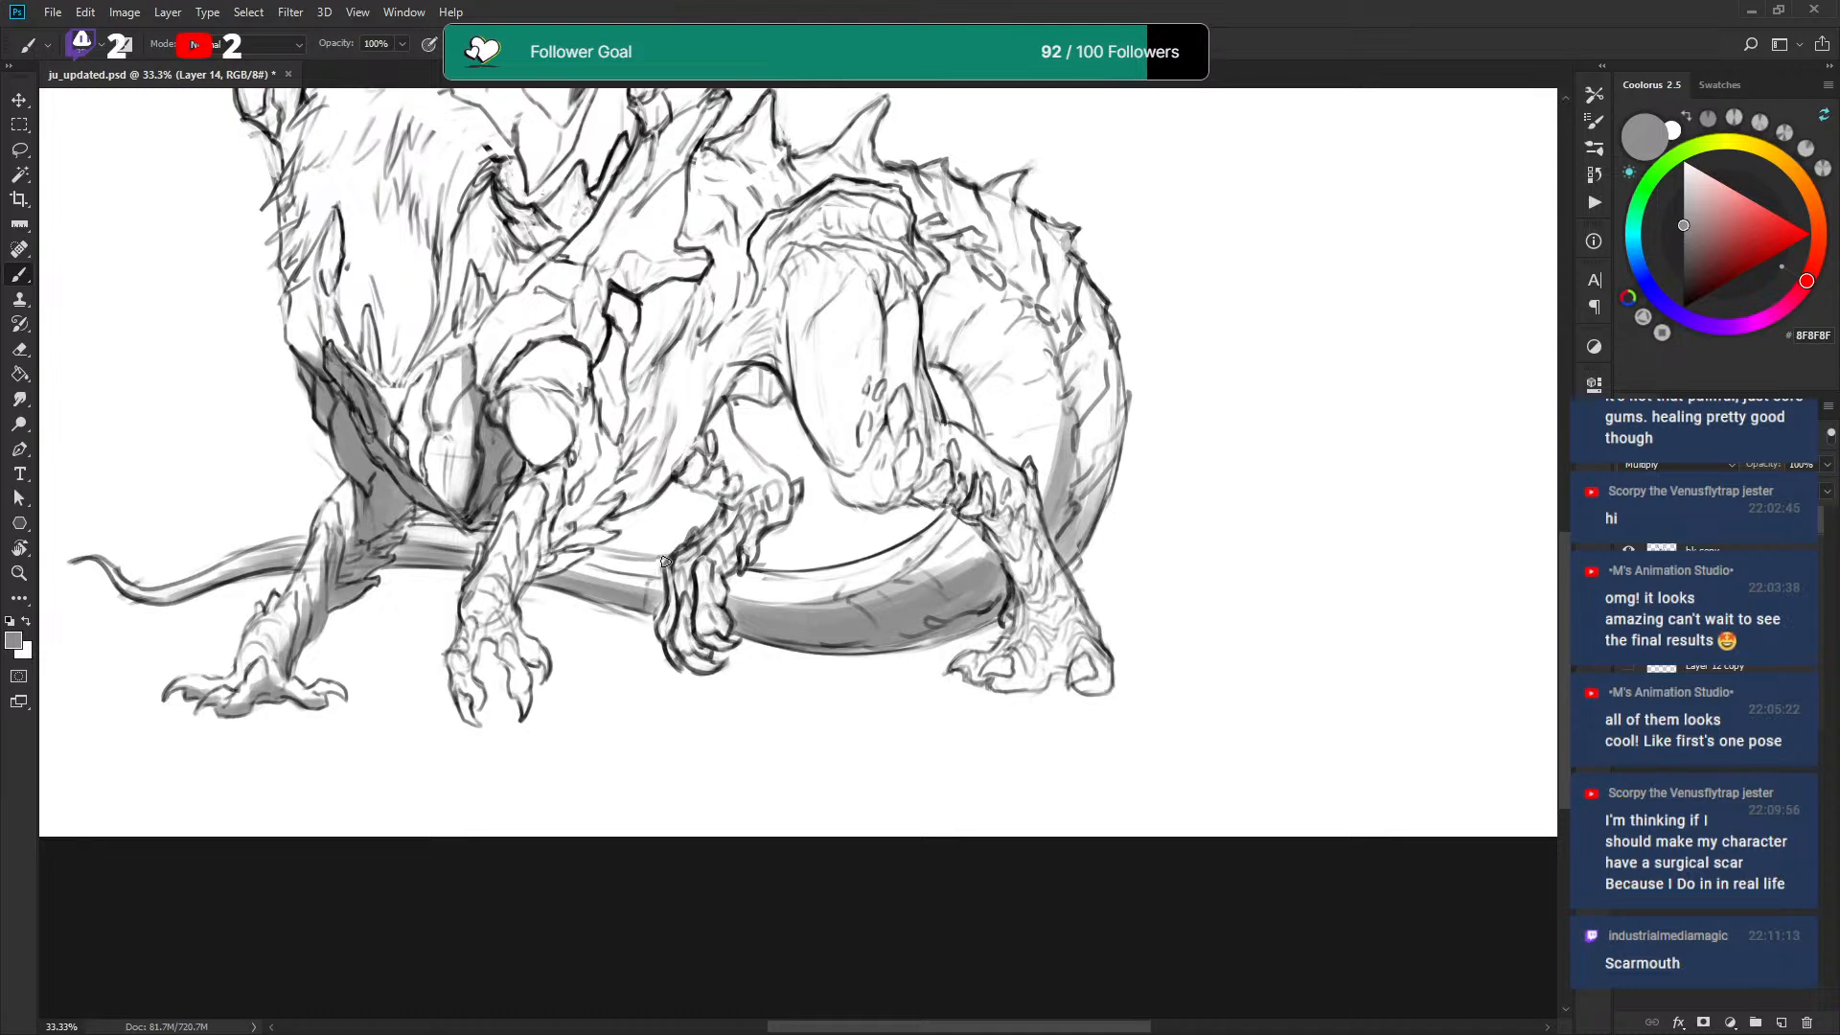
# Extend the grey over the farther foreleg's upper part and restore highlights on its wrist with white.
pyautogui.moveTo(649, 553); pyautogui.dragTo(704, 605)
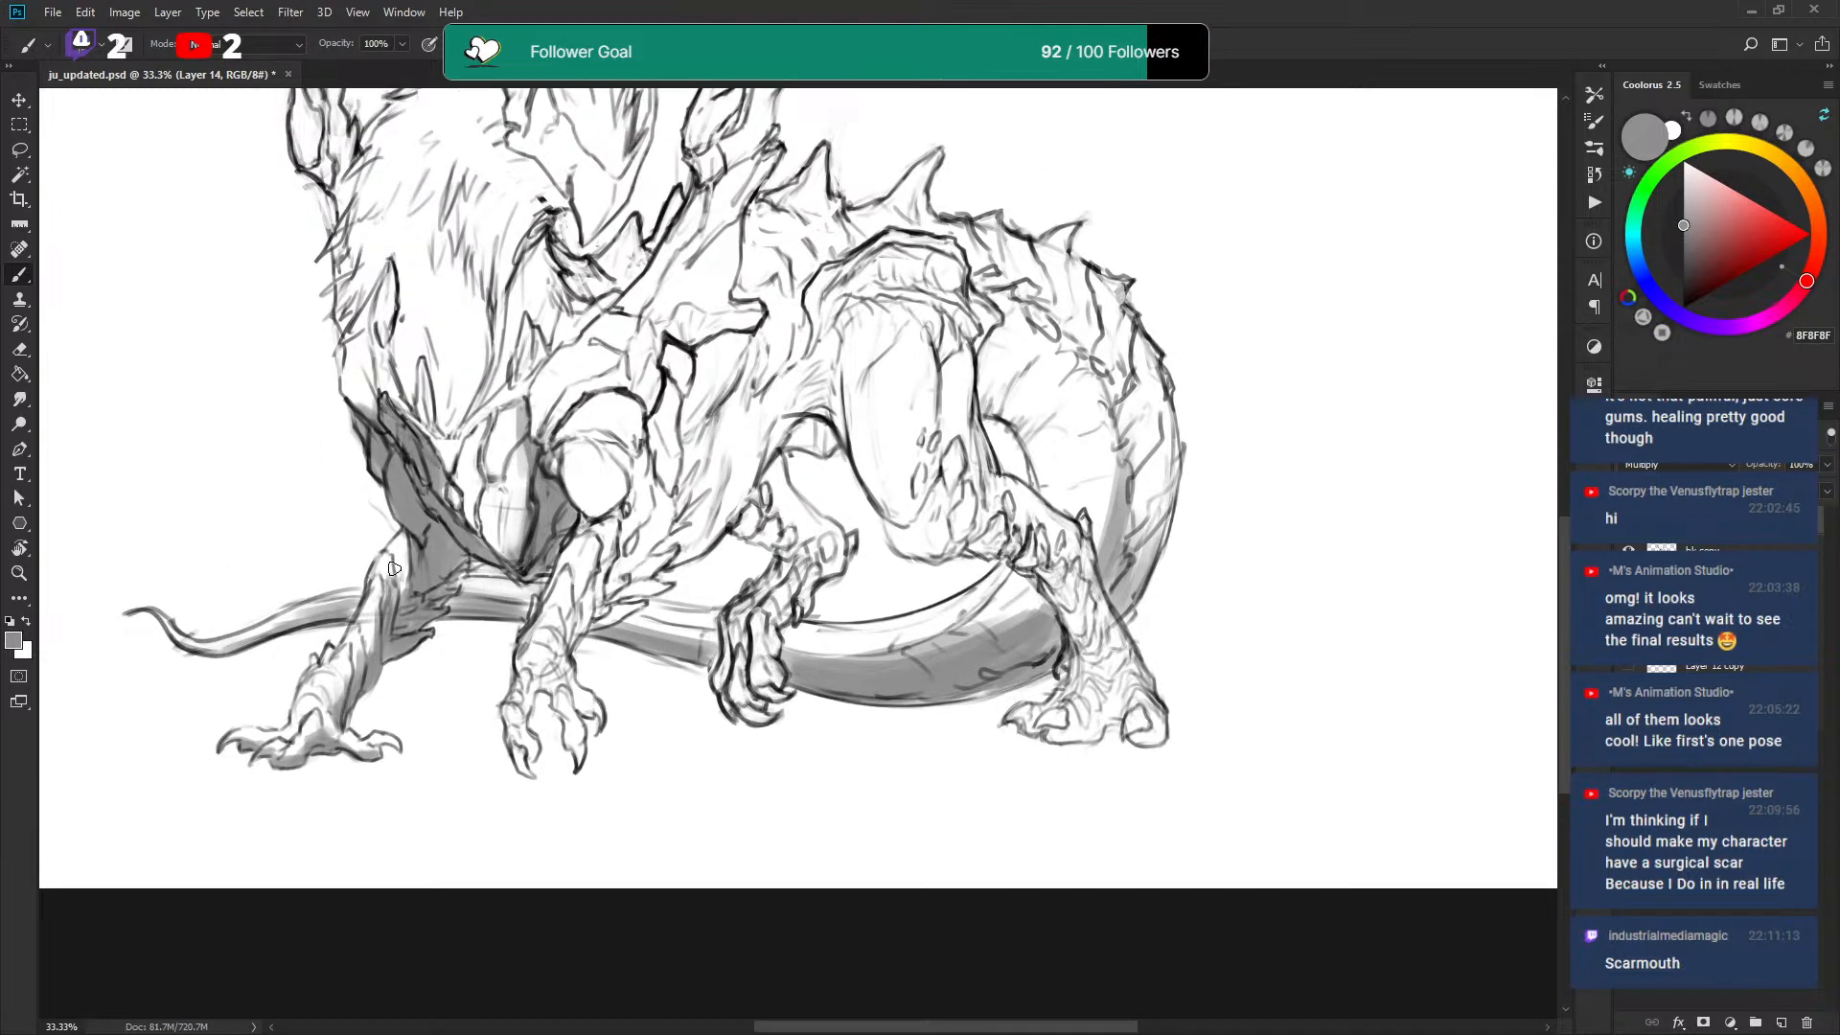
pyautogui.moveTo(420, 522)
pyautogui.mouseDown()
pyautogui.moveTo(388, 574)
pyautogui.moveTo(404, 582)
pyautogui.mouseUp()
pyautogui.moveTo(374, 646); pyautogui.dragTo(382, 598)
pyautogui.press('x')
pyautogui.moveTo(309, 698); pyautogui.dragTo(299, 707)
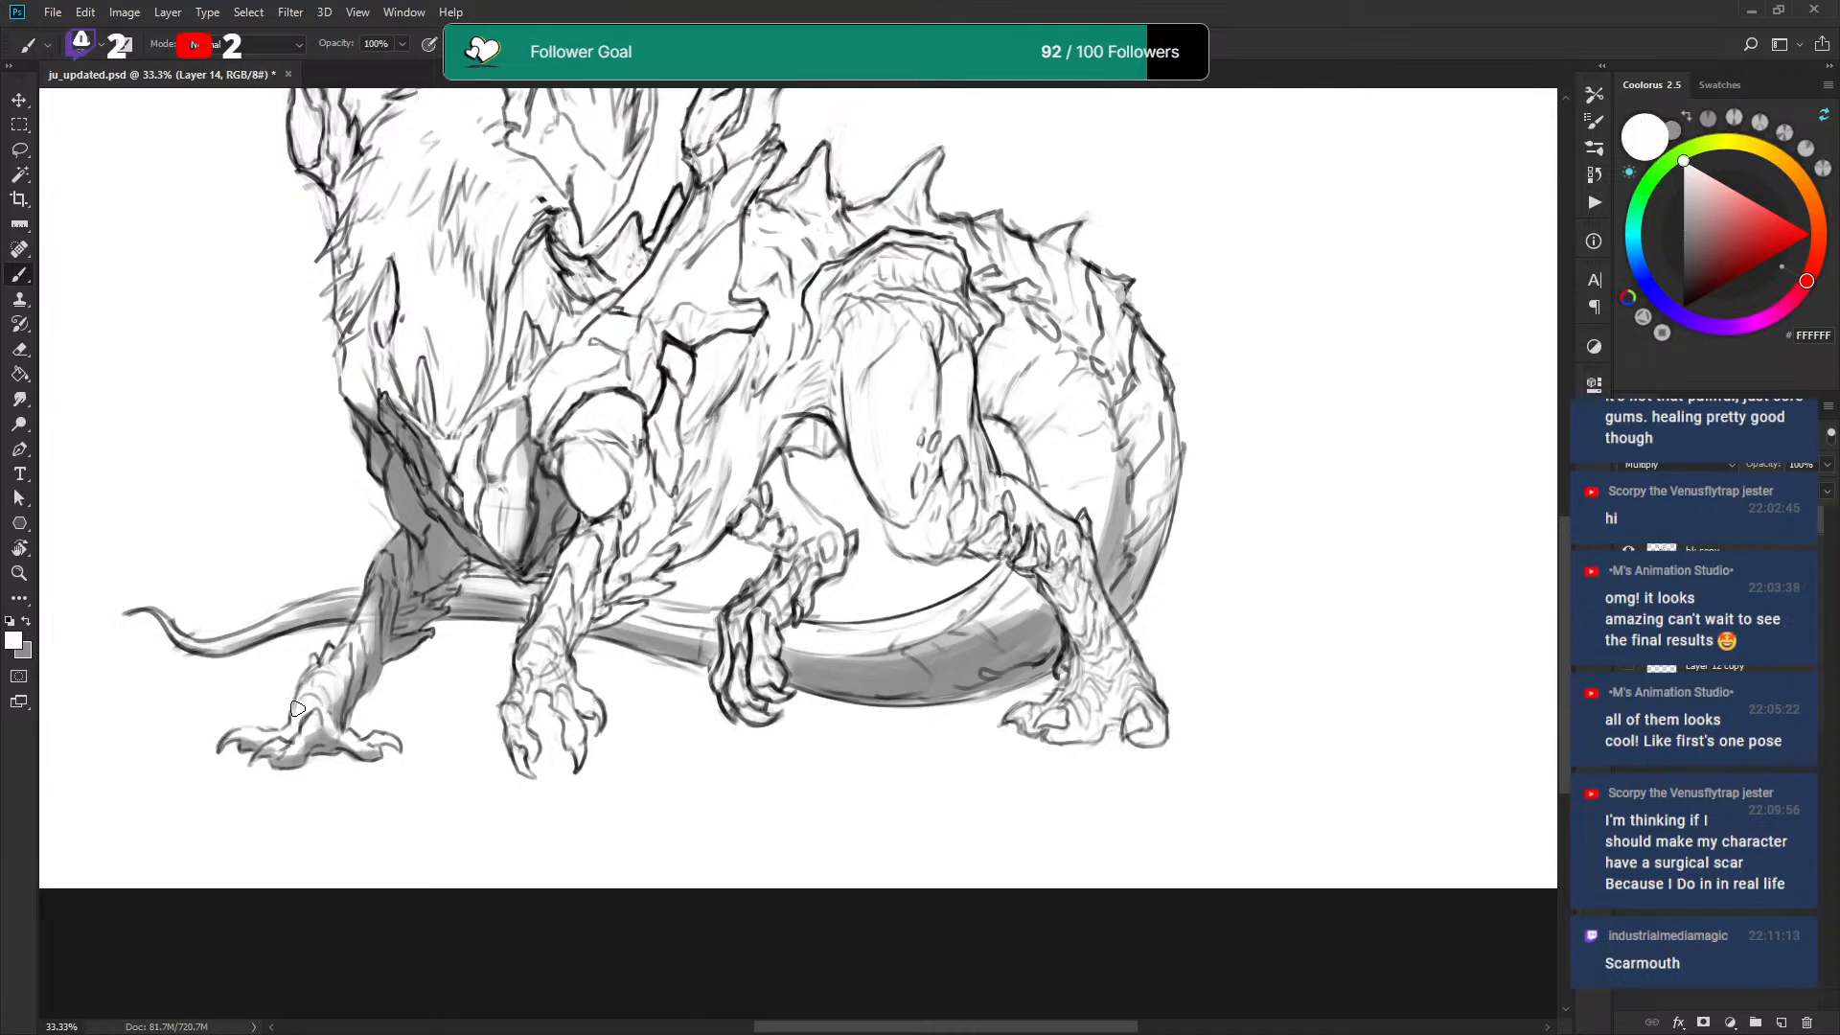
pyautogui.press('x')
pyautogui.press('x')
pyautogui.press('x')
# Shade the nearer foreleg from the paw up to its round joint in mid grey.
pyautogui.moveTo(519, 651)
pyautogui.mouseDown()
pyautogui.moveTo(509, 708)
pyautogui.moveTo(540, 677)
pyautogui.moveTo(569, 743)
pyautogui.moveTo(547, 680)
pyautogui.moveTo(508, 699)
pyautogui.mouseUp()
pyautogui.moveTo(554, 594); pyautogui.dragTo(529, 659)
pyautogui.moveTo(589, 508); pyautogui.dragTo(536, 632)
pyautogui.moveTo(551, 436)
pyautogui.mouseDown()
pyautogui.moveTo(592, 542)
pyautogui.moveTo(609, 517)
pyautogui.mouseUp()
# Shade the nearer horn and the upper face beneath it in mid grey.
pyautogui.moveTo(565, 355); pyautogui.dragTo(483, 562)
pyautogui.moveTo(439, 682)
pyautogui.mouseDown()
pyautogui.moveTo(468, 554)
pyautogui.moveTo(437, 542)
pyautogui.mouseUp()
pyautogui.moveTo(406, 293)
pyautogui.mouseDown()
pyautogui.moveTo(415, 374)
pyautogui.moveTo(425, 361)
pyautogui.moveTo(469, 396)
pyautogui.mouseUp()
pyautogui.moveTo(421, 340); pyautogui.dragTo(484, 407)
pyautogui.moveTo(412, 289)
pyautogui.mouseDown()
pyautogui.moveTo(484, 402)
pyautogui.moveTo(508, 407)
pyautogui.moveTo(500, 387)
pyautogui.moveTo(507, 439)
pyautogui.moveTo(484, 393)
pyautogui.moveTo(510, 429)
pyautogui.mouseUp()
pyautogui.moveTo(439, 349); pyautogui.dragTo(436, 196)
pyautogui.moveTo(412, 306)
pyautogui.mouseDown()
pyautogui.moveTo(422, 206)
pyautogui.moveTo(376, 347)
pyautogui.mouseUp()
pyautogui.moveTo(410, 285)
pyautogui.mouseDown()
pyautogui.moveTo(414, 418)
pyautogui.moveTo(472, 429)
pyautogui.mouseUp()
# Fill the mane beside the face with mid grey, working down toward the throat.
pyautogui.moveTo(417, 337); pyautogui.dragTo(388, 370)
pyautogui.moveTo(403, 278); pyautogui.dragTo(388, 382)
pyautogui.moveTo(382, 493); pyautogui.dragTo(403, 384)
pyautogui.moveTo(407, 383)
pyautogui.mouseDown()
pyautogui.moveTo(415, 481)
pyautogui.moveTo(457, 383)
pyautogui.mouseUp()
pyautogui.moveTo(393, 330); pyautogui.dragTo(381, 484)
pyautogui.moveTo(388, 455)
pyautogui.mouseDown()
pyautogui.moveTo(403, 523)
pyautogui.moveTo(452, 475)
pyautogui.mouseUp()
pyautogui.moveTo(436, 383); pyautogui.dragTo(404, 498)
# Reduce the brush size and spread the grey across the mane toward its outer edge.
pyautogui.press('x')
pyautogui.press('[')
pyautogui.press('[')
pyautogui.press('[')
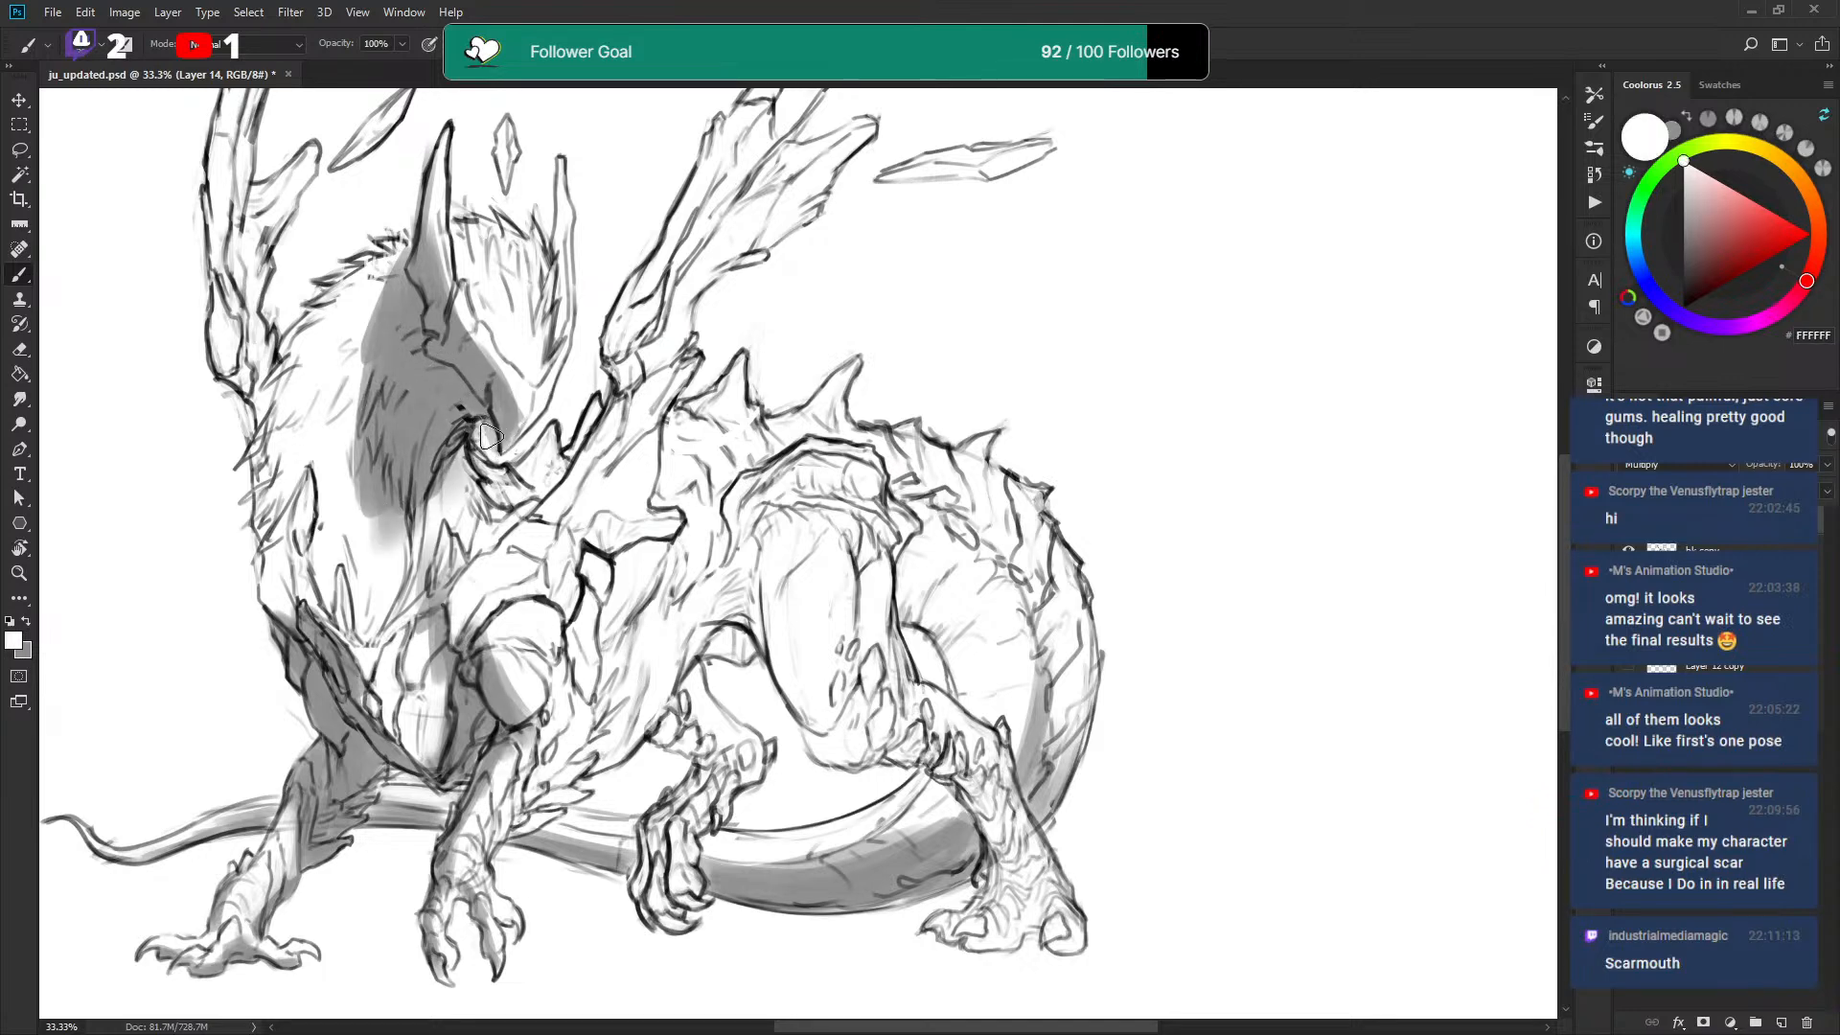
pyautogui.moveTo(362, 449); pyautogui.dragTo(347, 500)
pyautogui.moveTo(364, 336); pyautogui.dragTo(382, 561)
pyautogui.moveTo(341, 410)
pyautogui.mouseDown()
pyautogui.moveTo(400, 551)
pyautogui.moveTo(303, 517)
pyautogui.moveTo(357, 566)
pyautogui.mouseUp()
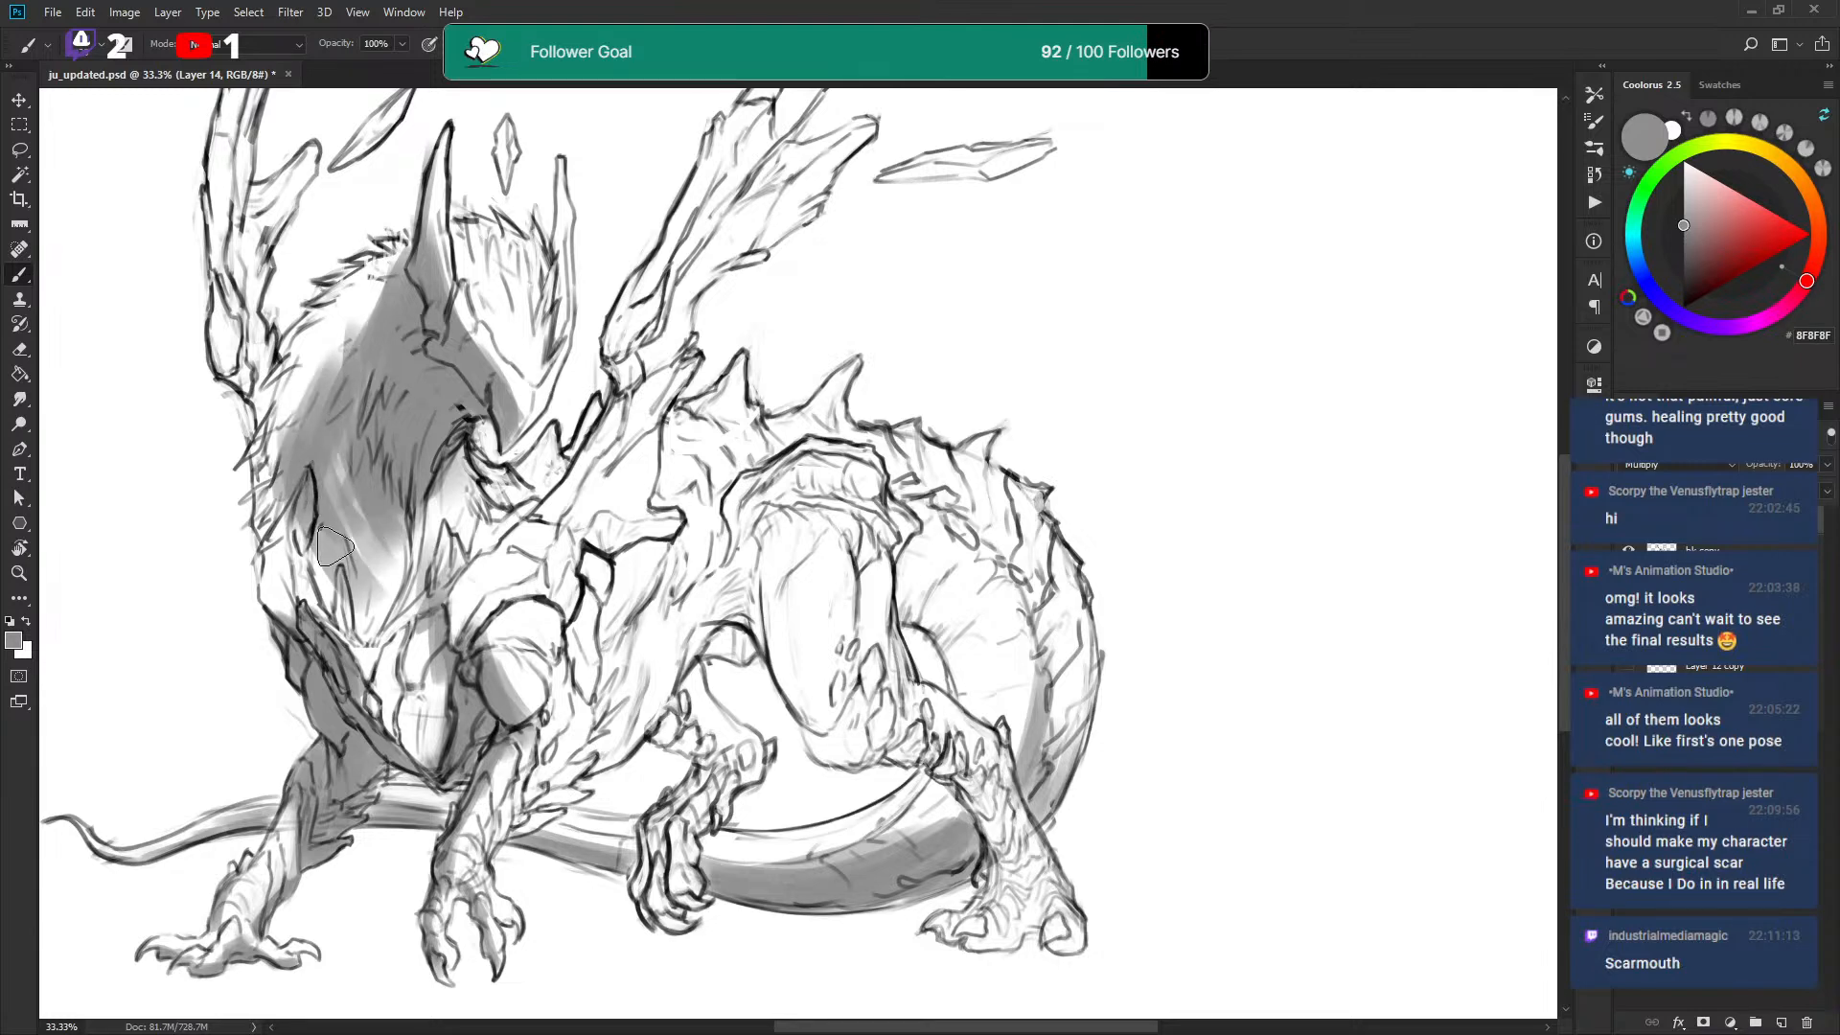
# Fill the rest of the mane in mid grey down to the chest plates, keeping the throat edge clean with white.
pyautogui.moveTo(321, 450); pyautogui.dragTo(340, 623)
pyautogui.press('x')
pyautogui.moveTo(426, 565); pyautogui.dragTo(448, 465)
pyautogui.press('x')
pyautogui.moveTo(342, 368)
pyautogui.mouseDown()
pyautogui.moveTo(309, 575)
pyautogui.moveTo(345, 627)
pyautogui.mouseUp()
pyautogui.moveTo(385, 527)
pyautogui.mouseDown()
pyautogui.moveTo(369, 632)
pyautogui.moveTo(287, 410)
pyautogui.moveTo(368, 292)
pyautogui.moveTo(317, 400)
pyautogui.mouseUp()
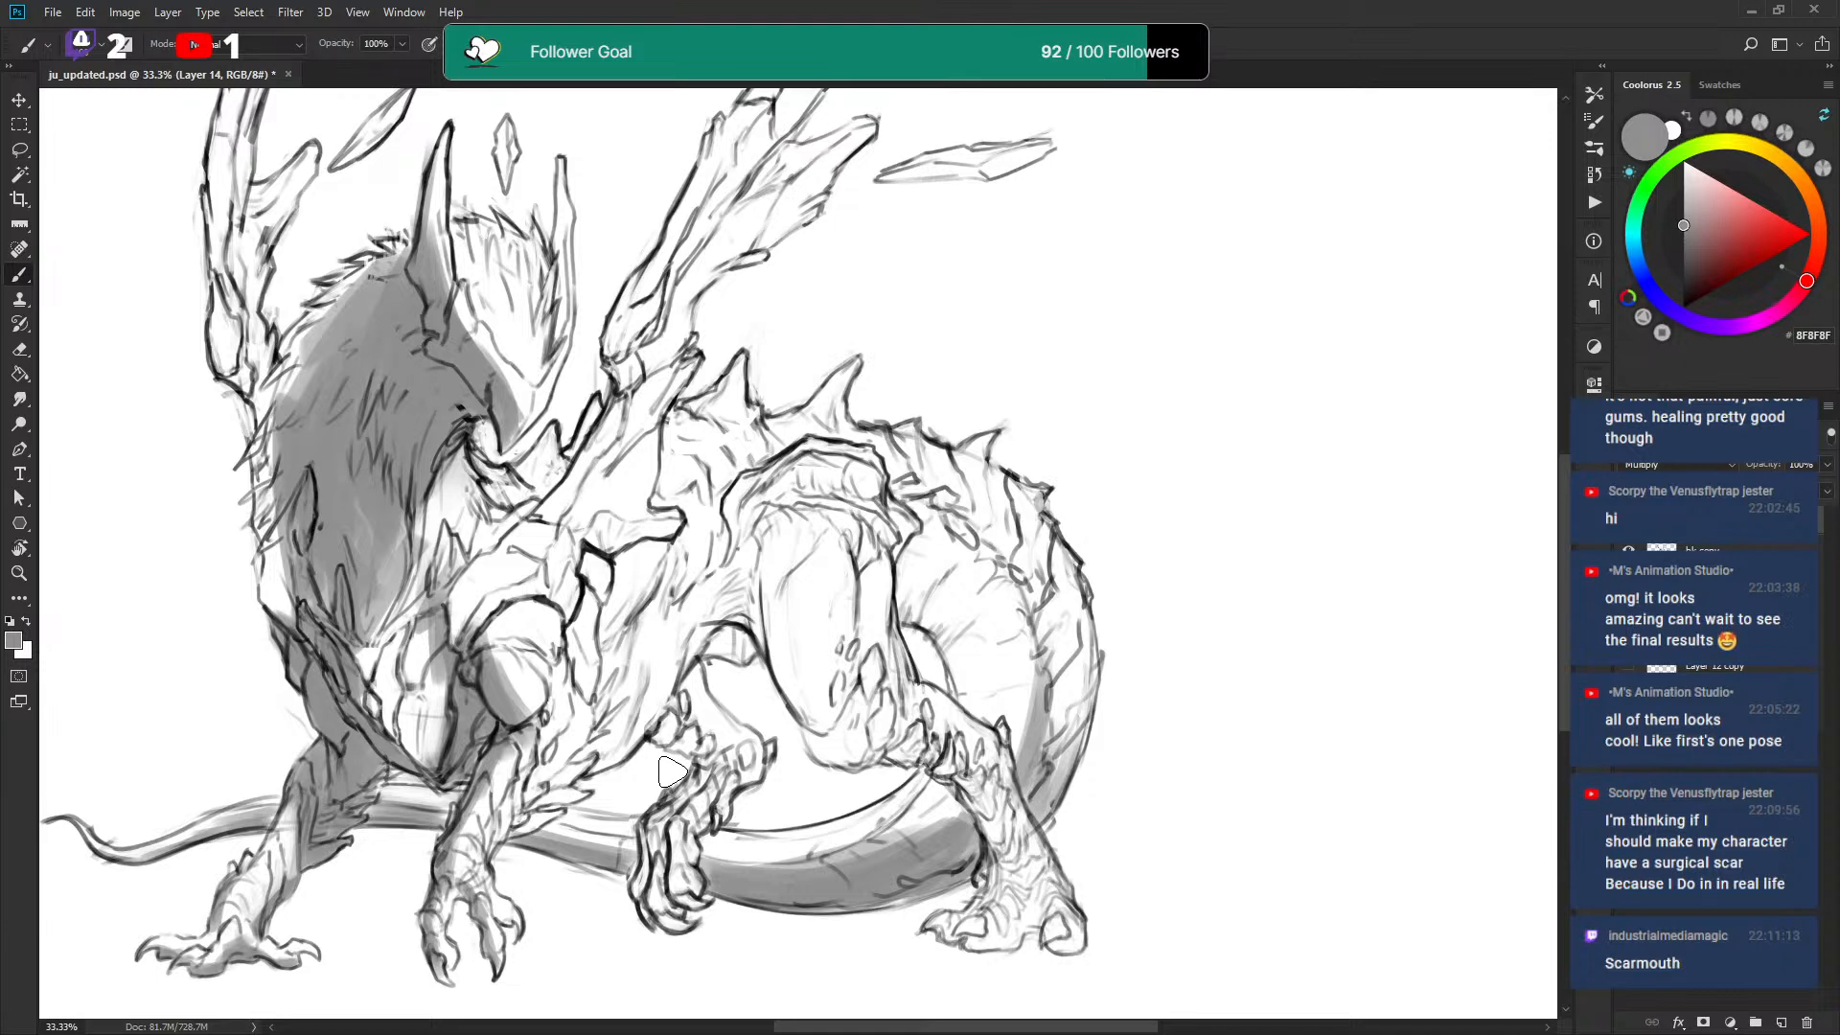
# Lighten the lower and outer mane with white so the grey fades toward the chest, retouching the shadow.
pyautogui.press('x')
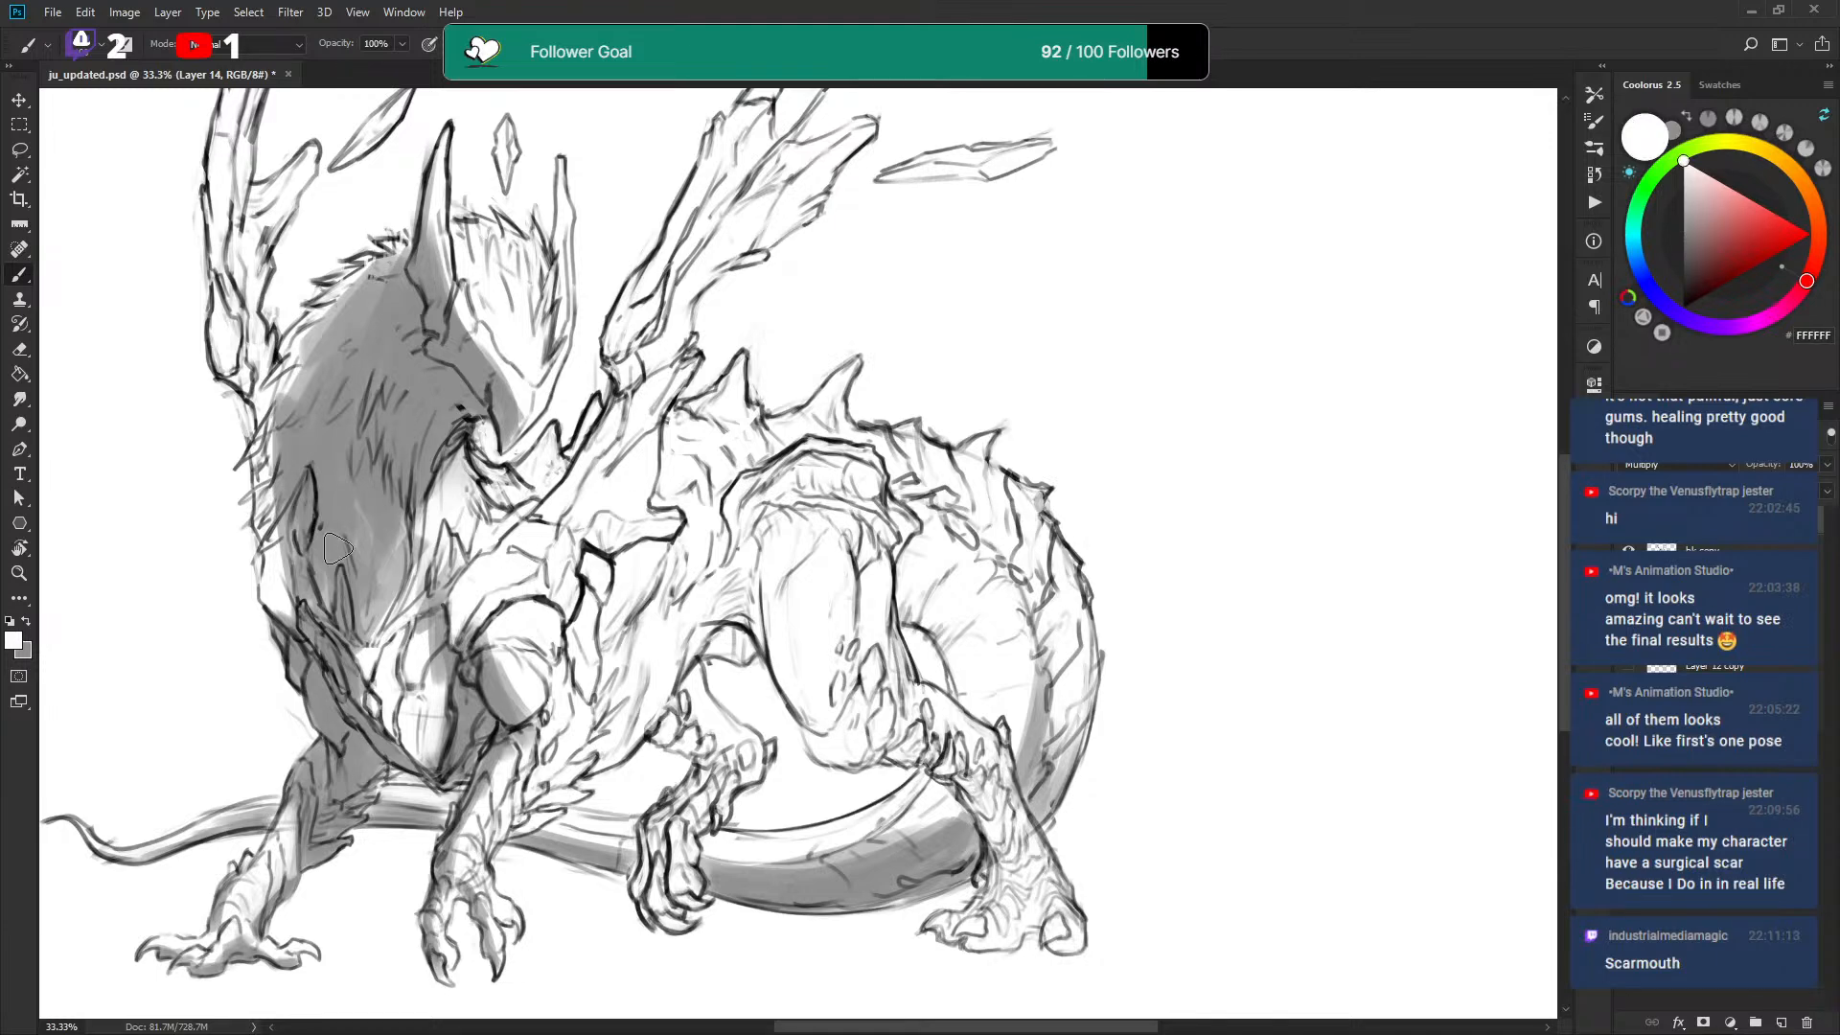
pyautogui.press('x')
pyautogui.press('x')
pyautogui.moveTo(307, 594)
pyautogui.mouseDown()
pyautogui.moveTo(316, 476)
pyautogui.moveTo(367, 514)
pyautogui.moveTo(412, 637)
pyautogui.mouseUp()
pyautogui.press('x')
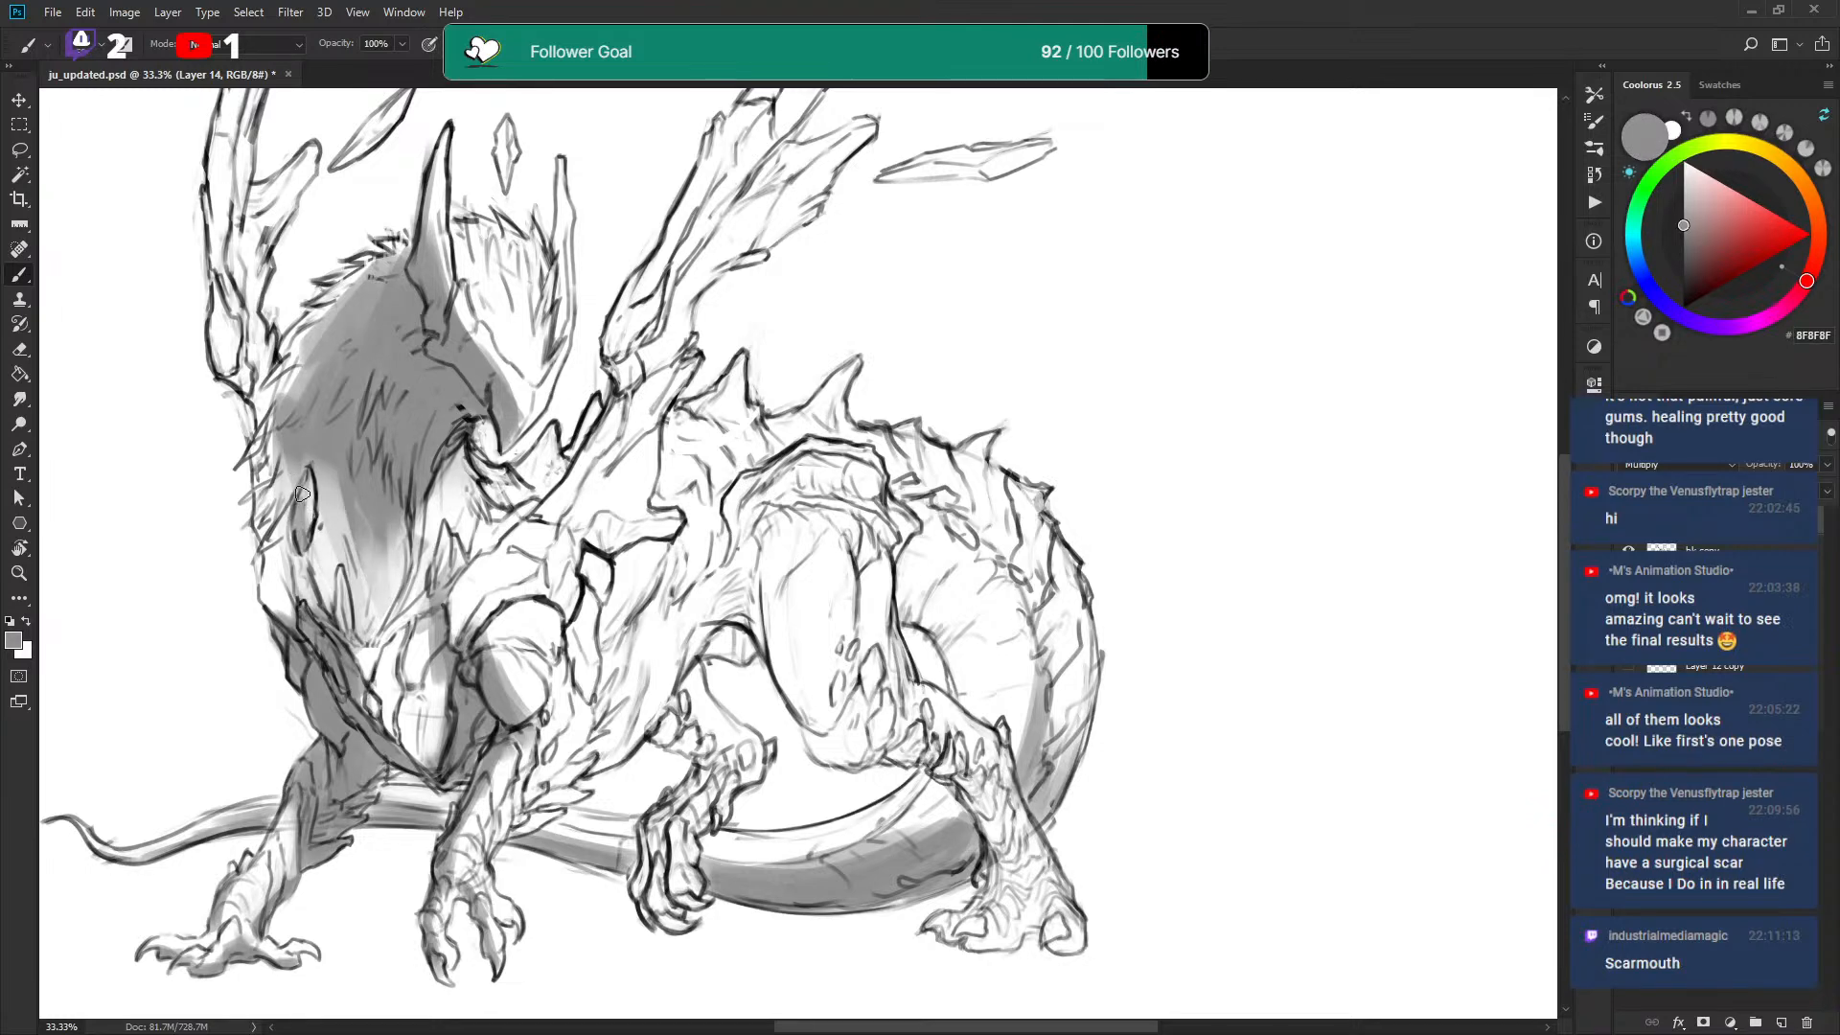
pyautogui.press('x')
pyautogui.moveTo(267, 452)
pyautogui.mouseDown()
pyautogui.moveTo(443, 177)
pyautogui.moveTo(400, 479)
pyautogui.mouseUp()
pyautogui.press('x')
pyautogui.moveTo(405, 383)
pyautogui.mouseDown()
pyautogui.moveTo(409, 553)
pyautogui.moveTo(400, 404)
pyautogui.mouseUp()
# Try to add mid grey strokes around the floating shards by the nearer wing.
pyautogui.hotkey('ctrl', '-')
pyautogui.moveTo(506, 304); pyautogui.dragTo(499, 359)
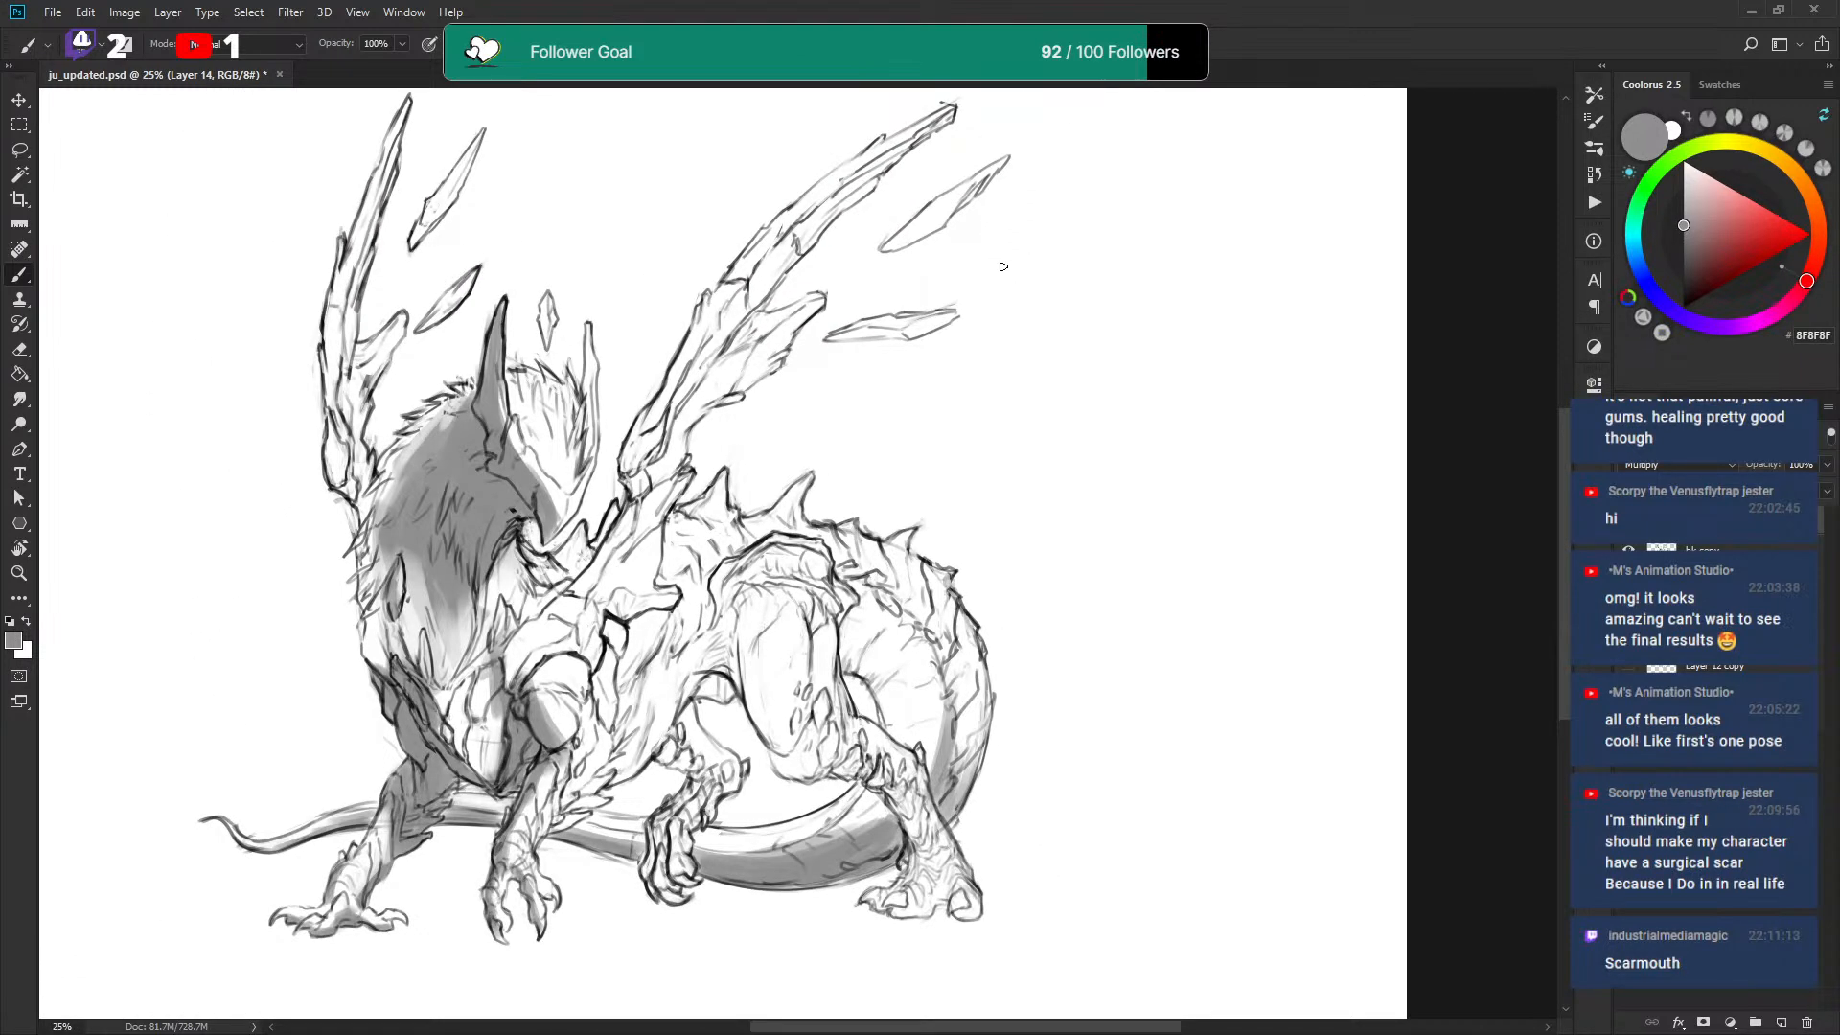
pyautogui.moveTo(970, 213)
pyautogui.mouseDown()
pyautogui.moveTo(853, 325)
pyautogui.moveTo(899, 380)
pyautogui.moveTo(874, 408)
pyautogui.mouseUp()
pyautogui.hotkey('ctrl', 'z')
pyautogui.moveTo(851, 331)
pyautogui.mouseDown()
pyautogui.moveTo(843, 398)
pyautogui.moveTo(891, 365)
pyautogui.moveTo(860, 372)
pyautogui.moveTo(851, 338)
pyautogui.moveTo(943, 227)
pyautogui.moveTo(893, 345)
pyautogui.mouseUp()
pyautogui.hotkey('ctrl', 'z')
# Shade the belly in front of the hind leg and the flank under the shoulder spike in mid grey.
pyautogui.scroll(-5, 821, 512)
pyautogui.press('x')
pyautogui.moveTo(548, 414)
pyautogui.mouseDown()
pyautogui.moveTo(567, 475)
pyautogui.moveTo(679, 473)
pyautogui.moveTo(722, 406)
pyautogui.moveTo(678, 468)
pyautogui.mouseUp()
pyautogui.press('x')
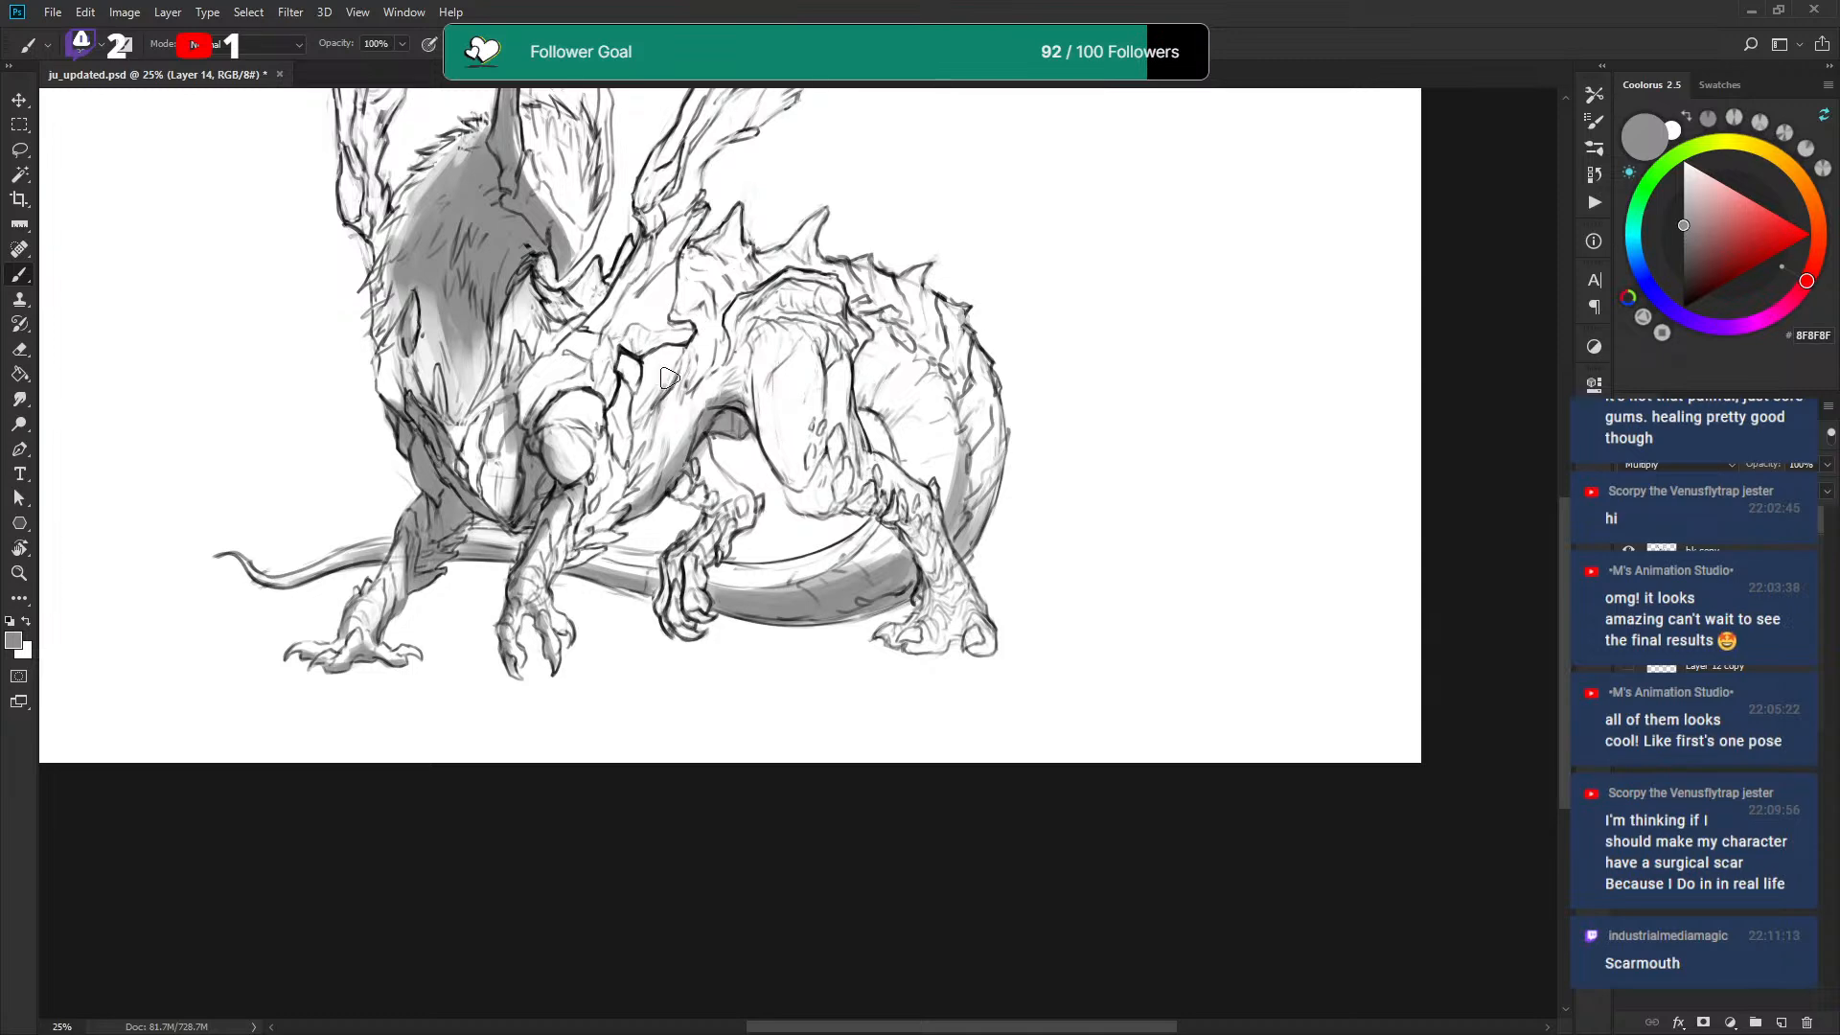
pyautogui.moveTo(650, 347)
pyautogui.mouseDown()
pyautogui.moveTo(660, 366)
pyautogui.moveTo(684, 358)
pyautogui.moveTo(677, 375)
pyautogui.mouseUp()
pyautogui.press('x')
pyautogui.press('x')
# Shade the underside of the jaw and the base of the farther wing in mid grey.
pyautogui.moveTo(778, 306); pyautogui.dragTo(707, 395)
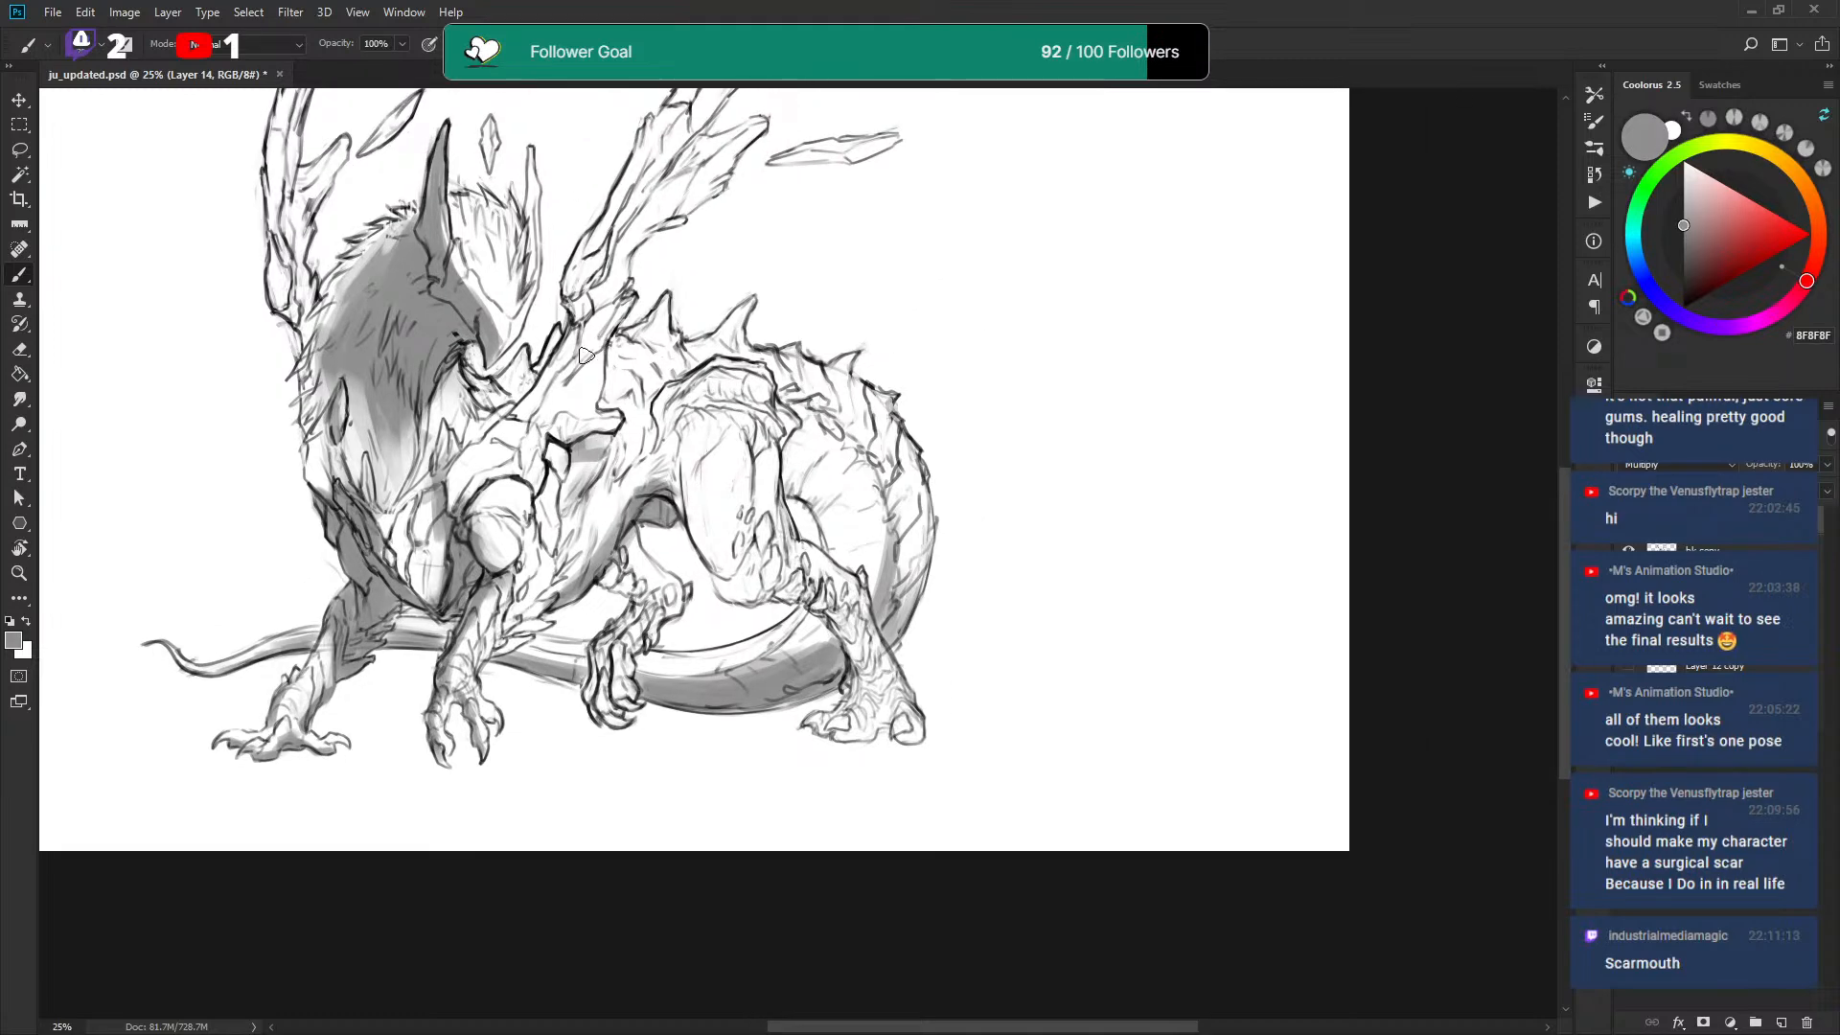
pyautogui.moveTo(489, 433)
pyautogui.mouseDown()
pyautogui.moveTo(524, 410)
pyautogui.moveTo(484, 419)
pyautogui.moveTo(500, 421)
pyautogui.mouseUp()
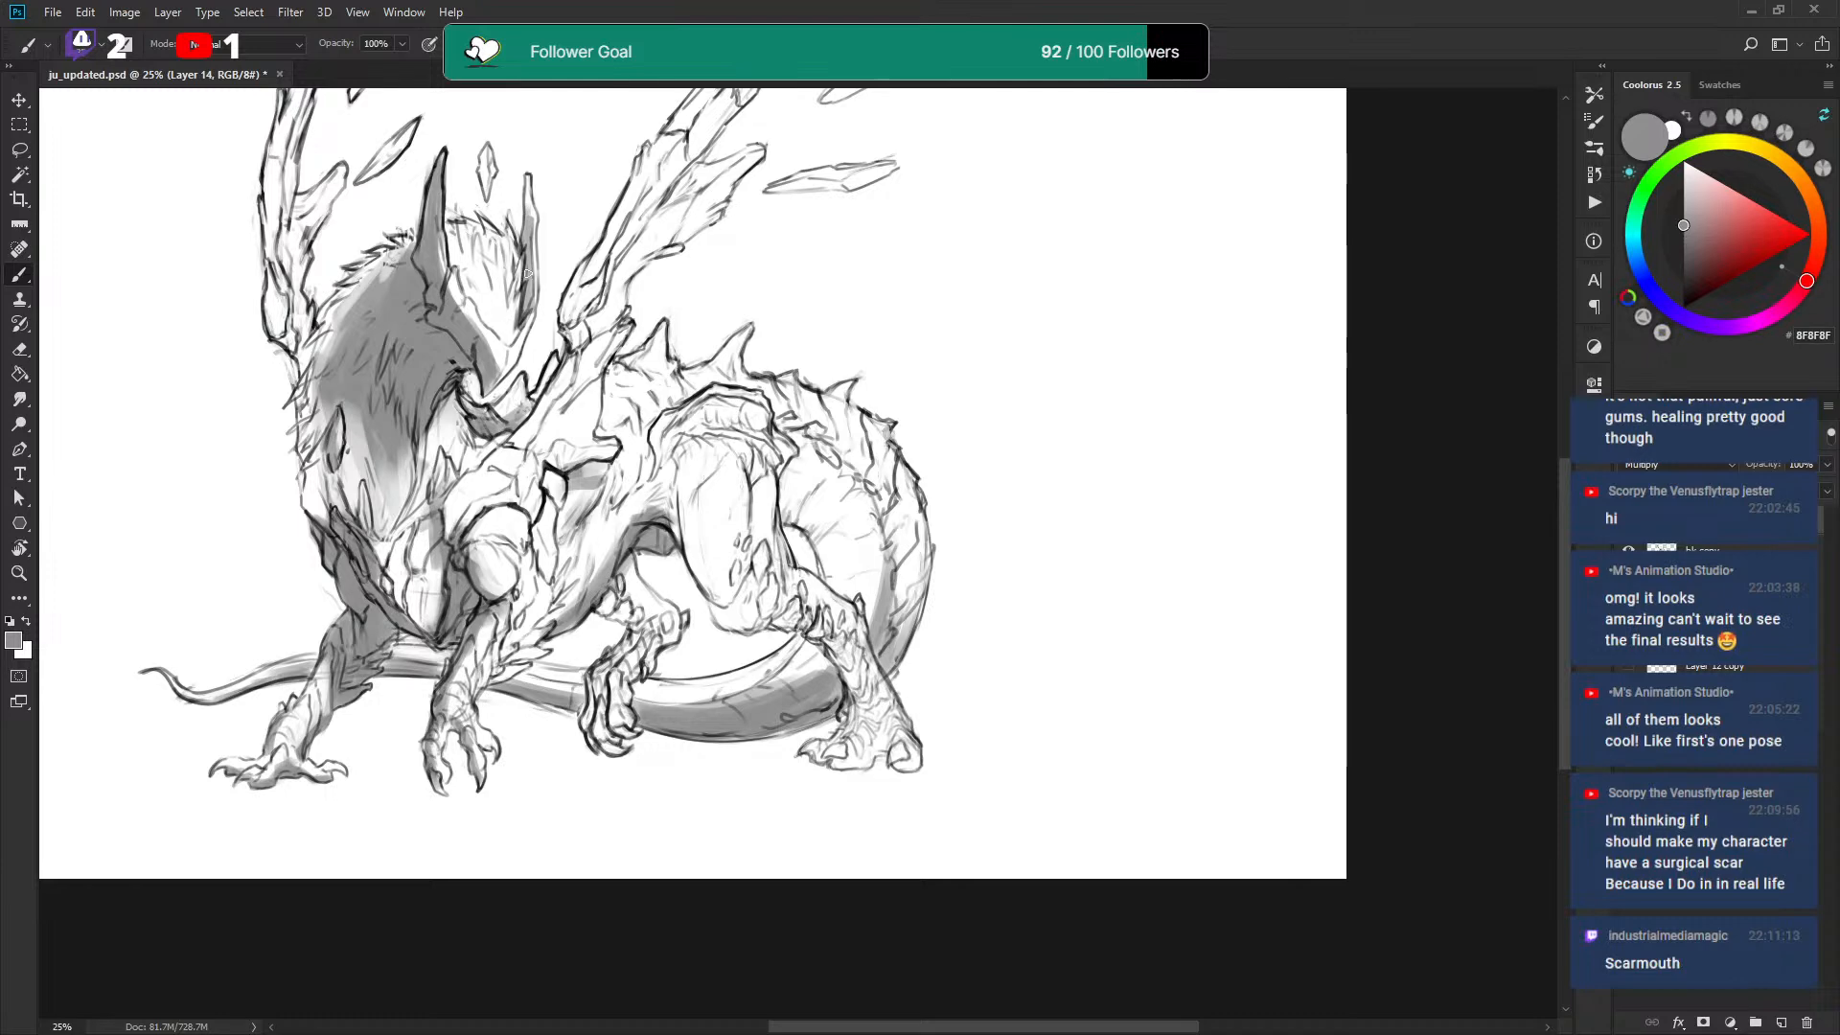
pyautogui.moveTo(464, 203); pyautogui.dragTo(484, 337)
pyautogui.moveTo(308, 471)
pyautogui.mouseDown()
pyautogui.moveTo(278, 392)
pyautogui.moveTo(298, 465)
pyautogui.moveTo(291, 358)
pyautogui.moveTo(280, 410)
pyautogui.mouseUp()
pyautogui.press('x')
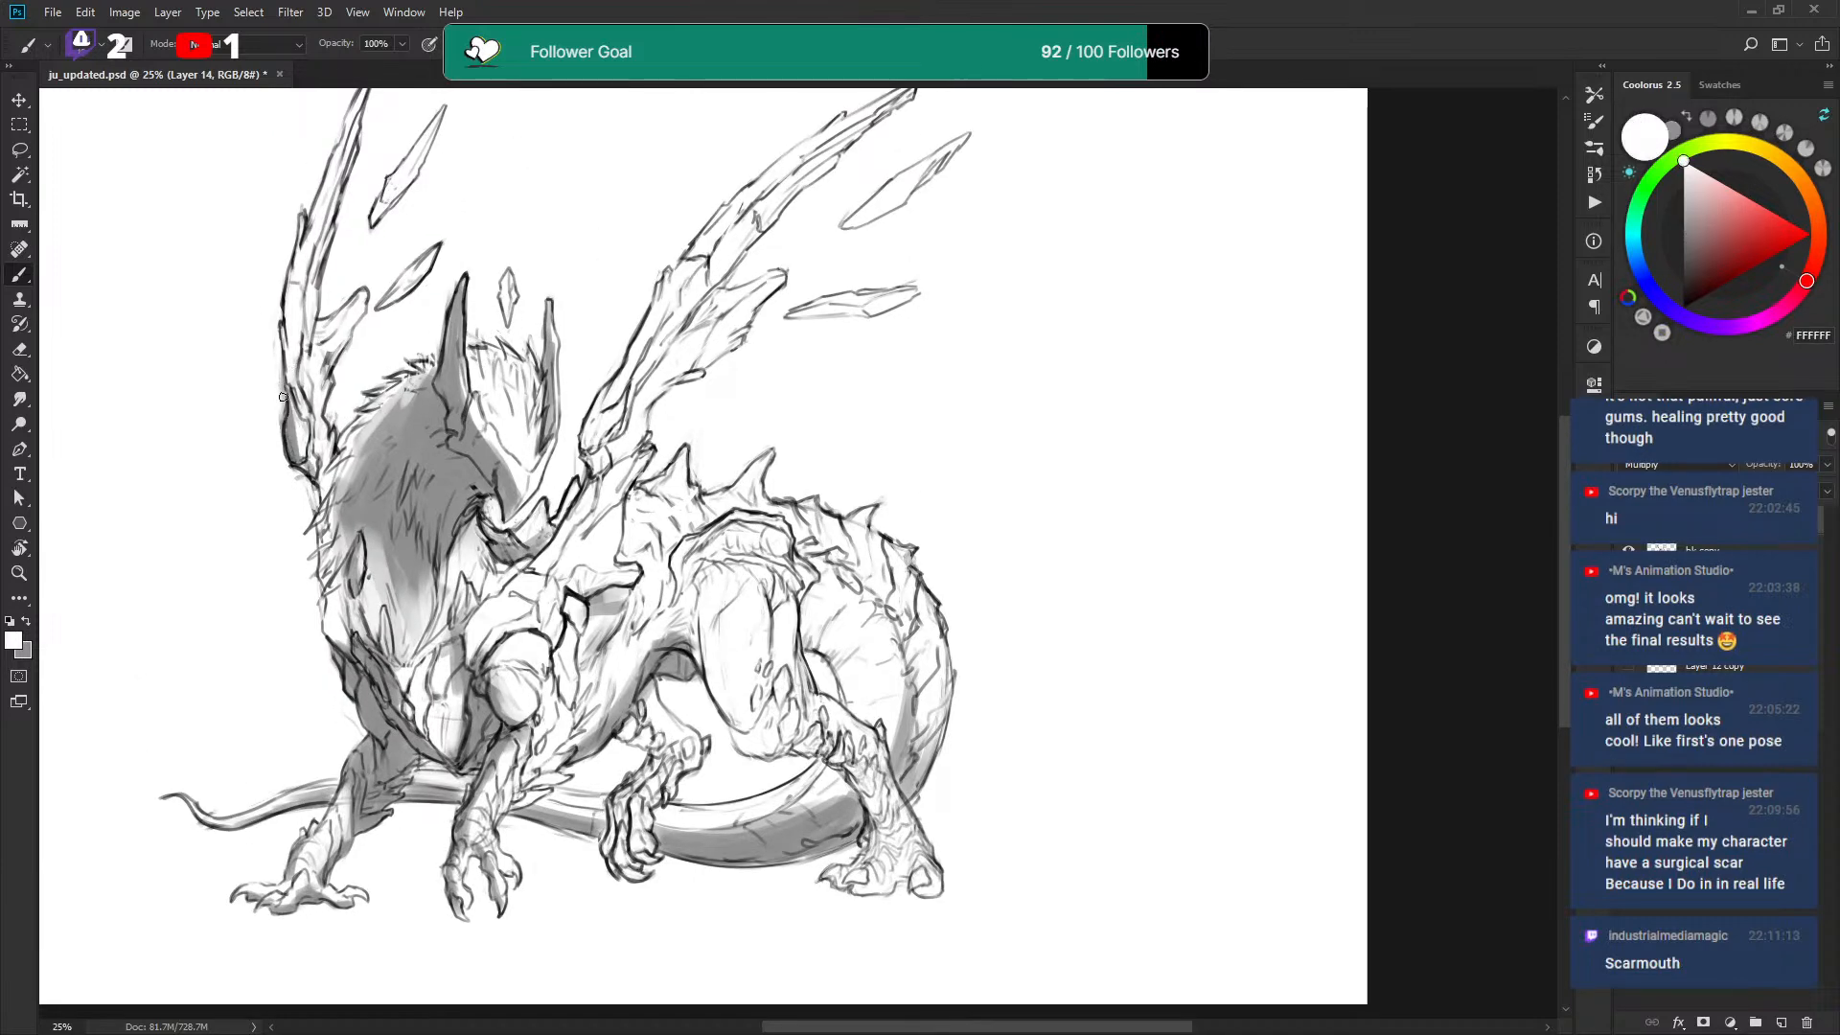
# Shade the floating shards around both wings and the middle of the nearer wing in mid grey.
pyautogui.moveTo(391, 261)
pyautogui.mouseDown()
pyautogui.moveTo(430, 404)
pyautogui.moveTo(400, 308)
pyautogui.moveTo(393, 328)
pyautogui.moveTo(434, 367)
pyautogui.mouseUp()
pyautogui.press('x')
pyautogui.moveTo(835, 322)
pyautogui.mouseDown()
pyautogui.moveTo(800, 342)
pyautogui.moveTo(875, 315)
pyautogui.moveTo(861, 331)
pyautogui.mouseUp()
pyautogui.press('x')
pyautogui.press('x')
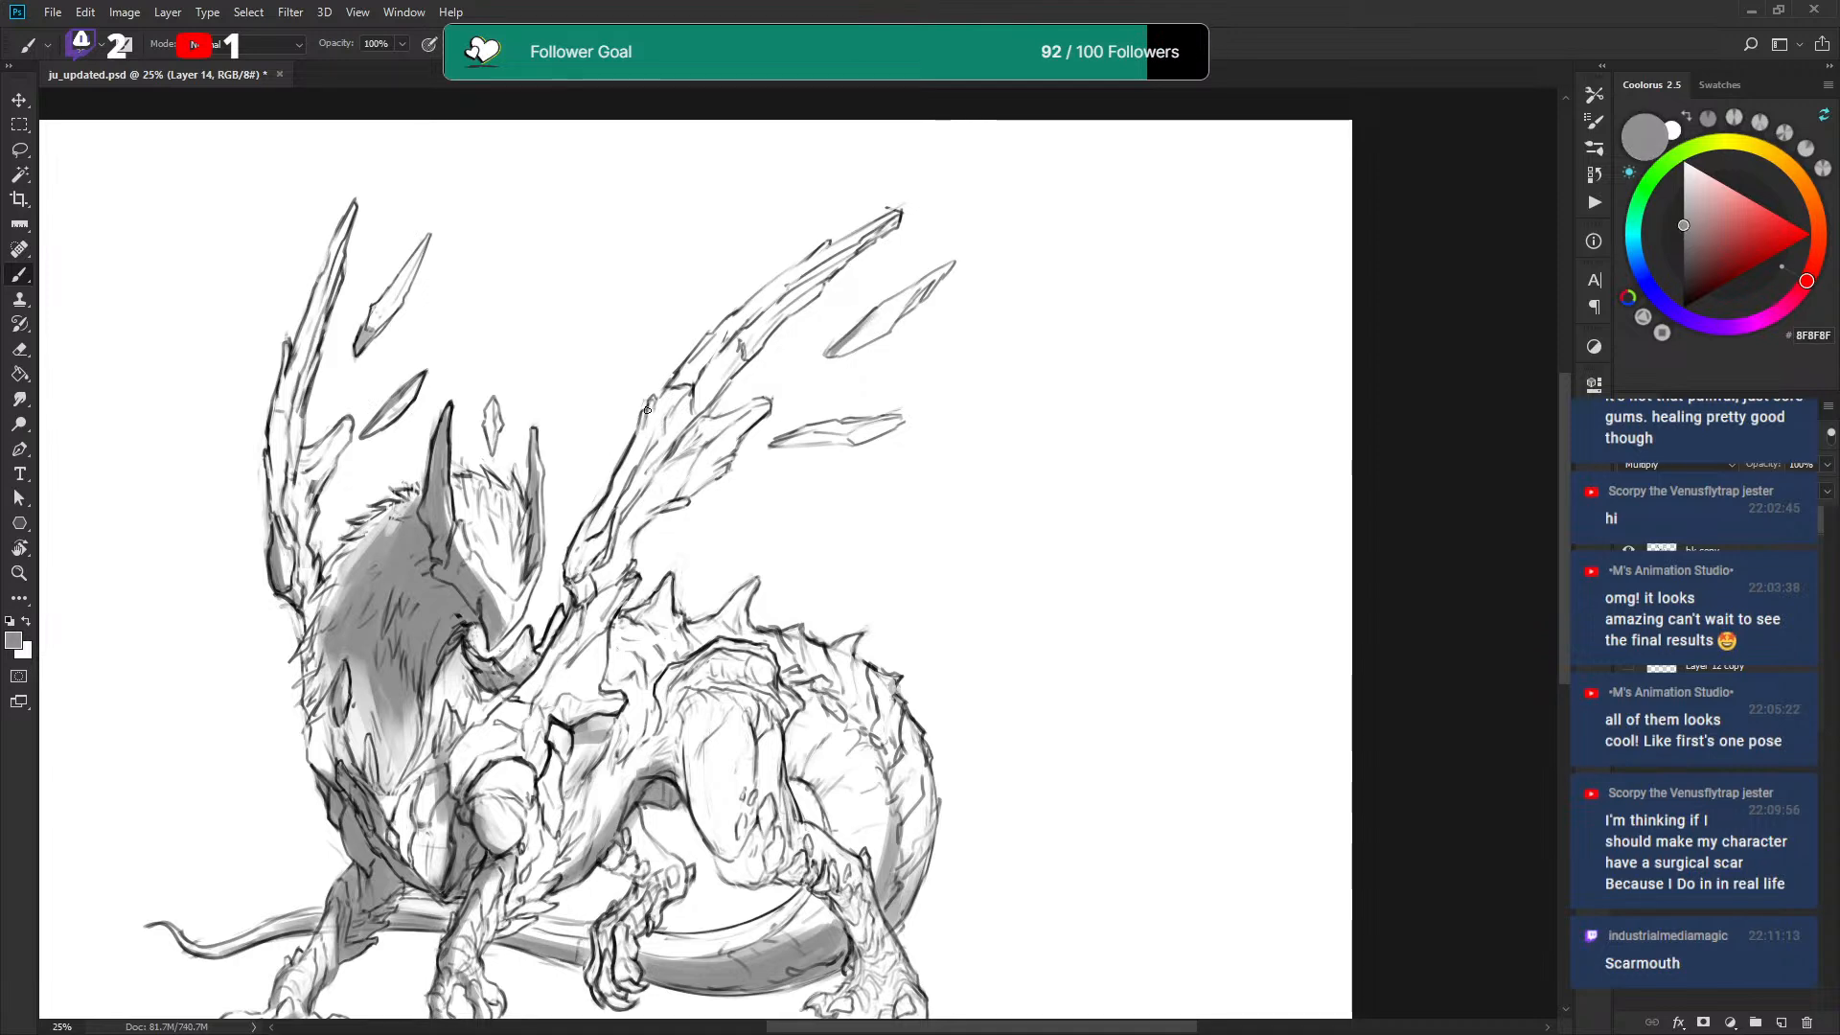
pyautogui.moveTo(679, 450); pyautogui.dragTo(723, 410)
pyautogui.moveTo(797, 643)
pyautogui.mouseDown()
pyautogui.moveTo(908, 361)
pyautogui.moveTo(765, 530)
pyautogui.mouseUp()
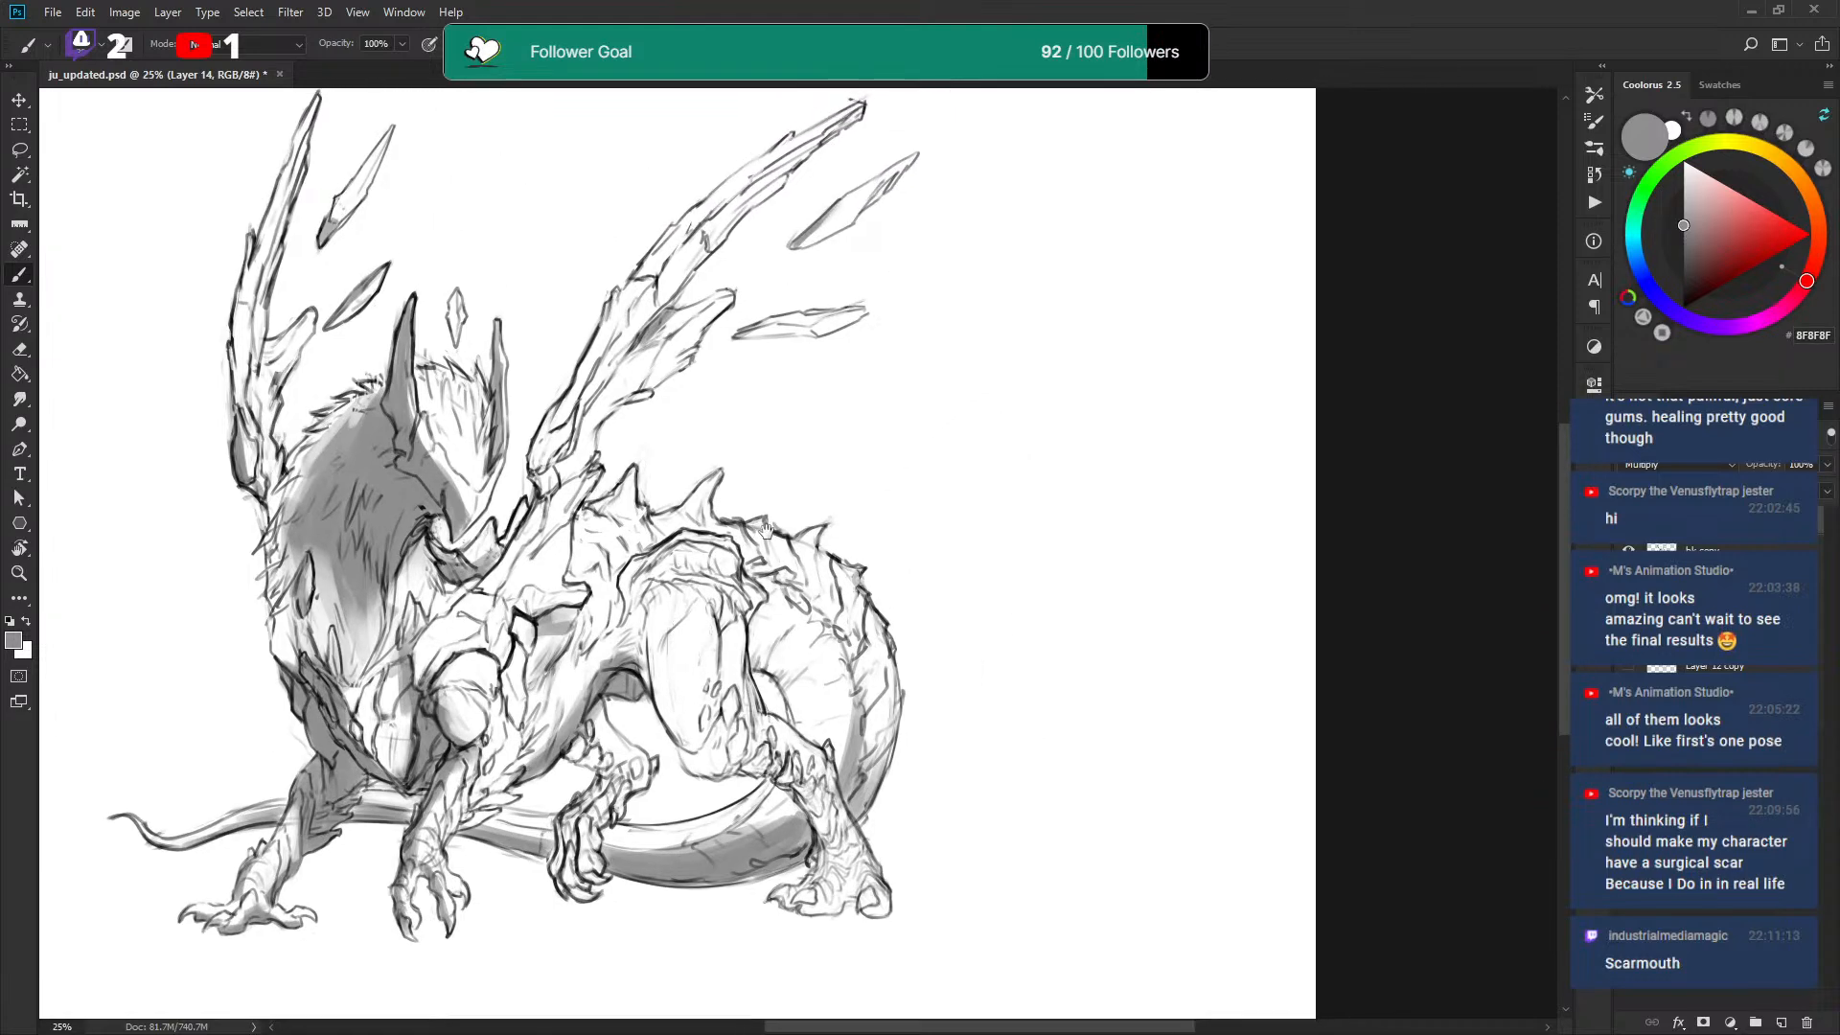
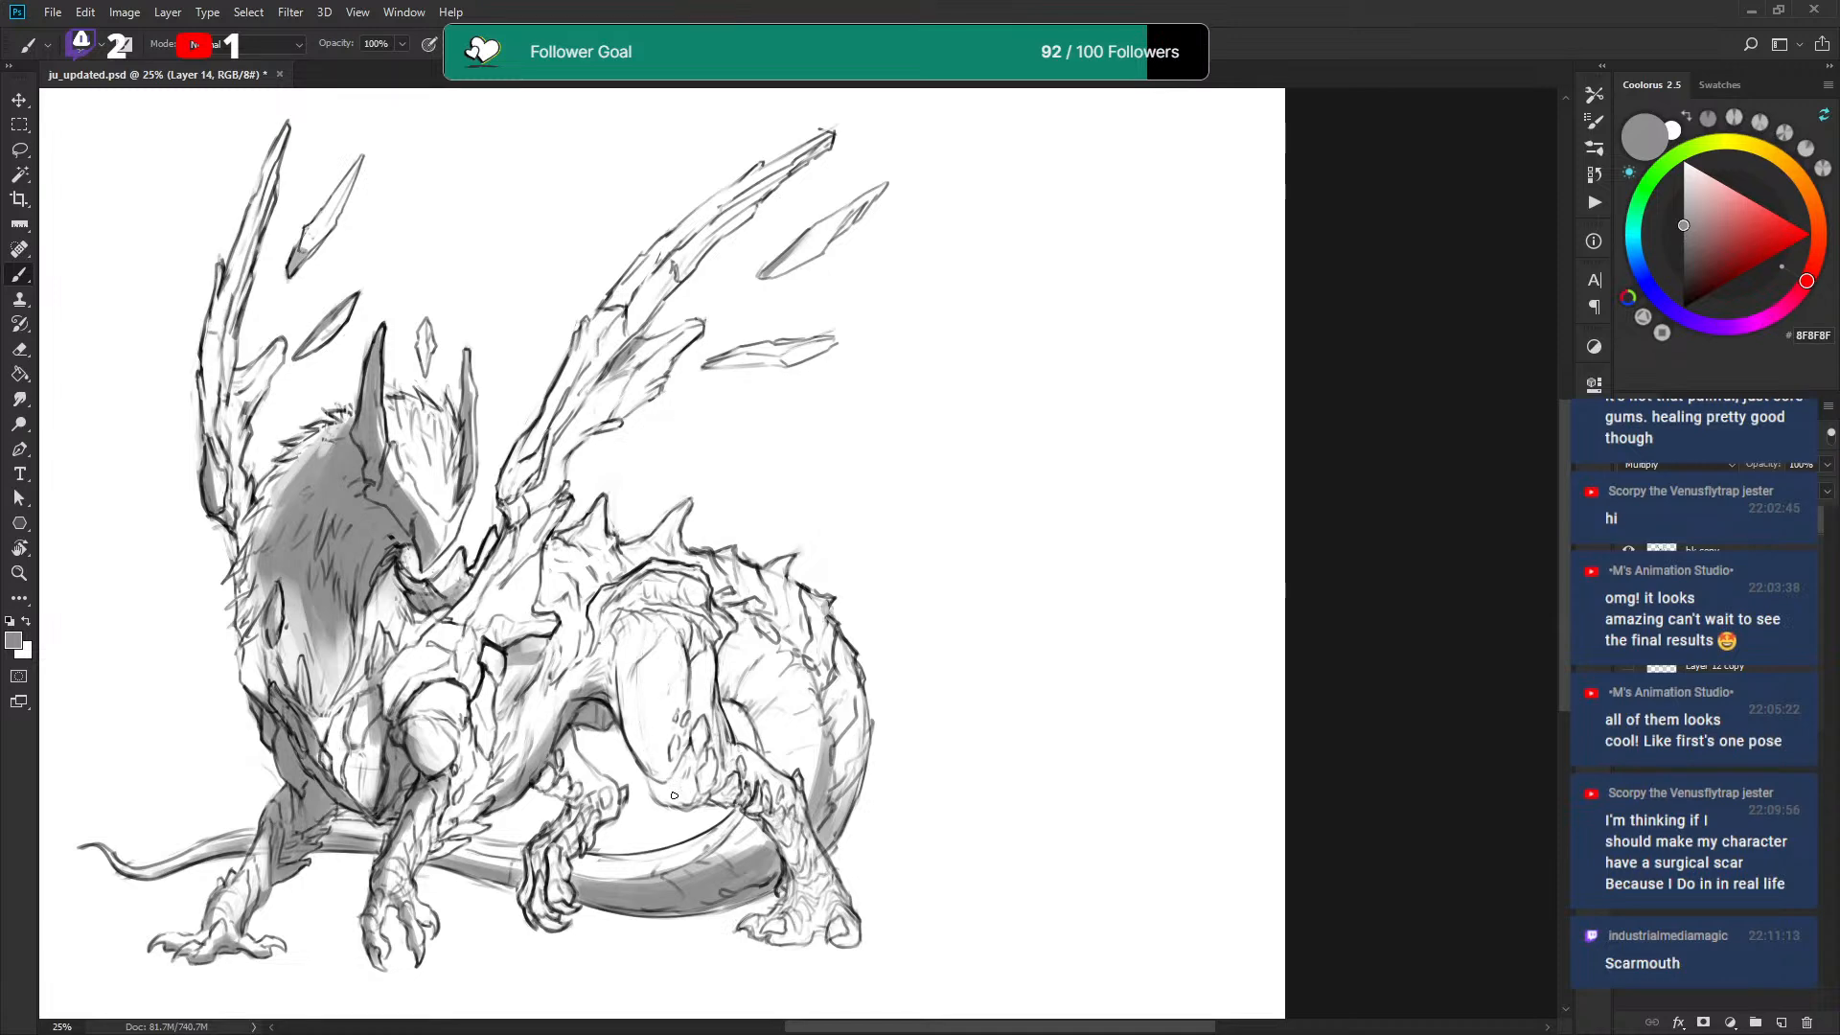
# Touch up the mane's lower edge and shade the farther hind leg down to its claws in mid grey.
pyautogui.moveTo(820, 433); pyautogui.dragTo(929, 333)
pyautogui.moveTo(438, 549)
pyautogui.mouseDown()
pyautogui.moveTo(410, 499)
pyautogui.moveTo(441, 575)
pyautogui.moveTo(423, 586)
pyautogui.mouseUp()
pyautogui.press('x')
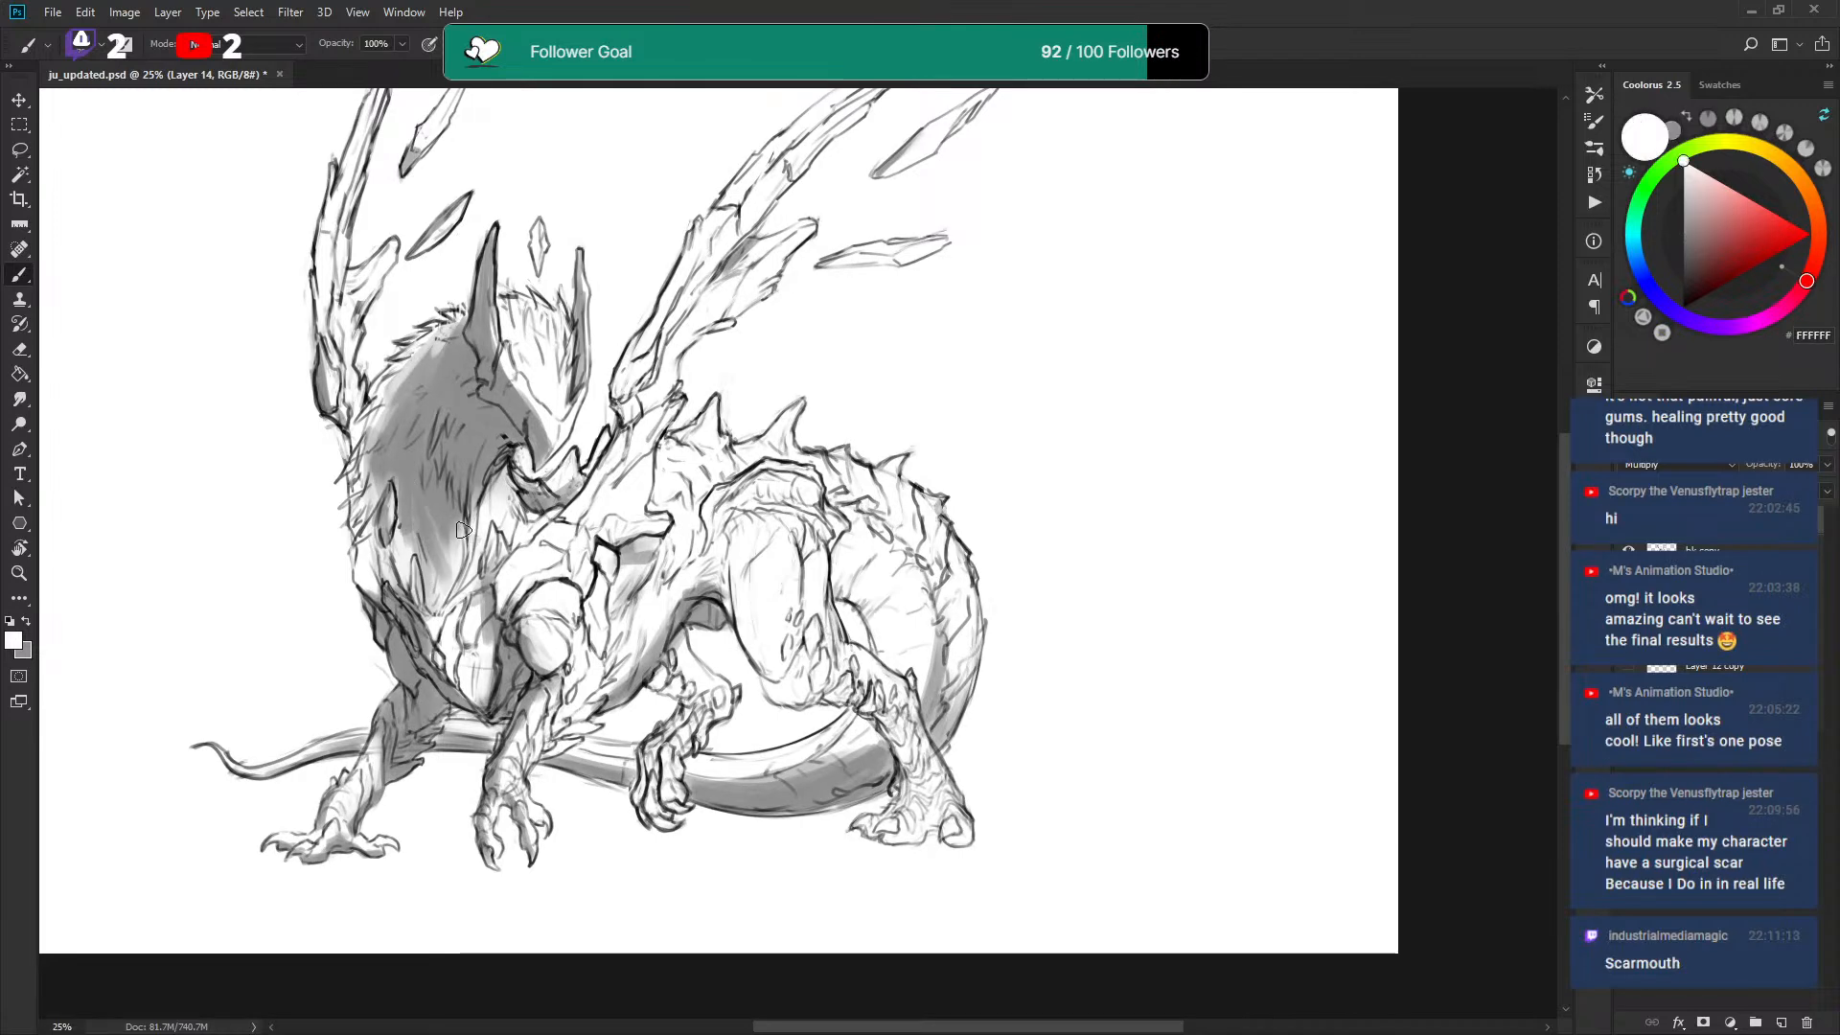
pyautogui.press('x')
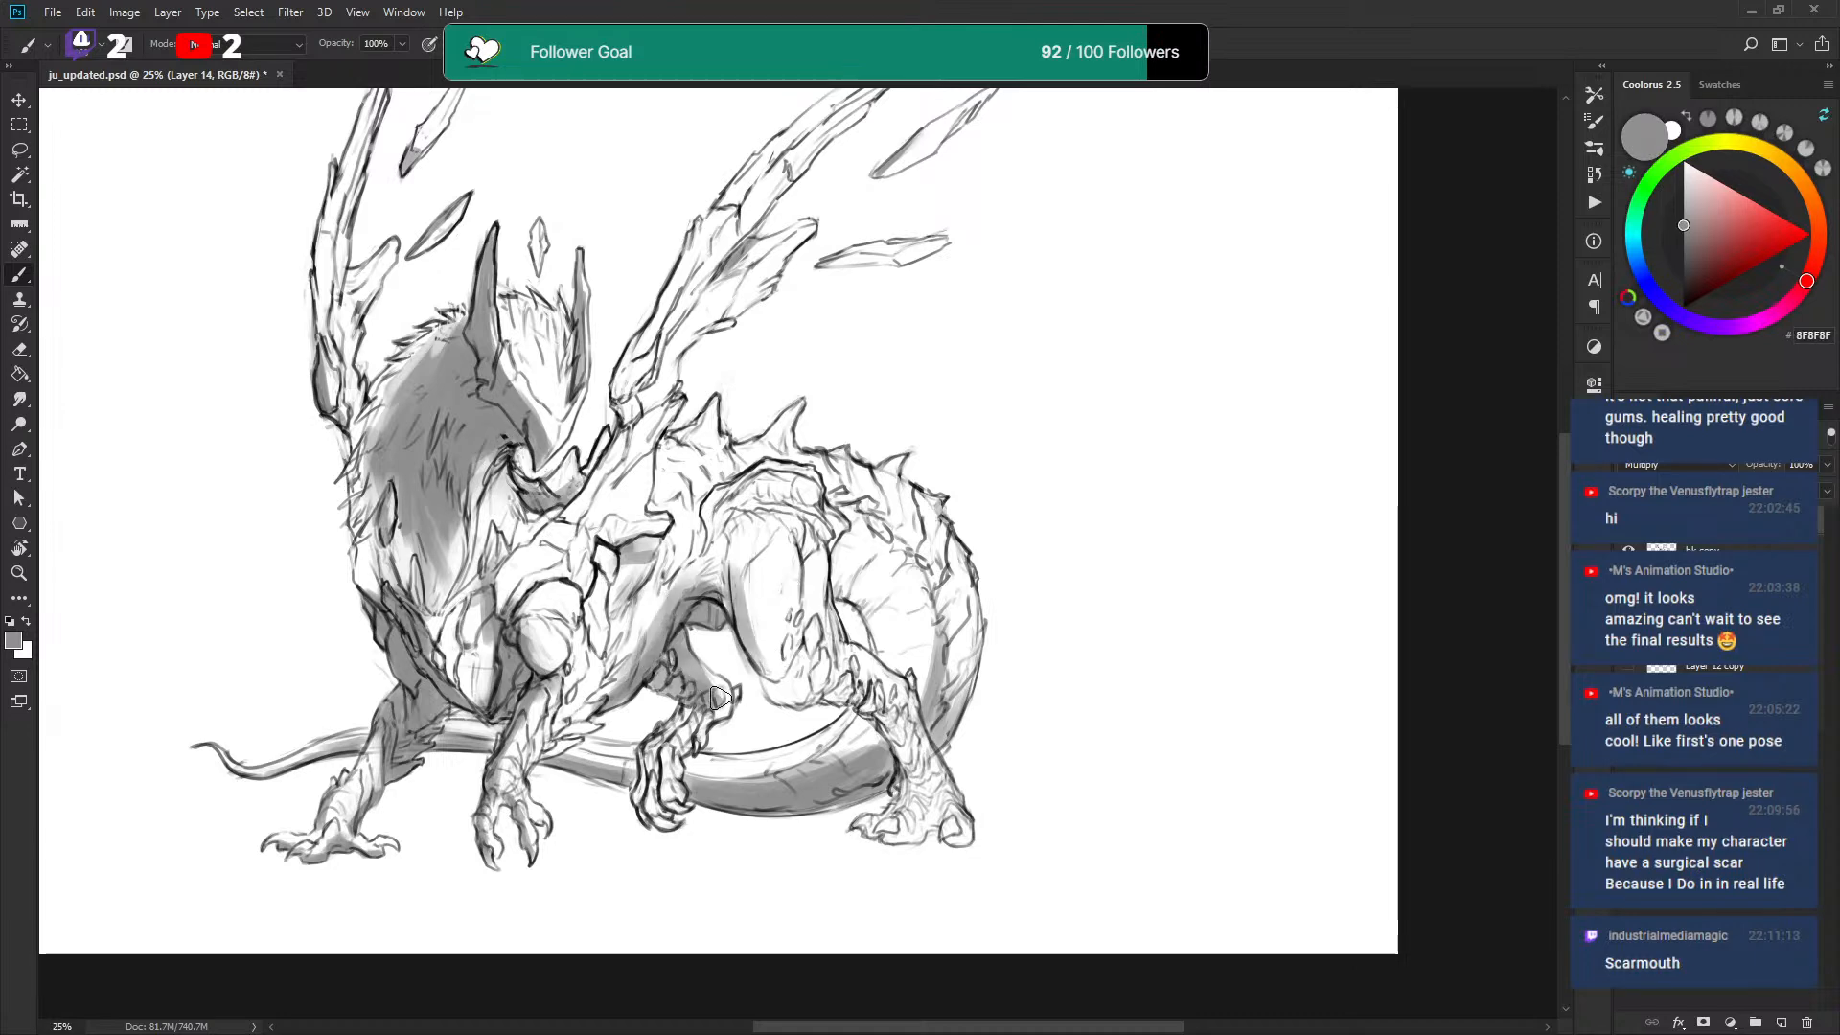
pyautogui.scroll(-2, 656, 685)
pyautogui.moveTo(647, 707)
pyautogui.mouseDown()
pyautogui.moveTo(663, 651)
pyautogui.moveTo(682, 668)
pyautogui.moveTo(724, 615)
pyautogui.mouseUp()
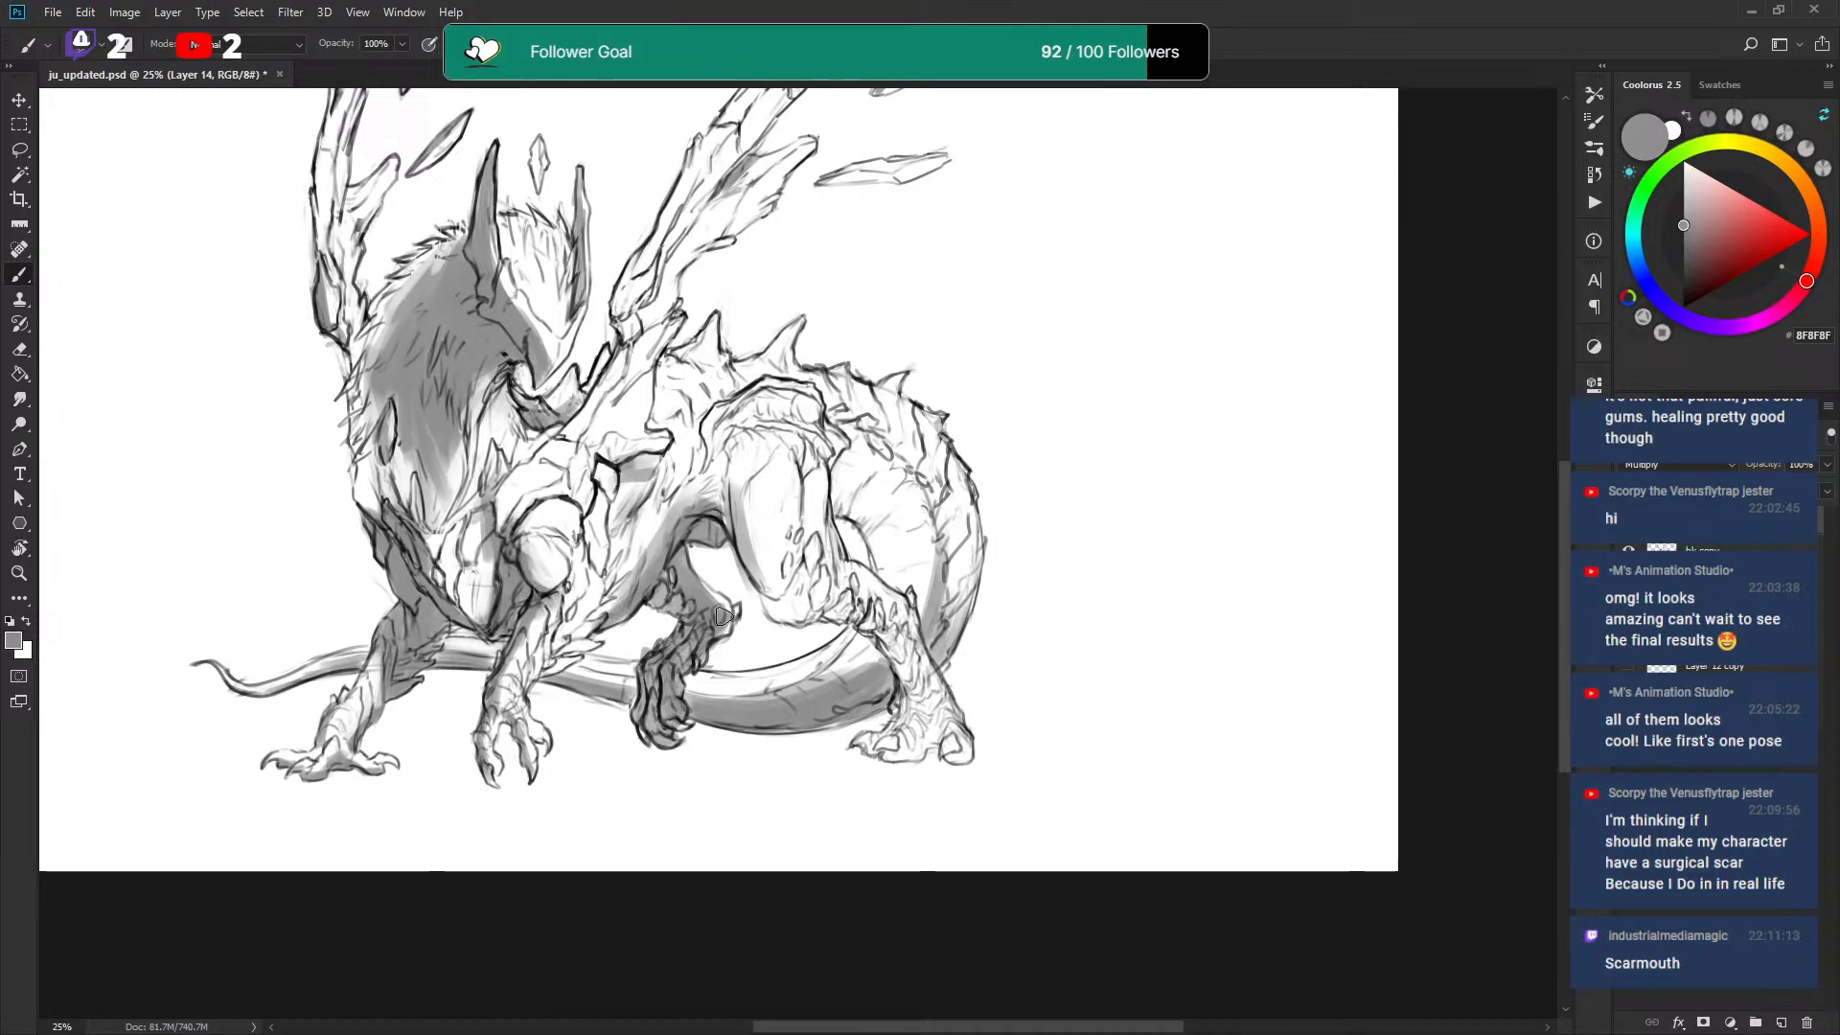
# Blend the flank in front of the hind leg and shade the nearer thigh's front edge in mid grey and white.
pyautogui.press('x')
pyautogui.press('x')
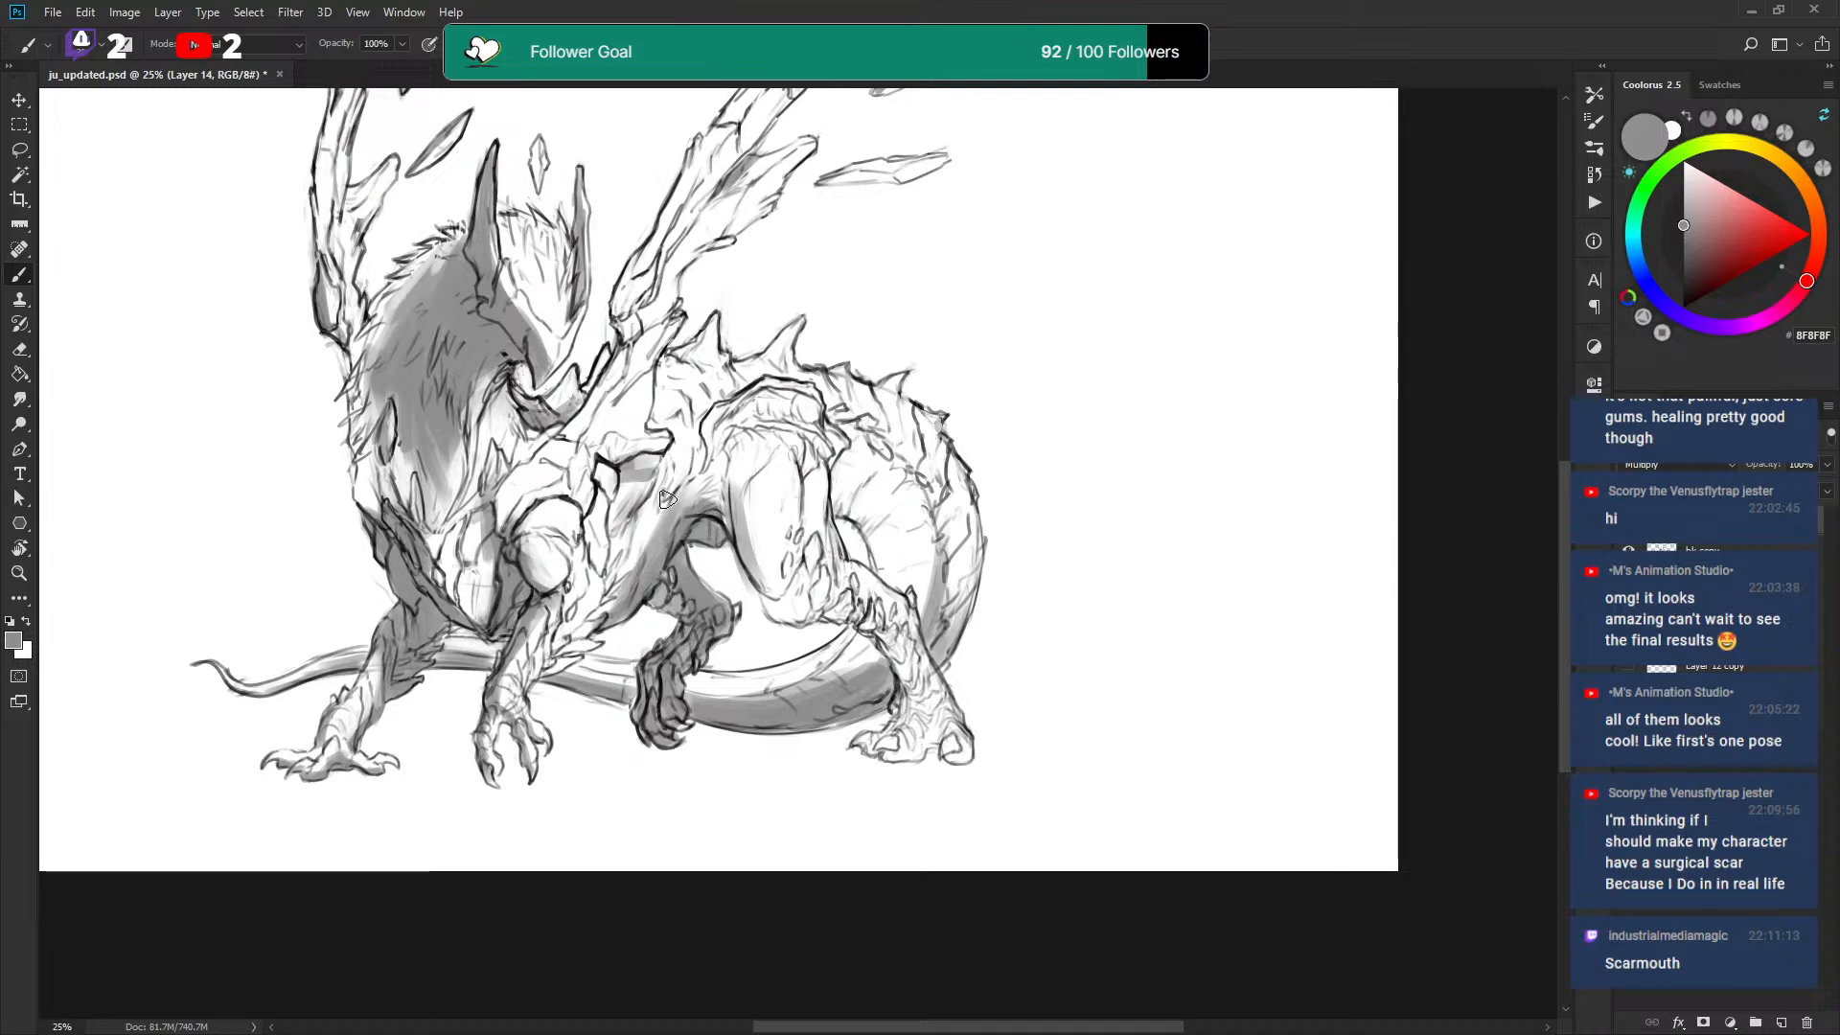
pyautogui.press('x')
pyautogui.press('x')
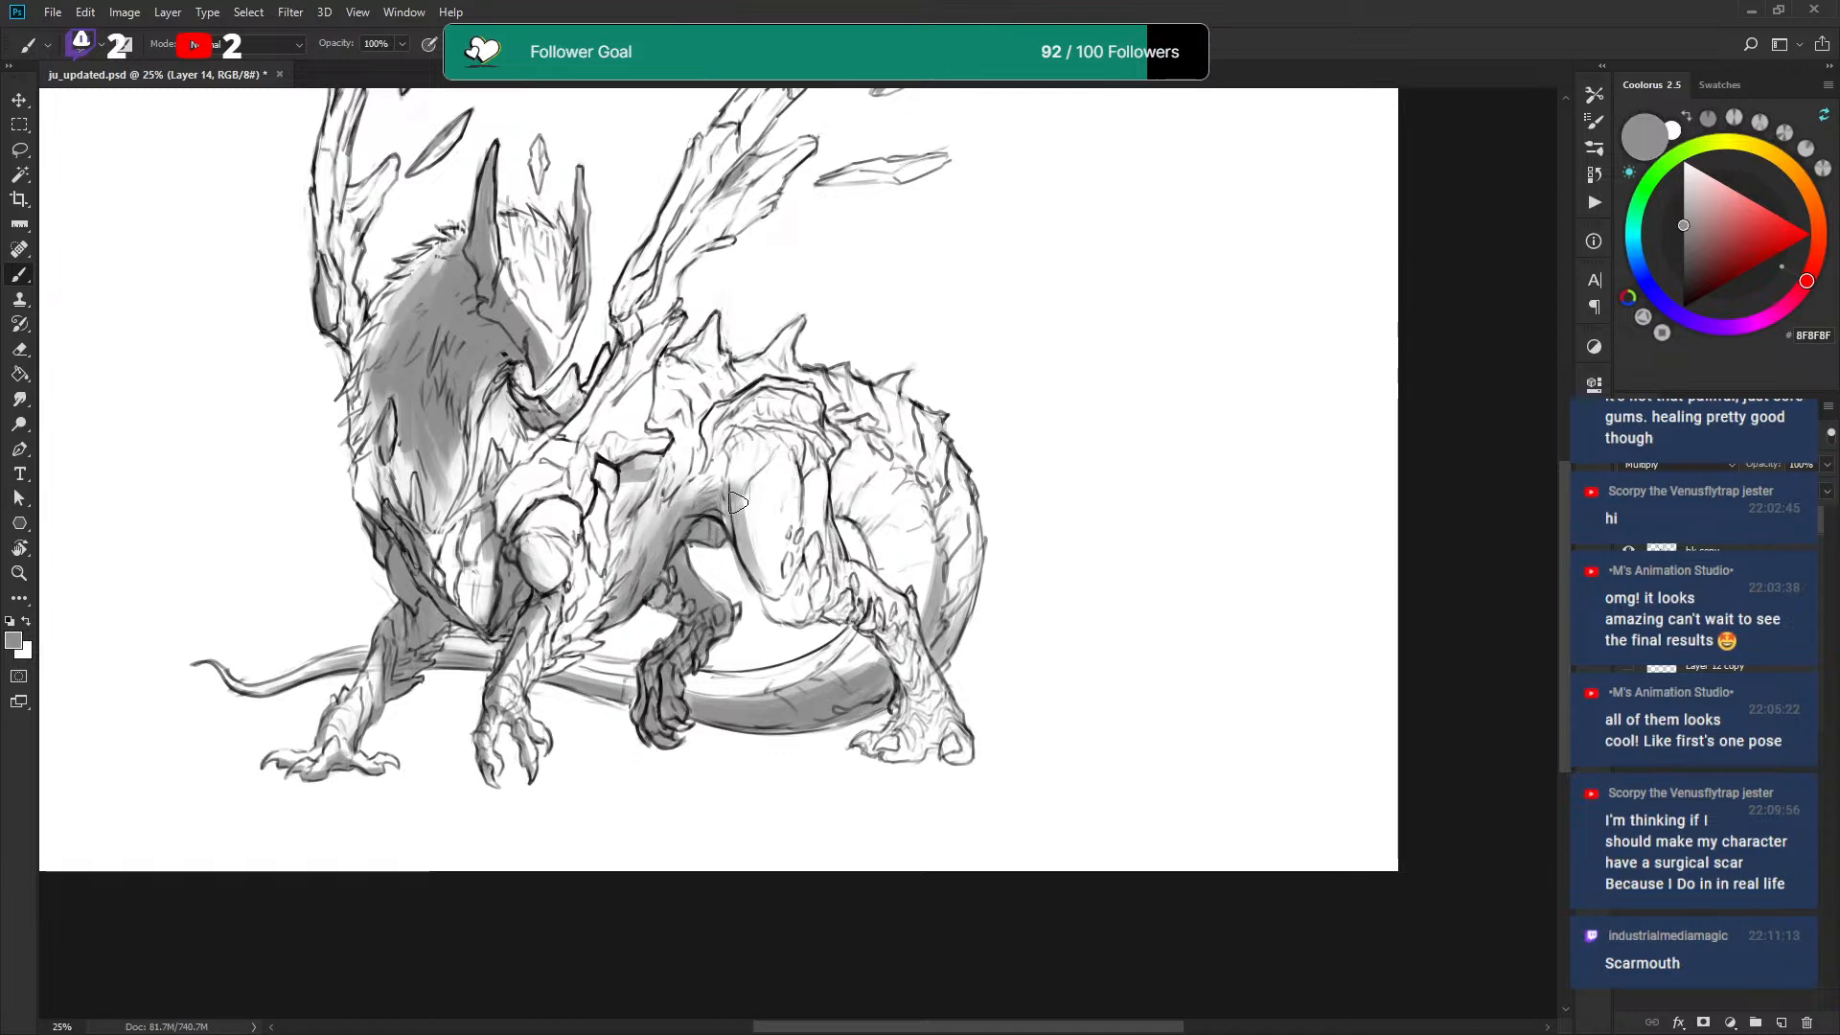
pyautogui.press('x')
pyautogui.press('x')
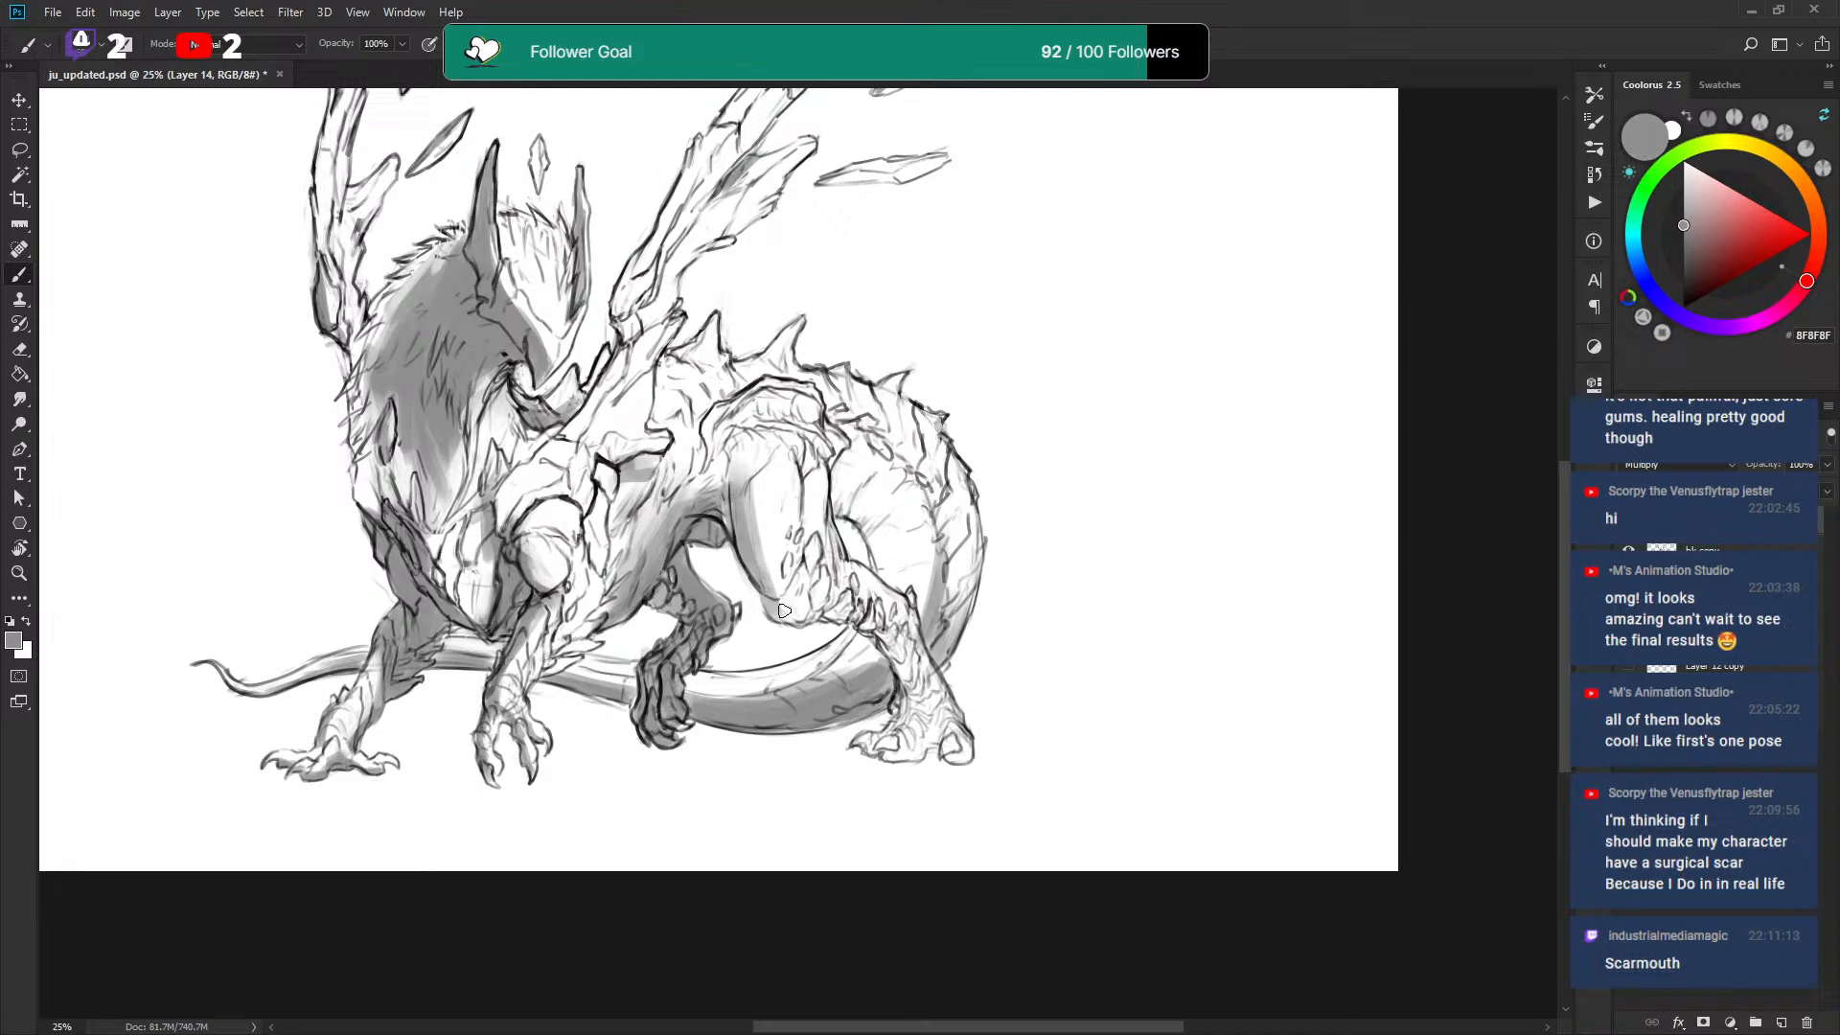
# Shade the nearer hind leg below the knee and the hollow above its thigh in mid grey, cleaning edges in white.
pyautogui.moveTo(908, 663); pyautogui.dragTo(864, 611)
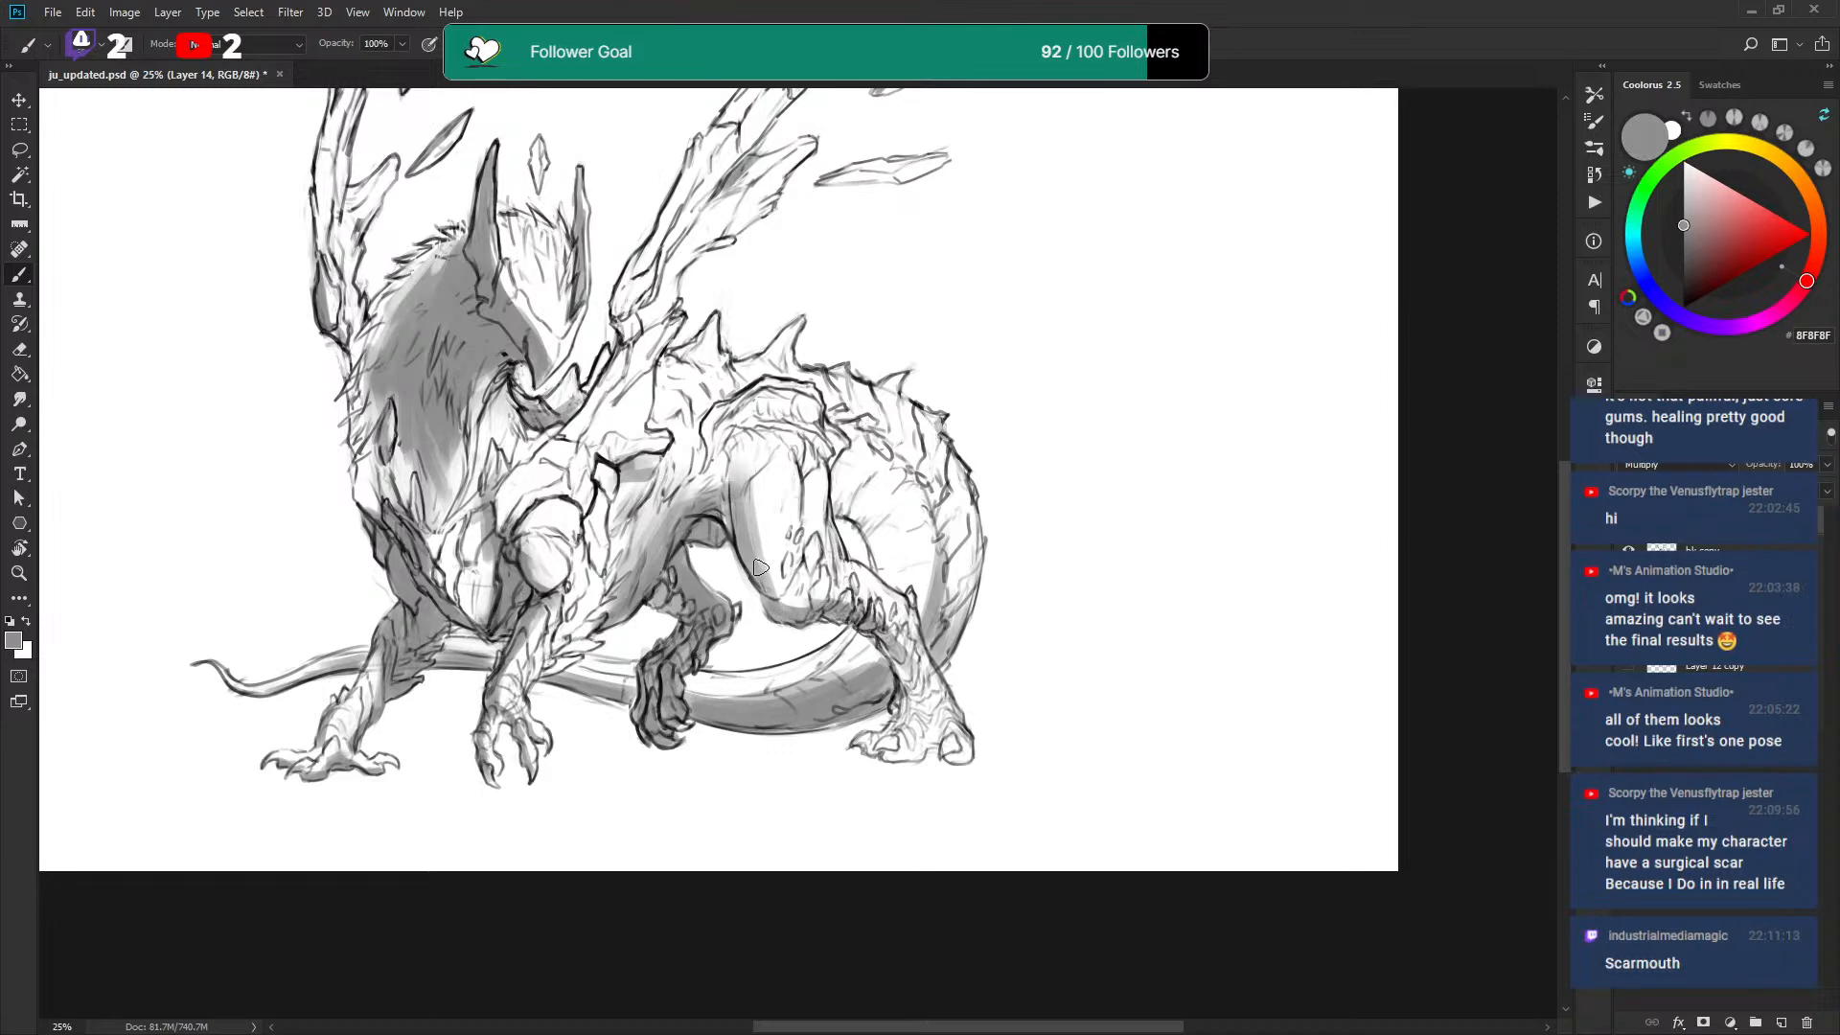
pyautogui.moveTo(736, 432)
pyautogui.mouseDown()
pyautogui.moveTo(782, 376)
pyautogui.moveTo(758, 402)
pyautogui.moveTo(806, 407)
pyautogui.moveTo(742, 404)
pyautogui.moveTo(712, 453)
pyautogui.moveTo(741, 411)
pyautogui.moveTo(761, 416)
pyautogui.moveTo(713, 452)
pyautogui.moveTo(787, 416)
pyautogui.moveTo(805, 434)
pyautogui.moveTo(784, 399)
pyautogui.mouseUp()
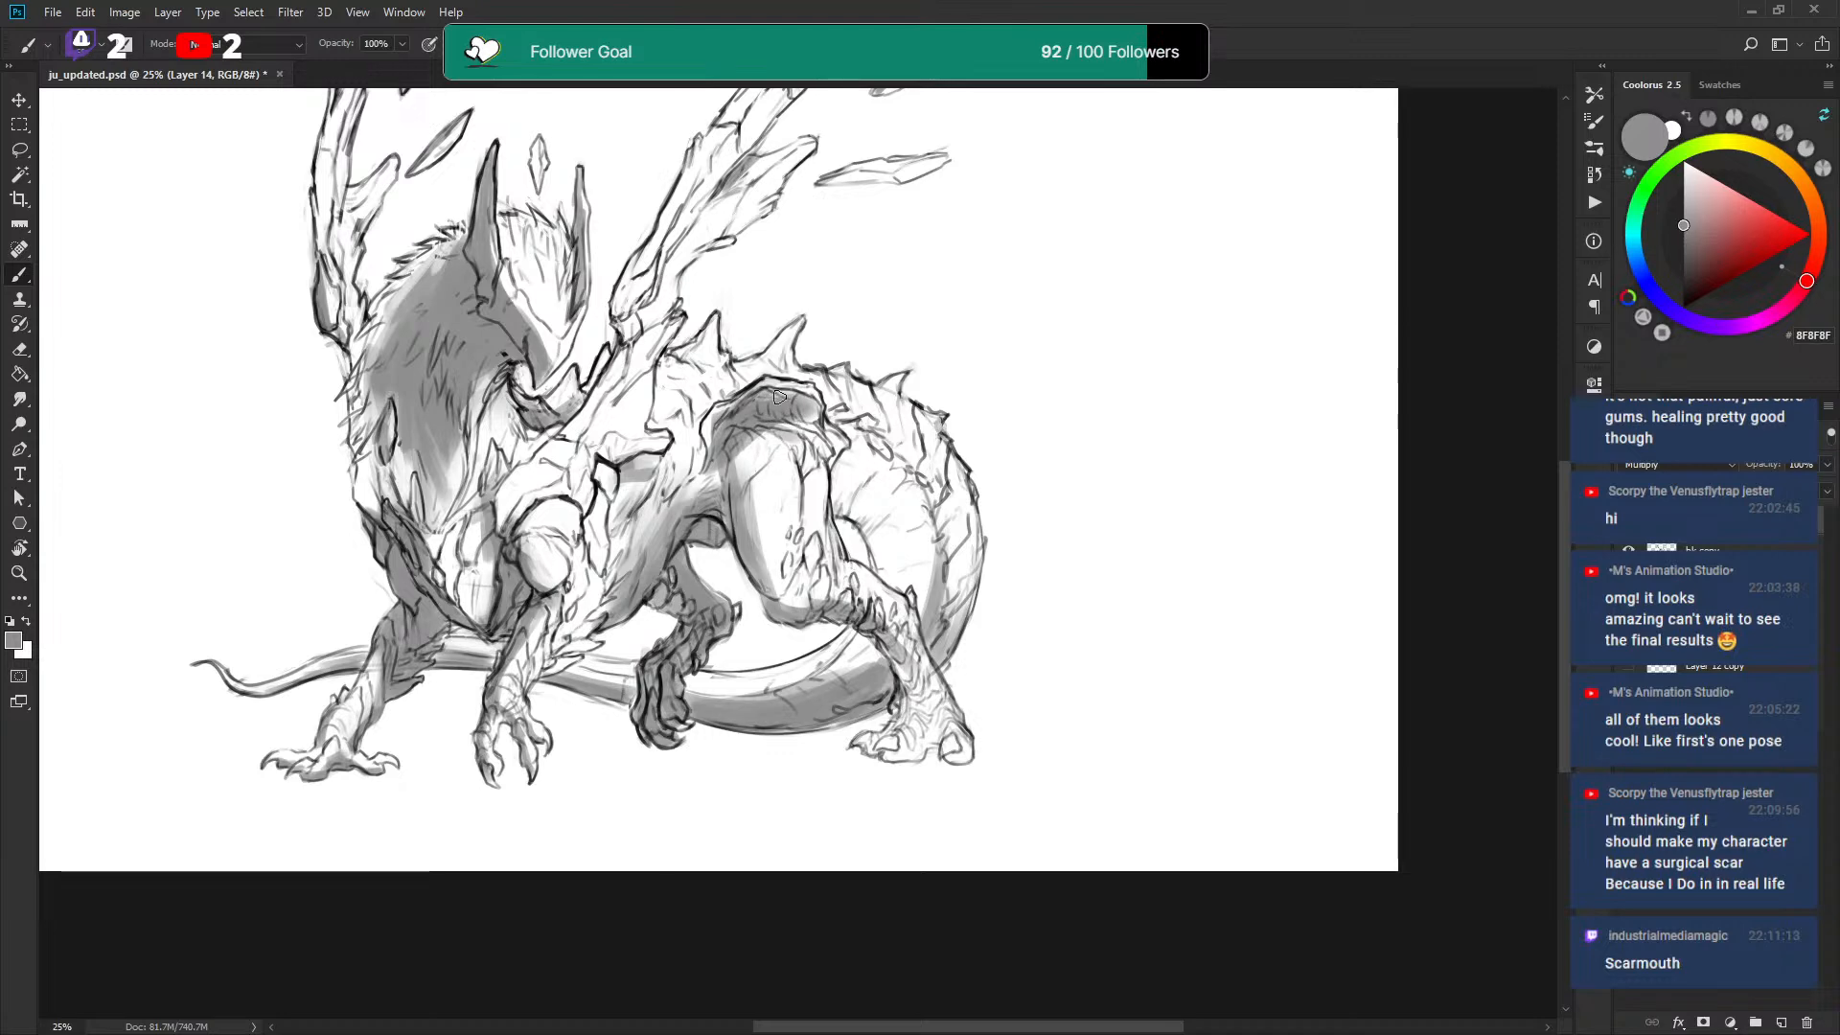
pyautogui.press('x')
pyautogui.press('x')
pyautogui.moveTo(698, 456)
pyautogui.mouseDown()
pyautogui.moveTo(688, 480)
pyautogui.moveTo(724, 403)
pyautogui.moveTo(697, 428)
pyautogui.mouseUp()
pyautogui.press('x')
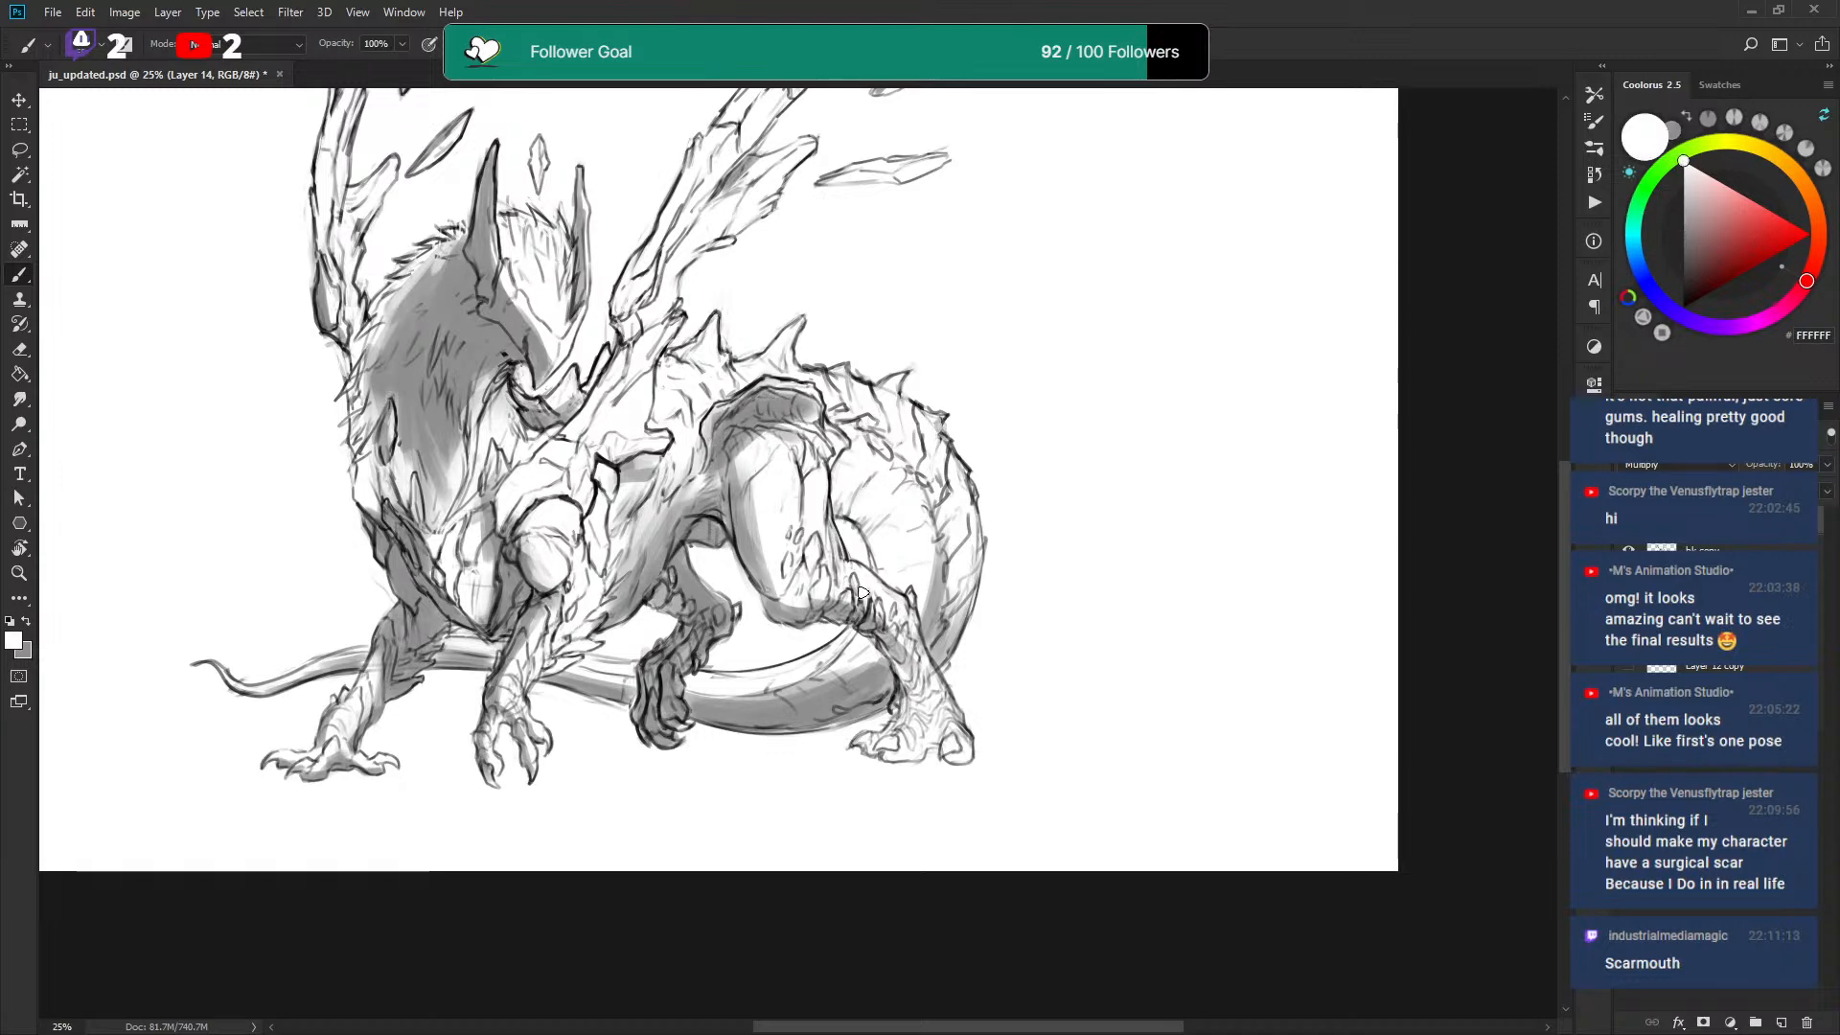
pyautogui.press('x')
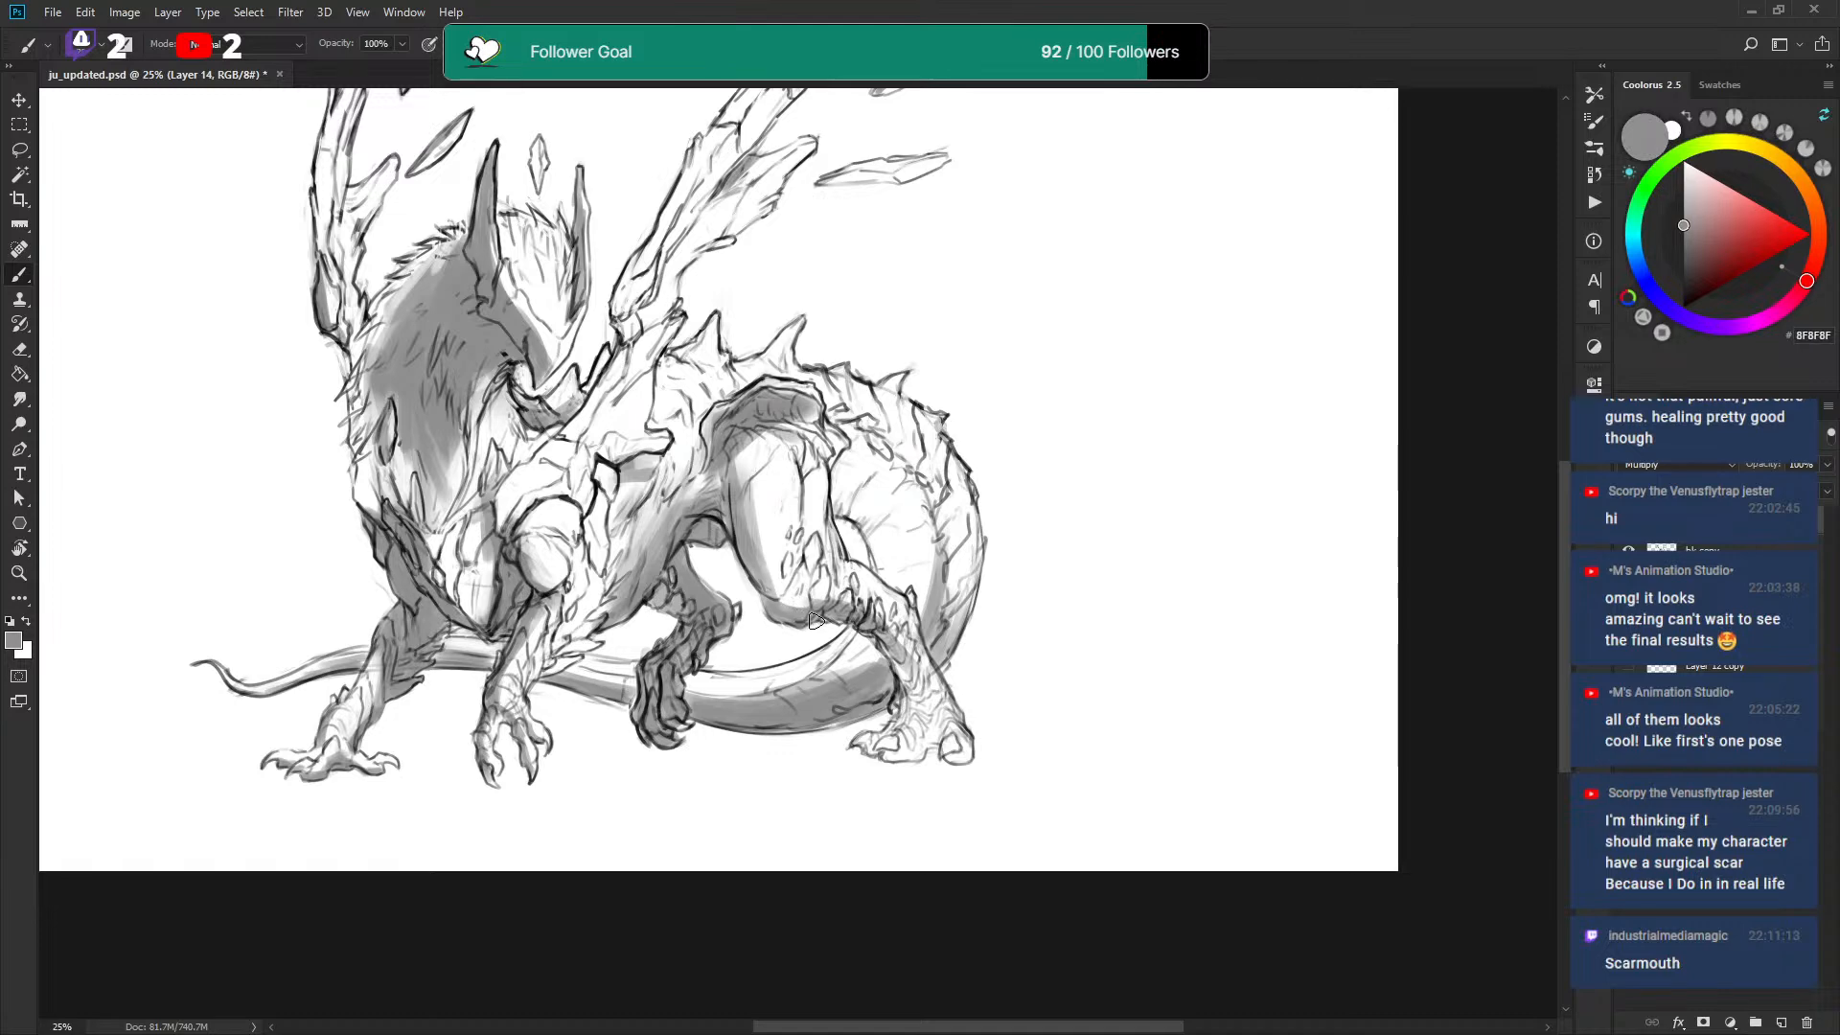
pyautogui.press('x')
pyautogui.press('x')
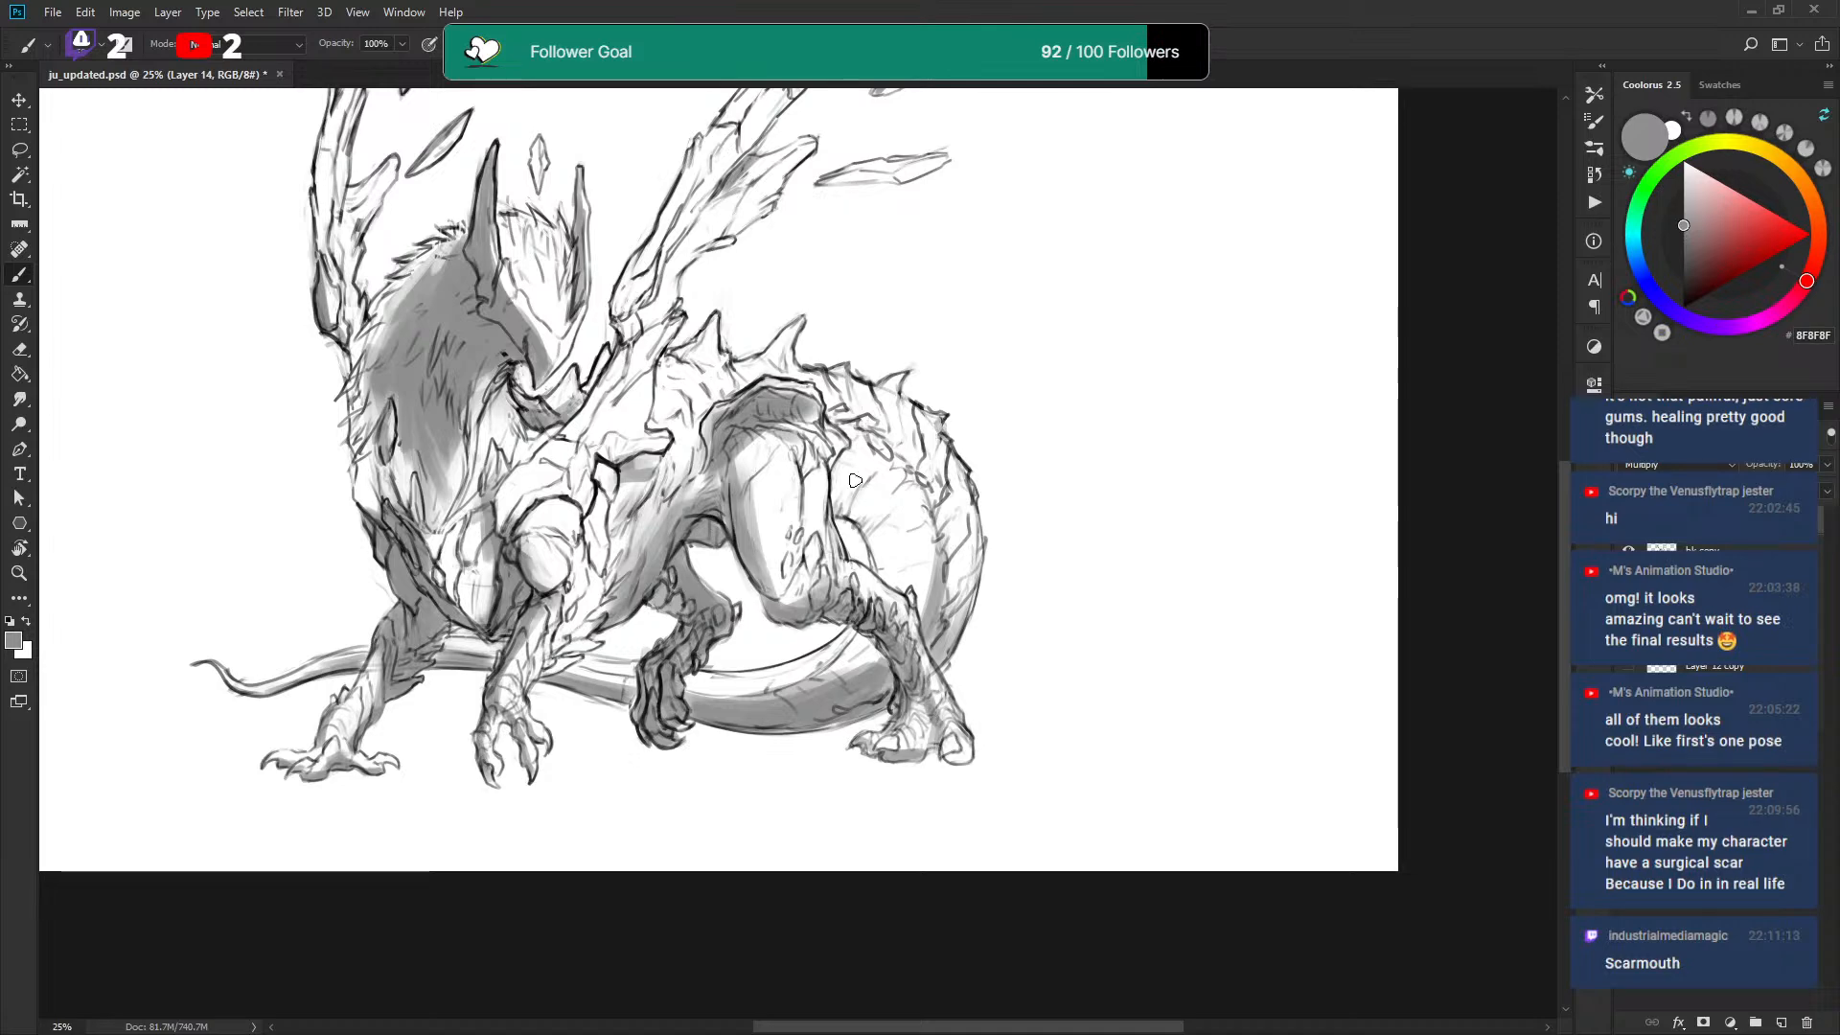
# Shade the tail's inner curve behind the nearer hind leg and its underside towards the front legs in mid grey.
pyautogui.moveTo(840, 513)
pyautogui.mouseDown()
pyautogui.moveTo(900, 537)
pyautogui.moveTo(924, 575)
pyautogui.moveTo(887, 517)
pyautogui.moveTo(832, 671)
pyautogui.mouseUp()
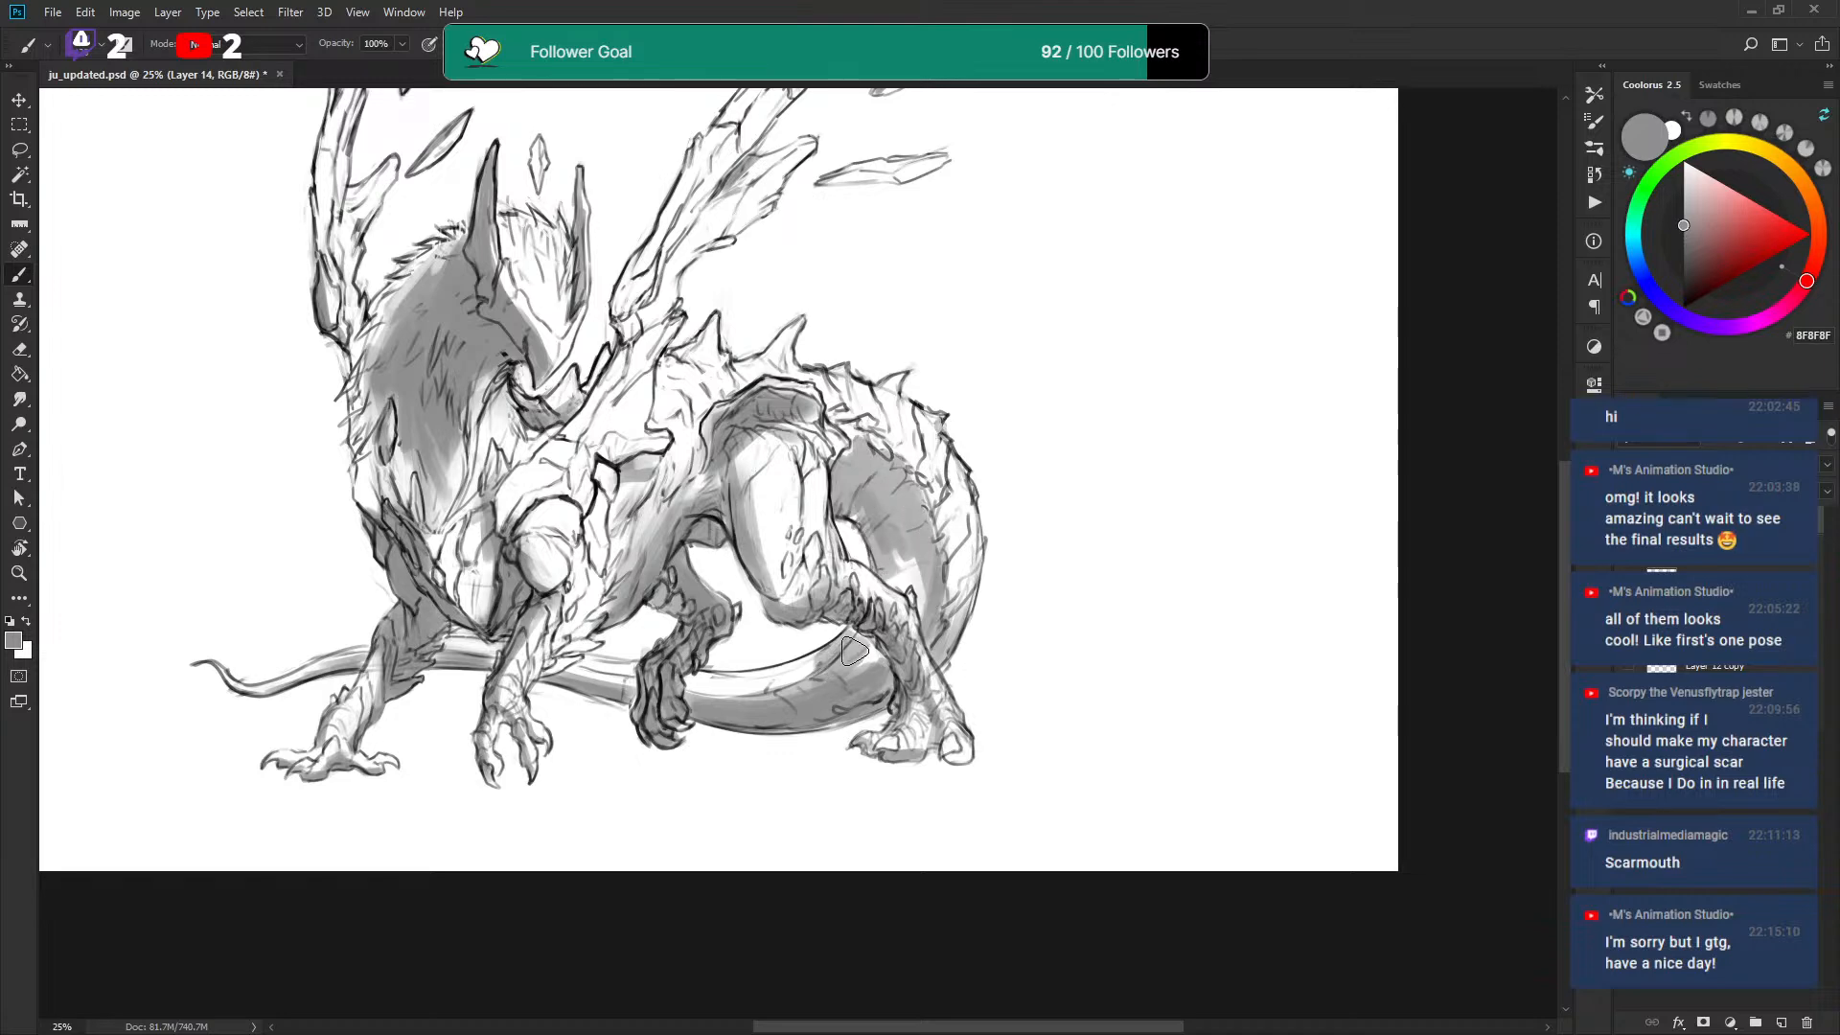
pyautogui.moveTo(903, 579)
pyautogui.mouseDown()
pyautogui.moveTo(925, 613)
pyautogui.moveTo(863, 498)
pyautogui.moveTo(910, 529)
pyautogui.moveTo(862, 479)
pyautogui.moveTo(934, 565)
pyautogui.moveTo(901, 565)
pyautogui.mouseUp()
pyautogui.moveTo(810, 675)
pyautogui.mouseDown()
pyautogui.moveTo(700, 683)
pyautogui.moveTo(834, 670)
pyautogui.moveTo(767, 682)
pyautogui.moveTo(808, 679)
pyautogui.moveTo(728, 678)
pyautogui.moveTo(848, 655)
pyautogui.mouseUp()
pyautogui.moveTo(603, 677)
pyautogui.mouseDown()
pyautogui.moveTo(580, 666)
pyautogui.moveTo(624, 673)
pyautogui.mouseUp()
pyautogui.press('x')
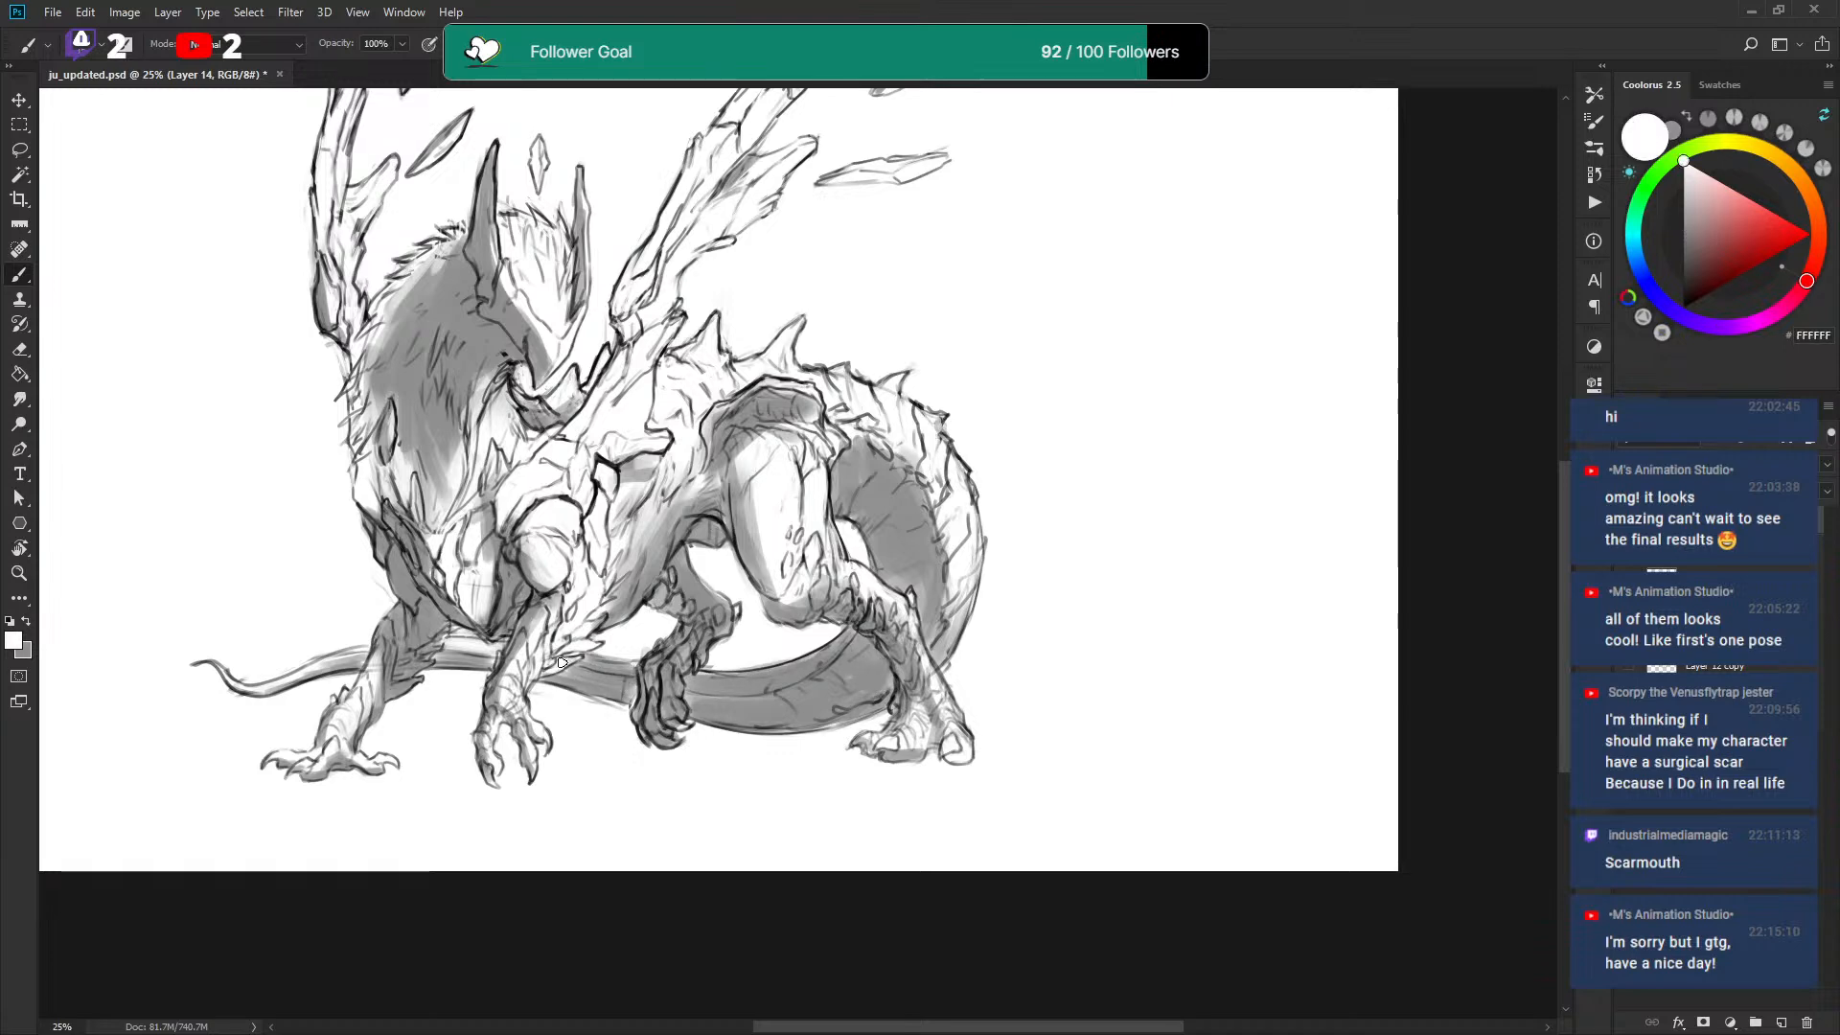
pyautogui.press('x')
pyautogui.press('x')
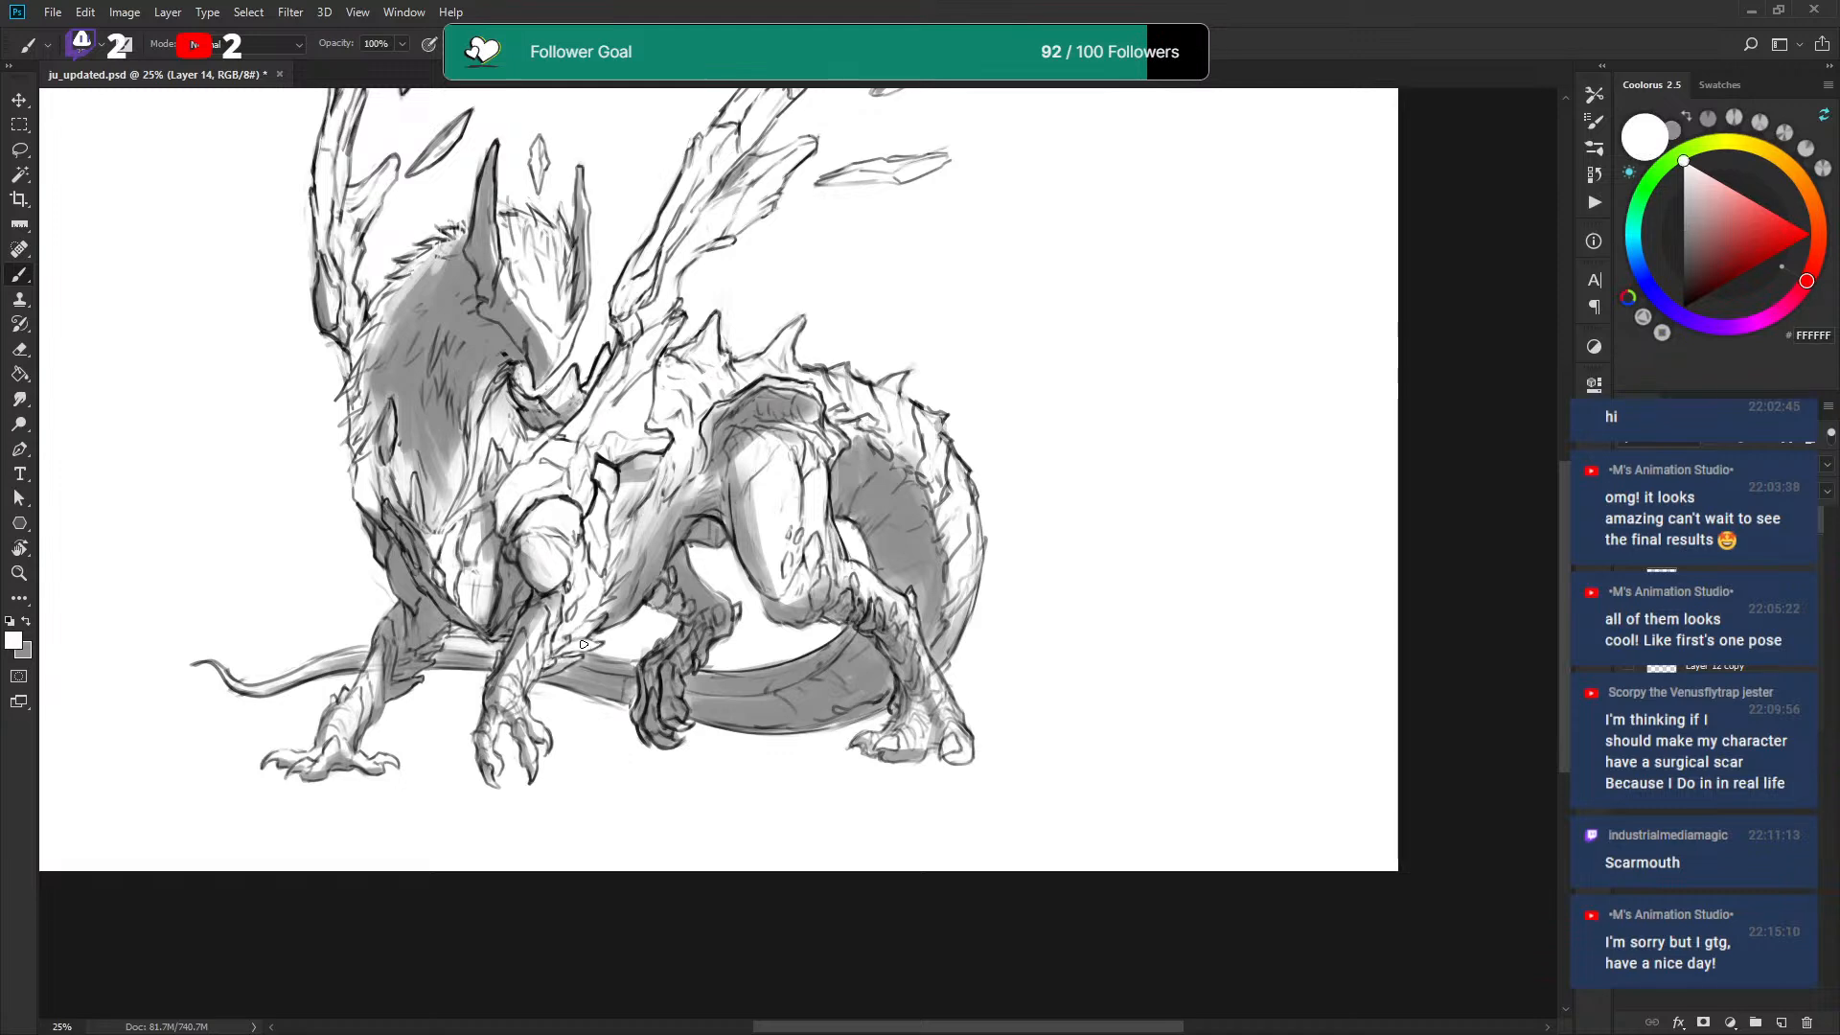
pyautogui.press('x')
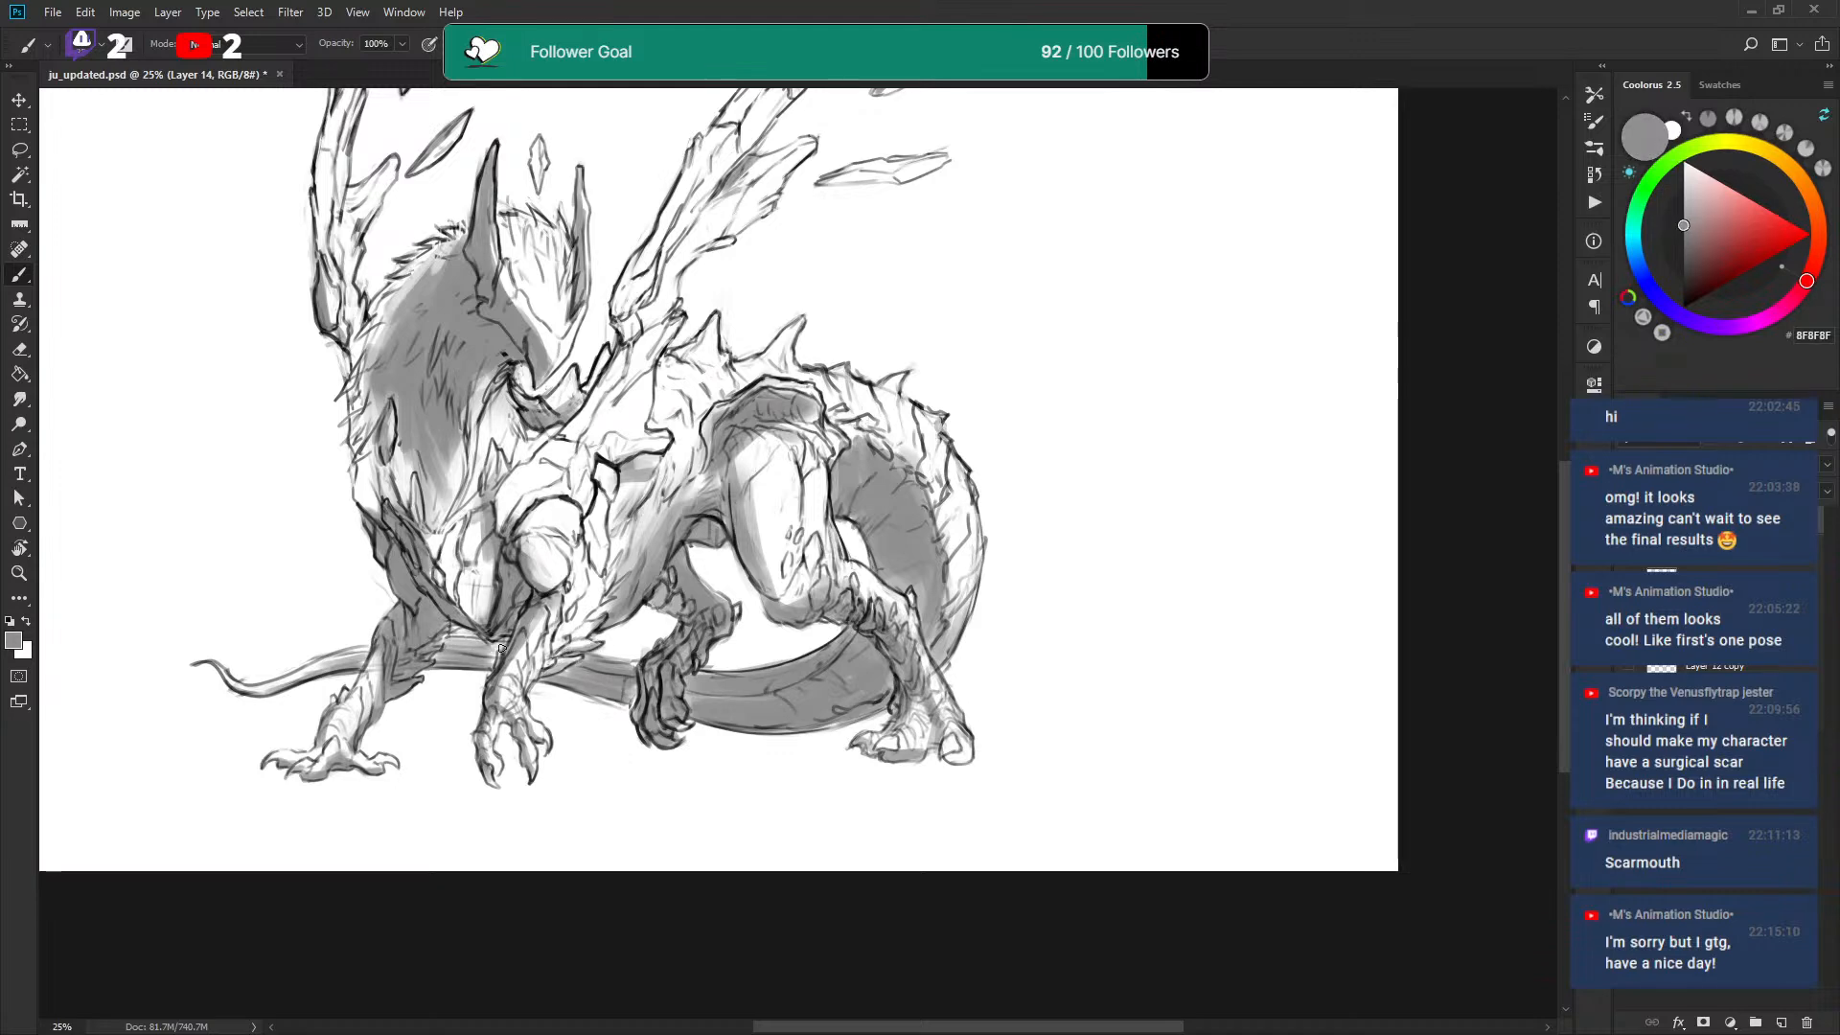
# Shade the thin end of the tail in mid grey and lighten the tail's upper edge between the legs in white.
pyautogui.moveTo(265, 686); pyautogui.dragTo(354, 656)
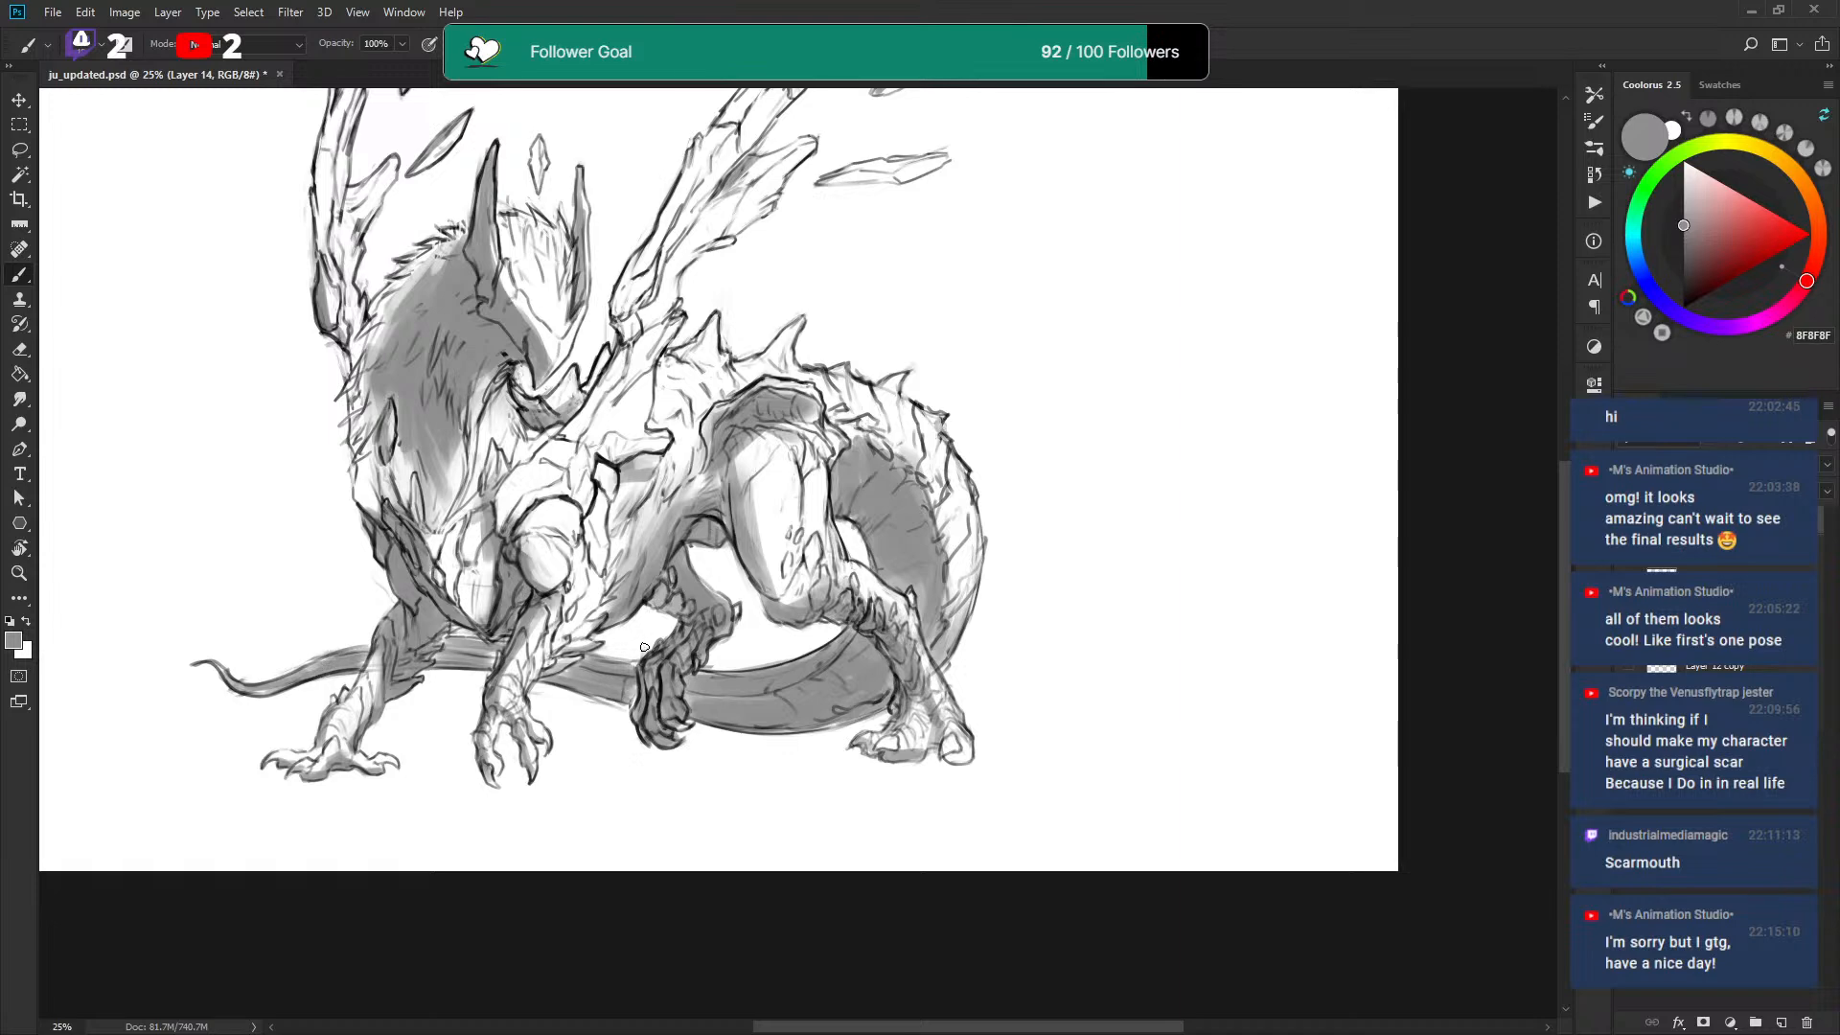
pyautogui.moveTo(223, 676); pyautogui.dragTo(311, 671)
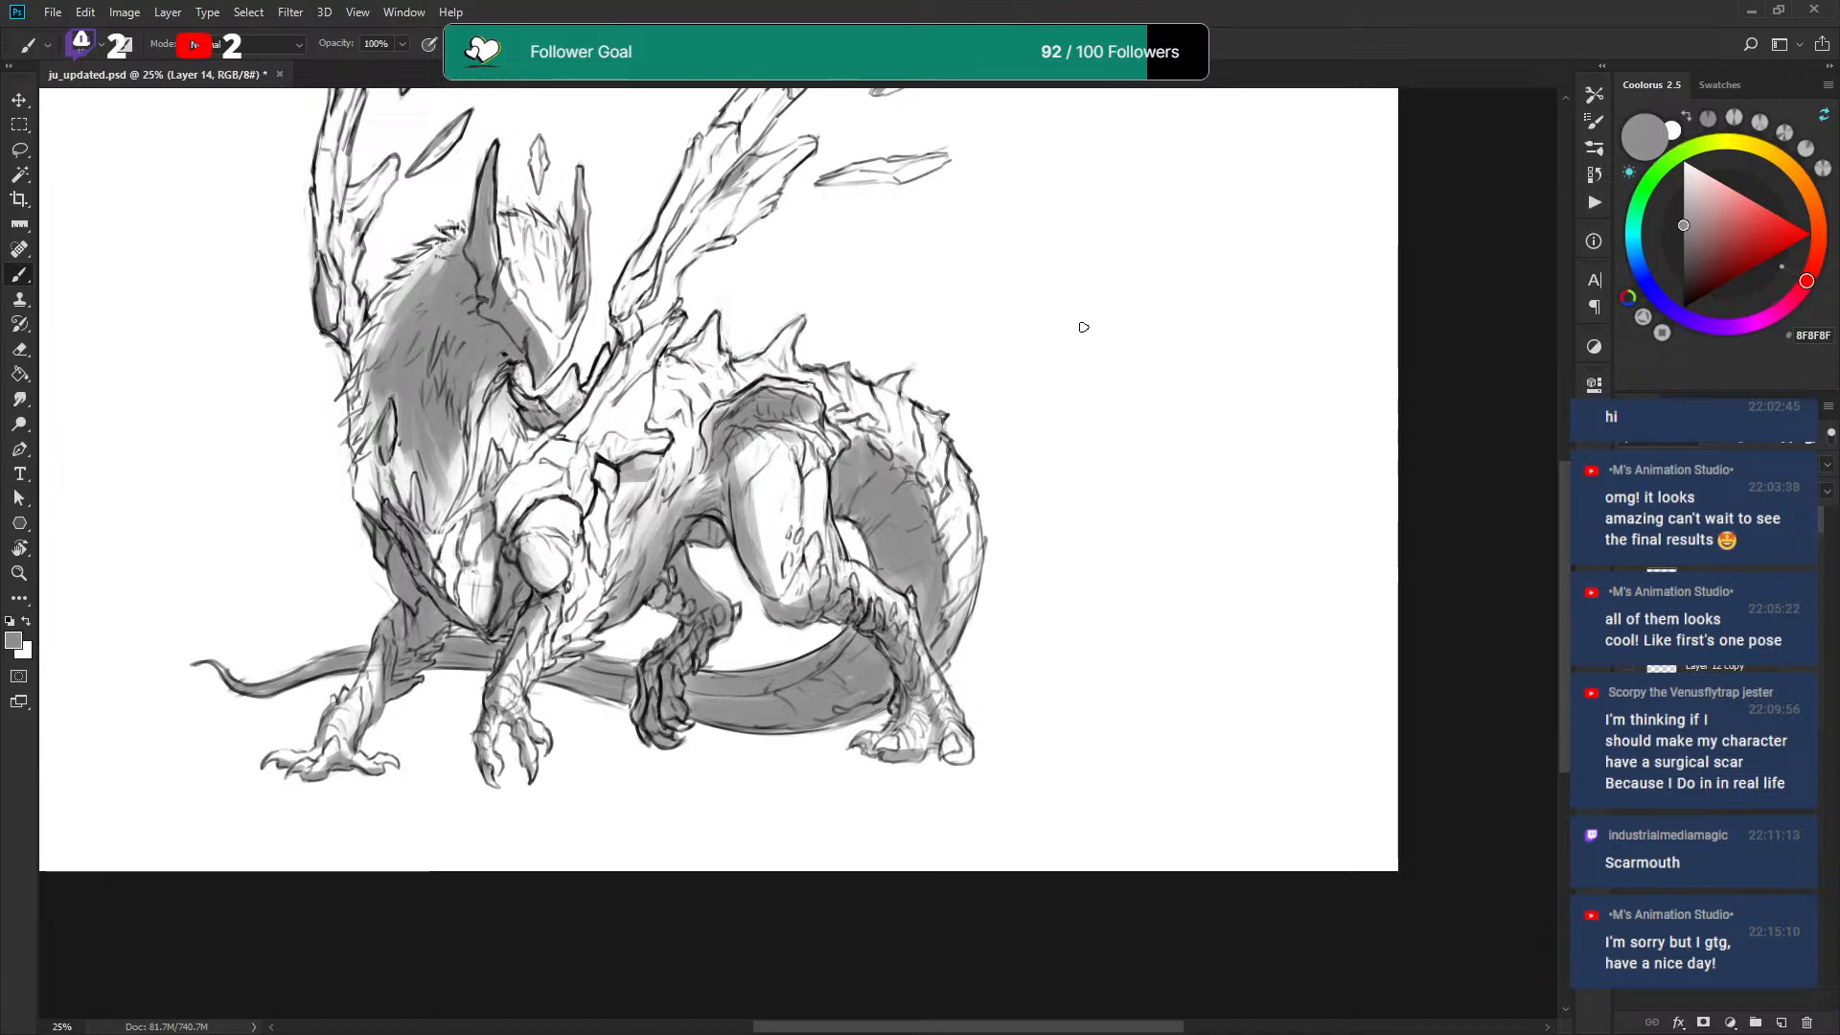
pyautogui.press('x')
pyautogui.moveTo(488, 646); pyautogui.dragTo(448, 643)
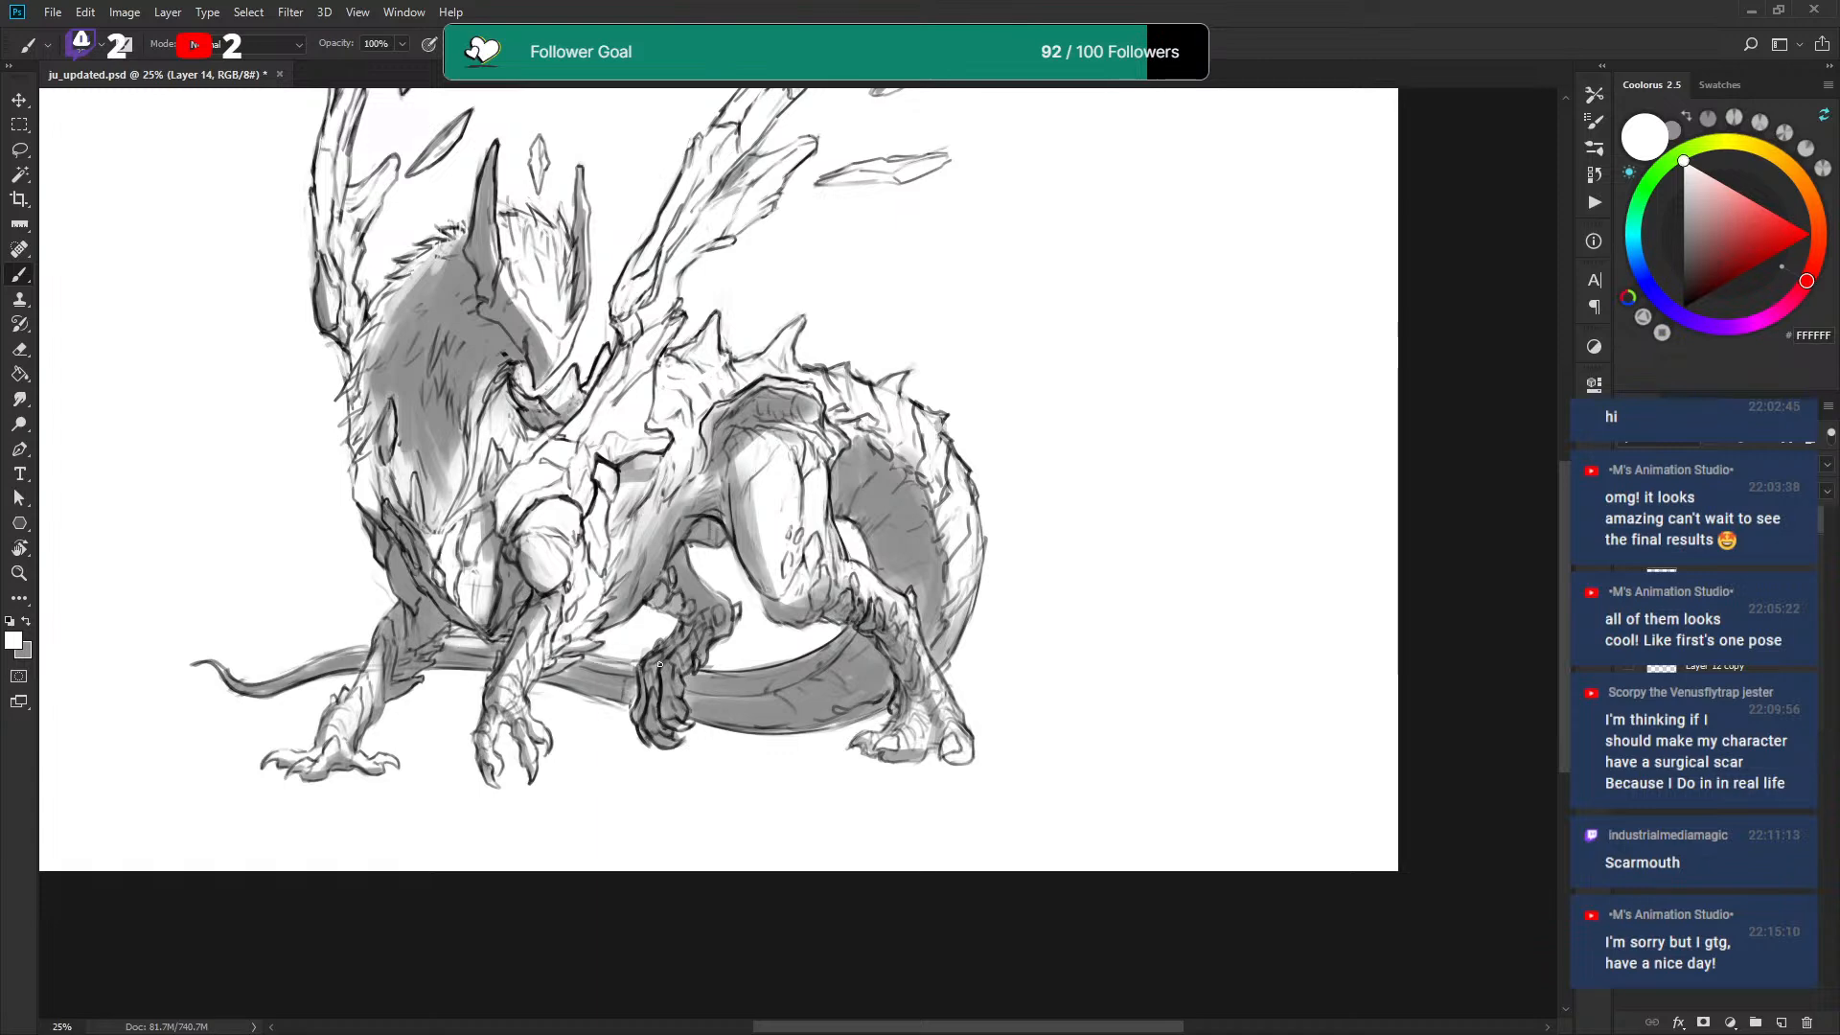
pyautogui.moveTo(755, 675)
pyautogui.mouseDown()
pyautogui.moveTo(694, 667)
pyautogui.moveTo(804, 650)
pyautogui.moveTo(791, 668)
pyautogui.moveTo(693, 671)
pyautogui.mouseUp()
# Refine the tail's outer curve behind the hip in mid grey and white, and save the file.
pyautogui.press('x')
pyautogui.moveTo(949, 512)
pyautogui.mouseDown()
pyautogui.moveTo(956, 603)
pyautogui.moveTo(949, 525)
pyautogui.moveTo(966, 582)
pyautogui.mouseUp()
pyautogui.press('x')
pyautogui.moveTo(972, 464); pyautogui.dragTo(974, 513)
pyautogui.hotkey('ctrl', 's')
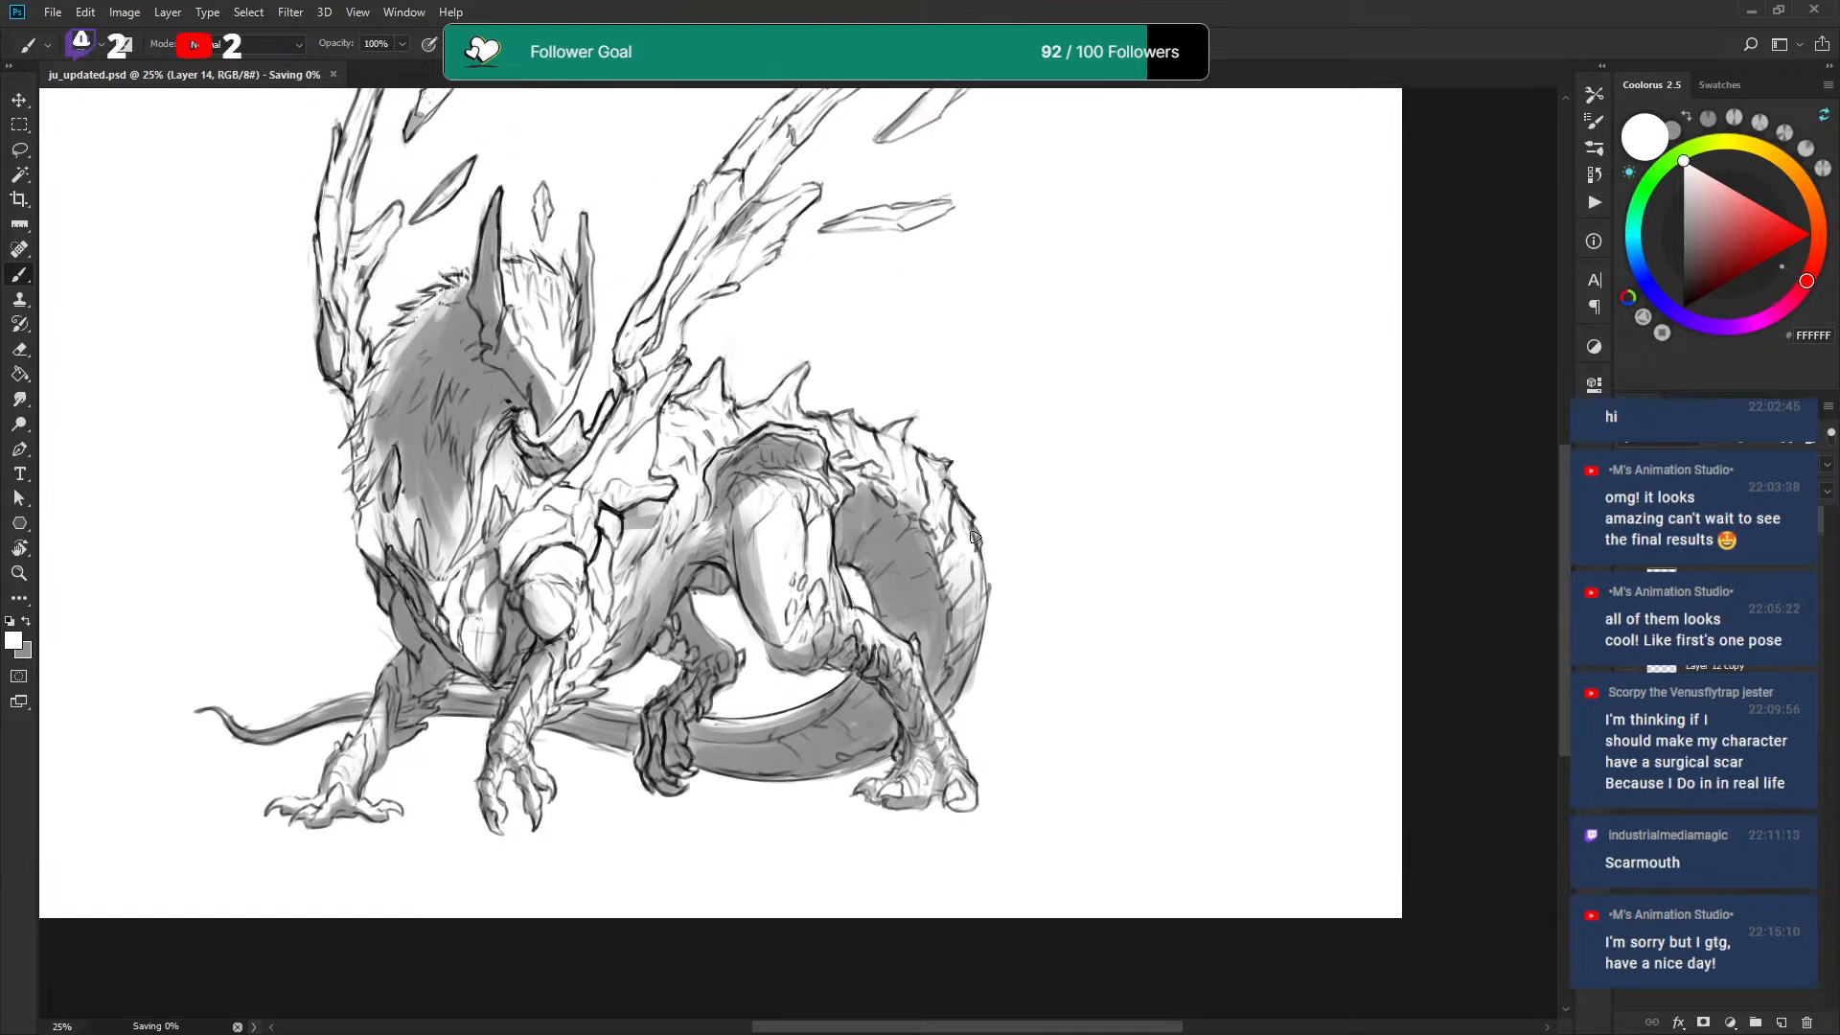
# Shade the tail beside the nearer thigh and the scales above the hind knee in mid grey.
pyautogui.scroll(1, 948, 508)
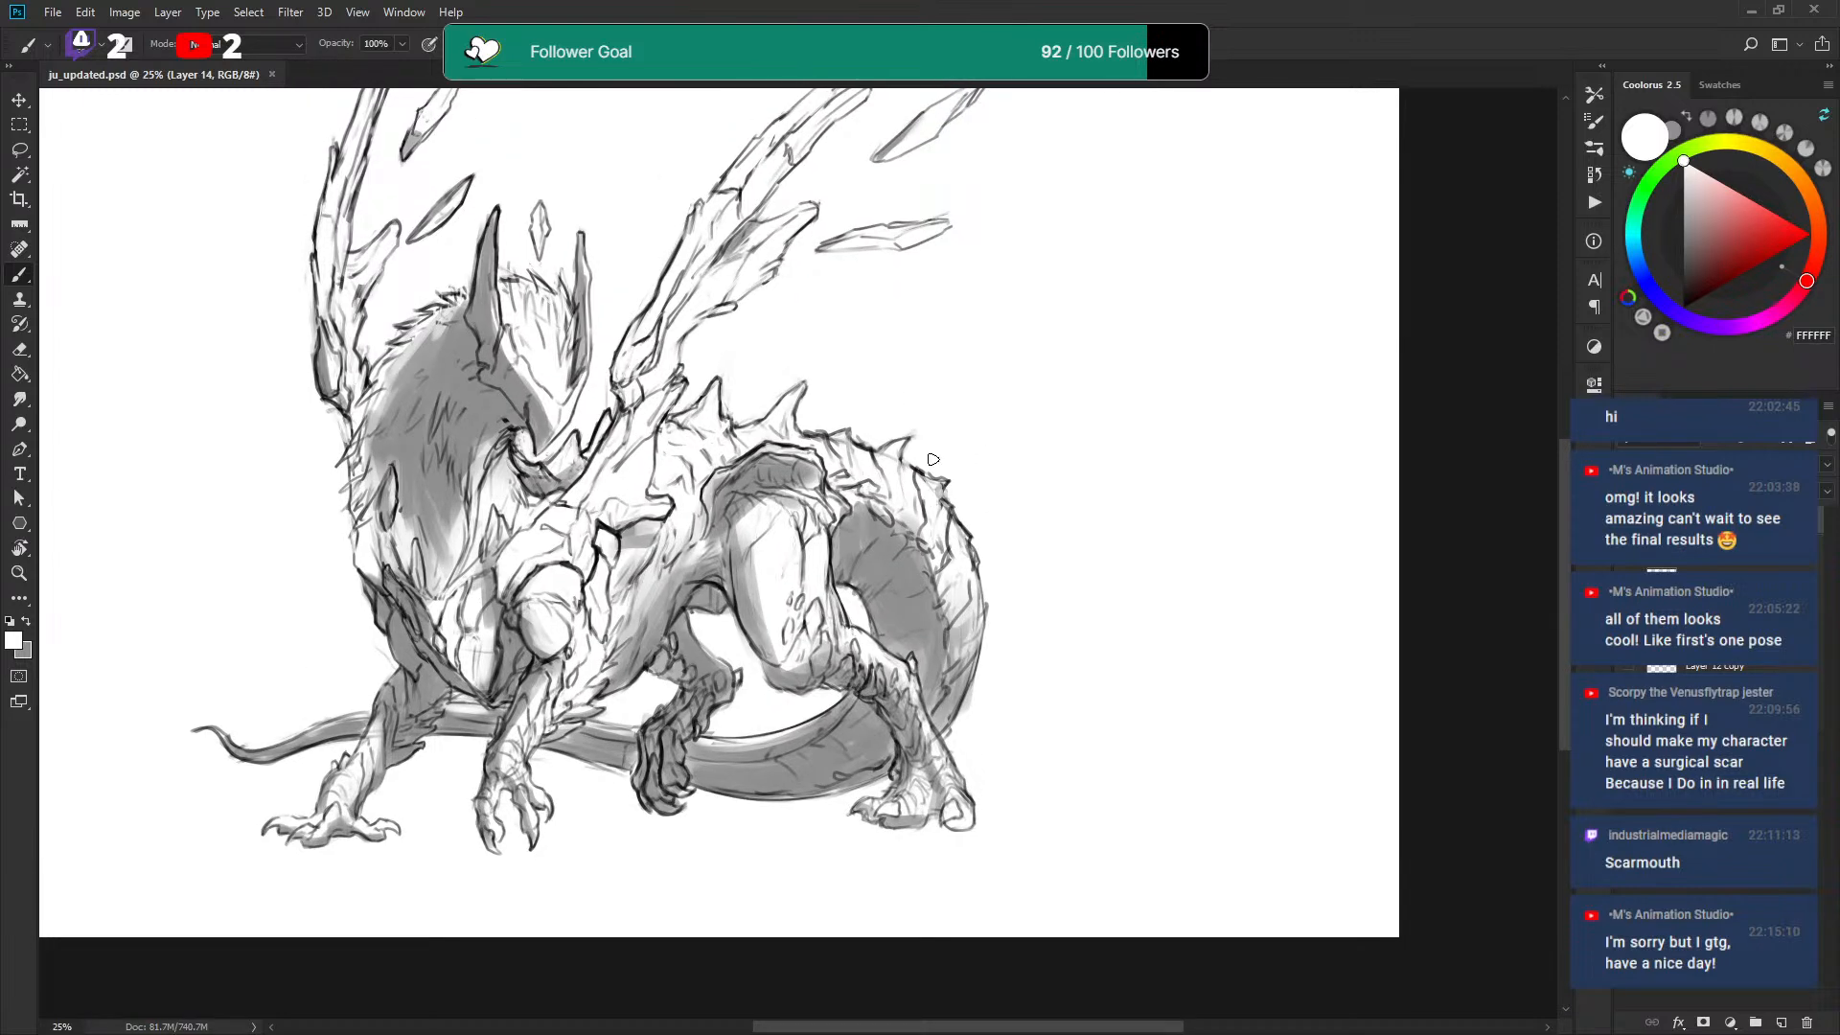
pyautogui.moveTo(934, 465); pyautogui.dragTo(923, 469)
pyautogui.press('x')
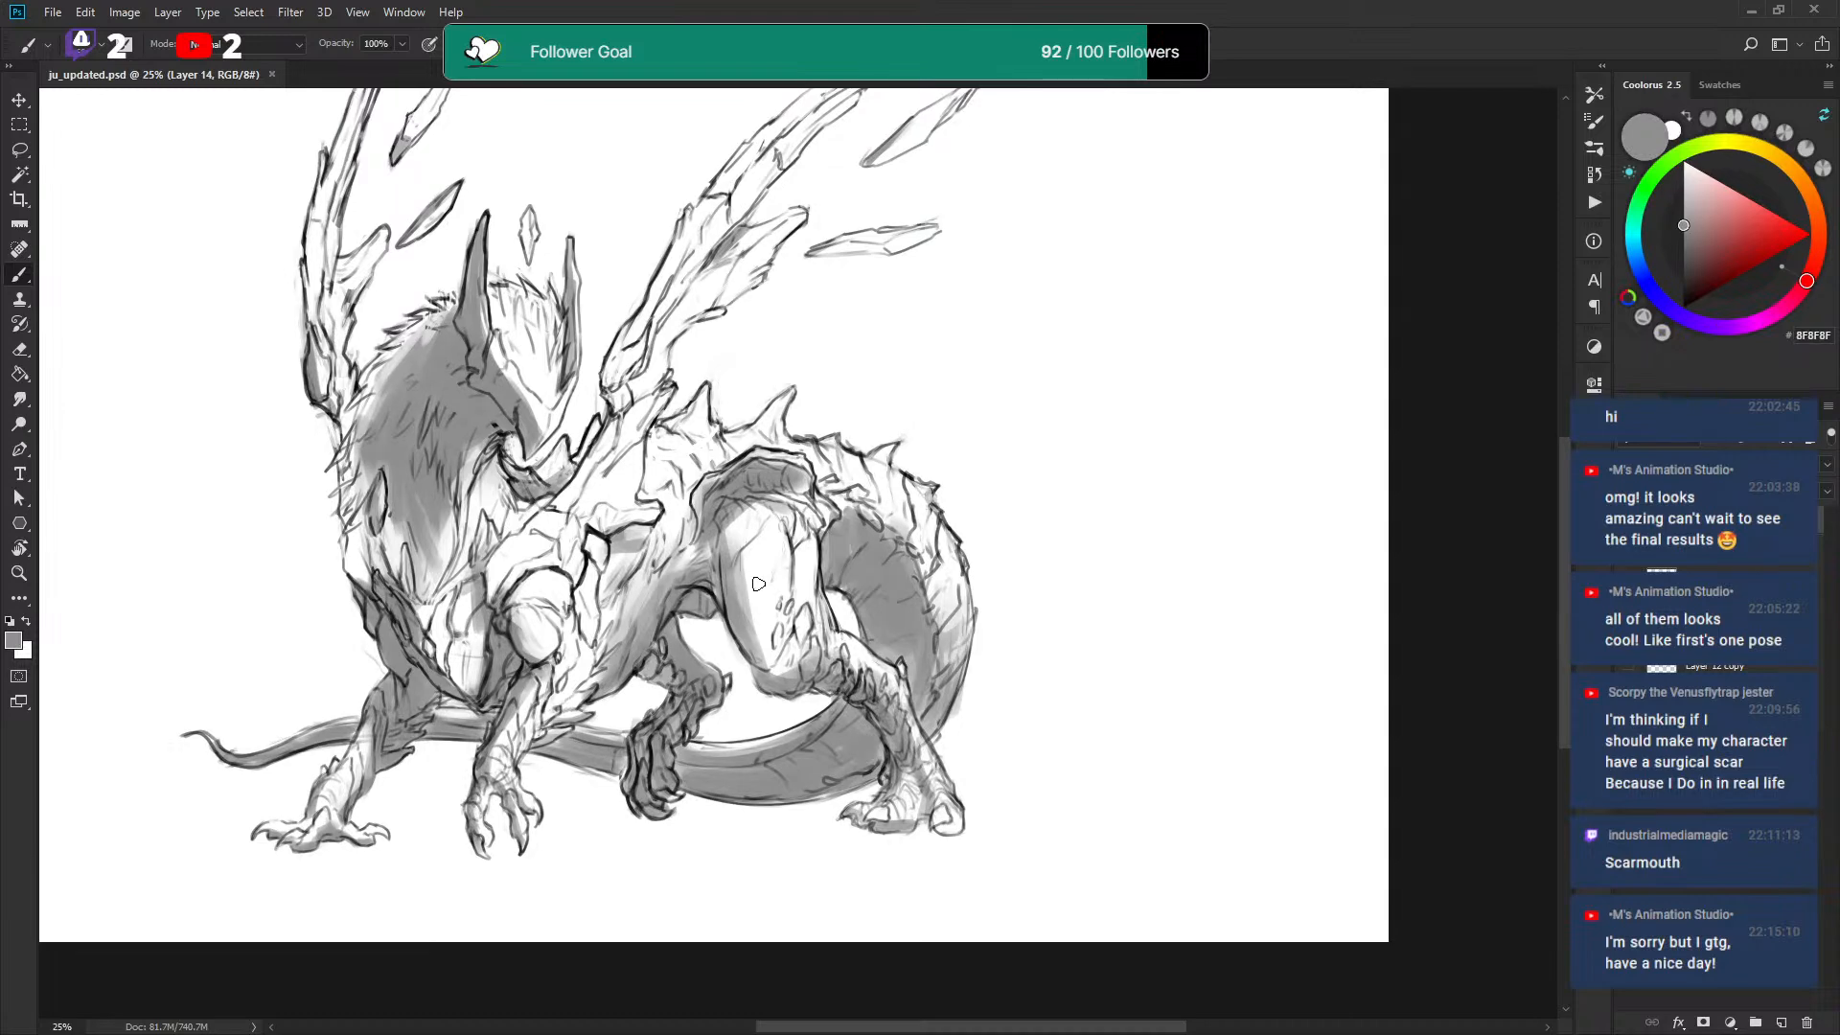
pyautogui.press('x')
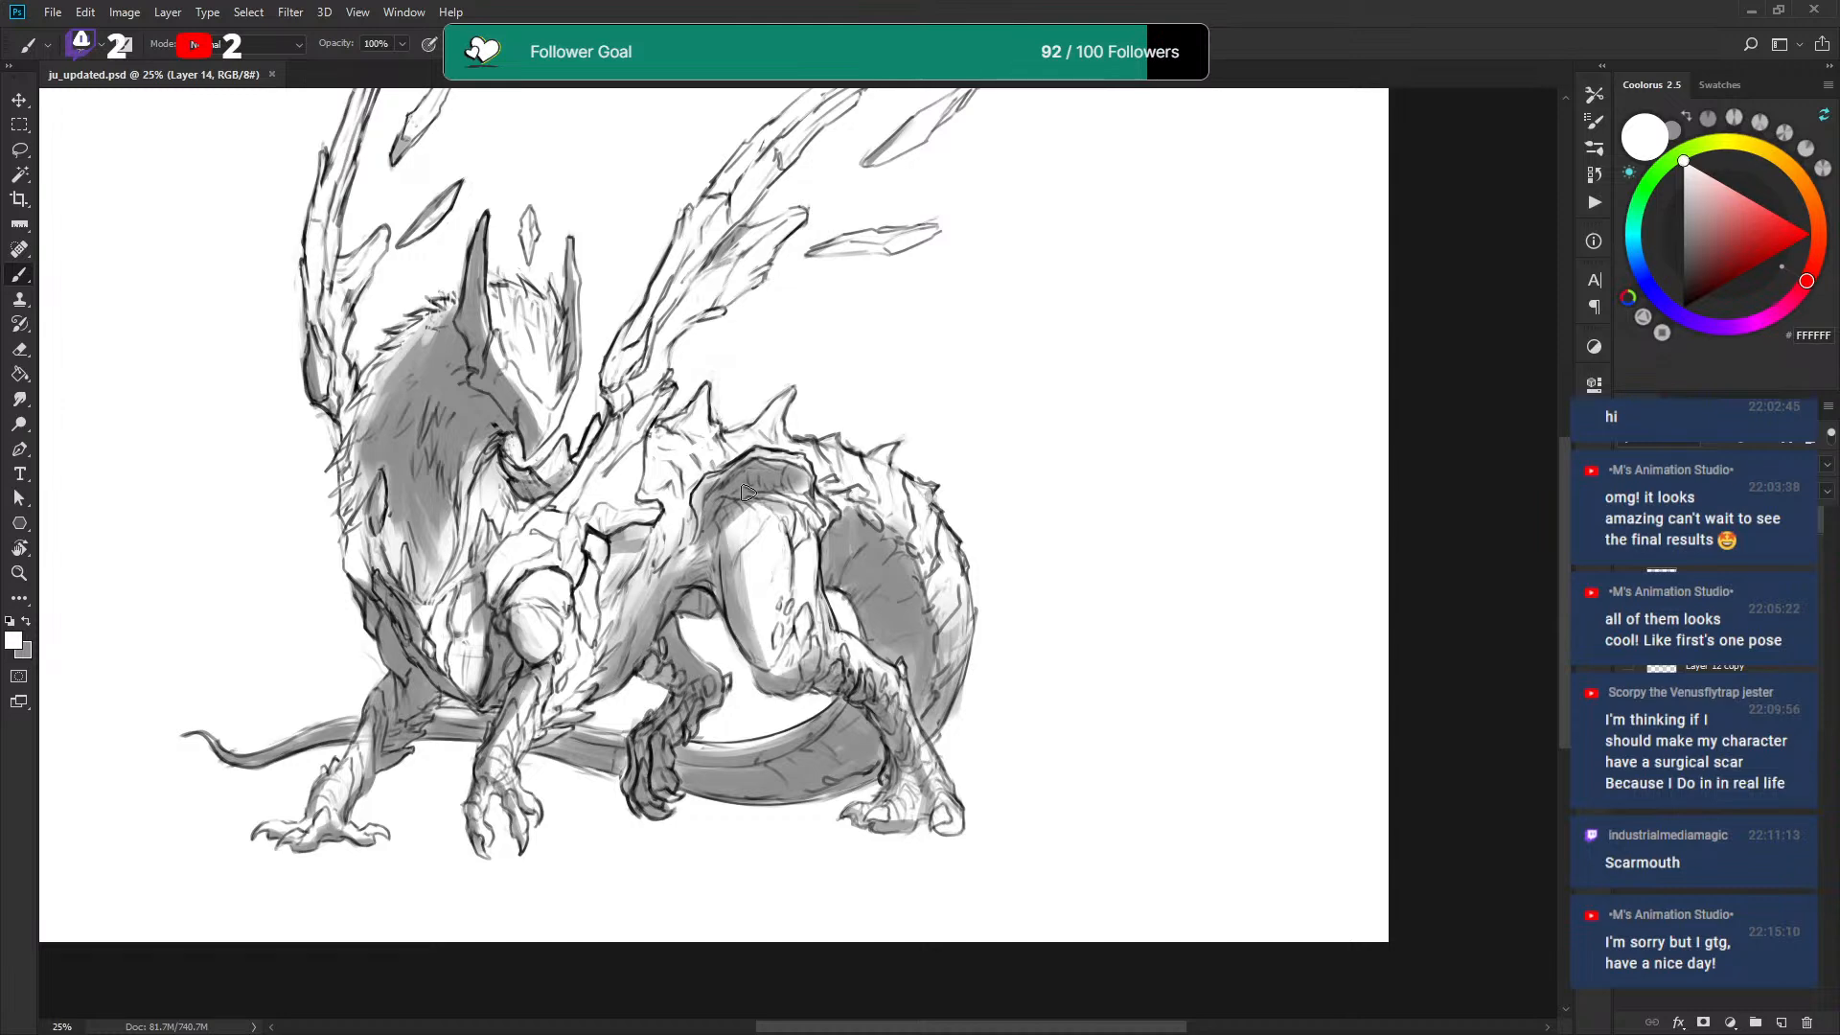
pyautogui.press('x')
pyautogui.moveTo(743, 548); pyautogui.dragTo(762, 637)
pyautogui.press('x')
pyautogui.press('x')
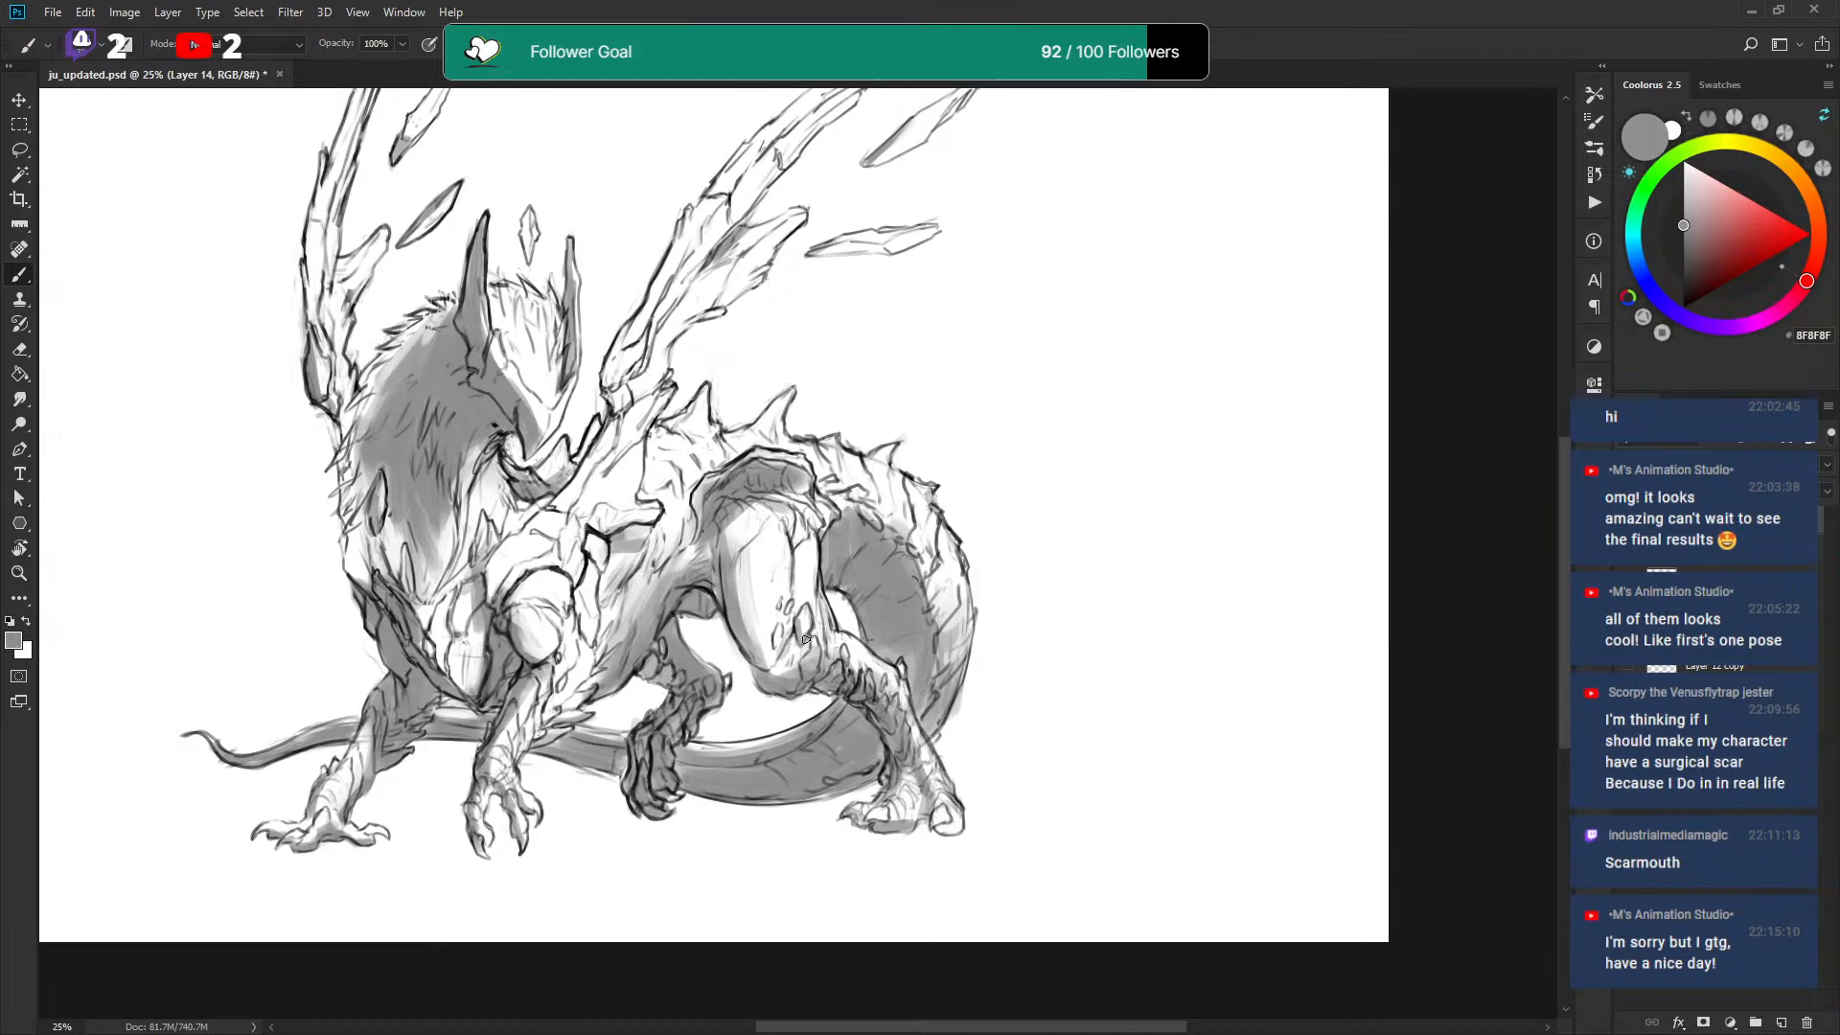
# Lighten the top of the nearer thigh below the hip hollow in white.
pyautogui.press('x')
pyautogui.press('x')
pyautogui.press('x')
pyautogui.moveTo(736, 506)
pyautogui.mouseDown()
pyautogui.moveTo(778, 502)
pyautogui.moveTo(800, 525)
pyautogui.moveTo(790, 469)
pyautogui.moveTo(808, 487)
pyautogui.mouseUp()
pyautogui.press('x')
pyautogui.press('x')
pyautogui.press('x')
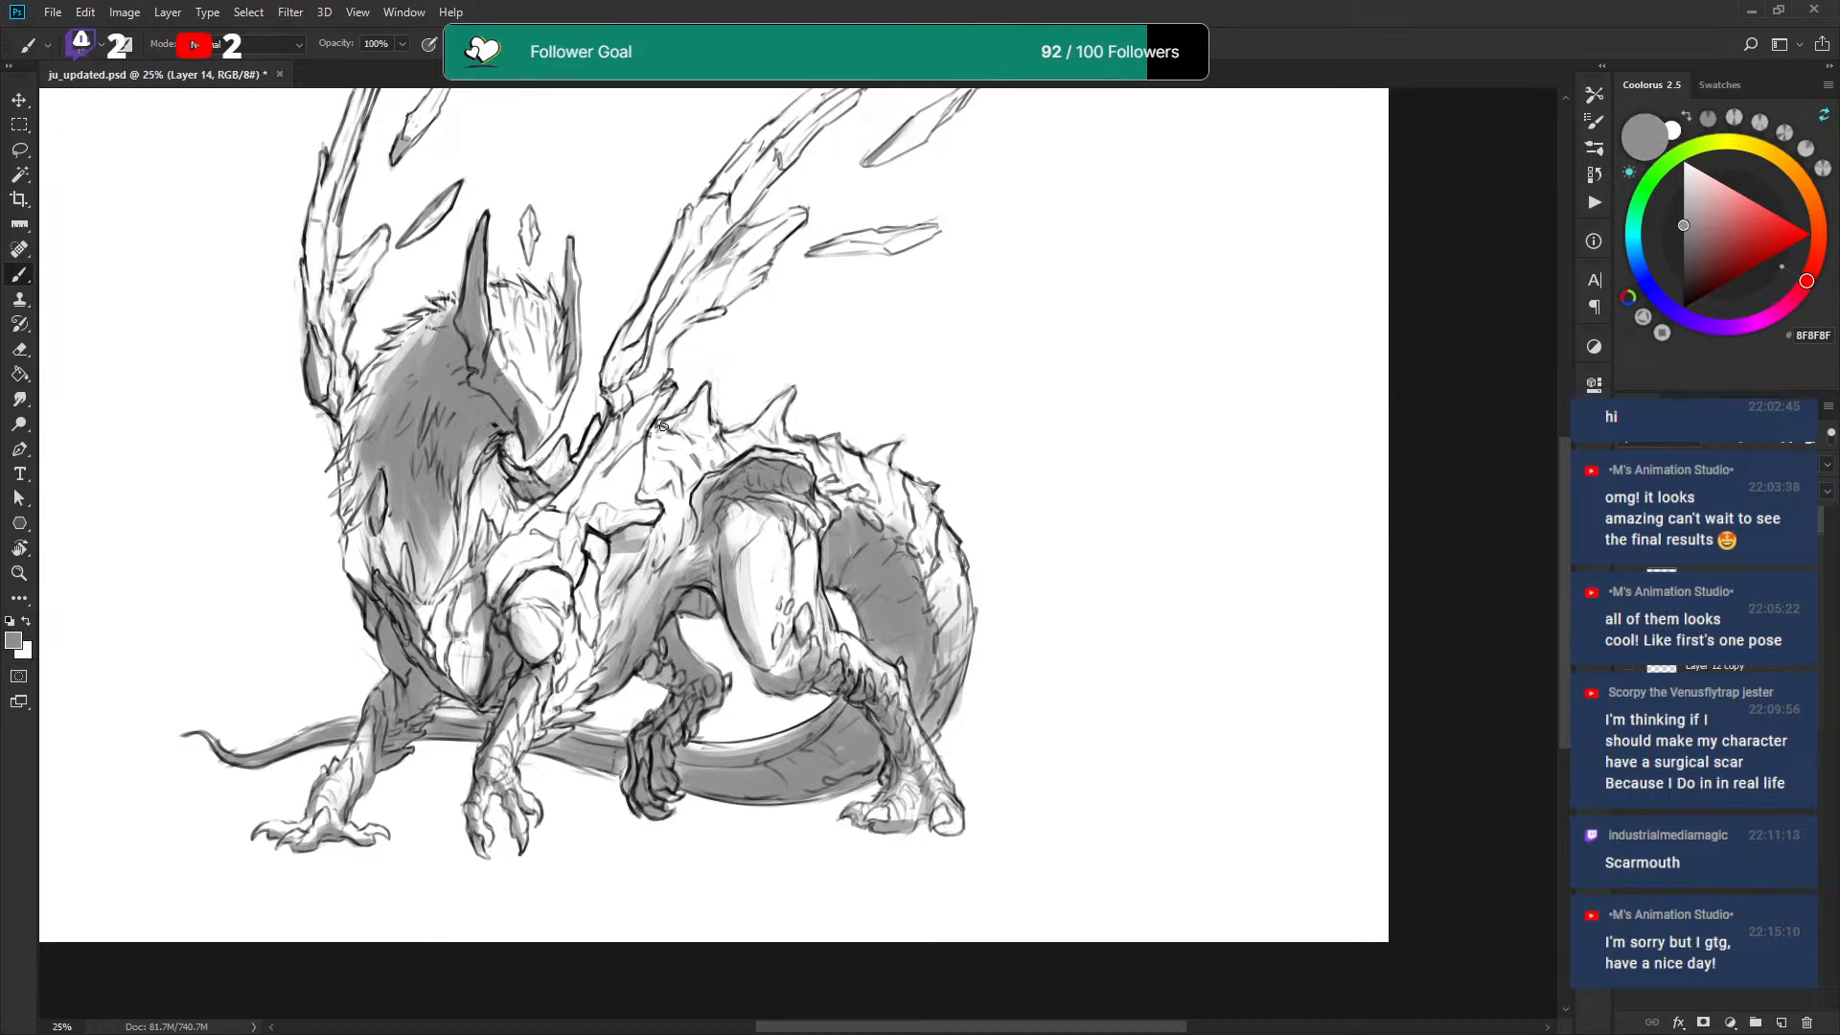
# Shade the shoulder crest behind the jaw in mid grey.
pyautogui.moveTo(662, 354); pyautogui.dragTo(639, 409)
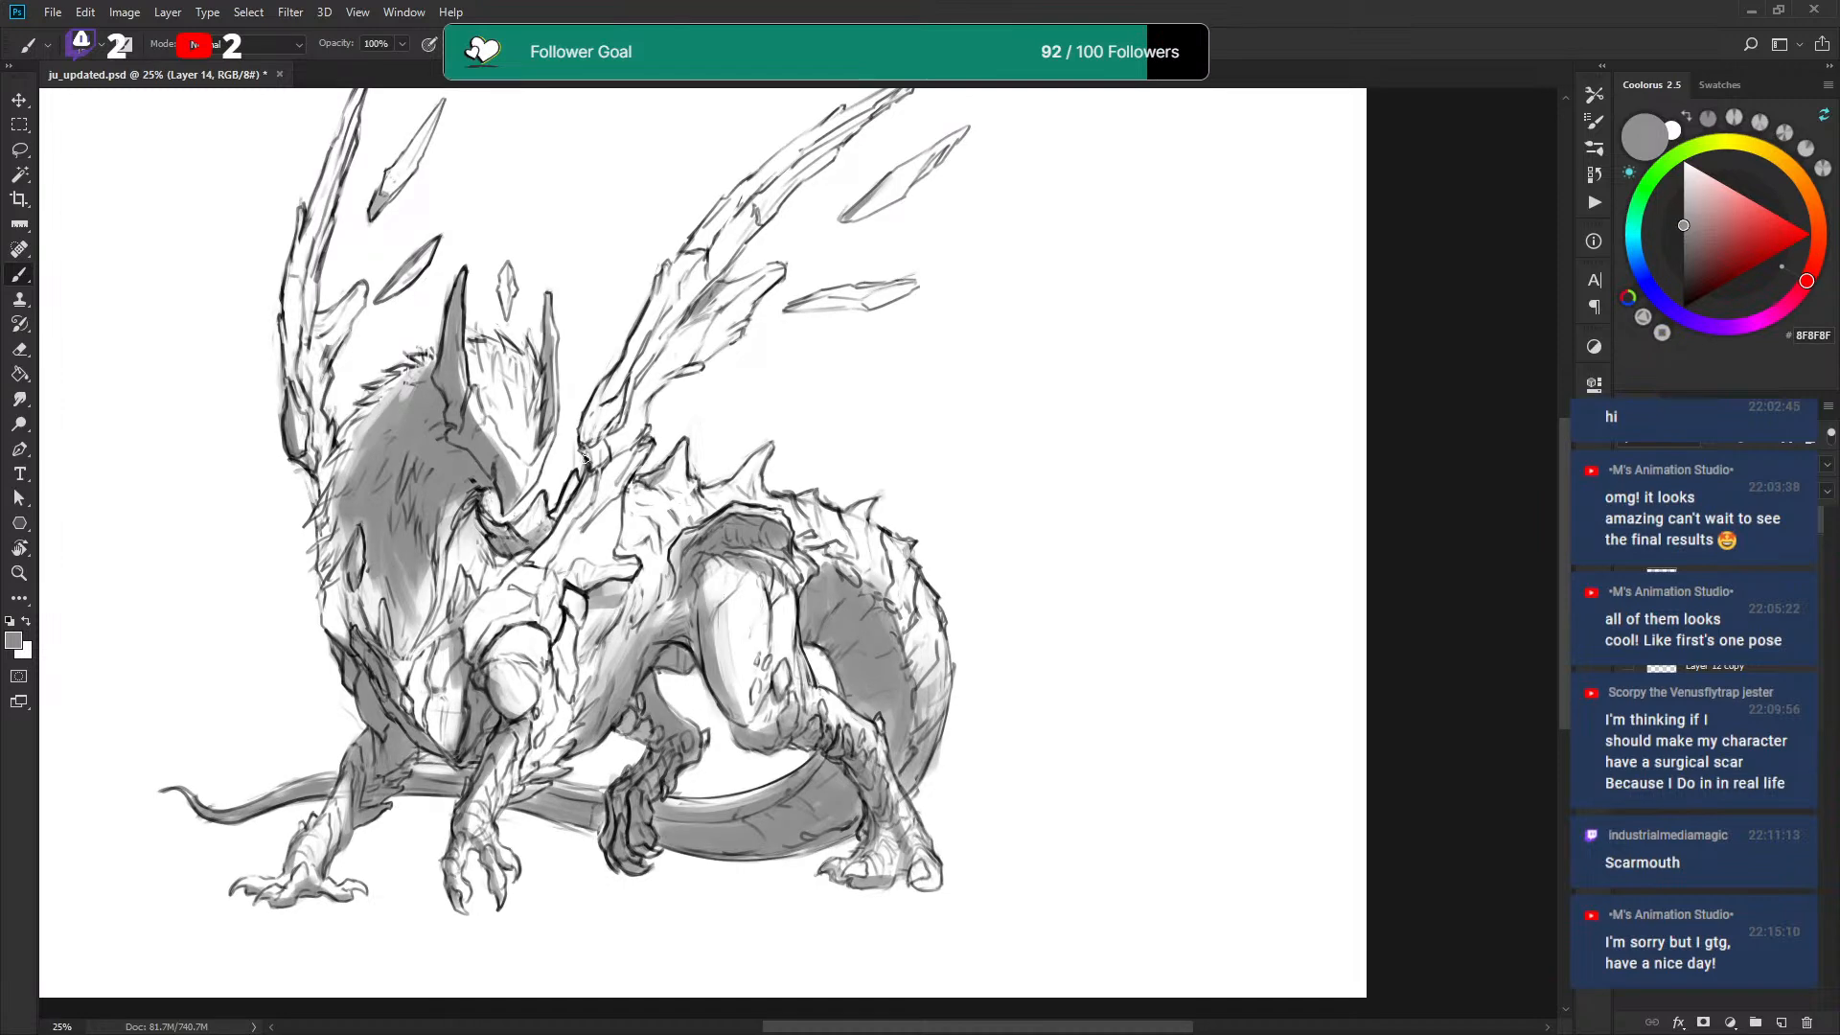
pyautogui.moveTo(566, 524); pyautogui.dragTo(535, 559)
pyautogui.moveTo(555, 534)
pyautogui.mouseDown()
pyautogui.moveTo(602, 447)
pyautogui.moveTo(593, 490)
pyautogui.moveTo(514, 544)
pyautogui.mouseUp()
pyautogui.press('x')
pyautogui.press('x')
pyautogui.press('x')
# Rework the mane behind and below the cheek with mid grey and white strokes.
pyautogui.moveTo(442, 541); pyautogui.dragTo(454, 503)
pyautogui.press('x')
pyautogui.press('x')
pyautogui.press('x')
pyautogui.moveTo(426, 567); pyautogui.dragTo(395, 640)
pyautogui.press('x')
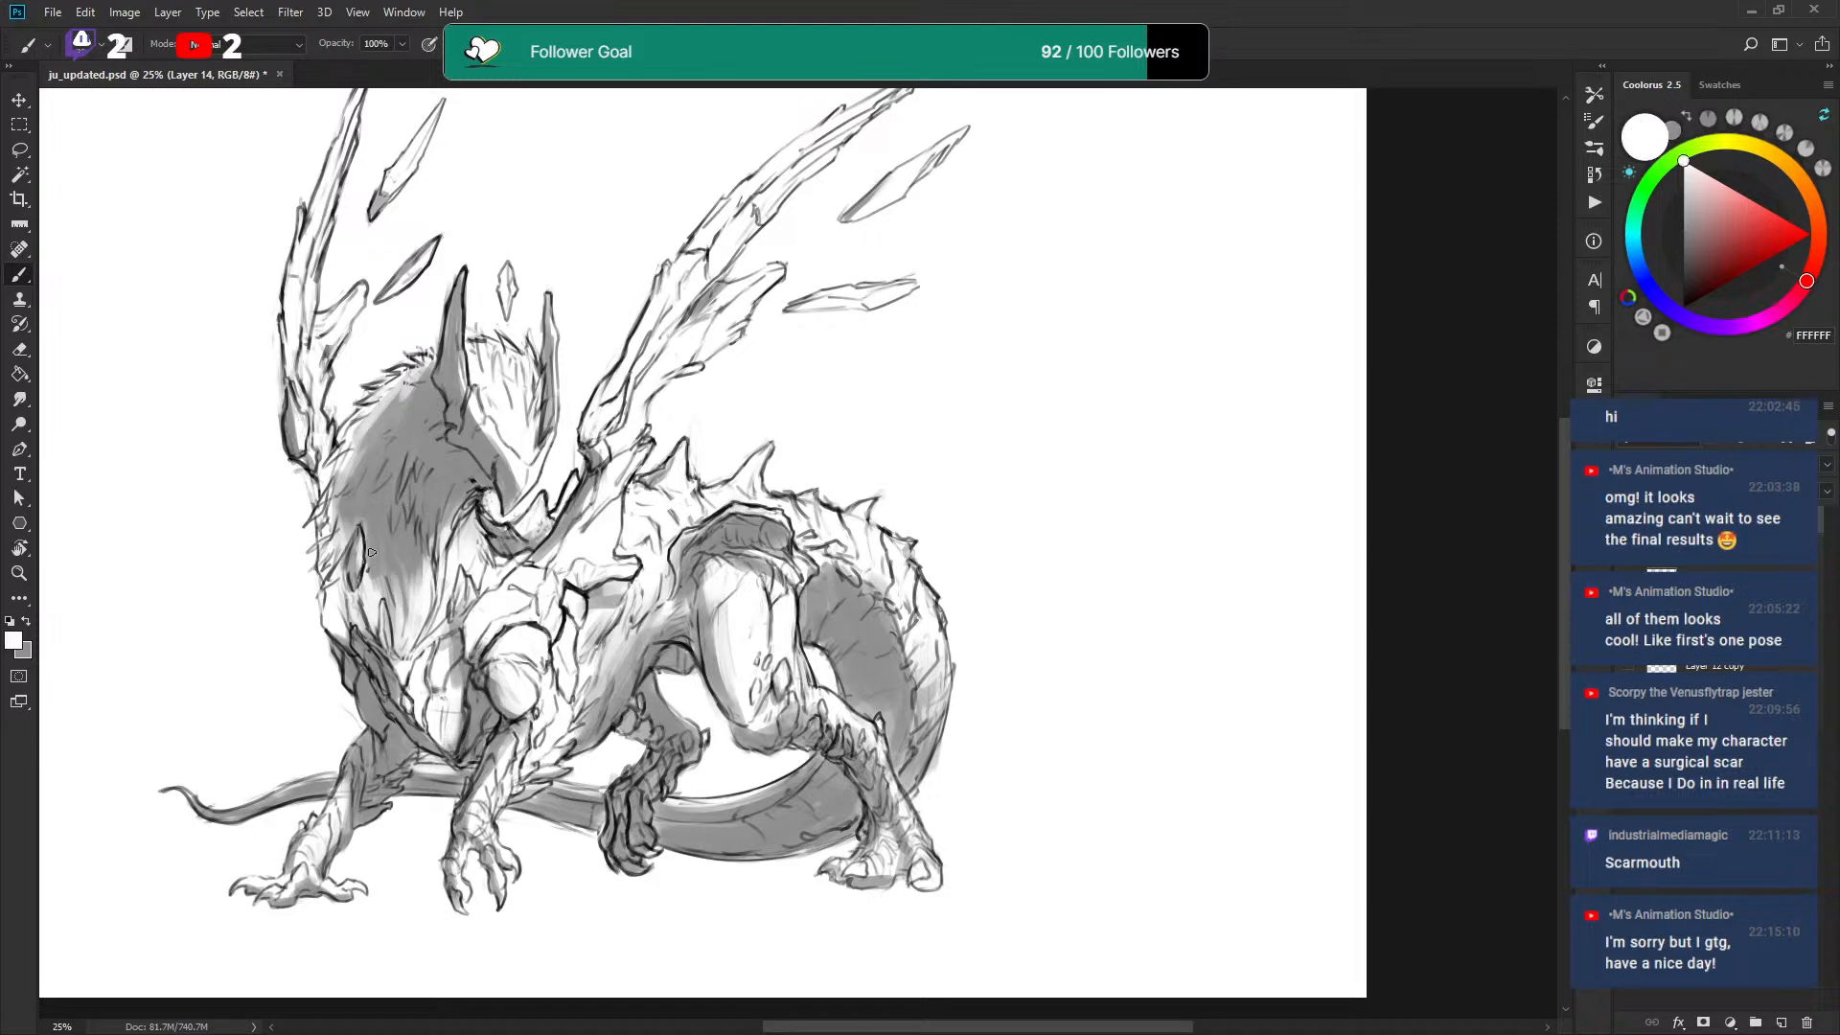
pyautogui.press('x')
pyautogui.moveTo(369, 570)
pyautogui.mouseDown()
pyautogui.moveTo(350, 522)
pyautogui.moveTo(346, 555)
pyautogui.moveTo(358, 477)
pyautogui.moveTo(333, 549)
pyautogui.moveTo(345, 504)
pyautogui.moveTo(323, 526)
pyautogui.moveTo(362, 451)
pyautogui.moveTo(355, 494)
pyautogui.moveTo(364, 434)
pyautogui.moveTo(344, 433)
pyautogui.moveTo(420, 362)
pyautogui.moveTo(366, 456)
pyautogui.moveTo(389, 400)
pyautogui.moveTo(450, 350)
pyautogui.moveTo(385, 393)
pyautogui.moveTo(509, 507)
pyautogui.moveTo(522, 466)
pyautogui.mouseUp()
# Refine the face and the nearer horn with alternating white and mid grey strokes.
pyautogui.press('x')
pyautogui.press('x')
pyautogui.press('x')
pyautogui.press('x')
pyautogui.press('x')
pyautogui.press('x')
pyautogui.press('x')
pyautogui.press('x')
pyautogui.press('x')
pyautogui.moveTo(468, 377); pyautogui.dragTo(457, 278)
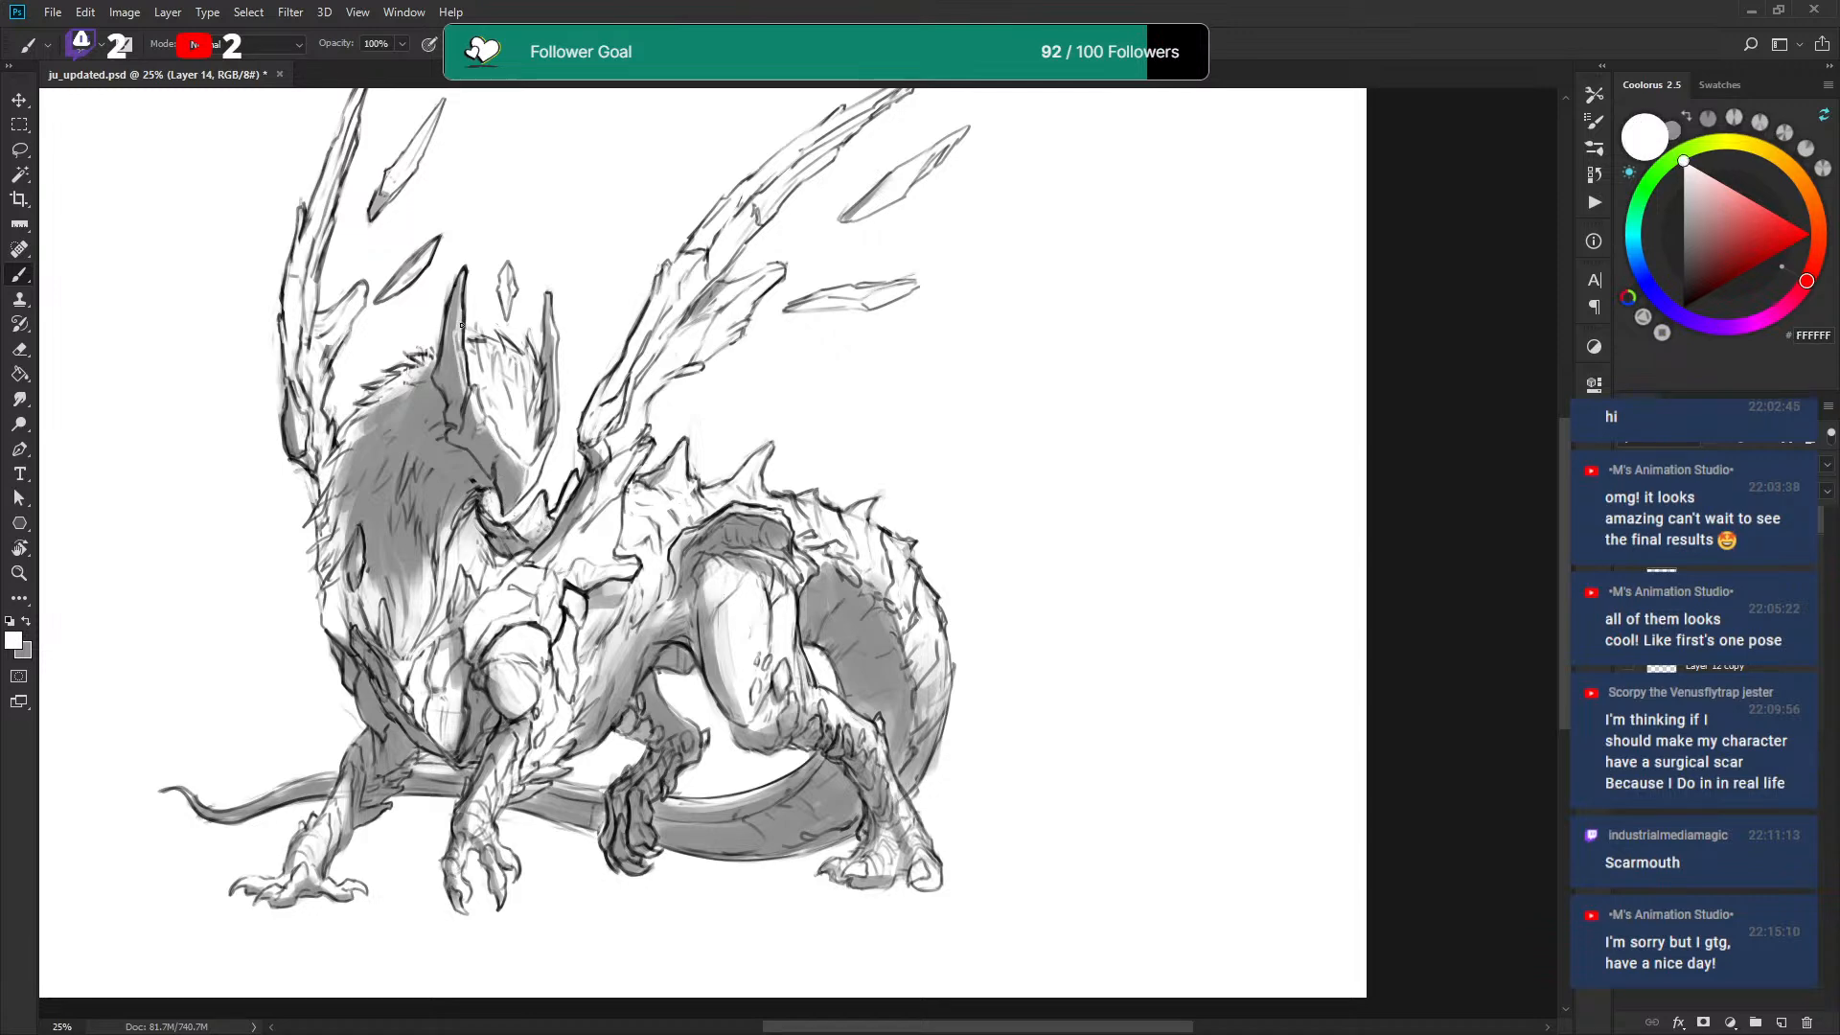
pyautogui.press('x')
pyautogui.moveTo(451, 332); pyautogui.dragTo(456, 352)
# Shade the fur between the two horns in mid grey and soften it with white.
pyautogui.moveTo(670, 273); pyautogui.dragTo(626, 340)
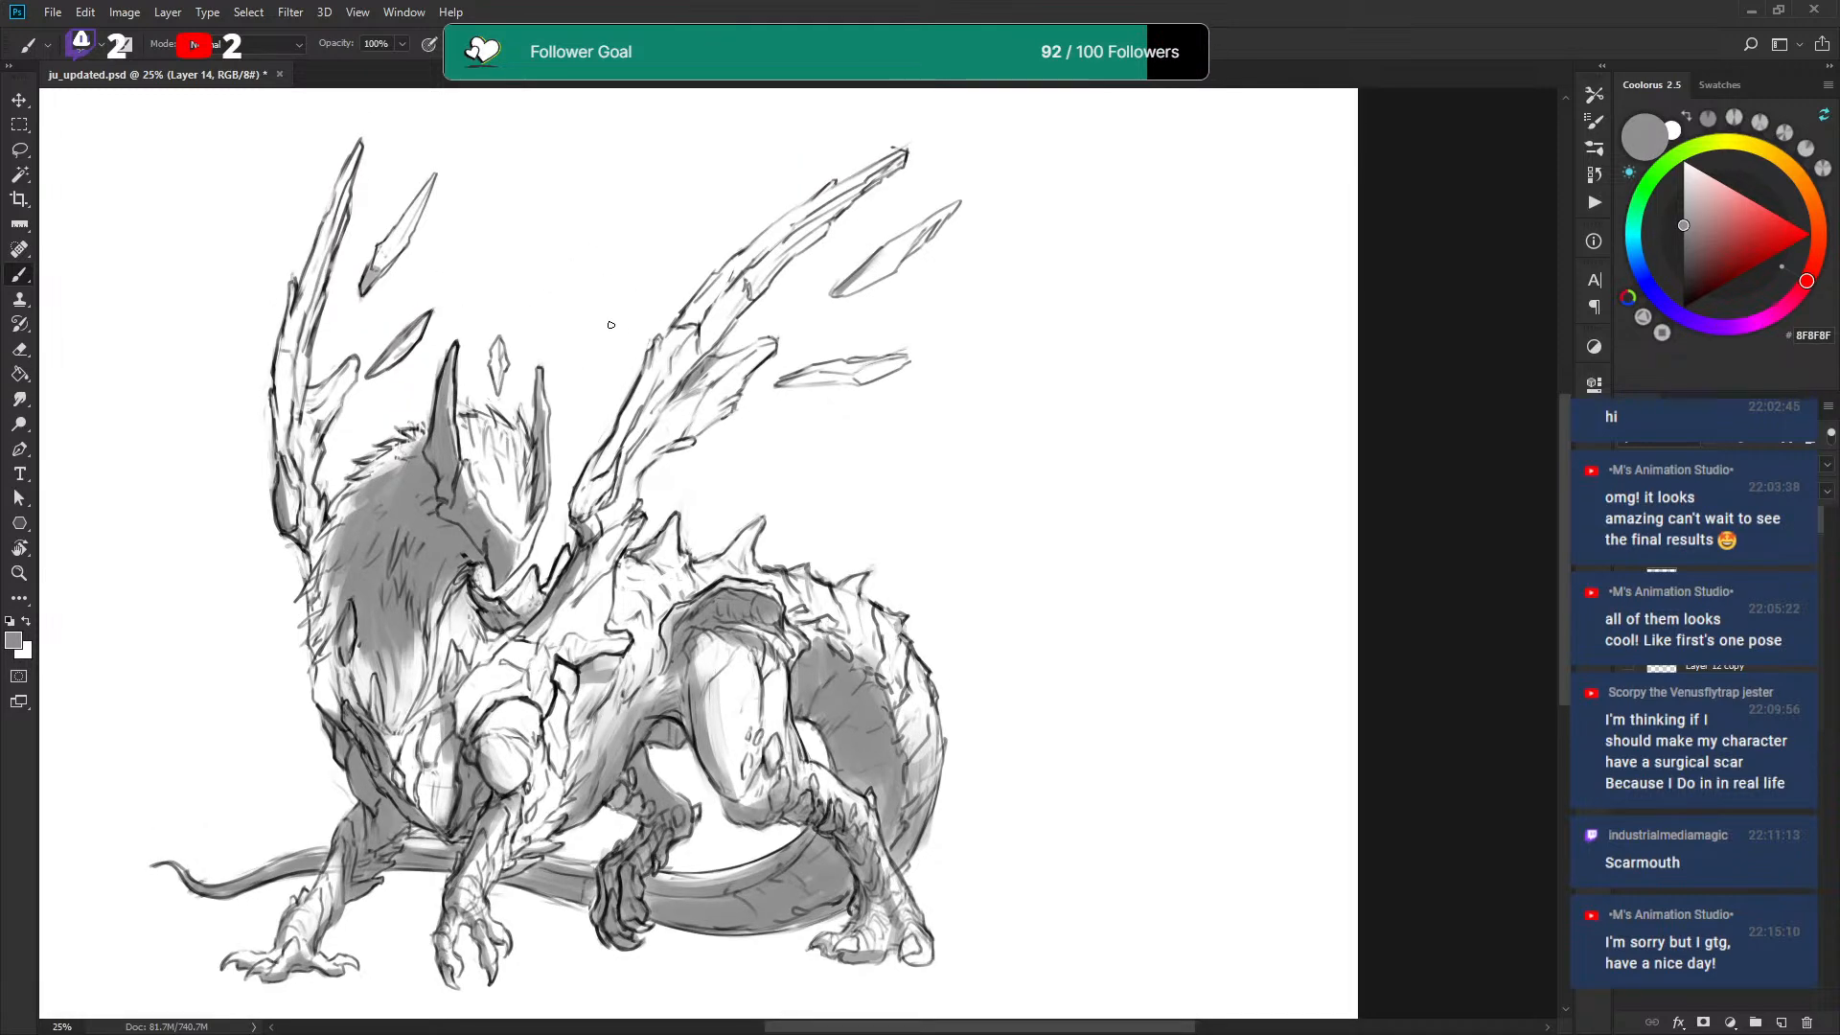
pyautogui.moveTo(527, 500)
pyautogui.mouseDown()
pyautogui.moveTo(532, 464)
pyautogui.moveTo(548, 484)
pyautogui.mouseUp()
pyautogui.hotkey('ctrl', 'z')
pyautogui.moveTo(466, 422)
pyautogui.mouseDown()
pyautogui.moveTo(490, 527)
pyautogui.moveTo(489, 503)
pyautogui.mouseUp()
pyautogui.press('x')
pyautogui.moveTo(506, 477)
pyautogui.mouseDown()
pyautogui.moveTo(475, 489)
pyautogui.moveTo(474, 452)
pyautogui.mouseUp()
pyautogui.press('x')
pyautogui.press('x')
# Shade the outer edge of the farther wing in mid grey and clean it up with white.
pyautogui.moveTo(372, 482)
pyautogui.mouseDown()
pyautogui.moveTo(309, 588)
pyautogui.moveTo(327, 541)
pyautogui.moveTo(313, 564)
pyautogui.moveTo(312, 510)
pyautogui.moveTo(284, 537)
pyautogui.moveTo(267, 390)
pyautogui.moveTo(272, 420)
pyautogui.moveTo(286, 246)
pyautogui.moveTo(274, 410)
pyautogui.moveTo(309, 246)
pyautogui.mouseUp()
pyautogui.press('x')
pyautogui.press('x')
pyautogui.press('x')
pyautogui.moveTo(280, 349); pyautogui.dragTo(324, 209)
pyautogui.press('x')
pyautogui.press('x')
pyautogui.moveTo(278, 403); pyautogui.dragTo(302, 305)
pyautogui.press('x')
pyautogui.moveTo(281, 370)
pyautogui.mouseDown()
pyautogui.moveTo(294, 284)
pyautogui.moveTo(268, 385)
pyautogui.moveTo(288, 221)
pyautogui.moveTo(296, 285)
pyautogui.moveTo(336, 152)
pyautogui.moveTo(299, 269)
pyautogui.mouseUp()
pyautogui.press('x')
pyautogui.press('x')
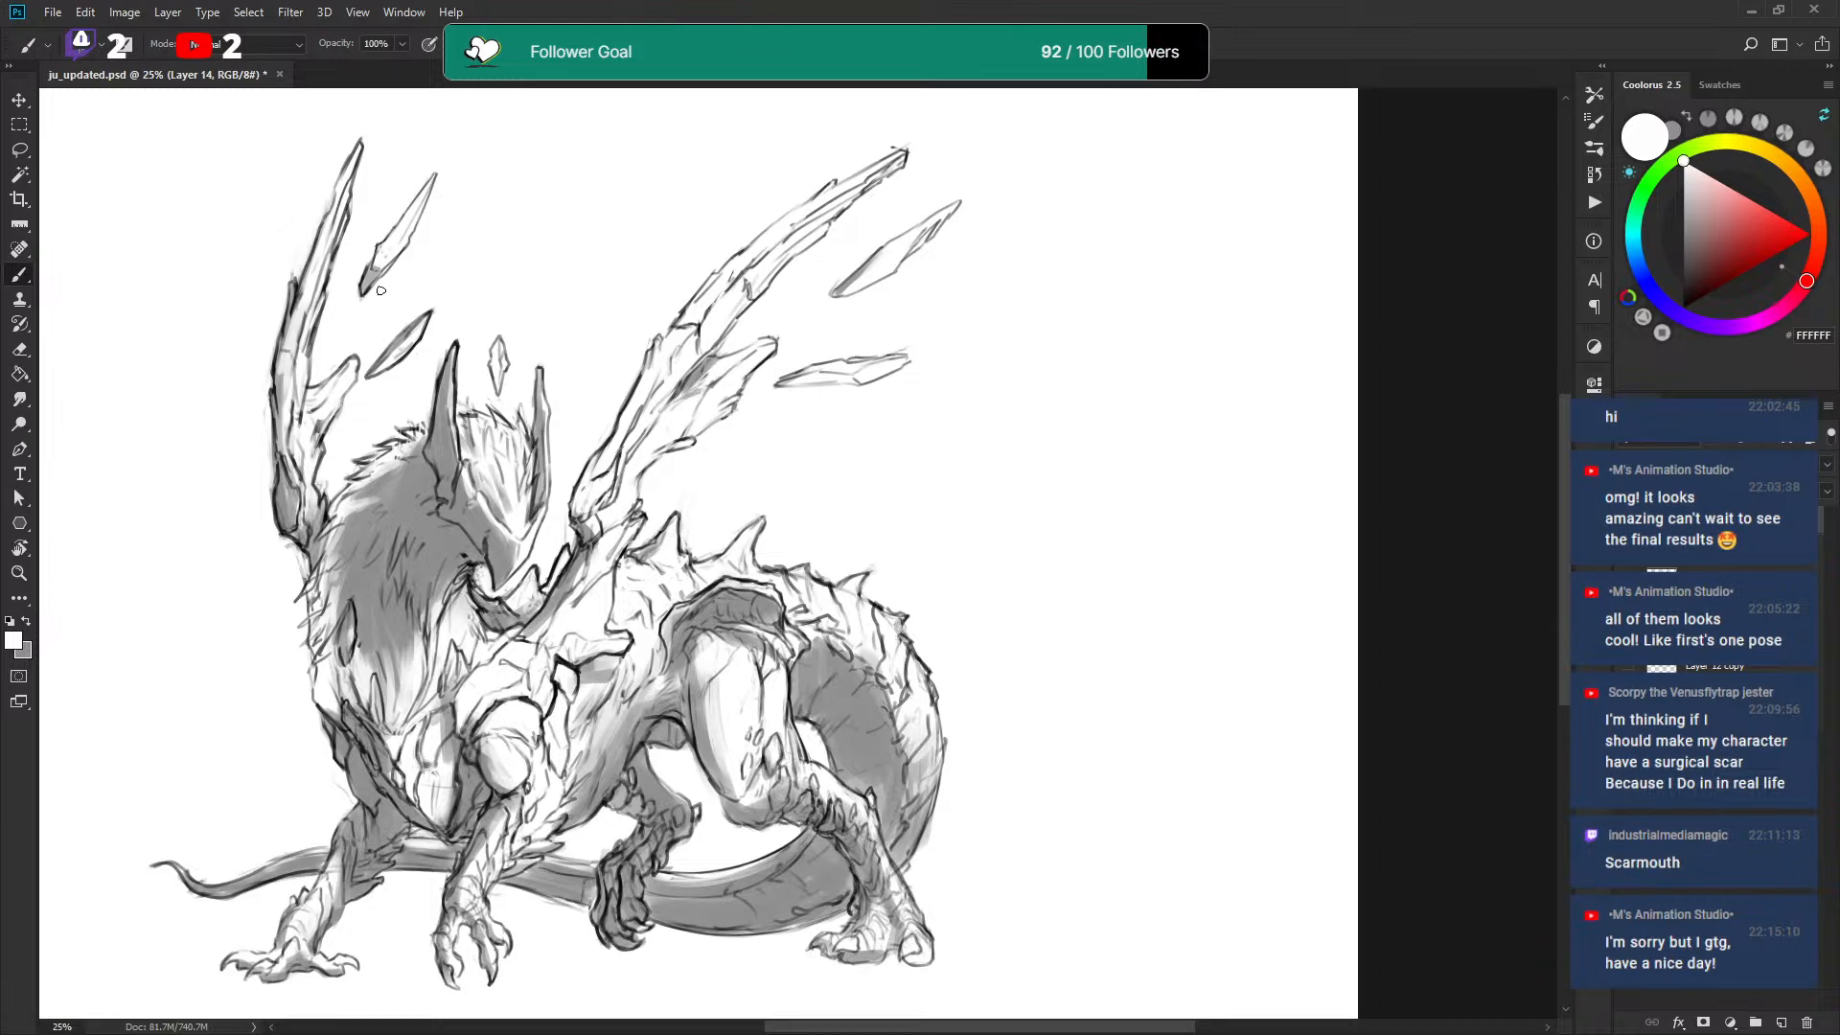
# Refine the shading around the snout and jaw in mid grey and white.
pyautogui.moveTo(864, 613); pyautogui.dragTo(793, 422)
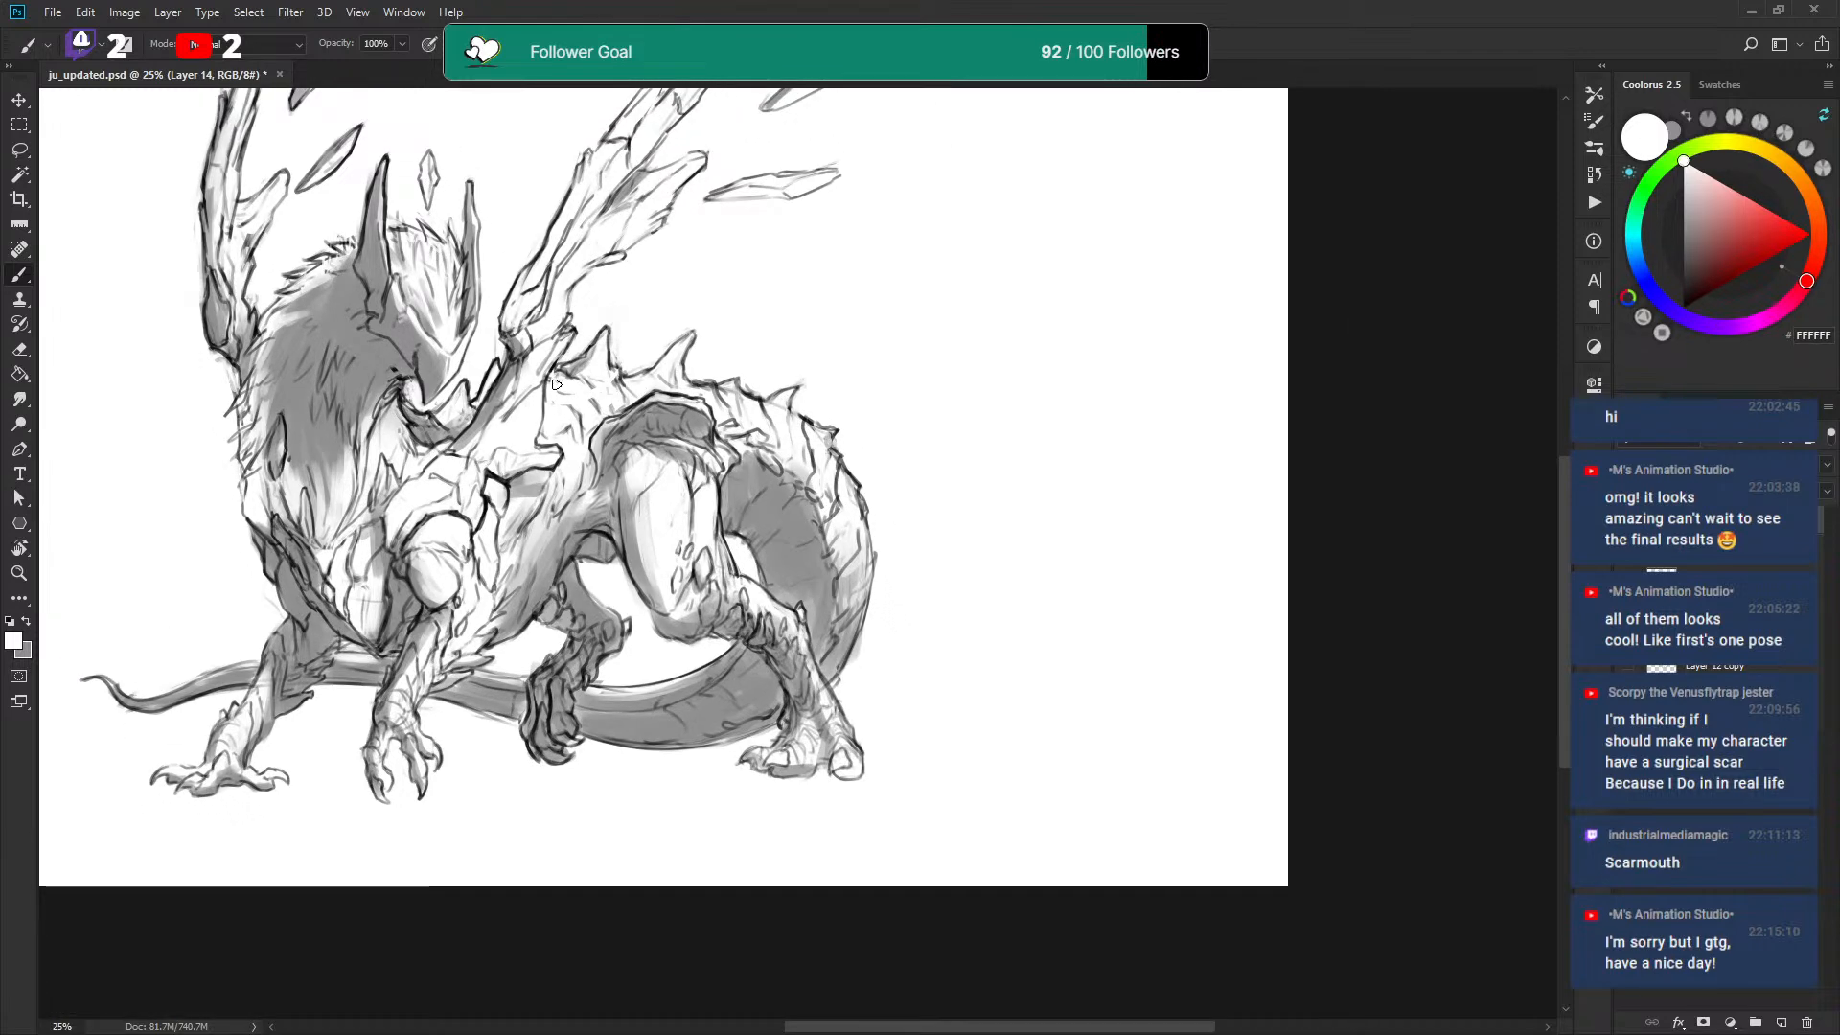
pyautogui.press('x')
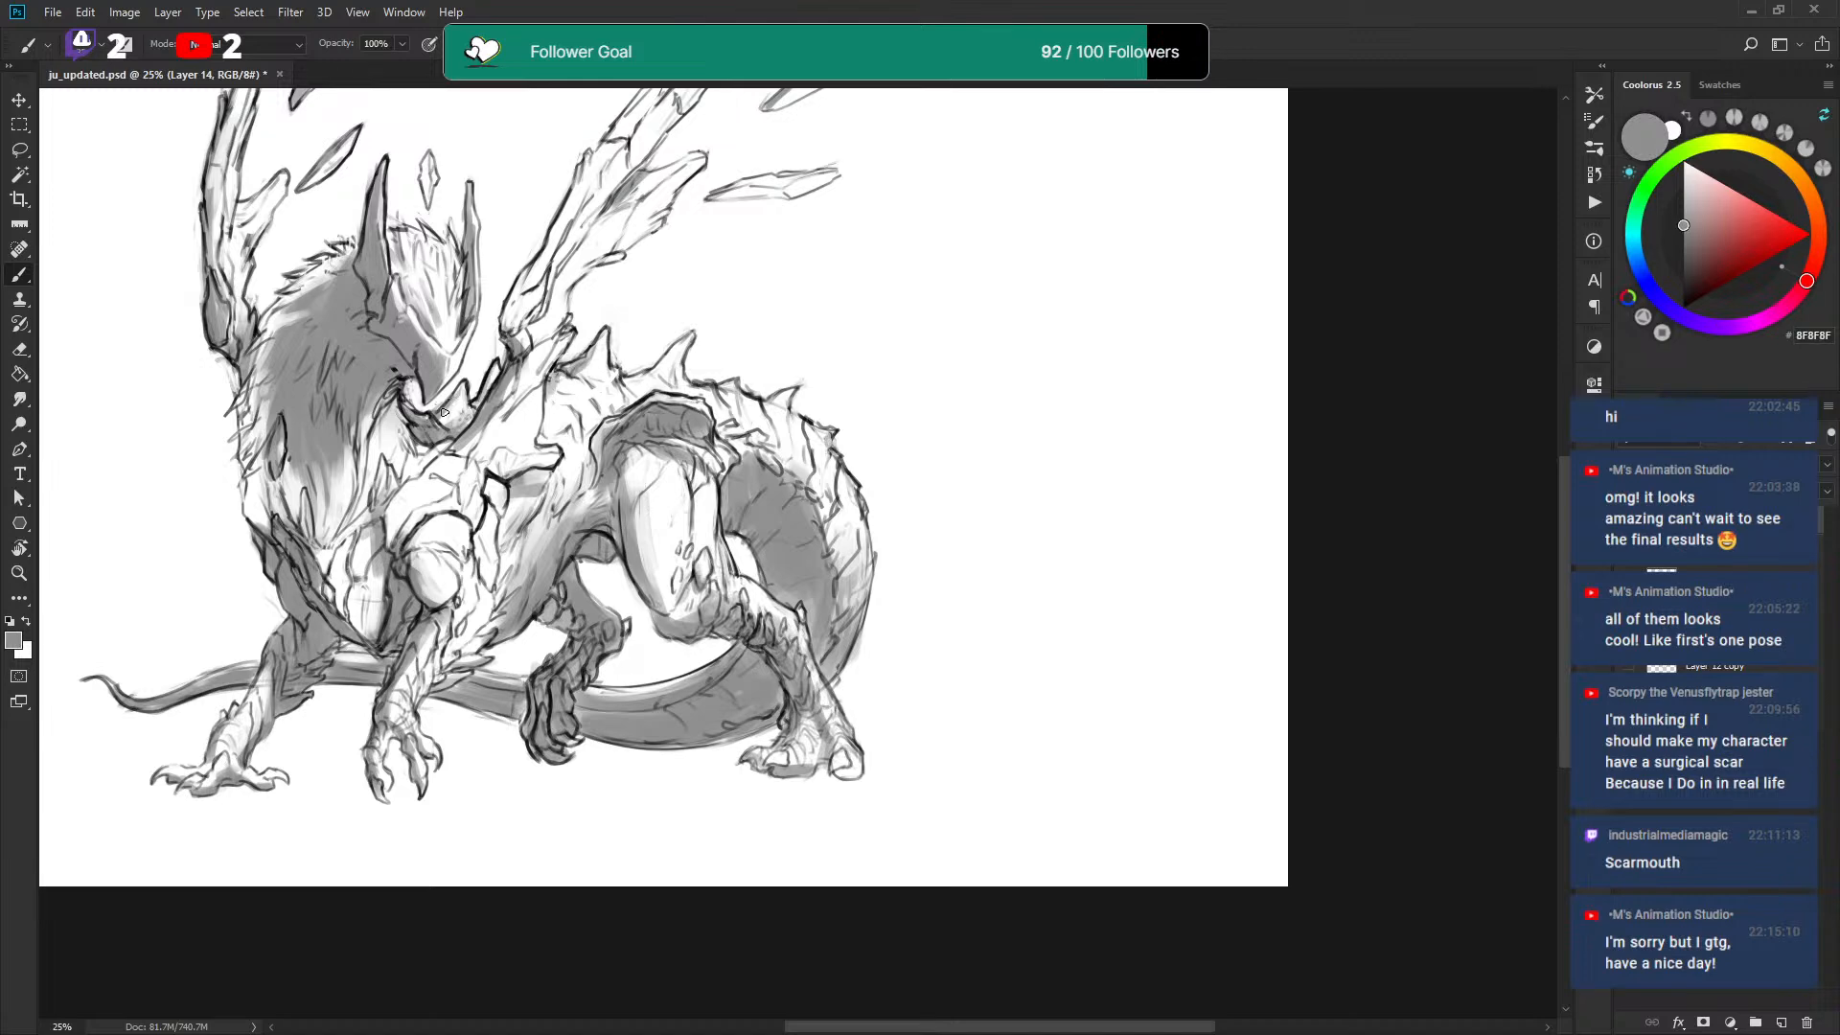
pyautogui.press('x')
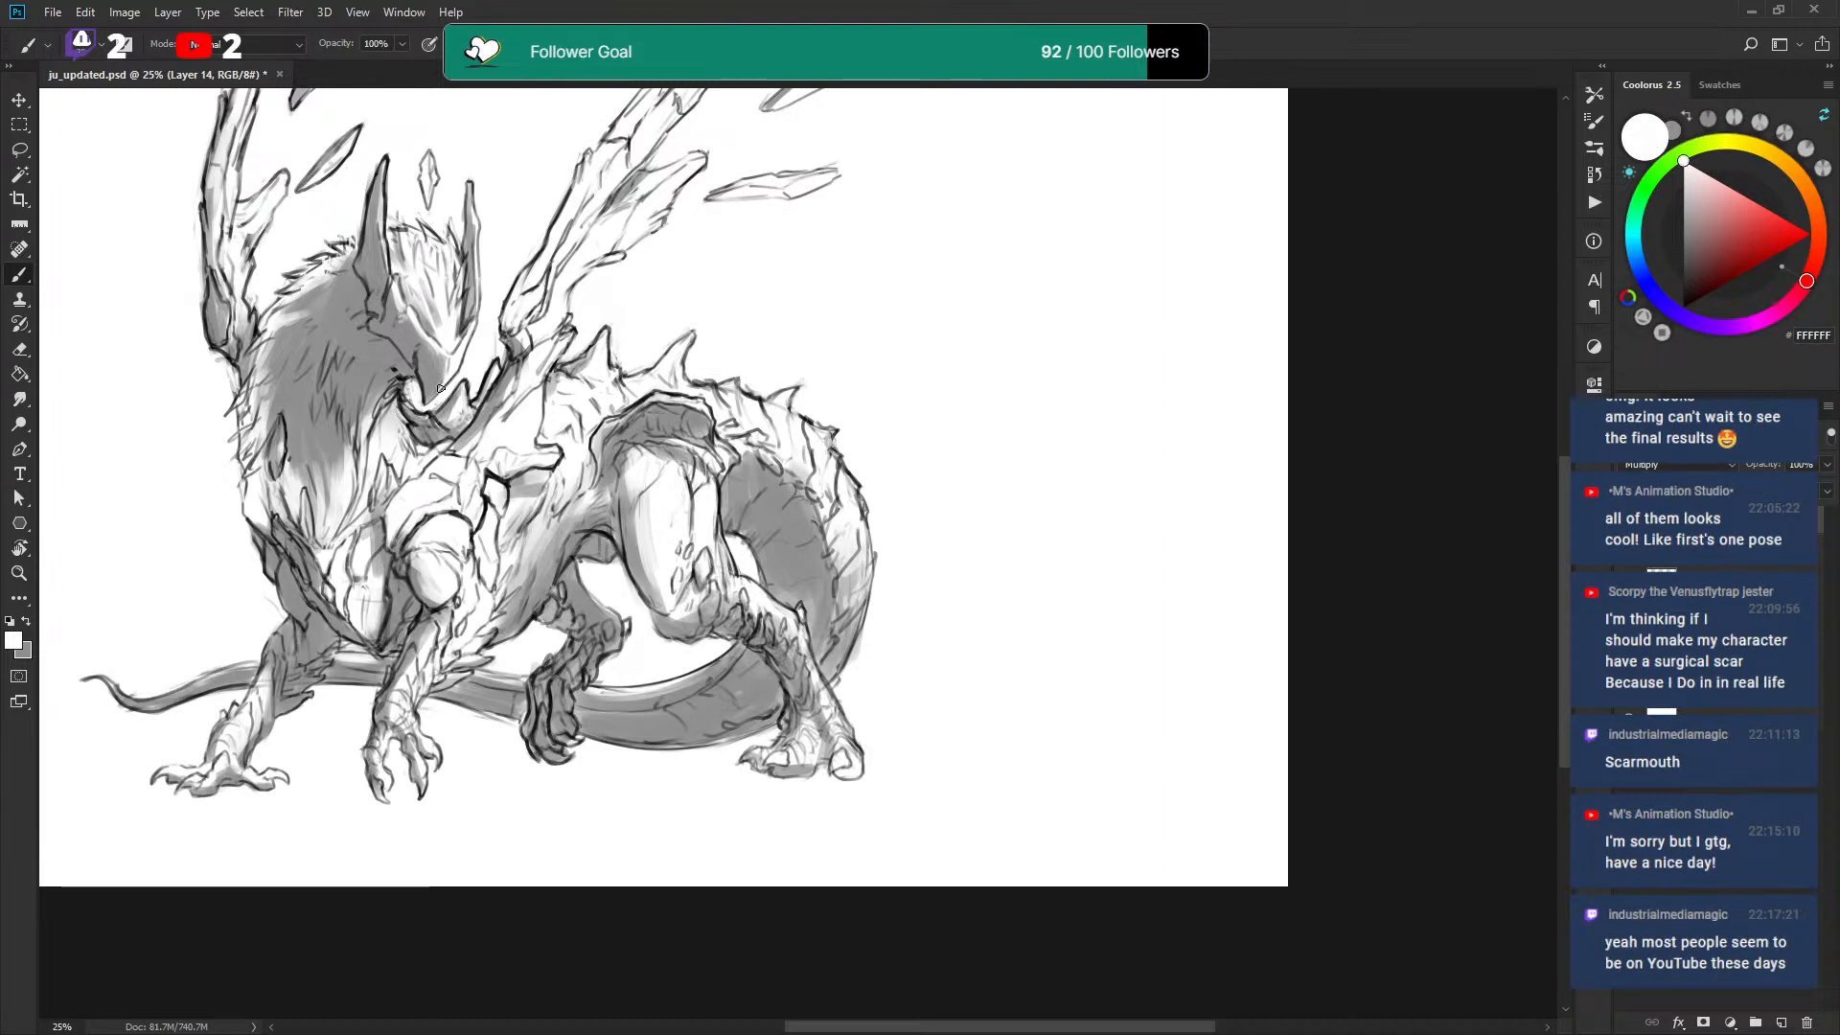
pyautogui.press('x')
pyautogui.press('x')
pyautogui.press('x')
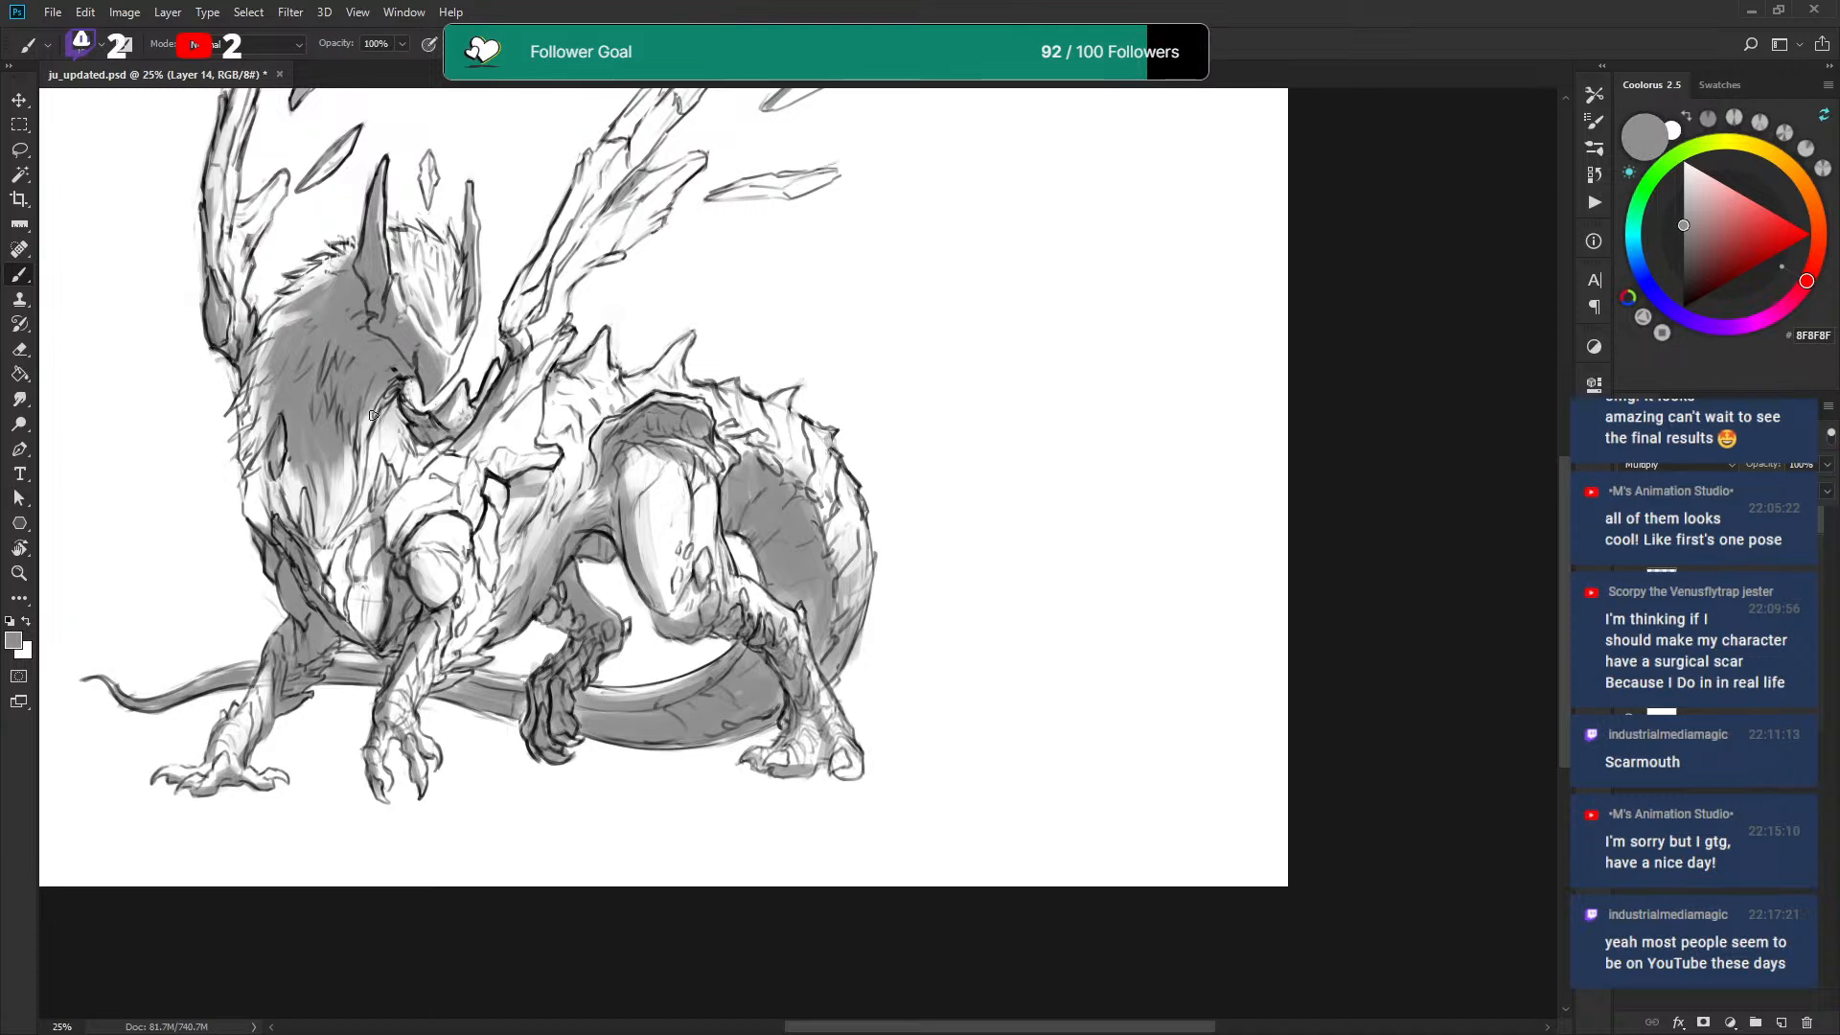
# Shade the mane's outer edge from the nape down to the chest in mid grey.
pyautogui.press('x')
pyautogui.press('x')
pyautogui.press('x')
pyautogui.press('x')
pyautogui.moveTo(269, 531)
pyautogui.mouseDown()
pyautogui.moveTo(248, 390)
pyautogui.moveTo(232, 404)
pyautogui.moveTo(251, 385)
pyautogui.moveTo(242, 438)
pyautogui.moveTo(245, 407)
pyautogui.moveTo(231, 427)
pyautogui.moveTo(246, 409)
pyautogui.moveTo(240, 455)
pyautogui.moveTo(260, 431)
pyautogui.moveTo(259, 458)
pyautogui.moveTo(287, 304)
pyautogui.mouseUp()
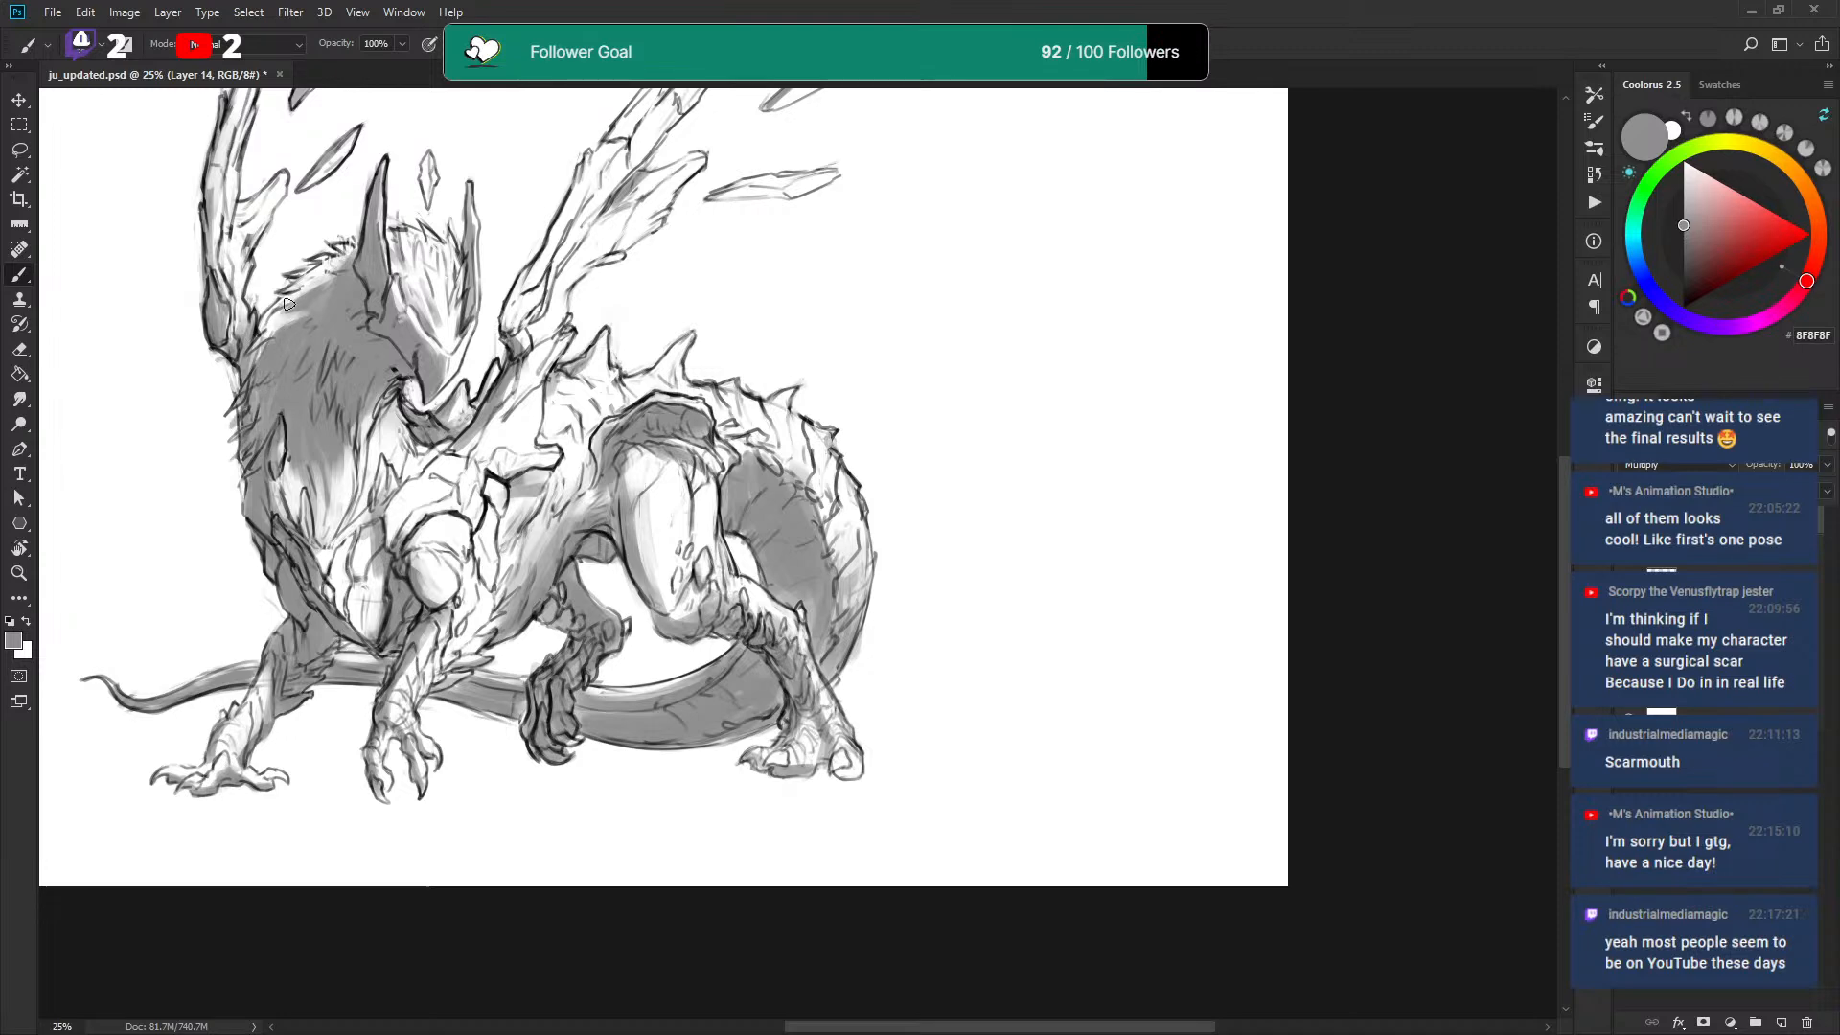
pyautogui.moveTo(278, 422); pyautogui.dragTo(299, 552)
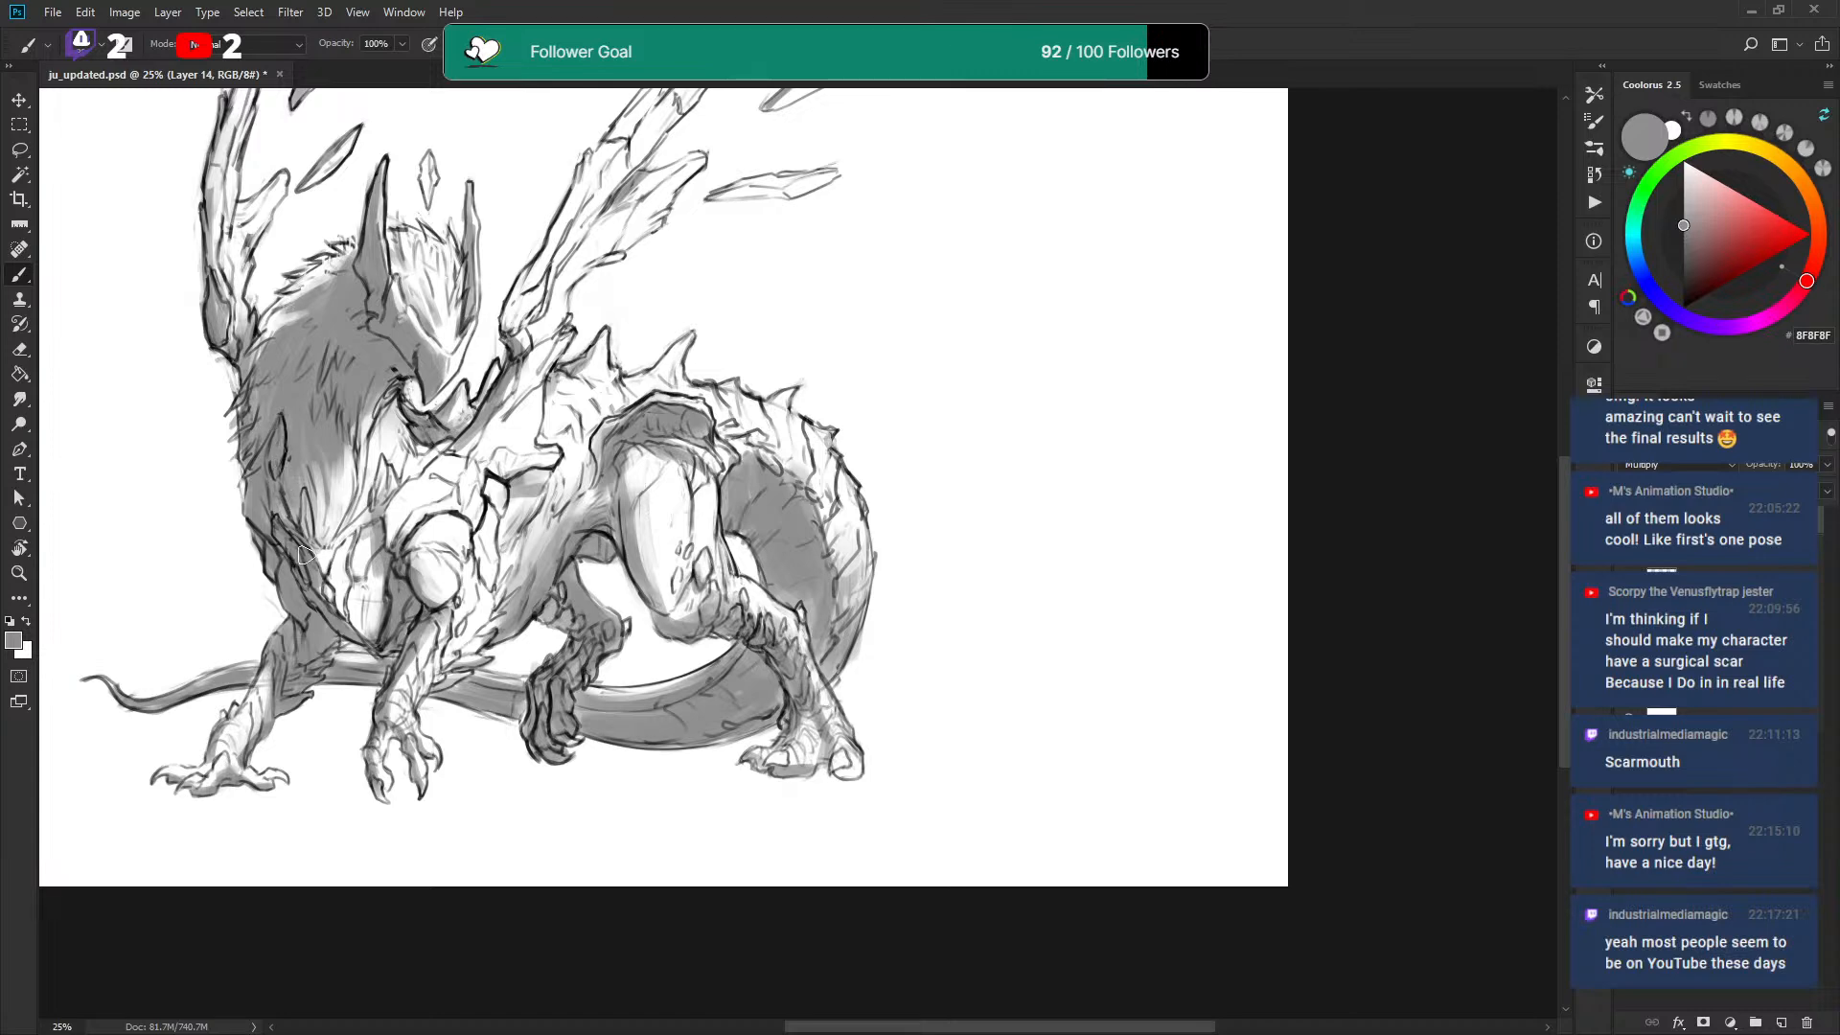
# Refine the mane's lower tips over the chest with mid grey and white strokes.
pyautogui.press('x')
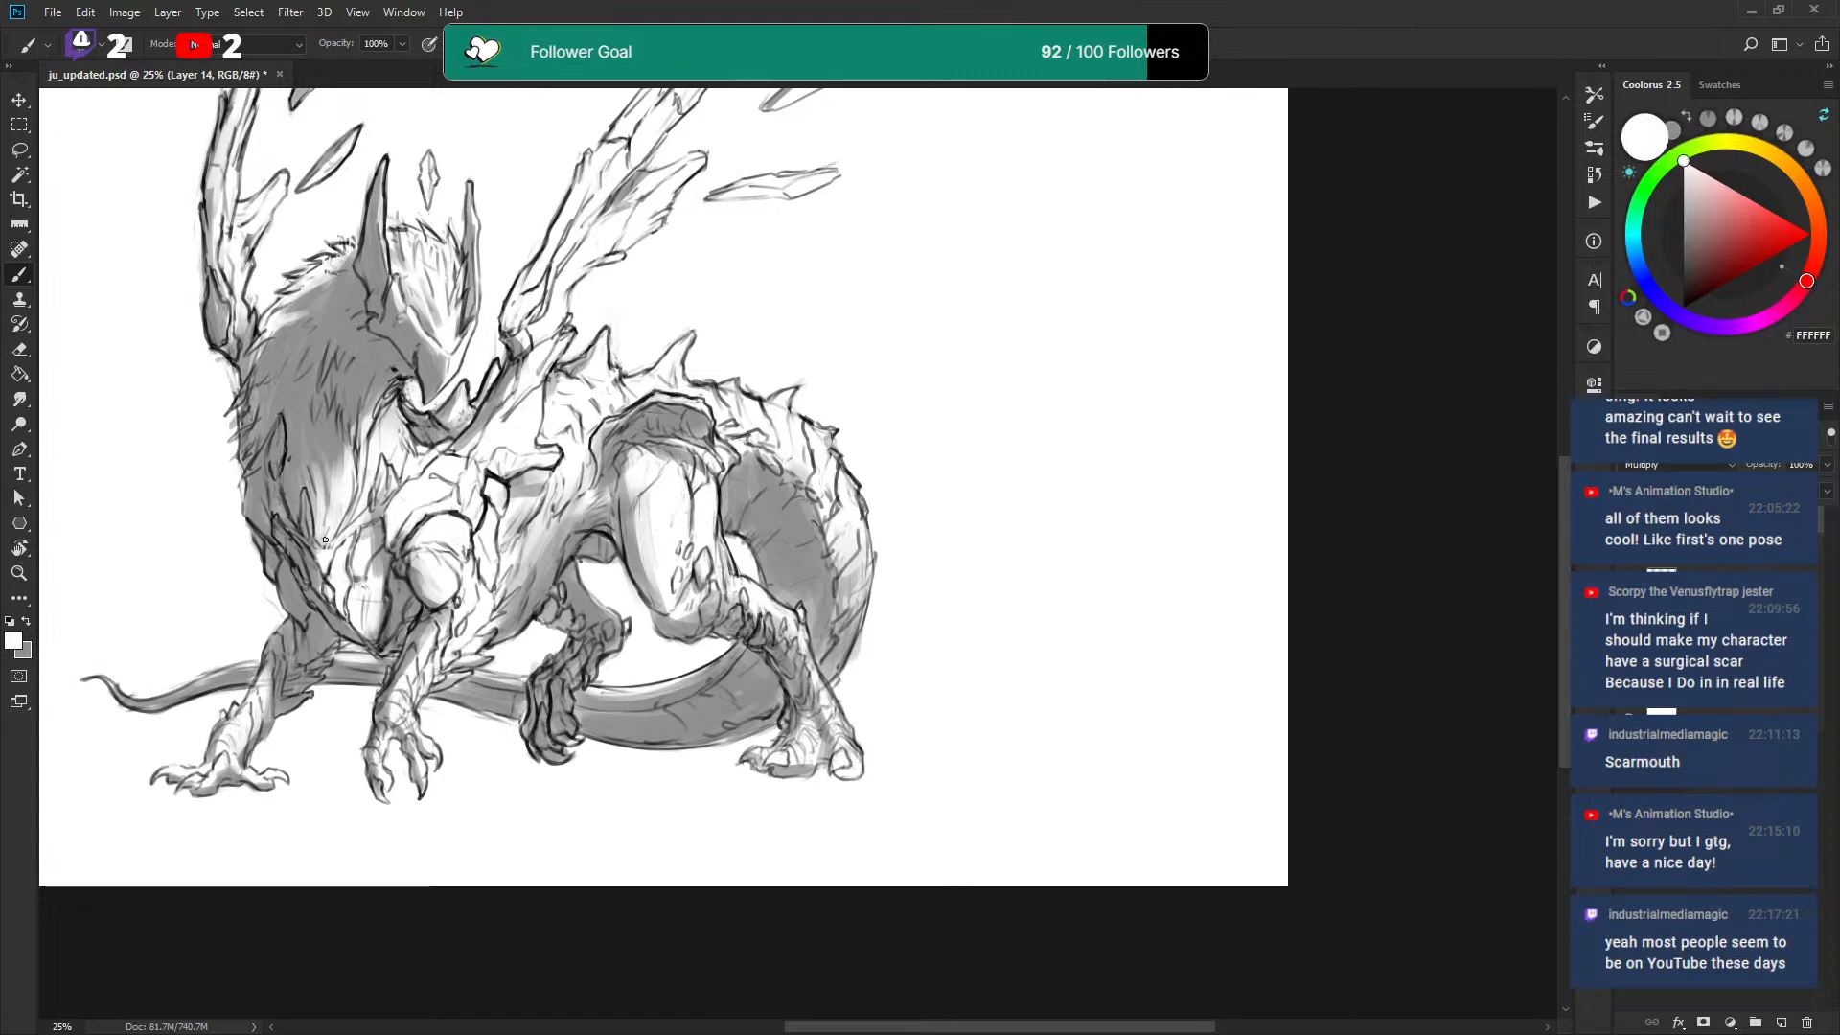
pyautogui.press('x')
pyautogui.moveTo(320, 450); pyautogui.dragTo(320, 540)
pyautogui.press('x')
pyautogui.press('x')
pyautogui.press('x')
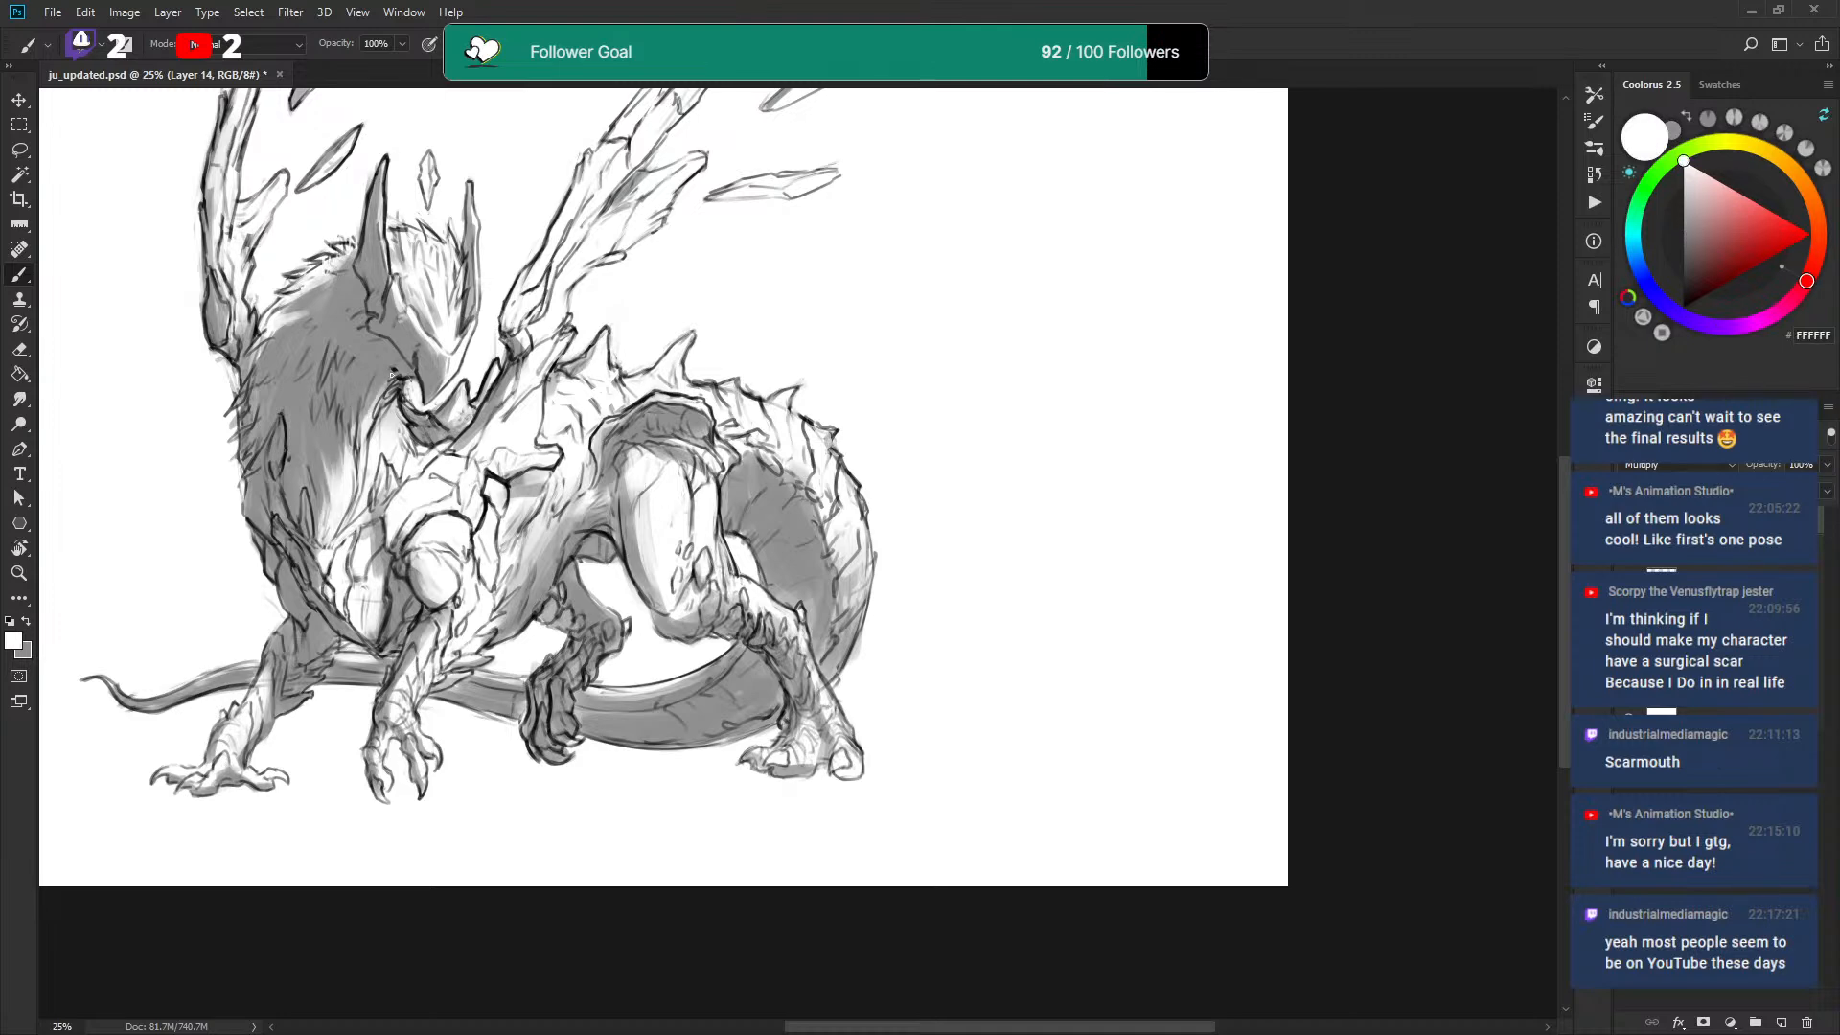
pyautogui.press('x')
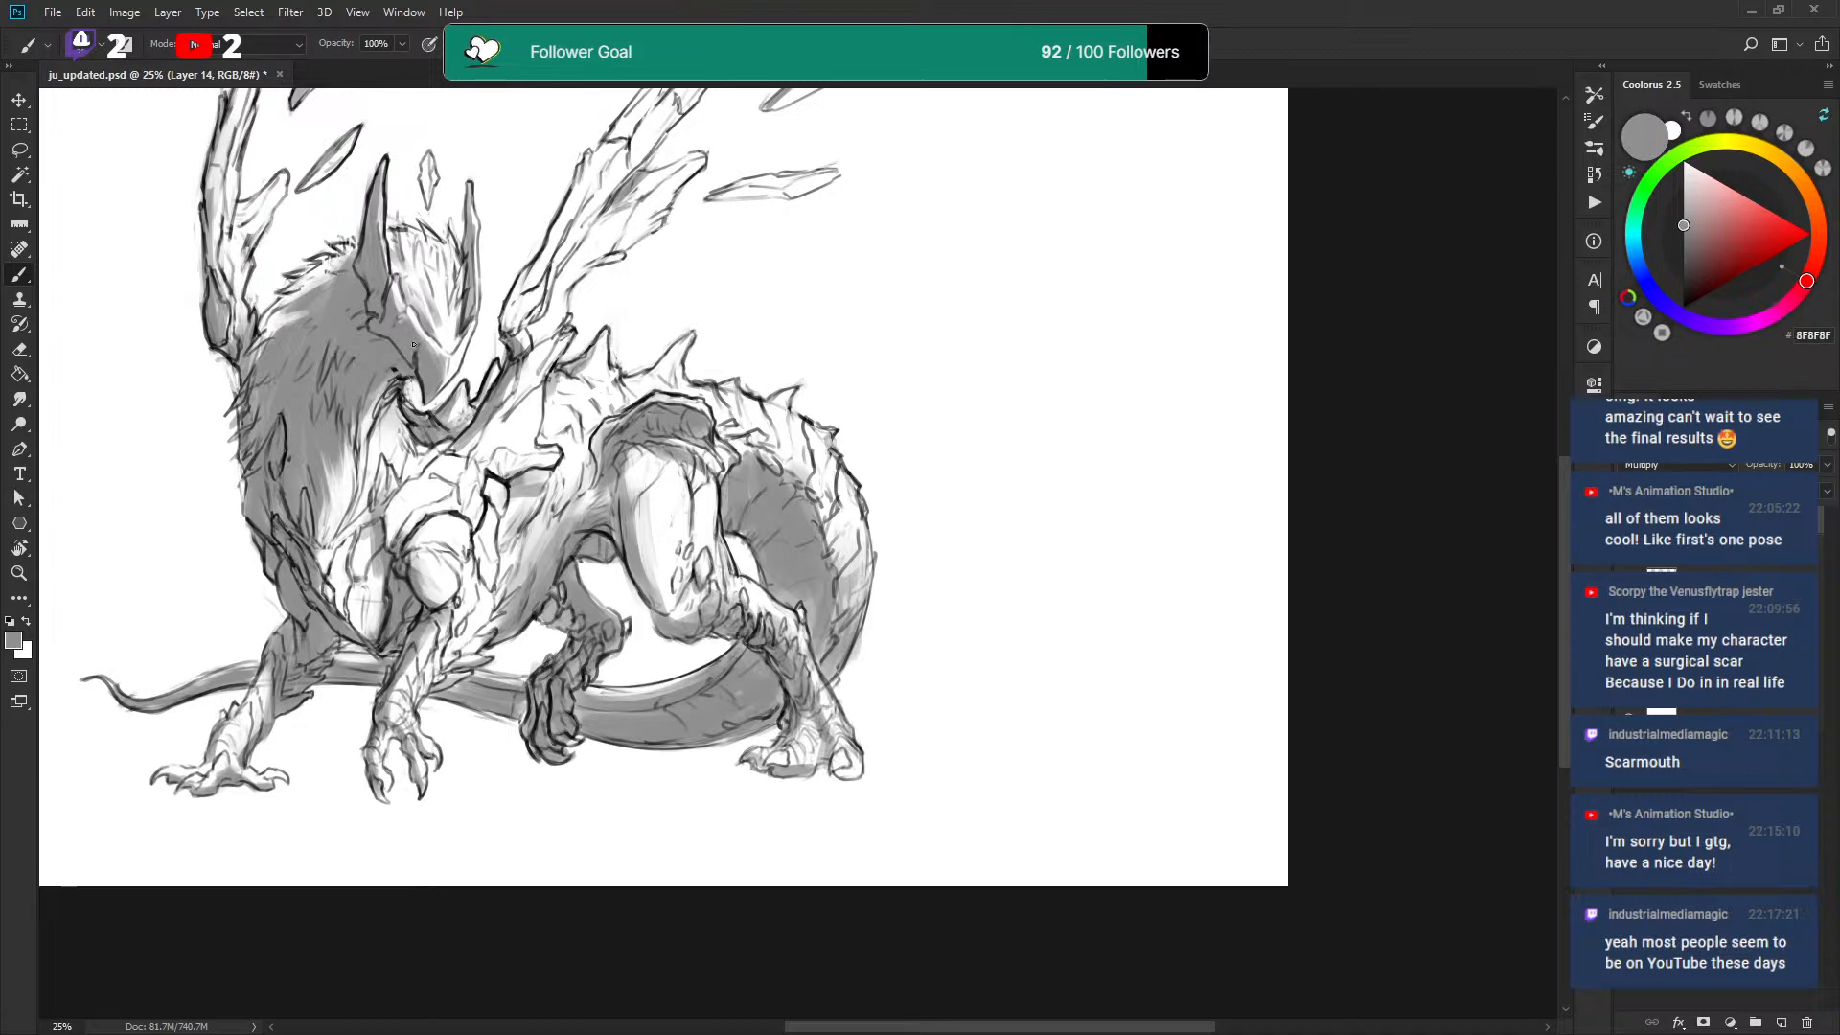
# Shade the underside of the shoulder plate behind the near foreleg in mid grey and clean it up with white.
pyautogui.moveTo(584, 410); pyautogui.dragTo(581, 395)
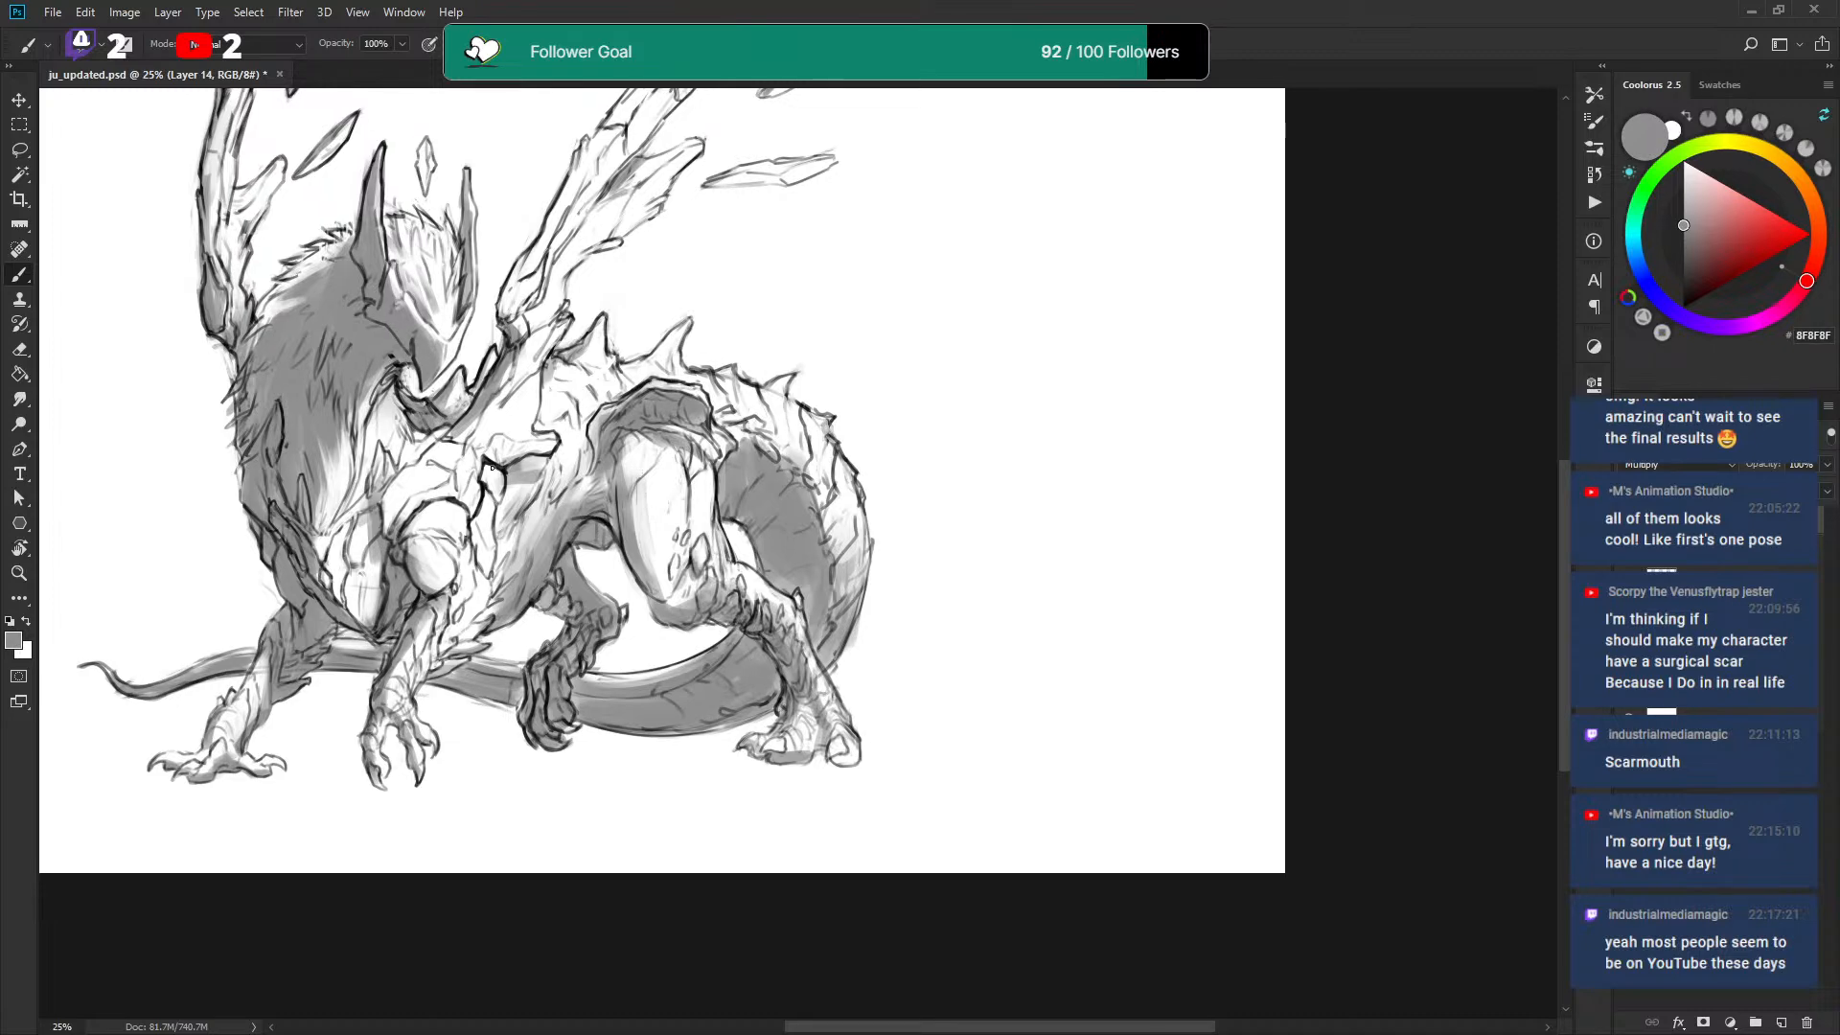
pyautogui.press('x')
pyautogui.press('x')
pyautogui.press('x')
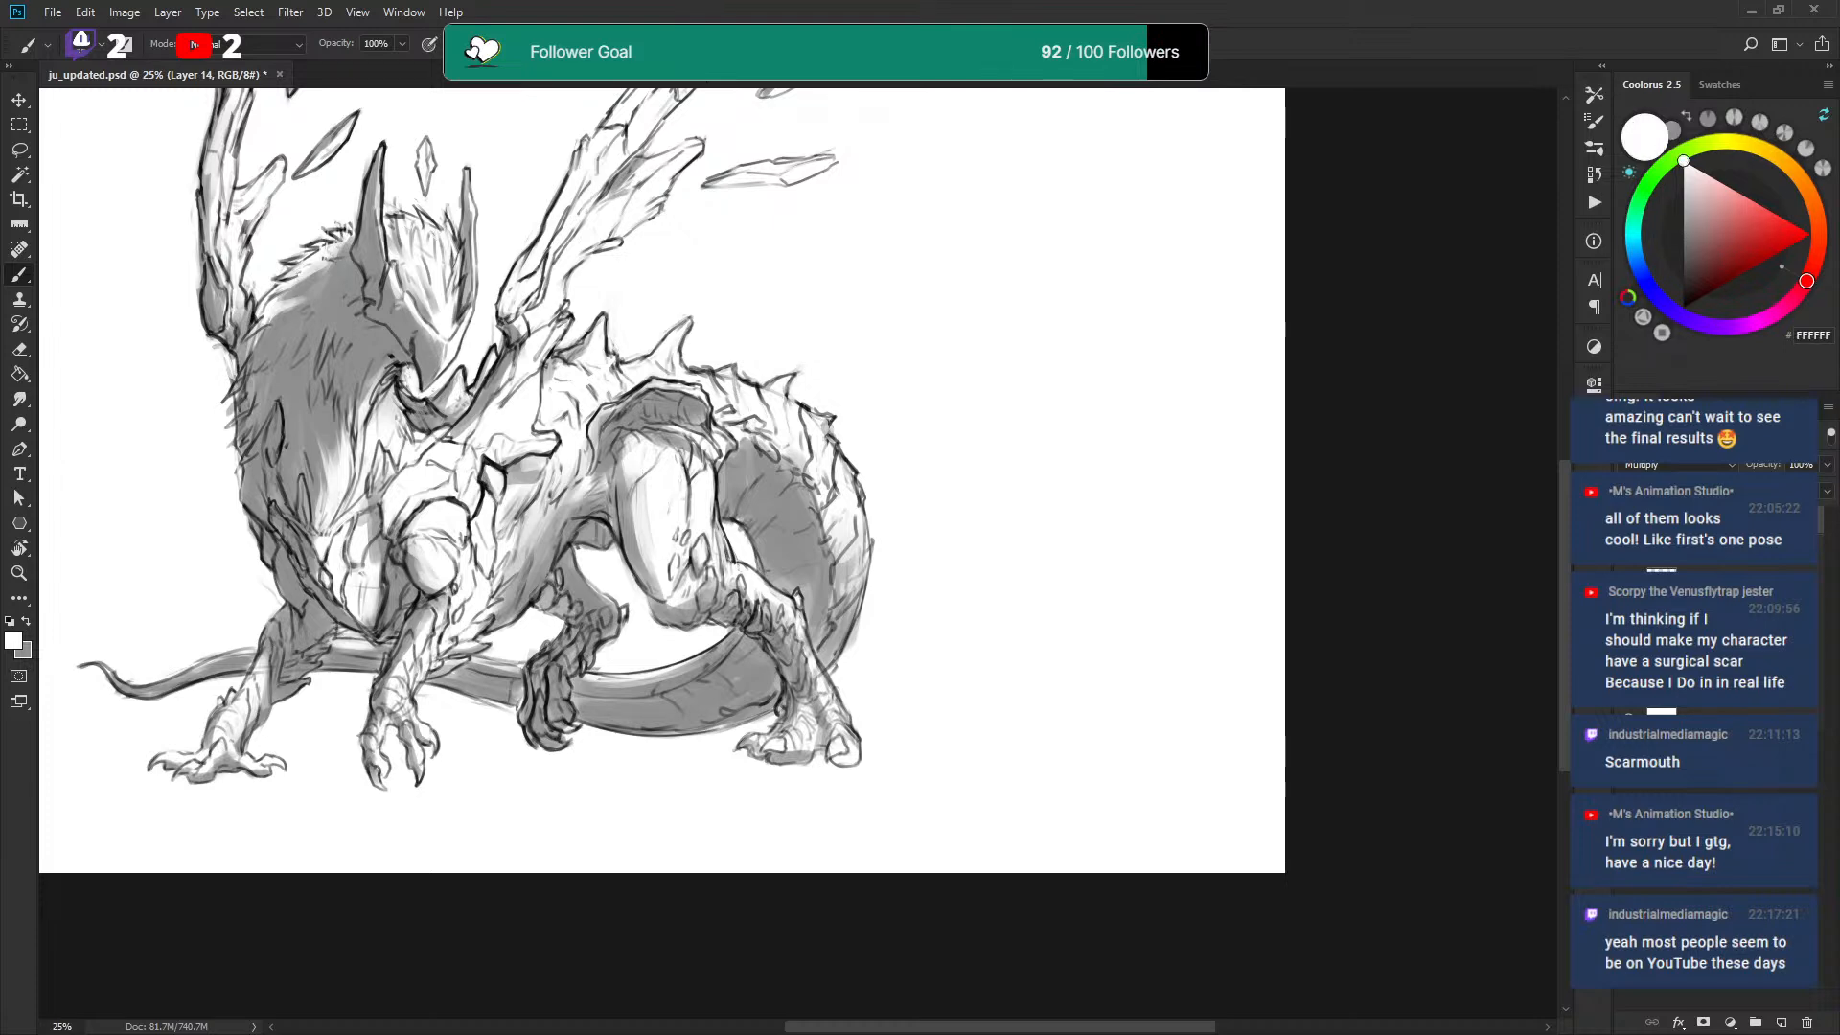
pyautogui.press('x')
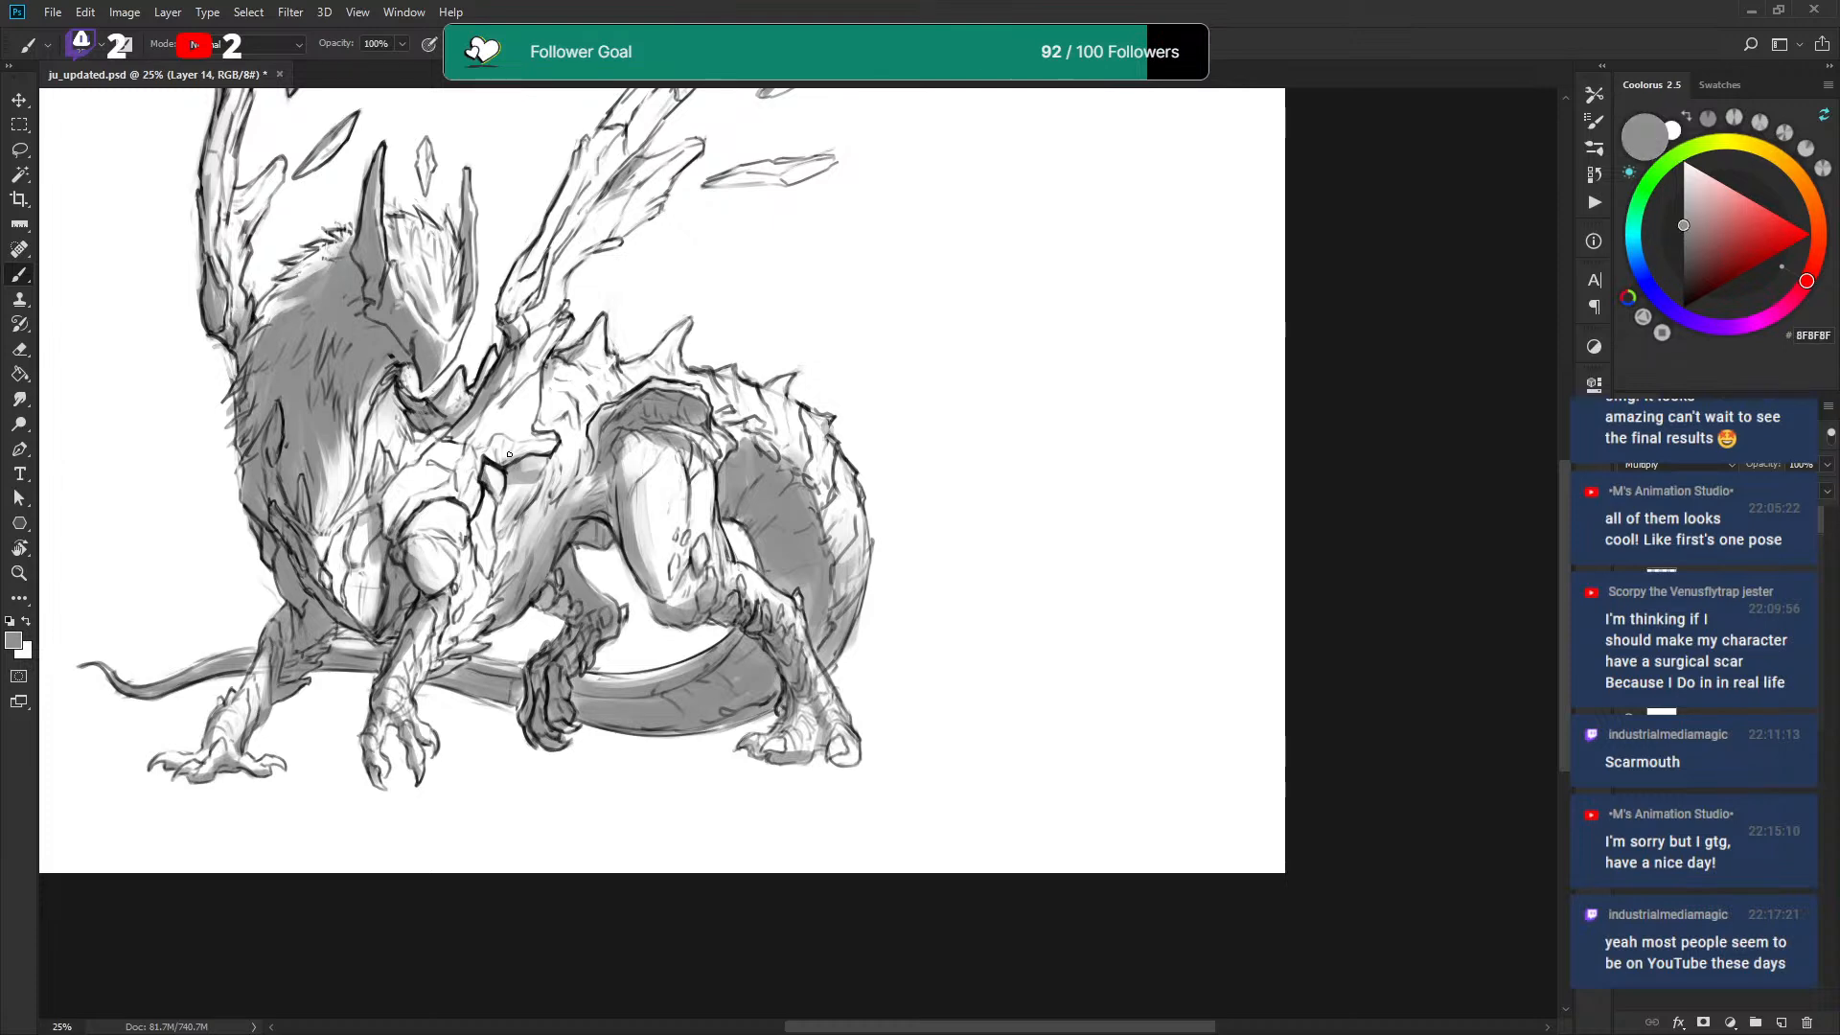
pyautogui.press('x')
pyautogui.press('x')
pyautogui.press('x')
pyautogui.press('x')
pyautogui.press('x')
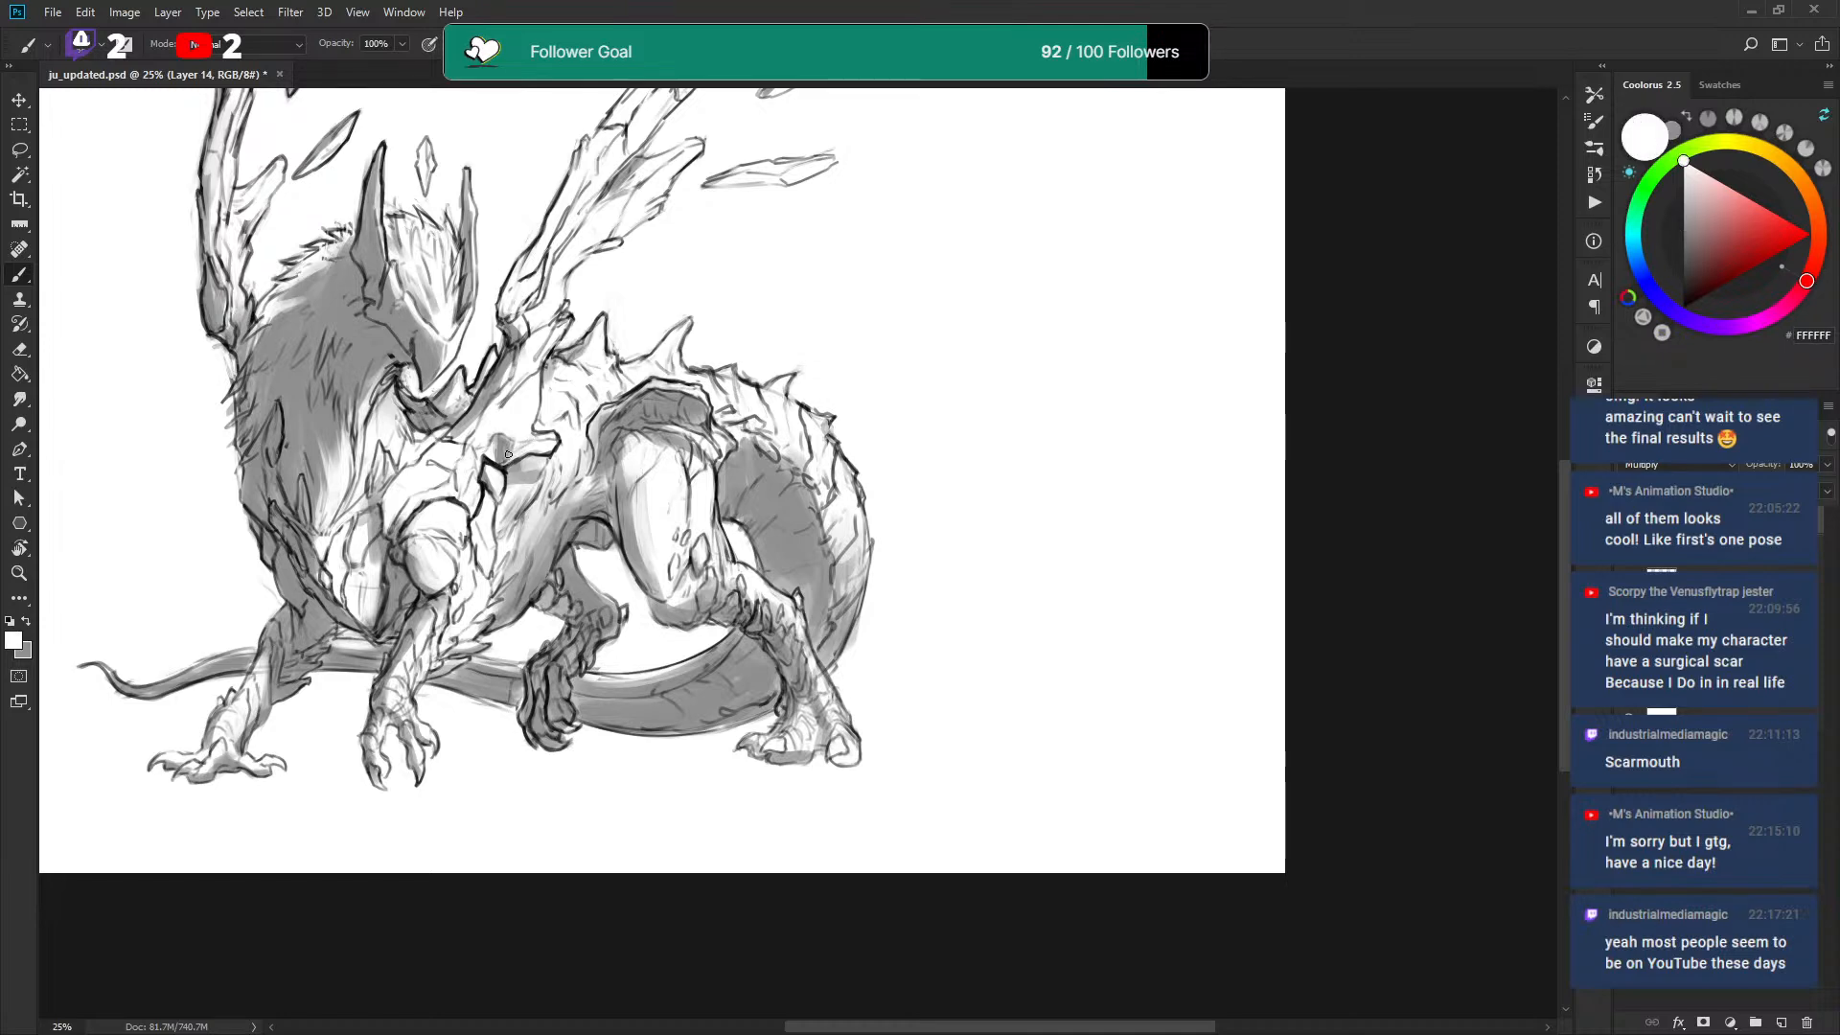
# Shade the rounded upper part of the near foreleg in mid grey with white corrections.
pyautogui.press('x')
pyautogui.press('x')
pyautogui.press('x')
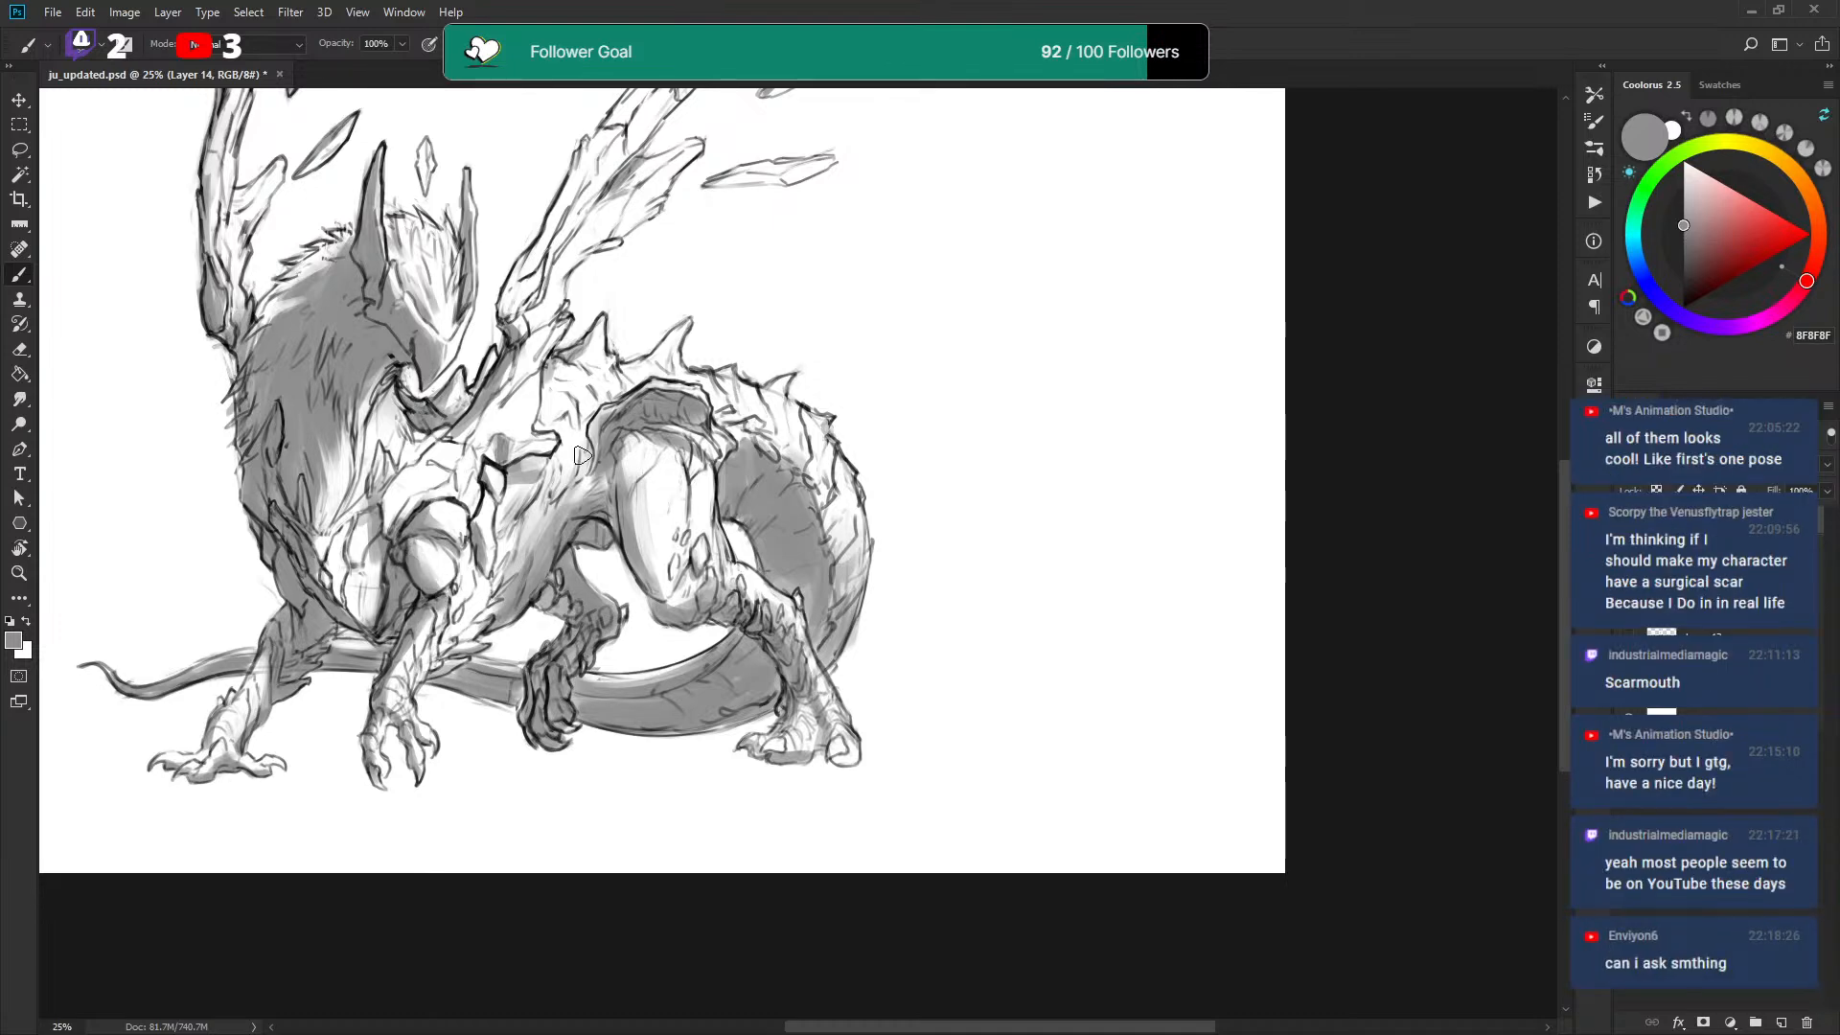
# Undo the last two strokes and refine the near hind thigh's shading and lower edge in mid grey and white.
pyautogui.moveTo(669, 530); pyautogui.dragTo(667, 524)
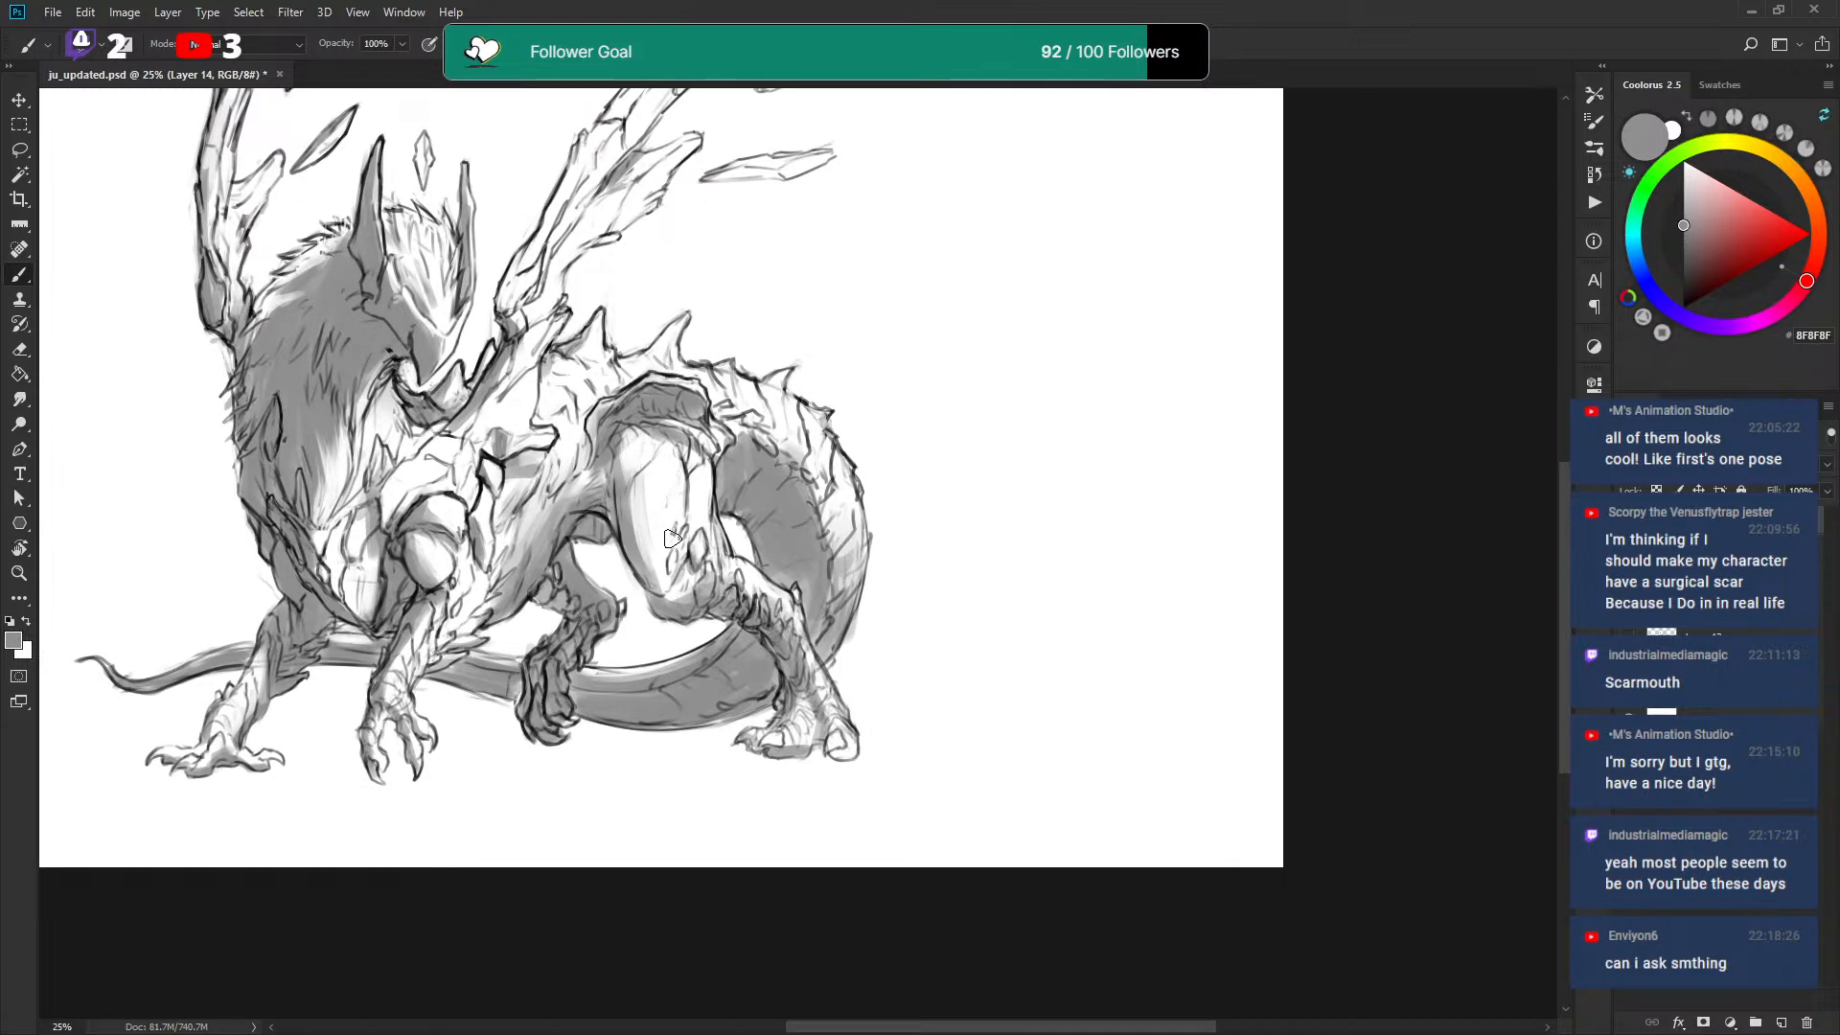
pyautogui.hotkey('ctrl', 'z')
pyautogui.hotkey('ctrl', 'z')
pyautogui.press('x')
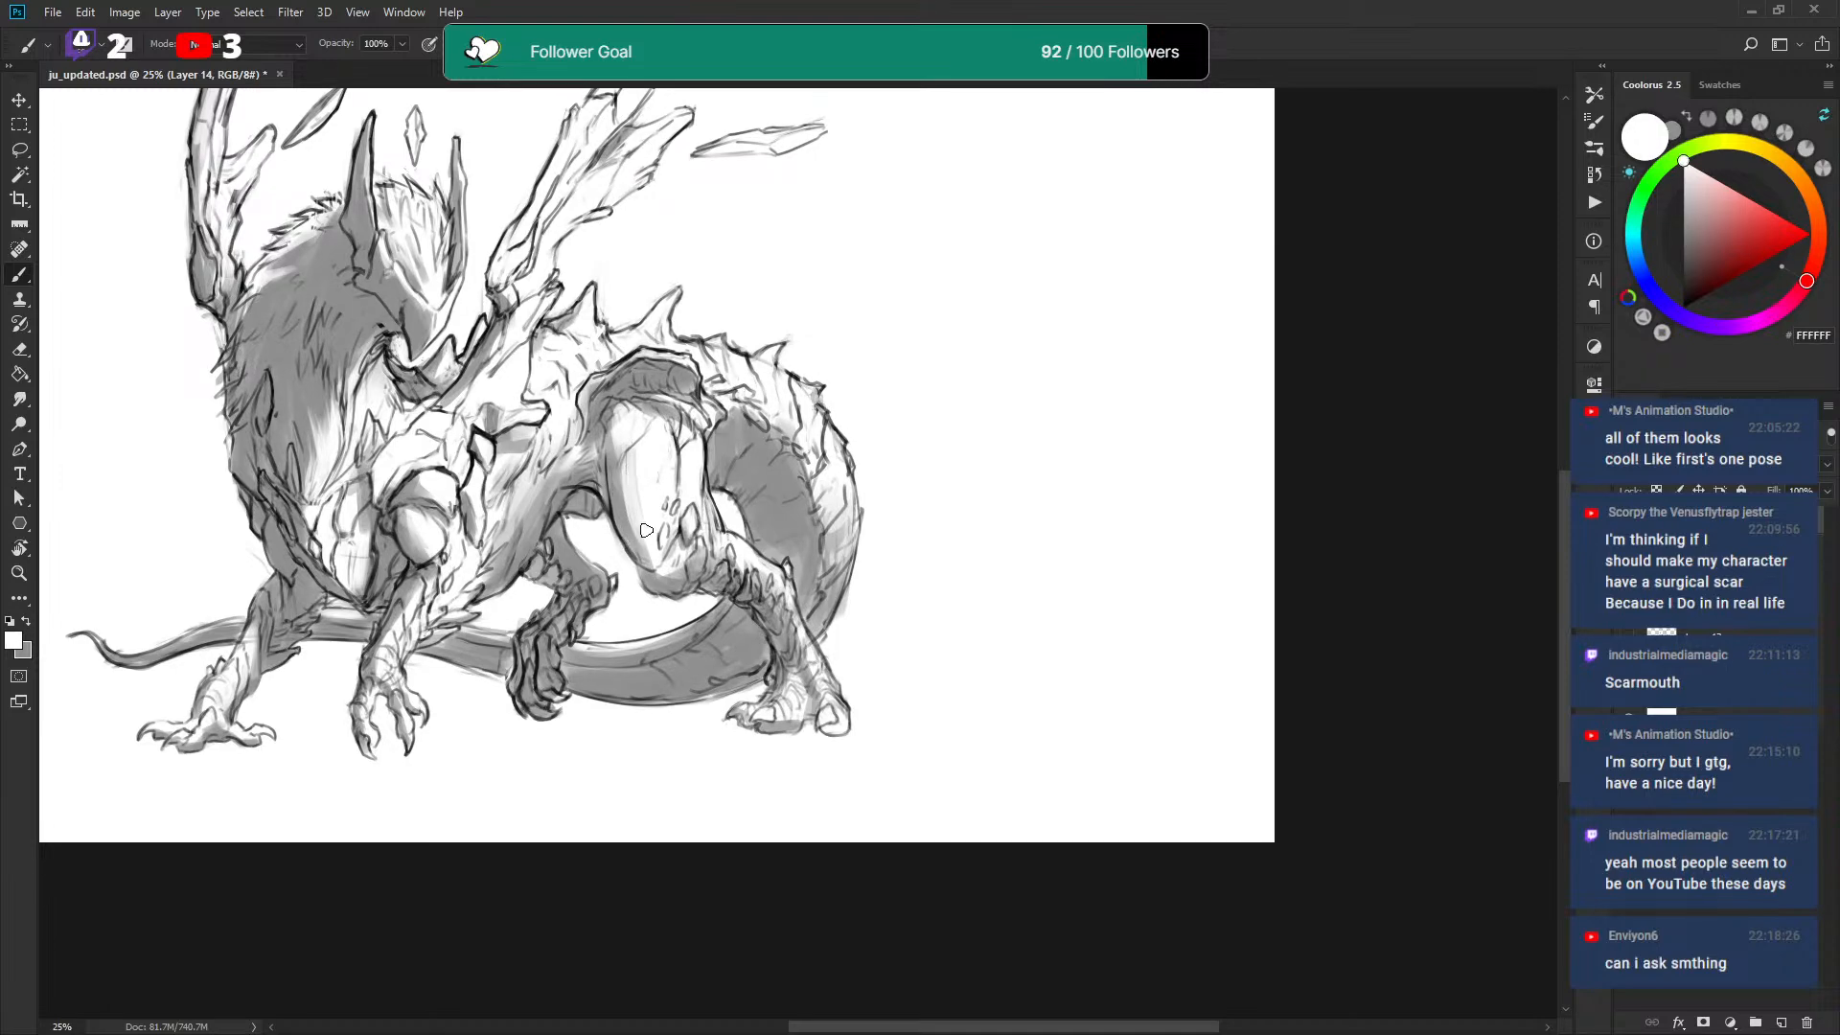
pyautogui.press('x')
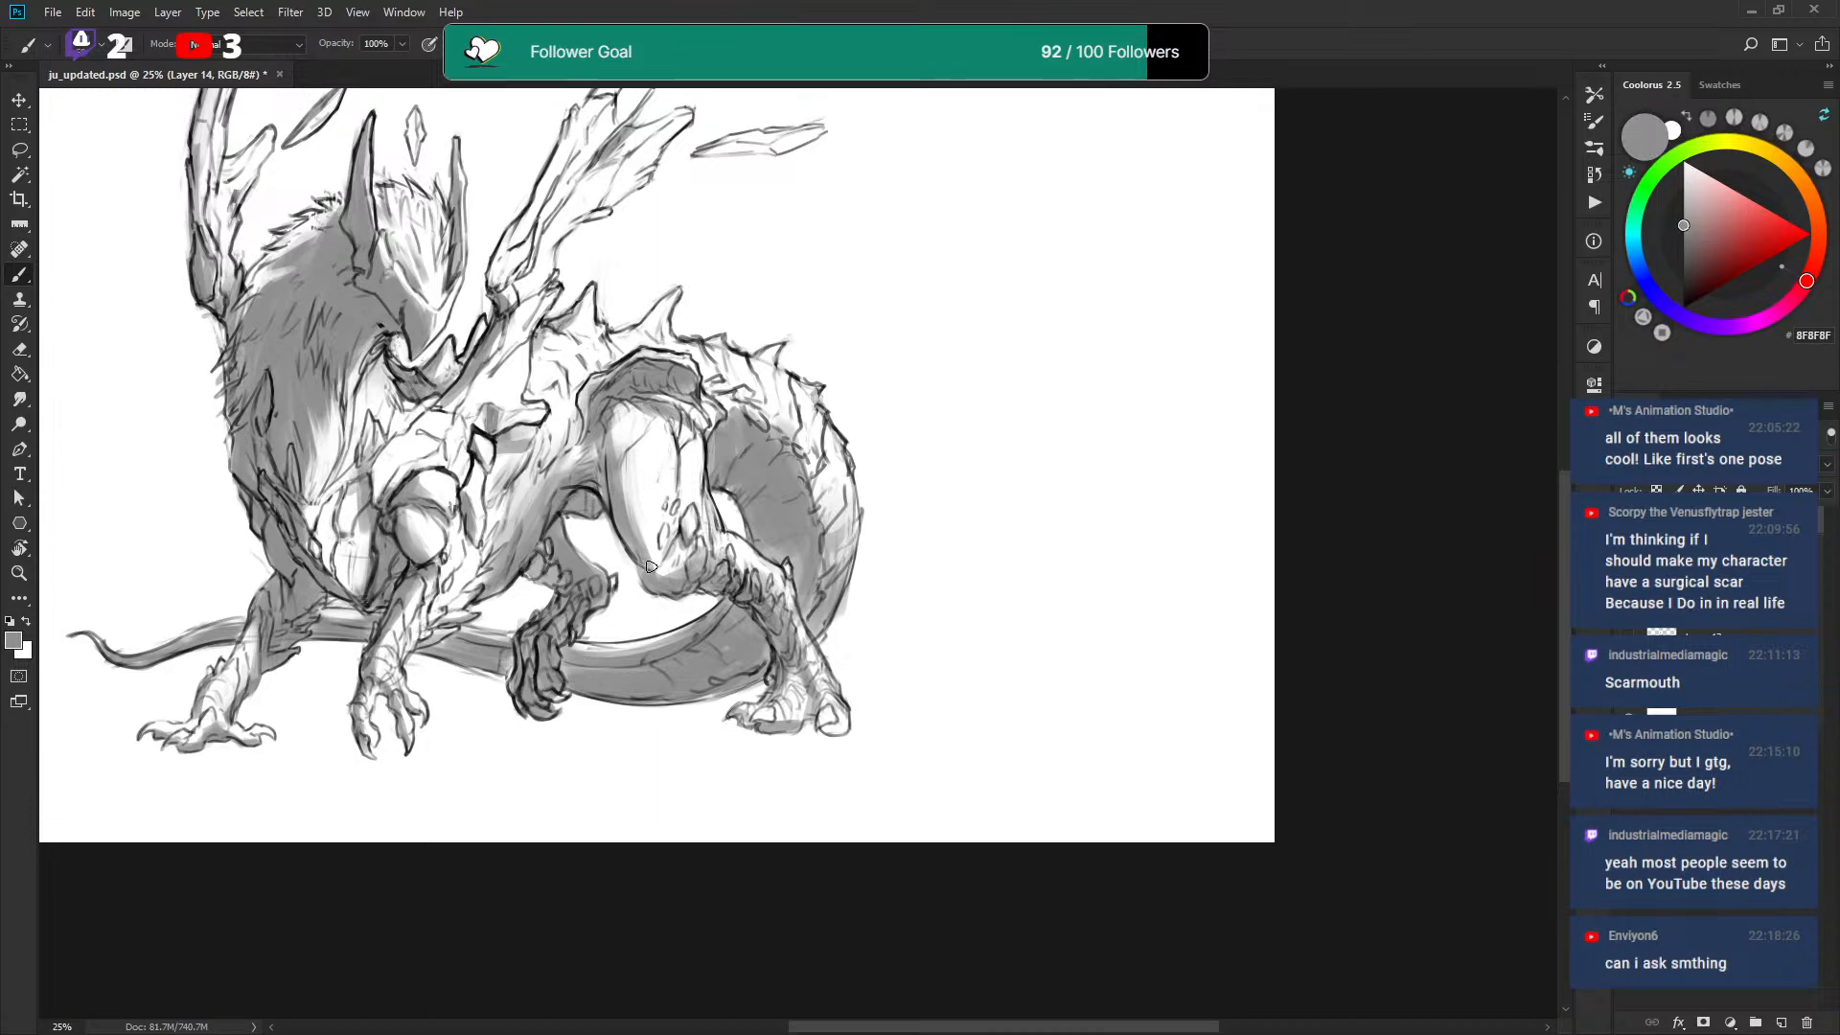
pyautogui.press('x')
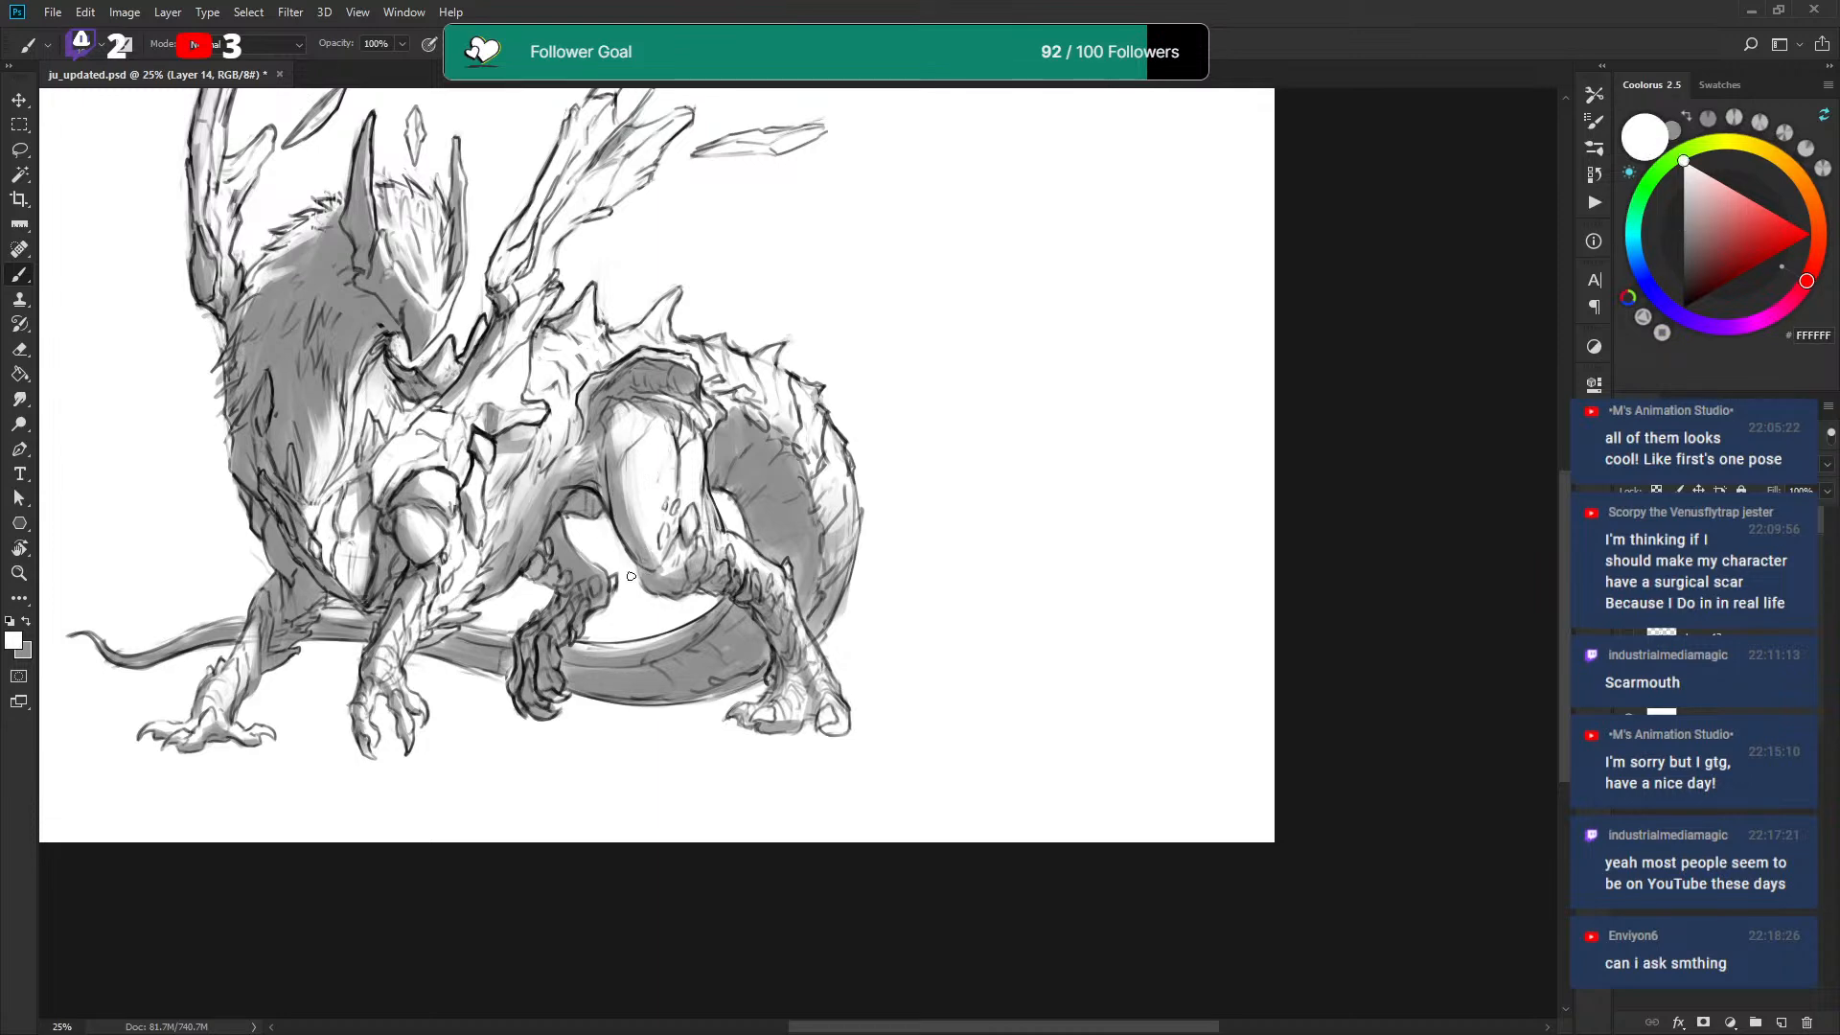
pyautogui.press('x')
pyautogui.press('x')
pyautogui.press('x')
pyautogui.press('x')
# Shade the flank between the foreleg and the hind thigh with mid grey strokes, softened with white.
pyautogui.moveTo(525, 521); pyautogui.dragTo(551, 480)
pyautogui.press('x')
pyautogui.press('x')
pyautogui.press('x')
pyautogui.moveTo(522, 534); pyautogui.dragTo(527, 489)
pyautogui.press('x')
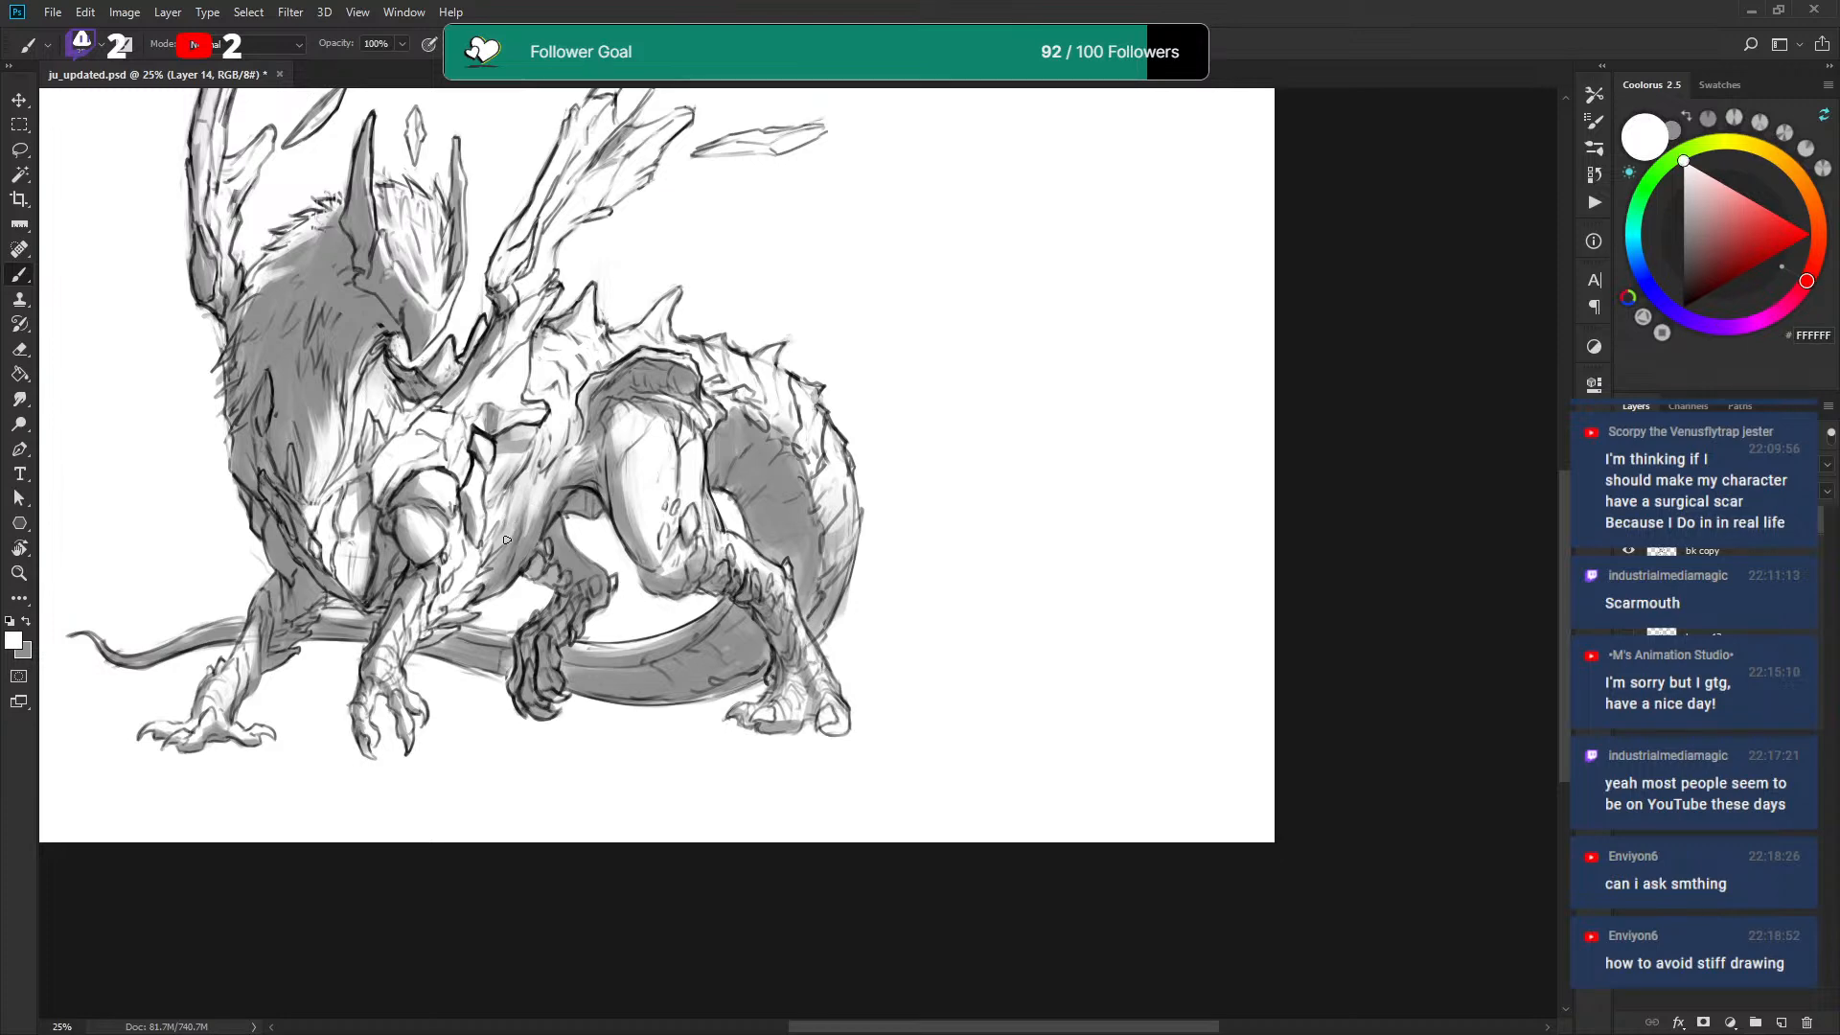
pyautogui.press('x')
pyautogui.moveTo(550, 487); pyautogui.dragTo(575, 448)
pyautogui.press('x')
pyautogui.press('x')
pyautogui.press('x')
# Refine the haunch plate above the hind thigh and the adjoining tail base in mid grey and white.
pyautogui.press('x')
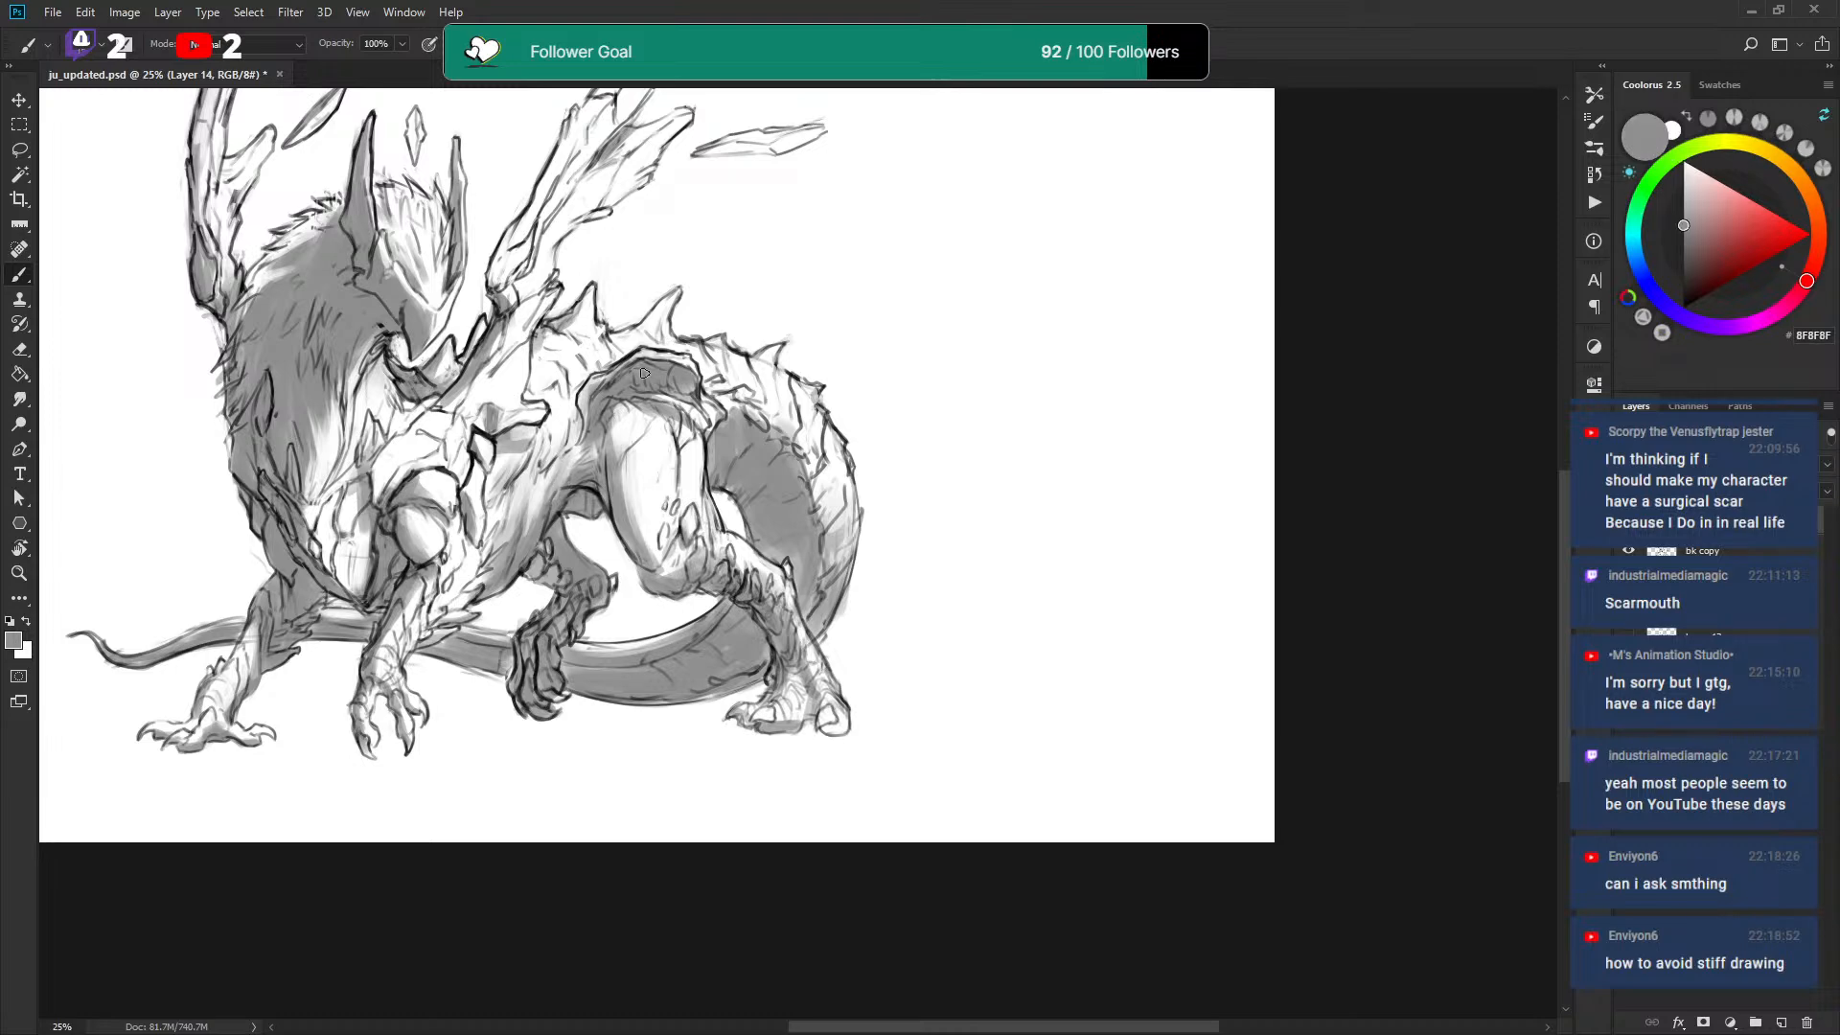
pyautogui.press('x')
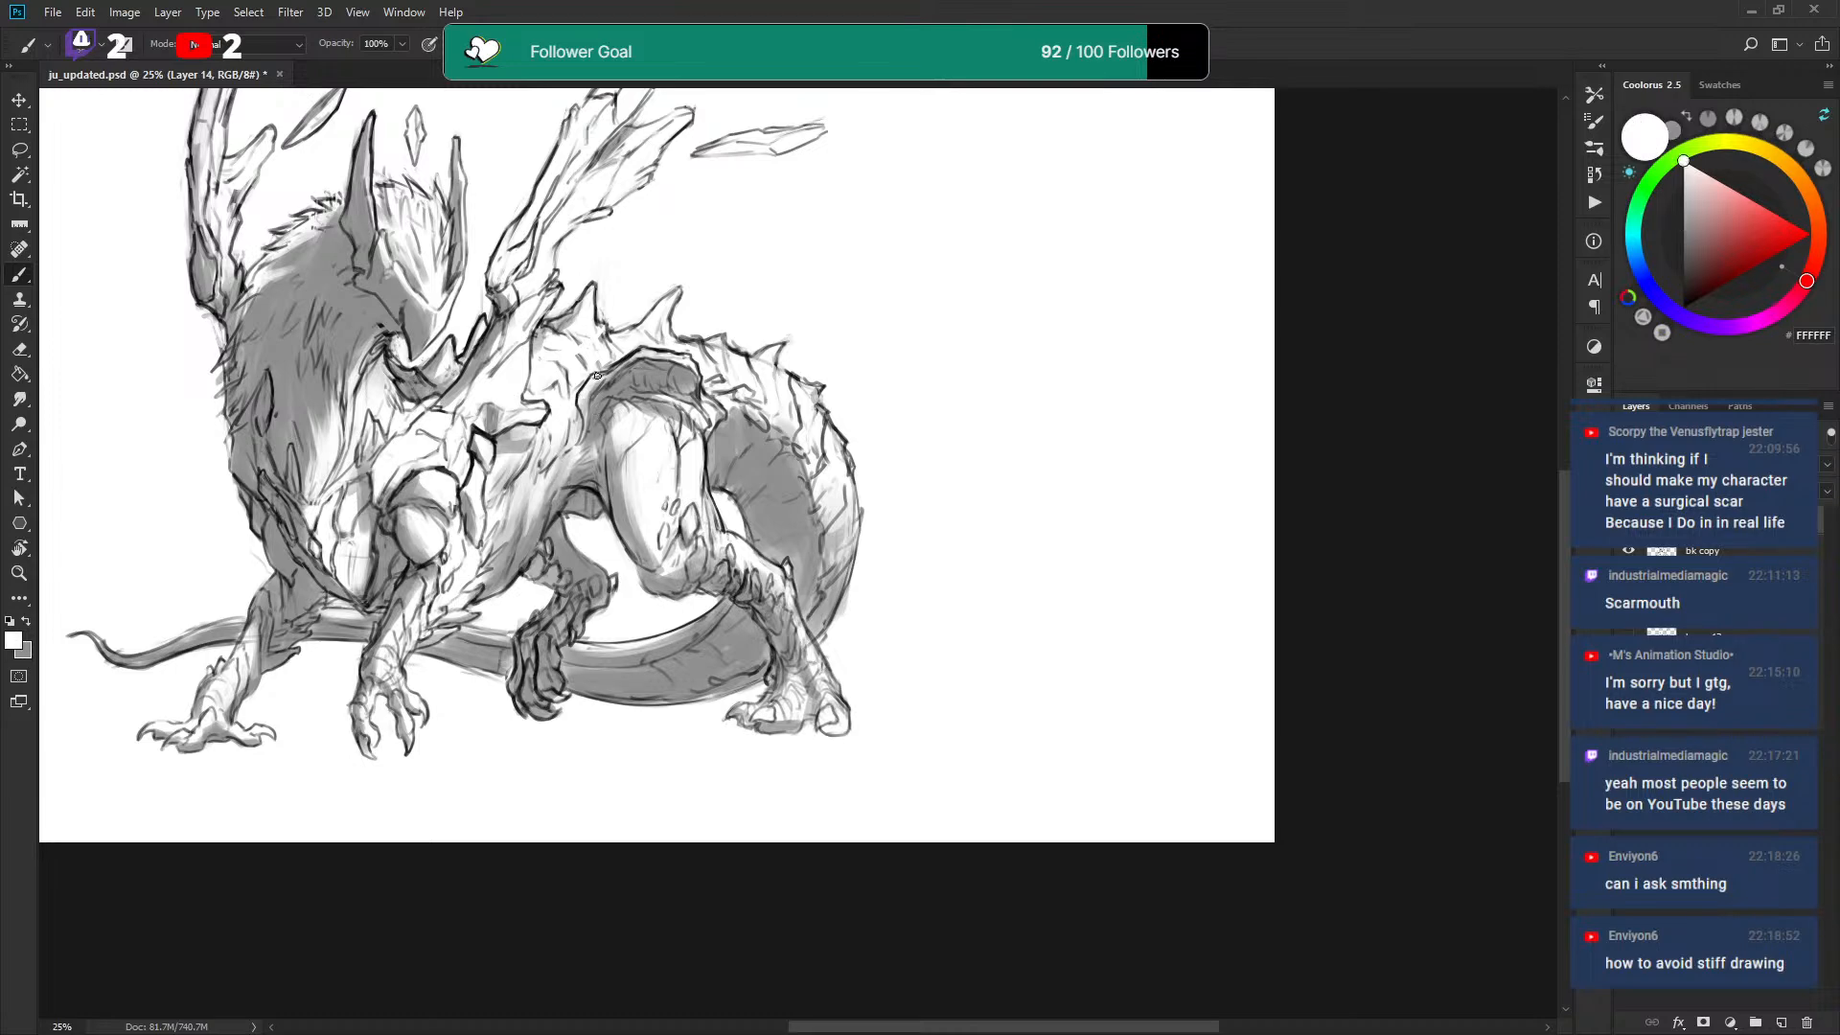
pyautogui.press('x')
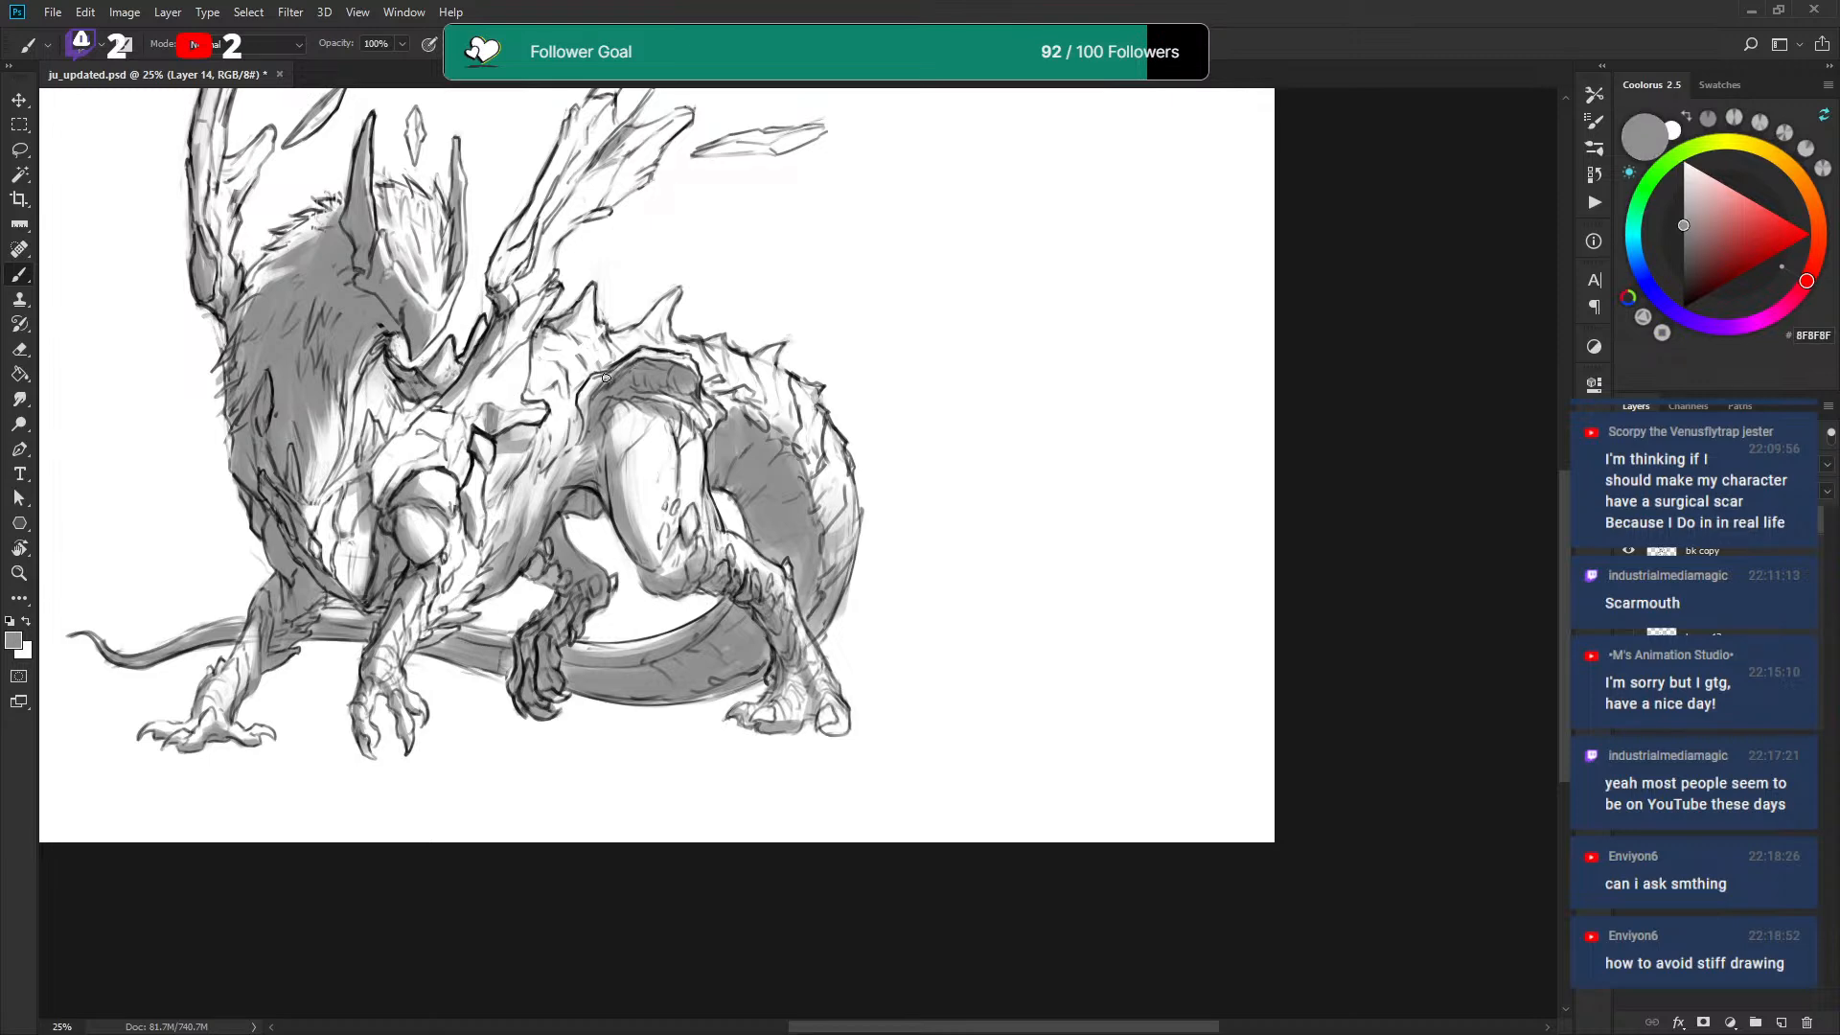
pyautogui.press('x')
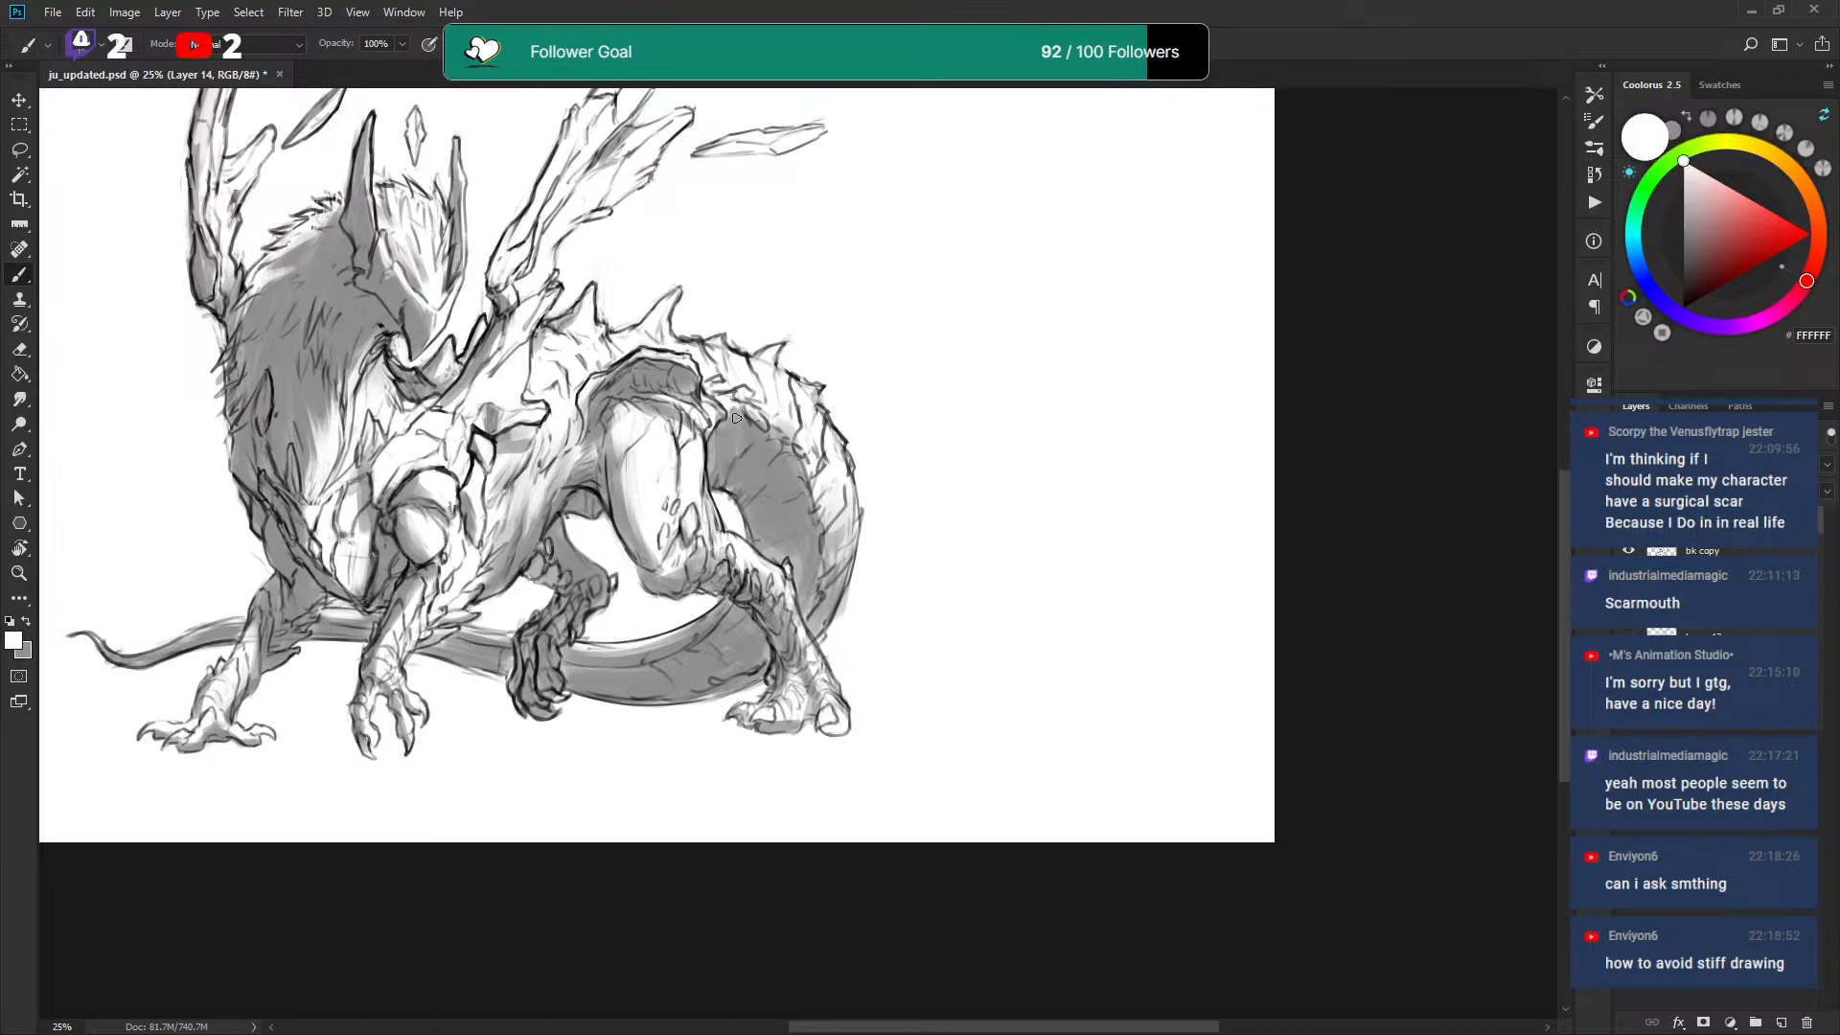
pyautogui.press('x')
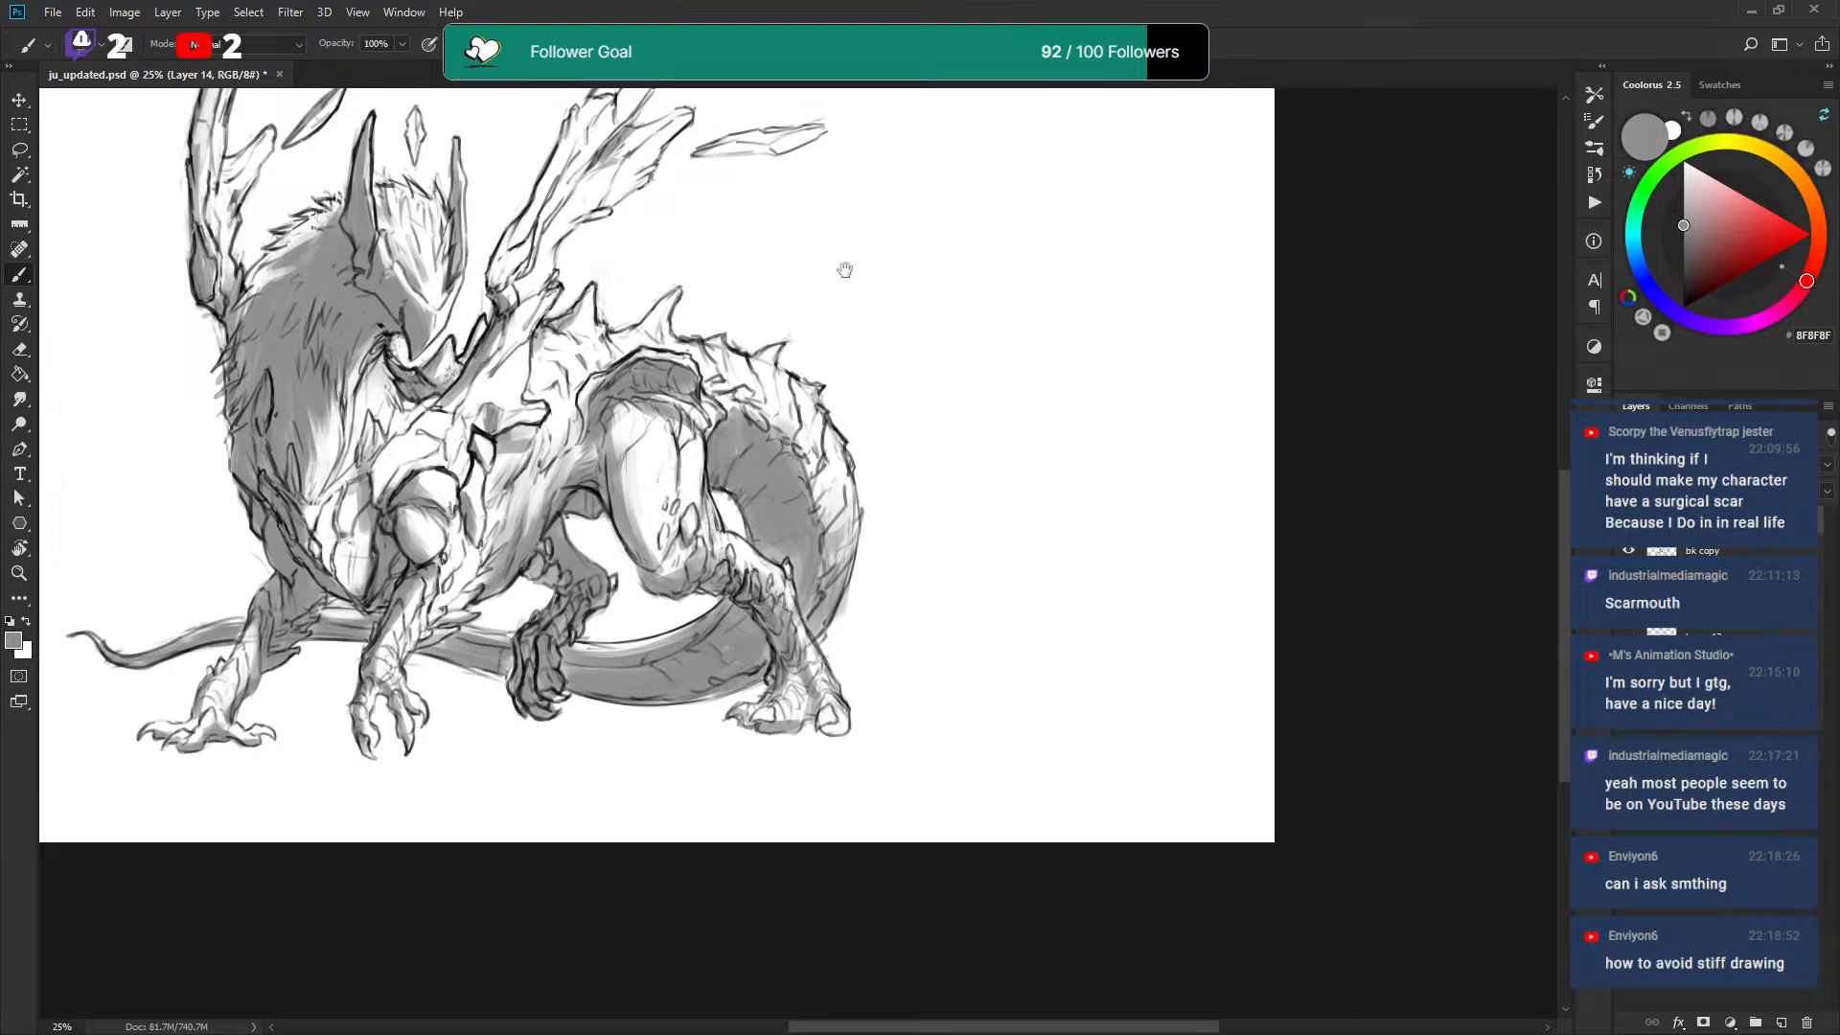
# Group the layers of the creature drawing into one layer group.
pyautogui.moveTo(832, 270); pyautogui.dragTo(682, 431)
pyautogui.moveTo(730, 544); pyautogui.dragTo(784, 495)
pyautogui.click(1627, 551)
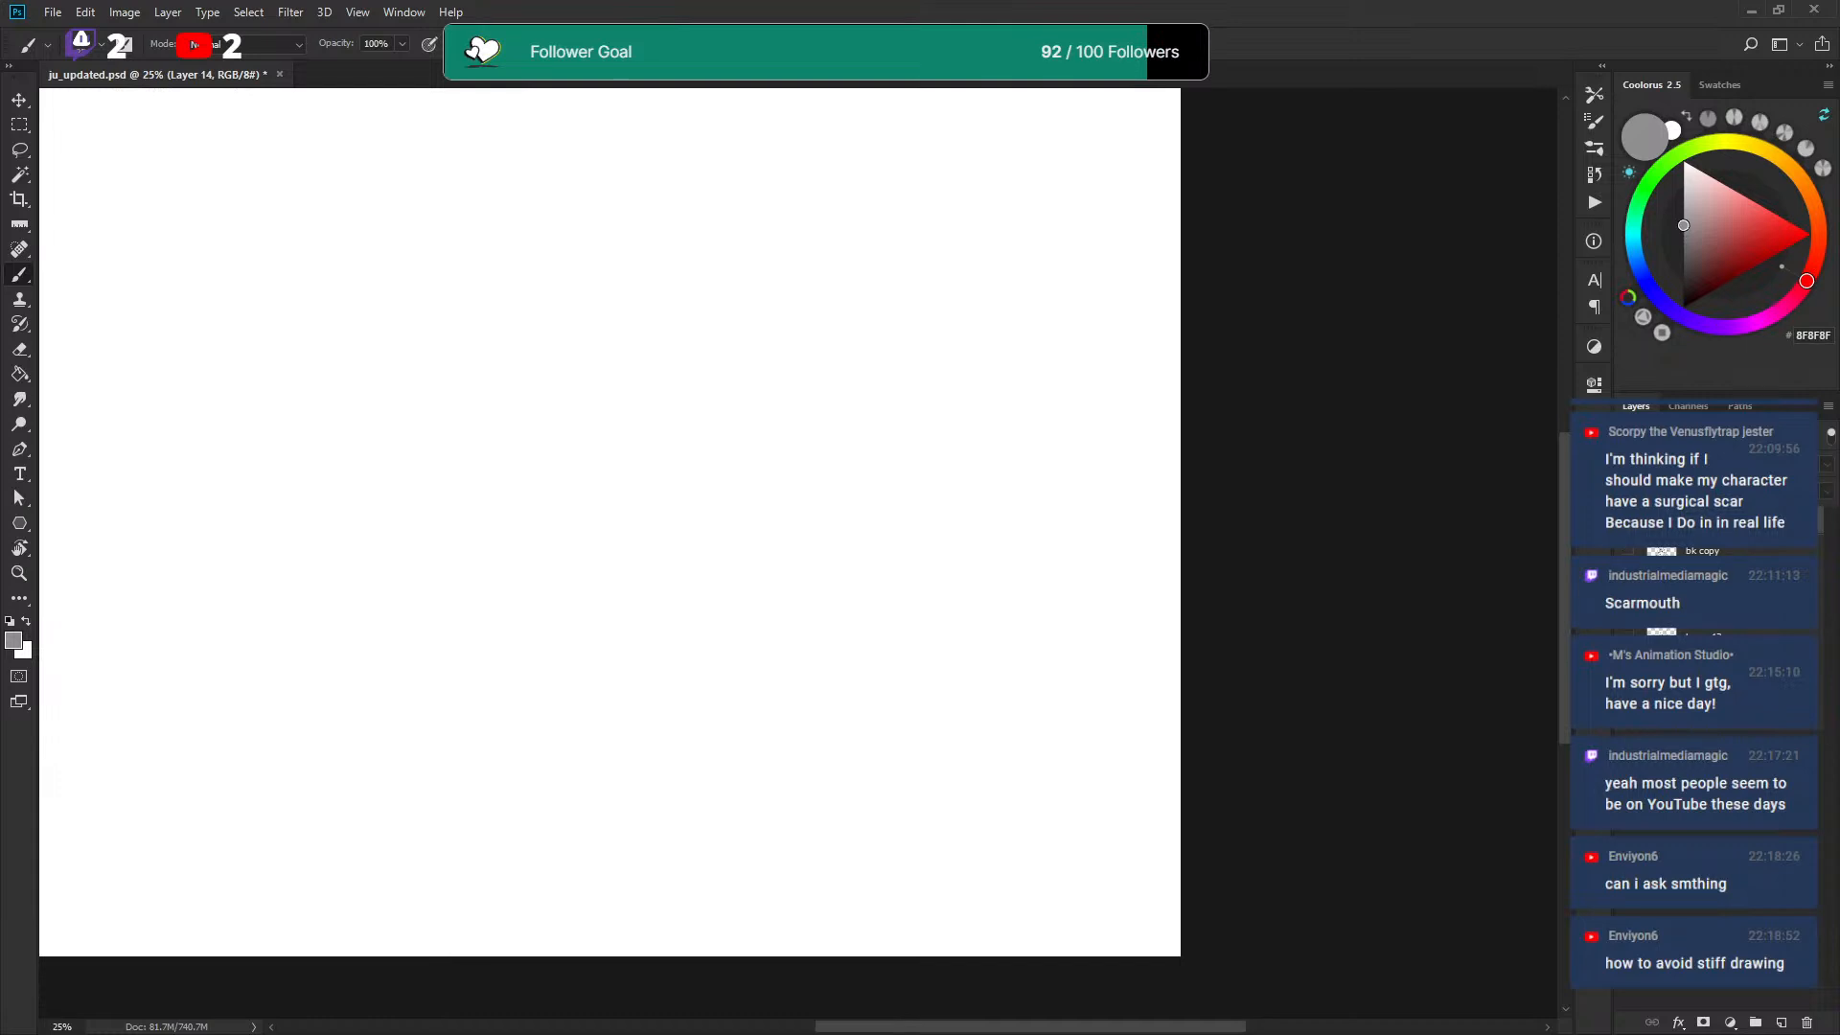
pyautogui.click(1628, 550)
pyautogui.keyDown('shift'); pyautogui.click(1702, 550); pyautogui.keyUp('shift')
pyautogui.hotkey('ctrl', 'g')
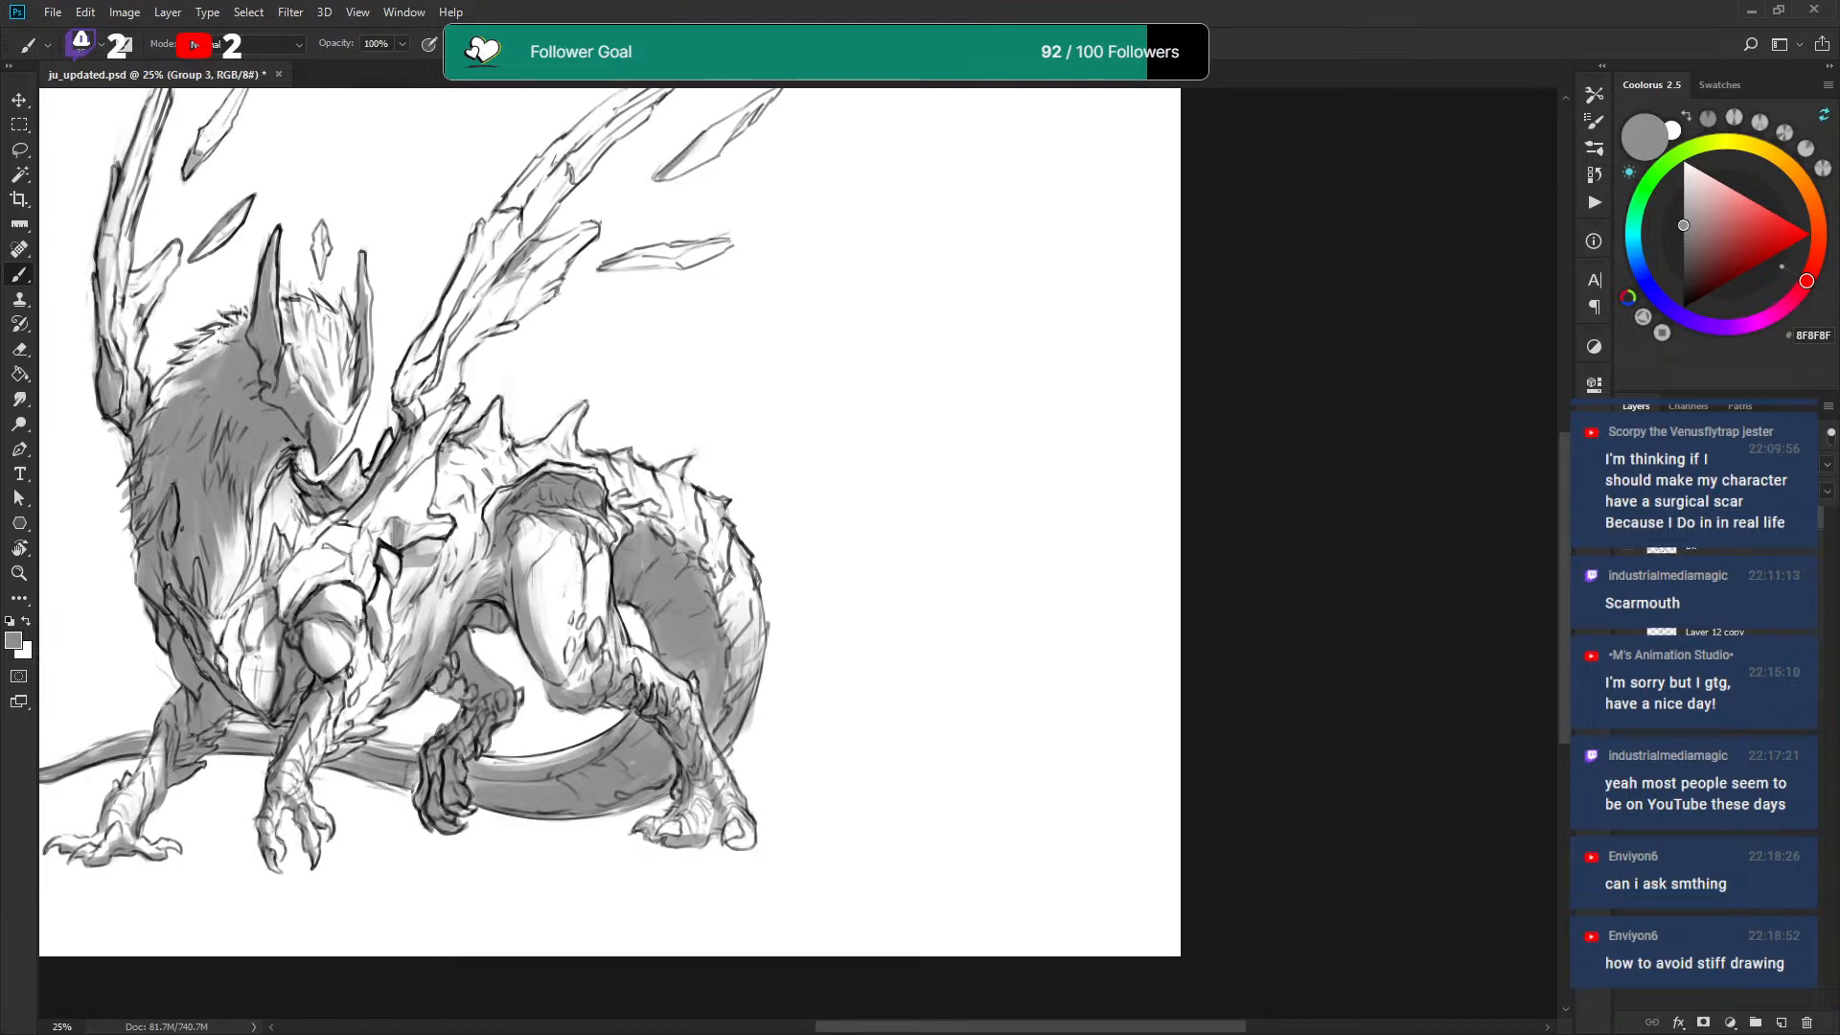
# Hide the creature group and show the rough pose sketches on Layer 1.
pyautogui.click(1627, 520)
pyautogui.click(1630, 632)
pyautogui.click(1630, 631)
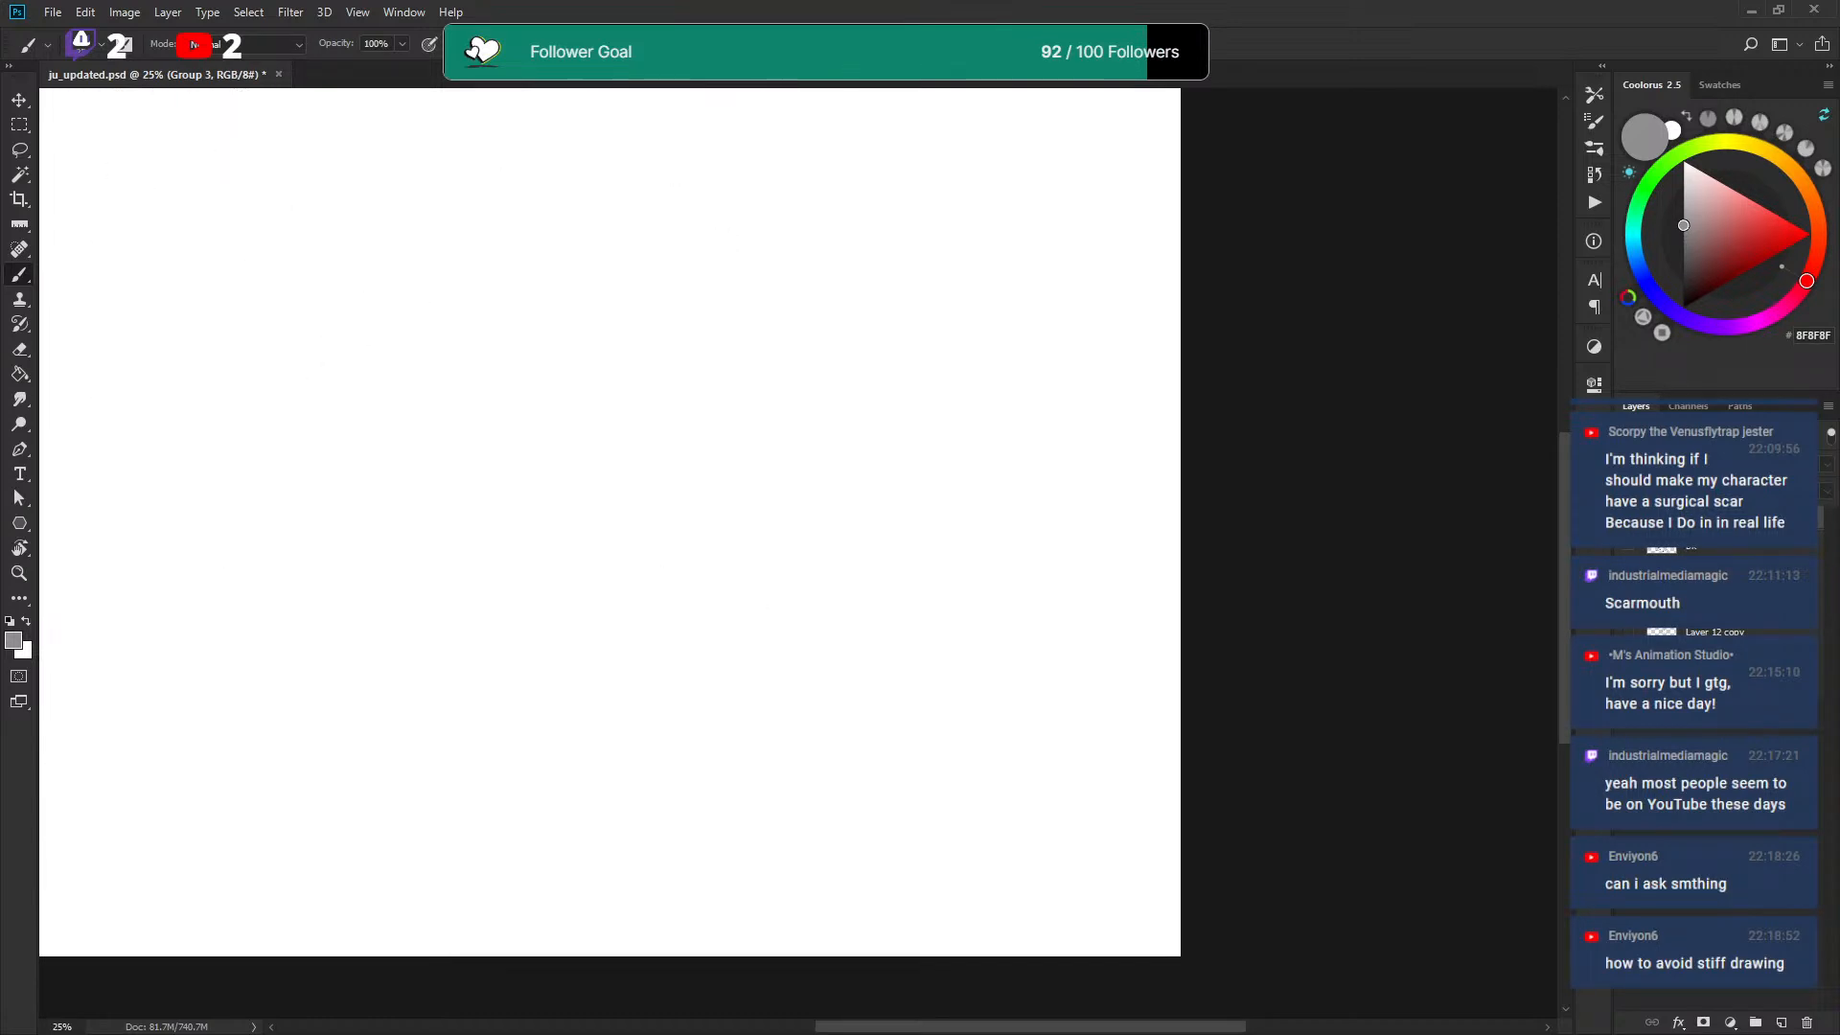
pyautogui.moveTo(356, 510); pyautogui.dragTo(1067, 756)
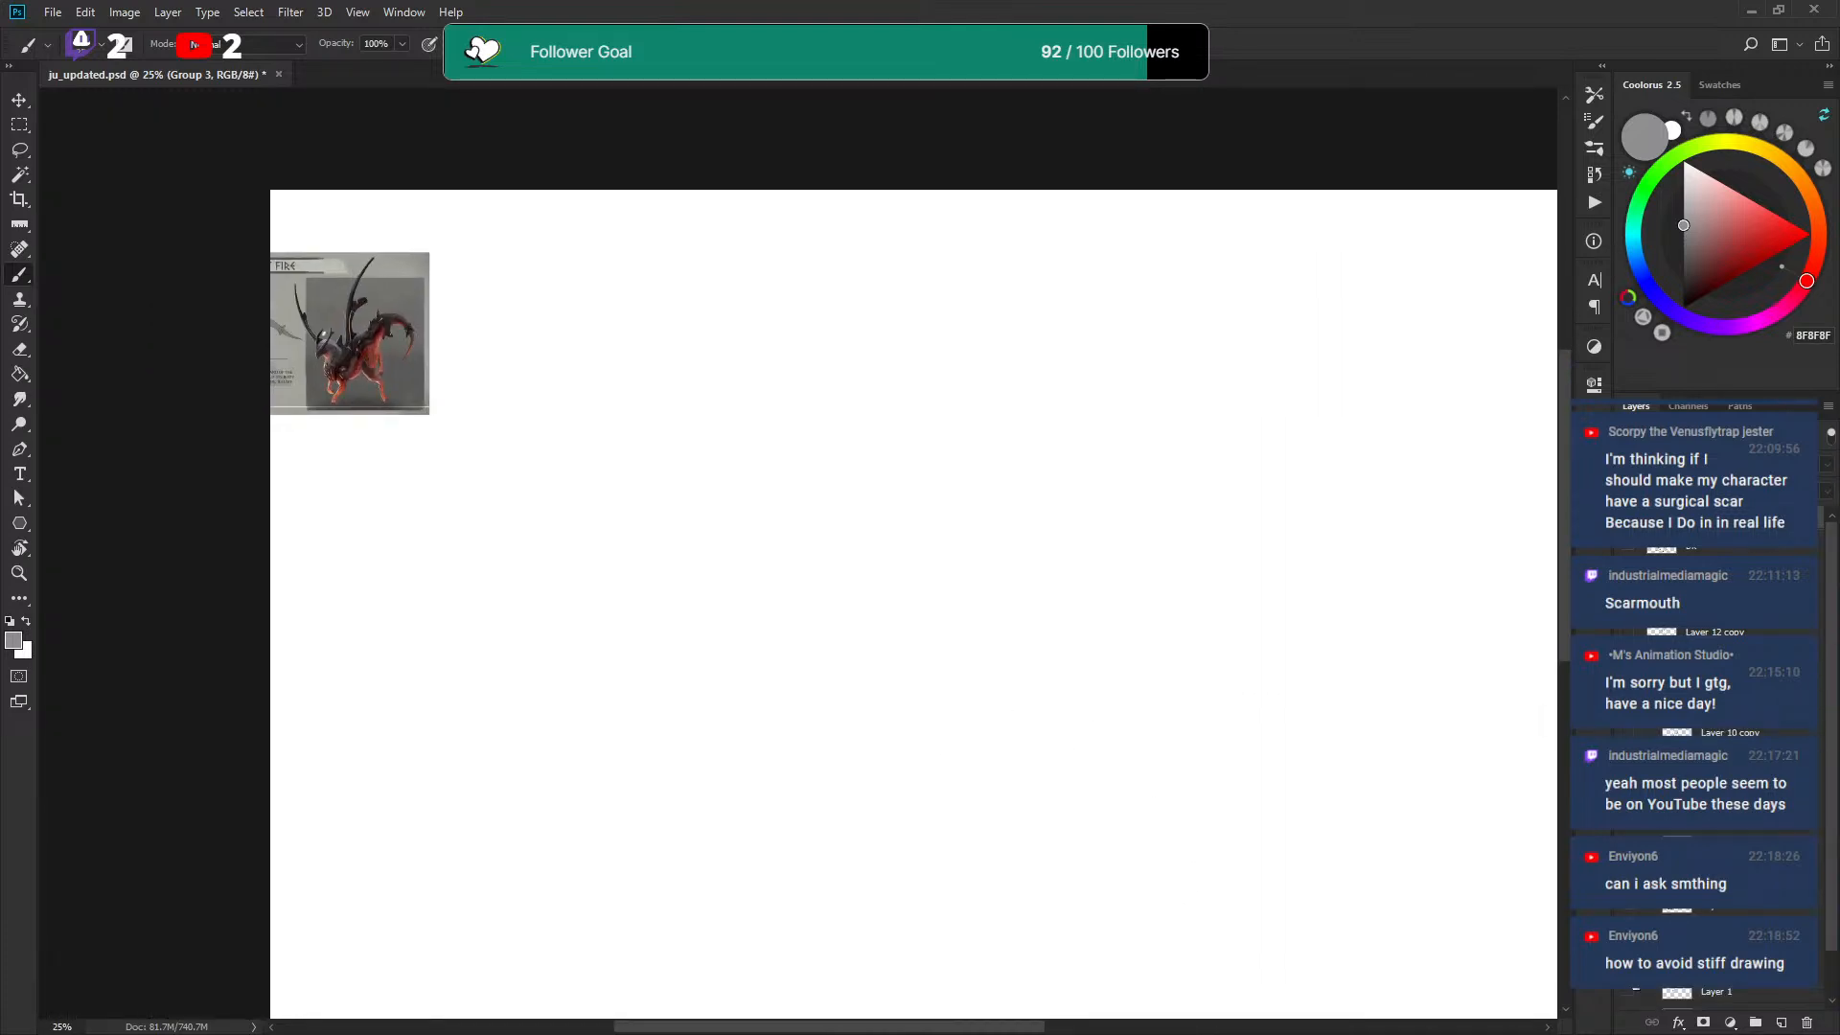
pyautogui.click(1628, 991)
# Examine the rough pose thumbnails beside the reference image for the flow of their poses.
pyautogui.moveTo(1149, 649); pyautogui.dragTo(1030, 498)
pyautogui.hotkey('ctrl', '+')
pyautogui.moveTo(948, 358)
pyautogui.mouseDown()
pyautogui.moveTo(977, 457)
pyautogui.moveTo(1017, 479)
pyautogui.mouseUp()
pyautogui.moveTo(945, 412); pyautogui.dragTo(992, 409)
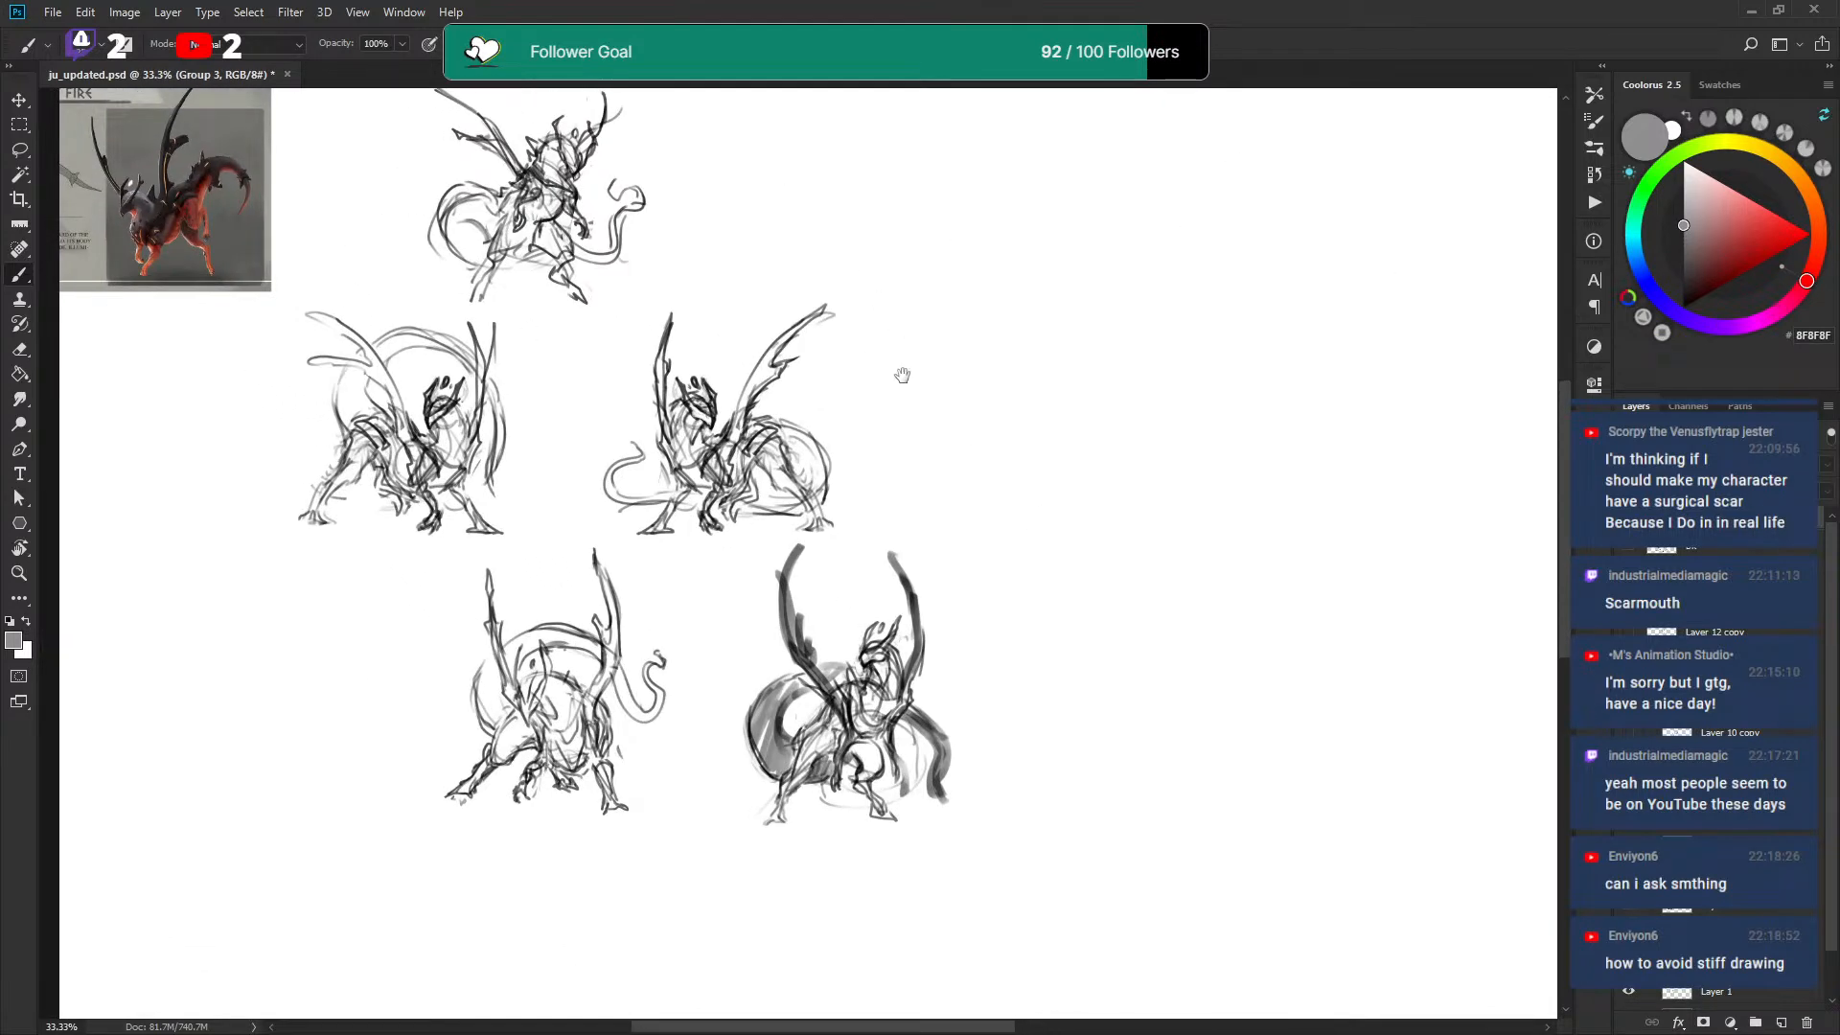
pyautogui.scroll(1, 833, 407)
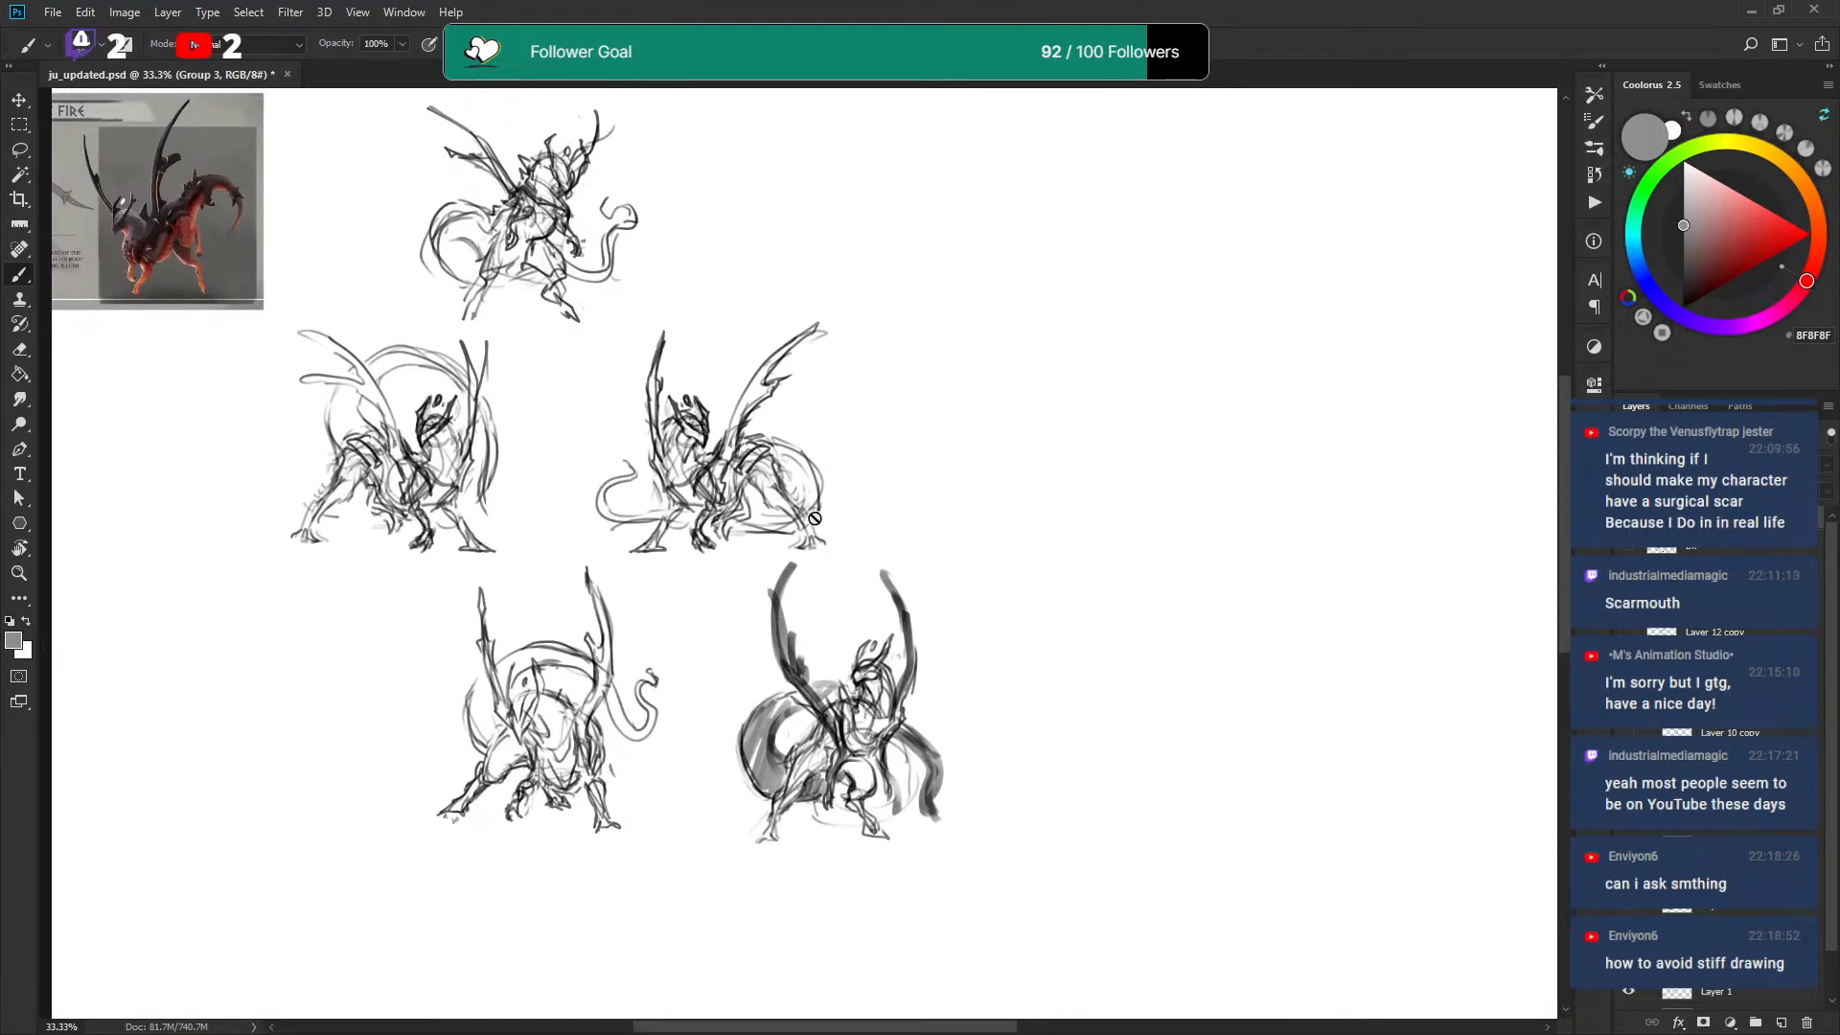
pyautogui.scroll(1, 824, 425)
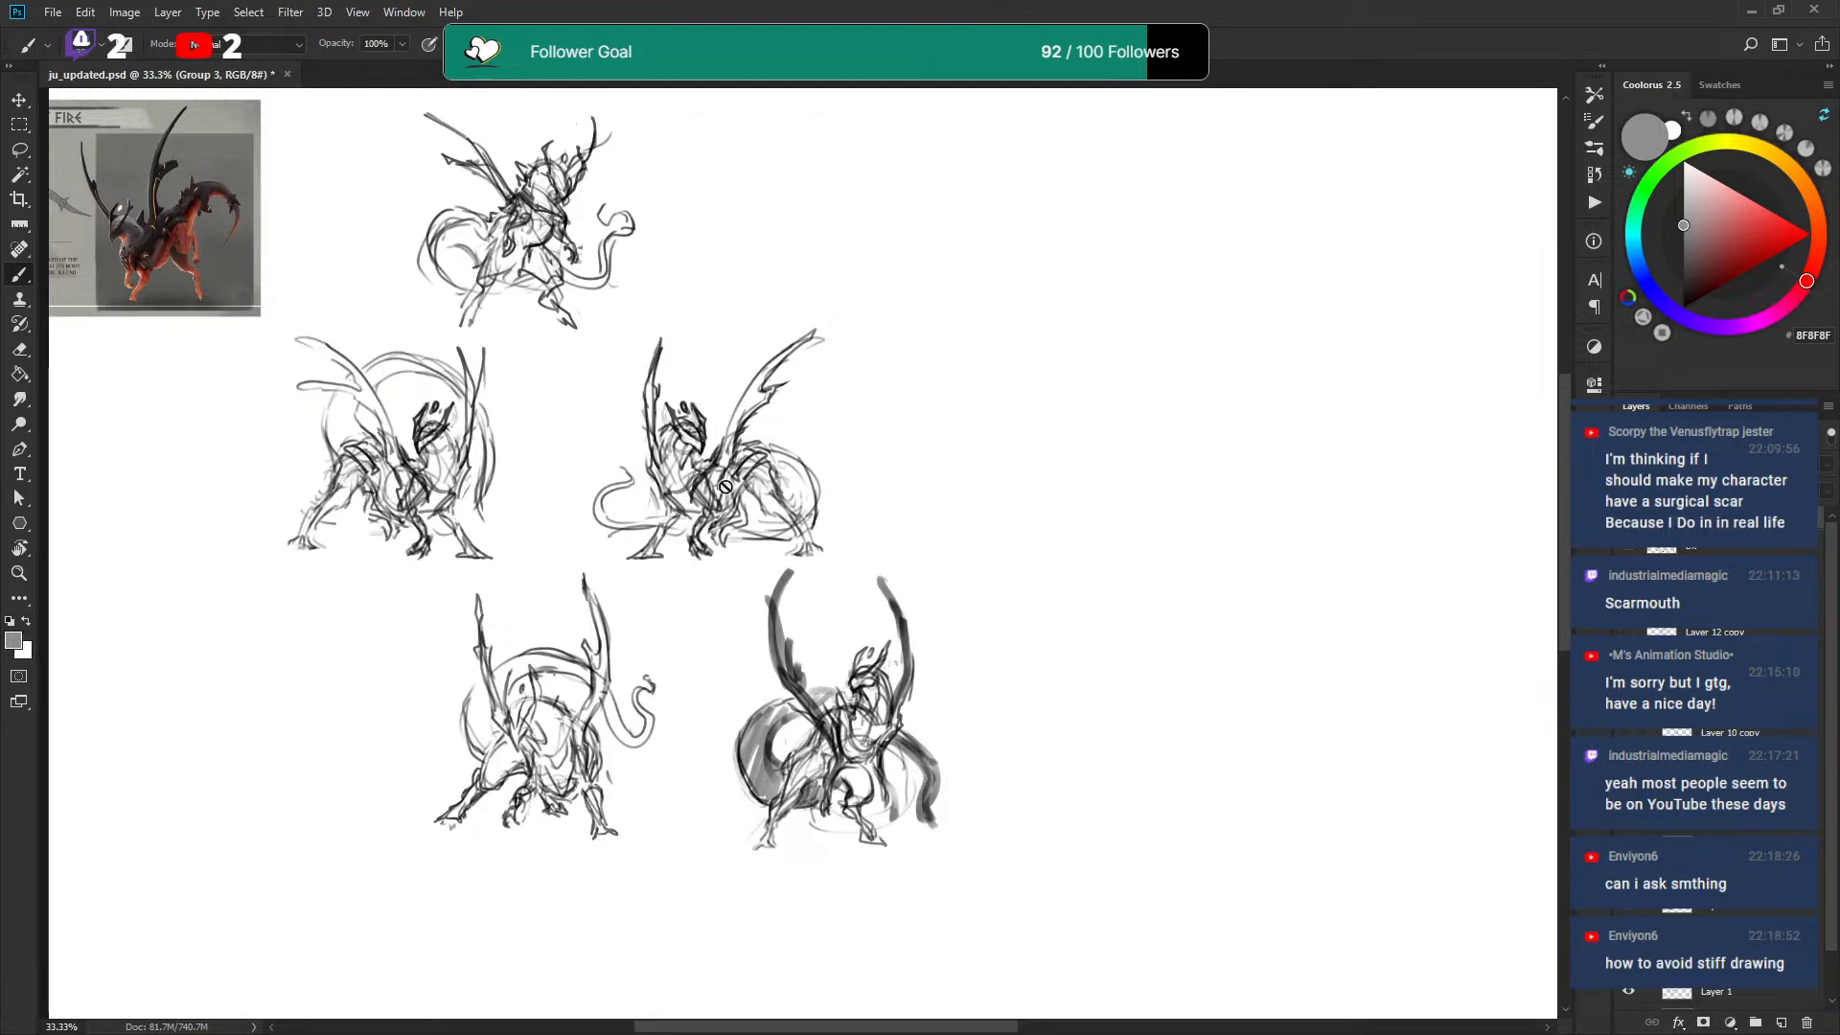
pyautogui.scroll(-2, 839, 398)
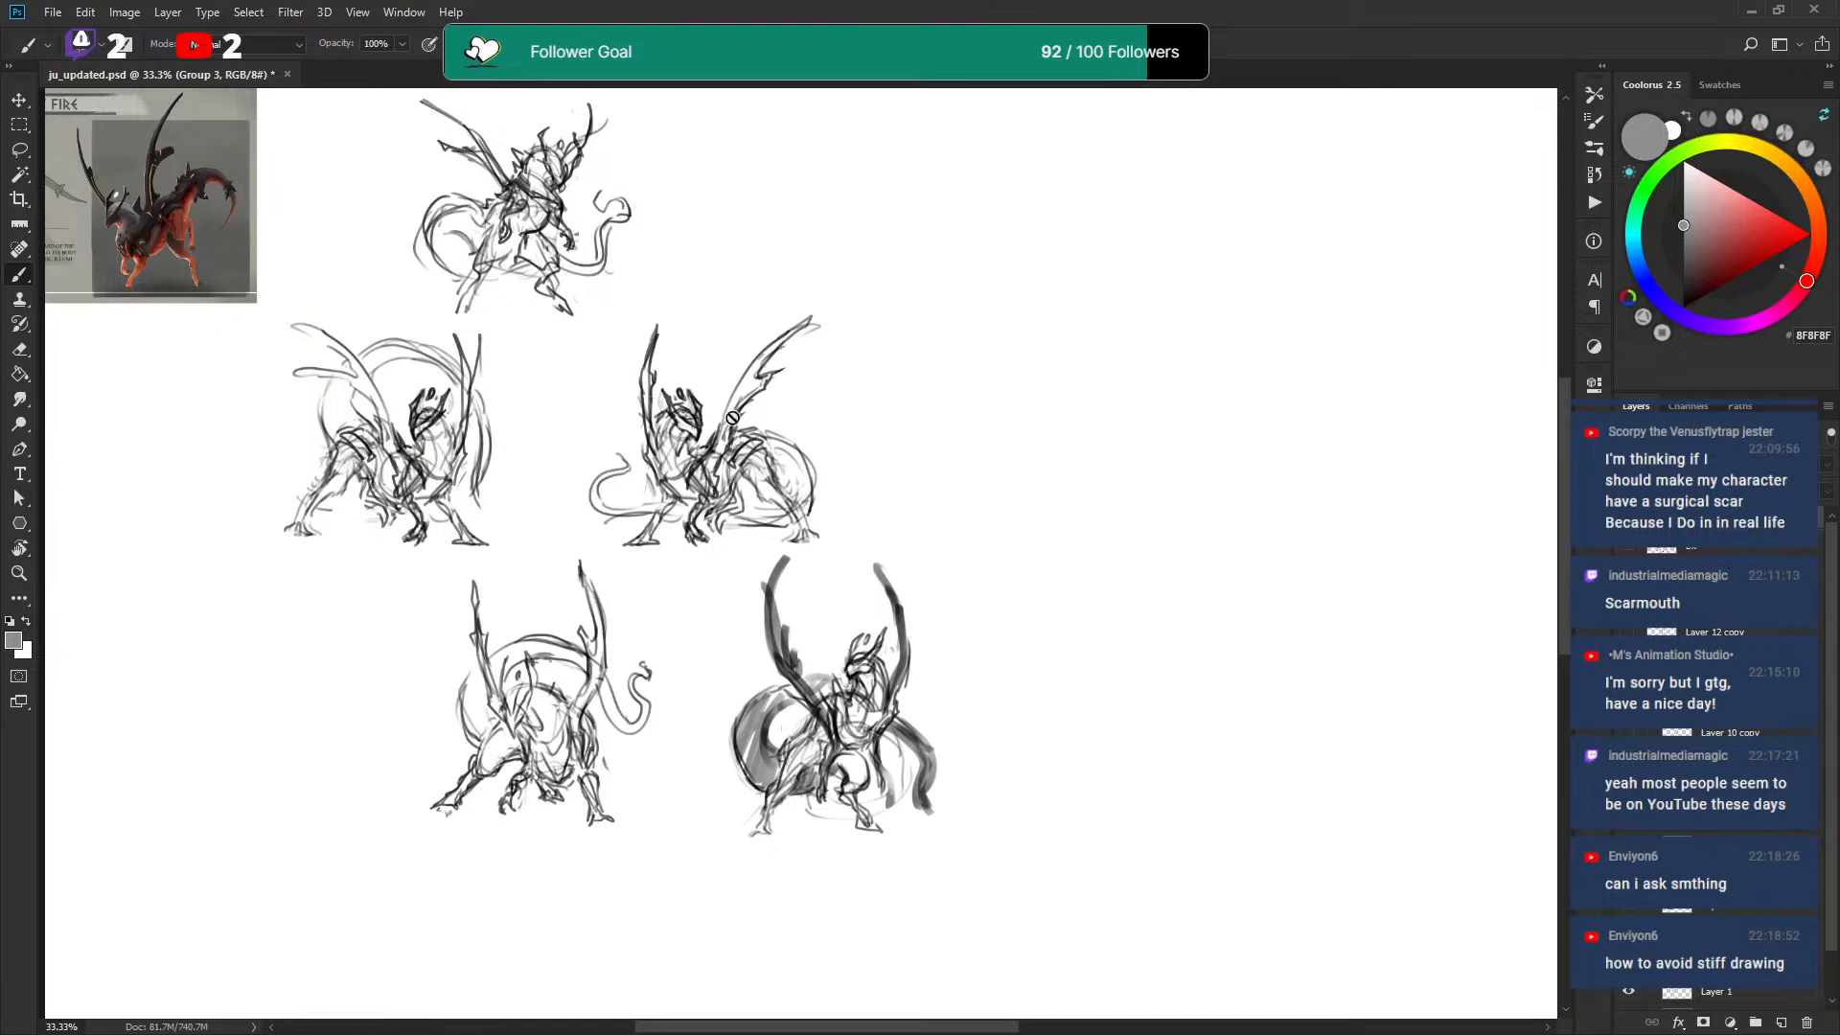
pyautogui.moveTo(784, 380); pyautogui.dragTo(782, 381)
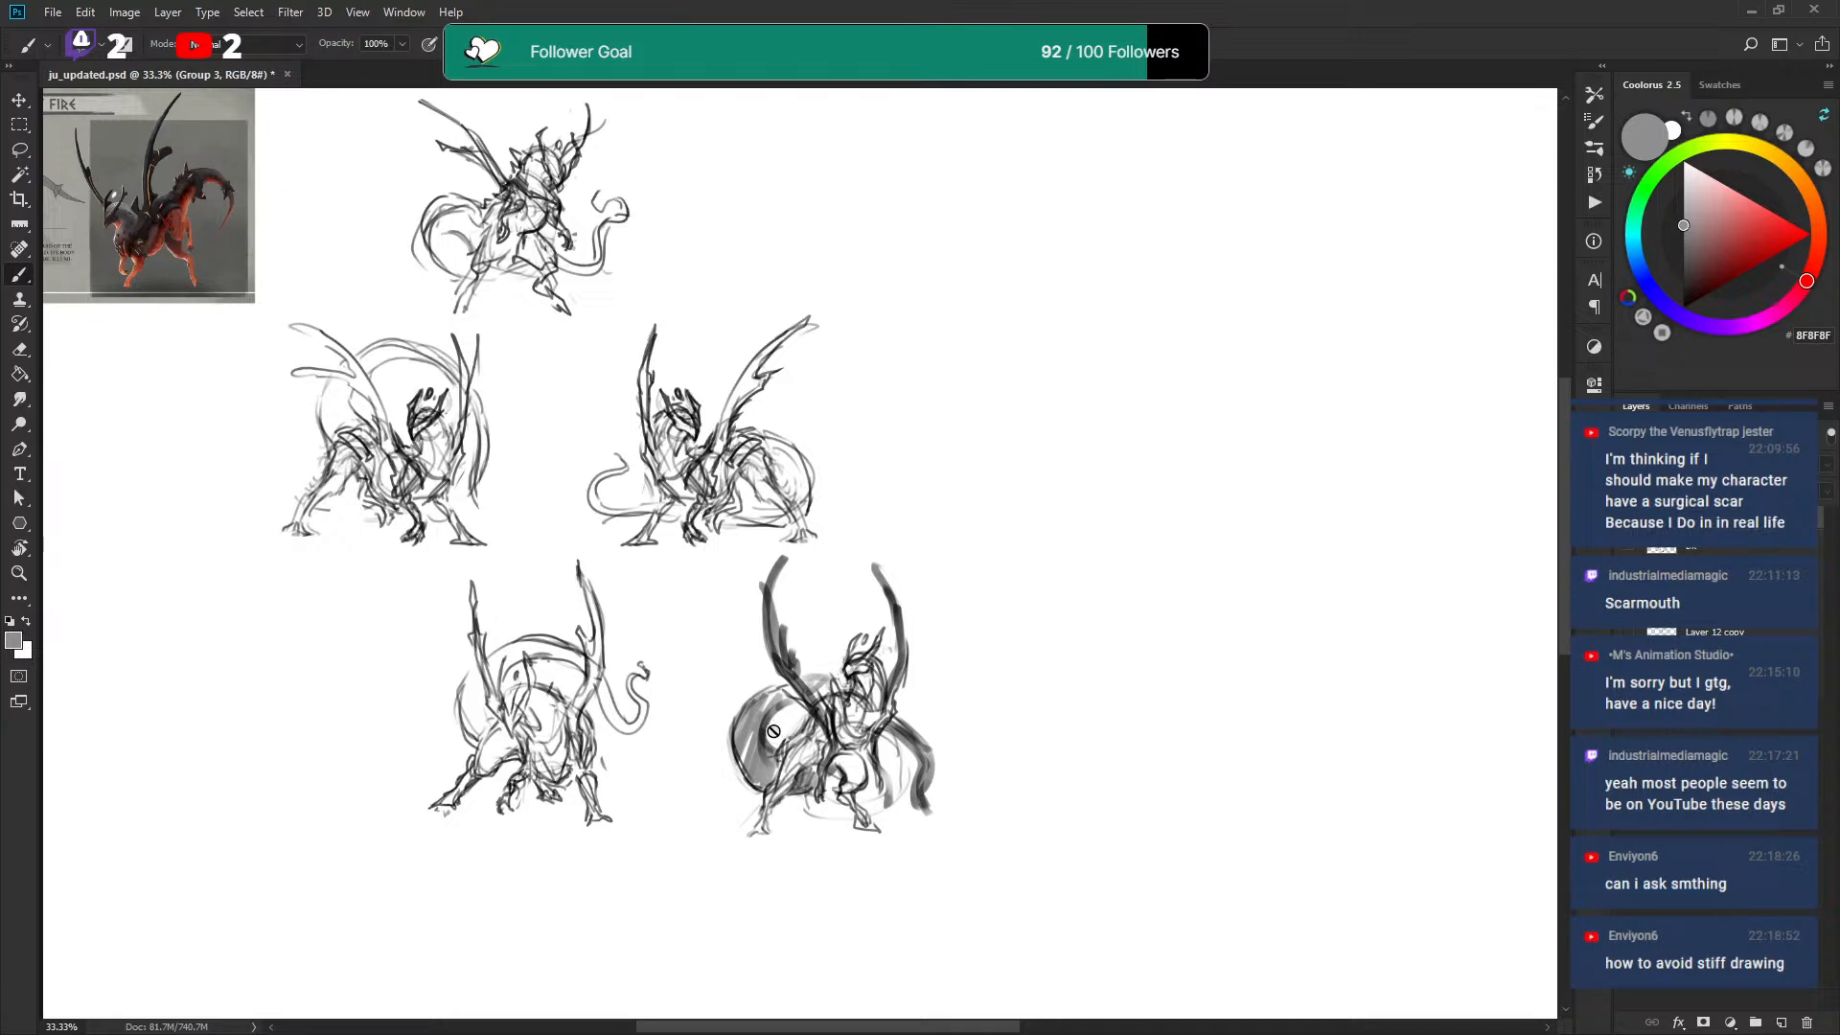
# Bring back the creature drawing in place of the rough sketches and add a new layer.
pyautogui.hotkey('ctrl', ',')
pyautogui.hotkey('ctrl', ',')
pyautogui.click(1781, 1021)
# Sketch a flowing grey S-curve on the empty canvas beside the creature's wing, undoing the stray arc.
pyautogui.moveTo(1209, 654); pyautogui.dragTo(327, 725)
pyautogui.moveTo(997, 250)
pyautogui.mouseDown()
pyautogui.moveTo(1117, 585)
pyautogui.moveTo(1114, 717)
pyautogui.mouseUp()
pyautogui.moveTo(982, 450)
pyautogui.mouseDown()
pyautogui.moveTo(1029, 417)
pyautogui.moveTo(991, 378)
pyautogui.mouseUp()
pyautogui.hotkey('ctrl', 'z')
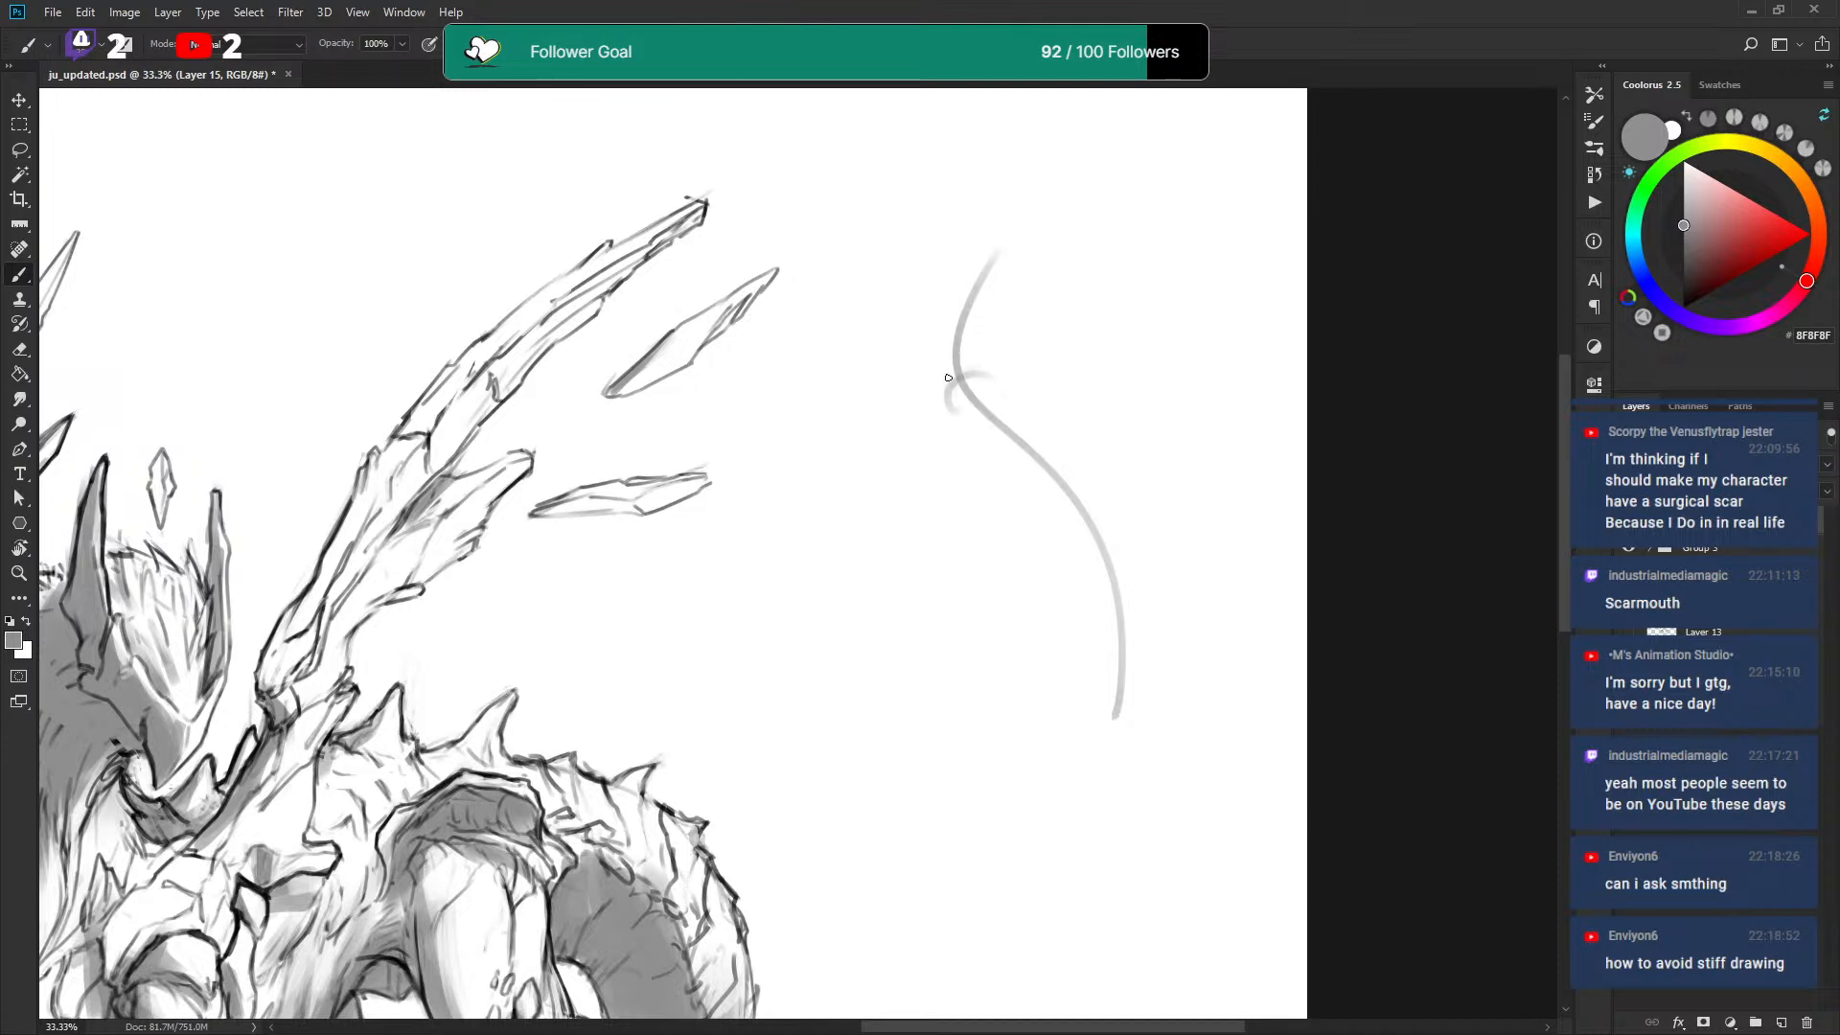
# Build a curved limb with joint lines and an end segment around the S-curve.
pyautogui.moveTo(973, 217)
pyautogui.mouseDown()
pyautogui.moveTo(937, 386)
pyautogui.moveTo(996, 374)
pyautogui.moveTo(990, 354)
pyautogui.moveTo(1074, 458)
pyautogui.mouseUp()
pyautogui.moveTo(951, 407)
pyautogui.mouseDown()
pyautogui.moveTo(1038, 501)
pyautogui.moveTo(1090, 481)
pyautogui.mouseUp()
pyautogui.moveTo(1003, 377); pyautogui.dragTo(992, 335)
pyautogui.moveTo(958, 261)
pyautogui.mouseDown()
pyautogui.moveTo(937, 365)
pyautogui.moveTo(952, 420)
pyautogui.moveTo(1010, 297)
pyautogui.moveTo(1017, 244)
pyautogui.moveTo(990, 197)
pyautogui.moveTo(954, 285)
pyautogui.moveTo(1014, 315)
pyautogui.moveTo(1033, 251)
pyautogui.moveTo(966, 256)
pyautogui.moveTo(1039, 294)
pyautogui.mouseUp()
pyautogui.press('x')
pyautogui.press('x')
pyautogui.moveTo(1087, 482)
pyautogui.mouseDown()
pyautogui.moveTo(1110, 517)
pyautogui.moveTo(1045, 530)
pyautogui.moveTo(1080, 590)
pyautogui.moveTo(1118, 487)
pyautogui.mouseUp()
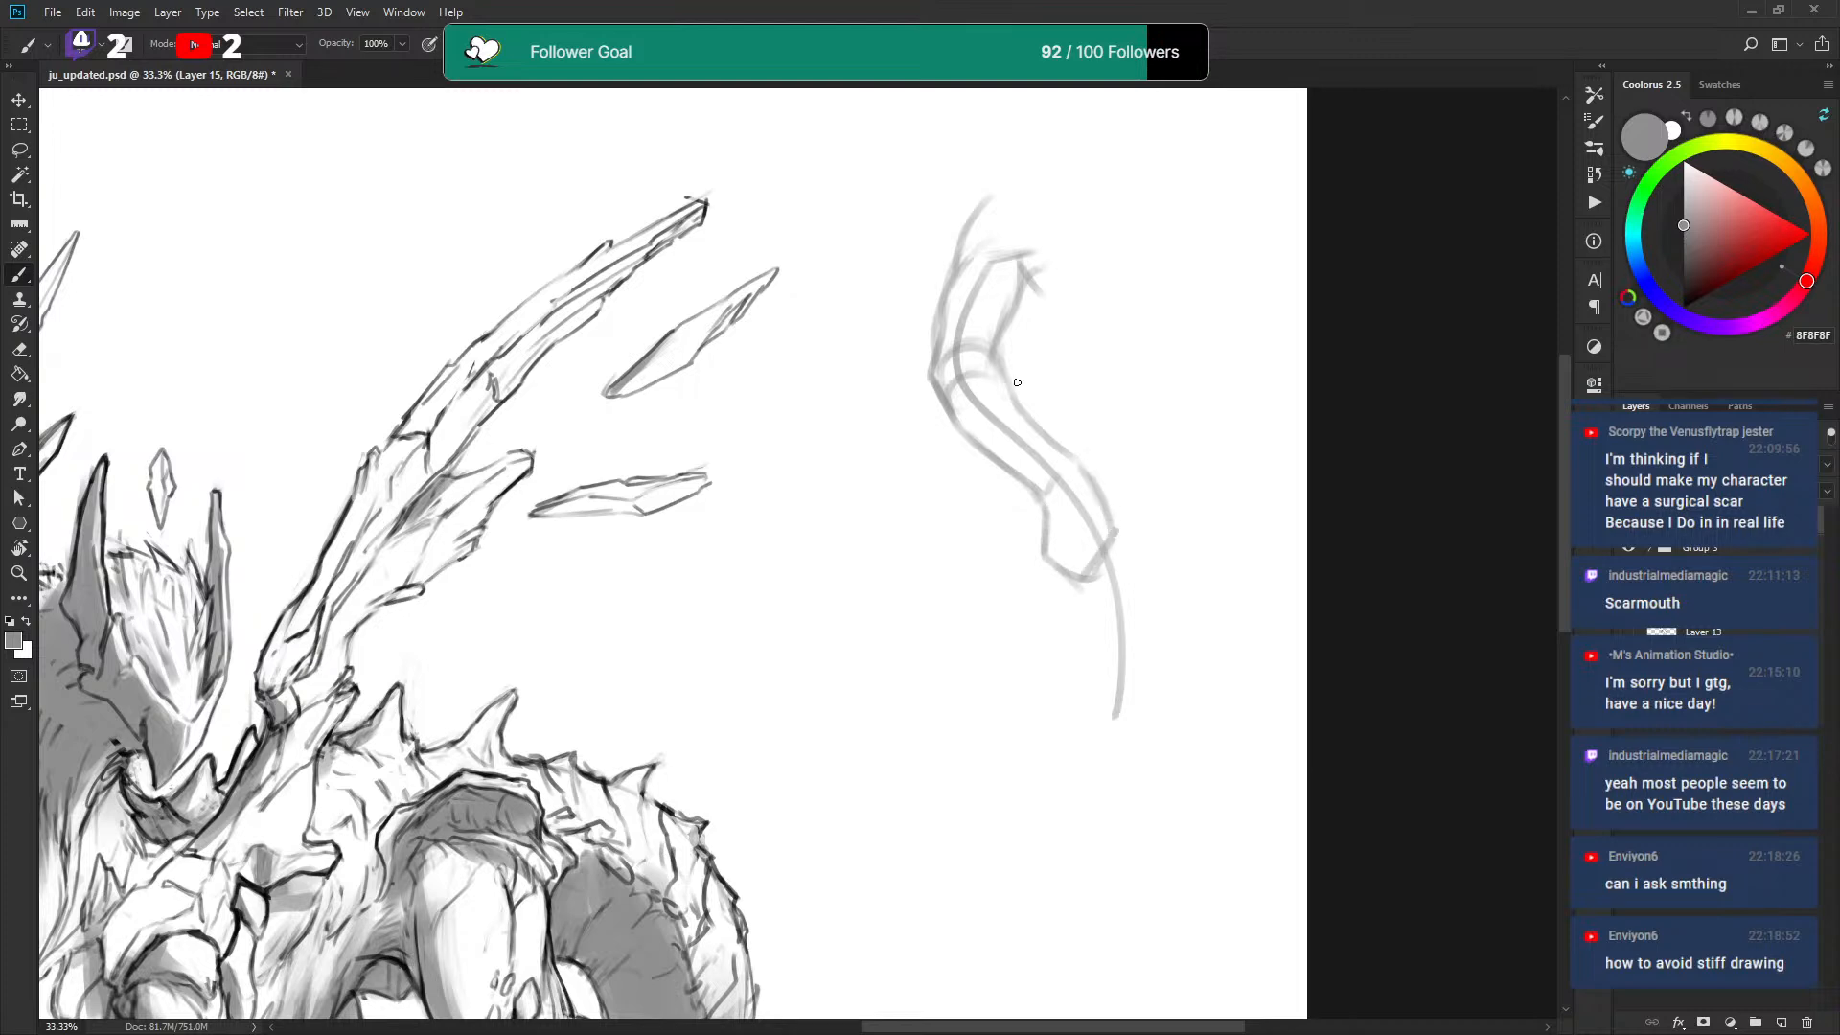
# Sketch a second limb beside the curved one from separate straight segments with rounded joints and an angular foot.
pyautogui.moveTo(1098, 357); pyautogui.dragTo(1088, 363)
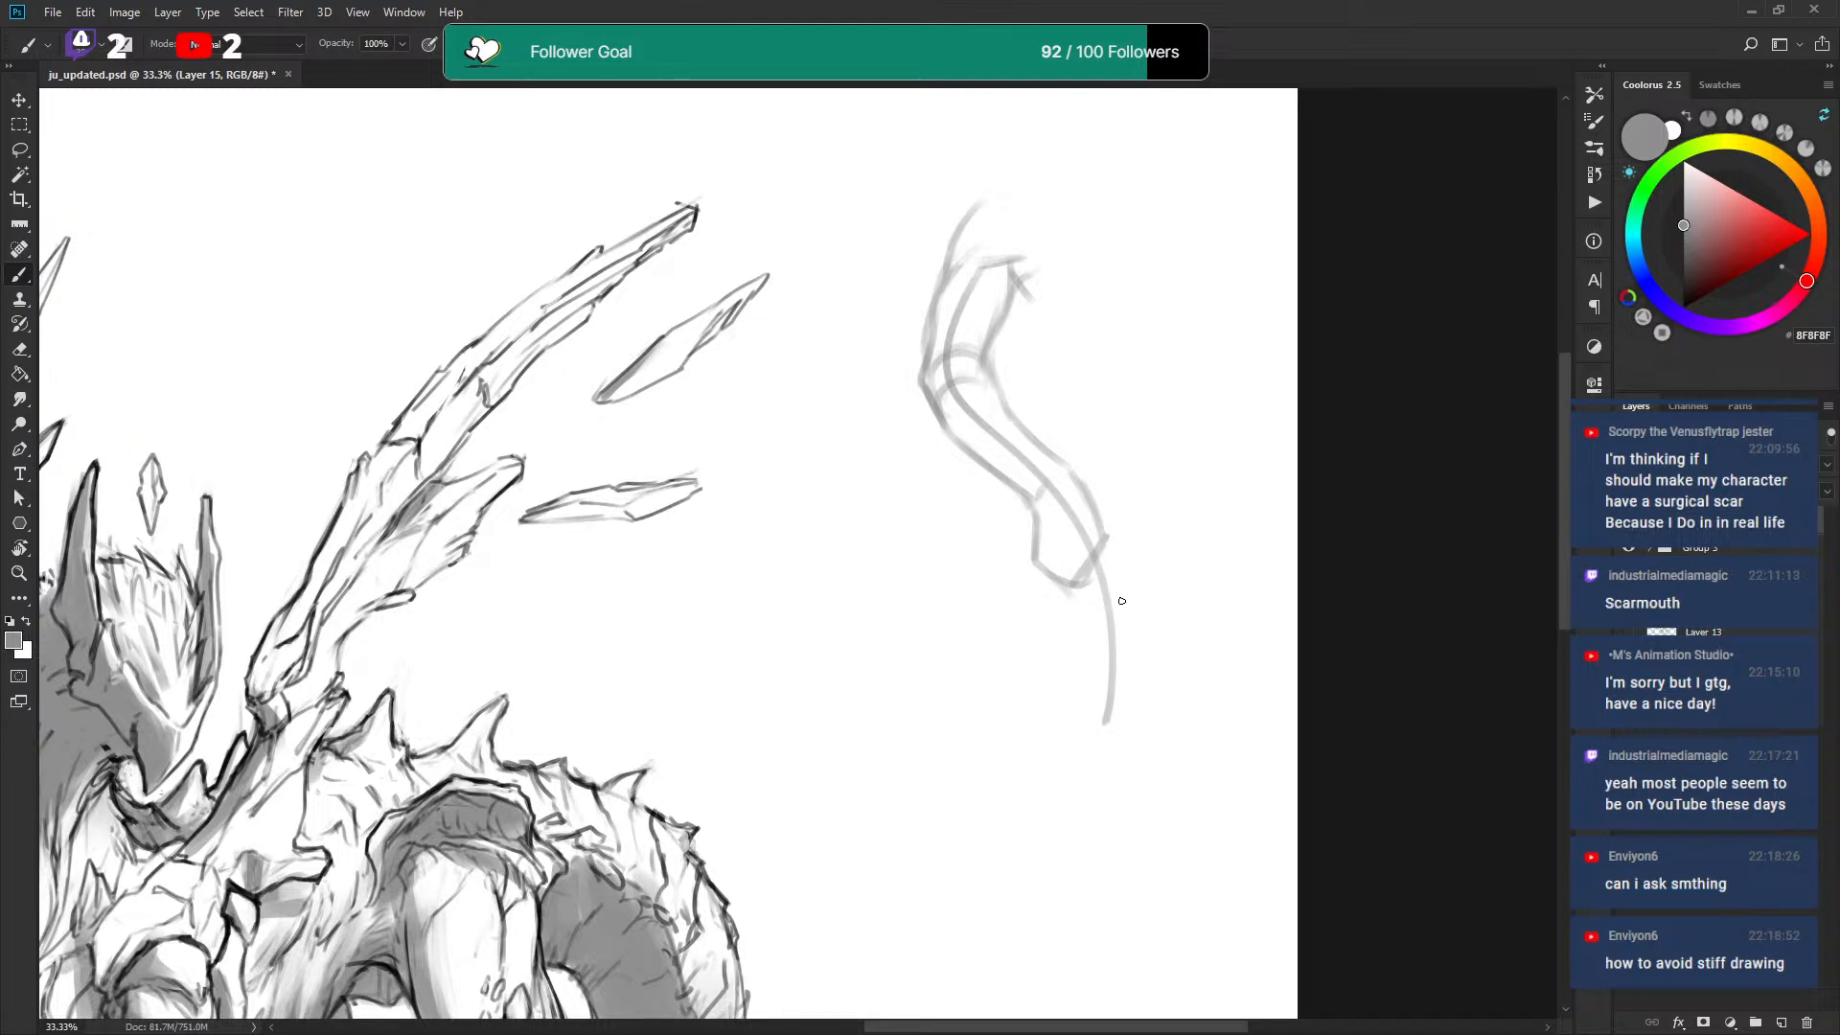
pyautogui.moveTo(1131, 228)
pyautogui.mouseDown()
pyautogui.moveTo(1101, 320)
pyautogui.moveTo(1150, 343)
pyautogui.moveTo(1181, 260)
pyautogui.moveTo(1154, 175)
pyautogui.moveTo(1196, 202)
pyautogui.moveTo(1199, 178)
pyautogui.mouseUp()
pyautogui.moveTo(1173, 239); pyautogui.dragTo(1197, 229)
pyautogui.moveTo(1096, 358); pyautogui.dragTo(1131, 467)
pyautogui.moveTo(1102, 393)
pyautogui.mouseDown()
pyautogui.moveTo(1143, 363)
pyautogui.moveTo(1165, 466)
pyautogui.mouseUp()
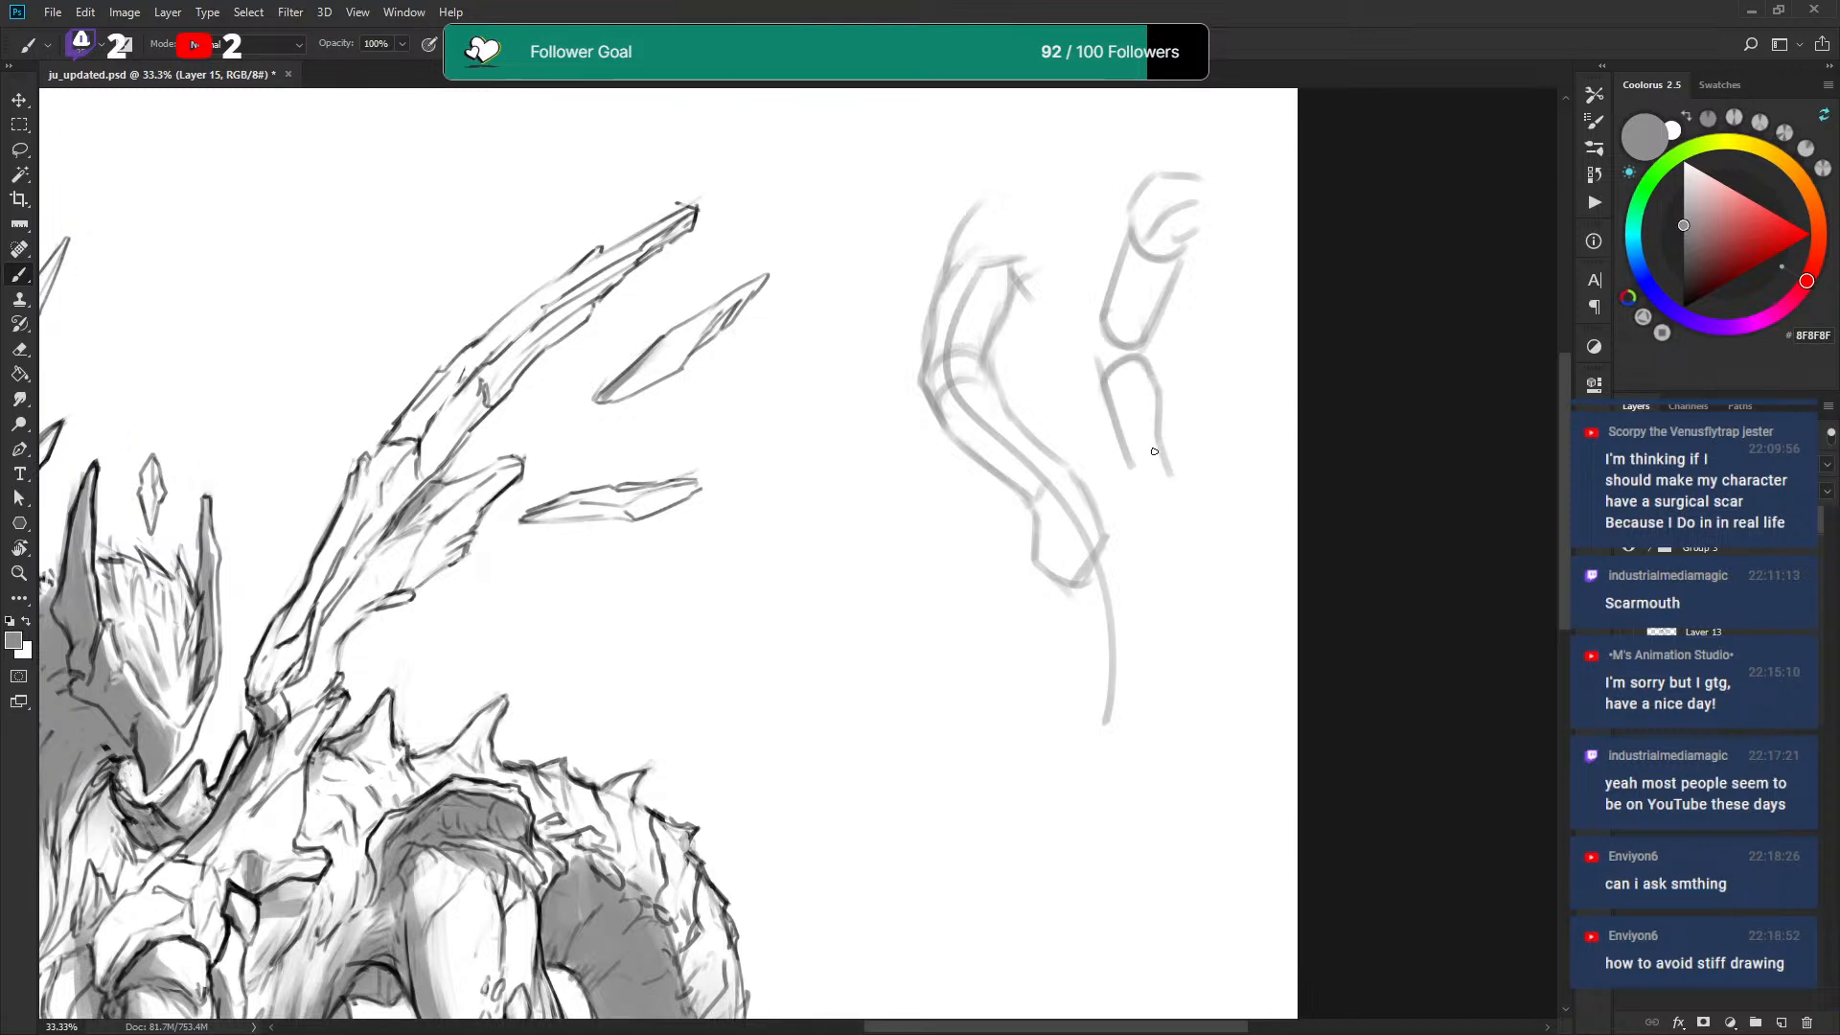
pyautogui.moveTo(1101, 393); pyautogui.dragTo(1151, 476)
pyautogui.moveTo(1093, 334); pyautogui.dragTo(1105, 372)
pyautogui.moveTo(1141, 485)
pyautogui.mouseDown()
pyautogui.moveTo(1171, 555)
pyautogui.moveTo(1196, 509)
pyautogui.moveTo(1152, 551)
pyautogui.moveTo(1177, 521)
pyautogui.moveTo(1169, 561)
pyautogui.mouseUp()
pyautogui.moveTo(1213, 393); pyautogui.dragTo(1194, 412)
pyautogui.moveTo(1119, 511); pyautogui.dragTo(1135, 561)
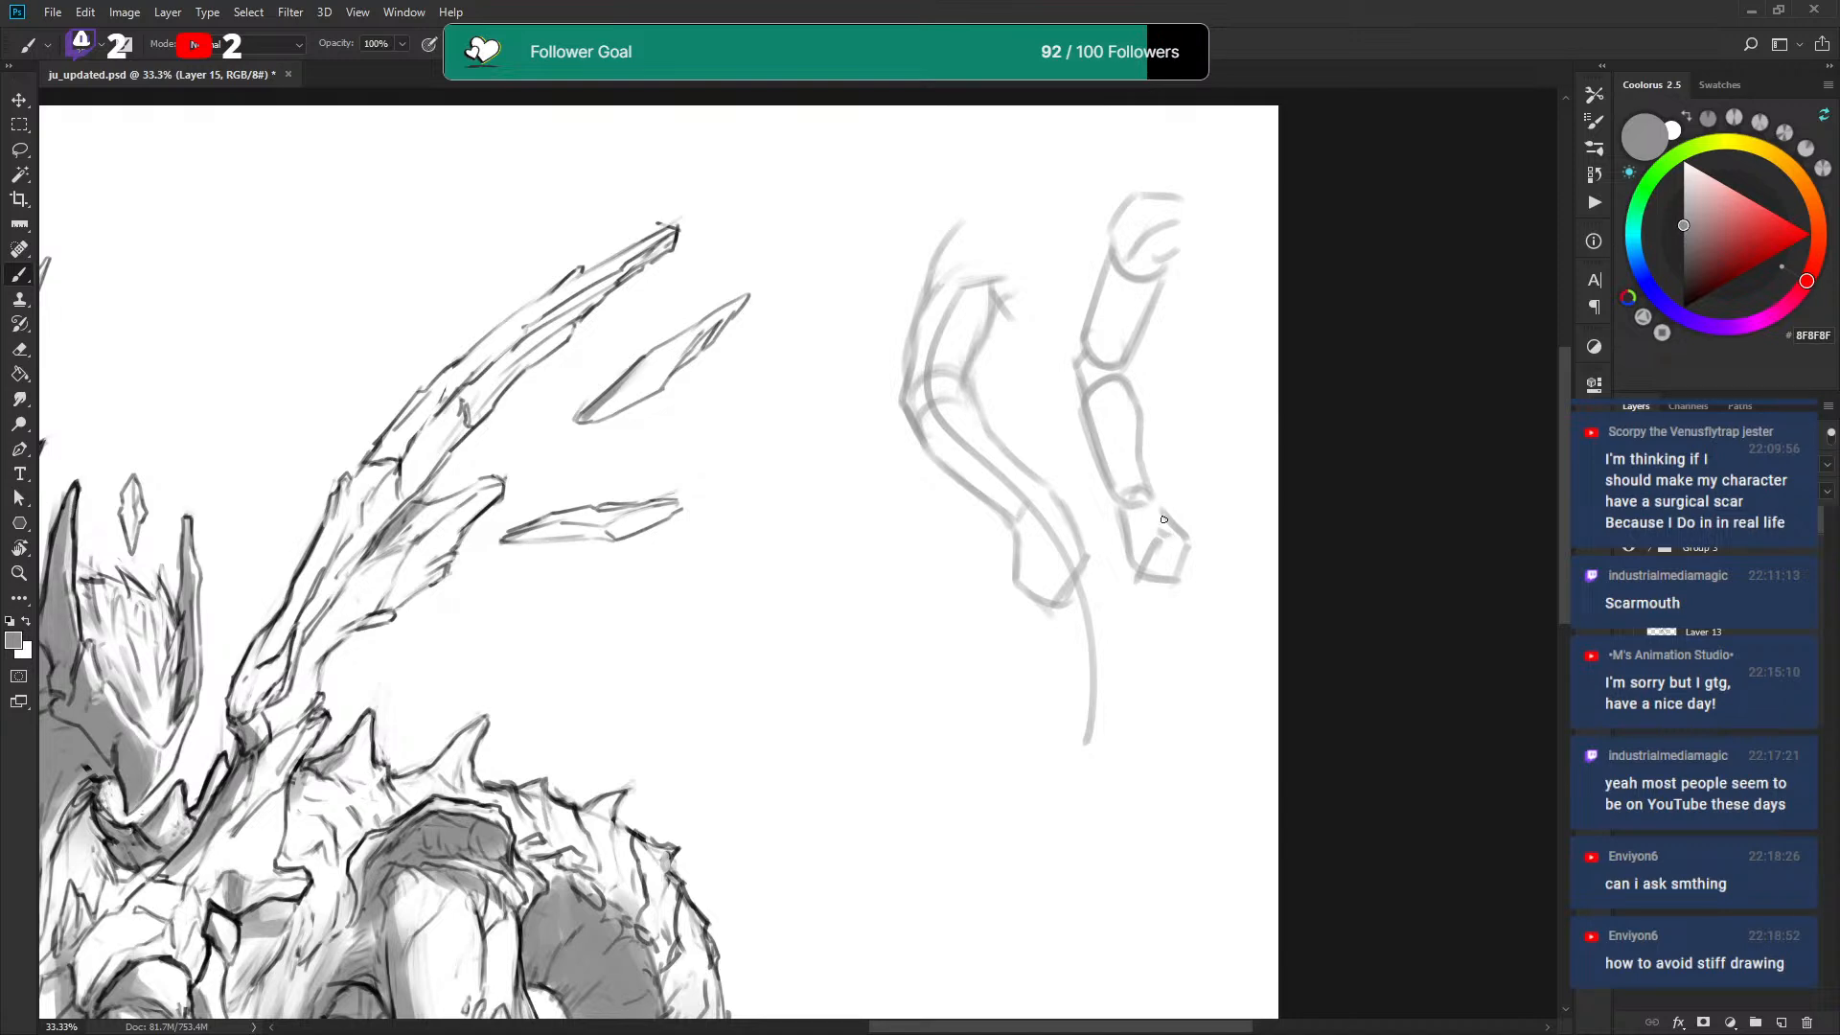
# Select both demonstration limb sketches with the Lasso, delete them, deselect and return to the Brush.
pyautogui.press('l')
pyautogui.moveTo(872, 278)
pyautogui.mouseDown()
pyautogui.moveTo(1178, 882)
pyautogui.moveTo(961, 144)
pyautogui.moveTo(877, 268)
pyautogui.mouseUp()
pyautogui.press('Delete')
pyautogui.hotkey('ctrl', 'd')
pyautogui.press('b')
pyautogui.scroll(-1, 934, 423)
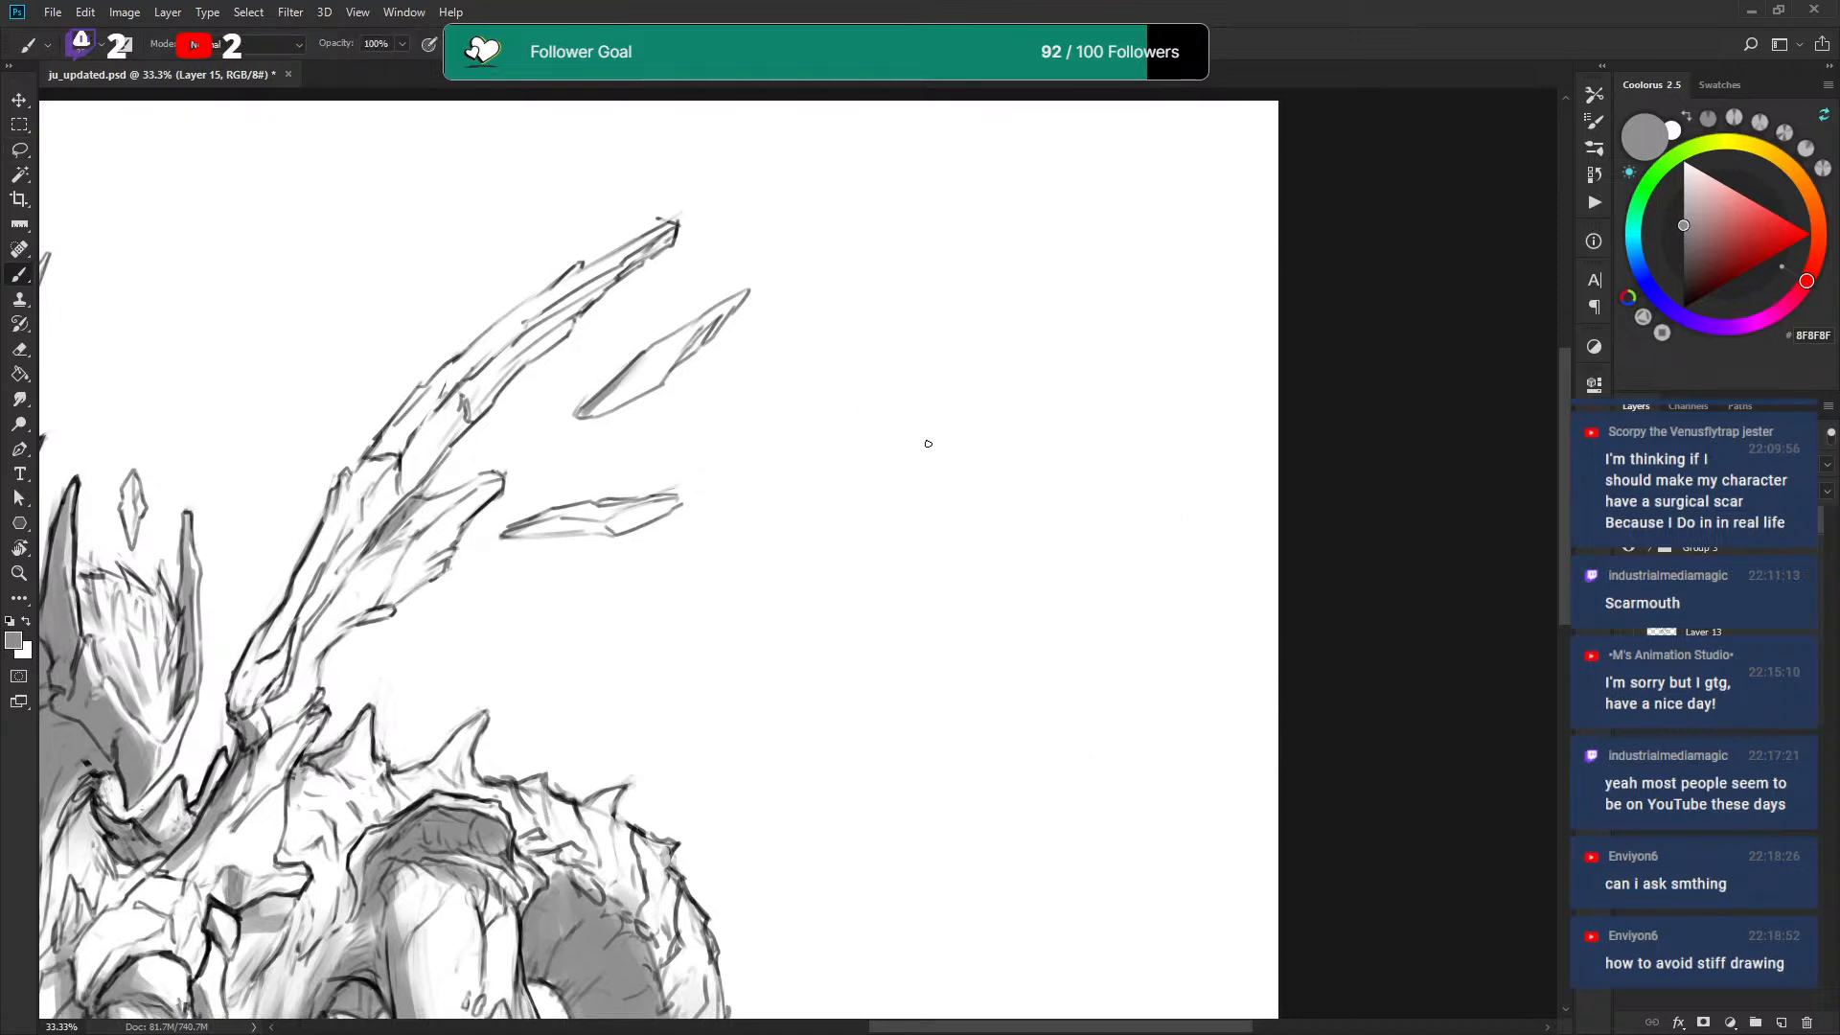
pyautogui.moveTo(594, 589); pyautogui.dragTo(785, 567)
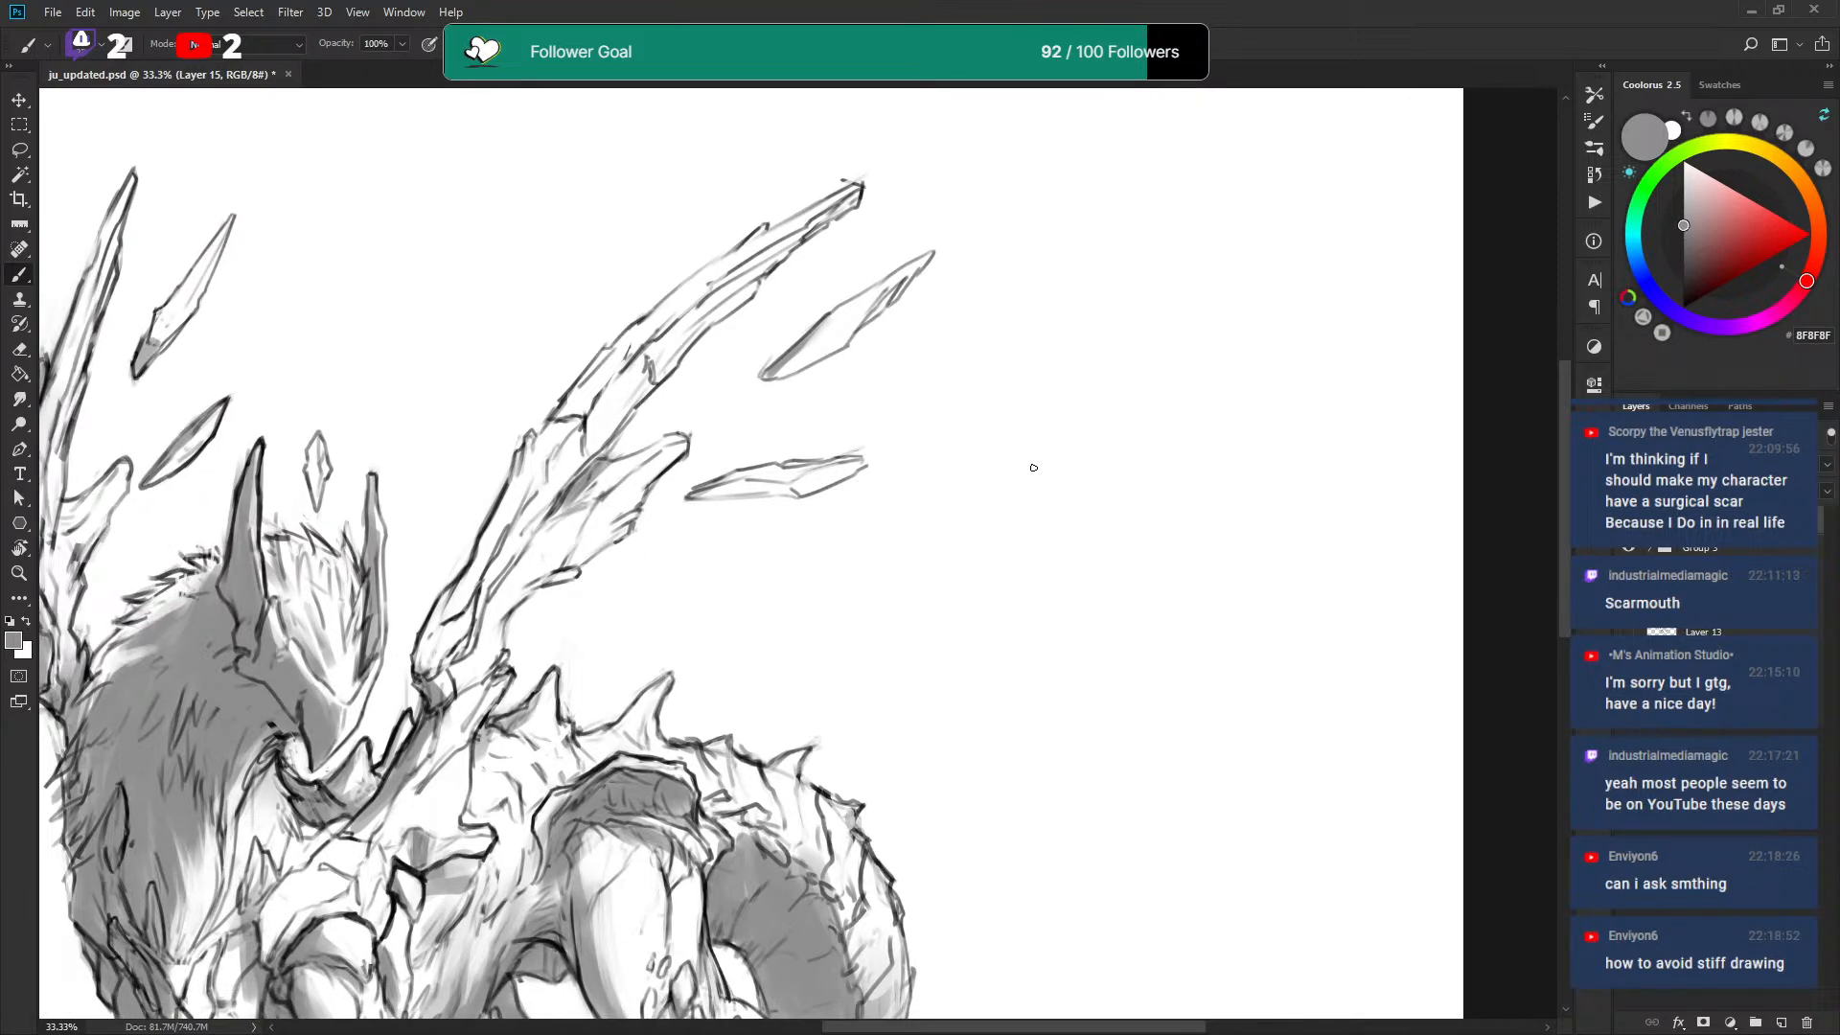
pyautogui.moveTo(1018, 472); pyautogui.dragTo(1020, 464)
pyautogui.scroll(-5, 1007, 462)
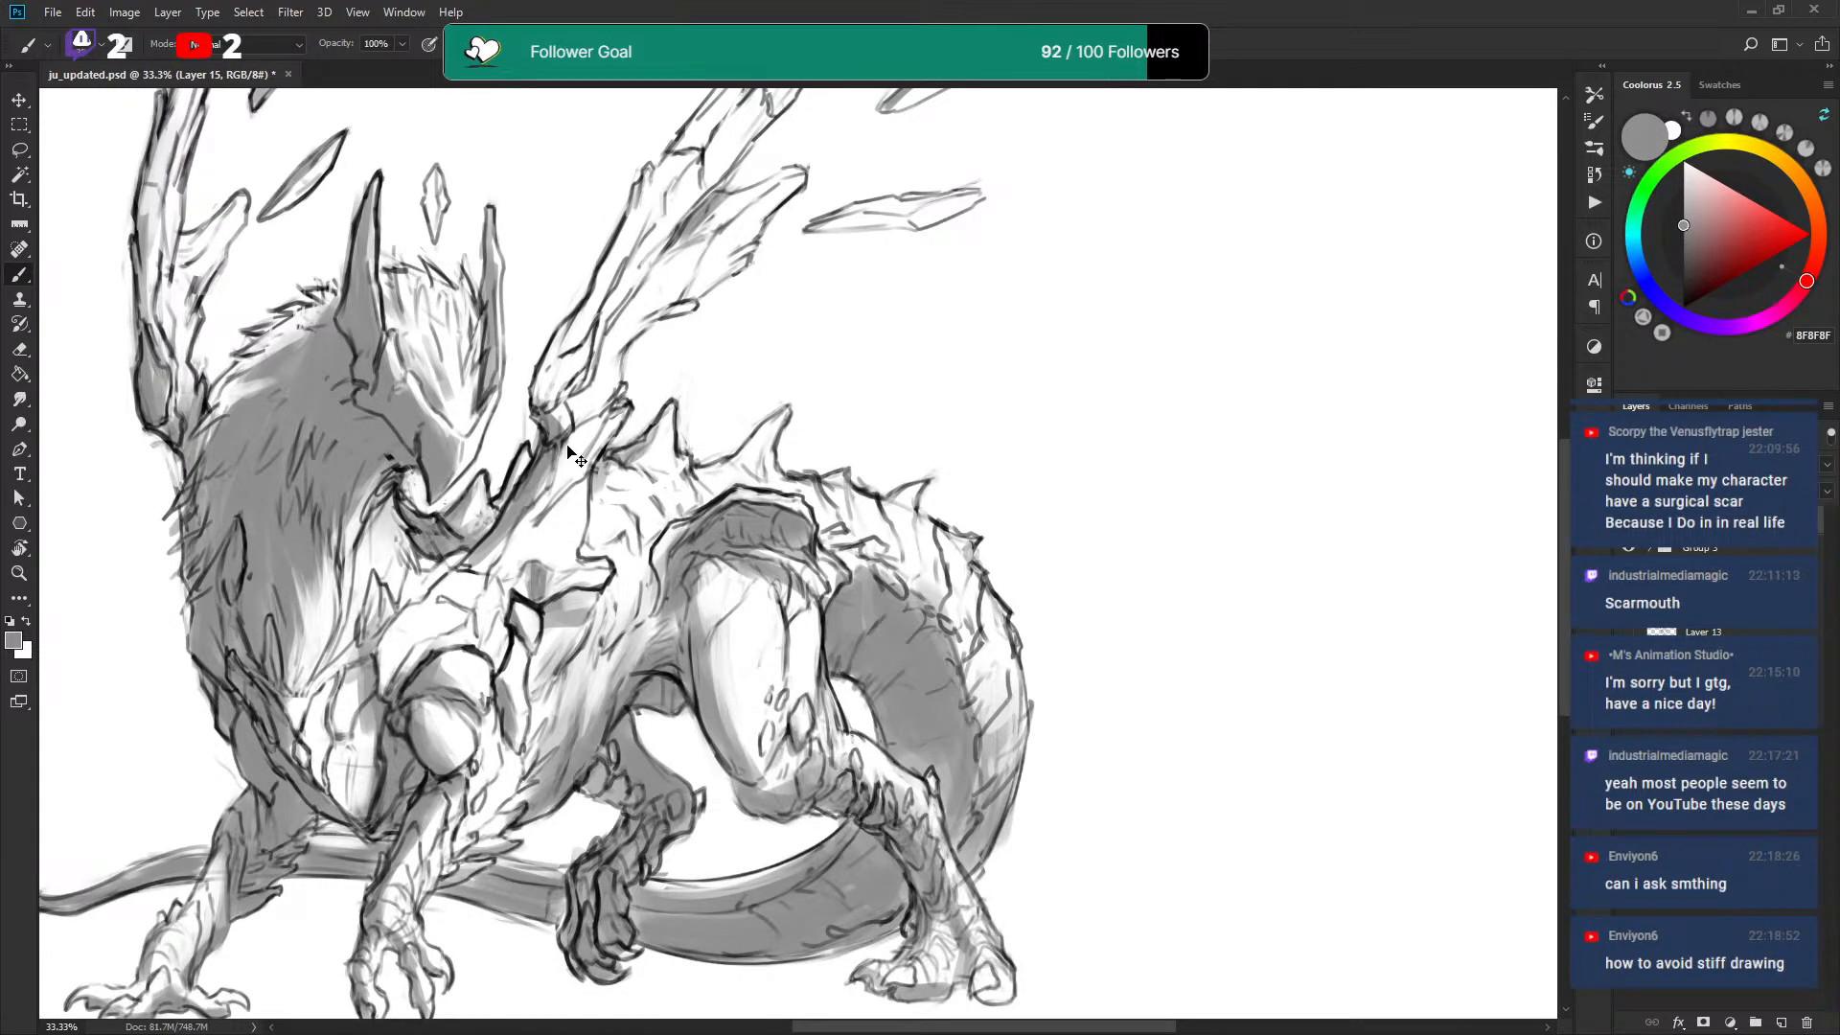
# Delete Layer 15 left over from the limb demonstration and make Layer 14 active for shading.
pyautogui.press('Delete')
pyautogui.click(1648, 508)
pyautogui.click(1625, 552)
pyautogui.click(1625, 552)
pyautogui.click(1715, 547)
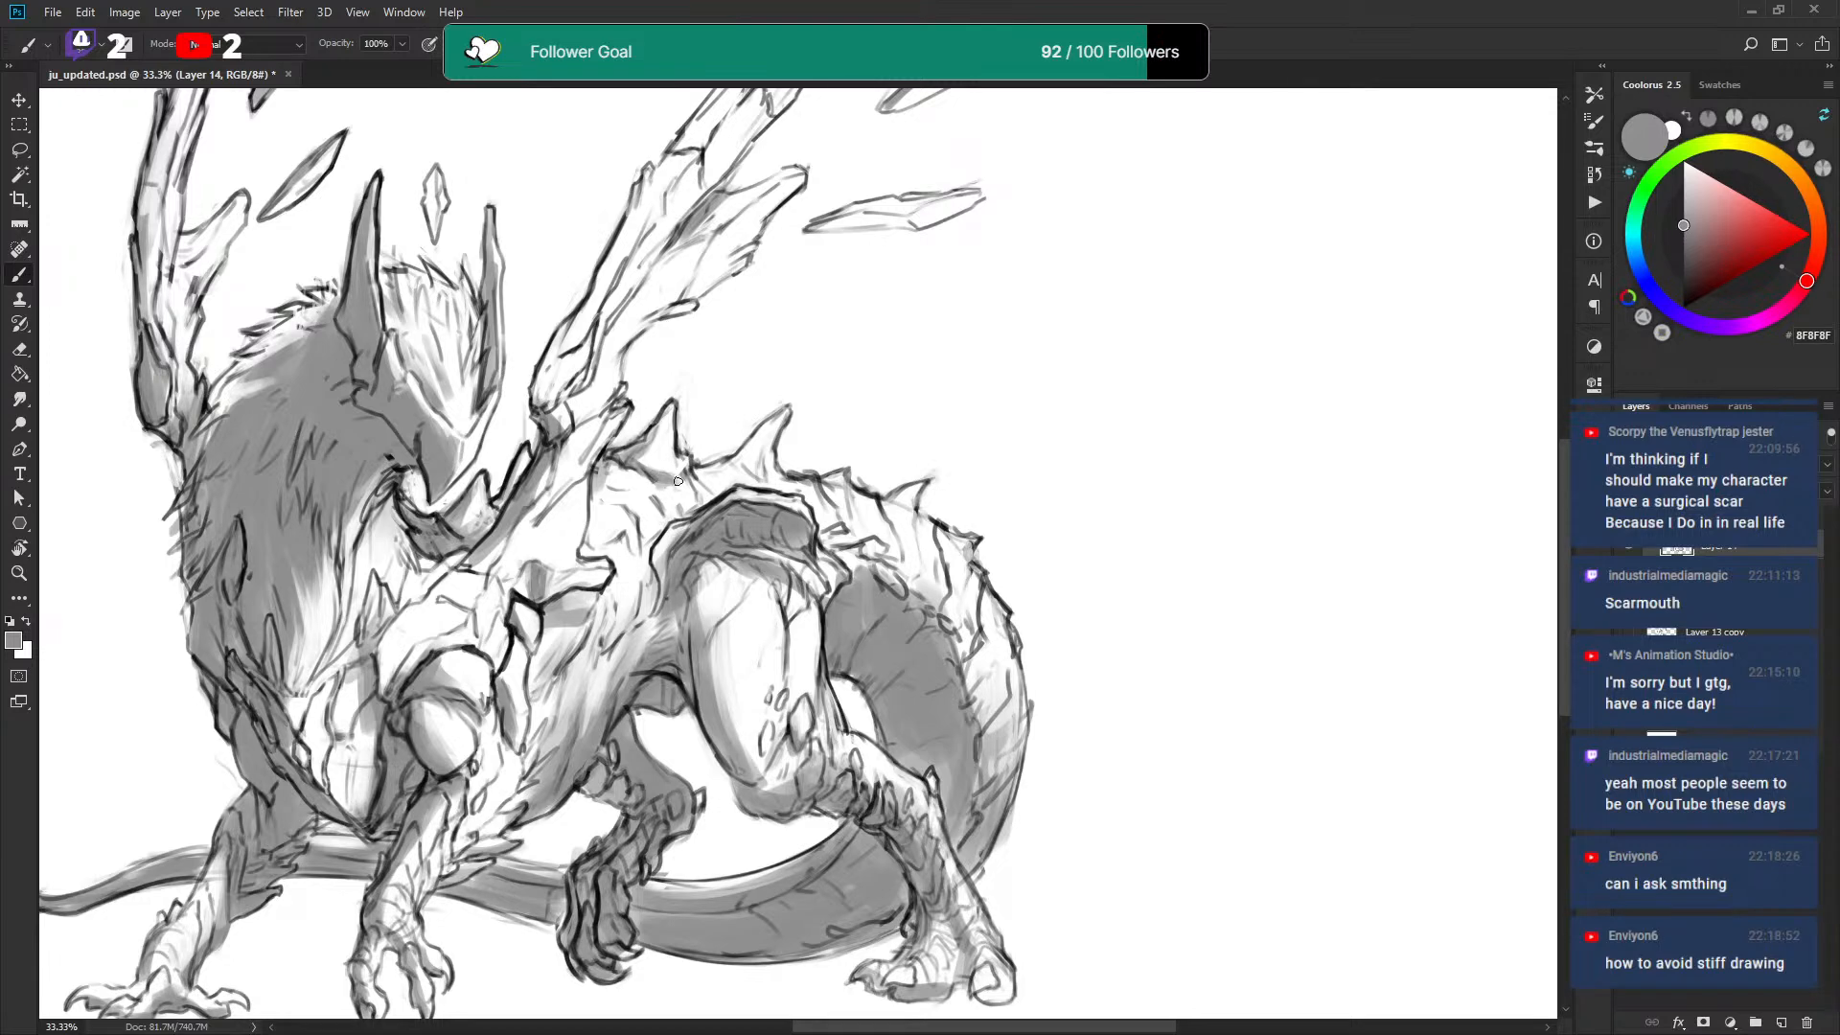
# Shade the creature's upper back between the wing base and first spine spikes in grey #8F8F8F, correcting with white.
pyautogui.press('x')
pyautogui.press('x')
pyautogui.moveTo(618, 455); pyautogui.dragTo(664, 416)
pyautogui.press('x')
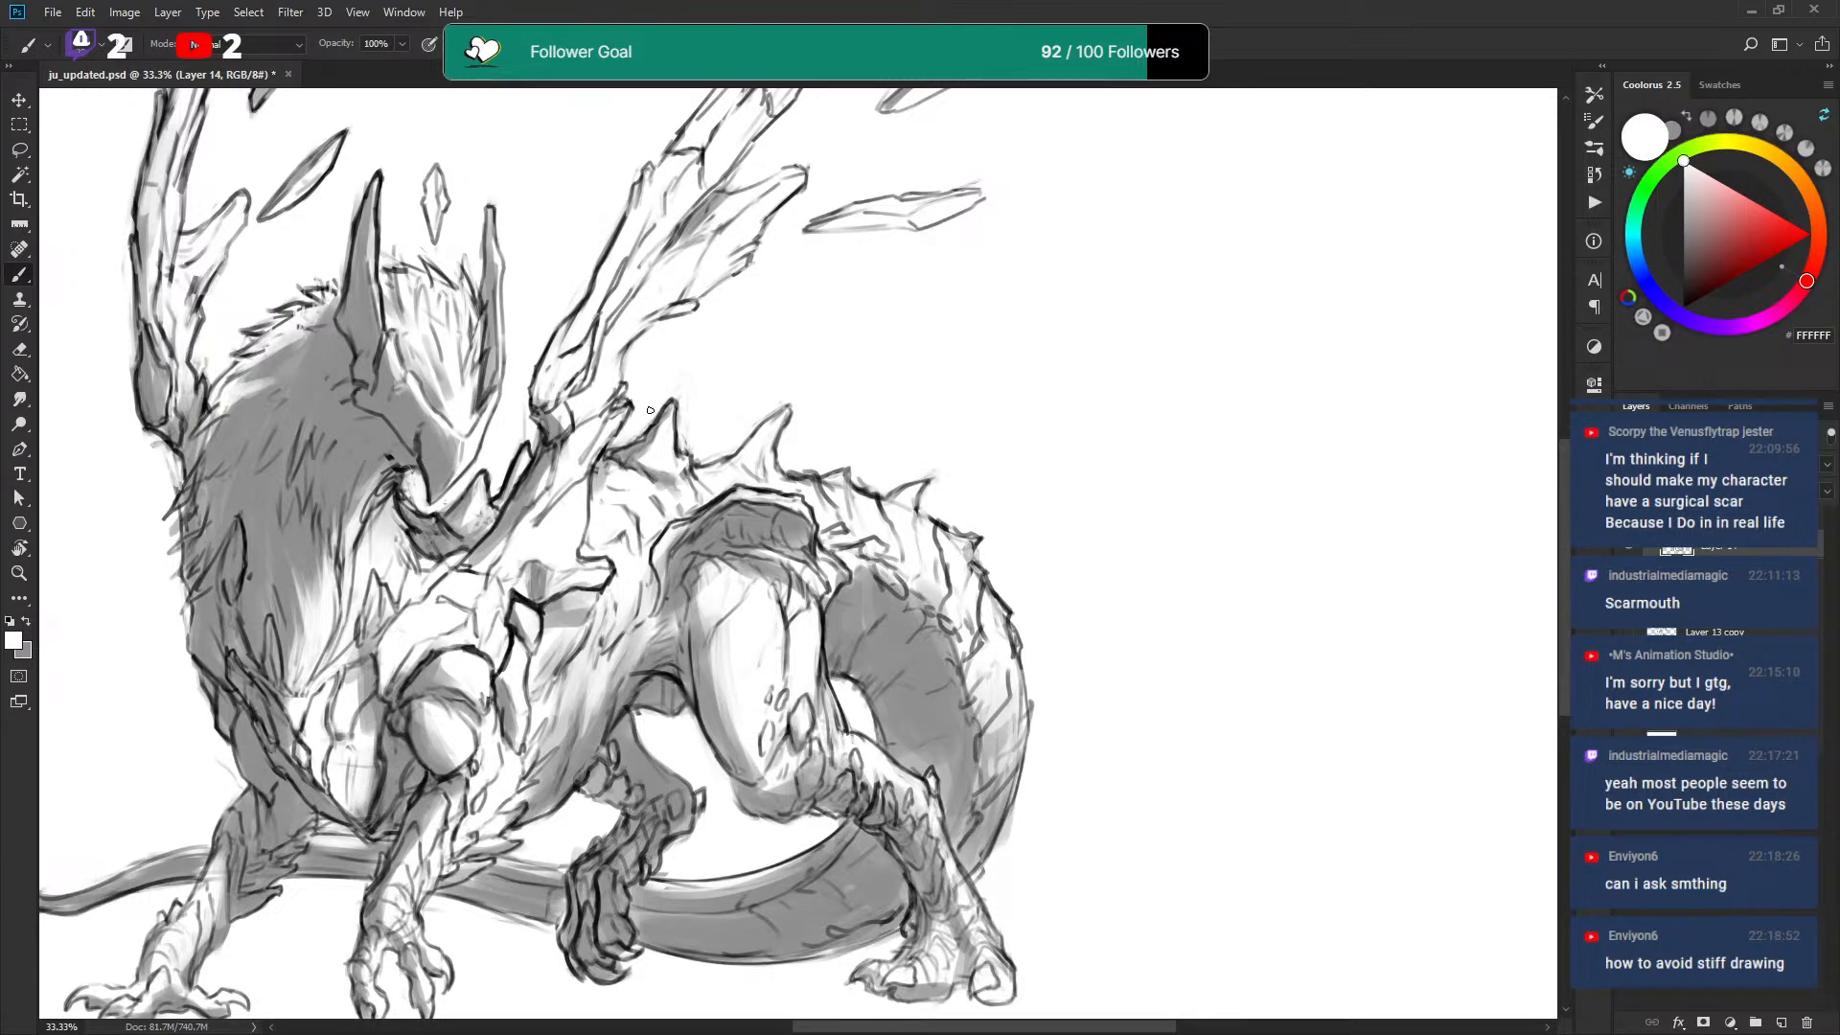
pyautogui.press('x')
pyautogui.press('x')
pyautogui.press('x')
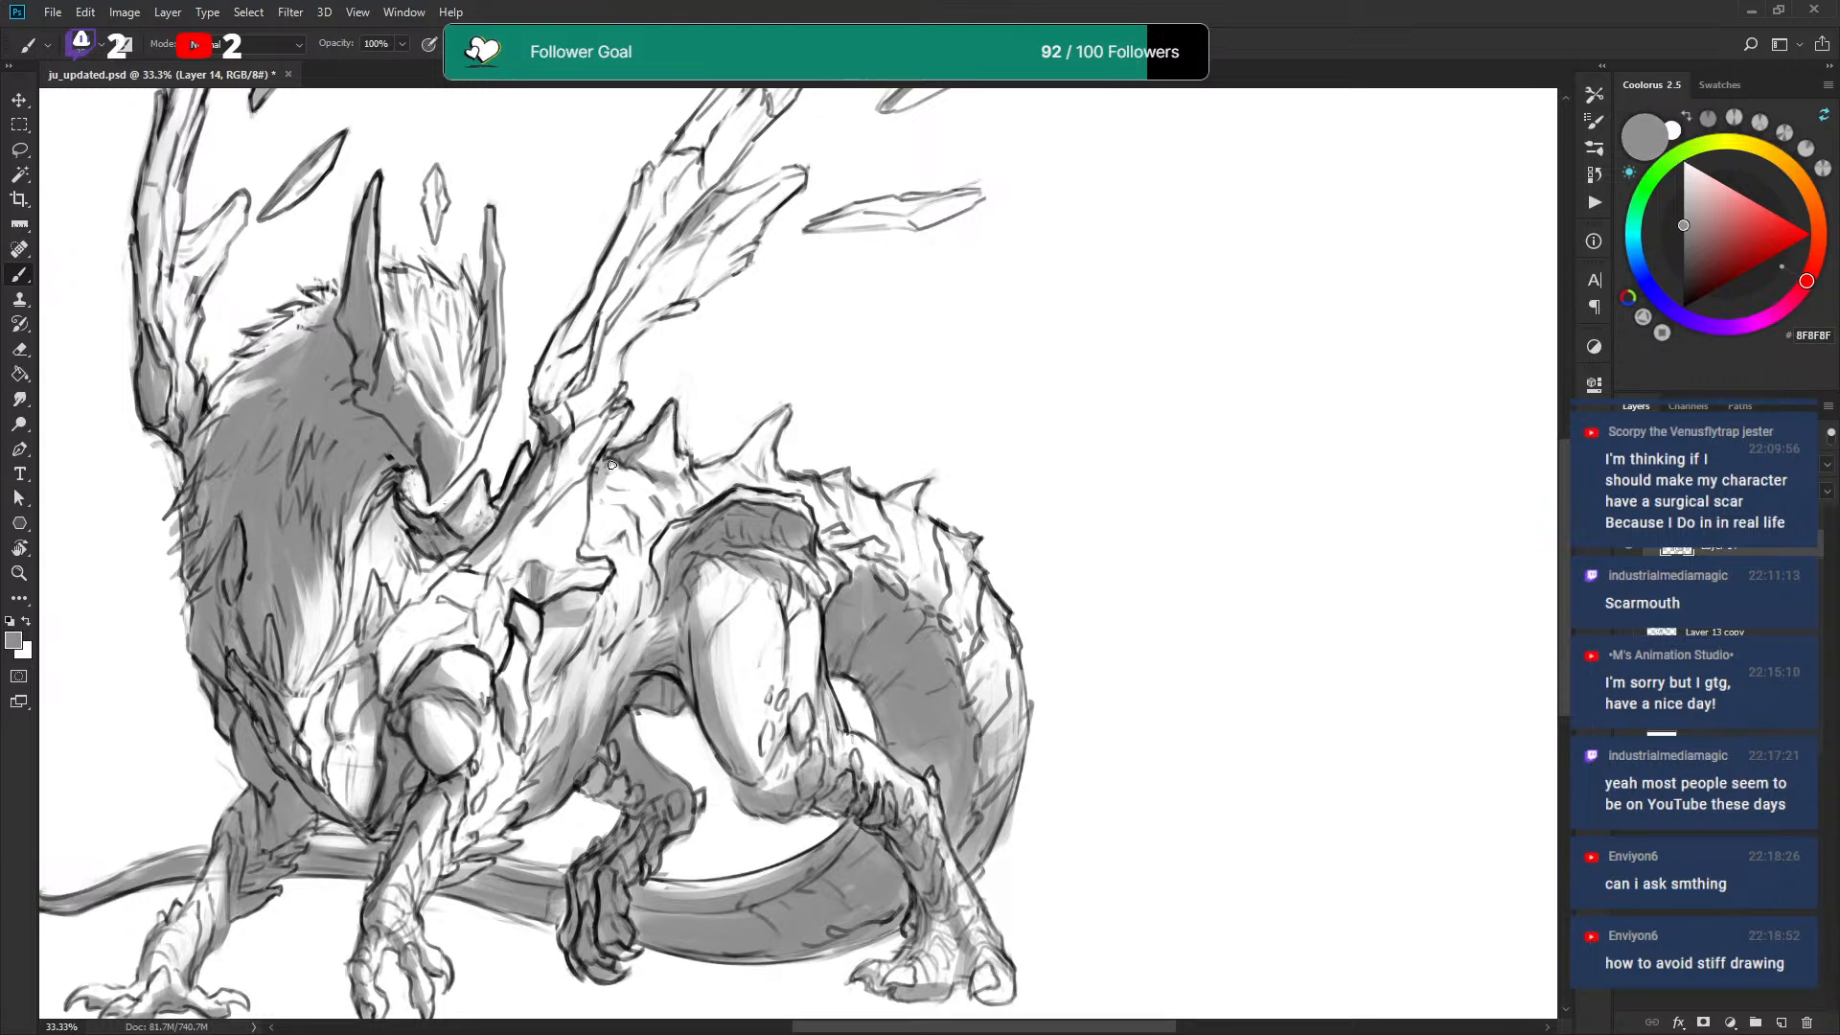
pyautogui.press('x')
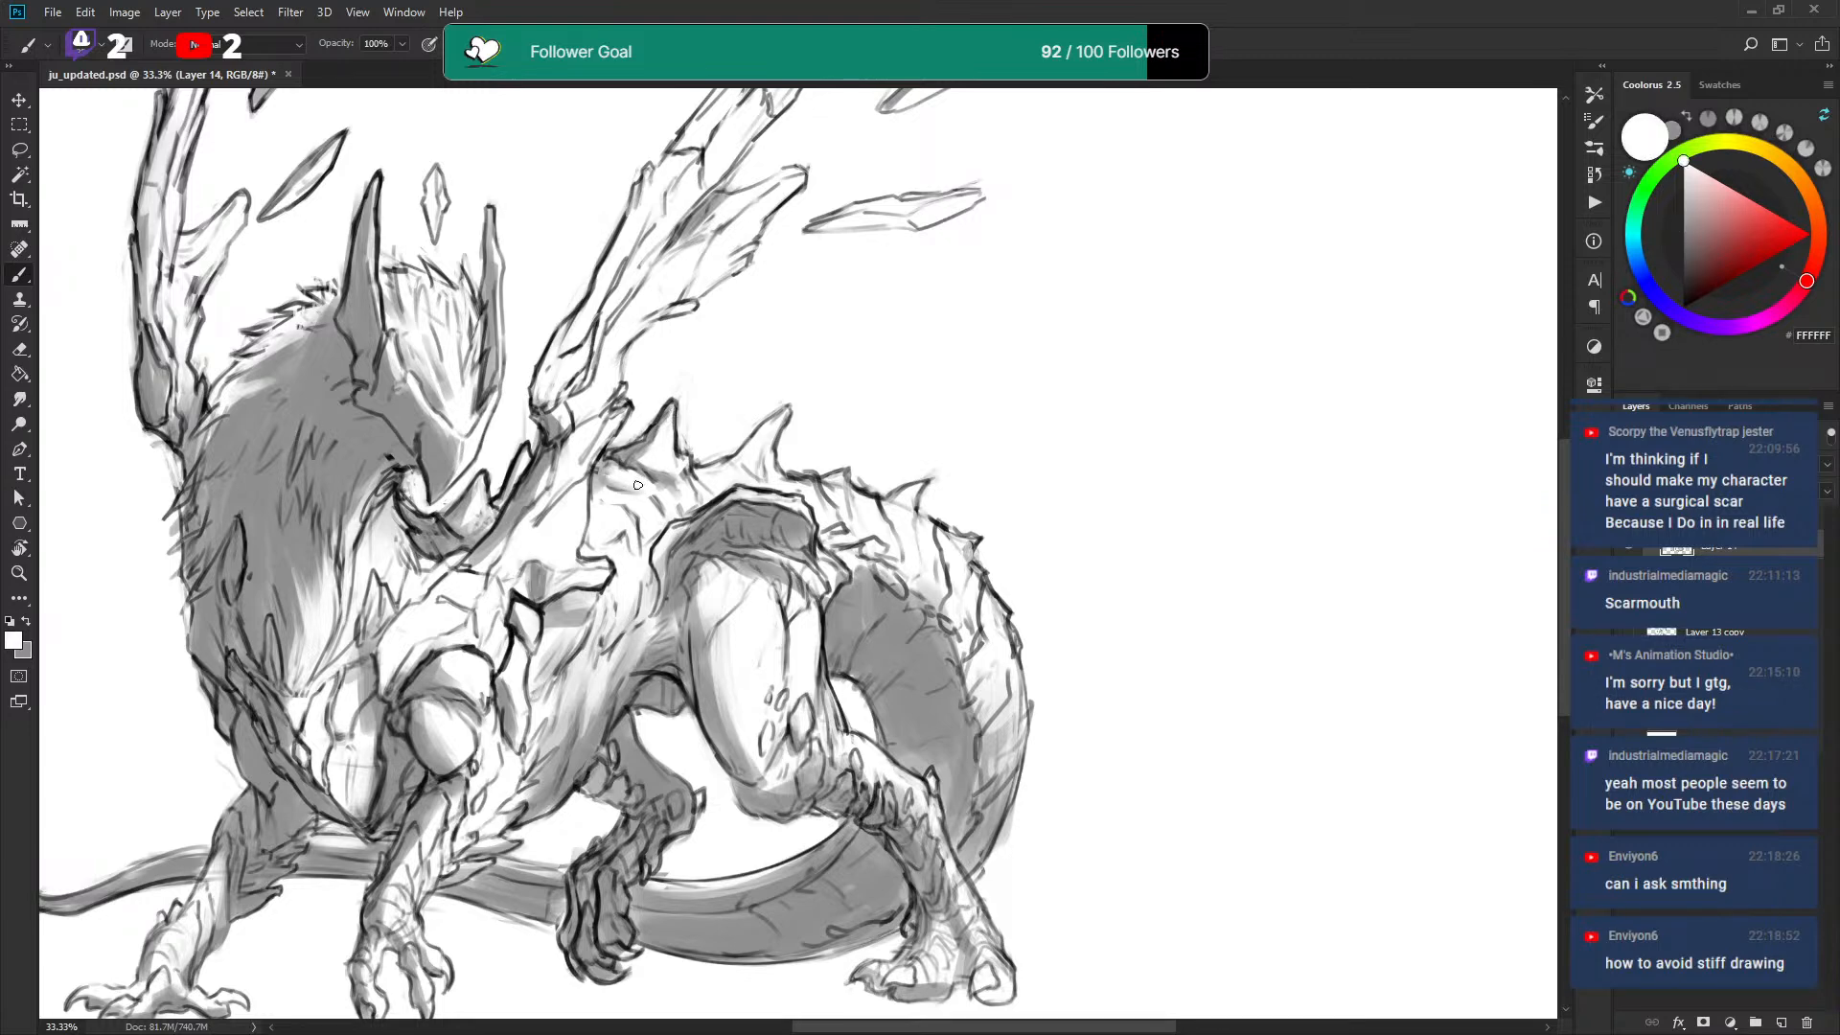
pyautogui.press('x')
pyautogui.press('x')
pyautogui.press('x')
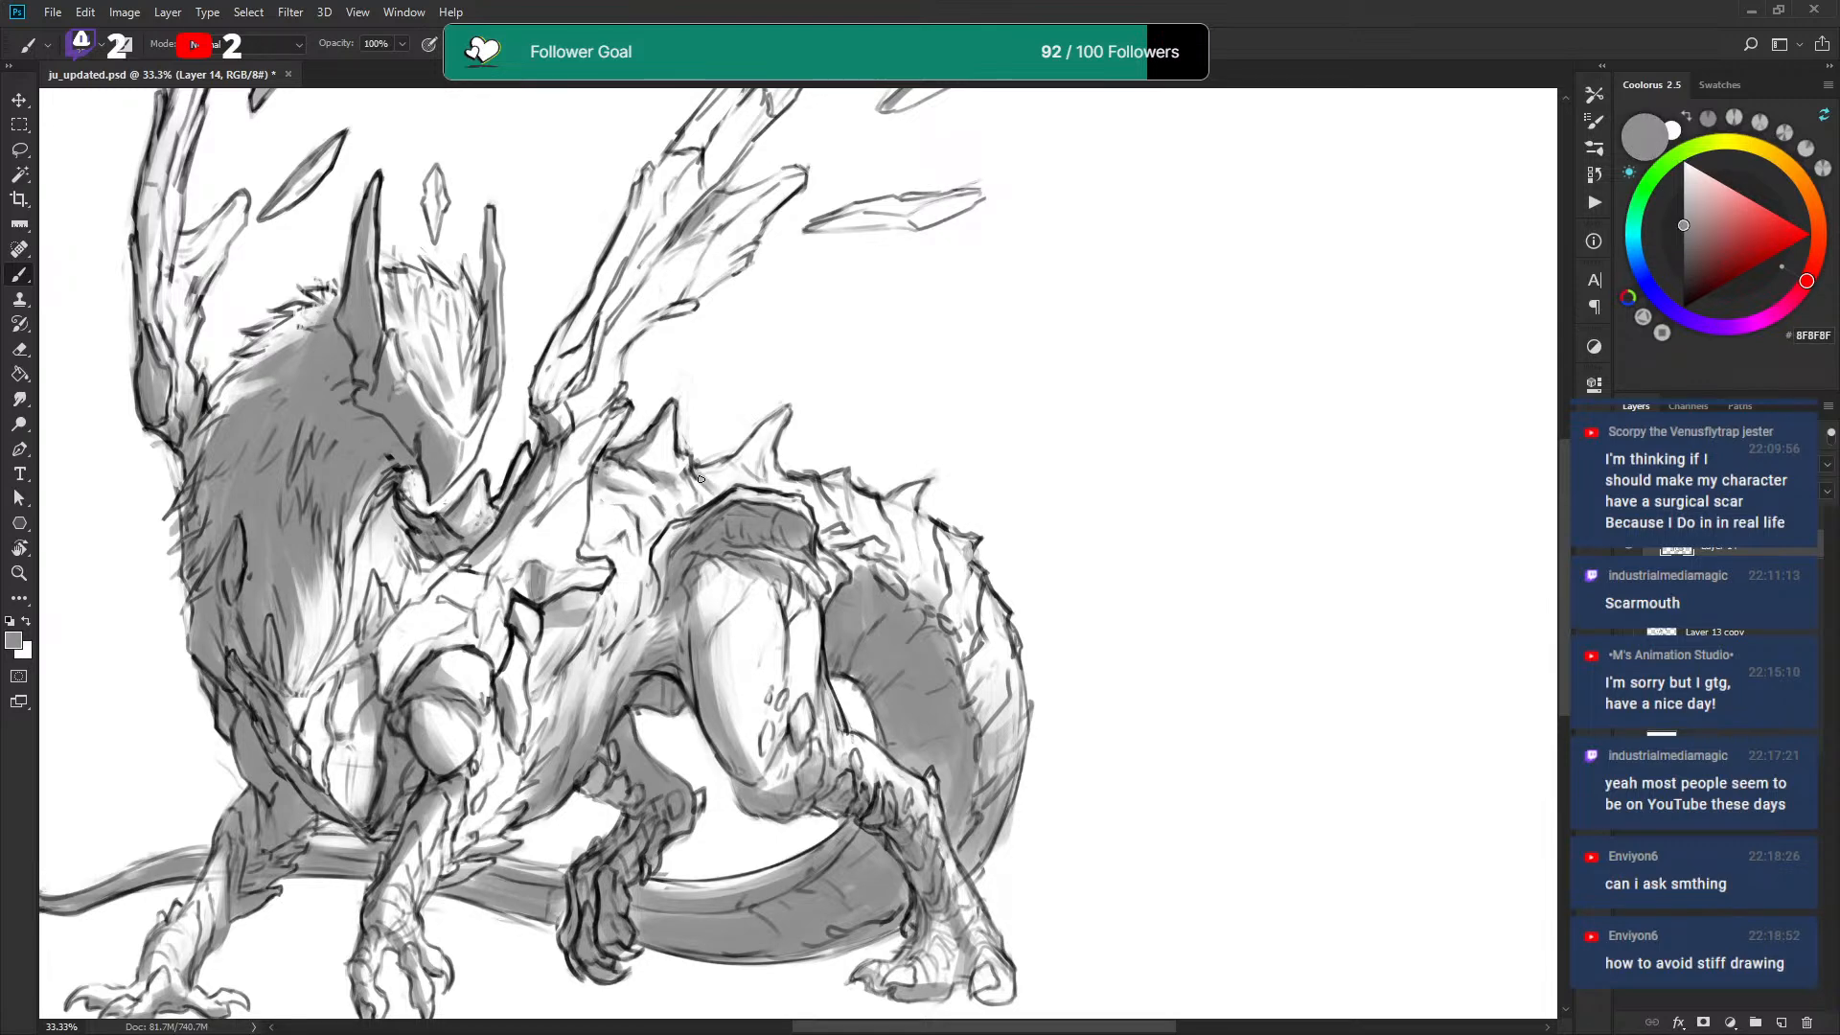
# Shade the scale edges from behind the hind hip down the curve of the tail in grey, restoring highlights with white.
pyautogui.press('x')
pyautogui.press('x')
pyautogui.moveTo(827, 486)
pyautogui.mouseDown()
pyautogui.moveTo(861, 579)
pyautogui.moveTo(906, 604)
pyautogui.mouseUp()
pyautogui.press('x')
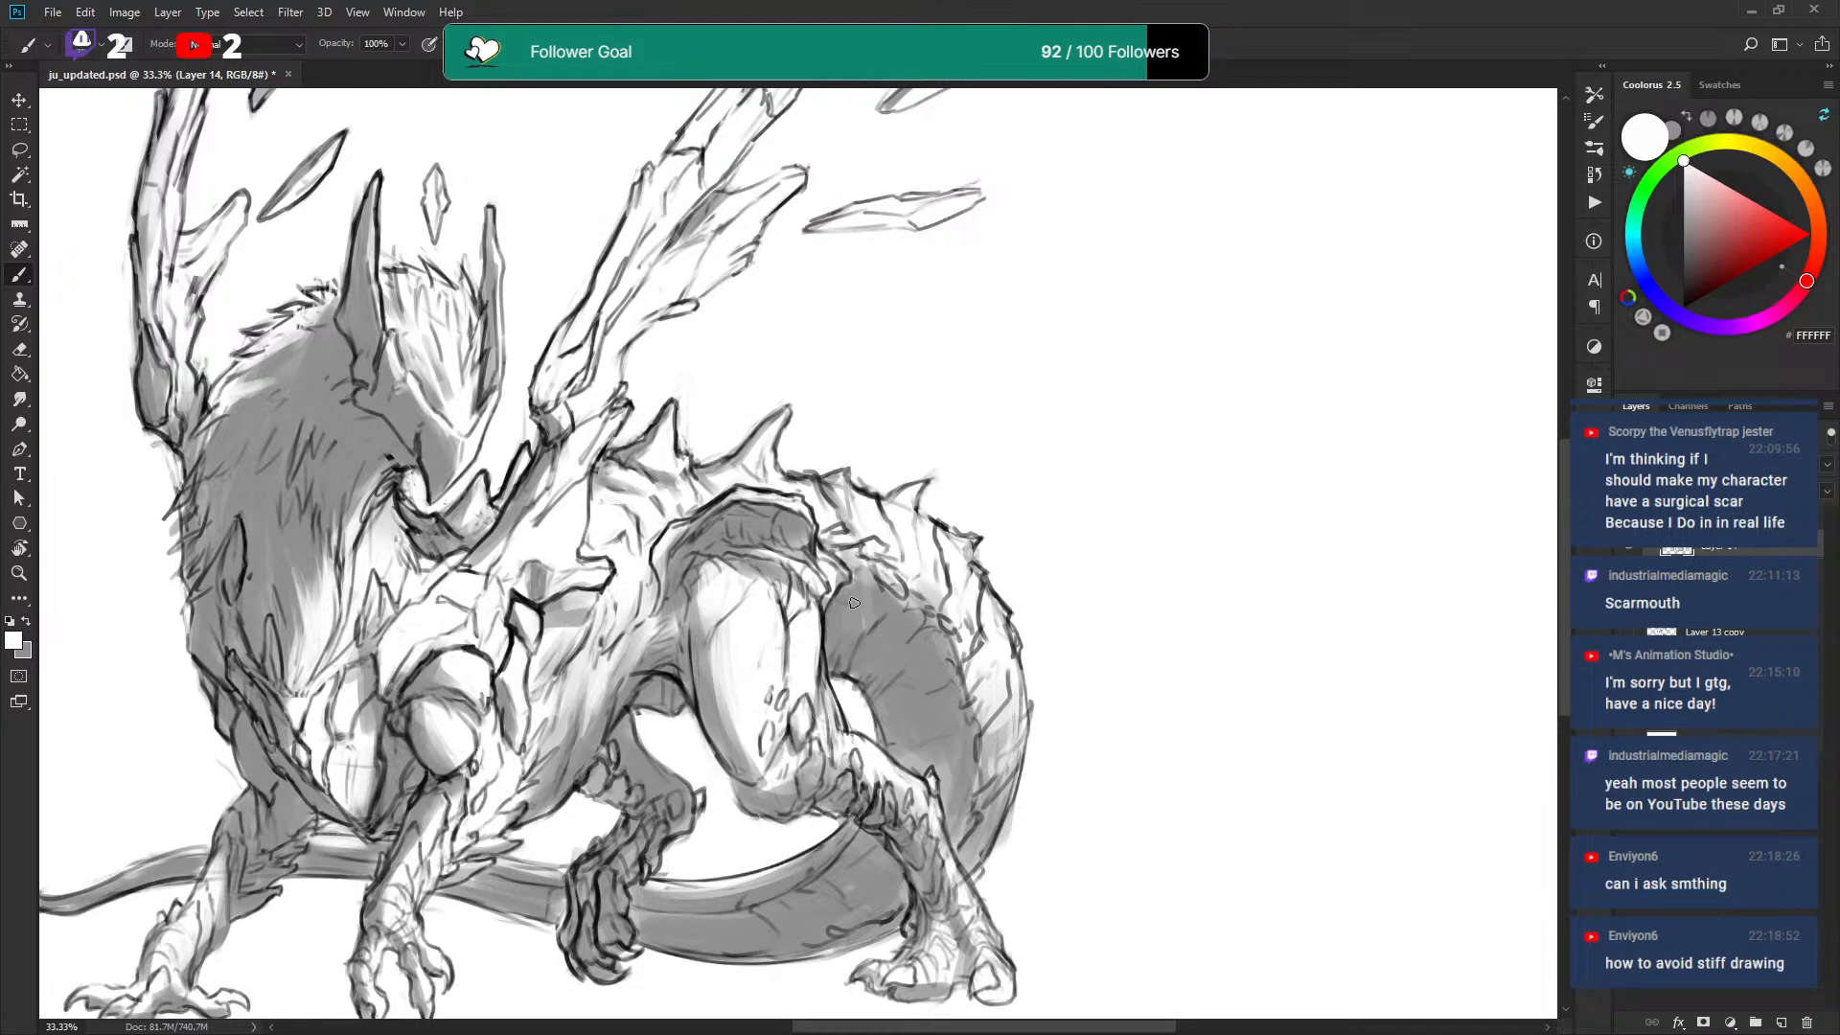
pyautogui.keyDown('alt'); pyautogui.click(951, 654); pyautogui.keyUp('alt')
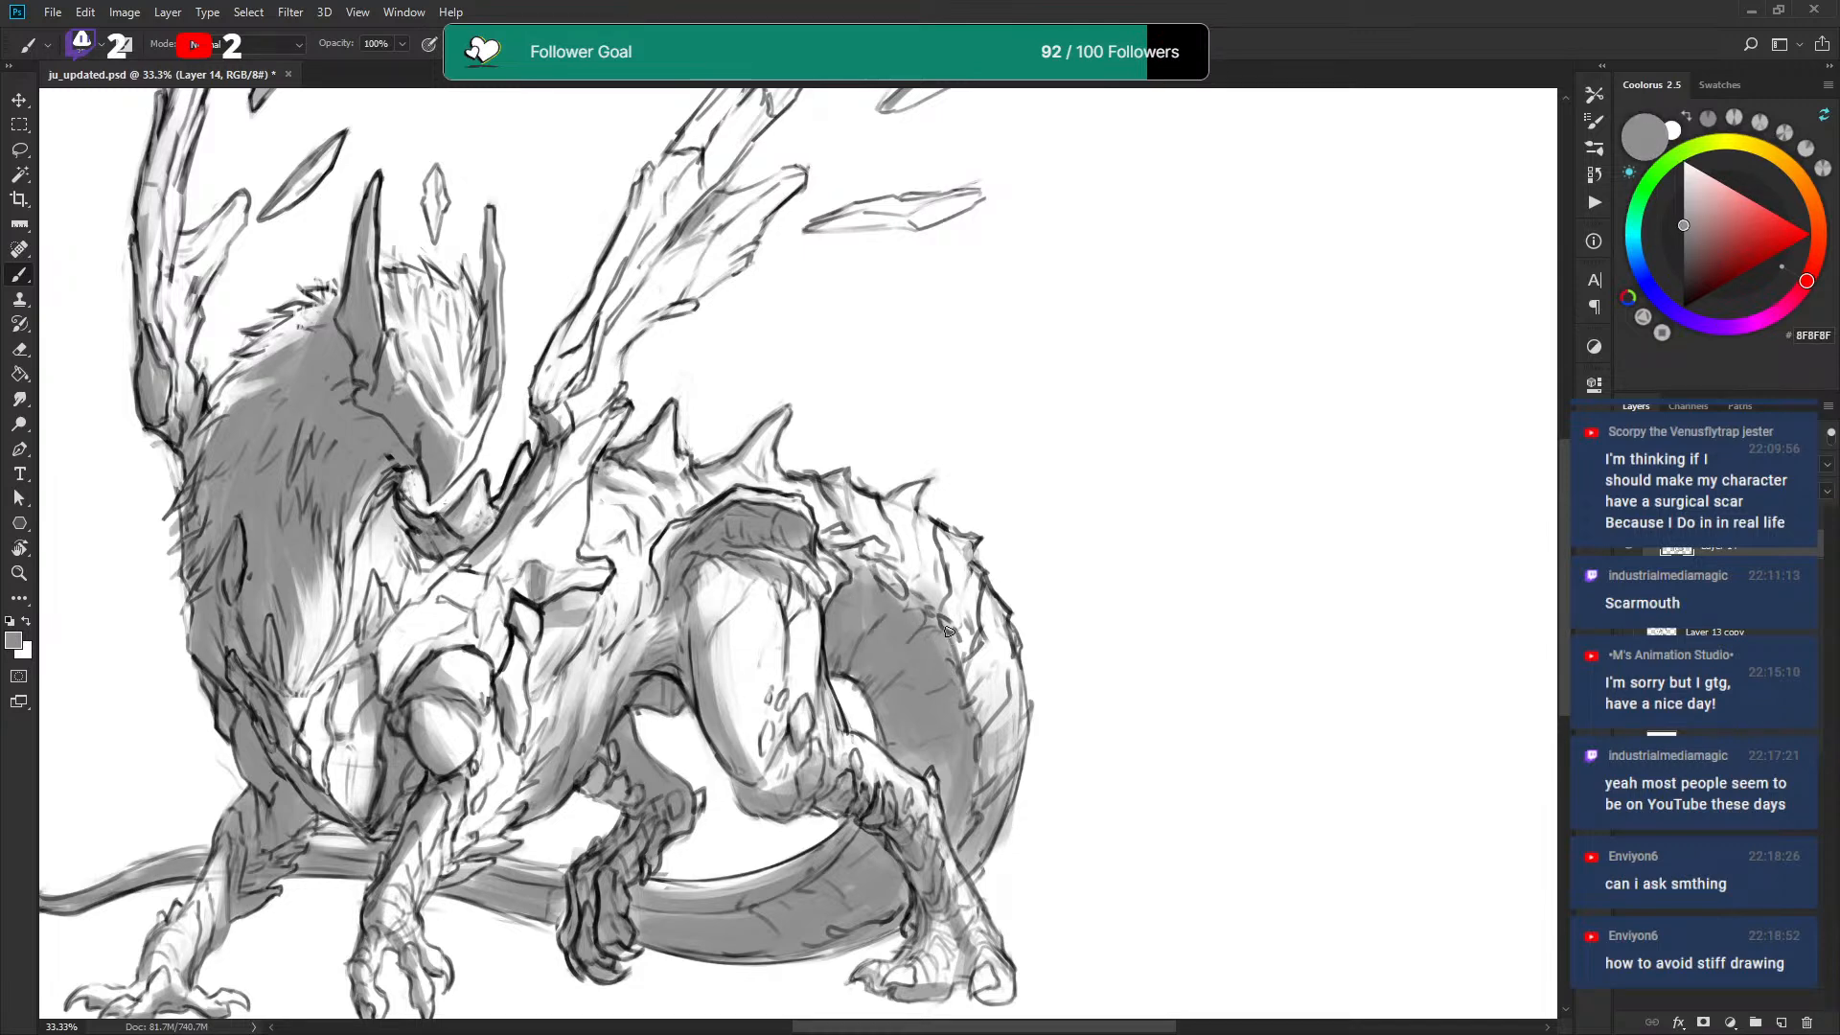
pyautogui.press('x')
pyautogui.moveTo(948, 626); pyautogui.dragTo(984, 776)
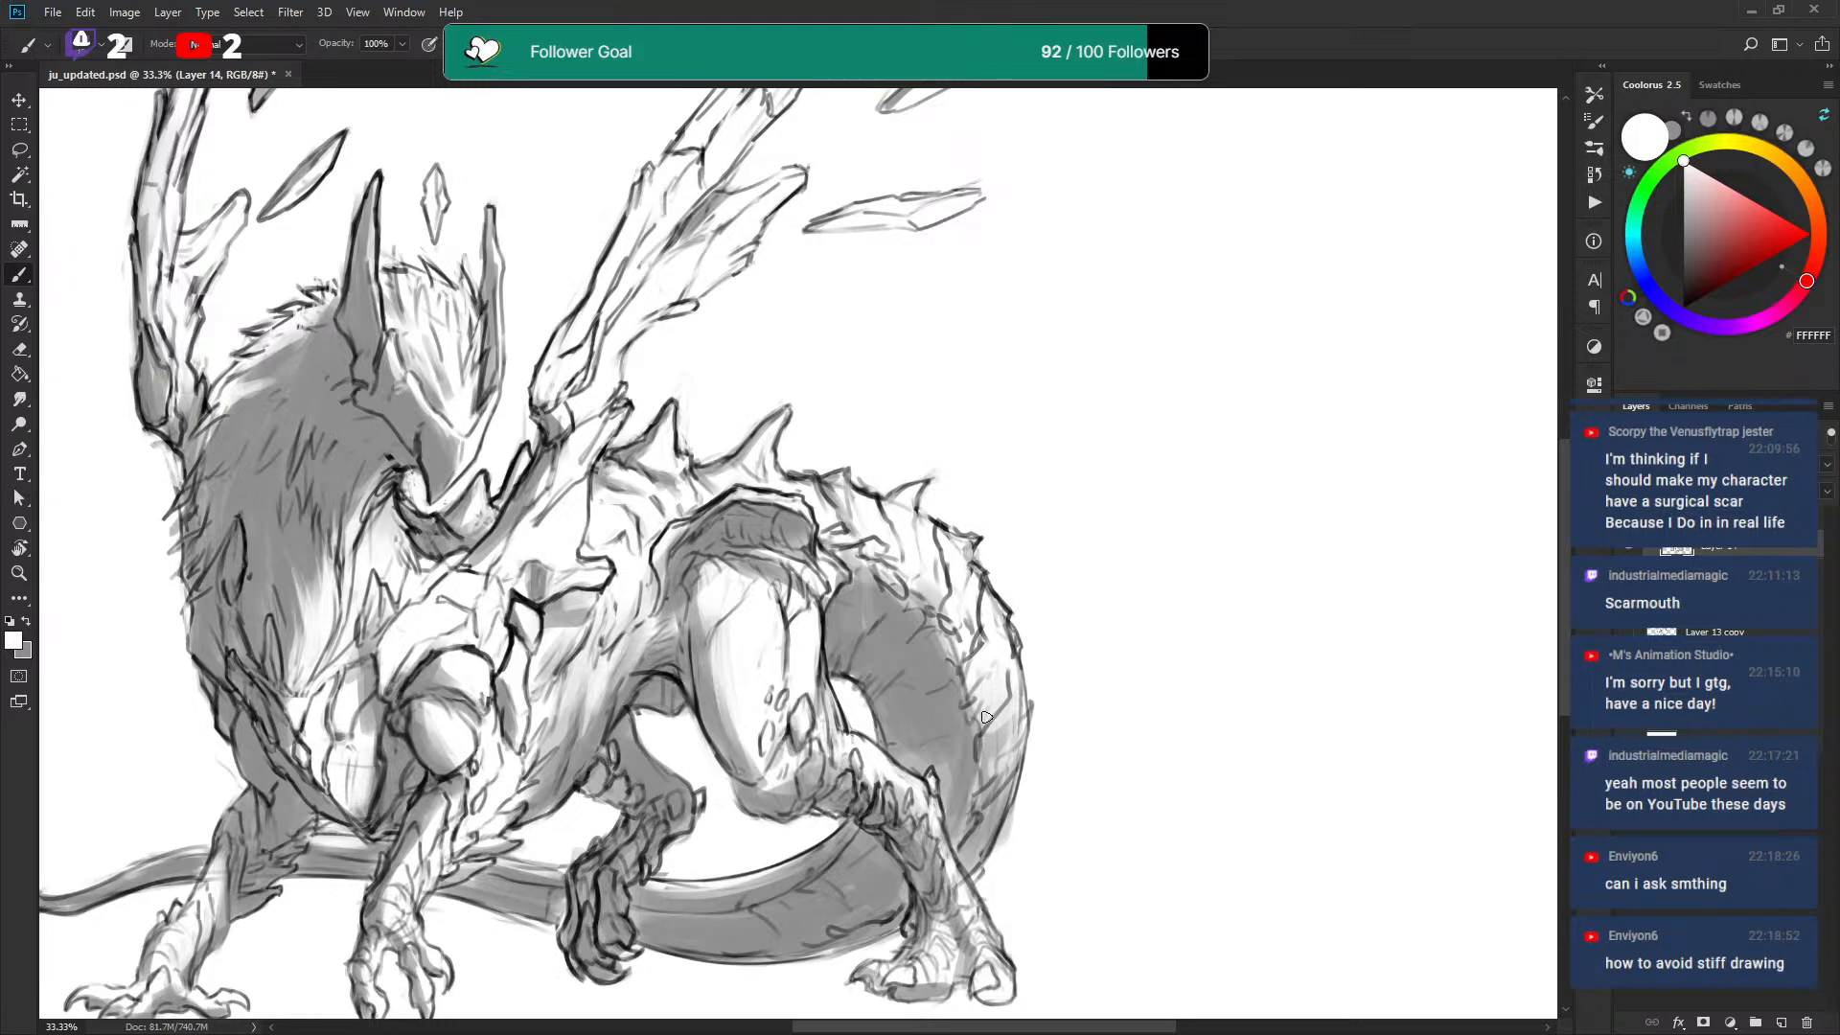
pyautogui.press('x')
pyautogui.moveTo(952, 668); pyautogui.dragTo(926, 602)
pyautogui.press('x')
pyautogui.press('x')
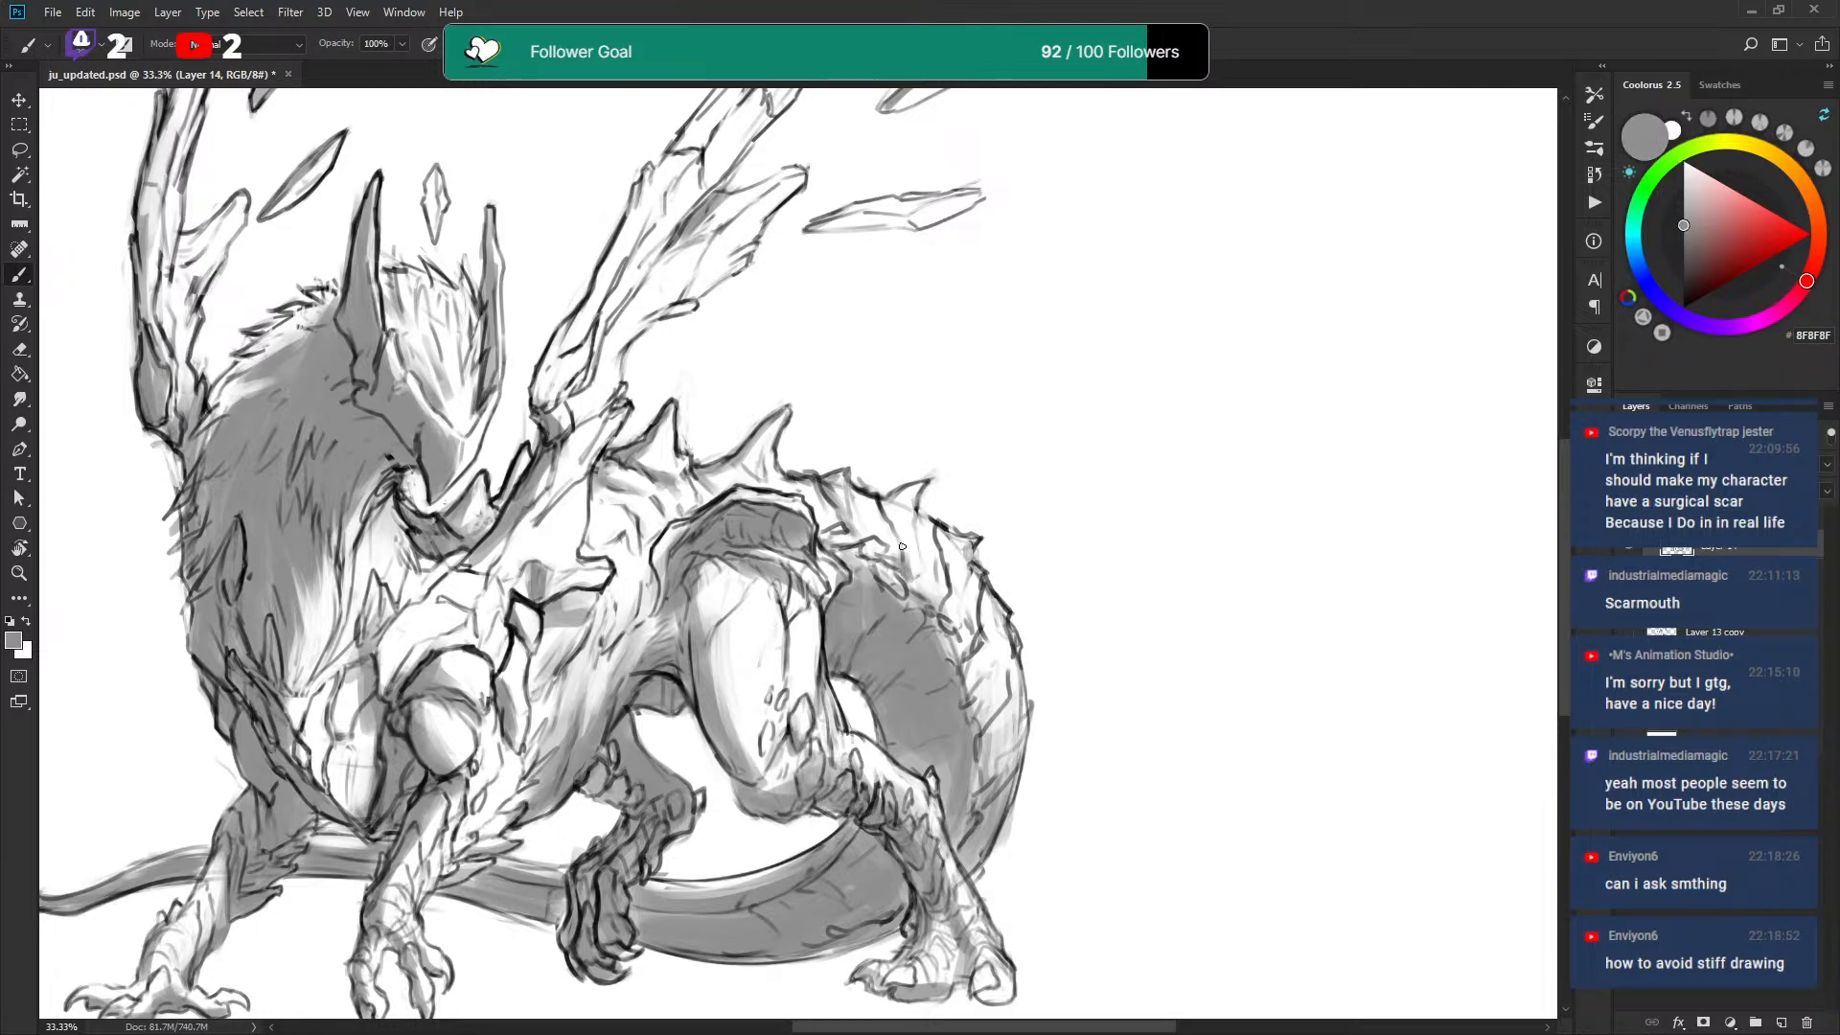
# Refine the scales below the rear spine spikes with alternating grey #8F8F8F and white brush strokes.
pyautogui.press('x')
pyautogui.press('x')
pyautogui.press('x')
pyautogui.press('x')
pyautogui.press('x')
pyautogui.press('x')
pyautogui.press('x')
pyautogui.press('x')
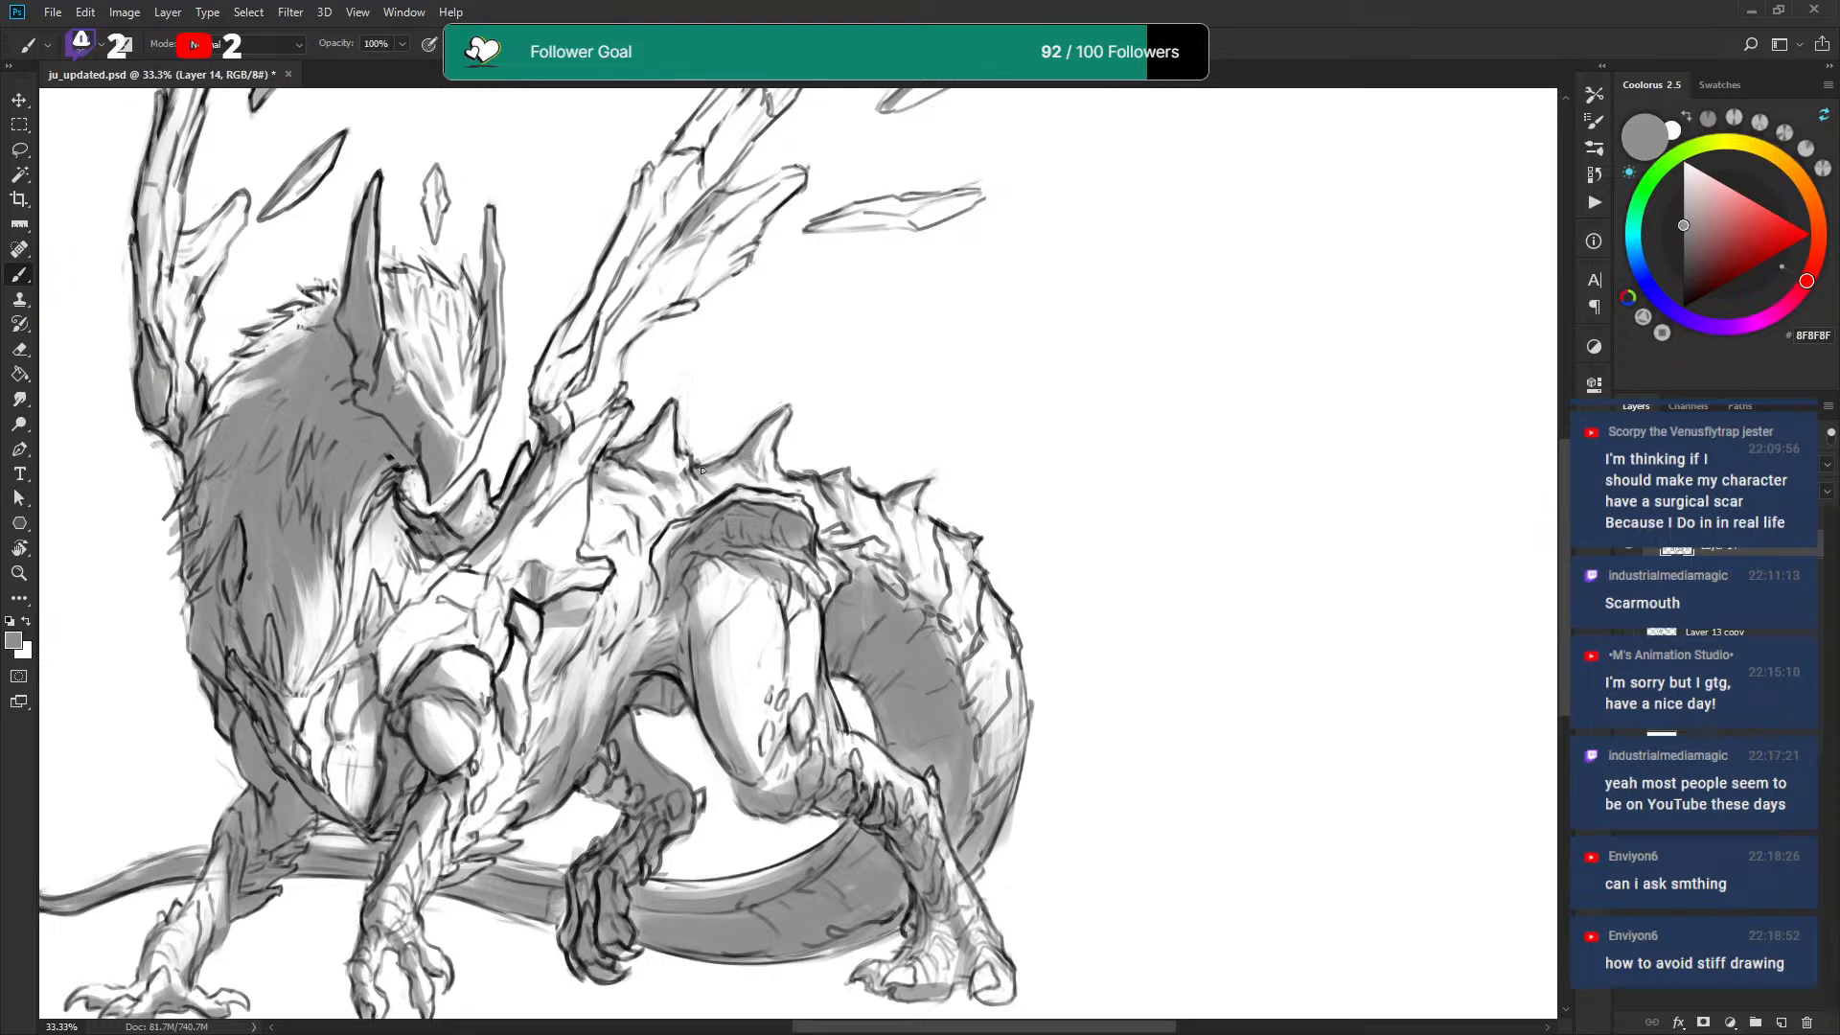
pyautogui.press('x')
pyautogui.press('x')
pyautogui.press('x')
pyautogui.press('x')
# Paste the purple dragon painting as a reference and place it over the creature's wing and the empty canvas beside it.
pyautogui.hotkey('ctrl', '-')
pyautogui.hotkey('ctrl', '-')
pyautogui.hotkey('ctrl', '+')
pyautogui.moveTo(806, 428); pyautogui.dragTo(812, 423)
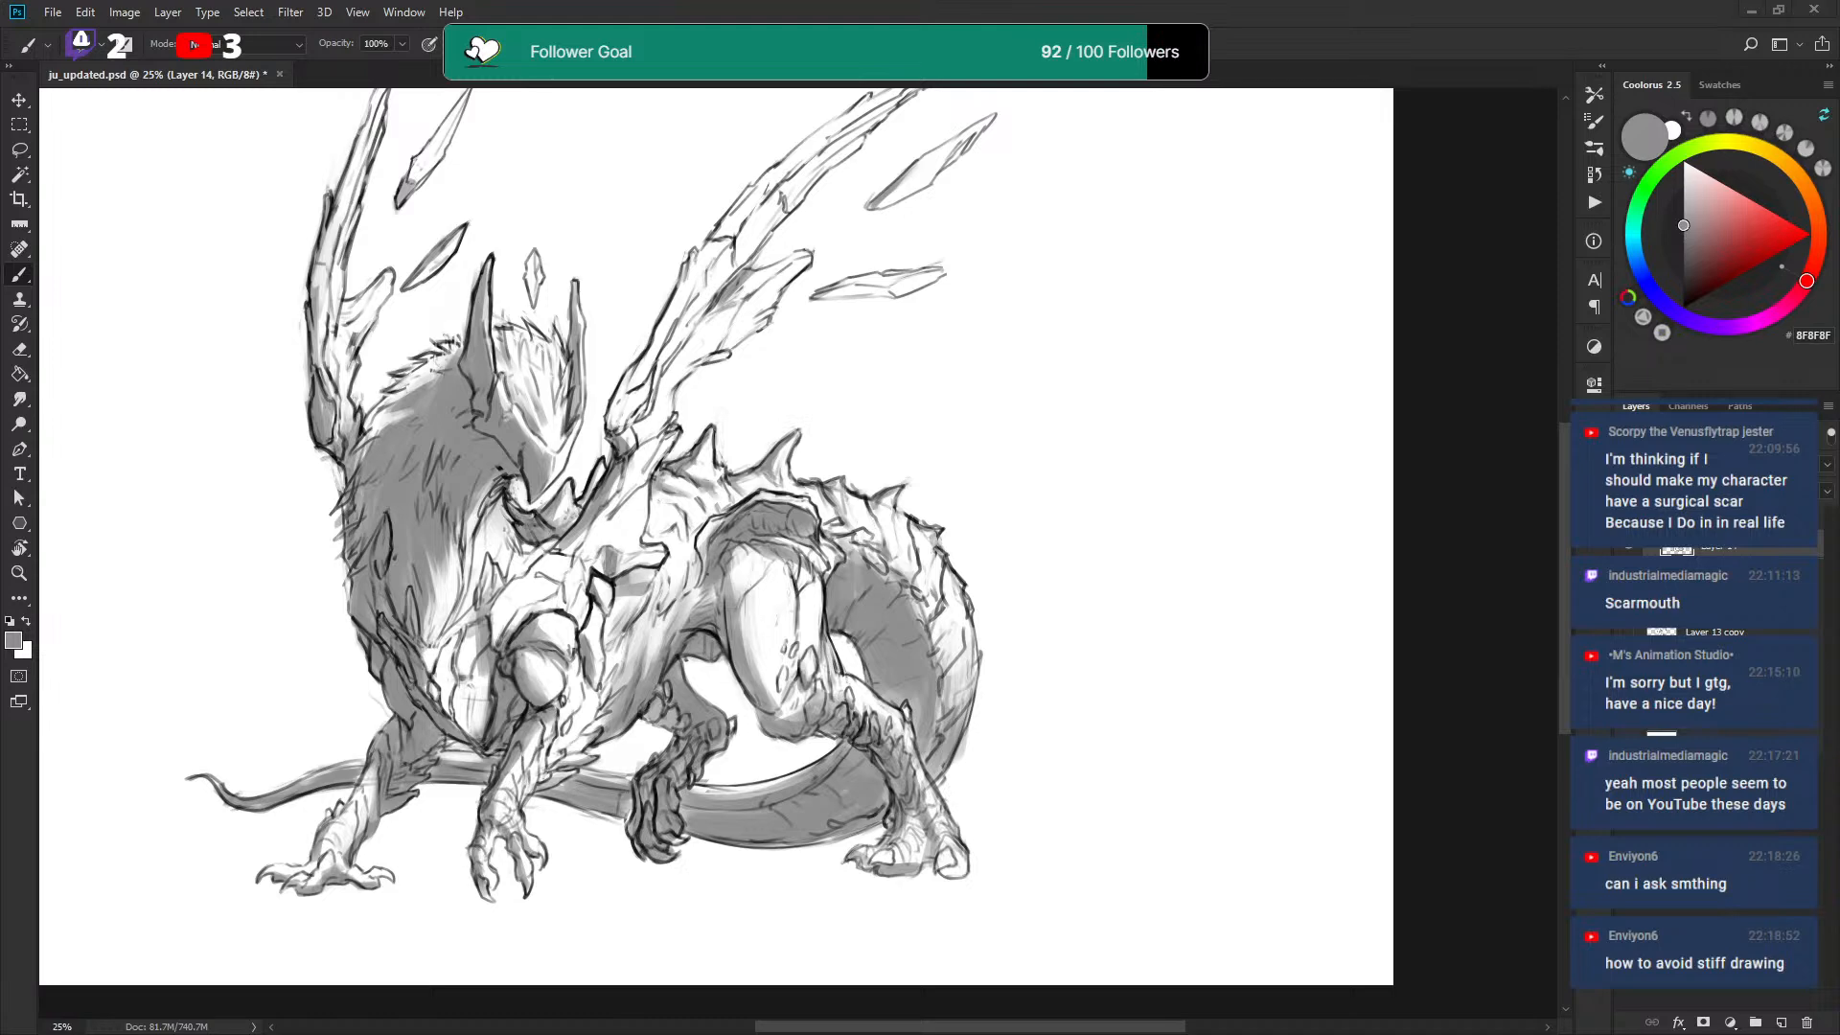
pyautogui.hotkey('ctrl', 'v')
pyautogui.hotkey('ctrl', 't')
pyautogui.moveTo(787, 472); pyautogui.dragTo(1232, 142)
pyautogui.press('Return')
pyautogui.moveTo(1121, 240)
pyautogui.mouseDown()
pyautogui.moveTo(1008, 394)
pyautogui.moveTo(1019, 374)
pyautogui.mouseUp()
pyautogui.hotkey('ctrl', '+')
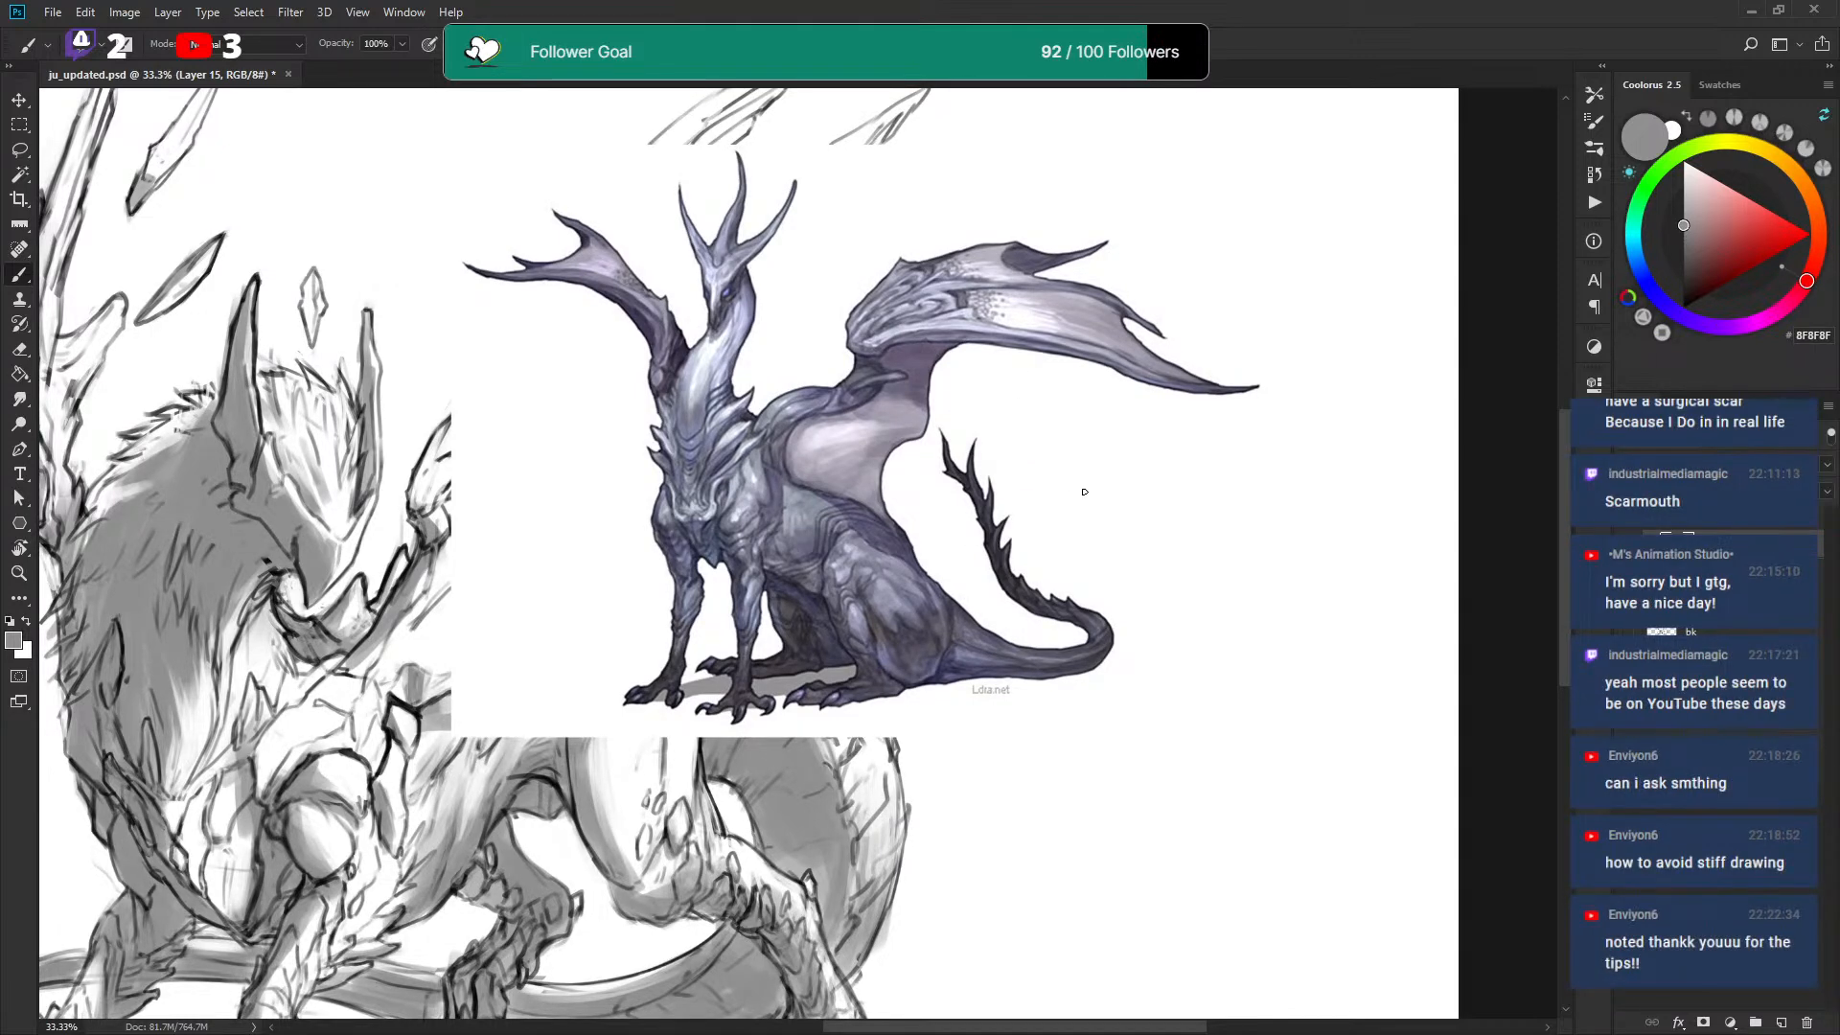
# Examine the pasted dragon painting's body and tail, and delete its layer.
pyautogui.moveTo(1044, 437); pyautogui.dragTo(1050, 444)
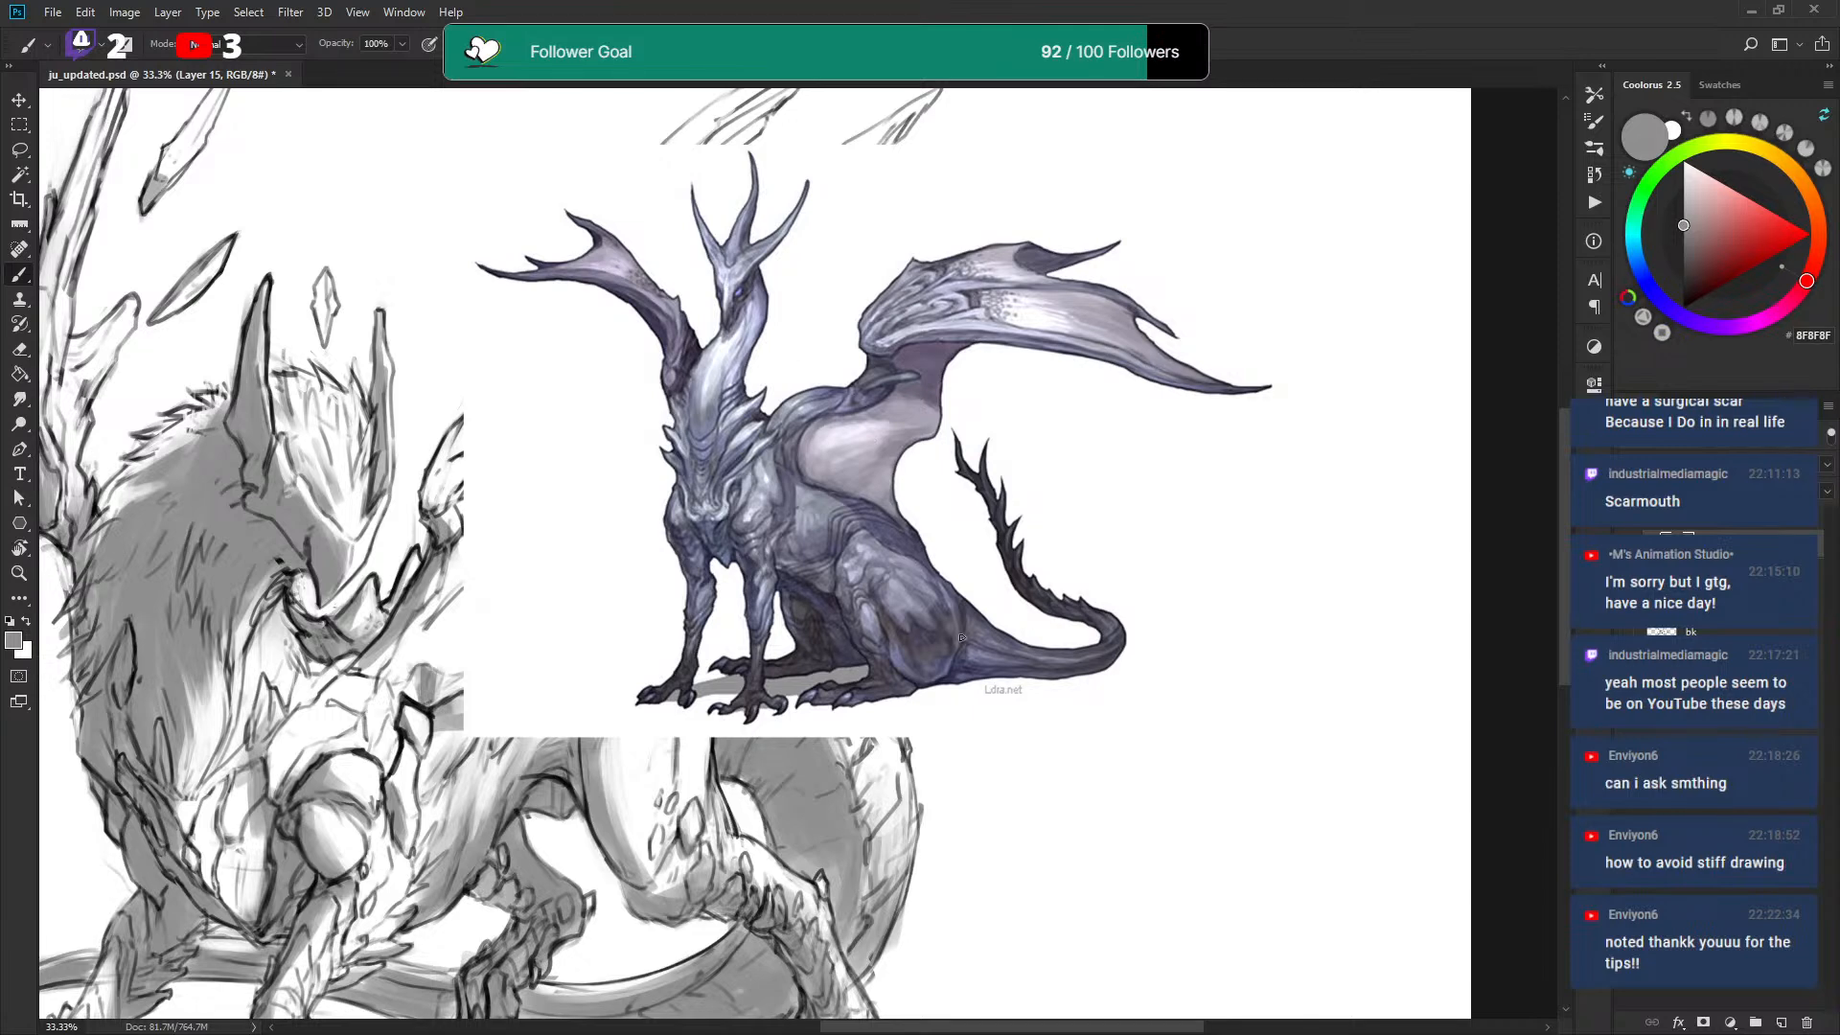
pyautogui.moveTo(890, 533); pyautogui.dragTo(884, 527)
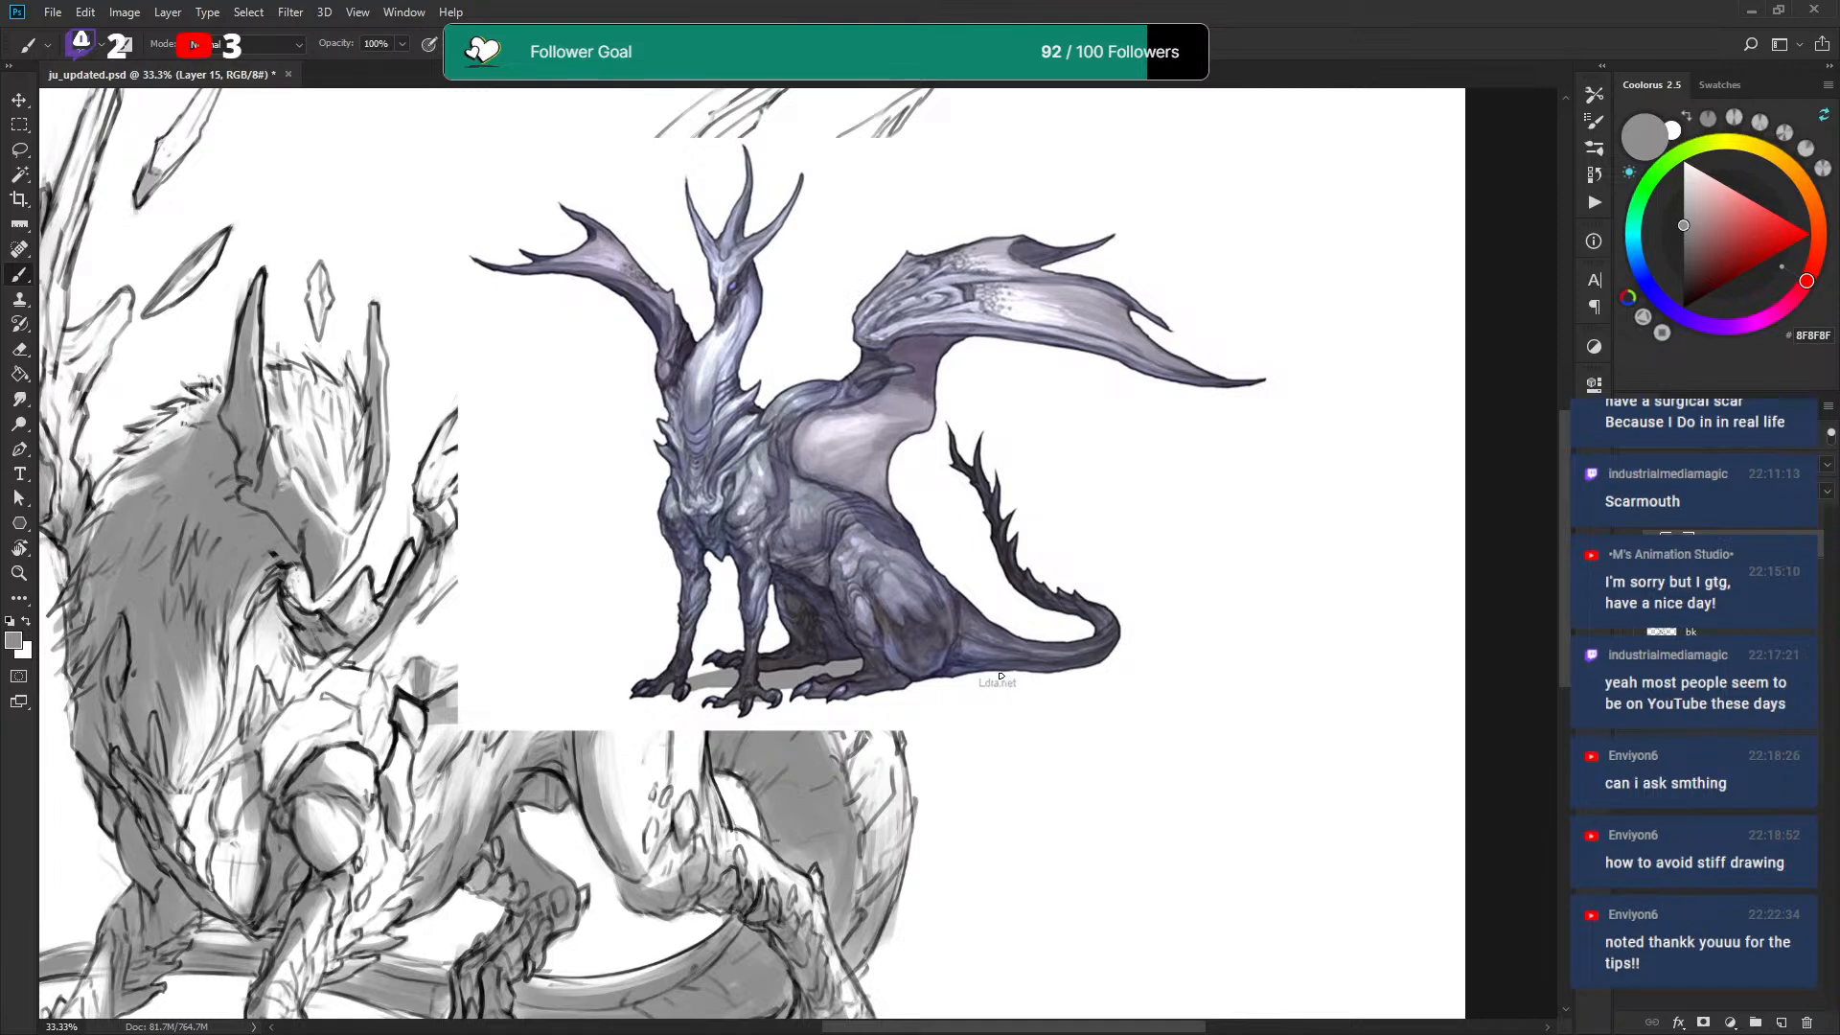
pyautogui.moveTo(1065, 444); pyautogui.dragTo(1067, 454)
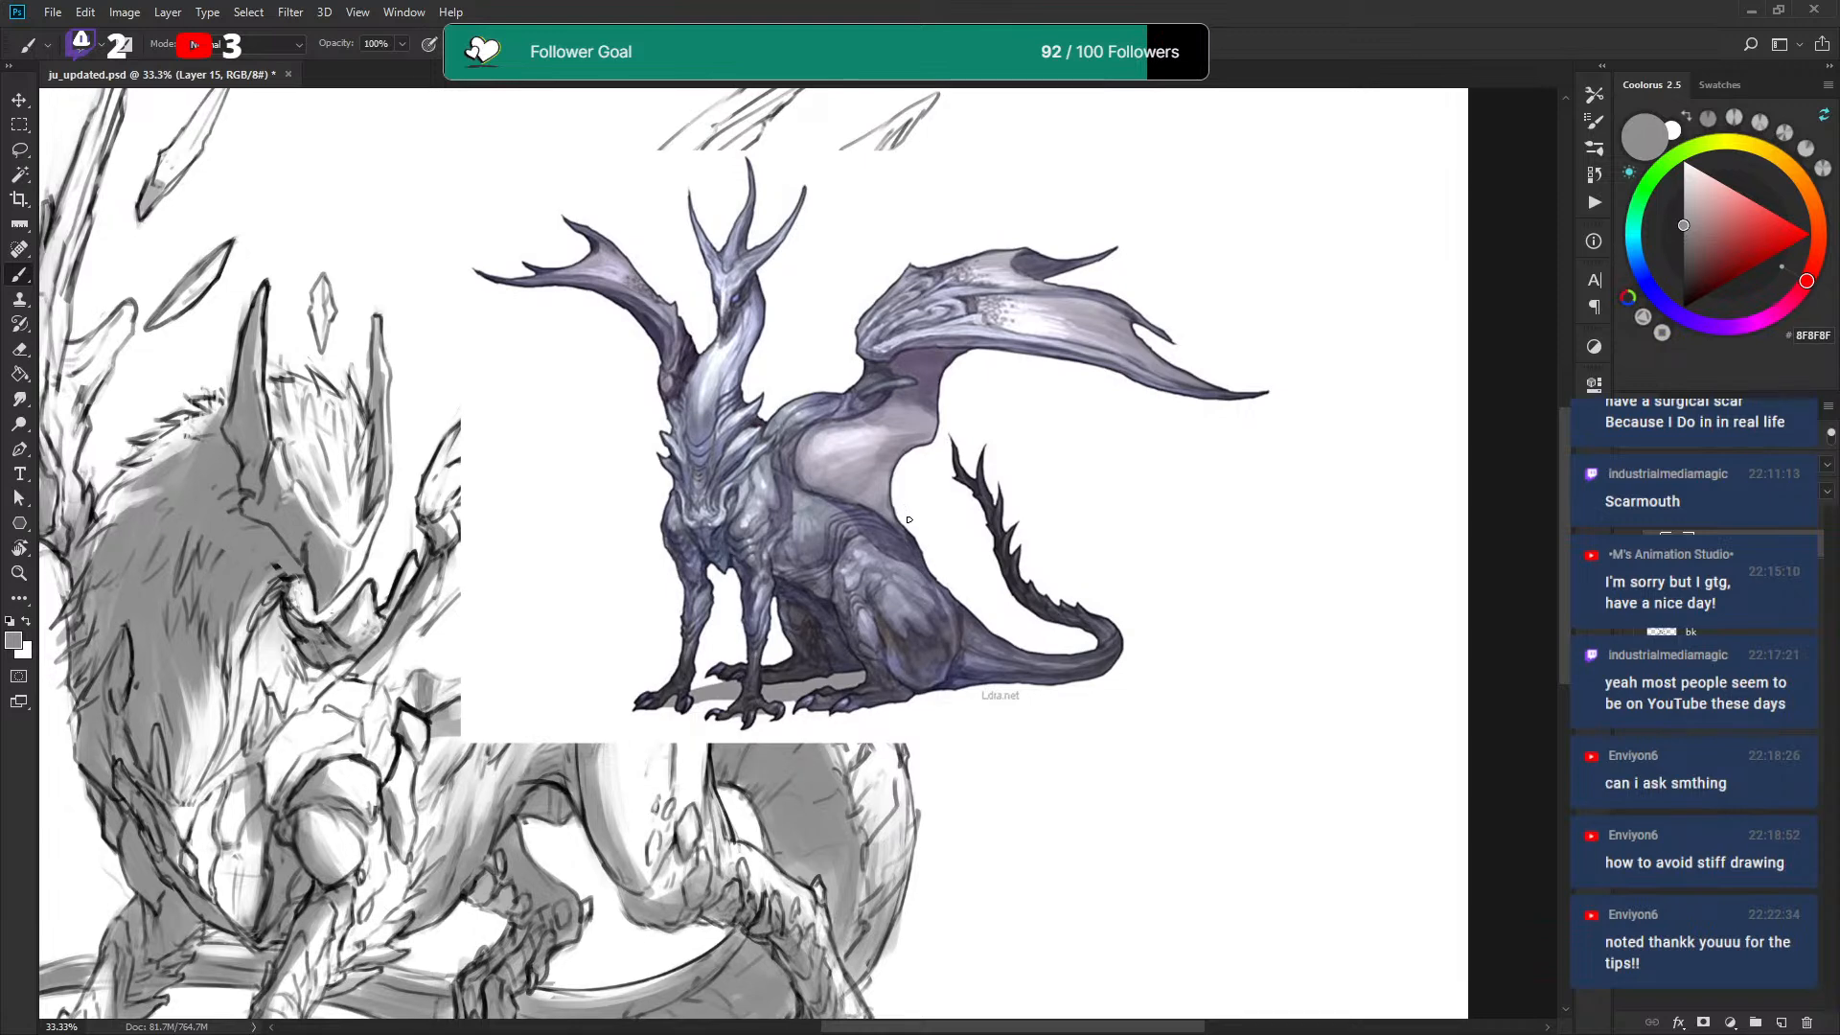
pyautogui.moveTo(937, 532); pyautogui.dragTo(940, 538)
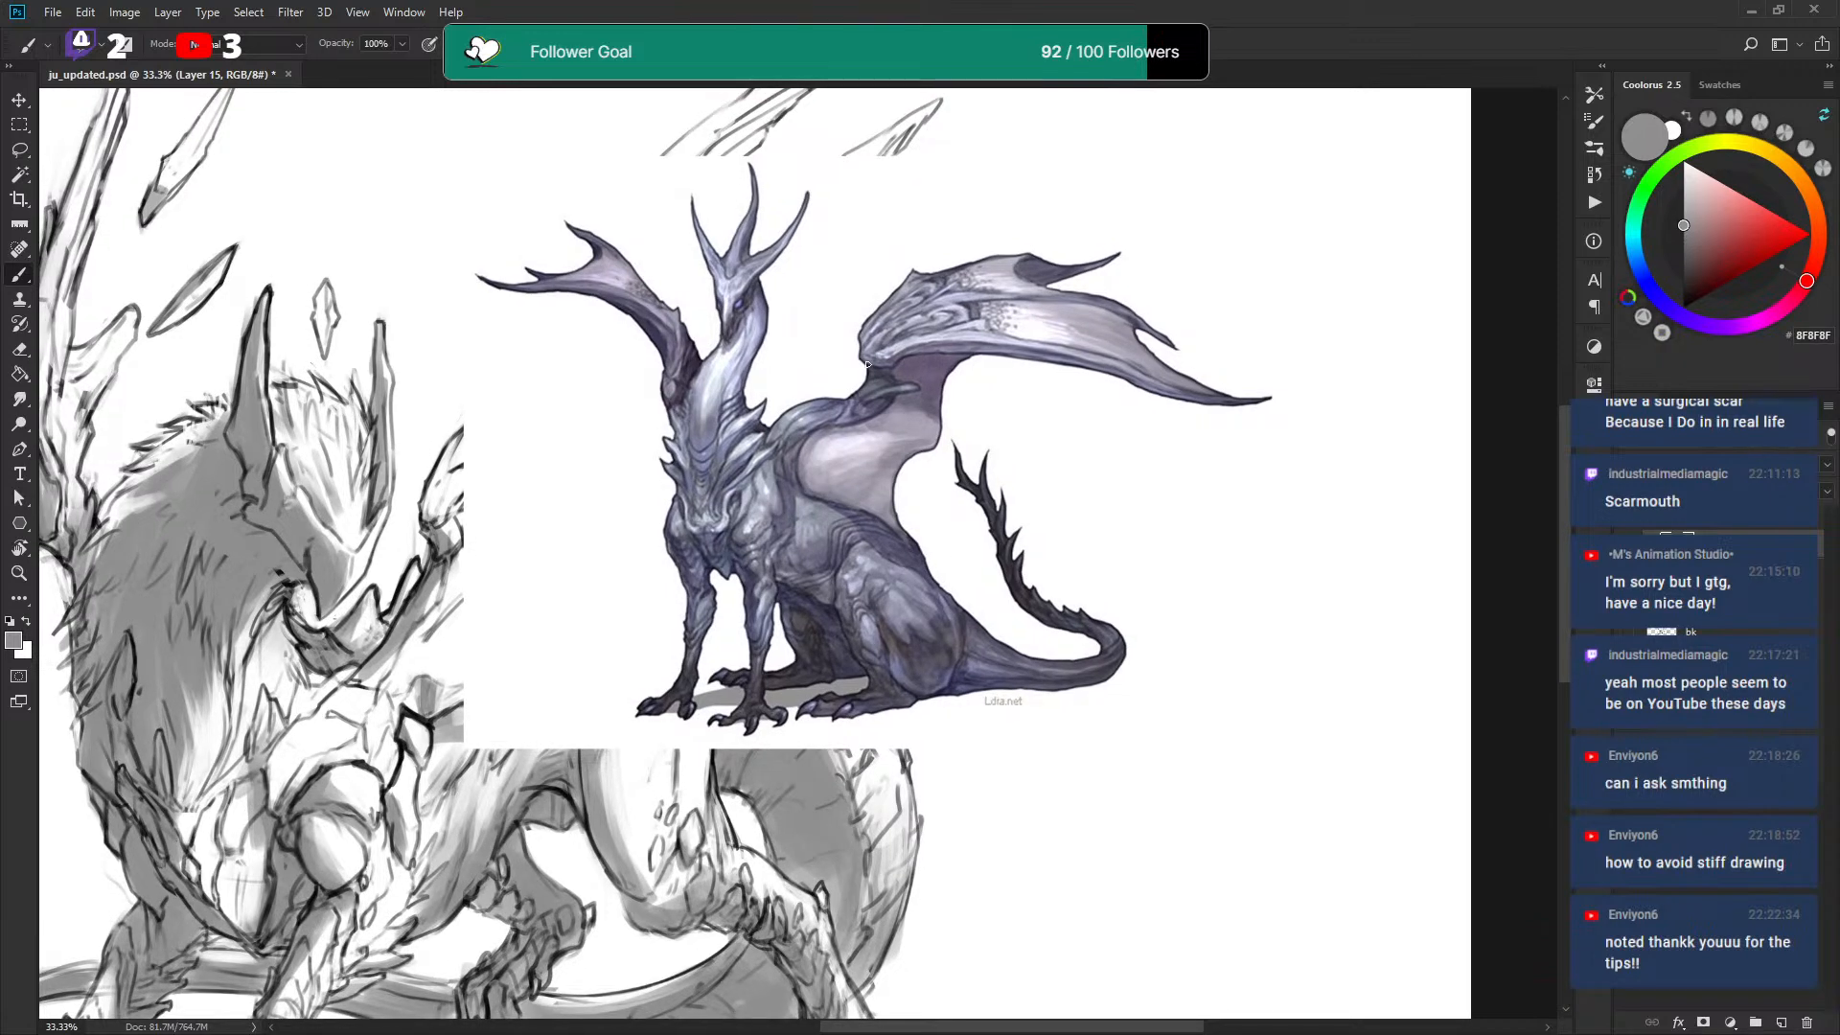
pyautogui.press('Delete')
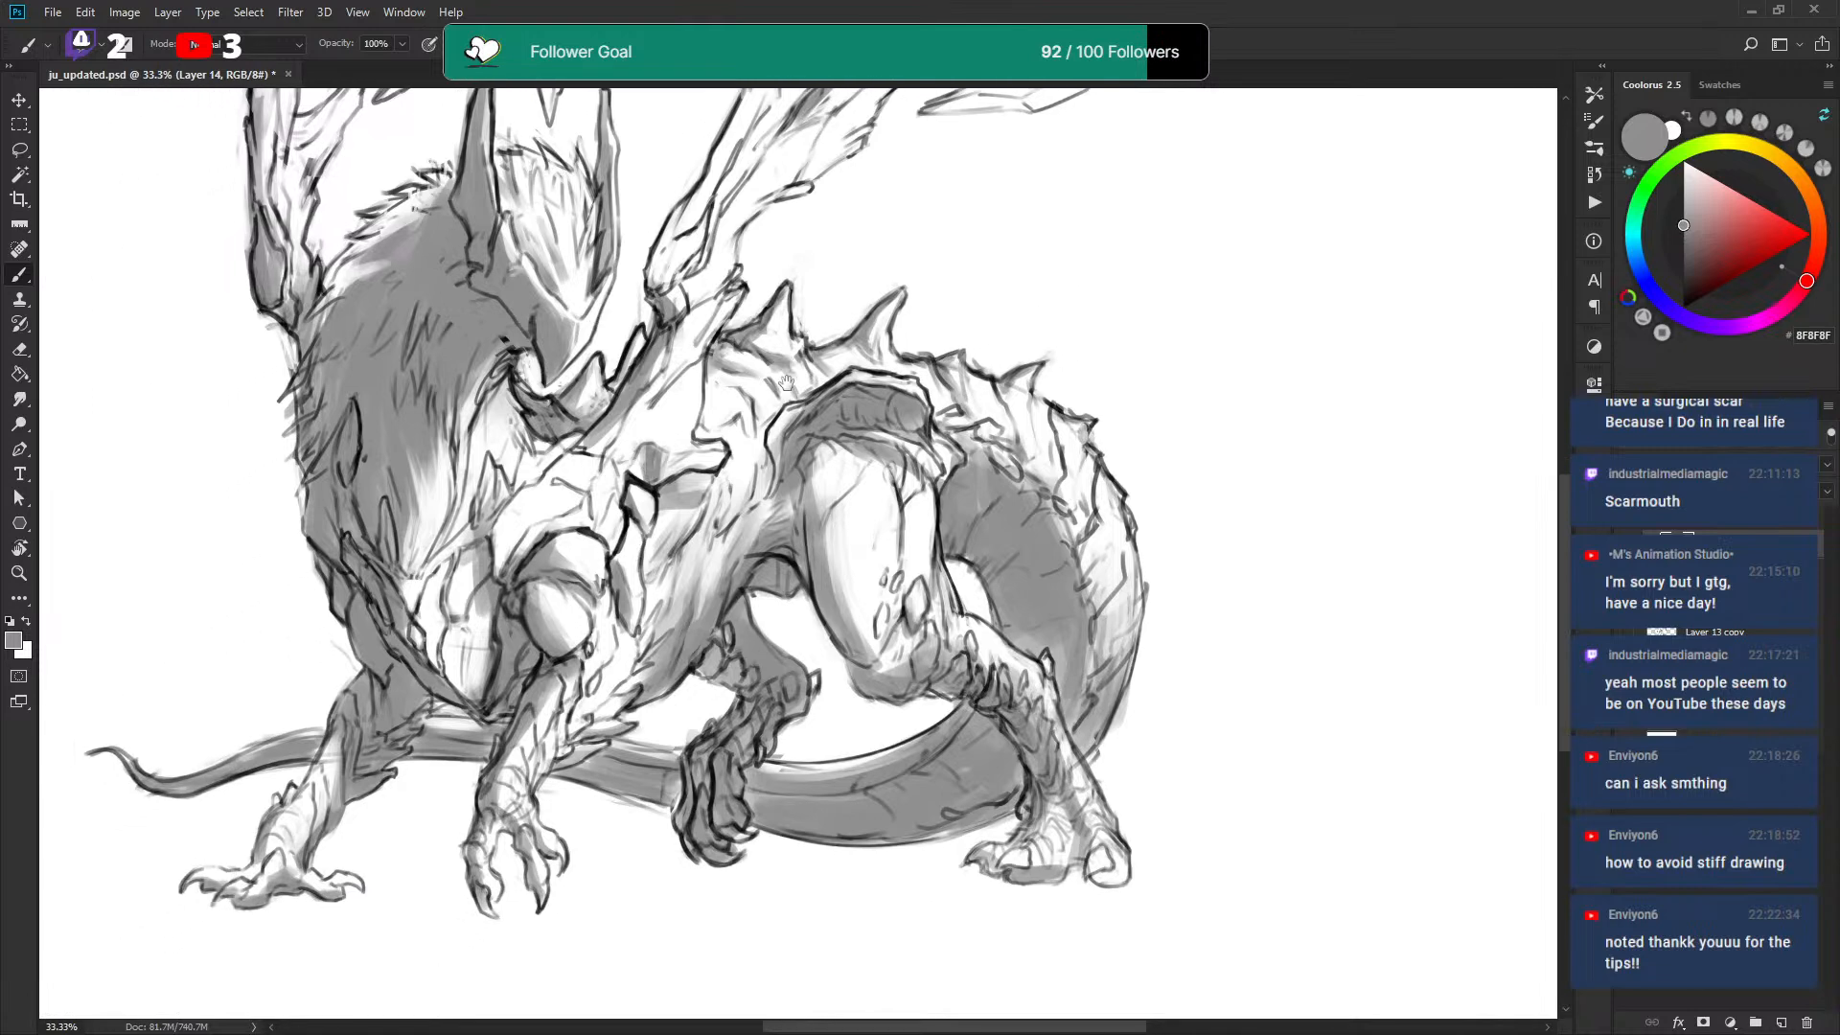
# Touch up the small dark-edged gap behind the shoulder with white and continue the grey shading on the flank.
pyautogui.moveTo(786, 382); pyautogui.dragTo(774, 472)
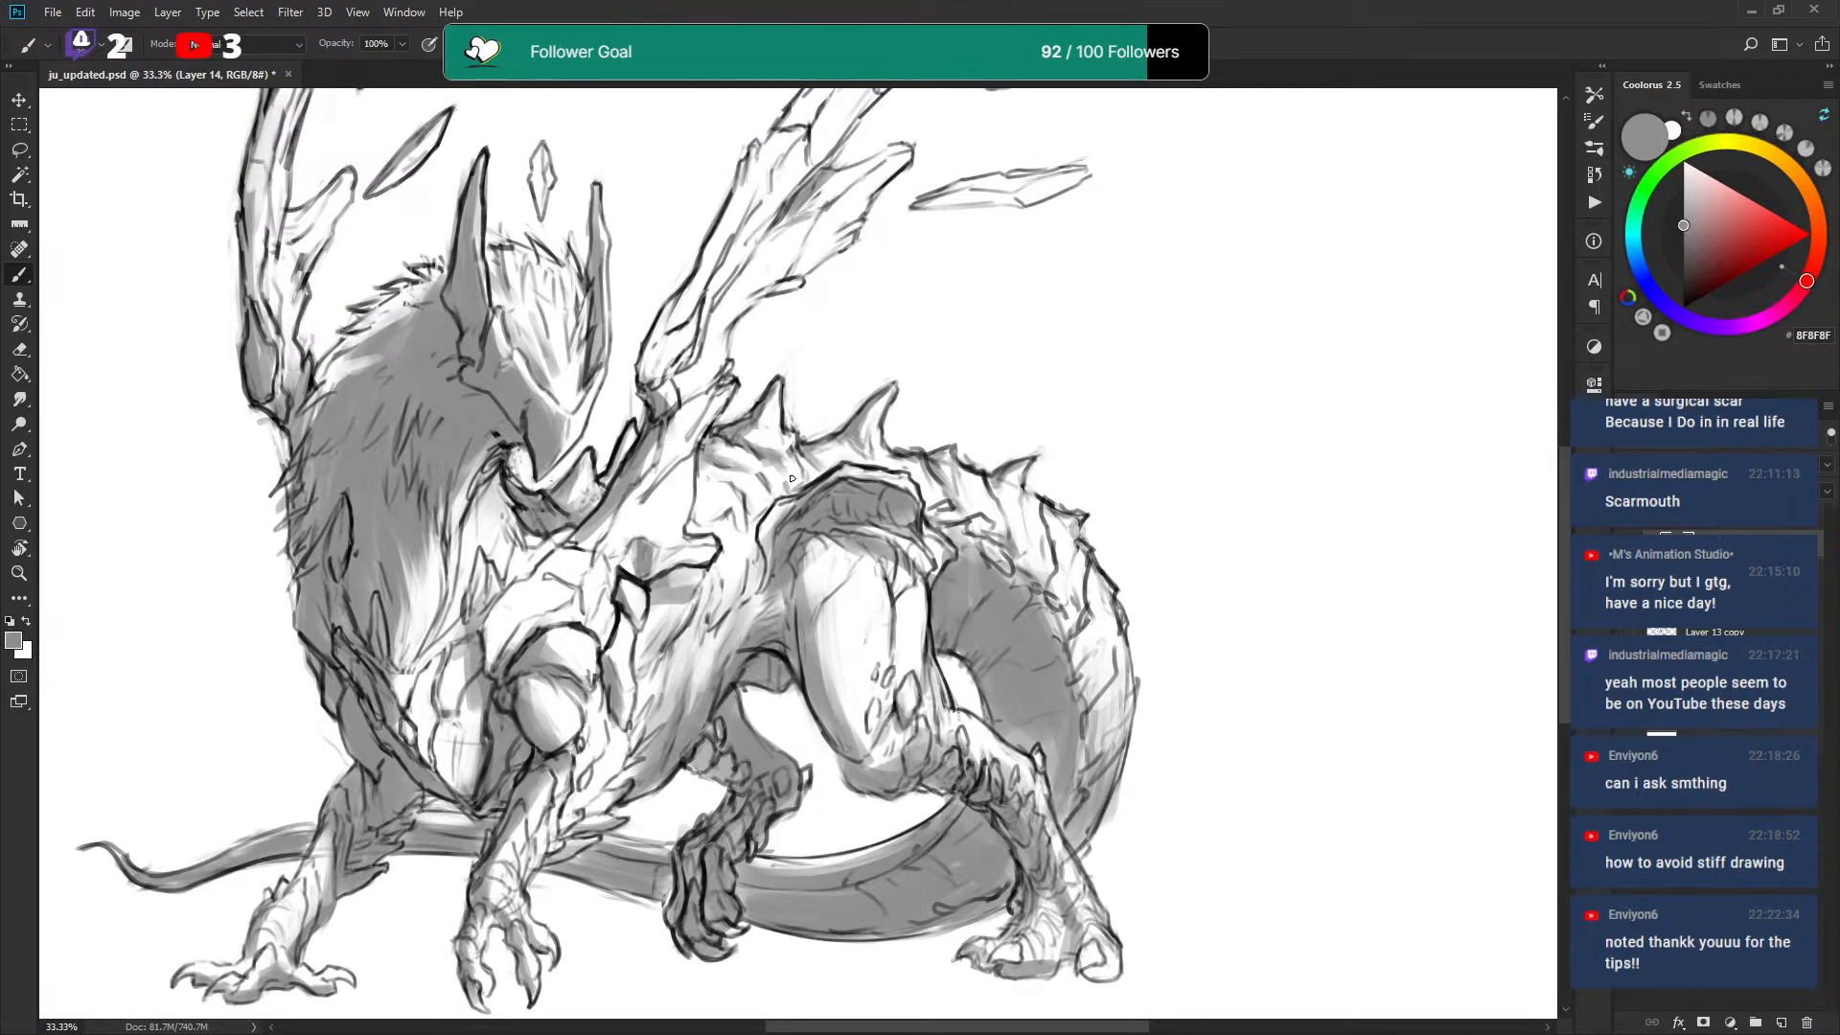
pyautogui.moveTo(853, 443)
pyautogui.mouseDown()
pyautogui.moveTo(932, 443)
pyautogui.moveTo(875, 377)
pyautogui.moveTo(889, 441)
pyautogui.mouseUp()
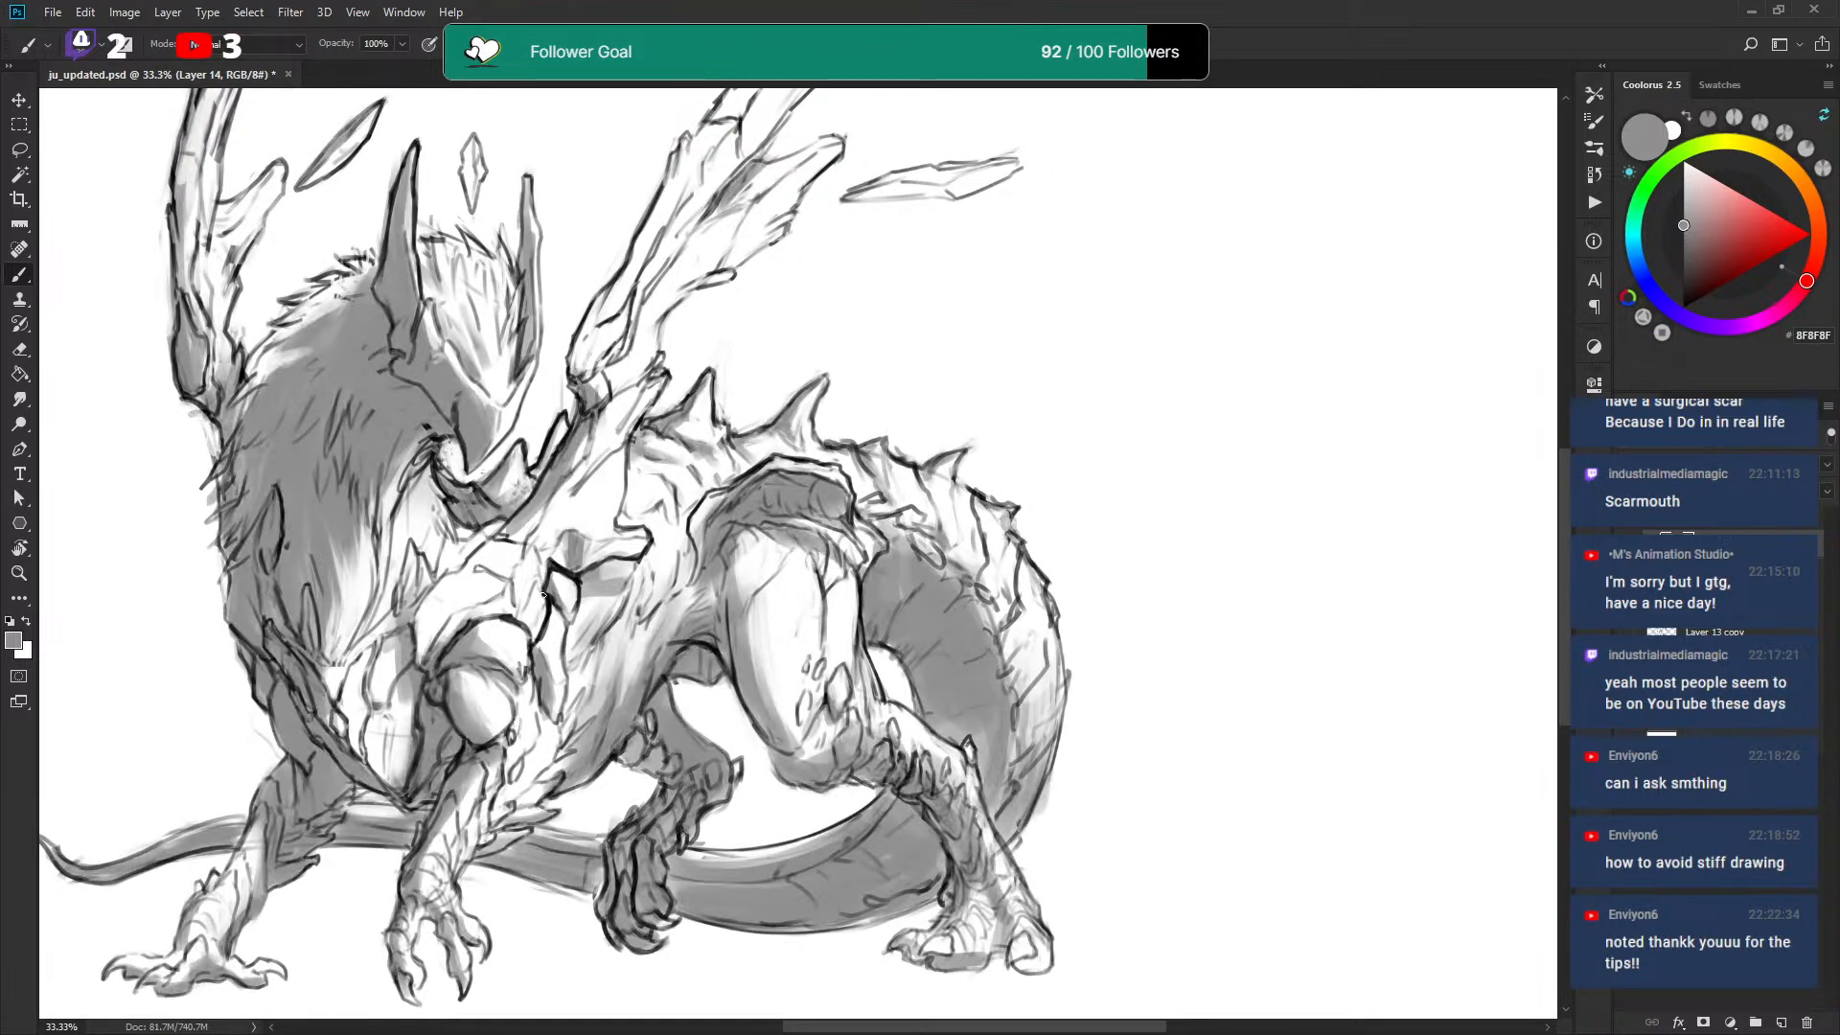
pyautogui.press('x')
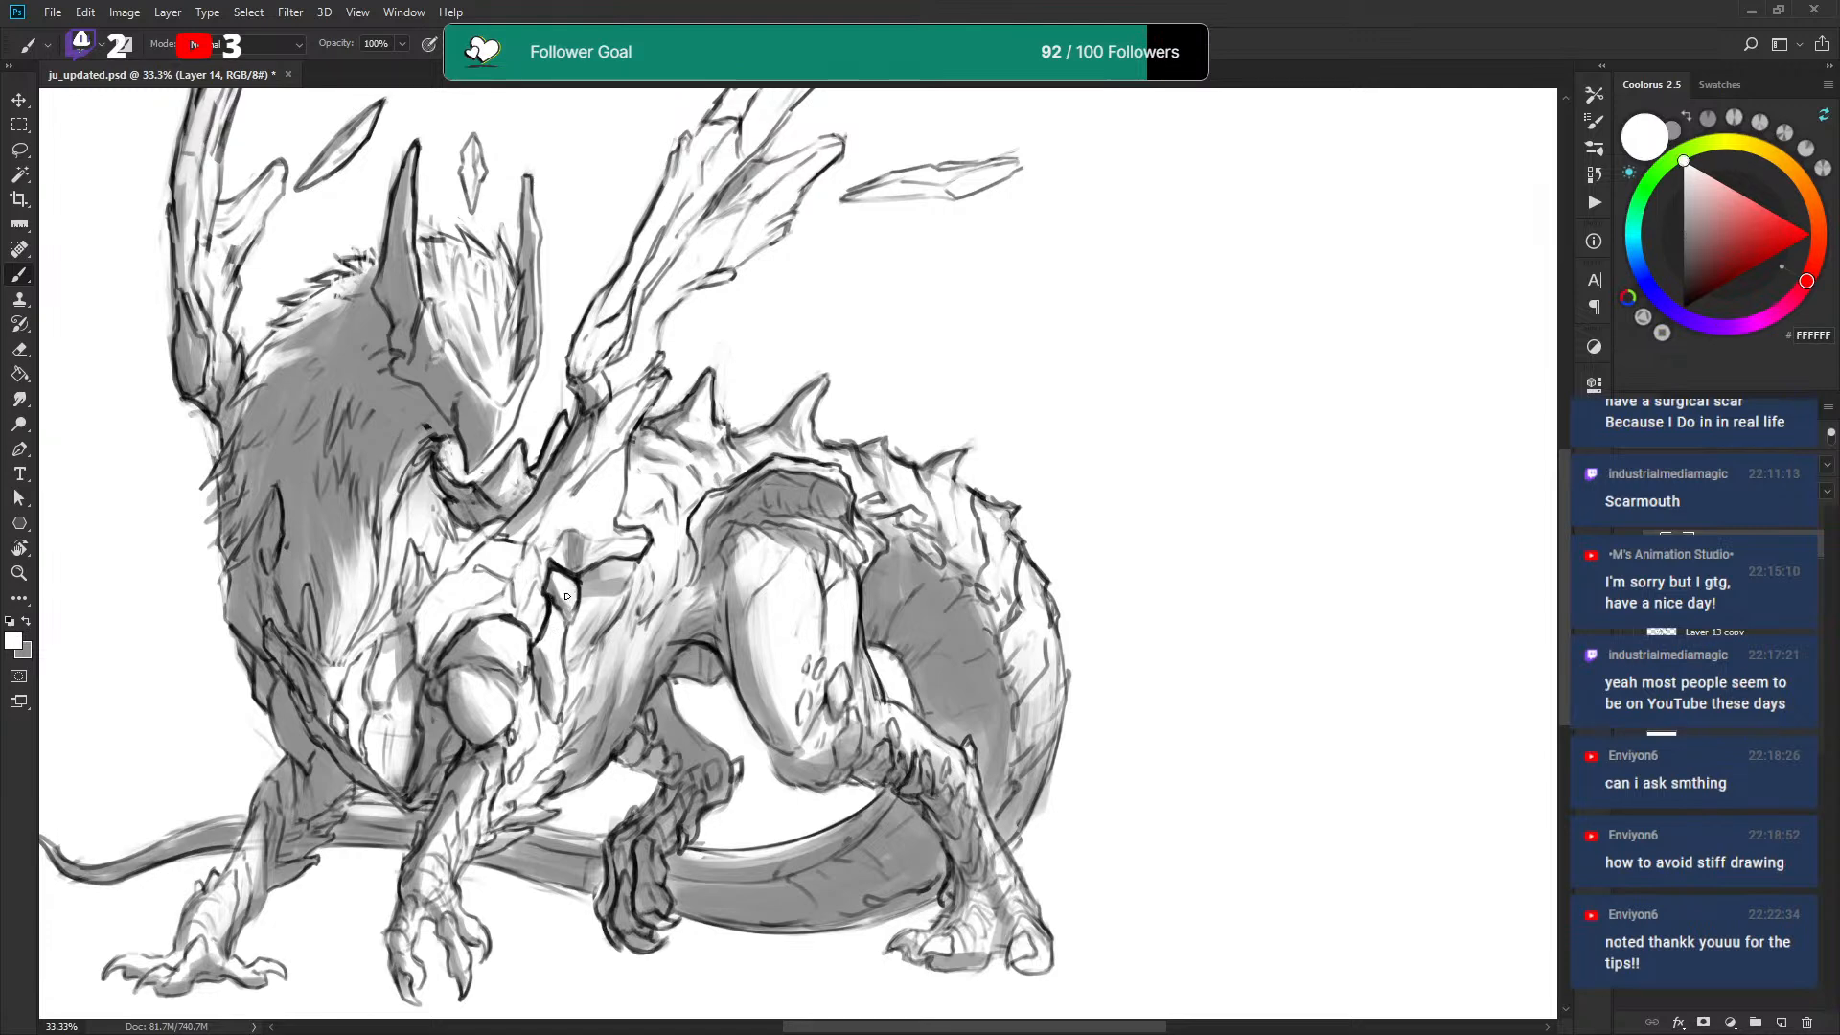
pyautogui.press('x')
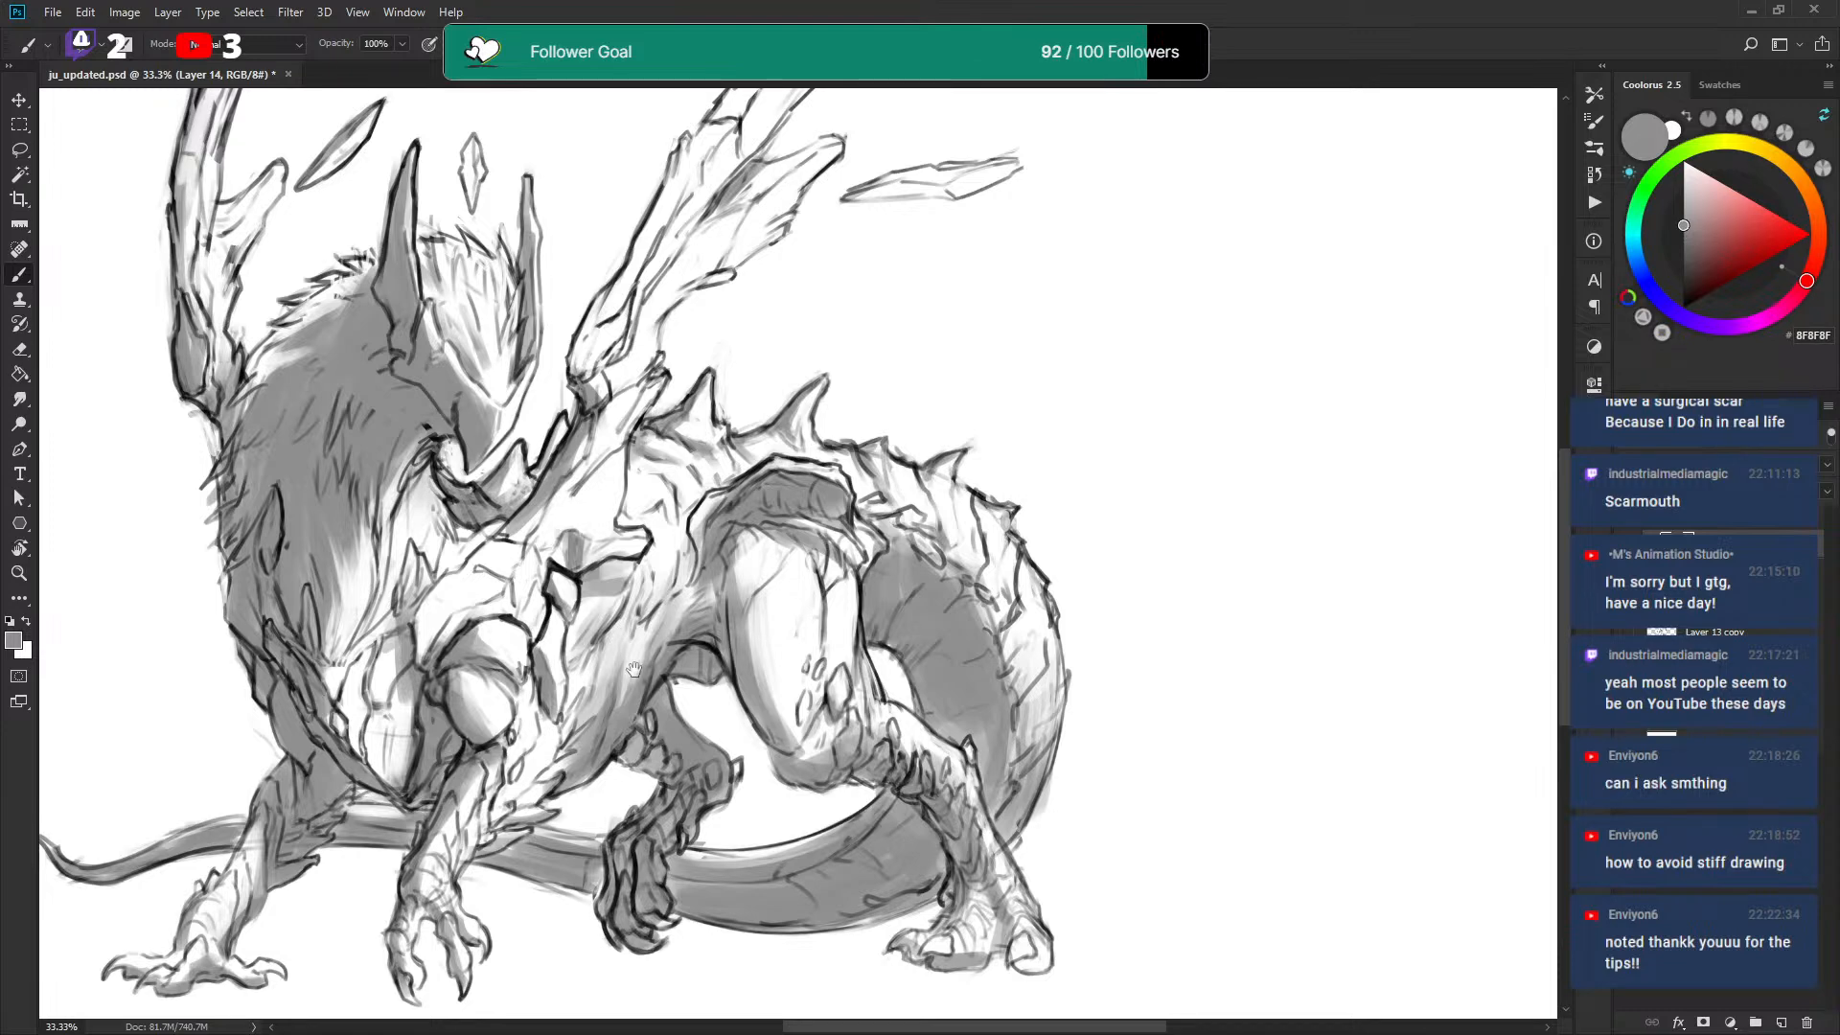
# Shade around the rounded upper joint of the near foreleg in grey, lightening its edge with white.
pyautogui.moveTo(608, 641); pyautogui.dragTo(739, 451)
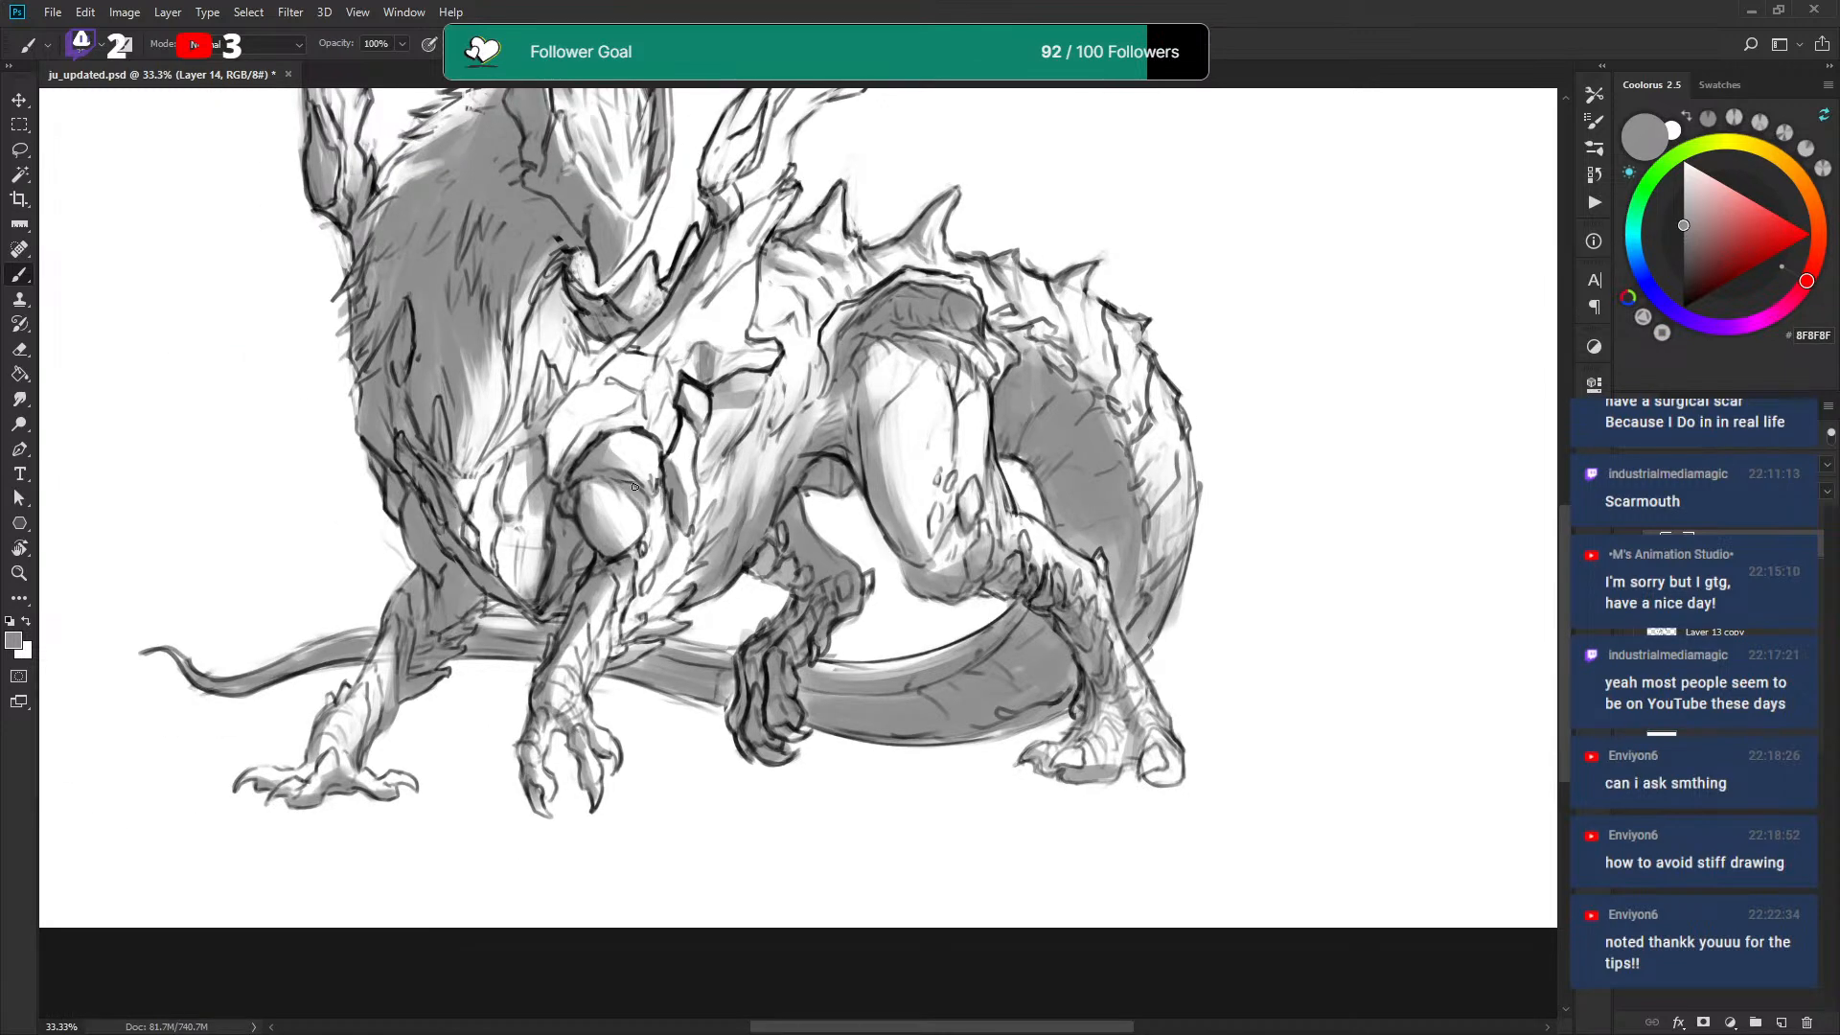
pyautogui.press('x')
pyautogui.press('x')
pyautogui.press('x')
pyautogui.press('x')
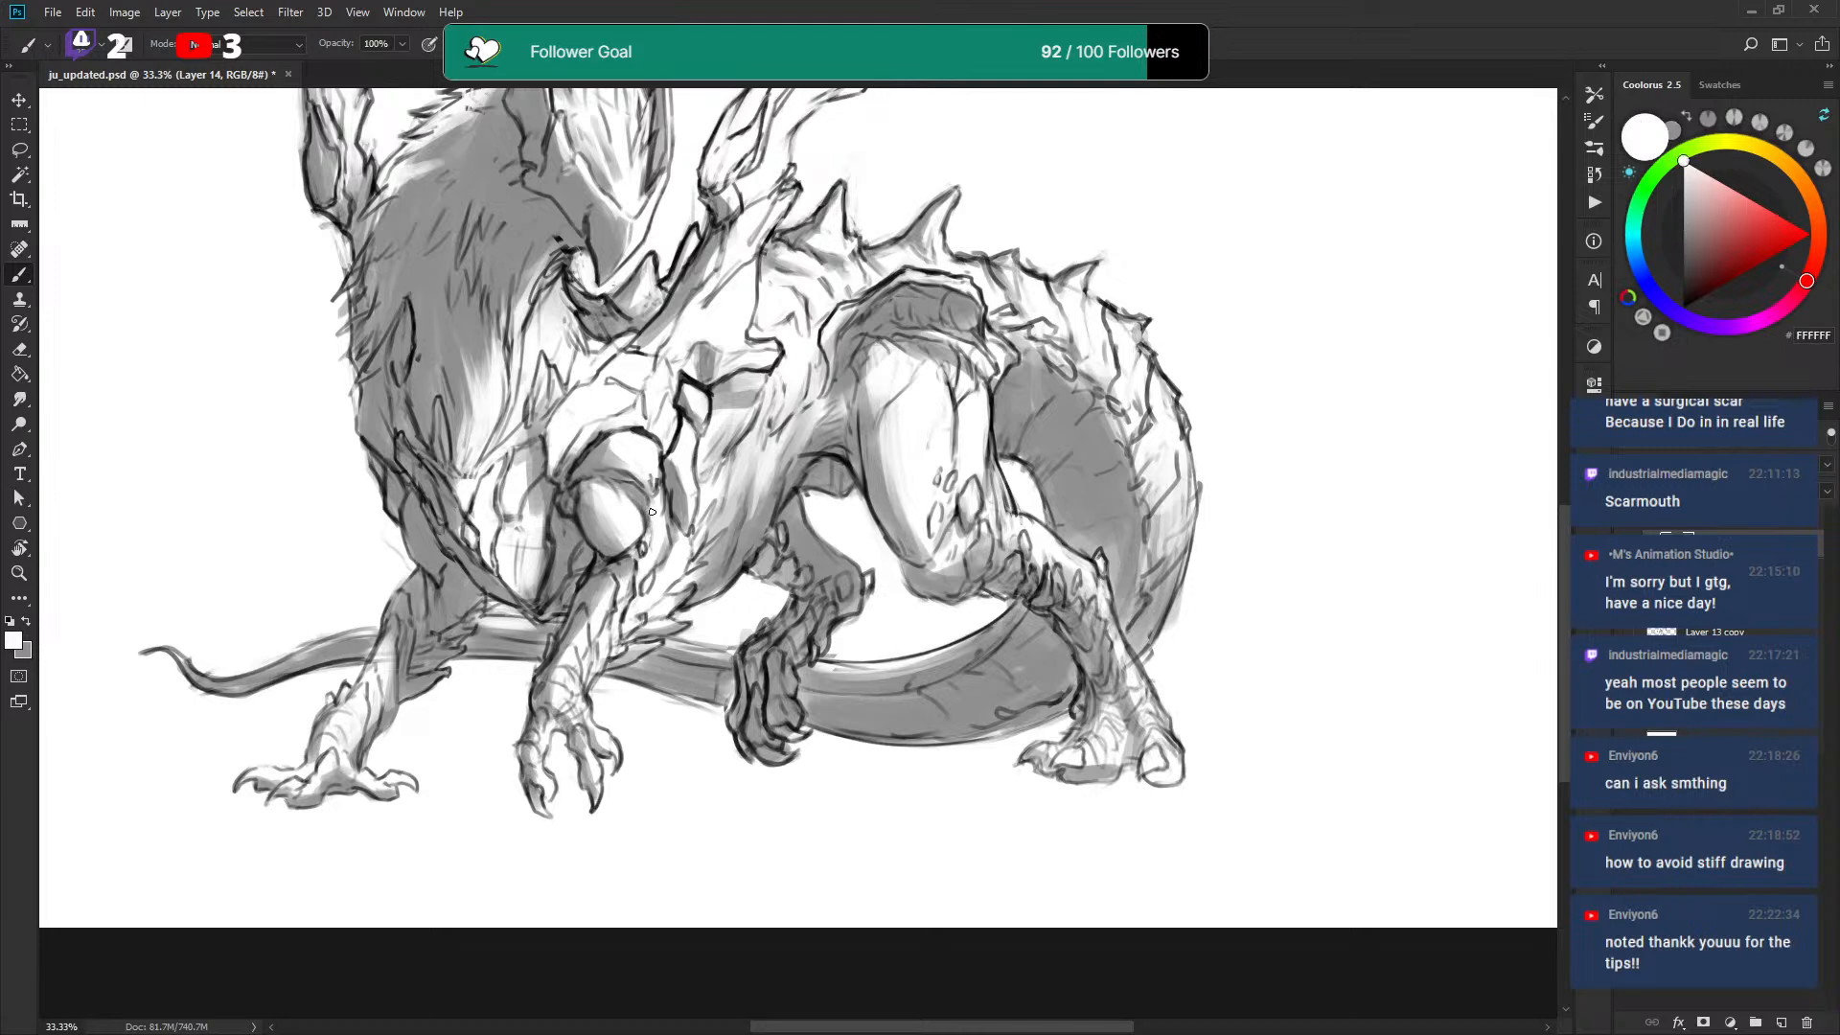
pyautogui.press('x')
pyautogui.press('x')
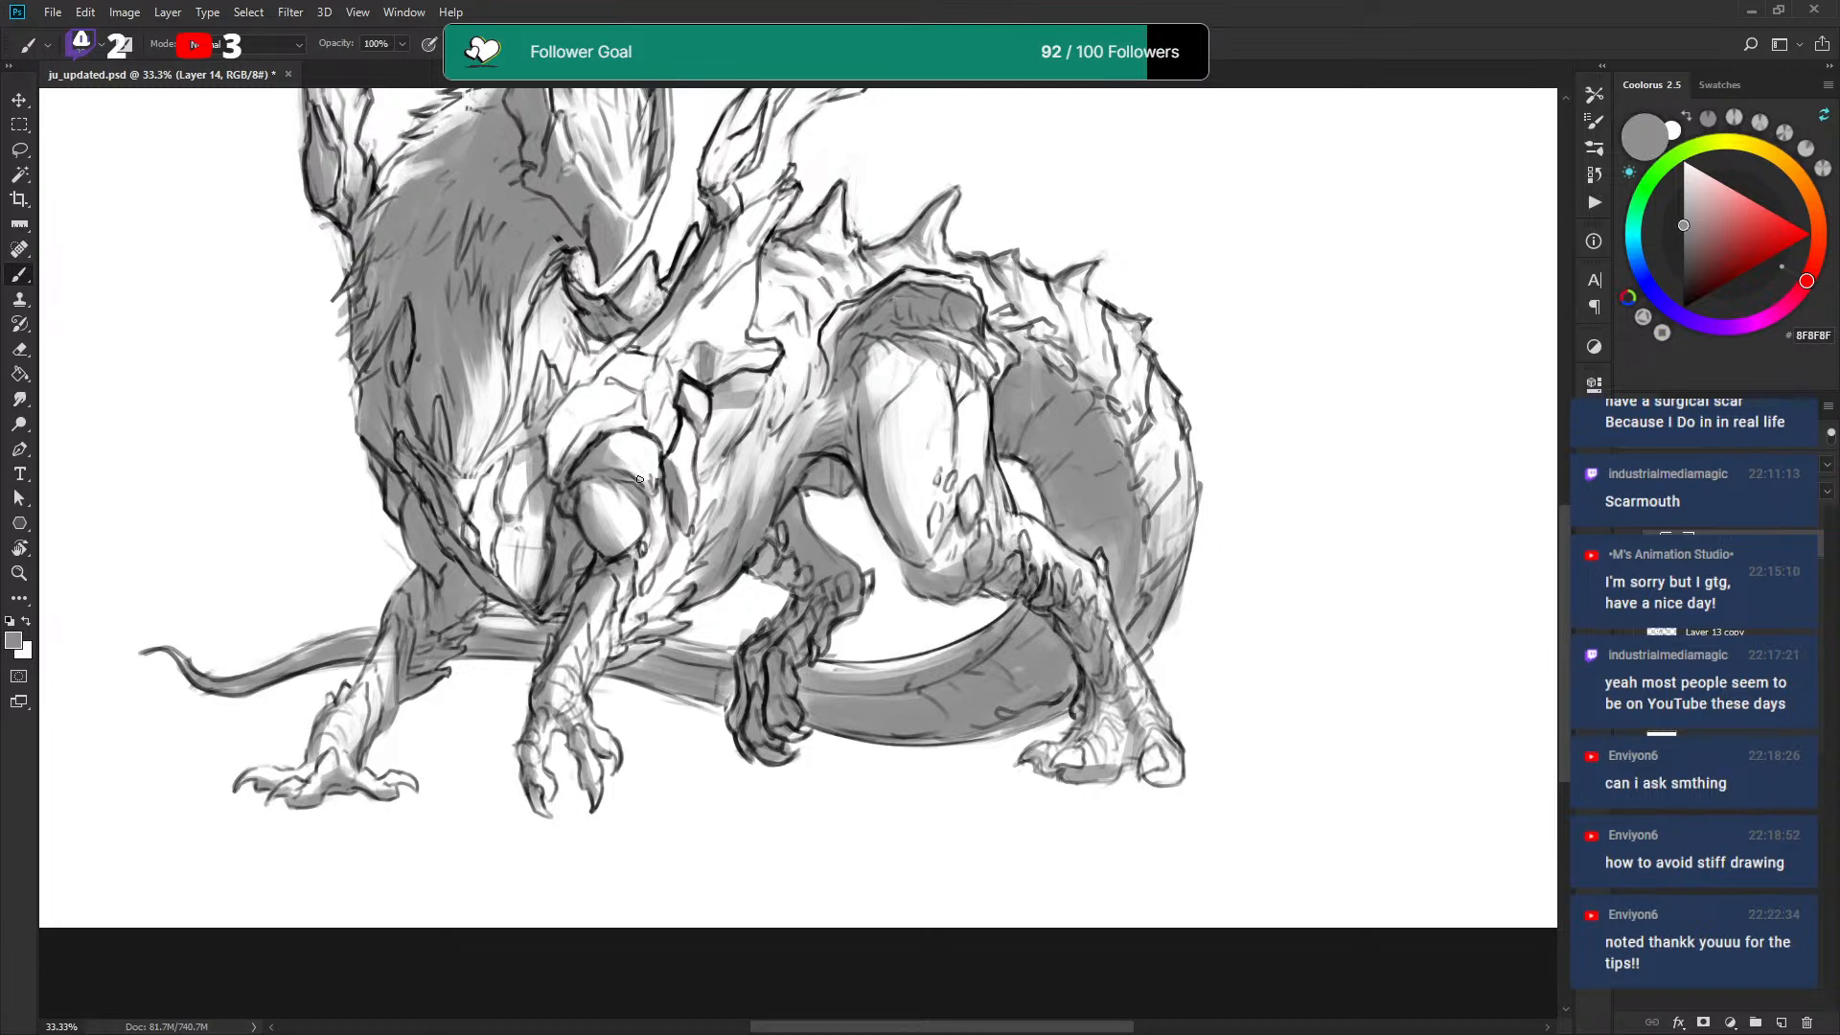
pyautogui.press('x')
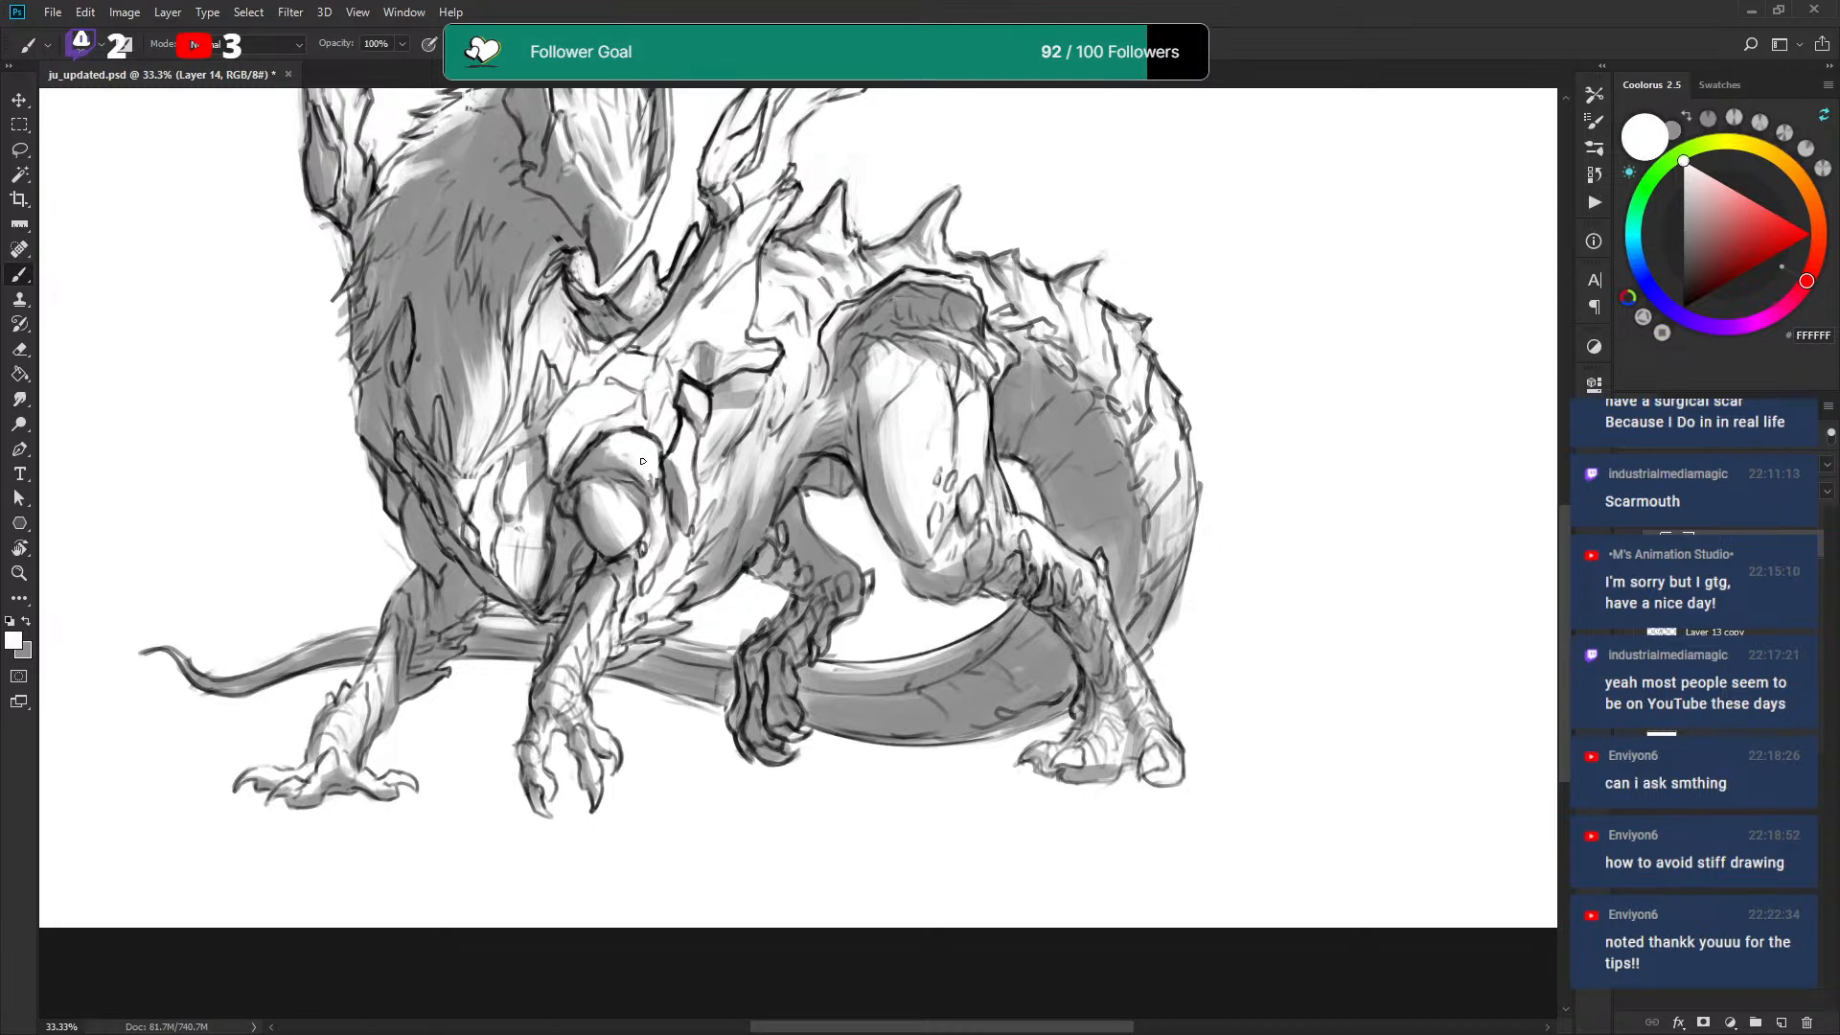
# Refine the shoulder plate above the near foreleg joint with alternating grey #8F8F8F and white strokes.
pyautogui.press('x')
pyautogui.press('x')
pyautogui.press('x')
pyautogui.press('x')
pyautogui.press('x')
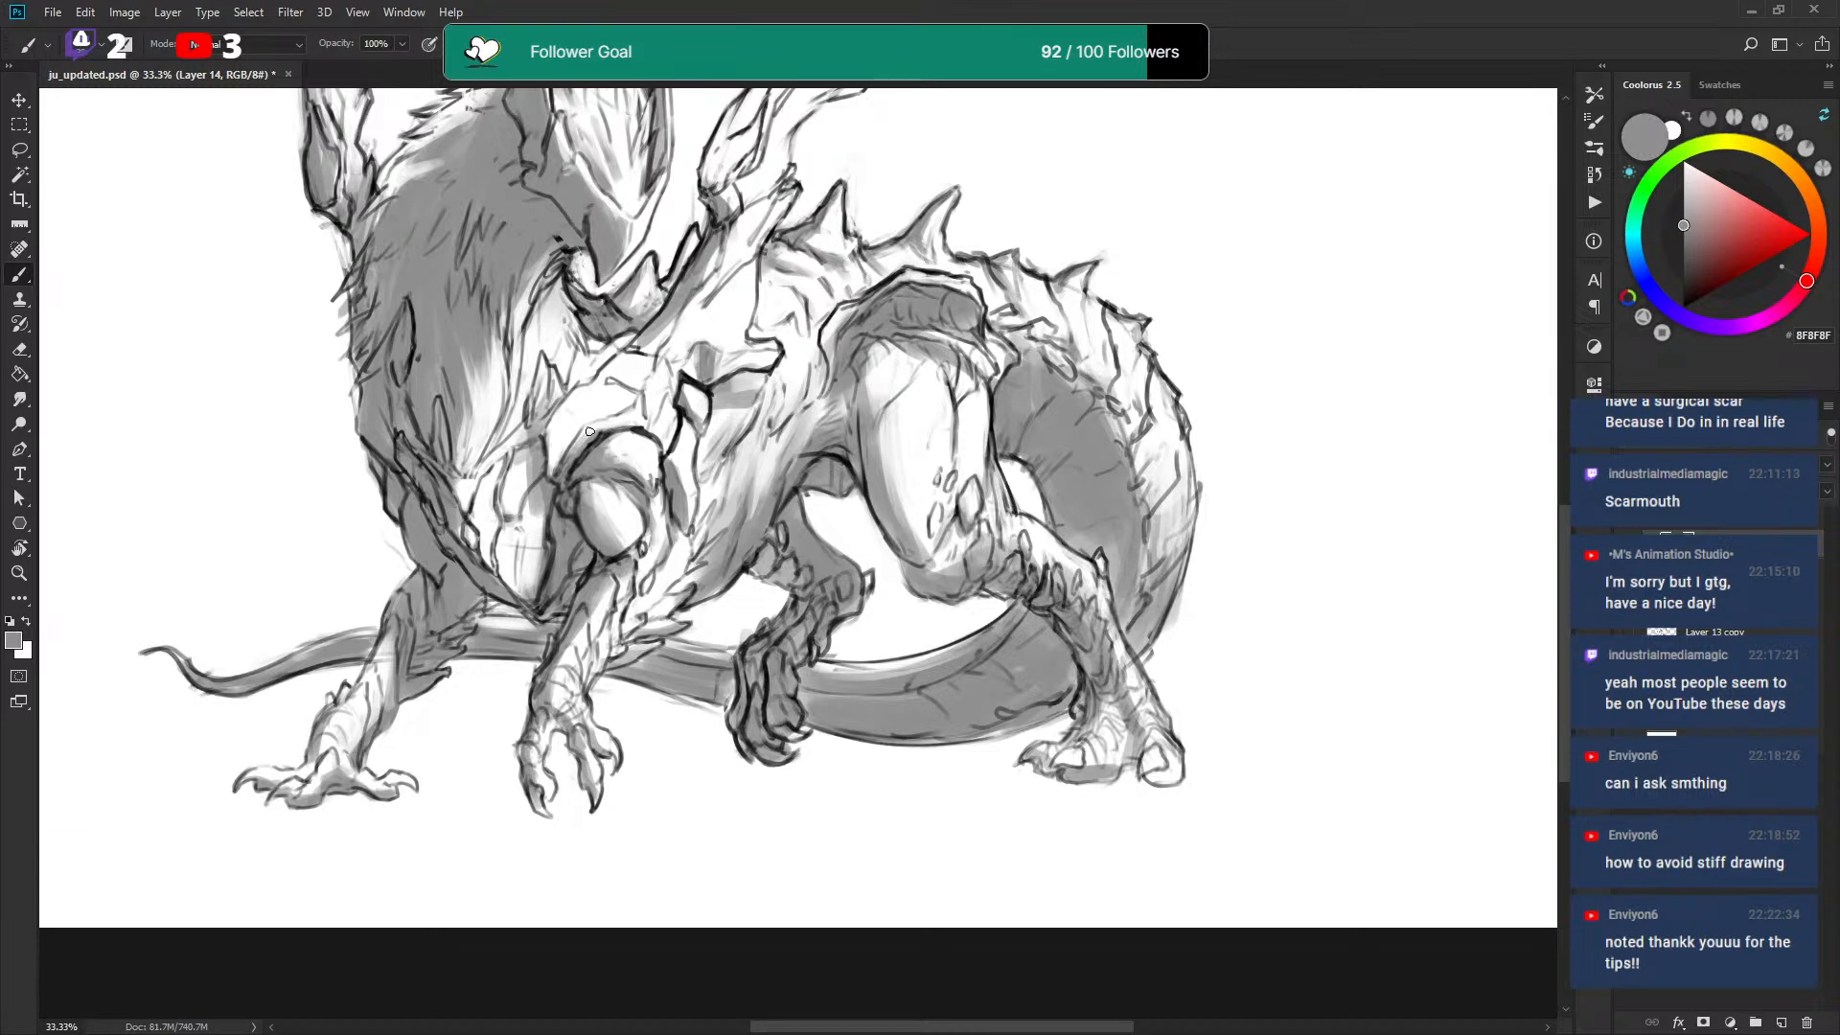
pyautogui.press('x')
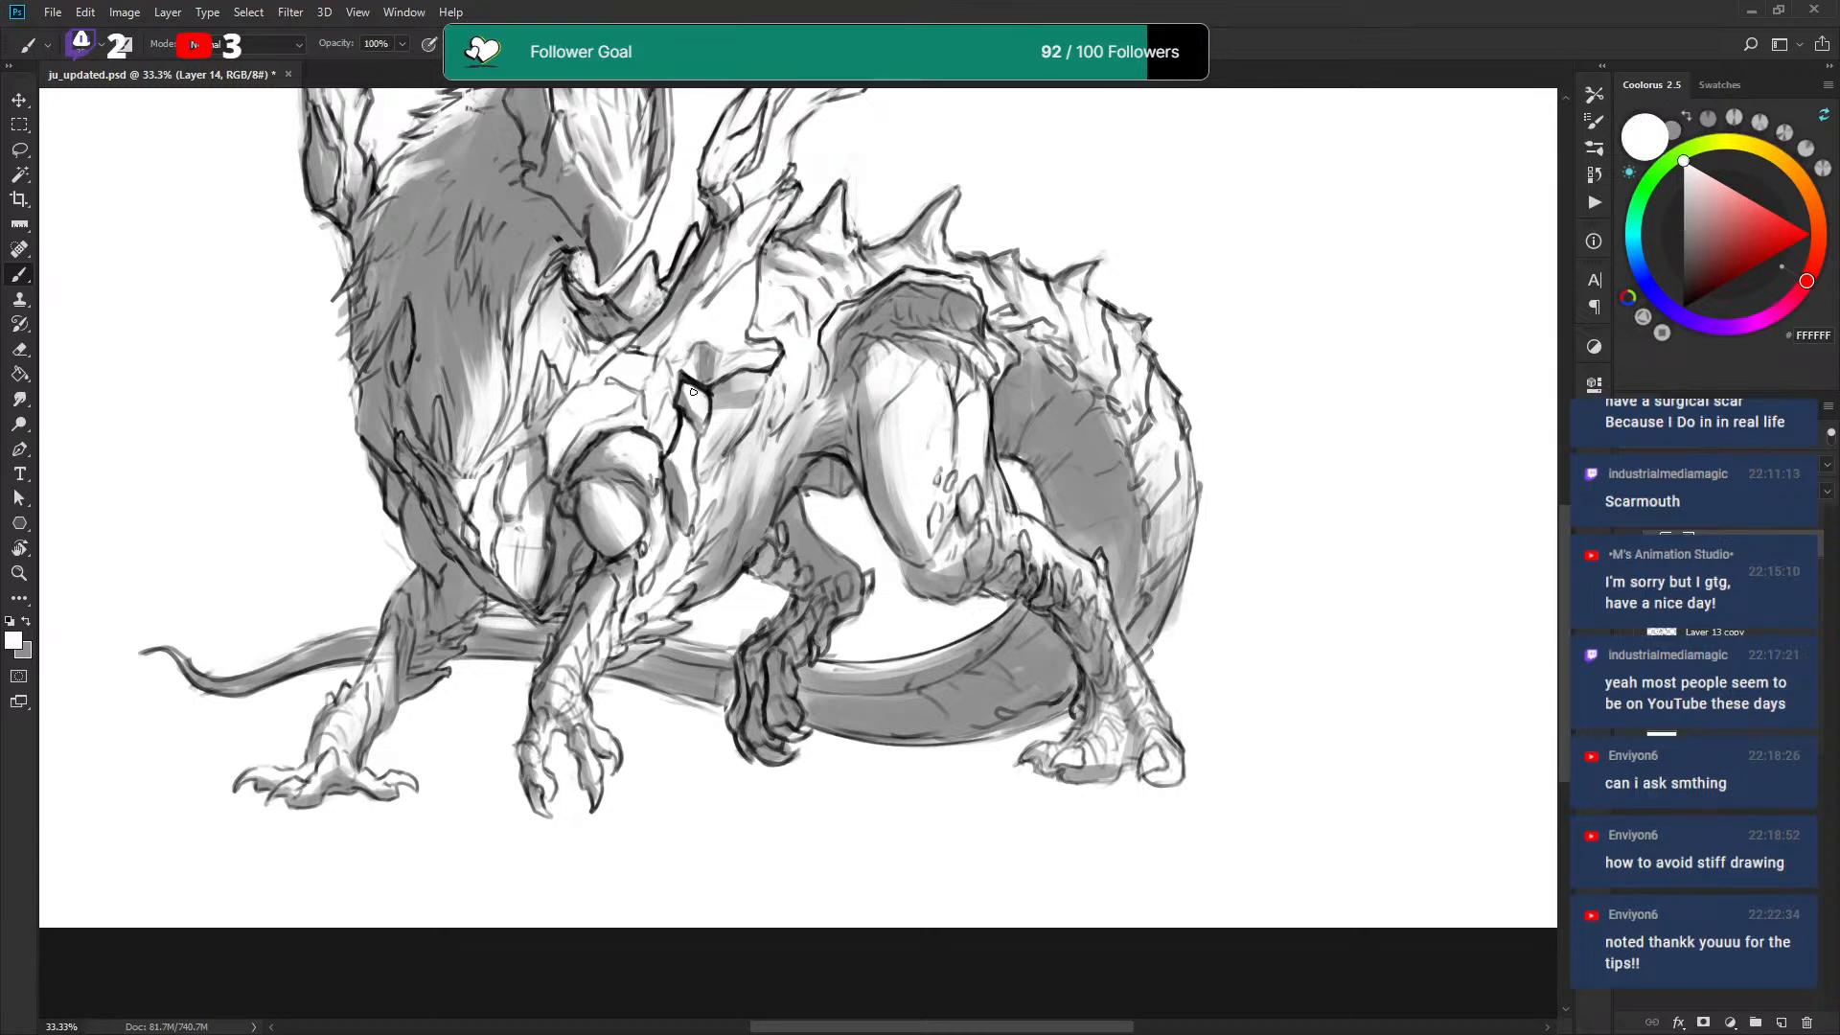
pyautogui.press('x')
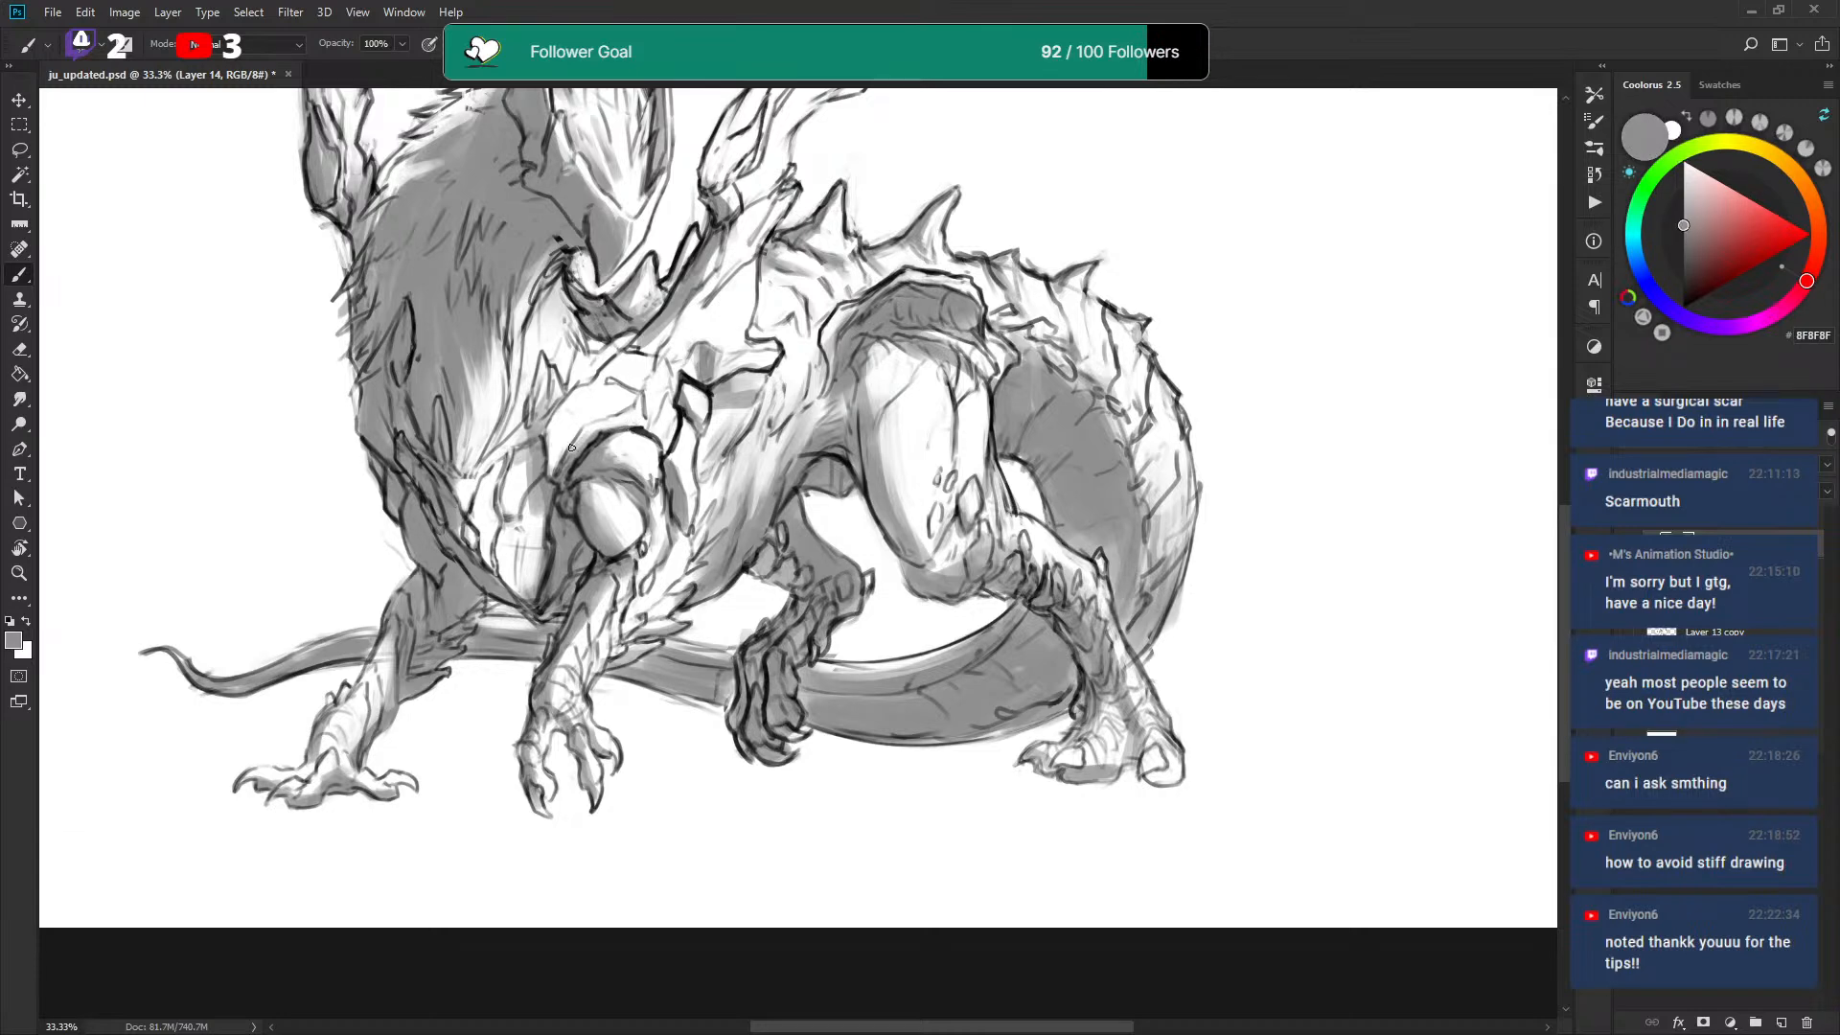
# Shade the chest area beside the near shoulder in mid grey, with white corrections.
pyautogui.press('x')
pyautogui.press('x')
pyautogui.press('x')
pyautogui.press('x')
pyautogui.press('x')
pyautogui.press('x')
pyautogui.press('x')
pyautogui.press('x')
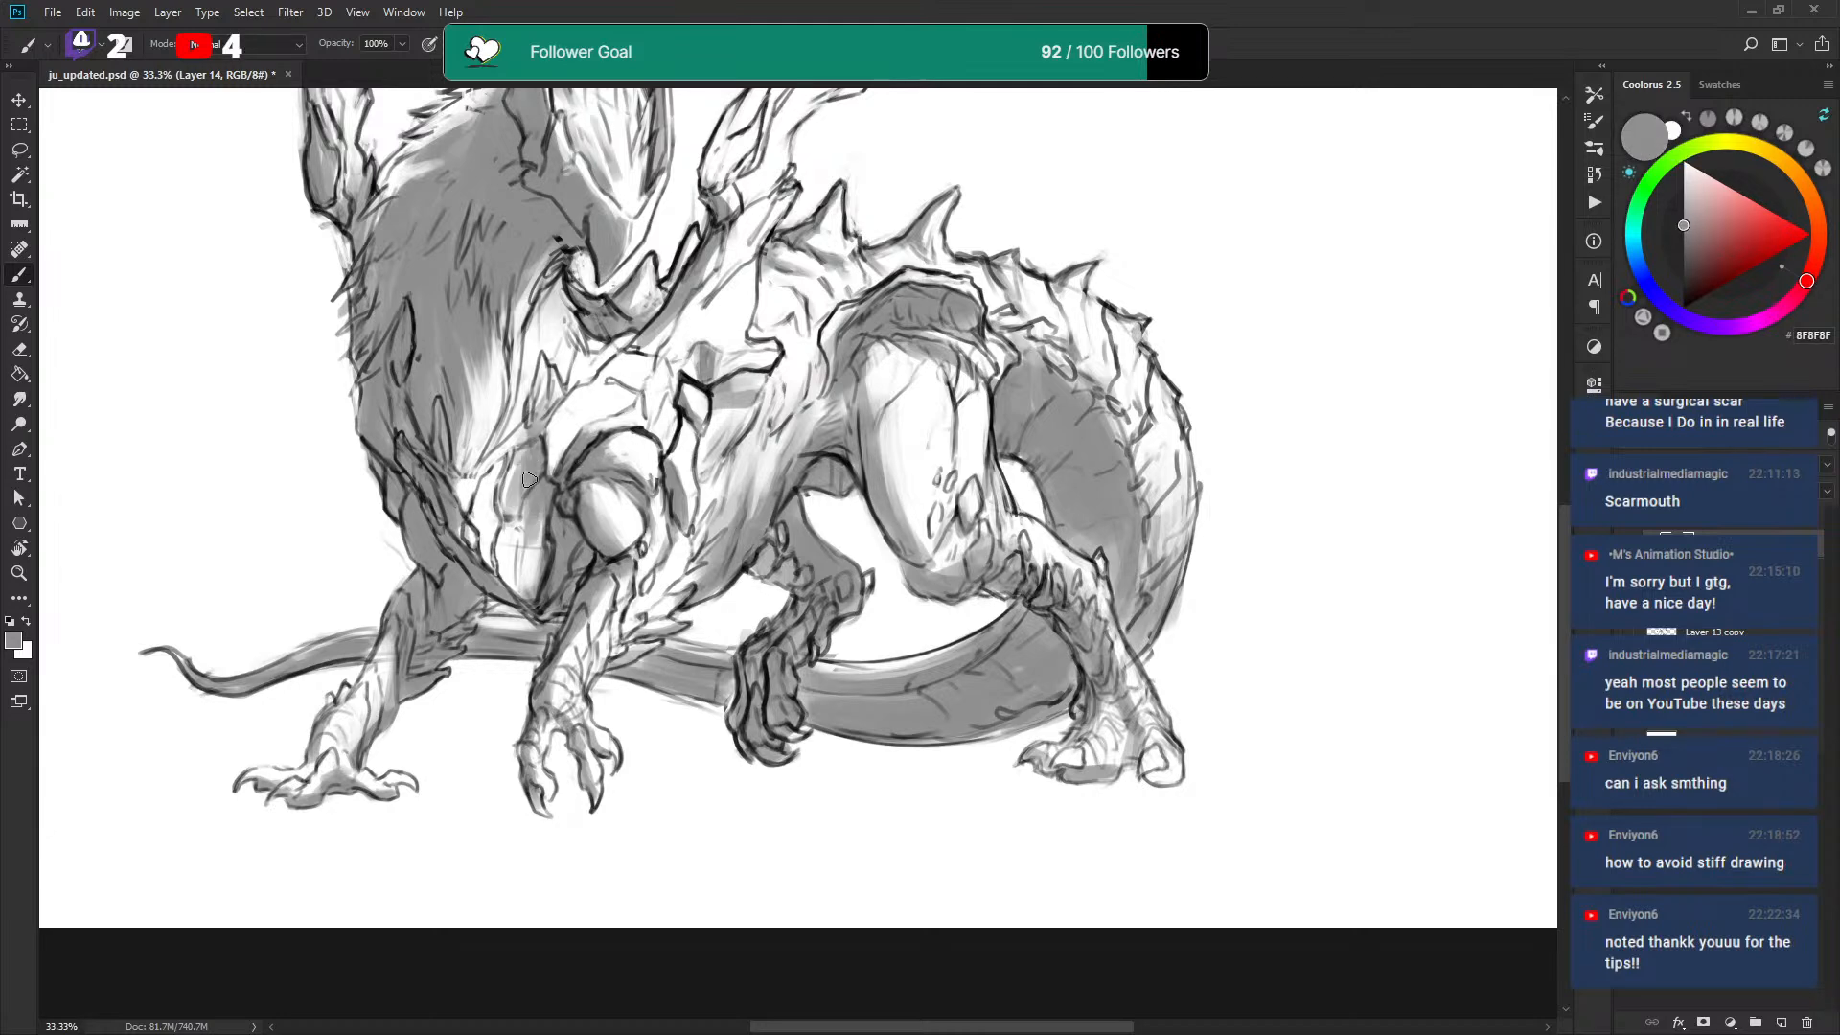
# Shade the upper chest plate beside the near shoulder with grey #8F8F8F, trimming the tone with white.
pyautogui.press('x')
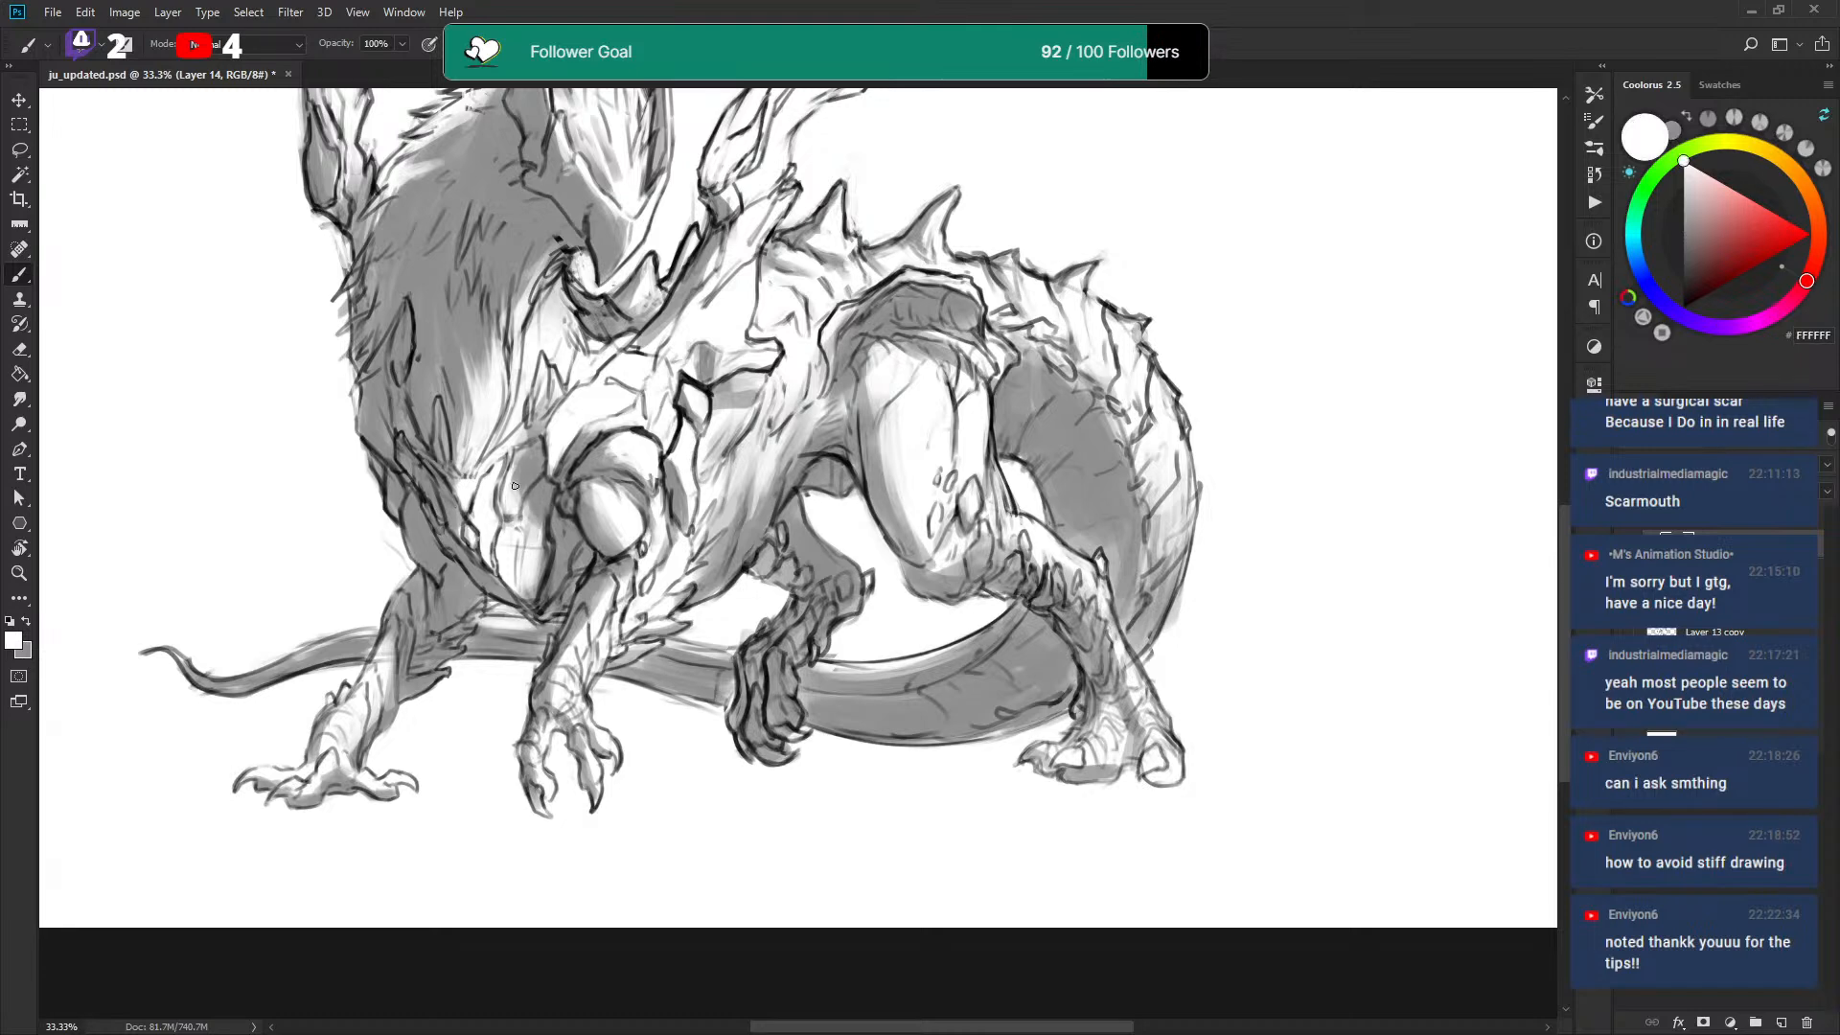
pyautogui.press('x')
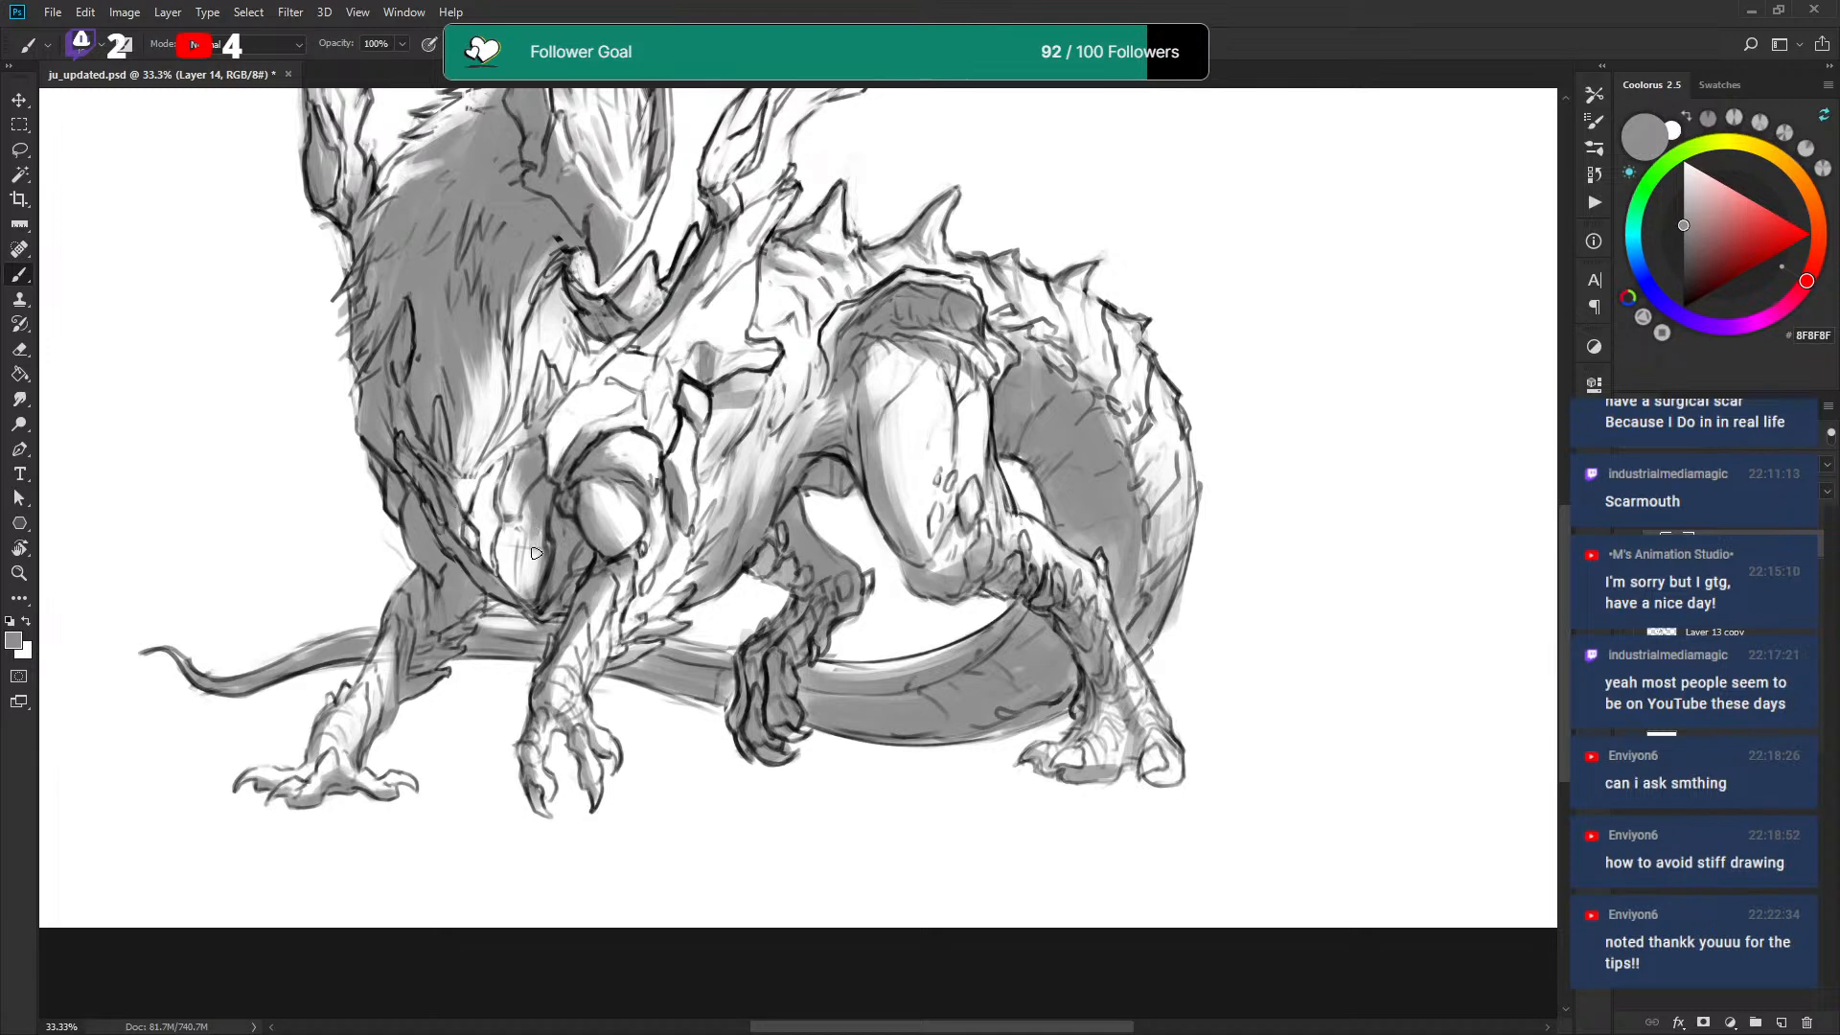
pyautogui.press('x')
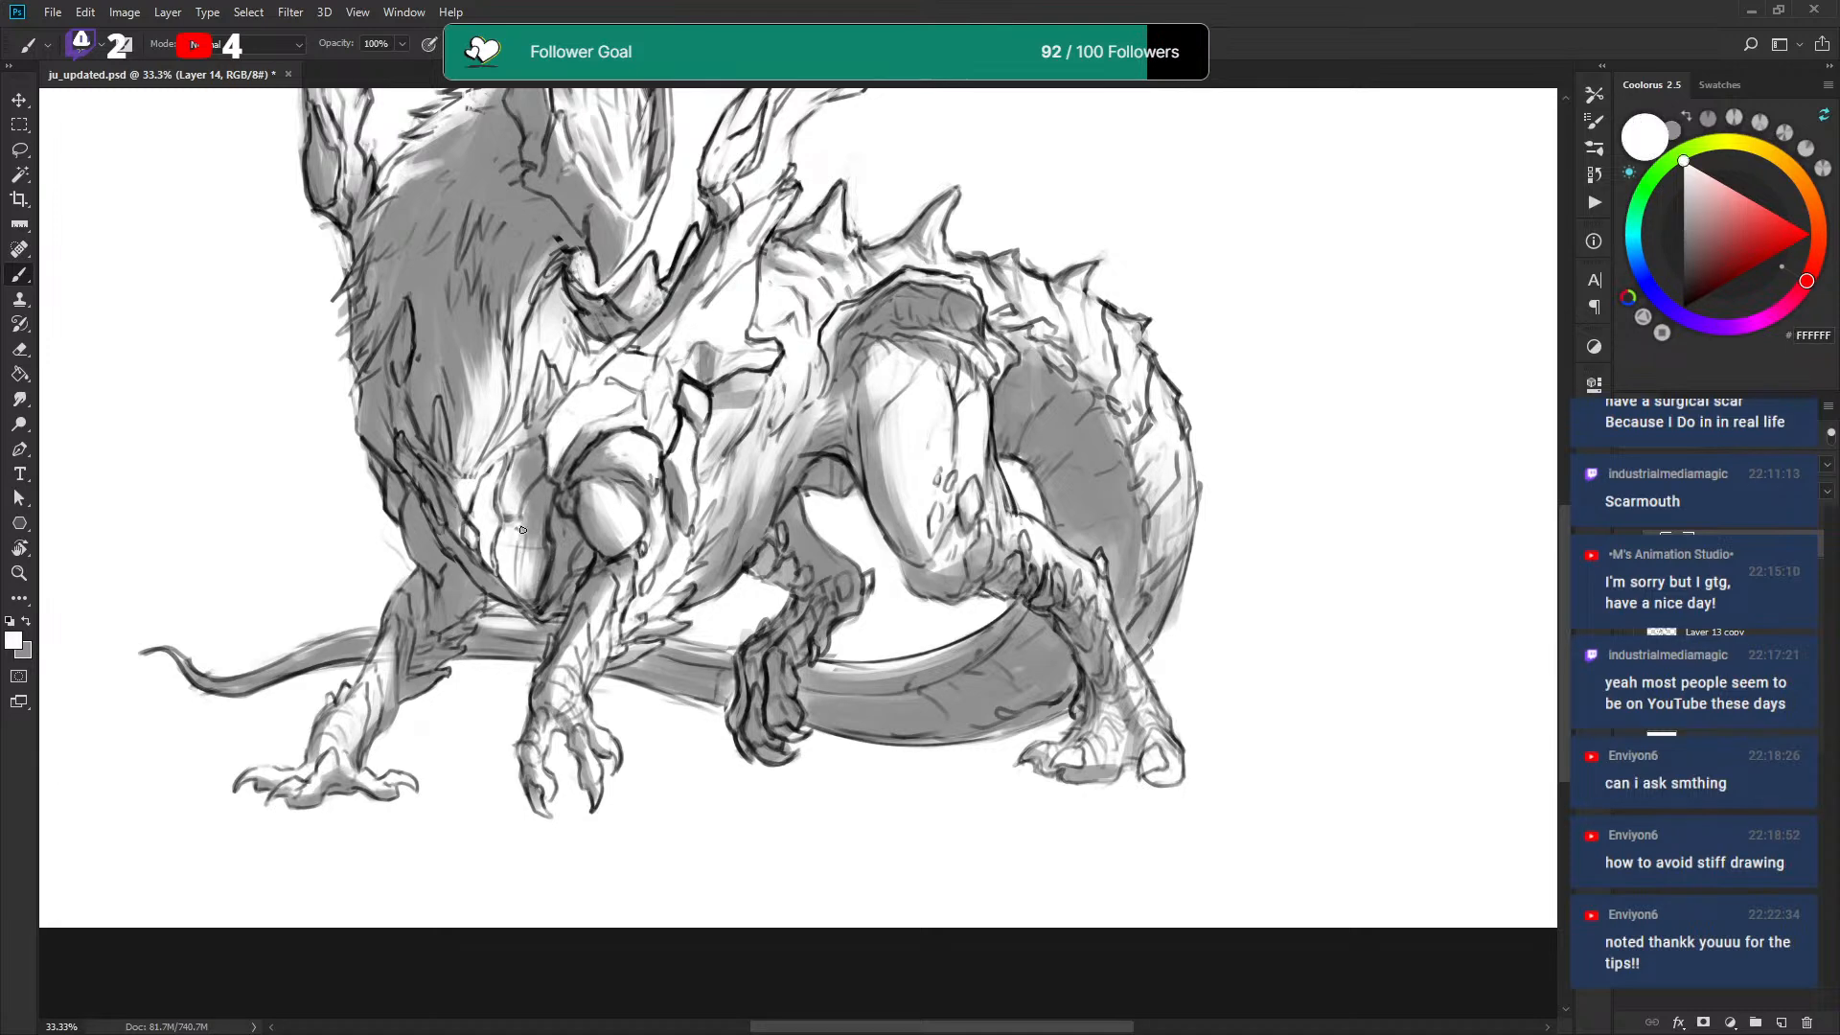
pyautogui.press('x')
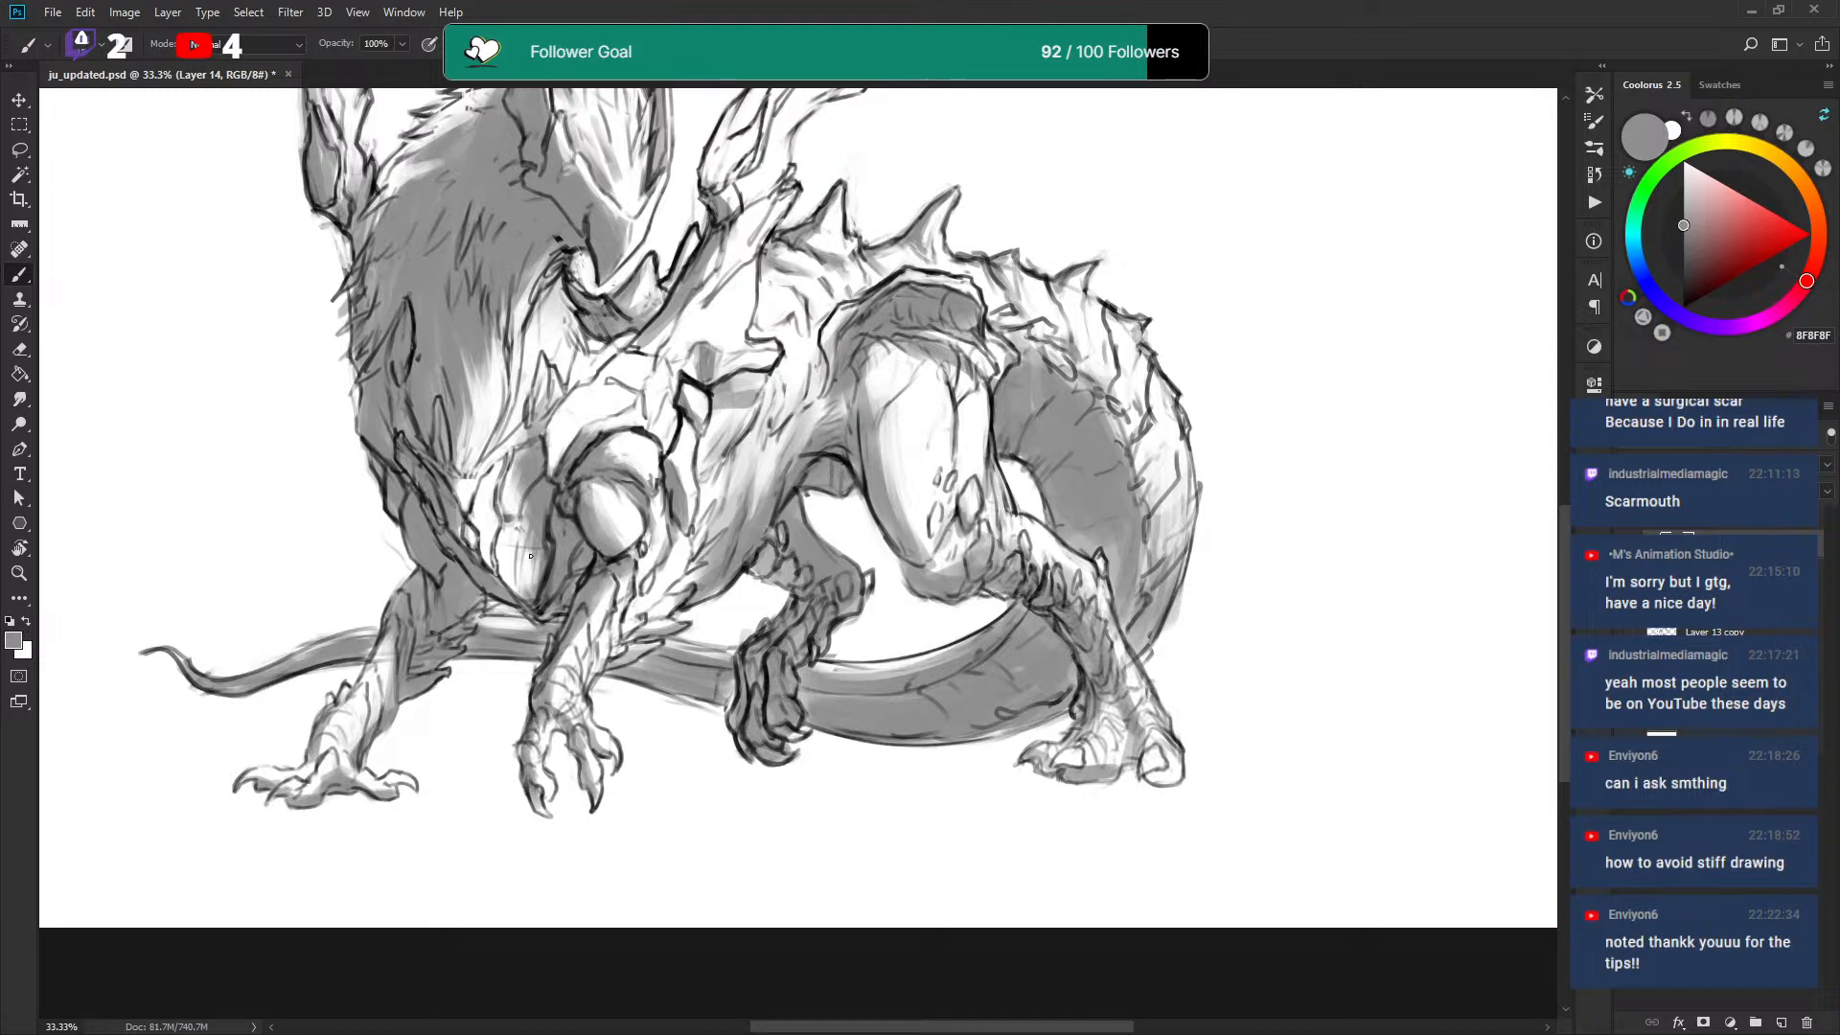
pyautogui.press('x')
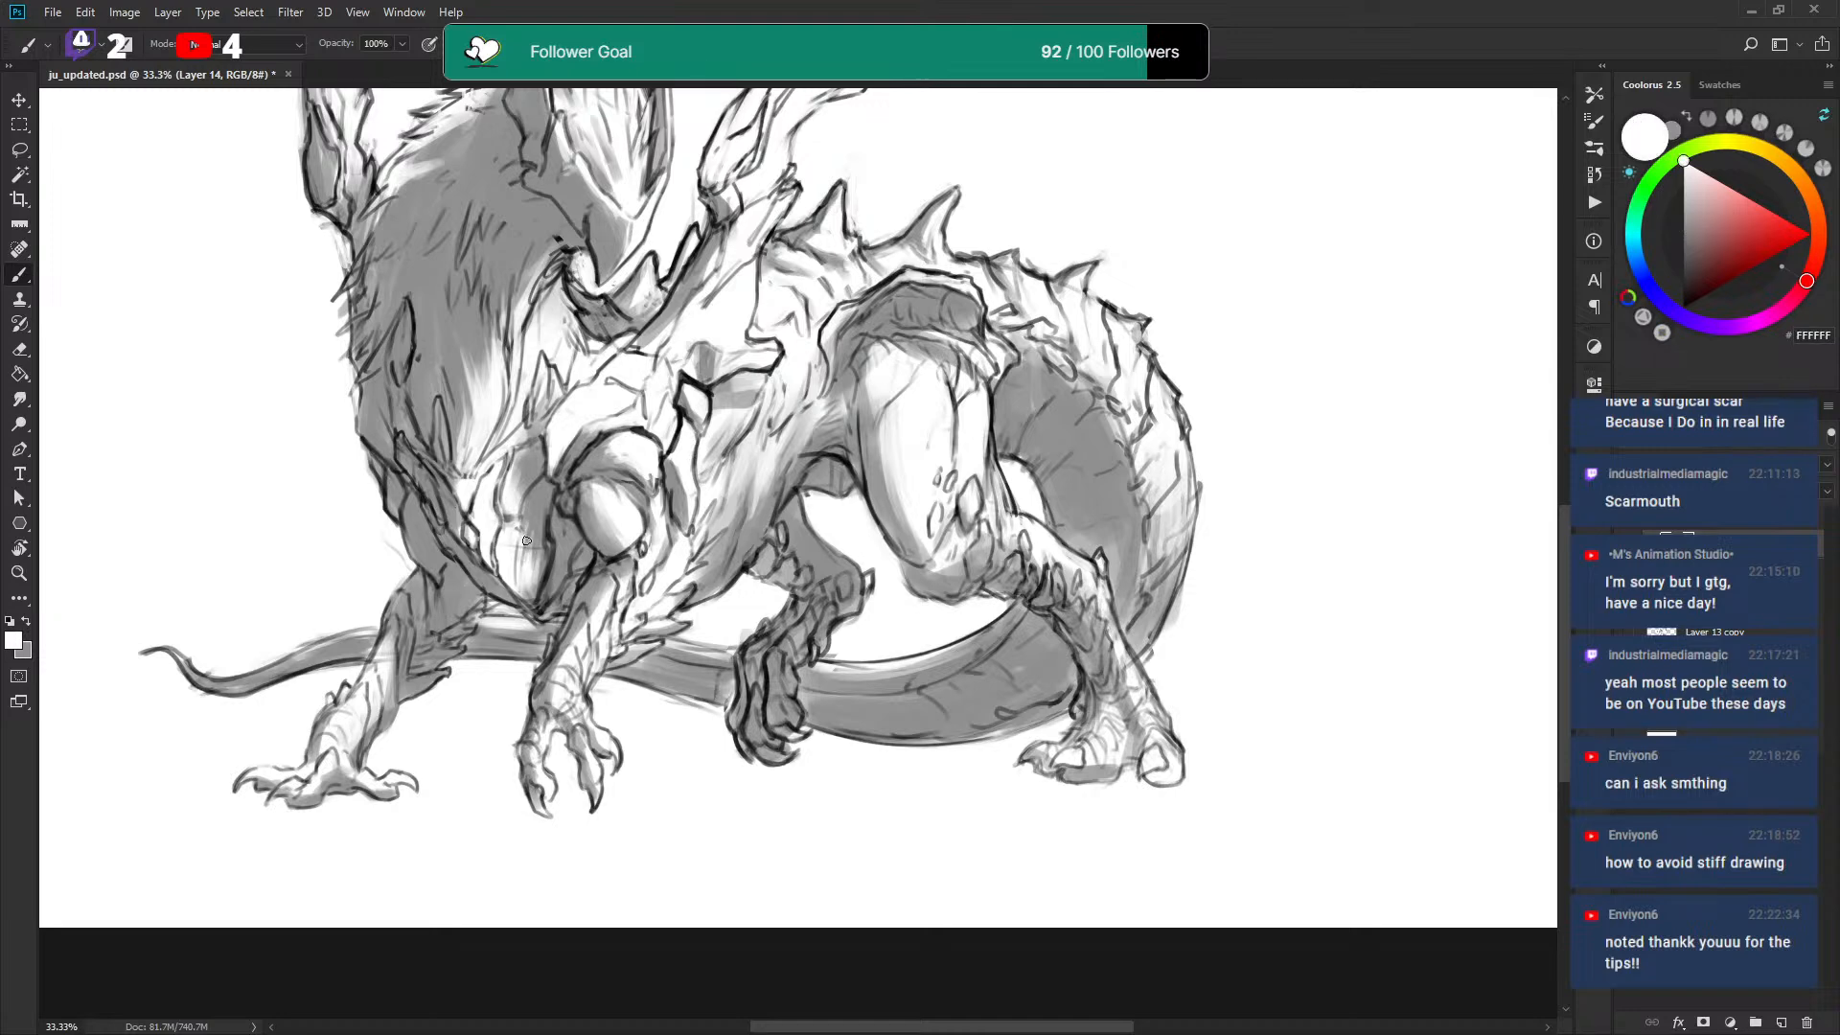
pyautogui.press('x')
pyautogui.press('x')
pyautogui.press('x')
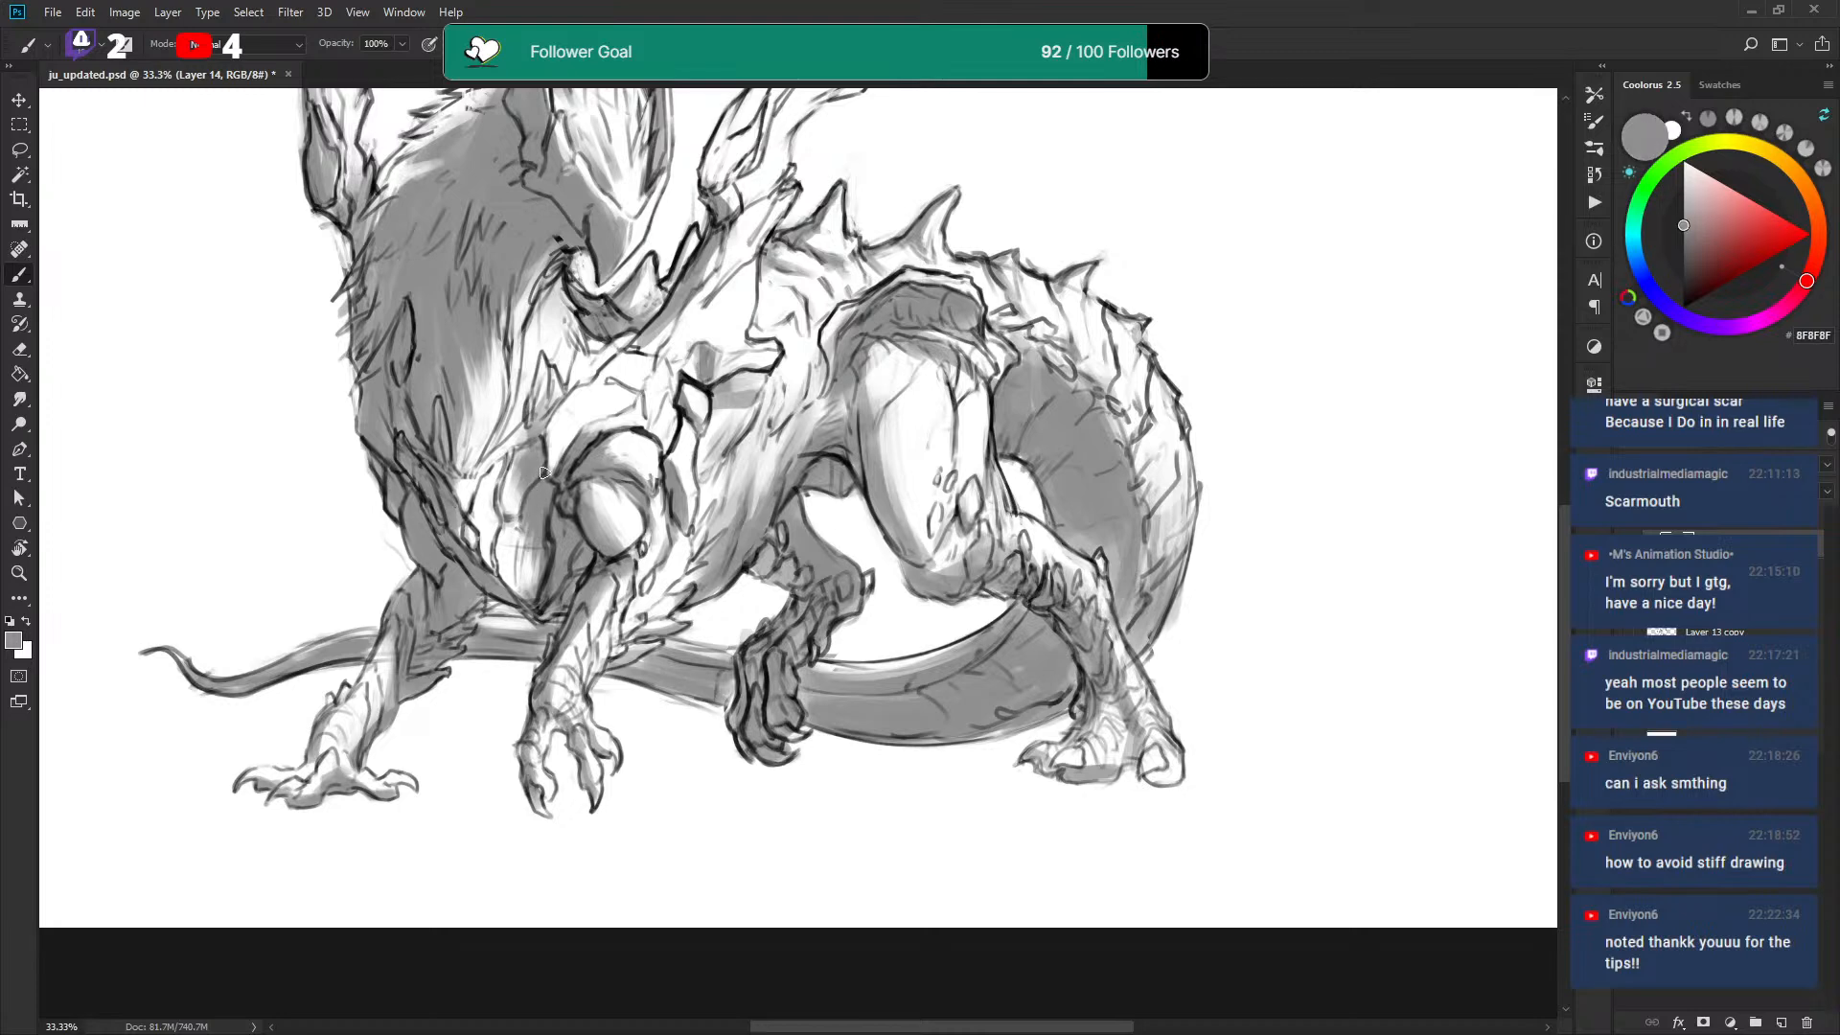
# Refine the tone down the middle of the chest plate with alternating grey and white strokes.
pyautogui.press('x')
pyautogui.press('x')
pyautogui.press('x')
pyautogui.press('x')
pyautogui.moveTo(525, 482); pyautogui.dragTo(515, 549)
pyautogui.moveTo(527, 512); pyautogui.dragTo(530, 532)
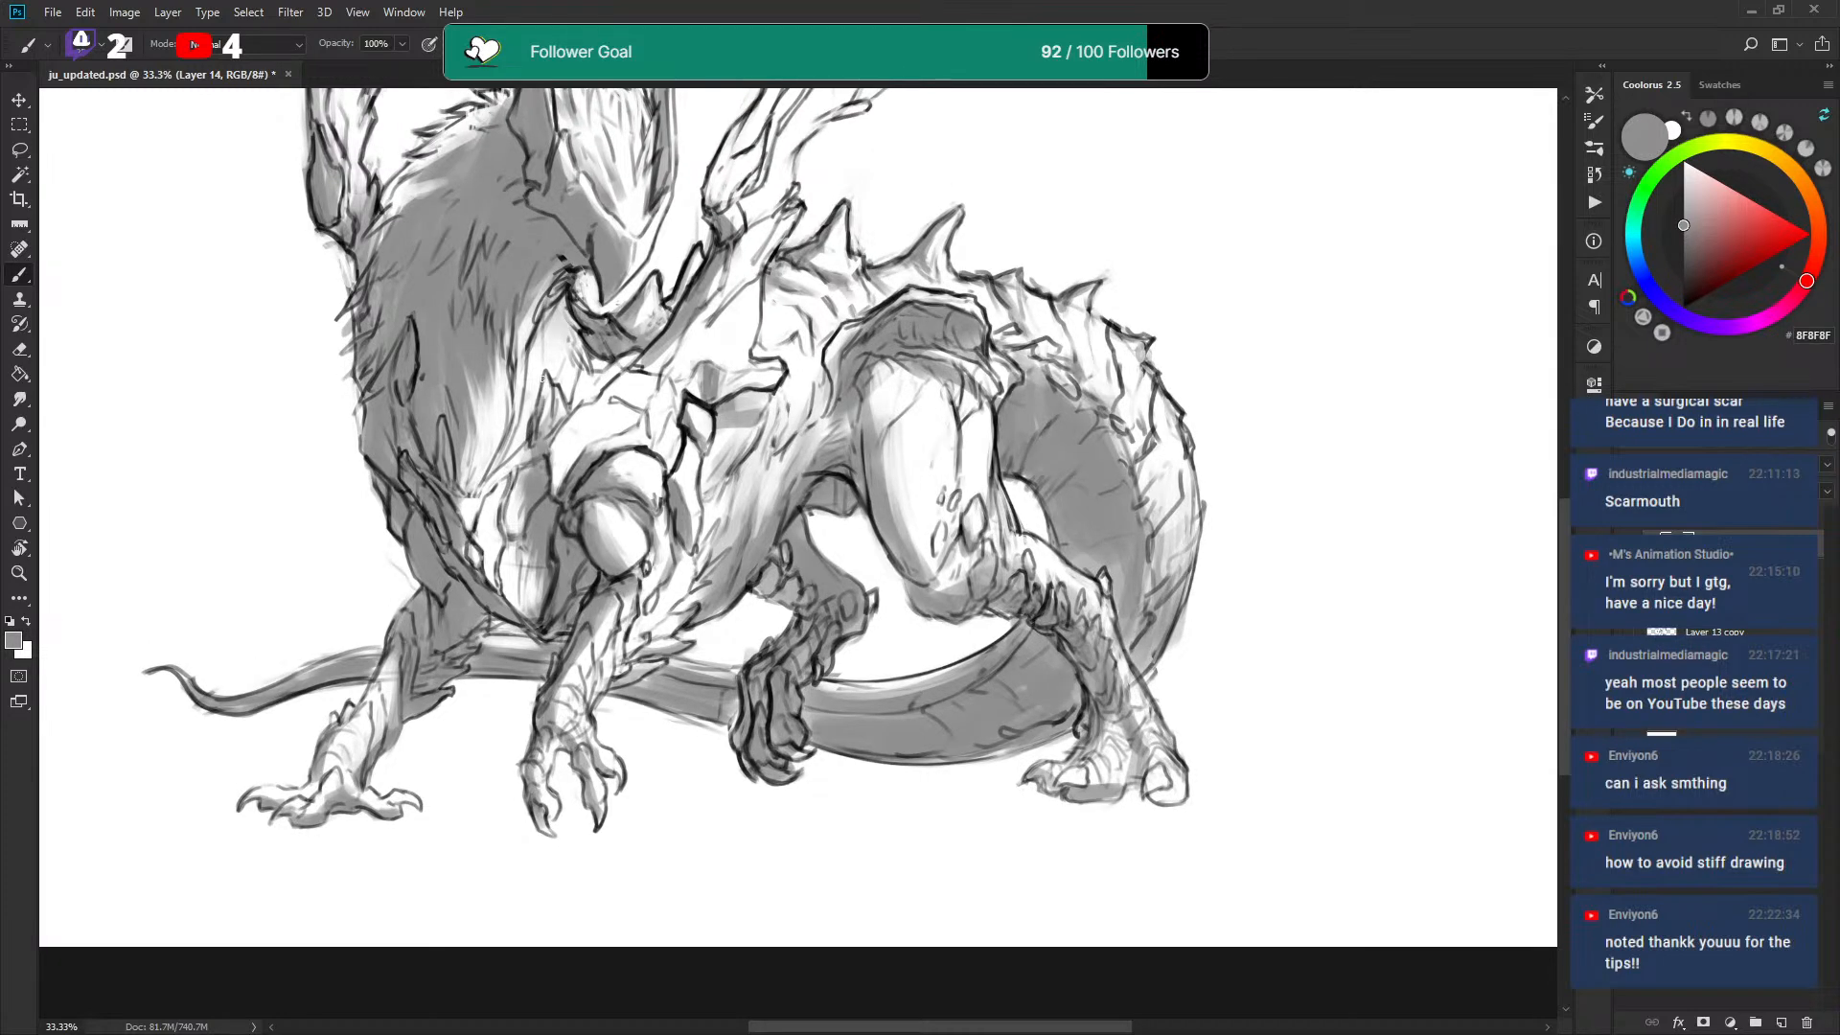
# Touch up the boundary between the neck mane's grey shading and the lit throat in grey and white.
pyautogui.press('x')
pyautogui.press('x')
pyautogui.moveTo(557, 377); pyautogui.dragTo(578, 499)
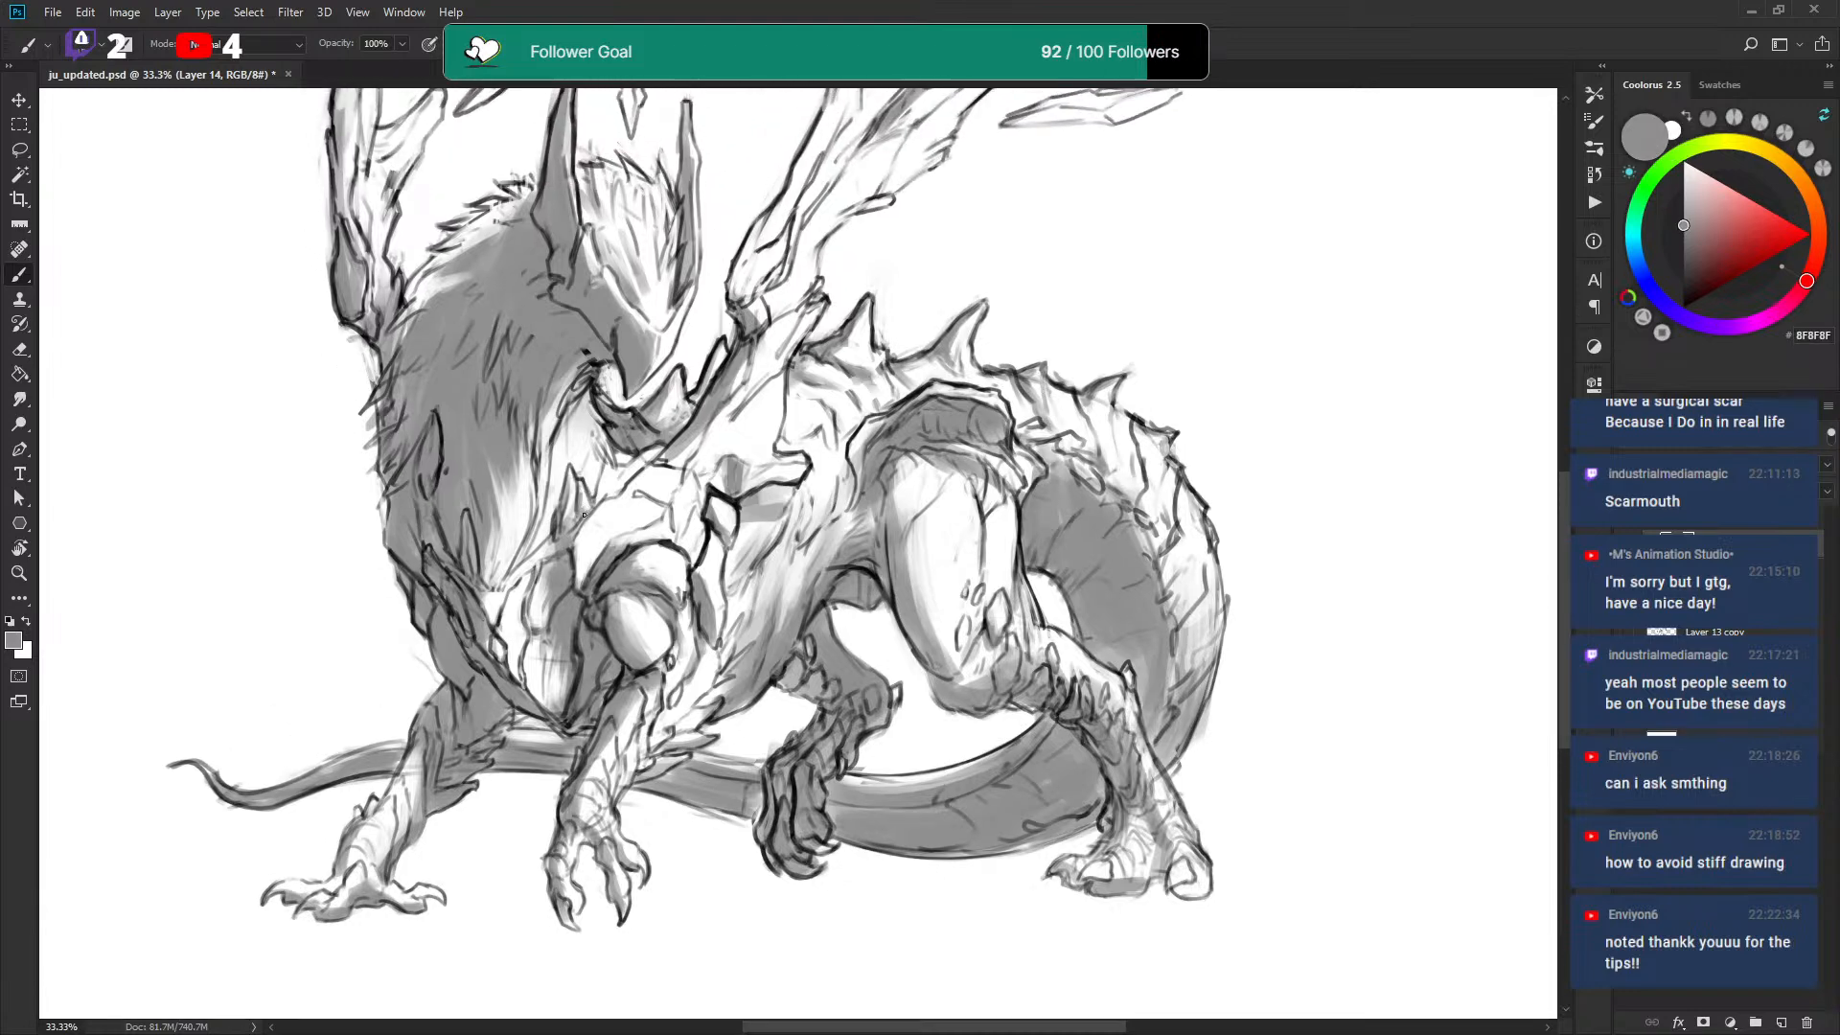
pyautogui.moveTo(547, 535)
pyautogui.mouseDown()
pyautogui.moveTo(536, 547)
pyautogui.moveTo(552, 475)
pyautogui.mouseUp()
pyautogui.press('x')
pyautogui.press('x')
pyautogui.keyDown('alt'); pyautogui.click(551, 471); pyautogui.keyUp('alt')
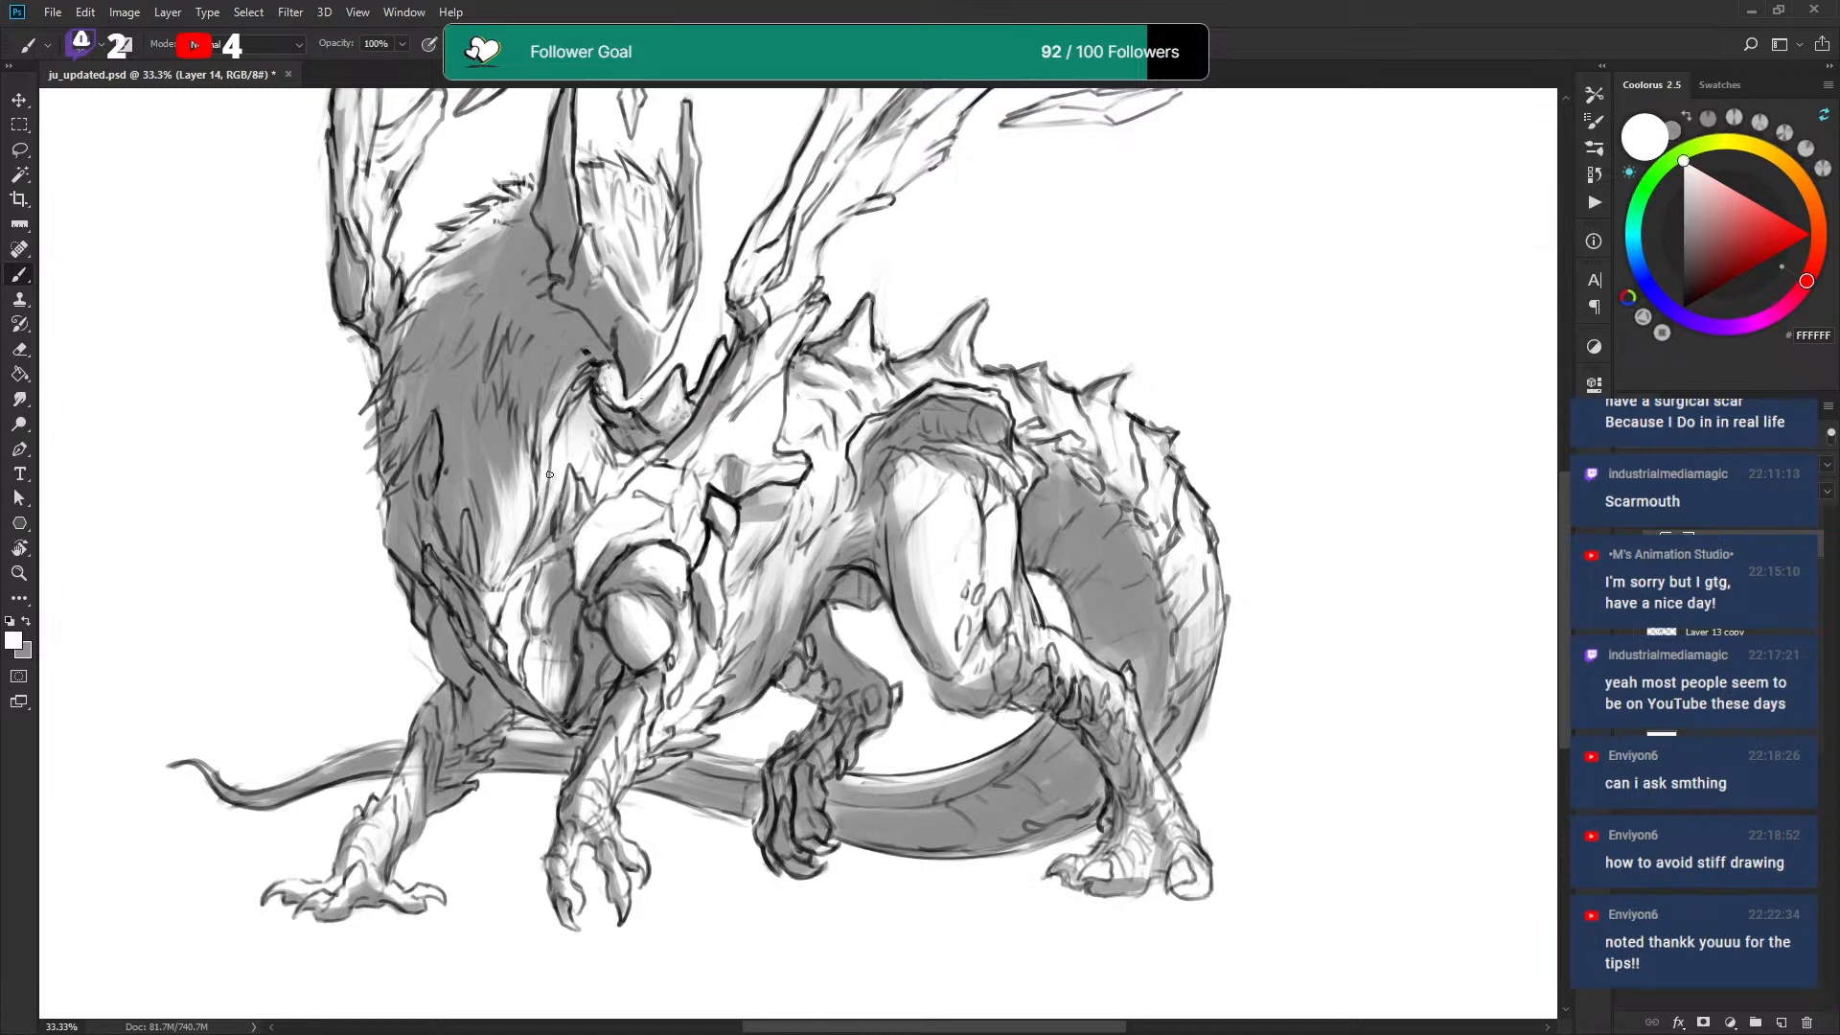
pyautogui.press('x')
# Paint long fur strokes up the front of the neck, breaking the grey mane into the lit throat.
pyautogui.moveTo(511, 570); pyautogui.dragTo(540, 388)
pyautogui.press('x')
pyautogui.press('x')
pyautogui.press('x')
pyautogui.moveTo(520, 480); pyautogui.dragTo(569, 373)
pyautogui.press('x')
pyautogui.keyDown('alt'); pyautogui.click(477, 455); pyautogui.keyUp('alt')
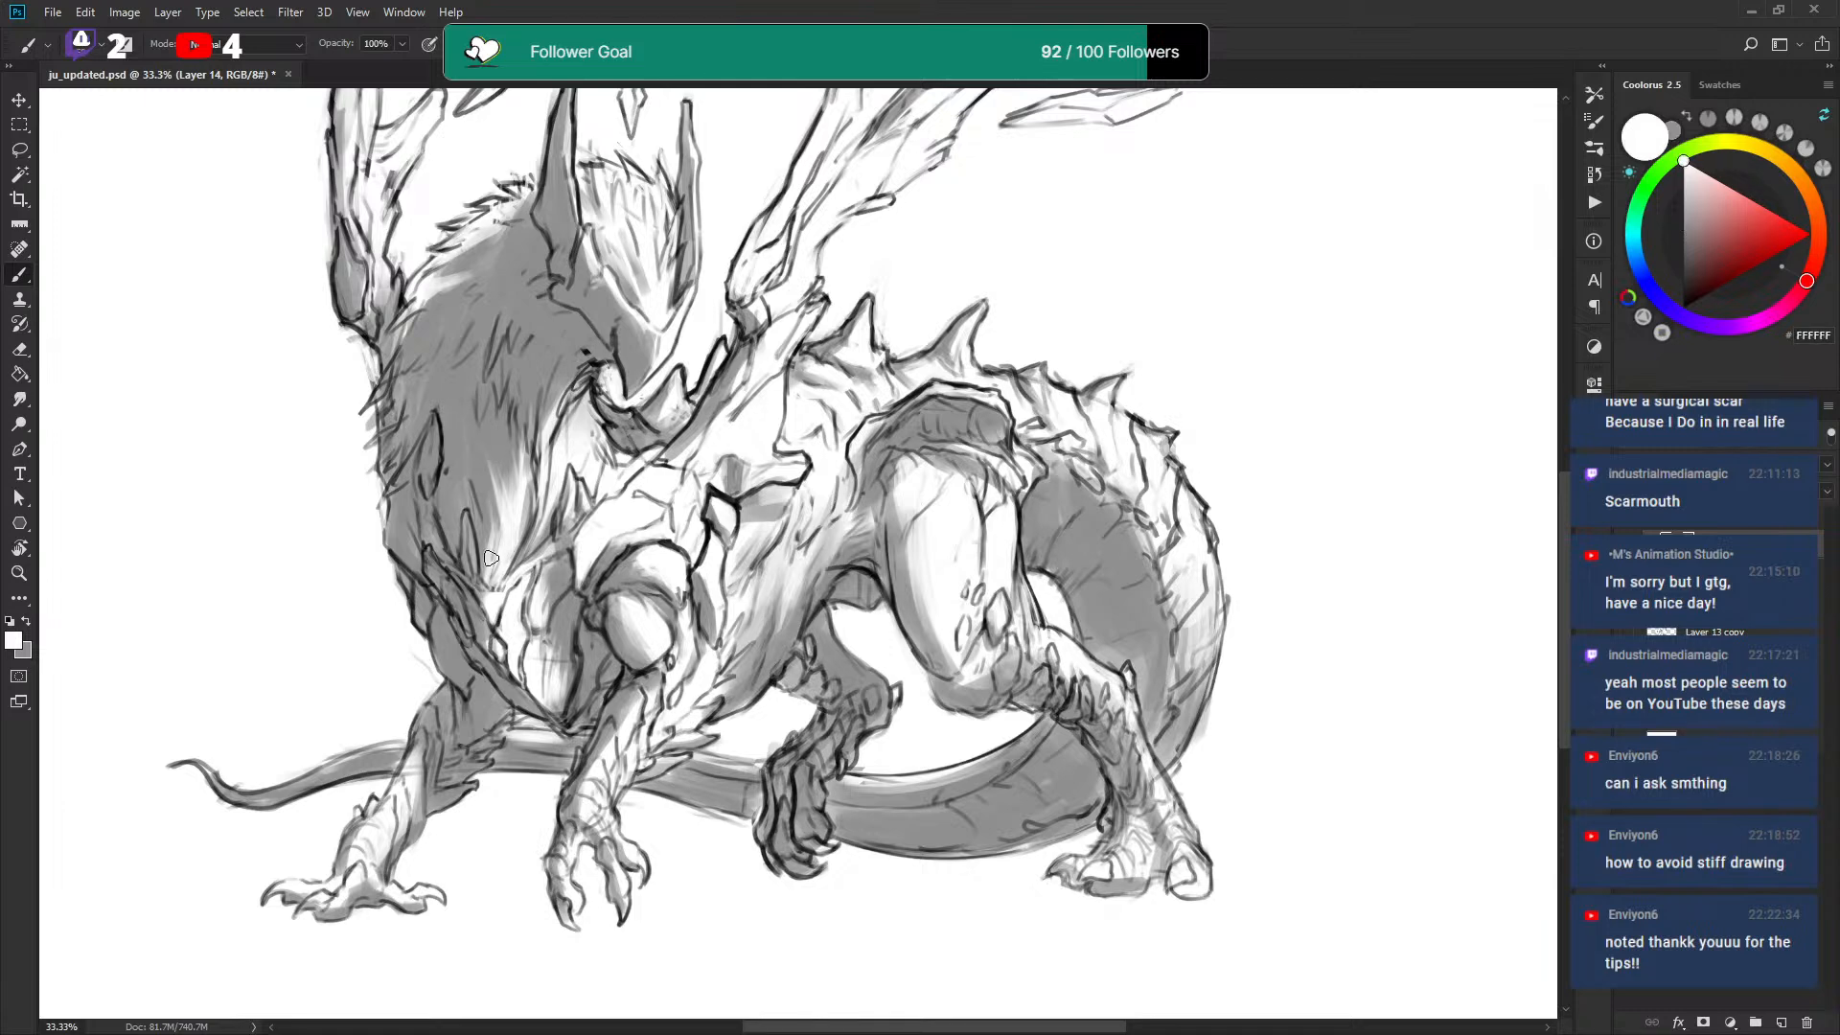
# Refine the lower mane tufts above the chest with alternating grey and white fur strokes.
pyautogui.moveTo(487, 503)
pyautogui.mouseDown()
pyautogui.moveTo(497, 531)
pyautogui.moveTo(498, 481)
pyautogui.moveTo(493, 536)
pyautogui.moveTo(495, 508)
pyautogui.mouseUp()
pyautogui.press('x')
pyautogui.press('x')
pyautogui.press('x')
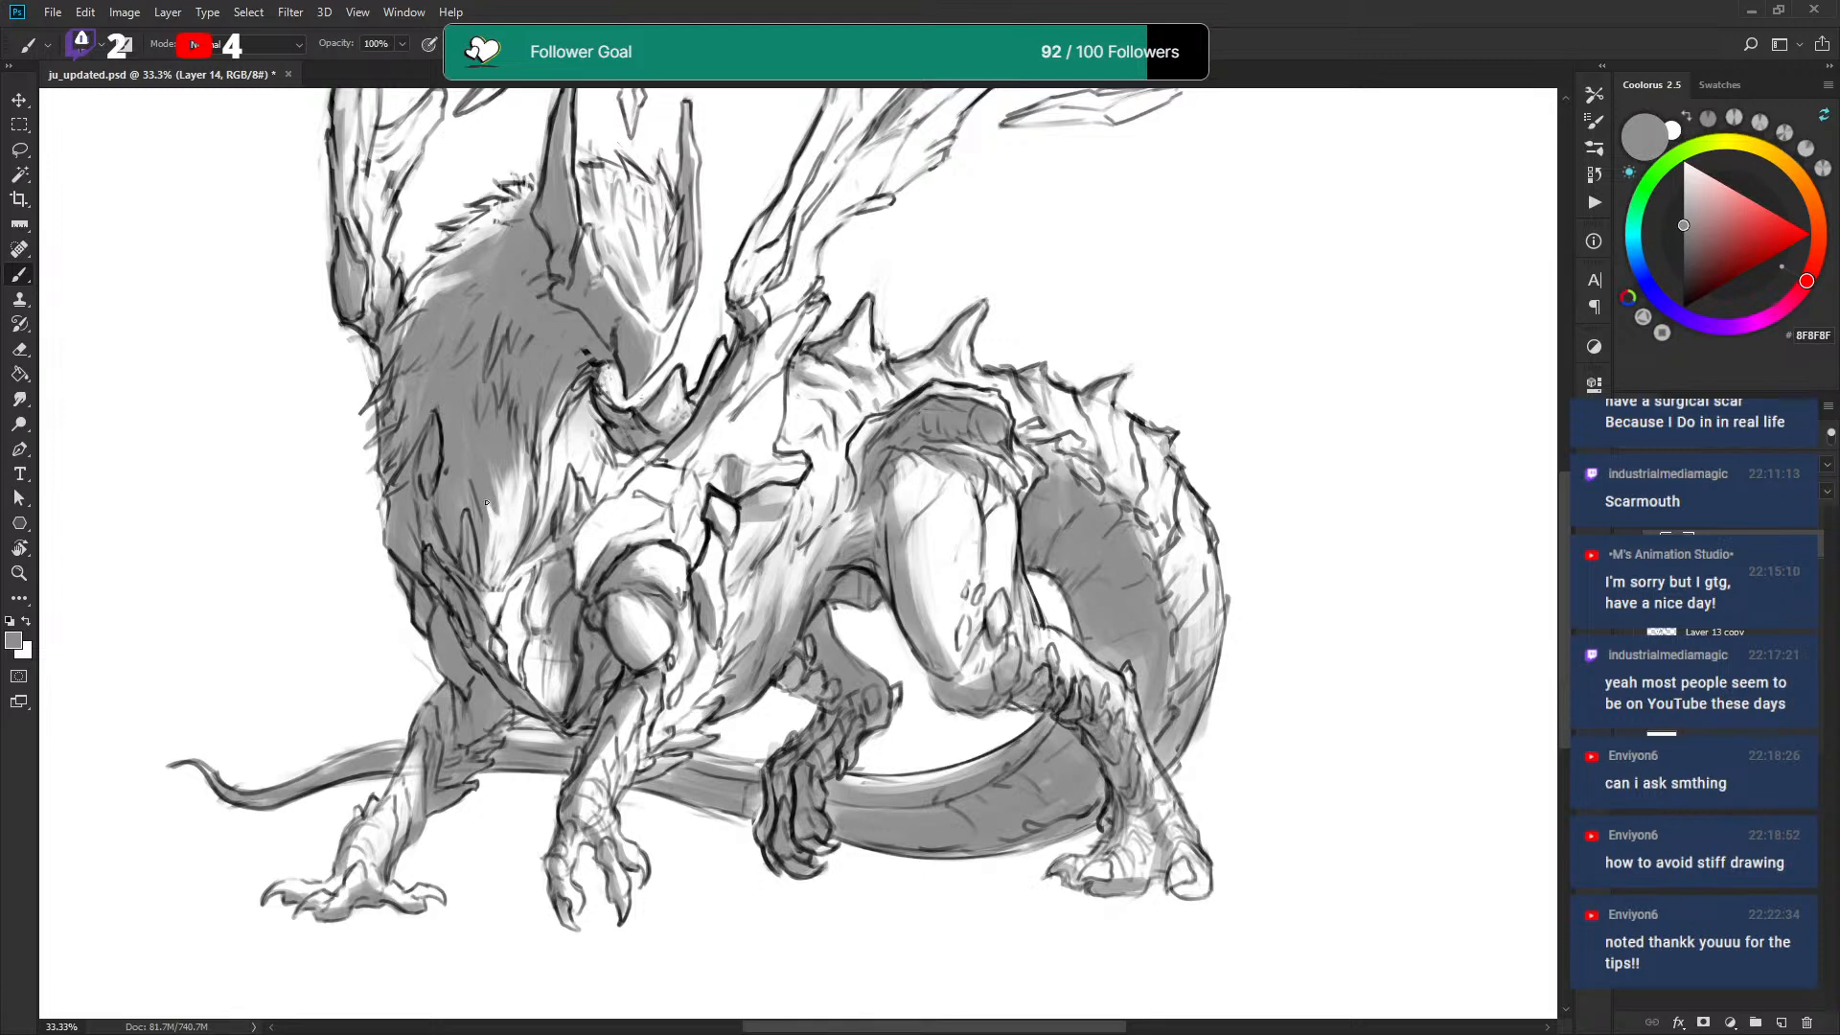
pyautogui.press('x')
pyautogui.moveTo(490, 488); pyautogui.dragTo(482, 458)
pyautogui.press('x')
pyautogui.press('x')
pyautogui.moveTo(488, 587); pyautogui.dragTo(490, 563)
pyautogui.press('x')
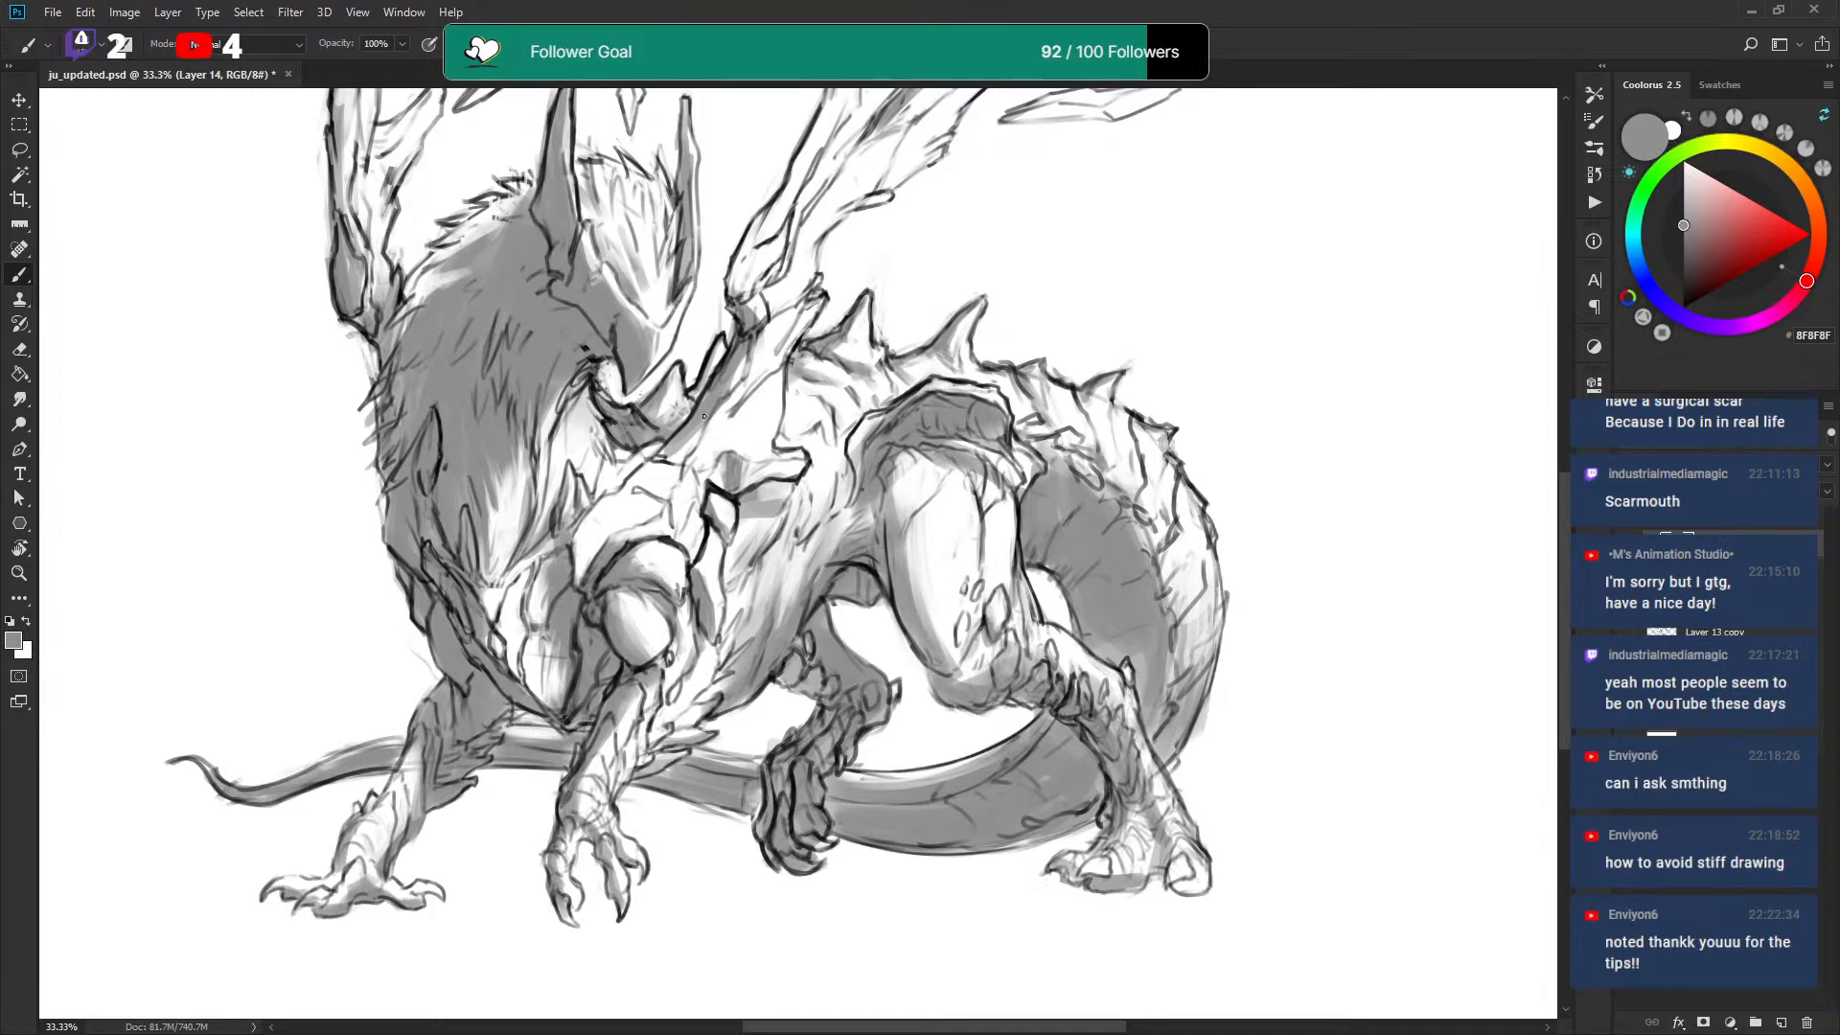
# Touch up the grey patch on the near wing's lower branch with white.
pyautogui.moveTo(570, 530)
pyautogui.mouseDown()
pyautogui.moveTo(669, 424)
pyautogui.moveTo(615, 482)
pyautogui.moveTo(673, 420)
pyautogui.mouseUp()
pyautogui.press('x')
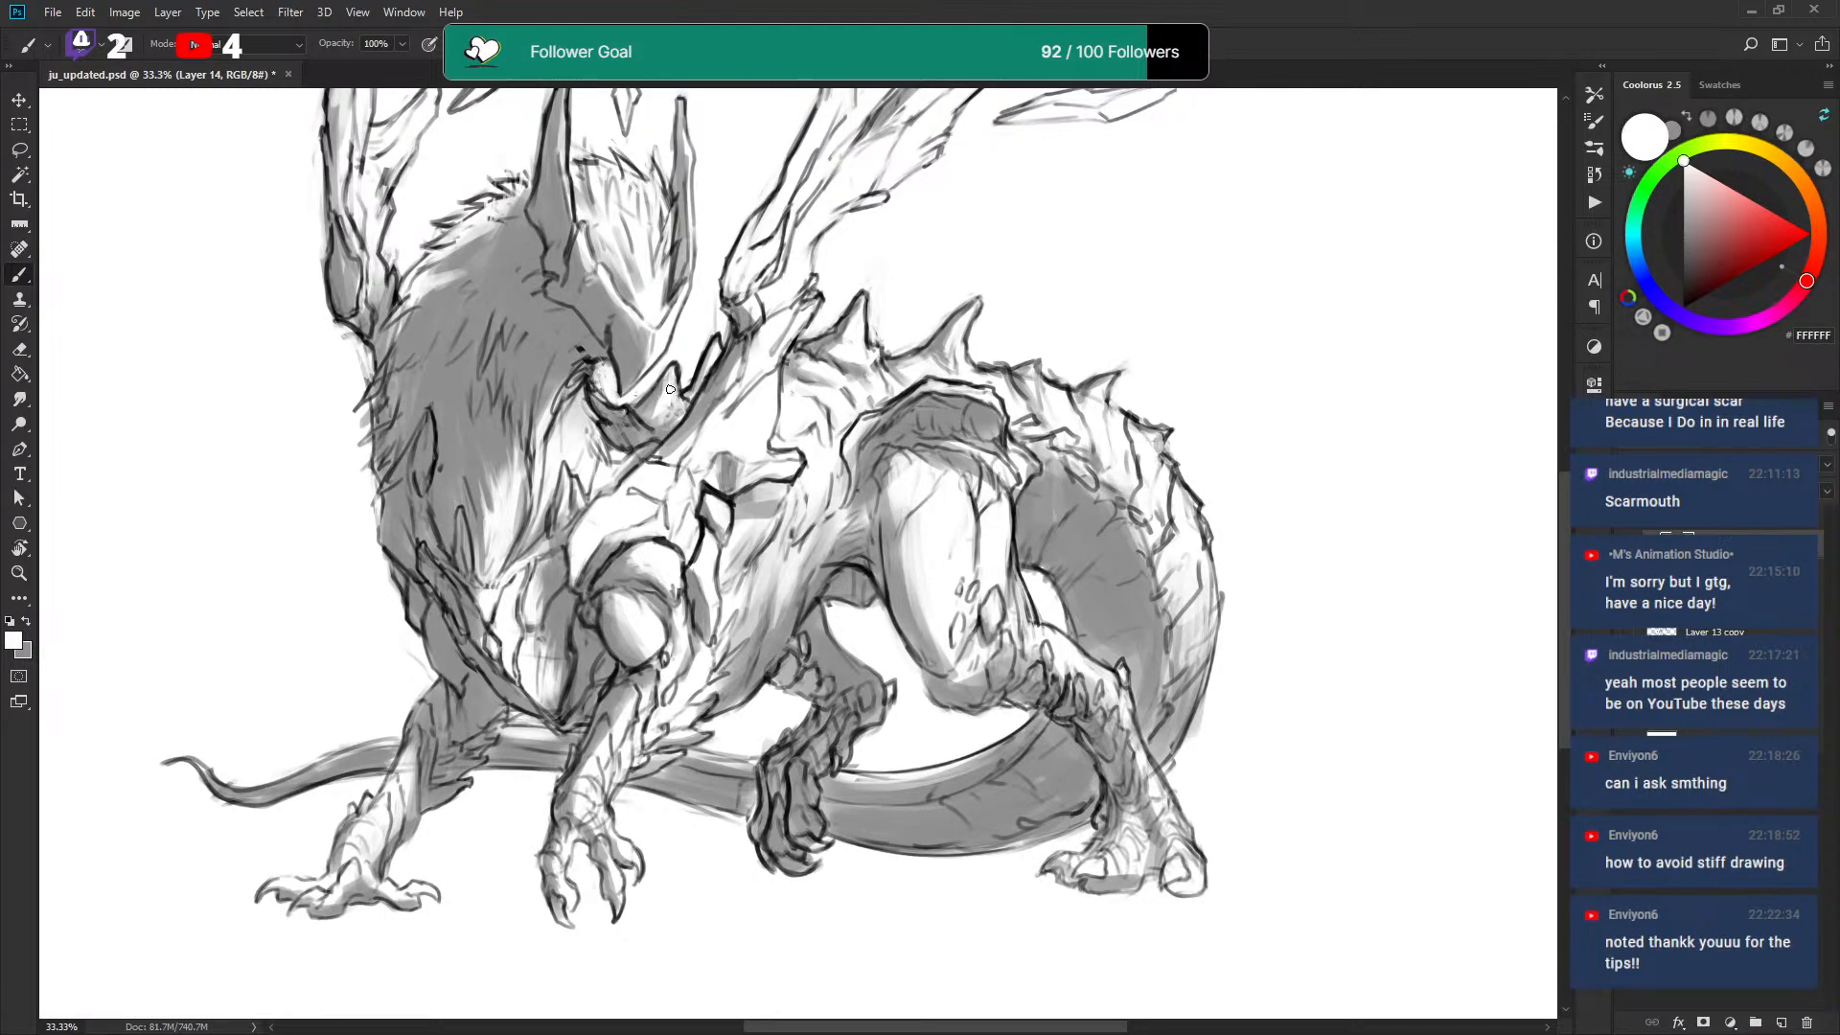
pyautogui.scroll(3, 970, 295)
pyautogui.moveTo(951, 304); pyautogui.dragTo(820, 380)
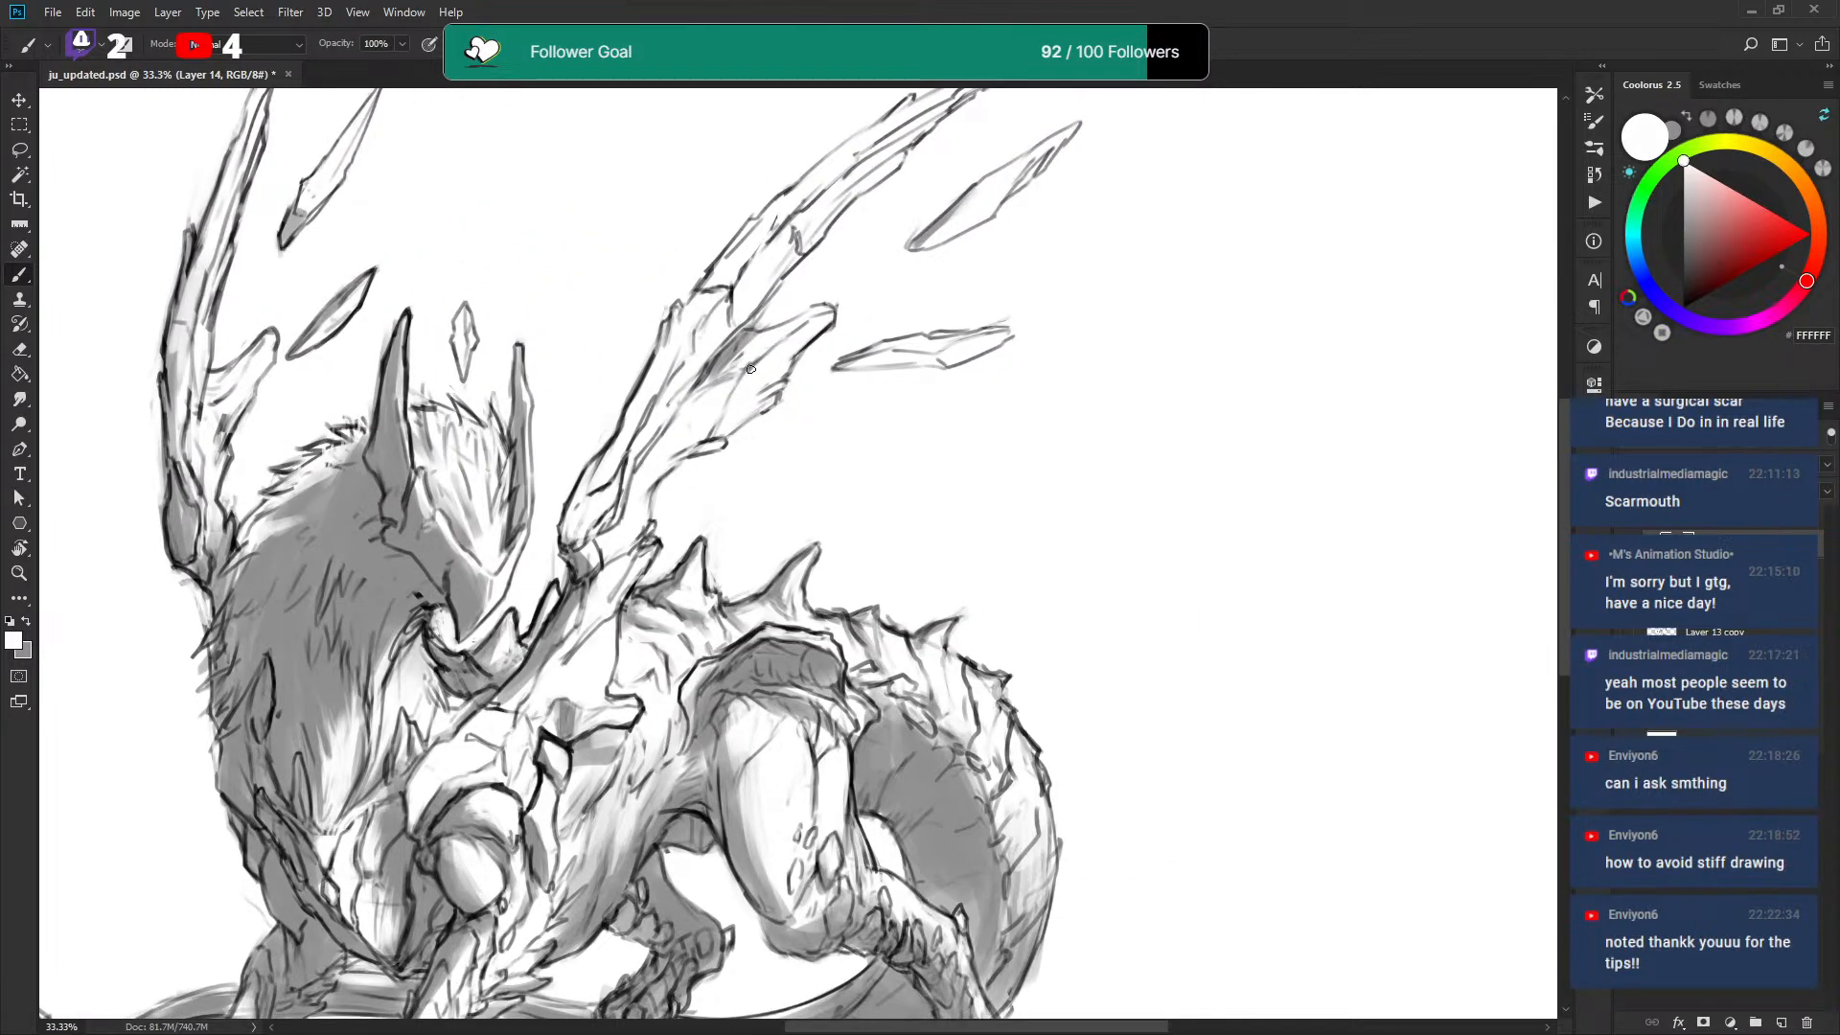
pyautogui.press('x')
pyautogui.moveTo(843, 623); pyautogui.dragTo(839, 424)
pyautogui.press('x')
pyautogui.press('x')
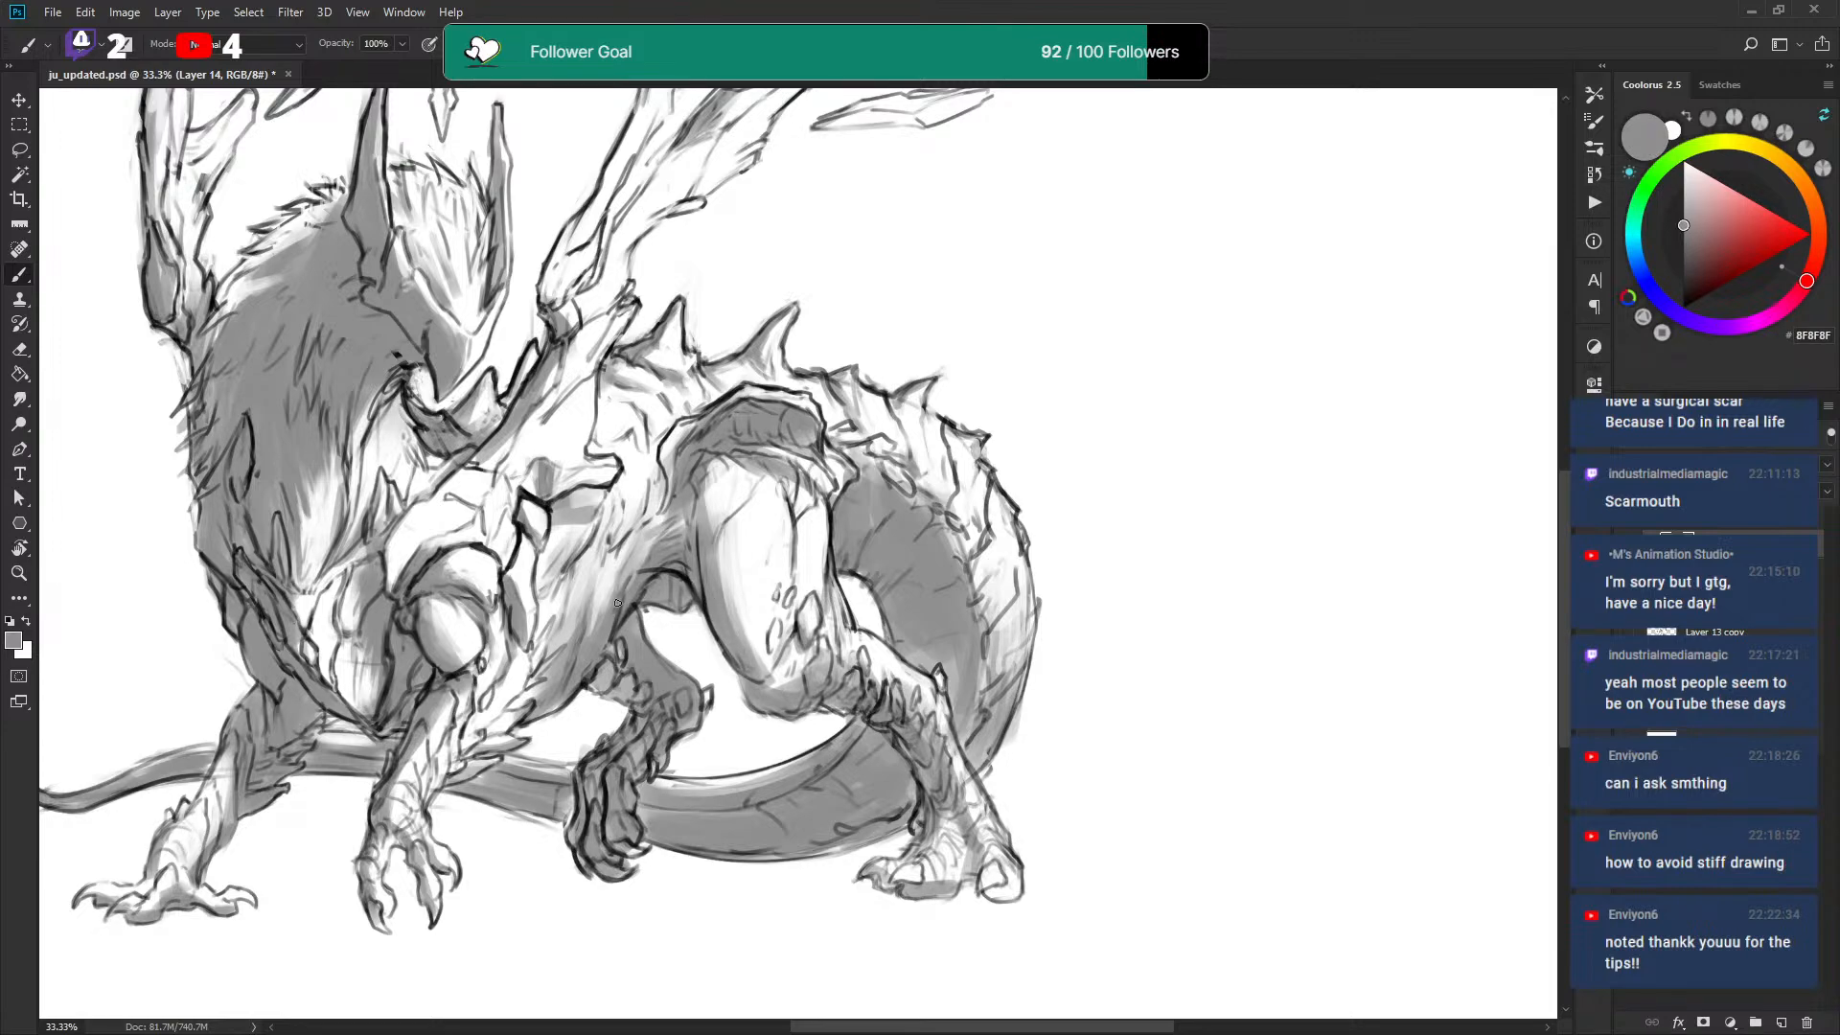
# Shade the base of the near wing above the shoulder in mid grey, with white corrections.
pyautogui.hotkey('ctrl', '-')
pyautogui.hotkey('ctrl', '-')
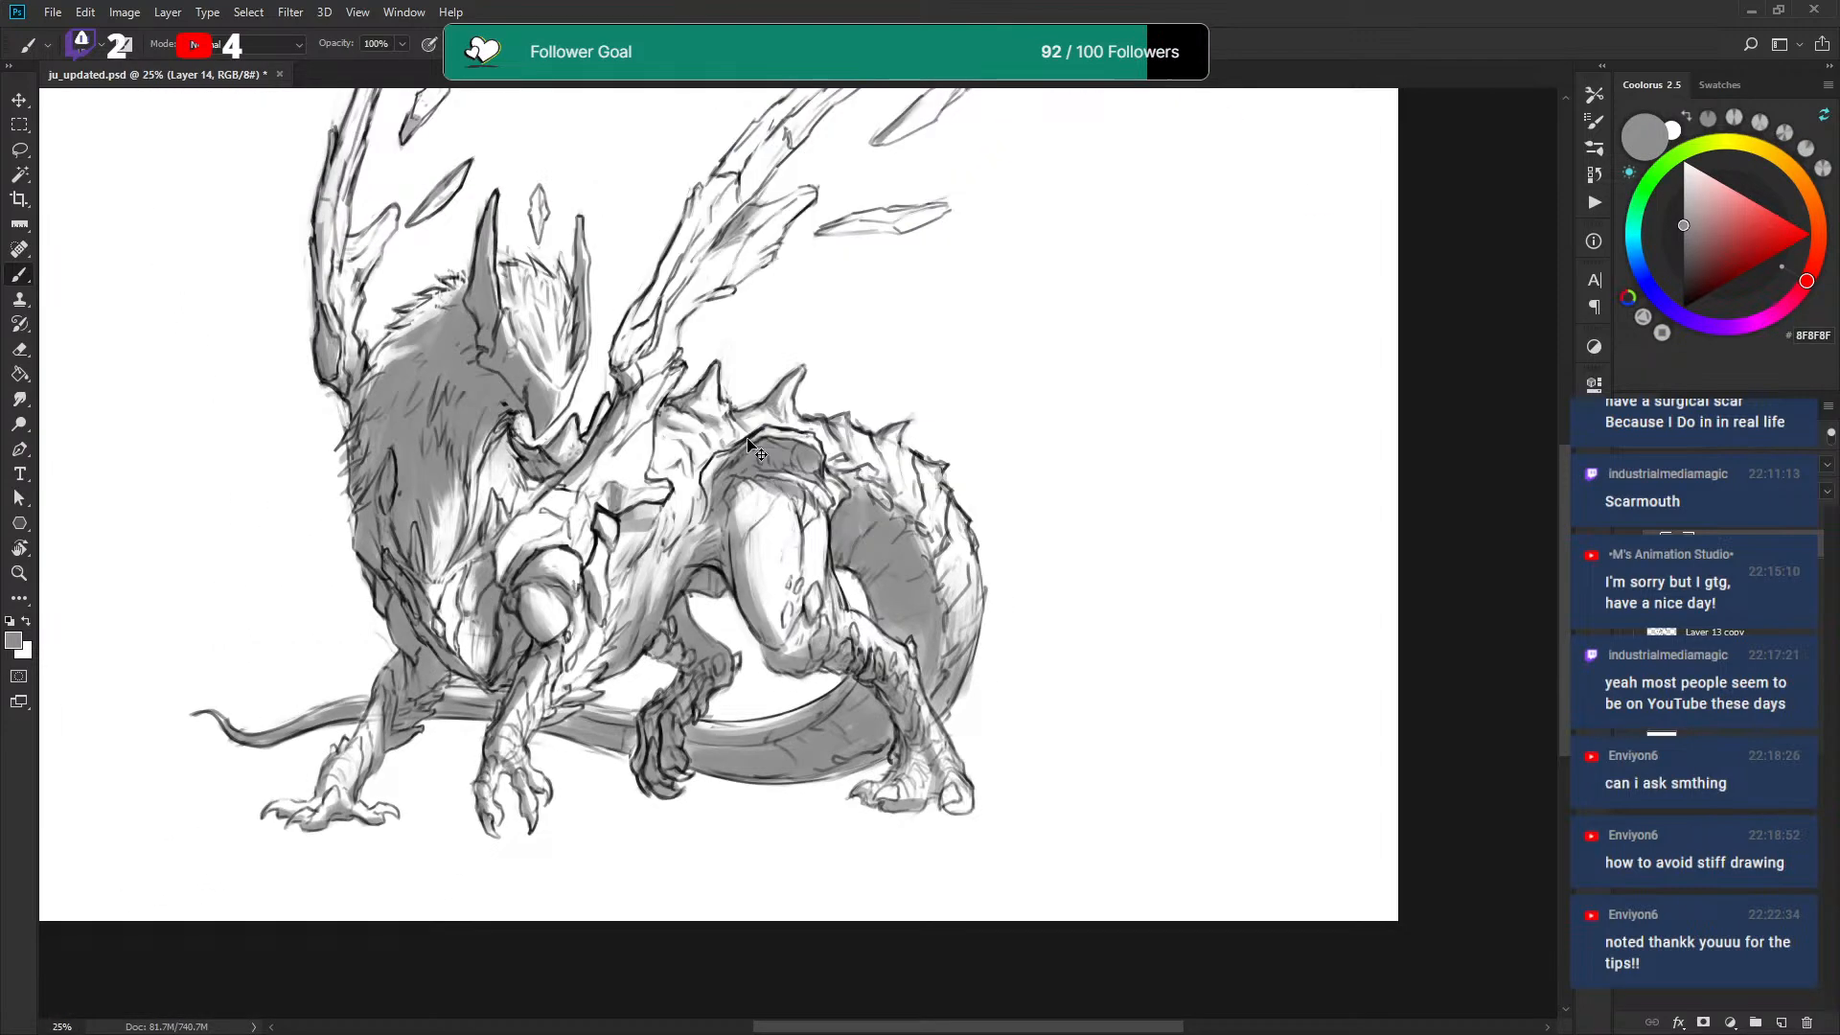
pyautogui.hotkey('ctrl', '+')
pyautogui.moveTo(755, 550); pyautogui.dragTo(753, 541)
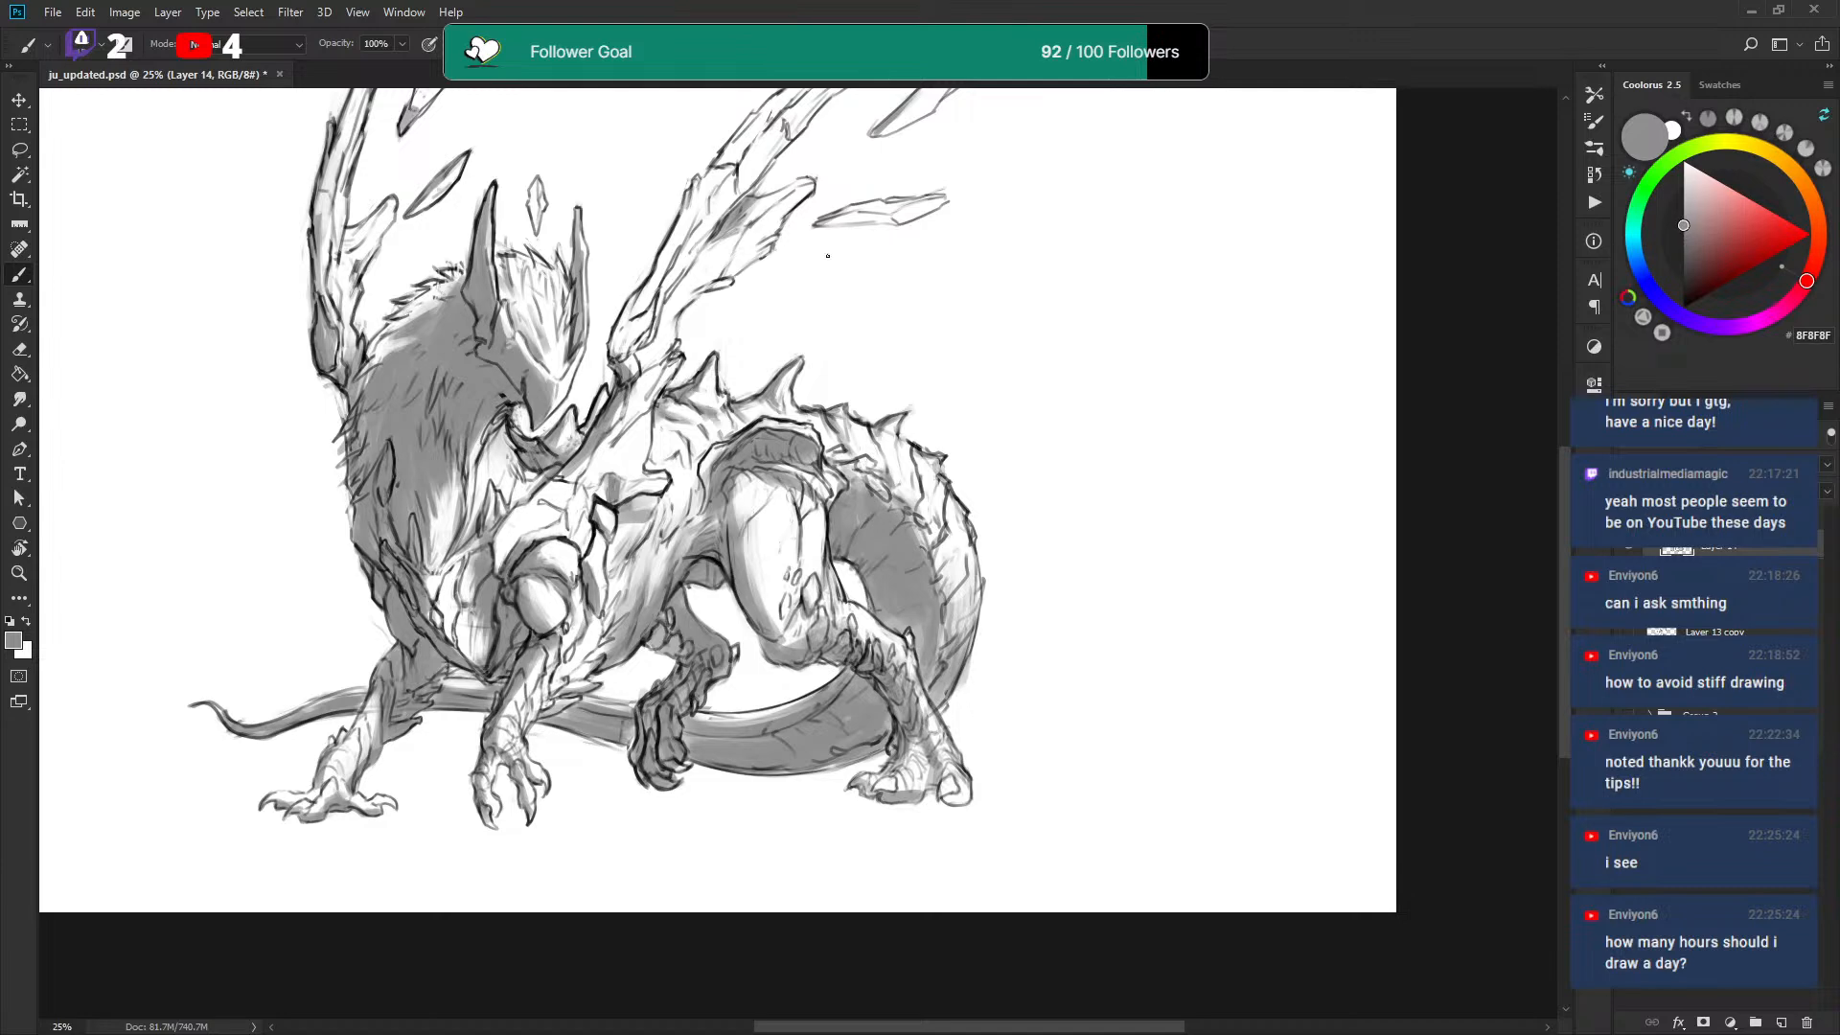
pyautogui.moveTo(790, 309); pyautogui.dragTo(756, 436)
pyautogui.press('x')
pyautogui.moveTo(580, 479); pyautogui.dragTo(587, 489)
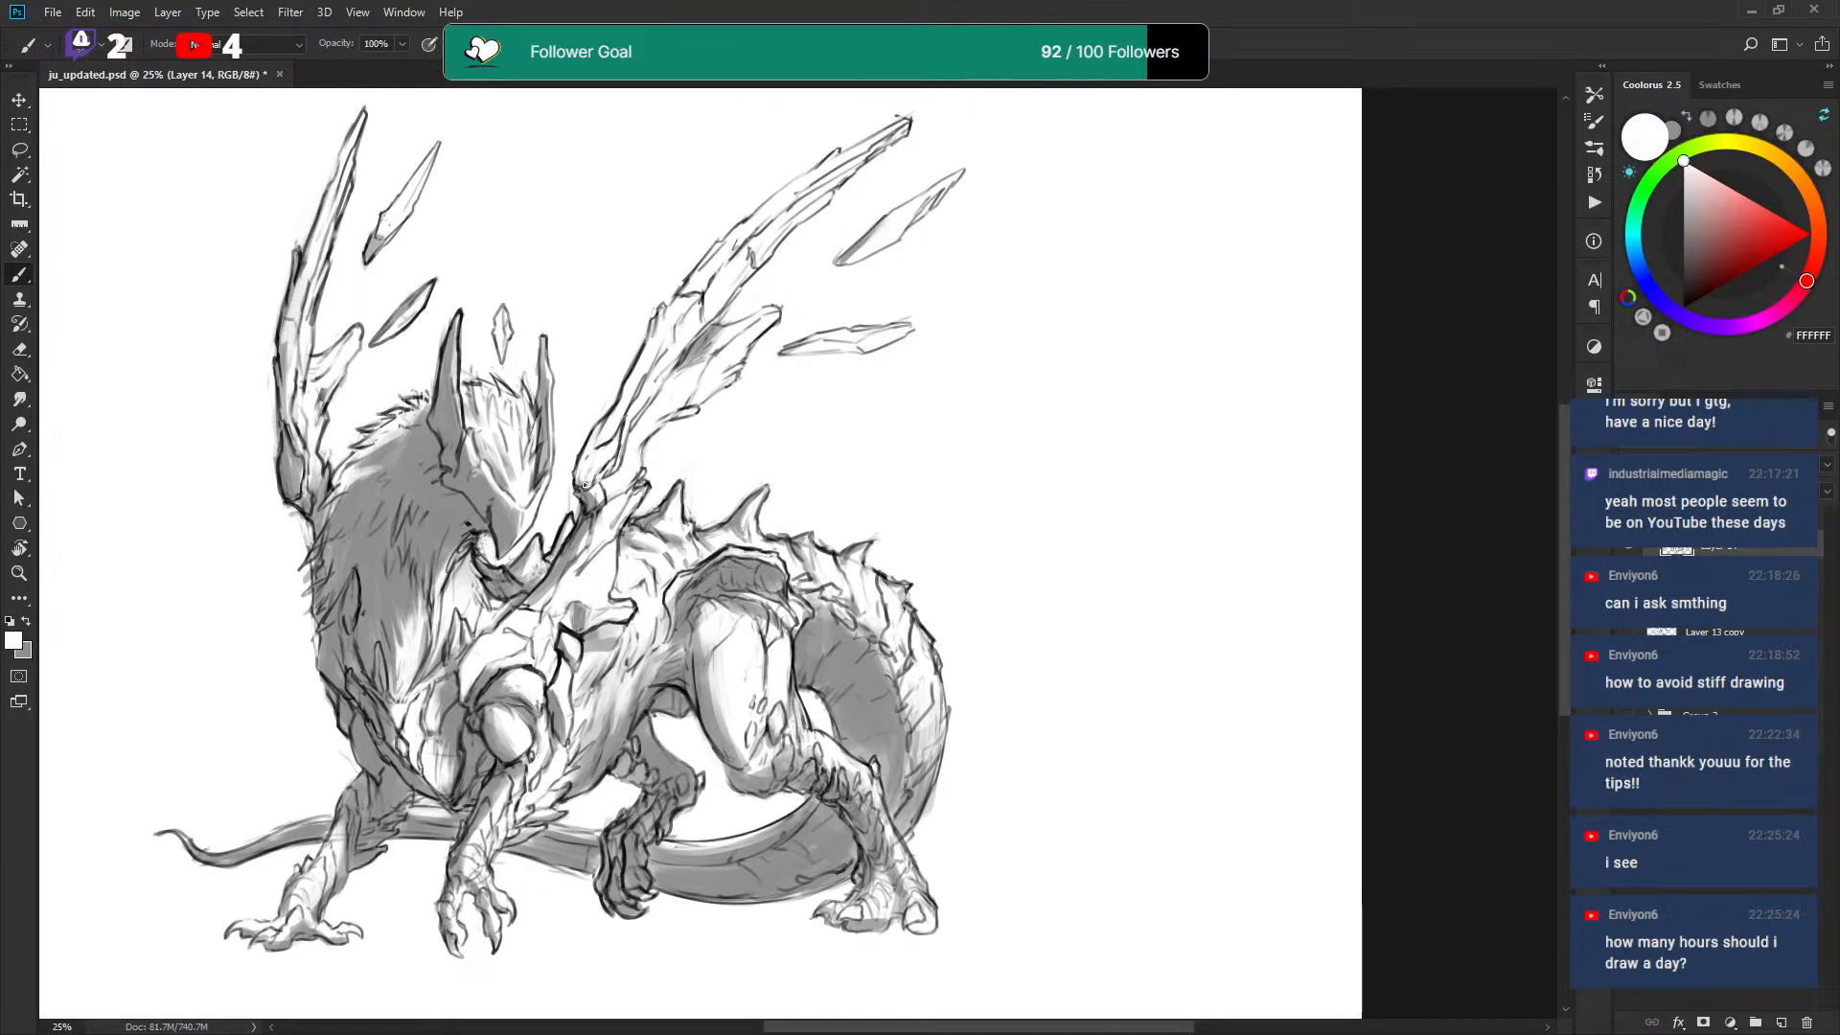
pyautogui.press('x')
pyautogui.moveTo(601, 417); pyautogui.dragTo(565, 489)
pyautogui.press('x')
pyautogui.press('x')
pyautogui.press('x')
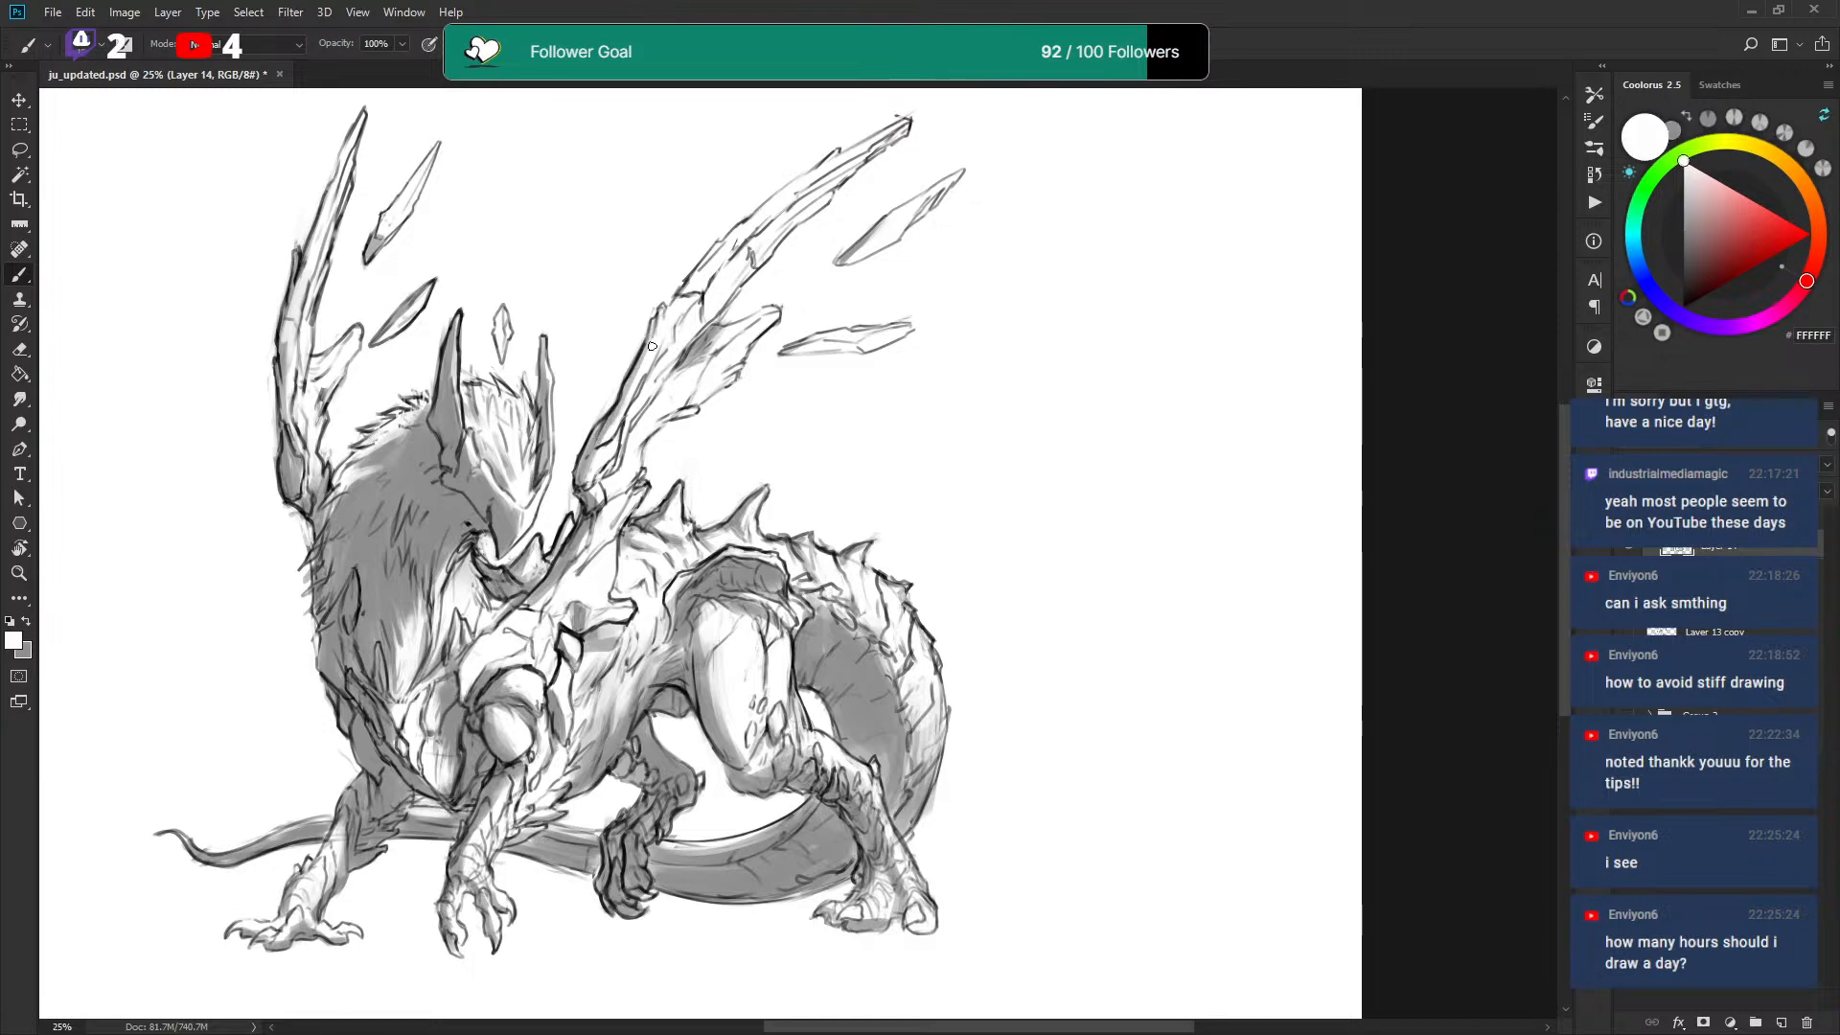
# Add grey shading along the lower leading edge of the near wing and clean it with white.
pyautogui.press('x')
pyautogui.moveTo(600, 428)
pyautogui.mouseDown()
pyautogui.moveTo(587, 479)
pyautogui.moveTo(653, 326)
pyautogui.moveTo(638, 379)
pyautogui.mouseUp()
pyautogui.press('x')
pyautogui.press('x')
pyautogui.press('x')
pyautogui.press('x')
pyautogui.press('x')
pyautogui.press('x')
# Shade the near wing around the fork of its lower branch in grey and white.
pyautogui.moveTo(665, 318)
pyautogui.mouseDown()
pyautogui.moveTo(699, 271)
pyautogui.moveTo(684, 398)
pyautogui.moveTo(692, 333)
pyautogui.moveTo(683, 352)
pyautogui.mouseUp()
pyautogui.press('x')
pyautogui.press('x')
pyautogui.press('x')
pyautogui.press('x')
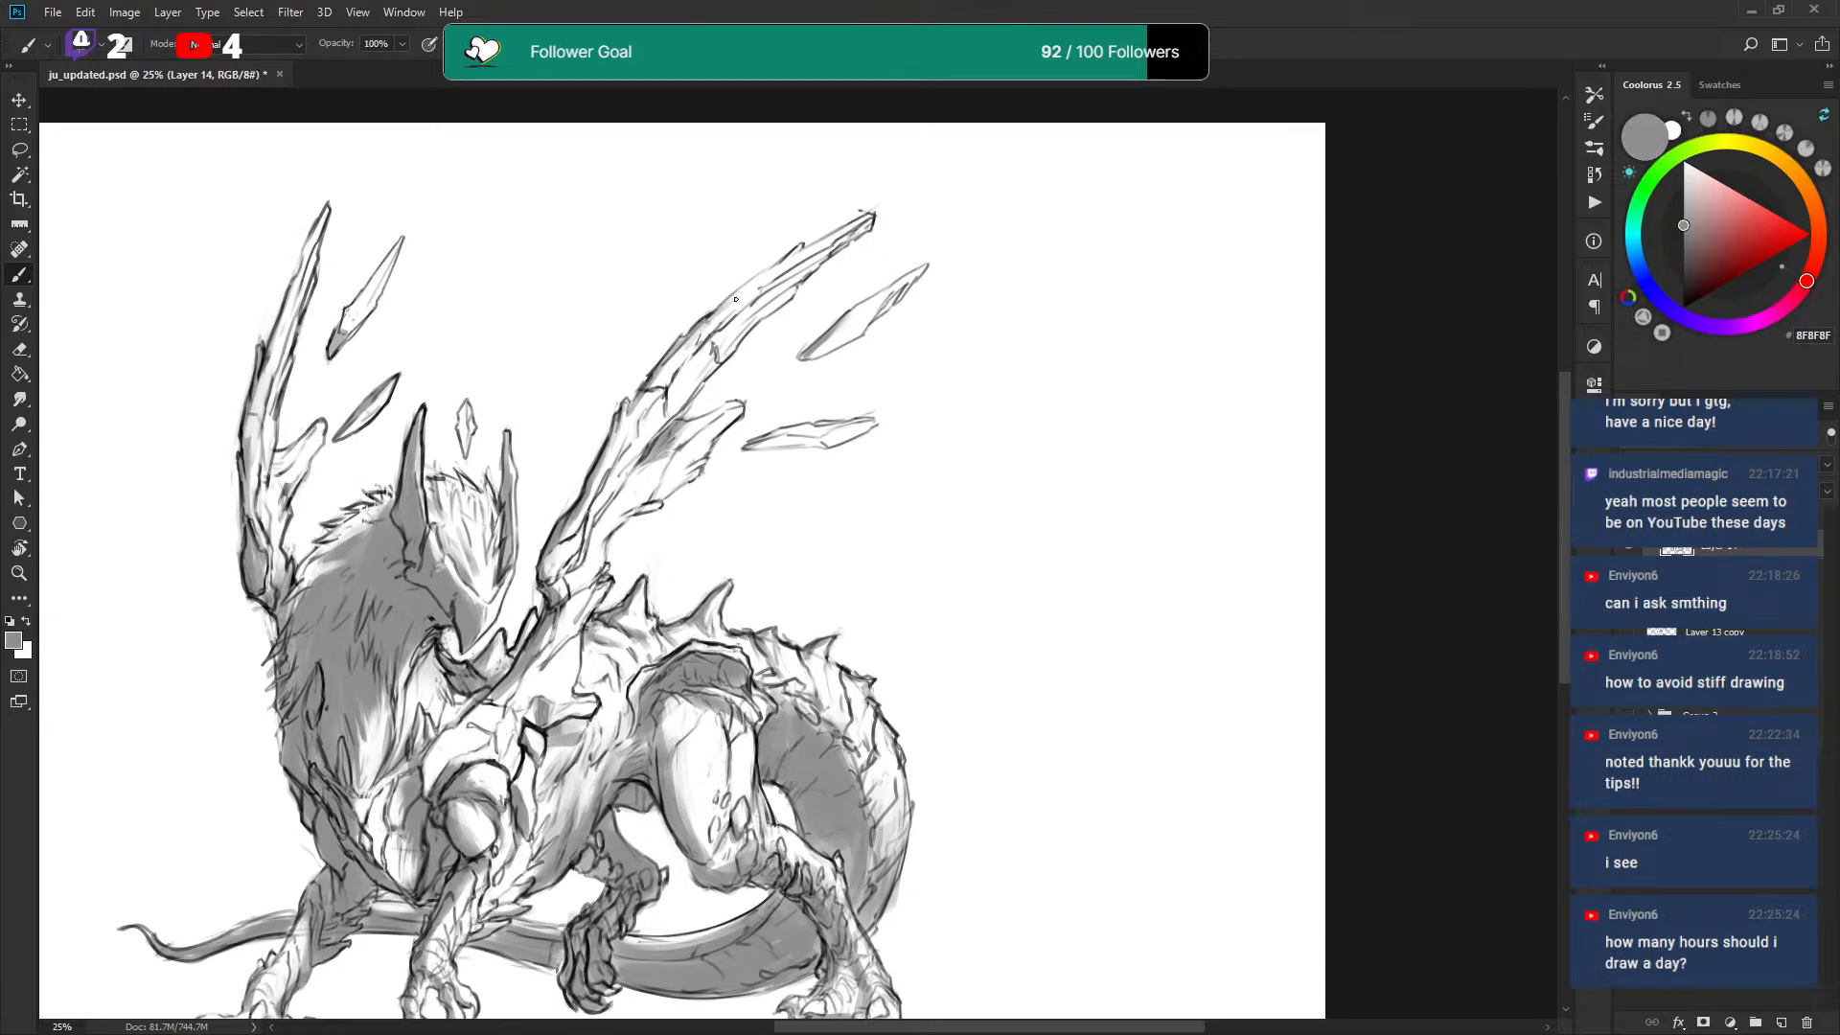
# Shade along the upper arm of the near wing toward its tip in grey, trimming with white.
pyautogui.moveTo(713, 313); pyautogui.dragTo(799, 250)
pyautogui.press('x')
pyautogui.press('x')
pyautogui.press('x')
pyautogui.moveTo(771, 269)
pyautogui.mouseDown()
pyautogui.moveTo(723, 299)
pyautogui.moveTo(801, 236)
pyautogui.moveTo(729, 311)
pyautogui.mouseUp()
pyautogui.press('x')
pyautogui.press('x')
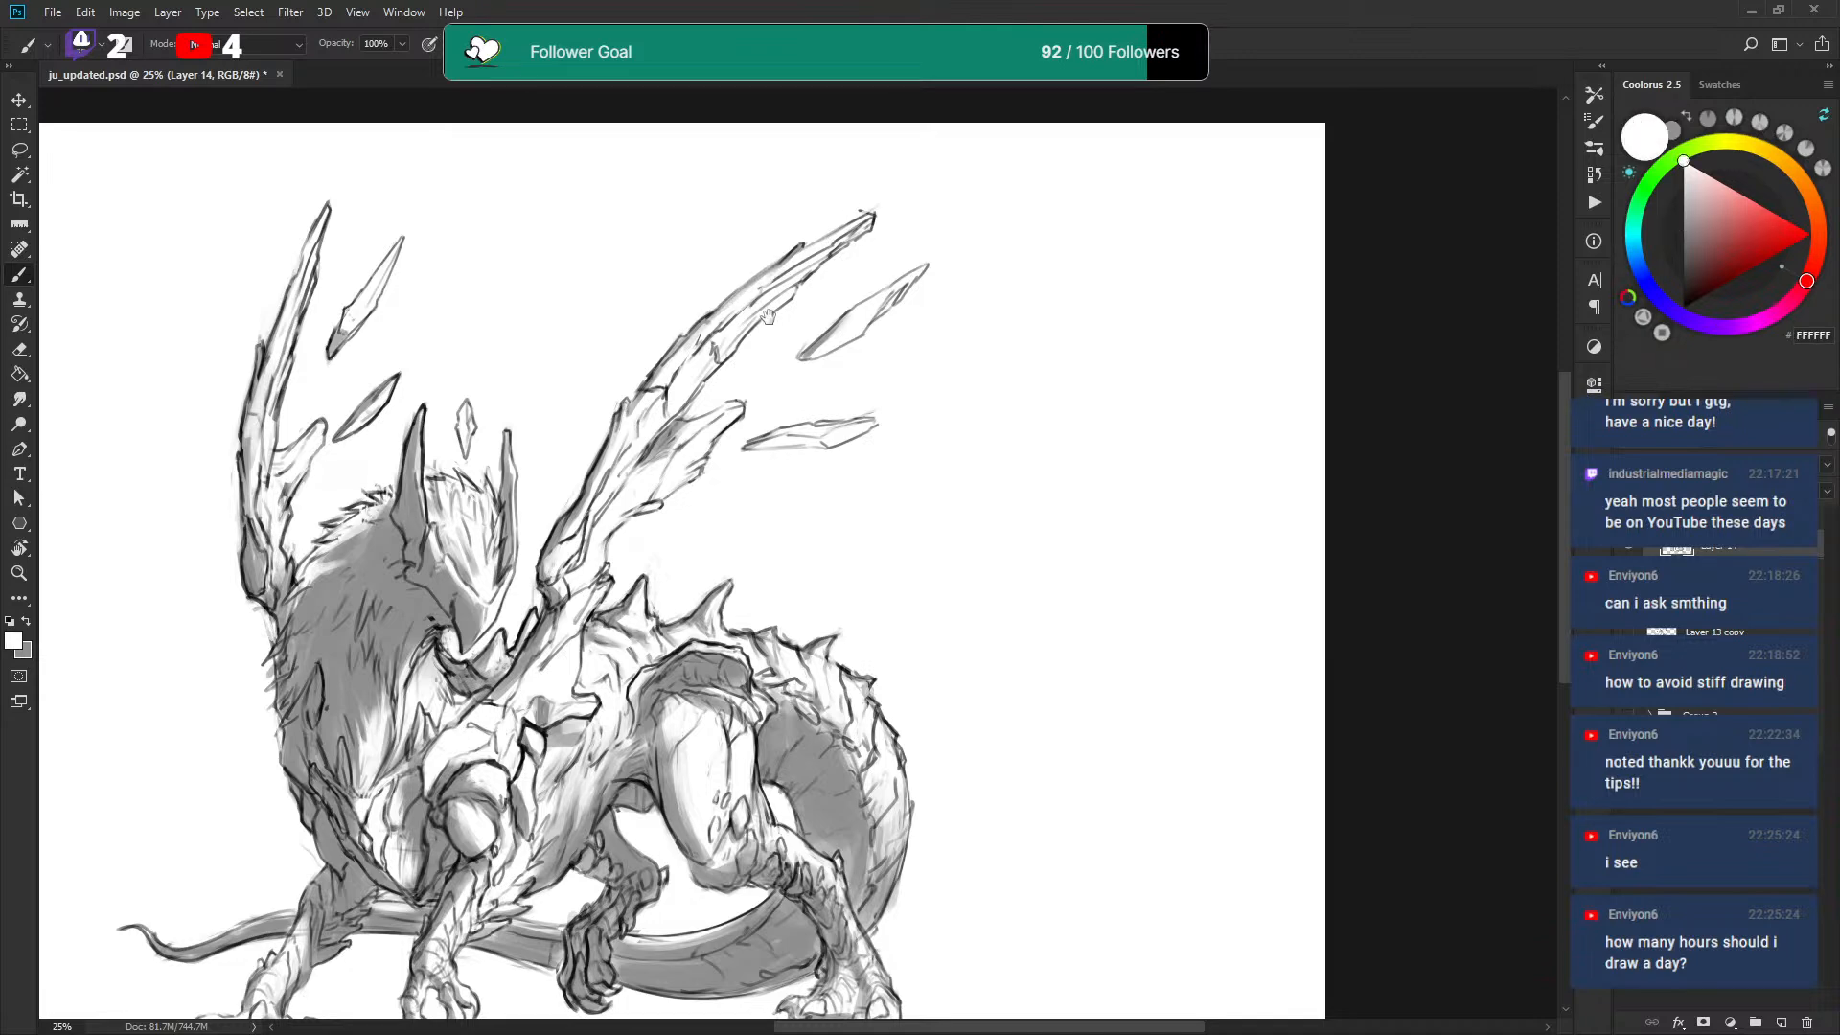
pyautogui.moveTo(788, 276); pyautogui.dragTo(794, 257)
pyautogui.moveTo(741, 414); pyautogui.dragTo(746, 383)
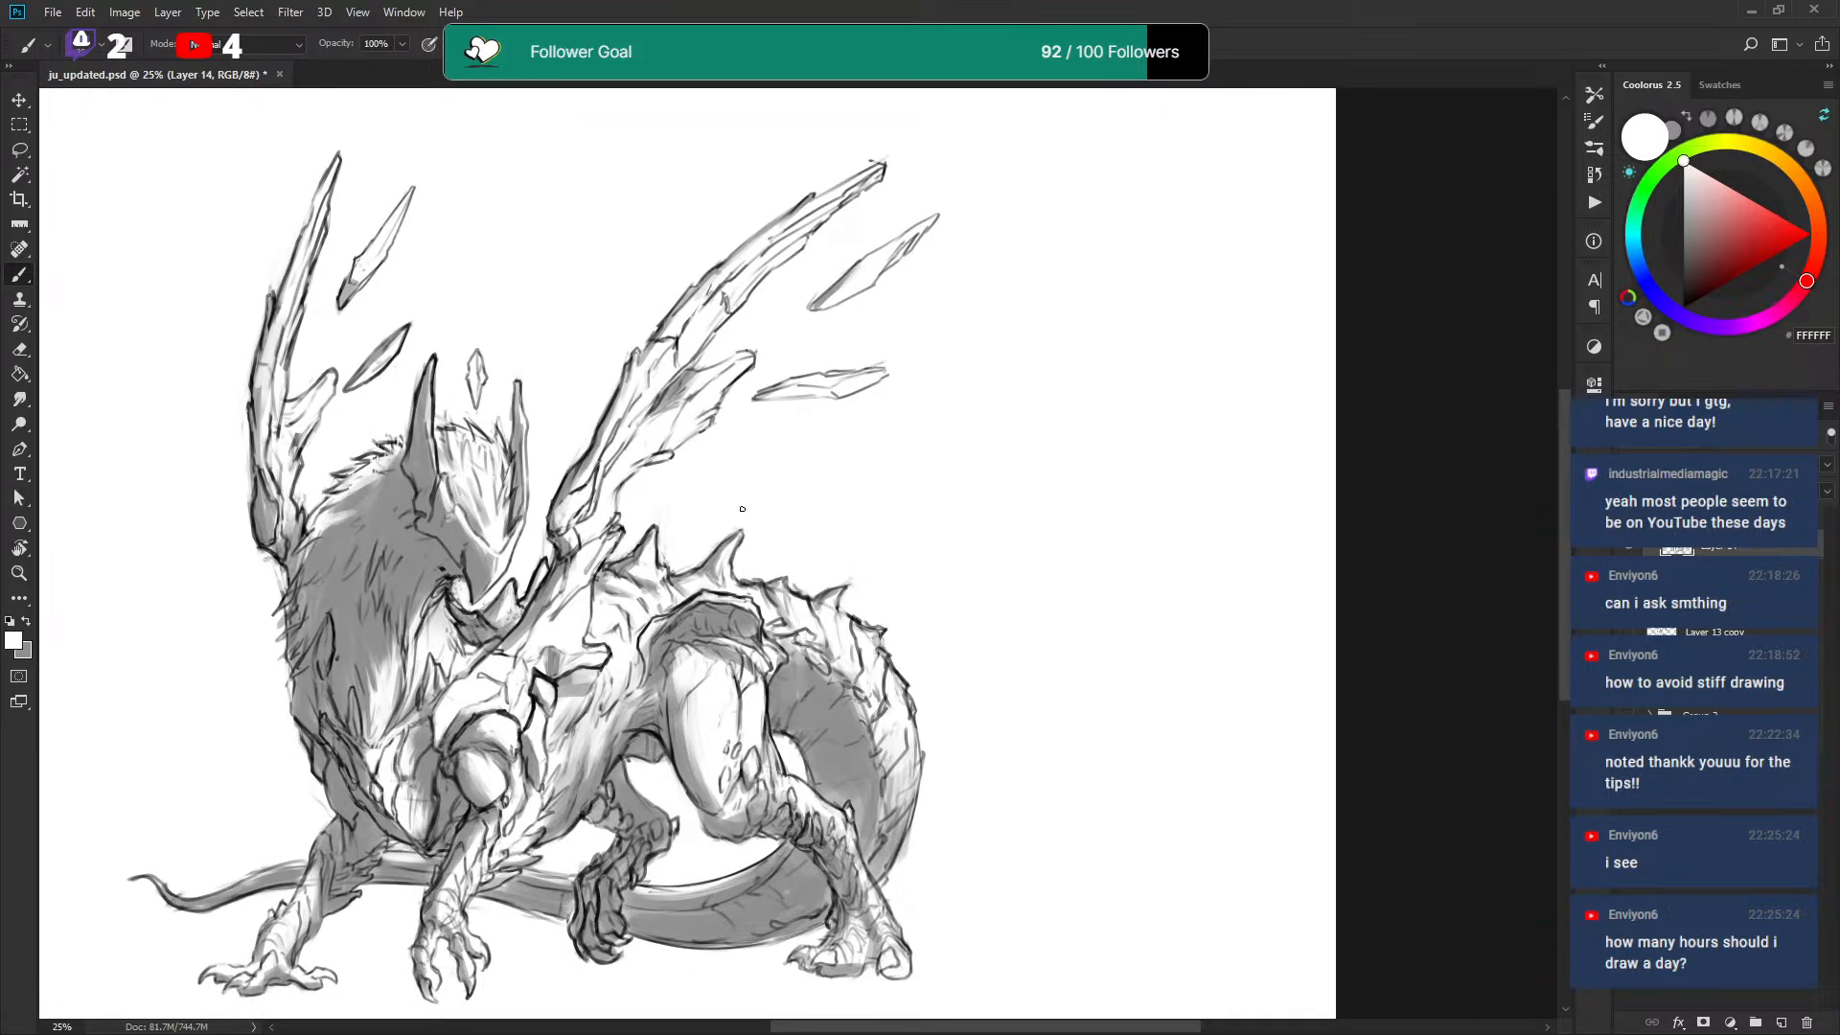
# Refine the facets of the near wing's upper arm with alternating grey #8F8F8F and white strokes.
pyautogui.scroll(3, 743, 508)
pyautogui.press('x')
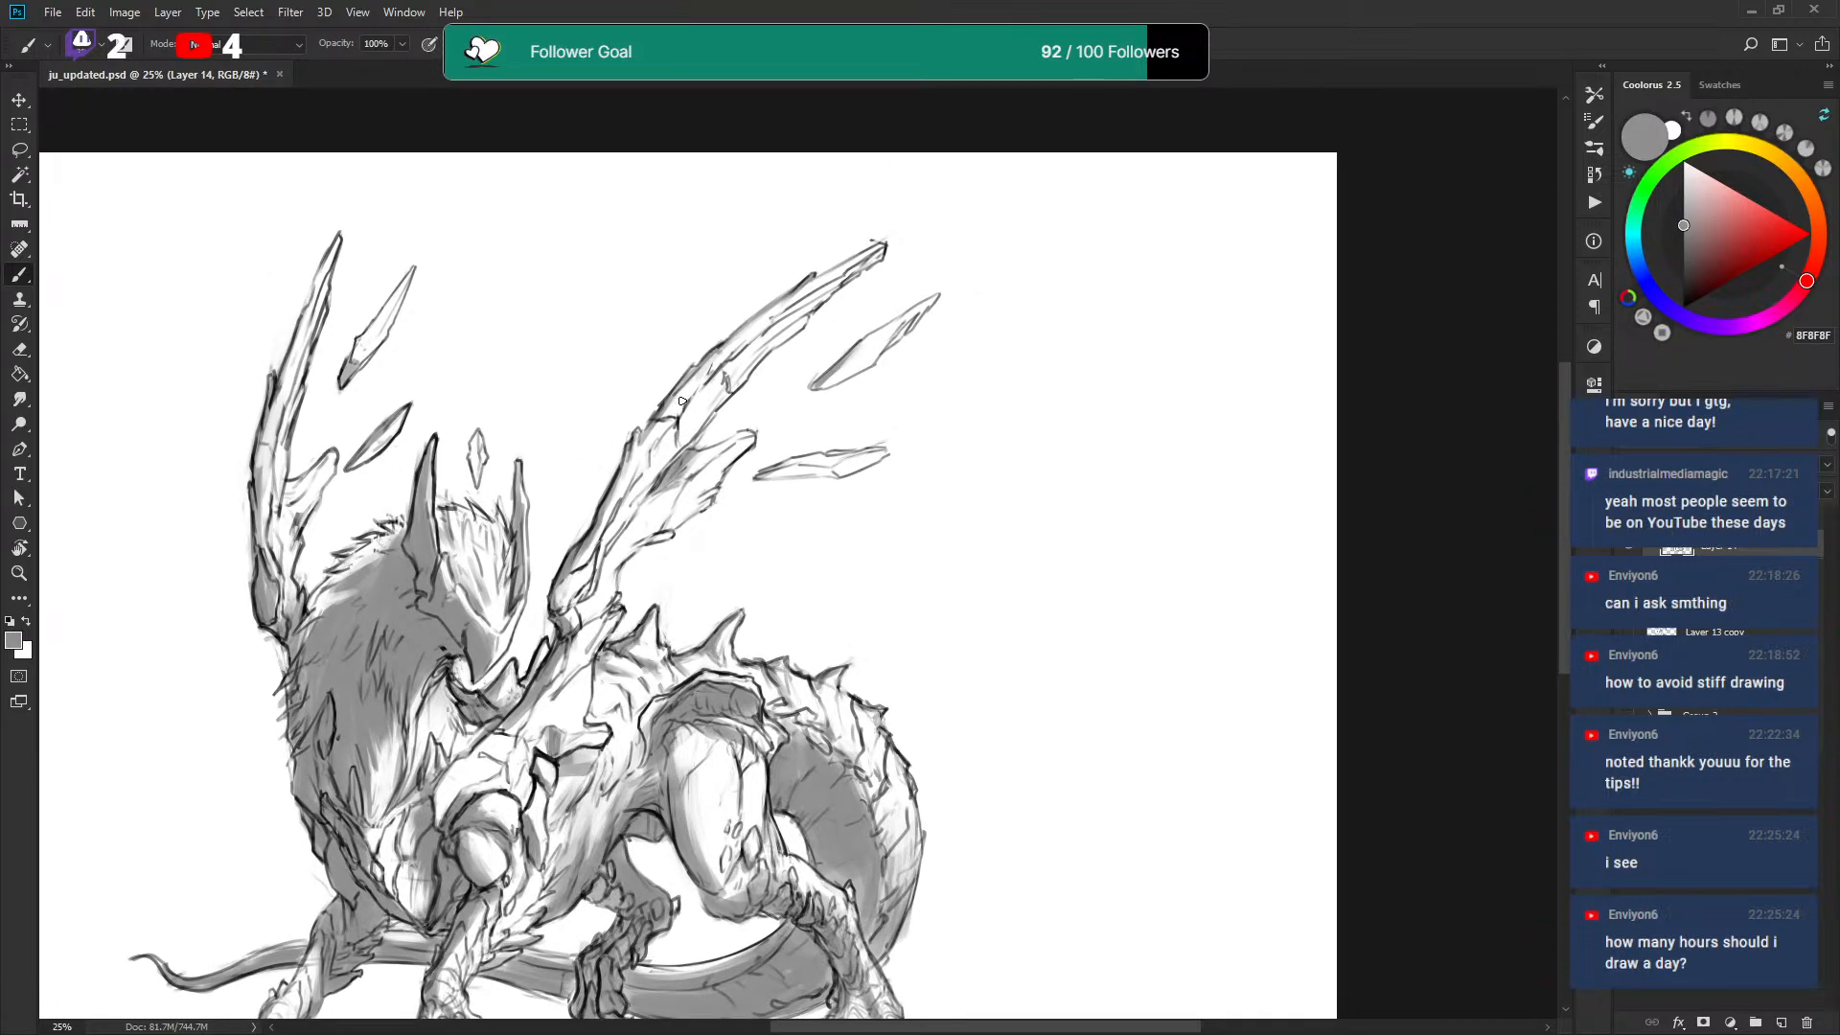
pyautogui.press('x')
pyautogui.moveTo(794, 293); pyautogui.dragTo(768, 314)
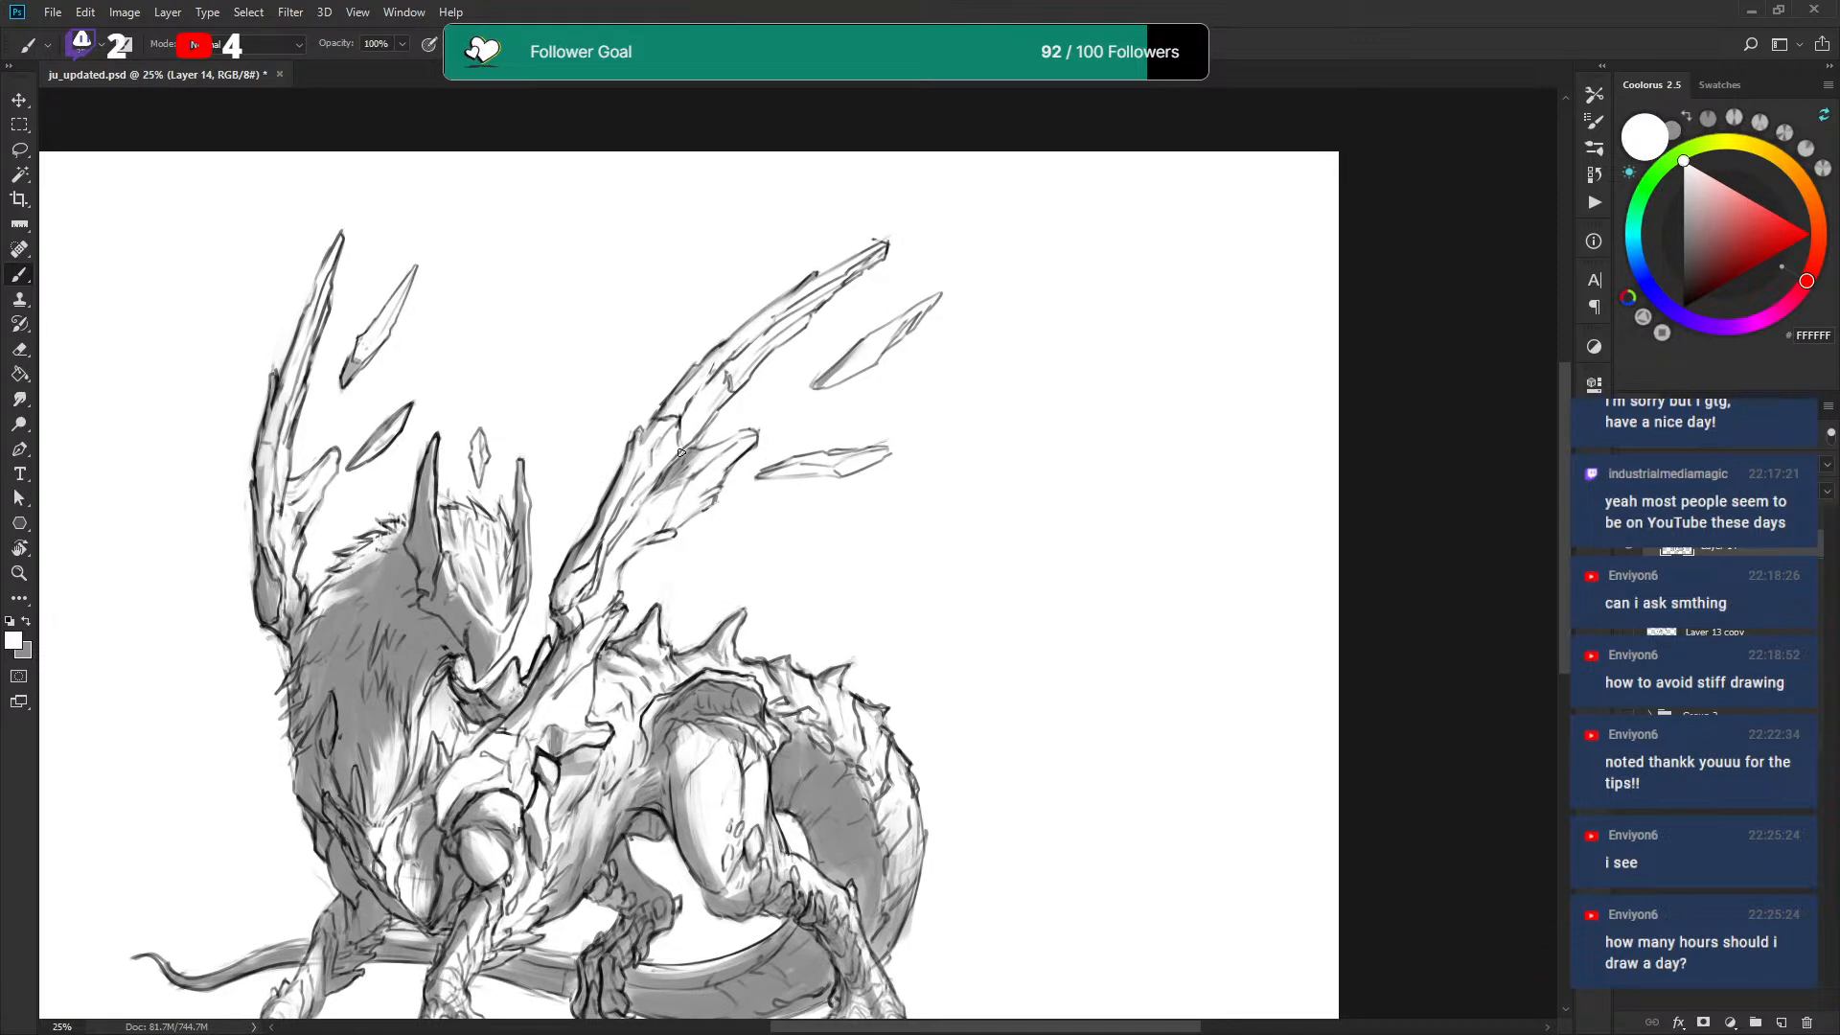
pyautogui.press('x')
pyautogui.press('x')
pyautogui.press('x')
# Rework the grey shading on the near wing's lower branch with repeated grey and white strokes.
pyautogui.moveTo(653, 497)
pyautogui.mouseDown()
pyautogui.moveTo(613, 551)
pyautogui.moveTo(667, 481)
pyautogui.mouseUp()
pyautogui.press('x')
pyautogui.press('x')
pyautogui.press('x')
pyautogui.press('x')
pyautogui.press('x')
pyautogui.press('x')
pyautogui.press('x')
pyautogui.scroll(-3, 711, 520)
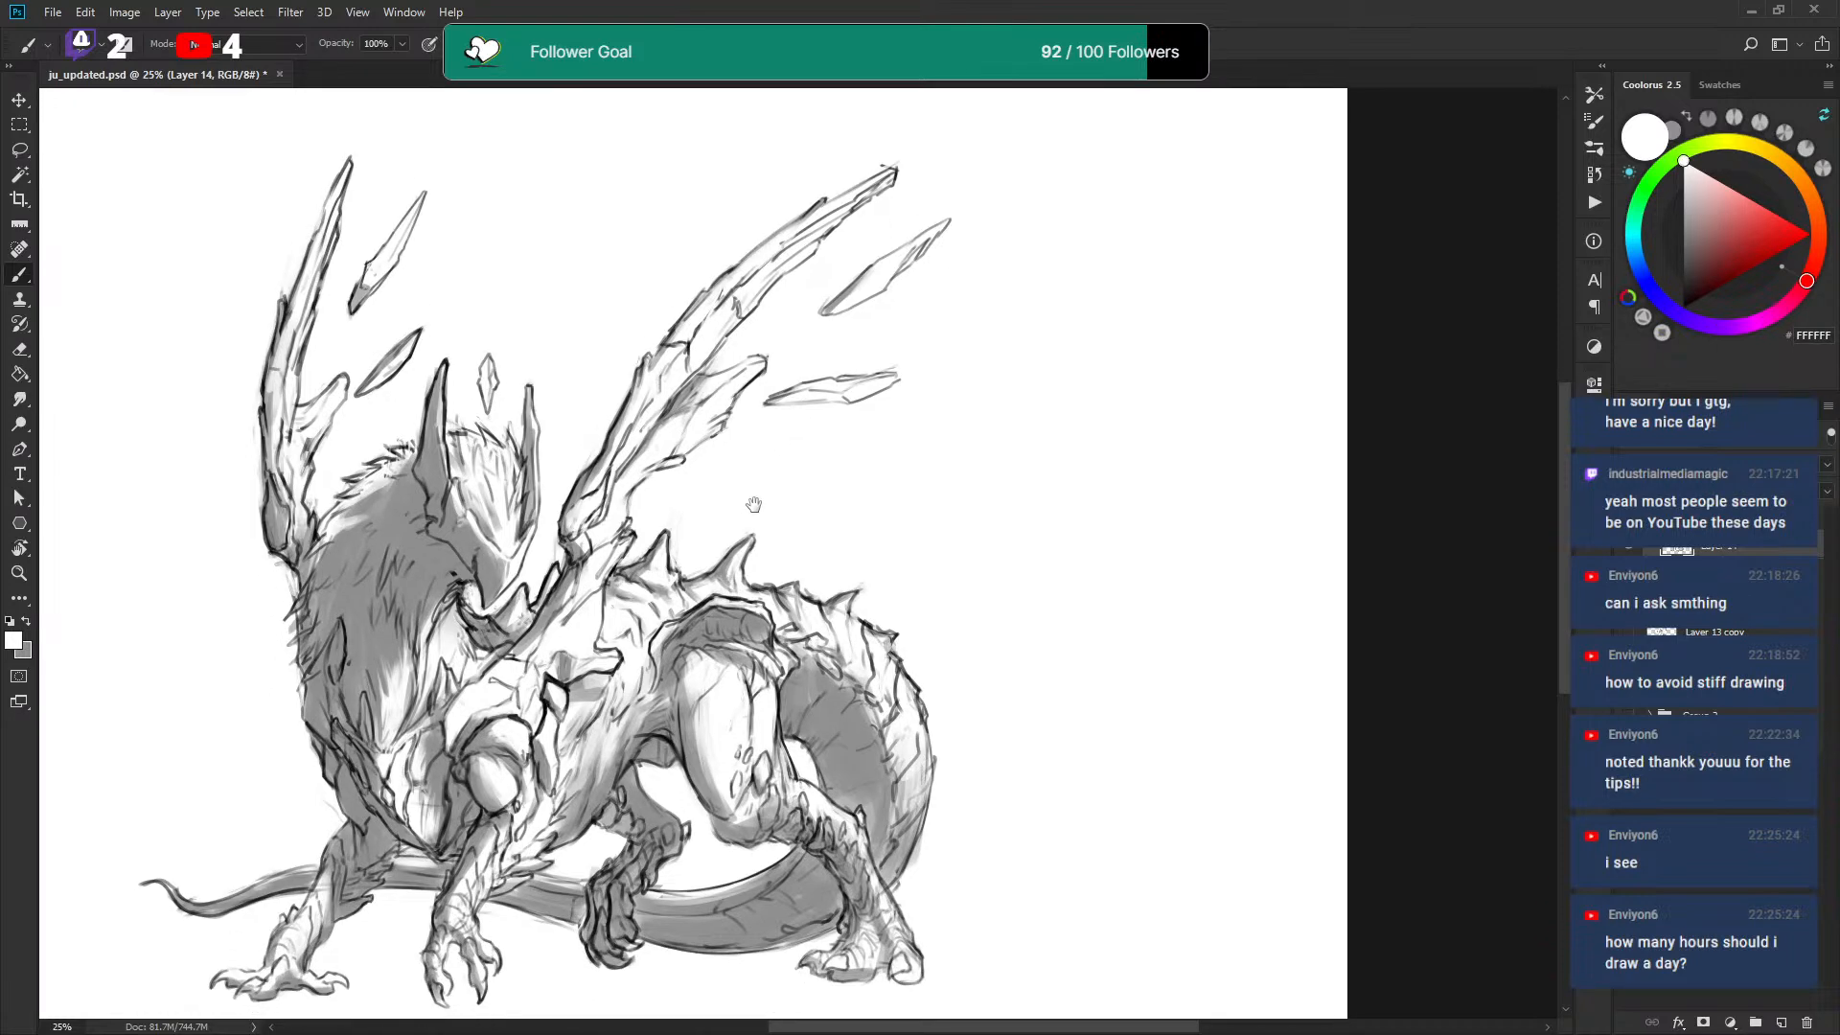
# Refine the shading where the near wing joins the back, alternating grey and white.
pyautogui.press('x')
pyautogui.moveTo(586, 487); pyautogui.dragTo(588, 497)
pyautogui.press('x')
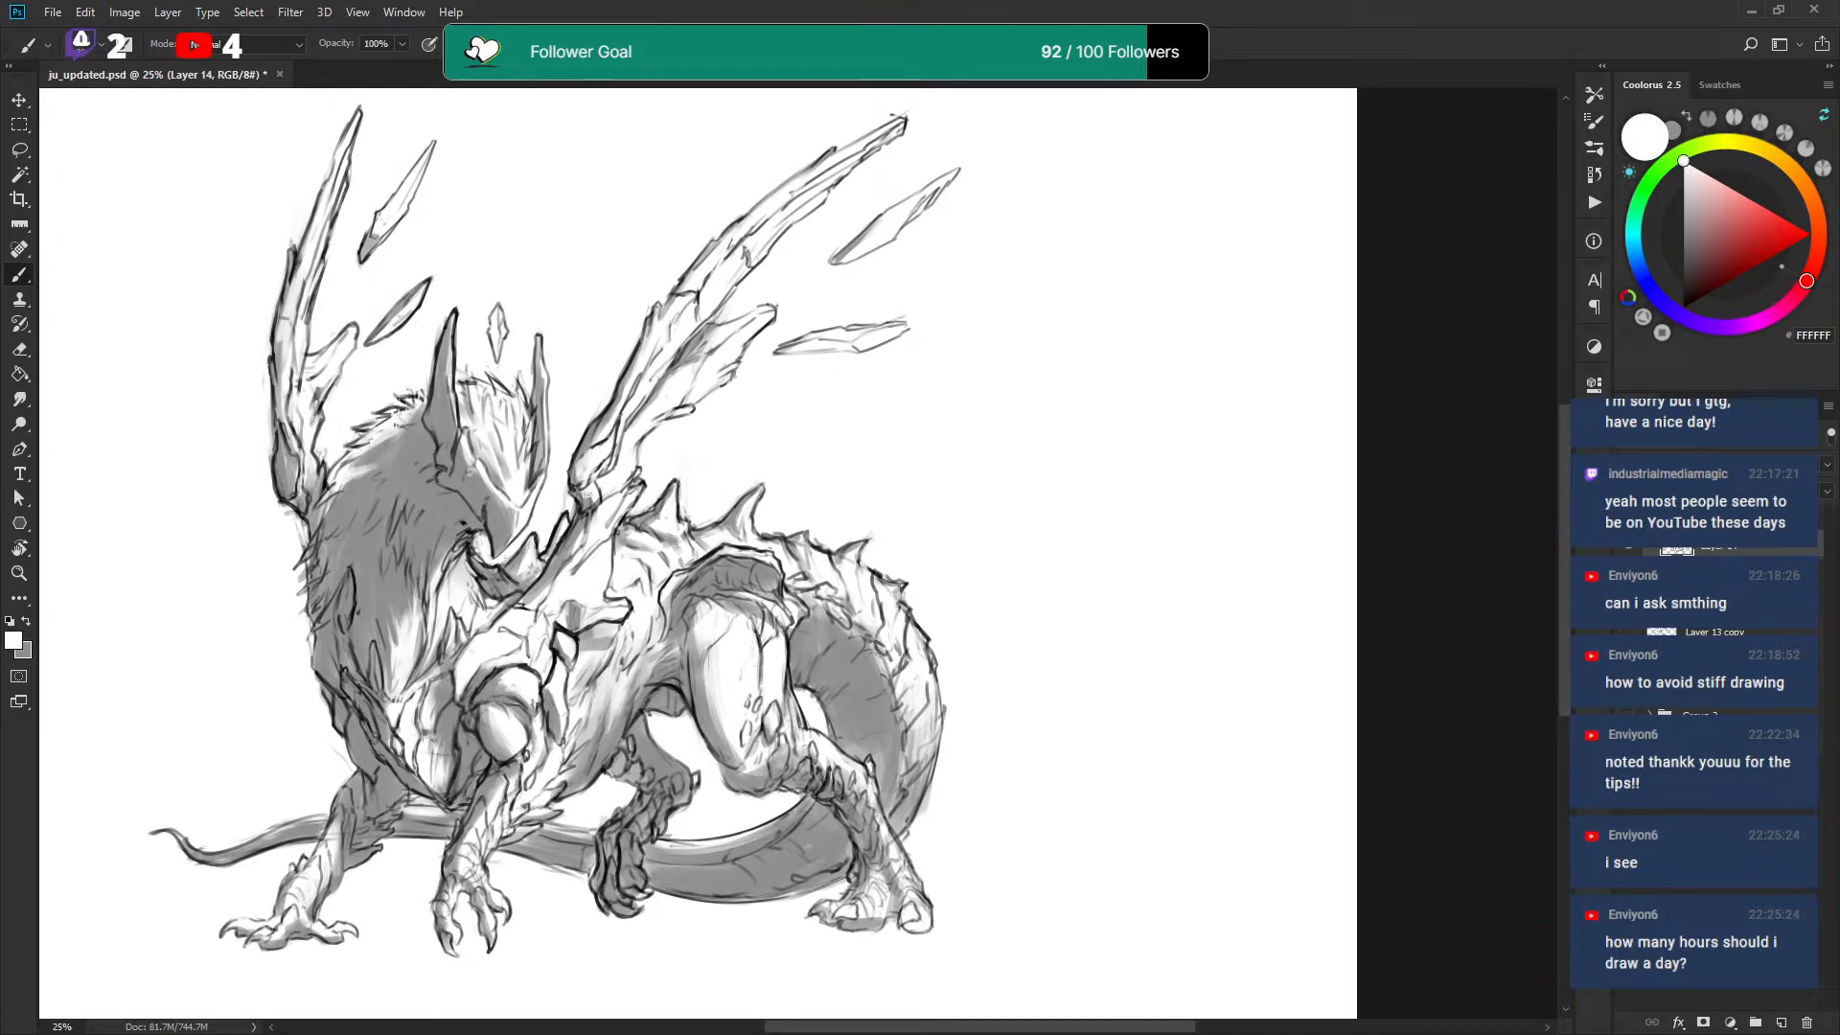
pyautogui.press('x')
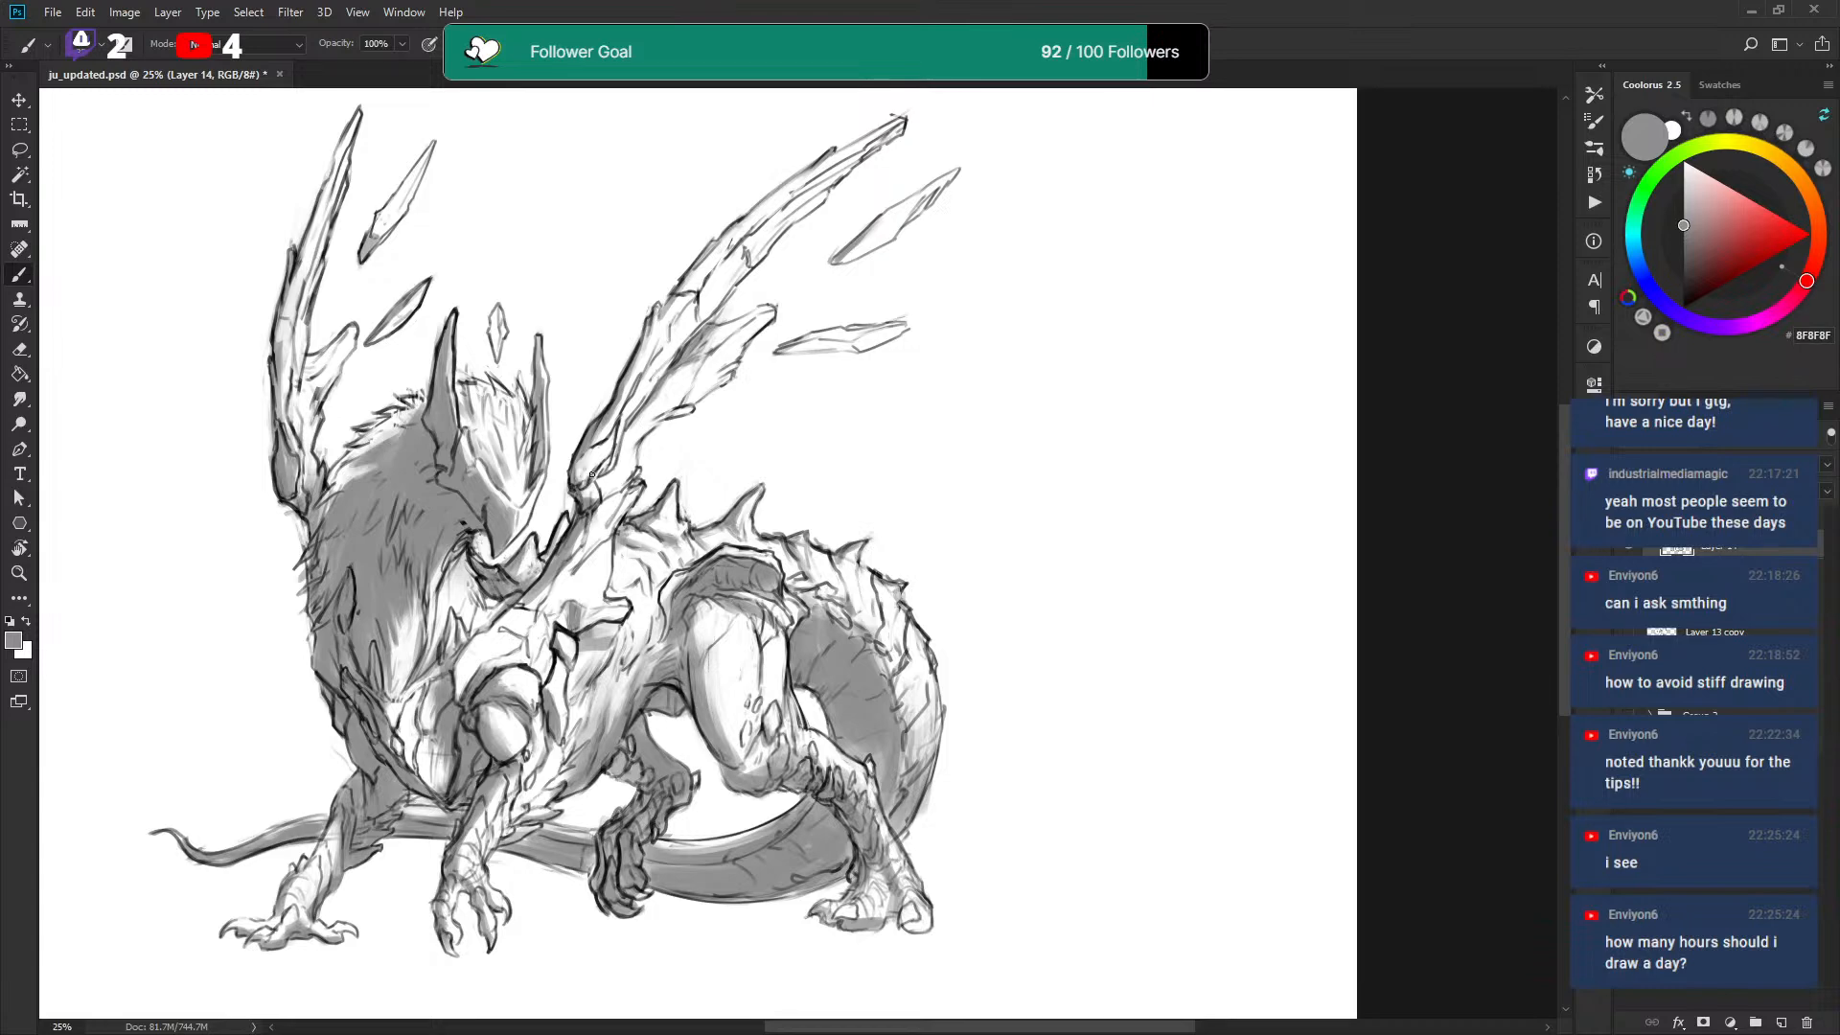
pyautogui.press('x')
pyautogui.press('x')
pyautogui.press('x')
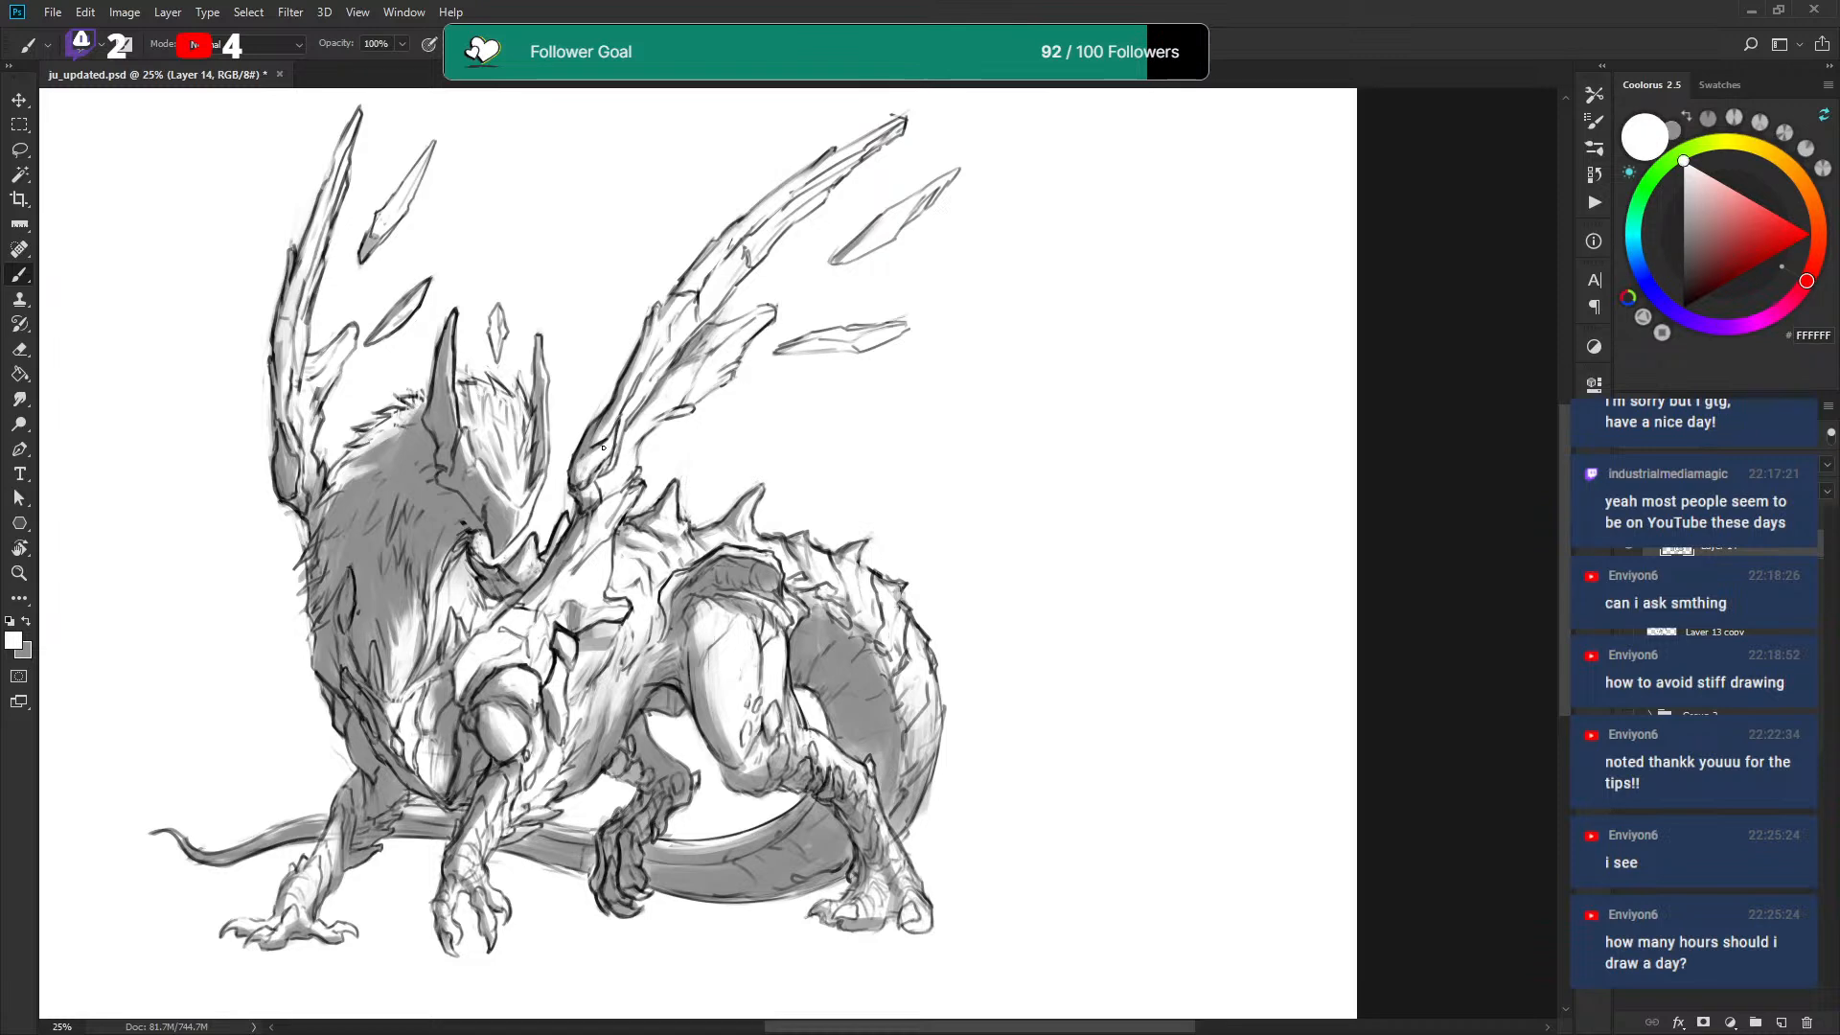
# Shade the small branch of the far wing in mid grey, with white corrections.
pyautogui.moveTo(484, 448)
pyautogui.mouseDown()
pyautogui.moveTo(662, 543)
pyautogui.moveTo(627, 523)
pyautogui.mouseUp()
pyautogui.press('x')
pyautogui.press('x')
pyautogui.press('x')
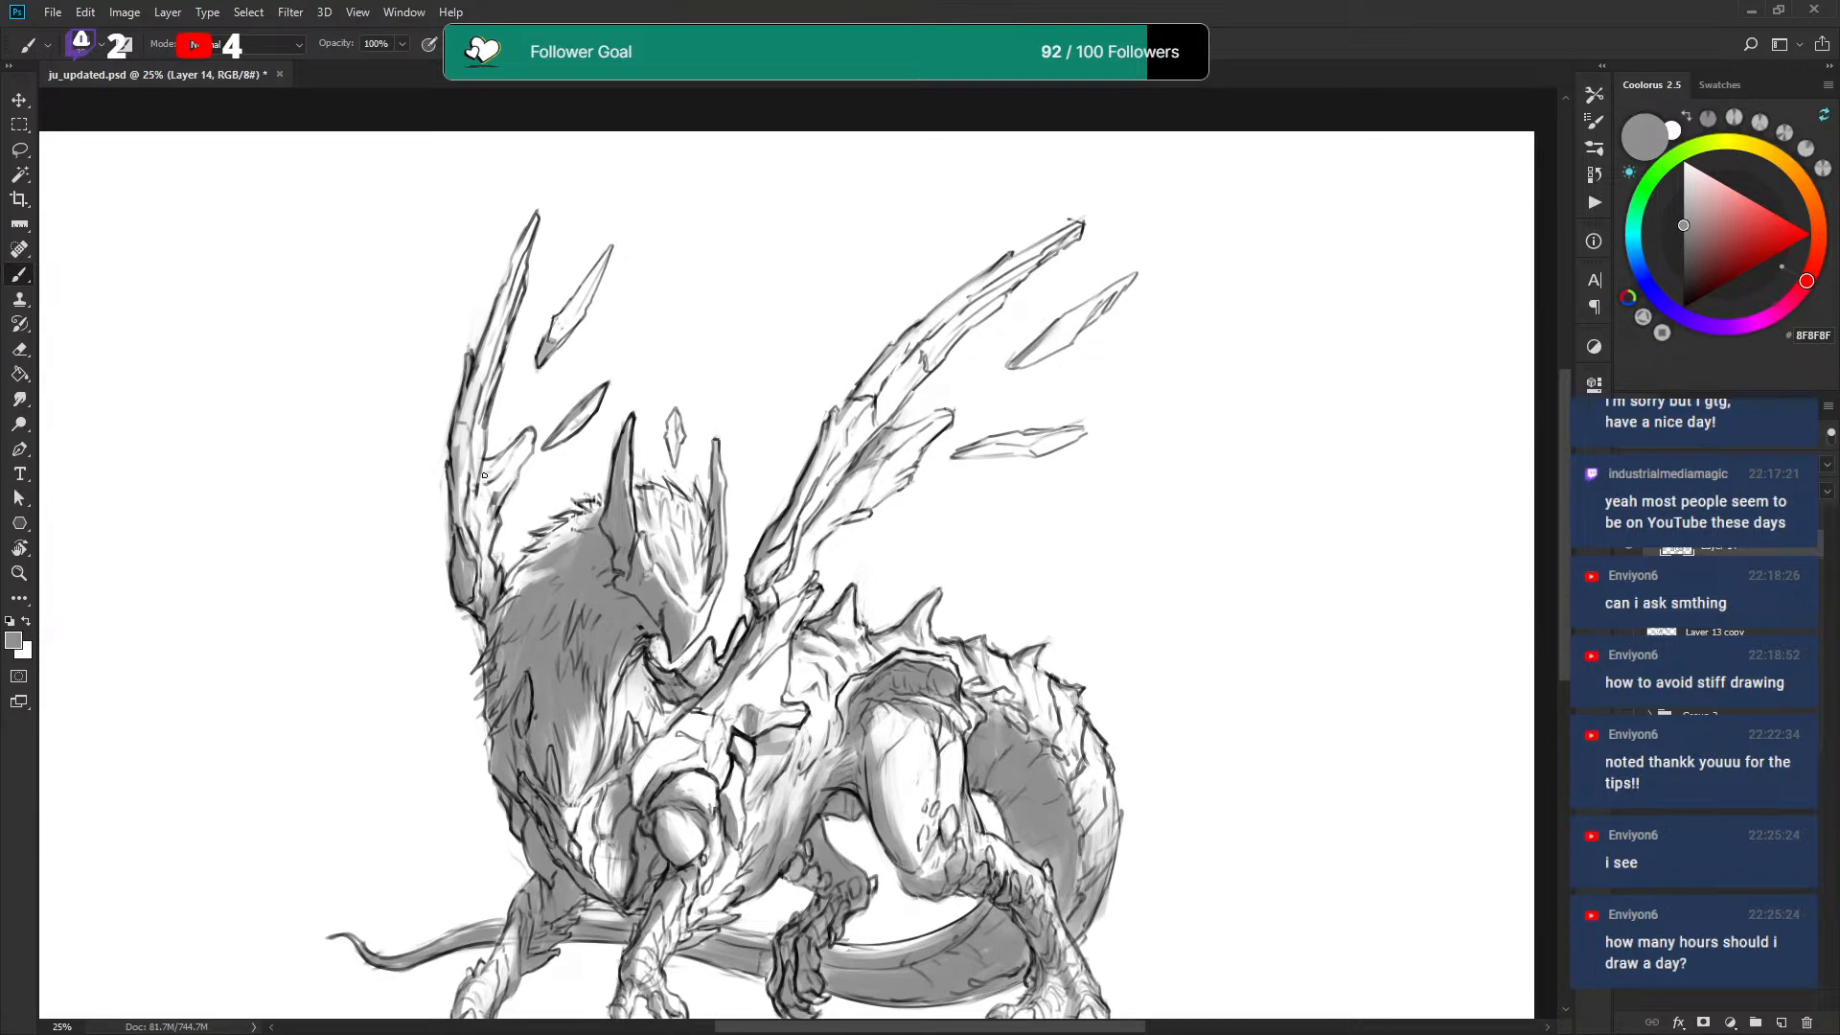
pyautogui.press('x')
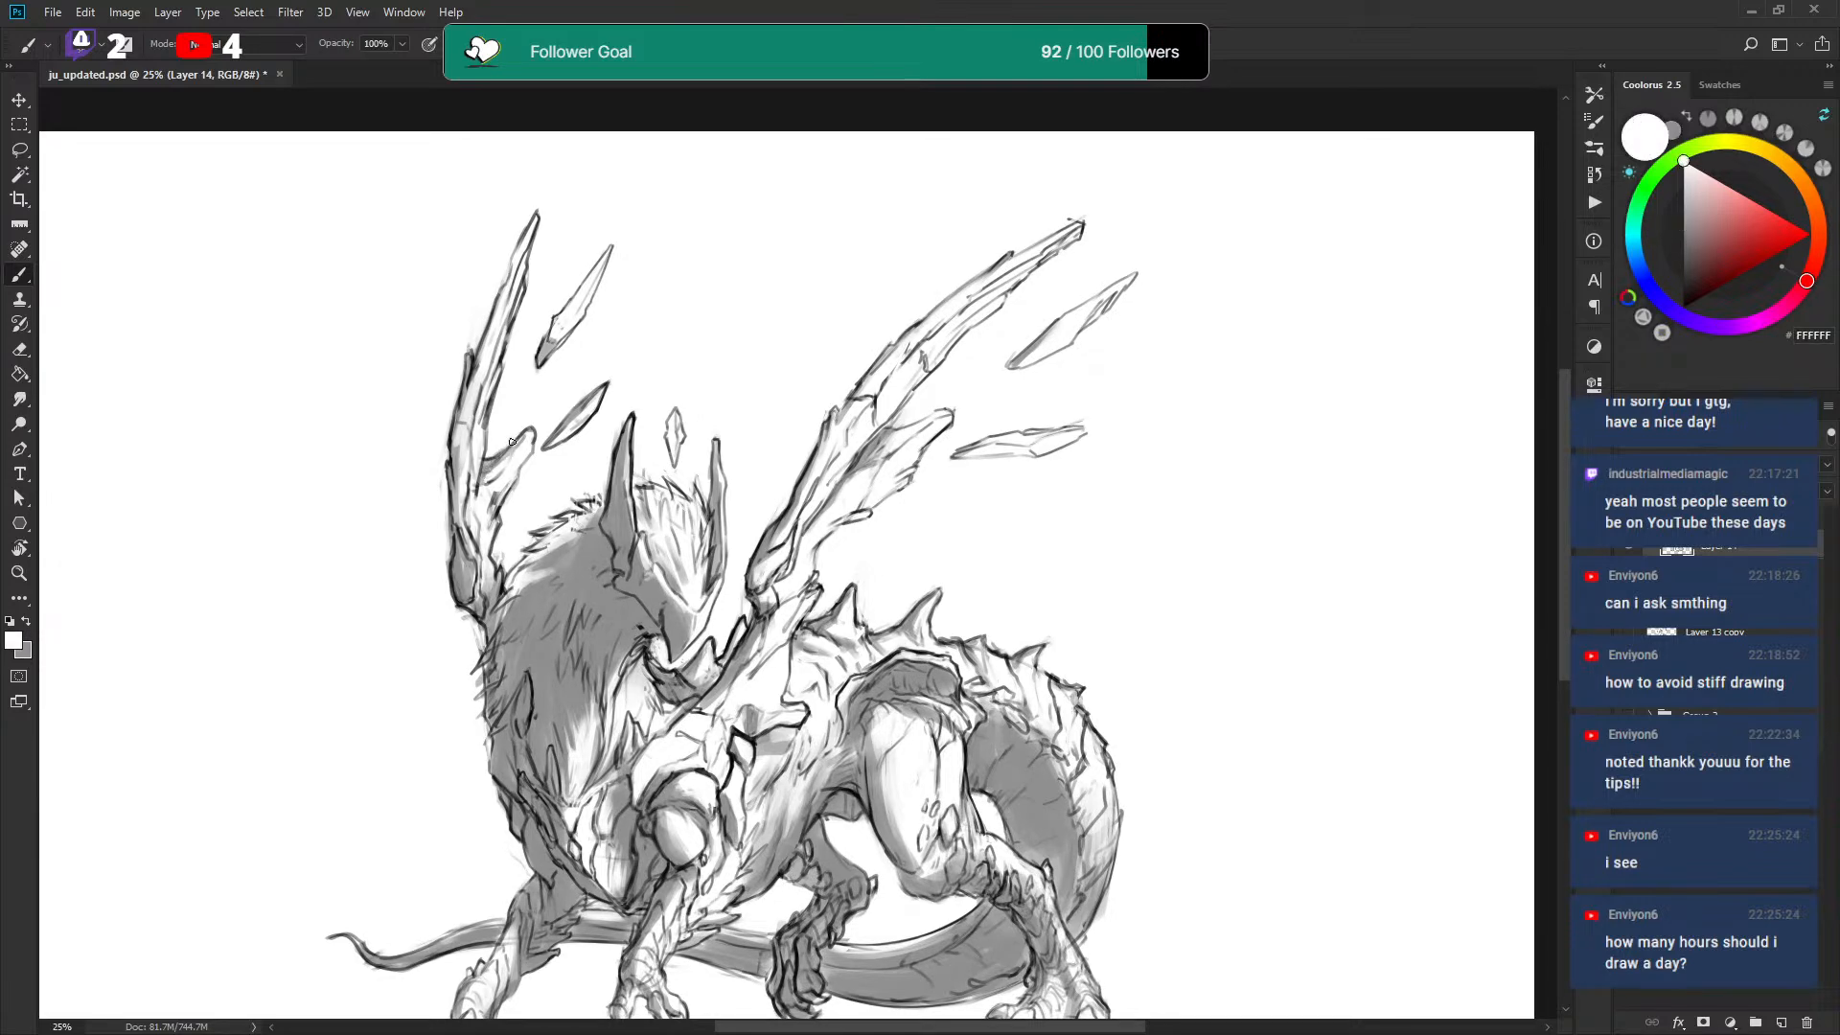
pyautogui.press('x')
pyautogui.press('x')
pyautogui.press('x')
pyautogui.press('x')
# Refine the shading on the creature's face below the horns, alternating grey #8F8F8F and white strokes, and save the document.
pyautogui.moveTo(665, 573); pyautogui.dragTo(511, 482)
pyautogui.press('x')
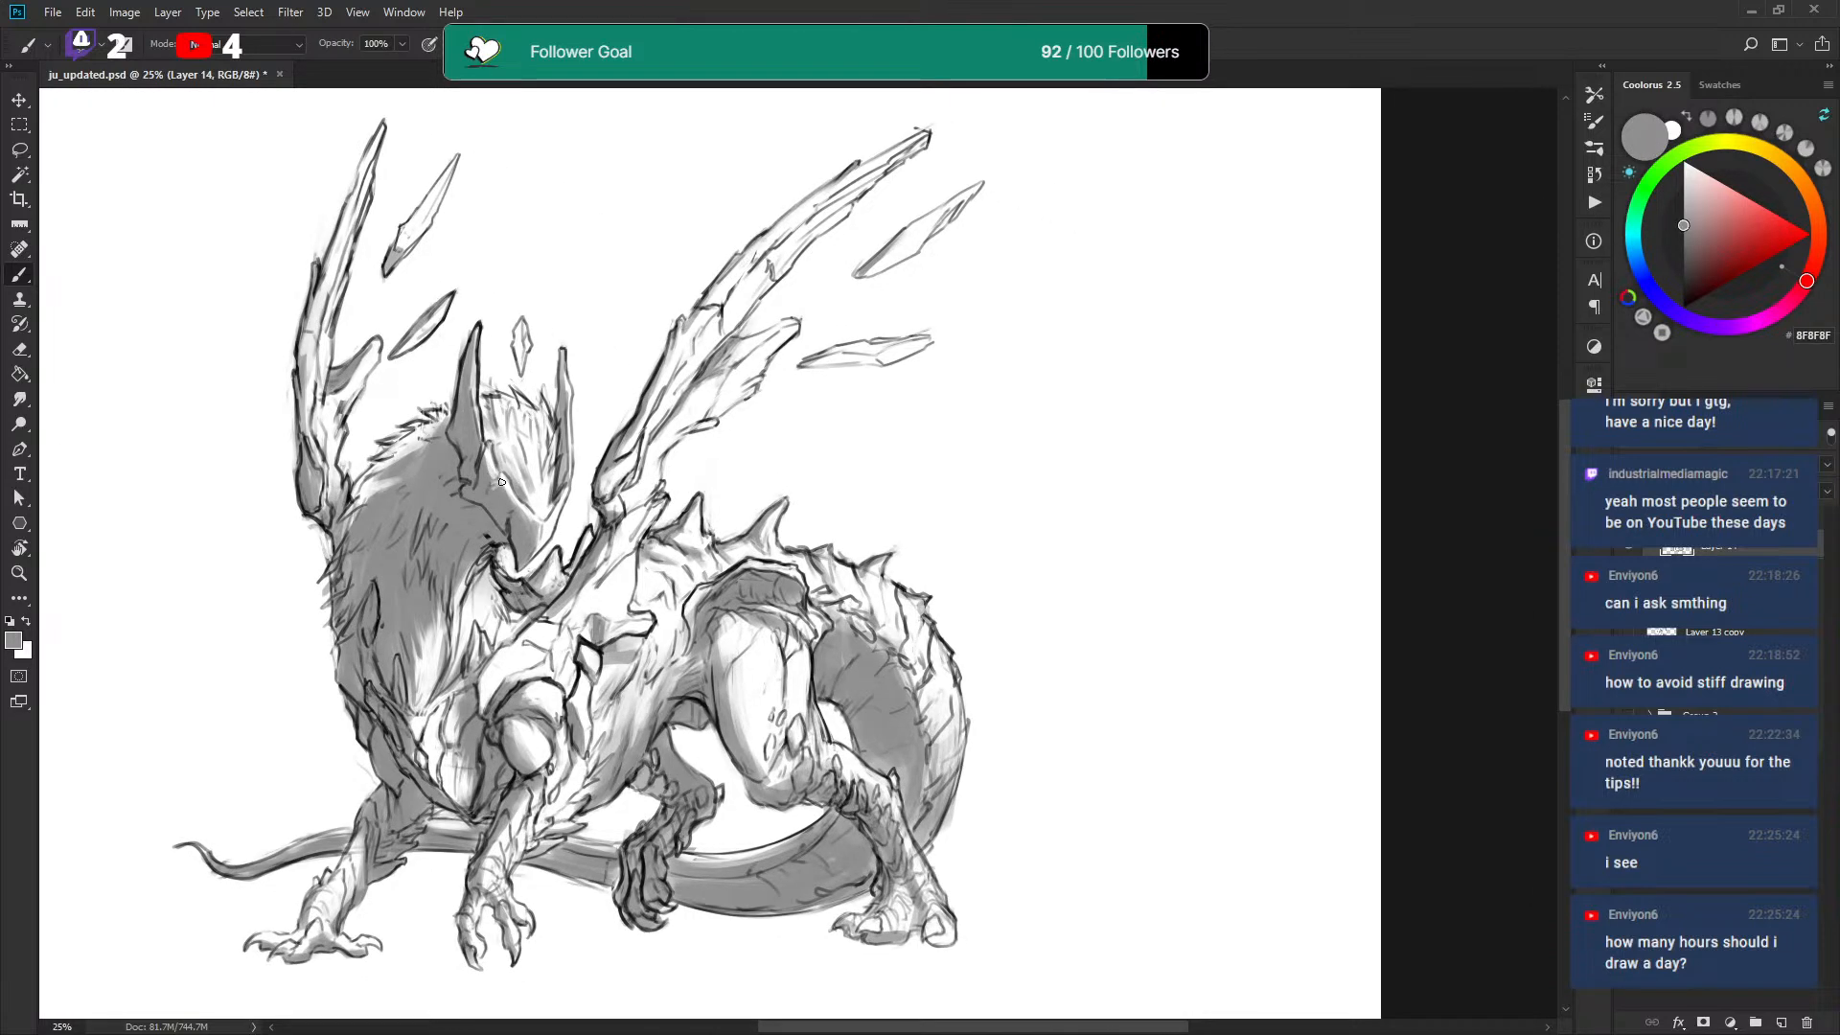
pyautogui.press('x')
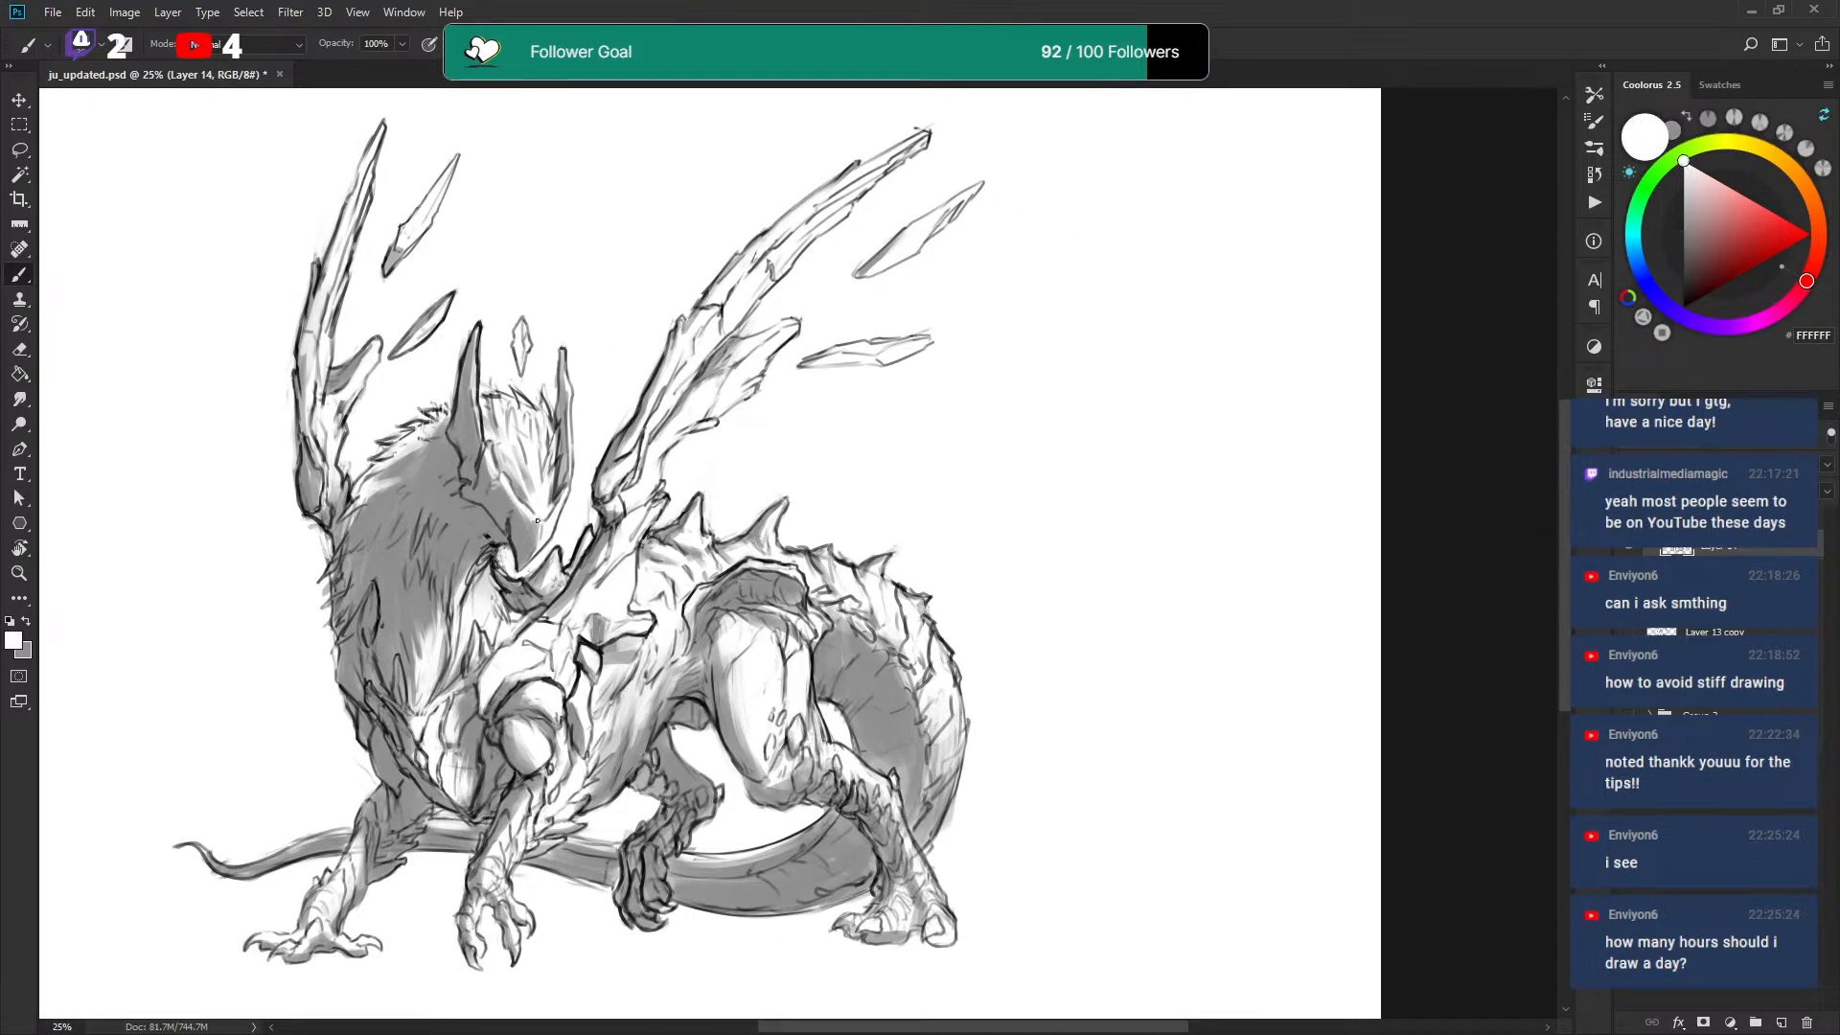
pyautogui.press('x')
pyautogui.press('x')
pyautogui.press('x')
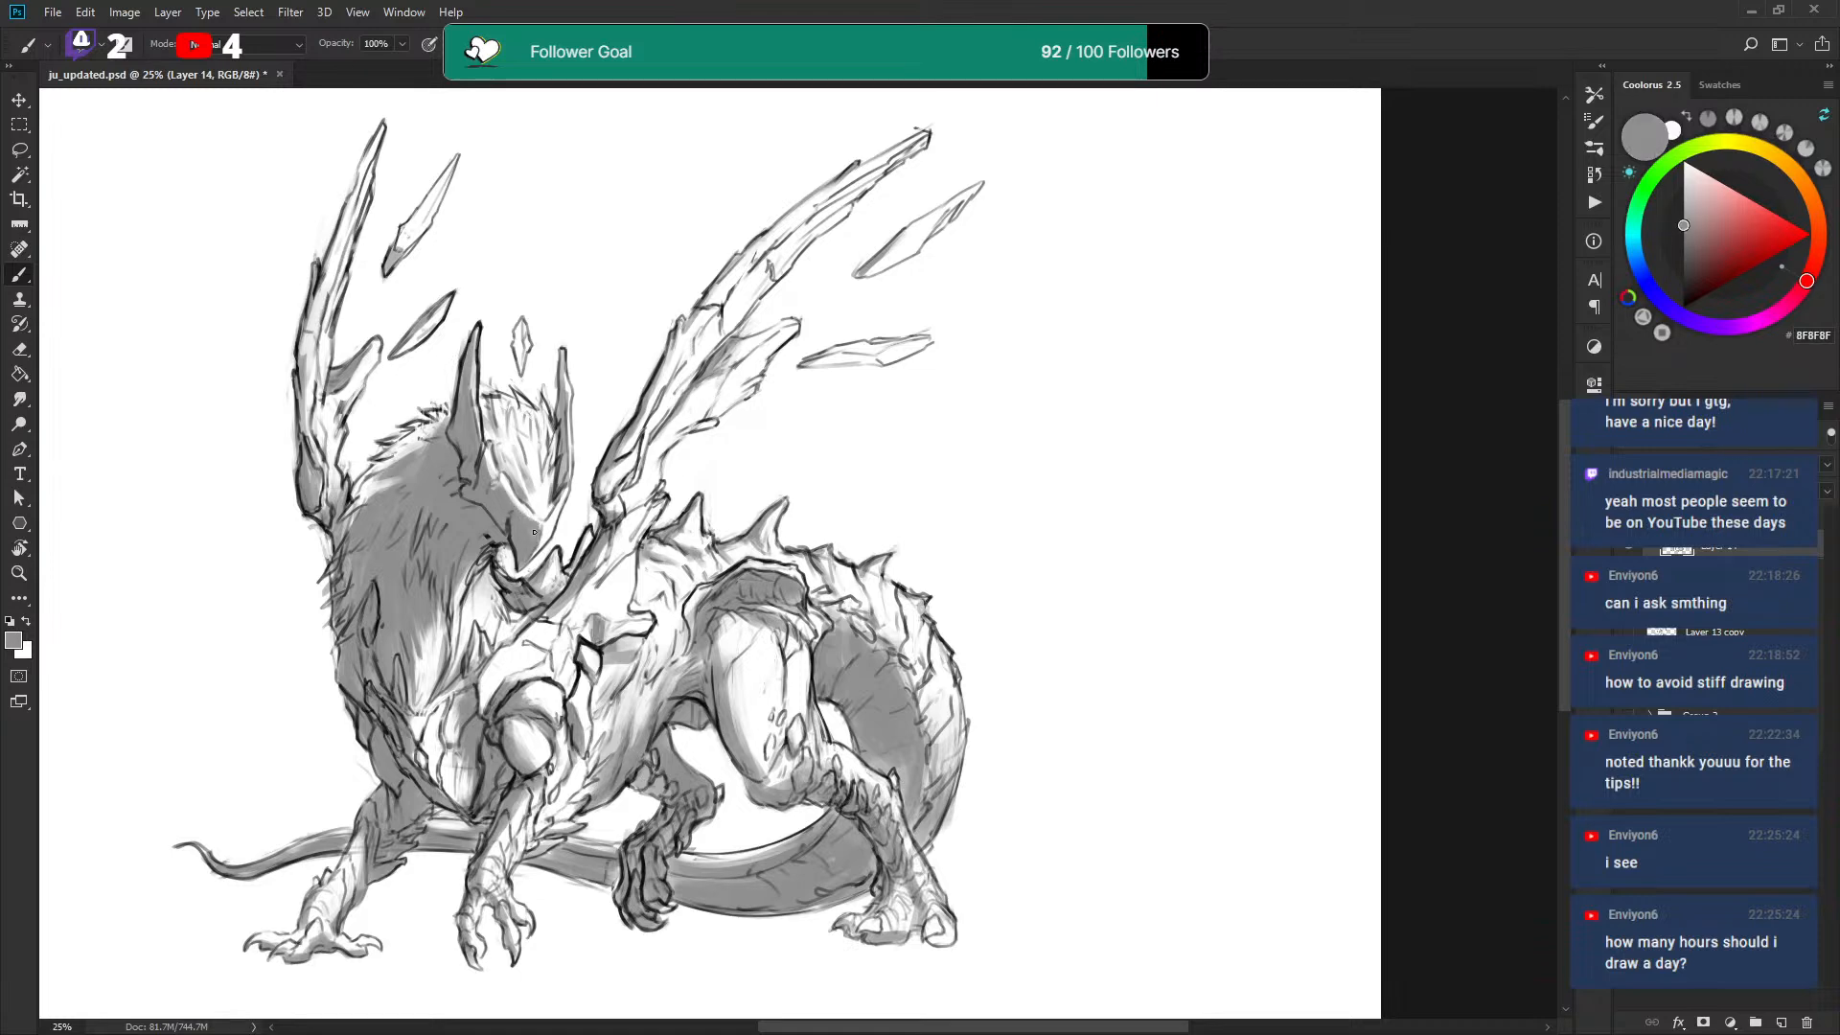
pyautogui.press('x')
pyautogui.press('x')
pyautogui.press('x')
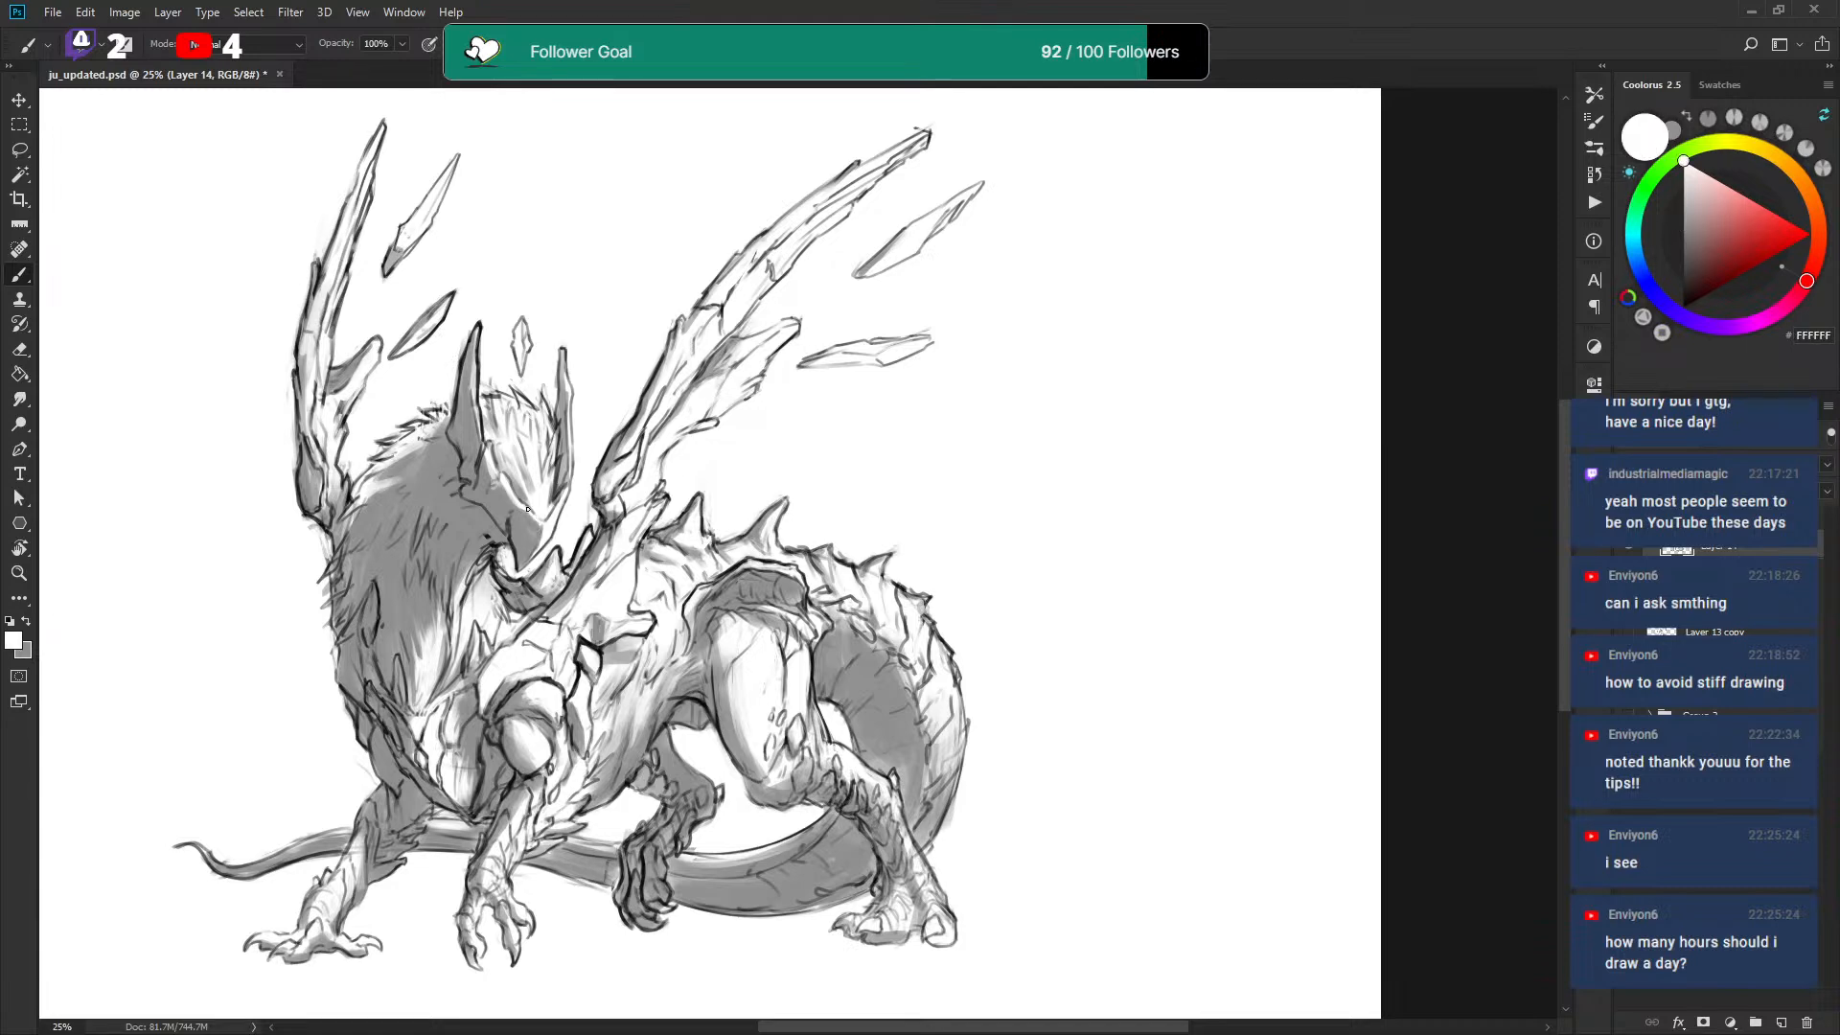
pyautogui.press('x')
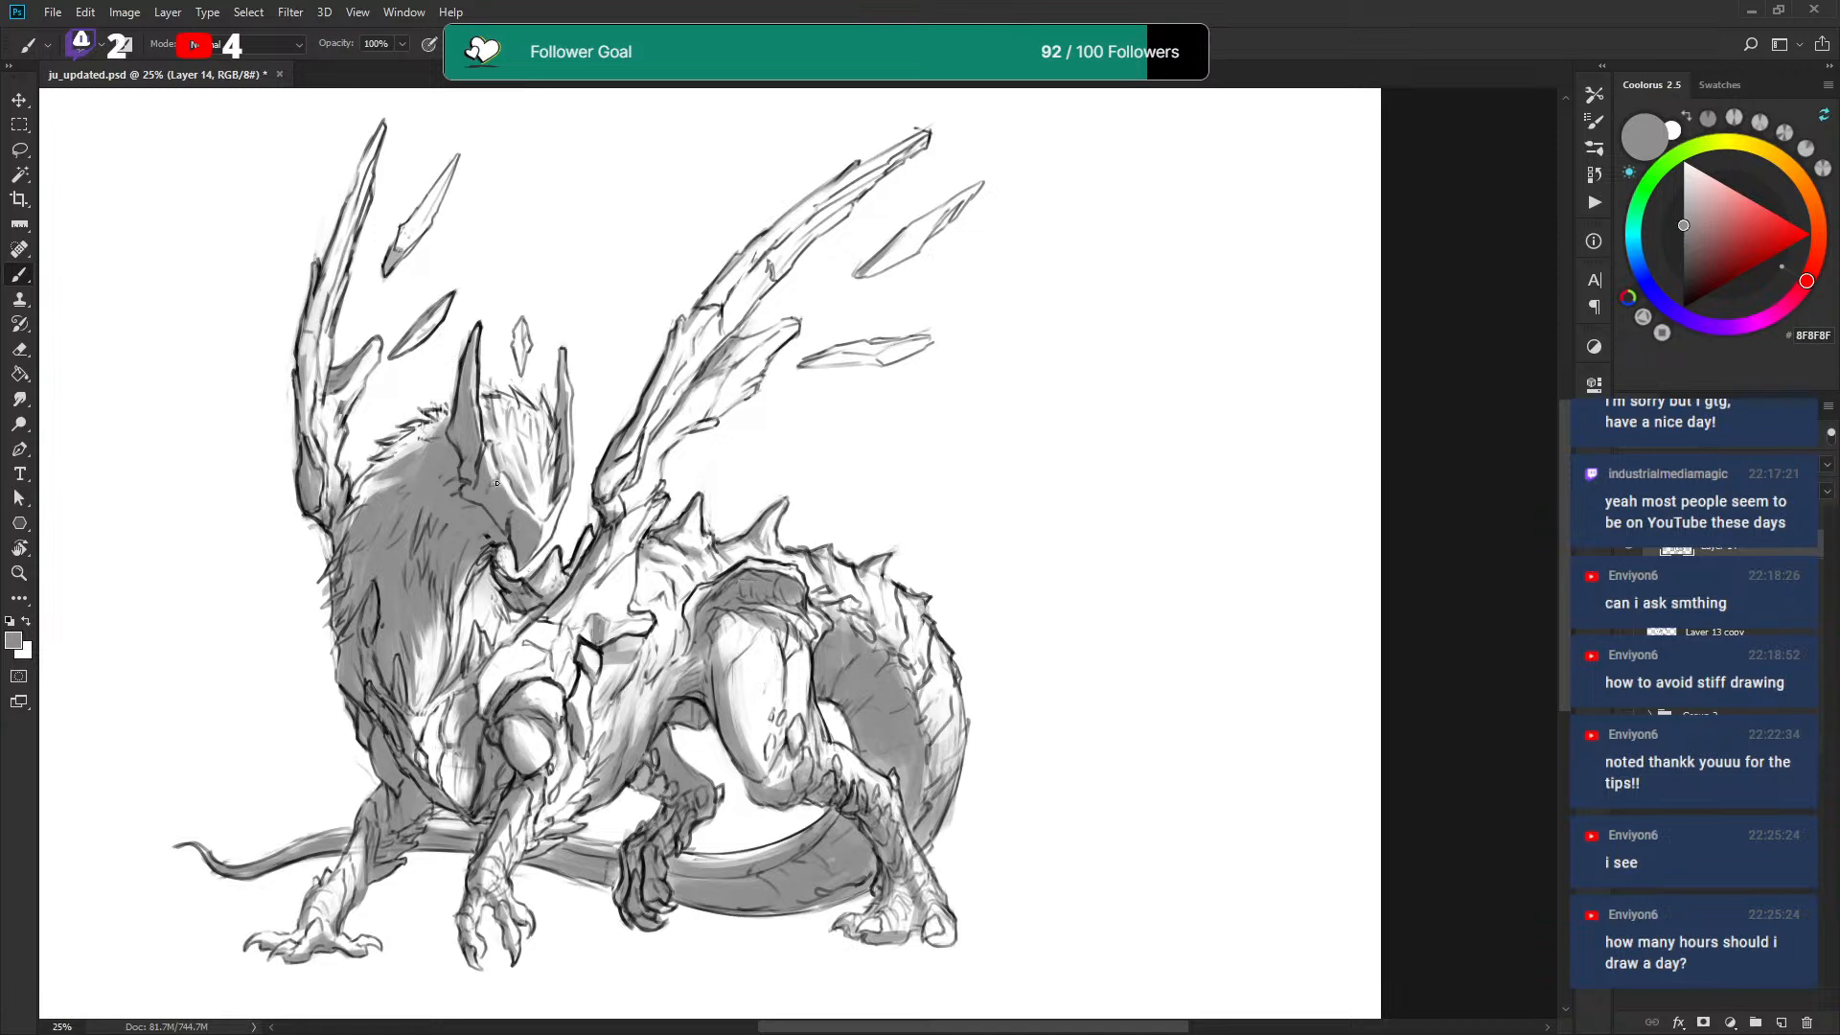
pyautogui.press('x')
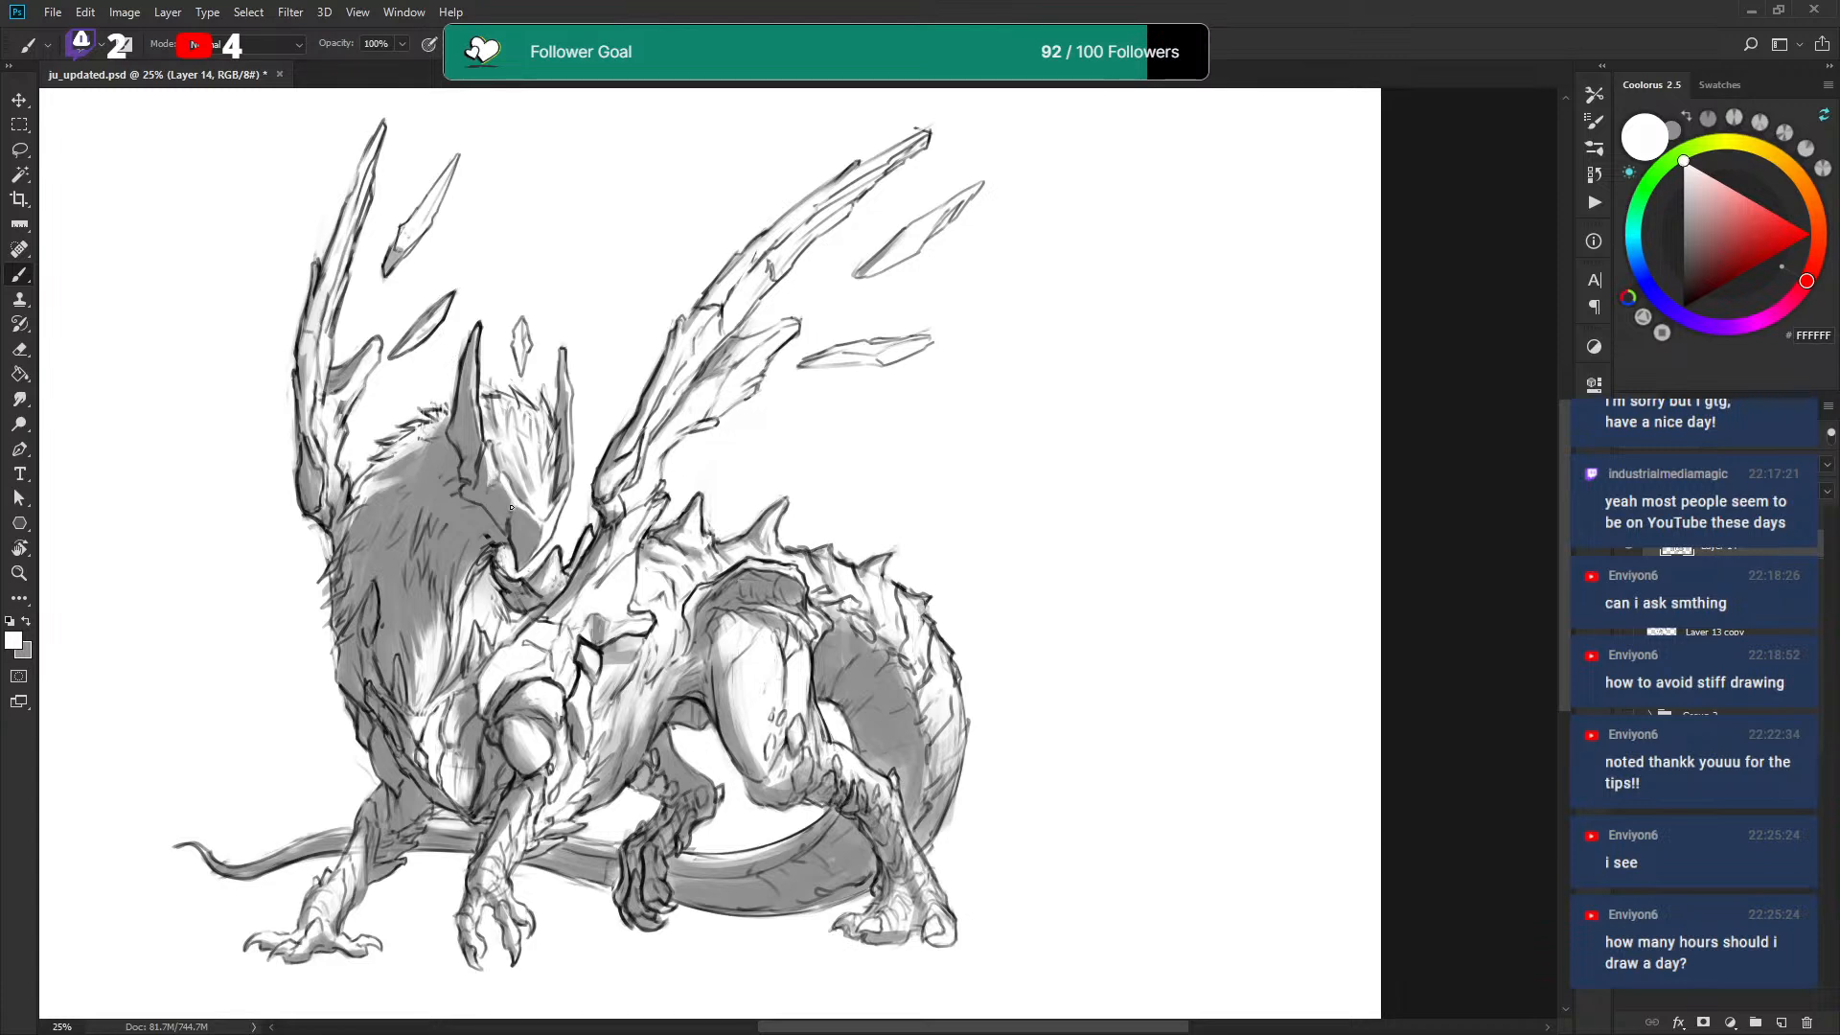
pyautogui.press('x')
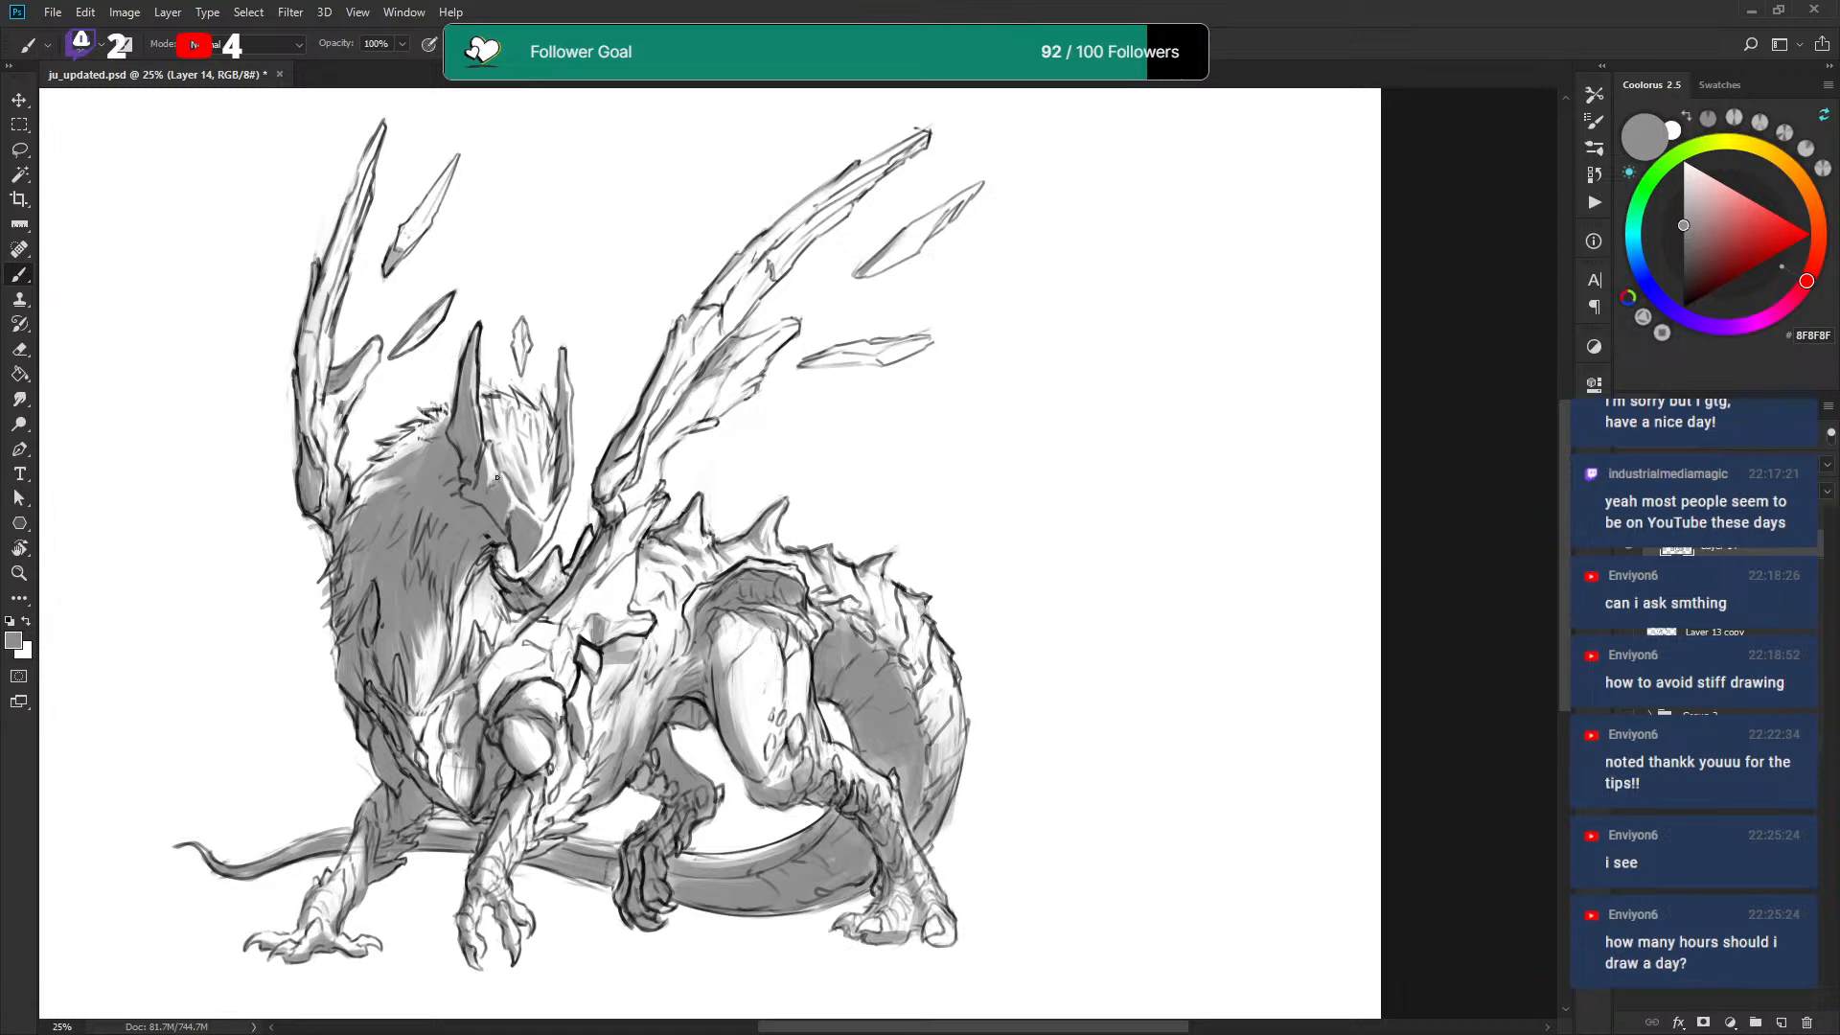
pyautogui.press('x')
pyautogui.press('x')
pyautogui.moveTo(514, 492); pyautogui.dragTo(489, 510)
pyautogui.hotkey('ctrl', 's')
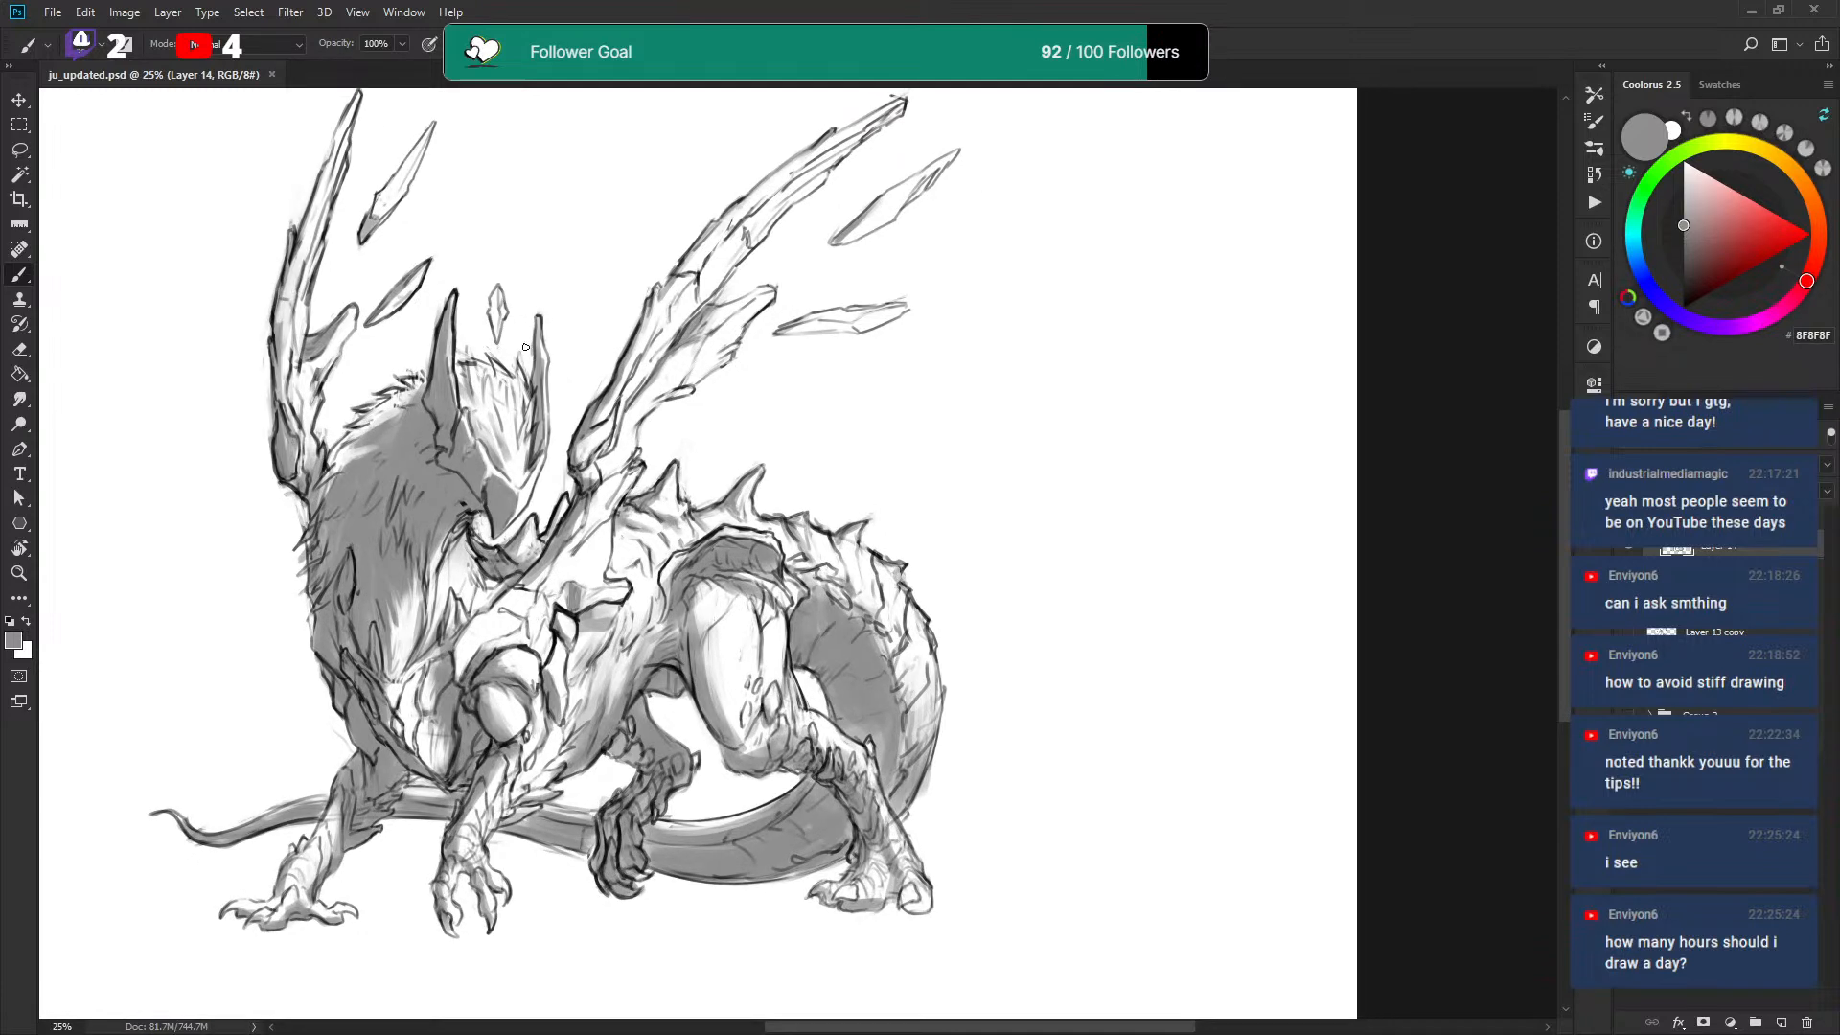
# Touch up the grey shading at the base of the far wing with alternating white and grey strokes.
pyautogui.moveTo(368, 391); pyautogui.dragTo(500, 556)
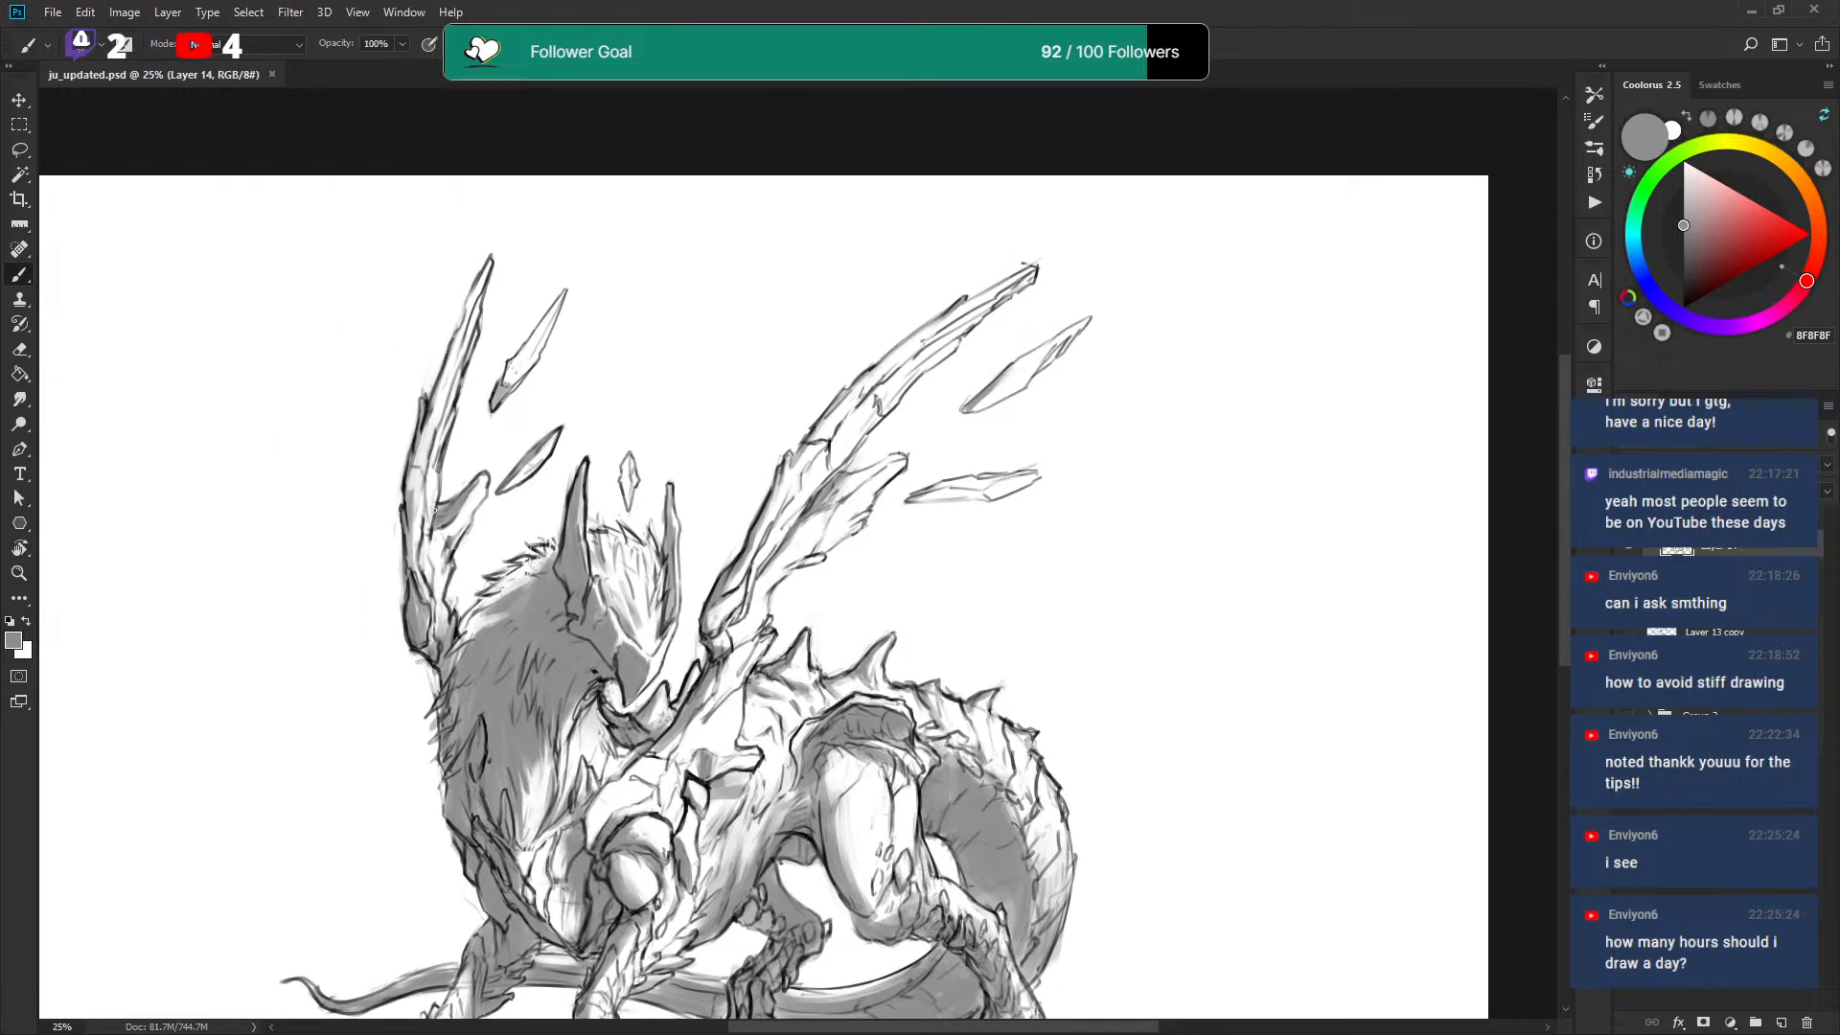
pyautogui.press('x')
pyautogui.click(413, 497)
pyautogui.keyDown('alt'); pyautogui.click(411, 491); pyautogui.keyUp('alt')
pyautogui.press('x')
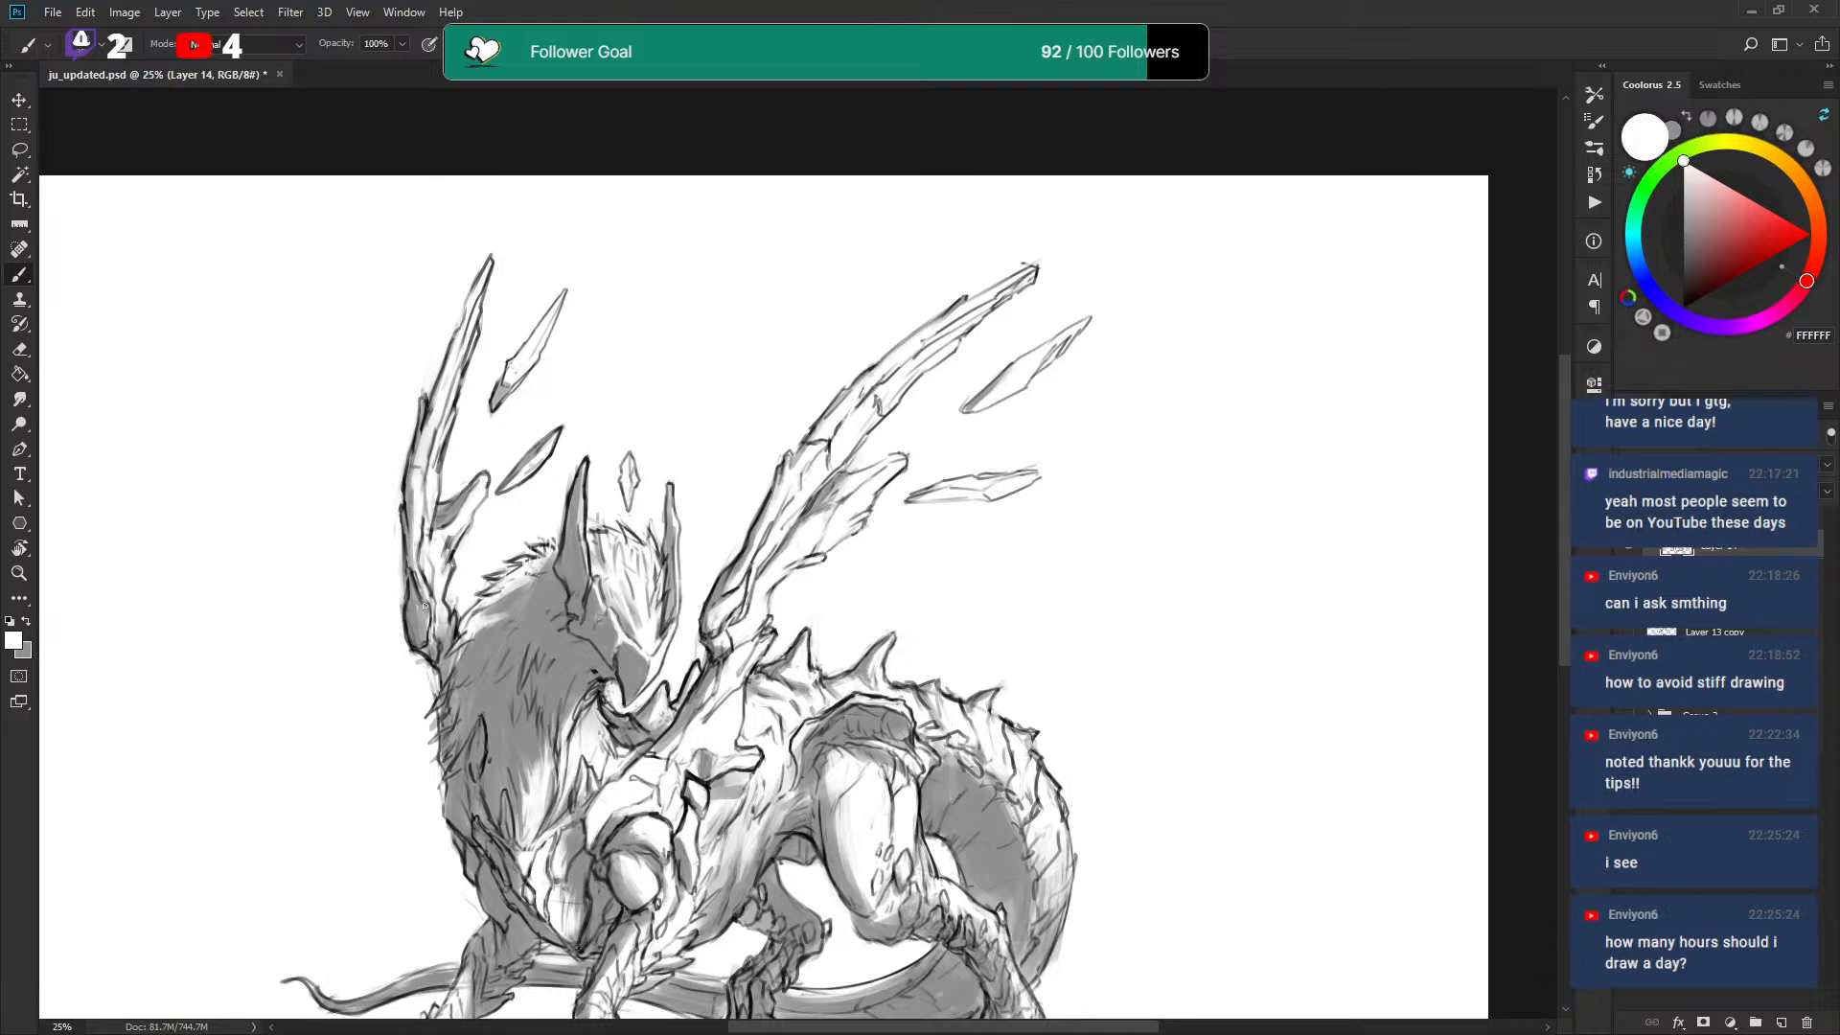
pyautogui.press('x')
pyautogui.scroll(-5, 426, 574)
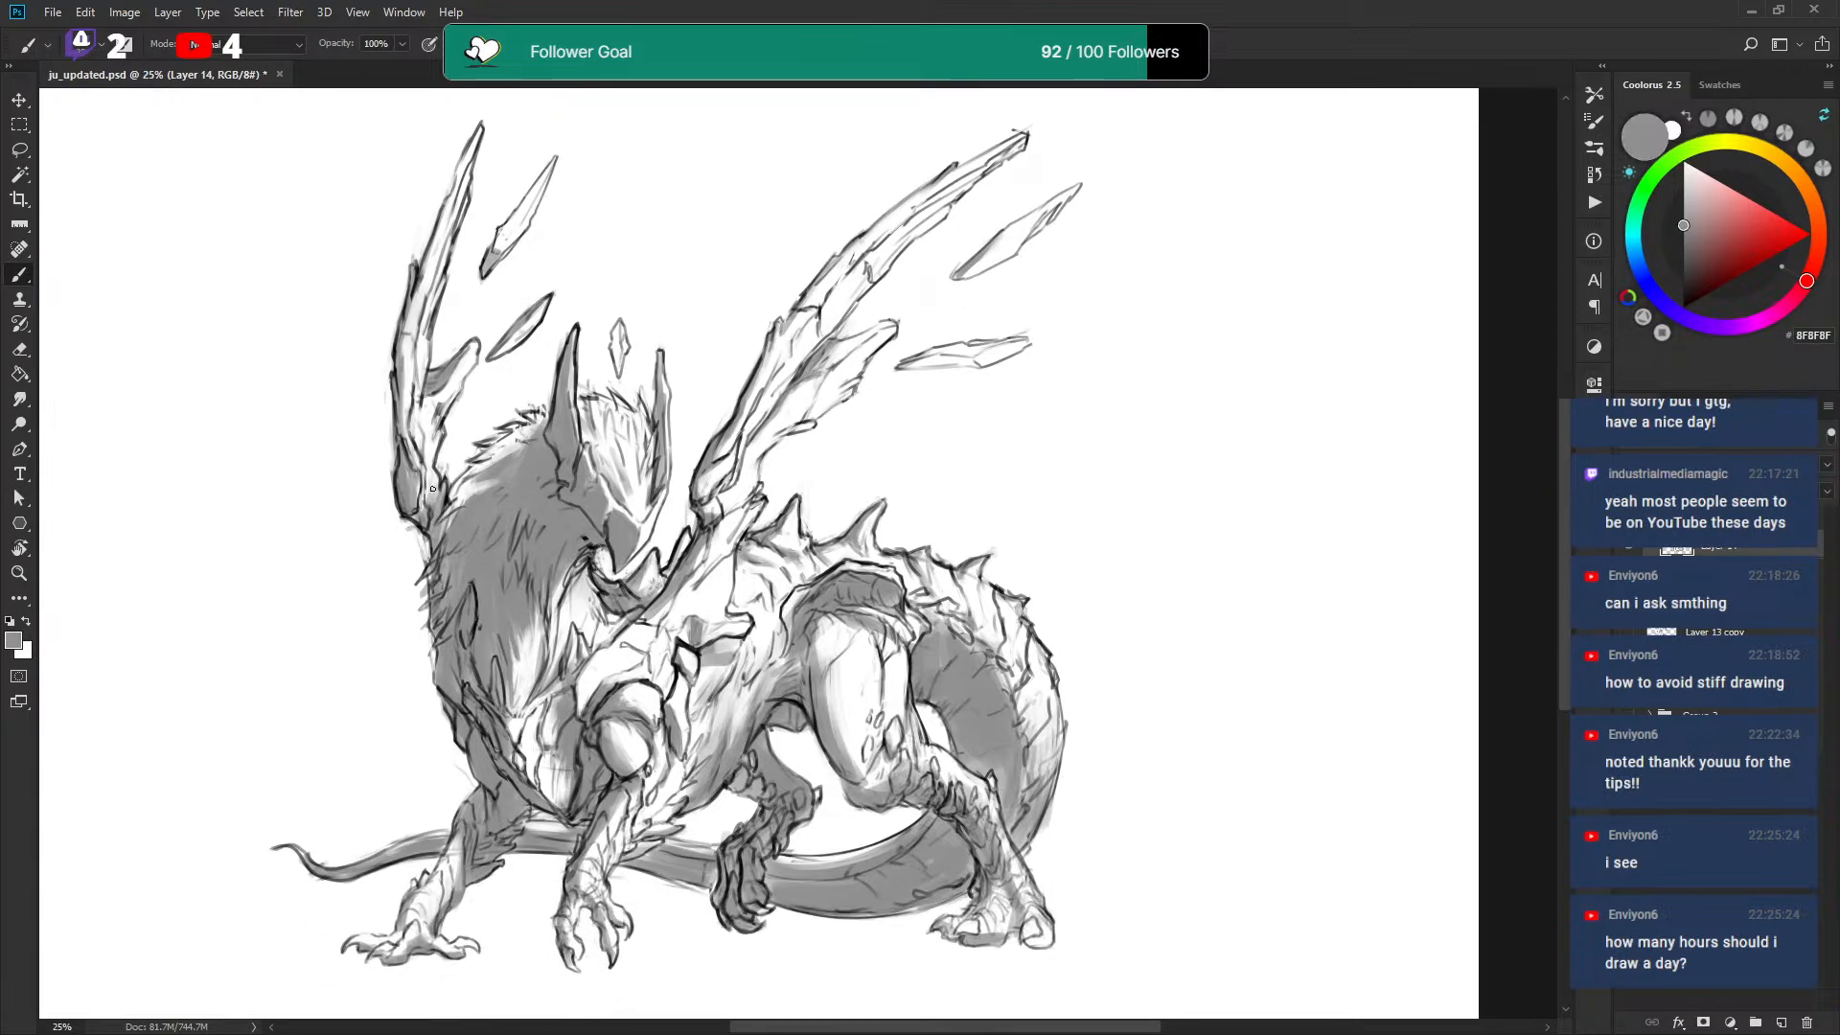
pyautogui.press('x')
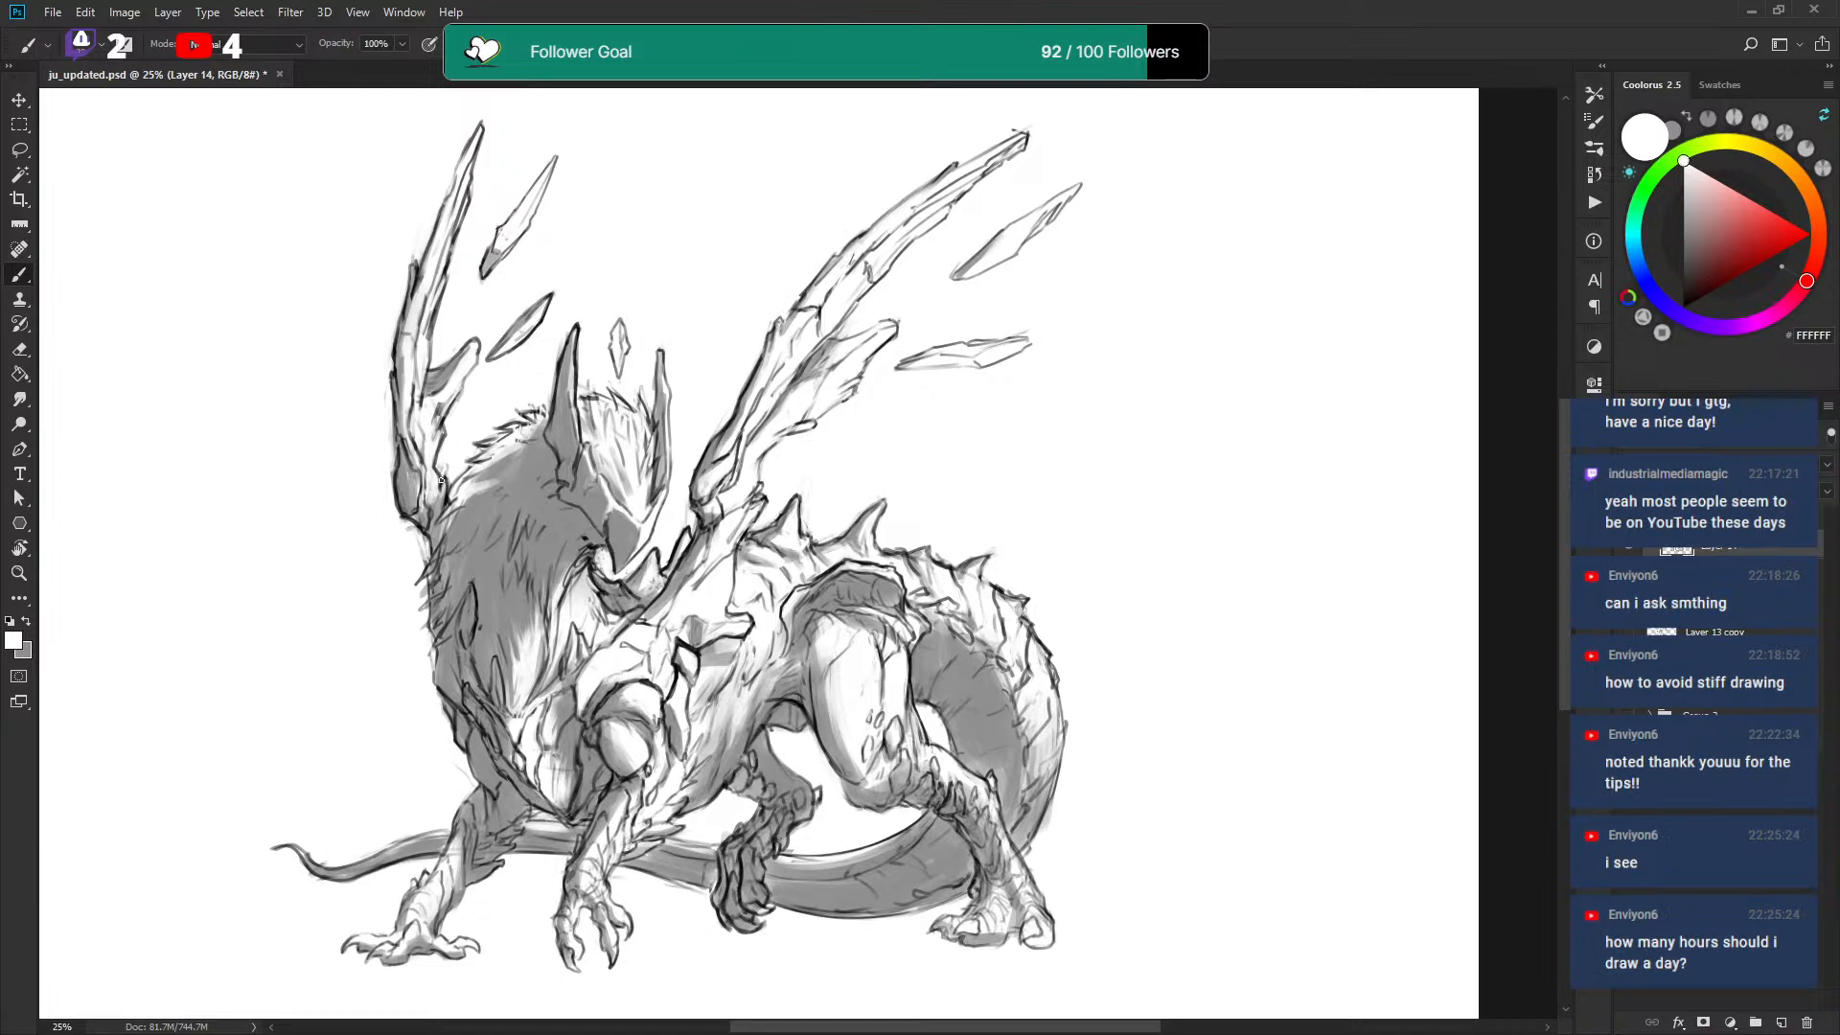
# Refine the shading on the shoulder below the near wing's root with grey and white strokes.
pyautogui.moveTo(807, 470); pyautogui.dragTo(800, 471)
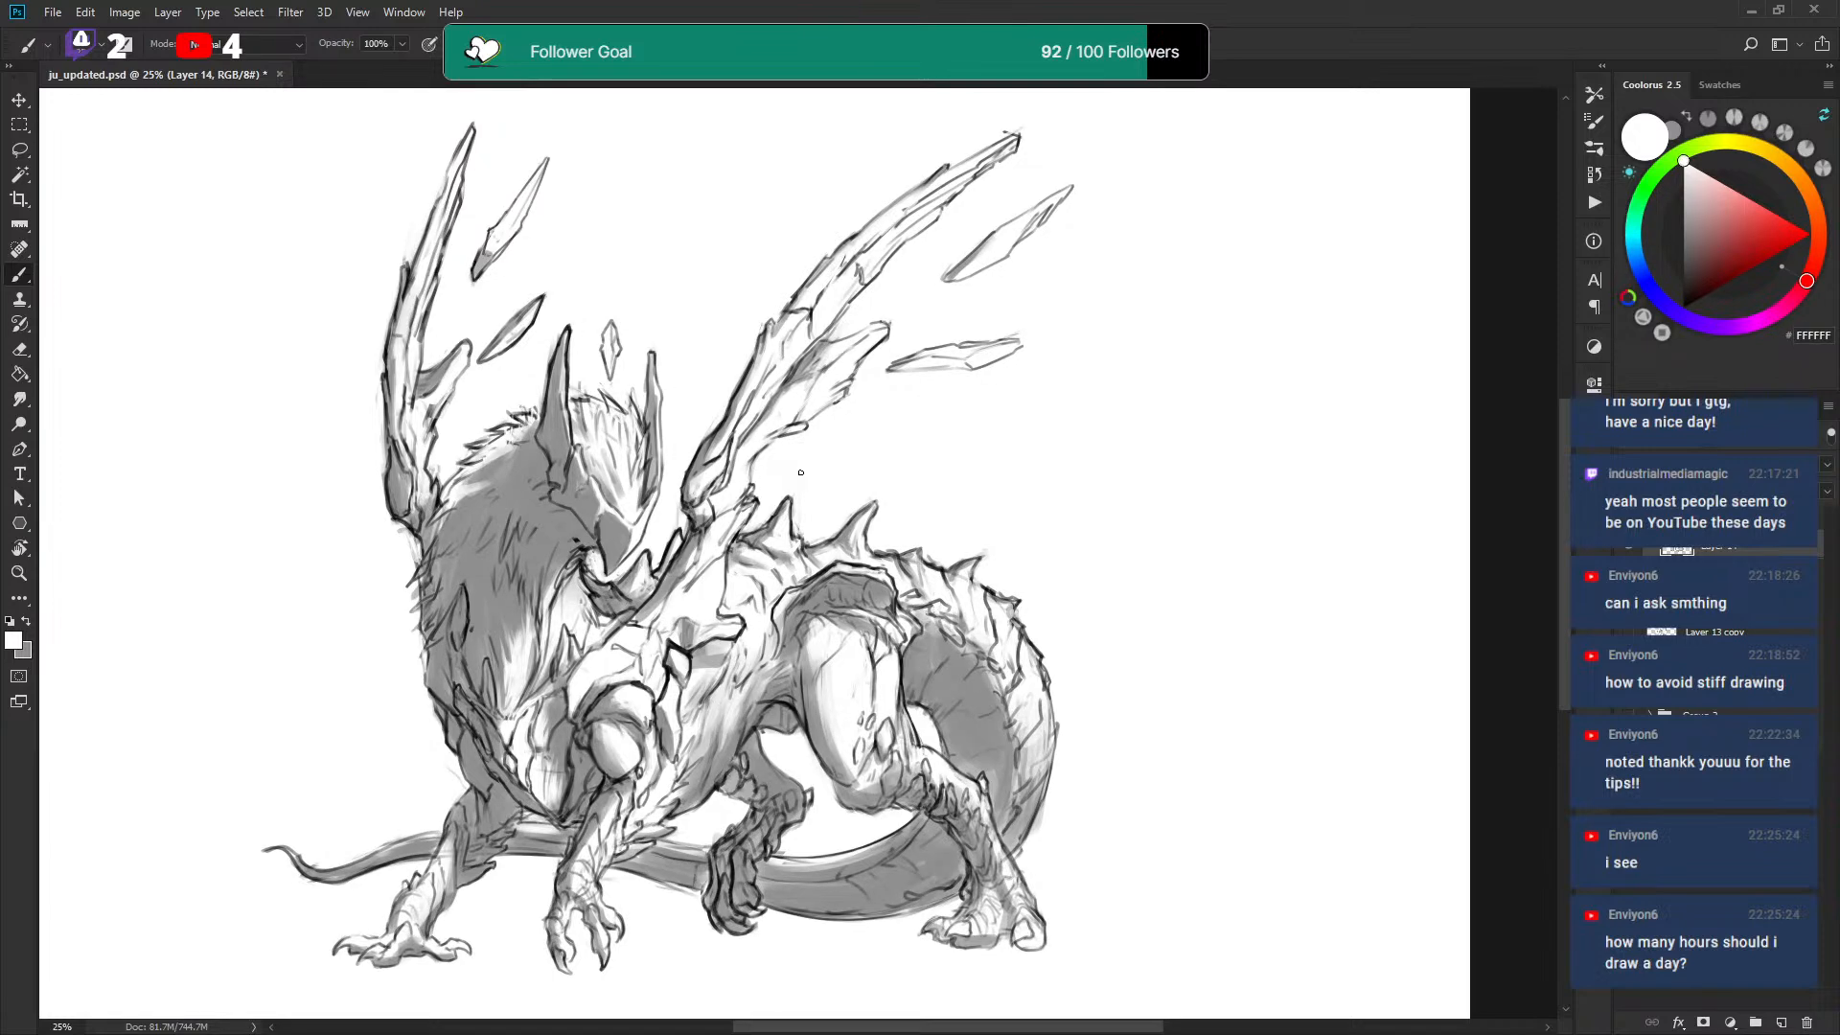
pyautogui.press('x')
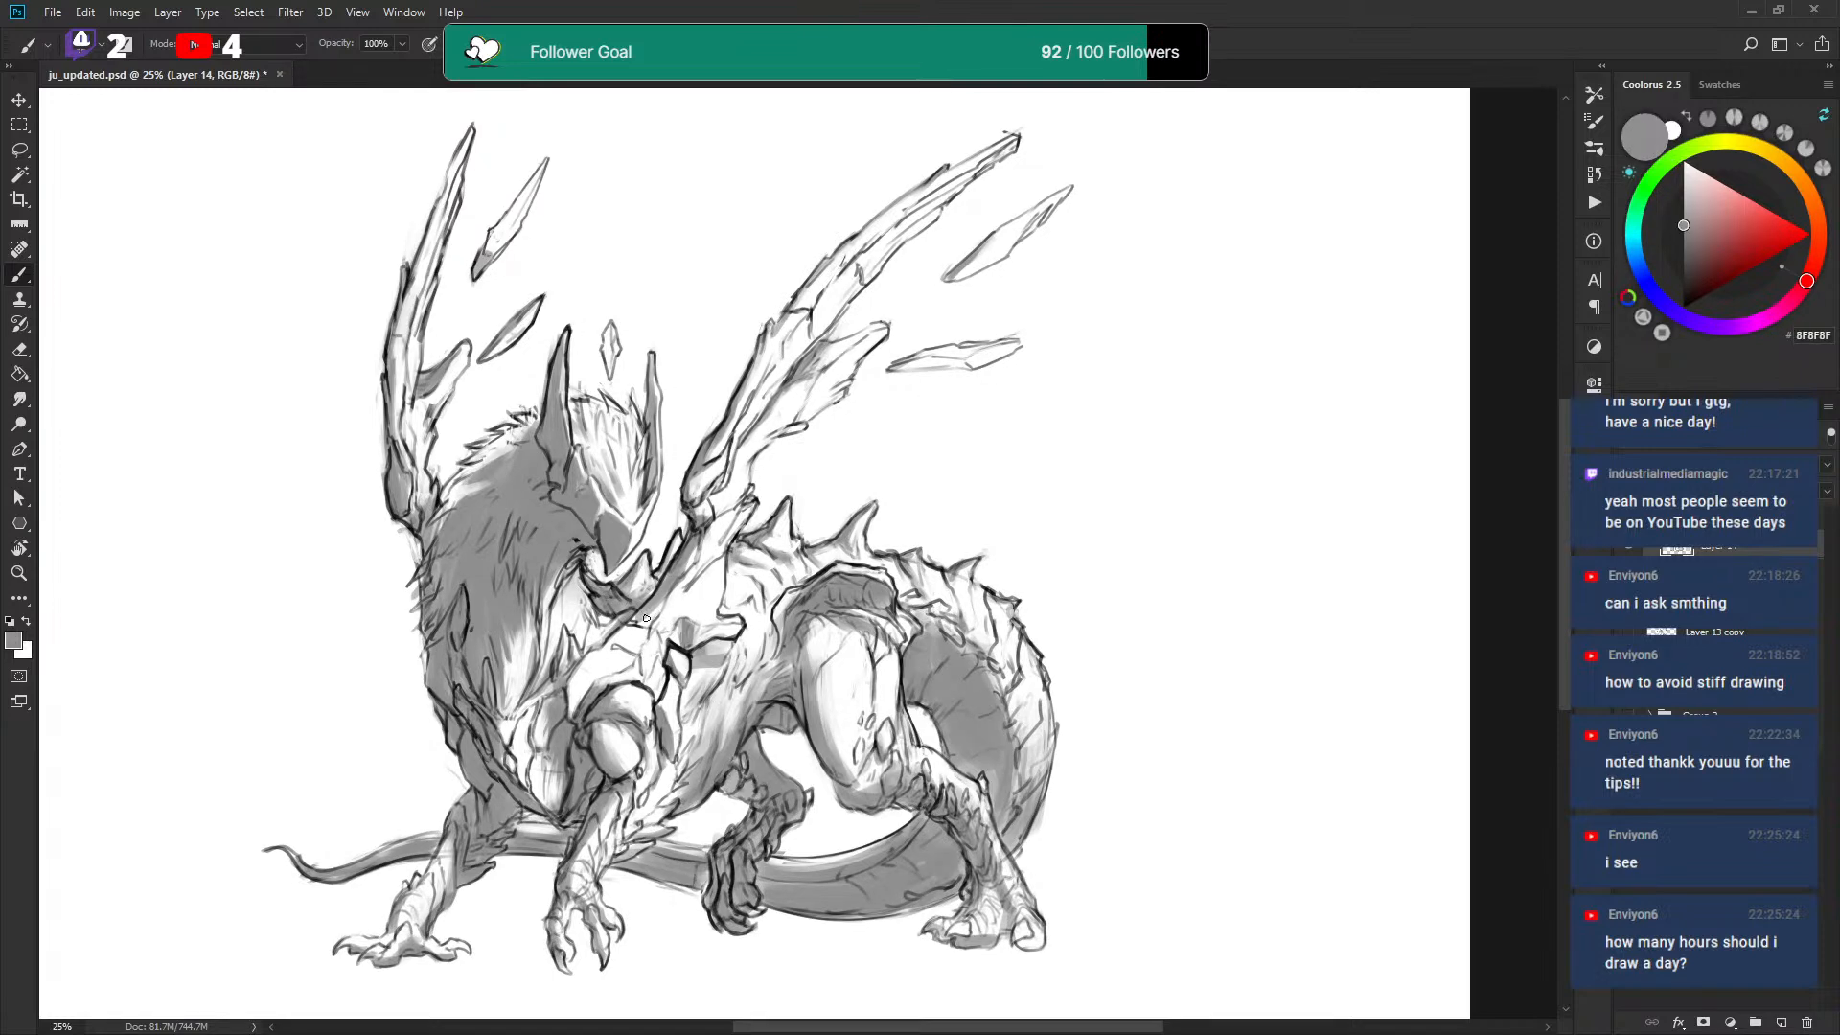
pyautogui.press('x')
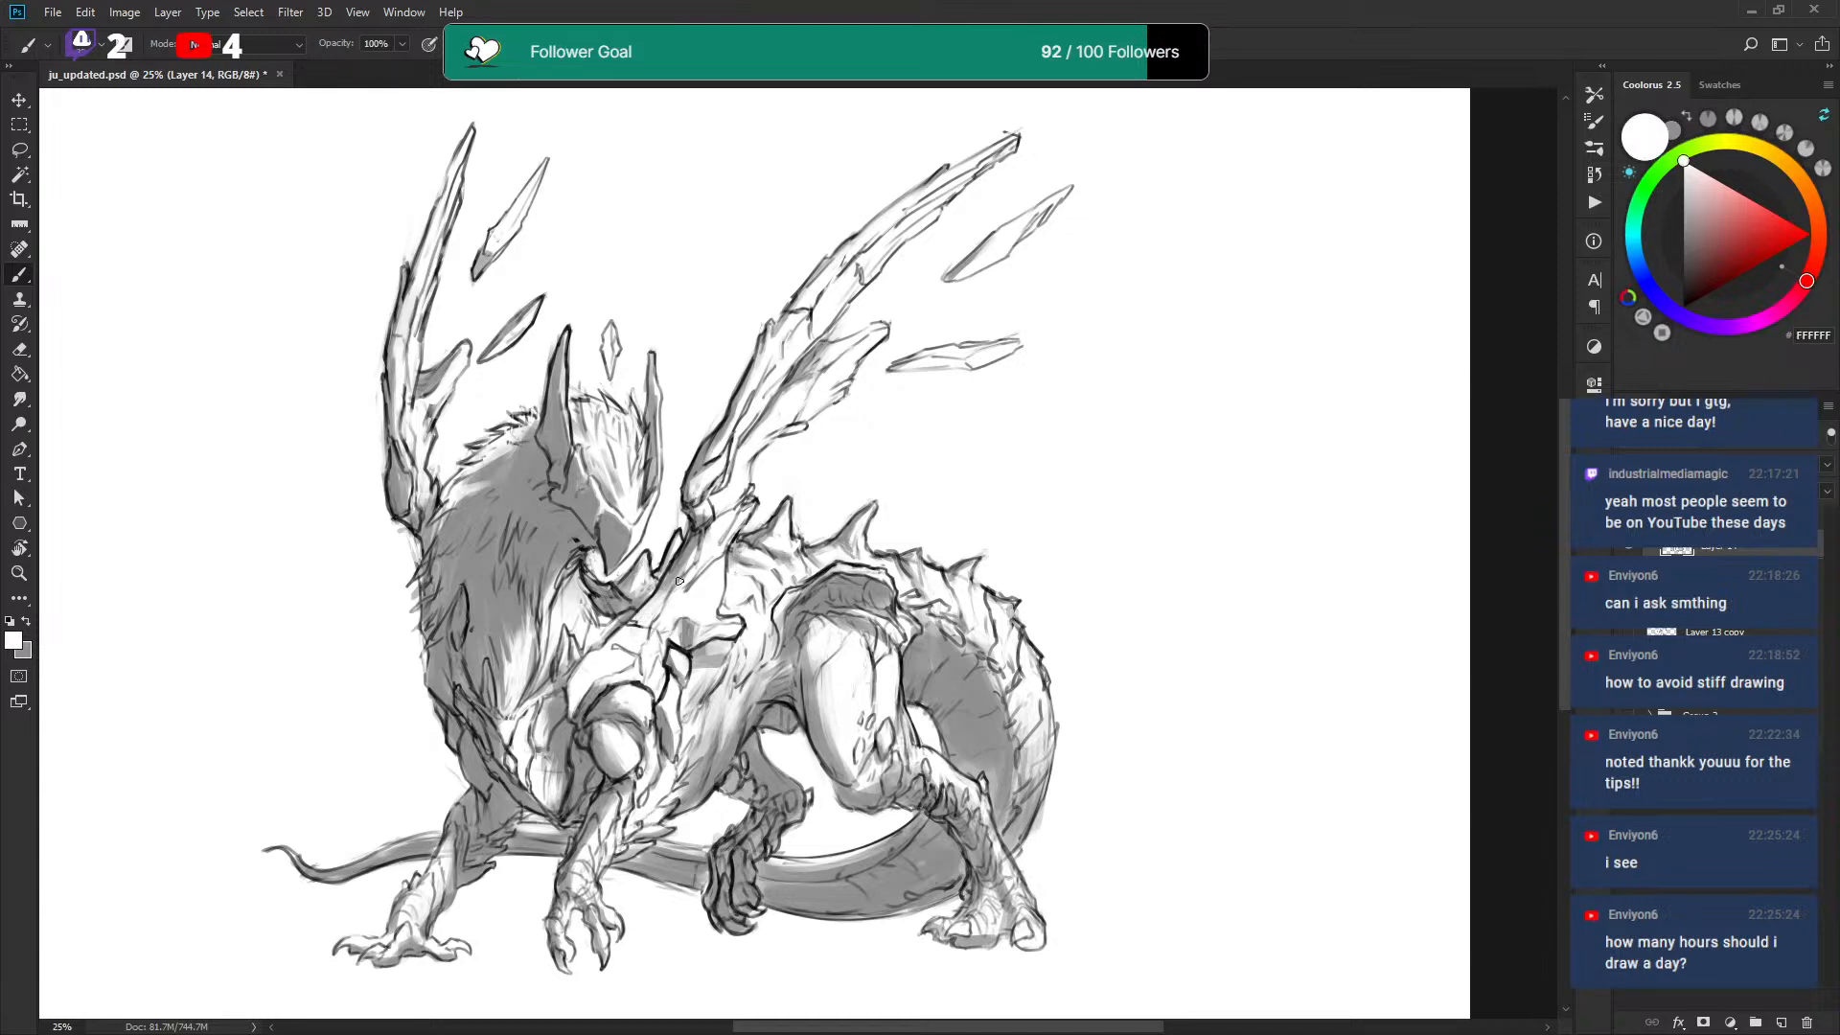
pyautogui.press('x')
pyautogui.press('x')
pyautogui.hscroll(5, 862, 479)
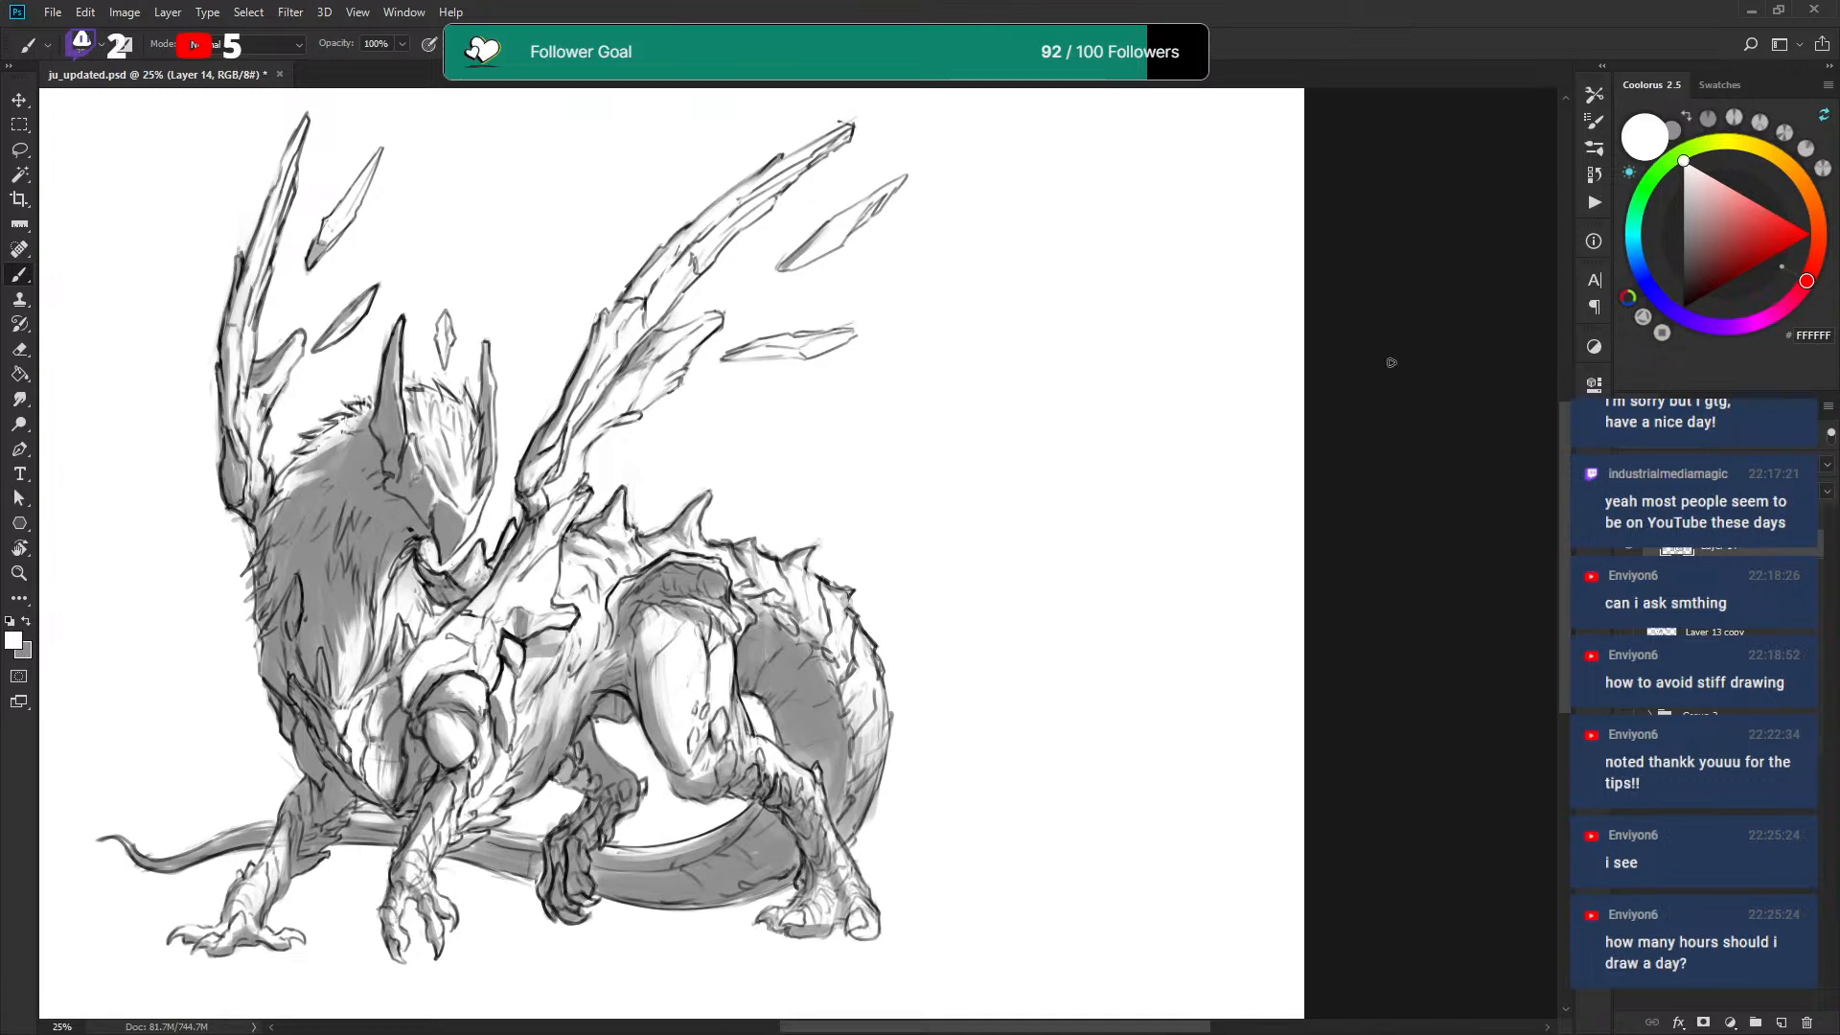
pyautogui.click(1724, 519)
pyautogui.hotkey('ctrl', 't')
pyautogui.rightClick(662, 539)
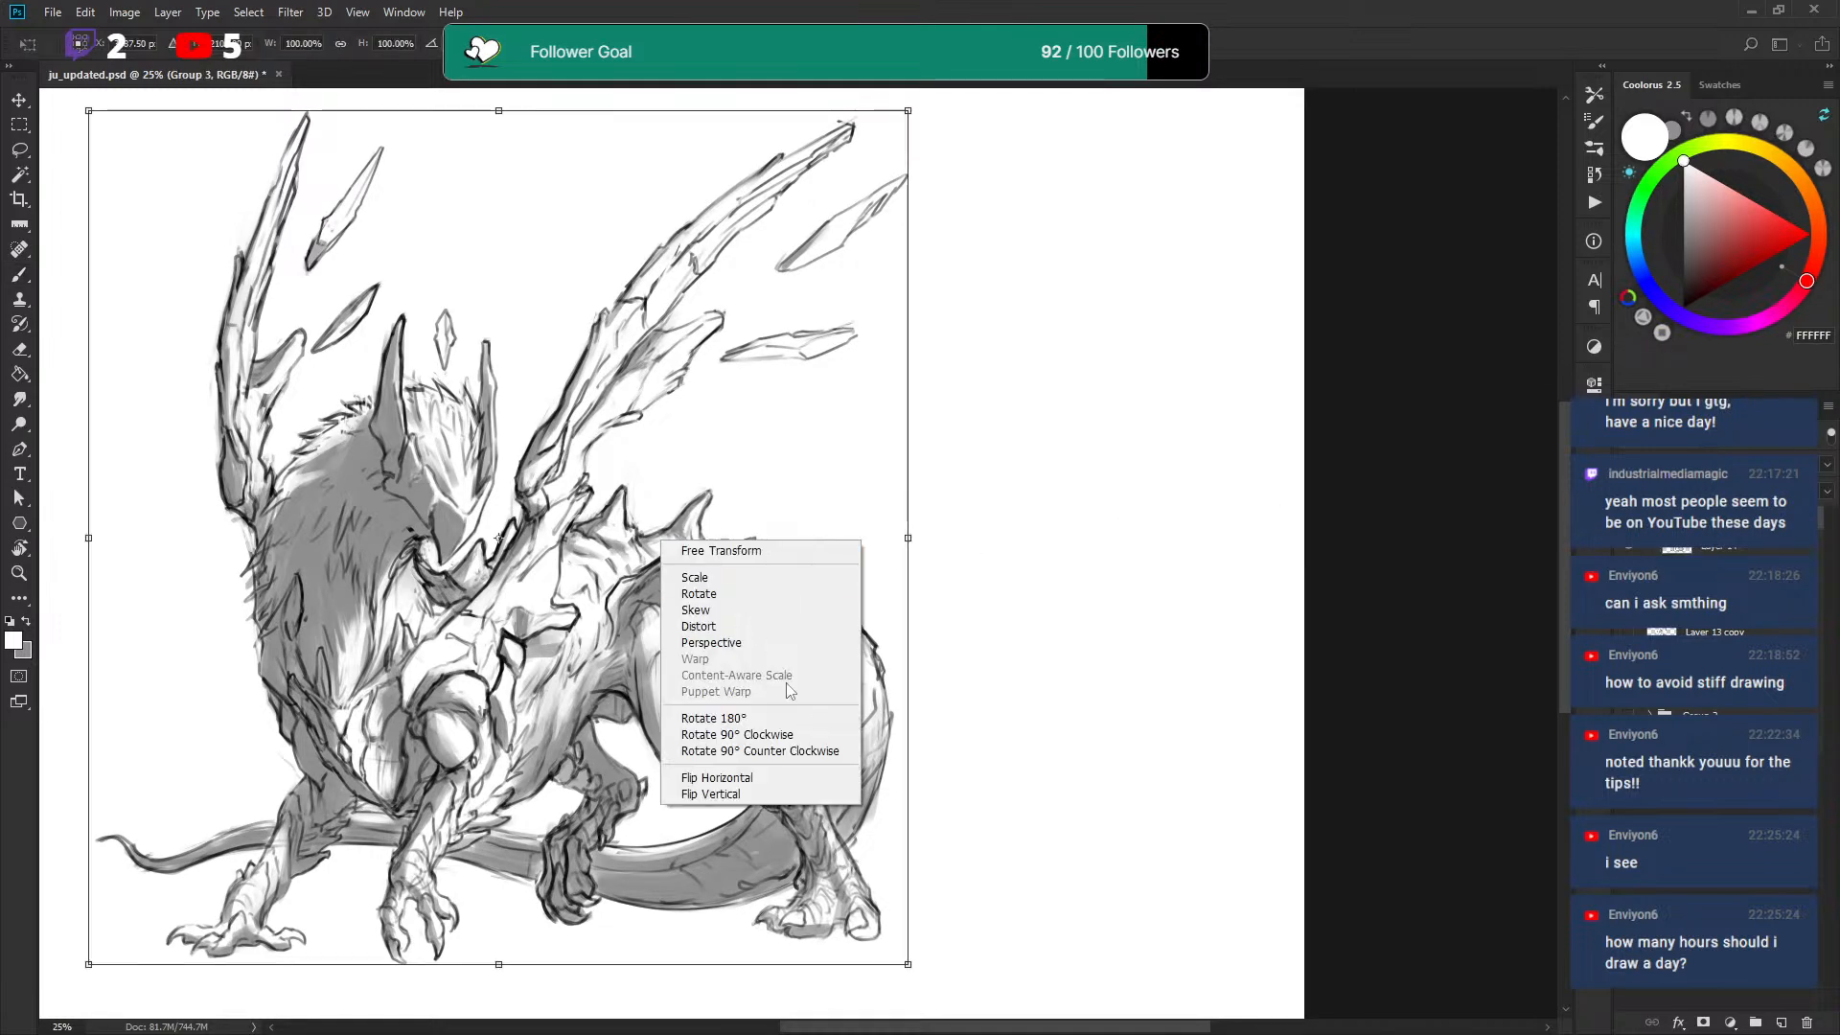
pyautogui.click(791, 776)
pyautogui.press('Escape')
pyautogui.press('b')
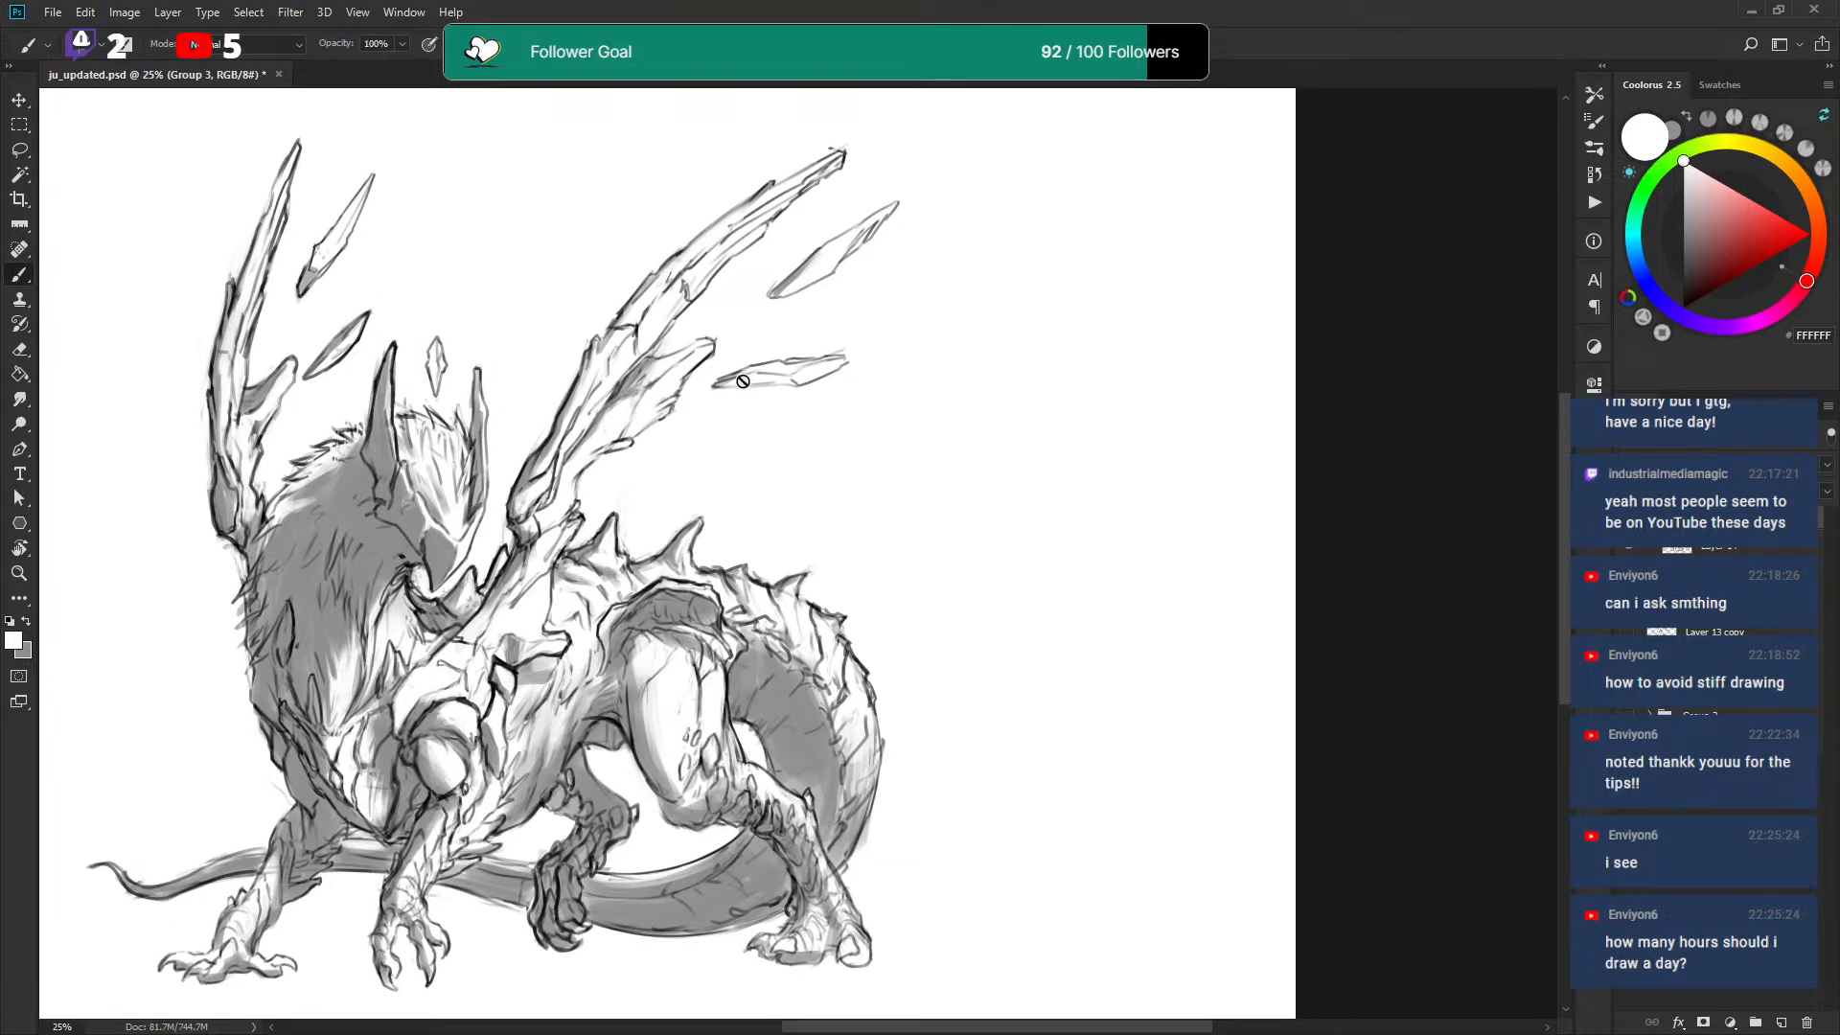
pyautogui.click(1724, 545)
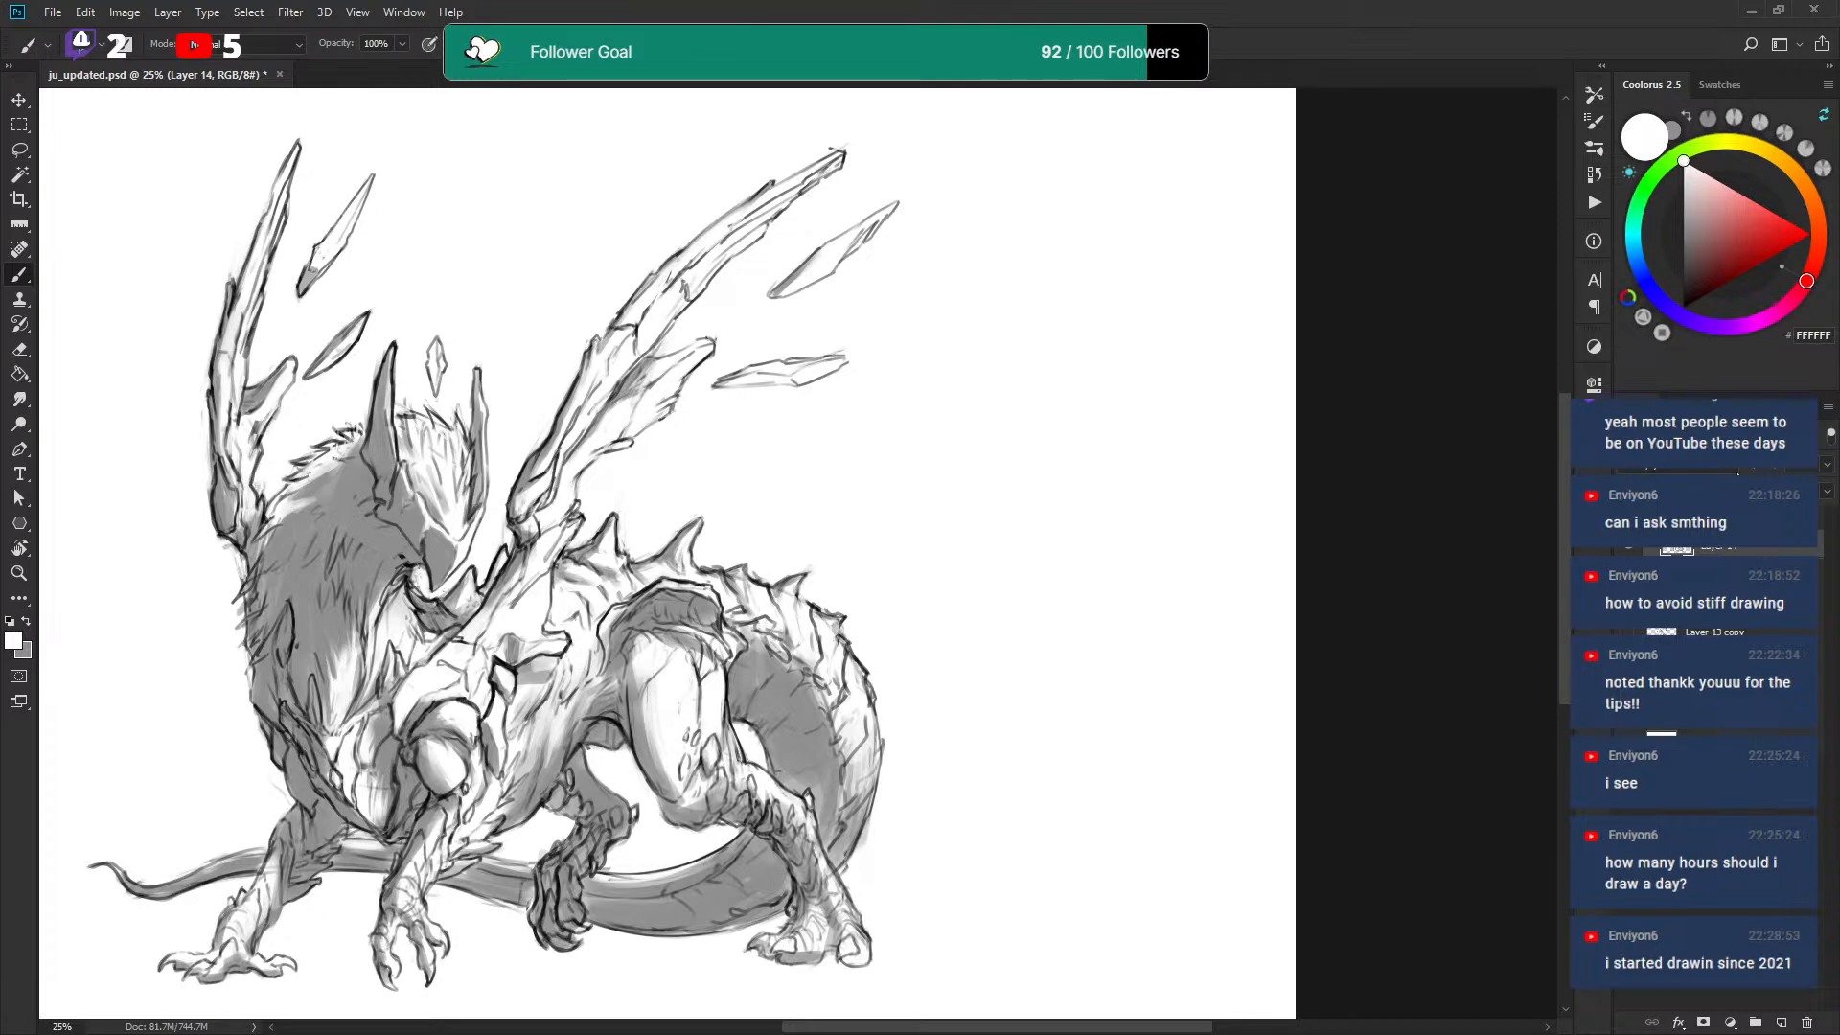
# Shade the underside of the lower floating shard beside the near wing in grey #8F8F8F.
pyautogui.keyDown('alt'); pyautogui.click(728, 384); pyautogui.keyUp('alt')
pyautogui.moveTo(741, 379)
pyautogui.mouseDown()
pyautogui.moveTo(788, 380)
pyautogui.moveTo(766, 377)
pyautogui.moveTo(788, 380)
pyautogui.moveTo(809, 468)
pyautogui.moveTo(781, 502)
pyautogui.moveTo(725, 526)
pyautogui.mouseUp()
pyautogui.press('x')
pyautogui.press('x')
pyautogui.moveTo(747, 392); pyautogui.dragTo(722, 424)
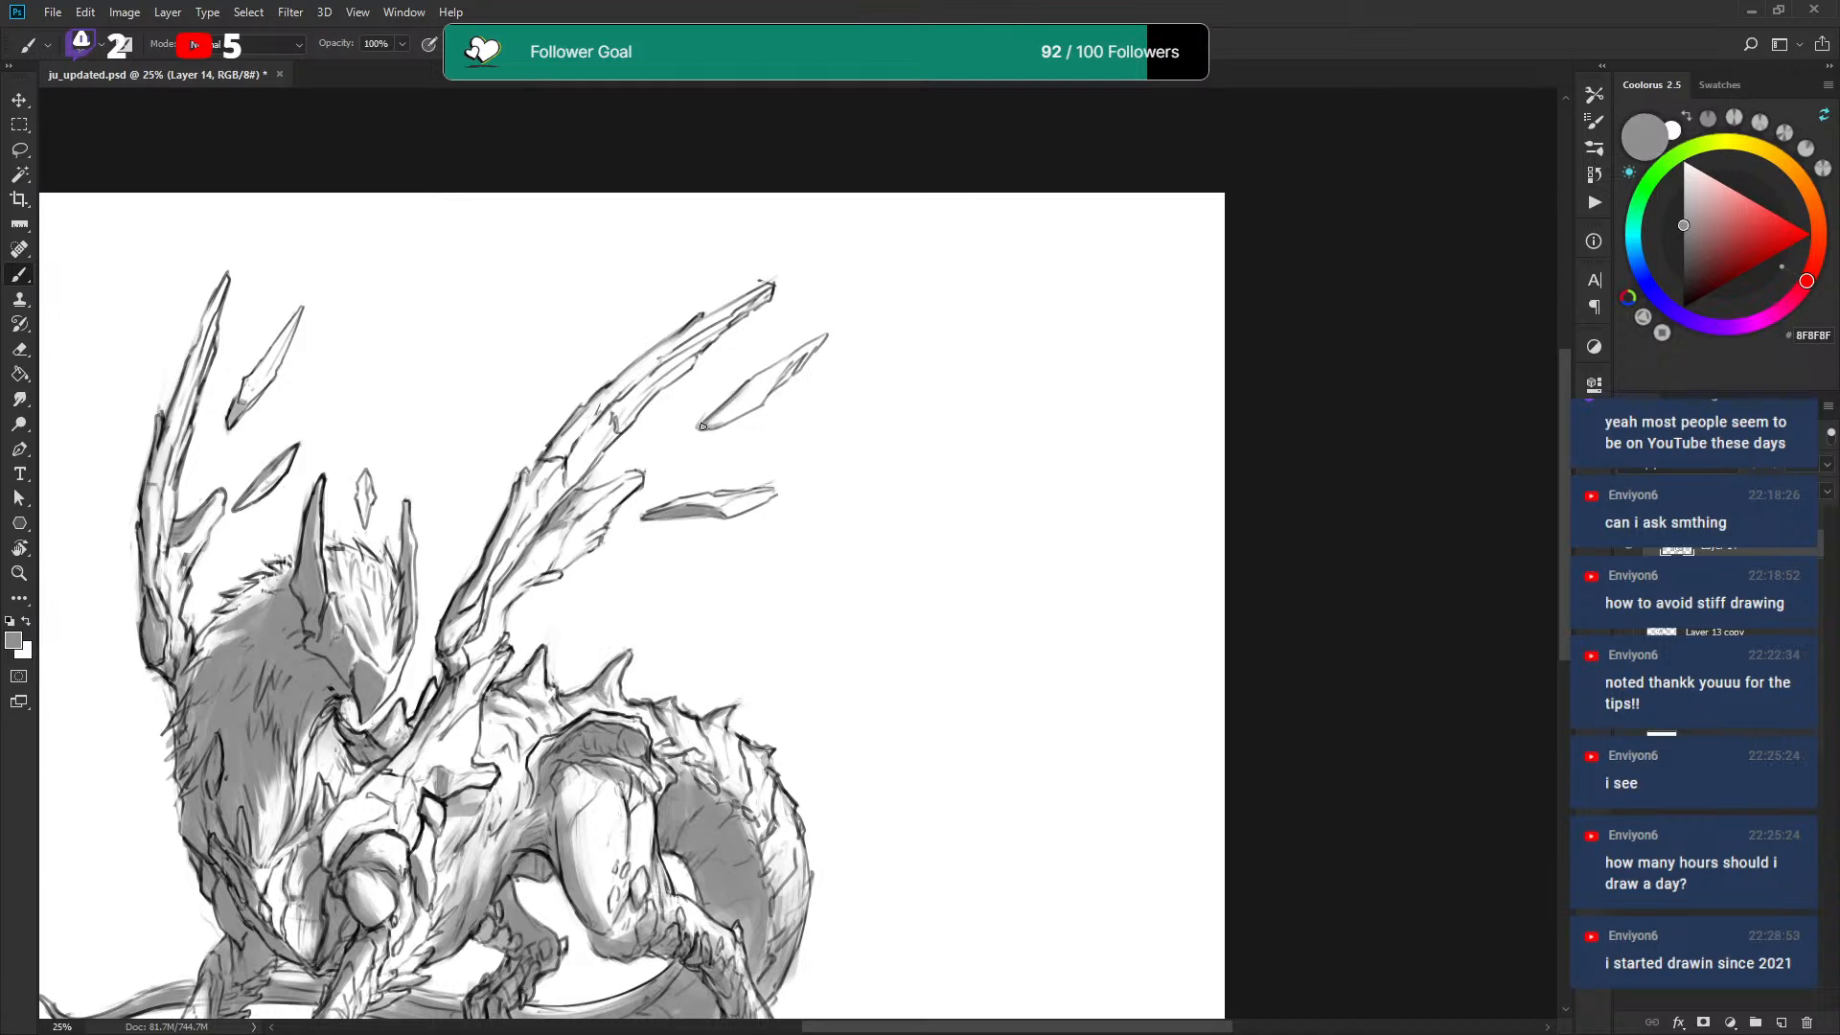
# Shade the lower edge of the upper floating shard near the wing tip in grey with white corrections, and save the document.
pyautogui.press('x')
pyautogui.press('x')
pyautogui.moveTo(702, 425); pyautogui.dragTo(724, 421)
pyautogui.moveTo(811, 470); pyautogui.dragTo(779, 512)
pyautogui.hotkey('ctrl', 's')
pyautogui.press('x')
pyautogui.moveTo(681, 460)
pyautogui.mouseDown()
pyautogui.moveTo(665, 466)
pyautogui.moveTo(730, 438)
pyautogui.mouseUp()
pyautogui.press('x')
pyautogui.press('x')
pyautogui.press('x')
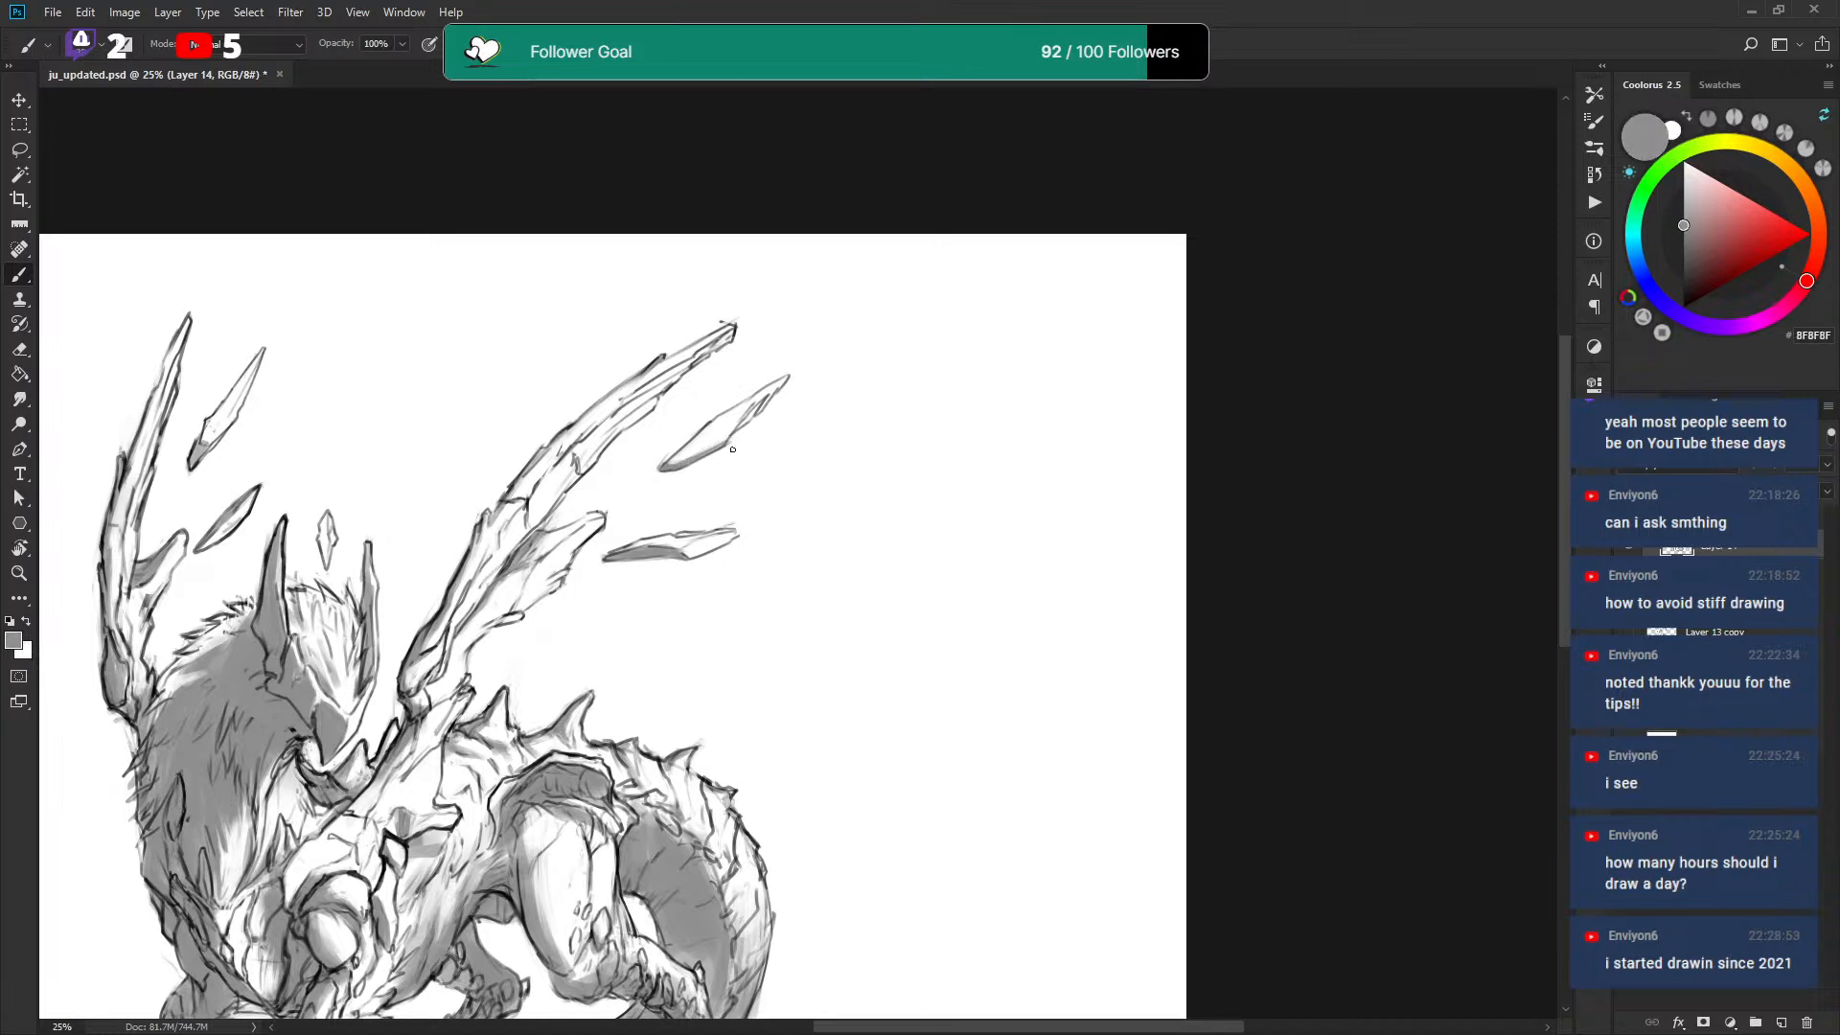
pyautogui.hotkey('ctrl', 's')
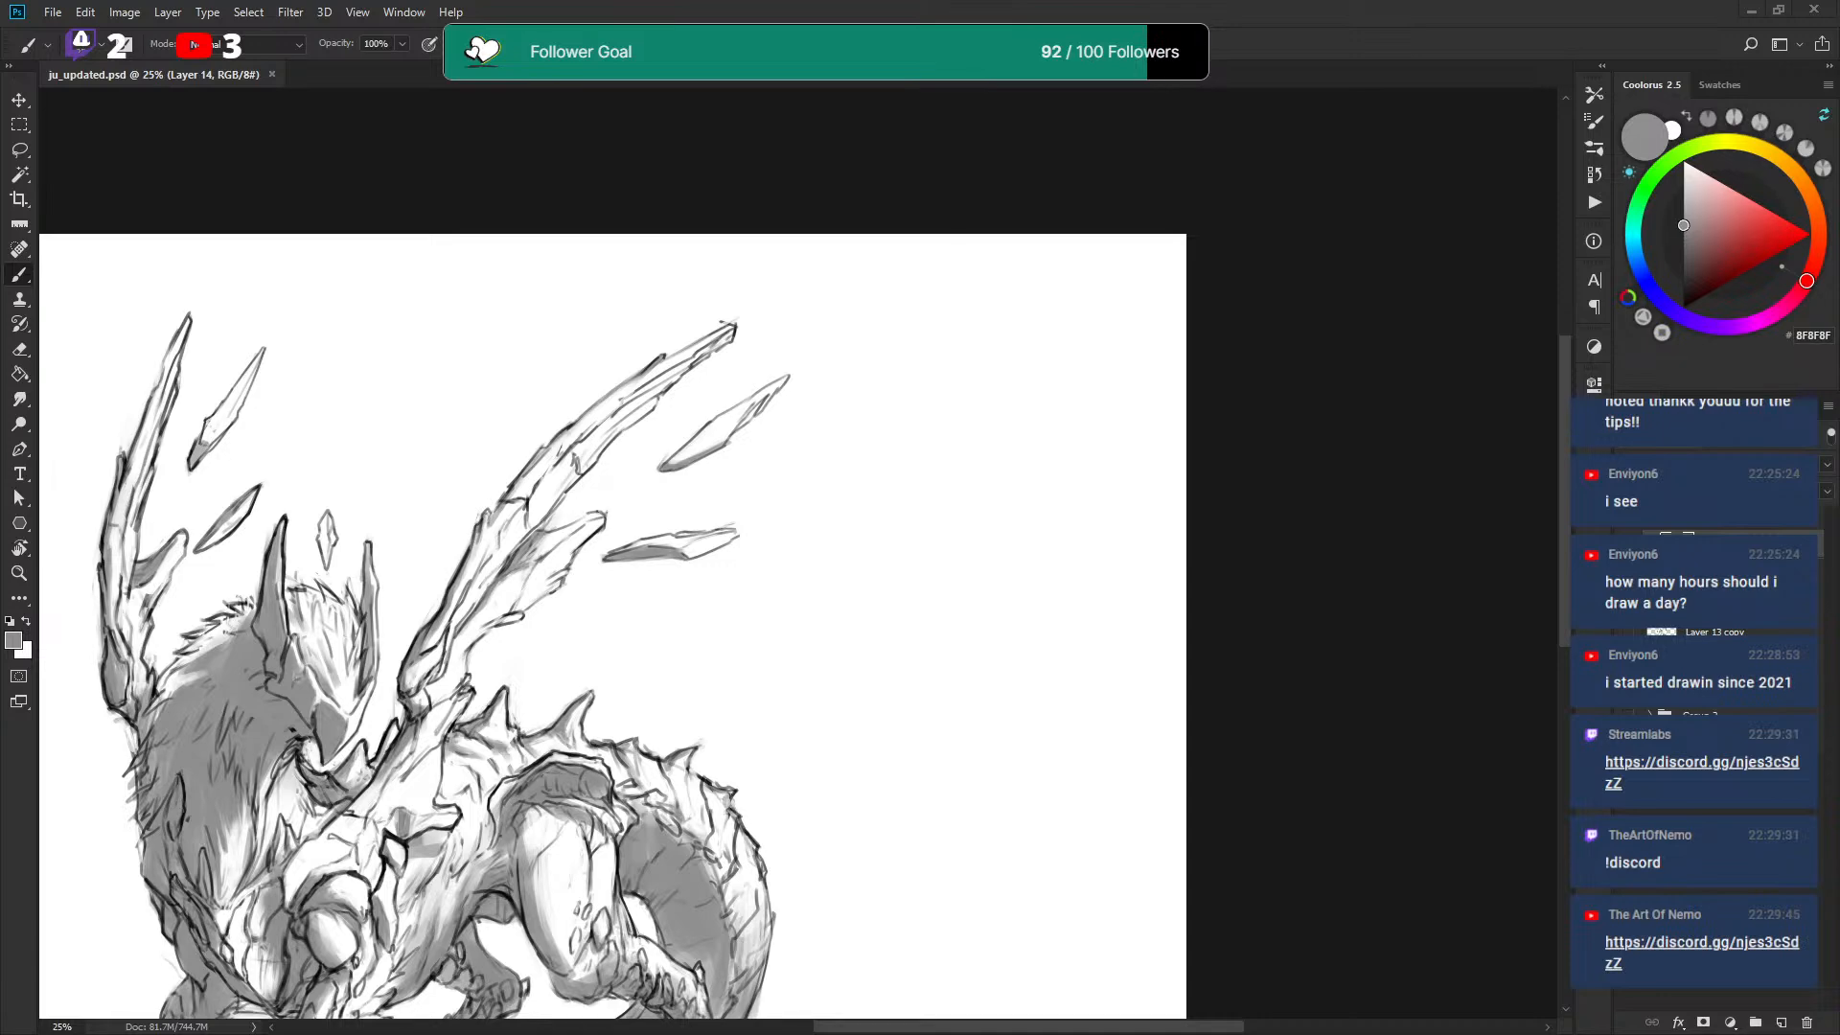
# Refine the facets of the near wing's lower branch with alternating grey #8F8F8F and white strokes.
pyautogui.moveTo(711, 496); pyautogui.dragTo(754, 391)
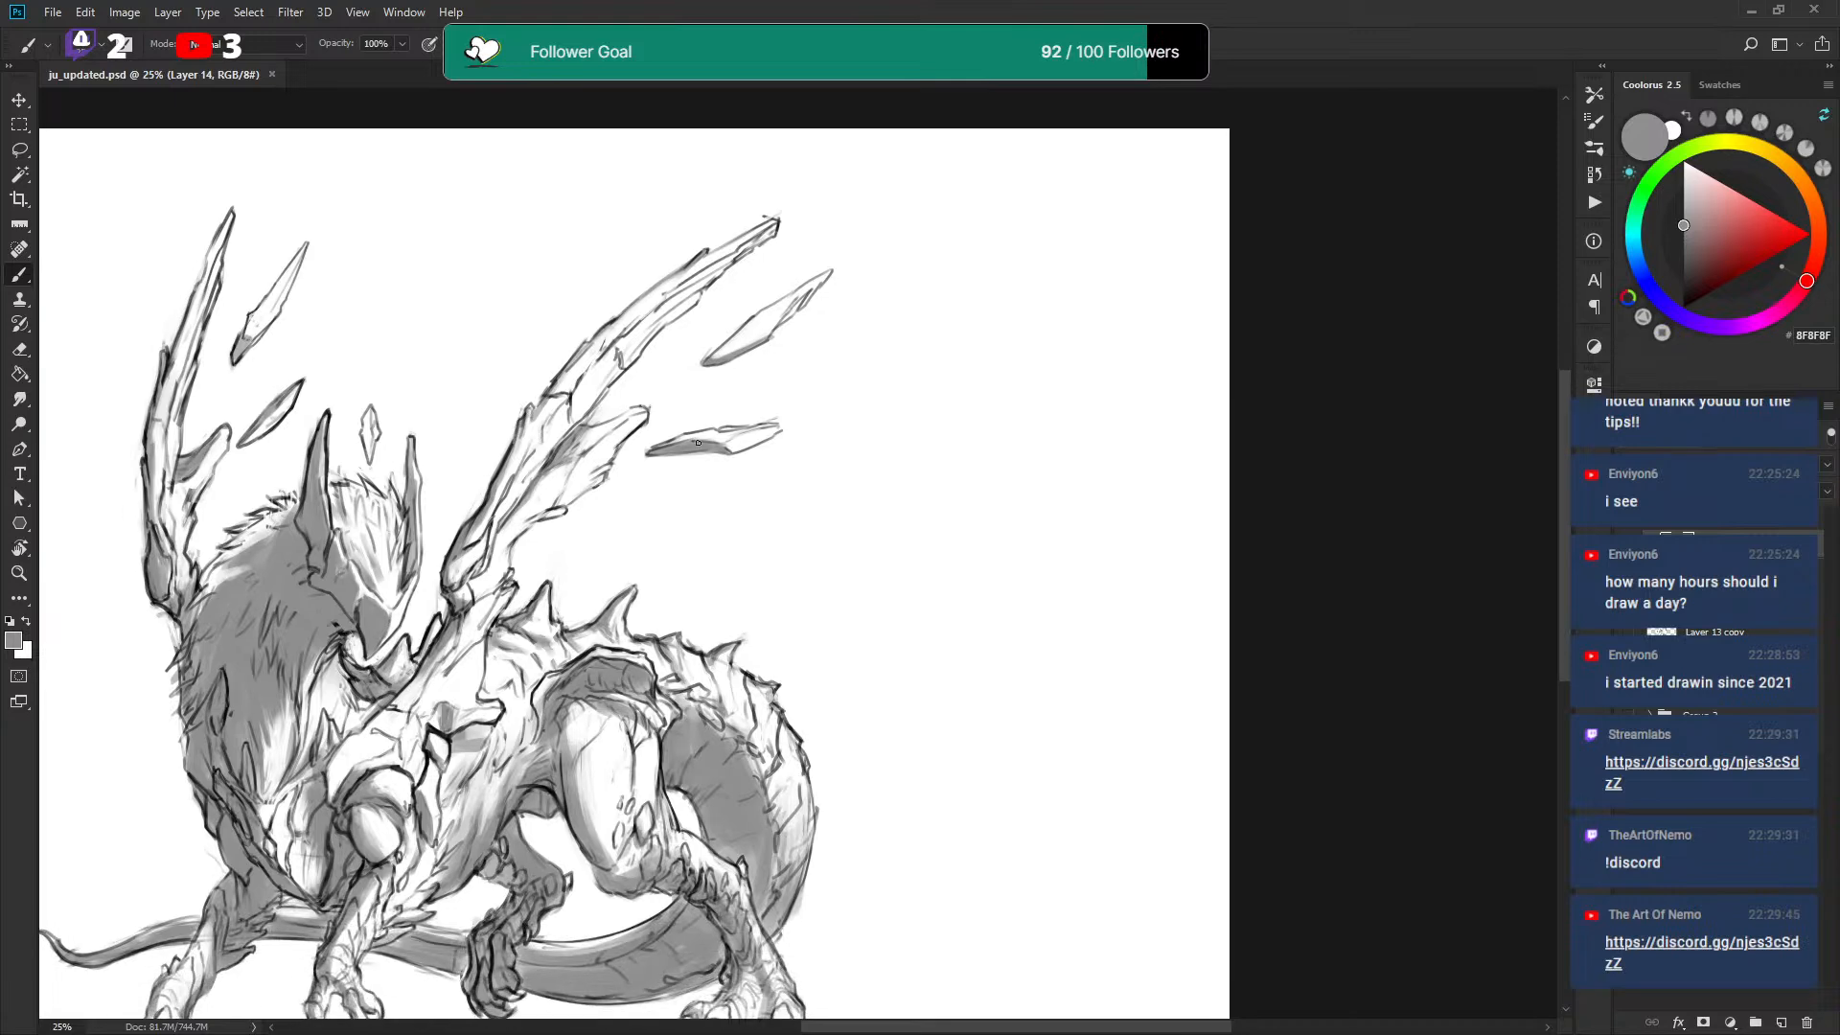
pyautogui.press('x')
pyautogui.press('x')
pyautogui.moveTo(589, 439); pyautogui.dragTo(559, 461)
pyautogui.press('x')
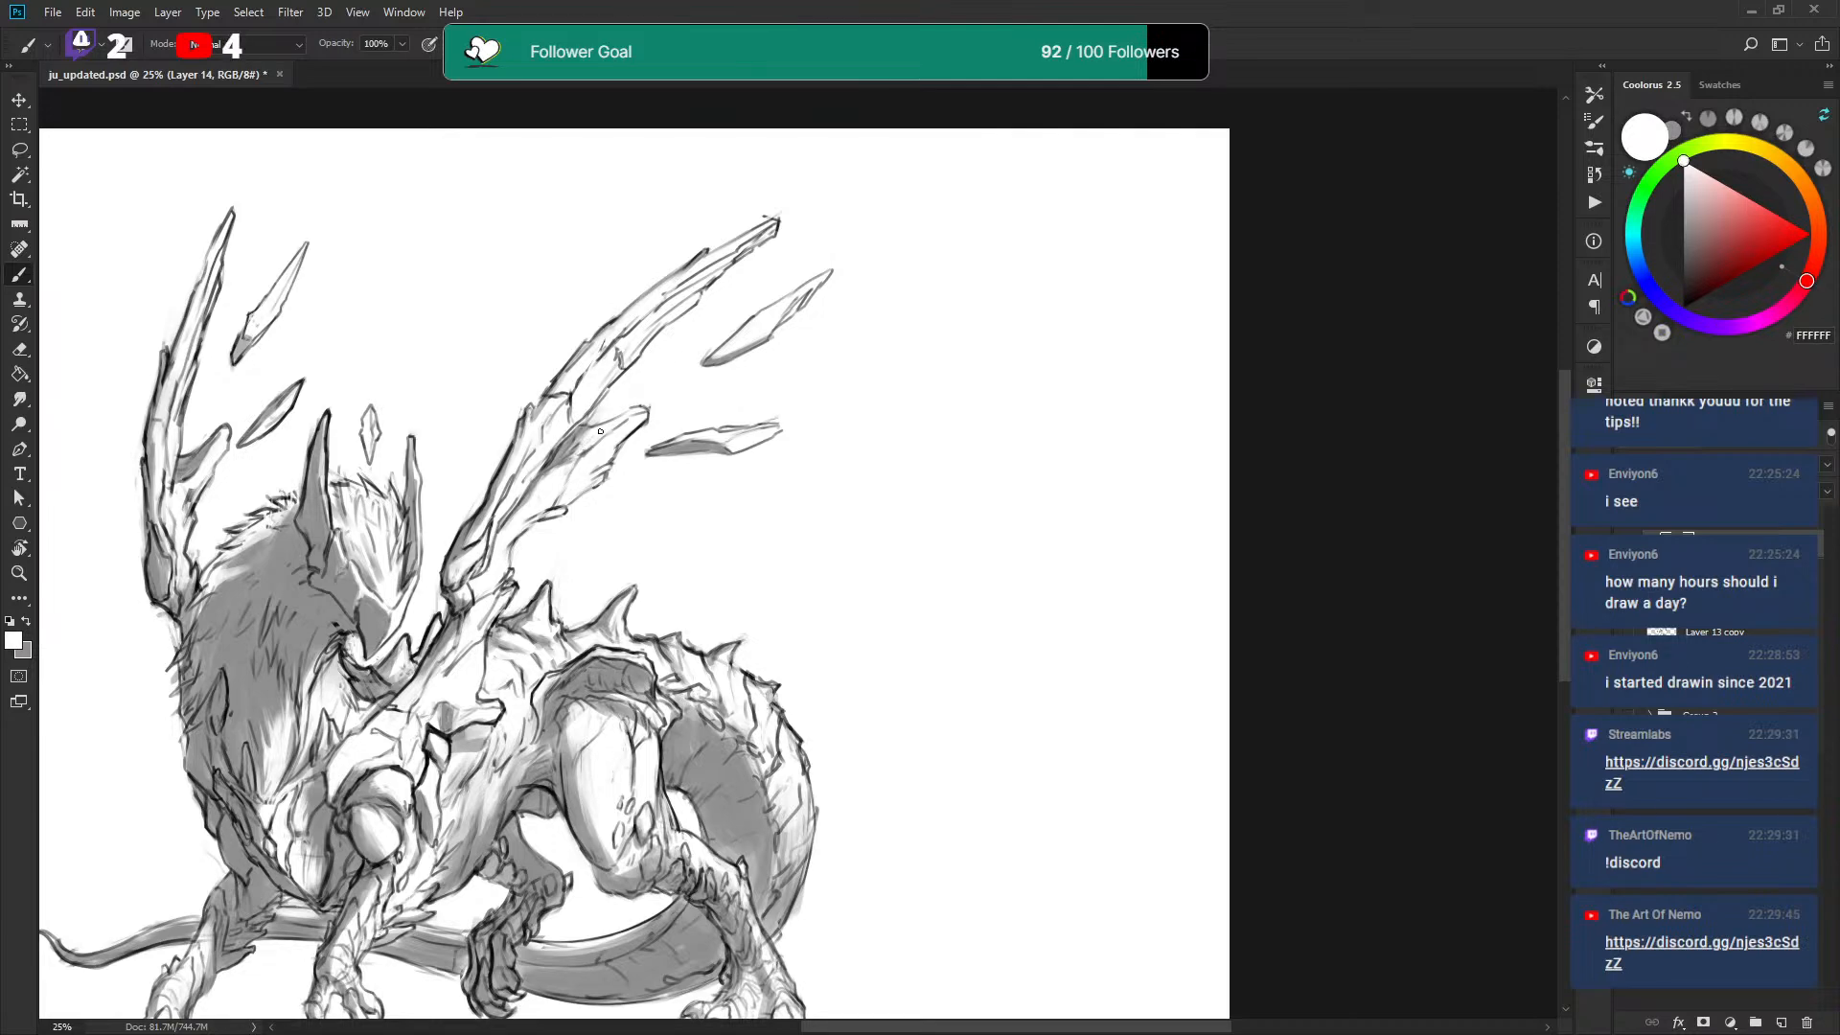
pyautogui.press('x')
pyautogui.moveTo(548, 496); pyautogui.dragTo(569, 463)
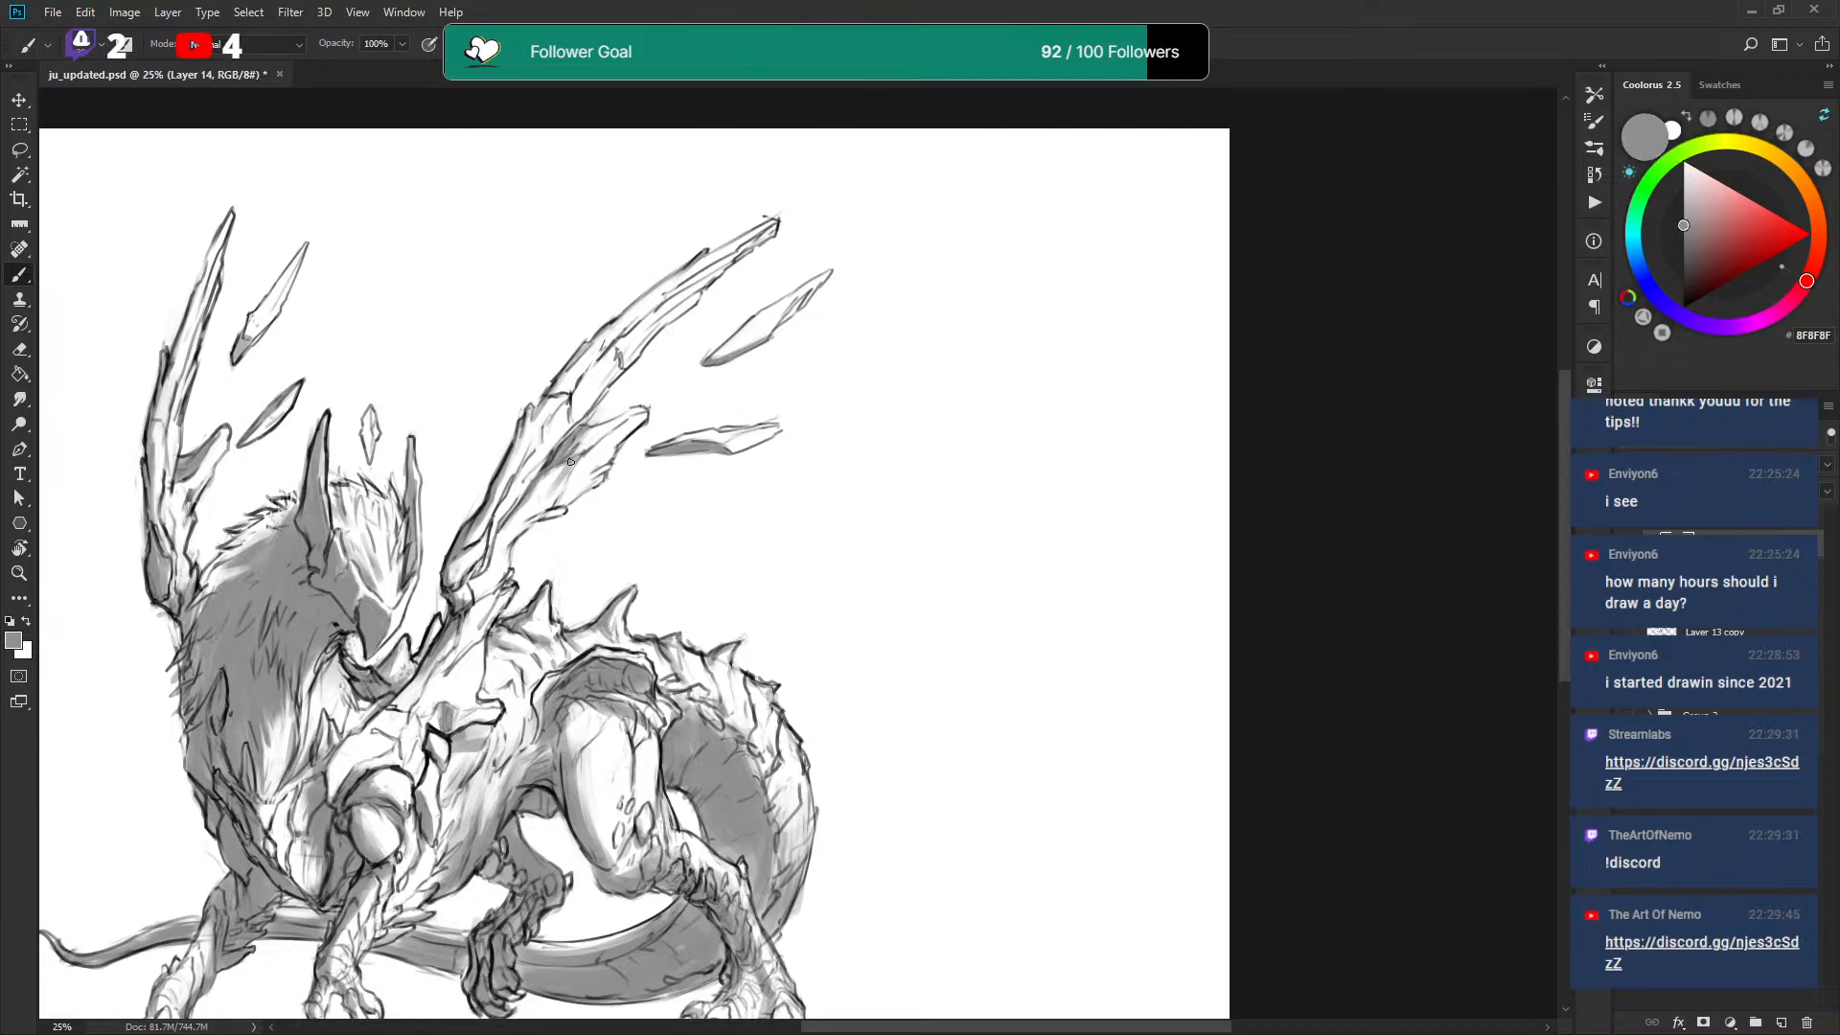
pyautogui.press('x')
pyautogui.press('x')
pyautogui.moveTo(556, 493); pyautogui.dragTo(561, 471)
# Touch up the floating shards beside the near wing, alternating white and grey.
pyautogui.press('x')
pyautogui.press('x')
pyautogui.press('x')
pyautogui.scroll(-1, 568, 470)
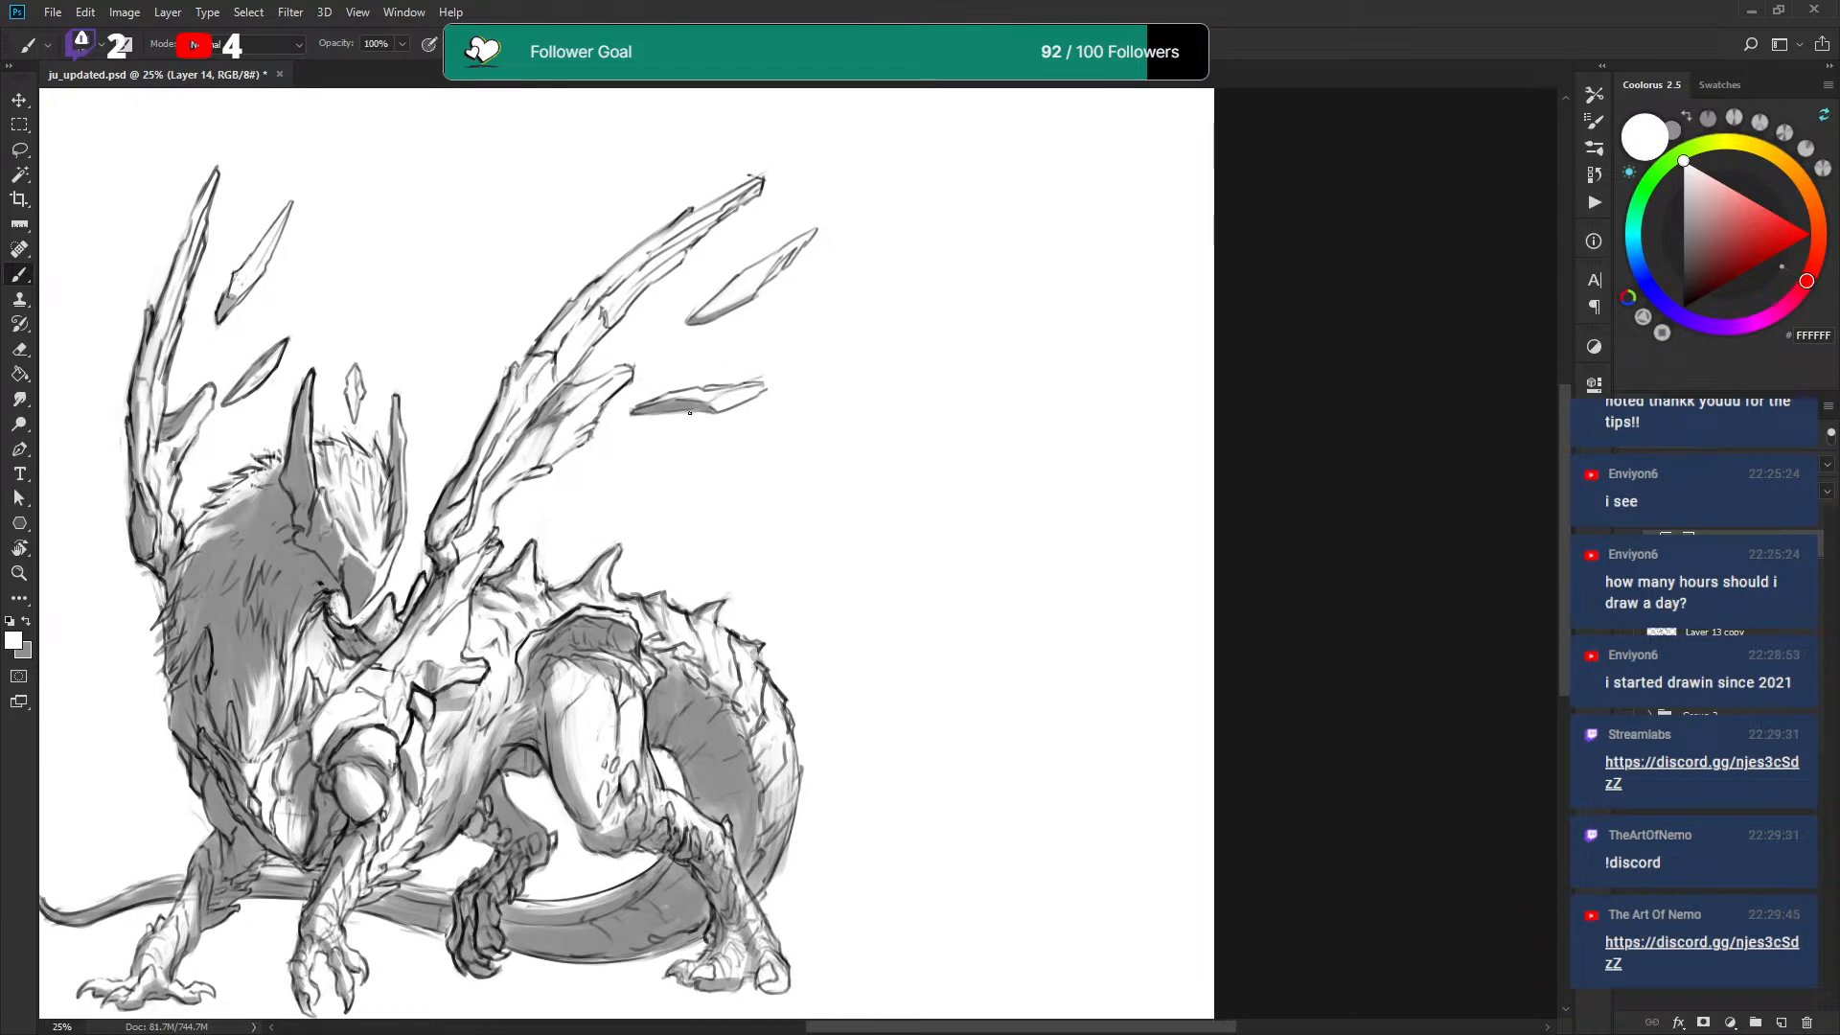
pyautogui.press('x')
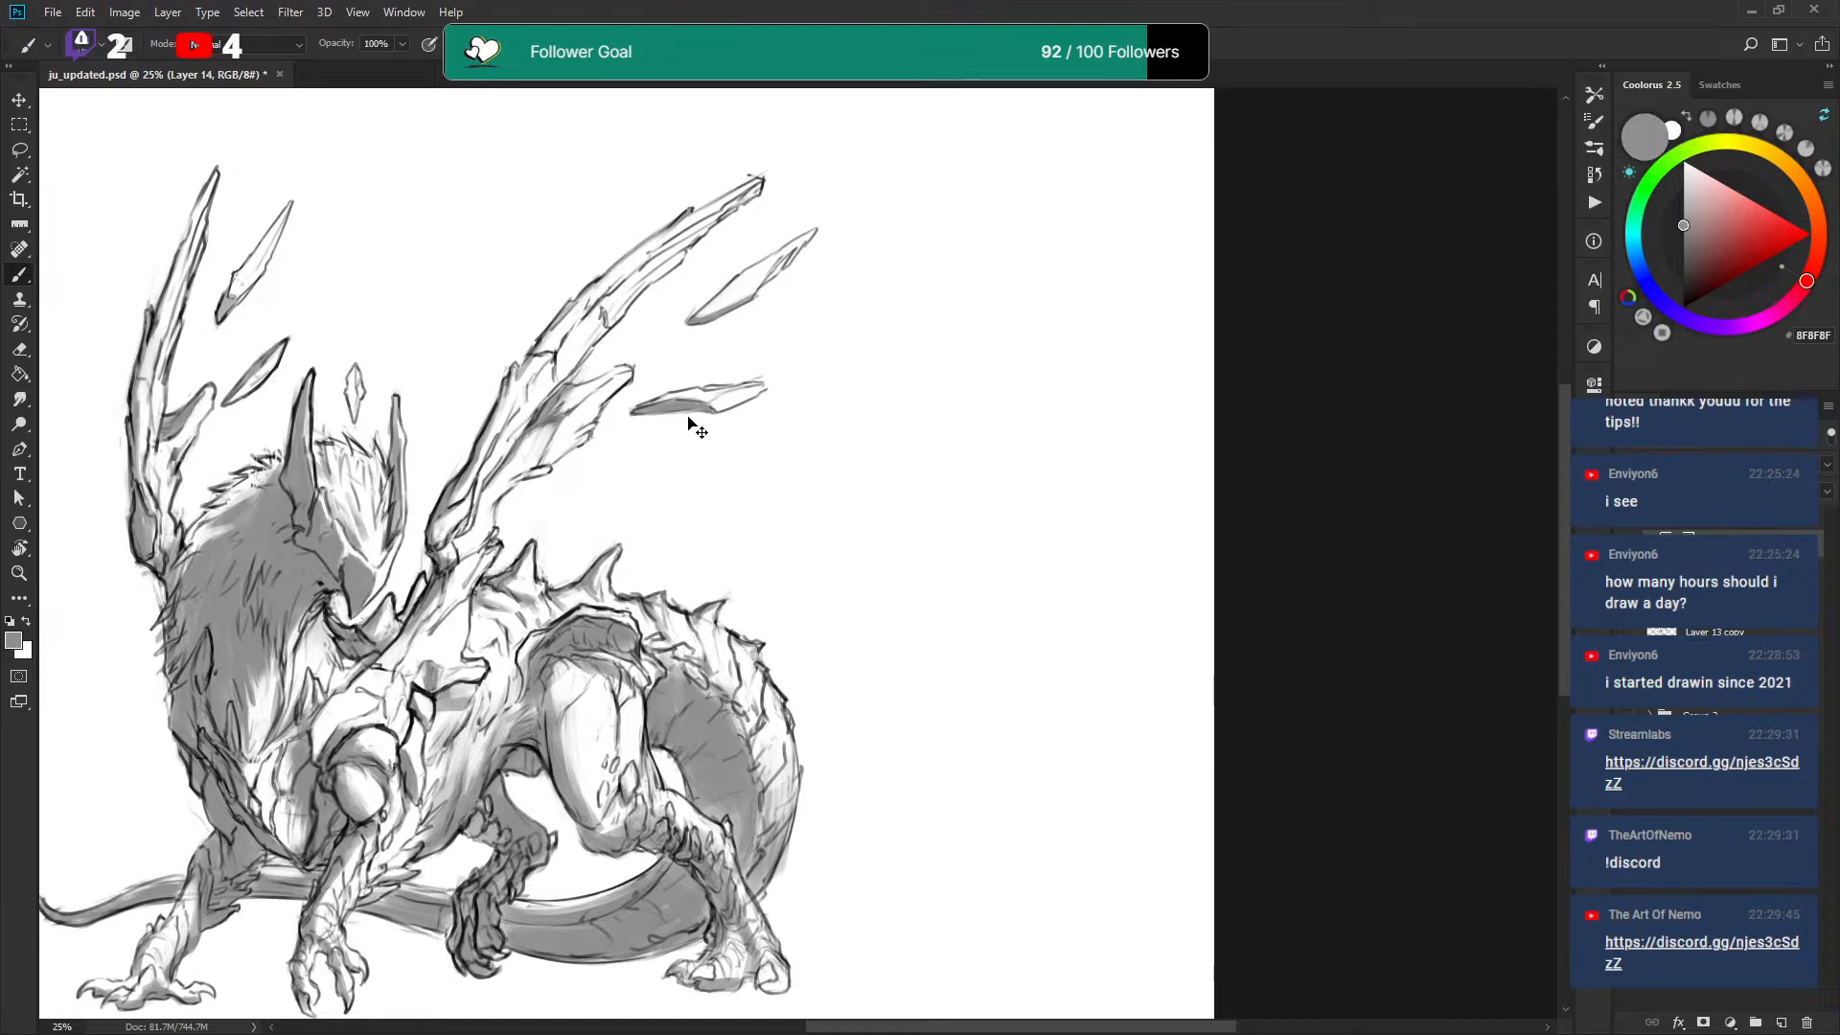
pyautogui.press('x')
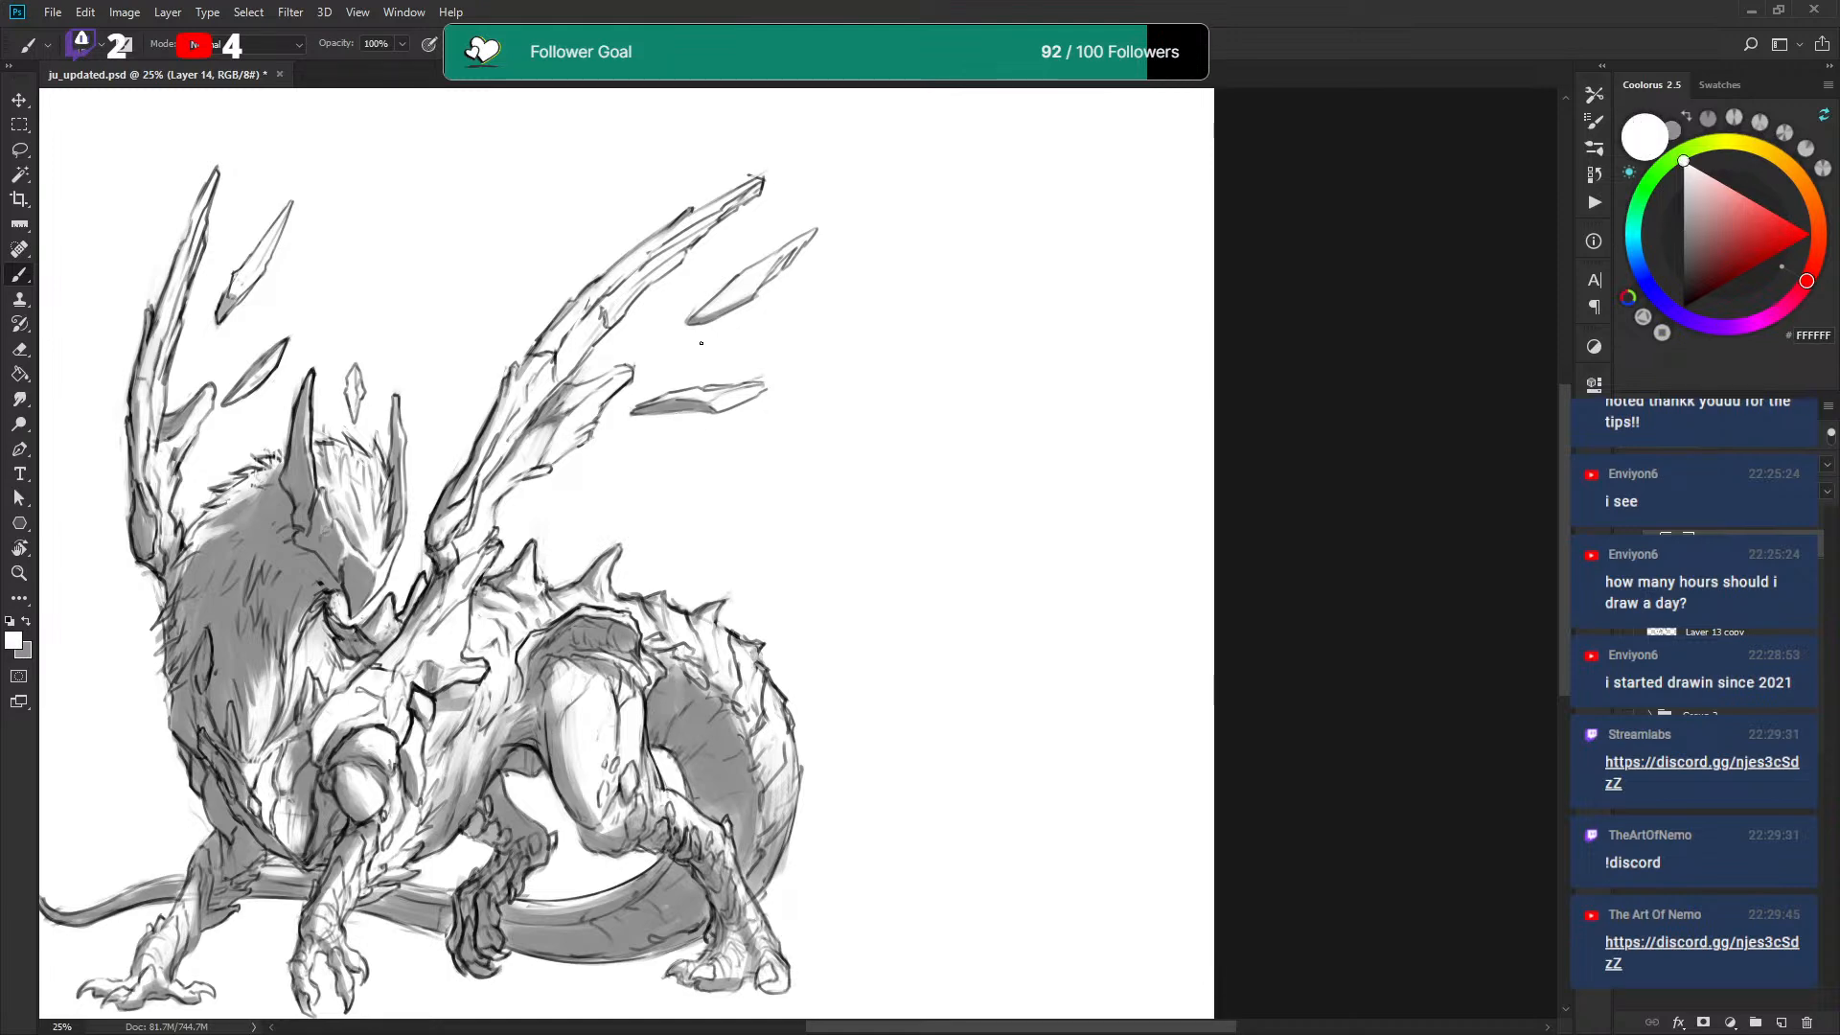
pyautogui.press('x')
# Shade the small spike under the near wing's lower branch in grey with white corrections, and save the document.
pyautogui.moveTo(702, 463); pyautogui.dragTo(707, 447)
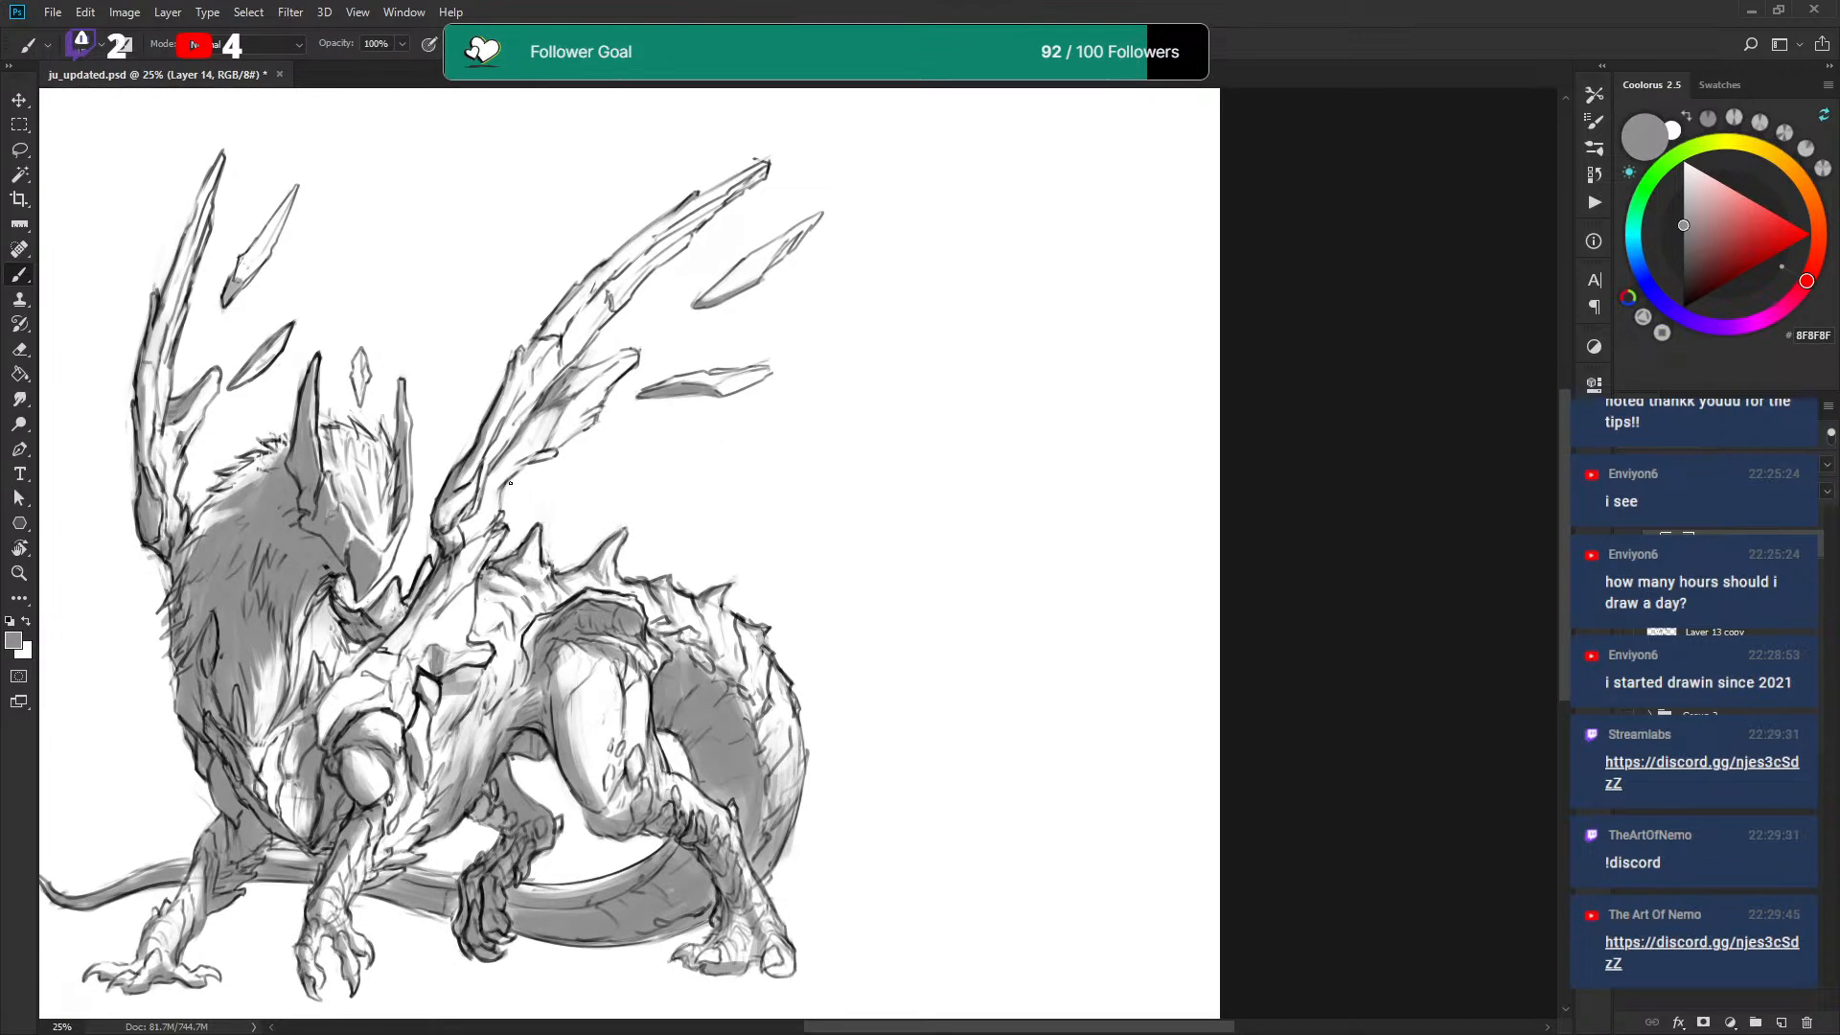
pyautogui.moveTo(556, 452); pyautogui.dragTo(524, 463)
pyautogui.press('x')
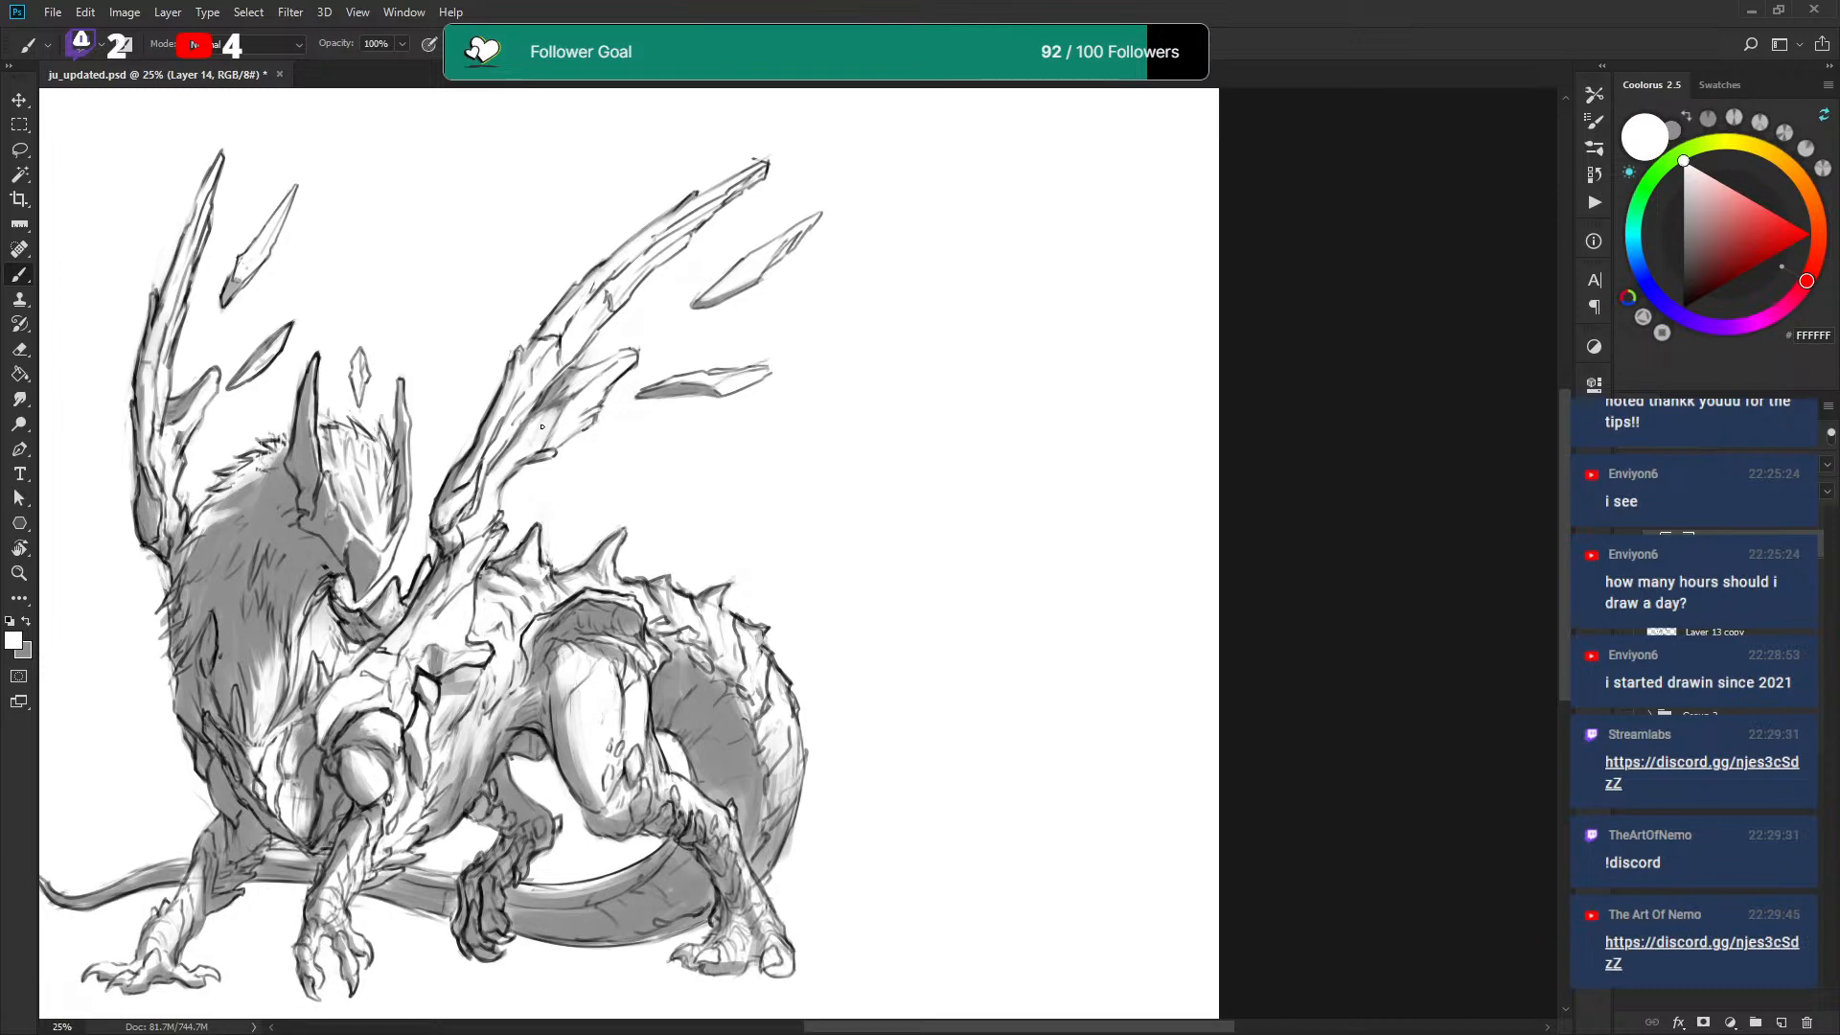
pyautogui.press('x')
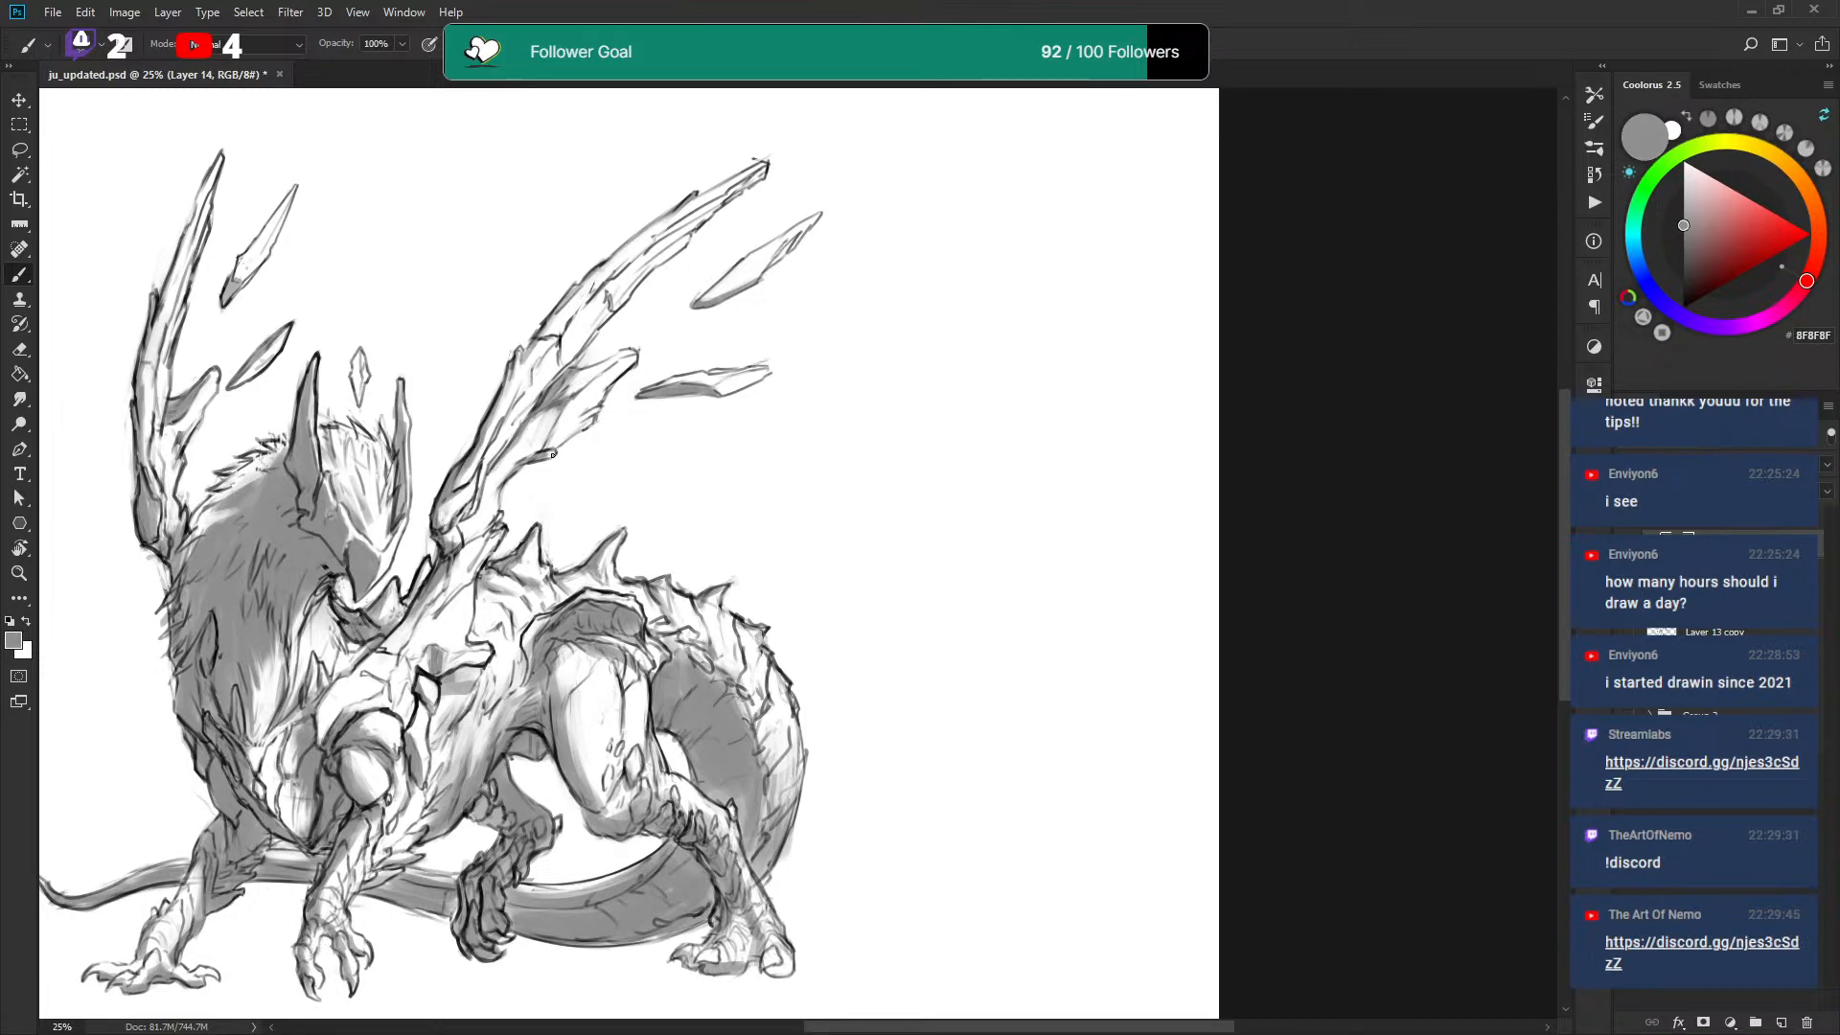
pyautogui.press('x')
pyautogui.press('x')
pyautogui.hotkey('ctrl', 's')
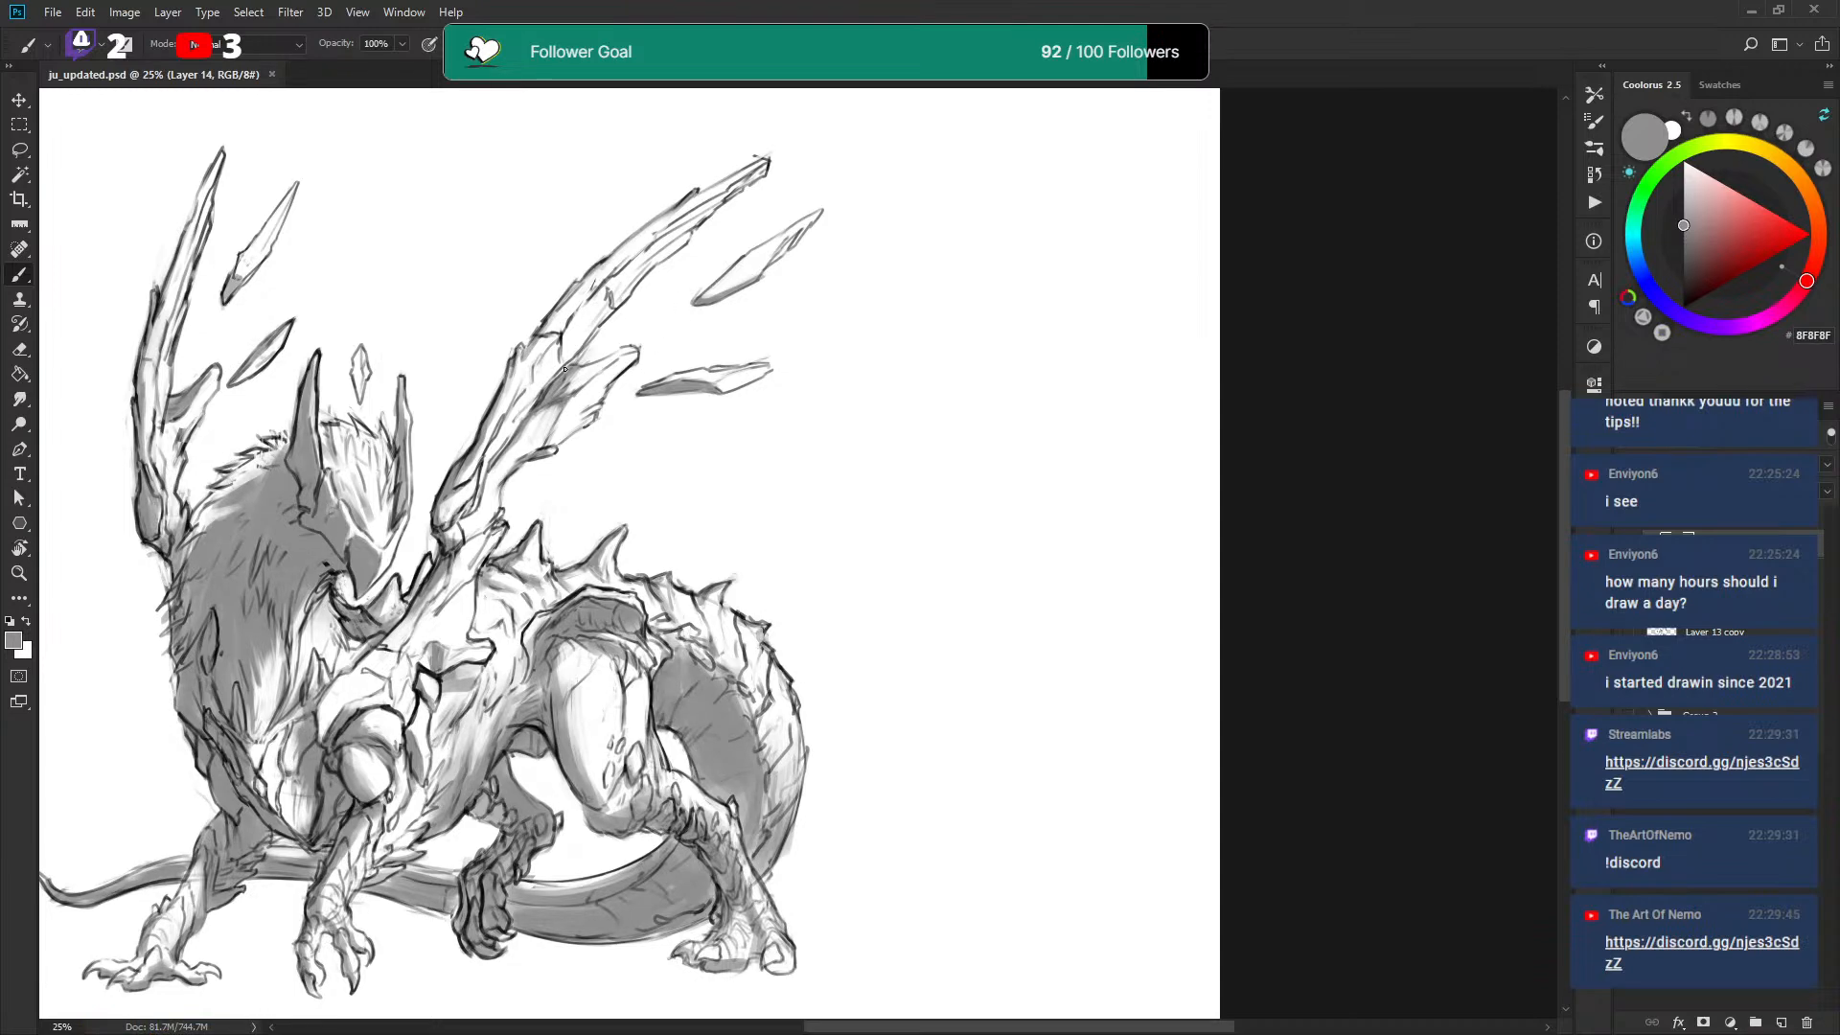
# Sketch a small grey cube with subdivided faces in the empty canvas beside the near wing.
pyautogui.moveTo(751, 288); pyautogui.dragTo(746, 291)
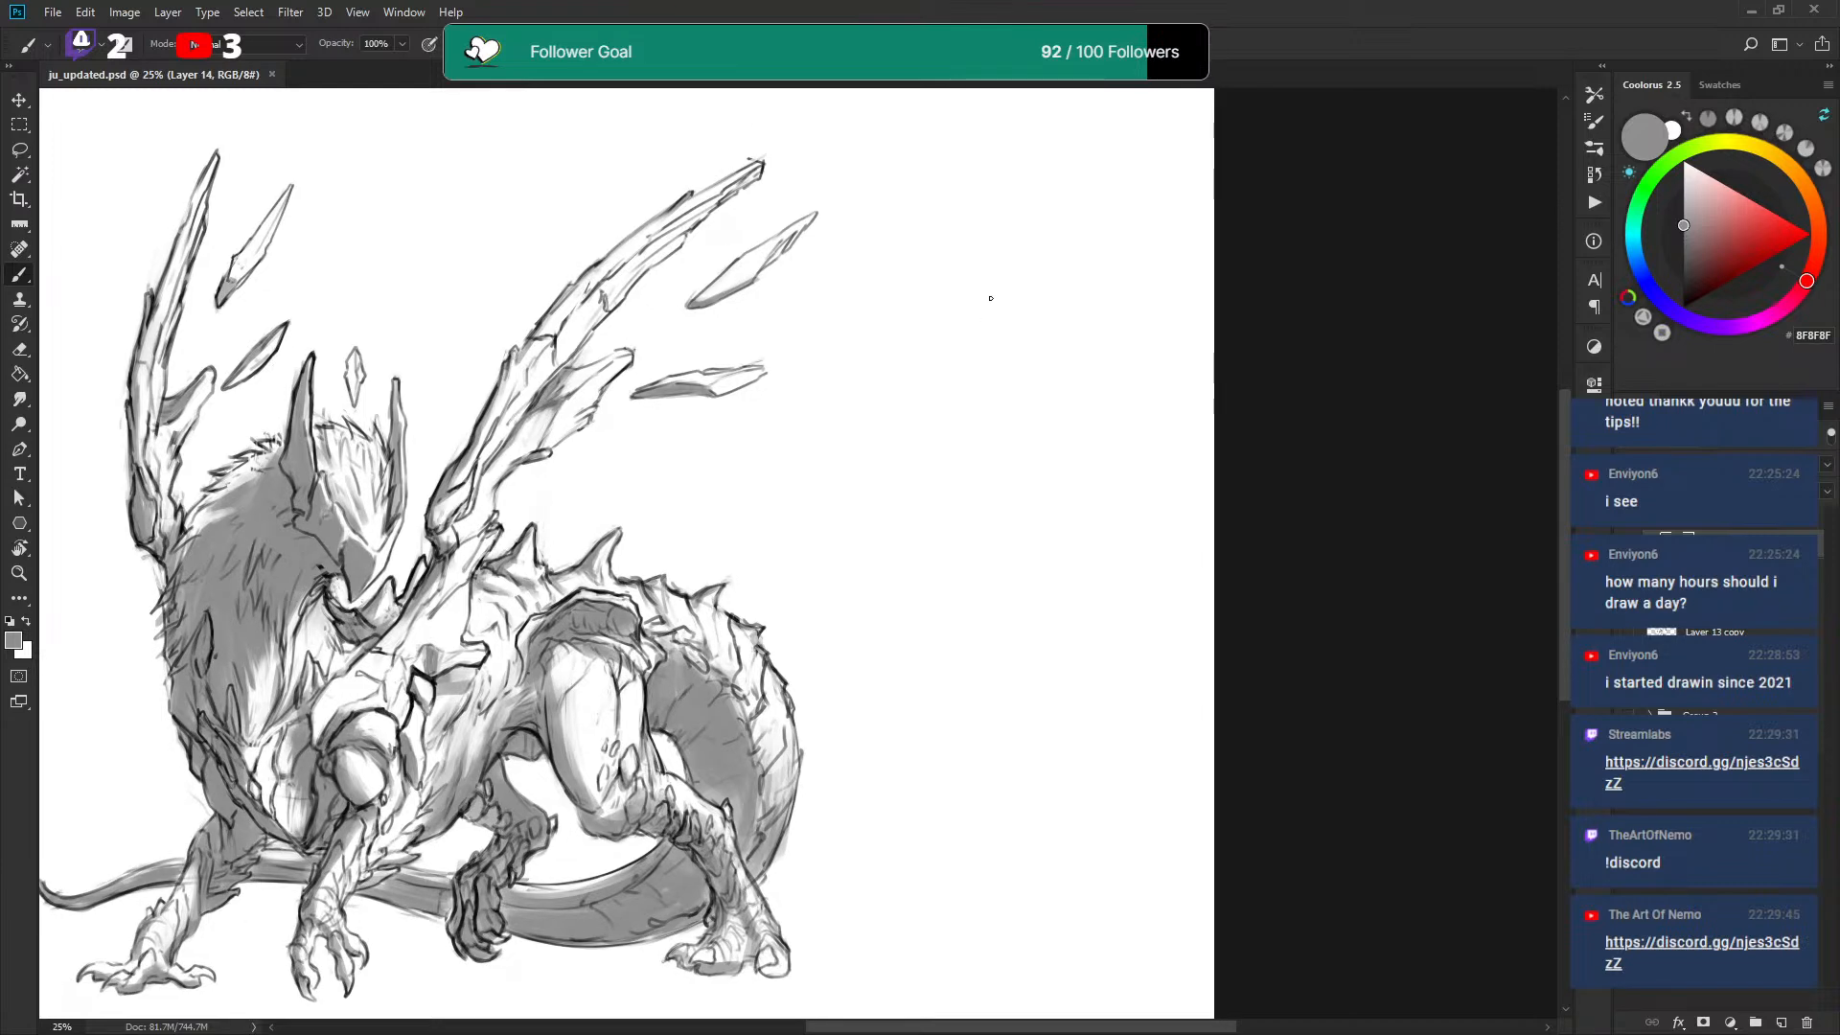
pyautogui.moveTo(965, 231)
pyautogui.mouseDown()
pyautogui.moveTo(939, 284)
pyautogui.moveTo(956, 320)
pyautogui.mouseUp()
pyautogui.moveTo(964, 233)
pyautogui.mouseDown()
pyautogui.moveTo(965, 305)
pyautogui.moveTo(993, 291)
pyautogui.moveTo(964, 322)
pyautogui.moveTo(1001, 317)
pyautogui.mouseUp()
pyautogui.moveTo(968, 231)
pyautogui.mouseDown()
pyautogui.moveTo(1023, 266)
pyautogui.moveTo(1001, 316)
pyautogui.mouseUp()
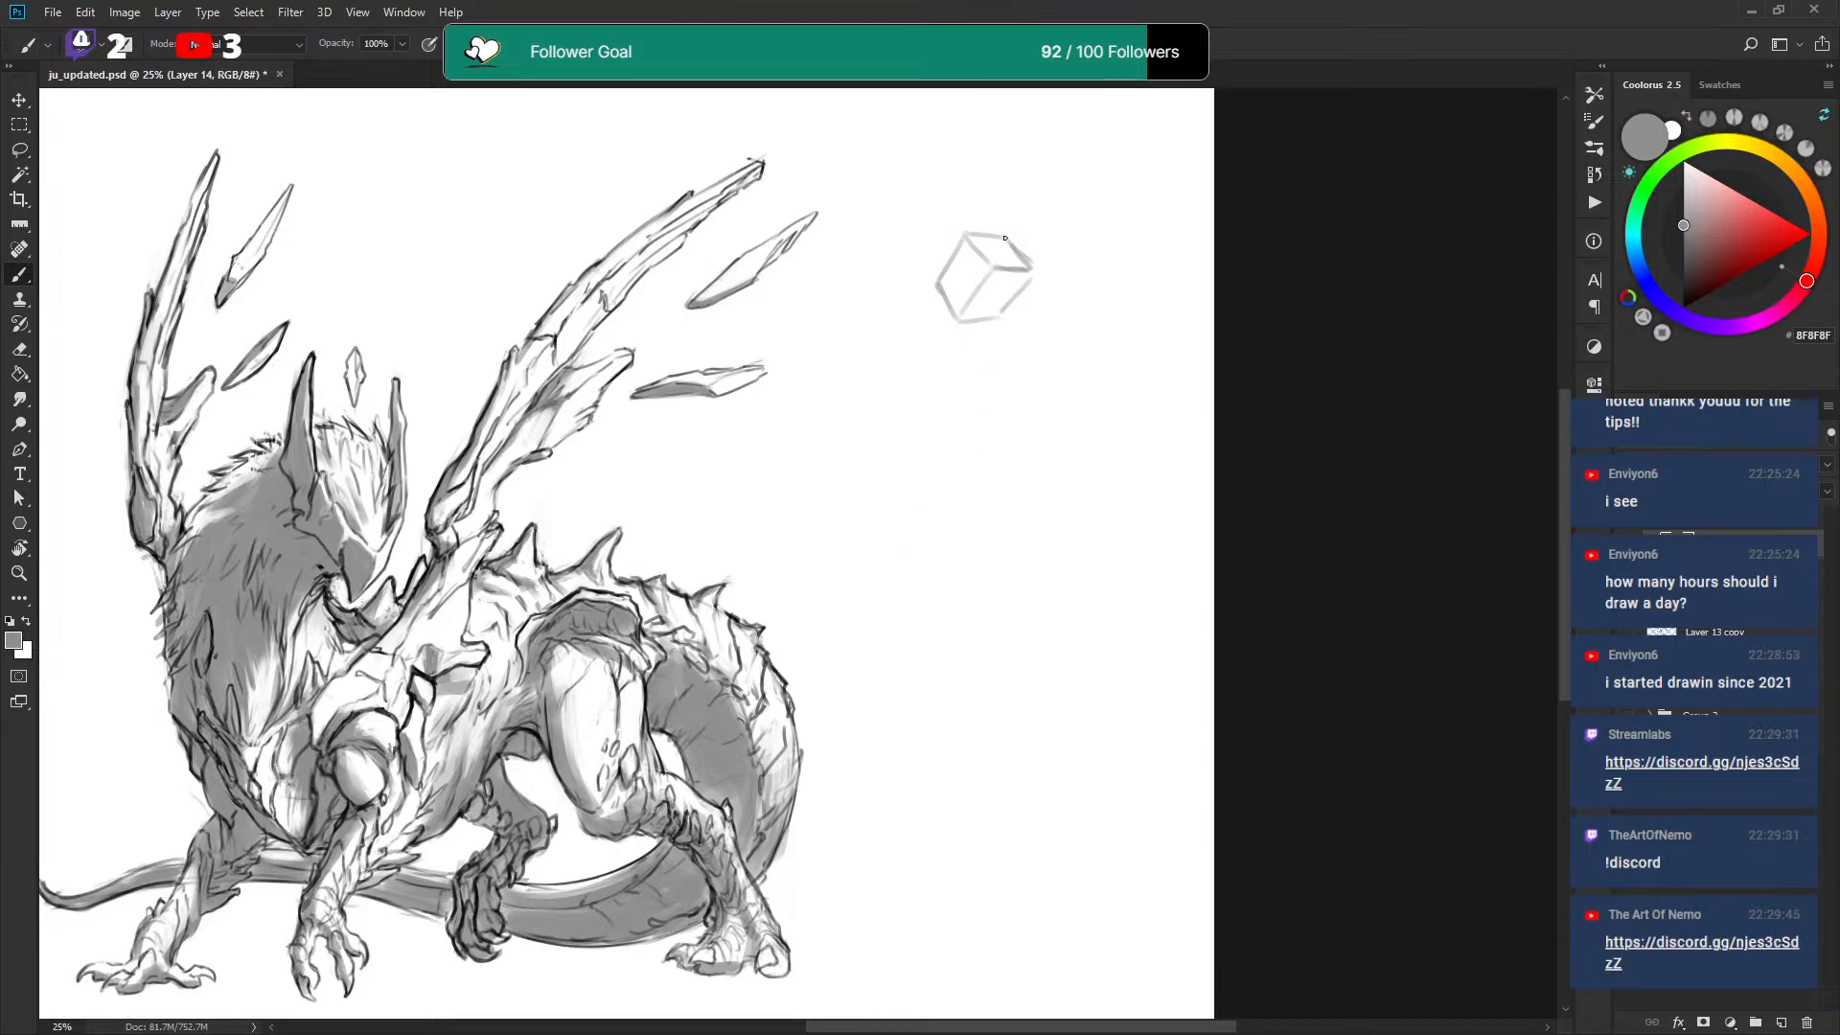
pyautogui.moveTo(994, 243)
pyautogui.mouseDown()
pyautogui.moveTo(980, 314)
pyautogui.moveTo(963, 272)
pyautogui.moveTo(946, 294)
pyautogui.moveTo(1019, 292)
pyautogui.mouseUp()
# Lasso the sketched cube, delete it and clear the selection.
pyautogui.press('l')
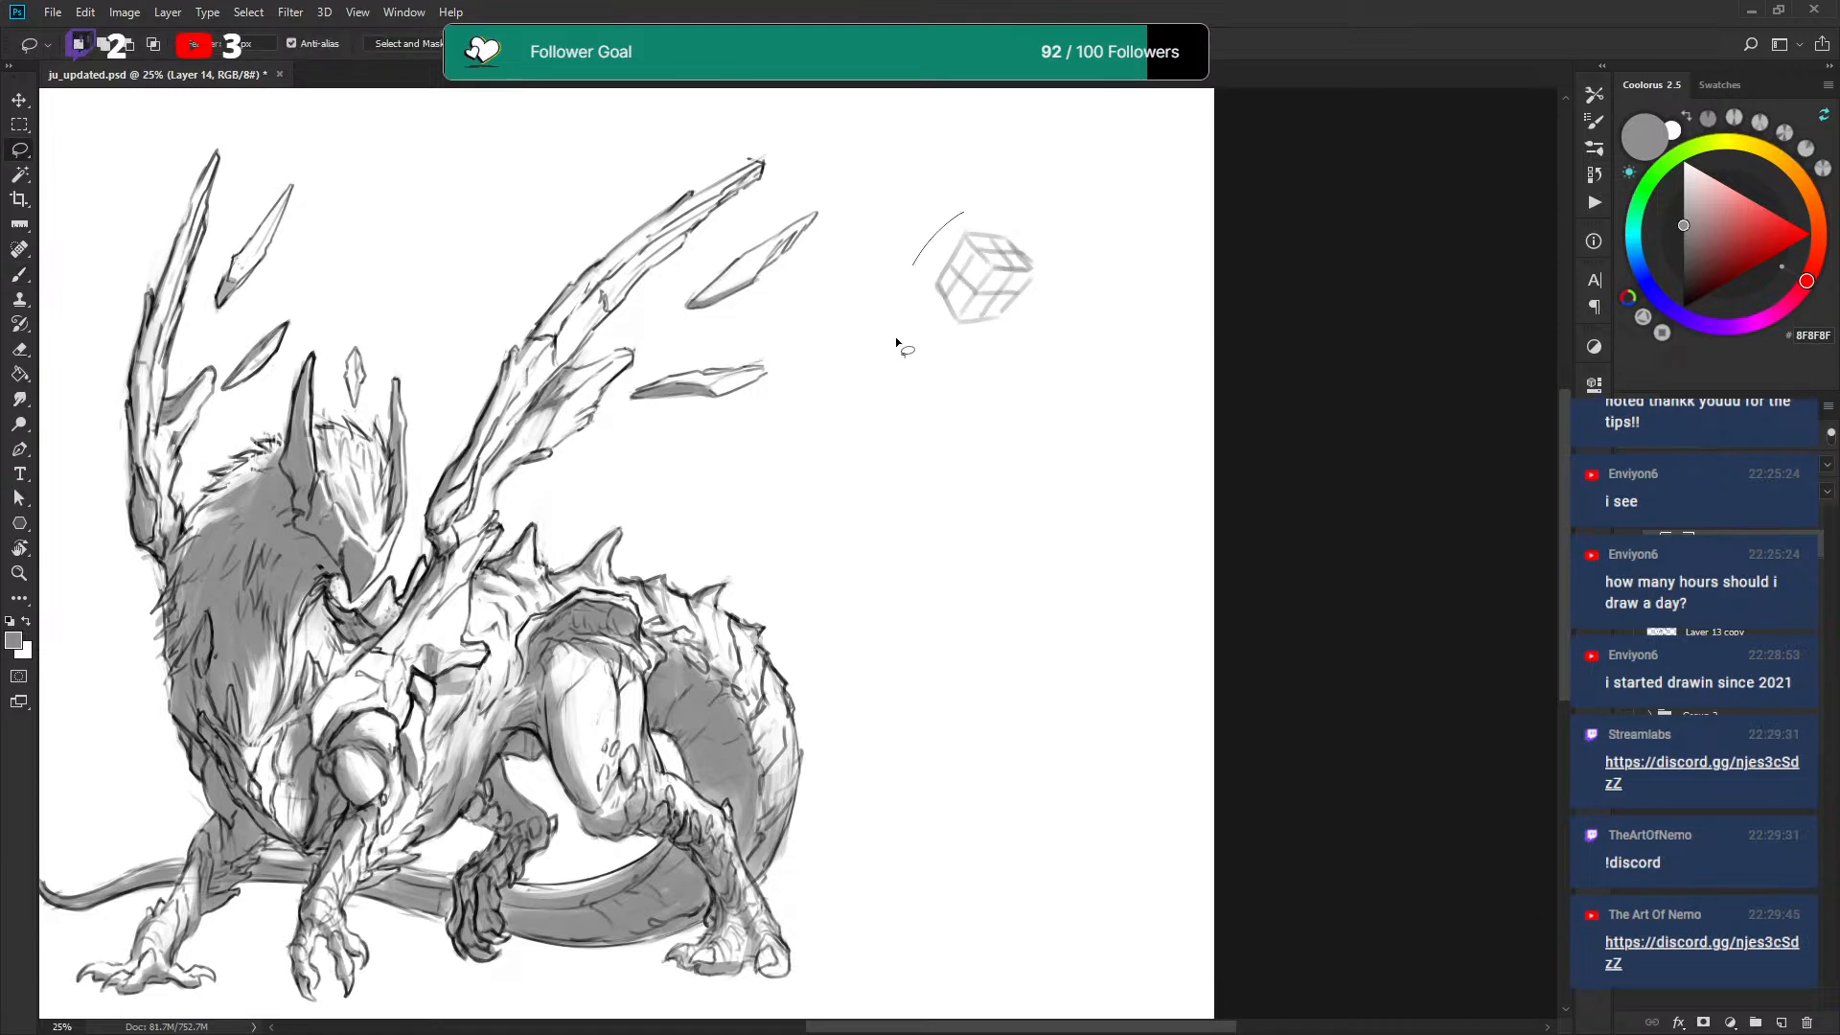
pyautogui.moveTo(899, 281); pyautogui.dragTo(992, 187)
pyautogui.press('Delete')
pyautogui.hotkey('ctrl', 'd')
pyautogui.press('b')
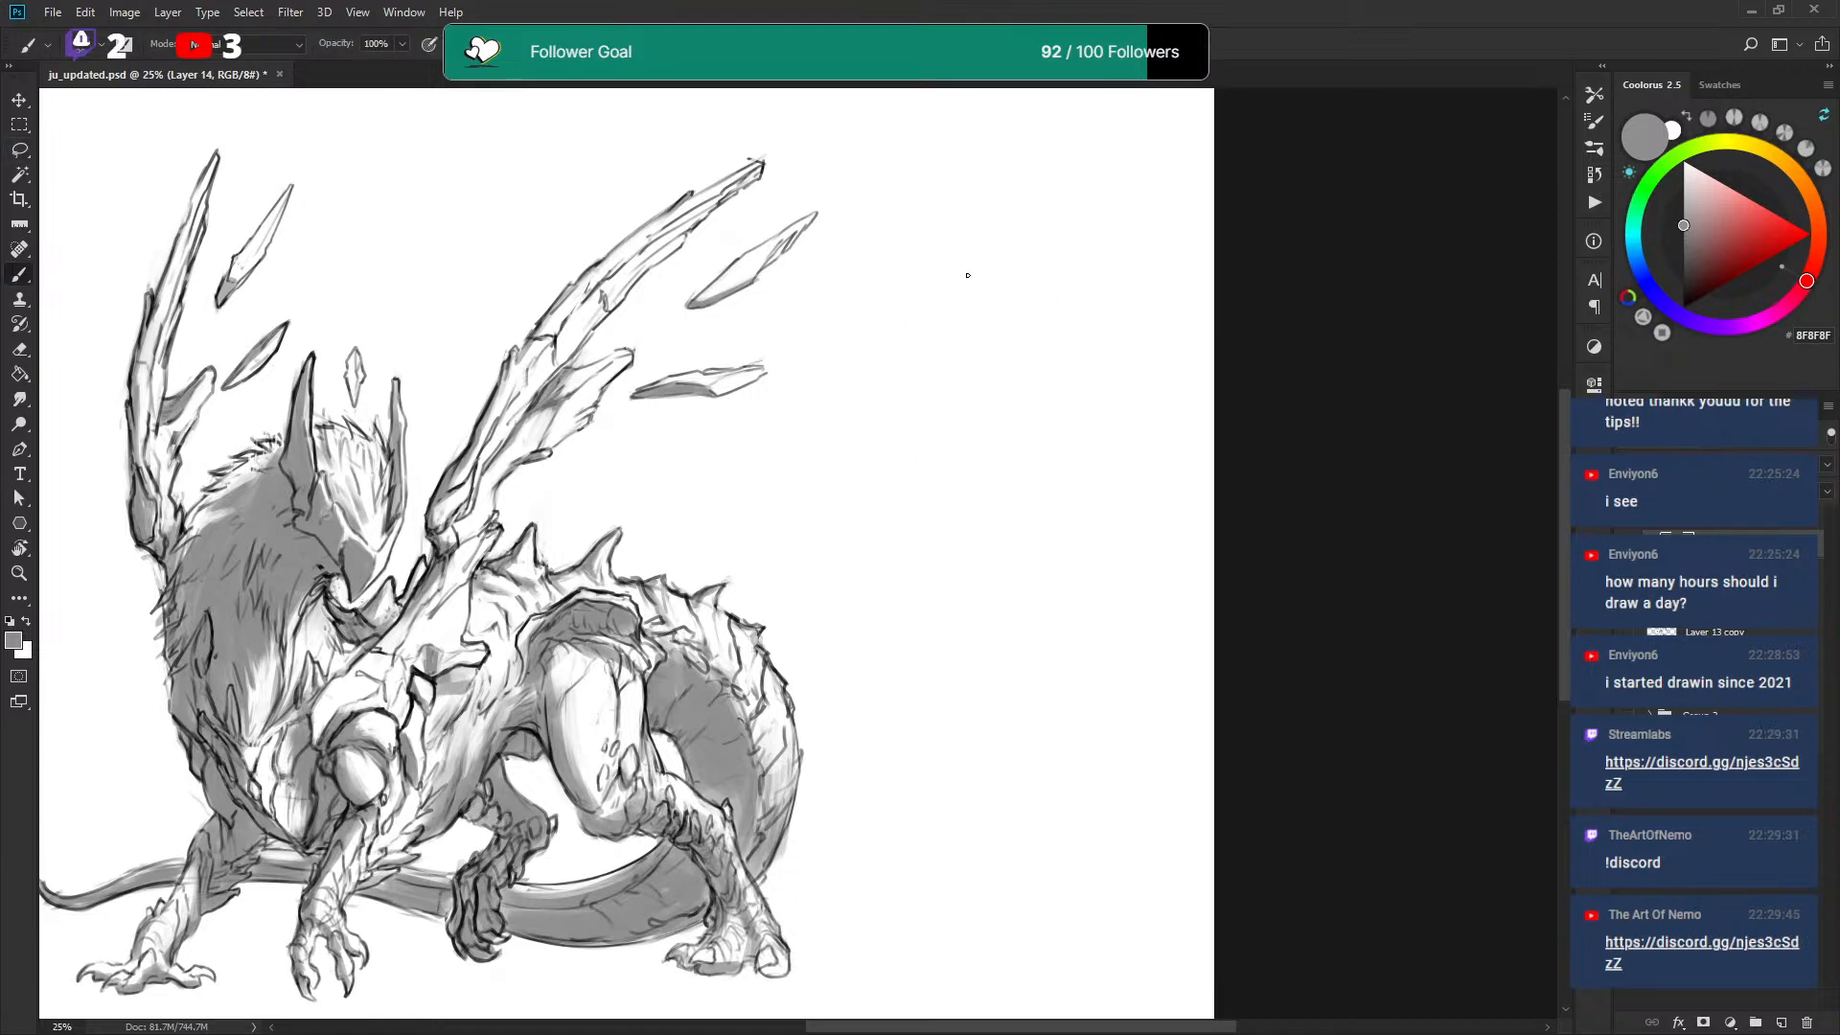
# Sketch a jointed limb from two grey cylinders in the empty canvas beside the near wing.
pyautogui.moveTo(939, 318)
pyautogui.mouseDown()
pyautogui.moveTo(973, 360)
pyautogui.moveTo(1016, 343)
pyautogui.moveTo(975, 292)
pyautogui.moveTo(950, 298)
pyautogui.mouseUp()
pyautogui.moveTo(982, 374)
pyautogui.mouseDown()
pyautogui.moveTo(1006, 347)
pyautogui.moveTo(987, 379)
pyautogui.moveTo(1039, 384)
pyautogui.moveTo(1008, 346)
pyautogui.mouseUp()
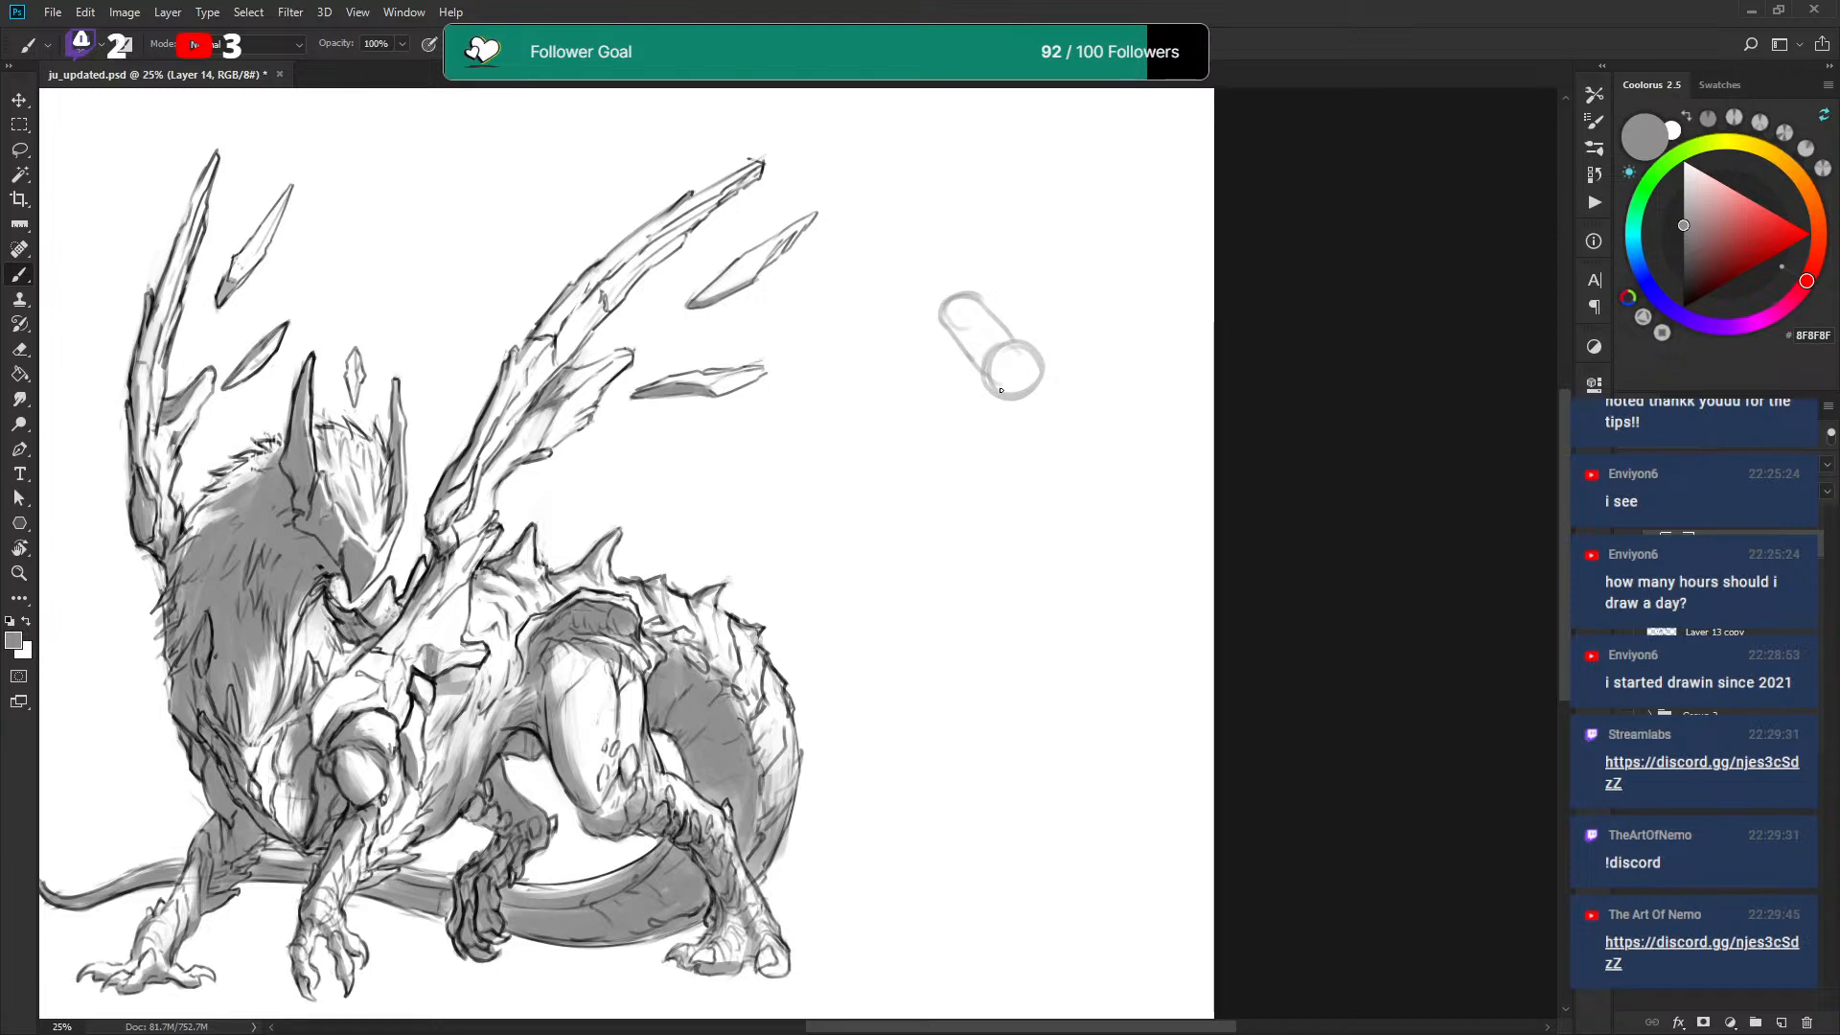
pyautogui.moveTo(1002, 370)
pyautogui.mouseDown()
pyautogui.moveTo(1039, 369)
pyautogui.moveTo(1011, 405)
pyautogui.moveTo(1038, 495)
pyautogui.moveTo(1057, 489)
pyautogui.mouseUp()
# Lasso the sketched cylinder limb, delete it, clear the selection and return to the brush.
pyautogui.press('l')
pyautogui.moveTo(937, 282); pyautogui.dragTo(924, 244)
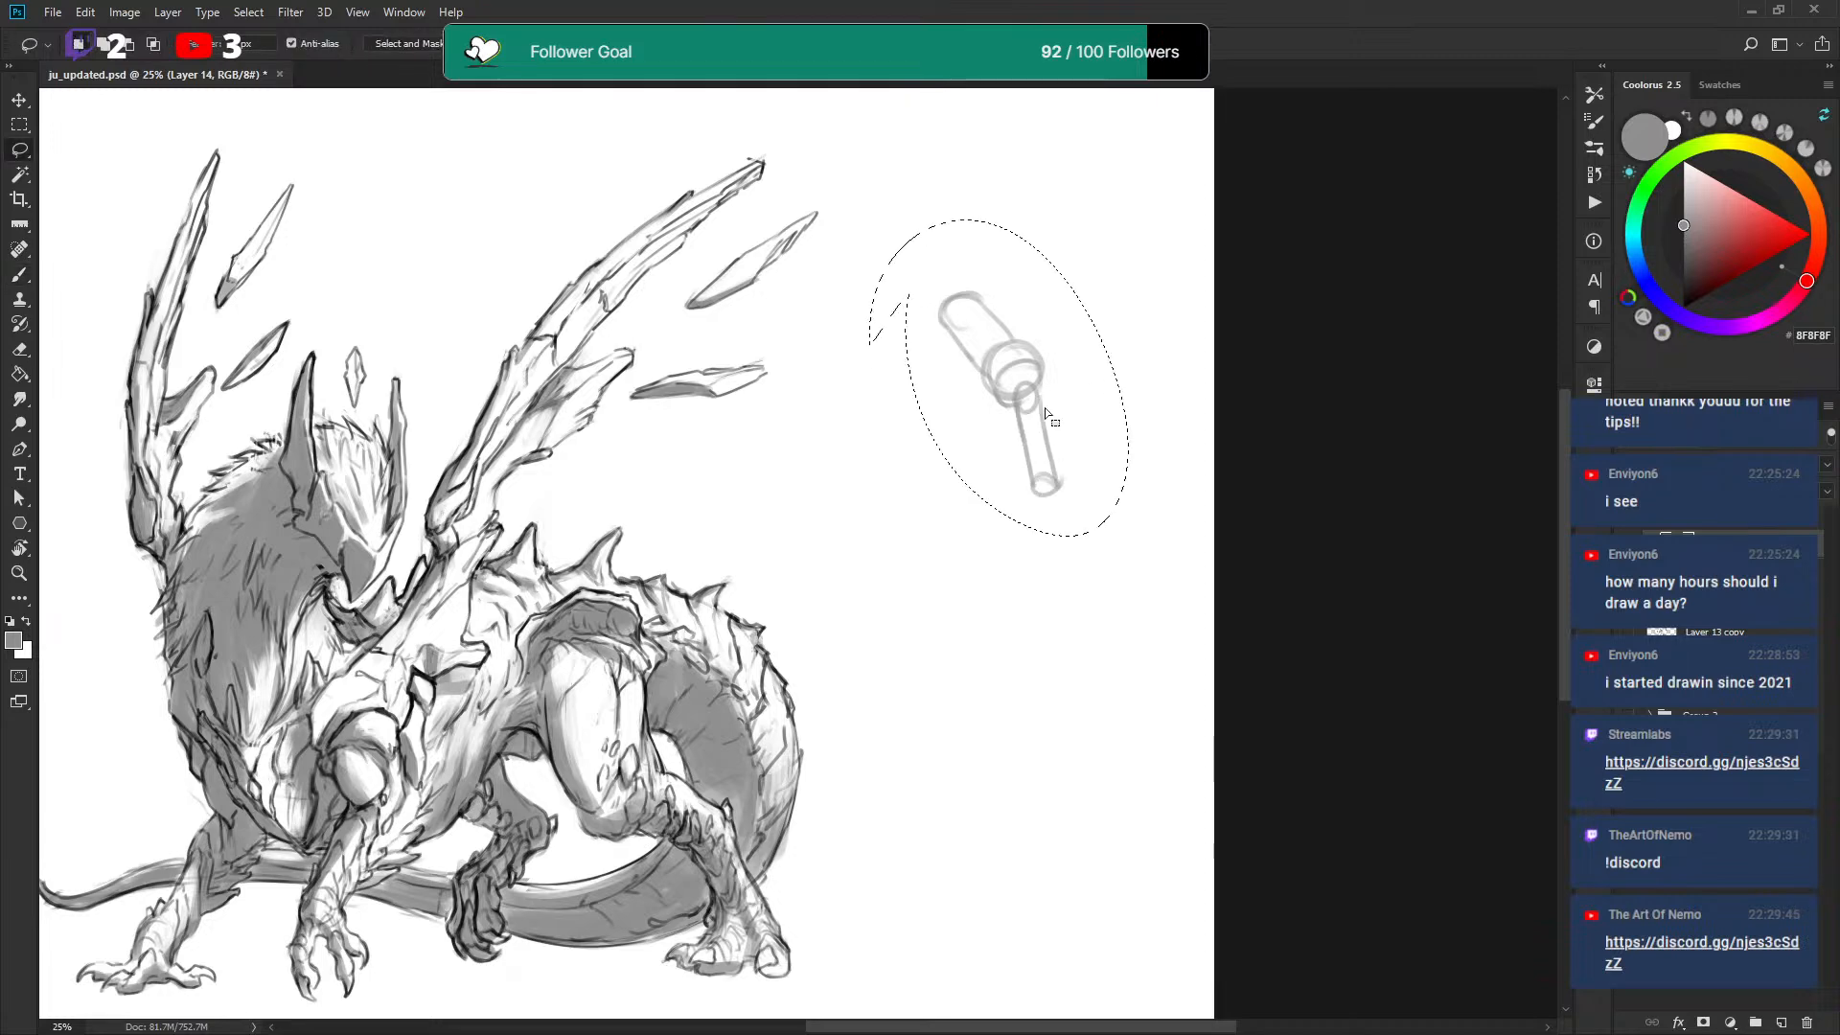
pyautogui.press('Delete')
pyautogui.hotkey('ctrl', 'd')
pyautogui.moveTo(1009, 359); pyautogui.dragTo(1002, 351)
pyautogui.press('b')
pyautogui.moveTo(862, 507); pyautogui.dragTo(920, 444)
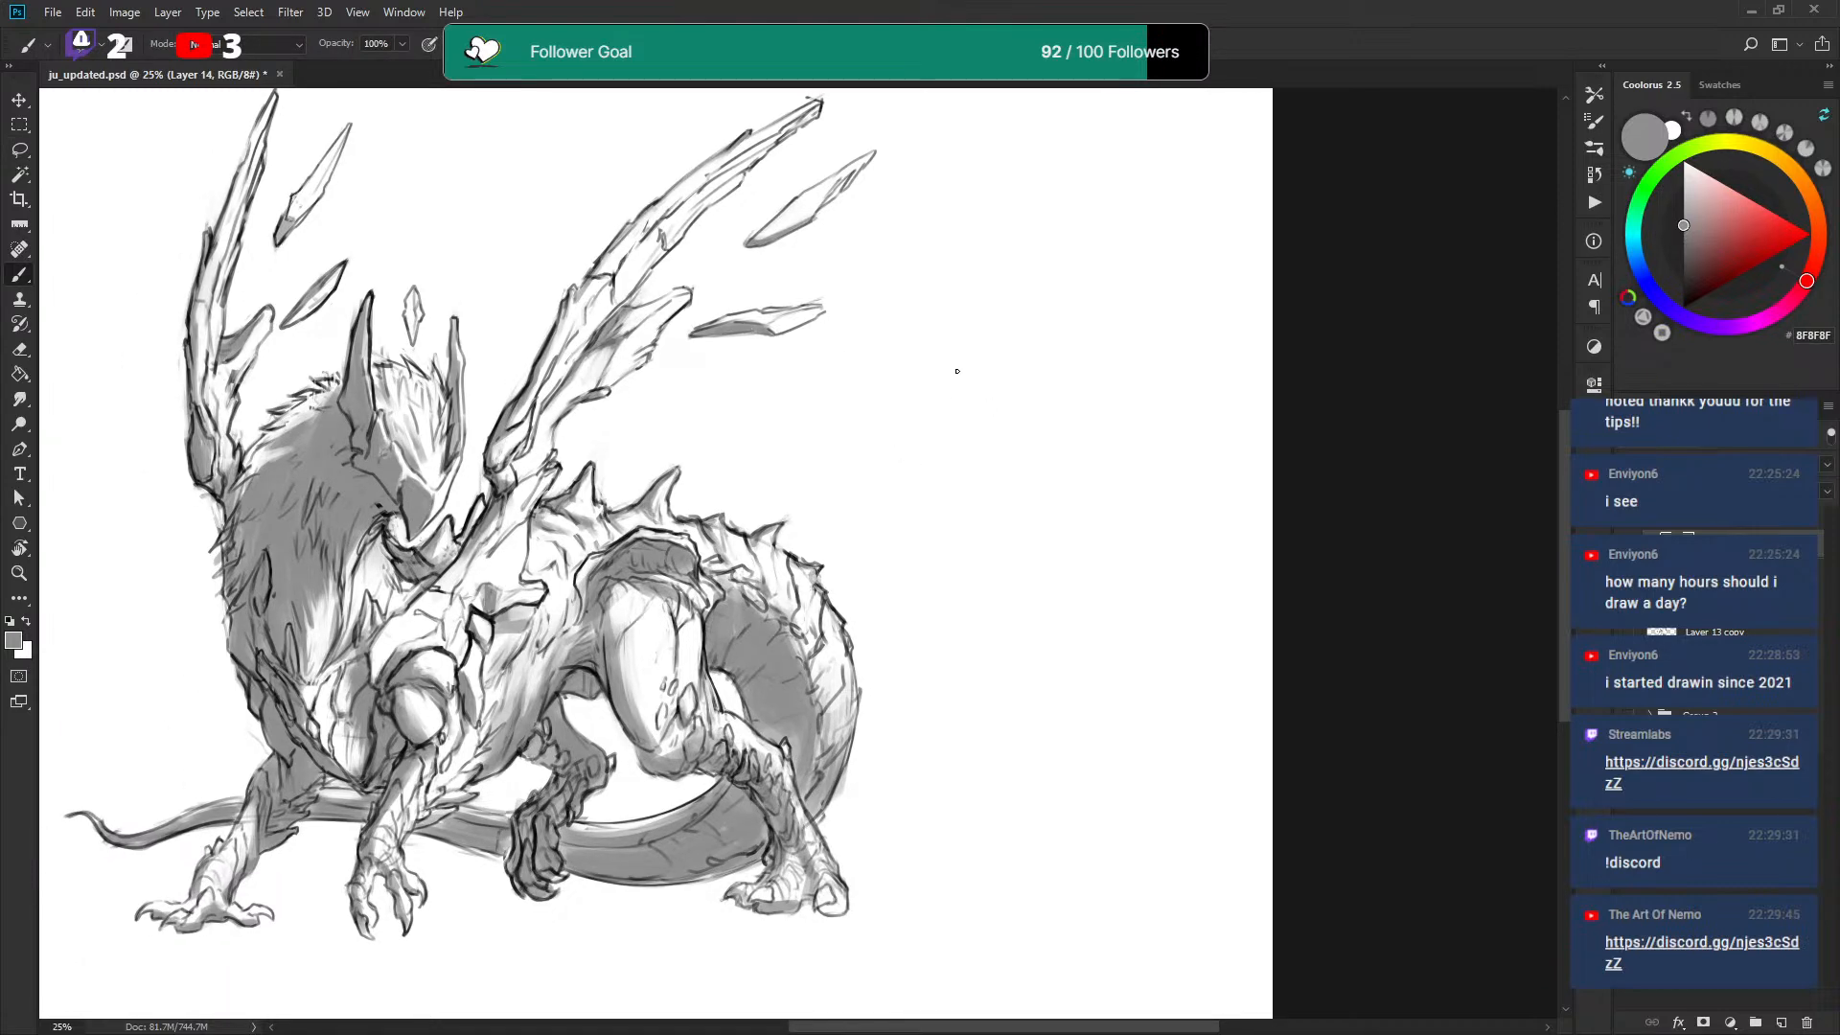
pyautogui.moveTo(955, 367); pyautogui.dragTo(910, 423)
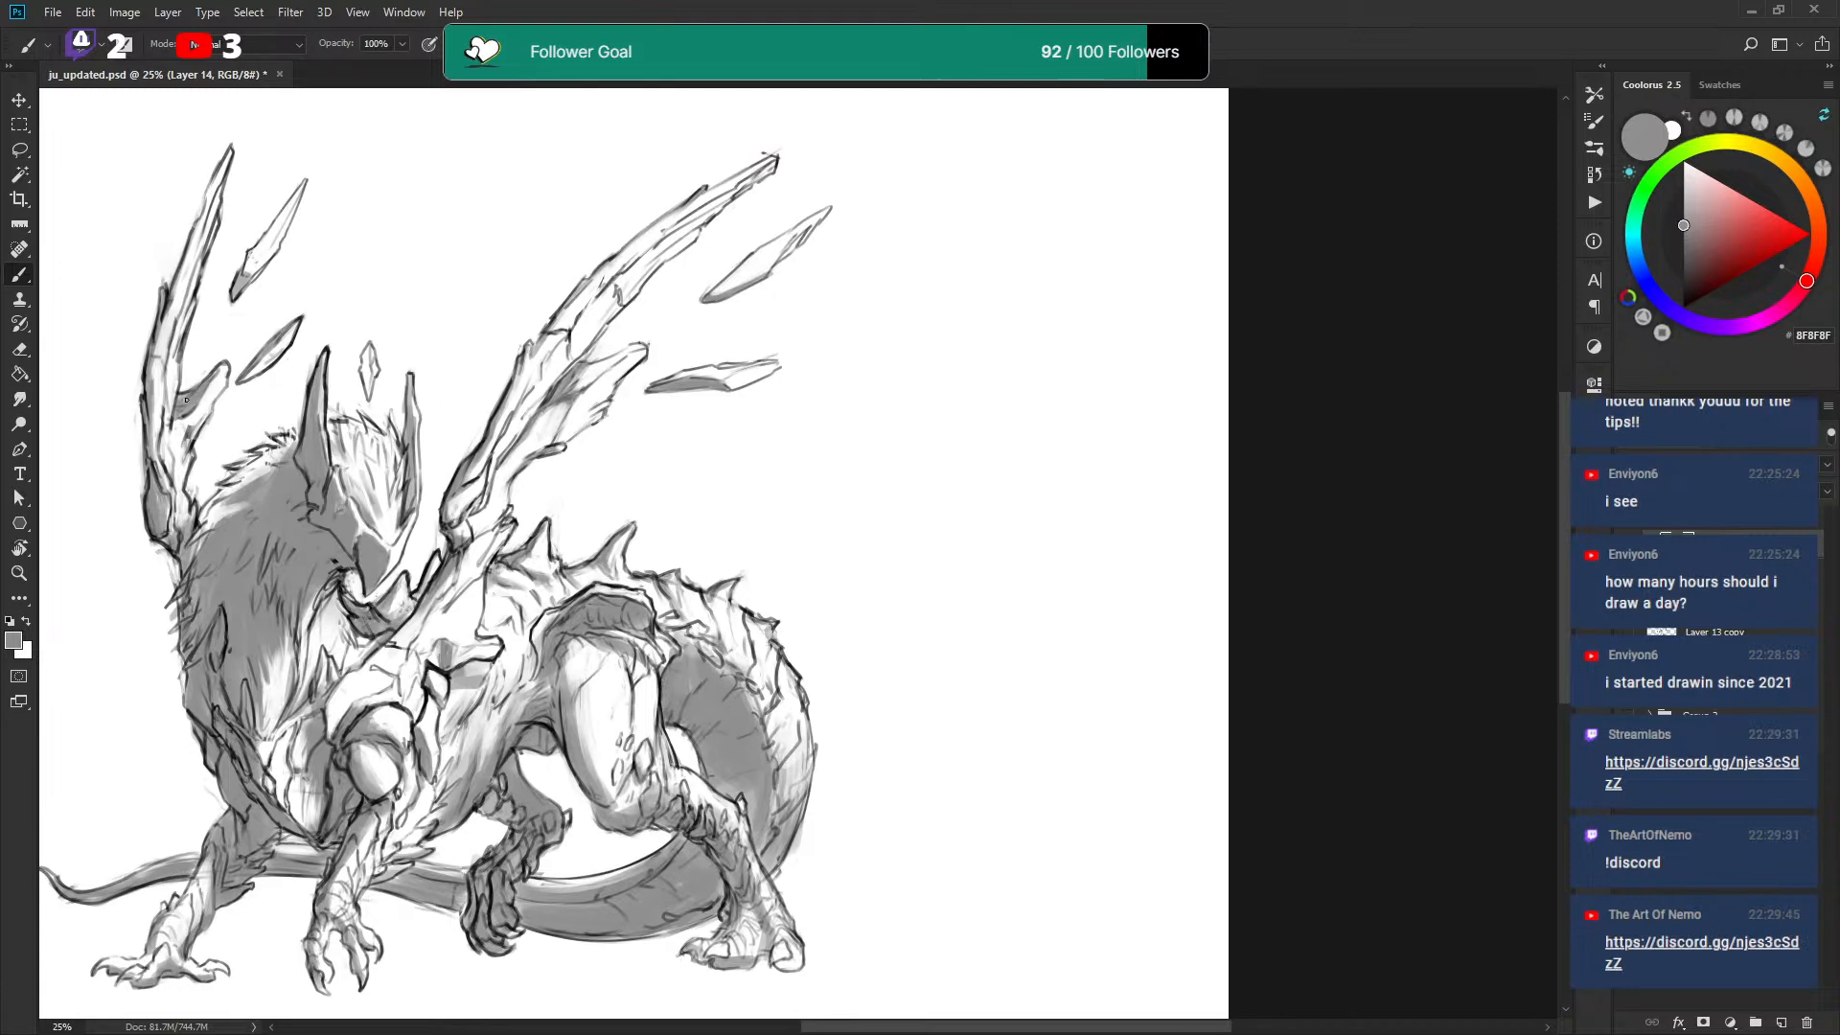
pyautogui.hotkey('ctrl', 'z')
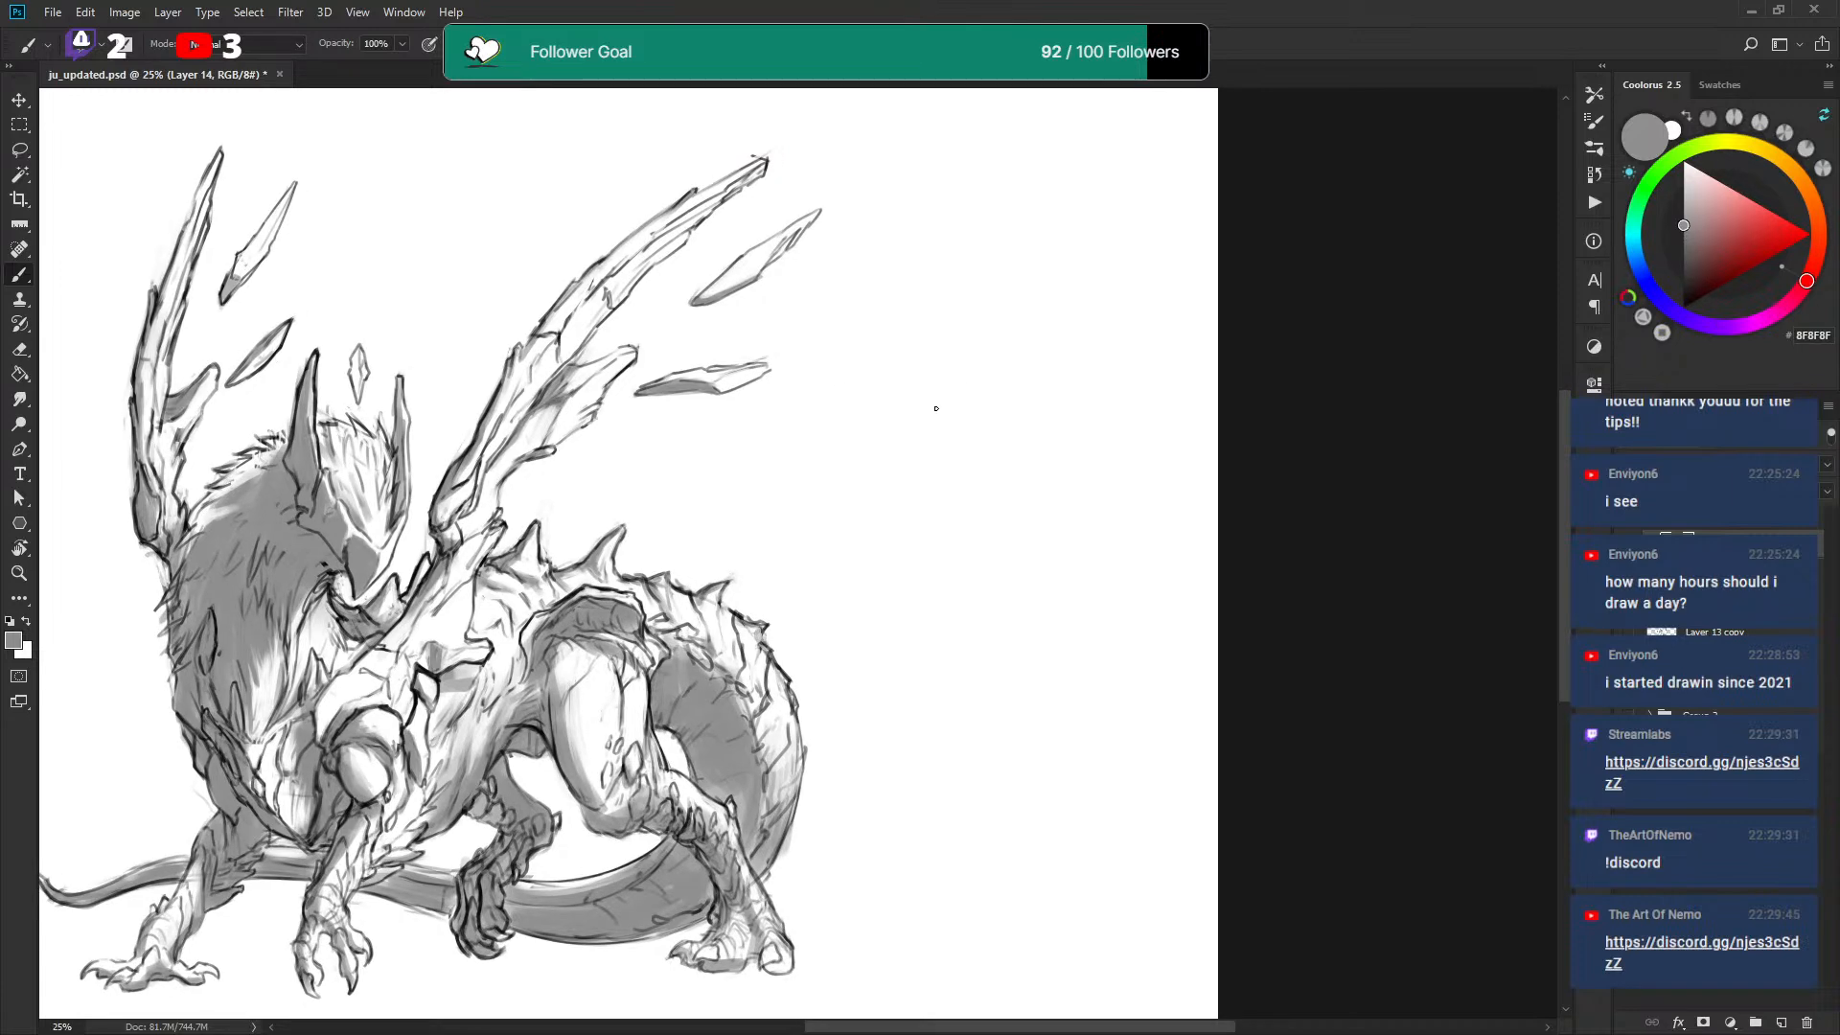
pyautogui.moveTo(929, 431); pyautogui.dragTo(915, 442)
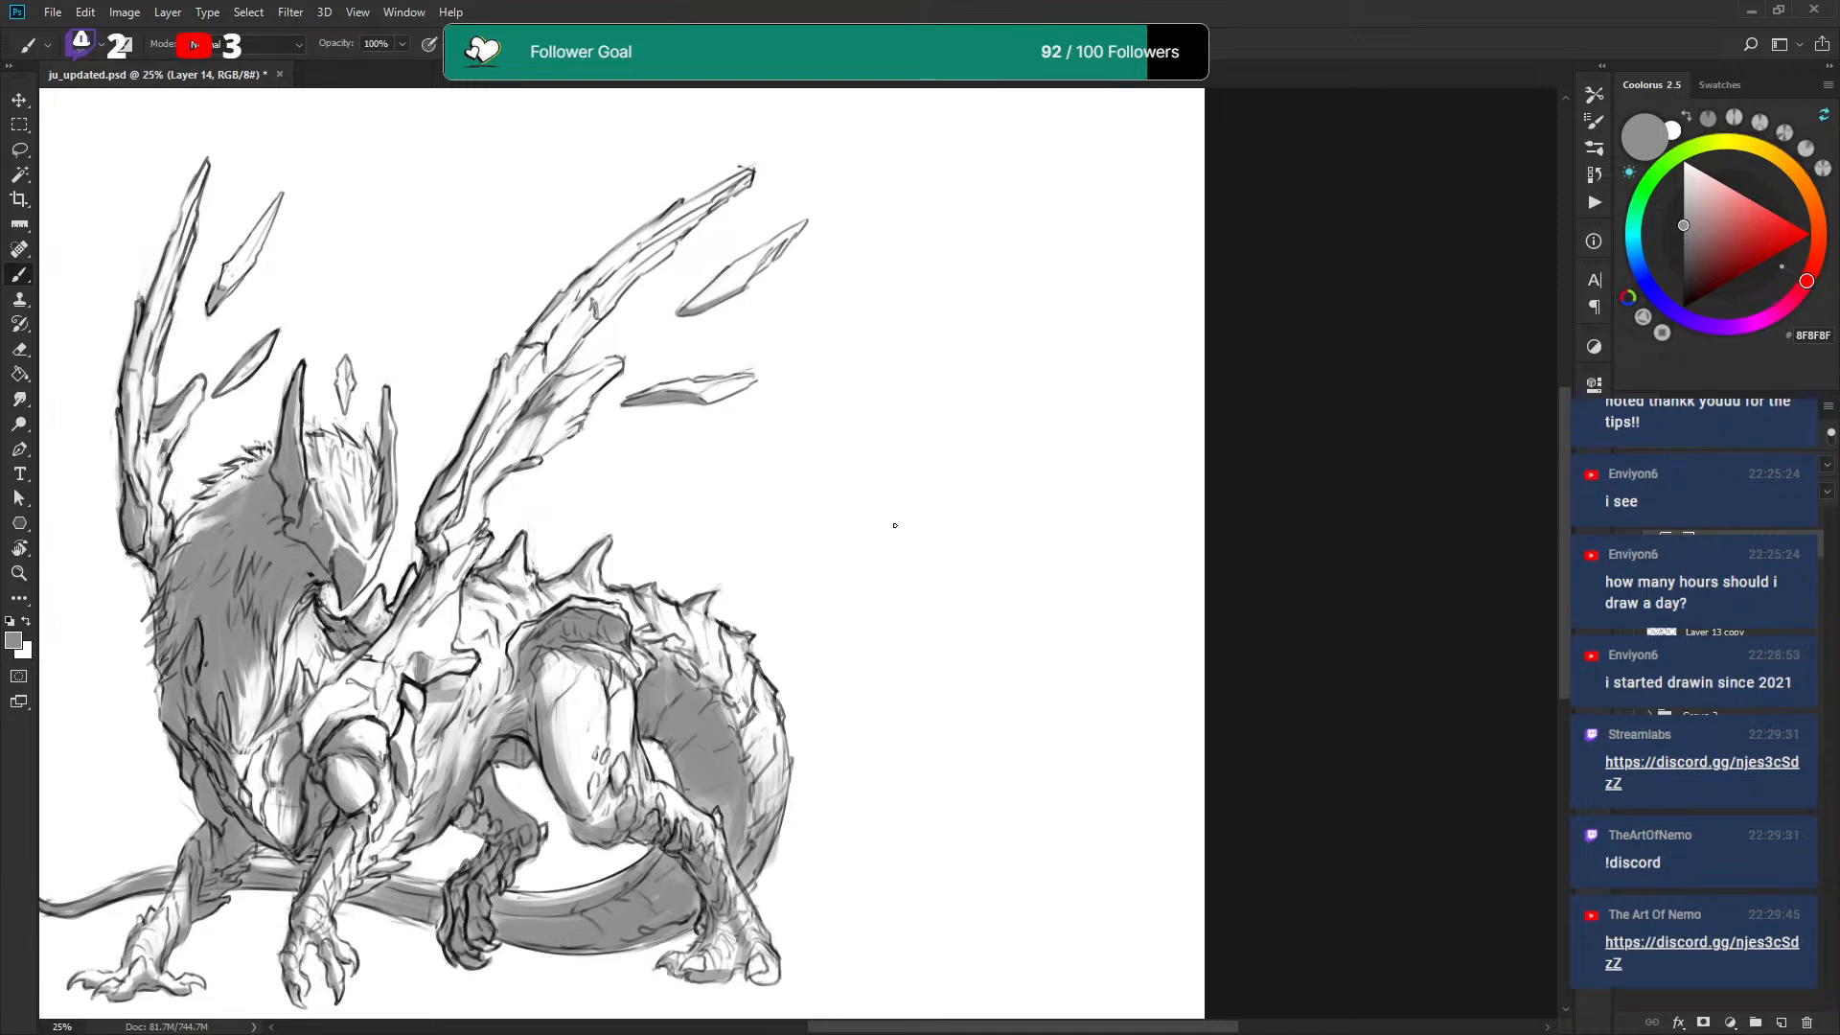
pyautogui.moveTo(733, 621); pyautogui.dragTo(829, 383)
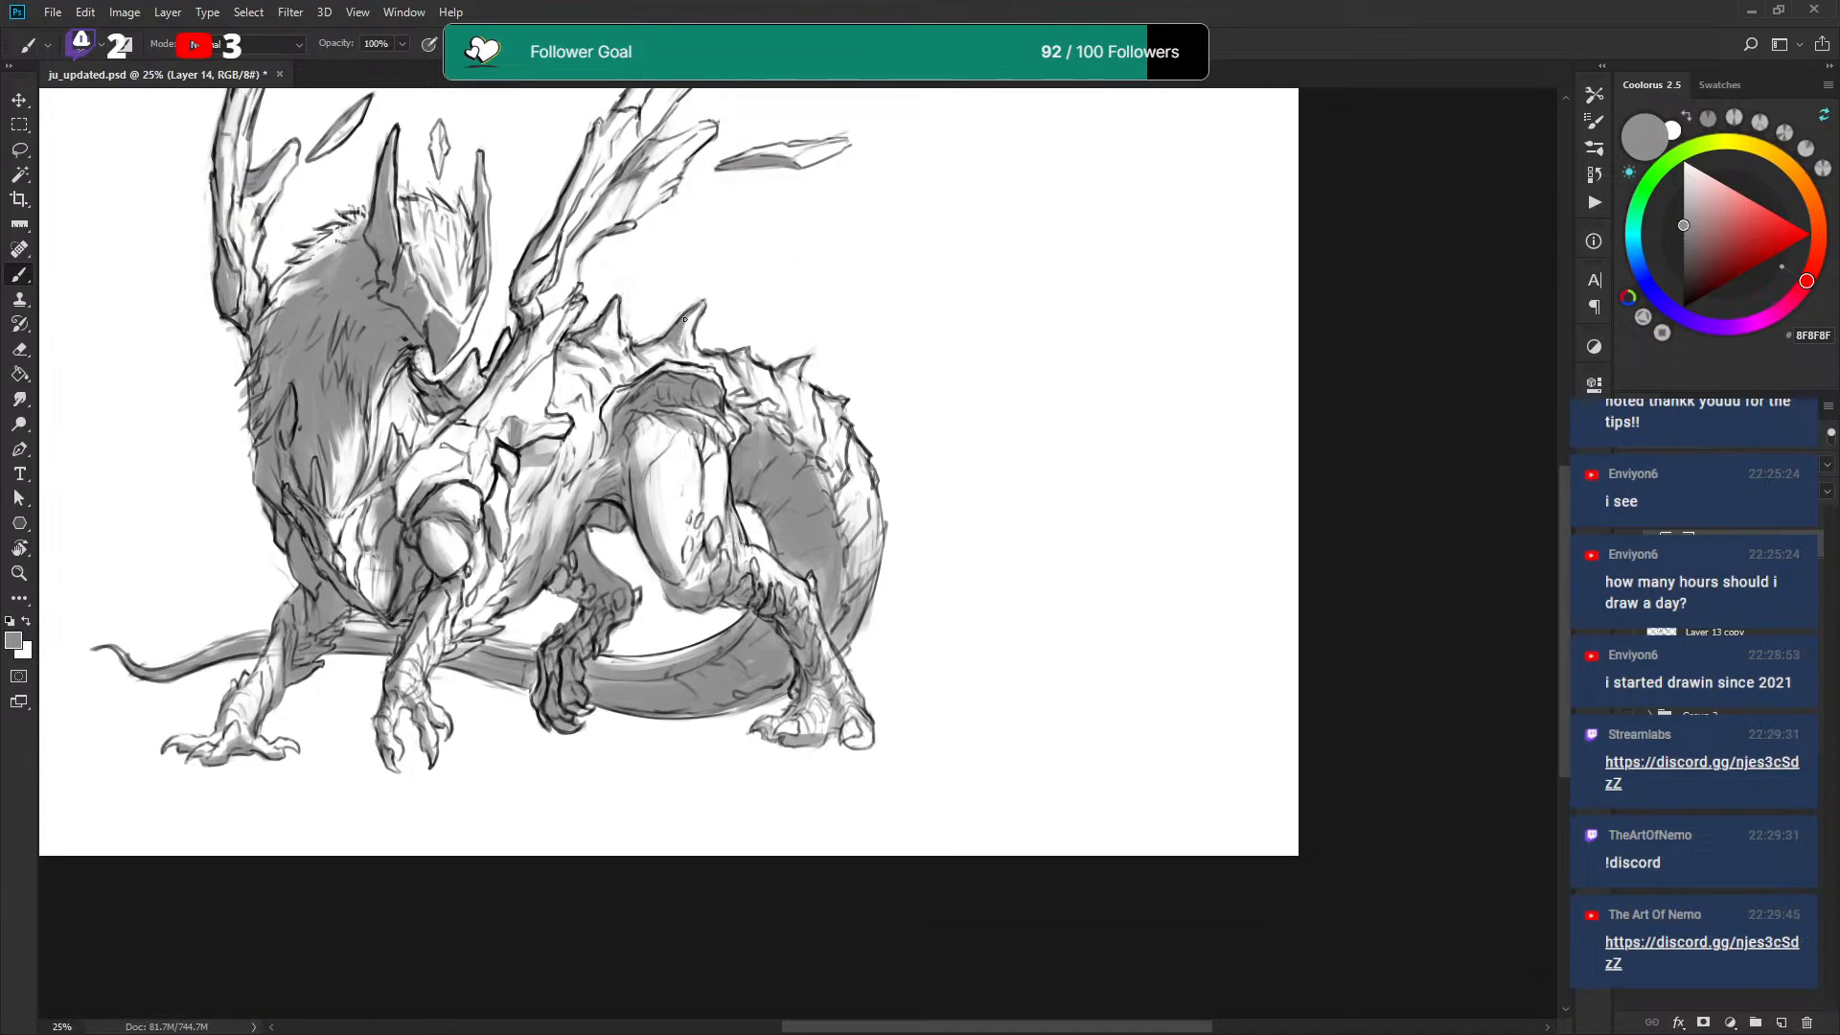
pyautogui.hotkey('ctrl', 'z')
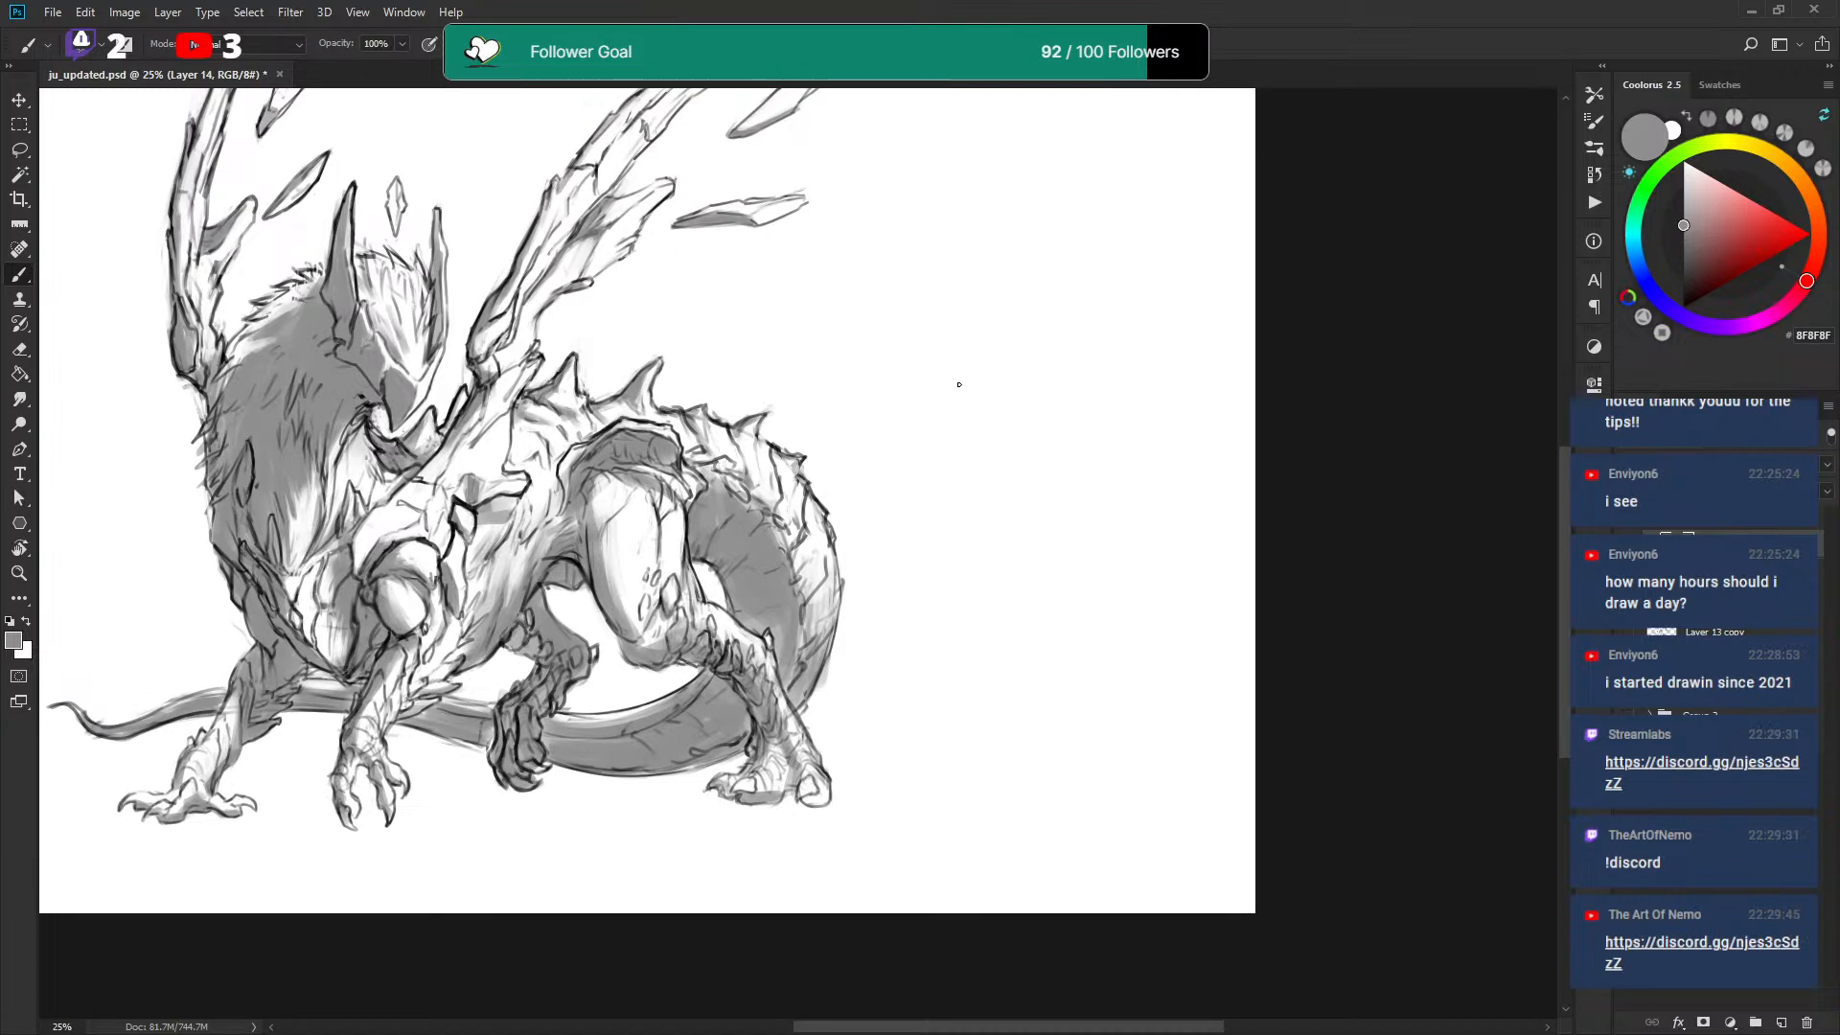
pyautogui.moveTo(576, 328); pyautogui.dragTo(629, 398)
pyautogui.moveTo(454, 517); pyautogui.dragTo(580, 566)
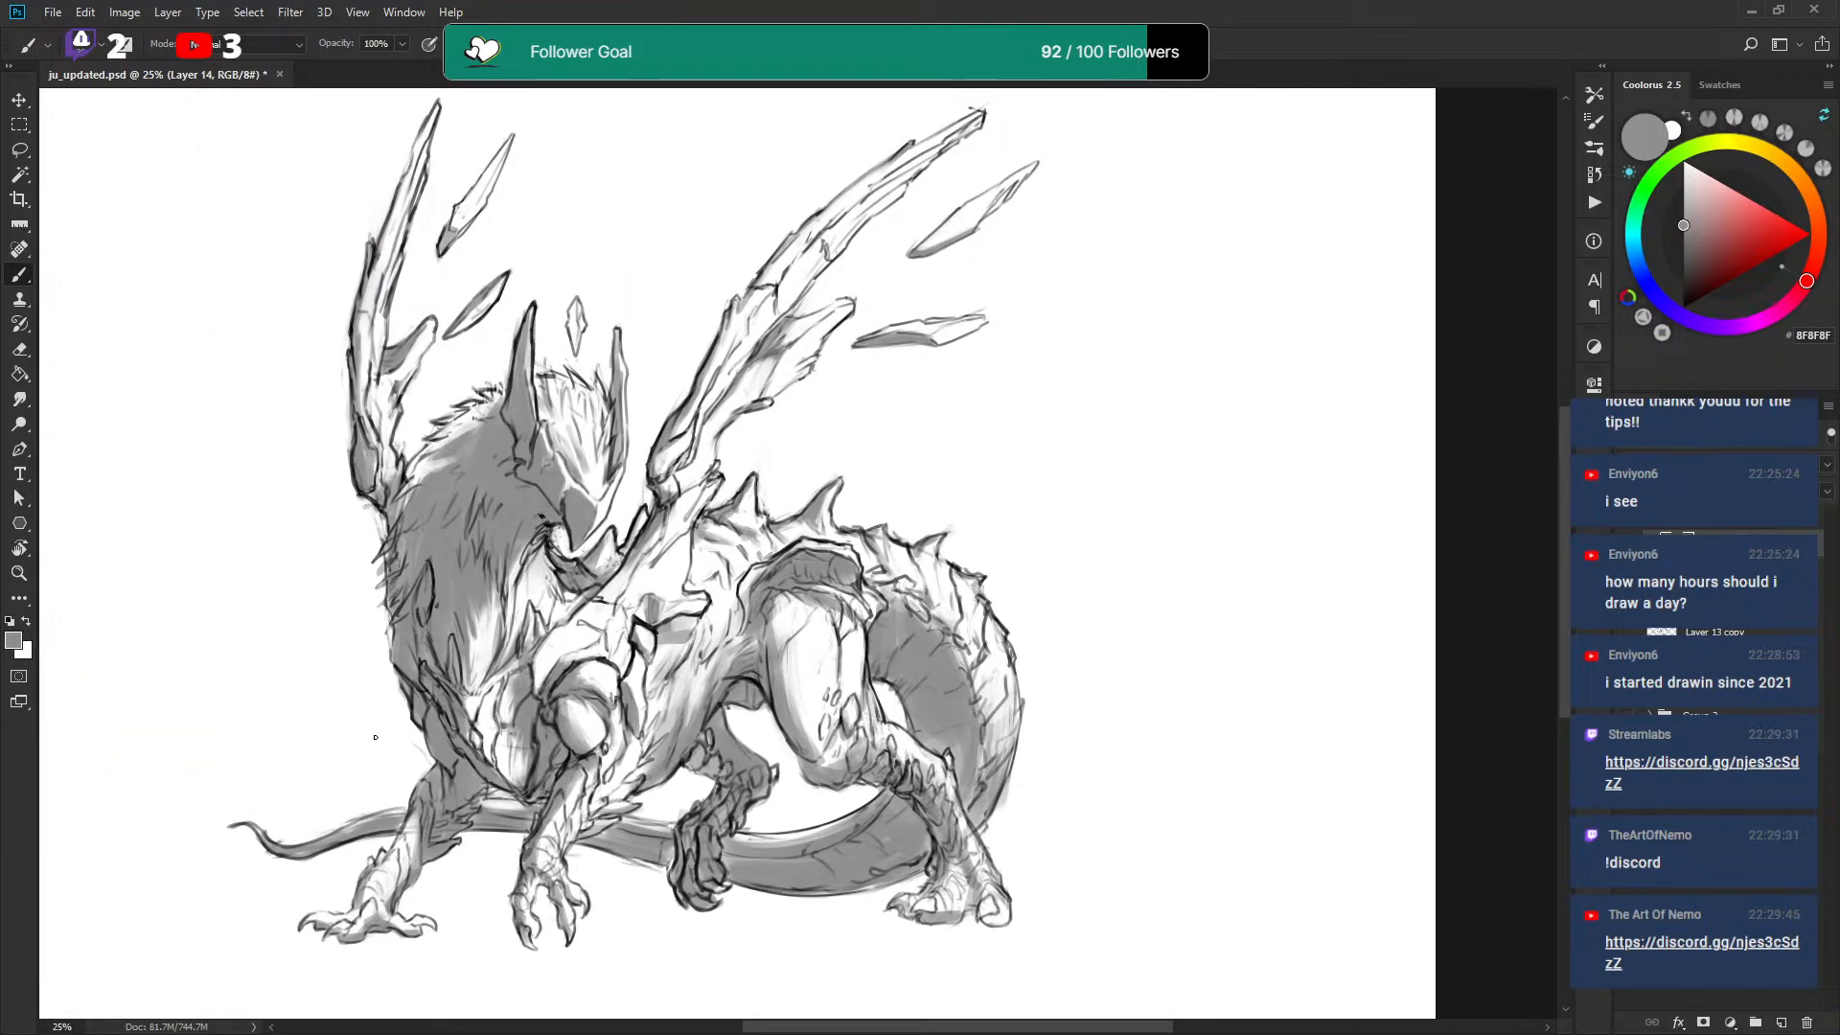
pyautogui.moveTo(925, 503); pyautogui.dragTo(916, 505)
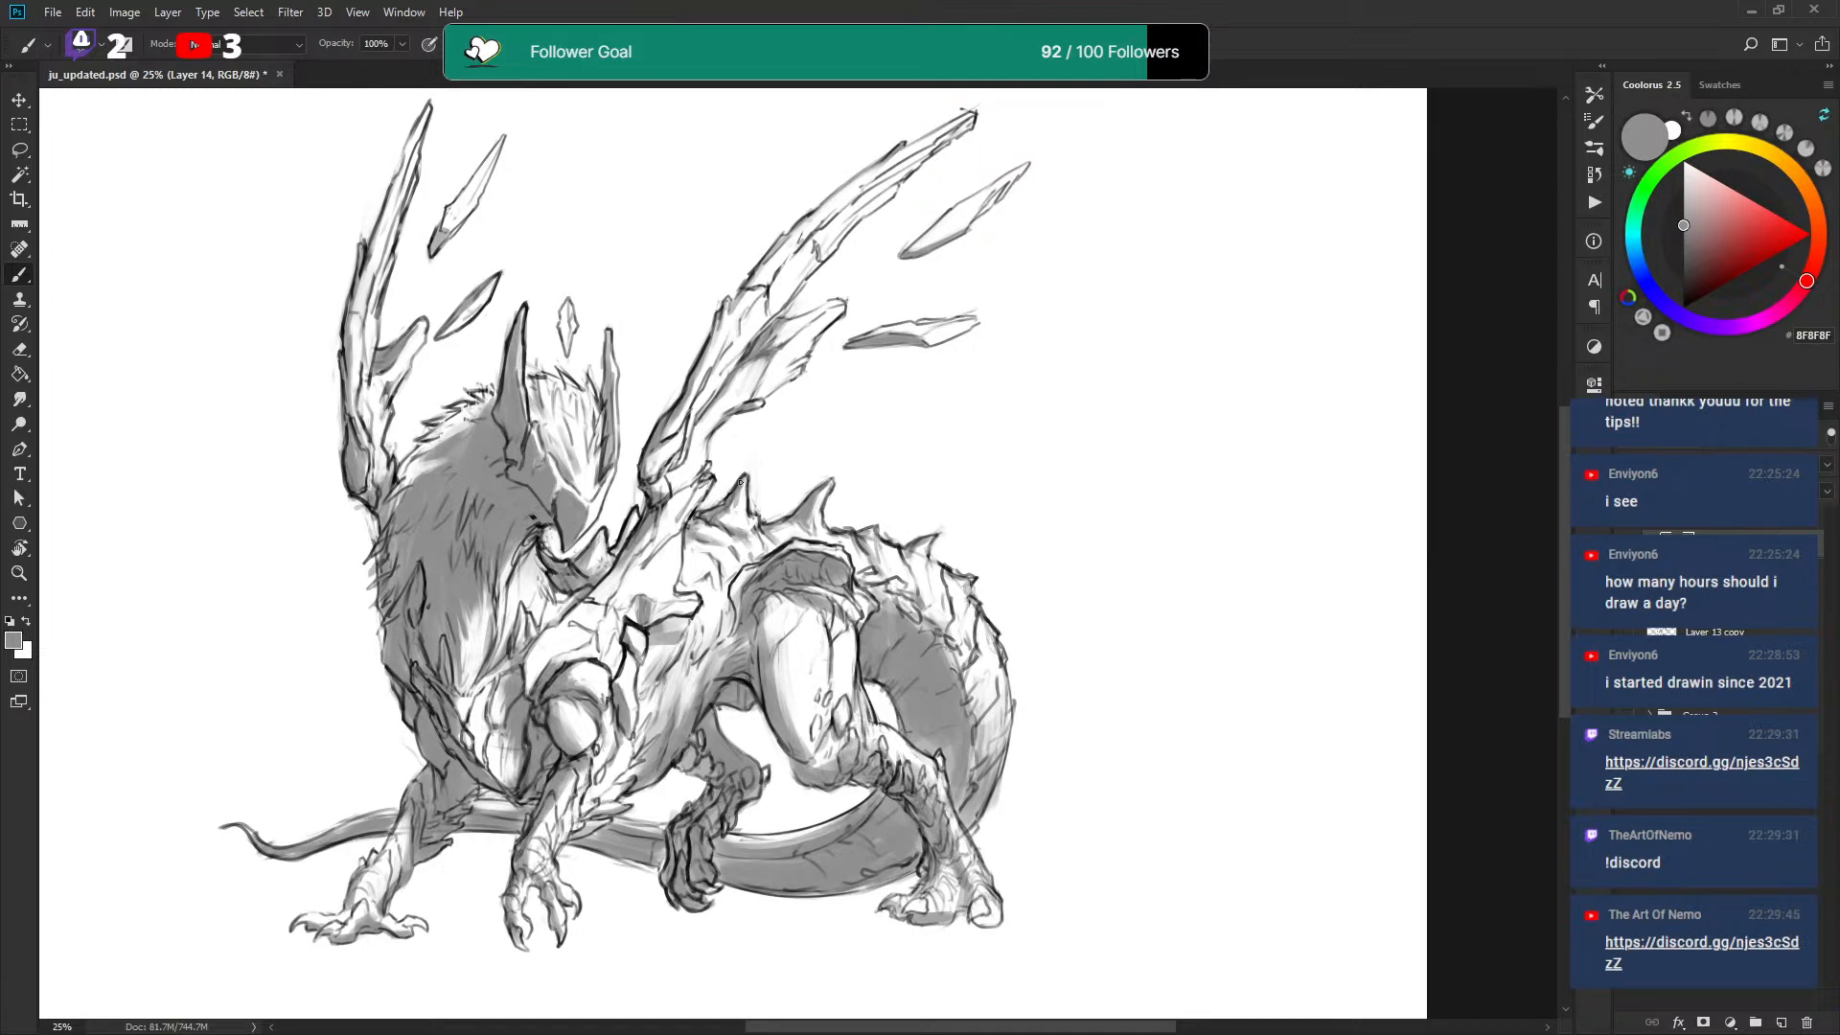
# Touch up the shading on the creature's back spikes, alternating brush strokes in white FFFFFF and grey 8F8F8F.
pyautogui.press('x')
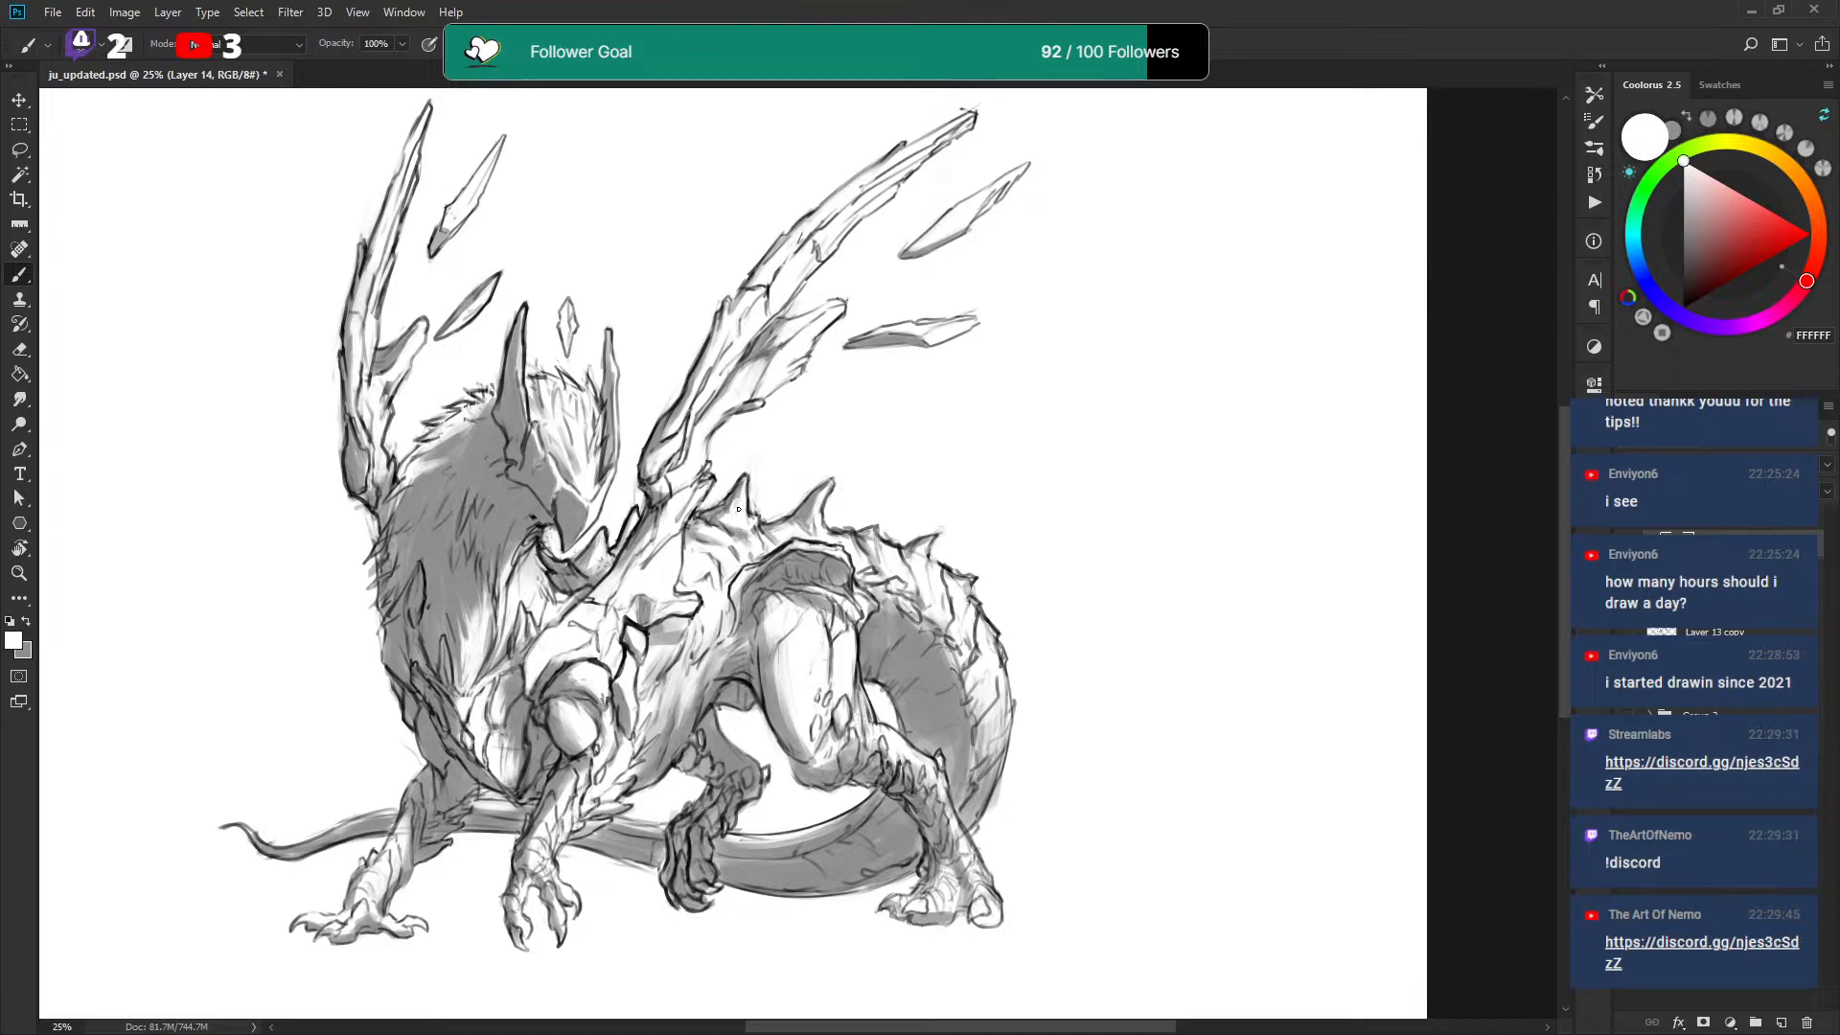
pyautogui.press('x')
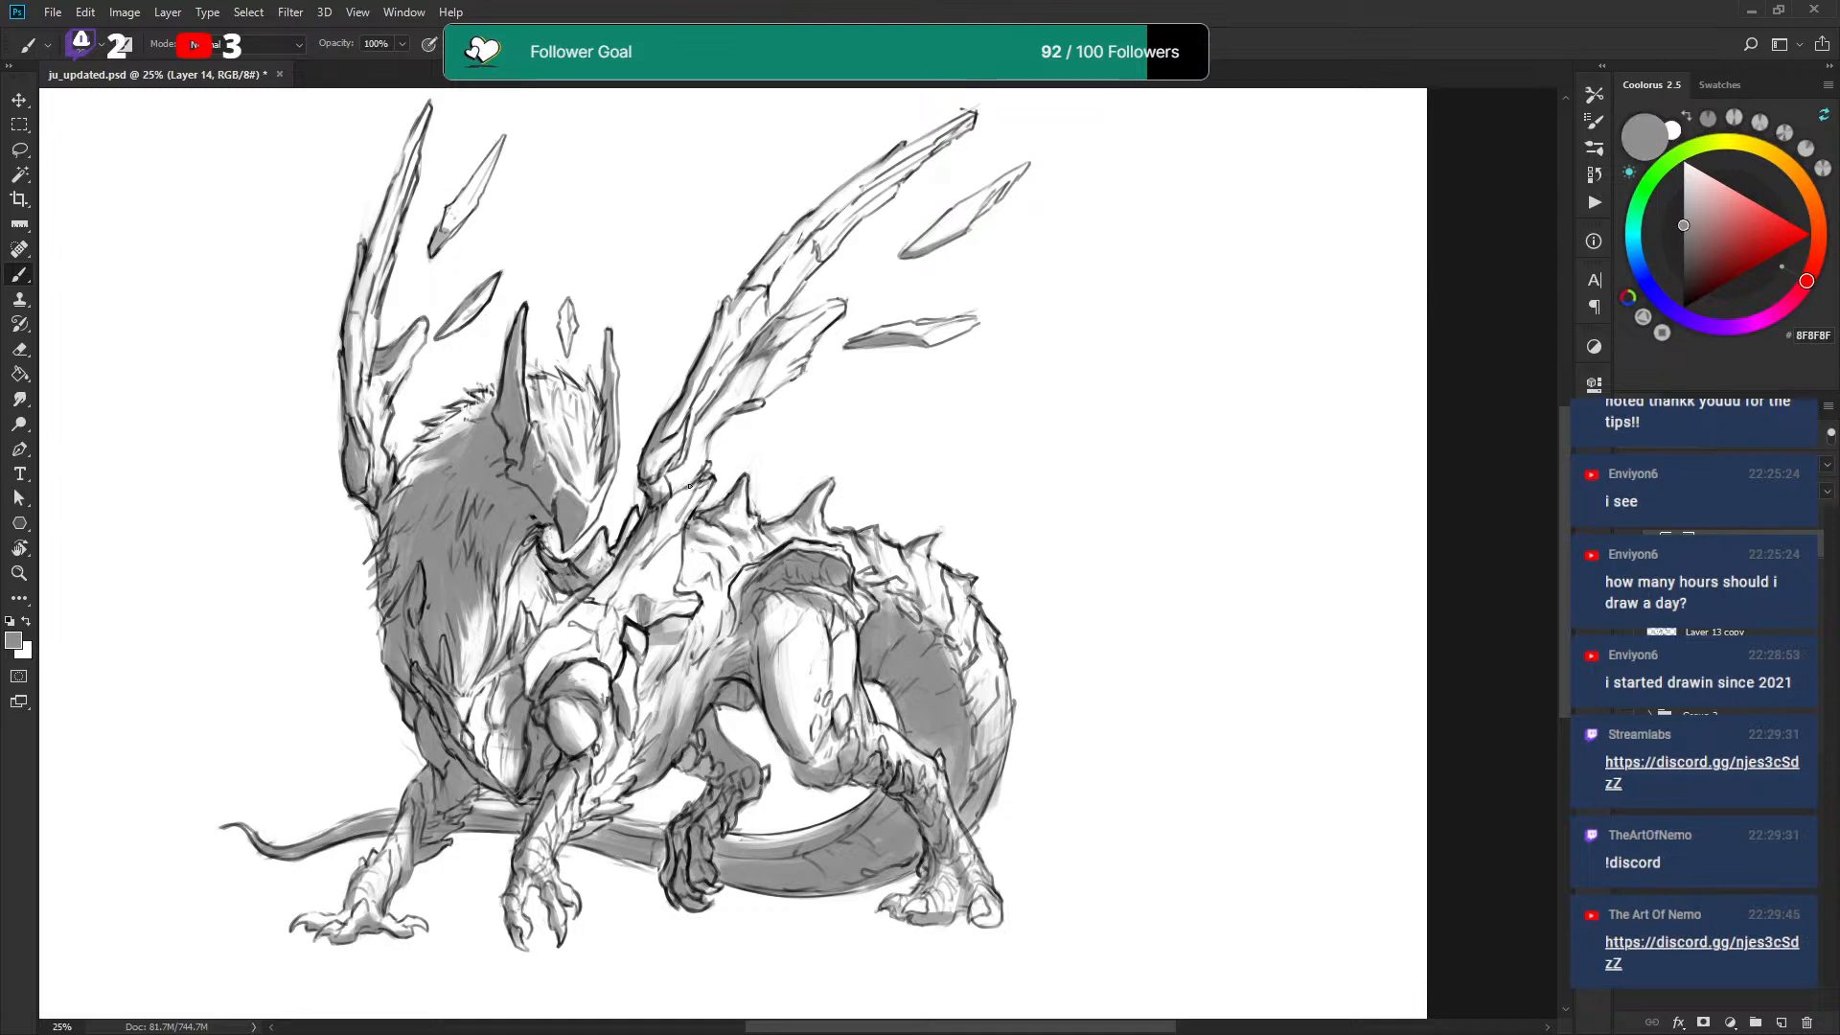
pyautogui.scroll(-2, 993, 464)
pyautogui.press('x')
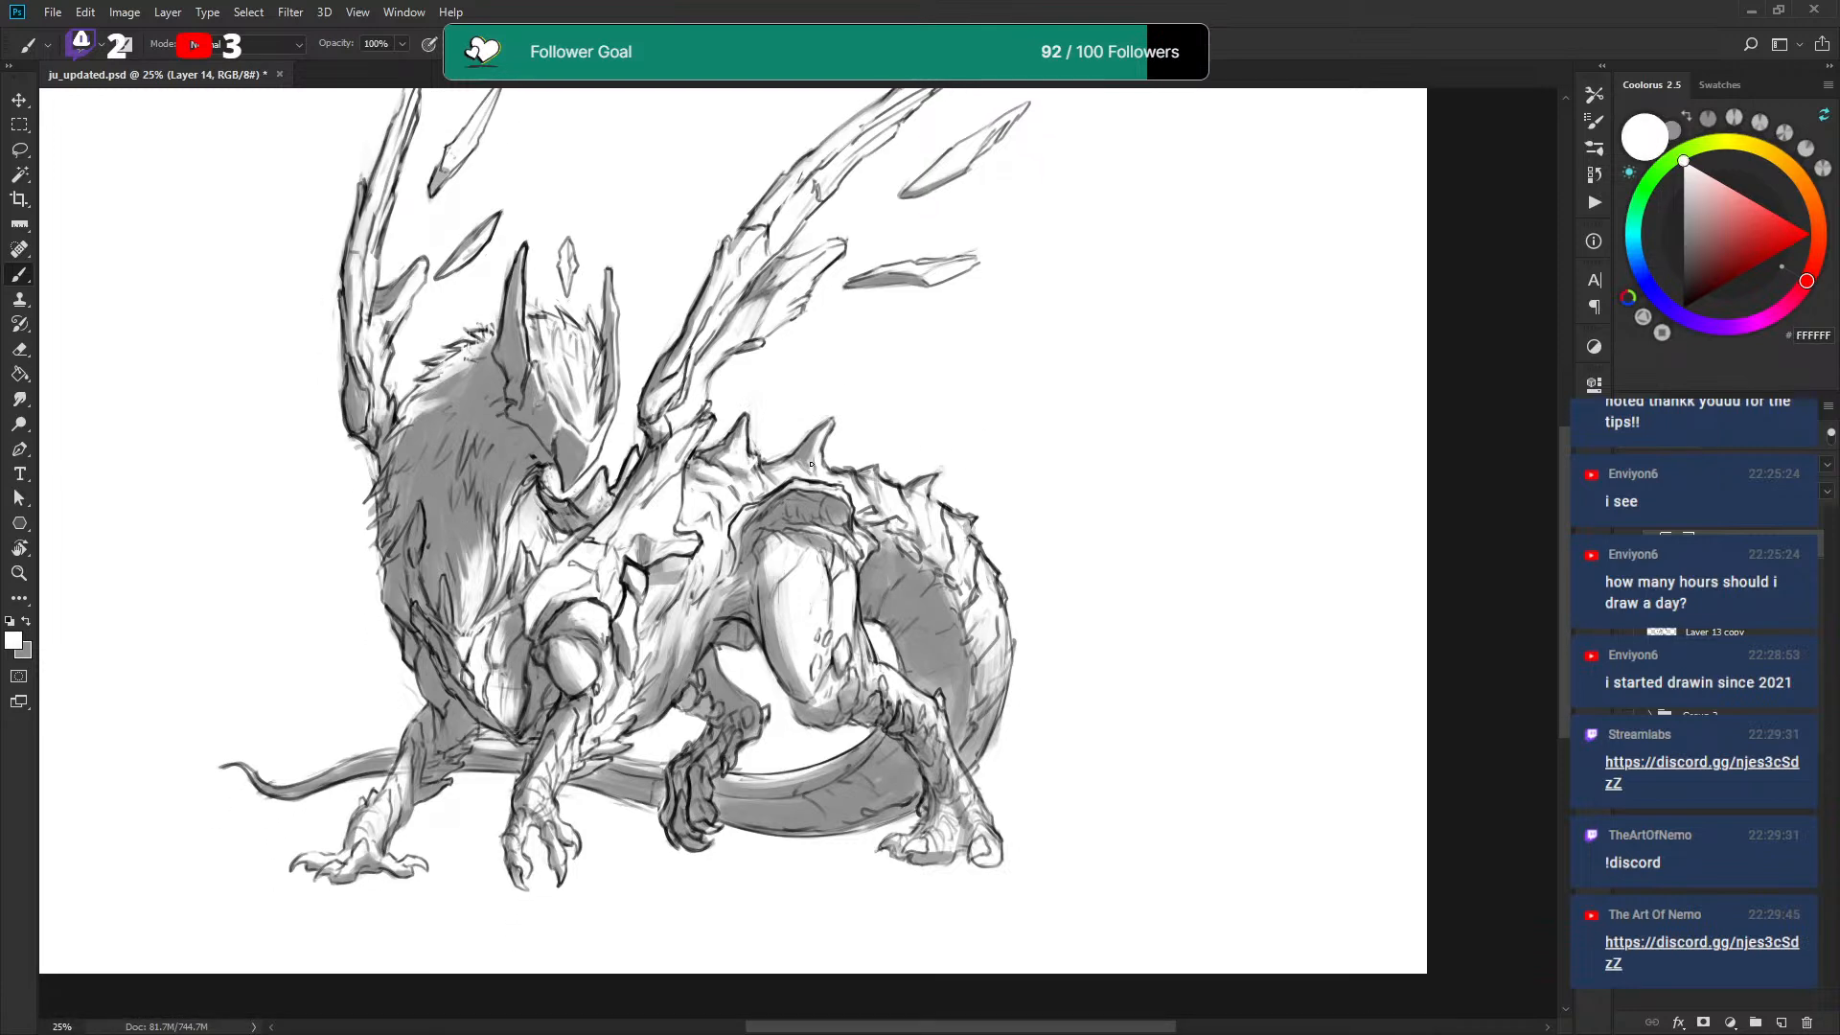
pyautogui.press('x')
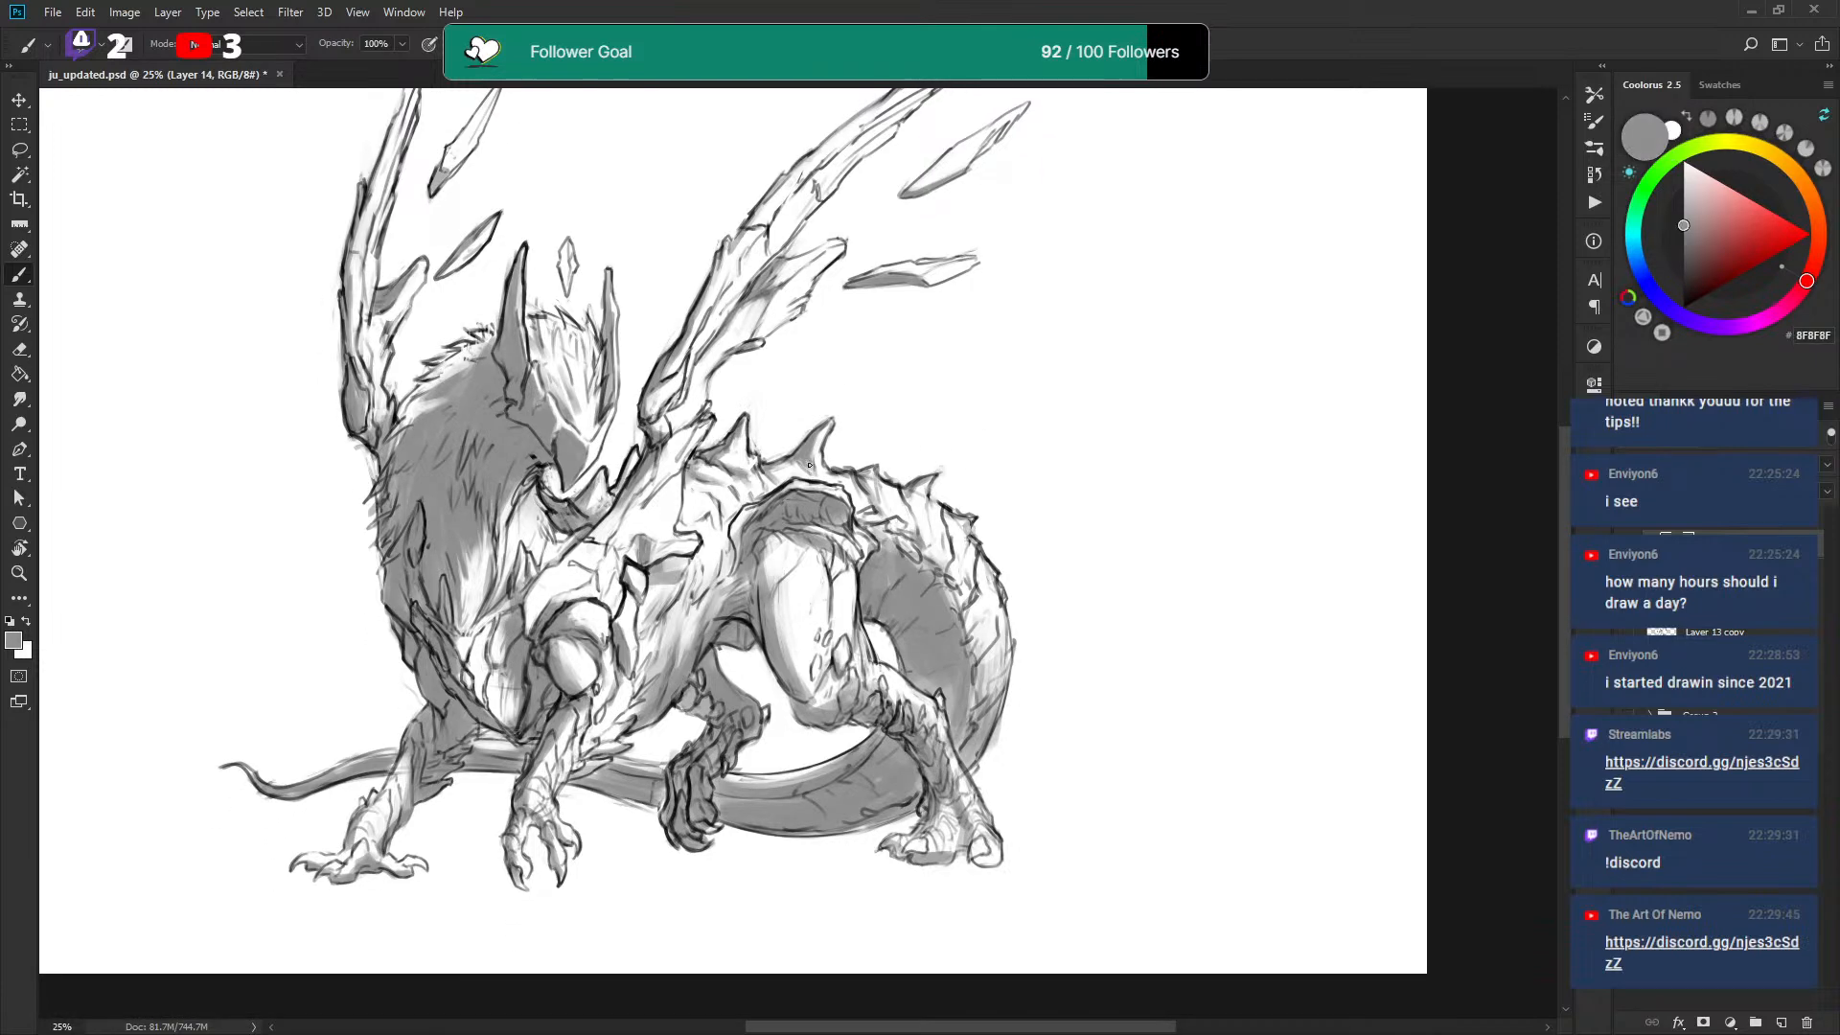
pyautogui.press('x')
pyautogui.press('x')
pyautogui.press('x')
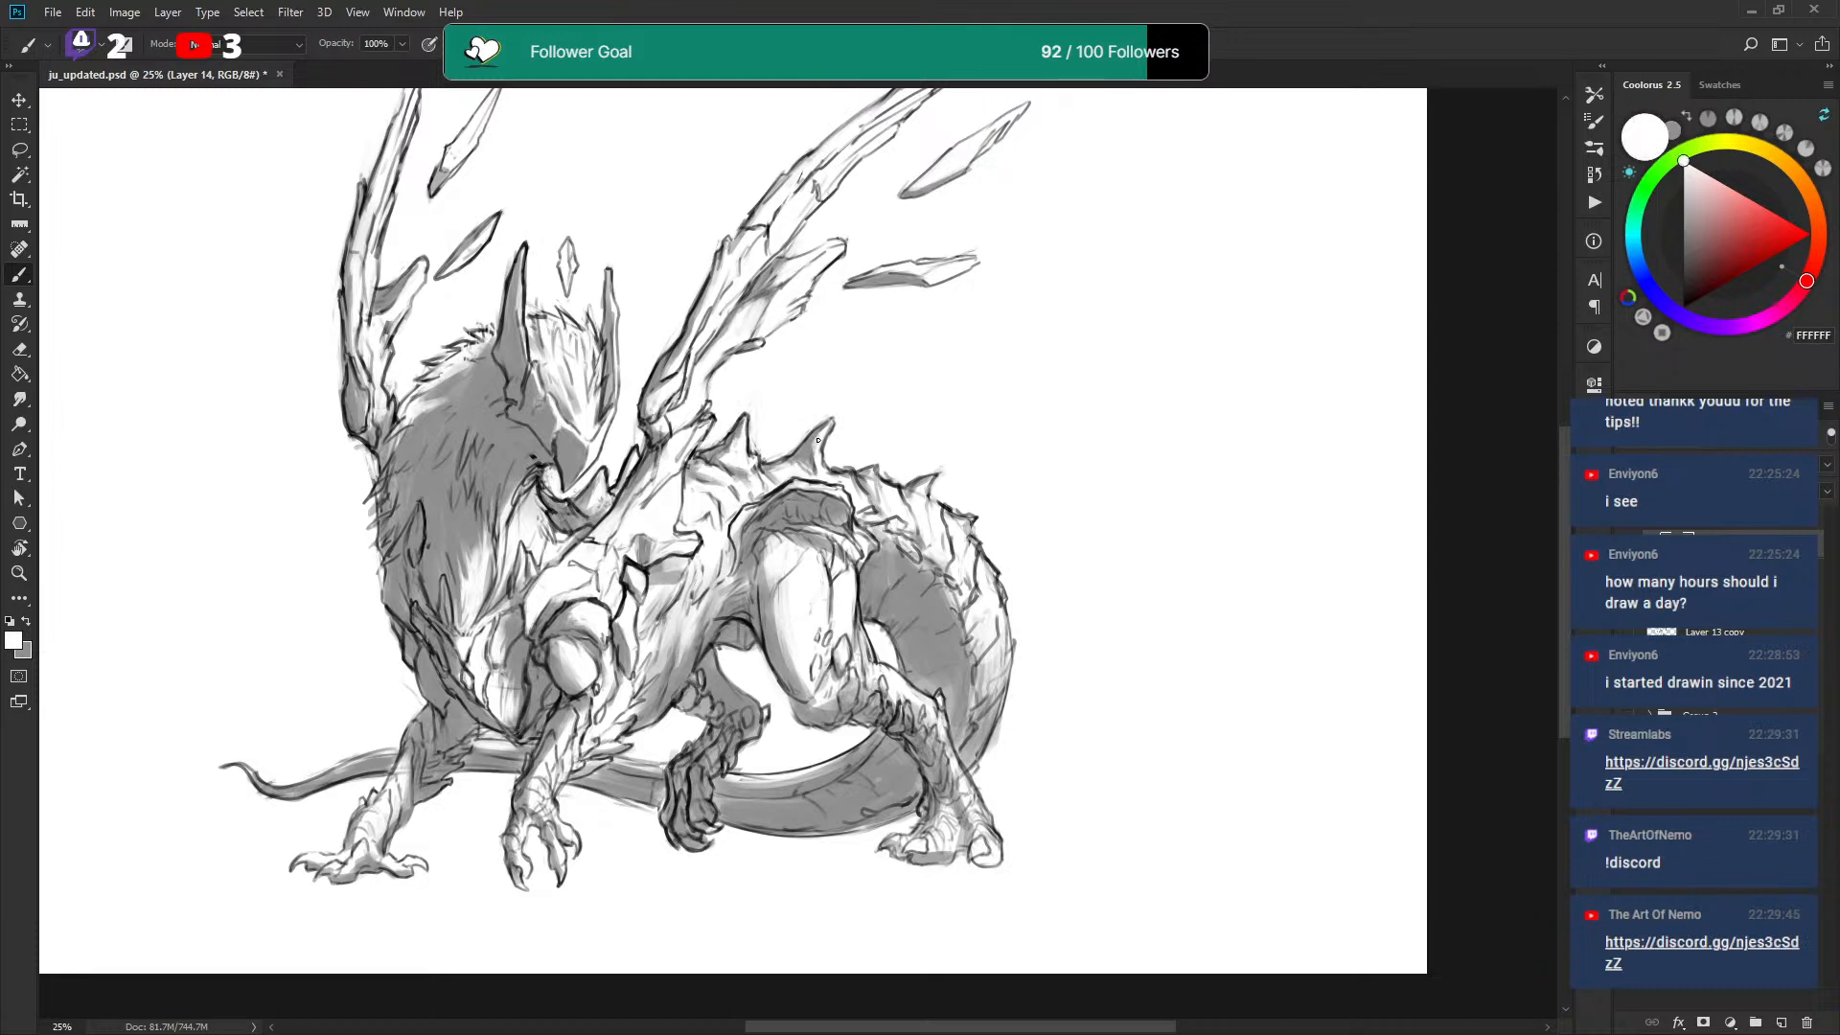
pyautogui.press('x')
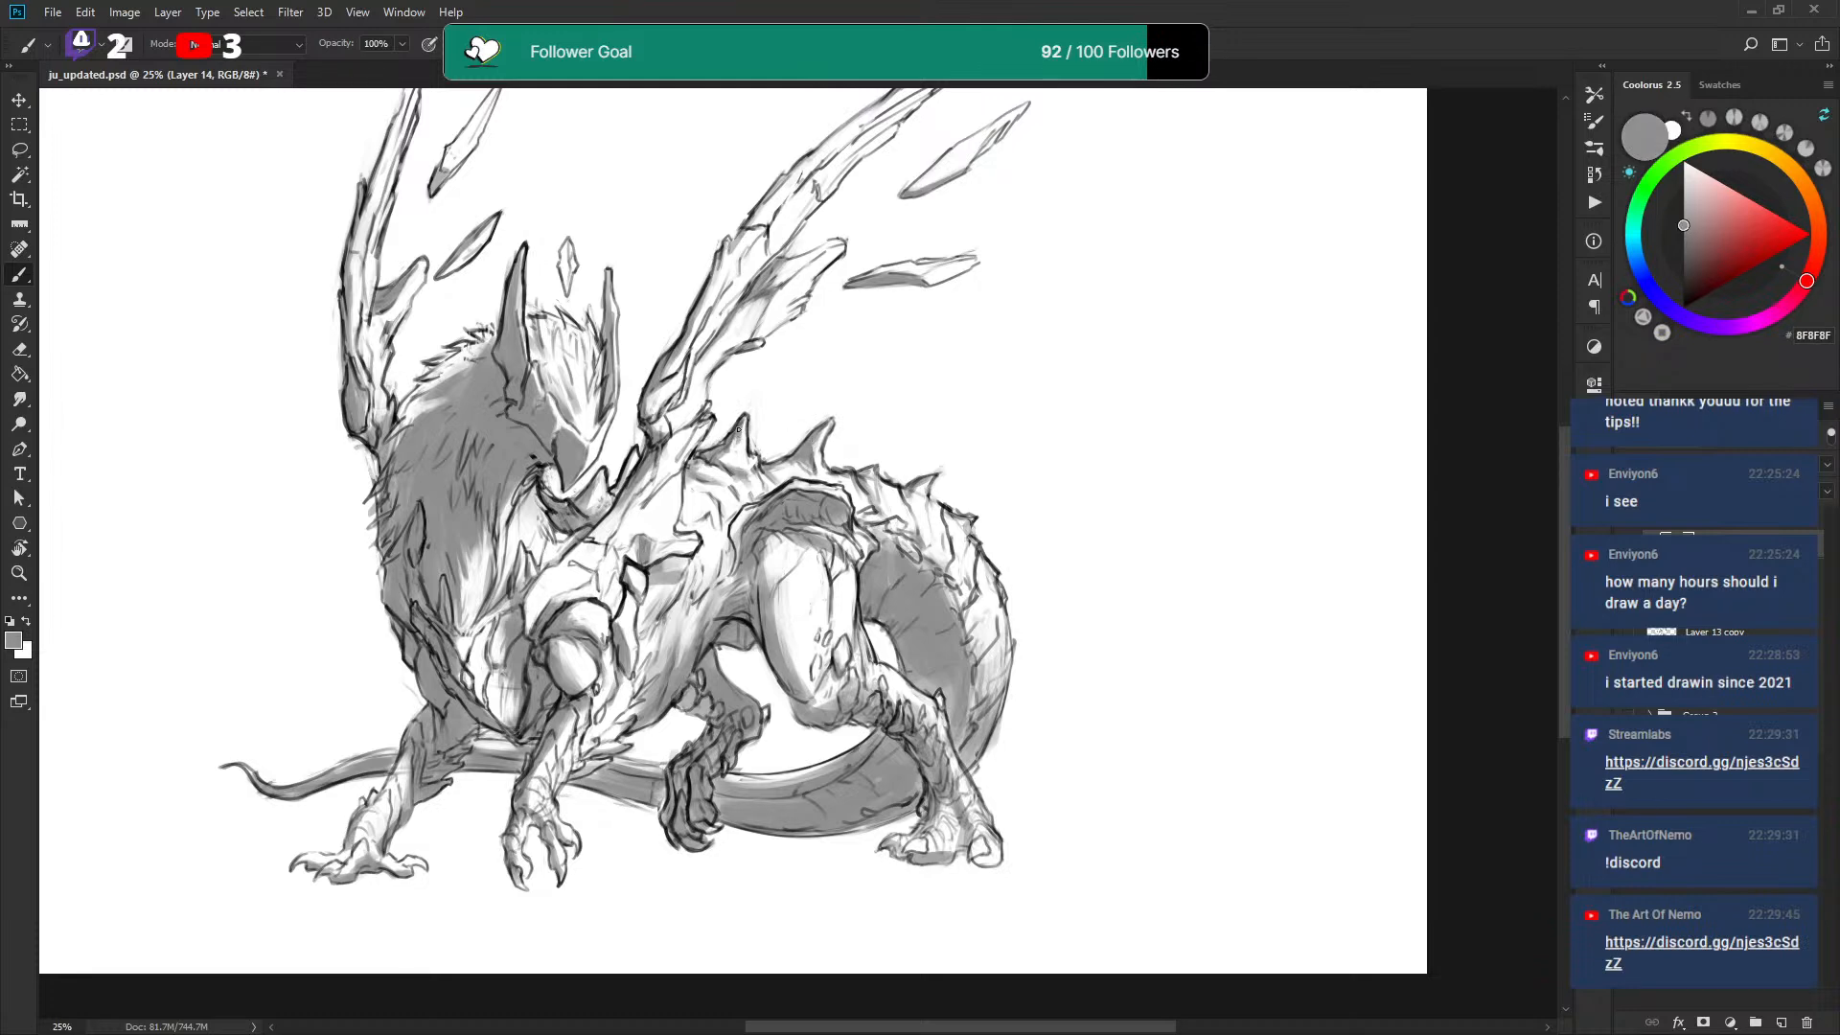
pyautogui.press('x')
pyautogui.press('x')
pyautogui.press('x')
pyautogui.scroll(-2, 736, 647)
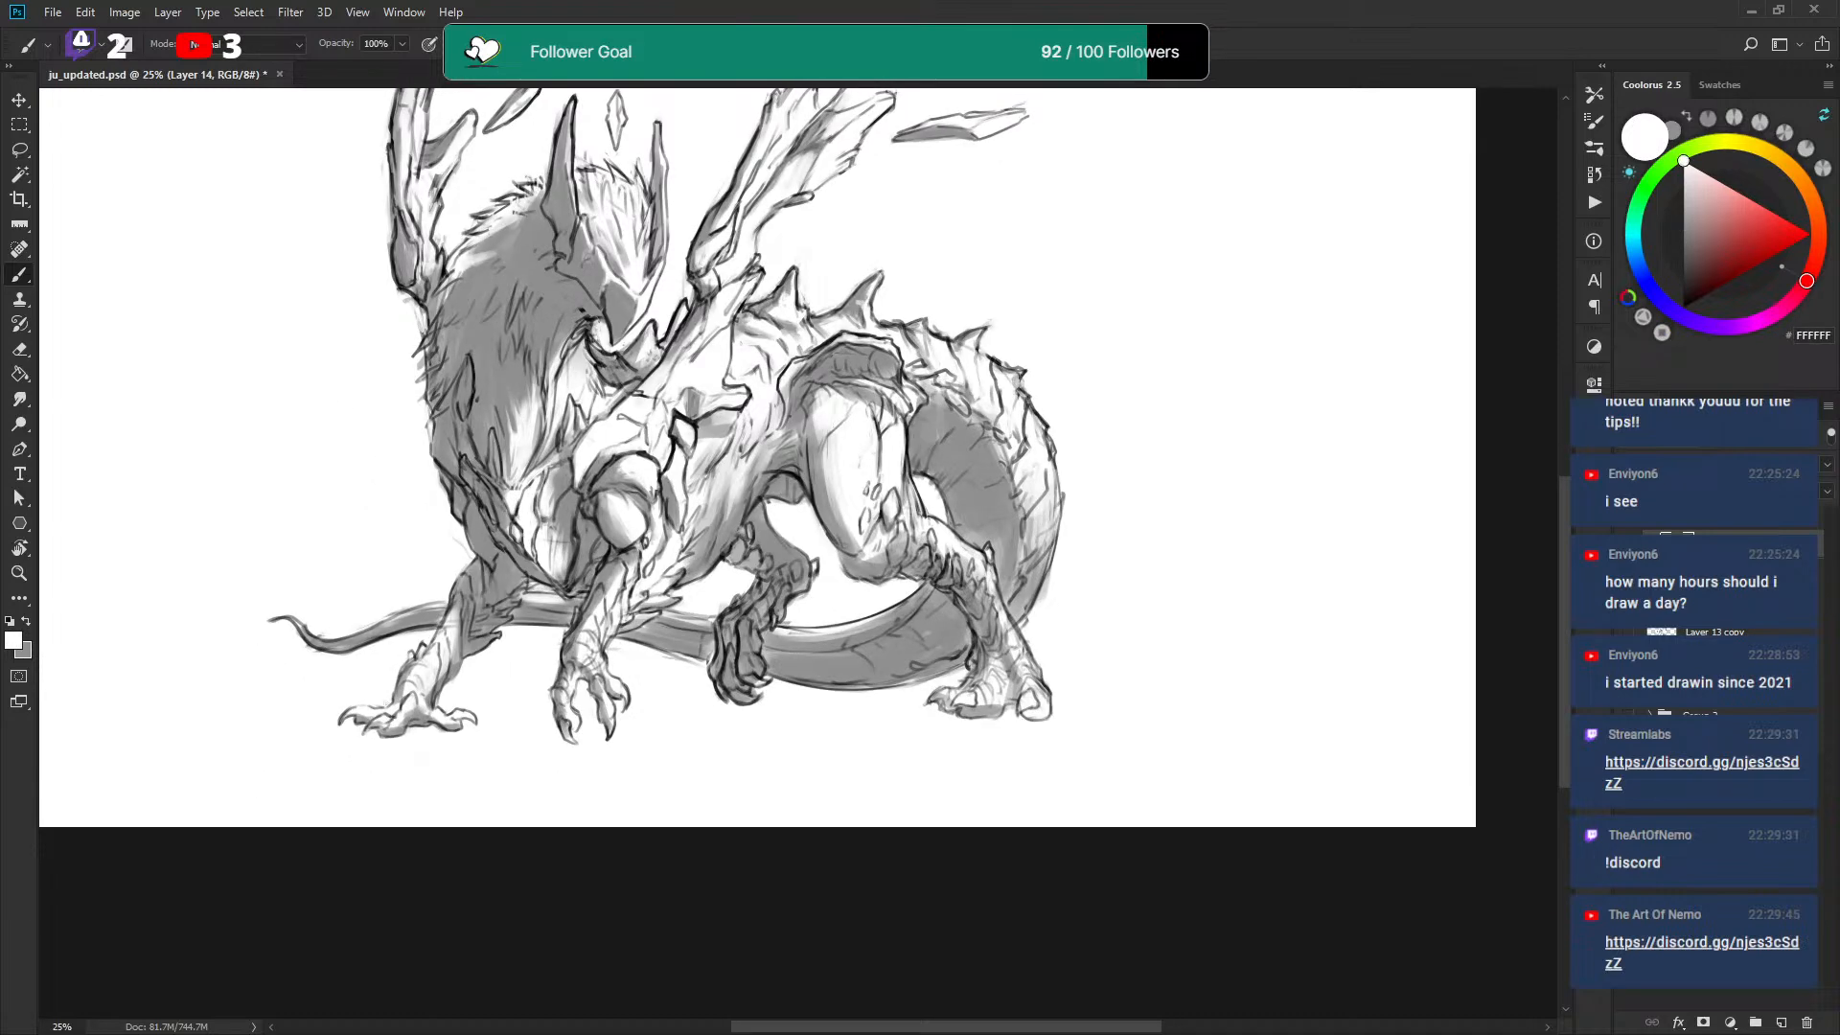
pyautogui.press('x')
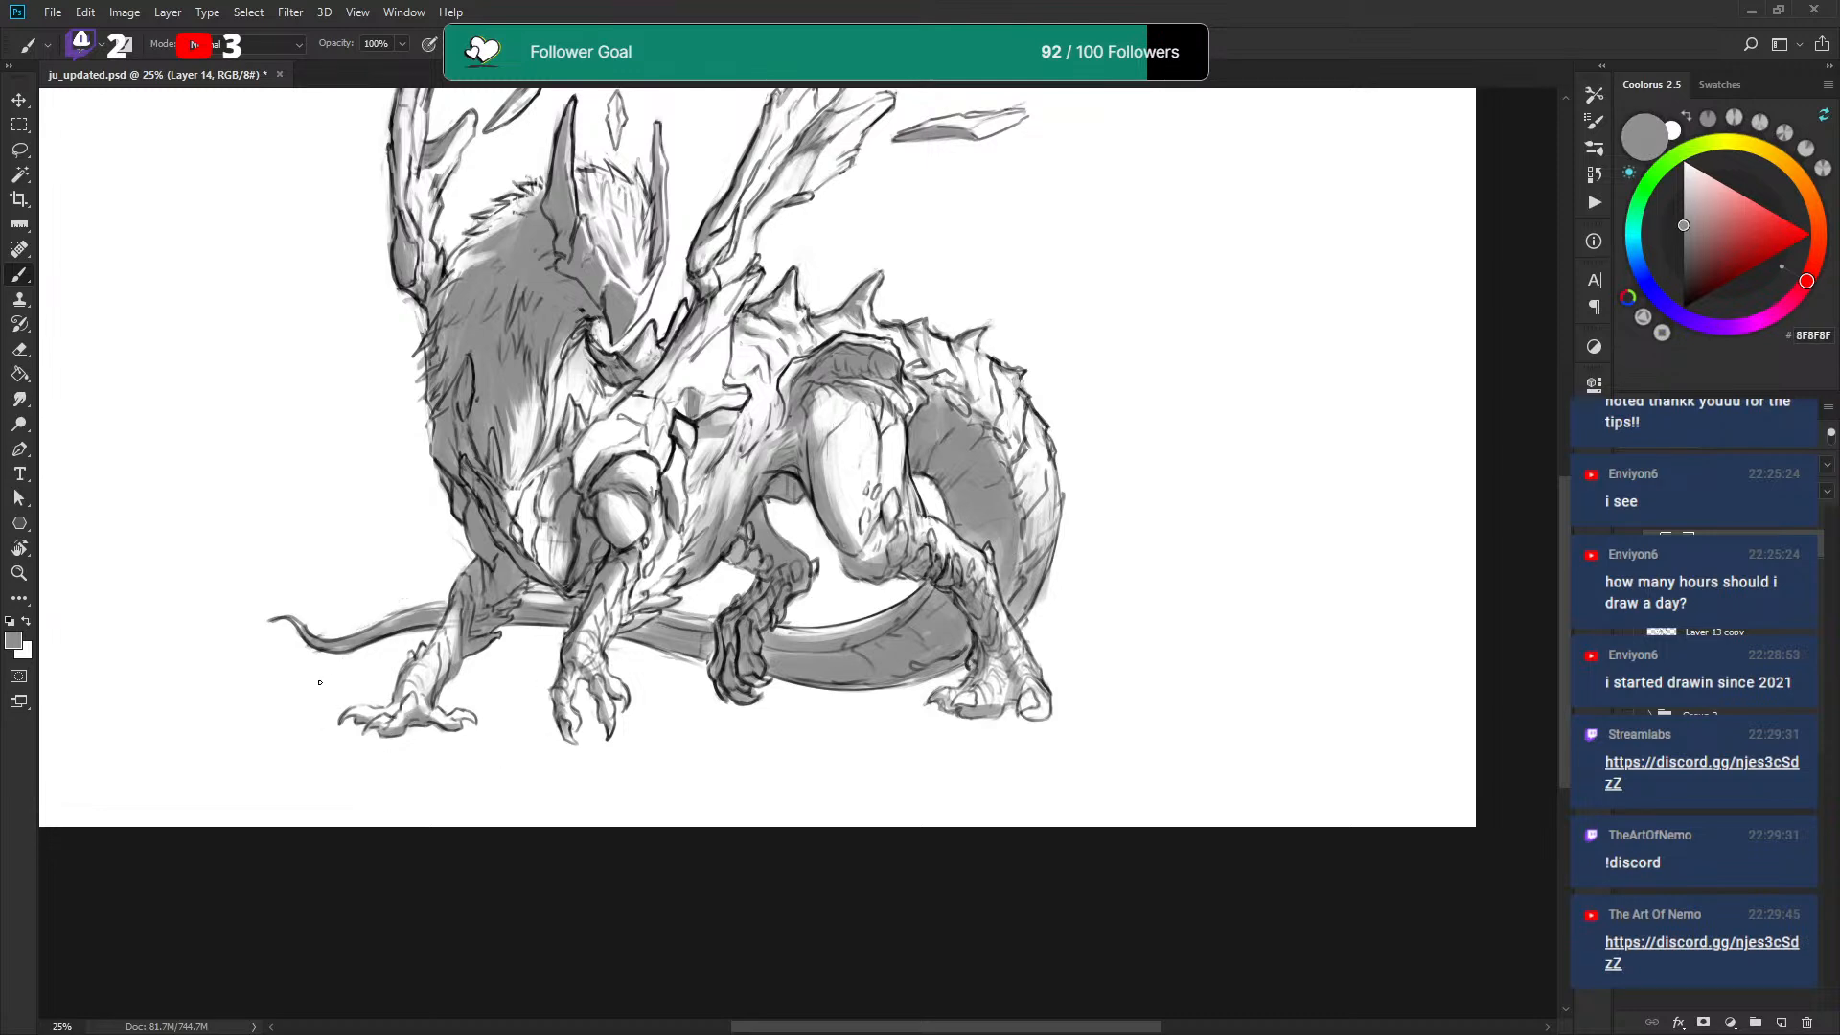
# Model the form of the hind thigh, alternating grey 8F8F8F and white FFFFFF brush strokes.
pyautogui.moveTo(1042, 557); pyautogui.dragTo(974, 493)
pyautogui.press('x')
pyautogui.press('x')
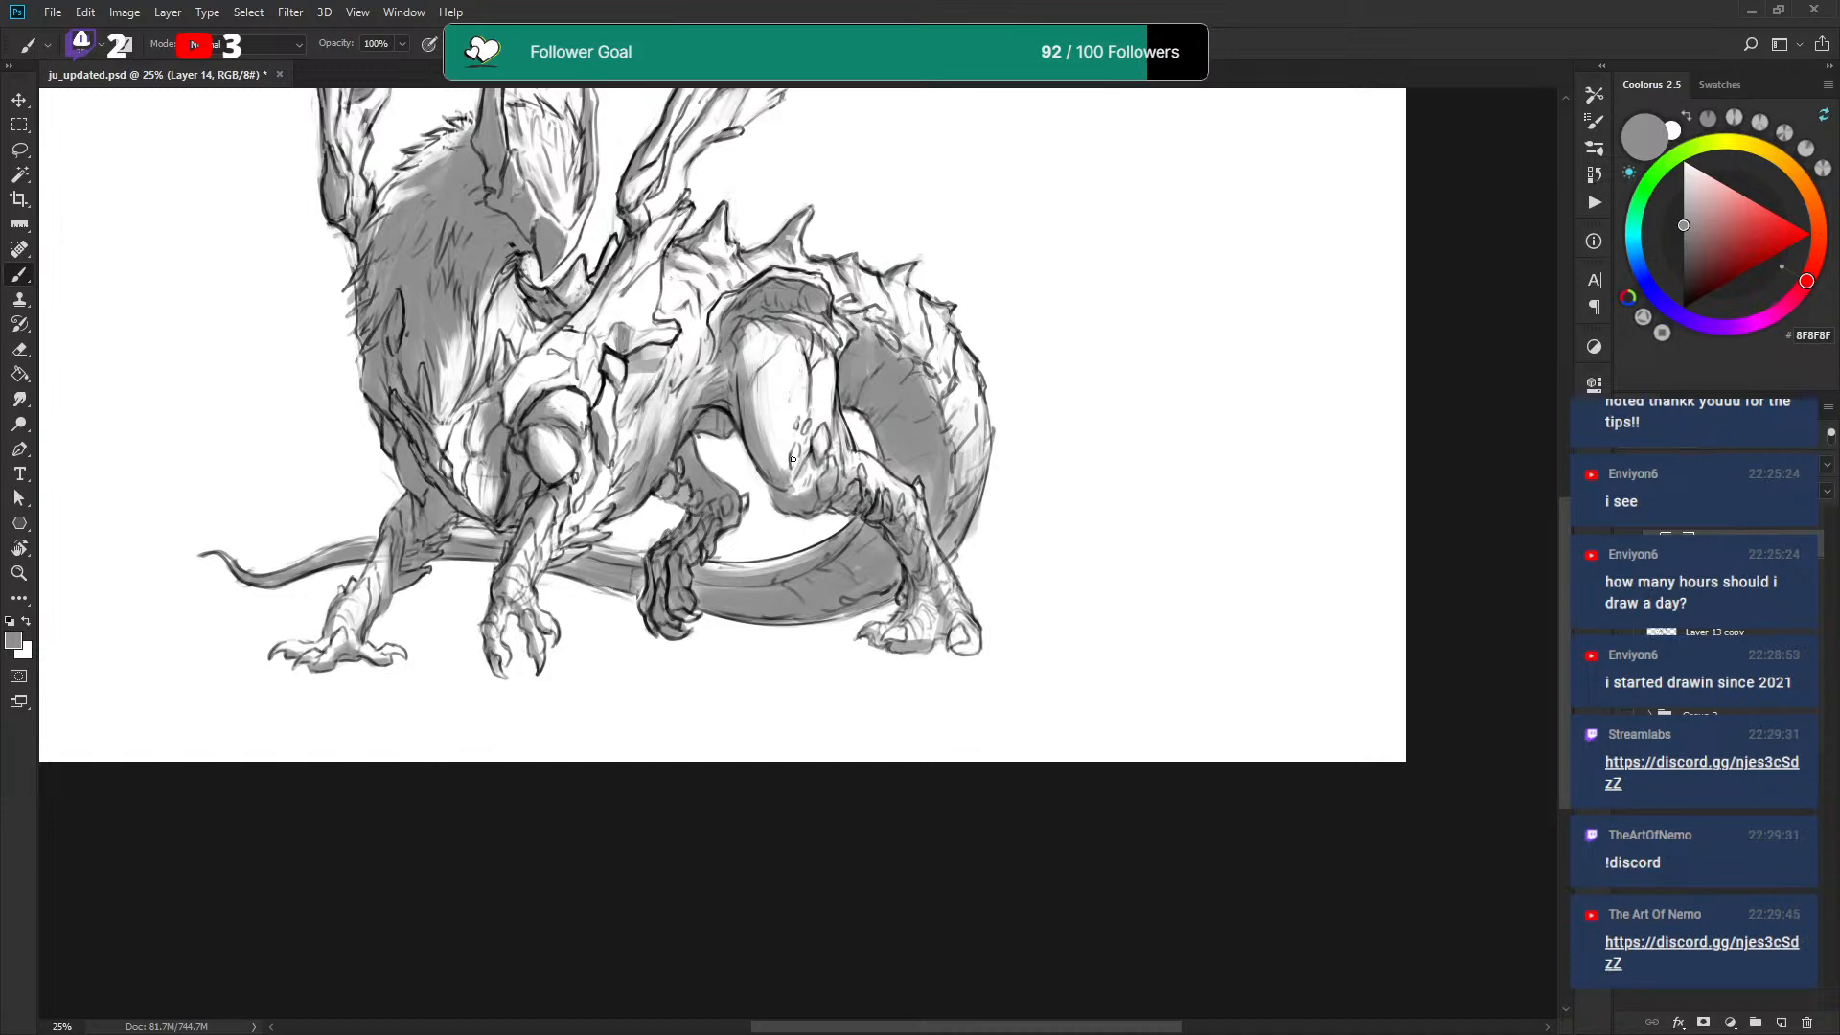
pyautogui.press('x')
pyautogui.press('x')
pyautogui.press('x')
pyautogui.press('x')
pyautogui.press('x')
pyautogui.press('x')
pyautogui.moveTo(773, 469)
pyautogui.mouseDown()
pyautogui.moveTo(765, 417)
pyautogui.moveTo(759, 445)
pyautogui.mouseUp()
pyautogui.press('x')
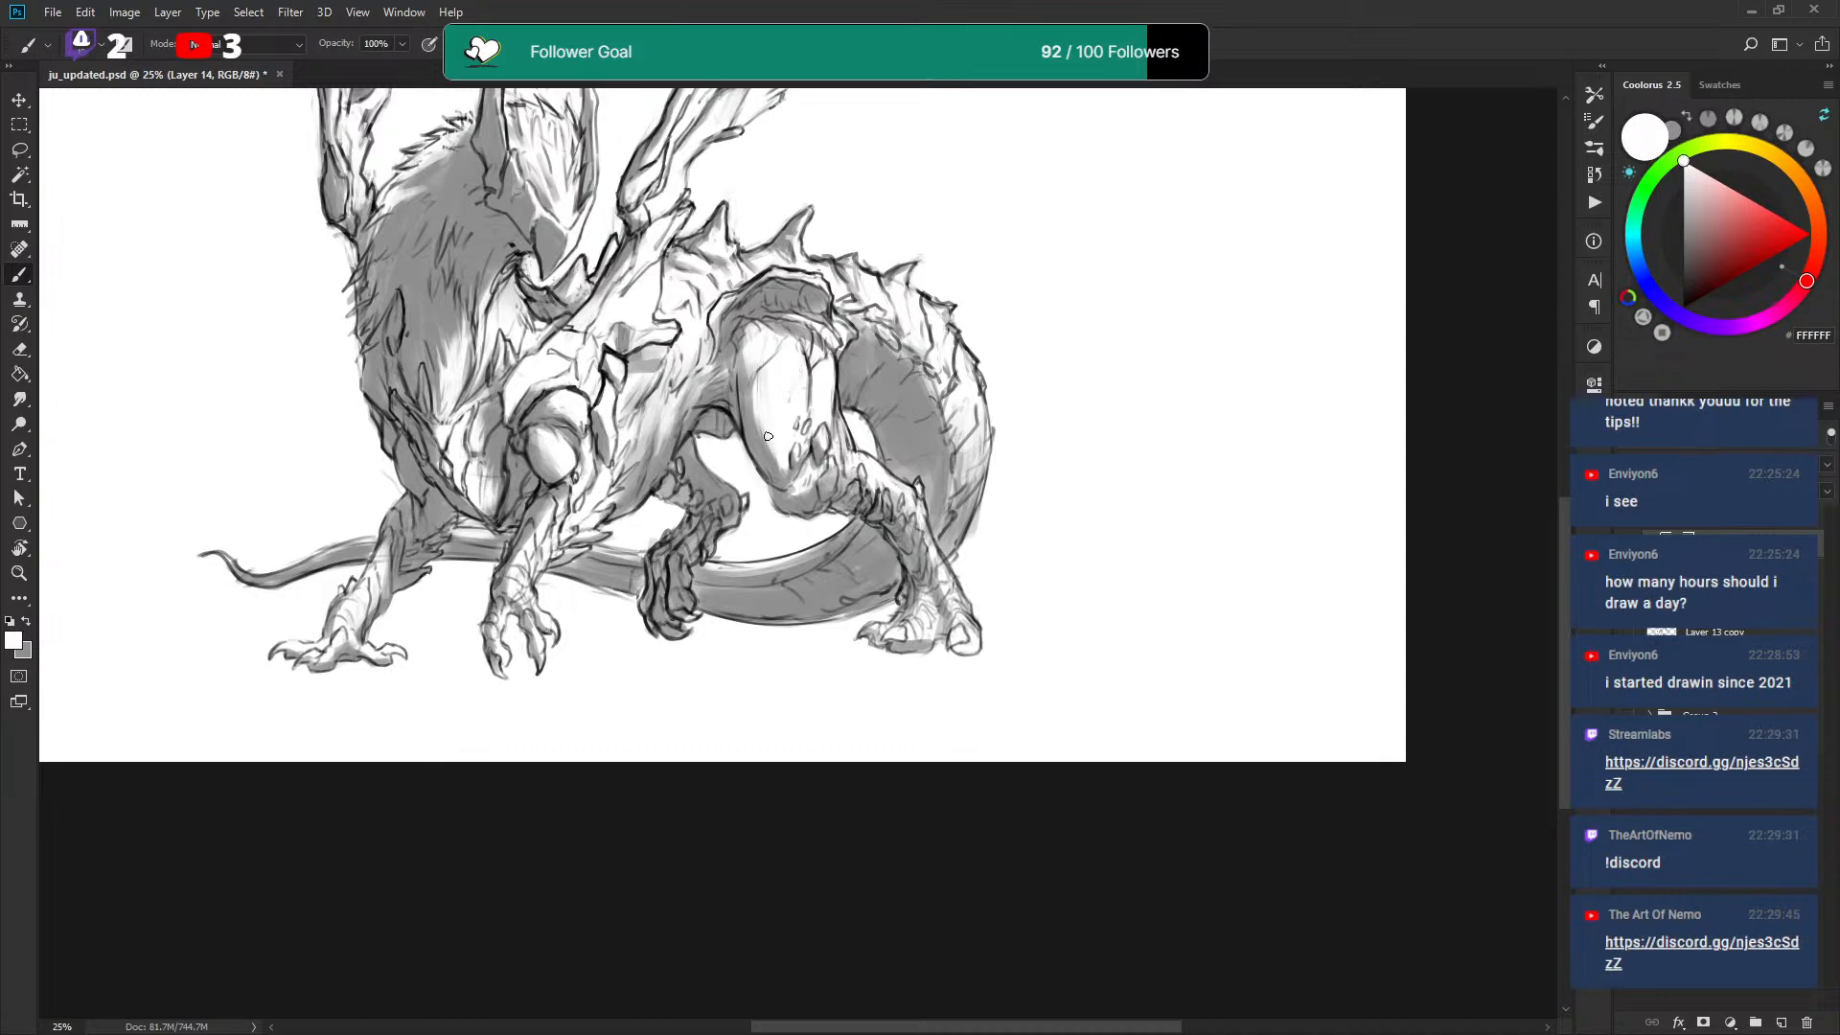
pyautogui.press('x')
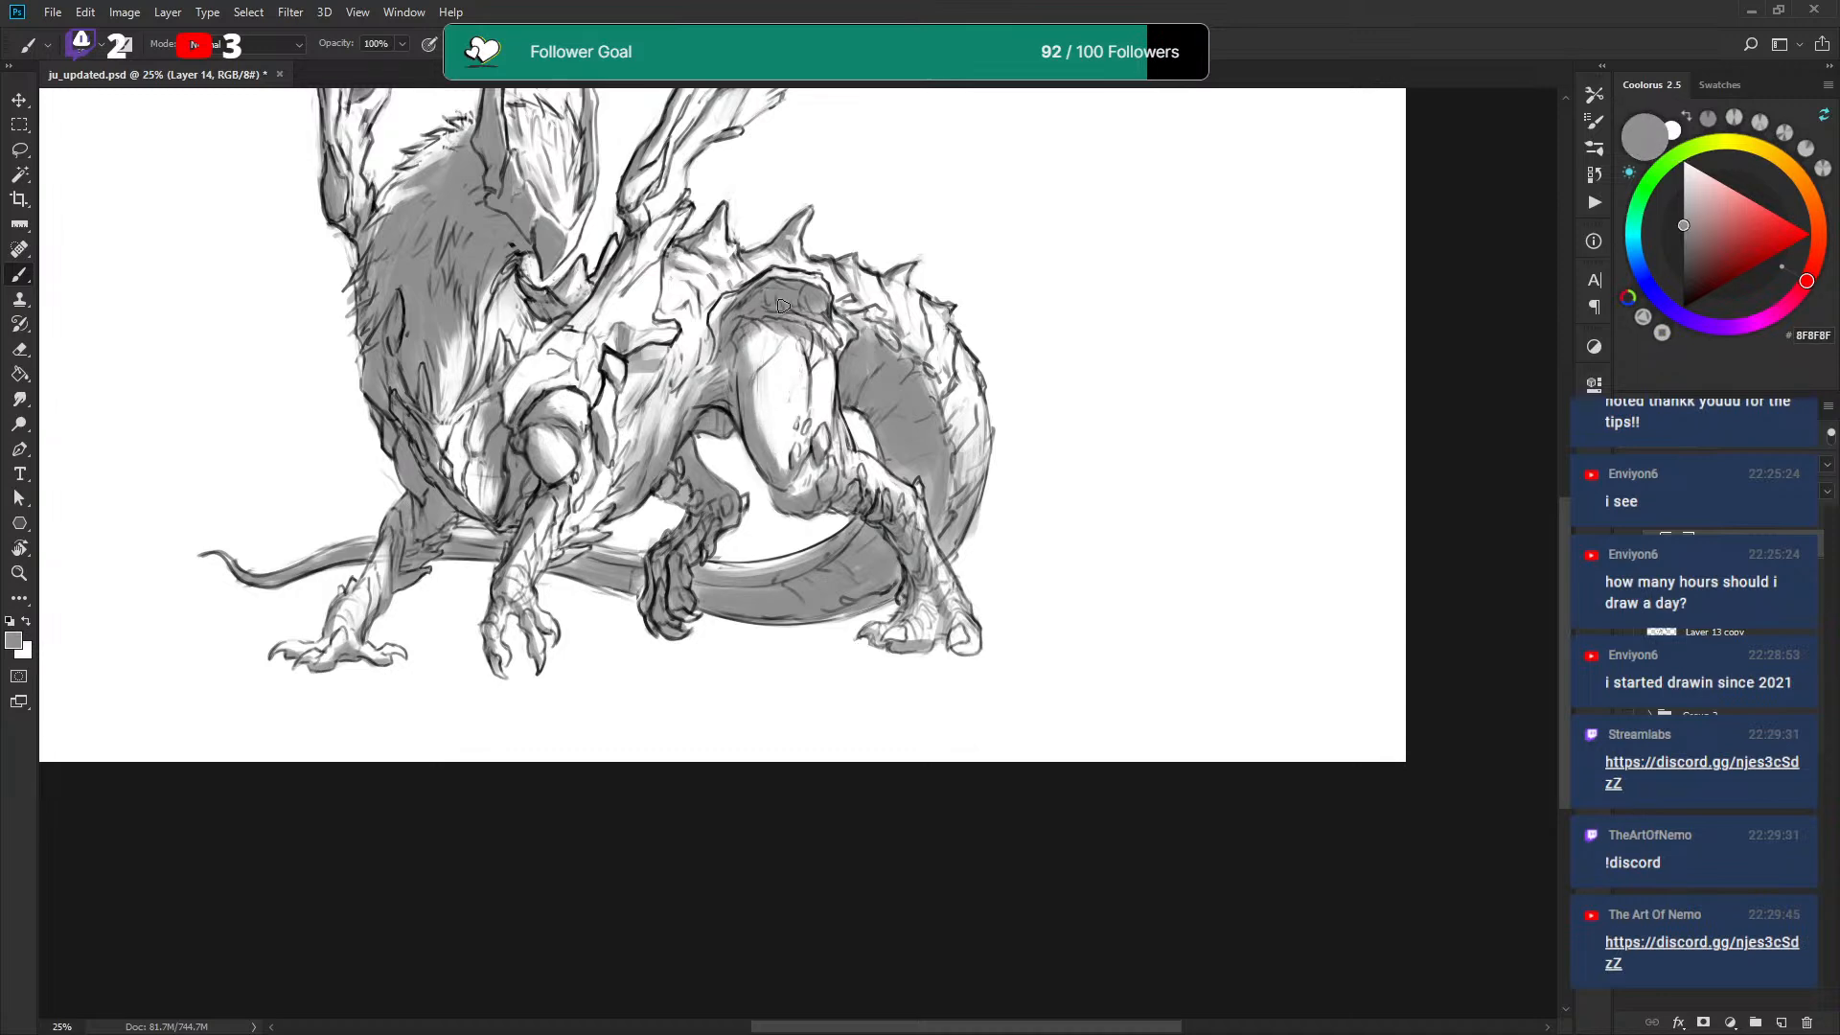
# Refine the grey and white shading where the thigh meets the hip plate, and save the drawing.
pyautogui.press('x')
pyautogui.press('x')
pyautogui.press('x')
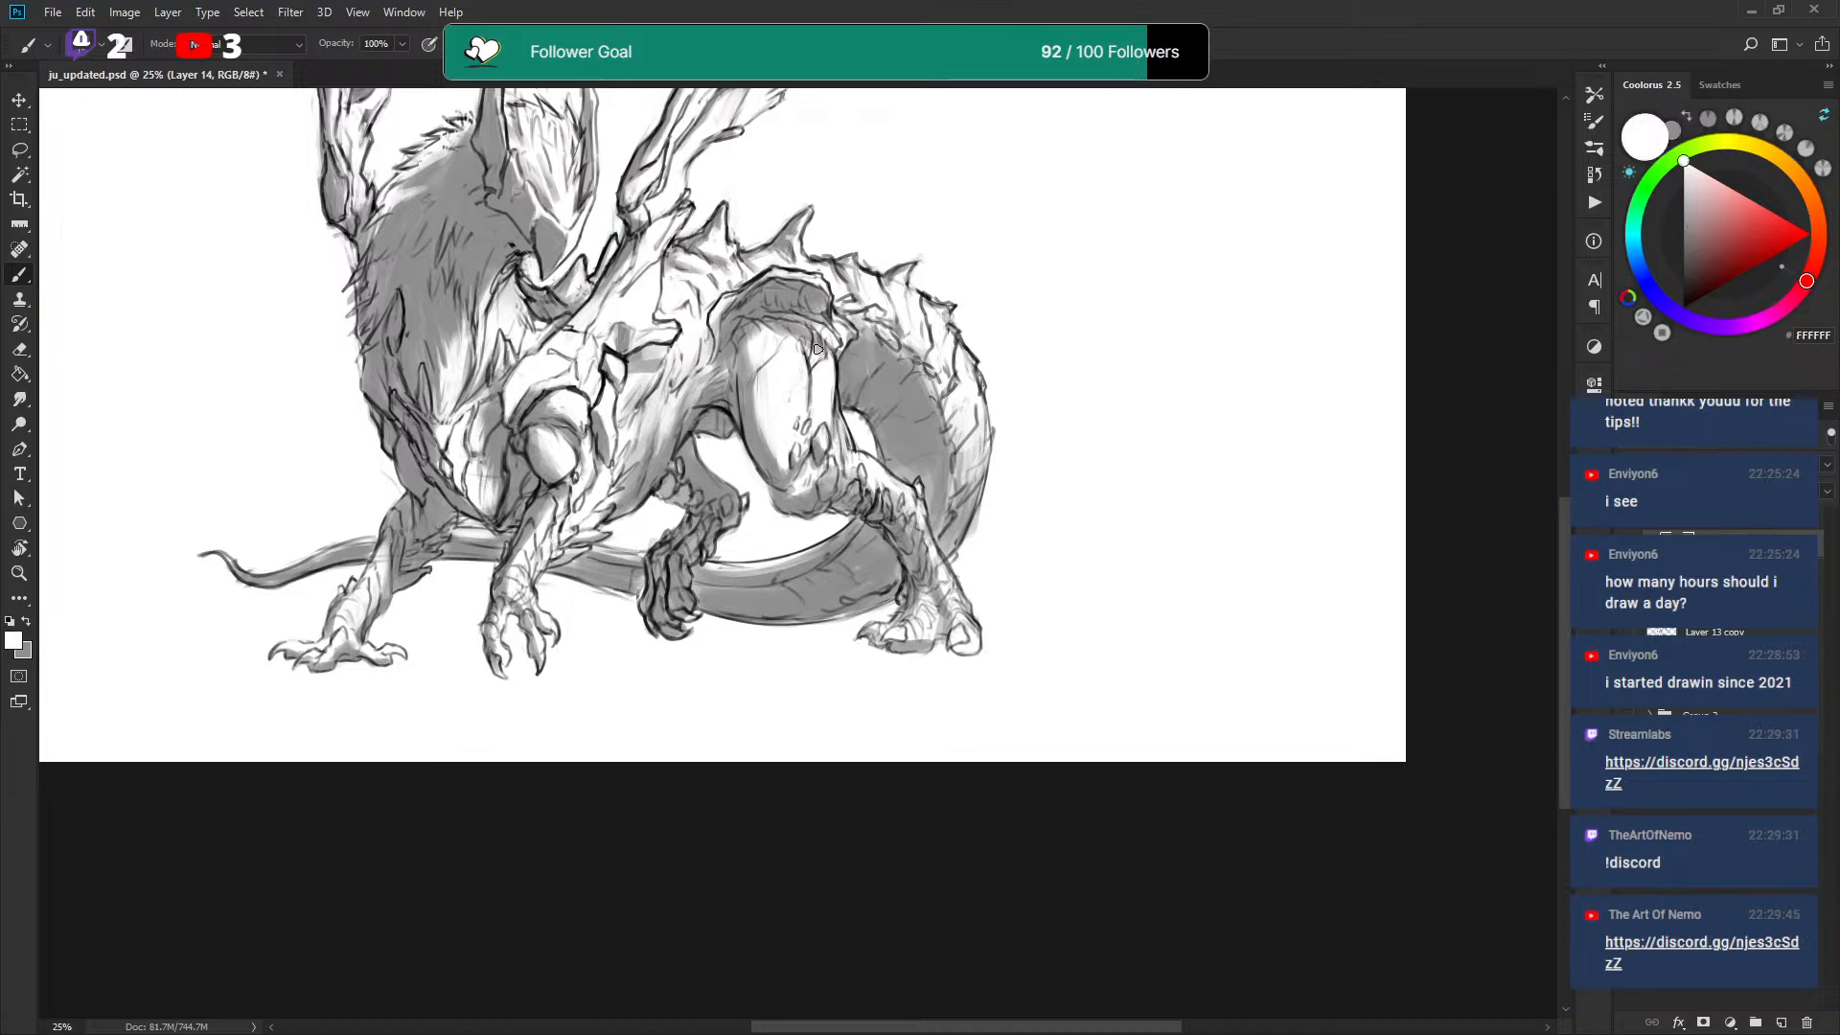
pyautogui.press('x')
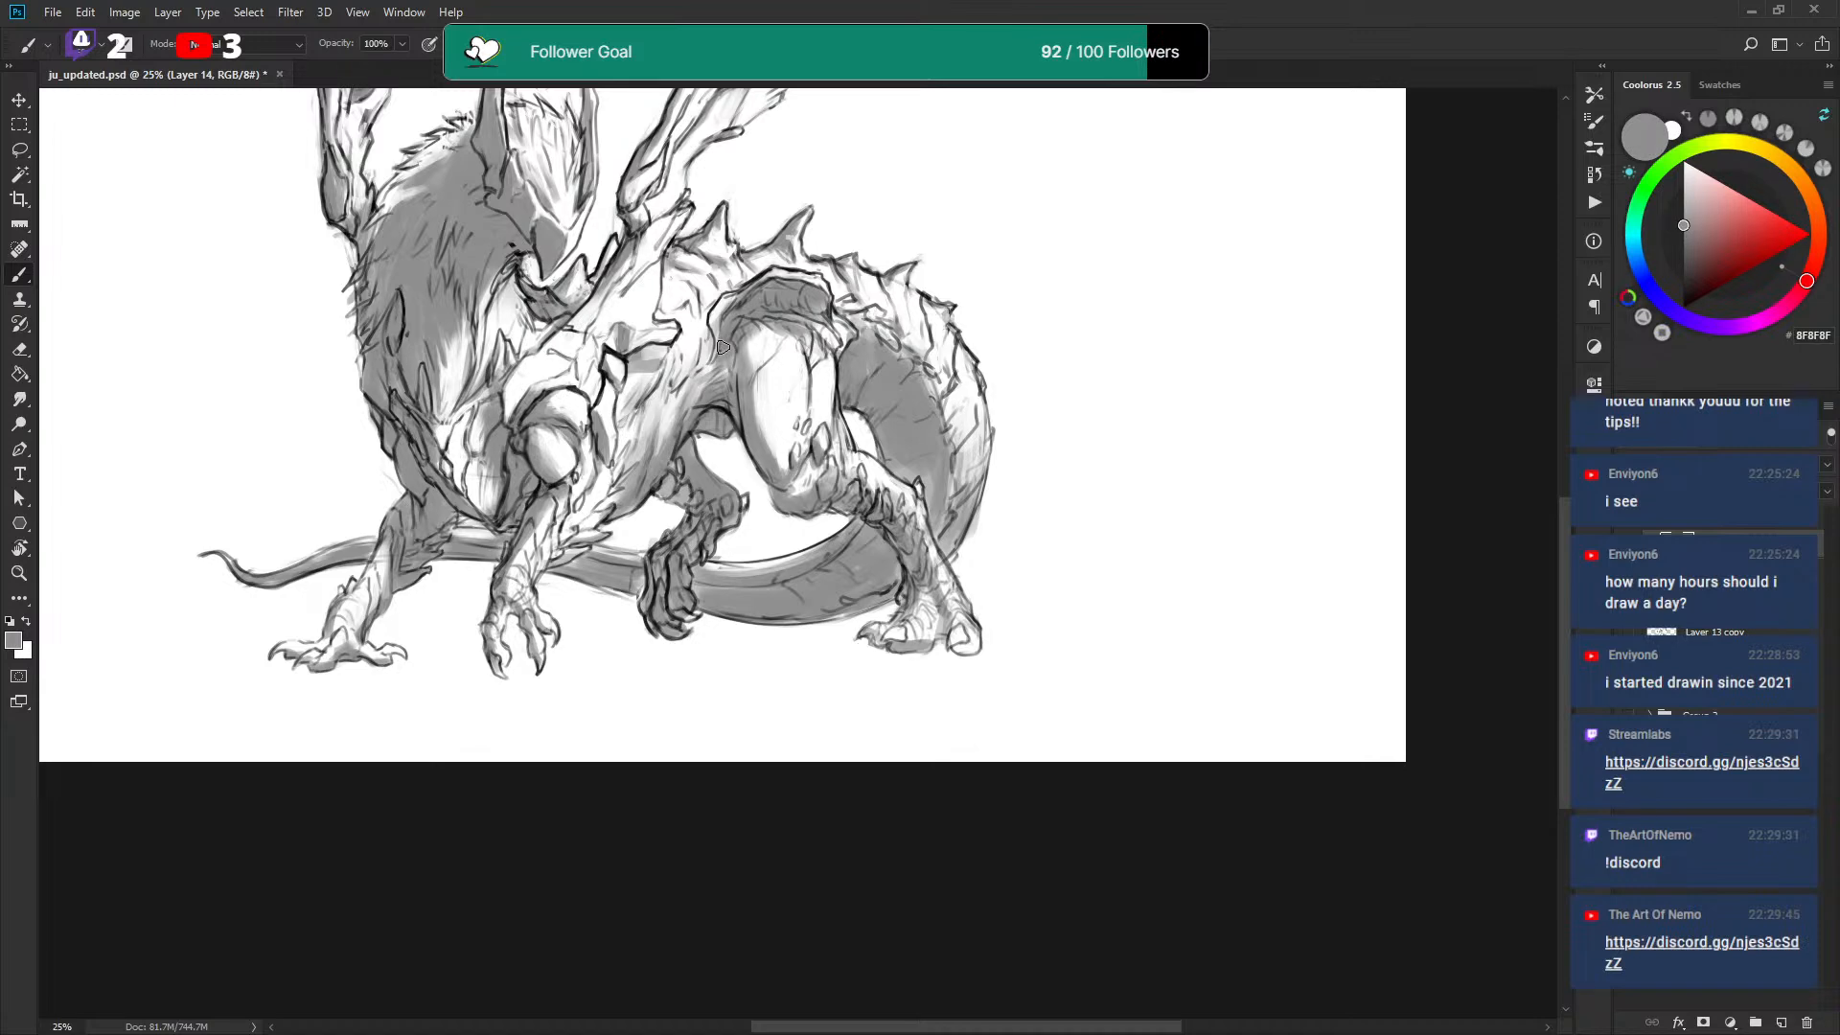
pyautogui.press('x')
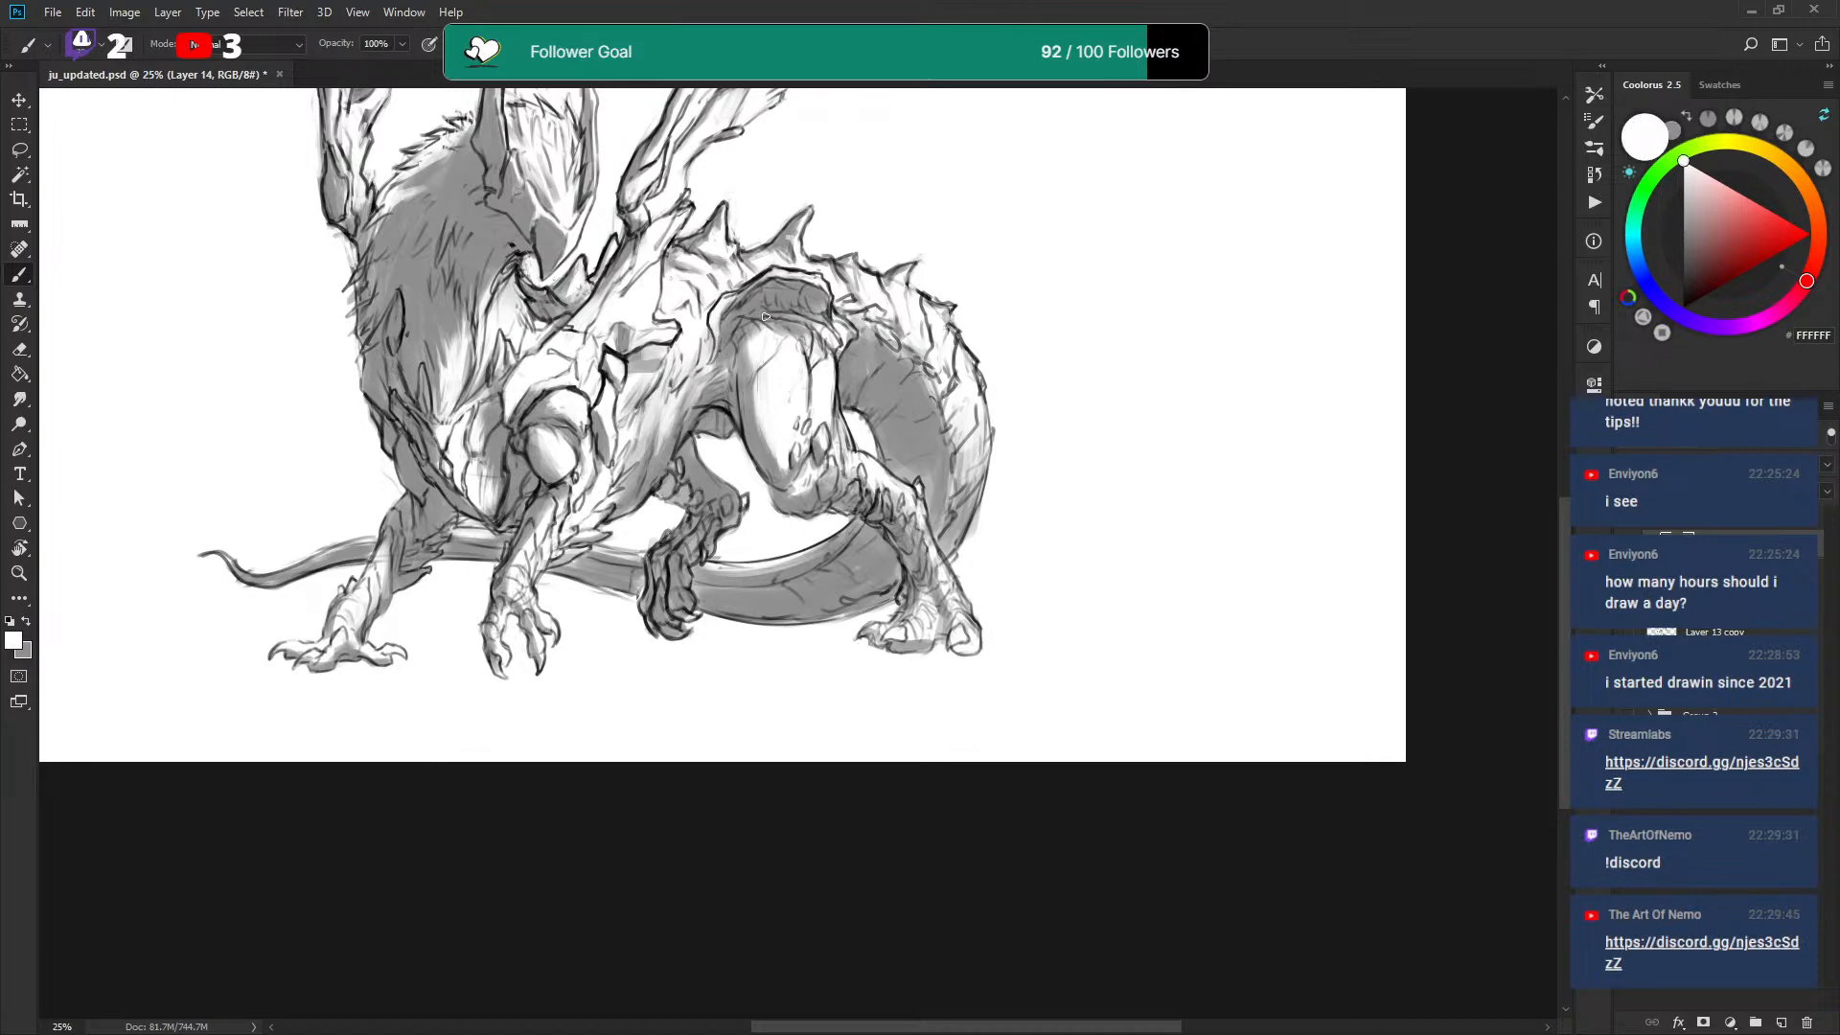
pyautogui.hotkey('ctrl', 's')
# Shade the lower facet of the floating shard beside the large wing's tip with grey 8F8F8F.
pyautogui.moveTo(949, 266); pyautogui.dragTo(858, 345)
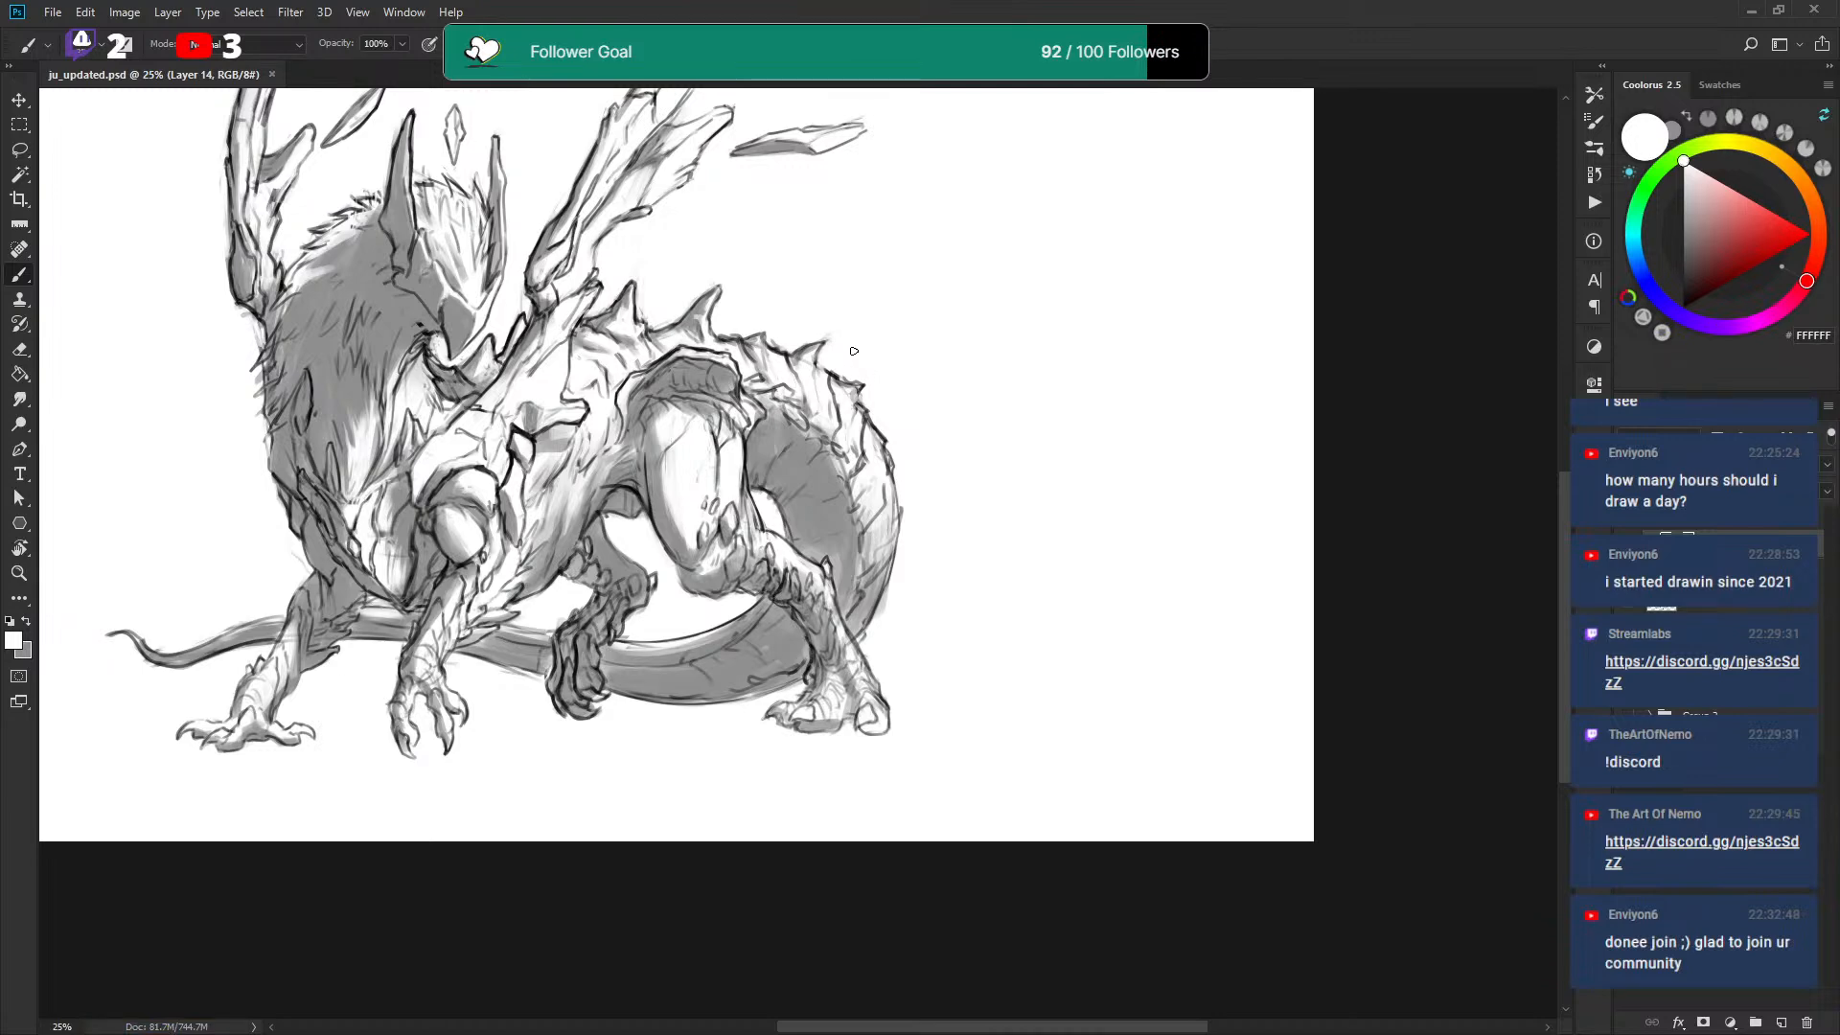
pyautogui.press('x')
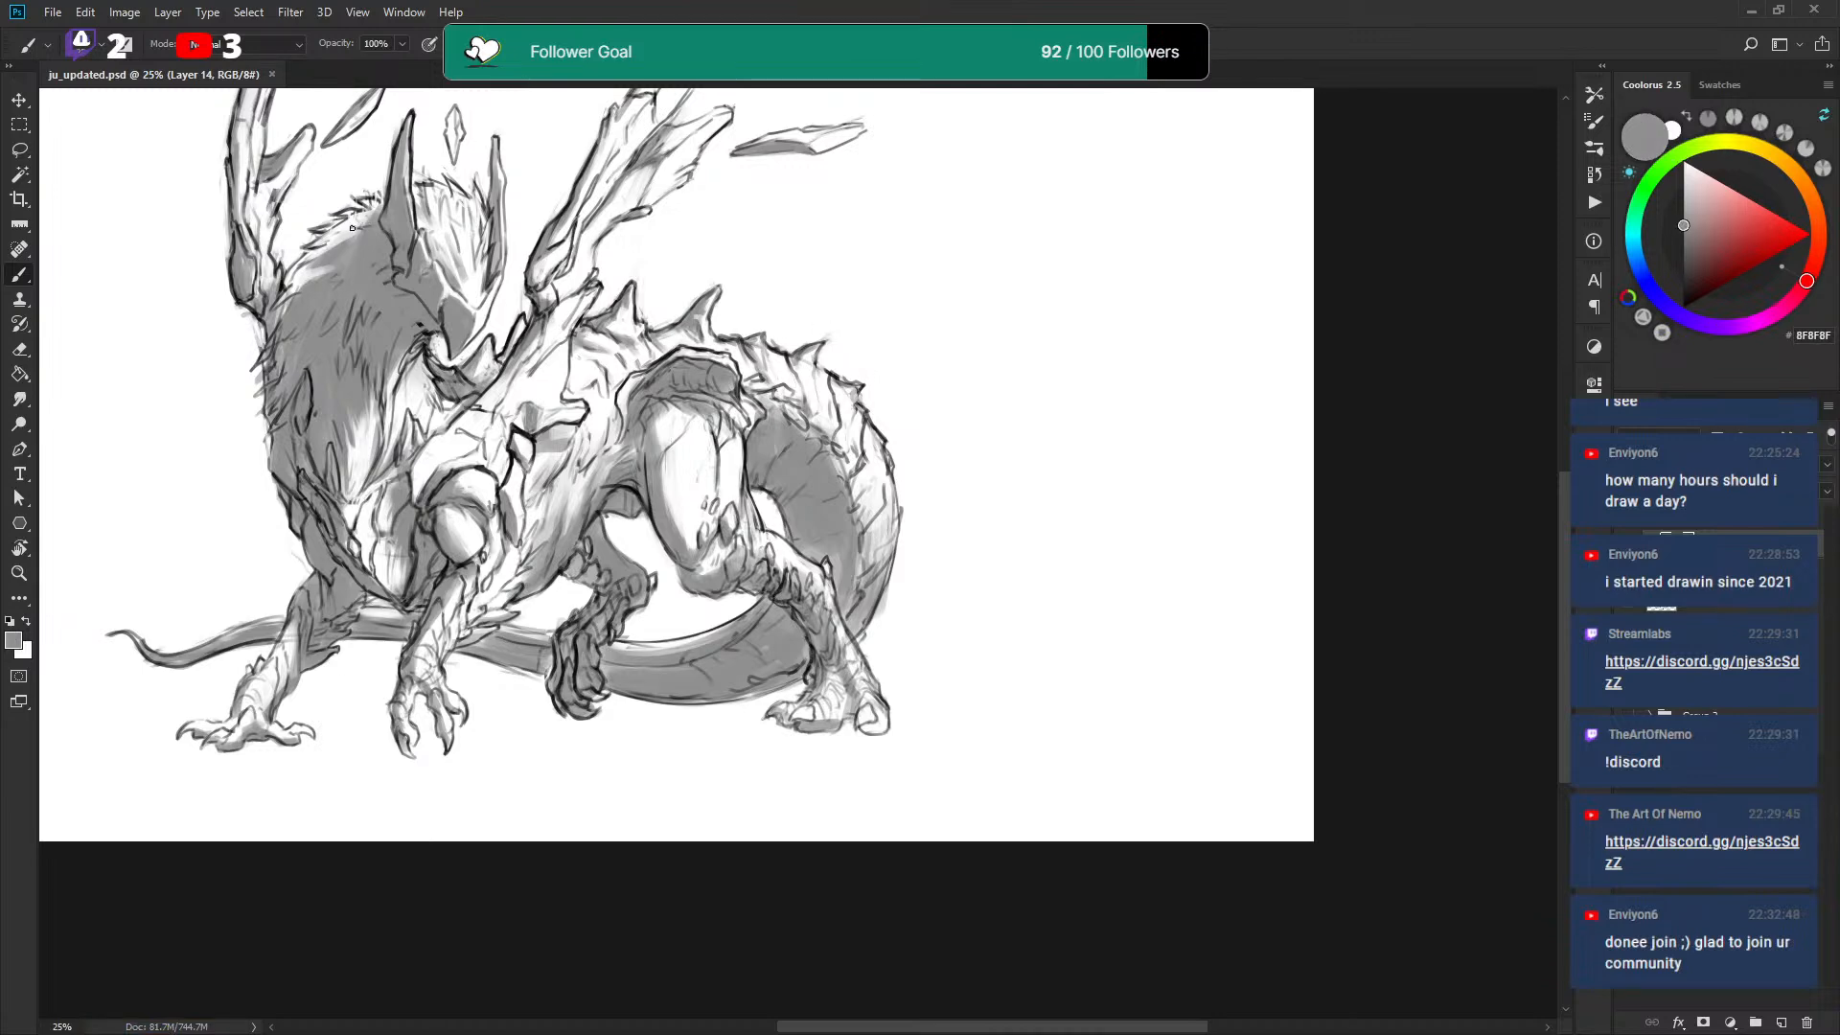
pyautogui.press('x')
pyautogui.moveTo(951, 285); pyautogui.dragTo(701, 447)
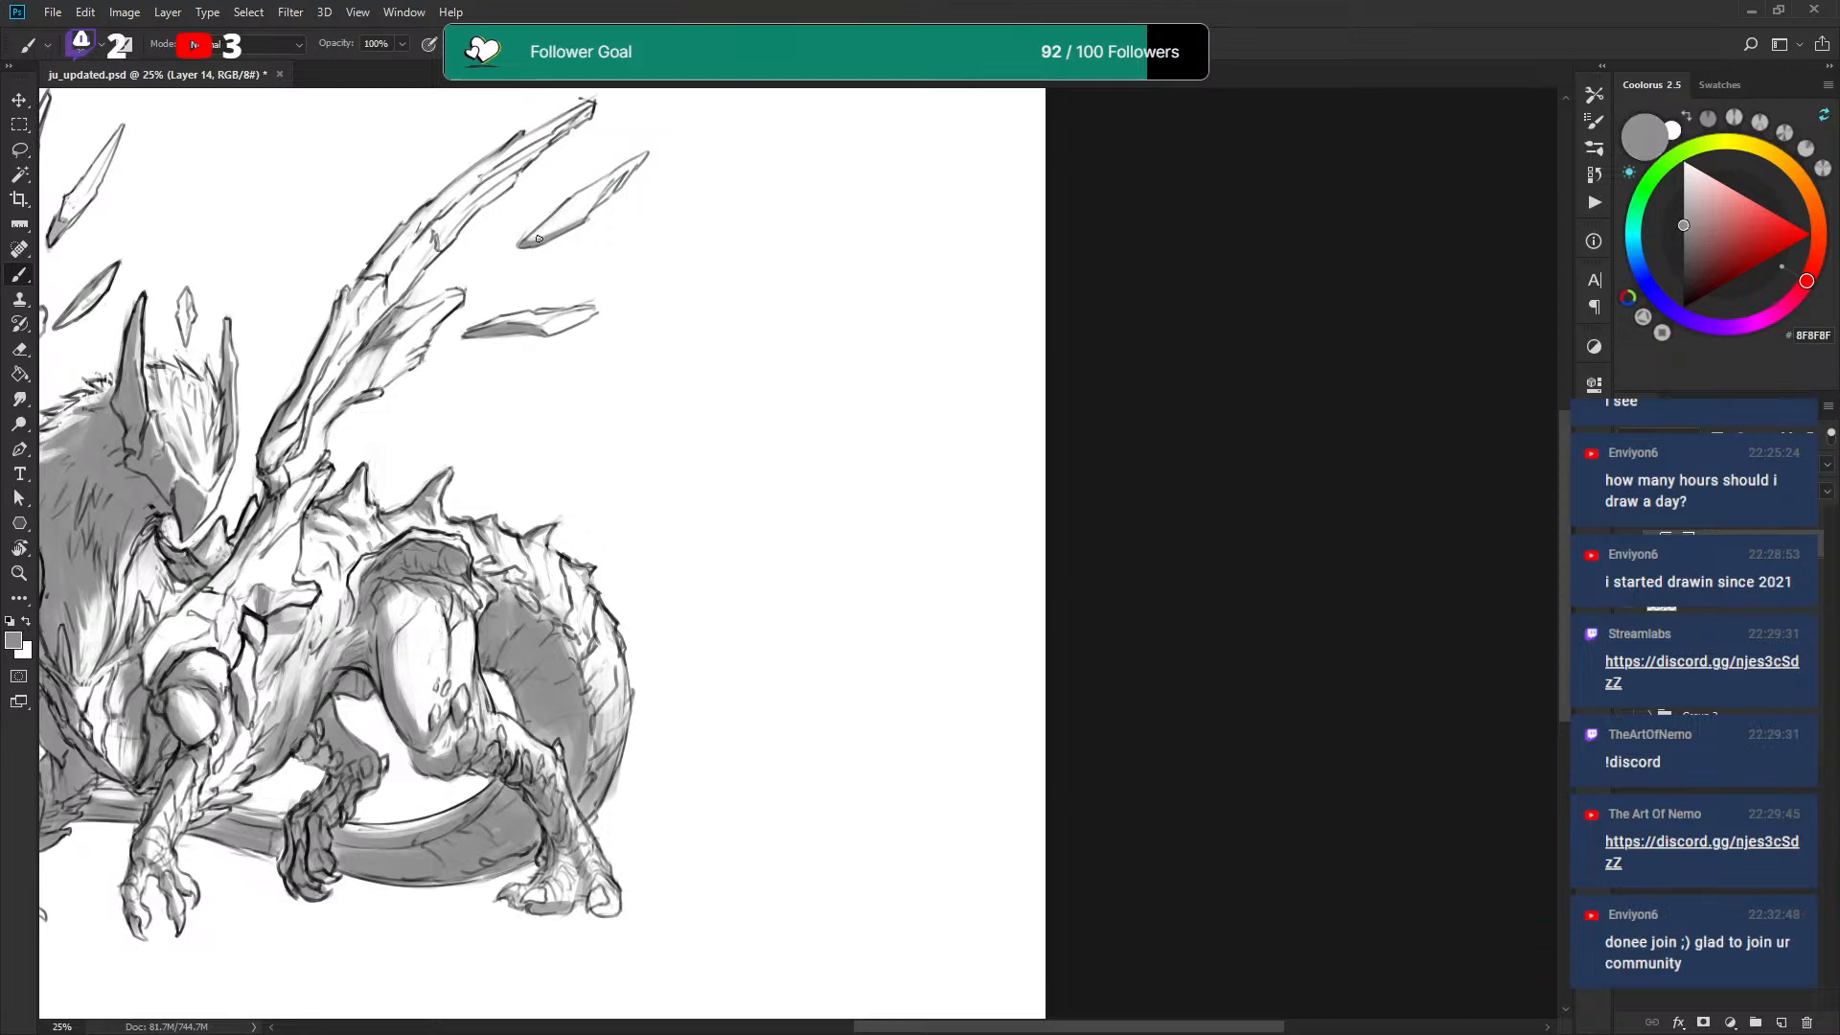
pyautogui.moveTo(533, 241); pyautogui.dragTo(618, 182)
pyautogui.moveTo(767, 309); pyautogui.dragTo(755, 307)
pyautogui.press('x')
pyautogui.press('x')
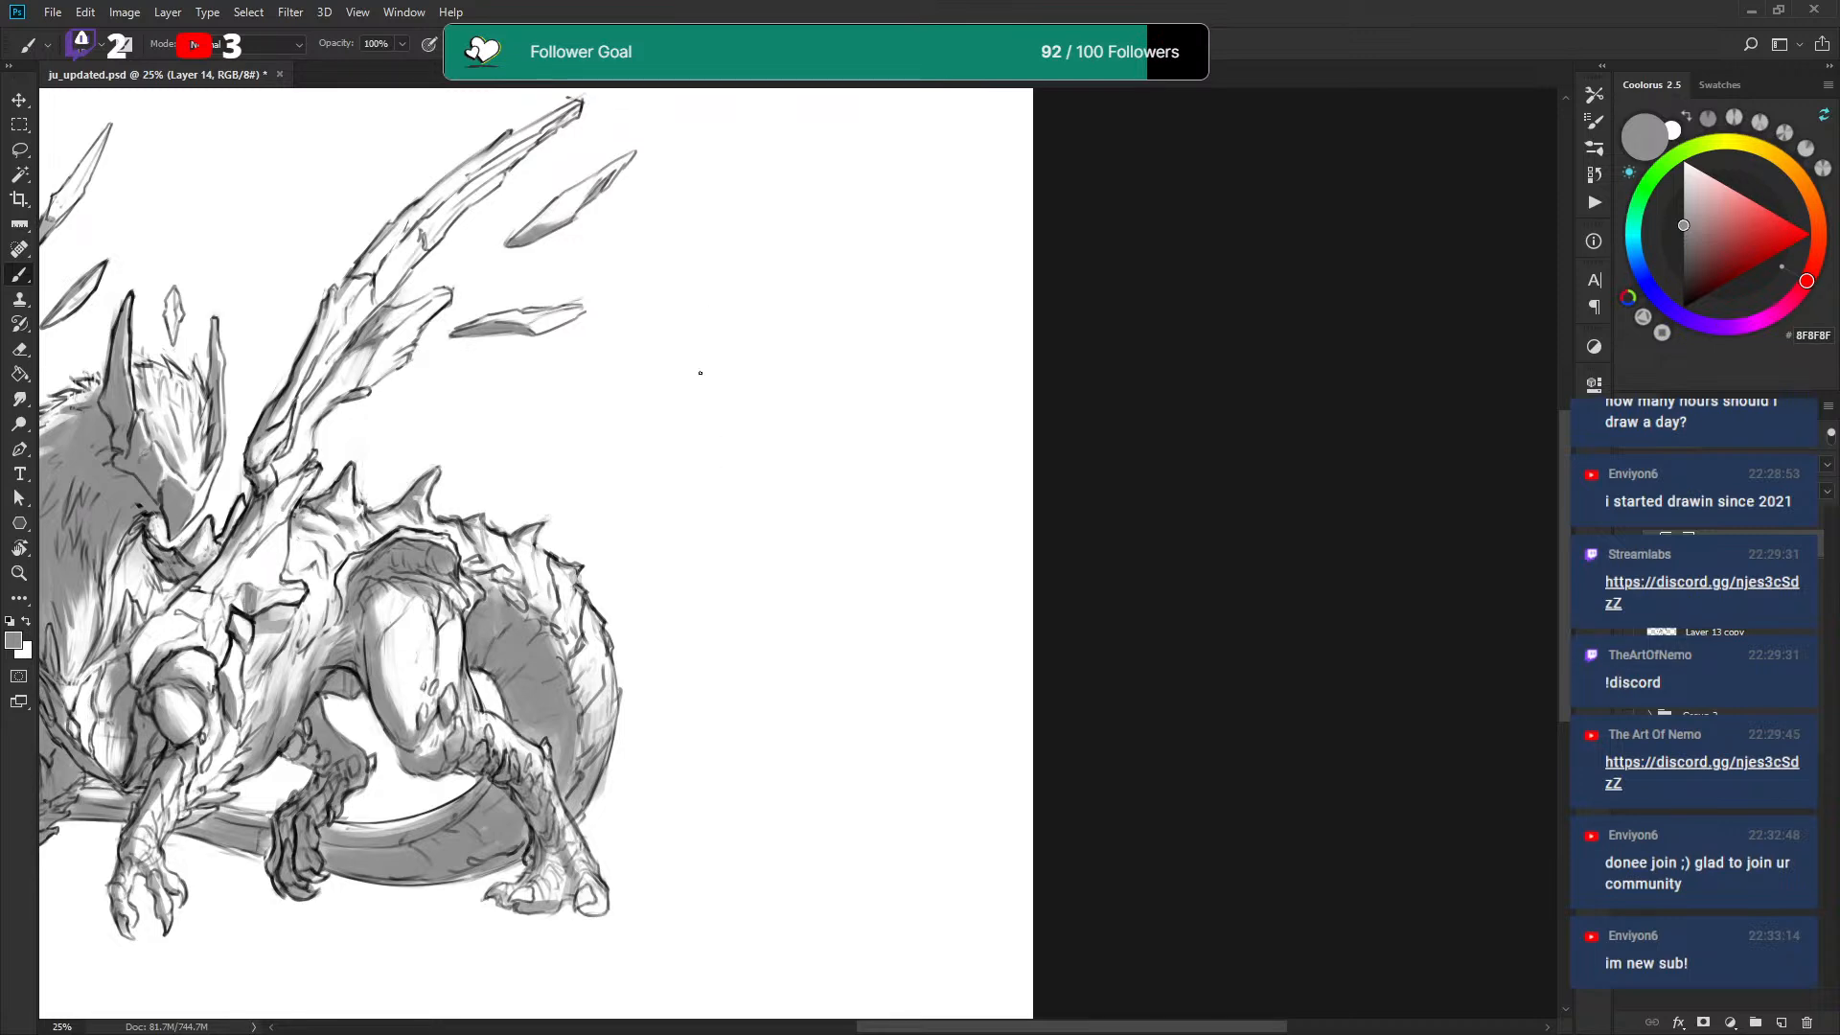
# Sketch a faceted, elongated shard with light grey construction lines on the empty canvas beside the wing.
pyautogui.moveTo(704, 421)
pyautogui.mouseDown()
pyautogui.moveTo(646, 361)
pyautogui.moveTo(742, 326)
pyautogui.moveTo(698, 411)
pyautogui.mouseUp()
pyautogui.moveTo(721, 346)
pyautogui.mouseDown()
pyautogui.moveTo(736, 420)
pyautogui.moveTo(825, 382)
pyautogui.moveTo(830, 357)
pyautogui.mouseUp()
pyautogui.moveTo(624, 354); pyautogui.dragTo(897, 355)
pyautogui.moveTo(701, 419); pyautogui.dragTo(875, 349)
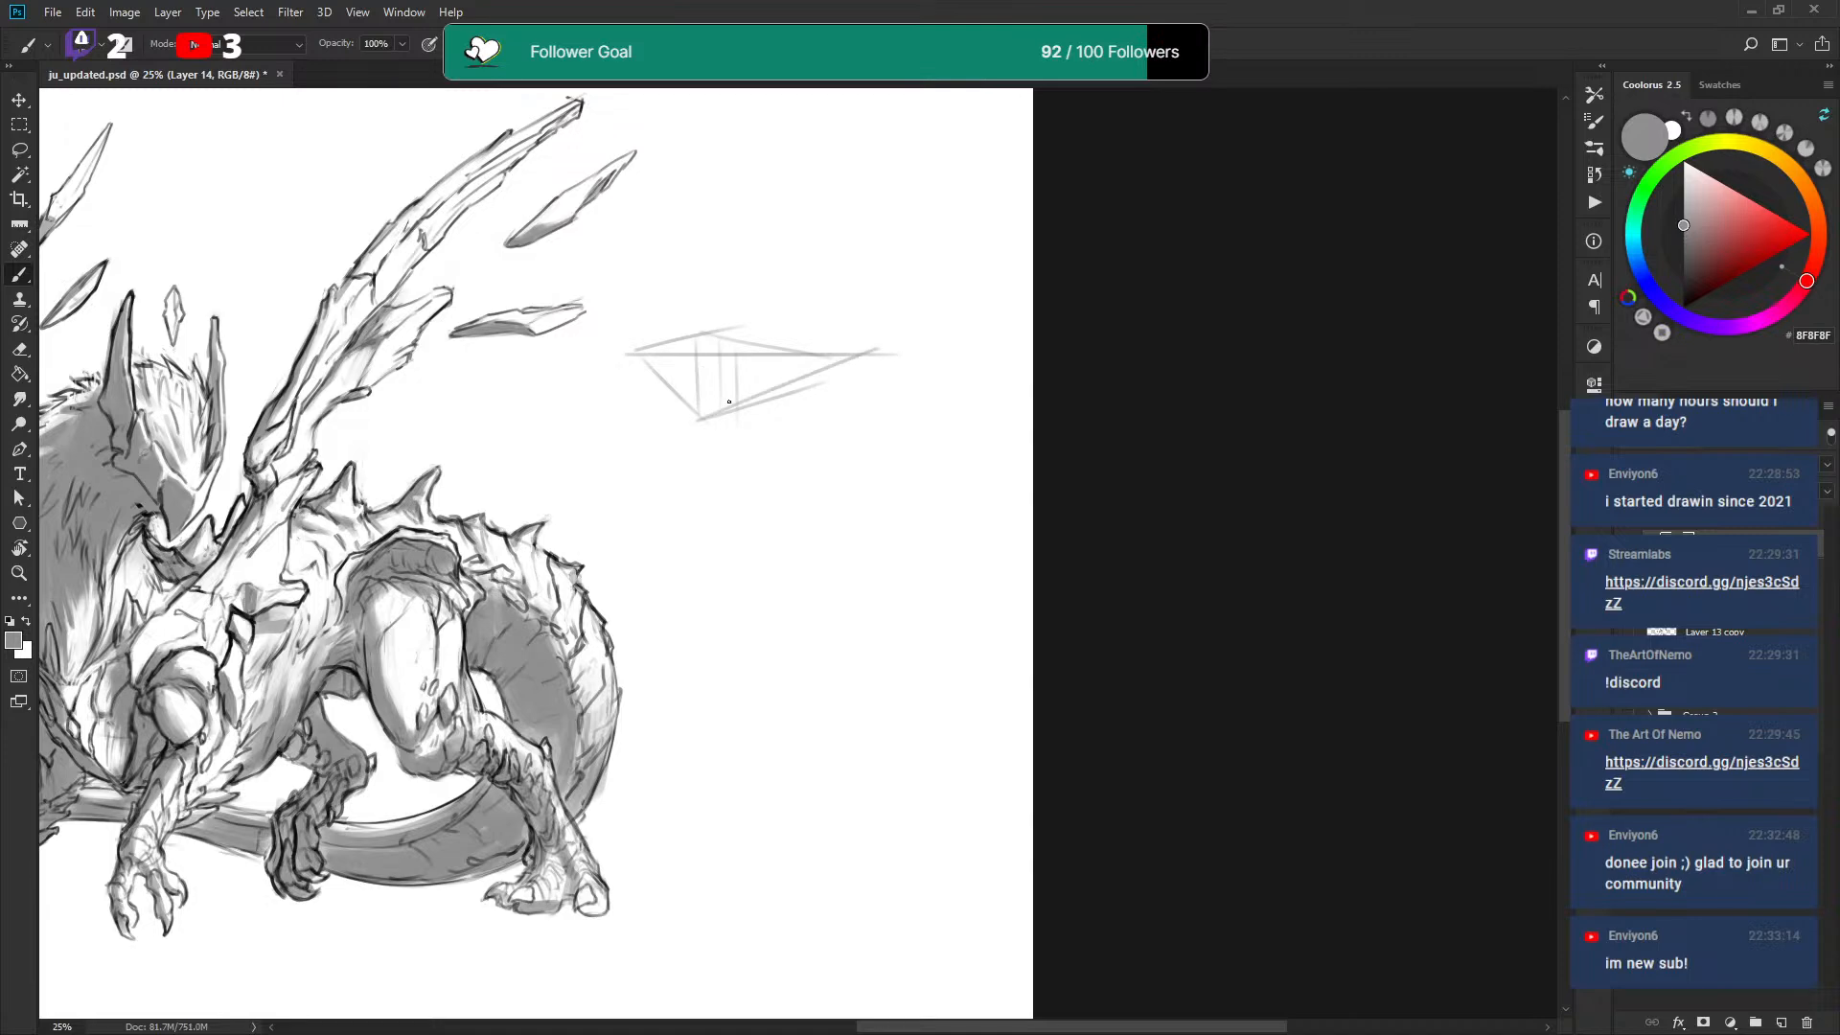
pyautogui.moveTo(674, 343); pyautogui.dragTo(675, 383)
# Select the practice shard sketch with the Lasso tool, delete it and clear the selection.
pyautogui.press('l')
pyautogui.moveTo(657, 296)
pyautogui.mouseDown()
pyautogui.moveTo(846, 533)
pyautogui.moveTo(731, 256)
pyautogui.mouseUp()
pyautogui.press('Delete')
pyautogui.hotkey('ctrl', 'd')
pyautogui.moveTo(814, 361); pyautogui.dragTo(829, 367)
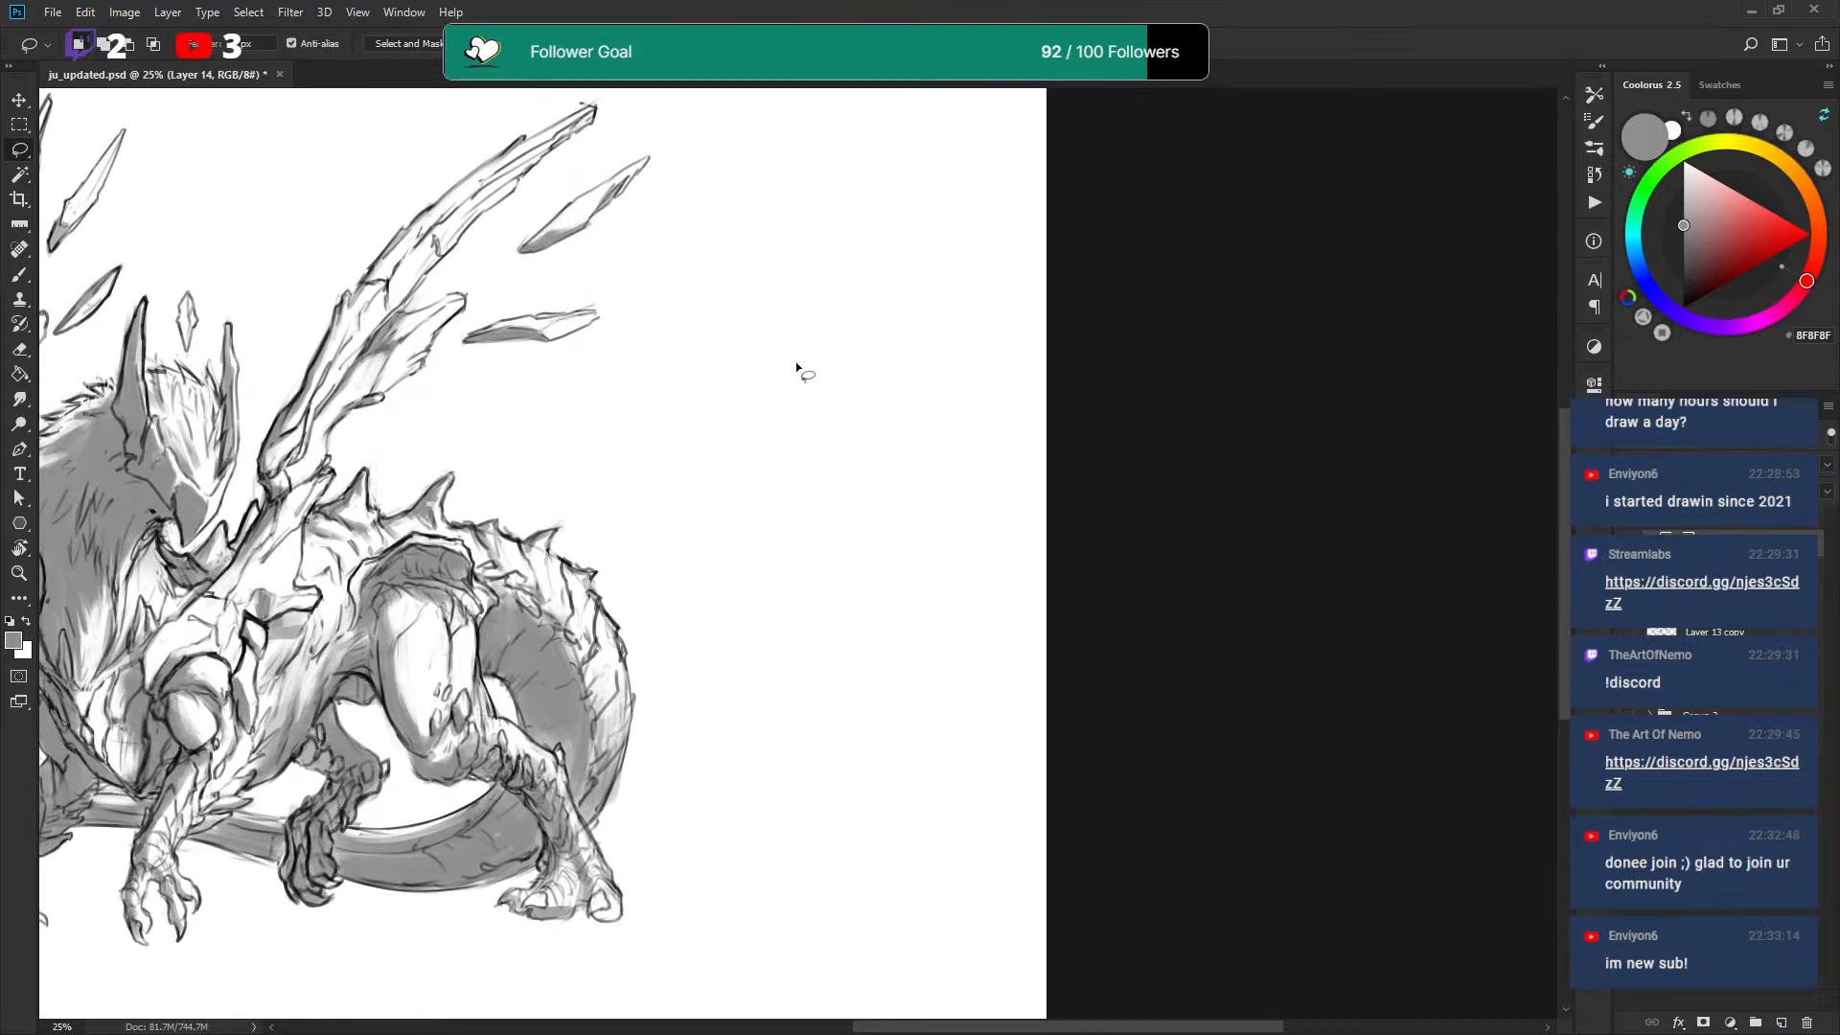
# Refine the upper hind thigh's shading with the Brush tool, alternating grey 8F8F8F and white FFFFFF sampled from the drawing.
pyautogui.moveTo(794, 393)
pyautogui.mouseDown()
pyautogui.moveTo(760, 398)
pyautogui.moveTo(904, 391)
pyautogui.mouseUp()
pyautogui.press('x')
pyautogui.hotkey('ctrl', '+')
pyautogui.moveTo(800, 413)
pyautogui.mouseDown()
pyautogui.moveTo(733, 416)
pyautogui.moveTo(800, 305)
pyautogui.mouseUp()
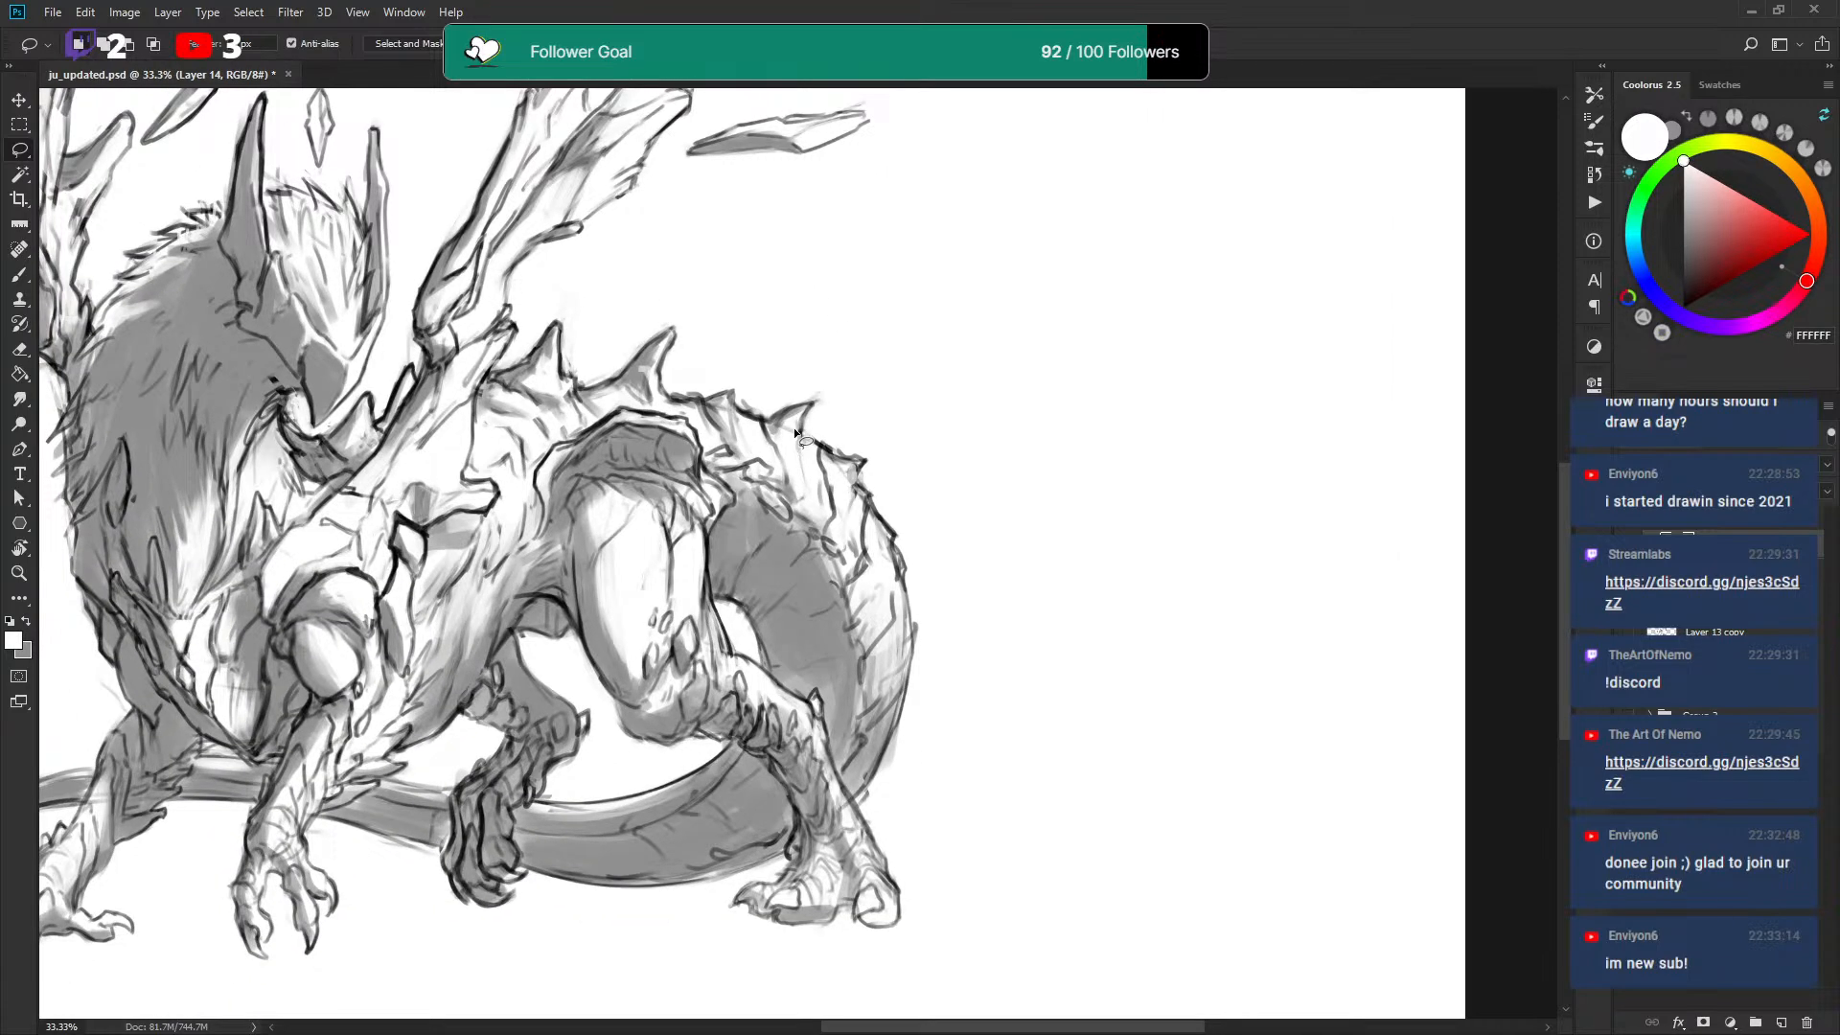
pyautogui.press('x')
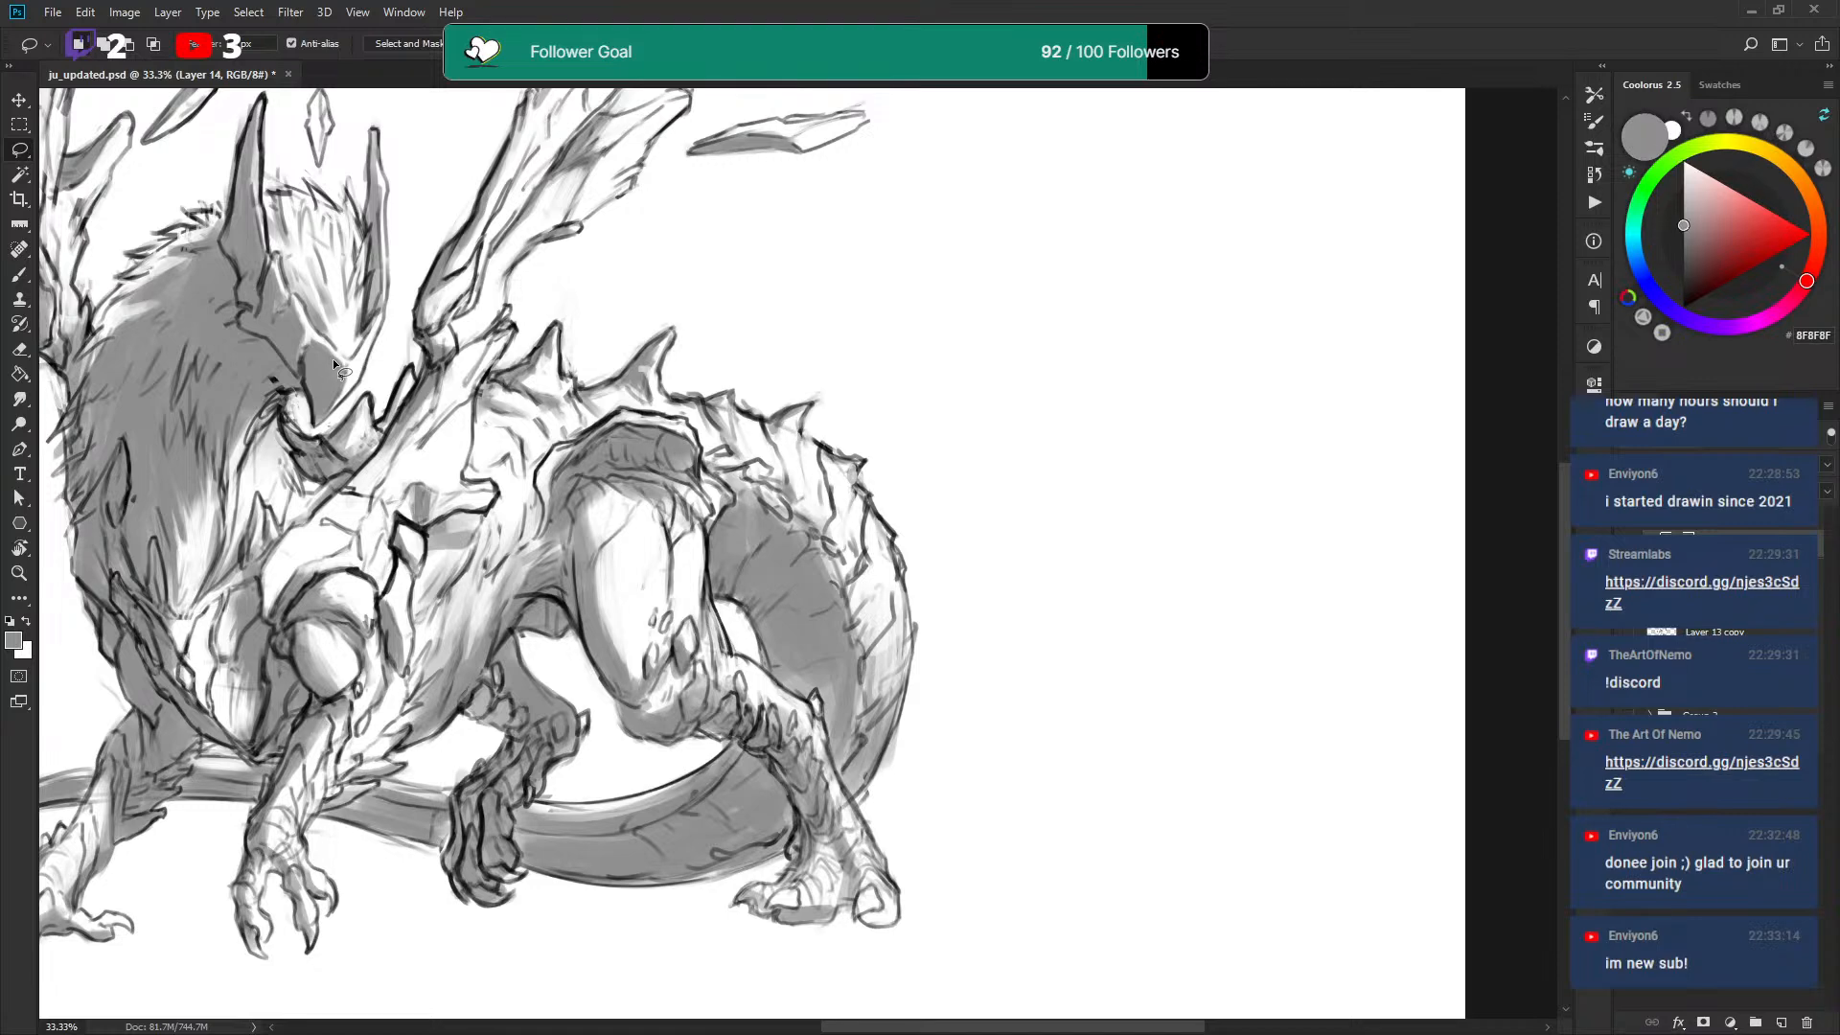
pyautogui.press('b')
pyautogui.moveTo(1002, 460)
pyautogui.mouseDown()
pyautogui.moveTo(992, 423)
pyautogui.moveTo(980, 527)
pyautogui.mouseUp()
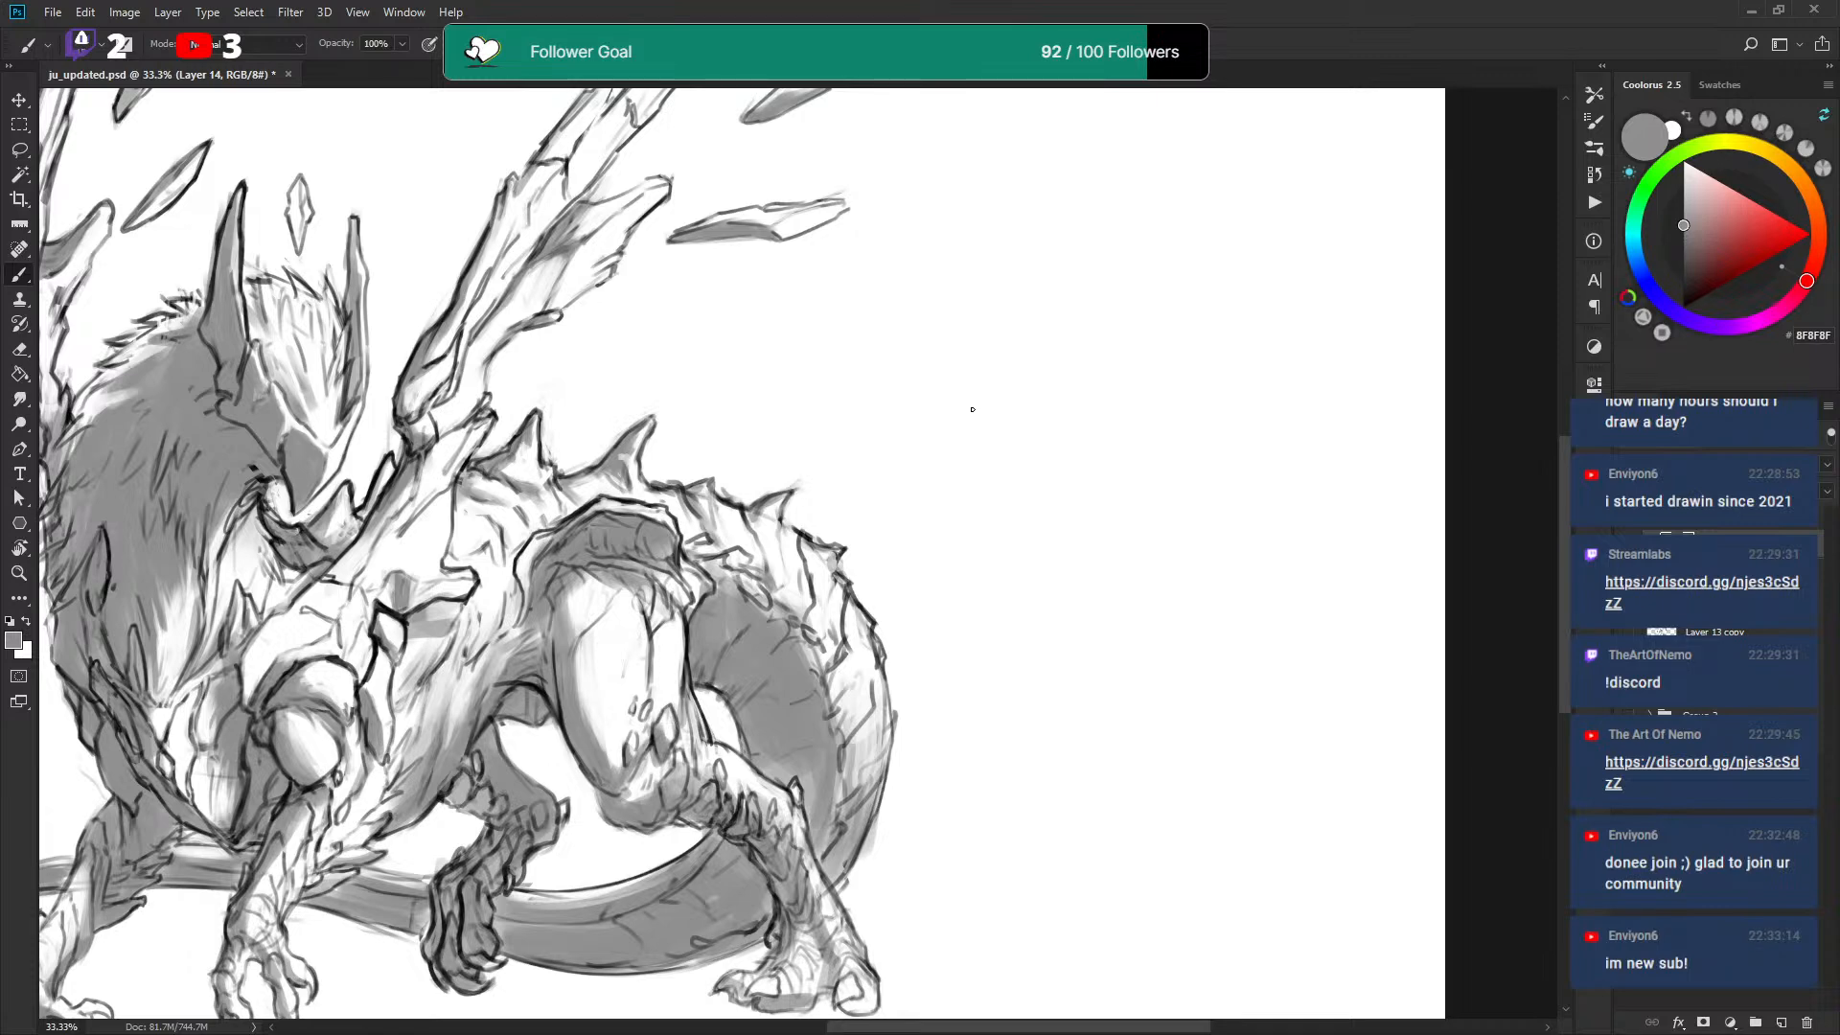
pyautogui.moveTo(1026, 415); pyautogui.dragTo(991, 443)
pyautogui.moveTo(851, 369)
pyautogui.mouseDown()
pyautogui.moveTo(977, 463)
pyautogui.moveTo(940, 471)
pyautogui.moveTo(948, 424)
pyautogui.mouseUp()
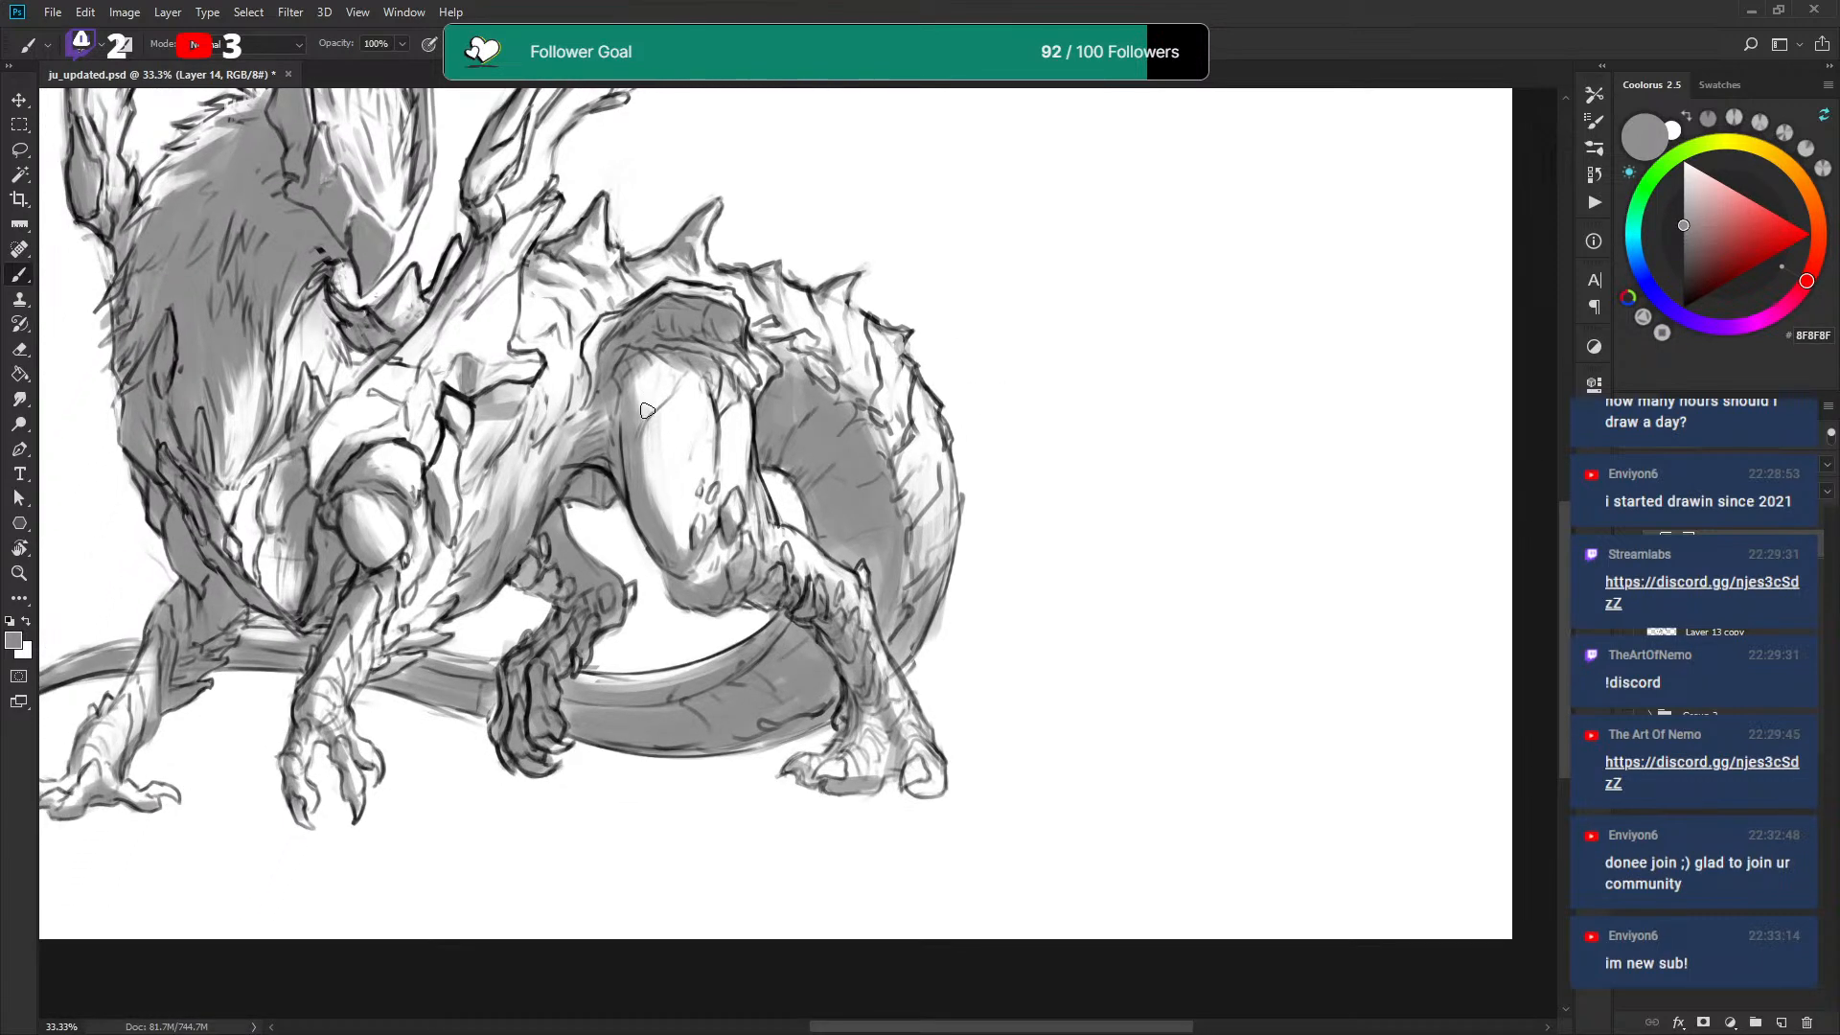
pyautogui.moveTo(662, 493)
pyautogui.mouseDown()
pyautogui.moveTo(649, 431)
pyautogui.moveTo(666, 479)
pyautogui.mouseUp()
pyautogui.press('x')
pyautogui.press('x')
pyautogui.keyDown('alt'); pyautogui.click(661, 393); pyautogui.keyUp('alt')
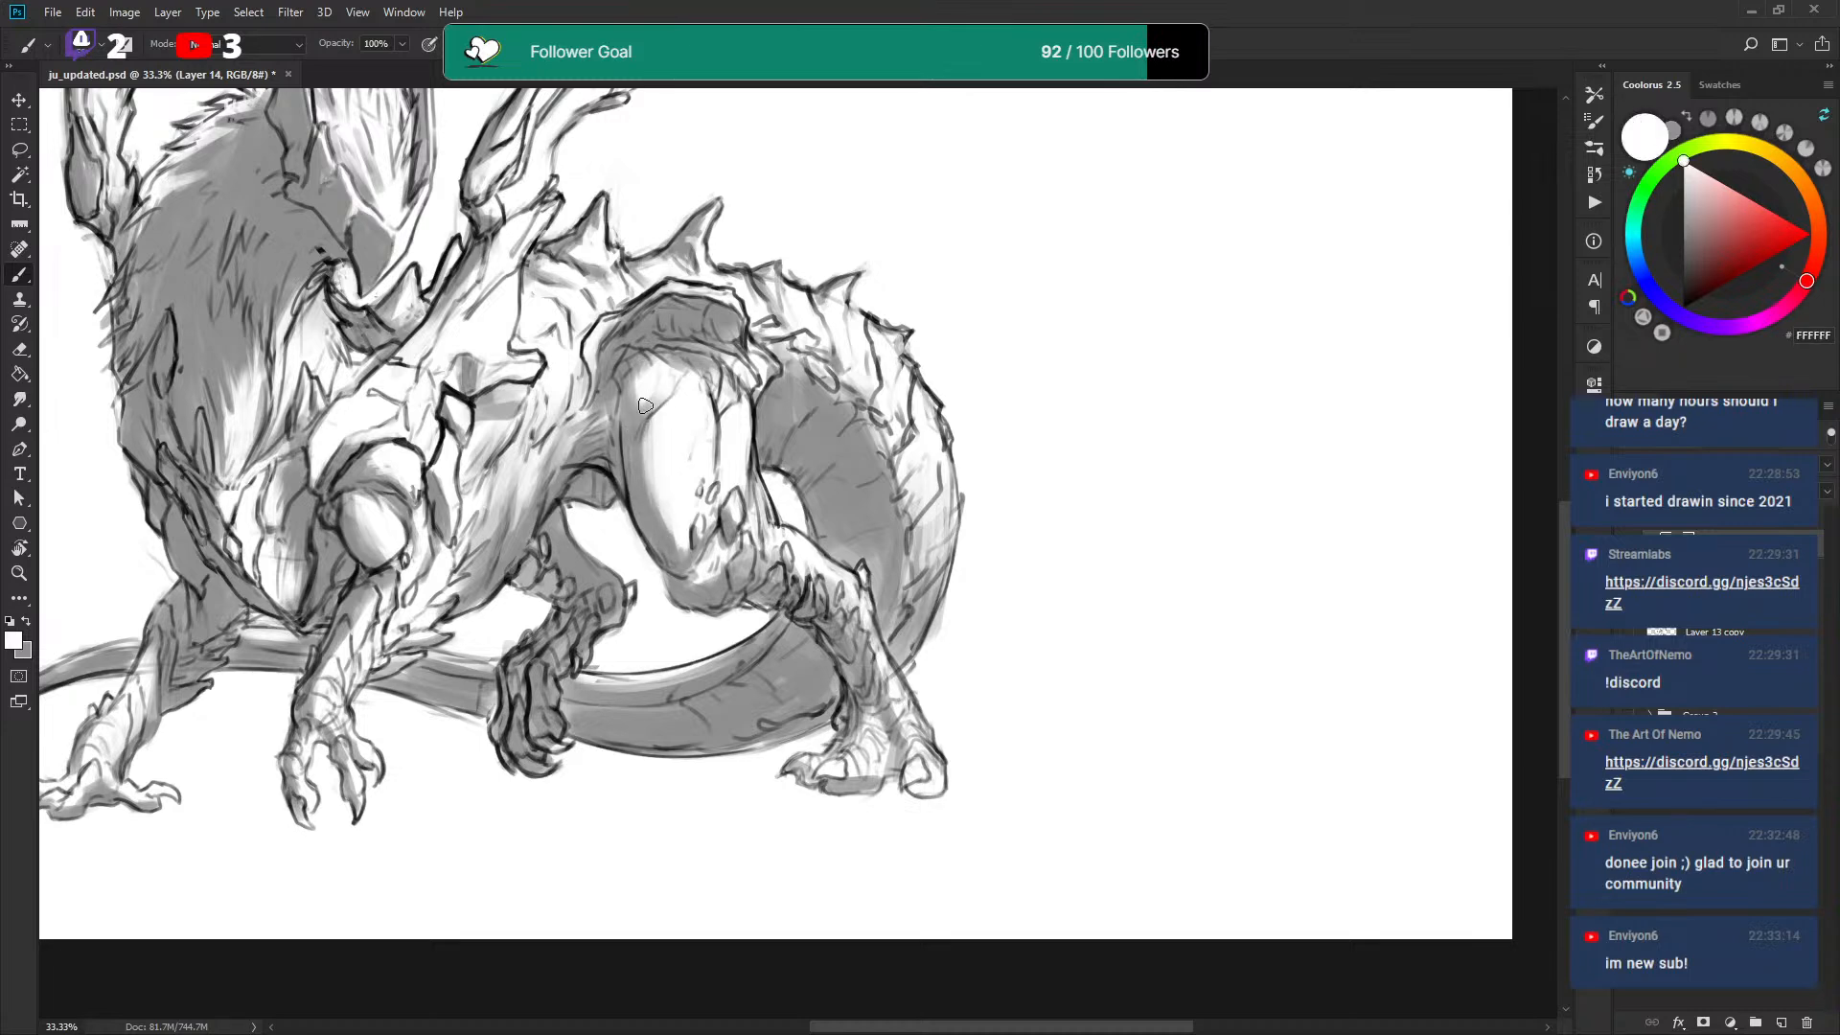
pyautogui.keyDown('alt'); pyautogui.click(712, 388); pyautogui.keyUp('alt')
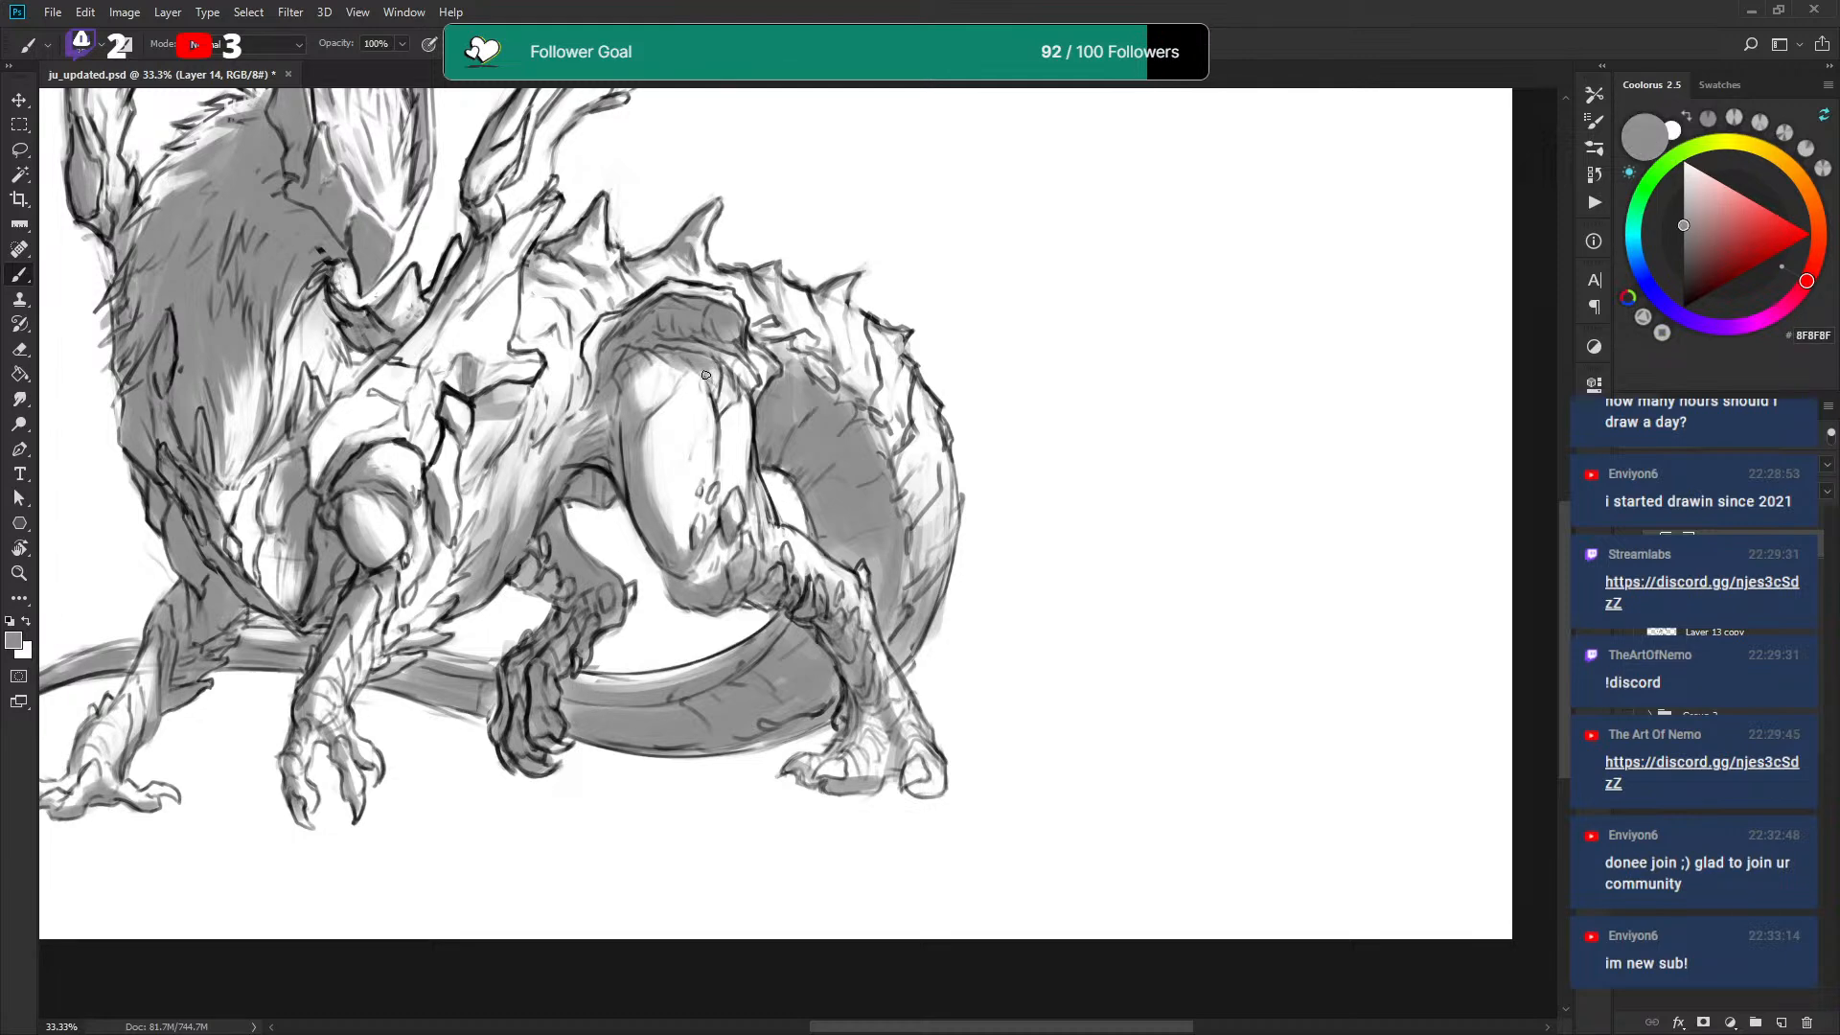
pyautogui.keyDown('alt'); pyautogui.click(710, 364); pyautogui.keyUp('alt')
pyautogui.keyDown('alt'); pyautogui.click(710, 364); pyautogui.keyUp('alt')
# Examine the shading of the whole creature at a reduced zoom and from closer up.
pyautogui.moveTo(813, 281); pyautogui.dragTo(959, 488)
pyautogui.moveTo(883, 236); pyautogui.dragTo(920, 407)
pyautogui.hotkey('ctrl', '-')
pyautogui.hotkey('ctrl', '-')
pyautogui.moveTo(729, 457); pyautogui.dragTo(720, 409)
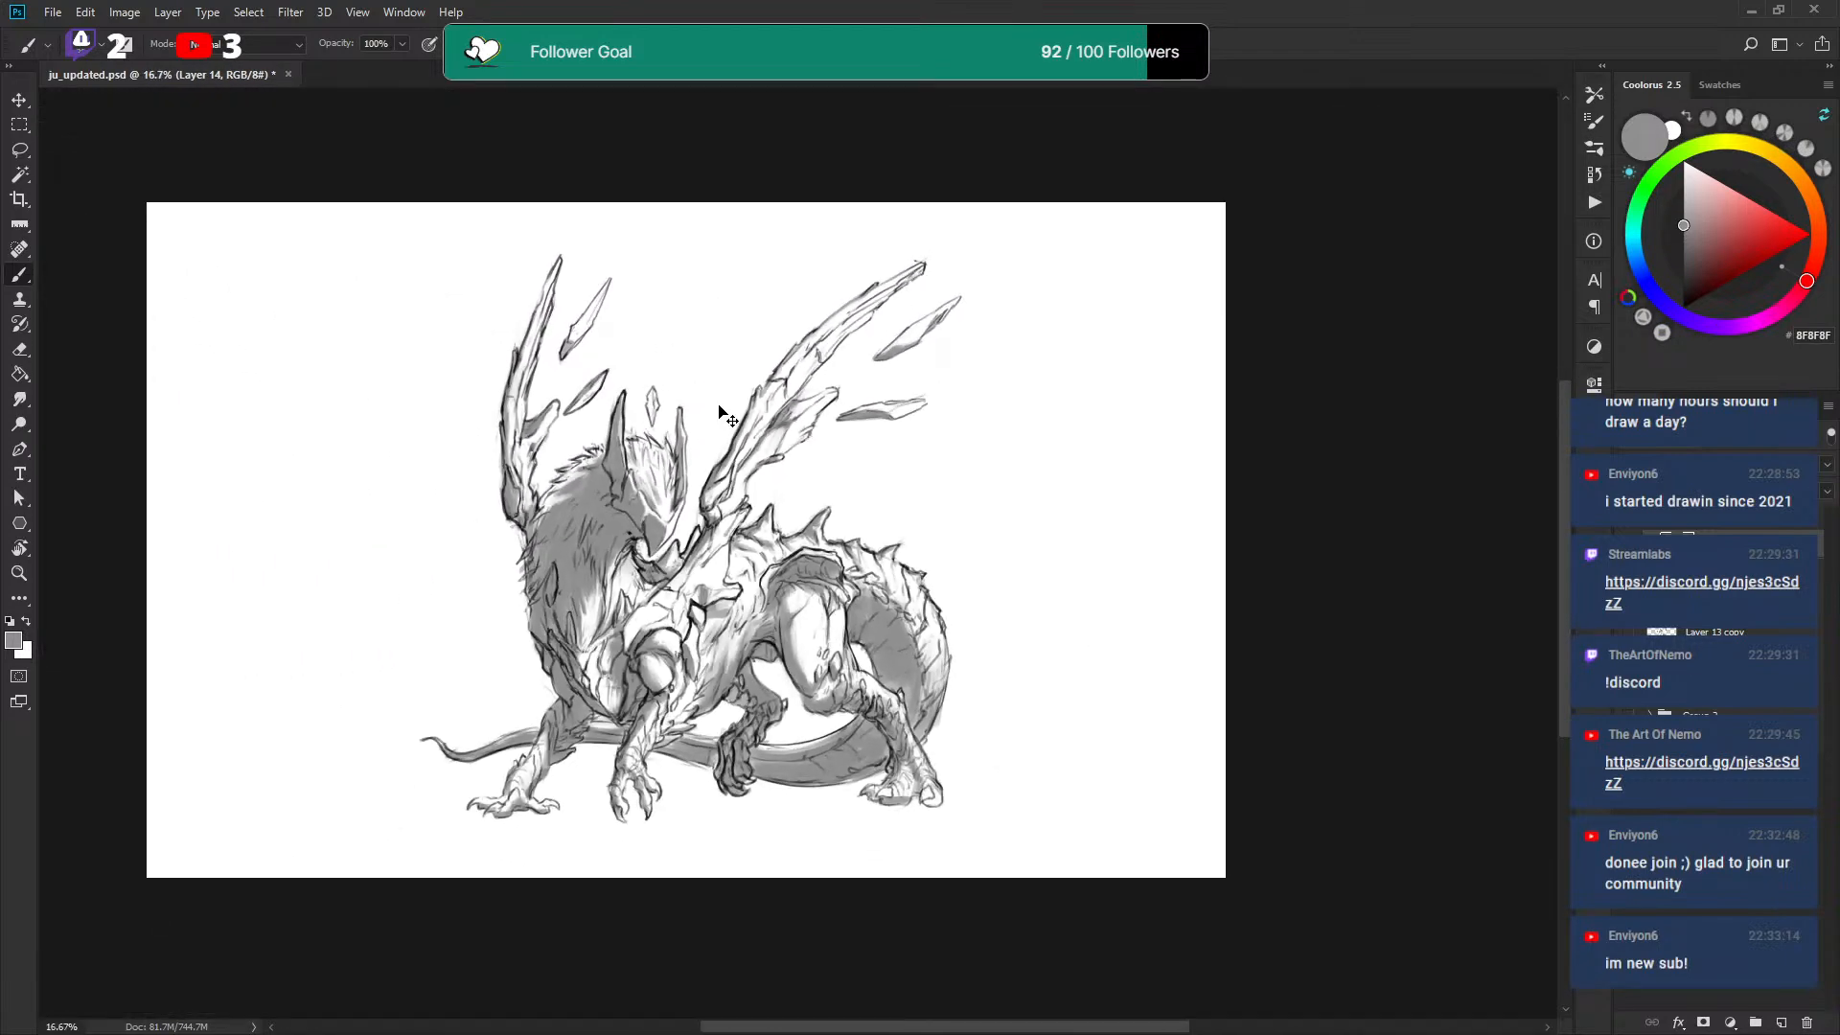
pyautogui.hotkey('ctrl', '+')
pyautogui.moveTo(889, 331); pyautogui.dragTo(896, 345)
pyautogui.scroll(-2, 883, 329)
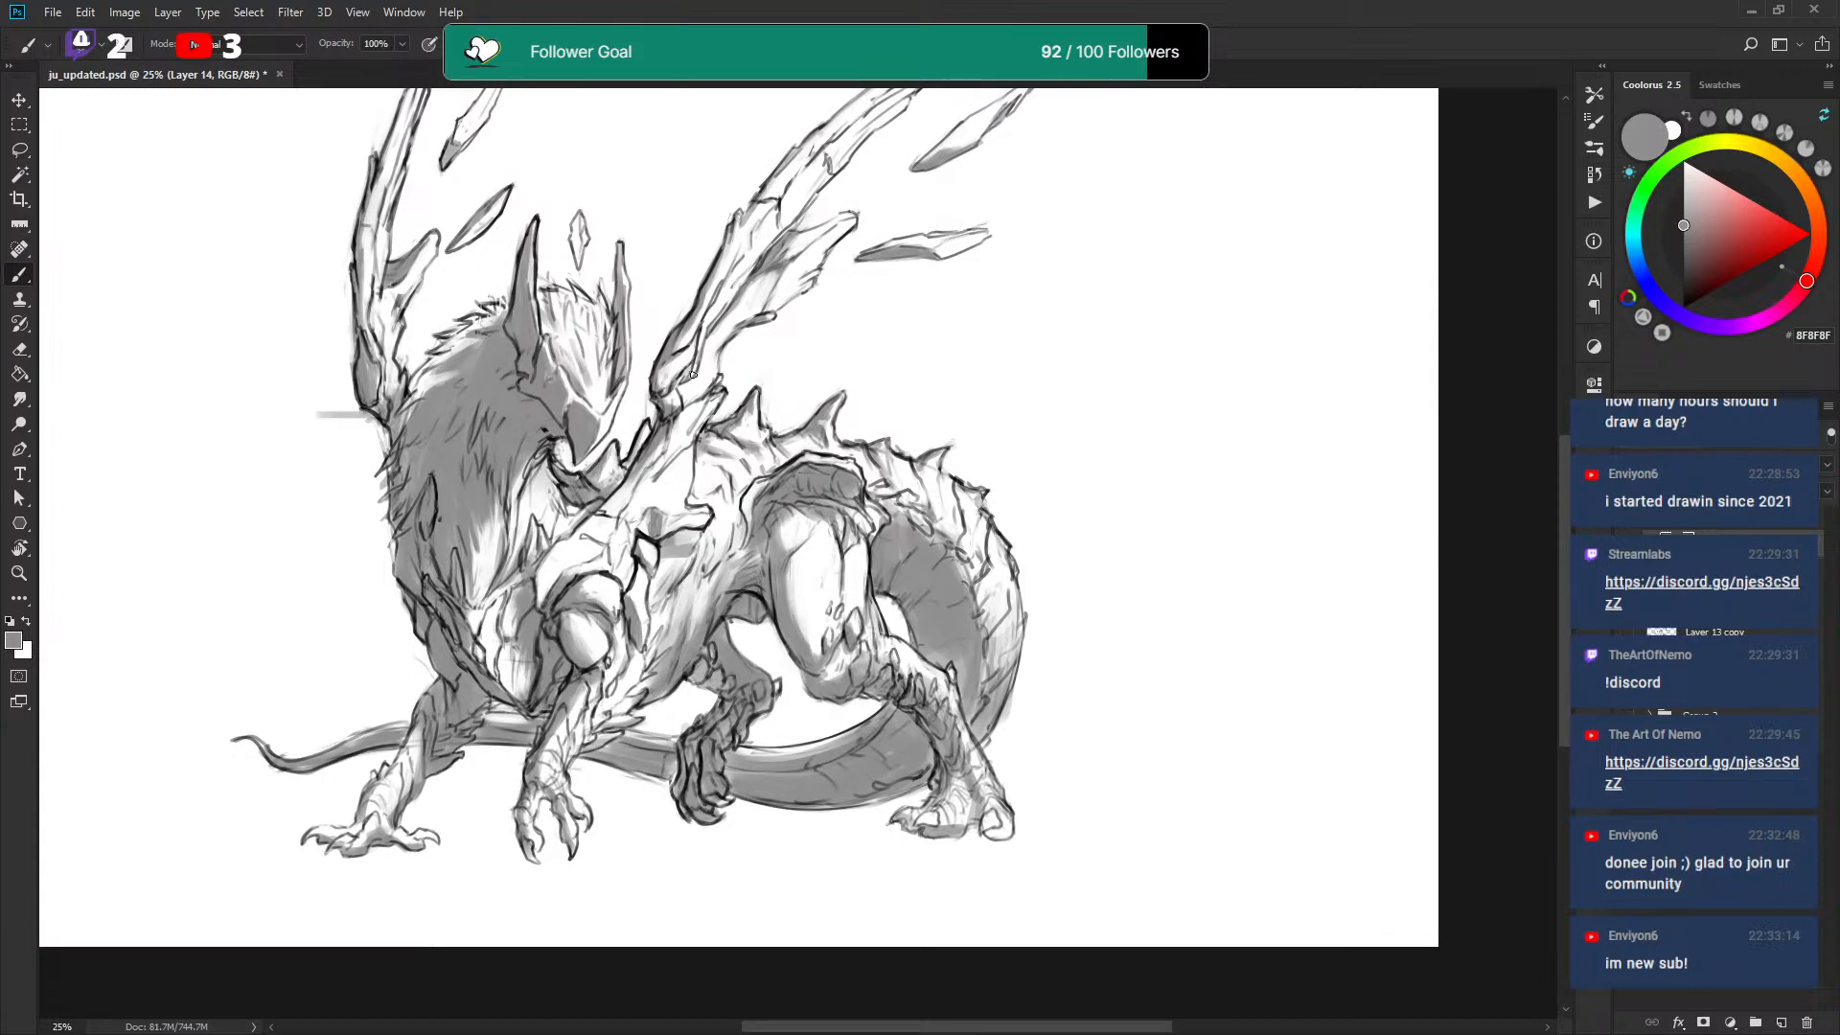
# Try out light grey perspective guide lines beneath the creature's feet and across its wing tips.
pyautogui.moveTo(985, 599); pyautogui.dragTo(988, 571)
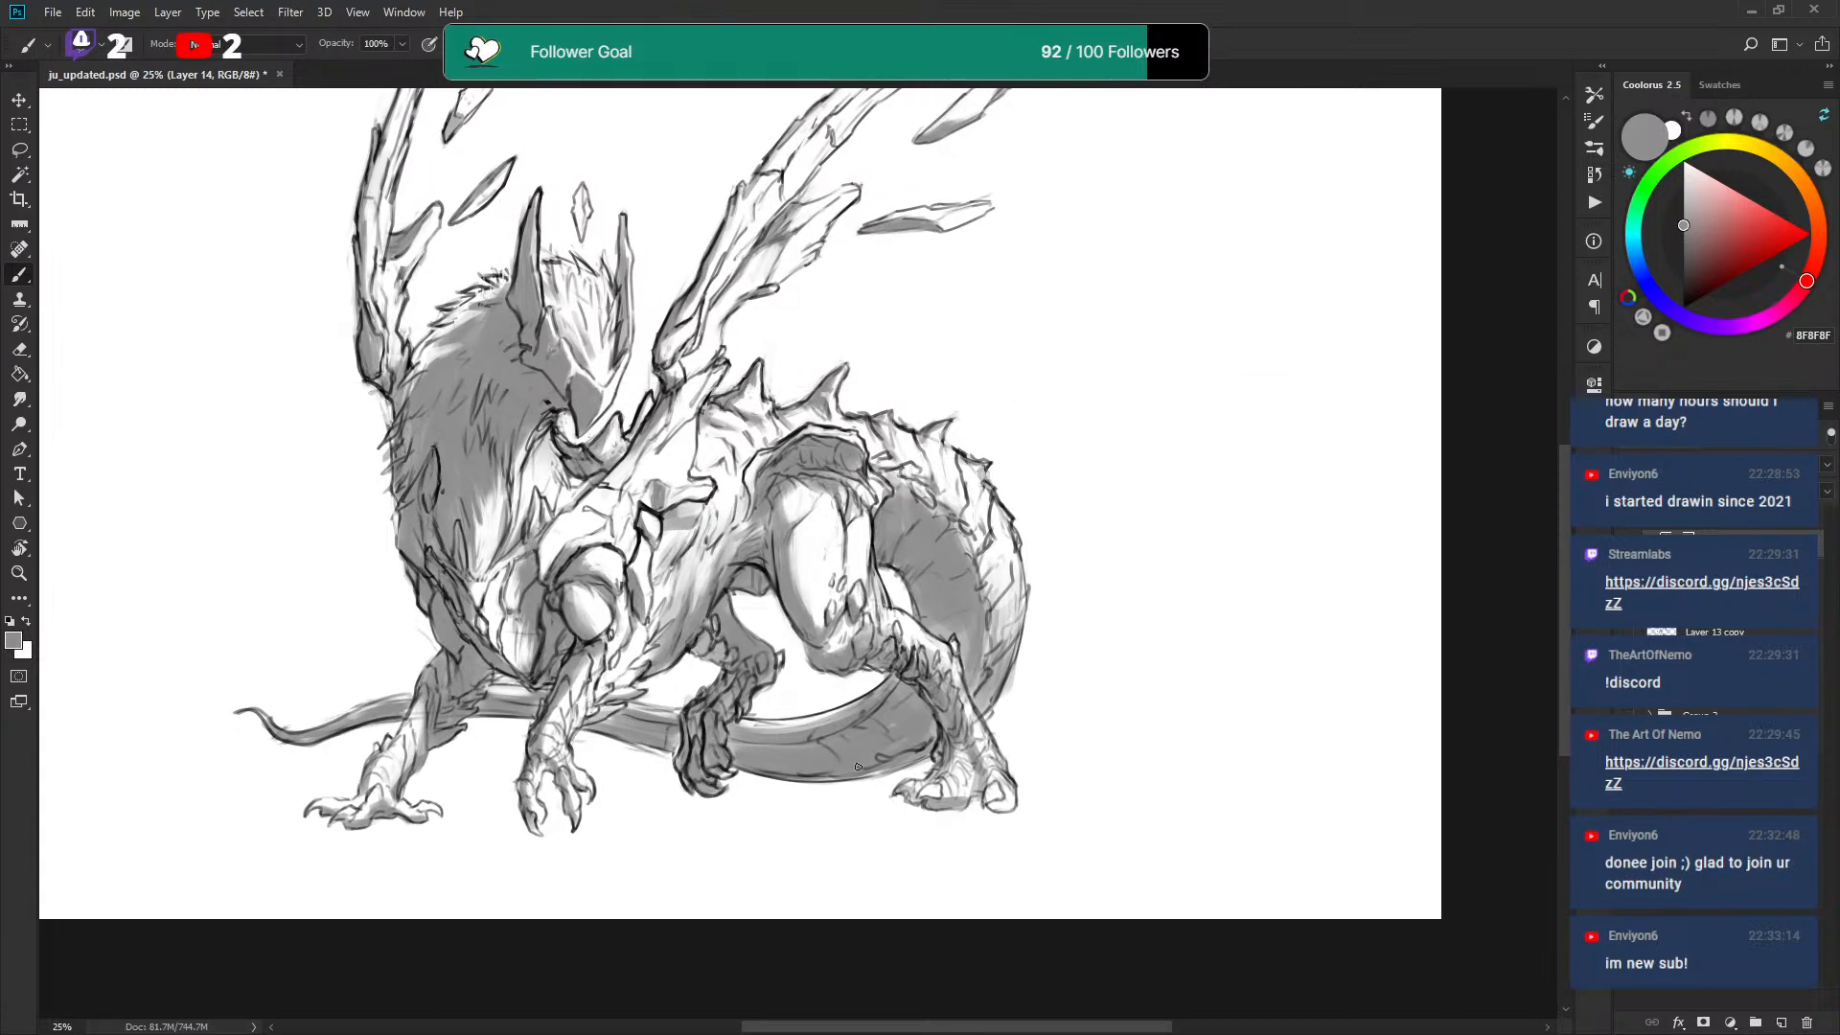
pyautogui.moveTo(786, 792); pyautogui.dragTo(760, 756)
pyautogui.moveTo(321, 780); pyautogui.dragTo(1317, 779)
pyautogui.moveTo(362, 784)
pyautogui.mouseDown()
pyautogui.moveTo(539, 829)
pyautogui.moveTo(834, 776)
pyautogui.moveTo(710, 739)
pyautogui.moveTo(355, 772)
pyautogui.mouseUp()
pyautogui.moveTo(1049, 587); pyautogui.dragTo(1022, 702)
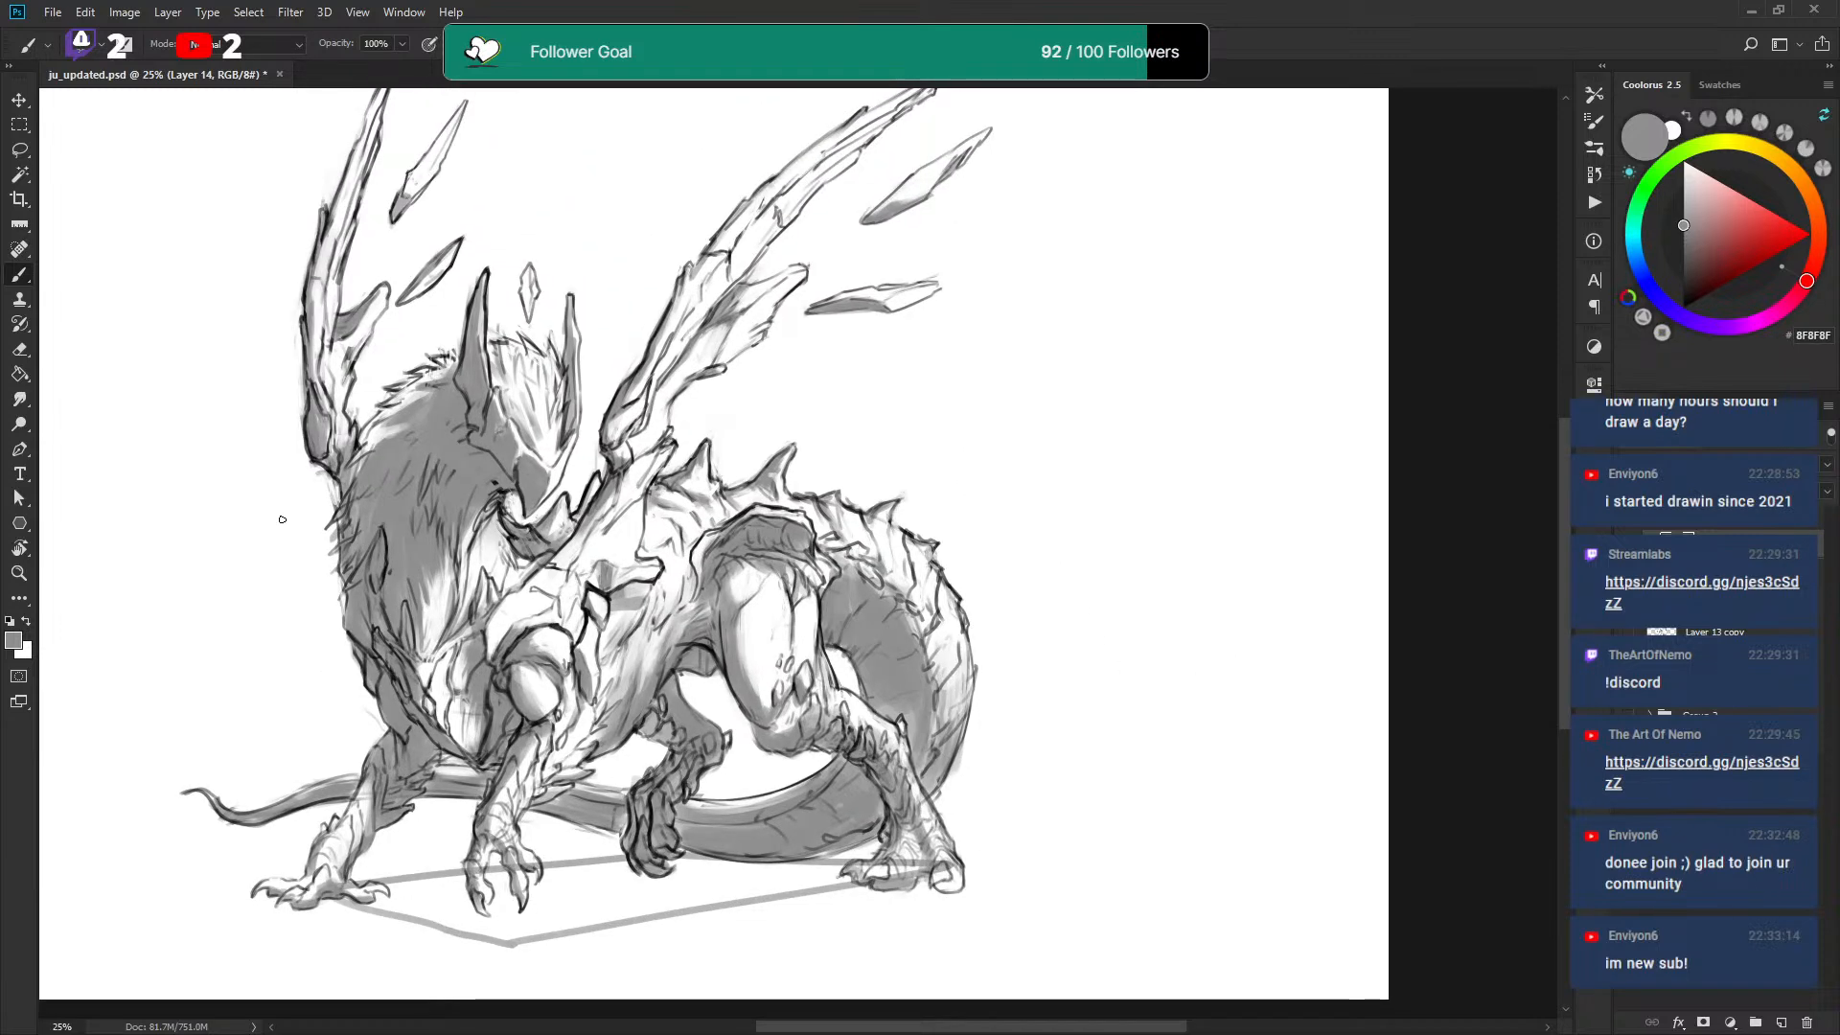
pyautogui.scroll(3, 965, 390)
pyautogui.moveTo(226, 362)
pyautogui.mouseDown()
pyautogui.moveTo(1088, 204)
pyautogui.moveTo(1223, 231)
pyautogui.mouseUp()
# Undo the grey perspective guide lines at the wing tips and feet.
pyautogui.hotkey('ctrl', 'z')
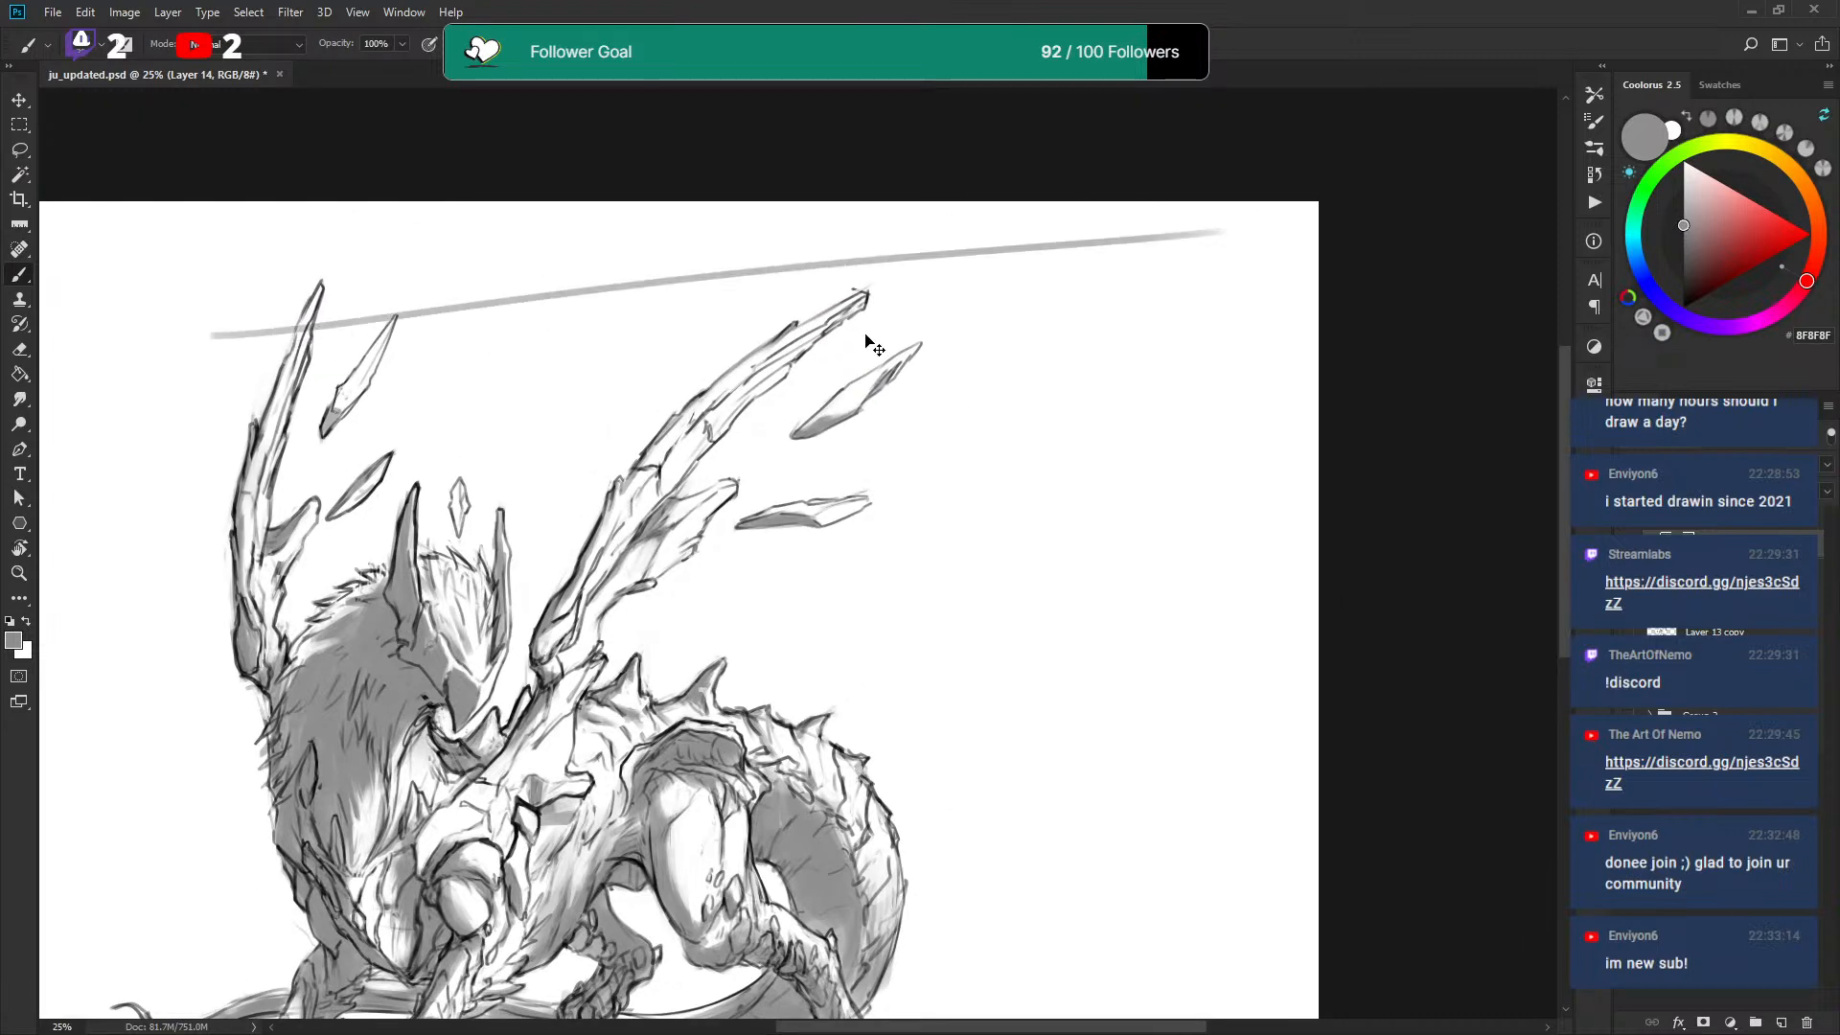
pyautogui.hotkey('ctrl', 'z')
pyautogui.scroll(-5, 903, 287)
pyautogui.hotkey('ctrl', 'z')
pyautogui.moveTo(1014, 533); pyautogui.dragTo(976, 603)
pyautogui.moveTo(755, 489); pyautogui.dragTo(775, 520)
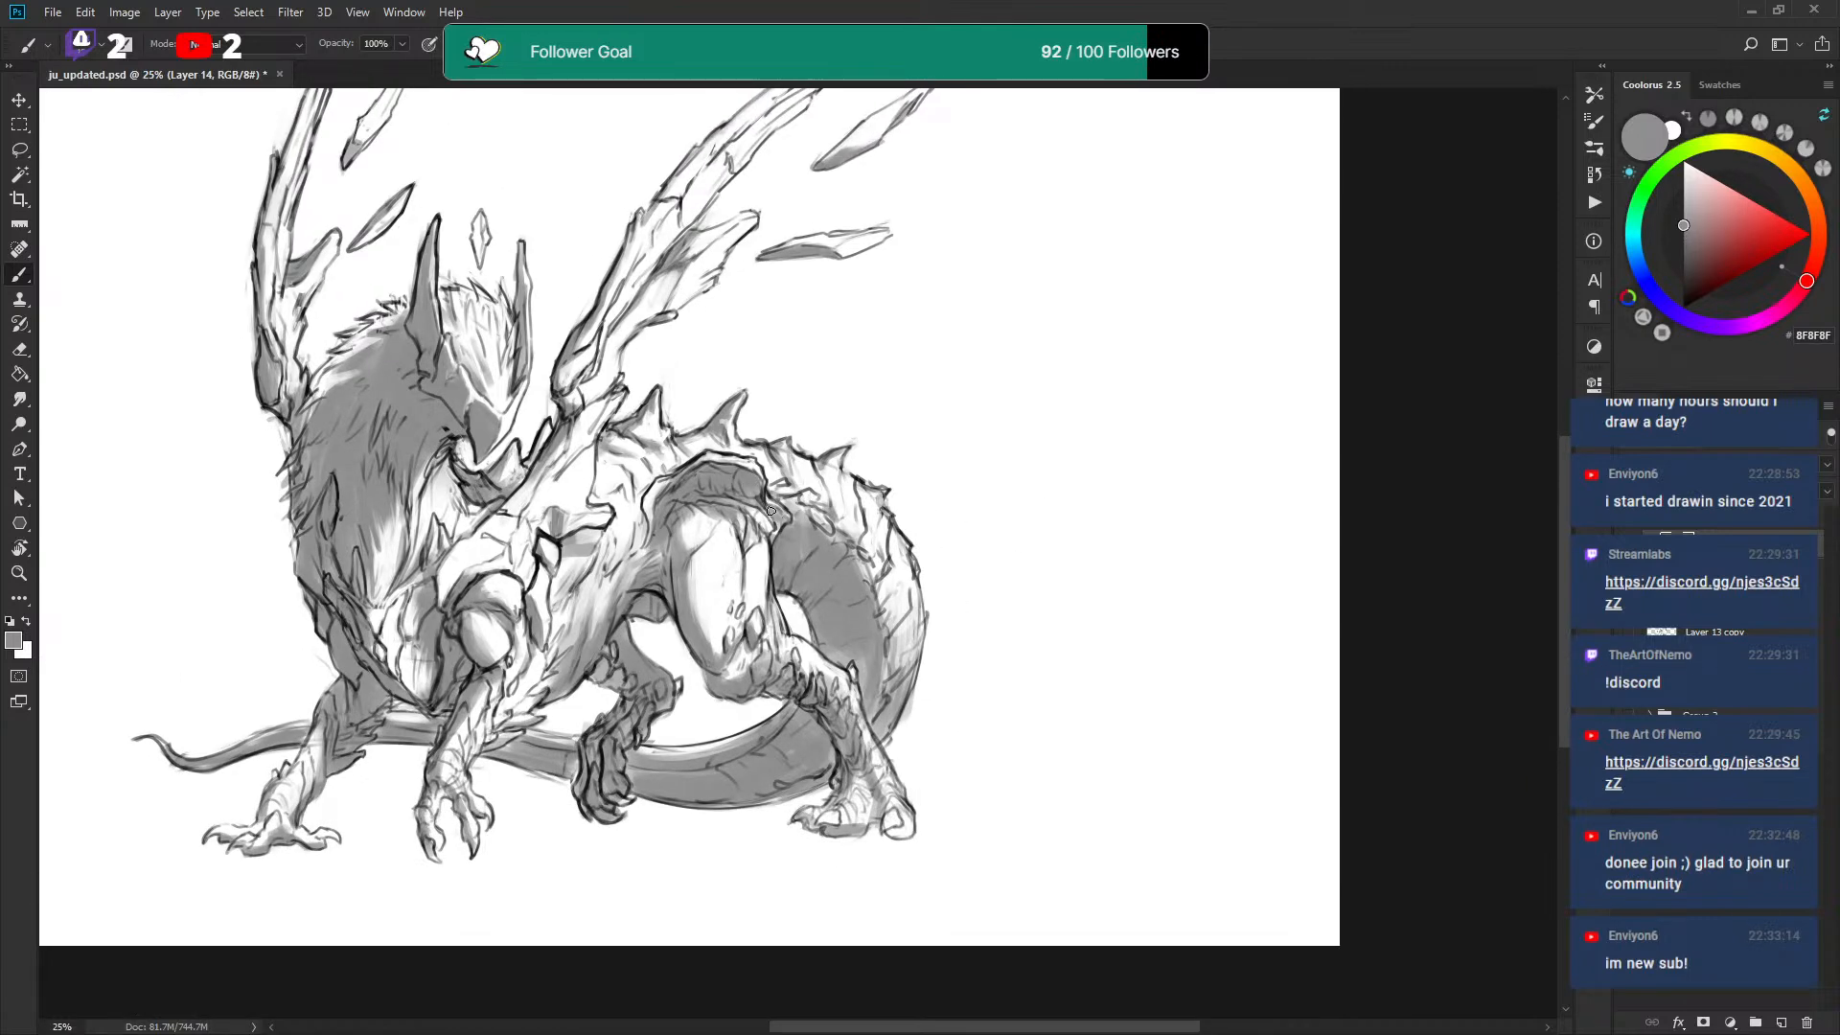
pyautogui.press('x')
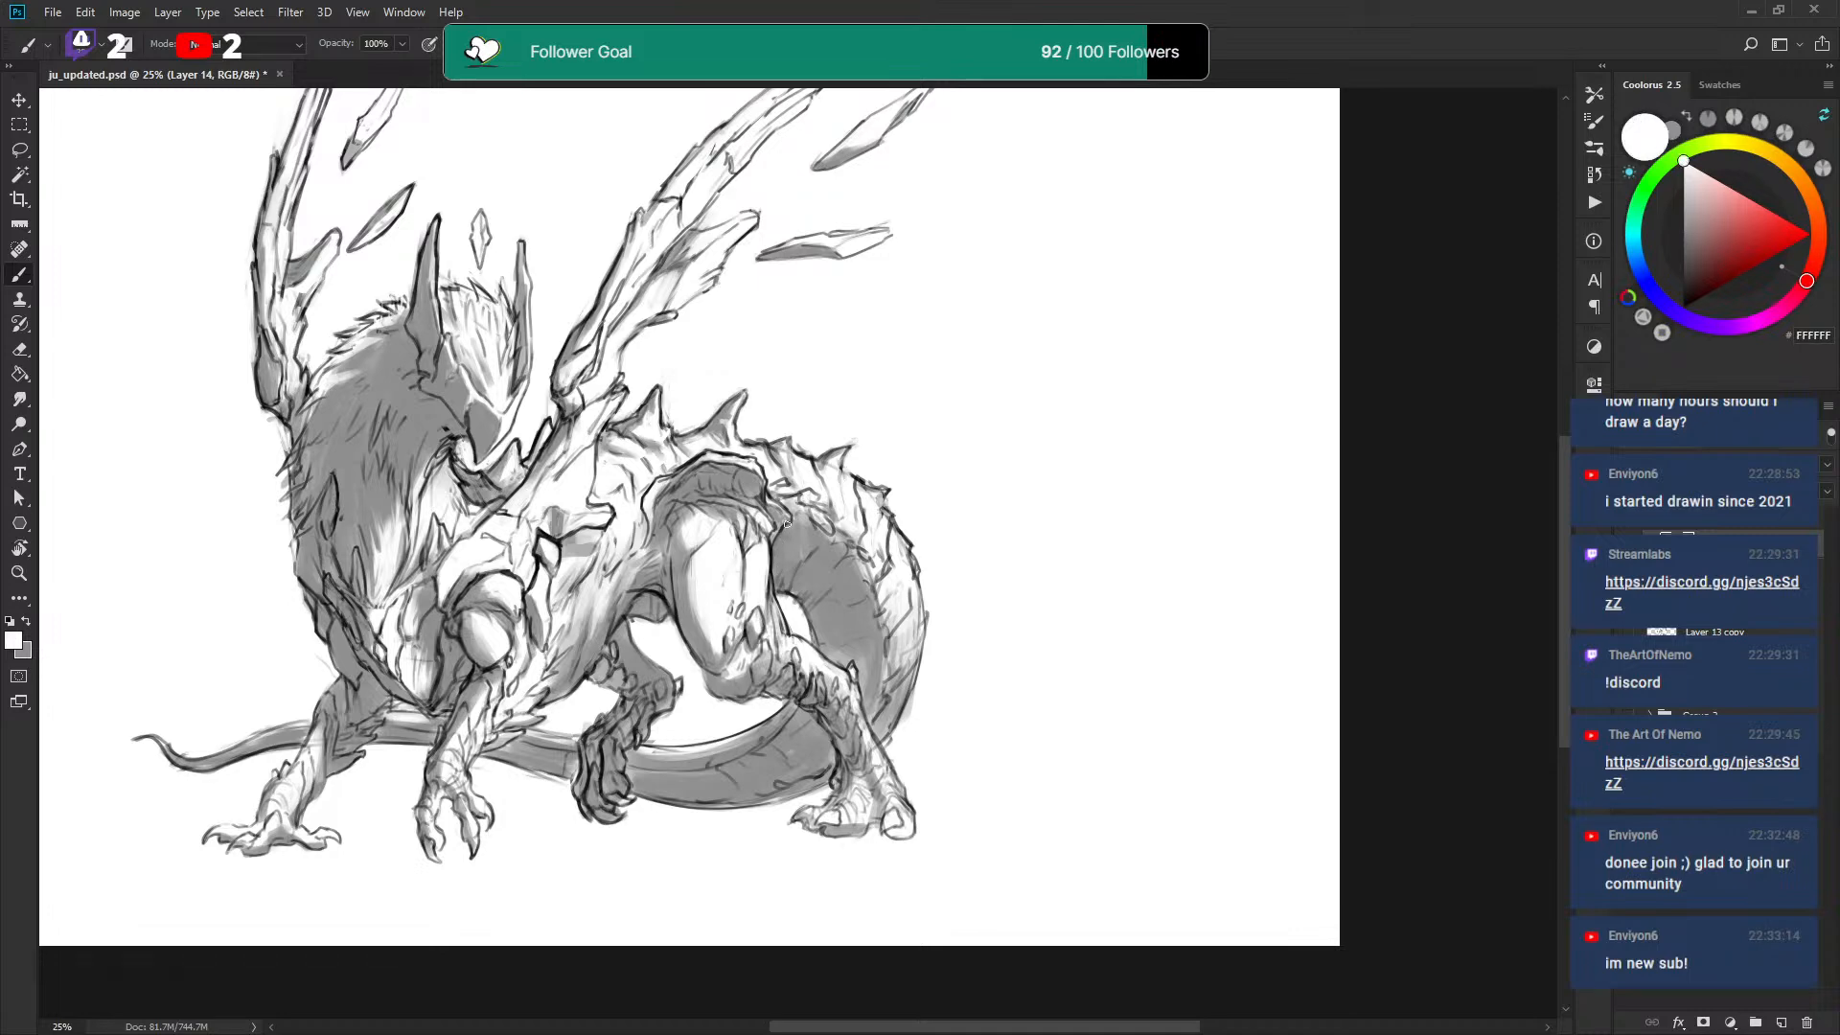
pyautogui.press('x')
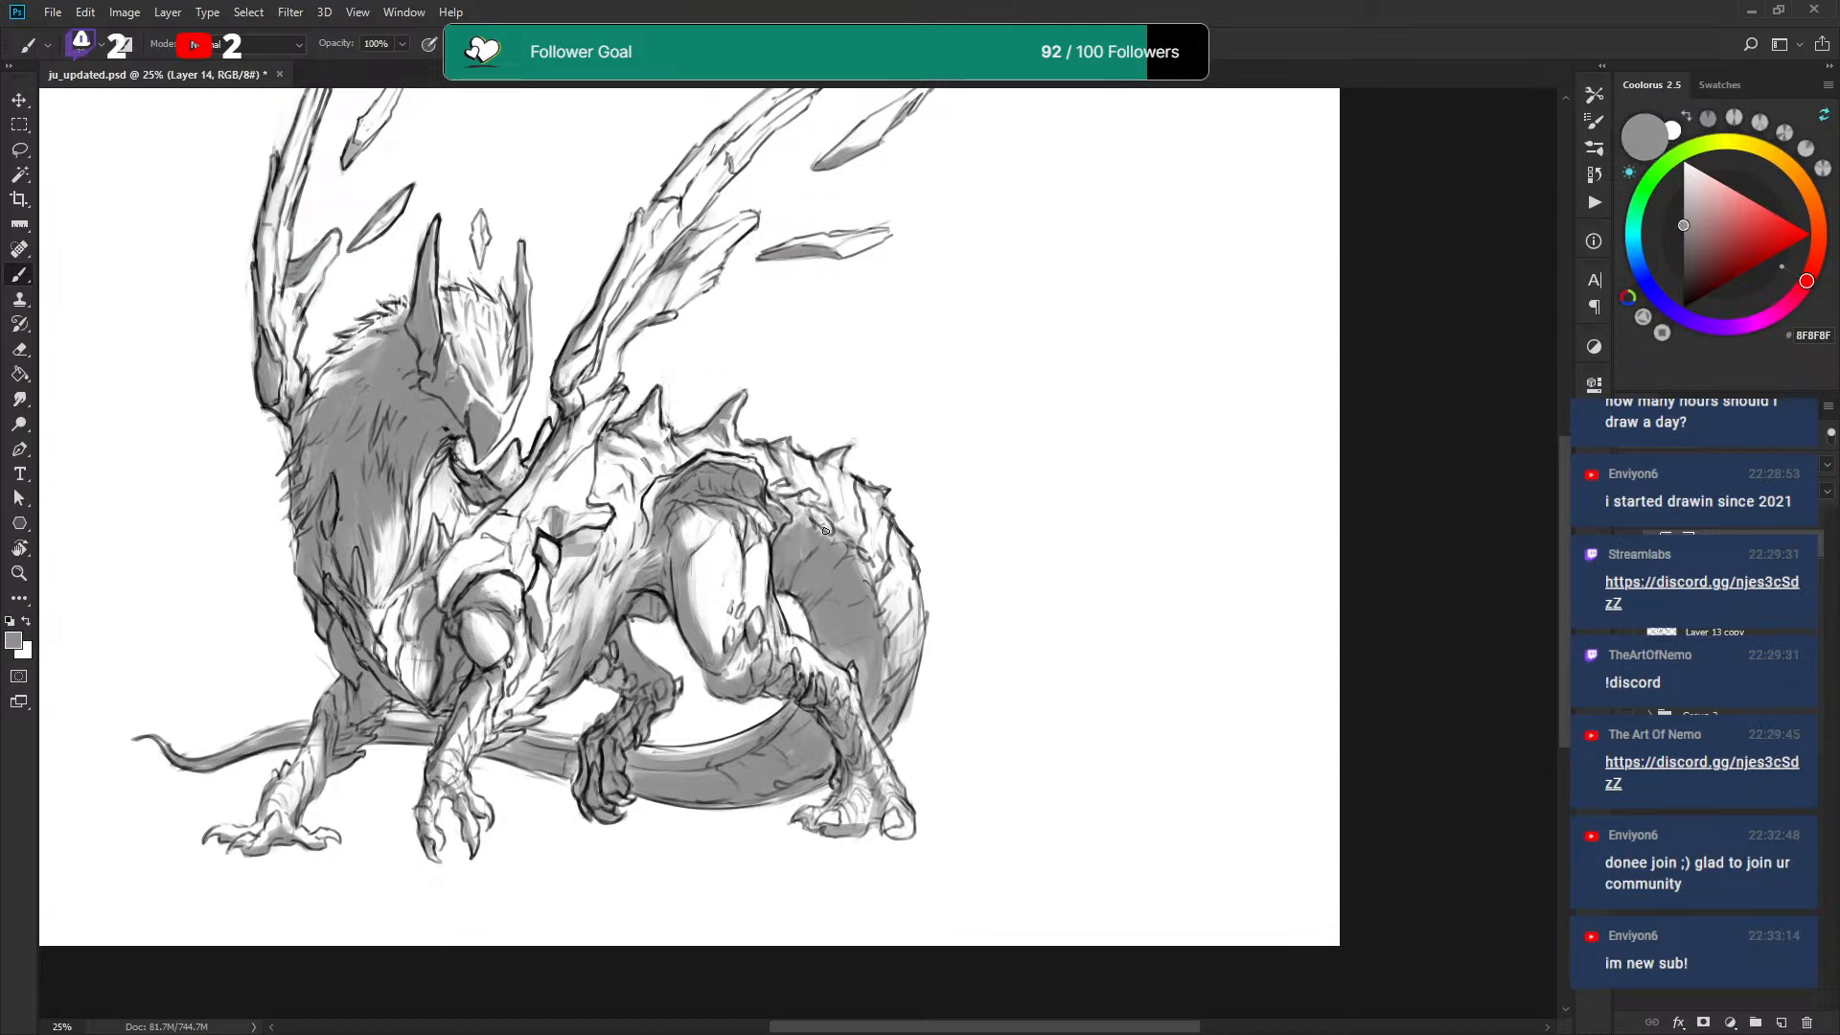
pyautogui.press('x')
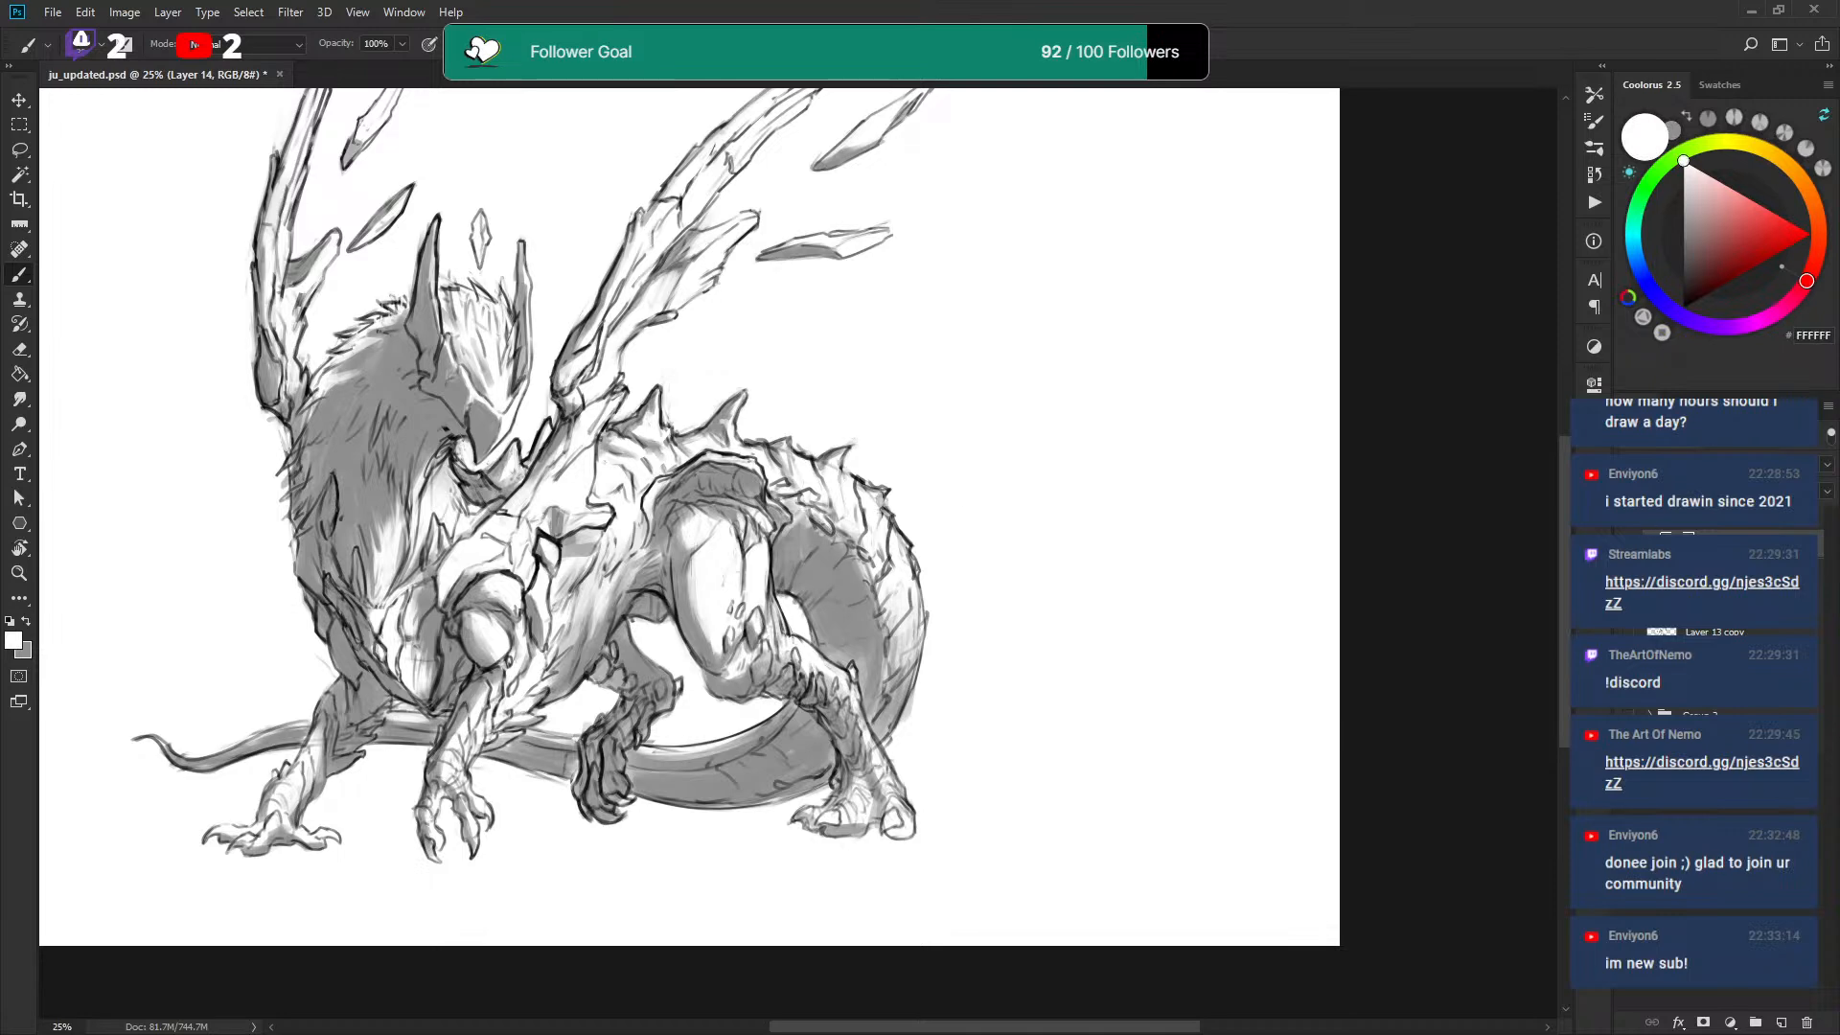
pyautogui.hotkey('ctrl', 'j')
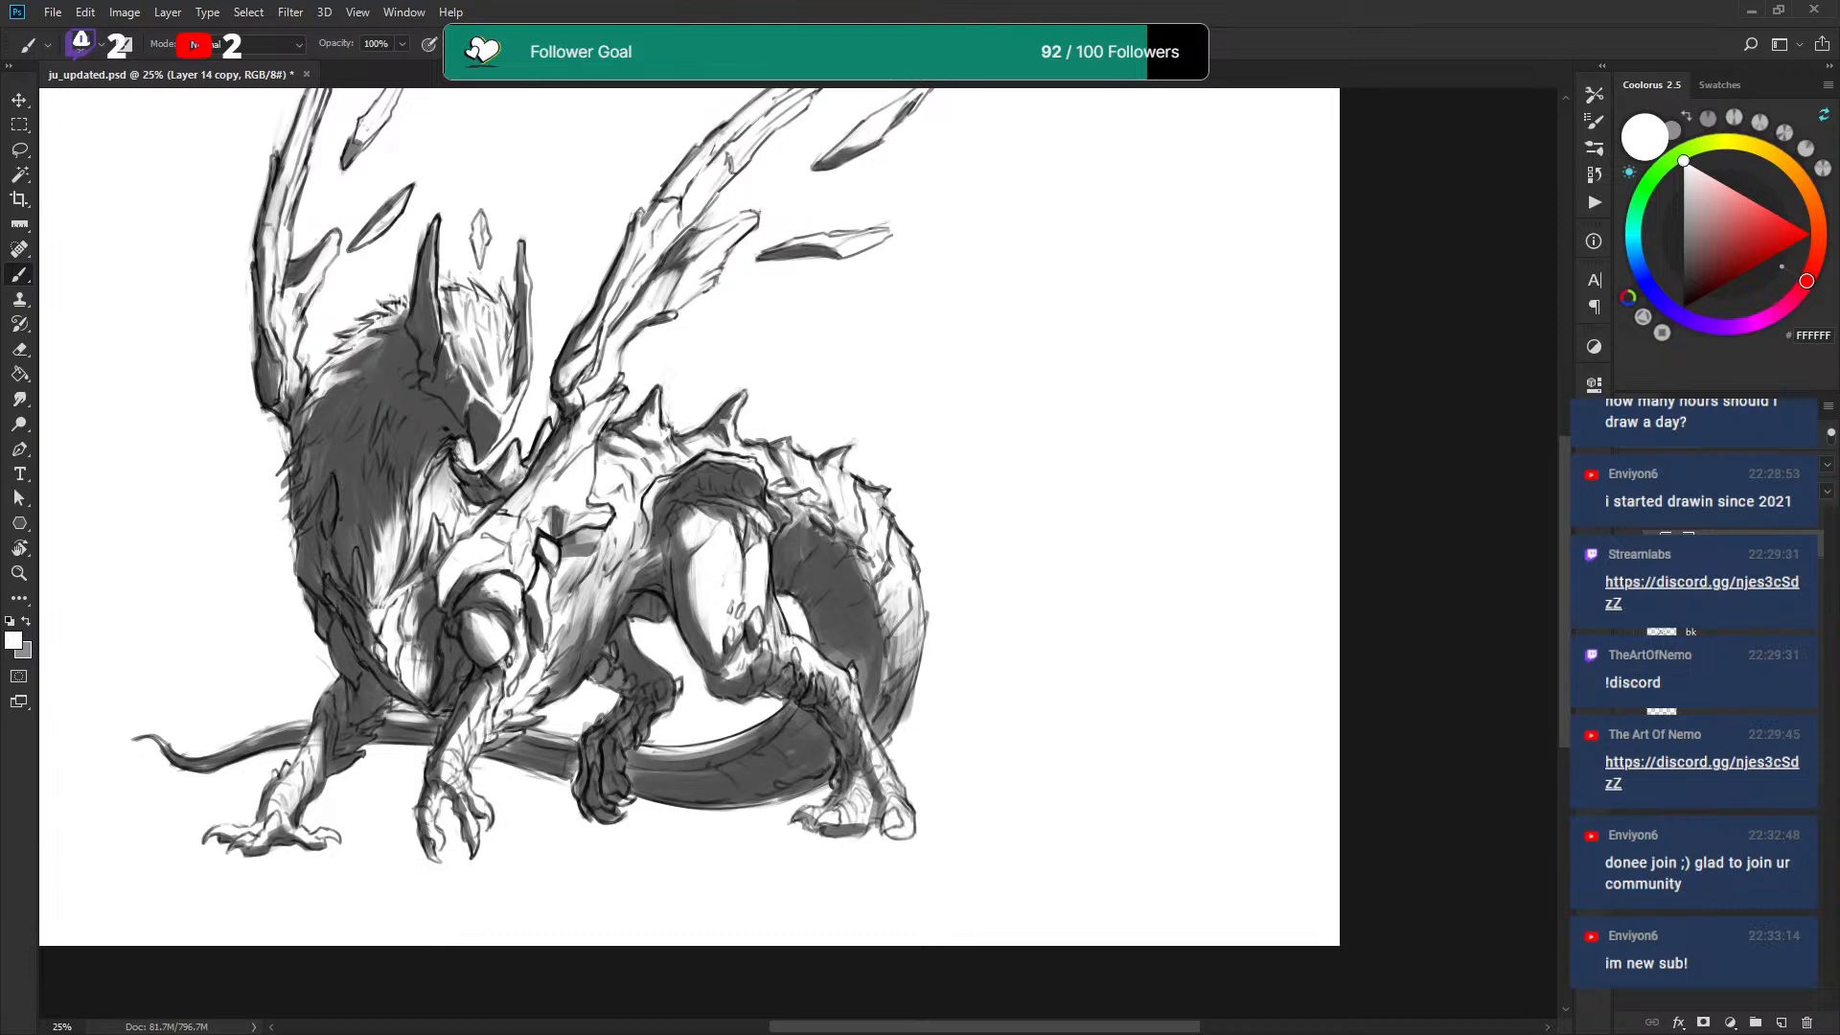
pyautogui.hotkey('ctrl', 'z')
pyautogui.press('x')
pyautogui.moveTo(828, 644); pyautogui.dragTo(885, 699)
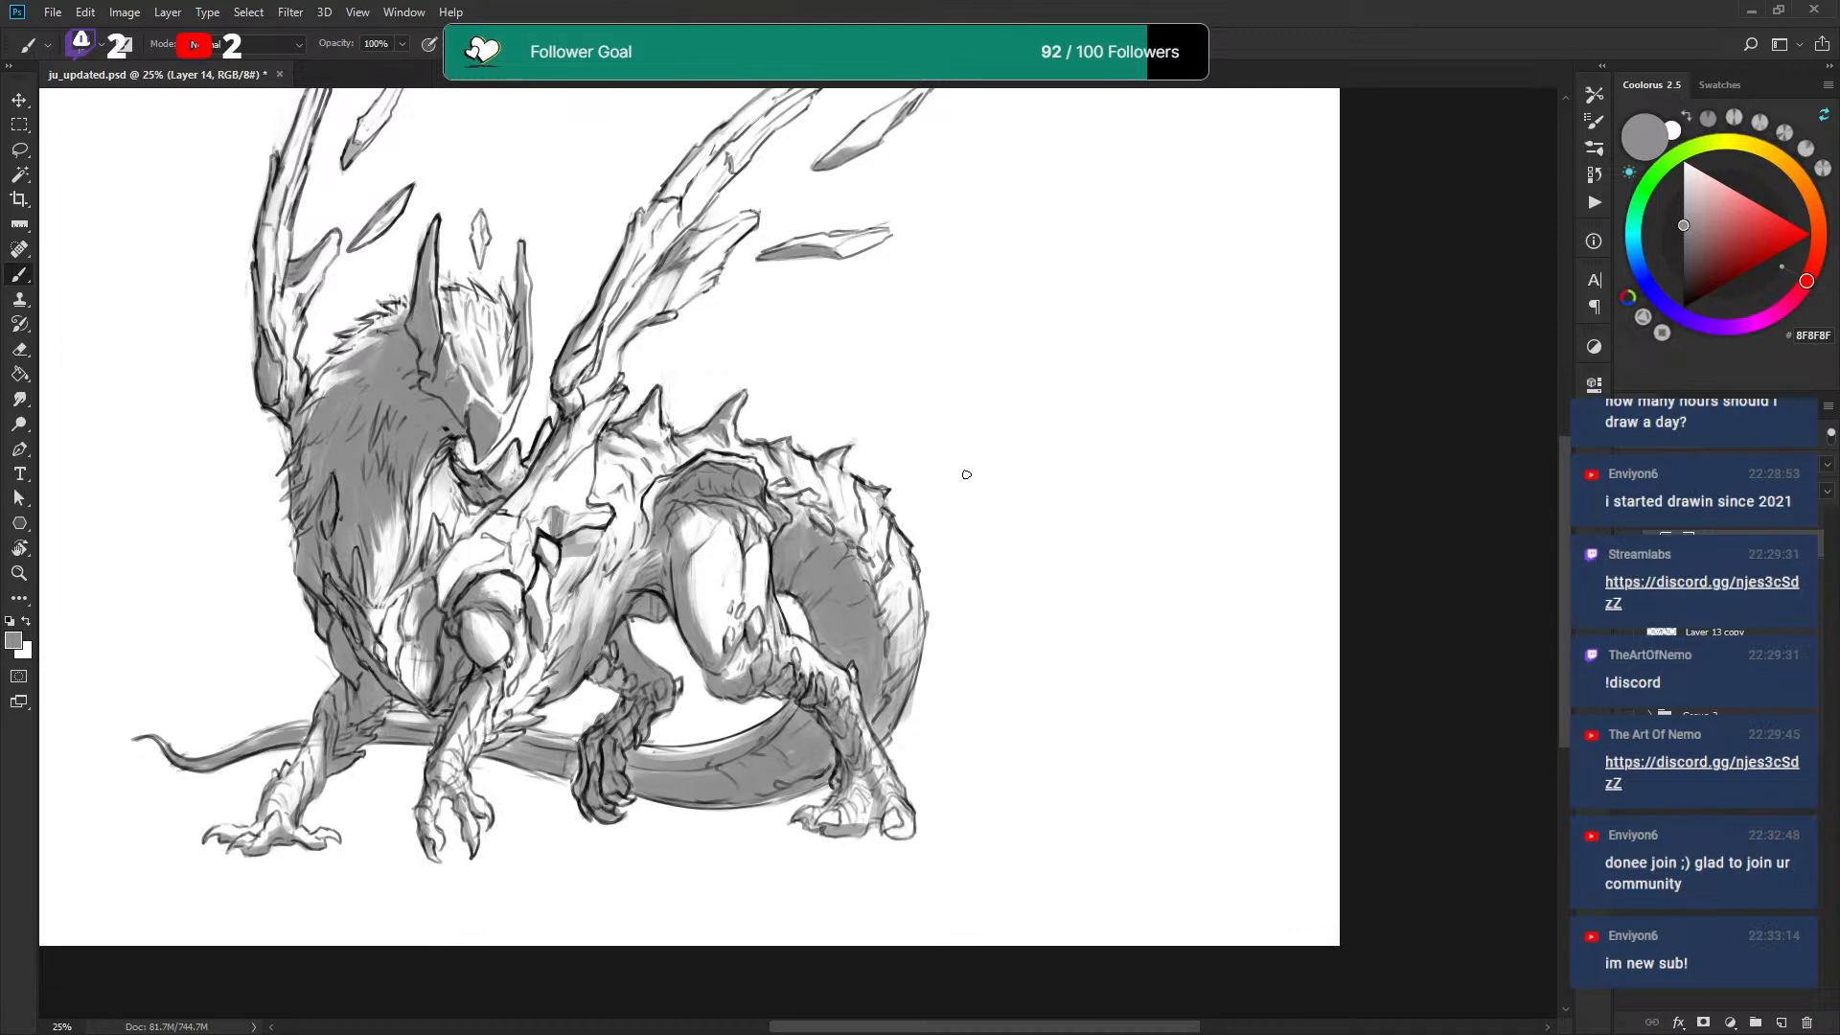
pyautogui.scroll(-1, 958, 459)
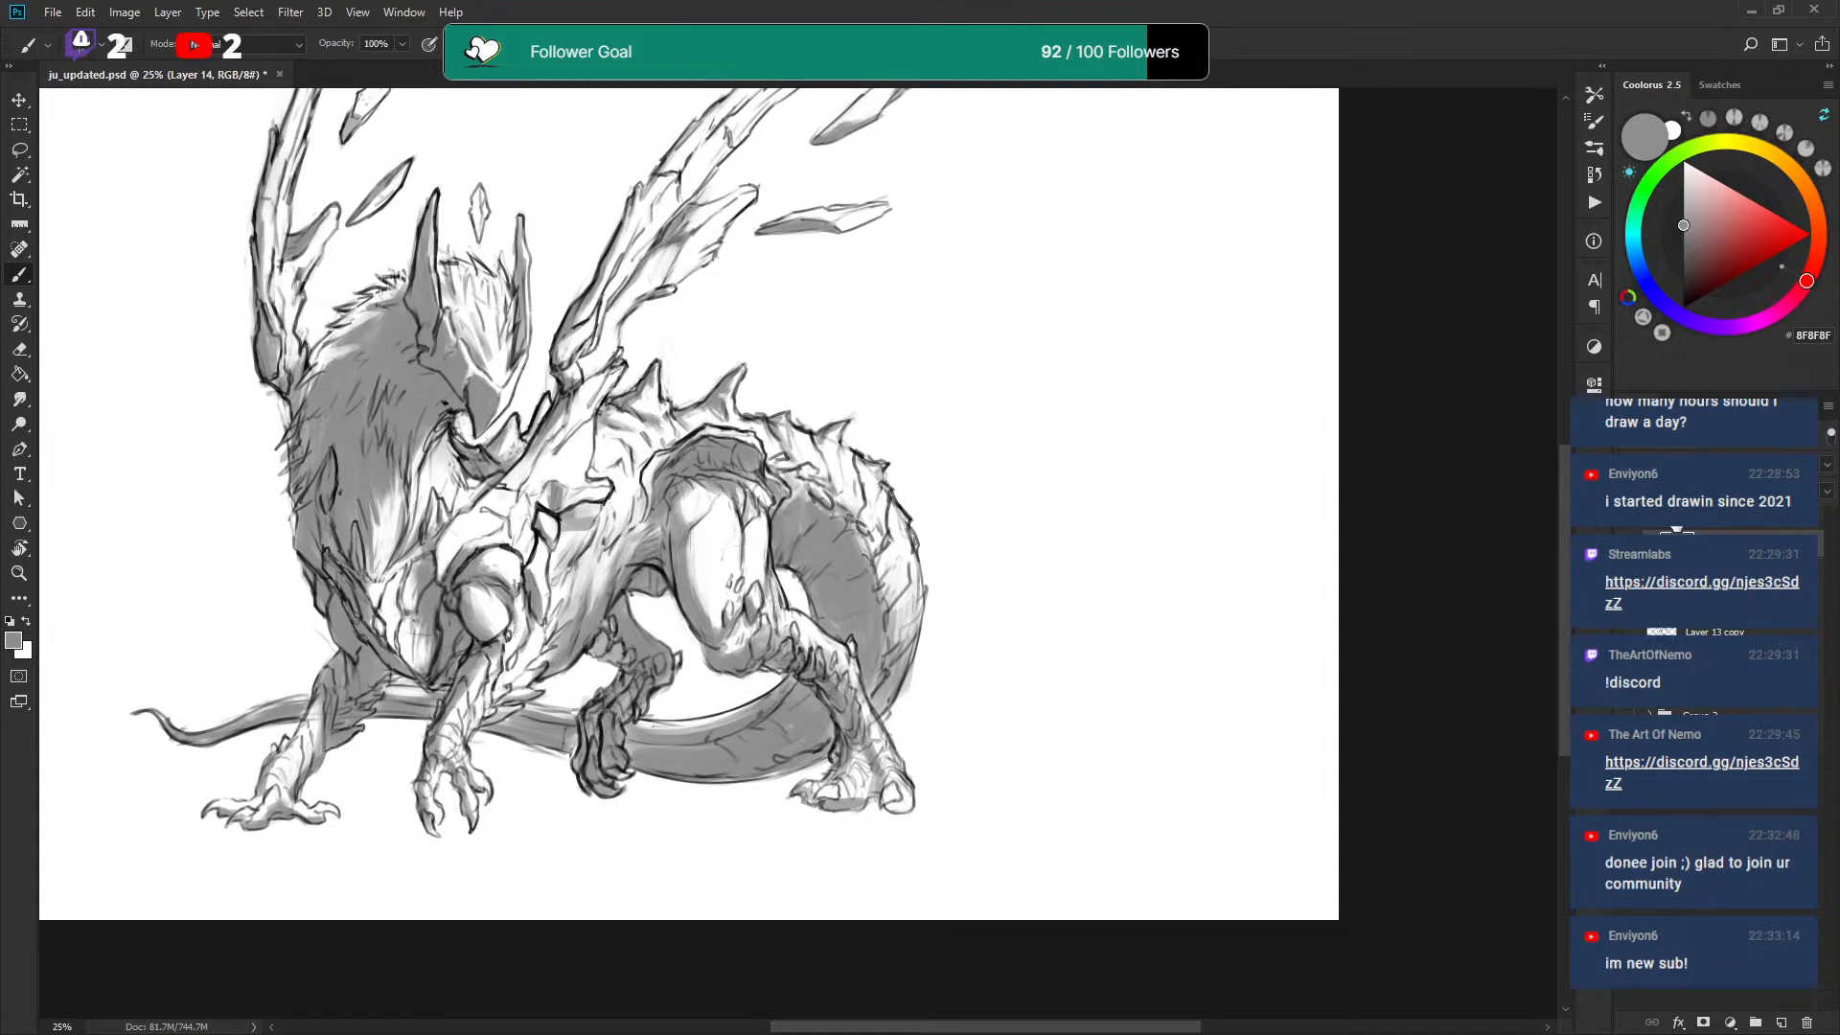
# Duplicate Layer 14 and merge the copy down to darken the creature's grey shading.
pyautogui.hotkey('ctrl', 'j')
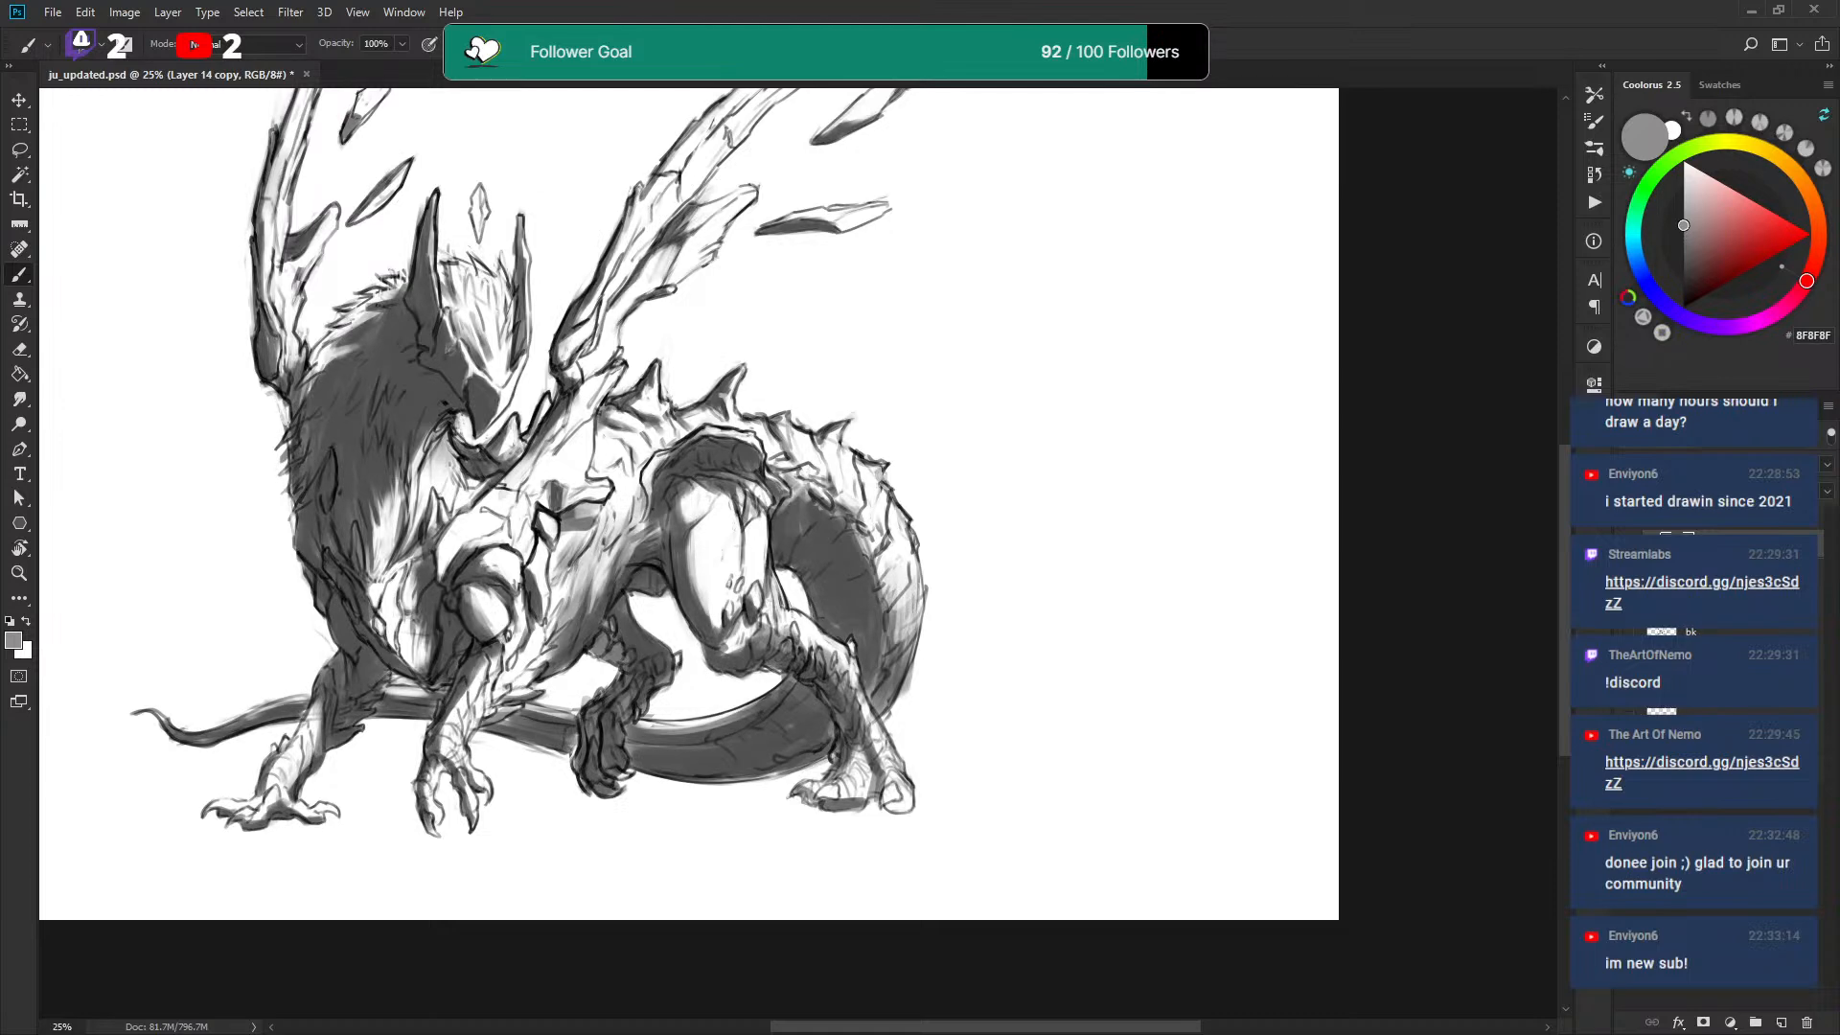
pyautogui.hotkey('ctrl', 'e')
# Refine the shading of the leading front foot and lower leg with the Brush tool, alternating grey 8F8F8F and white FFFFFF.
pyautogui.moveTo(394, 634)
pyautogui.mouseDown()
pyautogui.moveTo(362, 563)
pyautogui.moveTo(387, 460)
pyautogui.mouseUp()
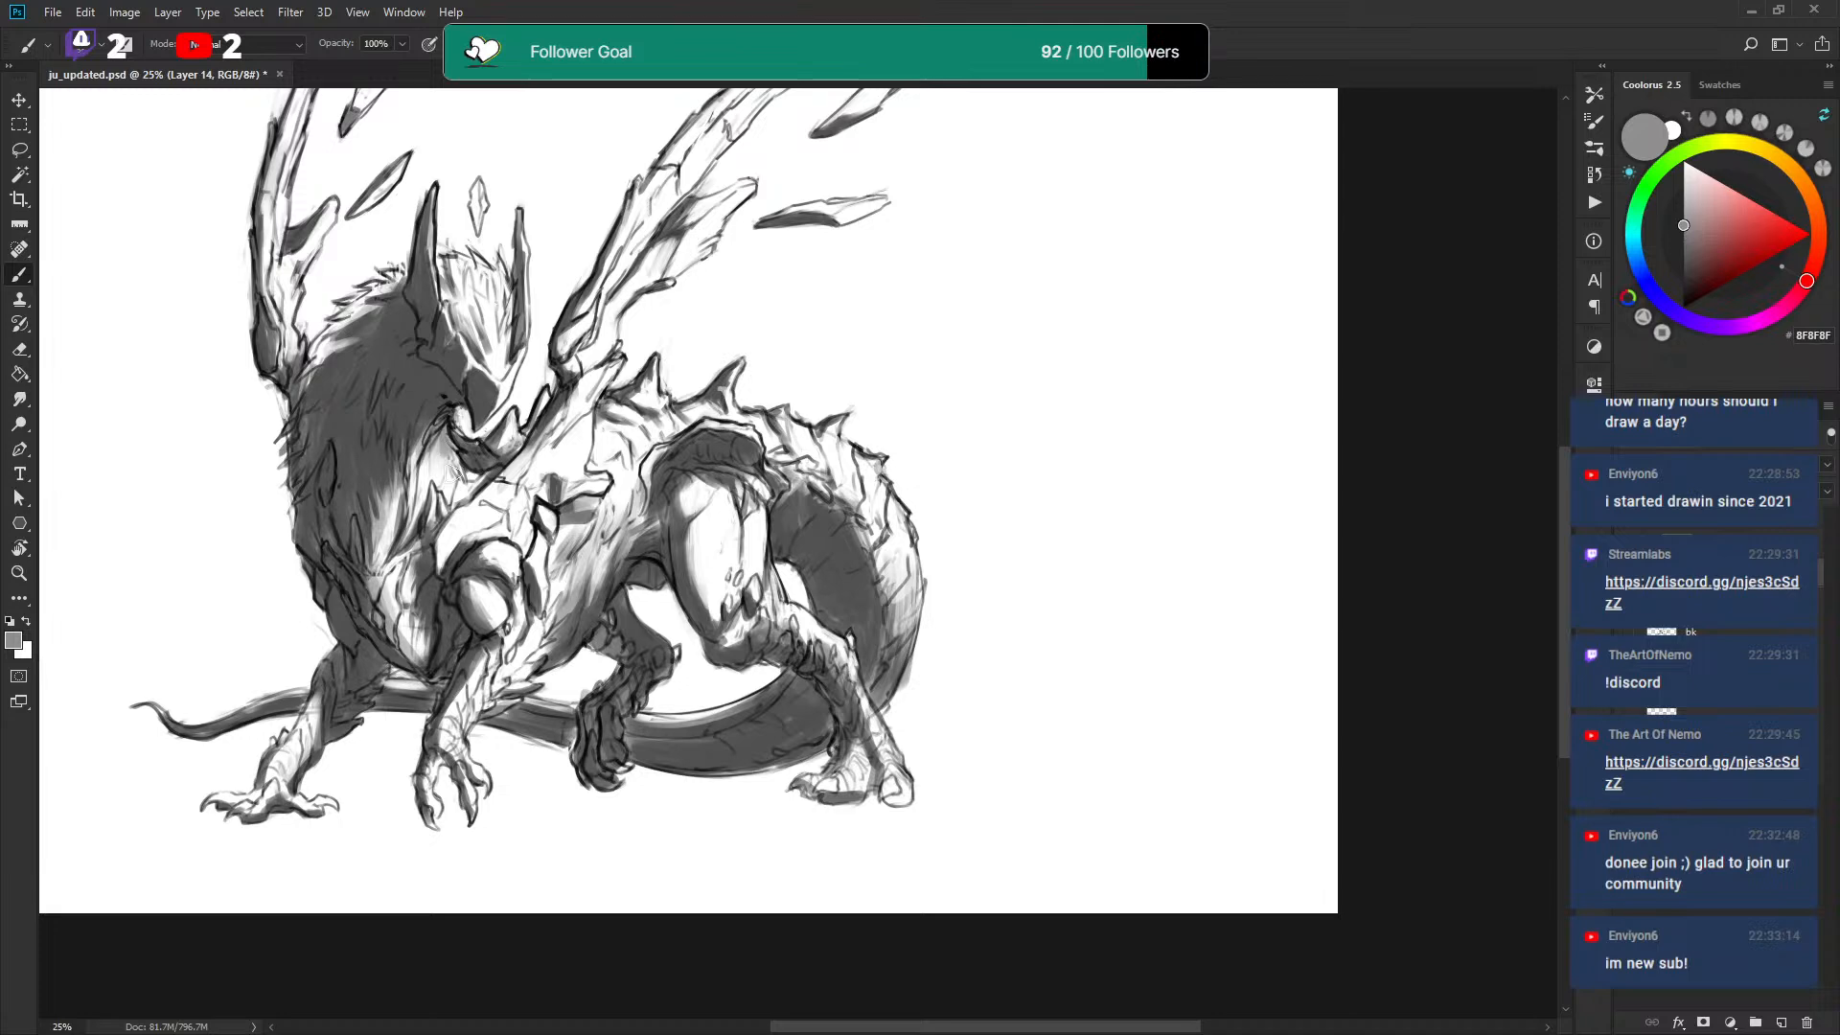
pyautogui.moveTo(525, 554); pyautogui.dragTo(731, 343)
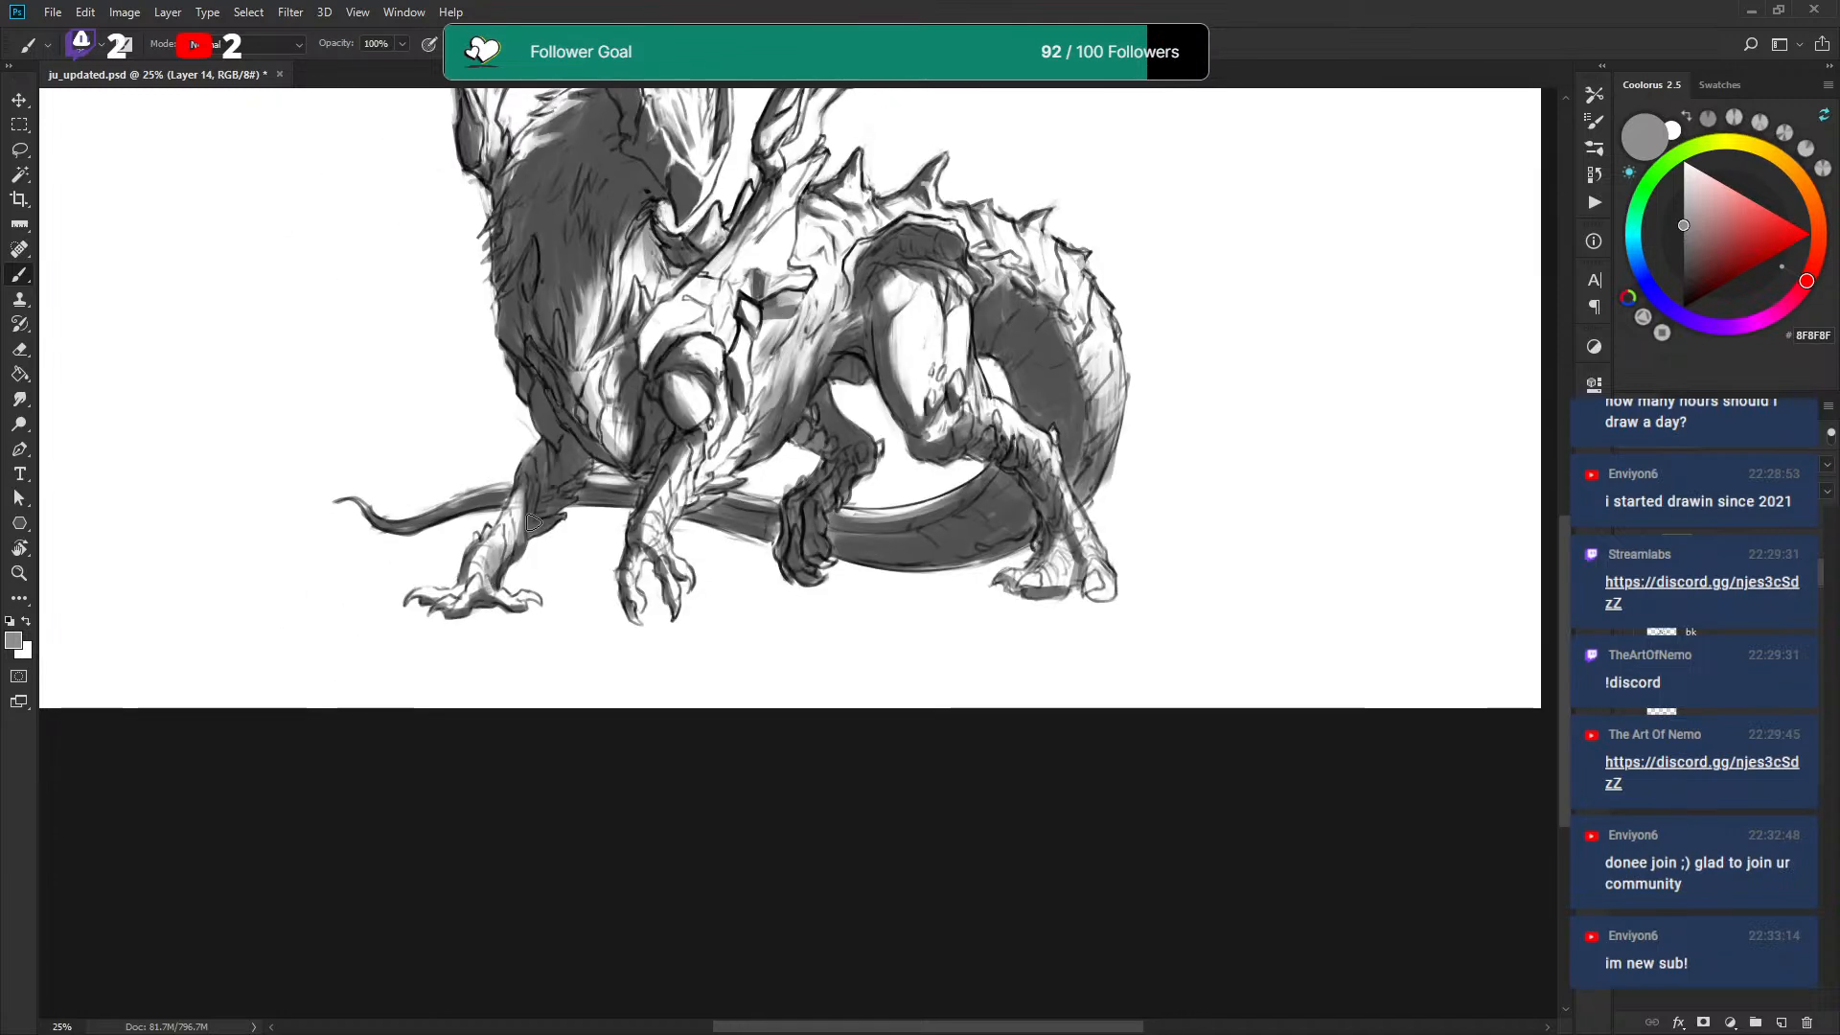
pyautogui.moveTo(426, 597)
pyautogui.mouseDown()
pyautogui.moveTo(501, 603)
pyautogui.moveTo(464, 600)
pyautogui.moveTo(564, 459)
pyautogui.mouseUp()
pyautogui.press('x')
pyautogui.hotkey('ctrl', '+')
pyautogui.press('x')
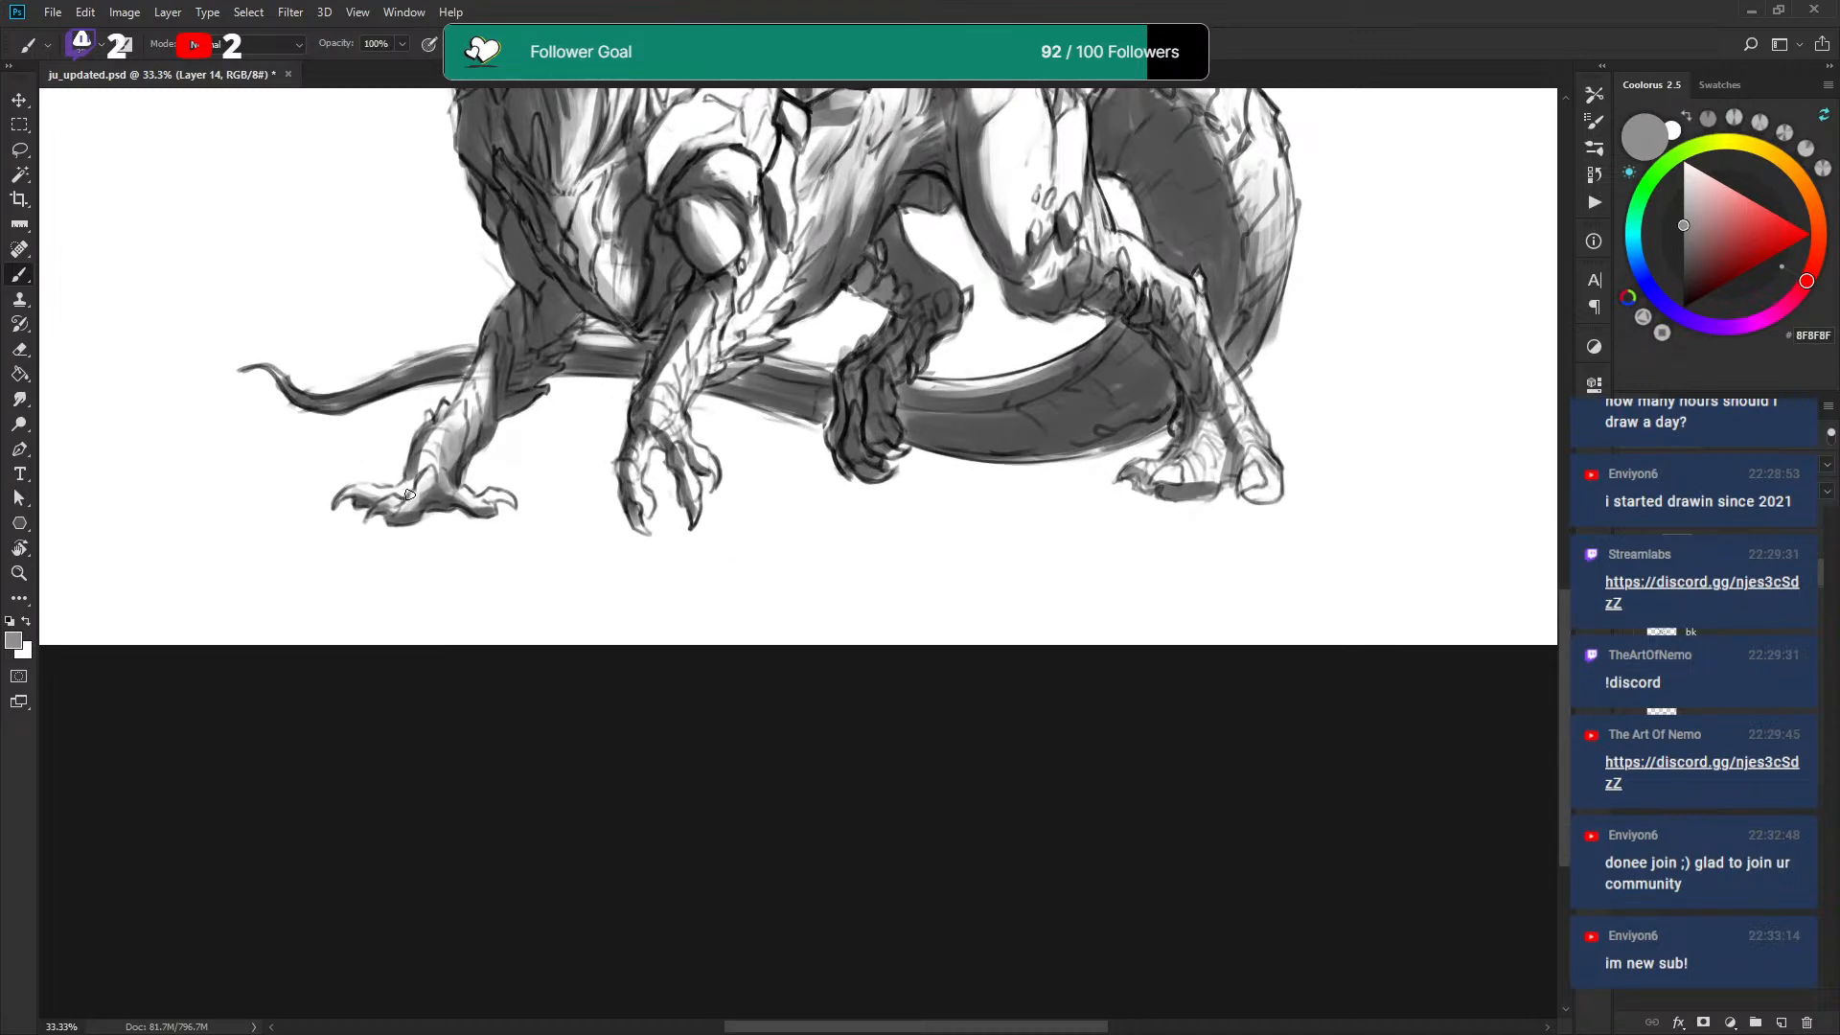
pyautogui.moveTo(471, 520); pyautogui.dragTo(559, 545)
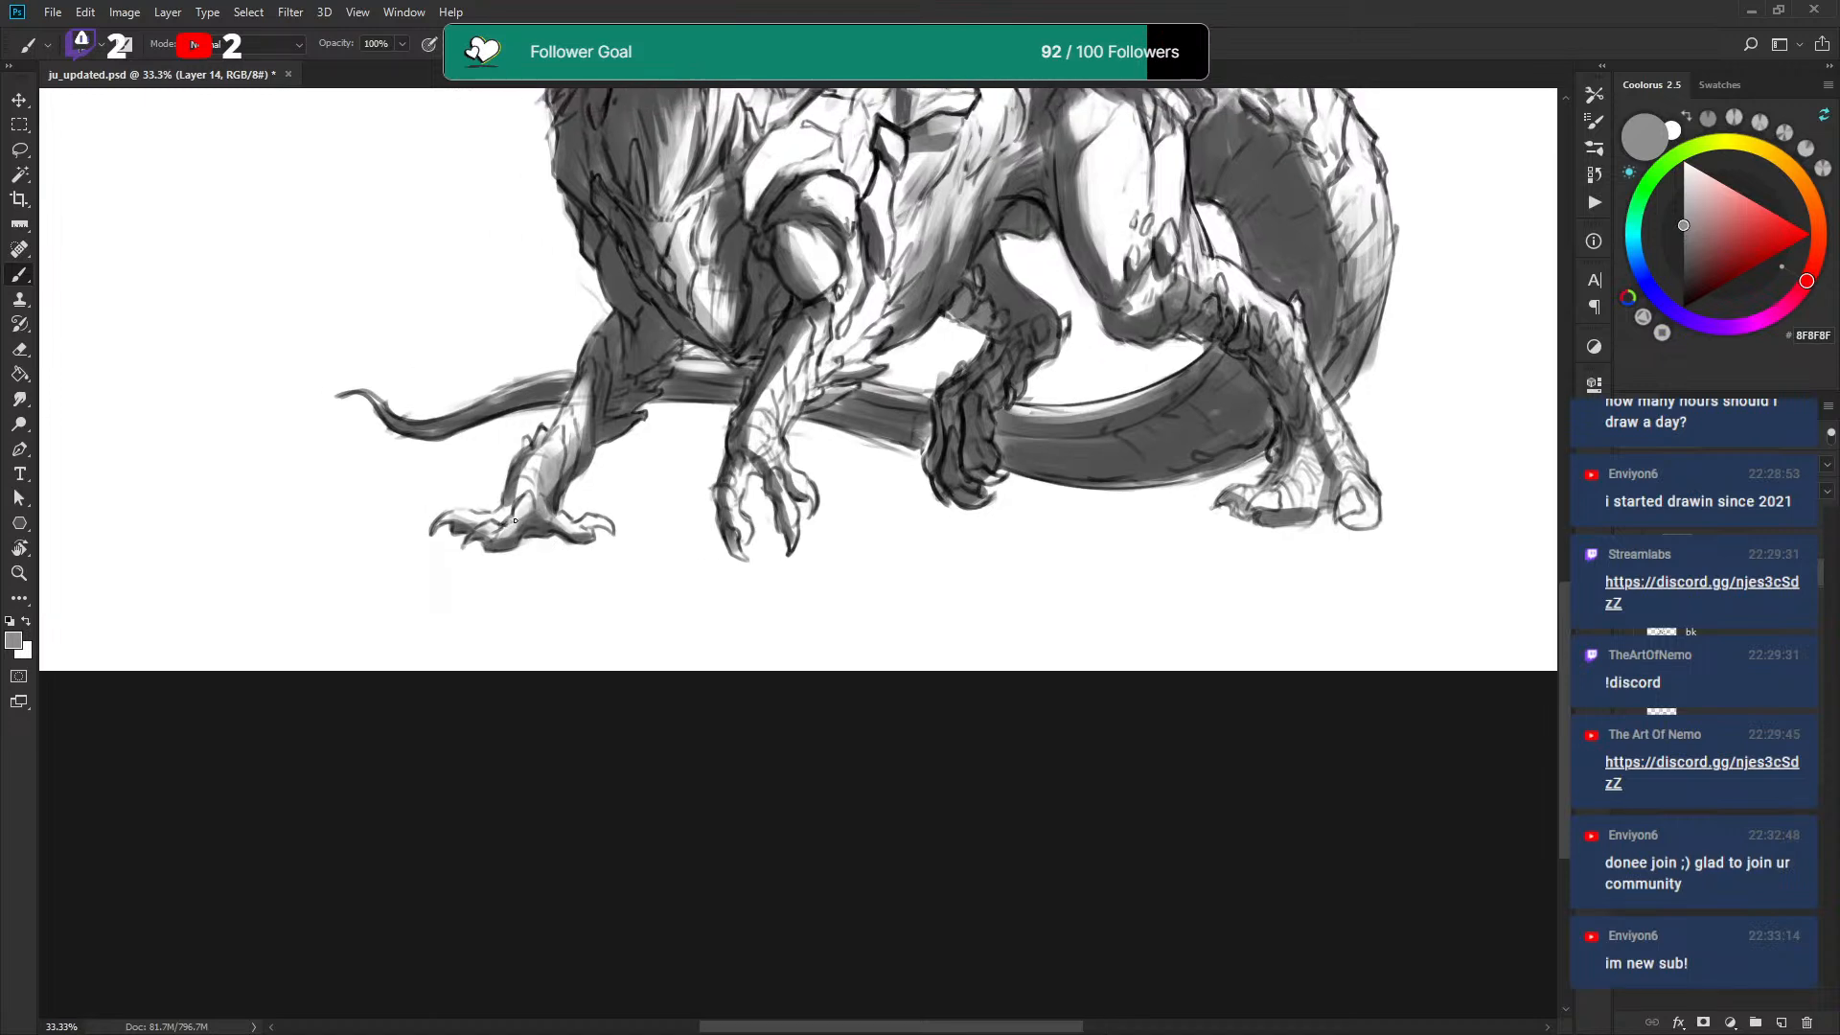
pyautogui.press('x')
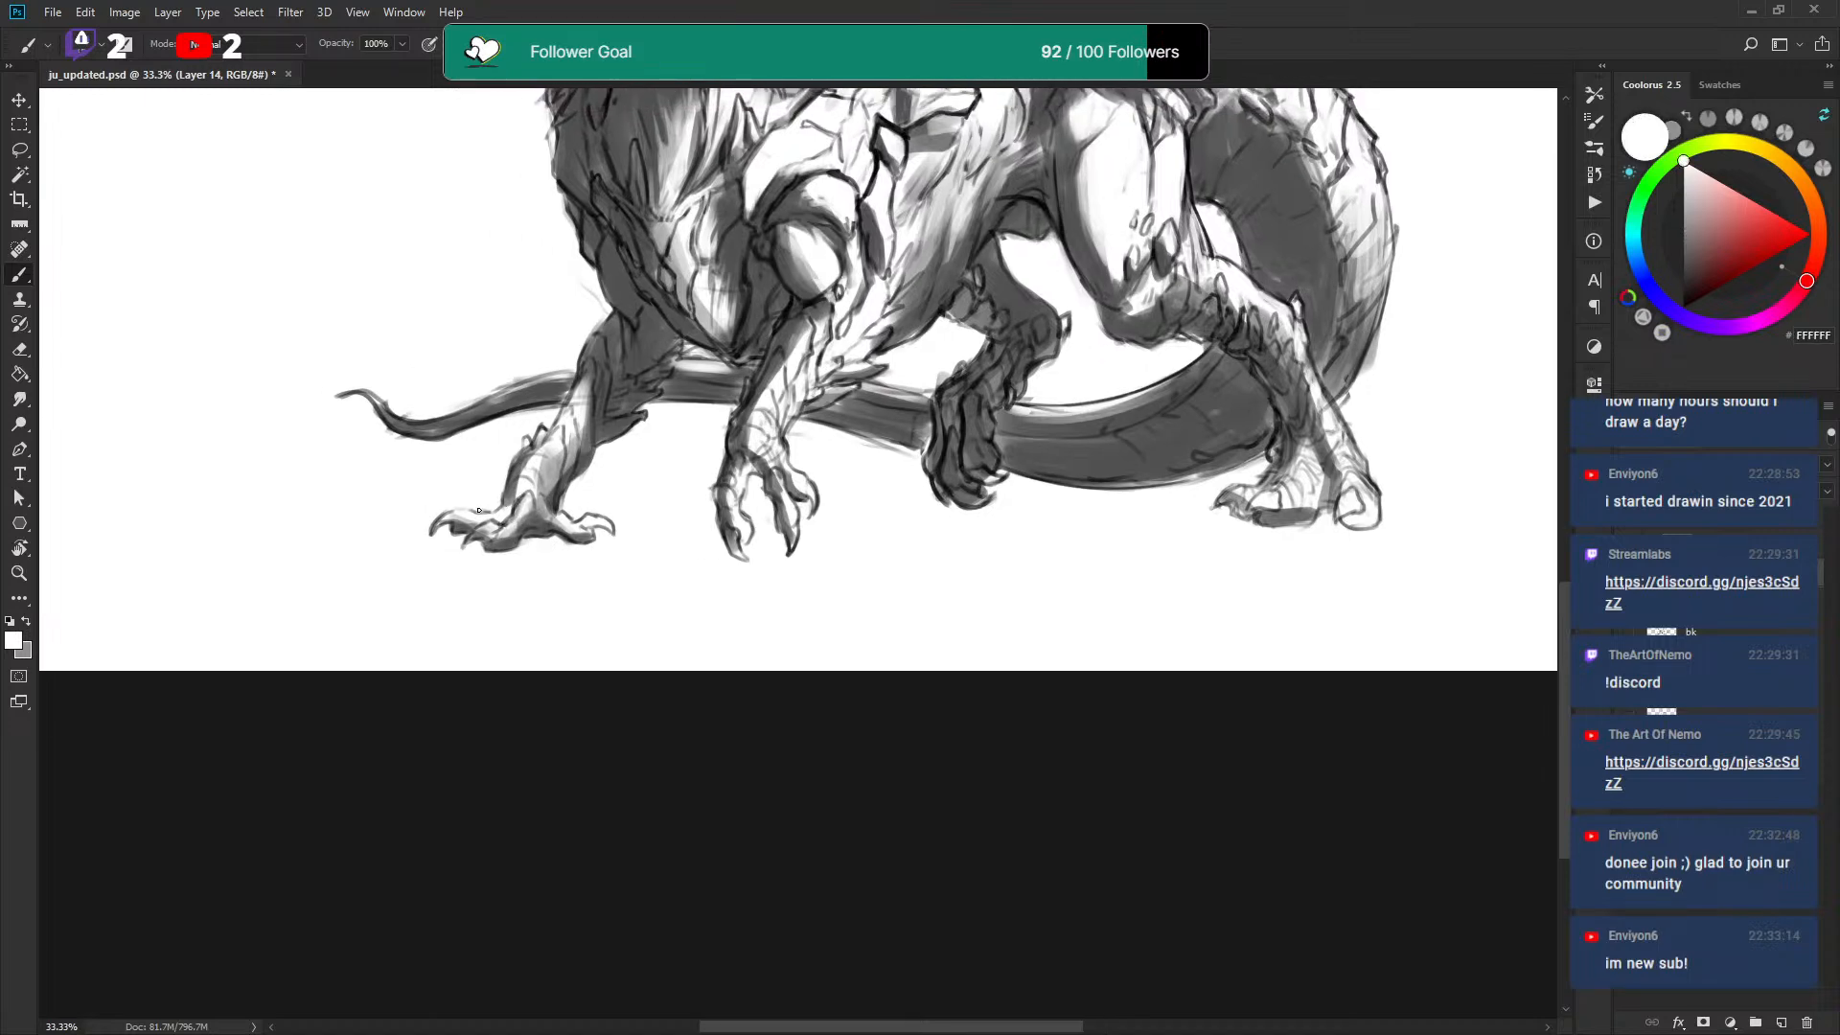
pyautogui.press('x')
pyautogui.moveTo(471, 516)
pyautogui.mouseDown()
pyautogui.moveTo(572, 429)
pyautogui.moveTo(521, 463)
pyautogui.moveTo(543, 450)
pyautogui.moveTo(526, 437)
pyautogui.moveTo(592, 408)
pyautogui.moveTo(549, 471)
pyautogui.moveTo(587, 406)
pyautogui.mouseUp()
pyautogui.press('x')
pyautogui.press('x')
pyautogui.press('x')
pyautogui.press('x')
# Refine the second front paw and its claws with brush strokes in grey 8F8F8F and white FFFFFF.
pyautogui.moveTo(725, 370); pyautogui.dragTo(701, 408)
pyautogui.moveTo(702, 527)
pyautogui.mouseDown()
pyautogui.moveTo(709, 575)
pyautogui.moveTo(727, 567)
pyautogui.moveTo(731, 496)
pyautogui.moveTo(712, 527)
pyautogui.moveTo(710, 507)
pyautogui.moveTo(753, 470)
pyautogui.moveTo(736, 507)
pyautogui.mouseUp()
pyautogui.press('x')
pyautogui.press('x')
pyautogui.press('x')
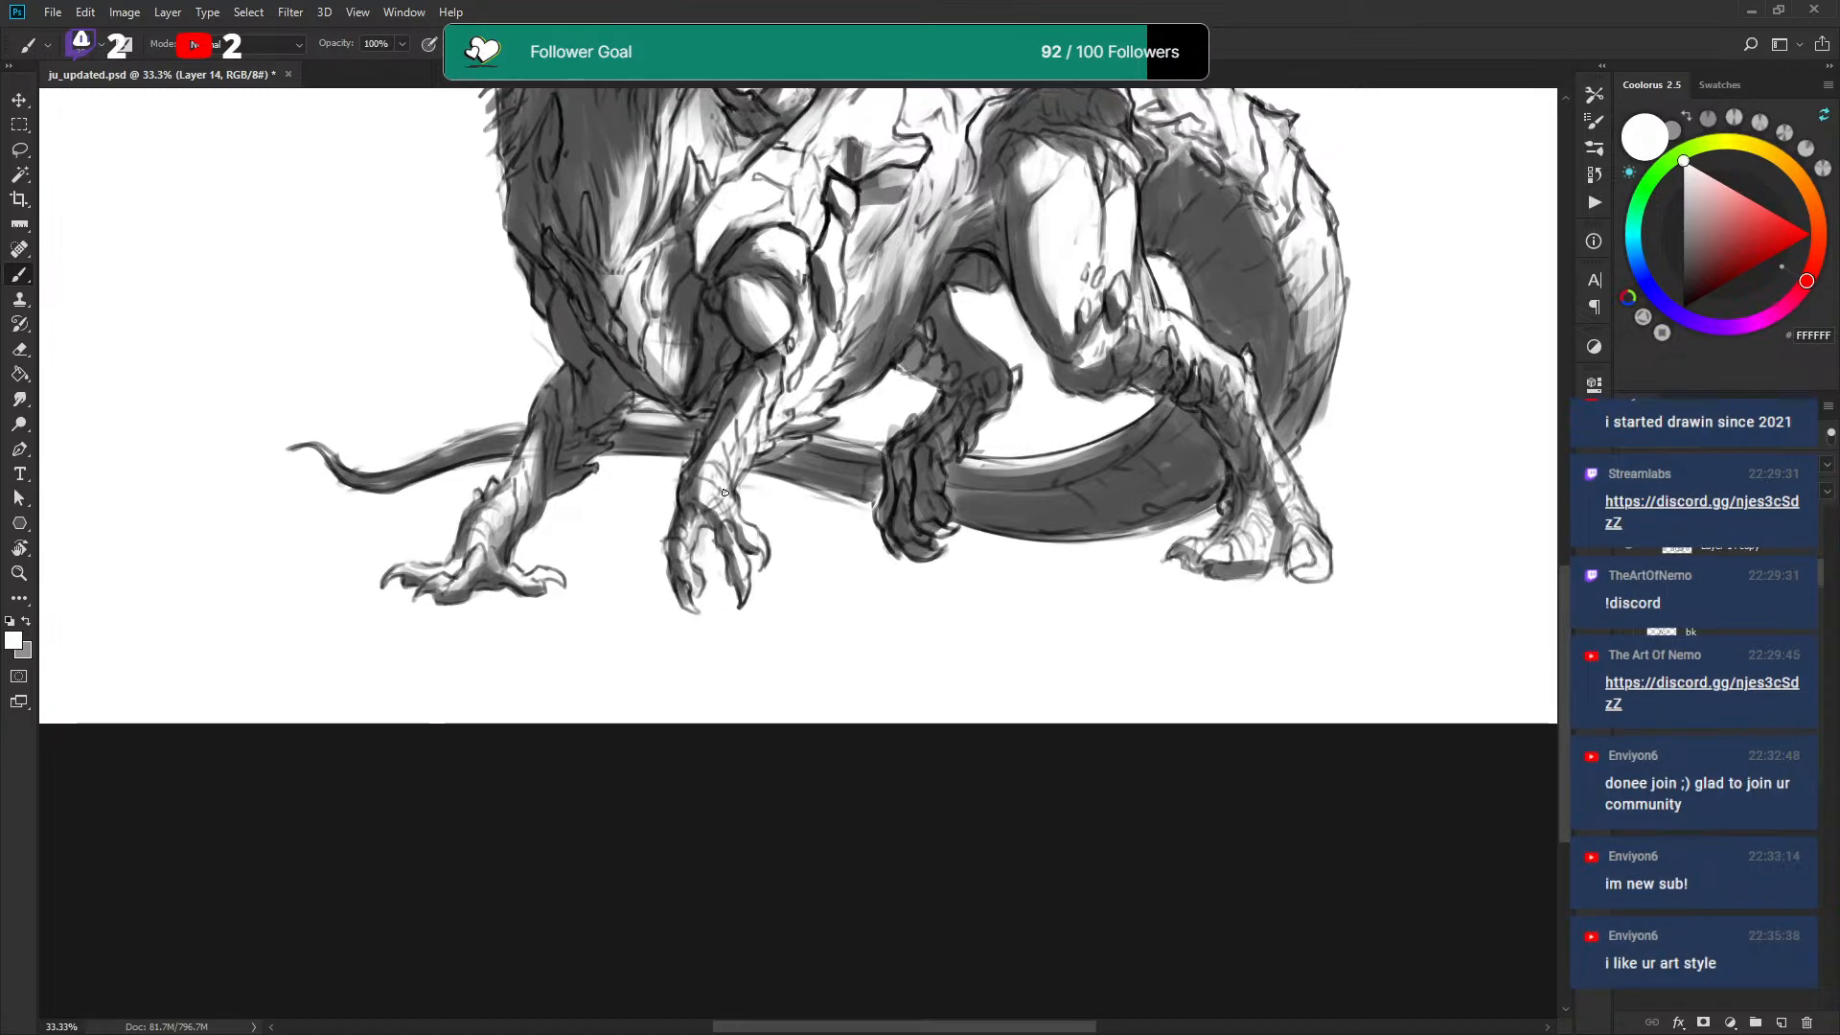
pyautogui.press('x')
pyautogui.press('x')
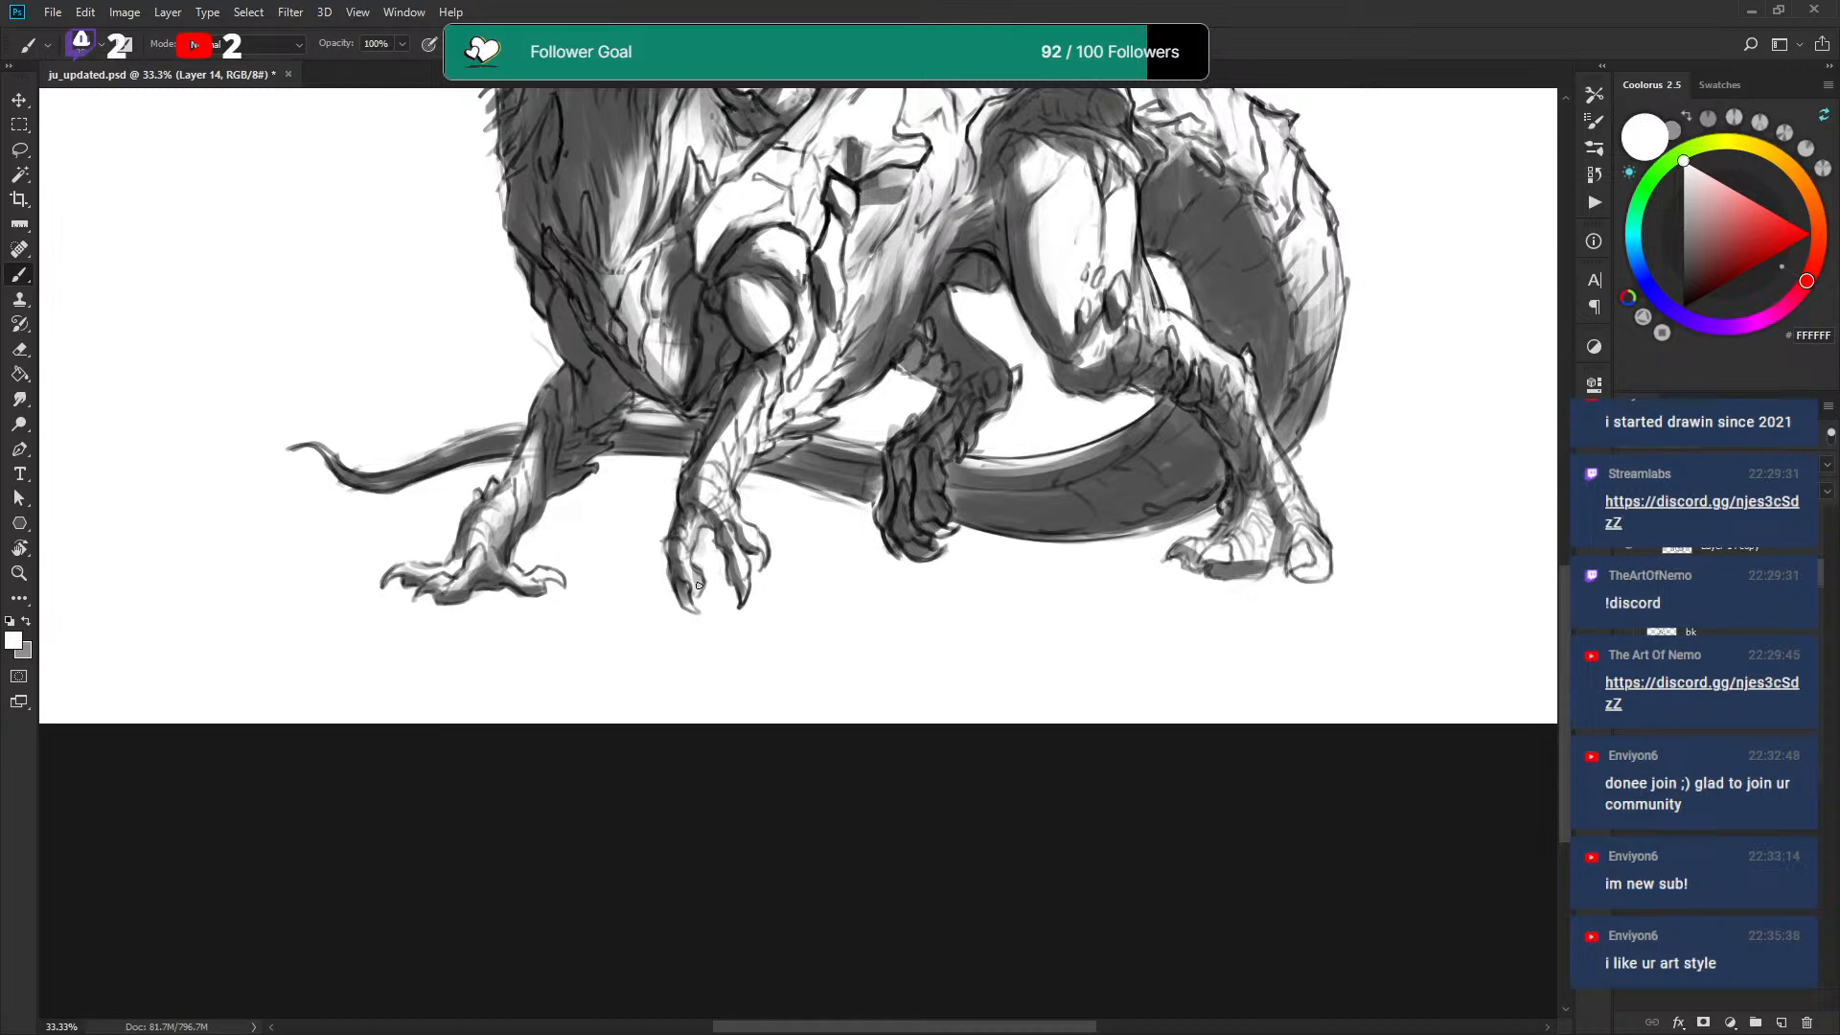
pyautogui.press('x')
pyautogui.moveTo(694, 579); pyautogui.dragTo(699, 596)
pyautogui.press('x')
pyautogui.press('x')
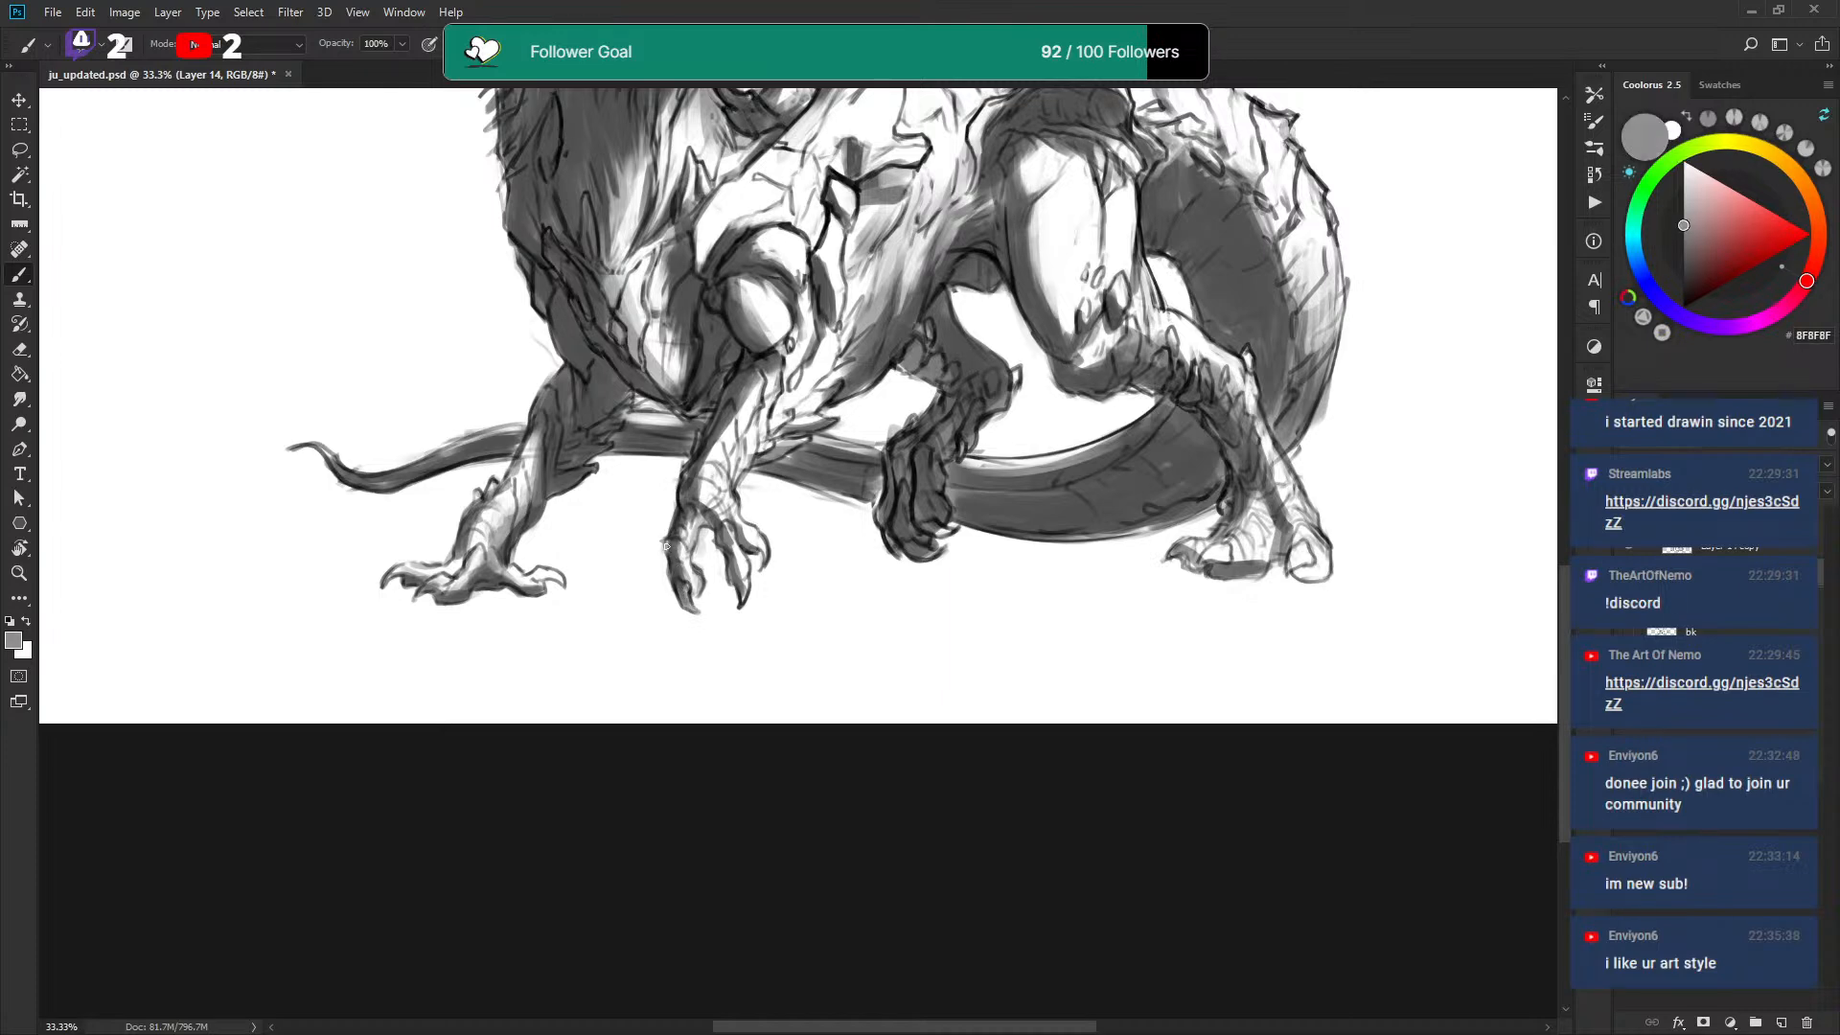
pyautogui.press('x')
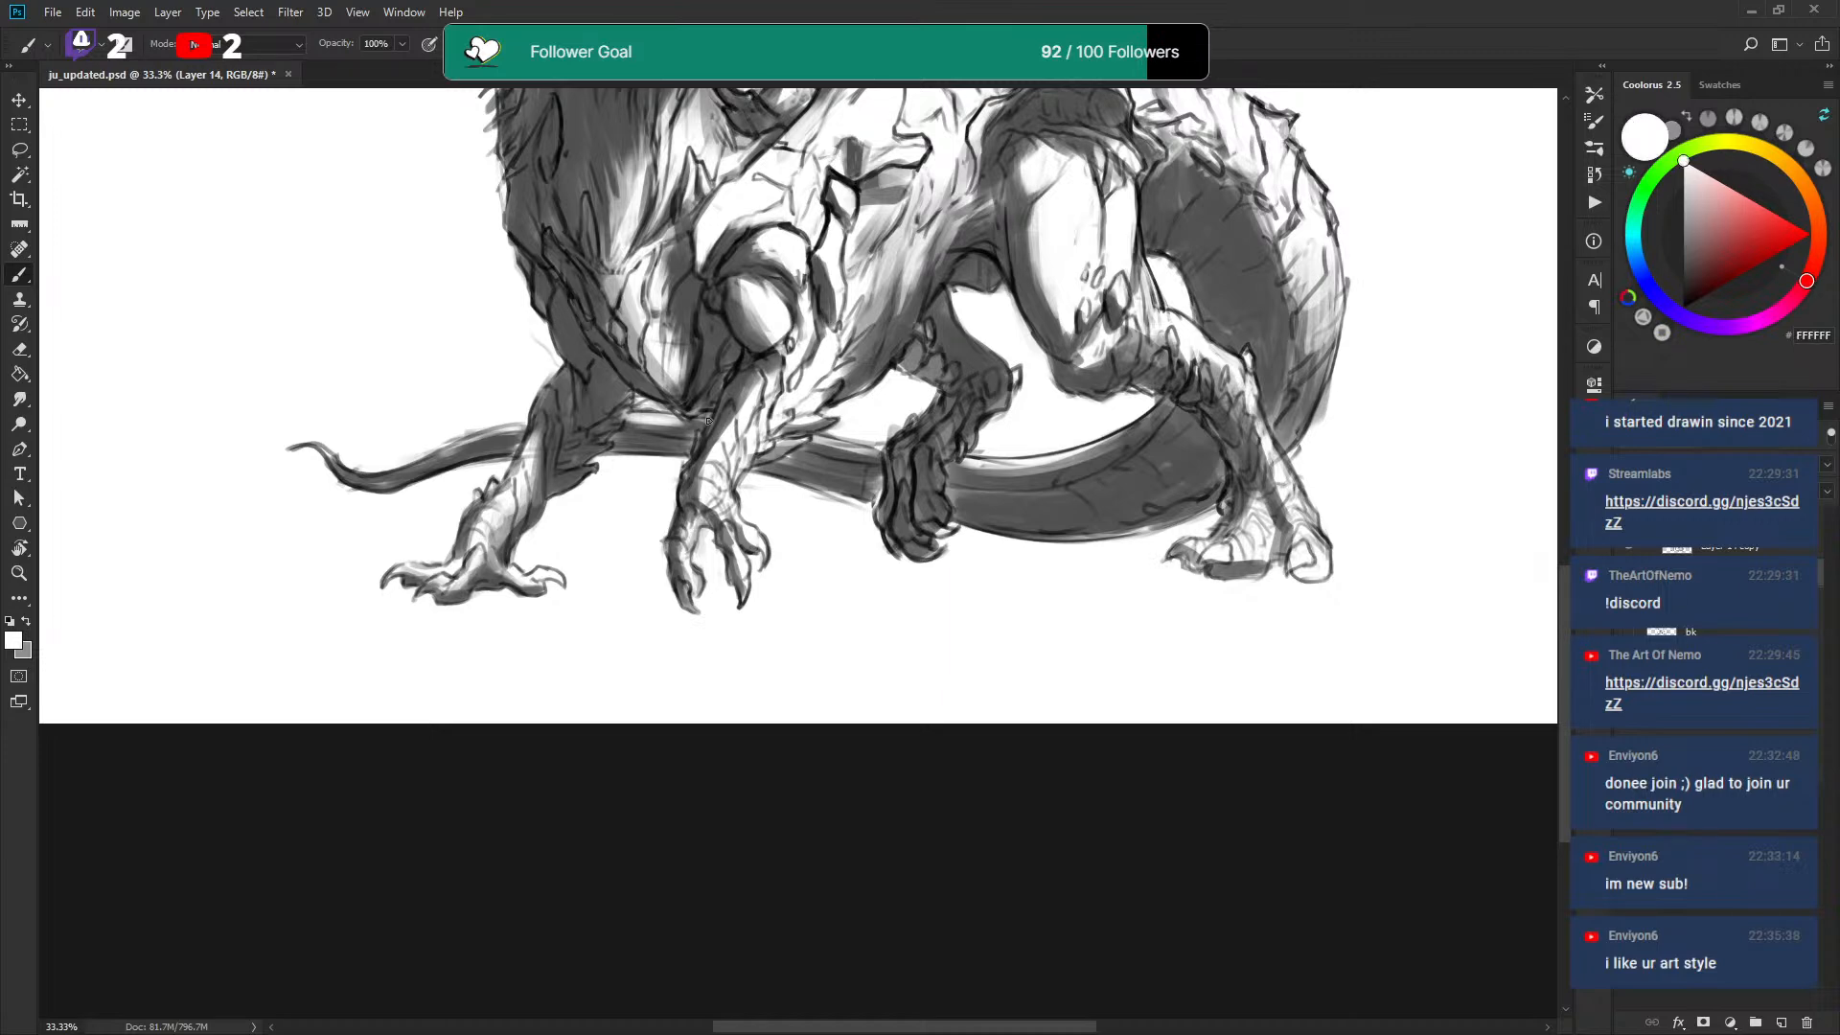
pyautogui.press('x')
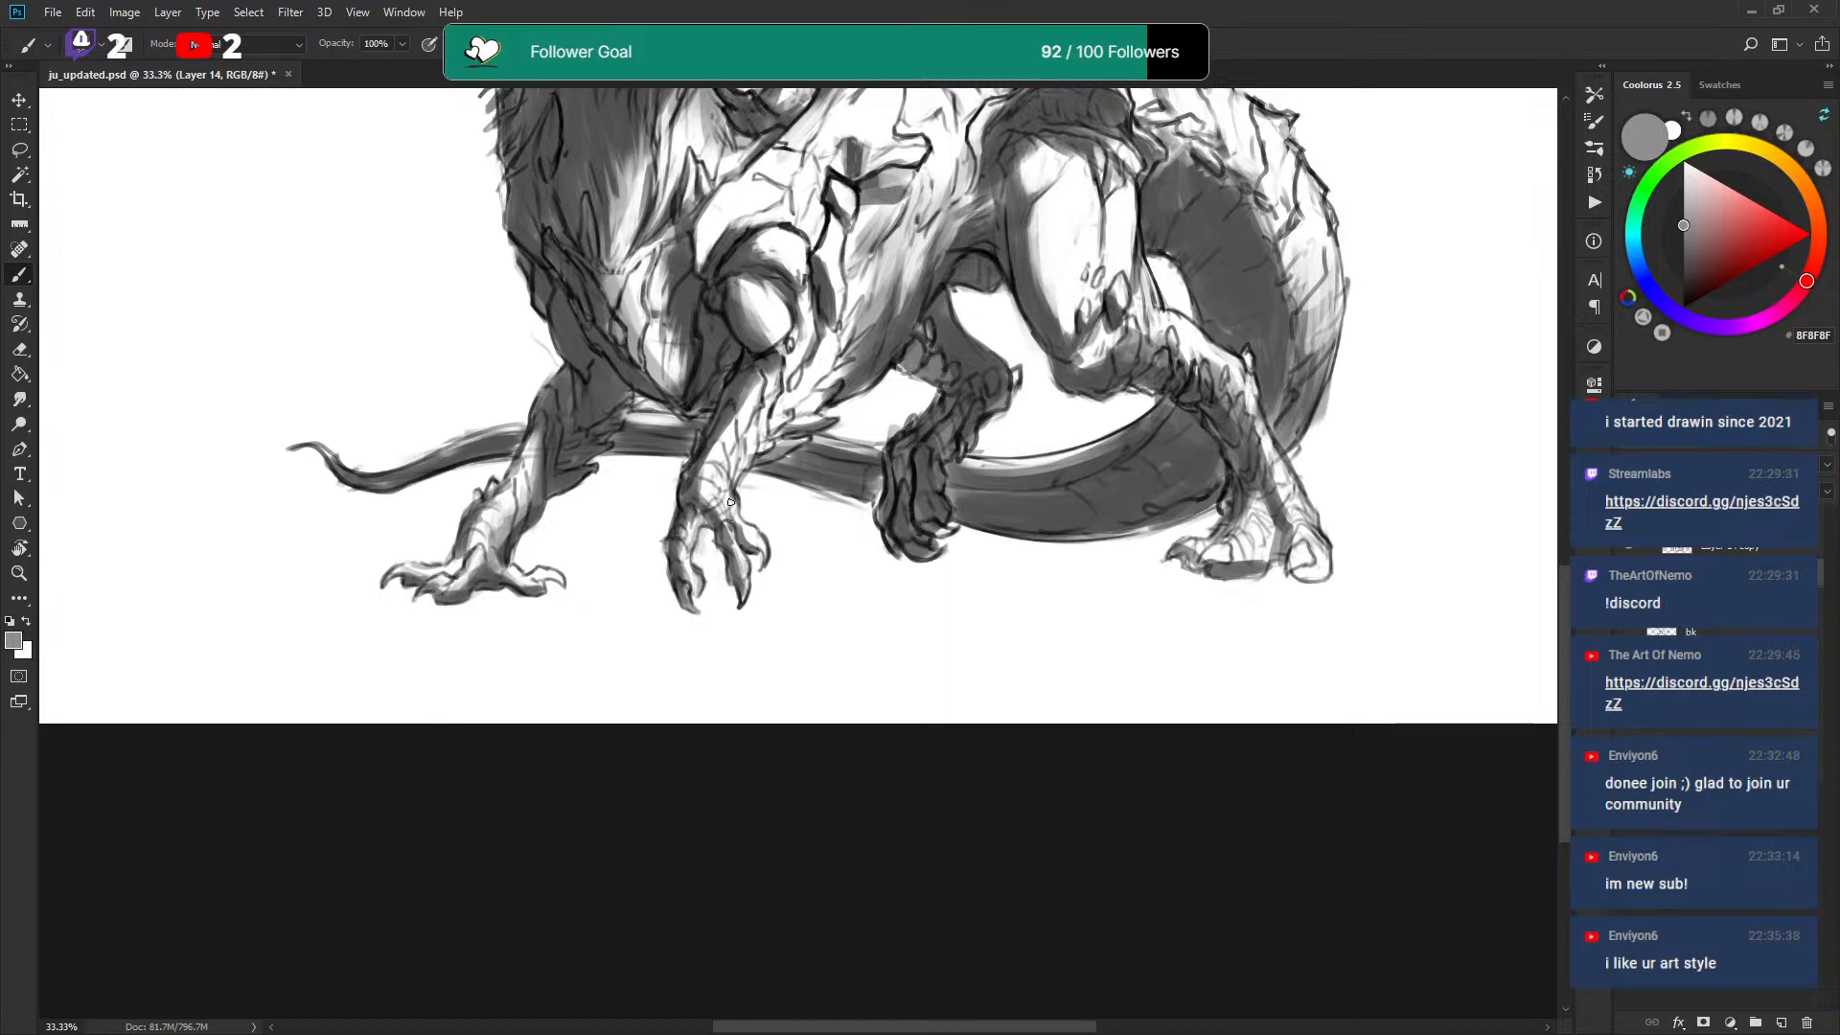
# Shade the second foreleg from the wrist up to the elbow, alternating grey 8F8F8F and white FFFFFF.
pyautogui.moveTo(760, 542)
pyautogui.mouseDown()
pyautogui.moveTo(725, 427)
pyautogui.moveTo(708, 458)
pyautogui.moveTo(725, 440)
pyautogui.moveTo(725, 489)
pyautogui.moveTo(747, 432)
pyautogui.moveTo(771, 435)
pyautogui.moveTo(752, 460)
pyautogui.moveTo(805, 436)
pyautogui.moveTo(765, 462)
pyautogui.moveTo(812, 429)
pyautogui.moveTo(781, 387)
pyautogui.mouseUp()
pyautogui.press('x')
pyautogui.press('x')
pyautogui.press('x')
pyautogui.press('x')
pyautogui.moveTo(718, 439); pyautogui.dragTo(789, 354)
pyautogui.moveTo(735, 292)
pyautogui.mouseDown()
pyautogui.moveTo(782, 356)
pyautogui.moveTo(812, 326)
pyautogui.moveTo(801, 342)
pyautogui.mouseUp()
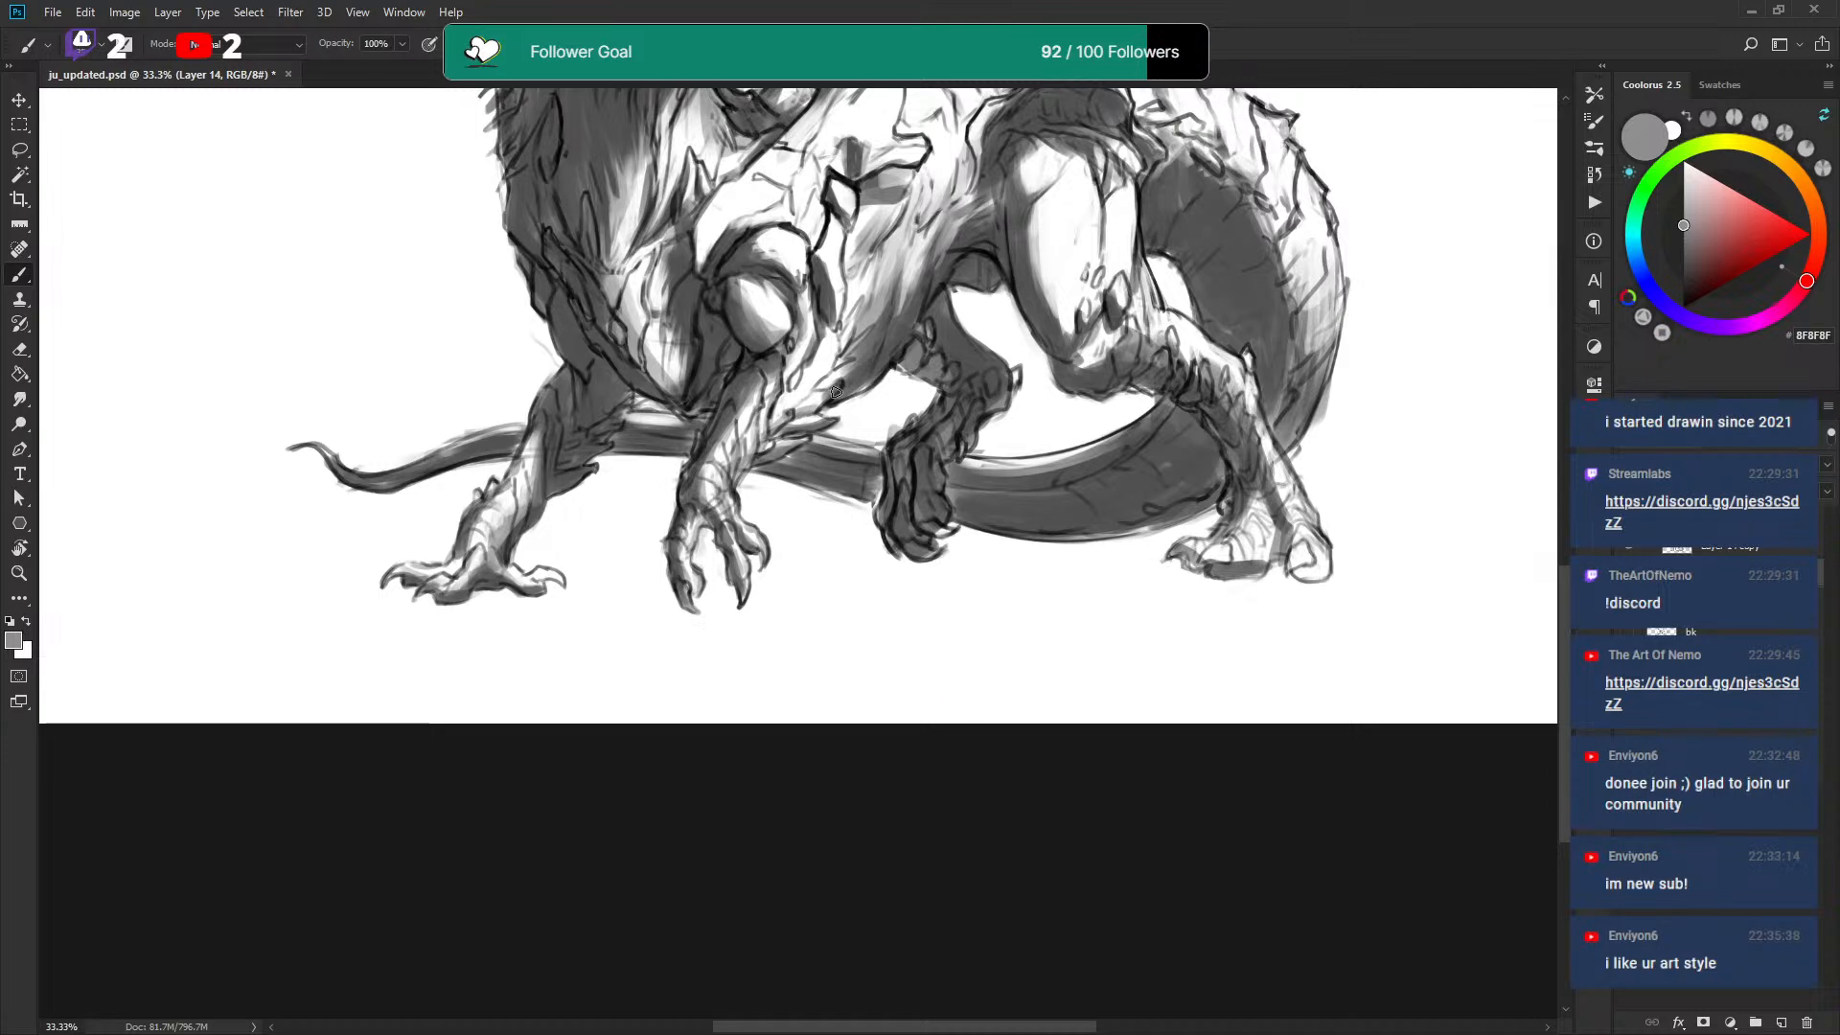
pyautogui.press('x')
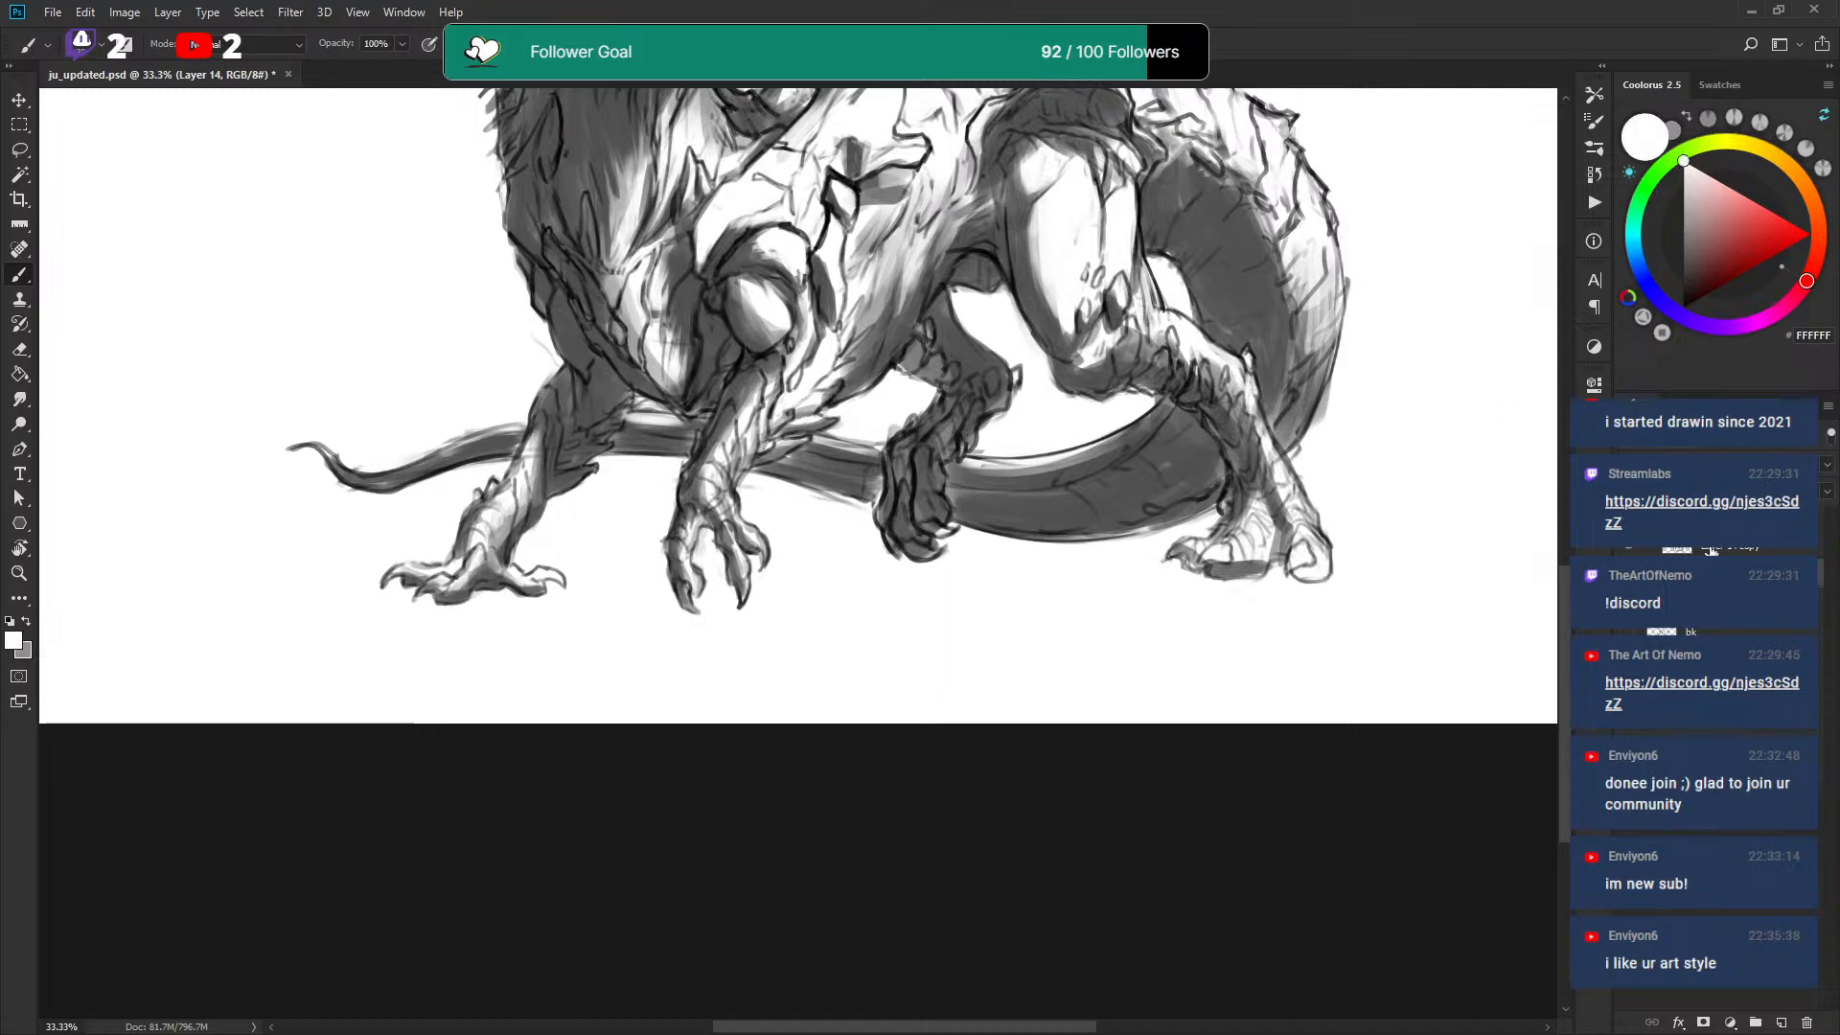
pyautogui.press('x')
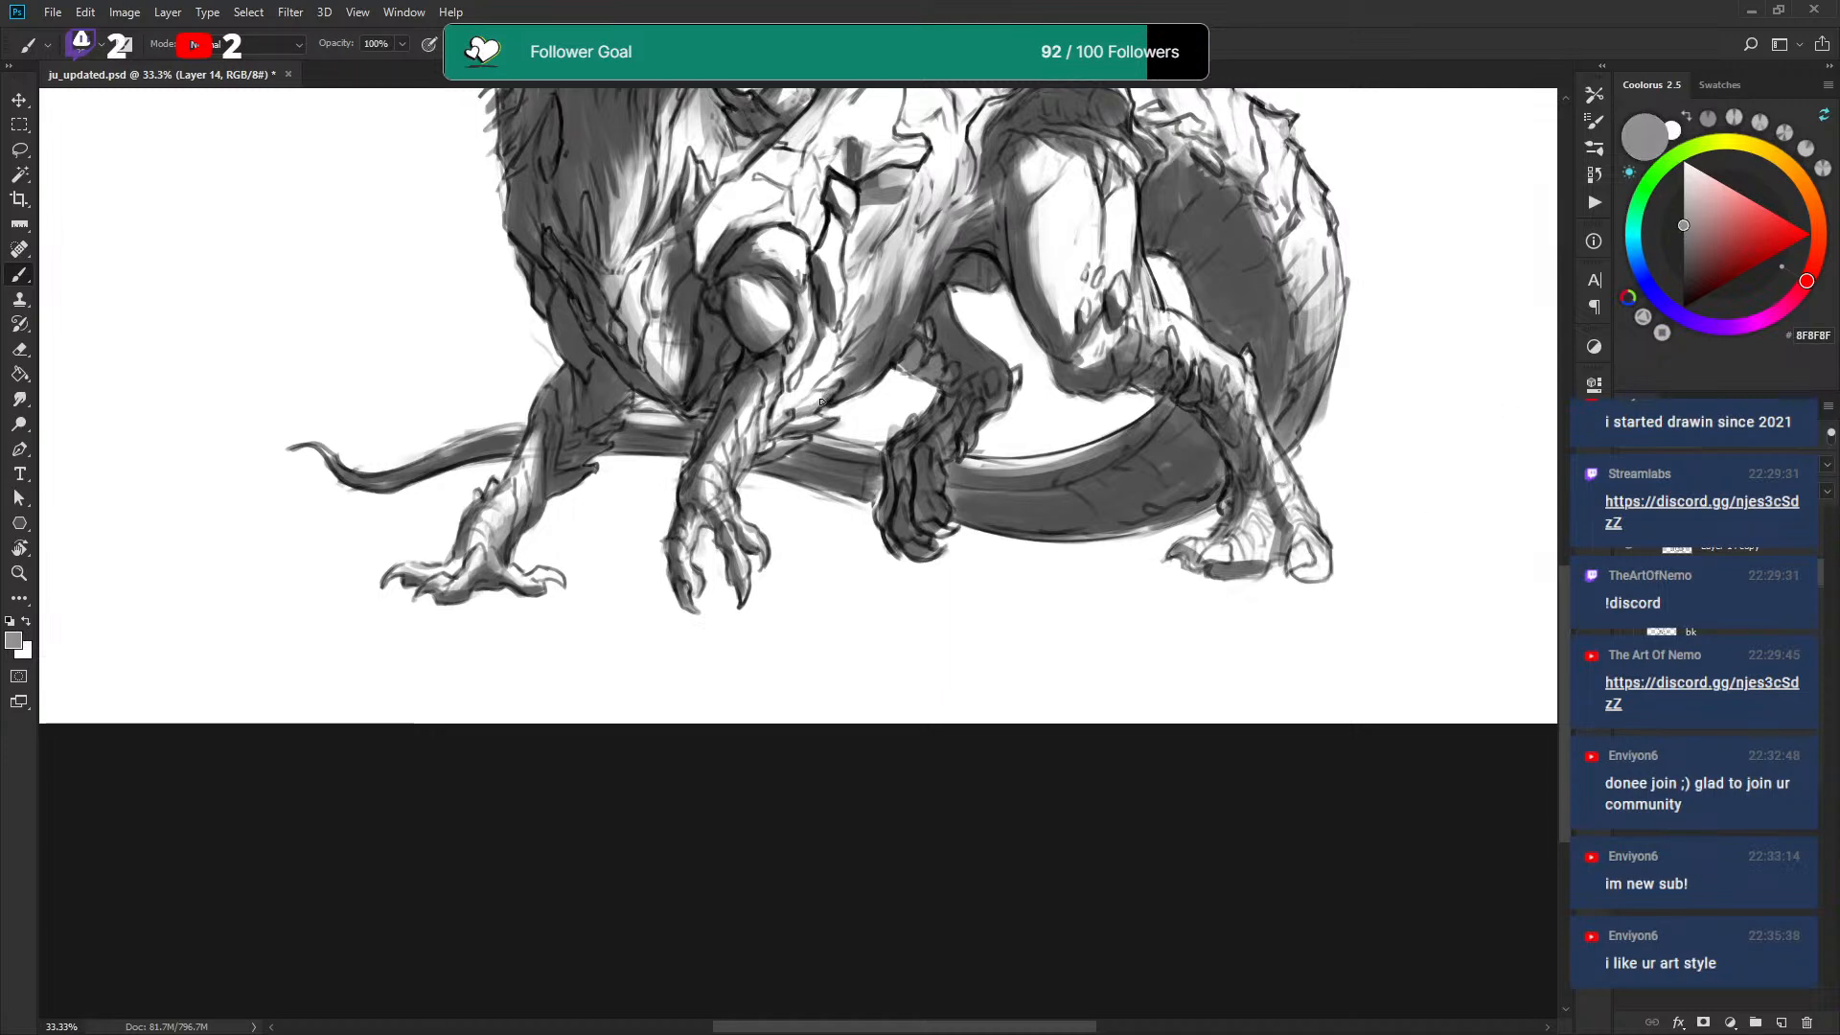
pyautogui.press('x')
pyautogui.press('x')
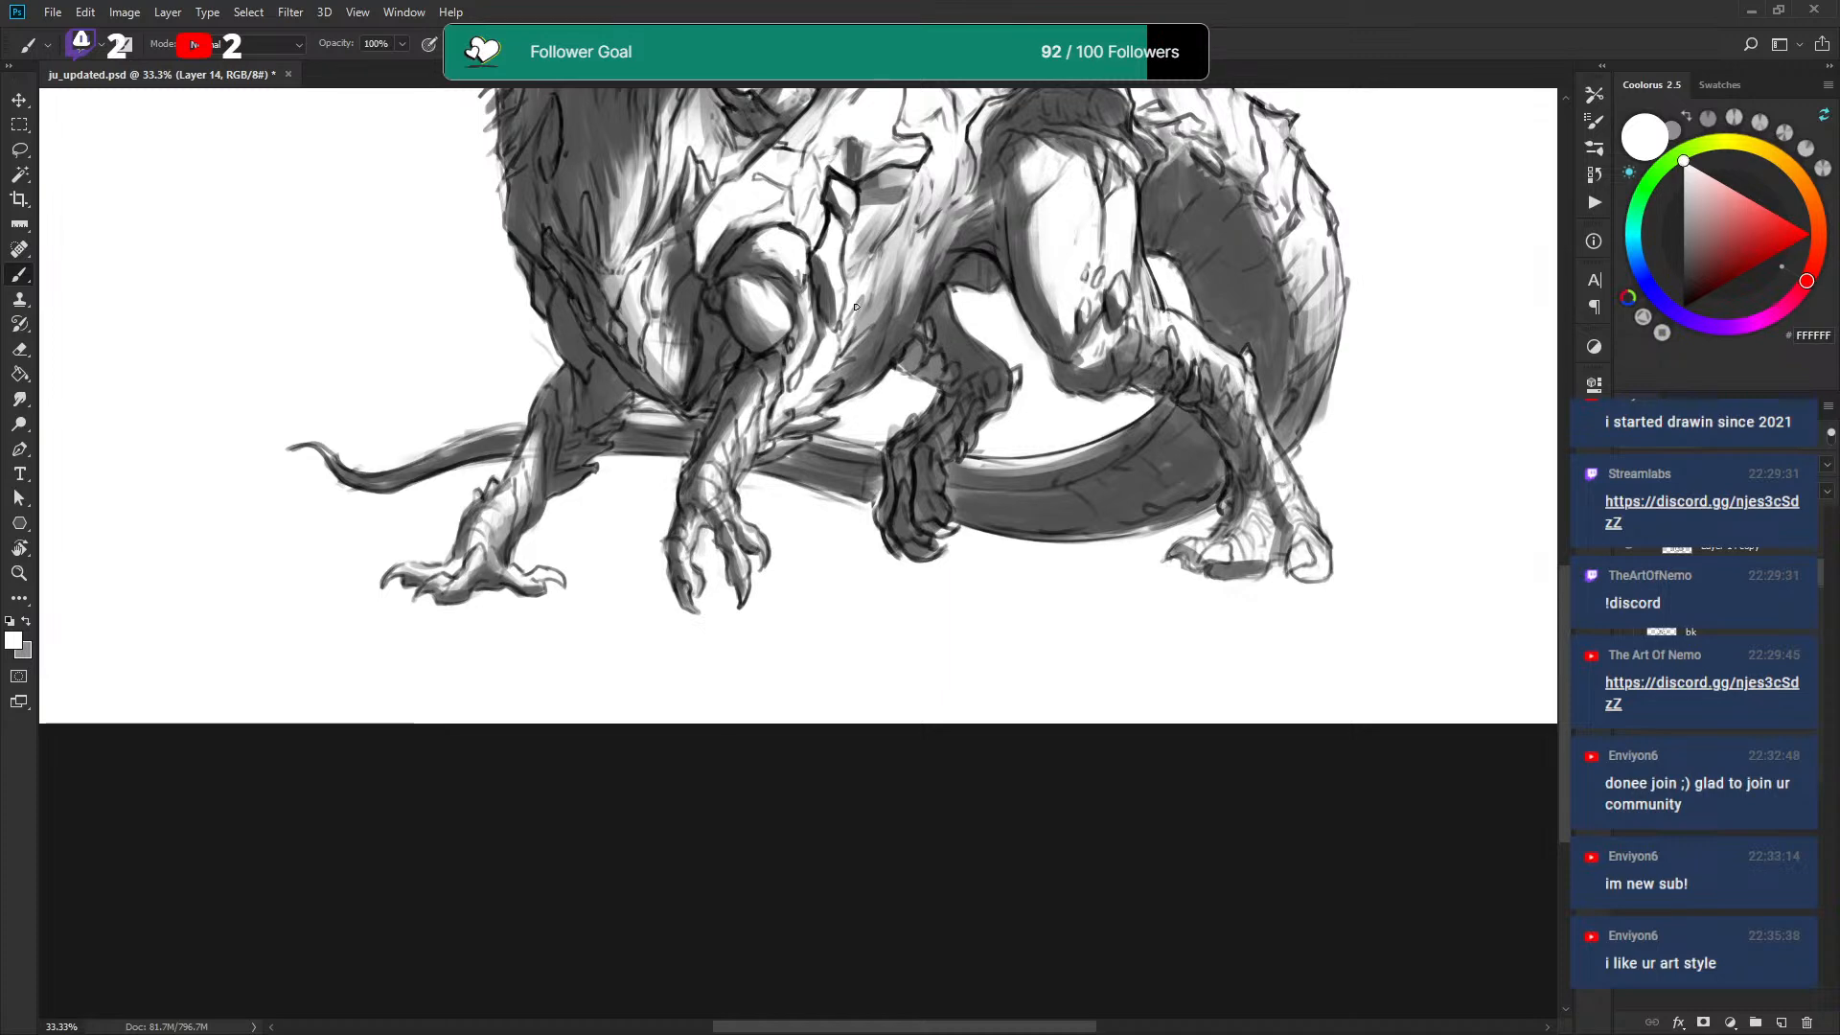
pyautogui.press('x')
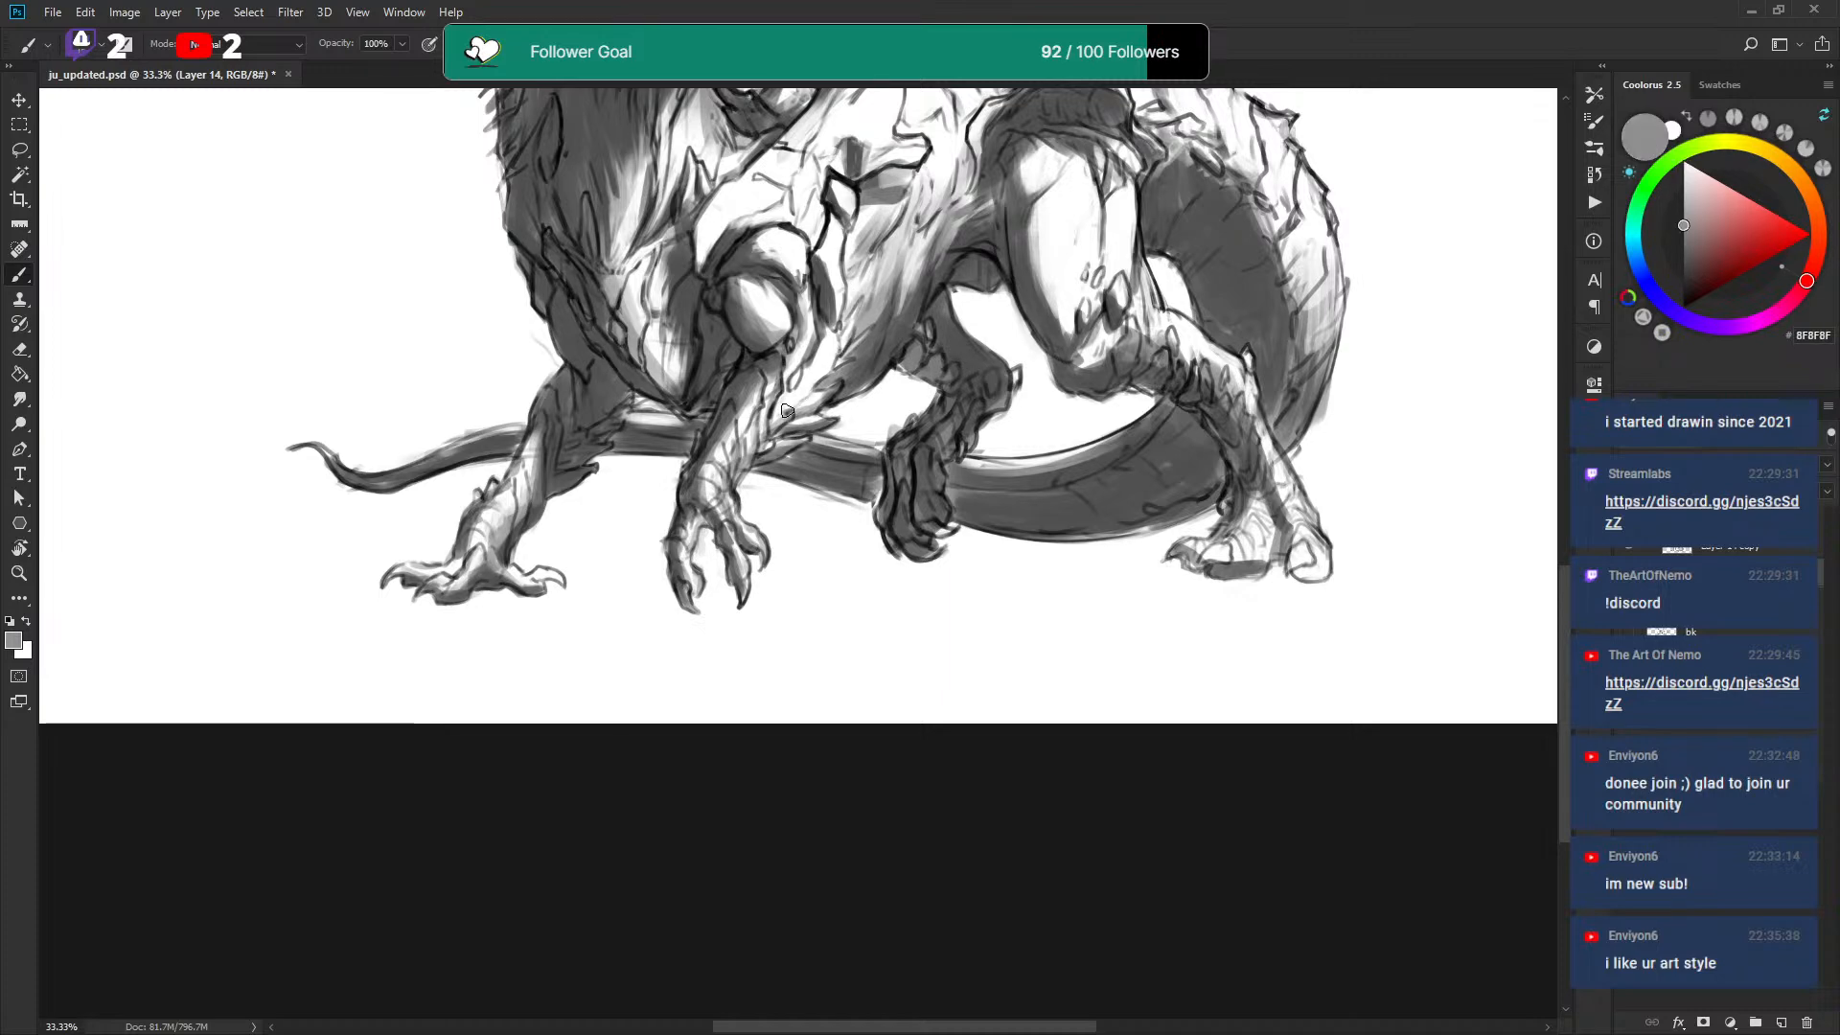
# Add grey 8F8F8F shading to the scales and body edge just behind the second foreleg's elbow.
pyautogui.moveTo(804, 405)
pyautogui.mouseDown()
pyautogui.moveTo(836, 340)
pyautogui.moveTo(822, 283)
pyautogui.mouseUp()
pyautogui.moveTo(790, 386); pyautogui.dragTo(814, 341)
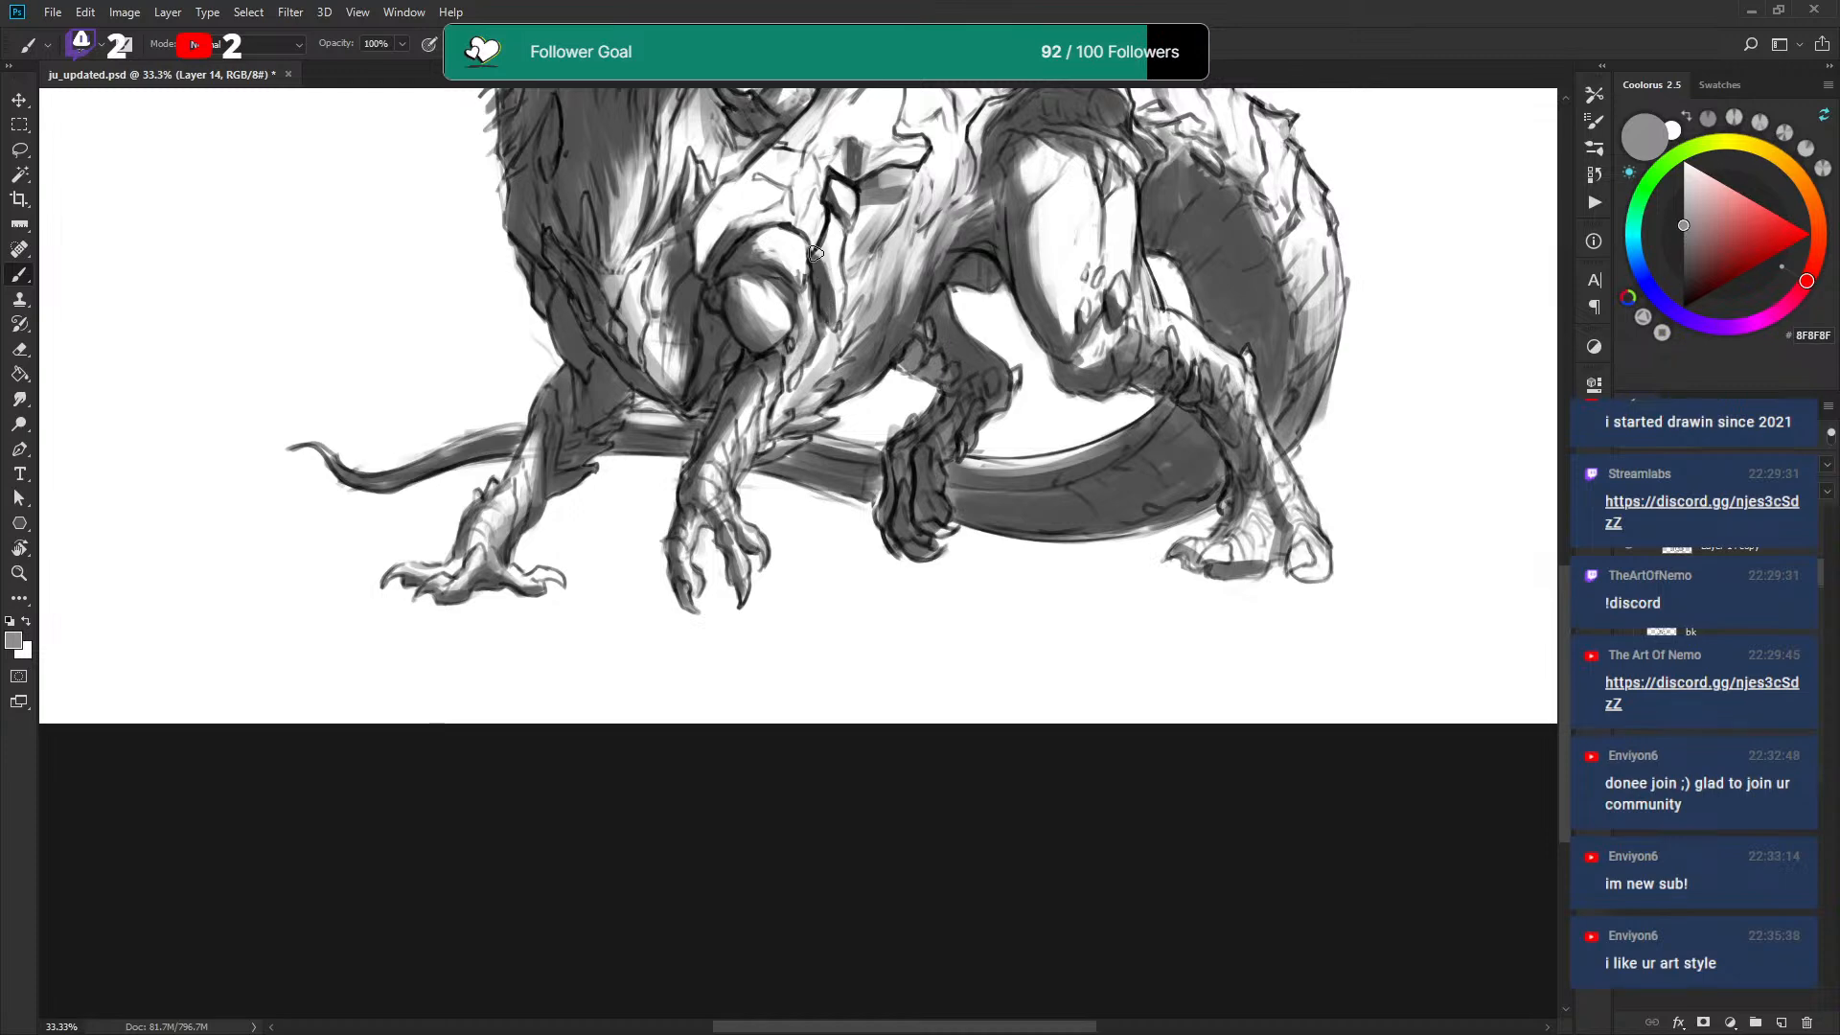
pyautogui.press('x')
pyautogui.press('x')
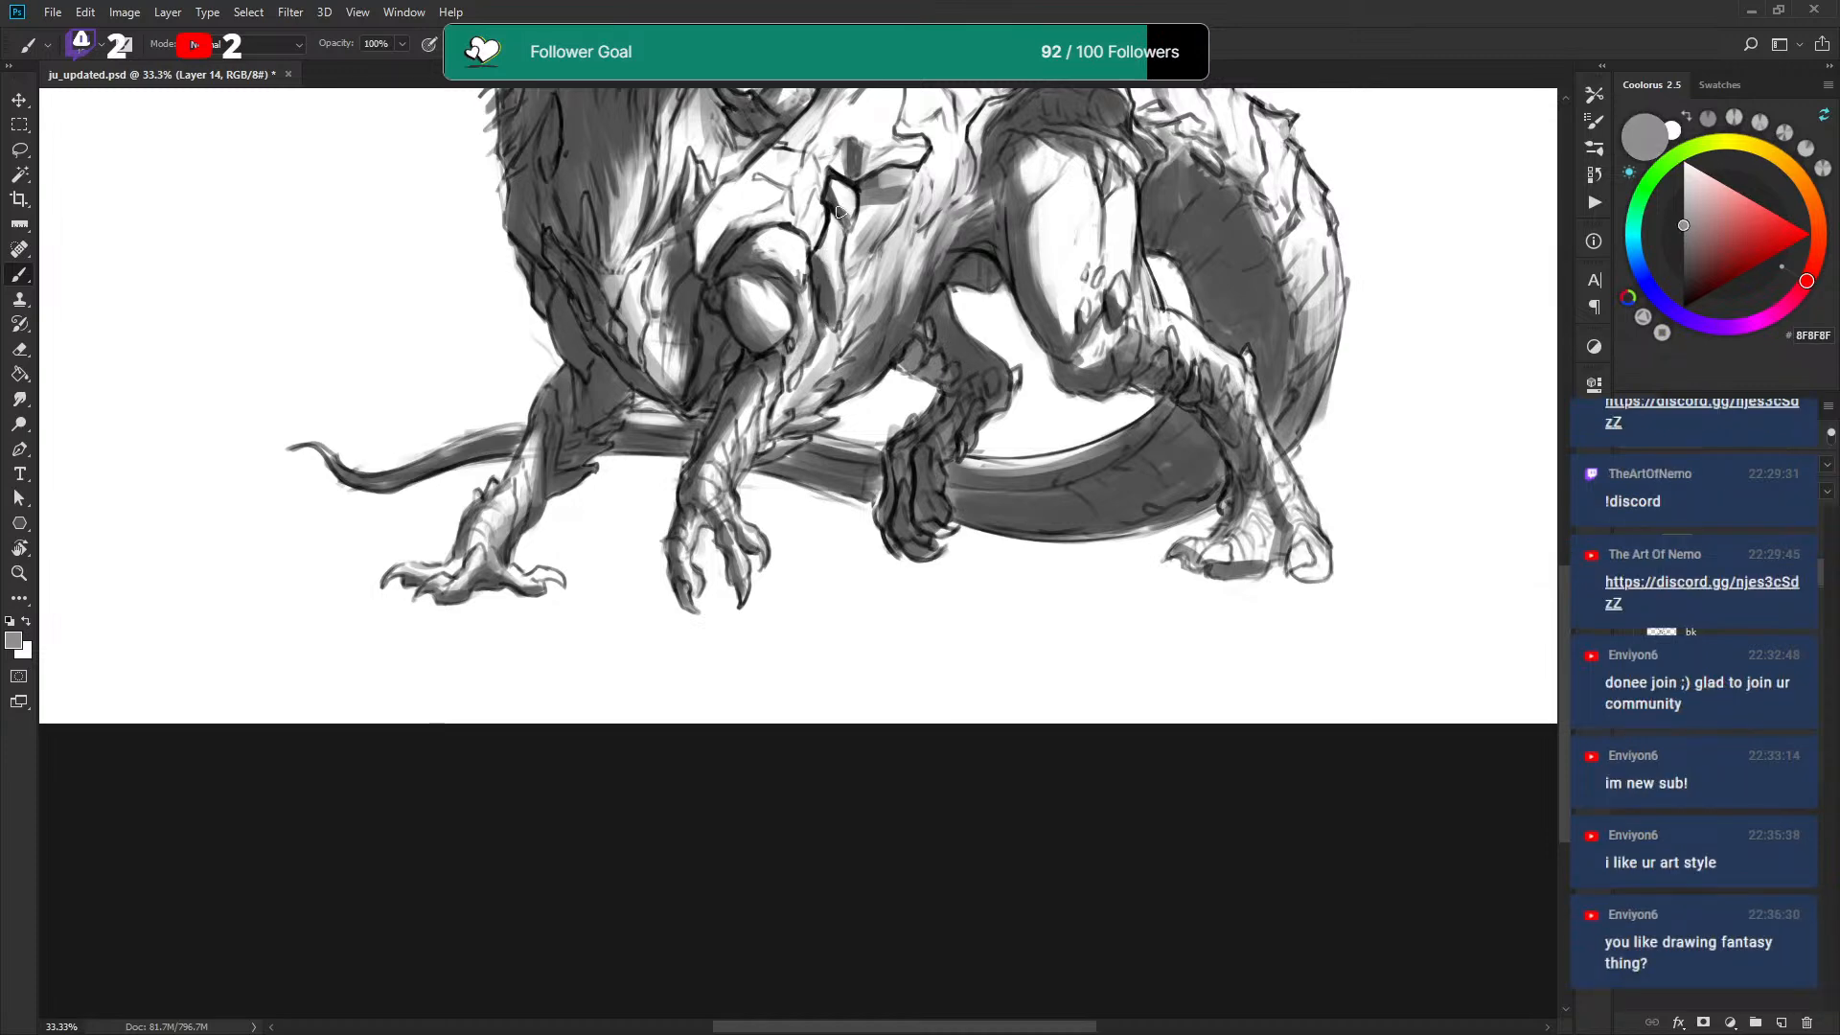
# Shade the shoulder plates and the rounded joint above the second foreleg in grey 8F8F8F with white FFFFFF touch-ups.
pyautogui.moveTo(709, 252); pyautogui.dragTo(631, 401)
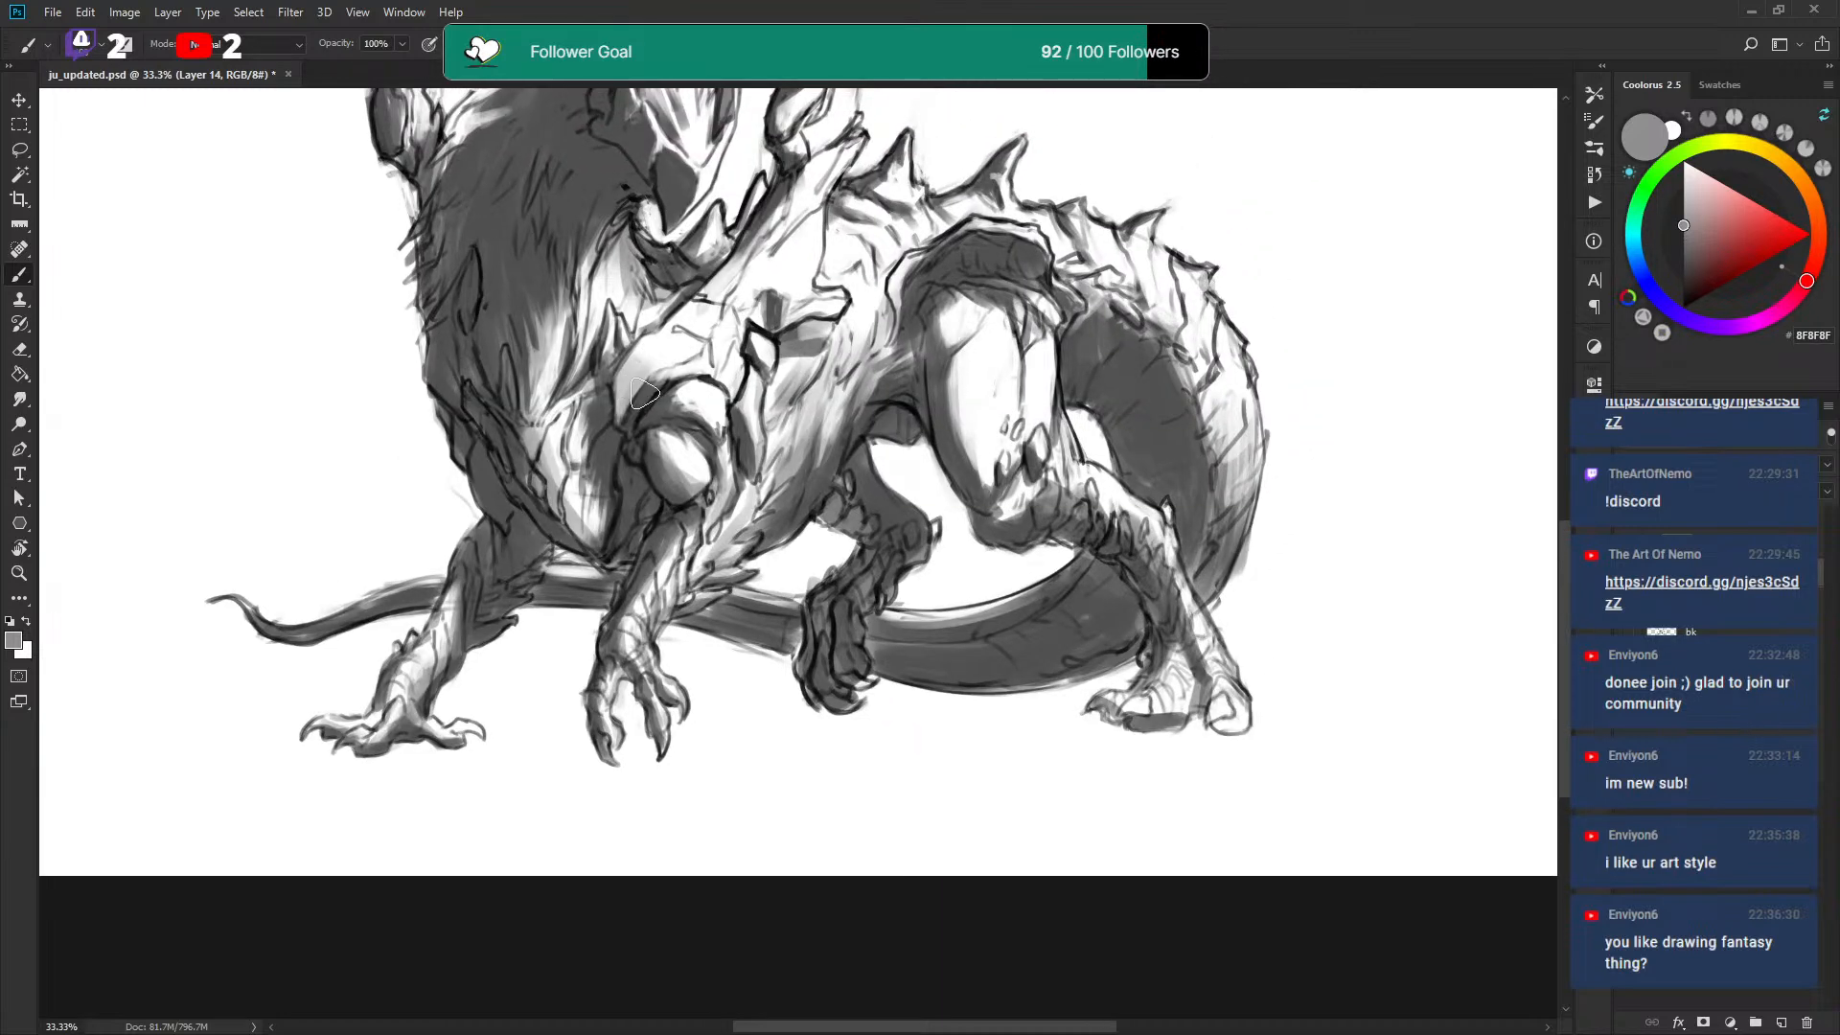
pyautogui.press('x')
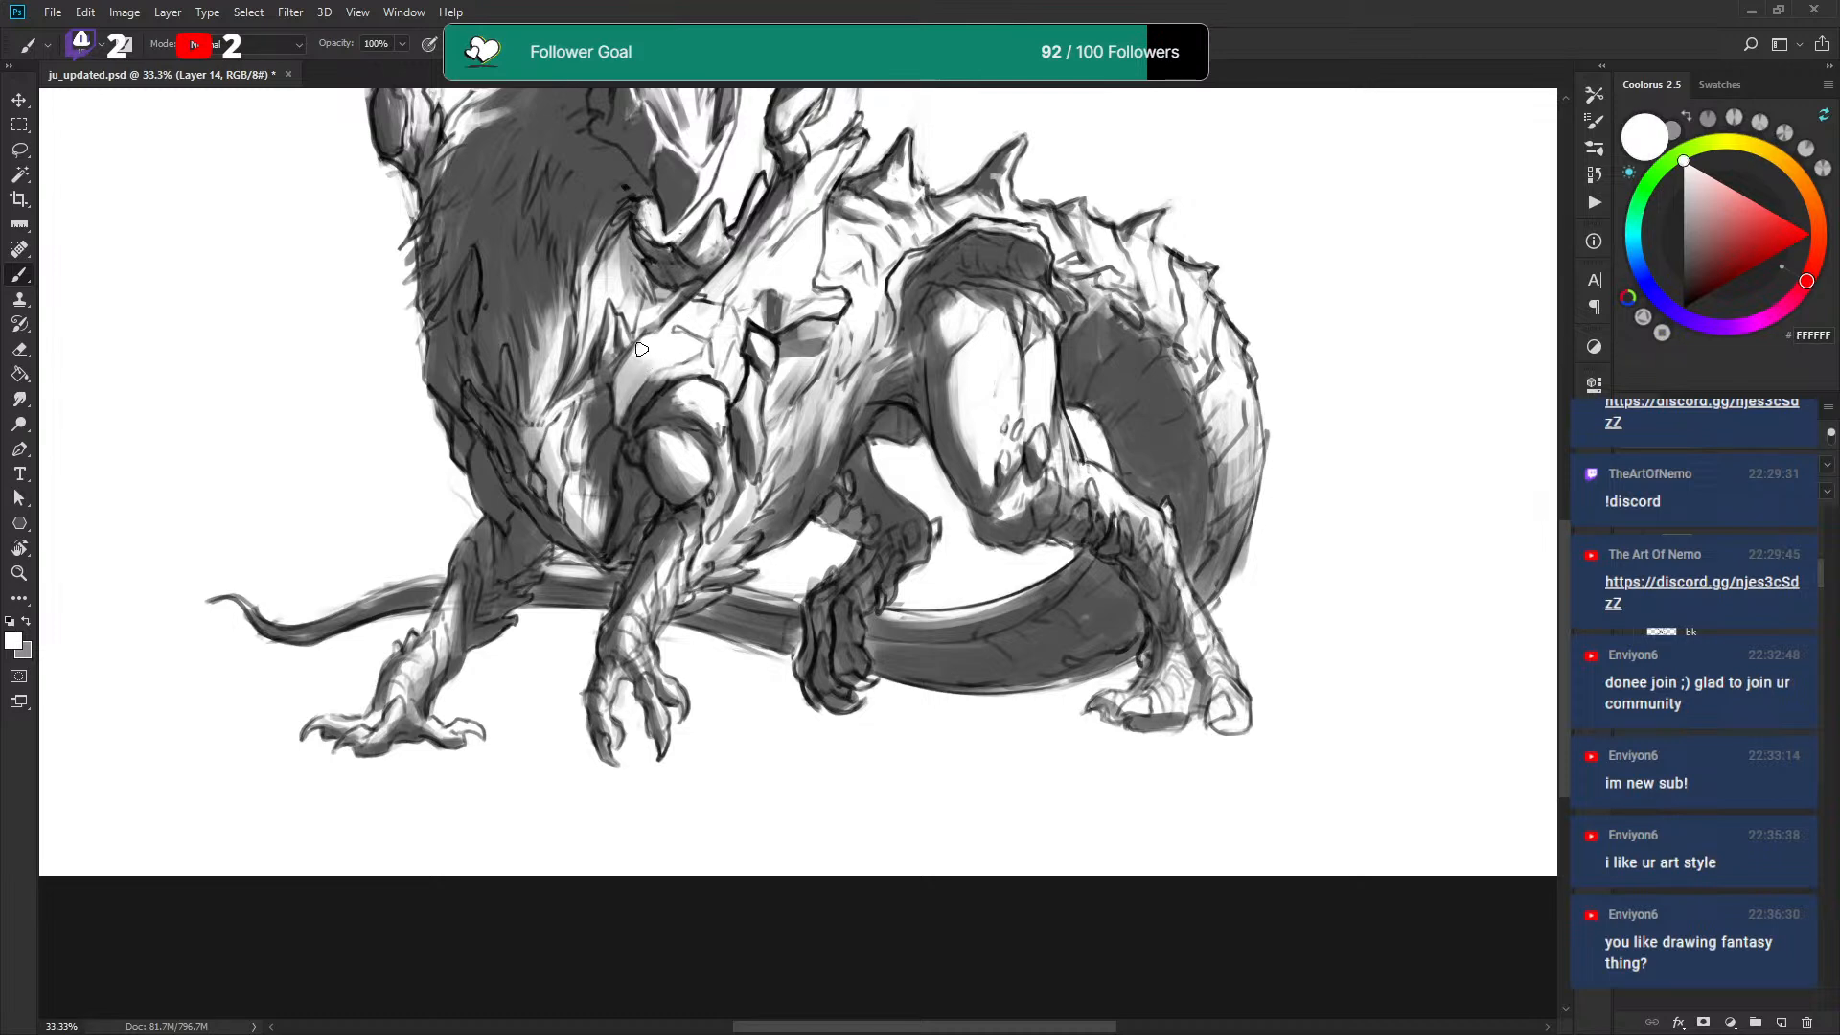
pyautogui.press('x')
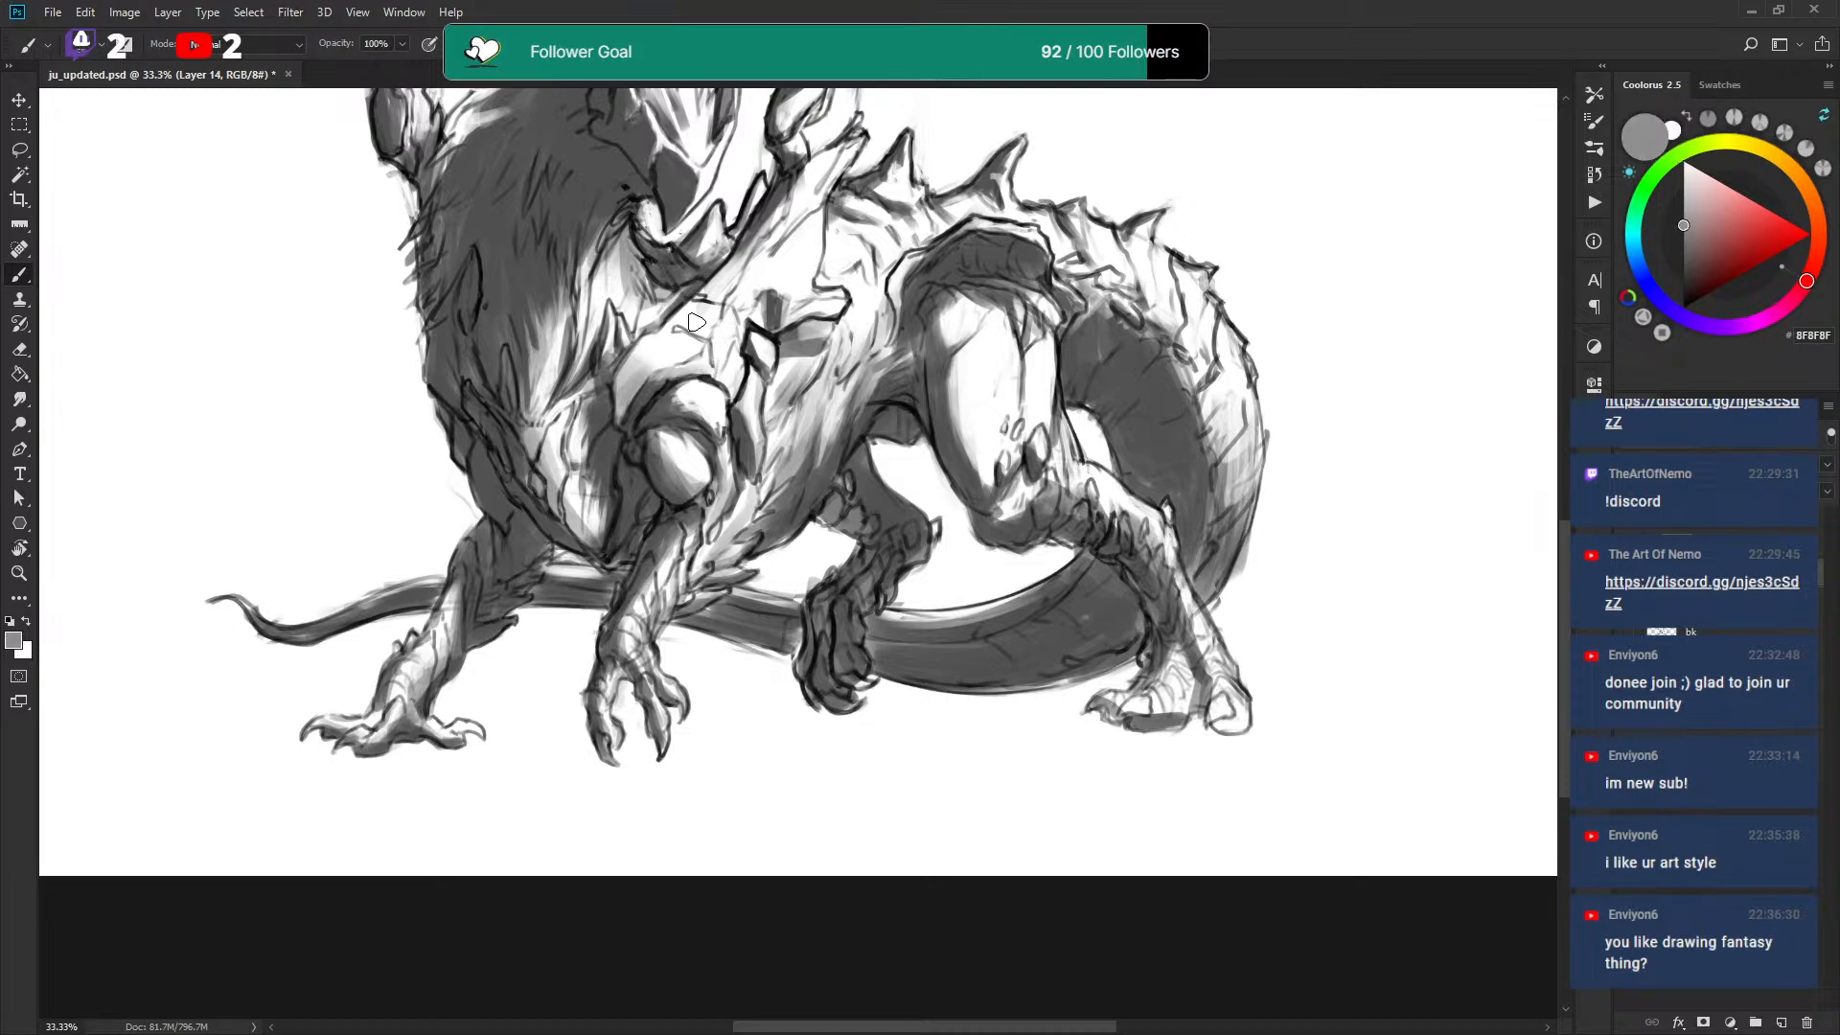
pyautogui.moveTo(728, 372); pyautogui.dragTo(736, 400)
pyautogui.moveTo(728, 308)
pyautogui.mouseDown()
pyautogui.moveTo(732, 367)
pyautogui.moveTo(729, 320)
pyautogui.moveTo(675, 346)
pyautogui.moveTo(729, 307)
pyautogui.moveTo(706, 363)
pyautogui.moveTo(731, 378)
pyautogui.moveTo(756, 284)
pyautogui.moveTo(721, 339)
pyautogui.moveTo(792, 236)
pyautogui.moveTo(756, 303)
pyautogui.mouseUp()
pyautogui.press('x')
pyautogui.press('x')
pyautogui.moveTo(701, 367)
pyautogui.mouseDown()
pyautogui.moveTo(753, 295)
pyautogui.moveTo(732, 375)
pyautogui.moveTo(675, 366)
pyautogui.mouseUp()
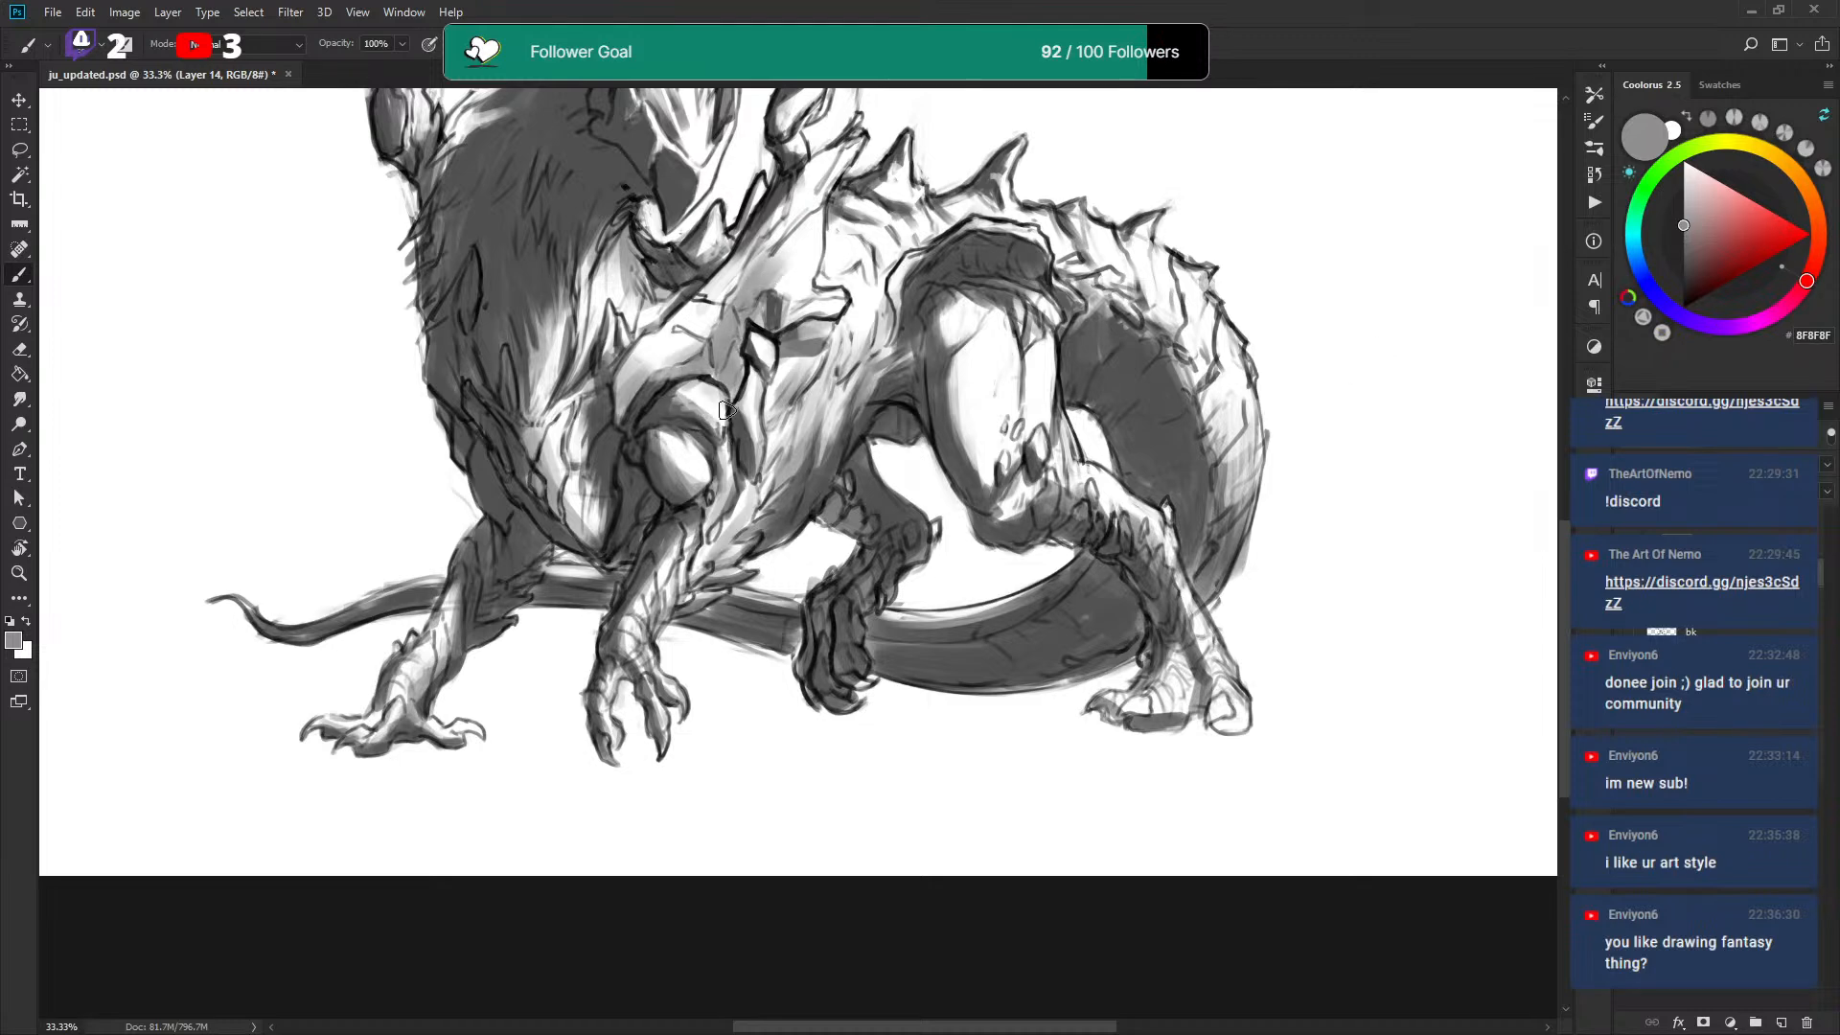
pyautogui.moveTo(709, 454); pyautogui.dragTo(701, 497)
pyautogui.press('x')
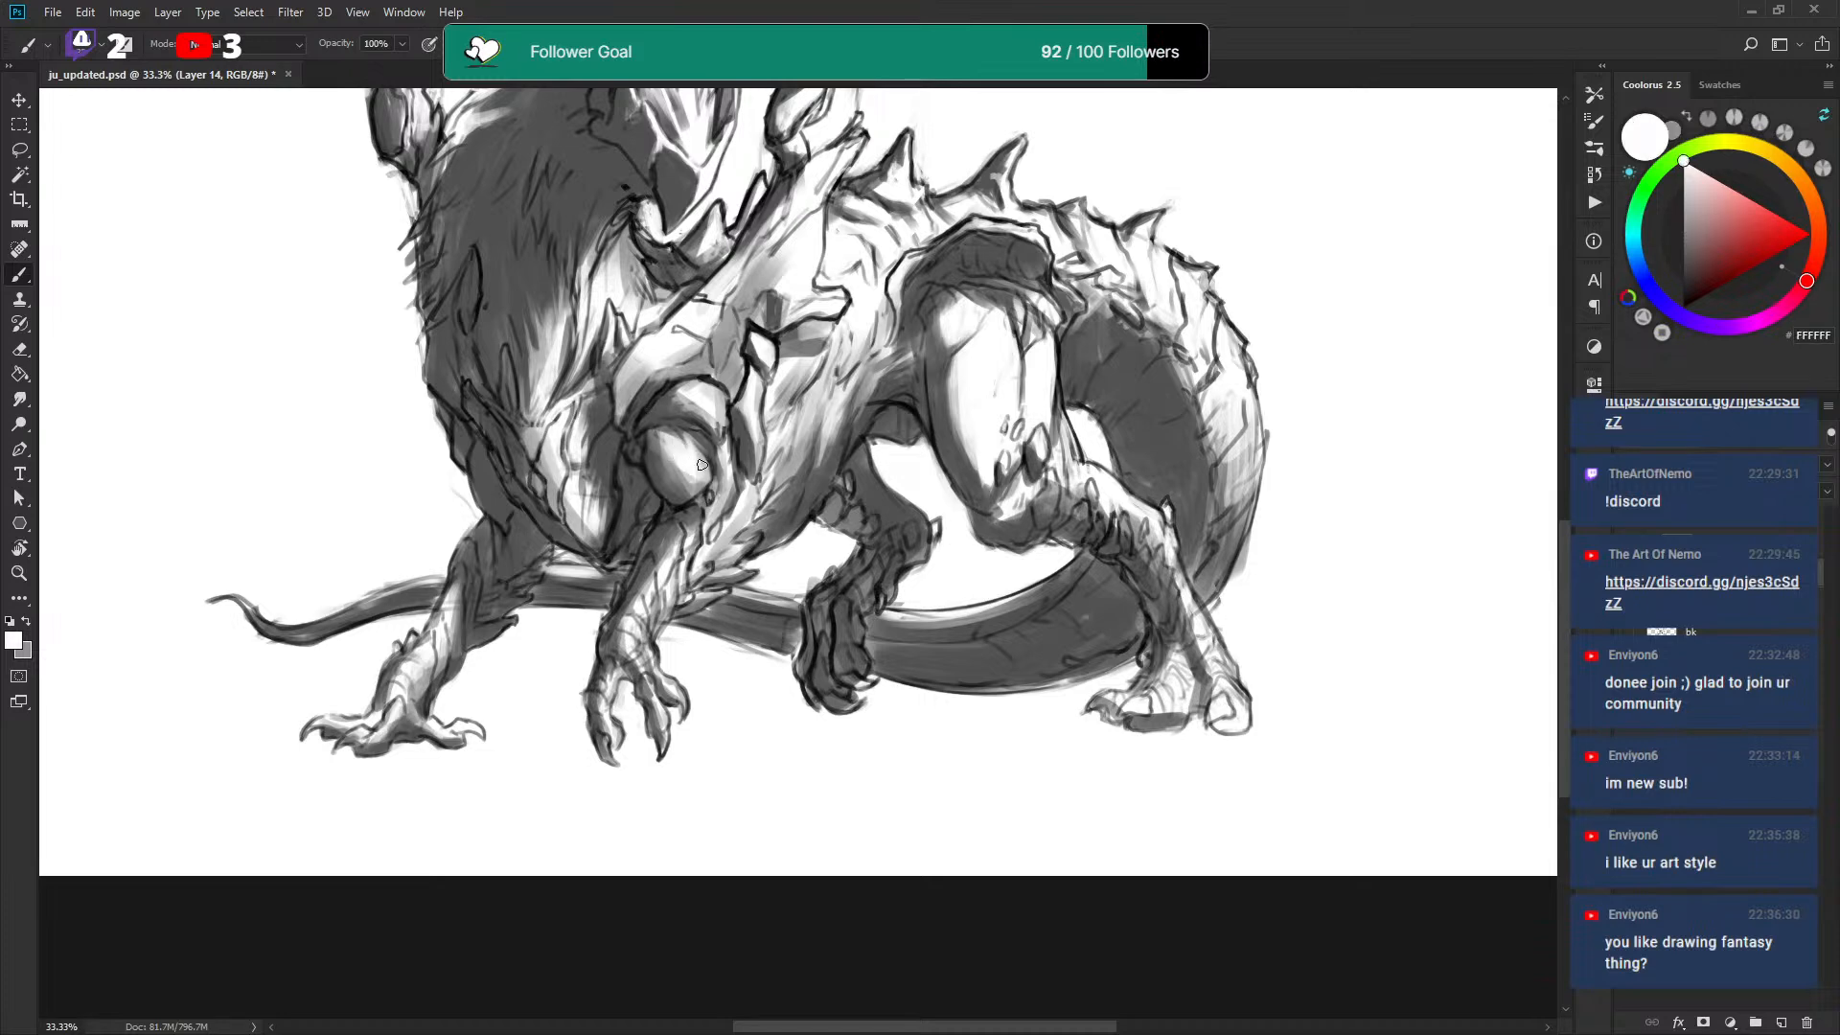
# Enlarge the brush and darken the lower chest beside the foreleg with grey 8F8F8F.
pyautogui.press('x')
pyautogui.press(']')
pyautogui.press(']')
pyautogui.press(']')
pyautogui.press('x')
pyautogui.press('x')
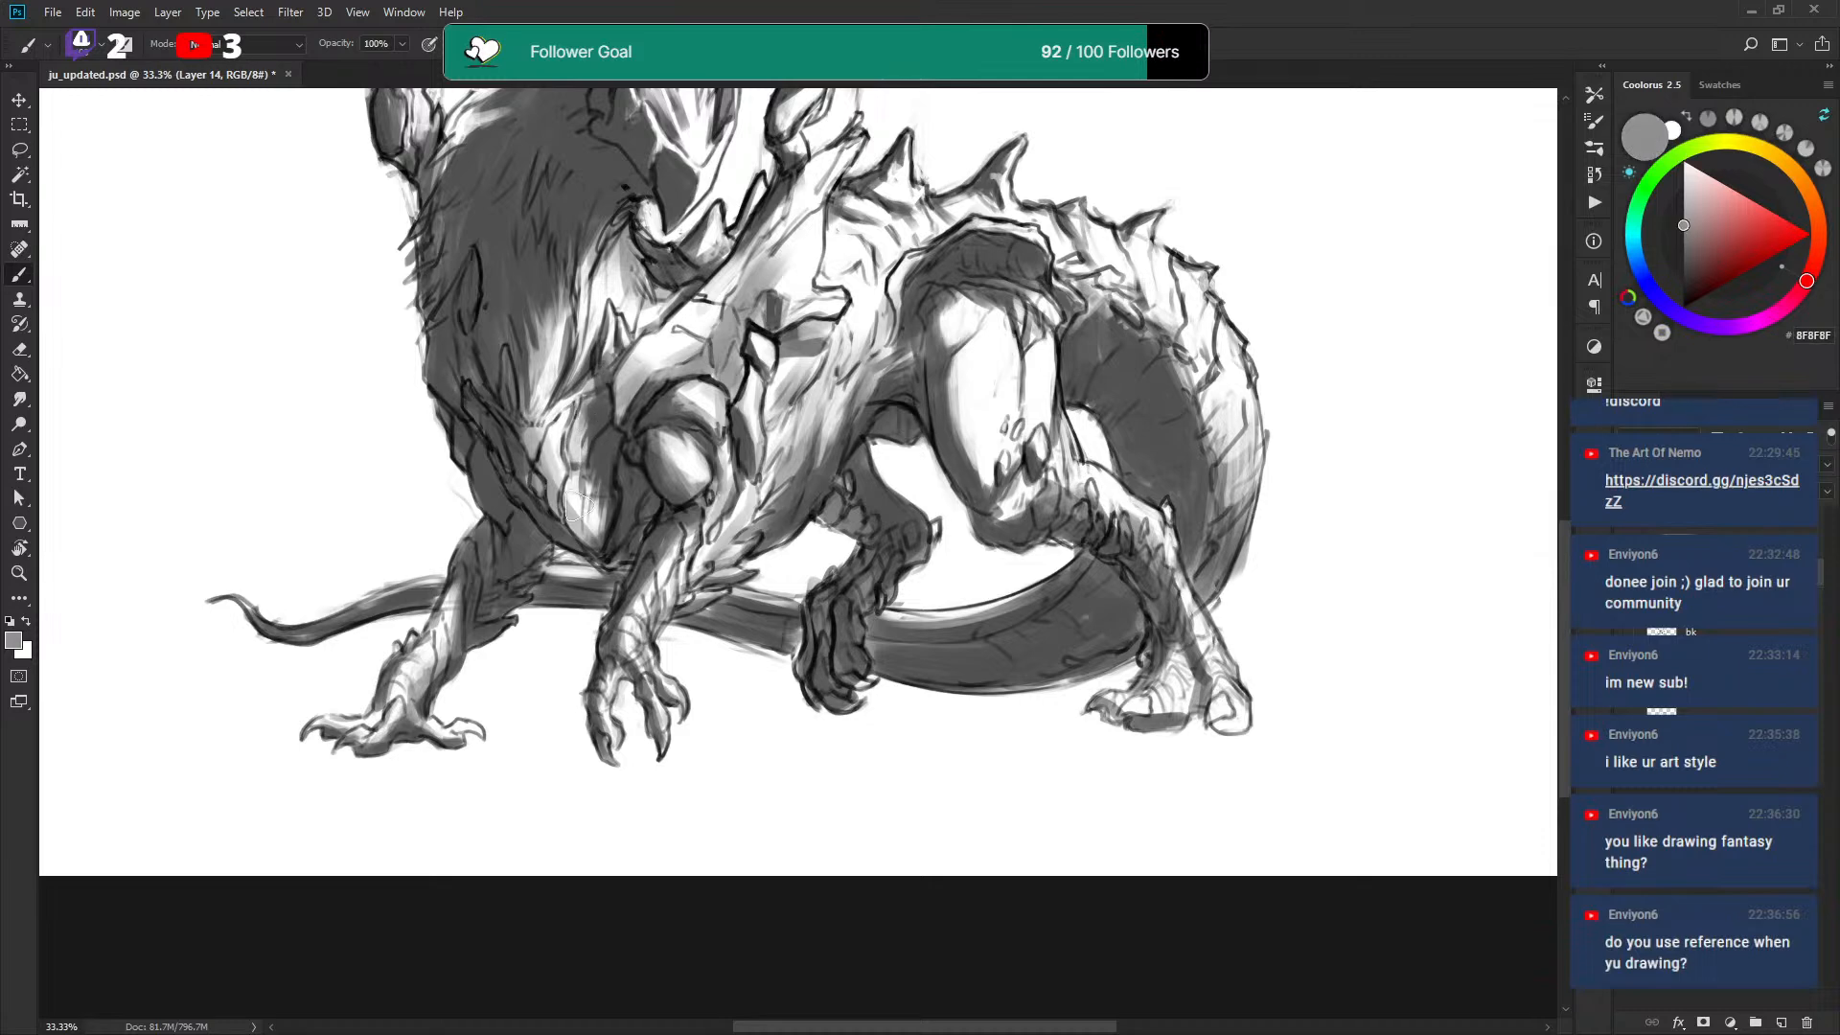
pyautogui.moveTo(578, 491); pyautogui.dragTo(592, 444)
pyautogui.moveTo(1096, 362); pyautogui.dragTo(934, 425)
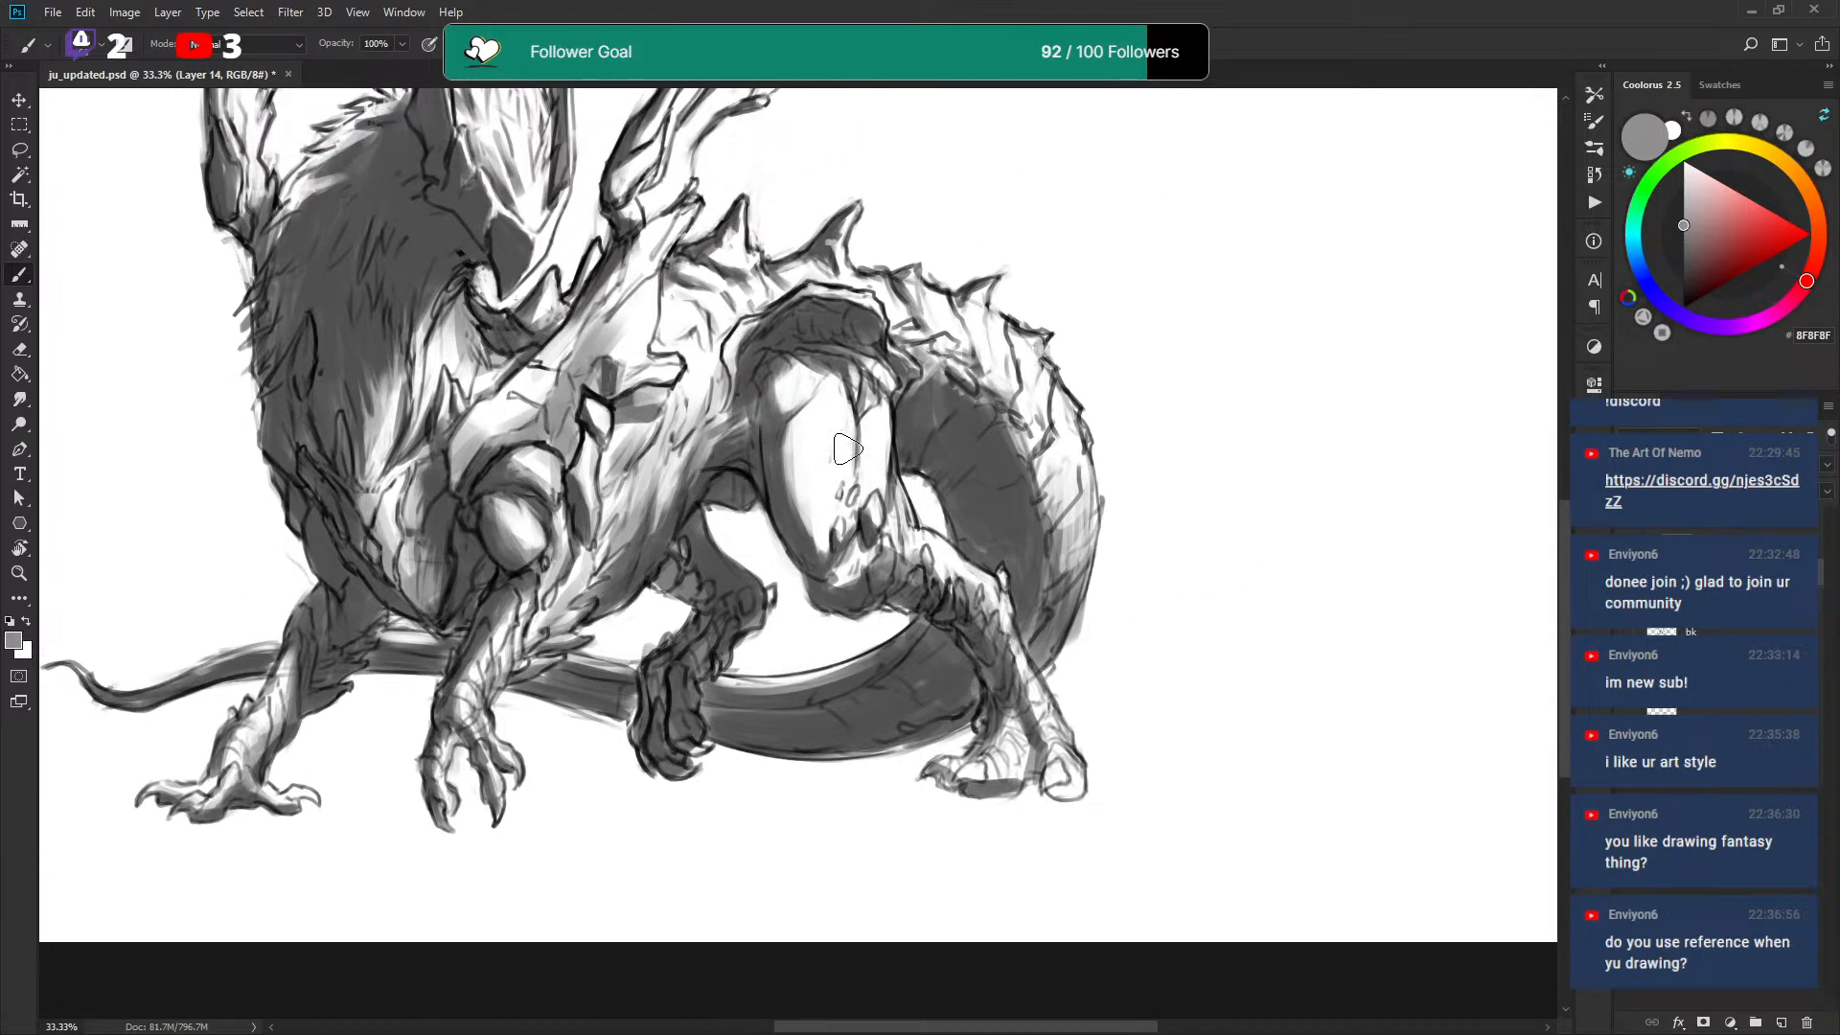
# Shade the front side of the hind thigh in grey 8F8F8F and touch up the scales behind the second foreleg's elbow in grey and white FFFFFF.
pyautogui.moveTo(820, 458)
pyautogui.mouseDown()
pyautogui.moveTo(788, 423)
pyautogui.moveTo(826, 544)
pyautogui.moveTo(773, 483)
pyautogui.moveTo(768, 356)
pyautogui.moveTo(759, 391)
pyautogui.moveTo(761, 334)
pyautogui.moveTo(740, 339)
pyautogui.moveTo(801, 288)
pyautogui.moveTo(758, 358)
pyautogui.mouseUp()
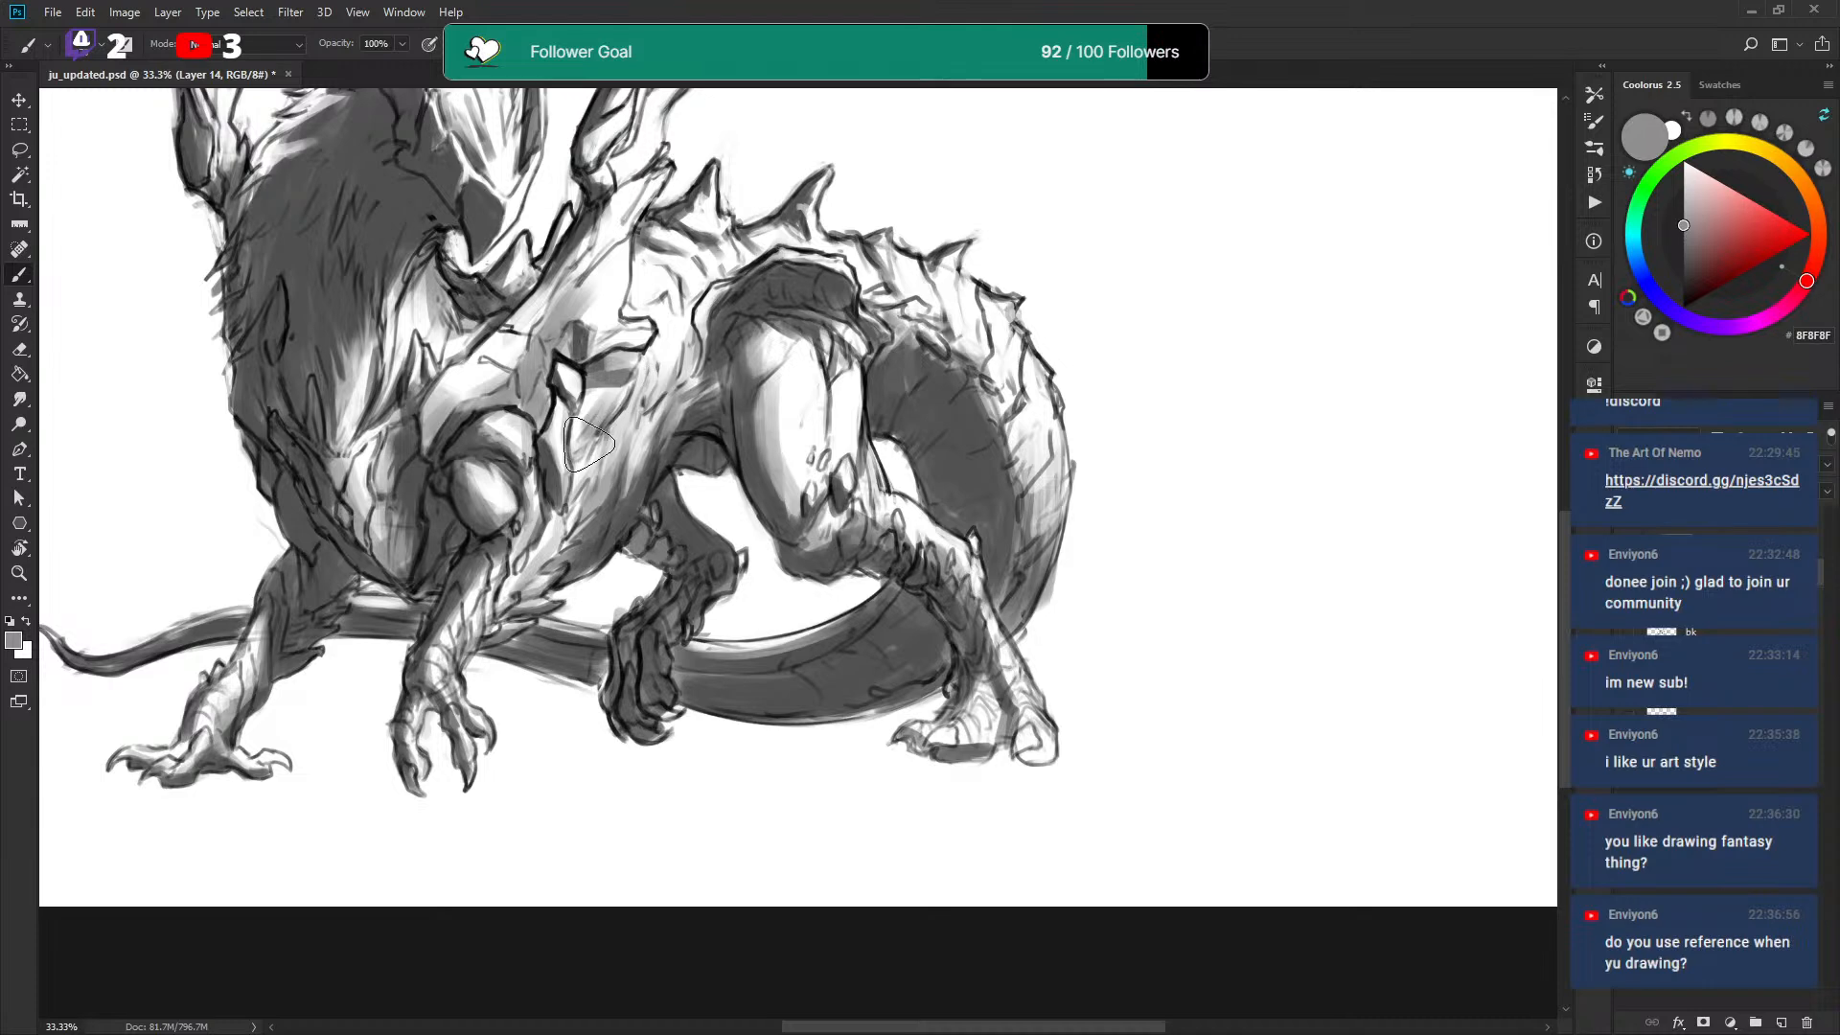
pyautogui.press('x')
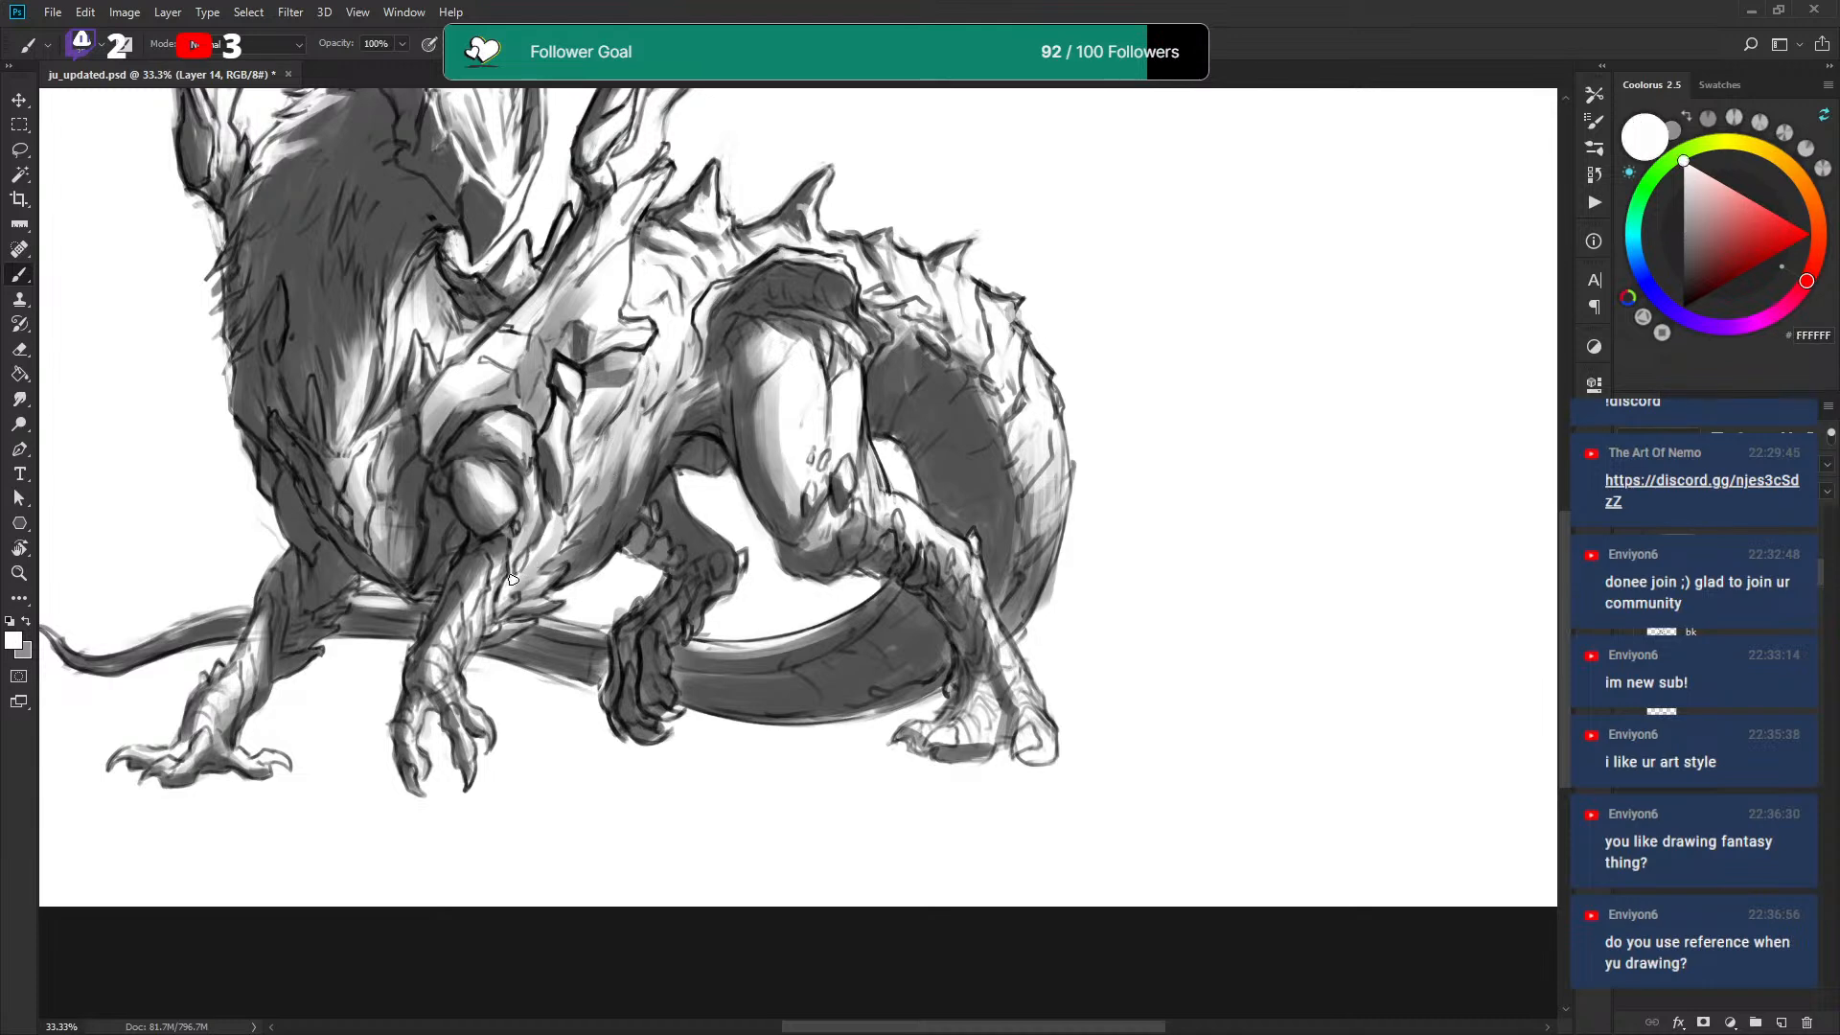
pyautogui.press('x')
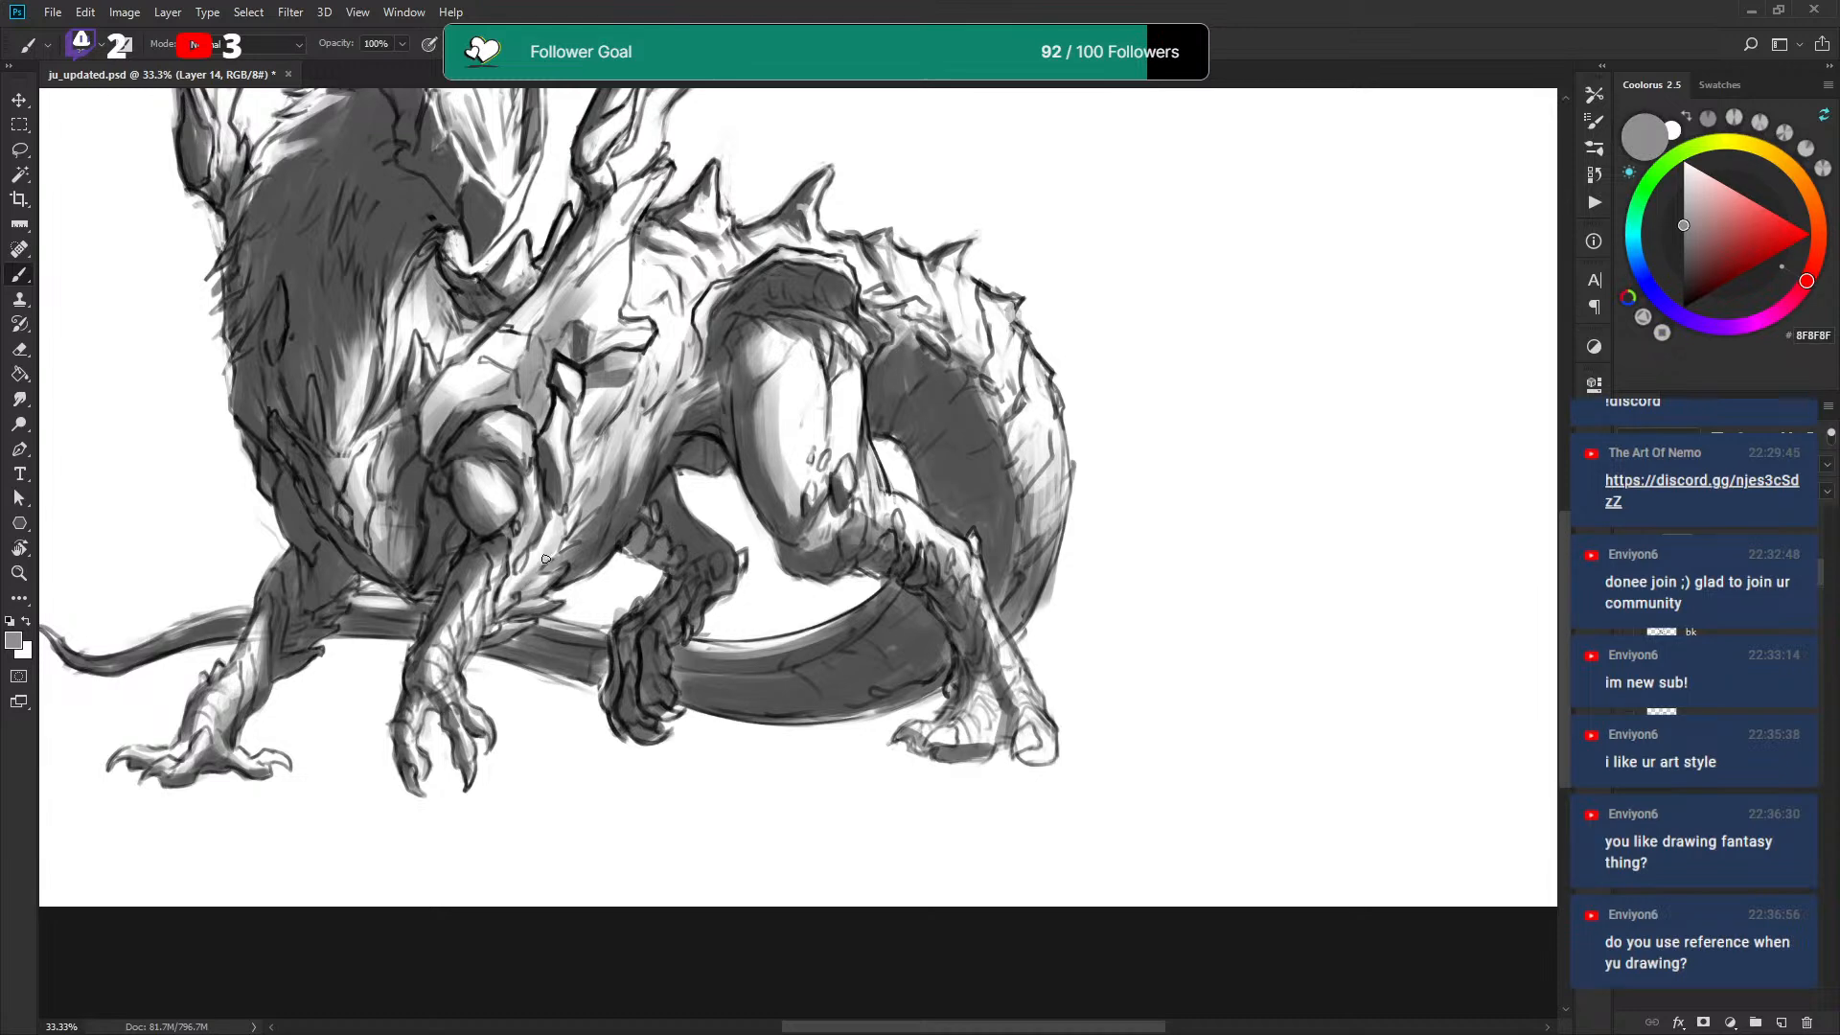
pyautogui.press('x')
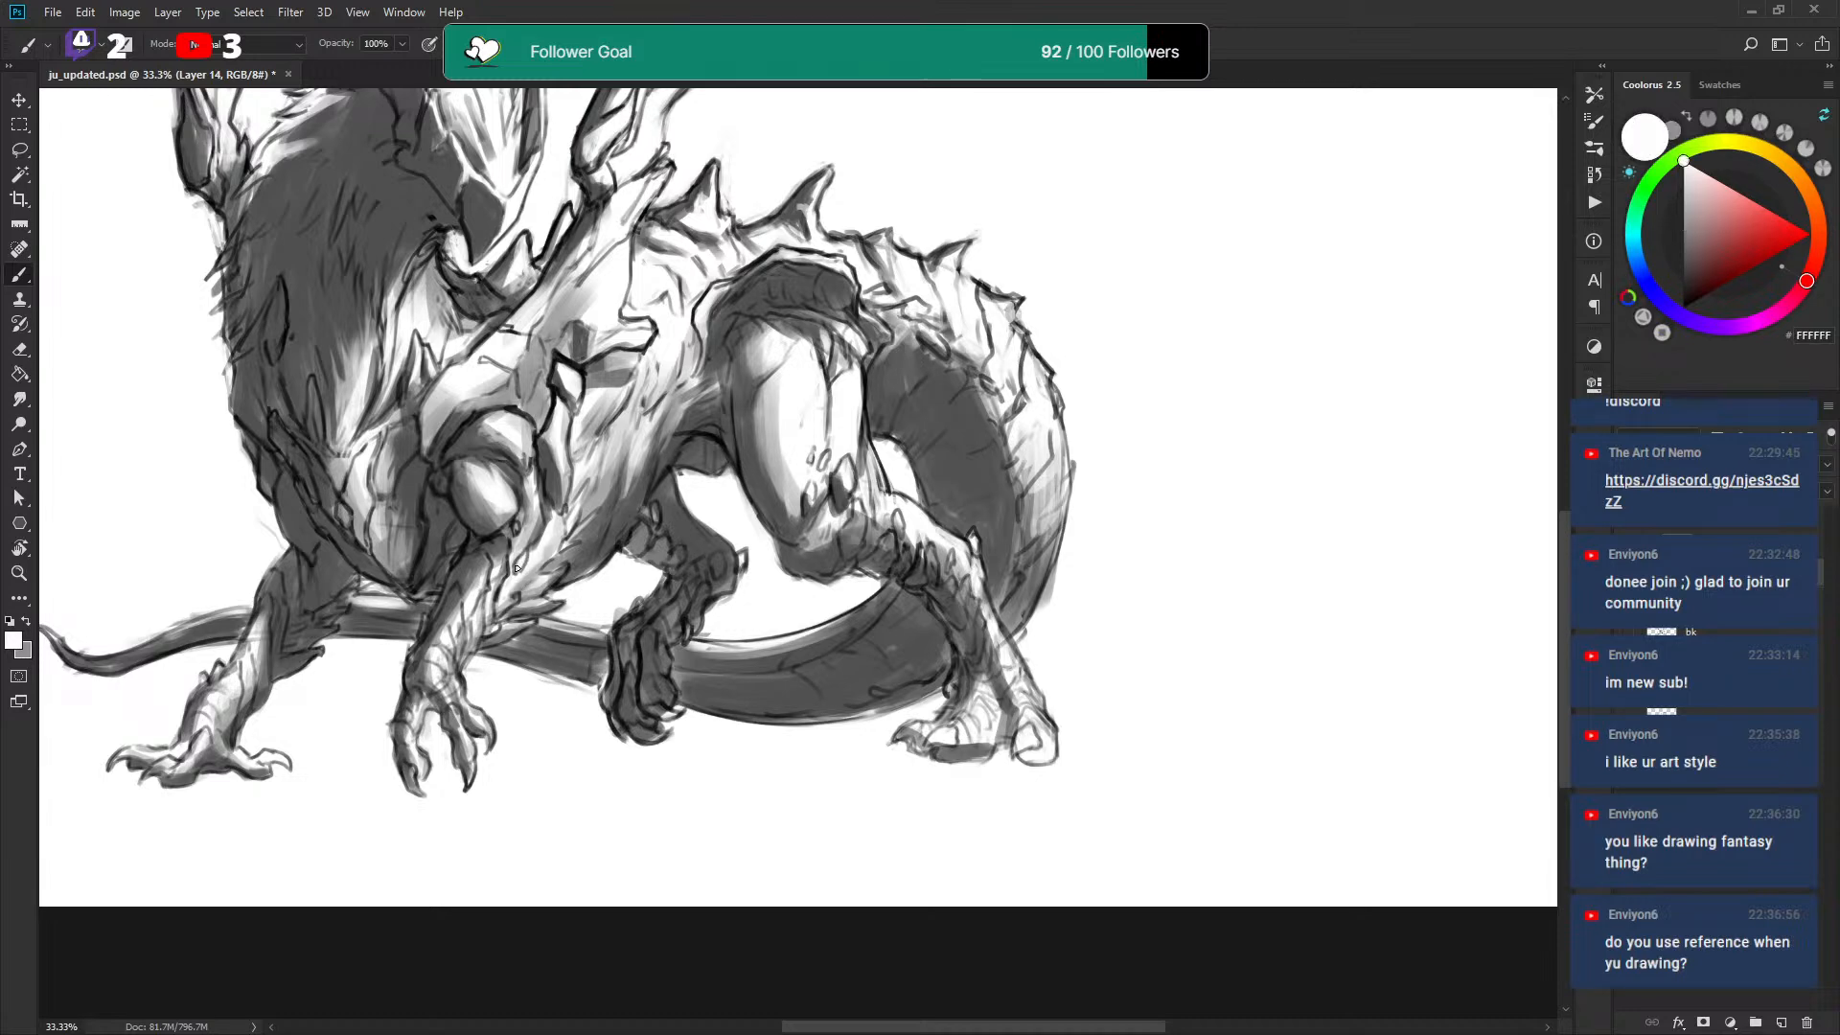
pyautogui.press('x')
pyautogui.press('x')
pyautogui.press('x')
pyautogui.press('x')
pyautogui.press('x')
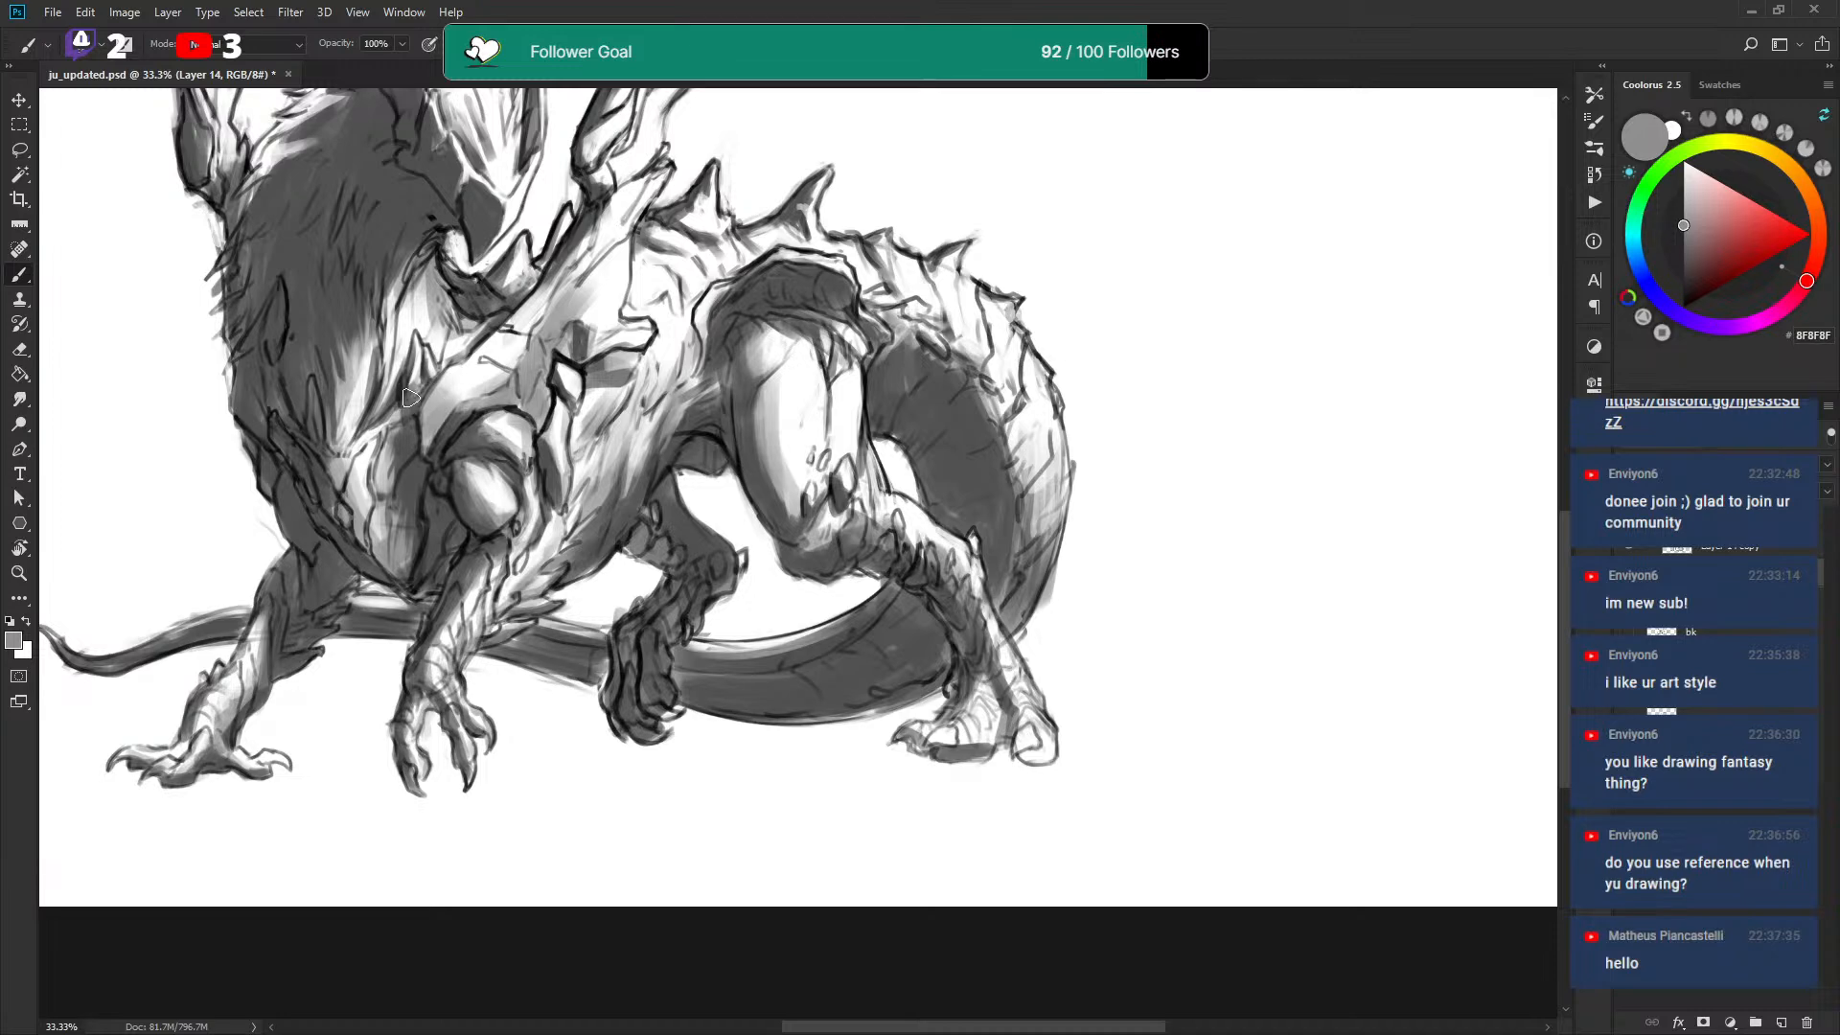
# Refine the fur on the chest and lower neck, alternating white FFFFFF and grey 8F8F8F.
pyautogui.press('x')
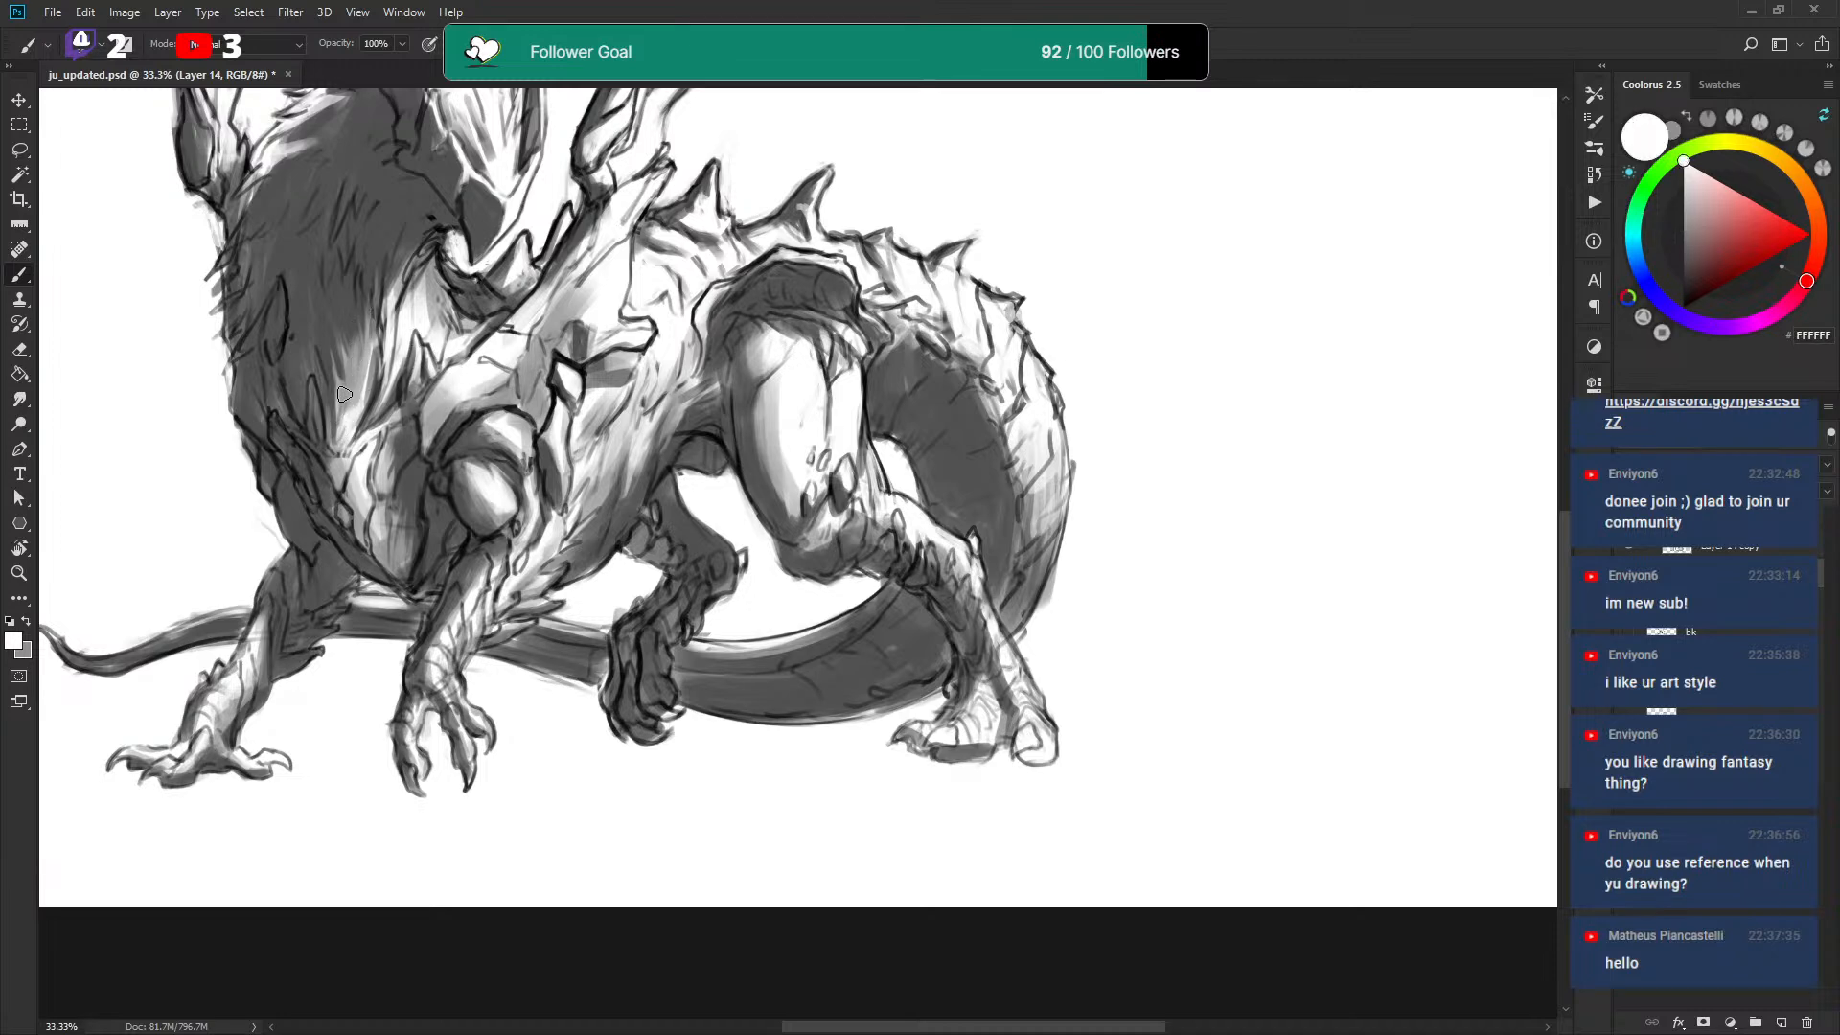
pyautogui.press('x')
pyautogui.press('x')
pyautogui.press('x')
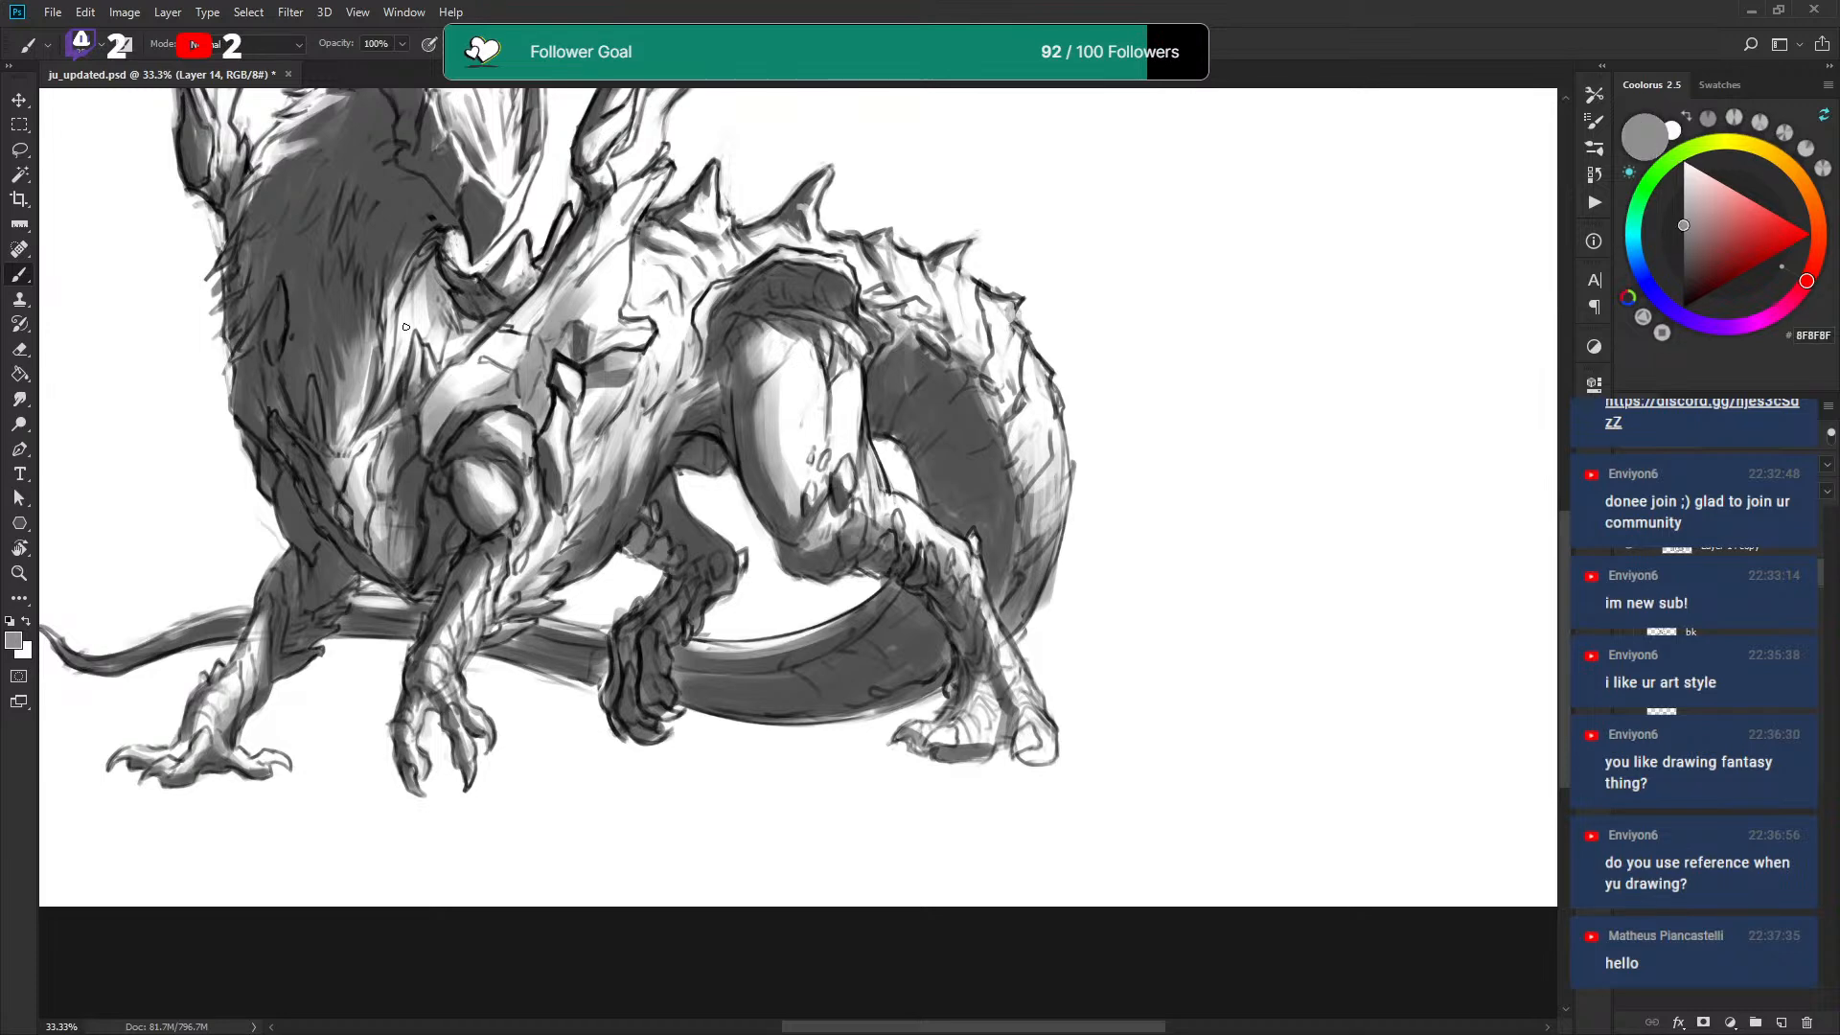
pyautogui.moveTo(383, 403)
pyautogui.mouseDown()
pyautogui.moveTo(414, 273)
pyautogui.moveTo(442, 310)
pyautogui.moveTo(508, 330)
pyautogui.moveTo(561, 443)
pyautogui.moveTo(585, 354)
pyautogui.moveTo(552, 408)
pyautogui.mouseUp()
pyautogui.press('x')
pyautogui.press('x')
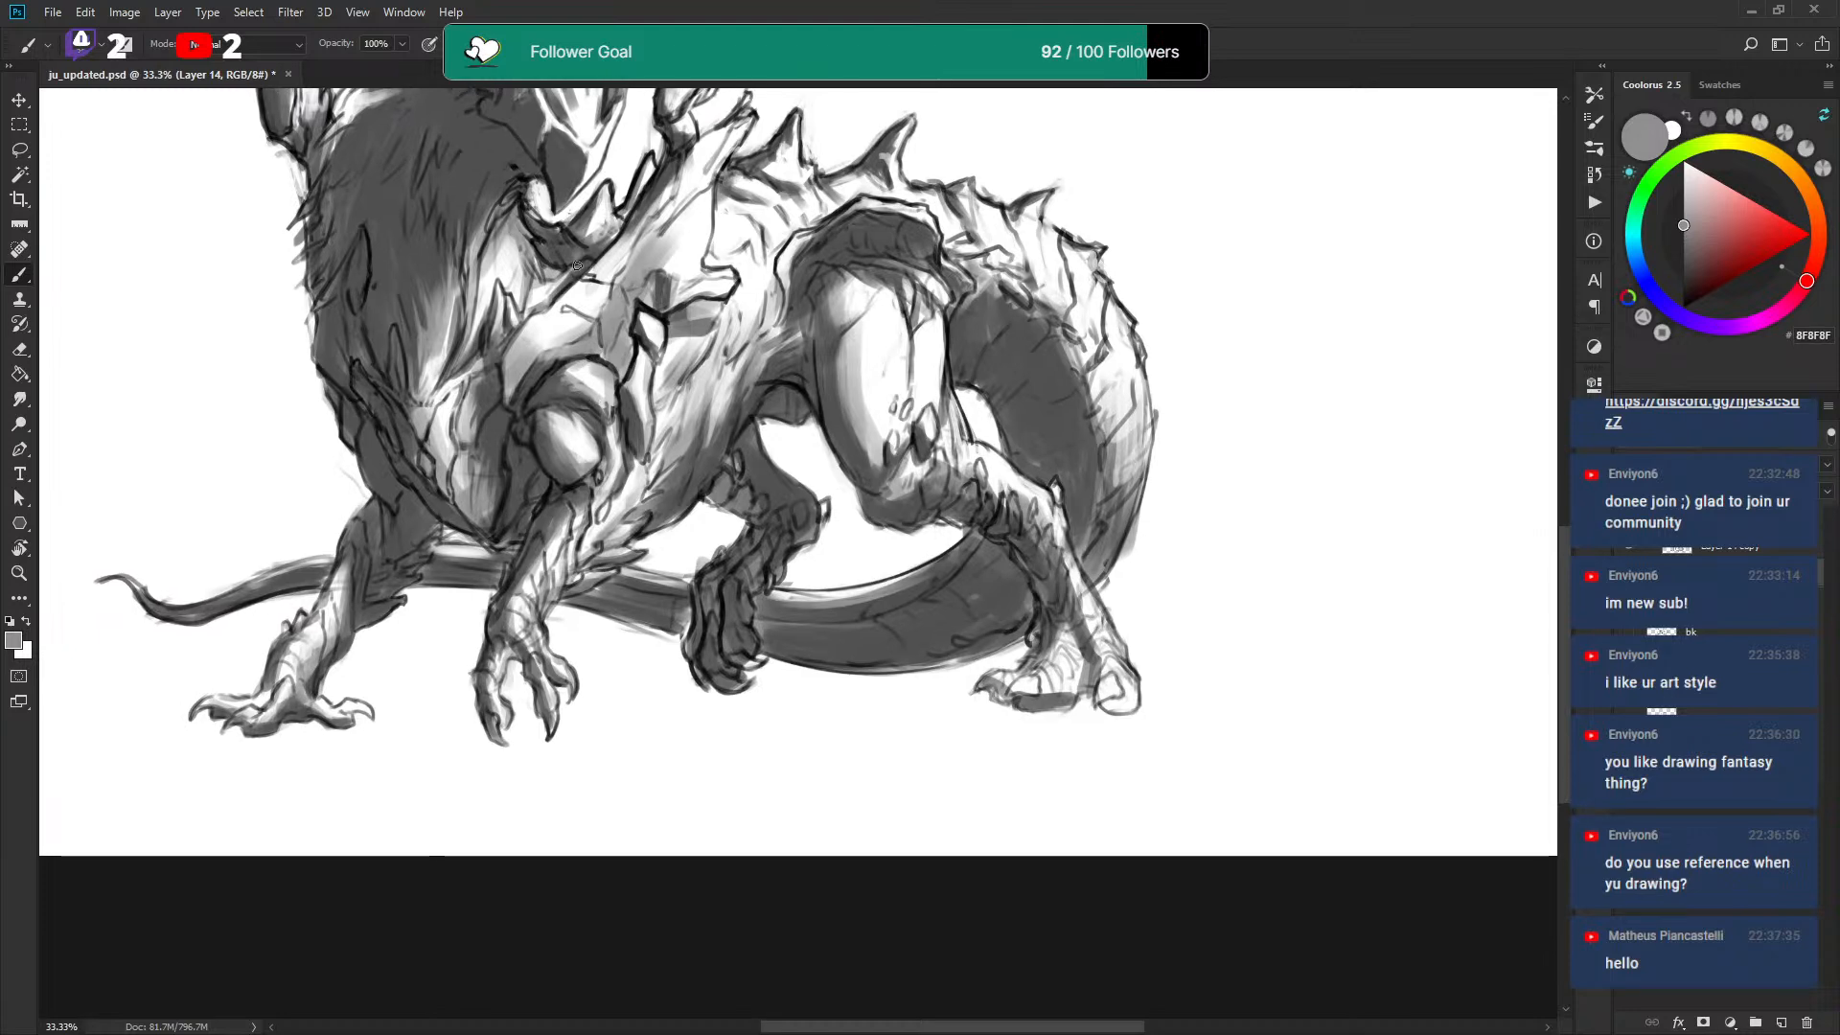
# Touch up the upper part of the first foreleg with white FFFFFF and grey 8F8F8F.
pyautogui.press('x')
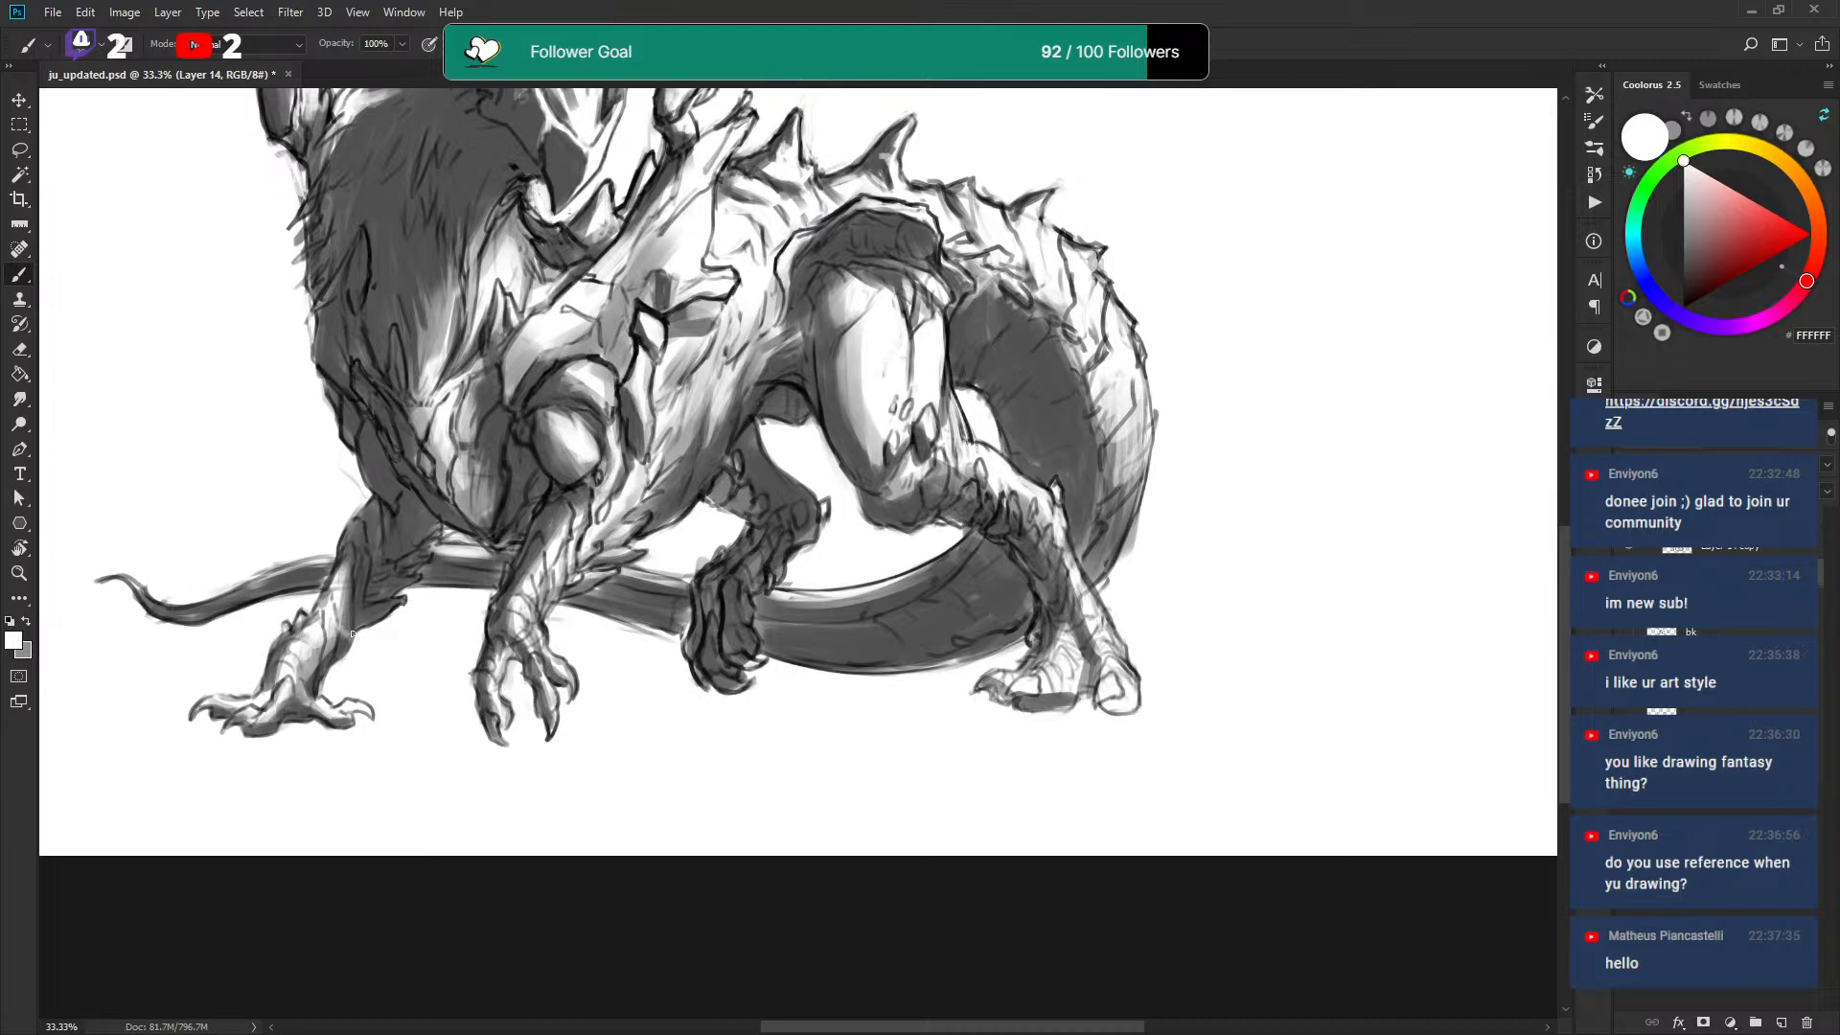
pyautogui.keyDown('alt'); pyautogui.click(340, 573); pyautogui.keyUp('alt')
pyautogui.keyDown('alt'); pyautogui.click(339, 577); pyautogui.keyUp('alt')
pyautogui.keyDown('alt'); pyautogui.click(337, 581); pyautogui.keyUp('alt')
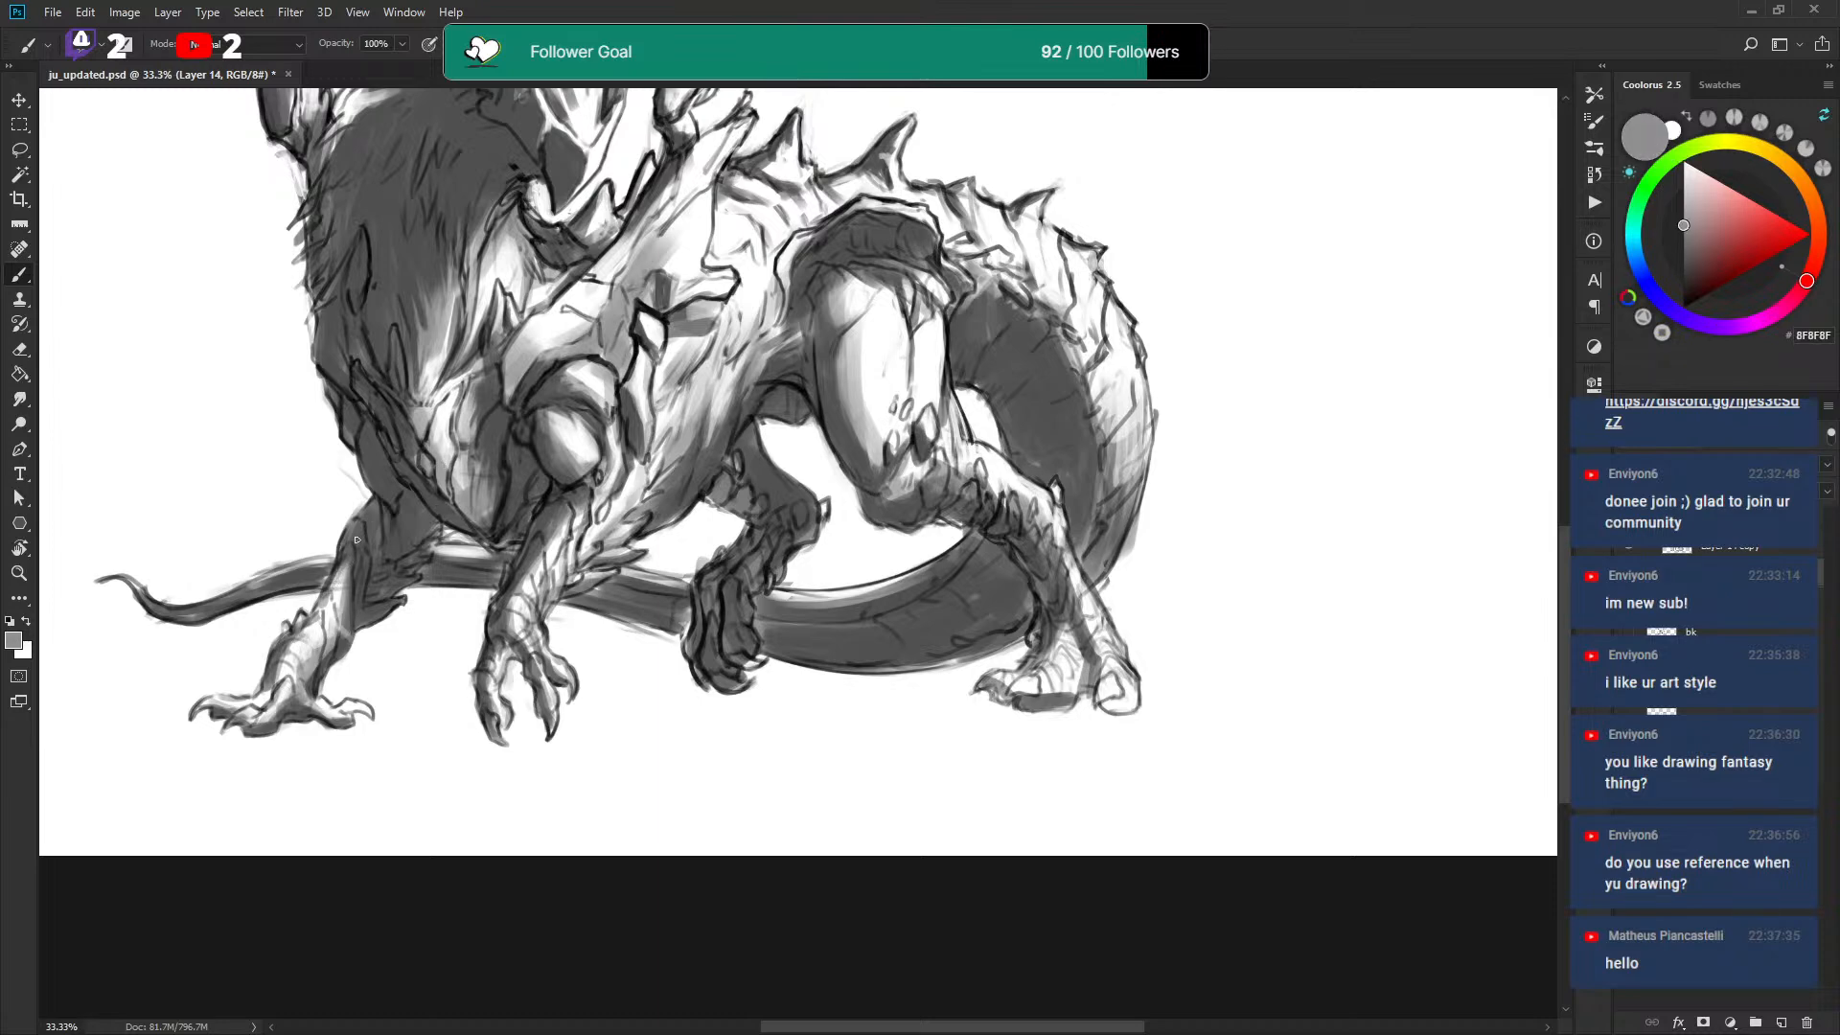
# Shade the front of the hind thigh and the dark hollow above it, alternating grey 8F8F8F and white FFFFFF.
pyautogui.moveTo(917, 372); pyautogui.dragTo(913, 371)
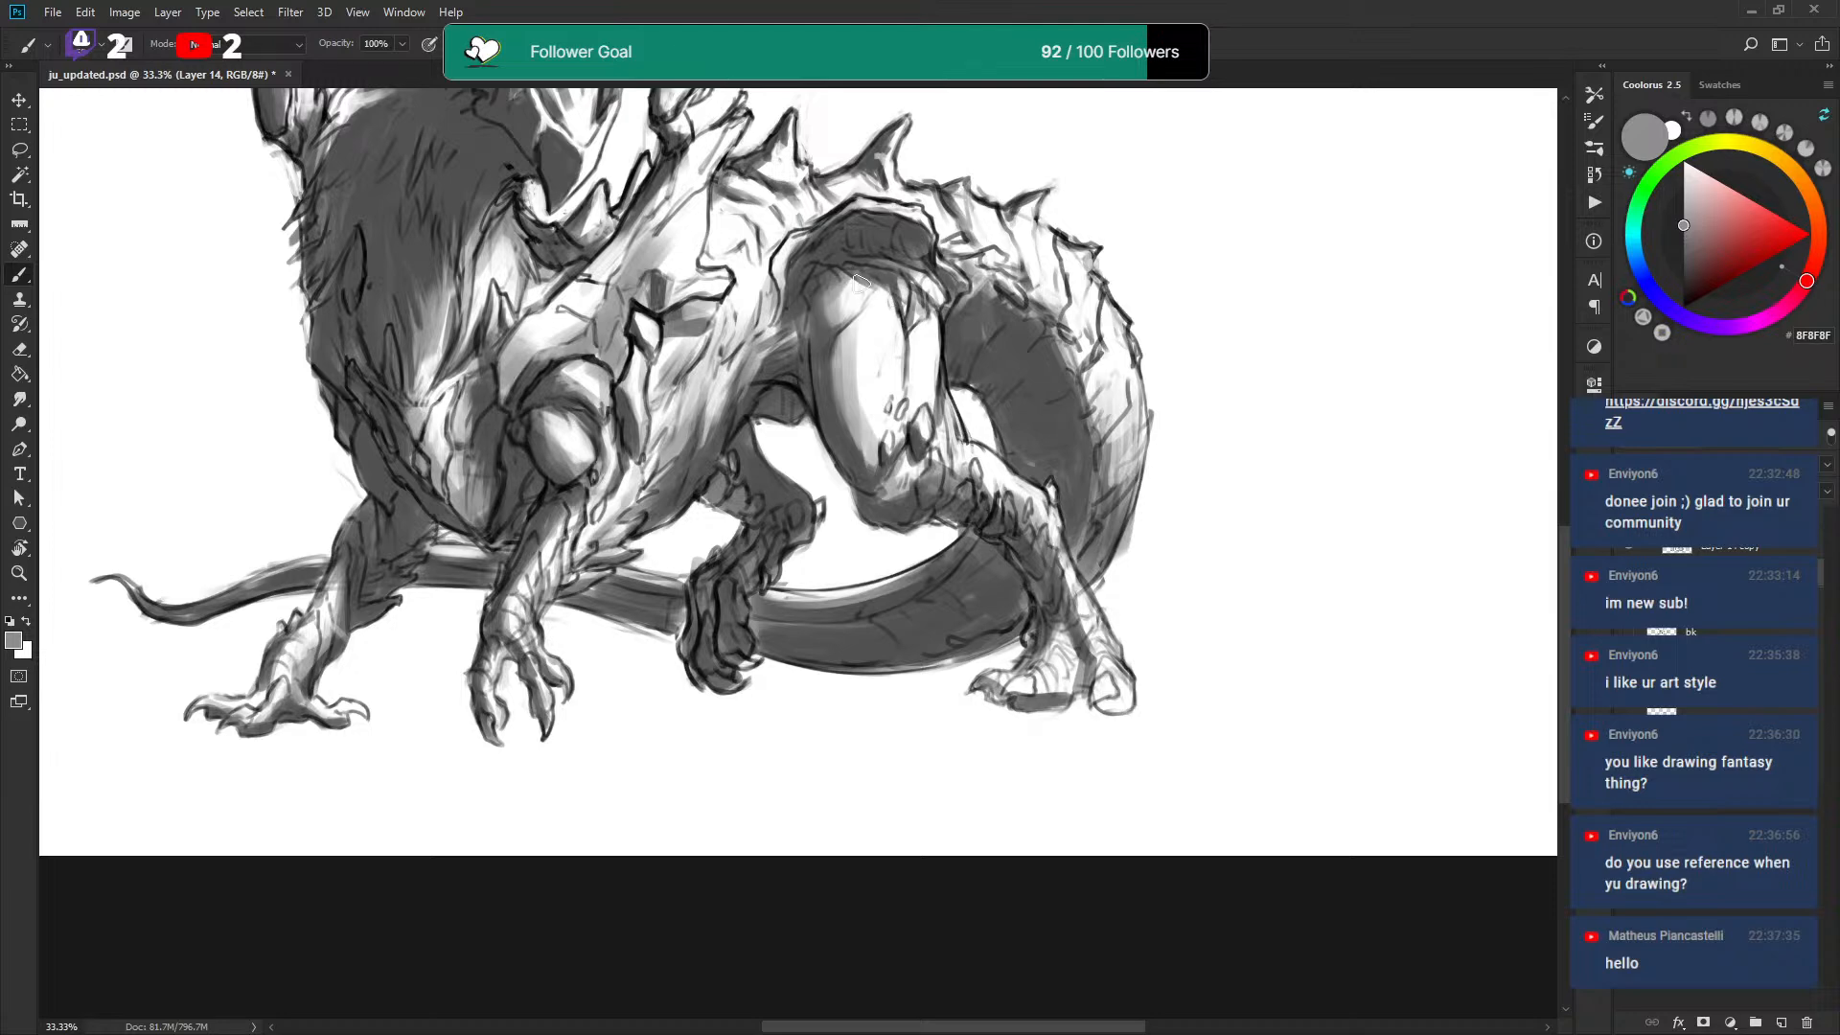
pyautogui.press('x')
pyautogui.moveTo(854, 351); pyautogui.dragTo(877, 458)
pyautogui.press('x')
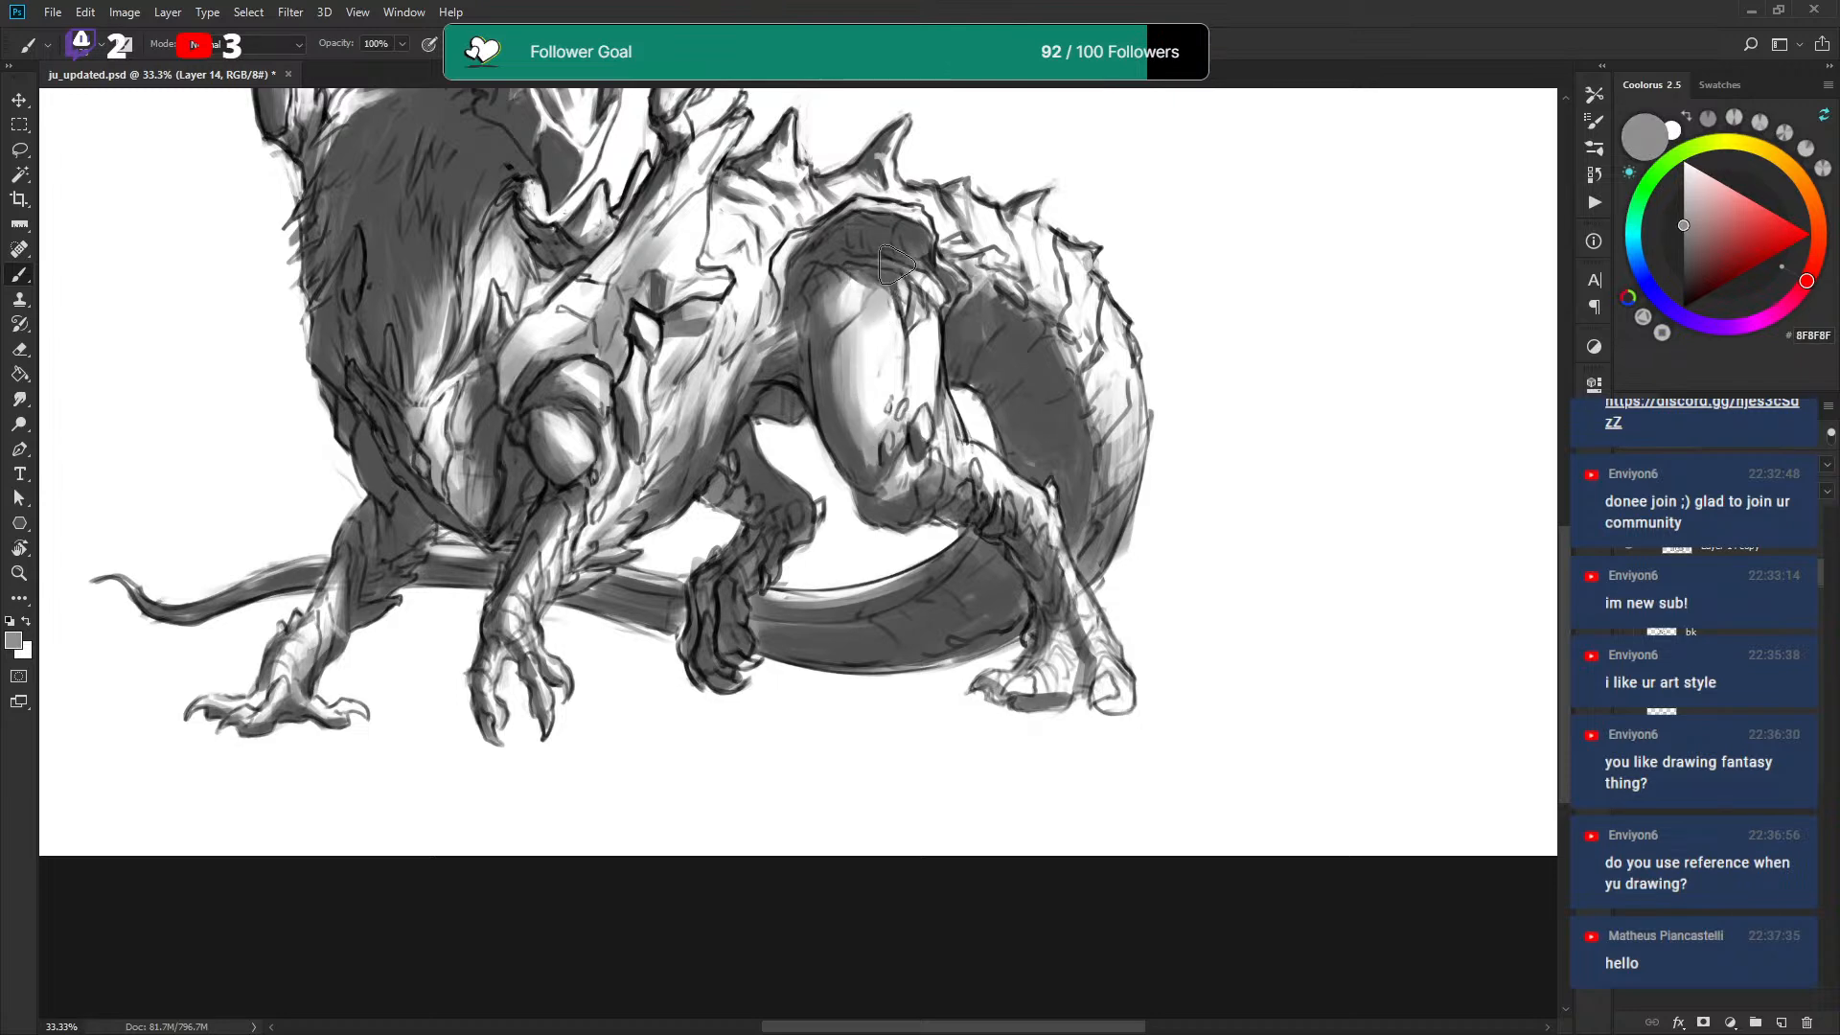
pyautogui.press('x')
pyautogui.press('x')
pyautogui.press('x')
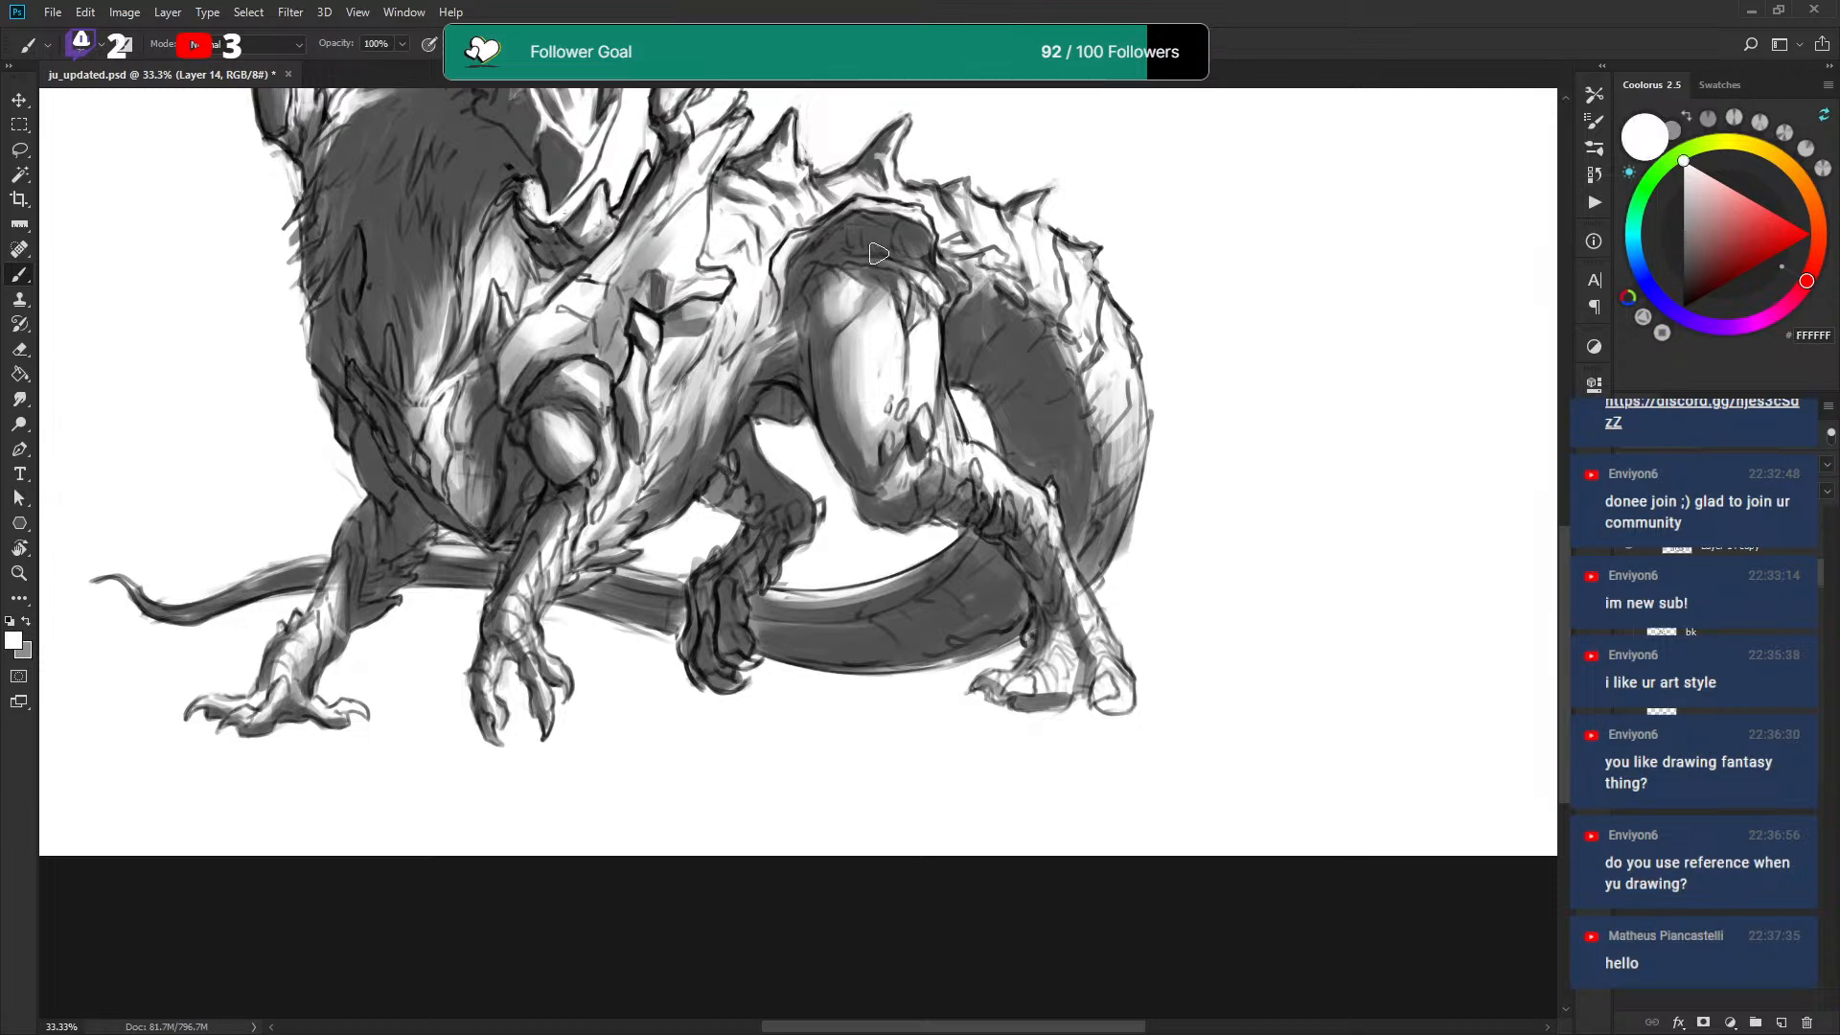
pyautogui.press('x')
pyautogui.press('x')
pyautogui.press('x')
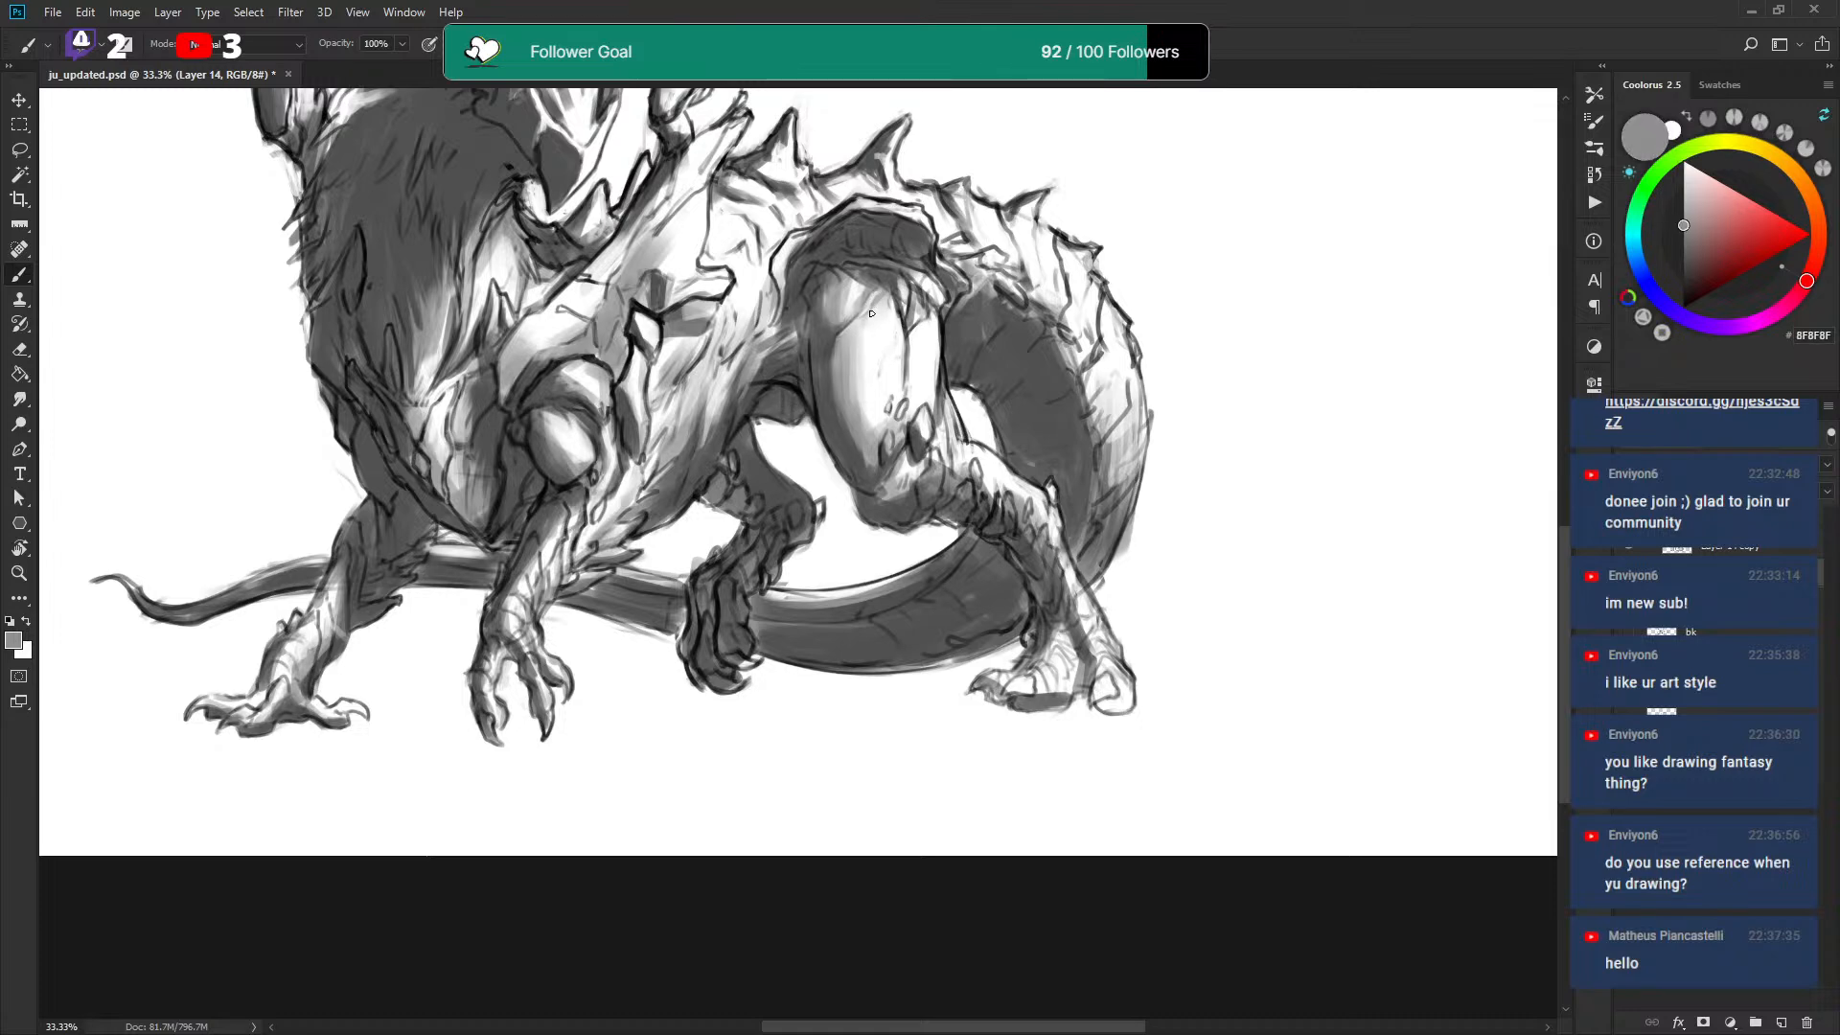
# Add grey 8F8F8F streaks down the middle and rear of the hind thigh, with white FFFFFF touch-ups.
pyautogui.press('x')
pyautogui.press('x')
pyautogui.press('x')
pyautogui.press('x')
pyautogui.moveTo(900, 382)
pyautogui.mouseDown()
pyautogui.moveTo(896, 293)
pyautogui.moveTo(889, 328)
pyautogui.moveTo(925, 356)
pyautogui.mouseUp()
pyautogui.moveTo(926, 421); pyautogui.dragTo(925, 280)
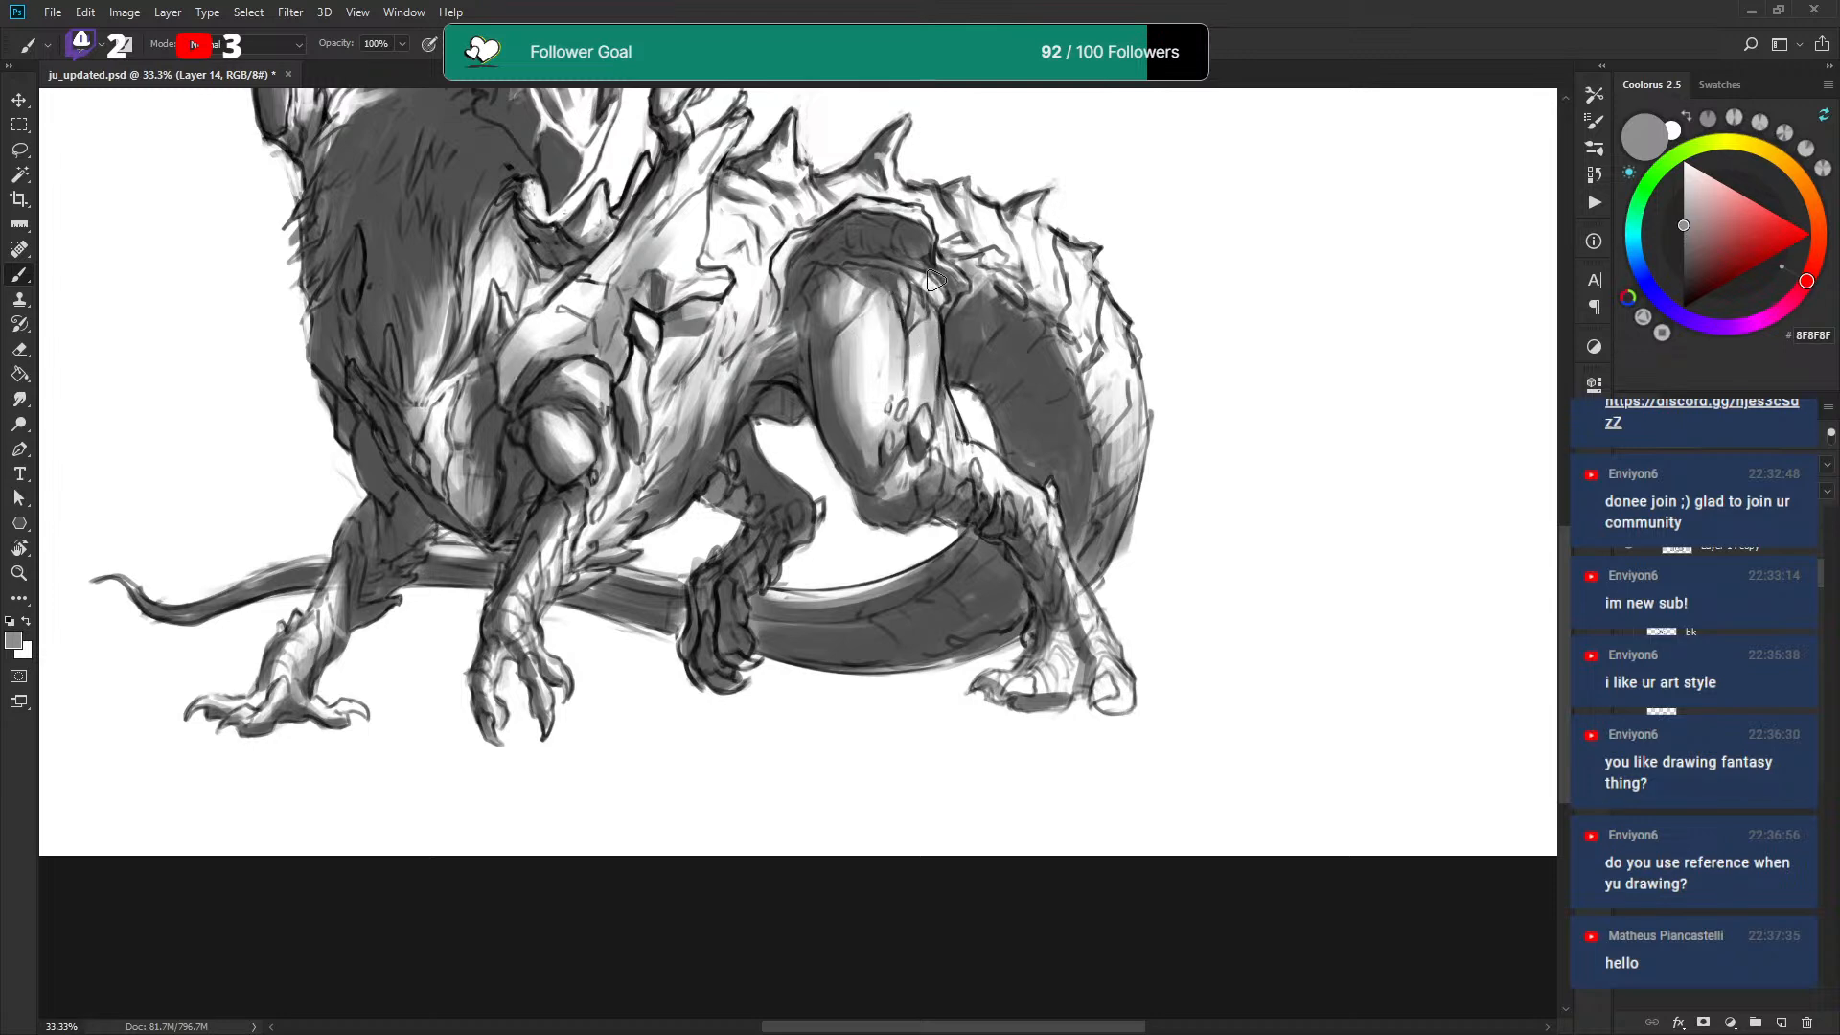
pyautogui.press('x')
pyautogui.press('x')
pyautogui.press('x')
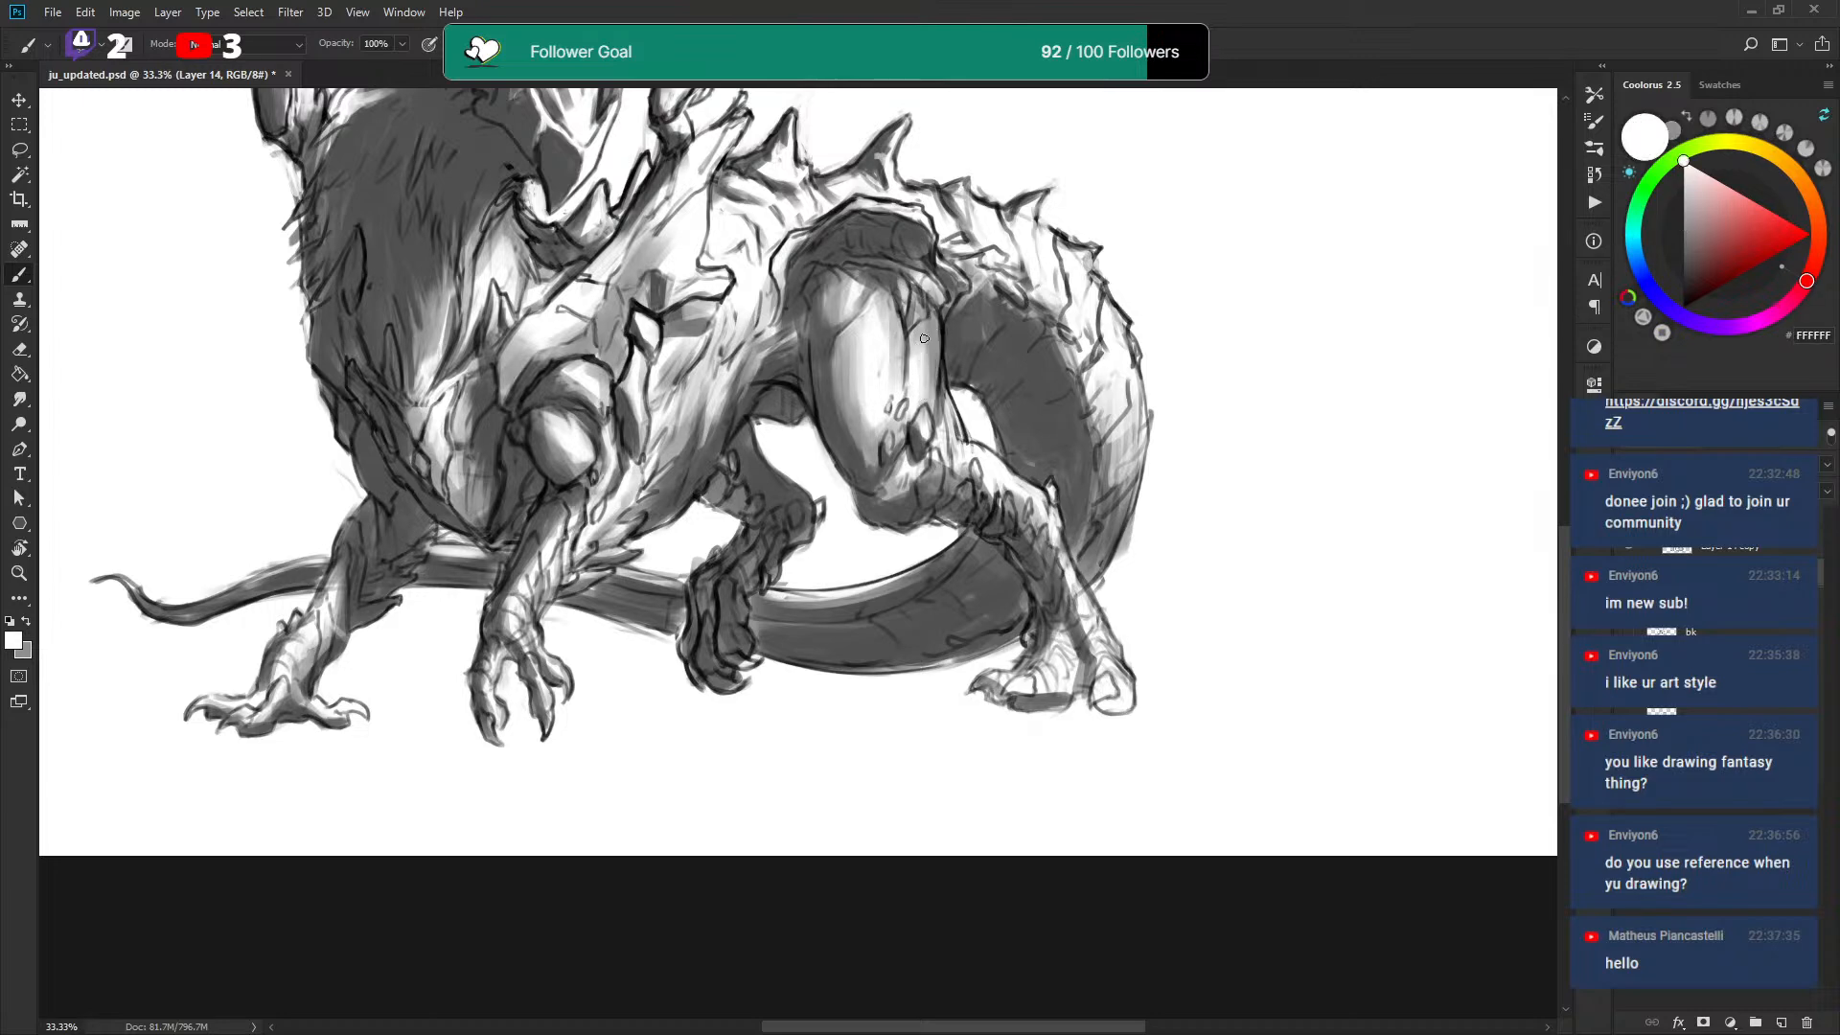
pyautogui.press('x')
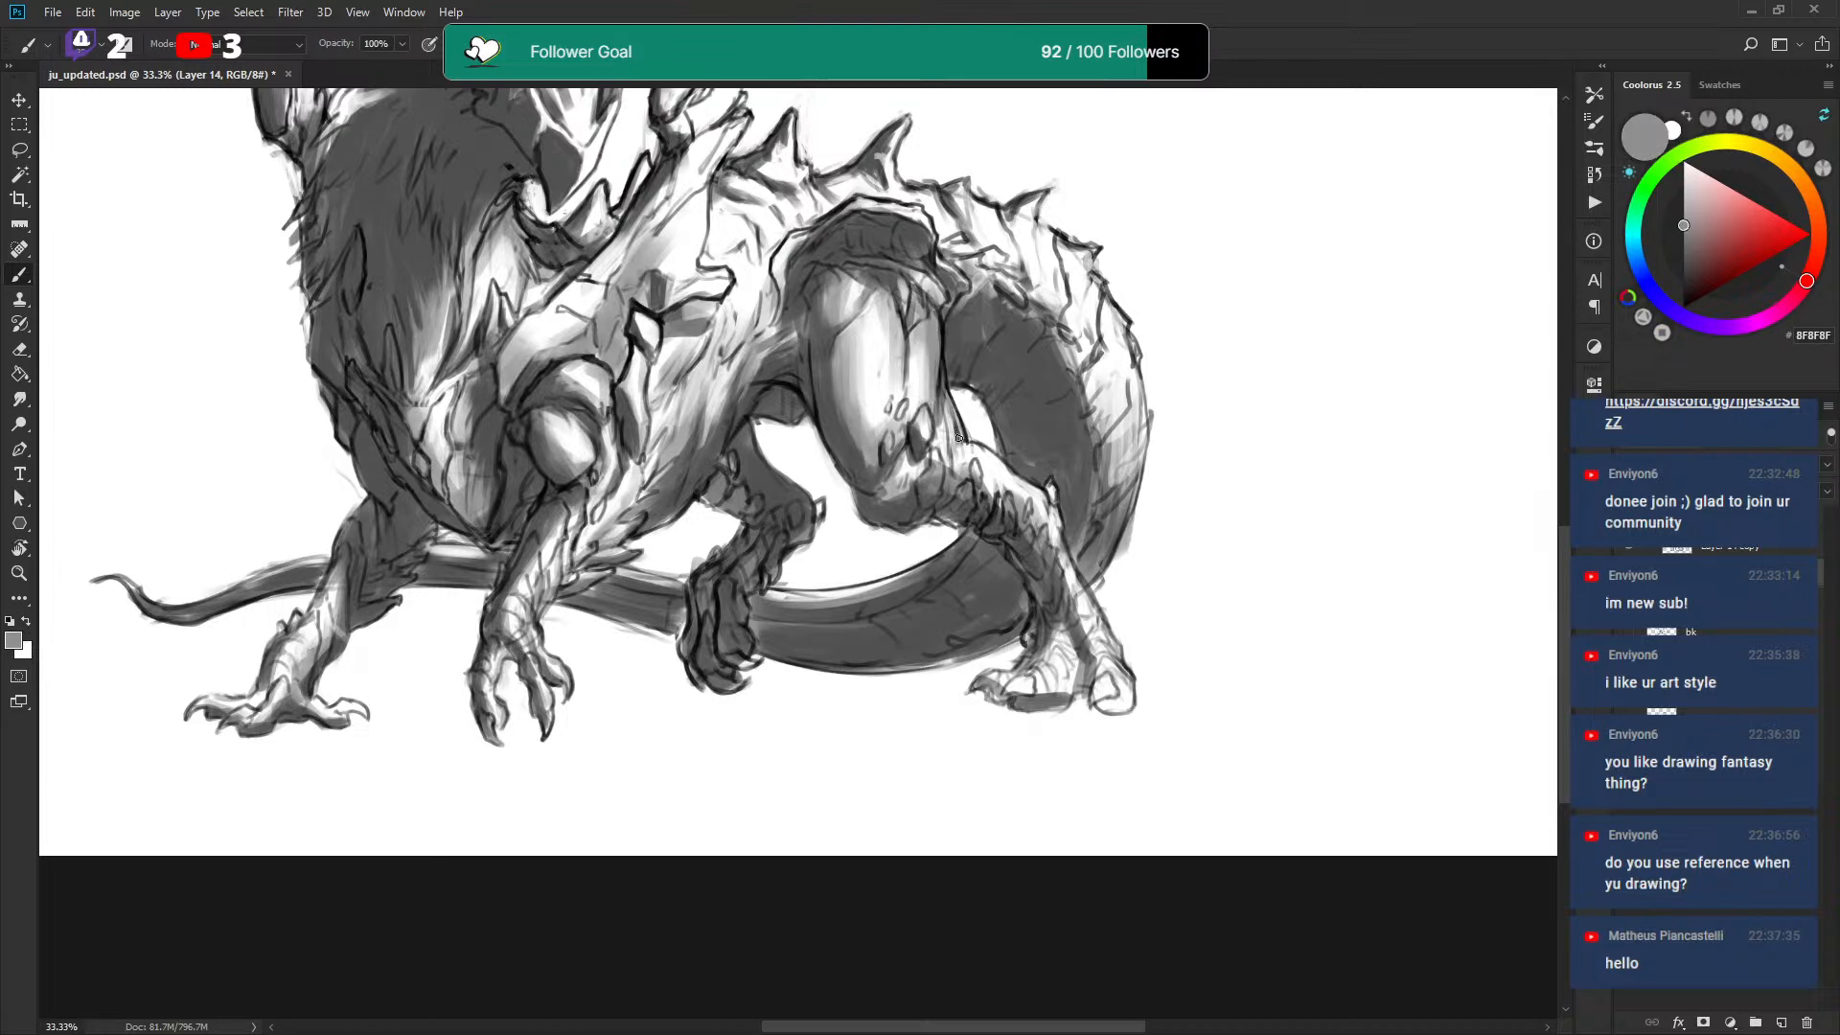
# Soften the transitions between highlight and shadow across the hind thigh, alternating white FFFFFF and grey 8F8F8F.
pyautogui.press('x')
pyautogui.press('x')
pyautogui.press('x')
pyautogui.press('x')
pyautogui.press('x')
pyautogui.press('x')
pyautogui.press('x')
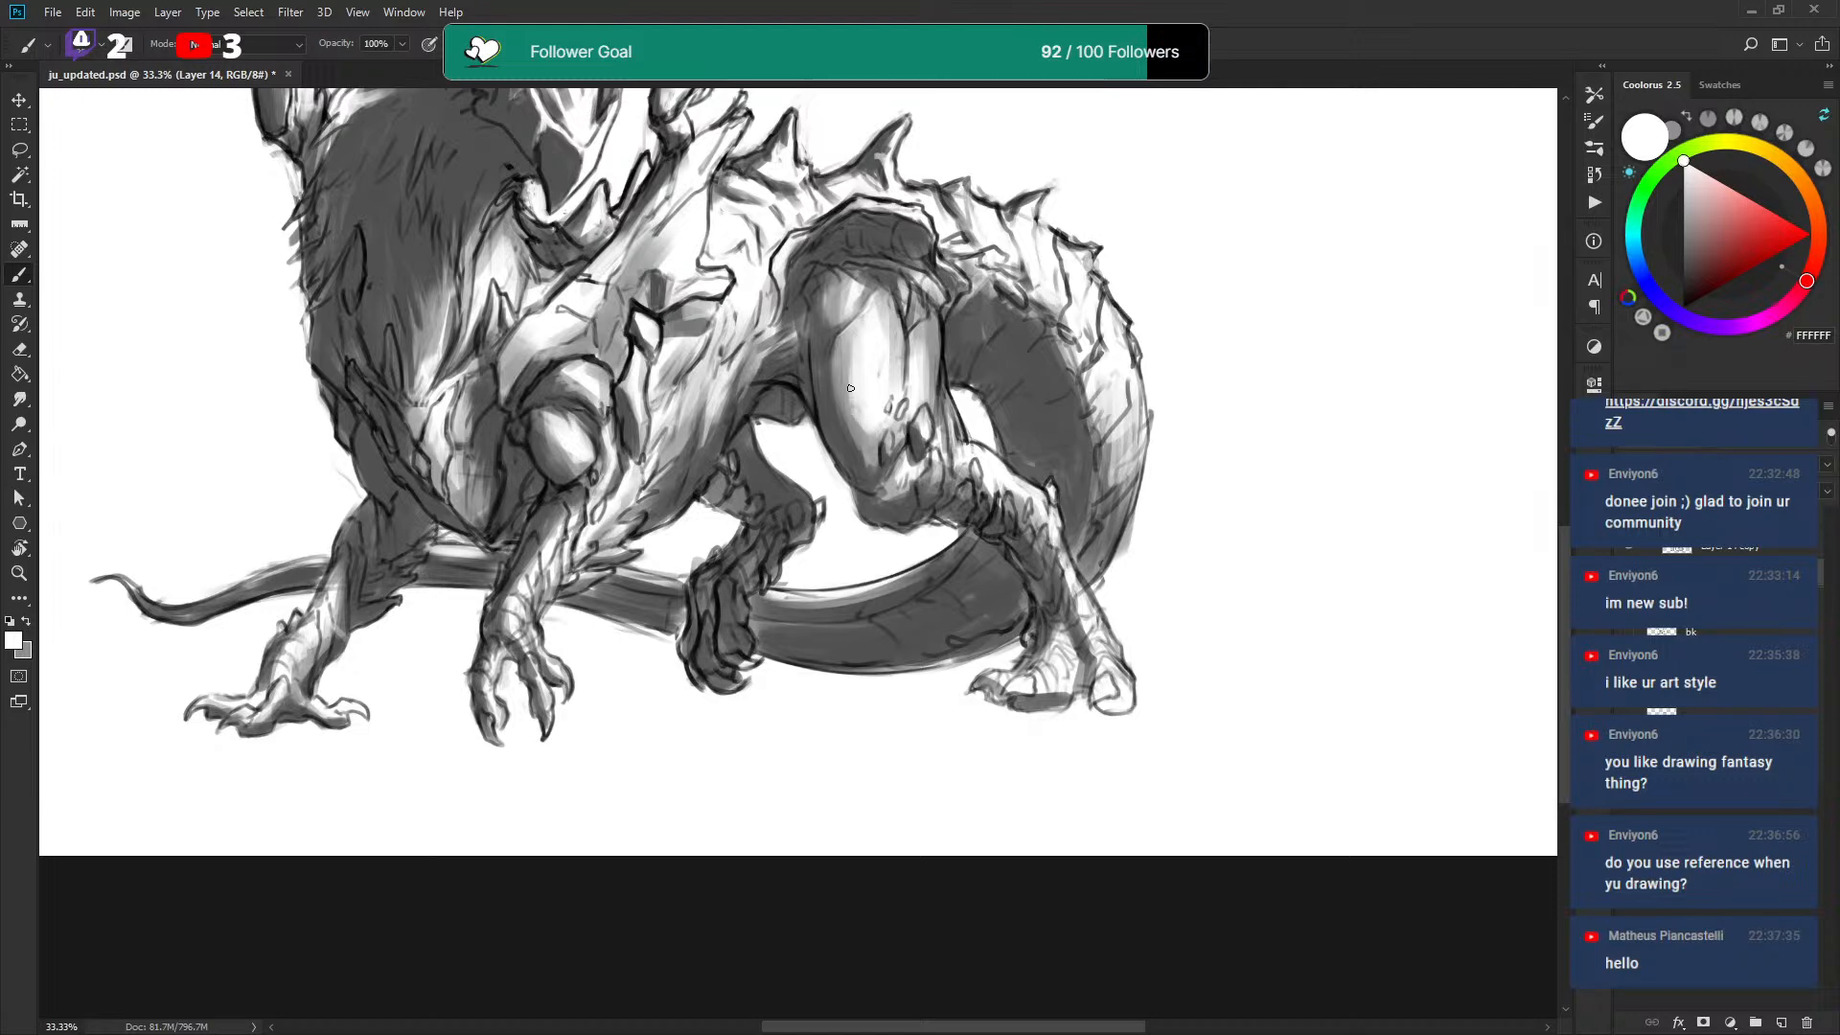
pyautogui.press('x')
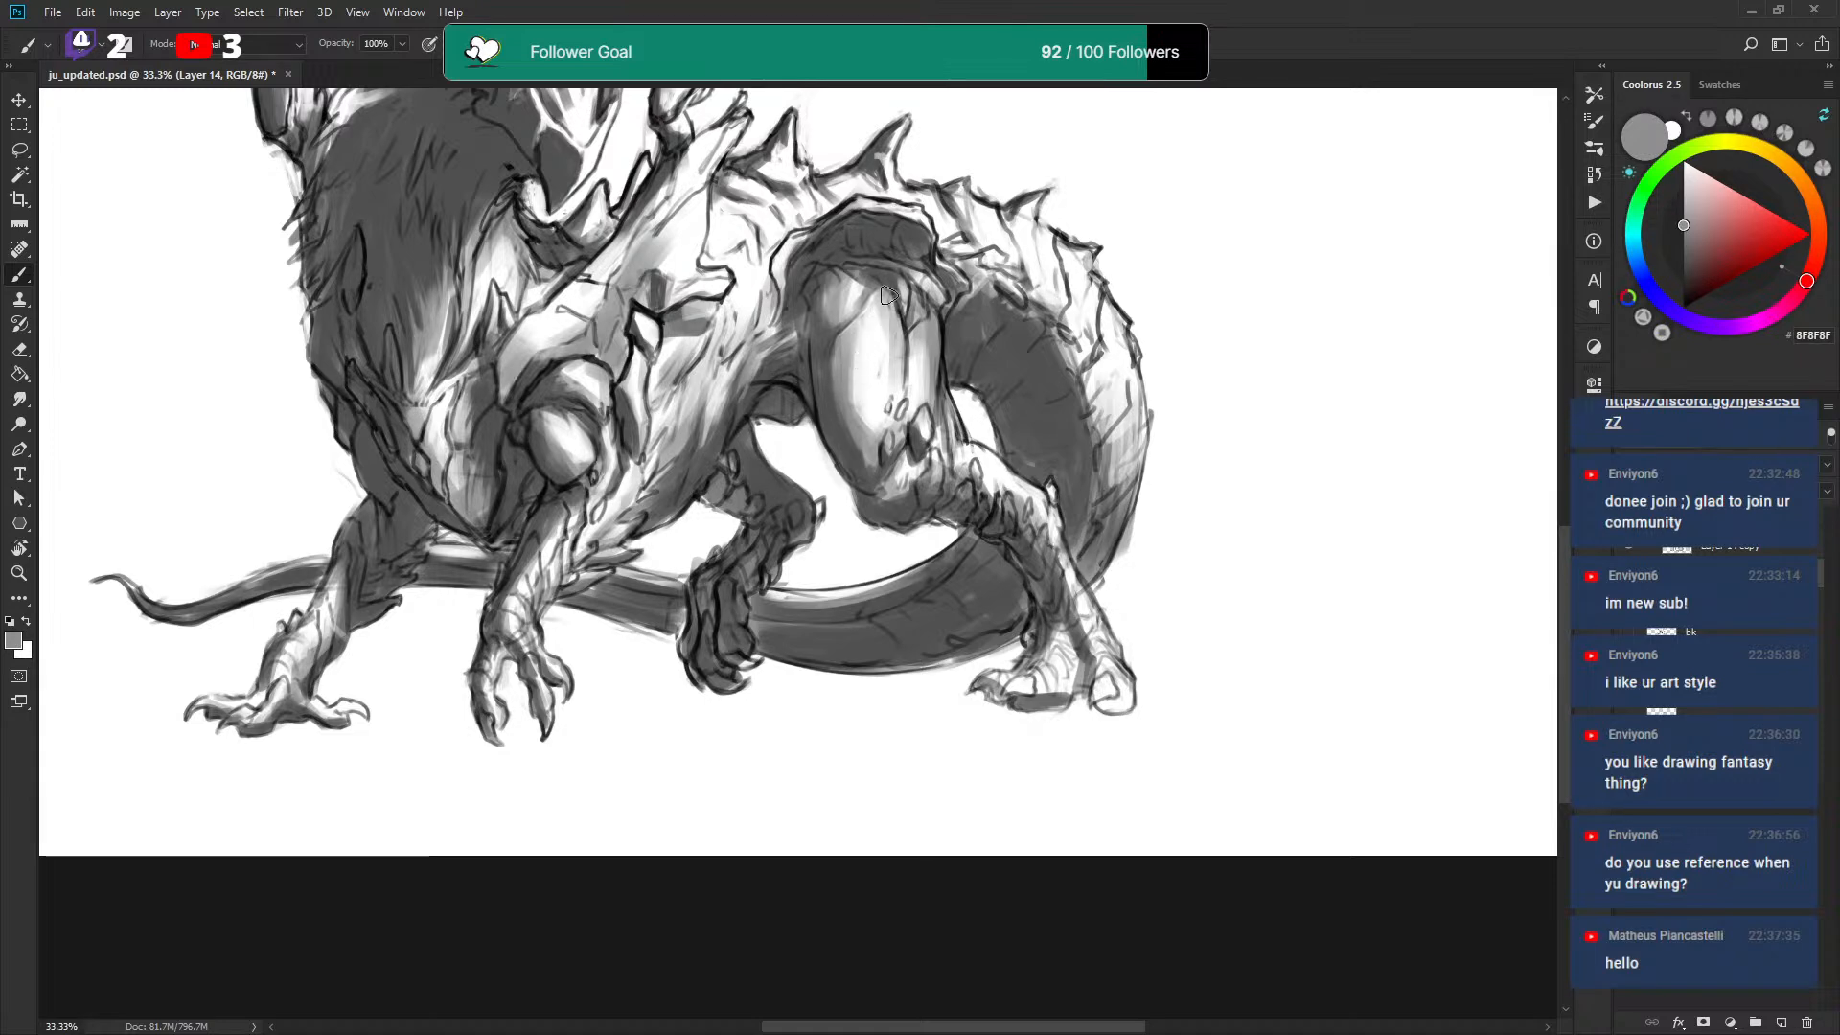
pyautogui.press('x')
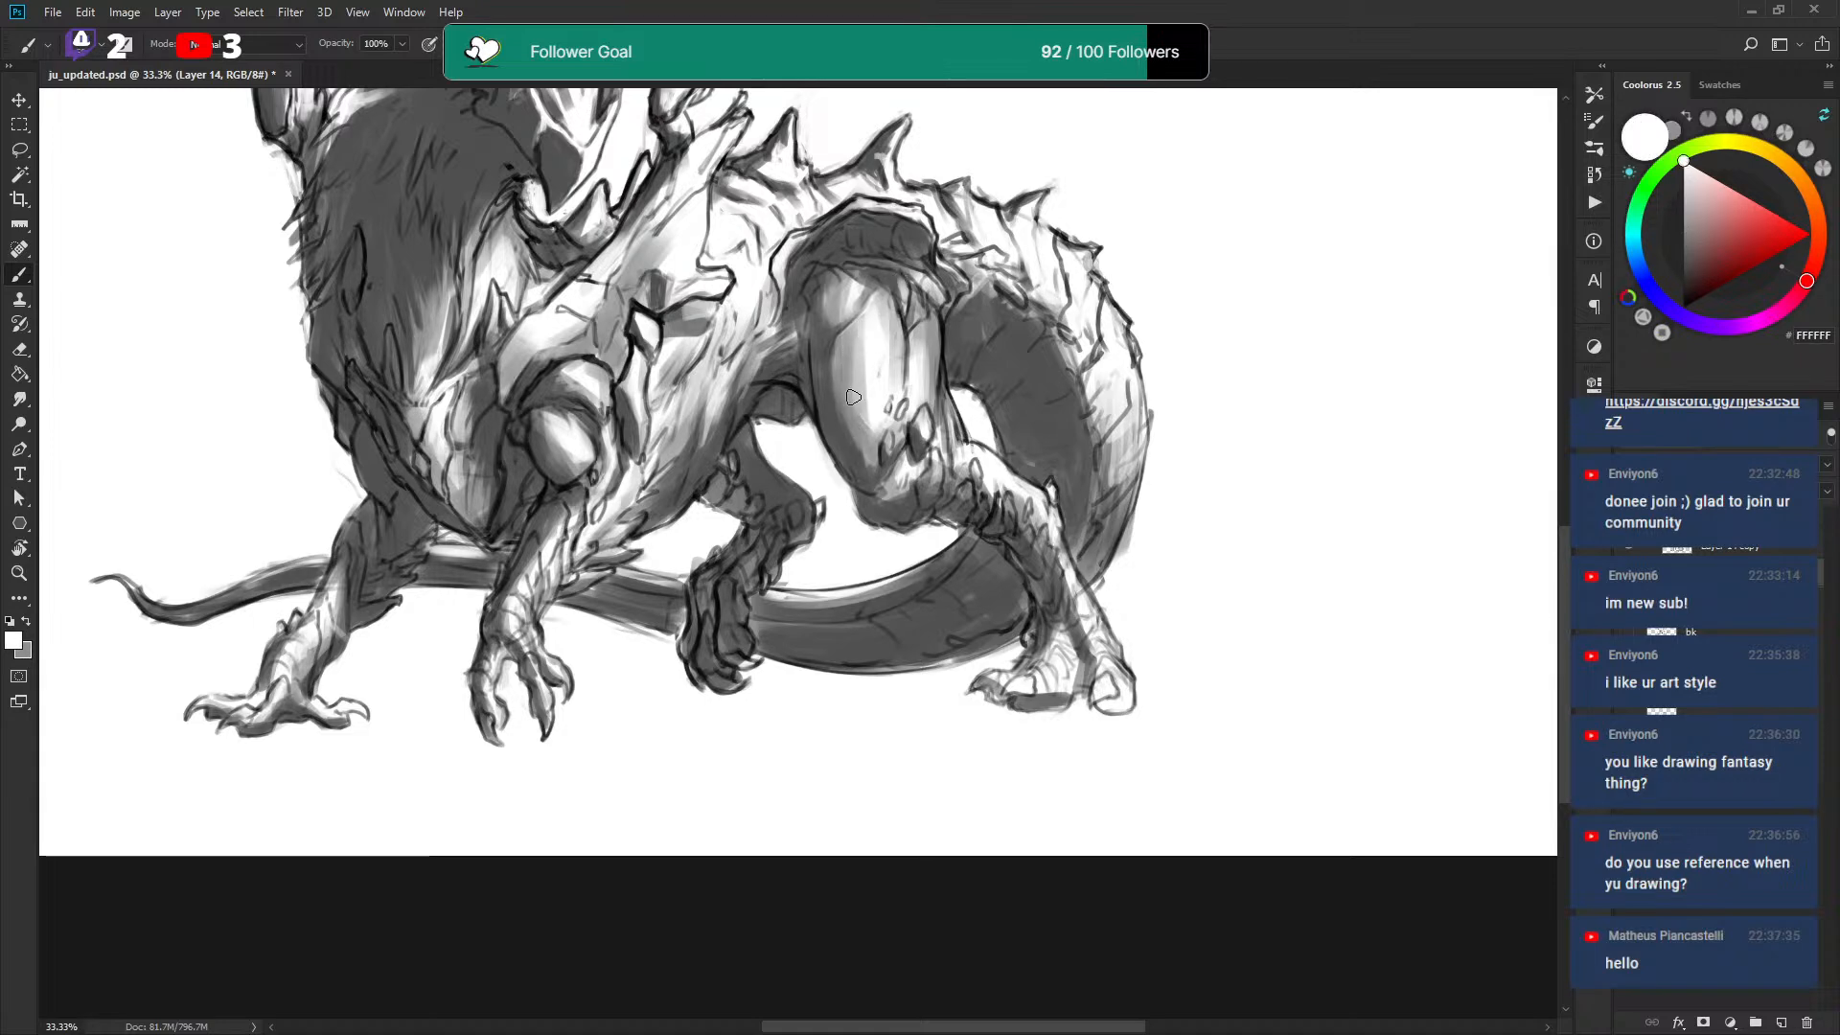
pyautogui.press('x')
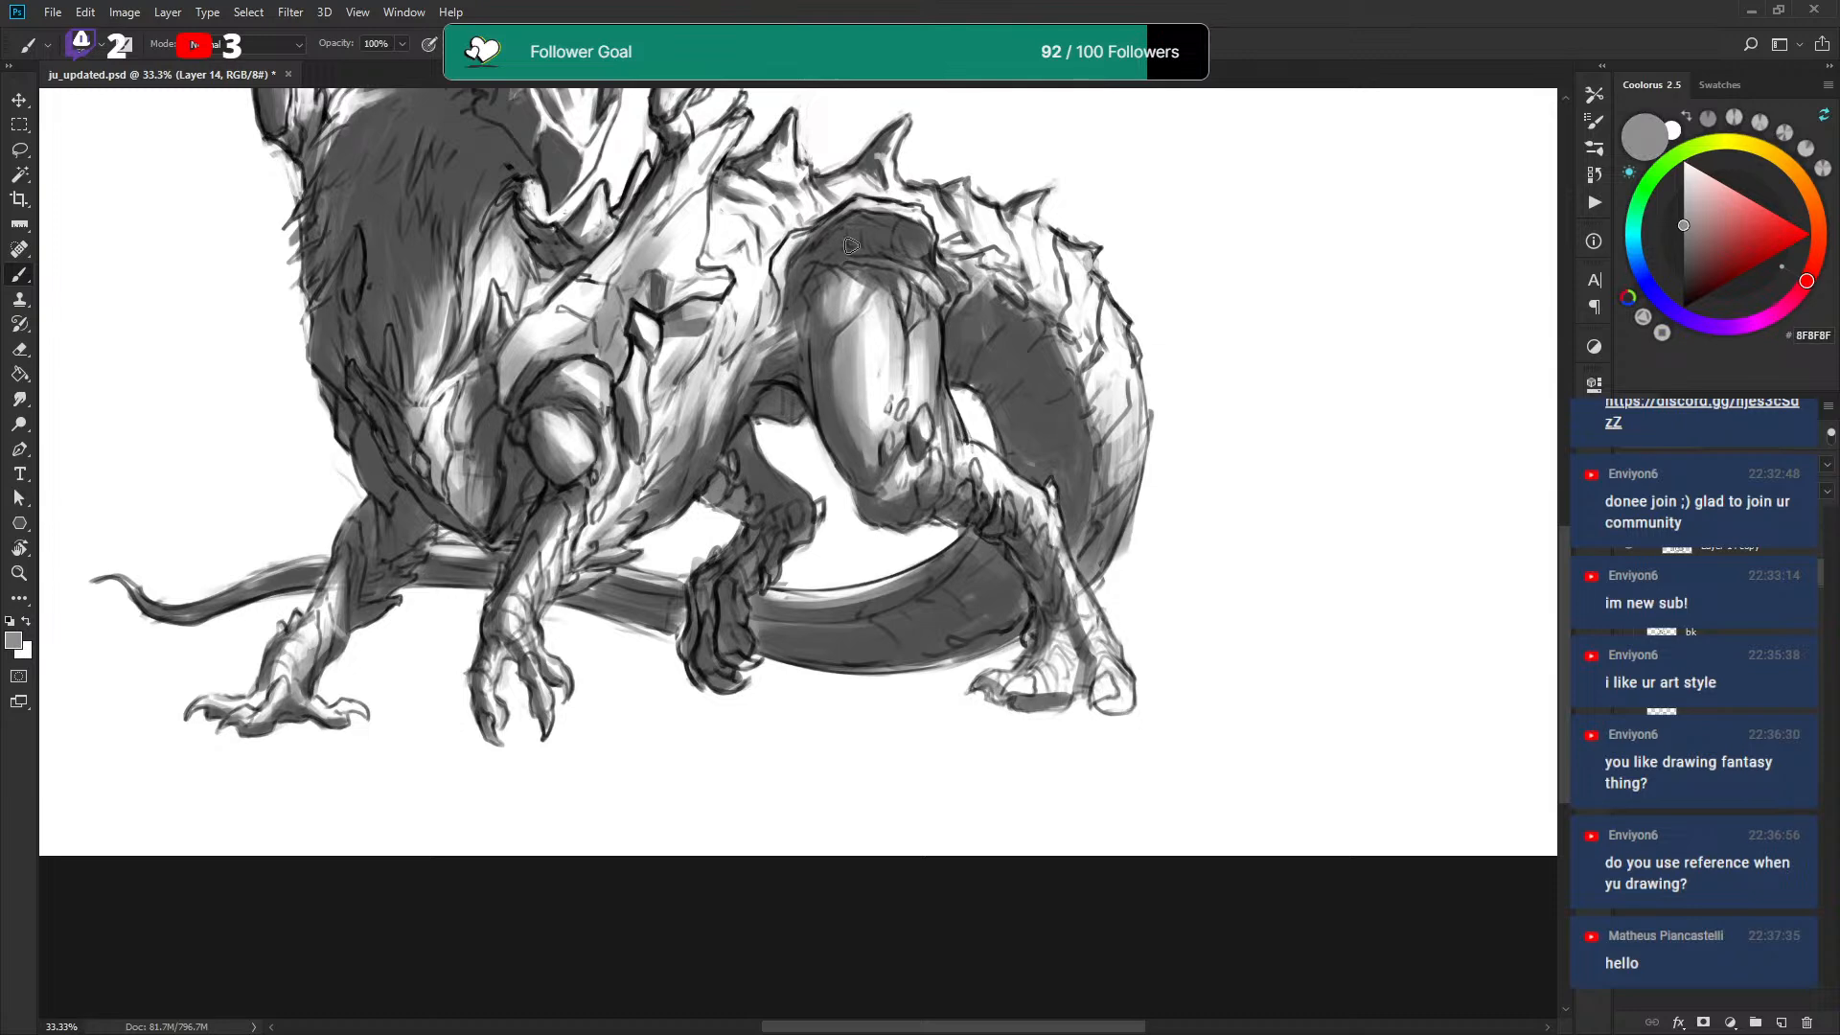
# Darken the flank ahead of the hind thigh and the long plate at the near wing's base with grey 8F8F8F.
pyautogui.scroll(2, 876, 220)
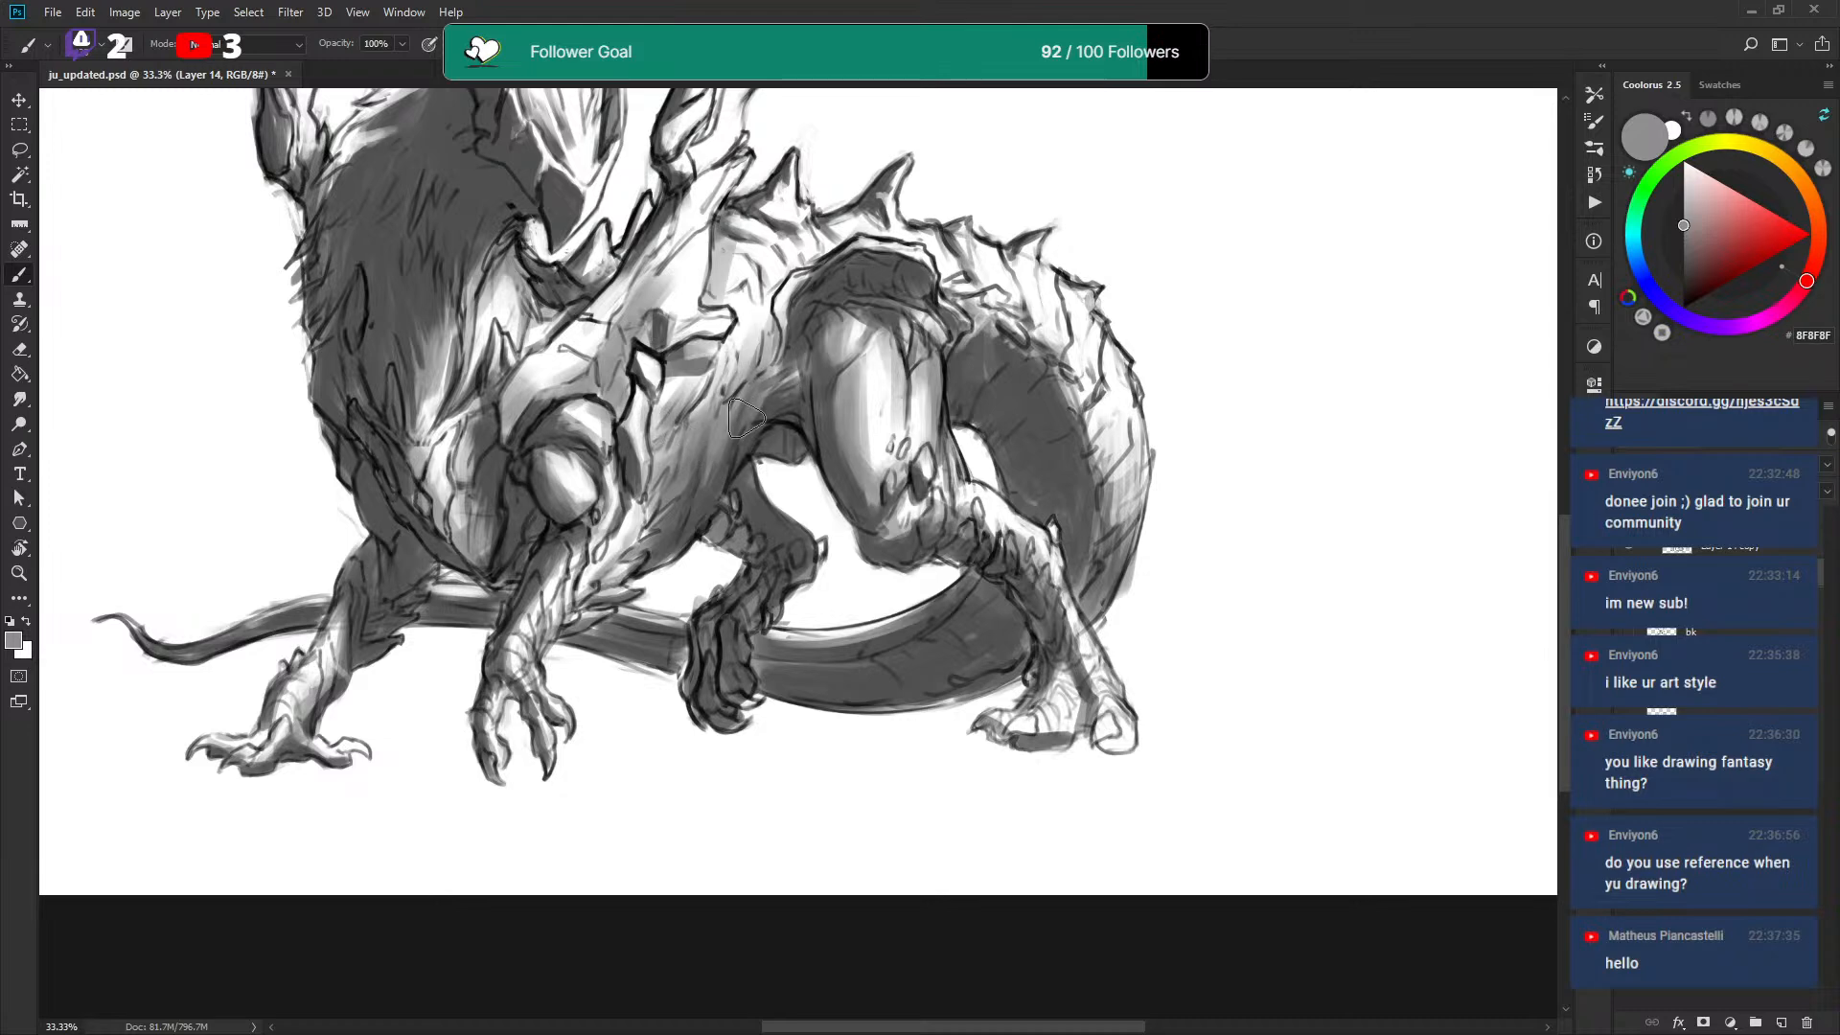
pyautogui.moveTo(777, 364); pyautogui.dragTo(789, 410)
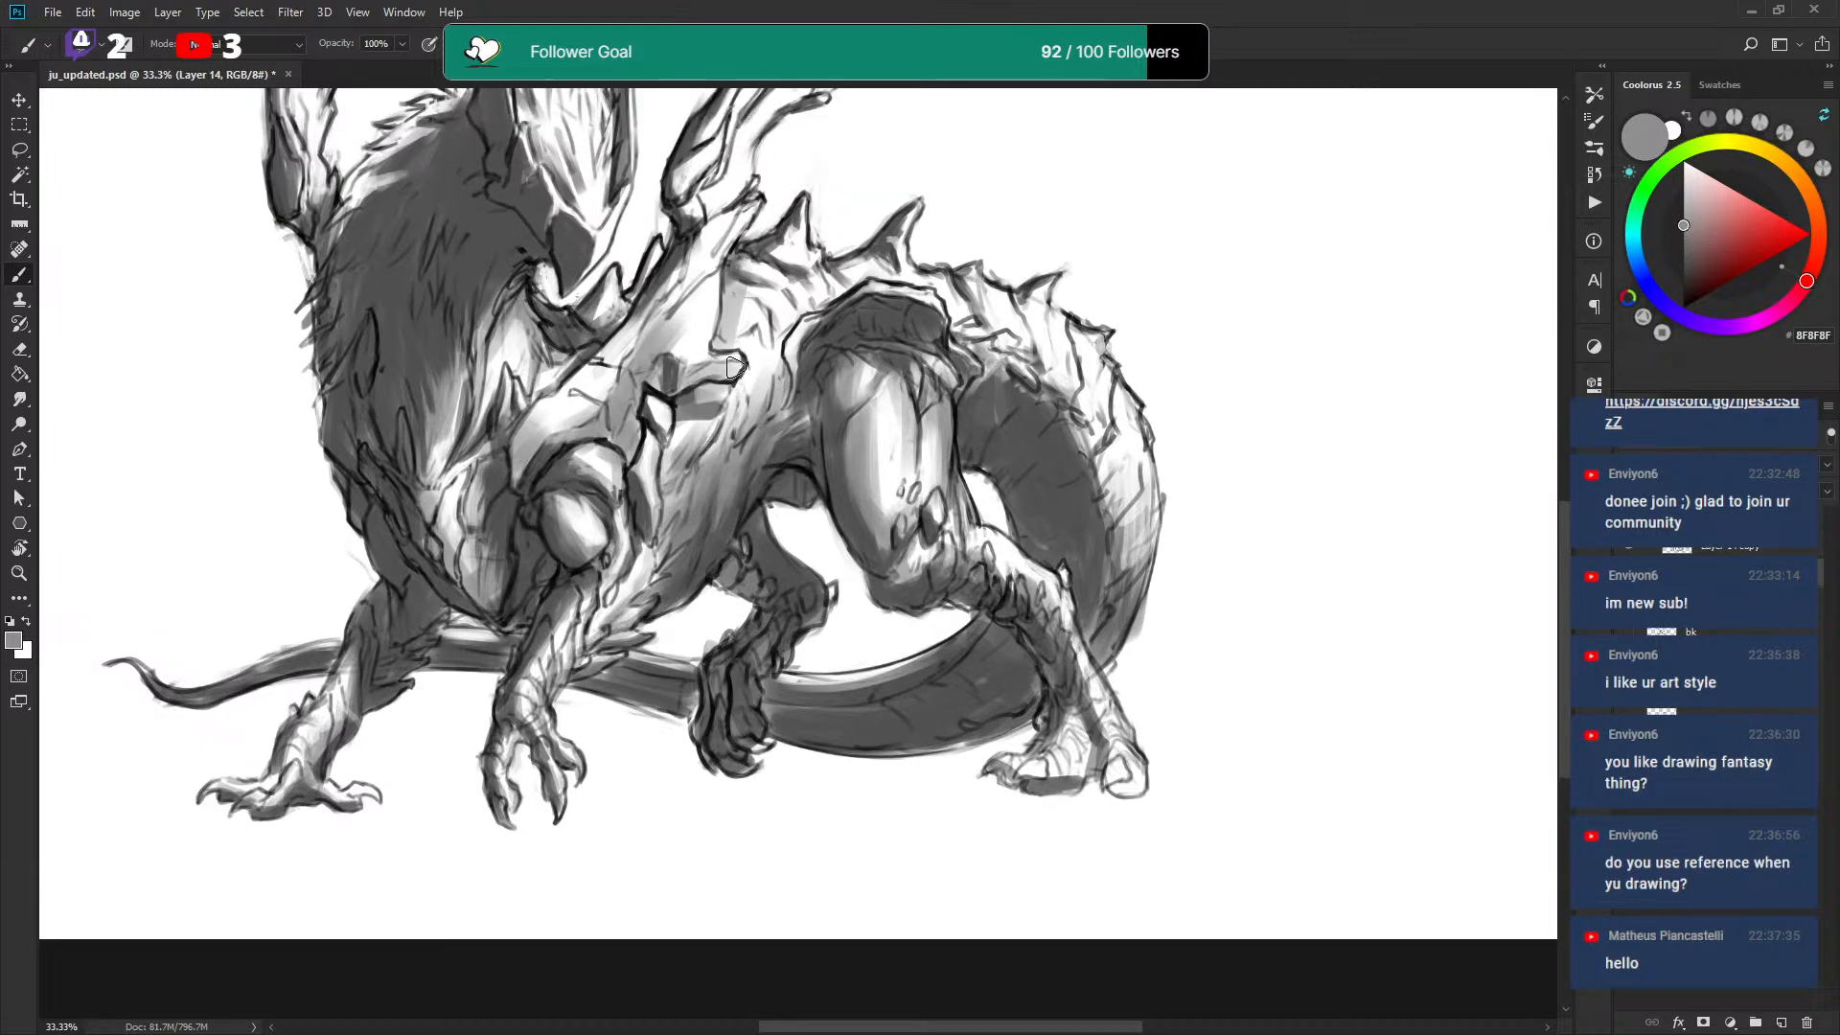
pyautogui.moveTo(668, 355); pyautogui.dragTo(709, 273)
pyautogui.moveTo(747, 219); pyautogui.dragTo(738, 276)
pyautogui.press('x')
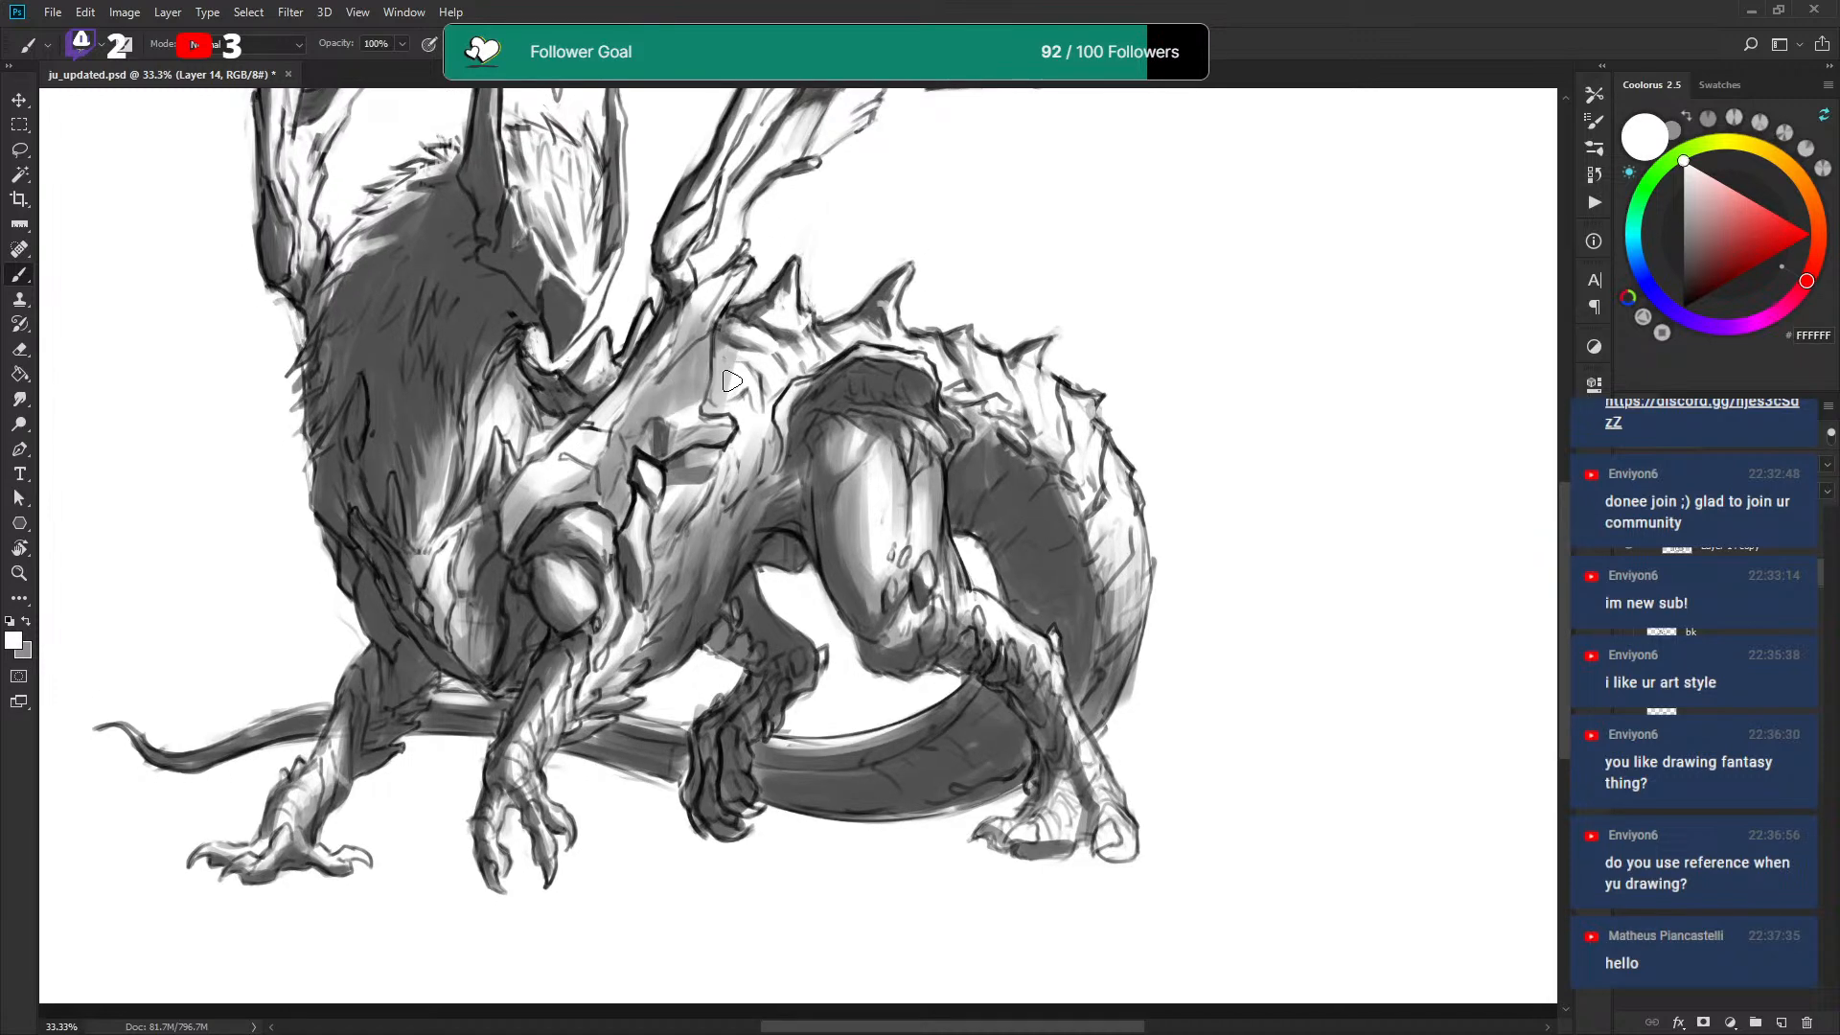
pyautogui.press('x')
# Shade the near wing's lower prong and its root in grey 8F8F8F with white FFFFFF touch-ups.
pyautogui.moveTo(714, 290)
pyautogui.mouseDown()
pyautogui.moveTo(659, 399)
pyautogui.moveTo(650, 369)
pyautogui.moveTo(635, 397)
pyautogui.moveTo(691, 308)
pyautogui.moveTo(639, 366)
pyautogui.mouseUp()
pyautogui.press('x')
pyautogui.press('x')
pyautogui.moveTo(734, 264); pyautogui.dragTo(674, 380)
pyautogui.moveTo(760, 349)
pyautogui.mouseDown()
pyautogui.moveTo(775, 286)
pyautogui.moveTo(778, 302)
pyautogui.moveTo(771, 280)
pyautogui.moveTo(730, 382)
pyautogui.moveTo(839, 255)
pyautogui.moveTo(764, 314)
pyautogui.moveTo(824, 267)
pyautogui.moveTo(774, 340)
pyautogui.moveTo(763, 322)
pyautogui.moveTo(734, 368)
pyautogui.moveTo(724, 335)
pyautogui.moveTo(706, 362)
pyautogui.moveTo(729, 357)
pyautogui.moveTo(672, 409)
pyautogui.moveTo(719, 329)
pyautogui.moveTo(726, 363)
pyautogui.moveTo(650, 433)
pyautogui.moveTo(673, 386)
pyautogui.moveTo(636, 452)
pyautogui.moveTo(667, 388)
pyautogui.moveTo(610, 486)
pyautogui.moveTo(672, 378)
pyautogui.moveTo(599, 488)
pyautogui.moveTo(641, 448)
pyautogui.moveTo(625, 482)
pyautogui.moveTo(659, 460)
pyautogui.moveTo(657, 378)
pyautogui.moveTo(648, 446)
pyautogui.moveTo(644, 415)
pyautogui.moveTo(718, 354)
pyautogui.mouseUp()
pyautogui.press('x')
pyautogui.press('x')
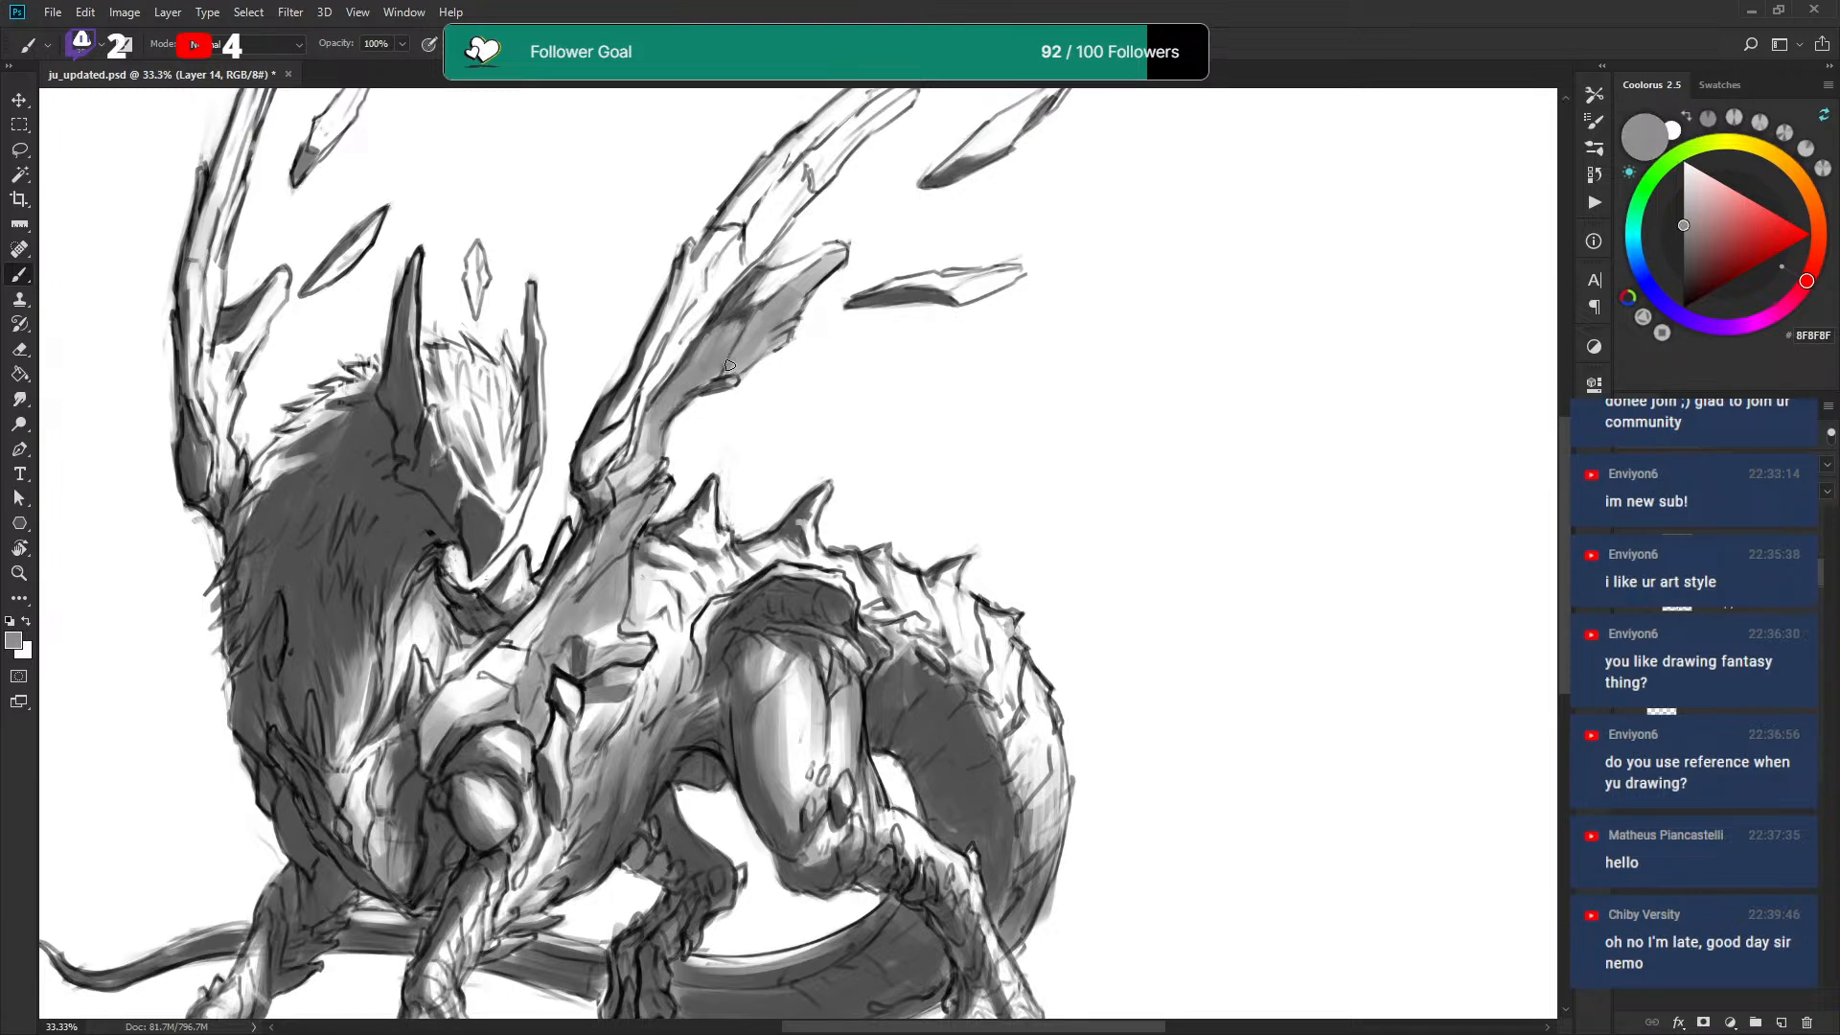
pyautogui.moveTo(752, 323)
pyautogui.mouseDown()
pyautogui.moveTo(733, 369)
pyautogui.moveTo(781, 335)
pyautogui.moveTo(704, 383)
pyautogui.moveTo(804, 284)
pyautogui.moveTo(762, 412)
pyautogui.mouseUp()
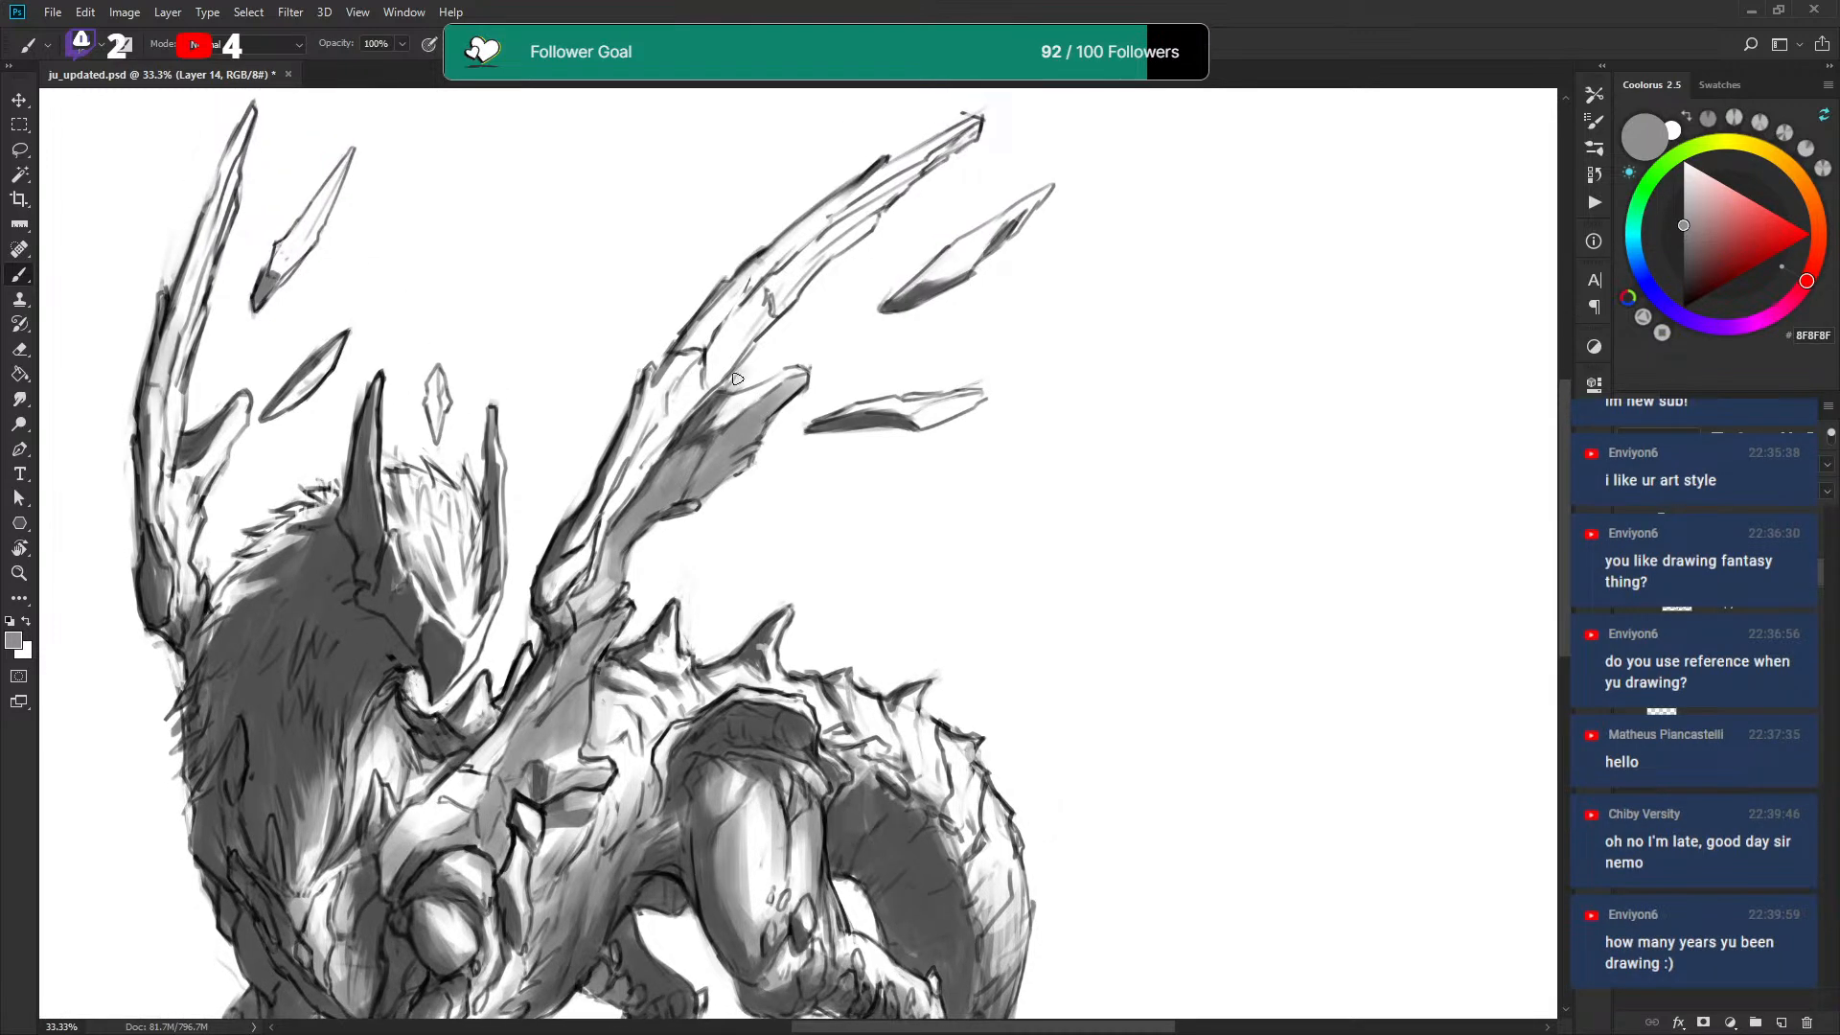
# Fill the underside of the near wing's long main arm with grey 8F8F8F from its root to the tip.
pyautogui.press('x')
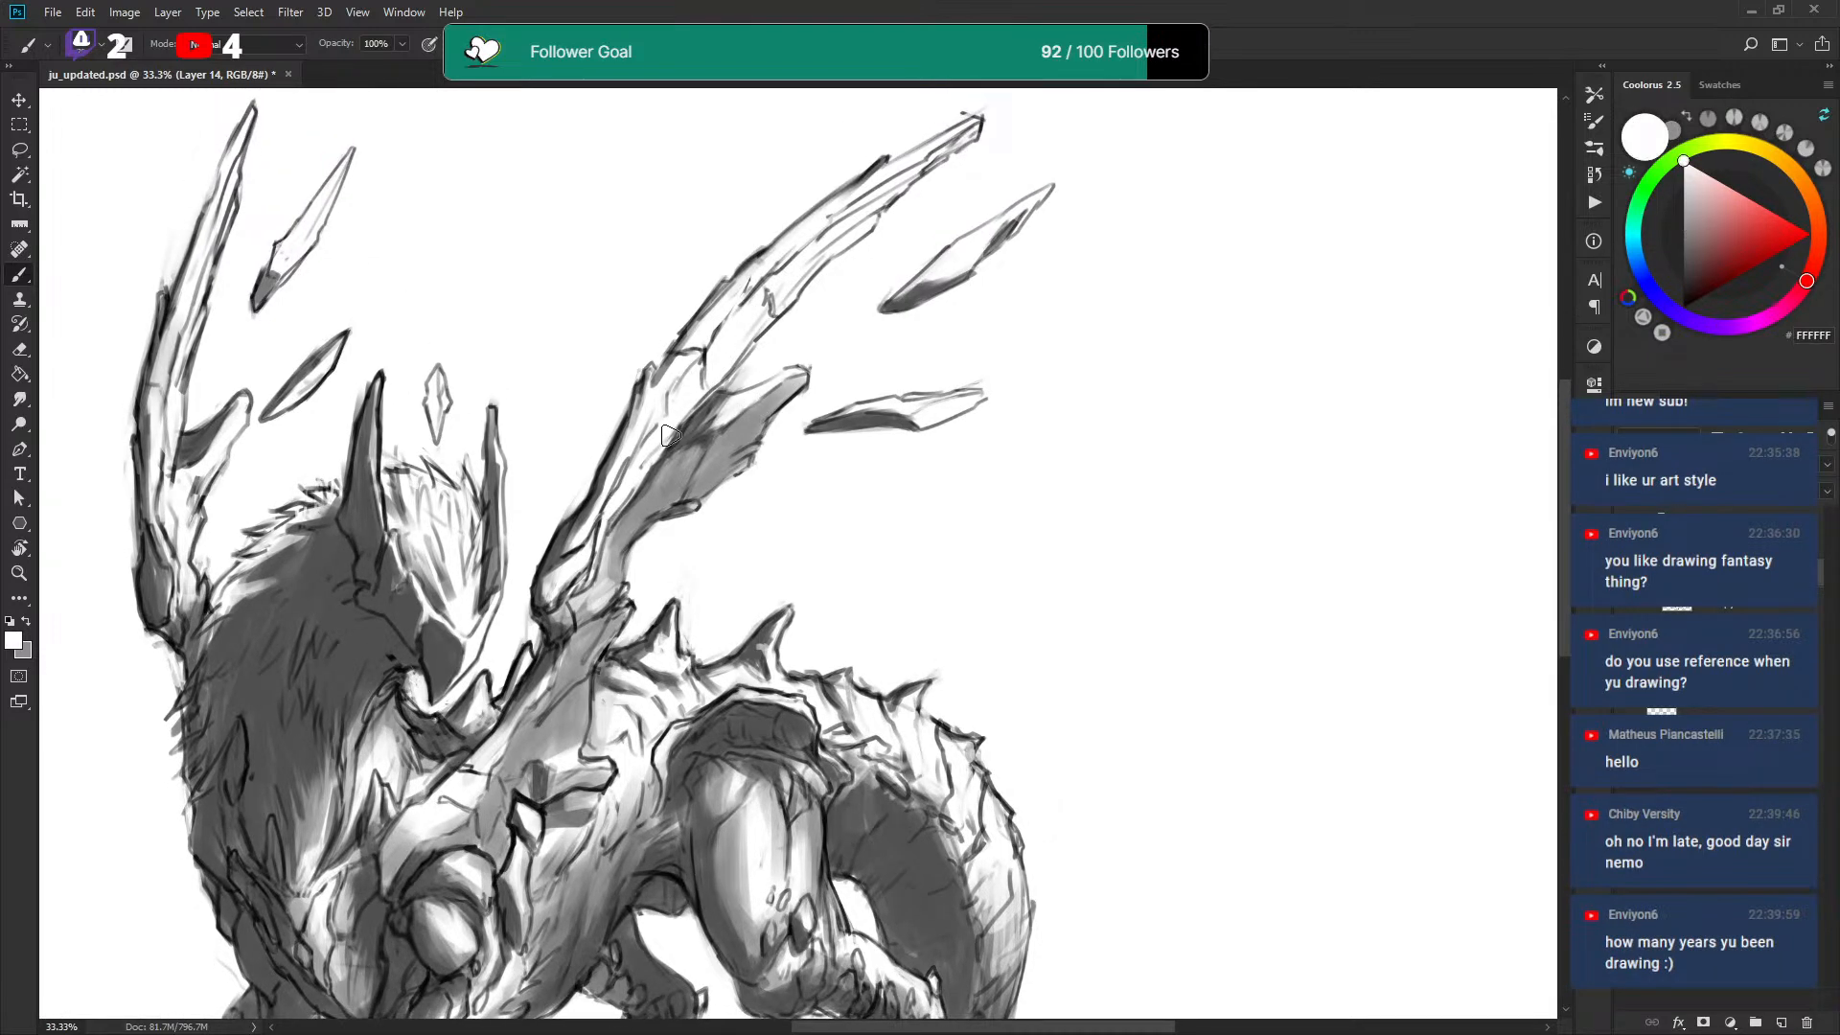
pyautogui.press('x')
pyautogui.moveTo(591, 556); pyautogui.dragTo(730, 352)
pyautogui.hotkey('ctrl', 'z')
pyautogui.moveTo(595, 552); pyautogui.dragTo(707, 379)
pyautogui.moveTo(629, 482); pyautogui.dragTo(766, 296)
pyautogui.moveTo(701, 398); pyautogui.dragTo(832, 226)
pyautogui.moveTo(717, 375); pyautogui.dragTo(861, 223)
pyautogui.moveTo(764, 323); pyautogui.dragTo(794, 292)
pyautogui.moveTo(698, 383); pyautogui.dragTo(757, 293)
pyautogui.moveTo(678, 408); pyautogui.dragTo(740, 323)
pyautogui.moveTo(630, 491); pyautogui.dragTo(816, 241)
pyautogui.moveTo(710, 389); pyautogui.dragTo(824, 245)
pyautogui.moveTo(750, 306); pyautogui.dragTo(841, 228)
pyautogui.moveTo(795, 288)
pyautogui.mouseDown()
pyautogui.moveTo(851, 217)
pyautogui.moveTo(785, 288)
pyautogui.moveTo(887, 196)
pyautogui.mouseUp()
pyautogui.moveTo(954, 144)
pyautogui.mouseDown()
pyautogui.moveTo(843, 223)
pyautogui.moveTo(903, 184)
pyautogui.mouseUp()
pyautogui.moveTo(831, 232)
pyautogui.mouseDown()
pyautogui.moveTo(905, 181)
pyautogui.moveTo(805, 251)
pyautogui.moveTo(851, 205)
pyautogui.mouseUp()
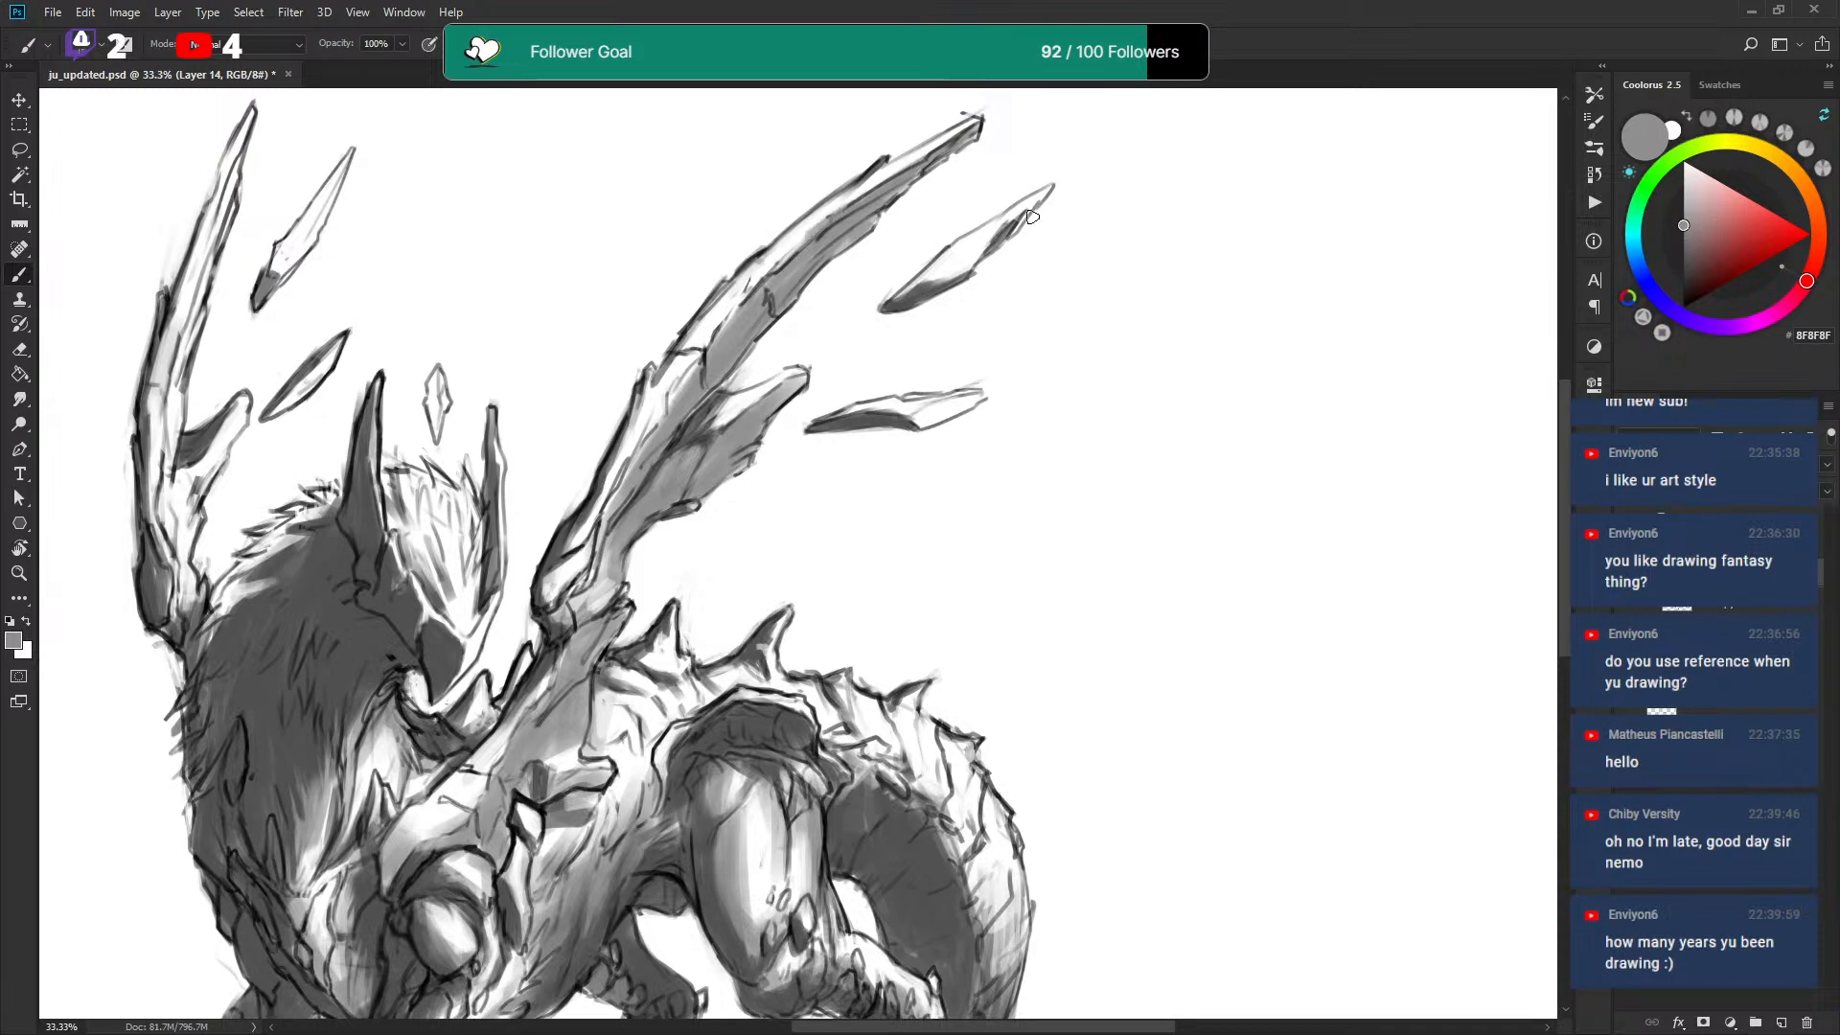
# Shade the two floating shards beside the near wing in grey 8F8F8F with white FFFFFF touch-ups.
pyautogui.moveTo(886, 309)
pyautogui.mouseDown()
pyautogui.moveTo(964, 275)
pyautogui.moveTo(947, 276)
pyautogui.moveTo(989, 231)
pyautogui.moveTo(932, 280)
pyautogui.moveTo(1017, 218)
pyautogui.mouseUp()
pyautogui.press('x')
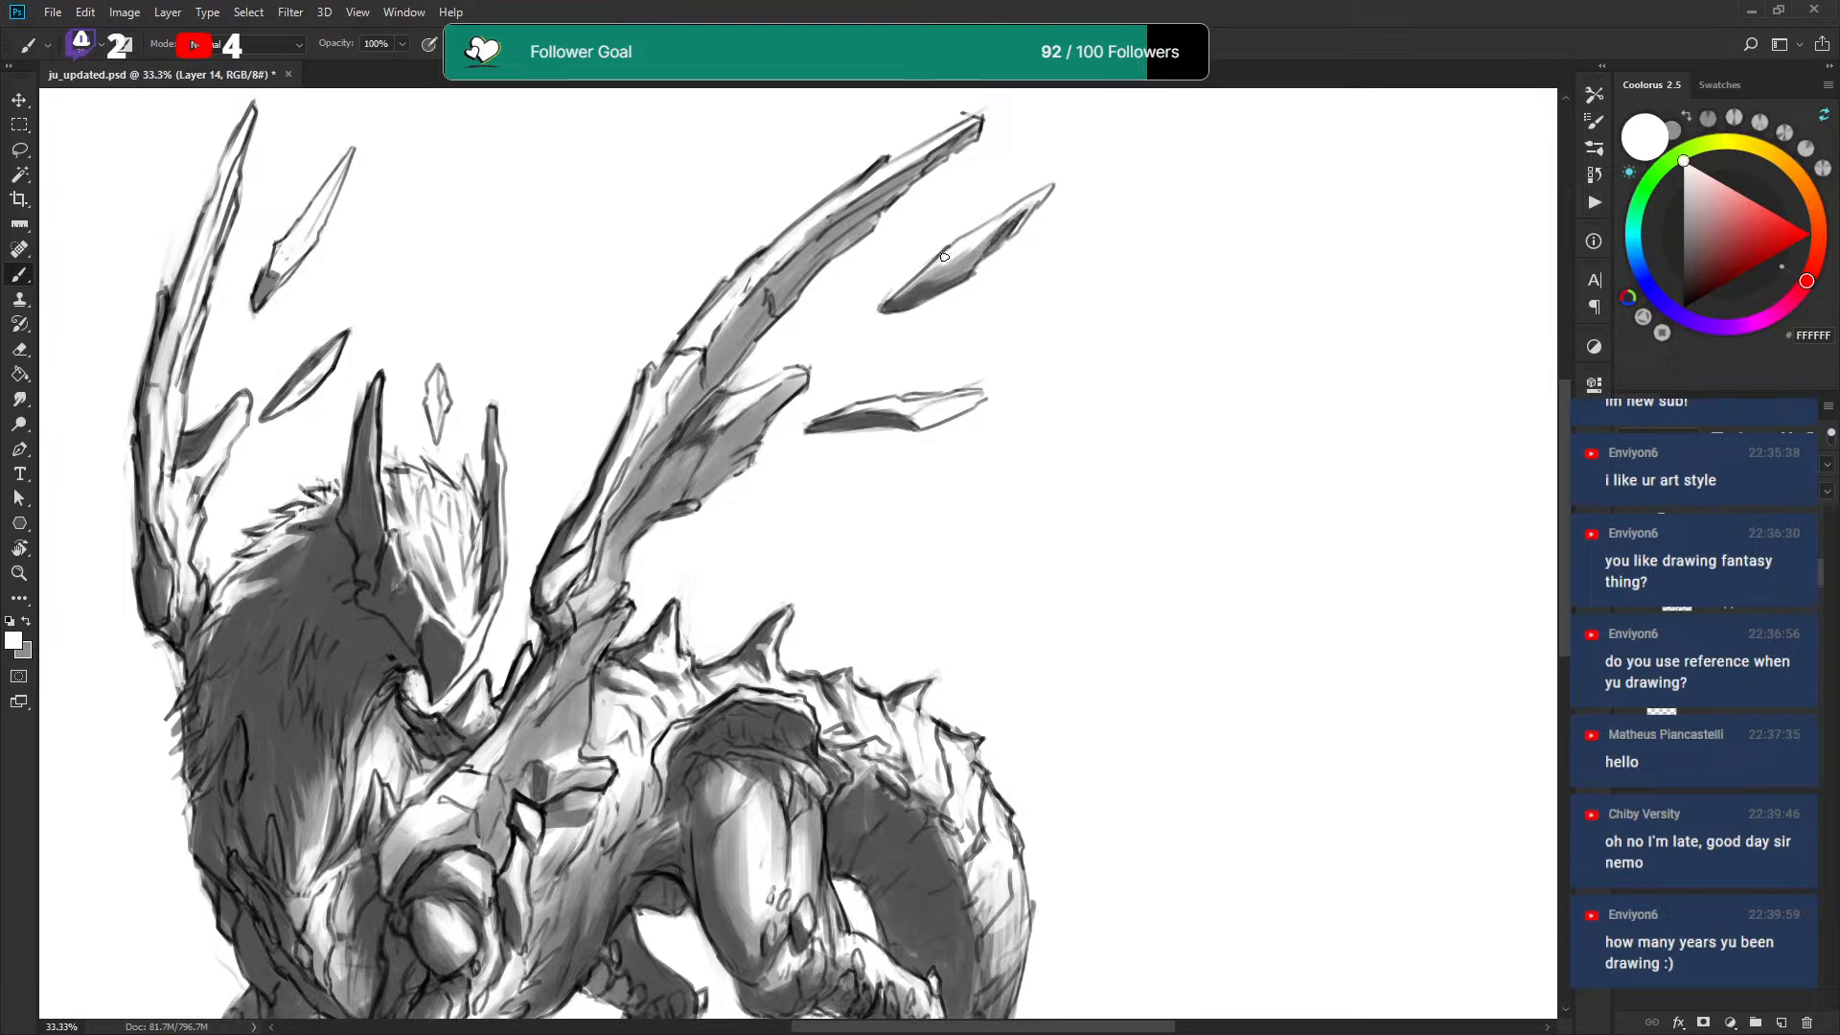
pyautogui.moveTo(902, 418)
pyautogui.mouseDown()
pyautogui.moveTo(865, 419)
pyautogui.moveTo(956, 405)
pyautogui.moveTo(914, 424)
pyautogui.moveTo(956, 401)
pyautogui.moveTo(915, 426)
pyautogui.moveTo(968, 404)
pyautogui.mouseUp()
pyautogui.press('x')
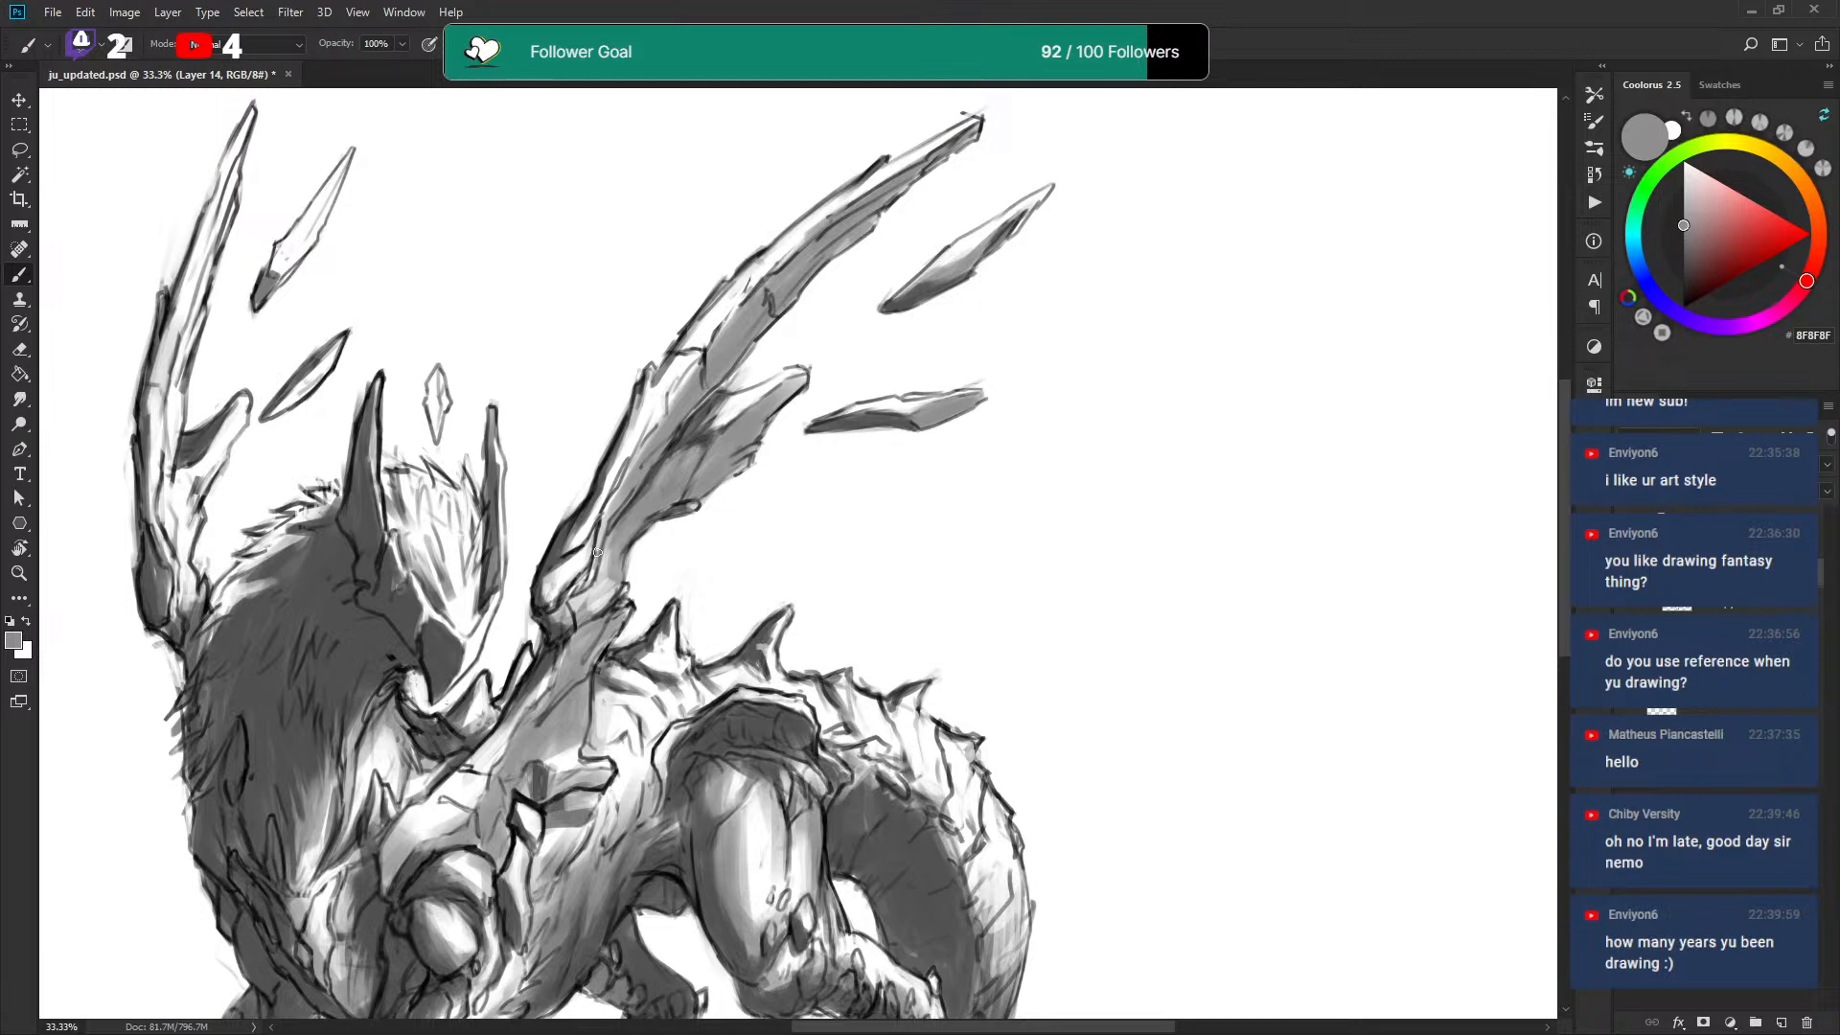
pyautogui.press('x')
pyautogui.press('x')
# Refine the root of the near wing's main arm with grey 8F8F8F shading and white FFFFFF highlights.
pyautogui.moveTo(545, 594)
pyautogui.mouseDown()
pyautogui.moveTo(562, 546)
pyautogui.moveTo(565, 618)
pyautogui.moveTo(594, 560)
pyautogui.mouseUp()
pyautogui.press('x')
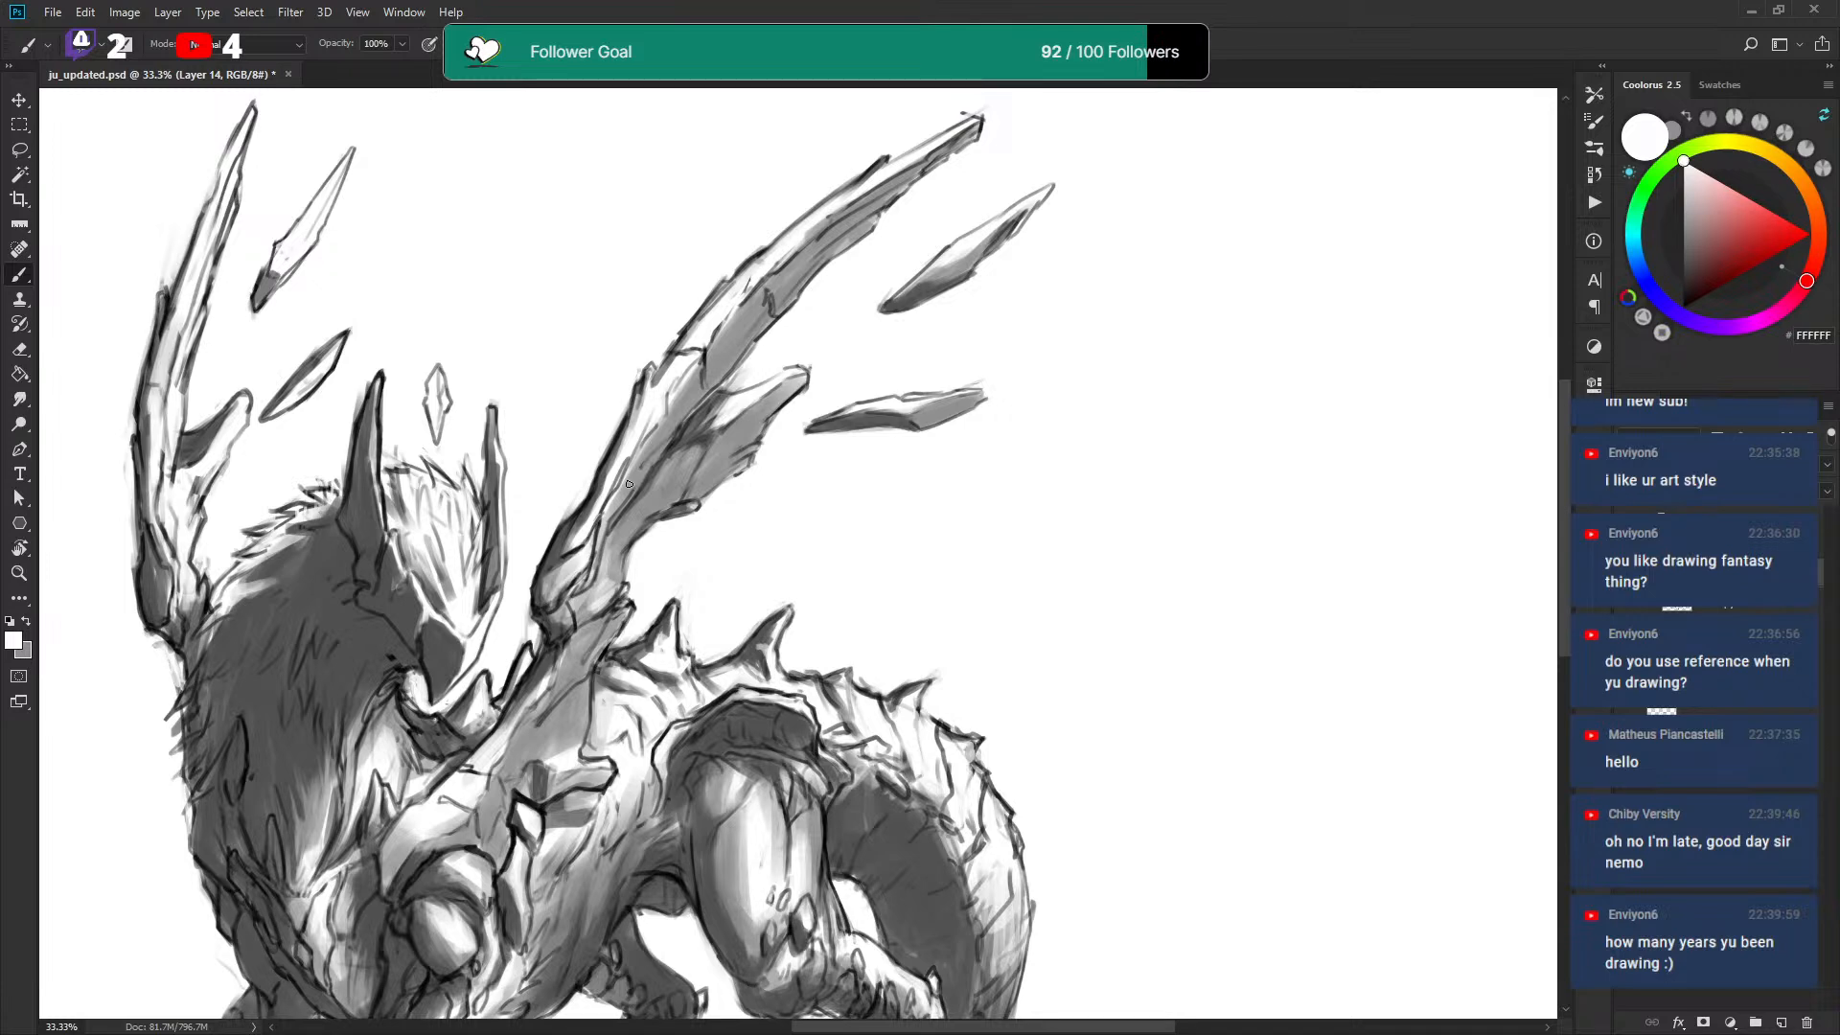
pyautogui.moveTo(549, 579); pyautogui.dragTo(582, 479)
pyautogui.press('x')
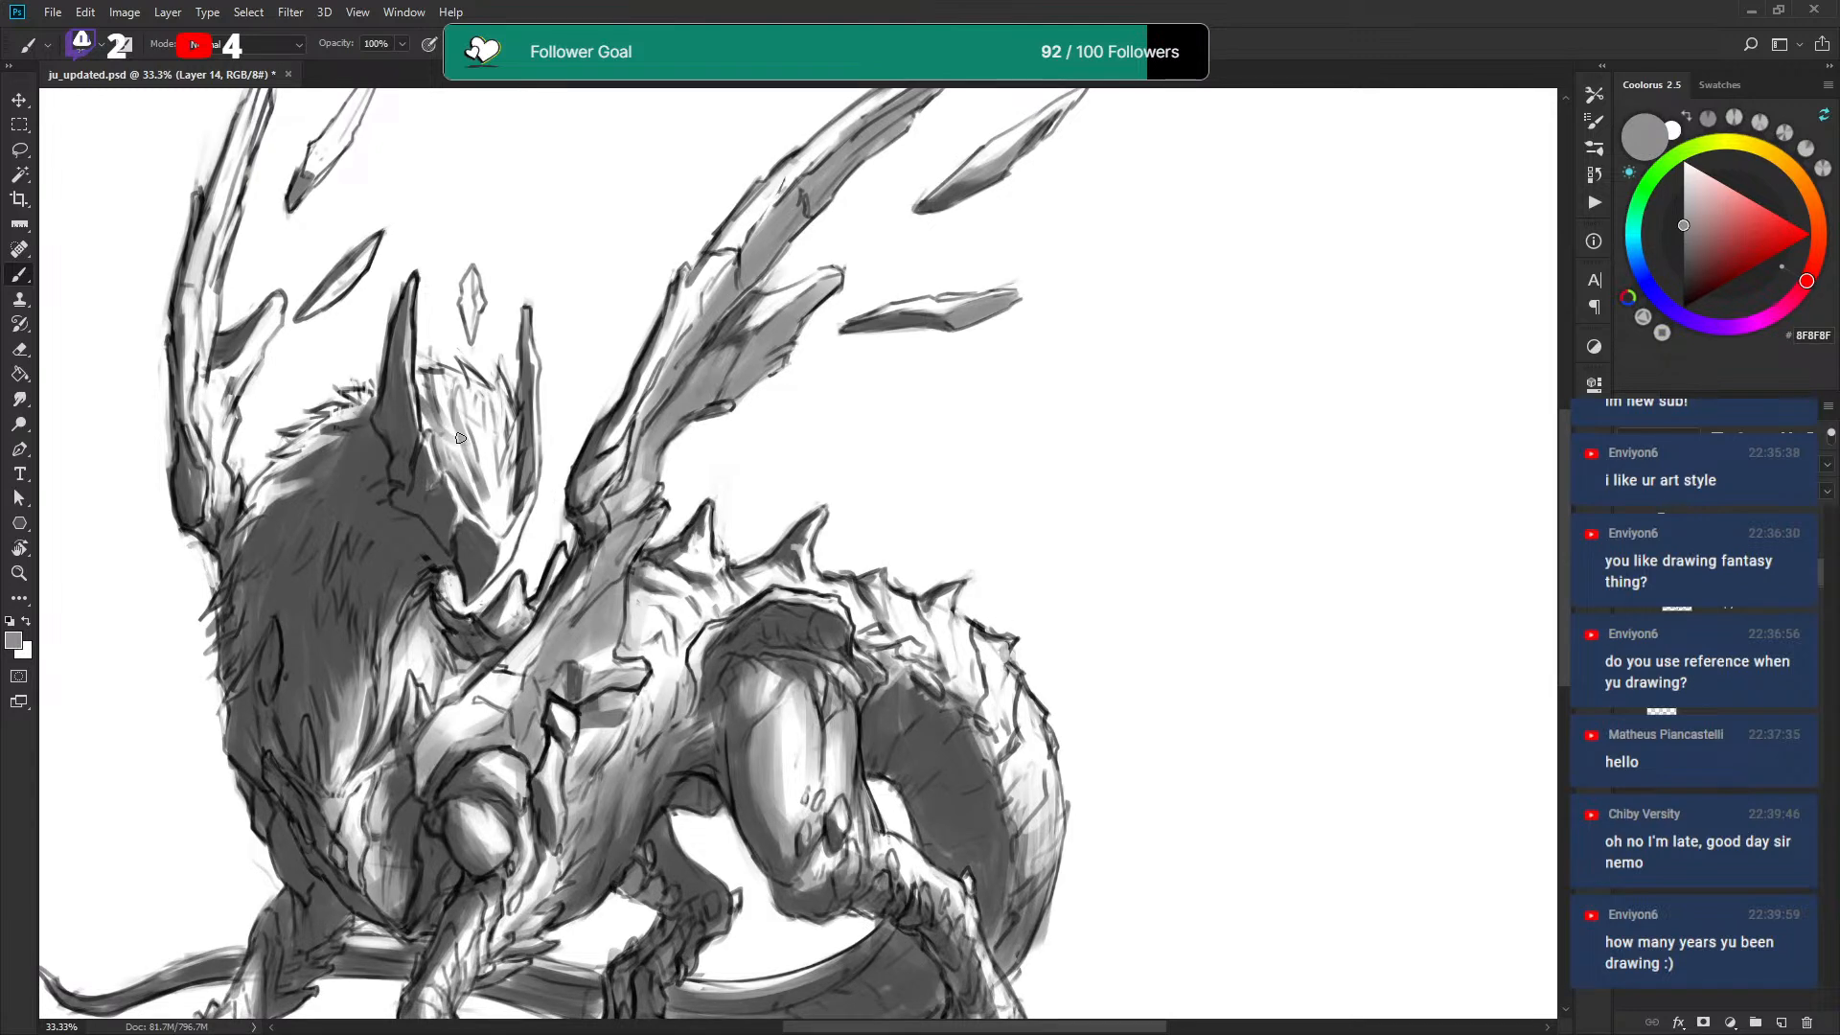
# Shade the fur tuft between the two head horns in grey 8F8F8F, touching up strands in white FFFFFF.
pyautogui.press('x')
pyautogui.press('x')
pyautogui.press('x')
pyautogui.press('x')
pyautogui.moveTo(451, 433)
pyautogui.mouseDown()
pyautogui.moveTo(440, 391)
pyautogui.moveTo(482, 426)
pyautogui.moveTo(465, 398)
pyautogui.moveTo(477, 447)
pyautogui.mouseUp()
pyautogui.moveTo(482, 512)
pyautogui.mouseDown()
pyautogui.moveTo(477, 465)
pyautogui.moveTo(493, 522)
pyautogui.moveTo(500, 469)
pyautogui.moveTo(514, 497)
pyautogui.moveTo(498, 527)
pyautogui.moveTo(483, 450)
pyautogui.moveTo(503, 483)
pyautogui.mouseUp()
pyautogui.moveTo(485, 516)
pyautogui.mouseDown()
pyautogui.moveTo(507, 481)
pyautogui.moveTo(477, 389)
pyautogui.moveTo(506, 484)
pyautogui.mouseUp()
pyautogui.moveTo(505, 411); pyautogui.dragTo(503, 458)
pyautogui.press('x')
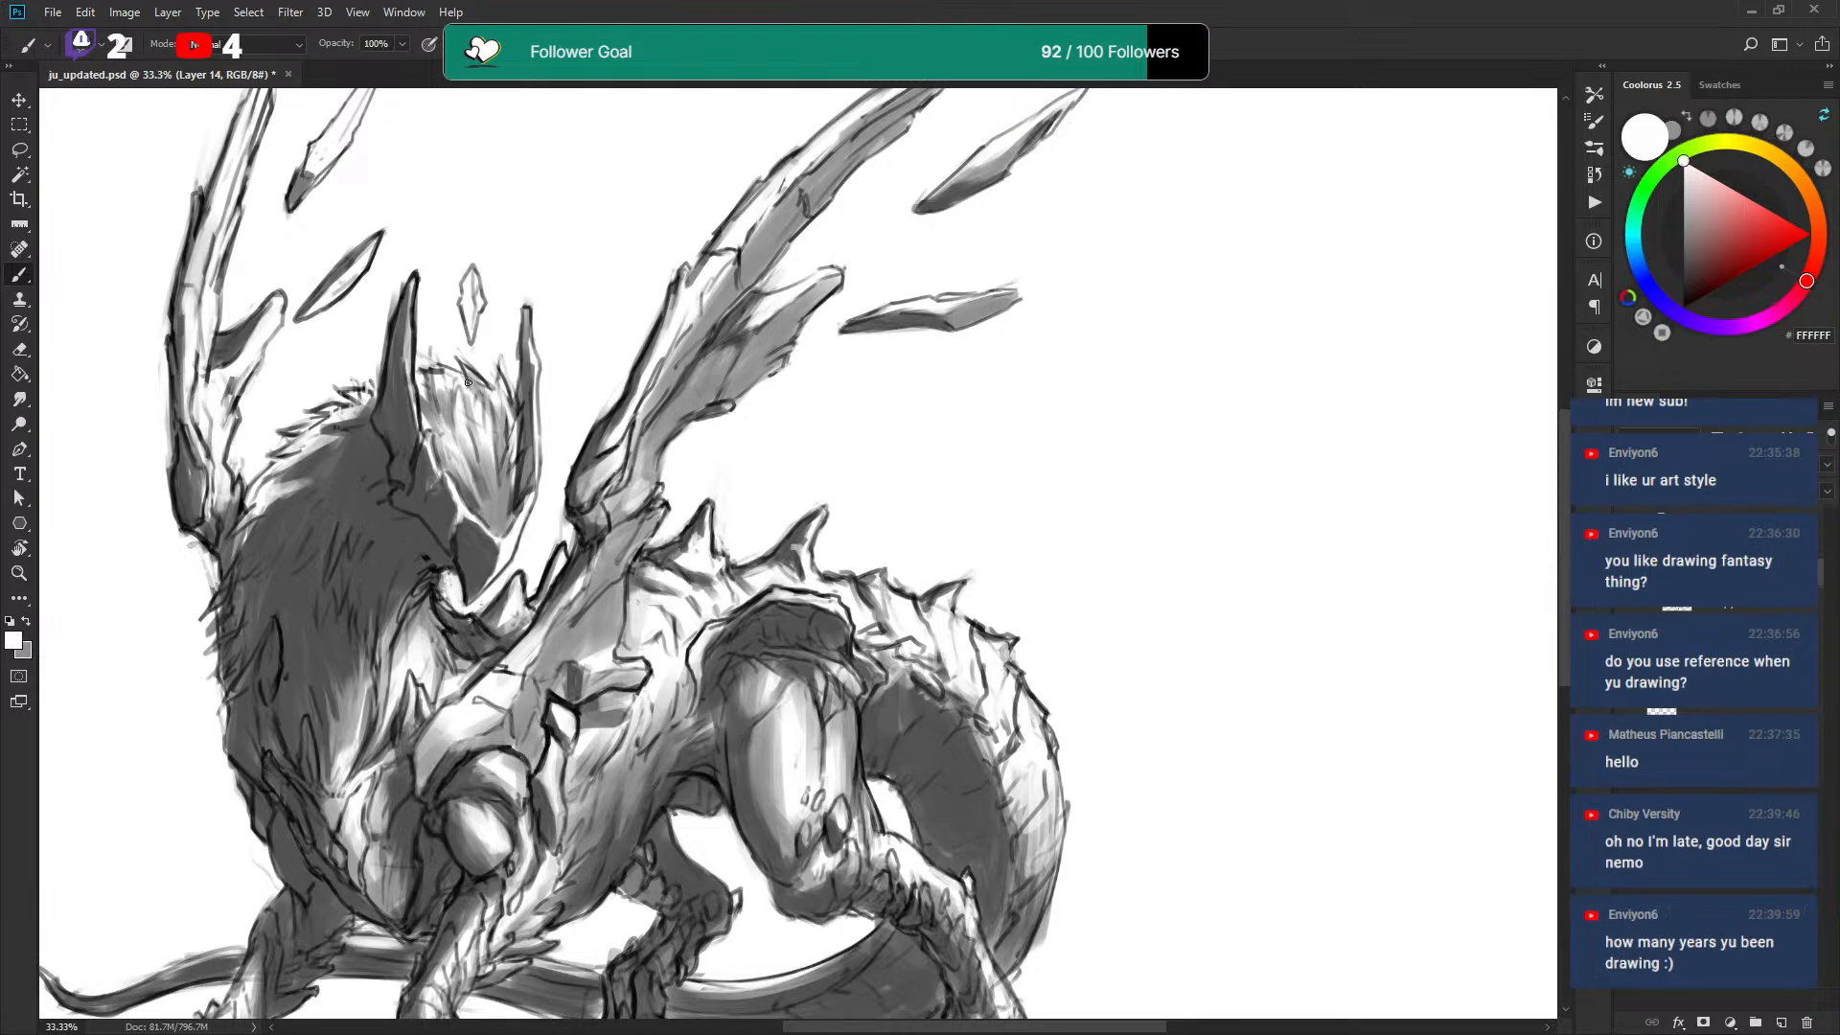
pyautogui.press('x')
pyautogui.press('x')
pyautogui.keyDown('alt'); pyautogui.click(502, 487); pyautogui.keyUp('alt')
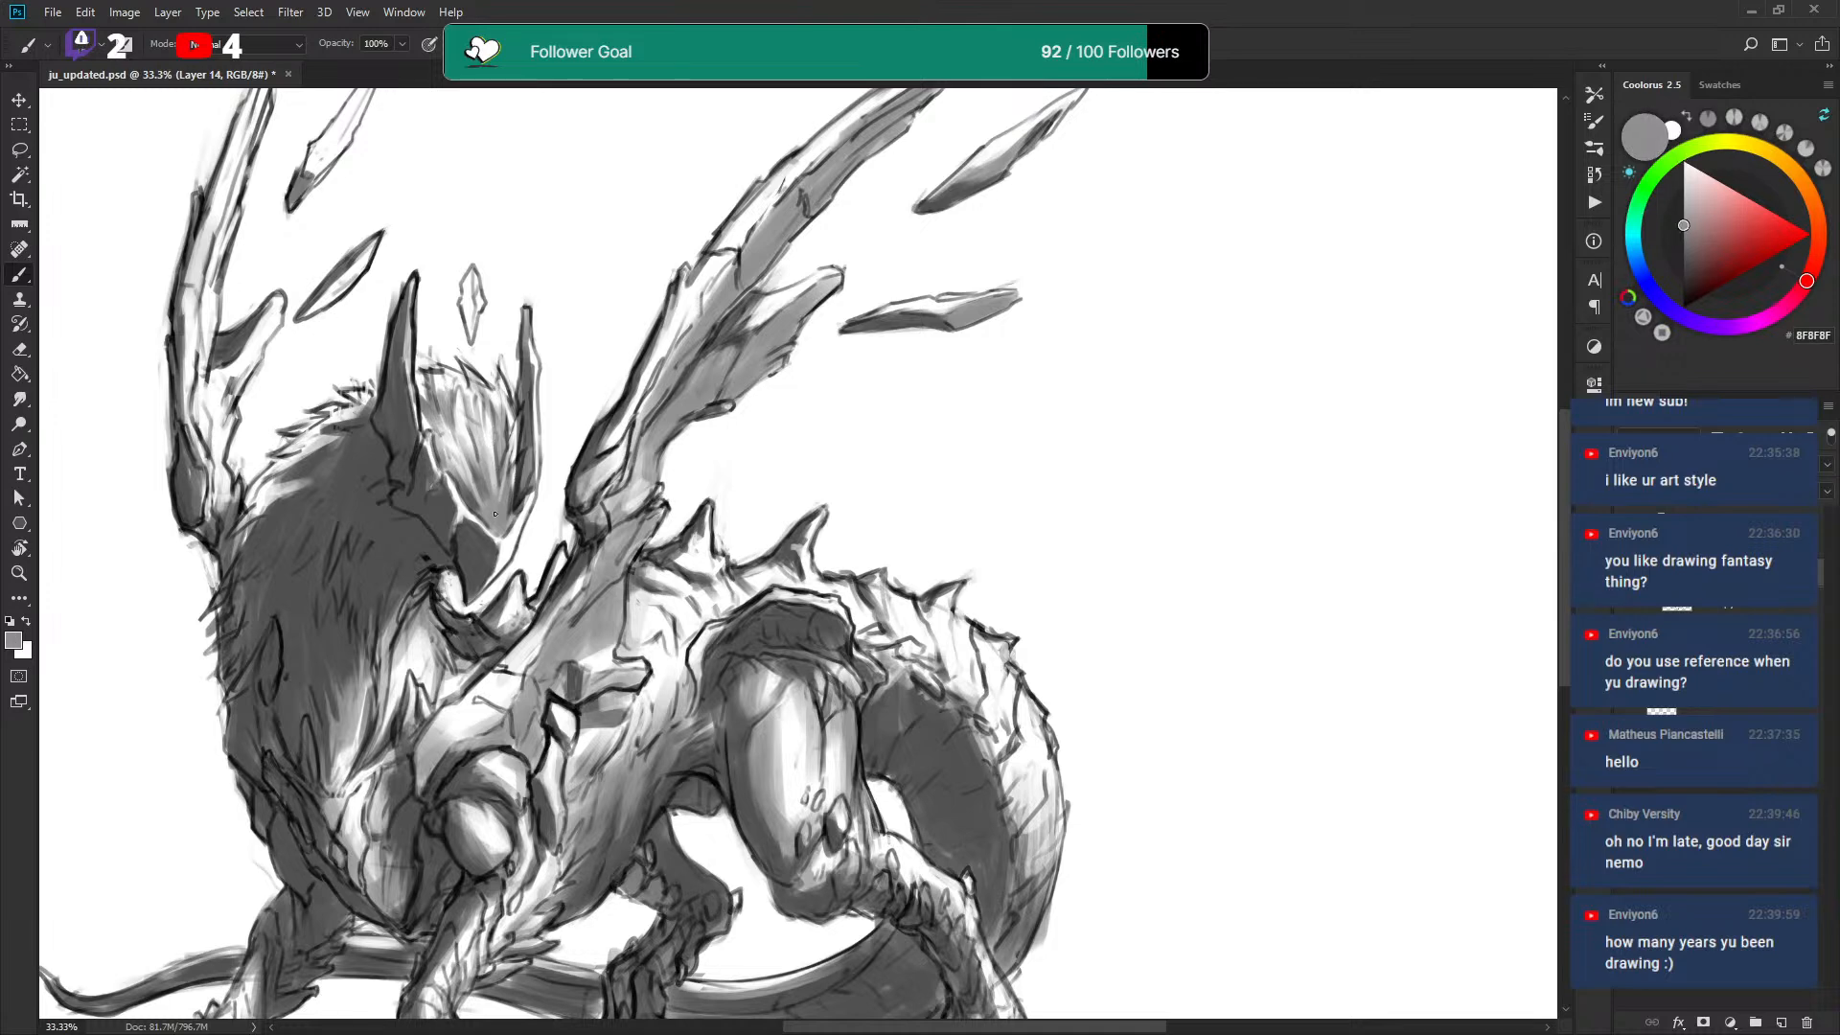
pyautogui.moveTo(508, 489); pyautogui.dragTo(502, 380)
# Shade the small floating shard above the head with grey 8F8F8F and white FFFFFF.
pyautogui.moveTo(462, 302); pyautogui.dragTo(468, 315)
pyautogui.press('x')
pyautogui.press('x')
pyautogui.press('x')
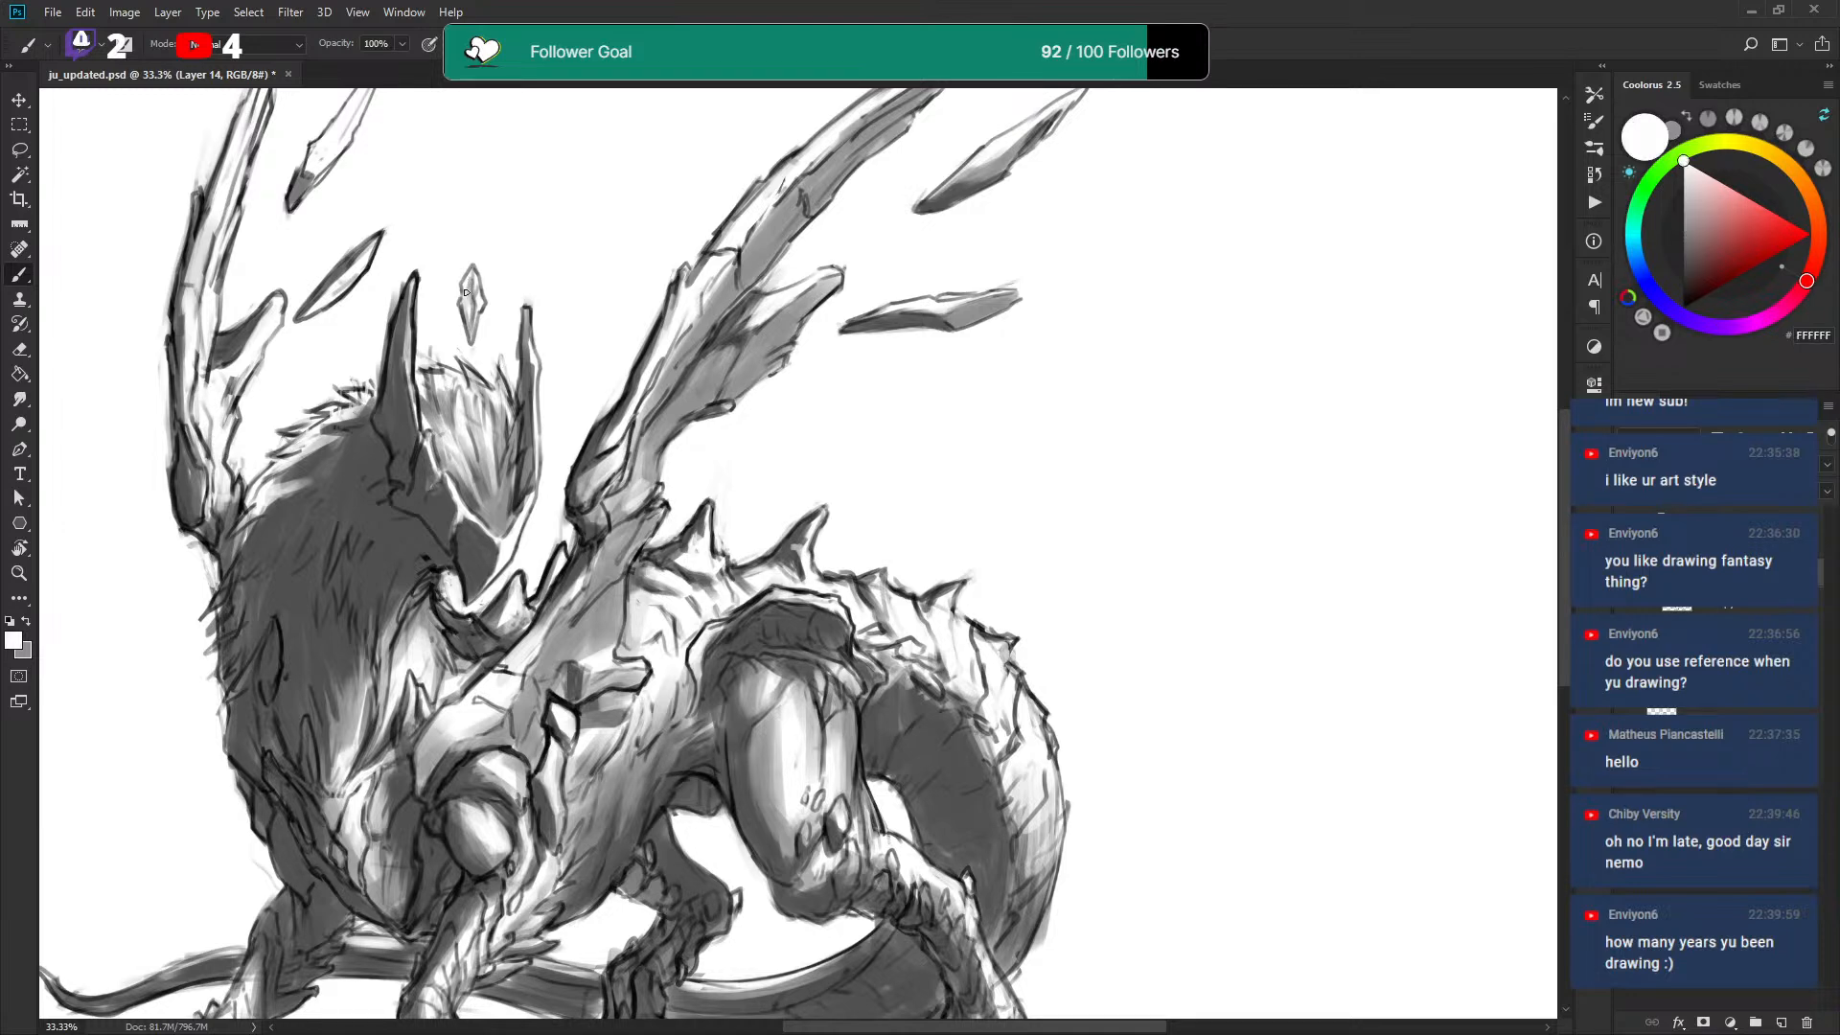
# Refine the facets of the small floating shard above the head, alternating white FFFFFF and grey 8F8F8F.
pyautogui.press('x')
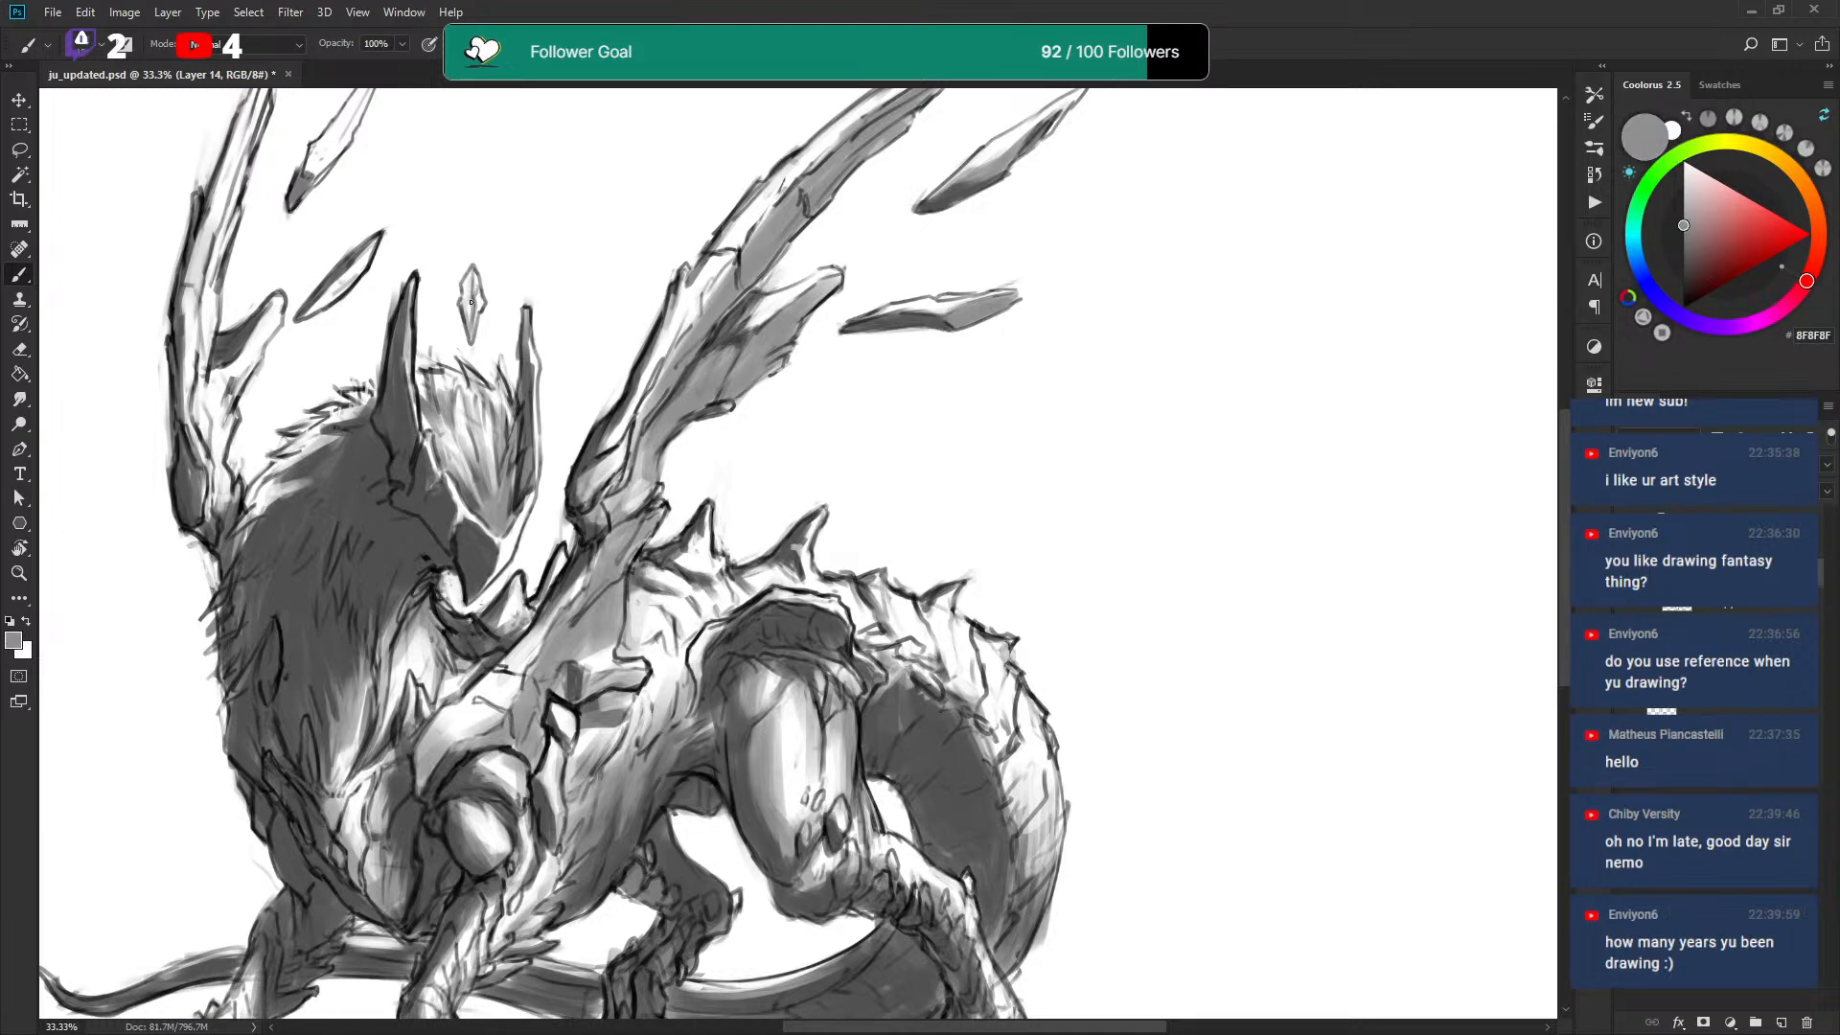
pyautogui.press('x')
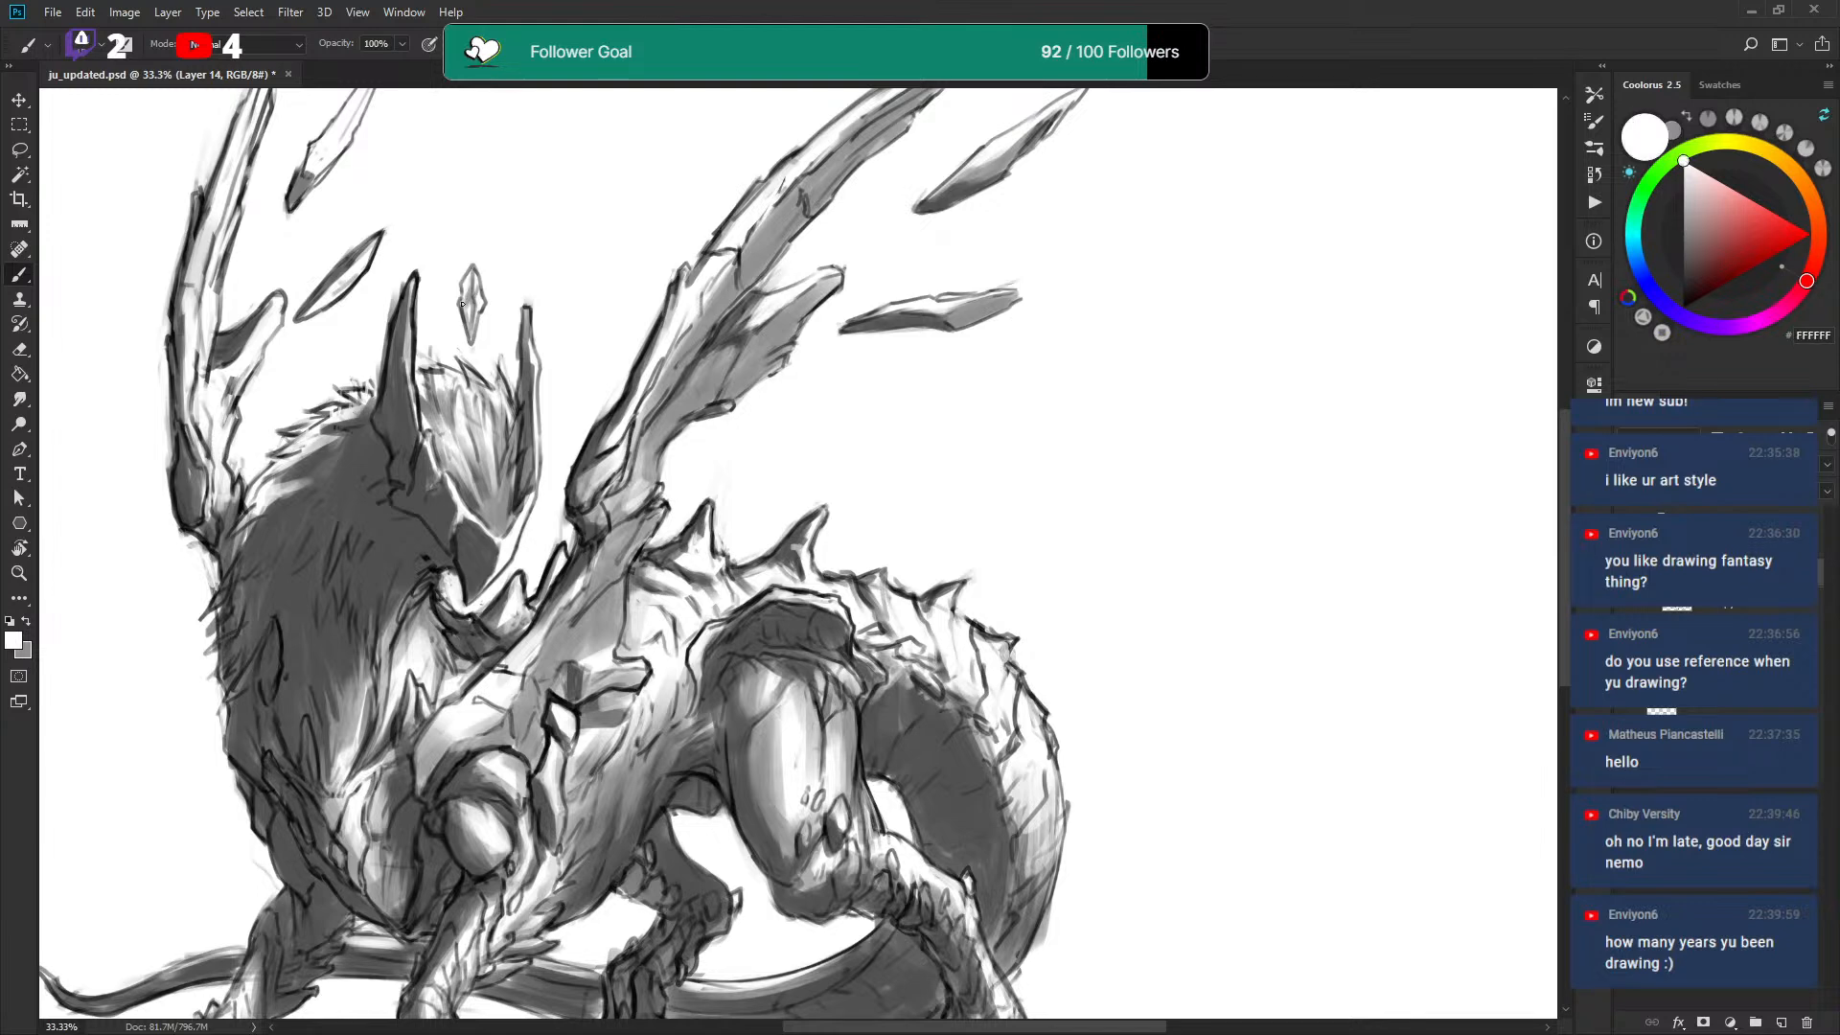
pyautogui.press('x')
pyautogui.press('x')
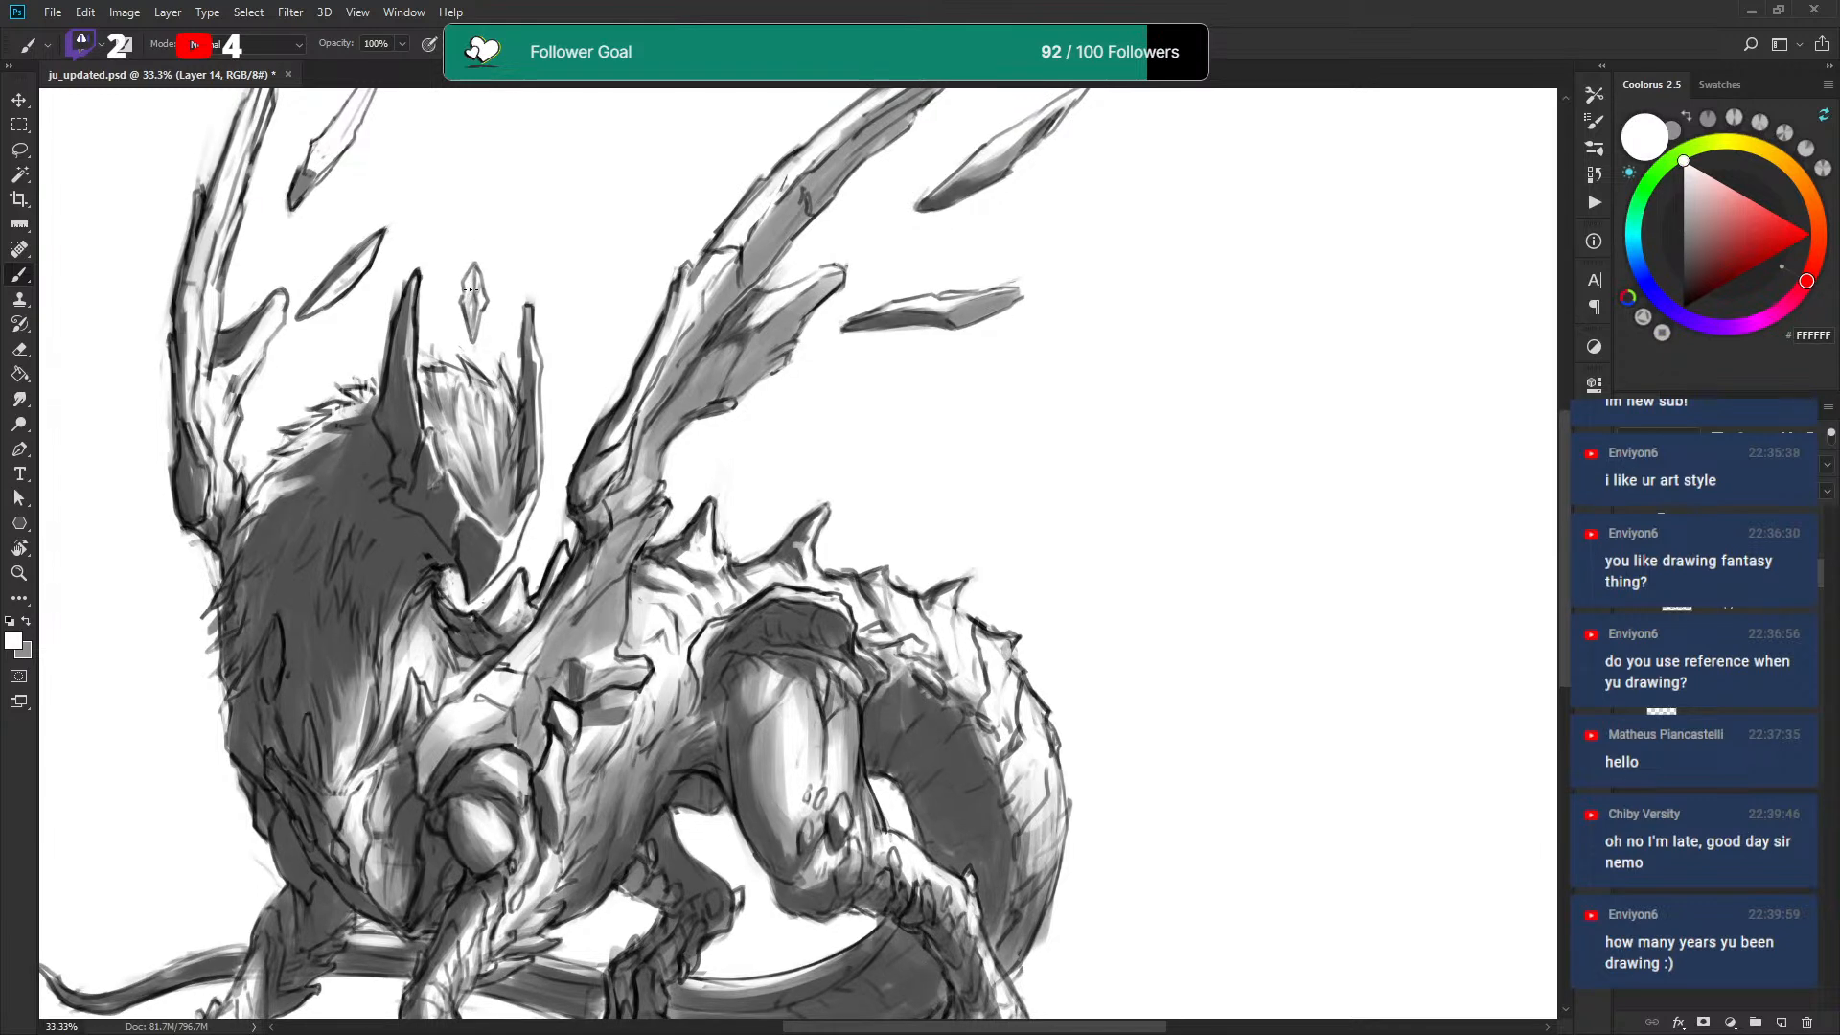
pyautogui.press('x')
pyautogui.press('x')
pyautogui.press('x')
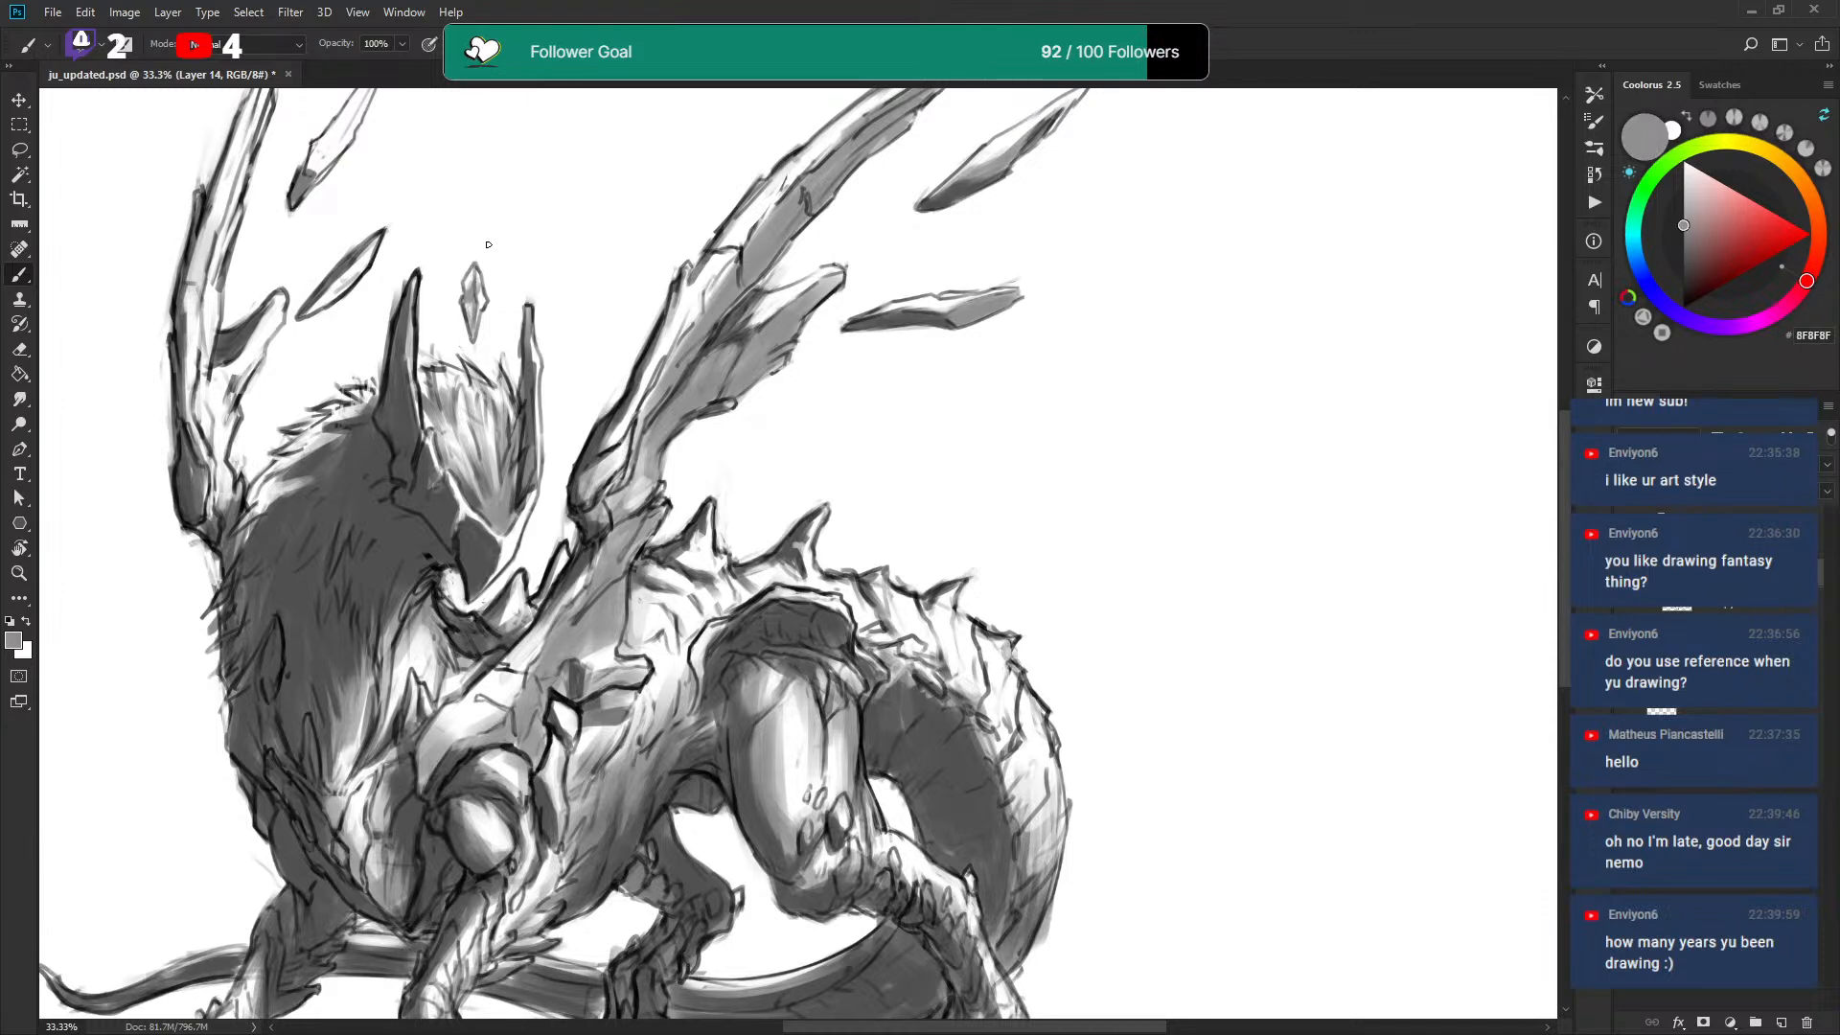
# Deepen the shading along the far wing's main arm with long strokes of grey 8F8F8F.
pyautogui.moveTo(594, 452); pyautogui.dragTo(634, 518)
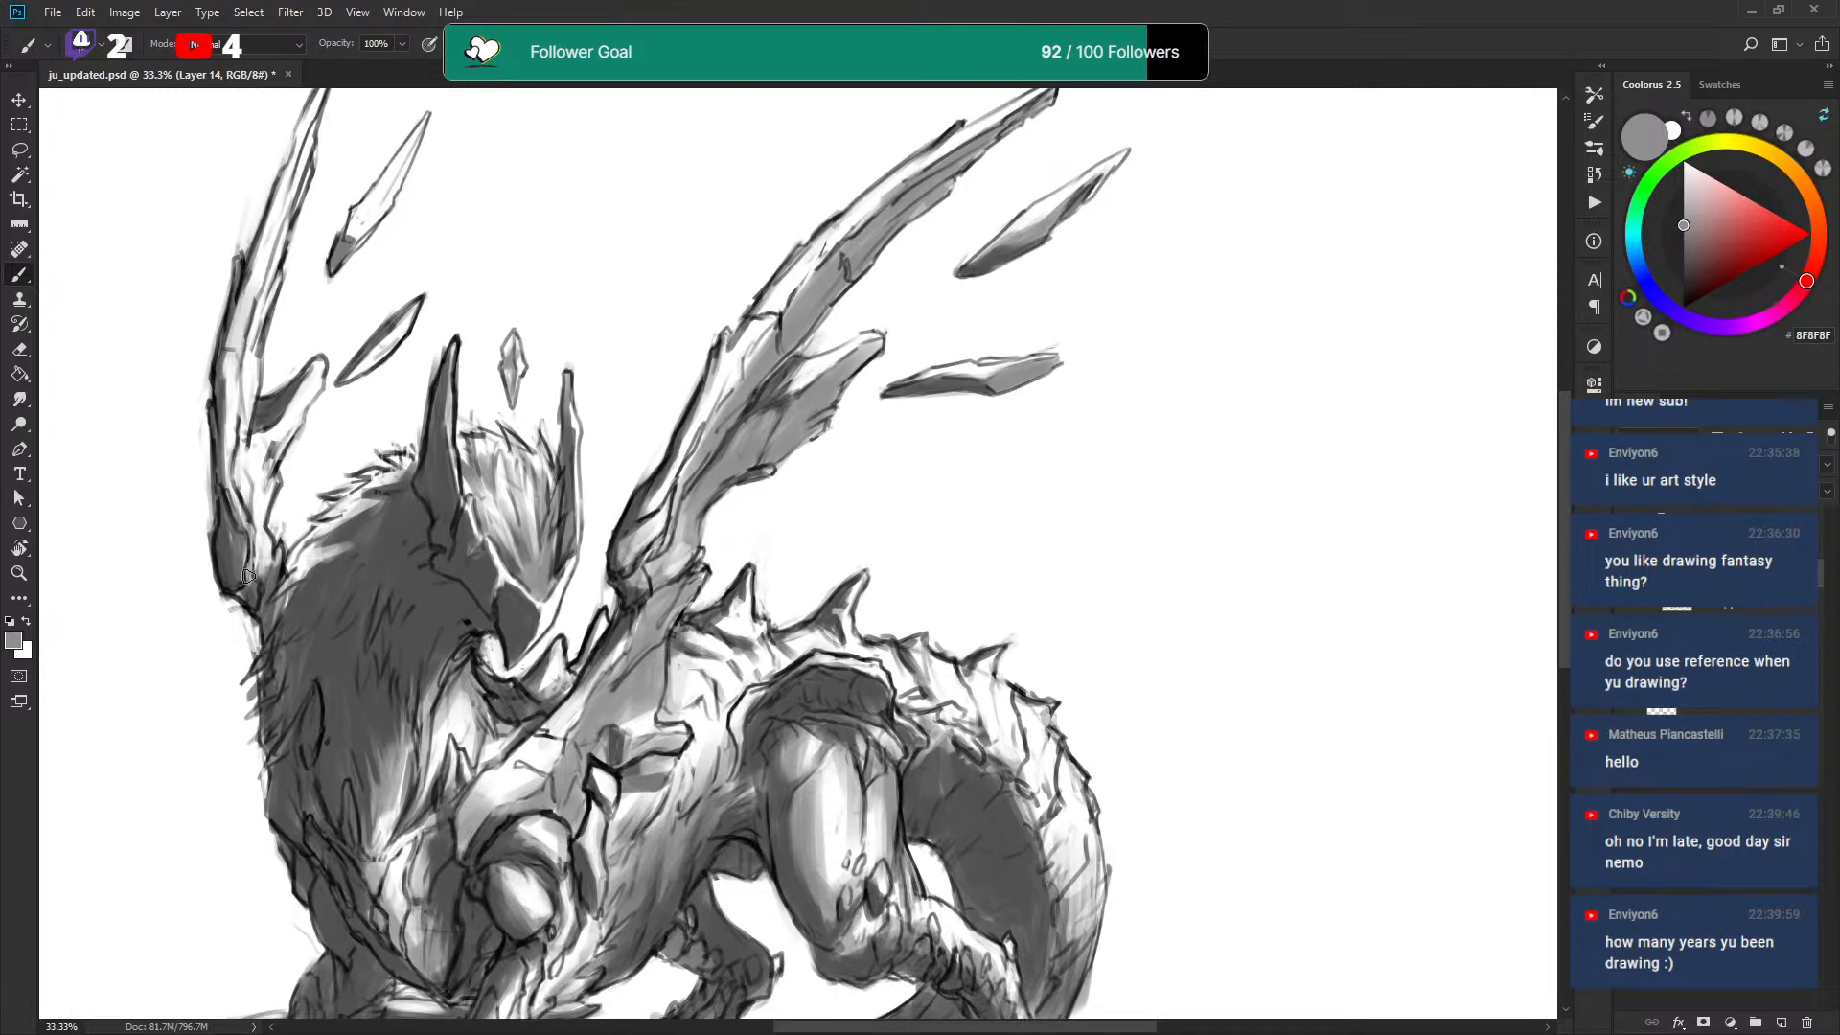
pyautogui.scroll(1, 245, 432)
pyautogui.moveTo(233, 561); pyautogui.dragTo(239, 422)
pyautogui.moveTo(233, 513); pyautogui.dragTo(299, 238)
pyautogui.moveTo(251, 356)
pyautogui.mouseDown()
pyautogui.moveTo(328, 164)
pyautogui.moveTo(277, 294)
pyautogui.mouseUp()
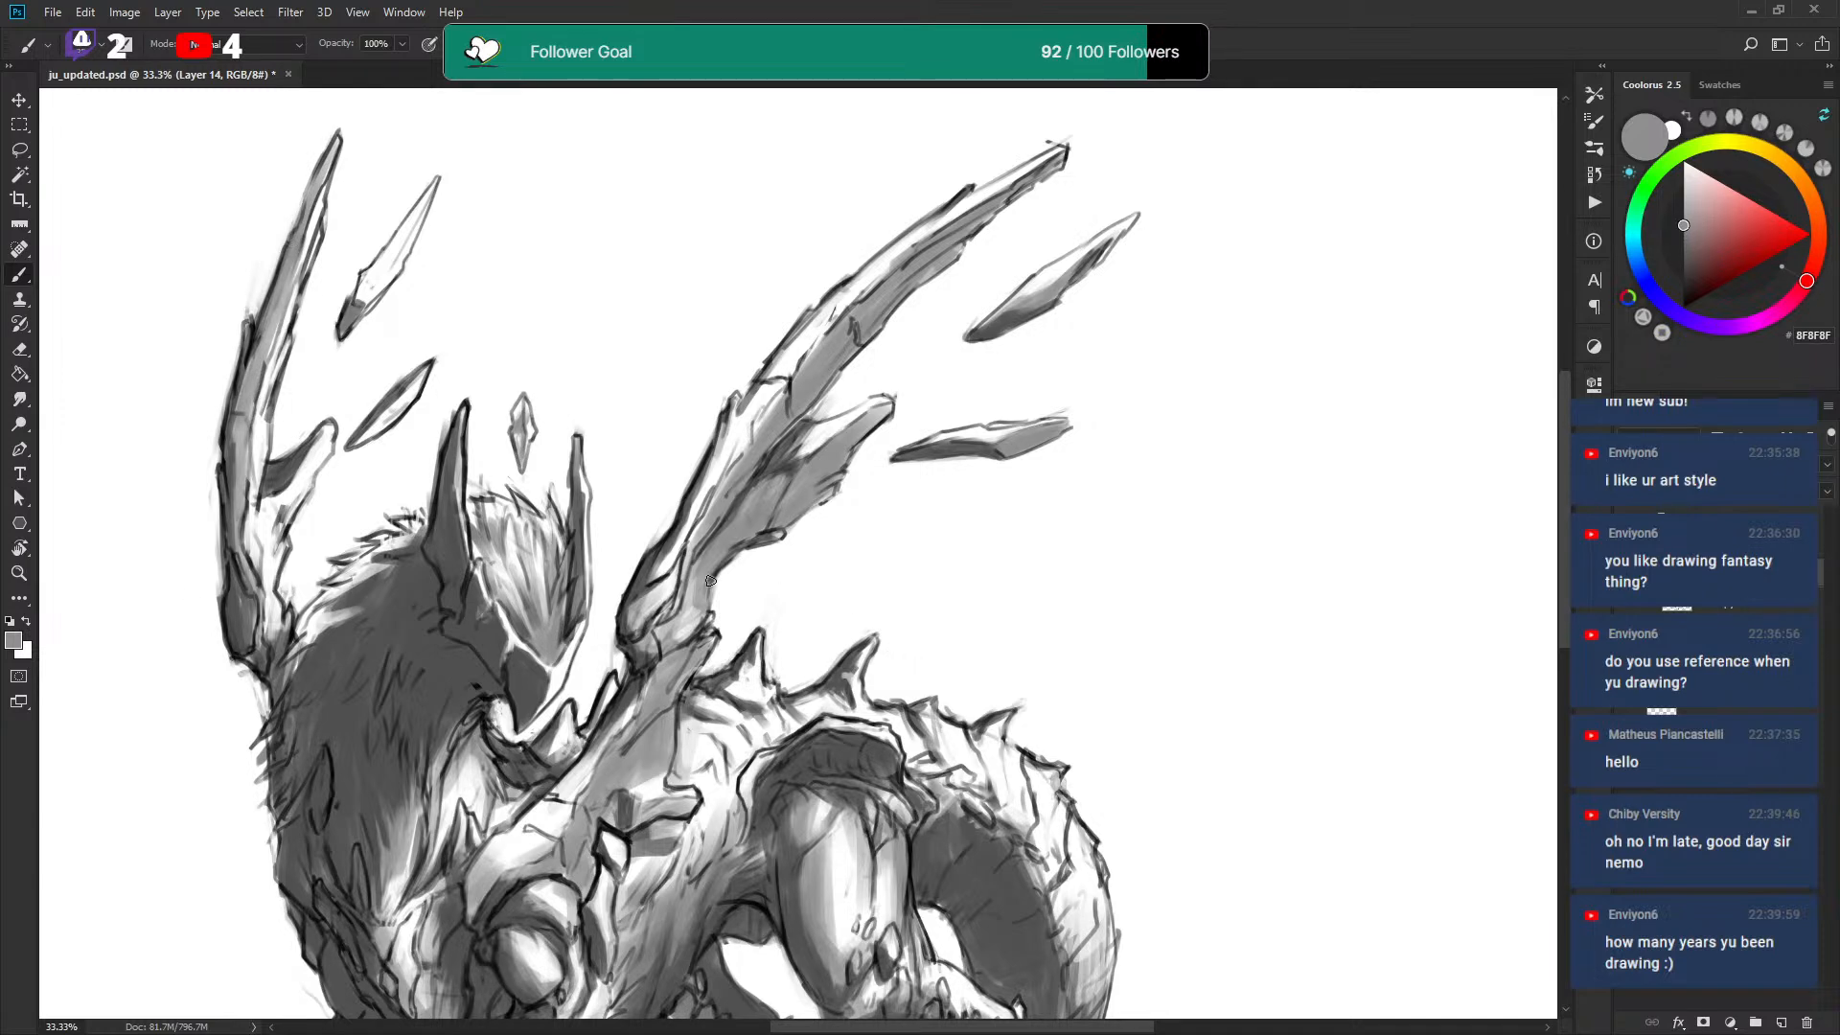
# Lighten the near wing's arm, its lower spur and the upper floating shard beside it with white FFFFFF, reducing the brush size for finer strokes.
pyautogui.press('x')
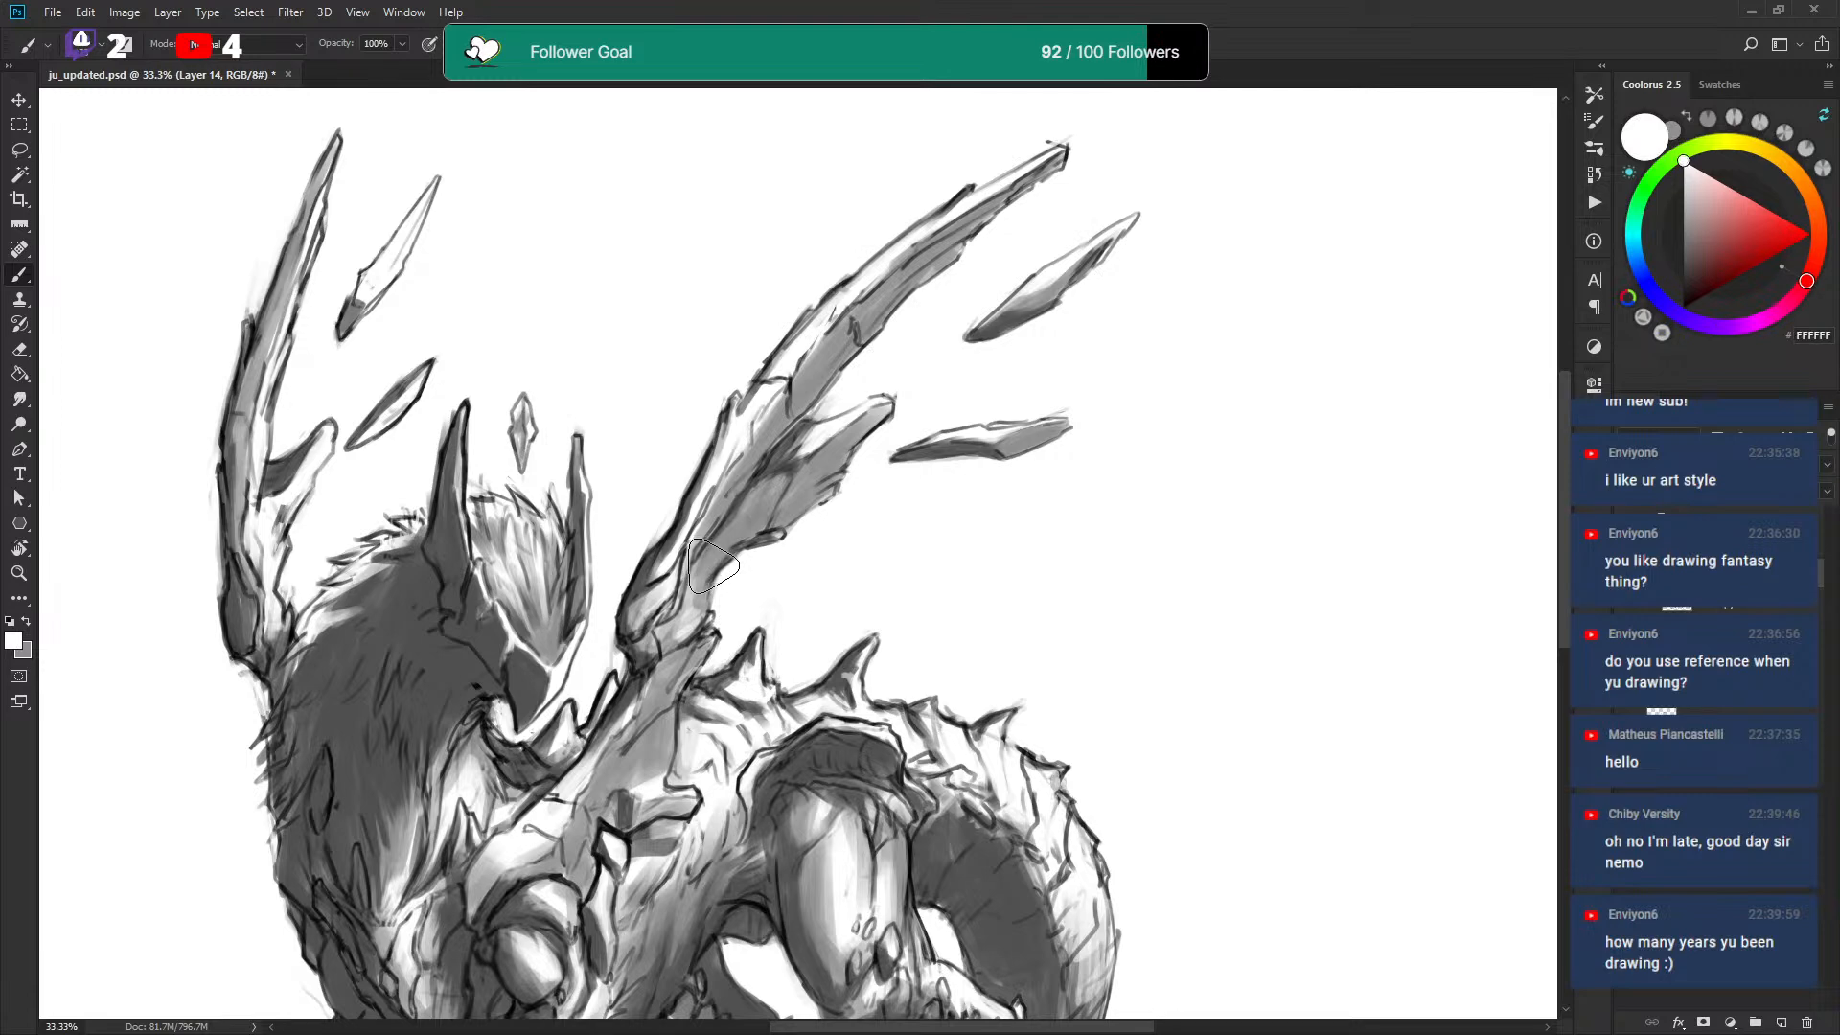
pyautogui.moveTo(699, 585); pyautogui.dragTo(843, 450)
pyautogui.moveTo(767, 527); pyautogui.dragTo(891, 402)
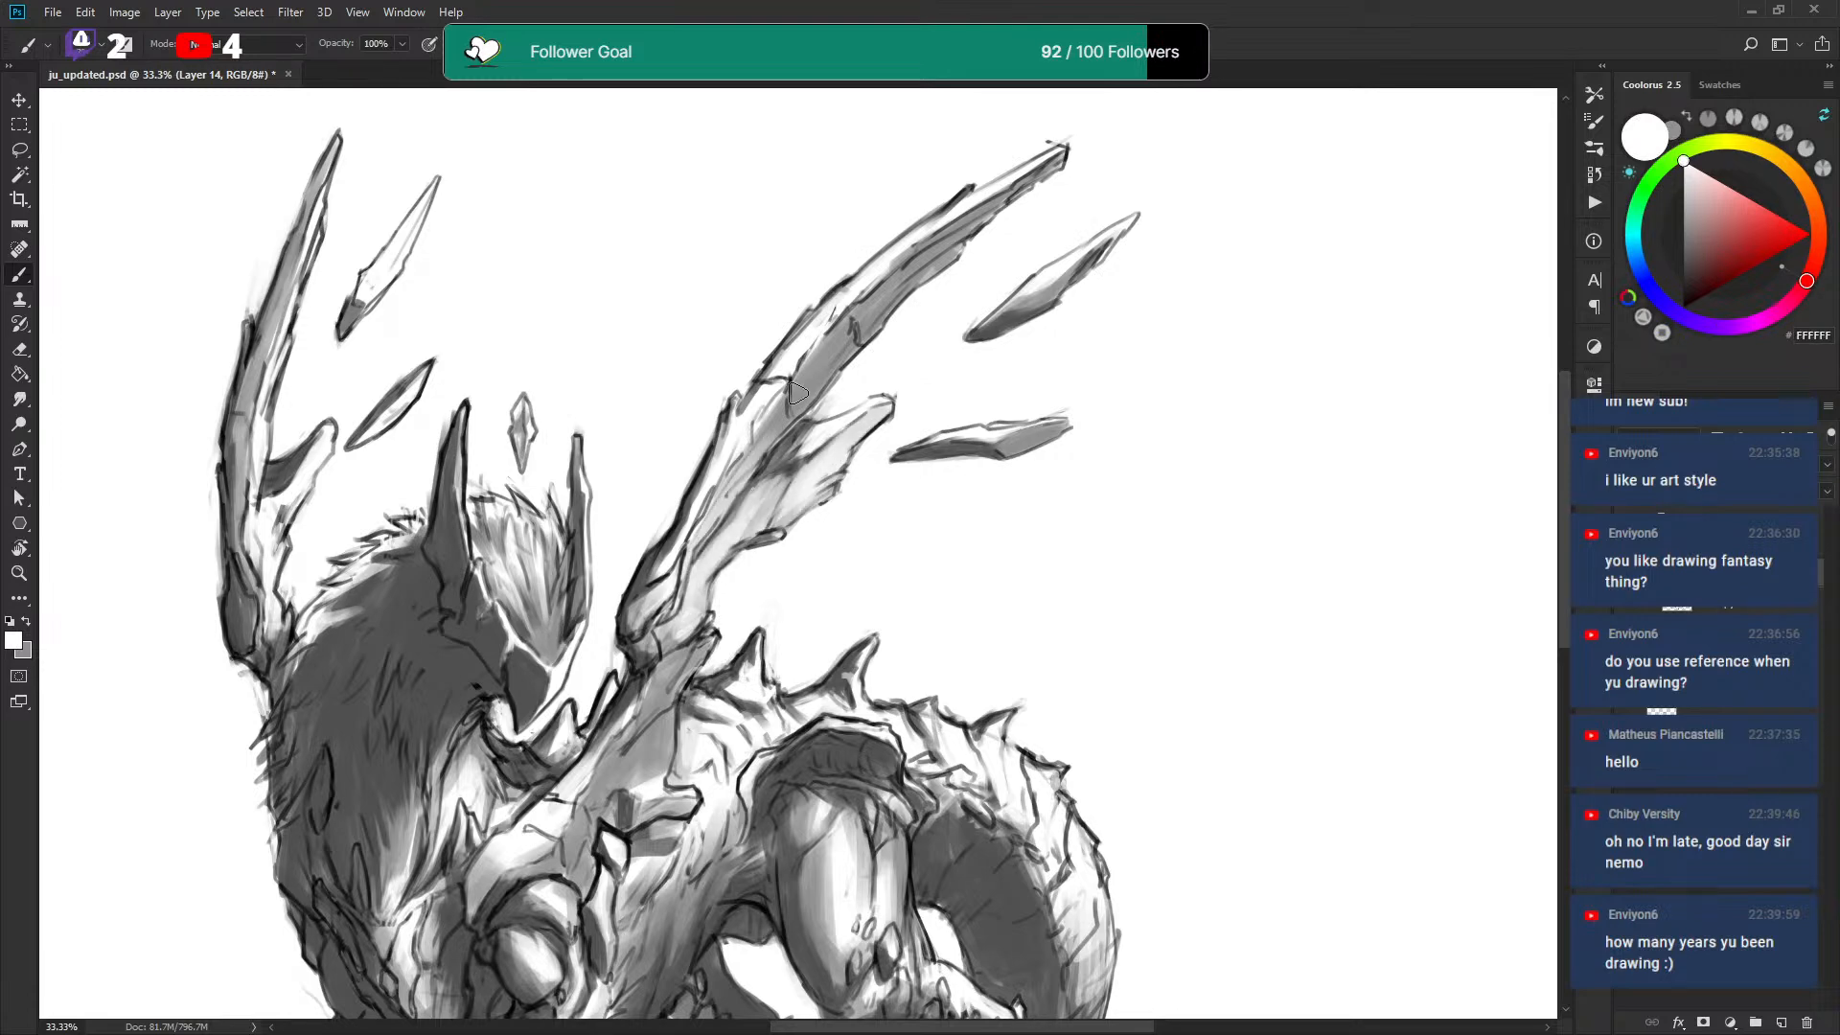
pyautogui.moveTo(728, 488); pyautogui.dragTo(892, 273)
pyautogui.moveTo(795, 403); pyautogui.dragTo(910, 283)
pyautogui.press('[')
pyautogui.press('[')
pyautogui.press('[')
pyautogui.moveTo(752, 456); pyautogui.dragTo(1001, 201)
pyautogui.moveTo(1117, 235); pyautogui.dragTo(1061, 278)
# Shade the back around the base of the front spines in grey 8F8F8F with white FFFFFF touch-ups.
pyautogui.moveTo(894, 508); pyautogui.dragTo(924, 342)
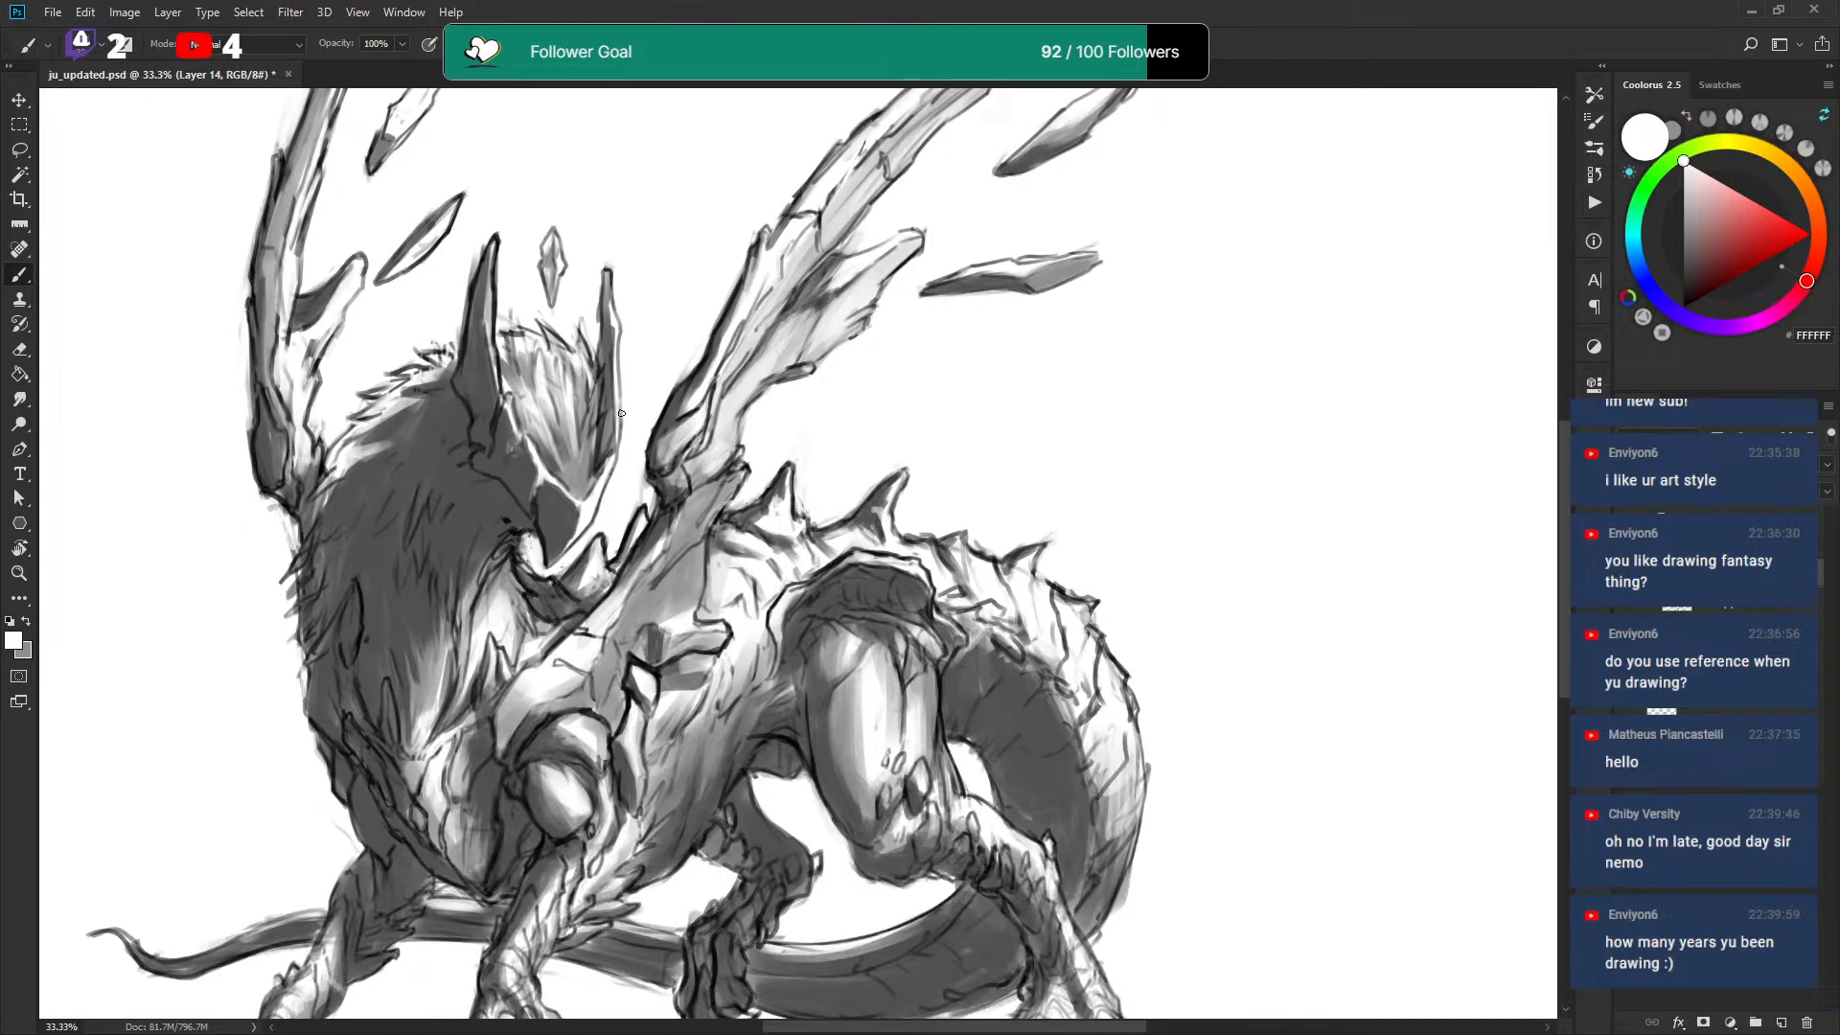
pyautogui.moveTo(395, 923); pyautogui.dragTo(406, 698)
pyautogui.press('x')
pyautogui.moveTo(340, 779); pyautogui.dragTo(353, 672)
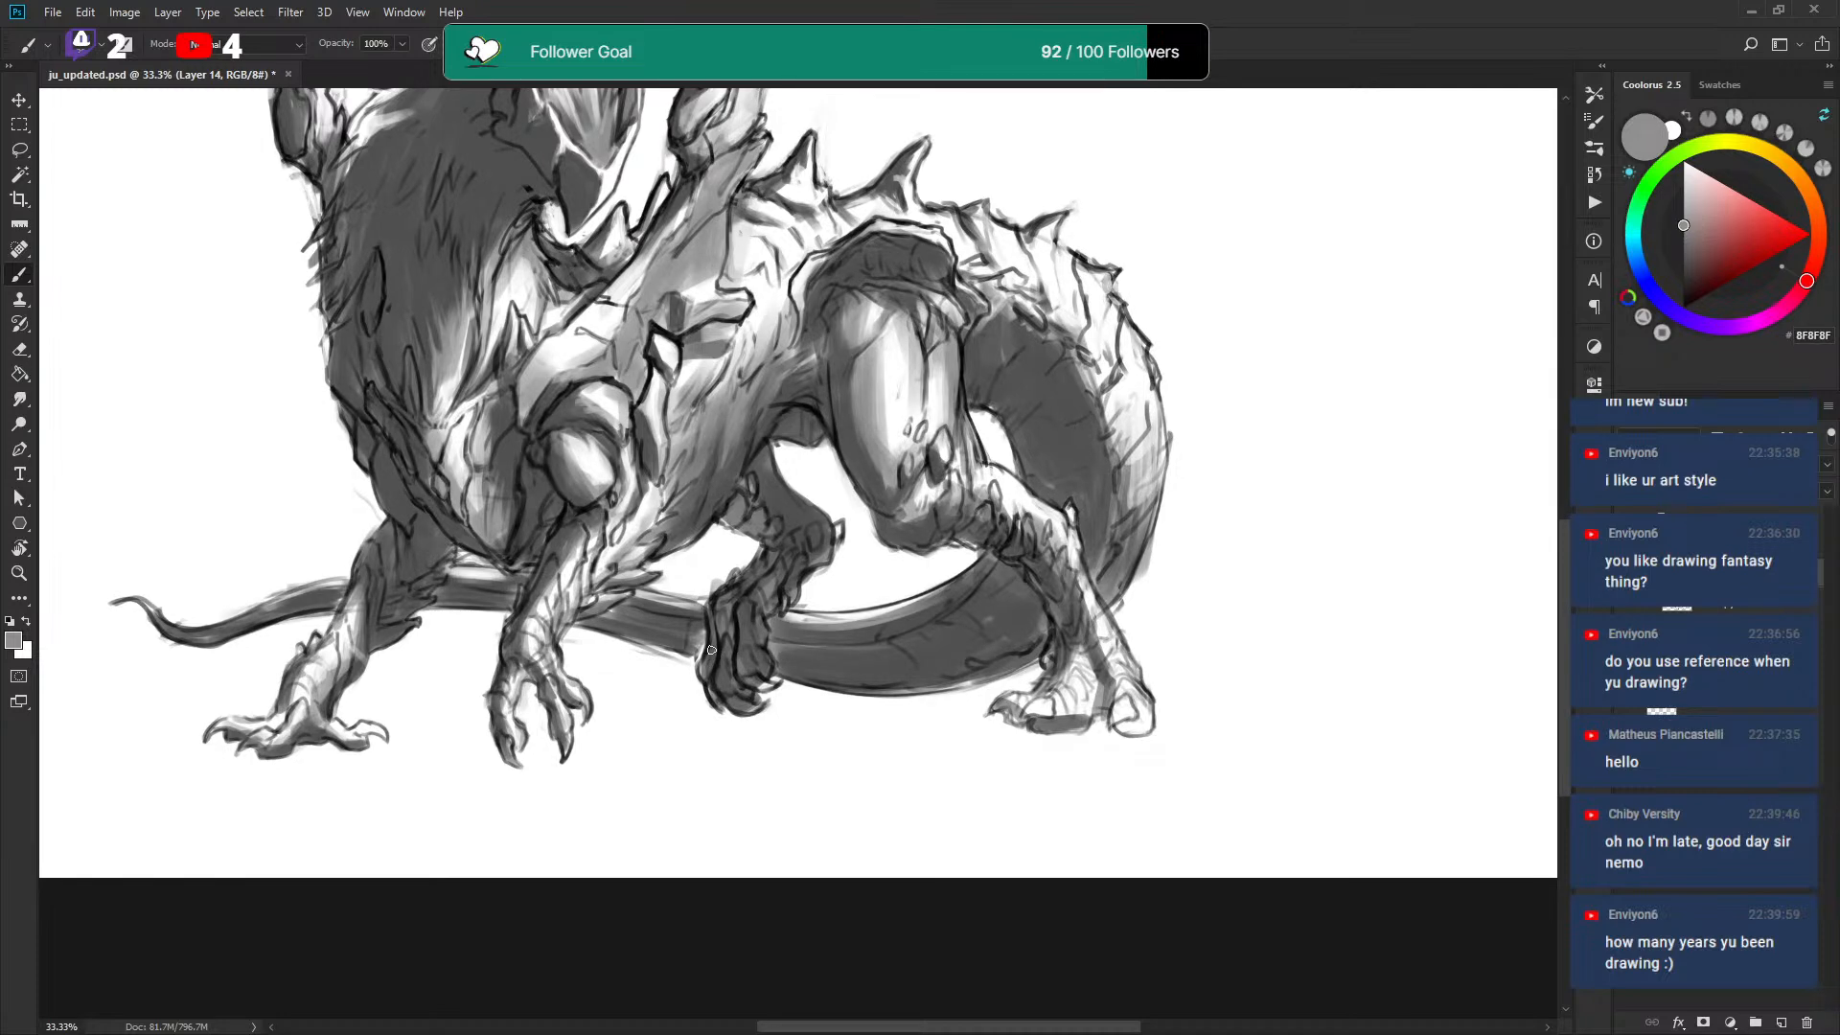
pyautogui.hscroll(2, 711, 656)
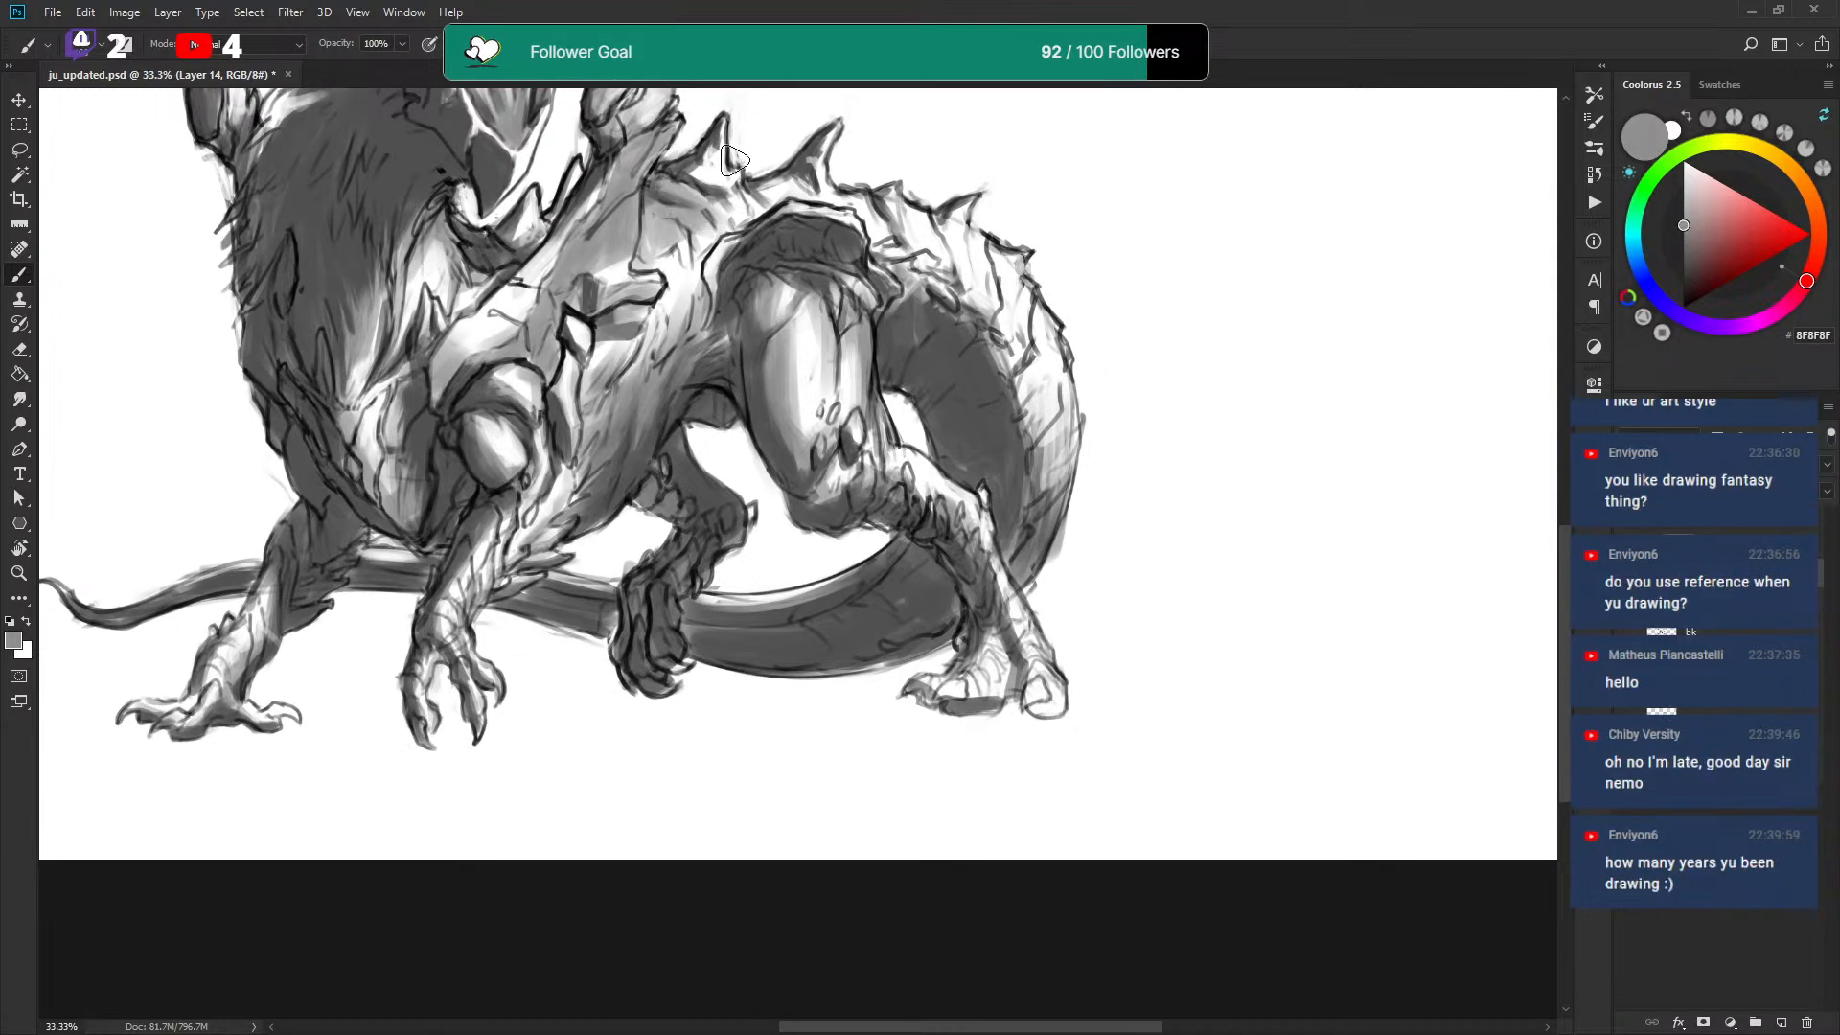
pyautogui.press('x')
pyautogui.scroll(2, 728, 173)
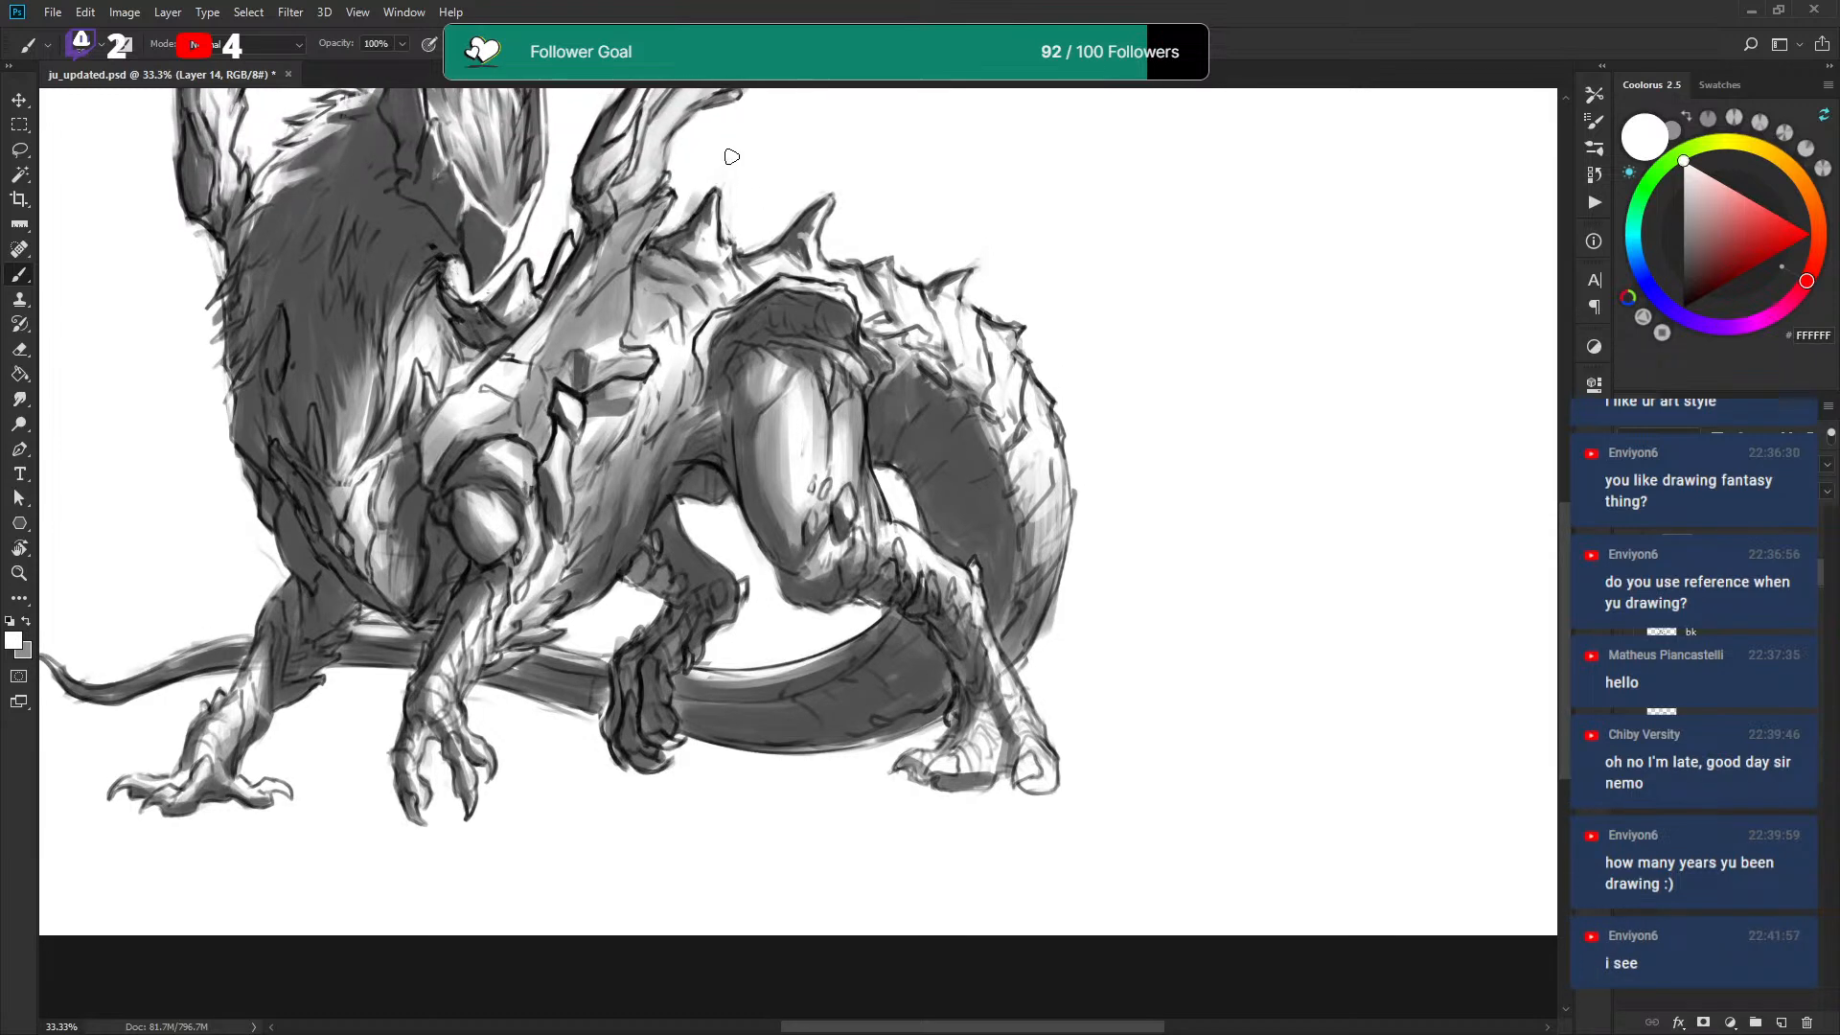
pyautogui.press('x')
pyautogui.press('x')
pyautogui.press('x')
pyautogui.press('x')
# Brush white FFFFFF highlights from the shoulder up toward the near wing's base, then reduce the brush size.
pyautogui.moveTo(617, 332); pyautogui.dragTo(565, 407)
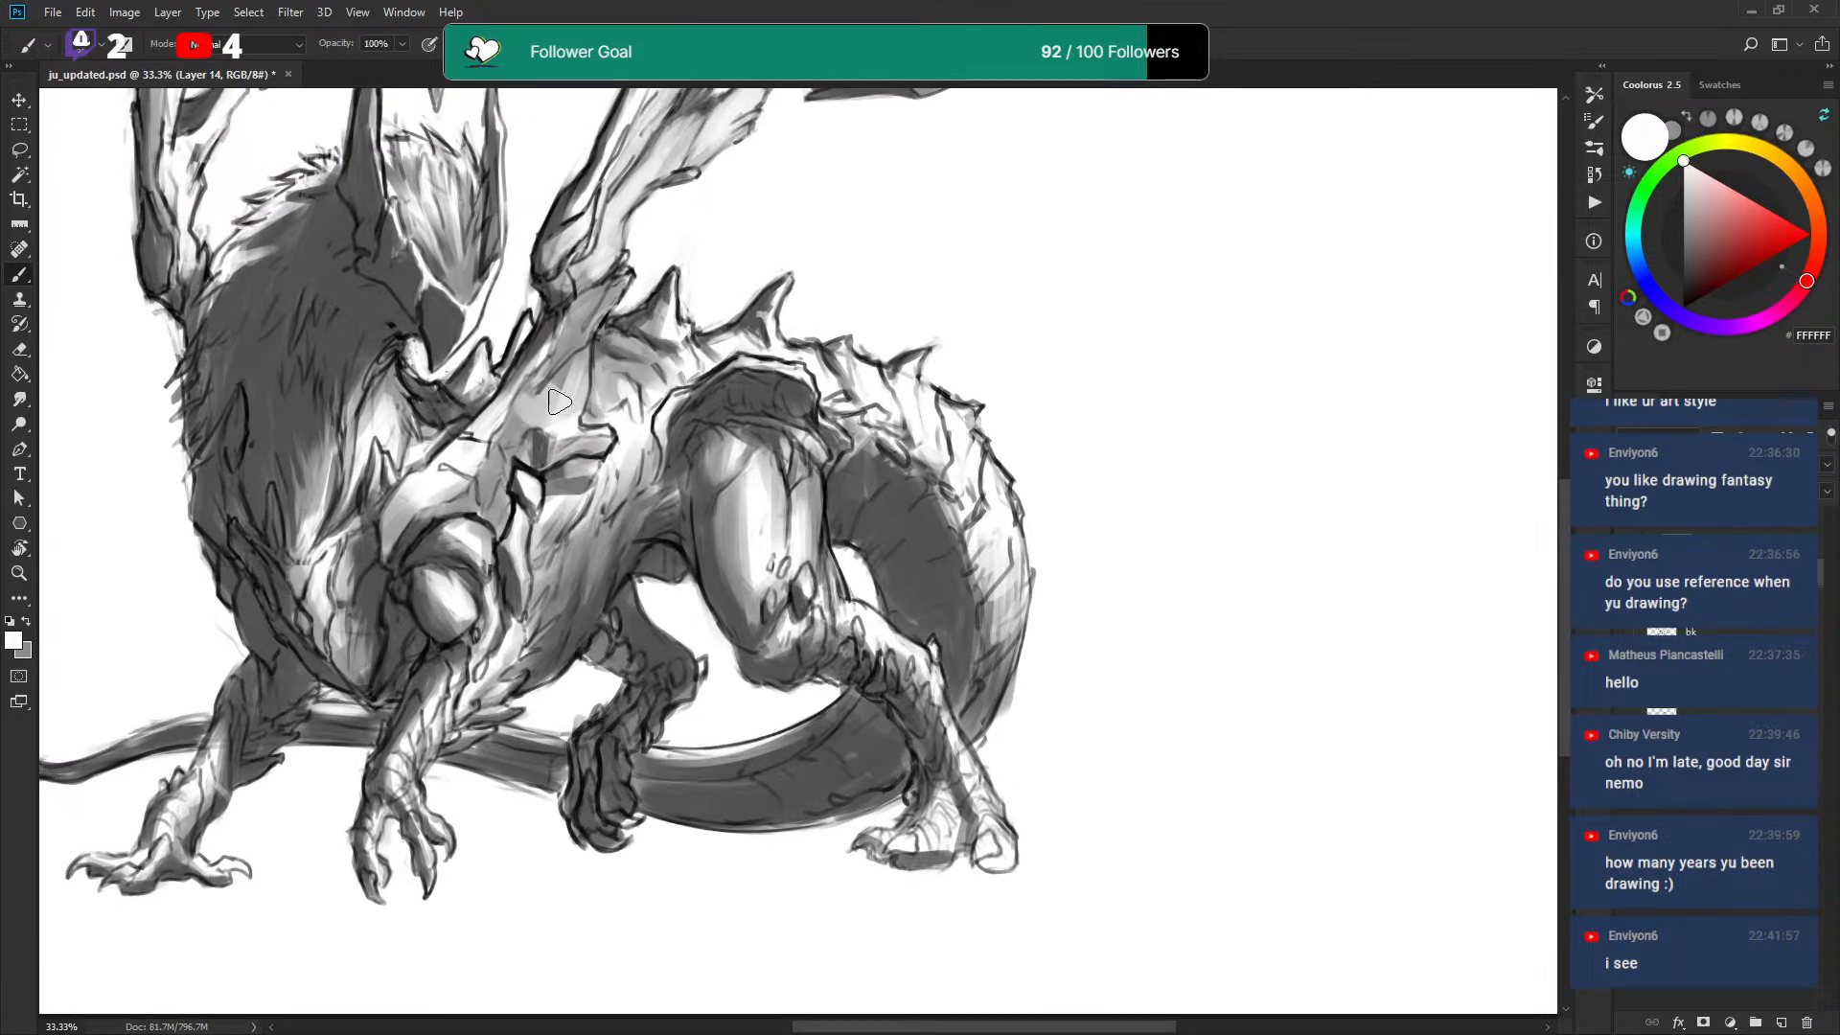
pyautogui.moveTo(480, 477)
pyautogui.mouseDown()
pyautogui.moveTo(514, 410)
pyautogui.moveTo(517, 427)
pyautogui.moveTo(568, 383)
pyautogui.mouseUp()
pyautogui.press('[')
pyautogui.press('[')
pyautogui.press('[')
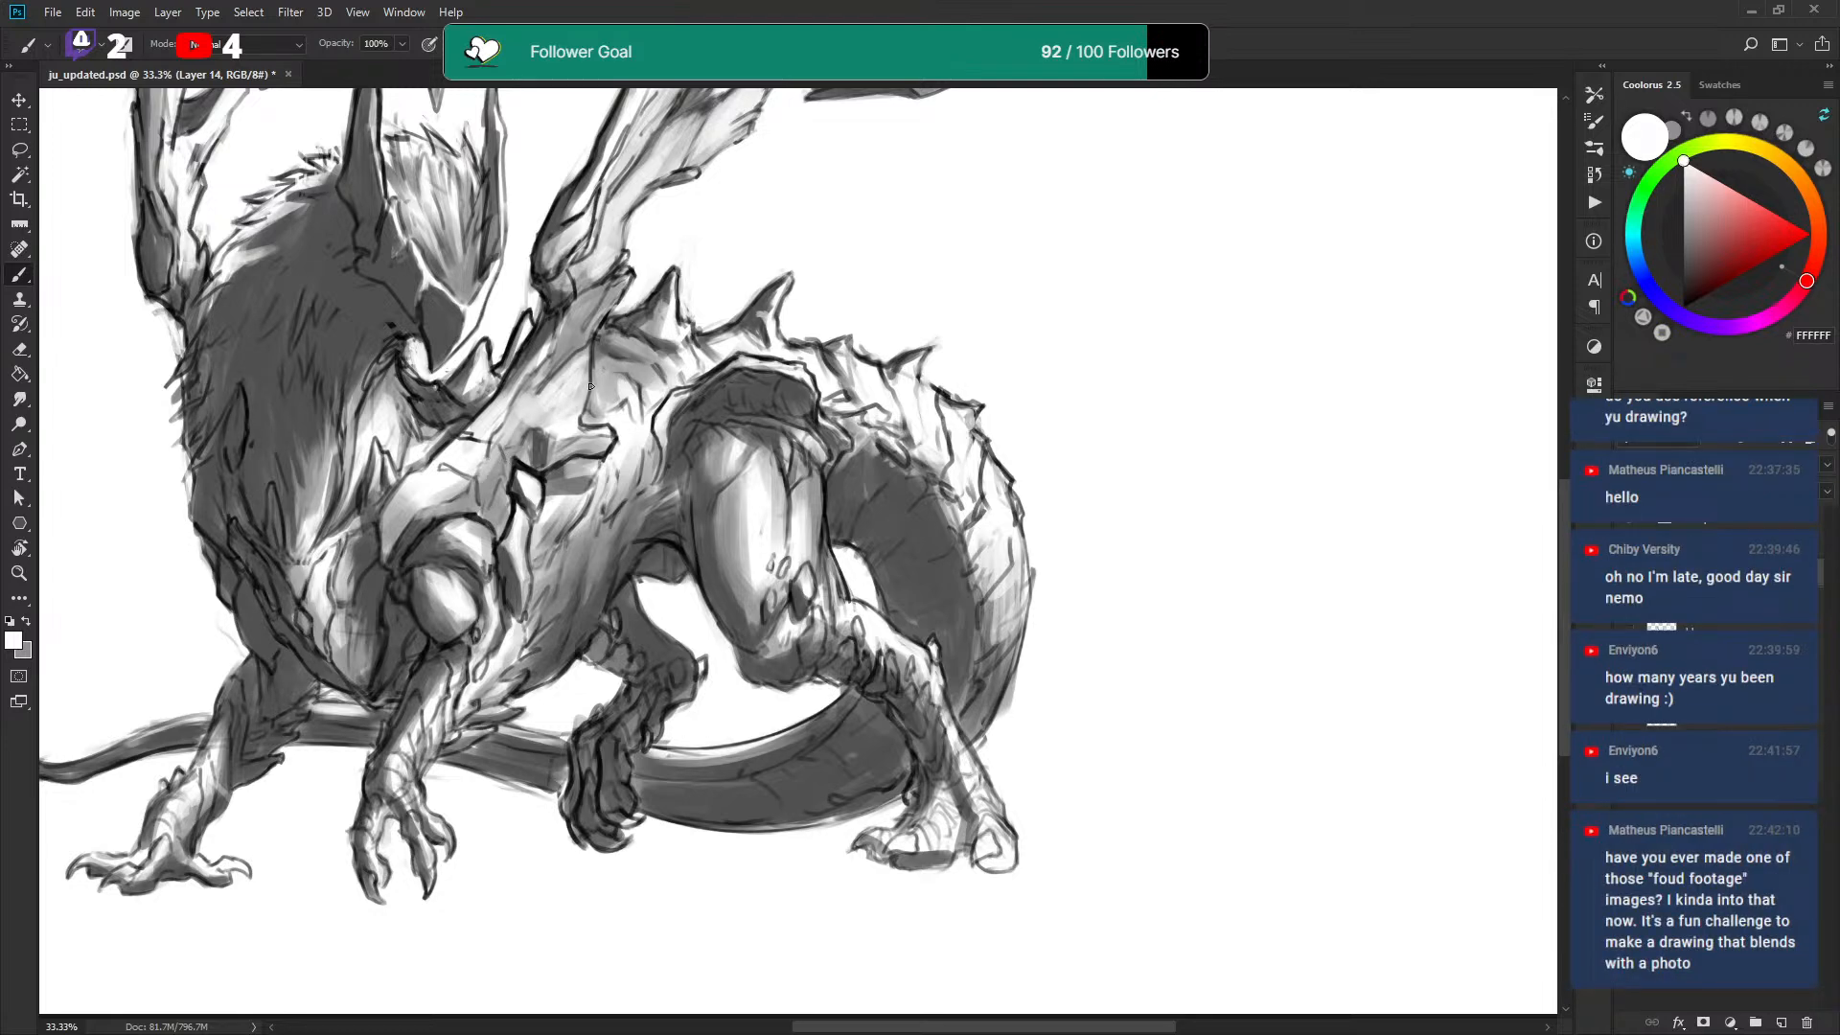
# Shade the collar spikes and the neck fur beside the chest in grey 8F8F8F, touching up in white FFFFFF.
pyautogui.keyDown('alt'); pyautogui.click(548, 453); pyautogui.keyUp('alt')
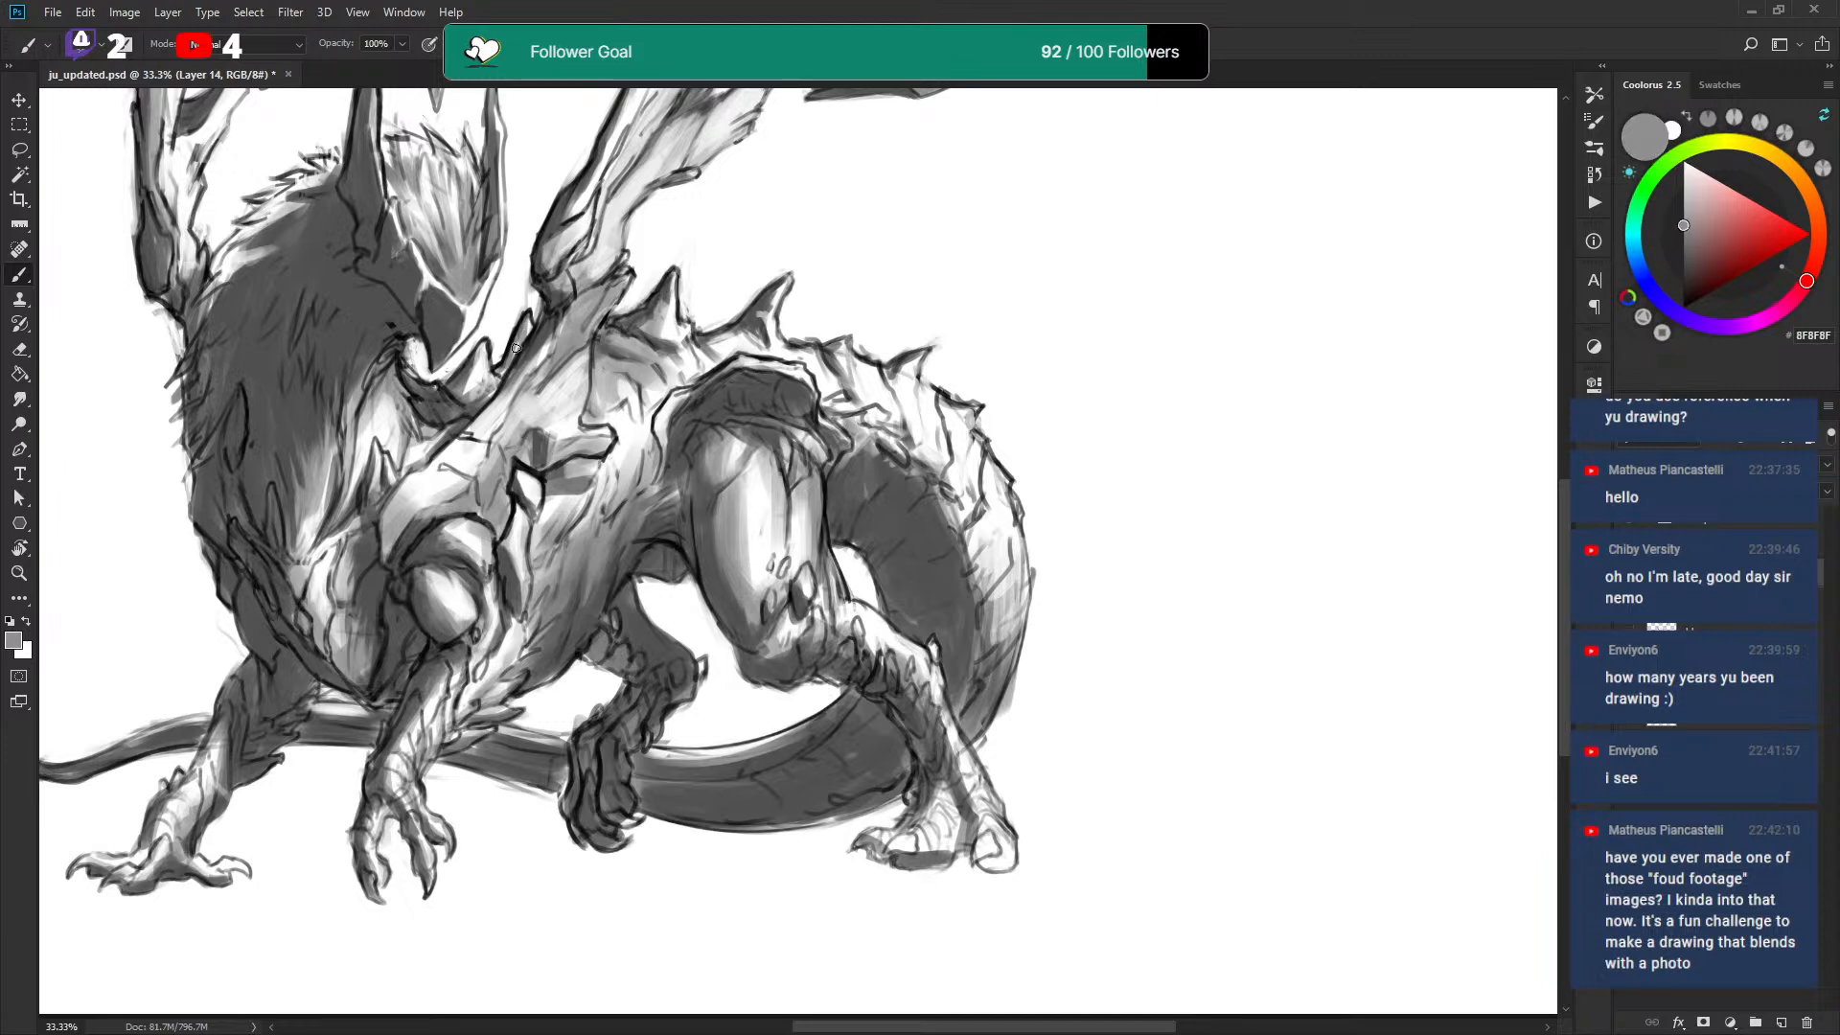
pyautogui.moveTo(470, 362)
pyautogui.mouseDown()
pyautogui.moveTo(465, 388)
pyautogui.moveTo(480, 350)
pyautogui.mouseUp()
pyautogui.moveTo(393, 464)
pyautogui.mouseDown()
pyautogui.moveTo(394, 388)
pyautogui.moveTo(403, 436)
pyautogui.moveTo(393, 398)
pyautogui.moveTo(362, 429)
pyautogui.moveTo(347, 499)
pyautogui.mouseUp()
pyautogui.press('x')
pyautogui.press('x')
pyautogui.press('x')
pyautogui.press('x')
pyautogui.moveTo(360, 423)
pyautogui.mouseDown()
pyautogui.moveTo(302, 527)
pyautogui.moveTo(341, 436)
pyautogui.mouseUp()
pyautogui.press('x')
pyautogui.press('x')
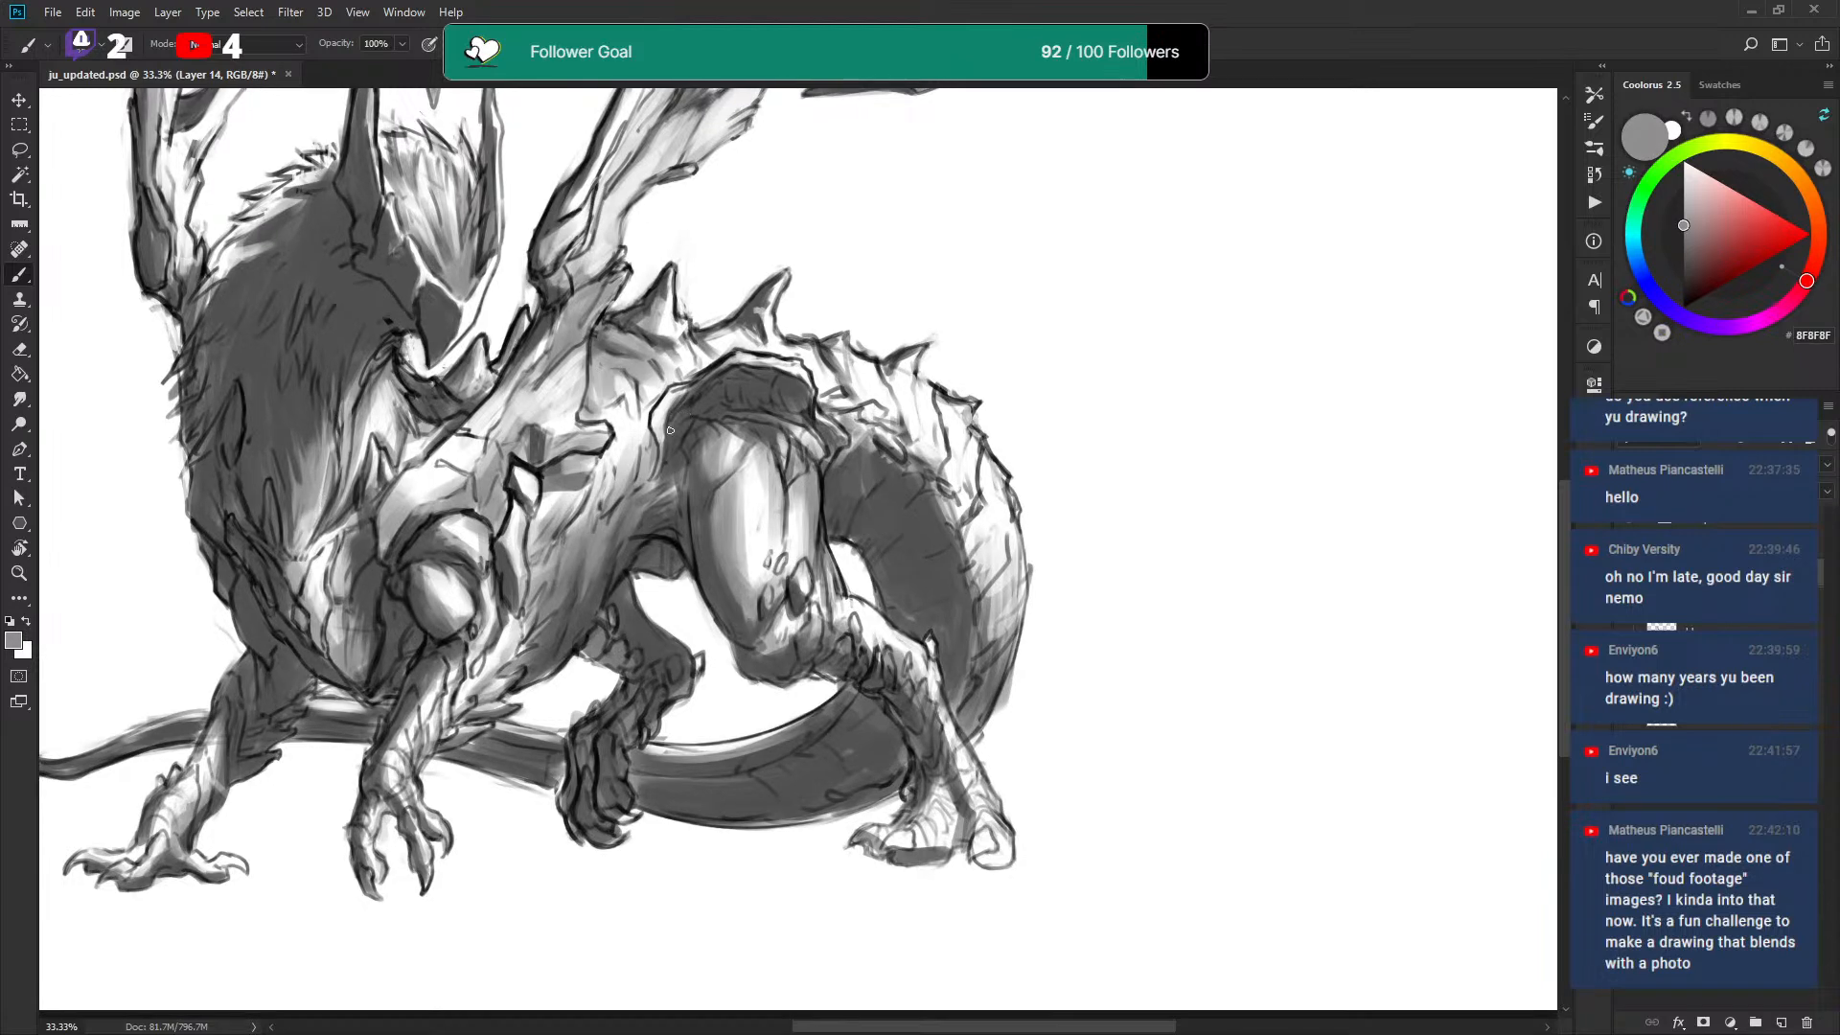
# Refine the flank and the edge behind the near foreleg's upper arm with white FFFFFF and grey 8F8F8F strokes.
pyautogui.press('x')
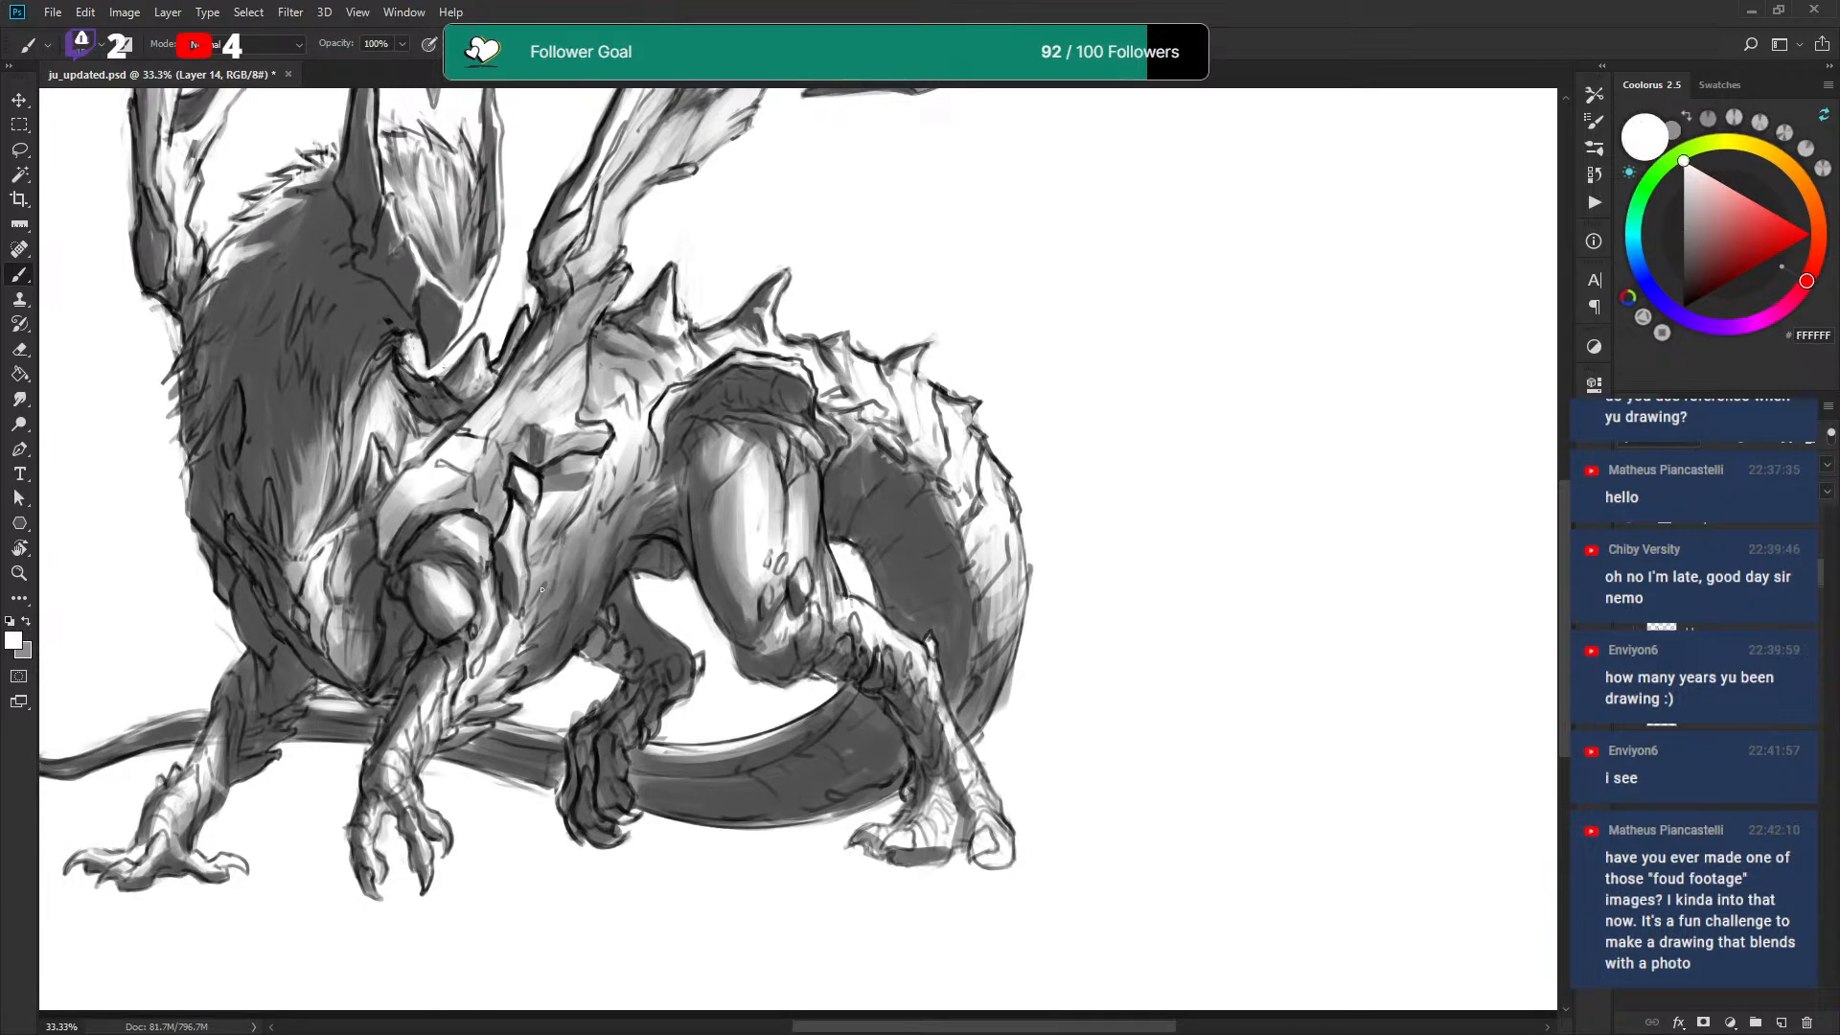
pyautogui.moveTo(539, 594); pyautogui.dragTo(532, 636)
pyautogui.press('x')
pyautogui.moveTo(509, 655); pyautogui.dragTo(513, 644)
pyautogui.press('x')
pyautogui.press('x')
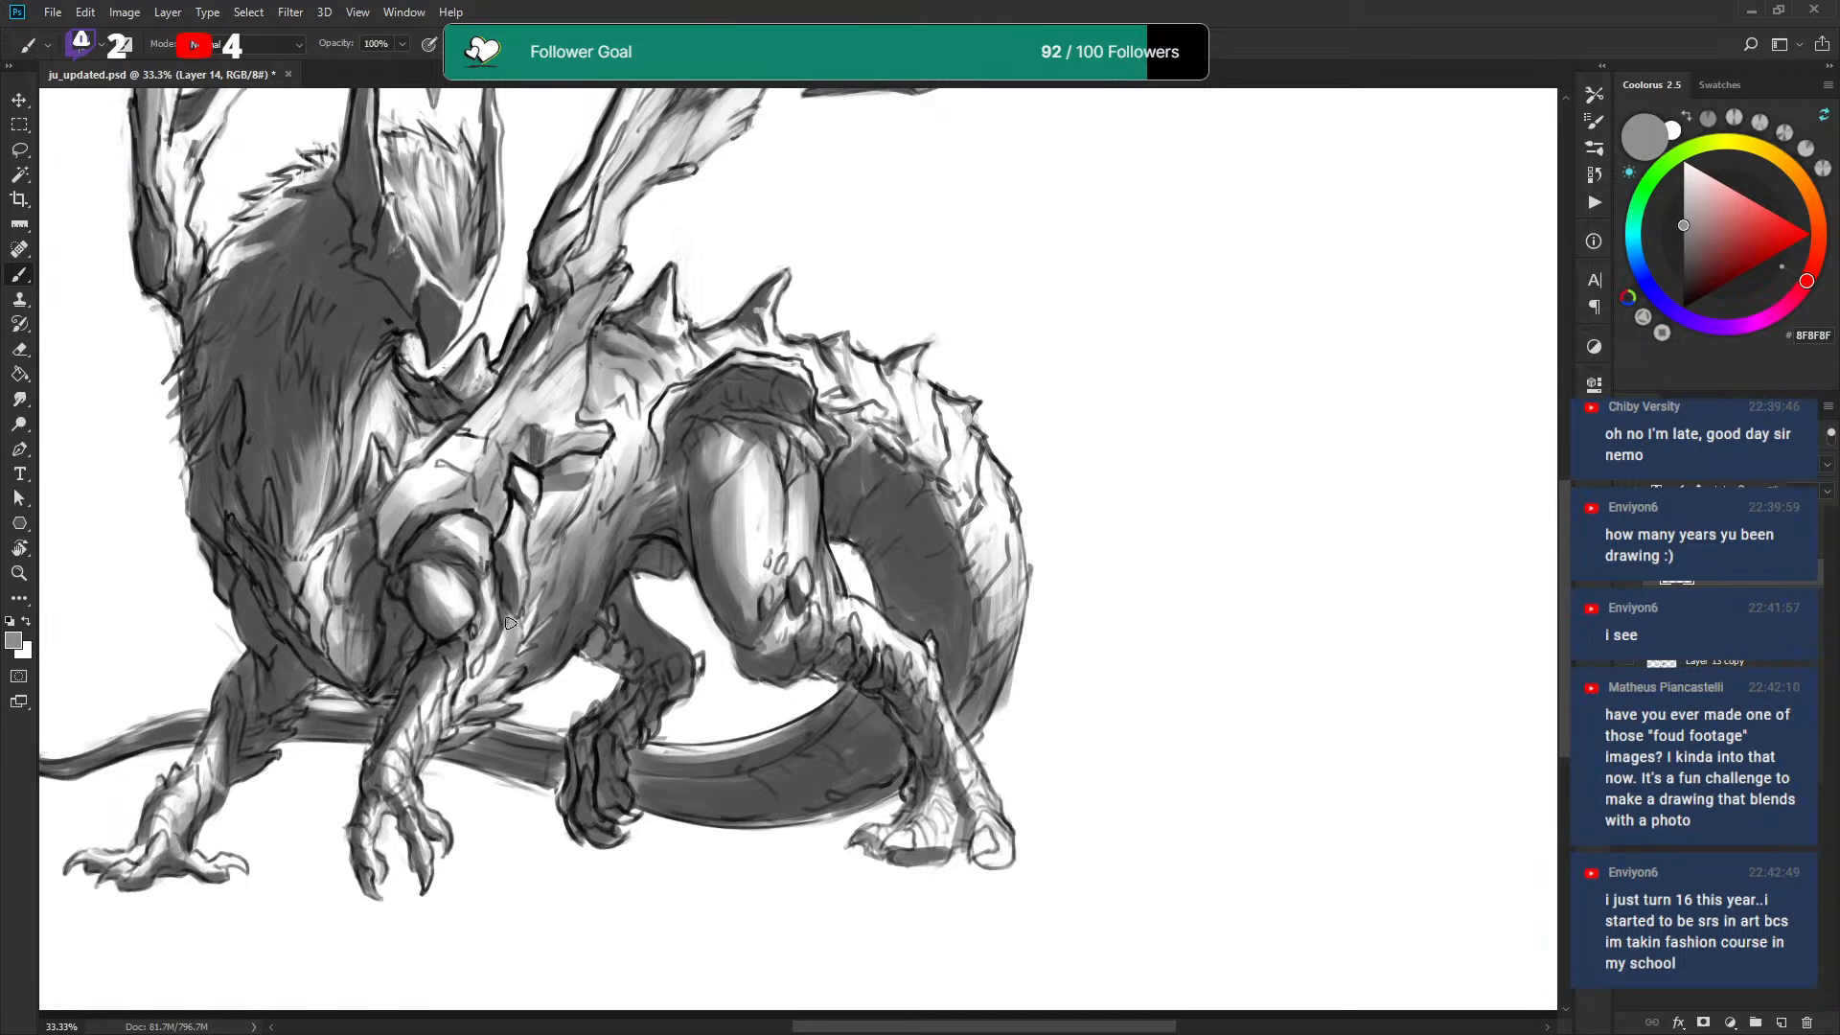
pyautogui.press('x')
pyautogui.moveTo(518, 573)
pyautogui.mouseDown()
pyautogui.moveTo(520, 520)
pyautogui.moveTo(510, 536)
pyautogui.mouseUp()
pyautogui.press('x')
pyautogui.moveTo(520, 570); pyautogui.dragTo(518, 527)
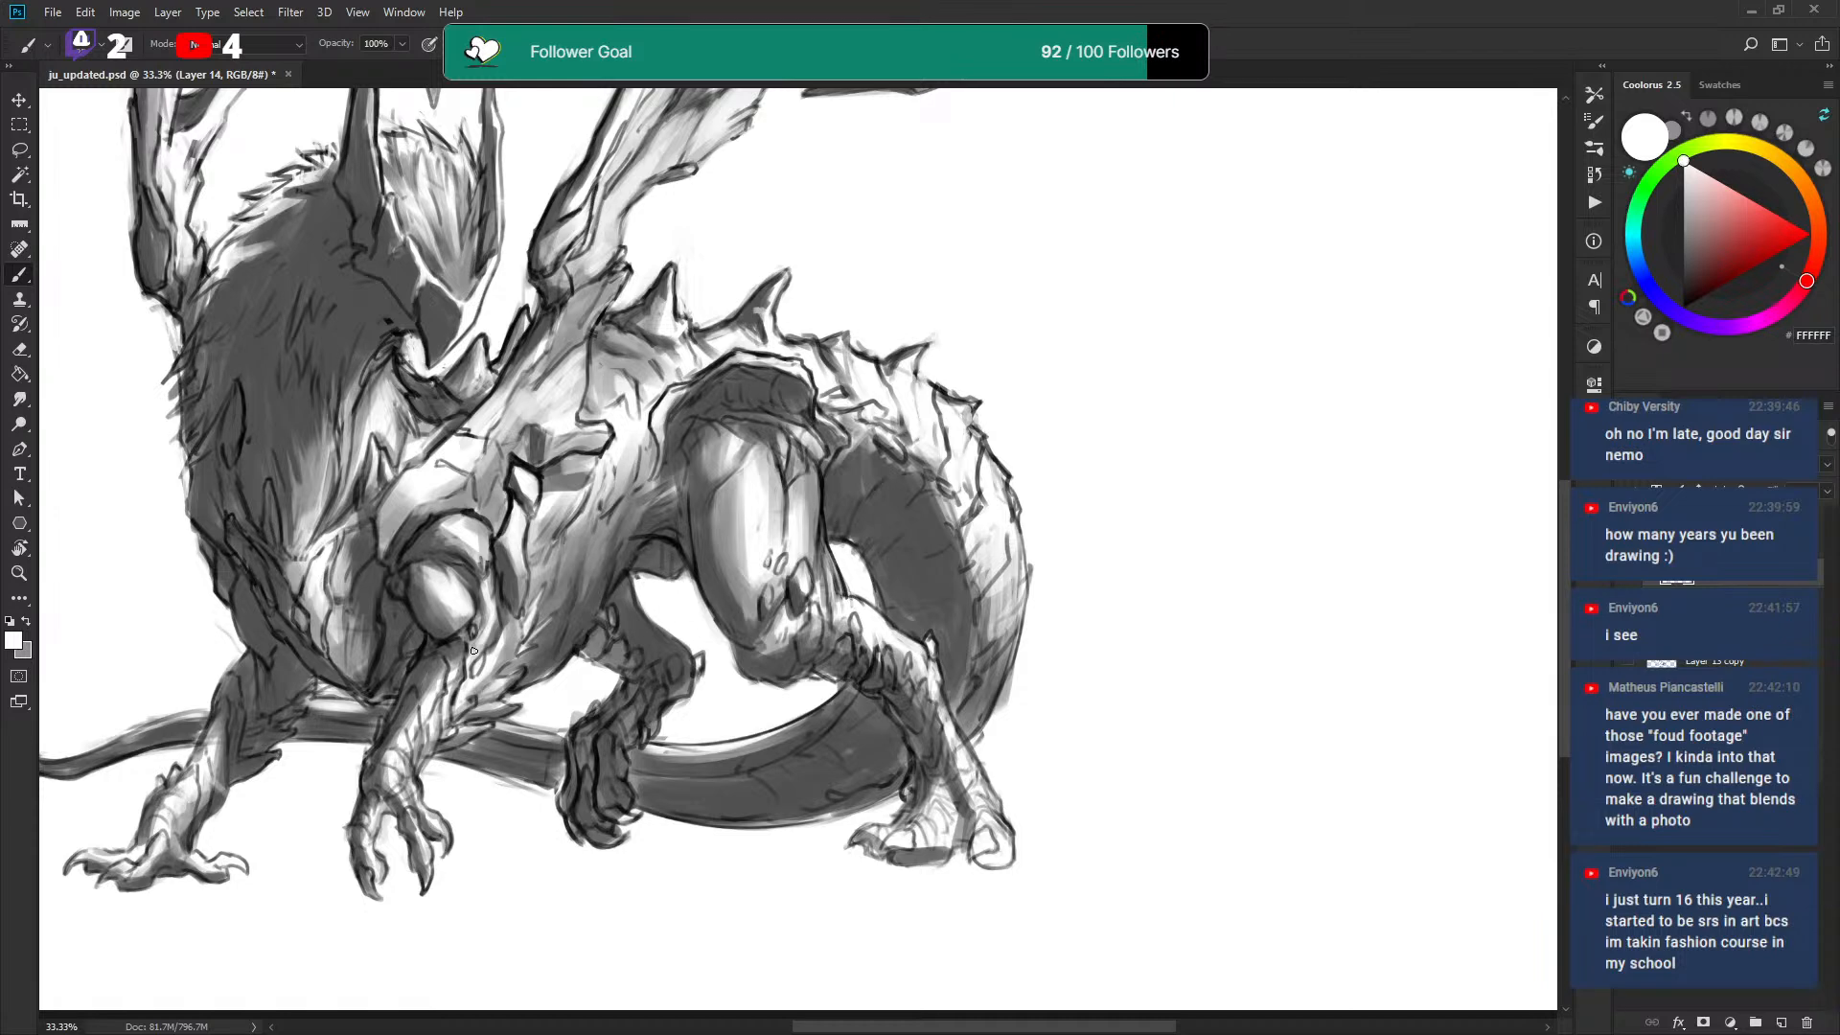
# Refine the wing base above the shoulder, alternating grey 8F8F8F shading and white FFFFFF highlights.
pyautogui.moveTo(569, 348)
pyautogui.mouseDown()
pyautogui.moveTo(561, 440)
pyautogui.moveTo(629, 530)
pyautogui.mouseUp()
pyautogui.press('x')
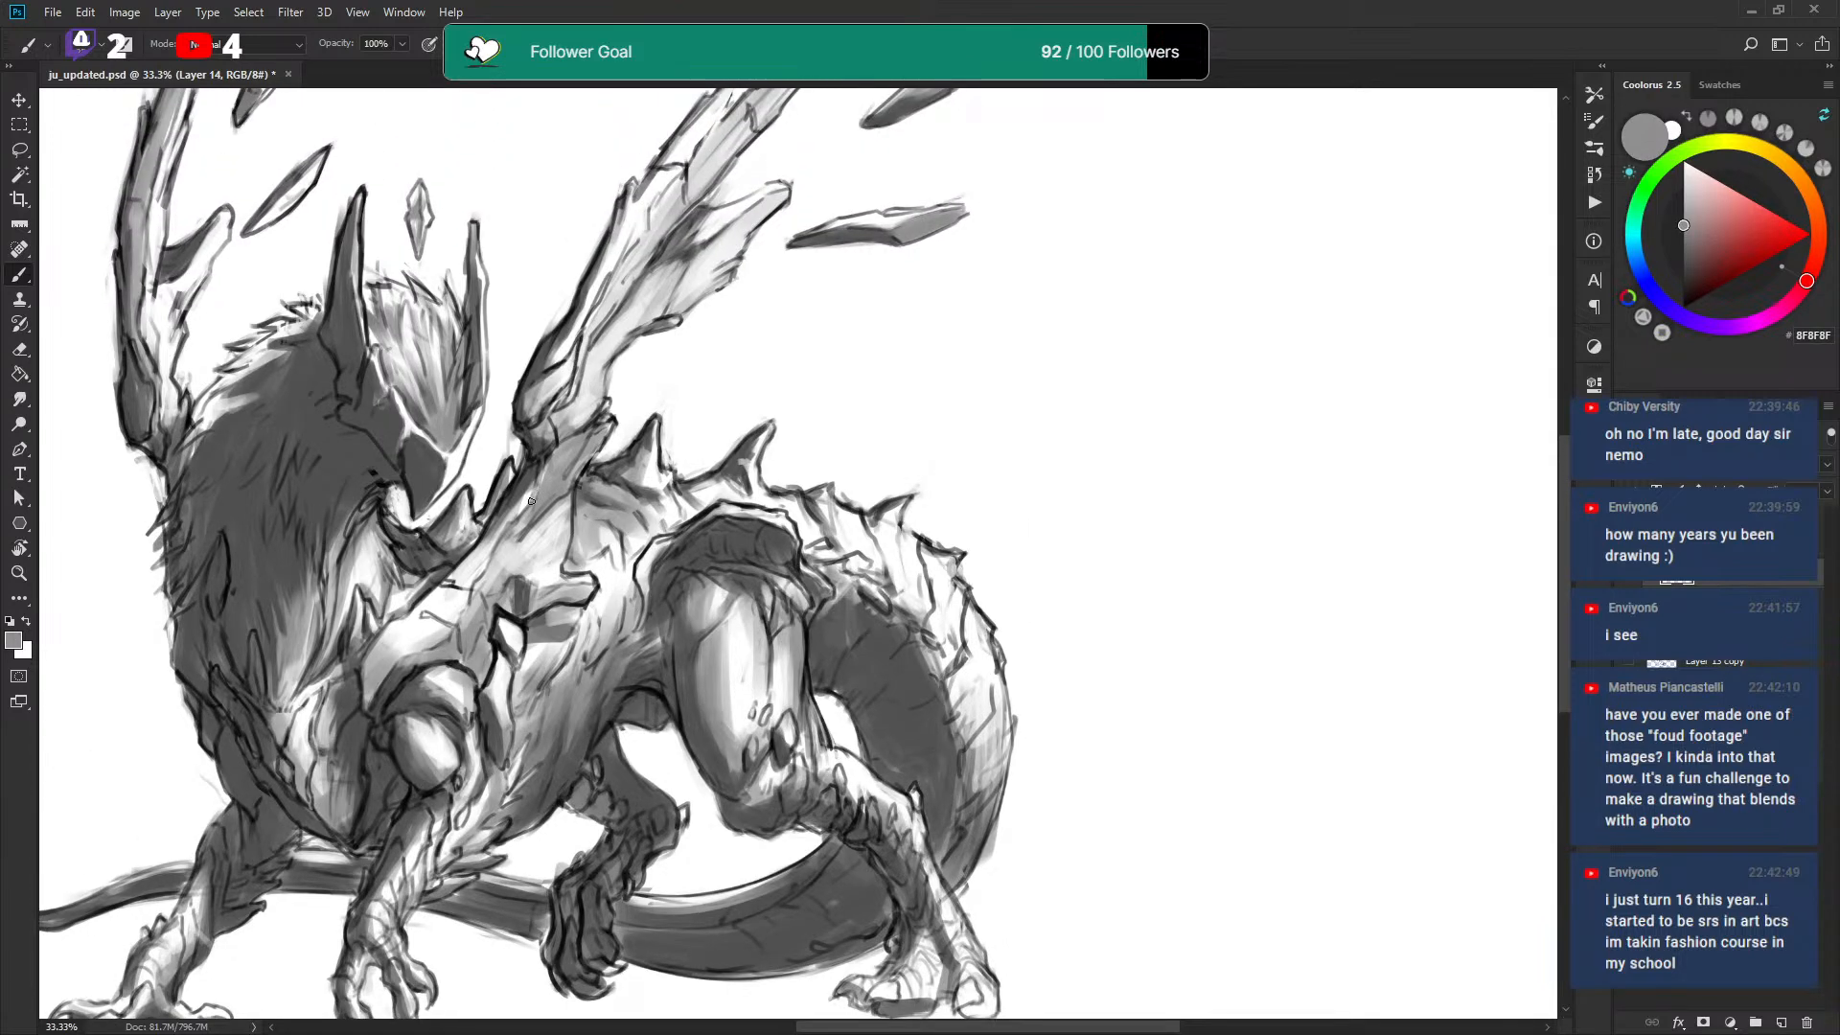
pyautogui.press('x')
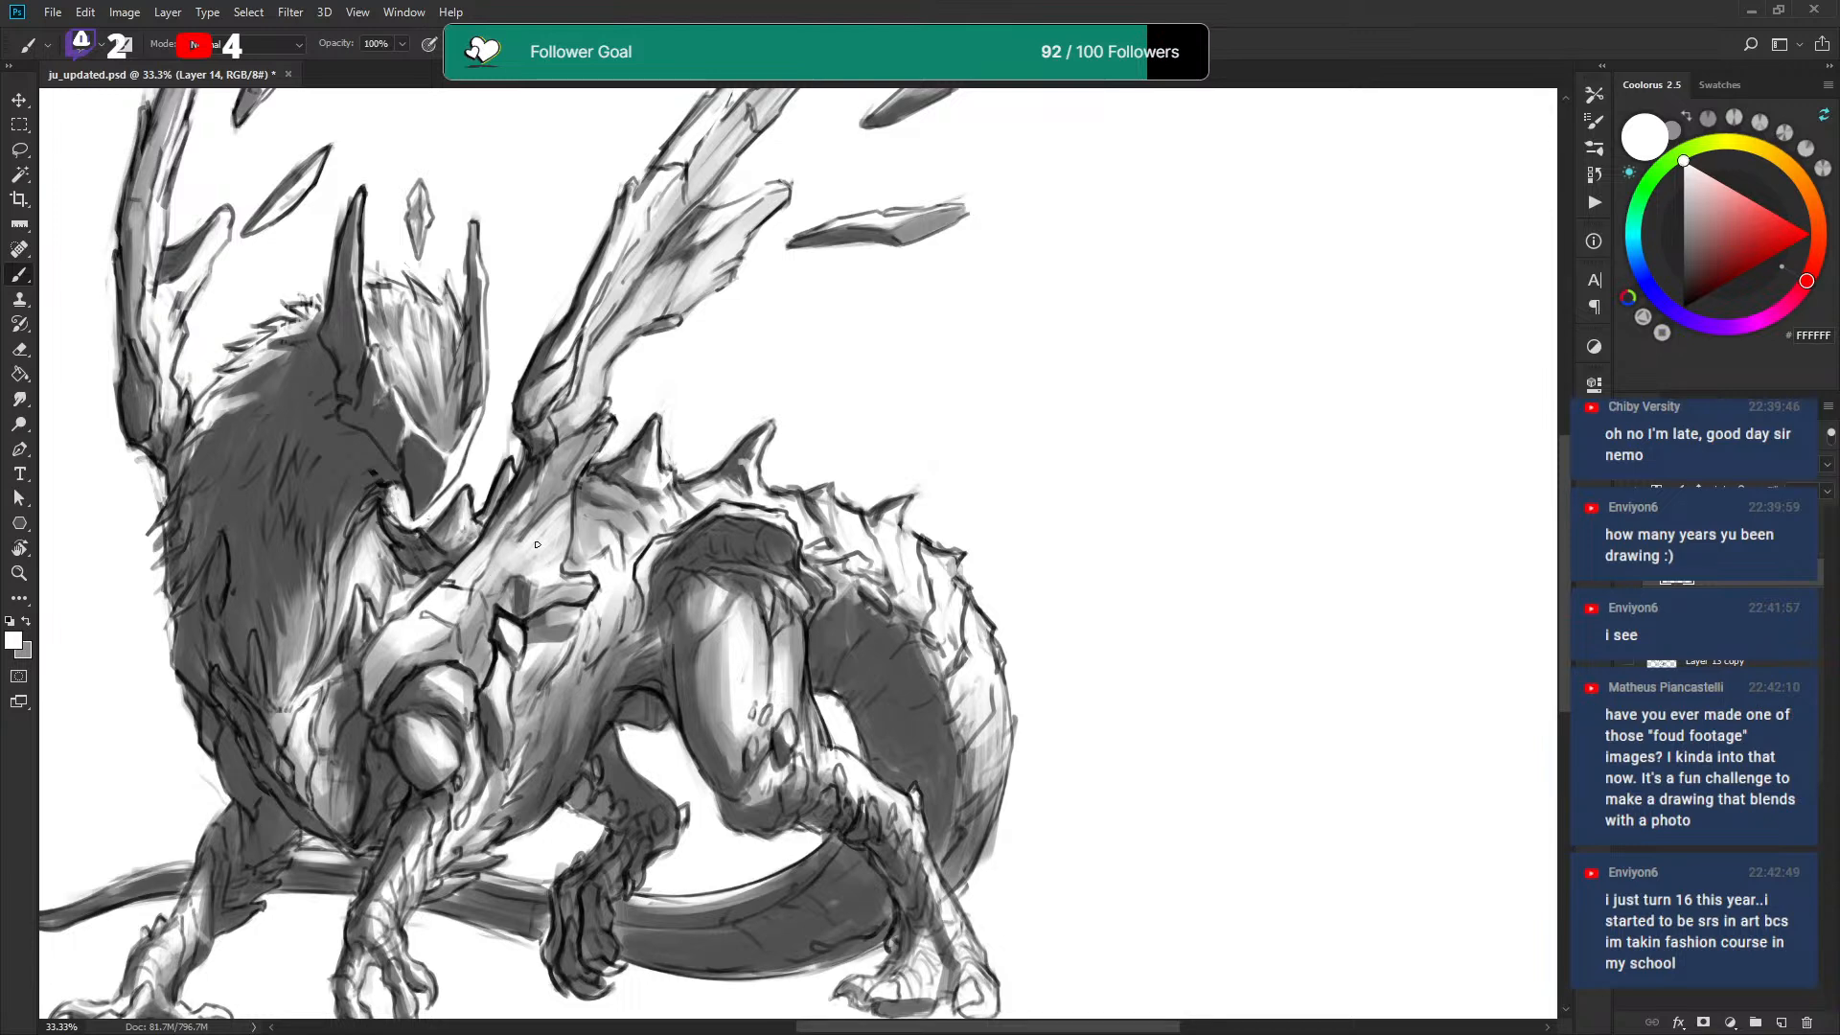
pyautogui.press('x')
pyautogui.press('x')
pyautogui.press('x')
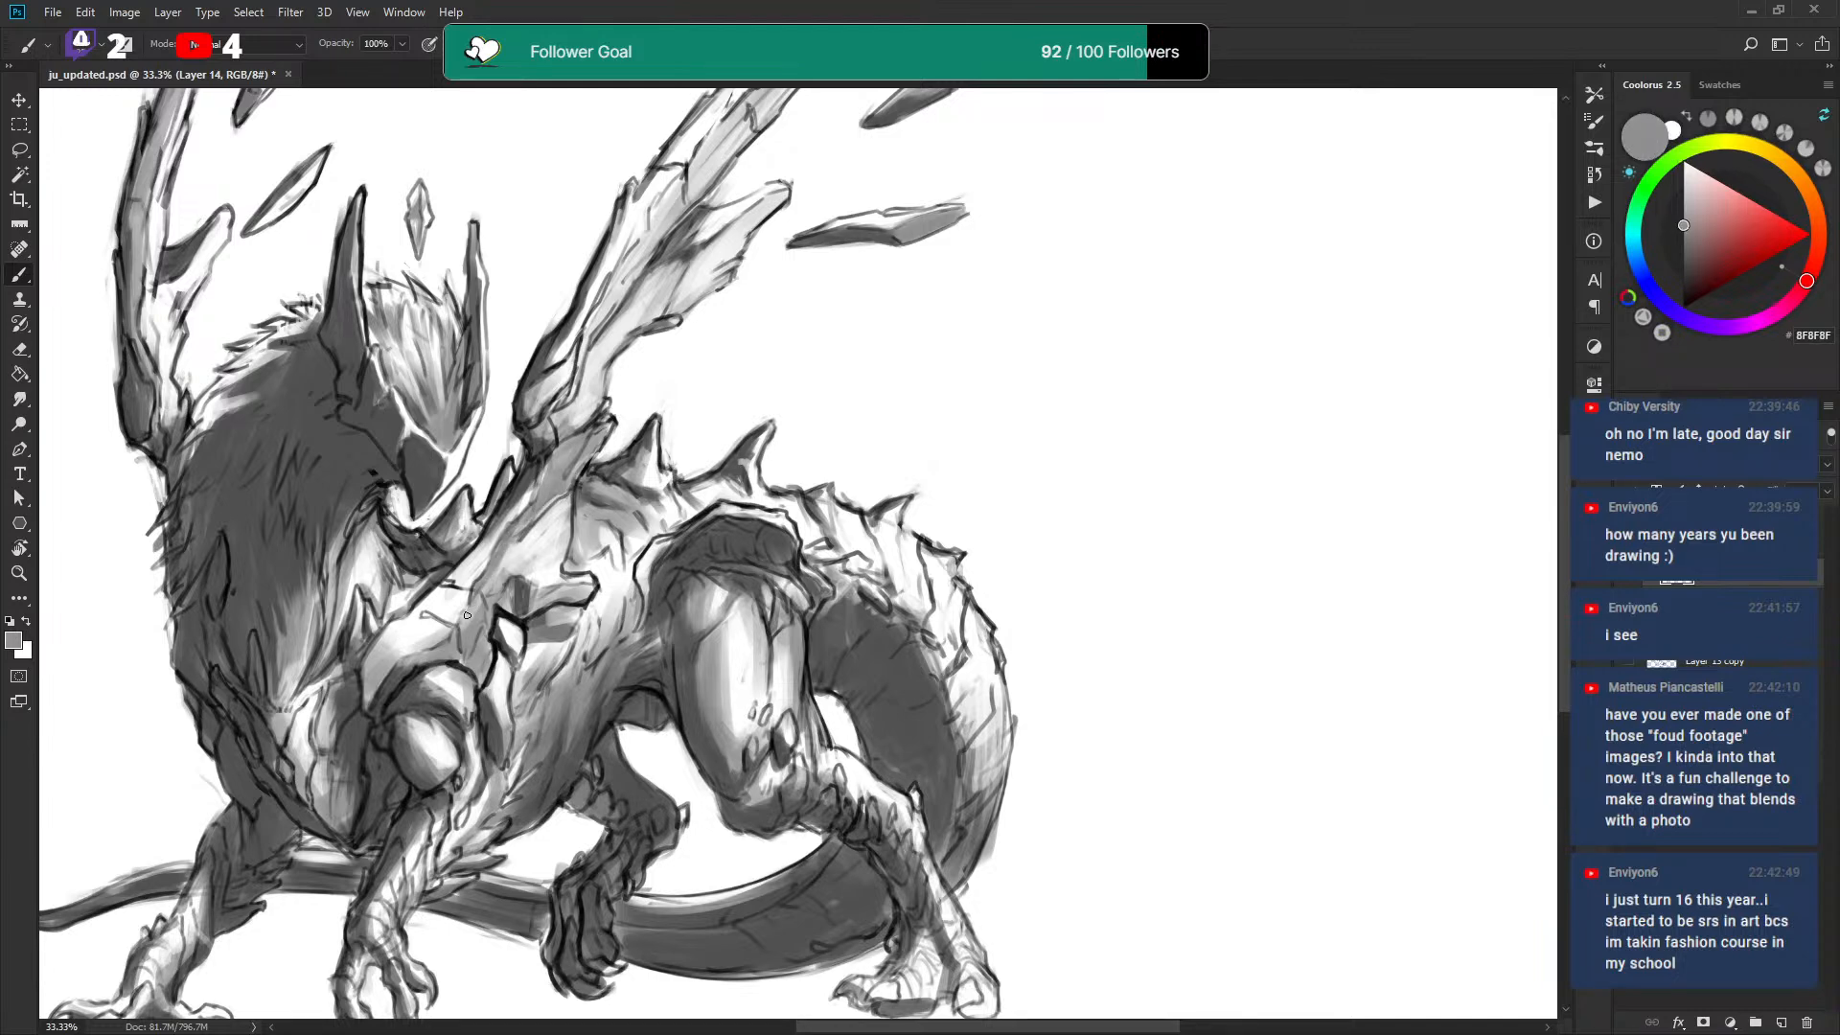
# Shade the near shoulder plate and the adjoining chest fur with grey 8F8F8F and white FFFFFF.
pyautogui.press('x')
pyautogui.moveTo(469, 618)
pyautogui.mouseDown()
pyautogui.moveTo(500, 572)
pyautogui.moveTo(473, 609)
pyautogui.mouseUp()
pyautogui.press('x')
pyautogui.press('x')
pyautogui.press('x')
pyautogui.press('x')
pyautogui.moveTo(378, 580)
pyautogui.mouseDown()
pyautogui.moveTo(360, 618)
pyautogui.moveTo(380, 613)
pyautogui.moveTo(381, 544)
pyautogui.moveTo(387, 574)
pyautogui.moveTo(421, 582)
pyautogui.mouseUp()
pyautogui.press('x')
pyautogui.press('x')
pyautogui.press('x')
pyautogui.press('x')
pyautogui.press('x')
# Blend the upper part of the hind thigh below the hip plate with white FFFFFF and grey 8F8F8F.
pyautogui.moveTo(753, 595)
pyautogui.mouseDown()
pyautogui.moveTo(708, 568)
pyautogui.moveTo(681, 506)
pyautogui.moveTo(655, 588)
pyautogui.moveTo(656, 460)
pyautogui.moveTo(664, 674)
pyautogui.moveTo(648, 502)
pyautogui.moveTo(675, 648)
pyautogui.moveTo(691, 570)
pyautogui.moveTo(674, 574)
pyautogui.moveTo(693, 618)
pyautogui.mouseUp()
pyautogui.press('x')
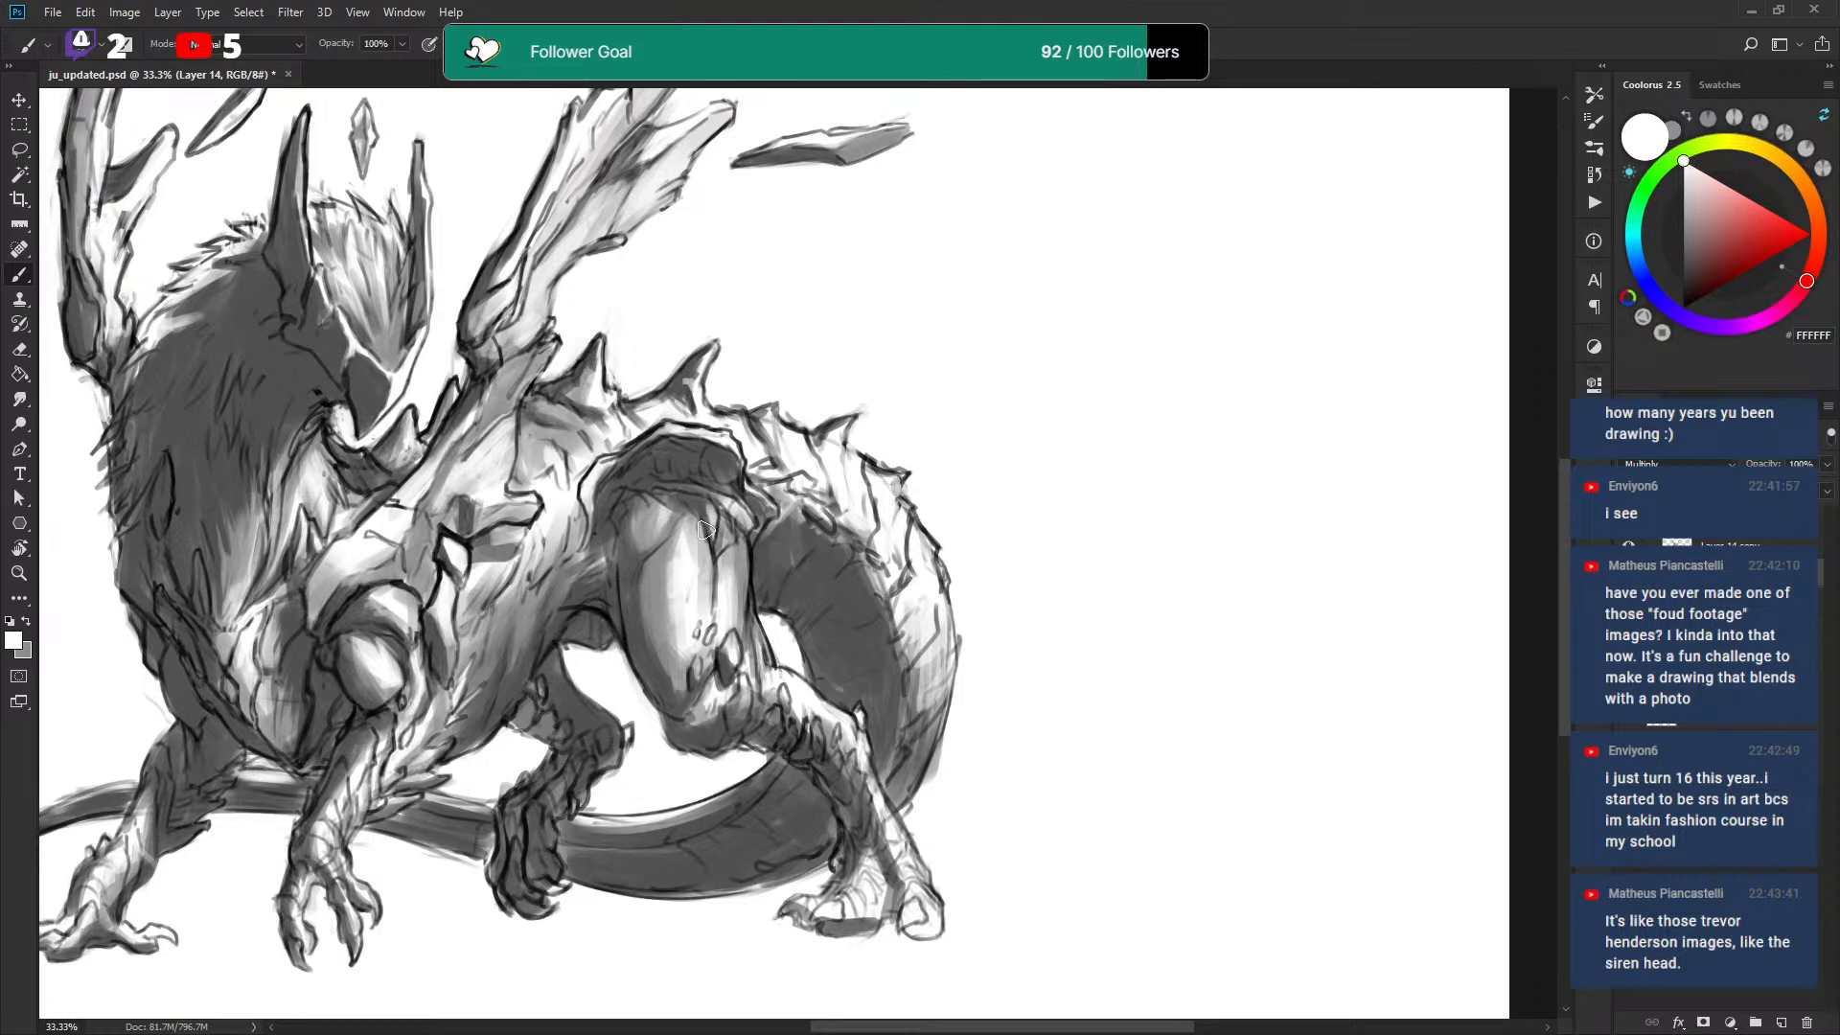
pyautogui.moveTo(791, 305); pyautogui.dragTo(766, 383)
pyautogui.press('x')
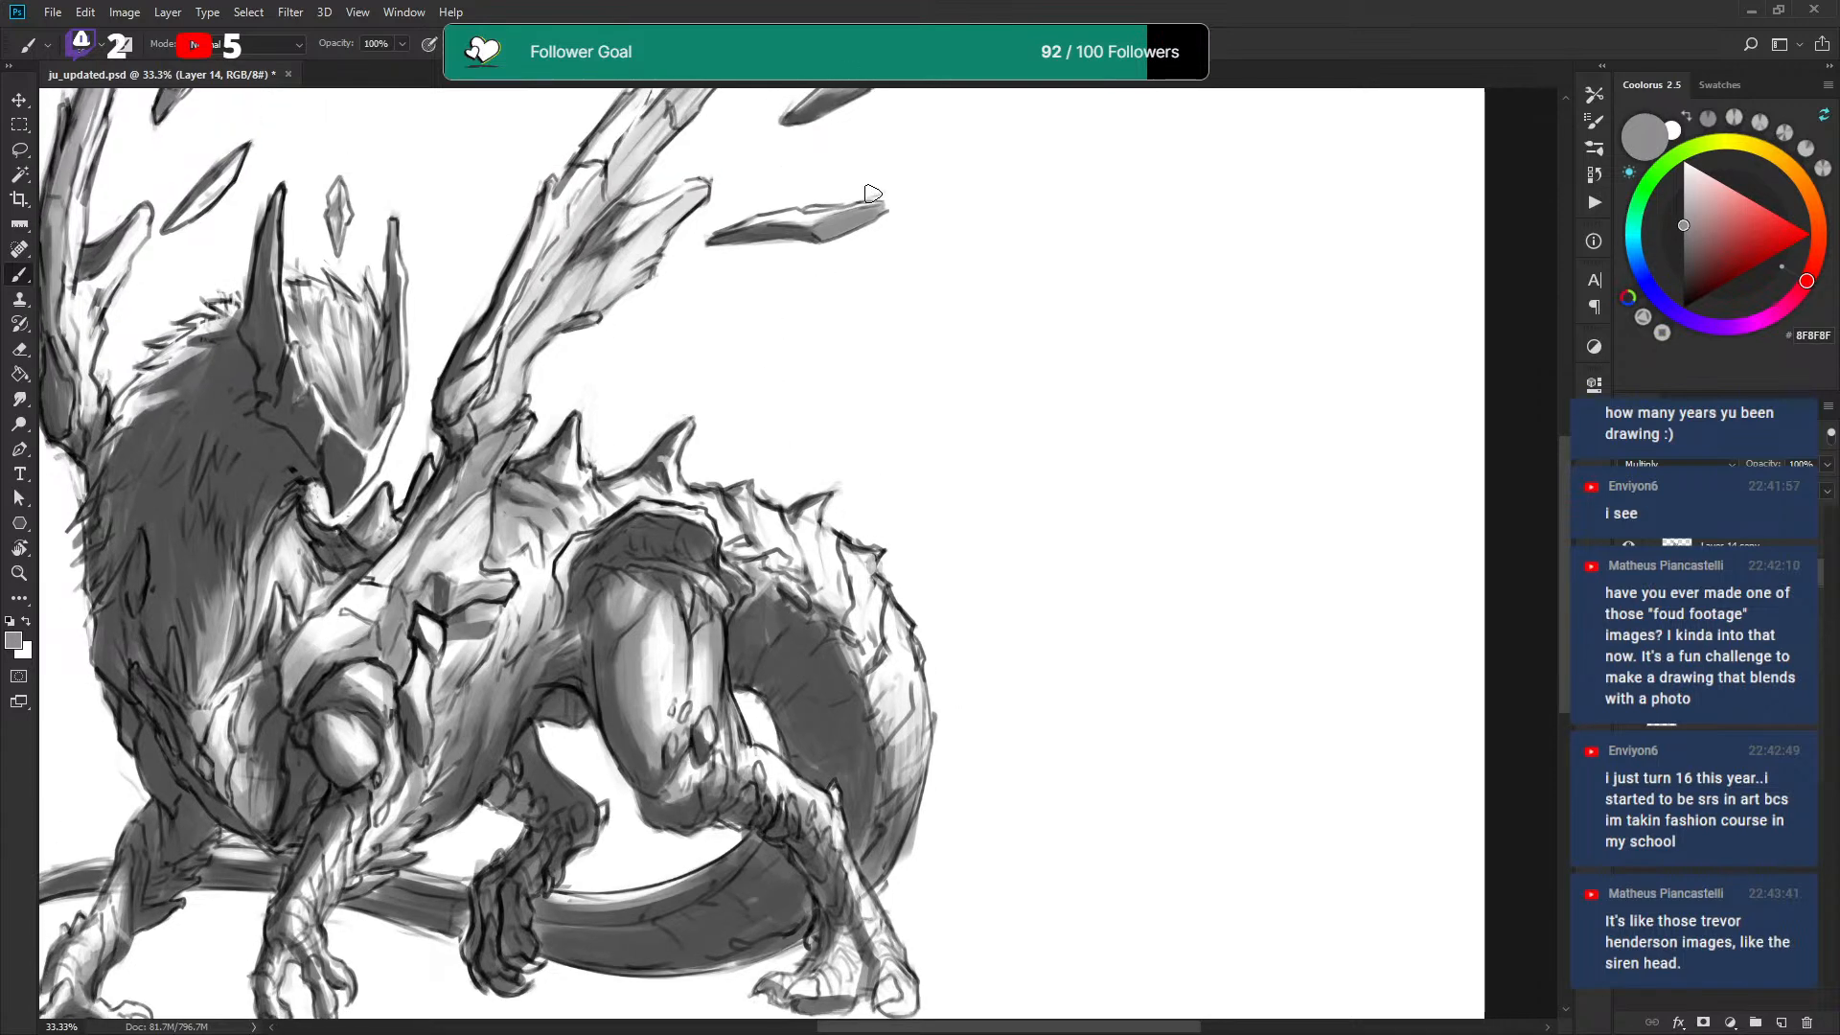
pyautogui.moveTo(783, 460); pyautogui.dragTo(807, 374)
pyautogui.press('x')
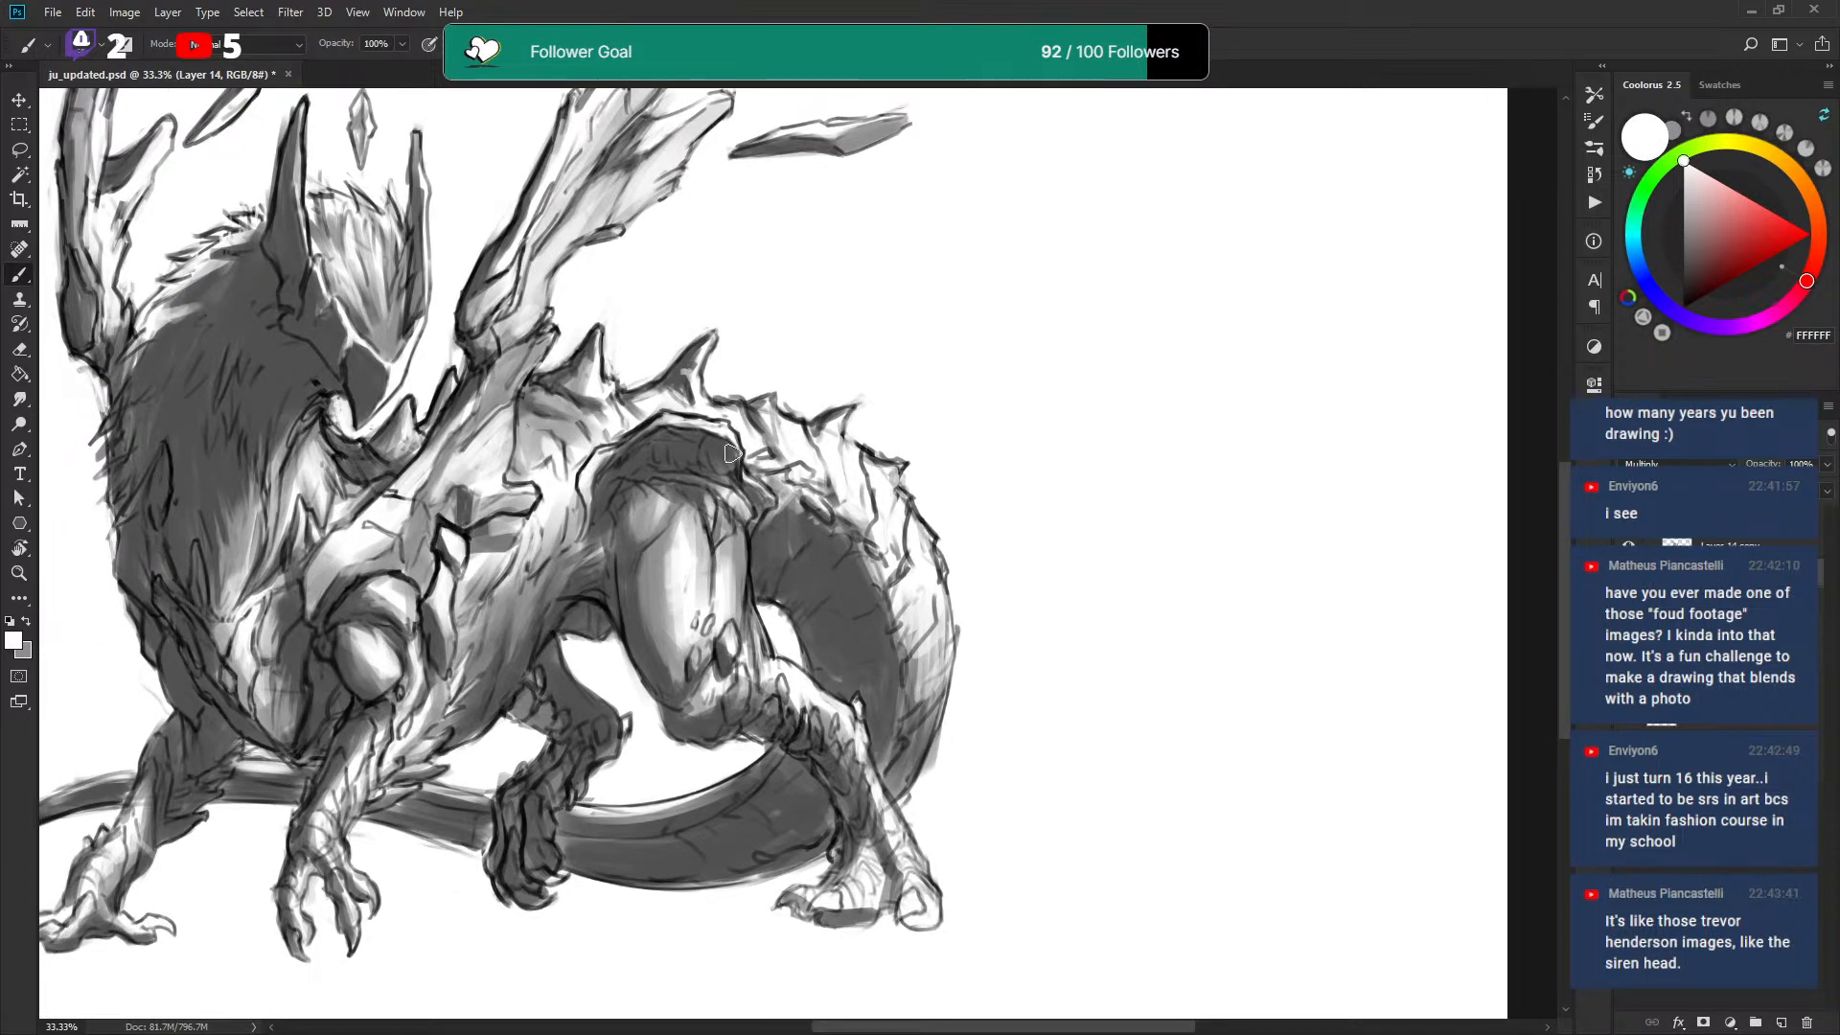
pyautogui.press('x')
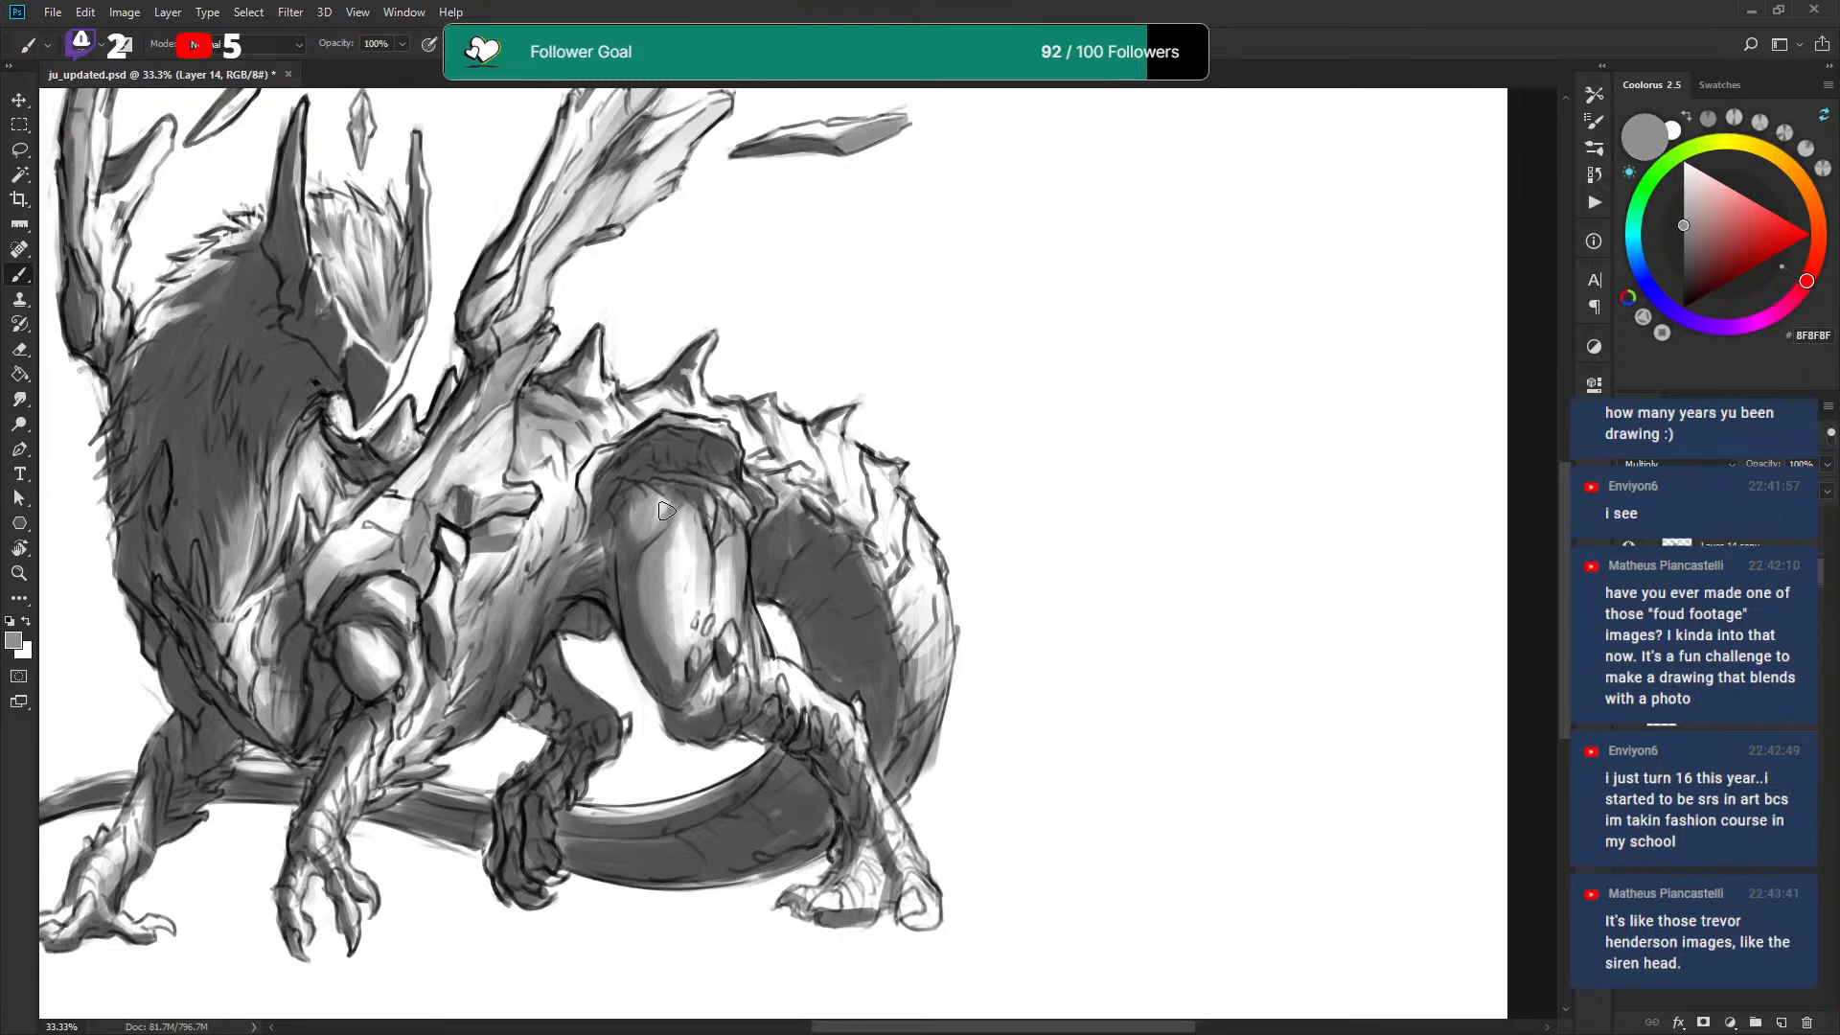
pyautogui.press('x')
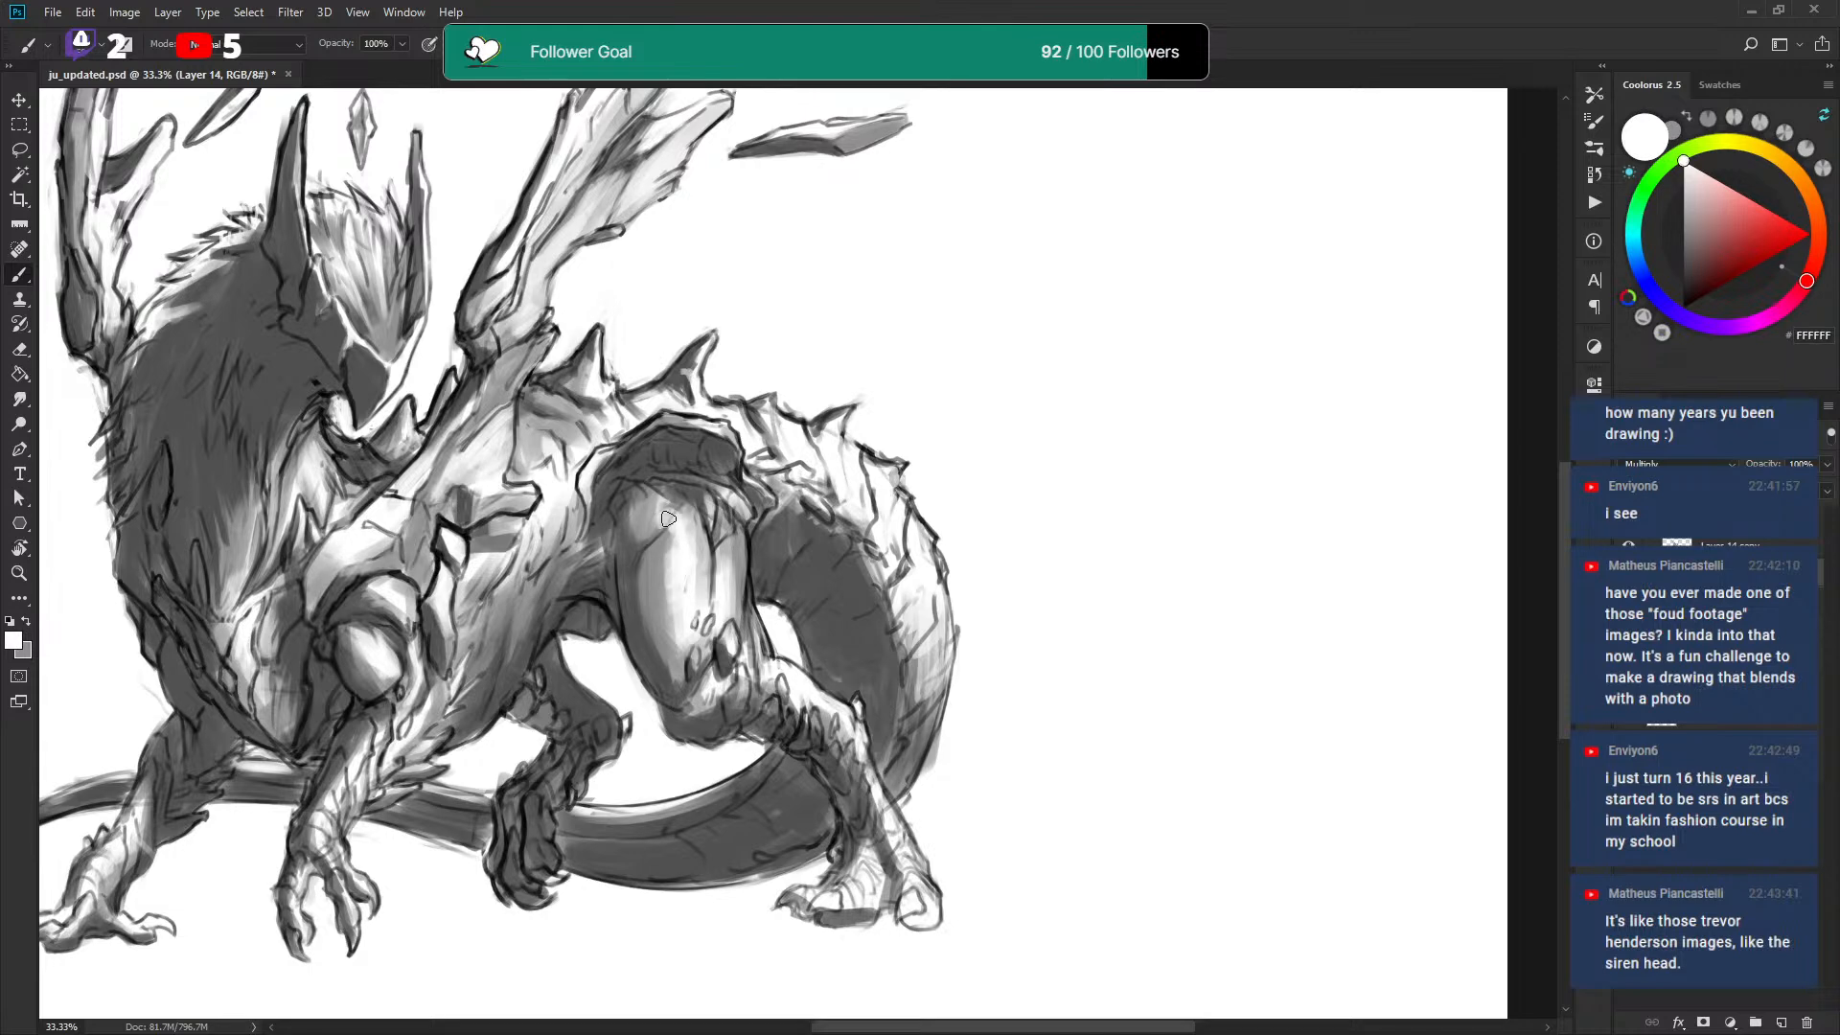
pyautogui.press('x')
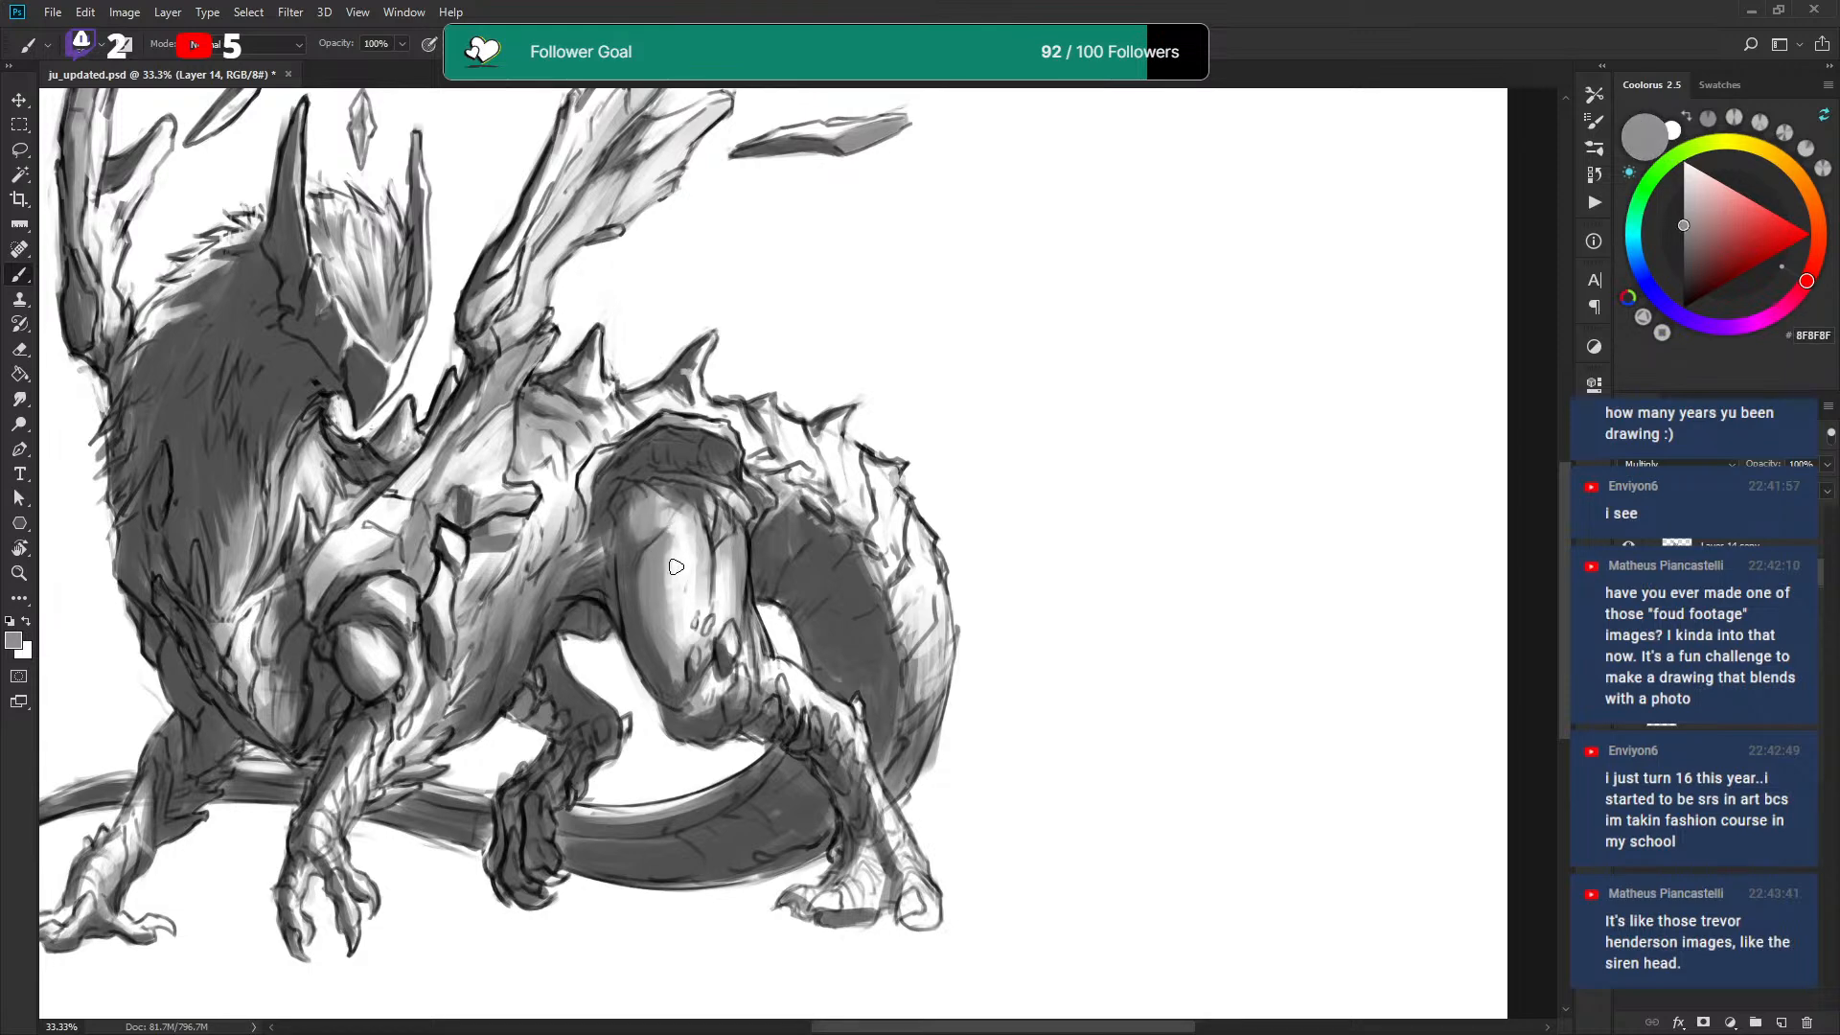
# Shade the small scales at the hind leg's knee in grey 8F8F8F, adding white FFFFFF touch-ups.
pyautogui.scroll(-2, 680, 565)
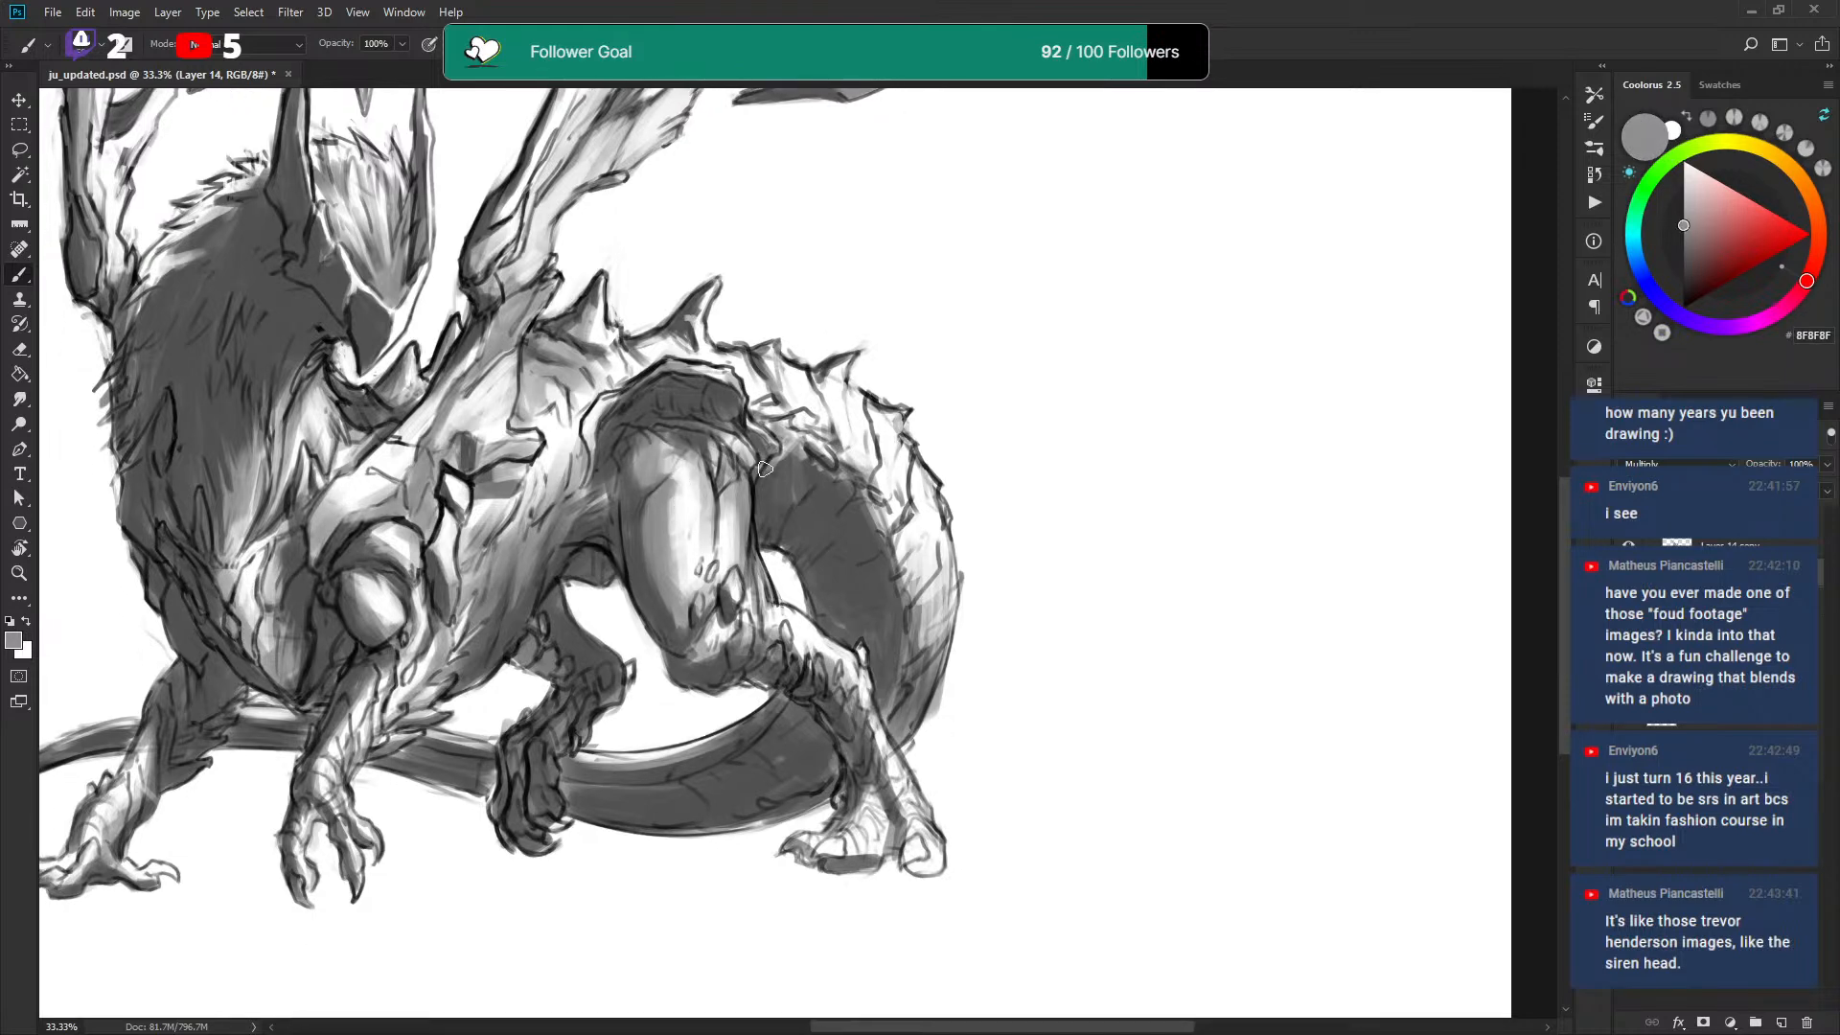
pyautogui.press('x')
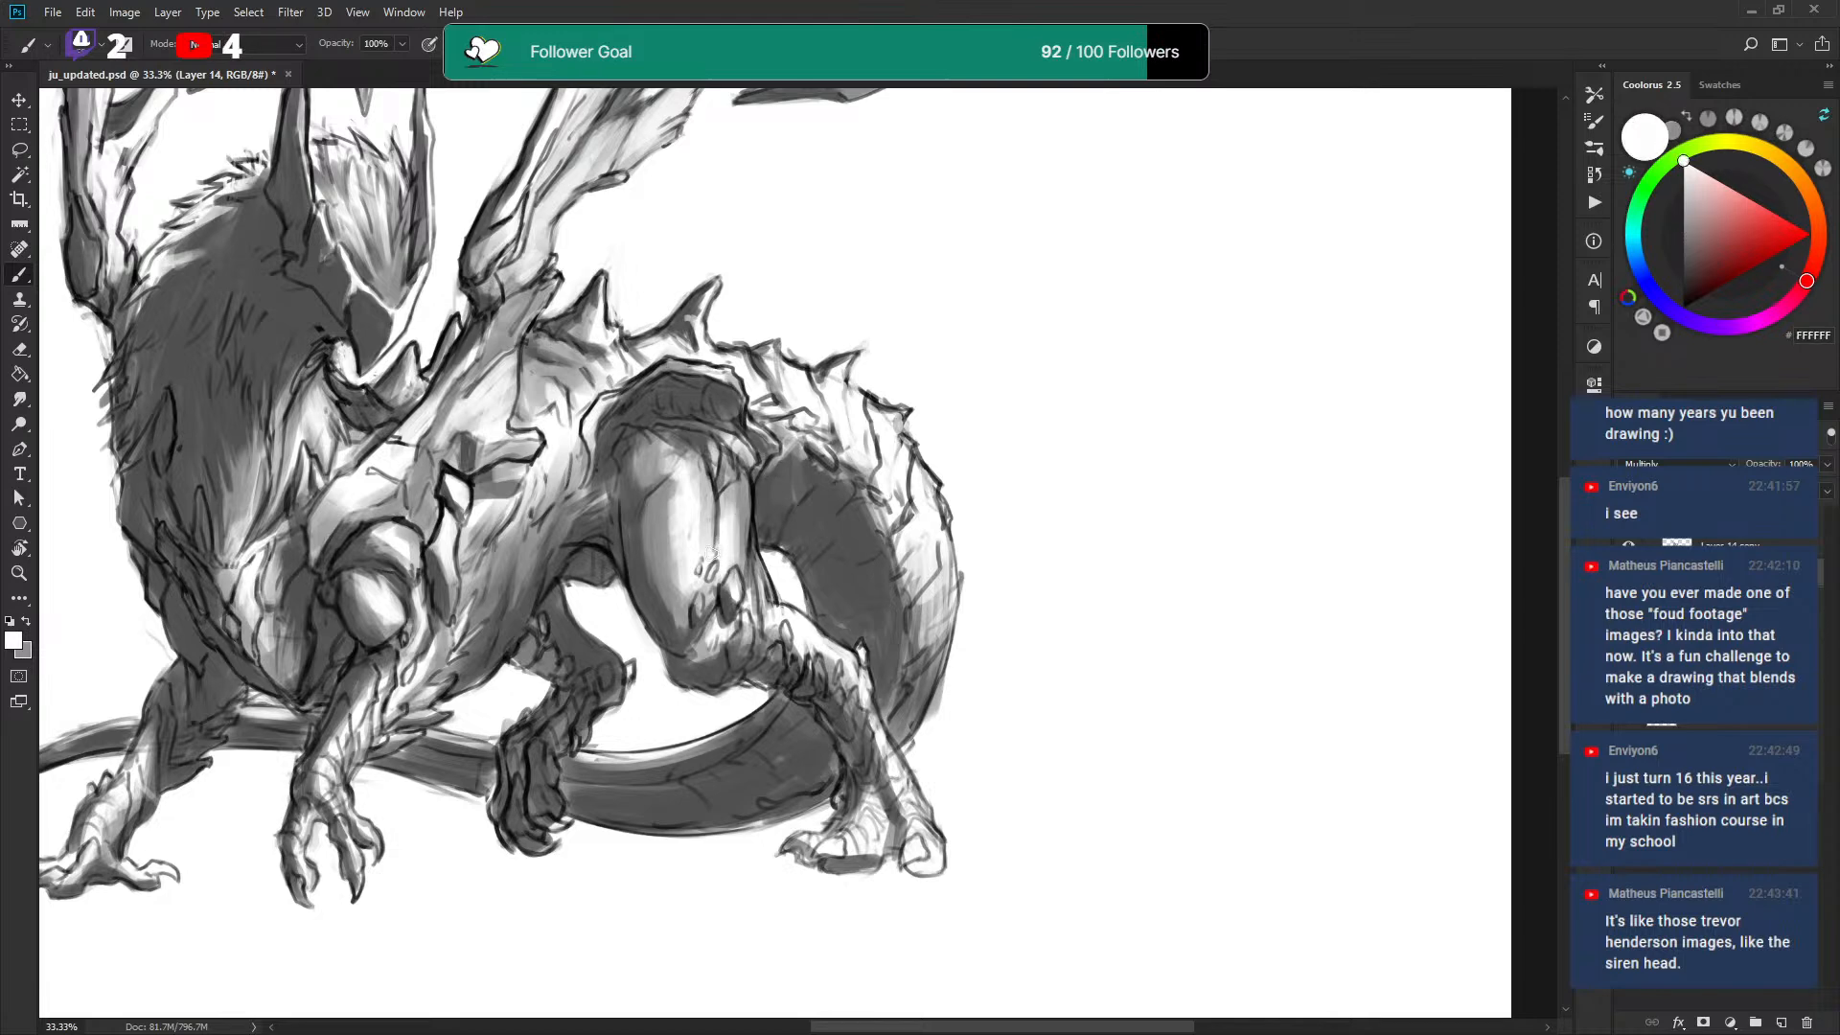
pyautogui.press('x')
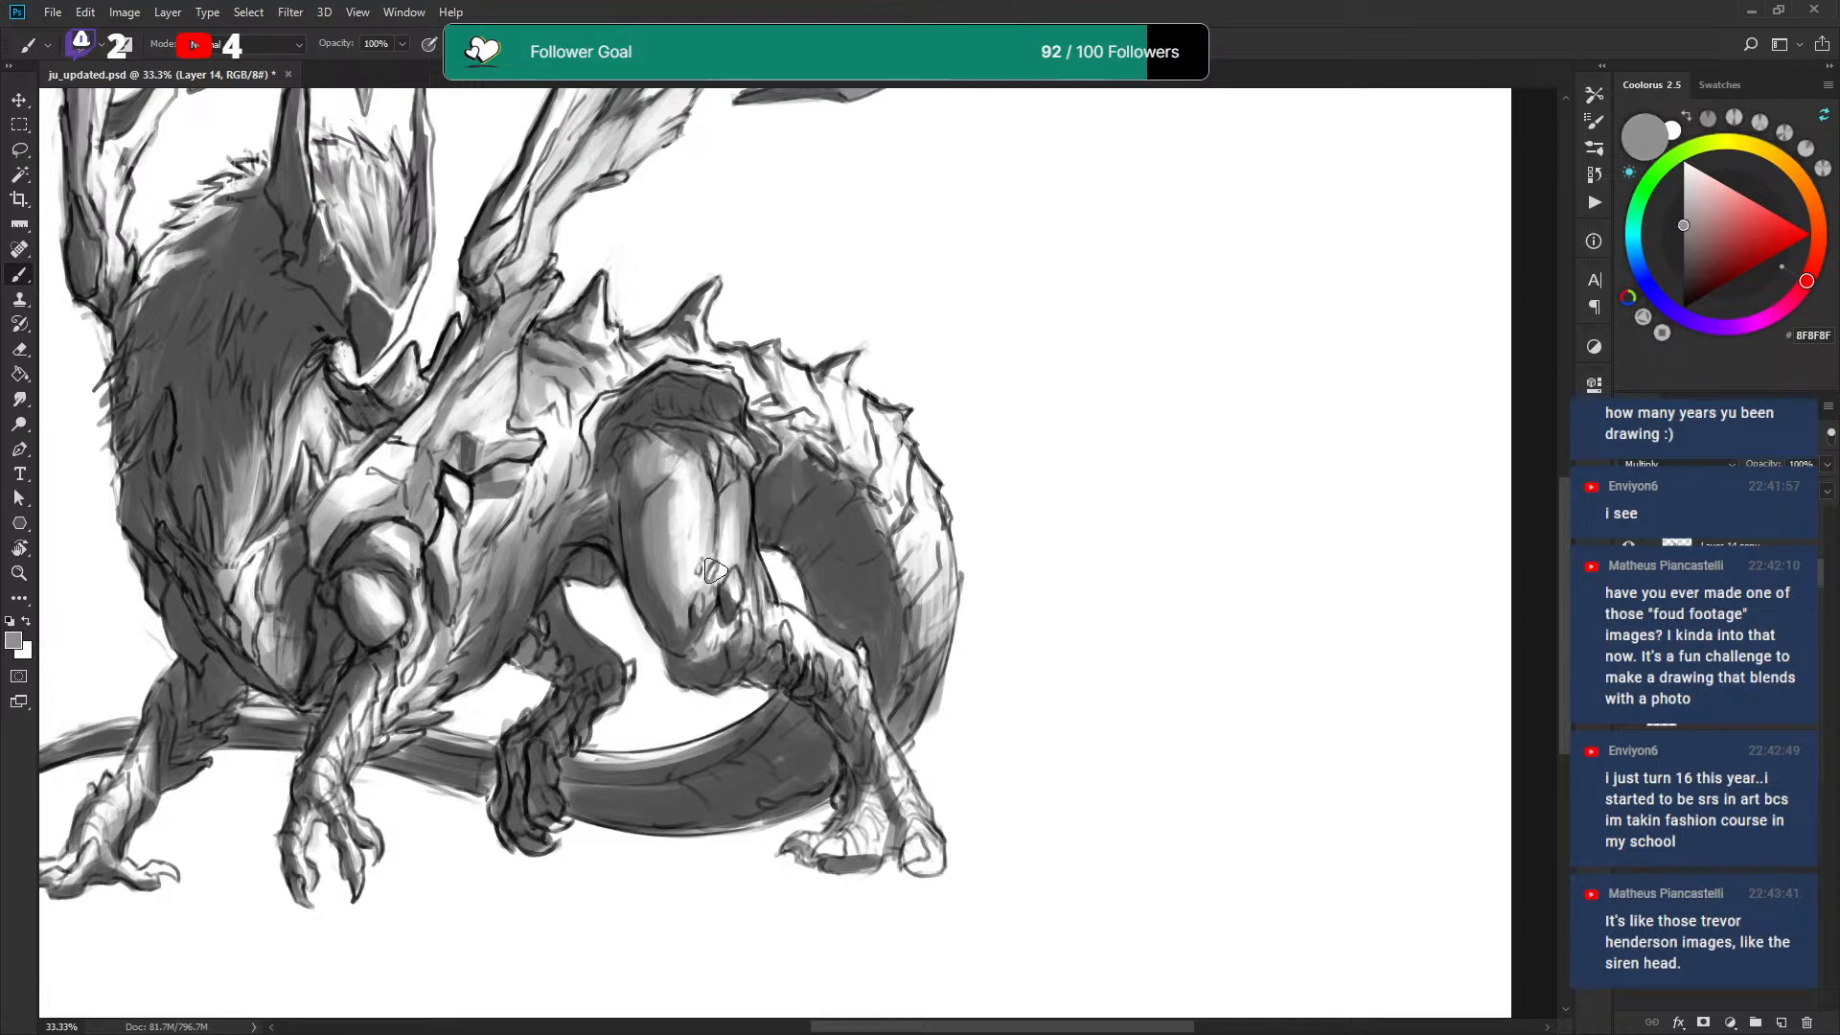
pyautogui.press('x')
pyautogui.press('x')
pyautogui.press('x')
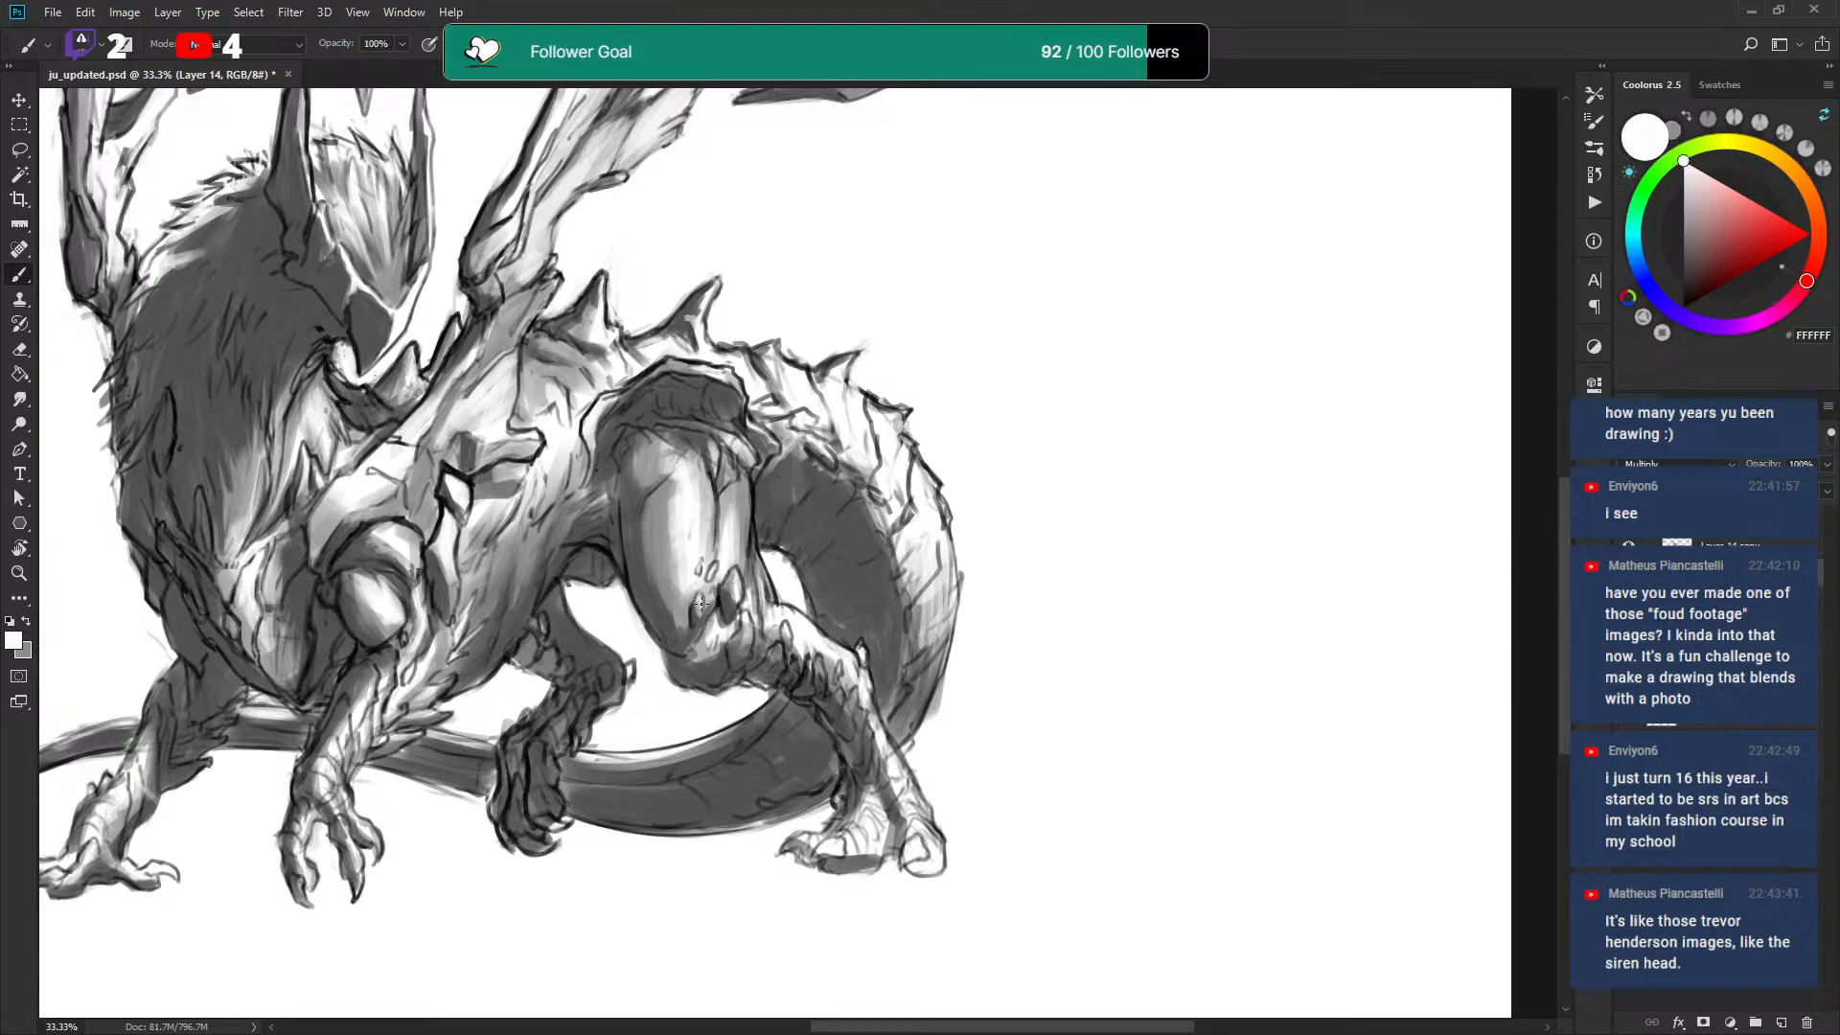
pyautogui.press('x')
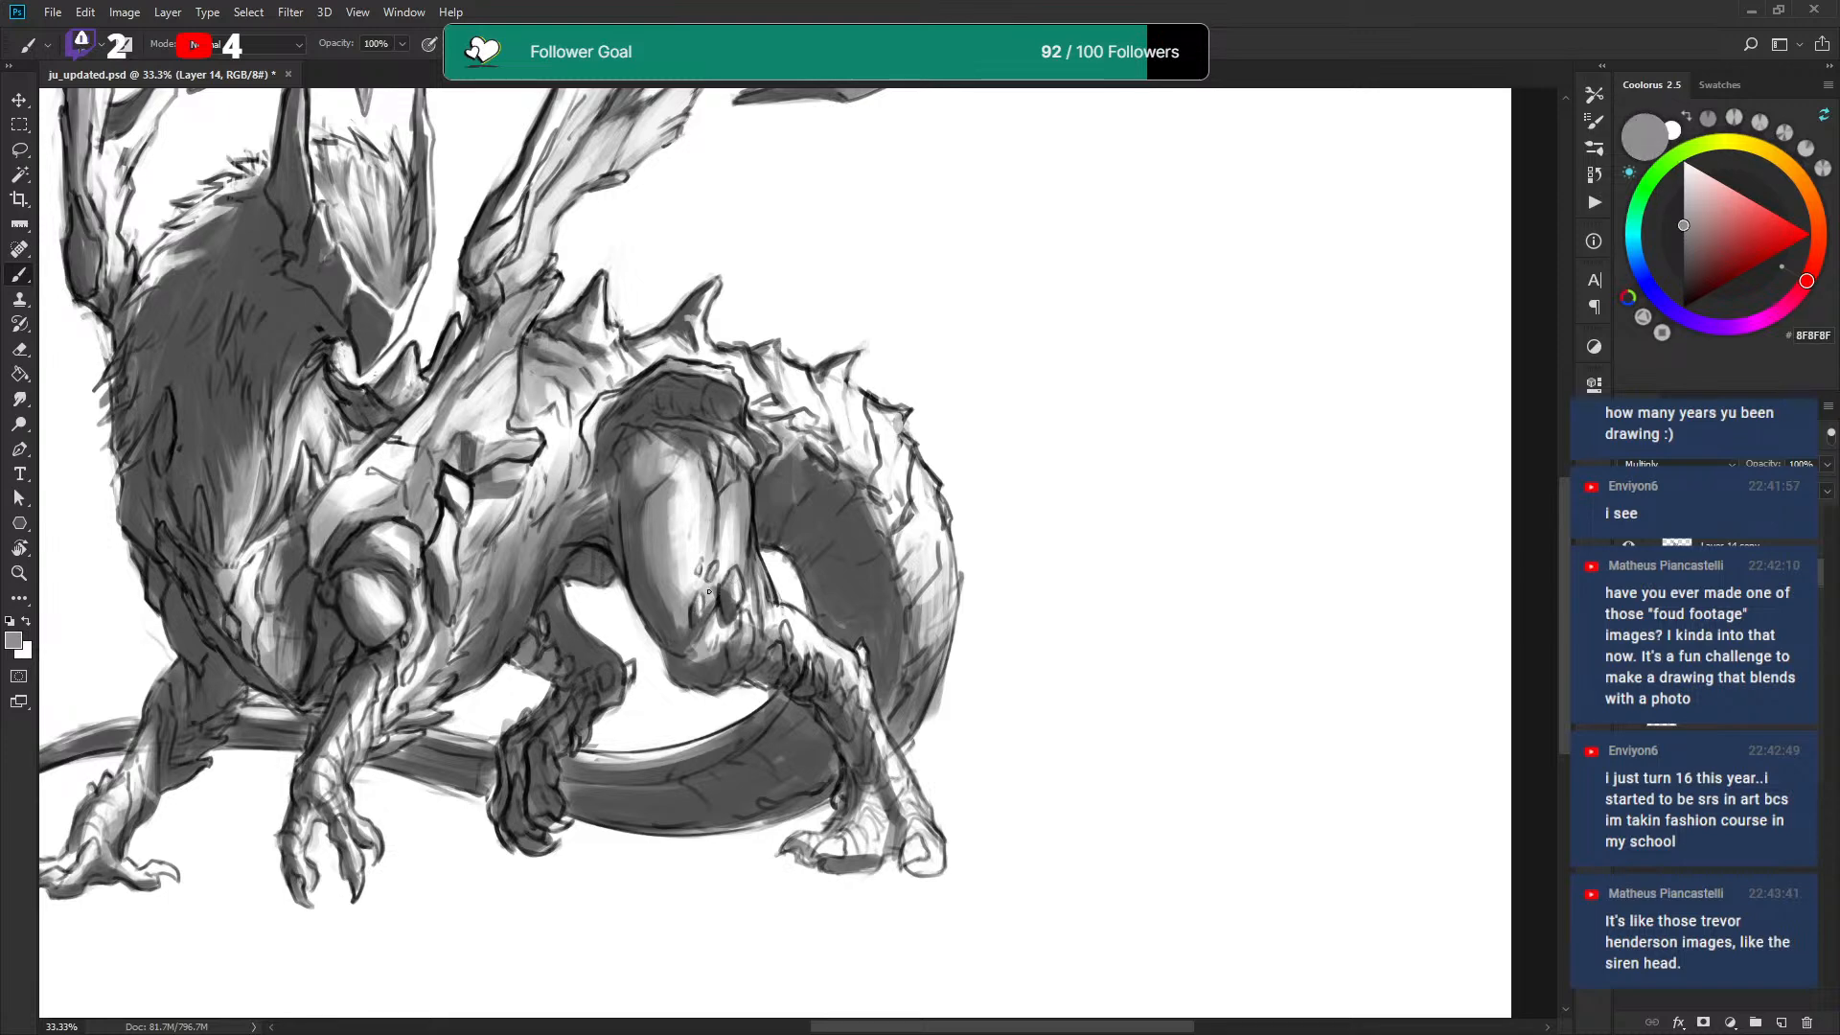
pyautogui.press('x')
pyautogui.press('x')
pyautogui.press('x')
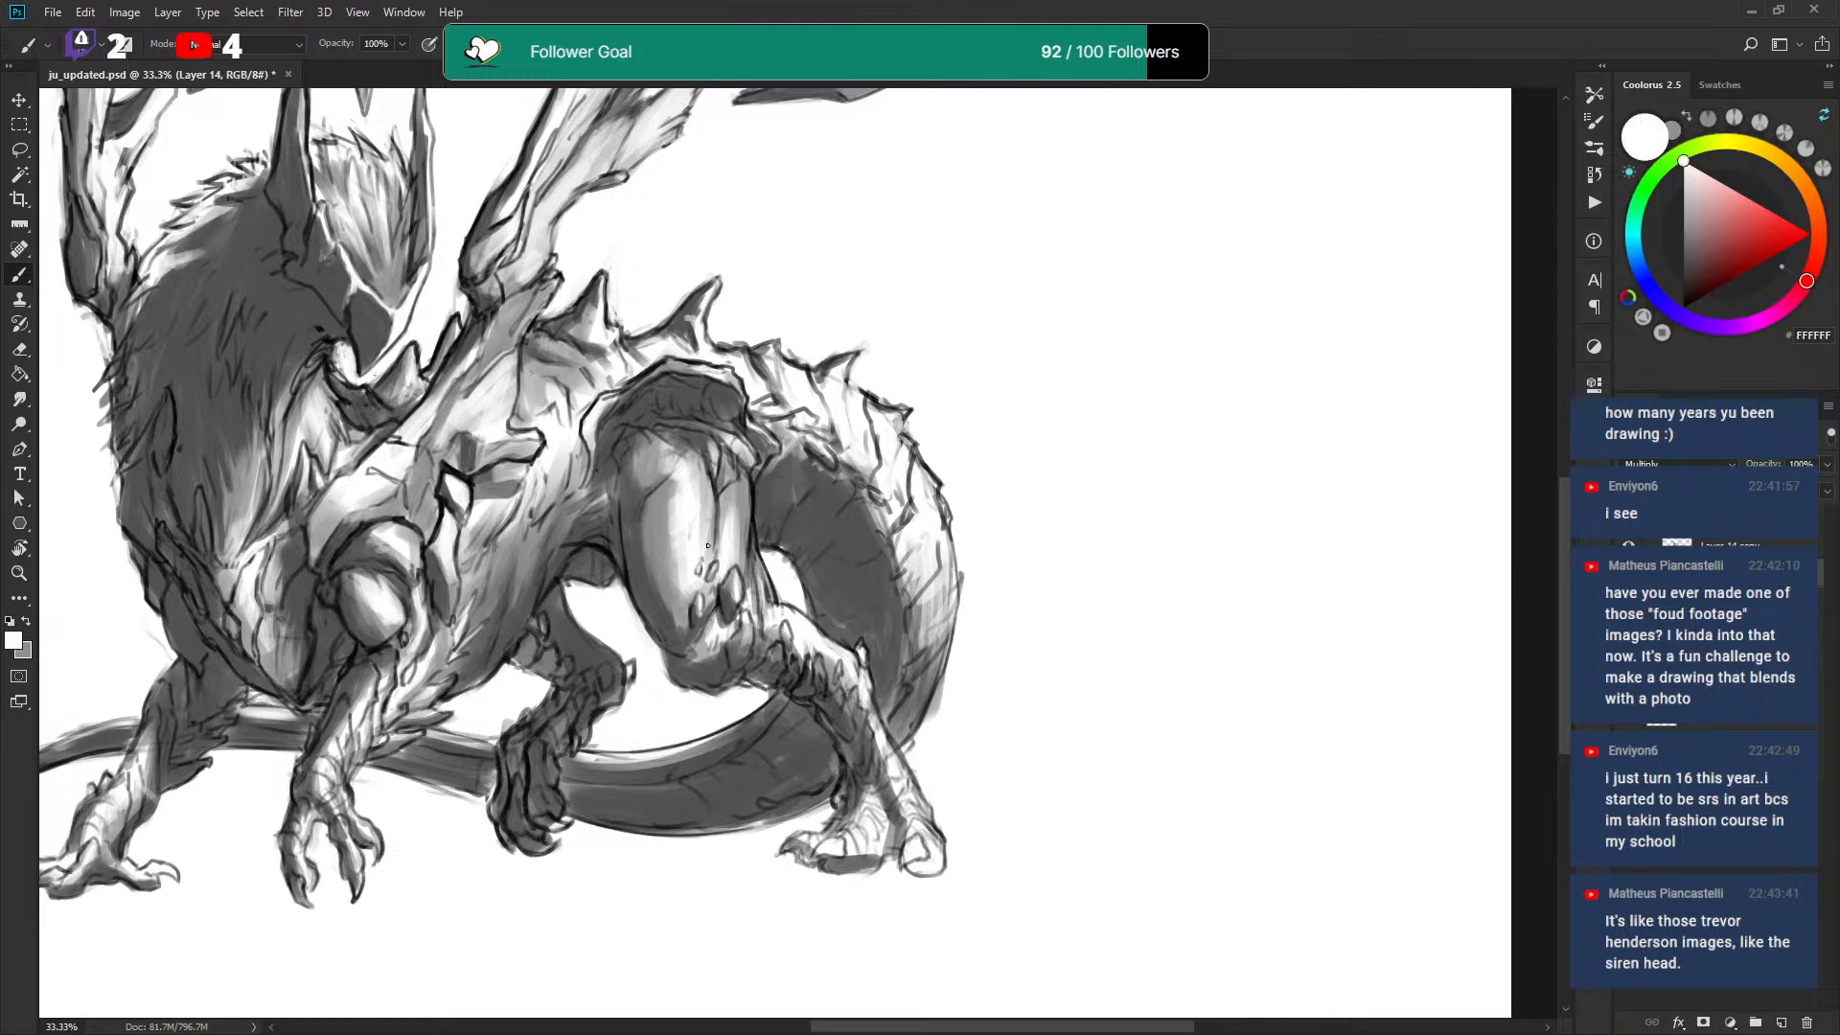
# Brush vertical highlights and shading down the middle of the hind thigh.
pyautogui.moveTo(699, 533); pyautogui.dragTo(696, 502)
pyautogui.press('x')
pyautogui.press('x')
pyautogui.moveTo(716, 535); pyautogui.dragTo(718, 500)
# Switch to the bk copy layer and paint out the vertical line down the hind thigh with white FFFFFF.
pyautogui.keyDown('ctrl'); pyautogui.click(721, 498); pyautogui.keyUp('ctrl')
pyautogui.press('x')
pyautogui.moveTo(712, 479)
pyautogui.mouseDown()
pyautogui.moveTo(721, 534)
pyautogui.moveTo(715, 465)
pyautogui.mouseUp()
pyautogui.press('x')
pyautogui.moveTo(717, 561); pyautogui.dragTo(715, 476)
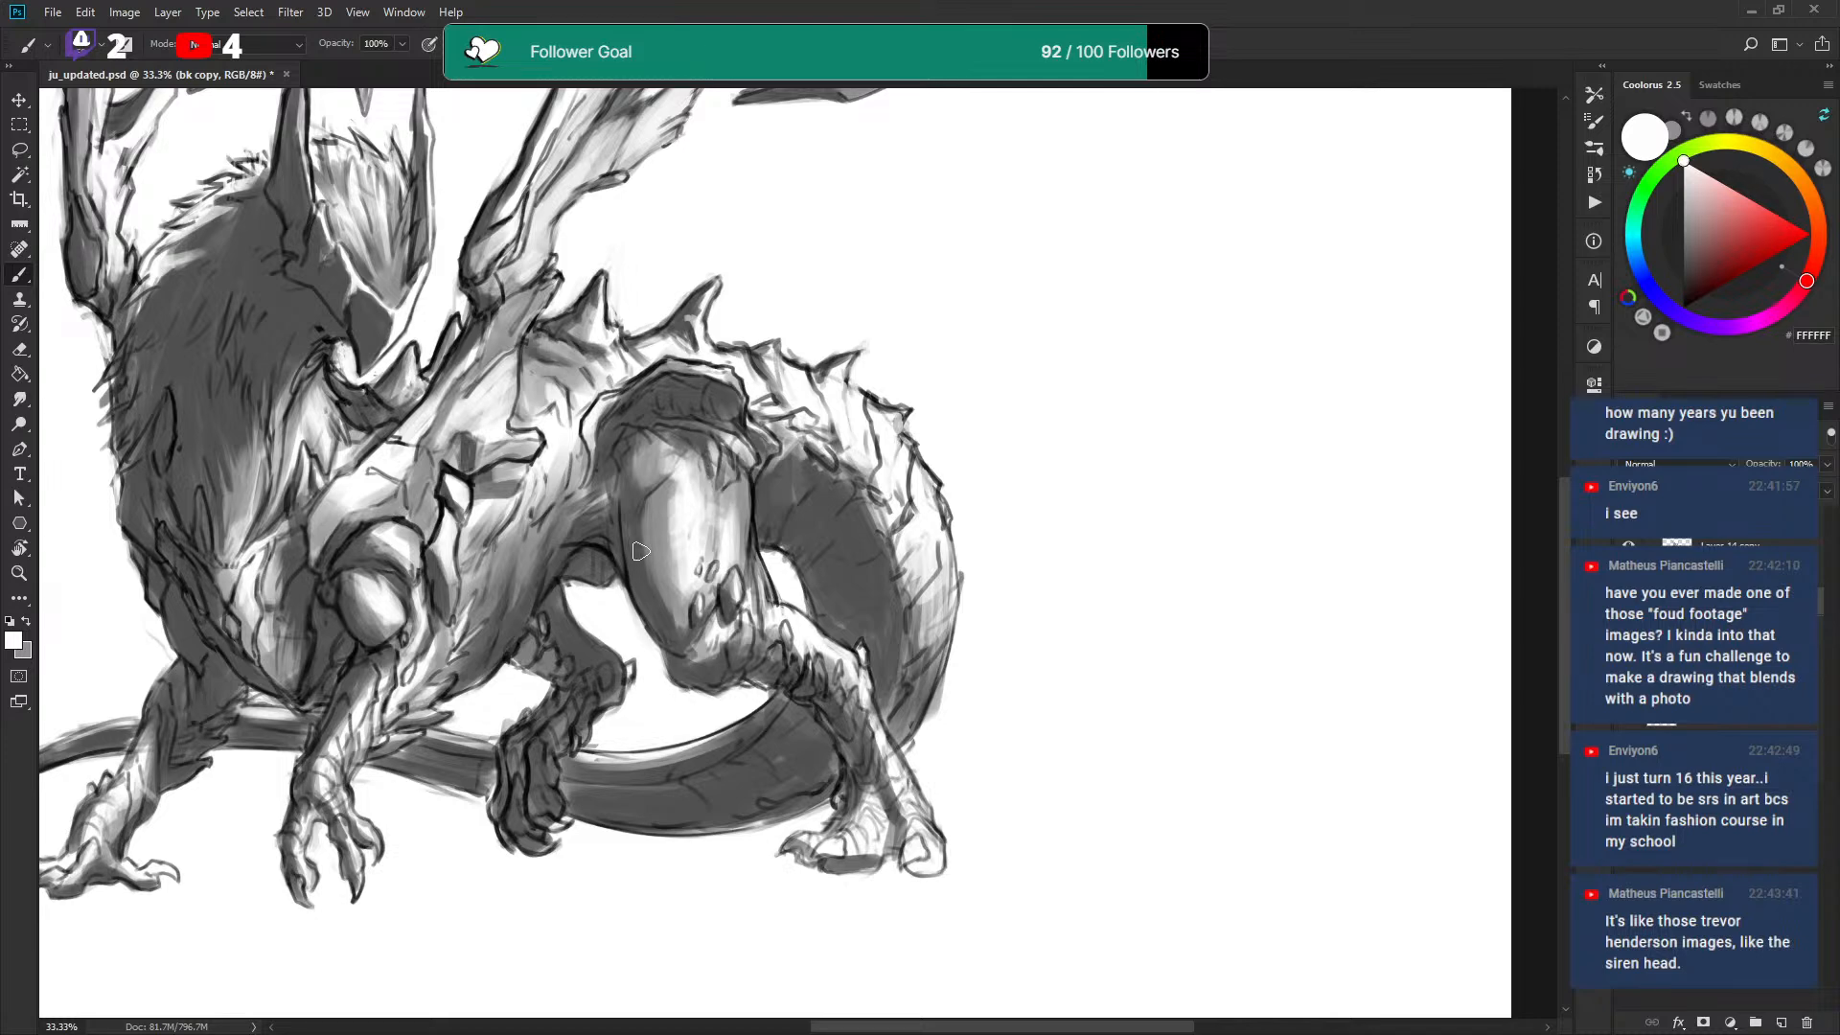
# Select Layer 14 copy and compare the creature's shading with that layer hidden and shown.
pyautogui.click(1731, 545)
pyautogui.click(1628, 544)
pyautogui.click(1628, 544)
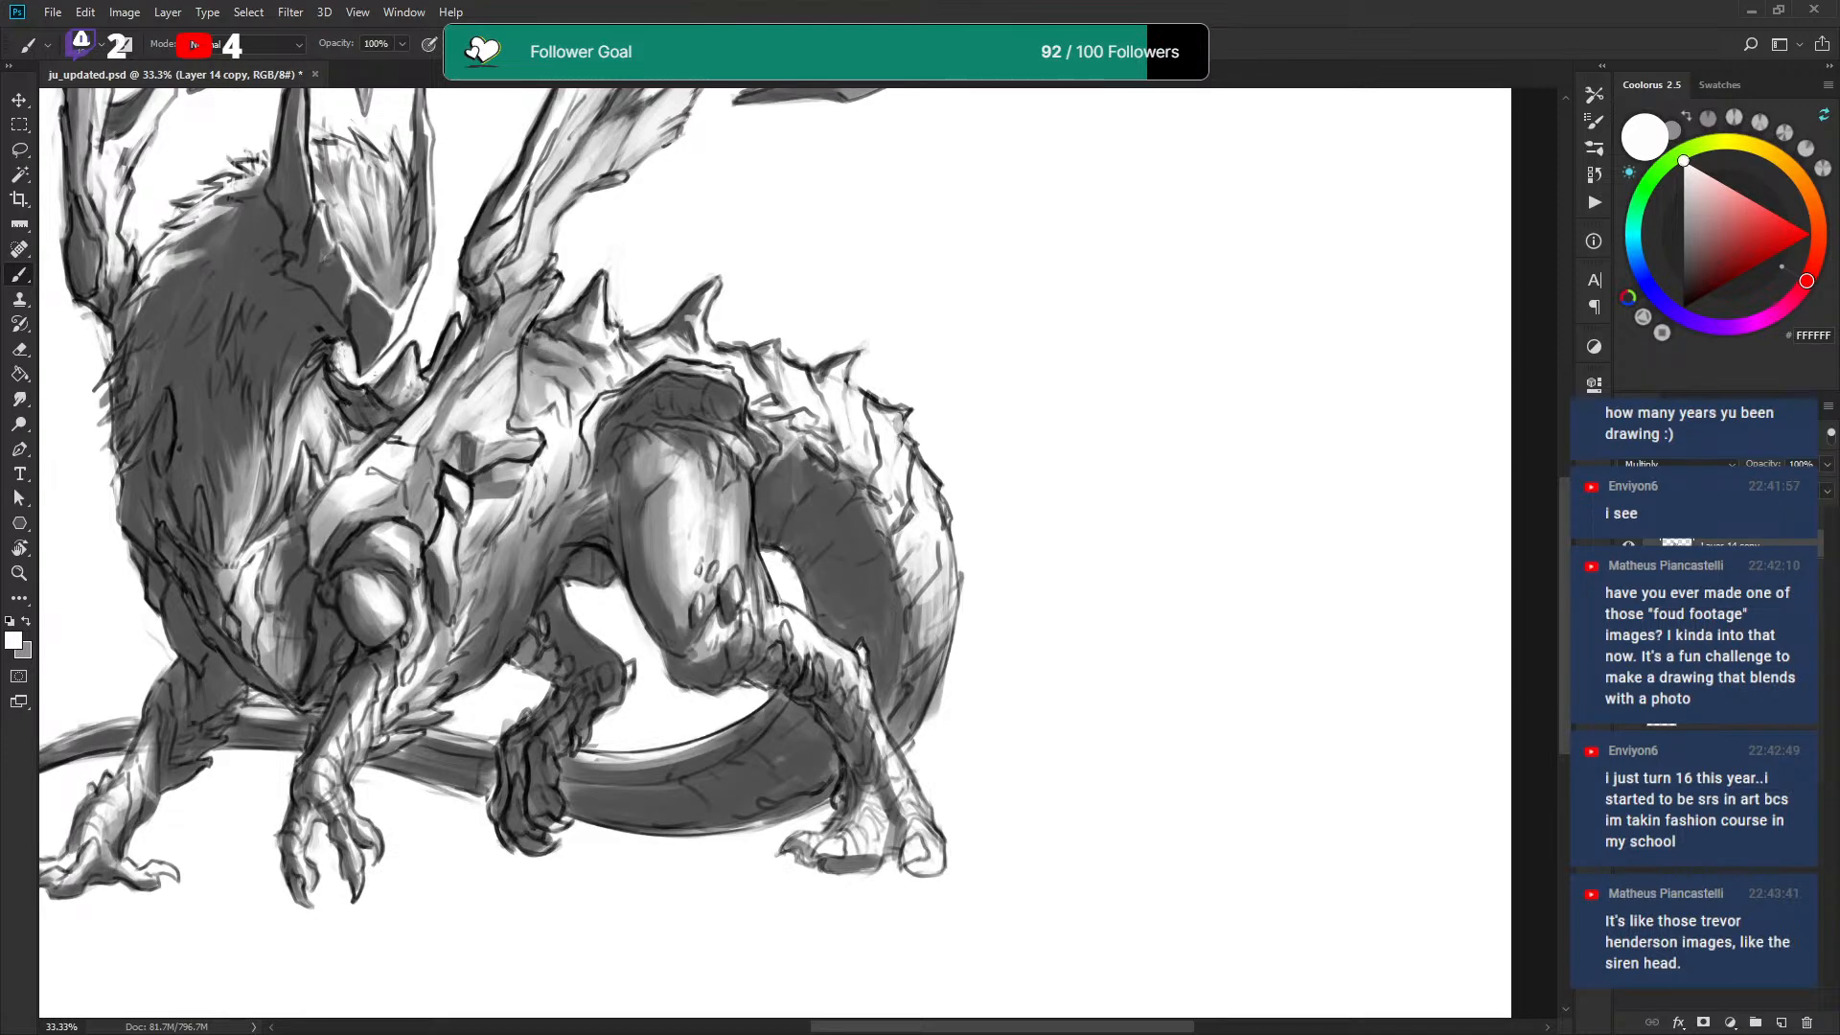
pyautogui.click(1628, 545)
pyautogui.click(1628, 544)
pyautogui.click(1628, 544)
pyautogui.click(1627, 544)
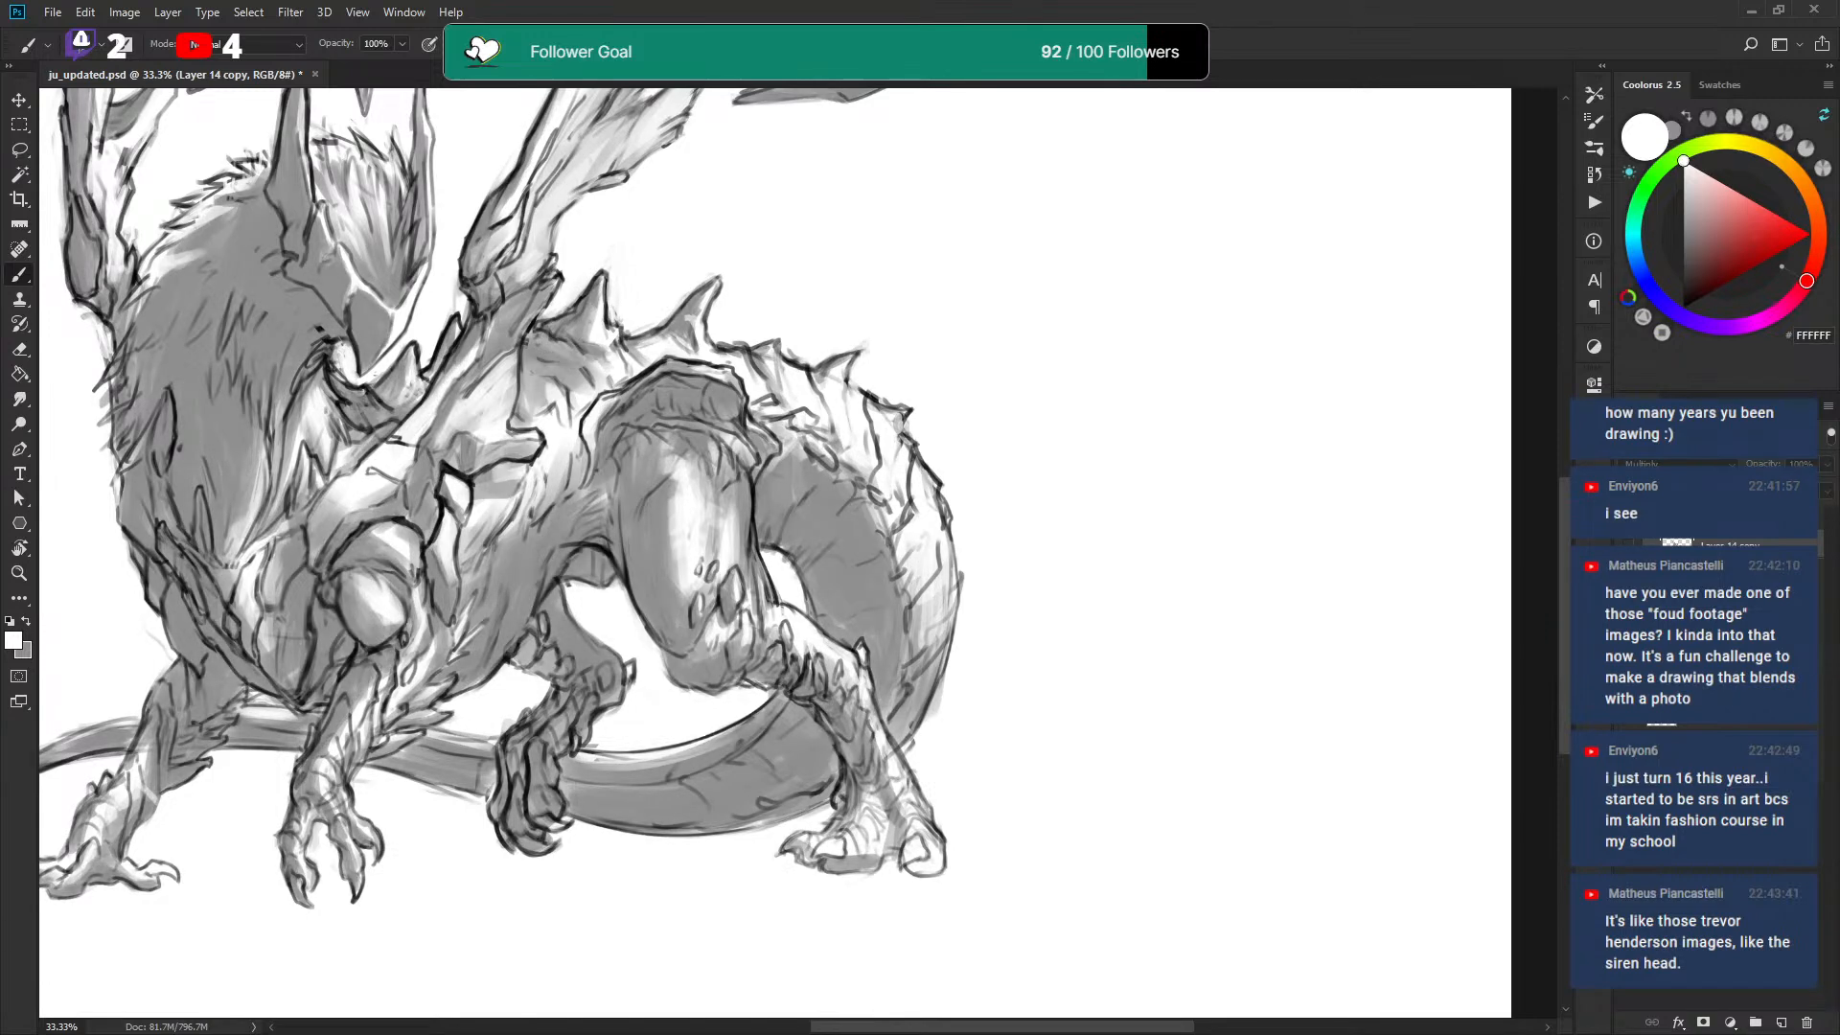
pyautogui.click(1628, 545)
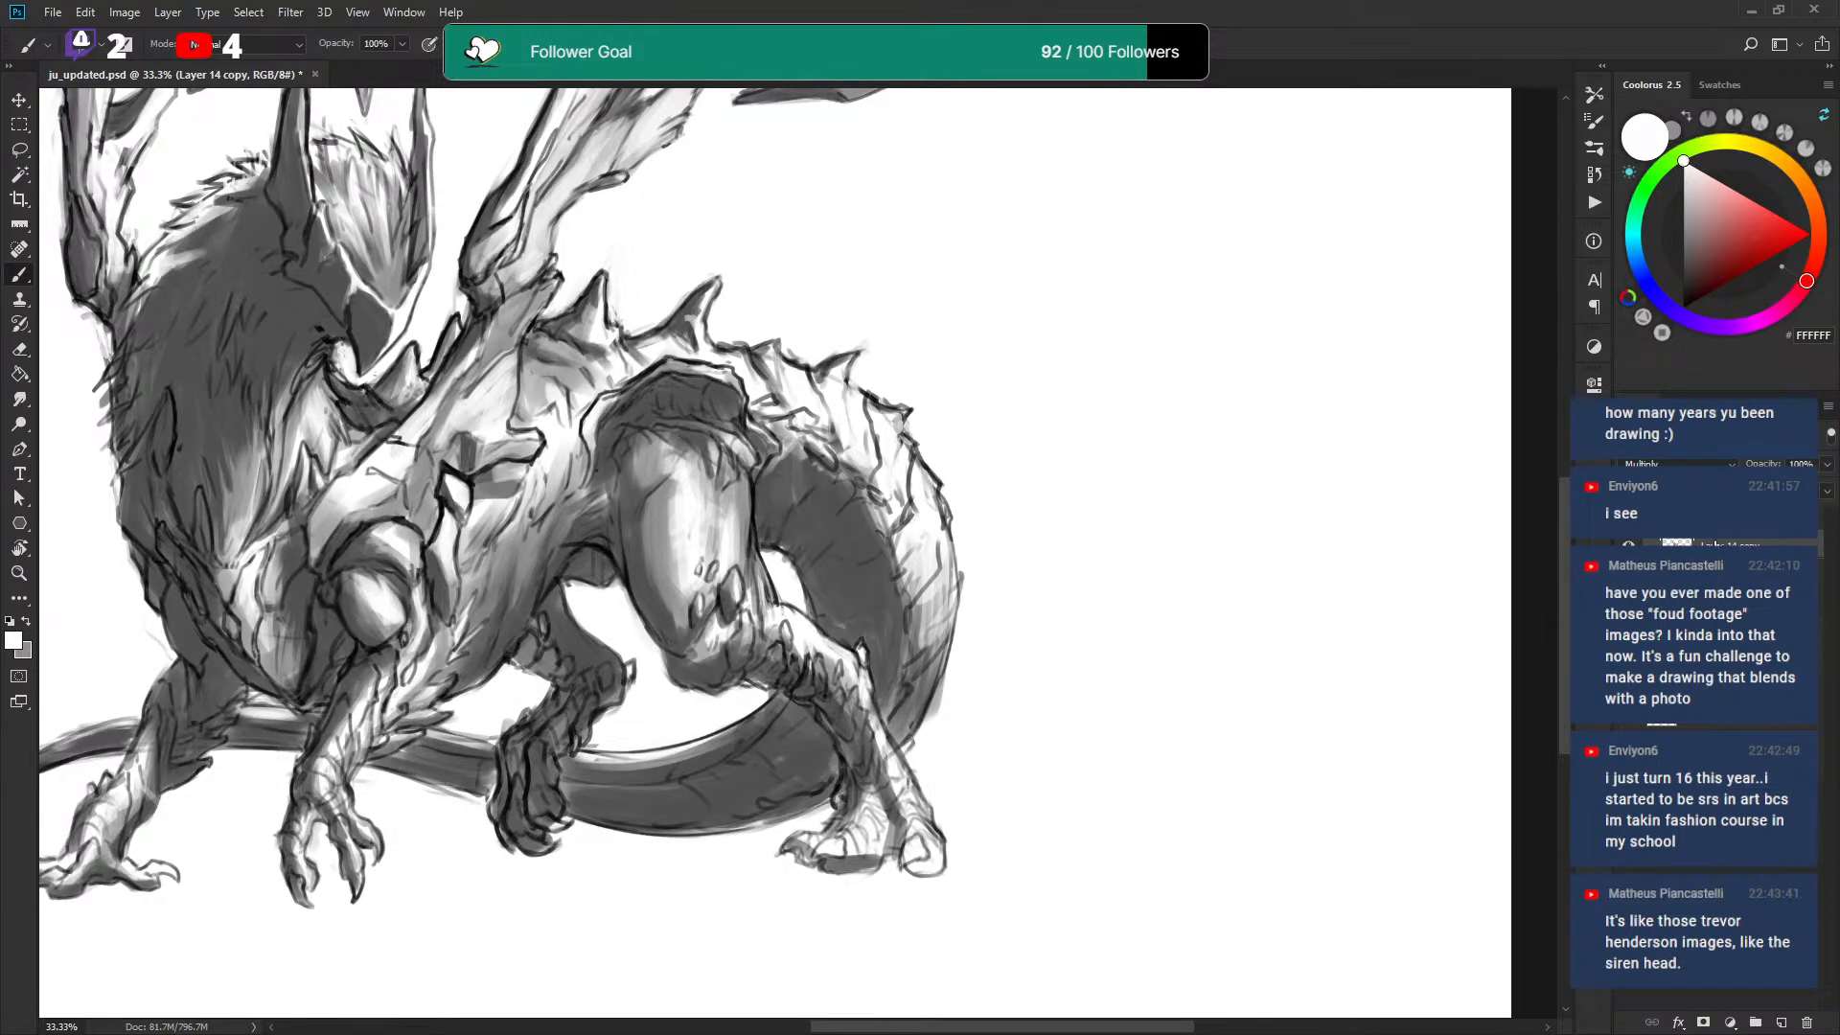
pyautogui.hotkey('ctrl', 'j')
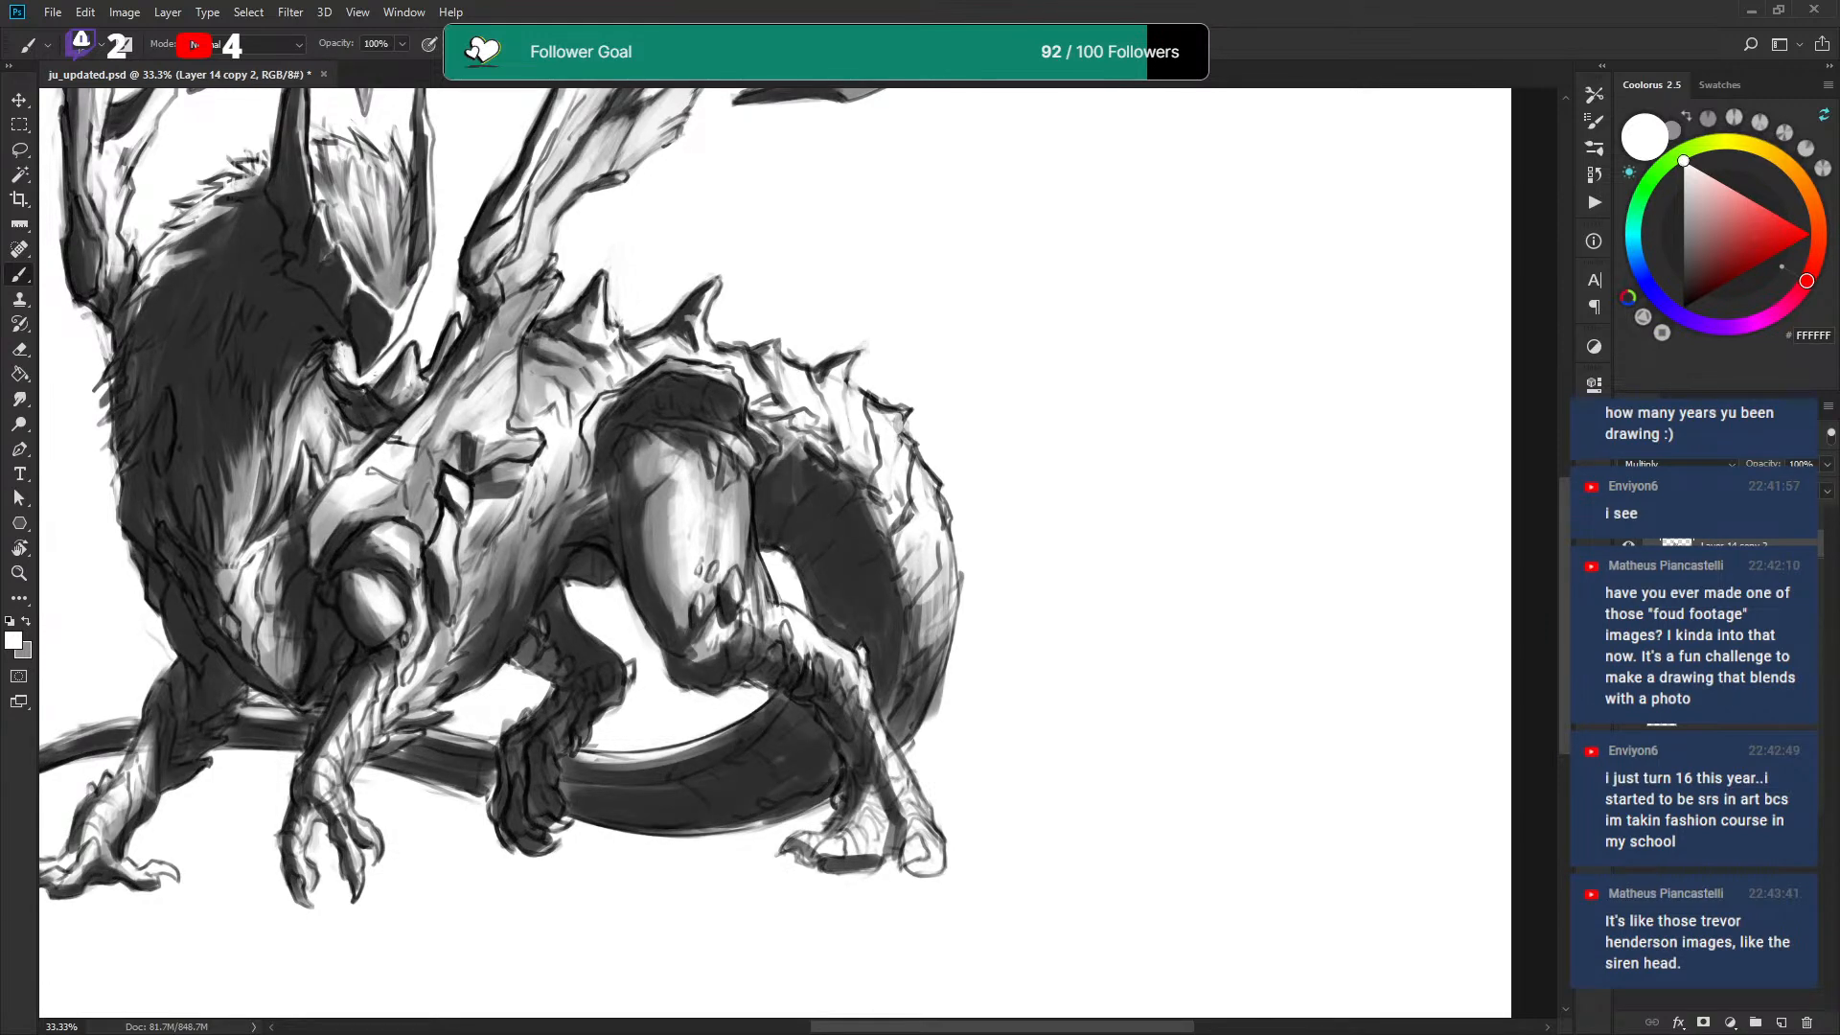
pyautogui.hotkey('ctrl', 'z')
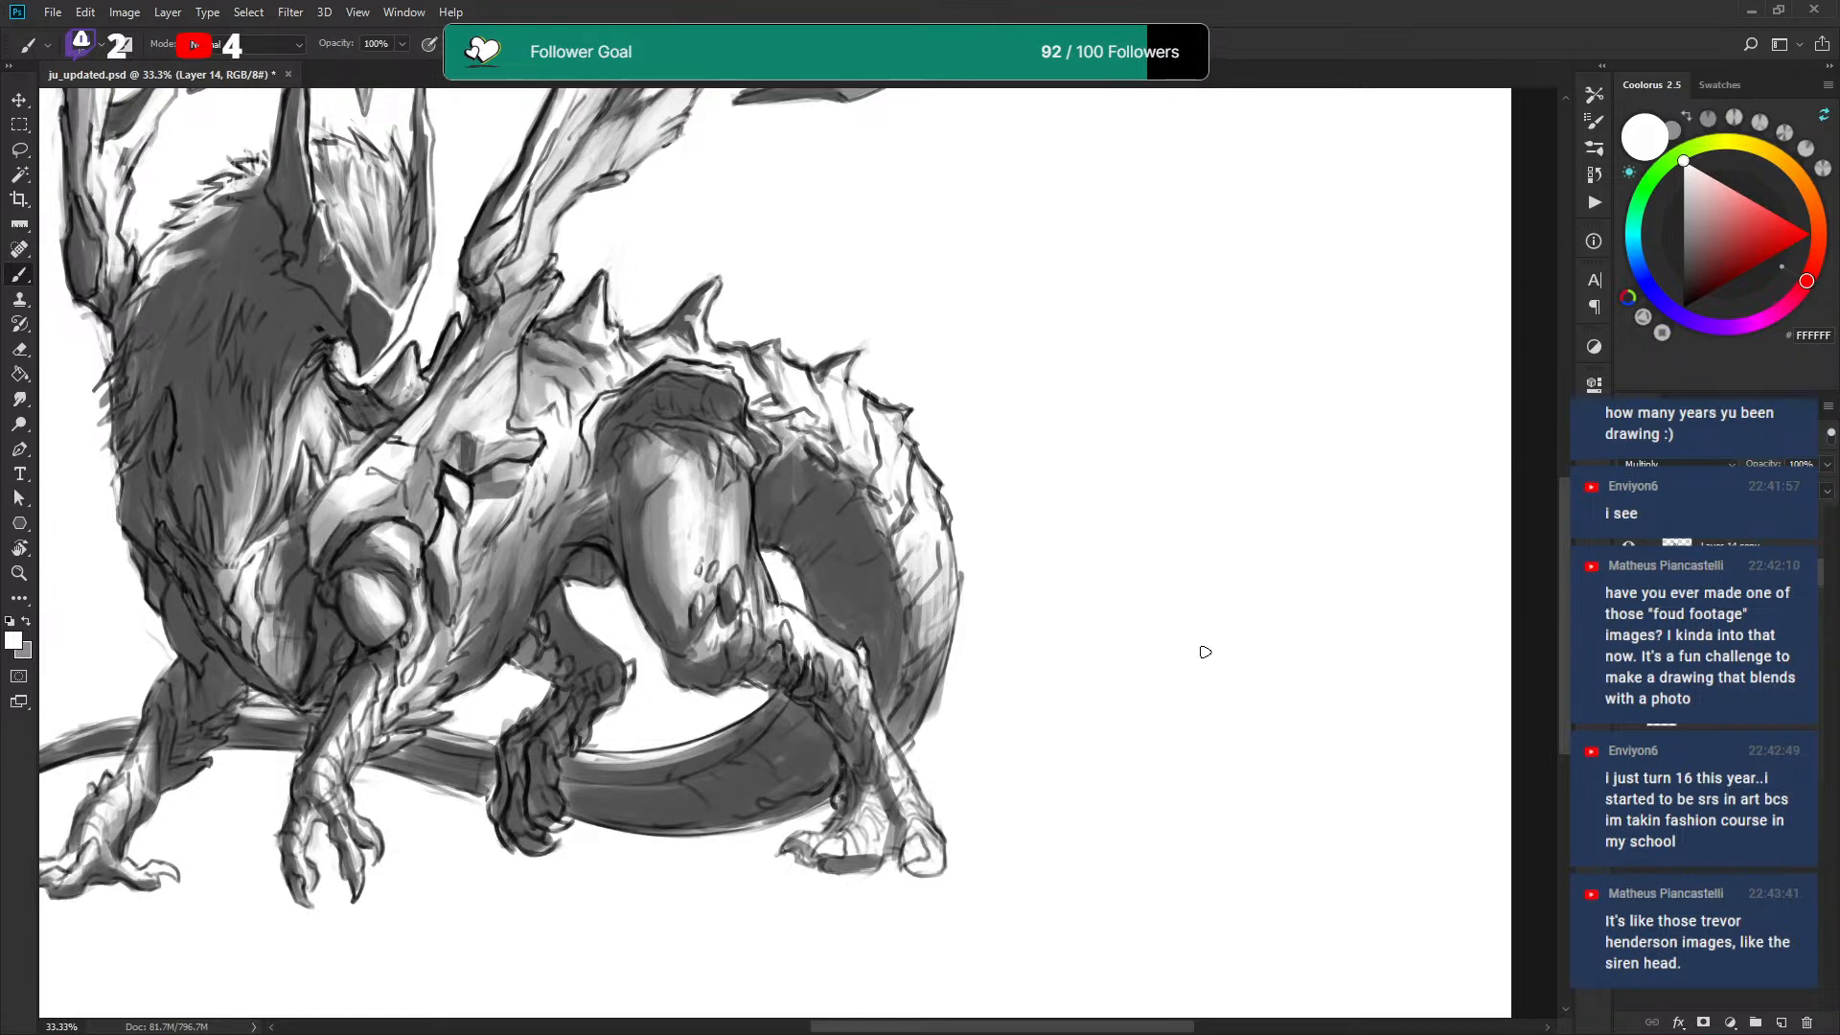
pyautogui.hotkey('ctrl', 'u')
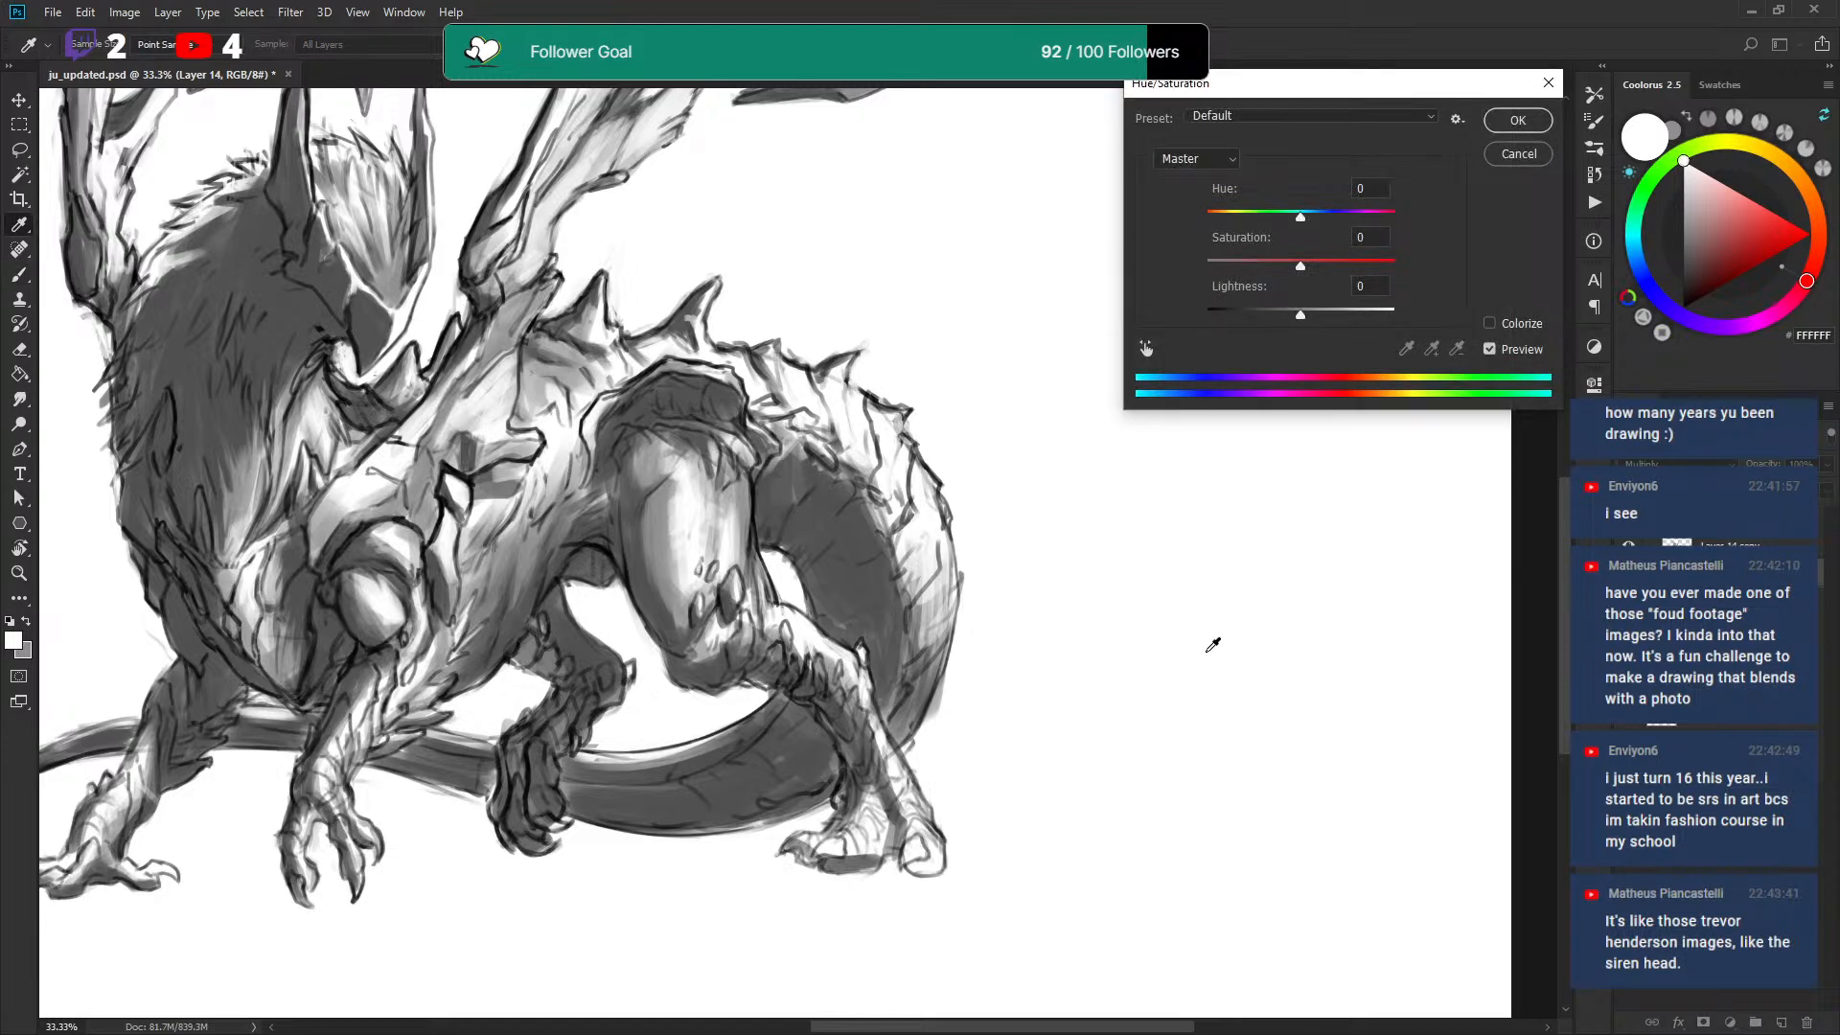
pyautogui.moveTo(1305, 316); pyautogui.dragTo(1334, 319)
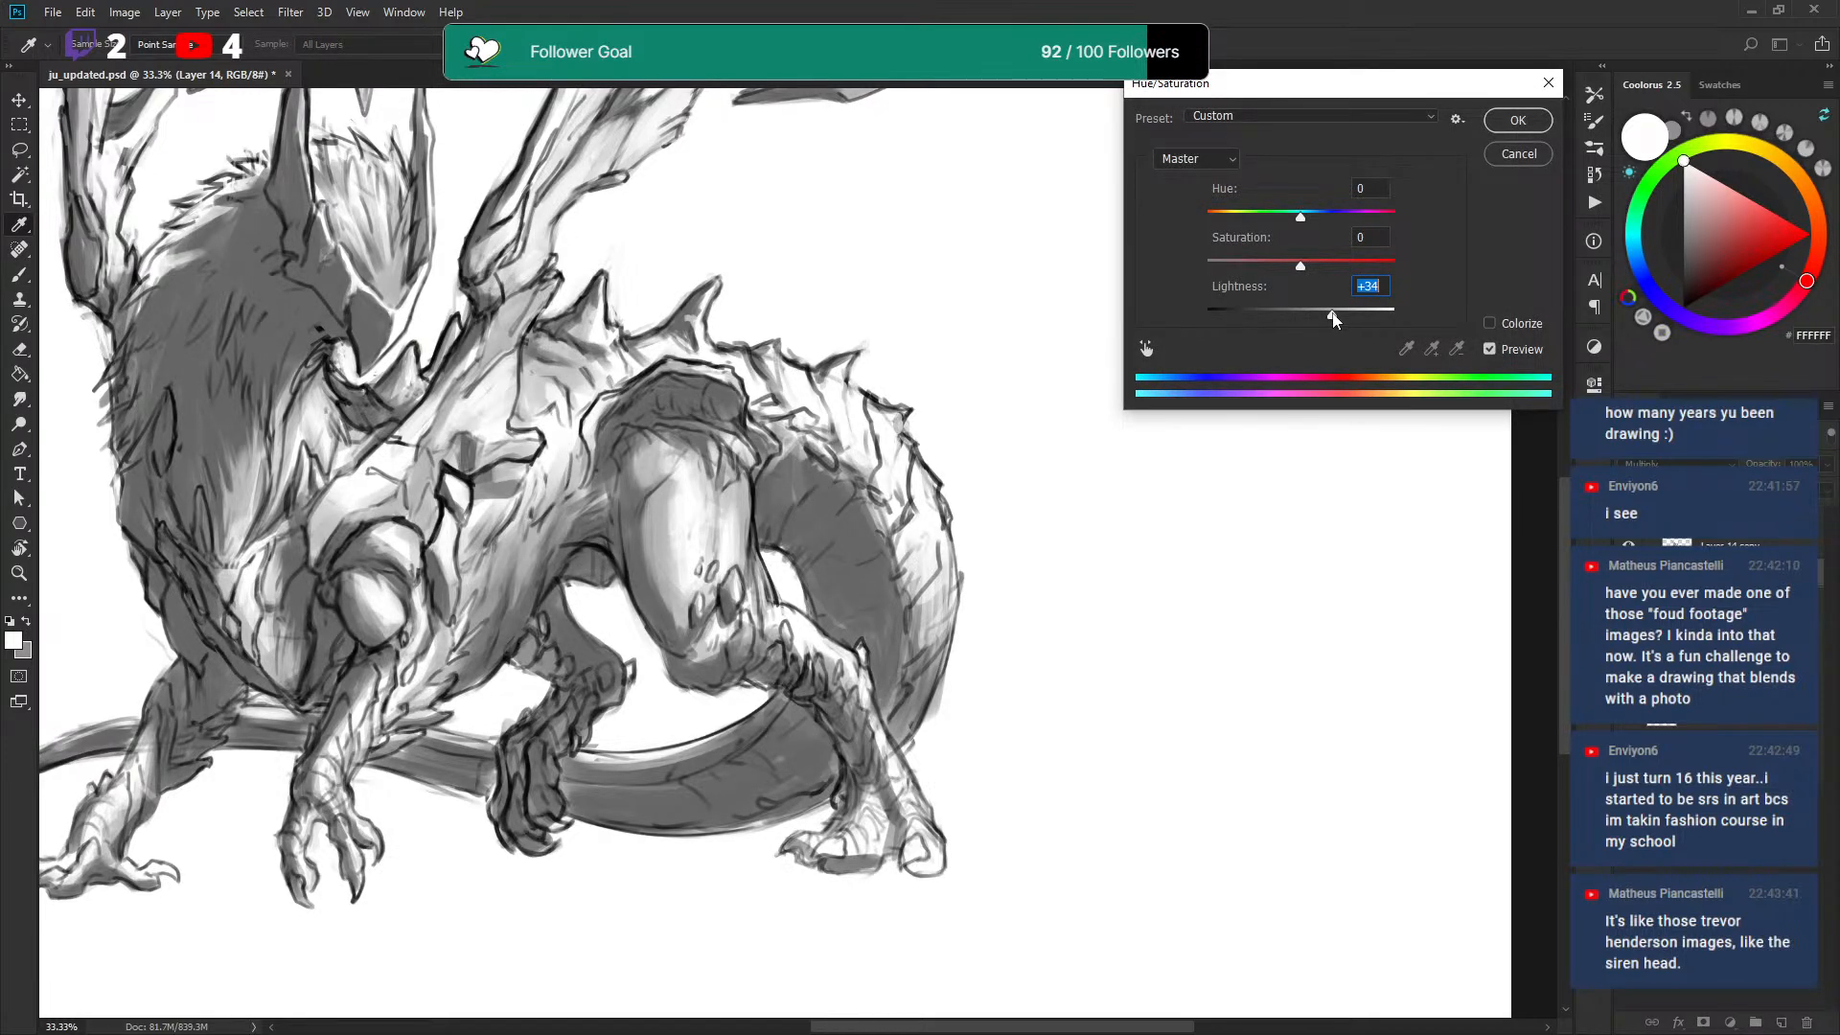
pyautogui.click(1524, 158)
pyautogui.hotkey('ctrl', 'j')
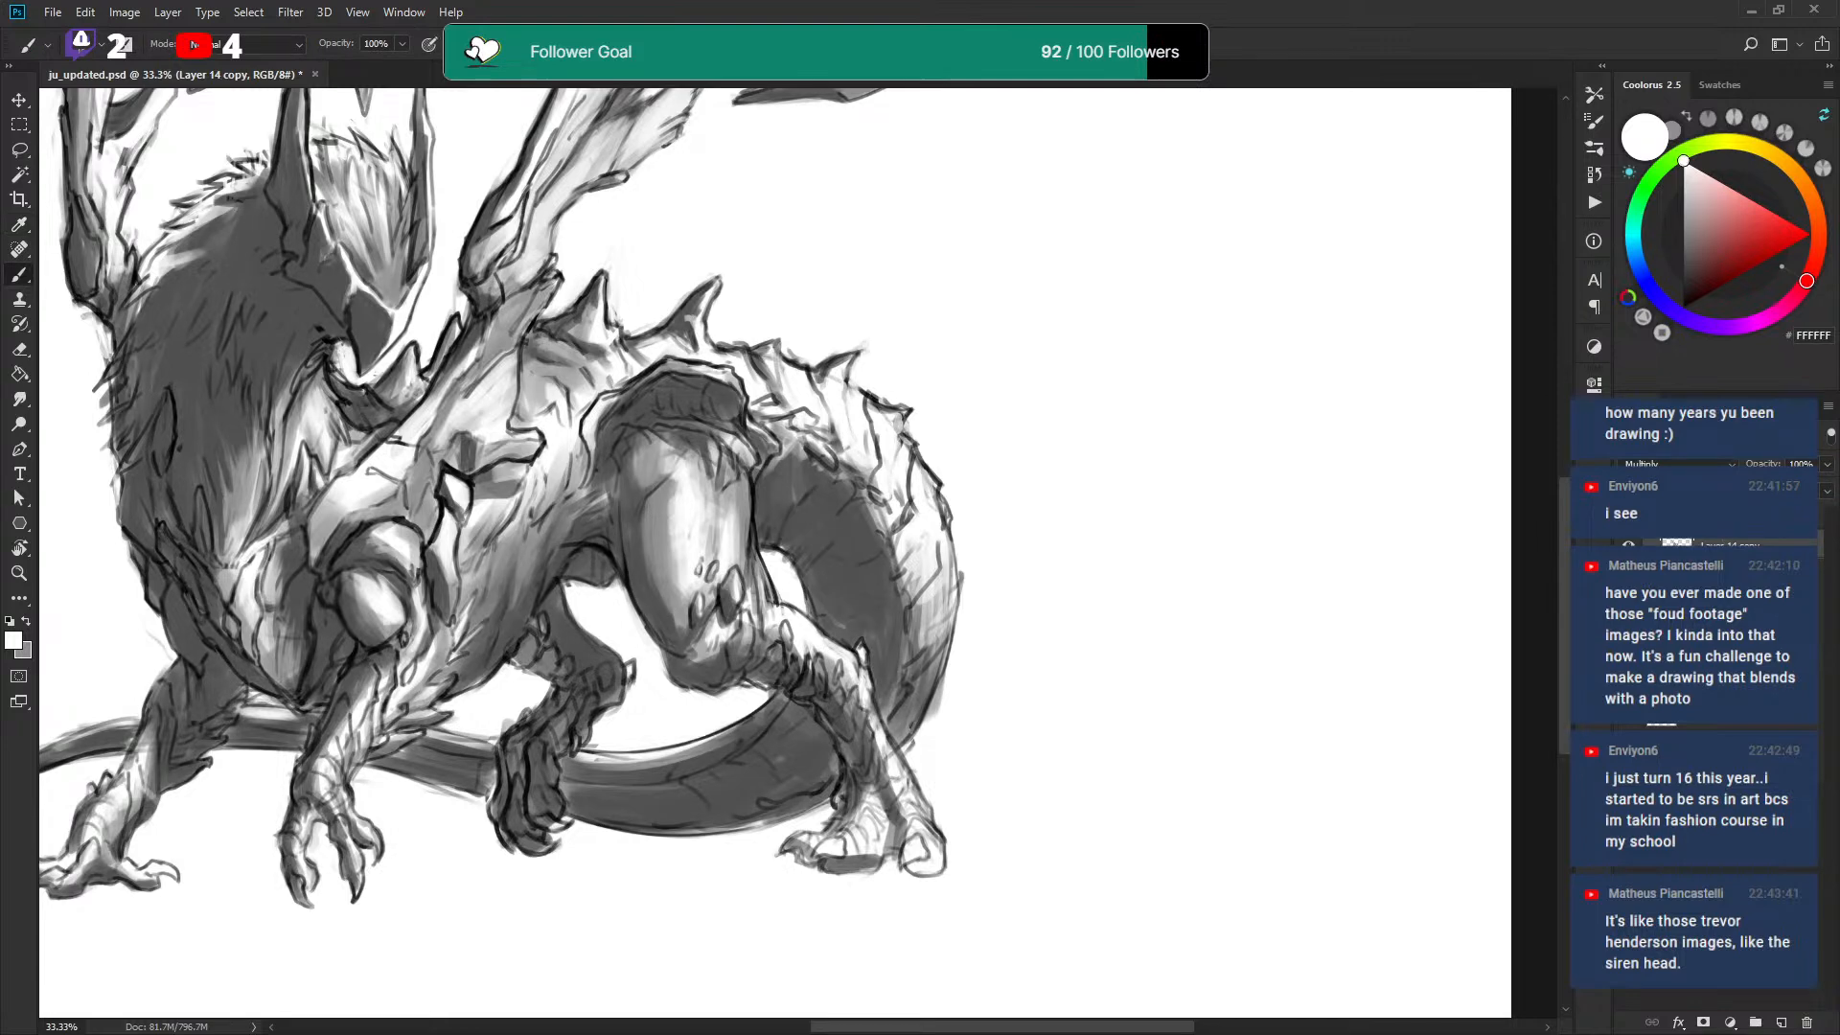
pyautogui.hotkey('ctrl', 'e')
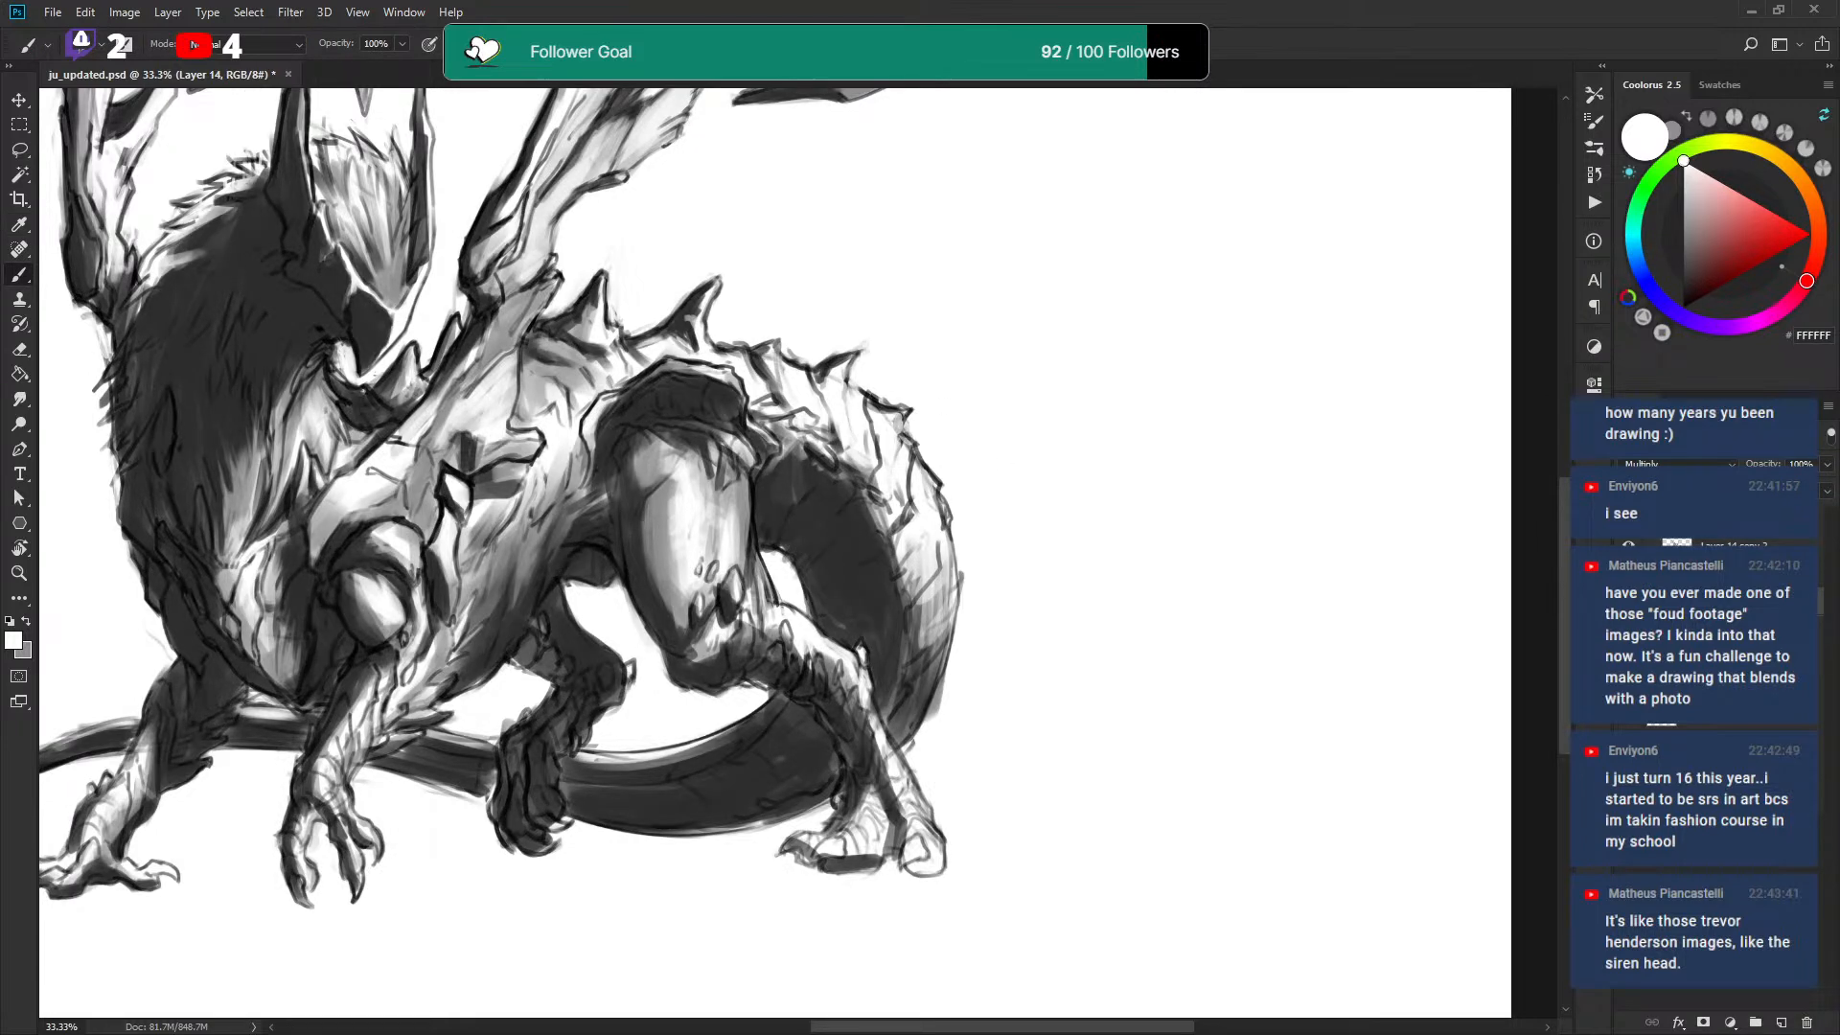
pyautogui.hotkey('ctrl', 'j')
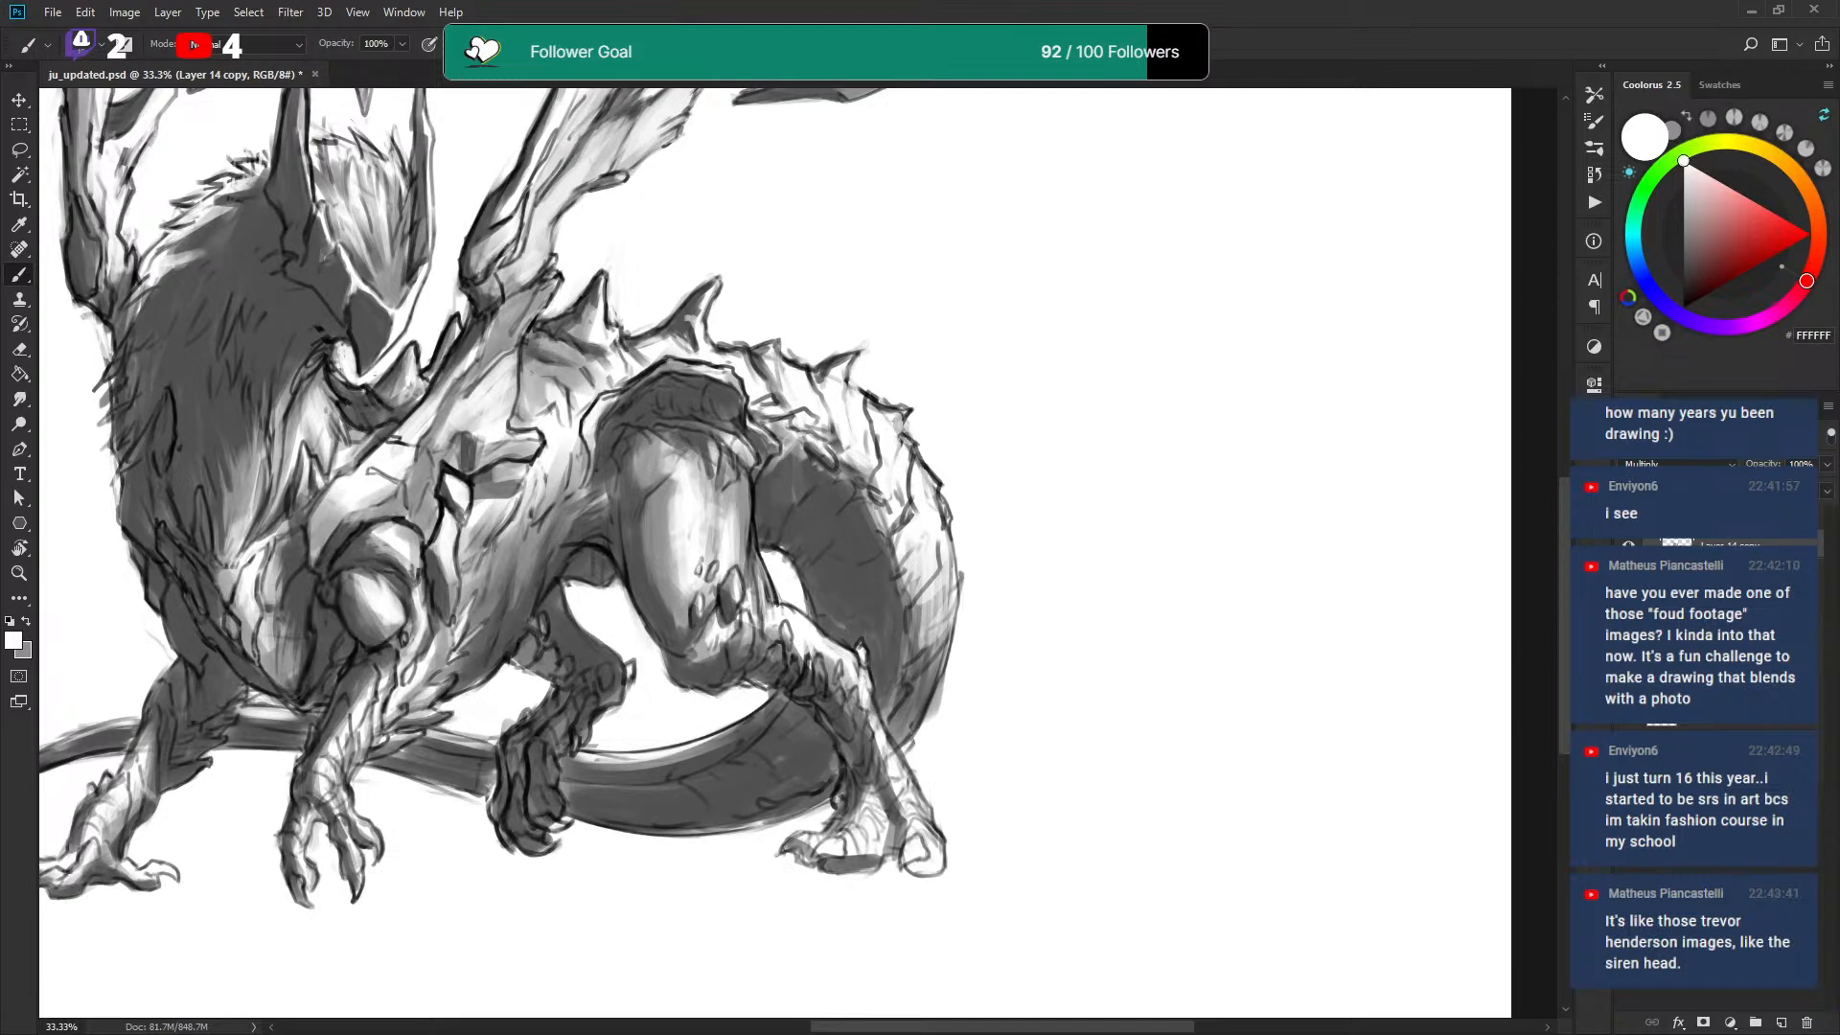
pyautogui.hotkey('ctrl', 'e')
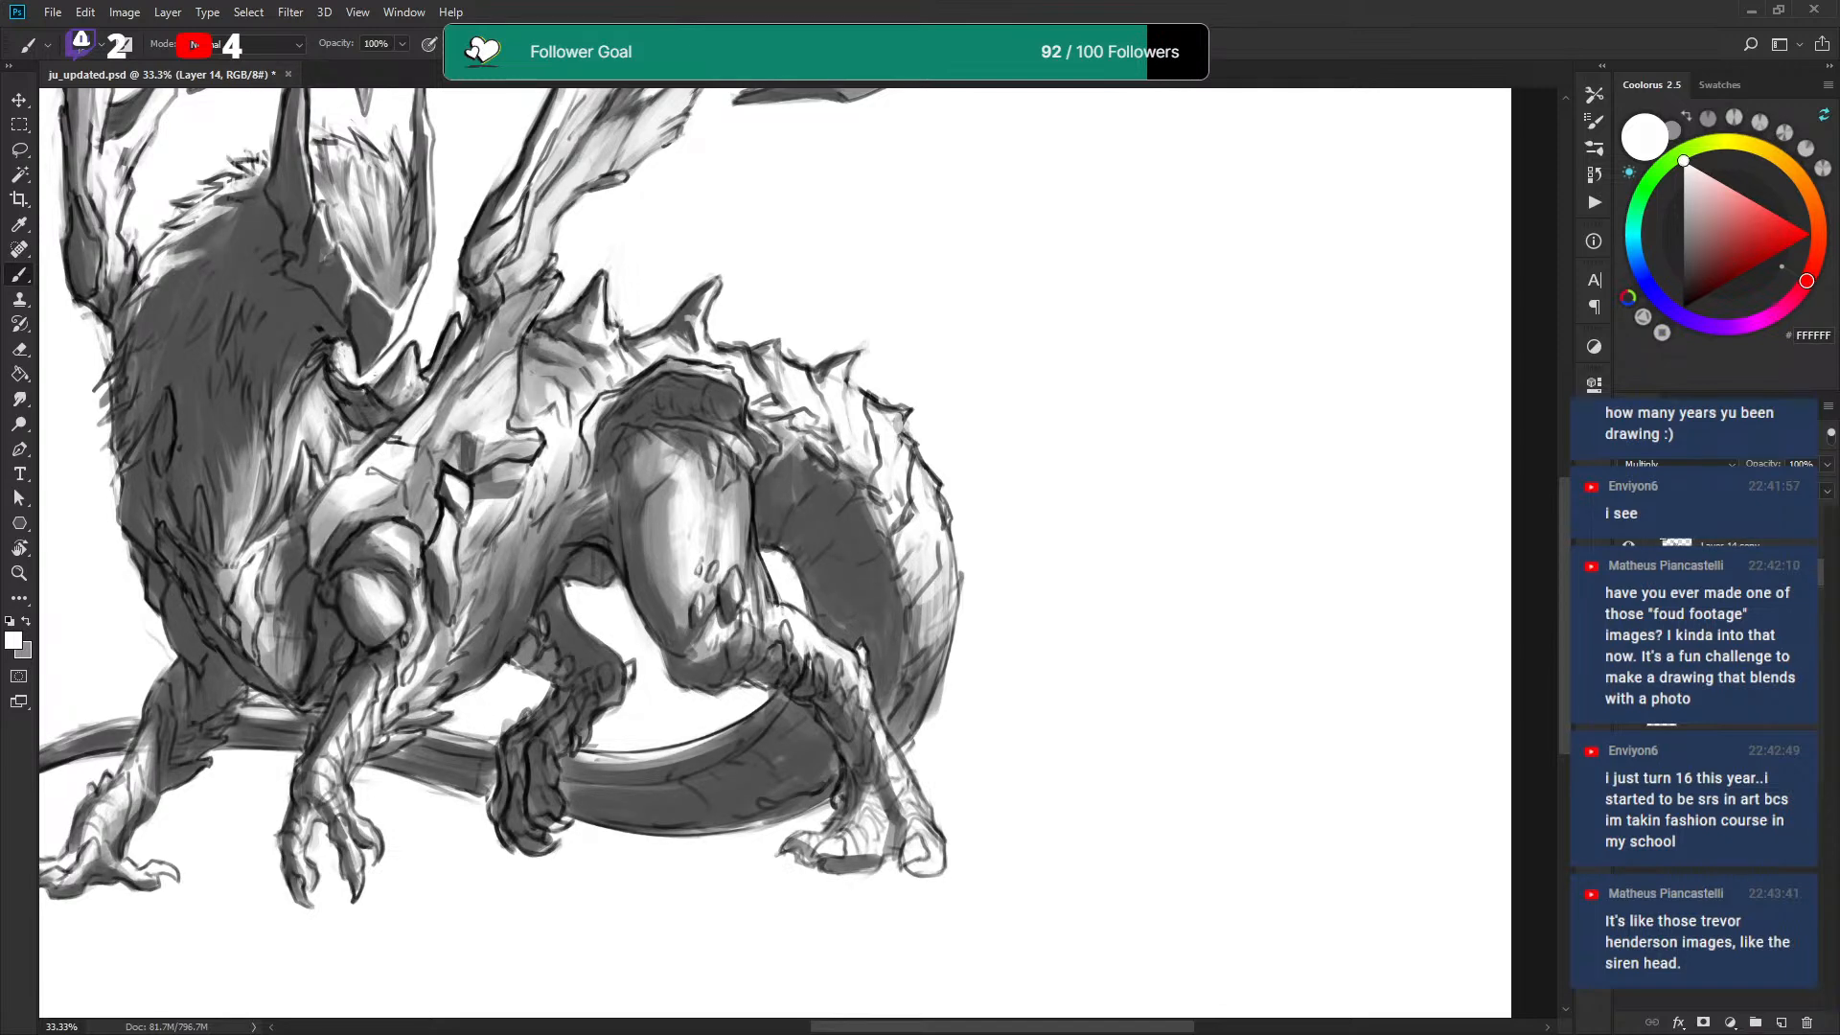
# On Layer 14, brush grey 8F8F8F shading over the scales behind the hip plate at the tail's base.
pyautogui.keyDown('alt'); pyautogui.click(865, 493); pyautogui.keyUp('alt')
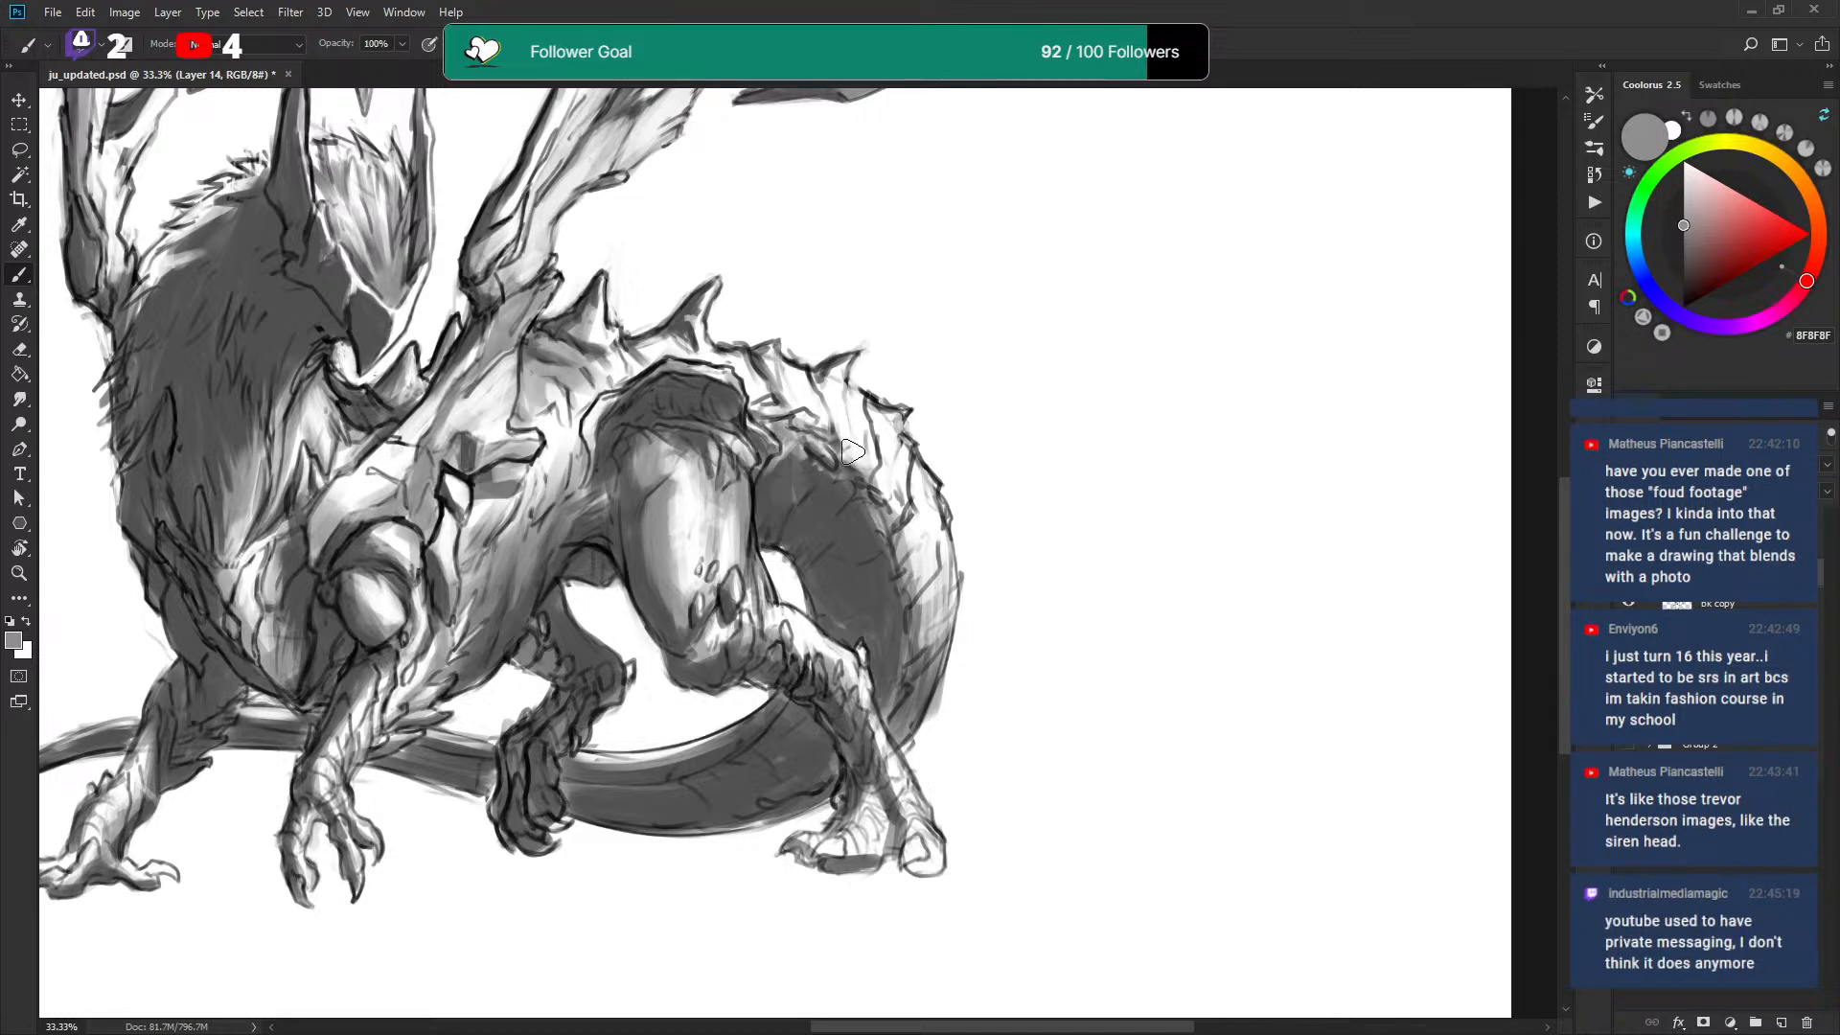
pyautogui.moveTo(753, 413); pyautogui.dragTo(819, 420)
pyautogui.press('[')
pyautogui.press('[')
pyautogui.press('[')
# Lighten Layer 14's grey shading by raising its lightness with a Hue/Saturation adjustment.
pyautogui.hotkey('ctrl', 'u')
pyautogui.moveTo(1300, 311); pyautogui.dragTo(1328, 319)
pyautogui.click(1496, 114)
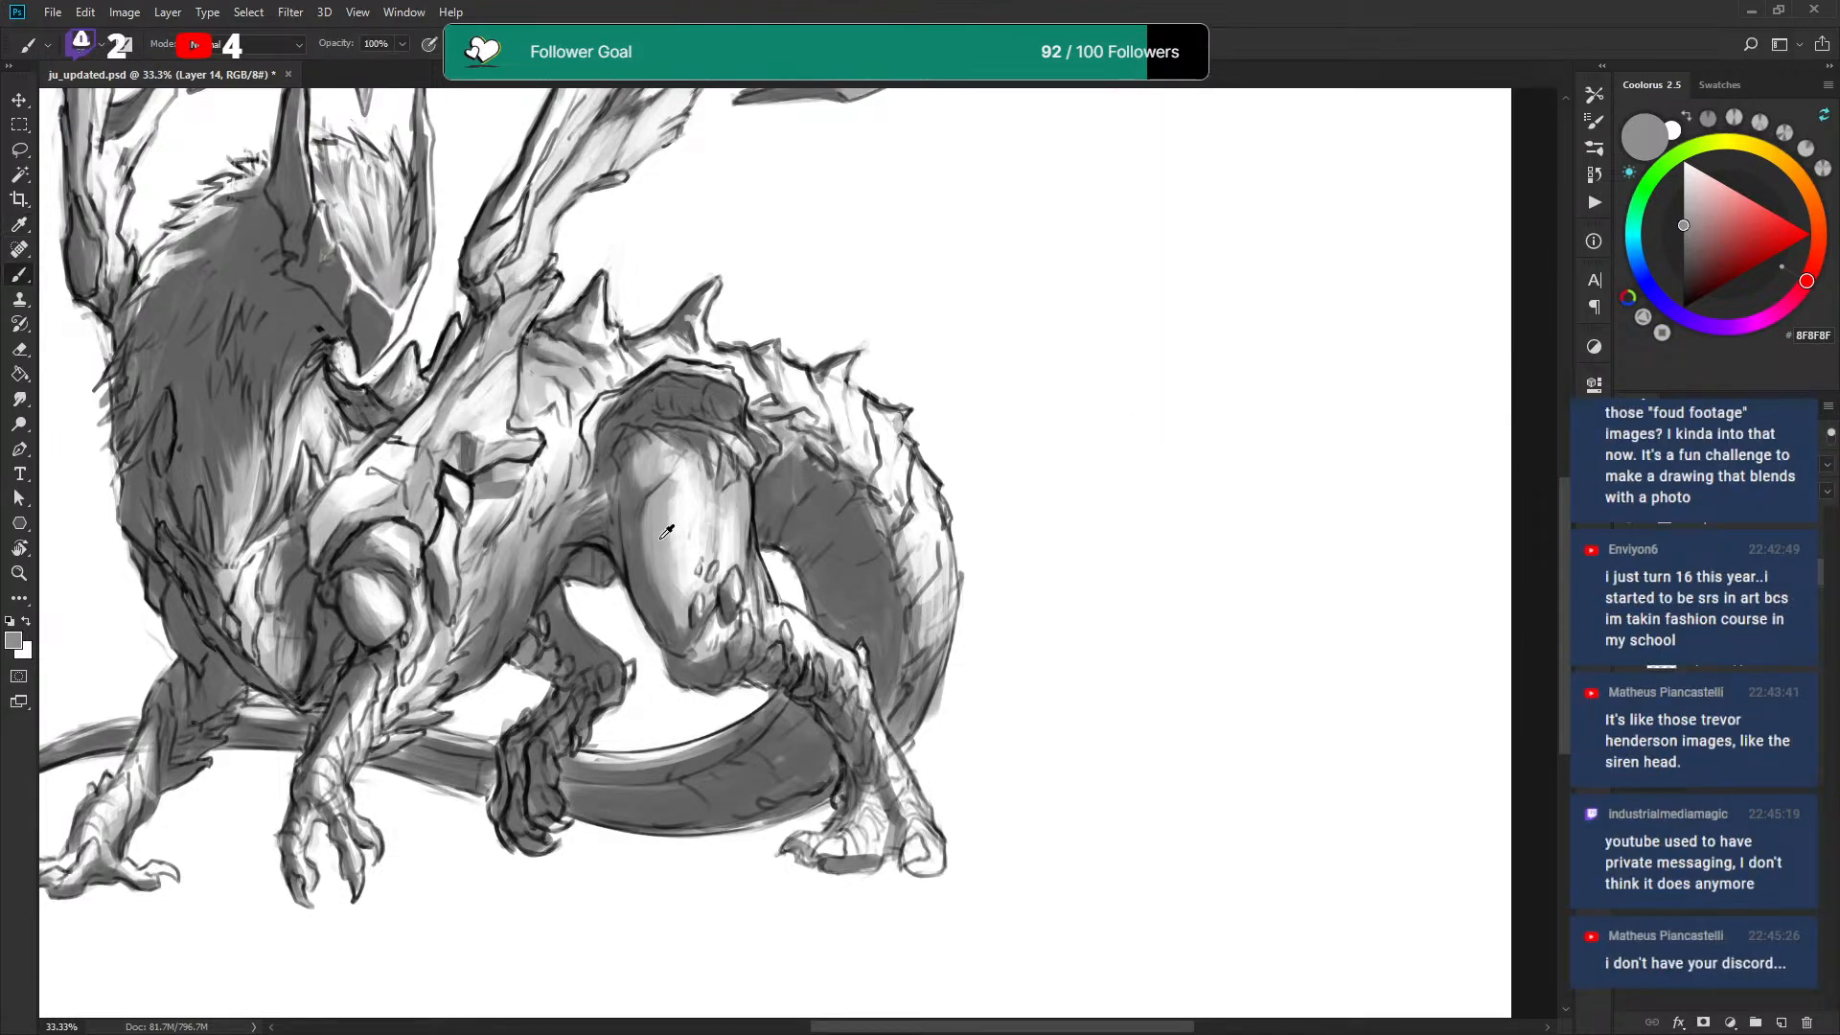
# Blend the scales at the tail's base with sampled grey AFAFAF and white FFFFFF.
pyautogui.keyDown('alt'); pyautogui.click(661, 541); pyautogui.keyUp('alt')
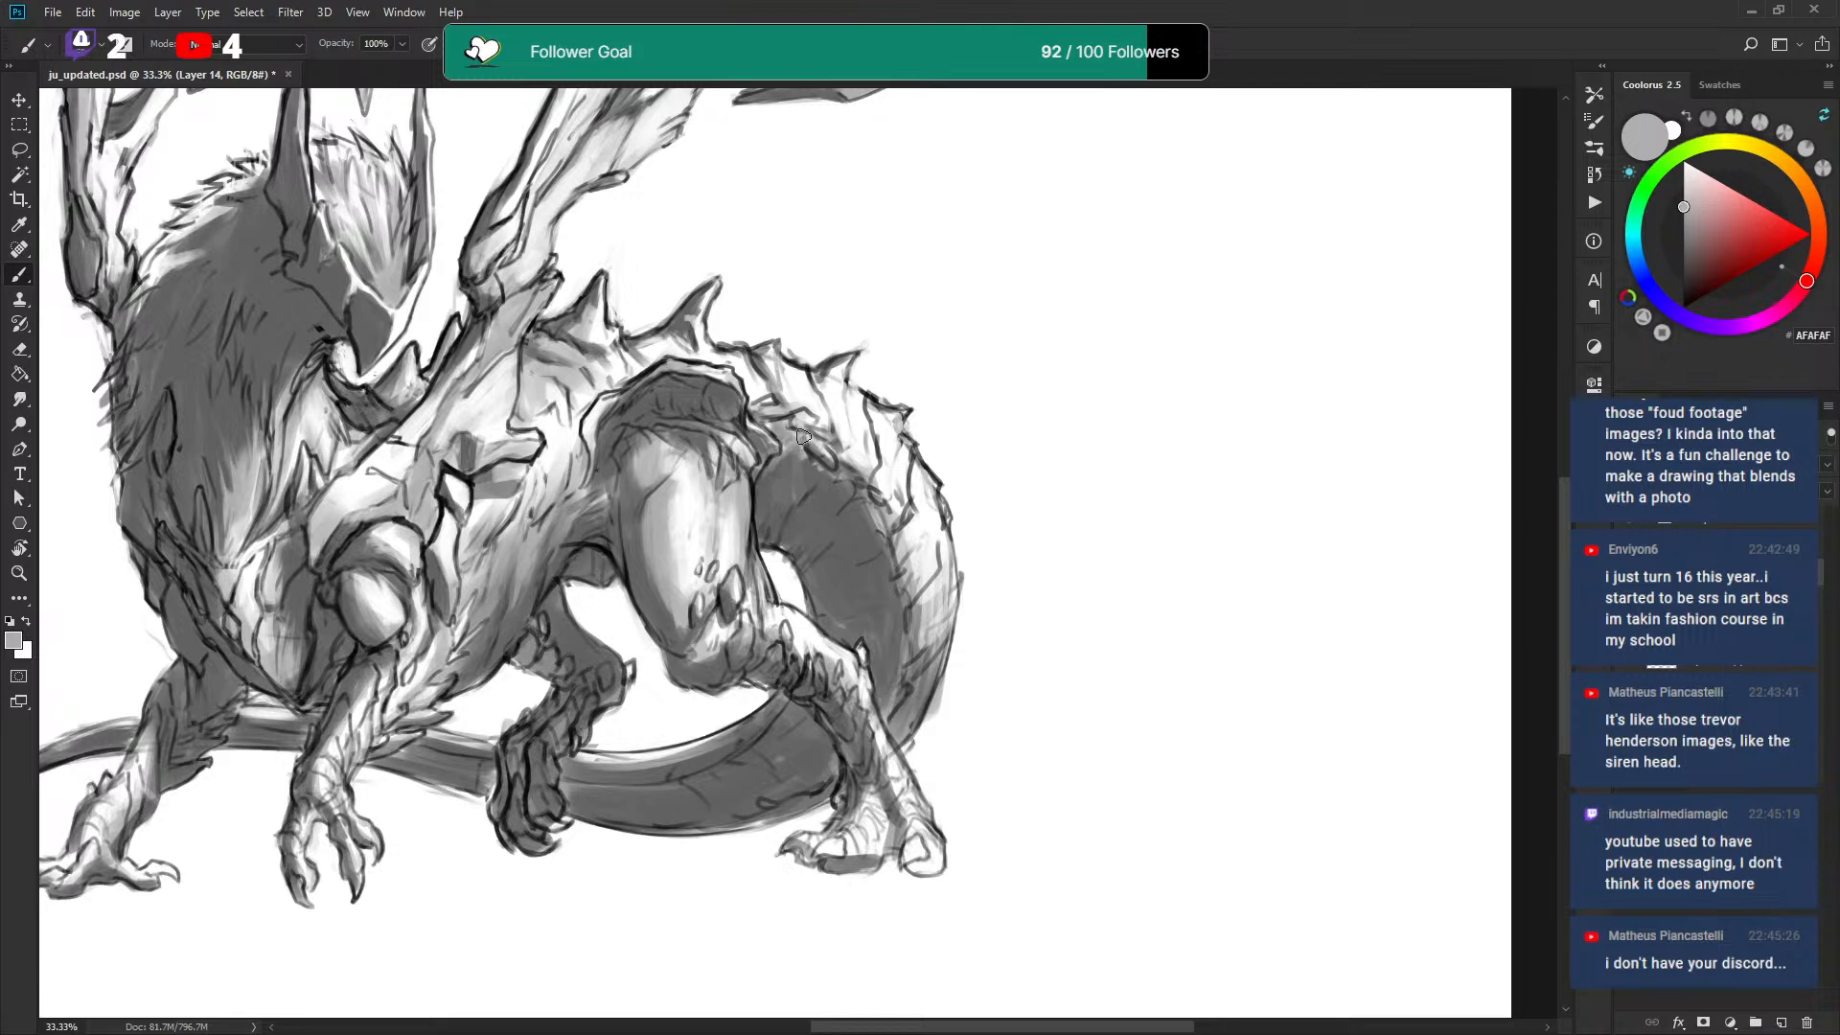
pyautogui.press('x')
pyautogui.press('x')
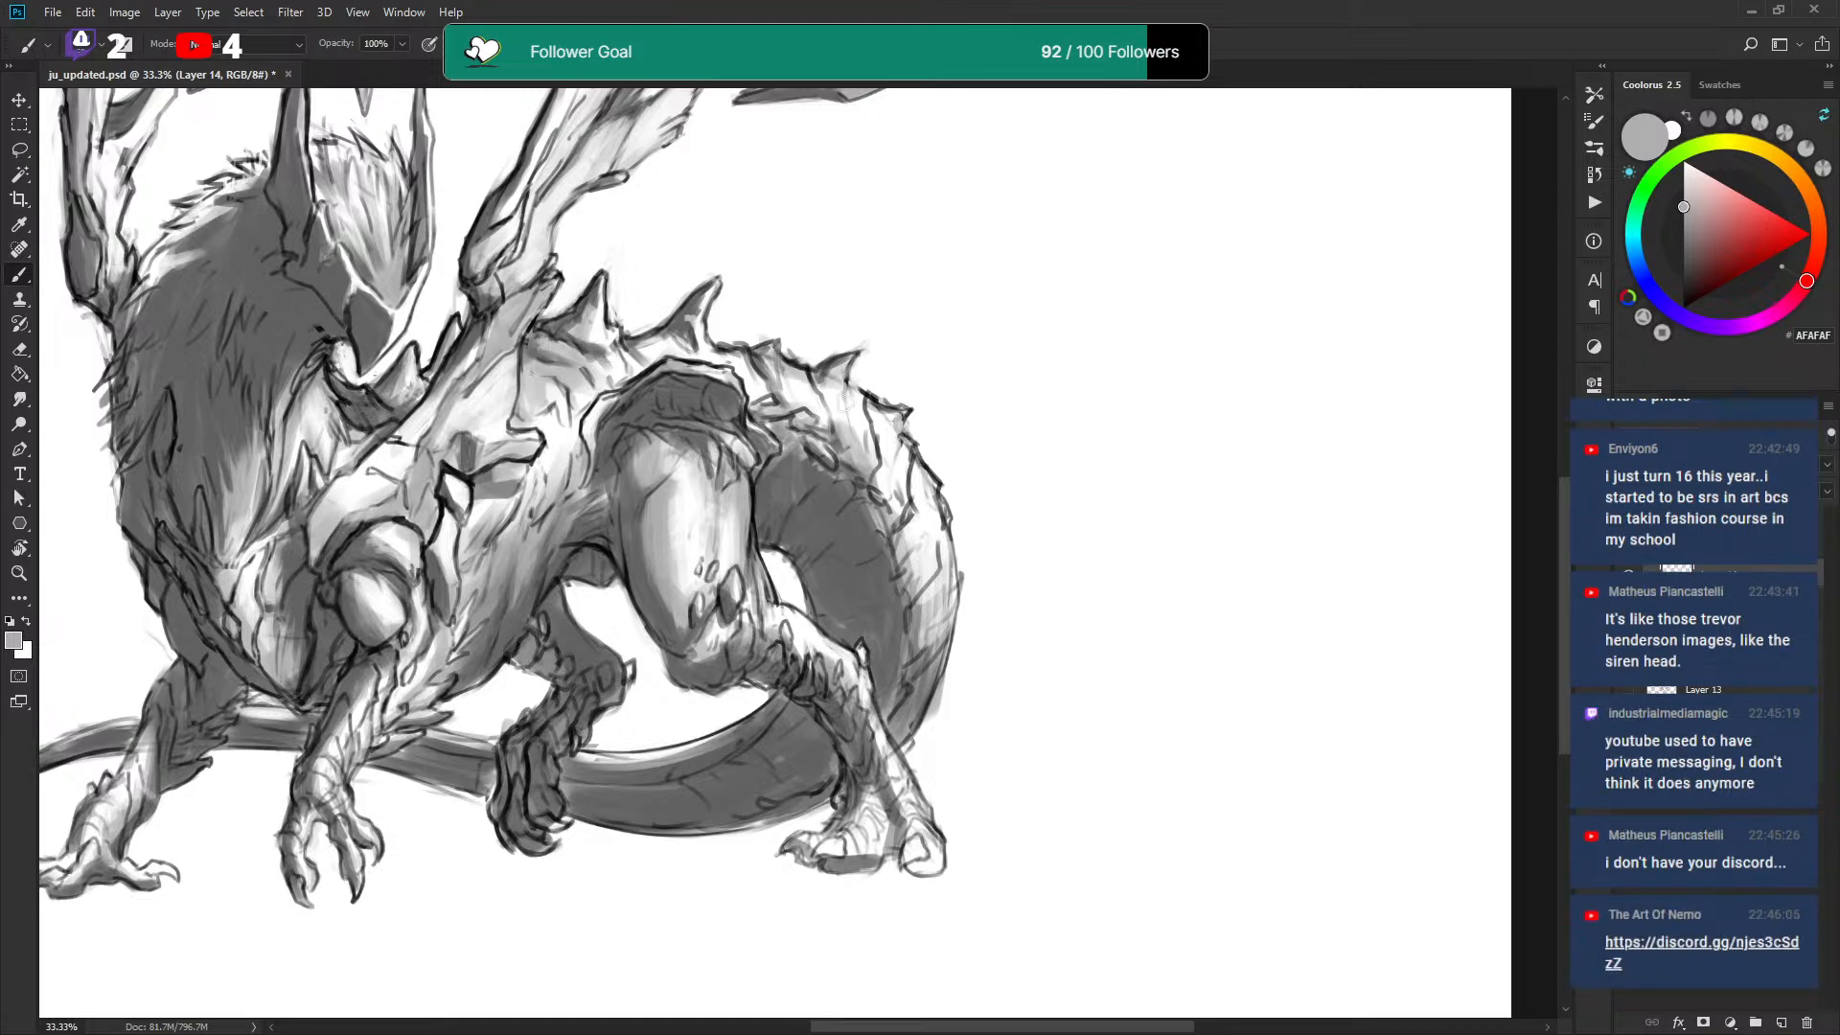
pyautogui.press('x')
pyautogui.press('x')
pyautogui.press('x')
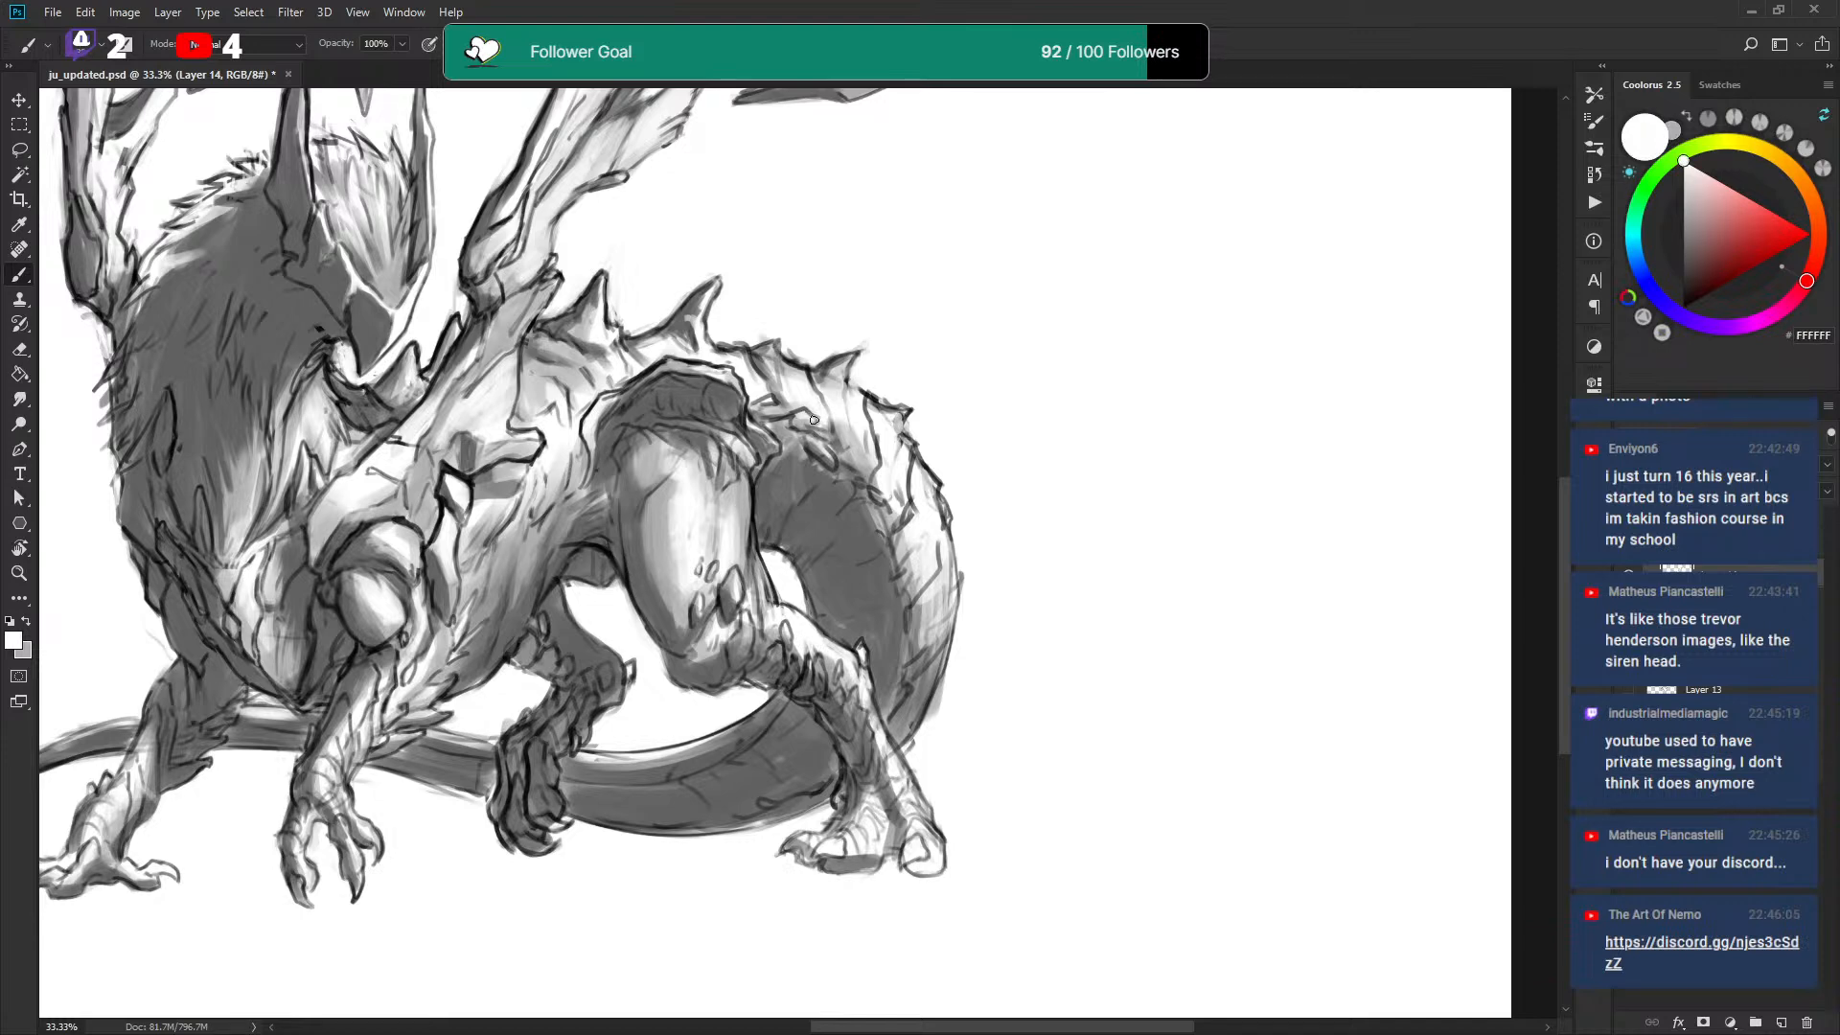
pyautogui.press('x')
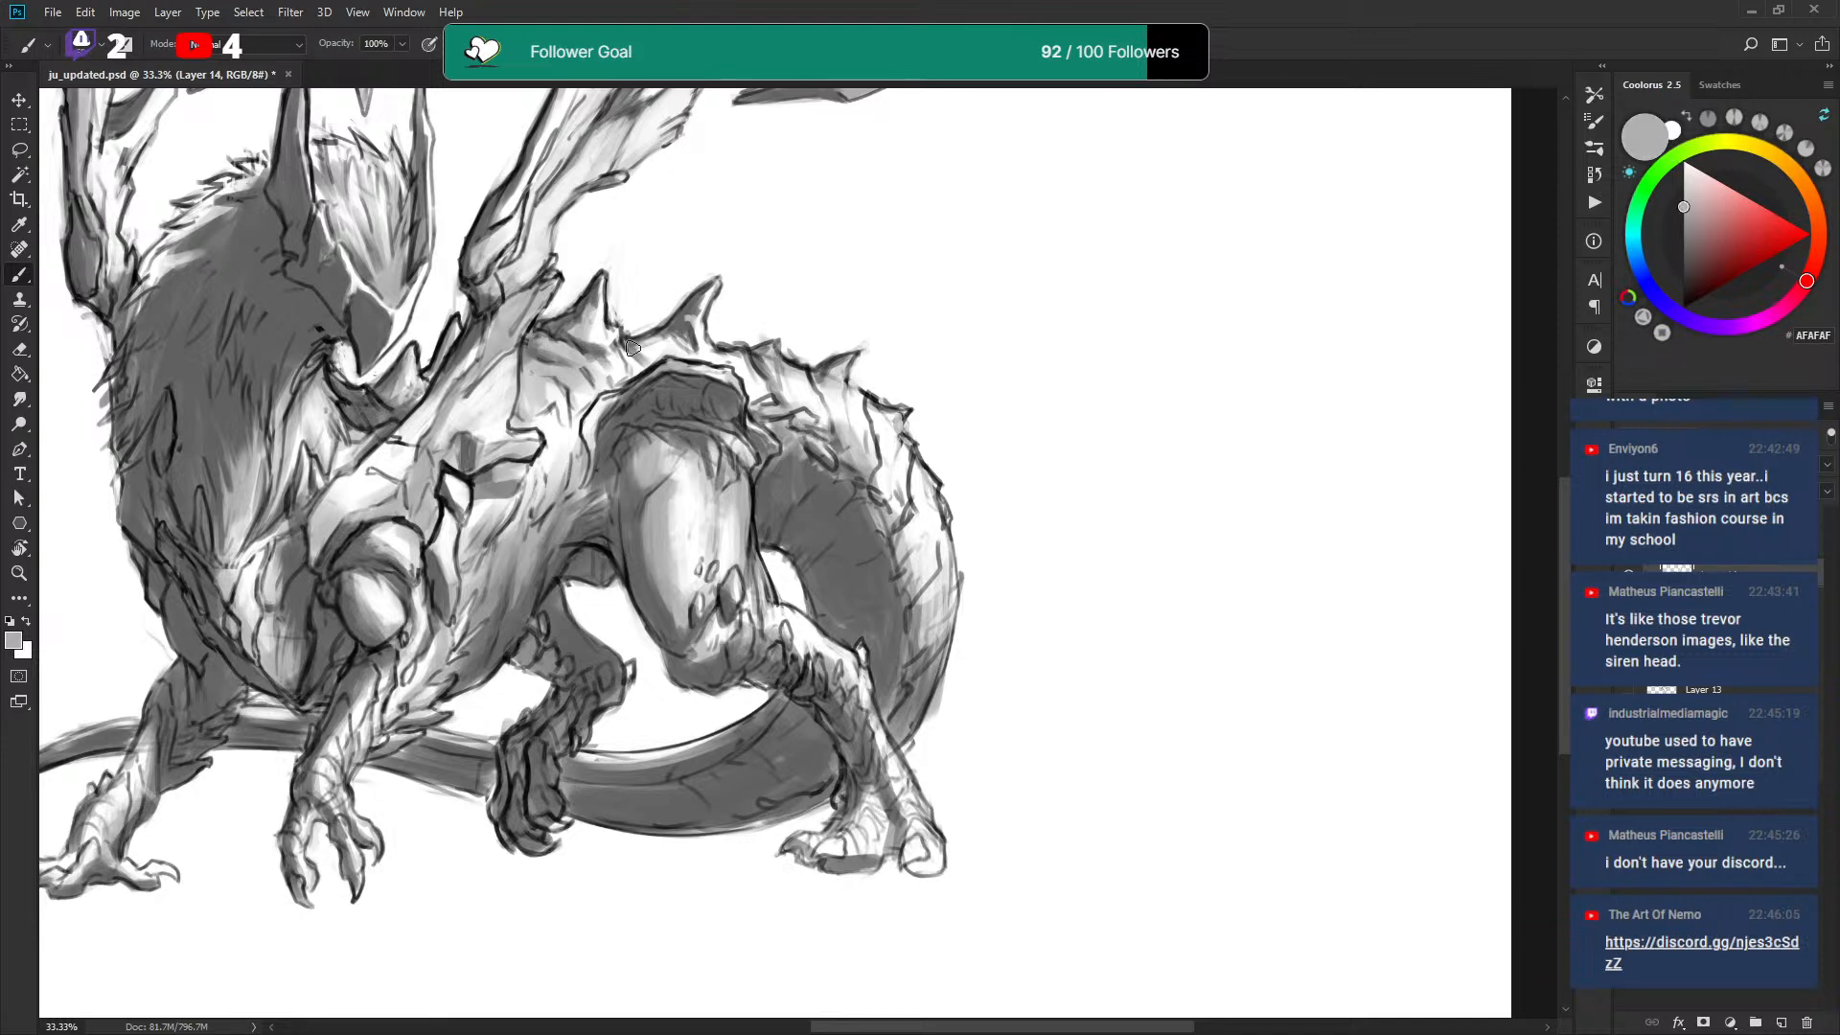
# Touch up the back below the large spikes with grey AFAFAF and white FFFFFF.
pyautogui.press('x')
pyautogui.press('x')
pyautogui.press('x')
pyautogui.keyDown('alt'); pyautogui.click(560, 405); pyautogui.keyUp('alt')
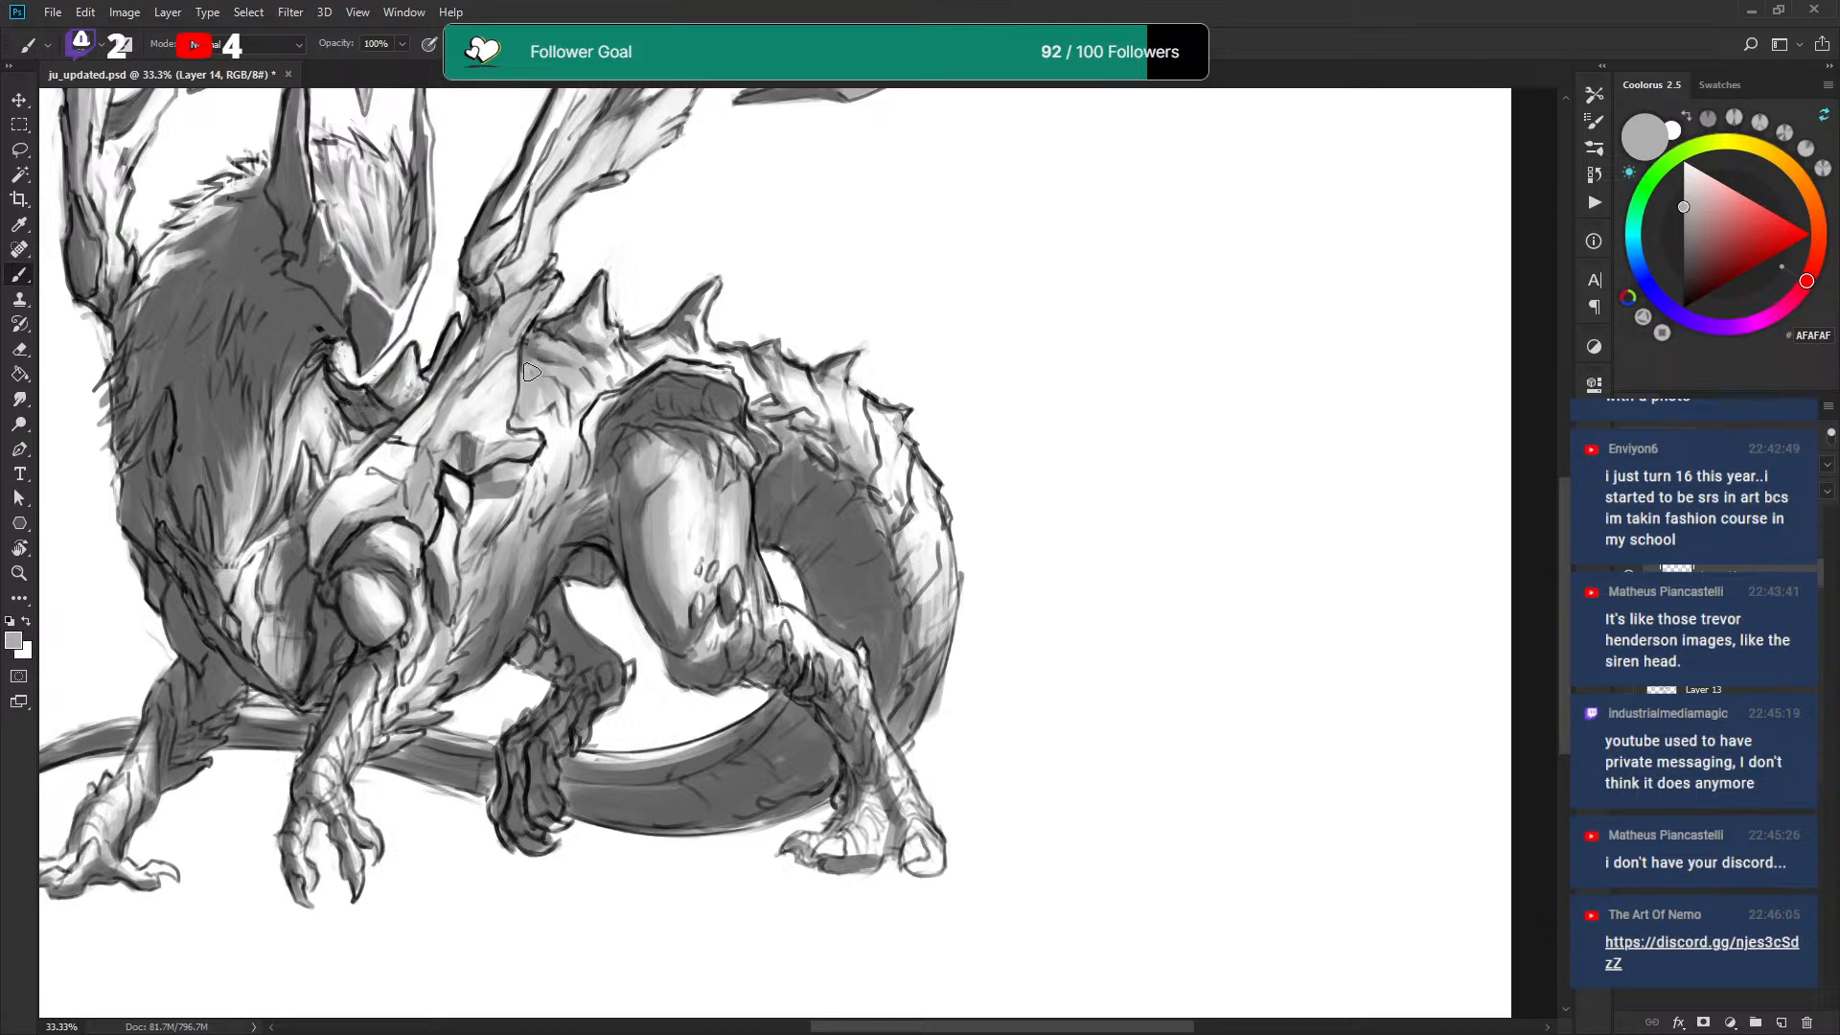
# Brush grey AFAFAF and white FFFFFF touch-ups over the shoulder plate and chest.
pyautogui.moveTo(341, 503); pyautogui.dragTo(320, 523)
pyautogui.press('x')
pyautogui.moveTo(376, 449); pyautogui.dragTo(458, 358)
pyautogui.press('x')
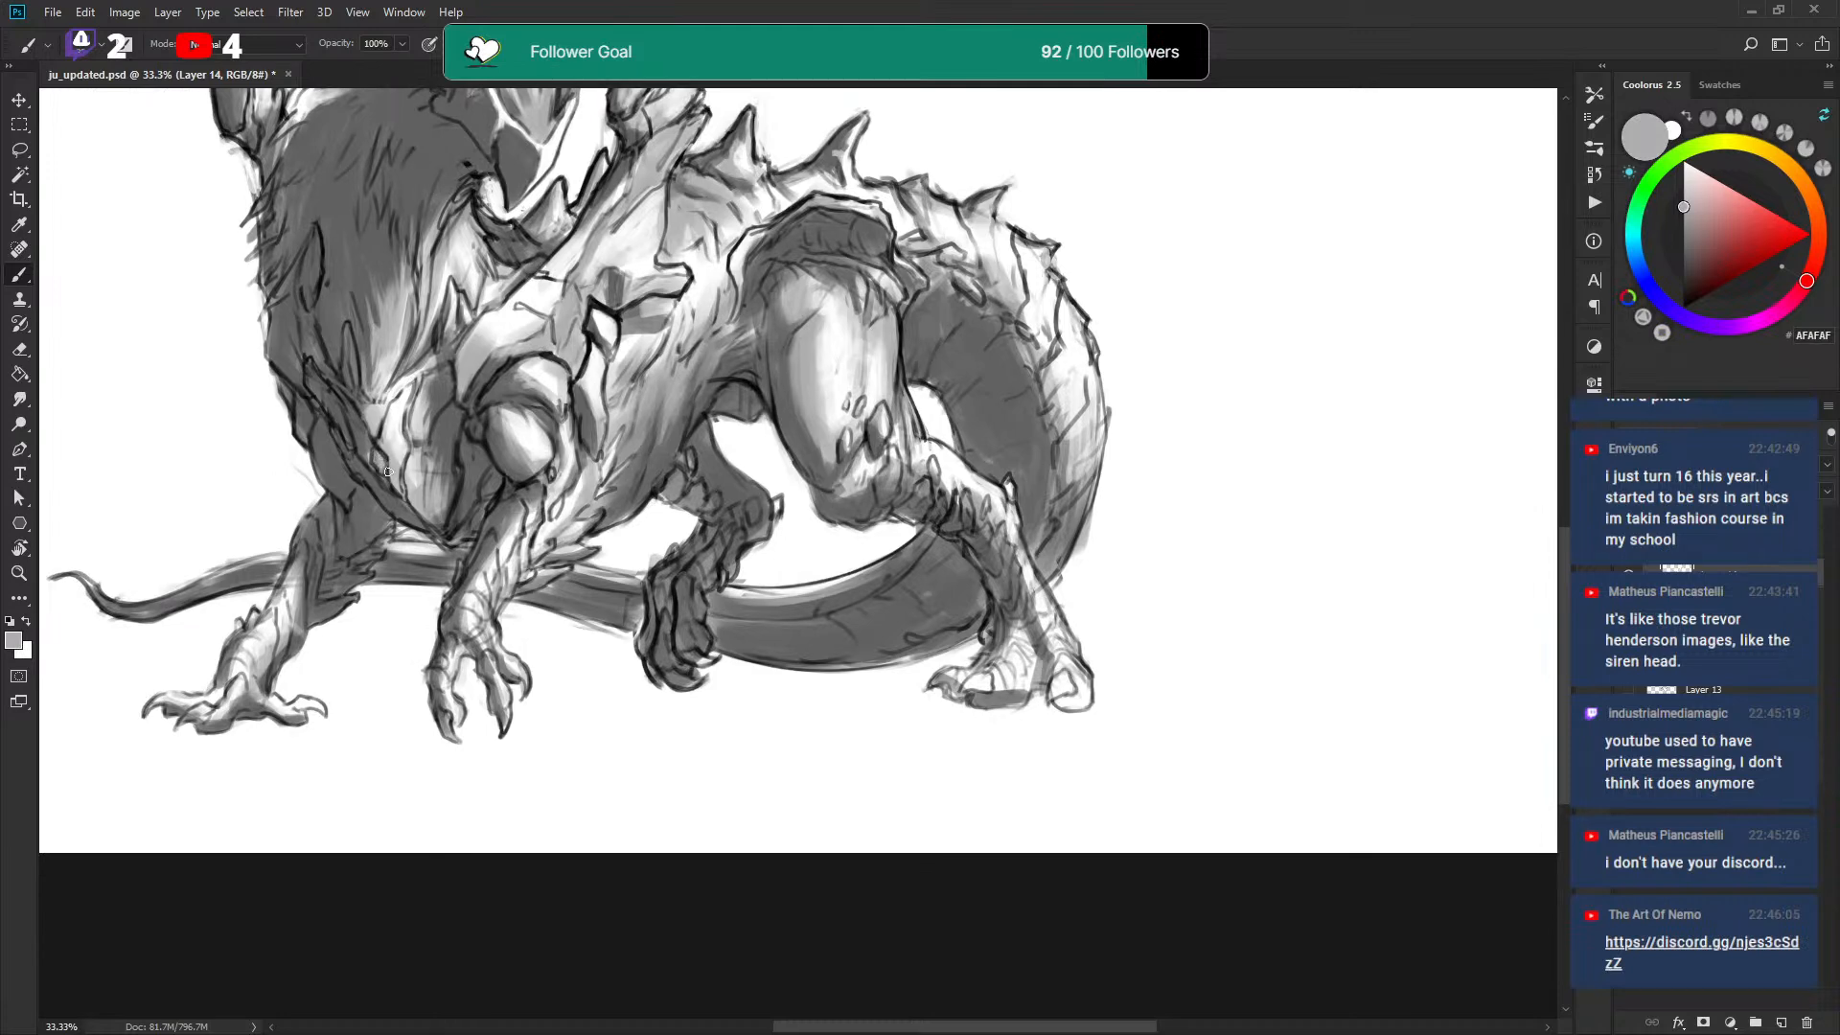
# Refine the far hind paw and the curved lower tail with white FFFFFF and grey AFAFAF.
pyautogui.press('x')
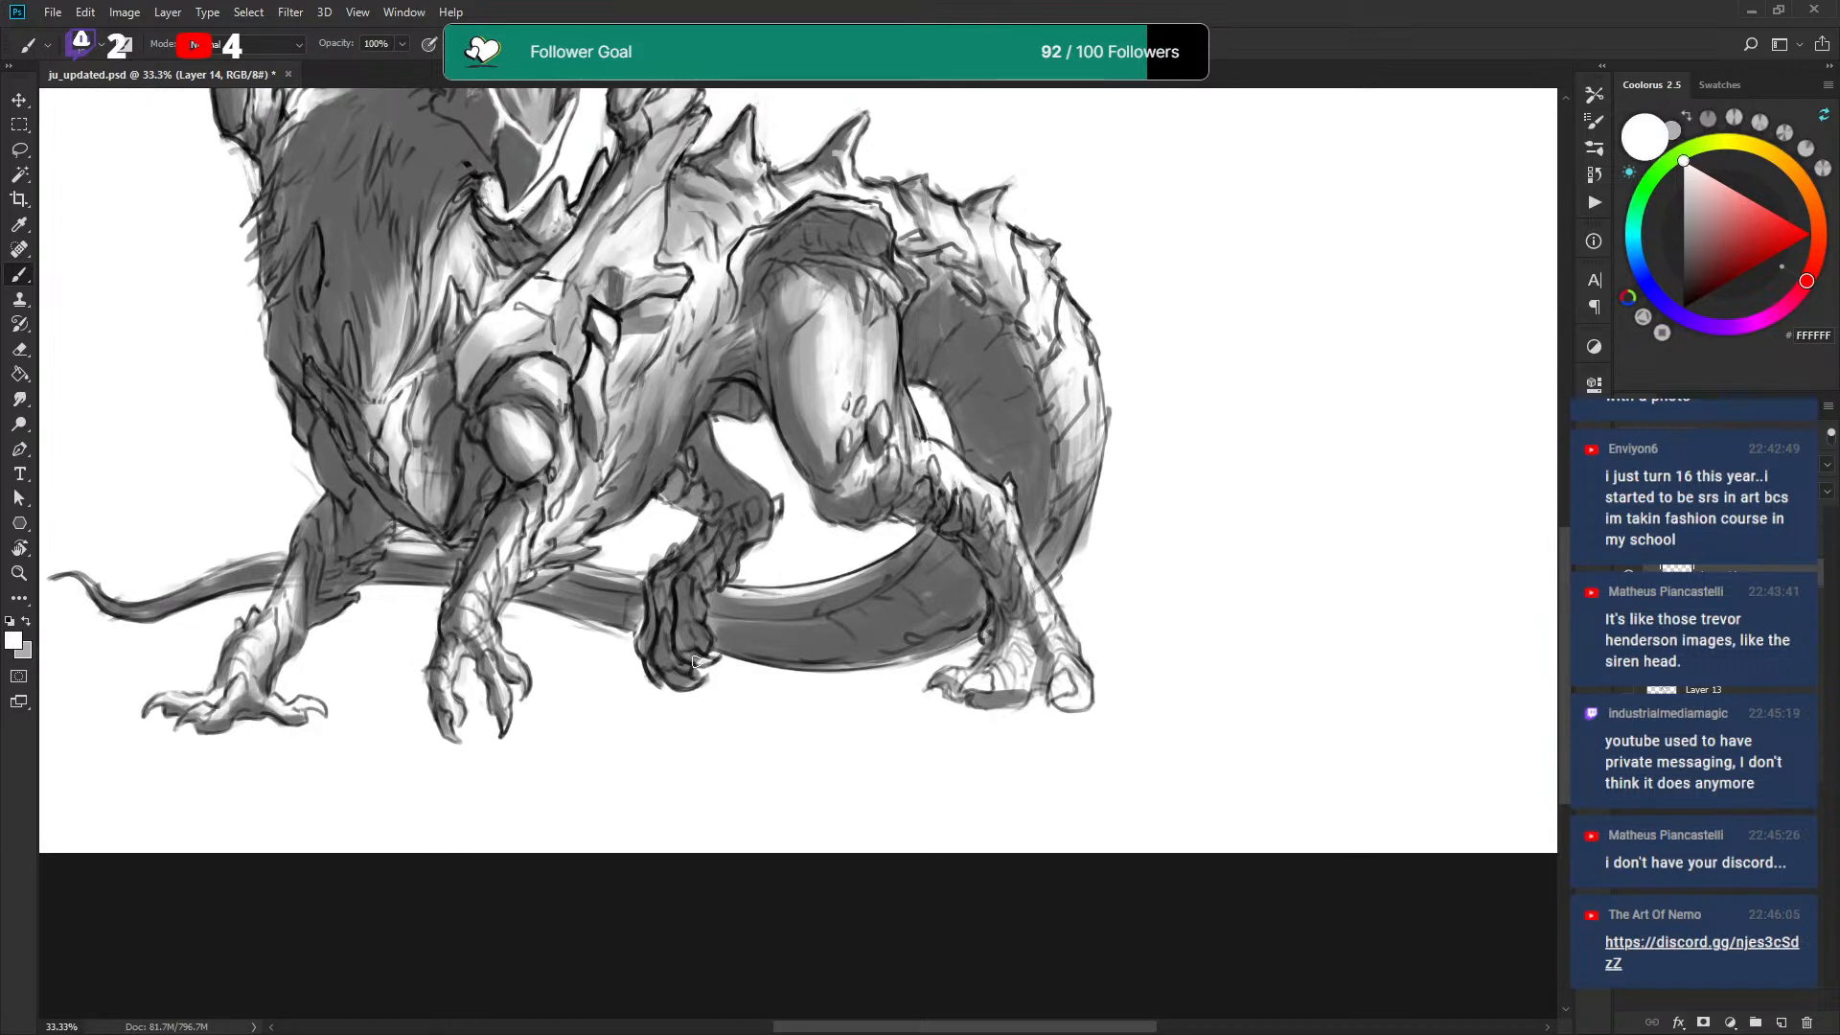
pyautogui.press('x')
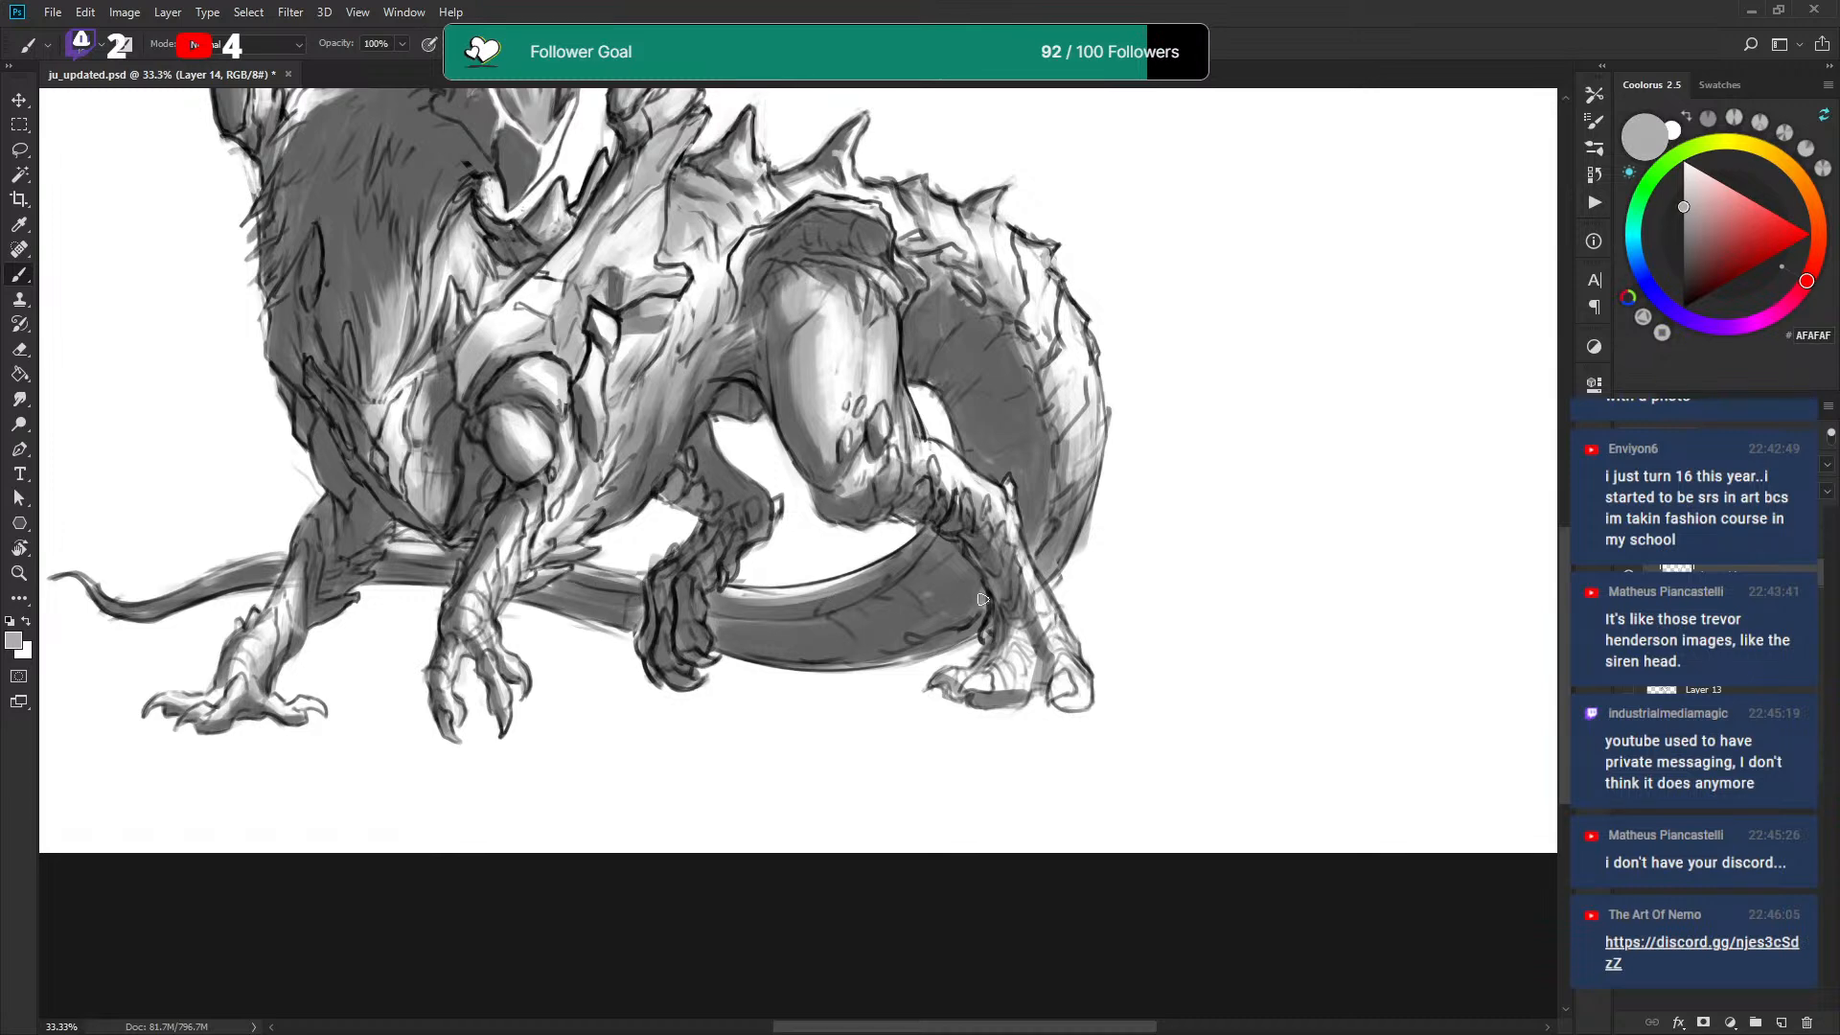
pyautogui.press('x')
pyautogui.press('x')
pyautogui.moveTo(828, 660); pyautogui.dragTo(921, 655)
# Shade the tail's outer edge and the spines along the rear back in grey AFAFAF and white FFFFFF.
pyautogui.moveTo(1062, 314)
pyautogui.mouseDown()
pyautogui.moveTo(1075, 514)
pyautogui.moveTo(1080, 349)
pyautogui.mouseUp()
pyautogui.moveTo(1020, 249)
pyautogui.mouseDown()
pyautogui.moveTo(1072, 382)
pyautogui.moveTo(1013, 253)
pyautogui.mouseUp()
pyautogui.press('x')
pyautogui.press('x')
pyautogui.moveTo(911, 227); pyautogui.dragTo(966, 263)
pyautogui.moveTo(909, 197)
pyautogui.mouseDown()
pyautogui.moveTo(1037, 273)
pyautogui.moveTo(950, 231)
pyautogui.mouseUp()
pyautogui.press('x')
pyautogui.press('x')
pyautogui.moveTo(841, 165)
pyautogui.mouseDown()
pyautogui.moveTo(860, 120)
pyautogui.moveTo(849, 163)
pyautogui.moveTo(924, 210)
pyautogui.moveTo(843, 189)
pyautogui.moveTo(880, 197)
pyautogui.mouseUp()
pyautogui.press('x')
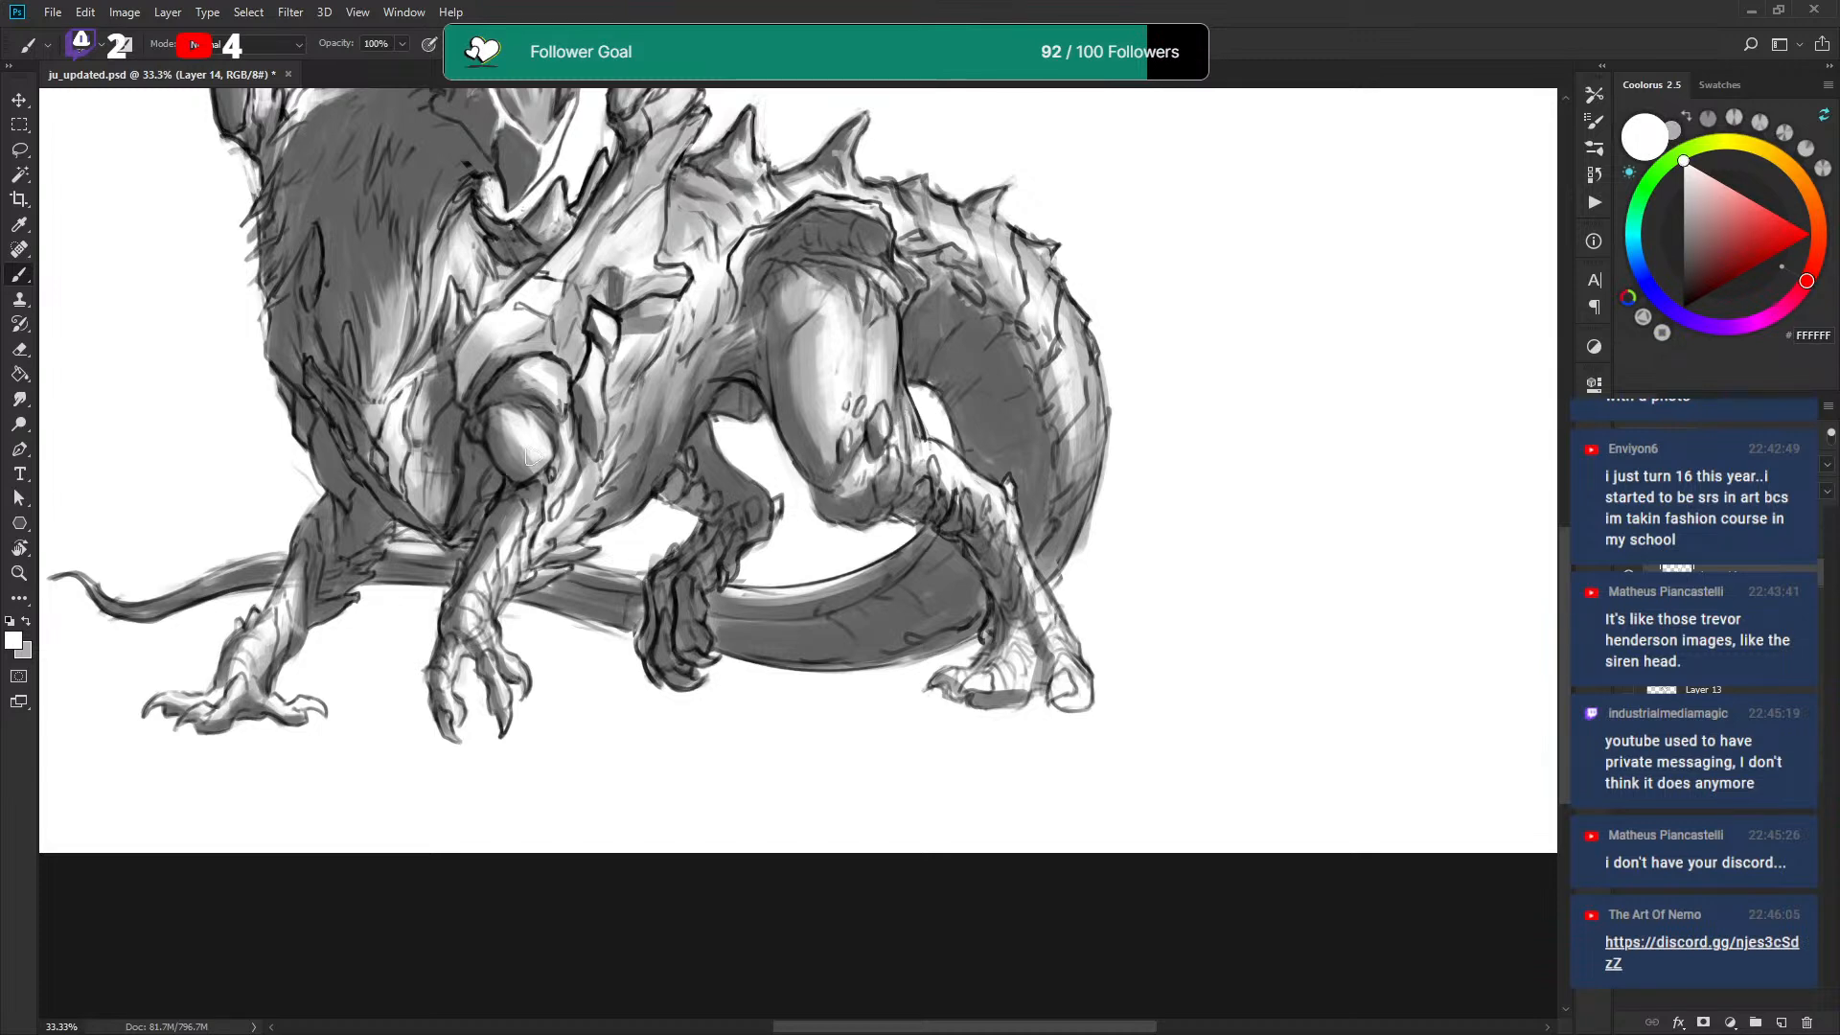
# Shade the rounded plate at the top of the near foreleg with white FFFFFF and grey AFAFAF.
pyautogui.moveTo(510, 430)
pyautogui.mouseDown()
pyautogui.moveTo(541, 452)
pyautogui.moveTo(533, 470)
pyautogui.mouseUp()
pyautogui.press('x')
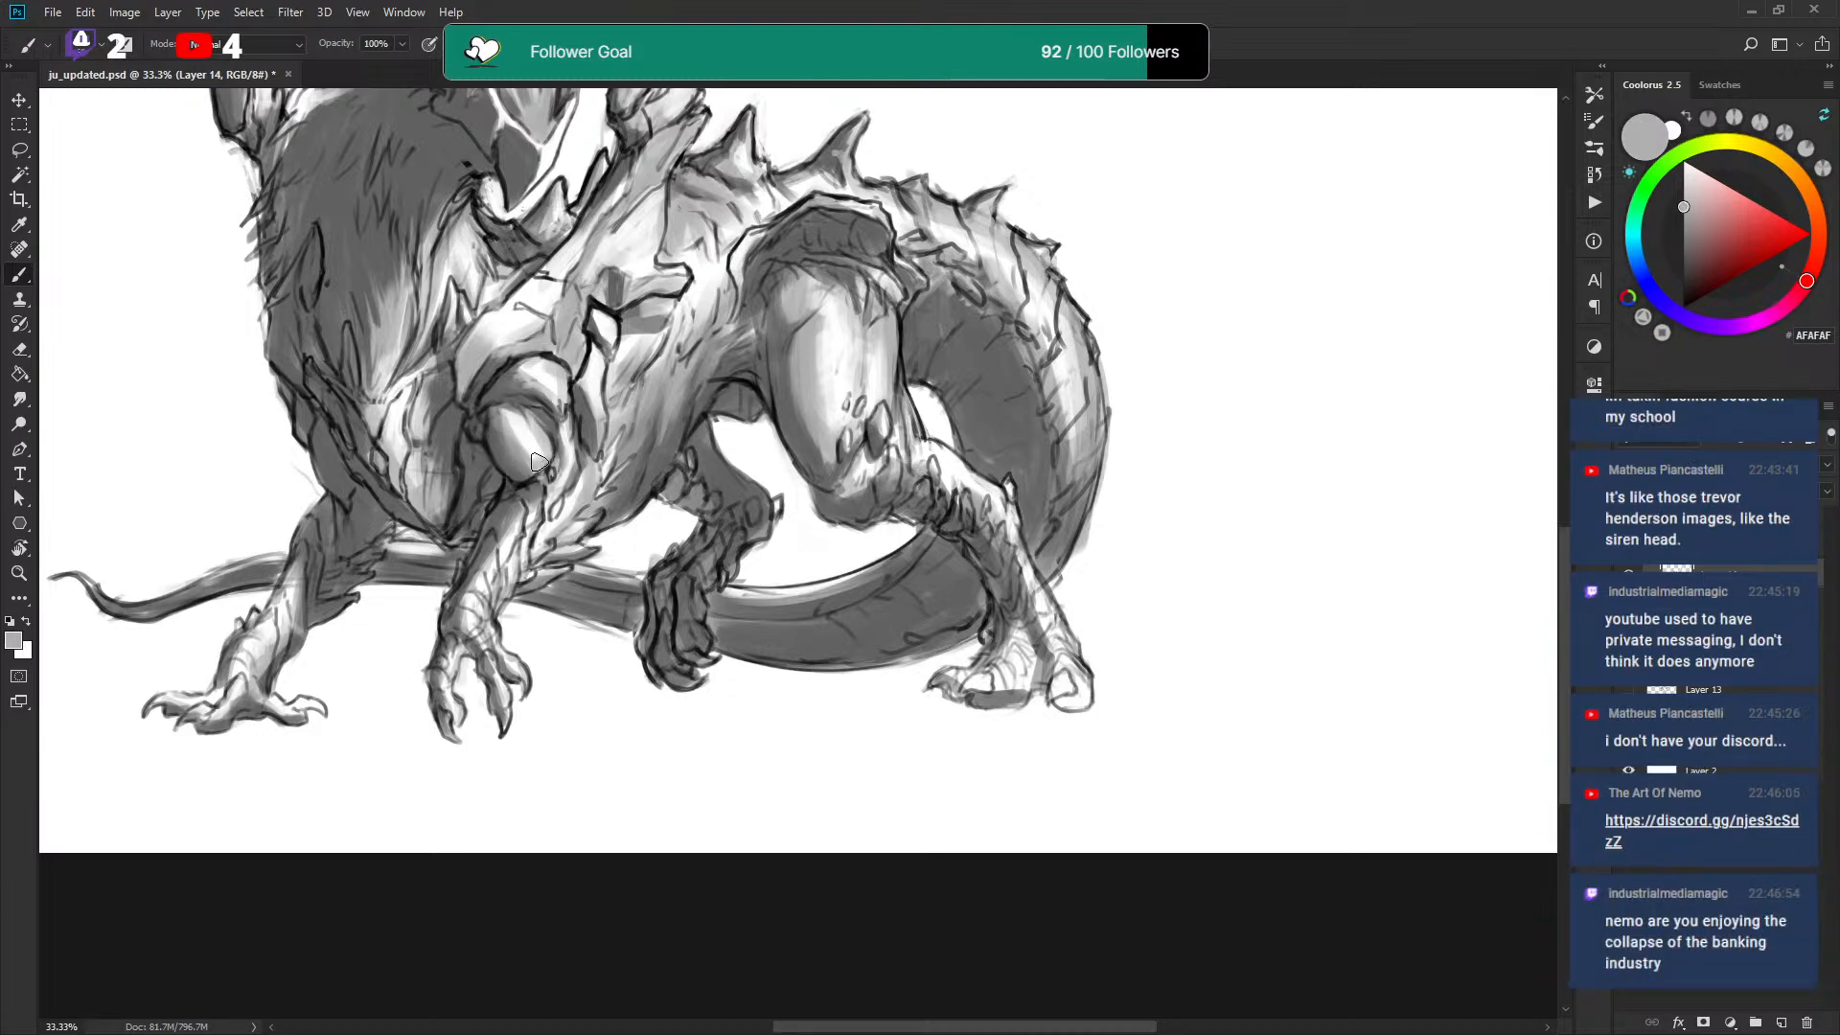
pyautogui.press('x')
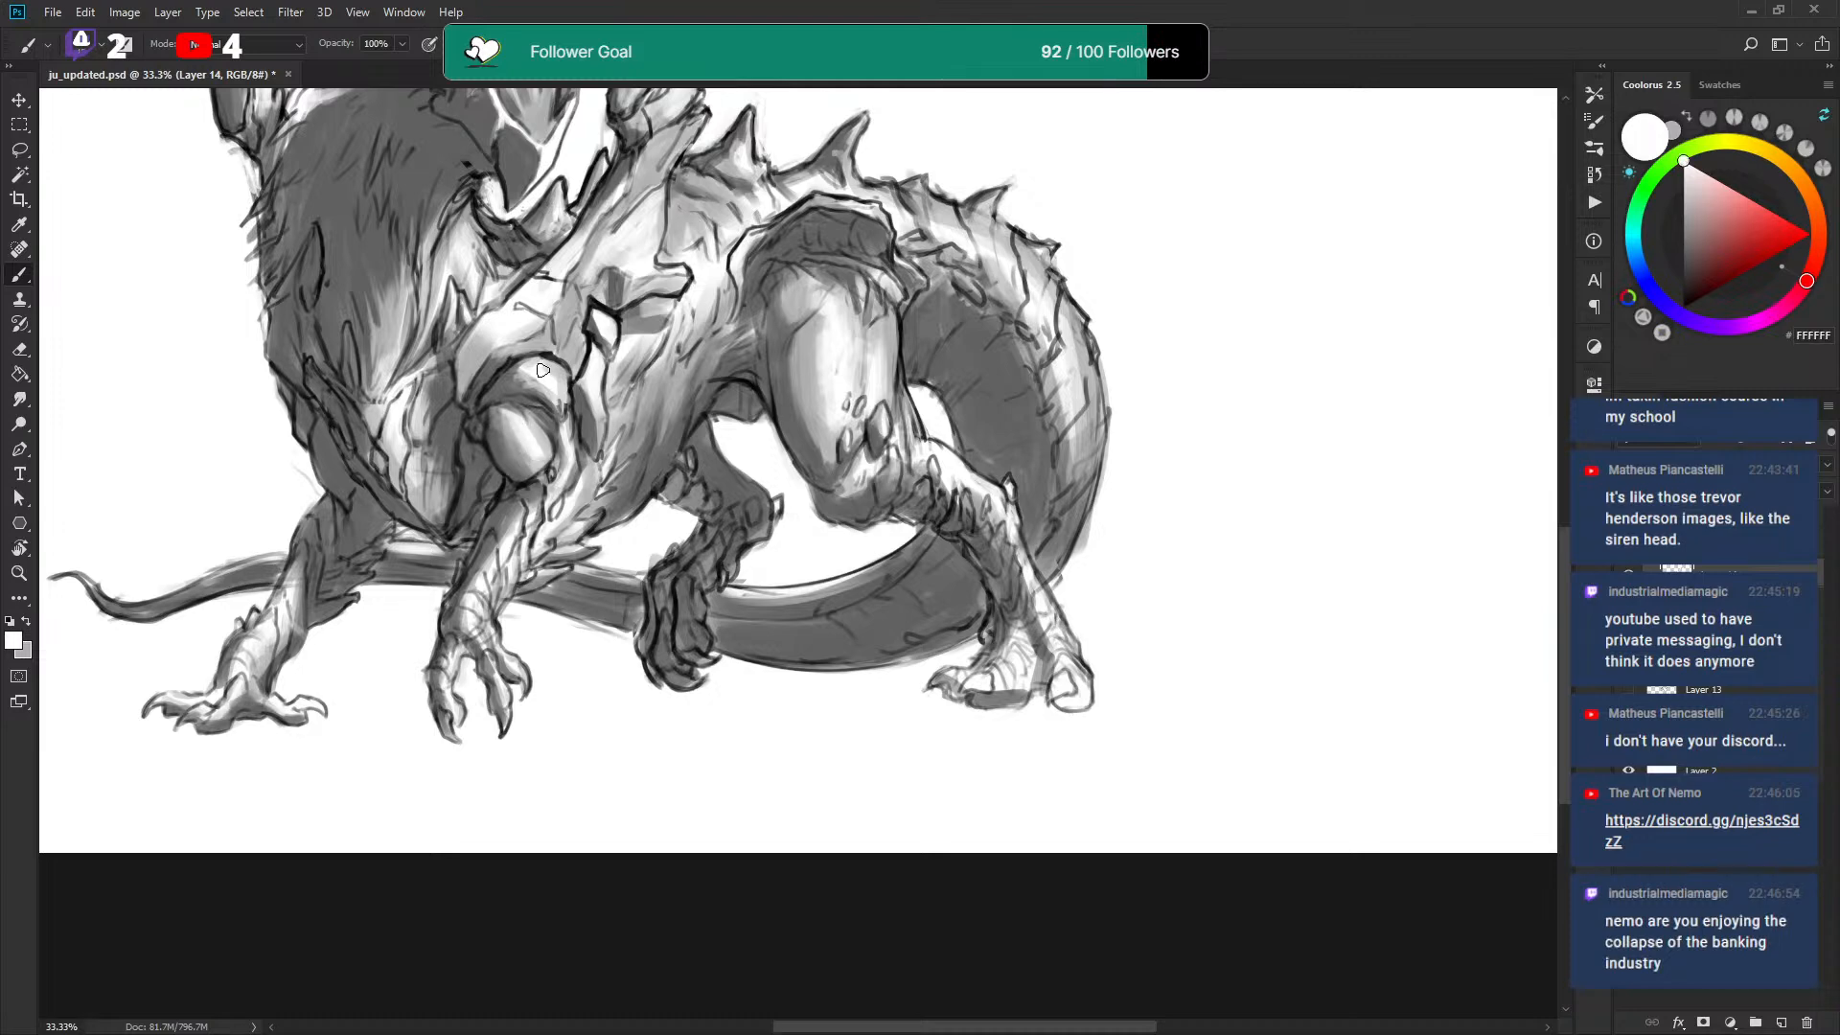
# Touch up the upper edge of the mane in grey AFAFAF and save the drawing.
pyautogui.scroll(2, 619, 456)
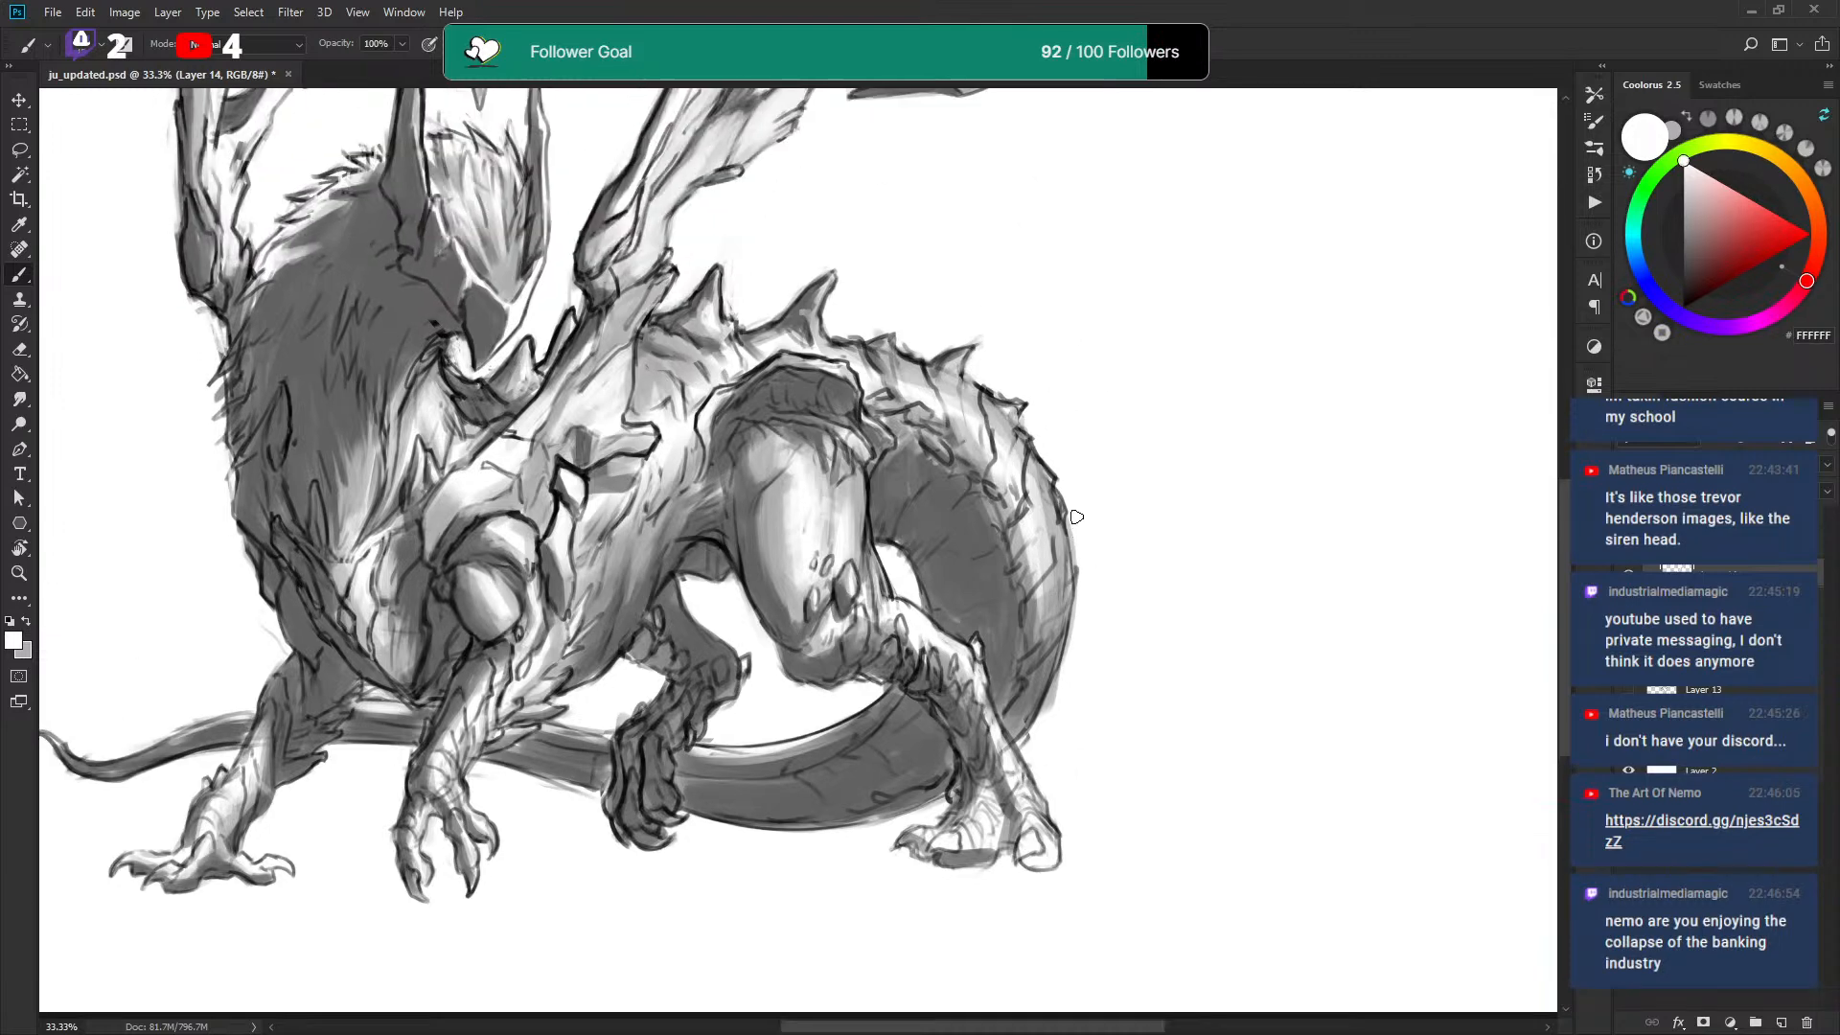
pyautogui.scroll(4, 1063, 494)
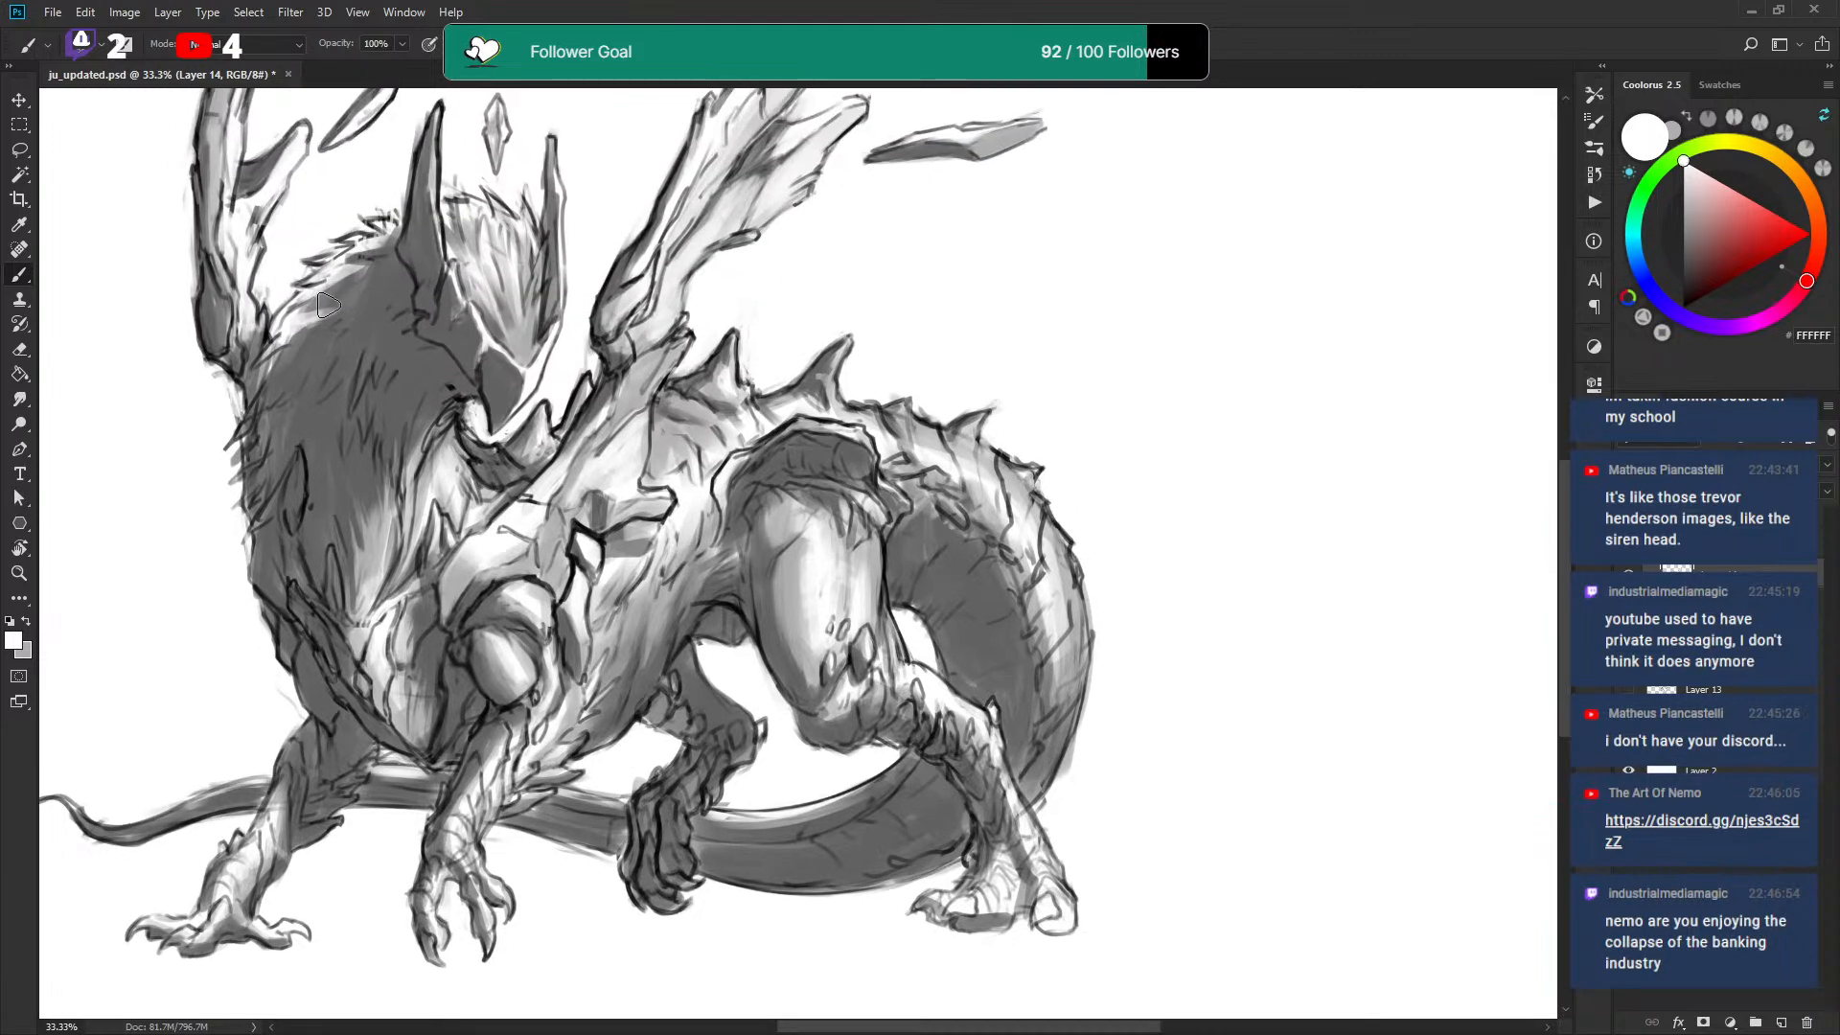
pyautogui.press('x')
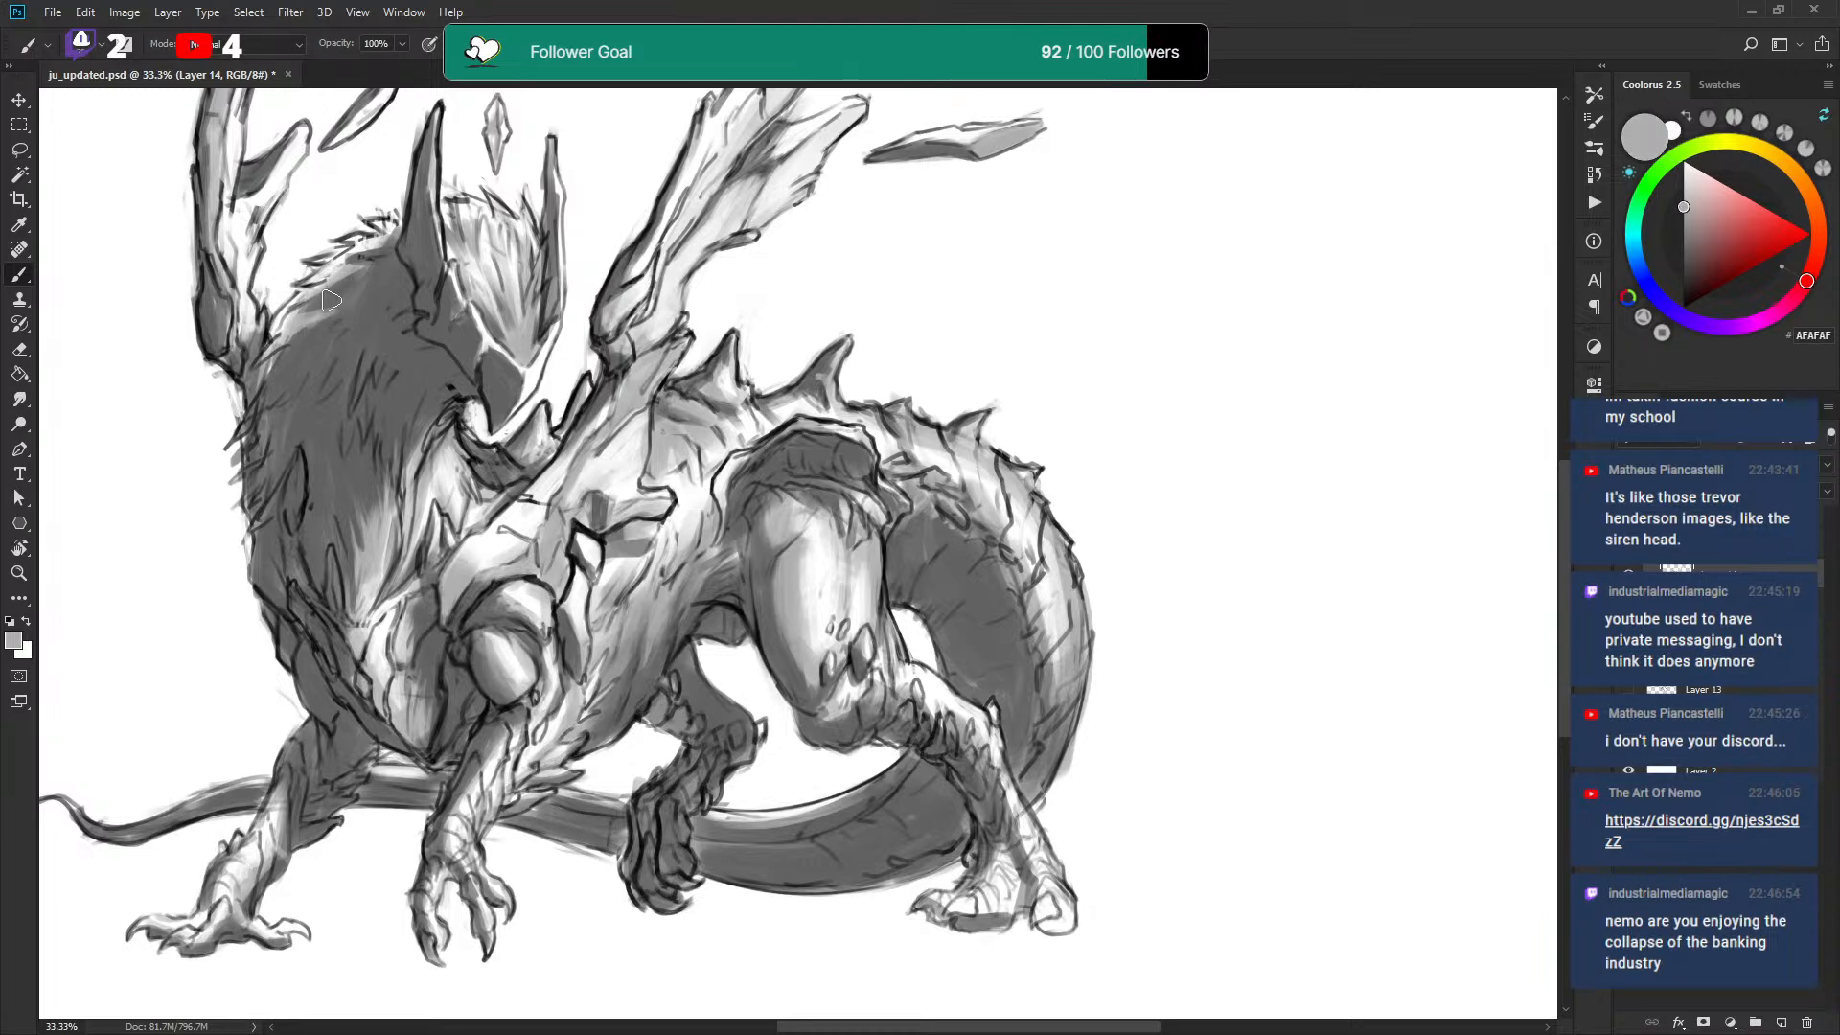
pyautogui.moveTo(466, 464); pyautogui.dragTo(465, 470)
pyautogui.hotkey('ctrl', 's')
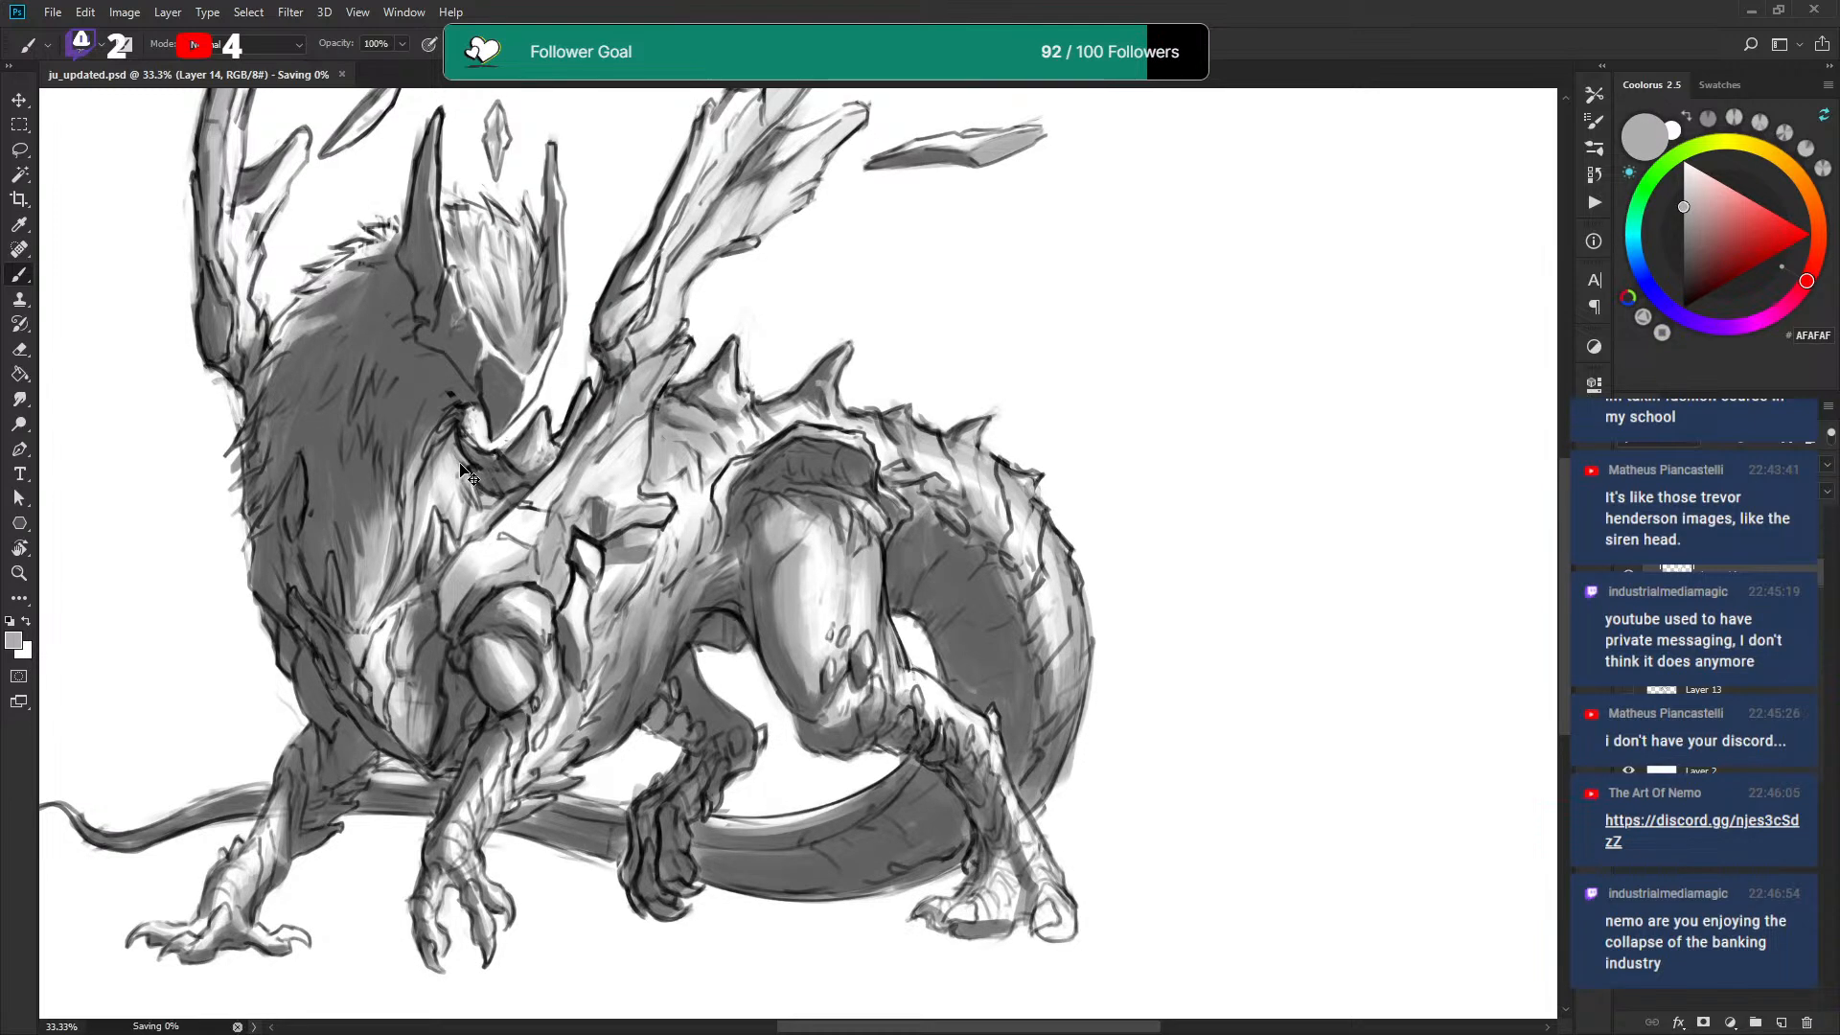
# Blend the fur tufts on top of the mane beside the horn with grey AFAFAF and white FFFFFF.
pyautogui.moveTo(517, 410); pyautogui.dragTo(556, 451)
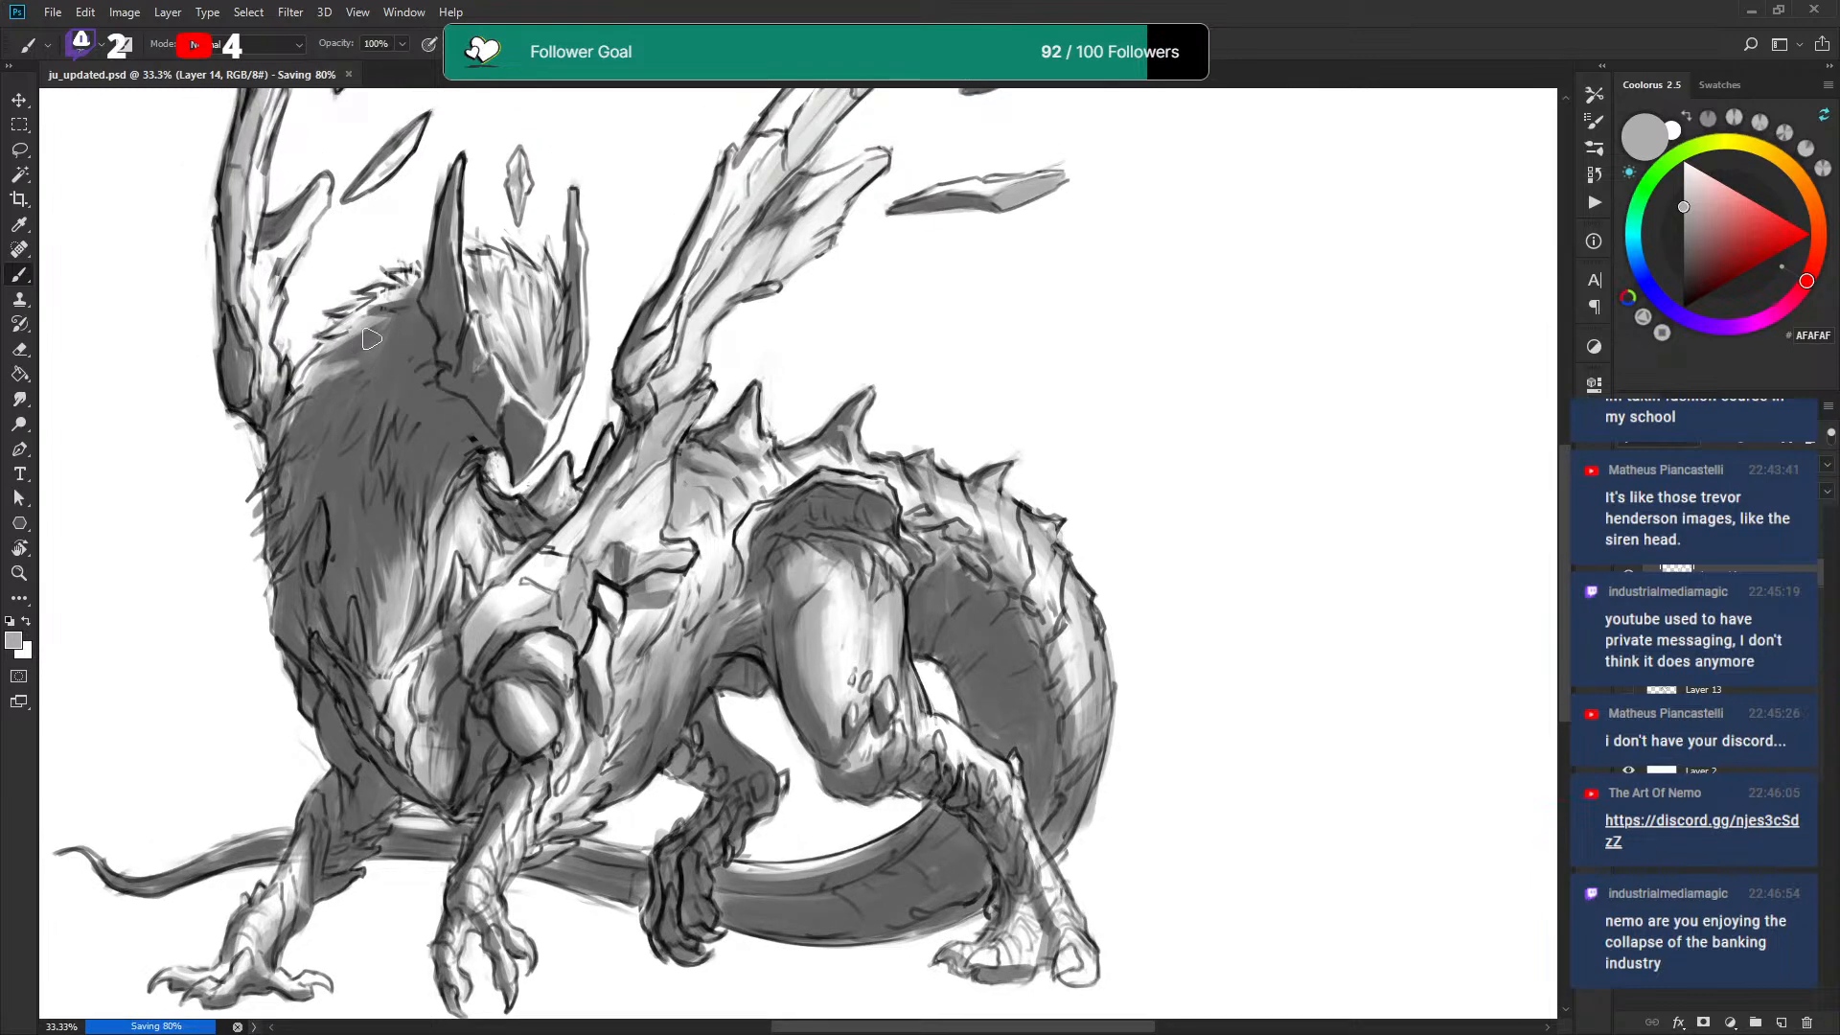
pyautogui.moveTo(384, 295); pyautogui.dragTo(378, 290)
pyautogui.press('x')
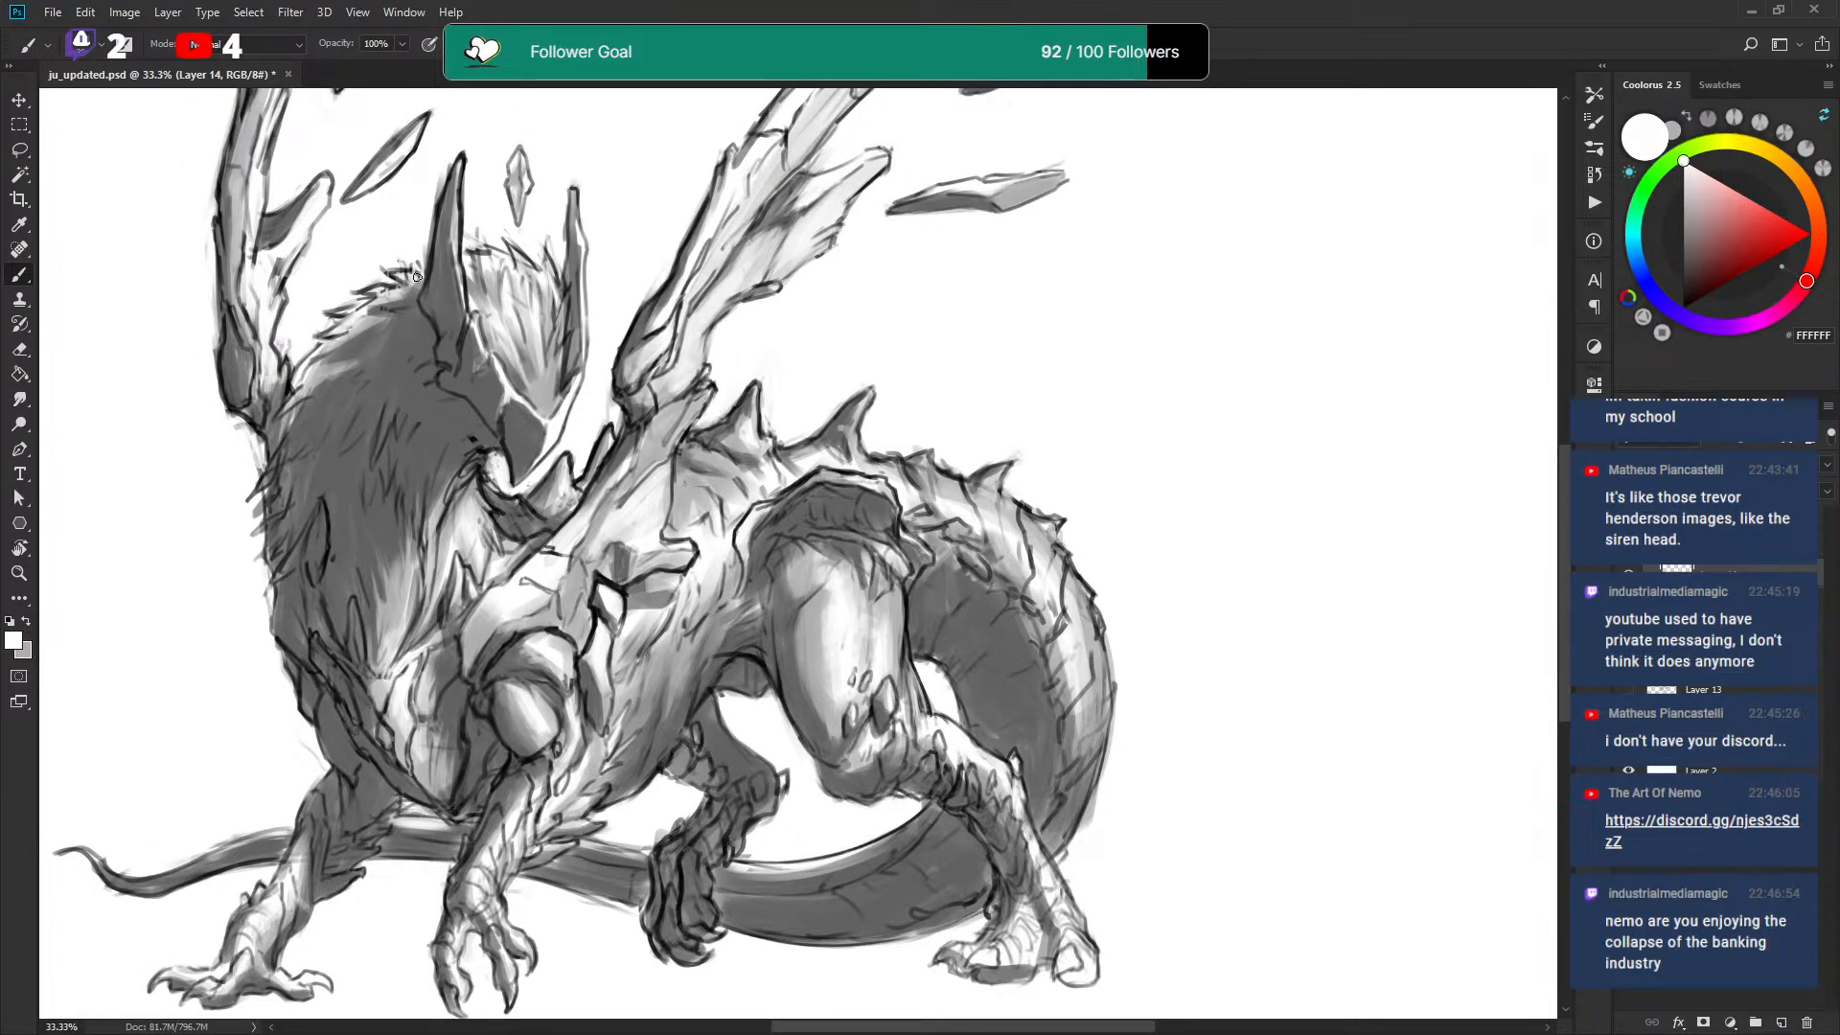
pyautogui.press('x')
pyautogui.press('x')
pyautogui.press('x')
pyautogui.press('x')
pyautogui.press('x')
# Shade the lower part of the far wing above its base, alternating grey AFAFAF and white FFFFFF.
pyautogui.moveTo(268, 372); pyautogui.dragTo(265, 427)
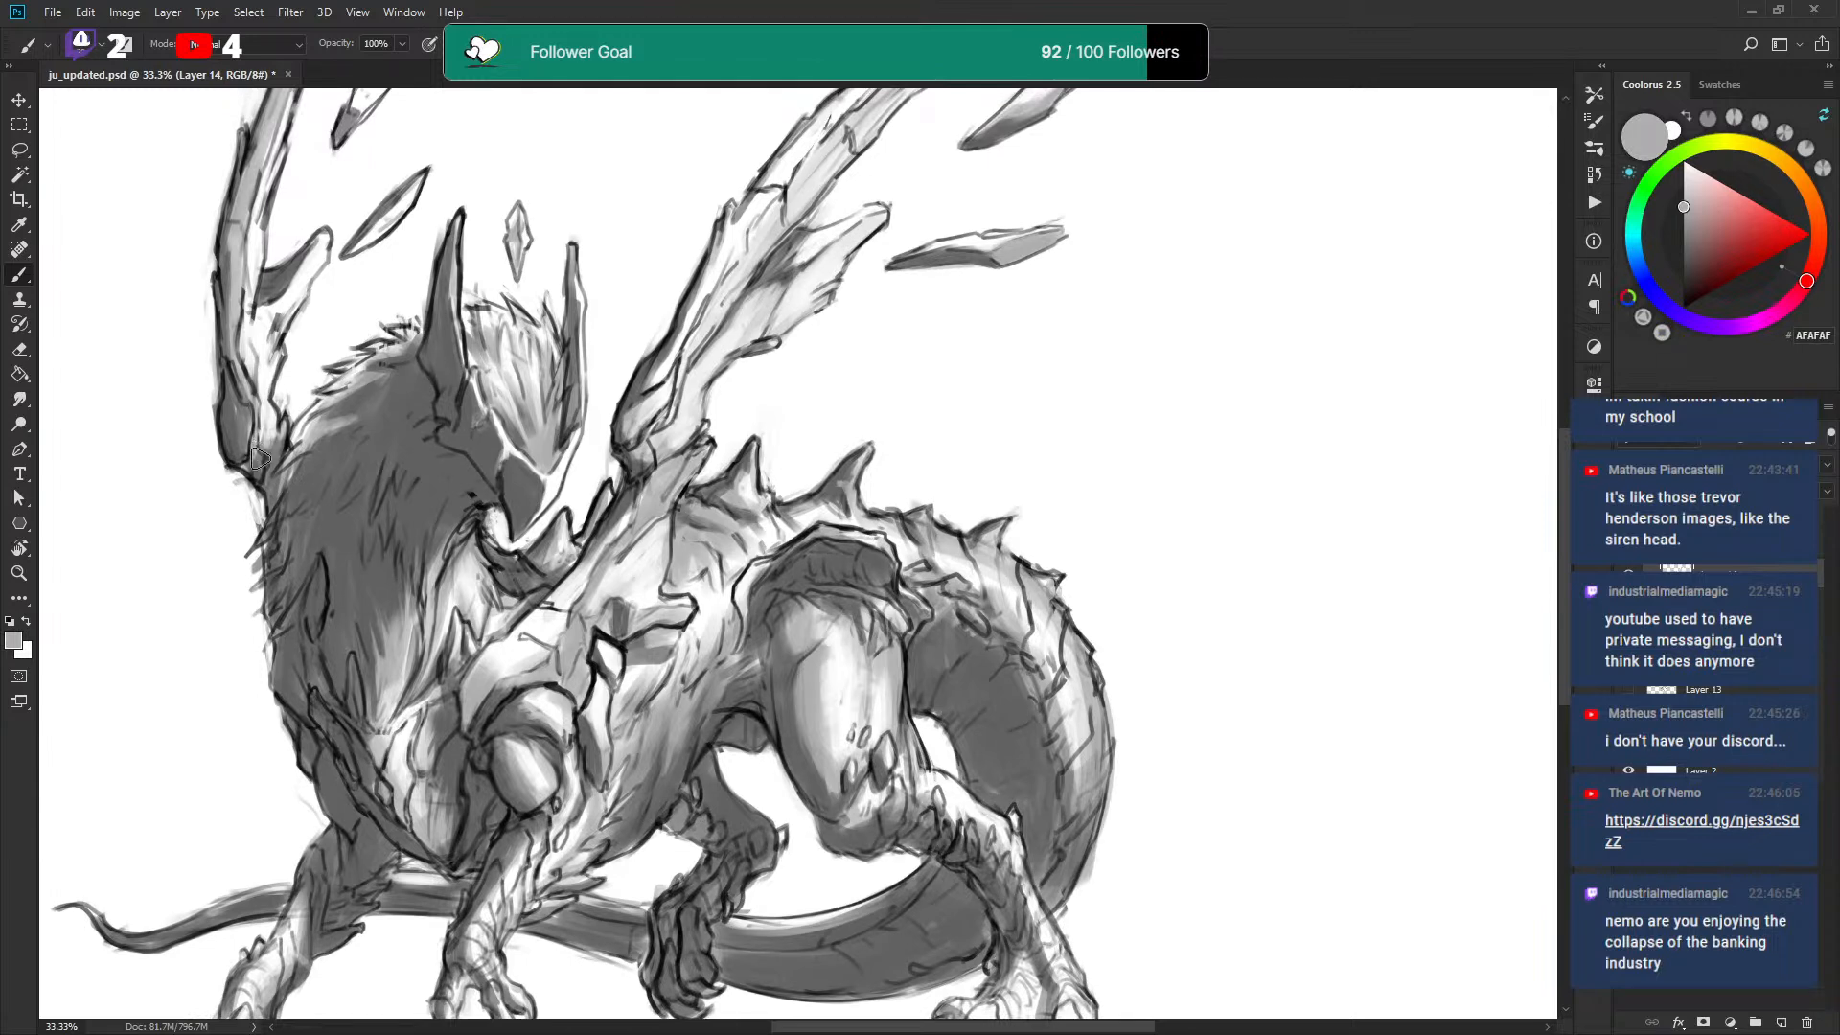
pyautogui.press('x')
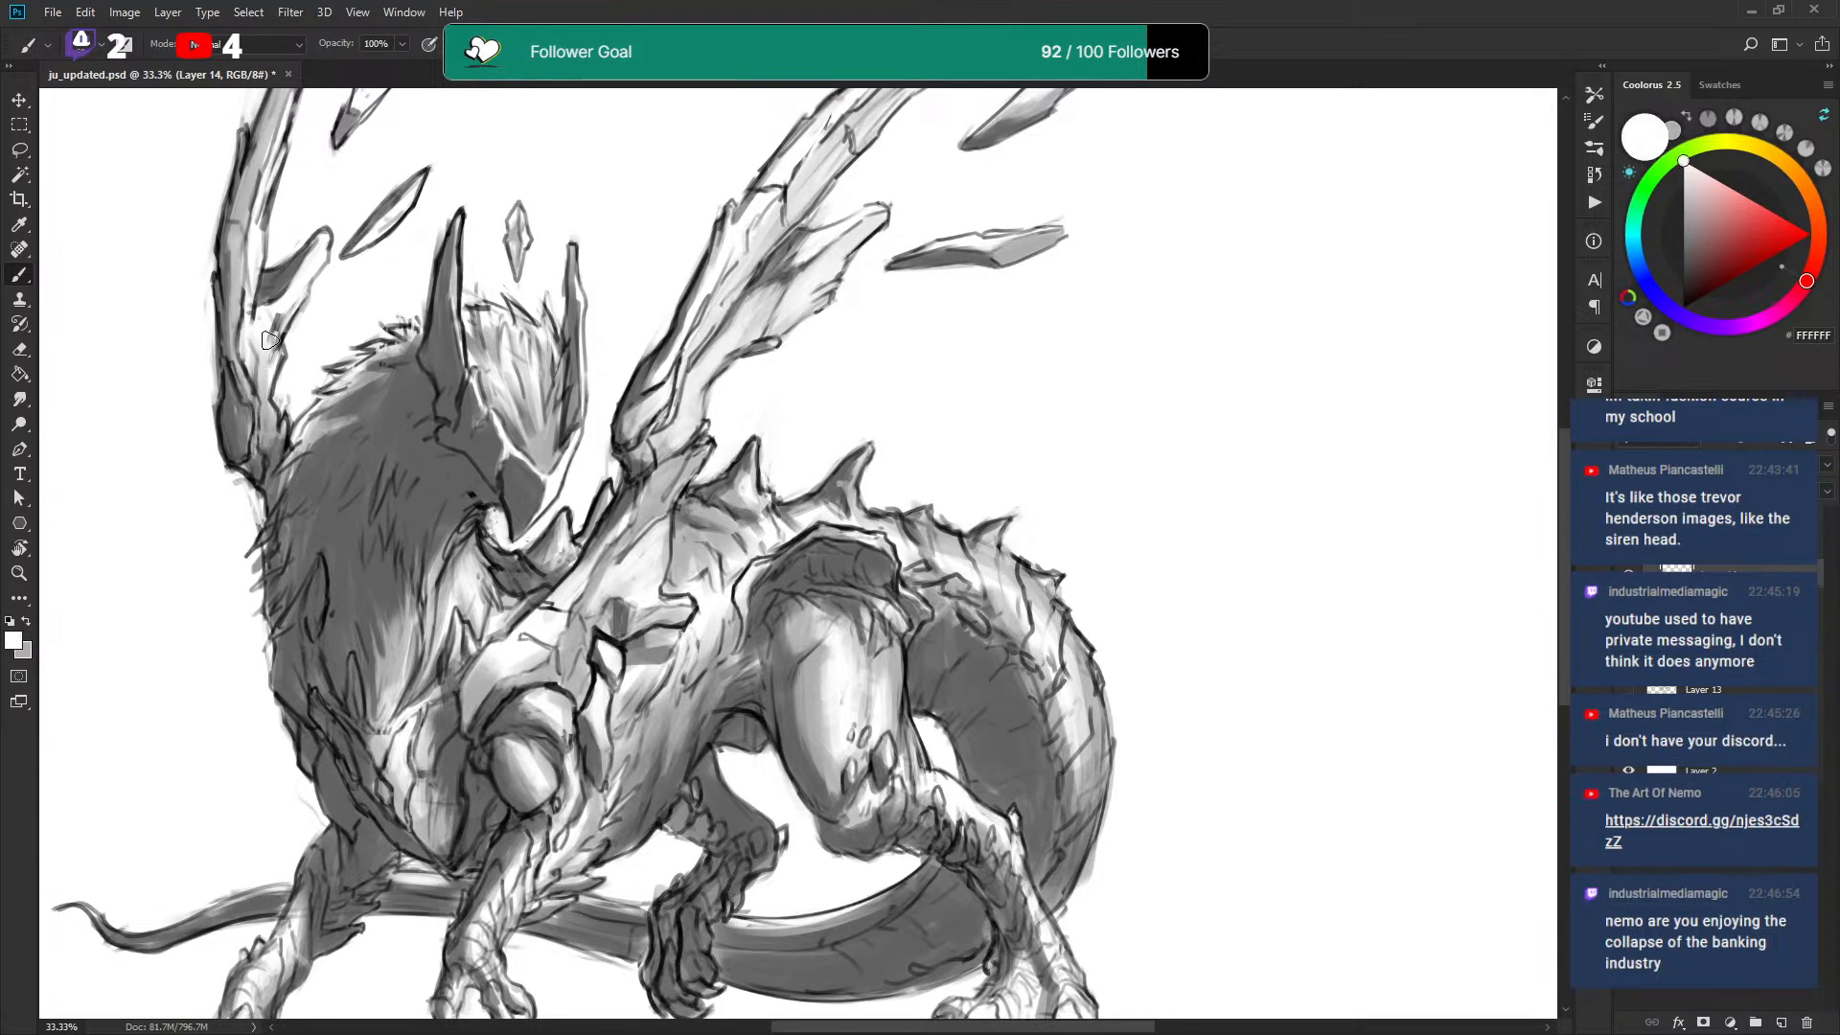
pyautogui.press('x')
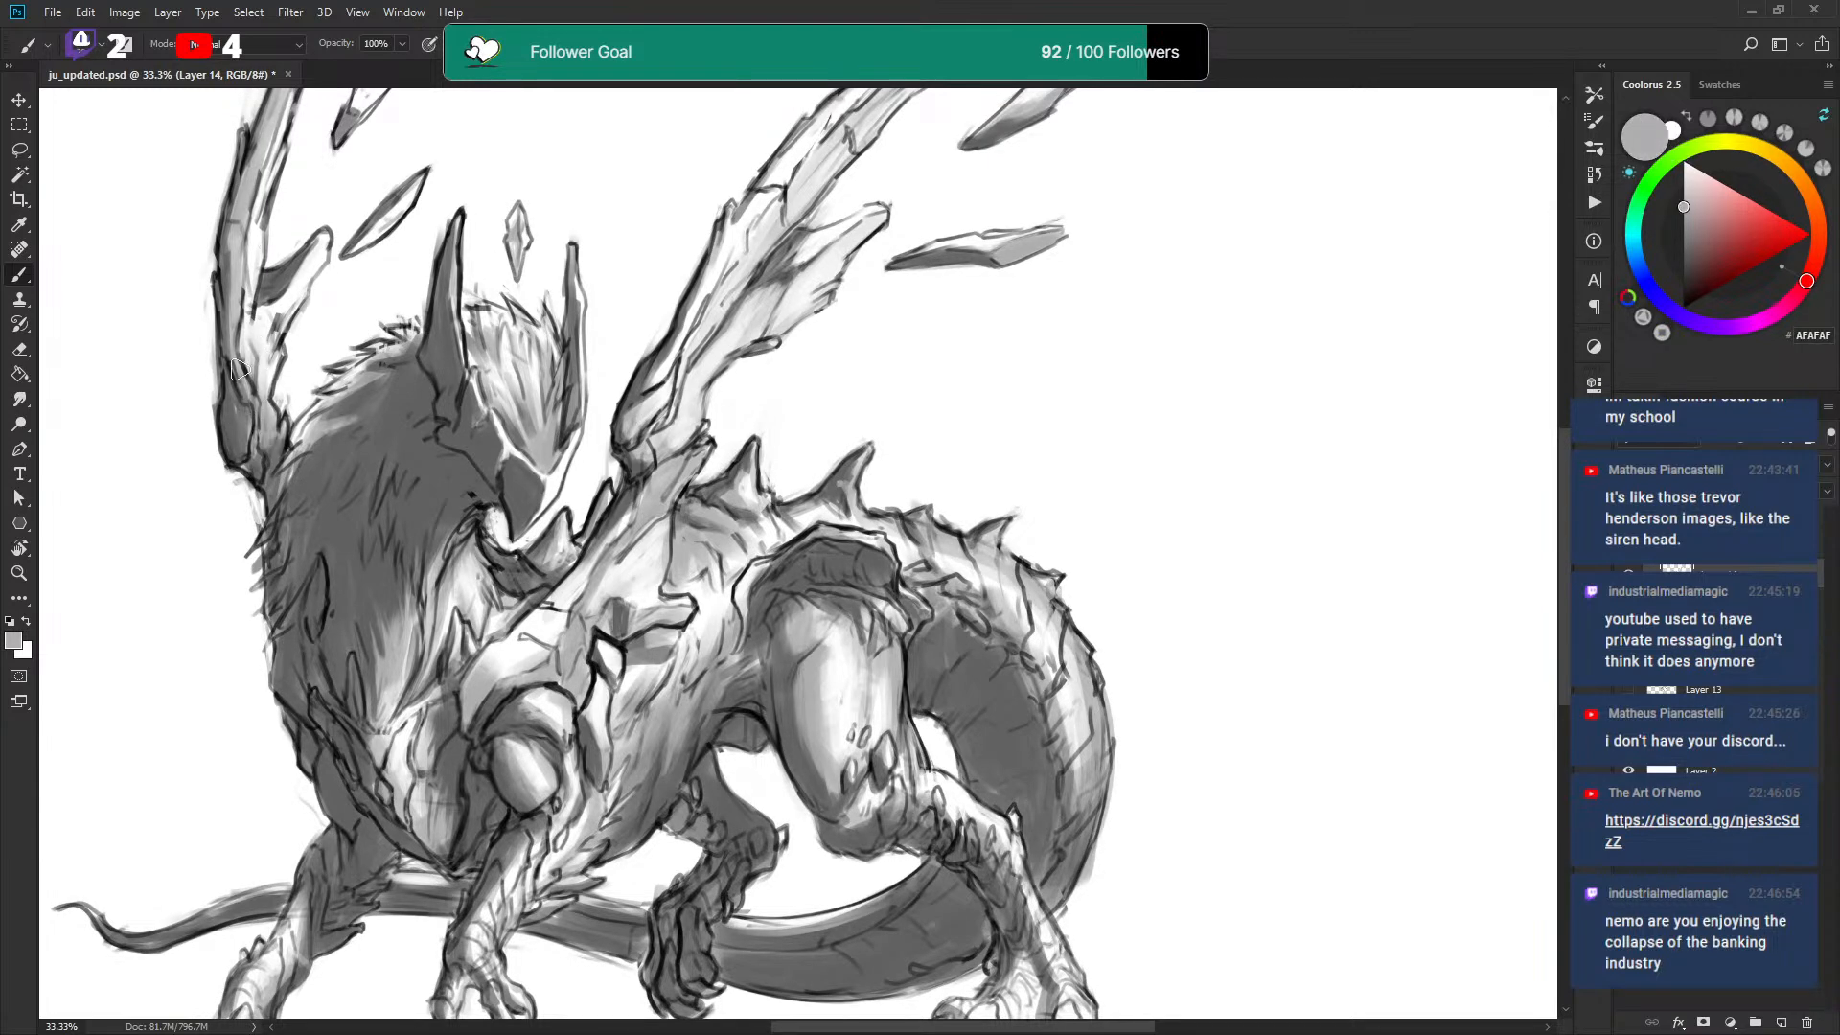
pyautogui.scroll(3, 251, 422)
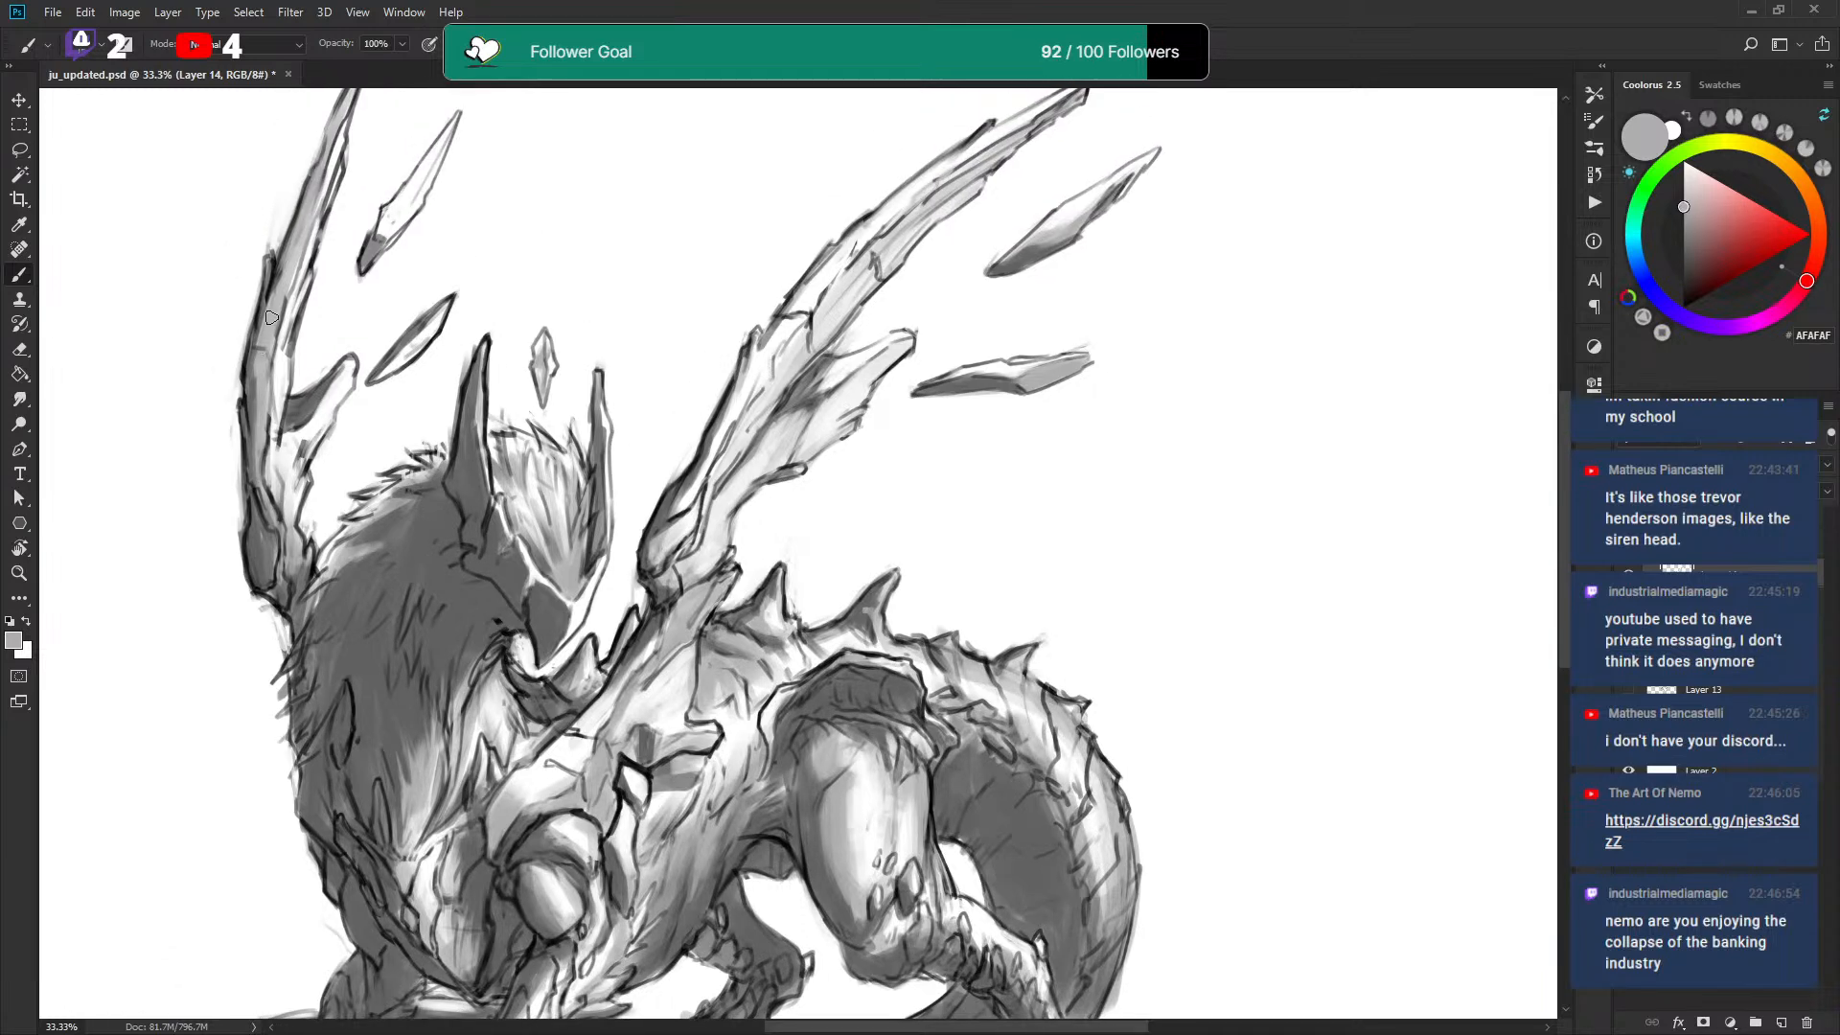
# Refine the shading along the upper blade of the far wing in grey AFAFAF and white FFFFFF.
pyautogui.scroll(3, 265, 340)
pyautogui.press('x')
pyautogui.press('x')
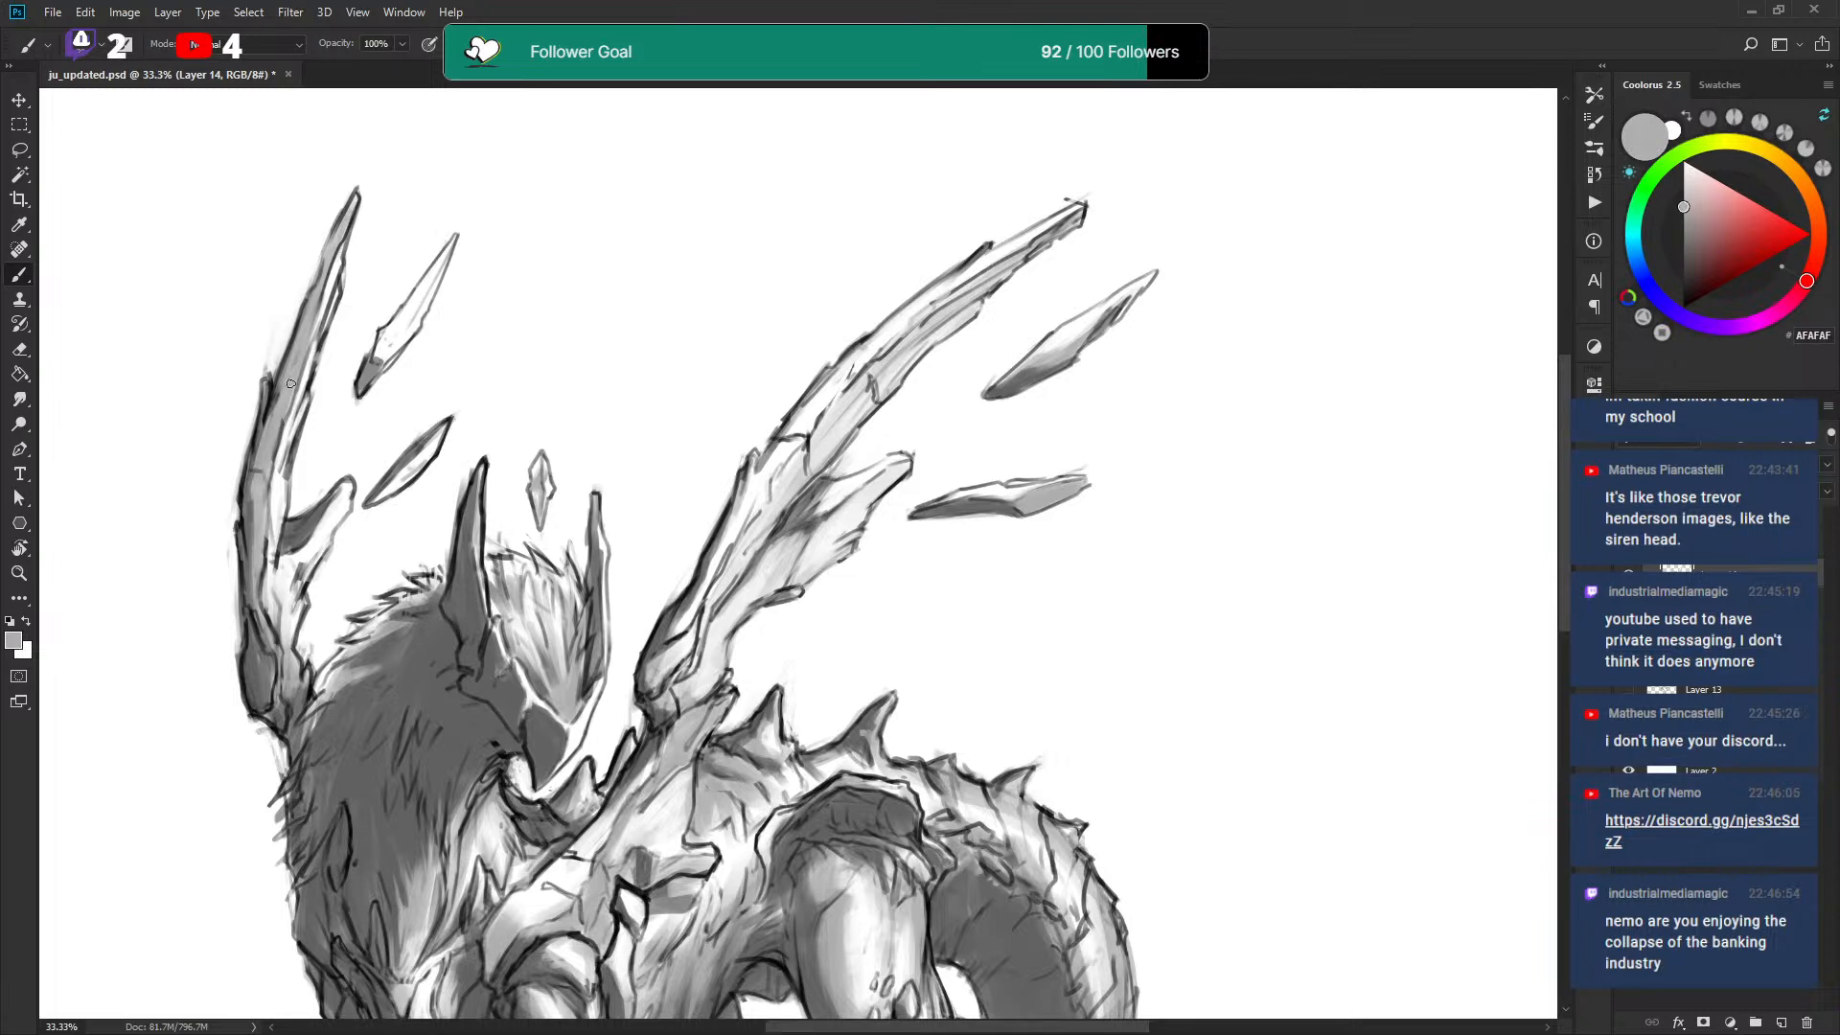
pyautogui.press('x')
pyautogui.press('x')
pyautogui.scroll(-2, 587, 398)
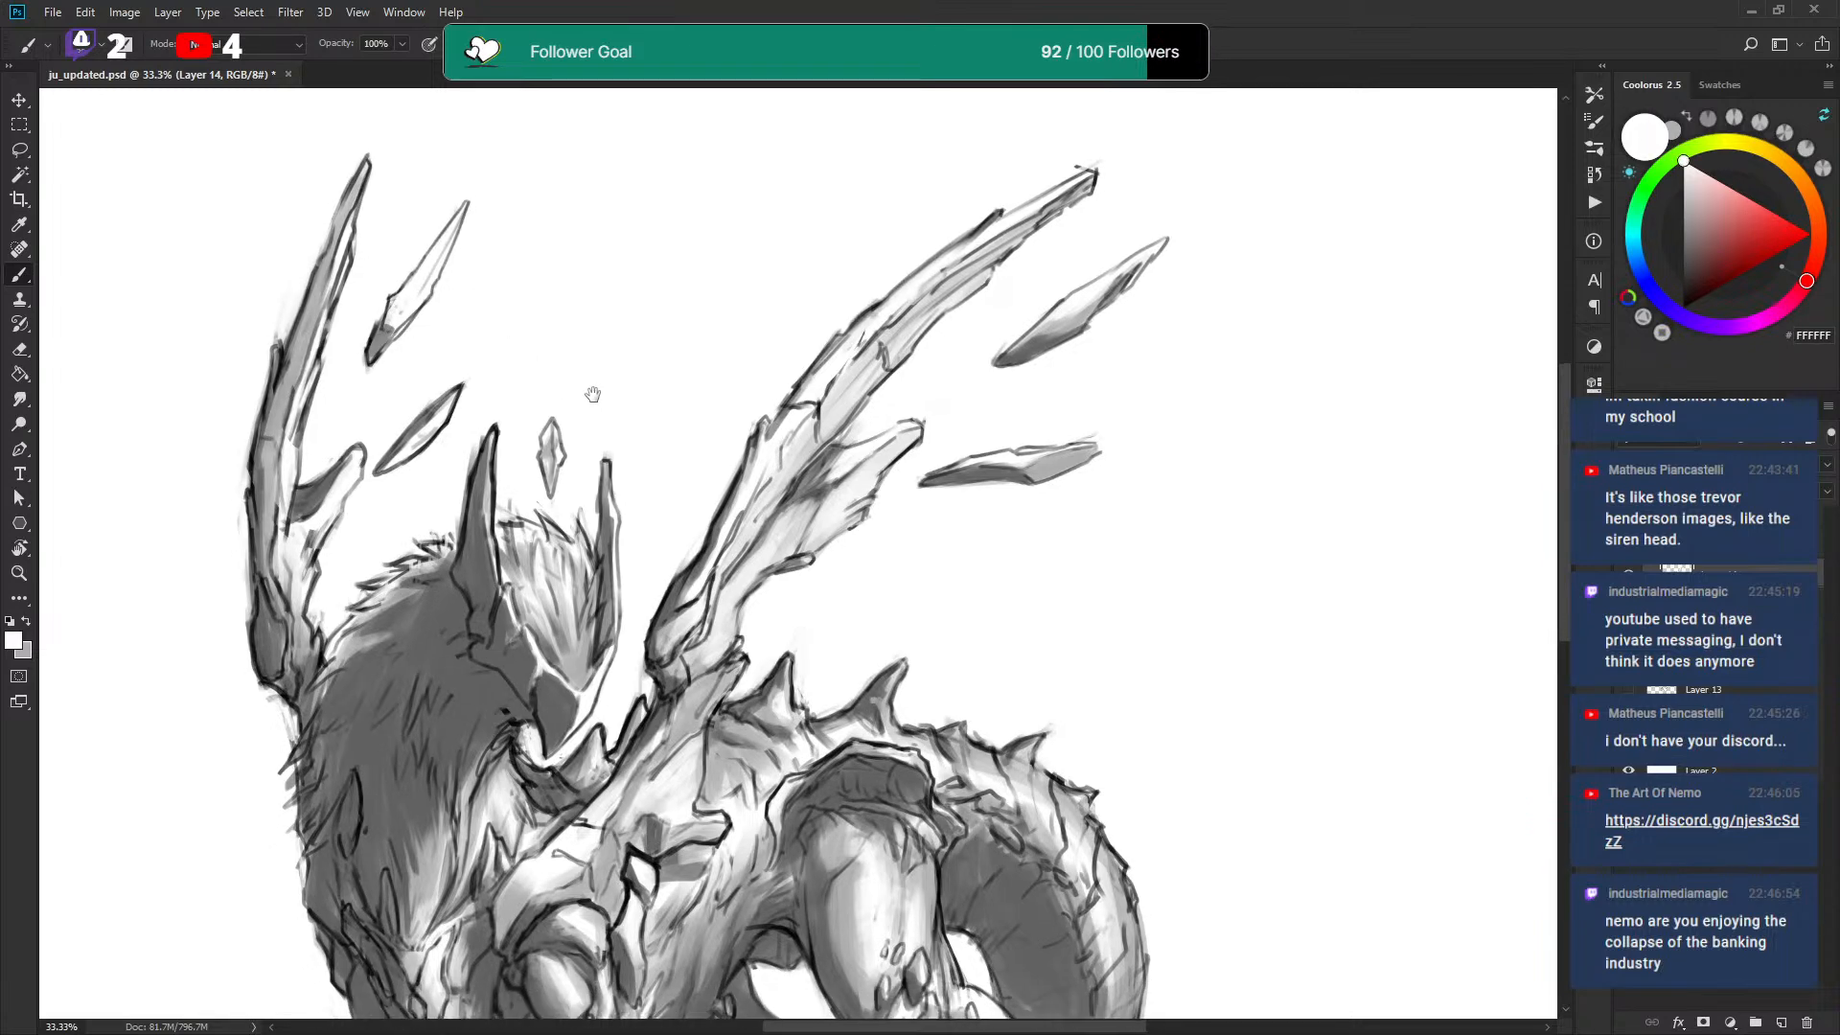
pyautogui.moveTo(400, 423); pyautogui.dragTo(433, 403)
pyautogui.press('x')
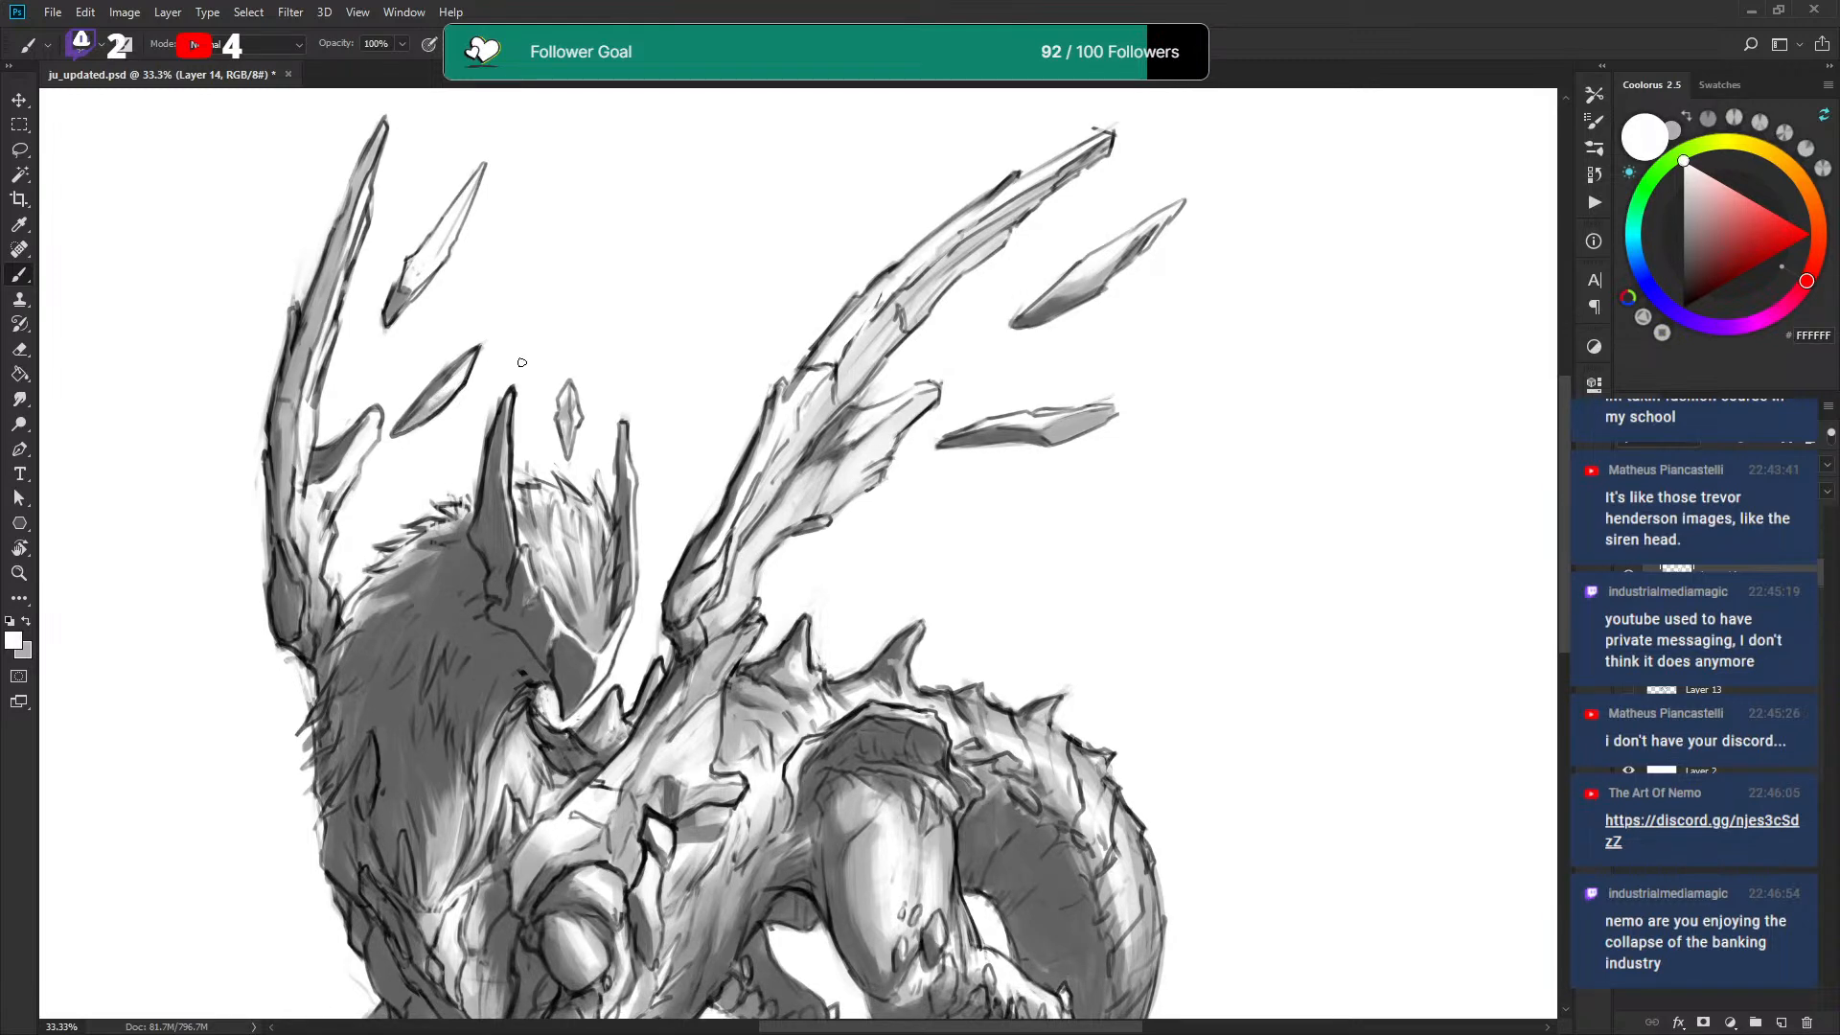
# Shade the long upper blade of the near wing with grey AFAFAF and white FFFFFF.
pyautogui.moveTo(942, 476); pyautogui.dragTo(924, 499)
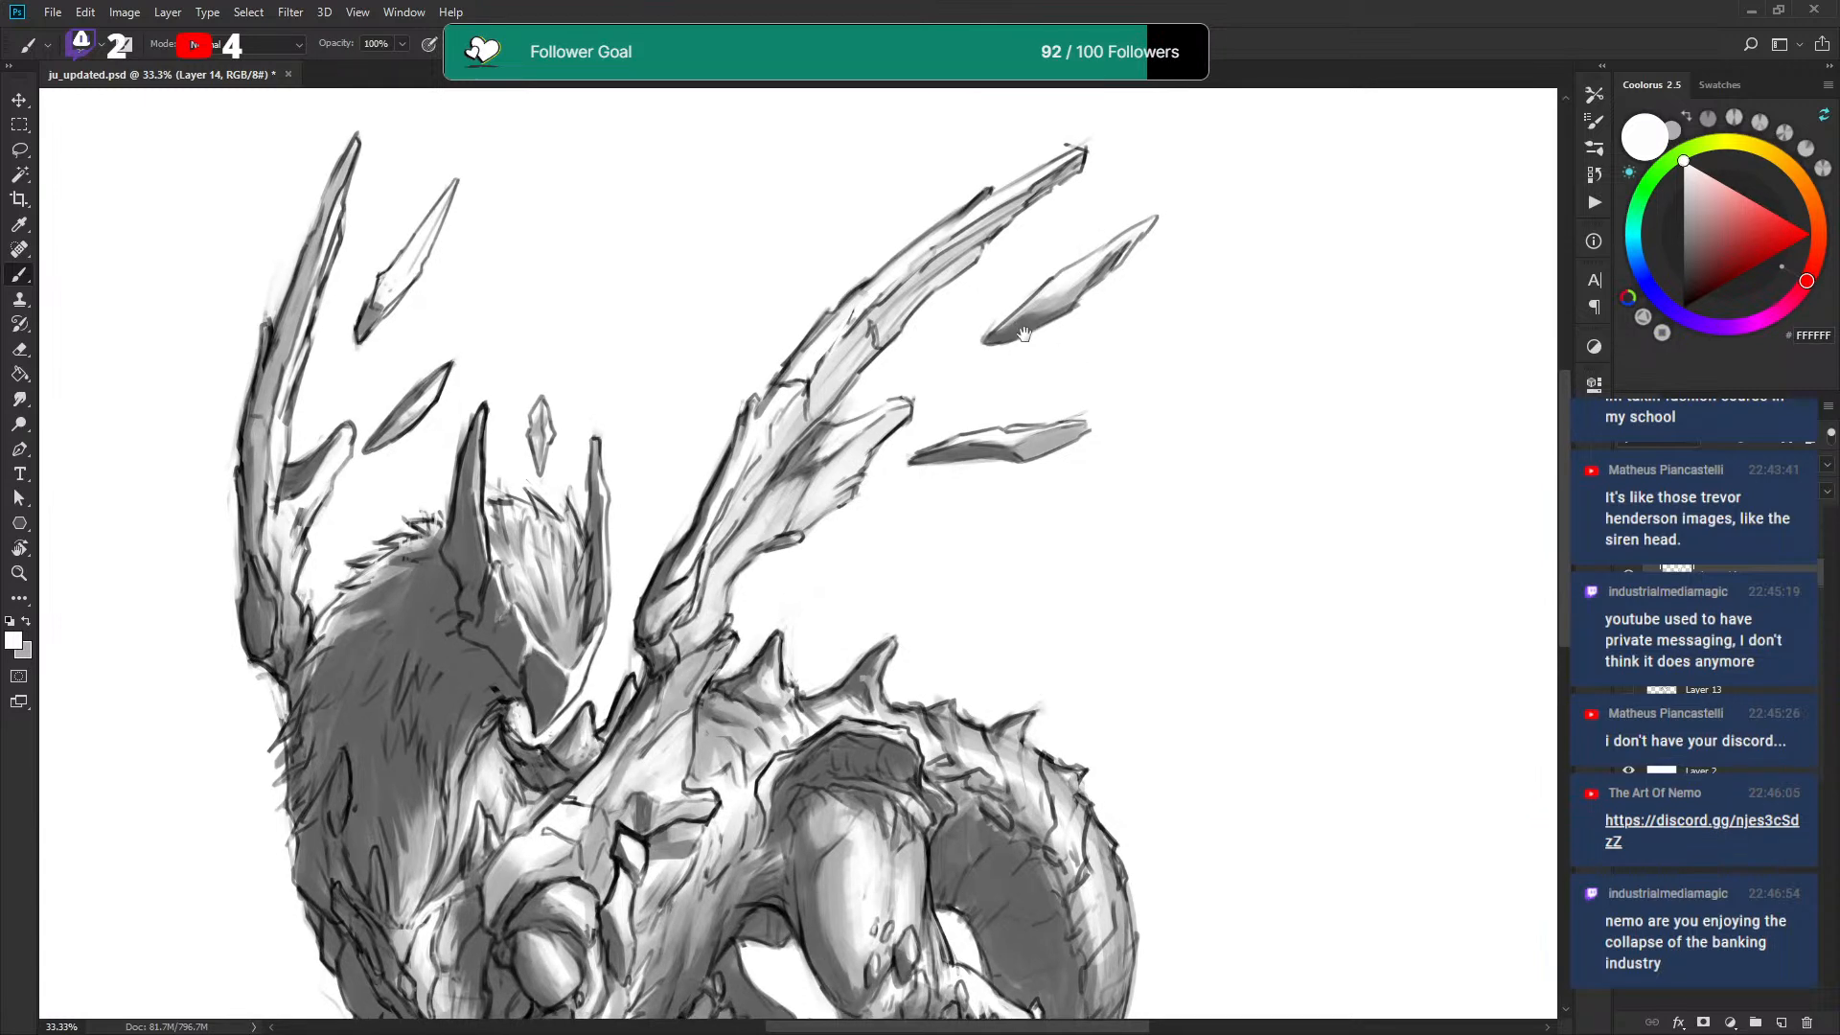
pyautogui.press('x')
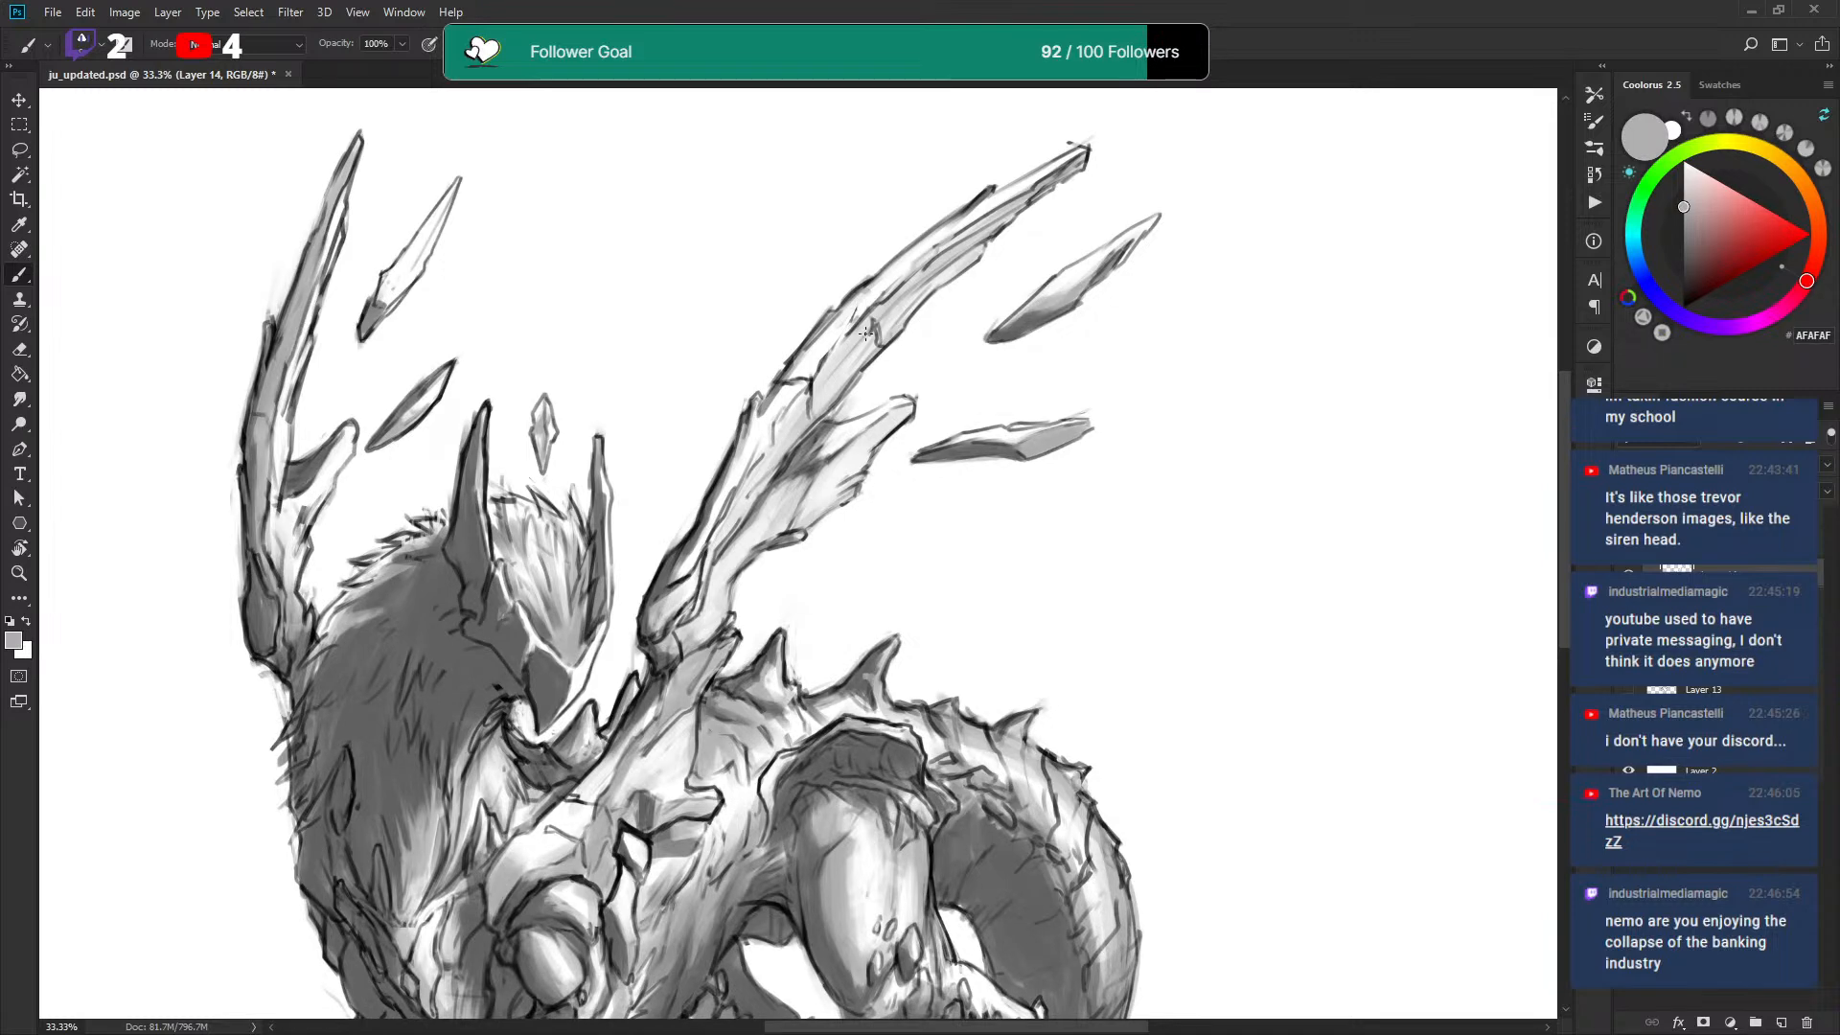
pyautogui.press('x')
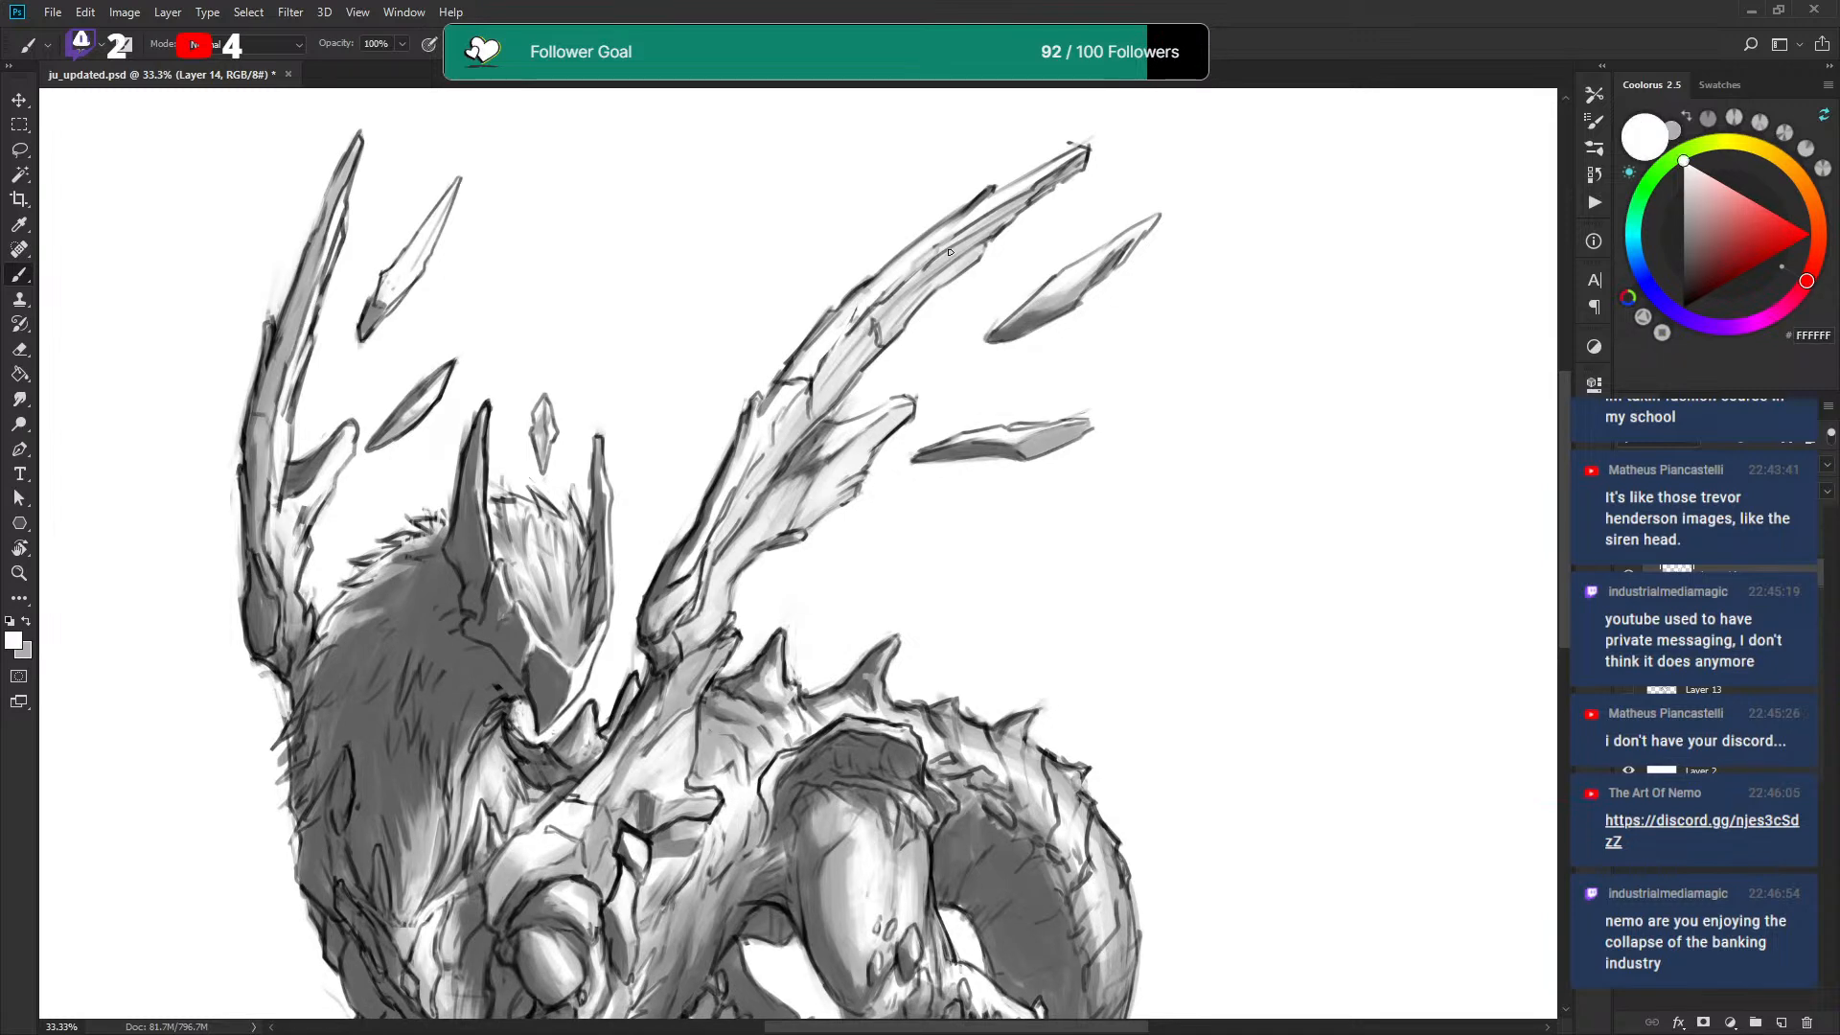
pyautogui.press('x')
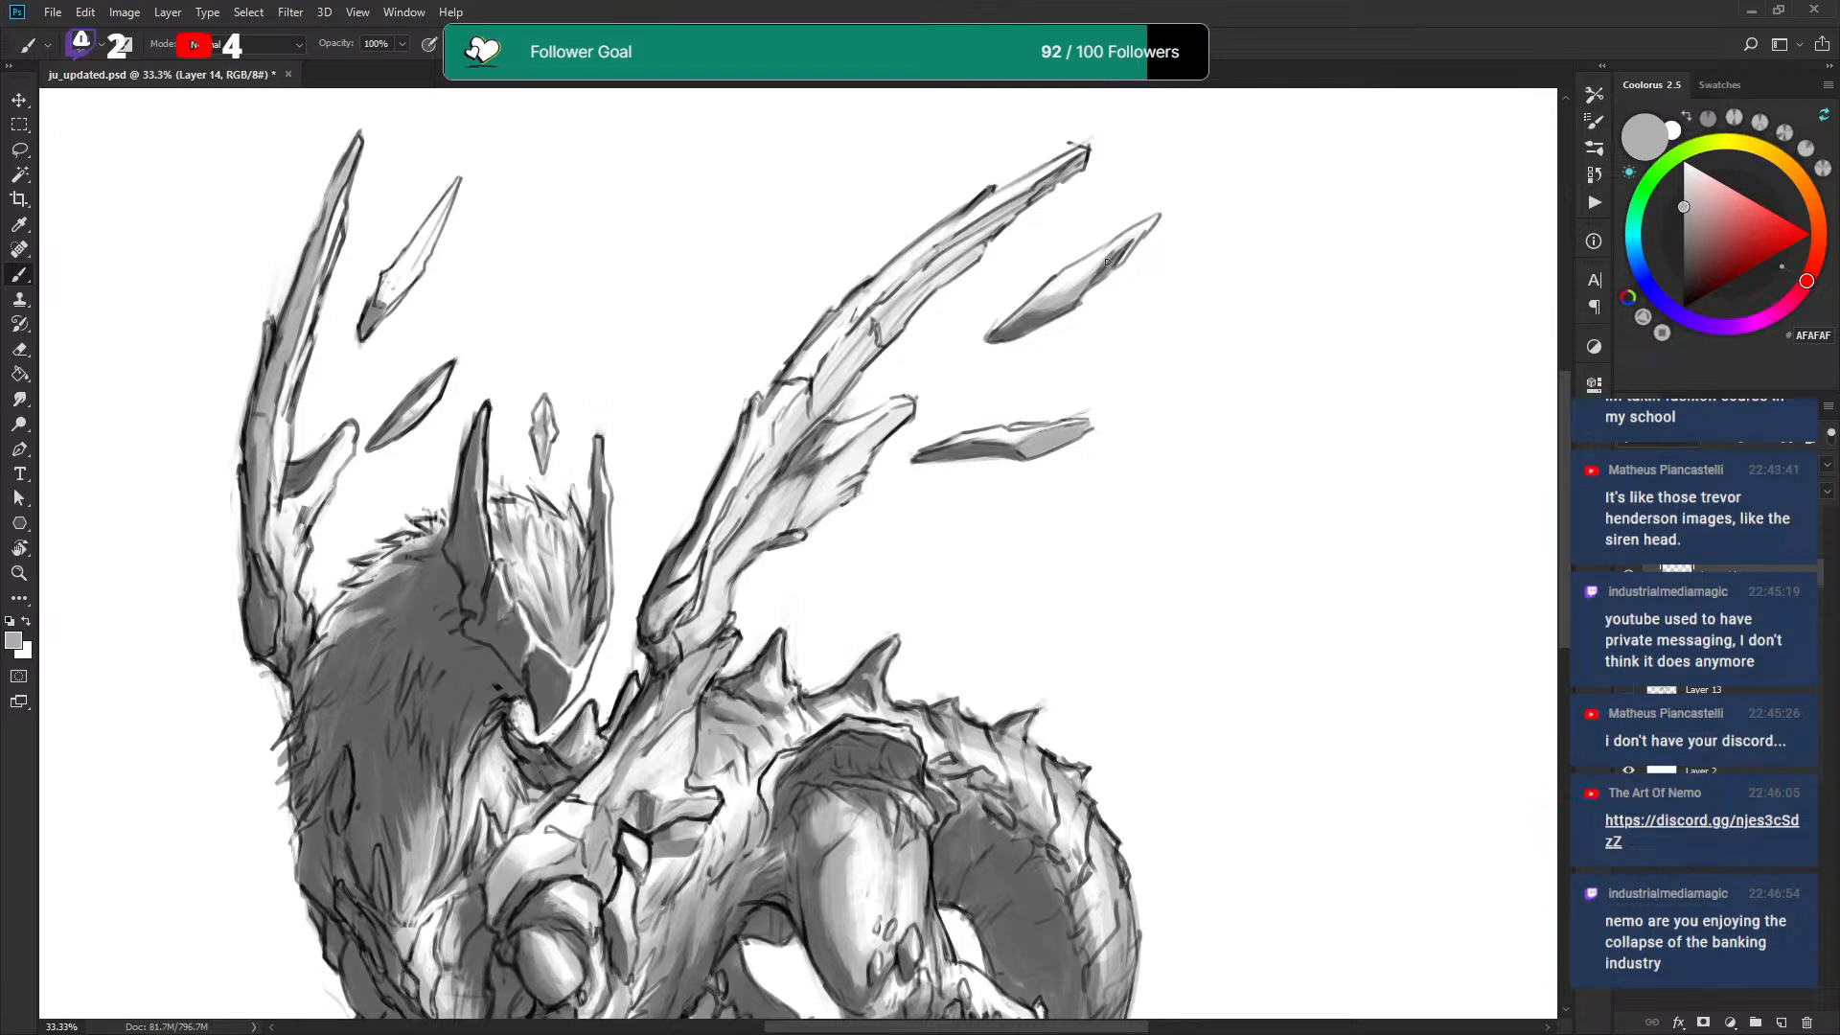
pyautogui.press('x')
pyautogui.press('x')
# Shade the floating shard beside the near wing's tip, blending grey AFAFAF with white FFFFFF.
pyautogui.moveTo(1058, 293); pyautogui.dragTo(1095, 268)
pyautogui.press('x')
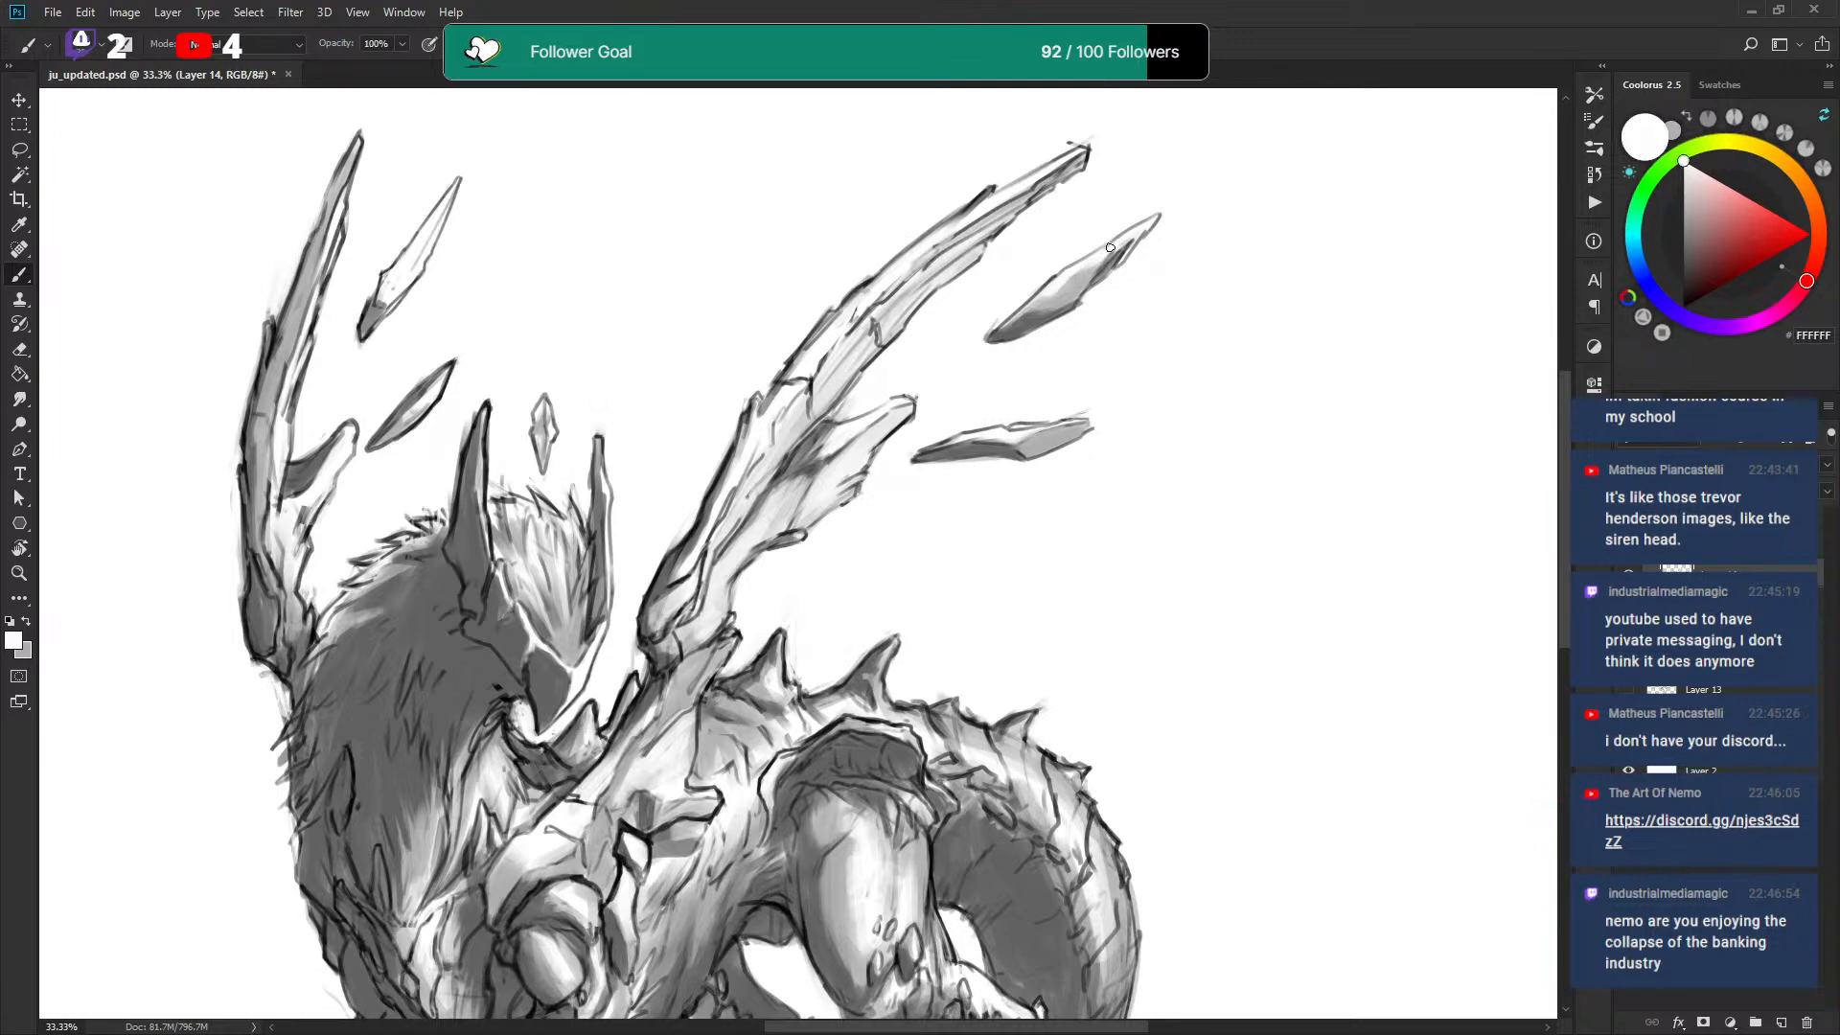
pyautogui.press('x')
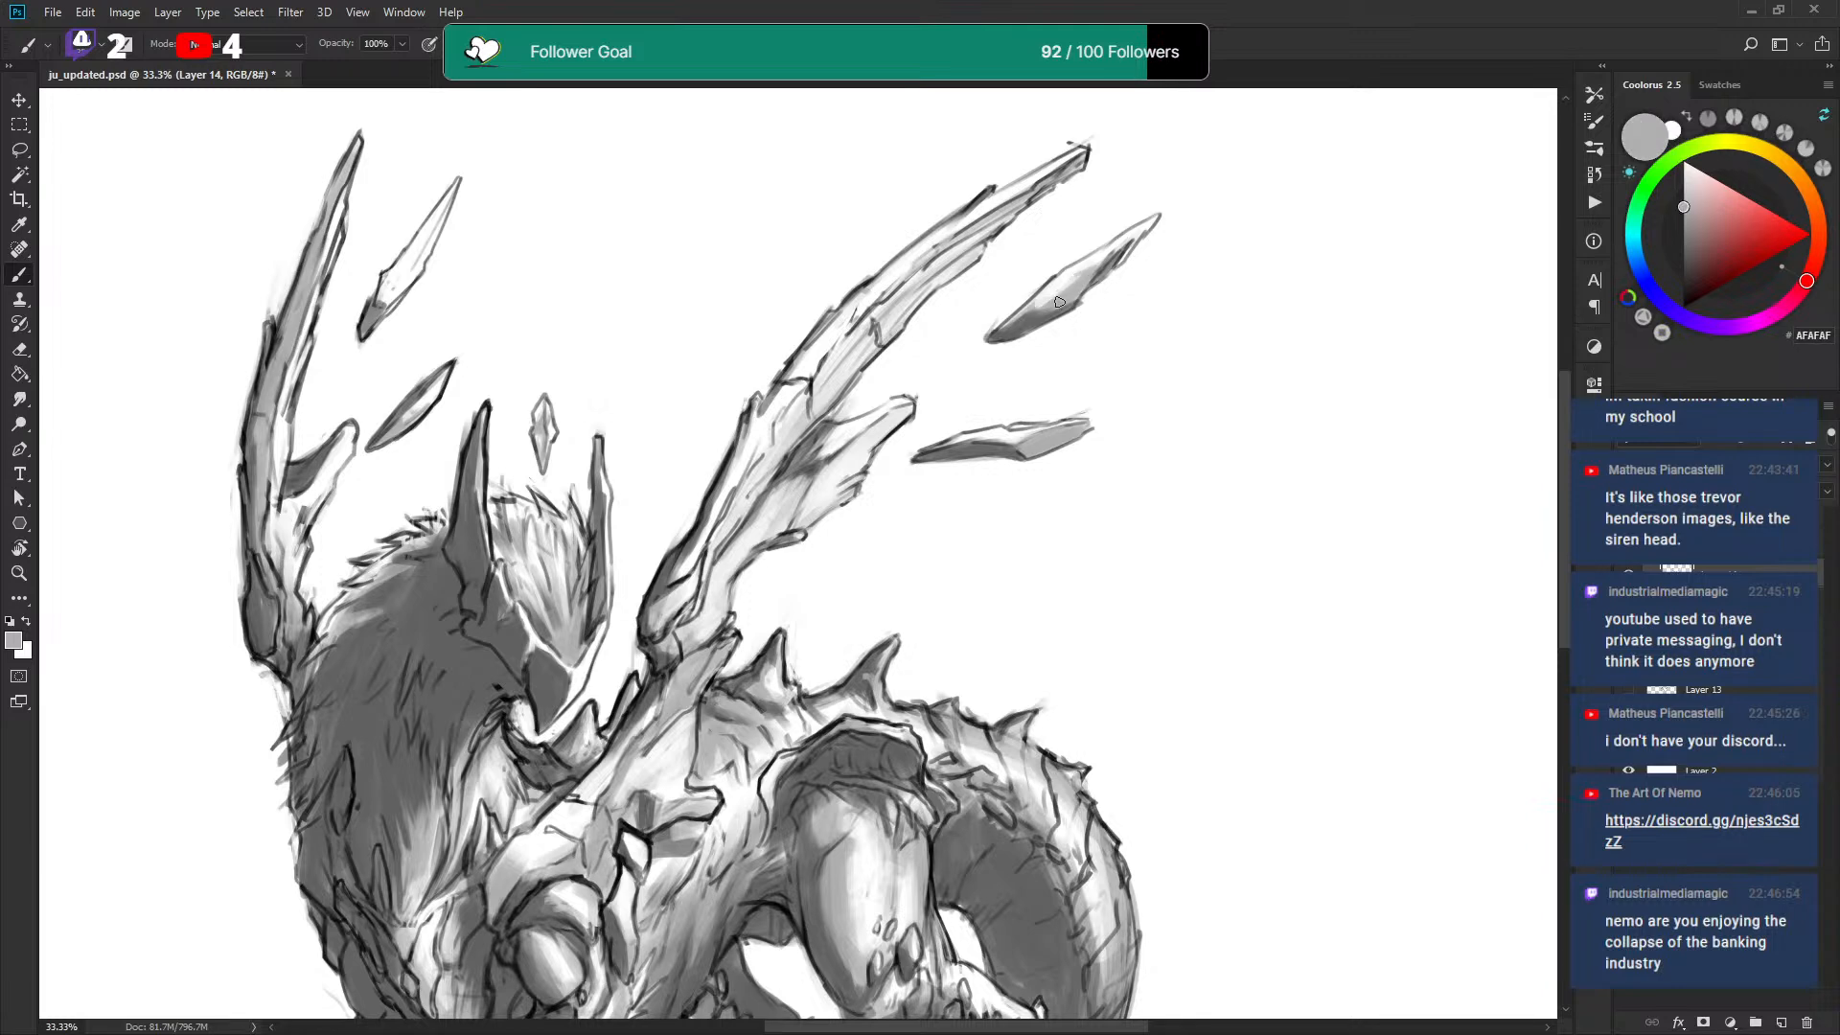
pyautogui.press('x')
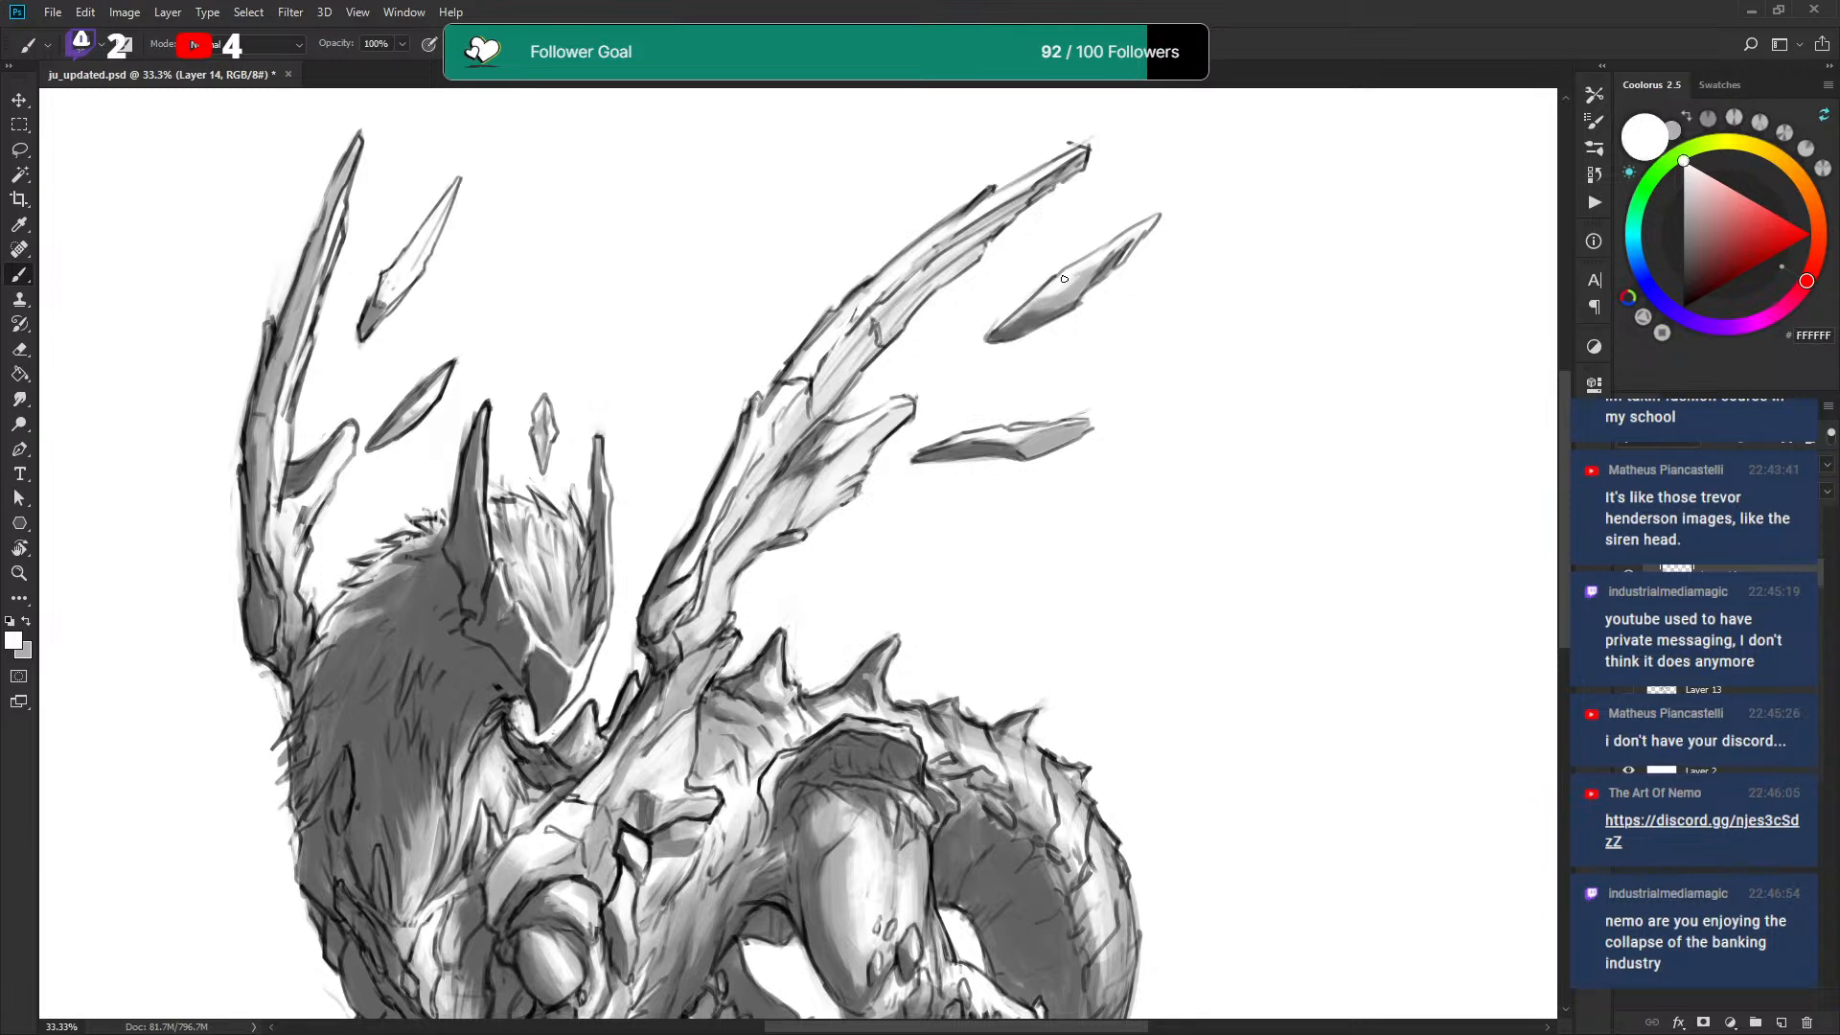
pyautogui.press('x')
pyautogui.moveTo(1071, 282)
pyautogui.mouseDown()
pyautogui.moveTo(1119, 243)
pyautogui.moveTo(1050, 299)
pyautogui.moveTo(1113, 245)
pyautogui.mouseUp()
pyautogui.press('x')
pyautogui.press('x')
pyautogui.press('x')
# Blend the near wing's lower spur and inner edge toward the base with grey AFAFAF and white FFFFFF.
pyautogui.moveTo(951, 557); pyautogui.dragTo(992, 468)
pyautogui.press('x')
pyautogui.moveTo(821, 441)
pyautogui.mouseDown()
pyautogui.moveTo(850, 393)
pyautogui.moveTo(826, 400)
pyautogui.moveTo(814, 442)
pyautogui.moveTo(937, 324)
pyautogui.moveTo(918, 358)
pyautogui.mouseUp()
pyautogui.press('x')
pyautogui.press('x')
pyautogui.moveTo(862, 416)
pyautogui.mouseDown()
pyautogui.moveTo(918, 360)
pyautogui.moveTo(868, 393)
pyautogui.mouseUp()
pyautogui.press('x')
pyautogui.press('x')
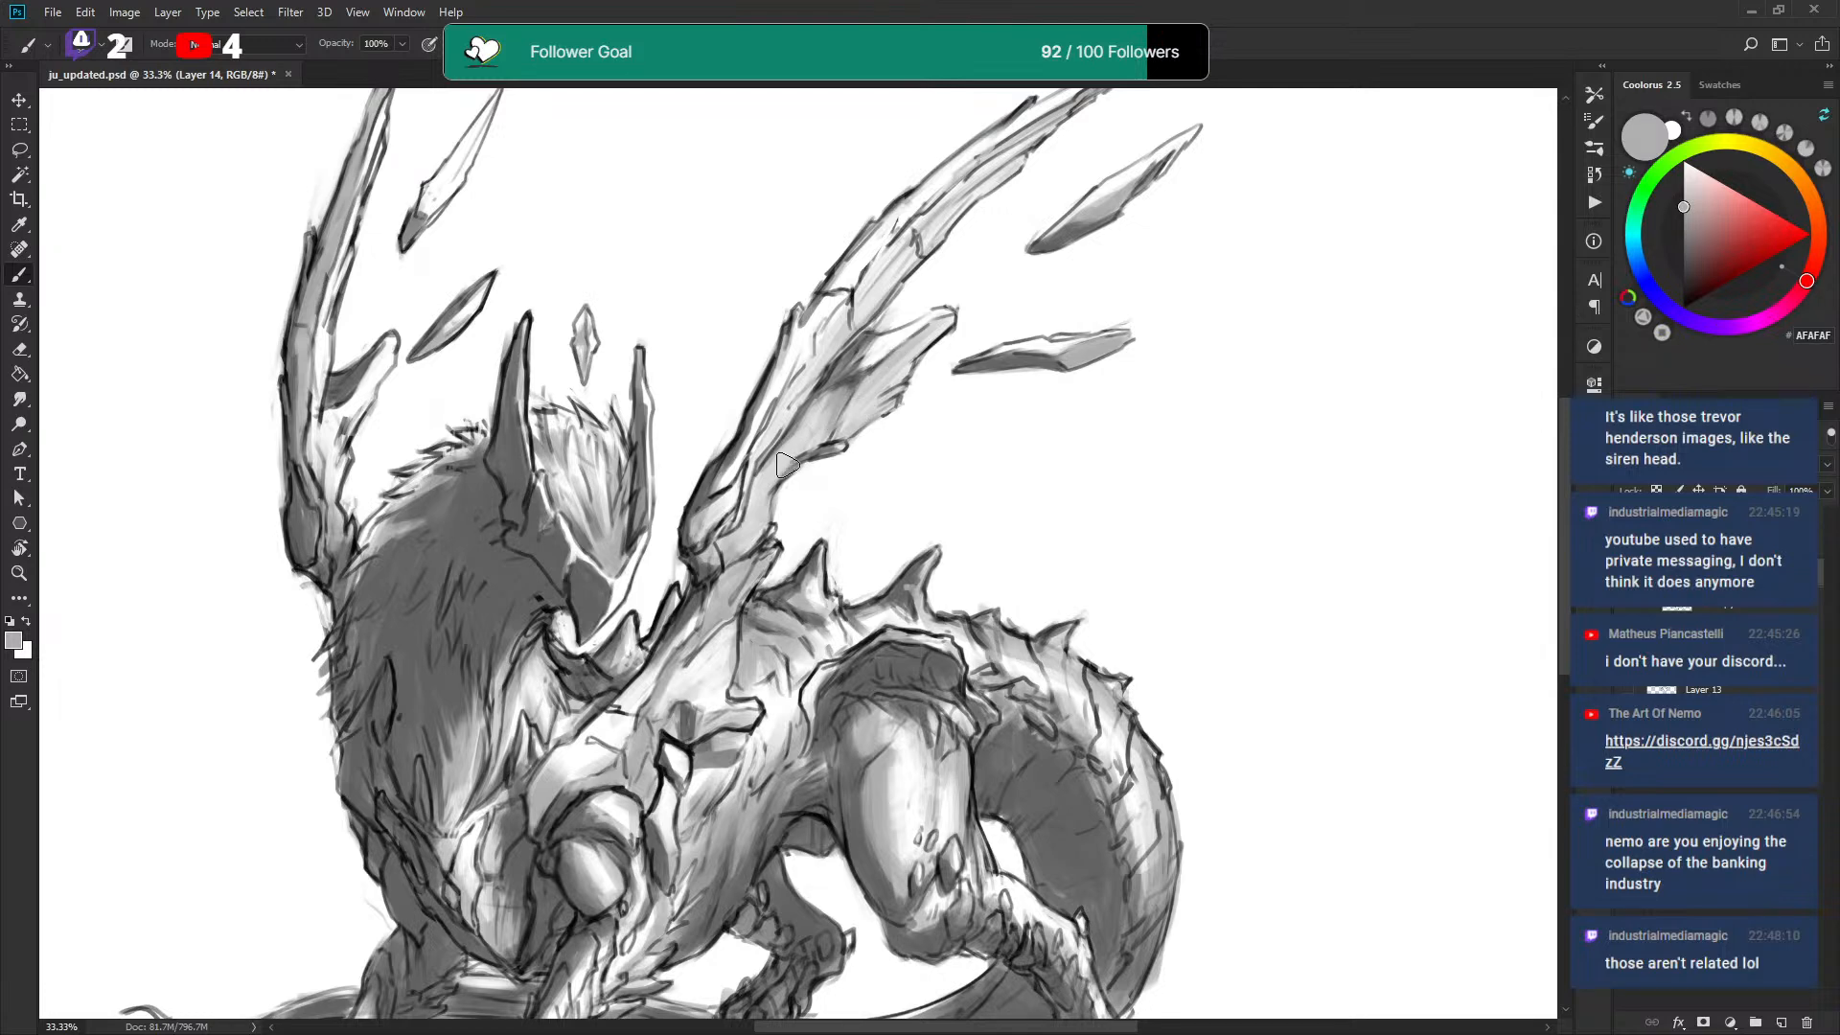
pyautogui.press('x')
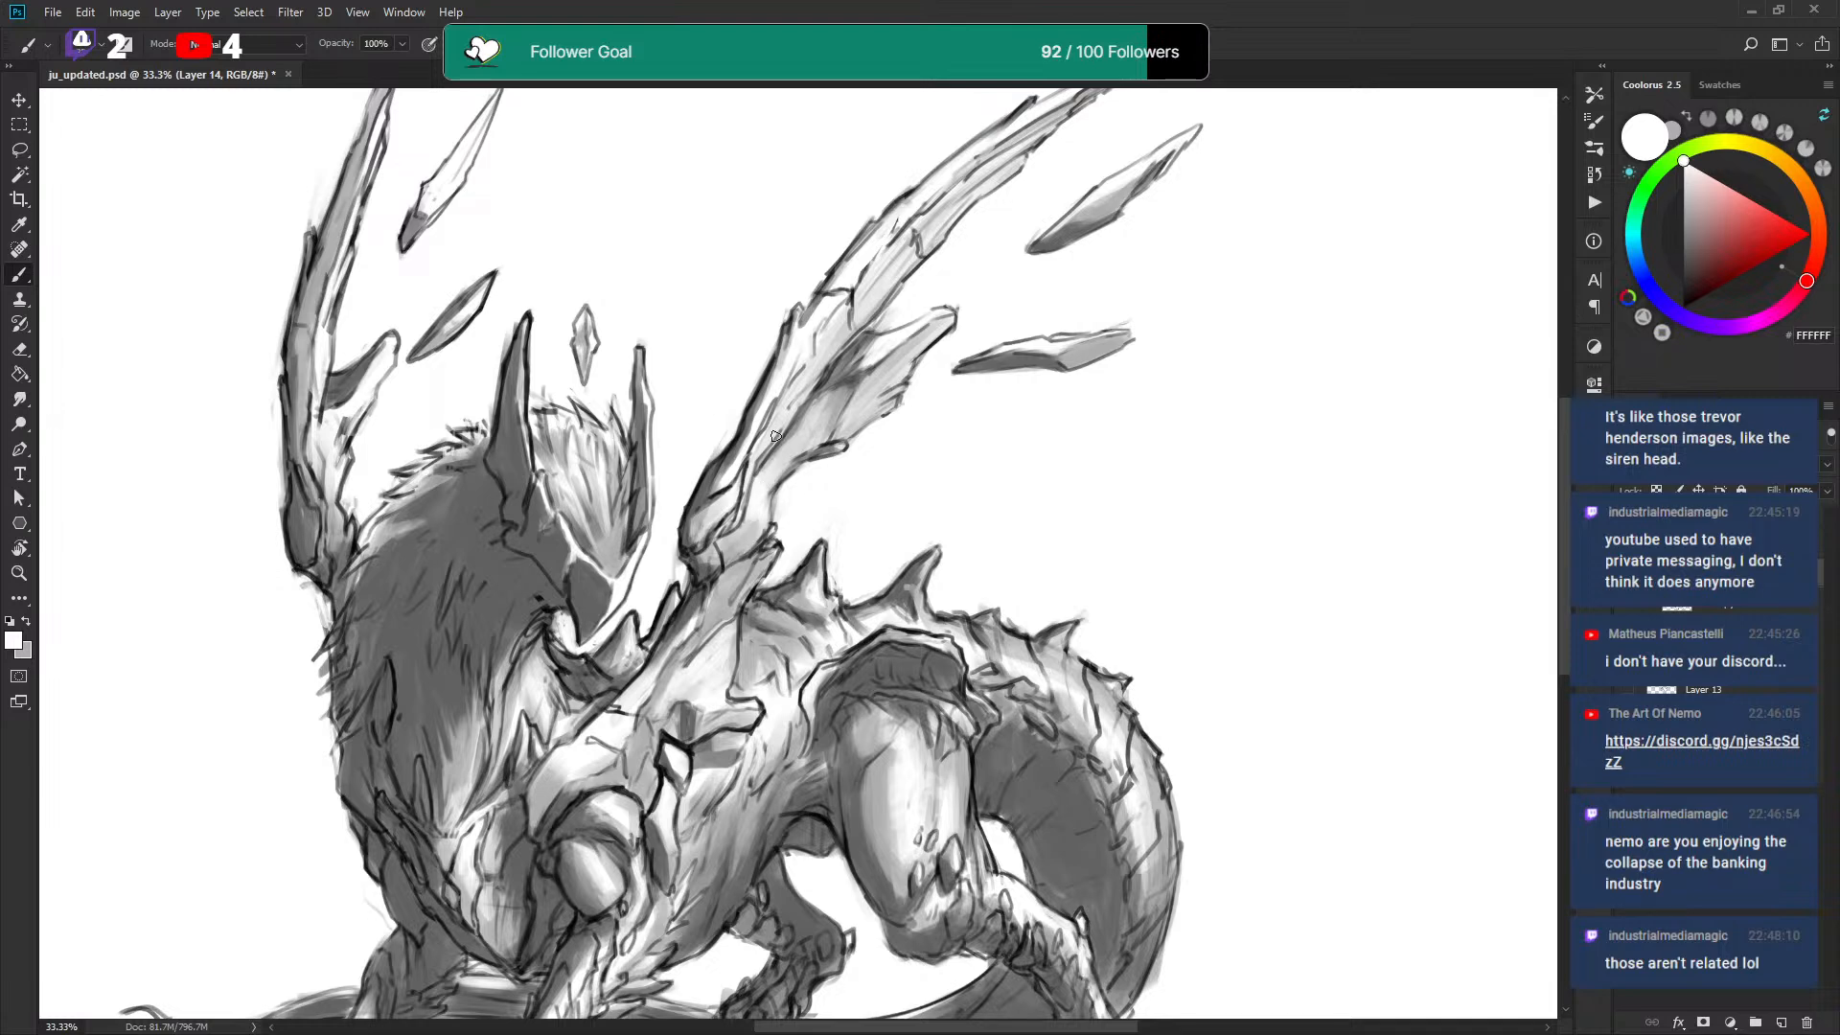
pyautogui.press('x')
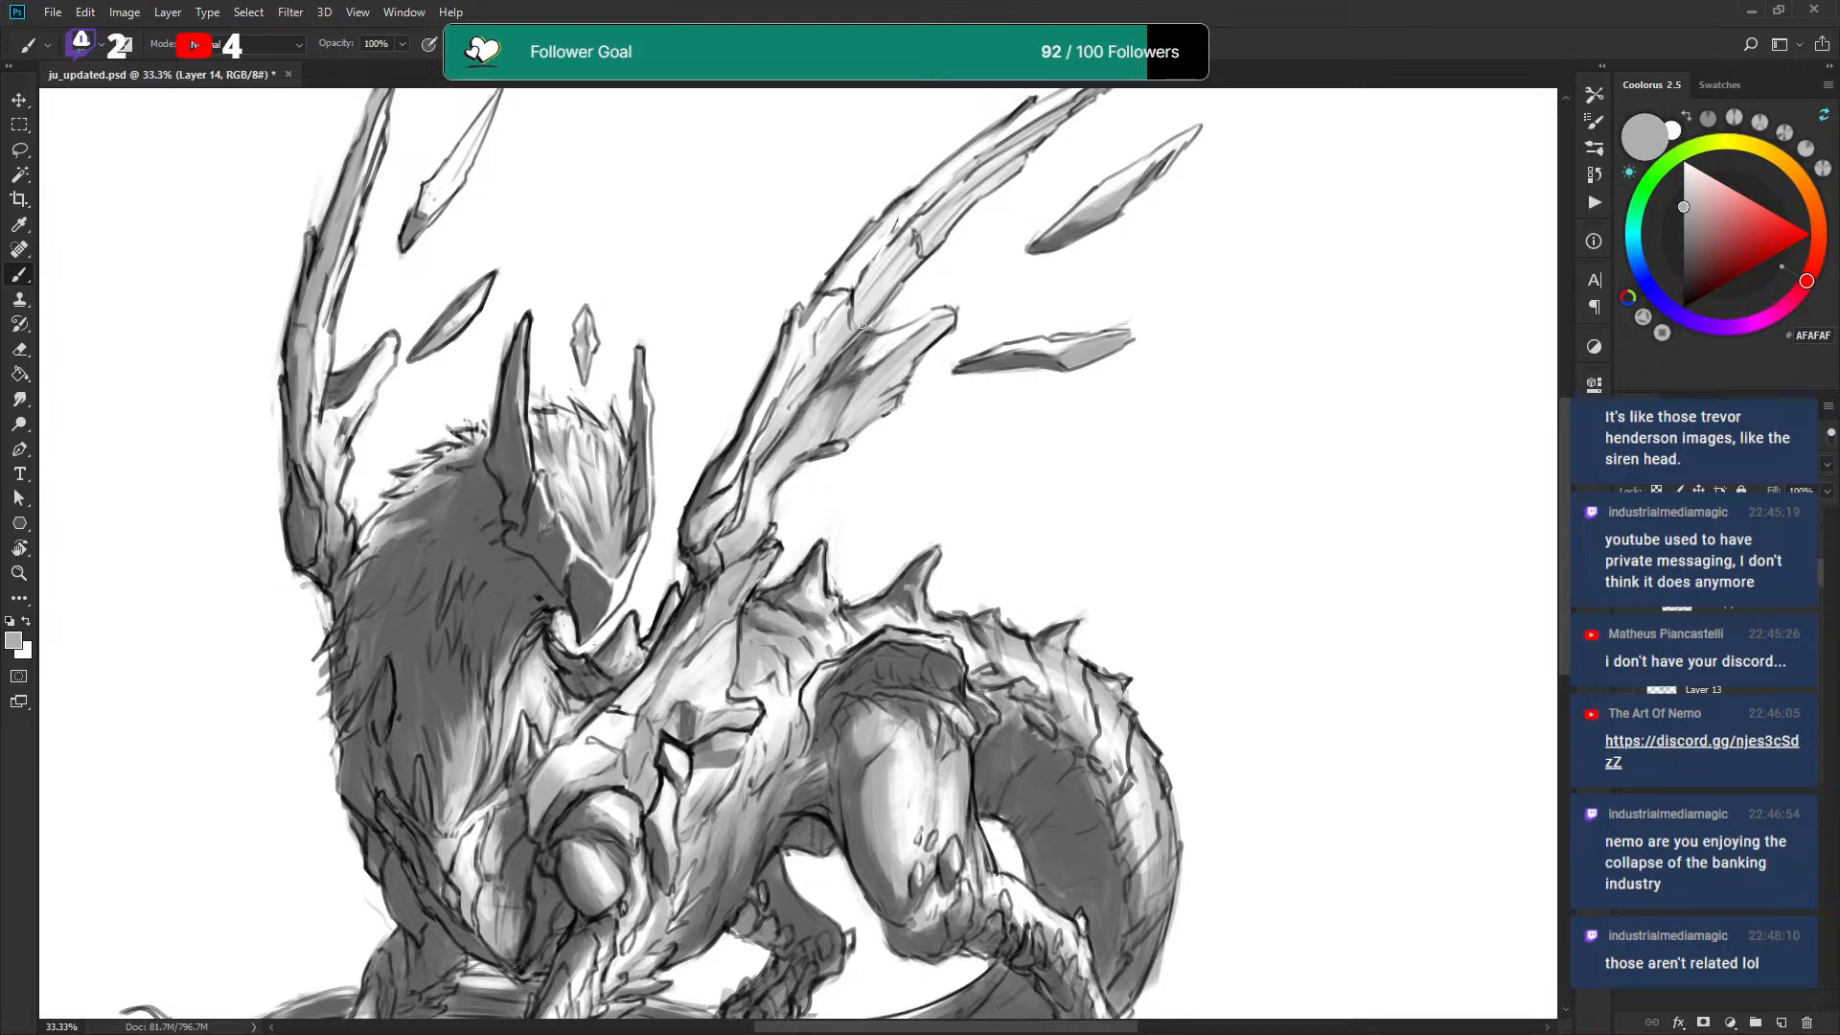
# Refine the flank around the pointed spur behind the shoulder in grey AFAFAF and white FFFFFF.
pyautogui.moveTo(987, 508); pyautogui.dragTo(871, 302)
pyautogui.press('x')
pyautogui.press('x')
pyautogui.press('x')
pyautogui.press('x')
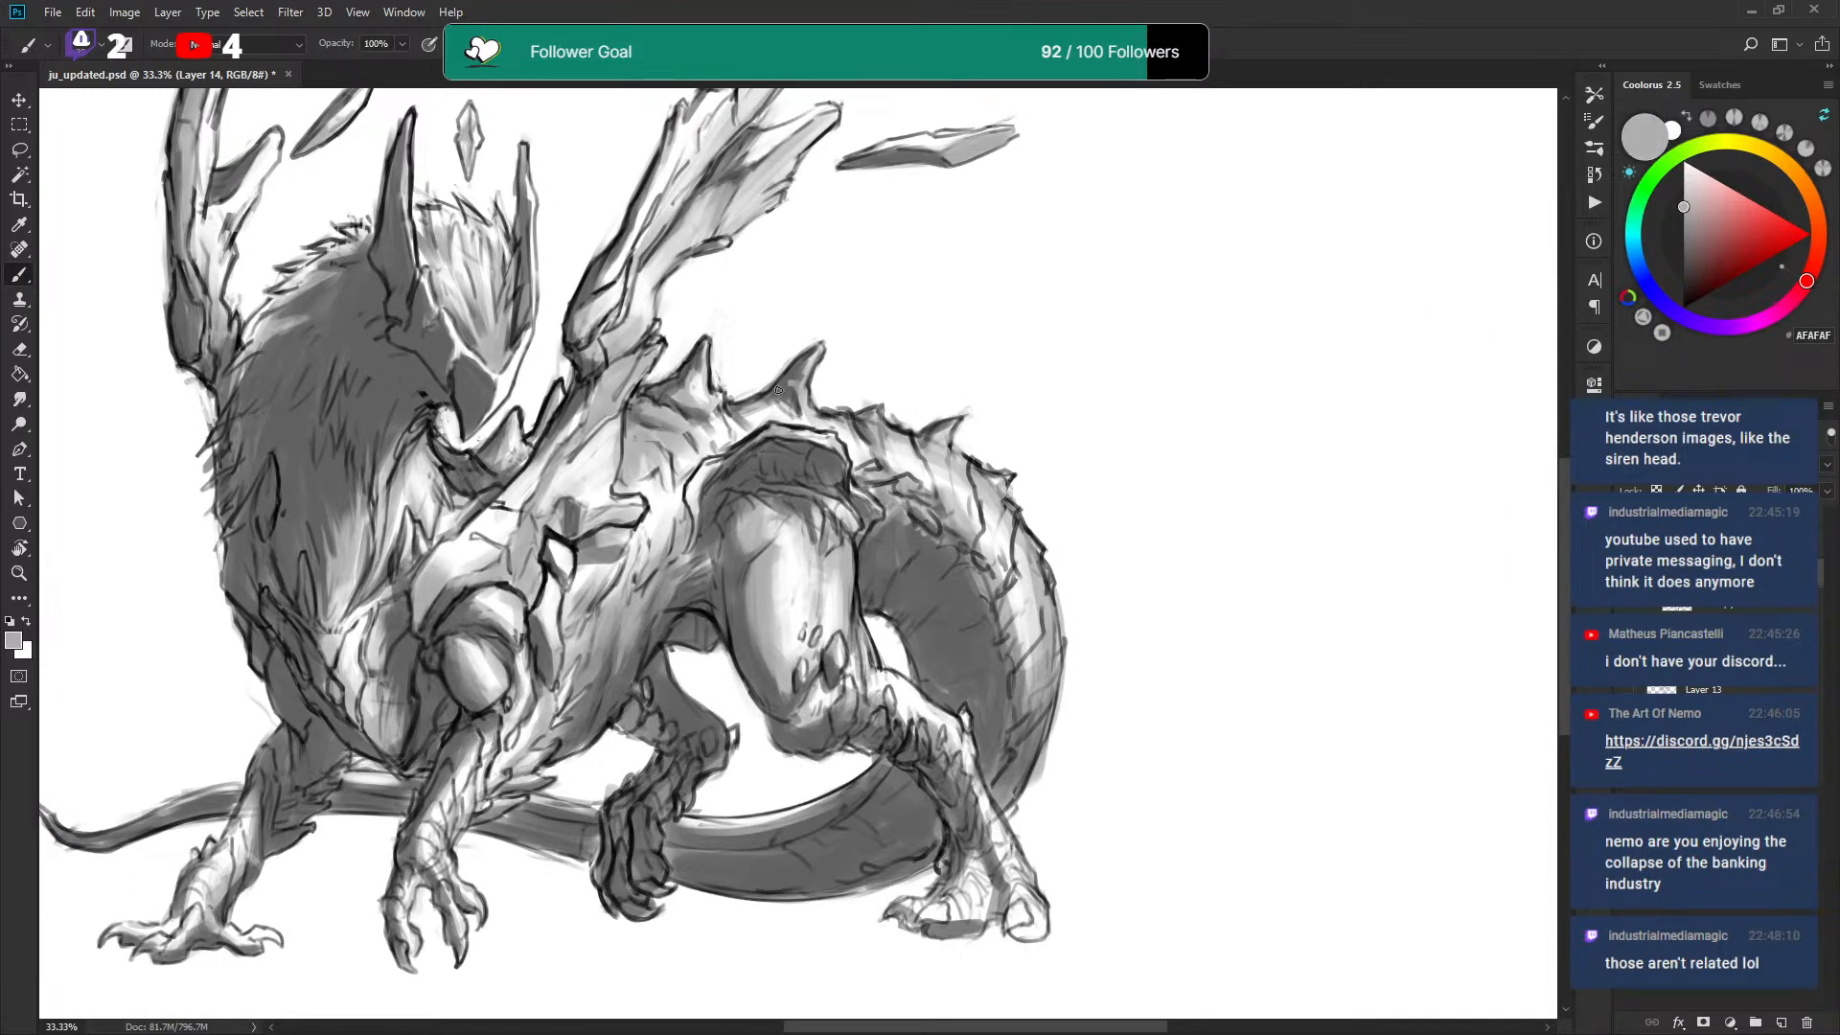
pyautogui.press('x')
pyautogui.press('x')
pyautogui.press('x')
pyautogui.press('x')
pyautogui.press('x')
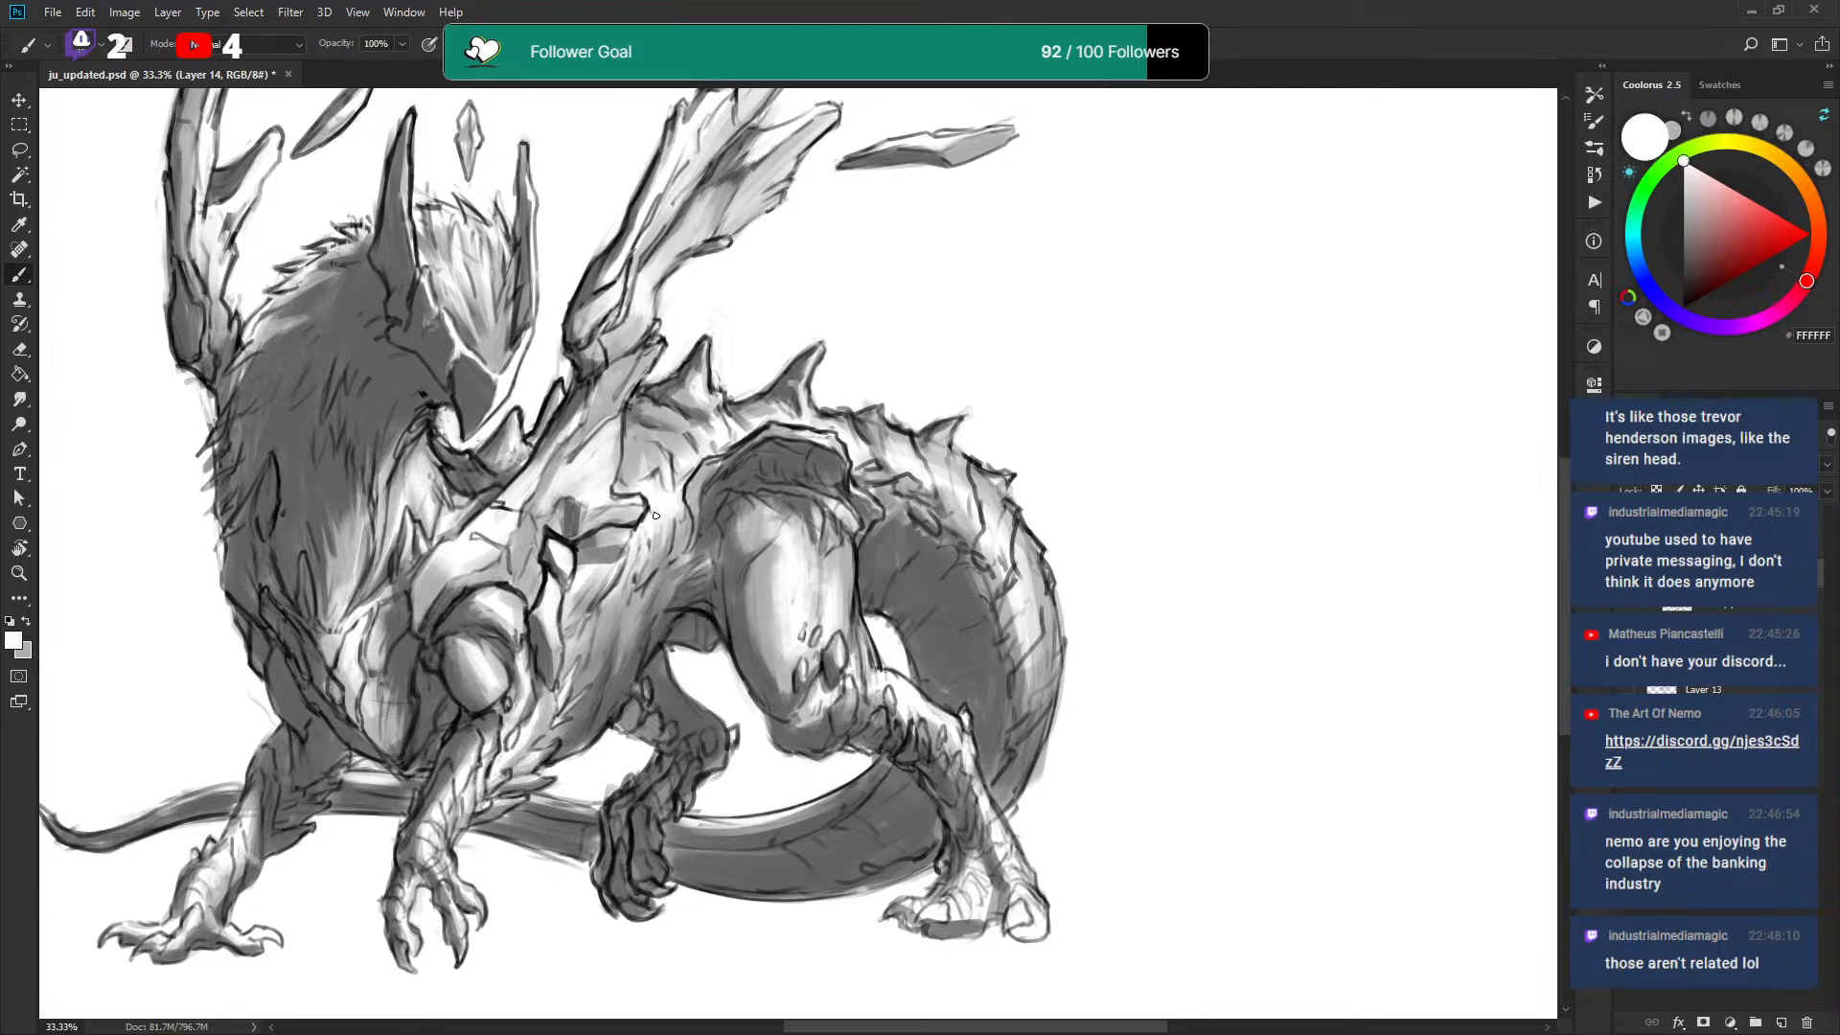
# Darken the area beneath the shoulder spur with grey AFAFAF and undo the last stroke.
pyautogui.press('x')
pyautogui.press('x')
pyautogui.press('x')
pyautogui.moveTo(570, 623); pyautogui.dragTo(607, 550)
pyautogui.moveTo(570, 707); pyautogui.dragTo(557, 557)
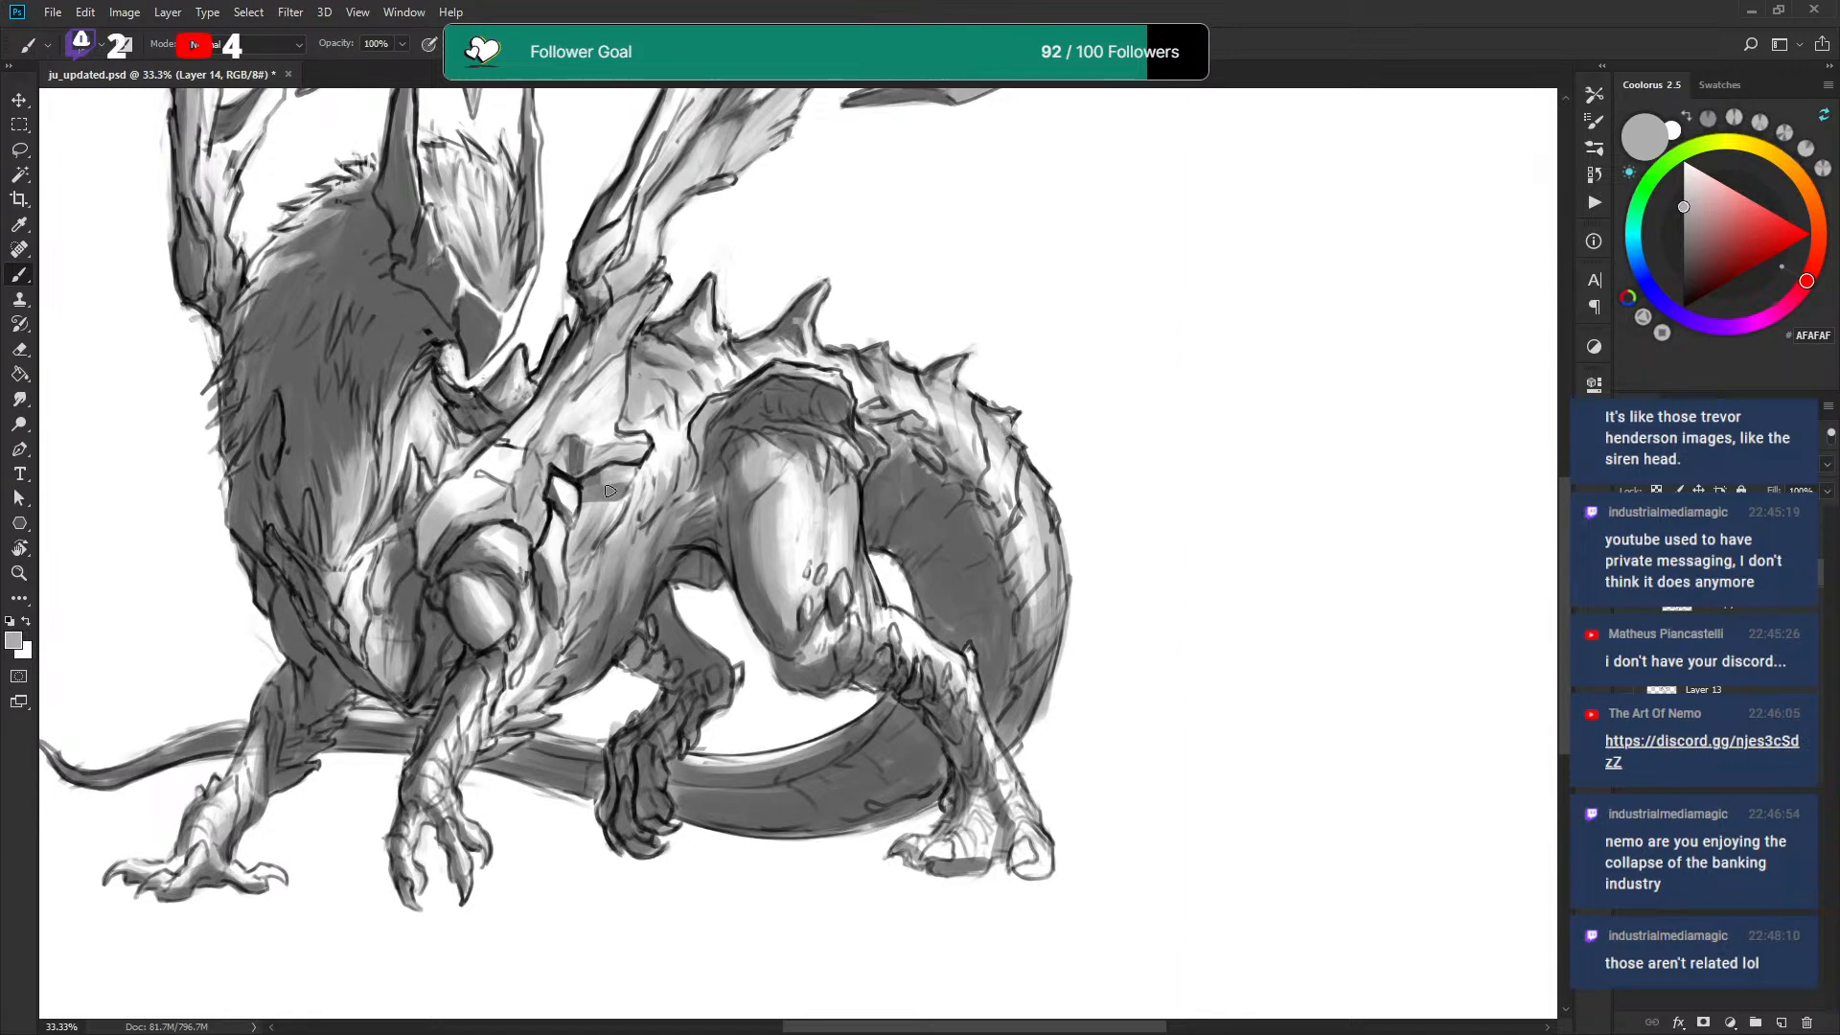
pyautogui.hotkey('ctrl', '-')
pyautogui.hotkey('ctrl', '-')
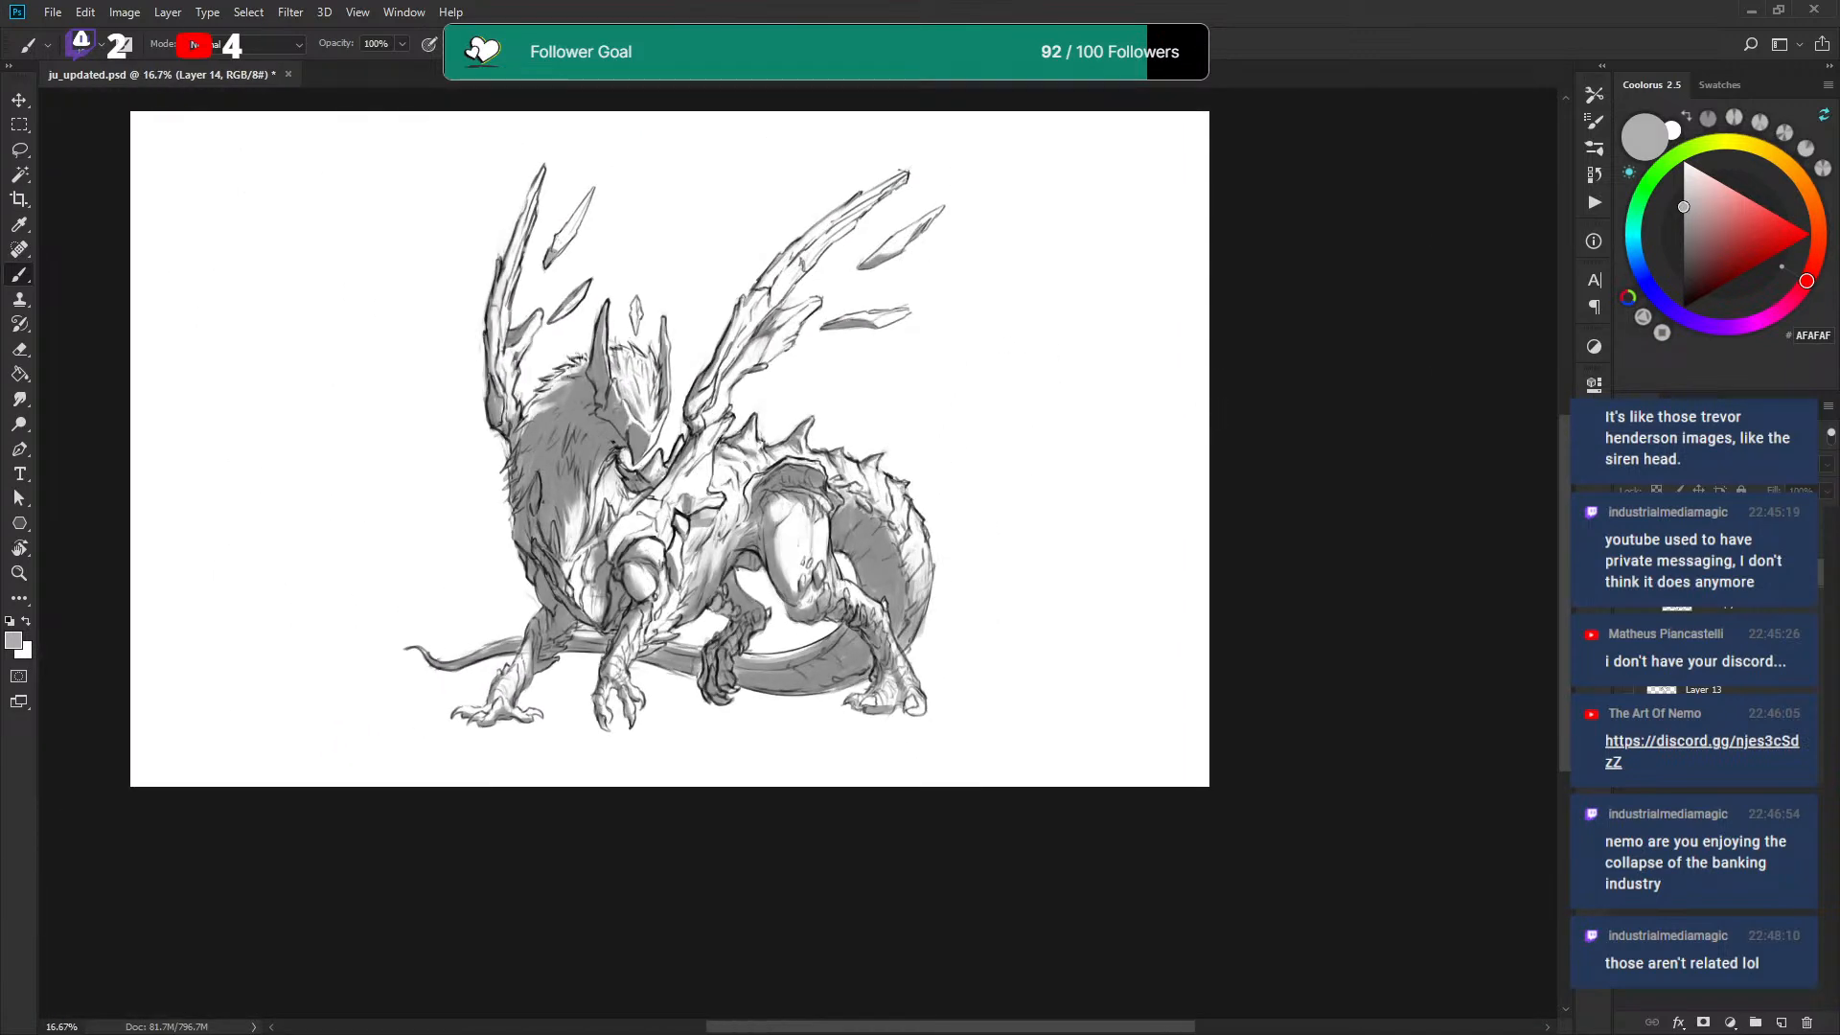
pyautogui.hotkey('ctrl', 'z')
# Shade the near hind foot's toes and lower leg with grey AFAFAF and white FFFFFF.
pyautogui.hotkey('ctrl', '+')
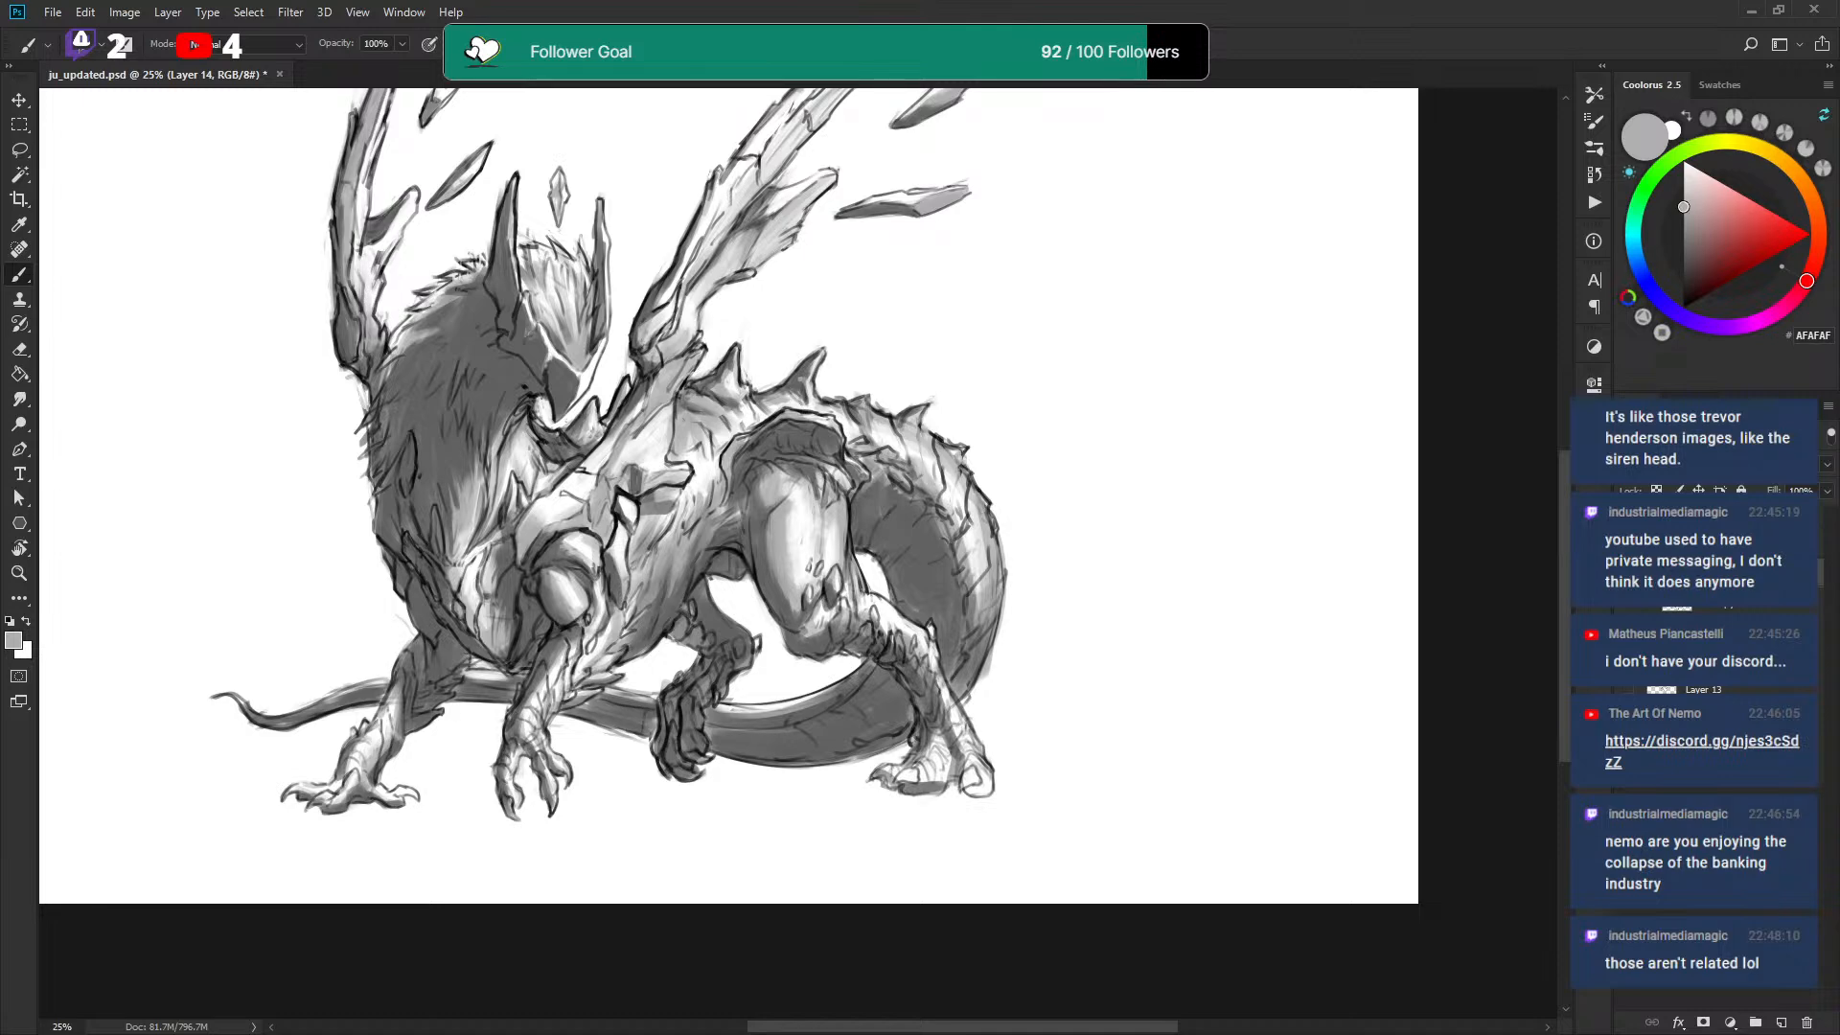
pyautogui.hotkey('ctrl', '+')
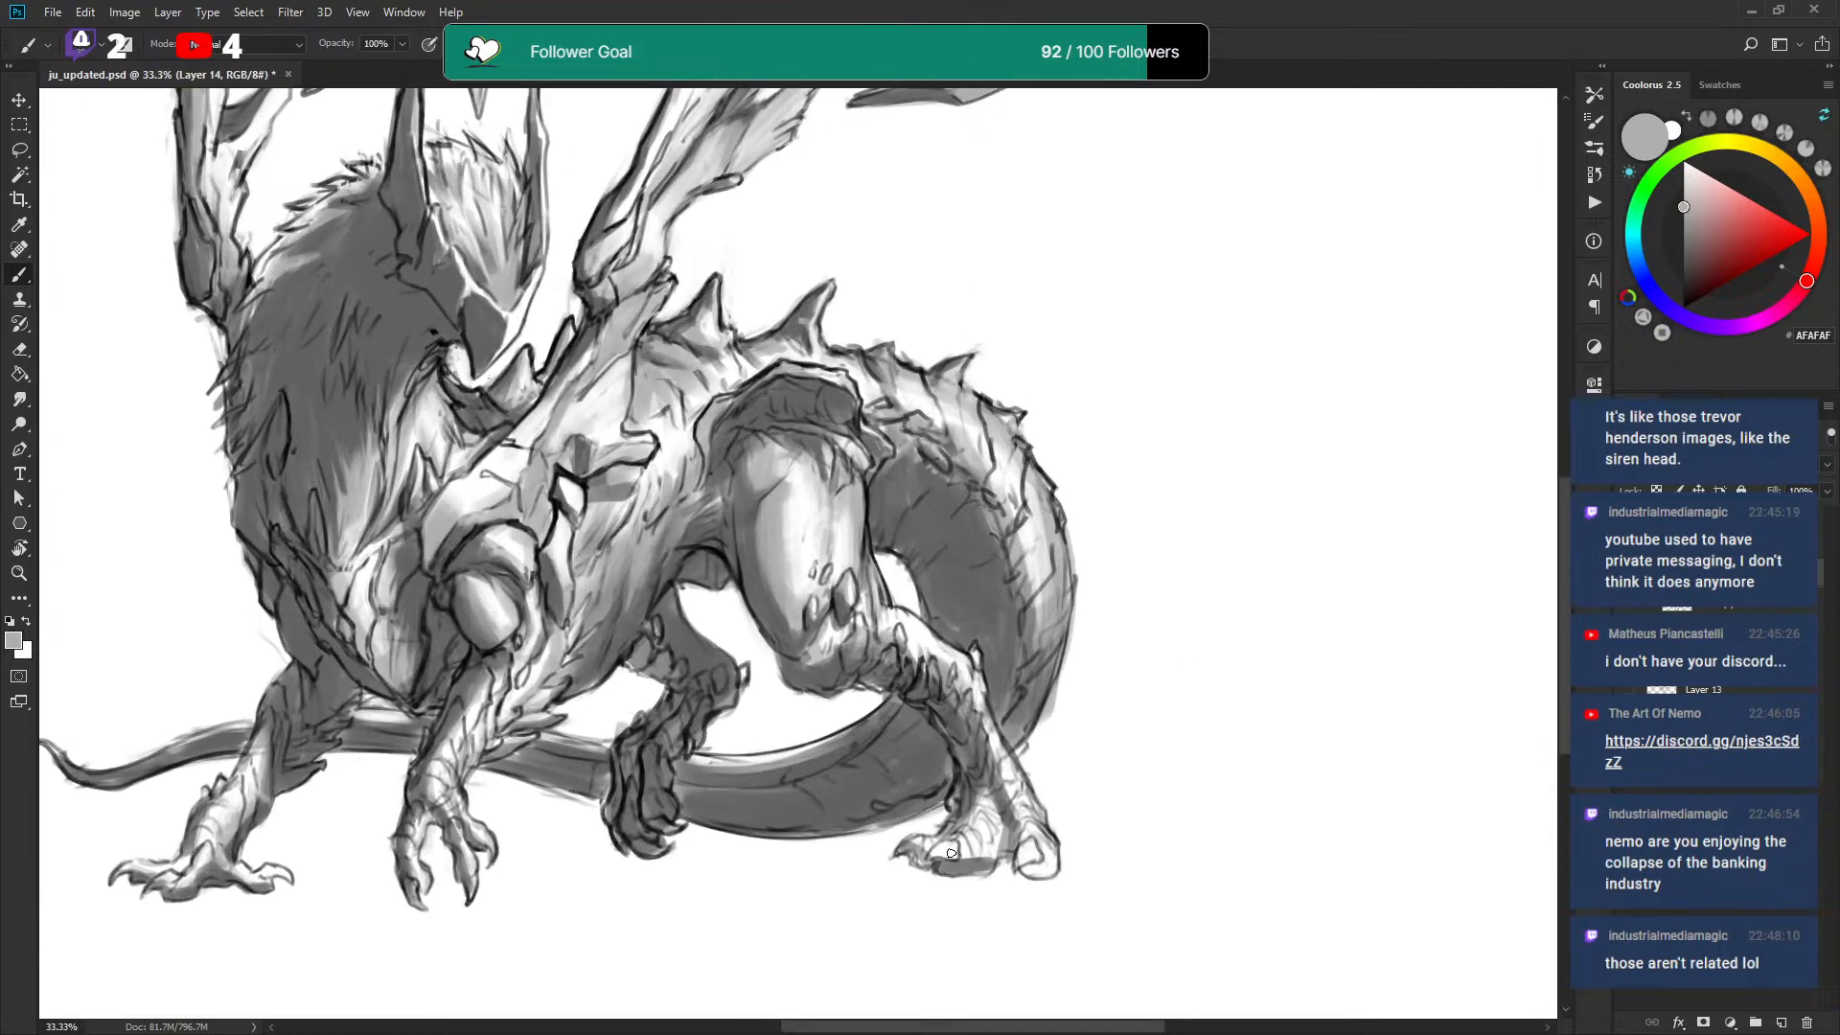
pyautogui.moveTo(939, 854); pyautogui.dragTo(960, 859)
pyautogui.press('x')
pyautogui.press('x')
pyautogui.moveTo(963, 859)
pyautogui.mouseDown()
pyautogui.moveTo(979, 826)
pyautogui.moveTo(955, 824)
pyautogui.moveTo(980, 766)
pyautogui.moveTo(999, 826)
pyautogui.moveTo(982, 749)
pyautogui.moveTo(1020, 871)
pyautogui.moveTo(1055, 853)
pyautogui.moveTo(977, 680)
pyautogui.moveTo(979, 753)
pyautogui.moveTo(943, 709)
pyautogui.moveTo(970, 775)
pyautogui.moveTo(929, 628)
pyautogui.mouseUp()
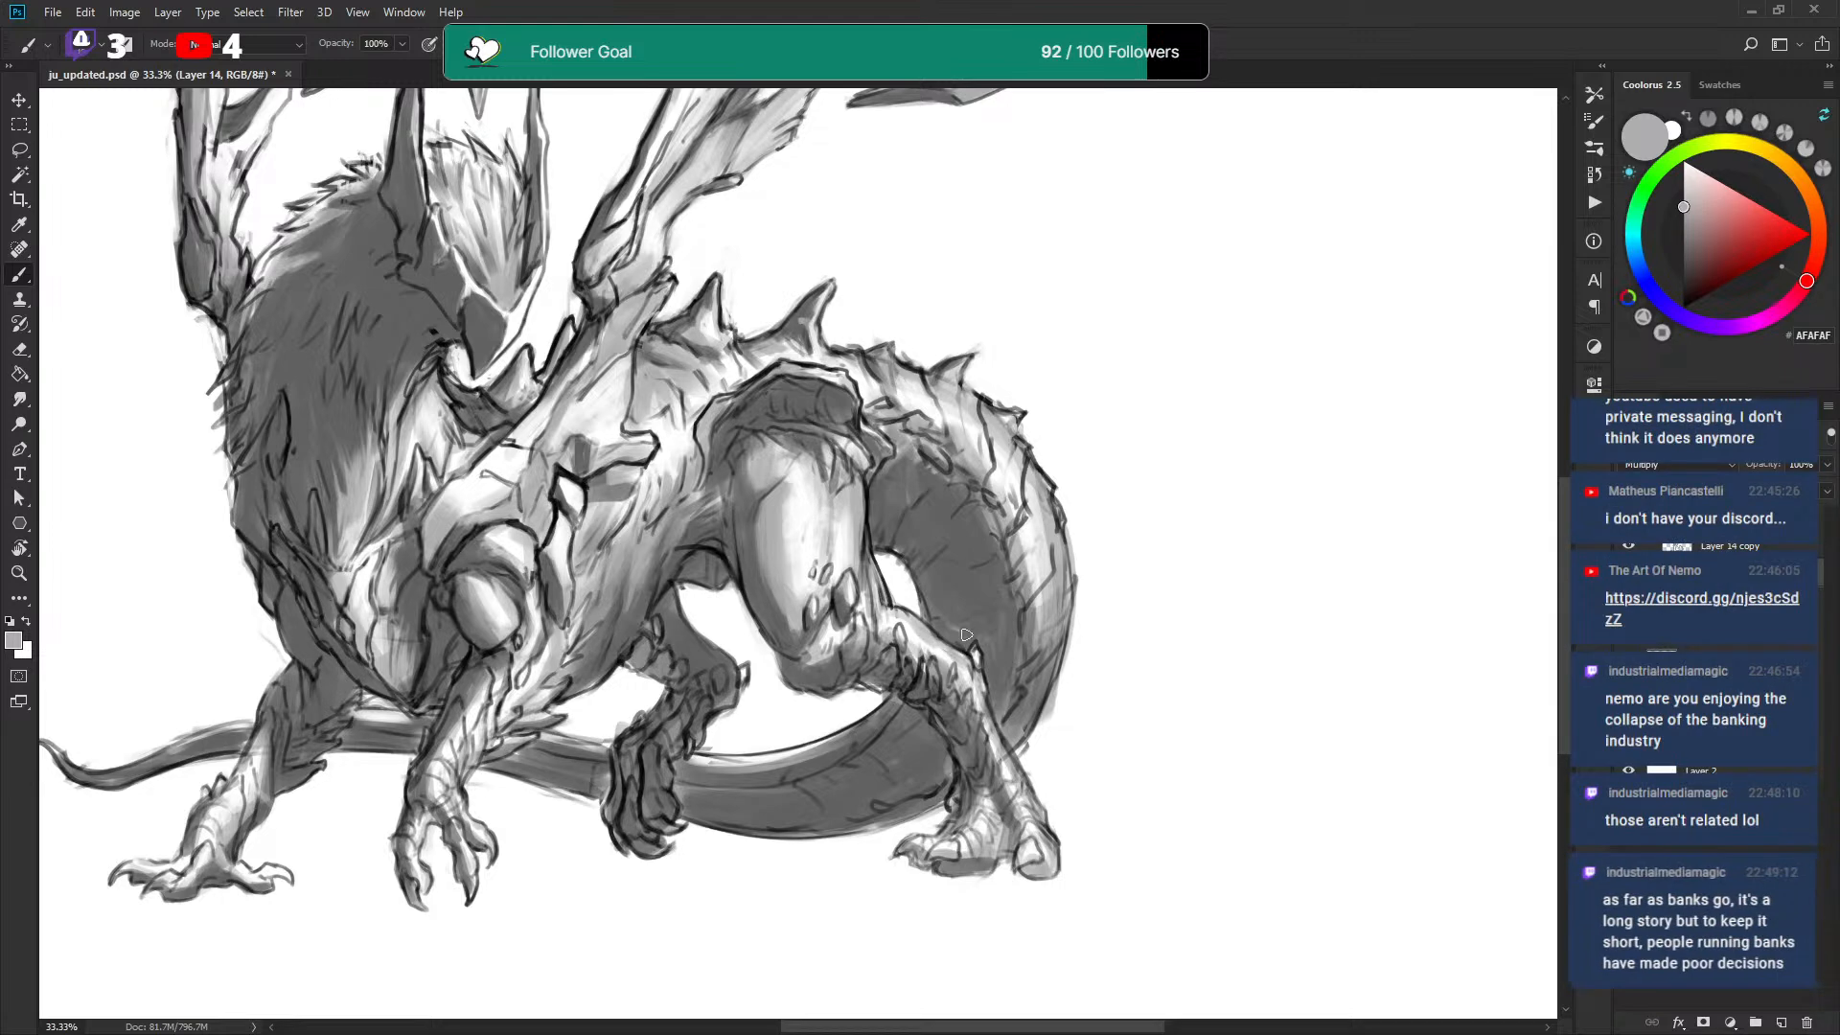
# Touch up the upper hind thigh below the hip plate in grey AFAFAF and check the whole drawing.
pyautogui.press('x')
pyautogui.press('x')
pyautogui.moveTo(1007, 423); pyautogui.dragTo(1021, 435)
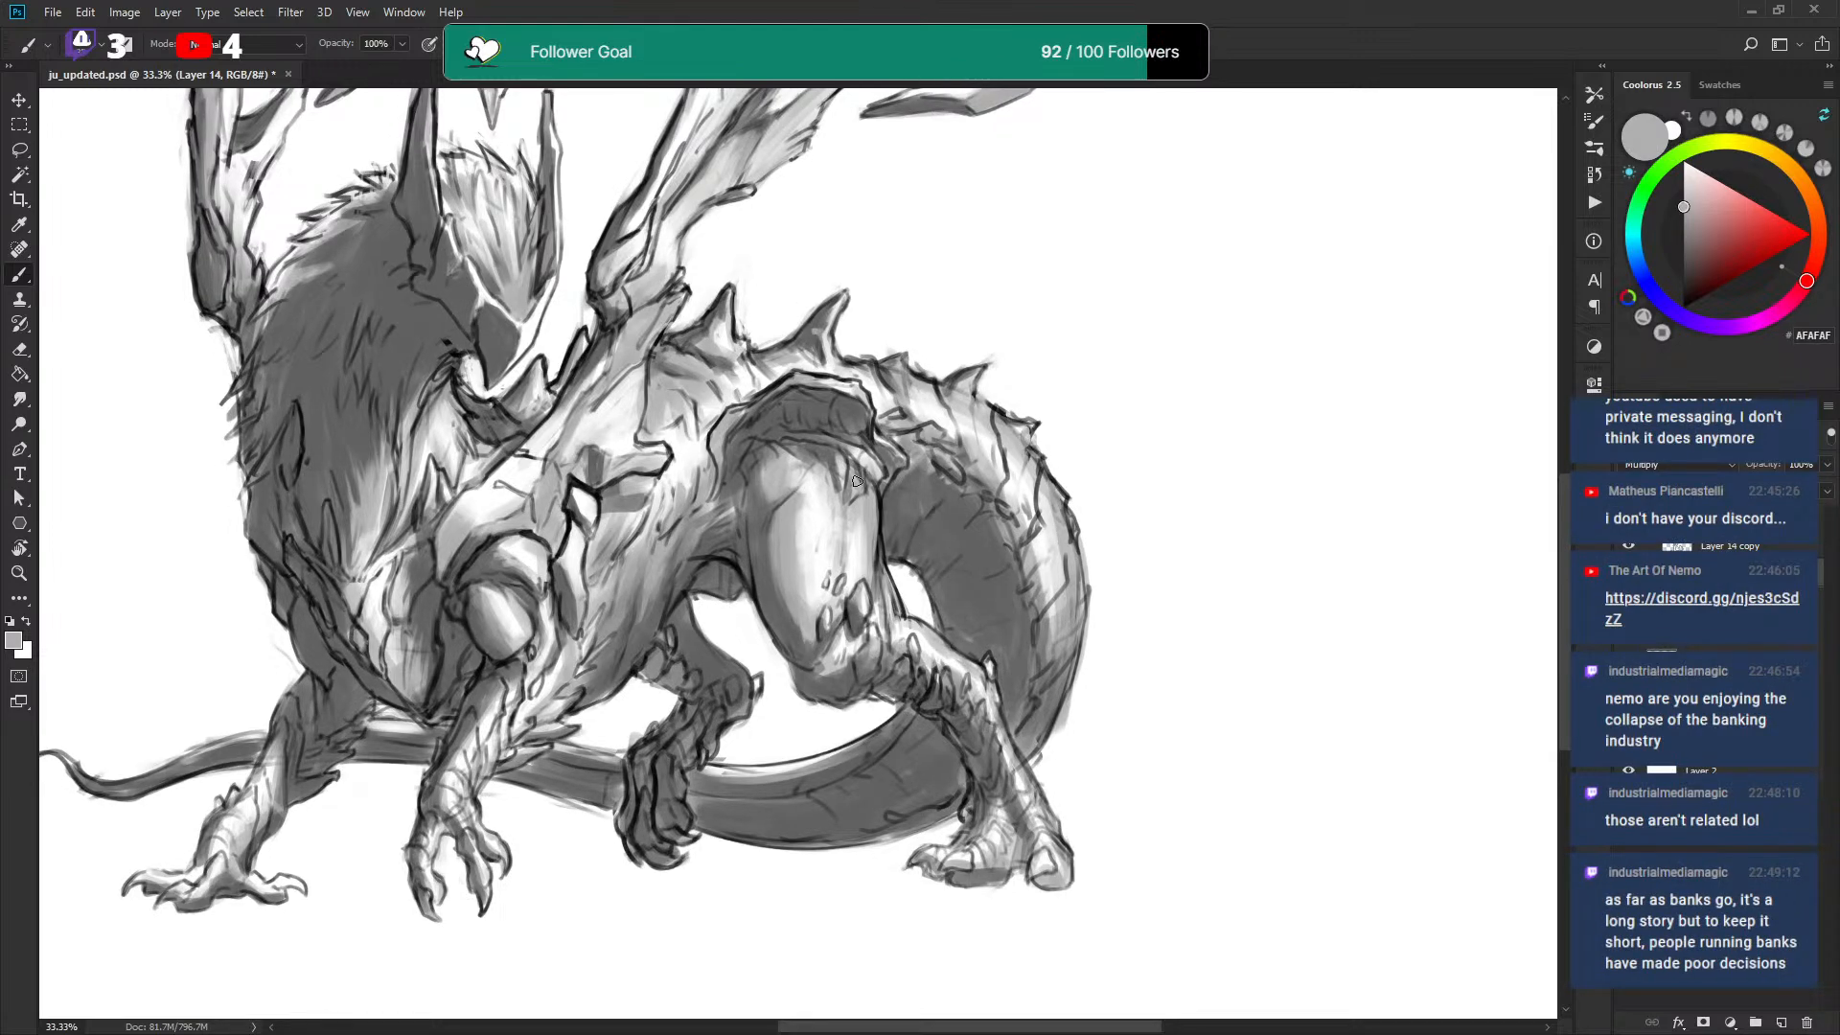
pyautogui.scroll(-3, 1101, 451)
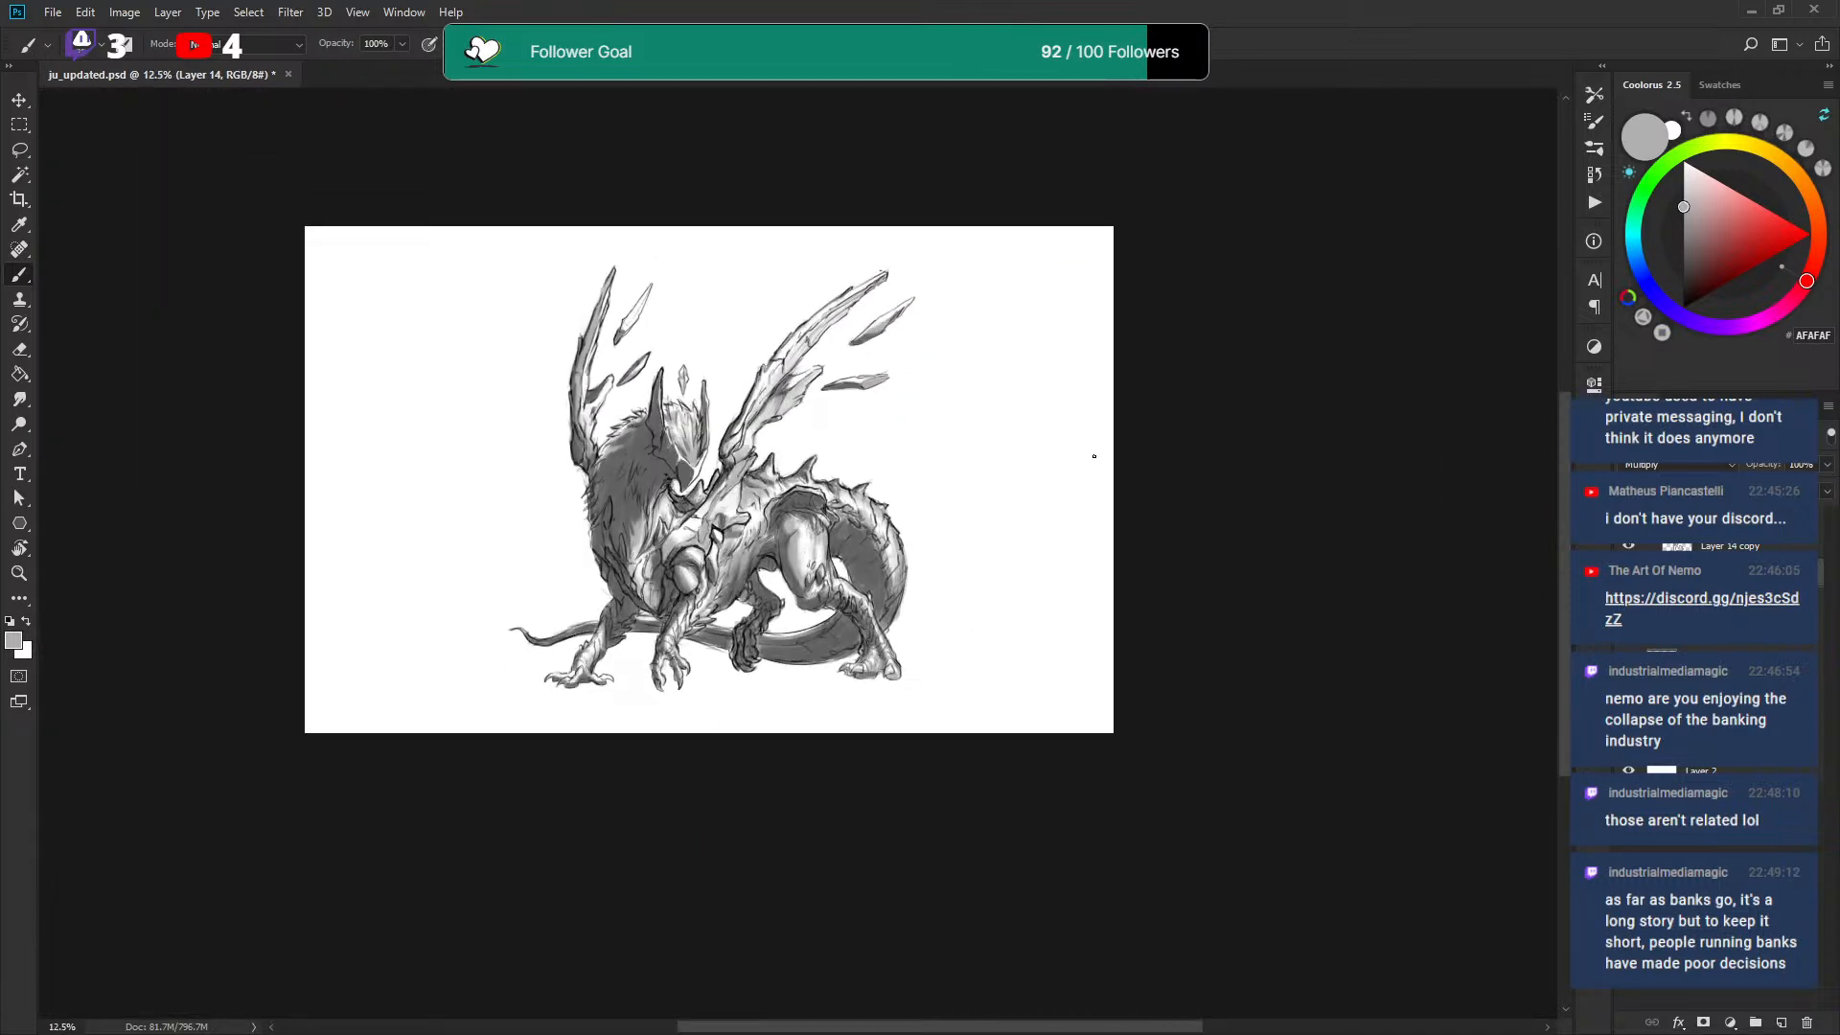
pyautogui.scroll(2, 1092, 459)
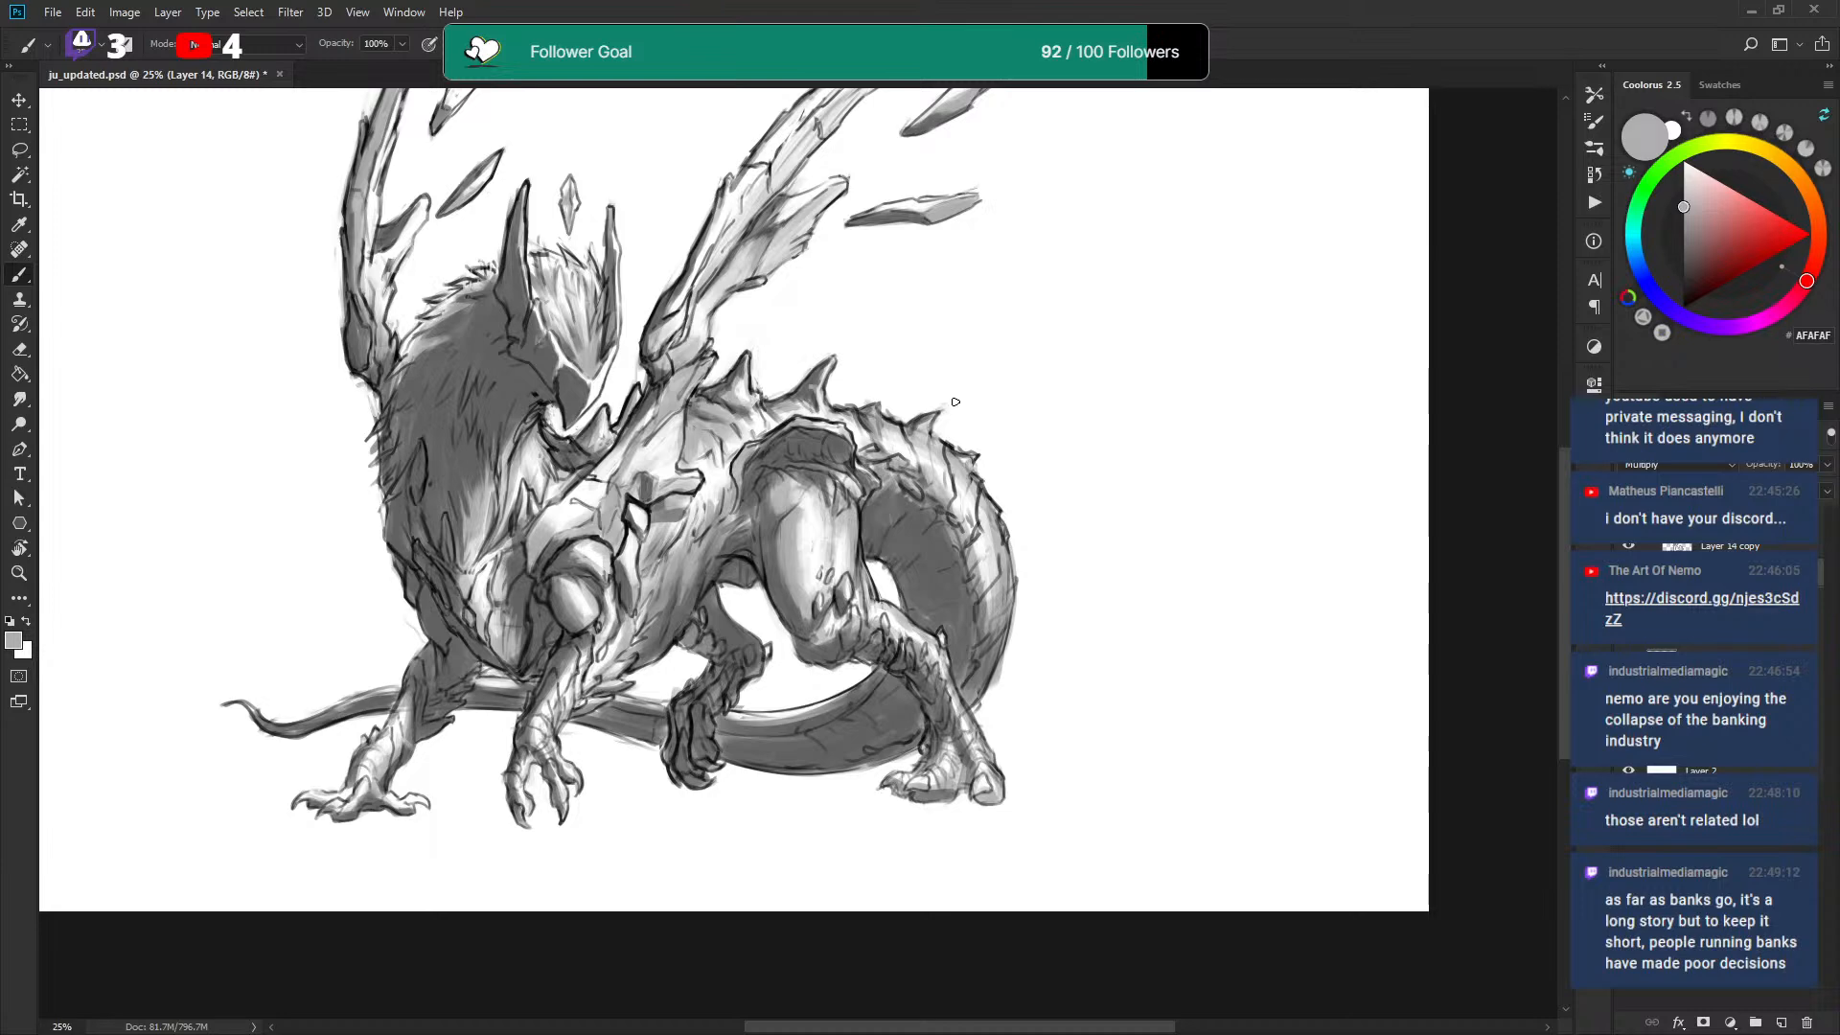
# Refine the scales along the tail's outer curve in grey AFAFAF and white FFFFFF, and save the drawing.
pyautogui.moveTo(959, 450); pyautogui.dragTo(957, 442)
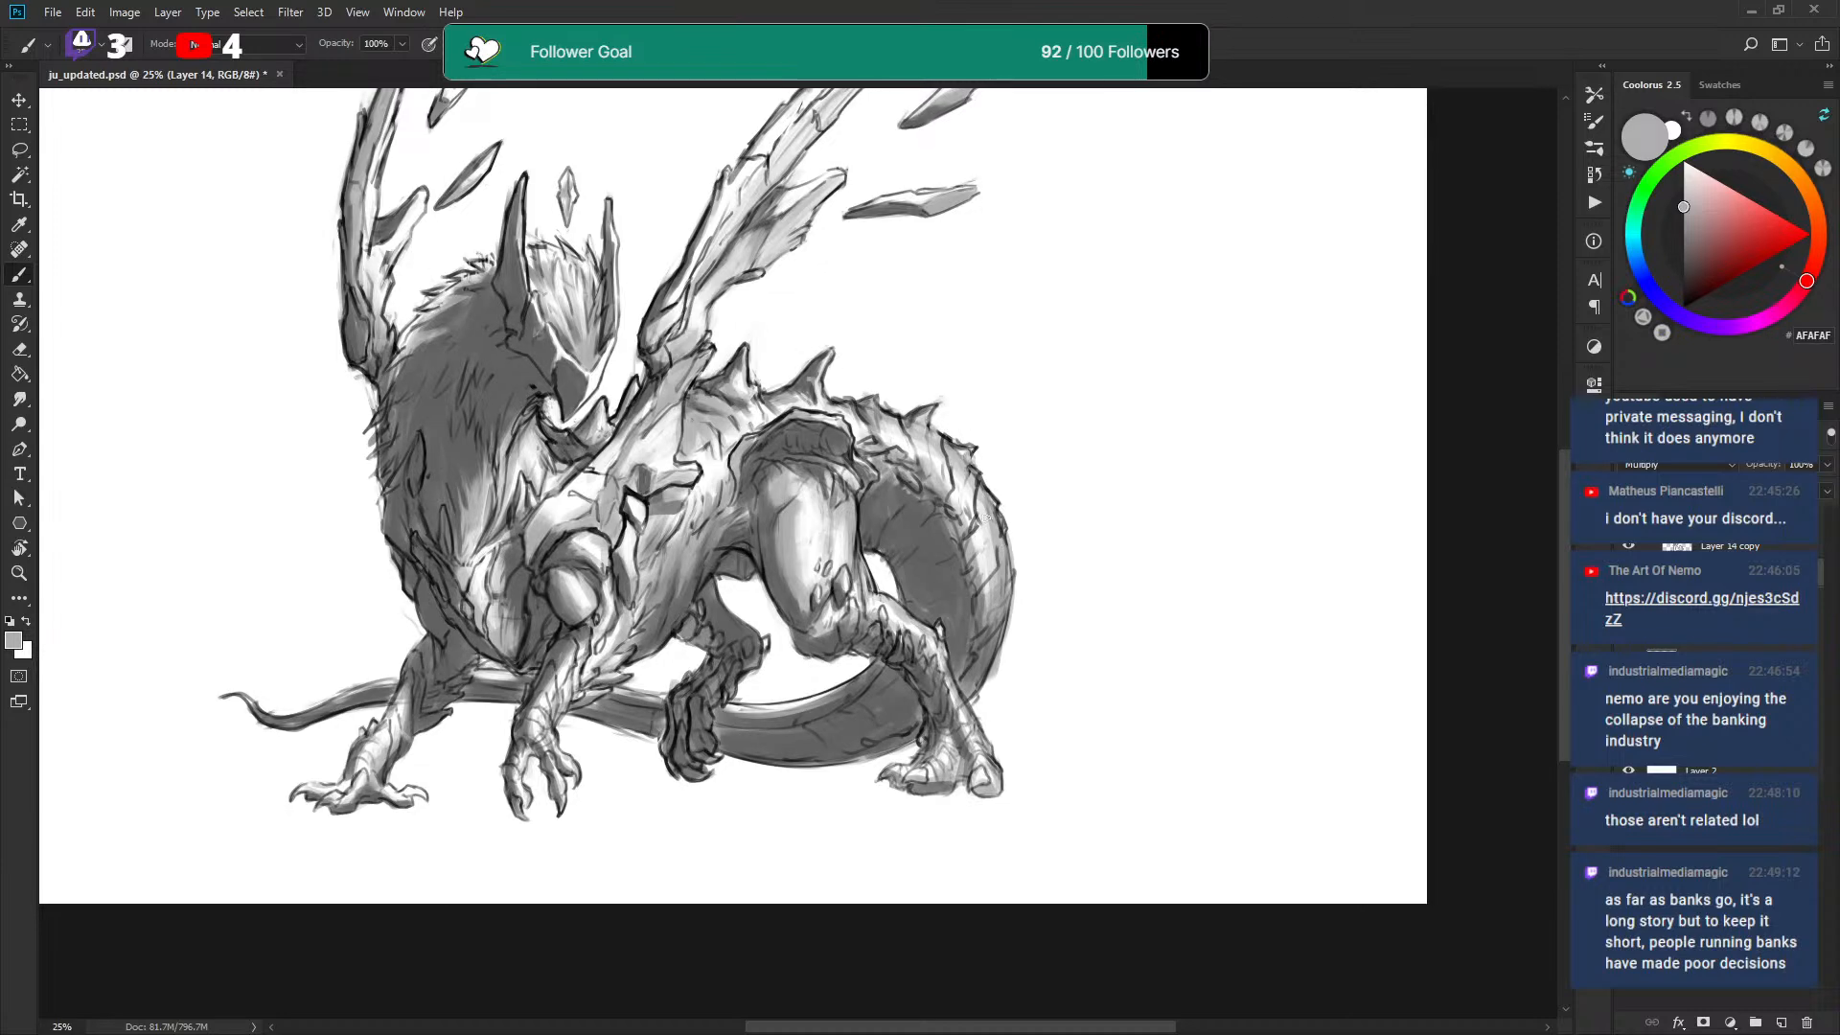
pyautogui.press('x')
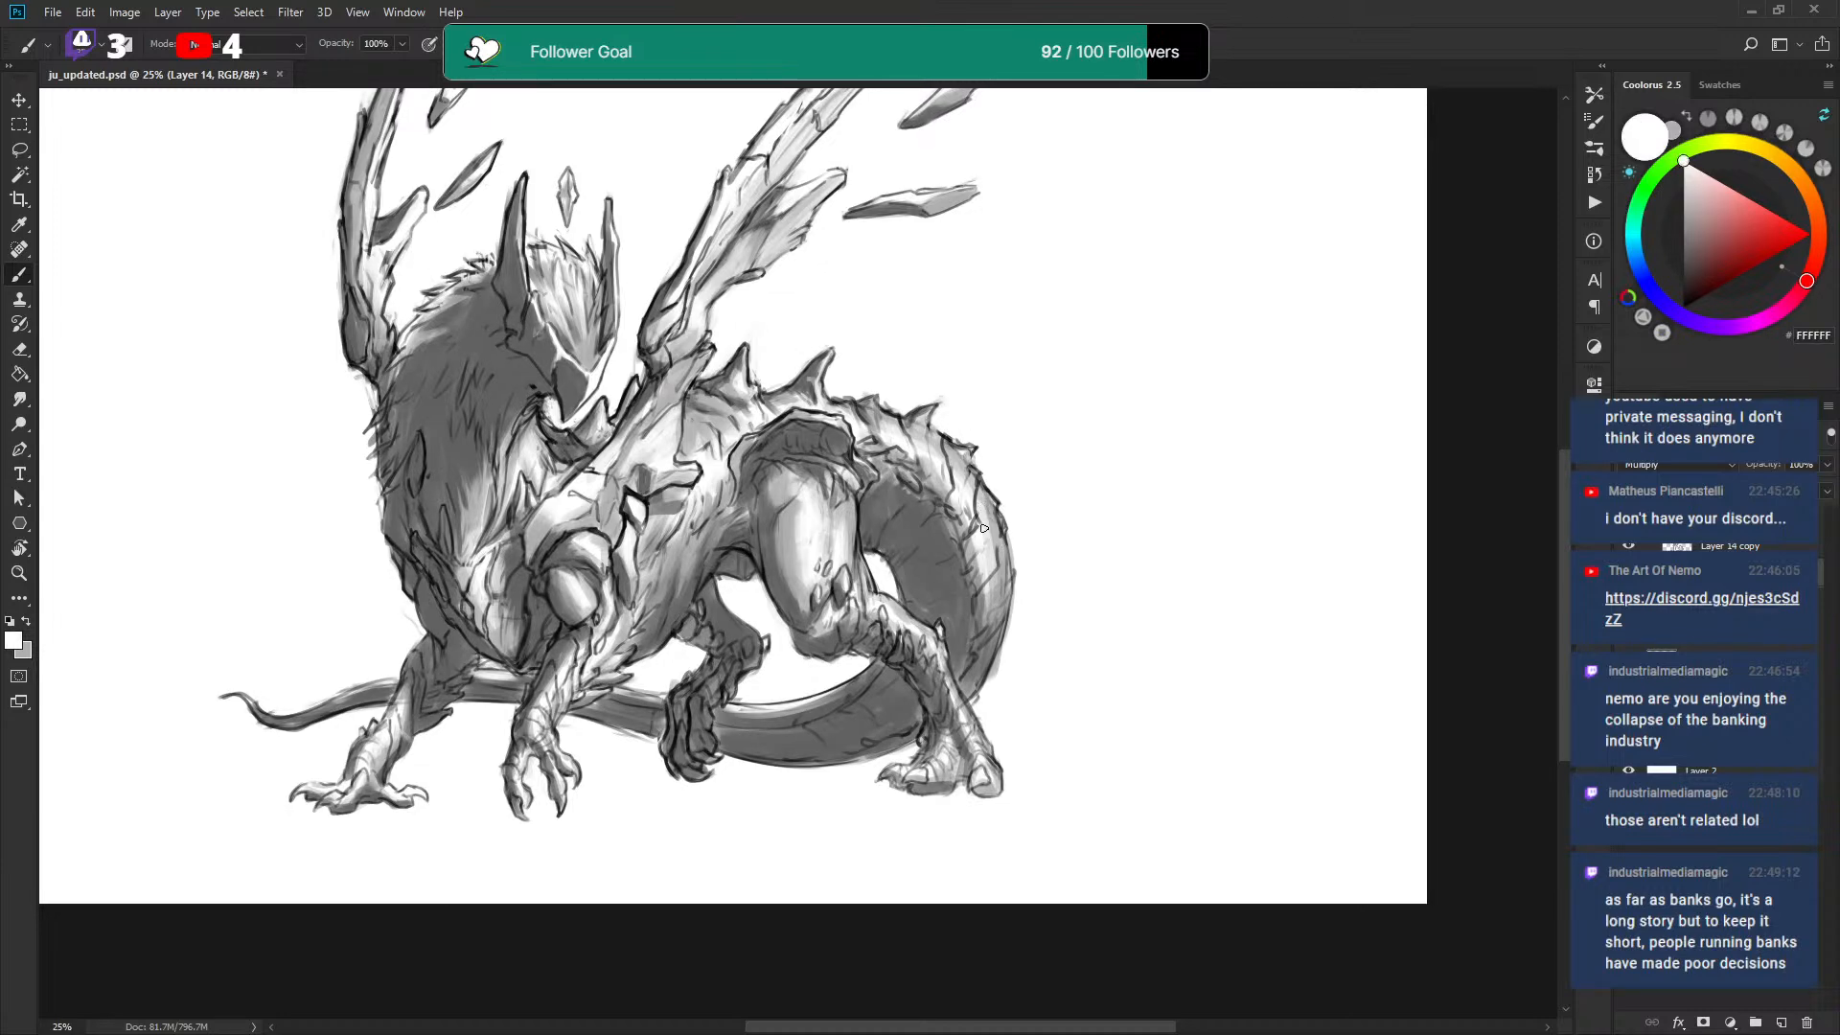
pyautogui.press('x')
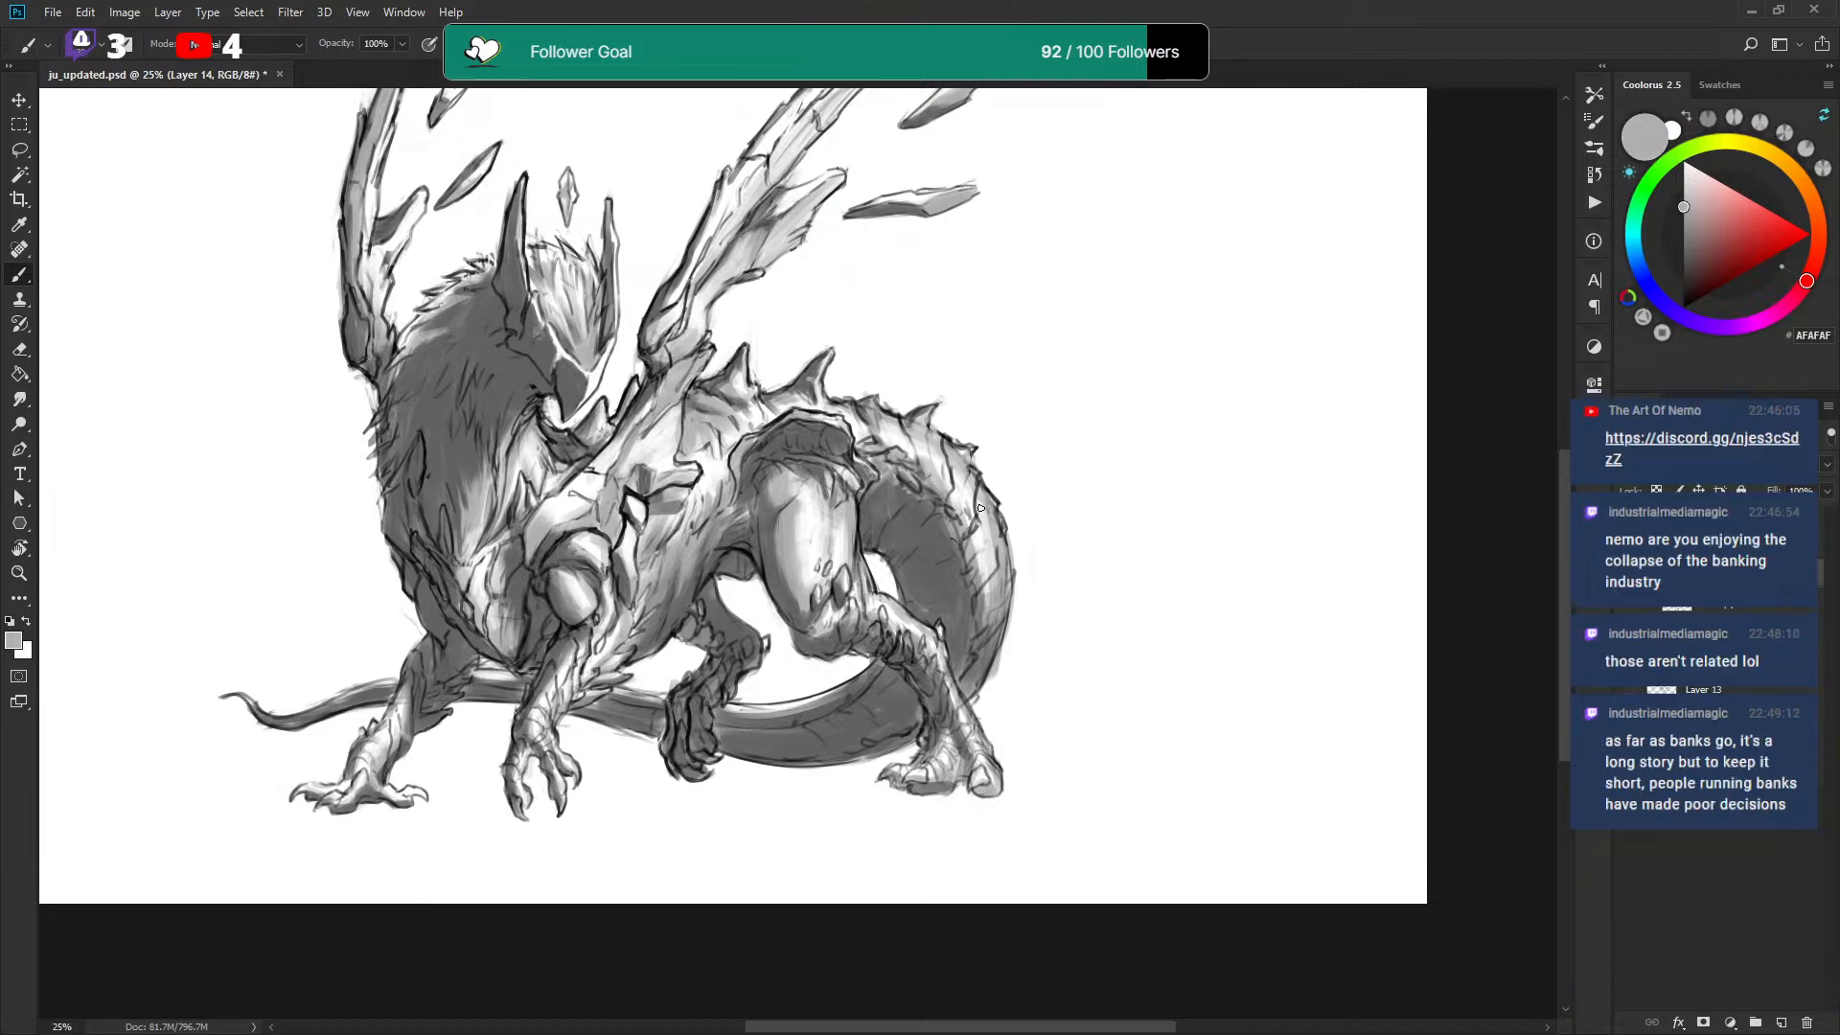
pyautogui.press('x')
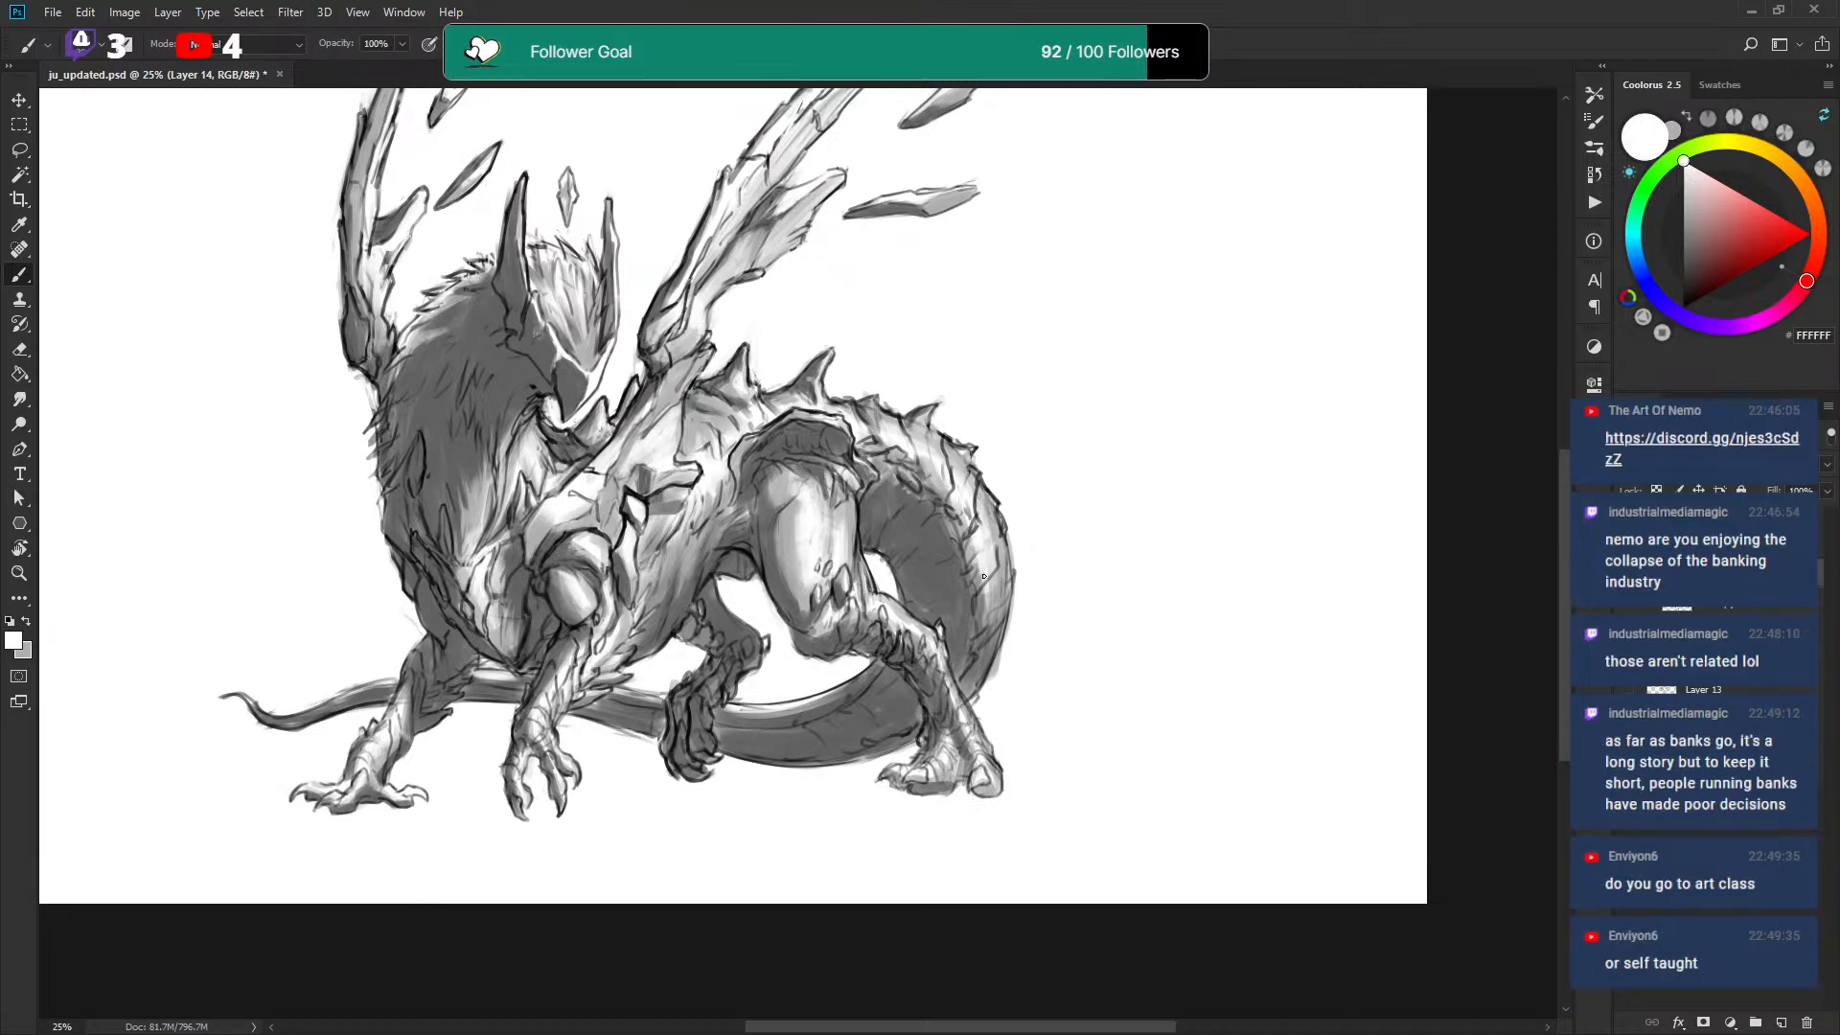
pyautogui.press('x')
pyautogui.press('x')
pyautogui.press('x')
pyautogui.hotkey('ctrl', 's')
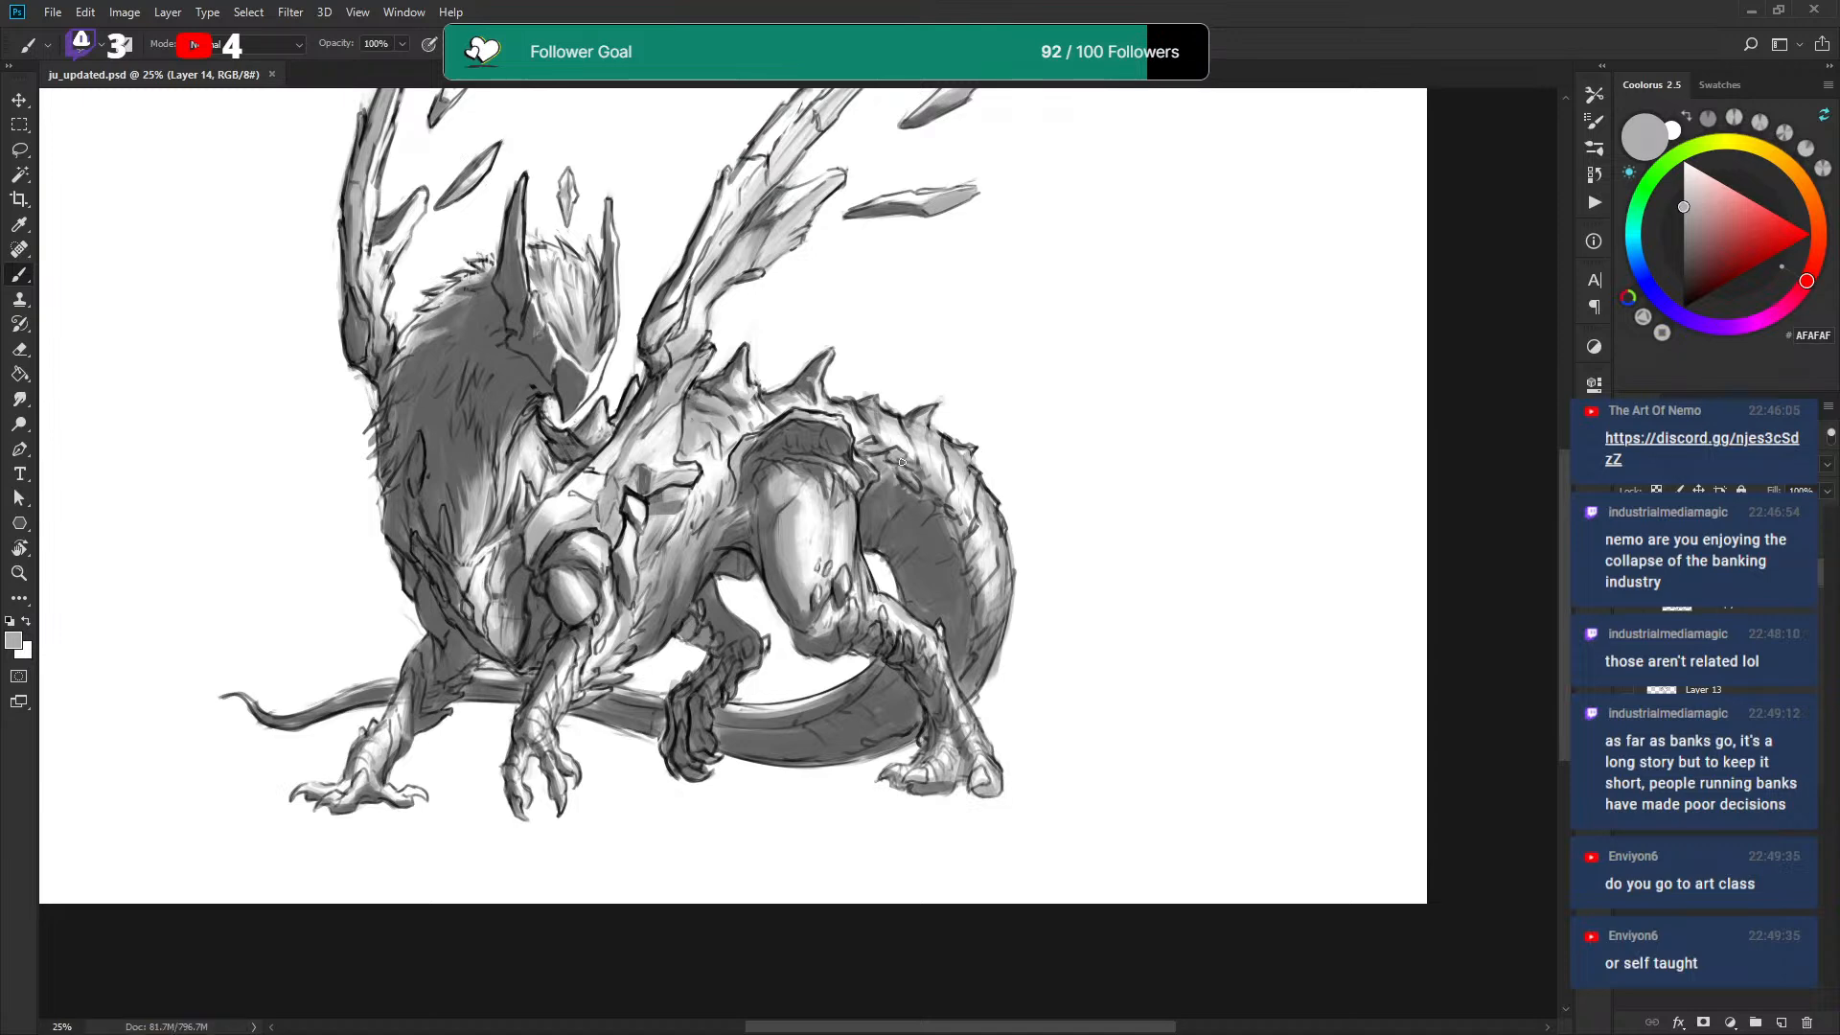
# Retouch the scales along the lower back and tail base in grey AFAFAF and white FFFFFF.
pyautogui.press('x')
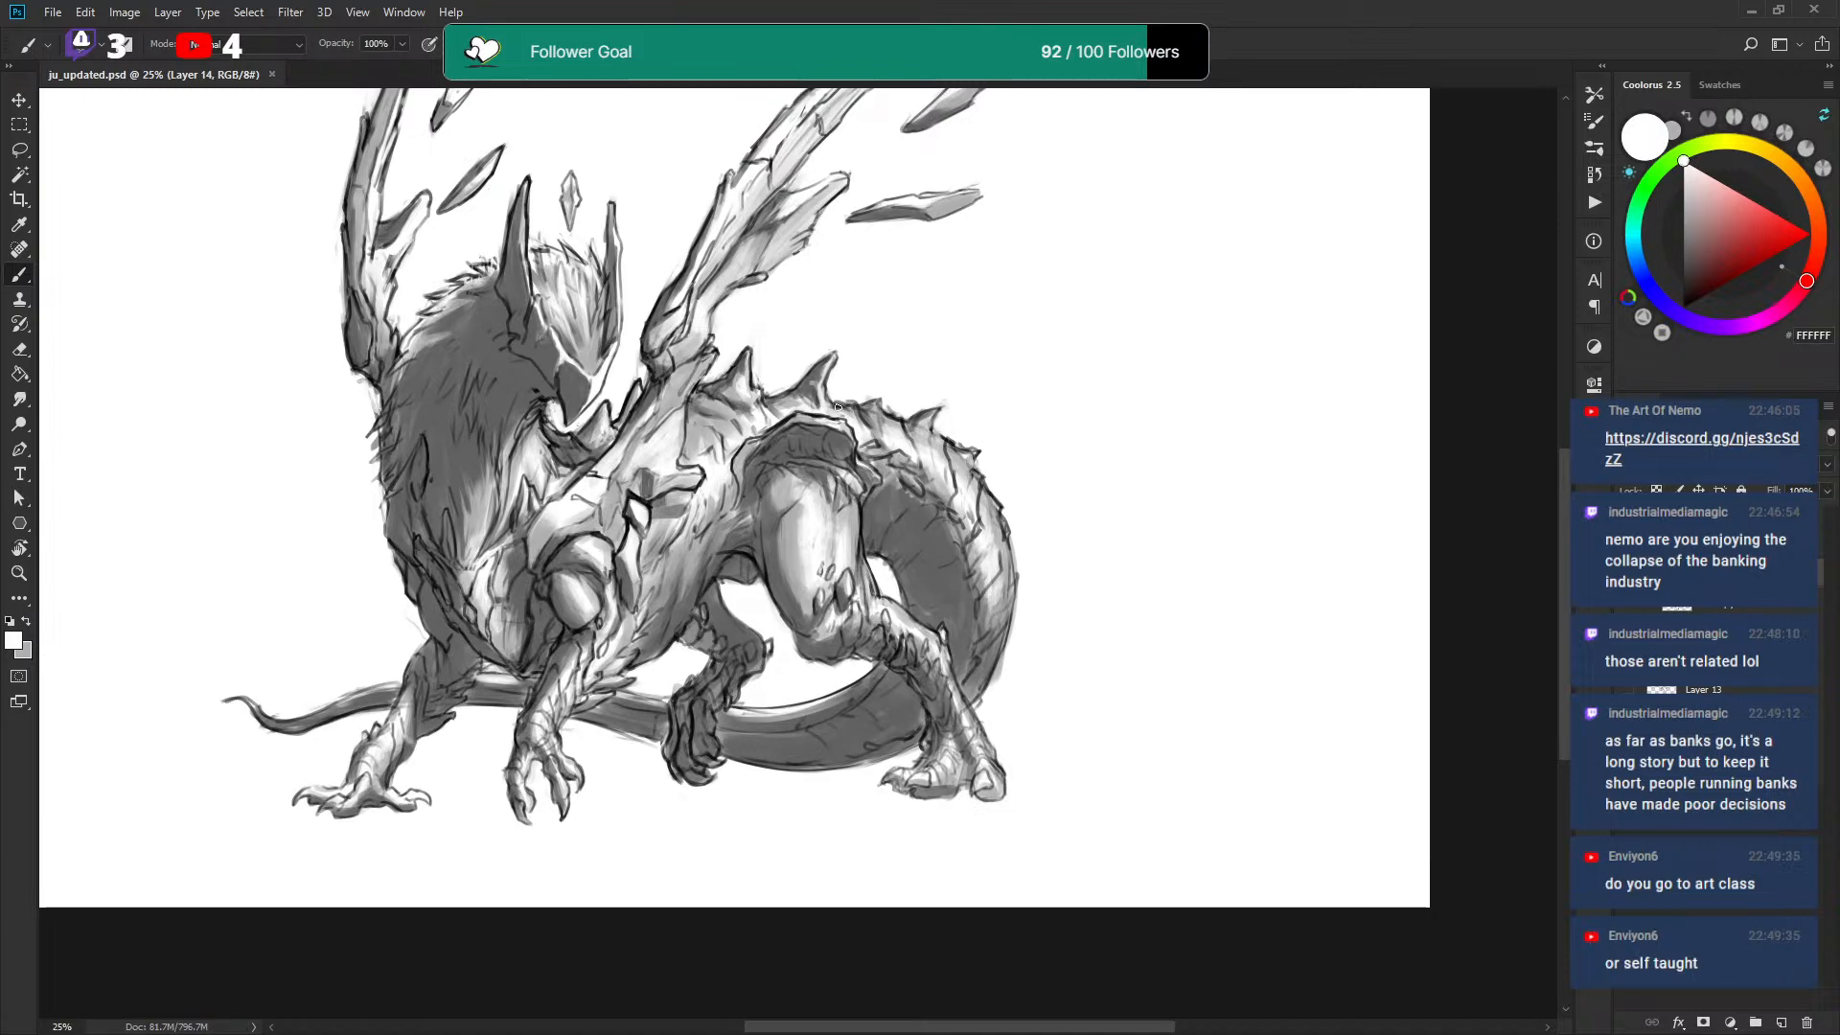
pyautogui.press('x')
pyautogui.moveTo(865, 414); pyautogui.dragTo(824, 402)
pyautogui.press('x')
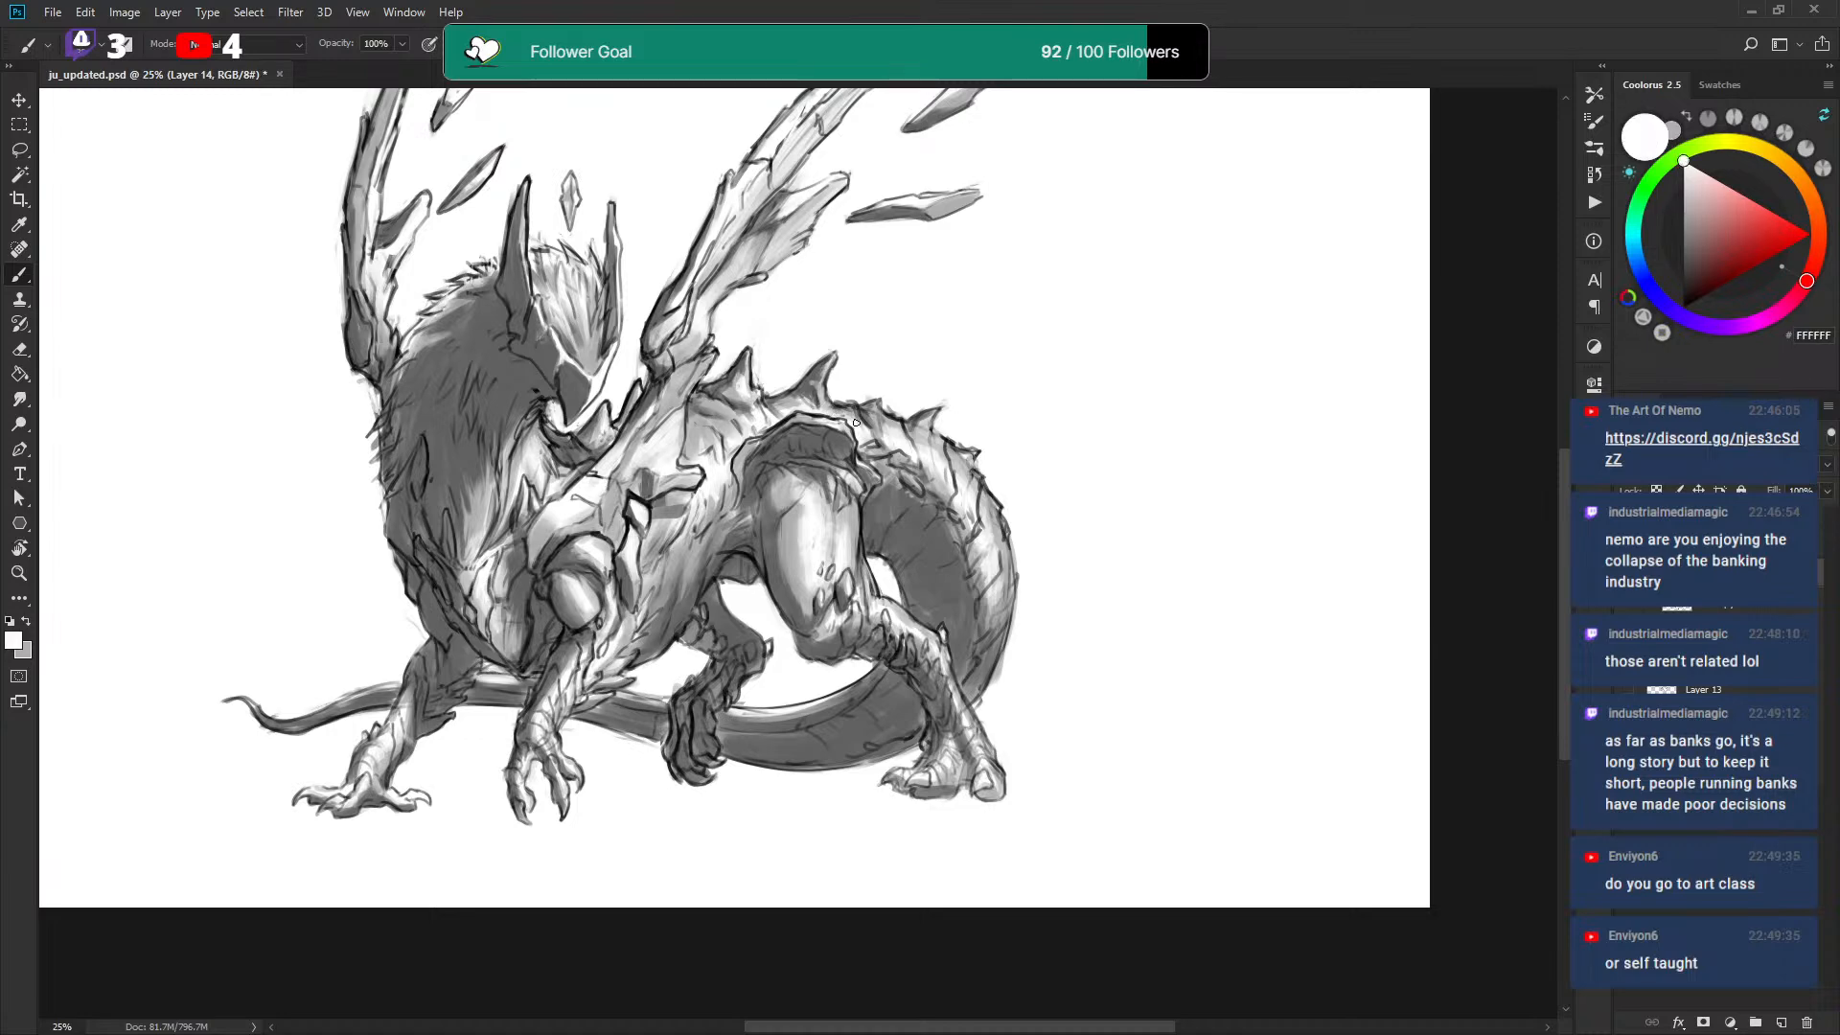
pyautogui.press('x')
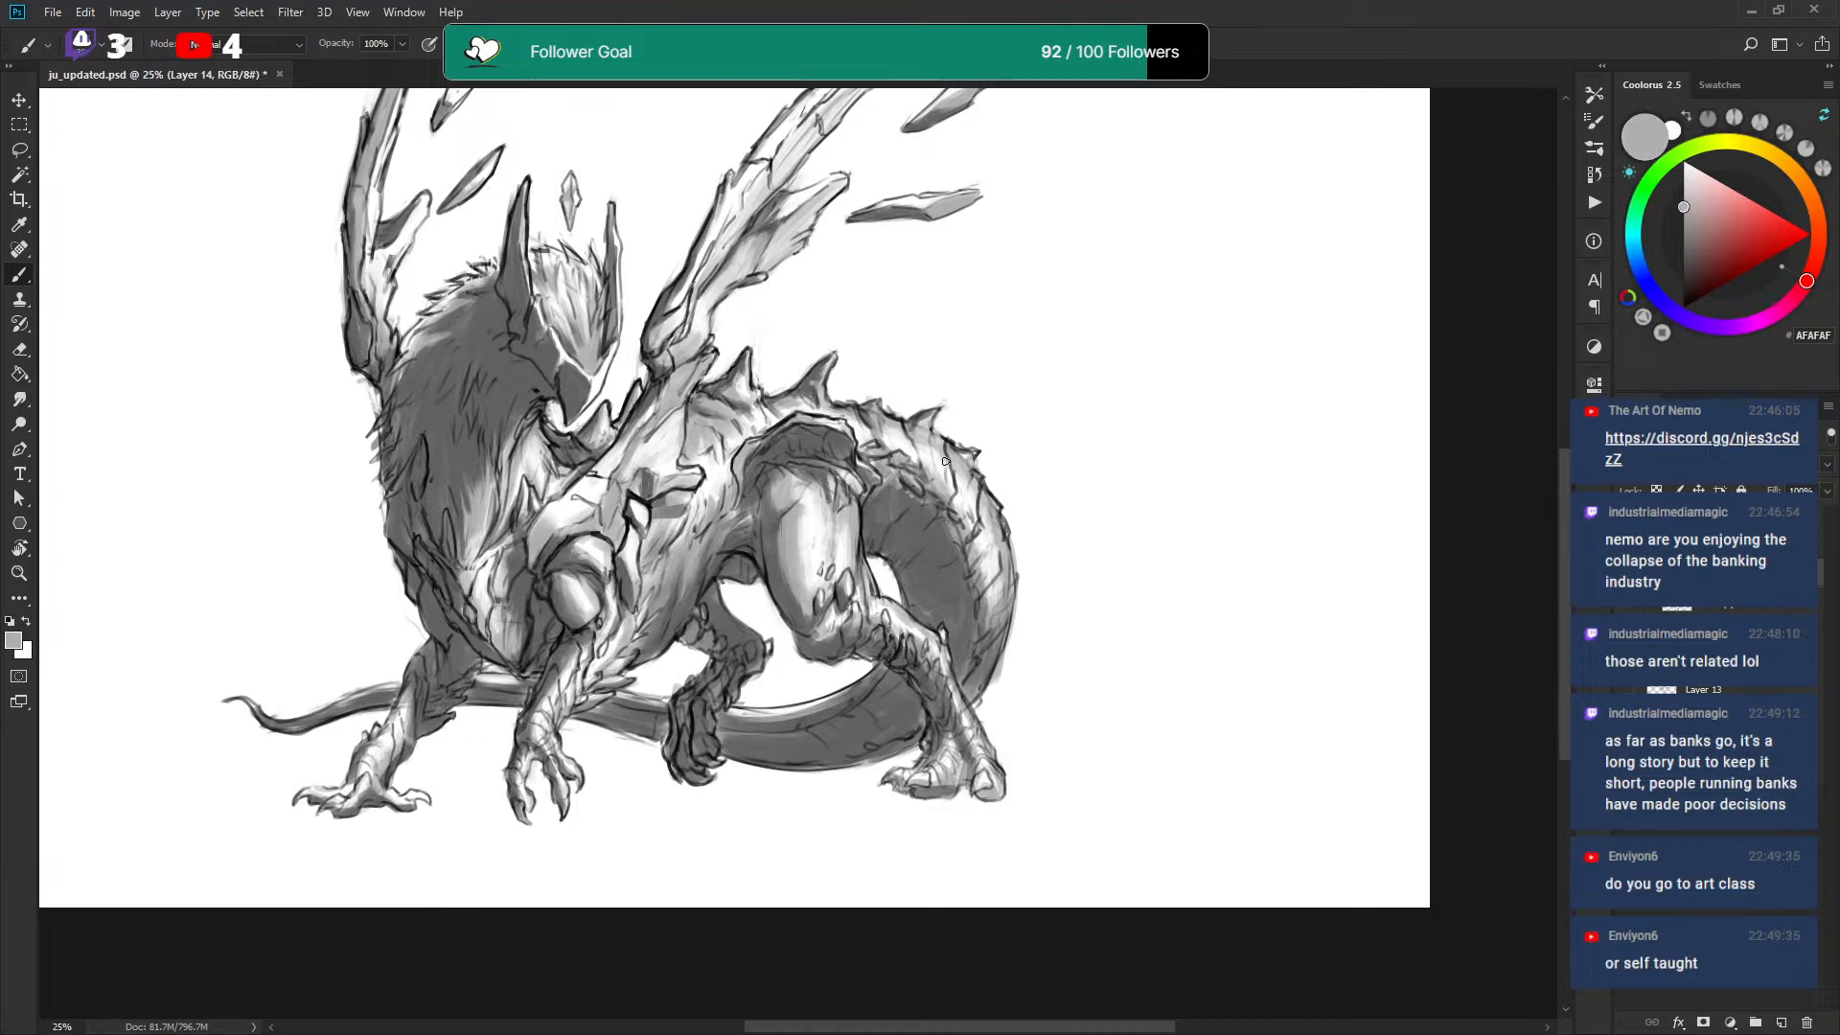
pyautogui.press('x')
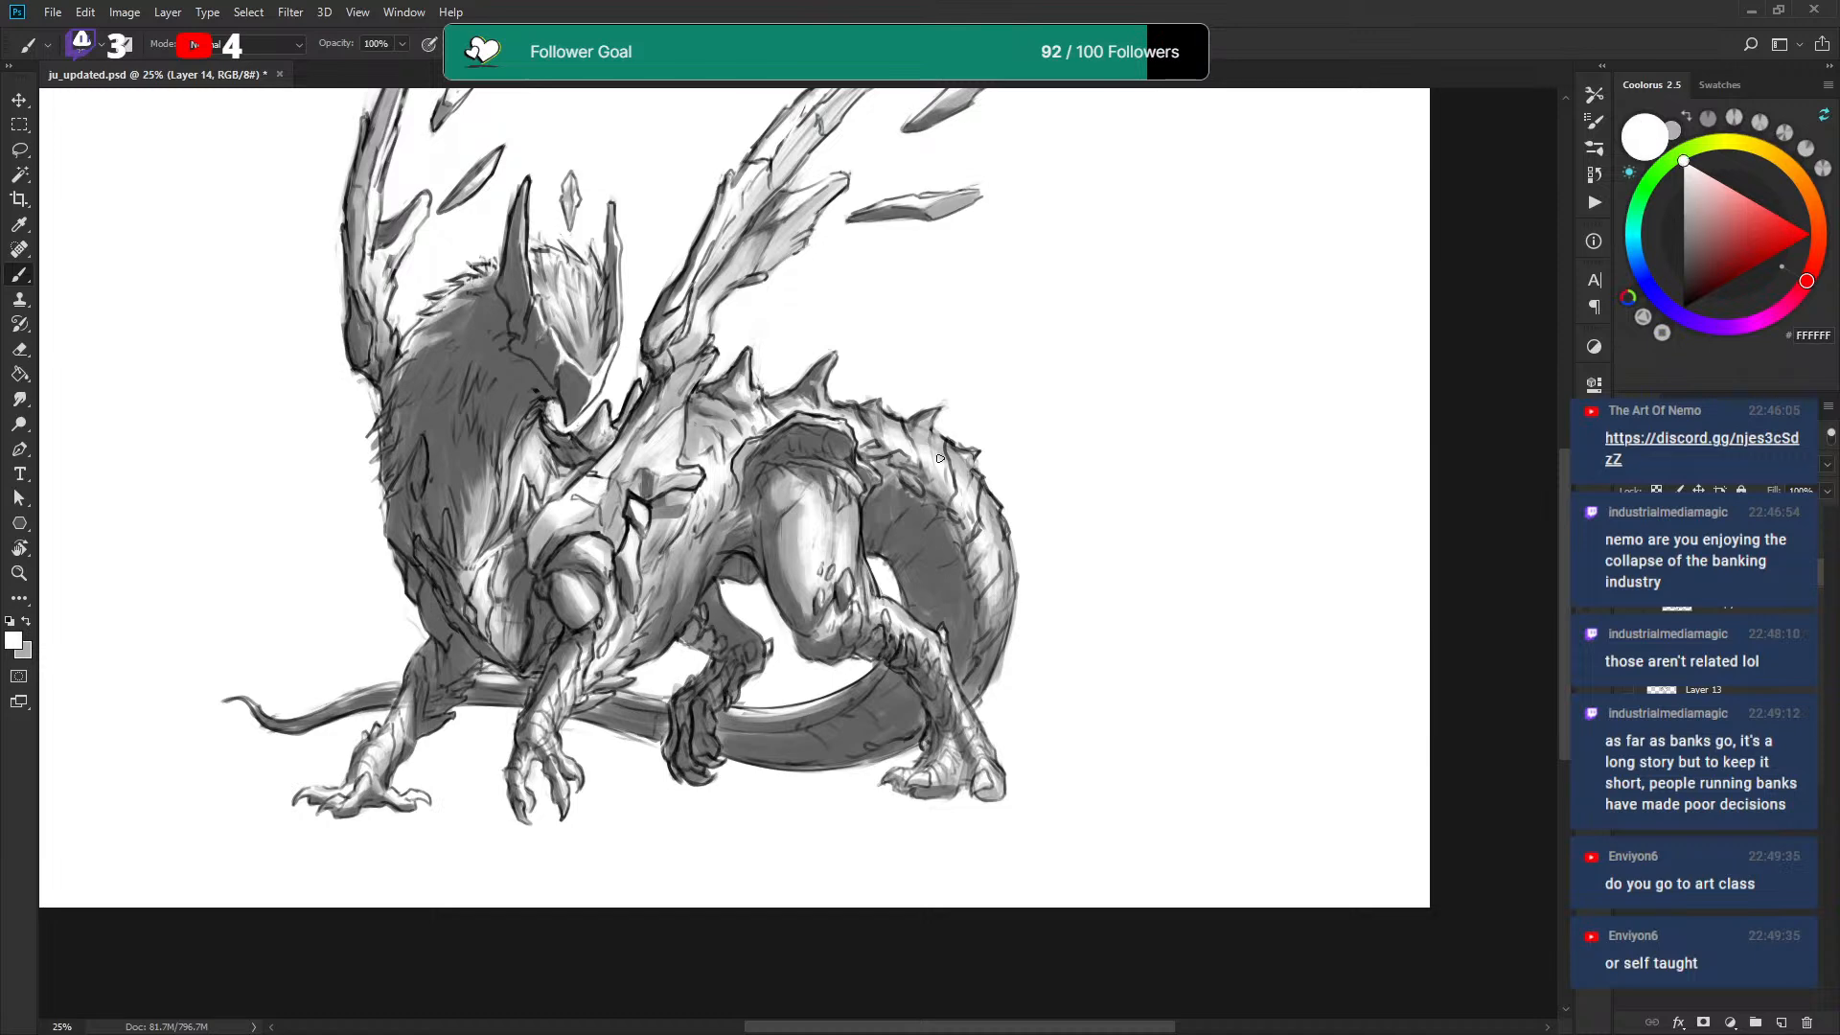
pyautogui.press('x')
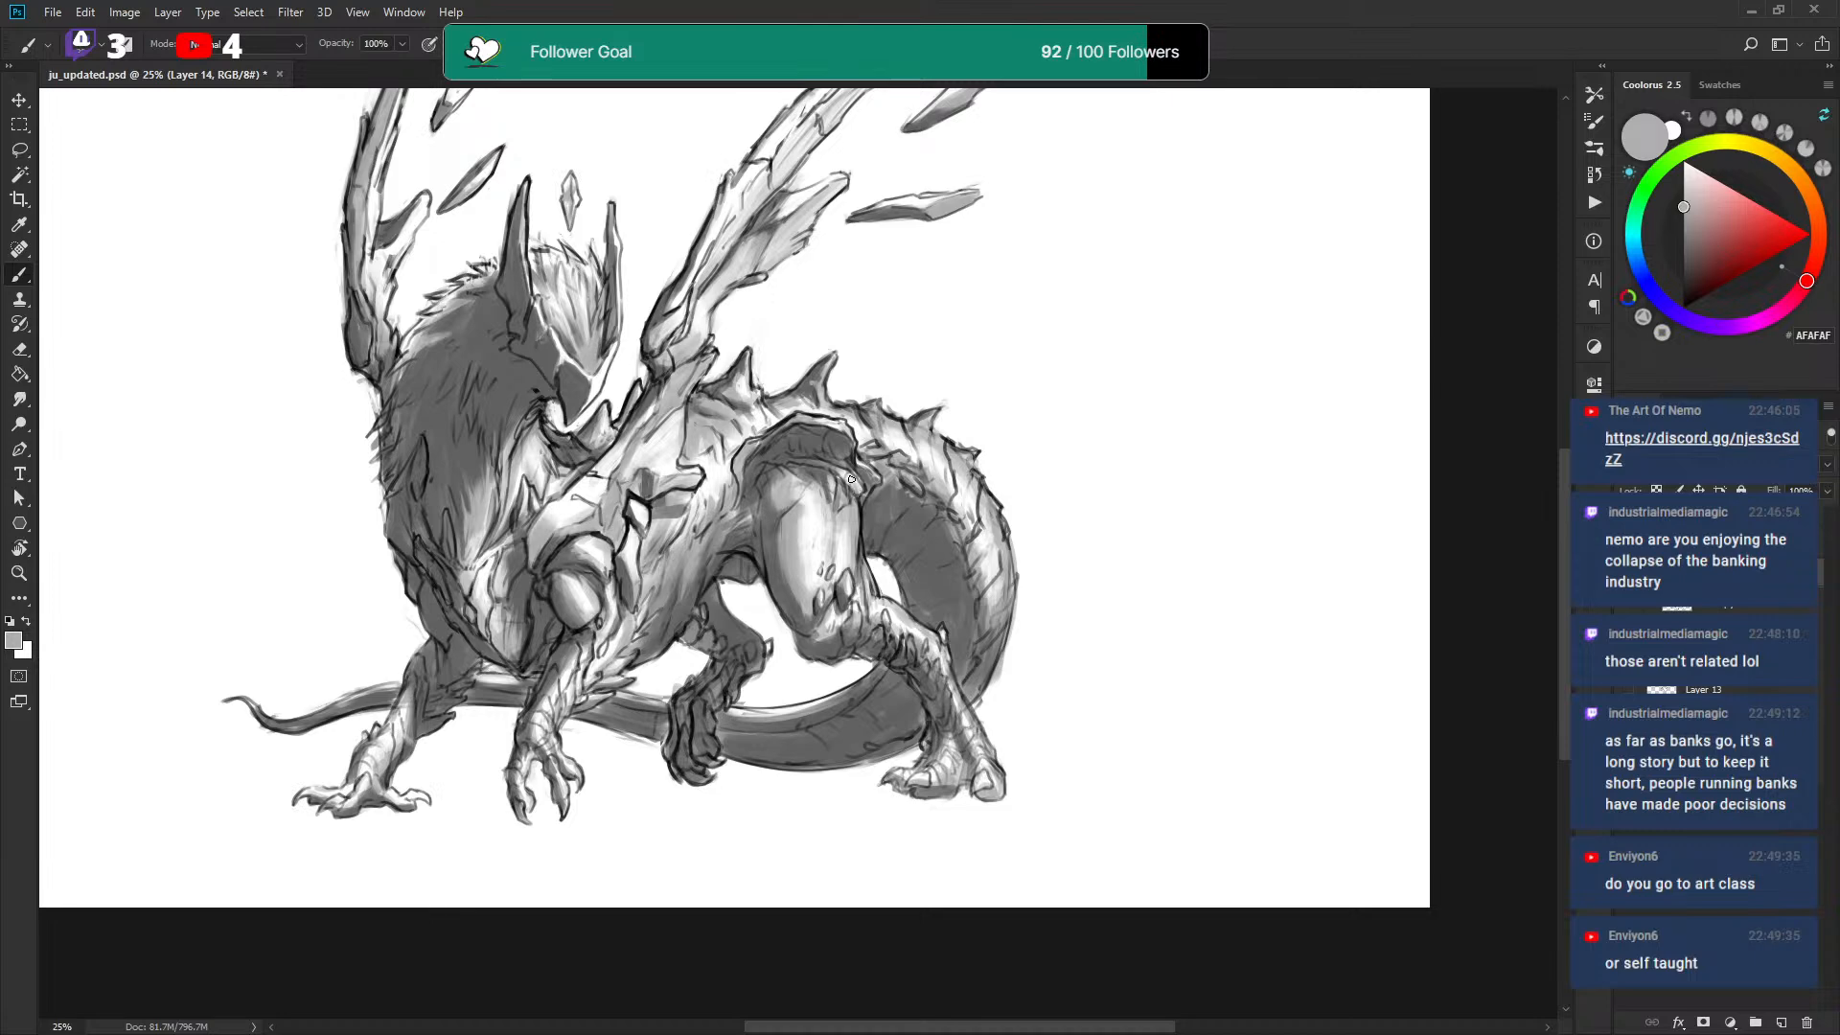
# Refine the face and the light crest fur between the horns with white FFFFFF and grey AFAFAF.
pyautogui.press('x')
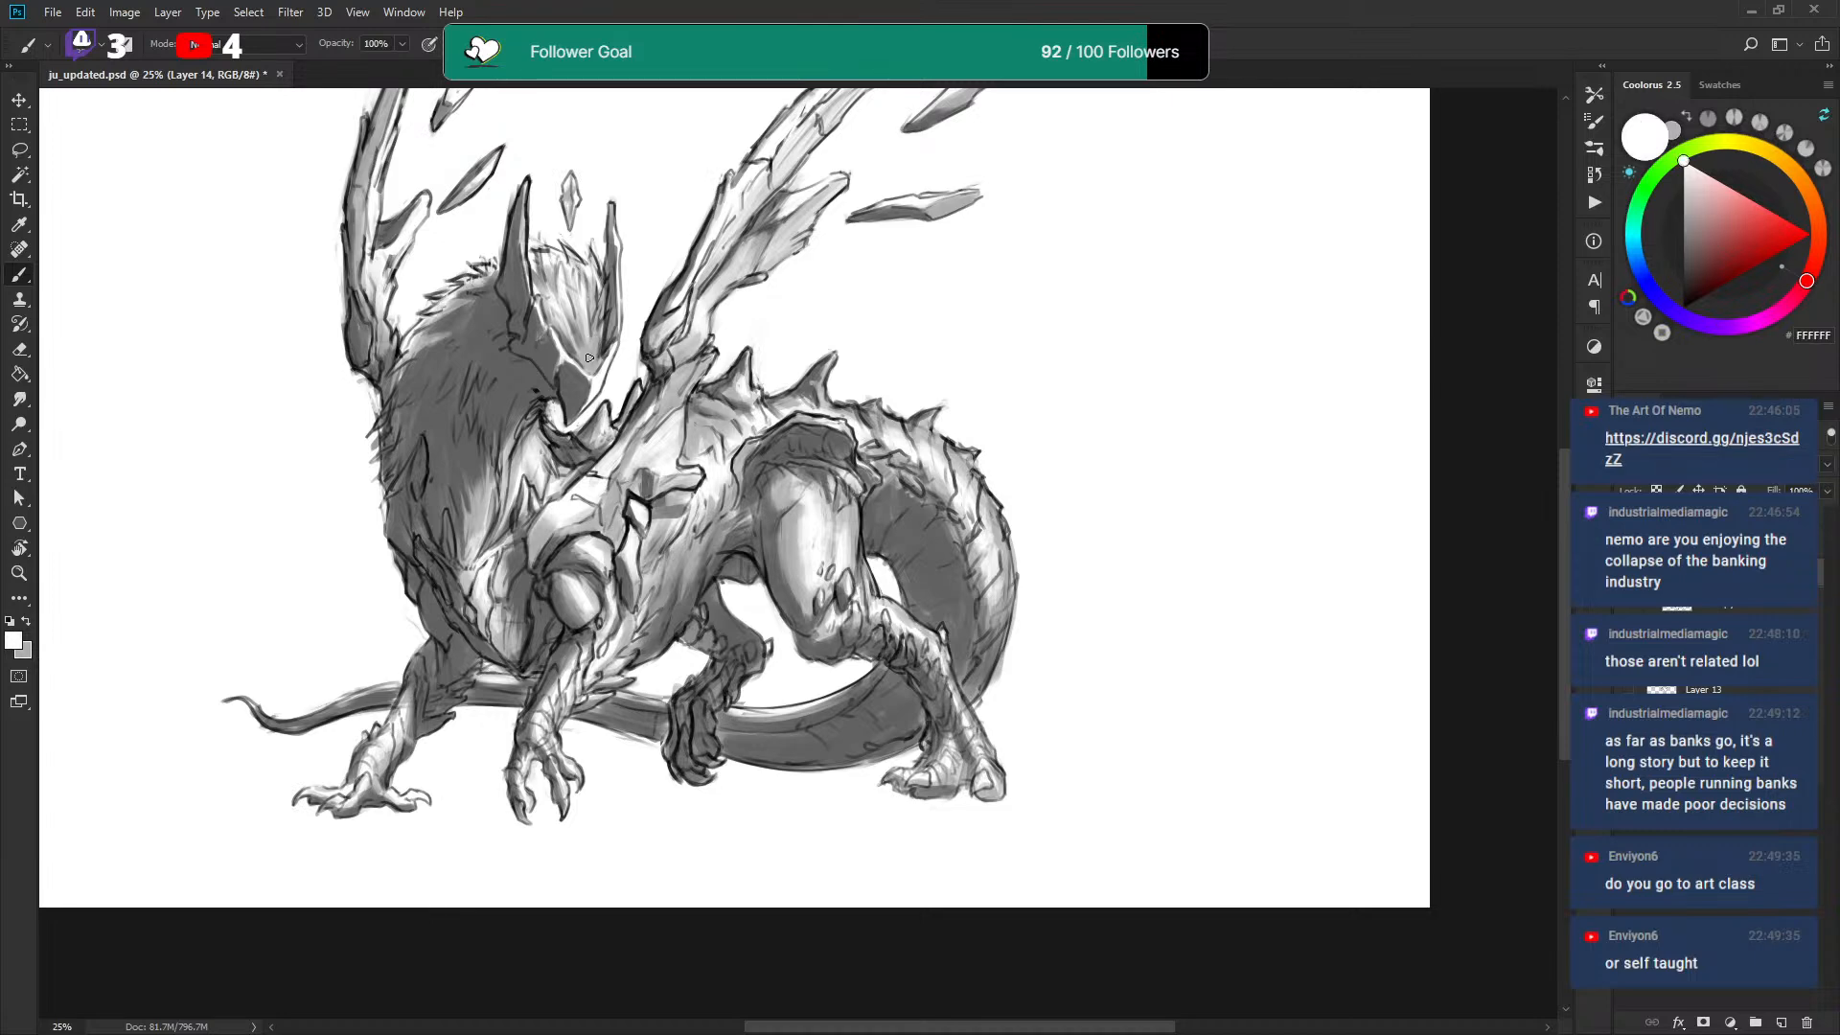
pyautogui.press('x')
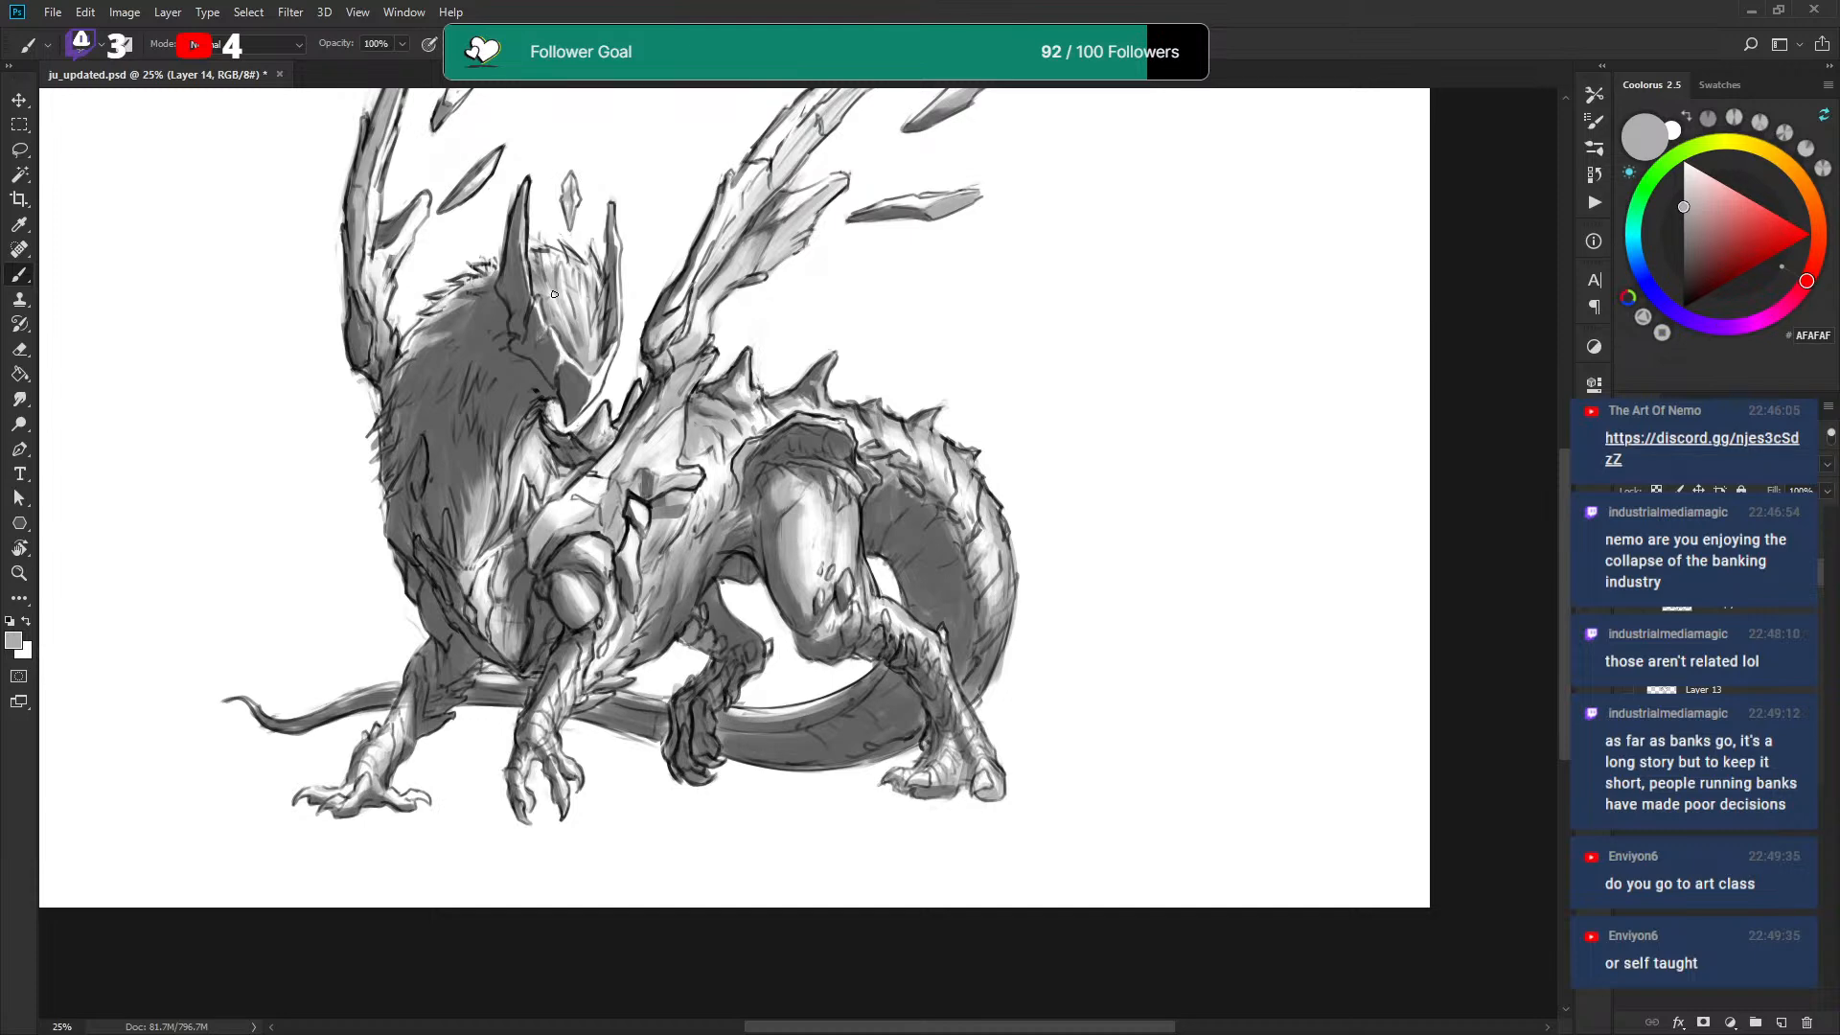
pyautogui.press('x')
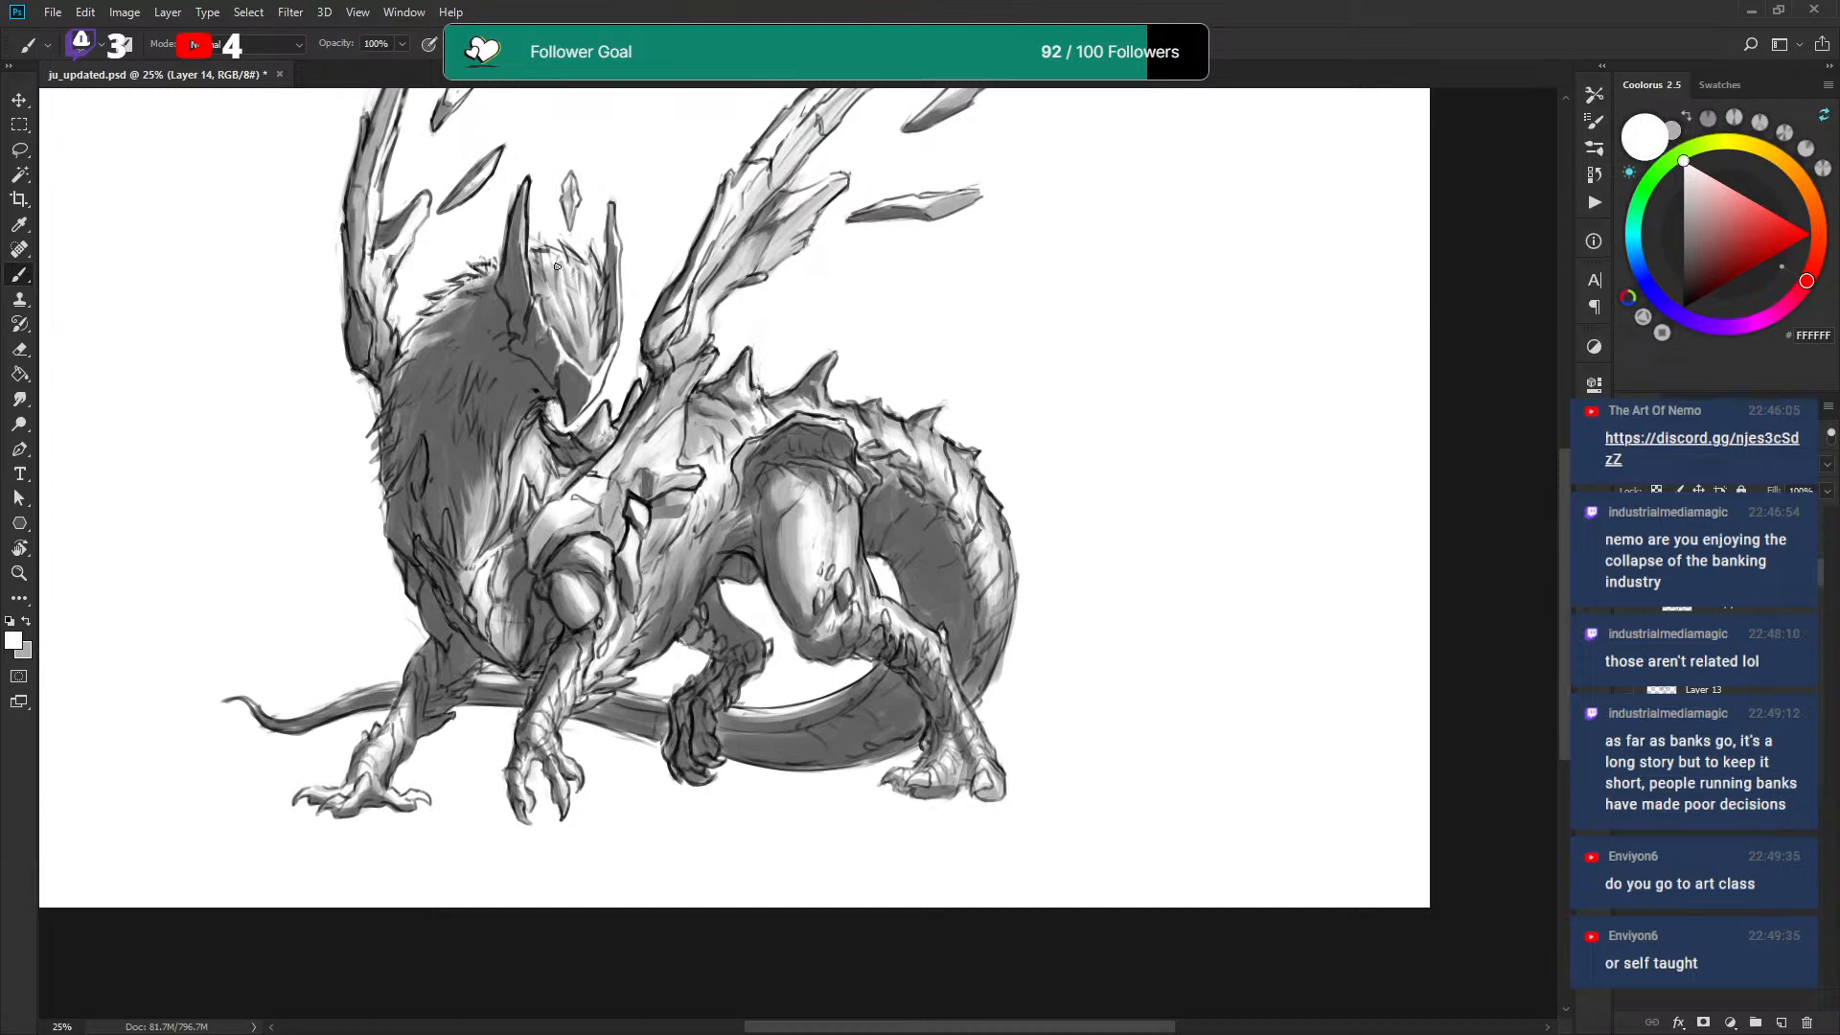
pyautogui.press('x')
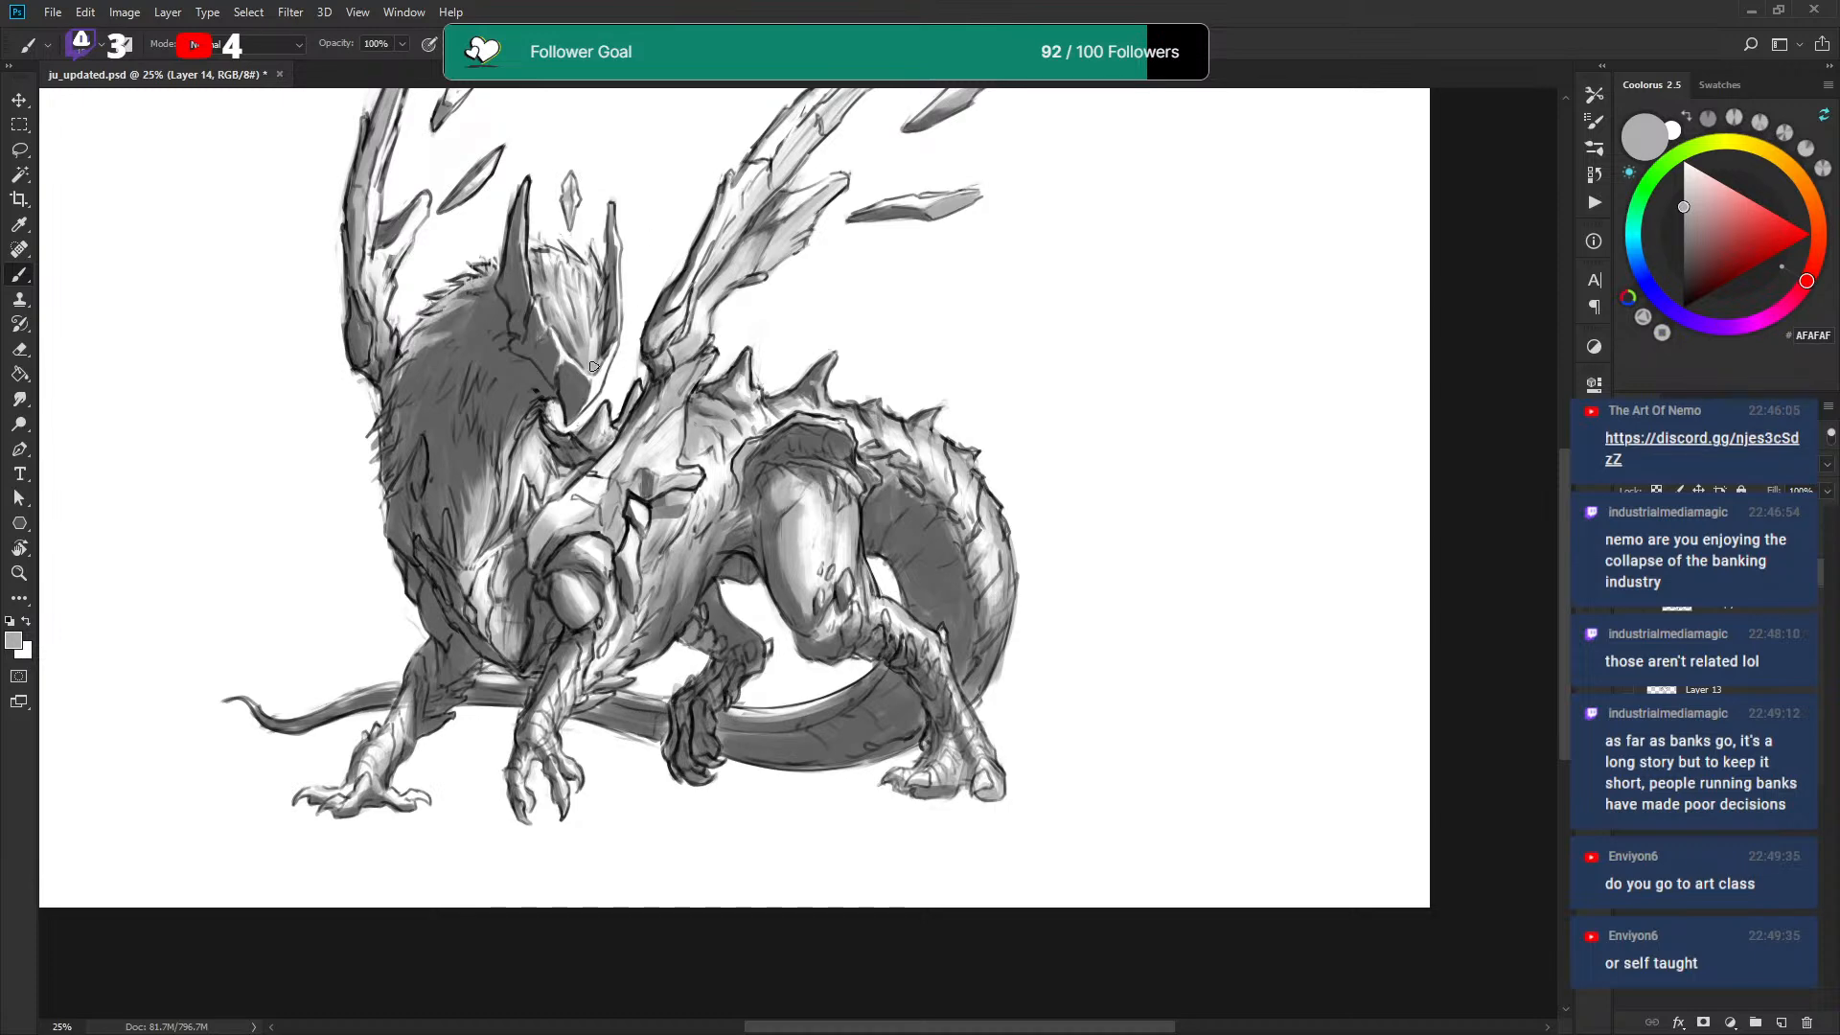
pyautogui.press('x')
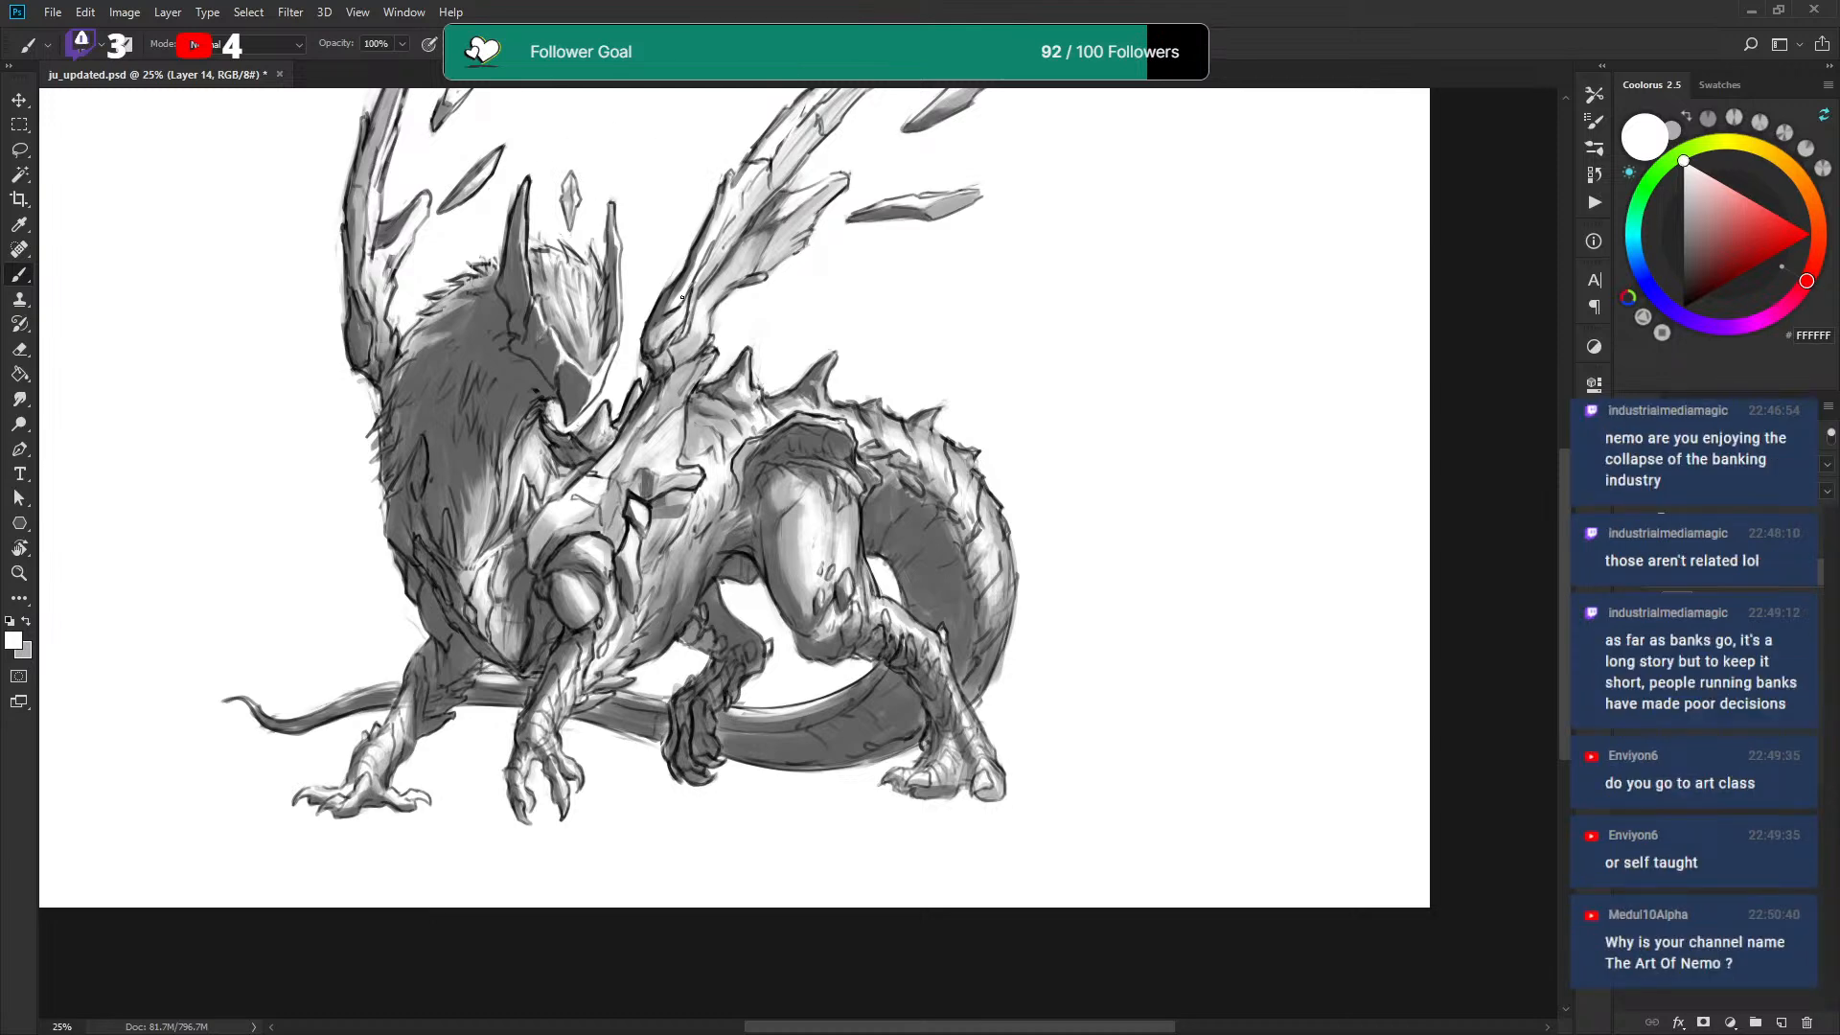
# Touch up the near wing from its middle edge to its base in grey AFAFAF and white FFFFFF, and save the drawing.
pyautogui.press('x')
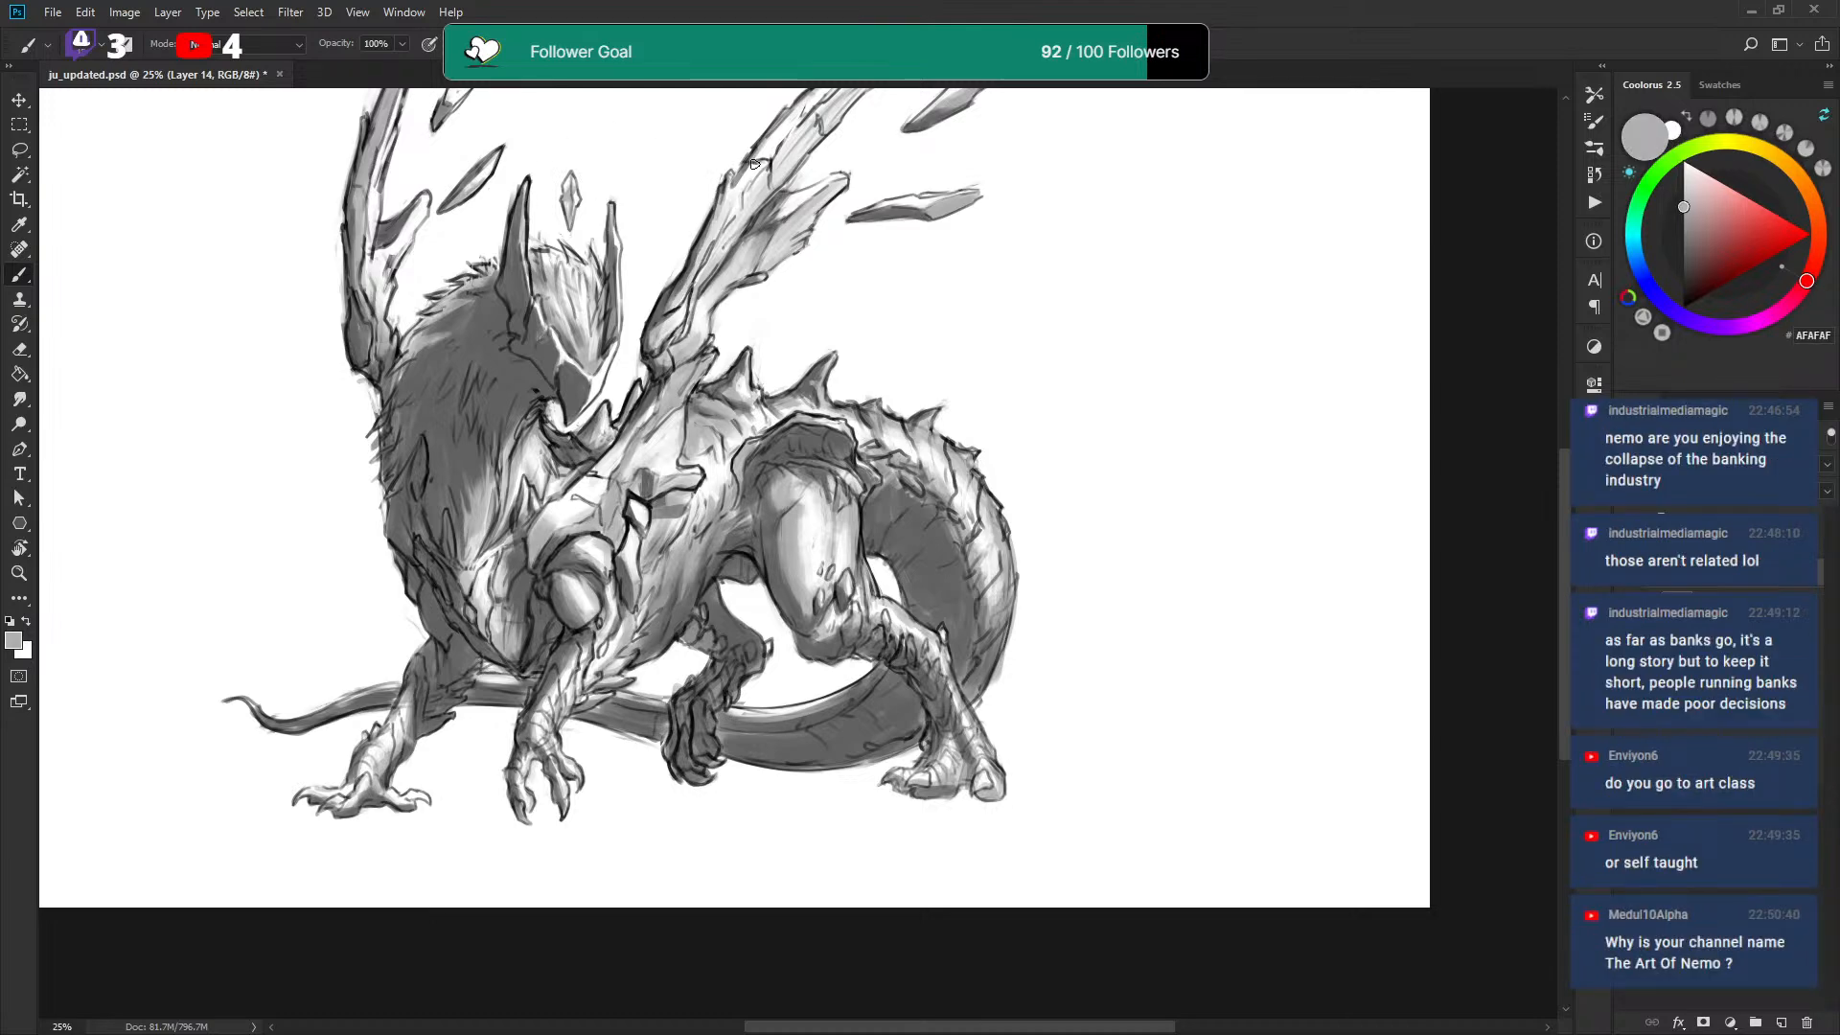
pyautogui.moveTo(734, 196)
pyautogui.mouseDown()
pyautogui.moveTo(696, 271)
pyautogui.moveTo(707, 252)
pyautogui.mouseUp()
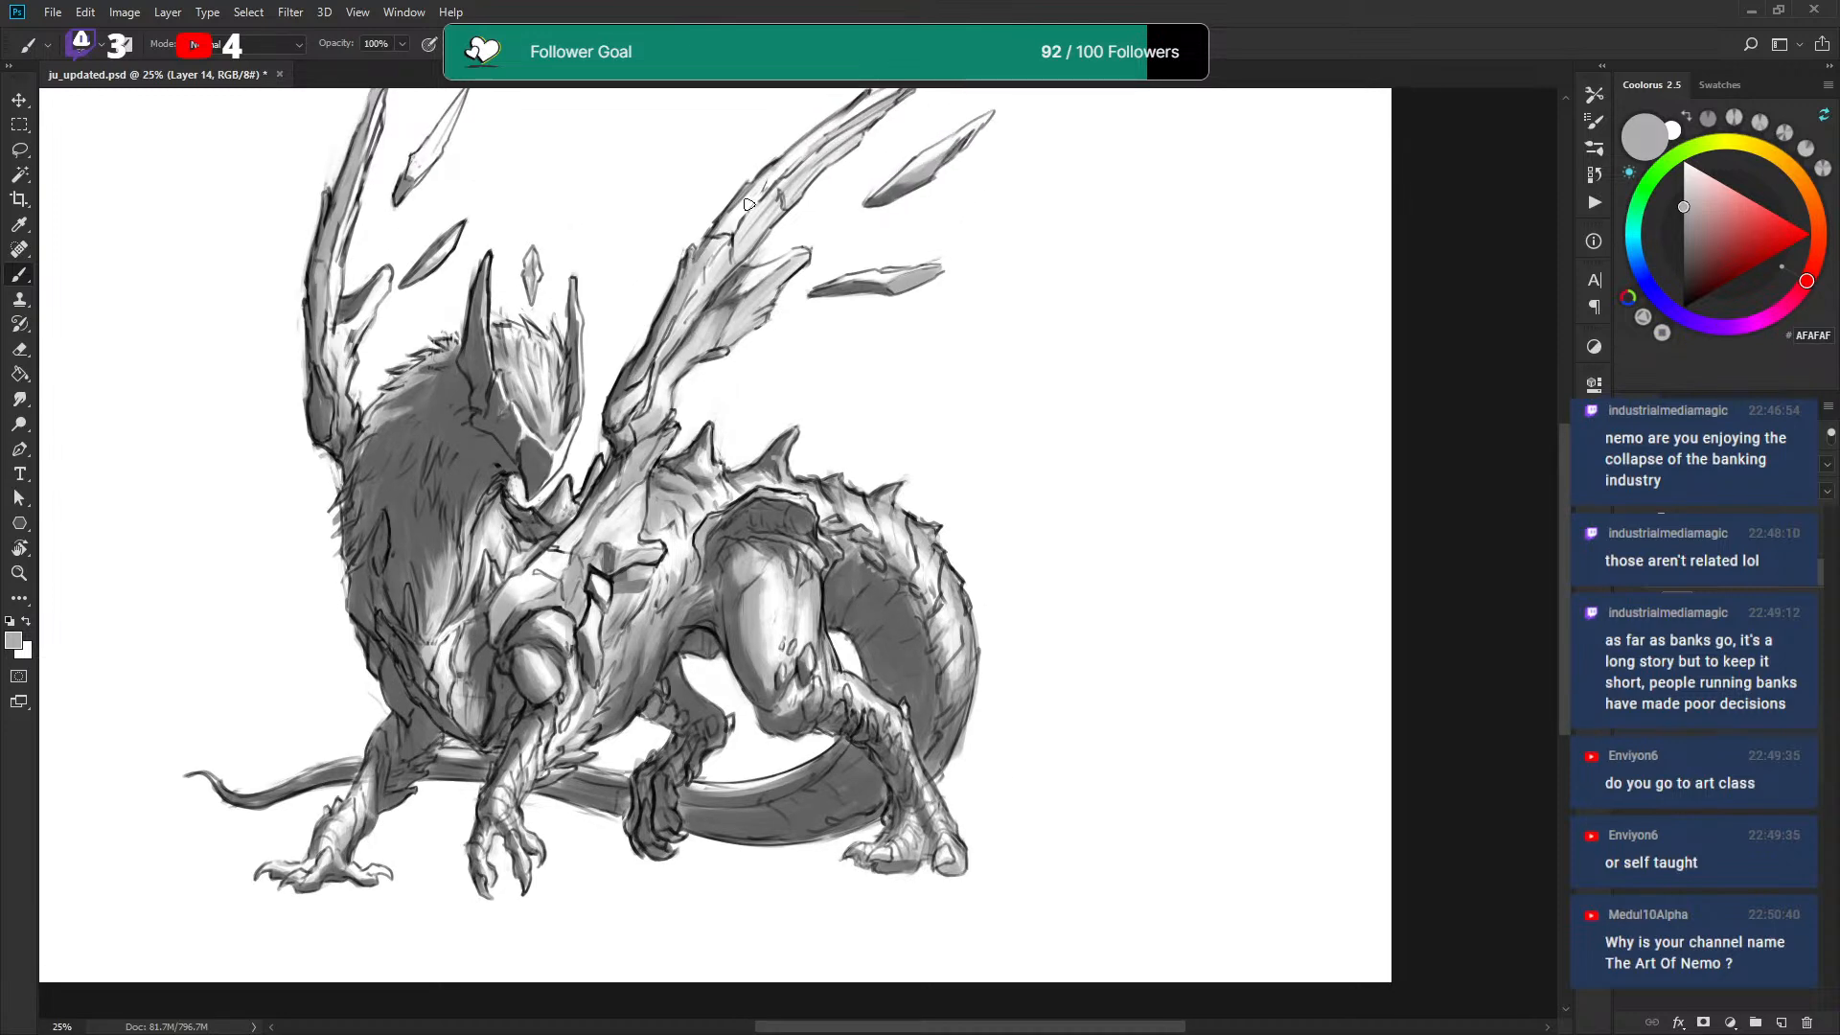
pyautogui.press('x')
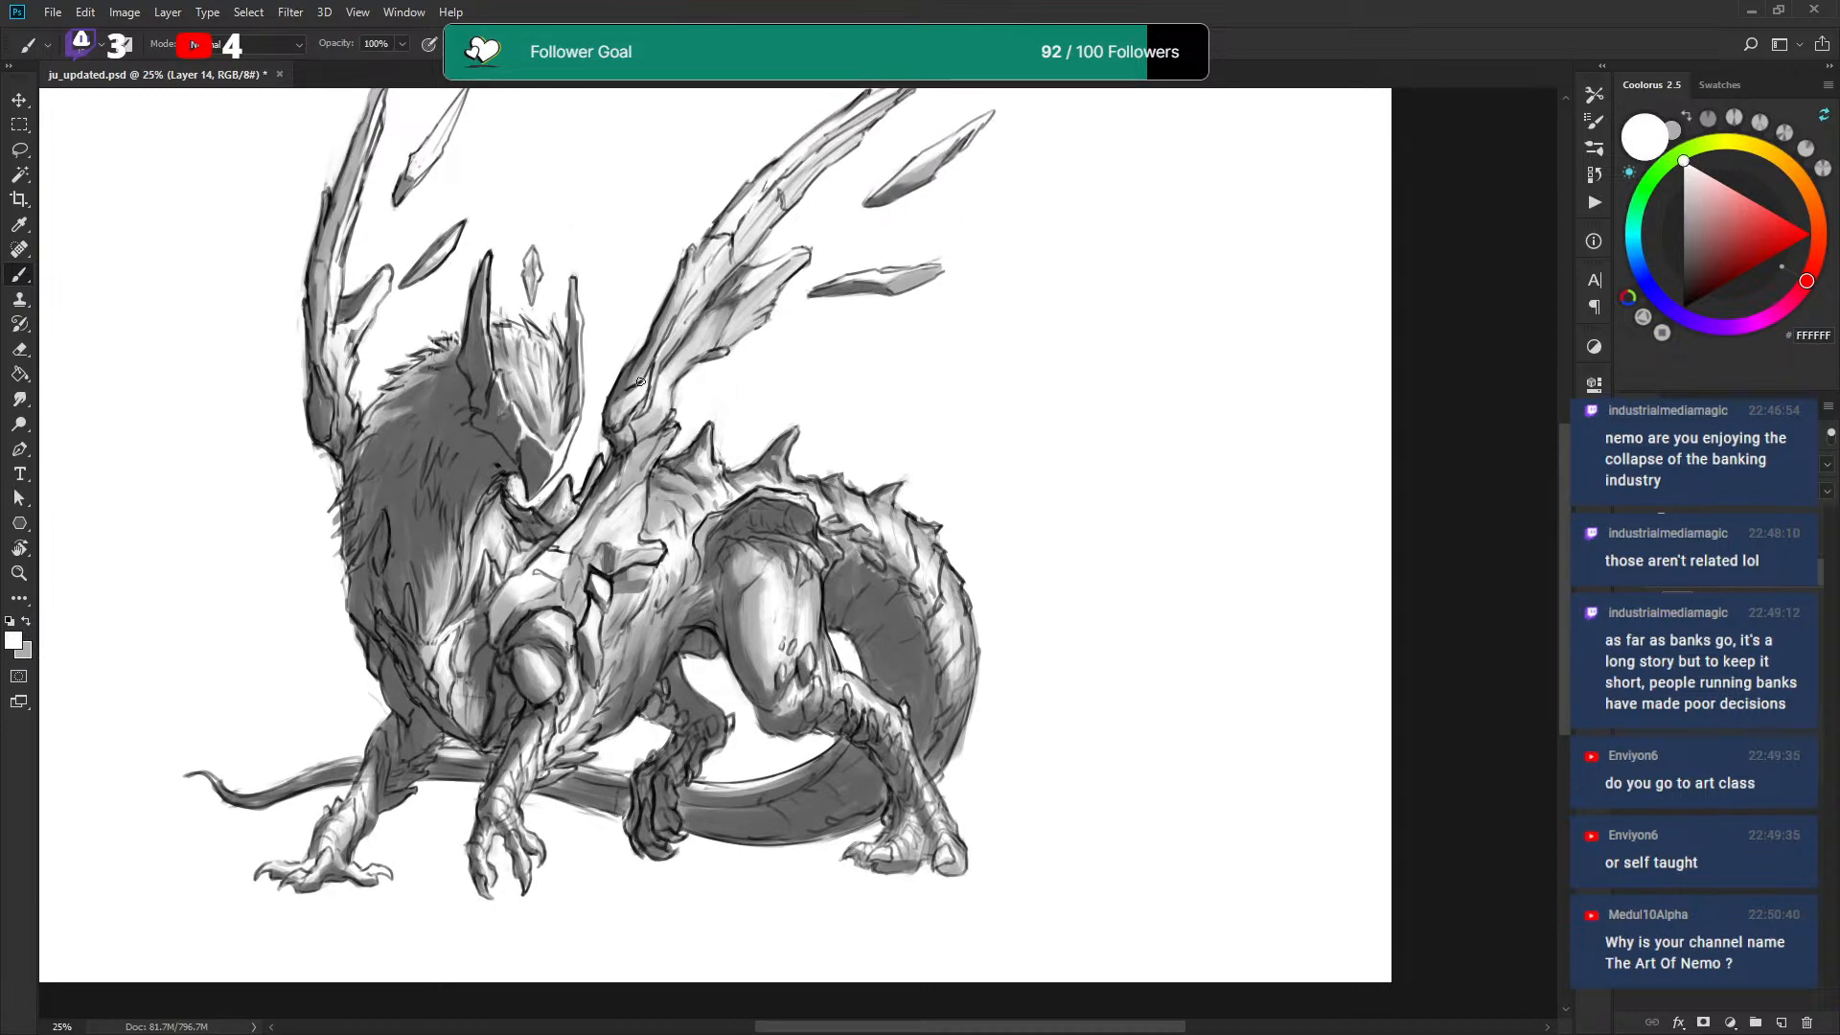
pyautogui.press('x')
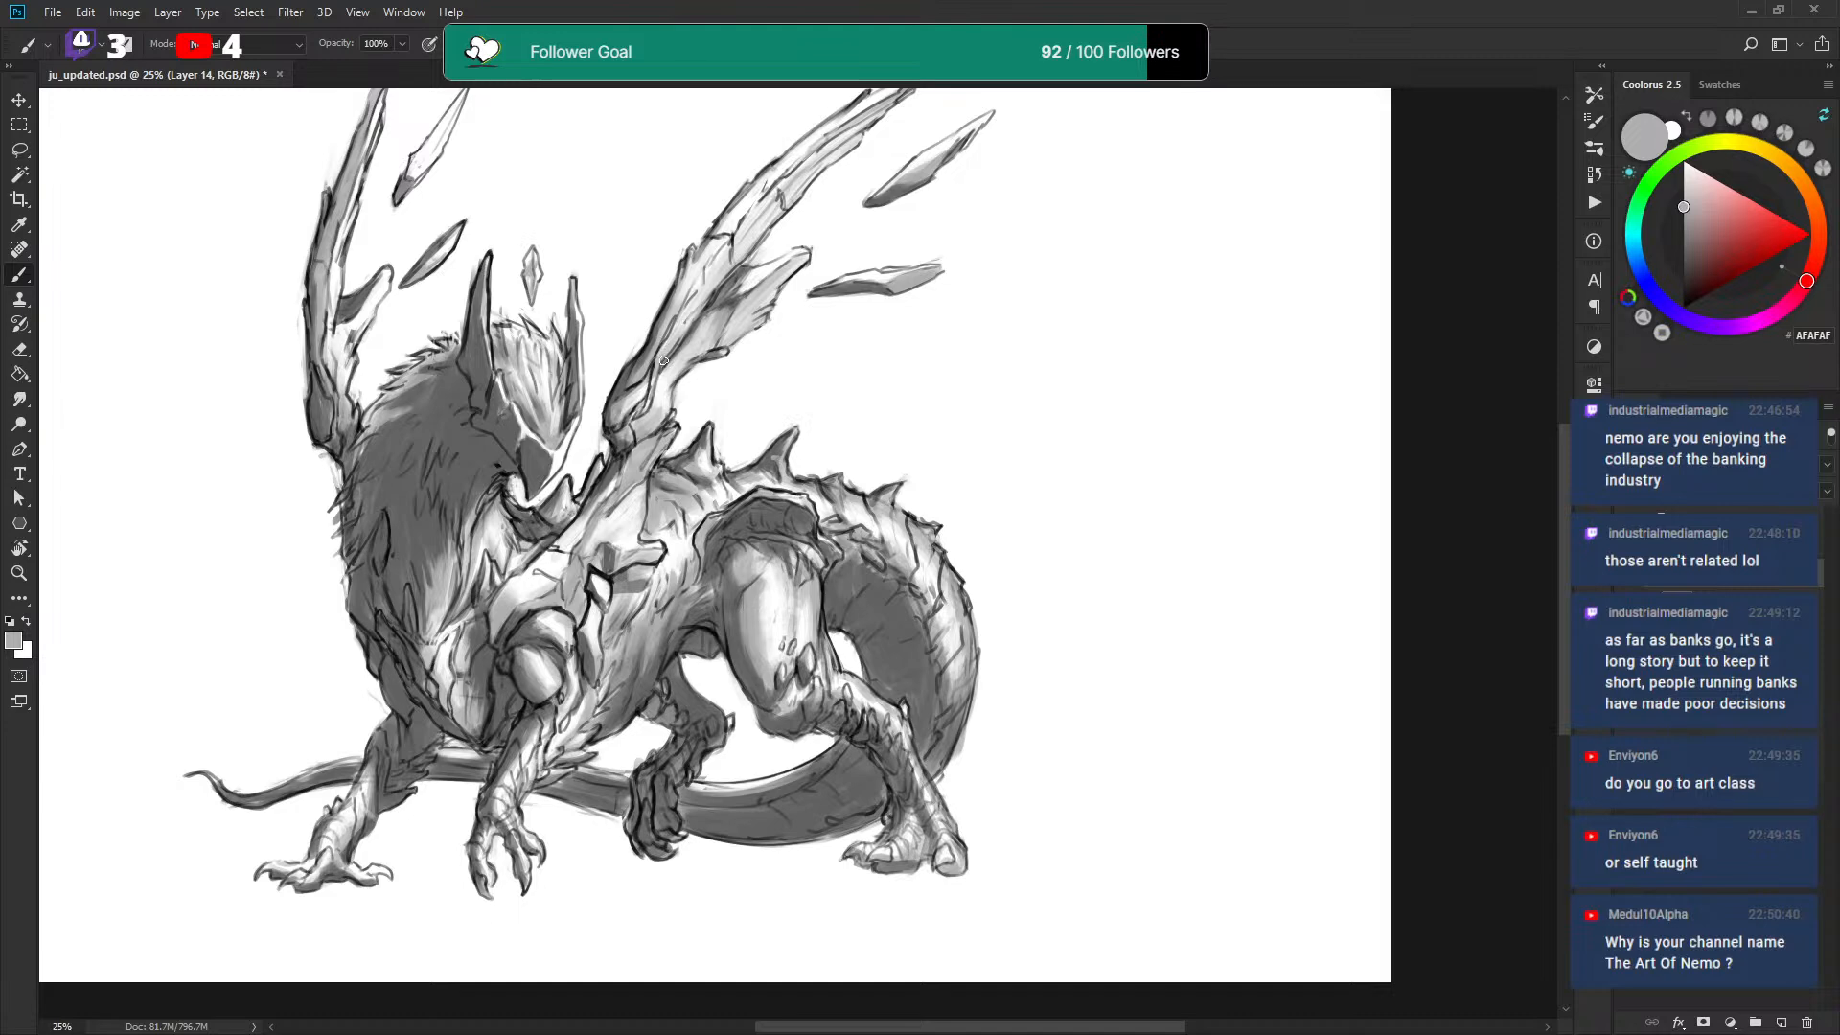
pyautogui.hotkey('ctrl', 's')
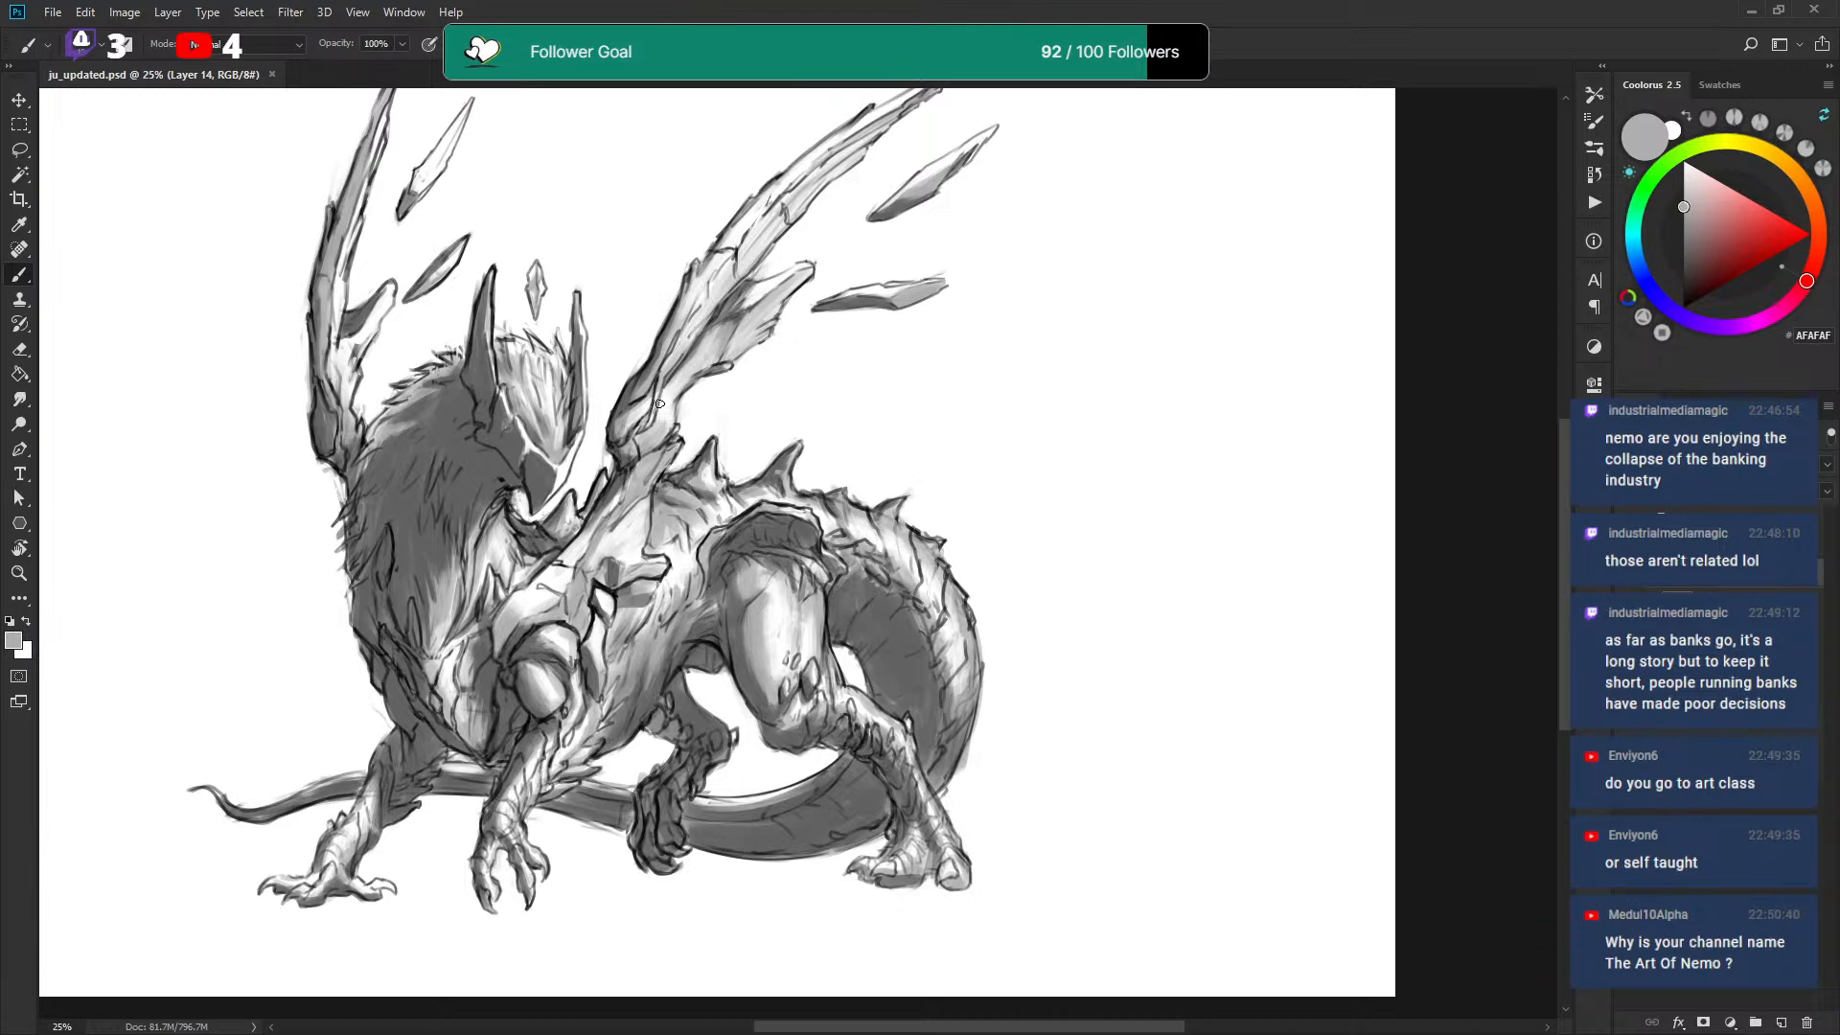
# Brighten the small floating crystal above the head with white FFFFFF and save the drawing.
pyautogui.press('x')
pyautogui.moveTo(539, 271); pyautogui.dragTo(540, 281)
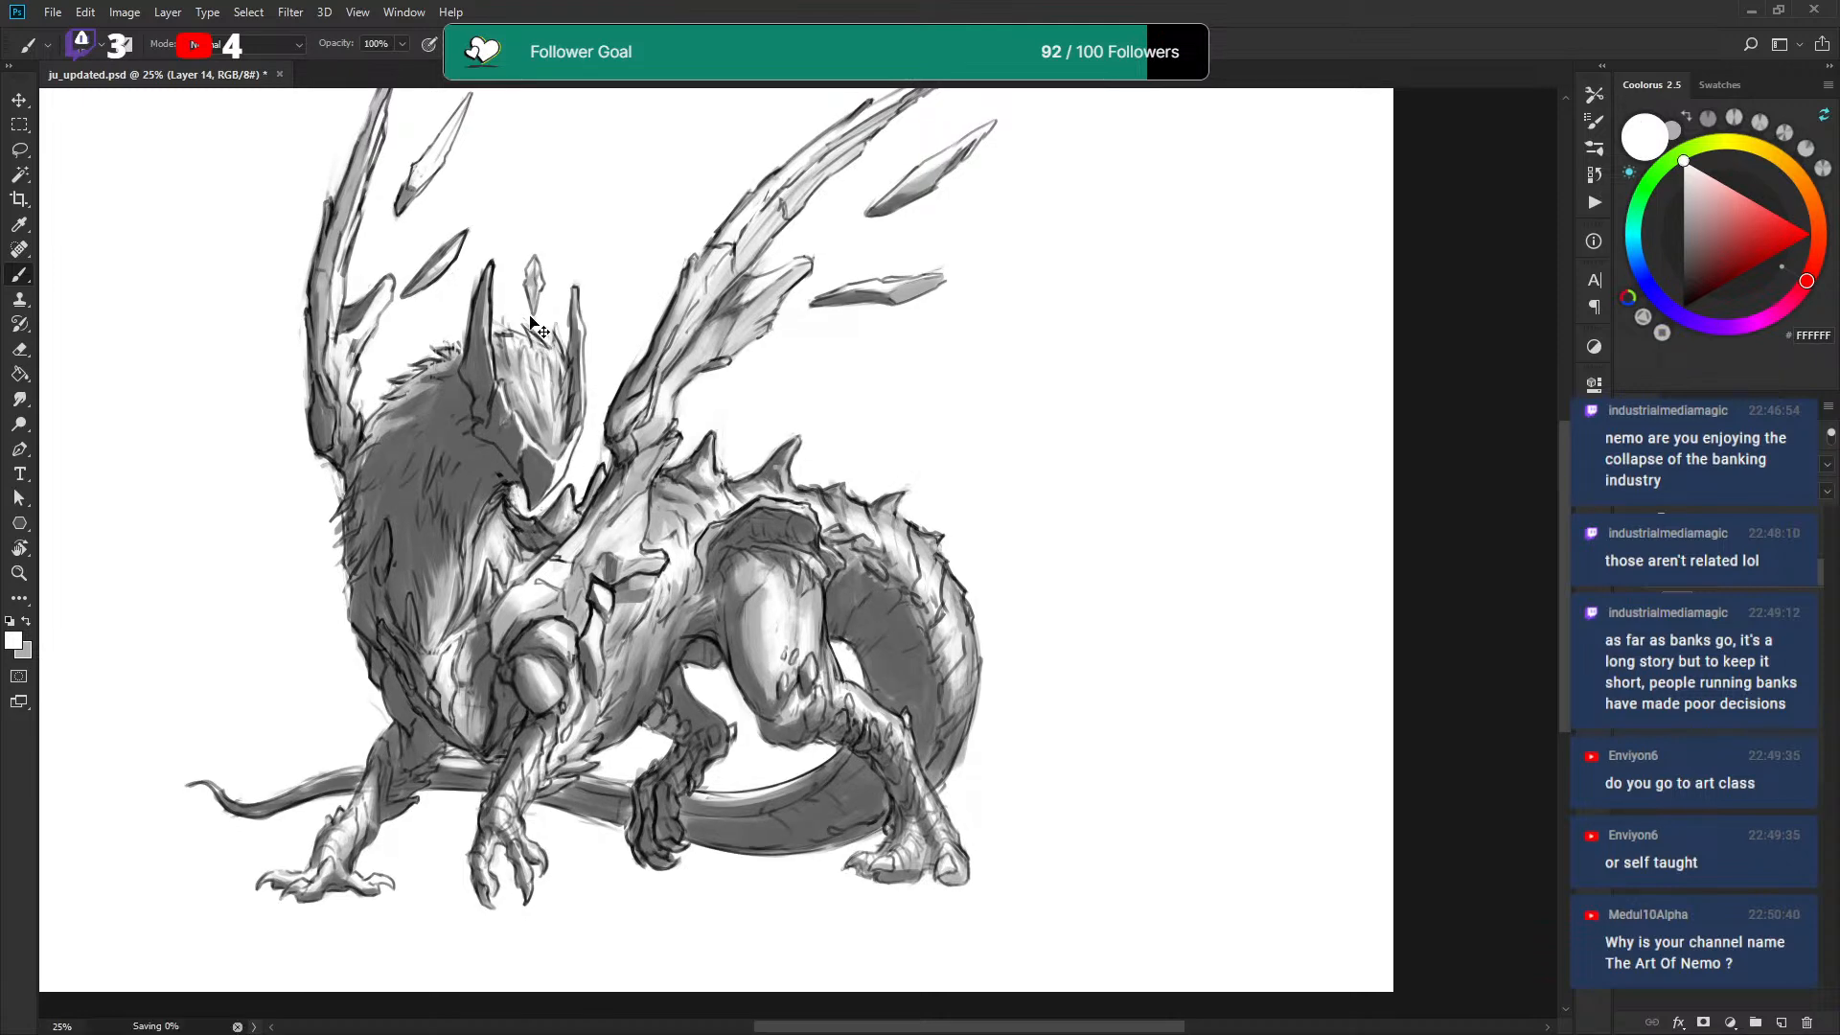
pyautogui.hotkey('ctrl', 's')
# Shade the shoulder plate below the near wing's base with white FFFFFF and grey AFAFAF.
pyautogui.scroll(-1, 757, 329)
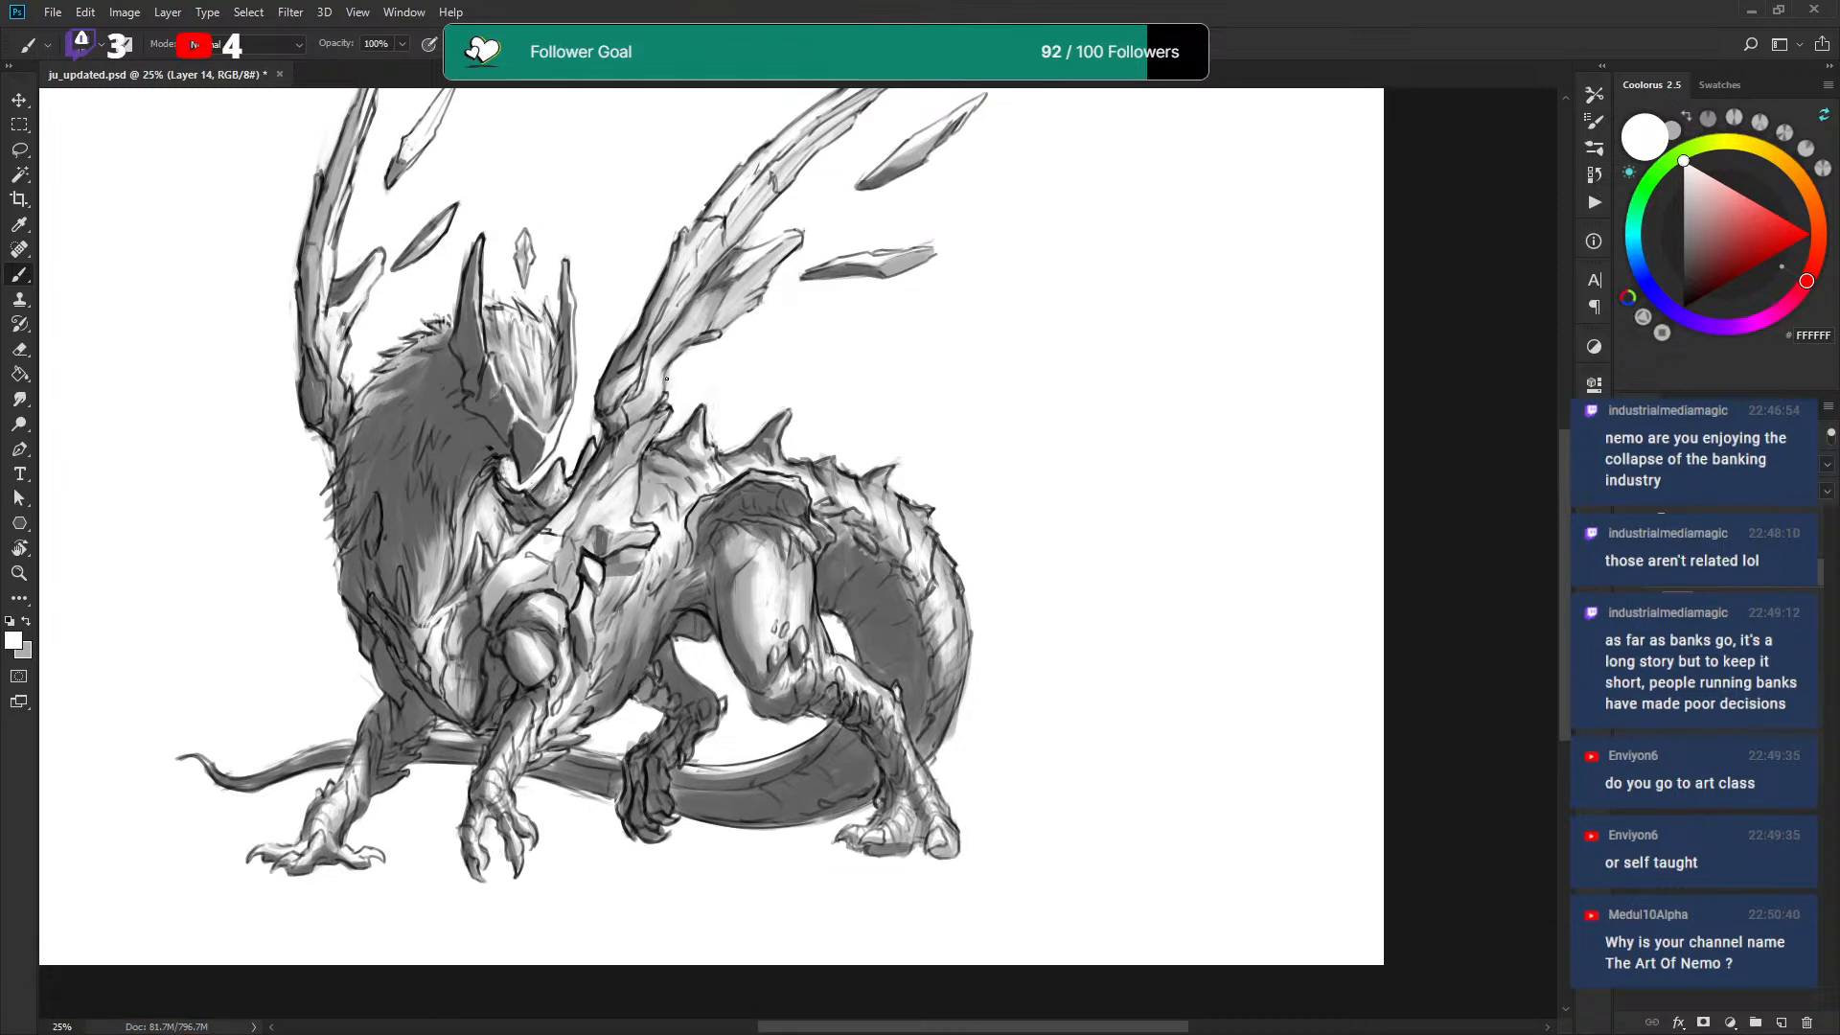
pyautogui.scroll(-1, 630, 429)
pyautogui.keyDown('alt'); pyautogui.click(603, 477); pyautogui.keyUp('alt')
pyautogui.press('x')
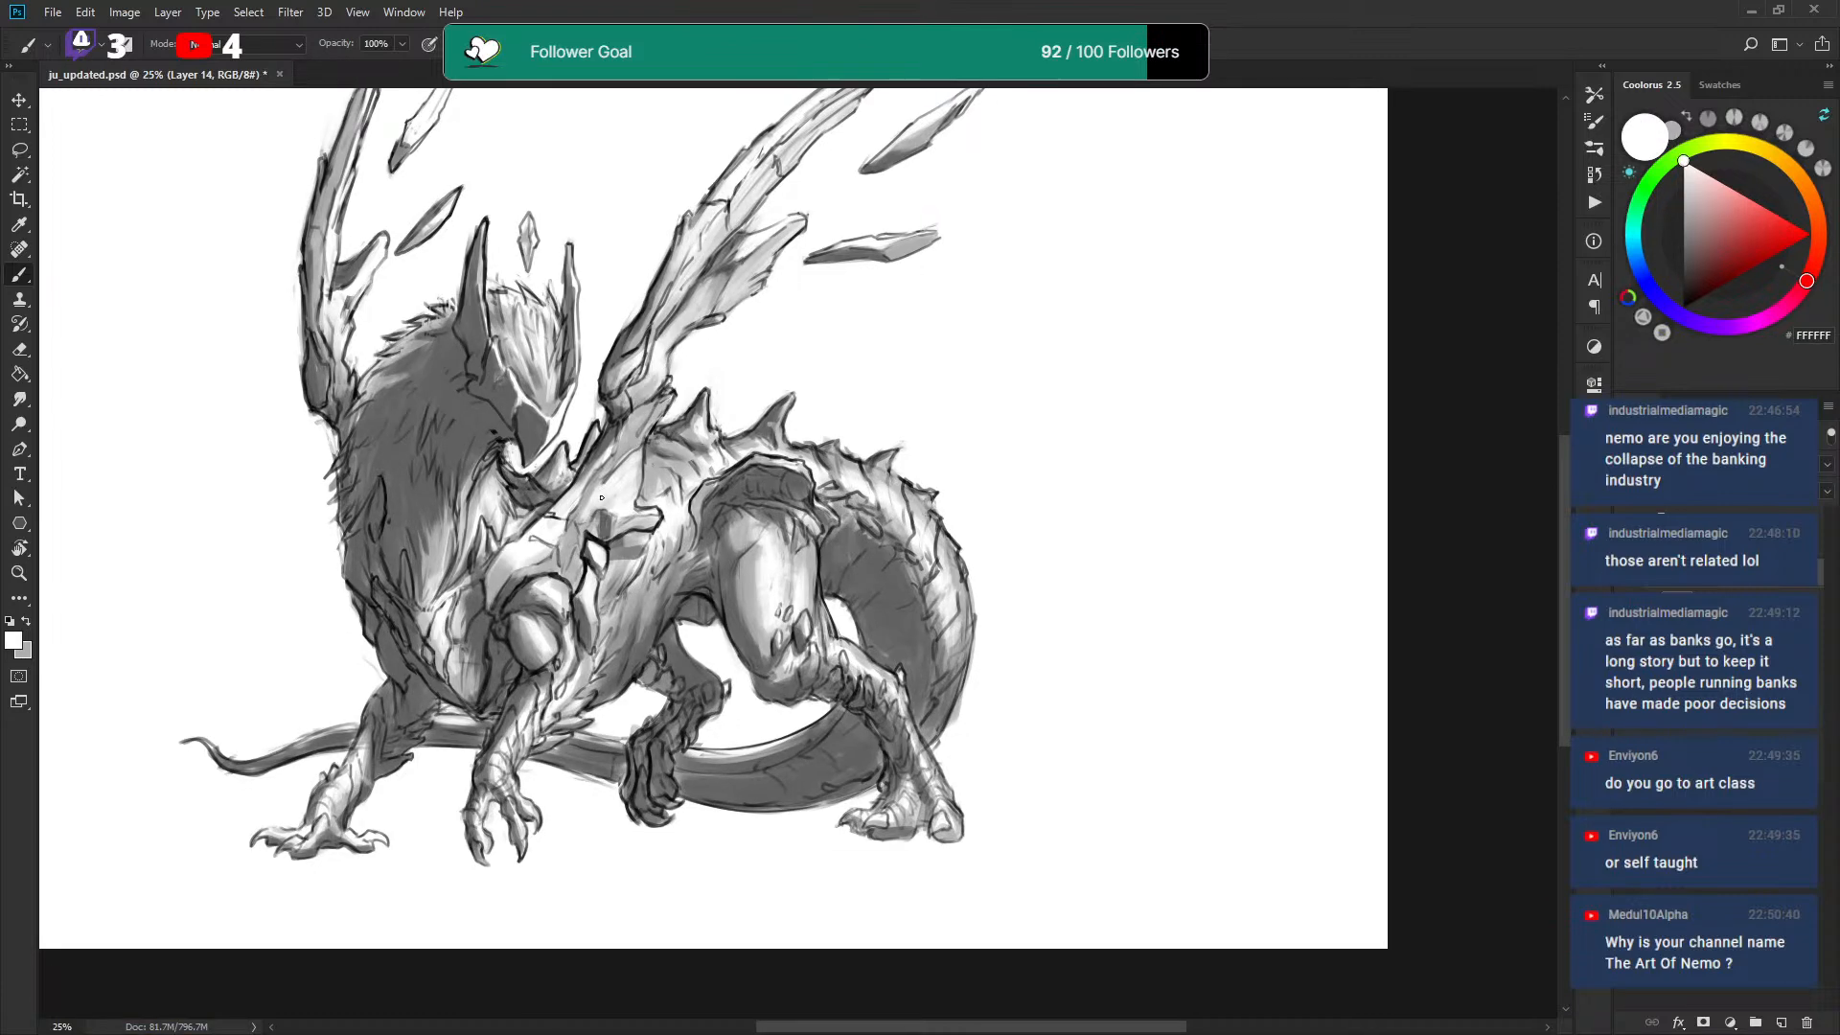
pyautogui.press('x')
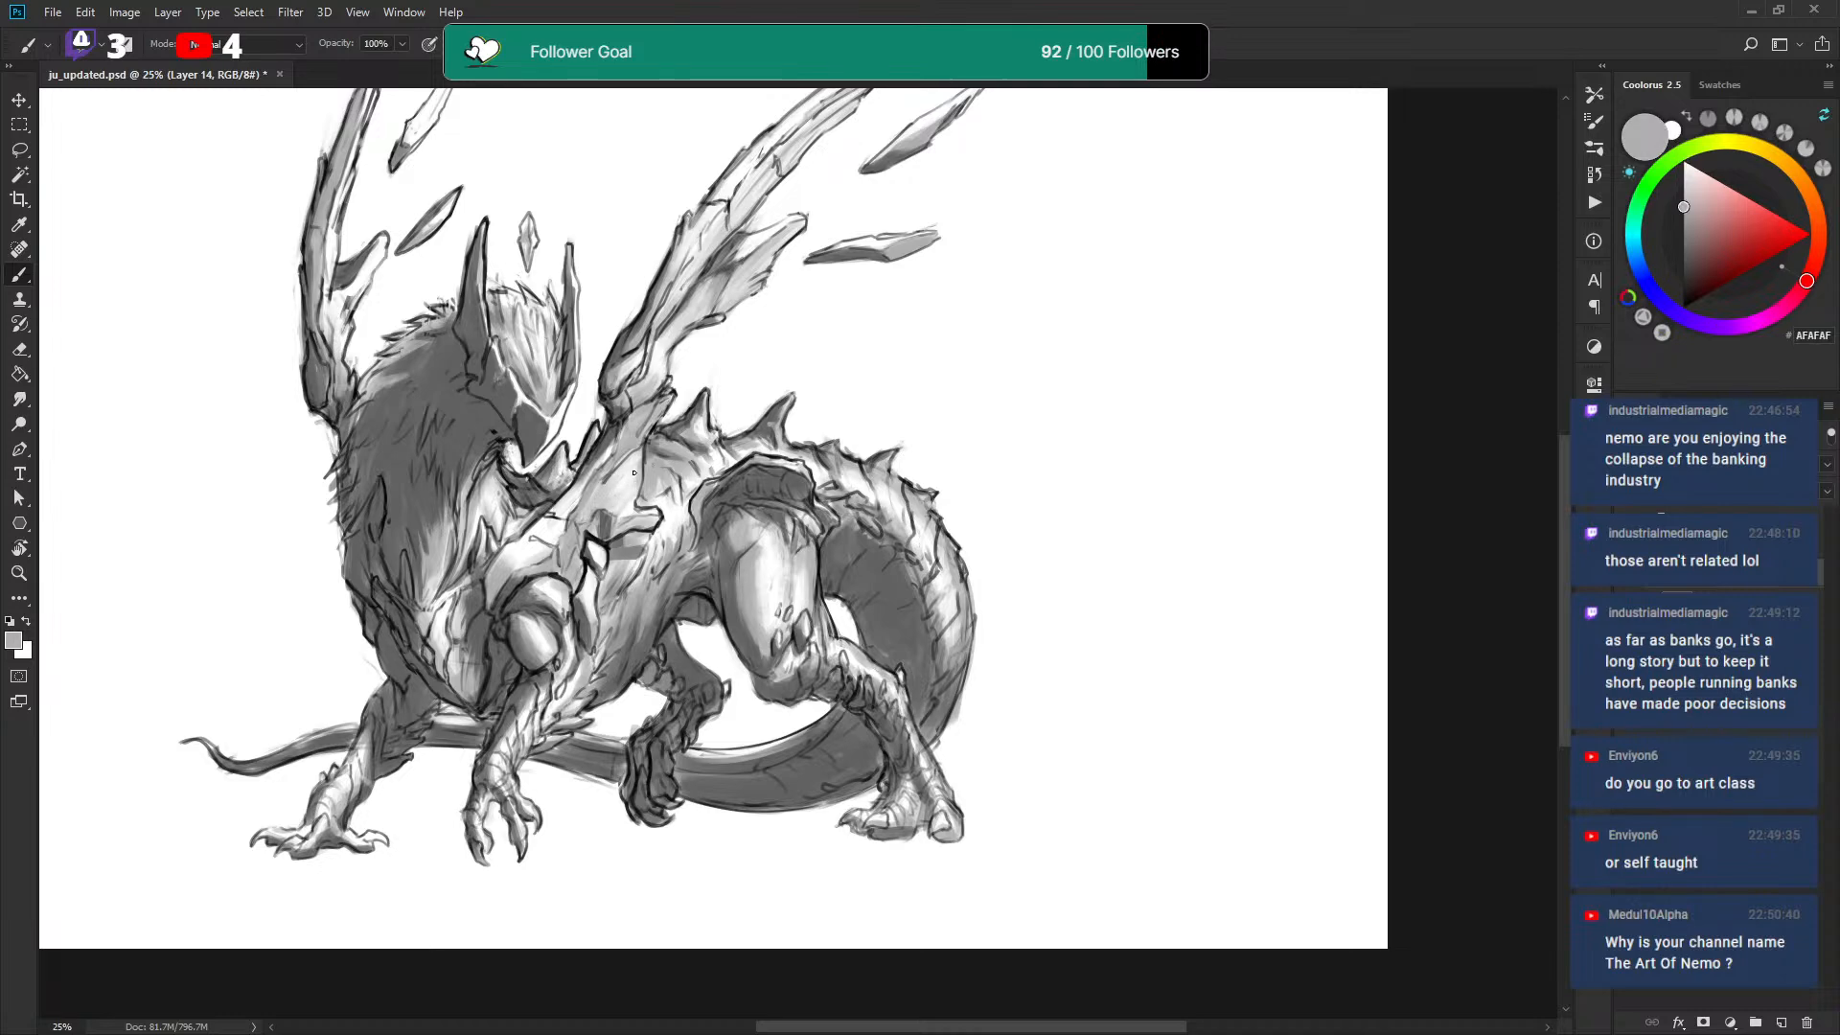
pyautogui.press('x')
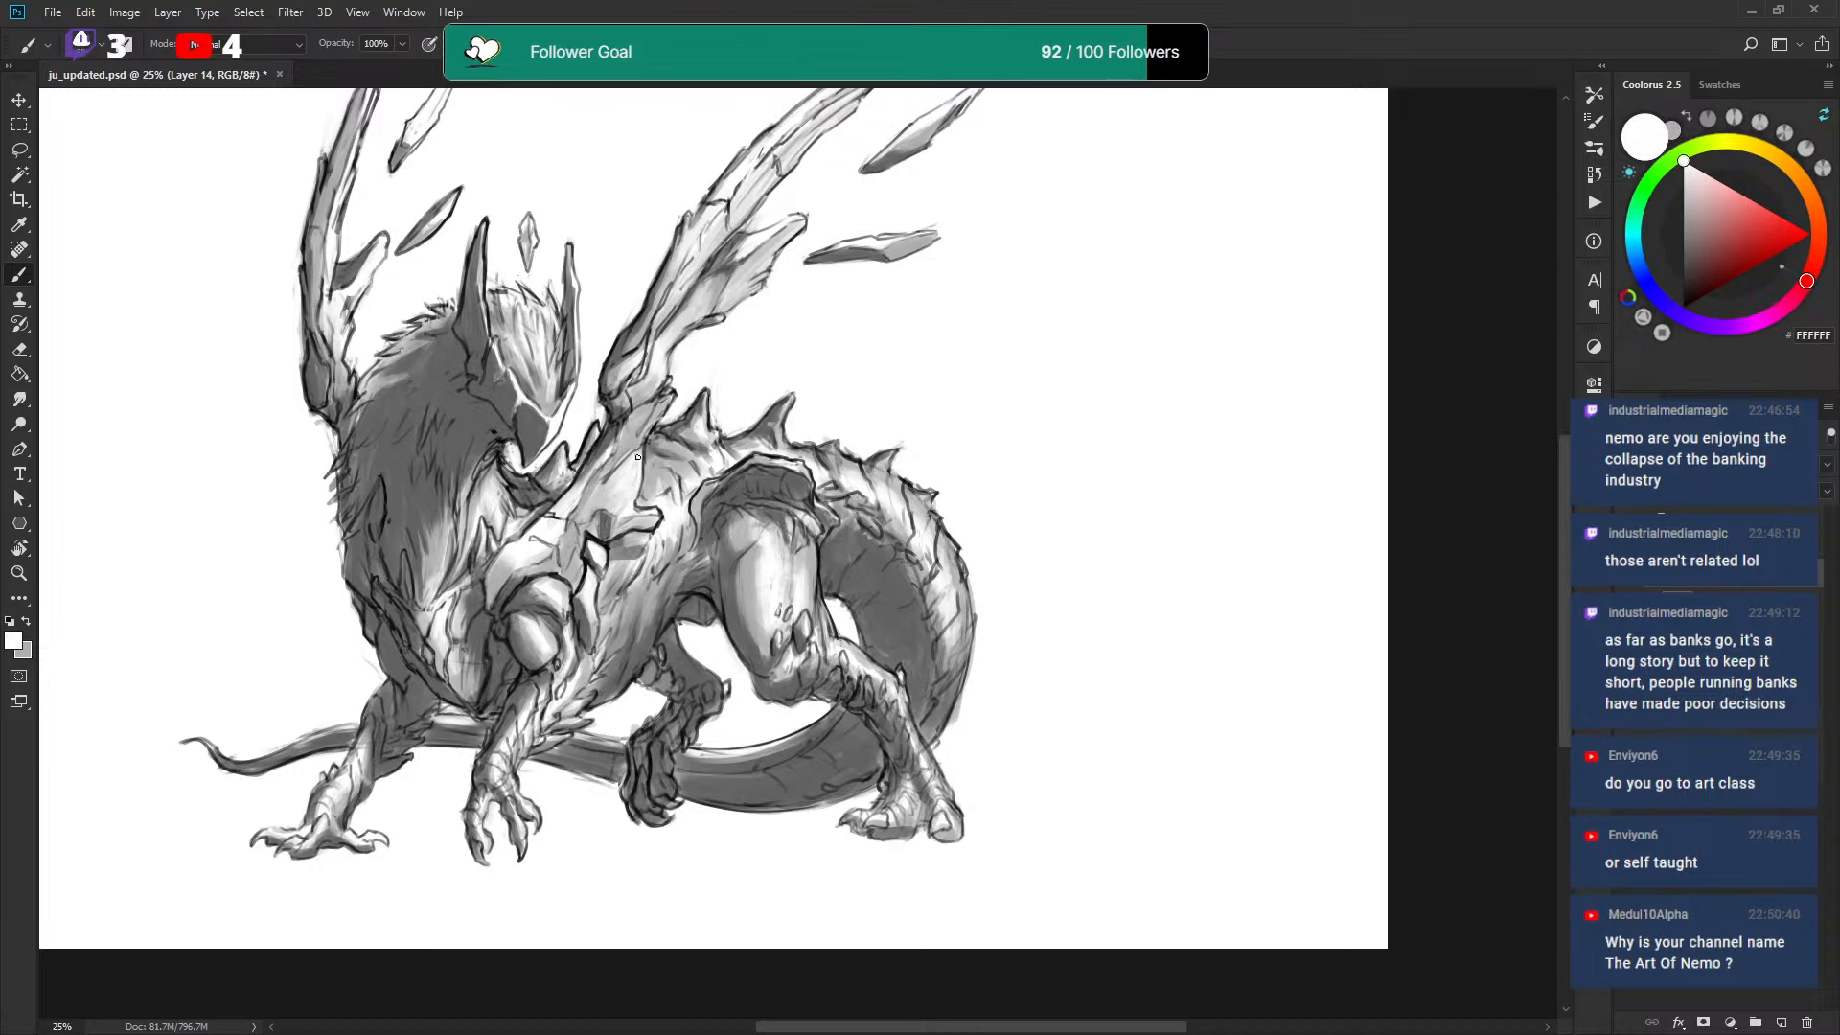
# Refine the flank between the shoulder plate and the hip with grey AFAFAF and white FFFFFF.
pyautogui.moveTo(895, 459); pyautogui.dragTo(768, 427)
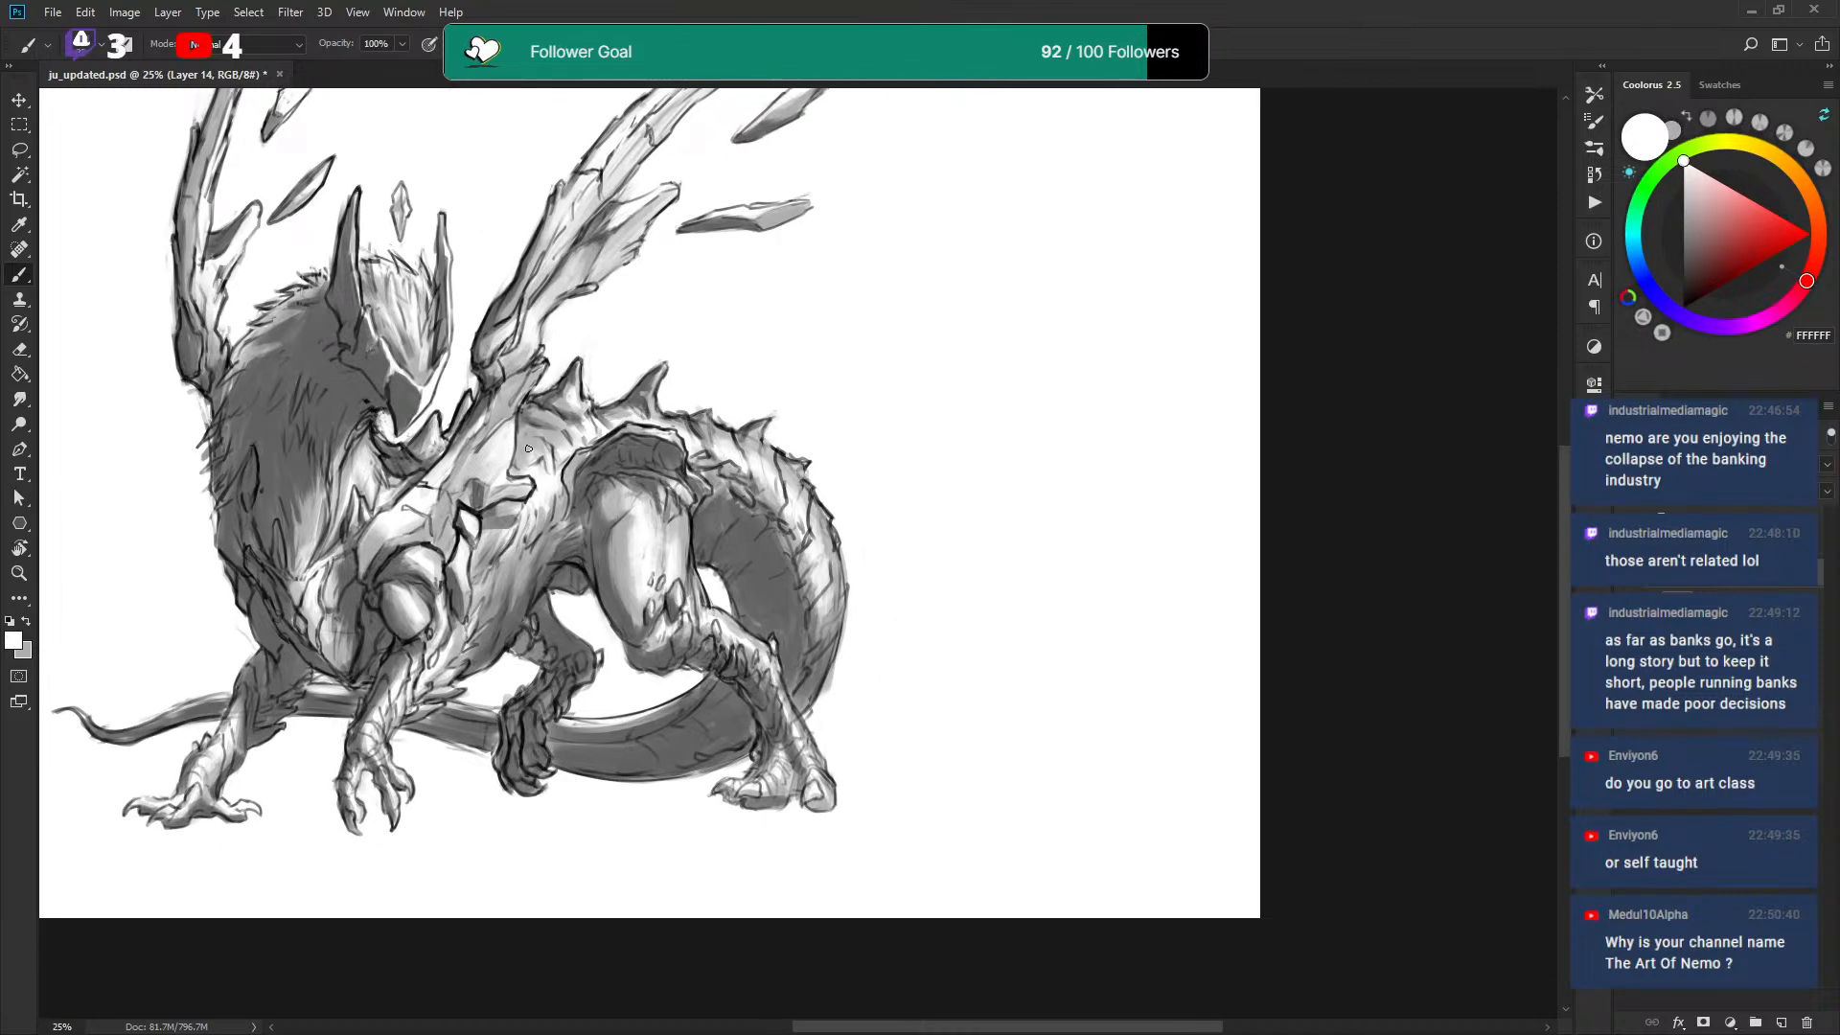
pyautogui.press('x')
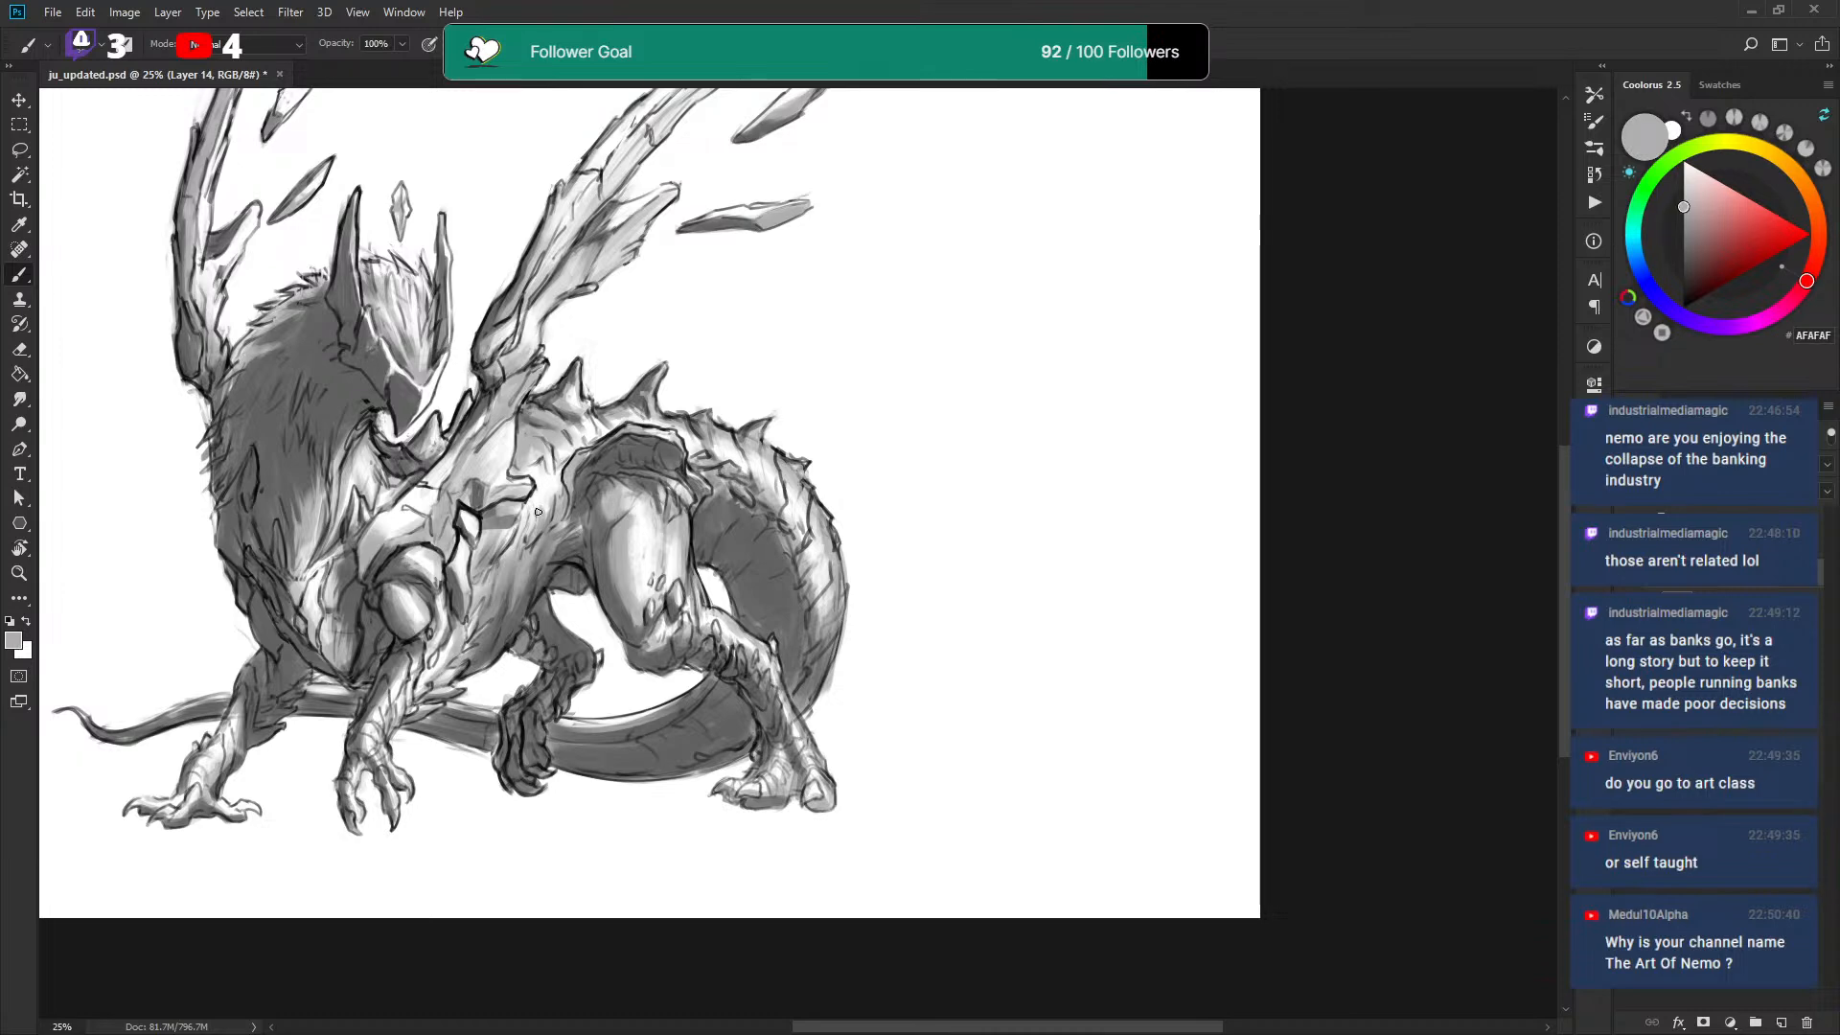
pyautogui.press('x')
pyautogui.press('x')
pyautogui.press('x')
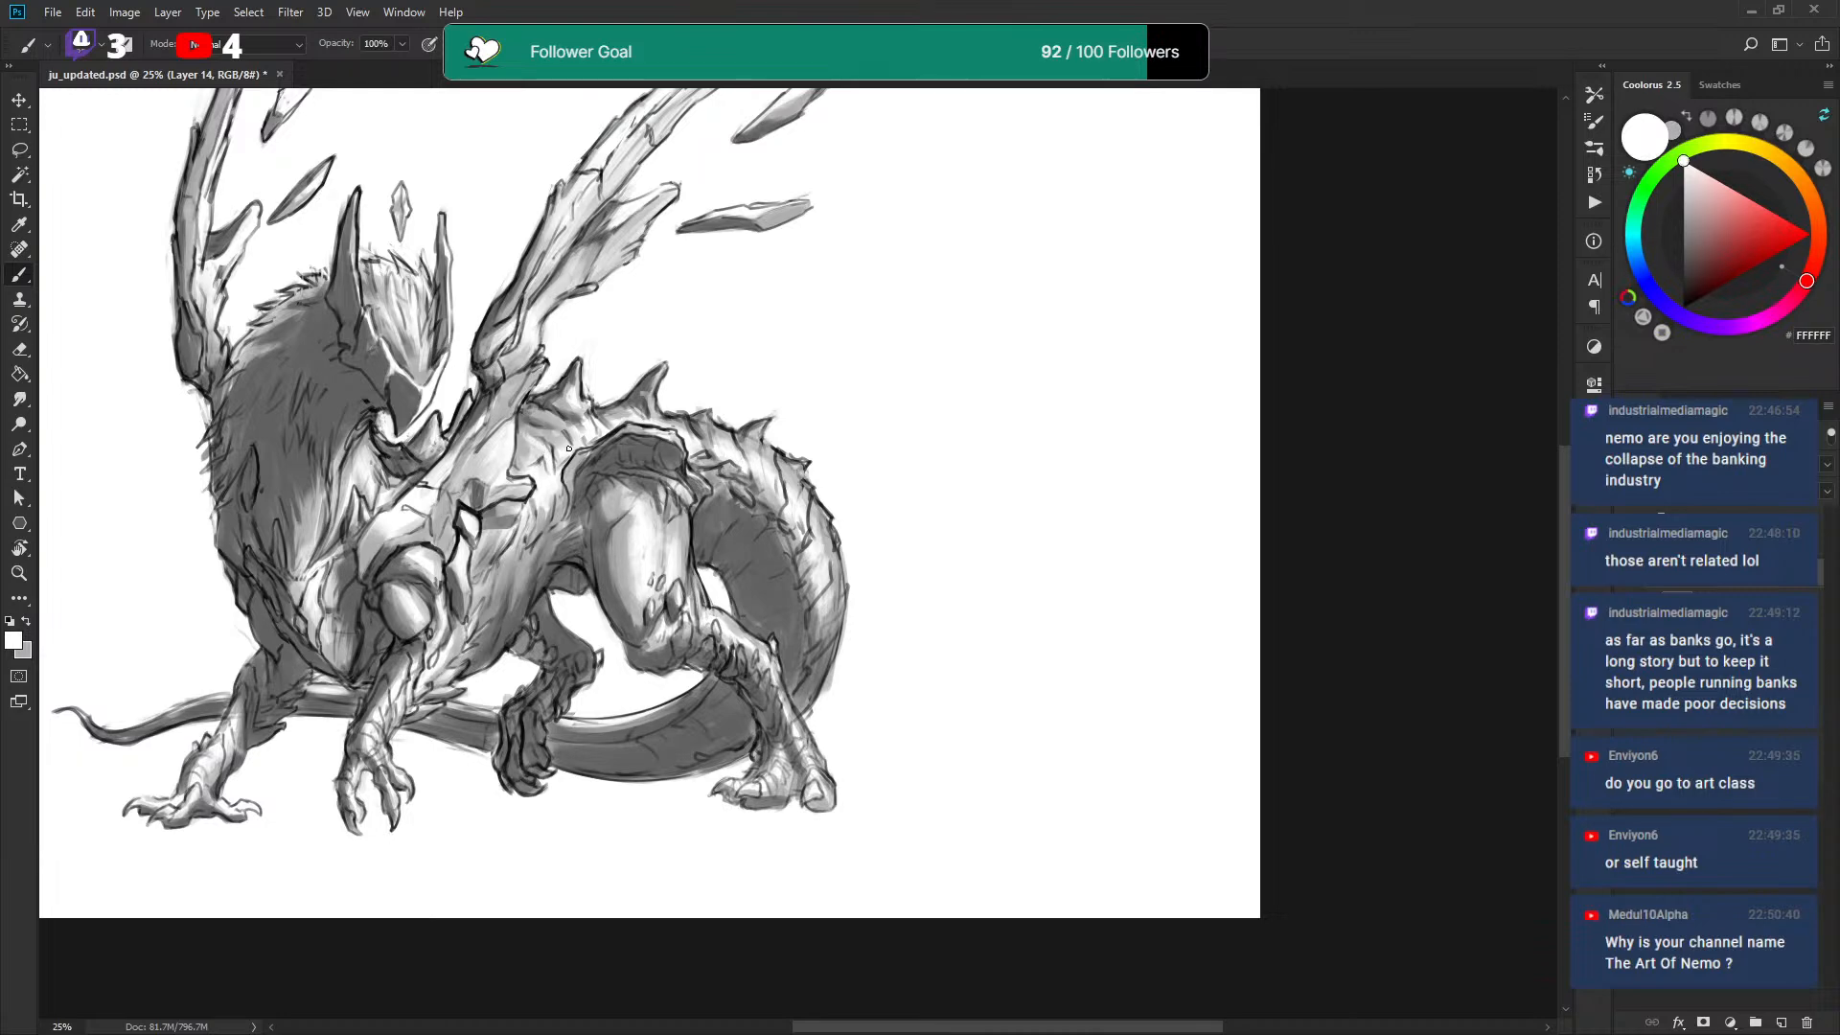
# Balance the tones along the back toward the tail base, alternating grey AFAFAF and white FFFFFF.
pyautogui.press('x')
pyautogui.press('x')
pyautogui.press('x')
pyautogui.press('x')
pyautogui.press('x')
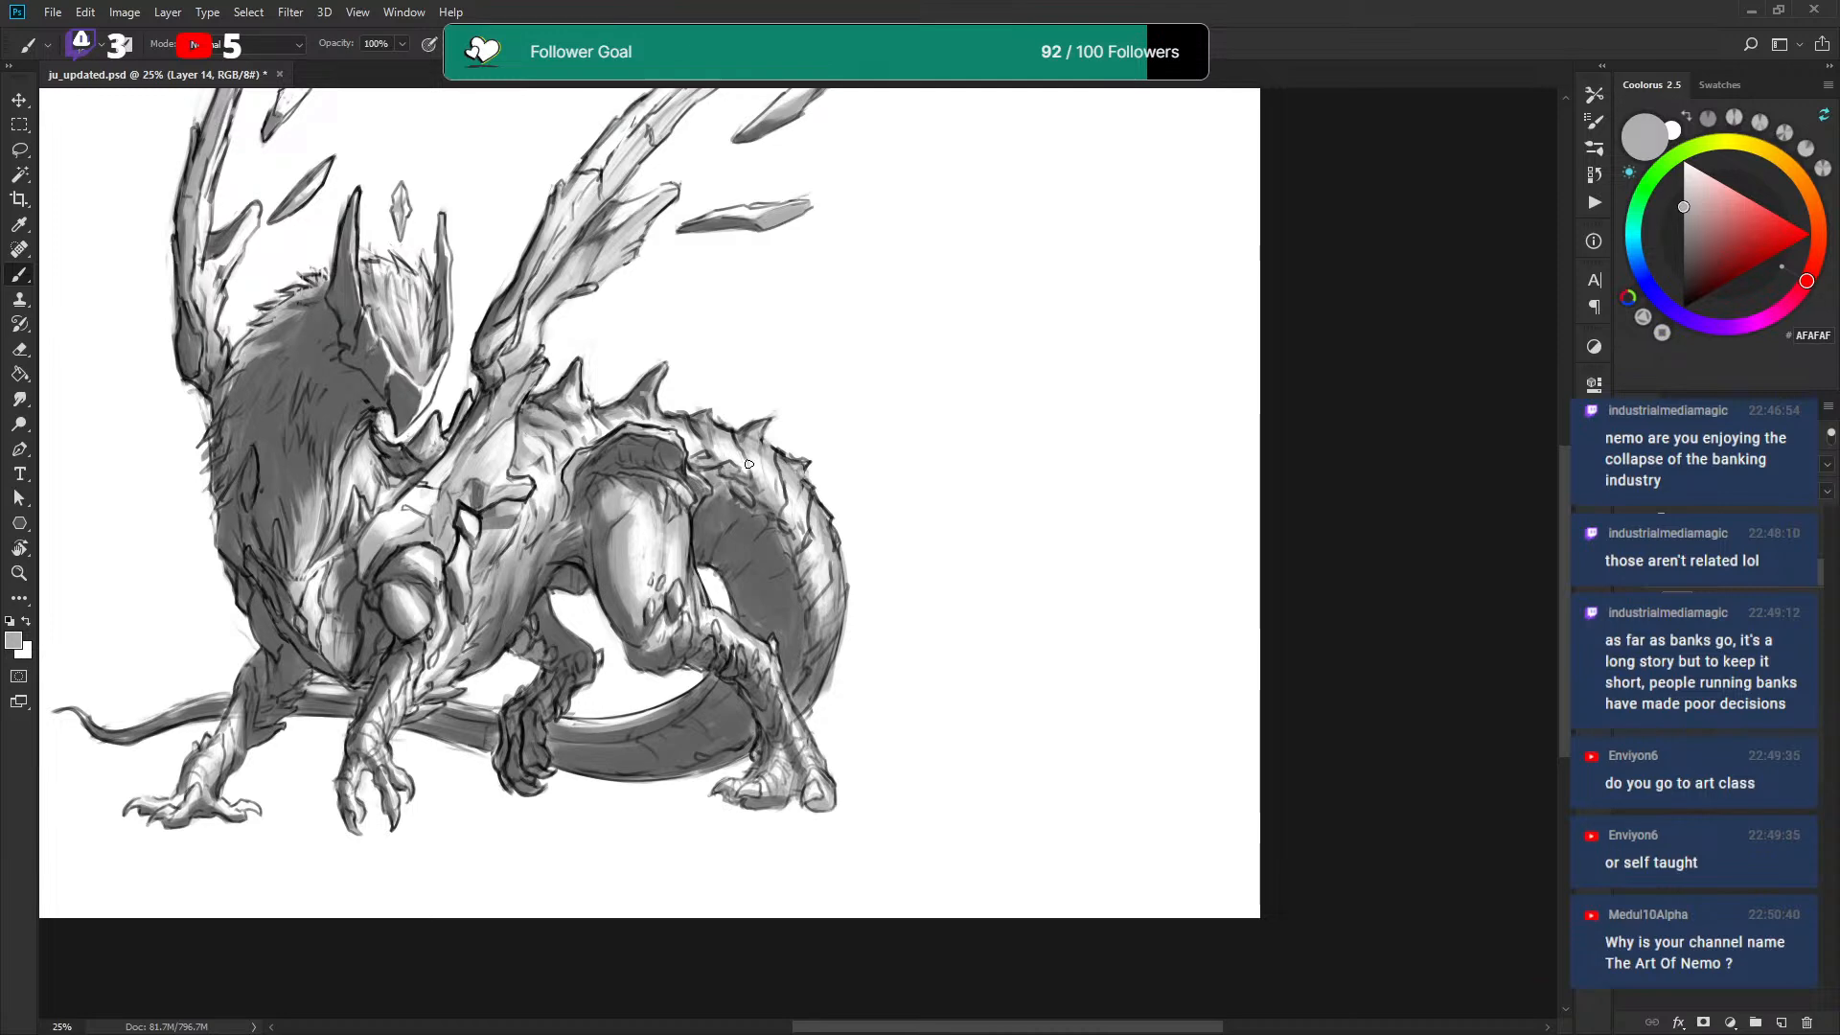
# Duplicate Layer 14 and save the drawing.
pyautogui.moveTo(736, 377); pyautogui.dragTo(887, 276)
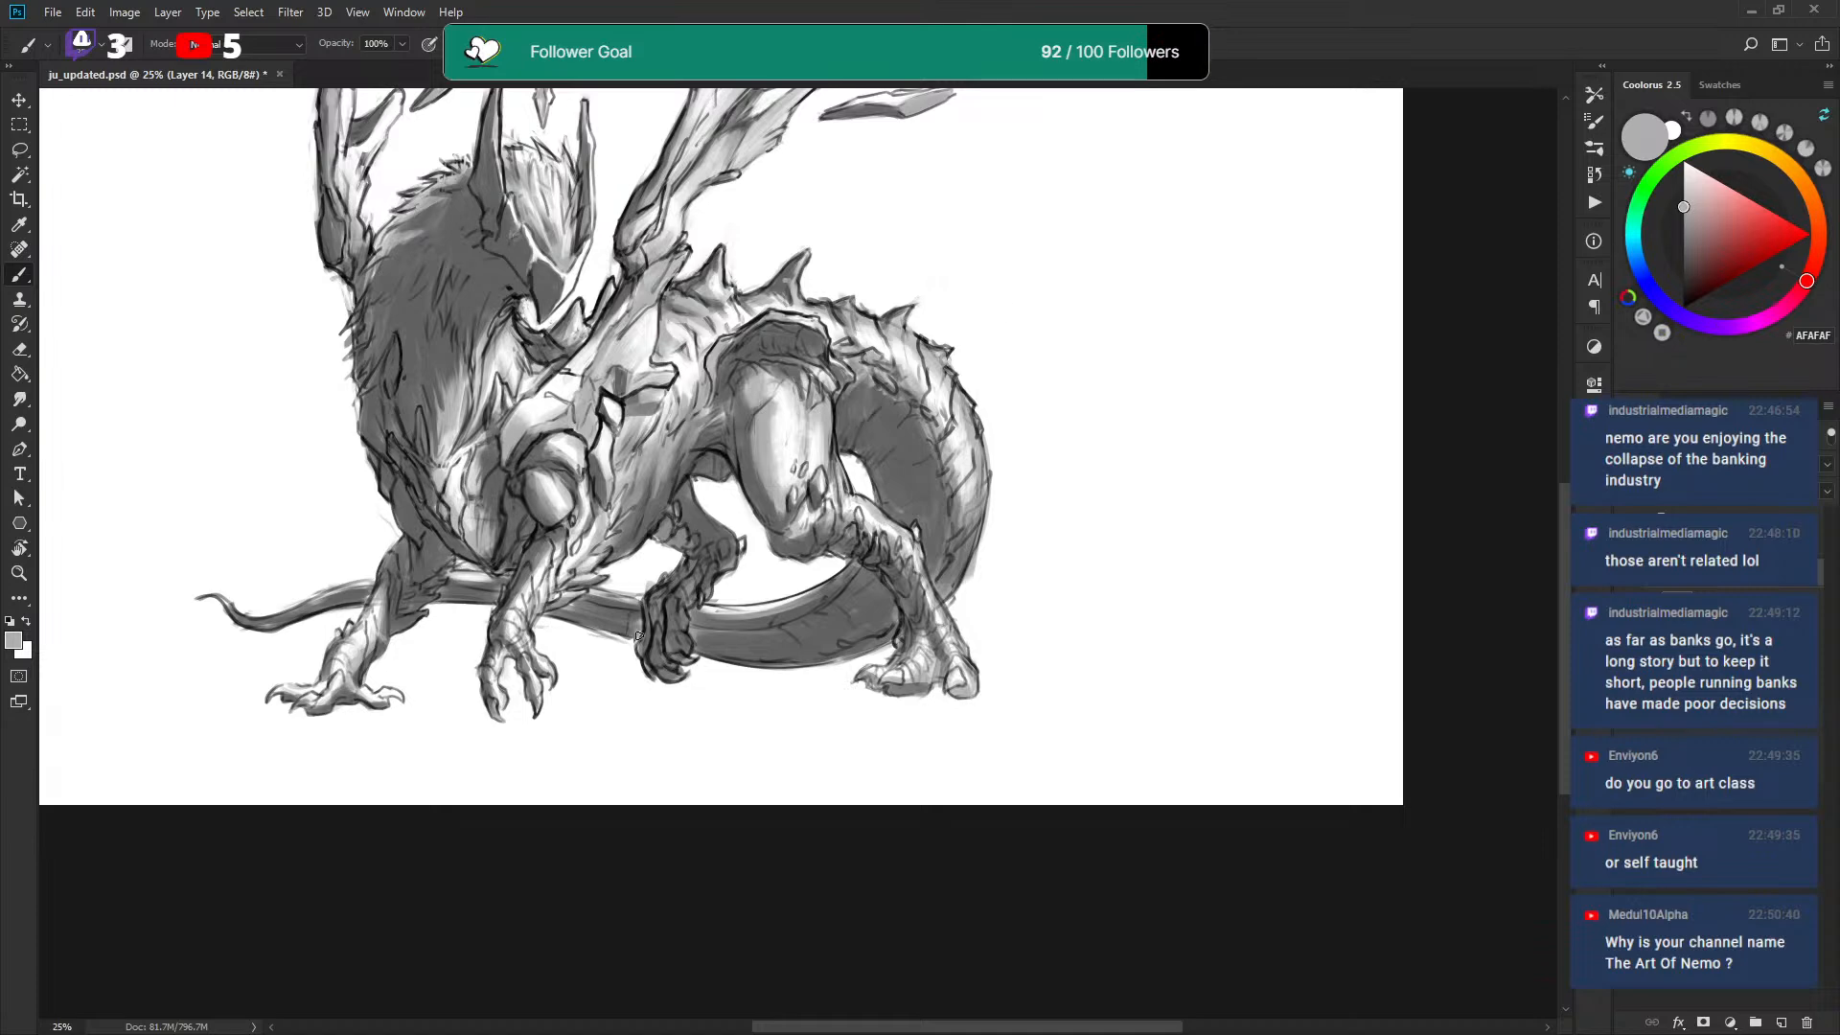
pyautogui.hotkey('ctrl', 'j')
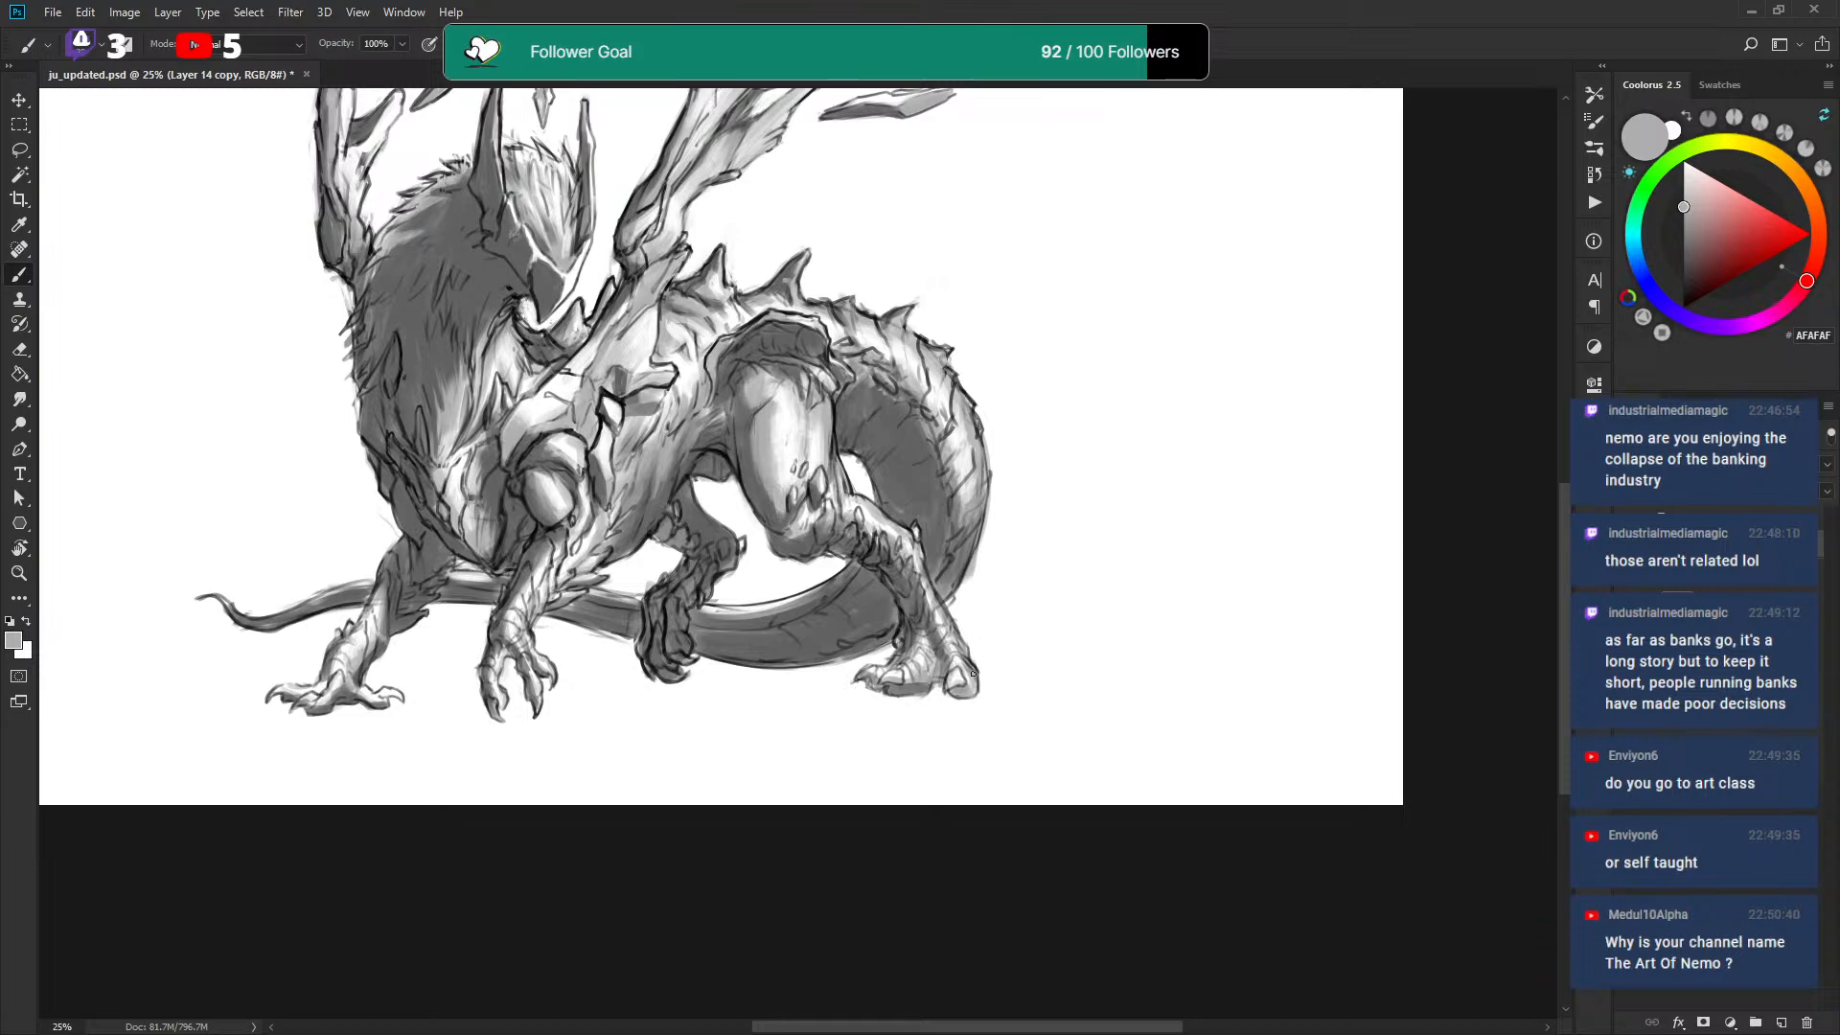
pyautogui.scroll(3, 925, 444)
pyautogui.hotkey('ctrl', 's')
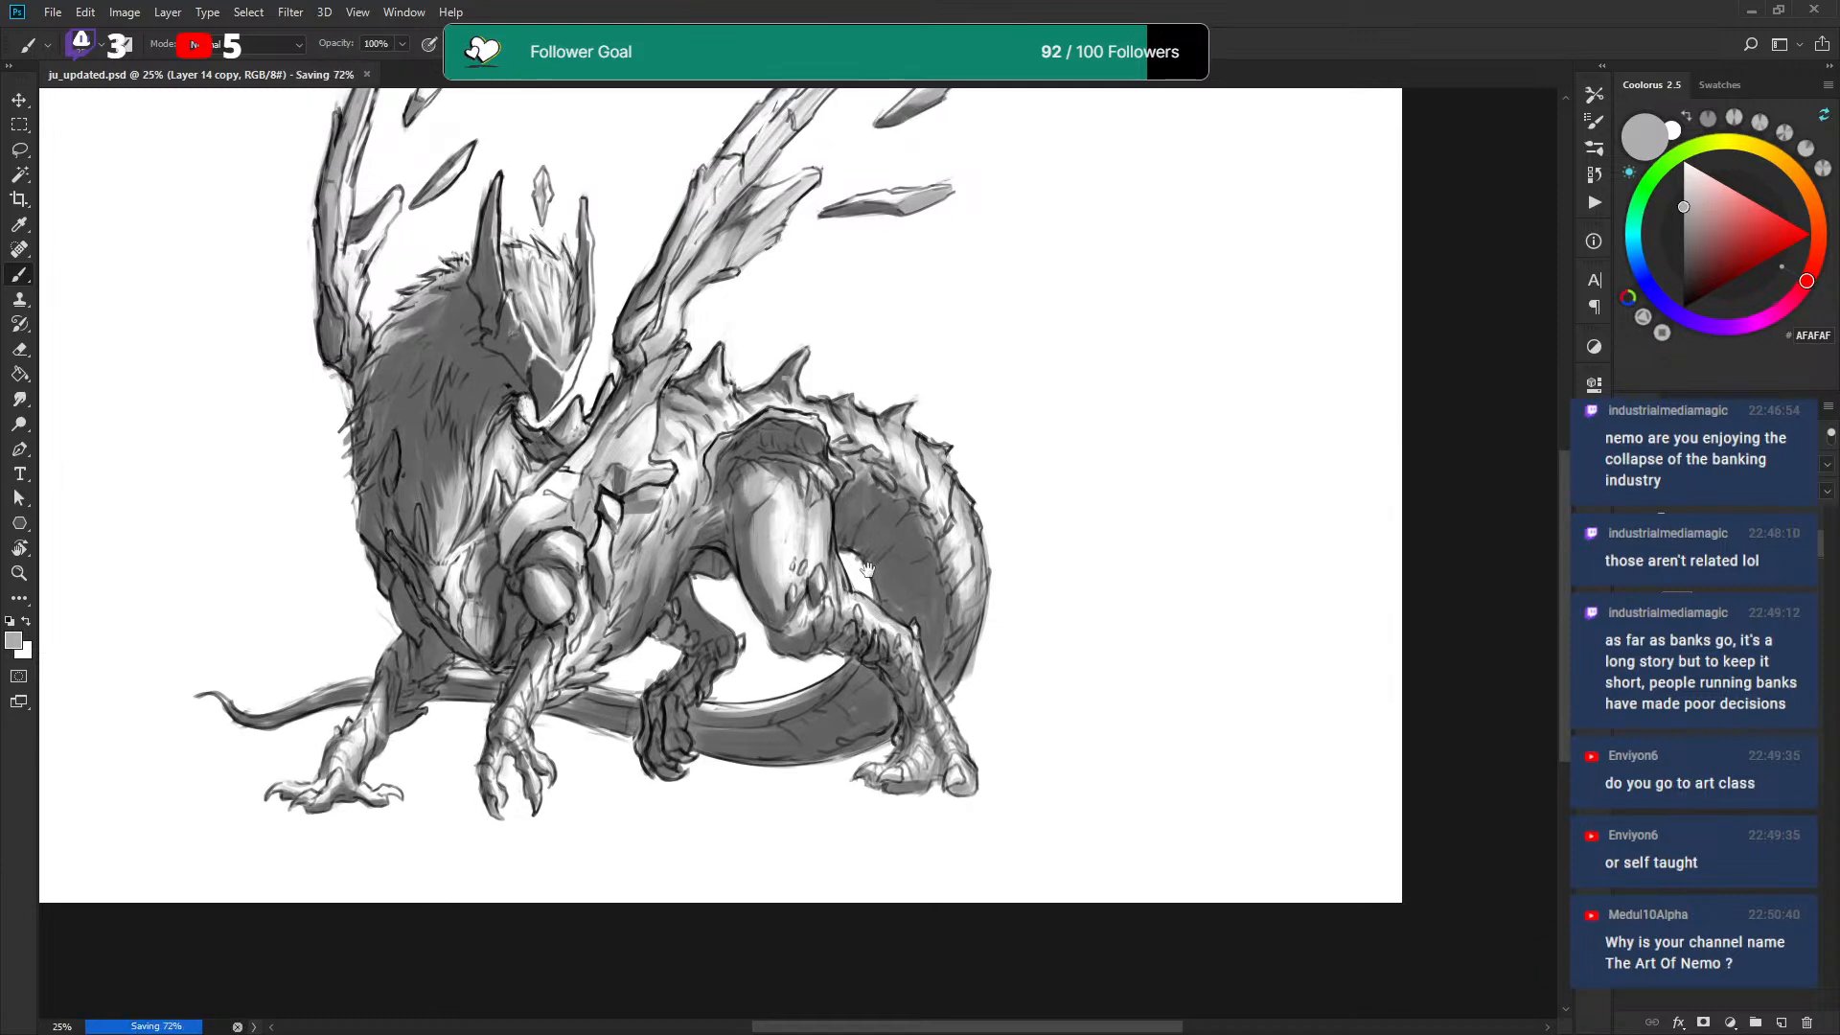
pyautogui.moveTo(864, 569); pyautogui.dragTo(872, 575)
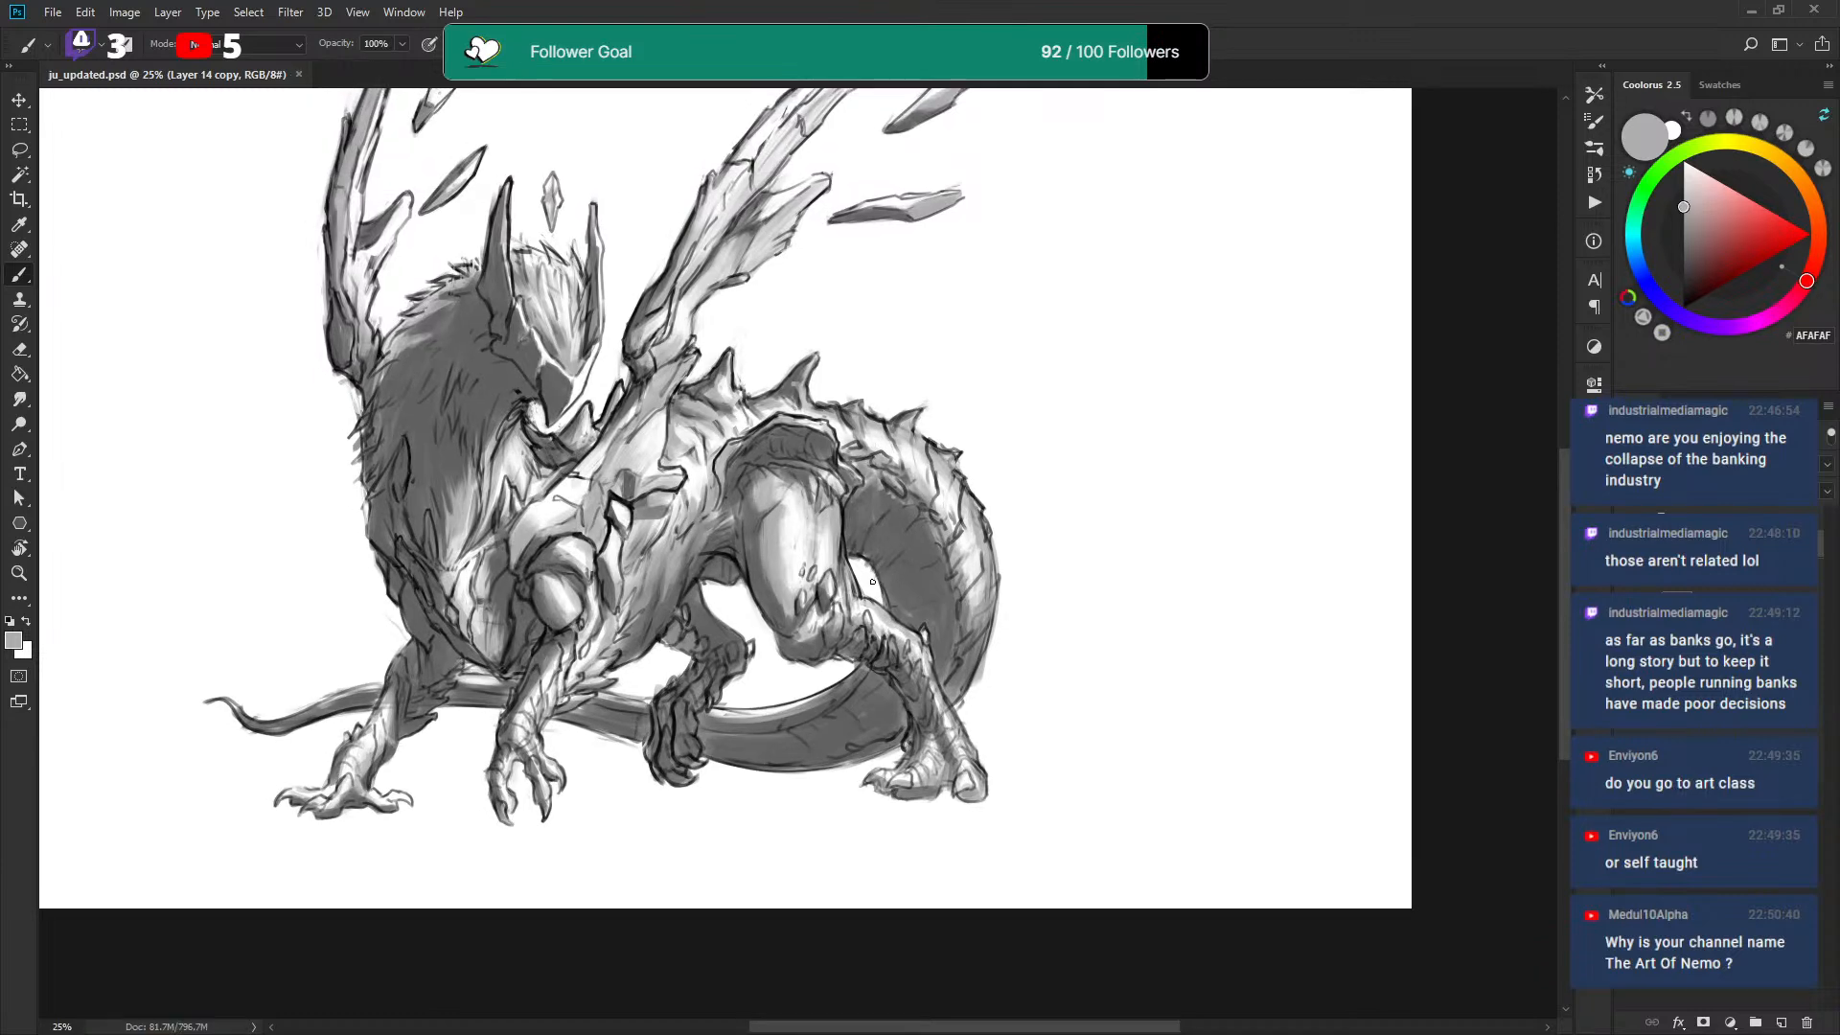
# Group the drawing's layers, duplicate the group with one version hidden, and save the drawing.
pyautogui.scroll(1, 987, 460)
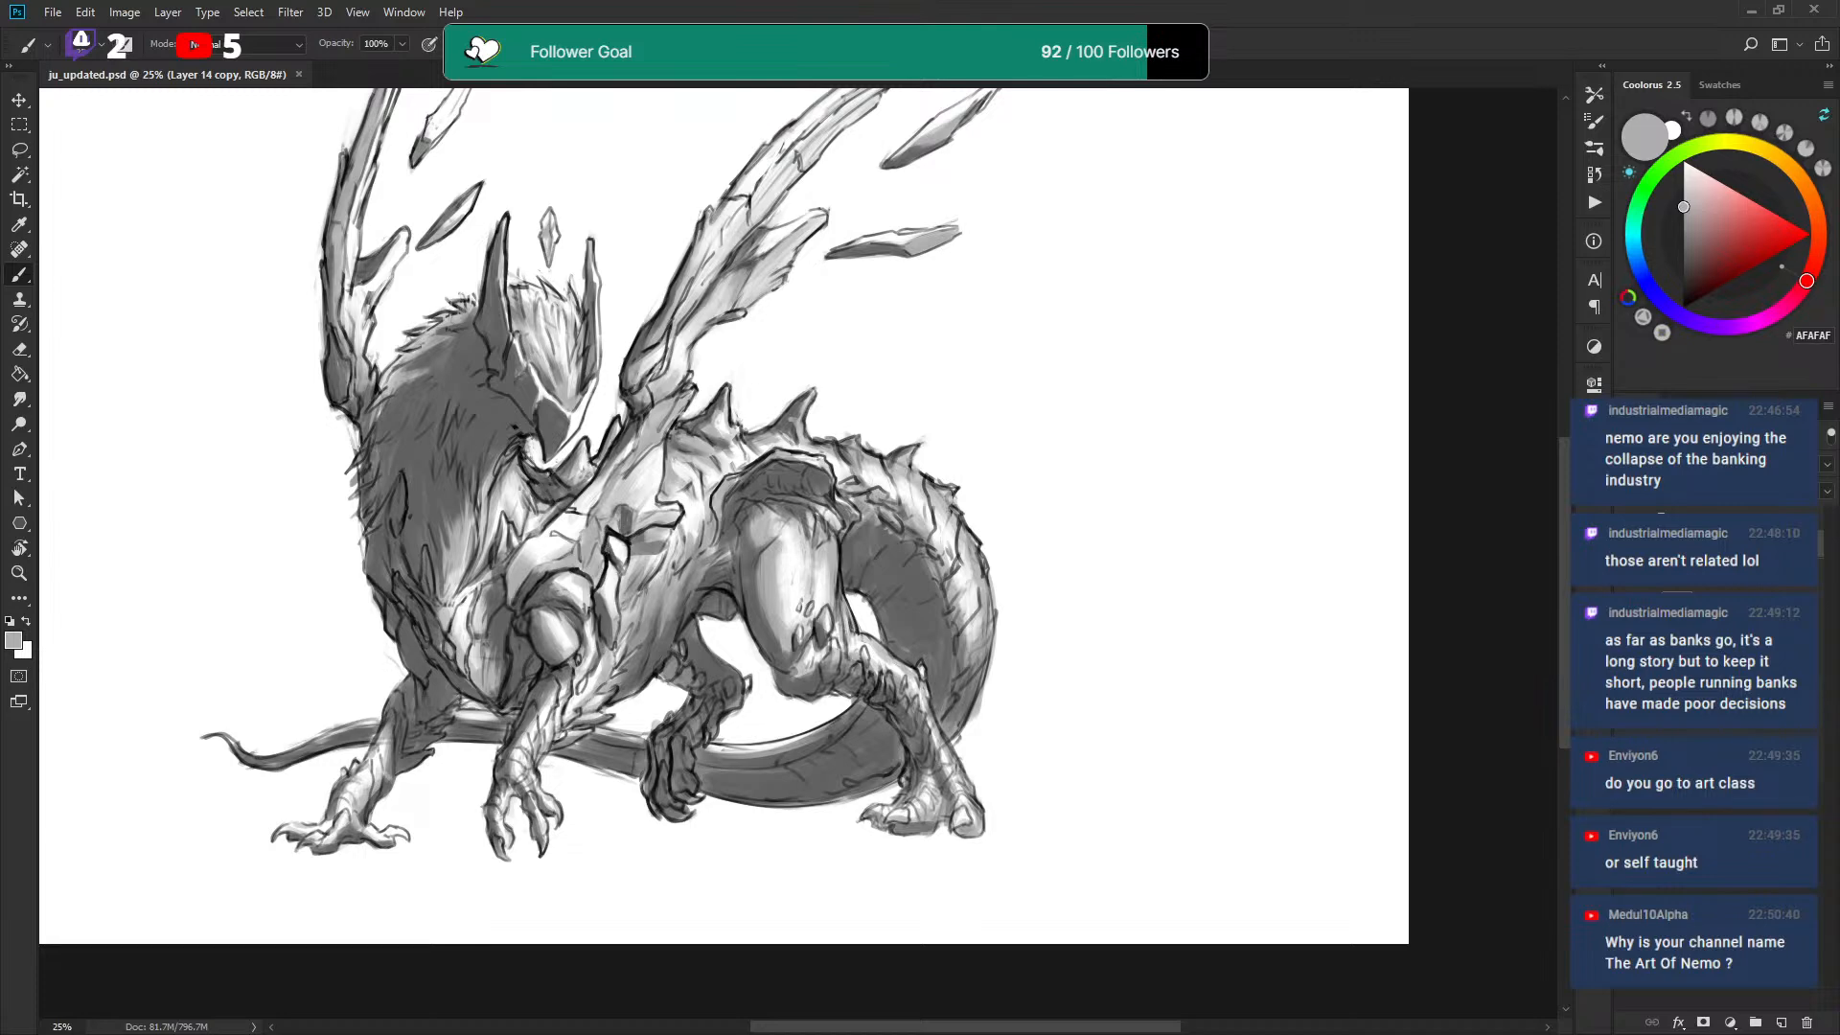
pyautogui.scroll(3, 919, 522)
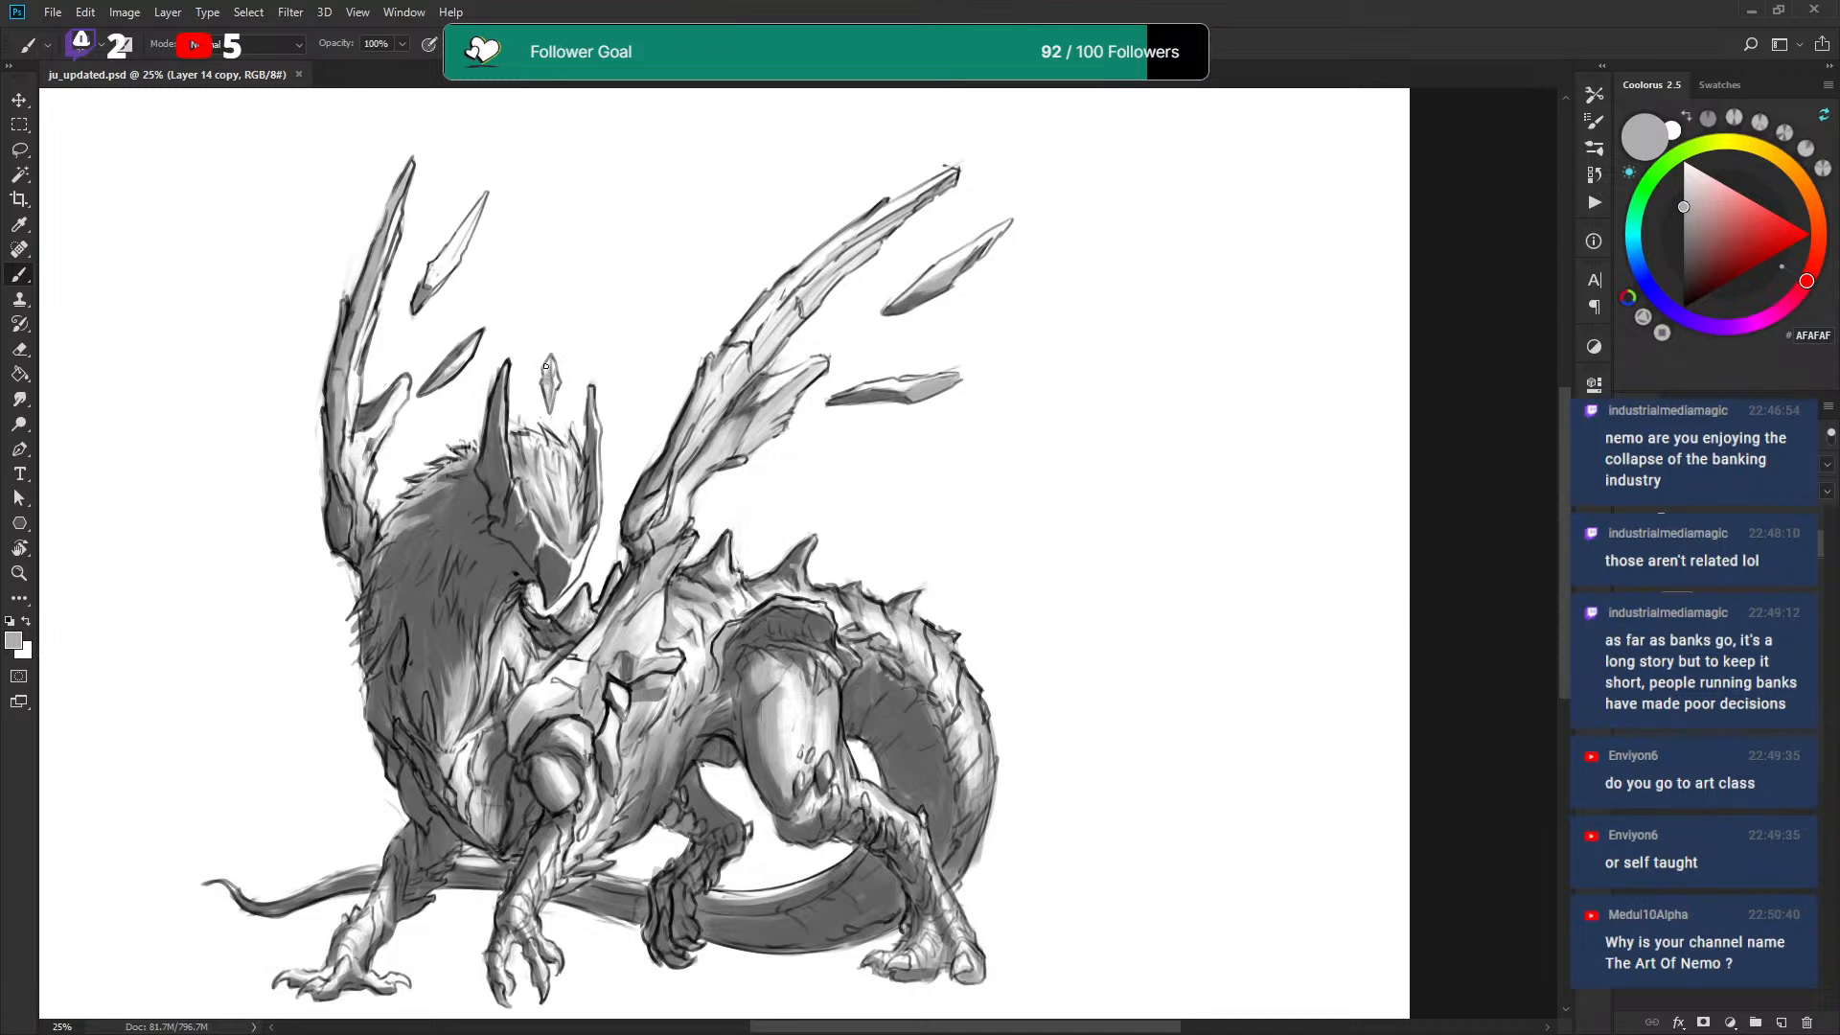
pyautogui.moveTo(553, 432); pyautogui.dragTo(555, 429)
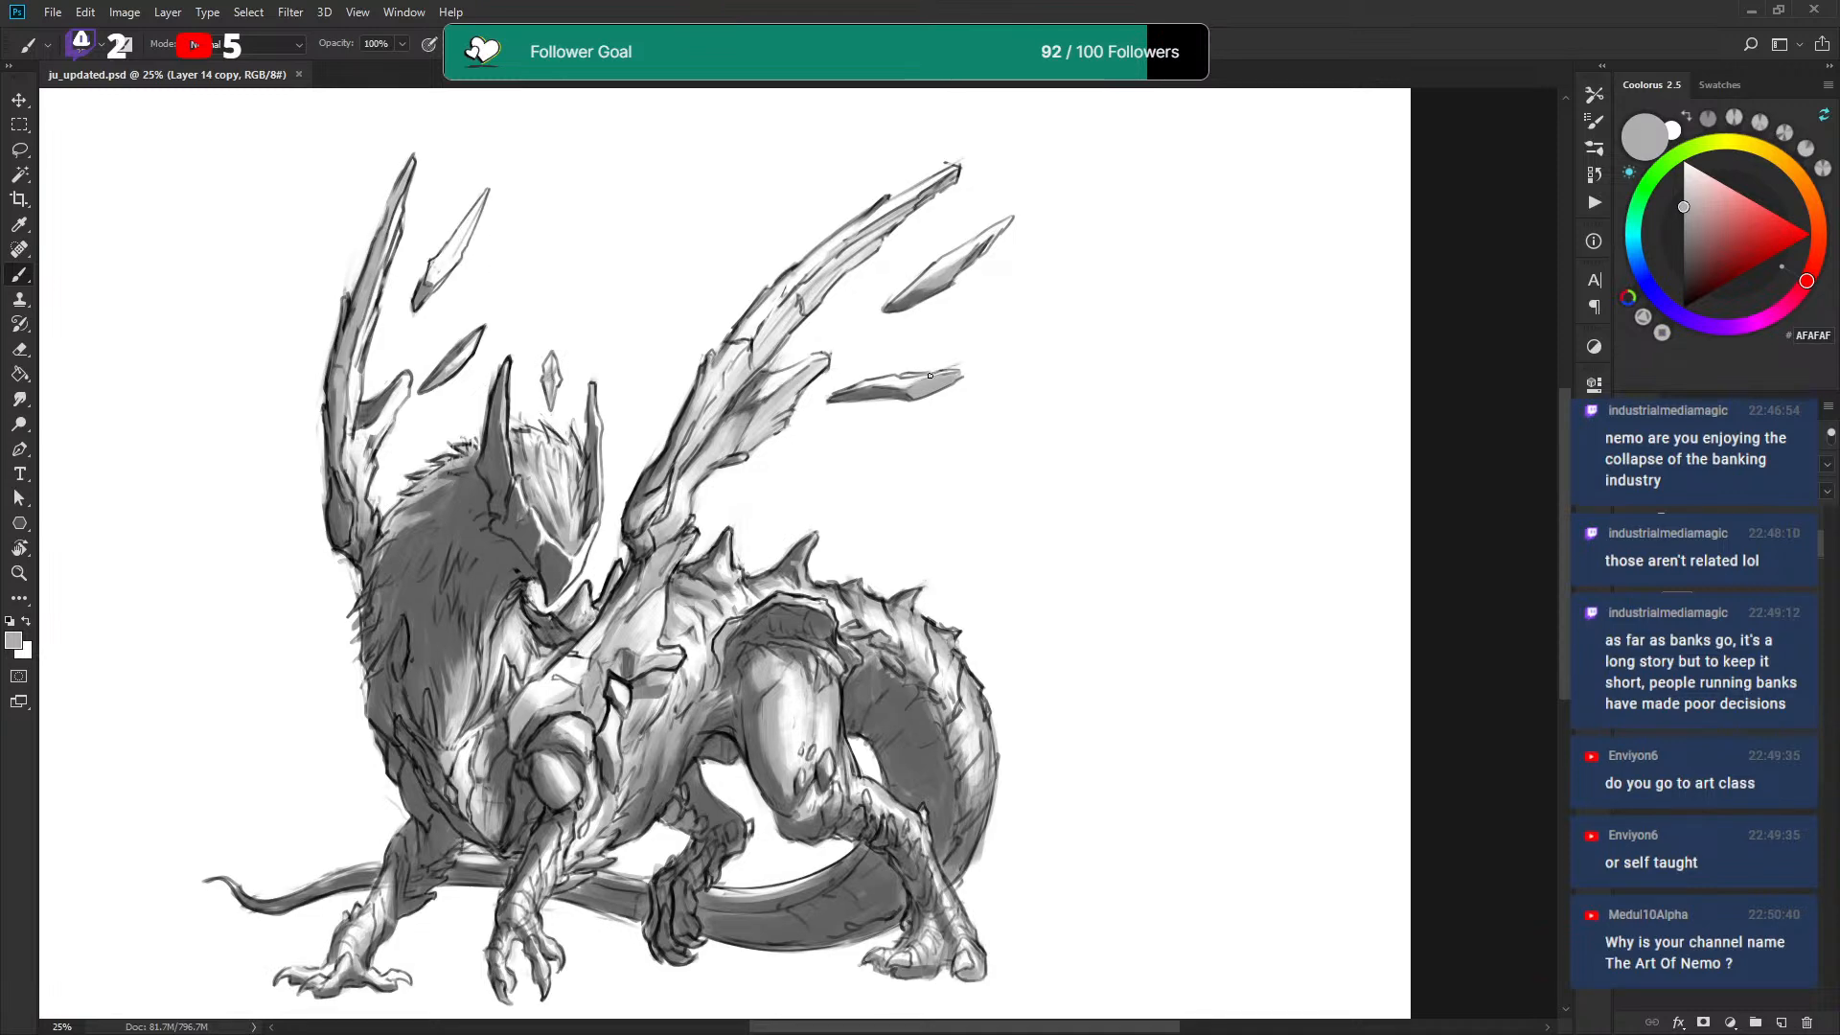
pyautogui.moveTo(1070, 756); pyautogui.dragTo(1075, 688)
pyautogui.hotkey('ctrl', 'g')
pyautogui.hotkey('ctrl', 'j')
pyautogui.hotkey('ctrl', ',')
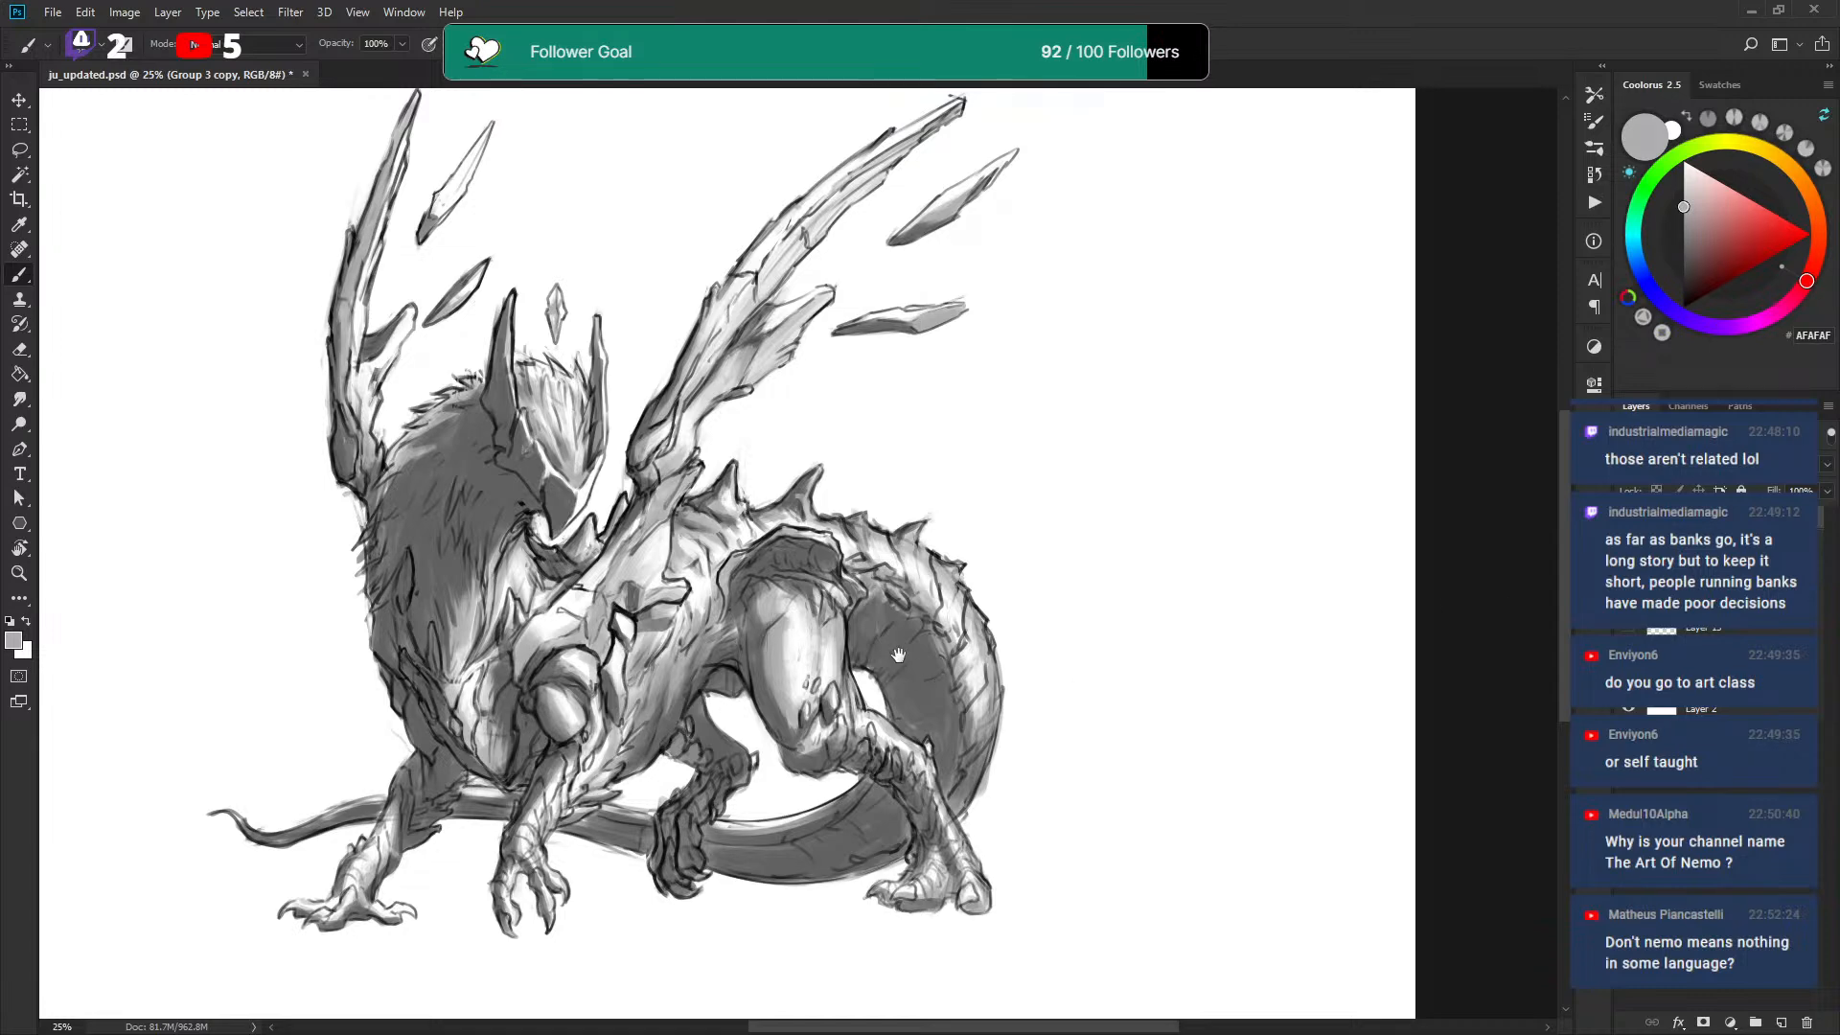
pyautogui.scroll(-1, 911, 669)
pyautogui.hotkey('ctrl', 's')
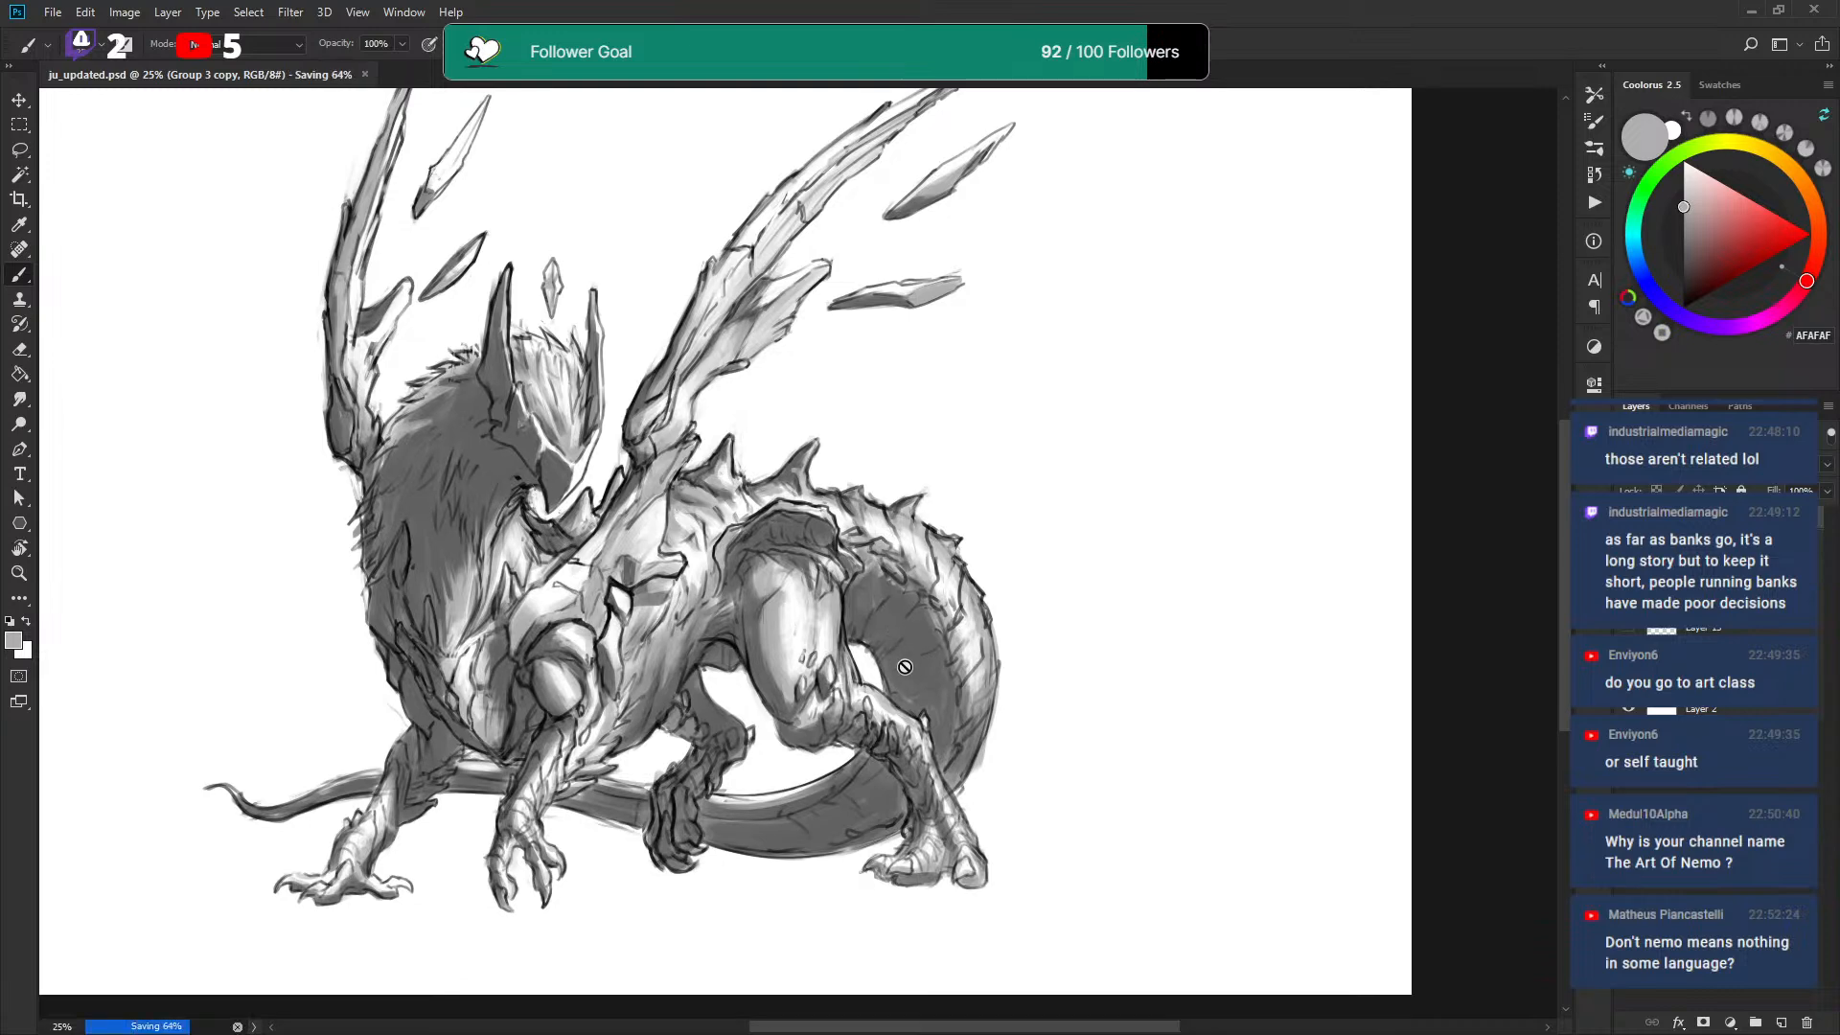
# Hide the duplicated group that holds the creature drawing.
pyautogui.moveTo(814, 604); pyautogui.dragTo(816, 596)
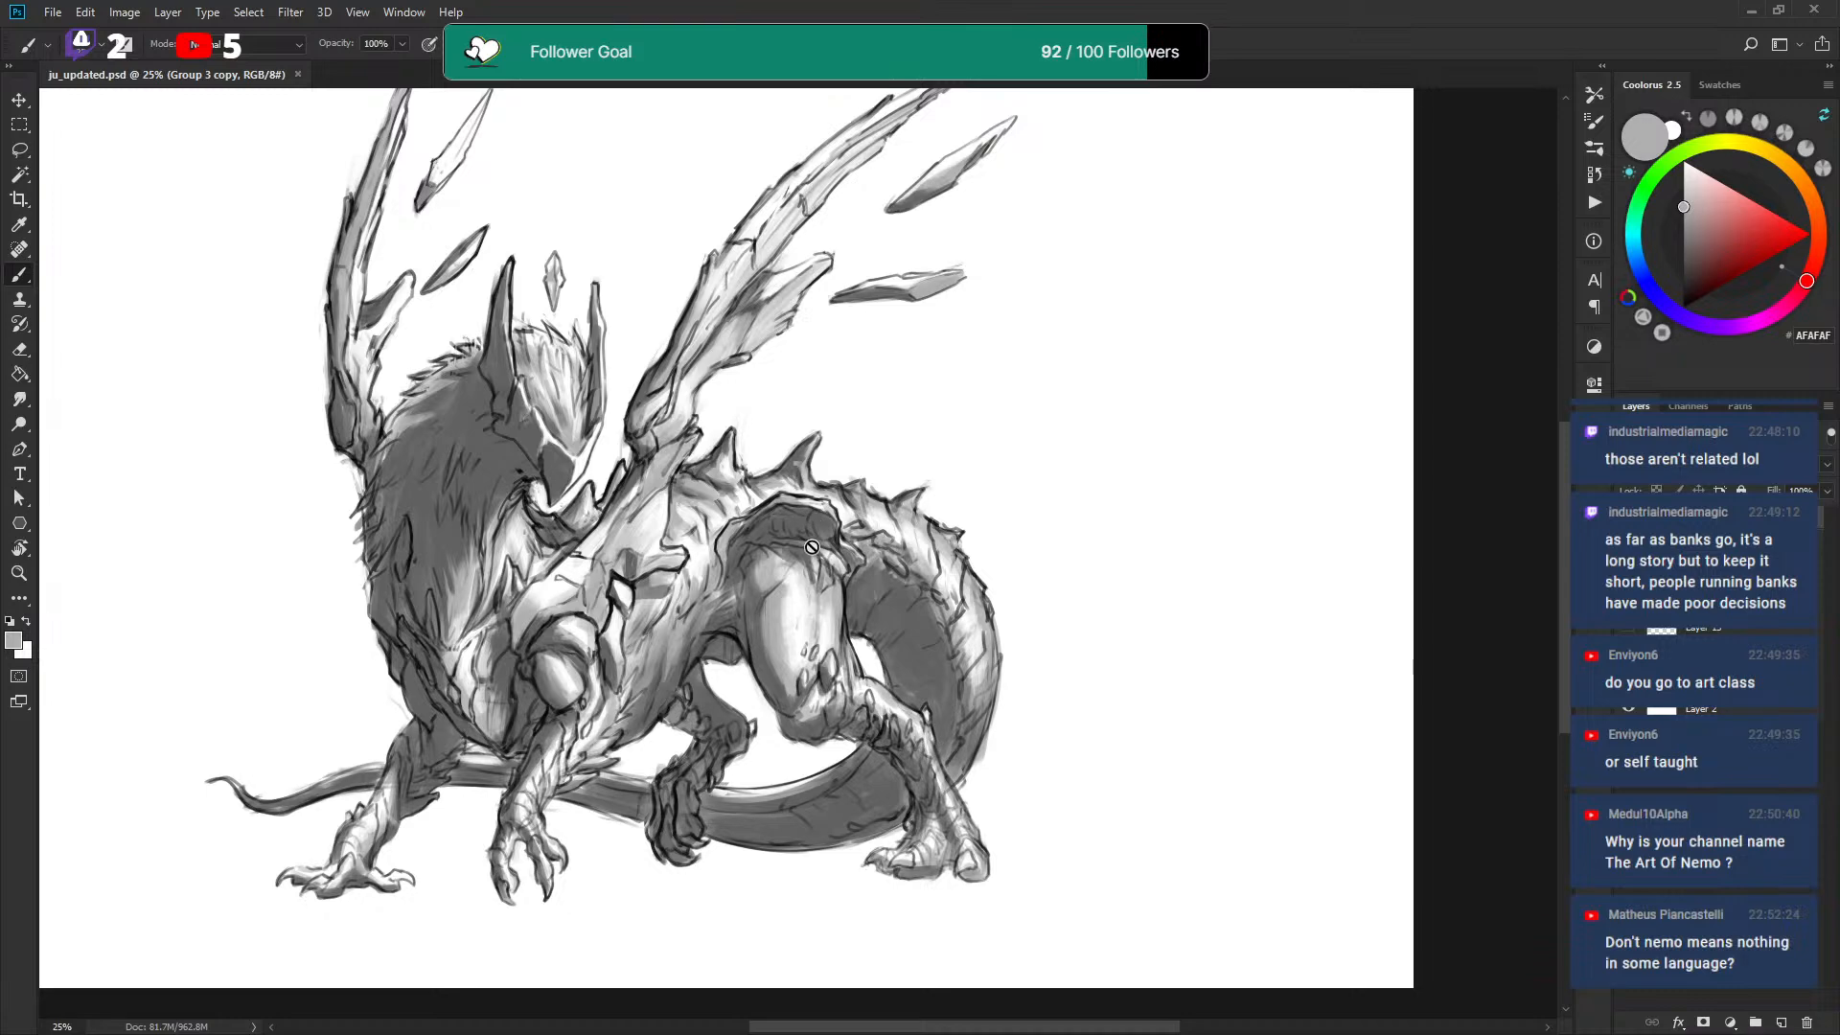
pyautogui.hotkey('ctrl', ',')
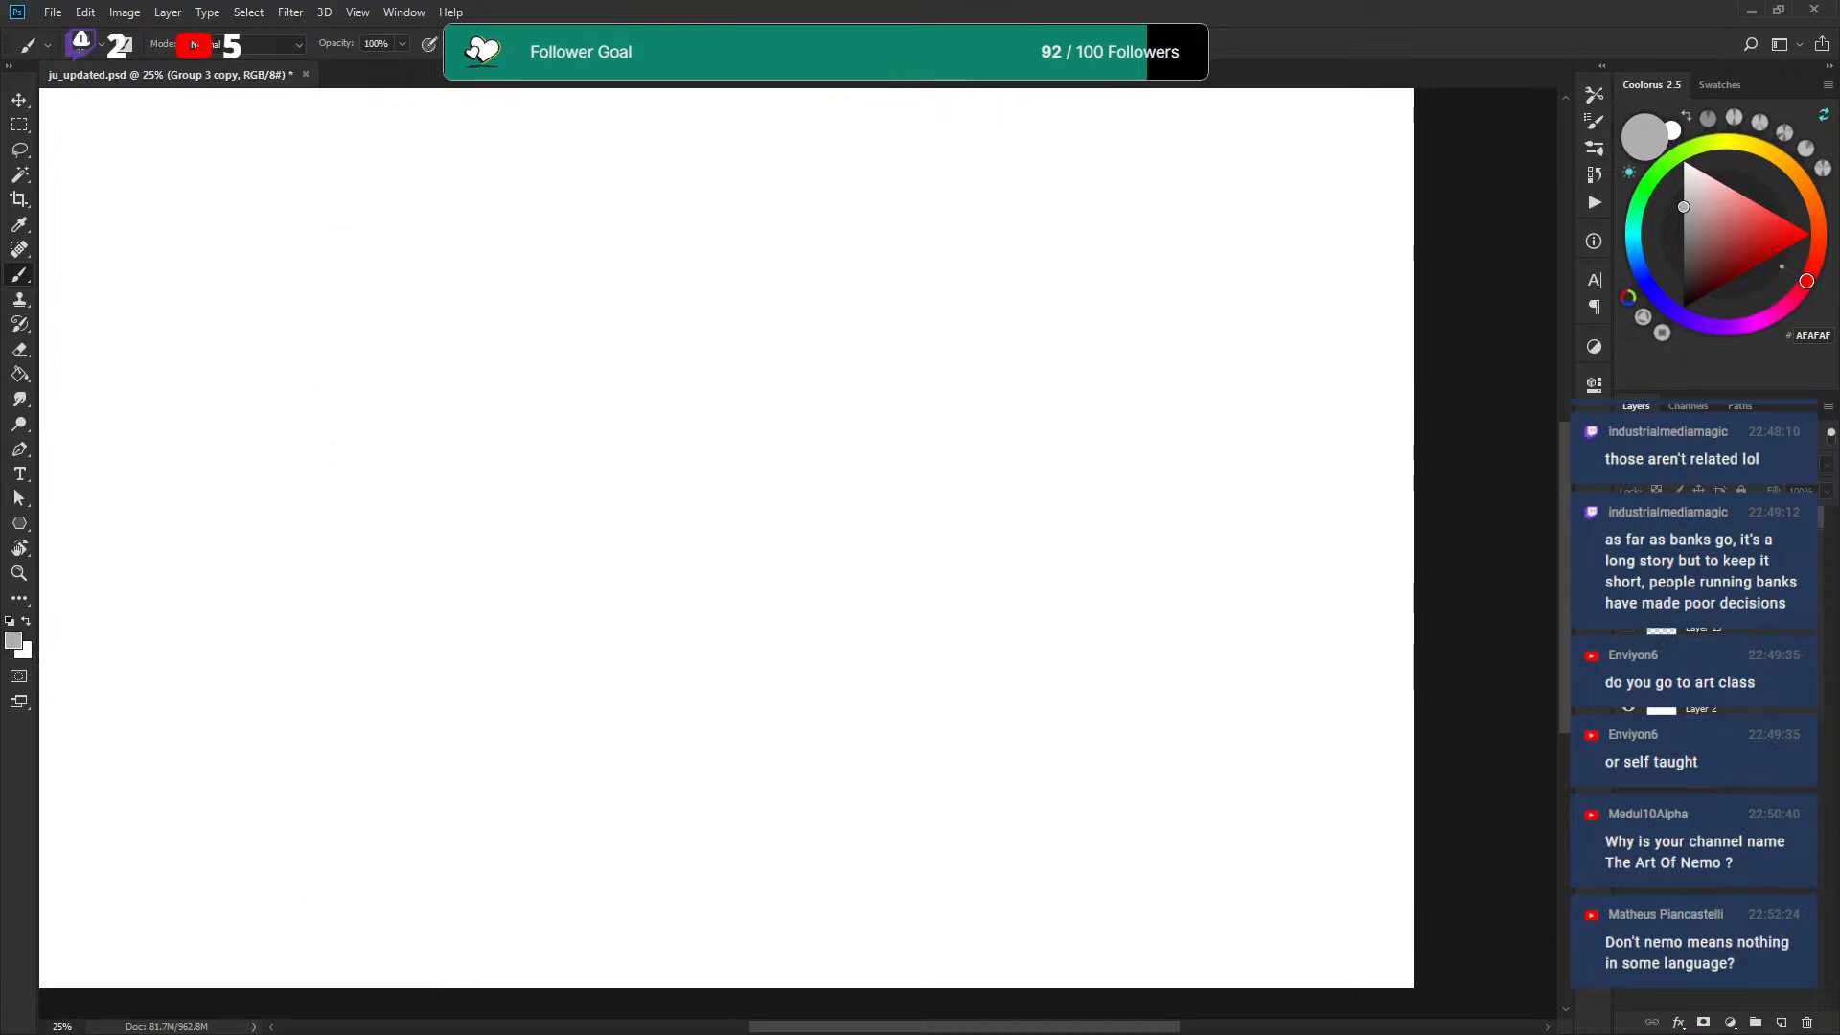
# Show the duplicated group with the creature drawing again and toggle visibility to compare the versions.
pyautogui.hotkey('ctrl', ',')
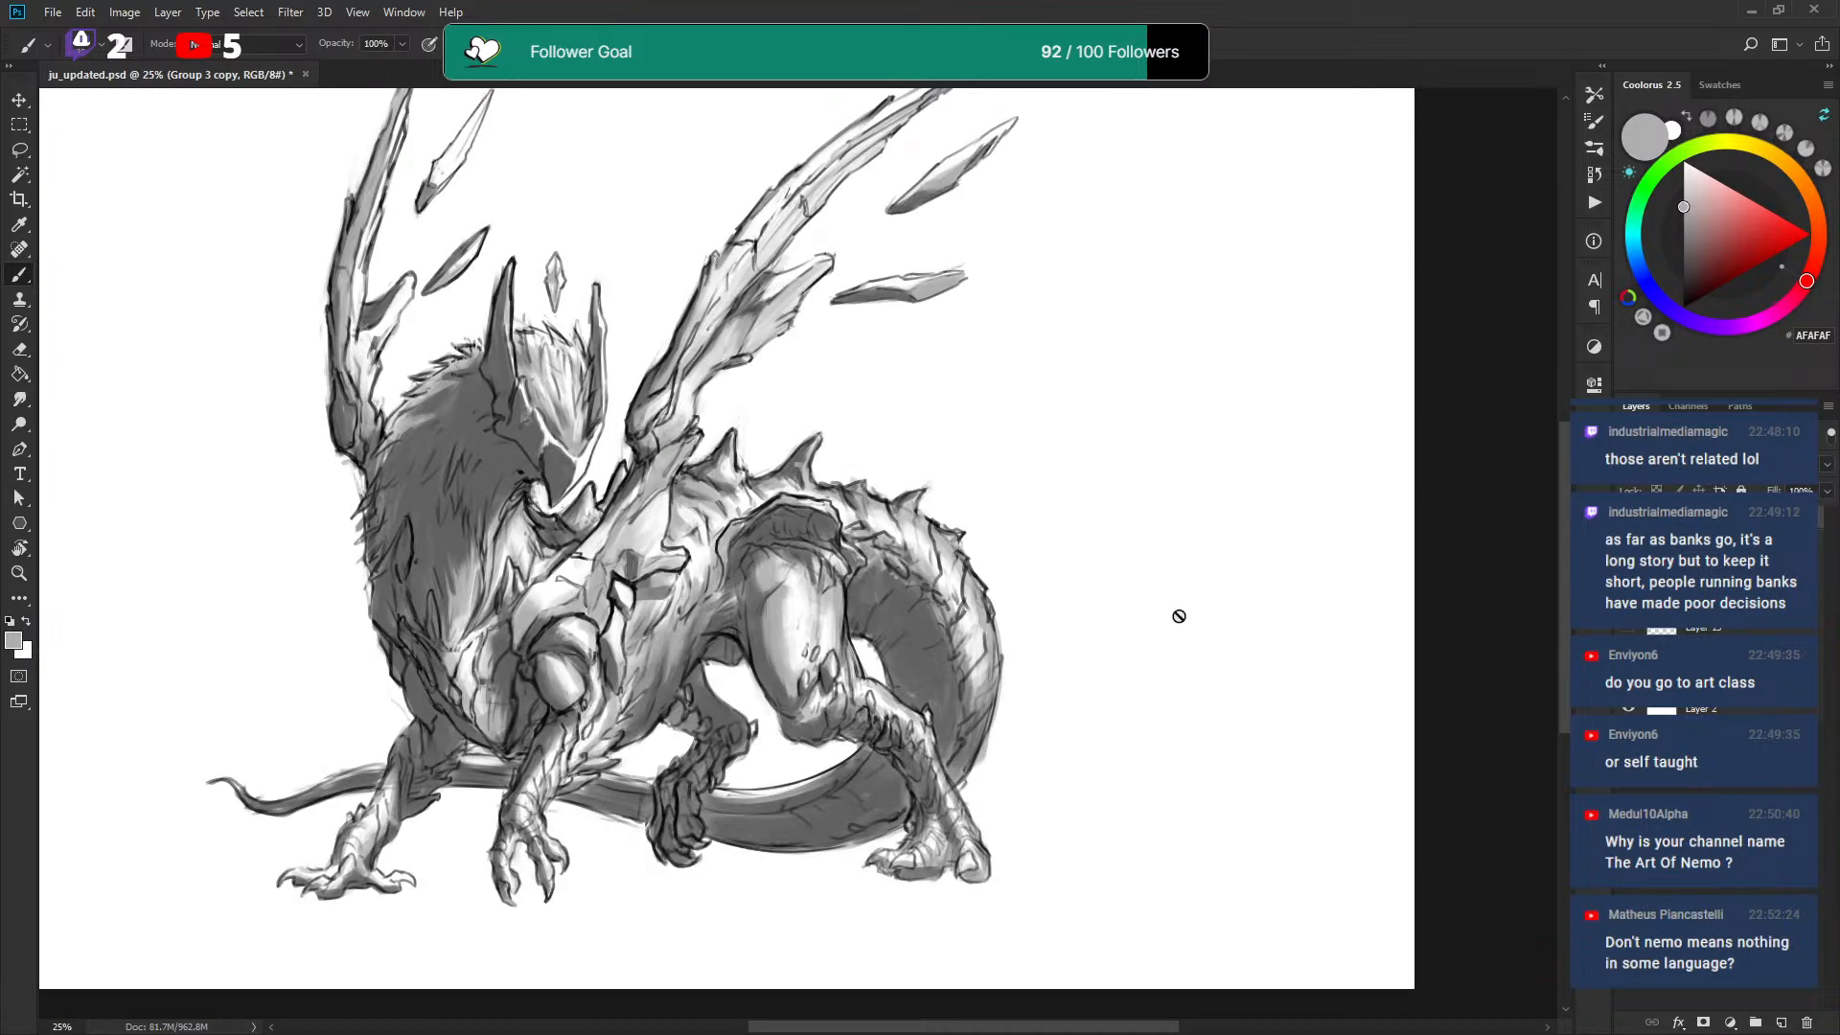
pyautogui.moveTo(845, 532); pyautogui.dragTo(842, 517)
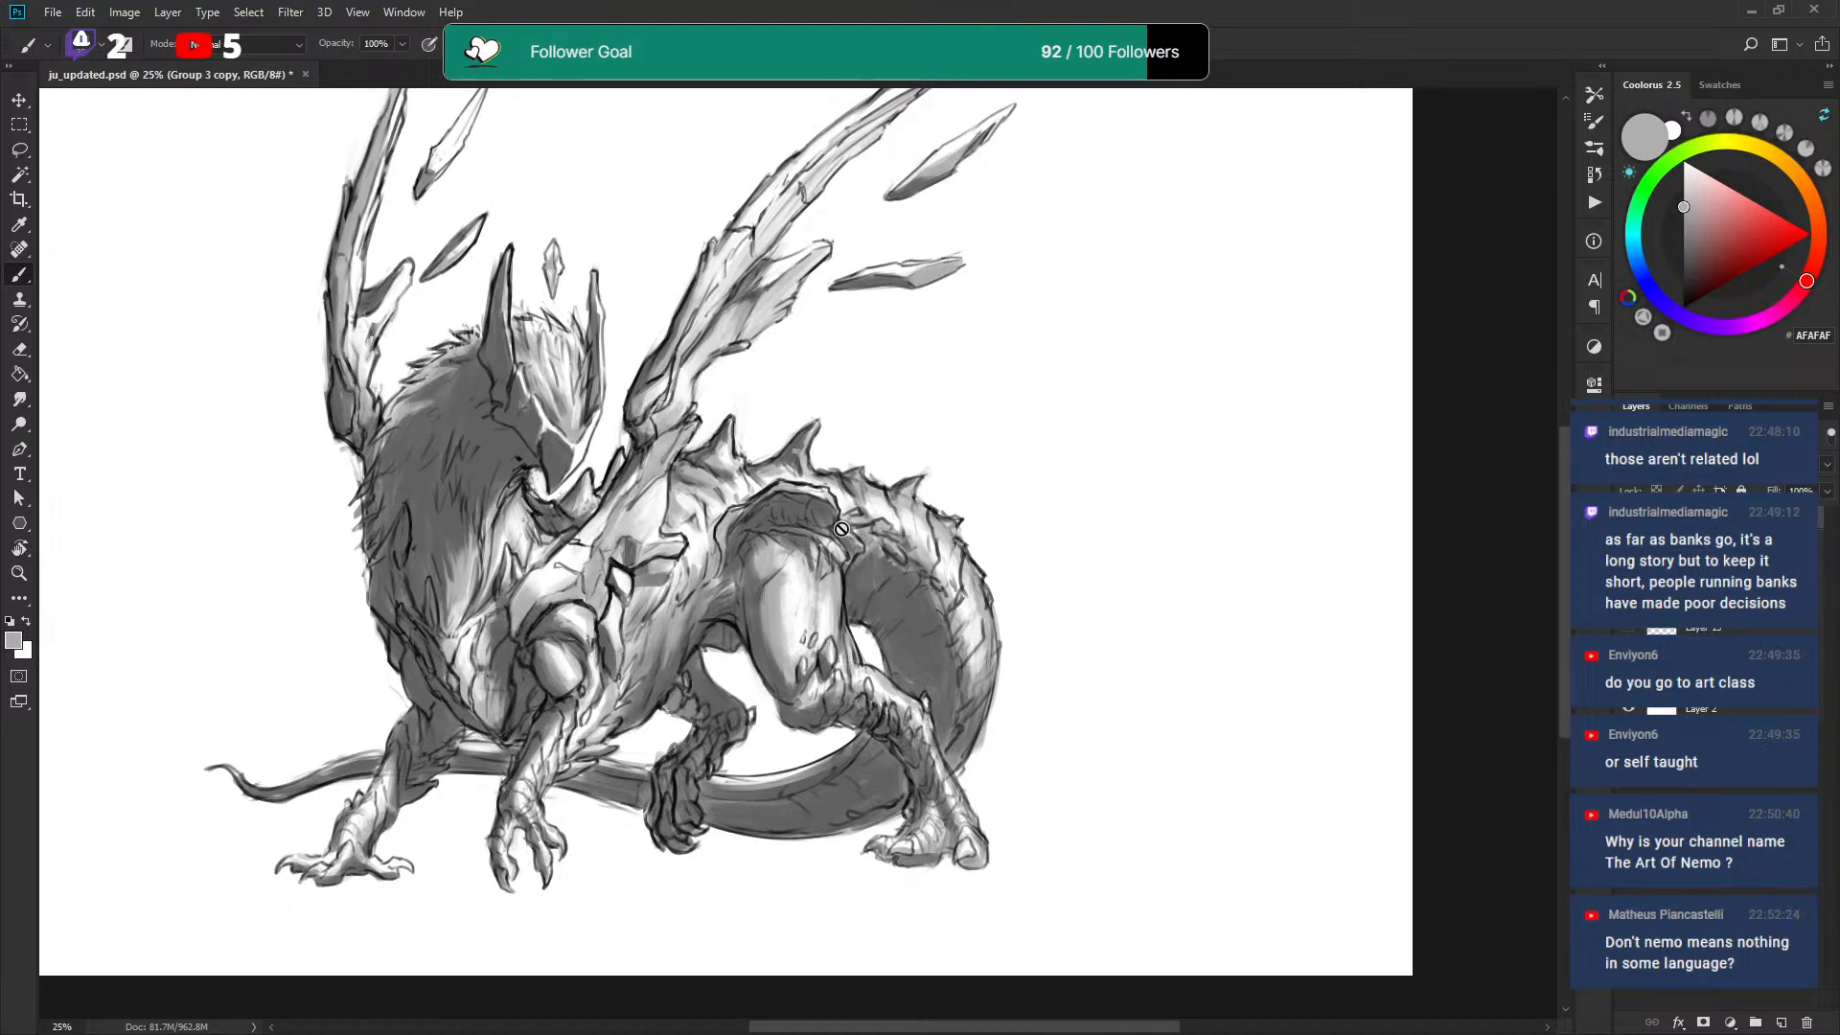
pyautogui.click(1650, 517)
pyautogui.hotkey('ctrl', ',')
pyautogui.hotkey('ctrl', ',')
pyautogui.hotkey('ctrl', ',')
pyautogui.hotkey('ctrl', ',')
pyautogui.hotkey('ctrl', ',')
pyautogui.hotkey('ctrl', ',')
# Select the bk copy layer with white FFFFFF as the painting colour and compare the drawing with and without its shading.
pyautogui.click(1703, 601)
pyautogui.press('x')
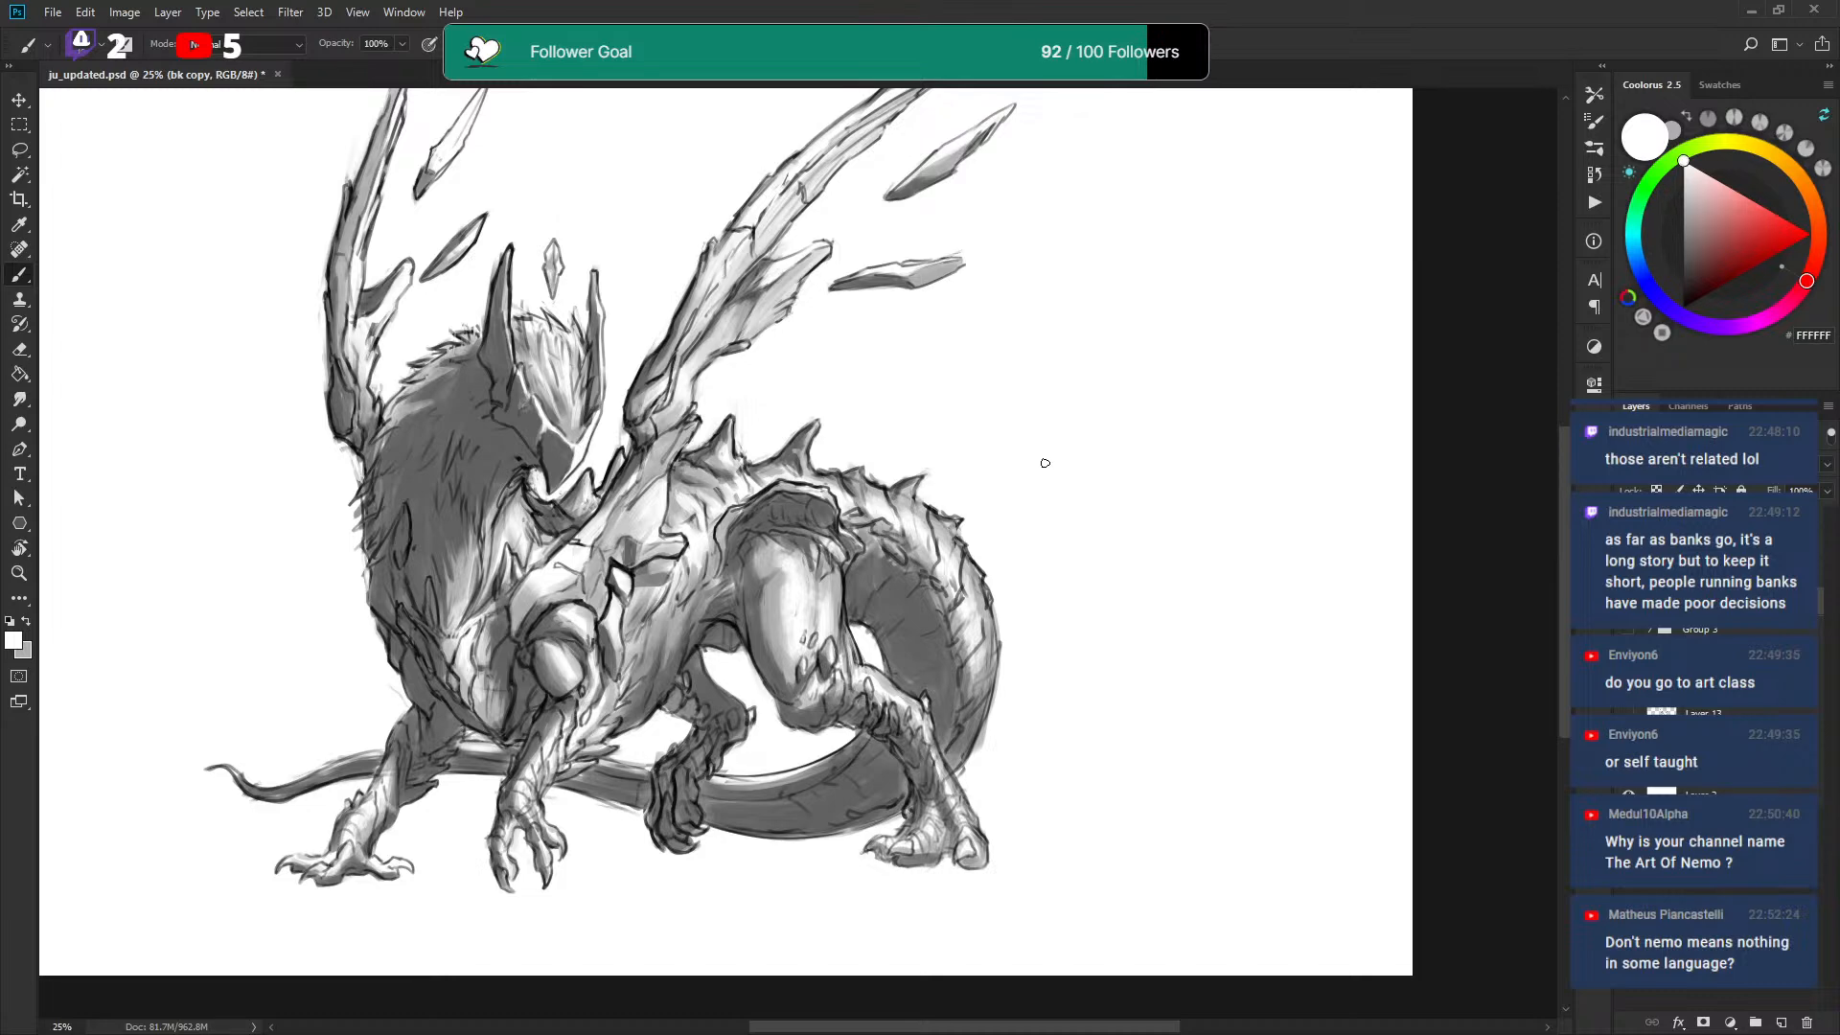
pyautogui.moveTo(750, 497); pyautogui.dragTo(749, 499)
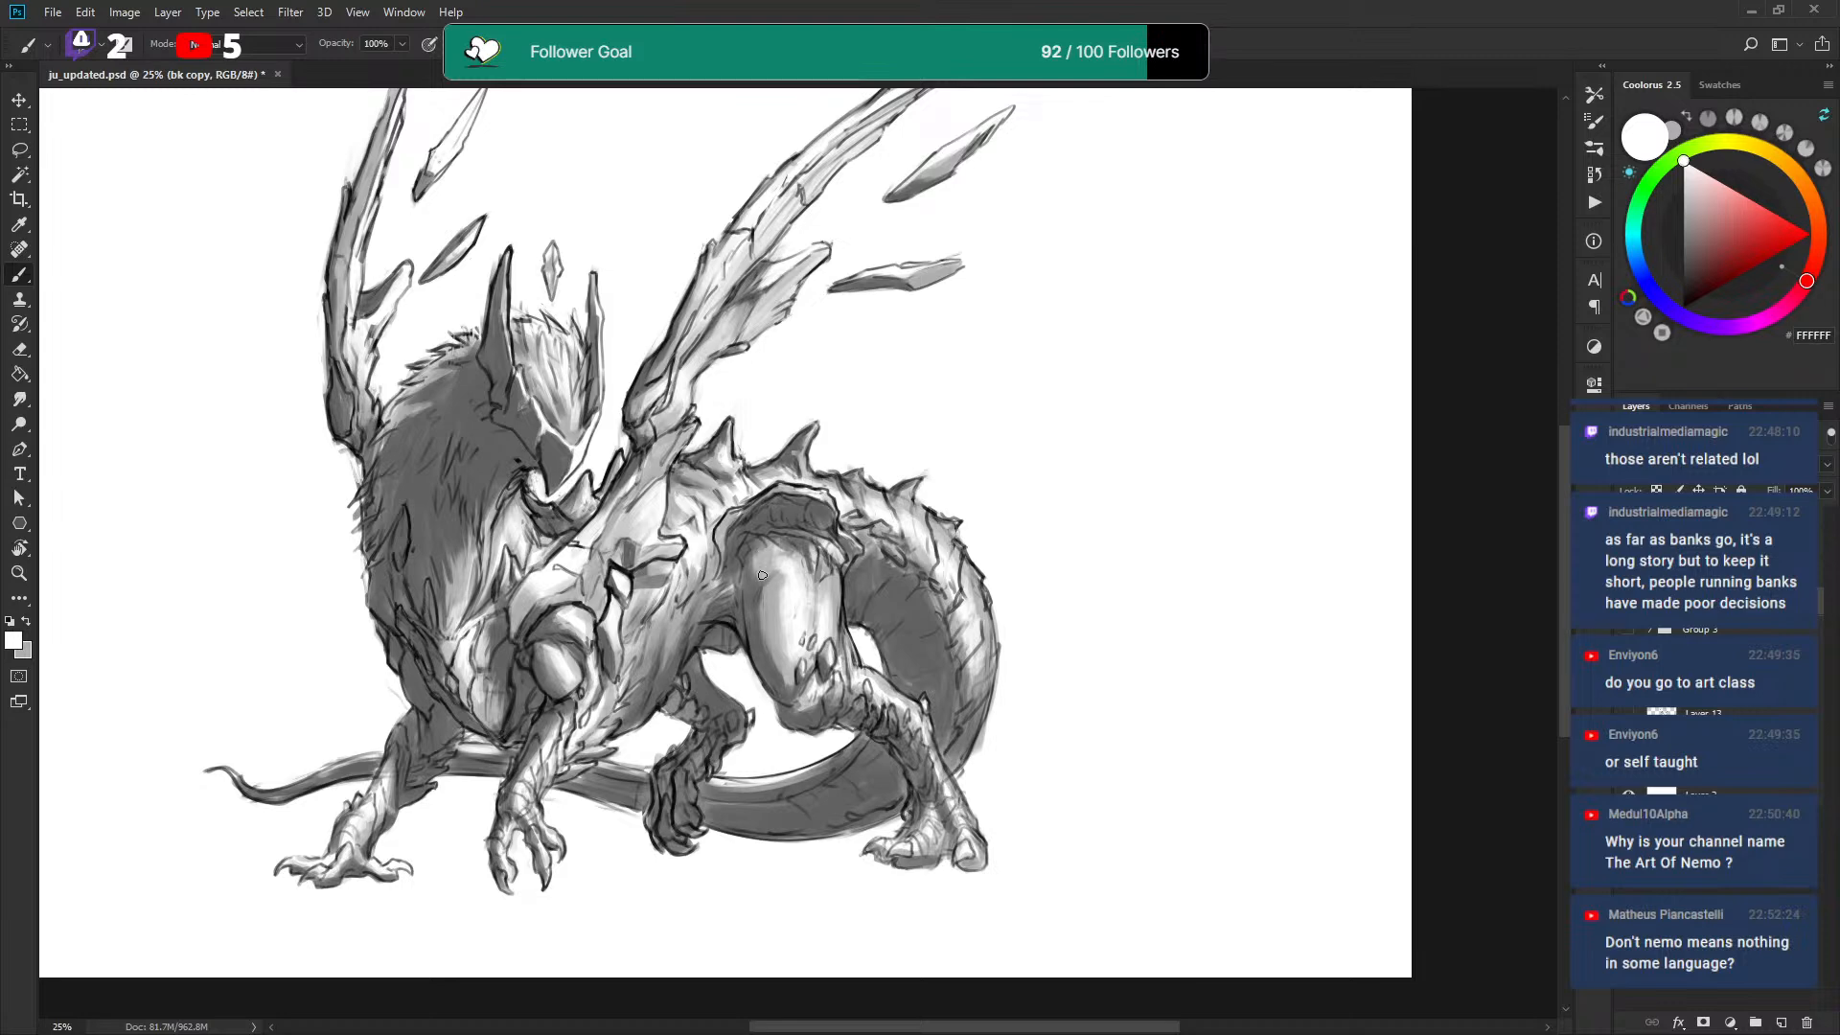
pyautogui.moveTo(839, 473); pyautogui.dragTo(827, 499)
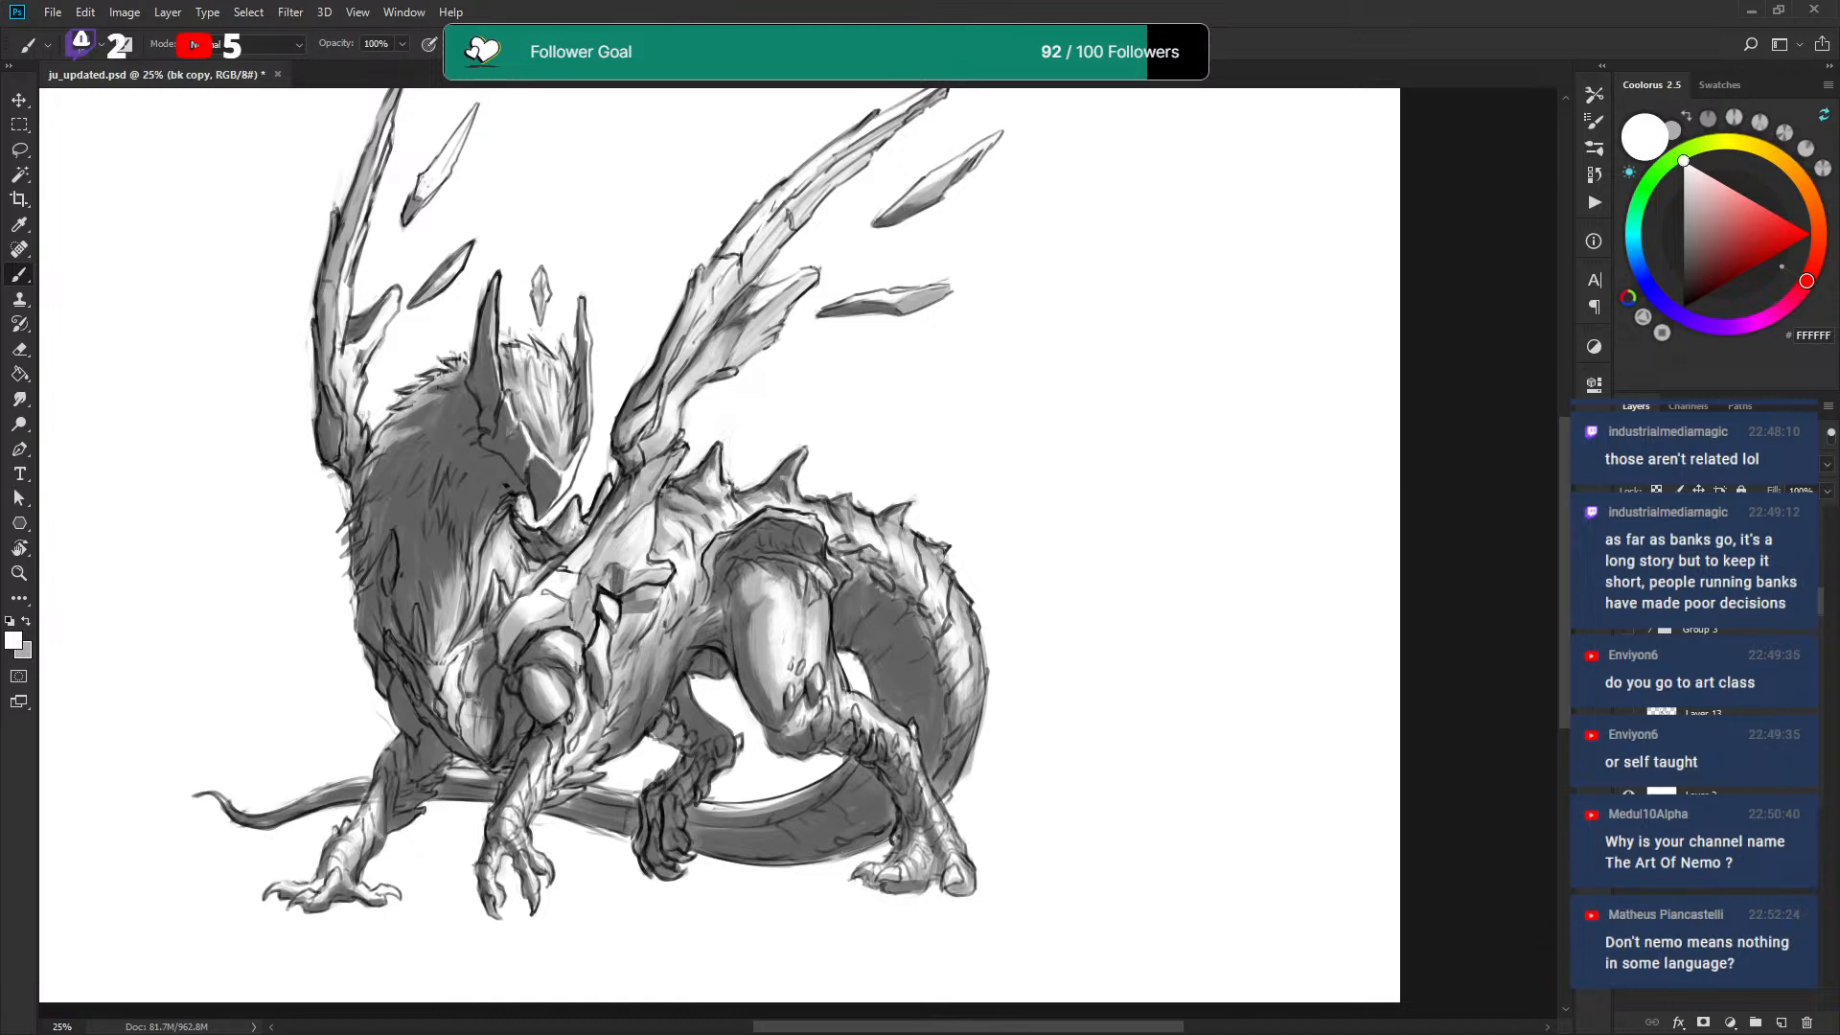
pyautogui.moveTo(865, 788); pyautogui.dragTo(941, 654)
pyautogui.hotkey('ctrl', 'z')
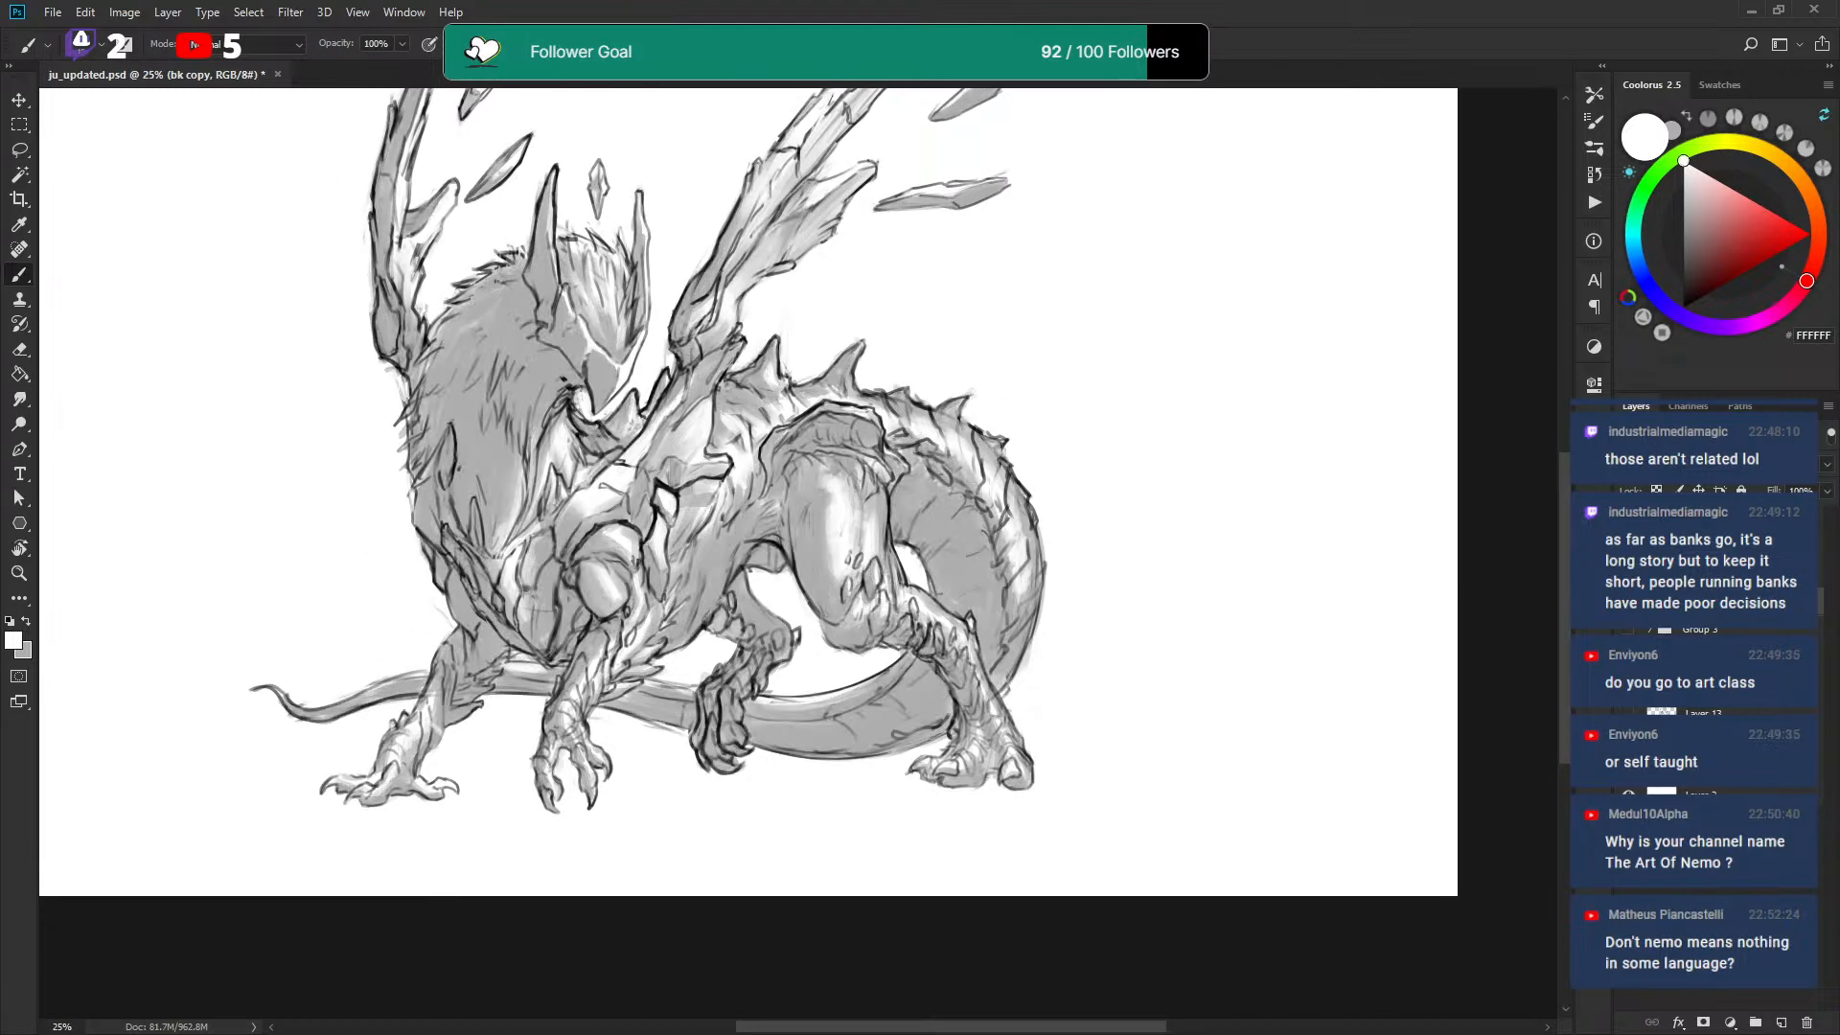
pyautogui.hotkey('ctrl', ',')
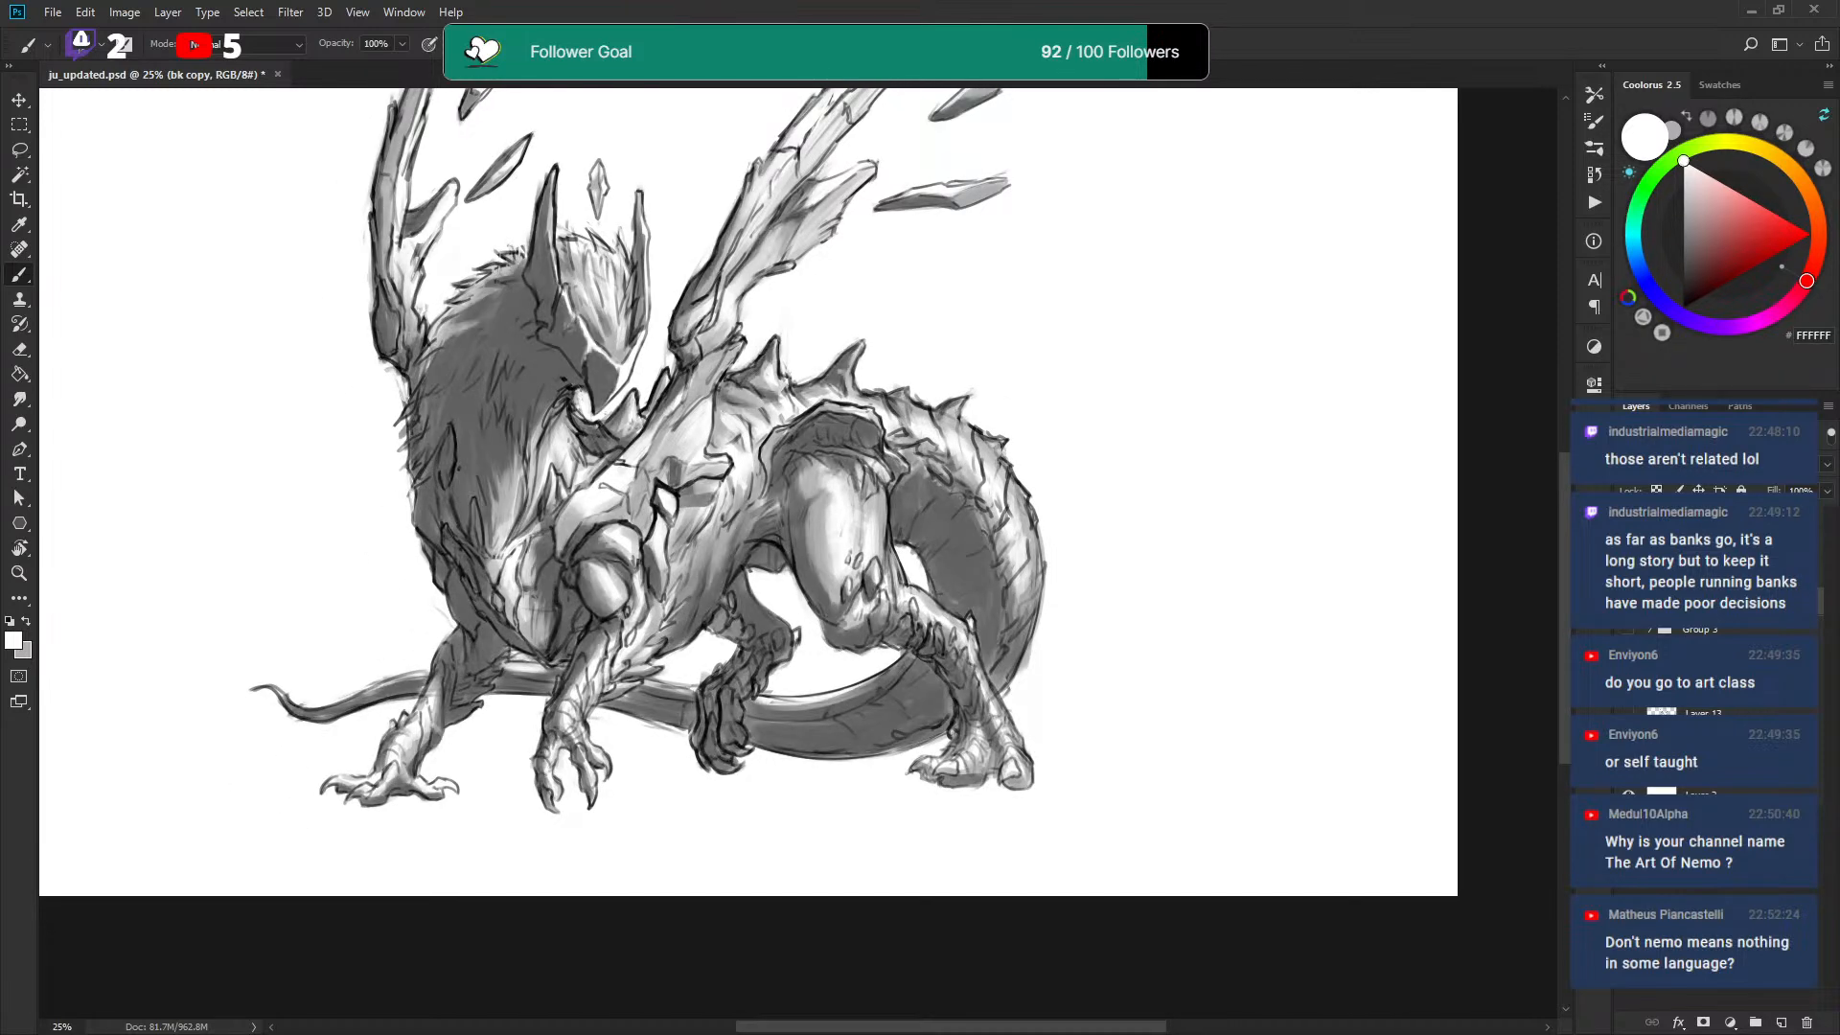
pyautogui.moveTo(1142, 605); pyautogui.dragTo(1138, 637)
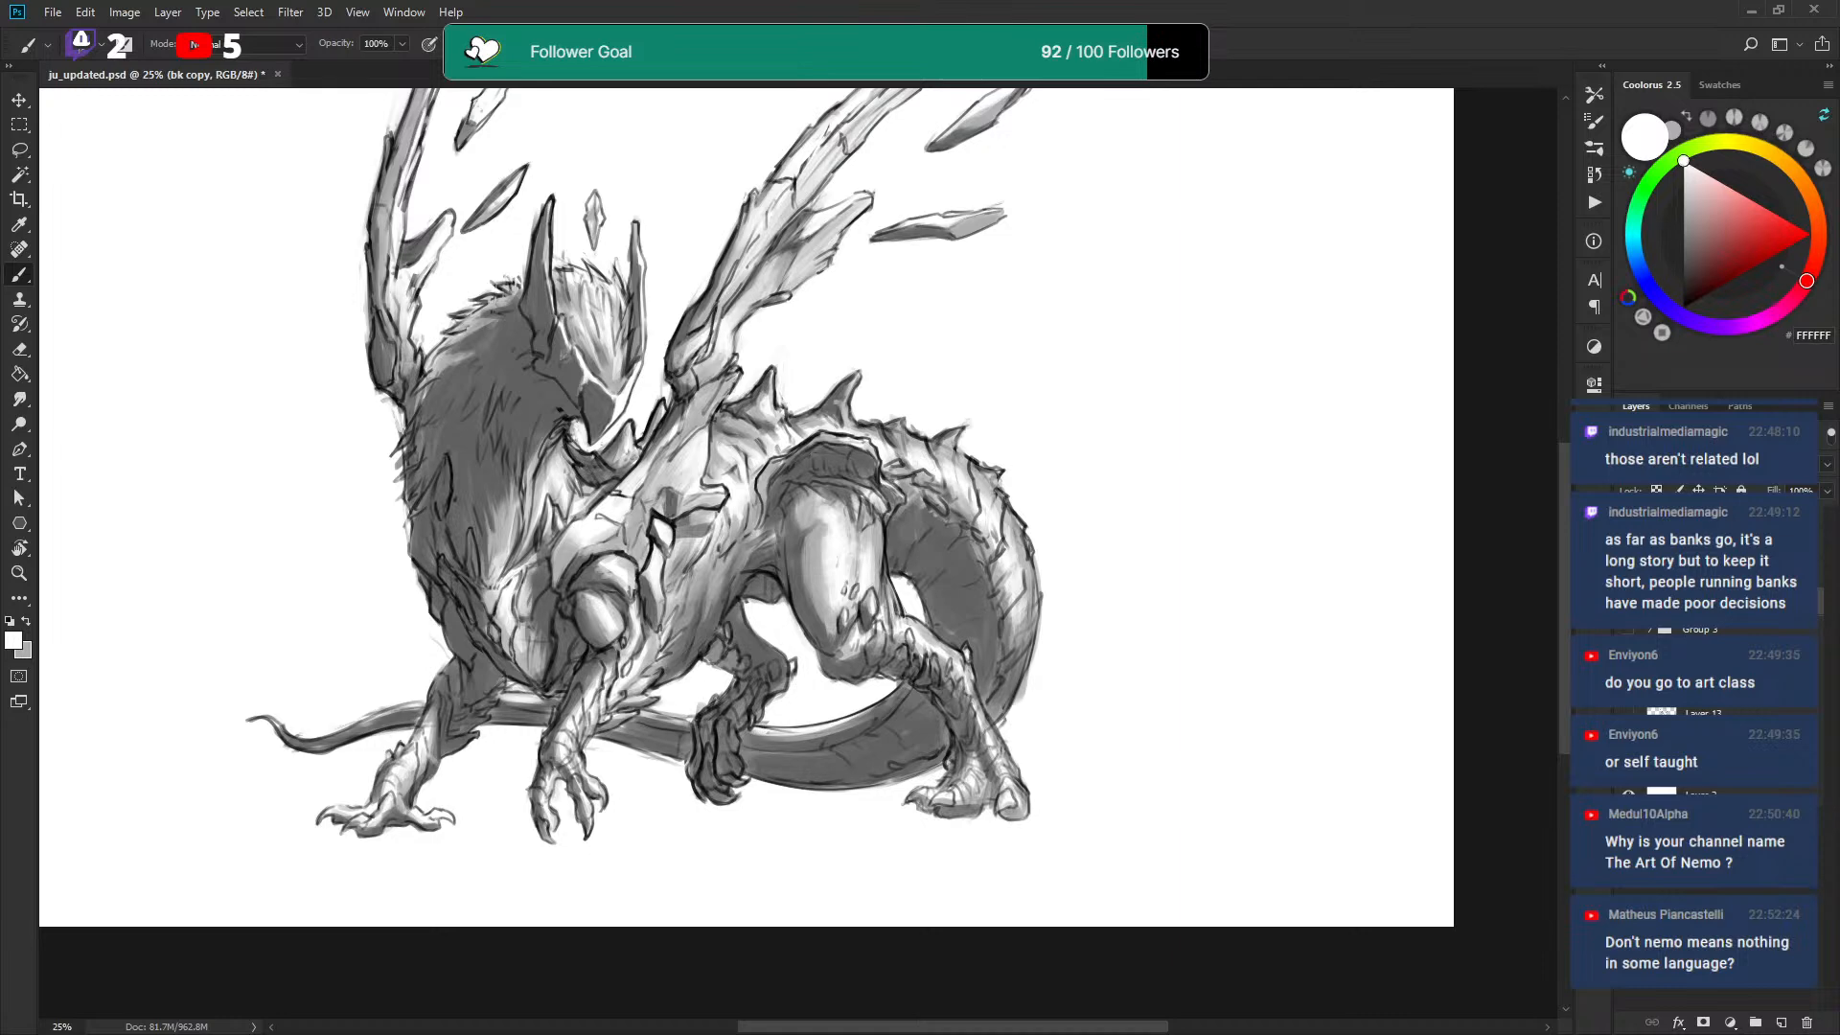
# Create a new layer above Layer 14 copy and deepen the shading on the hind legs with sampled grey 646464.
pyautogui.click(1706, 543)
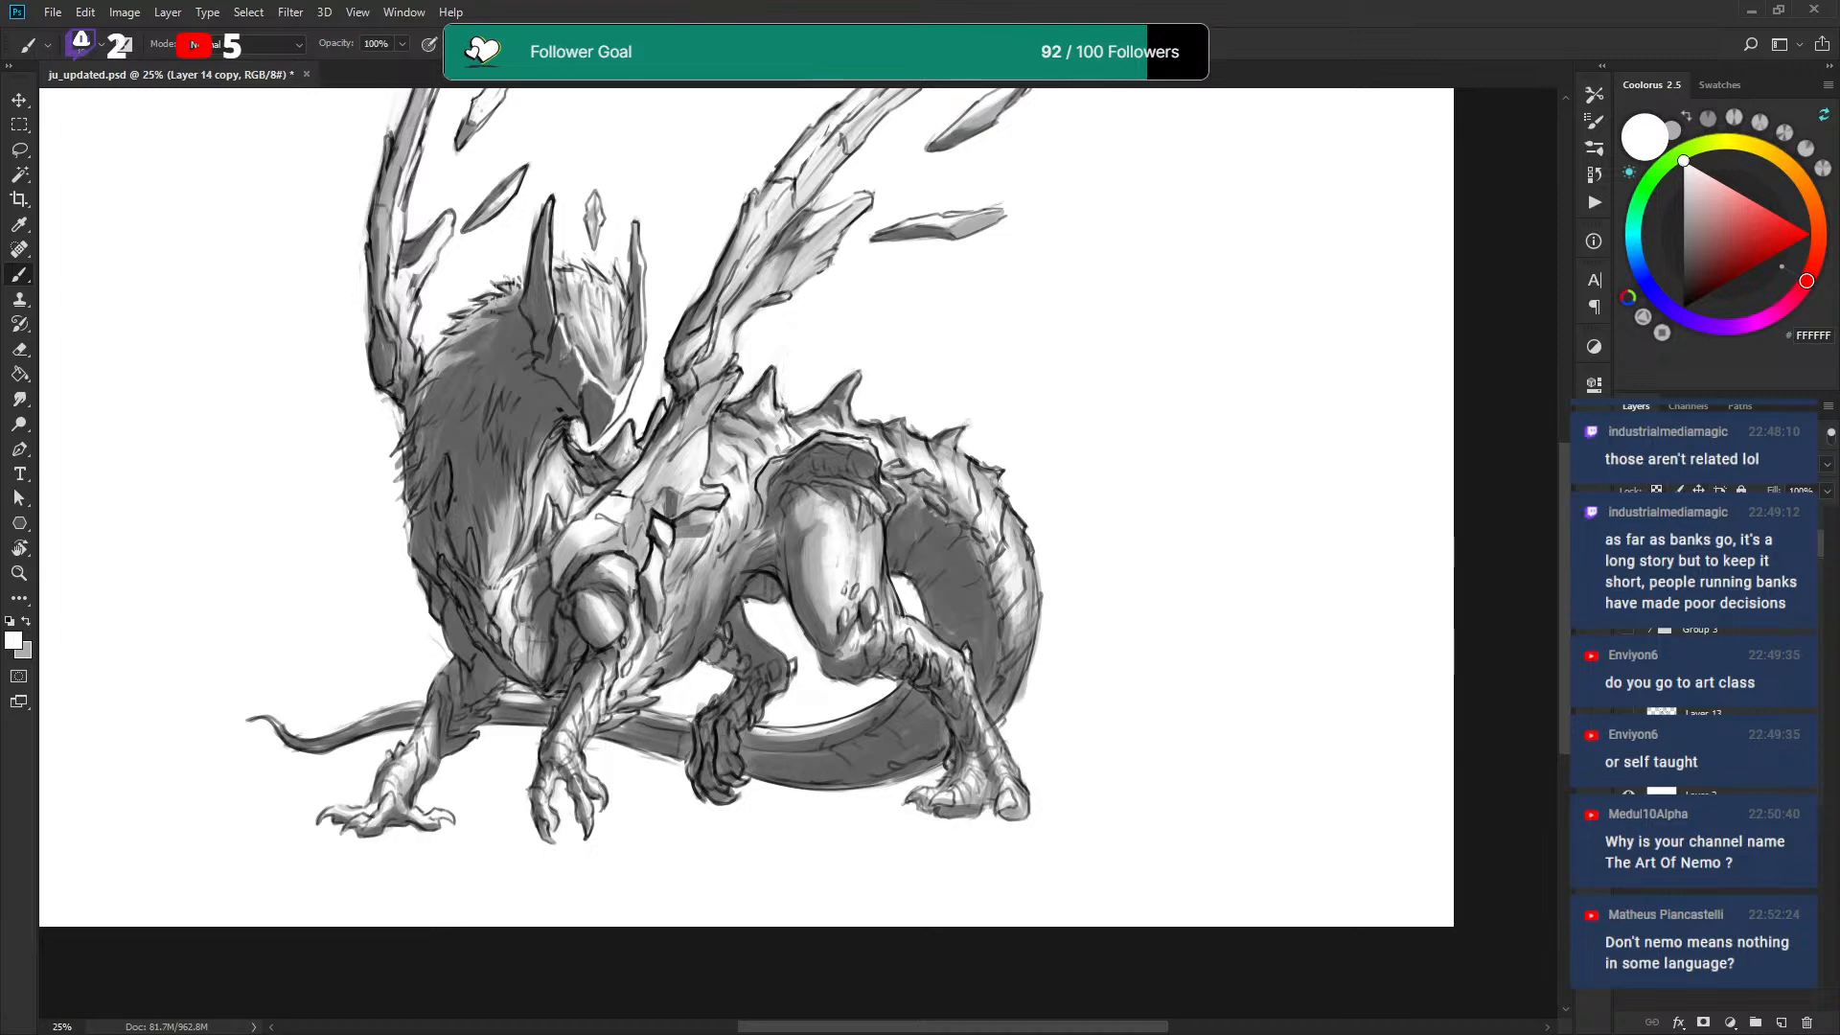
pyautogui.click(1781, 1023)
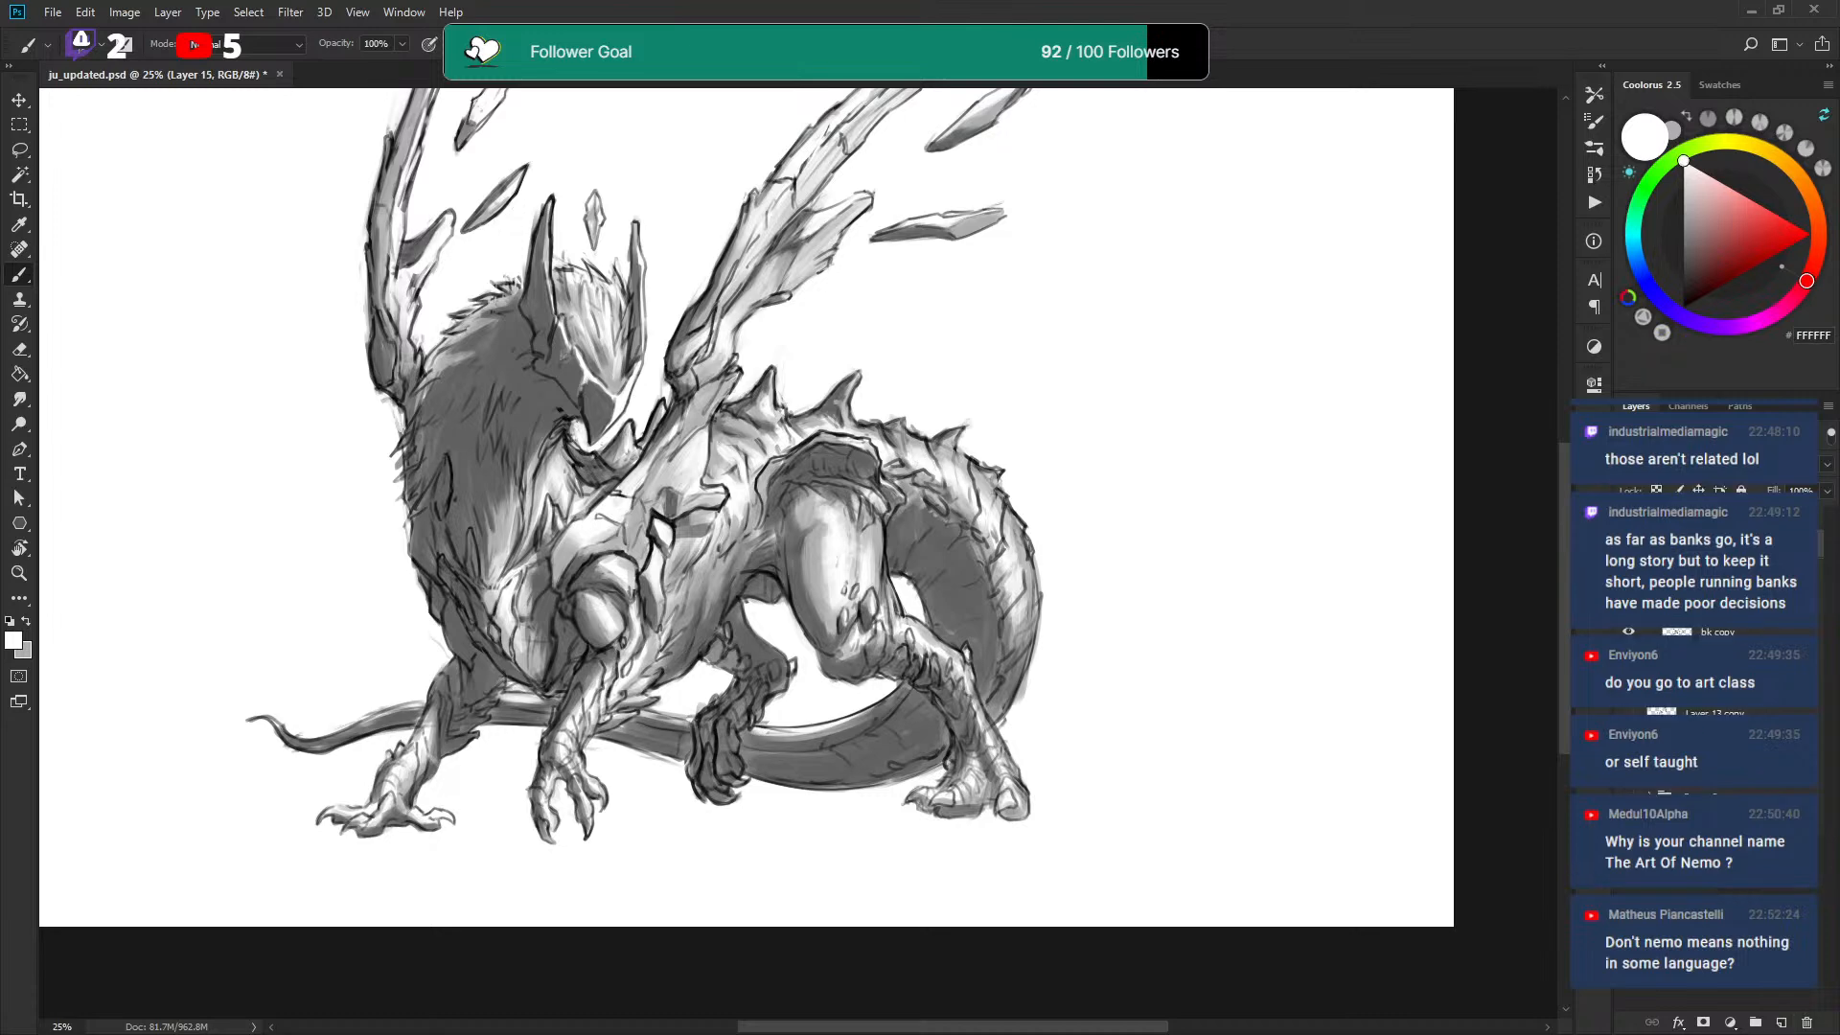
pyautogui.keyDown('alt'); pyautogui.click(922, 604); pyautogui.keyUp('alt')
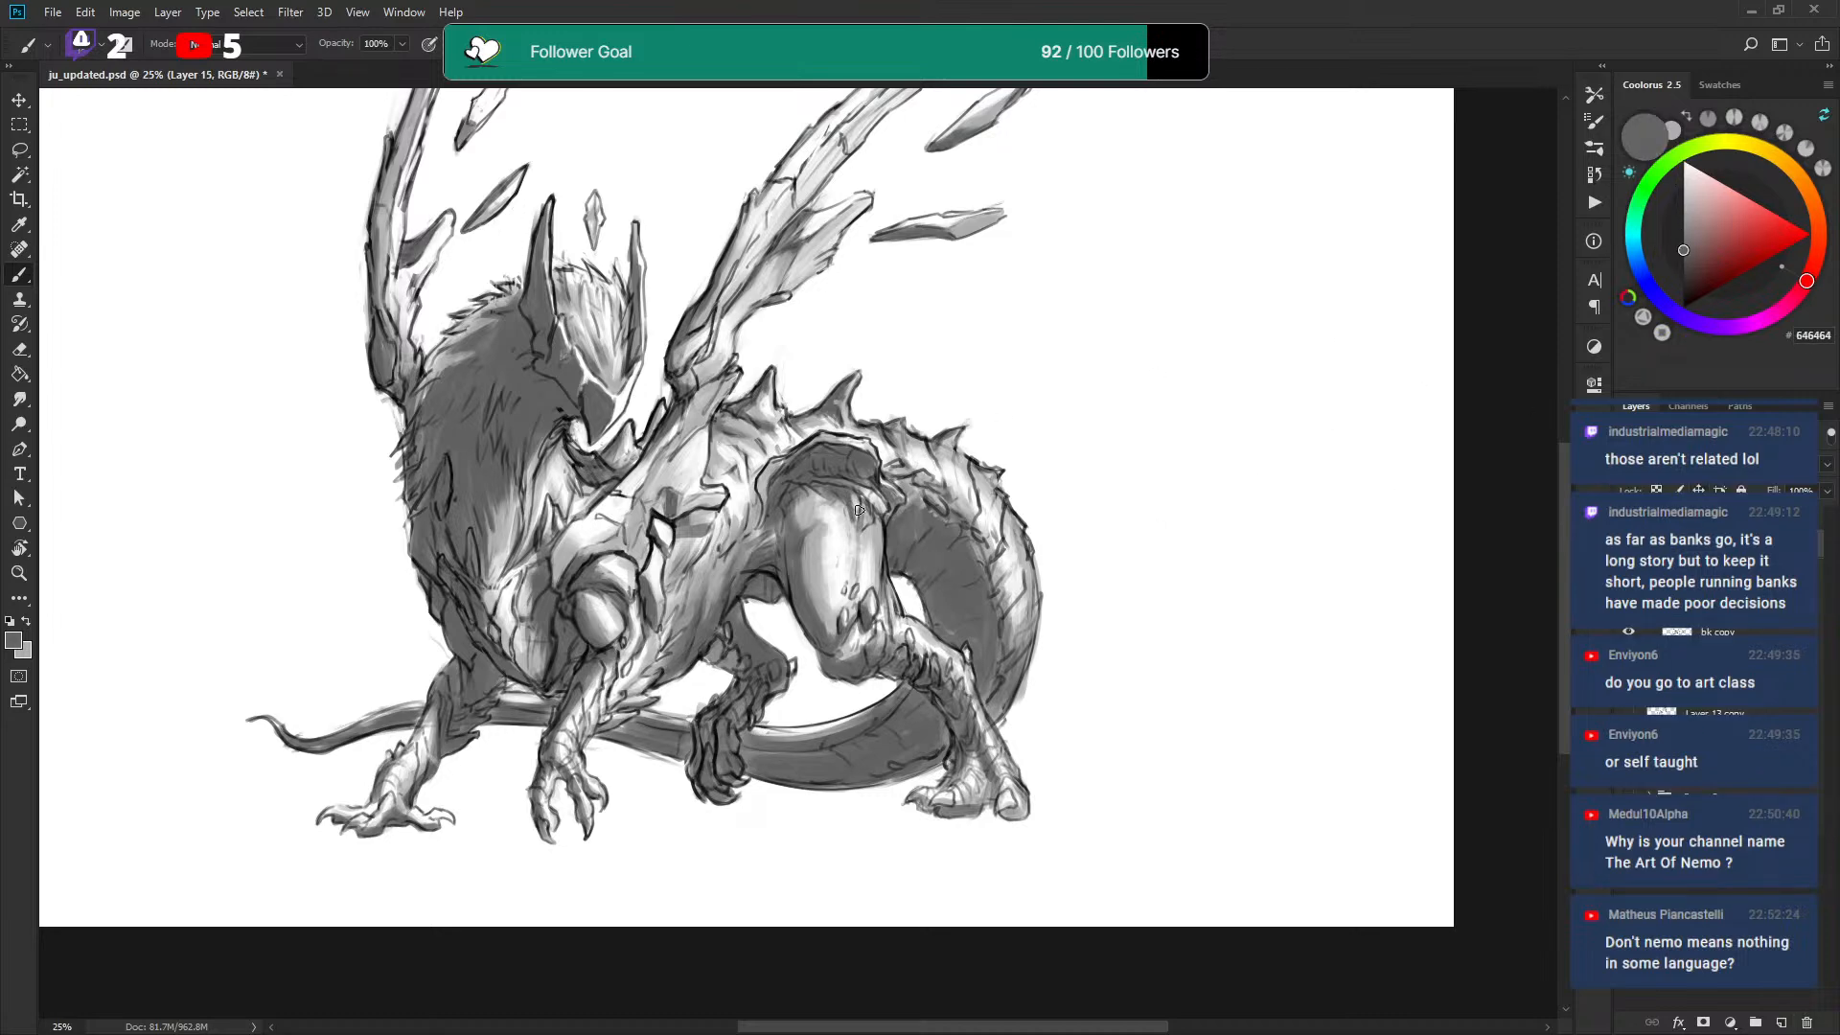
pyautogui.moveTo(827, 642); pyautogui.dragTo(805, 520)
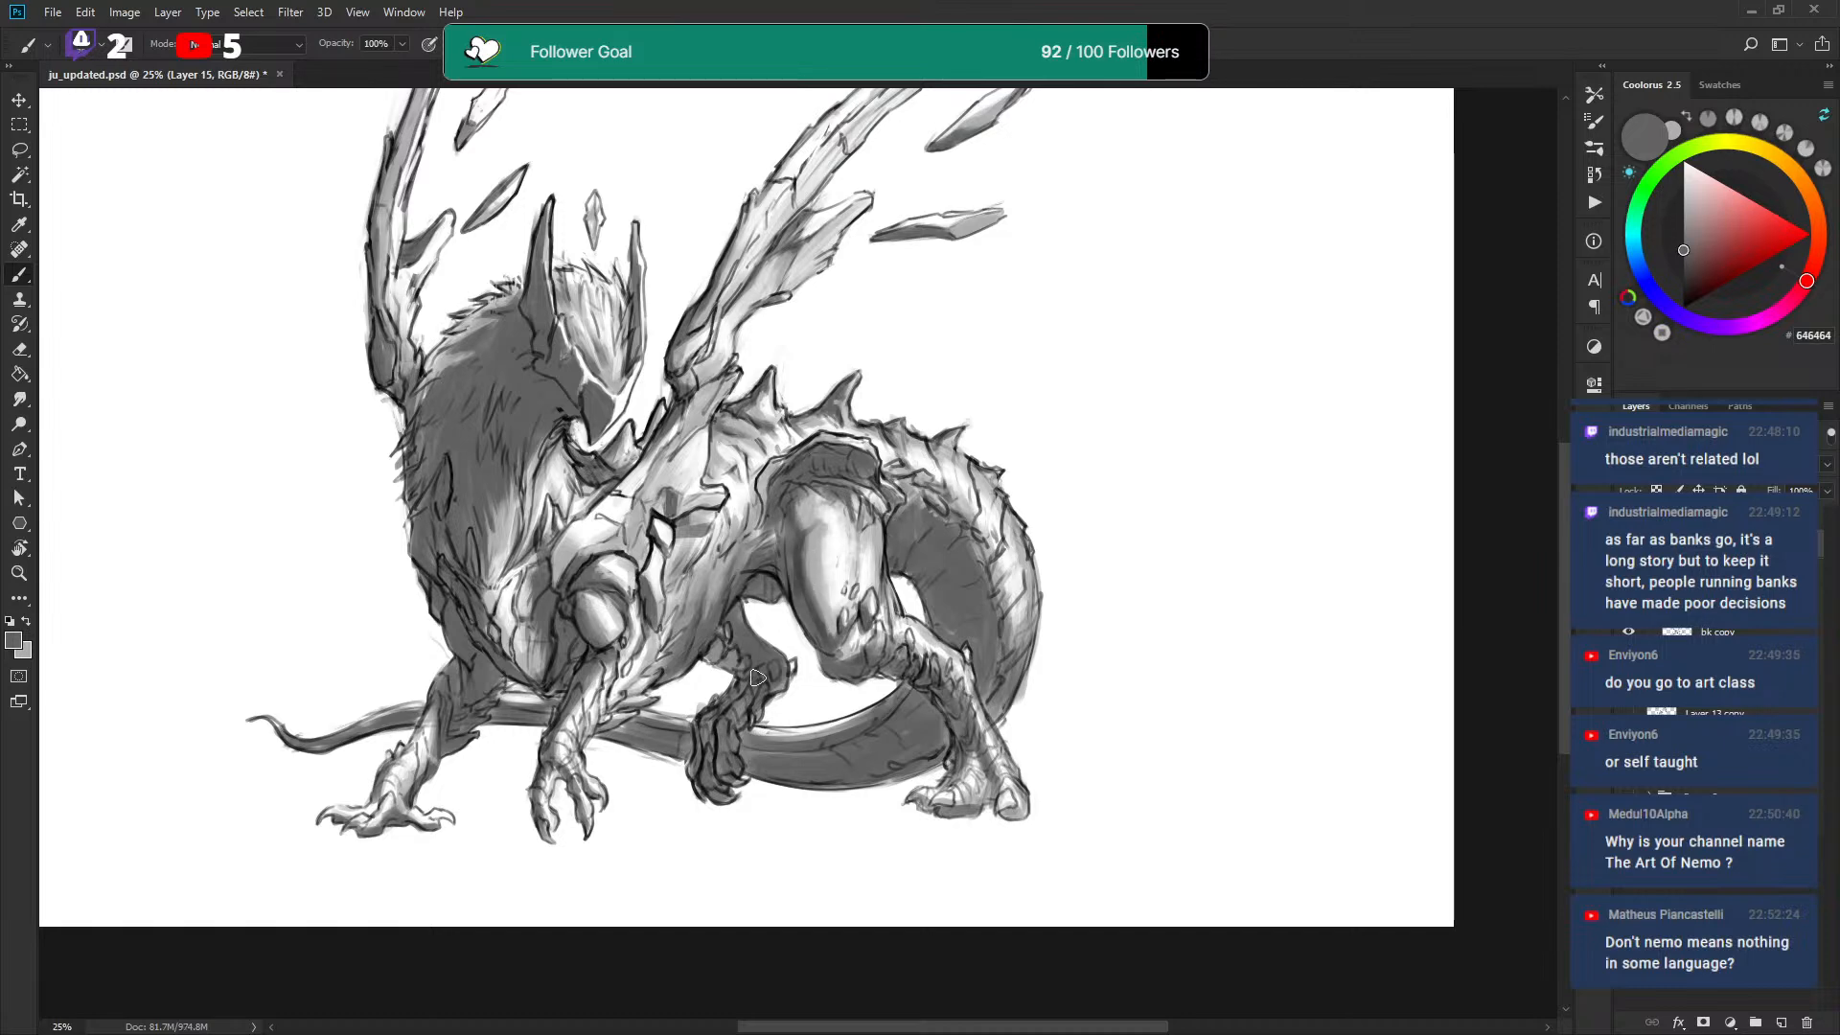
pyautogui.moveTo(737, 625); pyautogui.dragTo(803, 529)
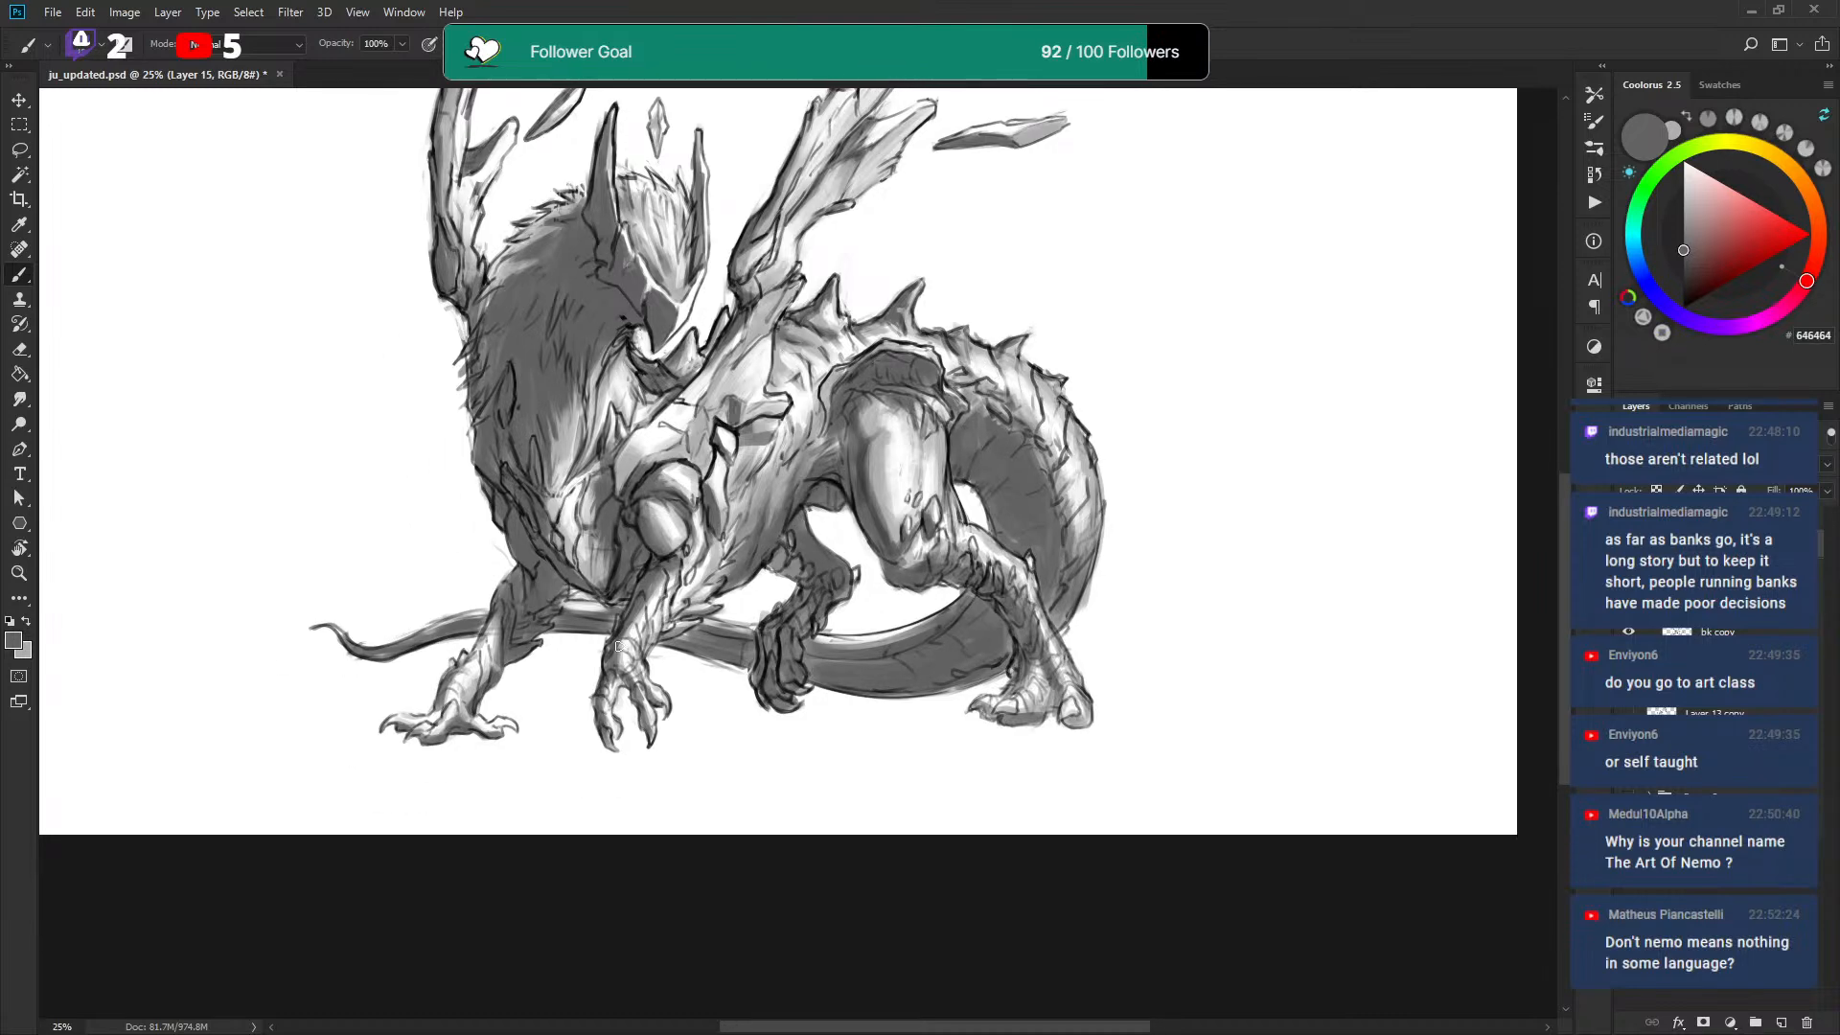
# Darken the forelegs, shoulder, chest and neck with grey 646464 strokes.
pyautogui.moveTo(636, 619); pyautogui.dragTo(648, 597)
pyautogui.moveTo(654, 454)
pyautogui.mouseDown()
pyautogui.moveTo(632, 484)
pyautogui.moveTo(711, 393)
pyautogui.mouseUp()
pyautogui.moveTo(541, 503); pyautogui.dragTo(584, 582)
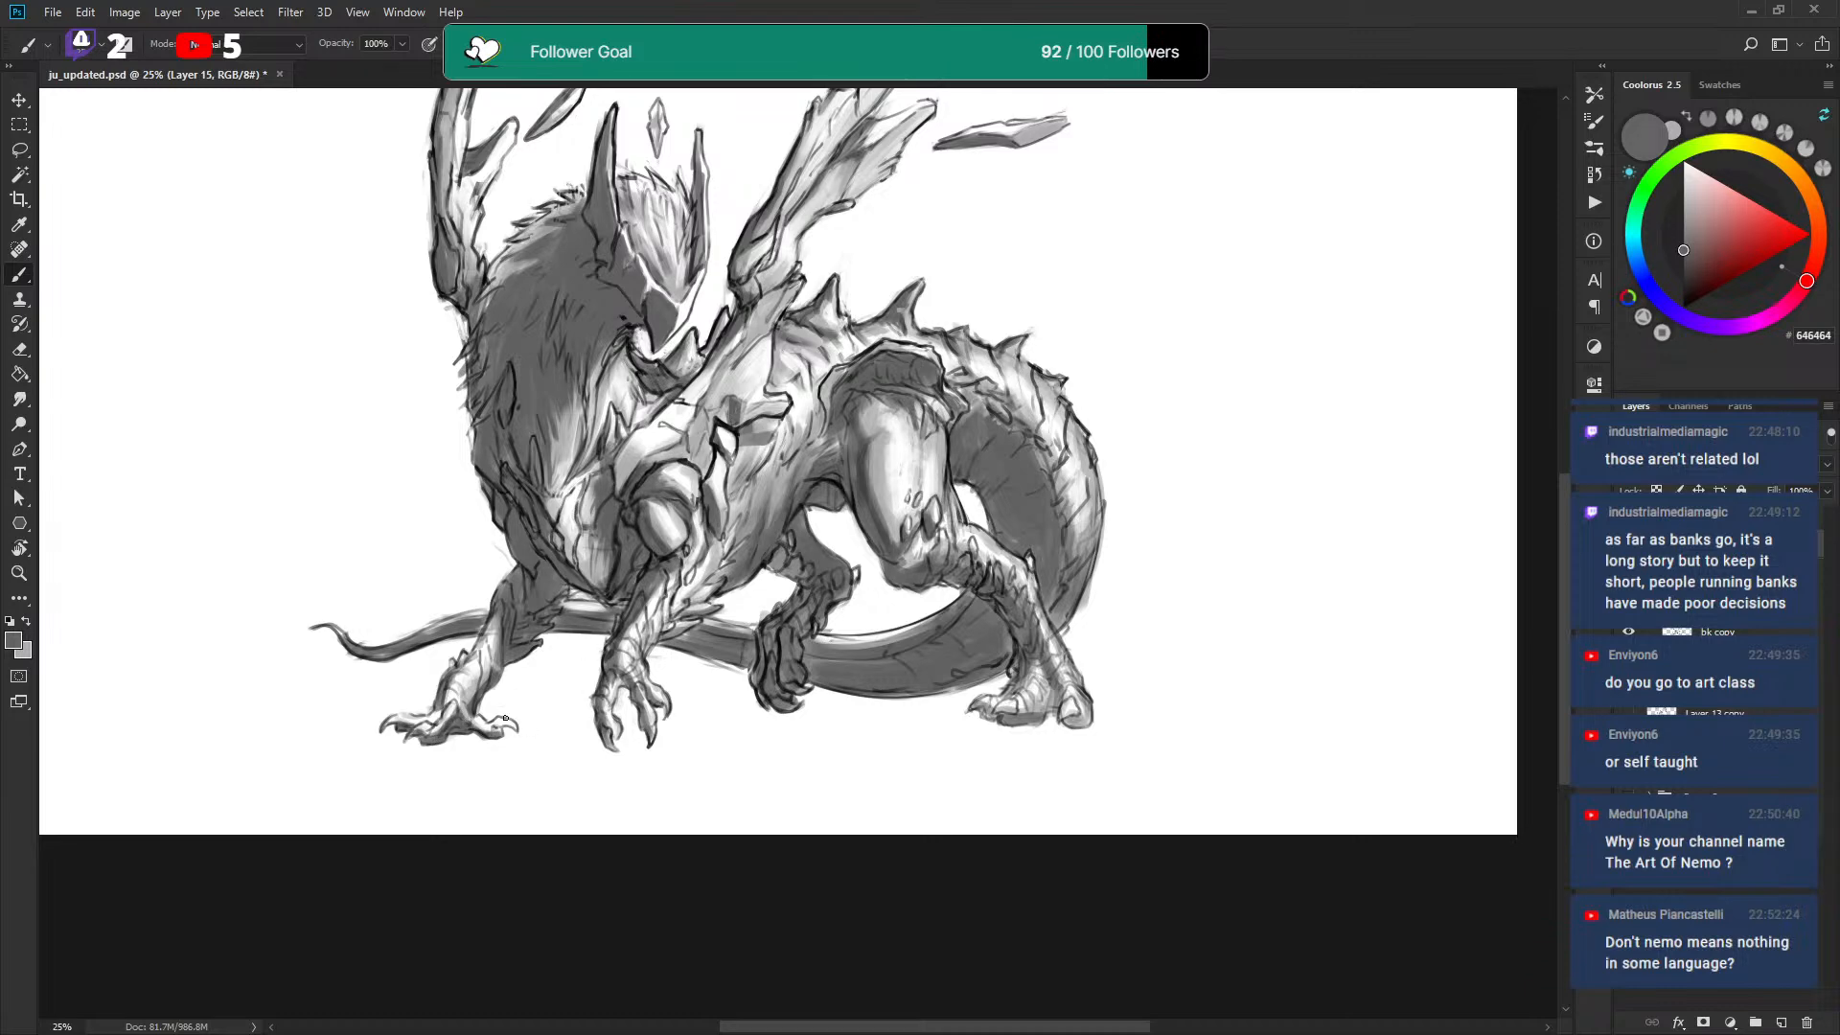
pyautogui.moveTo(637, 695); pyautogui.dragTo(631, 691)
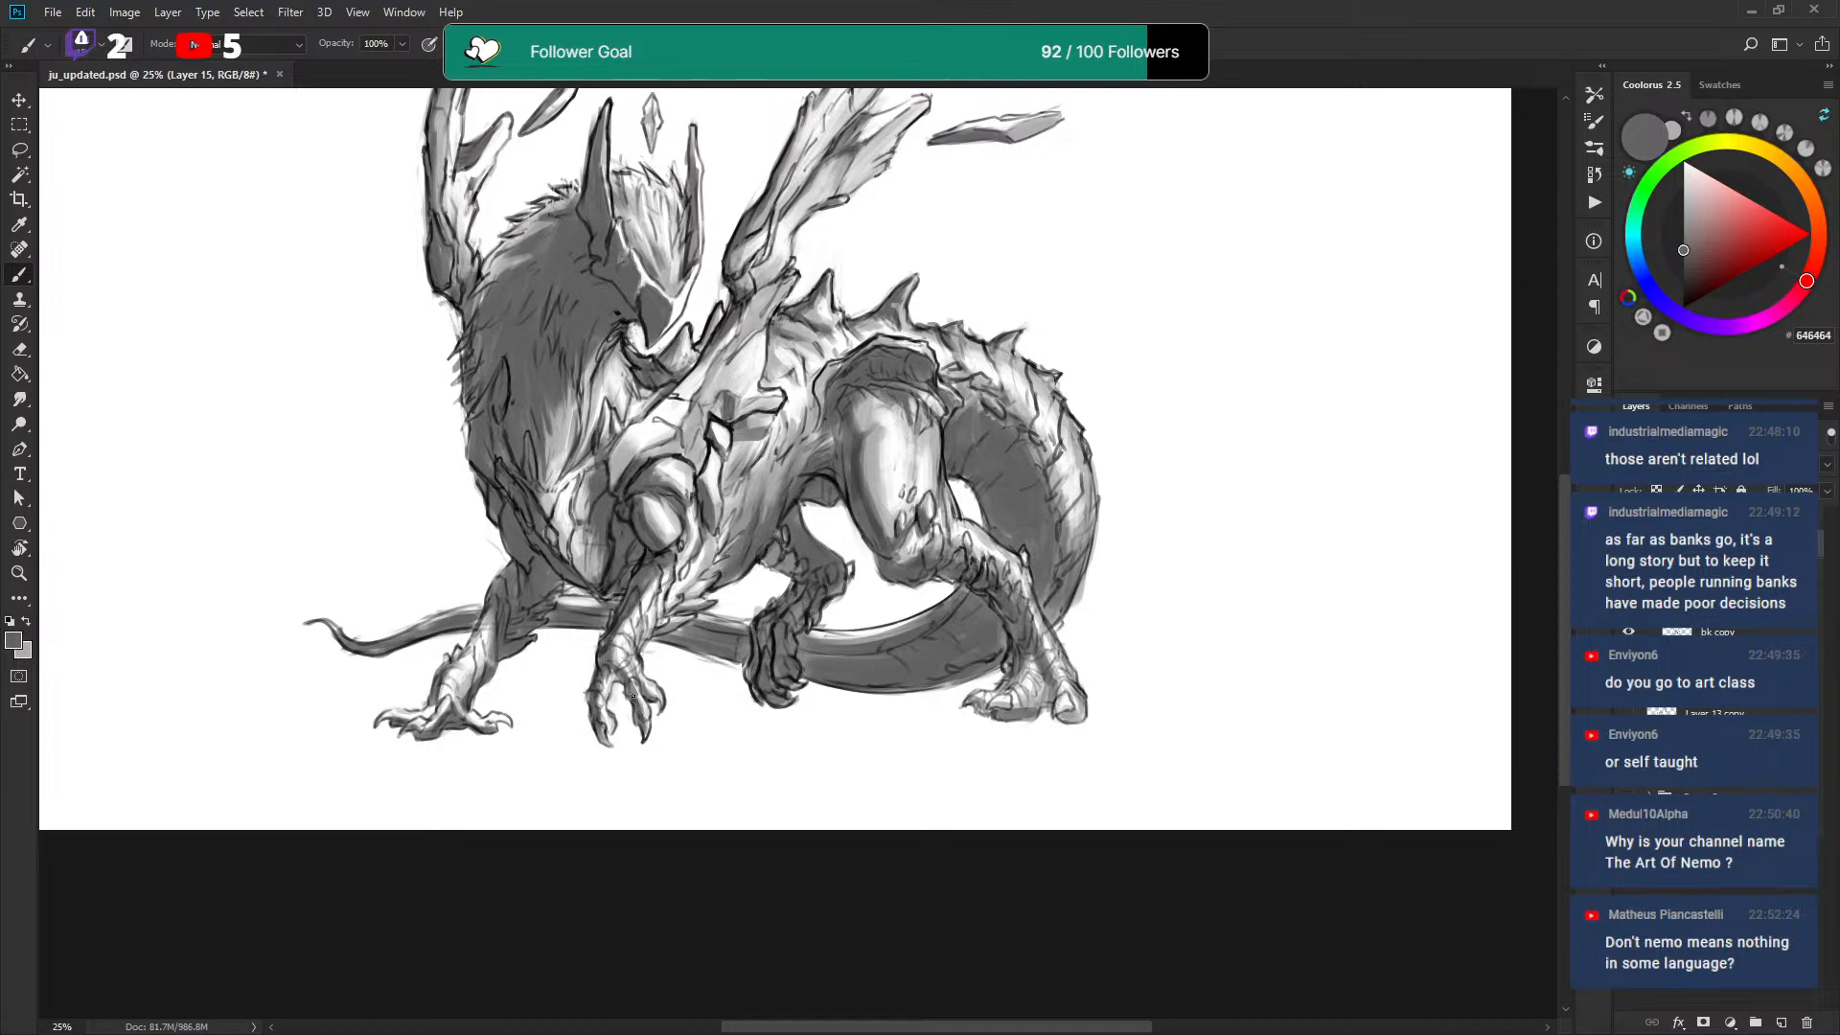
pyautogui.moveTo(634, 666); pyautogui.dragTo(629, 646)
pyautogui.moveTo(544, 485)
pyautogui.mouseDown()
pyautogui.moveTo(559, 386)
pyautogui.moveTo(601, 357)
pyautogui.mouseUp()
pyautogui.moveTo(546, 427)
pyautogui.mouseDown()
pyautogui.moveTo(651, 286)
pyautogui.moveTo(663, 334)
pyautogui.mouseUp()
# Paint grey 646464 shadows on the head, the tall horn and the mane.
pyautogui.moveTo(624, 253); pyautogui.dragTo(617, 232)
pyautogui.moveTo(599, 162)
pyautogui.mouseDown()
pyautogui.moveTo(603, 226)
pyautogui.moveTo(599, 197)
pyautogui.mouseUp()
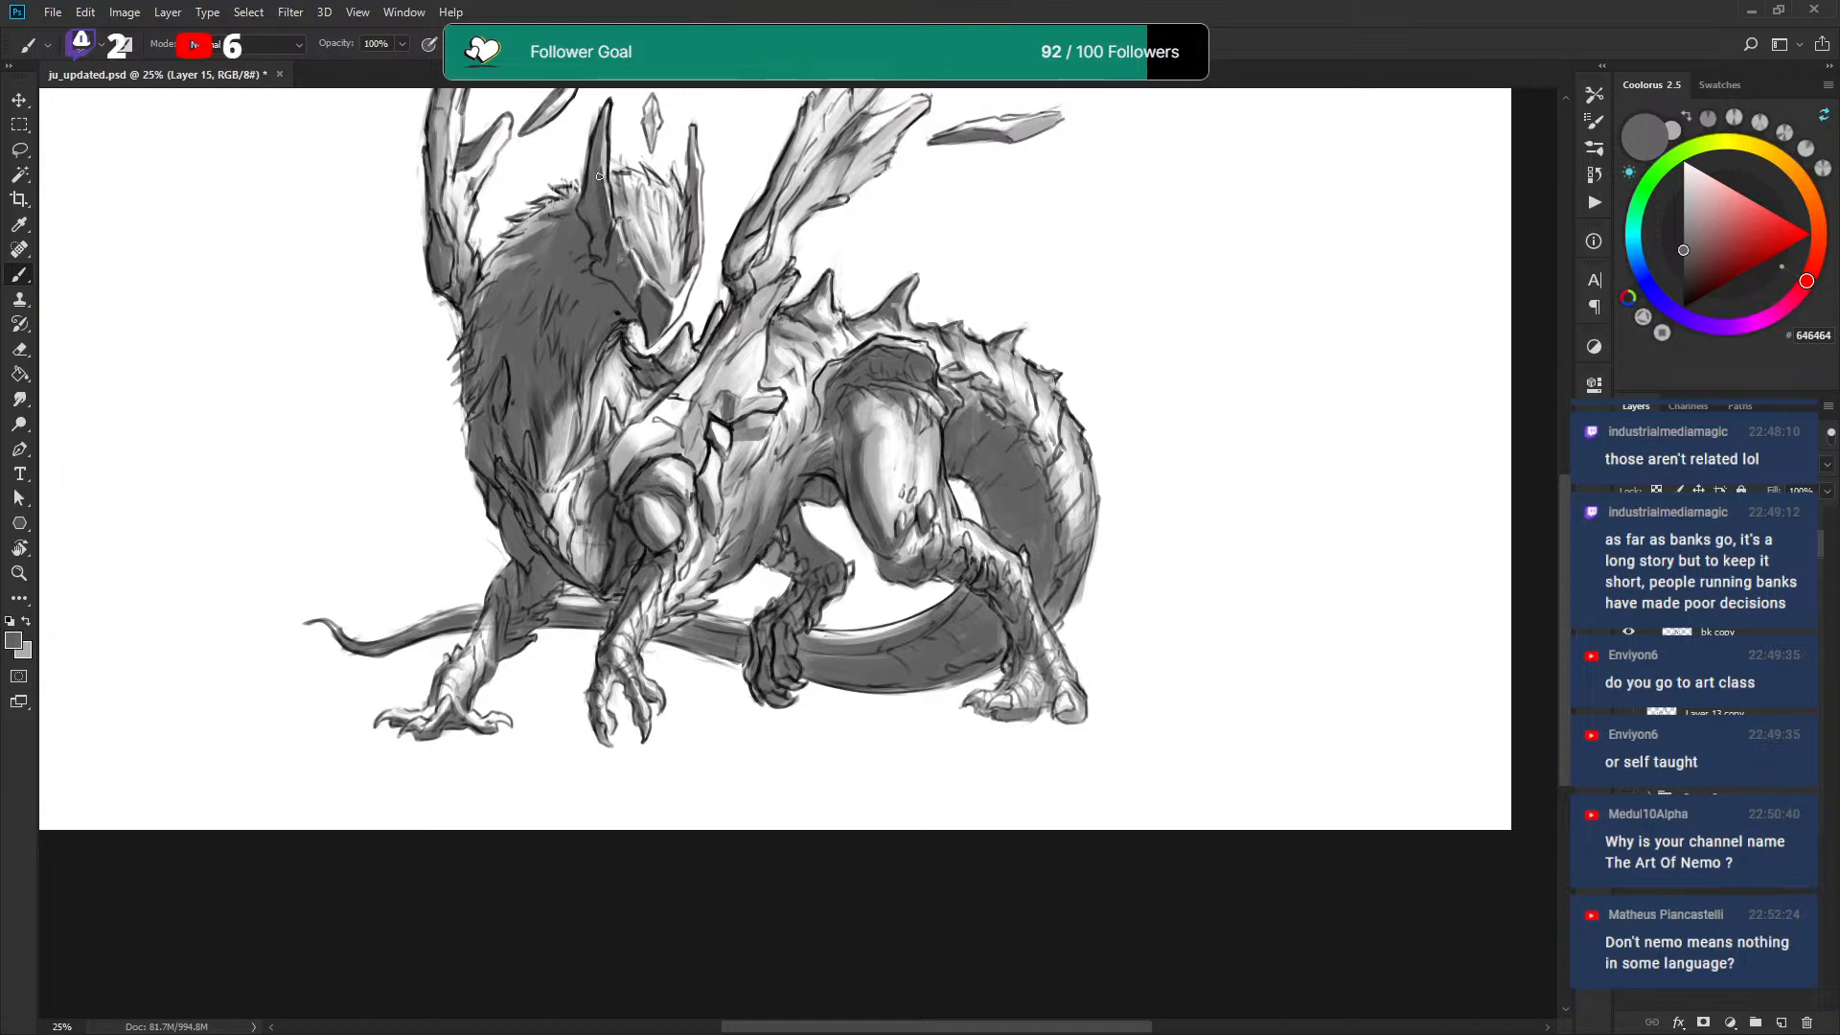
pyautogui.moveTo(604, 128); pyautogui.dragTo(602, 164)
pyautogui.moveTo(560, 252)
pyautogui.mouseDown()
pyautogui.moveTo(581, 275)
pyautogui.moveTo(548, 263)
pyautogui.moveTo(468, 429)
pyautogui.mouseUp()
pyautogui.moveTo(465, 345); pyautogui.dragTo(457, 412)
pyautogui.moveTo(471, 282)
pyautogui.mouseDown()
pyautogui.moveTo(460, 330)
pyautogui.moveTo(521, 342)
pyautogui.mouseUp()
pyautogui.moveTo(550, 228); pyautogui.dragTo(571, 318)
# Undo the stray stroke near the far horn, then darken the shoulder, flank and back with grey 646464.
pyautogui.moveTo(714, 347)
pyautogui.mouseDown()
pyautogui.moveTo(725, 463)
pyautogui.moveTo(721, 411)
pyautogui.moveTo(711, 466)
pyautogui.mouseUp()
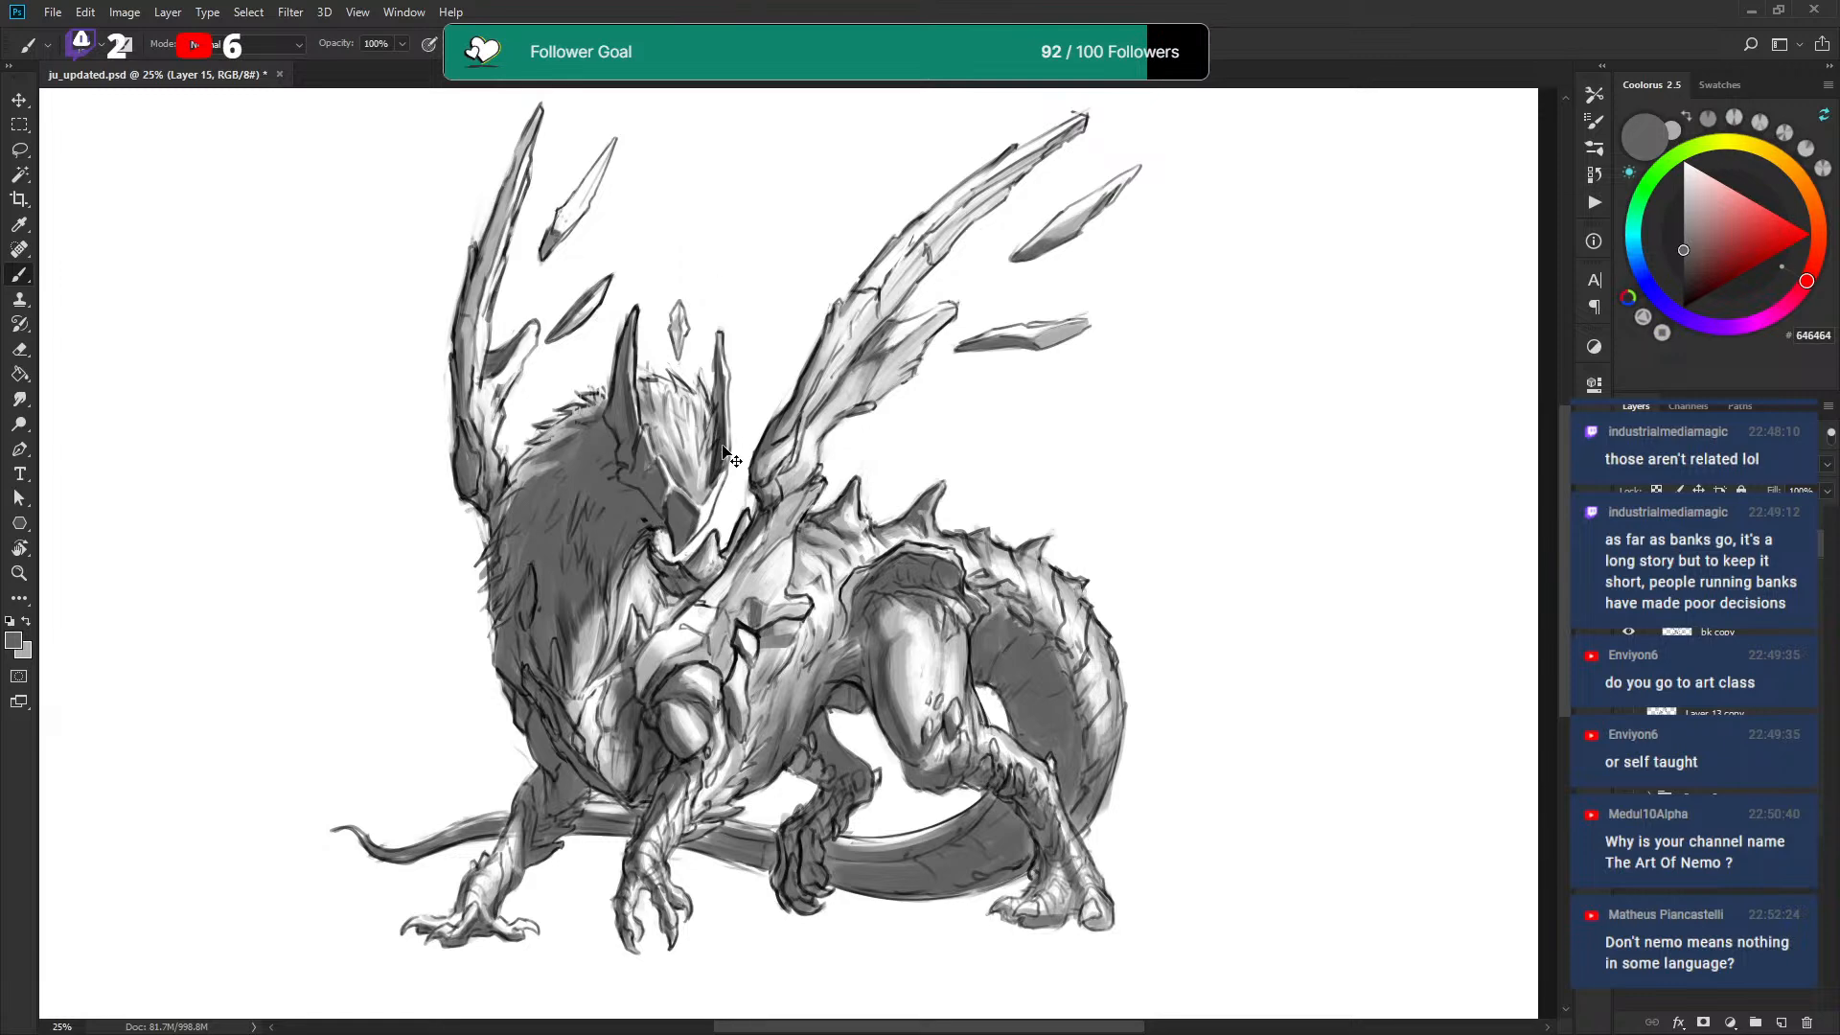
pyautogui.moveTo(725, 439); pyautogui.dragTo(730, 460)
pyautogui.hotkey('ctrl', 'z')
pyautogui.moveTo(731, 651)
pyautogui.mouseDown()
pyautogui.moveTo(710, 552)
pyautogui.moveTo(720, 628)
pyautogui.moveTo(797, 557)
pyautogui.mouseUp()
pyautogui.moveTo(774, 633)
pyautogui.mouseDown()
pyautogui.moveTo(803, 563)
pyautogui.moveTo(889, 481)
pyautogui.moveTo(887, 456)
pyautogui.moveTo(925, 456)
pyautogui.moveTo(948, 500)
pyautogui.moveTo(1027, 546)
pyautogui.moveTo(1015, 529)
pyautogui.moveTo(1042, 567)
pyautogui.moveTo(1064, 663)
pyautogui.mouseUp()
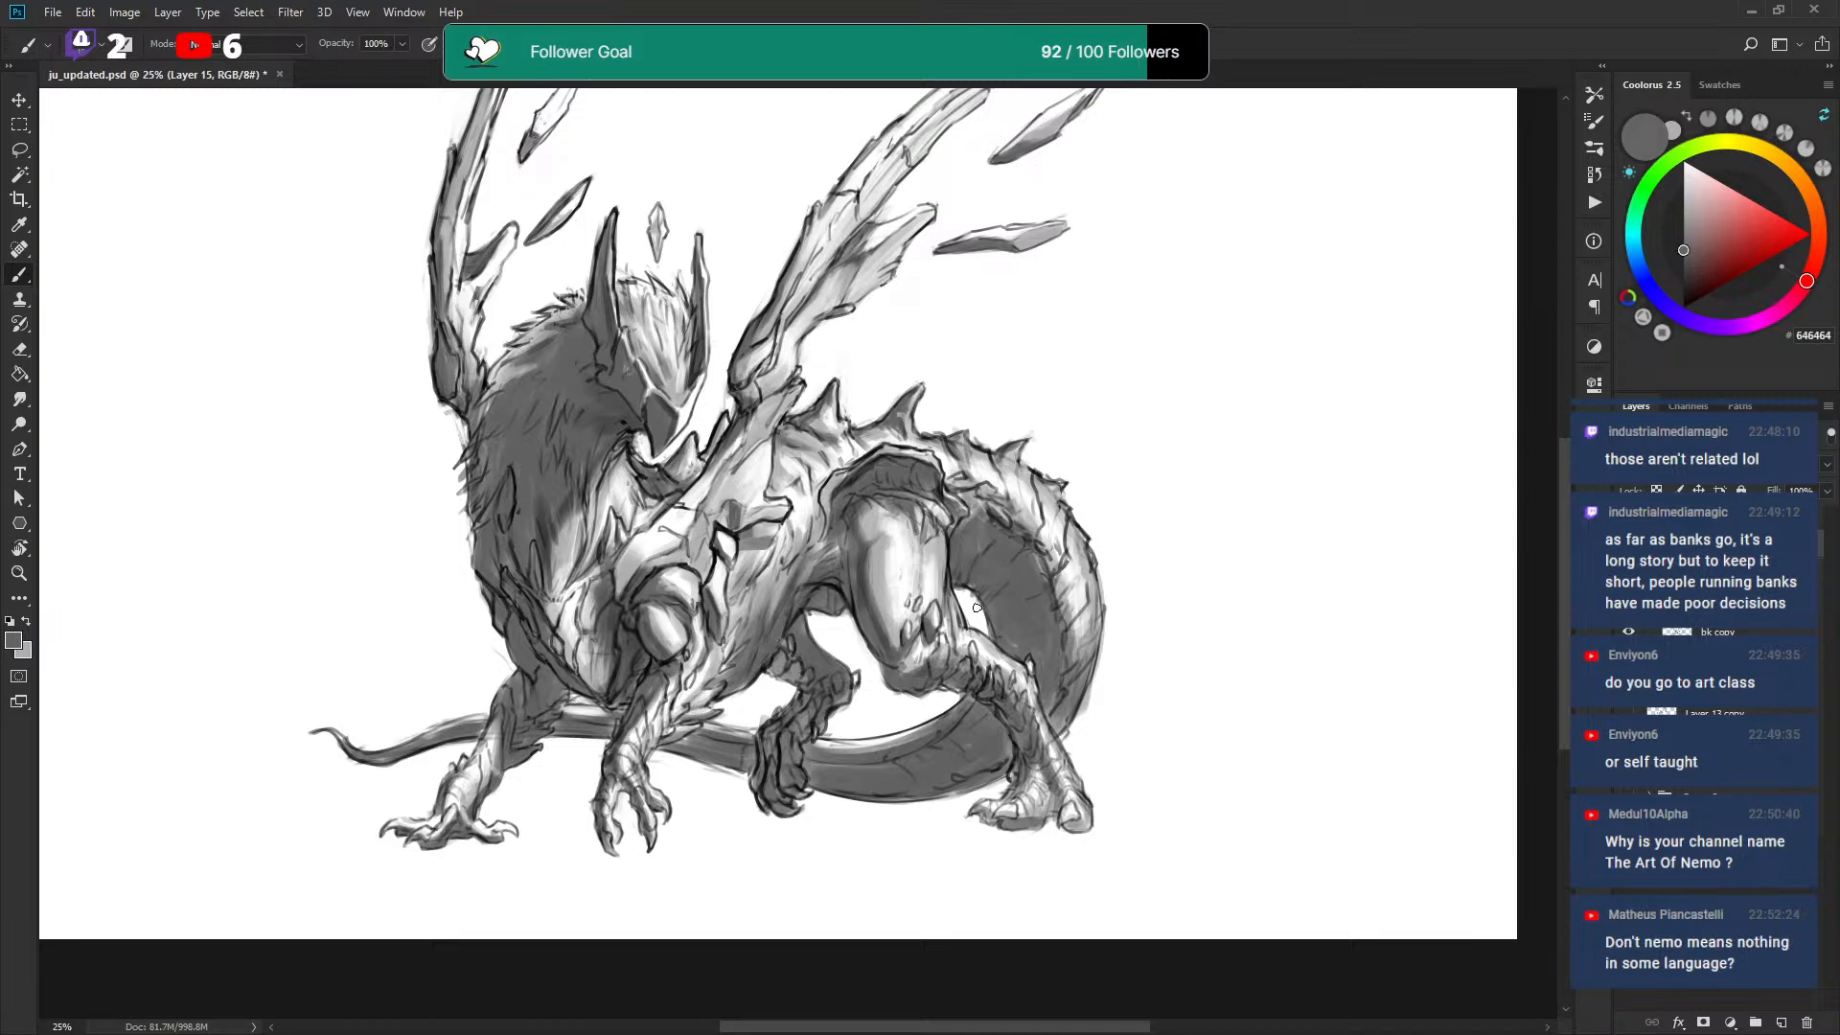
pyautogui.moveTo(1042, 521); pyautogui.dragTo(997, 500)
# Duplicate the Group 3 copy group, hide one version, and save the drawing.
pyautogui.hotkey('ctrl', 'e')
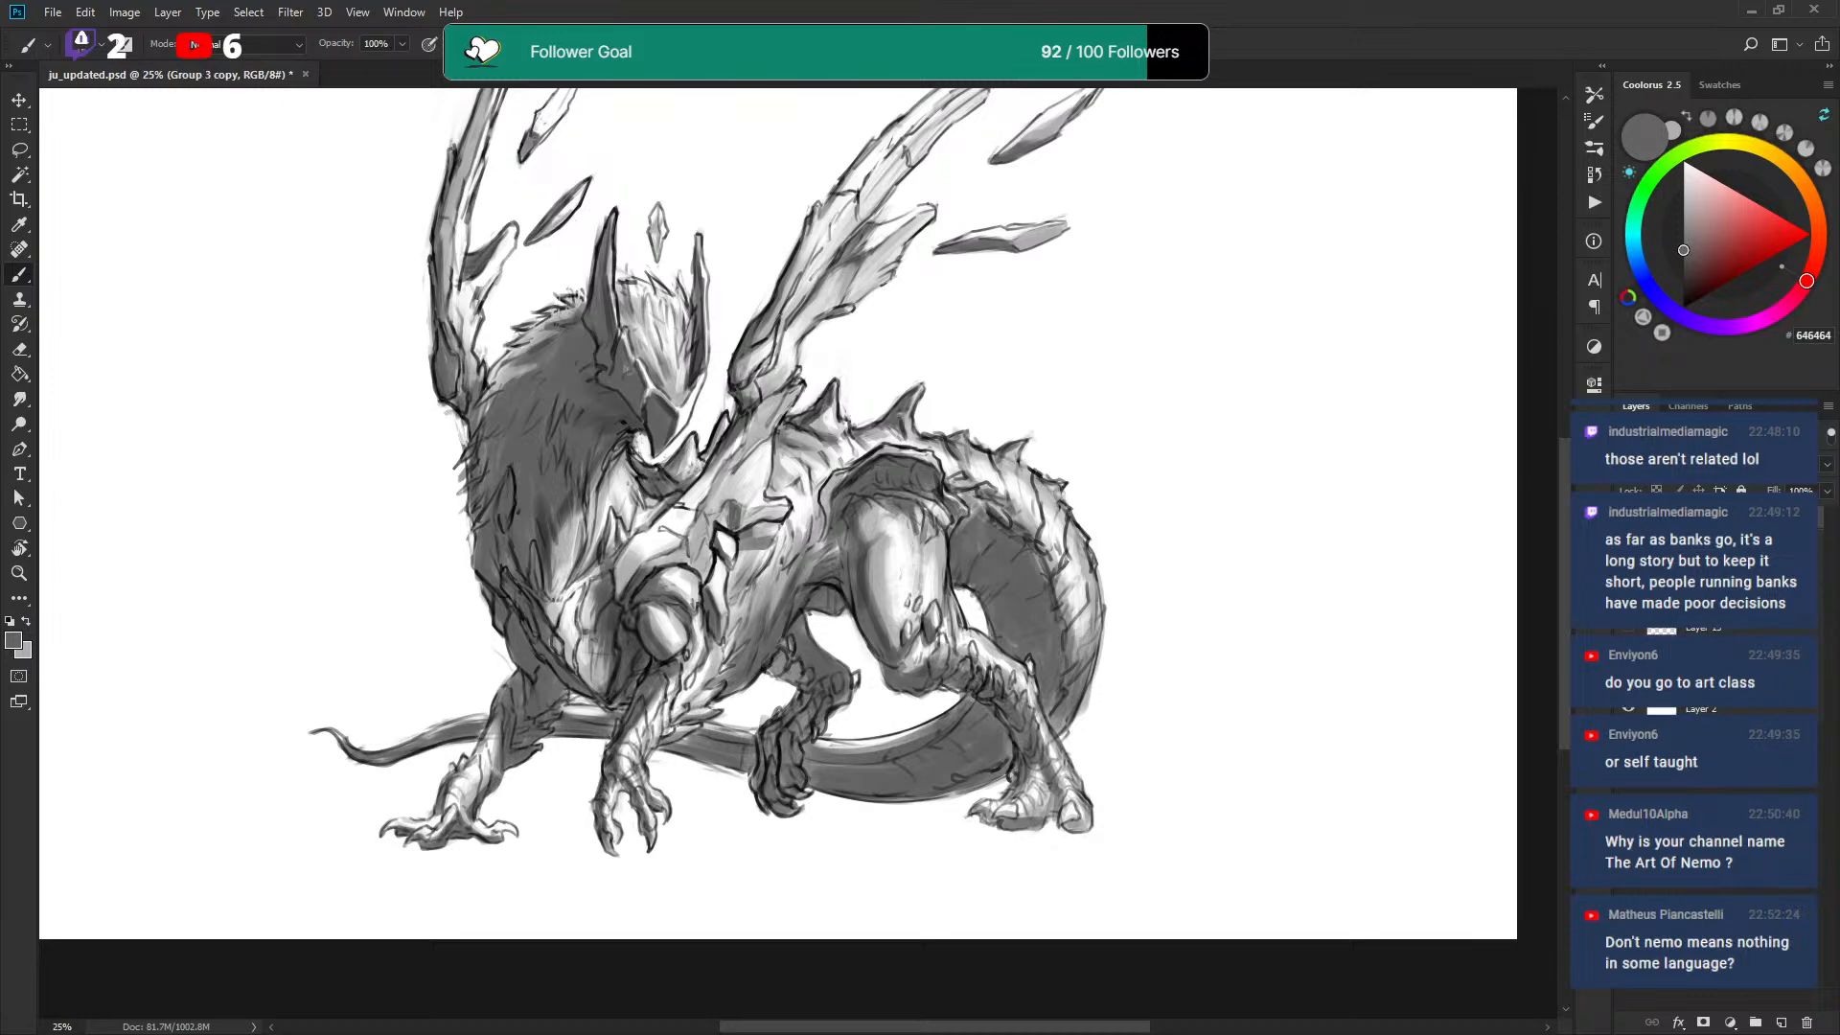
pyautogui.hotkey('ctrl', 'j')
pyautogui.hotkey('ctrl', ',')
pyautogui.hotkey('ctrl', 's')
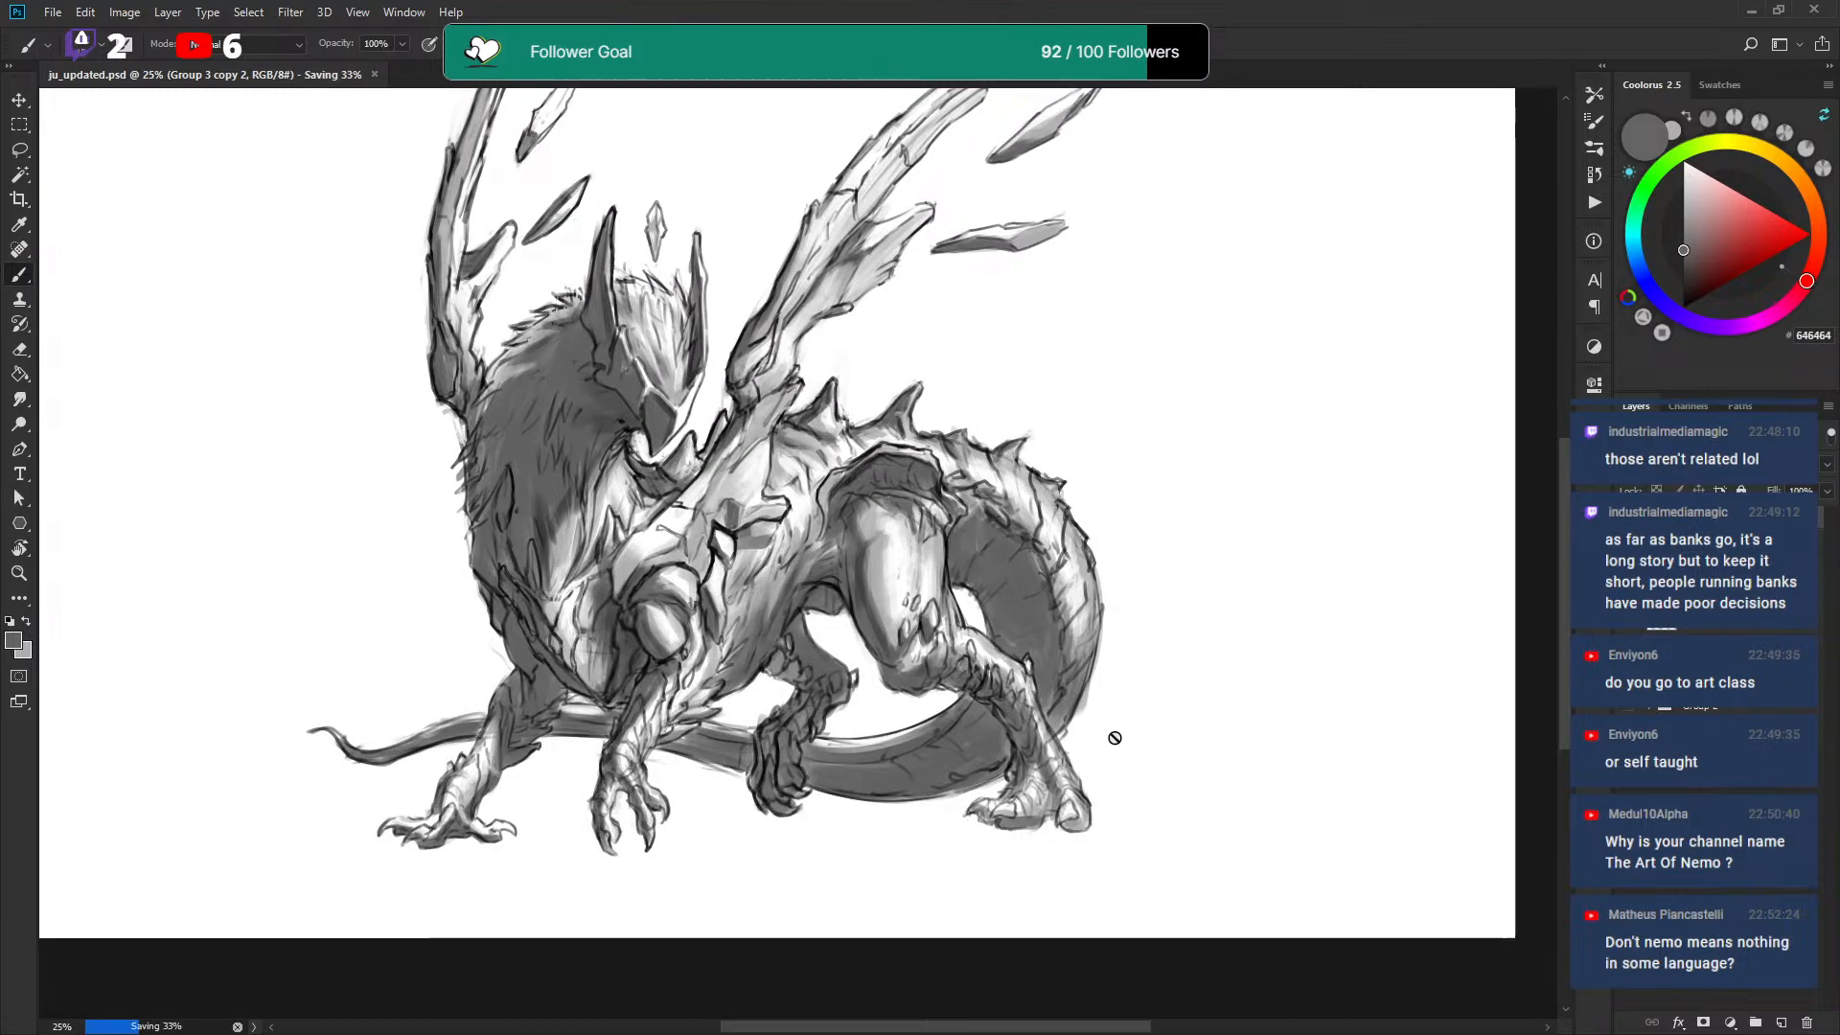
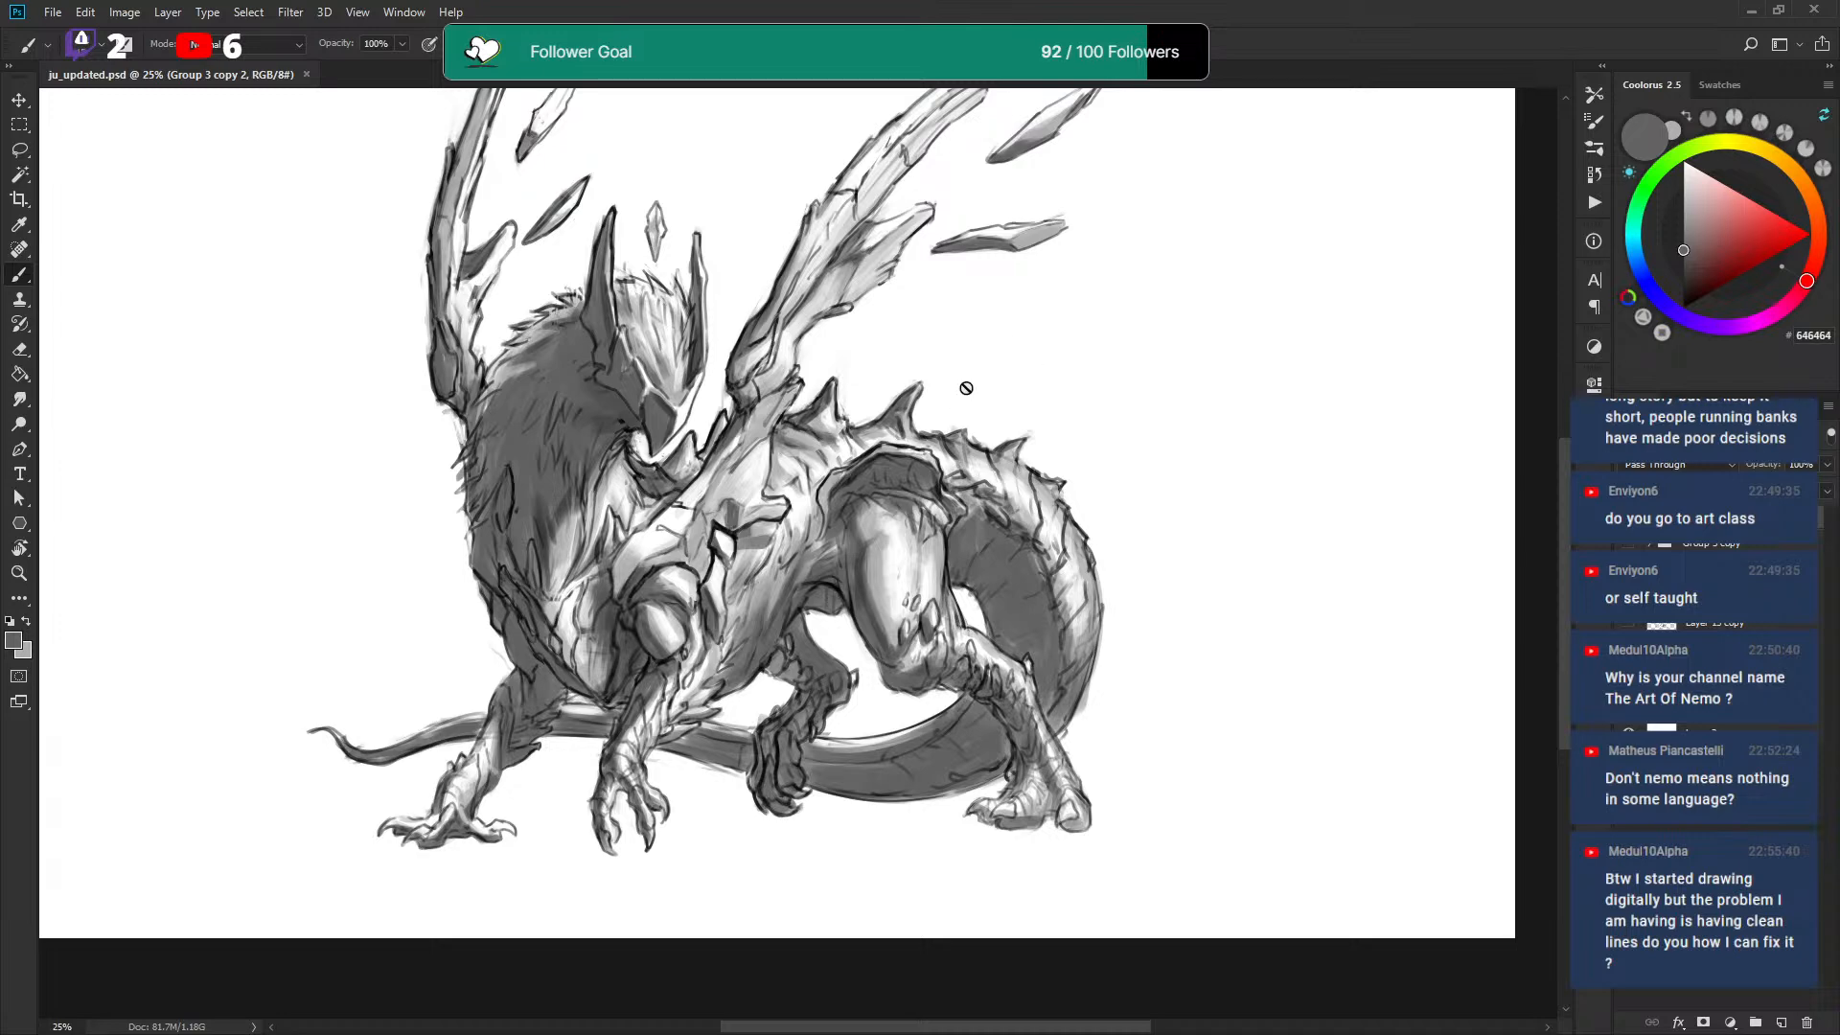
# Compare the duplicated groups of the creature drawing by switching their visibility off and on.
pyautogui.moveTo(978, 374); pyautogui.dragTo(982, 391)
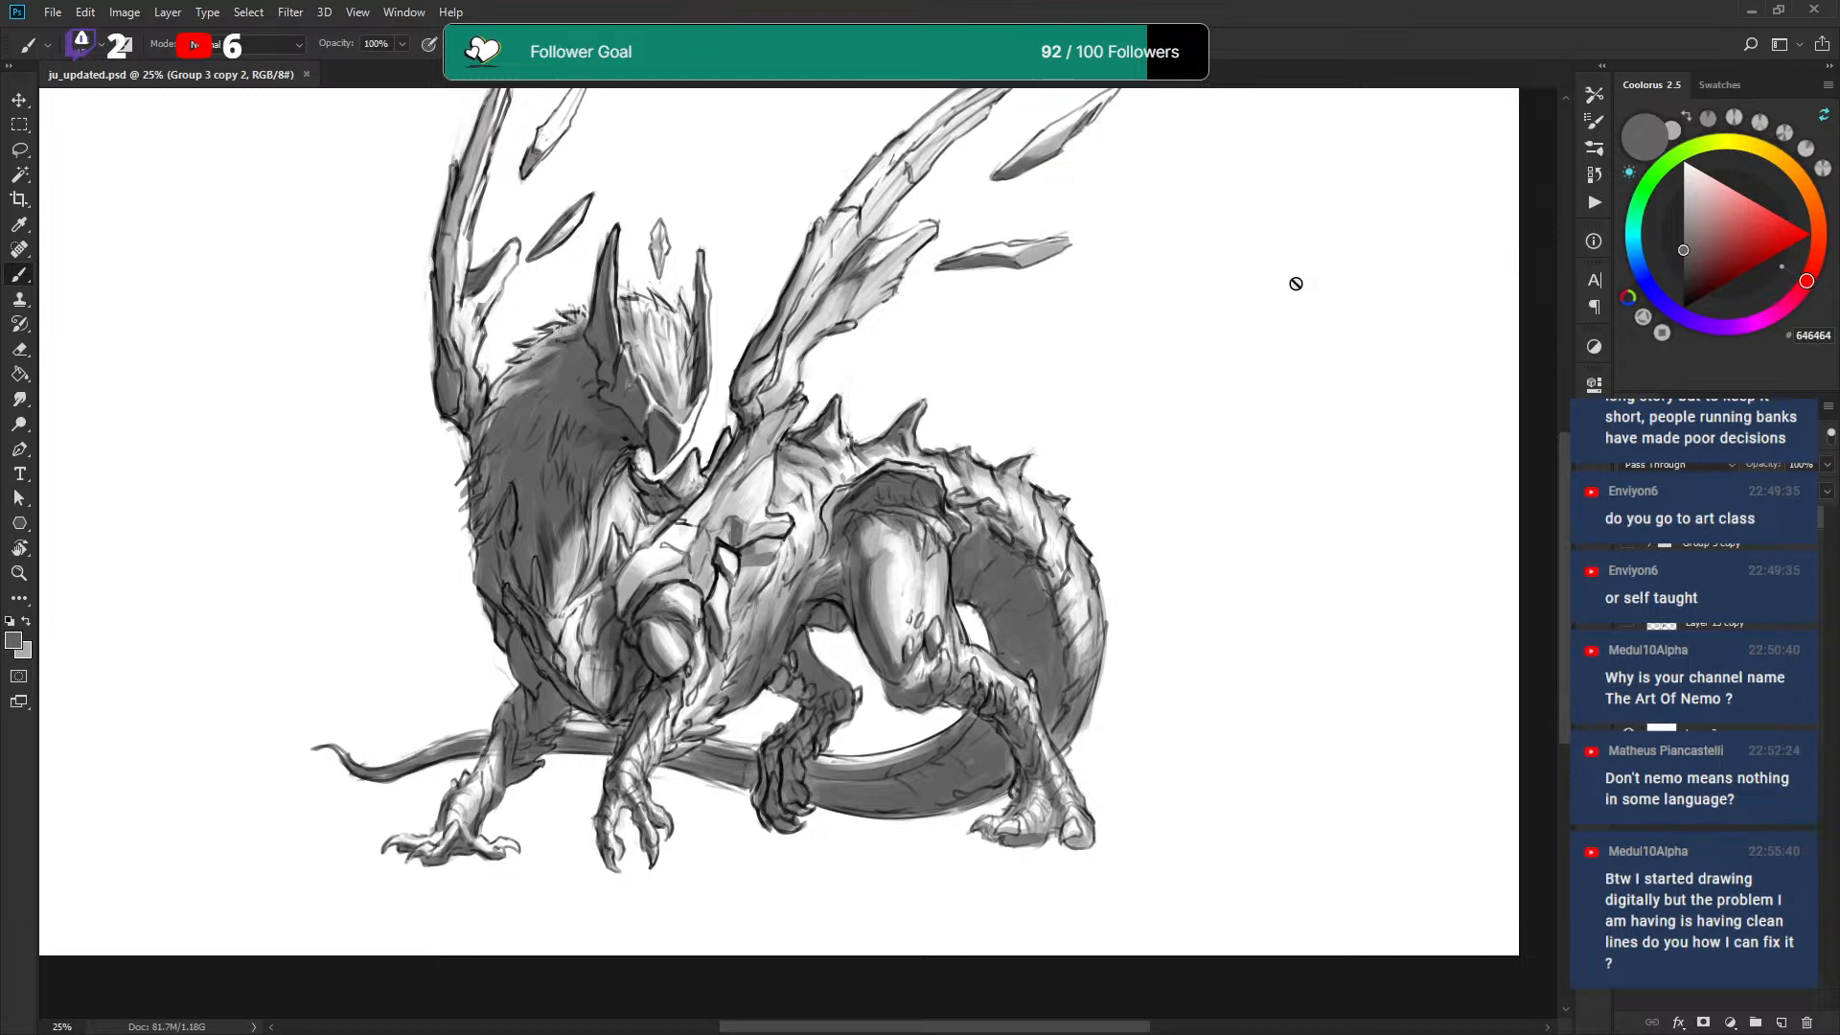
pyautogui.moveTo(1164, 342); pyautogui.dragTo(1153, 371)
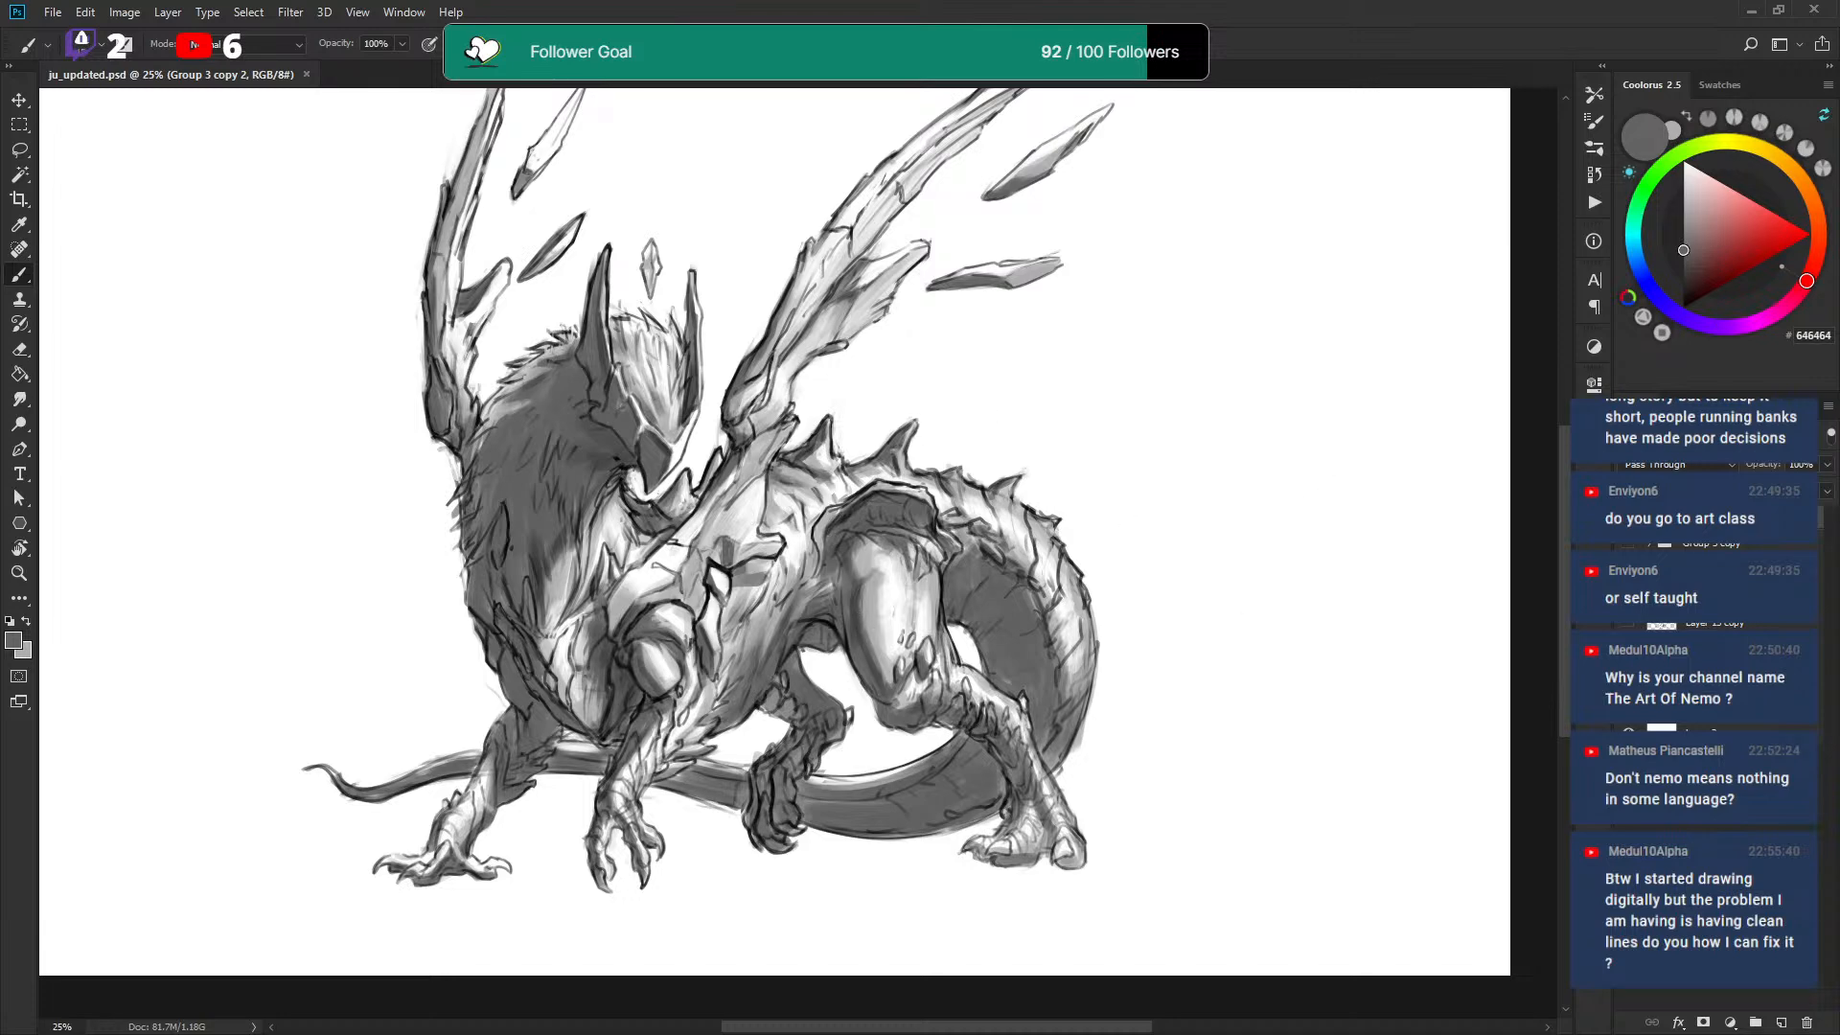
pyautogui.click(1628, 542)
pyautogui.click(1628, 542)
pyautogui.moveTo(1055, 489); pyautogui.dragTo(1051, 497)
pyautogui.click(1628, 519)
pyautogui.click(1628, 519)
# Create a new layer above Group 3 copy 2 and set its blending mode to Multiply.
pyautogui.click(1780, 1021)
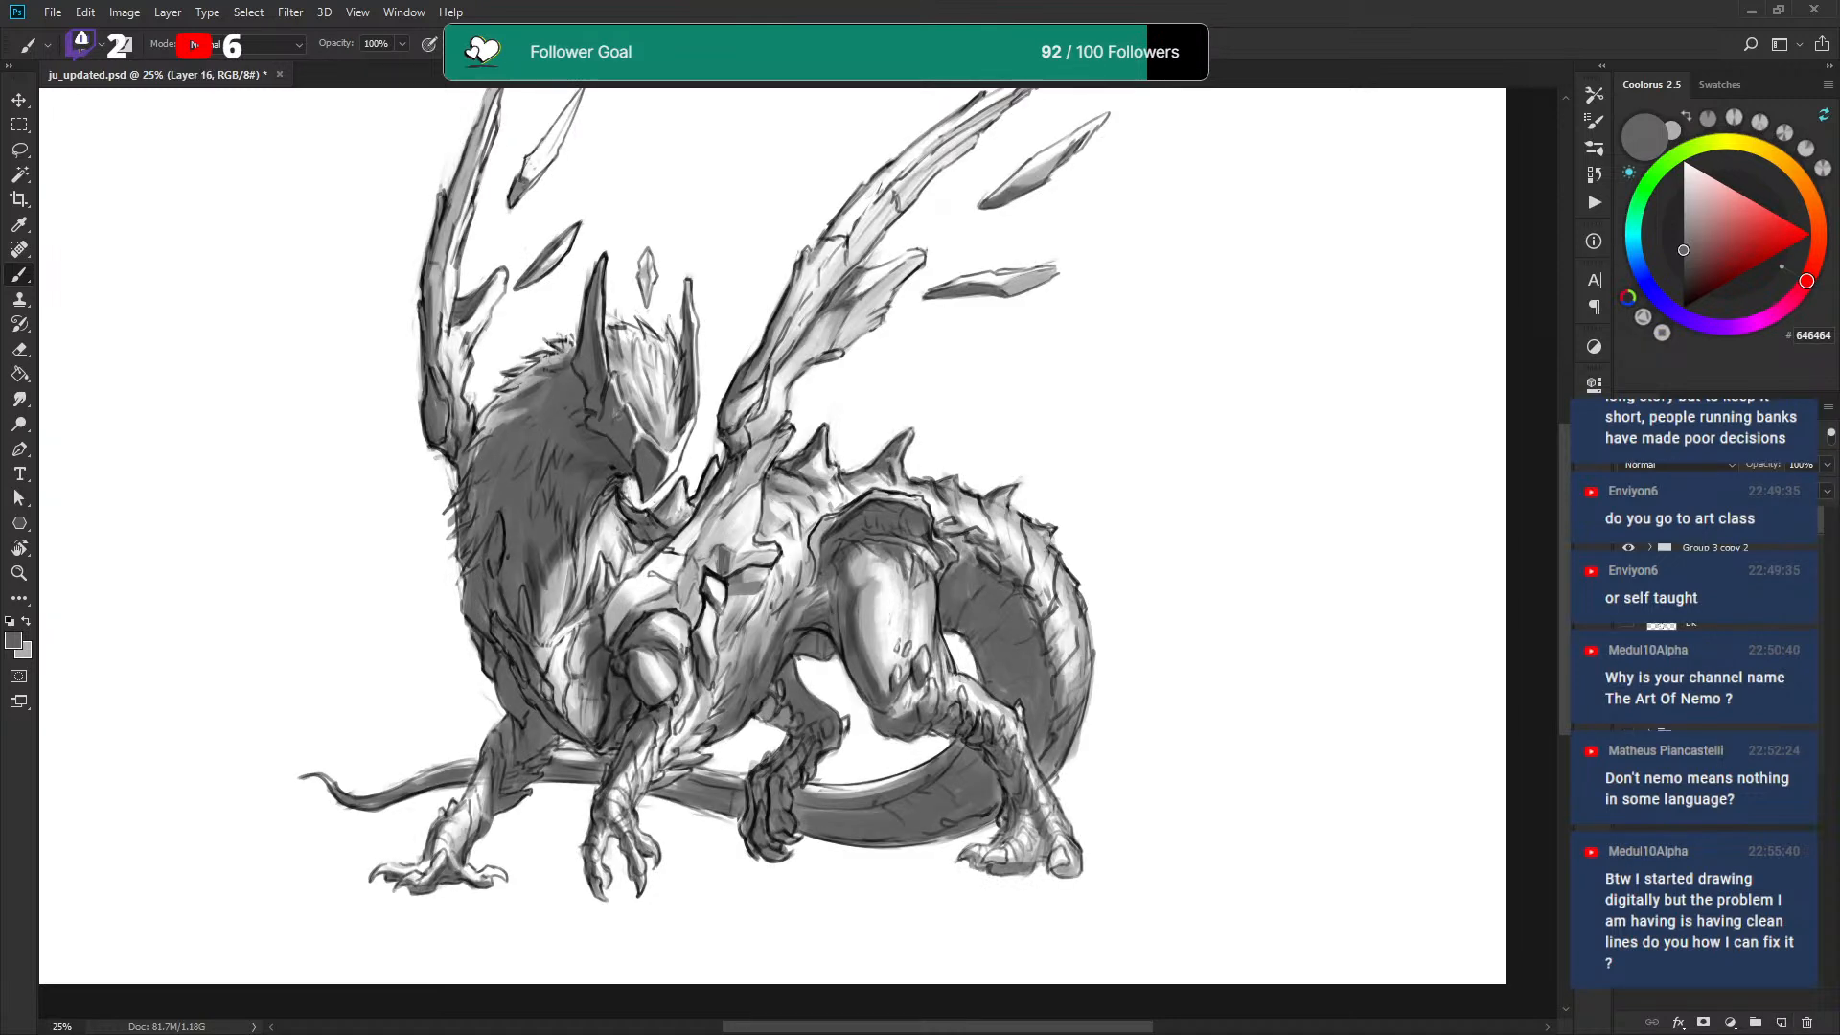
pyautogui.moveTo(1048, 397); pyautogui.dragTo(1109, 377)
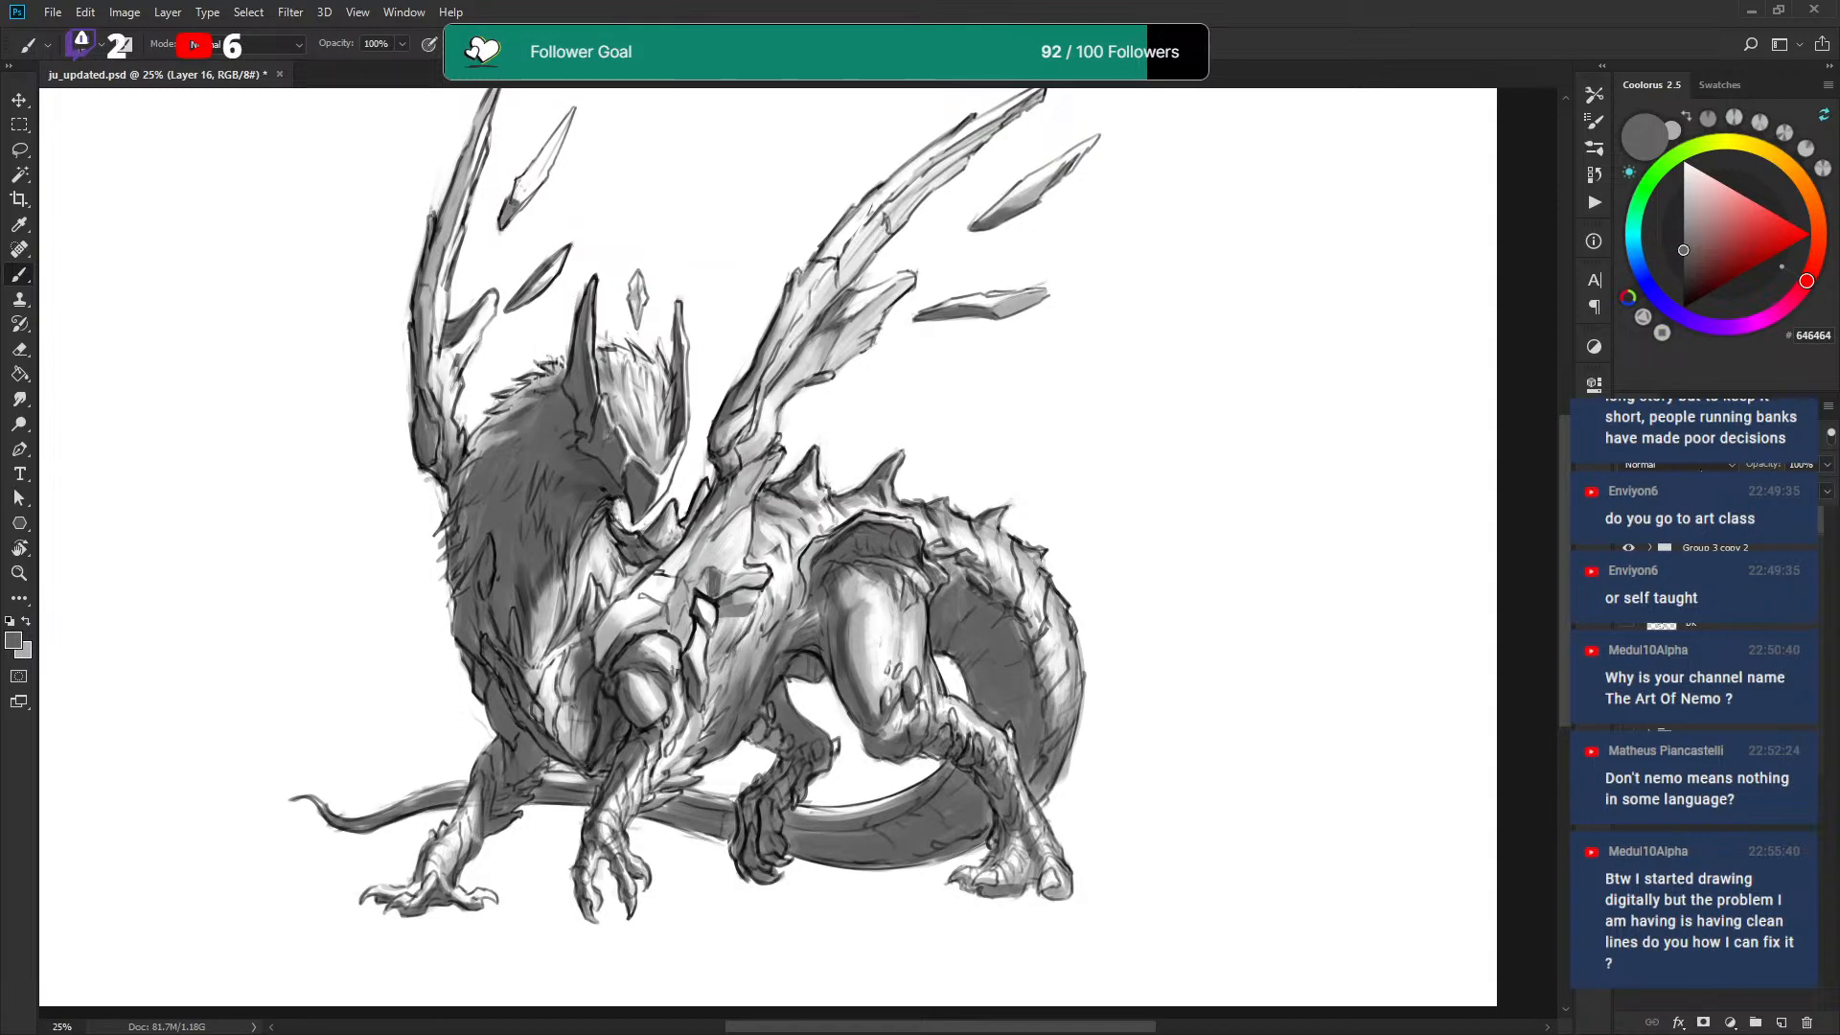
pyautogui.click(1679, 464)
pyautogui.click(1678, 544)
pyautogui.rightClick(773, 331)
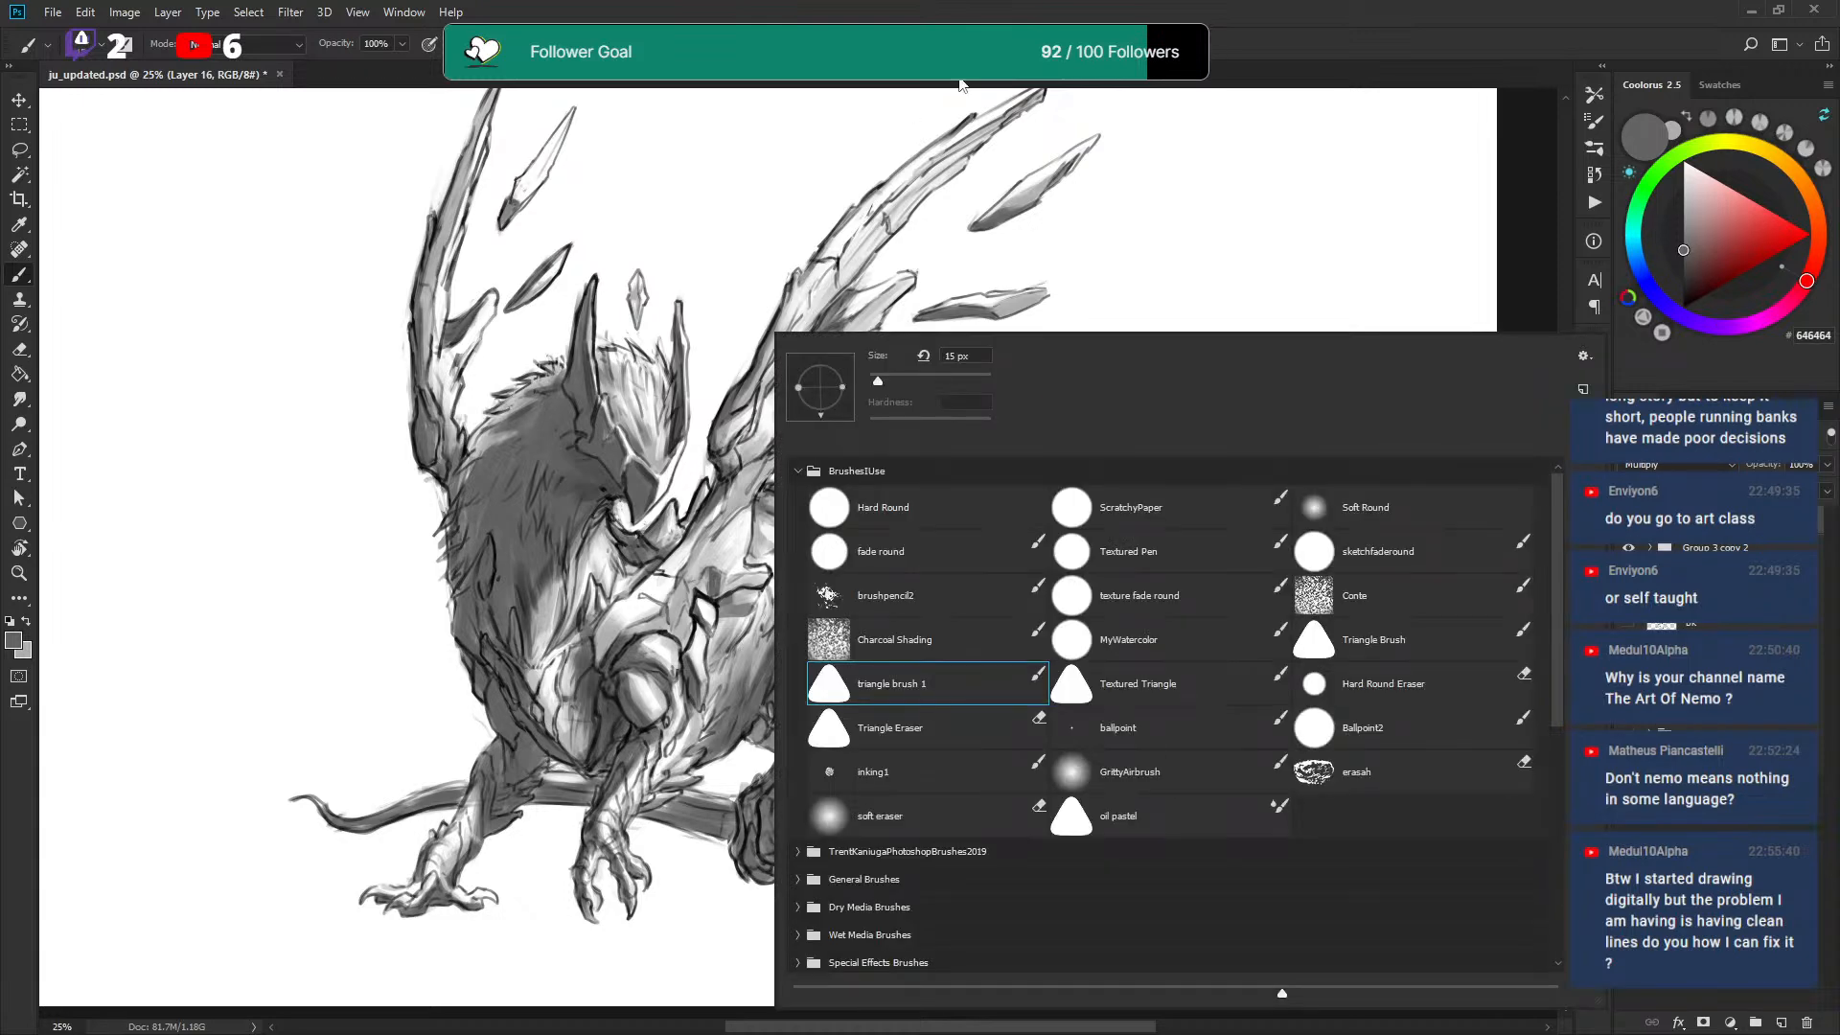
pyautogui.press('Escape')
# Add a Hue/Saturation adjustment layer directly above Group 3 copy 2.
pyautogui.click(1700, 548)
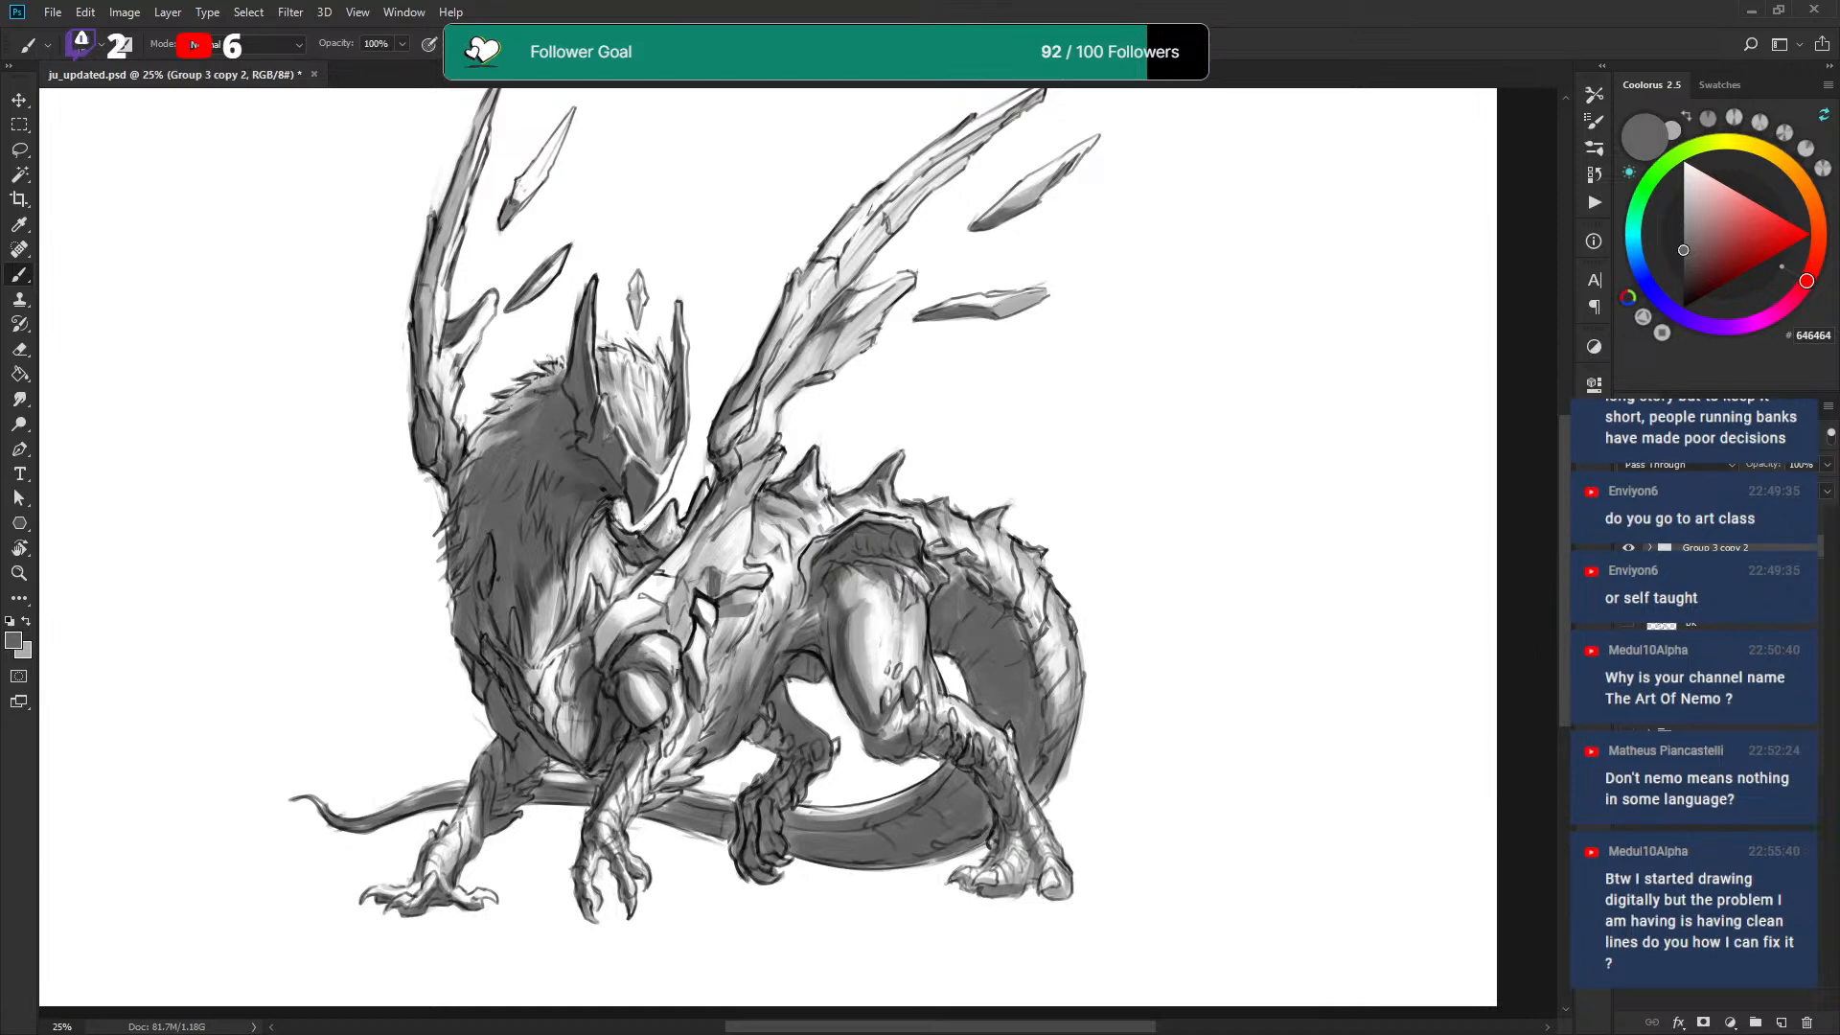
pyautogui.click(1702, 1022)
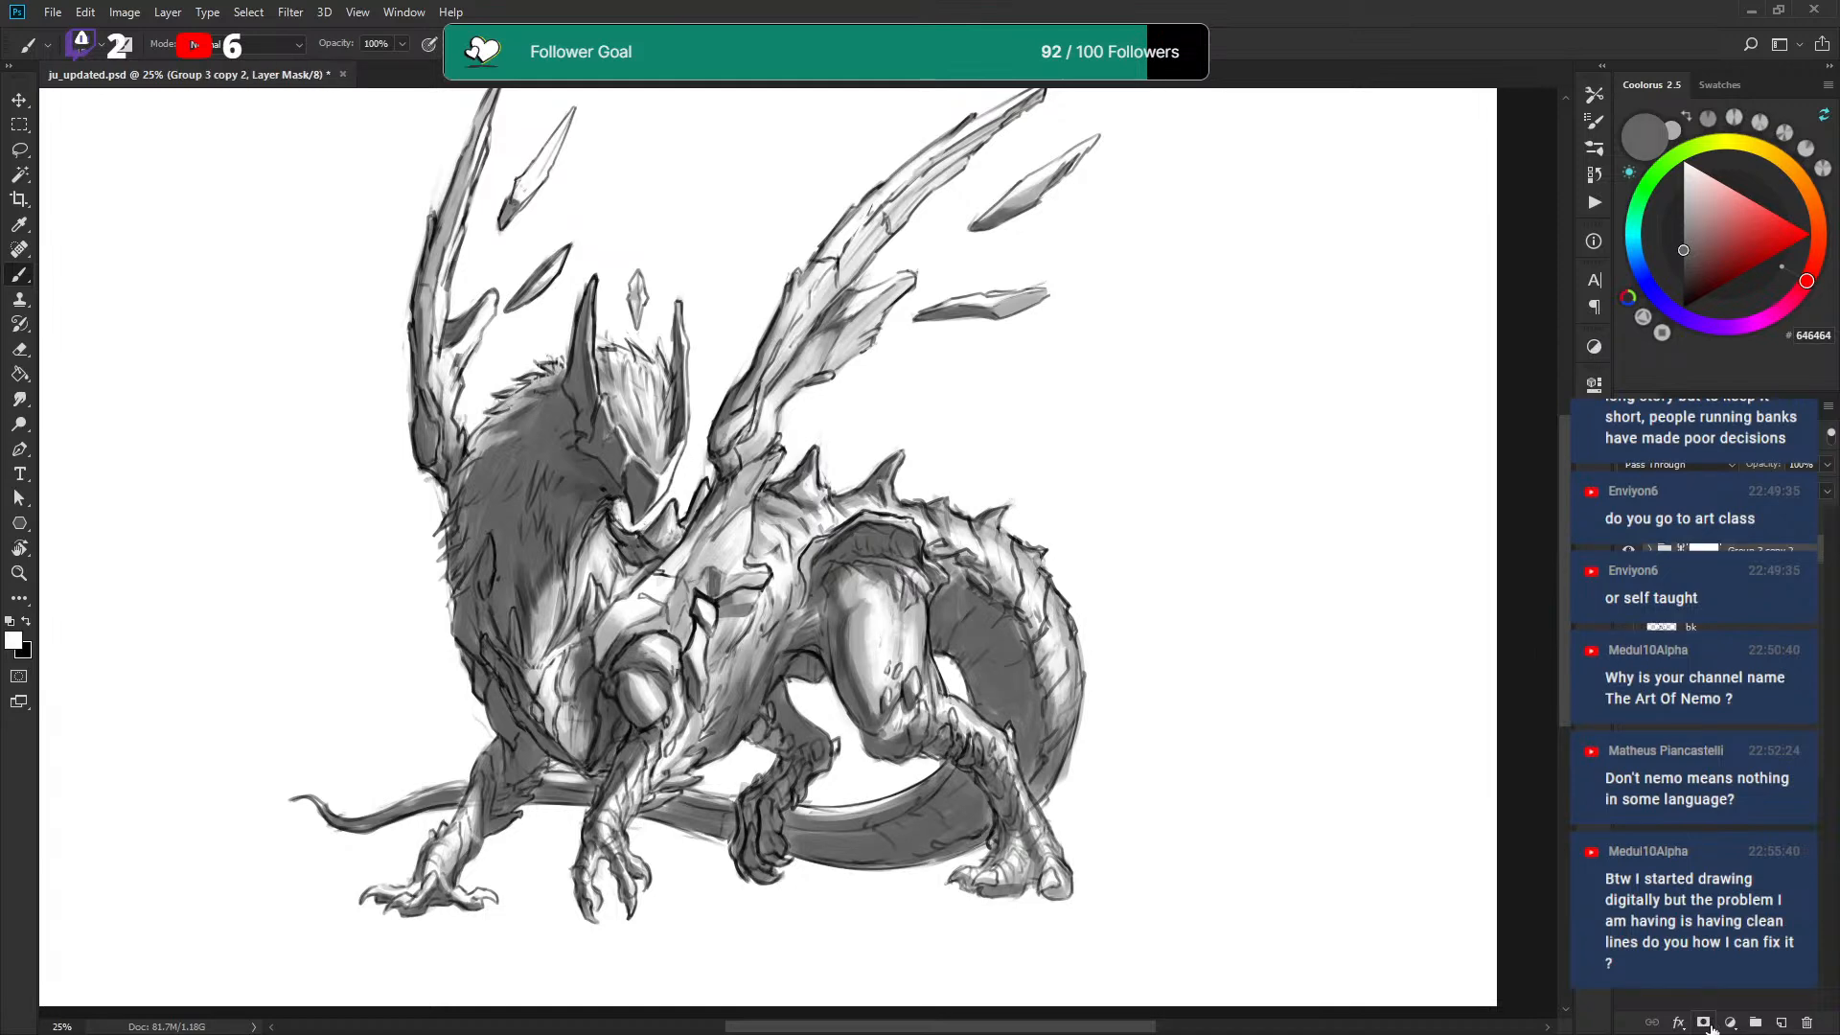
pyautogui.hotkey('ctrl', 'z')
pyautogui.click(1730, 1022)
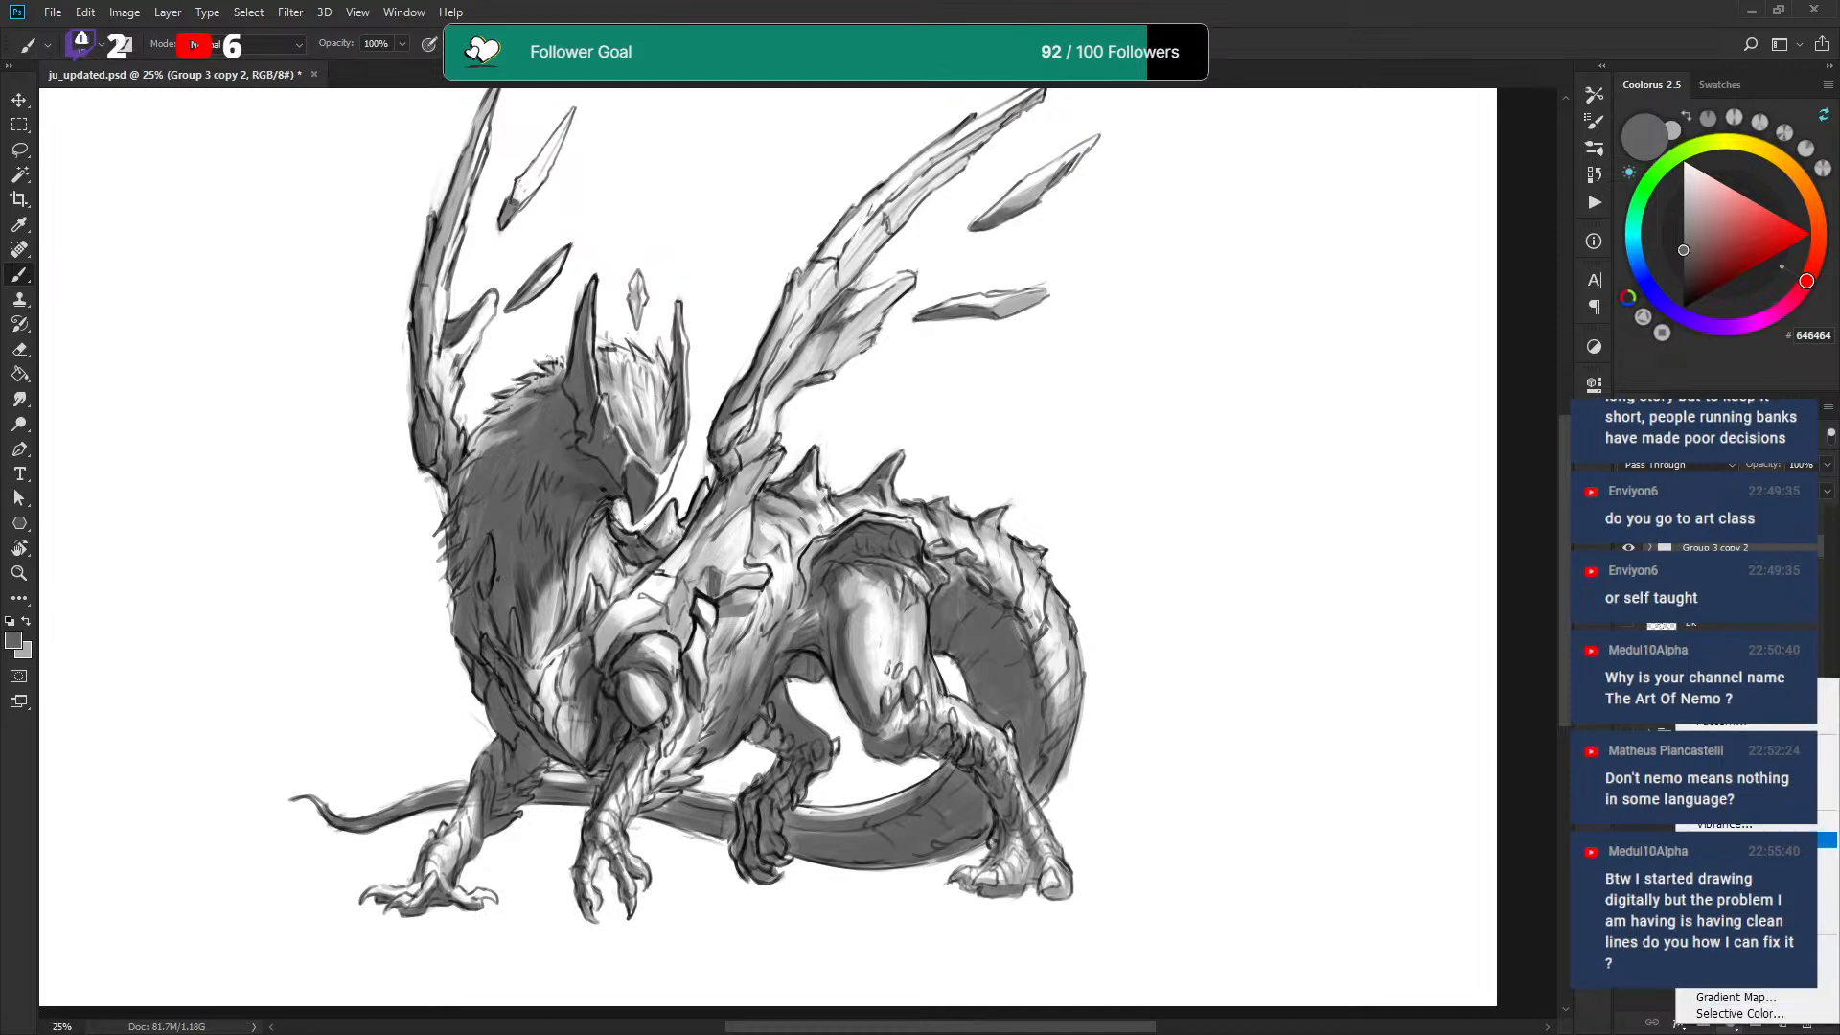
pyautogui.click(1247, 54)
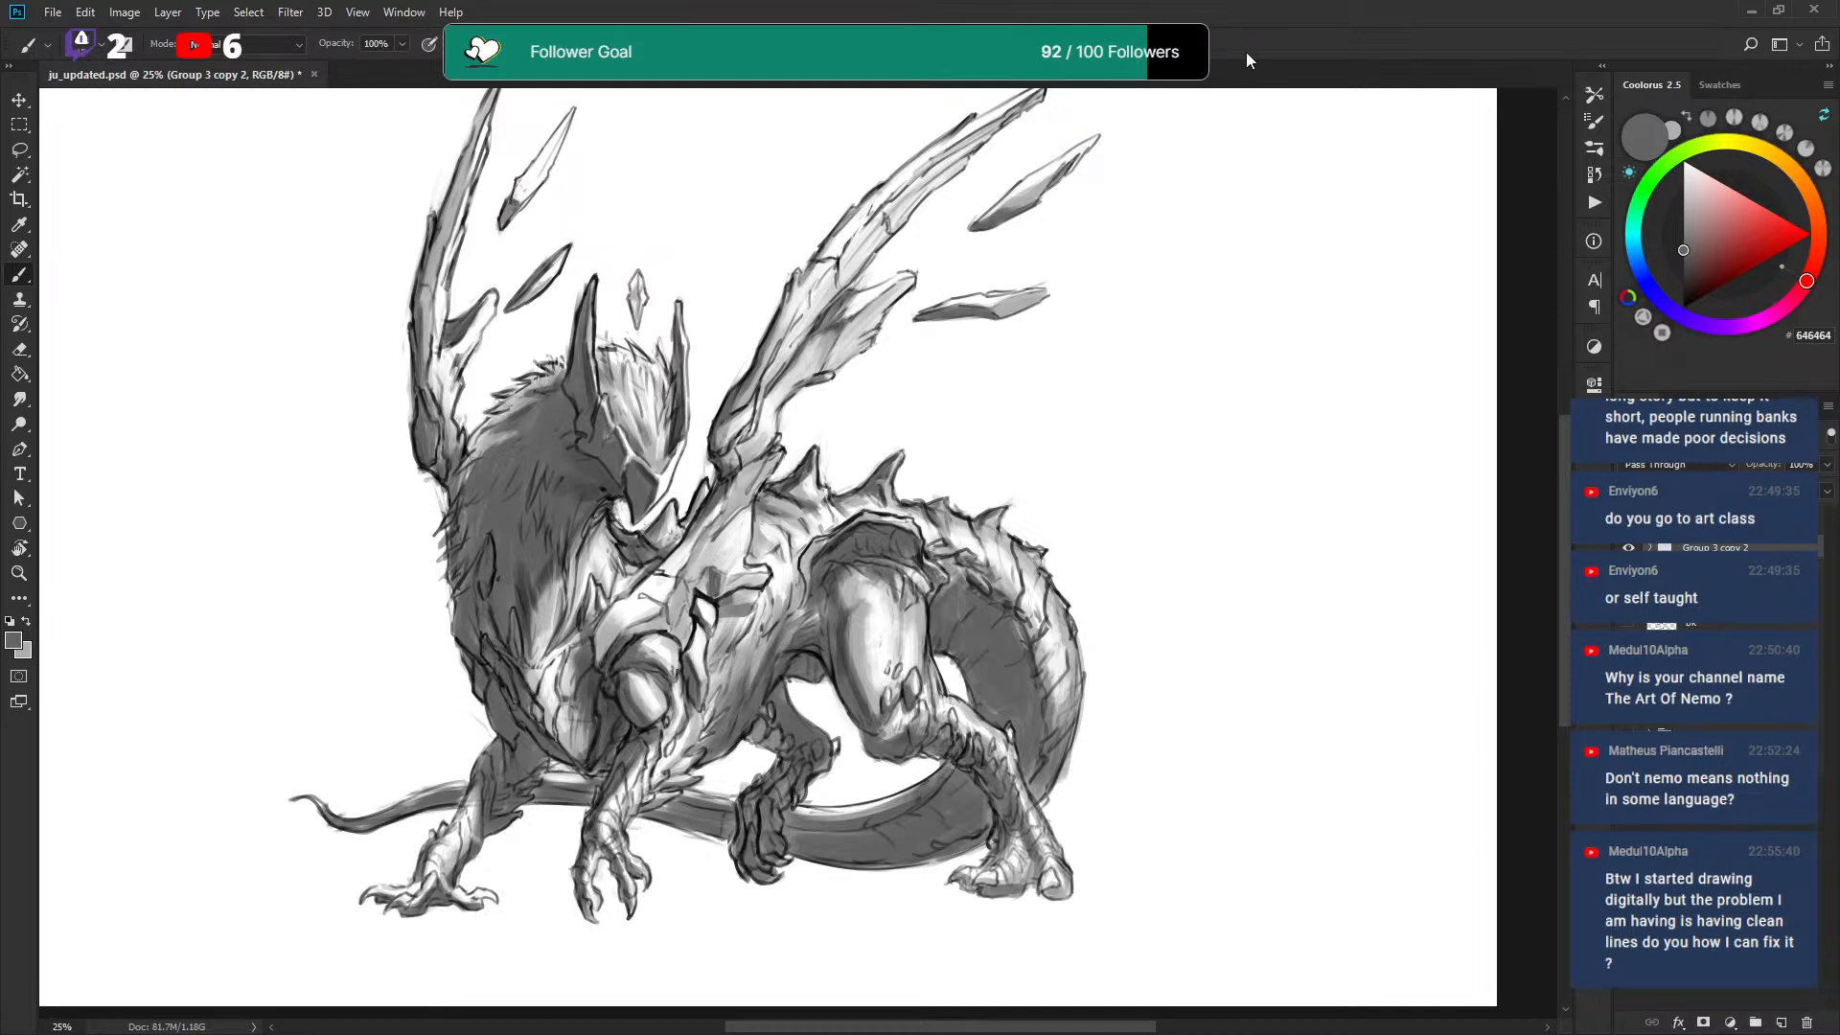
pyautogui.click(1729, 1022)
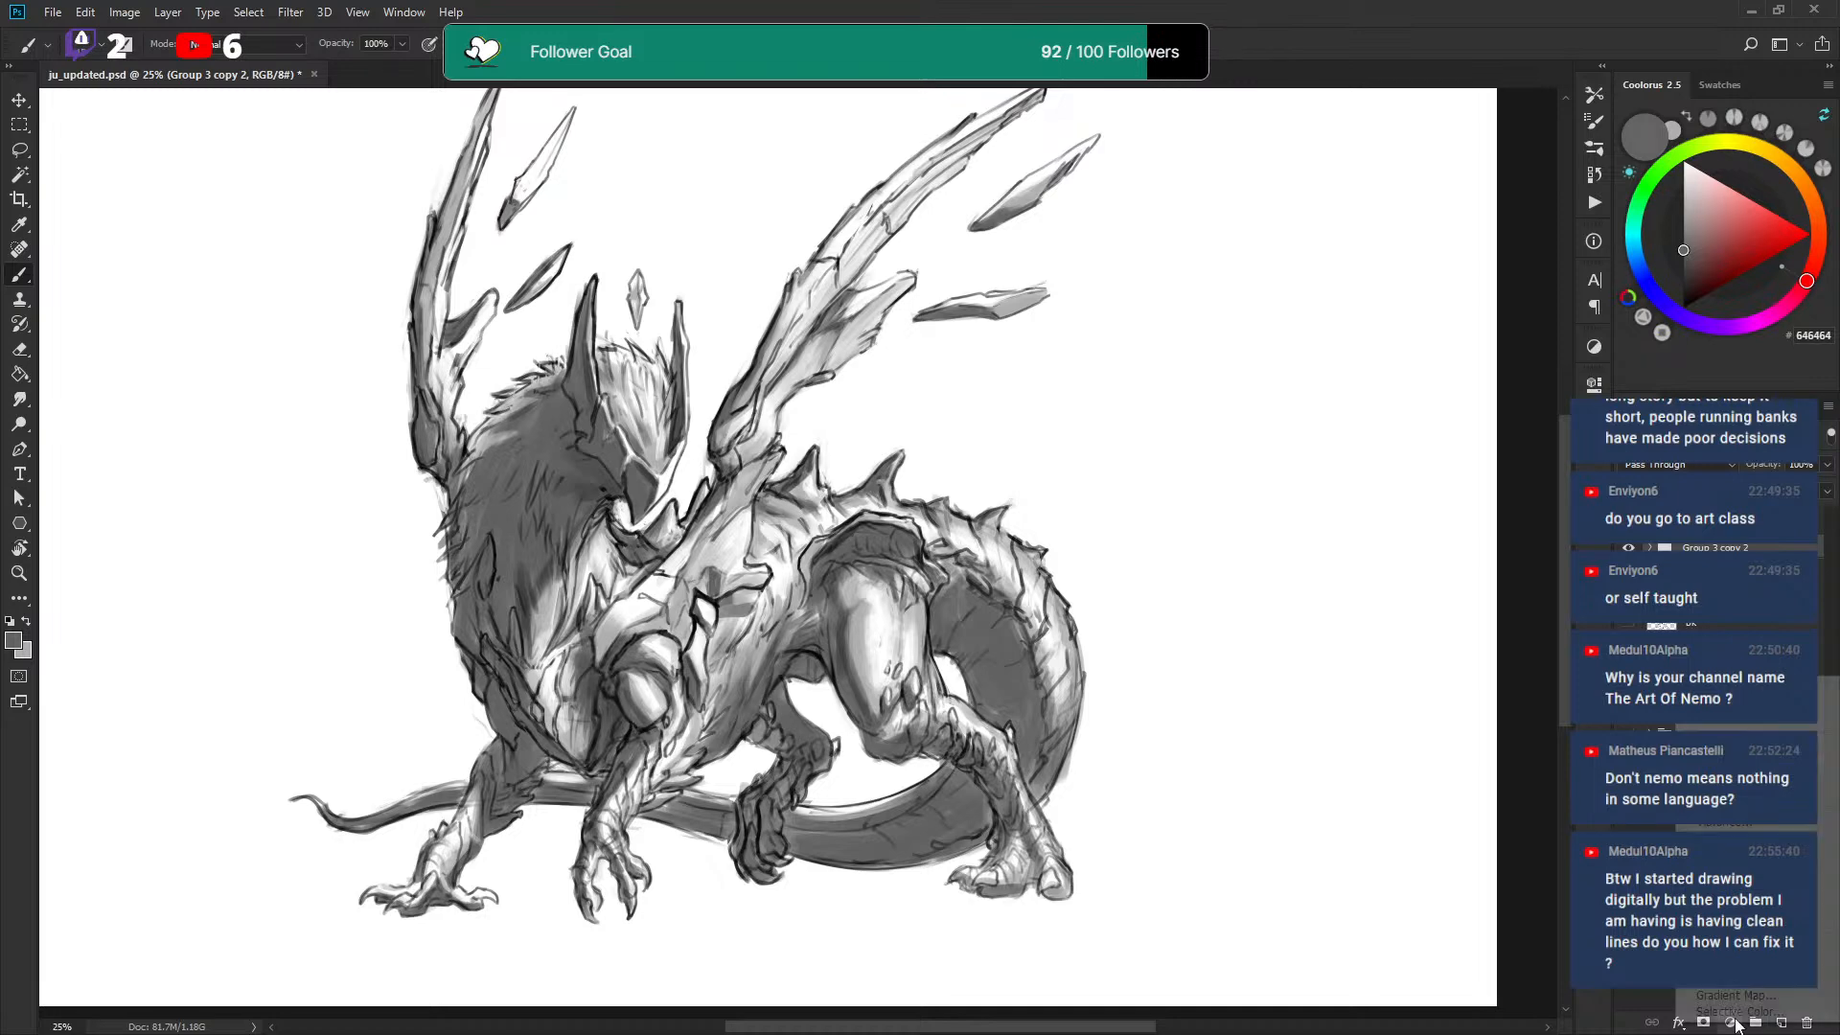
pyautogui.click(1715, 853)
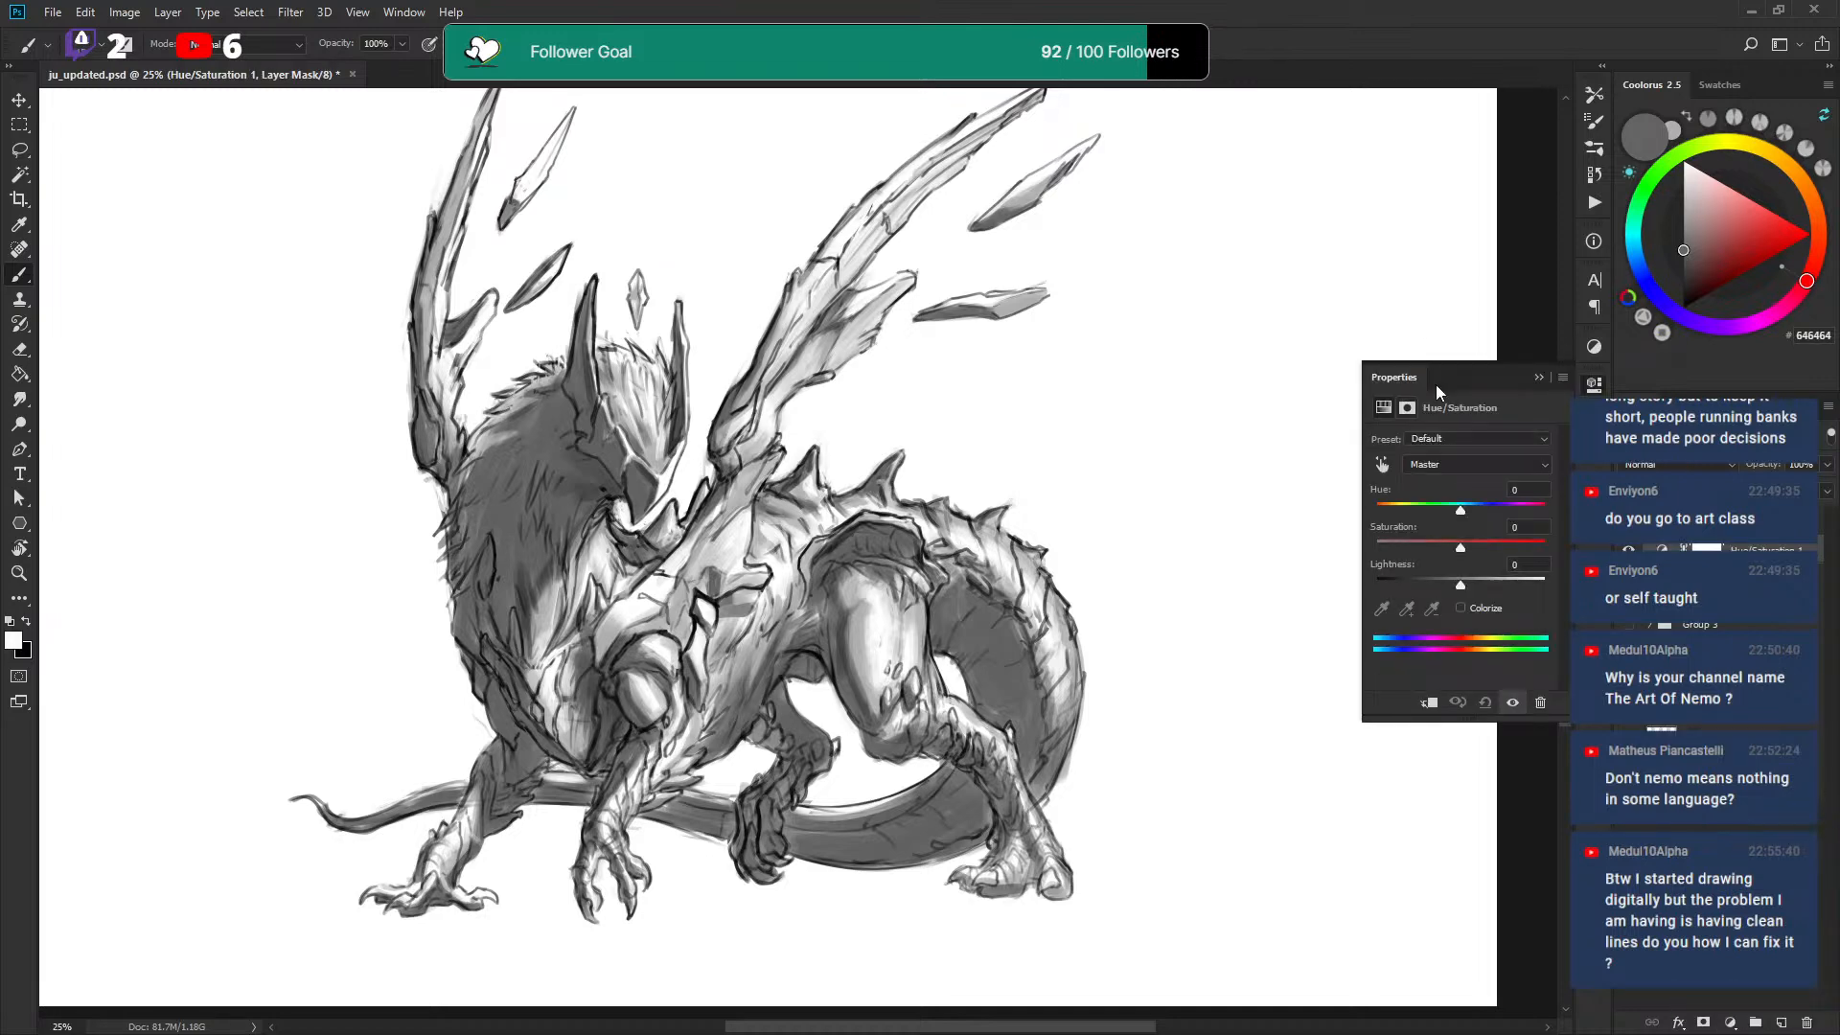
# Try colorizing the drawing with hue 16, saturation 13 and lightness +16, then turn Colorize off.
pyautogui.click(1461, 608)
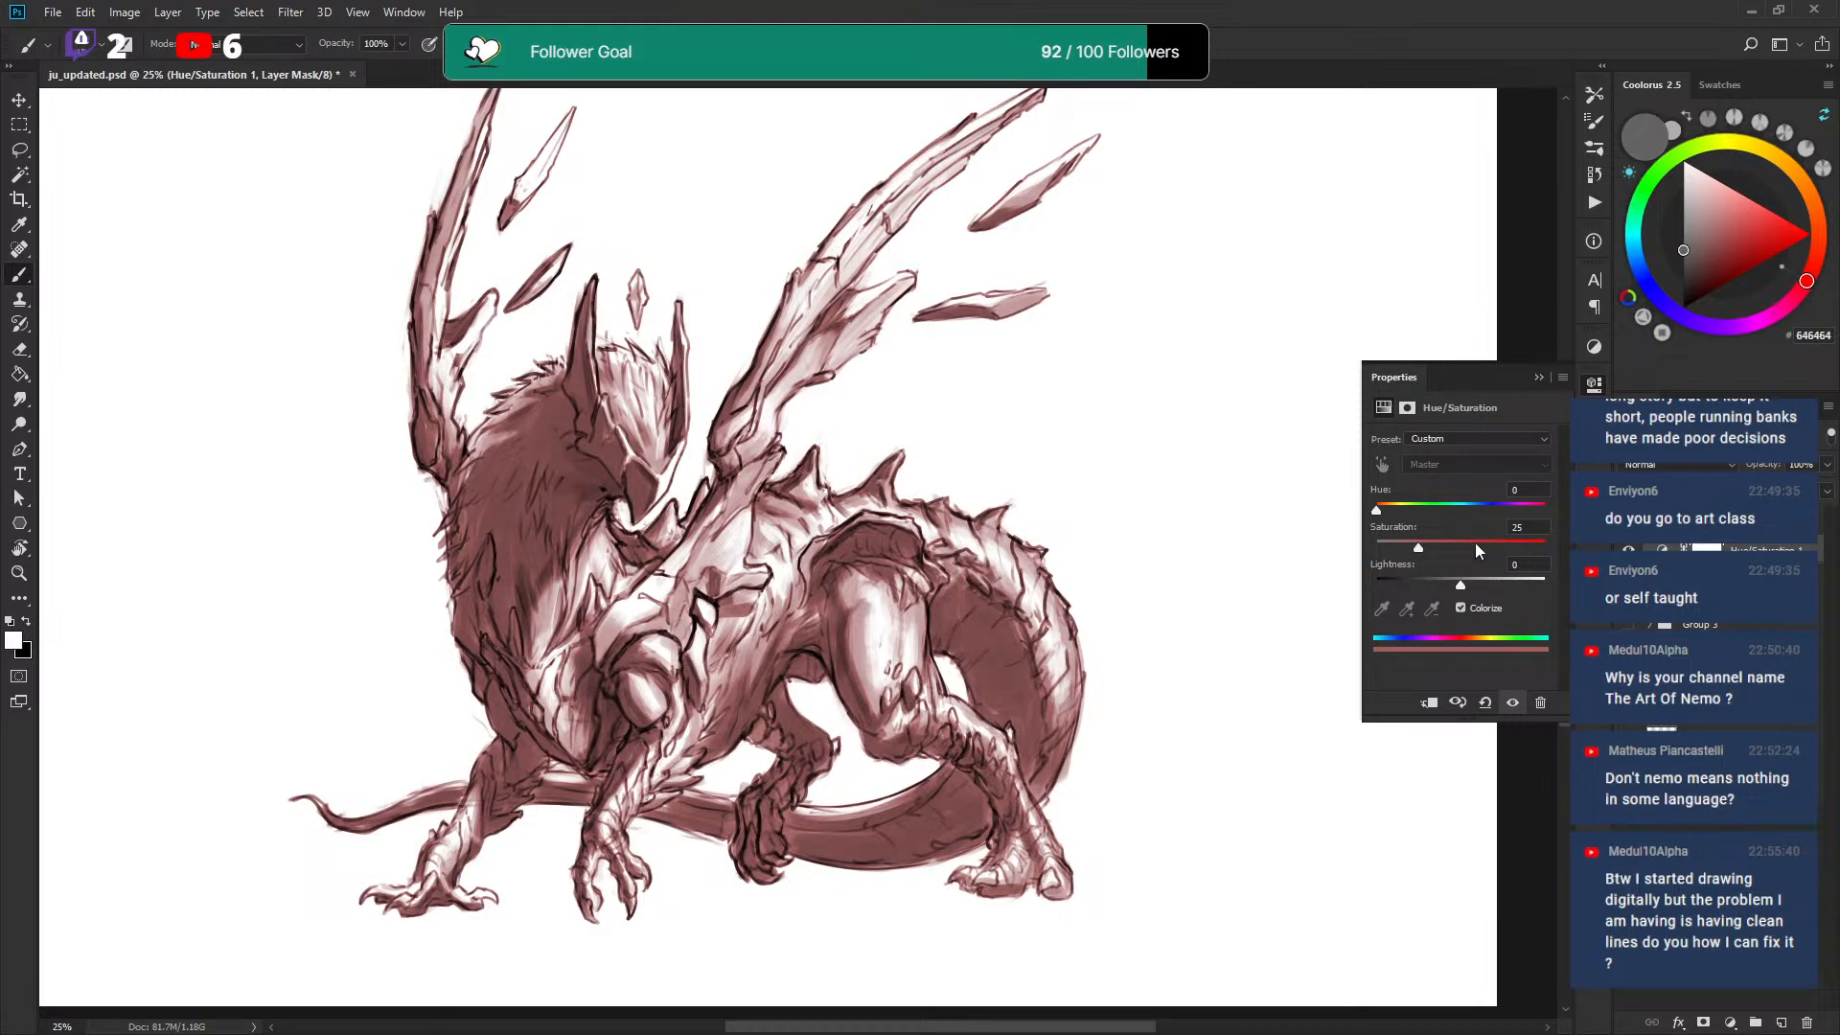
pyautogui.moveTo(1461, 586); pyautogui.dragTo(1474, 586)
pyautogui.moveTo(1378, 511); pyautogui.dragTo(1399, 553)
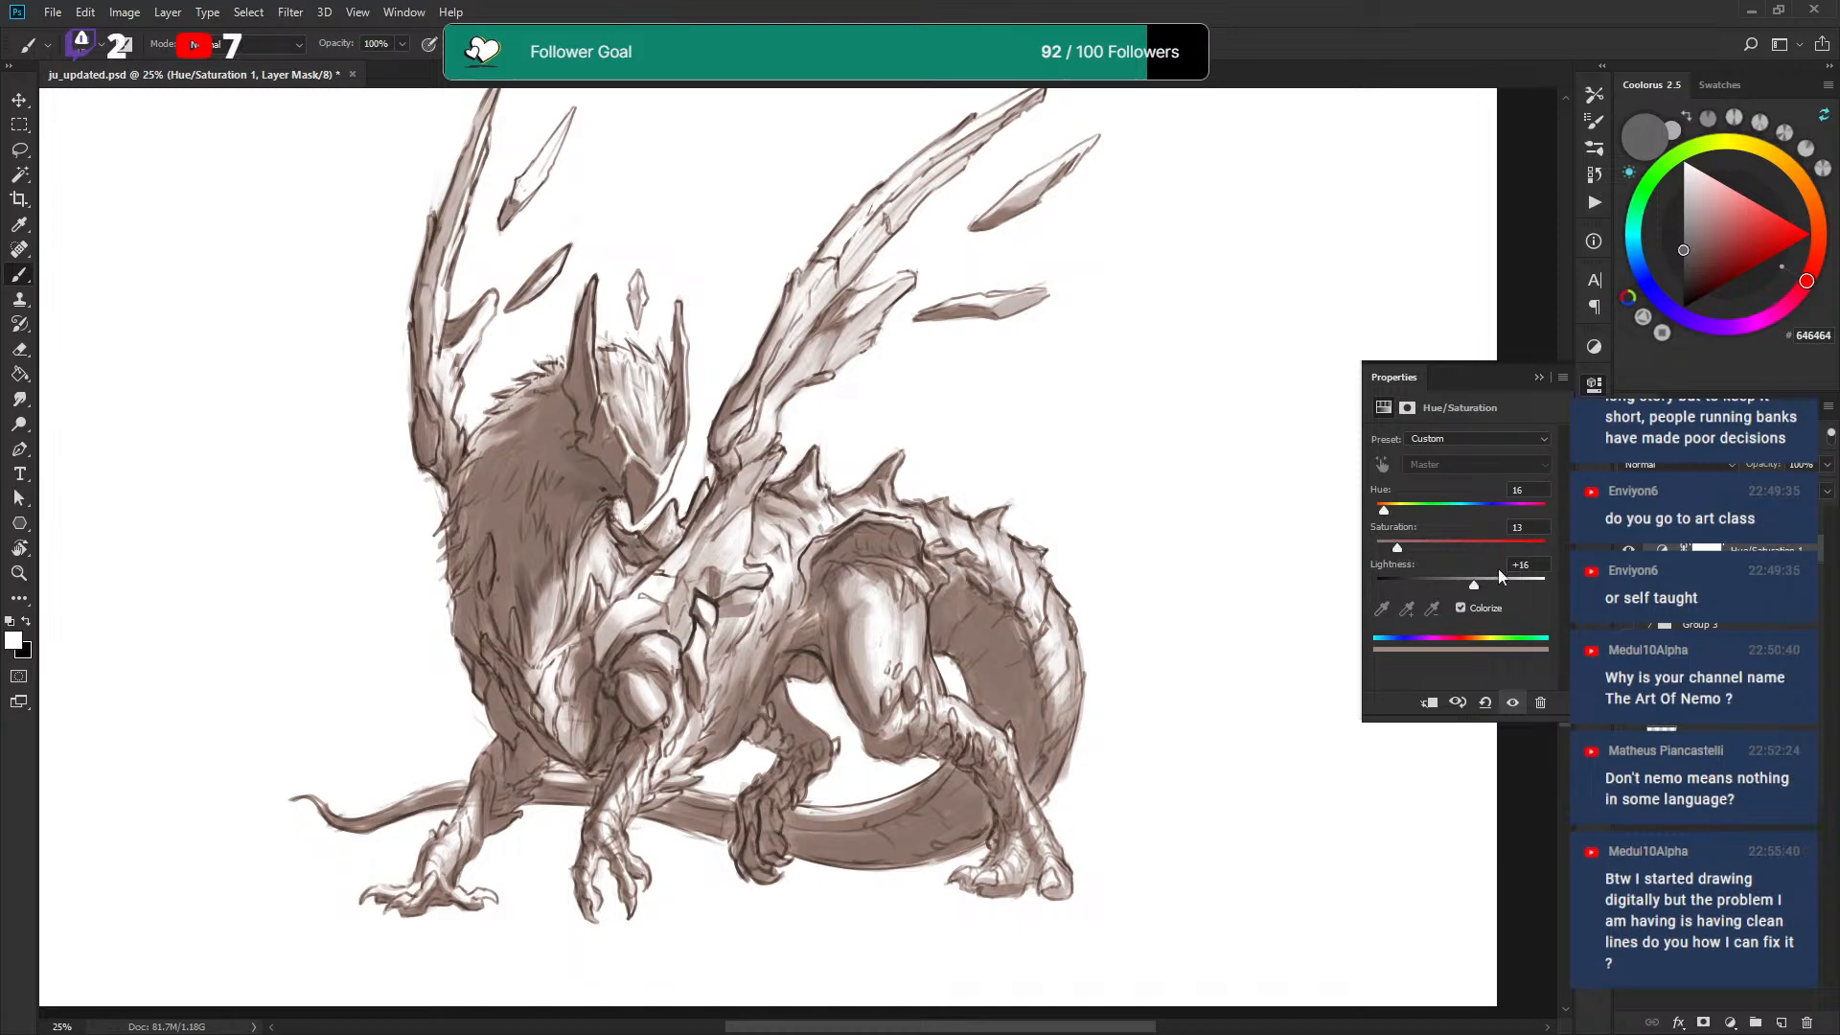
pyautogui.click(1460, 607)
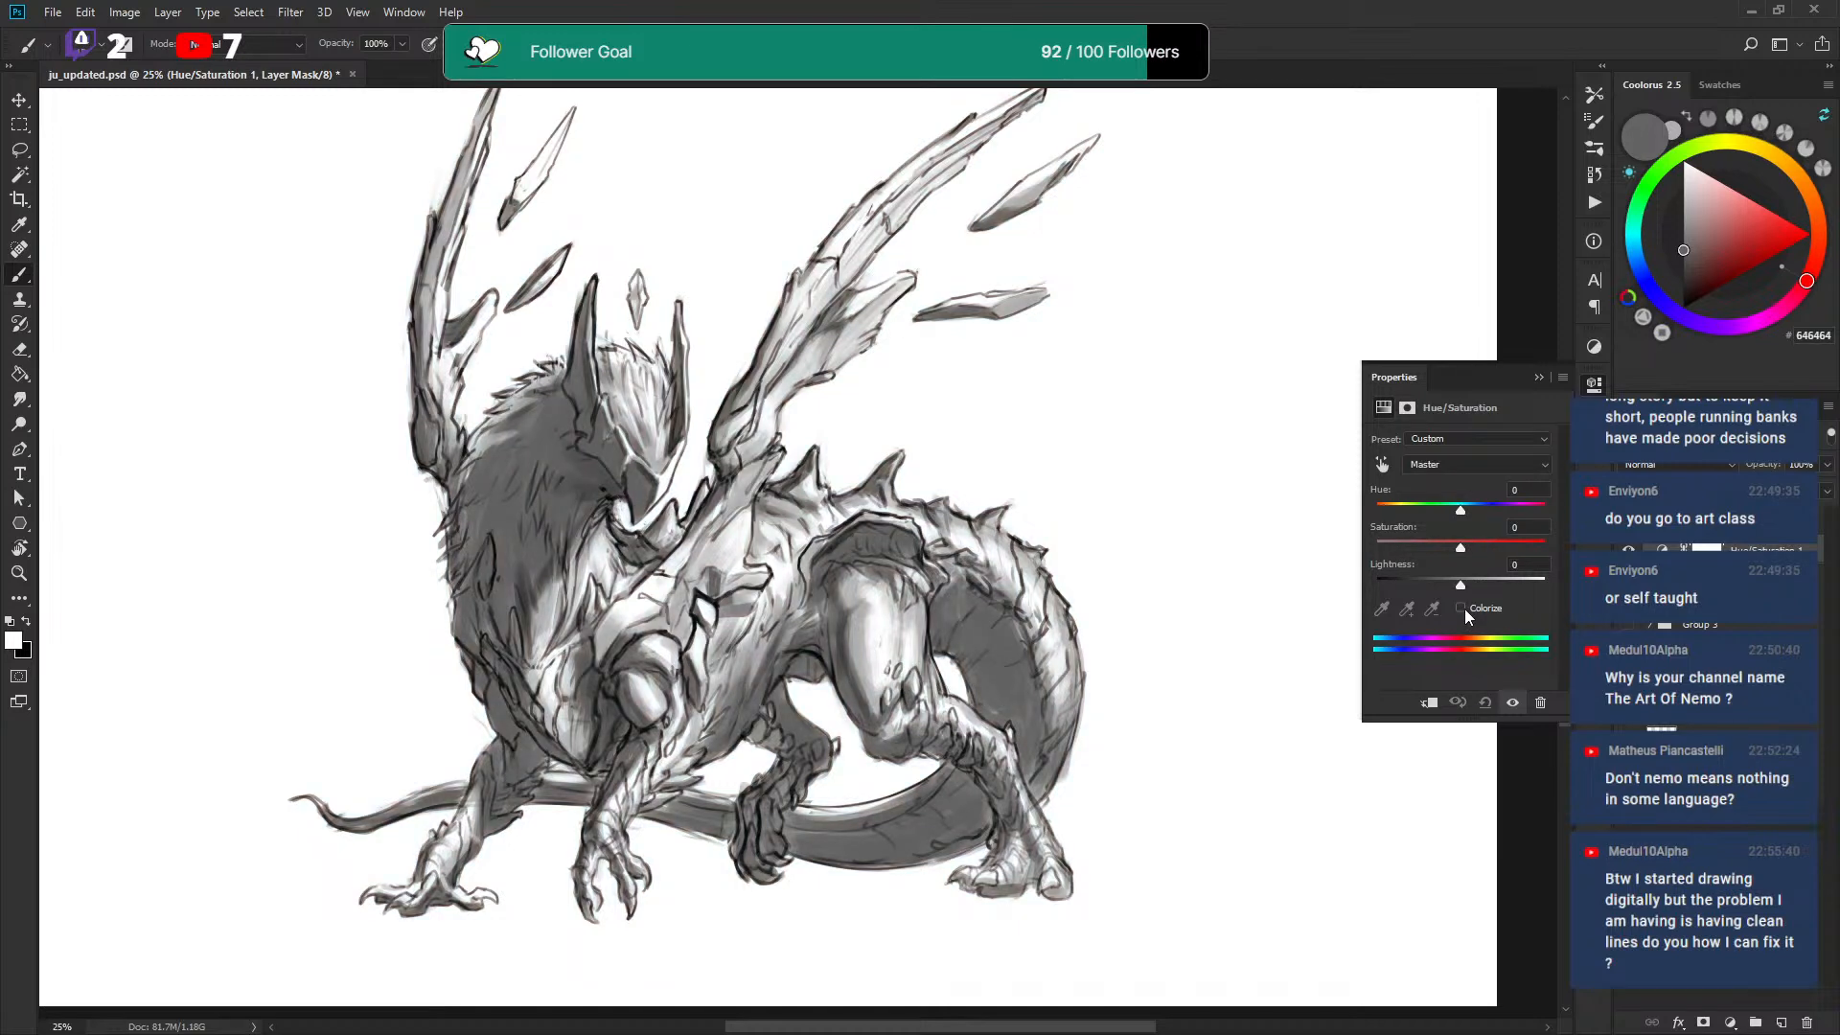
# Colorize the drawing with Hue/Saturation in a yellowish brown and merge the adjustment layer with the drawing group.
pyautogui.moveTo(1463, 584); pyautogui.dragTo(1456, 588)
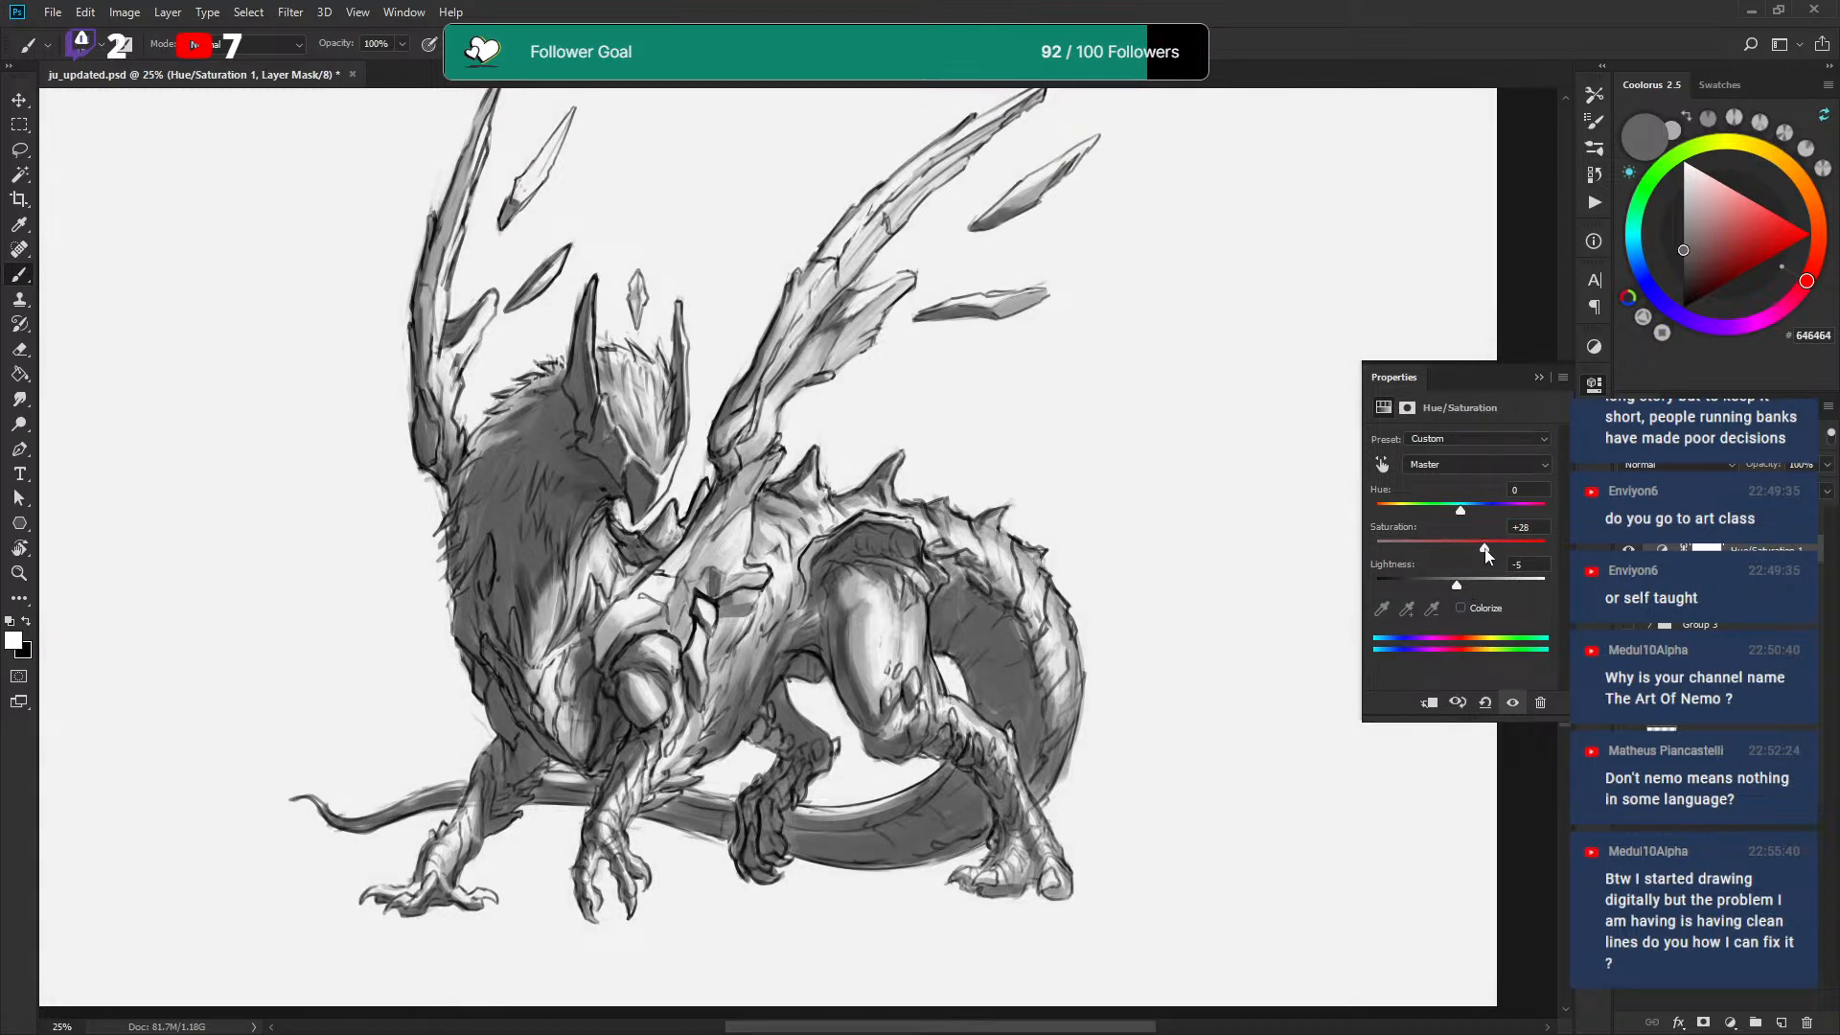
pyautogui.click(1466, 608)
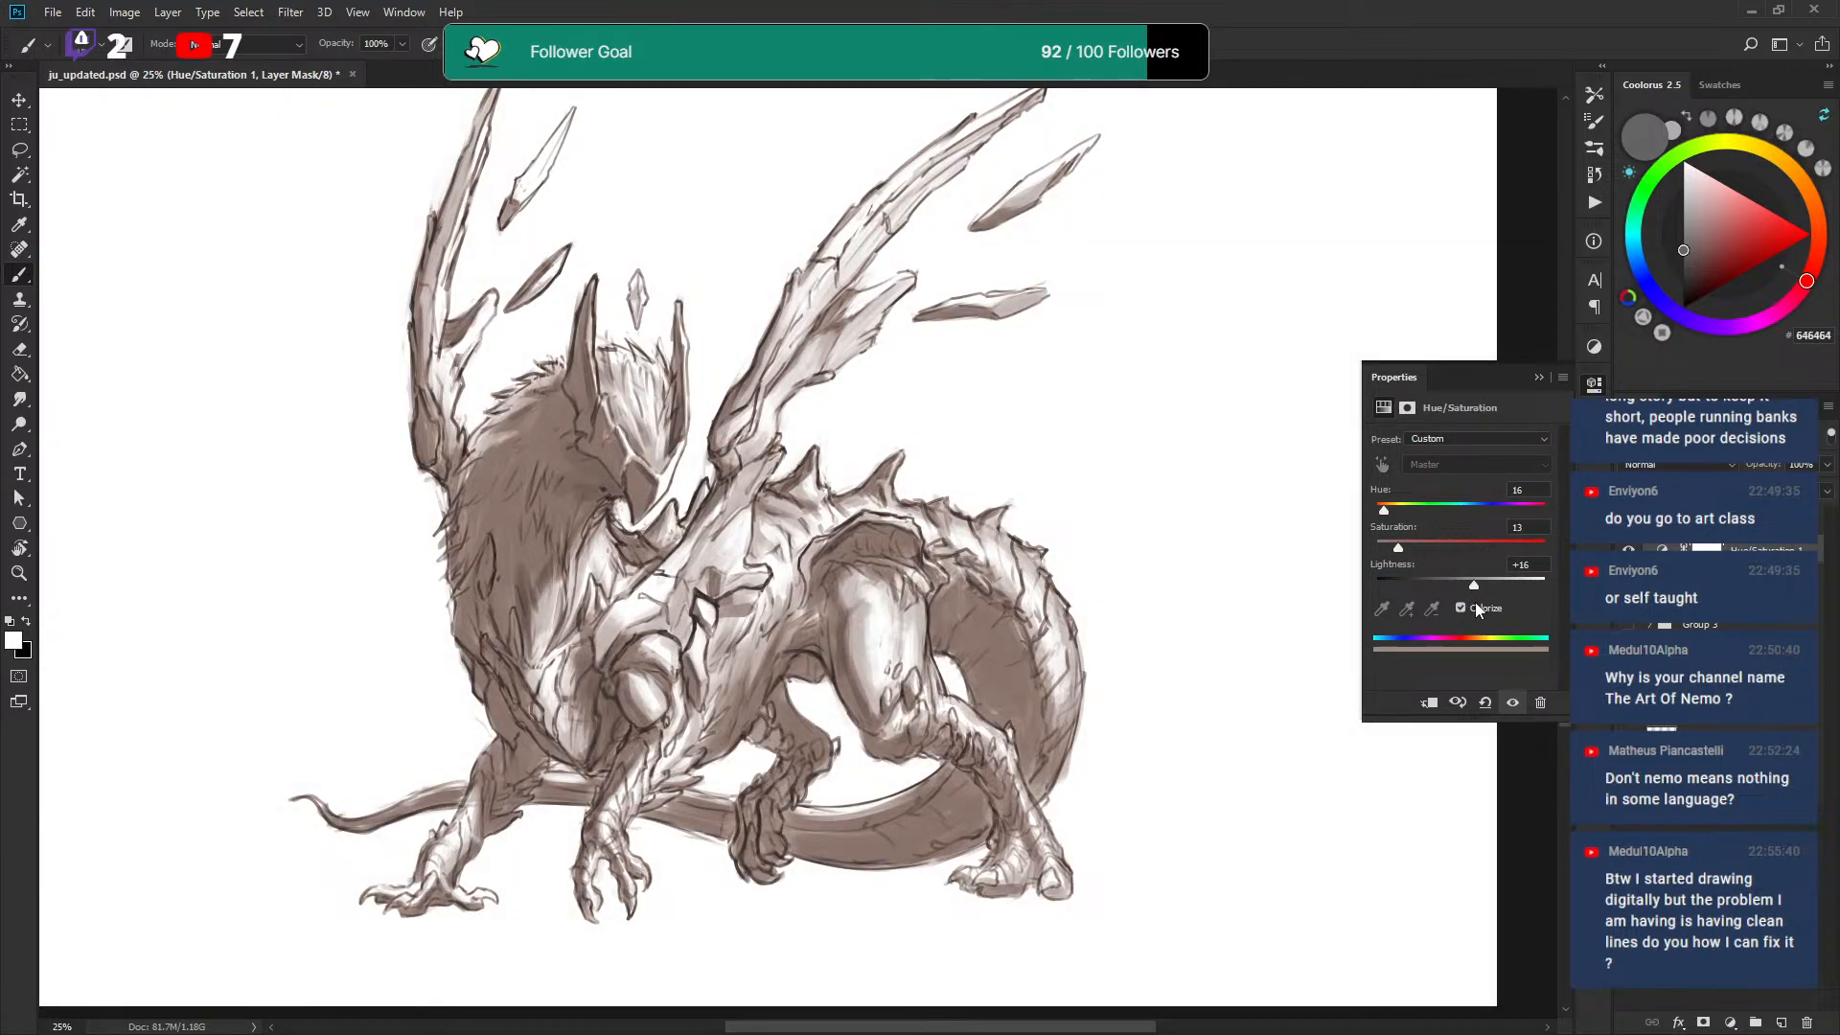
pyautogui.click(1389, 514)
pyautogui.moveTo(1389, 515); pyautogui.dragTo(1393, 519)
pyautogui.click(1754, 586)
pyautogui.keyDown('shift'); pyautogui.click(1763, 550); pyautogui.keyUp('shift')
pyautogui.hotkey('ctrl', 'e')
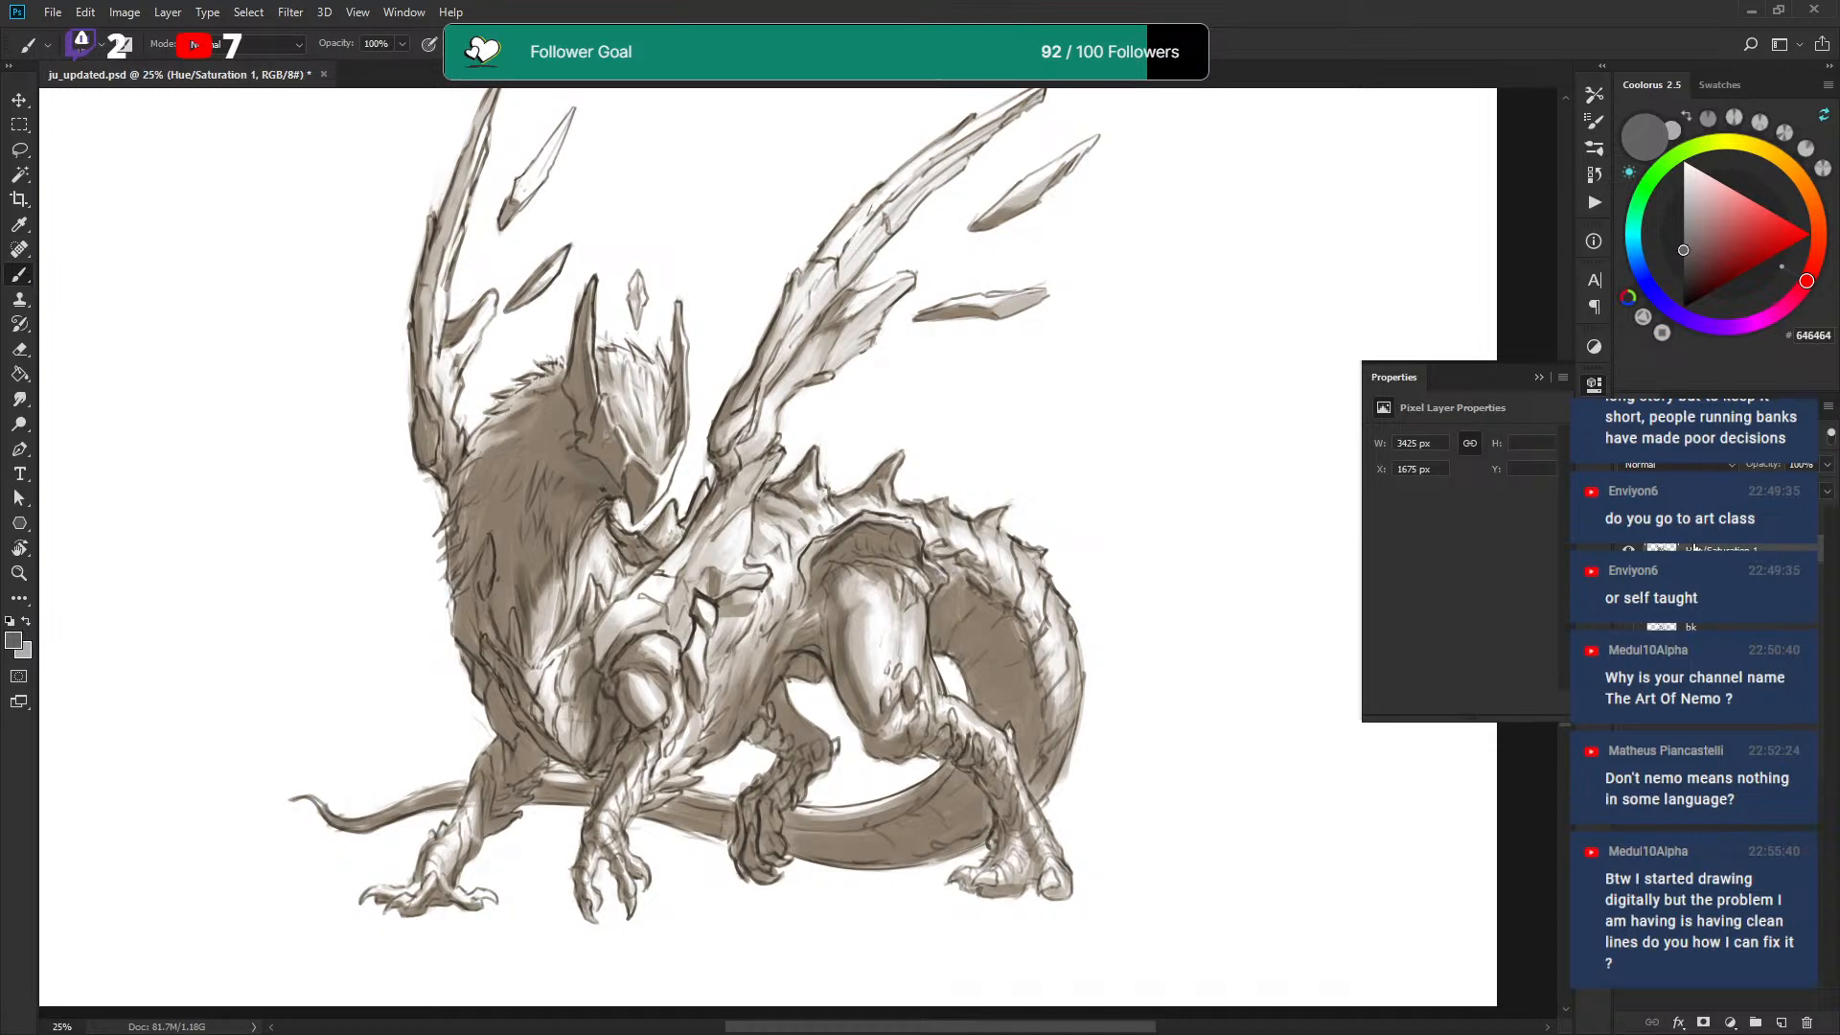
# Select the white background around the merged brown creature with the Magic Wand, and clear the selection.
pyautogui.press('Delete')
pyautogui.click(1627, 549)
pyautogui.press('w')
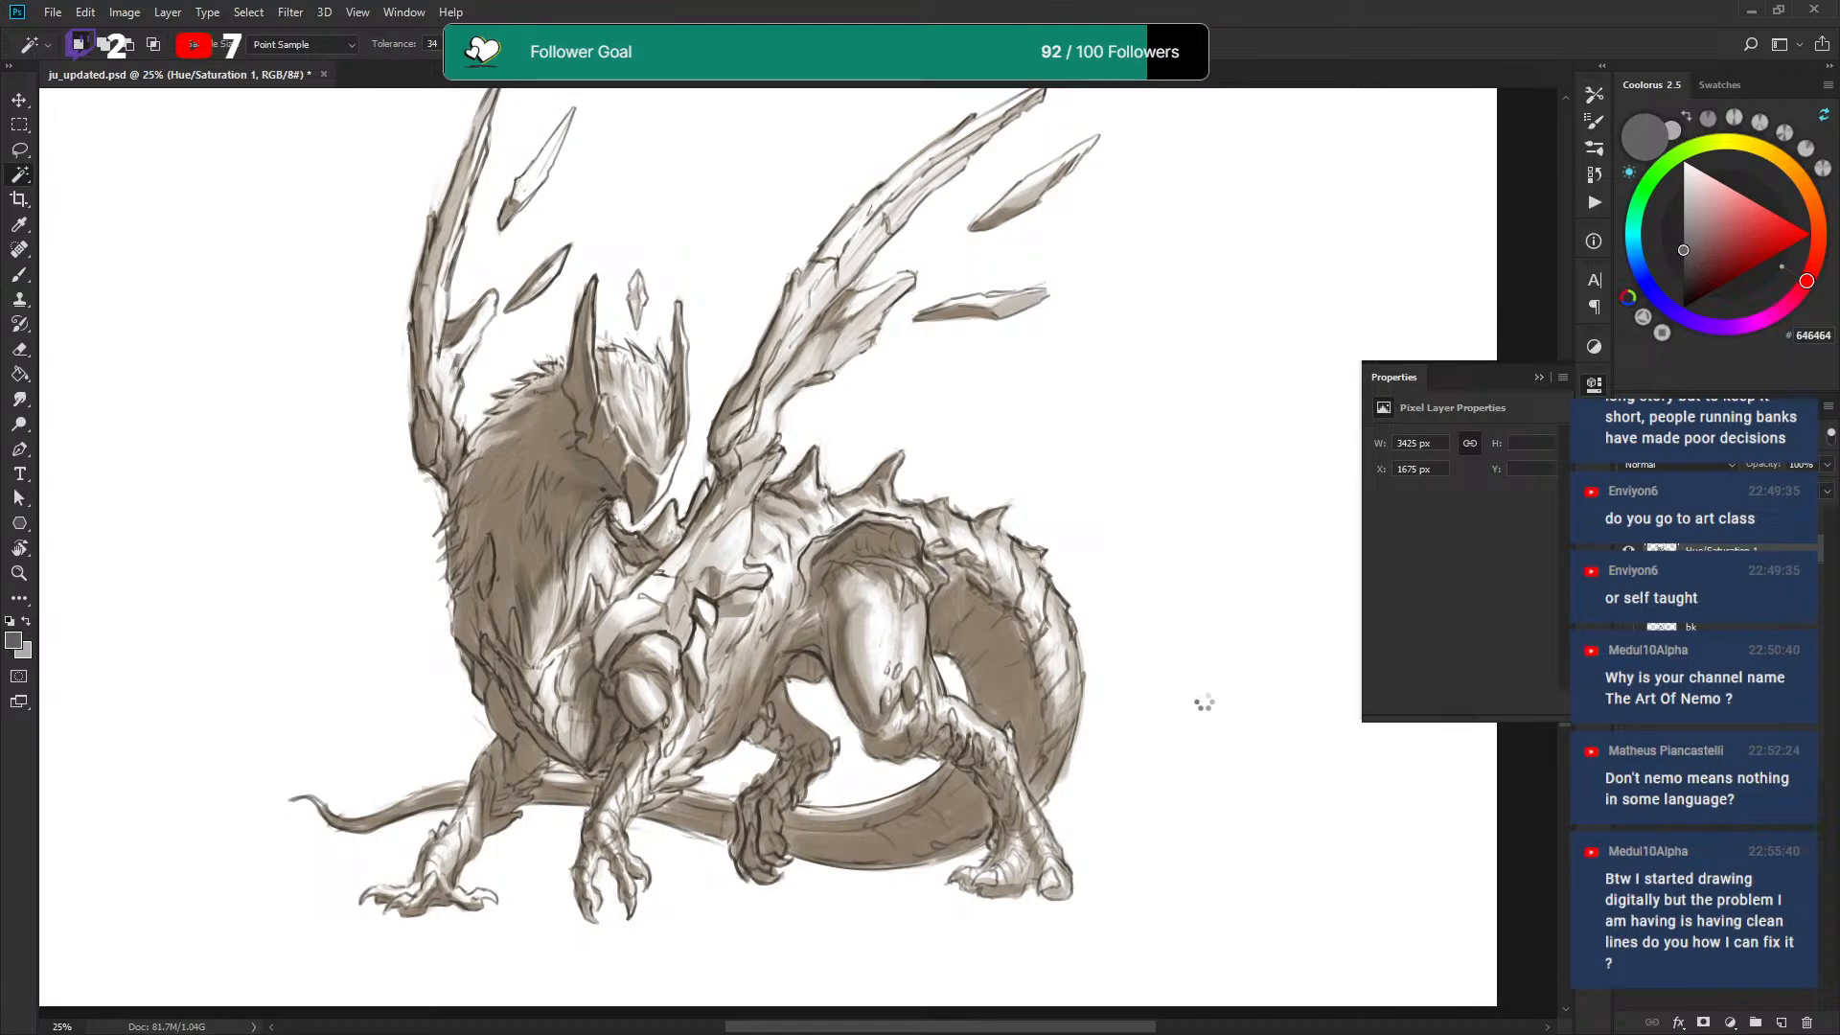
pyautogui.click(1207, 714)
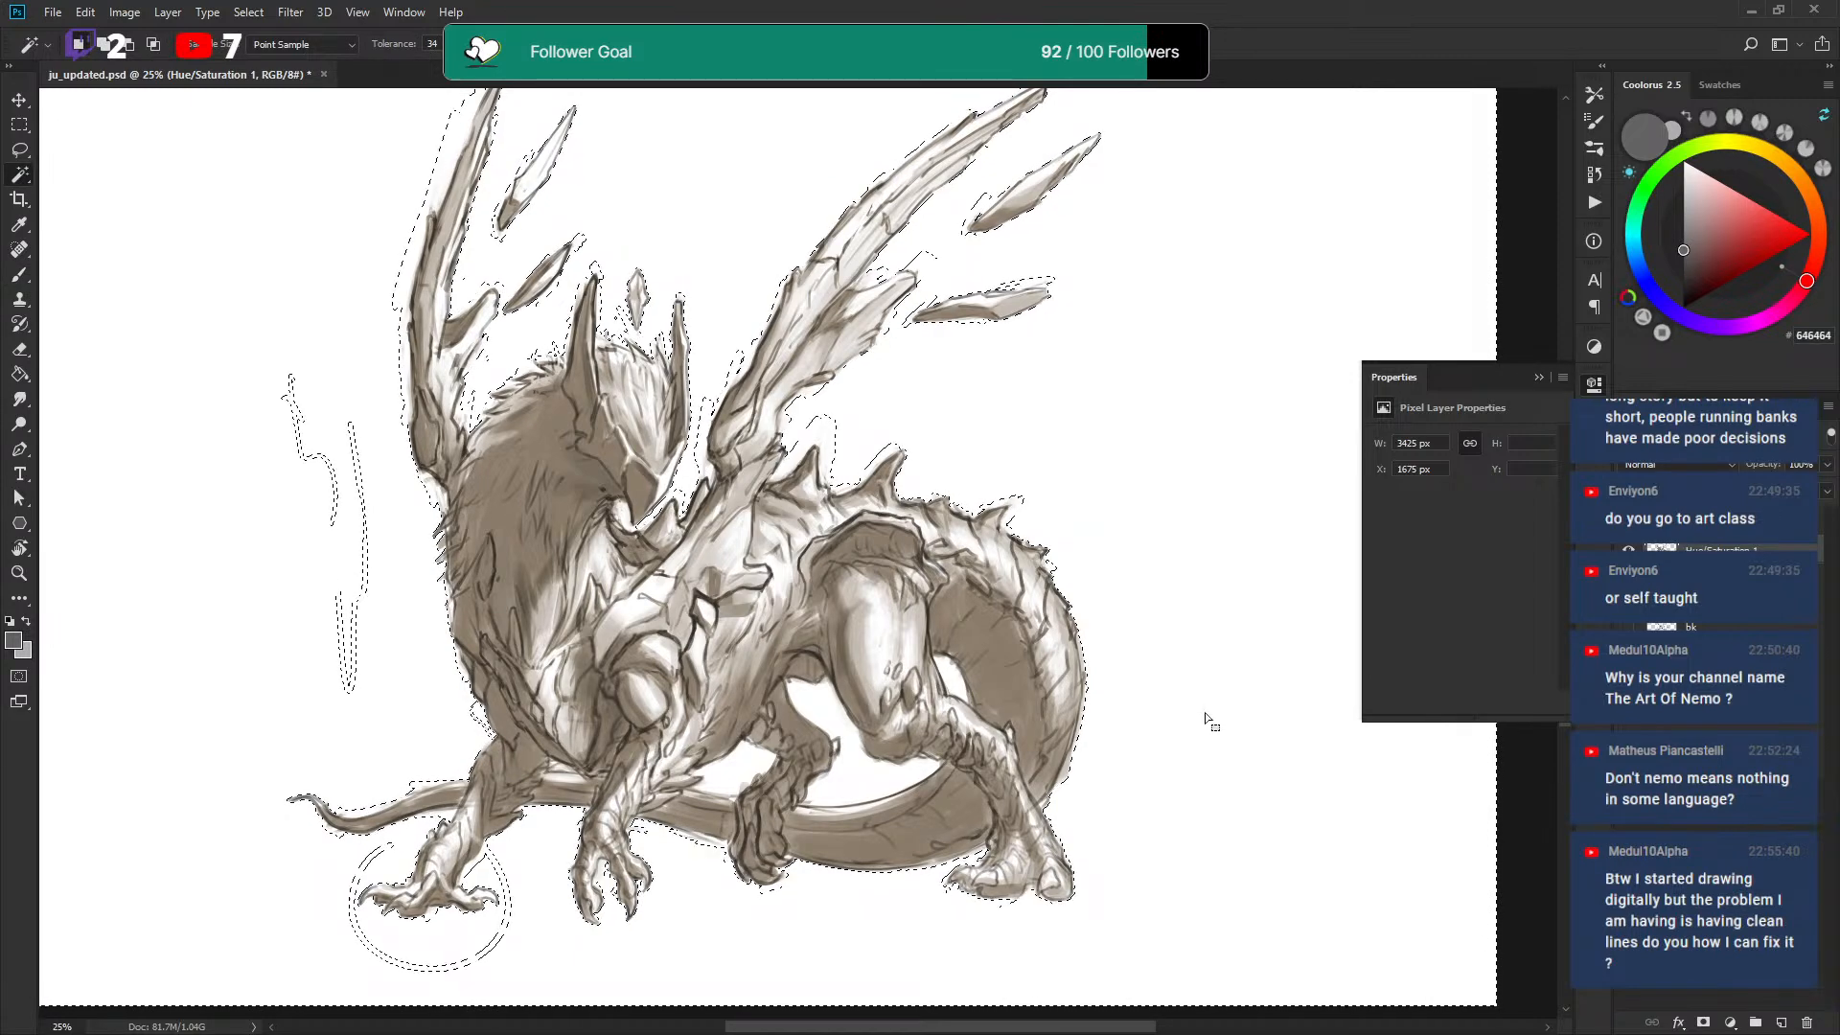
pyautogui.hotkey('ctrl', 'd')
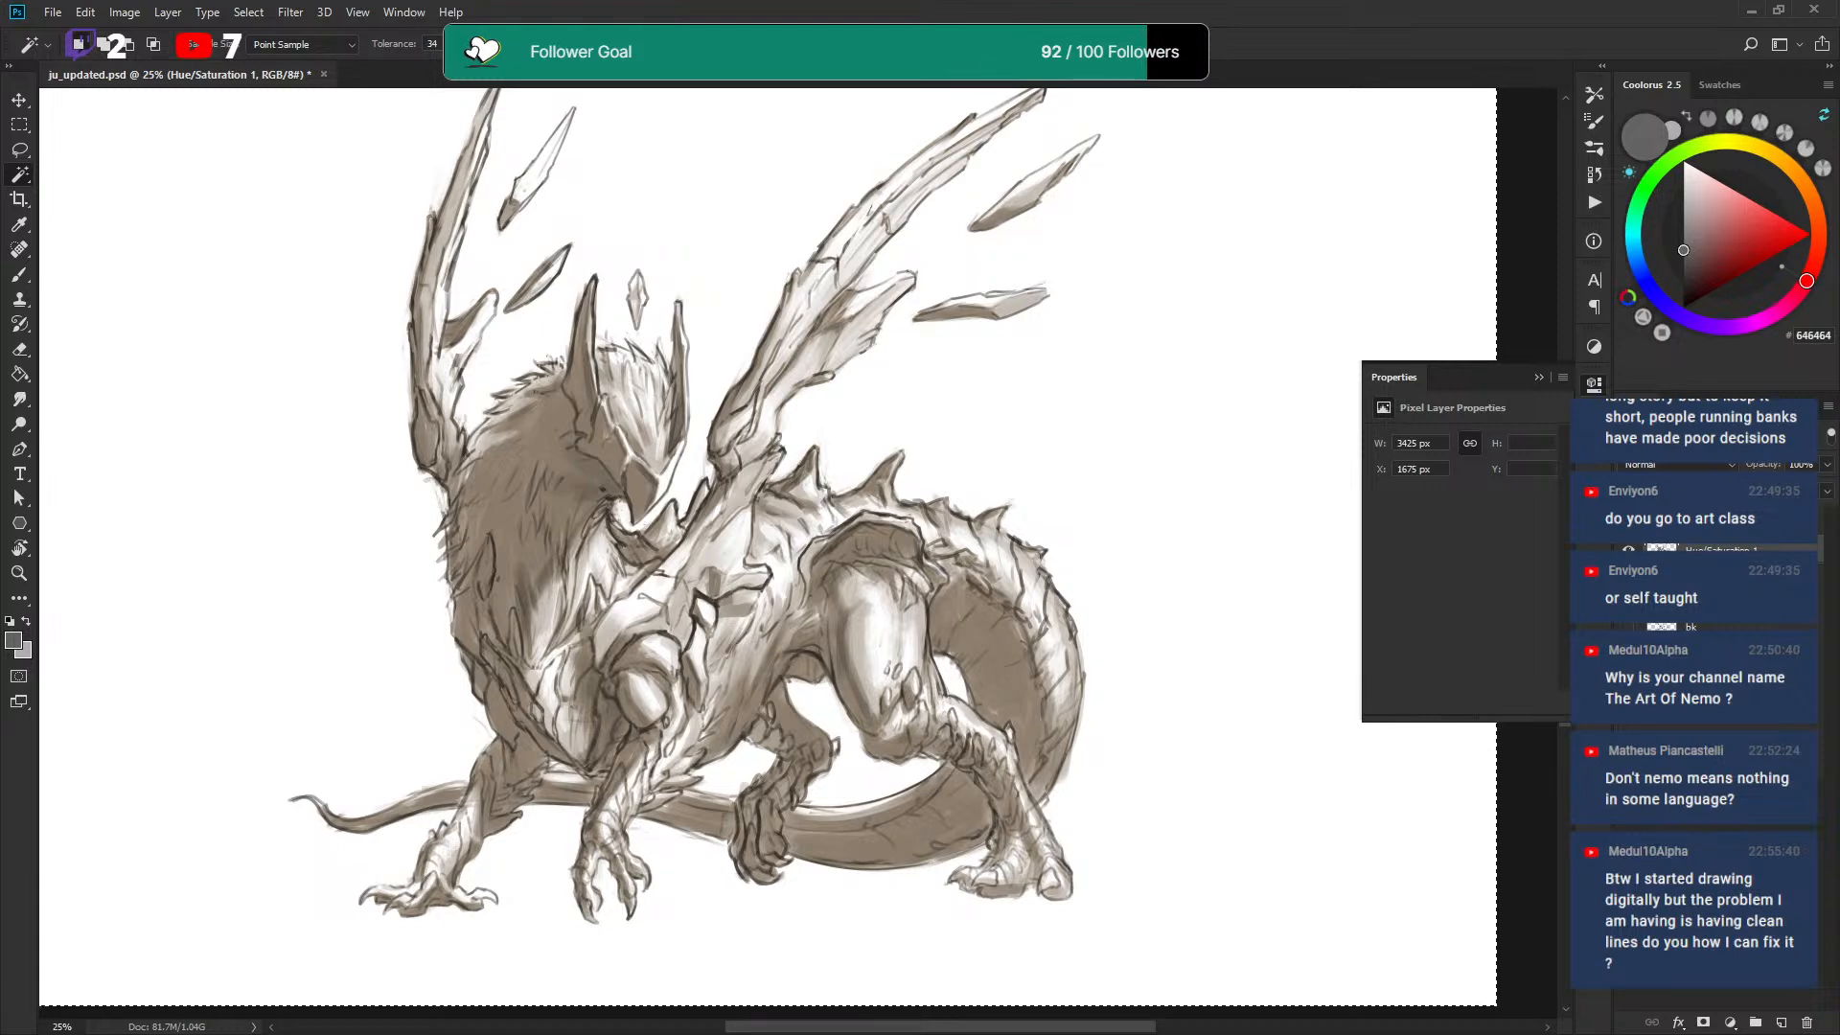
# Undo the recent edits back to the unmerged grey Group 3 copy 2.
pyautogui.hotkey('ctrl', 'alt', 'z')
pyautogui.hotkey('ctrl', 'alt', 'z')
pyautogui.hotkey('ctrl', 'alt', 'z')
pyautogui.hotkey('ctrl', 'alt', 'z')
pyautogui.hotkey('ctrl', 'alt', 'z')
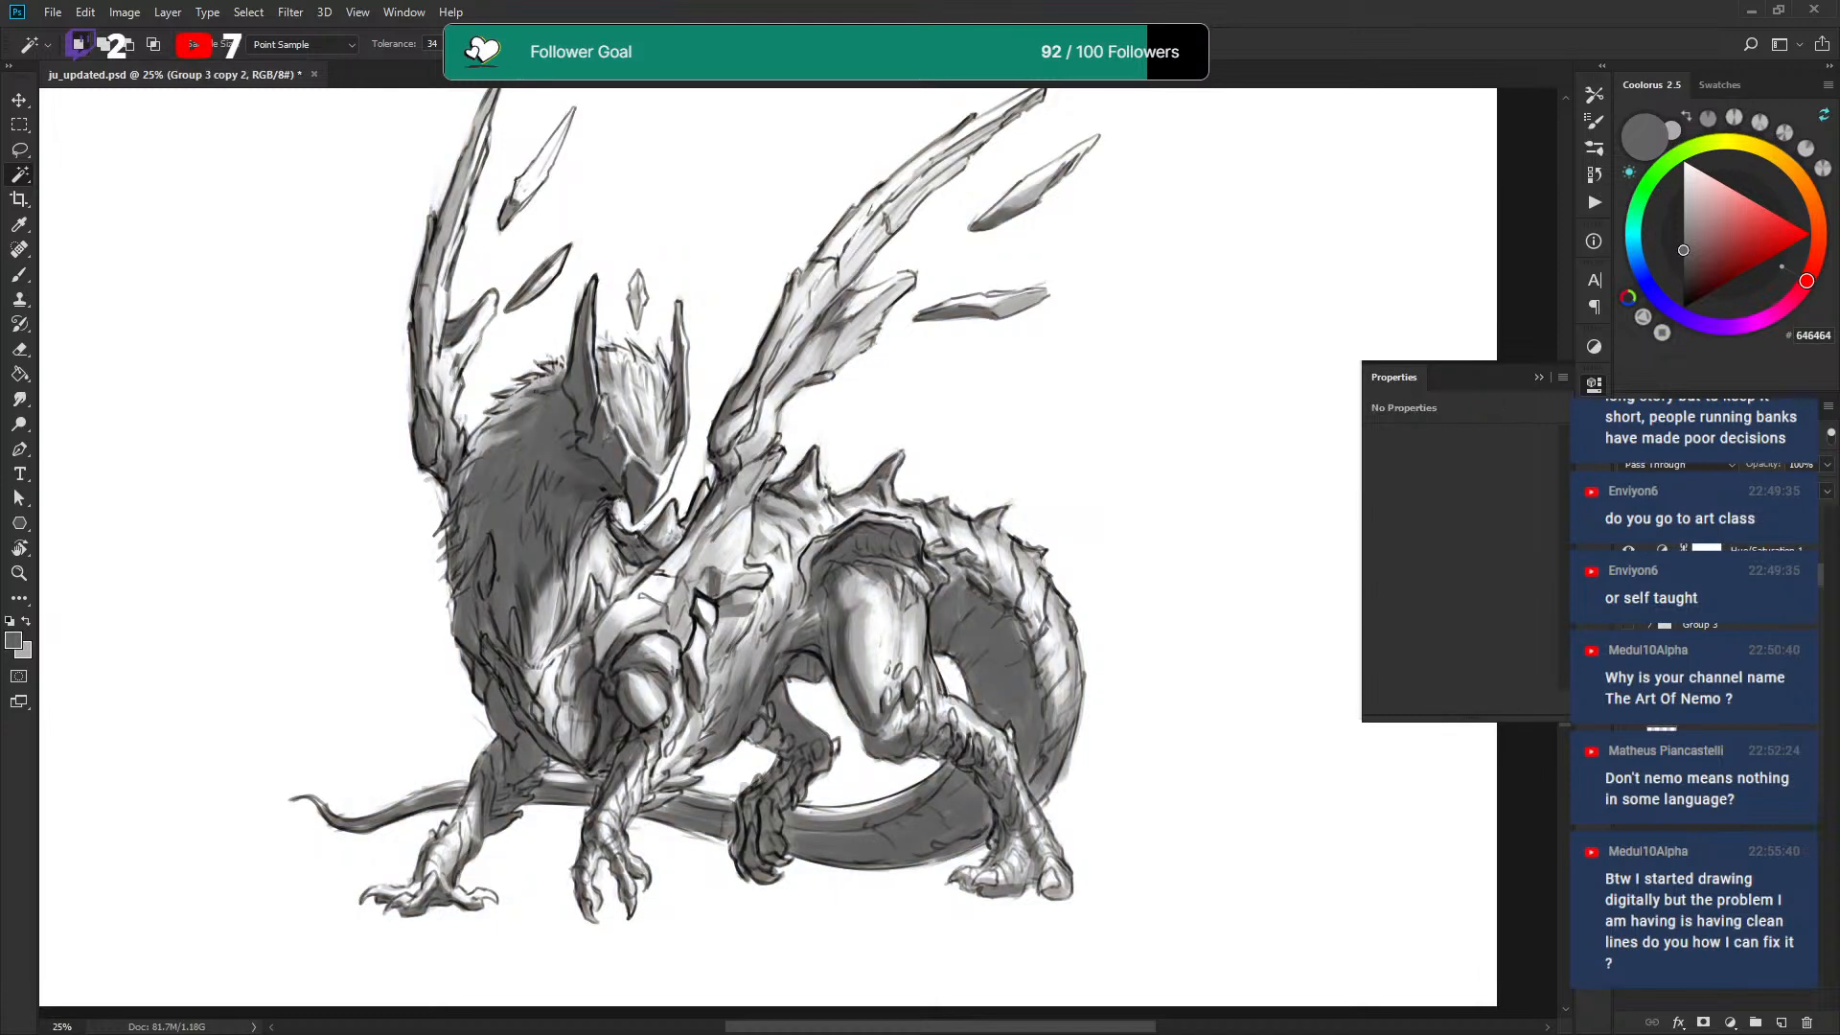
# Merge Group 3 copy 2, create a new layer, and paste the copied drawing into a Quick Mask to make a selection from it.
pyautogui.hotkey('ctrl', 'e')
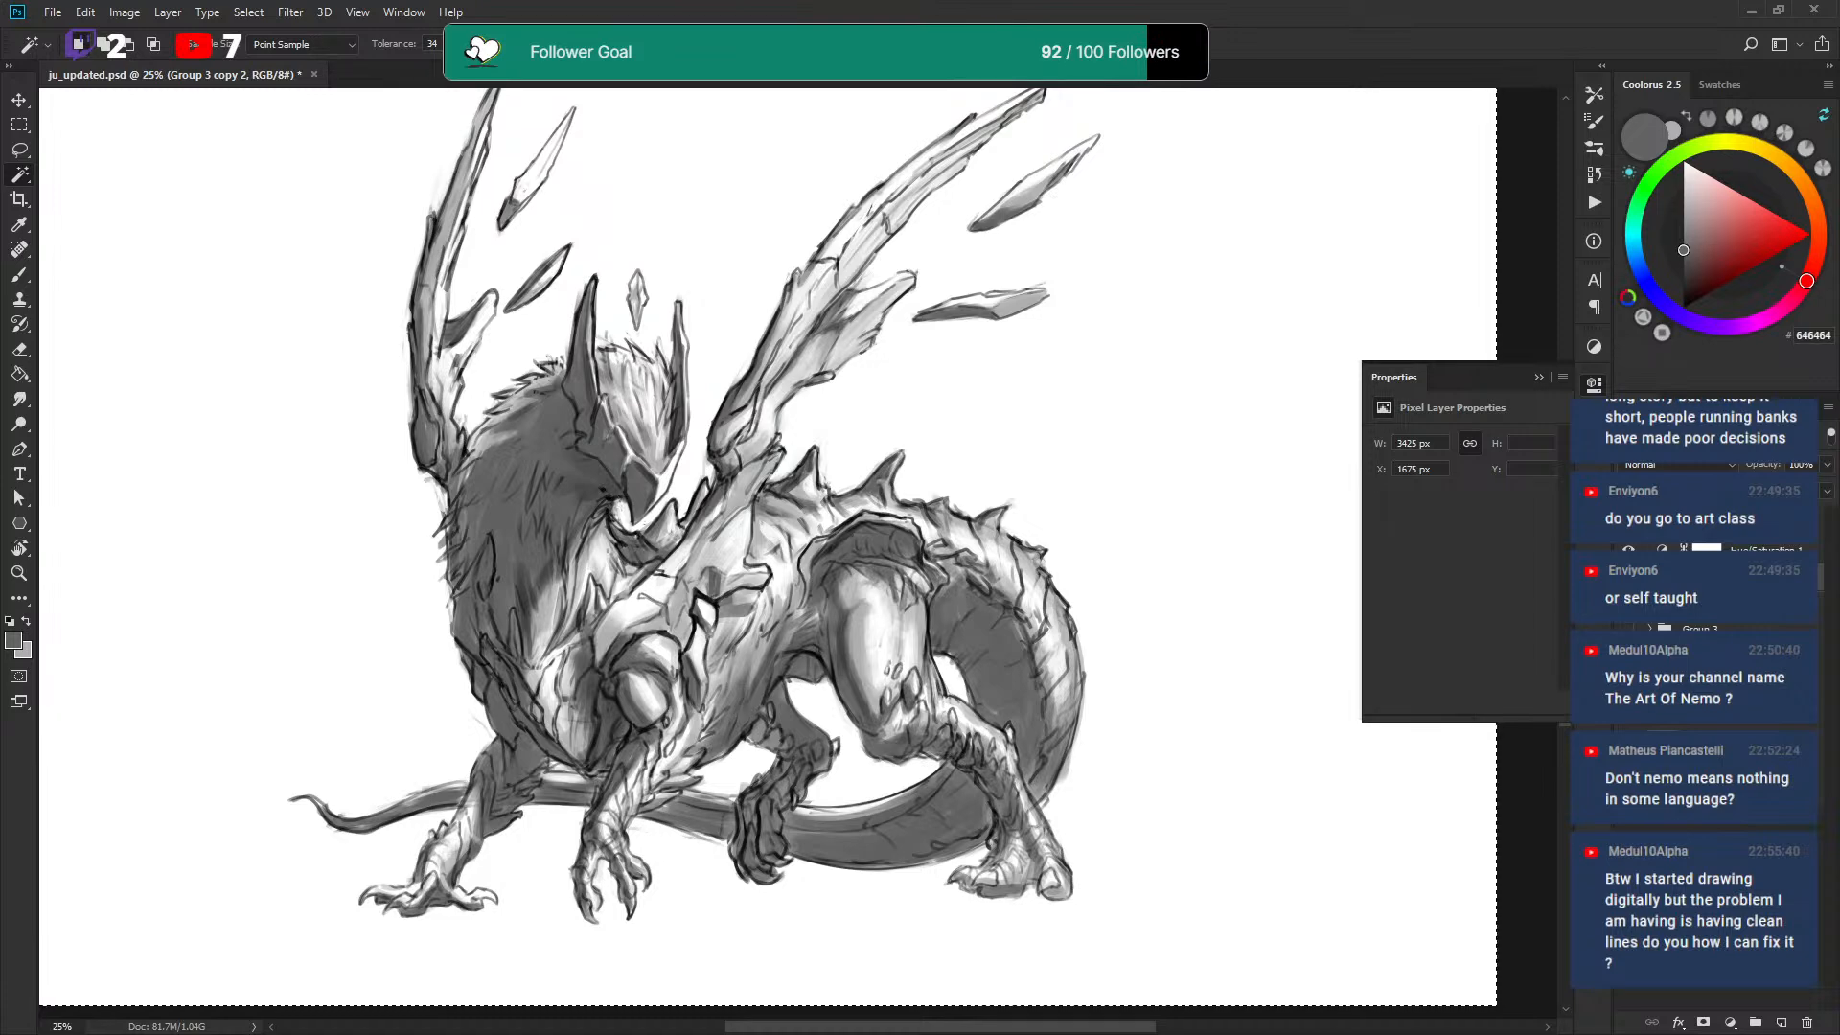
pyautogui.click(1780, 1023)
pyautogui.press('q')
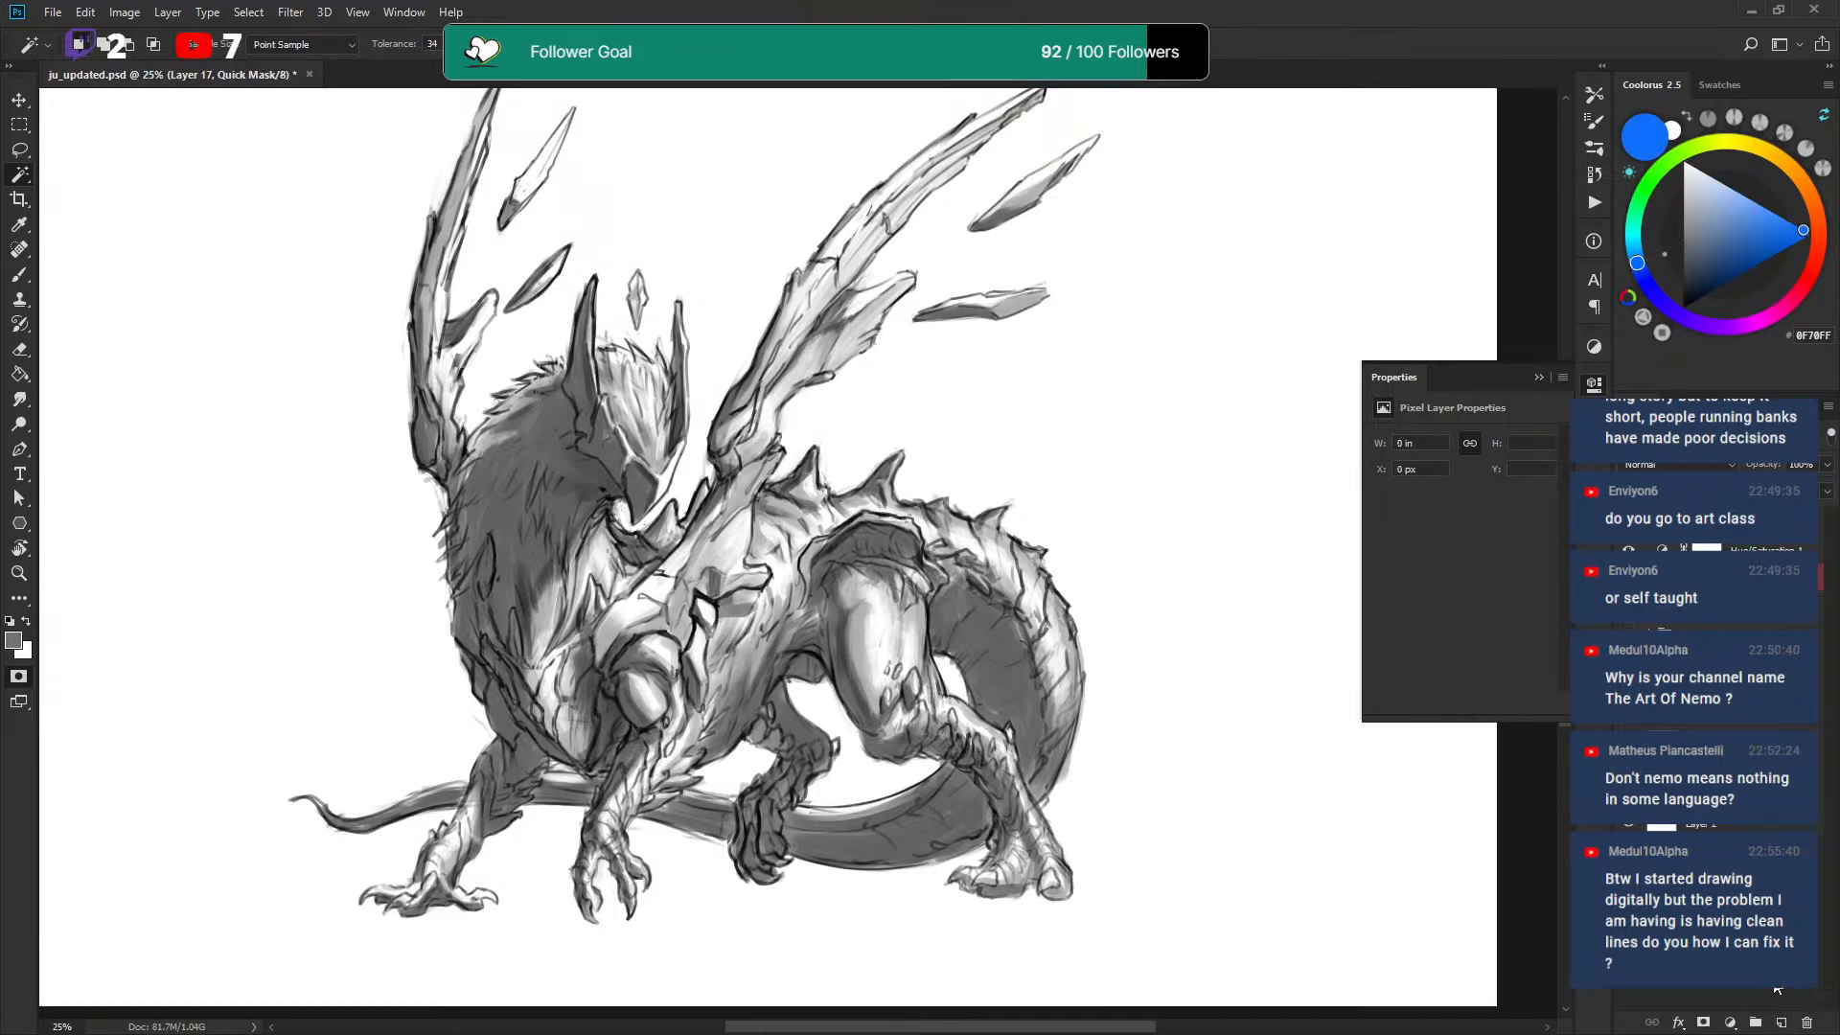
pyautogui.hotkey('ctrl', 'v')
pyautogui.press('q')
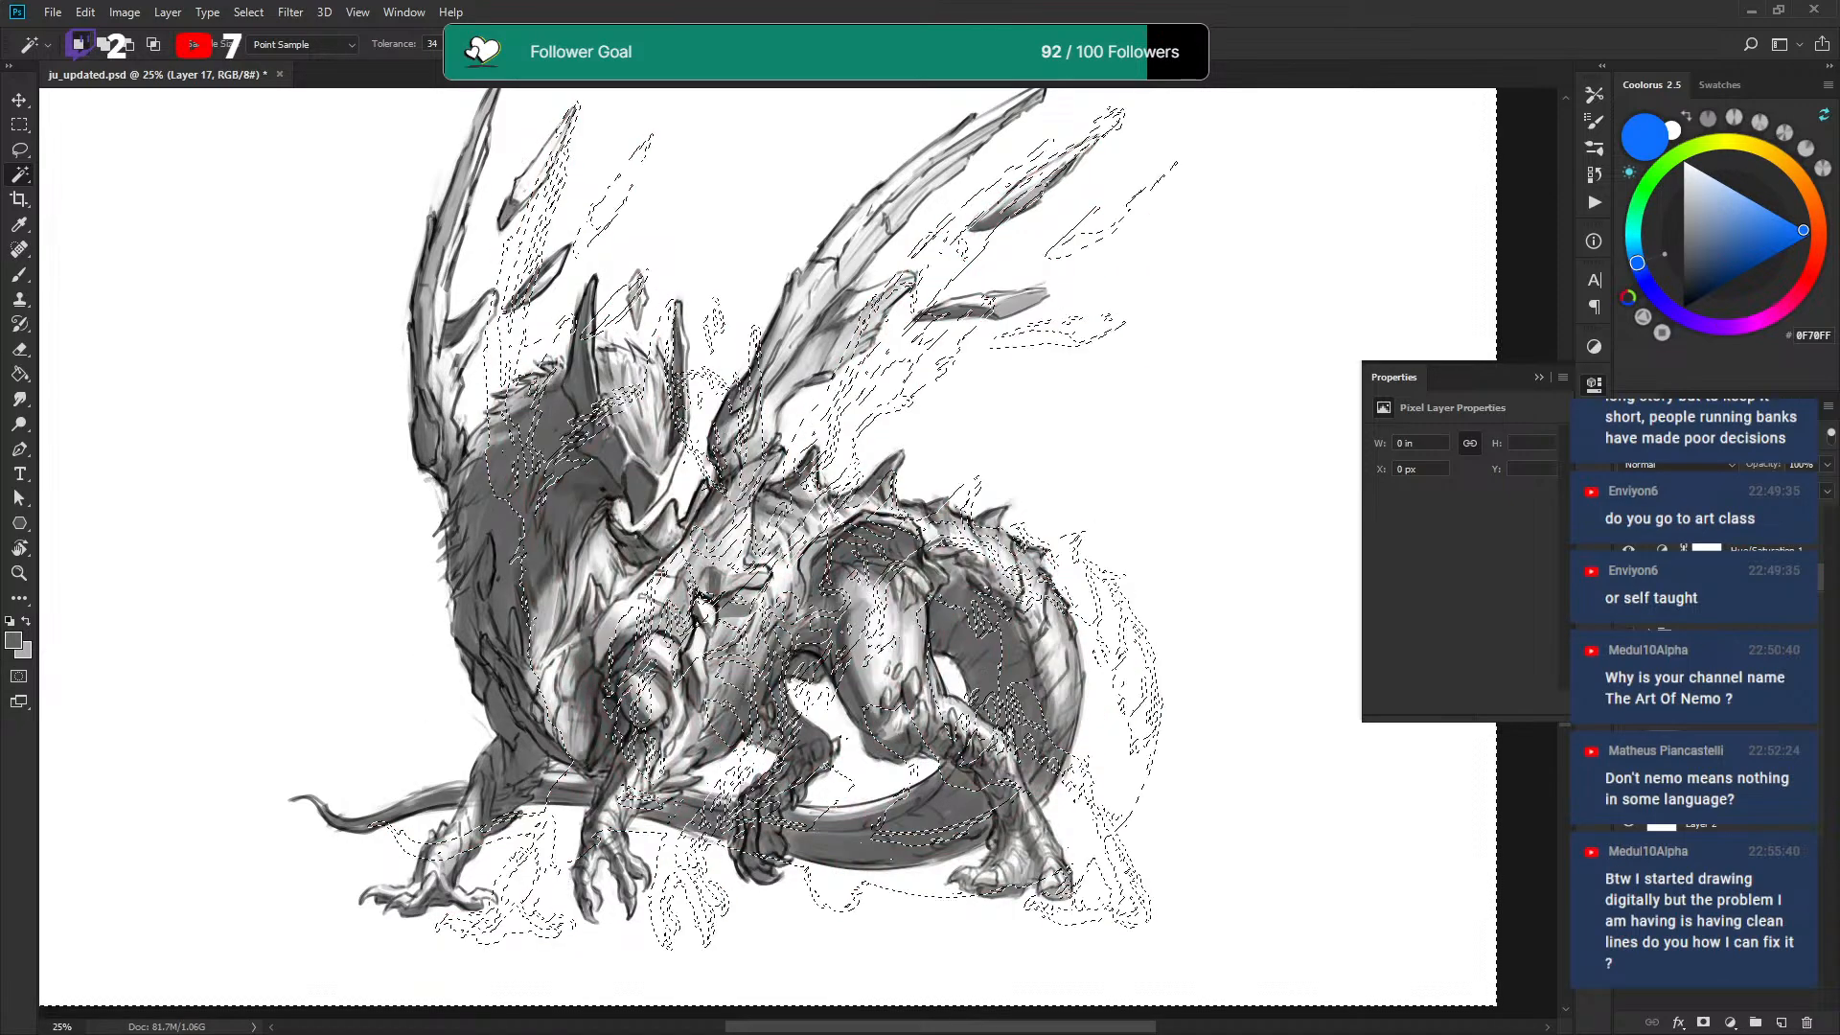
# Fill the selection with black on Layer 17, deselect, and align the extracted creature over the original drawing.
pyautogui.press('v')
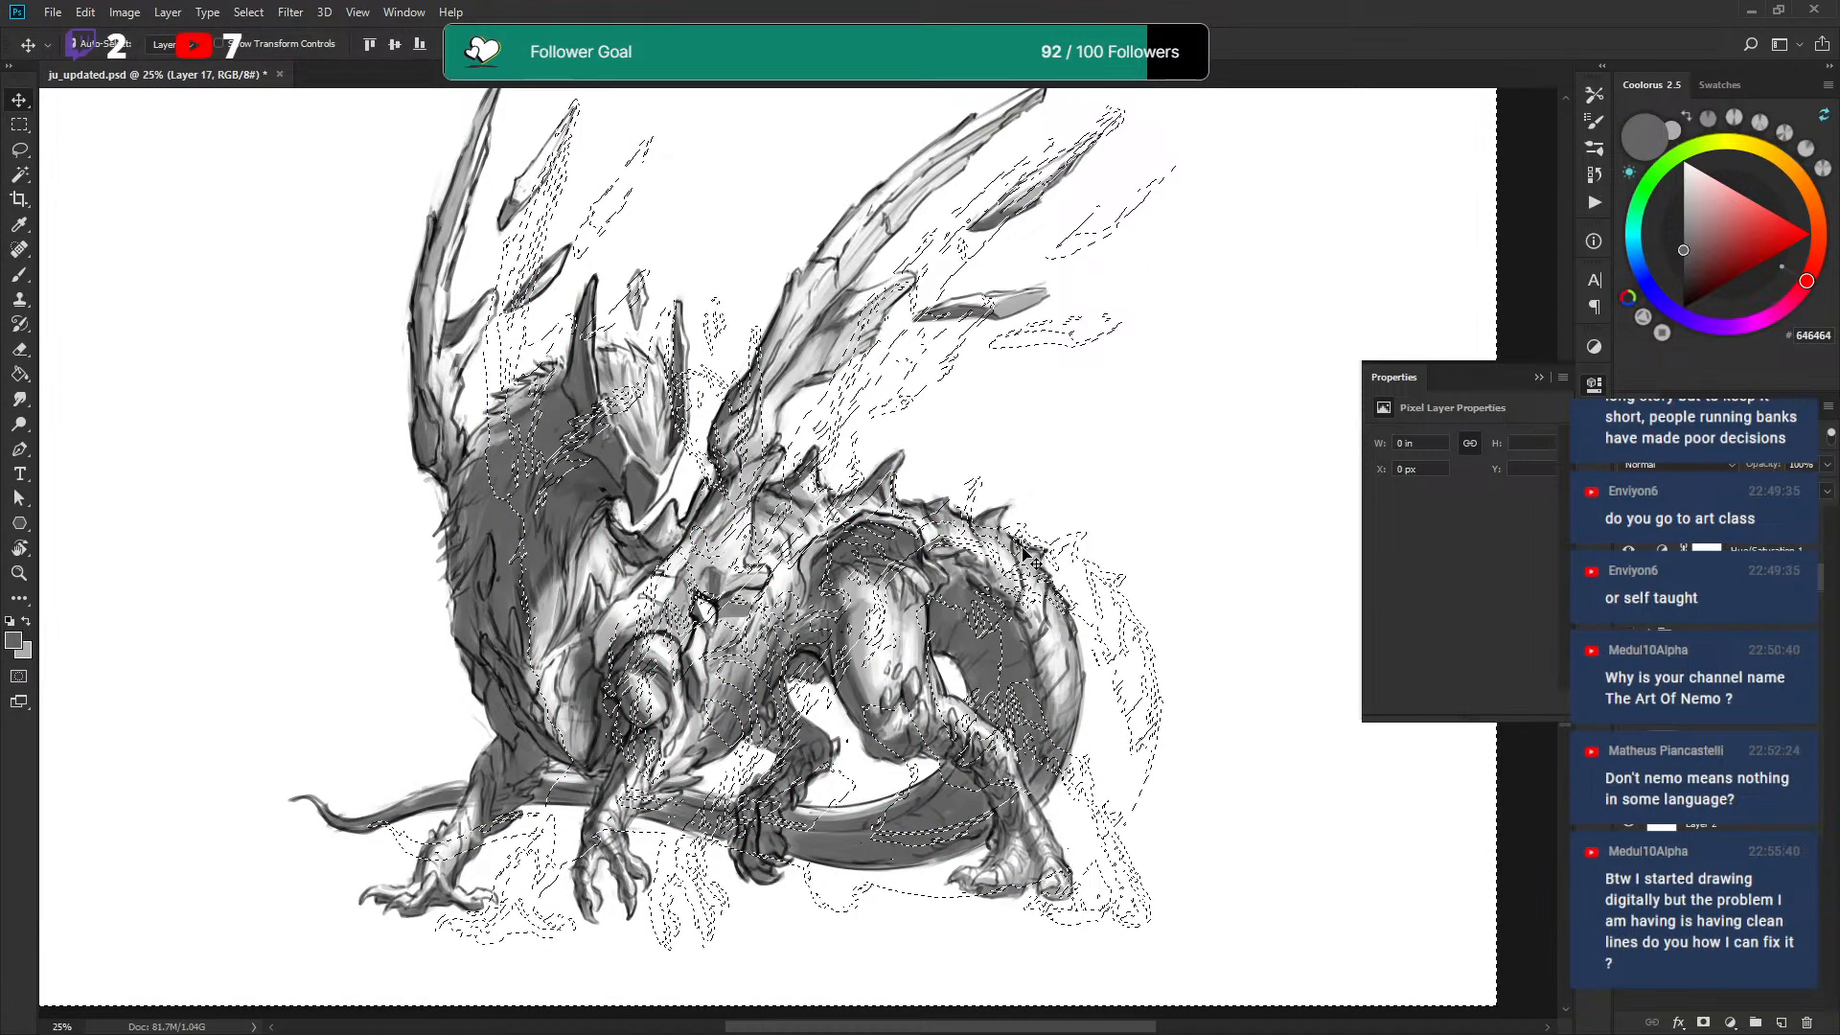
pyautogui.press('d')
pyautogui.hotkey('alt', 'BackSpace')
pyautogui.hotkey('ctrl', 'd')
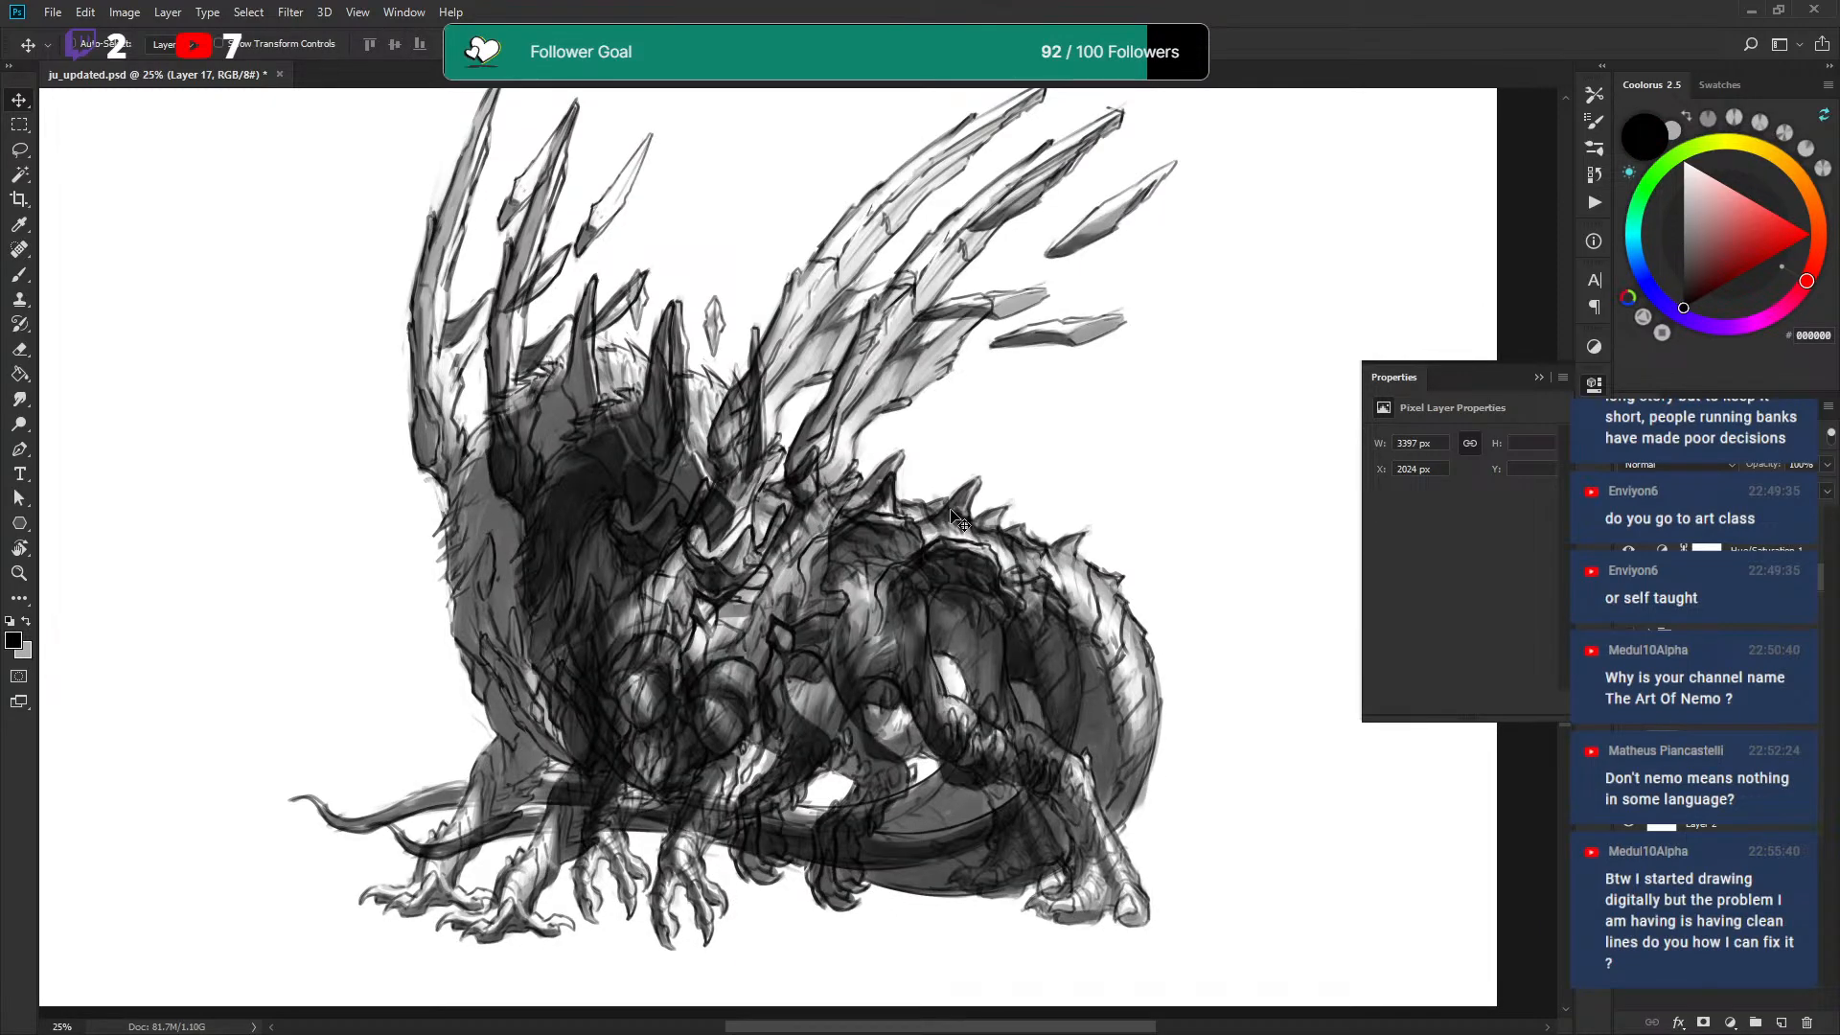
pyautogui.moveTo(1017, 637); pyautogui.dragTo(940, 611)
# Delete the merged grey drawing beneath Layer 17 and the Hue/Saturation adjustment layer above it.
pyautogui.press('Delete')
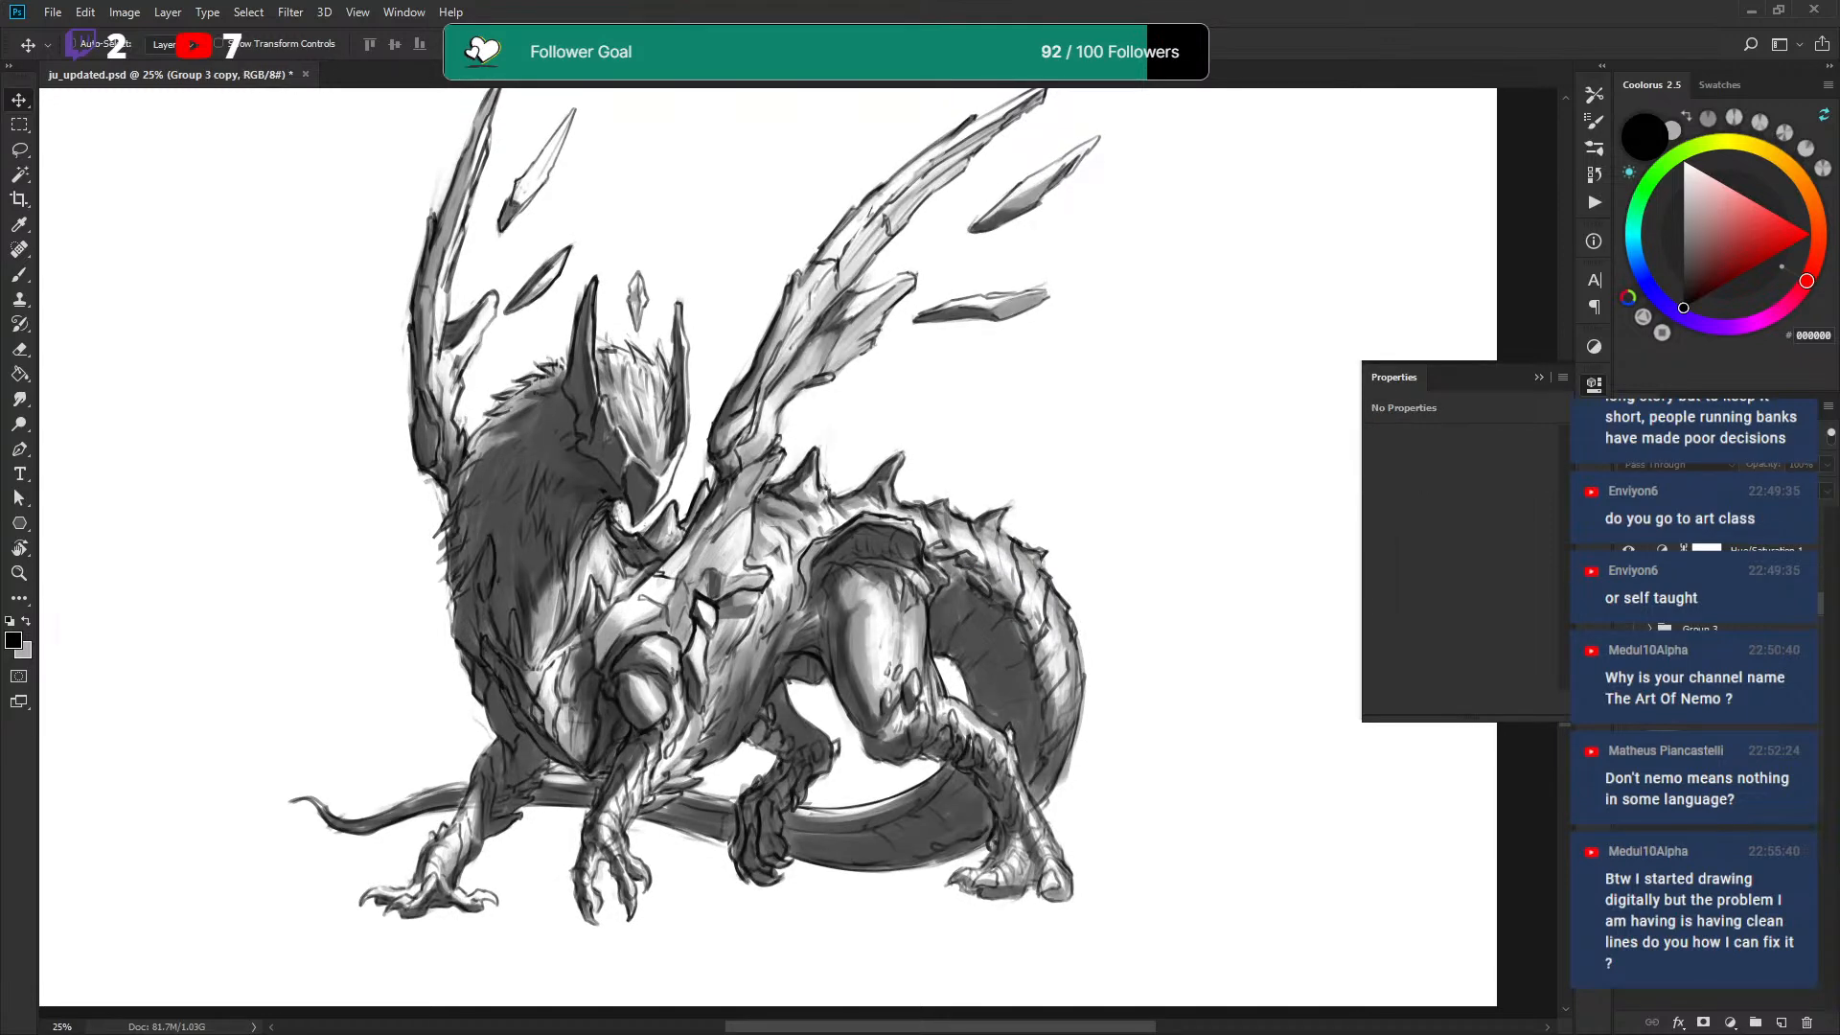
pyautogui.hotkey('ctrl', 'z')
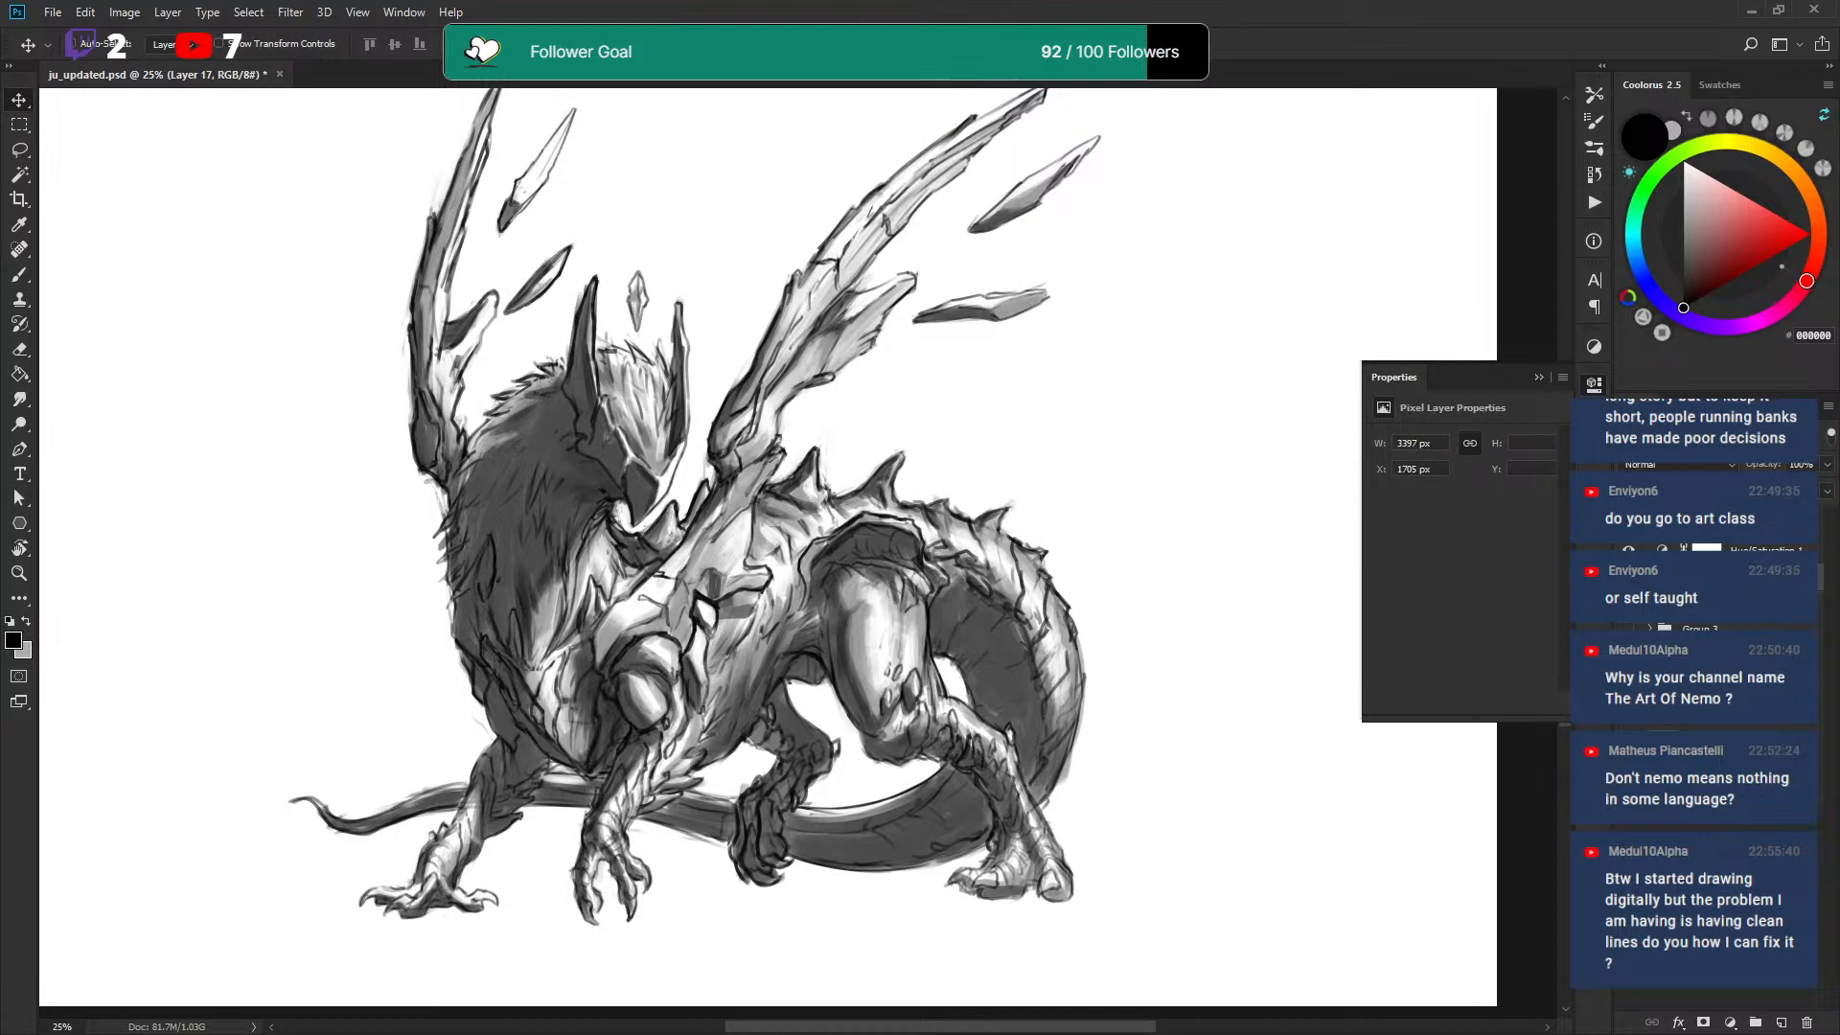
pyautogui.hotkey('ctrl', 'z')
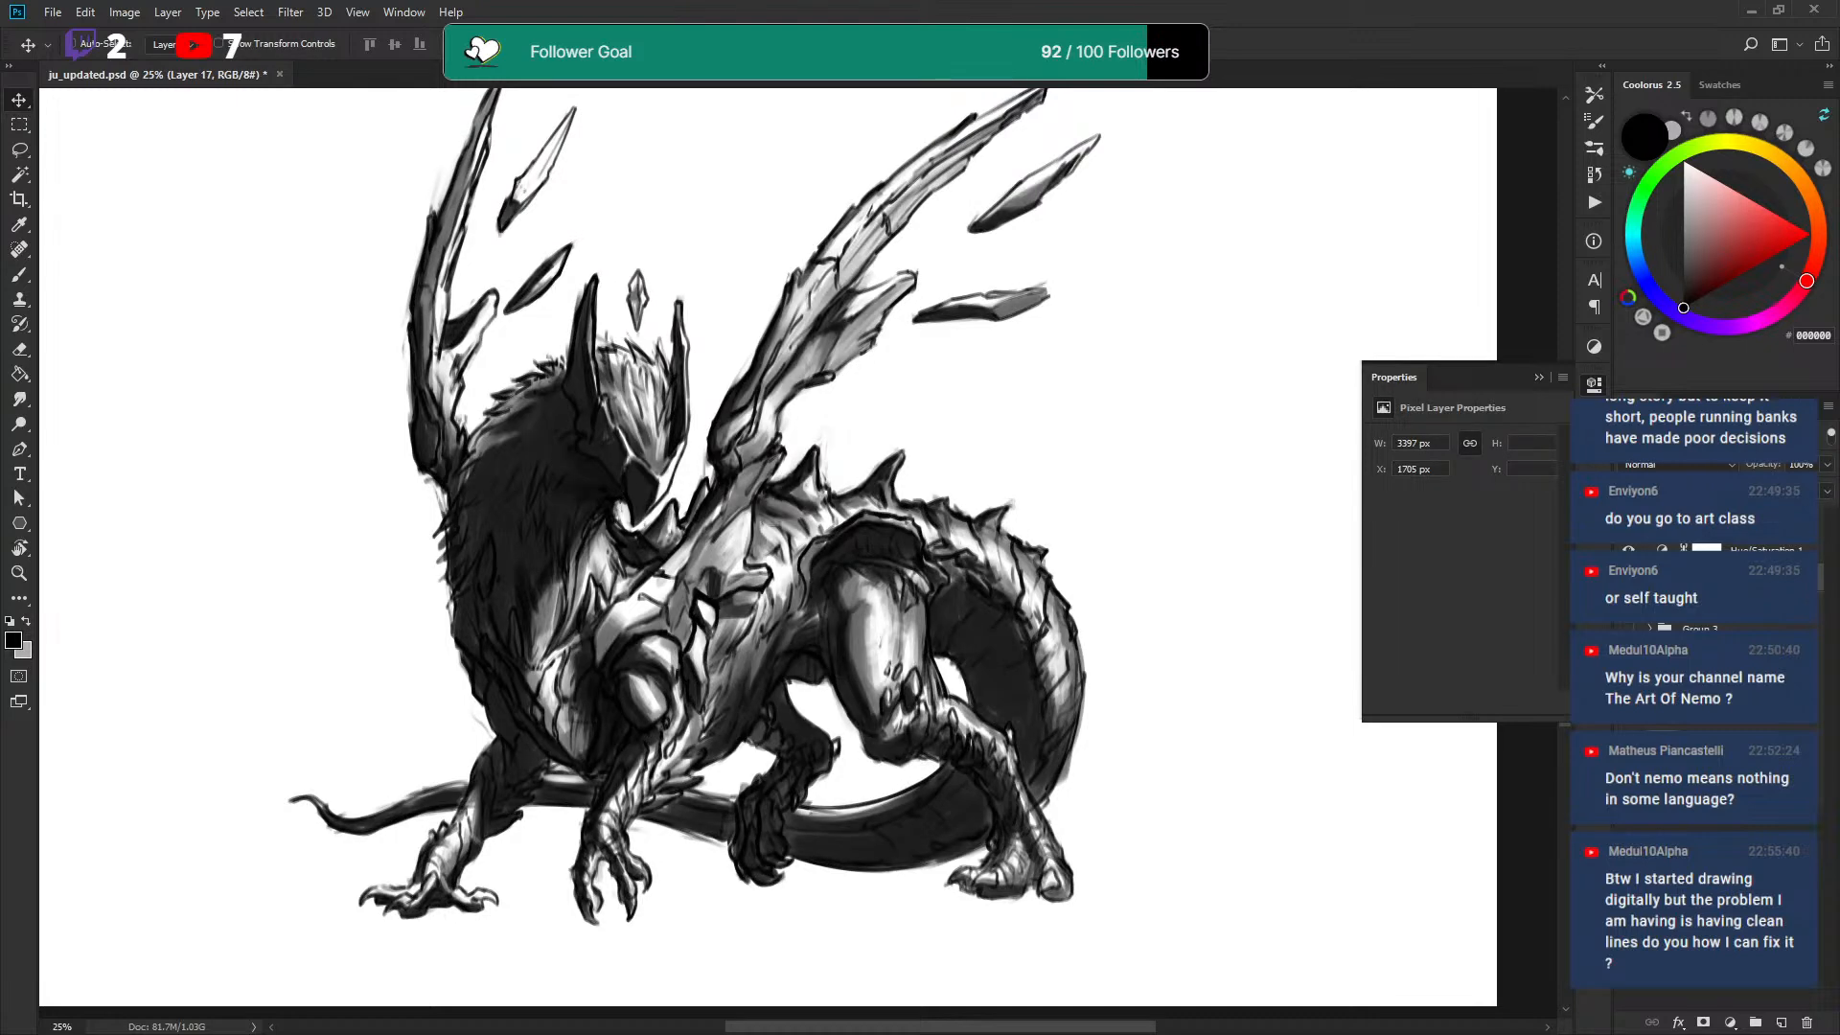
pyautogui.hotkey('ctrl', 'z')
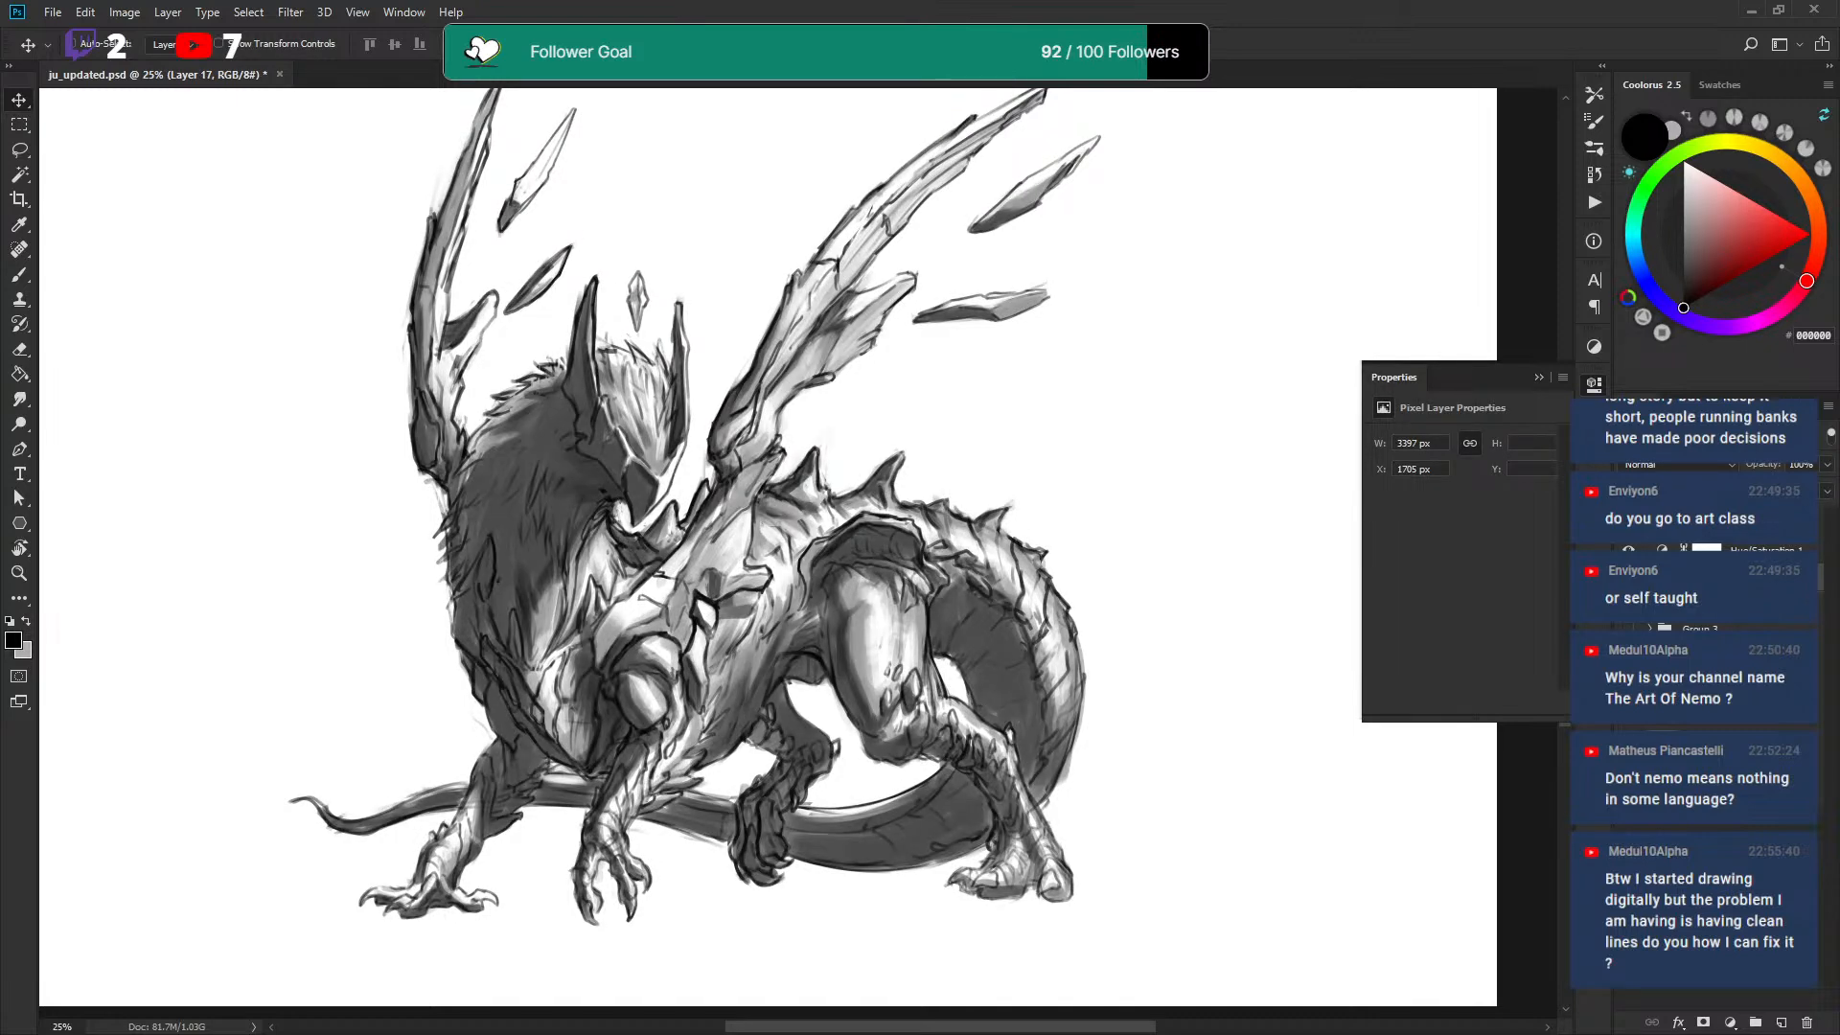
pyautogui.click(1763, 550)
pyautogui.hotkey('ctrl', 'z')
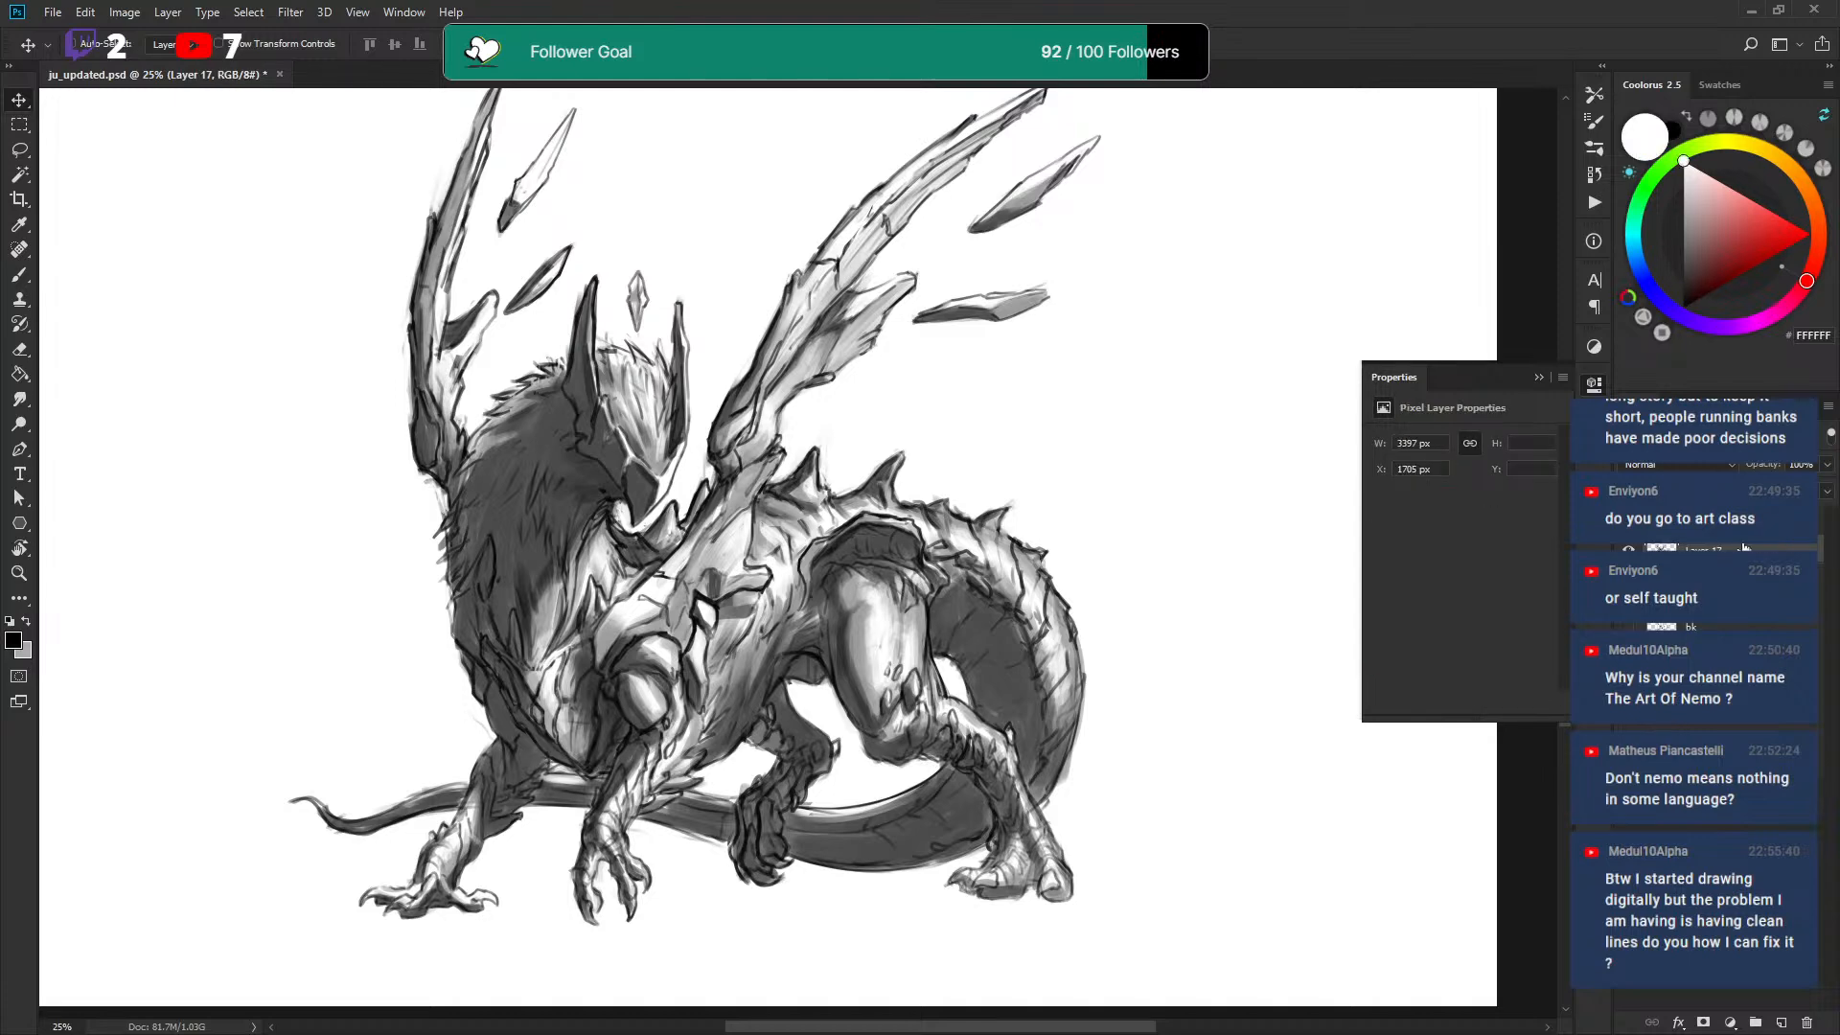
# Colorize Layer 17 through Hue/Saturation with hue 35, saturation 45 and lightness +26.
pyautogui.hotkey('ctrl', 'u')
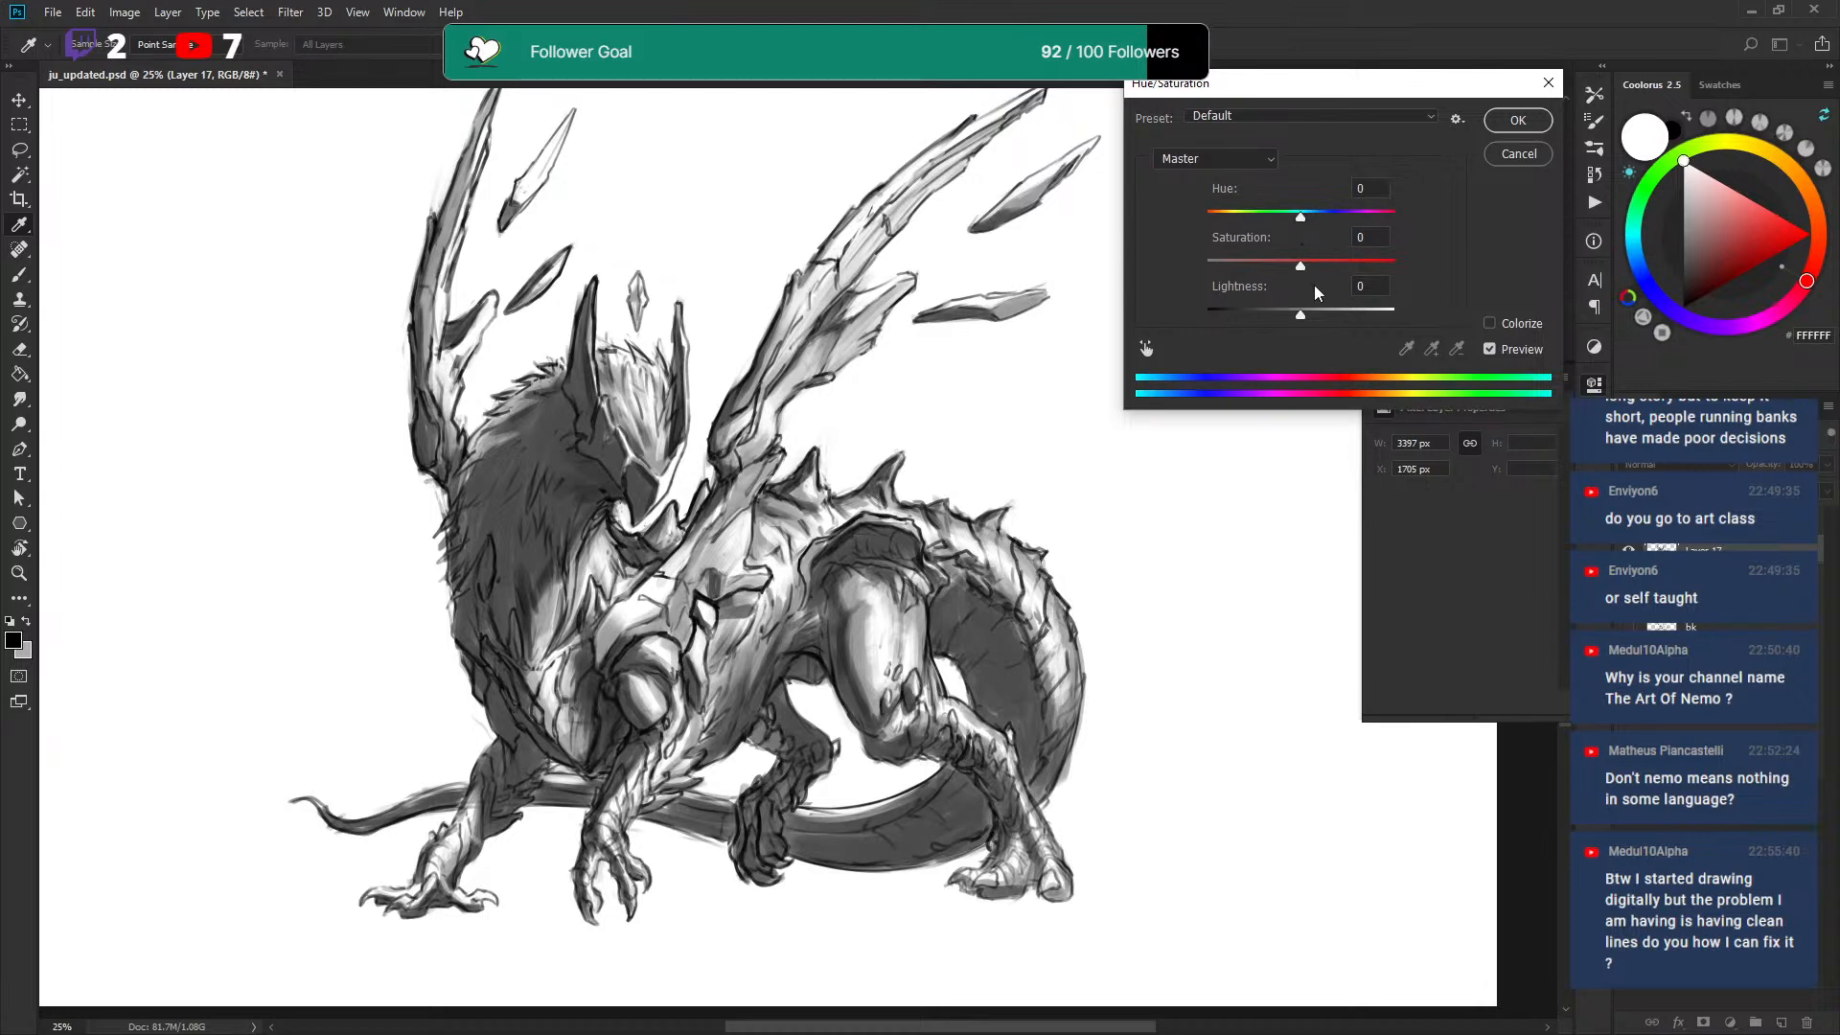
pyautogui.moveTo(1300, 316)
pyautogui.mouseDown()
pyautogui.moveTo(1319, 318)
pyautogui.moveTo(1327, 267)
pyautogui.moveTo(1292, 218)
pyautogui.mouseUp()
pyautogui.moveTo(1316, 315); pyautogui.dragTo(1313, 317)
pyautogui.click(1504, 323)
pyautogui.moveTo(1253, 266); pyautogui.dragTo(1307, 280)
pyautogui.moveTo(1207, 219); pyautogui.dragTo(1223, 226)
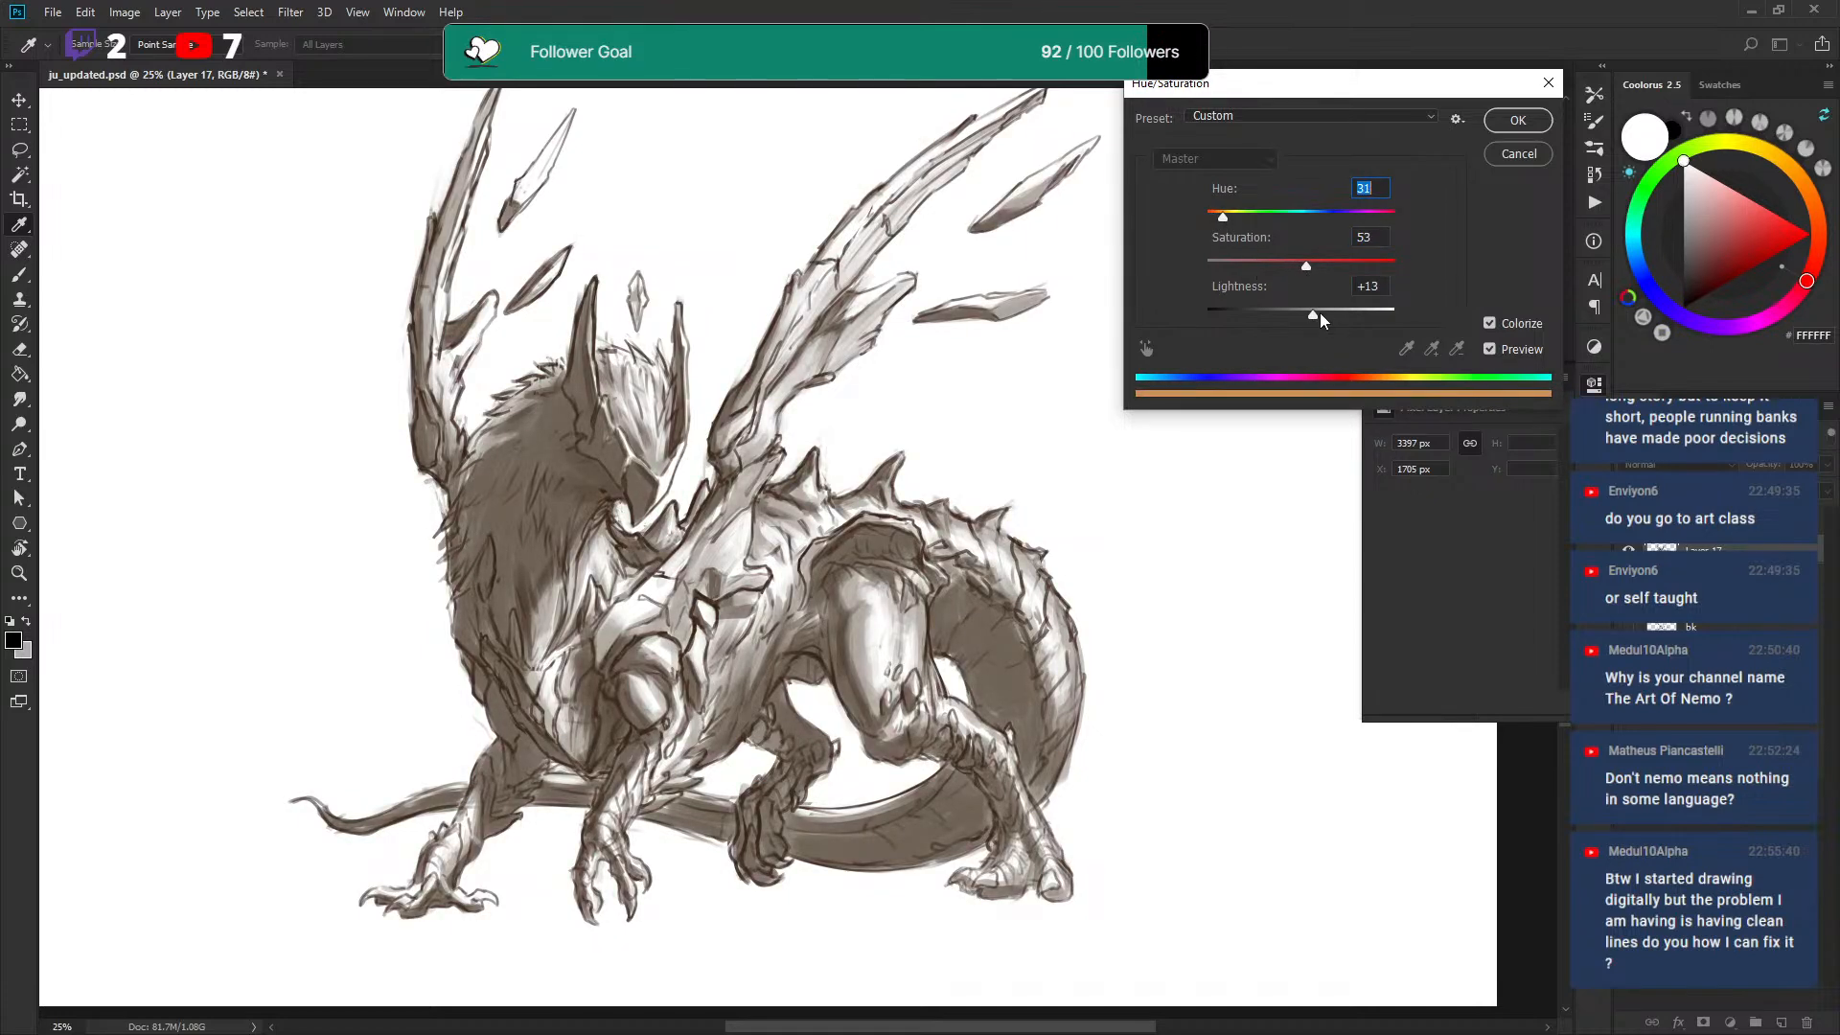
pyautogui.moveTo(1322, 313); pyautogui.dragTo(1321, 319)
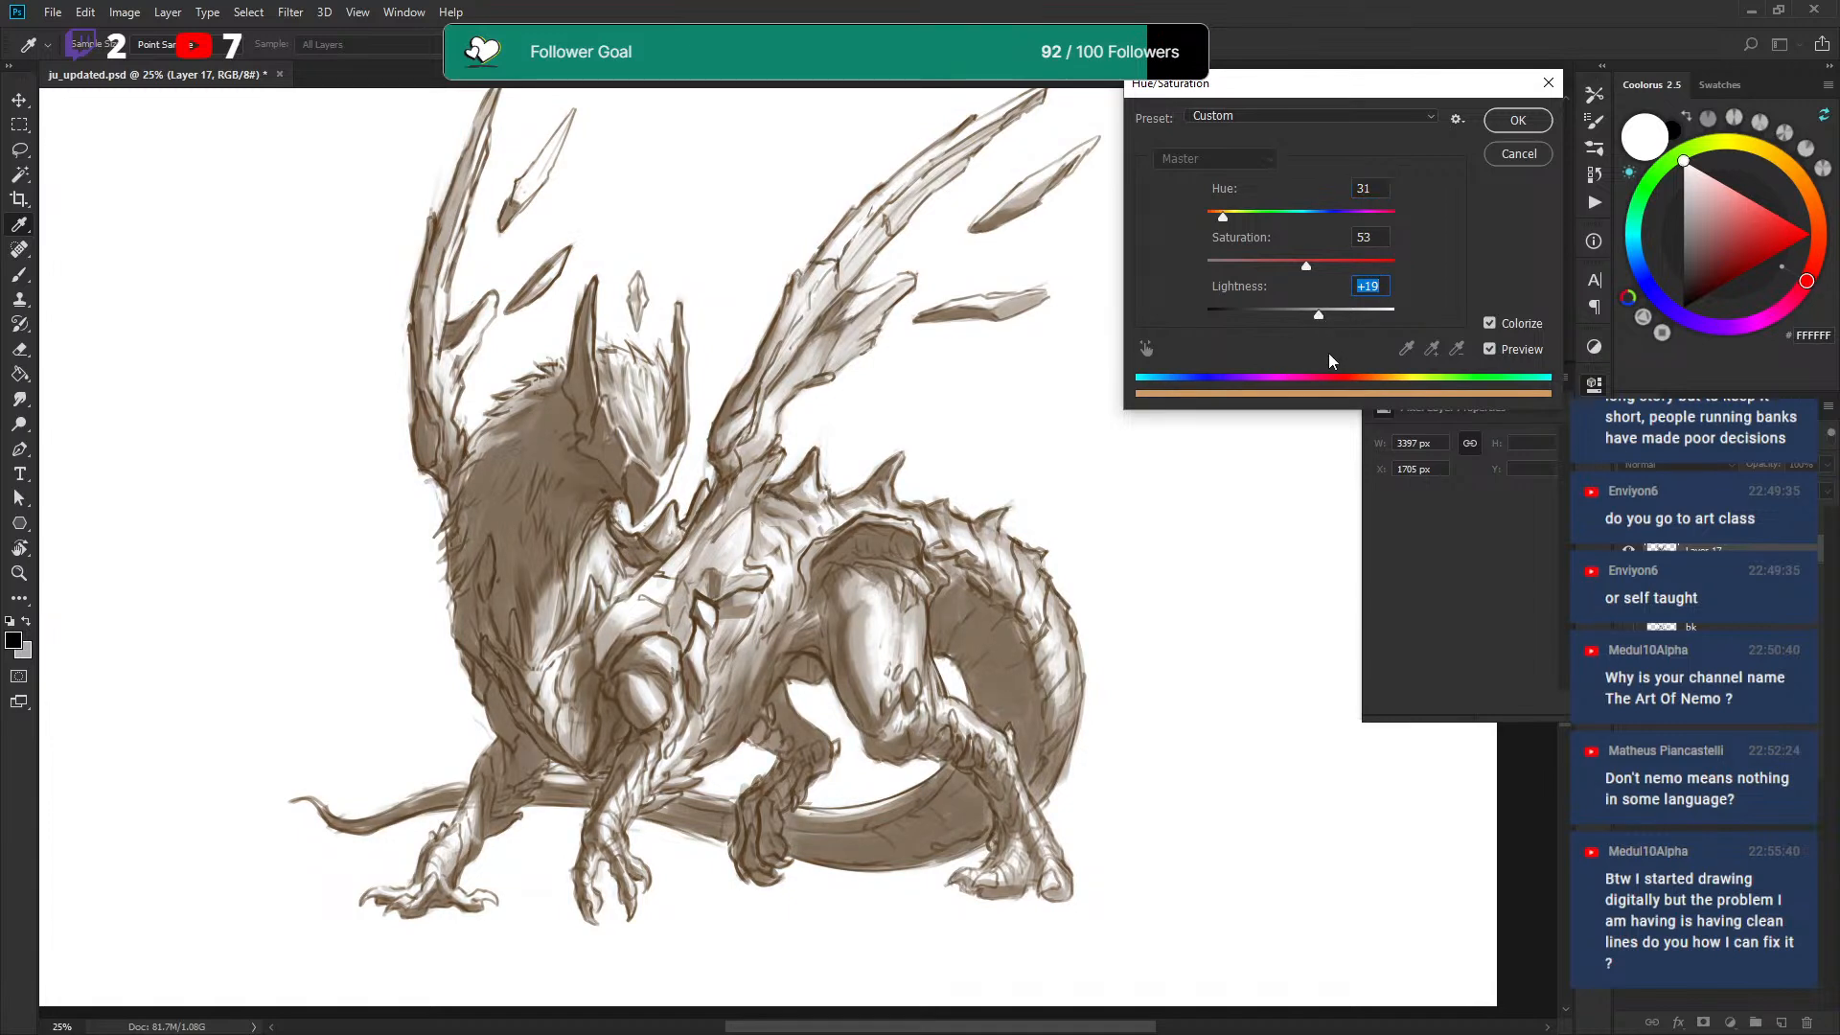
pyautogui.moveTo(1223, 218); pyautogui.dragTo(1225, 220)
pyautogui.click(1315, 266)
pyautogui.moveTo(1356, 276); pyautogui.dragTo(1294, 268)
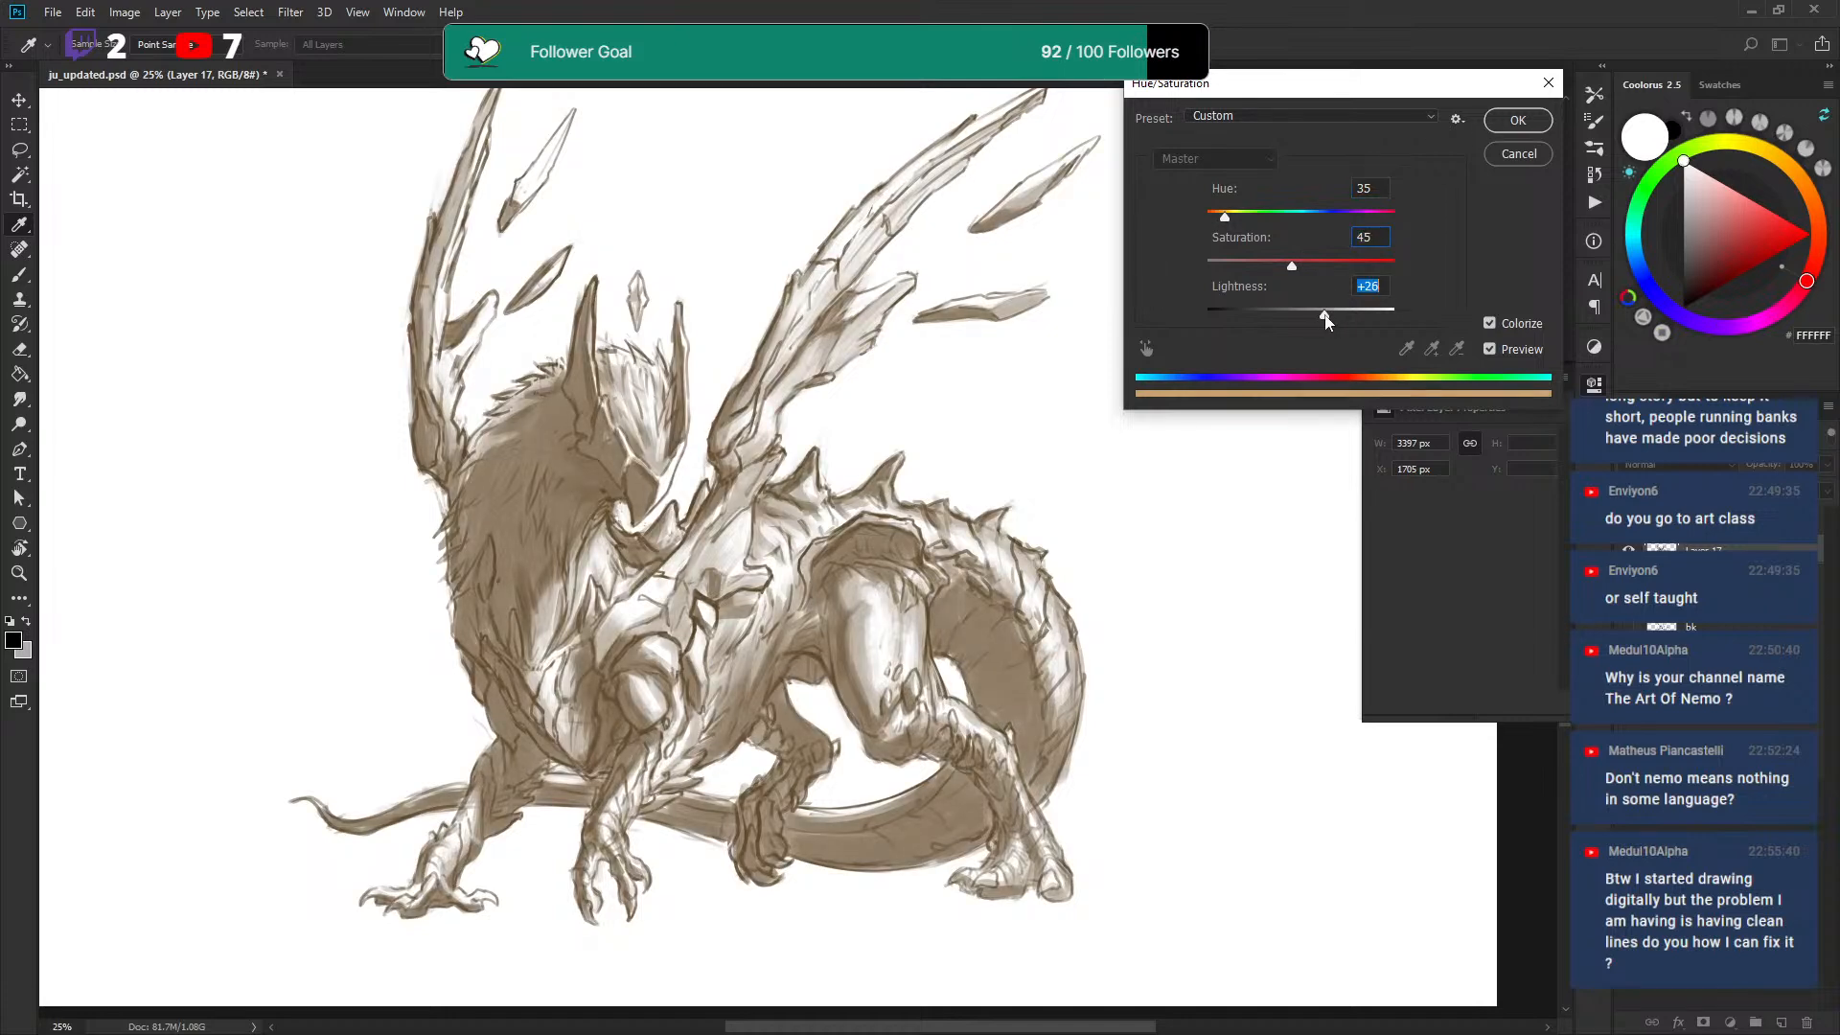
pyautogui.click(1514, 121)
# Select the background around the creature and the gaps between its legs and tail with the Magic Wand.
pyautogui.press('v')
pyautogui.press('w')
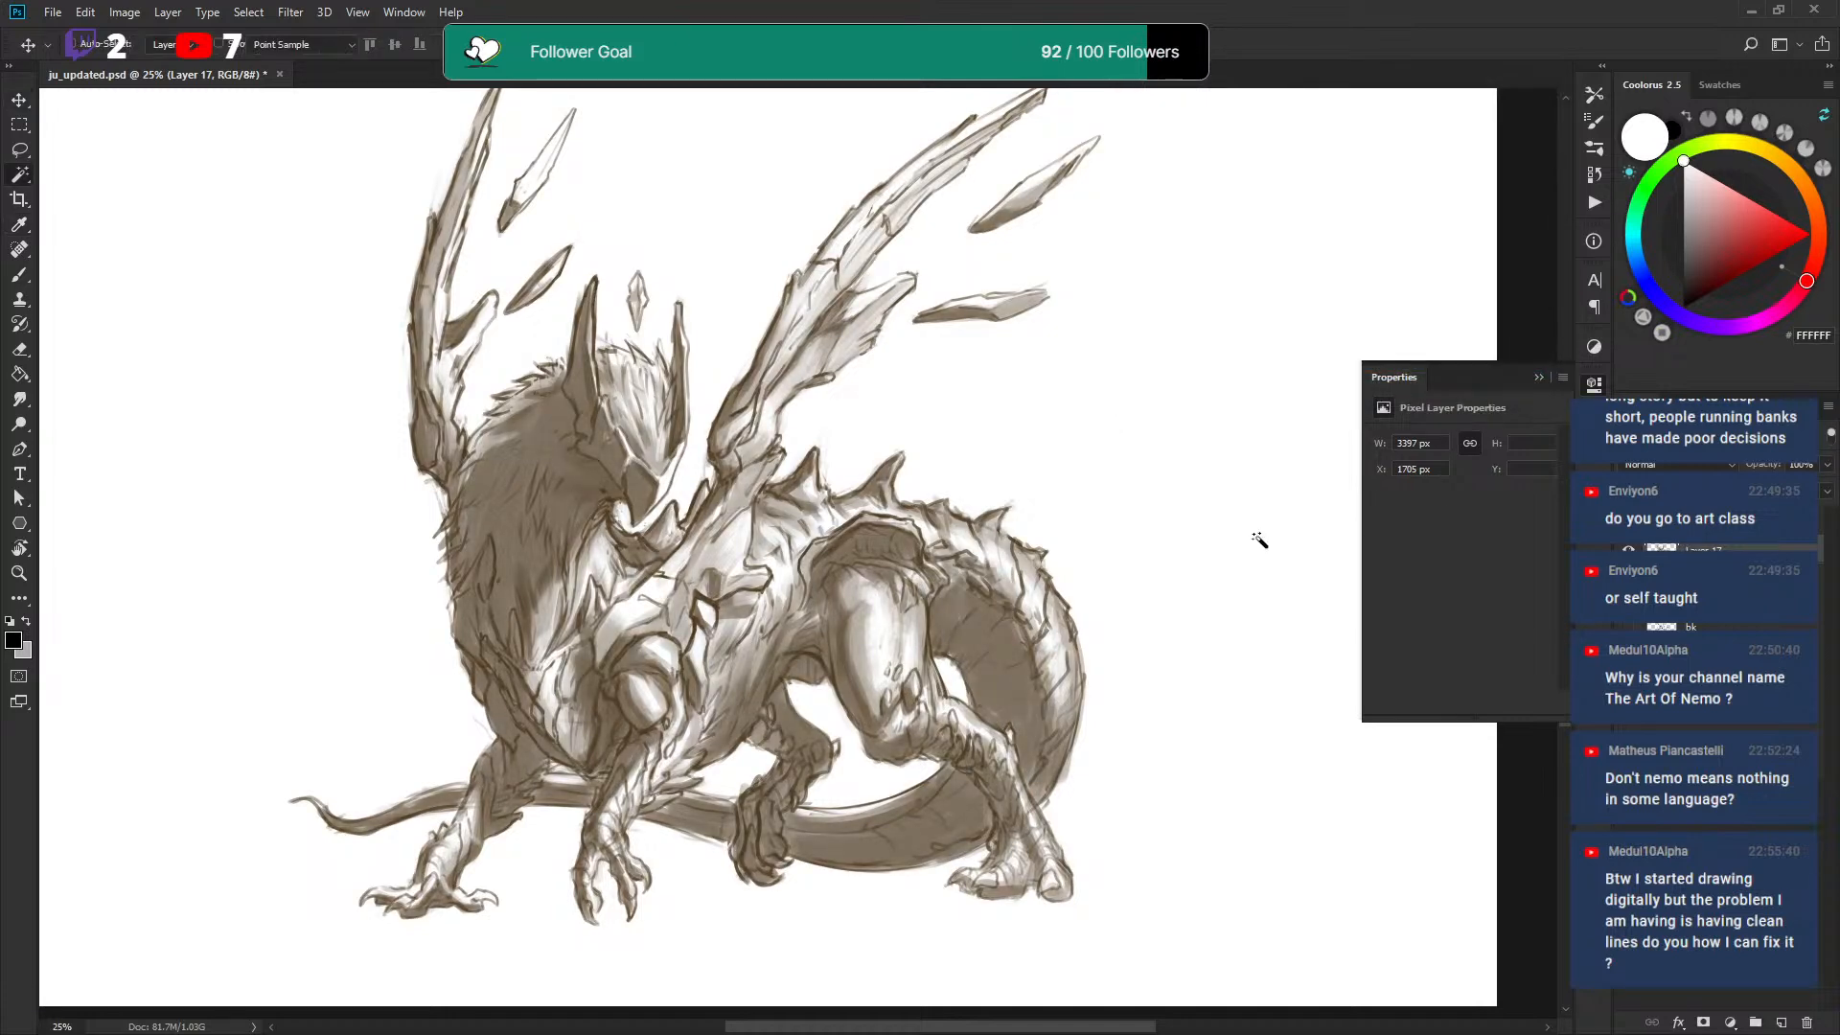
pyautogui.click(1212, 558)
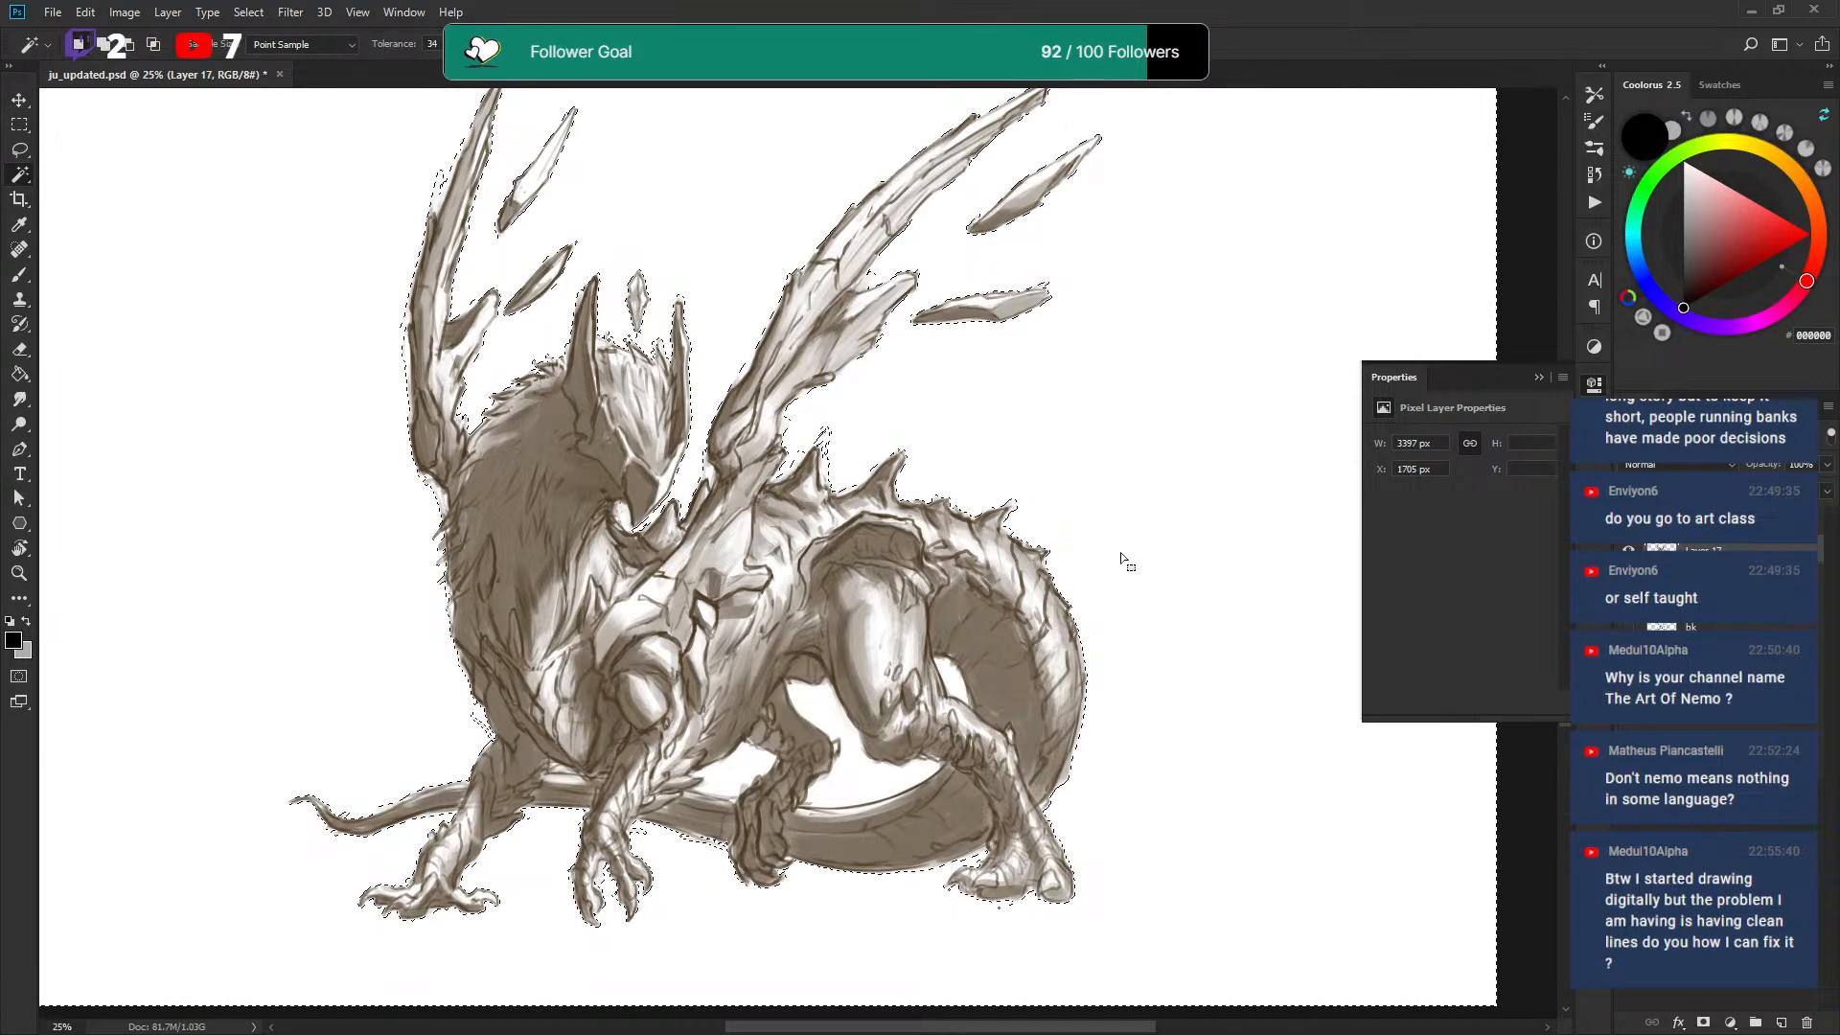
pyautogui.keyDown('shift'); pyautogui.click(954, 676); pyautogui.keyUp('shift')
pyautogui.keyDown('shift'); pyautogui.click(843, 738); pyautogui.keyUp('shift')
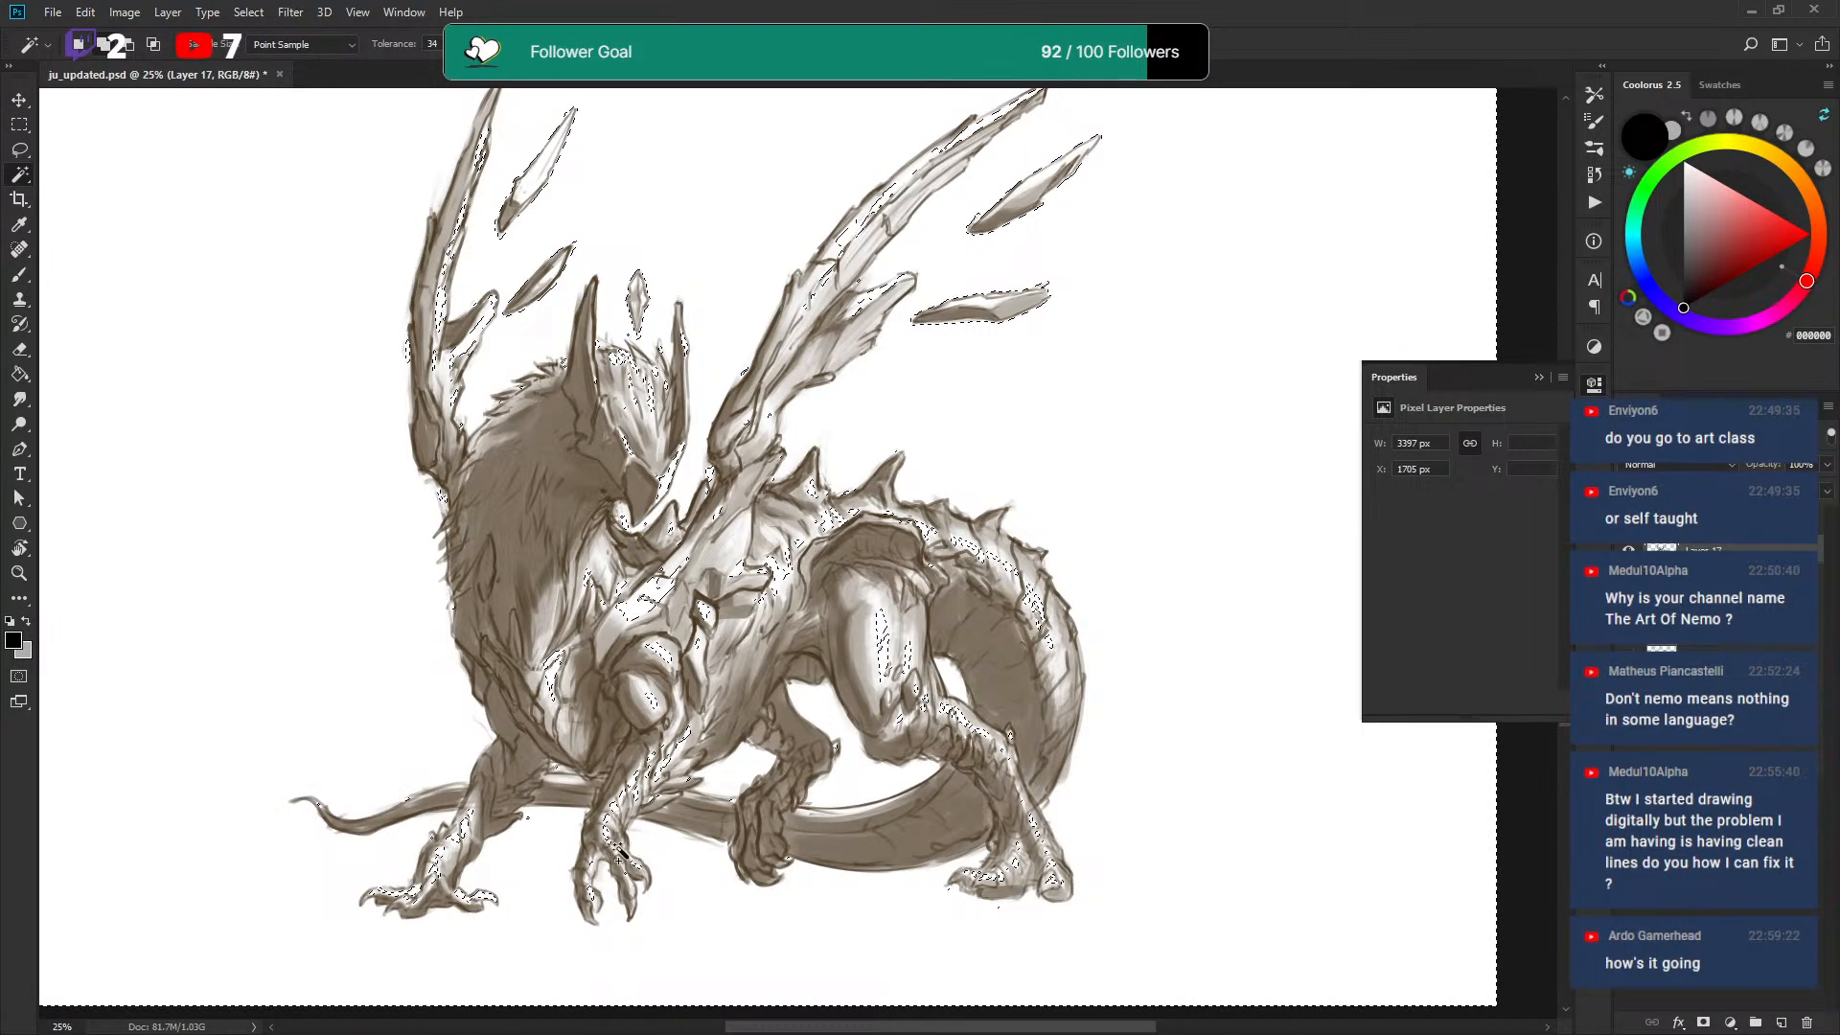
pyautogui.hotkey('ctrl', 'z')
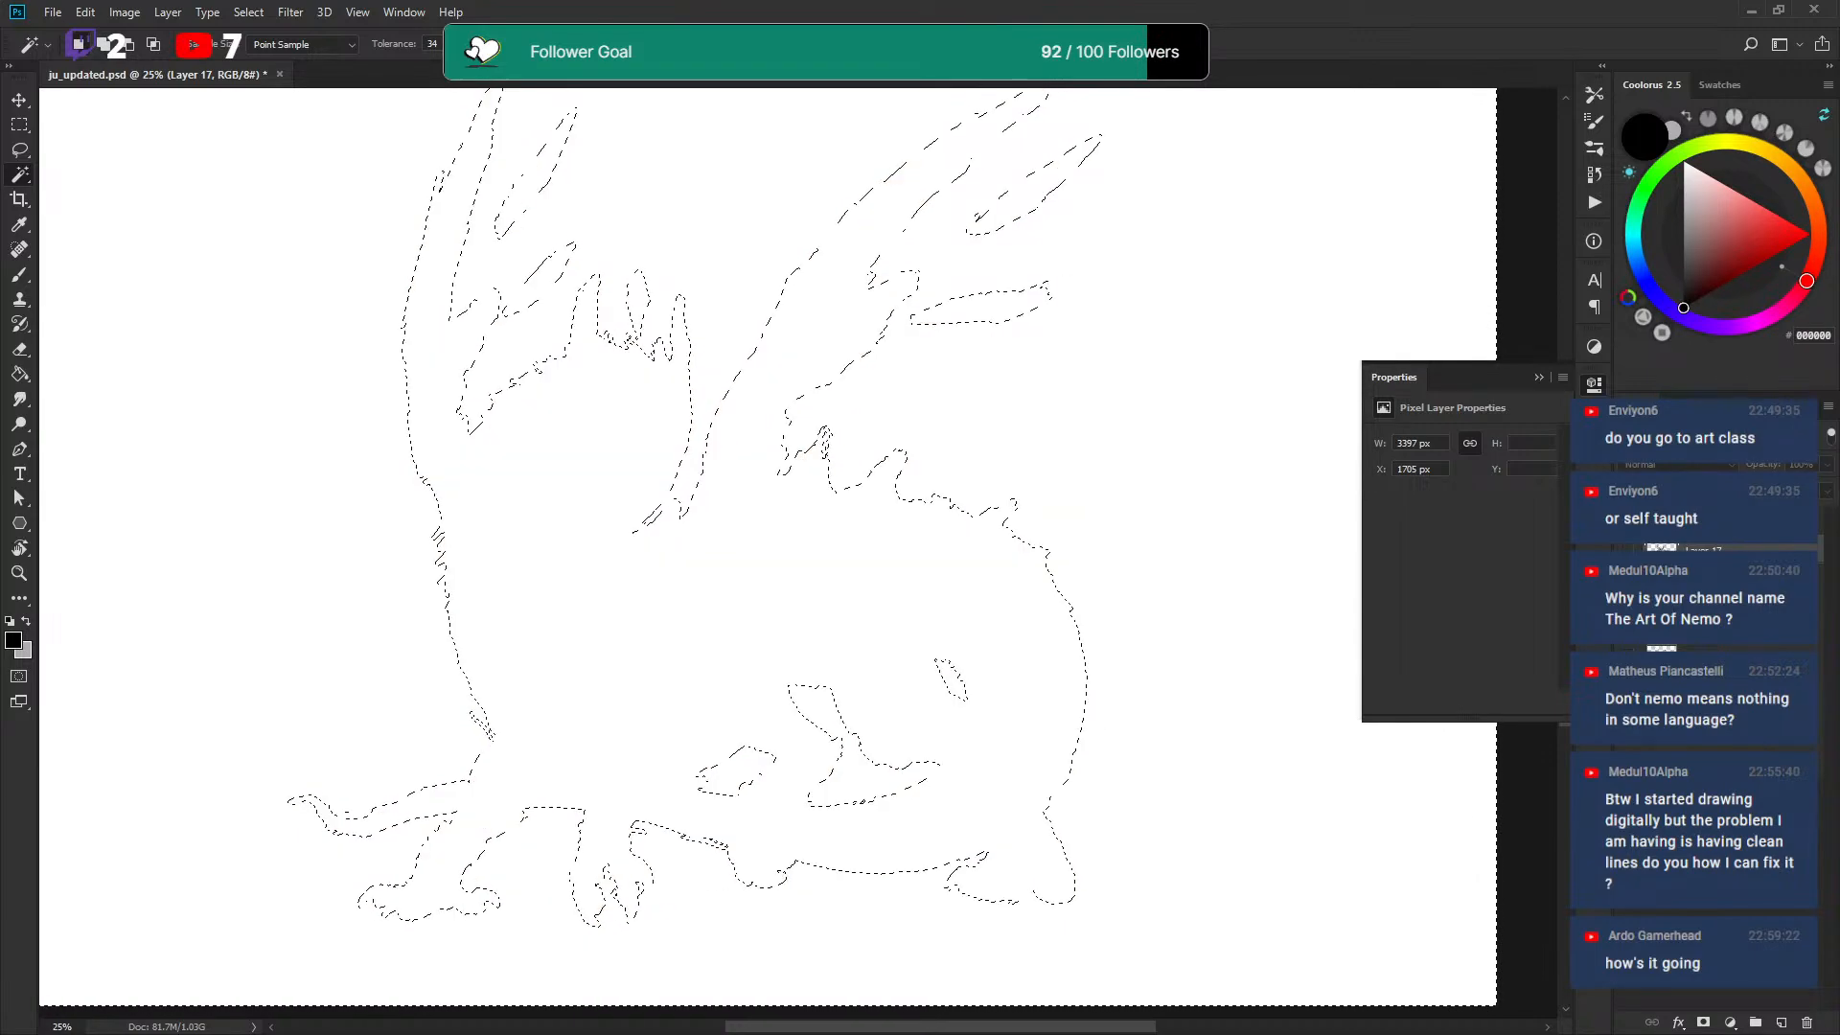
# Create a new group and give it a layer mask made from the background selection.
pyautogui.click(1780, 1021)
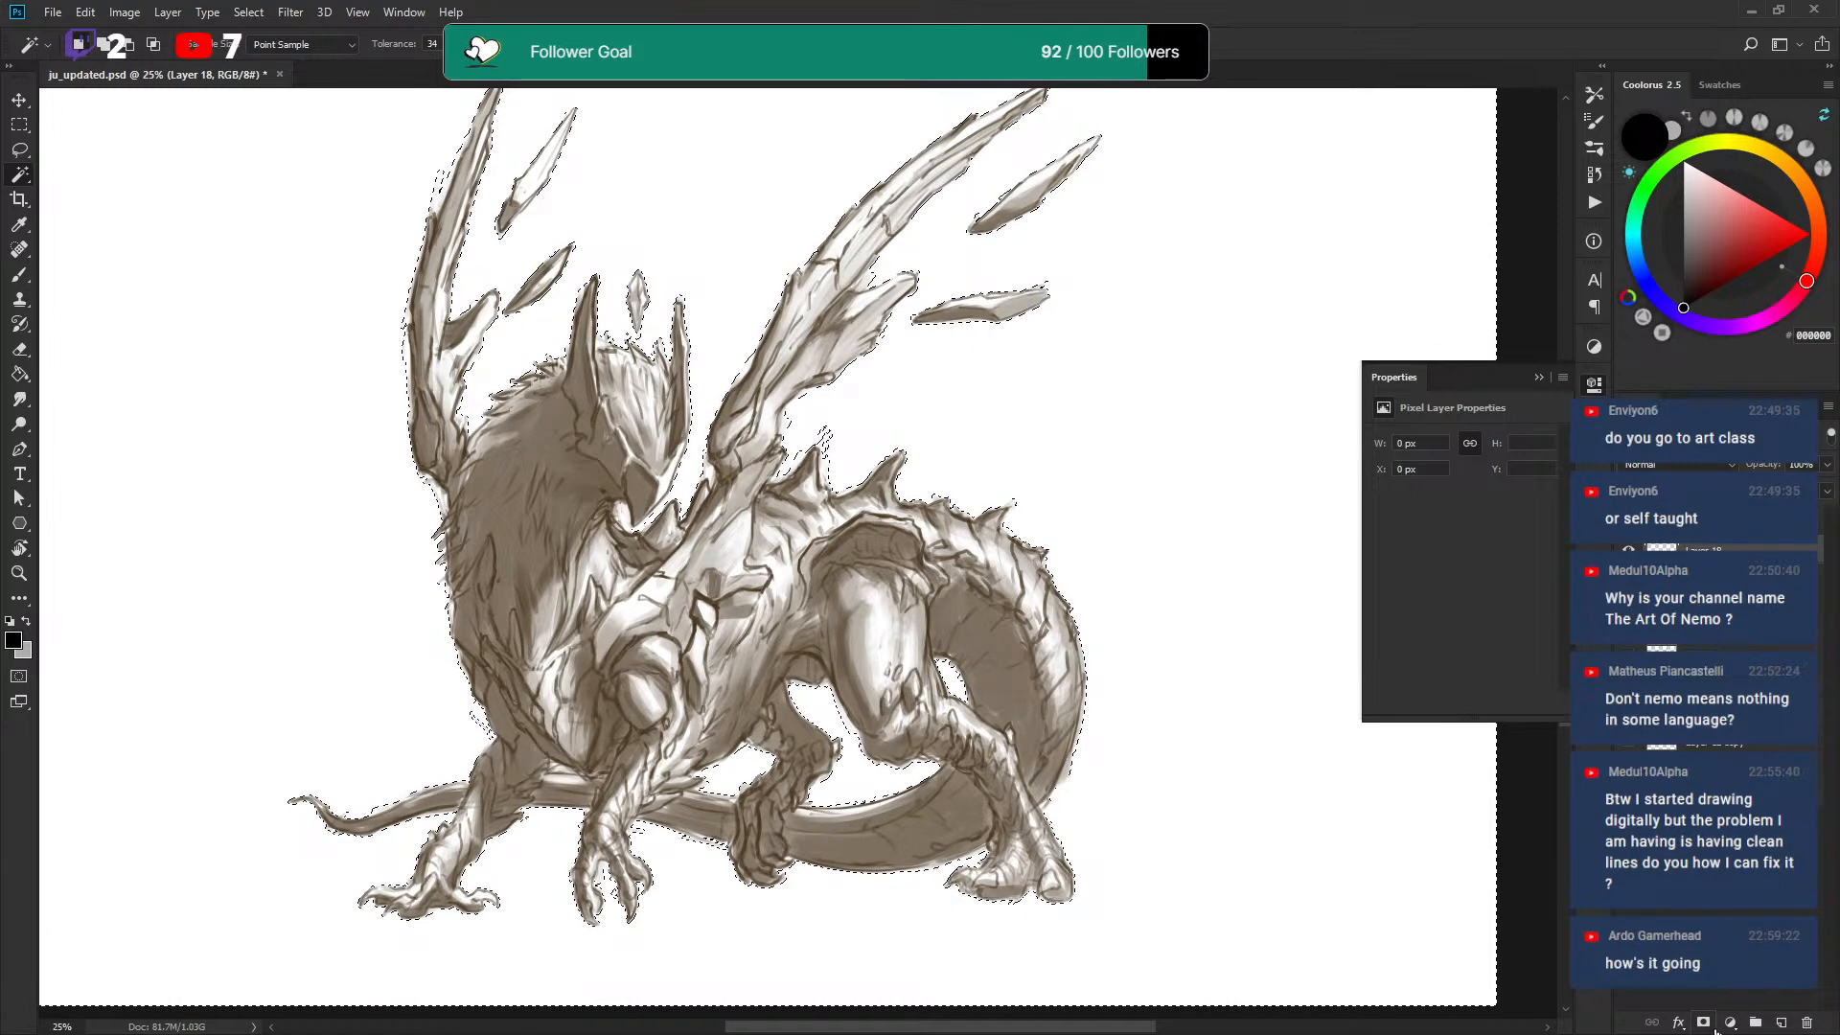
pyautogui.click(1756, 1023)
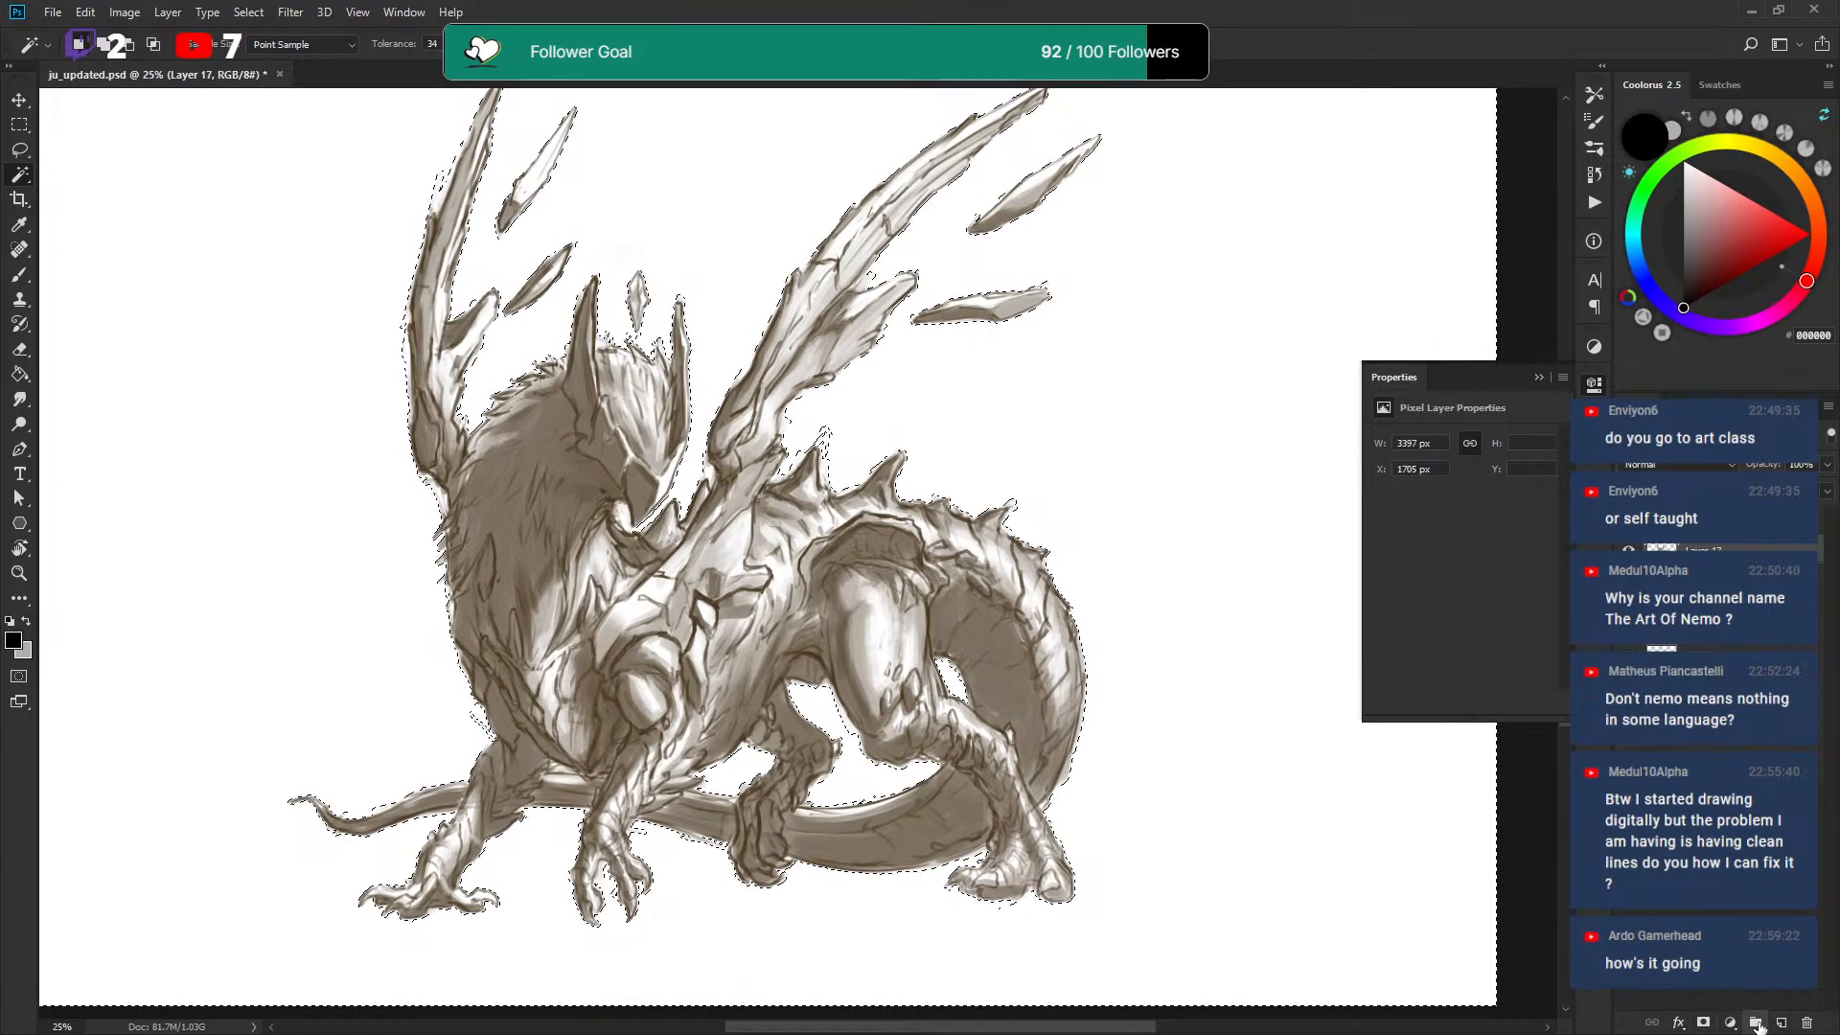
pyautogui.click(1702, 1024)
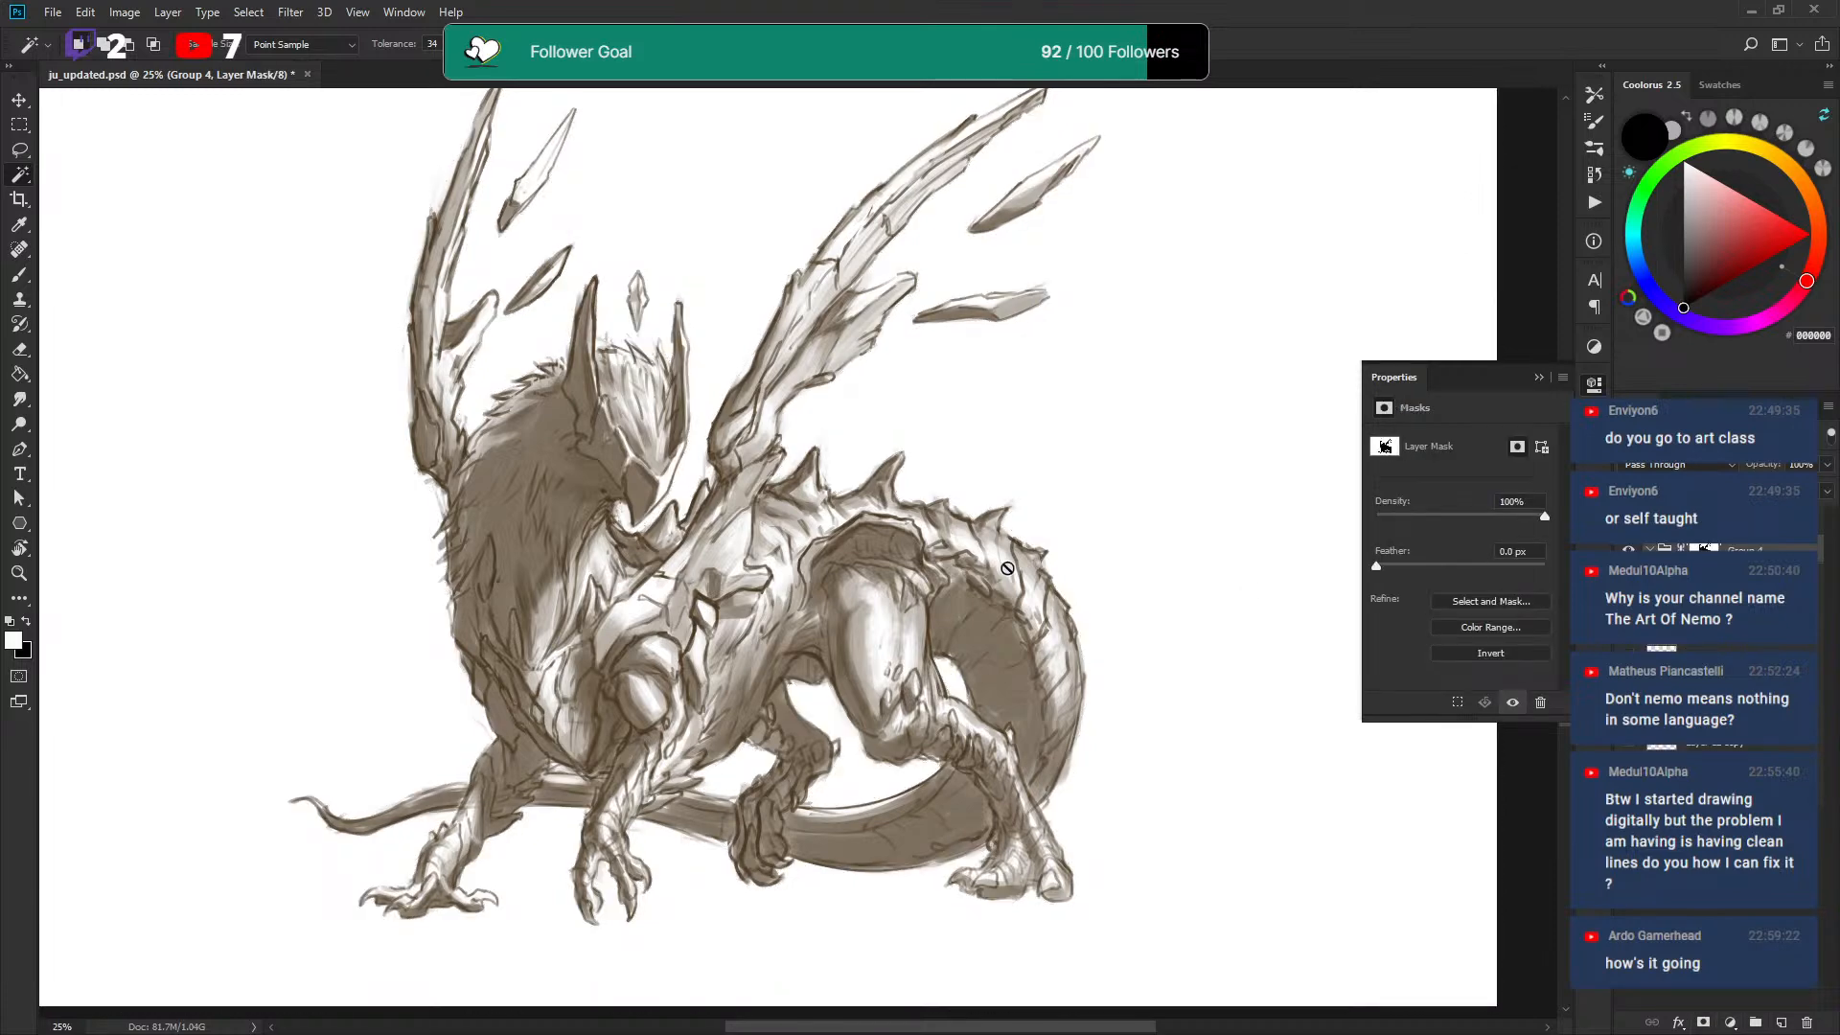
# Add a new layer in the masked Group 4 for a Paint Bucket fill.
pyautogui.click(1664, 549)
pyautogui.click(1781, 1023)
pyautogui.press('g')
# Try filling the new layer with black and with saturated red, undoing both fills.
pyautogui.click(1206, 542)
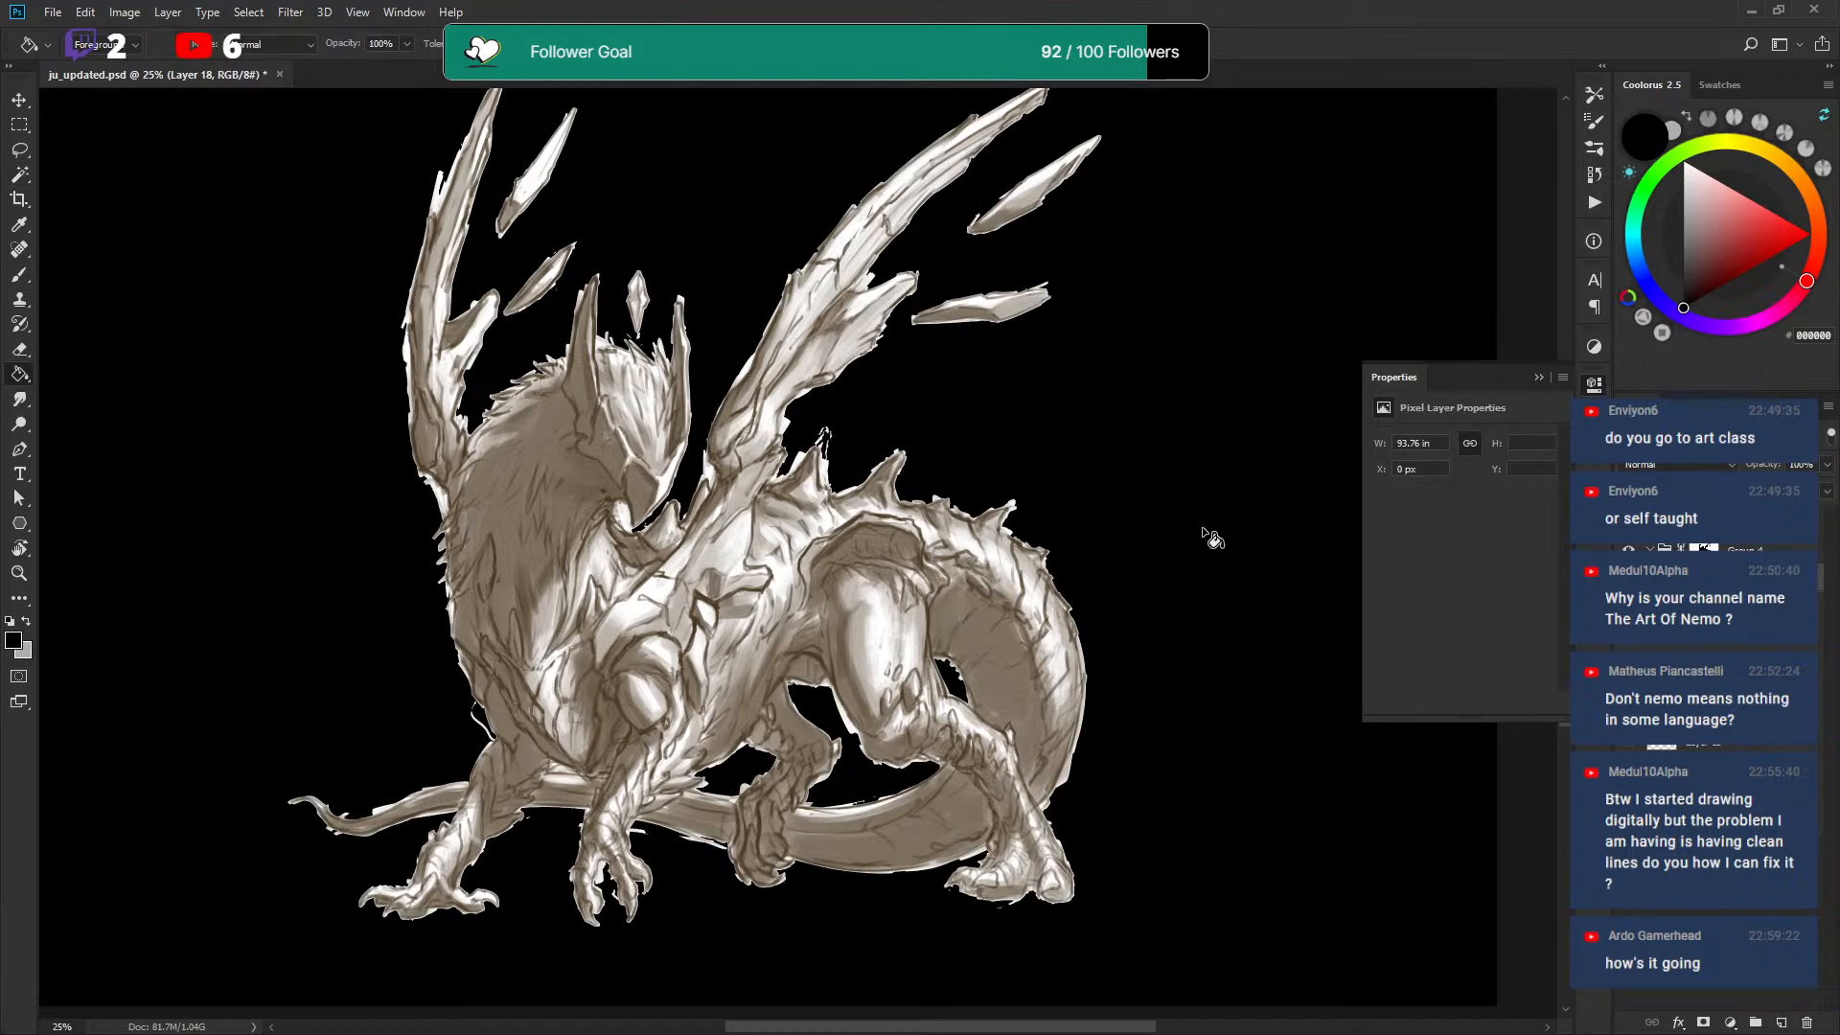
pyautogui.hotkey('ctrl', 'z')
pyautogui.click(1809, 235)
pyautogui.click(1109, 589)
pyautogui.hotkey('ctrl', 'z')
# Fill the new layer with bright pink FF4ABF.
pyautogui.click(1776, 313)
pyautogui.click(1747, 250)
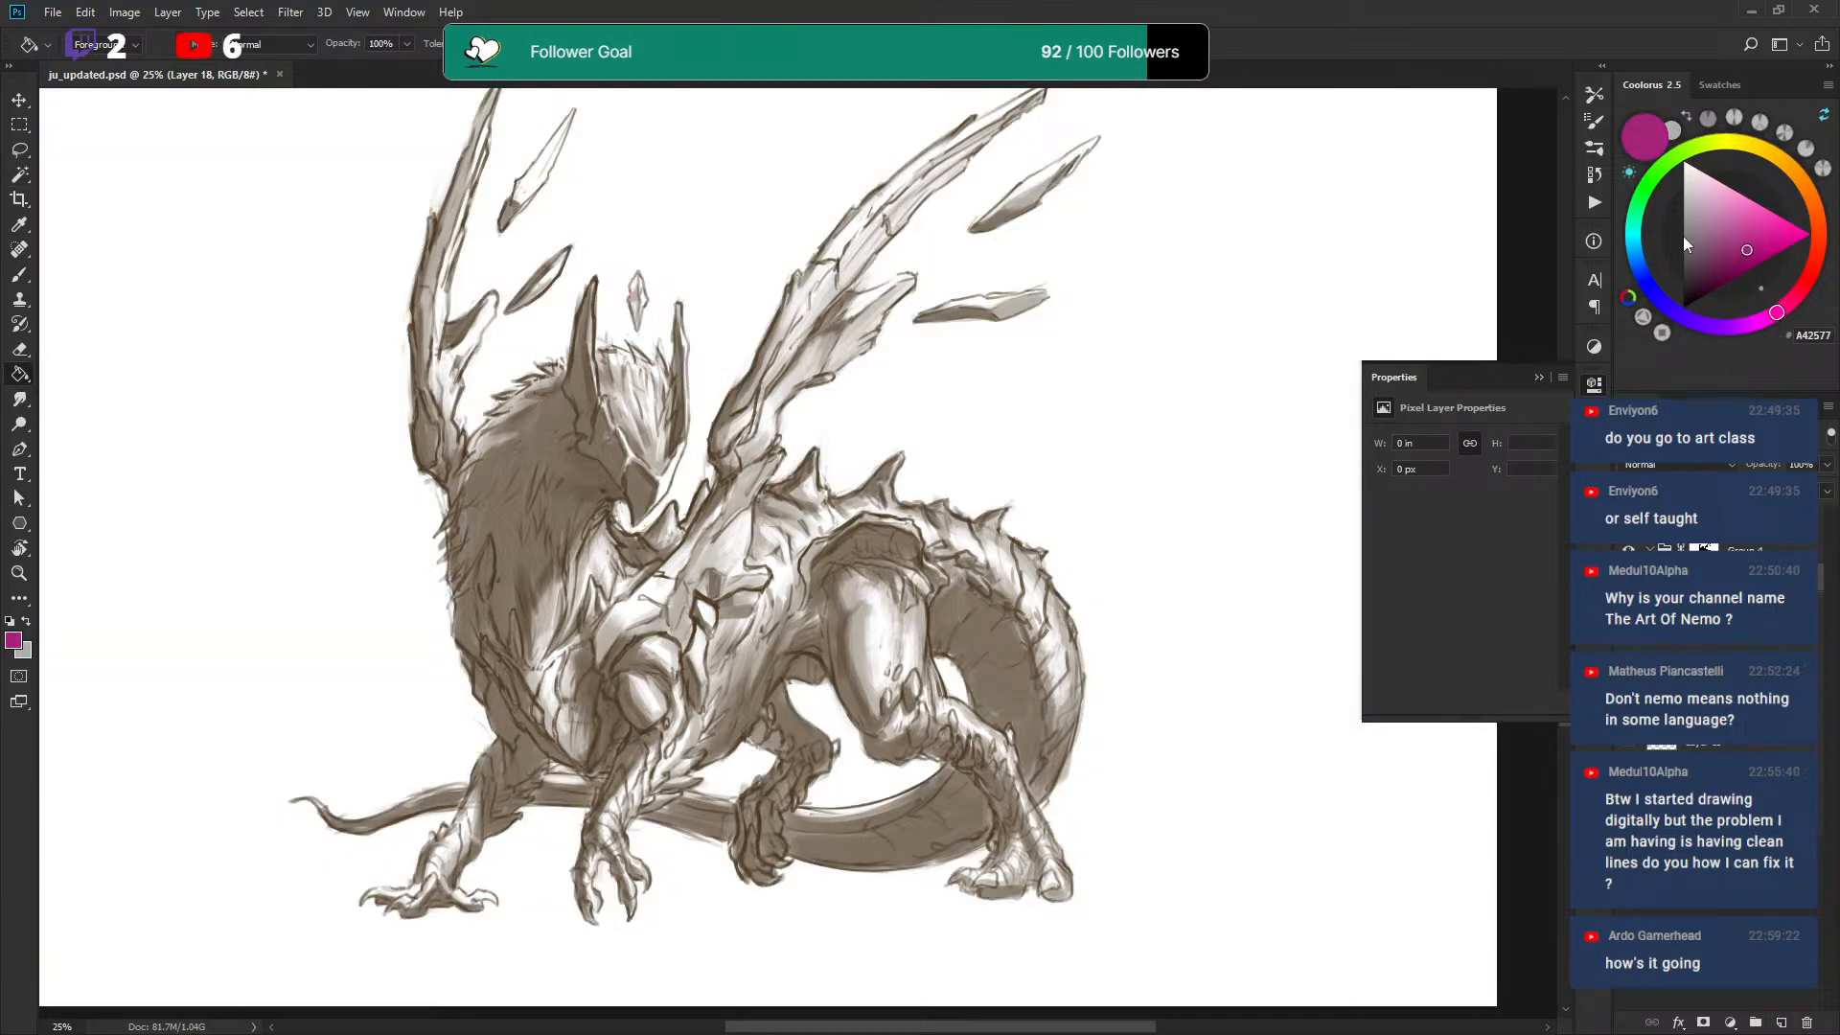
pyautogui.moveTo(1790, 236); pyautogui.dragTo(1773, 213)
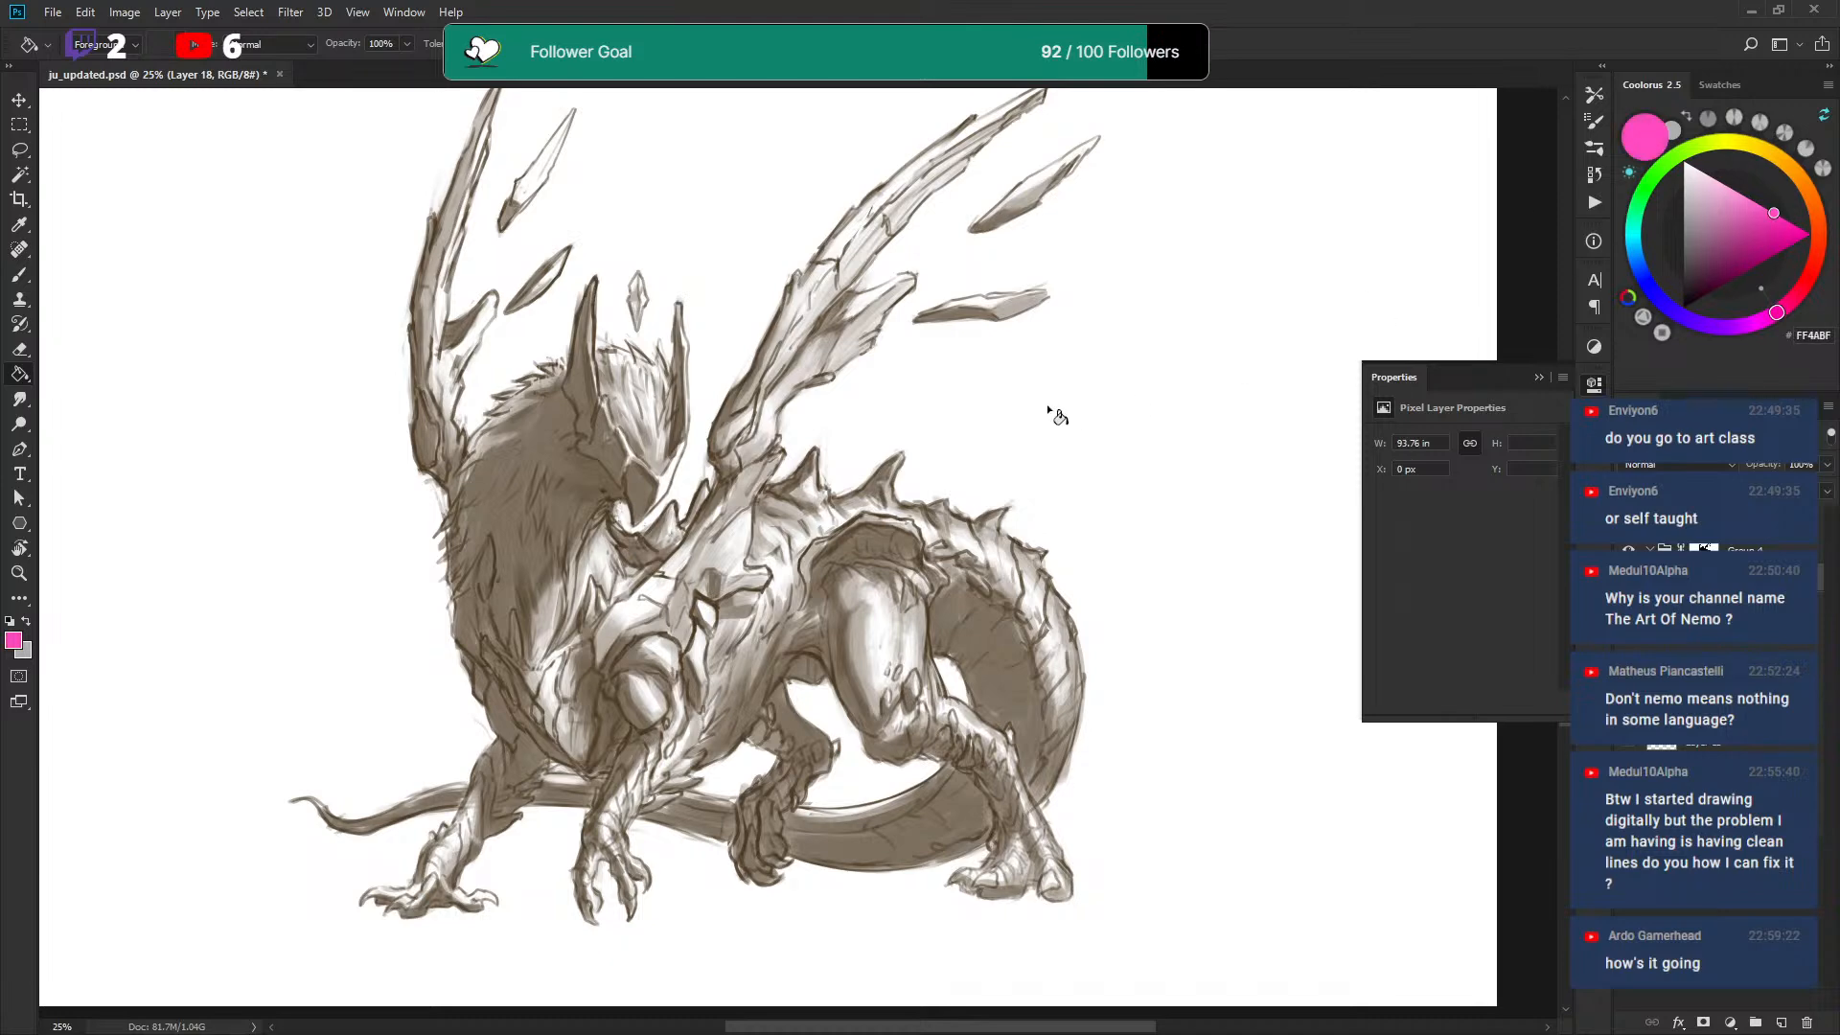
pyautogui.click(1049, 420)
# Set the blending mode of Layer 17, the brown creature drawing, to Multiply.
pyautogui.click(1703, 548)
pyautogui.scroll(3, 1703, 549)
pyautogui.click(1763, 544)
pyautogui.click(1676, 463)
pyautogui.click(1677, 513)
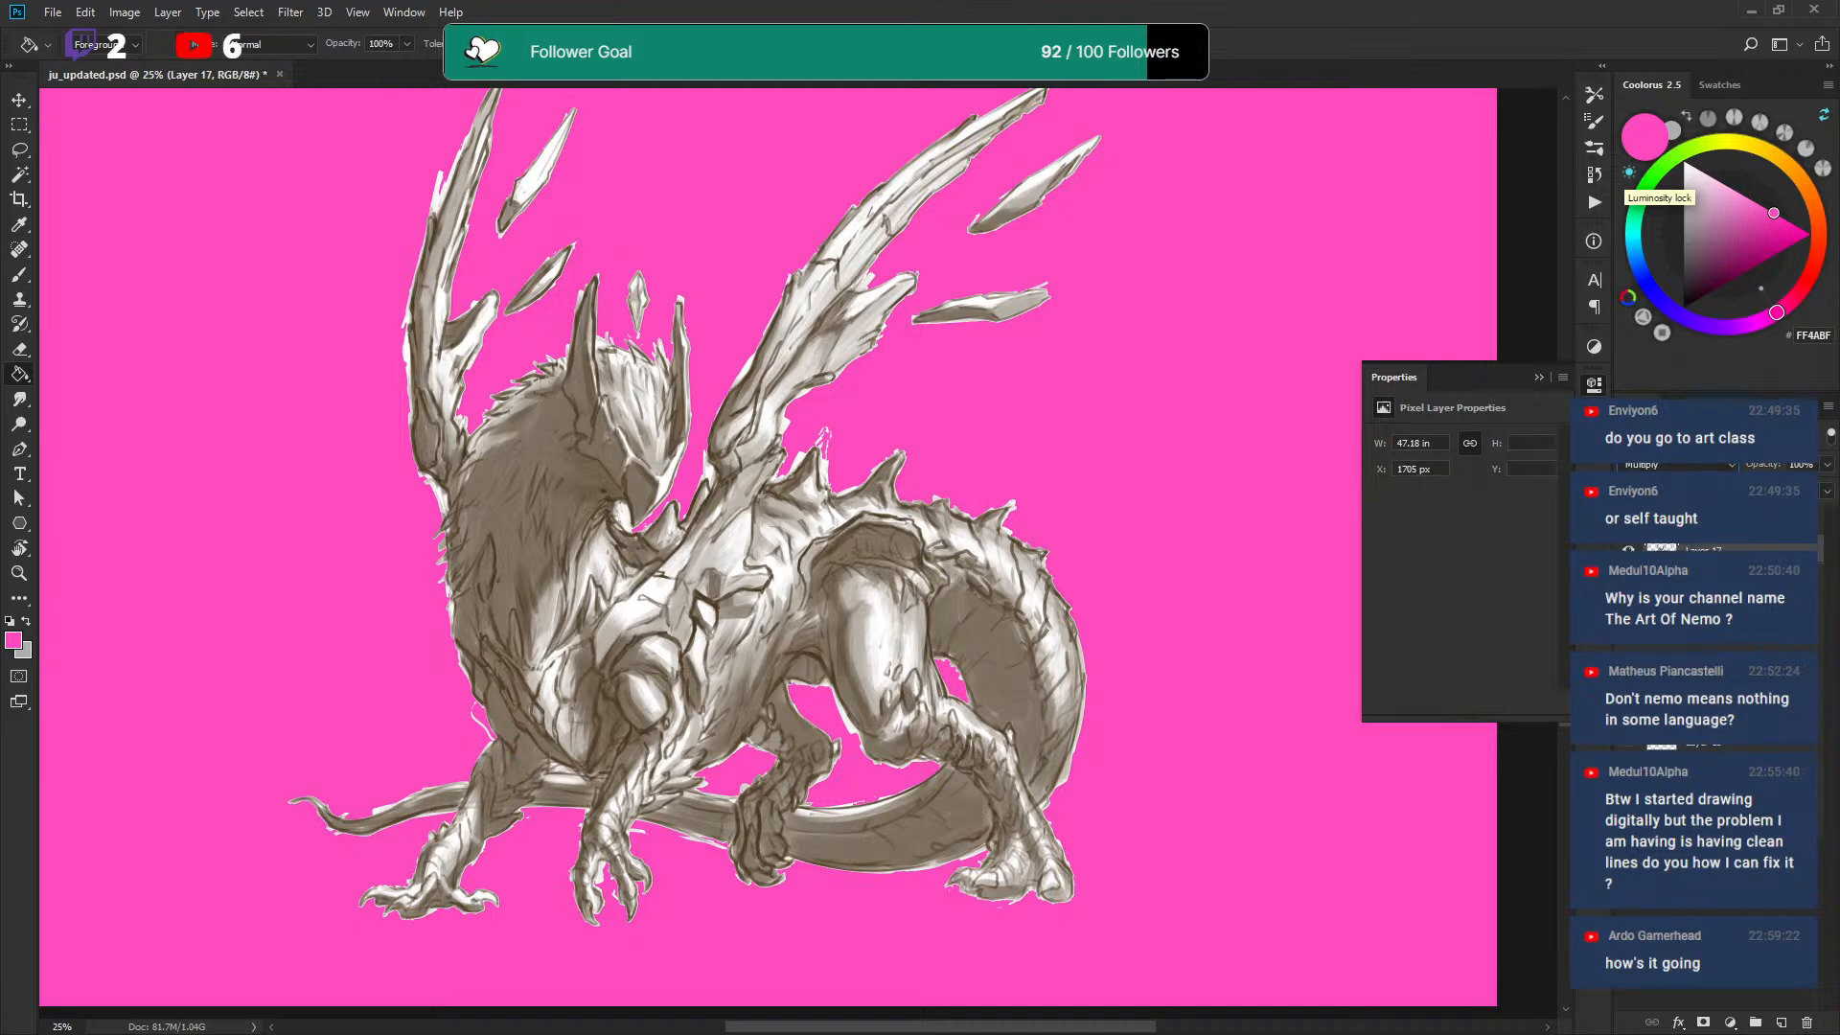
pyautogui.press('Return')
# Restore the previous selection around the creature and delete the layer mask from Group 4.
pyautogui.hotkey('alt', ']')
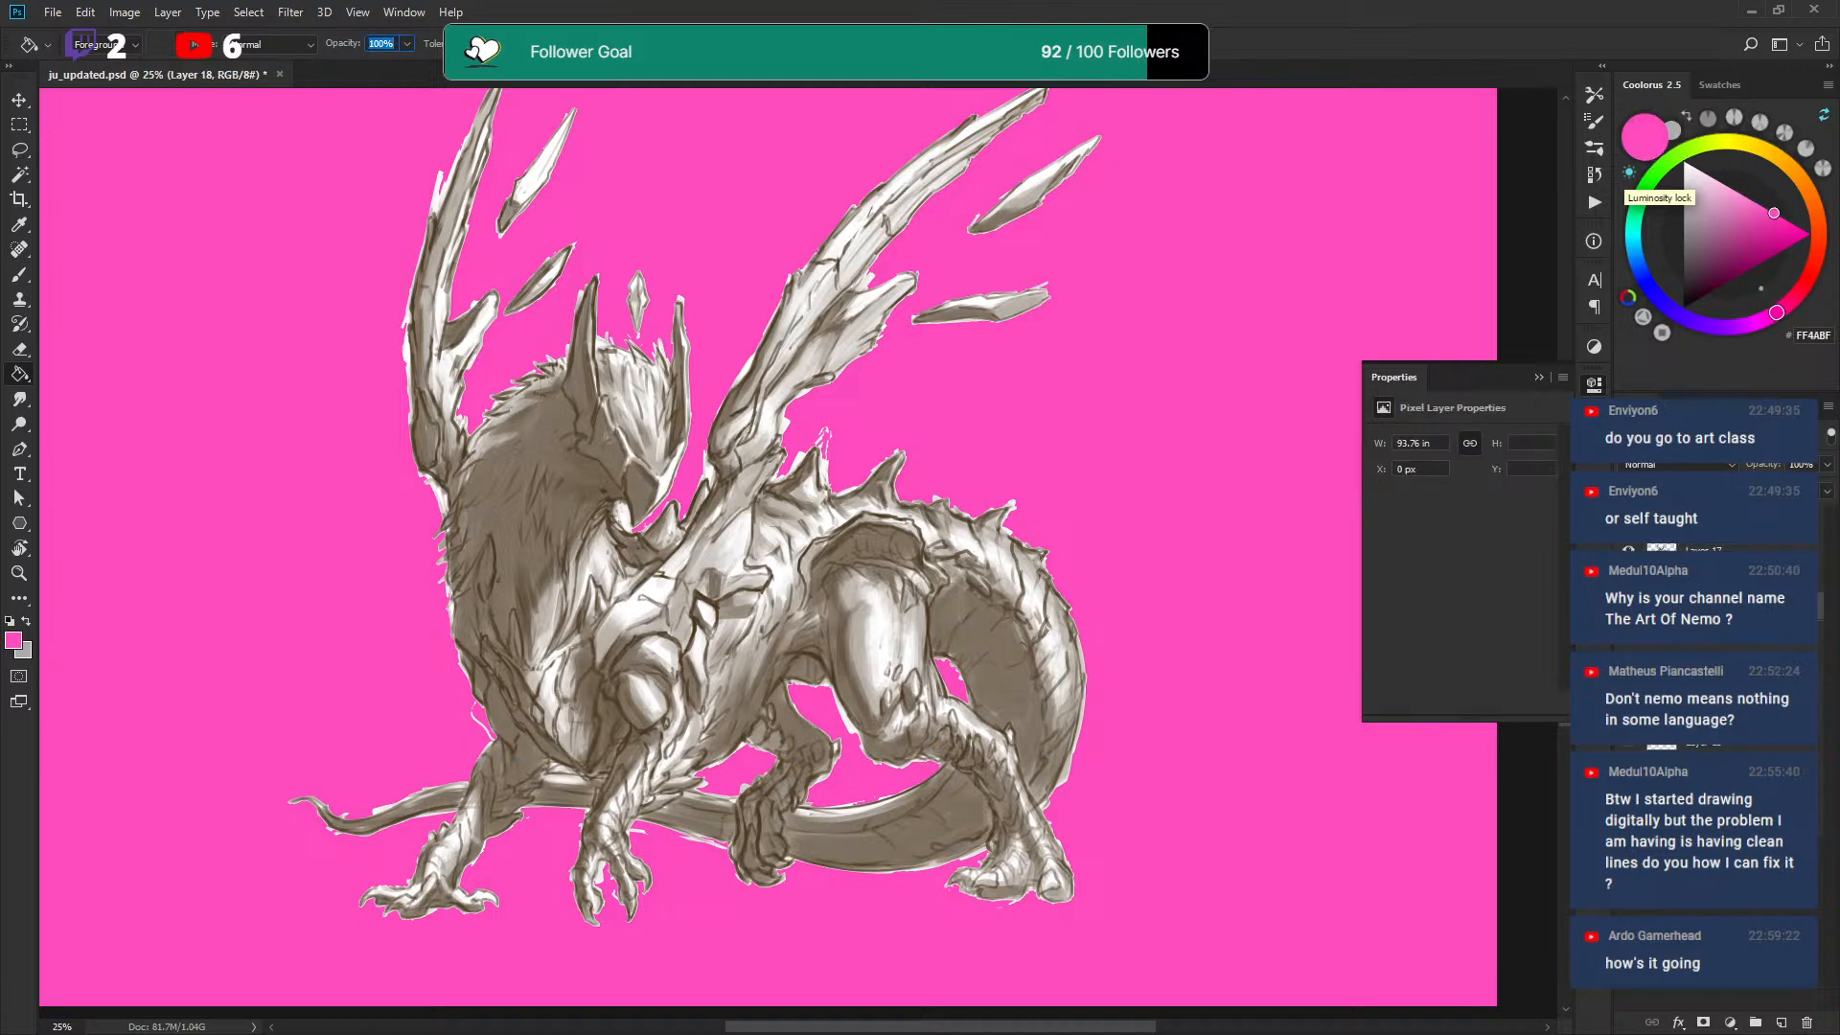
pyautogui.hotkey('ctrl', 'shift', 'd')
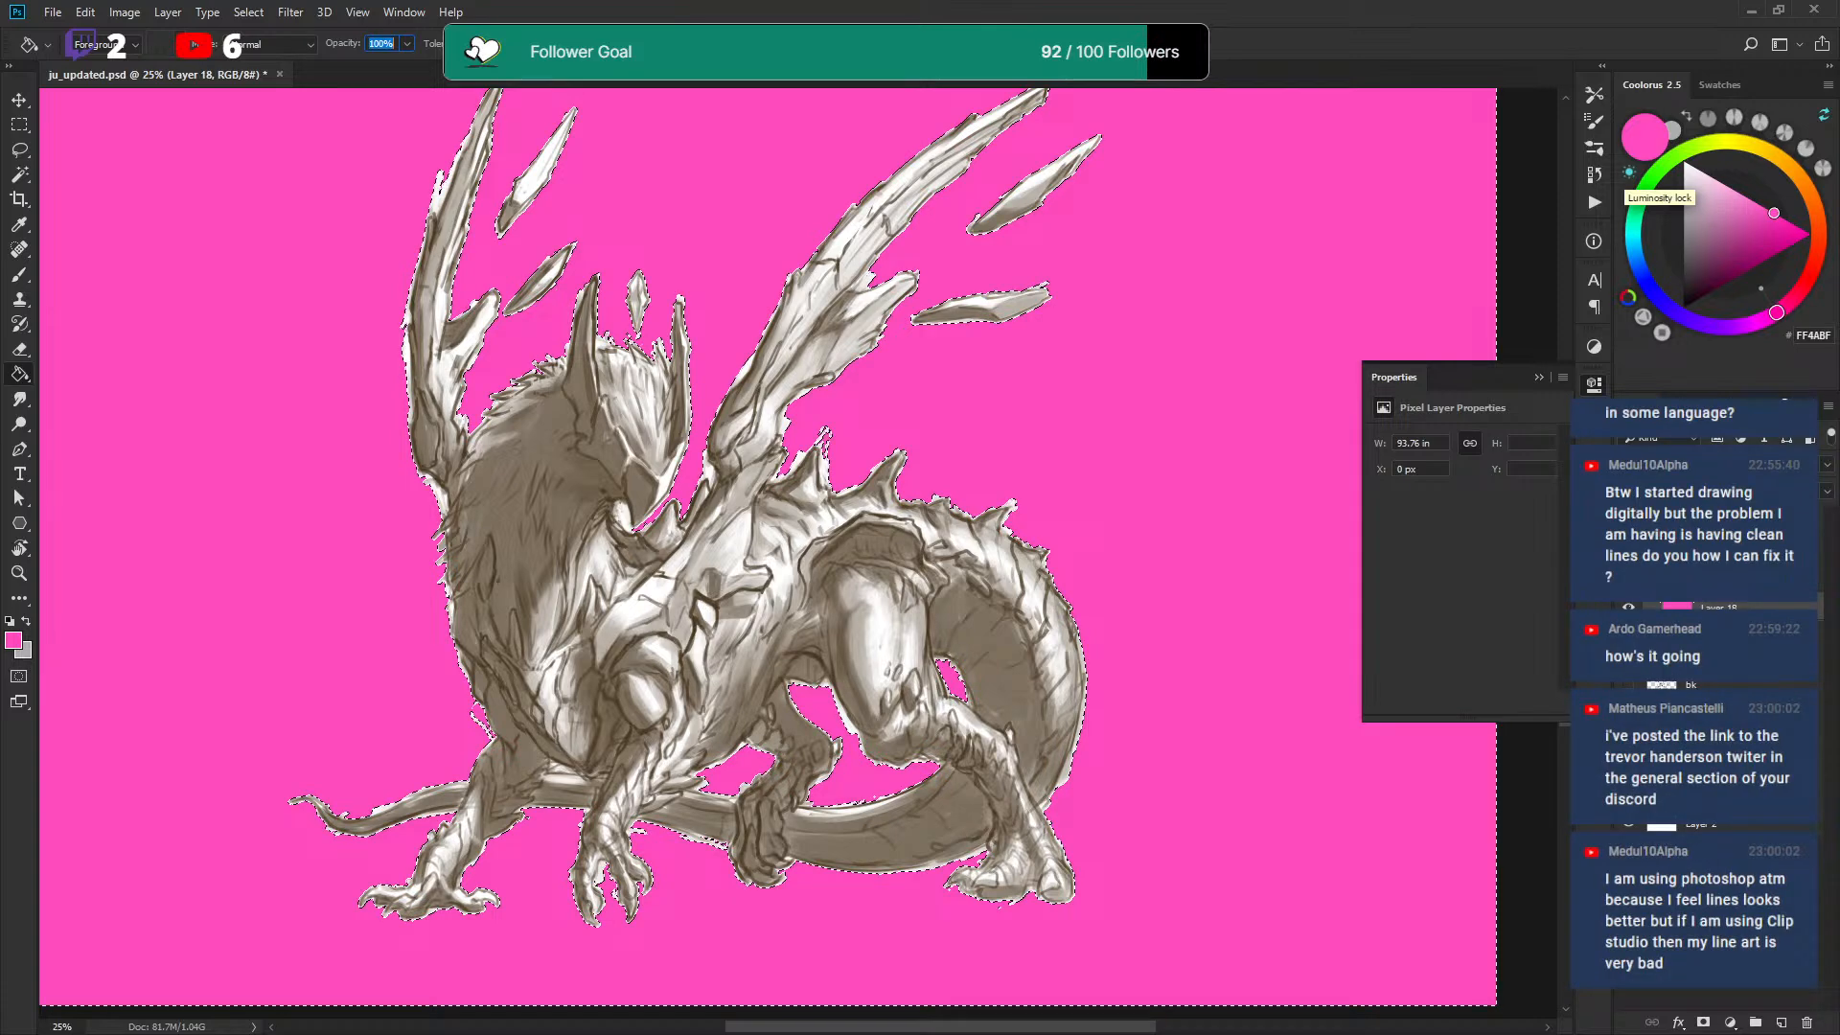
pyautogui.click(1715, 580)
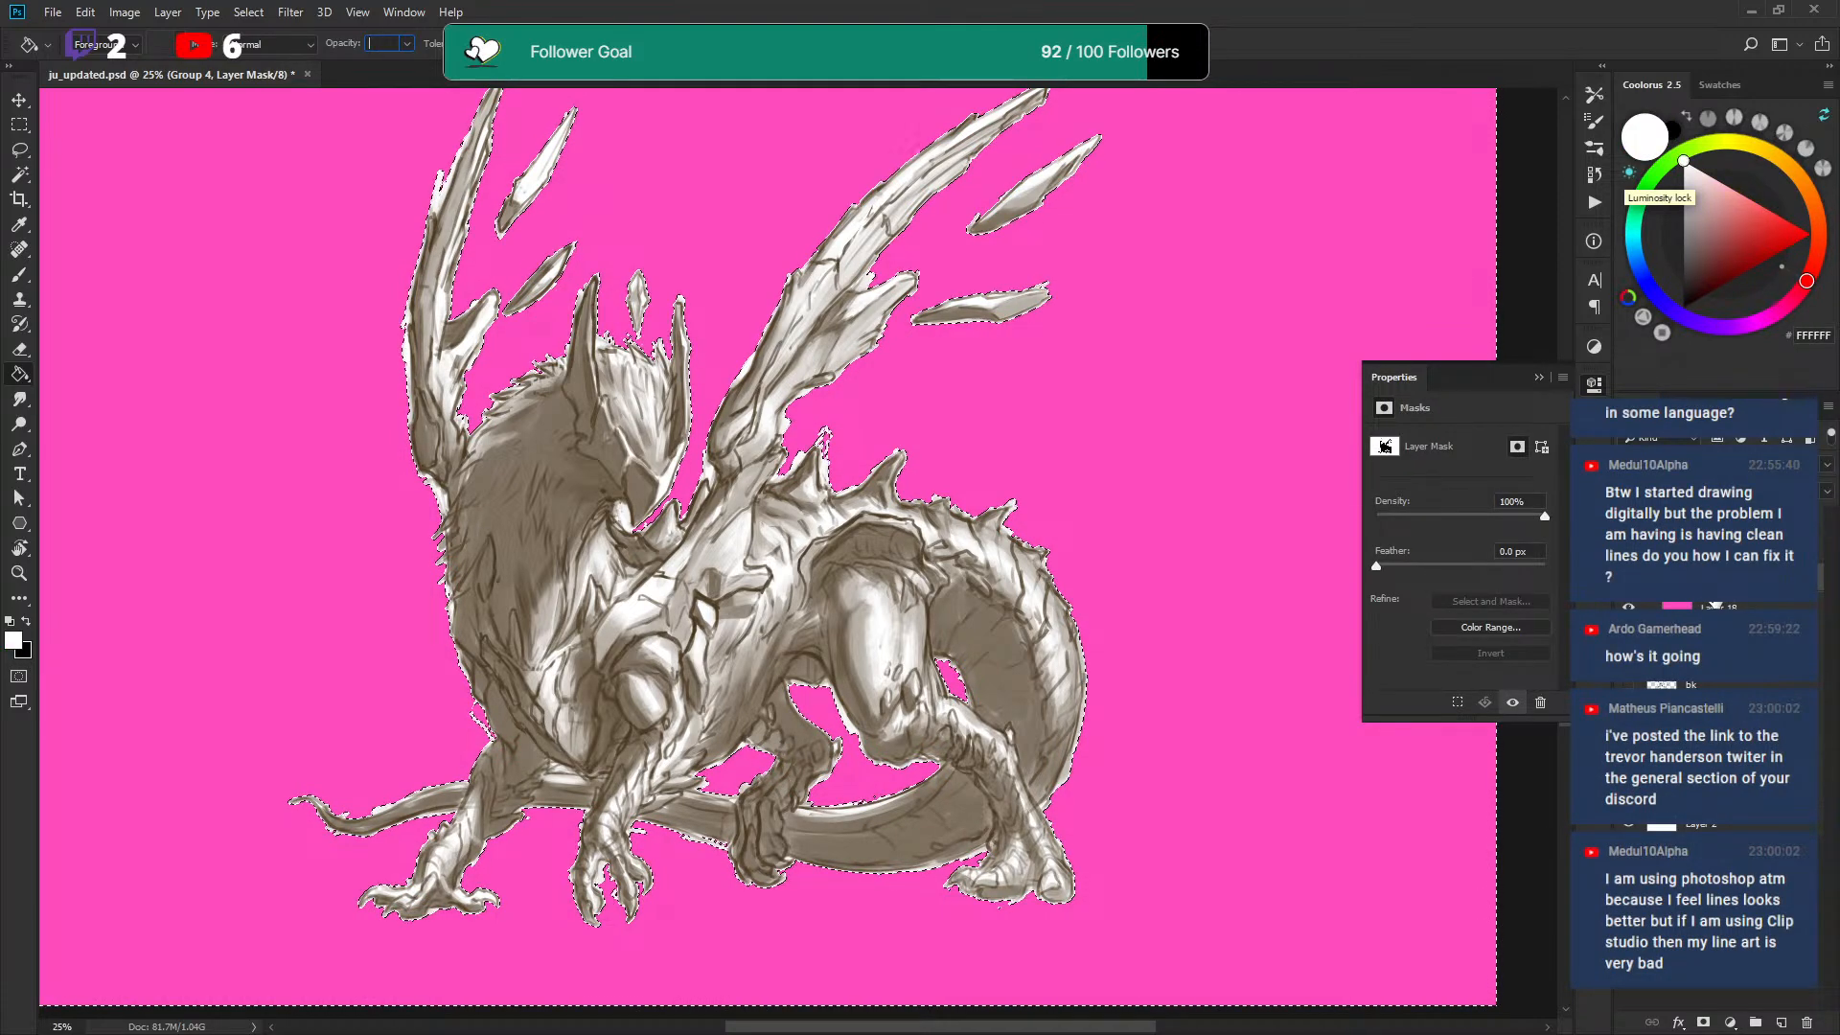
pyautogui.click(1736, 608)
pyautogui.click(1715, 580)
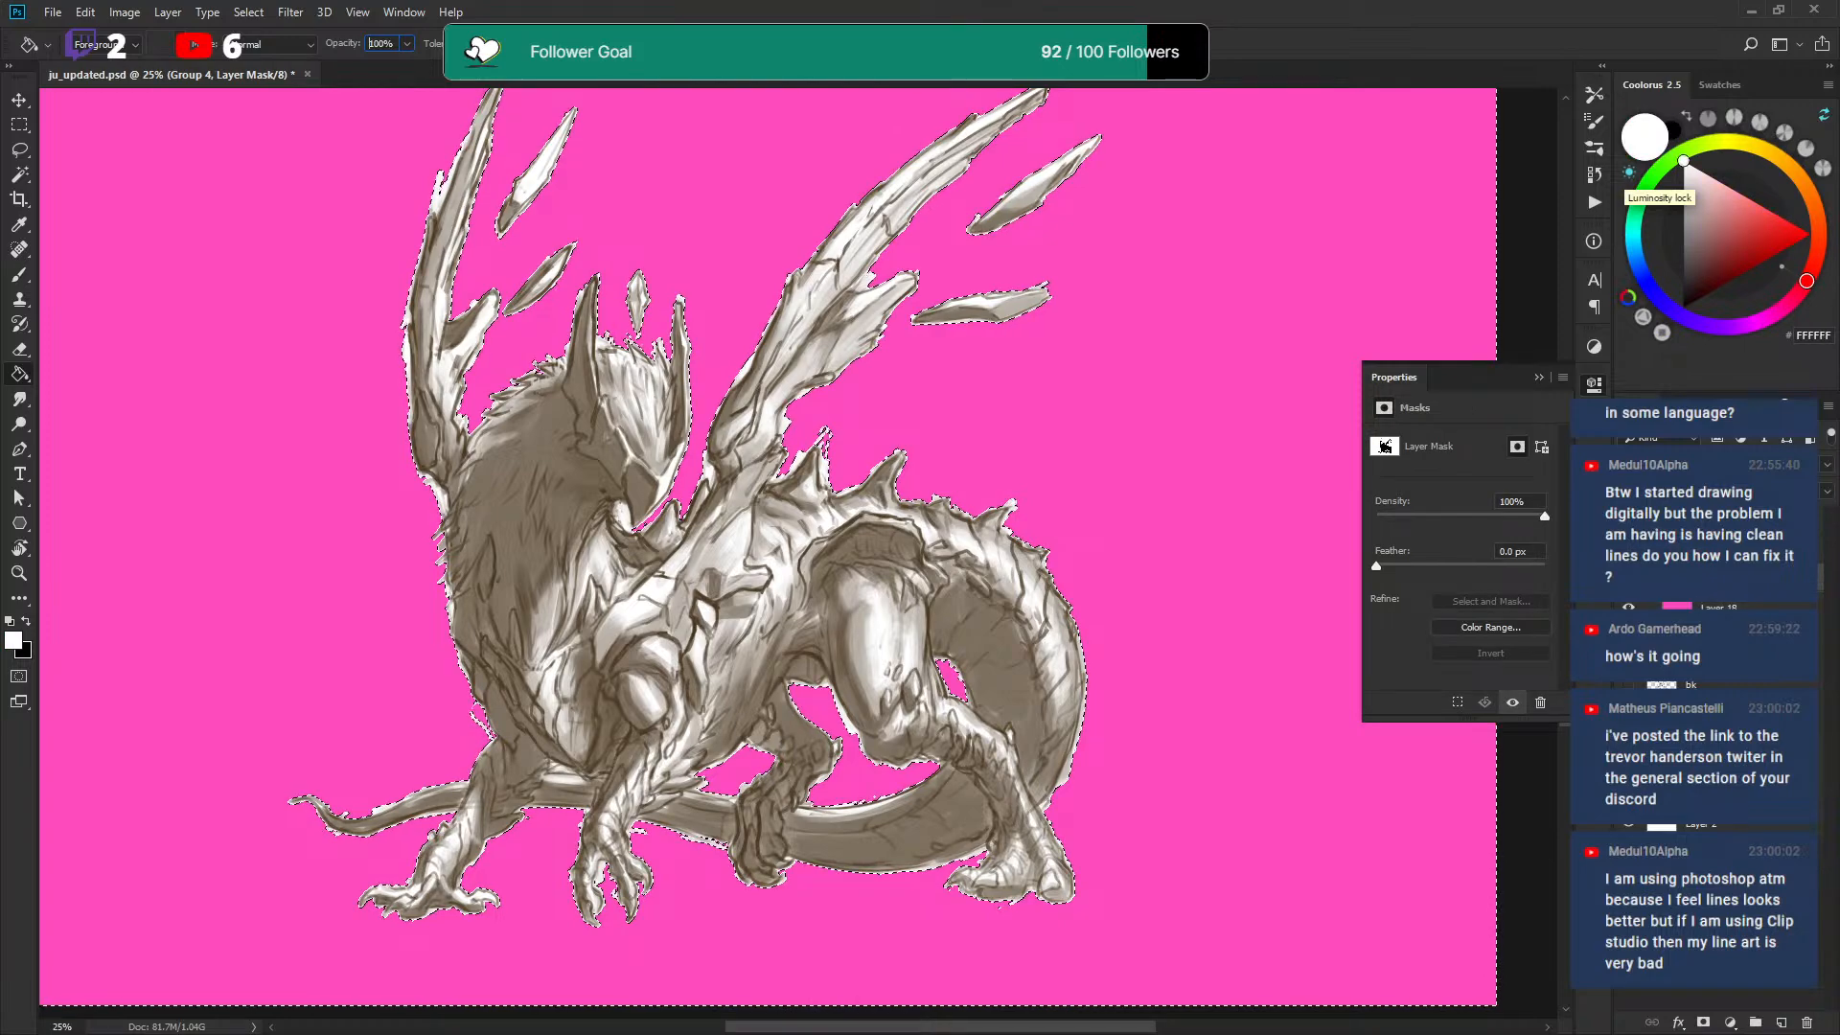
pyautogui.click(1806, 1023)
pyautogui.press('Return')
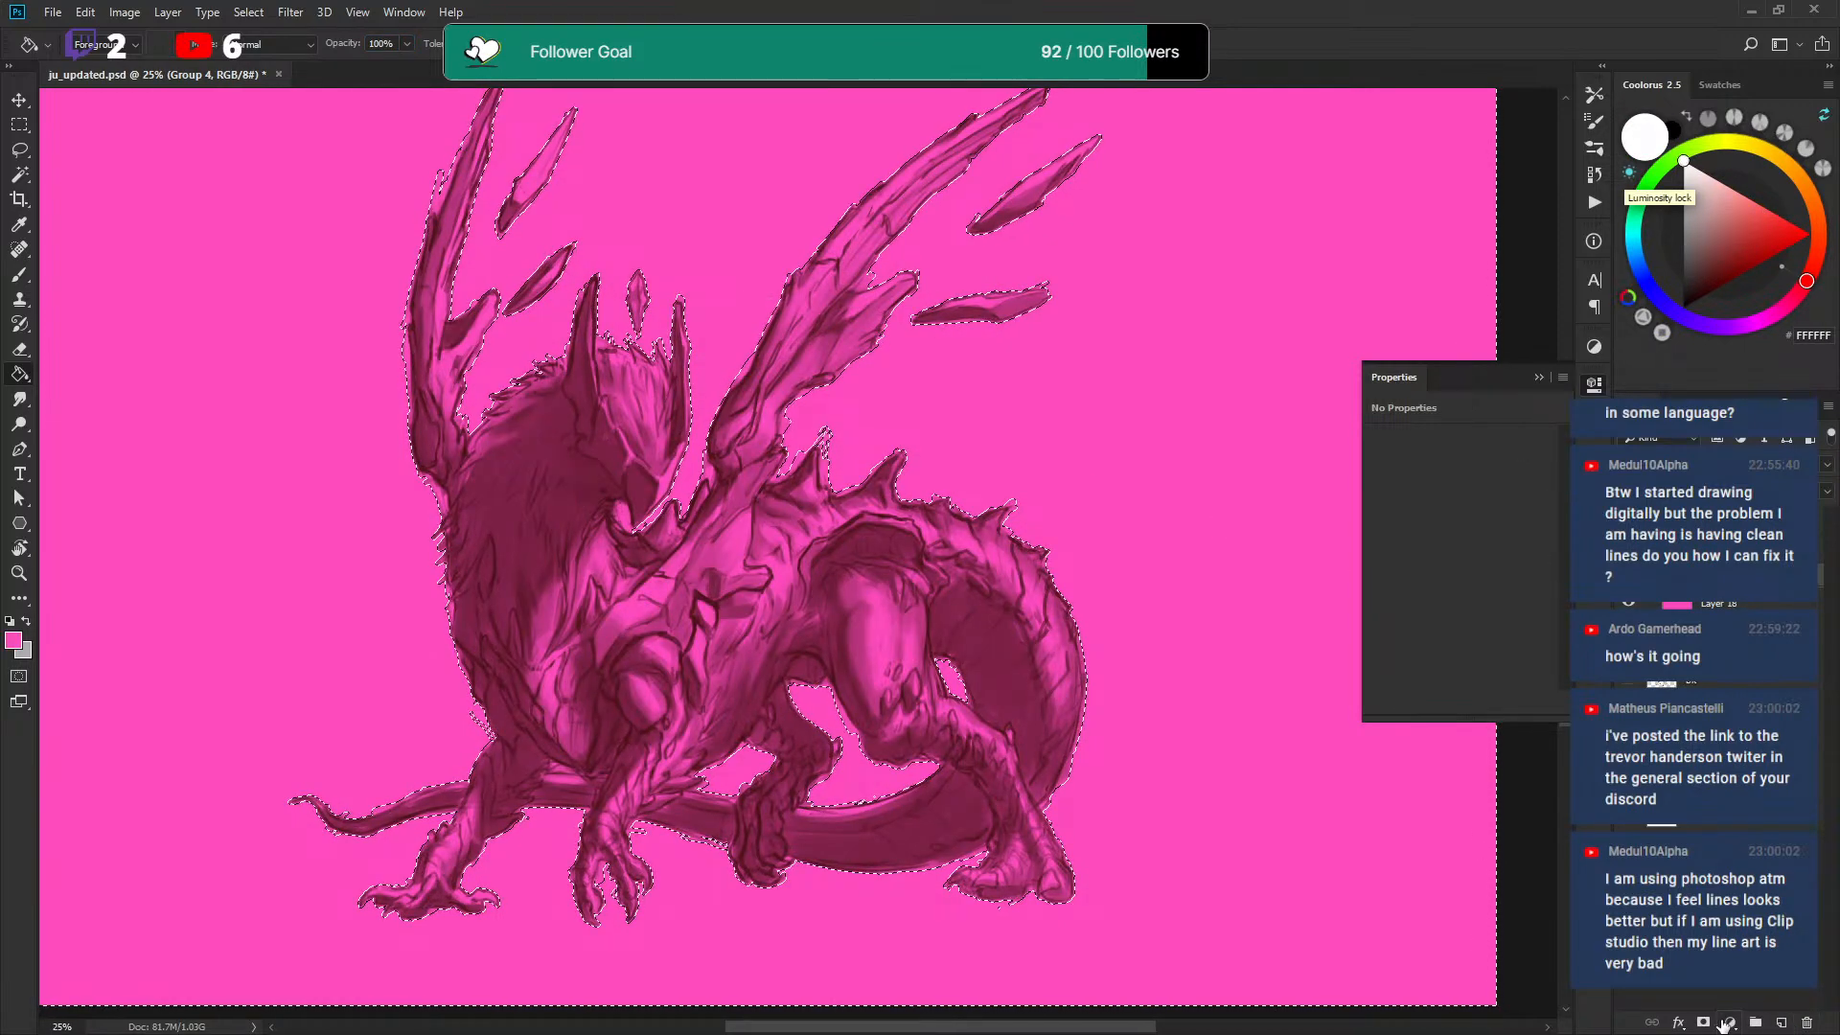
# Add a new layer mask to Group 4 that limits the pink fill to the creature's silhouette.
pyautogui.click(1703, 1023)
pyautogui.hotkey('ctrl', 'z')
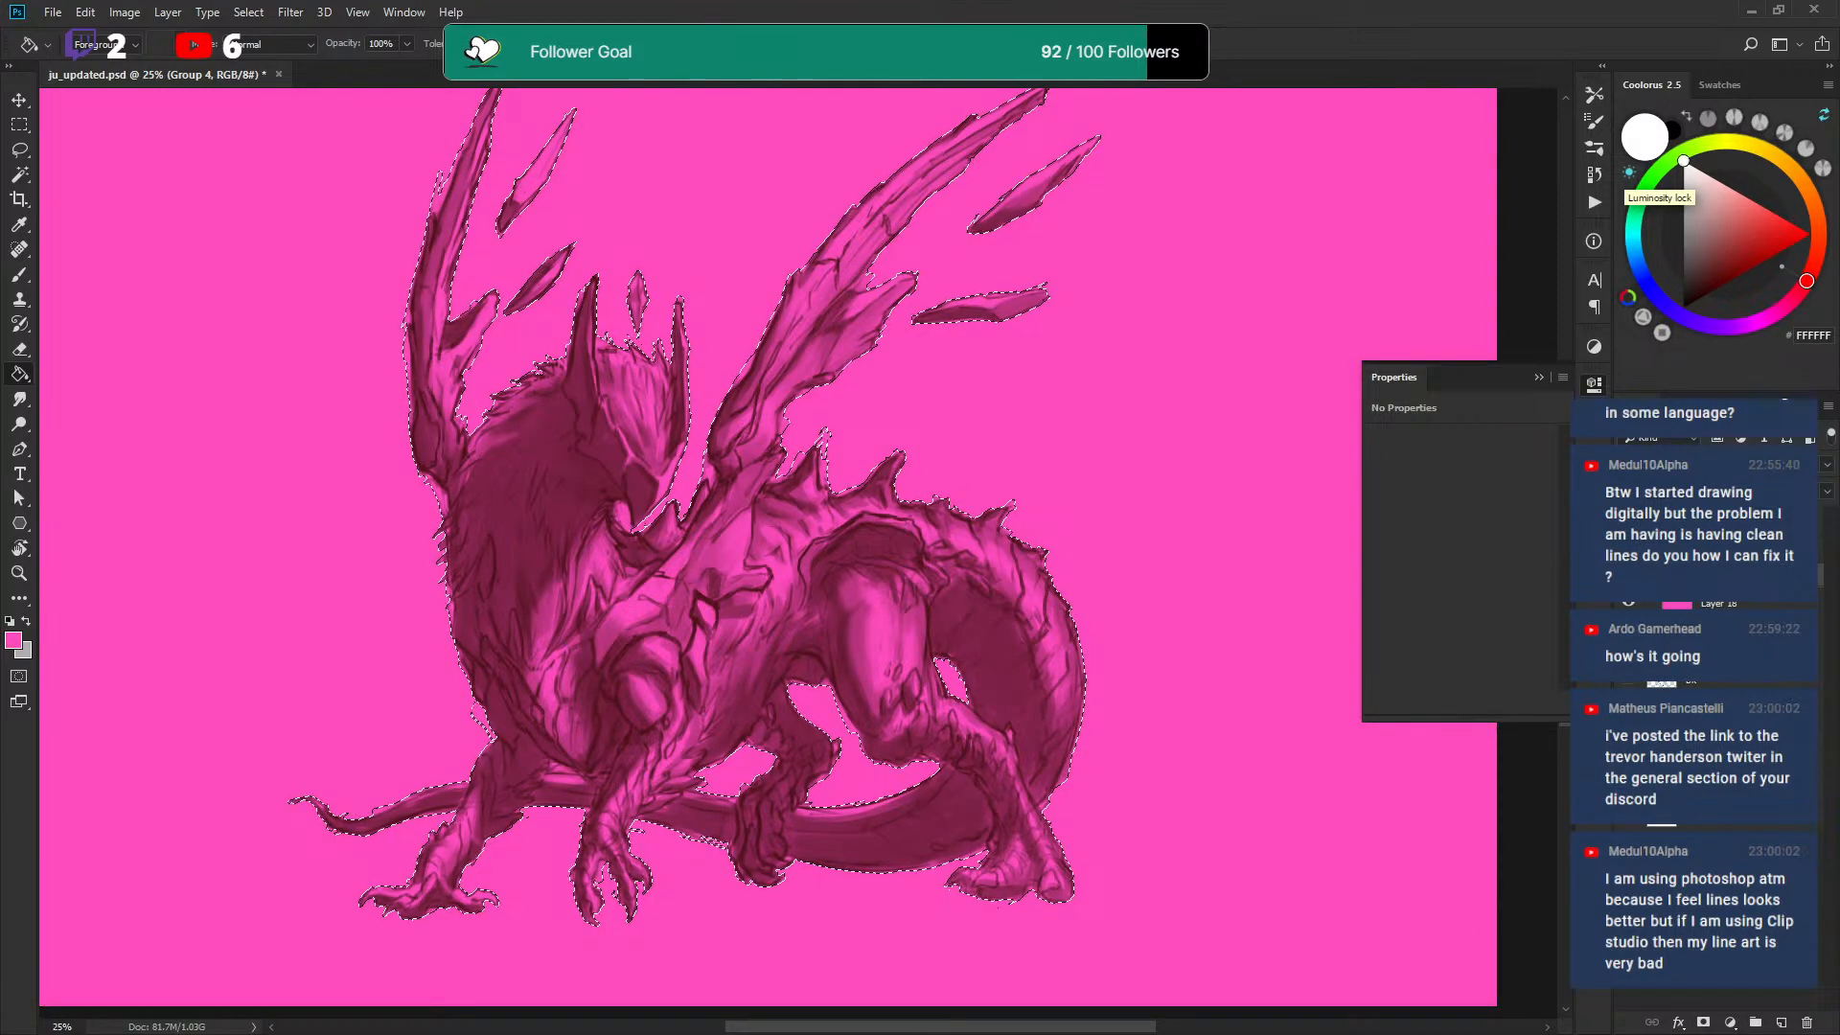
pyautogui.click(1704, 1022)
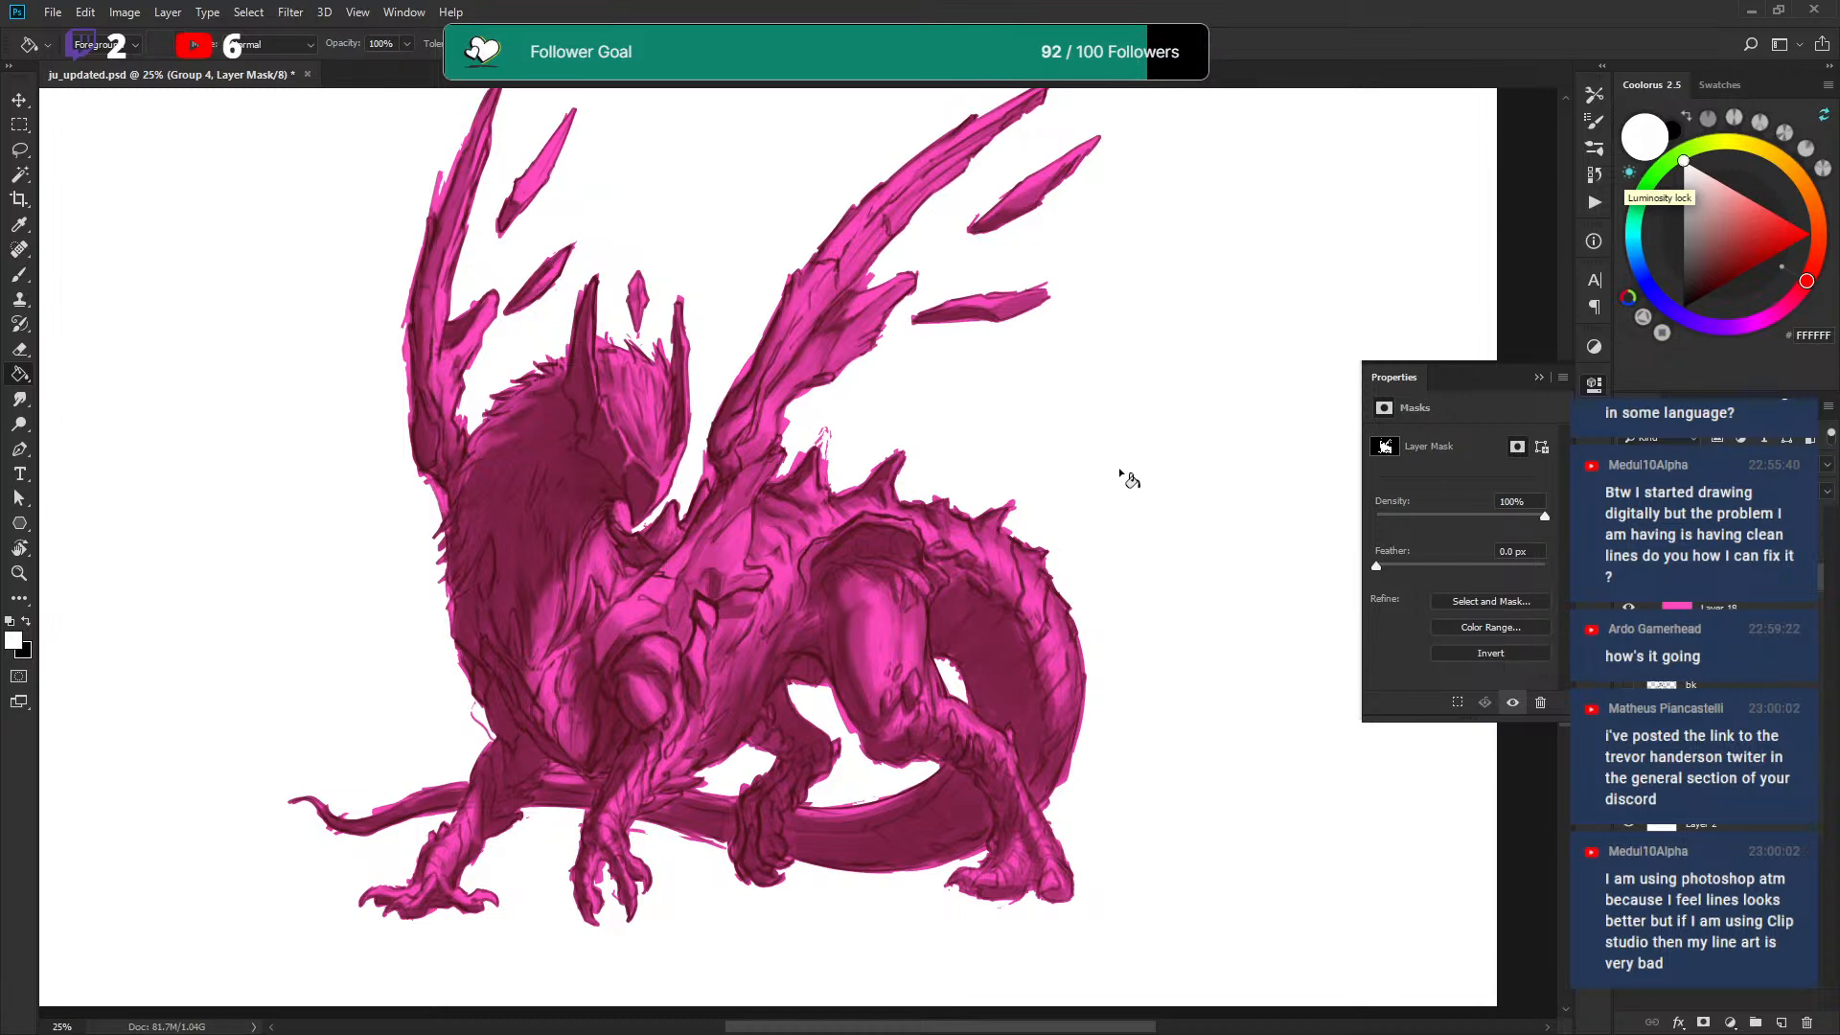
# Target Group 4's layer mask with black as the foreground colour and try erasing the stray pink beside the large wing's base.
pyautogui.hotkey('ctrl', '+')
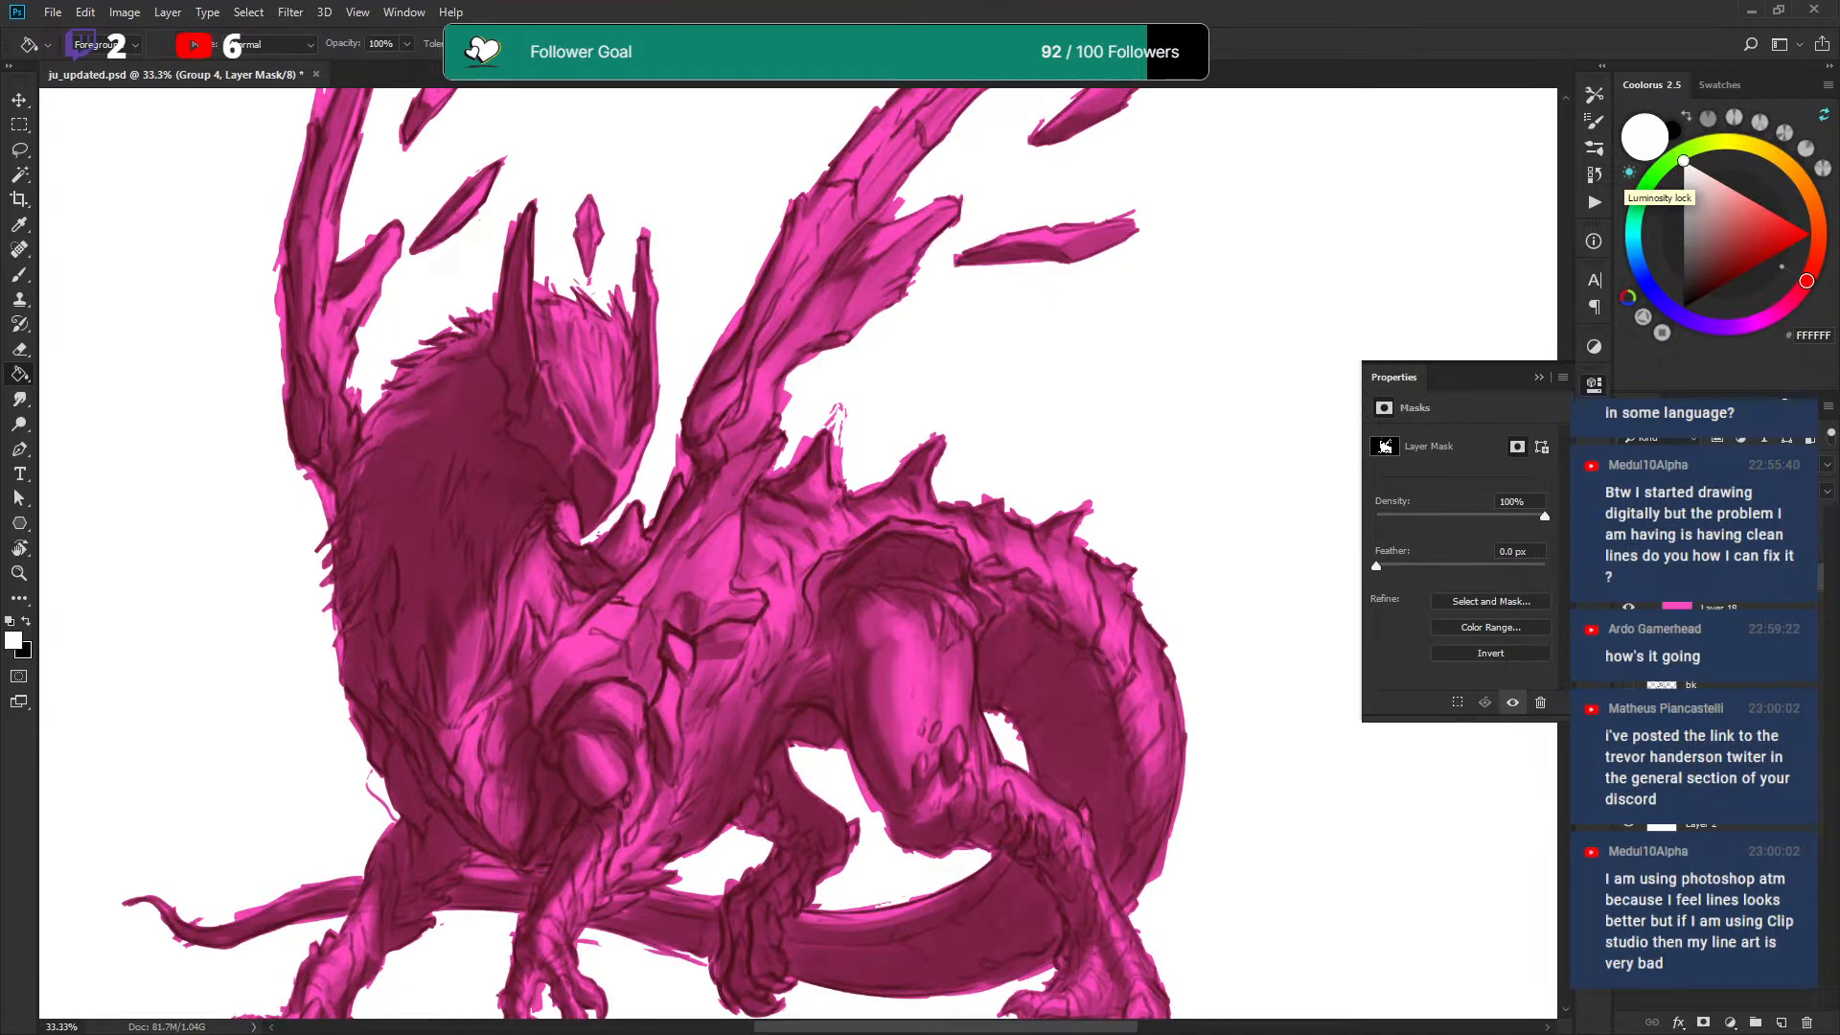
pyautogui.hotkey('ctrl', '2')
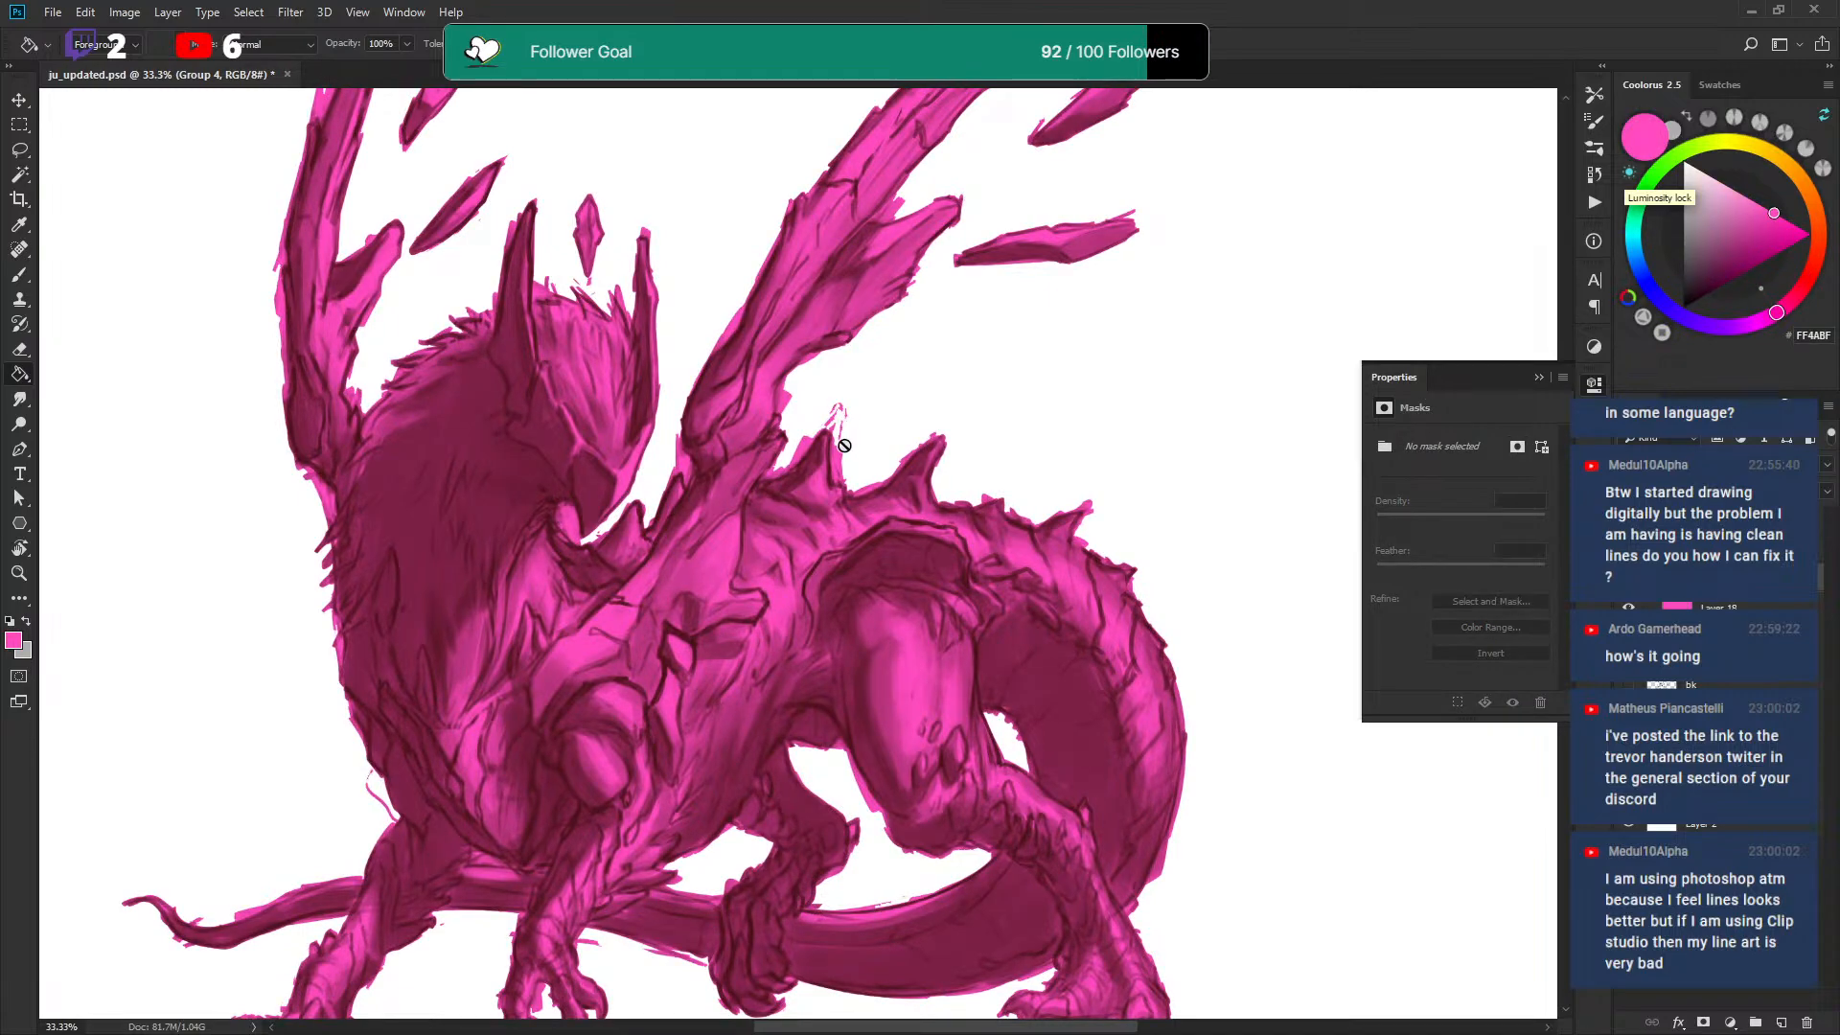
pyautogui.hotkey('ctrl', '+')
pyautogui.scroll(1, 930, 379)
pyautogui.press('e')
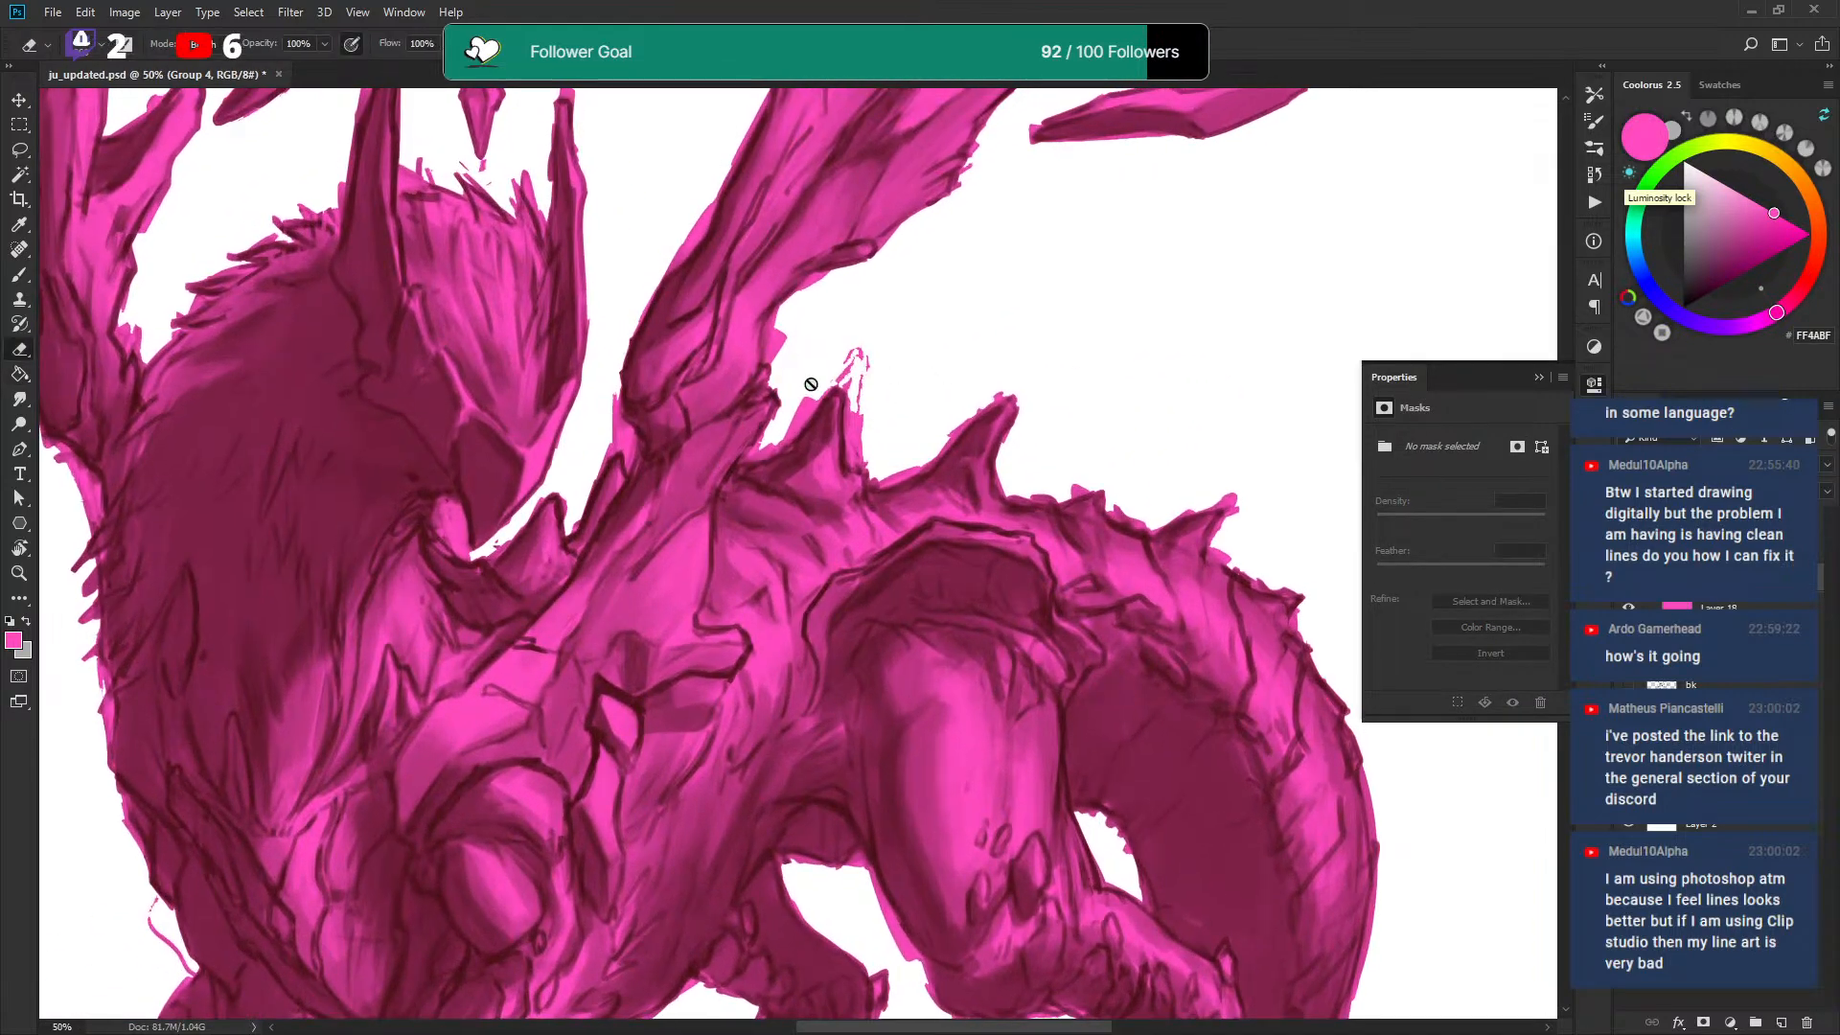
pyautogui.hotkey('ctrl', '\\')
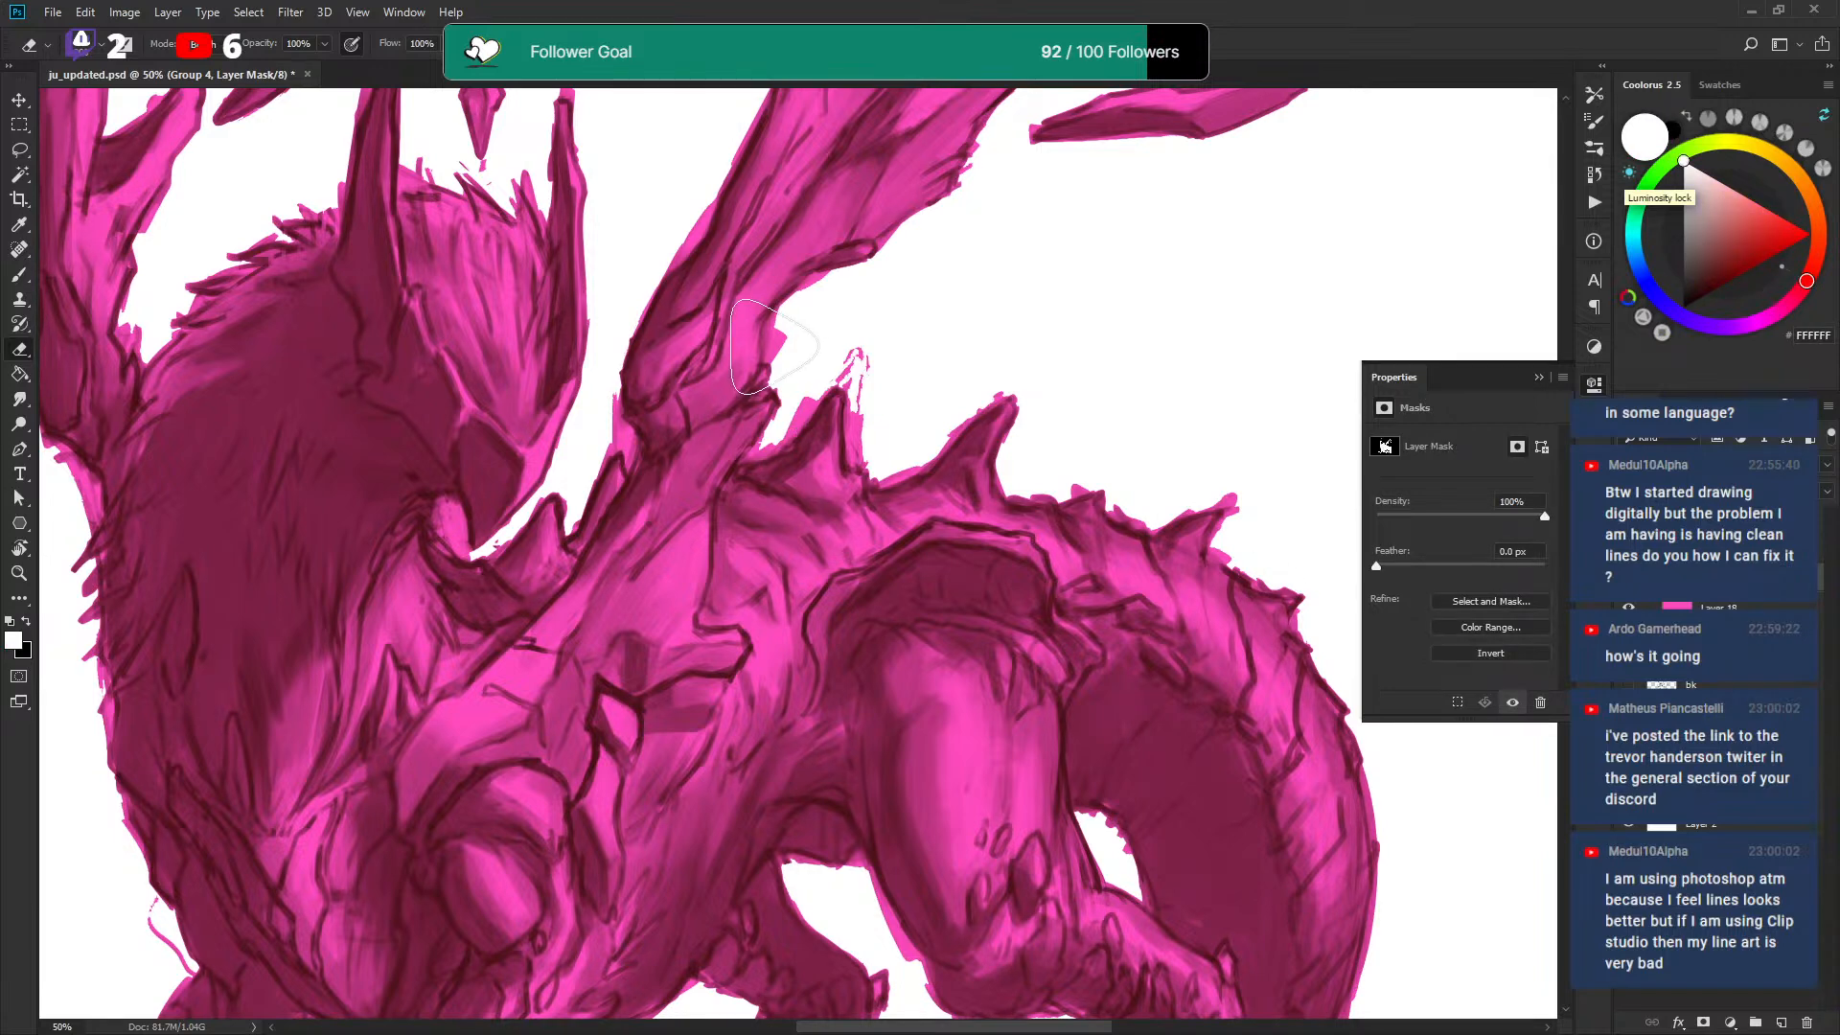
pyautogui.press('x')
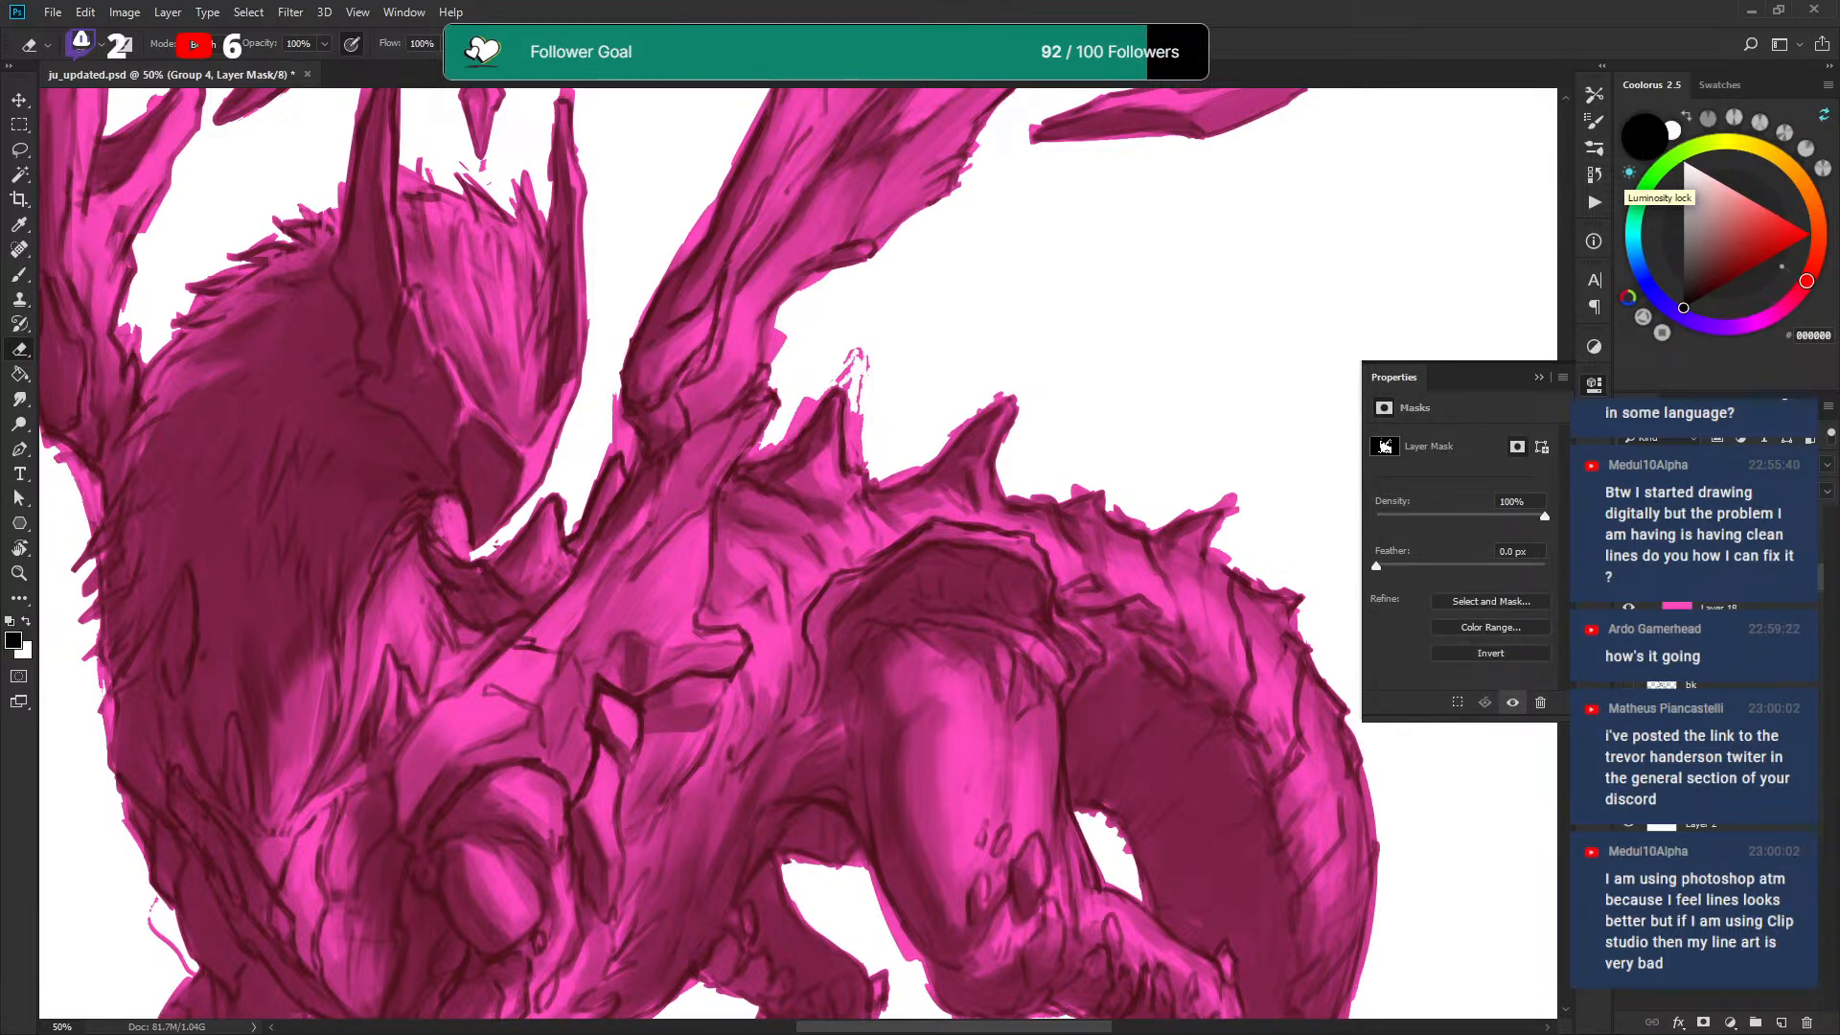
pyautogui.moveTo(793, 299)
pyautogui.mouseDown()
pyautogui.moveTo(770, 378)
pyautogui.moveTo(797, 335)
pyautogui.moveTo(803, 372)
pyautogui.moveTo(793, 354)
pyautogui.mouseUp()
pyautogui.click(1718, 607)
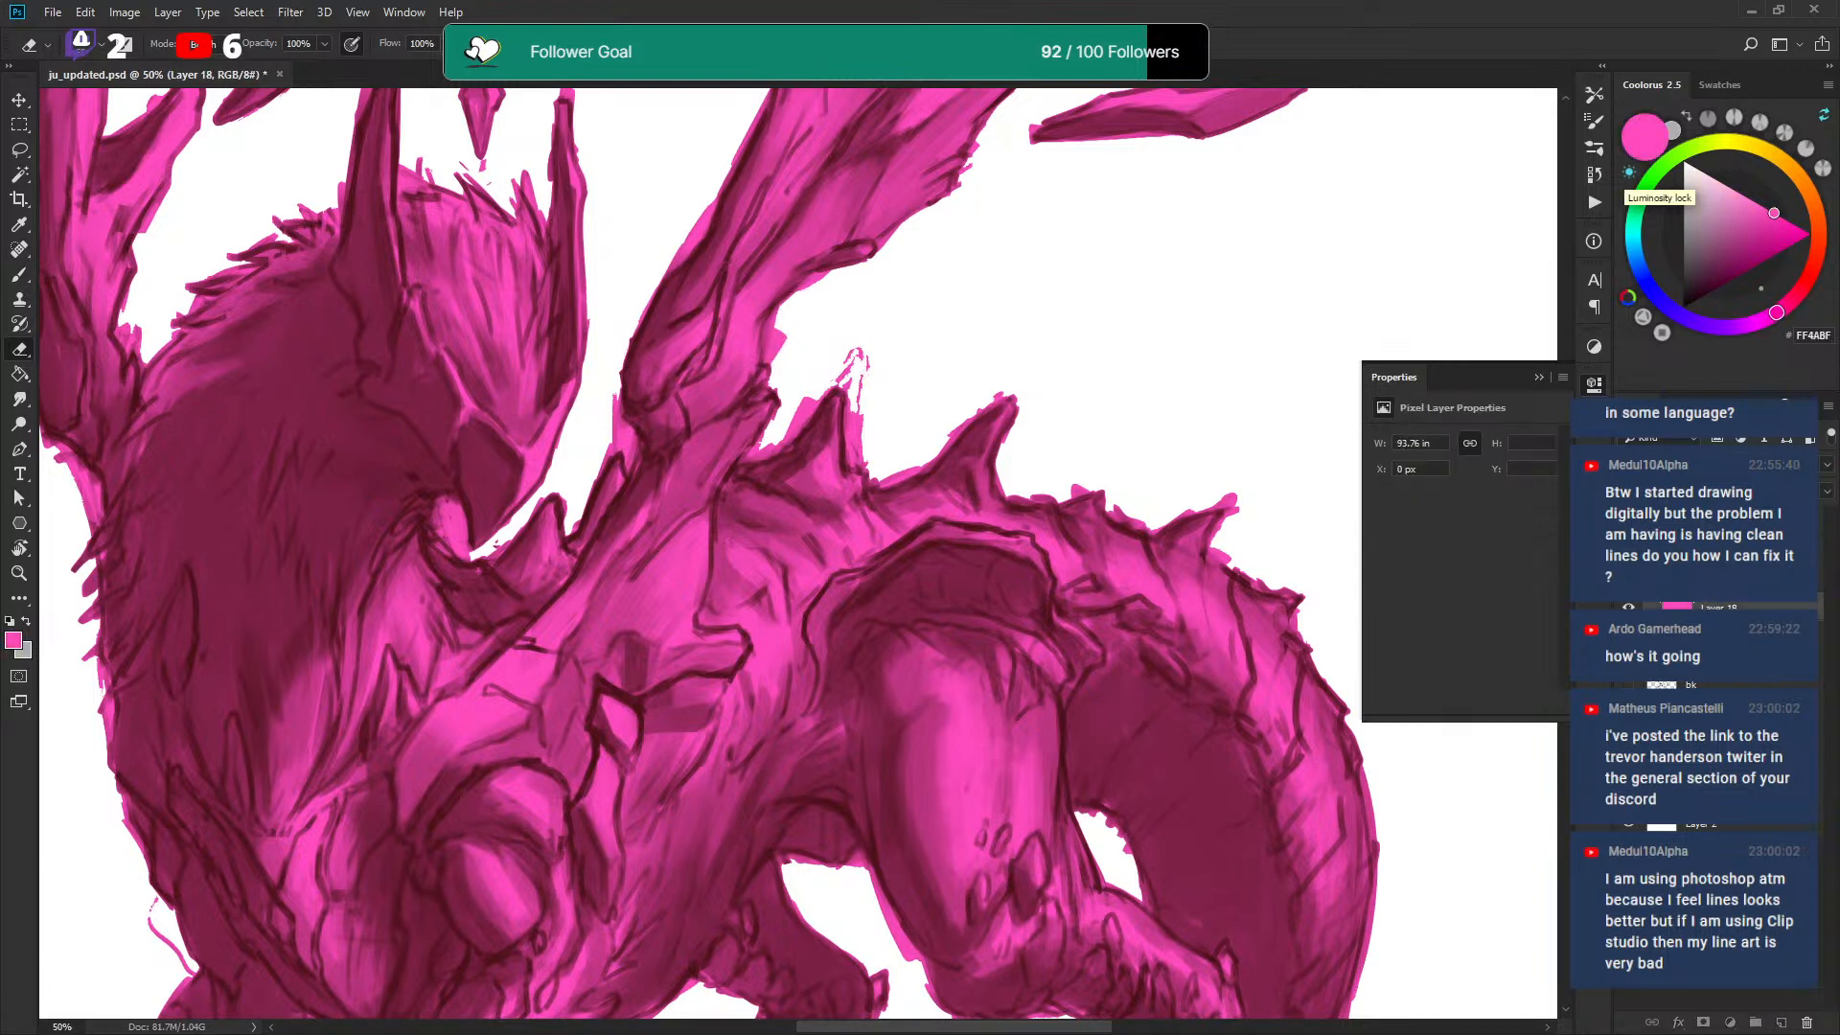
pyautogui.click(1710, 577)
# Lasso the stray pink patch under the large wing near its base, fill it with black on the mask, and deselect.
pyautogui.press('l')
pyautogui.moveTo(765, 343); pyautogui.dragTo(776, 361)
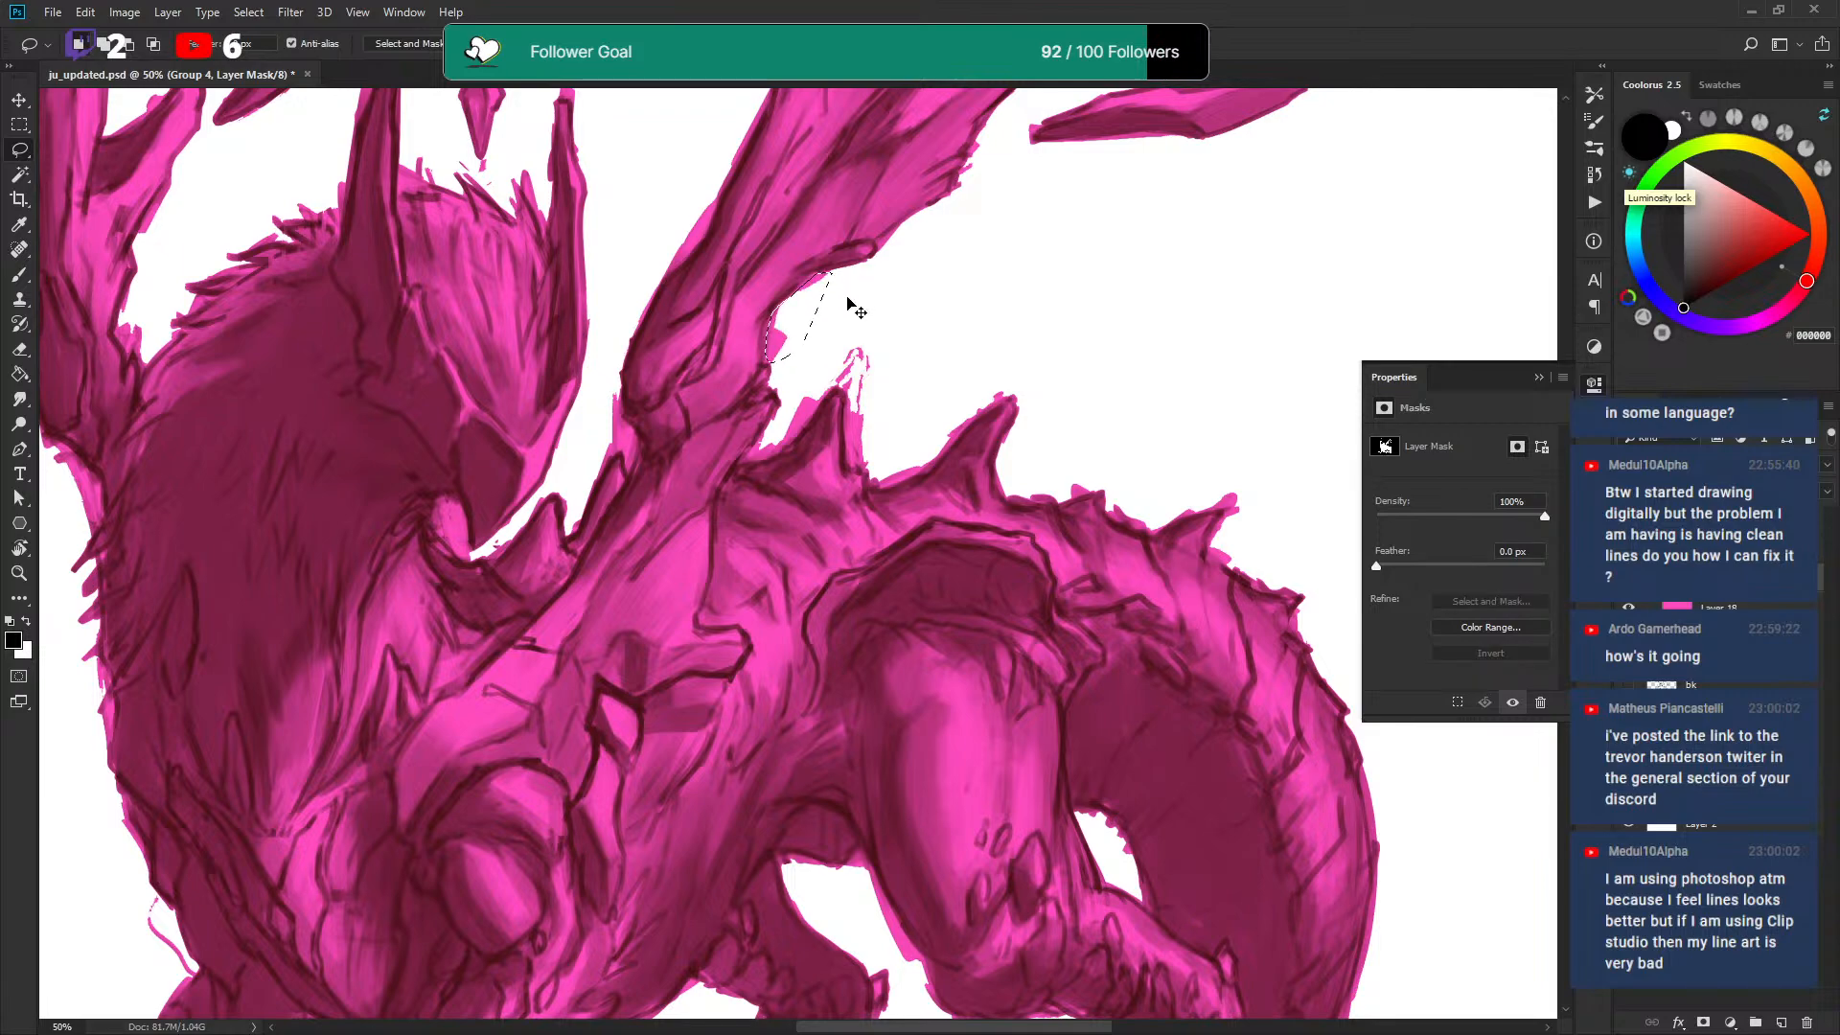
pyautogui.hotkey('ctrl', '-')
pyautogui.hotkey('ctrl', '-')
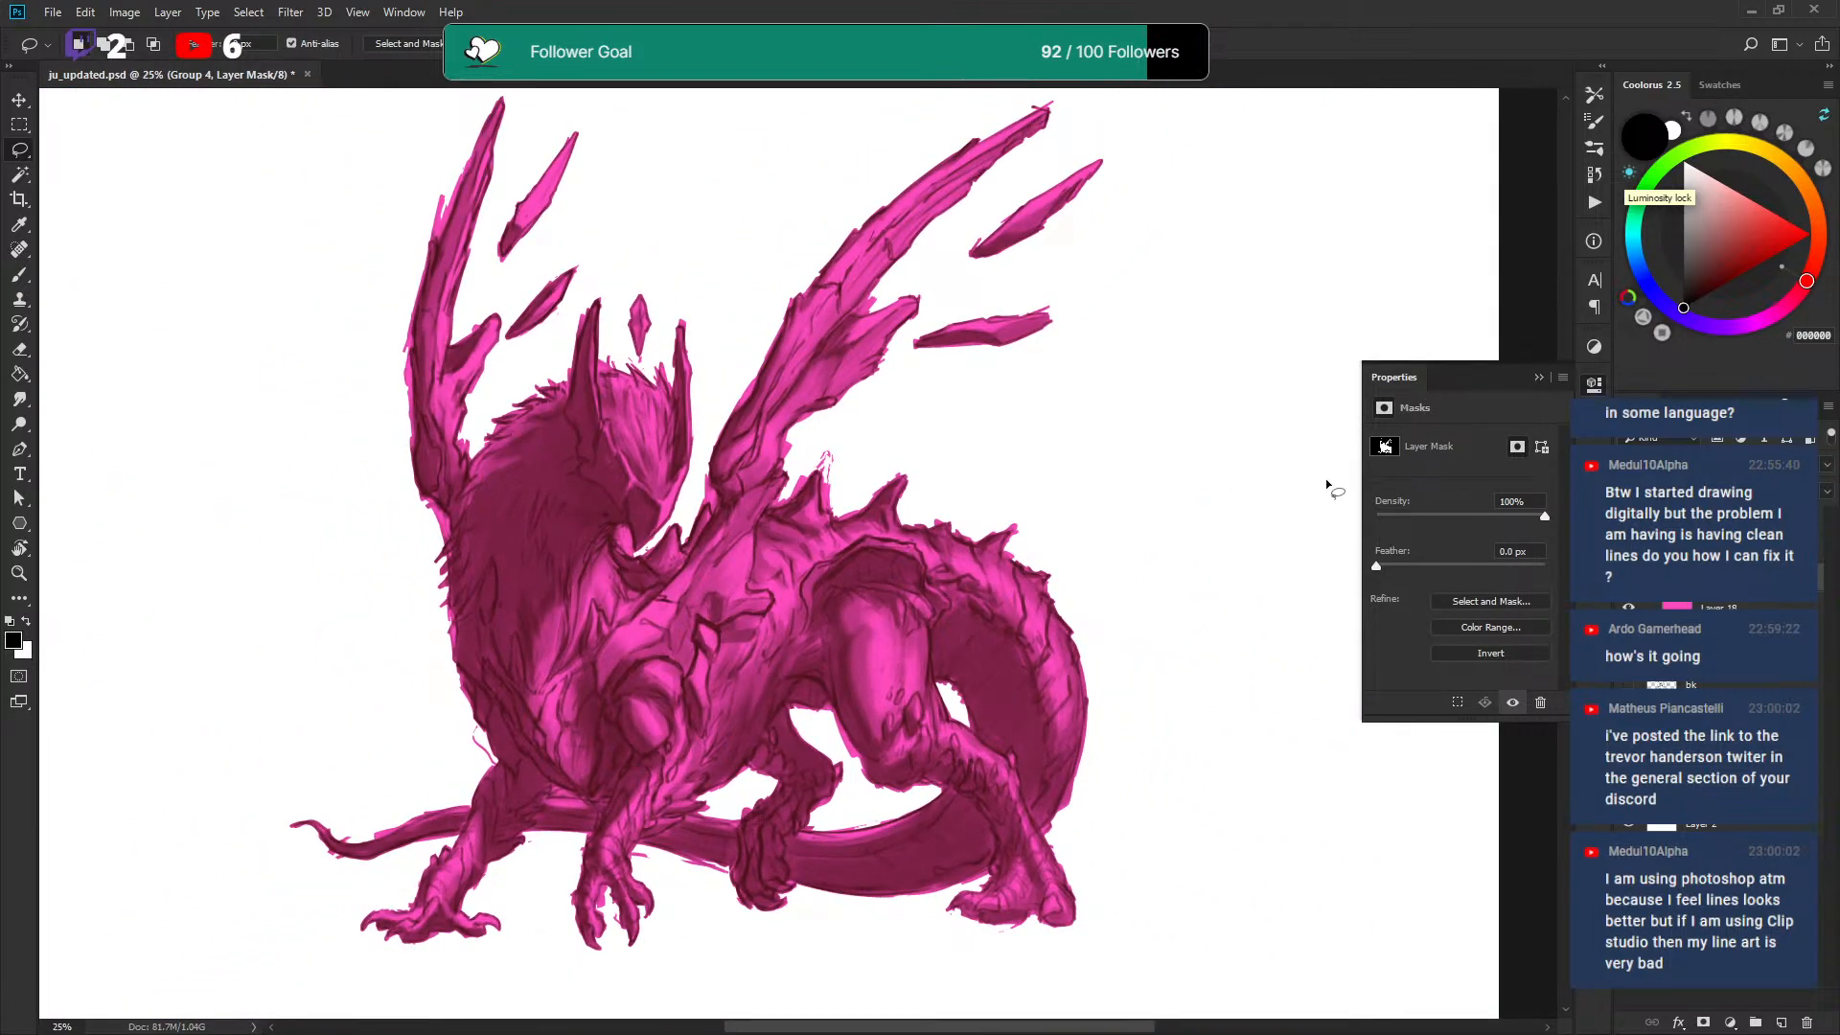
pyautogui.moveTo(794, 428); pyautogui.dragTo(803, 460)
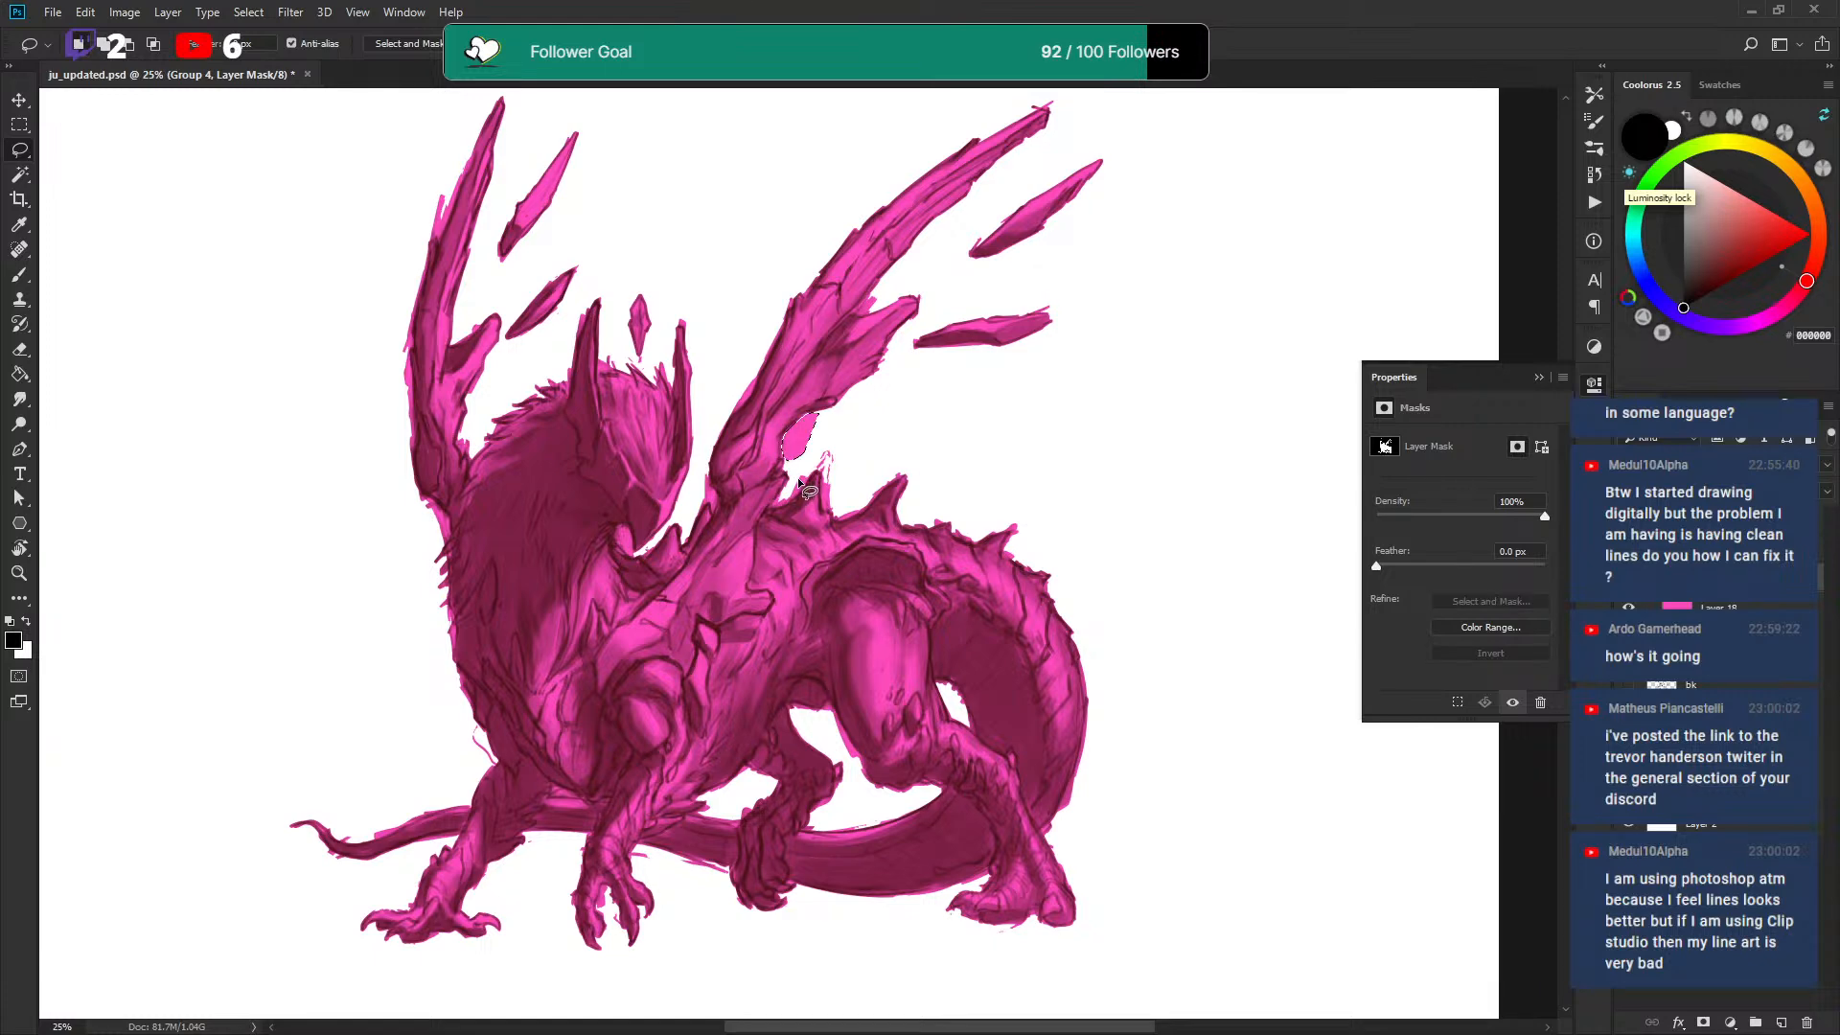
pyautogui.hotkey('alt', 'BackSpace')
pyautogui.hotkey('ctrl', 'd')
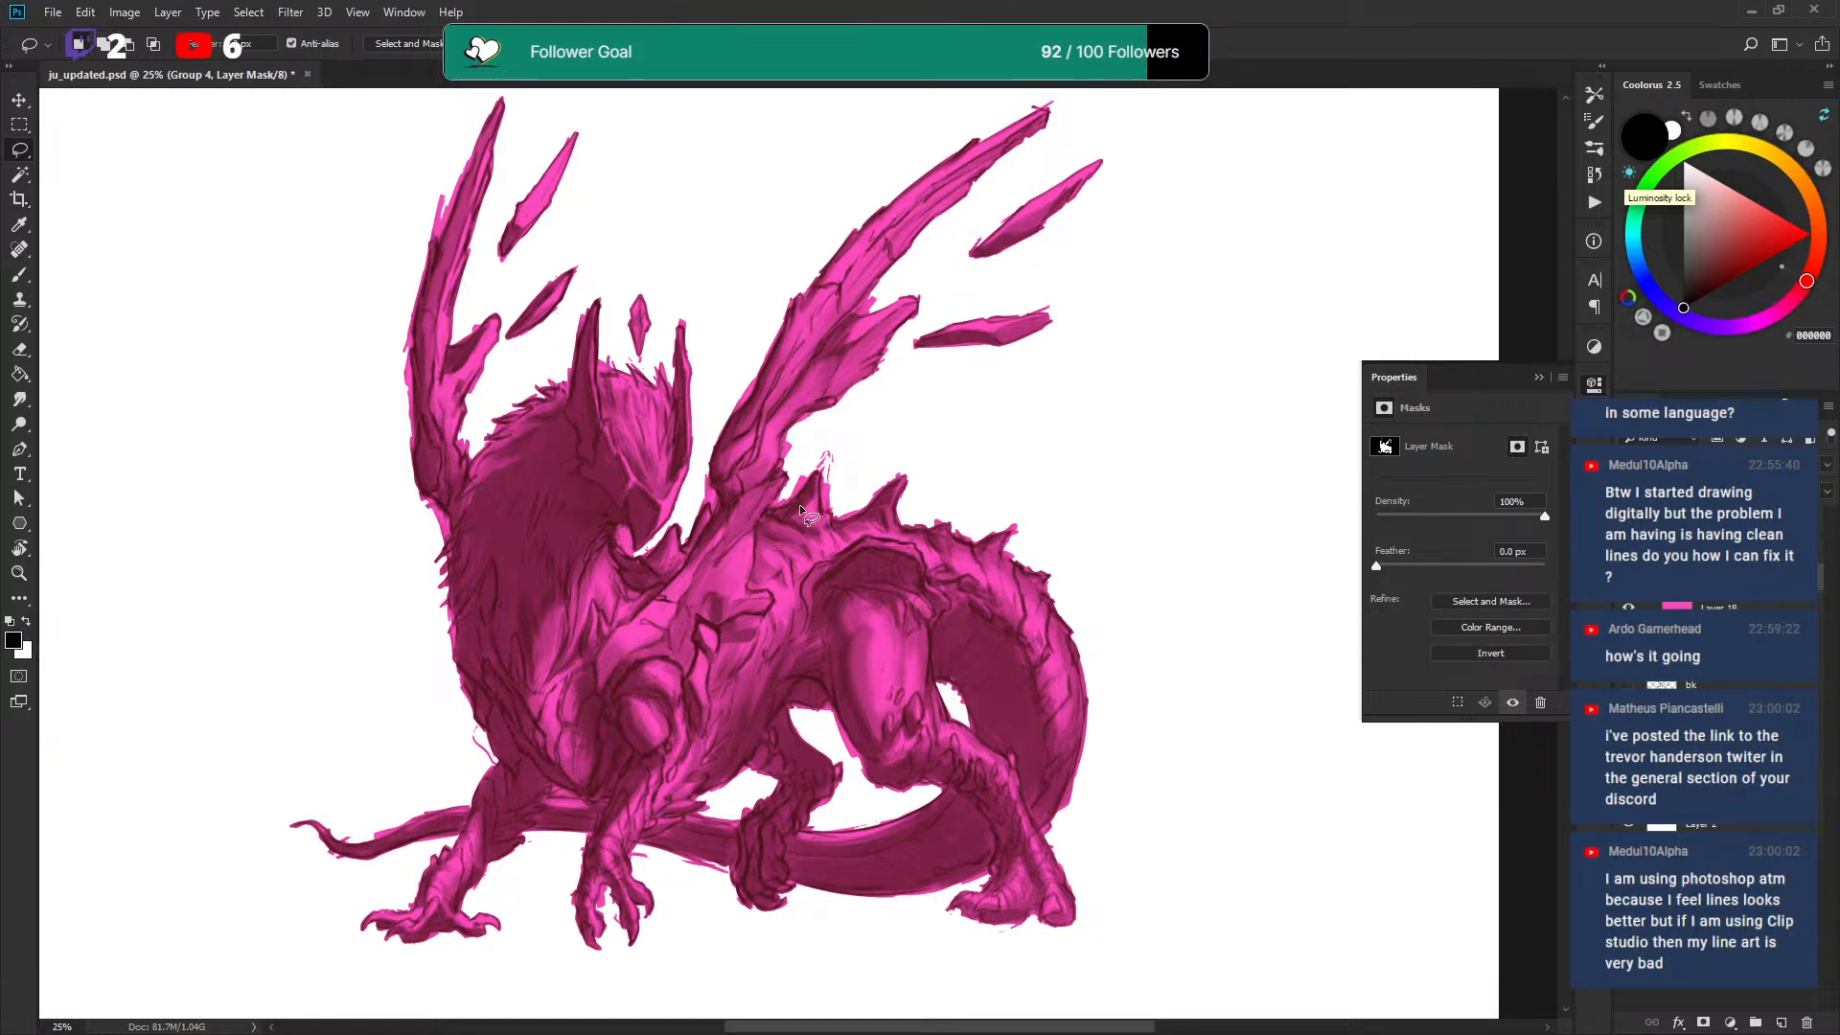
# Lasso the gap between the wing base and the first back spike, fill it on the mask to hide leftovers, and deselect.
pyautogui.hotkey('ctrl', '+')
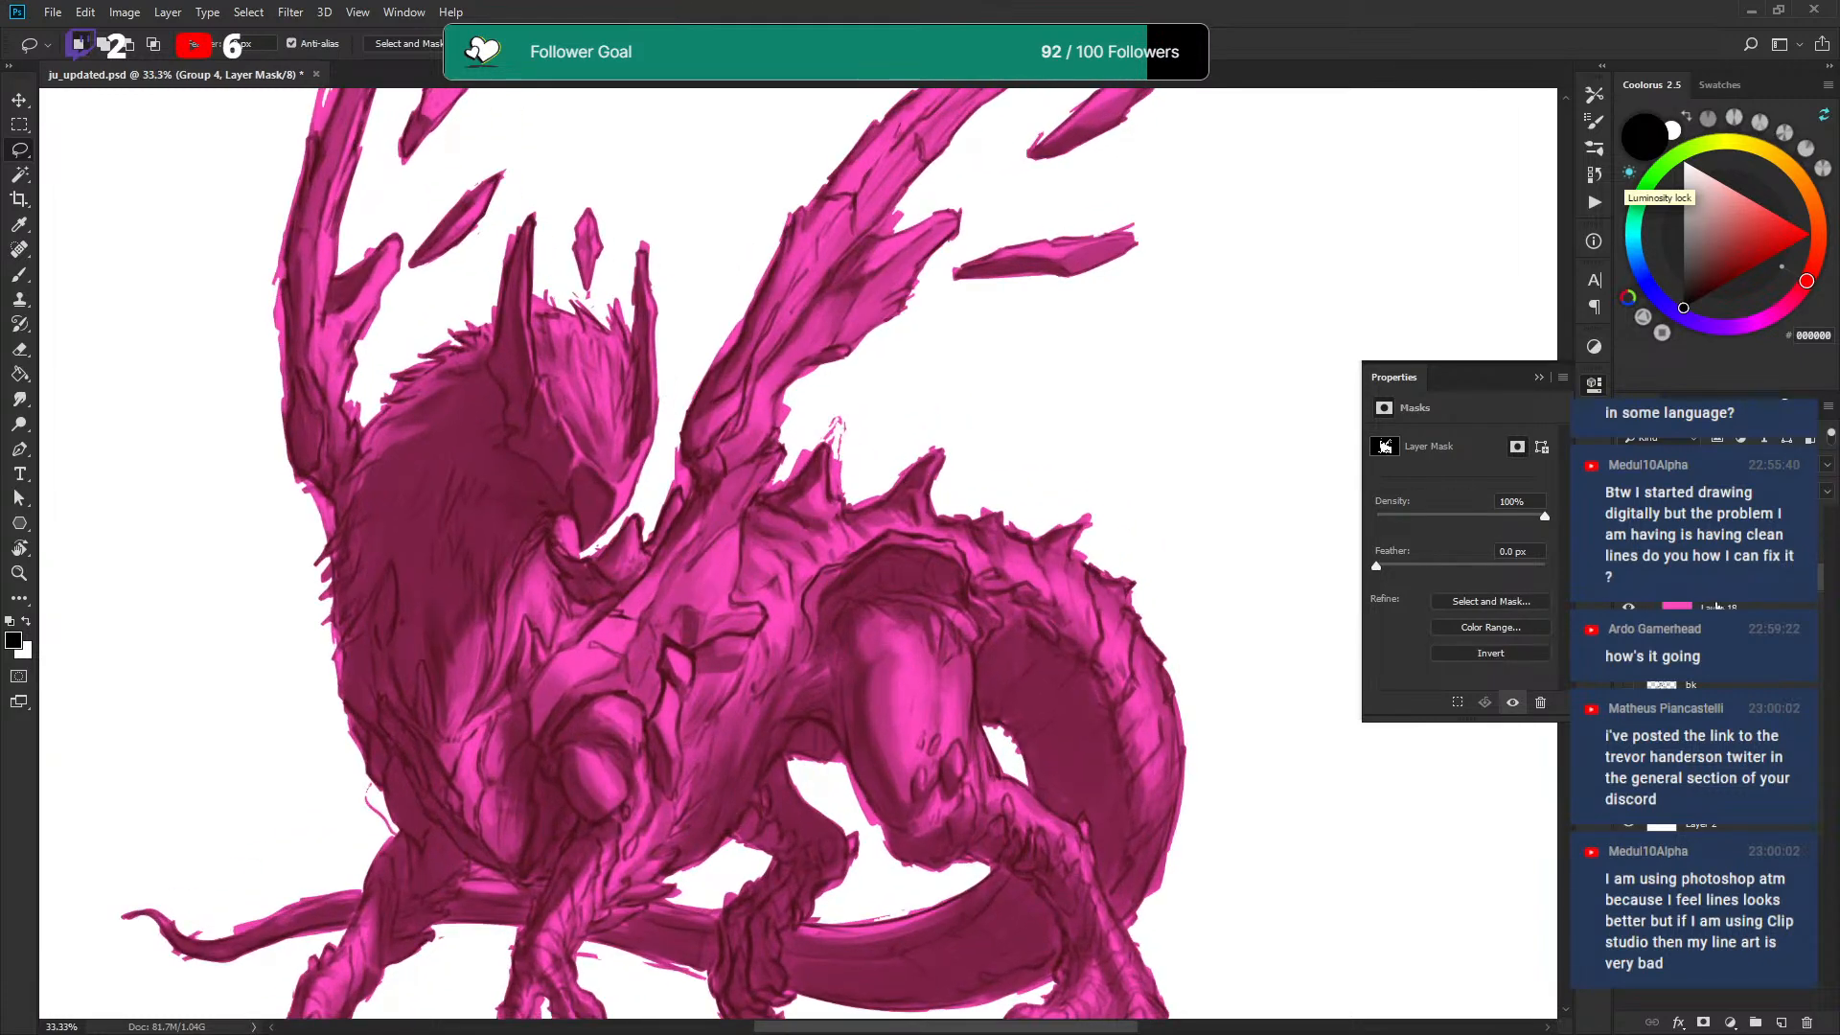
pyautogui.press('\\')
pyautogui.press('\\')
pyautogui.moveTo(818, 443); pyautogui.dragTo(819, 446)
pyautogui.press('x')
pyautogui.hotkey('alt', 'BackSpace')
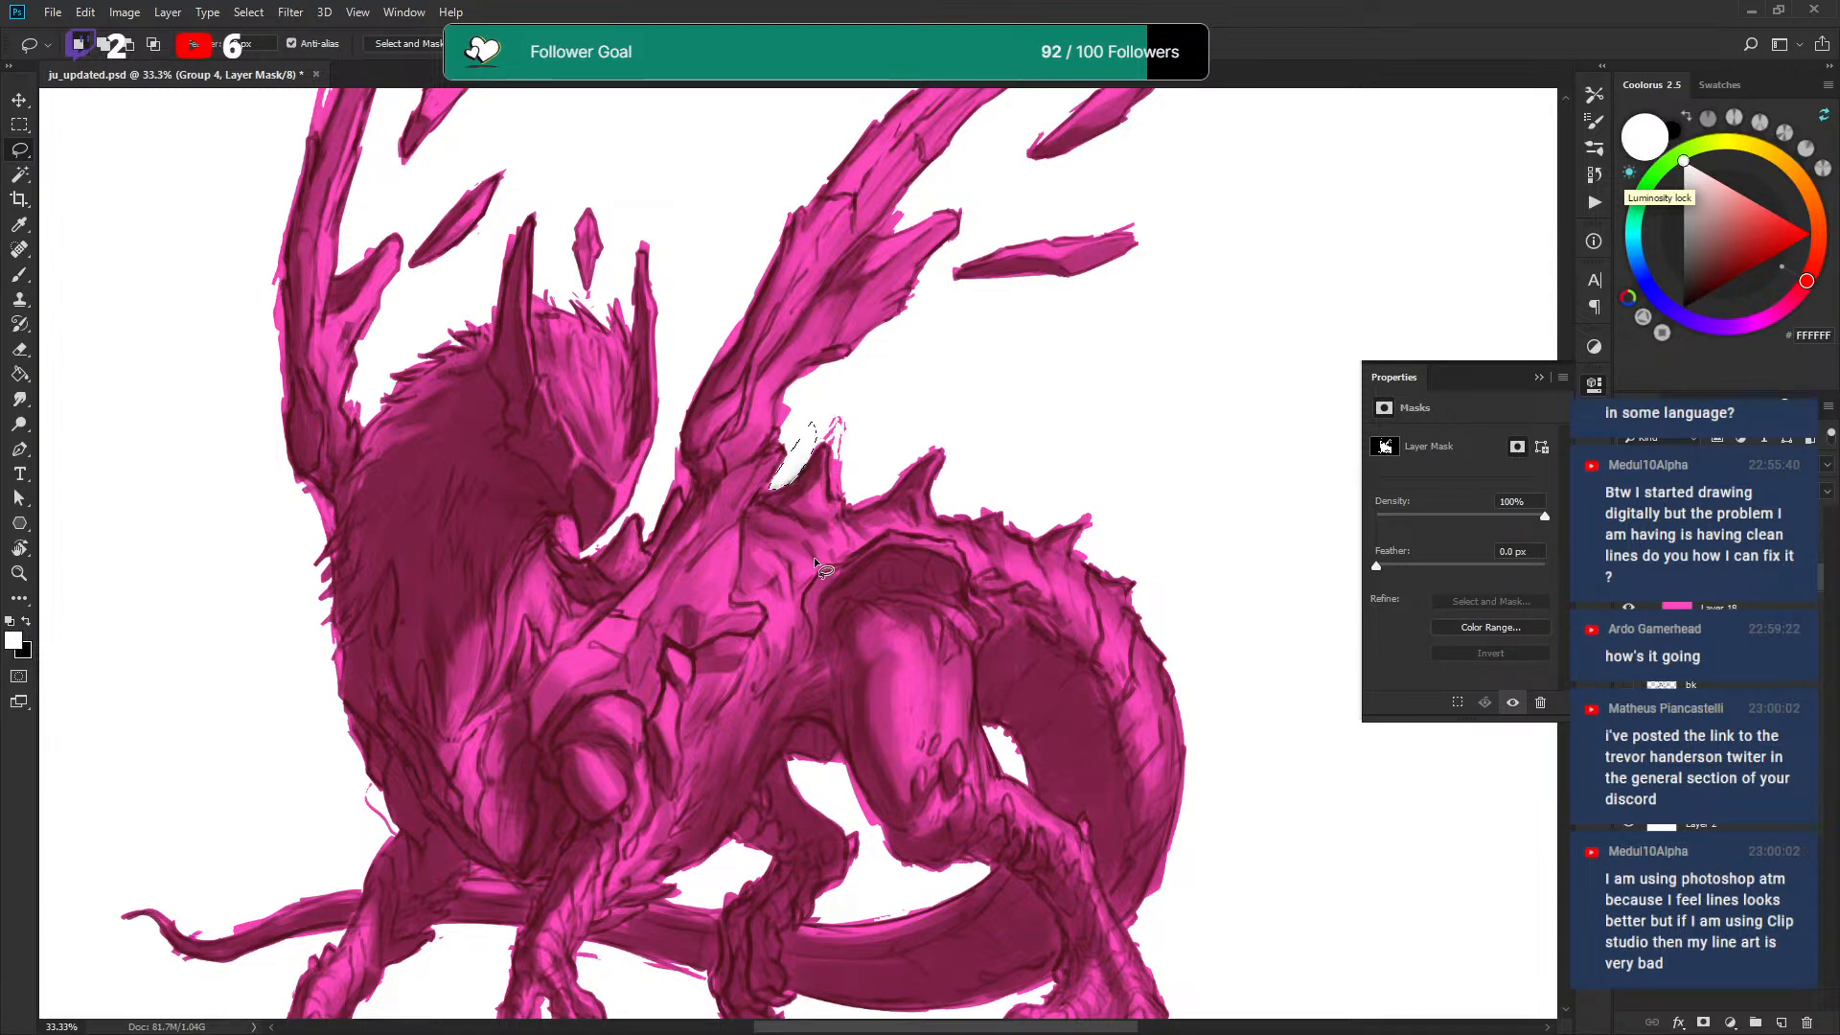
pyautogui.hotkey('ctrl', 'd')
# Paint black on Group 4's mask with the Brush over the stray marks beside the wing base and first back spike.
pyautogui.press('b')
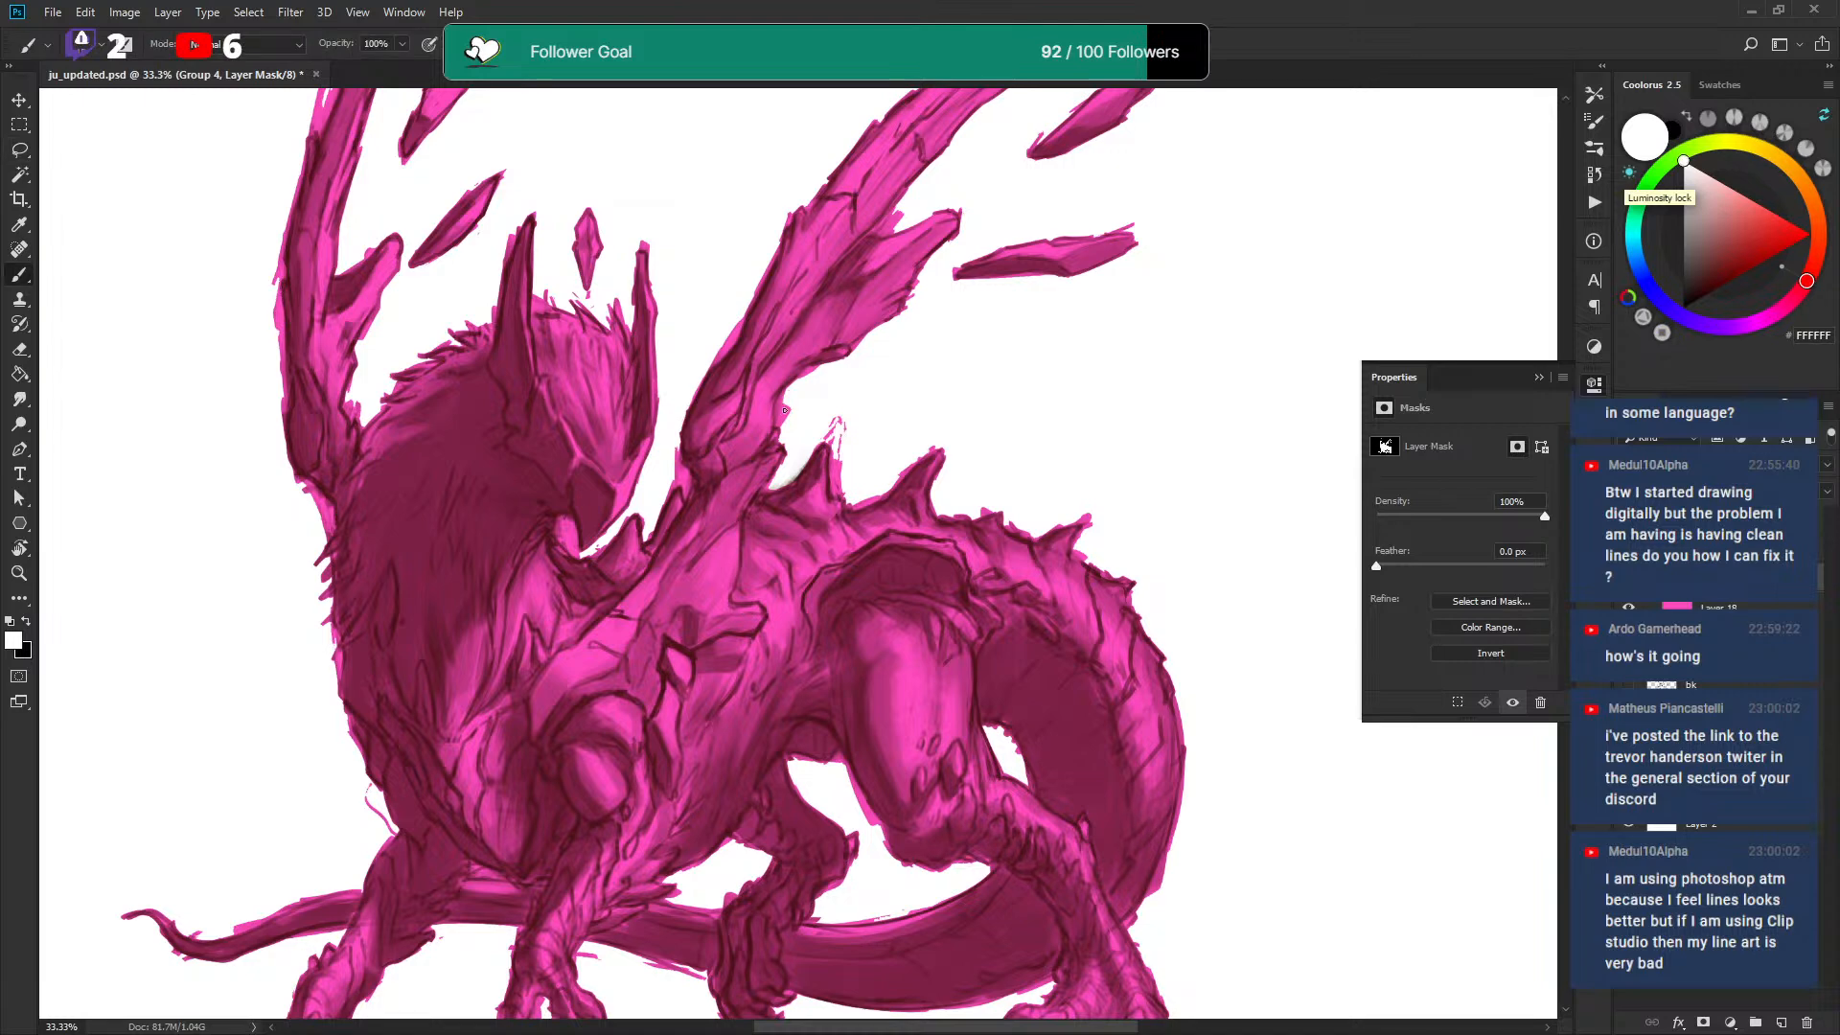
pyautogui.press('x')
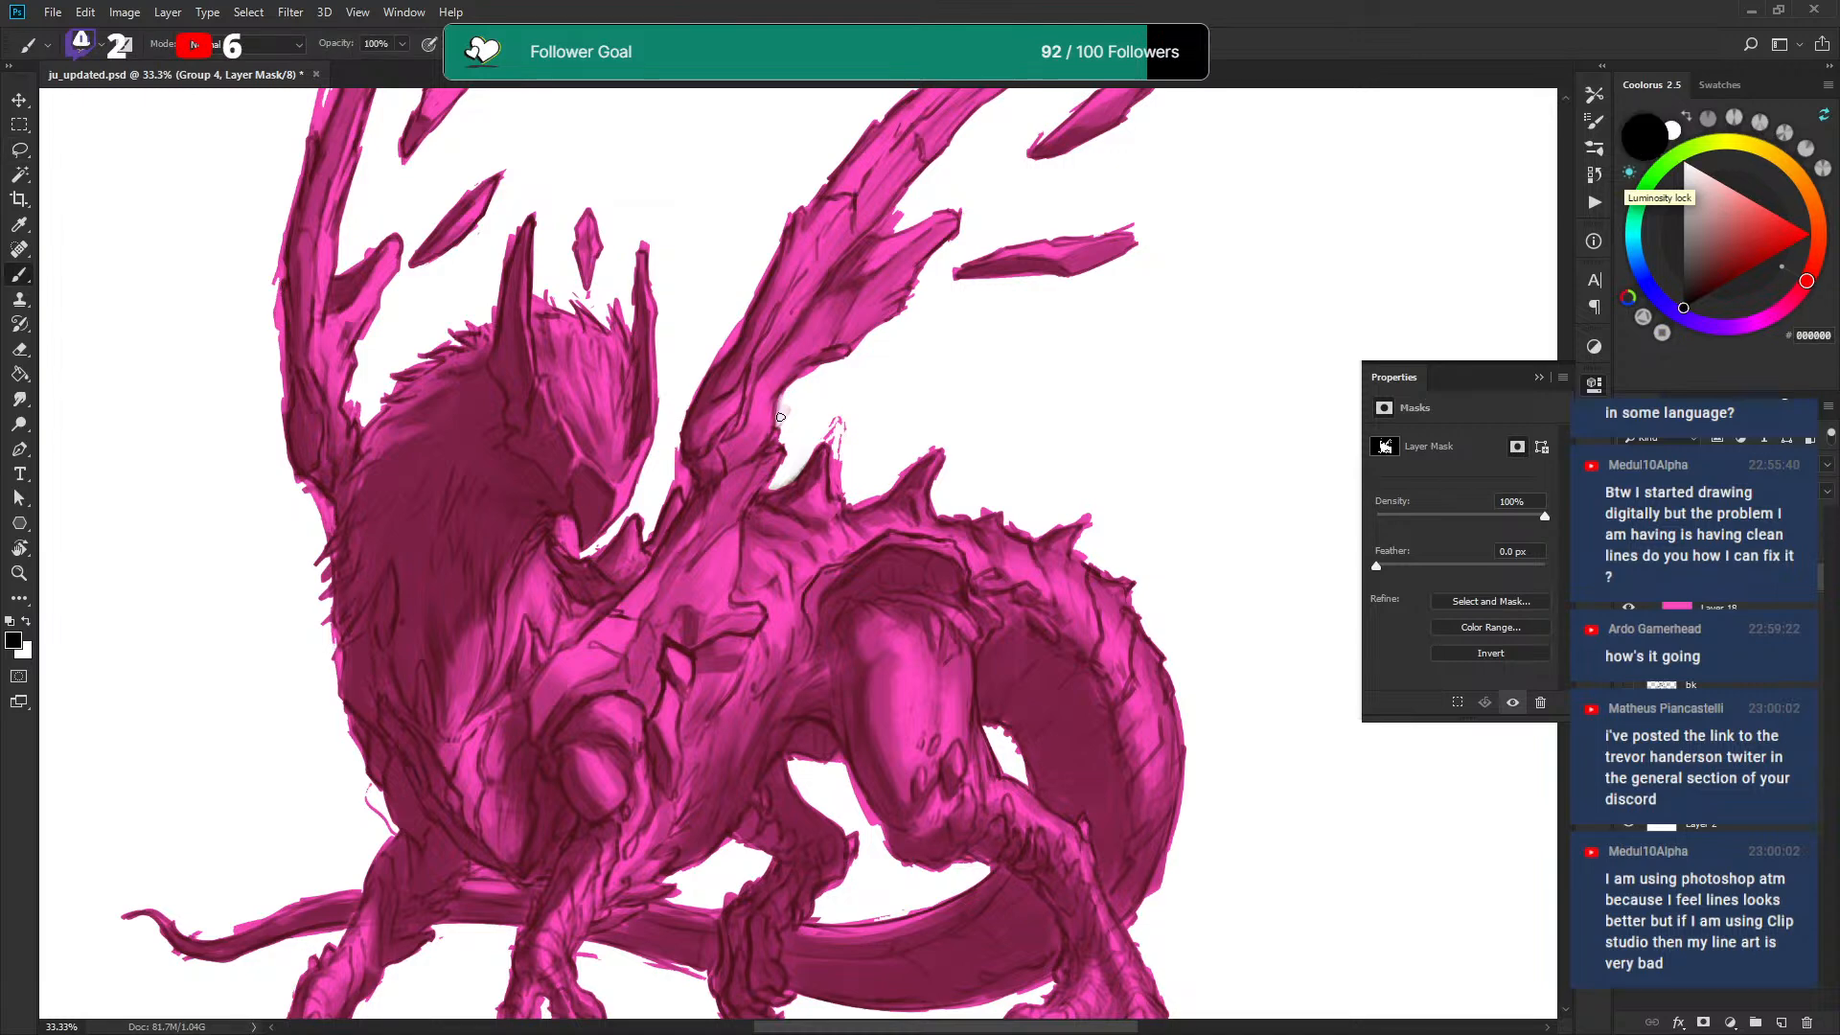
pyautogui.moveTo(832, 431)
pyautogui.mouseDown()
pyautogui.moveTo(837, 491)
pyautogui.moveTo(838, 422)
pyautogui.moveTo(834, 471)
pyautogui.moveTo(805, 384)
pyautogui.moveTo(792, 391)
pyautogui.moveTo(810, 371)
pyautogui.moveTo(786, 392)
pyautogui.moveTo(826, 370)
pyautogui.mouseUp()
# Choose the Hard Round brush and paint out pink spill on the mask around the throat gap and the large wing's base.
pyautogui.rightClick(652, 376)
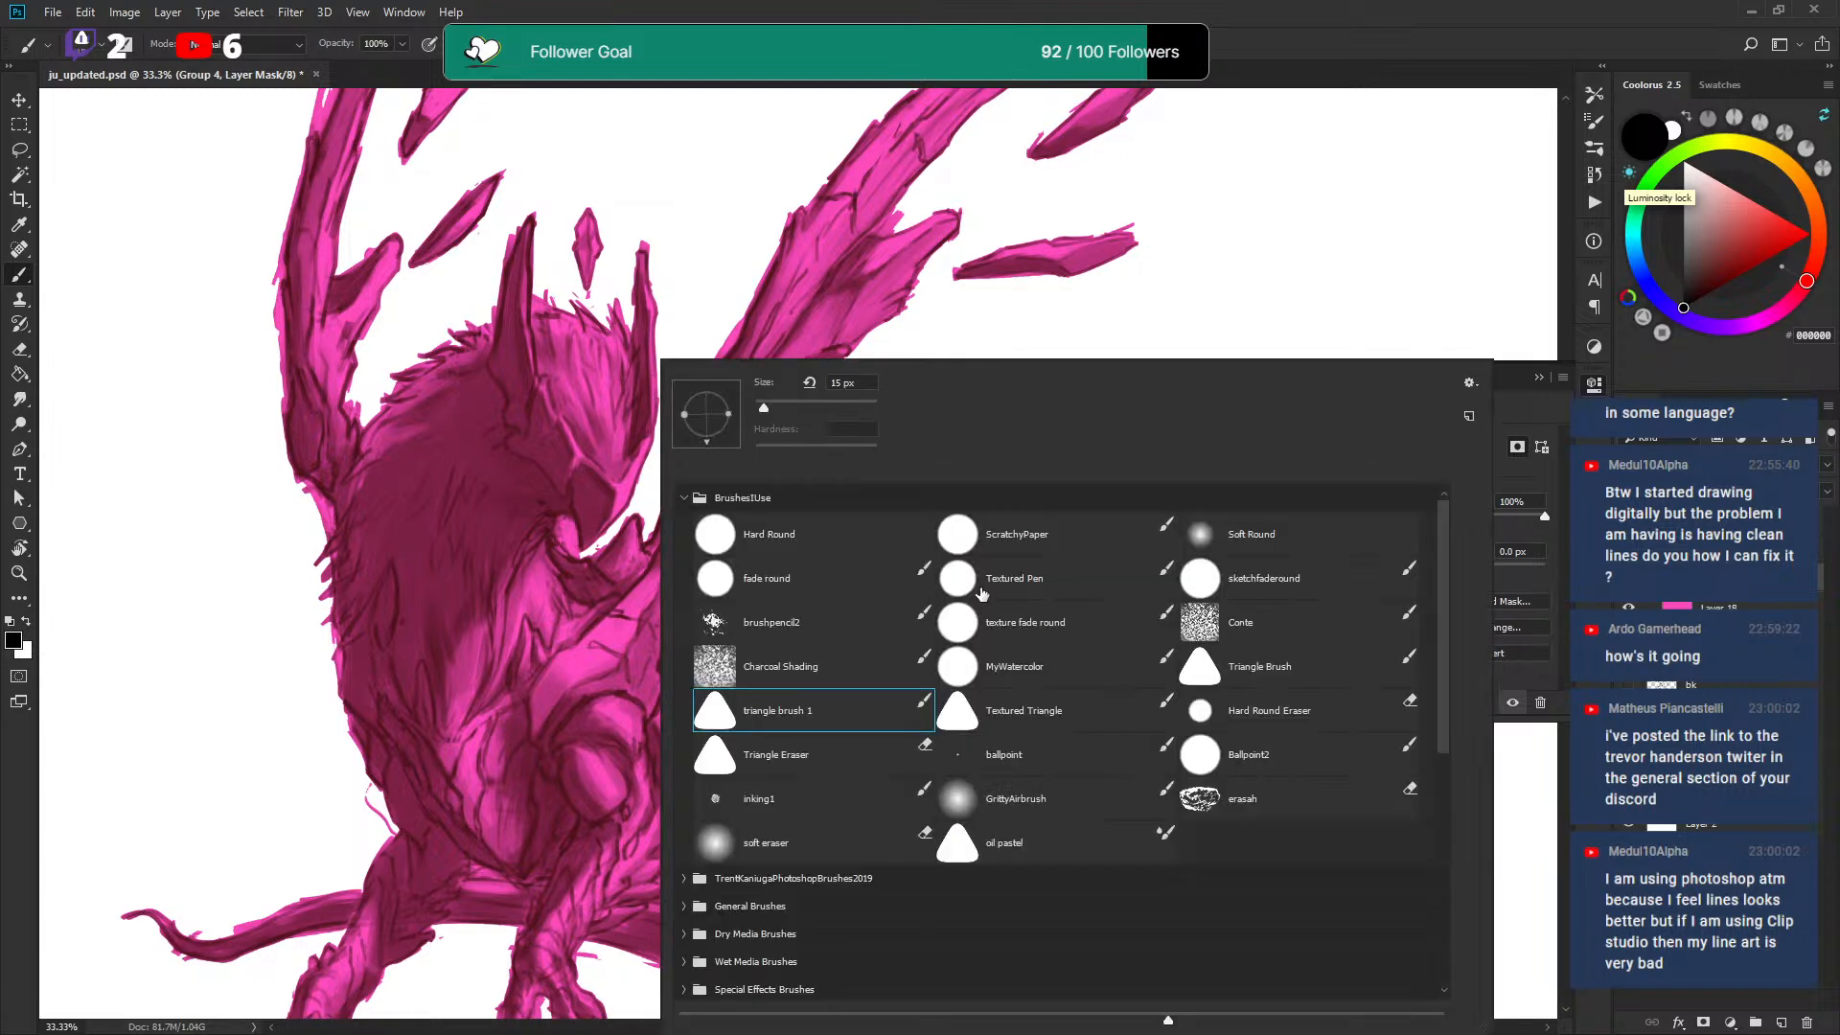
pyautogui.doubleClick(827, 545)
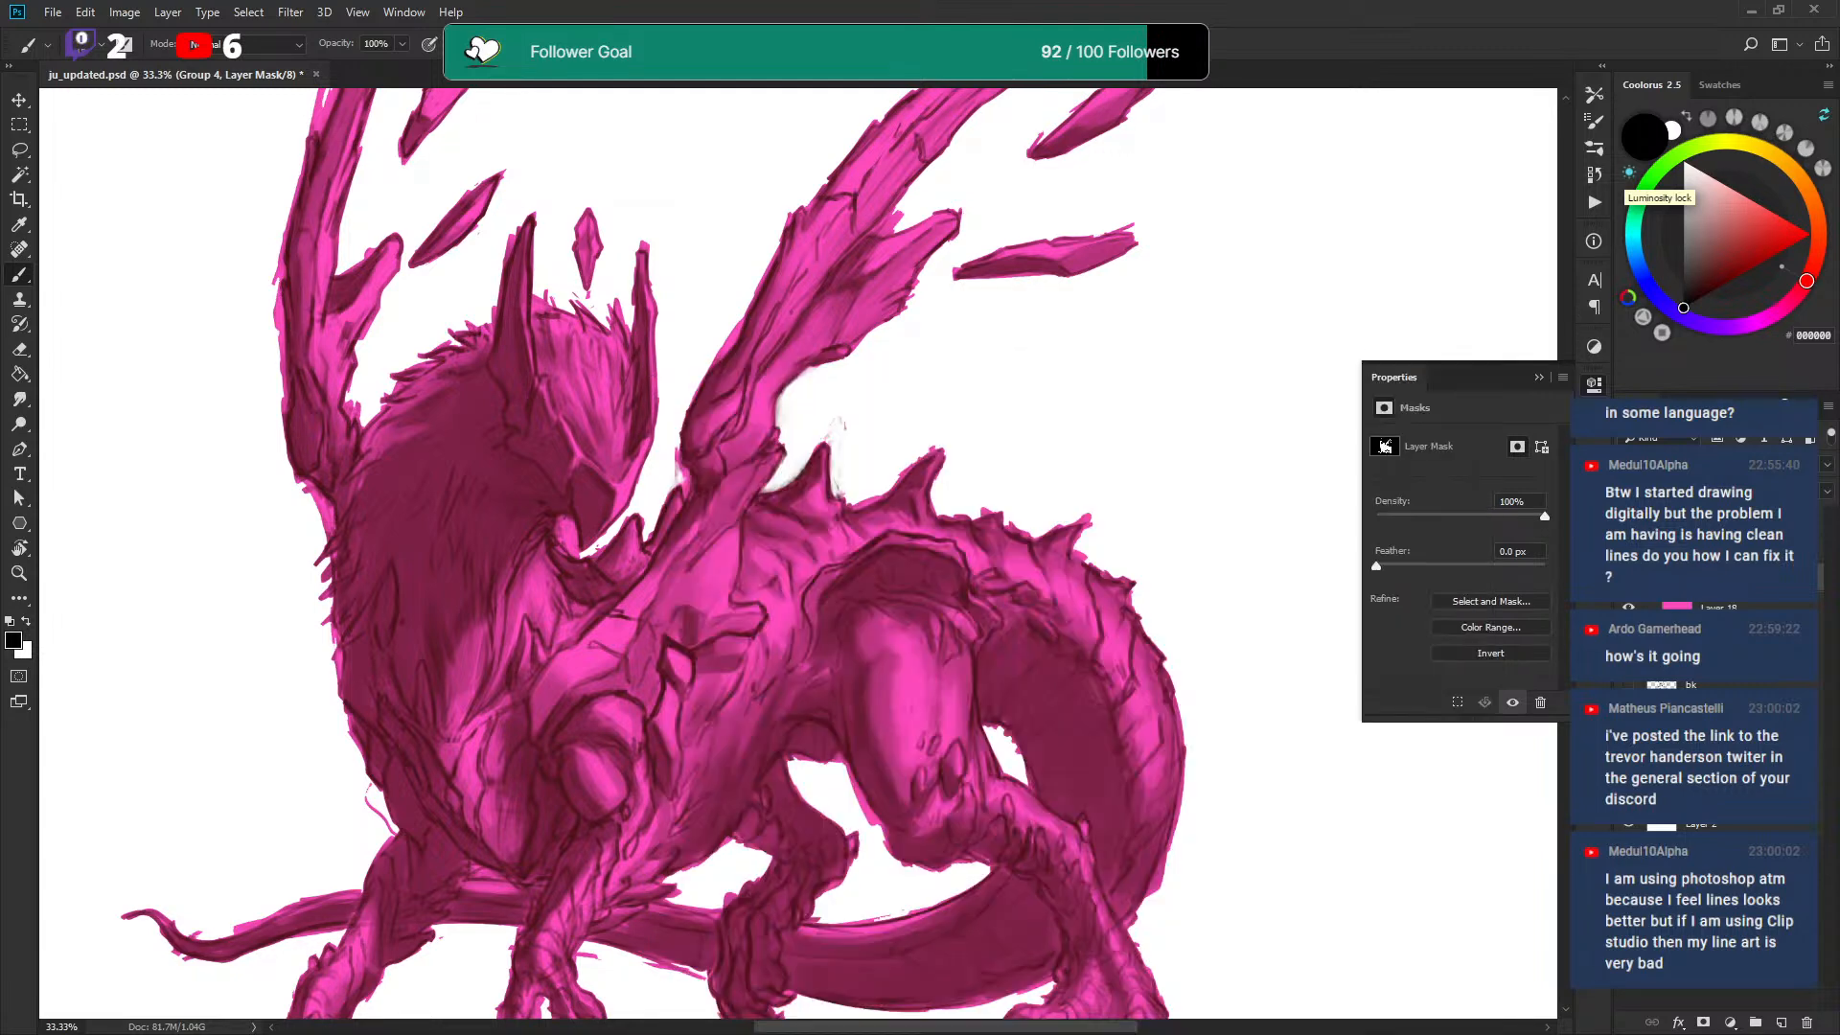
pyautogui.moveTo(667, 496)
pyautogui.mouseDown()
pyautogui.moveTo(646, 540)
pyautogui.moveTo(625, 522)
pyautogui.moveTo(593, 555)
pyautogui.moveTo(610, 541)
pyautogui.moveTo(572, 523)
pyautogui.mouseUp()
pyautogui.moveTo(681, 486)
pyautogui.mouseDown()
pyautogui.moveTo(674, 452)
pyautogui.moveTo(680, 471)
pyautogui.mouseUp()
pyautogui.moveTo(708, 361)
pyautogui.mouseDown()
pyautogui.moveTo(702, 376)
pyautogui.moveTo(814, 172)
pyautogui.moveTo(777, 373)
pyautogui.moveTo(740, 353)
pyautogui.moveTo(823, 260)
pyautogui.mouseUp()
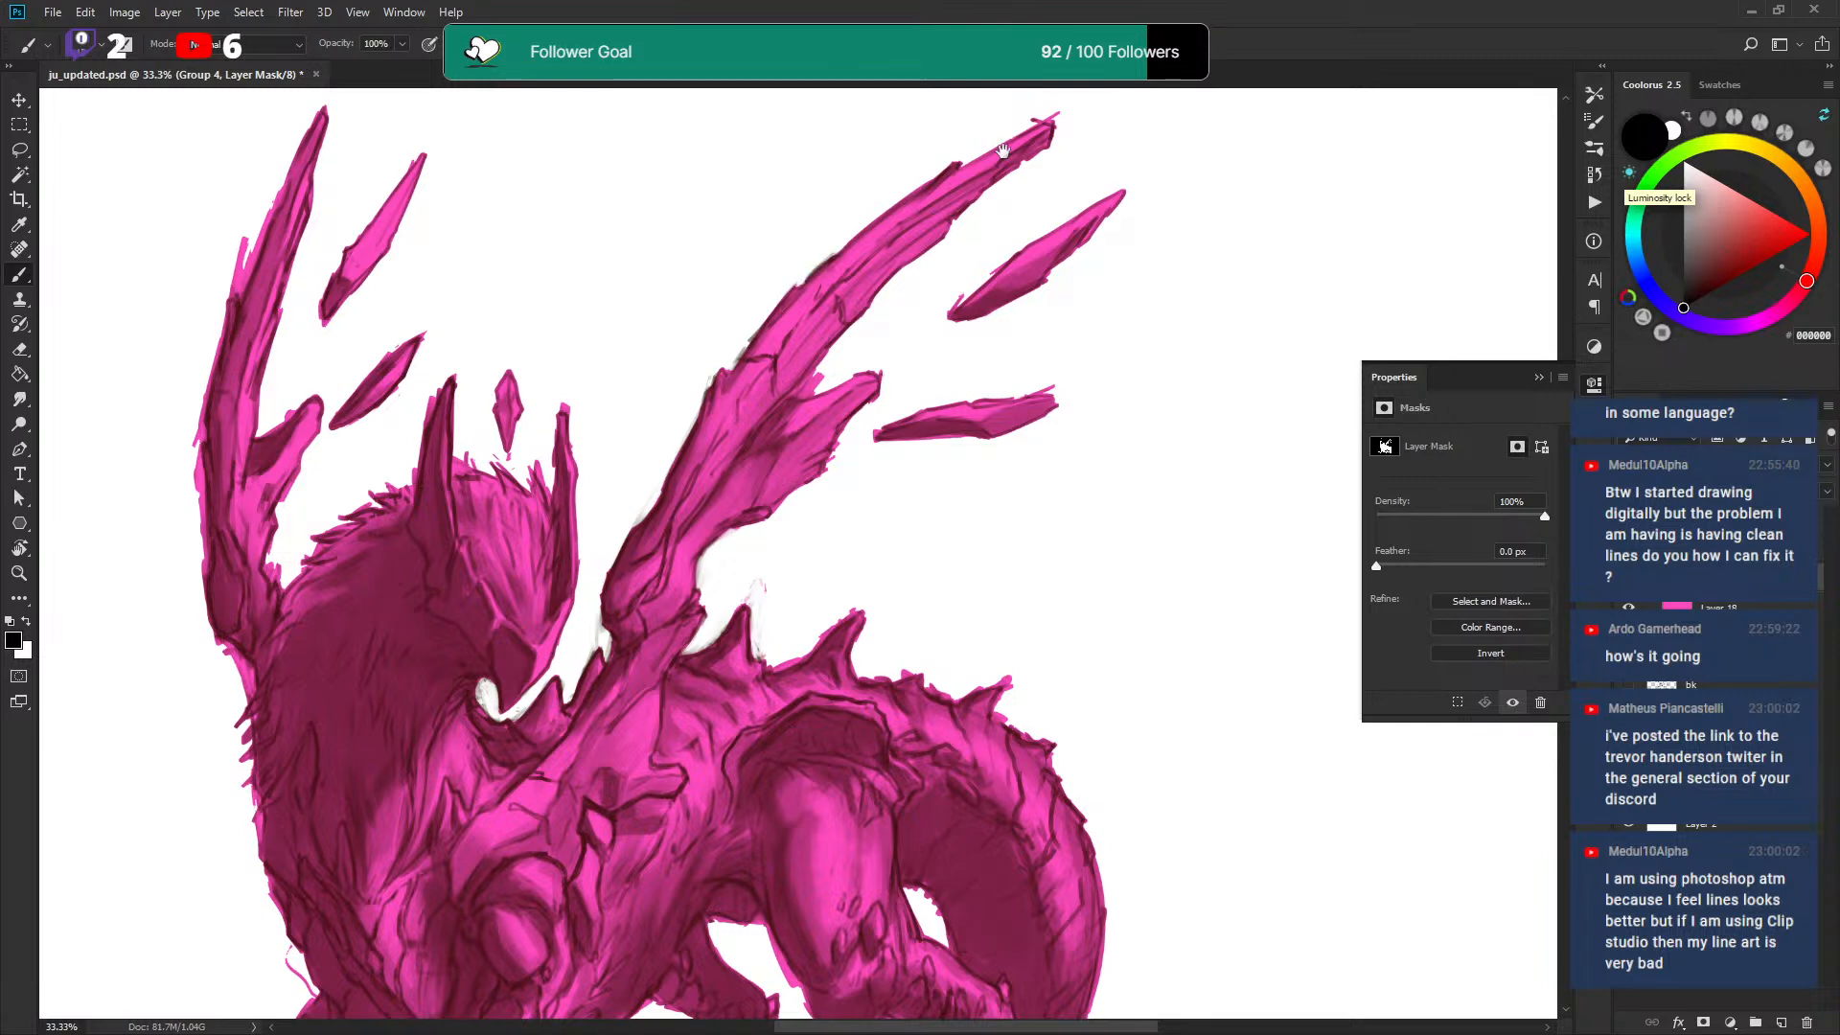
# Paint black on the mask along the large wing's edges and tip and the nearby floating shard to trim the pink spill.
pyautogui.moveTo(1005, 147); pyautogui.dragTo(948, 222)
pyautogui.moveTo(787, 319); pyautogui.dragTo(906, 236)
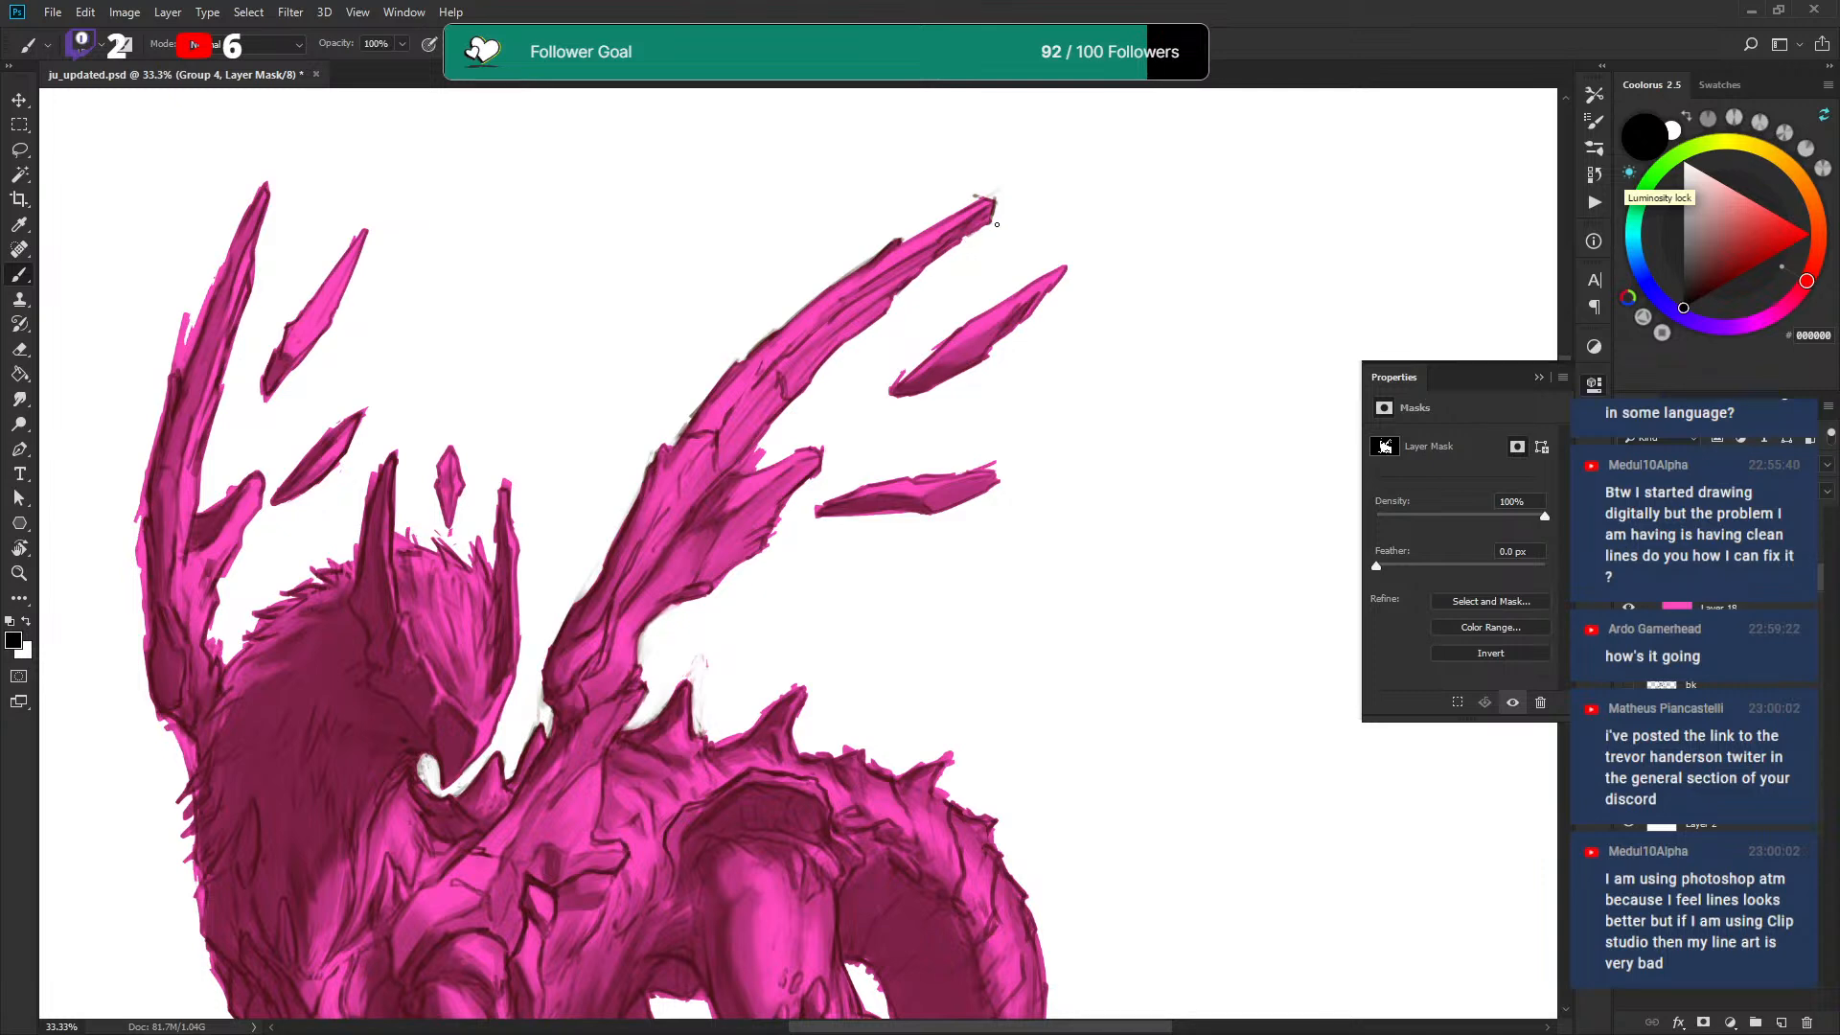
pyautogui.moveTo(962, 240); pyautogui.dragTo(975, 199)
pyautogui.moveTo(986, 360); pyautogui.dragTo(994, 348)
pyautogui.moveTo(762, 461)
pyautogui.mouseDown()
pyautogui.moveTo(748, 471)
pyautogui.moveTo(755, 450)
pyautogui.moveTo(751, 467)
pyautogui.moveTo(826, 453)
pyautogui.mouseUp()
pyautogui.moveTo(787, 517); pyautogui.dragTo(767, 551)
pyautogui.moveTo(719, 609); pyautogui.dragTo(742, 564)
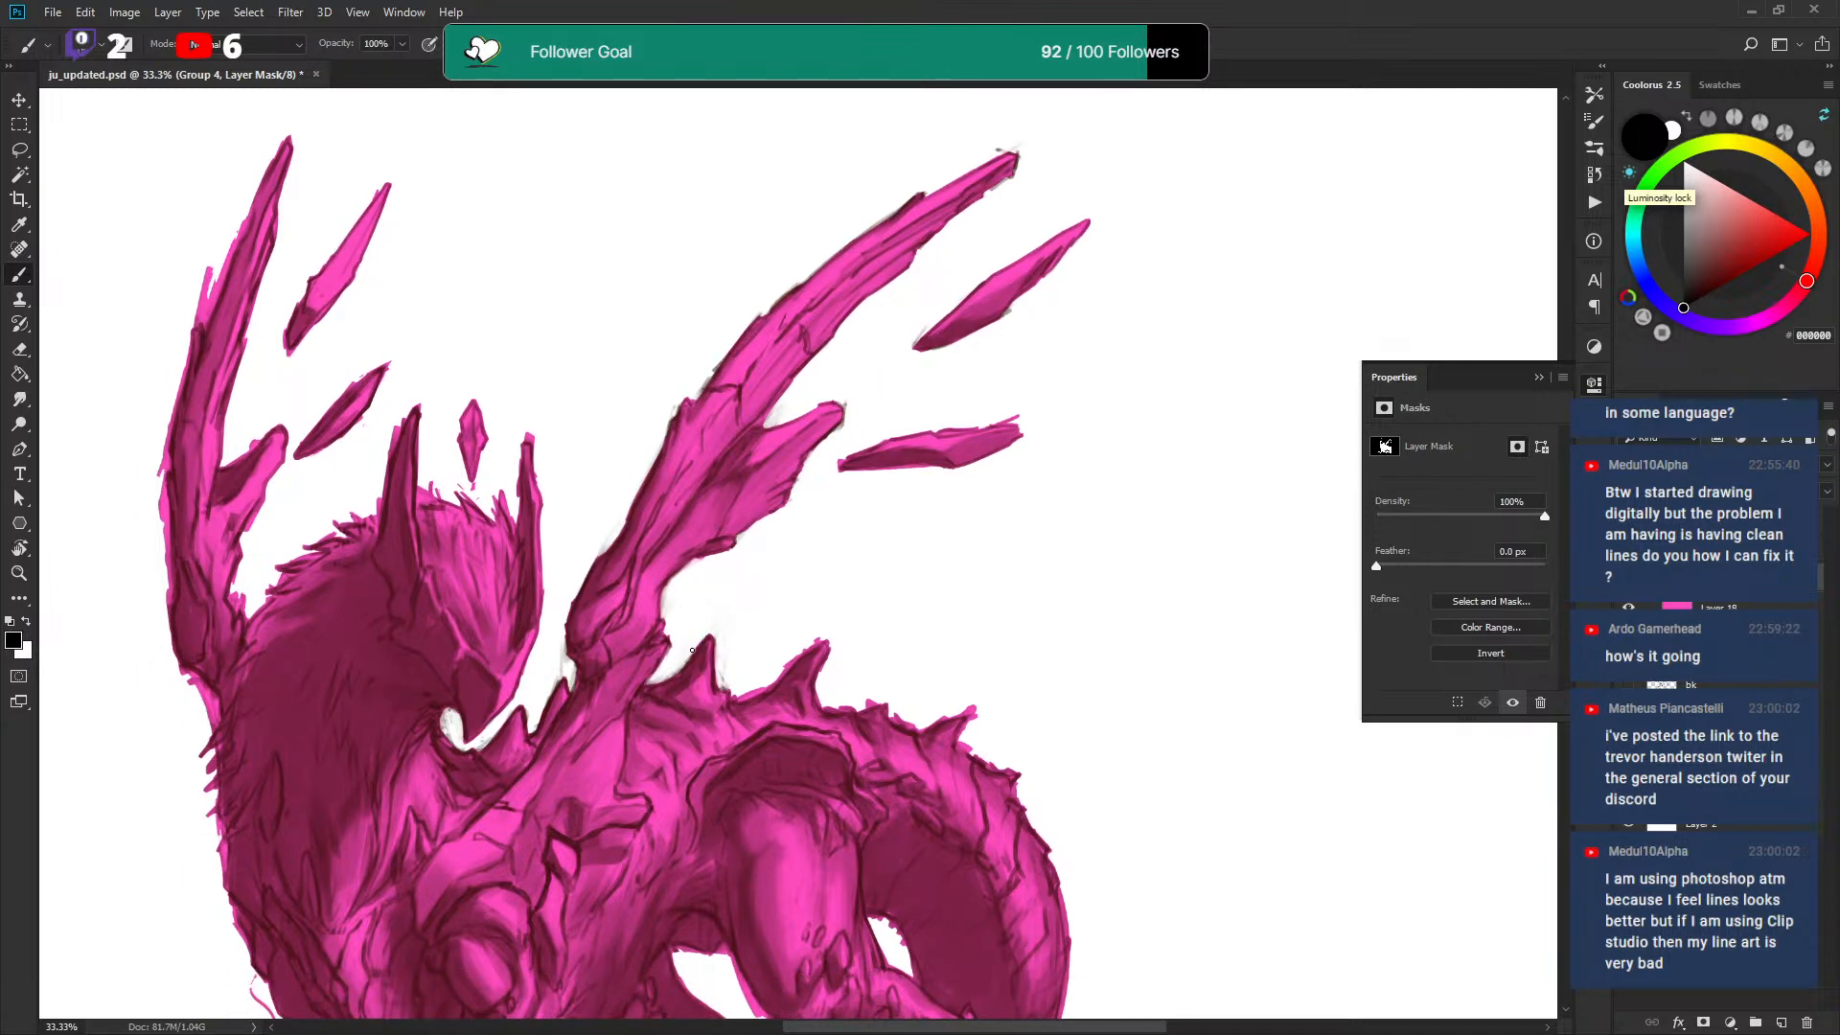
# Clean the mask along the creature's back, painting black around the spine spikes and the upper tail edge.
pyautogui.moveTo(734, 615); pyautogui.dragTo(761, 456)
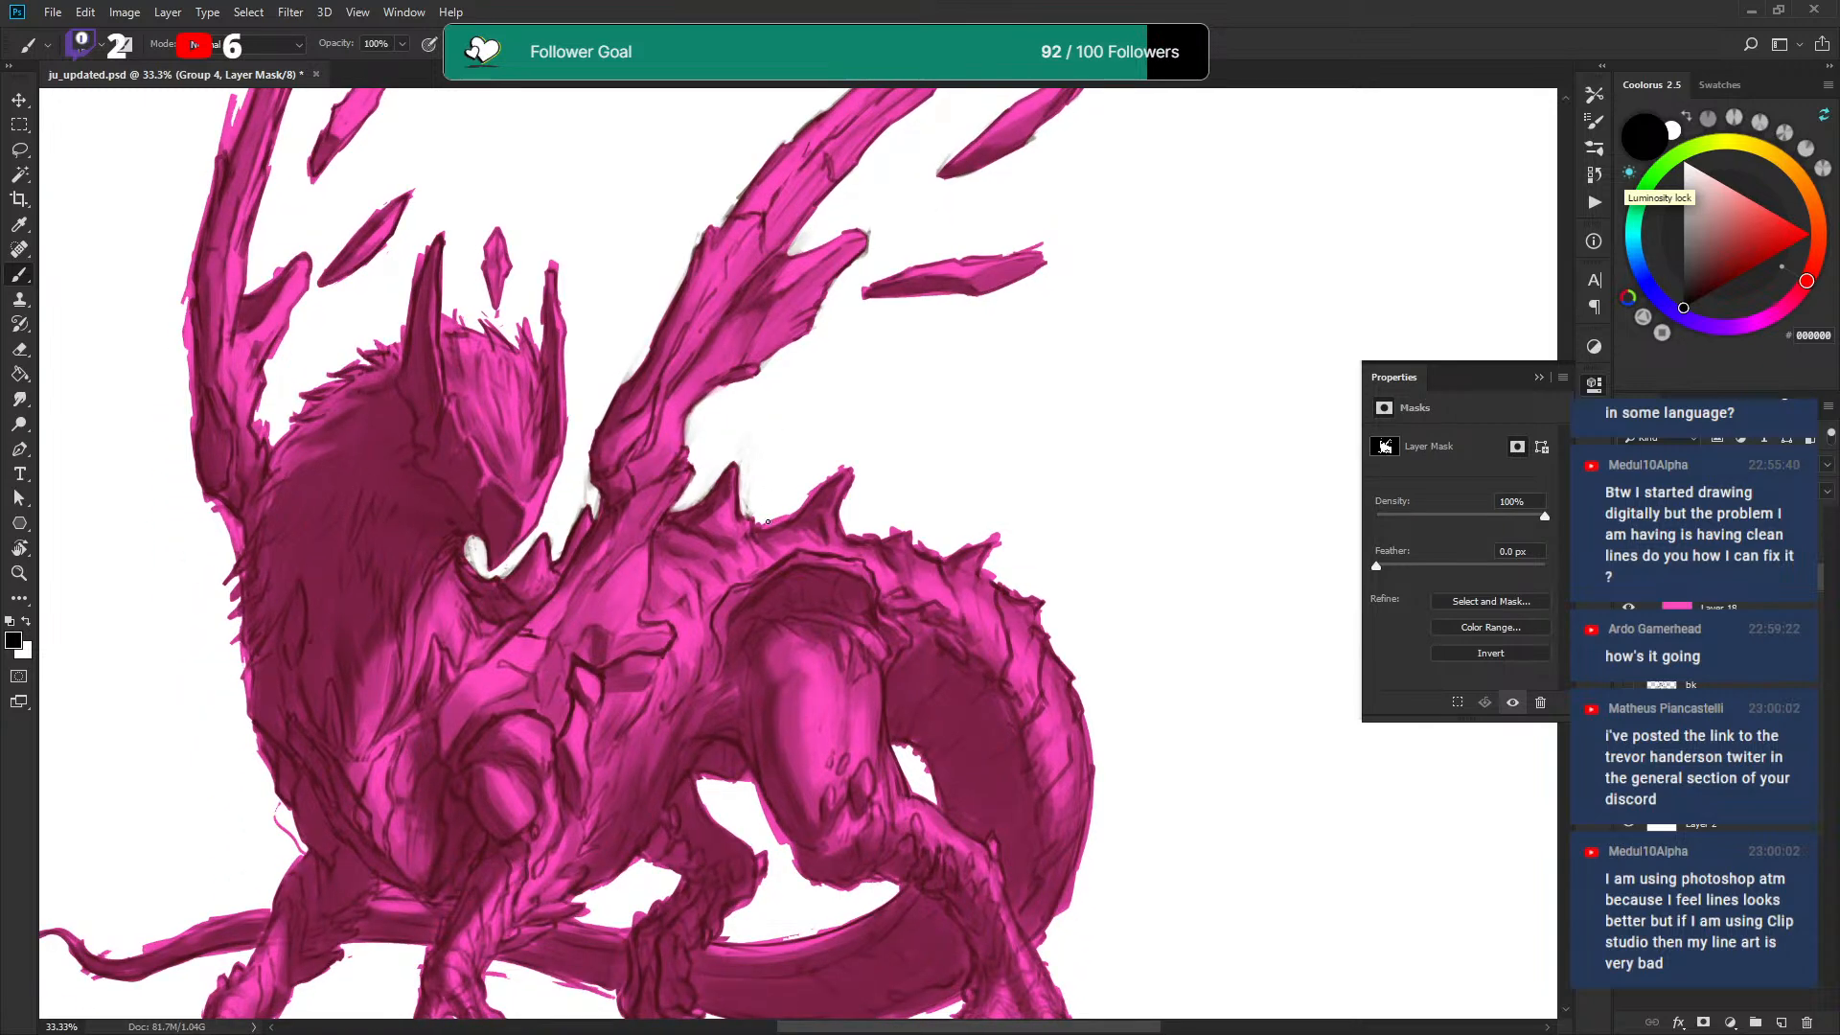
pyautogui.moveTo(775, 523); pyautogui.dragTo(860, 458)
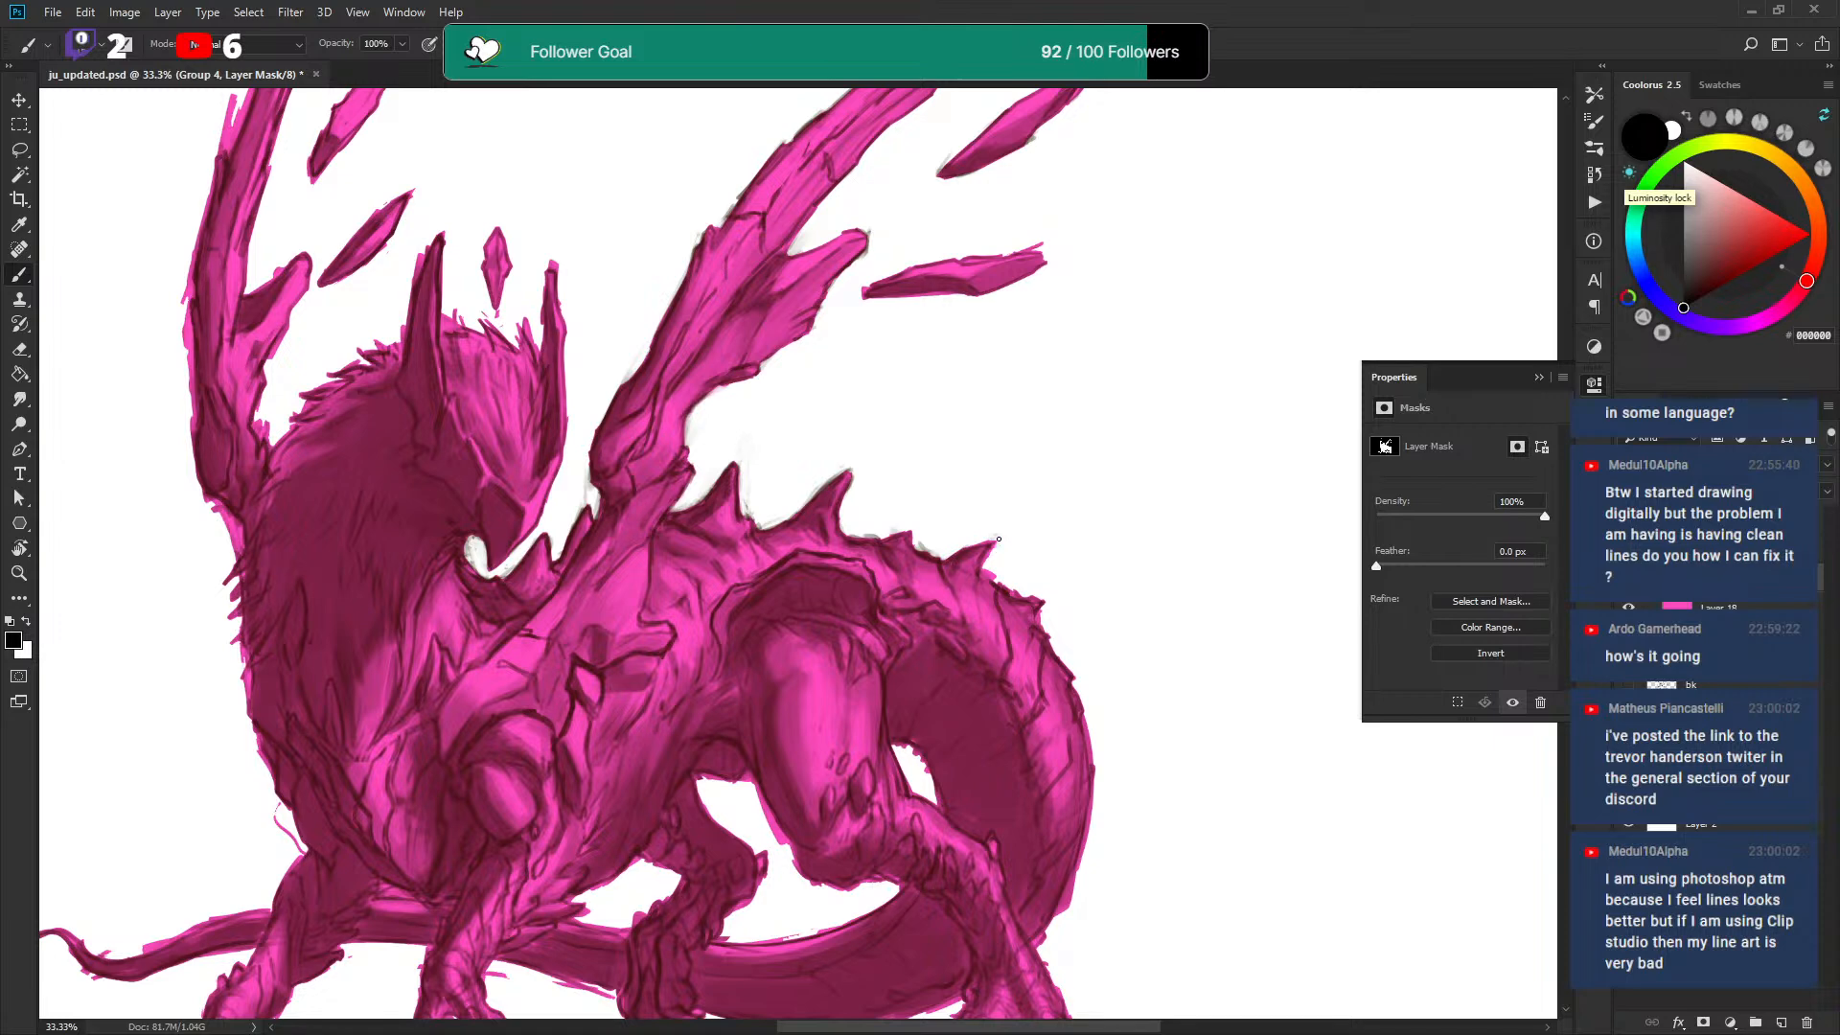
pyautogui.moveTo(987, 553); pyautogui.dragTo(960, 531)
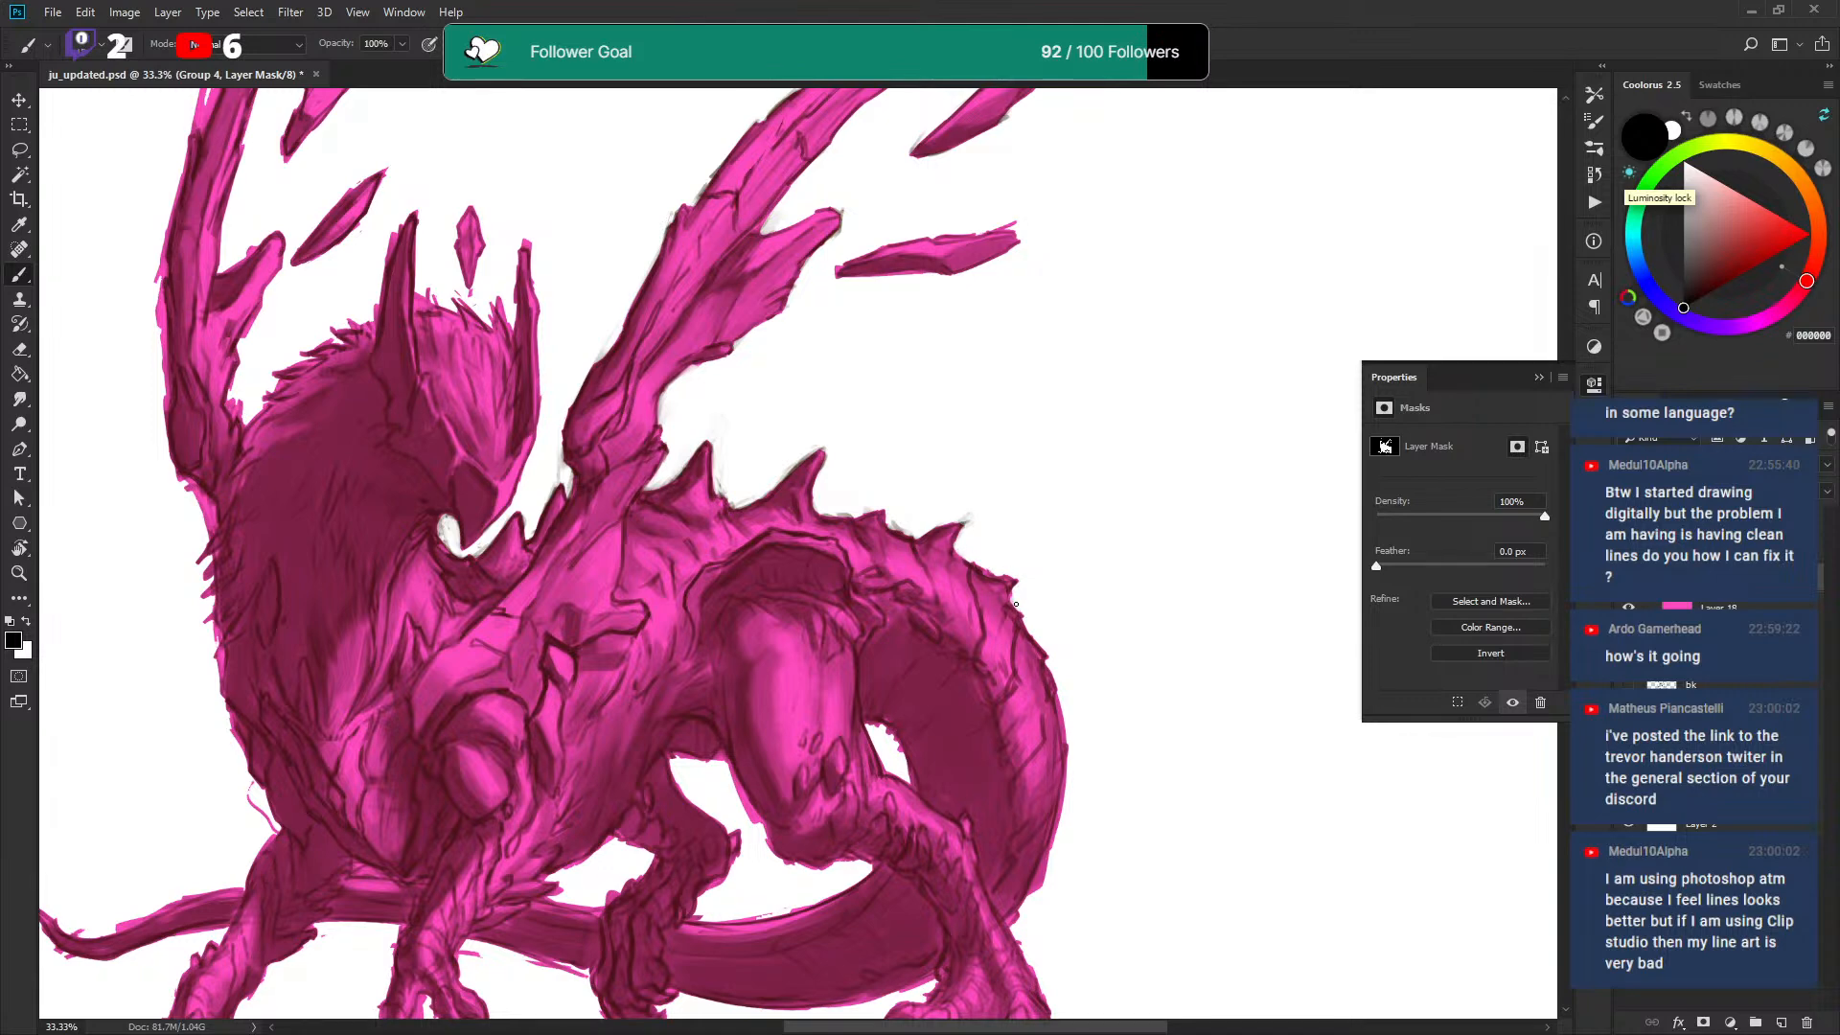
pyautogui.scroll(-5, 985, 634)
# Paint black on the mask inside the gaps between the belly, hind legs and tail to remove the pink spill.
pyautogui.moveTo(912, 589); pyautogui.dragTo(907, 575)
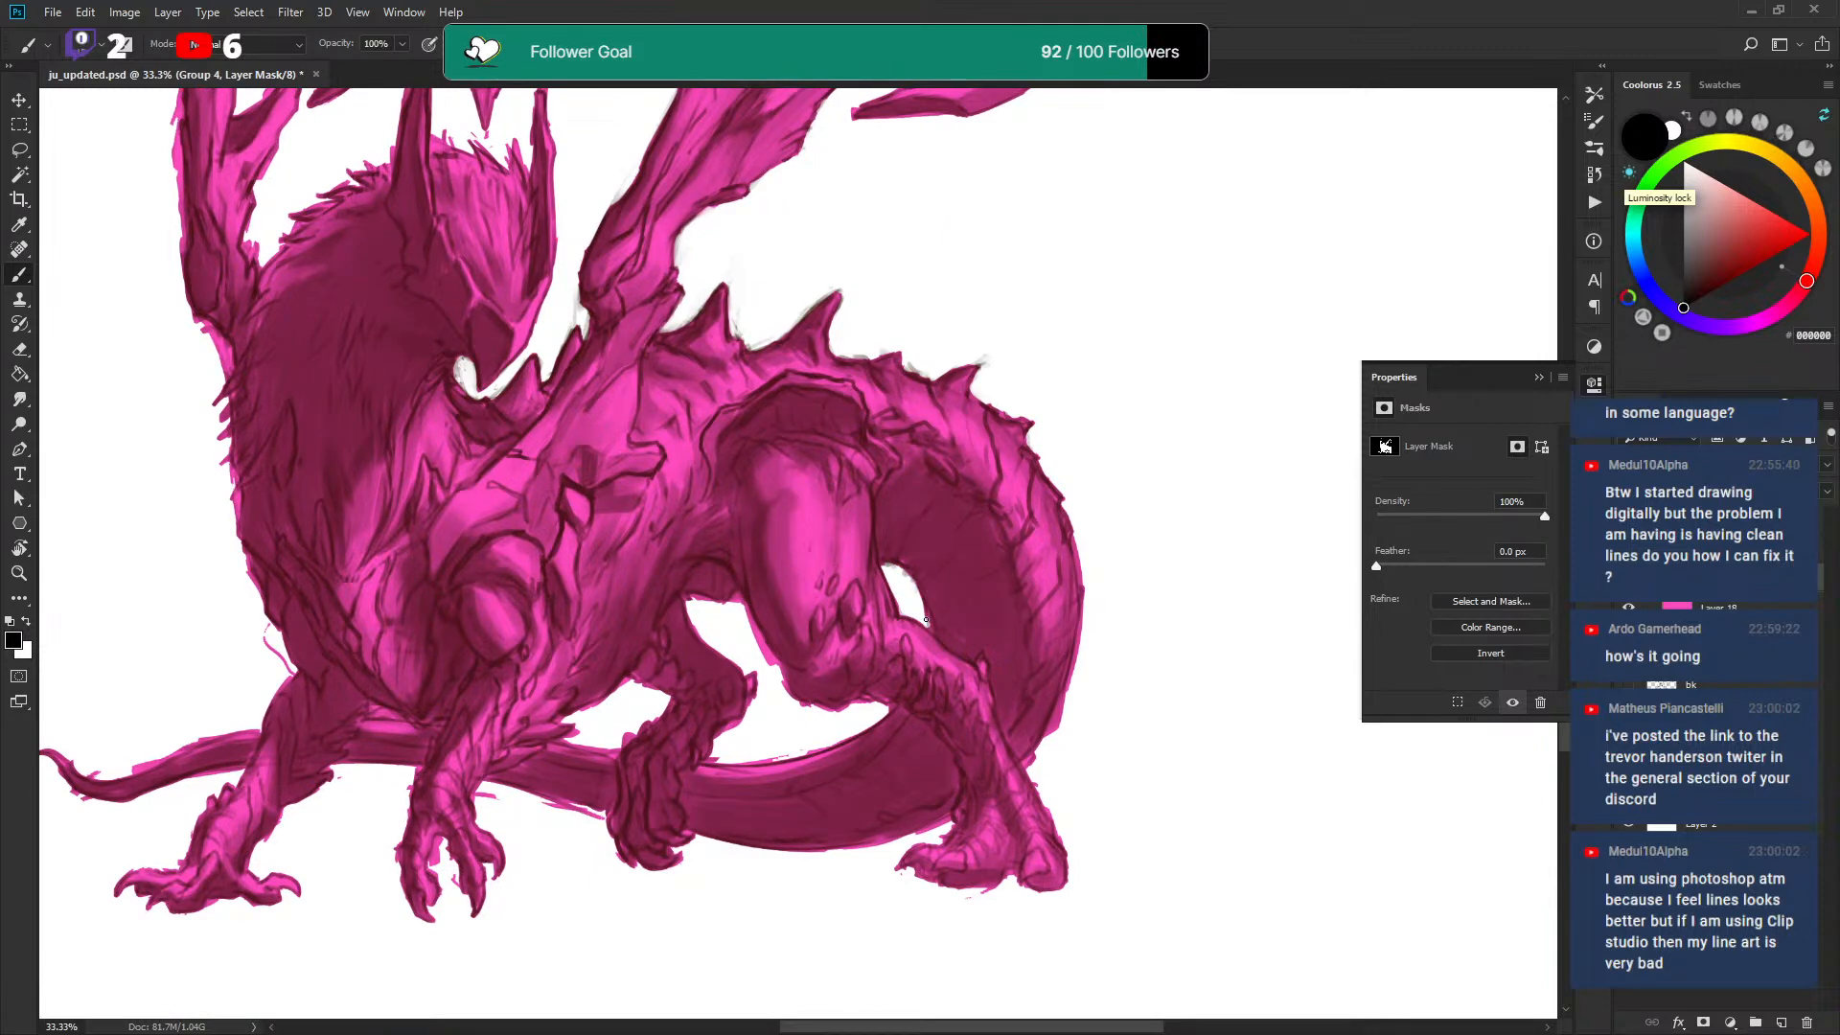
pyautogui.moveTo(741, 612)
pyautogui.mouseDown()
pyautogui.moveTo(788, 695)
pyautogui.moveTo(865, 703)
pyautogui.mouseUp()
pyautogui.moveTo(684, 600)
pyautogui.mouseDown()
pyautogui.moveTo(733, 600)
pyautogui.moveTo(765, 656)
pyautogui.mouseUp()
pyautogui.moveTo(780, 647); pyautogui.dragTo(818, 555)
pyautogui.moveTo(755, 644); pyautogui.dragTo(796, 604)
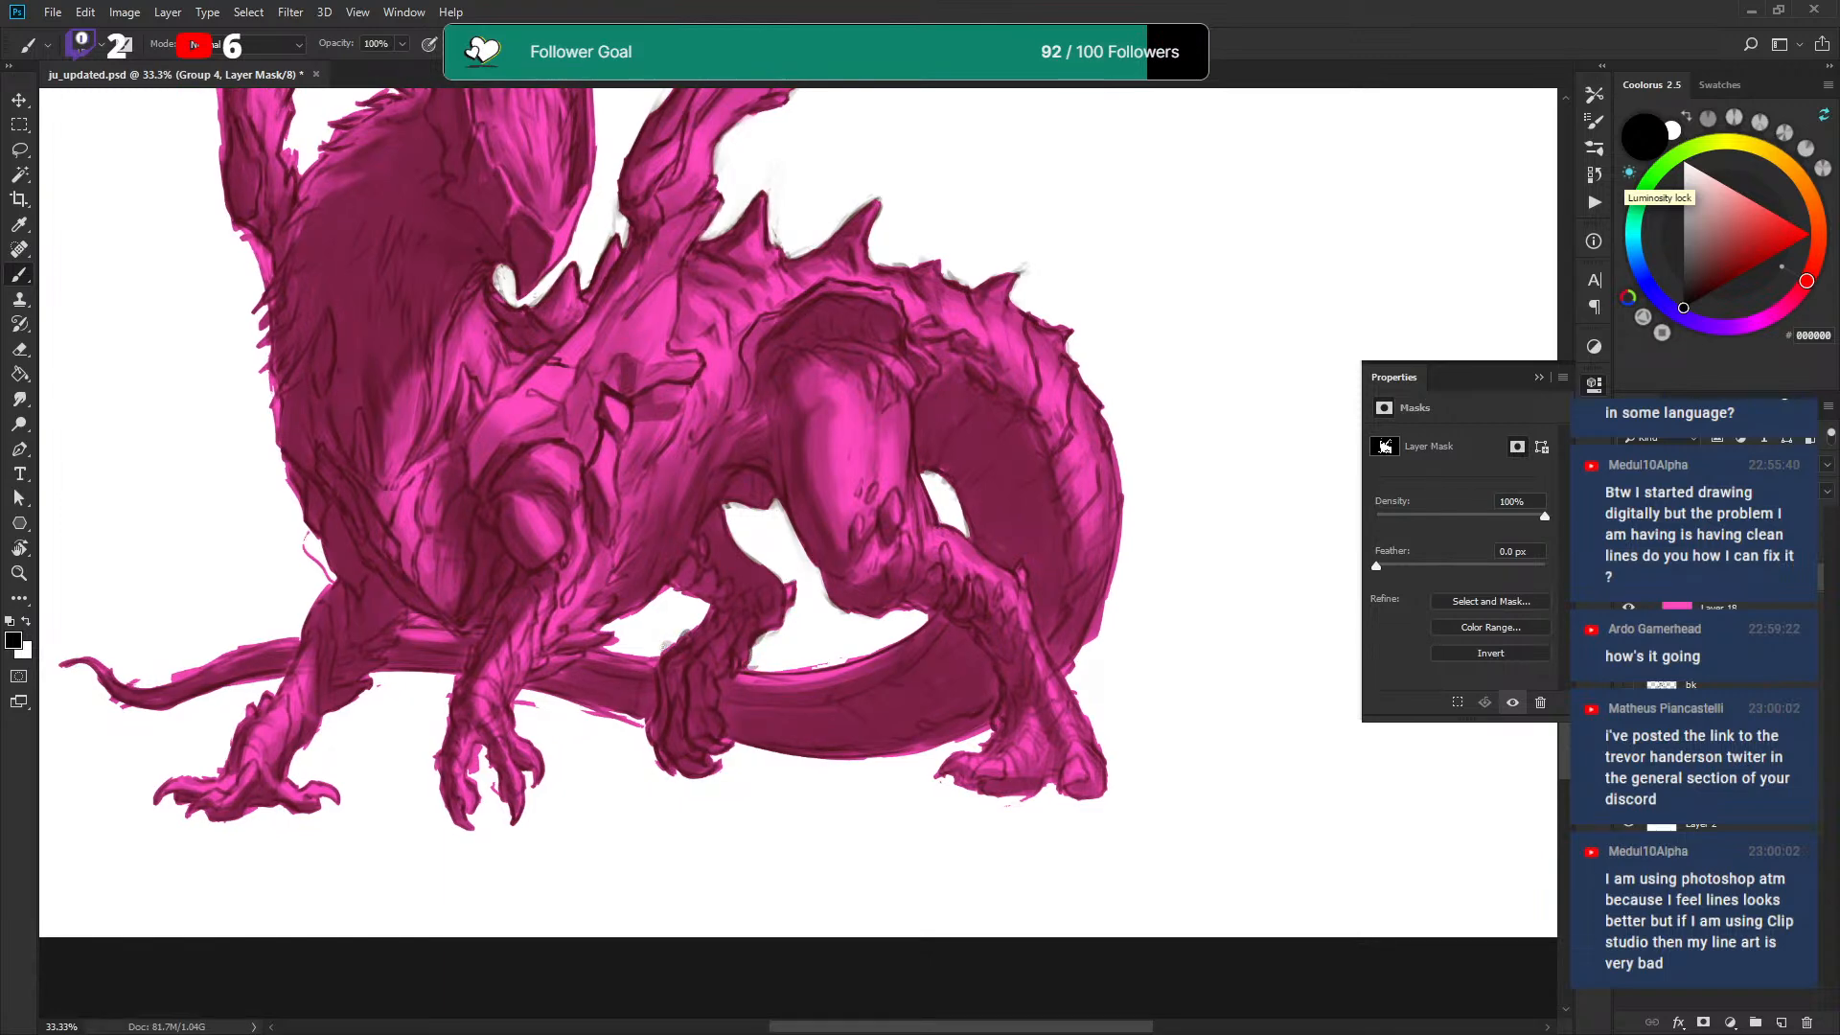
pyautogui.moveTo(686, 626)
pyautogui.mouseDown()
pyautogui.moveTo(709, 609)
pyautogui.moveTo(682, 593)
pyautogui.moveTo(595, 628)
pyautogui.moveTo(649, 658)
pyautogui.mouseUp()
# Mask out the stray line below the chest and the pink spill along the tail's outer edge and around the hind foot.
pyautogui.moveTo(540, 707)
pyautogui.mouseDown()
pyautogui.moveTo(513, 702)
pyautogui.moveTo(775, 588)
pyautogui.mouseUp()
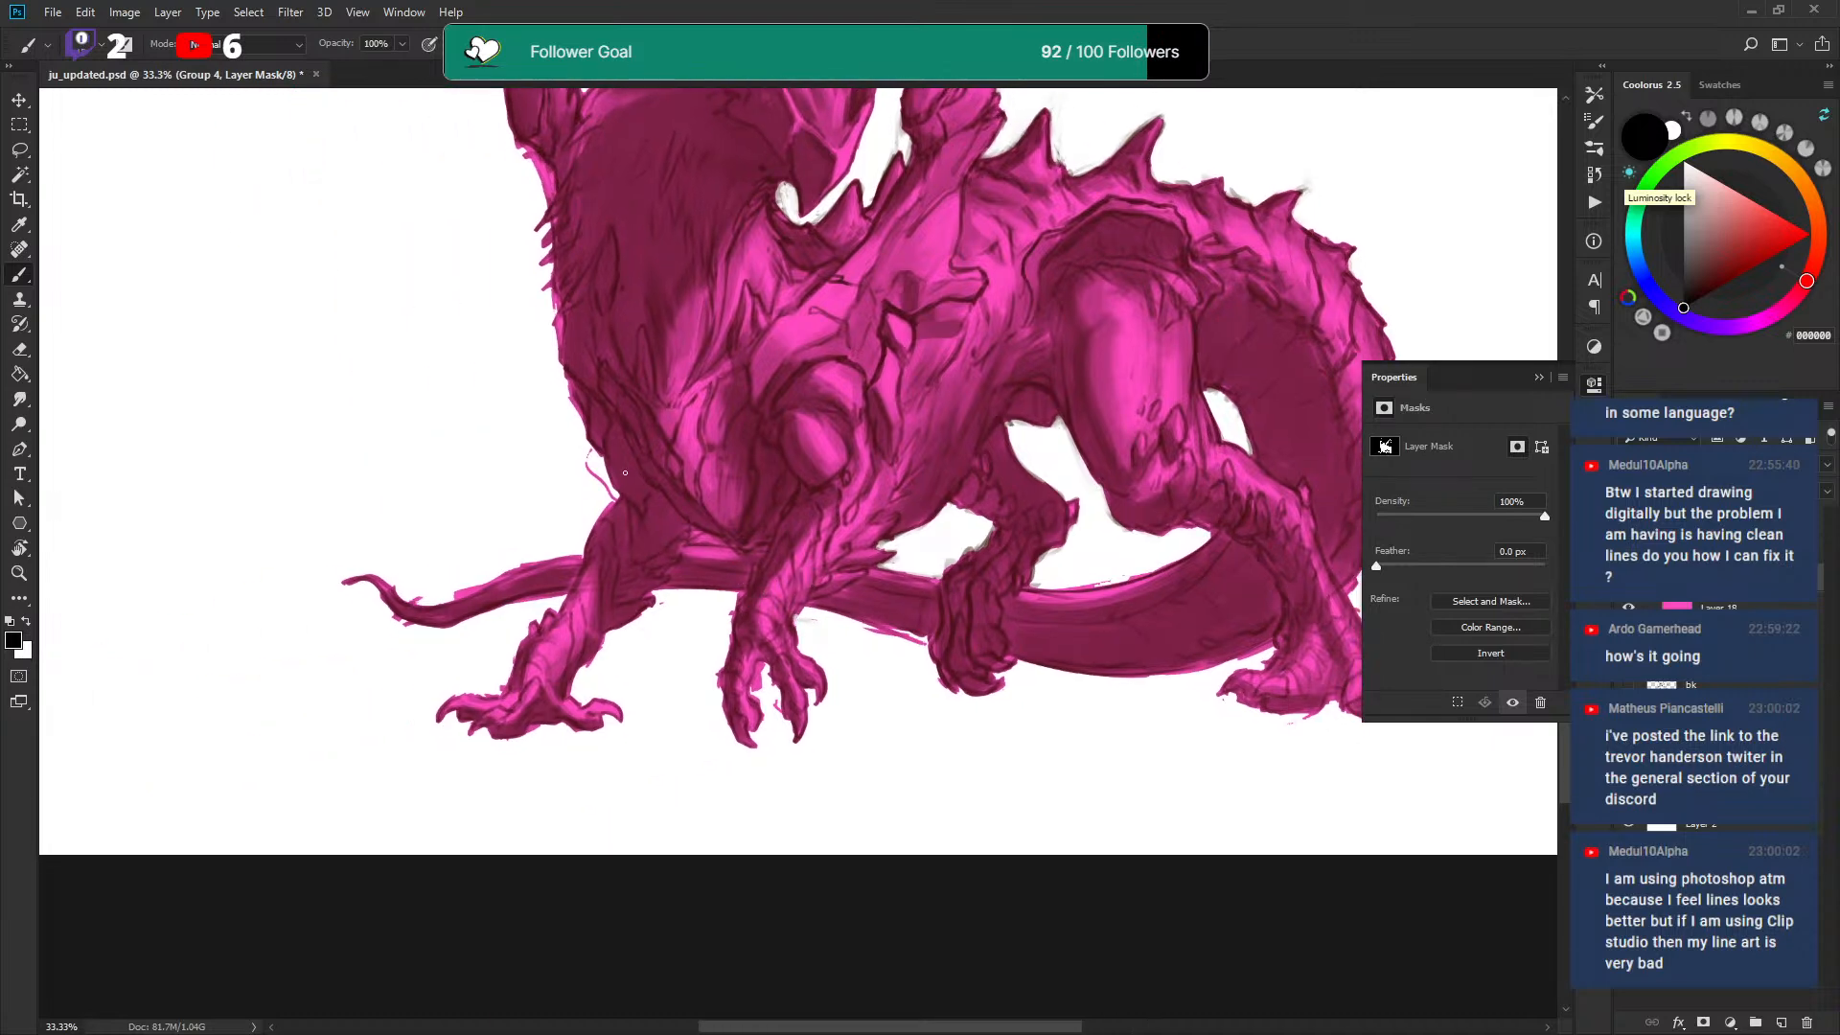
pyautogui.moveTo(599, 475); pyautogui.dragTo(610, 498)
pyautogui.moveTo(1393, 330)
pyautogui.mouseDown()
pyautogui.moveTo(1191, 300)
pyautogui.moveTo(1077, 415)
pyautogui.moveTo(1082, 570)
pyautogui.moveTo(1041, 677)
pyautogui.mouseUp()
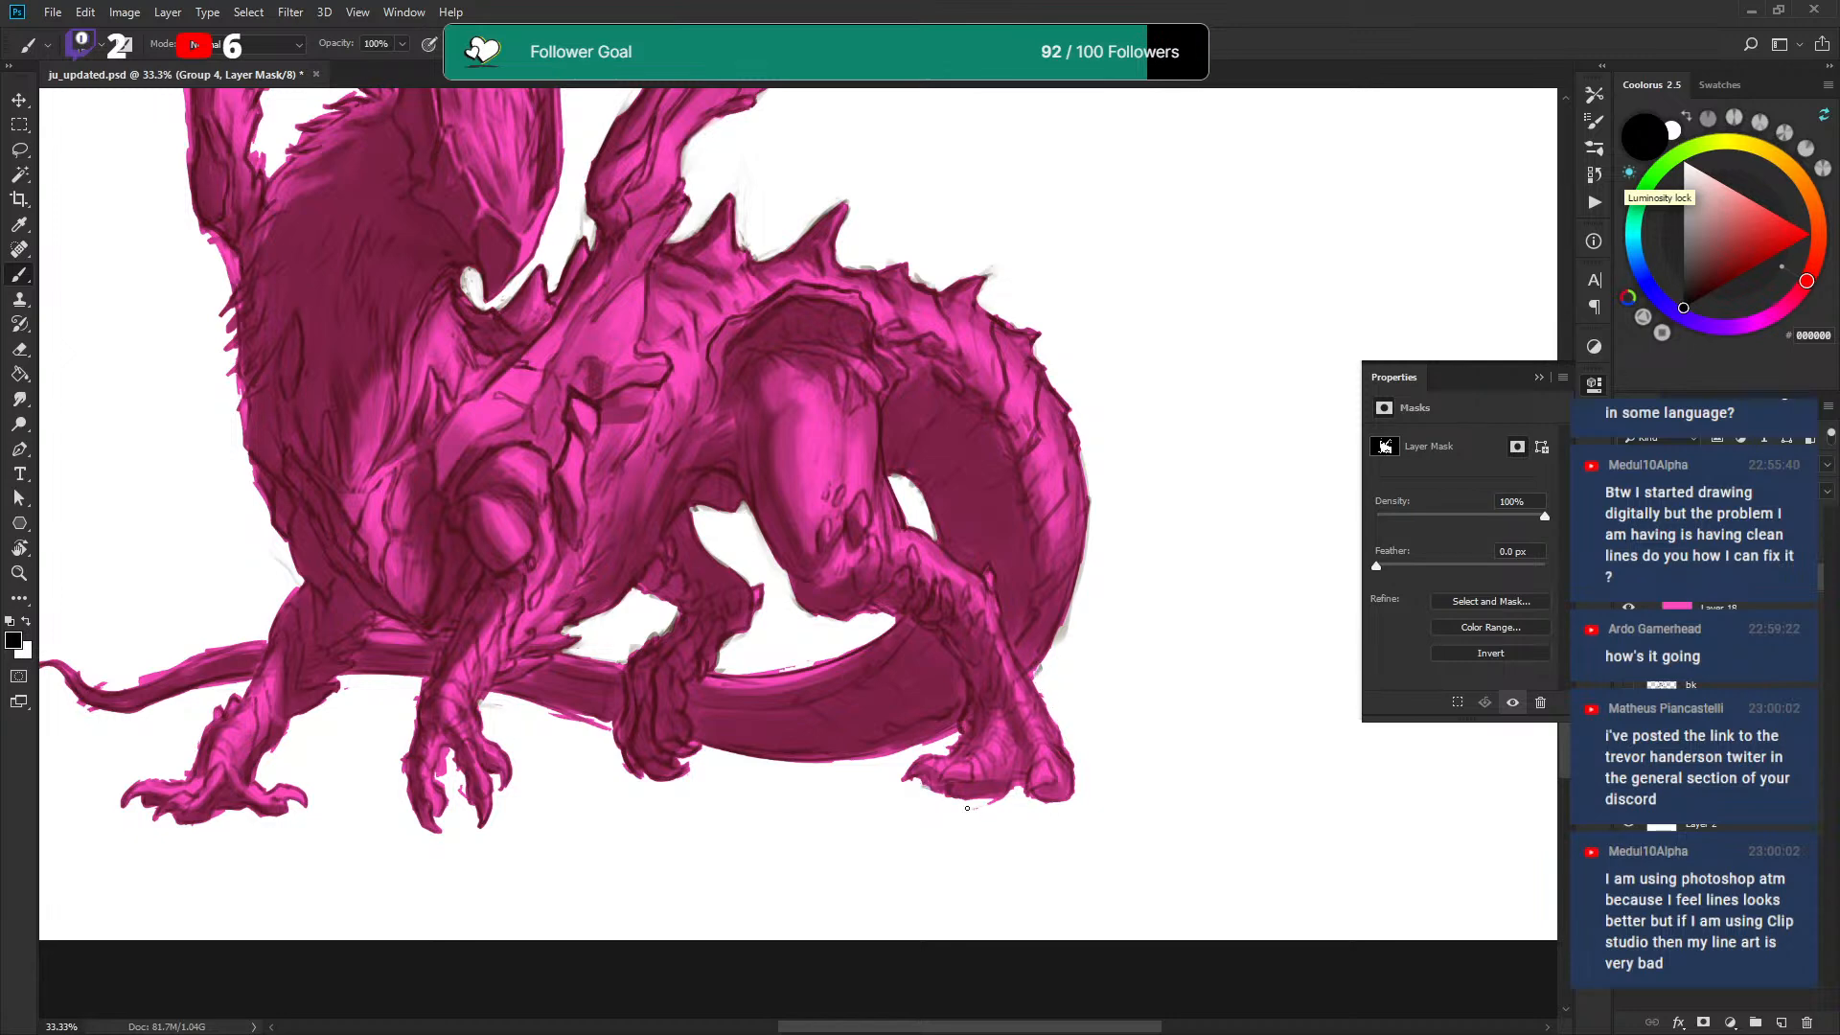
pyautogui.moveTo(975, 811)
pyautogui.mouseDown()
pyautogui.moveTo(1015, 785)
pyautogui.moveTo(1061, 801)
pyautogui.mouseUp()
pyautogui.moveTo(1052, 714)
pyautogui.mouseDown()
pyautogui.moveTo(1064, 734)
pyautogui.moveTo(1035, 700)
pyautogui.mouseUp()
pyautogui.moveTo(900, 784)
pyautogui.mouseDown()
pyautogui.moveTo(955, 732)
pyautogui.moveTo(914, 744)
pyautogui.mouseUp()
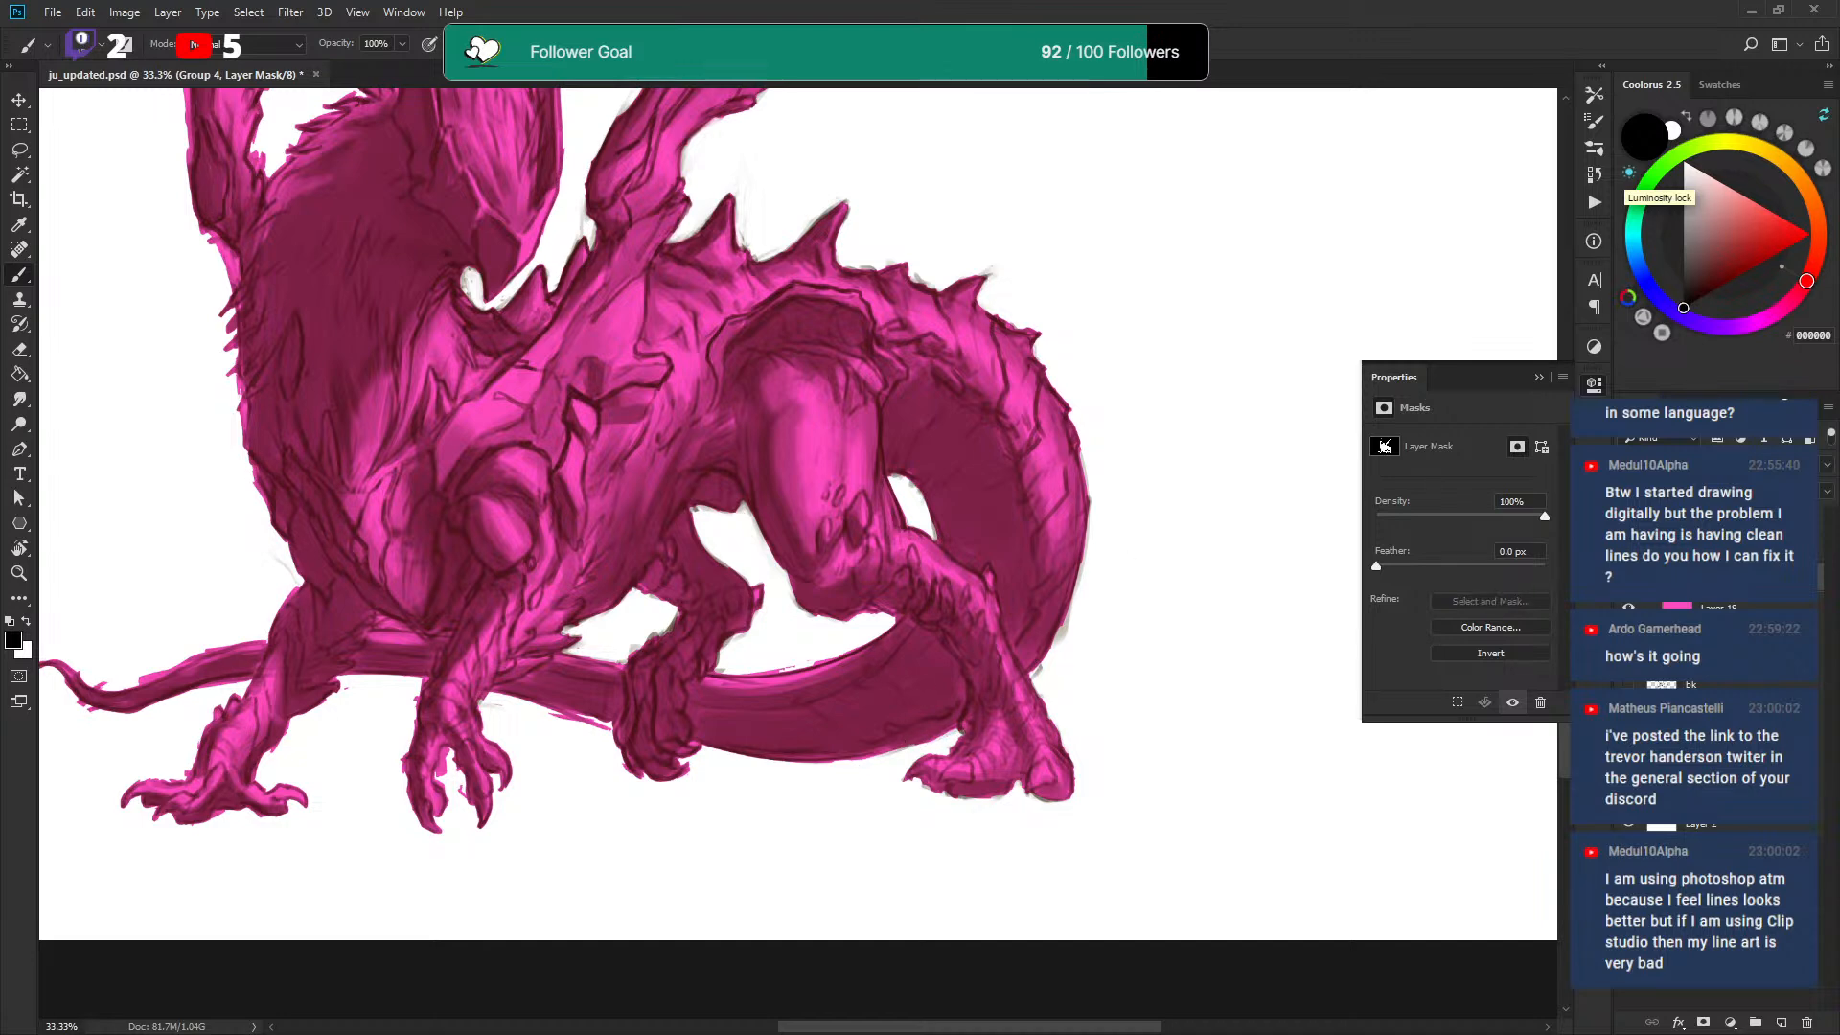
pyautogui.hotkey('ctrl', ',')
pyautogui.hotkey('ctrl', ',')
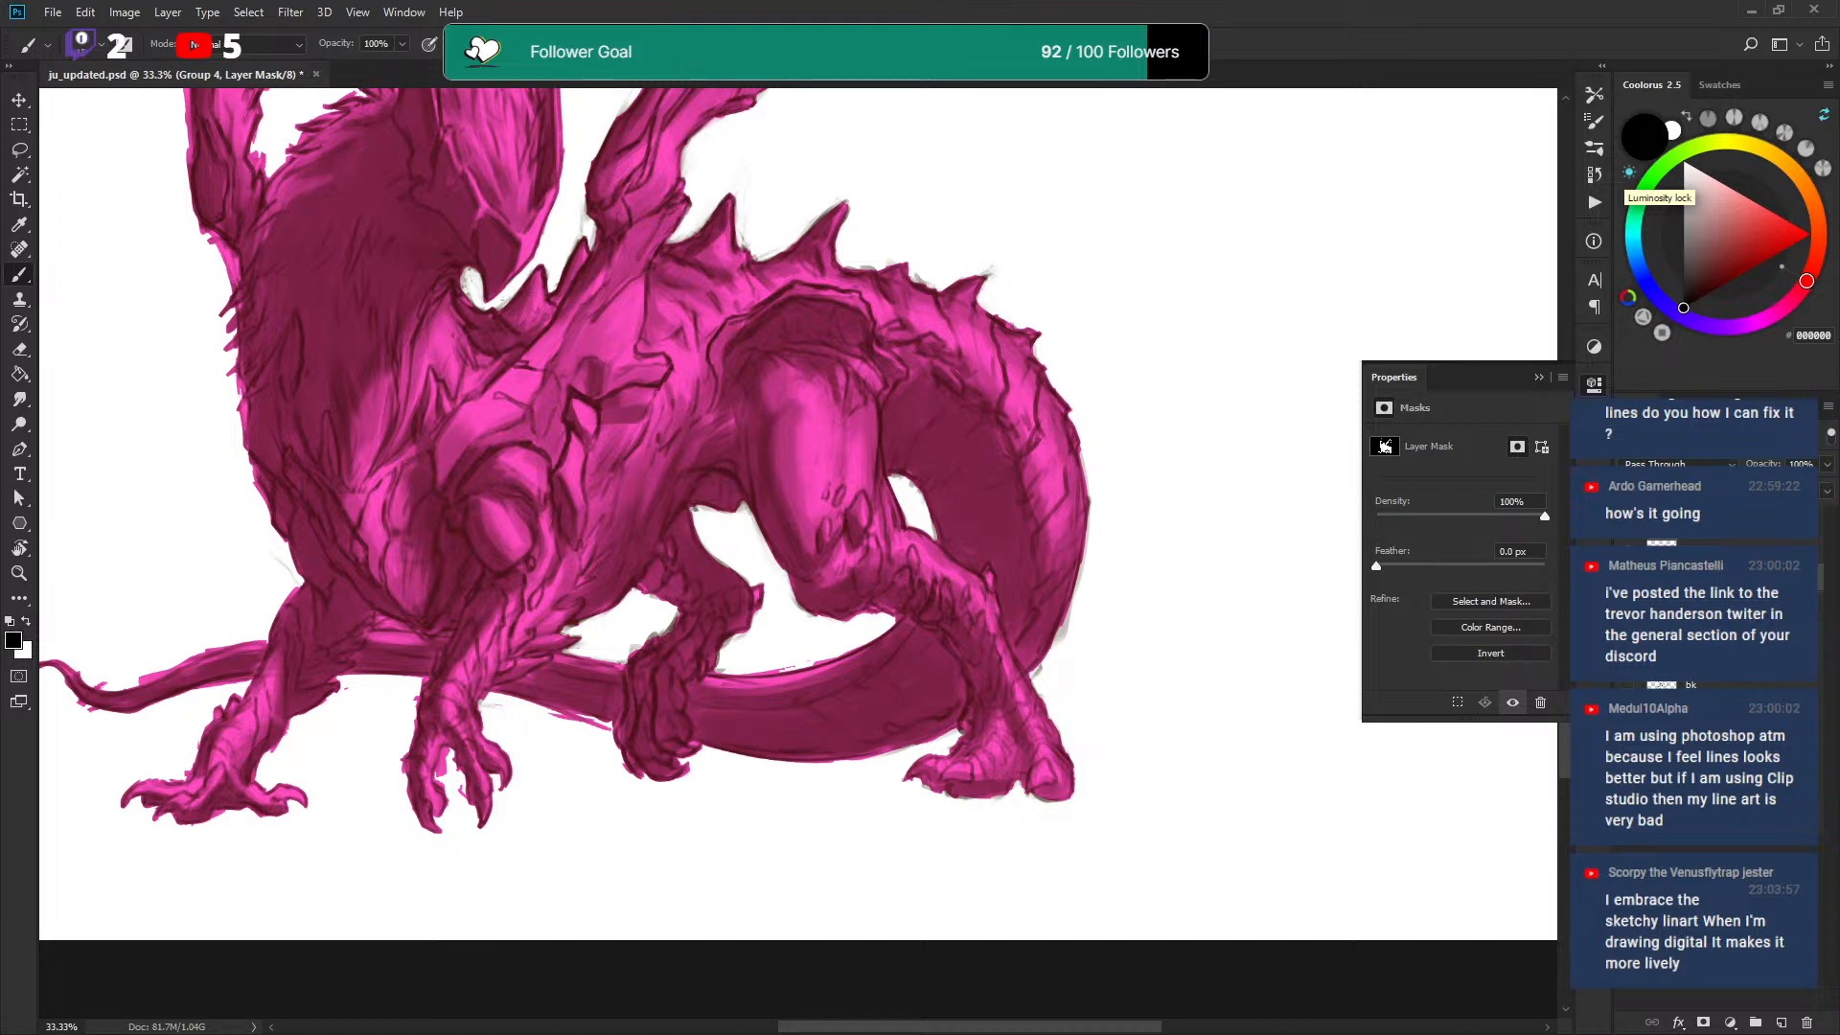
# Compare the creature with the layer mask disabled and enabled, and mask out the spill around the far hind paw and adjoining tail edge.
pyautogui.keyDown('shift'); pyautogui.click(1384, 445); pyautogui.keyUp('shift')
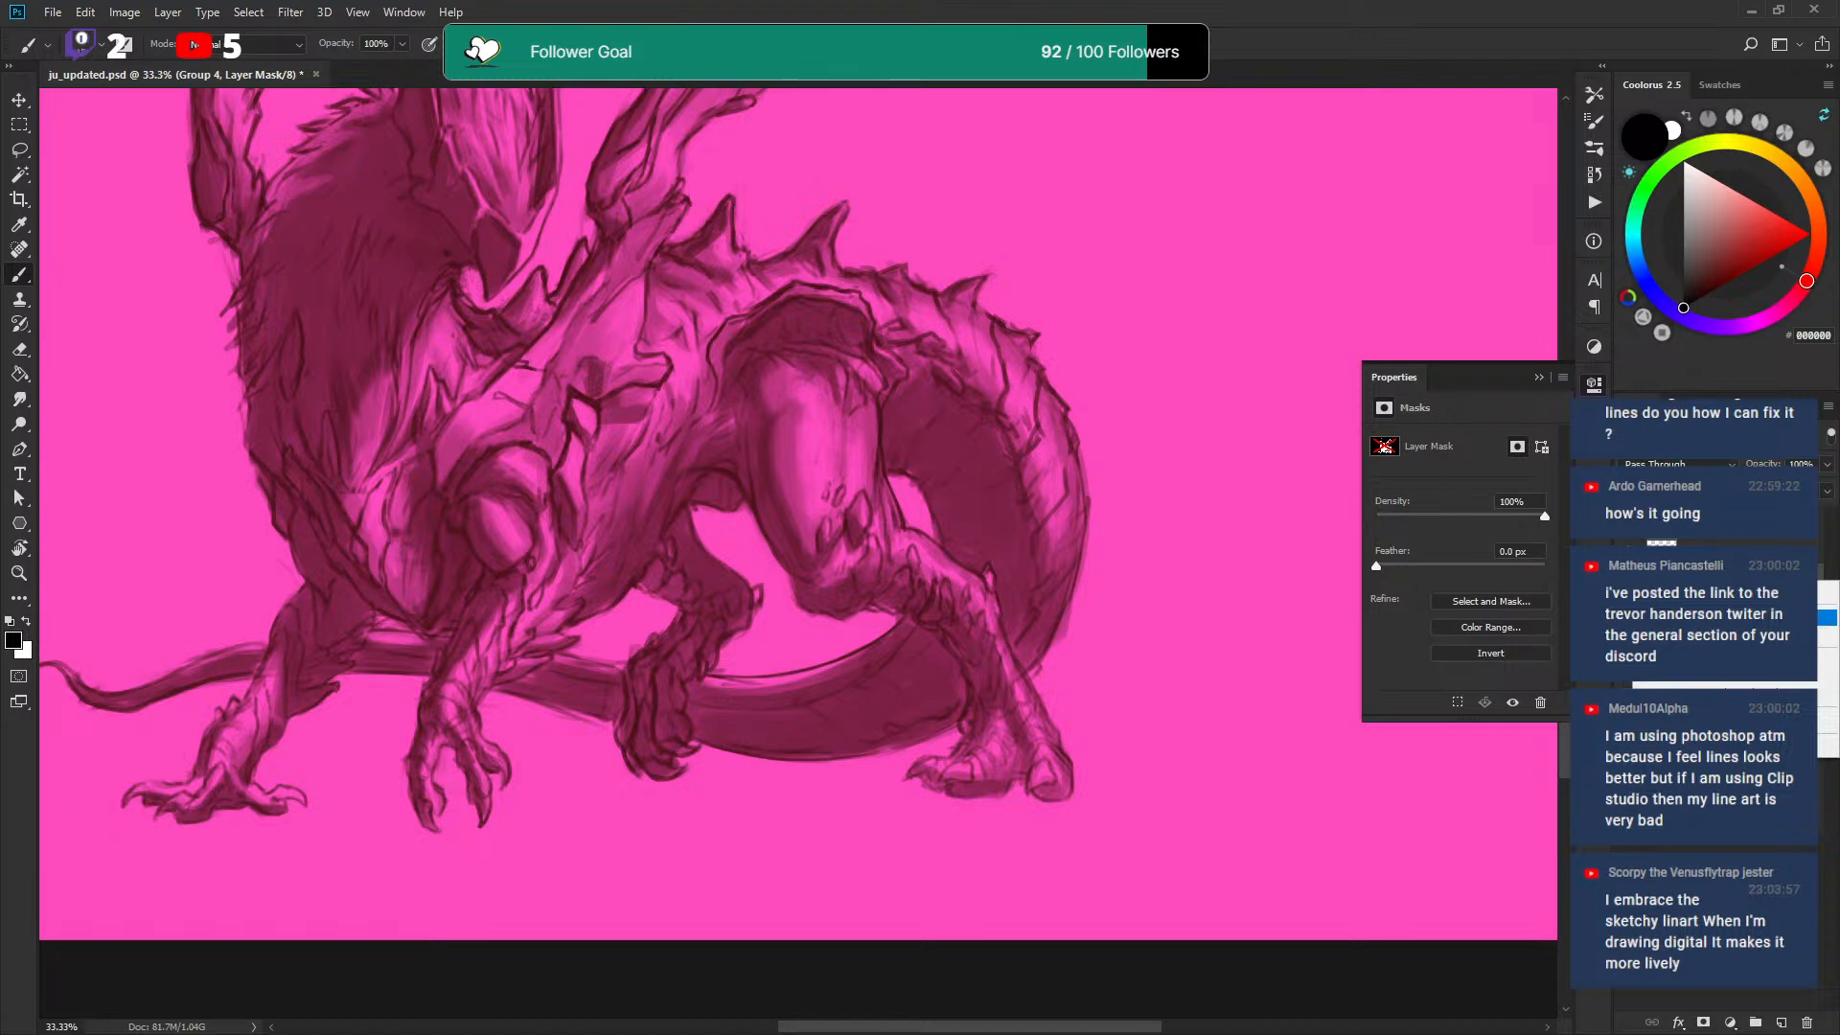
pyautogui.keyDown('shift'); pyautogui.click(1383, 445); pyautogui.keyUp('shift')
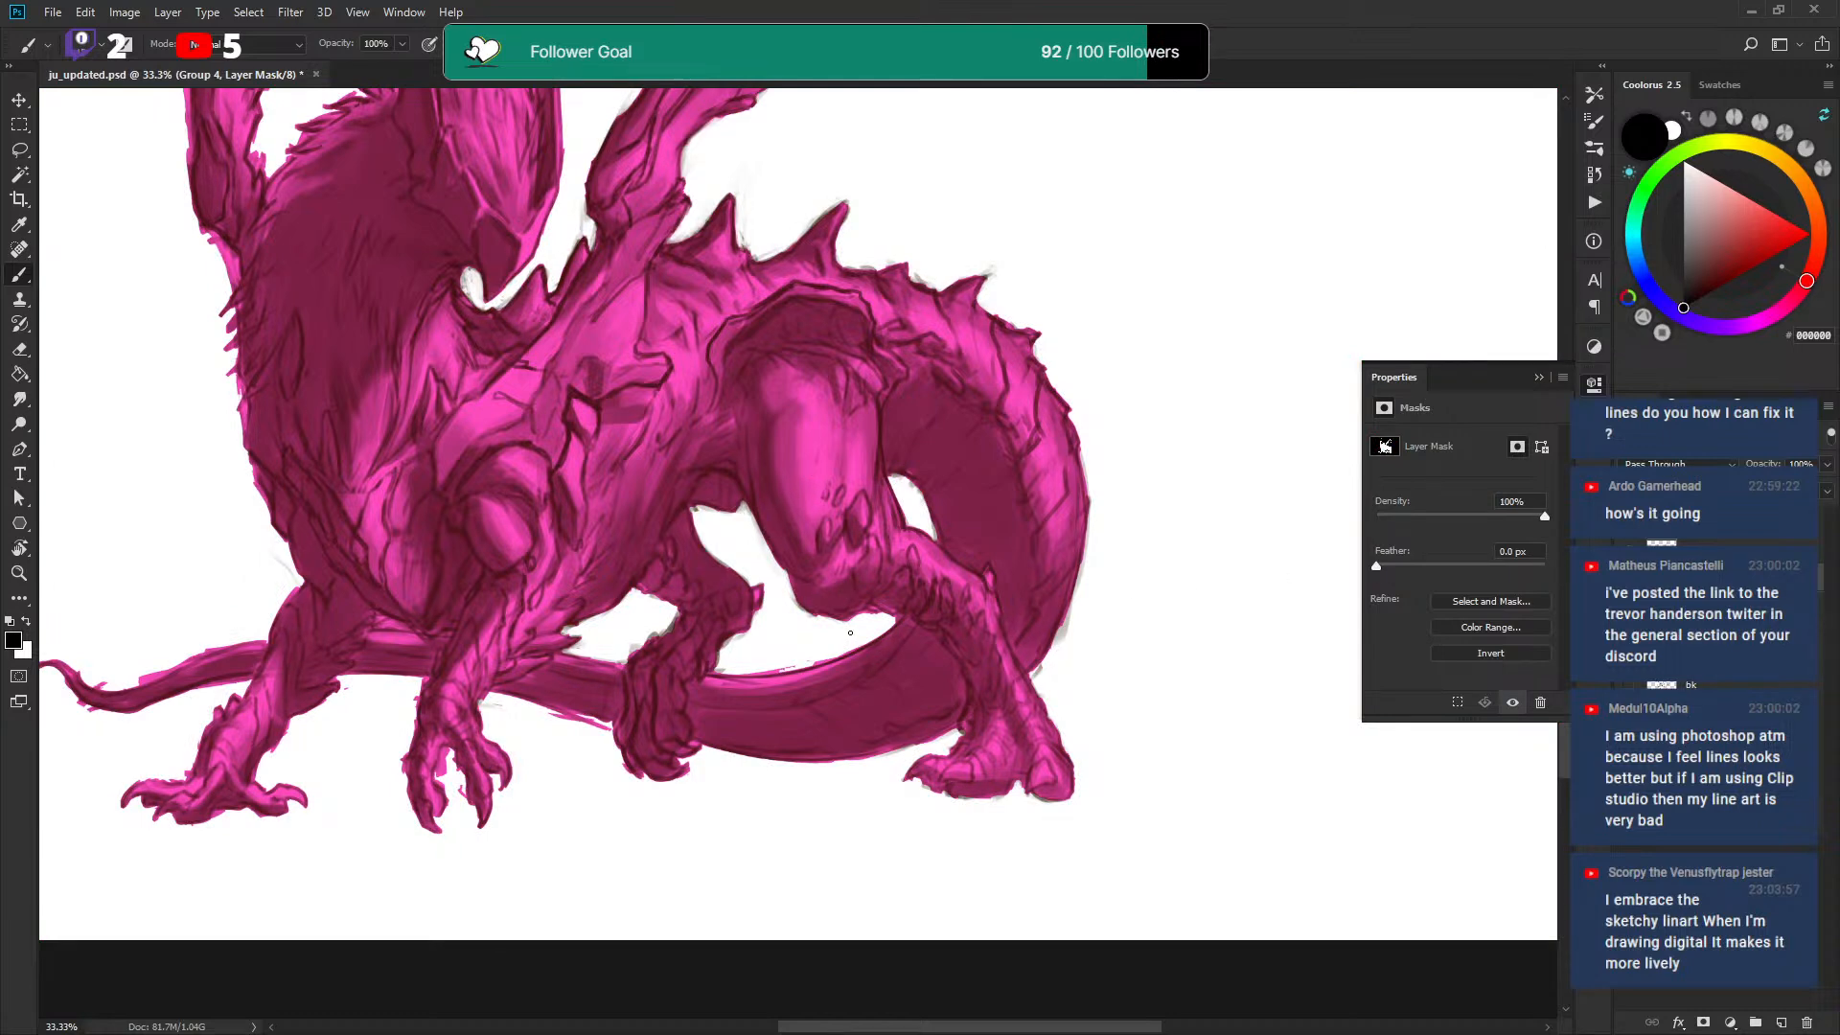
pyautogui.moveTo(845, 570); pyautogui.dragTo(893, 488)
pyautogui.moveTo(613, 630)
pyautogui.mouseDown()
pyautogui.moveTo(649, 648)
pyautogui.moveTo(592, 626)
pyautogui.mouseUp()
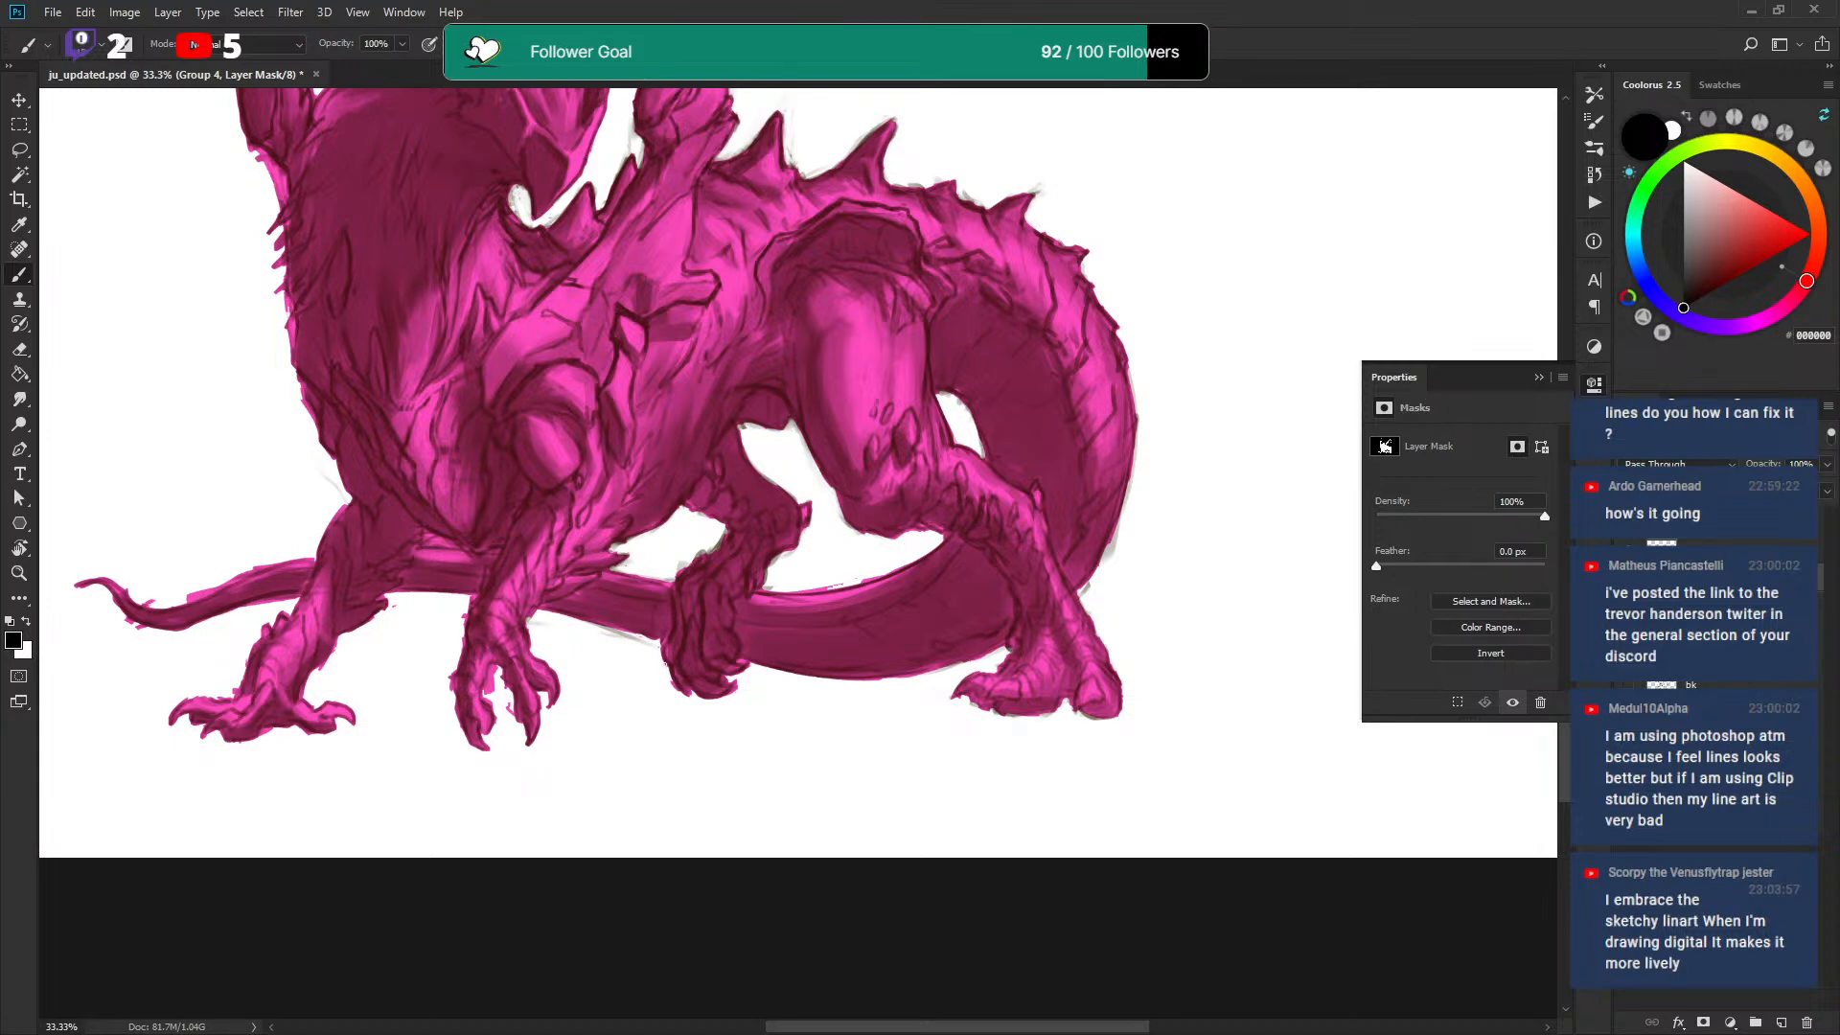
pyautogui.moveTo(668, 677); pyautogui.dragTo(686, 700)
pyautogui.moveTo(686, 685); pyautogui.dragTo(690, 695)
pyautogui.moveTo(802, 590)
pyautogui.mouseDown()
pyautogui.moveTo(879, 570)
pyautogui.moveTo(894, 569)
pyautogui.mouseUp()
# Paint black on the mask around both front feet's claws and the outer foreleg to trim the pink spill.
pyautogui.moveTo(463, 615); pyautogui.dragTo(463, 642)
pyautogui.moveTo(493, 675)
pyautogui.mouseDown()
pyautogui.moveTo(487, 694)
pyautogui.moveTo(509, 700)
pyautogui.mouseUp()
pyautogui.moveTo(539, 698)
pyautogui.mouseDown()
pyautogui.moveTo(548, 663)
pyautogui.moveTo(554, 692)
pyautogui.moveTo(527, 627)
pyautogui.moveTo(541, 631)
pyautogui.mouseUp()
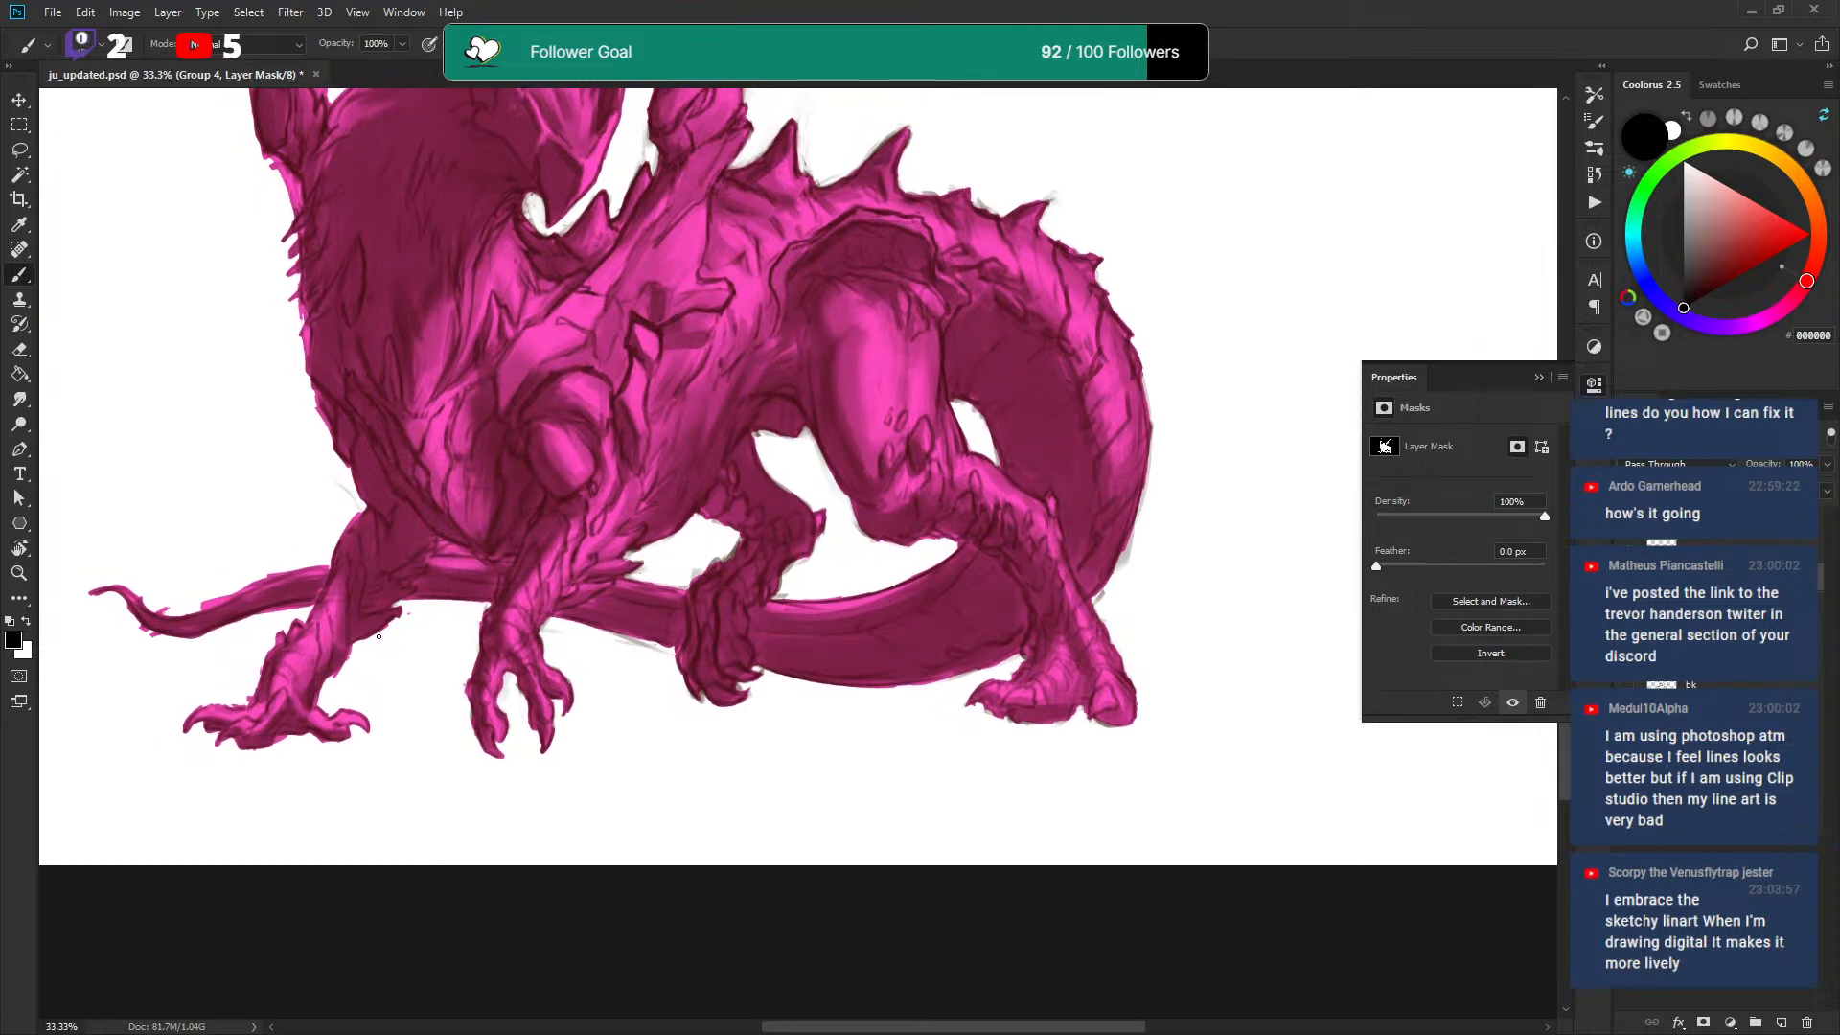
pyautogui.moveTo(395, 619)
pyautogui.mouseDown()
pyautogui.moveTo(651, 489)
pyautogui.moveTo(564, 567)
pyautogui.moveTo(603, 607)
pyautogui.moveTo(620, 585)
pyautogui.mouseUp()
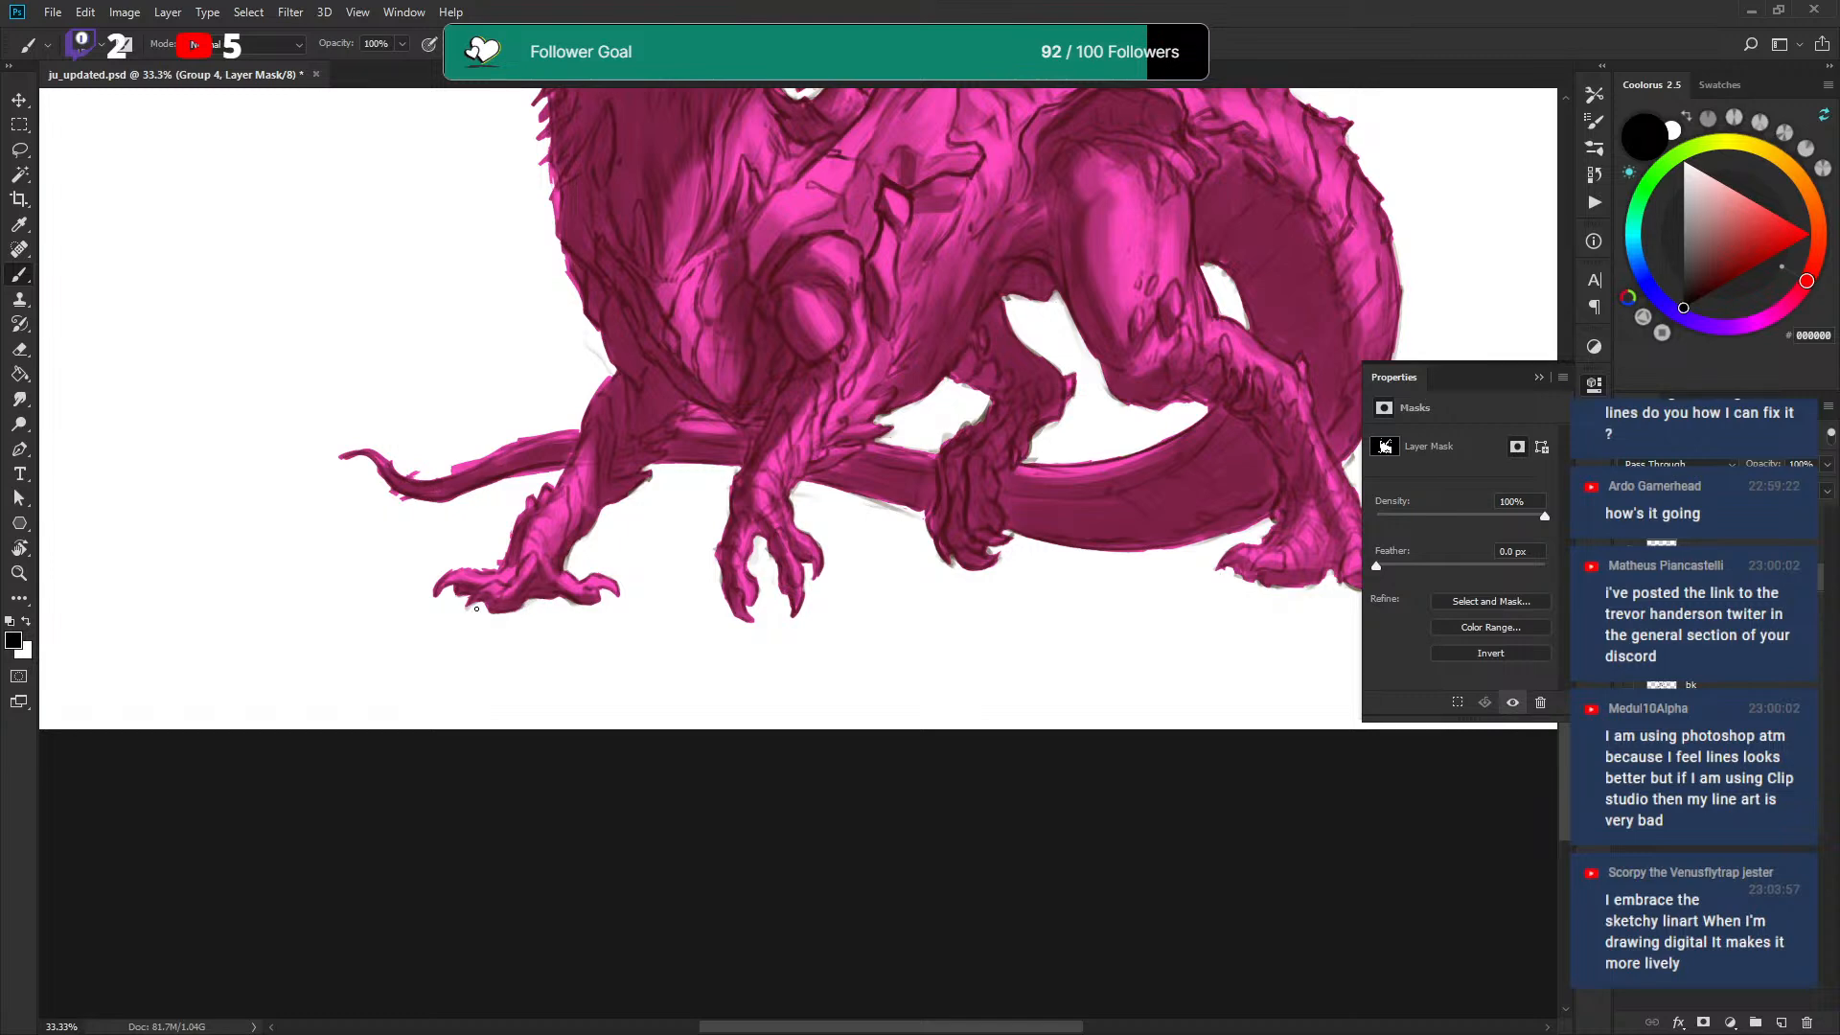
pyautogui.moveTo(429, 590); pyautogui.dragTo(458, 565)
pyautogui.moveTo(538, 474)
pyautogui.mouseDown()
pyautogui.moveTo(448, 468)
pyautogui.moveTo(500, 445)
pyautogui.moveTo(417, 476)
pyautogui.moveTo(503, 444)
pyautogui.mouseUp()
pyautogui.moveTo(590, 401); pyautogui.dragTo(579, 417)
# Refine the mask along the thin tail tip and behind the forelegs, trimming with black and restoring with white.
pyautogui.press('x')
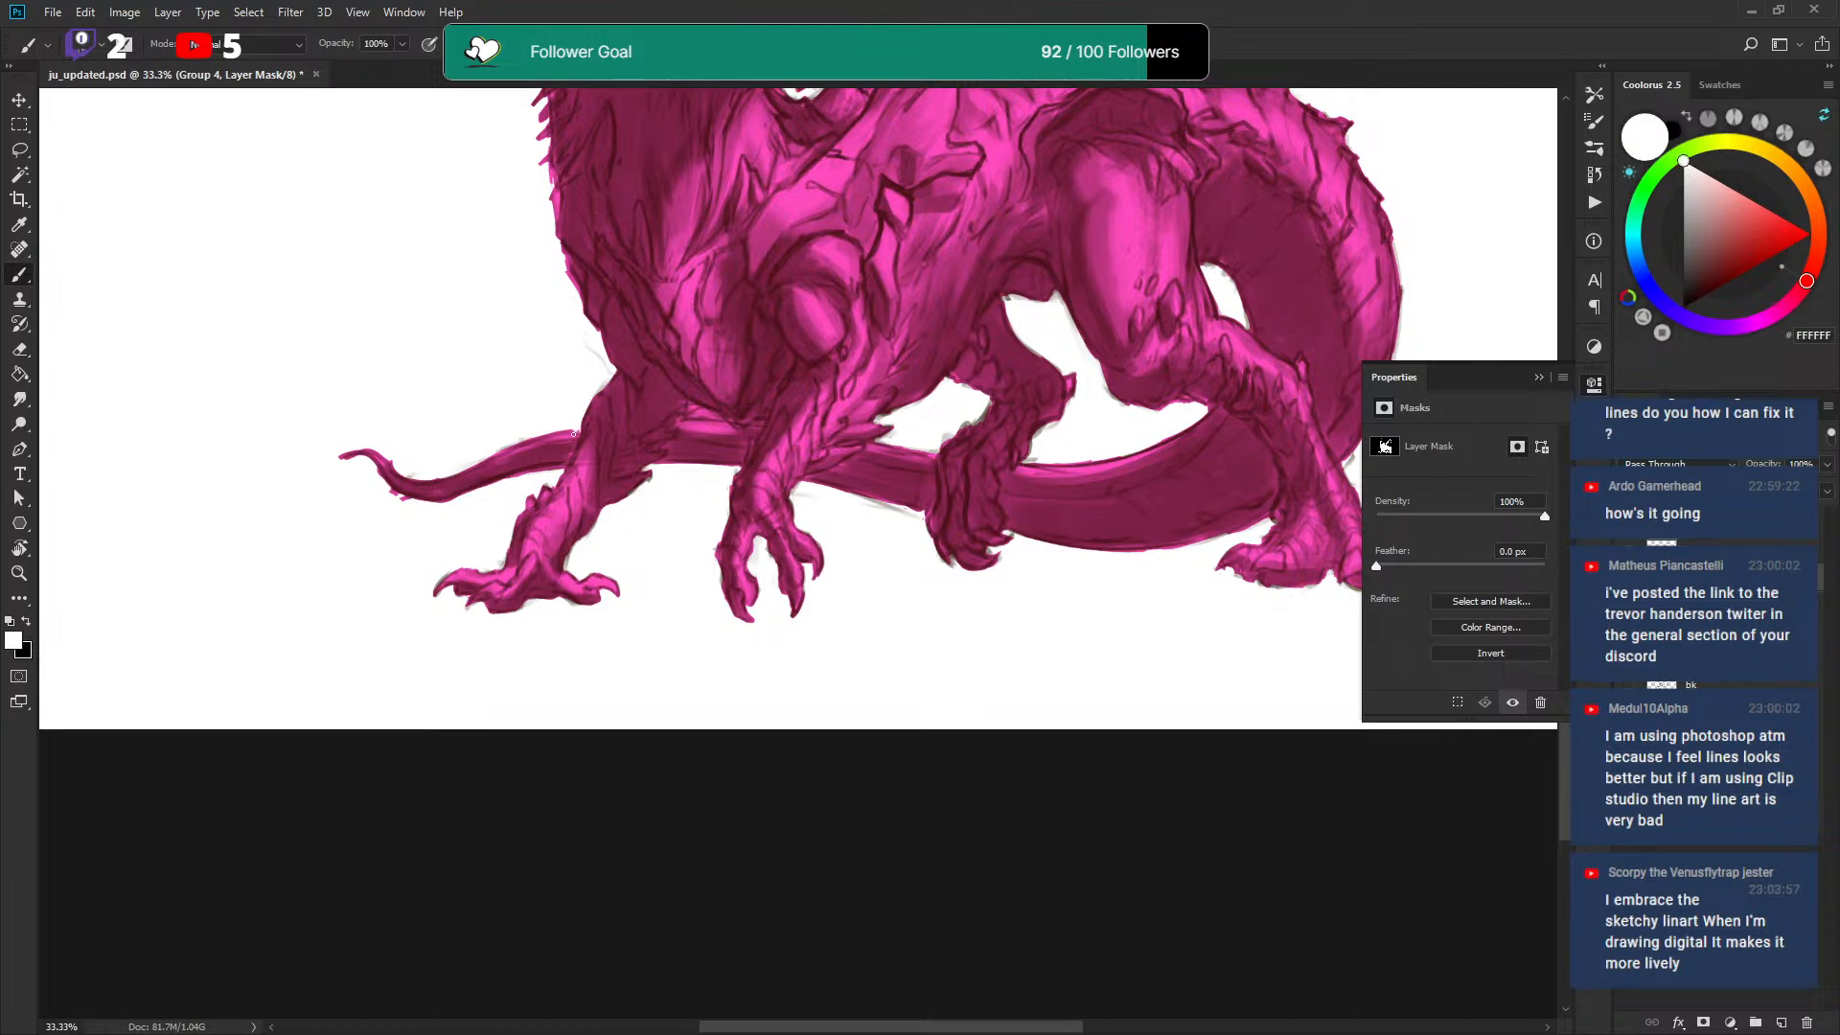
pyautogui.press('x')
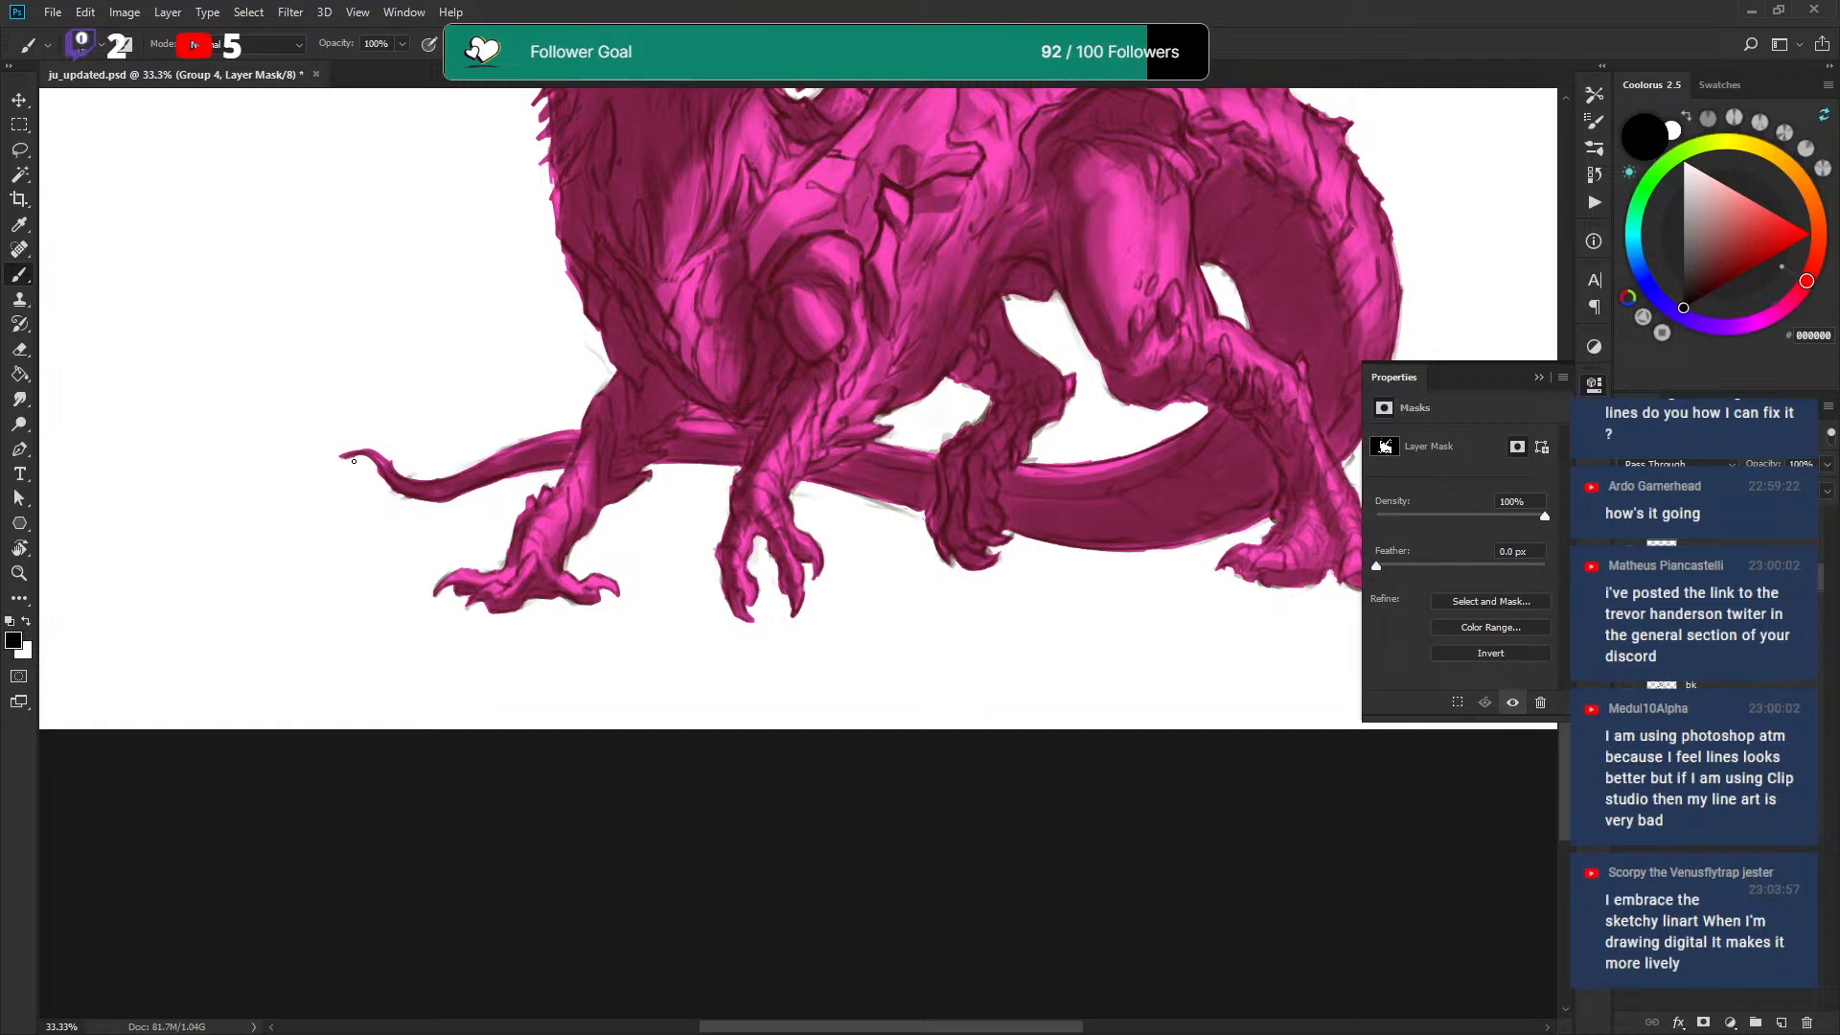
pyautogui.moveTo(389, 460)
pyautogui.mouseDown()
pyautogui.moveTo(397, 492)
pyautogui.moveTo(545, 471)
pyautogui.mouseUp()
pyautogui.press('x')
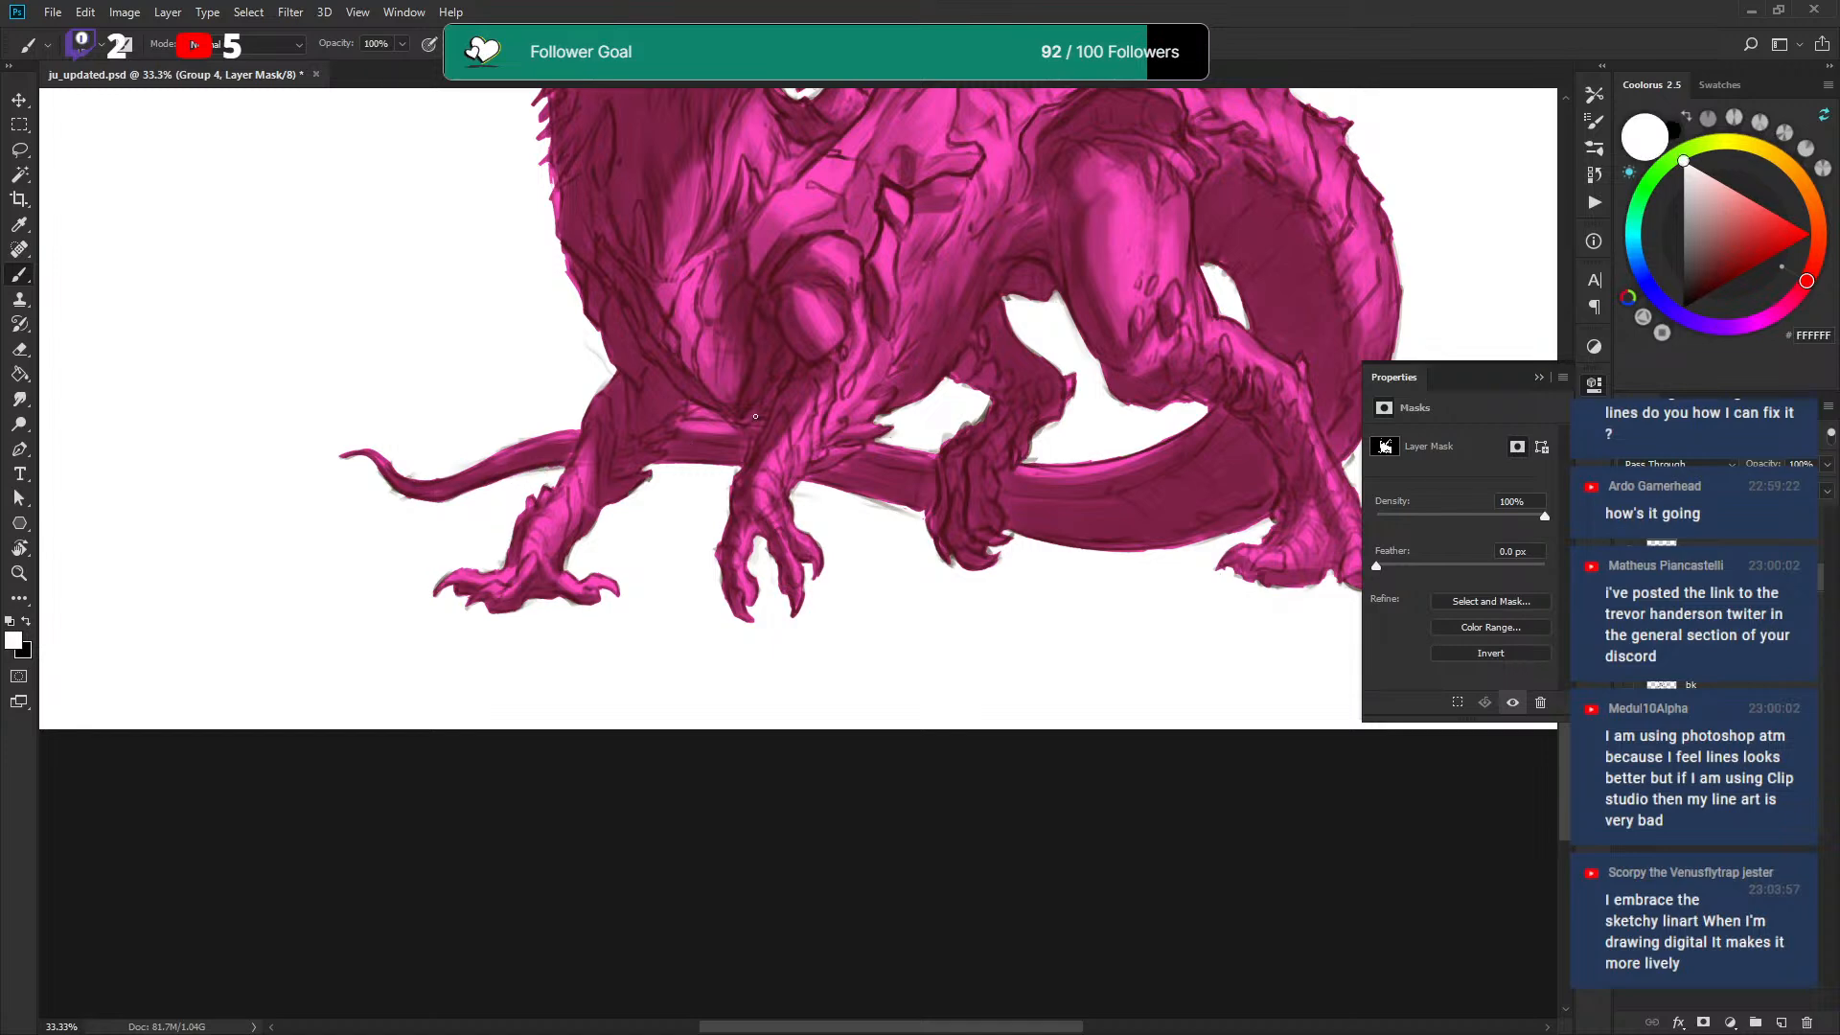
pyautogui.moveTo(721, 427); pyautogui.dragTo(683, 528)
pyautogui.press('x')
pyautogui.press('x')
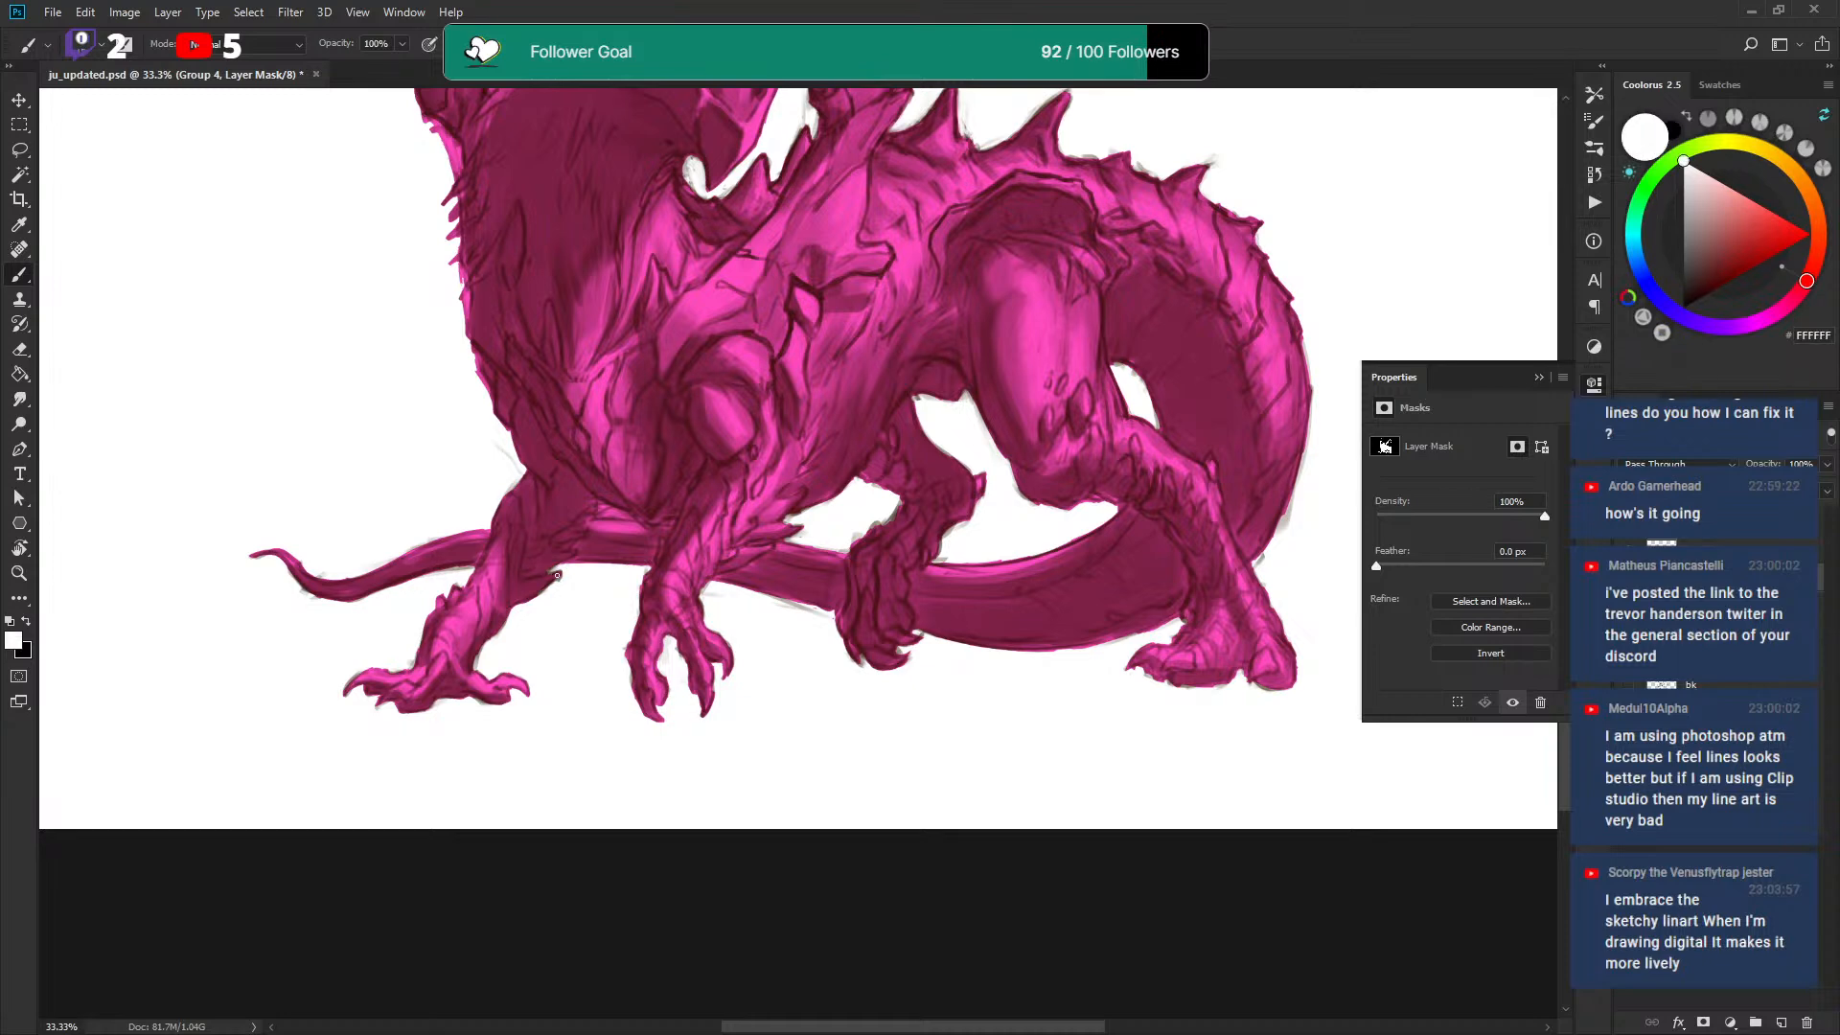
pyautogui.press('x')
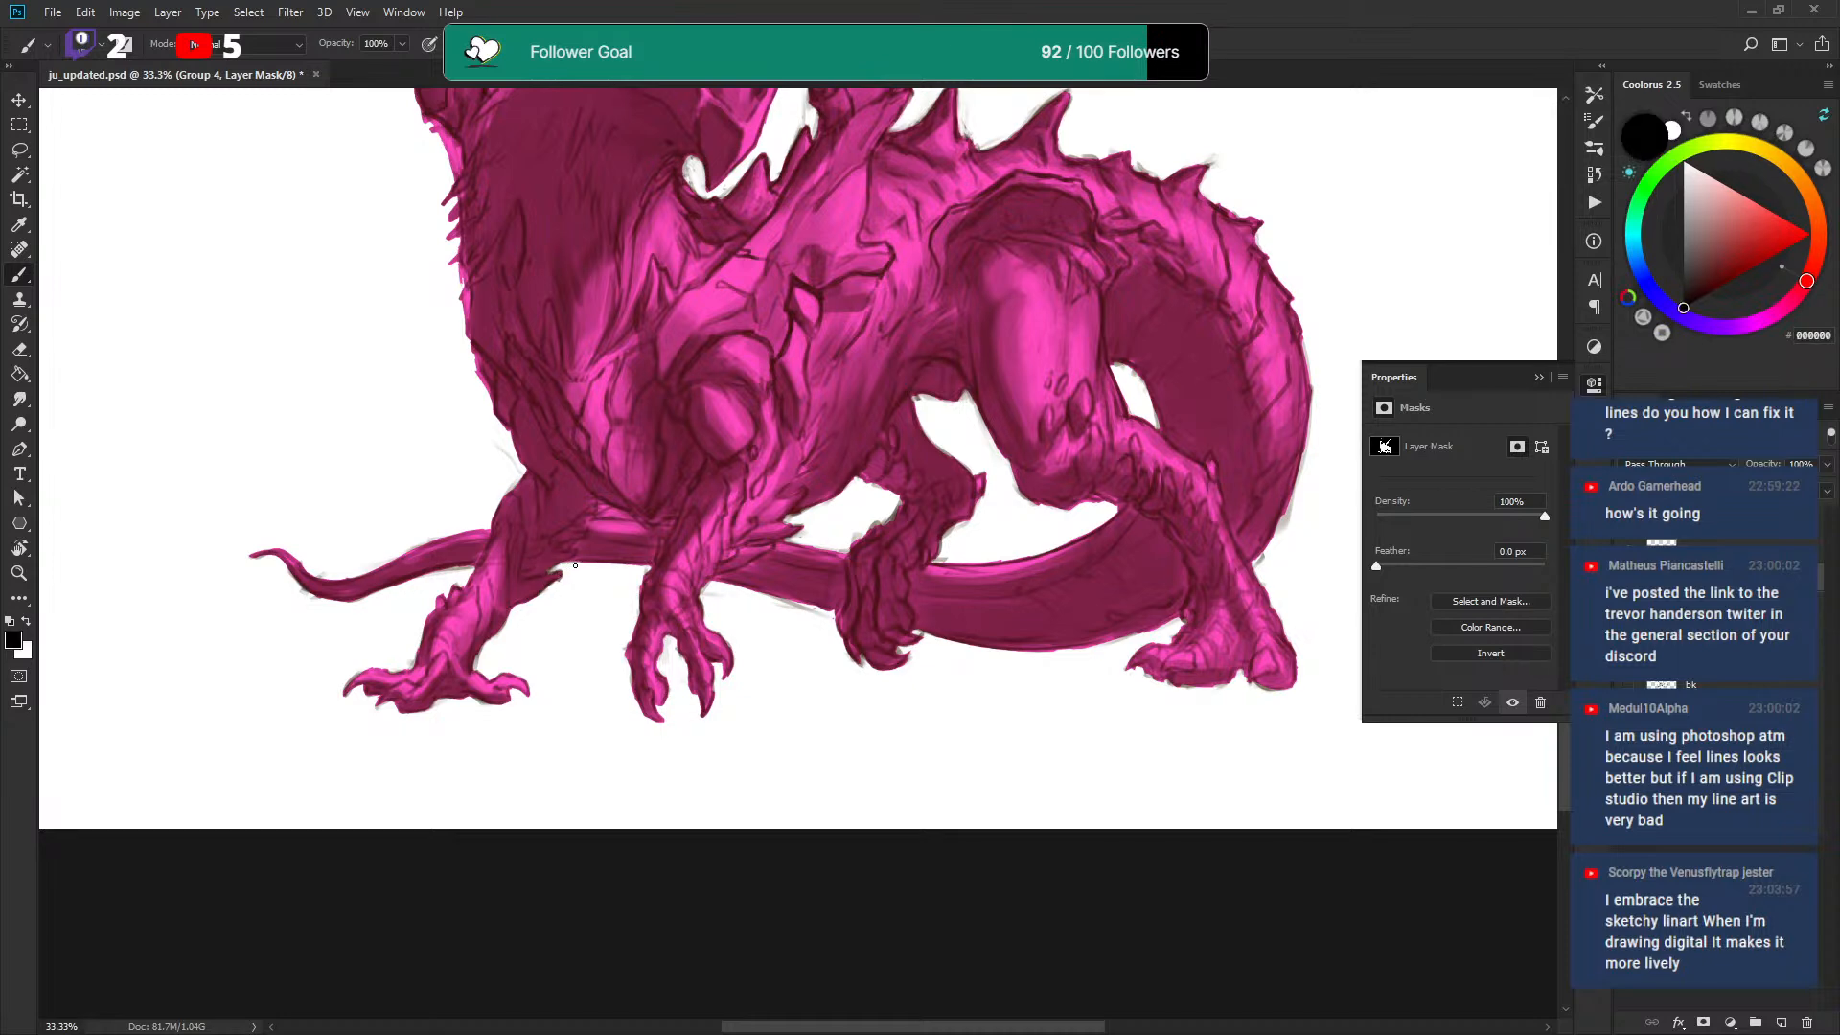
pyautogui.press('x')
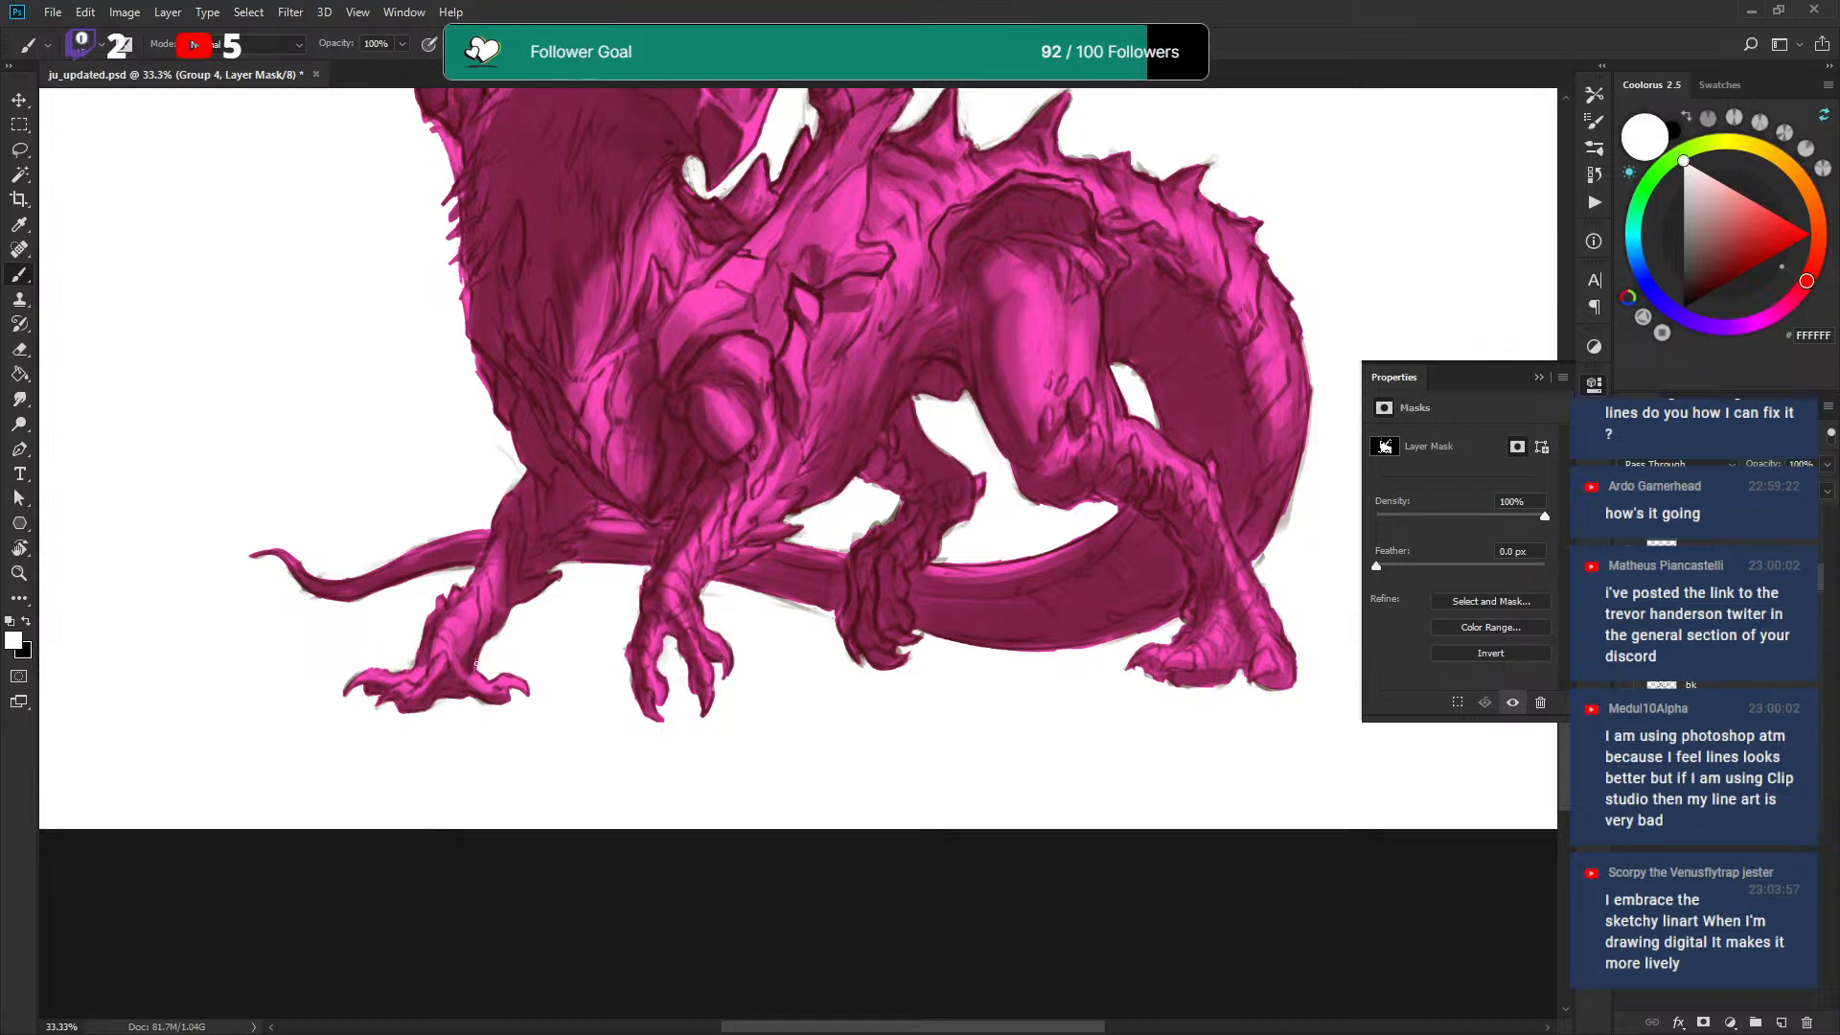
# Clean the mask edge from the outer foreleg up along the chest, alternating black and white strokes.
pyautogui.moveTo(611, 590); pyautogui.dragTo(568, 686)
pyautogui.press('x')
pyautogui.press('x')
pyautogui.press('x')
pyautogui.press('x')
pyautogui.press('x')
pyautogui.moveTo(444, 502)
pyautogui.mouseDown()
pyautogui.moveTo(428, 376)
pyautogui.moveTo(419, 392)
pyautogui.moveTo(434, 374)
pyautogui.moveTo(412, 396)
pyautogui.moveTo(415, 334)
pyautogui.mouseUp()
pyautogui.hotkey('ctrl', 'z')
pyautogui.press('x')
pyautogui.press('x')
pyautogui.moveTo(462, 397); pyautogui.dragTo(478, 489)
pyautogui.moveTo(427, 431); pyautogui.dragTo(418, 423)
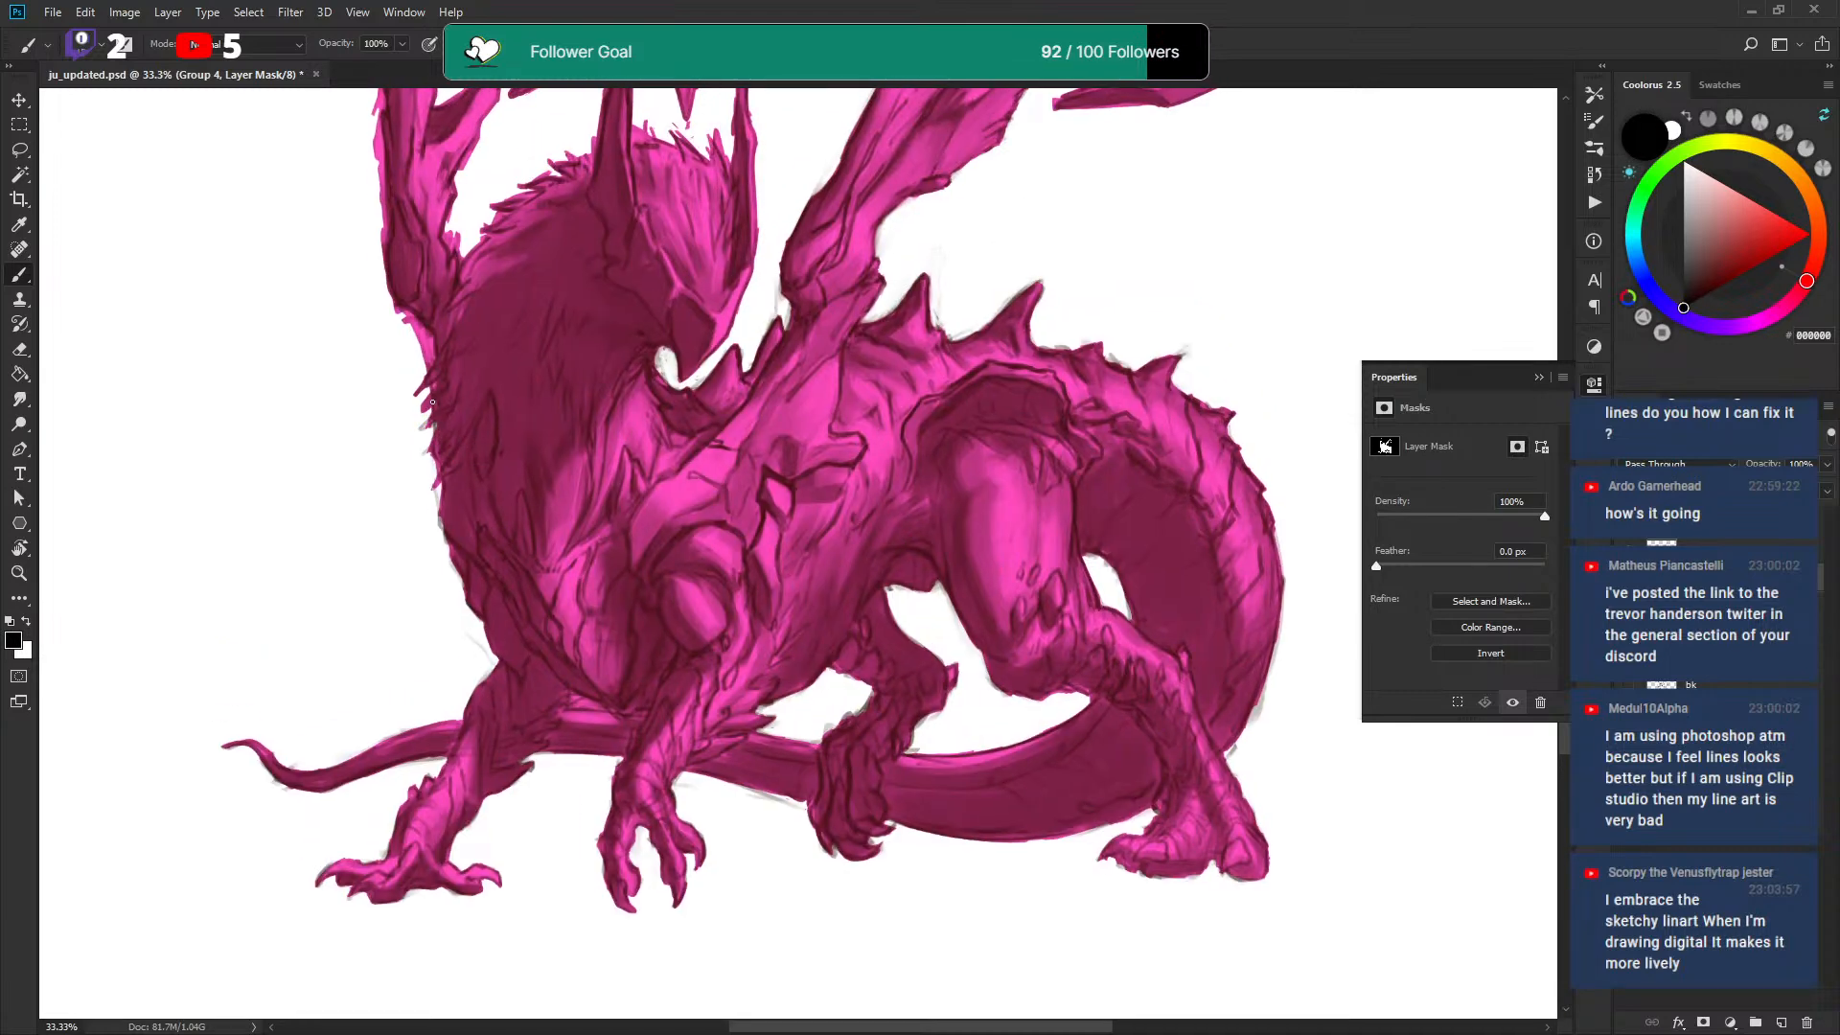
# Refine the mask along the neck fur and the base of the small wing with black and white strokes.
pyautogui.moveTo(496, 279); pyautogui.dragTo(500, 324)
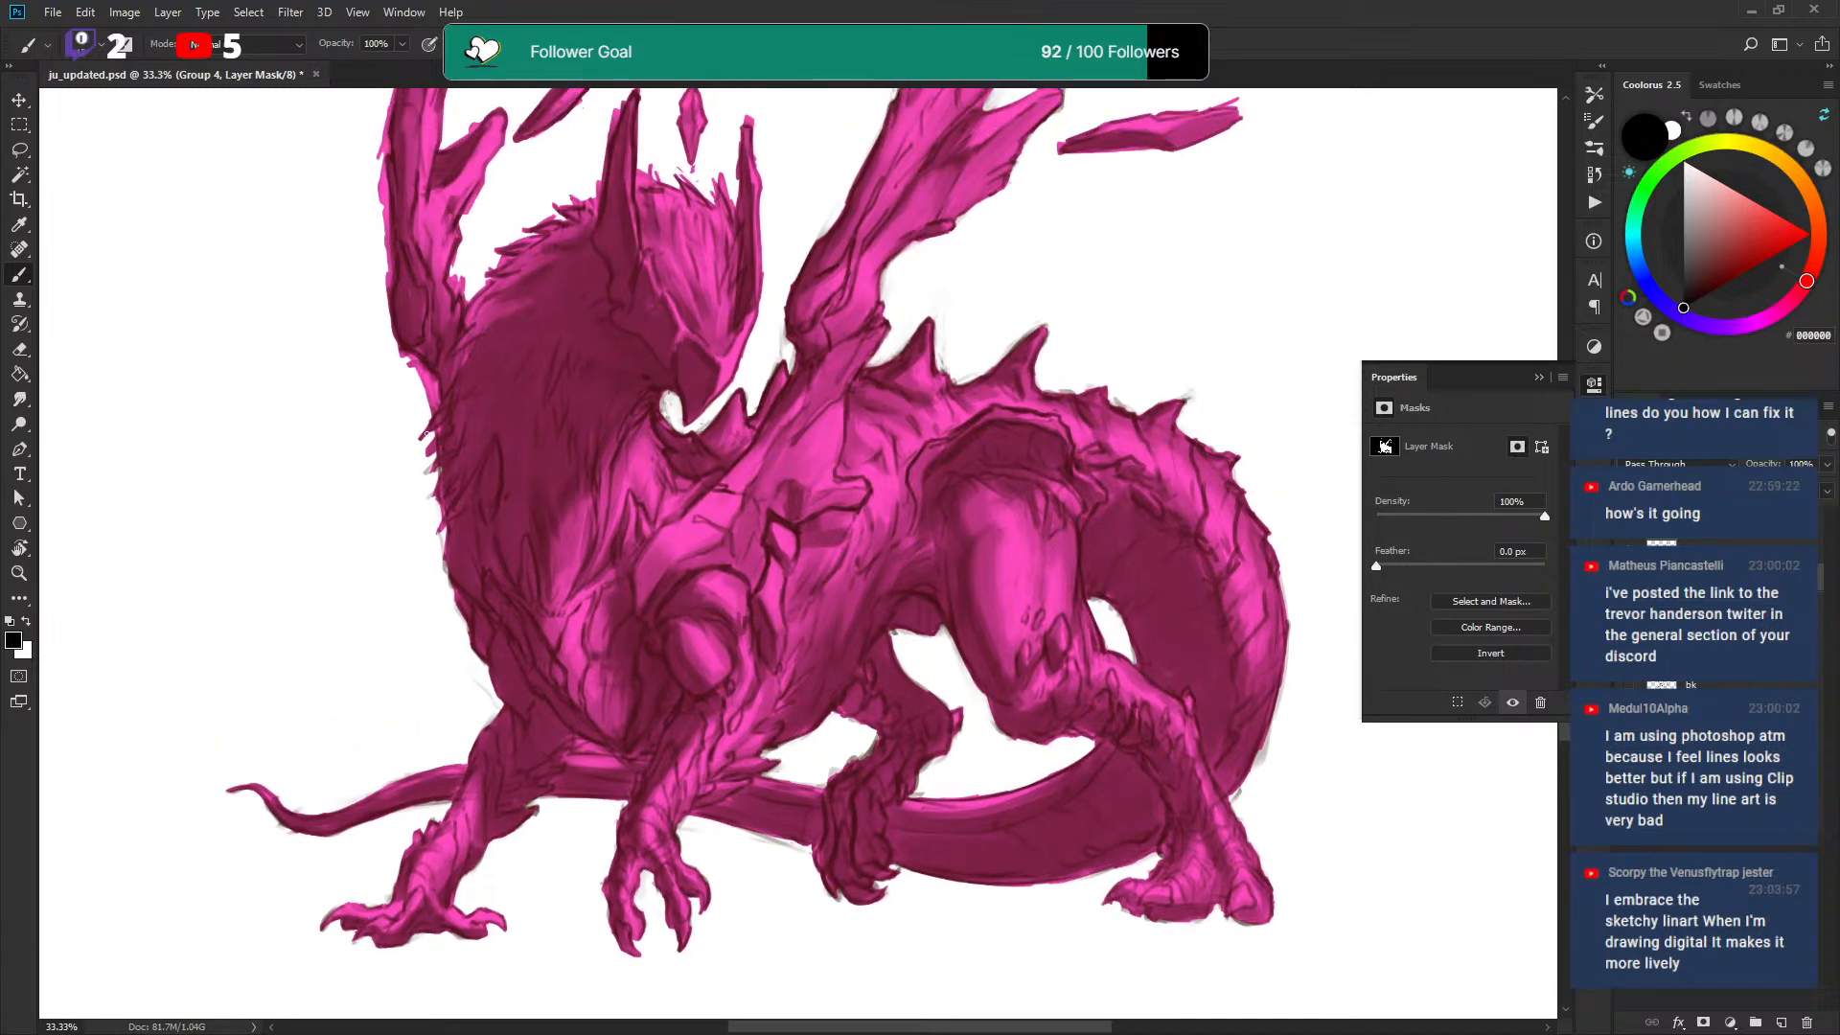
pyautogui.press('x')
pyautogui.moveTo(429, 431)
pyautogui.mouseDown()
pyautogui.moveTo(418, 448)
pyautogui.moveTo(425, 414)
pyautogui.mouseUp()
pyautogui.press('x')
pyautogui.press('x')
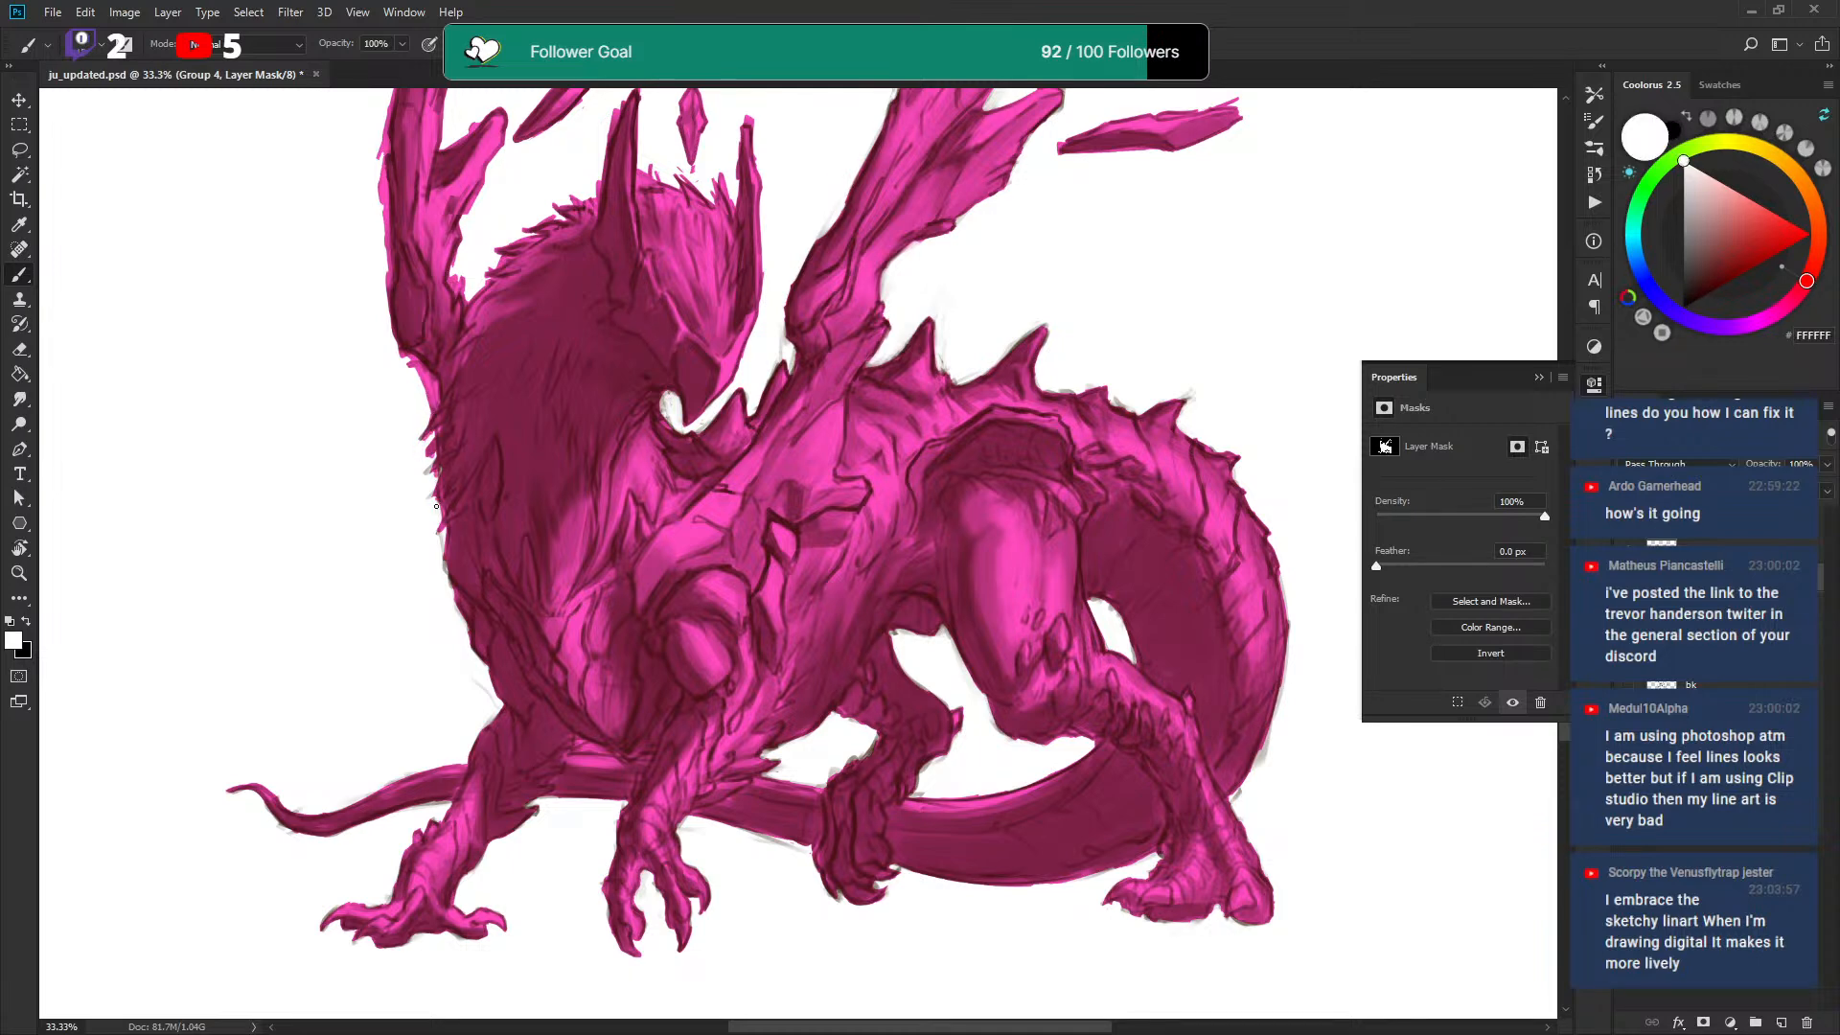
pyautogui.press('x')
pyautogui.press('x')
pyautogui.moveTo(417, 379); pyautogui.dragTo(411, 354)
pyautogui.press('x')
pyautogui.moveTo(418, 368)
pyautogui.mouseDown()
pyautogui.moveTo(435, 410)
pyautogui.moveTo(420, 369)
pyautogui.mouseUp()
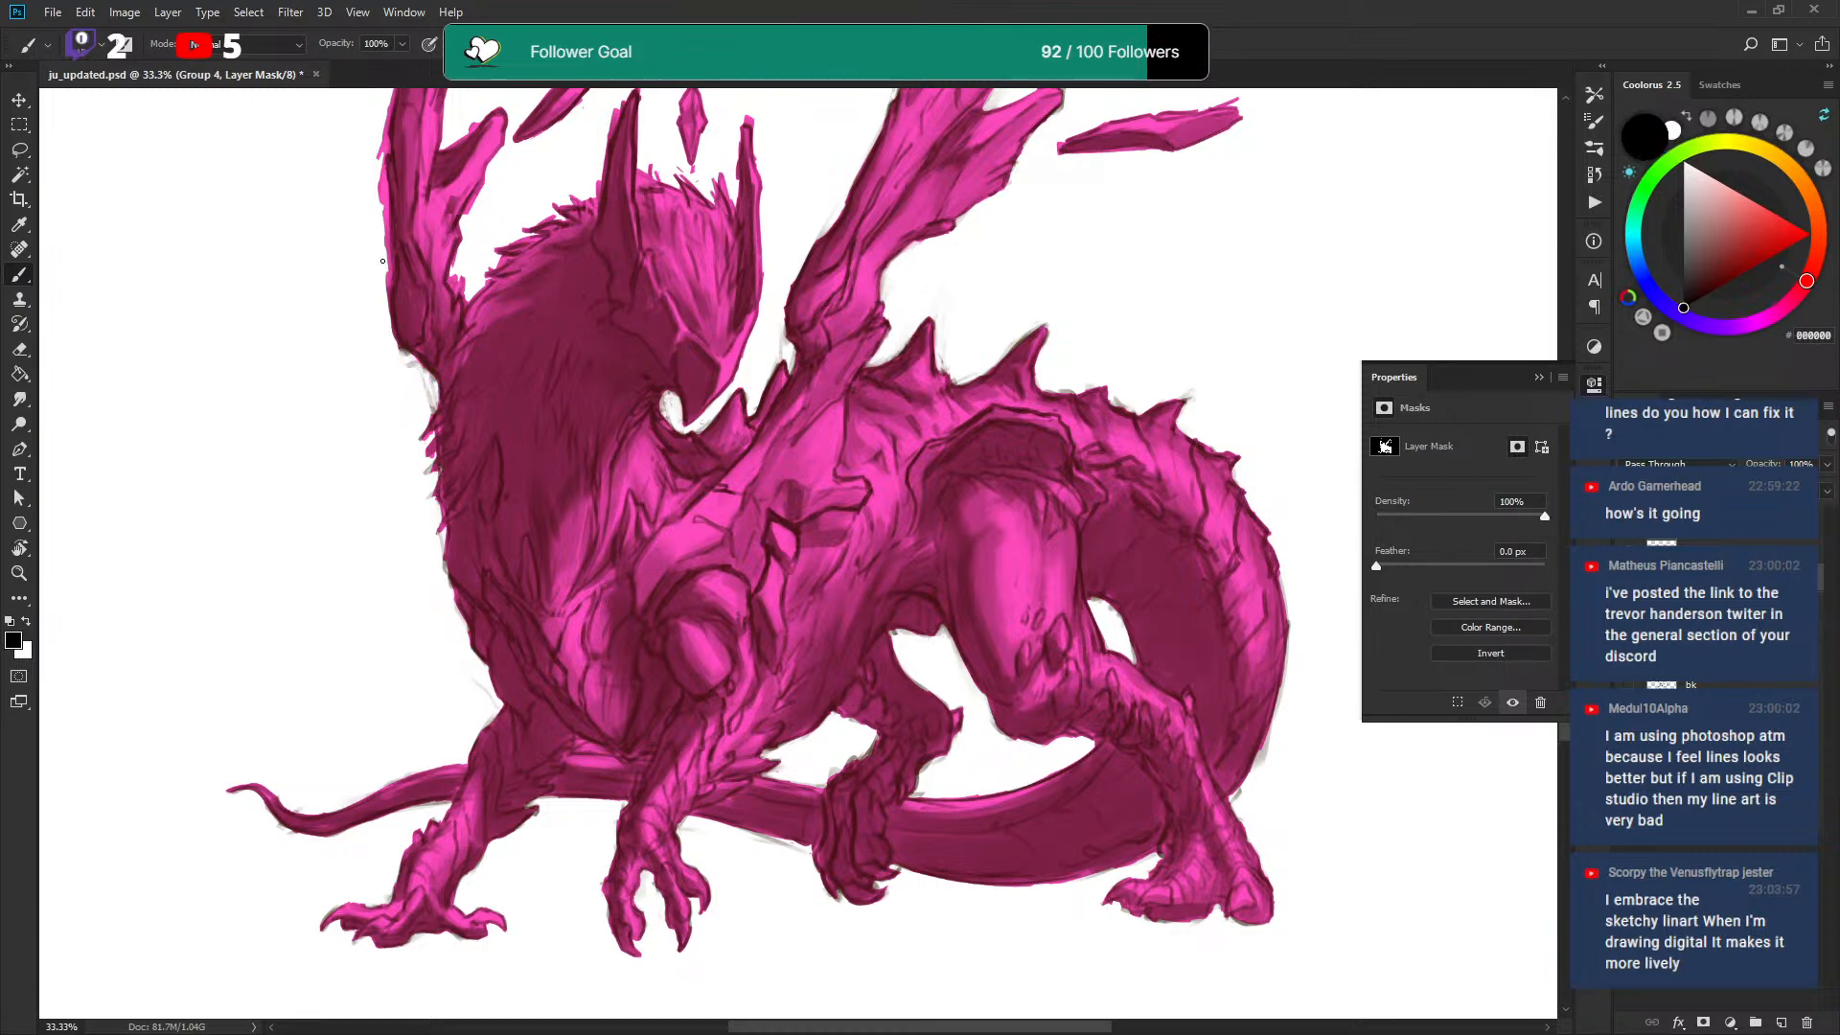
# Paint black on the mask along the small wing's outer and inner edges to trim the pink spill.
pyautogui.scroll(2, 383, 262)
pyautogui.moveTo(413, 462)
pyautogui.mouseDown()
pyautogui.moveTo(409, 398)
pyautogui.moveTo(459, 199)
pyautogui.mouseUp()
pyautogui.moveTo(538, 247)
pyautogui.mouseDown()
pyautogui.moveTo(516, 423)
pyautogui.moveTo(454, 366)
pyautogui.moveTo(469, 335)
pyautogui.moveTo(499, 344)
pyautogui.mouseUp()
pyautogui.moveTo(509, 421)
pyautogui.mouseDown()
pyautogui.moveTo(527, 345)
pyautogui.moveTo(504, 323)
pyautogui.mouseUp()
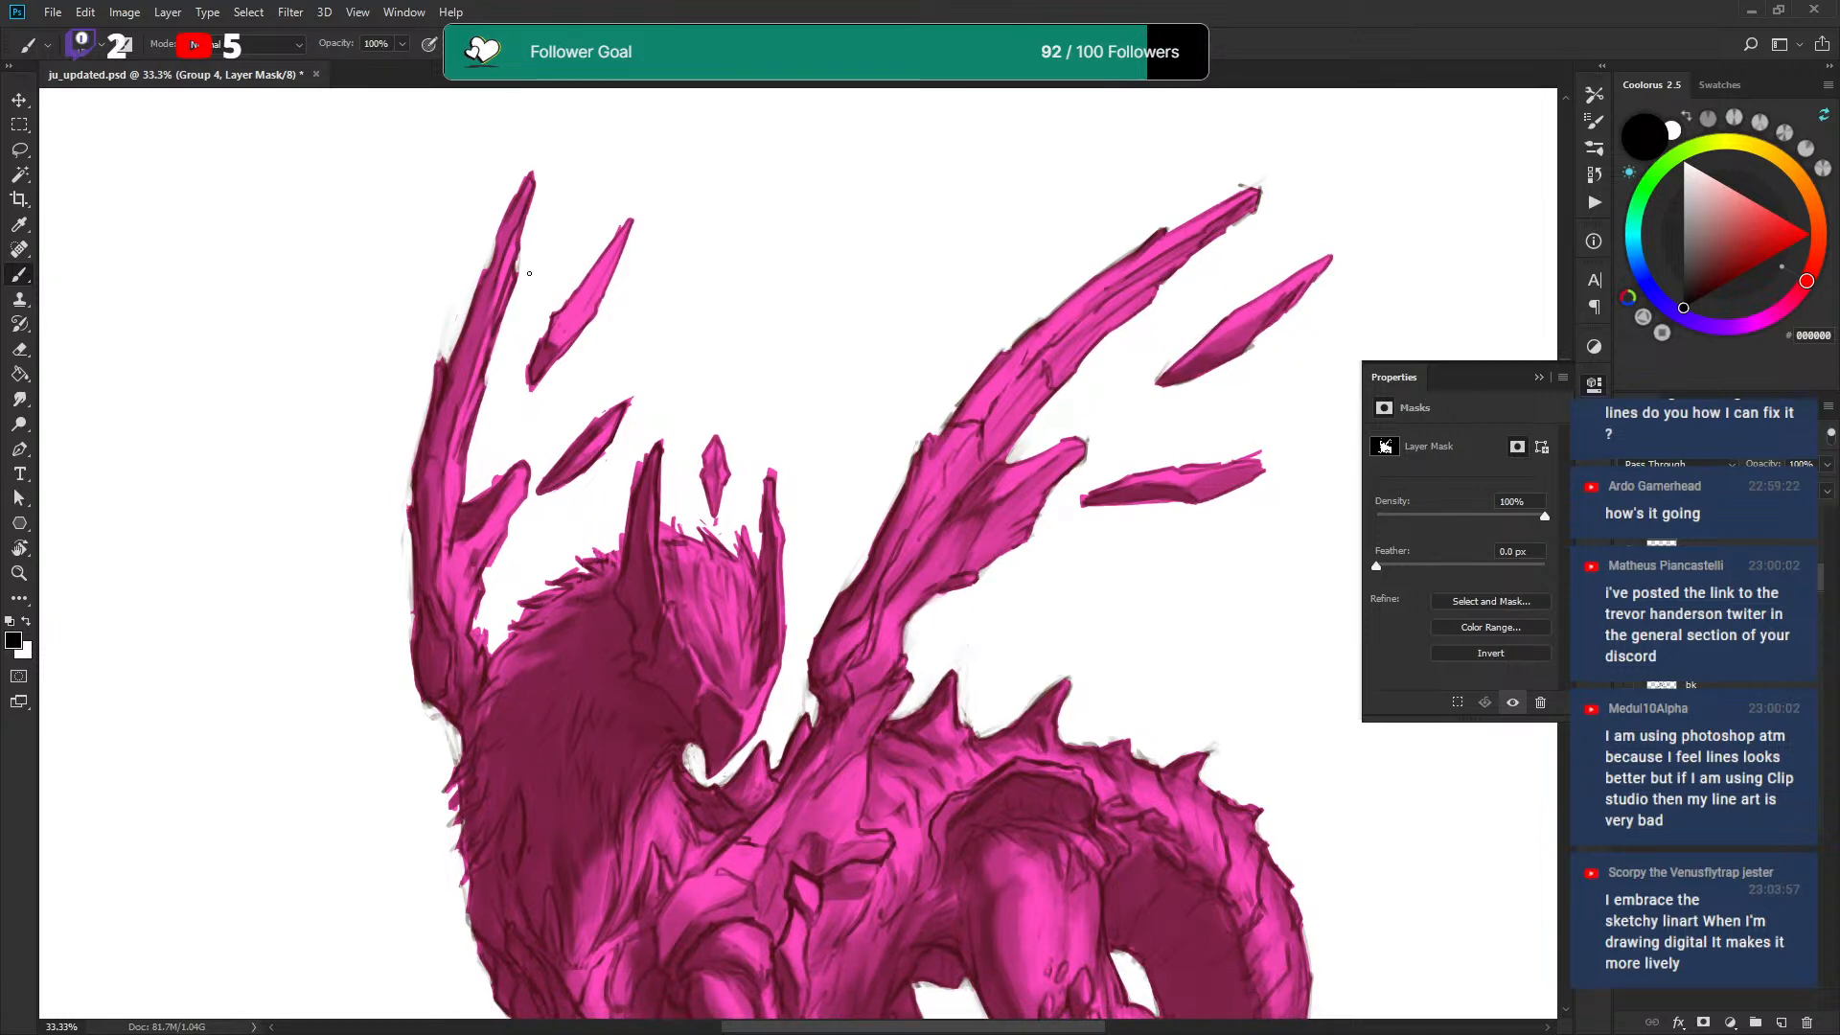
pyautogui.moveTo(523, 387); pyautogui.dragTo(552, 370)
pyautogui.moveTo(484, 488); pyautogui.dragTo(574, 370)
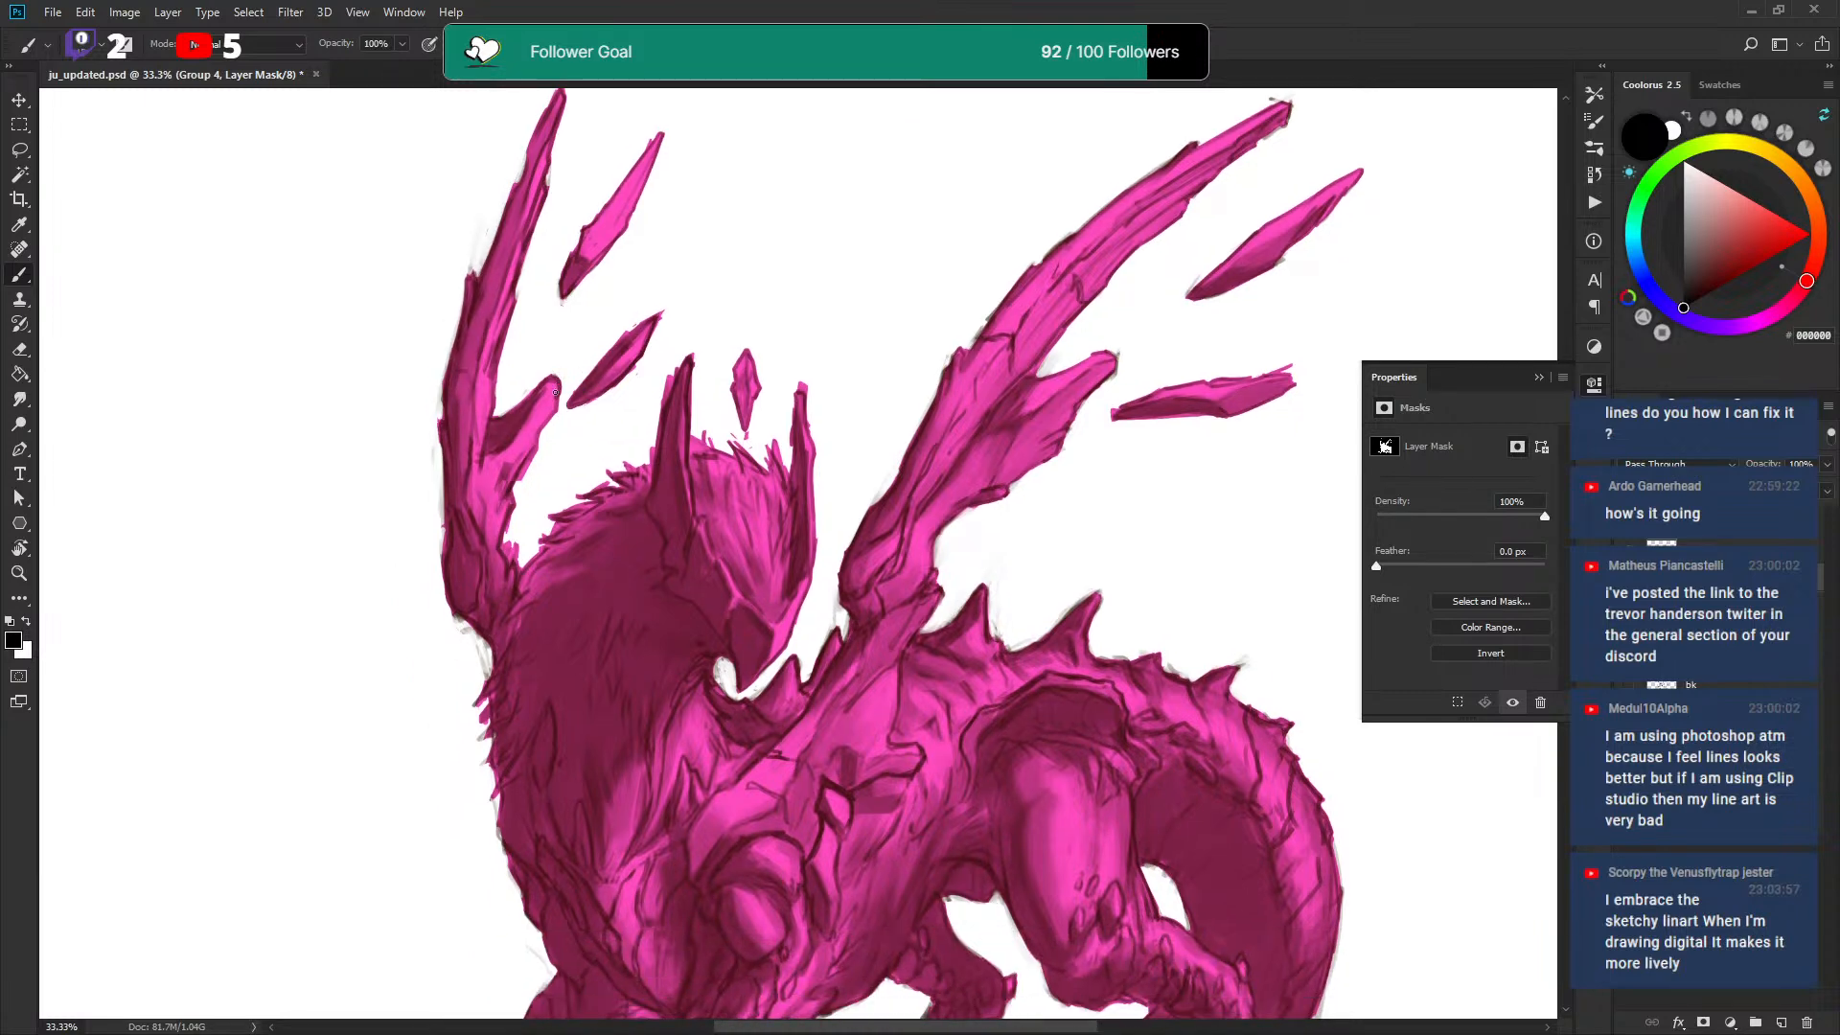
pyautogui.moveTo(555, 386)
pyautogui.mouseDown()
pyautogui.moveTo(519, 394)
pyautogui.moveTo(547, 364)
pyautogui.moveTo(528, 405)
pyautogui.moveTo(545, 437)
pyautogui.moveTo(559, 408)
pyautogui.moveTo(528, 463)
pyautogui.mouseUp()
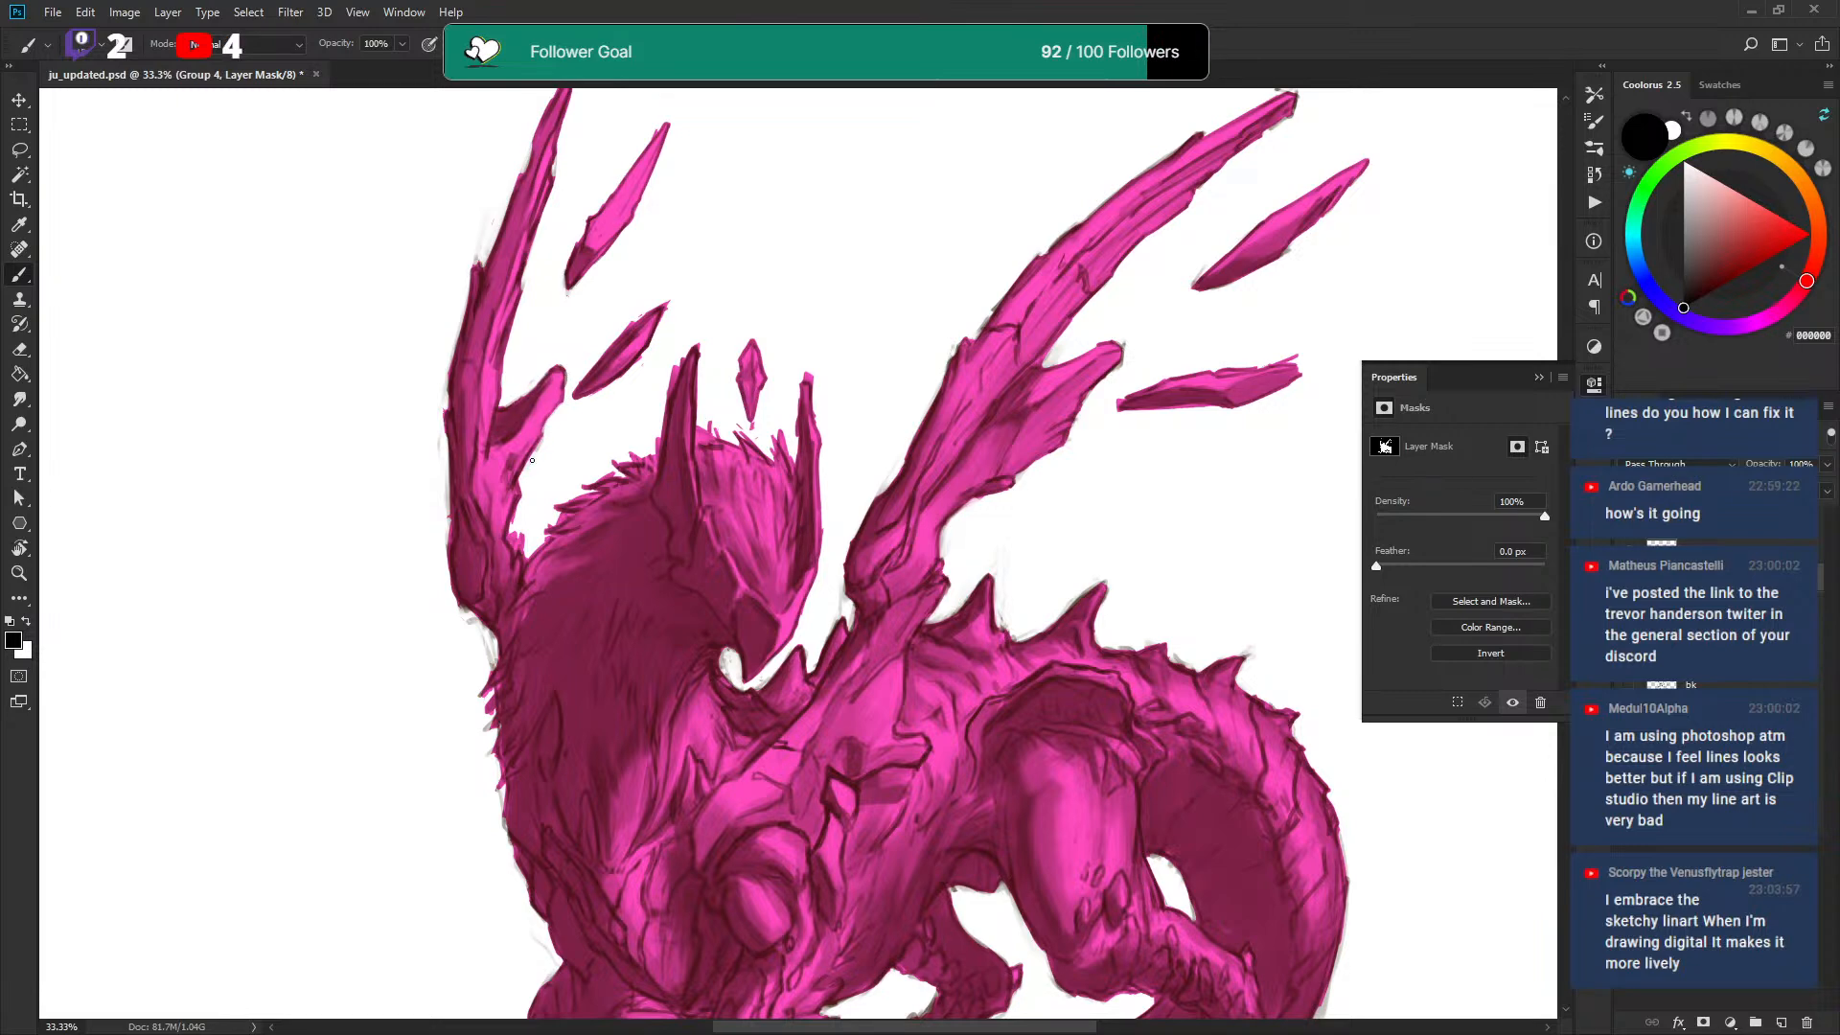
# Refine the mask between the small wing and the head fur and around the lower floating shard beside it.
pyautogui.moveTo(511, 528)
pyautogui.mouseDown()
pyautogui.moveTo(570, 537)
pyautogui.moveTo(520, 550)
pyautogui.moveTo(520, 530)
pyautogui.moveTo(525, 563)
pyautogui.moveTo(594, 487)
pyautogui.mouseUp()
pyautogui.press('x')
pyautogui.press('x')
pyautogui.press('x')
pyautogui.moveTo(606, 462)
pyautogui.mouseDown()
pyautogui.moveTo(656, 438)
pyautogui.moveTo(678, 356)
pyautogui.moveTo(671, 299)
pyautogui.mouseUp()
pyautogui.press('x')
pyautogui.moveTo(598, 392); pyautogui.dragTo(629, 368)
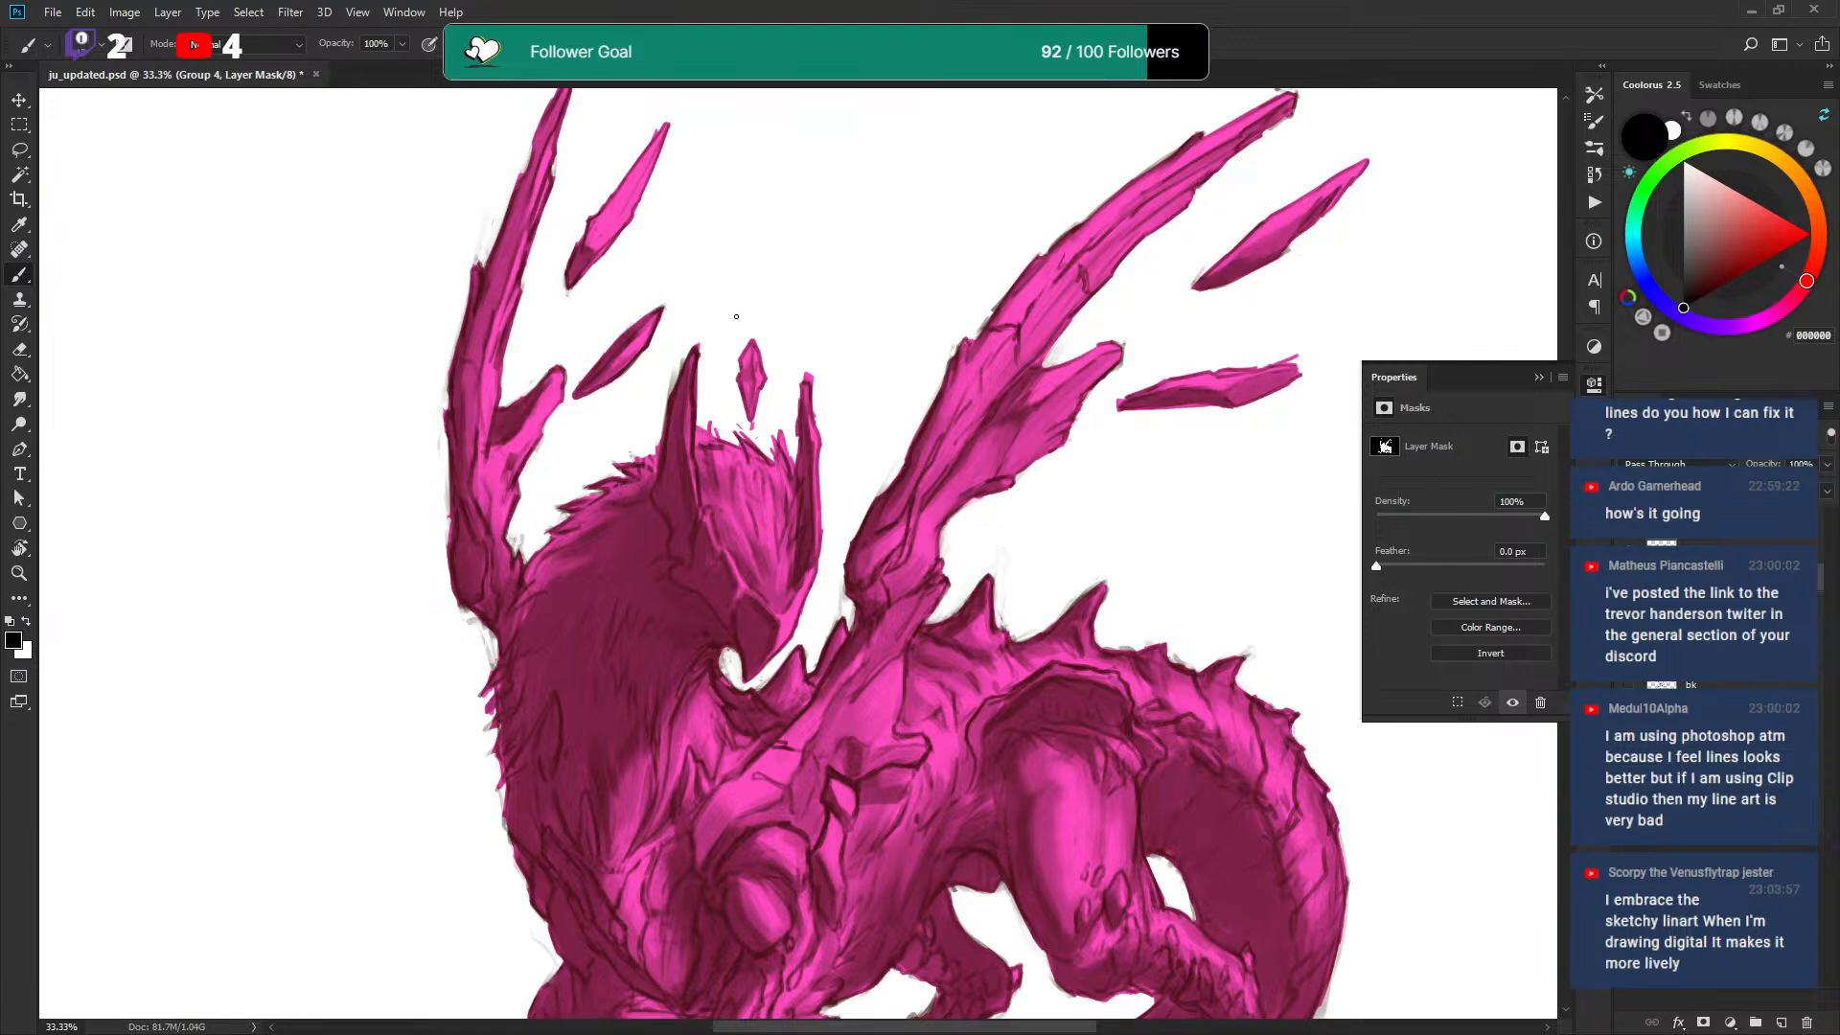
# Mask out the spill around the crystal above the head, the head's horn and fur, and the large wing's lower floating shard.
pyautogui.moveTo(754, 336)
pyautogui.mouseDown()
pyautogui.moveTo(771, 387)
pyautogui.moveTo(719, 435)
pyautogui.moveTo(752, 426)
pyautogui.mouseUp()
pyautogui.moveTo(663, 125)
pyautogui.mouseDown()
pyautogui.moveTo(648, 144)
pyautogui.moveTo(665, 122)
pyautogui.mouseUp()
pyautogui.moveTo(802, 371)
pyautogui.mouseDown()
pyautogui.moveTo(791, 461)
pyautogui.moveTo(775, 427)
pyautogui.mouseUp()
pyautogui.moveTo(820, 490); pyautogui.dragTo(822, 446)
pyautogui.moveTo(1173, 385)
pyautogui.mouseDown()
pyautogui.moveTo(1124, 425)
pyautogui.moveTo(1258, 394)
pyautogui.mouseUp()
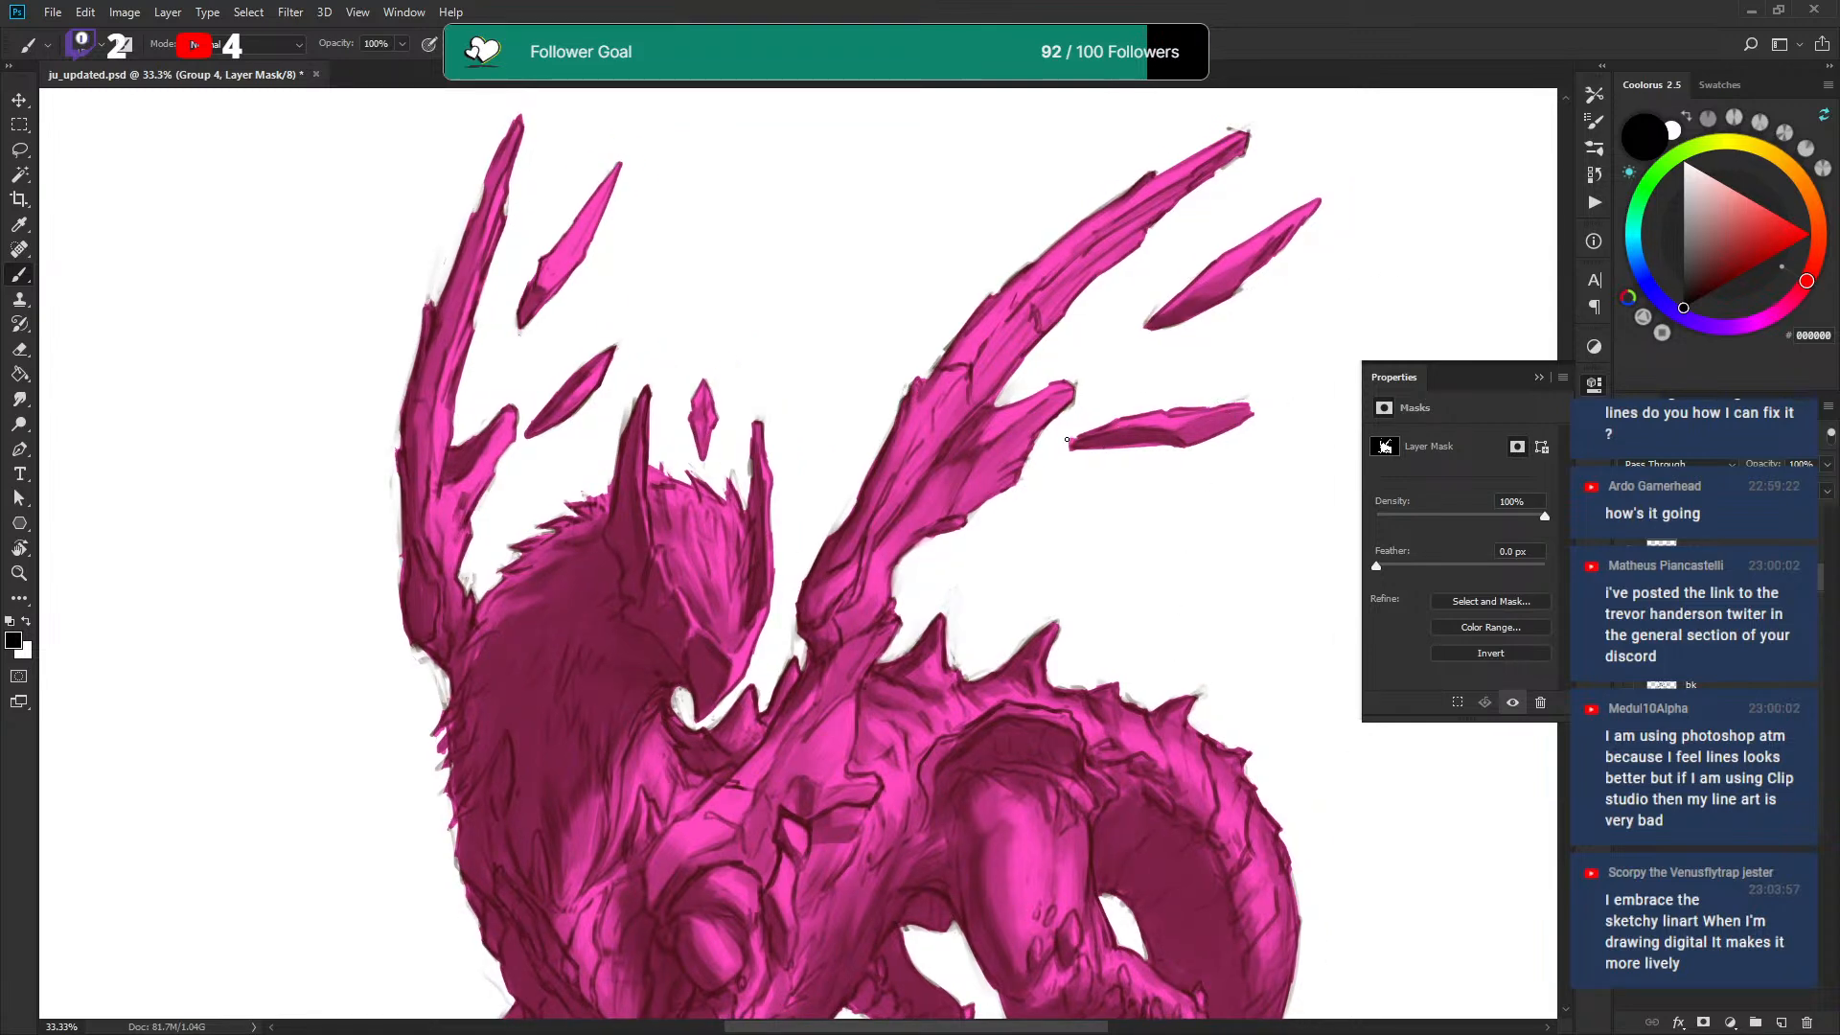
pyautogui.moveTo(1083, 453)
pyautogui.mouseDown()
pyautogui.moveTo(1183, 446)
pyautogui.moveTo(1261, 414)
pyautogui.mouseUp()
pyautogui.scroll(-5, 1122, 481)
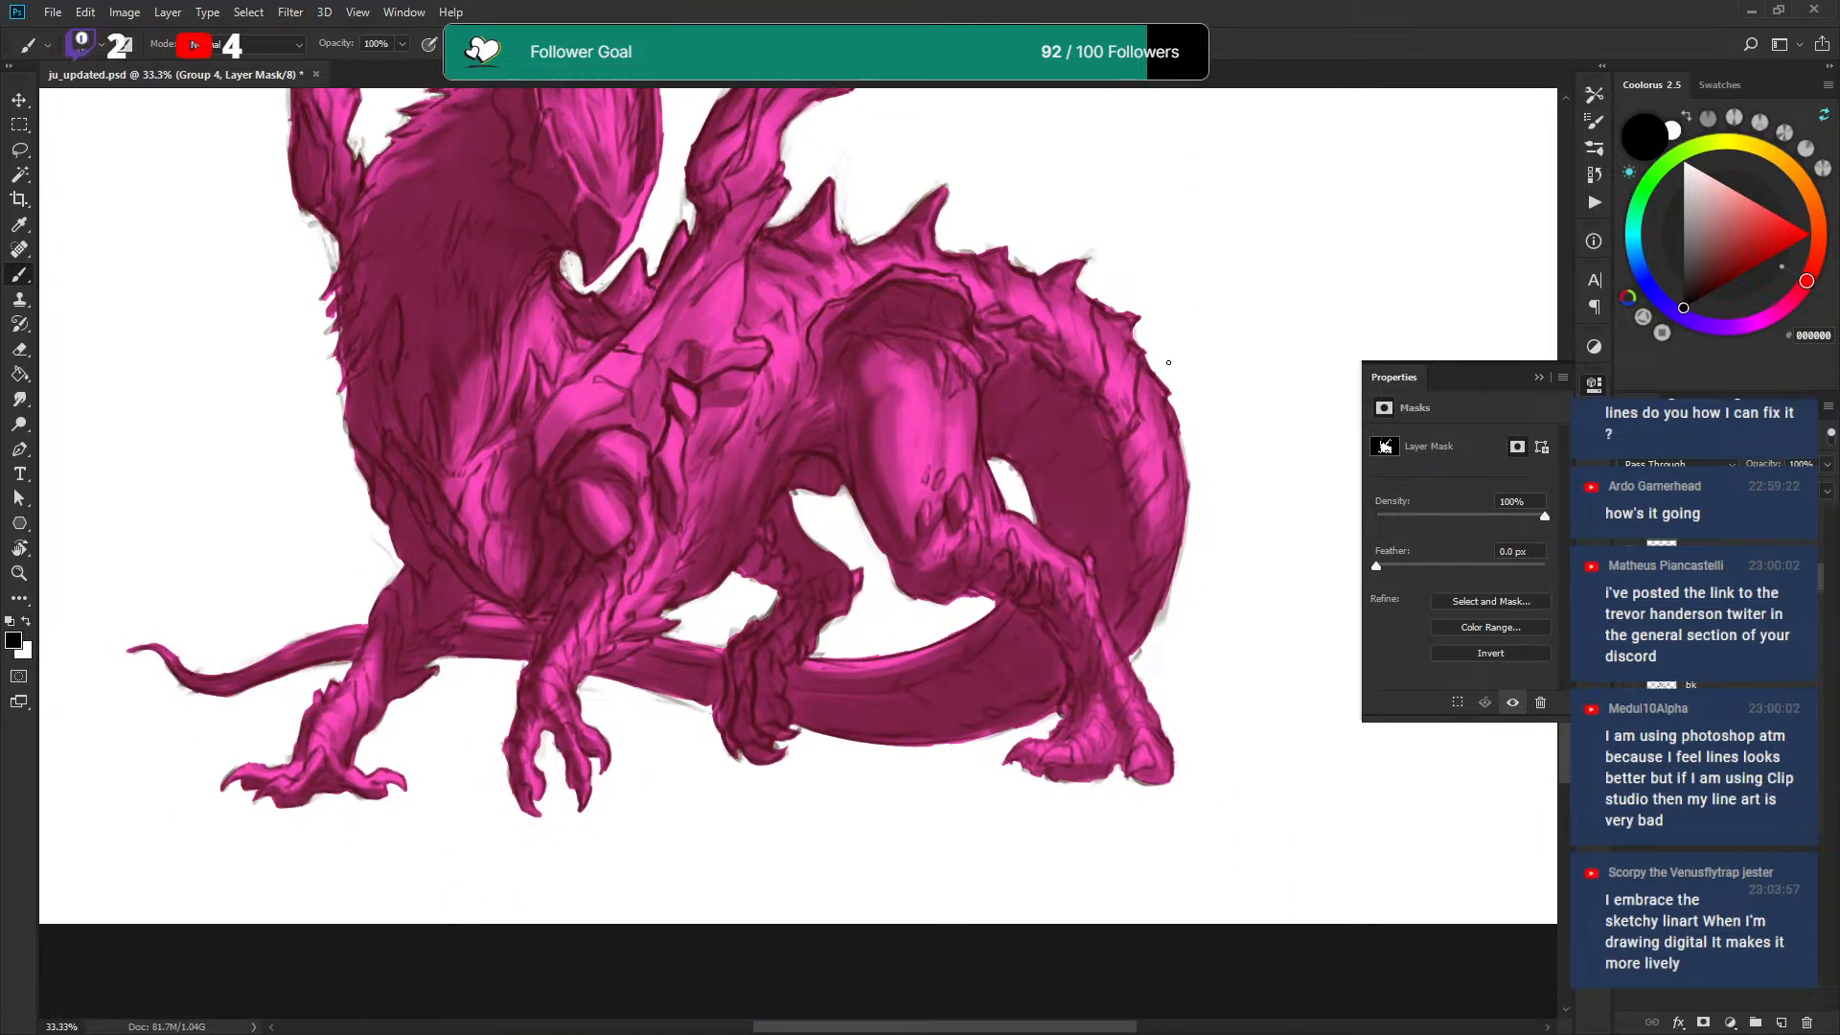
pyautogui.press('x')
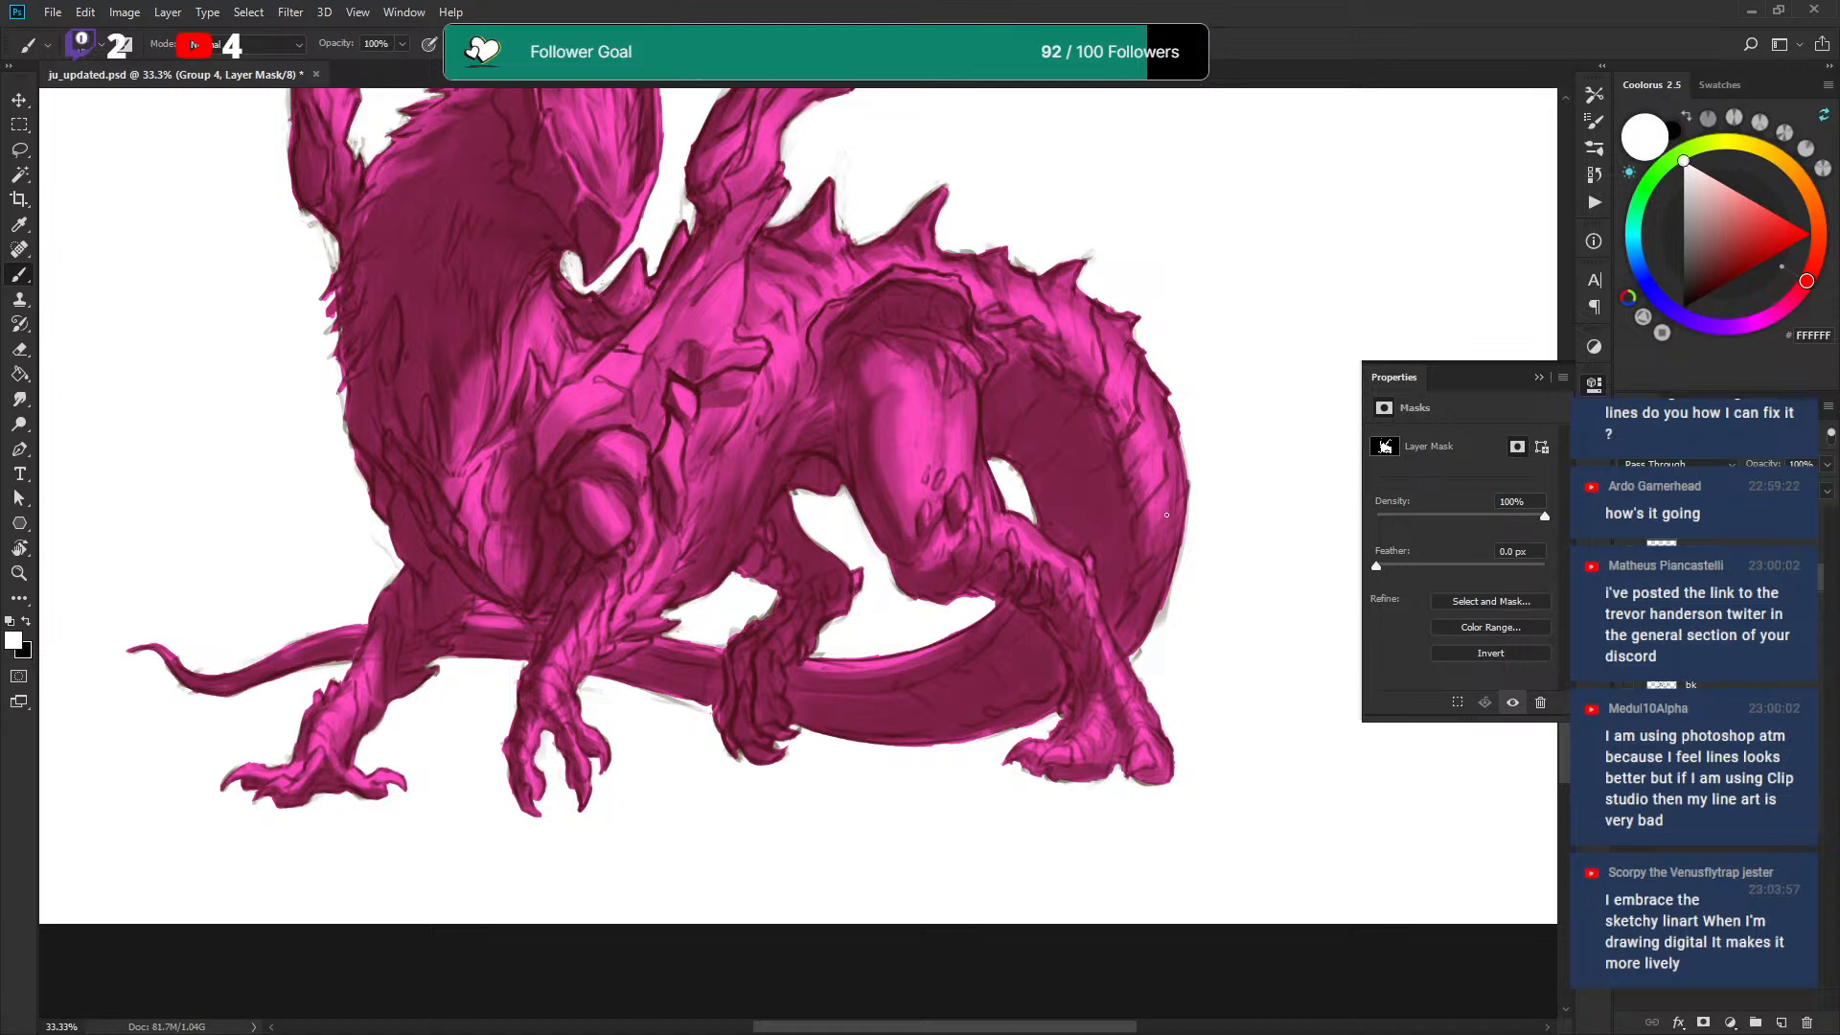
pyautogui.press('x')
pyautogui.scroll(-2, 996, 602)
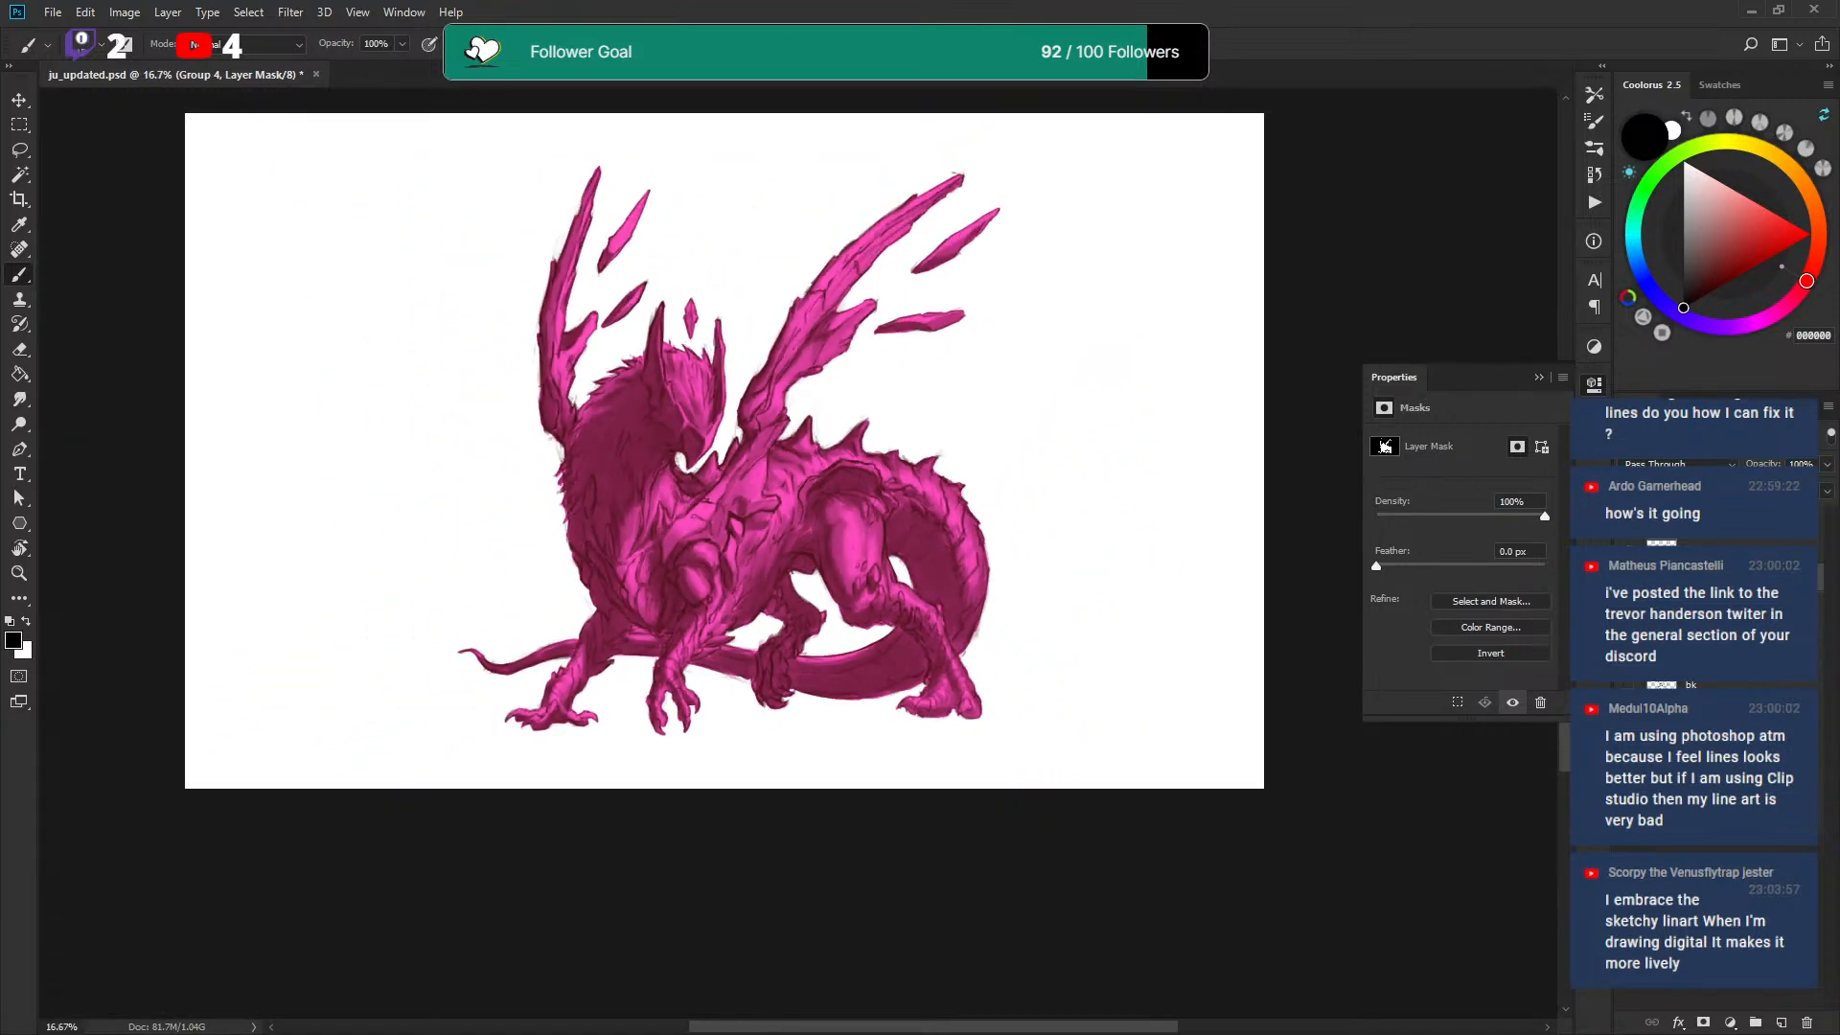
# Add a new layer above the pink base colour inside the masked group and select the MyWatercolor brush.
pyautogui.click(1706, 767)
pyautogui.click(1779, 1022)
pyautogui.rightClick(738, 537)
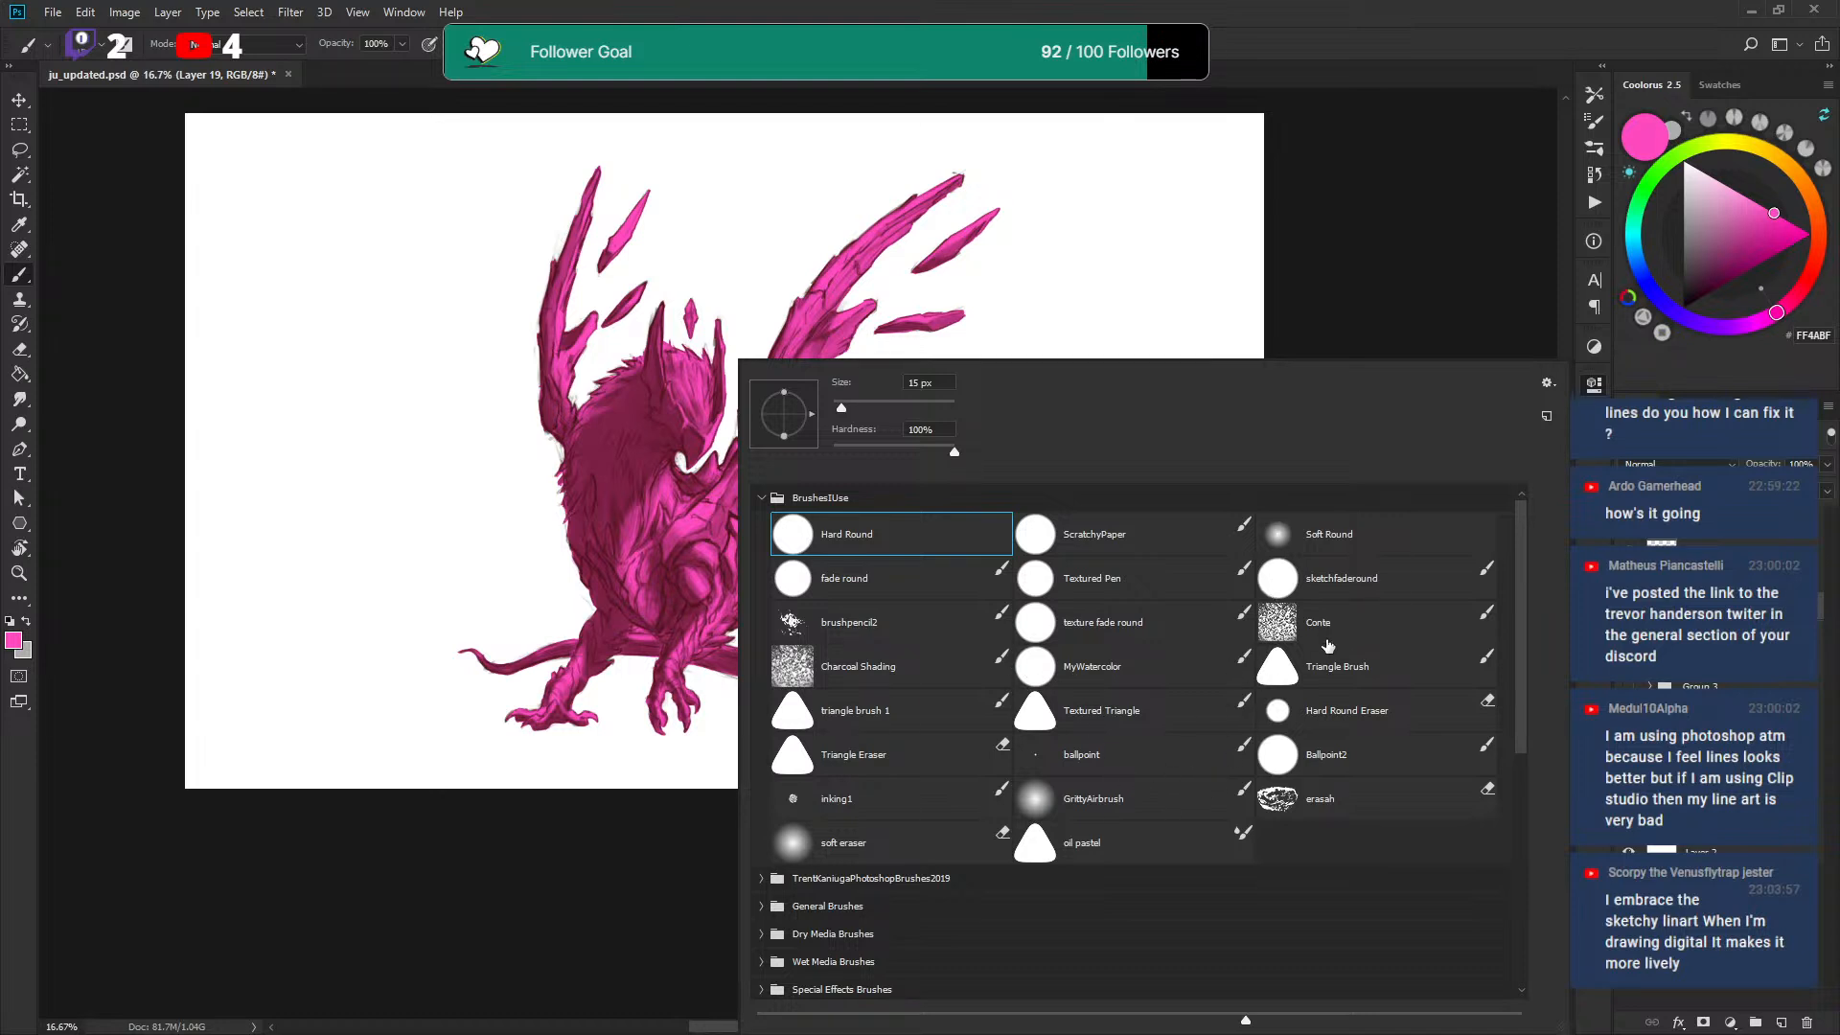
pyautogui.click(1117, 663)
pyautogui.click(1084, 140)
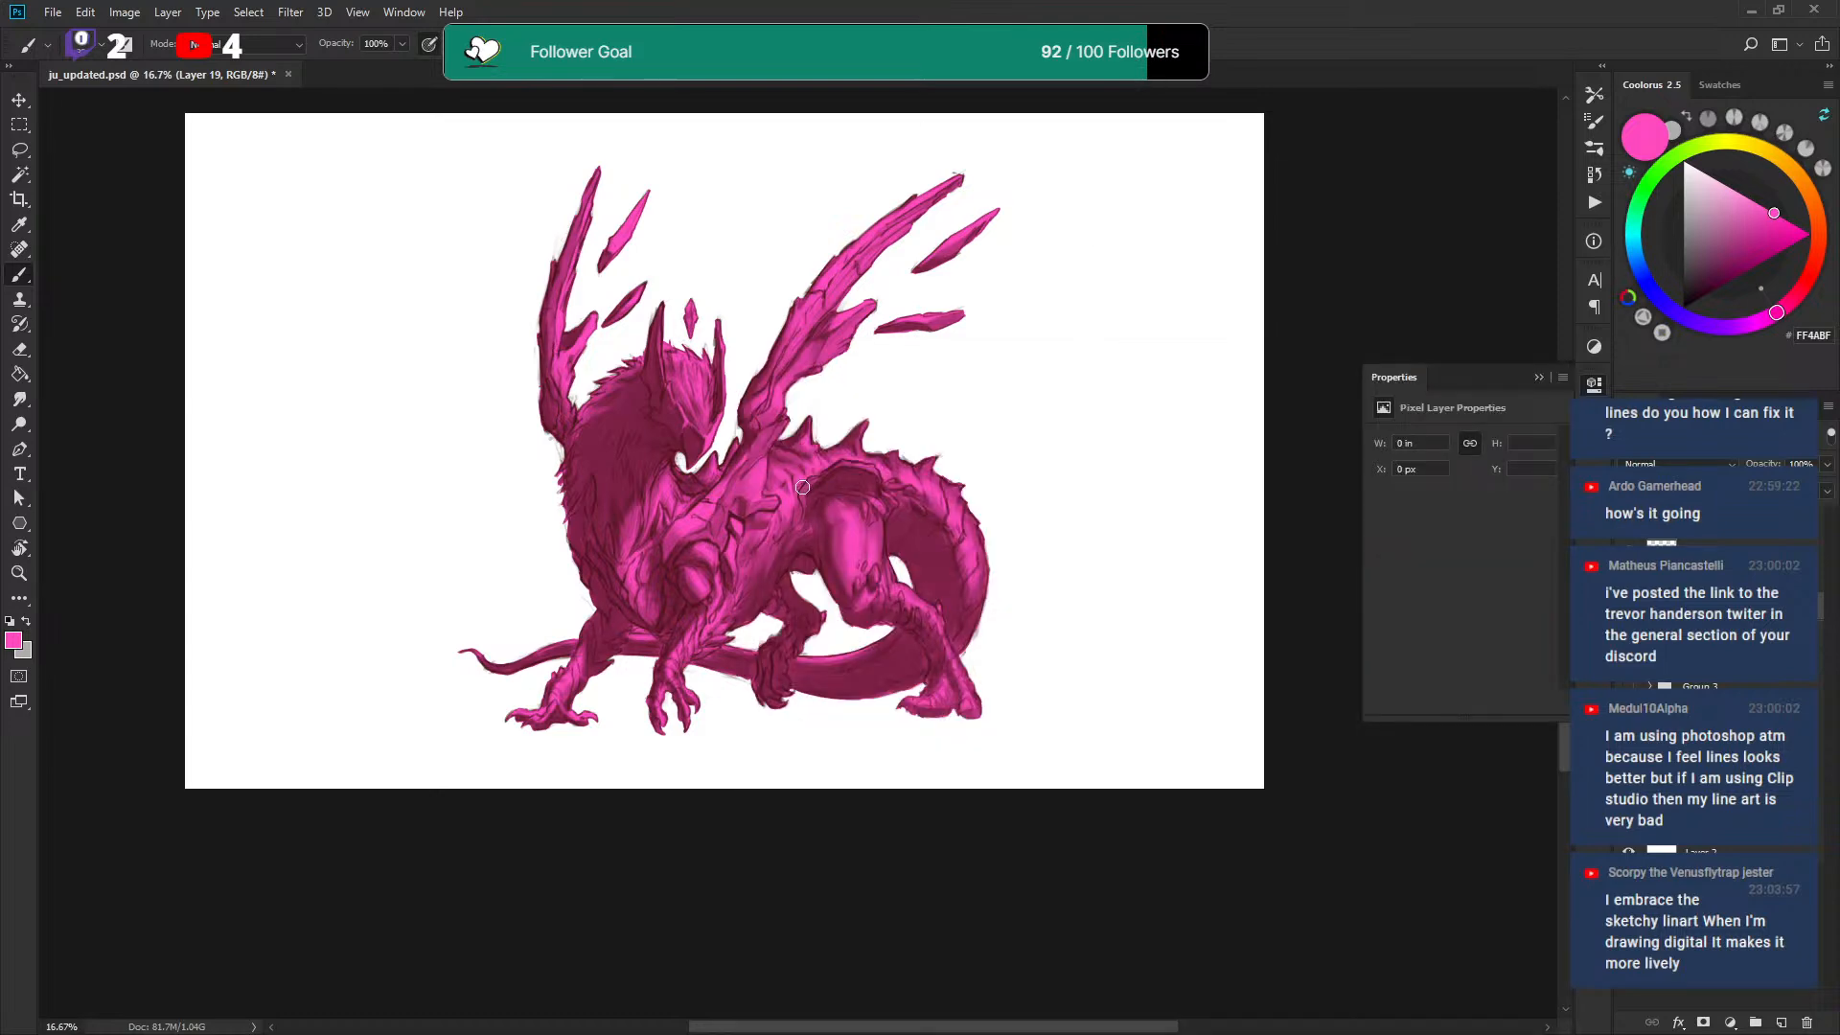
pyautogui.moveTo(963, 484); pyautogui.dragTo(970, 496)
# Paint light blue (88D9ED) with a large brush over the creature's body, legs, tail and wings as a colour test.
pyautogui.hotkey('ctrl', '+')
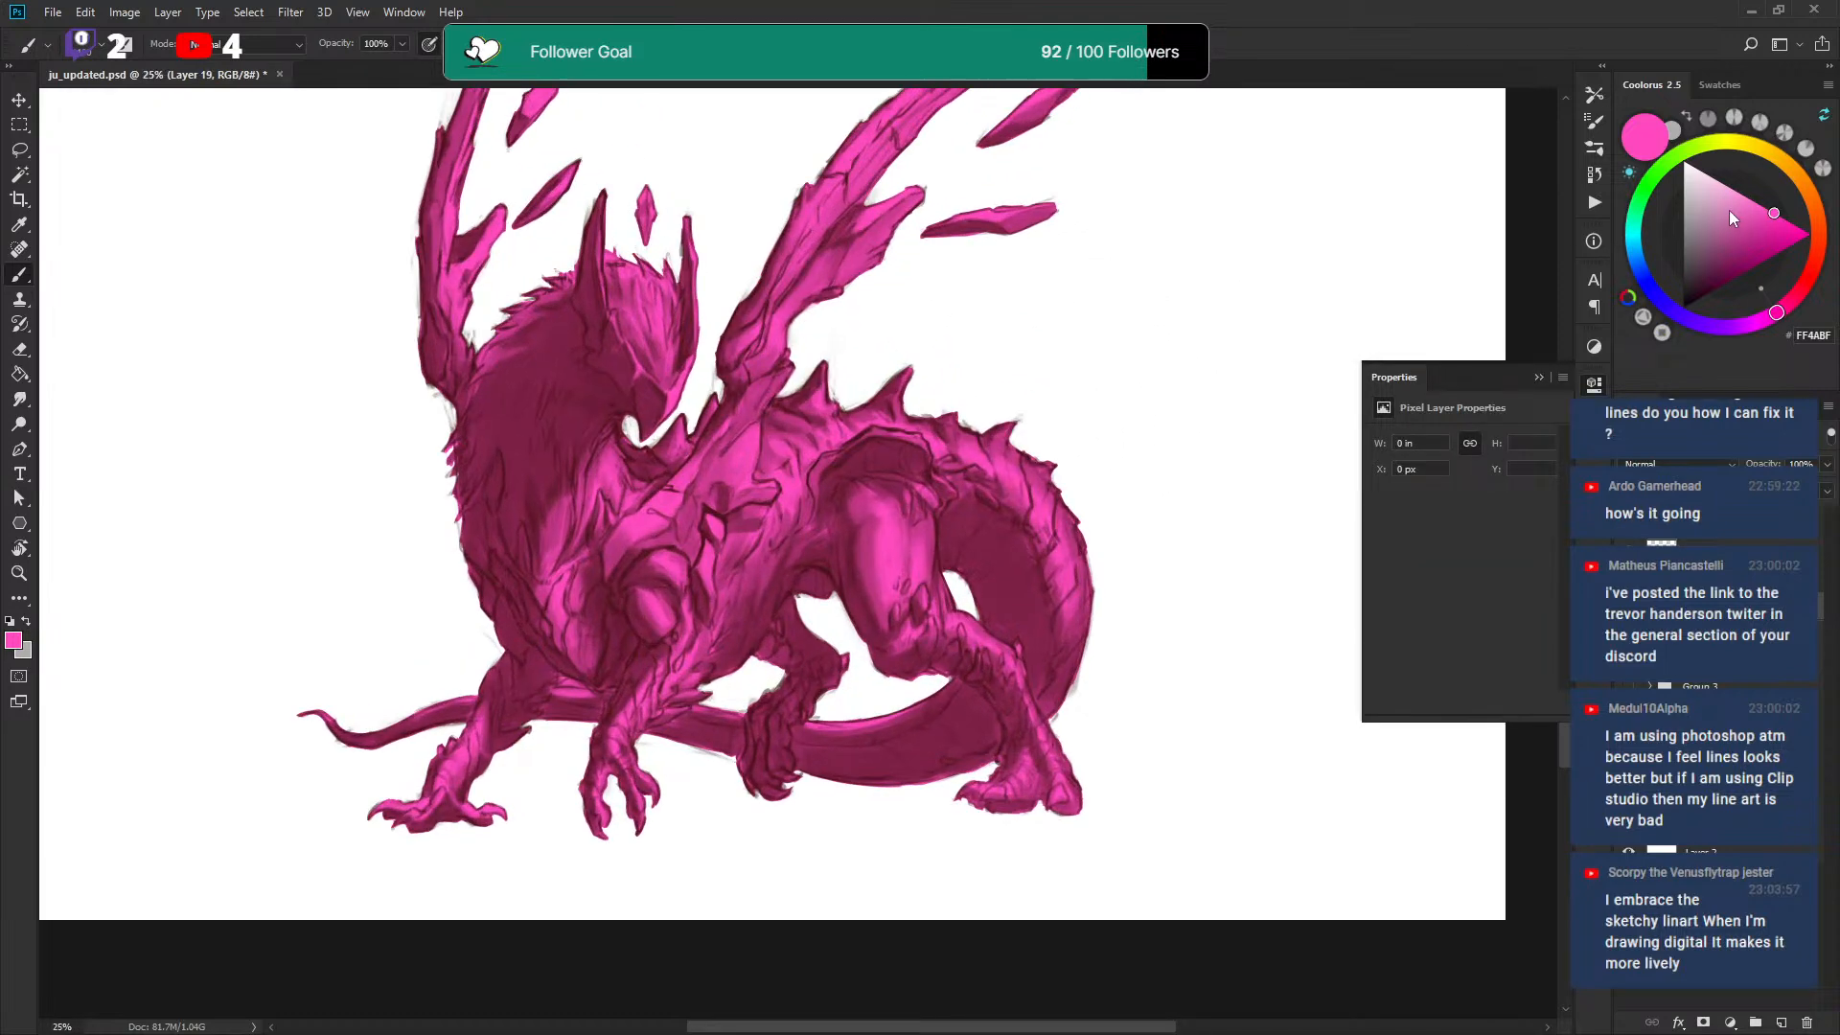
pyautogui.click(1634, 244)
pyautogui.click(1734, 200)
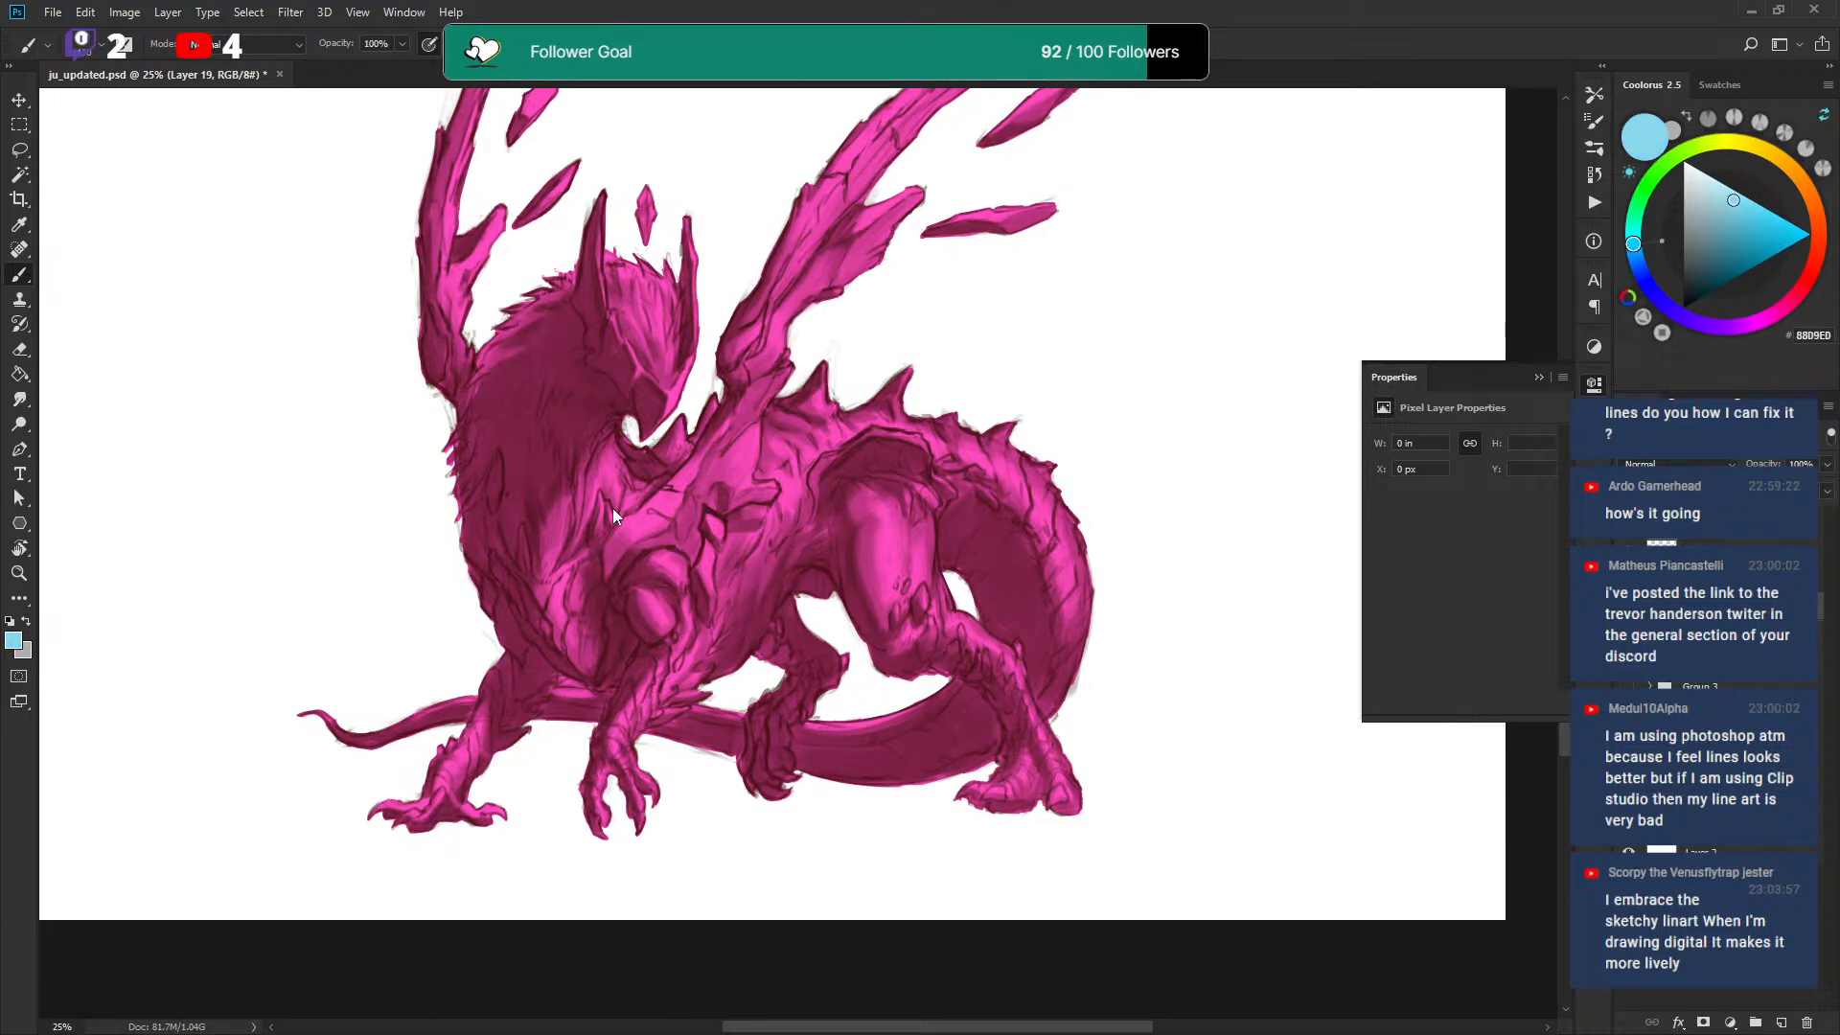
pyautogui.moveTo(595, 556); pyautogui.dragTo(618, 450)
pyautogui.moveTo(846, 405)
pyautogui.mouseDown()
pyautogui.moveTo(650, 711)
pyautogui.moveTo(519, 720)
pyautogui.moveTo(983, 416)
pyautogui.moveTo(998, 503)
pyautogui.moveTo(984, 649)
pyautogui.moveTo(945, 708)
pyautogui.moveTo(1047, 514)
pyautogui.mouseUp()
pyautogui.moveTo(1019, 620)
pyautogui.mouseDown()
pyautogui.moveTo(1020, 535)
pyautogui.moveTo(994, 579)
pyautogui.moveTo(962, 517)
pyautogui.moveTo(827, 528)
pyautogui.moveTo(637, 599)
pyautogui.moveTo(677, 428)
pyautogui.mouseUp()
pyautogui.moveTo(994, 320); pyautogui.dragTo(946, 518)
pyautogui.moveTo(853, 271)
pyautogui.mouseDown()
pyautogui.moveTo(447, 389)
pyautogui.moveTo(536, 196)
pyautogui.moveTo(792, 433)
pyautogui.moveTo(924, 534)
pyautogui.mouseUp()
pyautogui.scroll(-3, 923, 534)
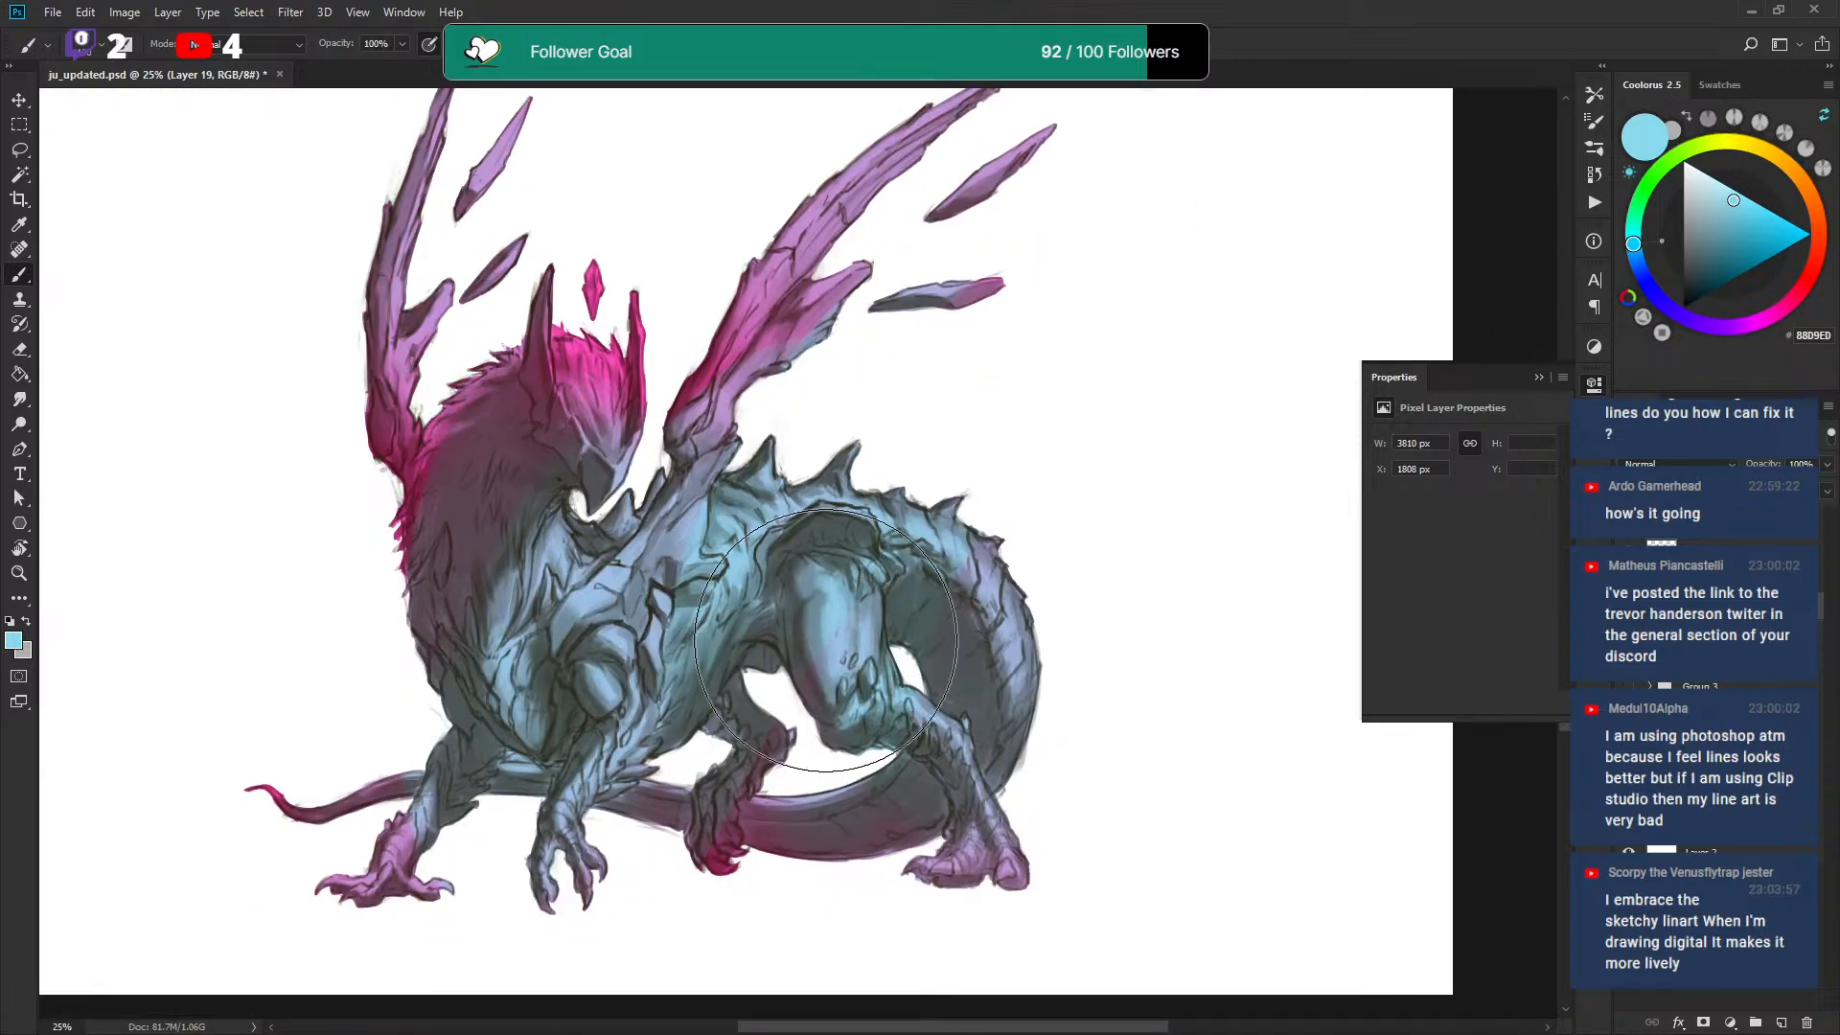
# Paint red (FA4C49) with a smaller brush over the hind thigh, chest, shoulder and near foreleg as a colour test.
pyautogui.click(1805, 273)
pyautogui.click(1771, 214)
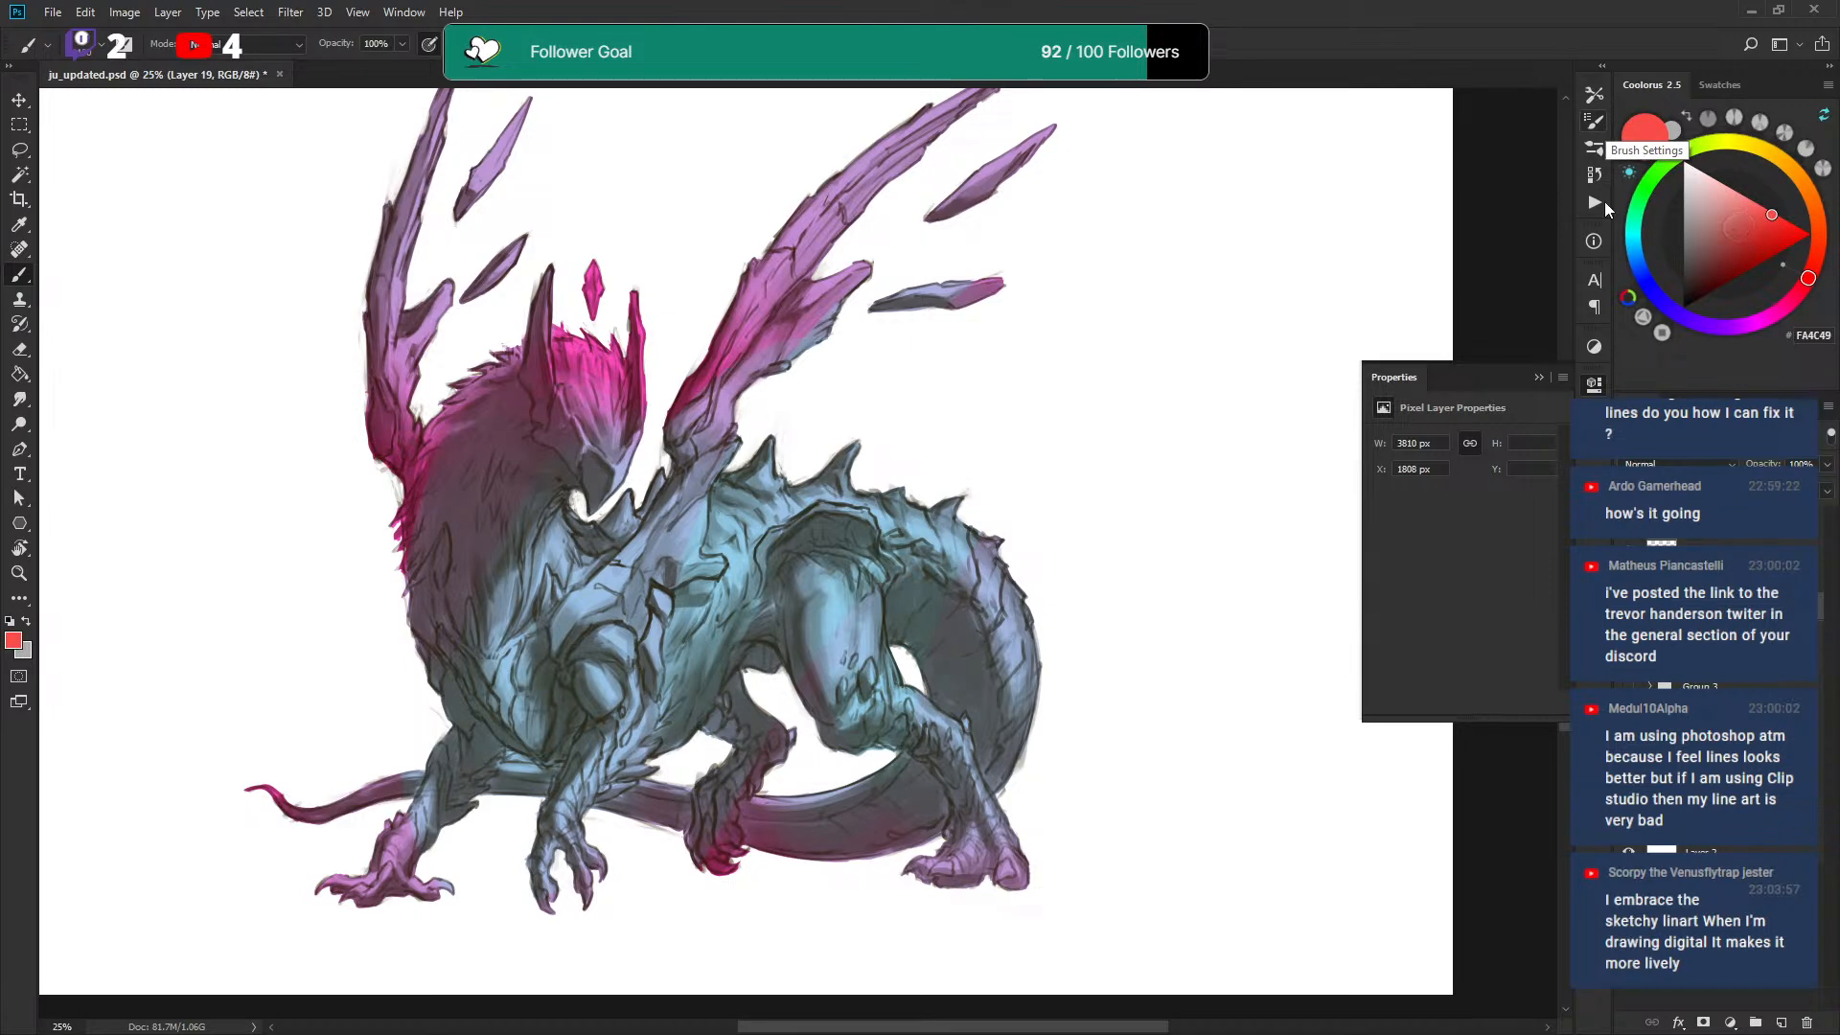
pyautogui.press('[')
pyautogui.press('[')
pyautogui.press('[')
pyautogui.press('[')
pyautogui.press('[')
pyautogui.press('[')
pyautogui.press('[')
pyautogui.press('[')
pyautogui.press('[')
pyautogui.press('[')
pyautogui.press('[')
pyautogui.press('[')
pyautogui.press('[')
pyautogui.press(']')
pyautogui.press(']')
pyautogui.press(']')
pyautogui.press(']')
pyautogui.press(']')
pyautogui.press(']')
pyautogui.moveTo(814, 565)
pyautogui.mouseDown()
pyautogui.moveTo(820, 622)
pyautogui.moveTo(833, 563)
pyautogui.moveTo(856, 638)
pyautogui.moveTo(846, 709)
pyautogui.mouseUp()
pyautogui.press('[')
pyautogui.press('[')
pyautogui.moveTo(598, 747)
pyautogui.mouseDown()
pyautogui.moveTo(563, 859)
pyautogui.moveTo(613, 729)
pyautogui.moveTo(602, 764)
pyautogui.moveTo(604, 640)
pyautogui.moveTo(481, 685)
pyautogui.moveTo(498, 642)
pyautogui.moveTo(527, 613)
pyautogui.mouseUp()
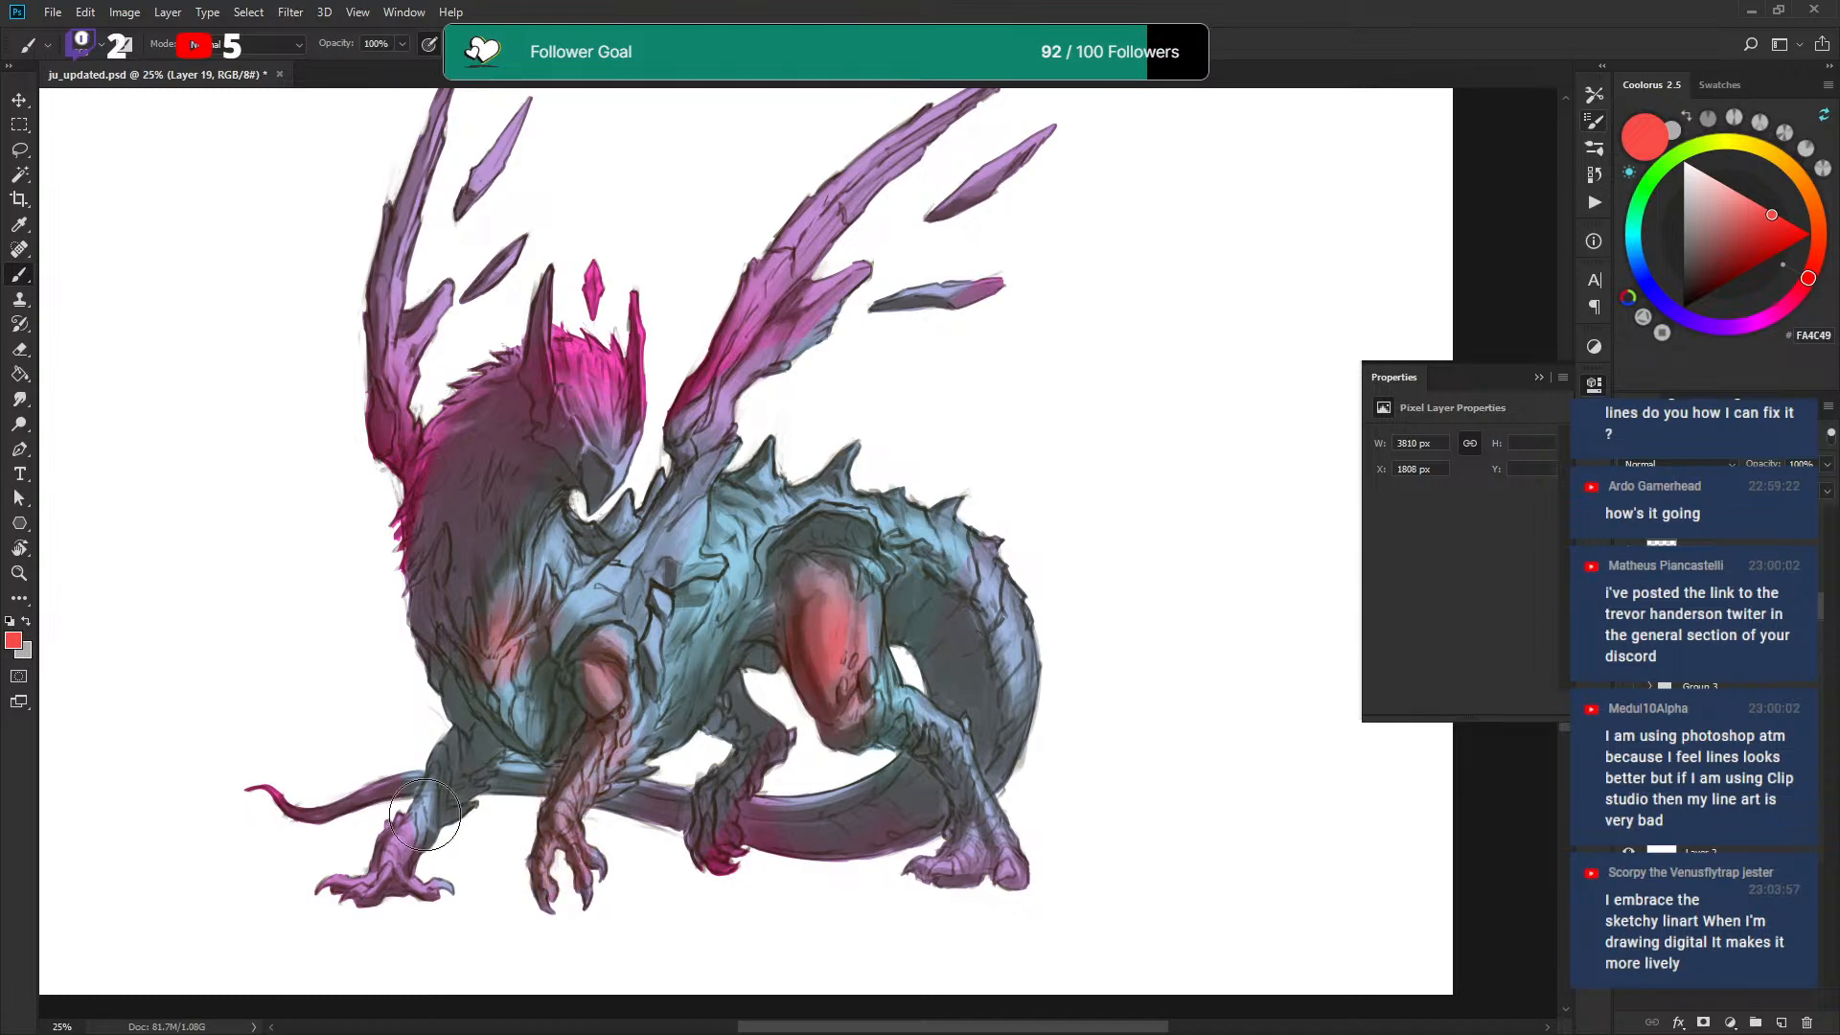
# Extend the red test colour over the belly, the inner curve of the tail and the lower tail.
pyautogui.press(']')
pyautogui.press(']')
pyautogui.press(']')
pyautogui.press(']')
pyautogui.press(']')
pyautogui.press(']')
pyautogui.moveTo(695, 664)
pyautogui.mouseDown()
pyautogui.moveTo(763, 574)
pyautogui.moveTo(752, 690)
pyautogui.mouseUp()
pyautogui.press('[')
pyautogui.press('[')
pyautogui.press('[')
pyautogui.press('[')
pyautogui.moveTo(931, 637)
pyautogui.mouseDown()
pyautogui.moveTo(977, 727)
pyautogui.moveTo(865, 824)
pyautogui.moveTo(834, 817)
pyautogui.moveTo(832, 783)
pyautogui.moveTo(920, 795)
pyautogui.mouseUp()
pyautogui.moveTo(619, 813)
pyautogui.mouseDown()
pyautogui.moveTo(566, 785)
pyautogui.moveTo(427, 774)
pyautogui.mouseUp()
pyautogui.moveTo(1024, 465); pyautogui.dragTo(1016, 495)
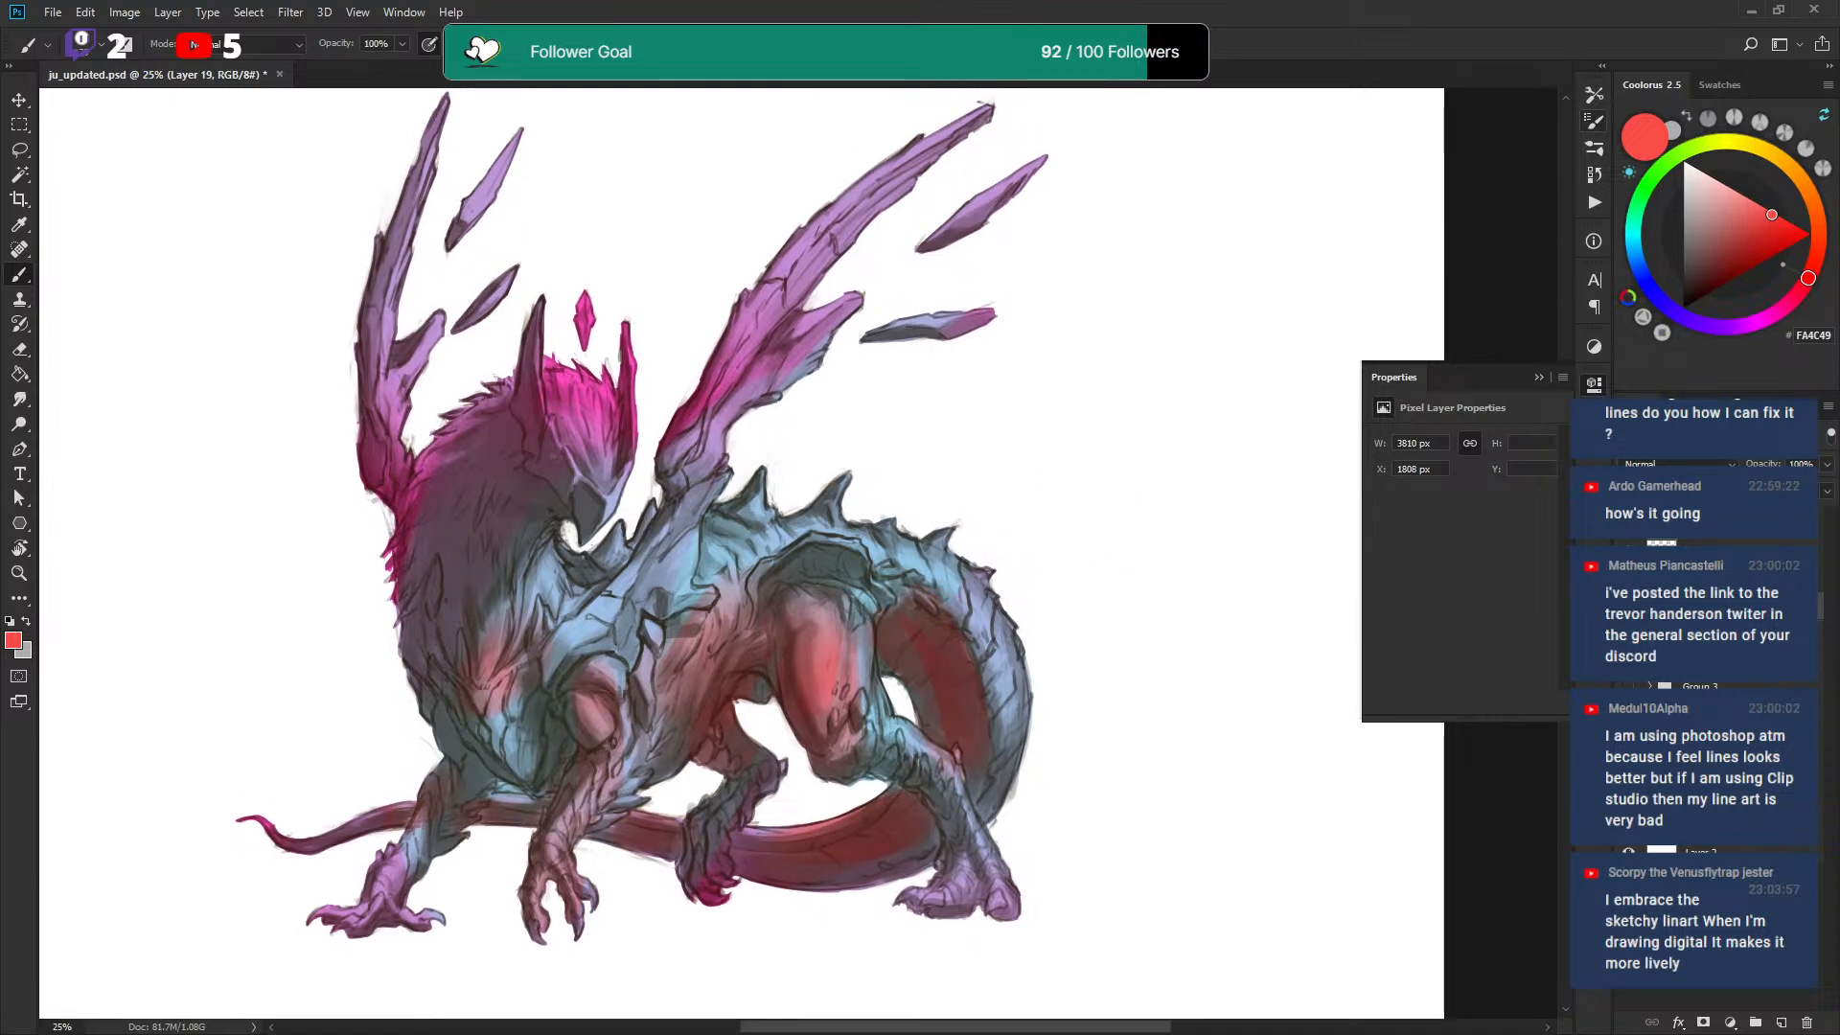
# Delete the test colour layer and save the document.
pyautogui.press('Delete')
pyautogui.moveTo(1120, 674); pyautogui.dragTo(1126, 684)
pyautogui.hotkey('ctrl', 's')
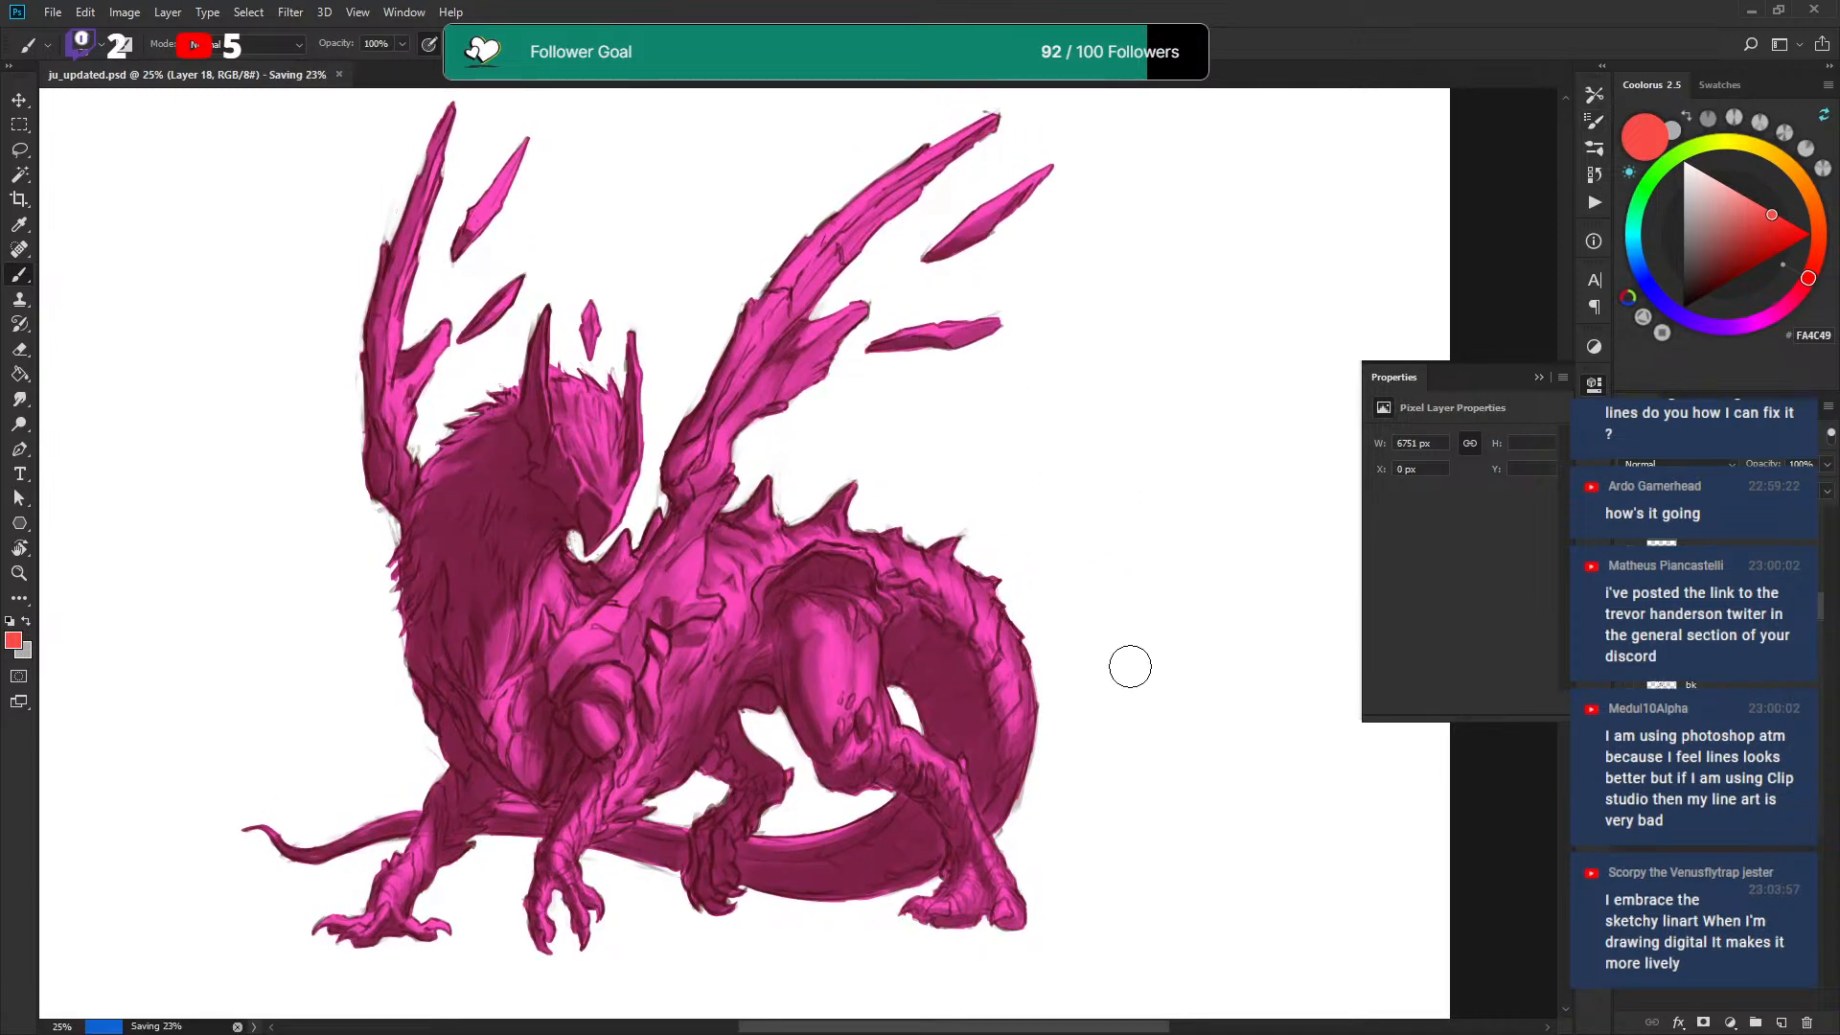